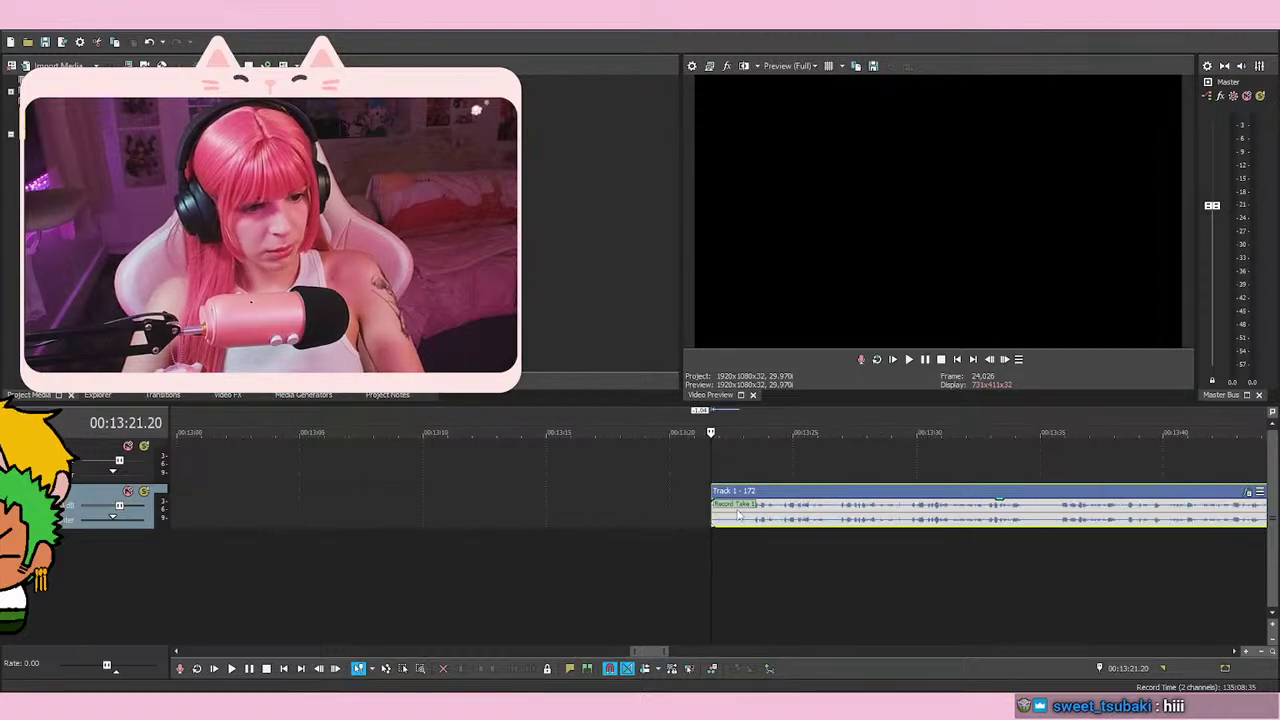
Copy the last clip of the already edited audio section, located before the long gap on the audio track
scroll(764, 551, up, 5)
click(764, 551)
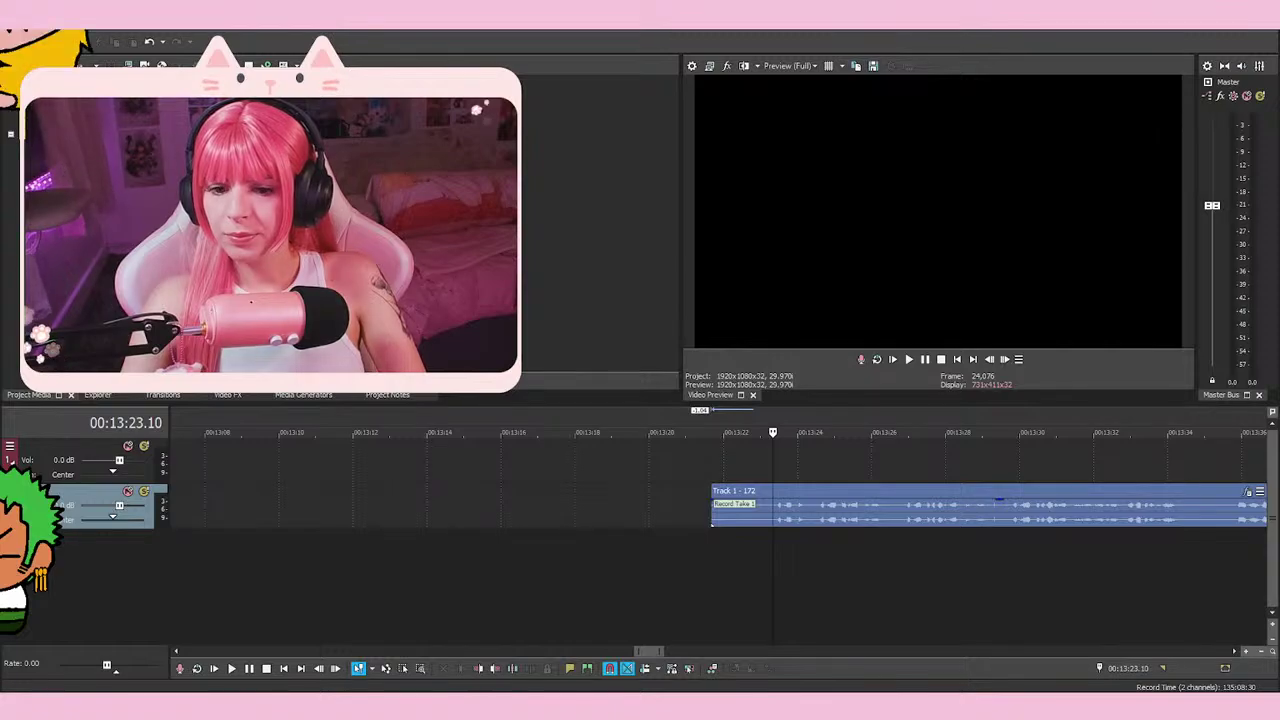
click(716, 524)
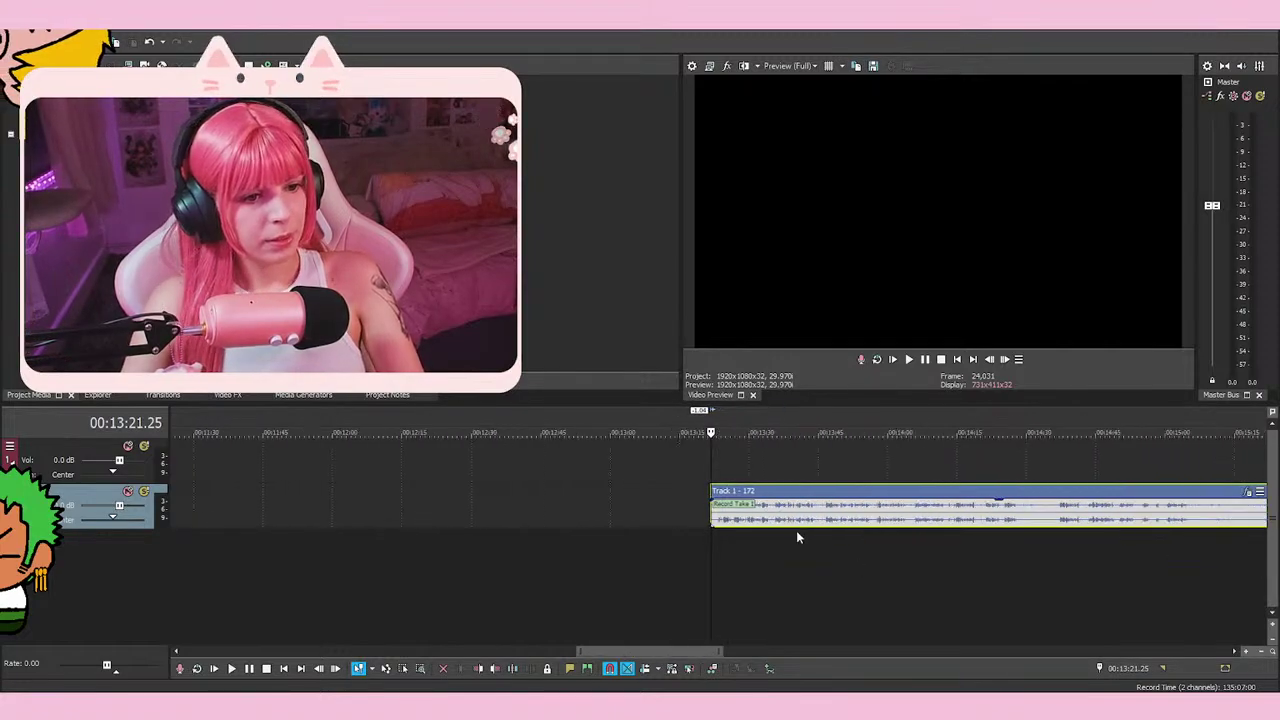
scroll(796, 530, down, 3)
scroll(790, 534, up, 5)
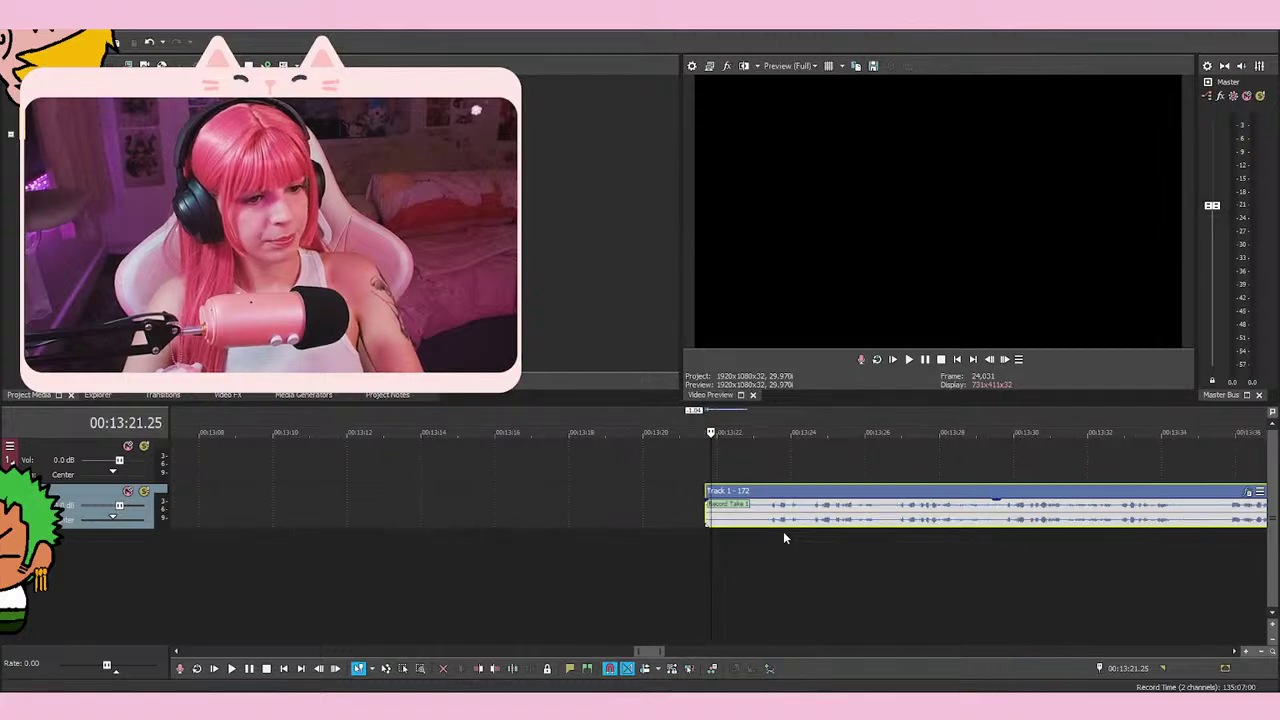
scroll(787, 568, down, 10)
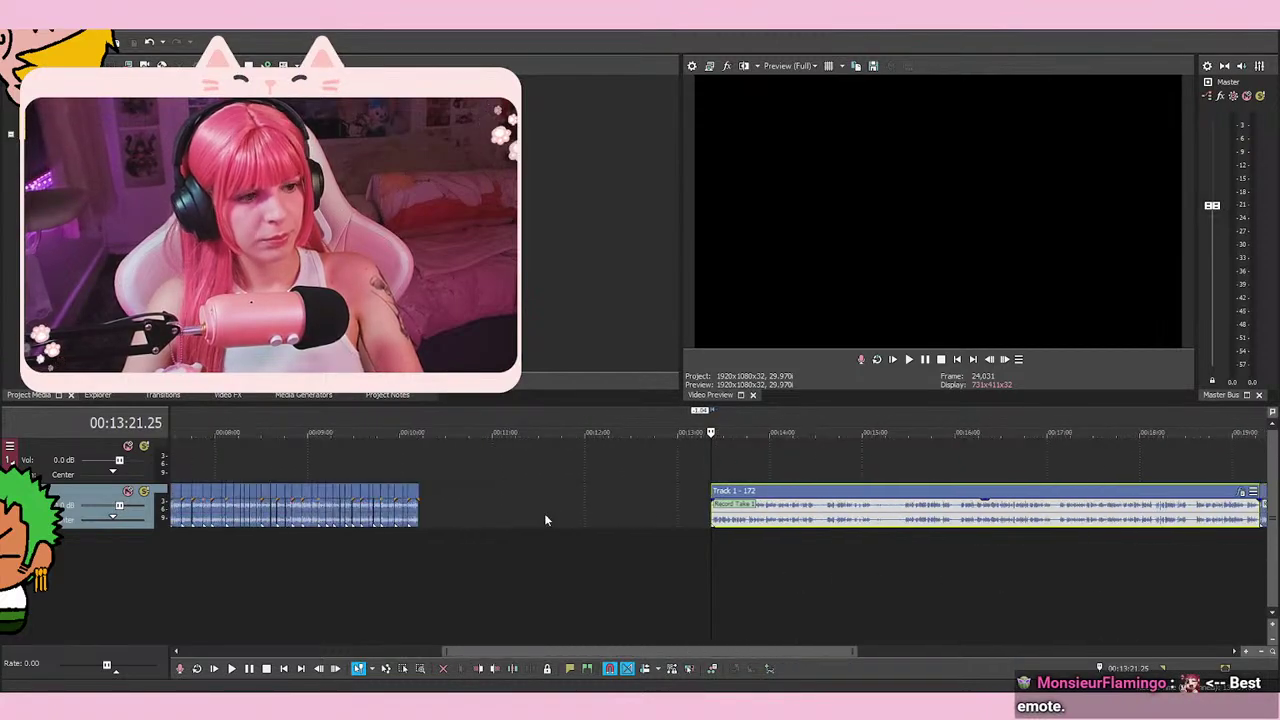
right_click(415, 522)
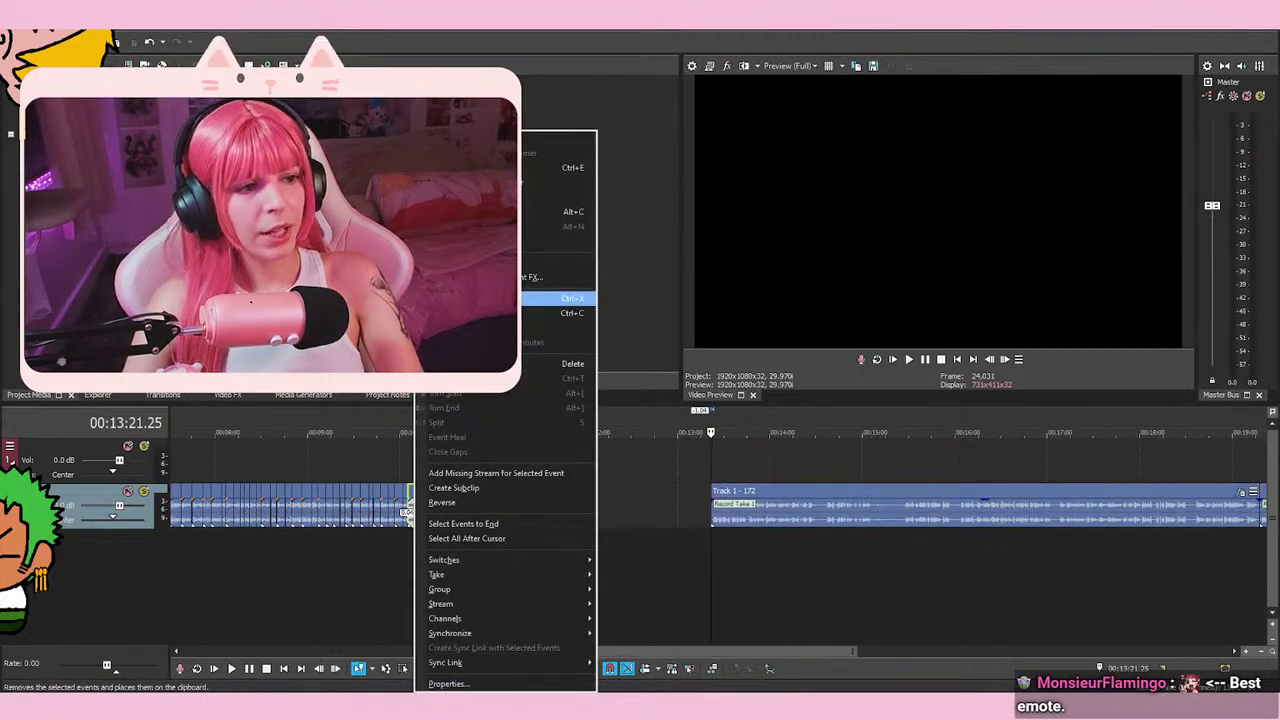
click(558, 310)
Paste the copied event attributes onto the two unedited recording clips, Track 1 - 172 and Track 1 - 173
click(800, 532)
scroll(799, 530, down, 3)
right_click(916, 505)
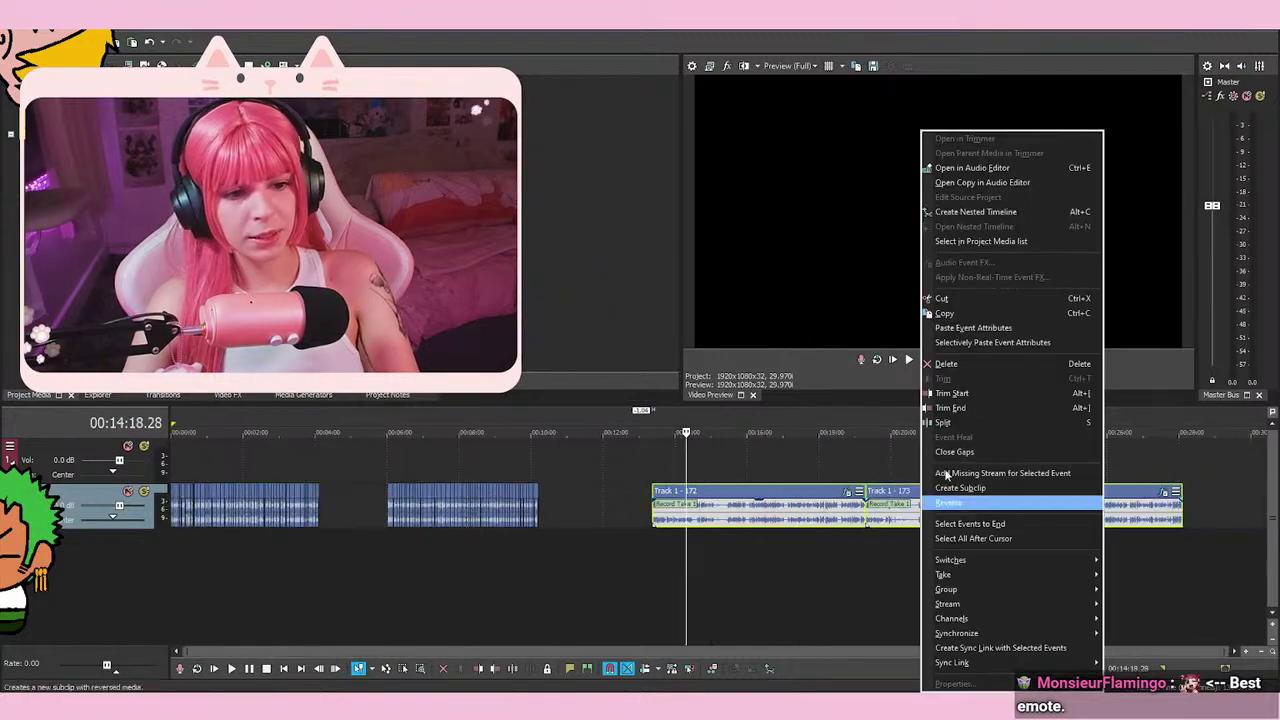
click(990, 330)
Play the beginning of clip Track 1 - 172 from 00:13:23.13 to review the recorded speech
scroll(832, 541, up, 4)
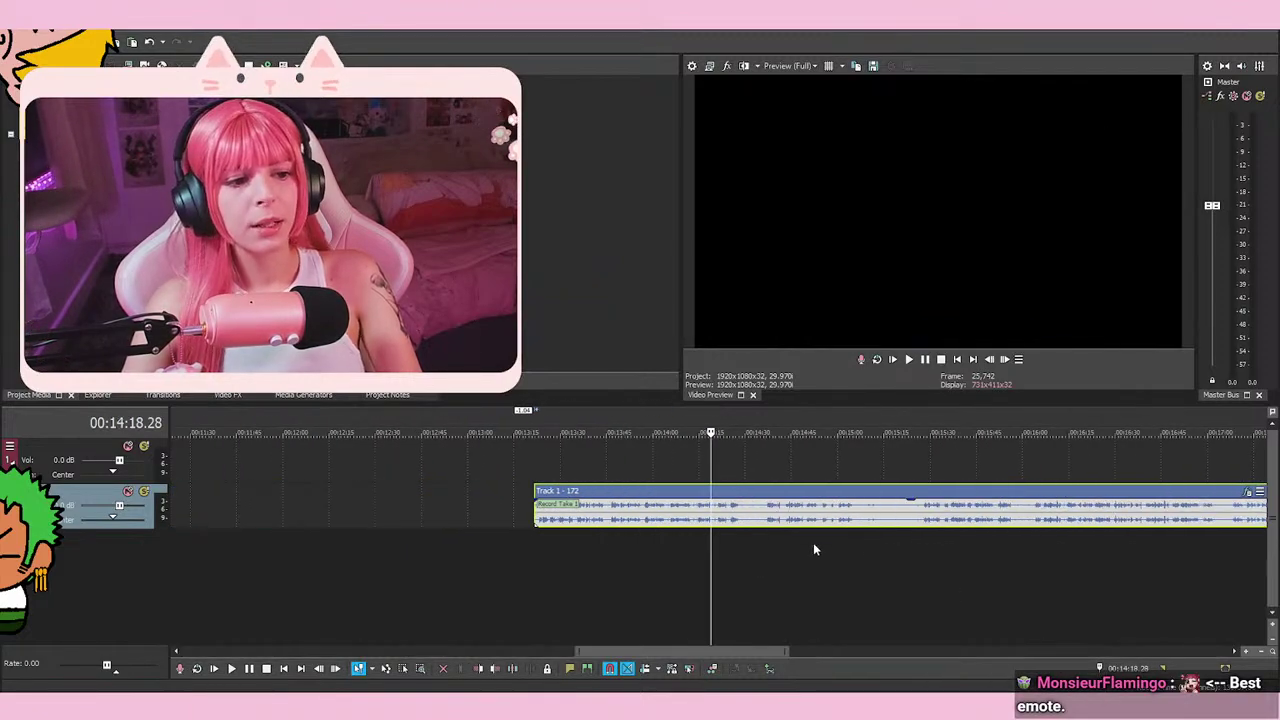
click(517, 550)
scroll(788, 574, up, 3)
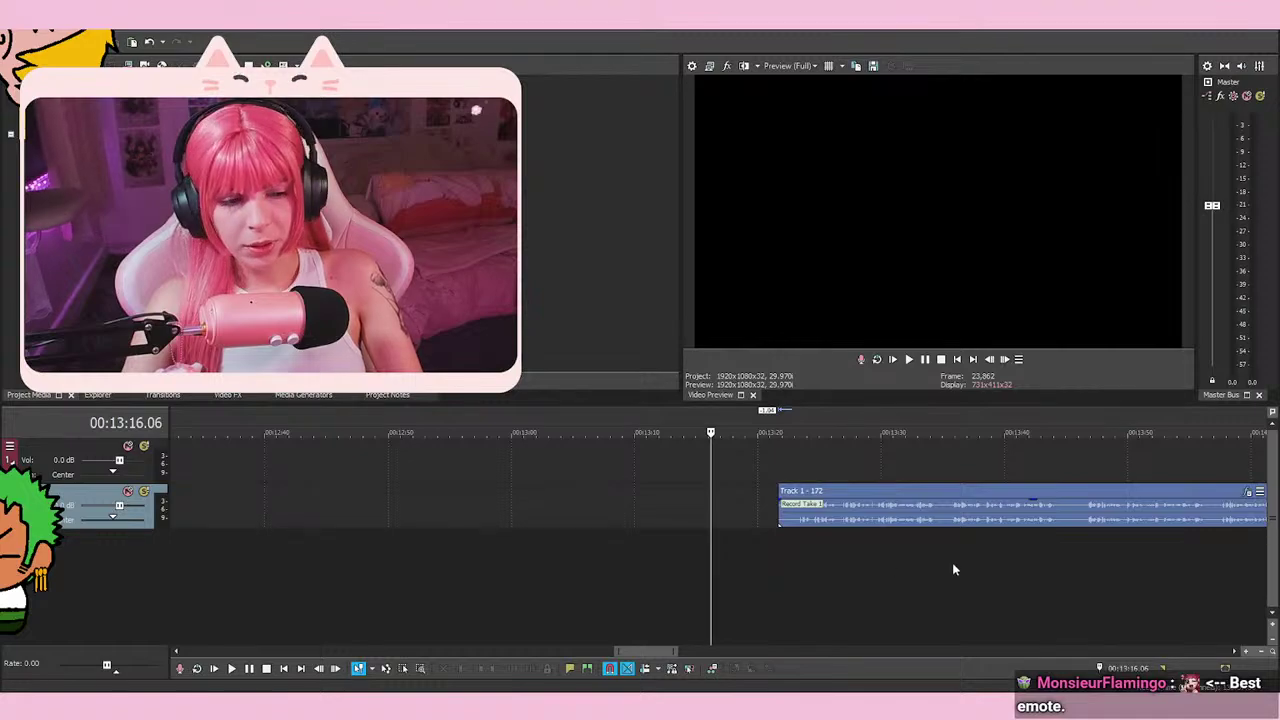
click(900, 574)
scroll(903, 570, down, 6)
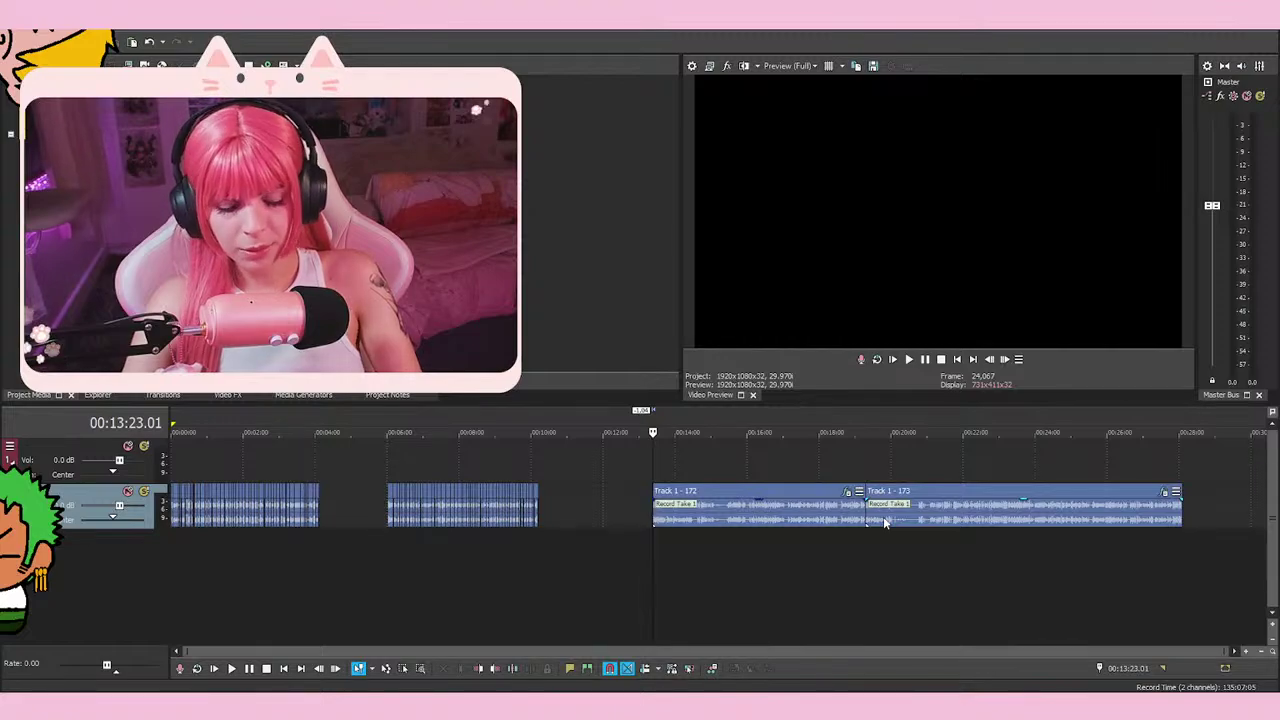
scroll(882, 517, up, 5)
click(787, 565)
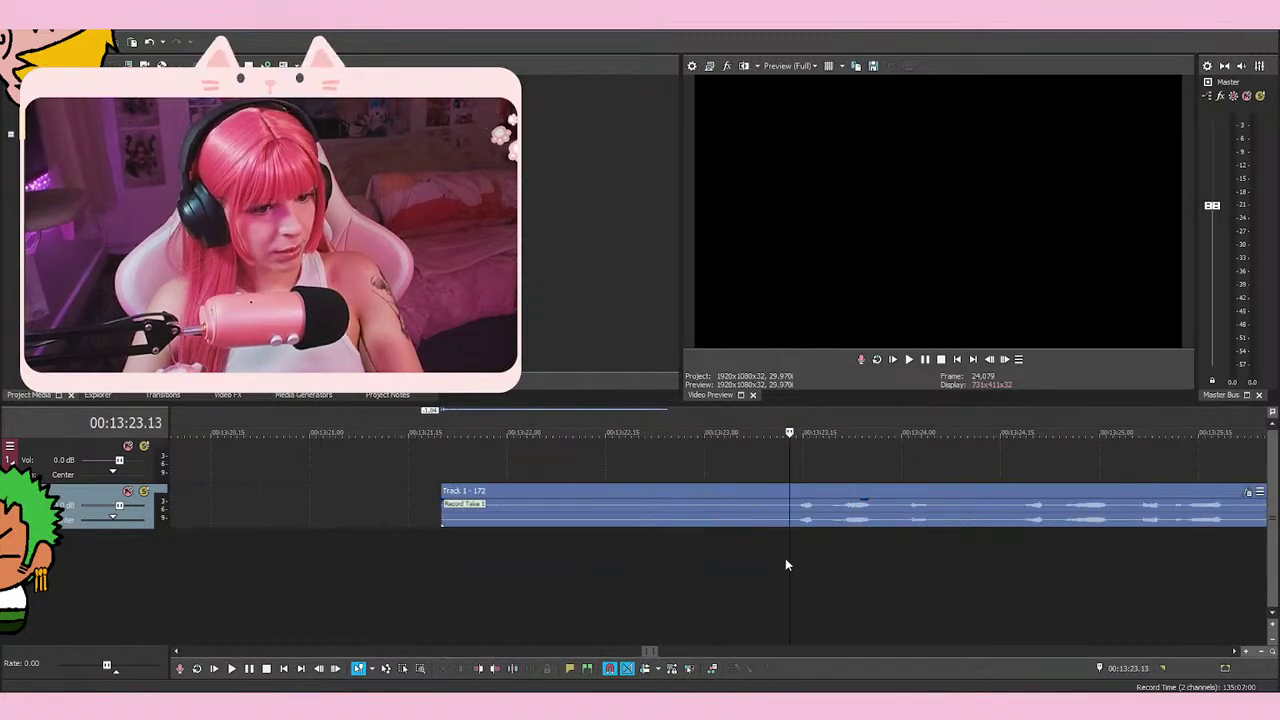
click(787, 548)
scroll(790, 552, down, 4)
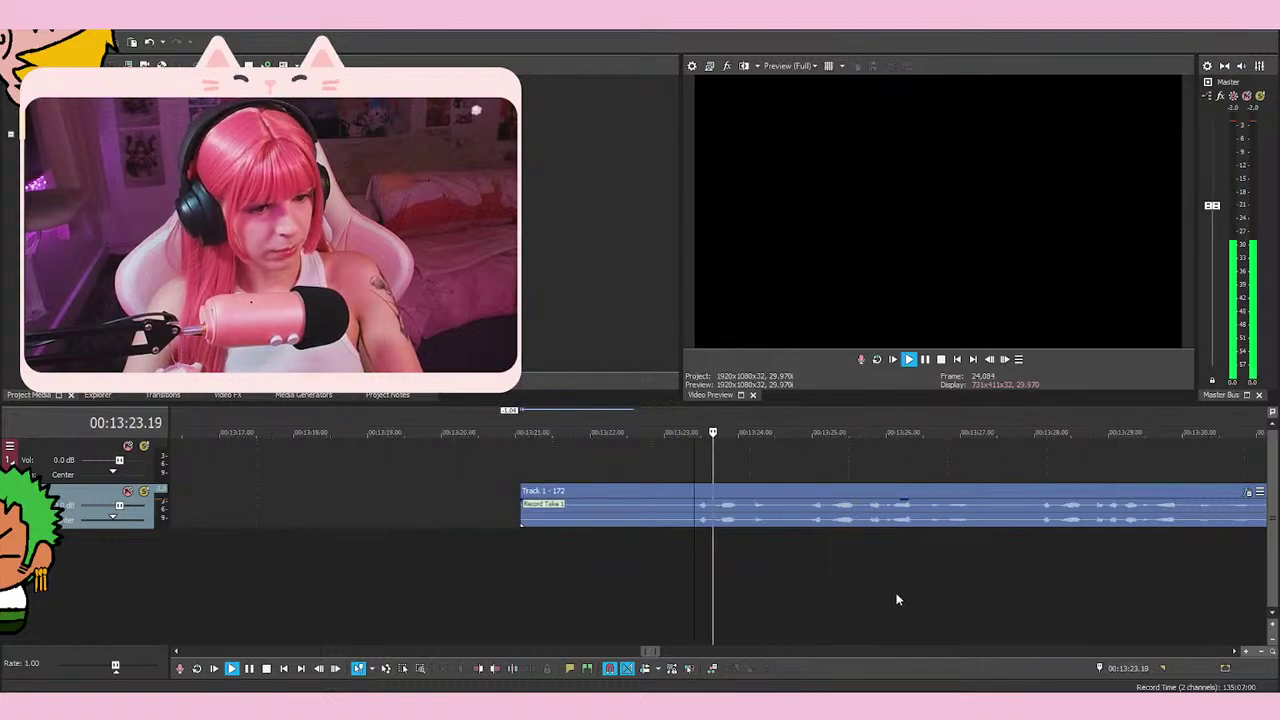
click(909, 360)
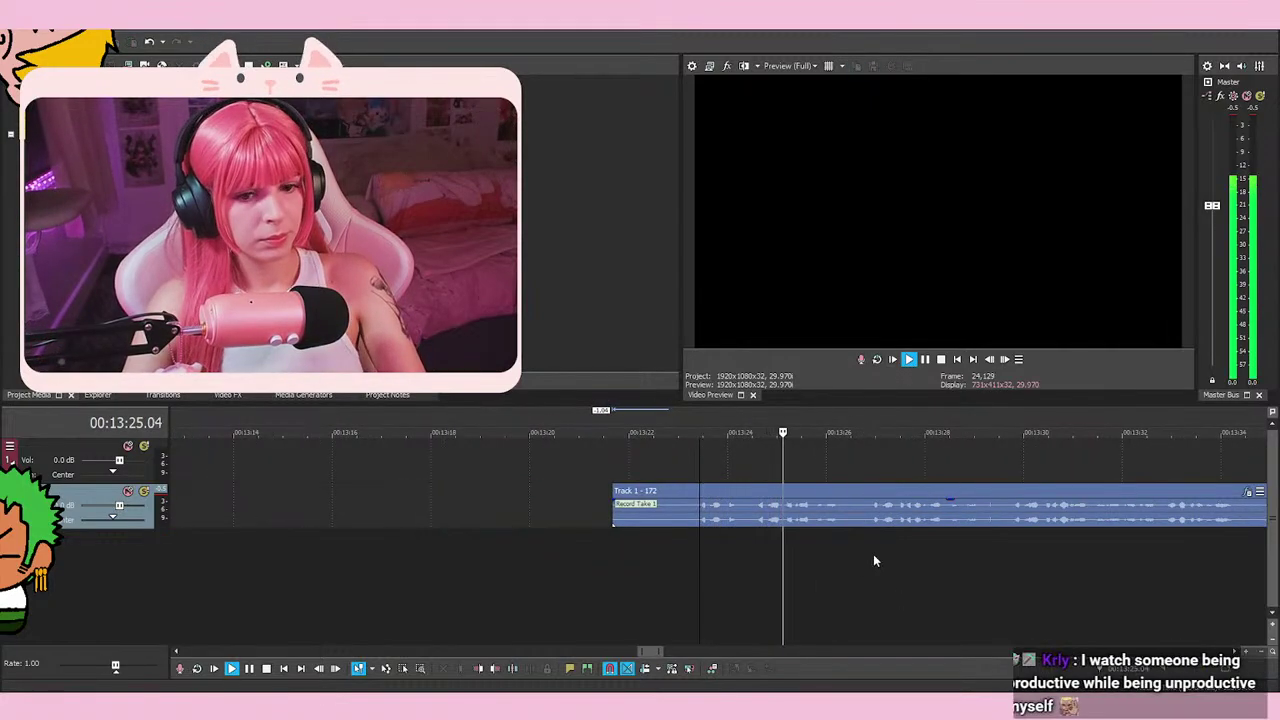
key(space)
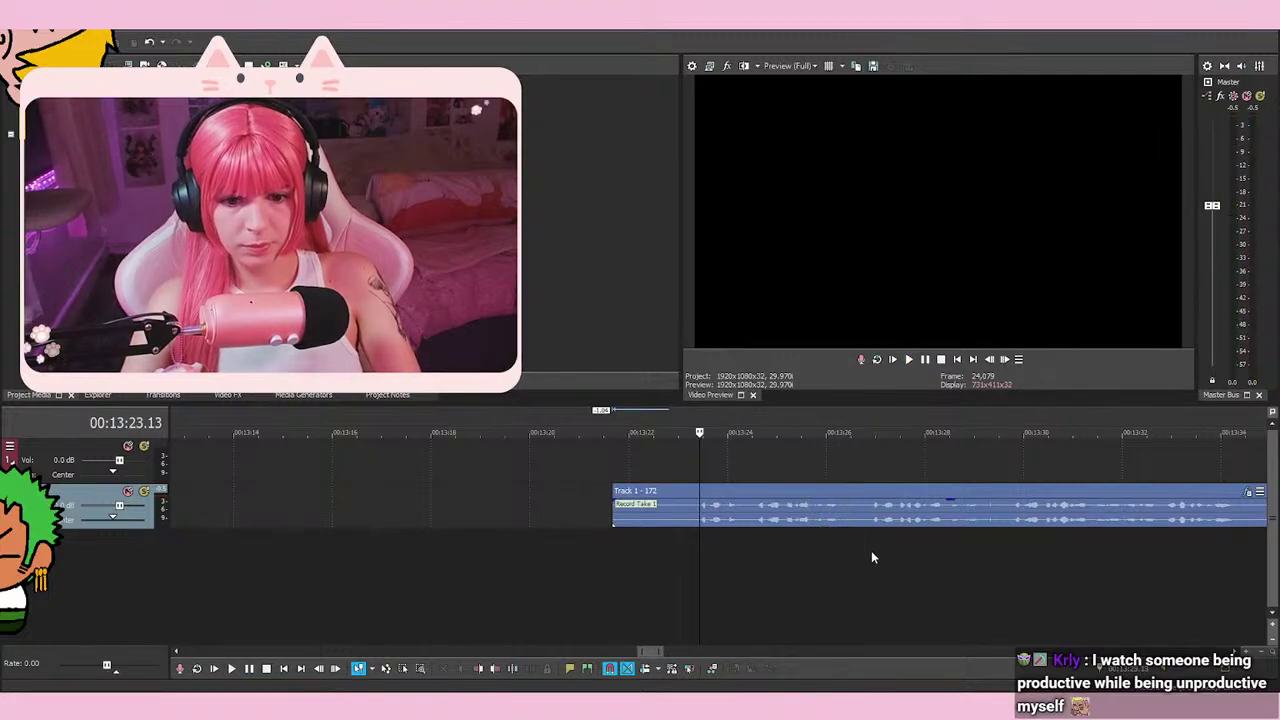
key(space)
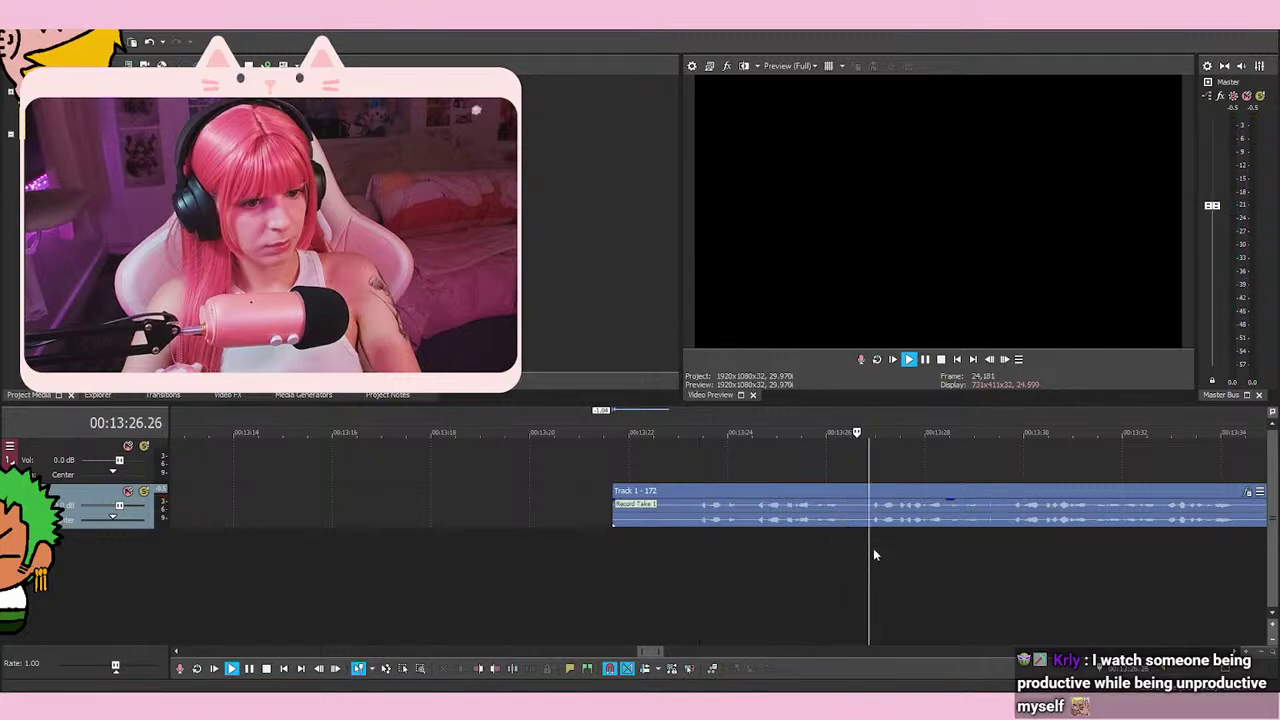
Split clip Track 1 - 172 at 00:13:29.21 and delete the portion before the split
click(1006, 591)
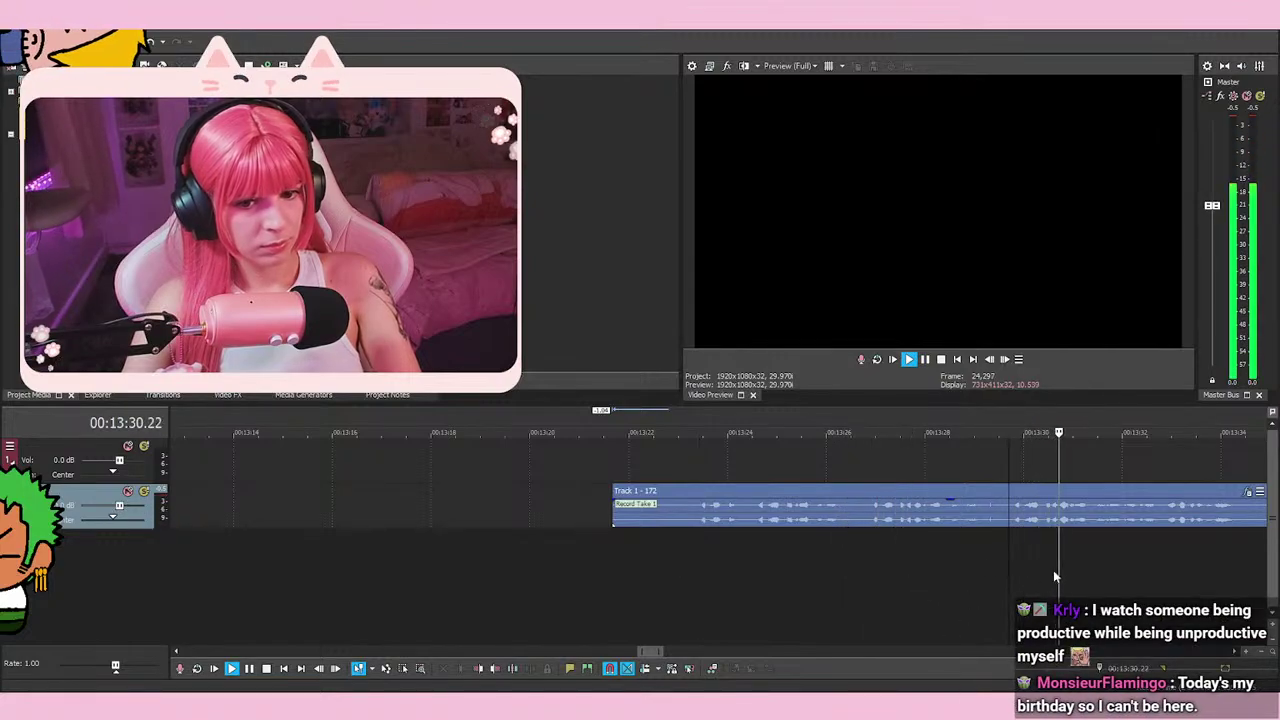
key(space)
key(s)
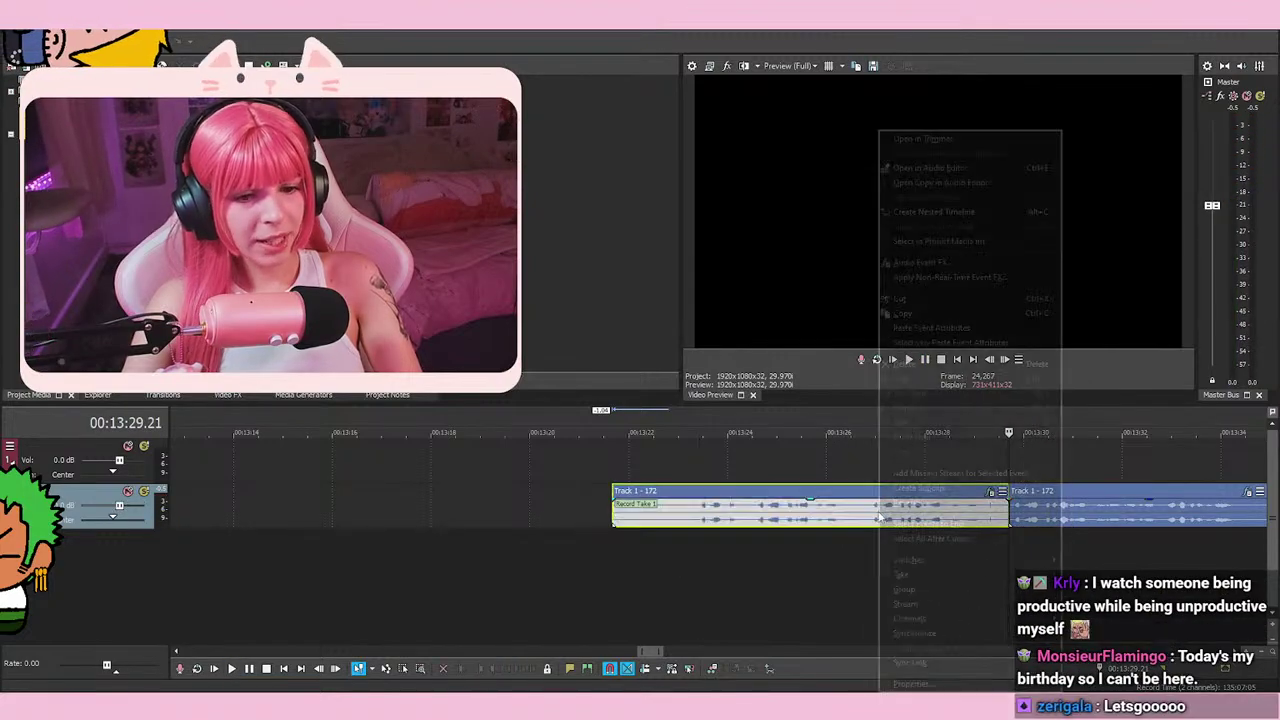
right_click(878, 505)
click(930, 369)
scroll(907, 568, up, 10)
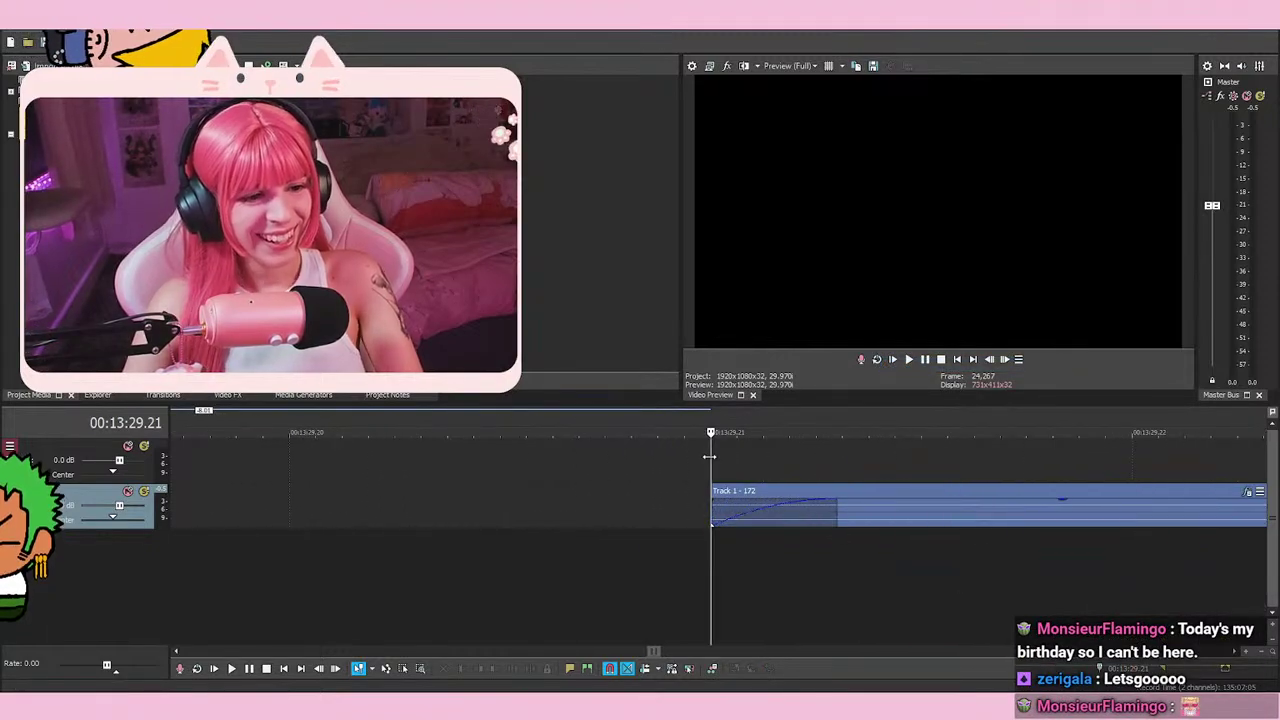
scroll(767, 466, down, 2)
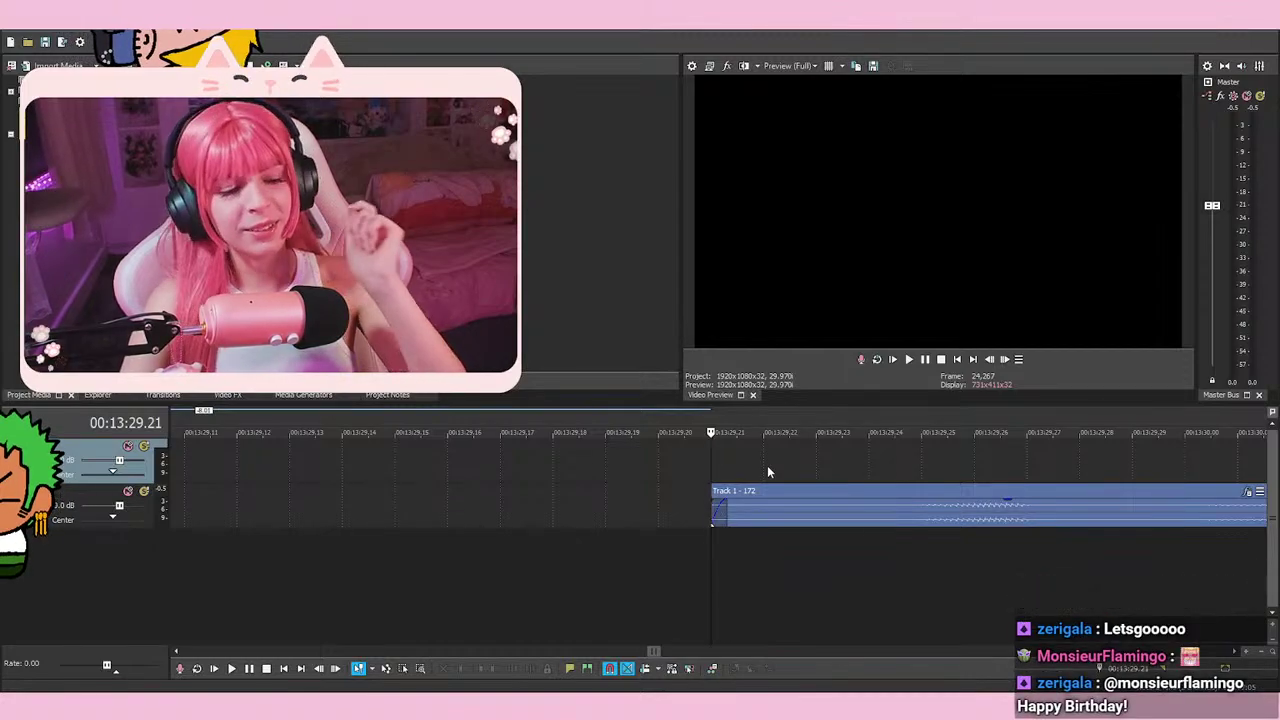
scroll(767, 471, down, 8)
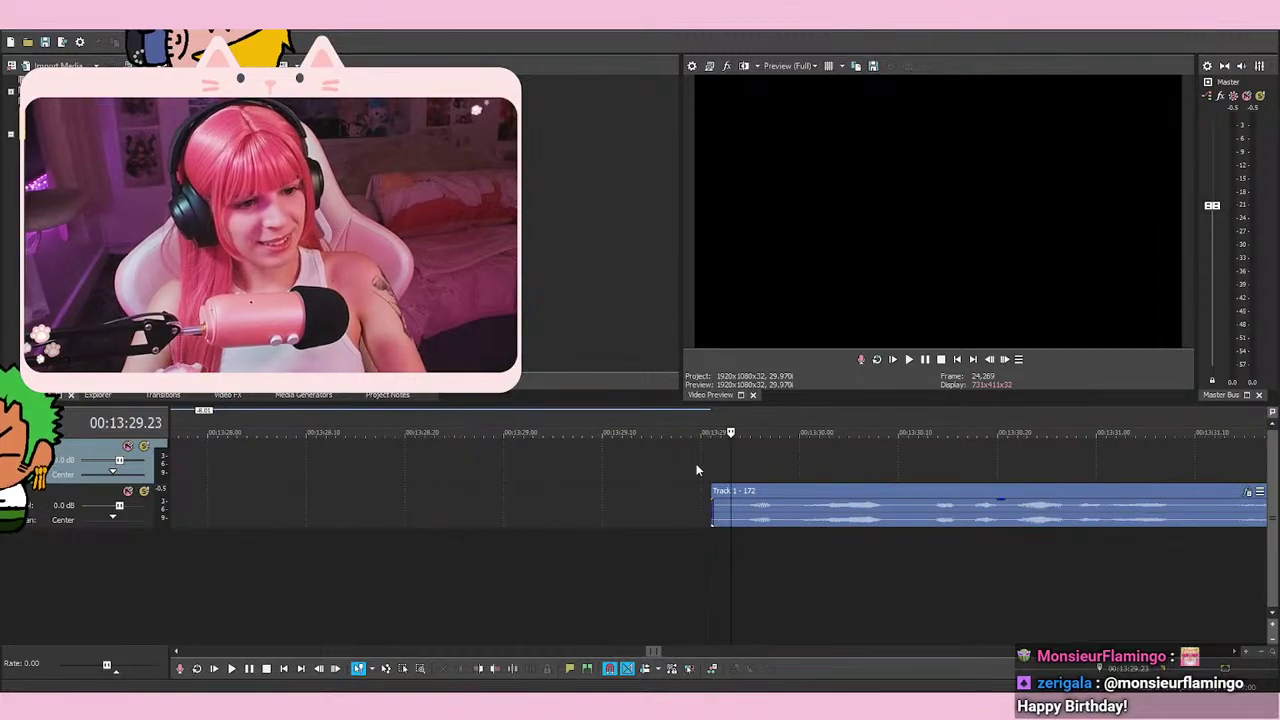
scroll(701, 465, up, 8)
click(869, 460)
click(790, 464)
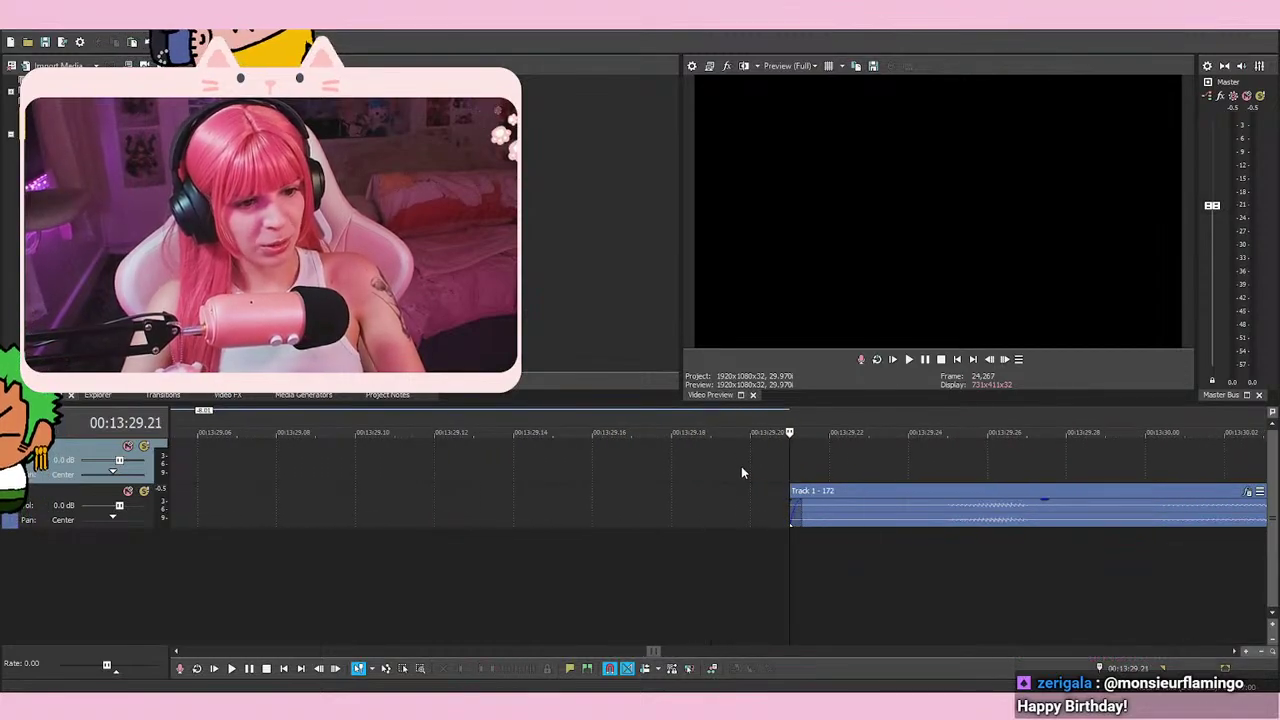
click(765, 474)
click(832, 472)
click(764, 473)
click(846, 470)
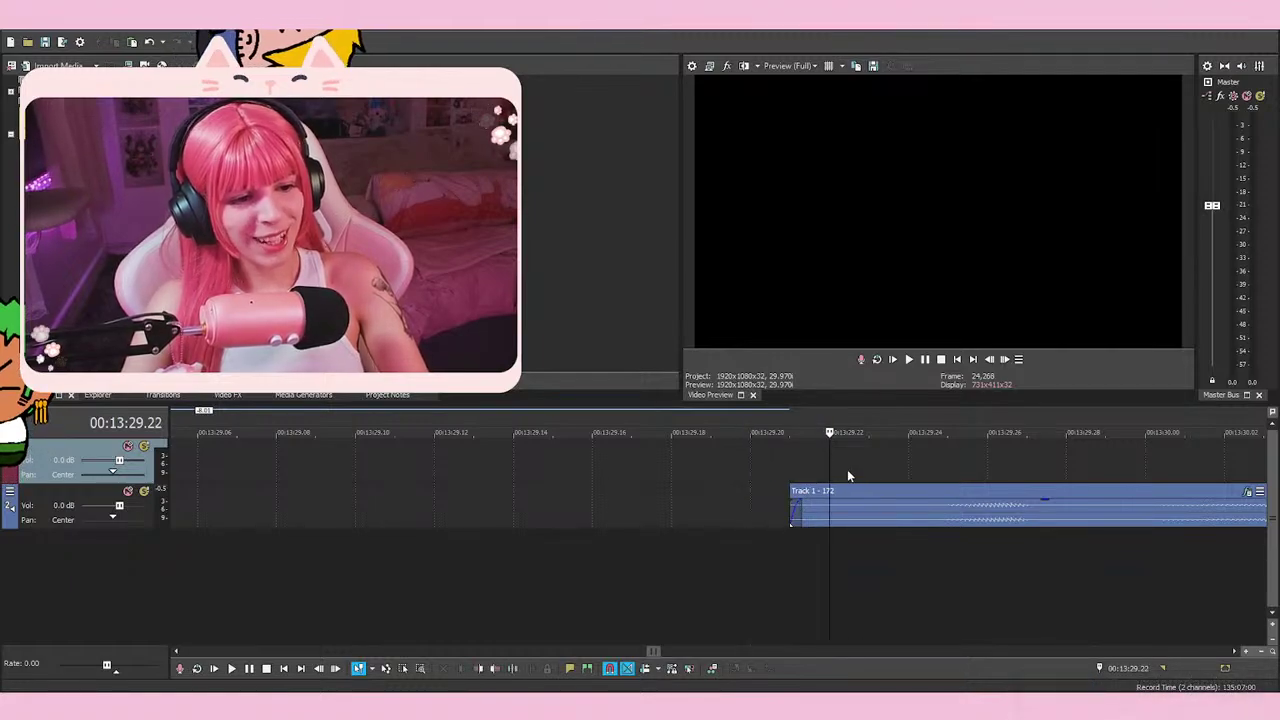
click(827, 459)
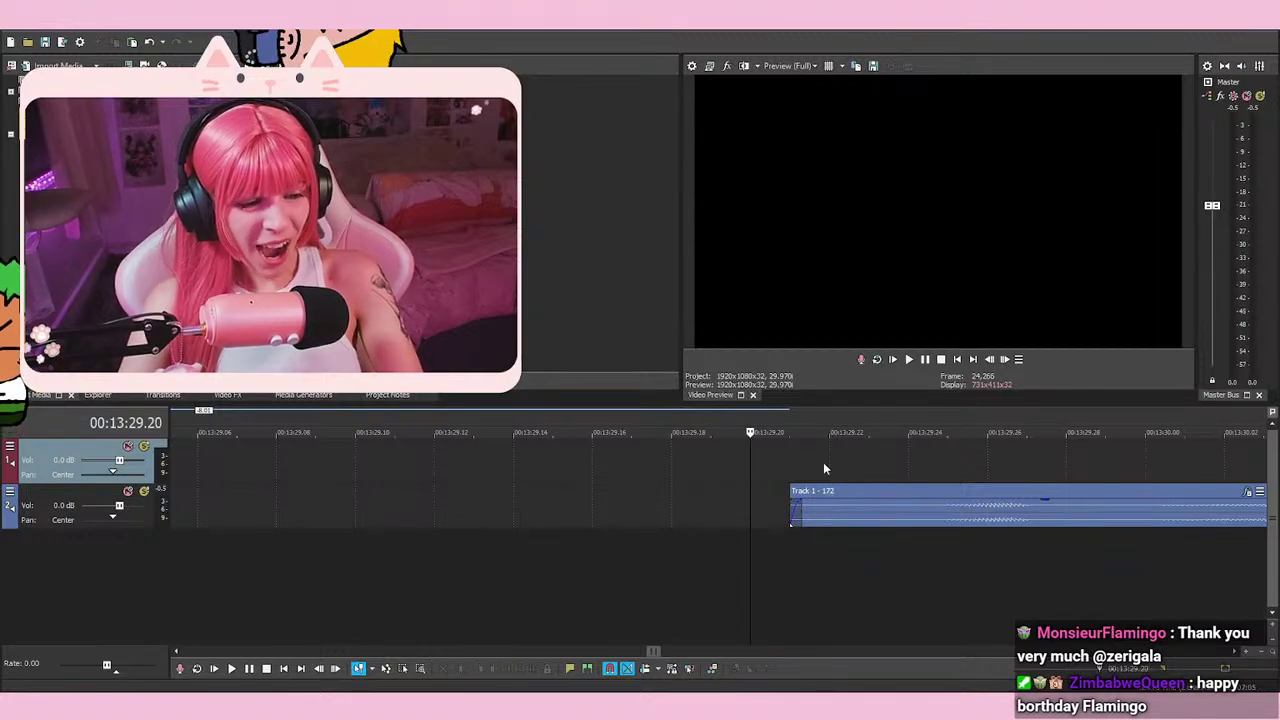
click(830, 465)
scroll(863, 481, down, 10)
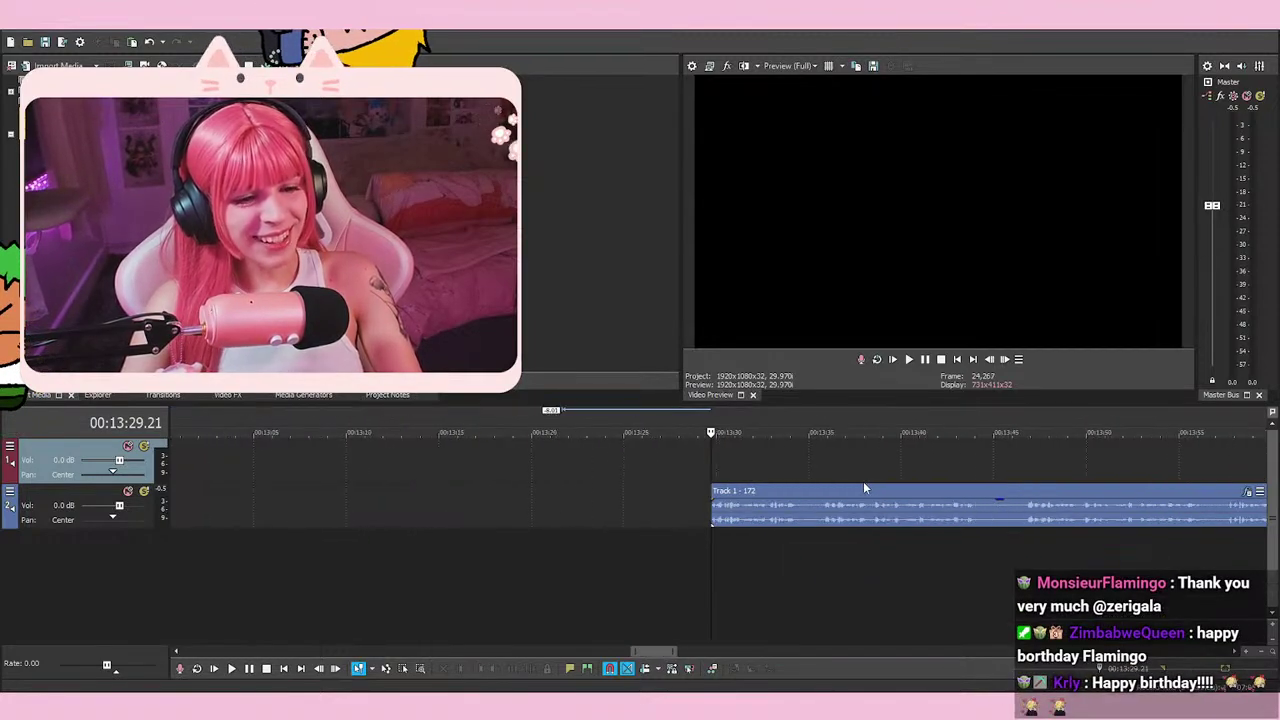
Play the remaining clip from 00:13:29.21 and split it just after the first spoken passage, before the silent pause
key(space)
key(space)
scroll(874, 470, up, 10)
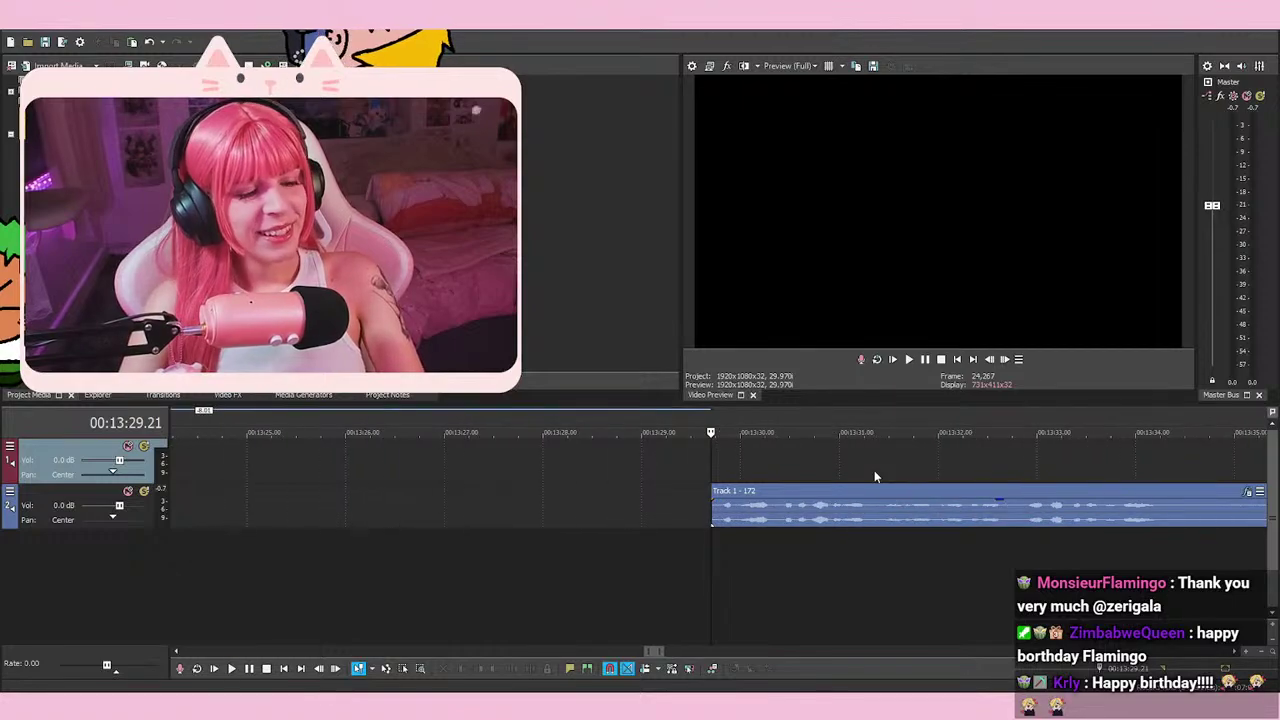
scroll(800, 540, up, 6)
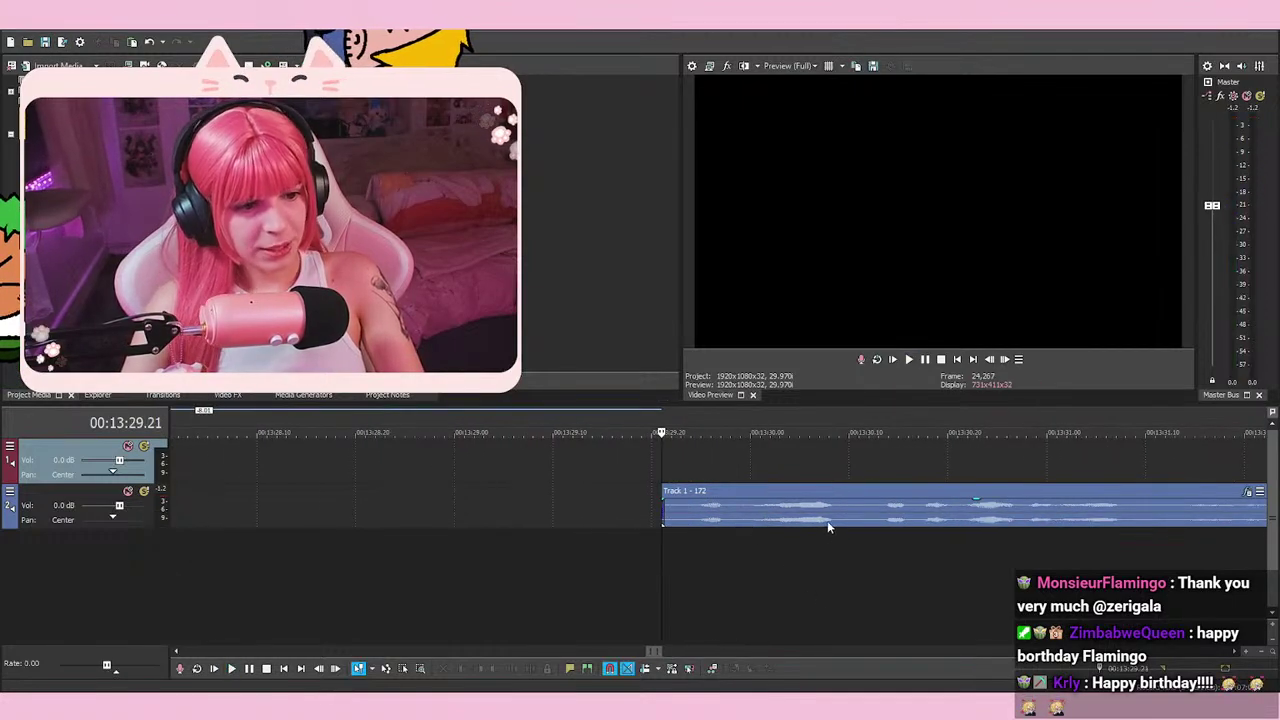
key(space)
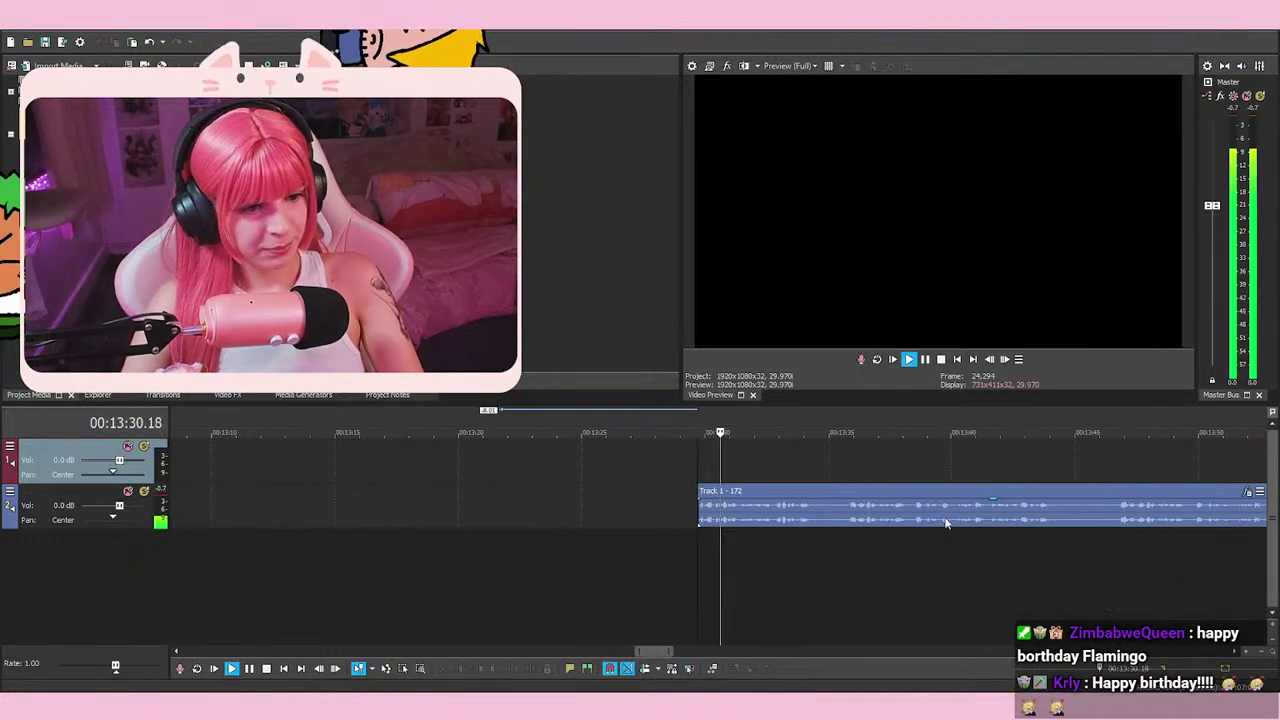
scroll(840, 480, down, 5)
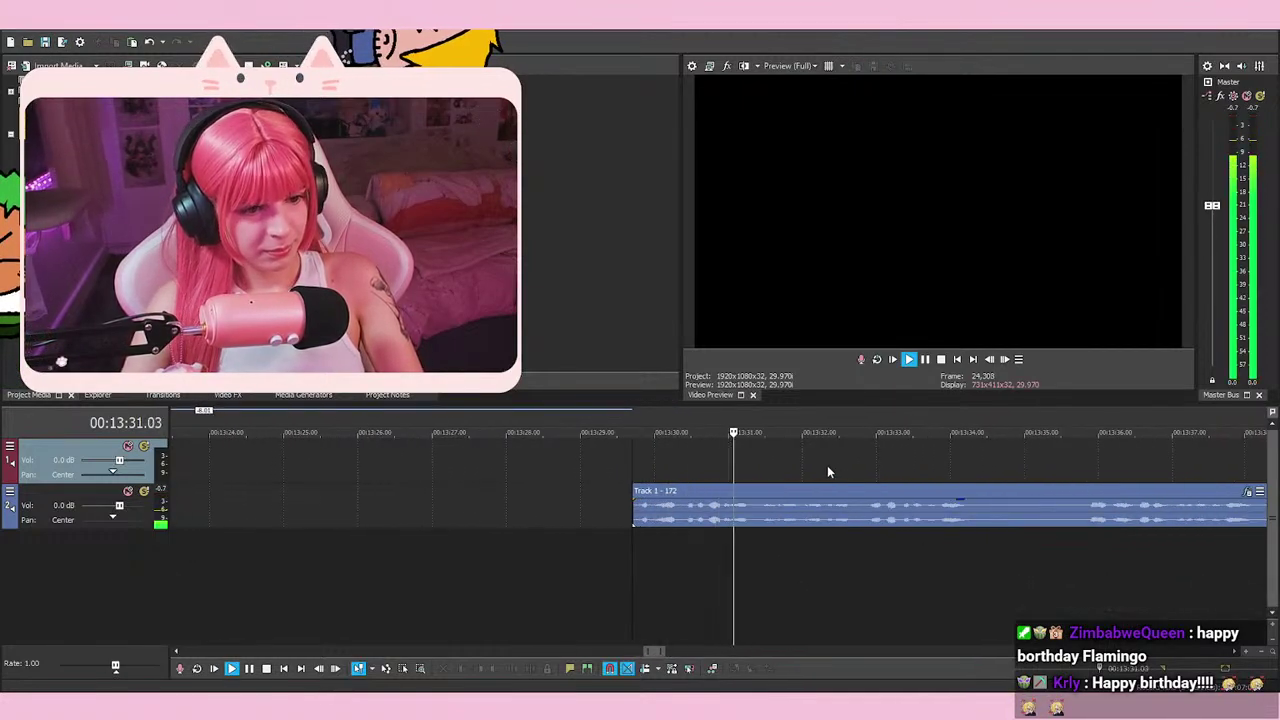
click(925, 359)
key(s)
Split the clip again at 00:13:35.24, just before speech resumes, and delete the silent segment between the two splits
click(1088, 563)
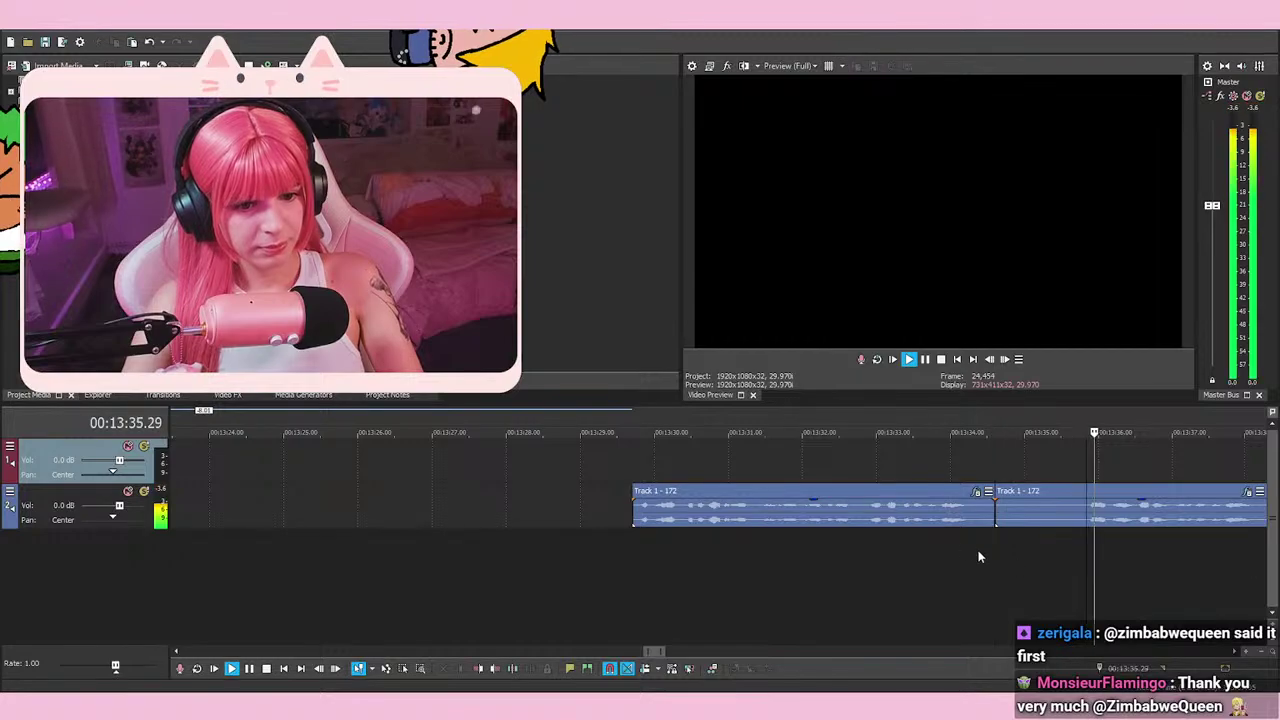
scroll(987, 553, up, 2)
key(s)
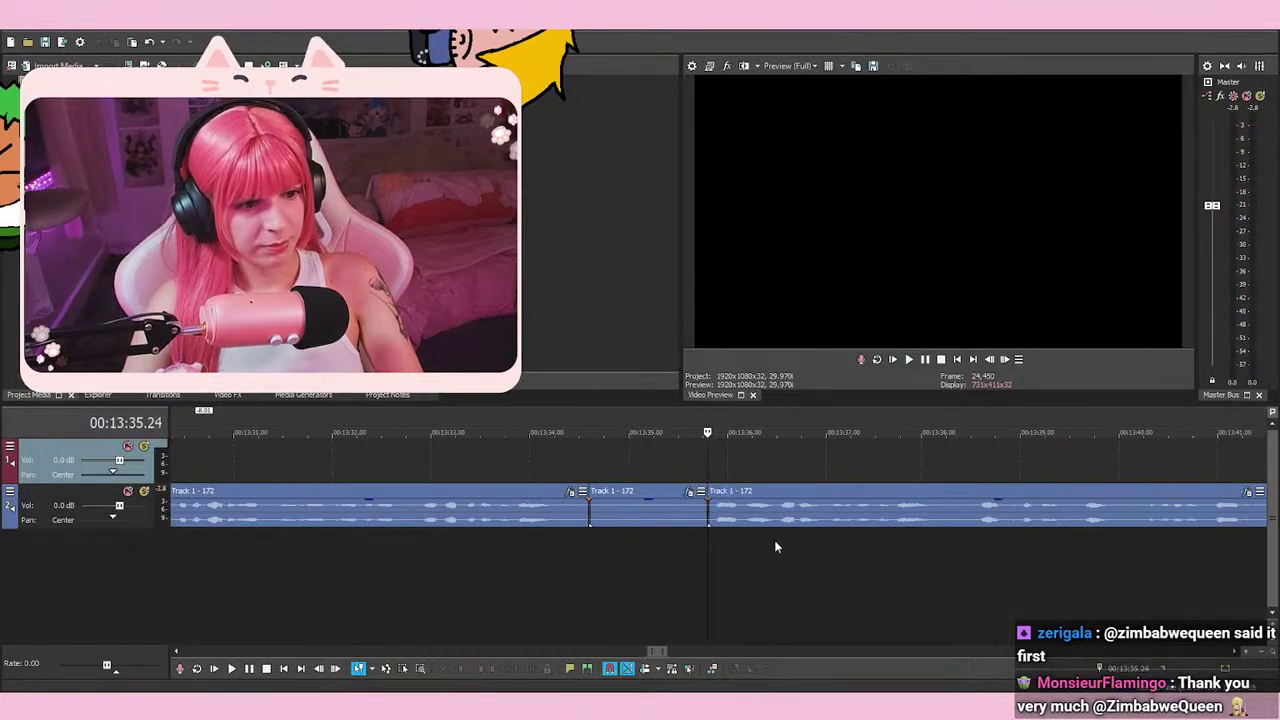
right_click(592, 505)
click(650, 363)
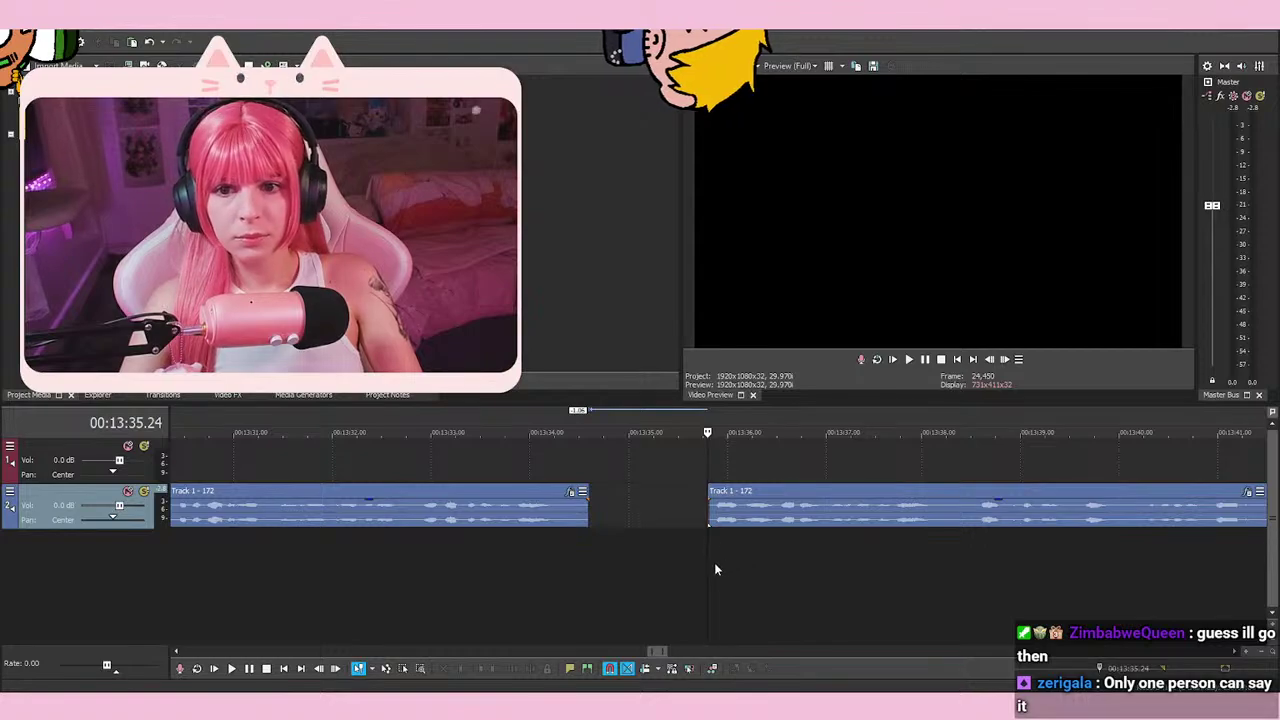
scroll(780, 600, down, 1)
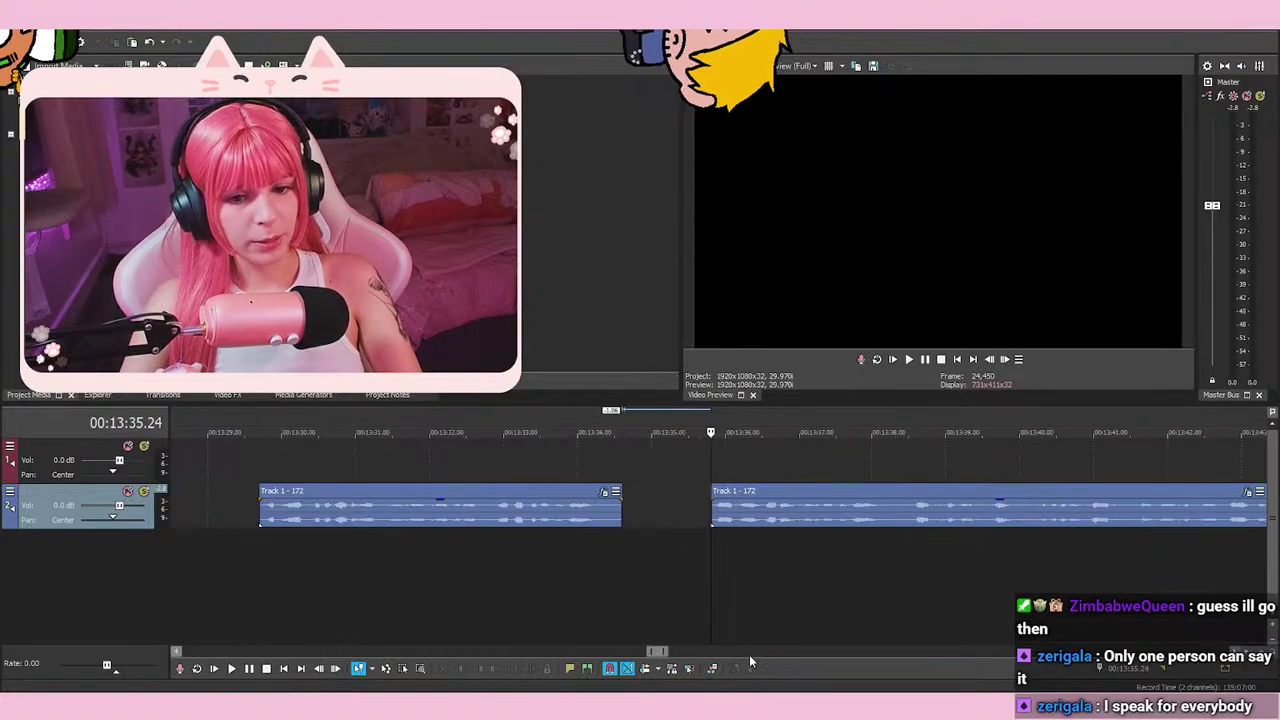
scroll(735, 635, up, 3)
click(677, 575)
click(646, 555)
click(689, 560)
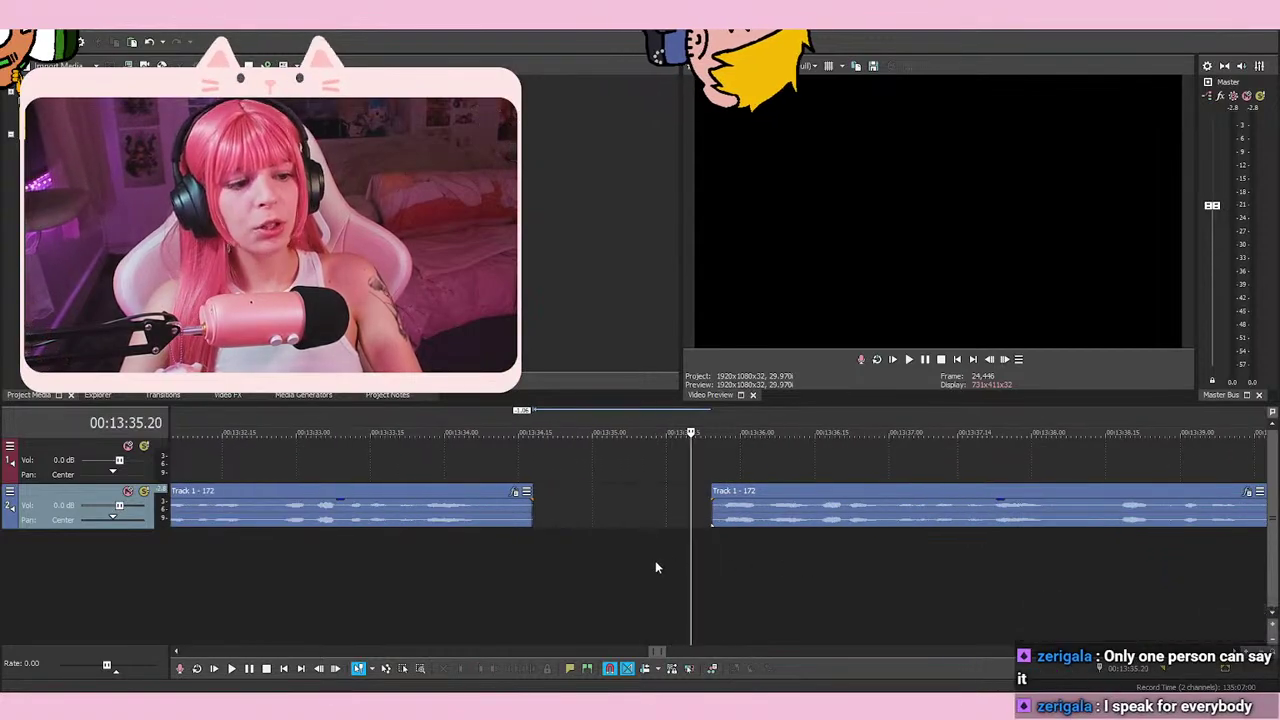
click(656, 562)
click(676, 568)
click(723, 580)
click(706, 582)
click(711, 580)
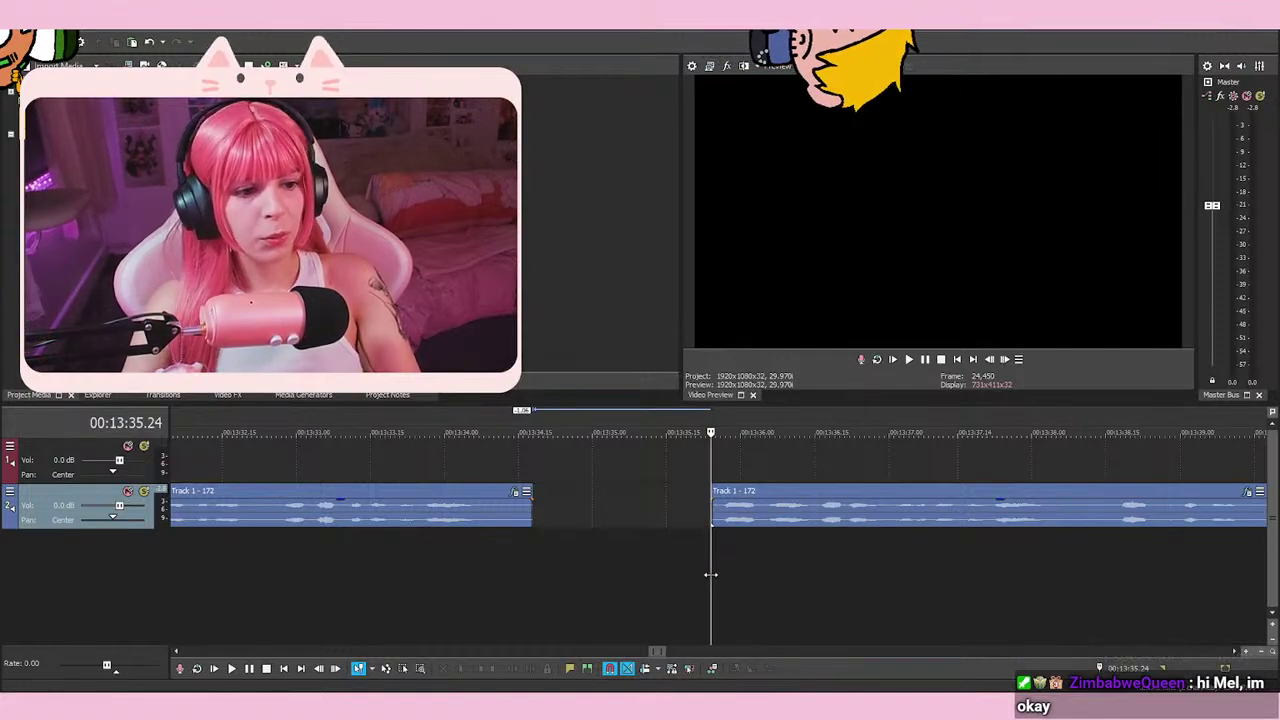
click(659, 507)
click(682, 506)
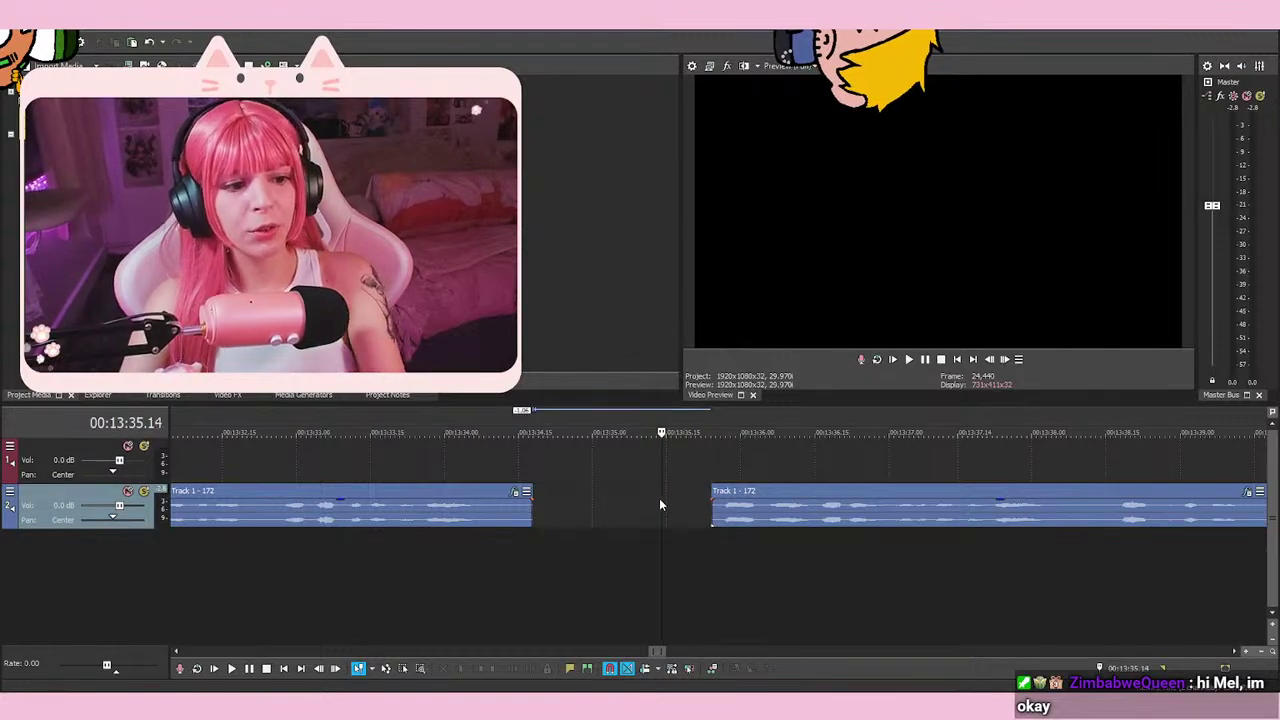
click(654, 503)
click(680, 503)
click(656, 503)
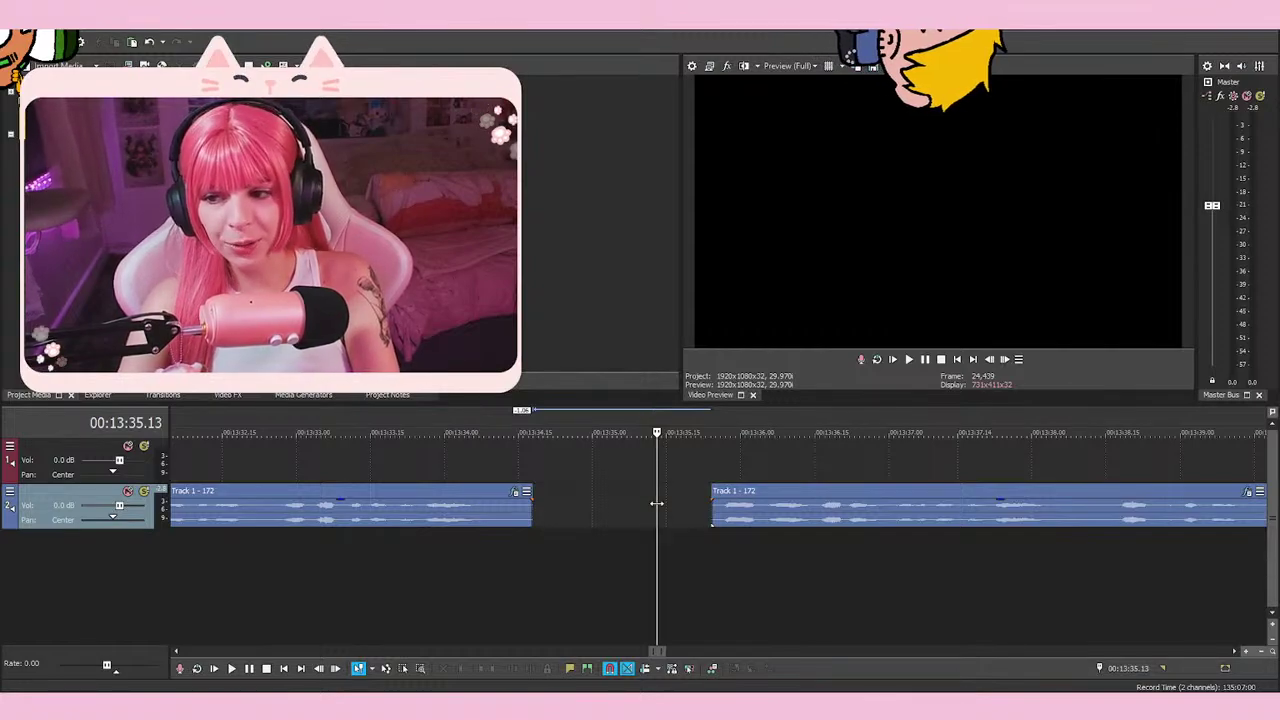
Play the start of the remaining clip from 00:13:35.24 in short bursts to check its opening words
click(710, 472)
key(space)
key(space)
click(701, 463)
click(711, 466)
scroll(797, 500, down, 1)
scroll(840, 520, up, 2)
key(space)
scroll(883, 540, down, 2)
key(space)
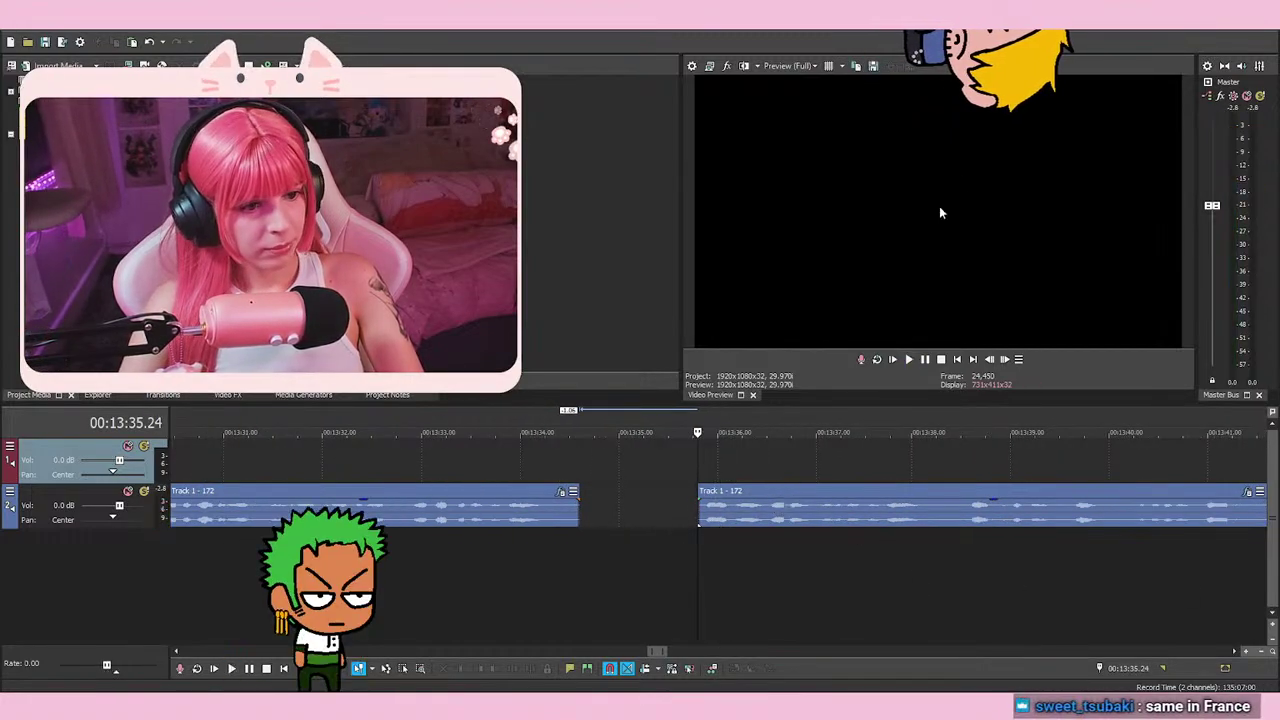
key(space)
key(space)
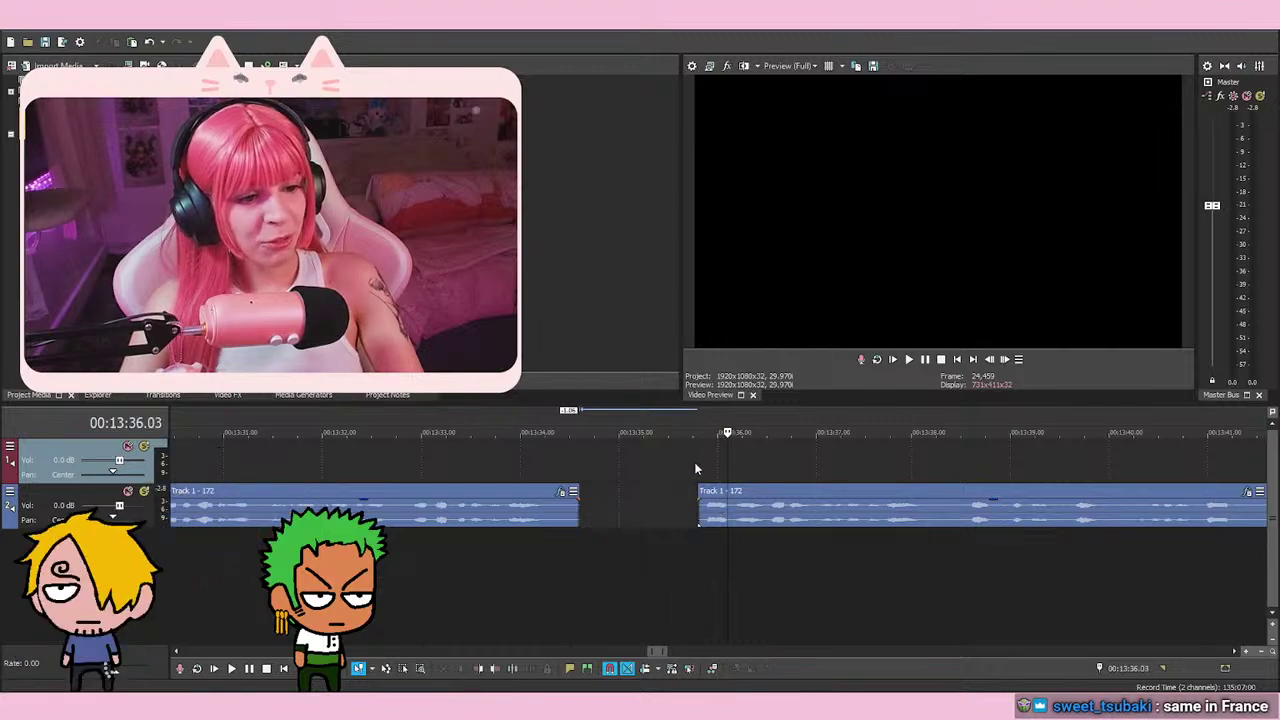
Replay the clip's opening and step the cursor around its edge, between 00:13:35.21 and 00:13:35.24, to examine where speech starts
click(698, 468)
key(space)
key(space)
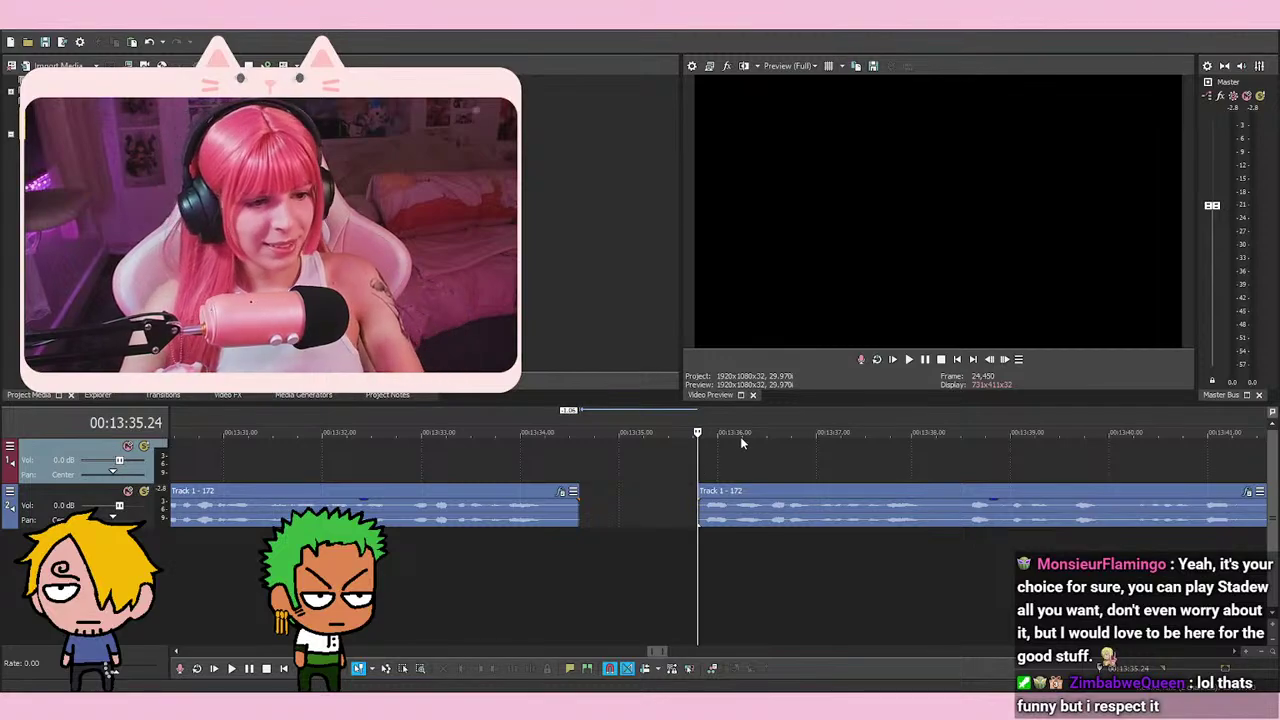
click(692, 466)
click(694, 464)
key(space)
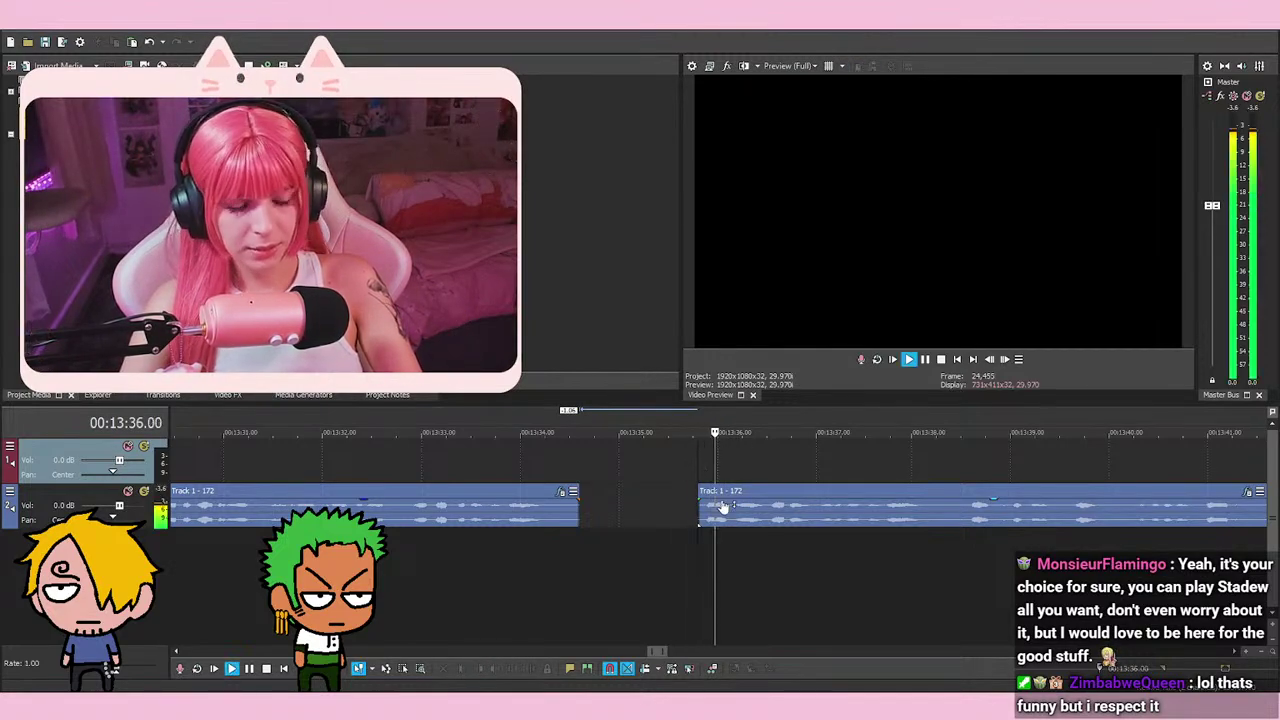
key(space)
click(687, 466)
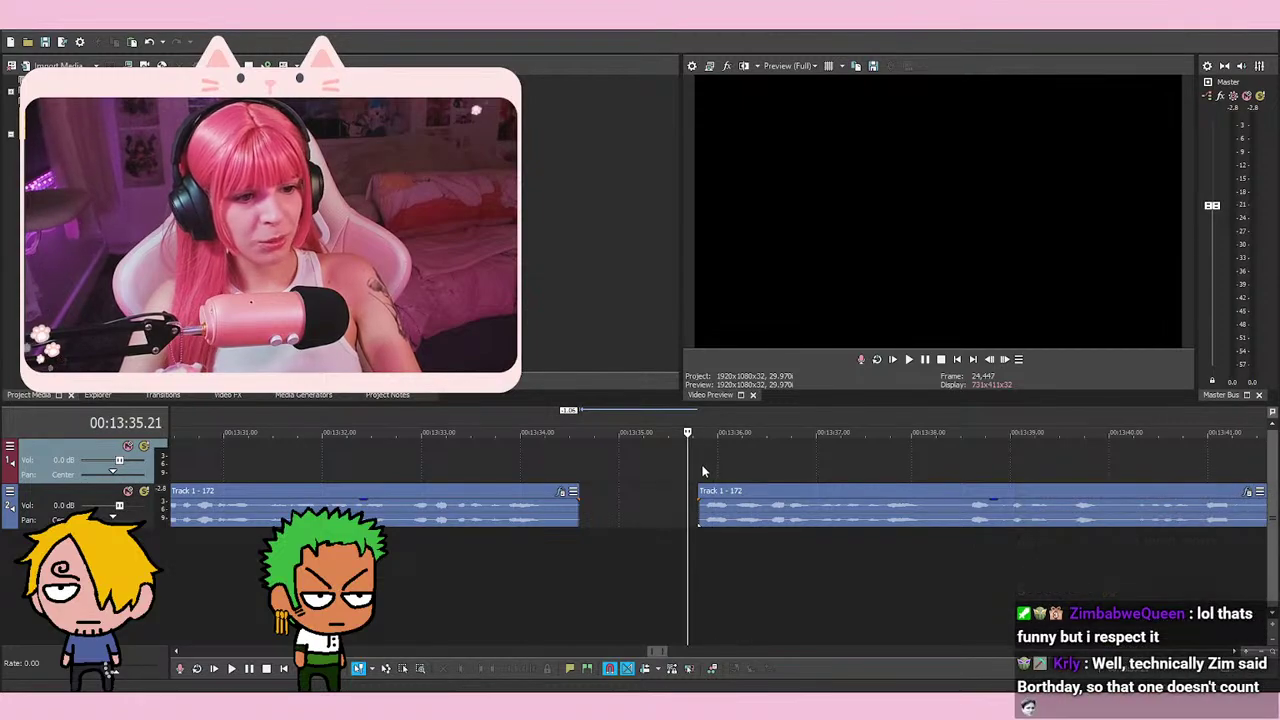
click(702, 466)
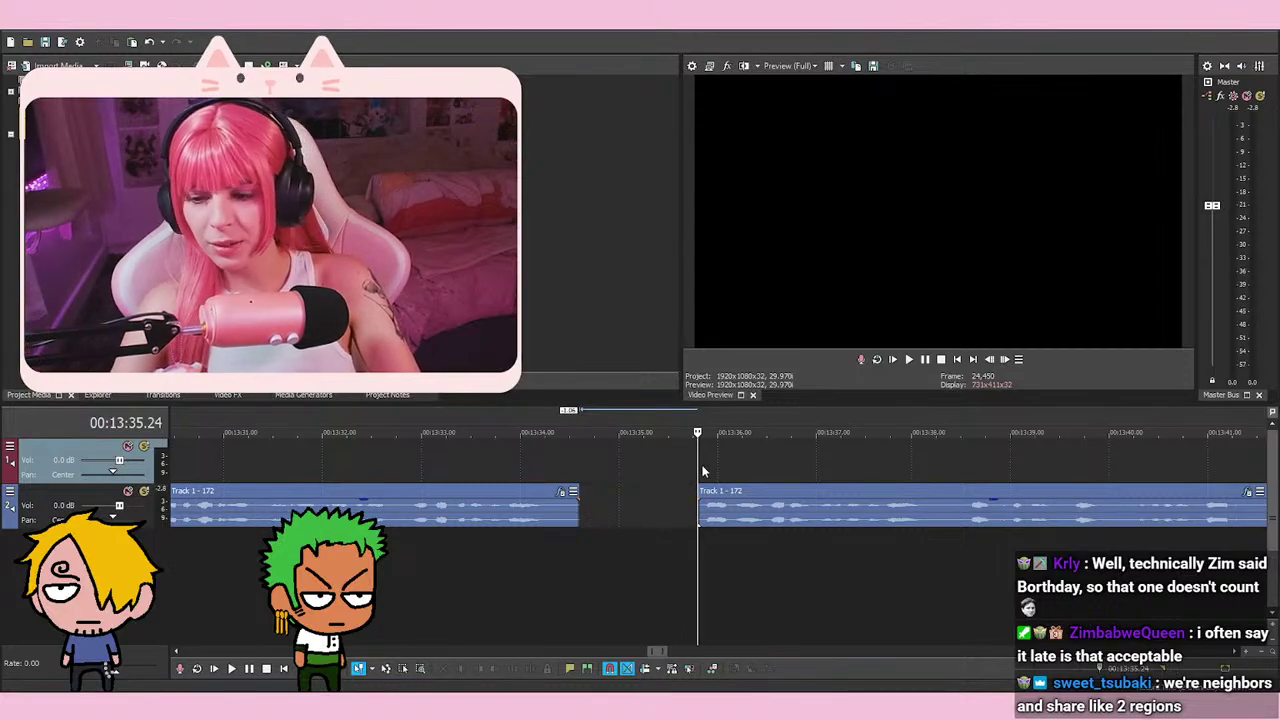
key(Left)
key(Left)
key(Left)
key(Right)
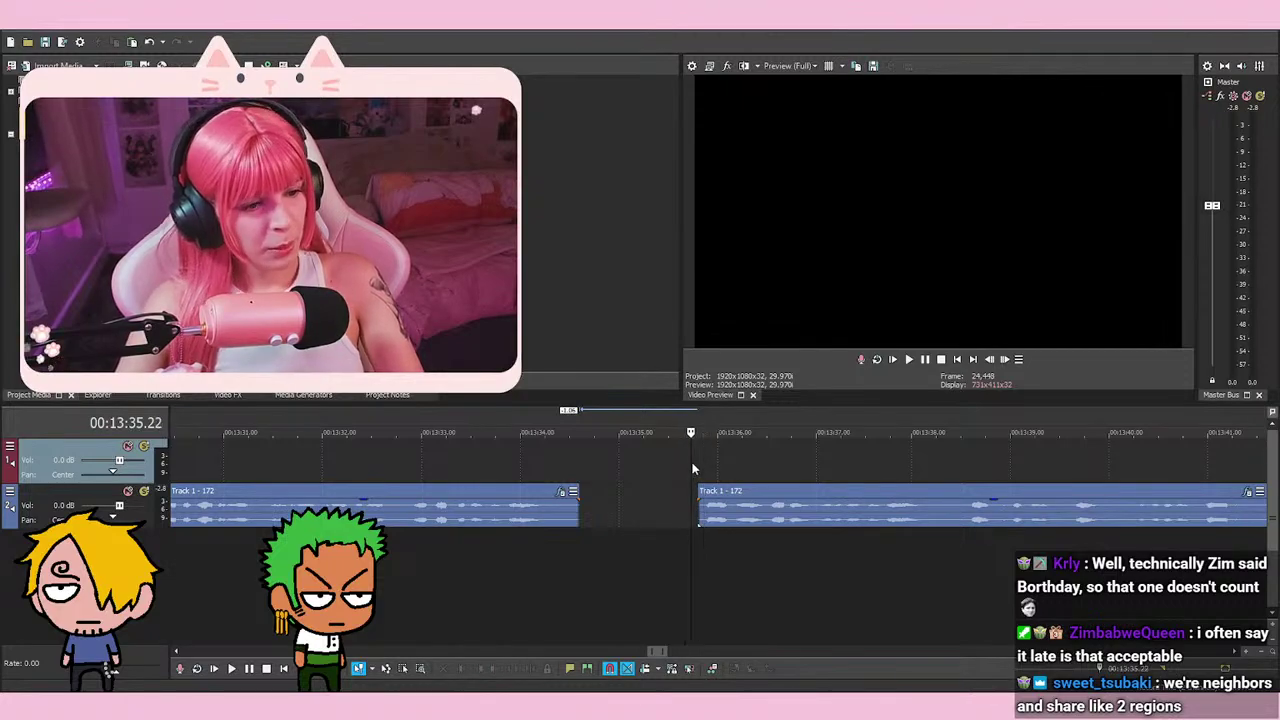
click(705, 466)
click(698, 466)
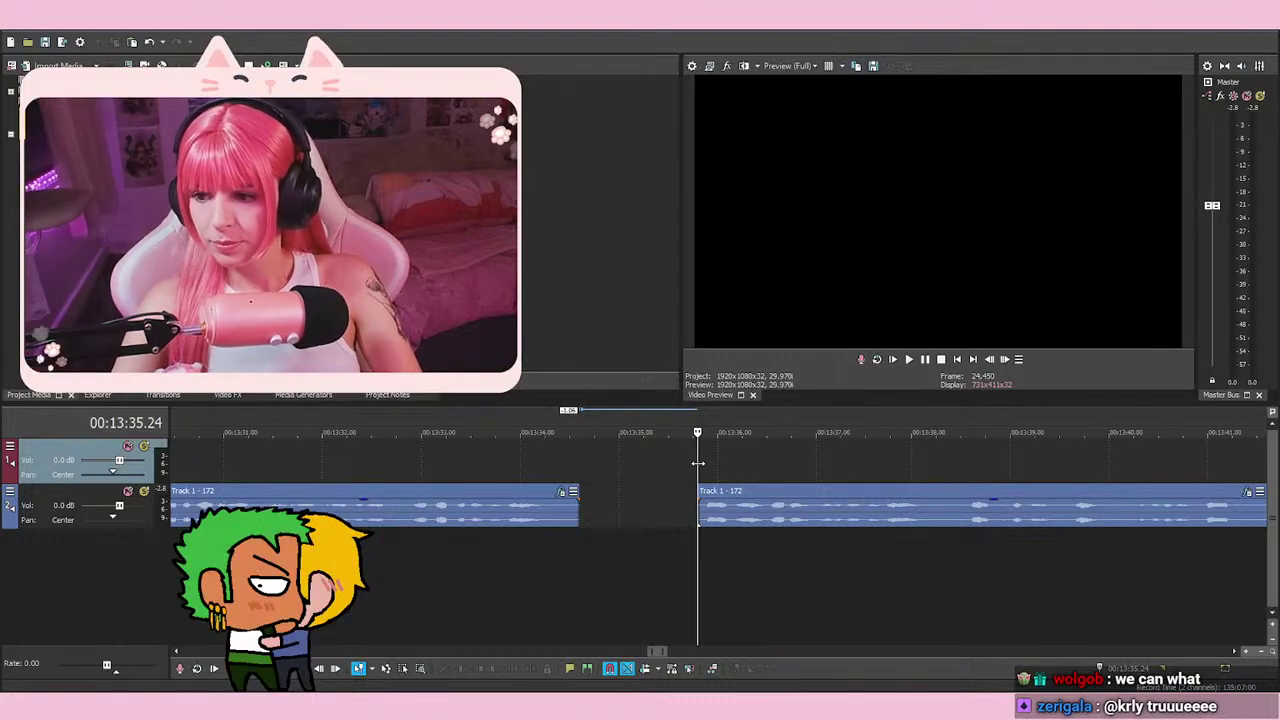
Play the take from 00:13:35.24 up to the silent pause to judge whether the passage is usable
key(space)
key(space)
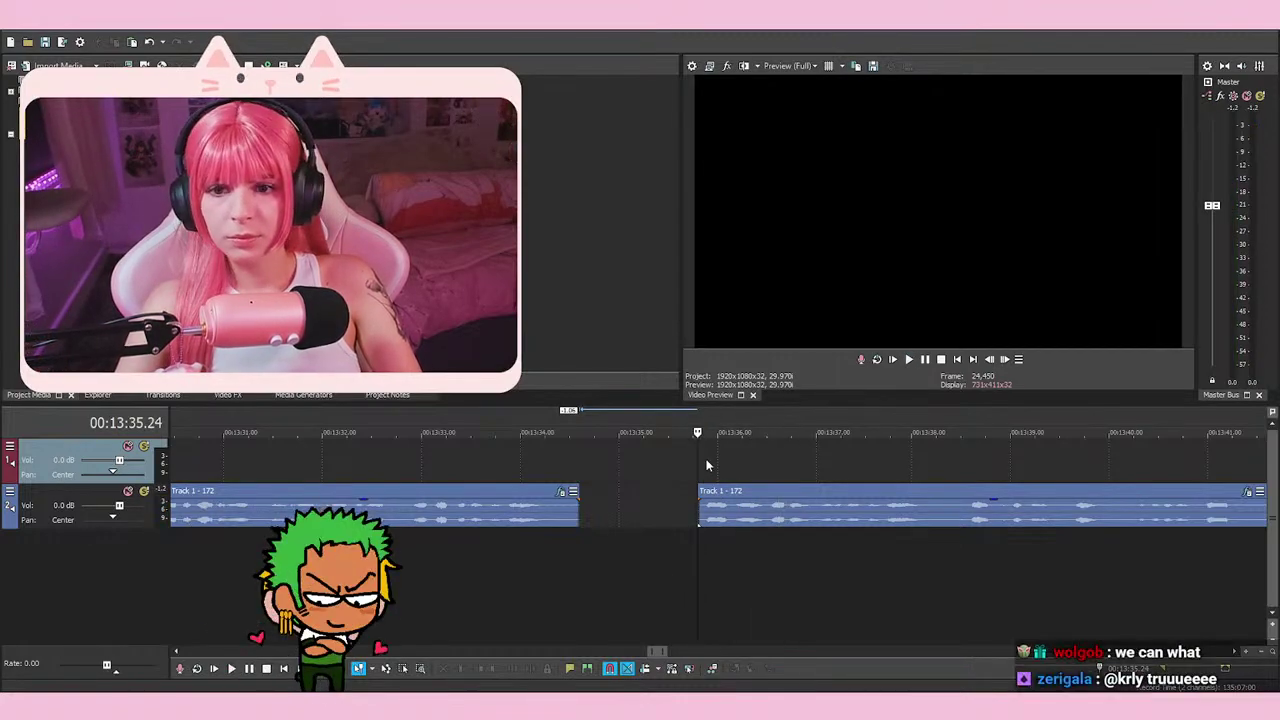
key(space)
scroll(773, 512, down, 3)
scroll(773, 512, up, 4)
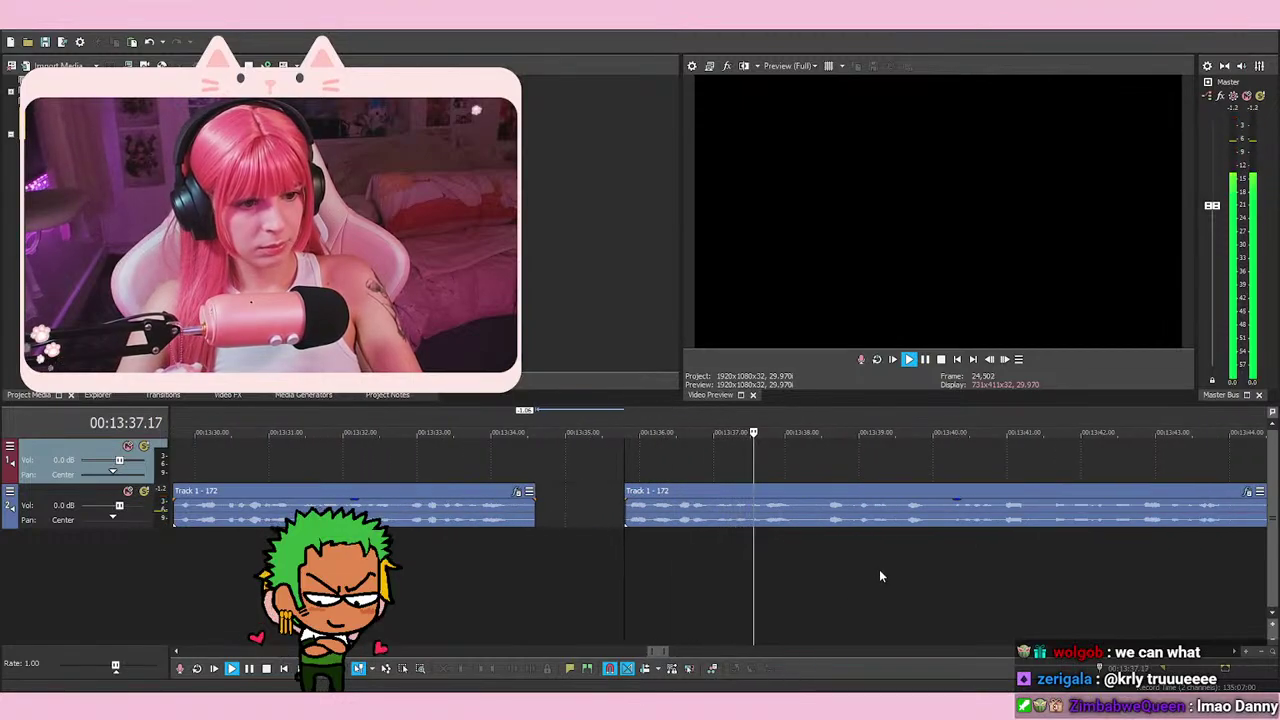
scroll(818, 508, down, 2)
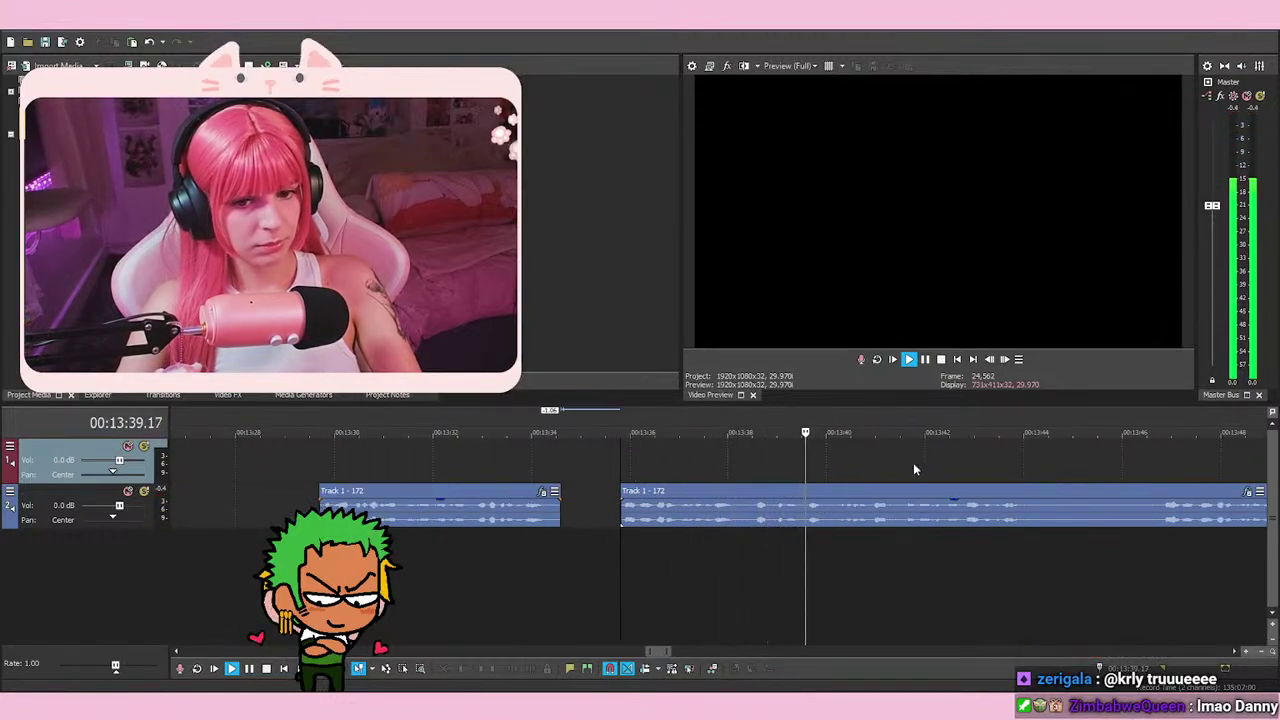
key(space)
click(653, 466)
click(605, 463)
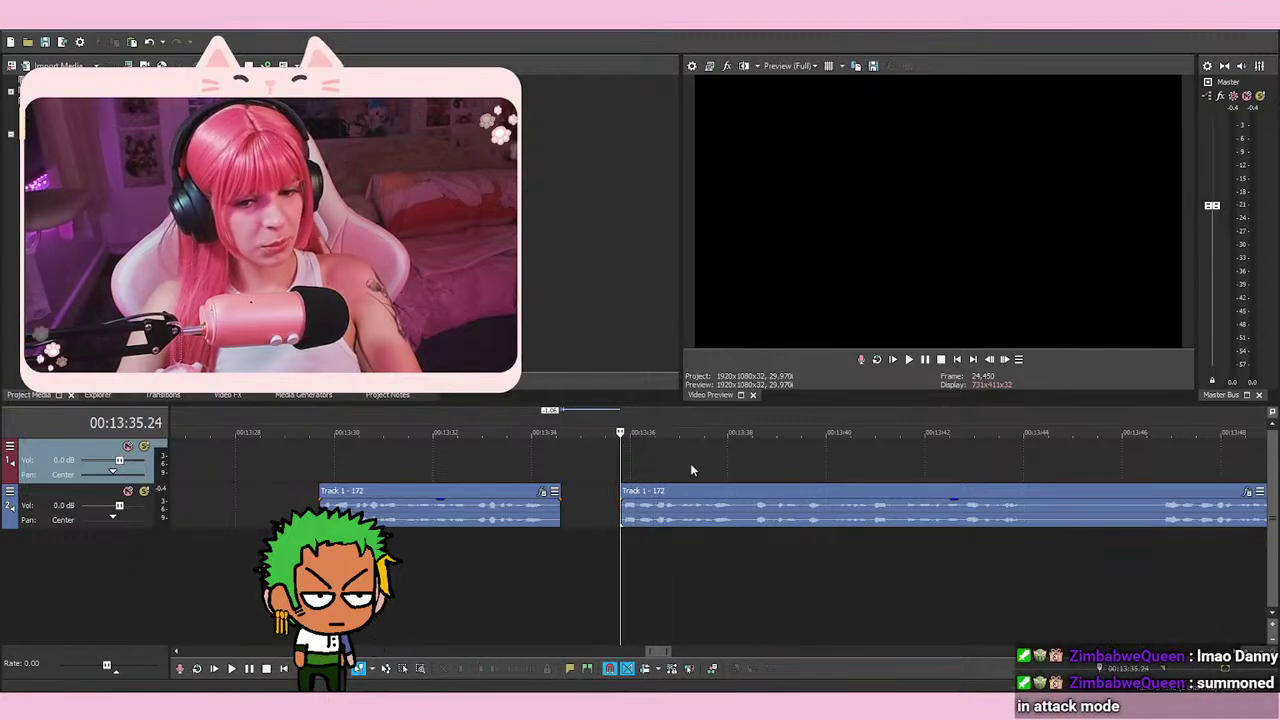
scroll(692, 465, down, 3)
key(space)
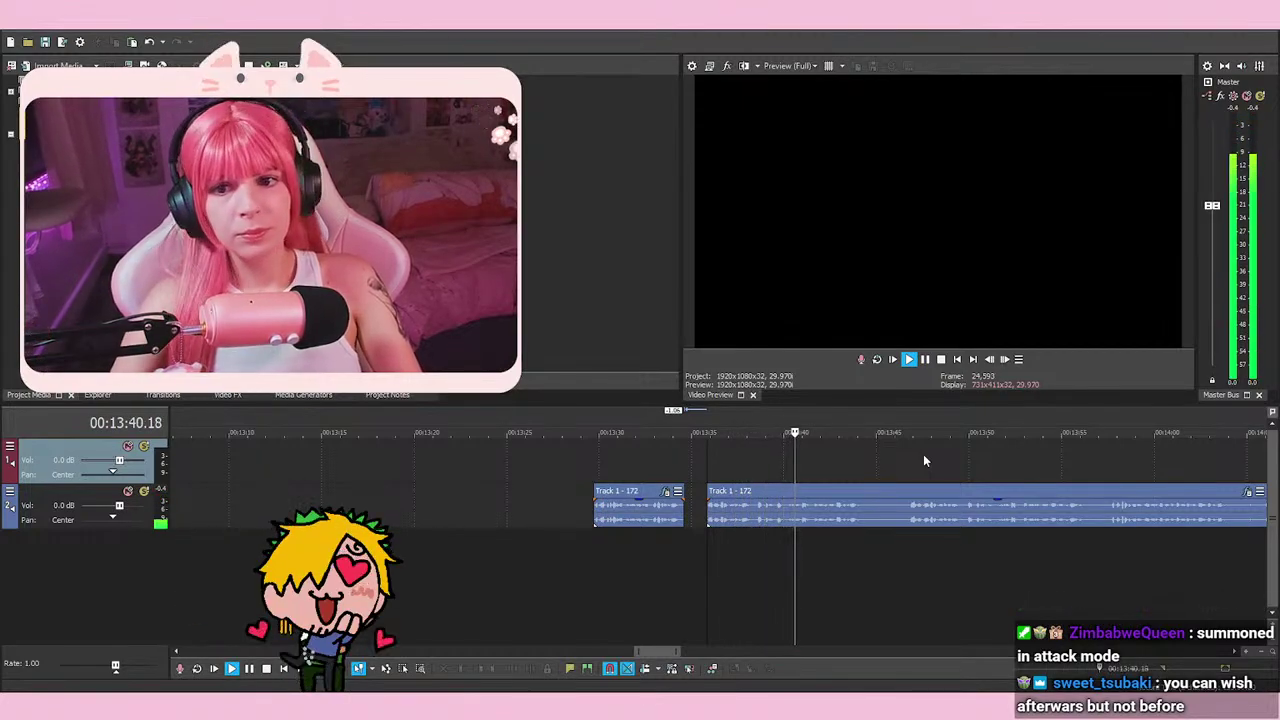
scroll(929, 413, up, 2)
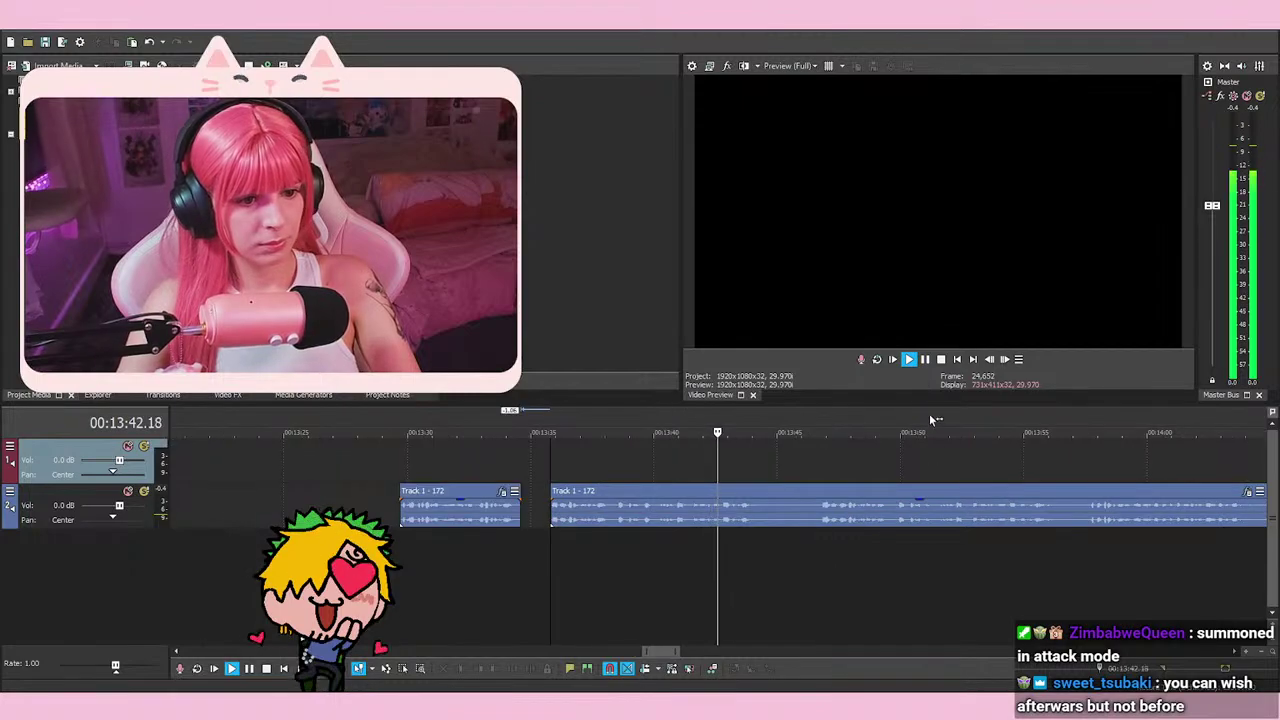
Split the clip at 00:13:46.23, just before speech resumes, and delete the portion before the split
click(817, 540)
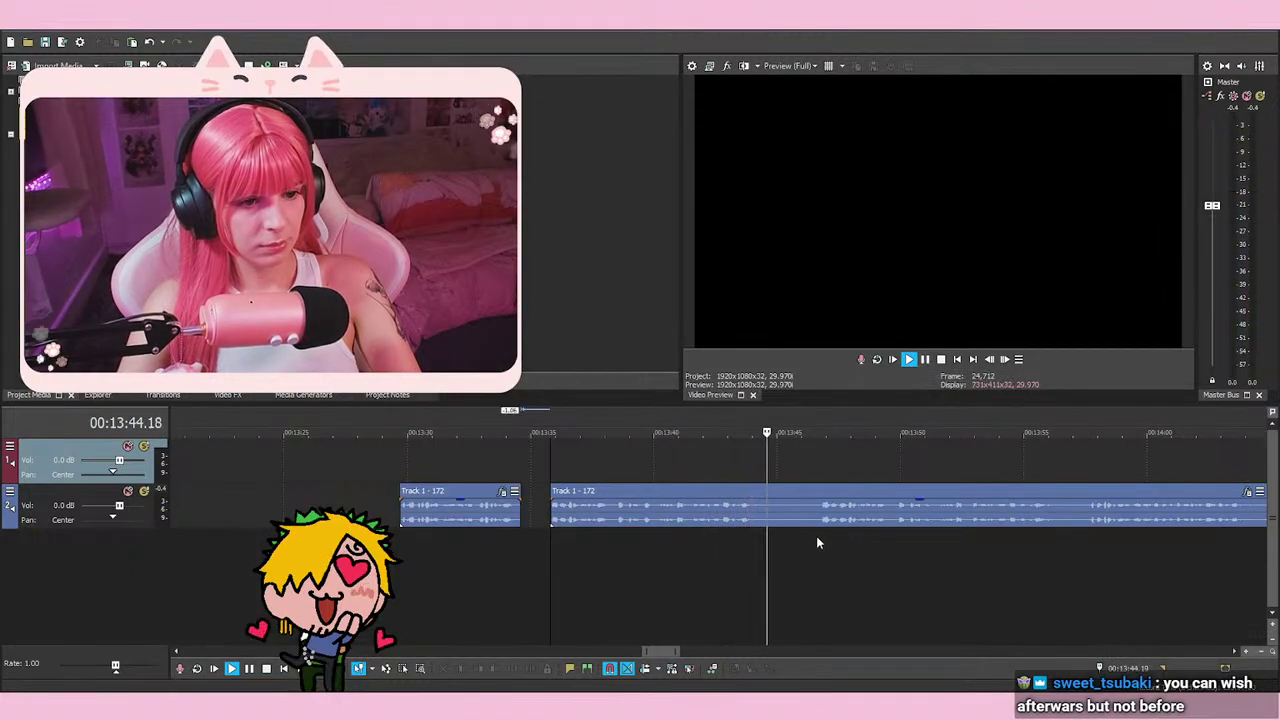
key(space)
scroll(850, 581, up, 4)
click(696, 531)
key(s)
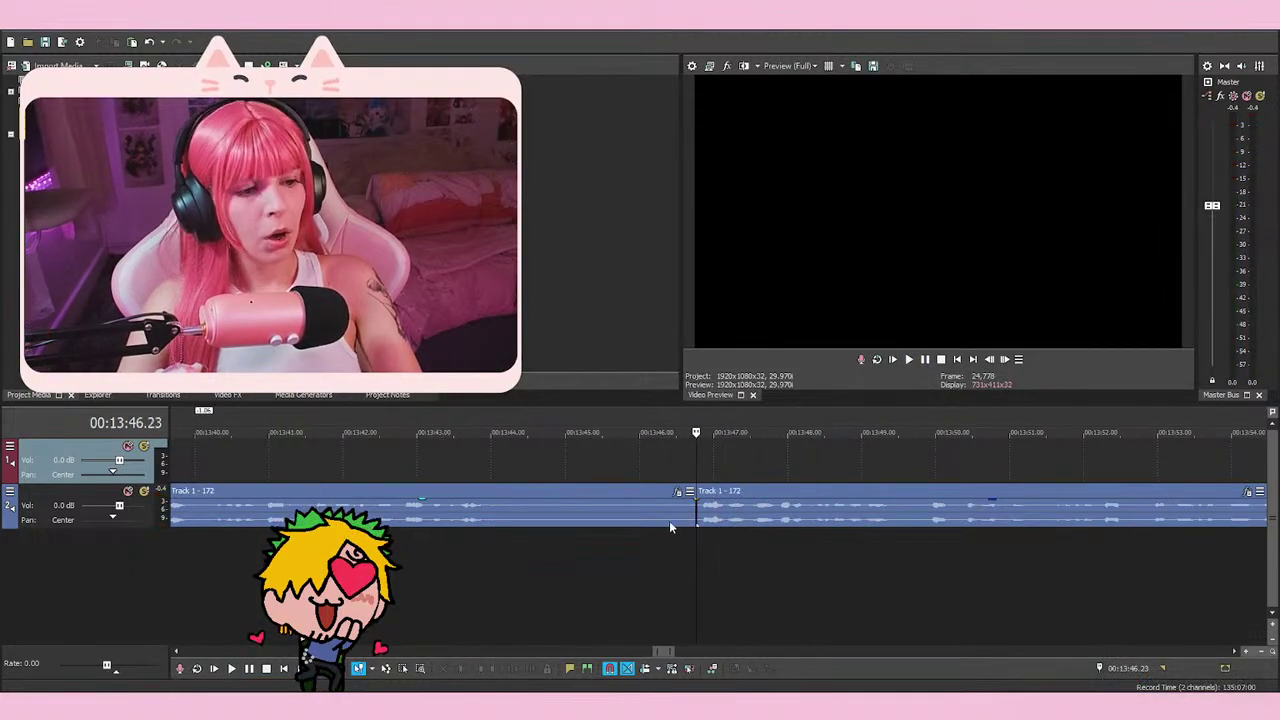
right_click(670, 527)
click(722, 364)
Play the remaining clip from 00:13:46.23 and split it at 00:13:56.15
key(space)
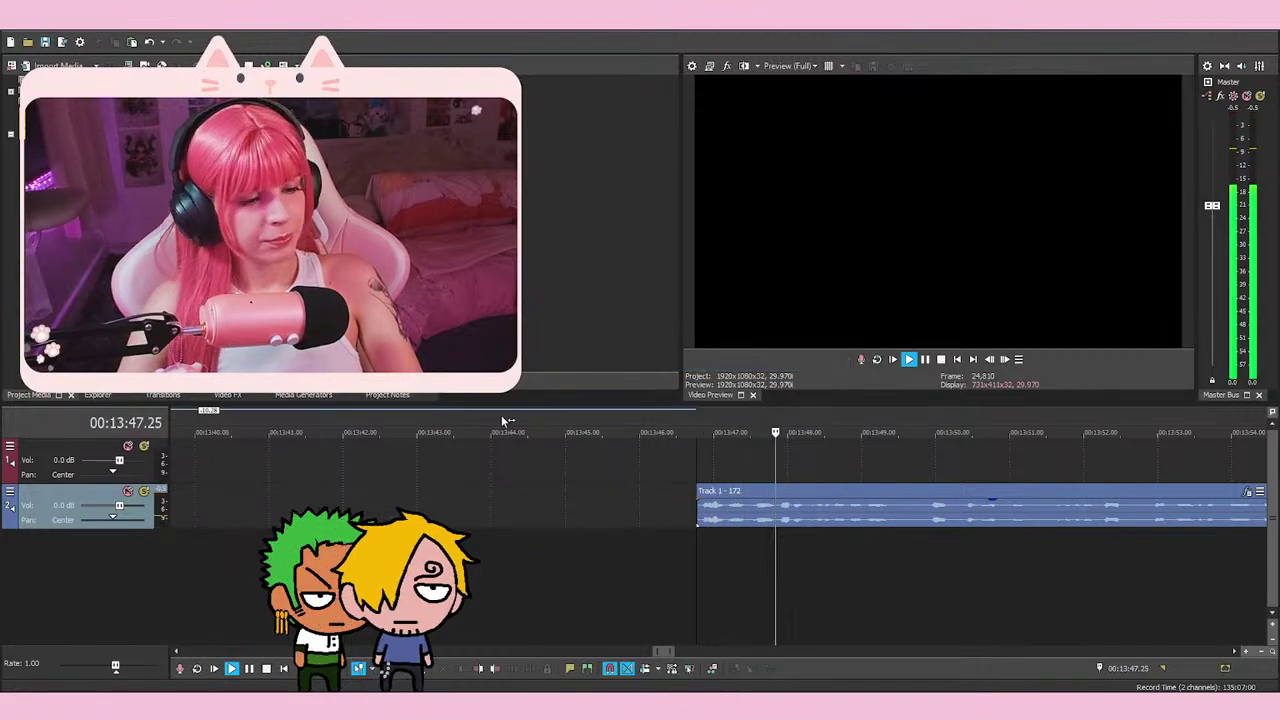
key(space)
scroll(861, 490, up, 2)
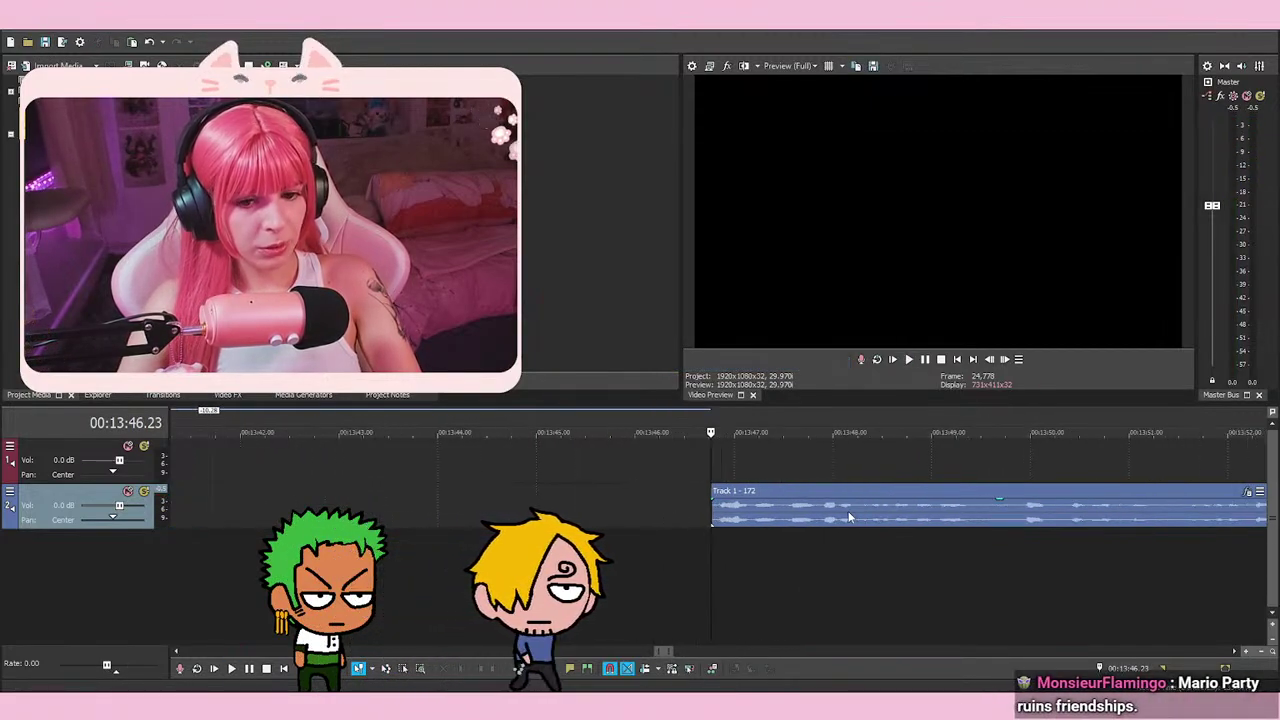
key(space)
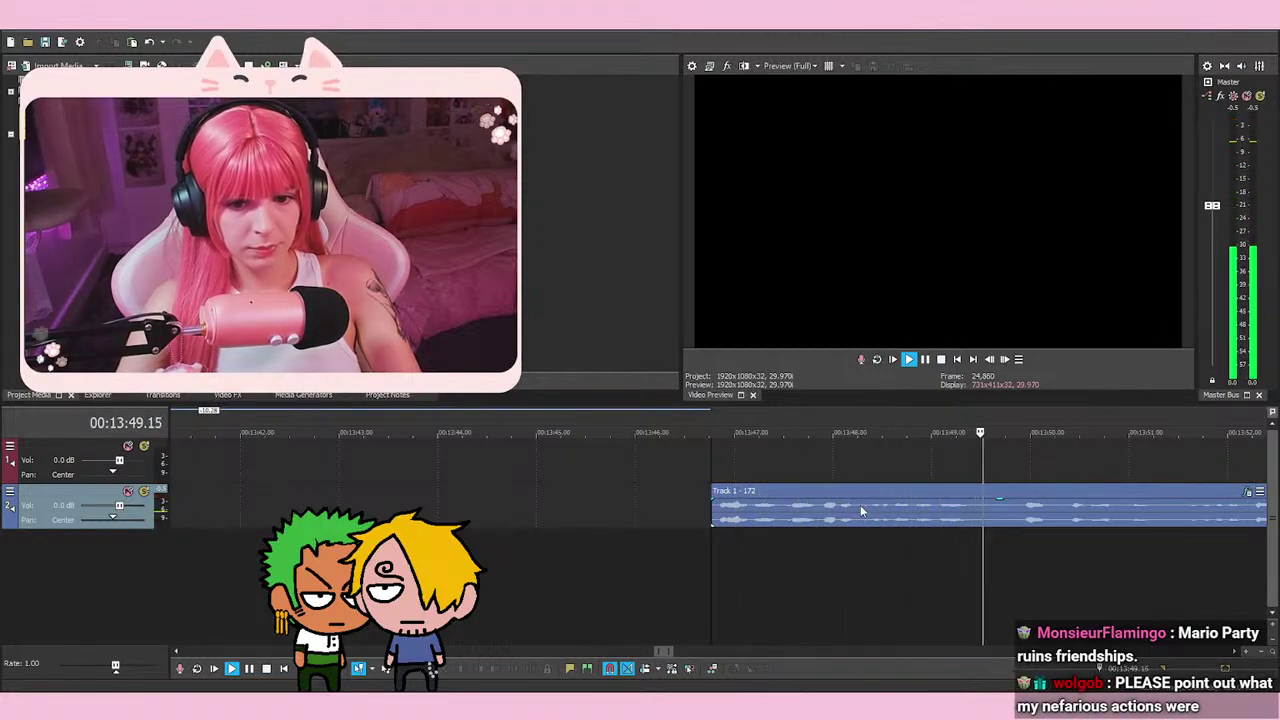
scroll(736, 527, down, 3)
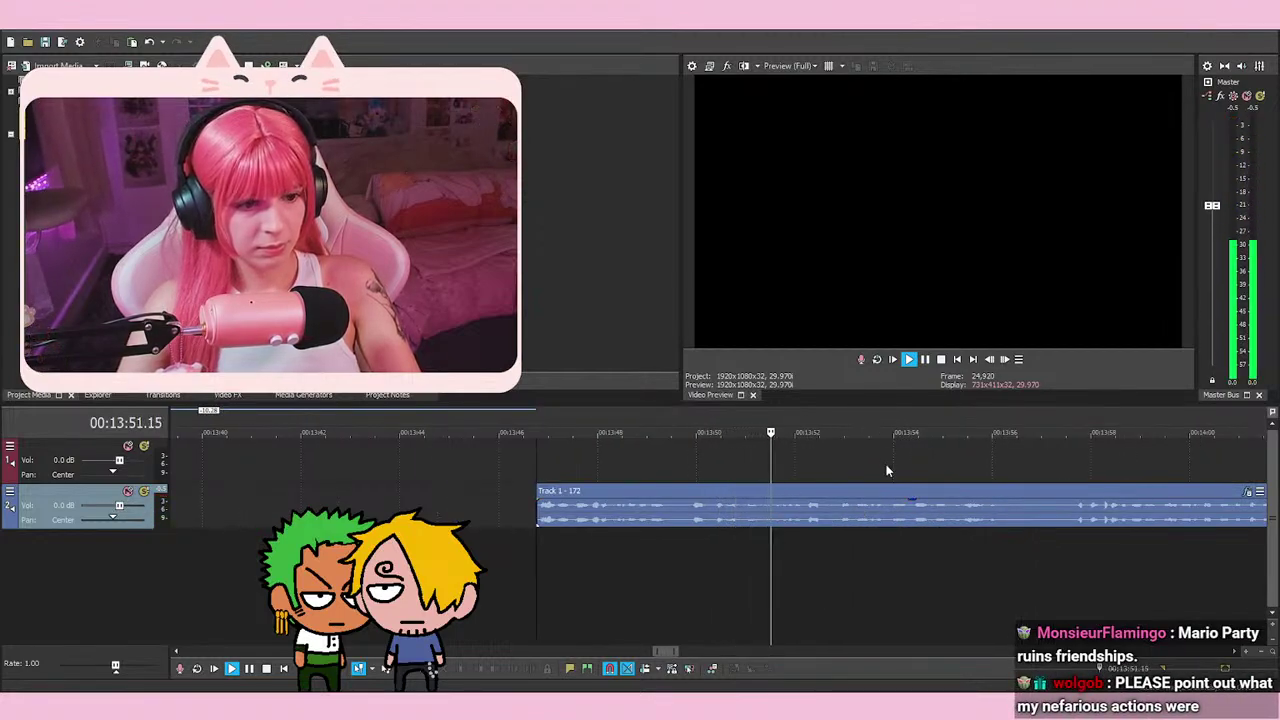
click(925, 361)
key(s)
scroll(636, 508, down, 7)
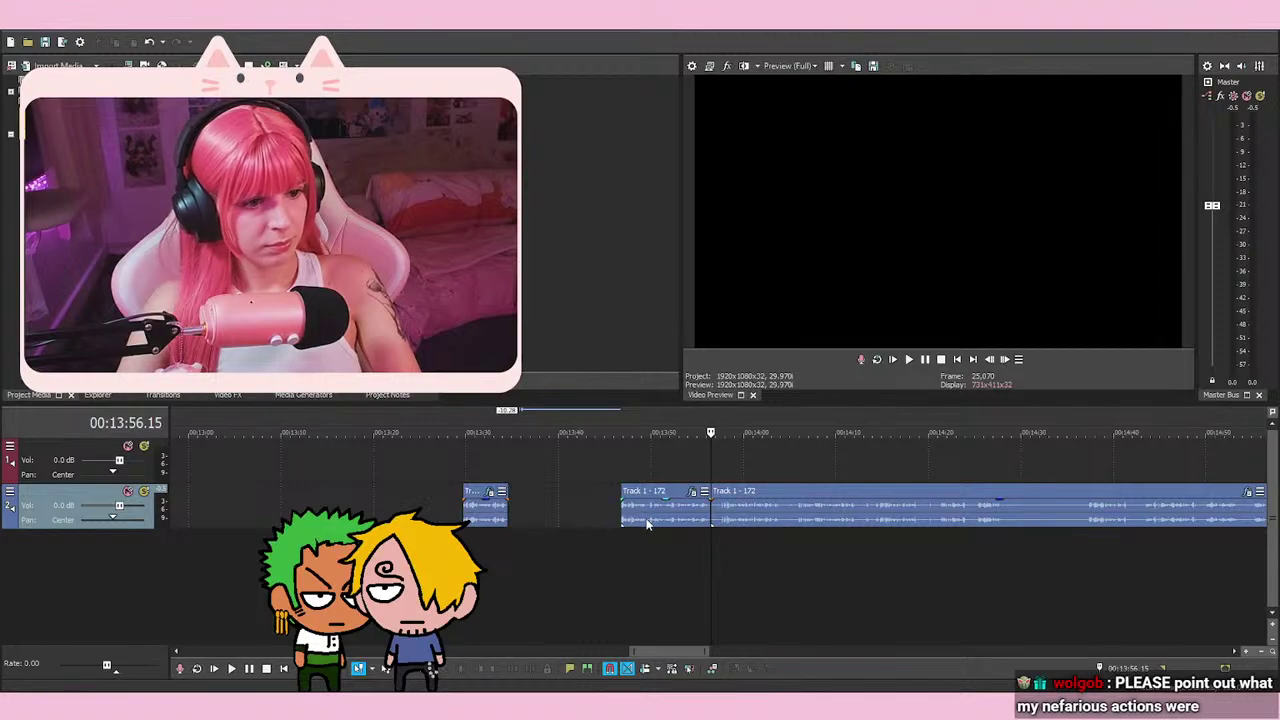
Move the segment before the new split earlier to close the gap, setting its start to slightly overlap the preceding clip's end
drag(646, 523, 556, 521)
click(503, 466)
scroll(503, 466, up, 10)
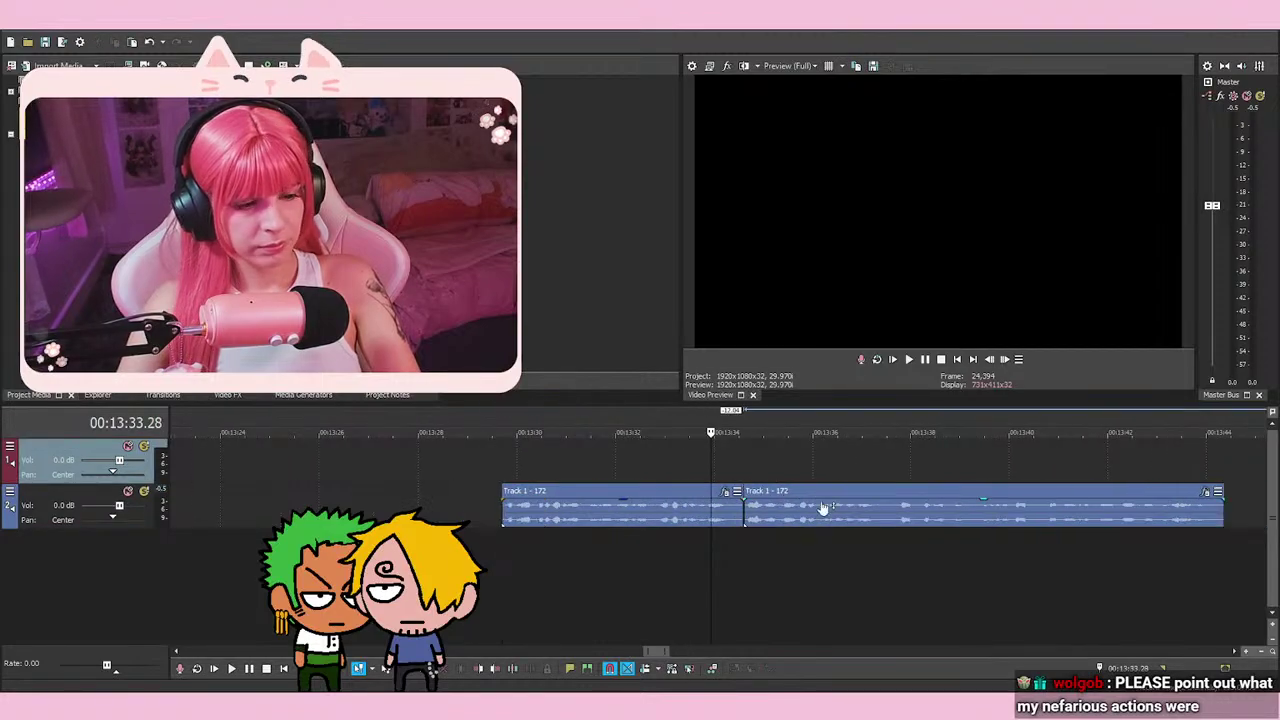
drag(916, 518, 1003, 532)
Play the moved segment from 00:13:33.28 across the join to review the edit
key(space)
key(space)
key(space)
scroll(1091, 529, down, 10)
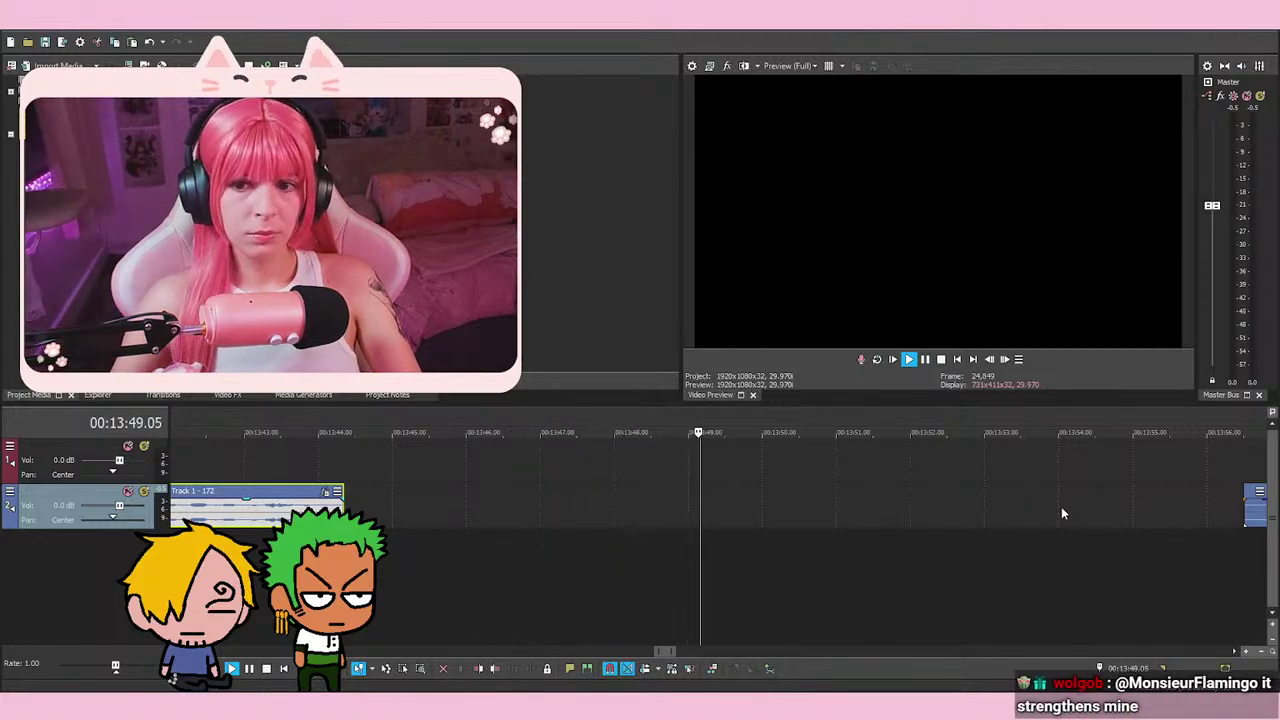
key(space)
key(space)
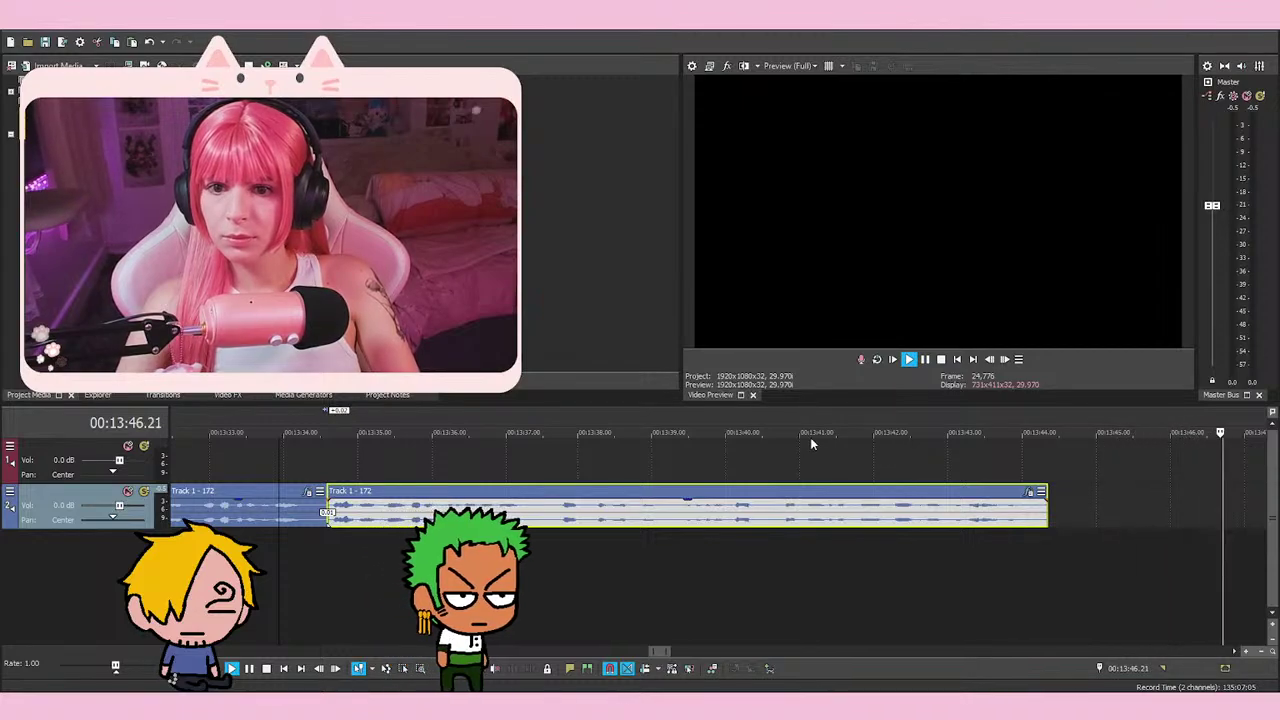
key(space)
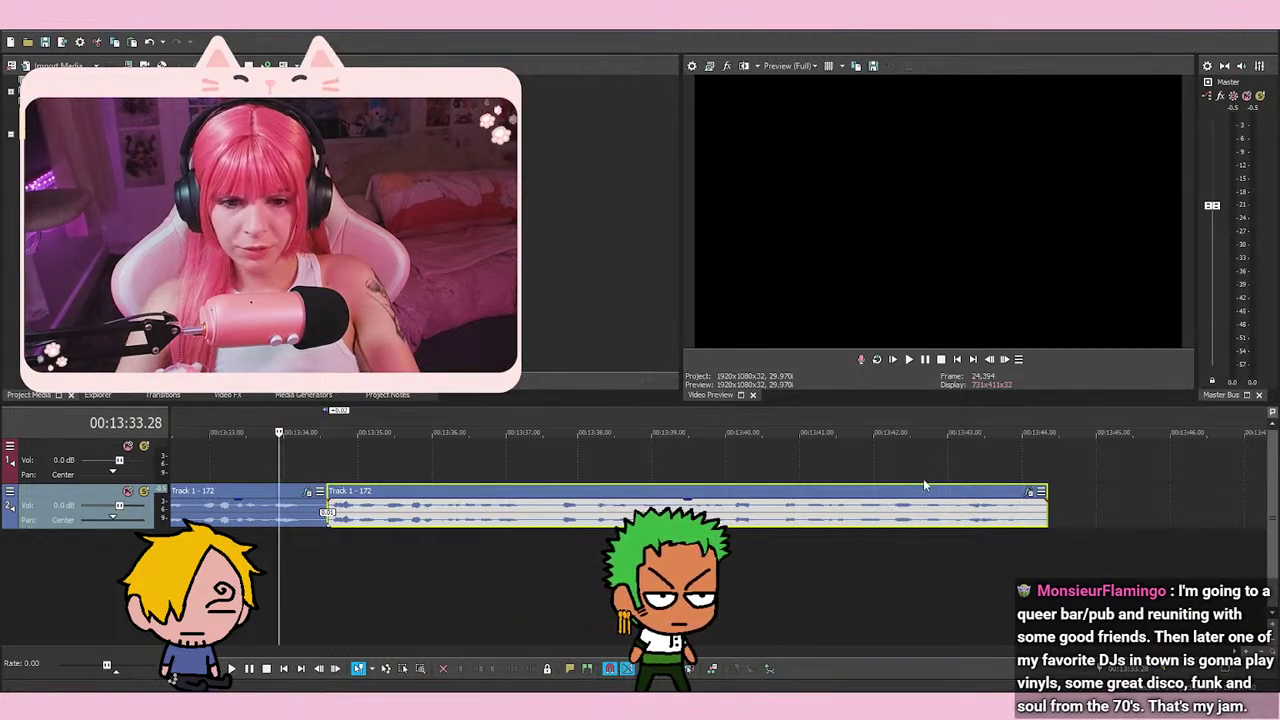
Zoom in on the join between the two clips and replay it from 00:13:34.03 to check the transition
click(311, 549)
scroll(529, 532, up, 6)
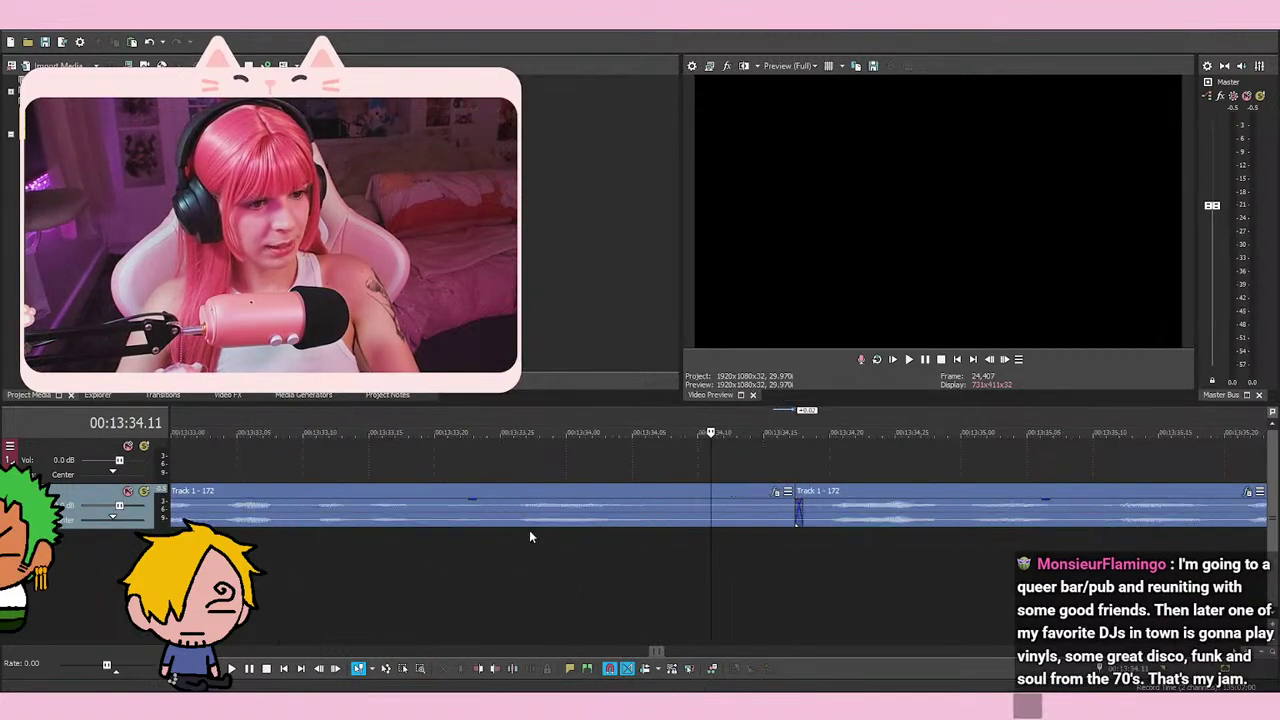
click(557, 555)
key(space)
scroll(722, 554, down, 3)
key(space)
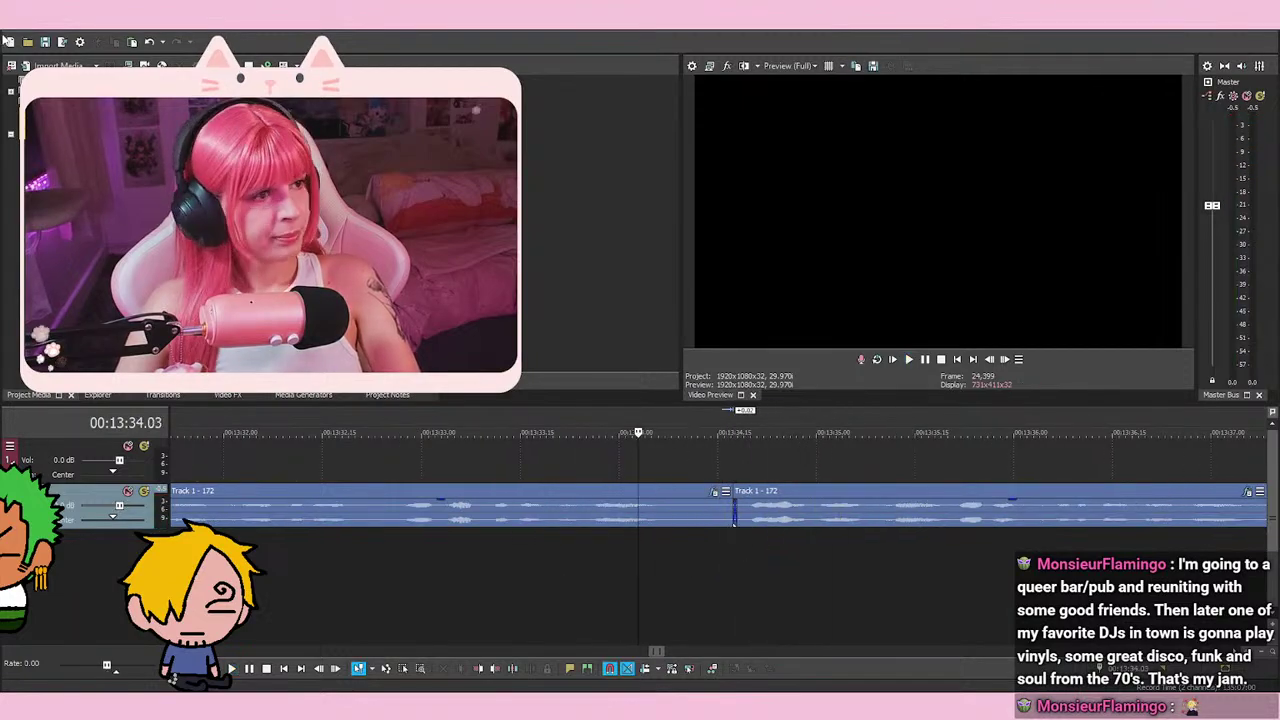
key(space)
key(space)
key(space)
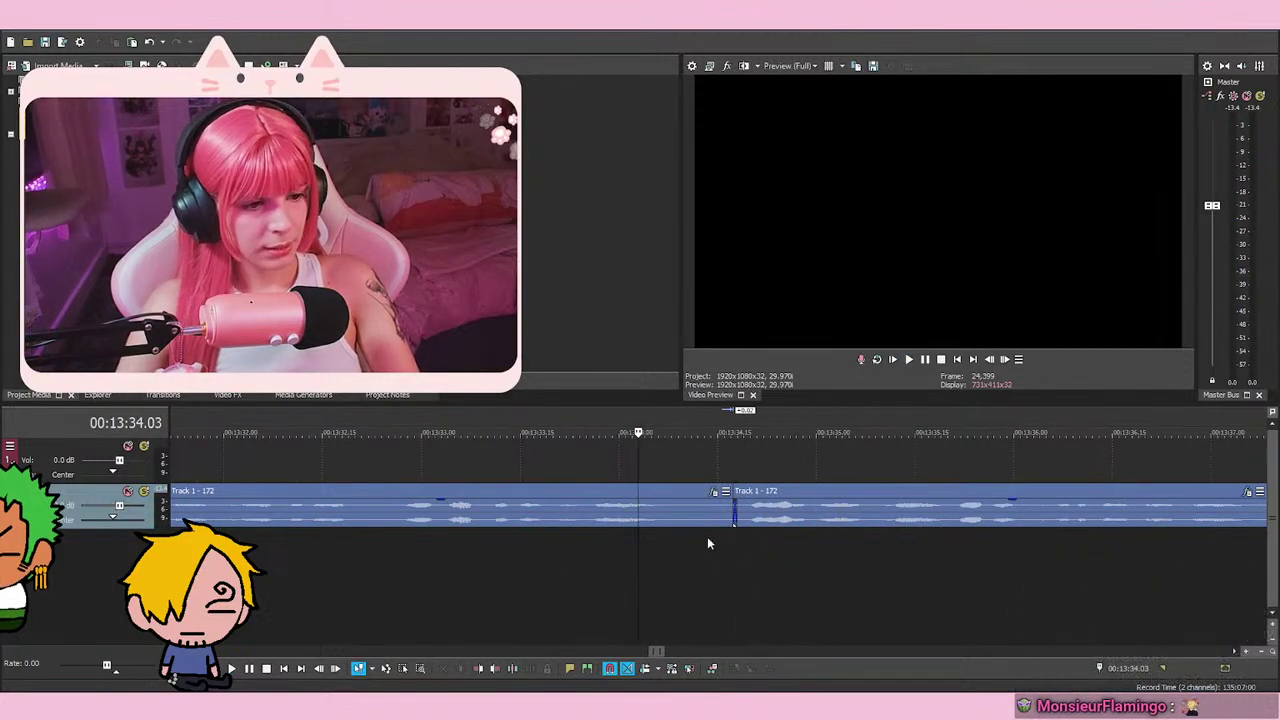
Play the joined clips, restarting from 00:13:33.26, through toward the end of the second clip
scroll(949, 530, down, 5)
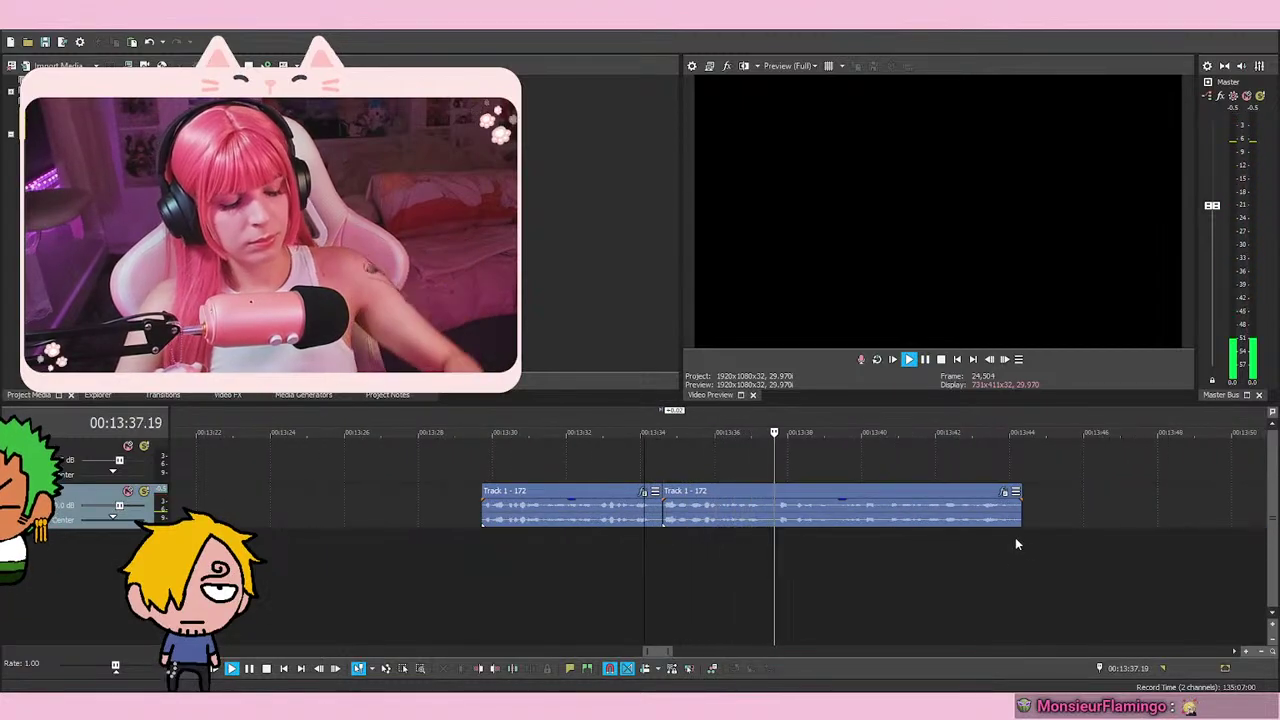
key(space)
key(space)
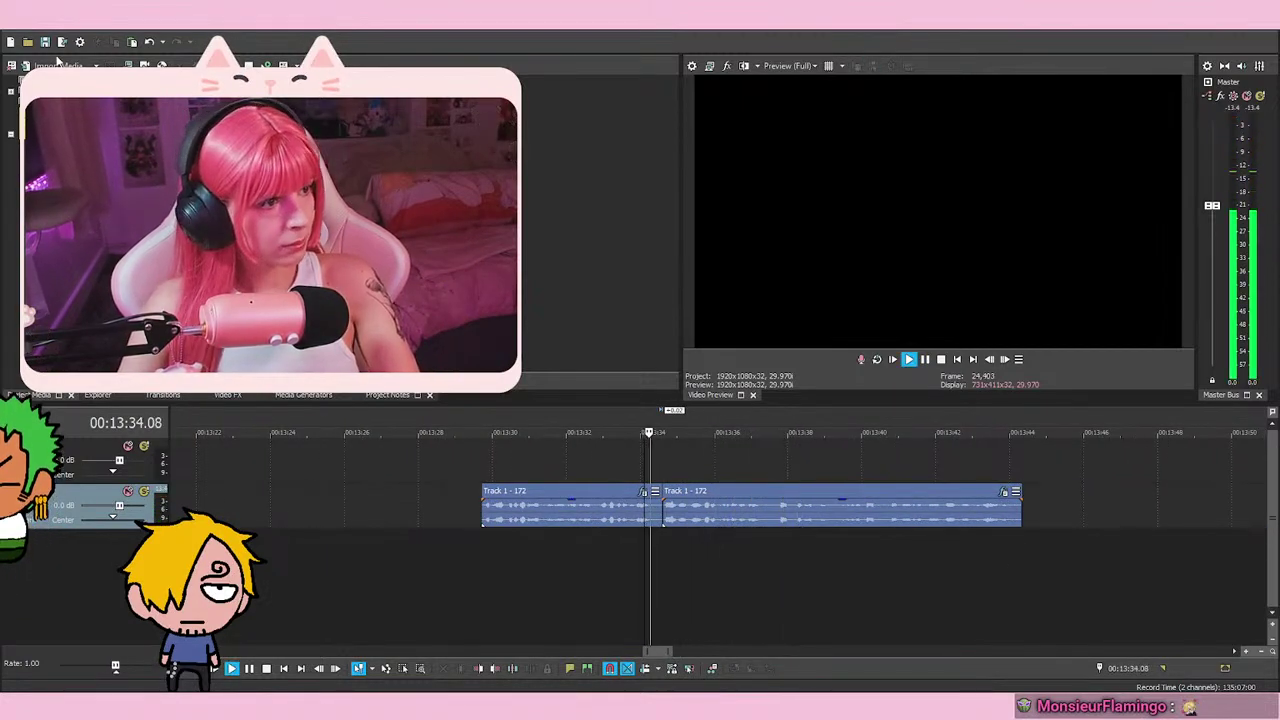
key(space)
scroll(668, 460, up, 2)
click(696, 465)
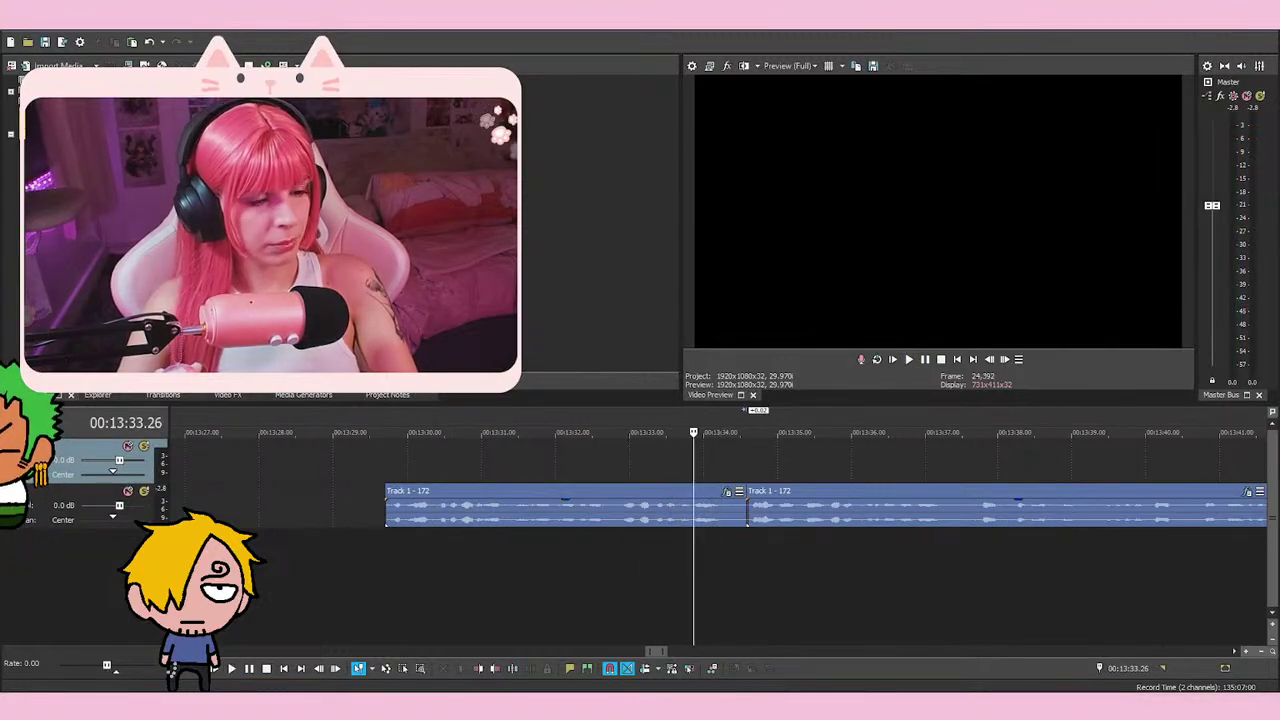
key(space)
scroll(803, 510, down, 2)
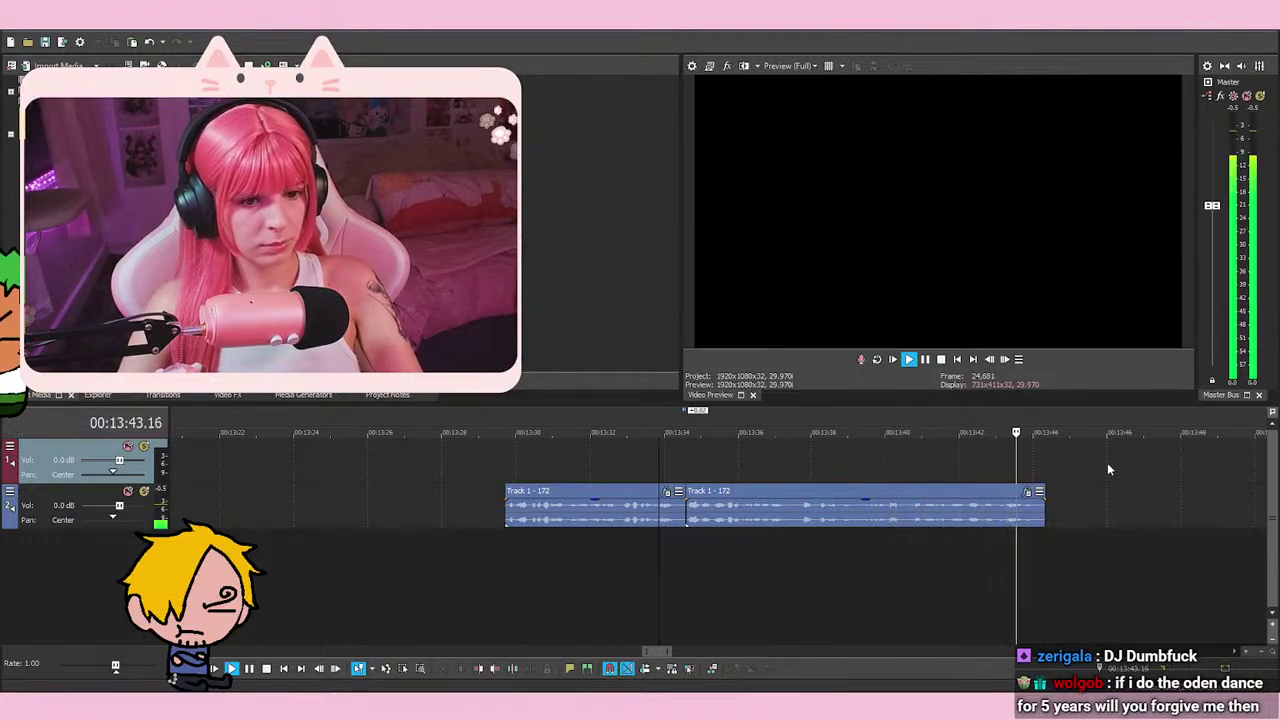
Move the following clip about 10 seconds earlier, leaving a short gap after the joined clips, and play it from its first speech
scroll(1120, 469, down, 5)
drag(843, 527, 748, 527)
scroll(748, 527, up, 8)
click(817, 540)
key(space)
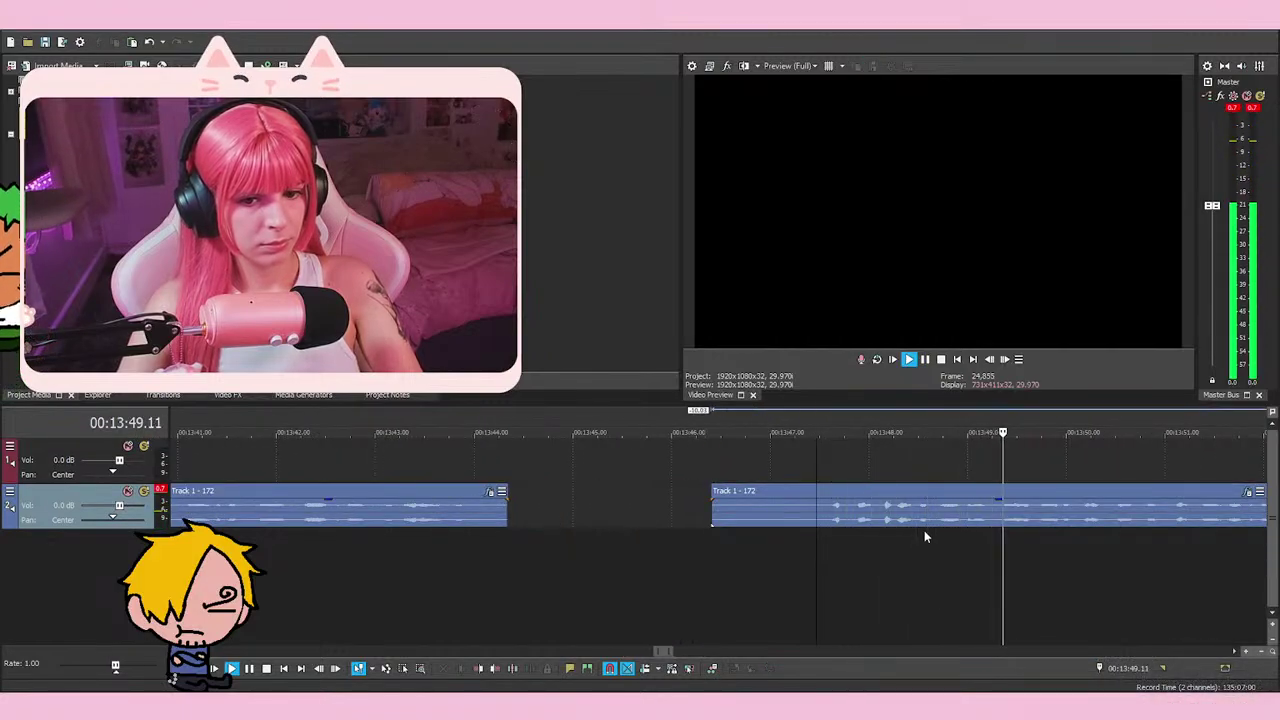
Split the clip at 00:13:55.26, where speech resumes, and delete the part before it
scroll(927, 528, down, 3)
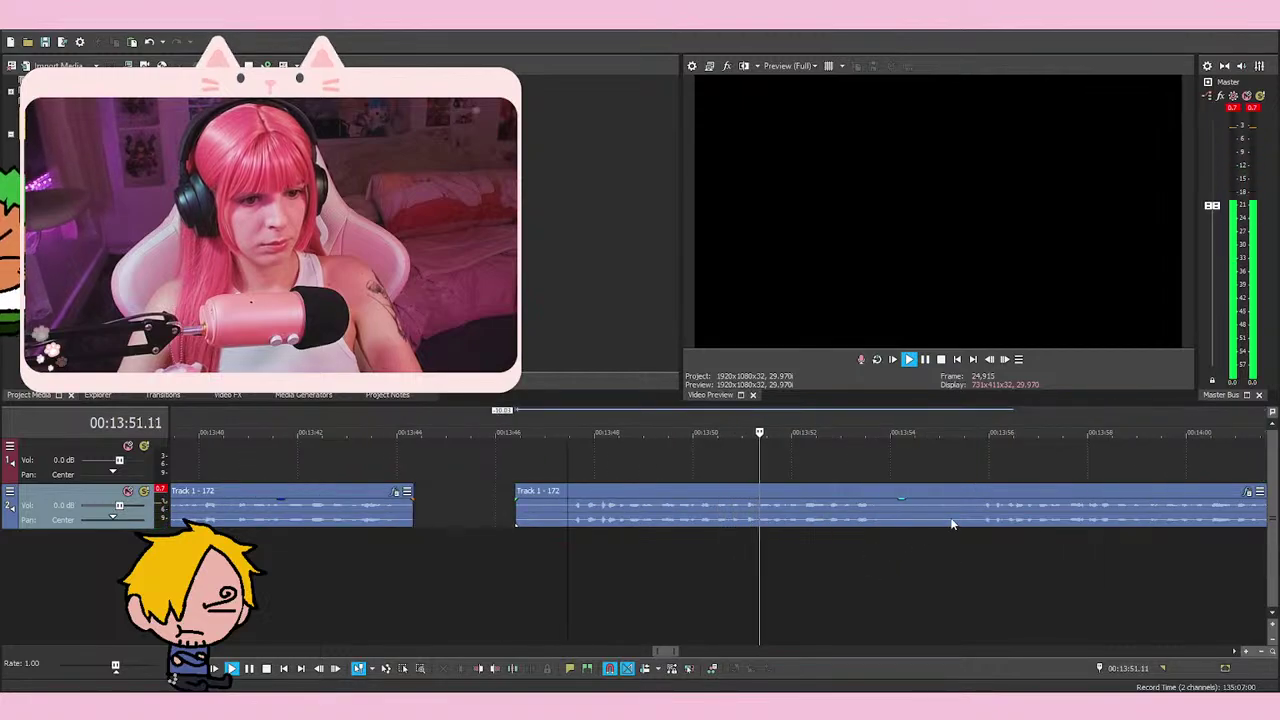
click(988, 548)
key(space)
scroll(834, 534, up, 5)
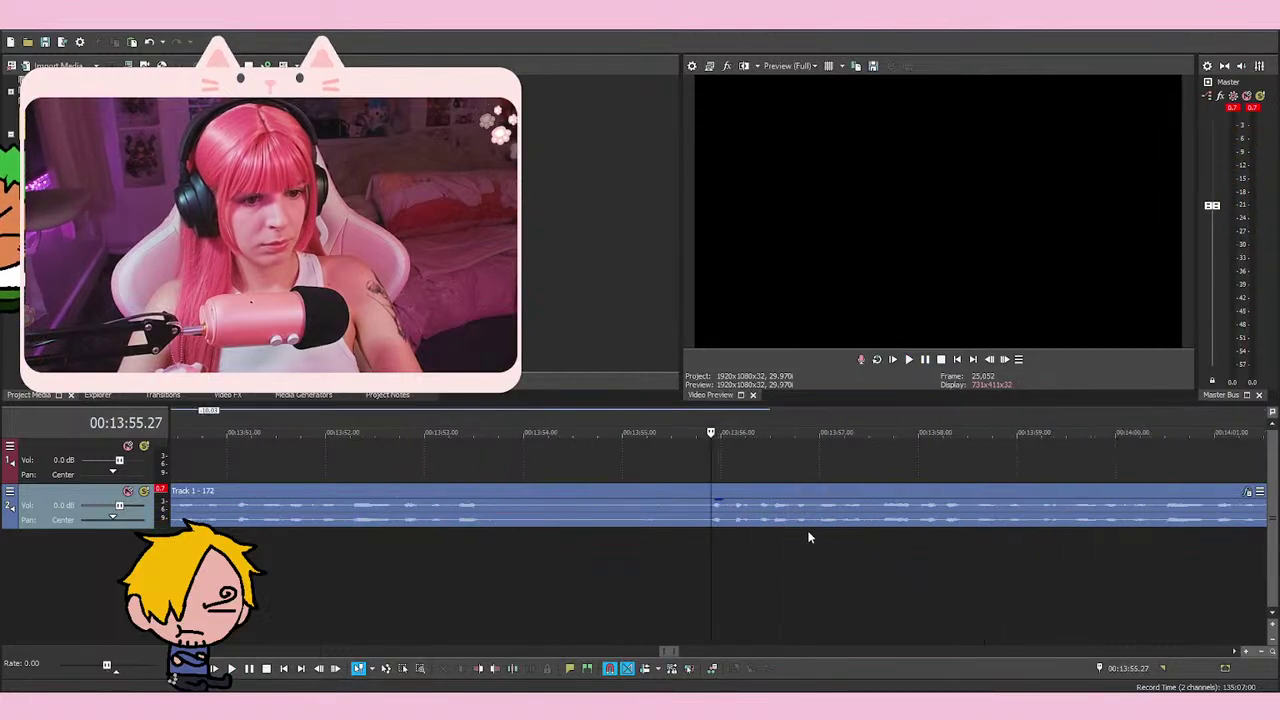
key(Left)
key(s)
right_click(669, 518)
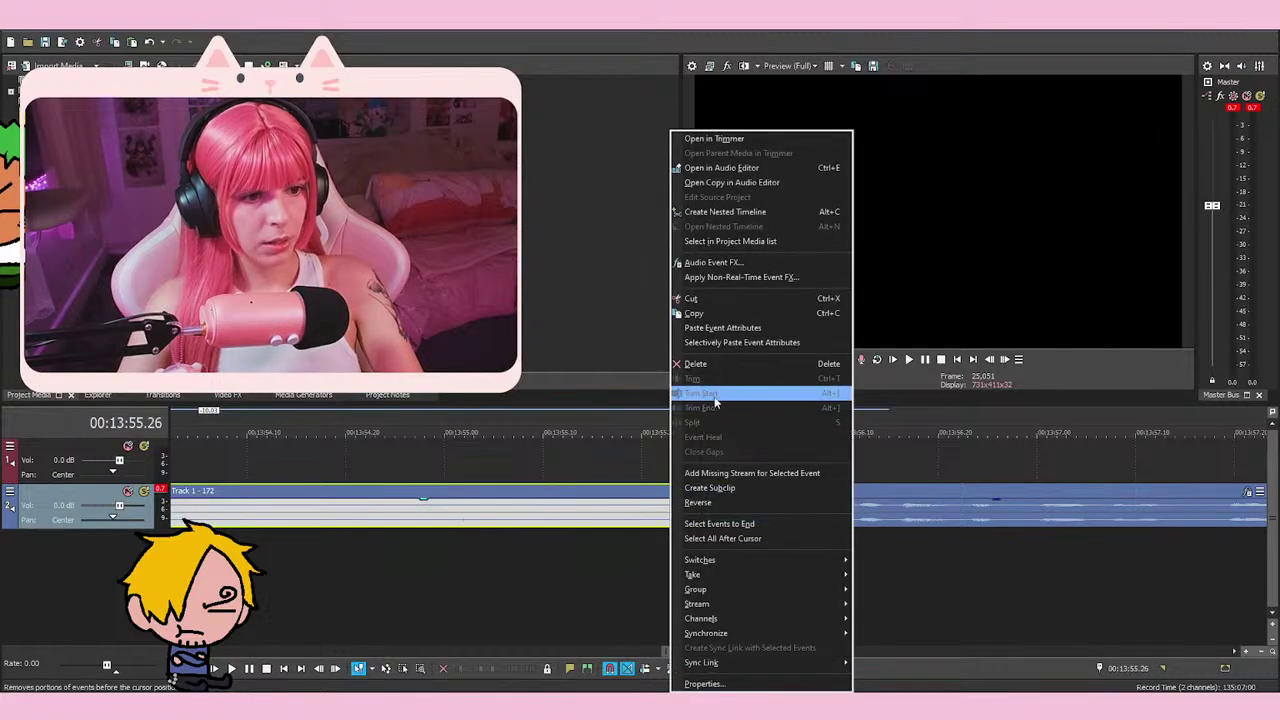
click(726, 366)
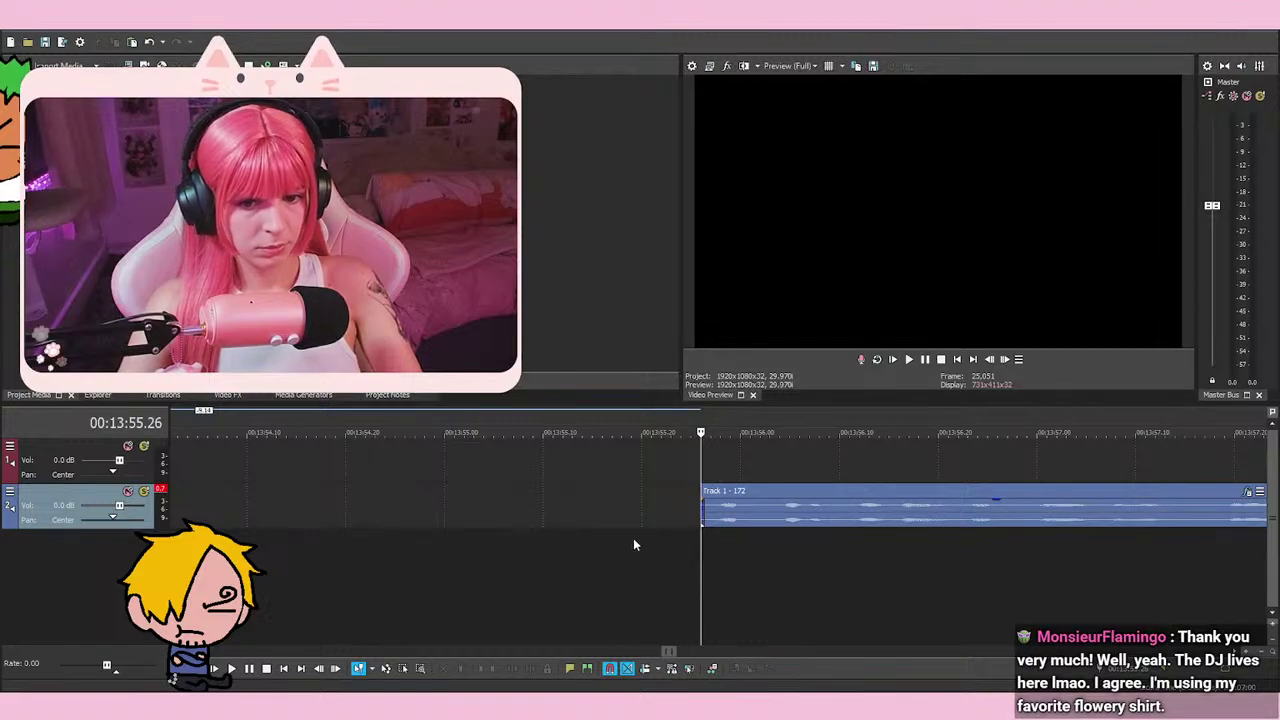
Play the remaining clip's opening, and move the clip earlier so it starts at about 00:13:46.11, shortly after the joined clips
key(space)
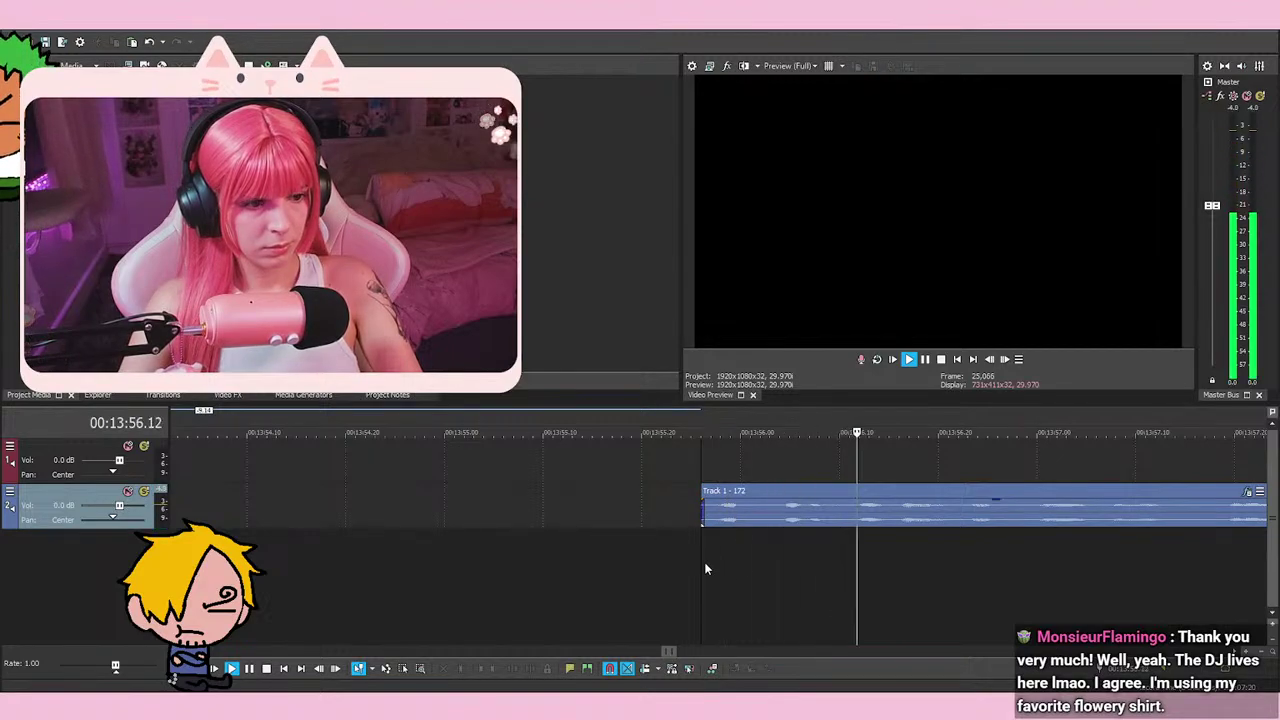
scroll(706, 569, down, 2)
key(space)
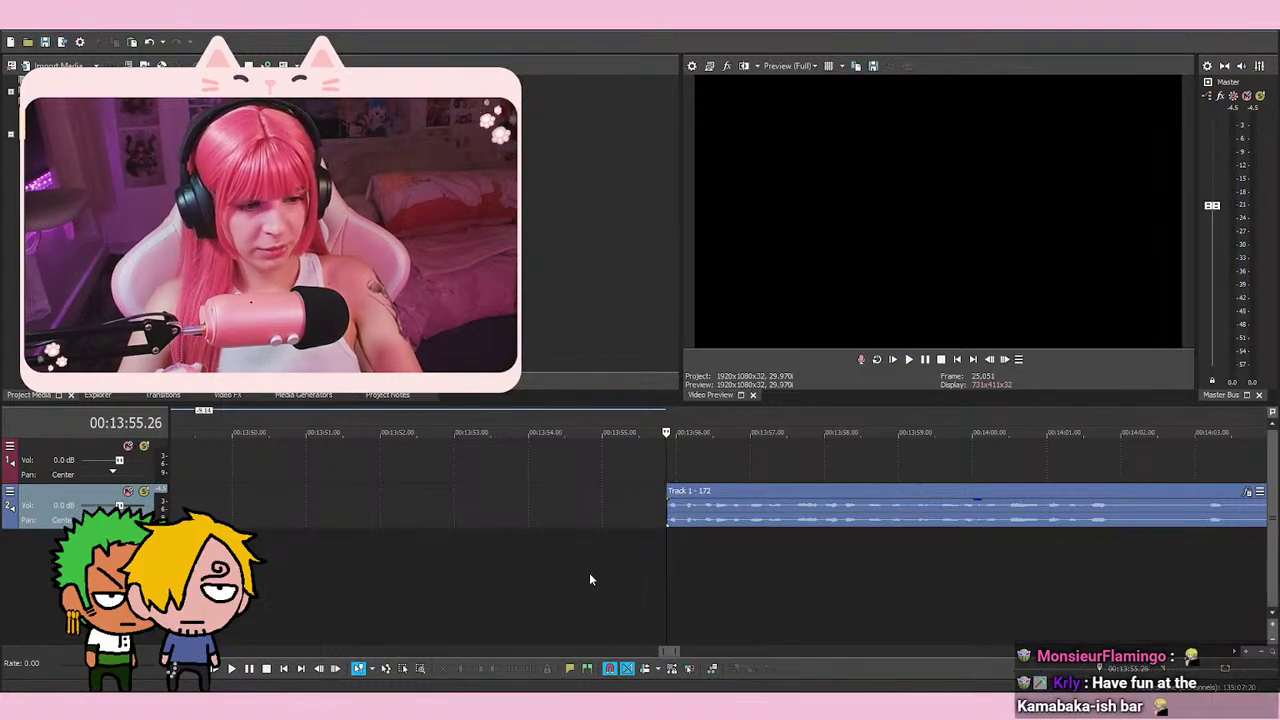
scroll(674, 556, down, 2)
scroll(673, 556, down, 1)
drag(786, 512, 690, 514)
click(590, 466)
scroll(590, 466, up, 5)
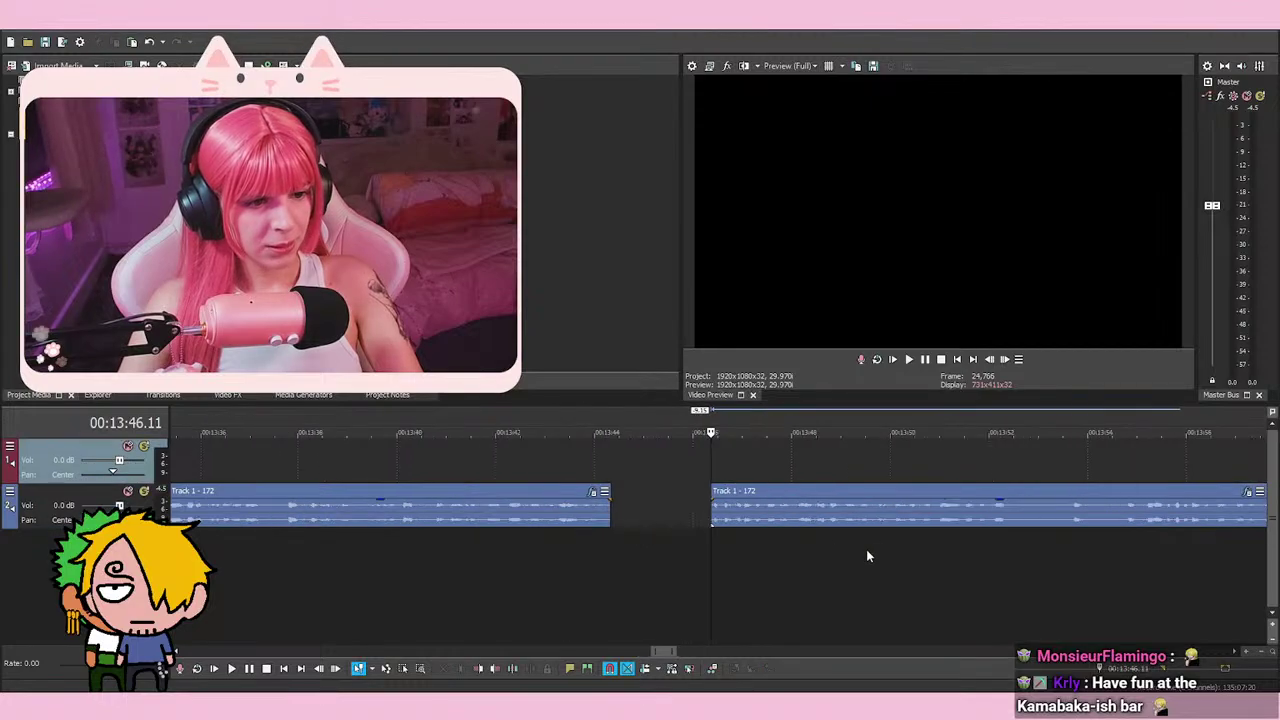
Trim the start of the moved clip to 00:13:46.11 and play its first passage
scroll(710, 477, up, 4)
click(703, 508)
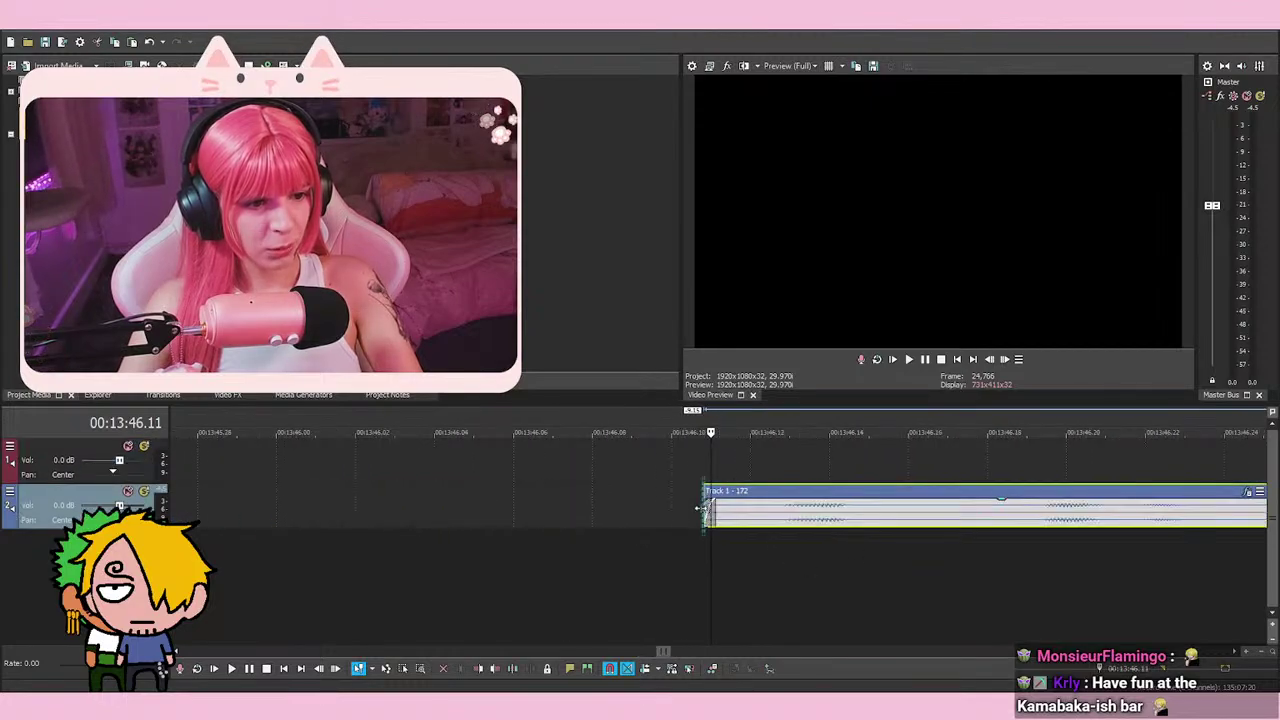
key(space)
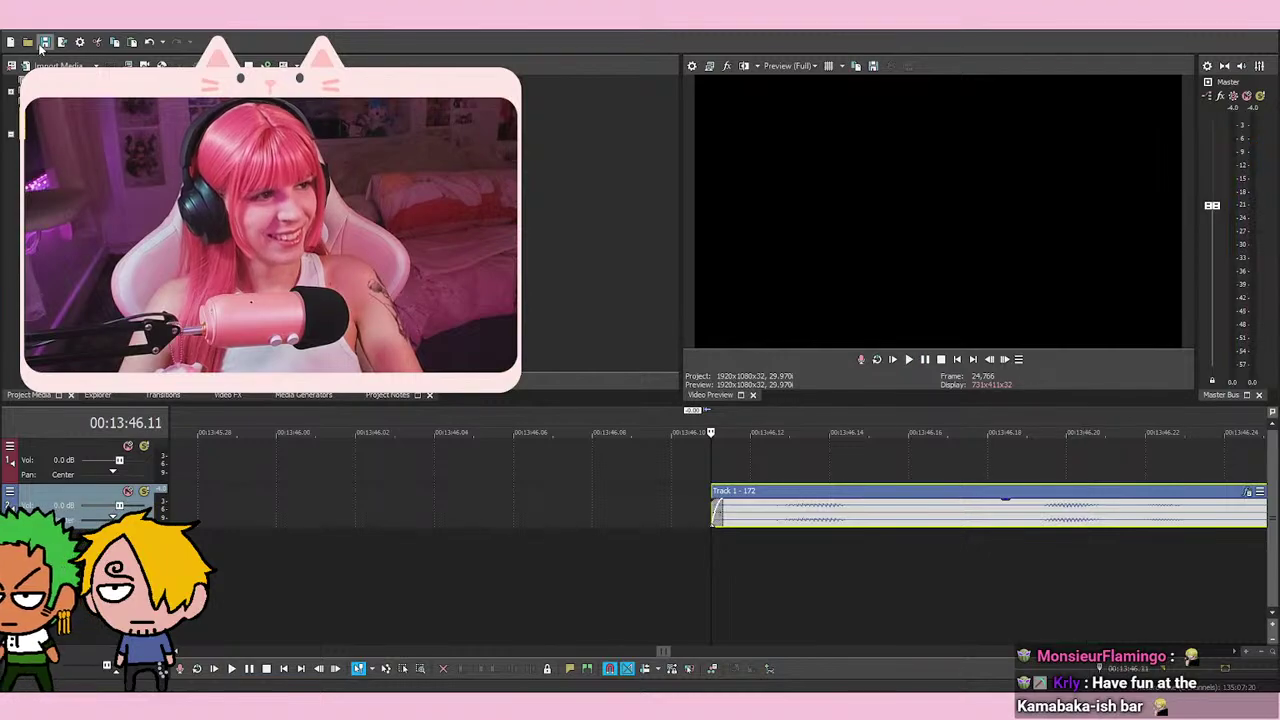
scroll(1000, 606, down, 4)
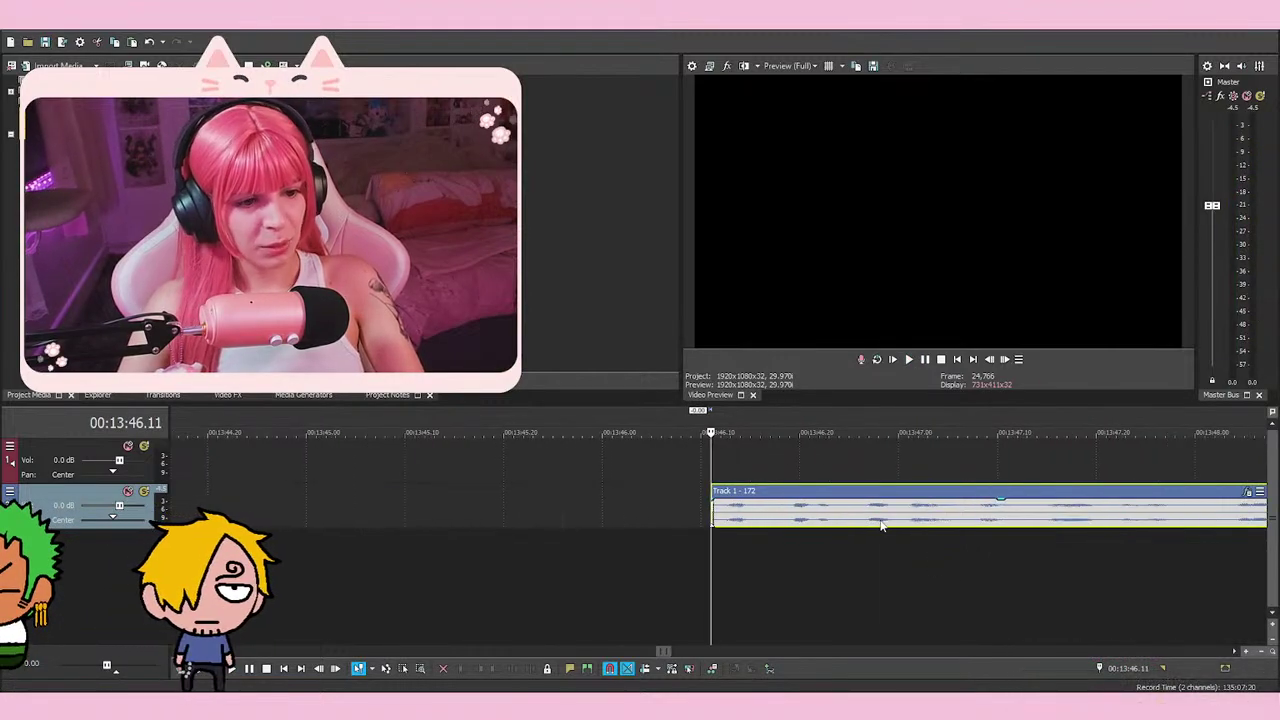
scroll(911, 541, down, 4)
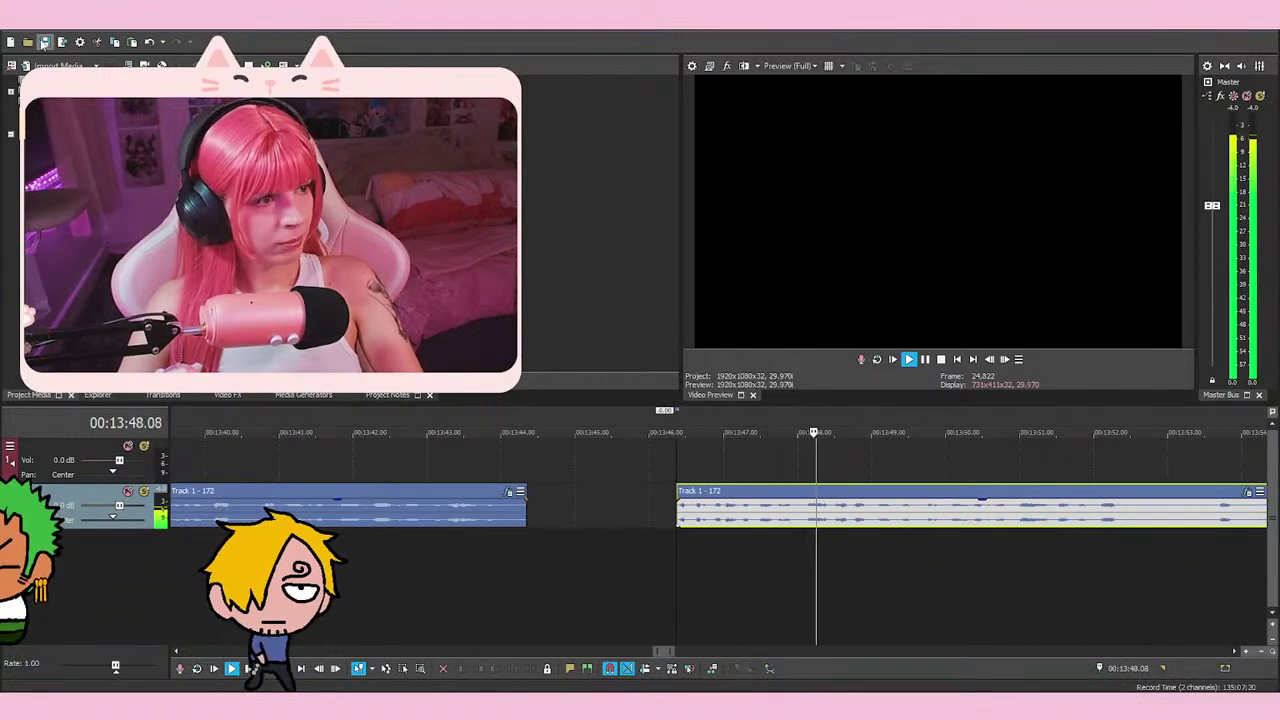
scroll(905, 460, down, 2)
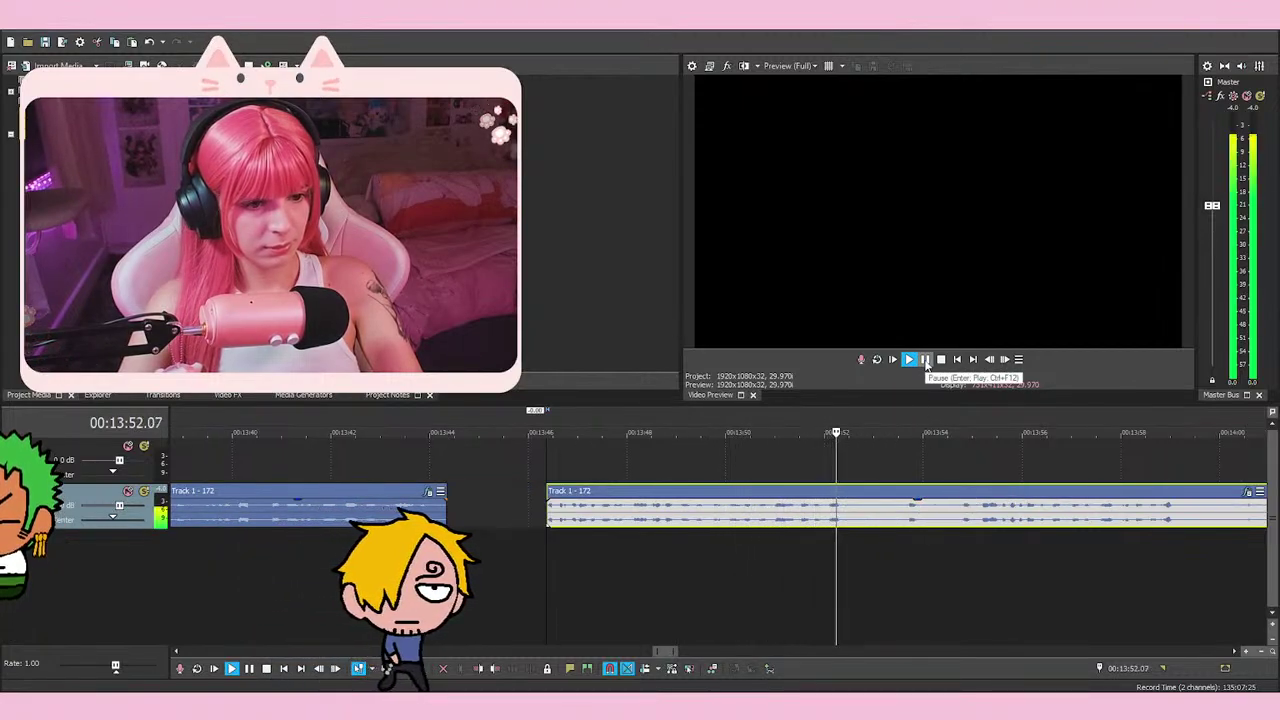
Split the clip after its first passage and at 00:13:54.21, and delete the piece between the cuts
key(s)
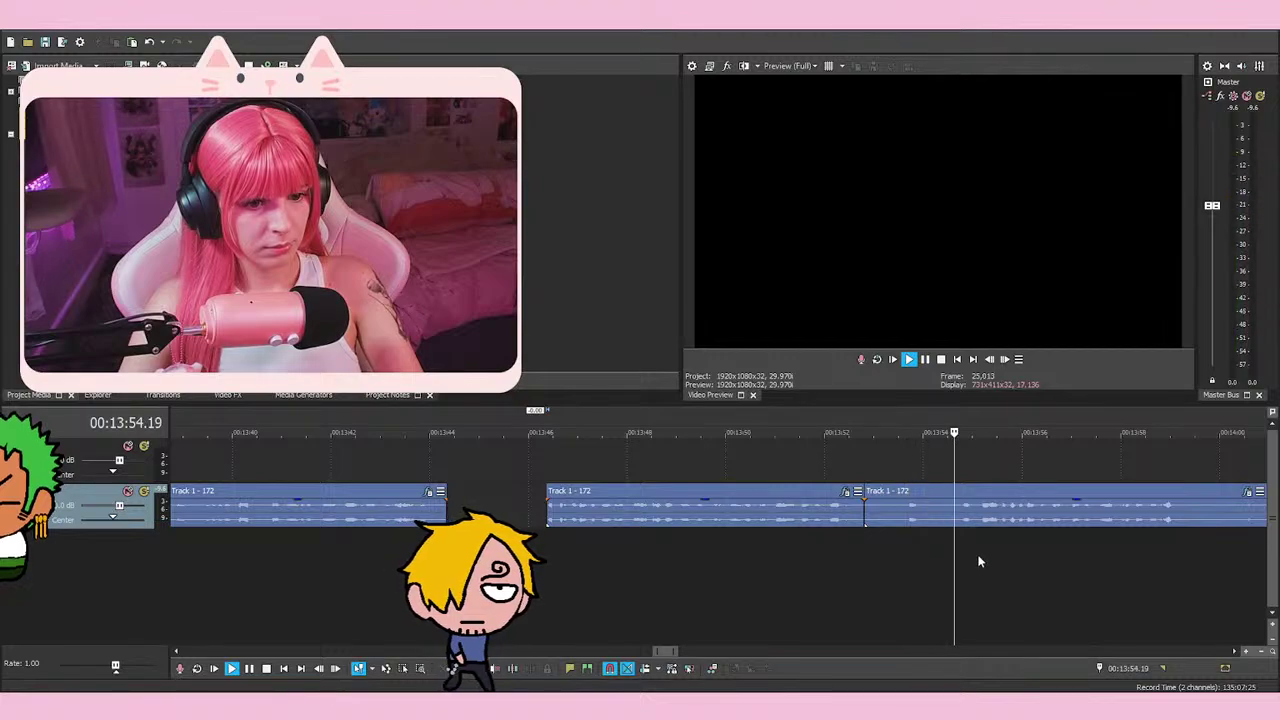
scroll(978, 555, up, 3)
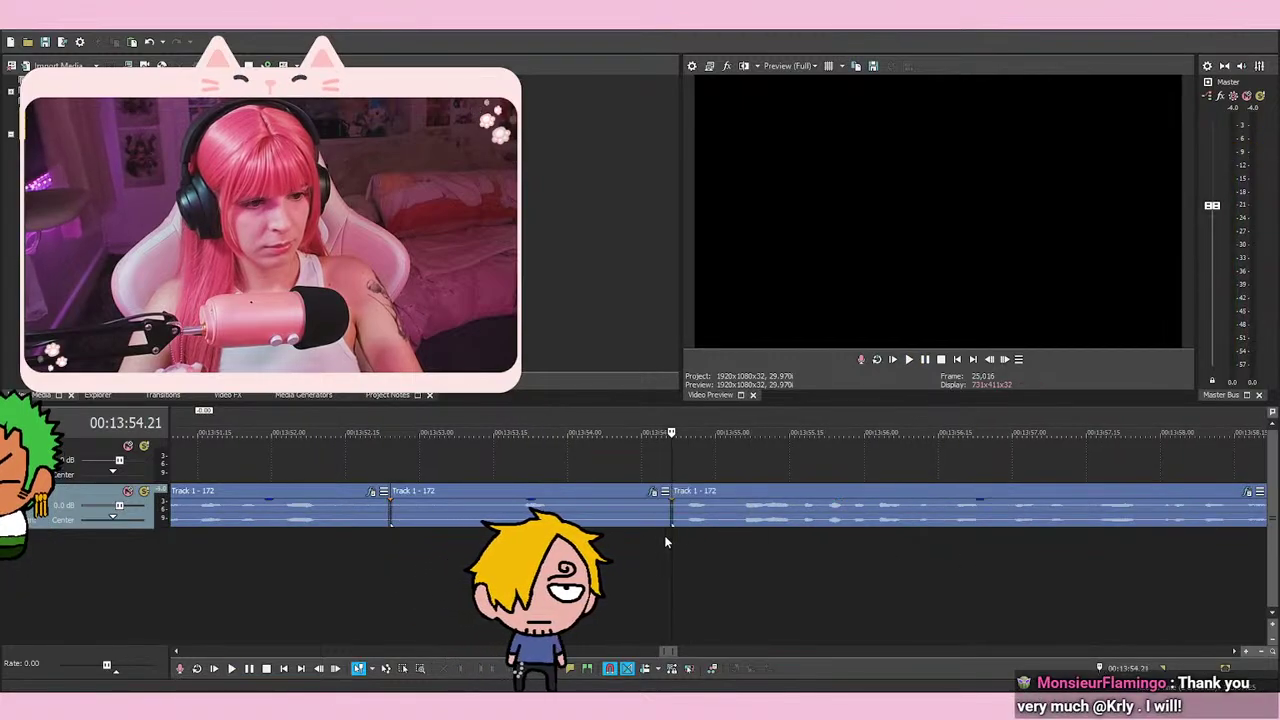
right_click(640, 508)
click(664, 363)
Play the next passage, split the clip at its end and at 00:14:01.17, and delete the silence between
key(space)
scroll(889, 600, down, 3)
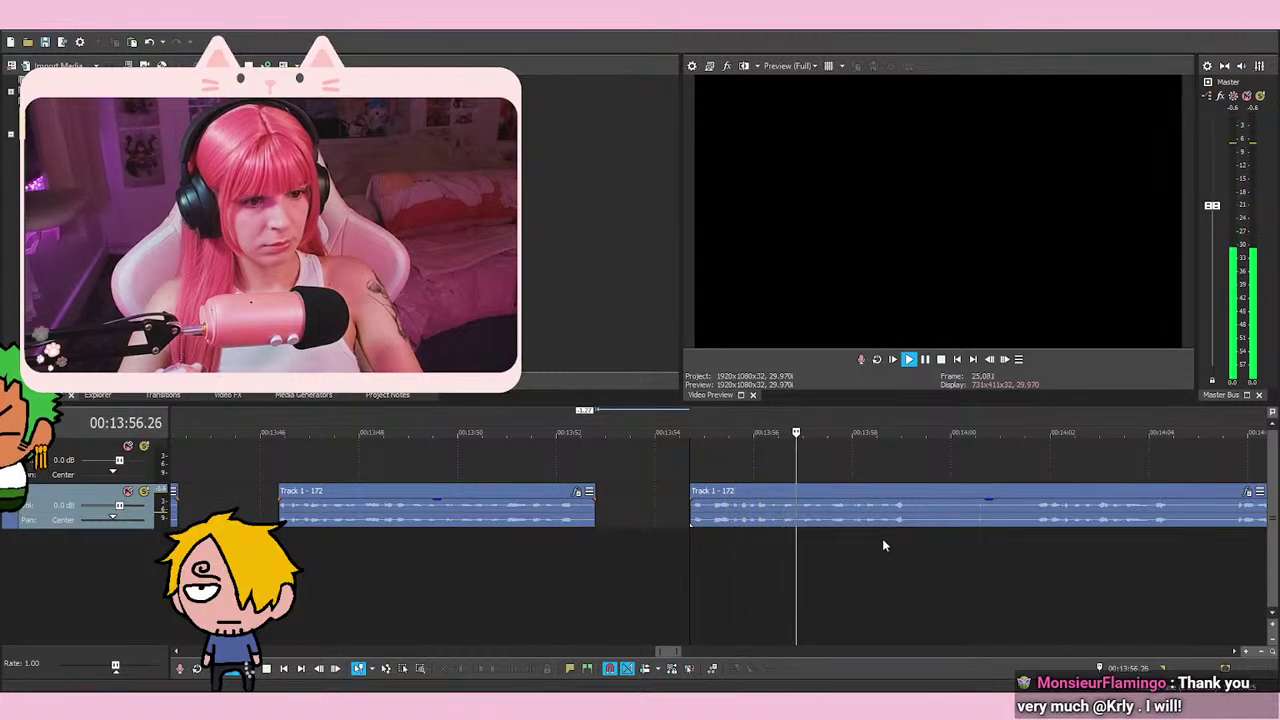
click(930, 369)
key(s)
click(1030, 537)
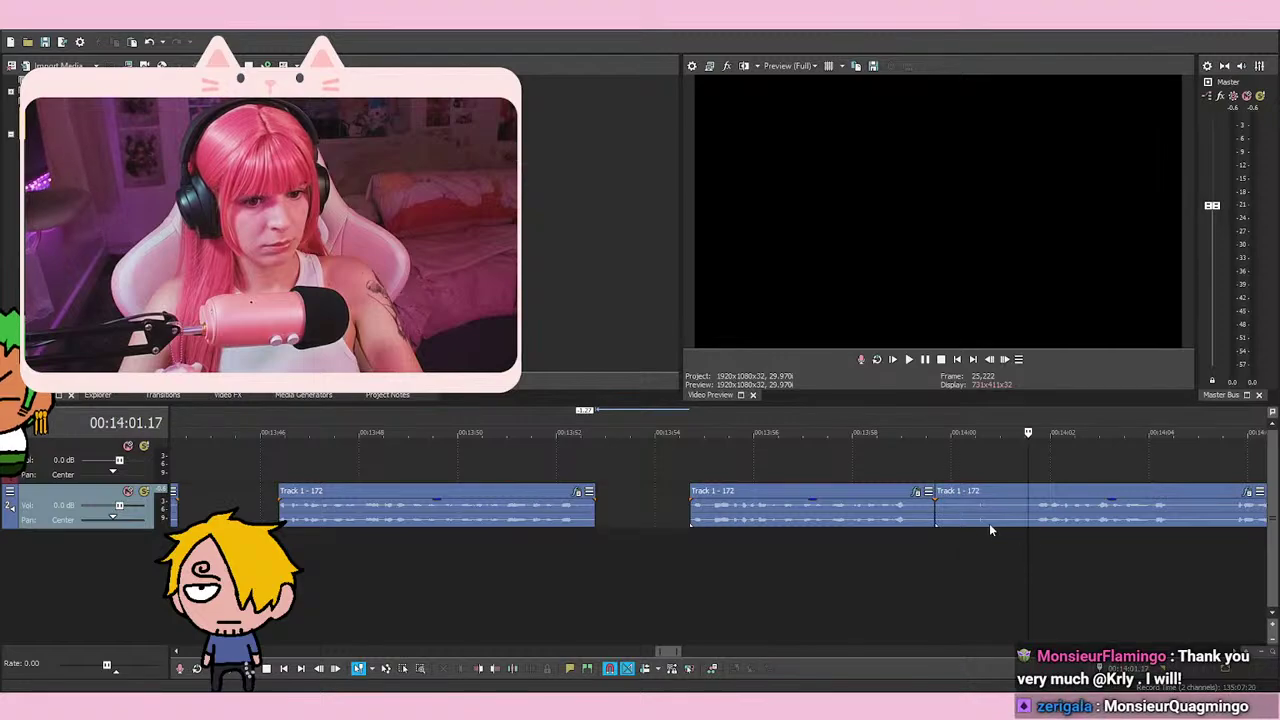
right_click(993, 526)
click(1012, 363)
Play the clip starting at 00:14:01.17 and split it at the end of its first passage, at 00:14:04.22
scroll(820, 507, down, 3)
key(space)
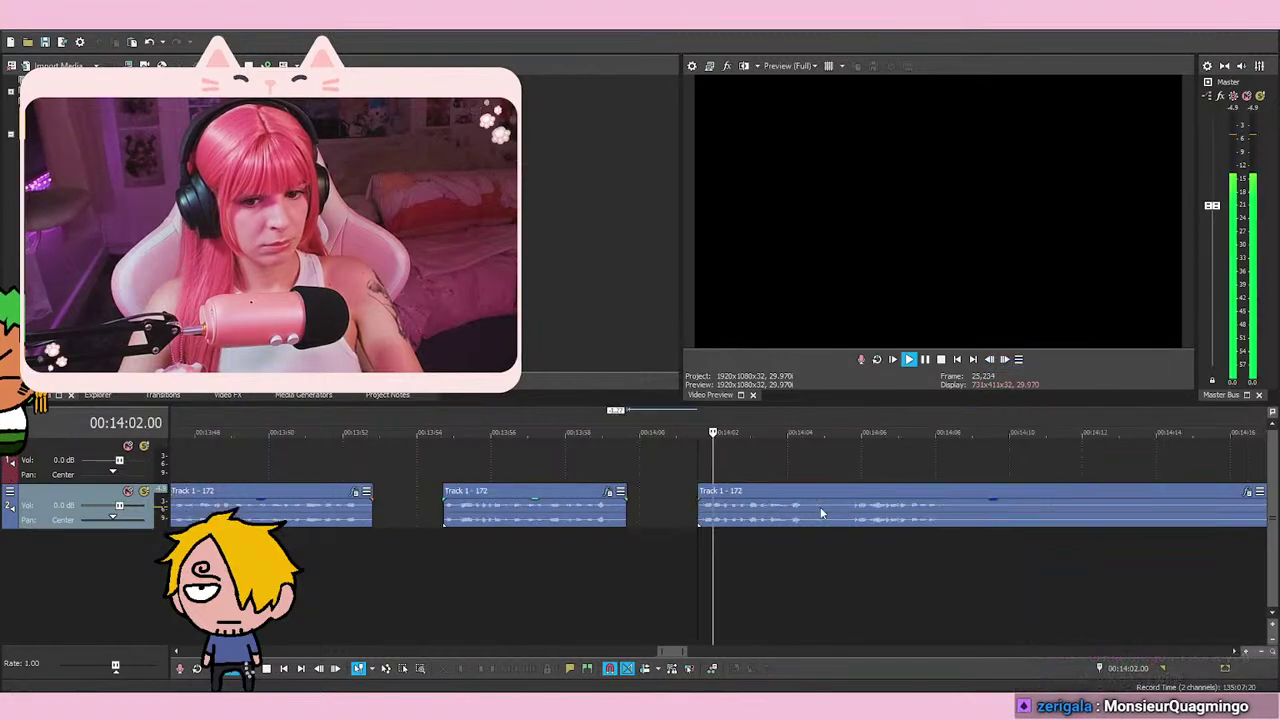
scroll(782, 560, up, 3)
click(658, 552)
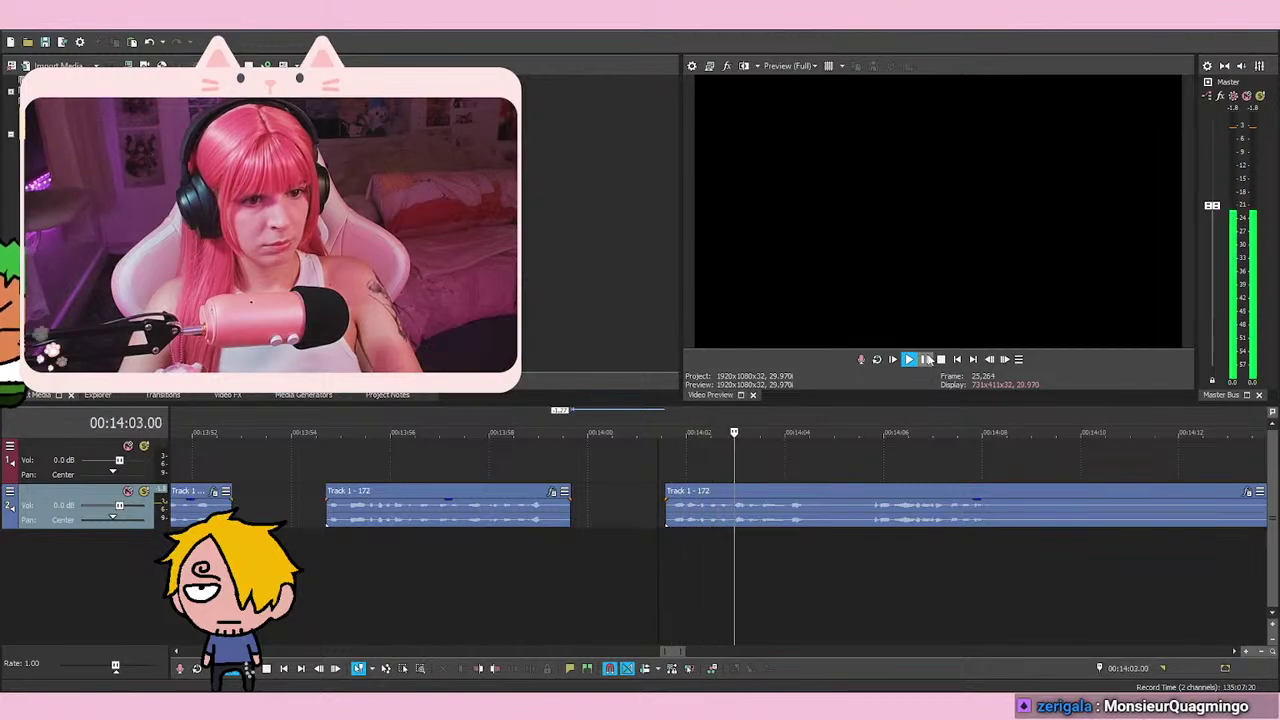
click(926, 359)
key(s)
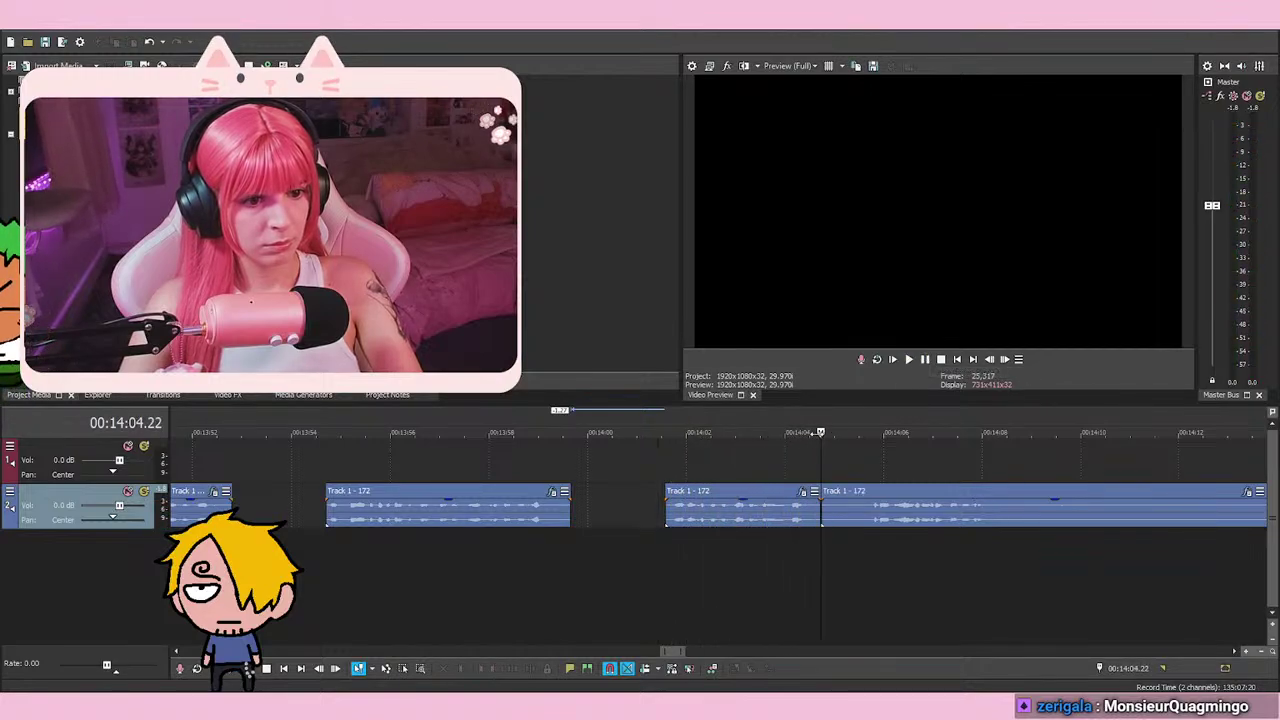
Move the short last segment closer to the previous one, and shift all three kept segments earlier toward the joined clips
drag(702, 519, 635, 520)
scroll(635, 520, down, 3)
click(472, 514)
shift+click(683, 513)
scroll(684, 513, down, 2)
scroll(684, 513, up, 2)
drag(621, 519, 589, 519)
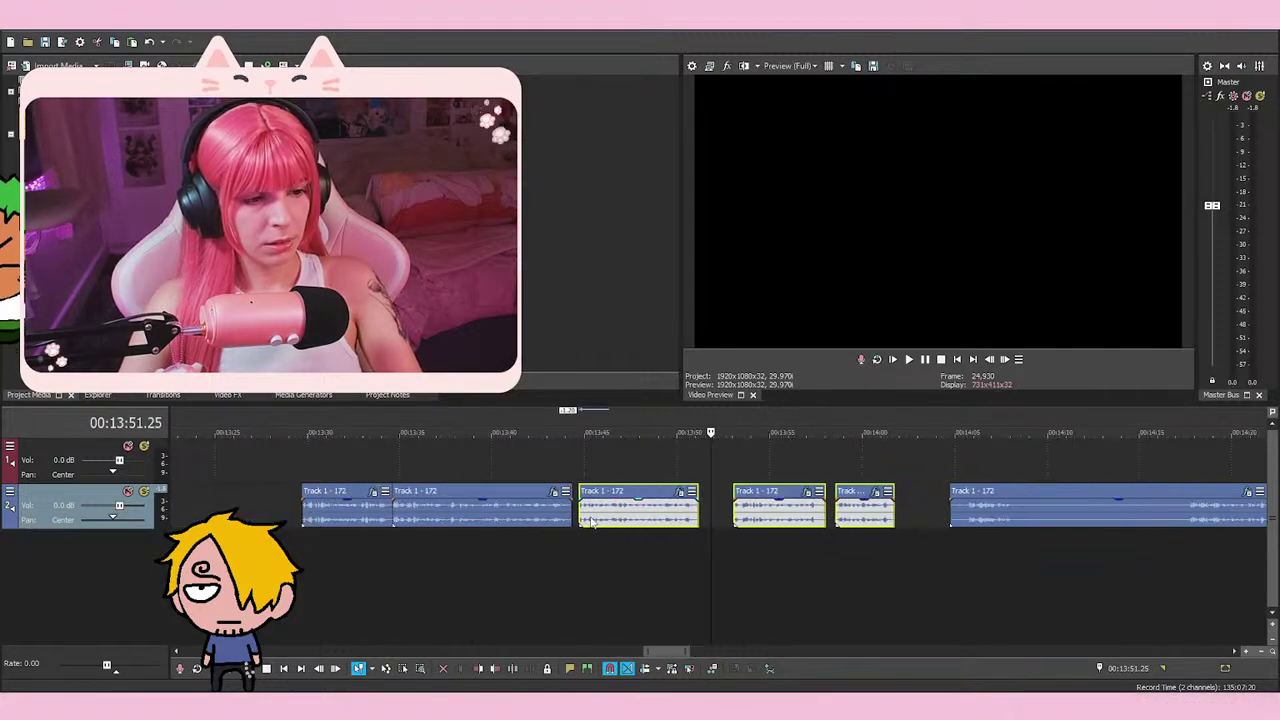
Move the first kept segment earlier to overlap slightly with the preceding clip at 00:13:44.10, and play across the join
click(571, 462)
scroll(571, 462, up, 5)
drag(806, 516, 748, 517)
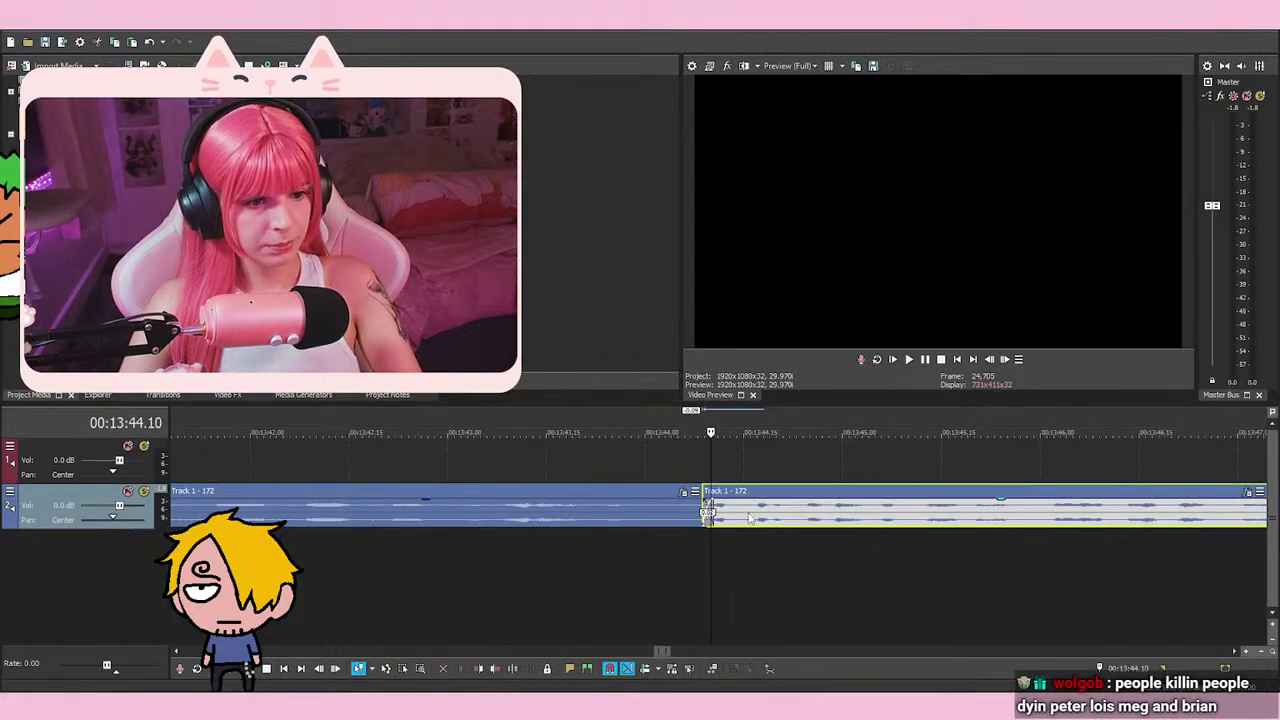
click(651, 566)
key(space)
key(space)
scroll(943, 534, up, 3)
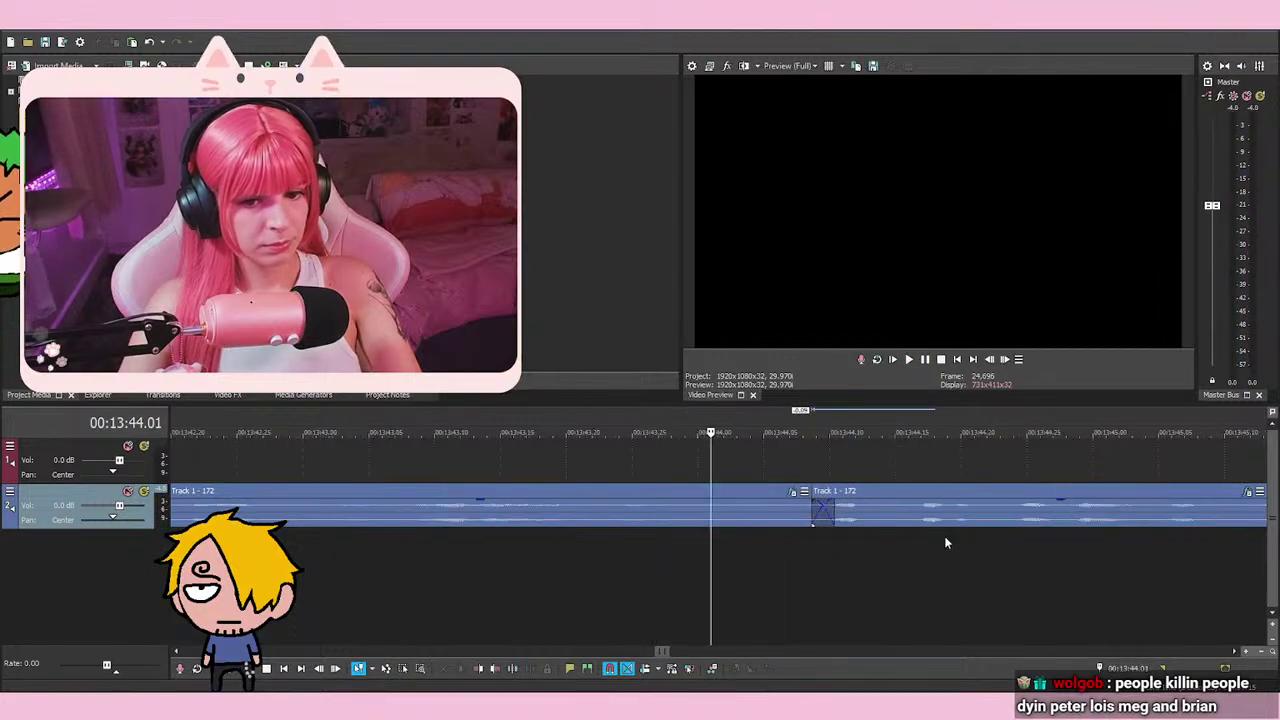
key(space)
Shift the segment slightly later to shorten the crossfade near 00:13:44.10, and replay the transition
drag(810, 510, 884, 517)
click(614, 596)
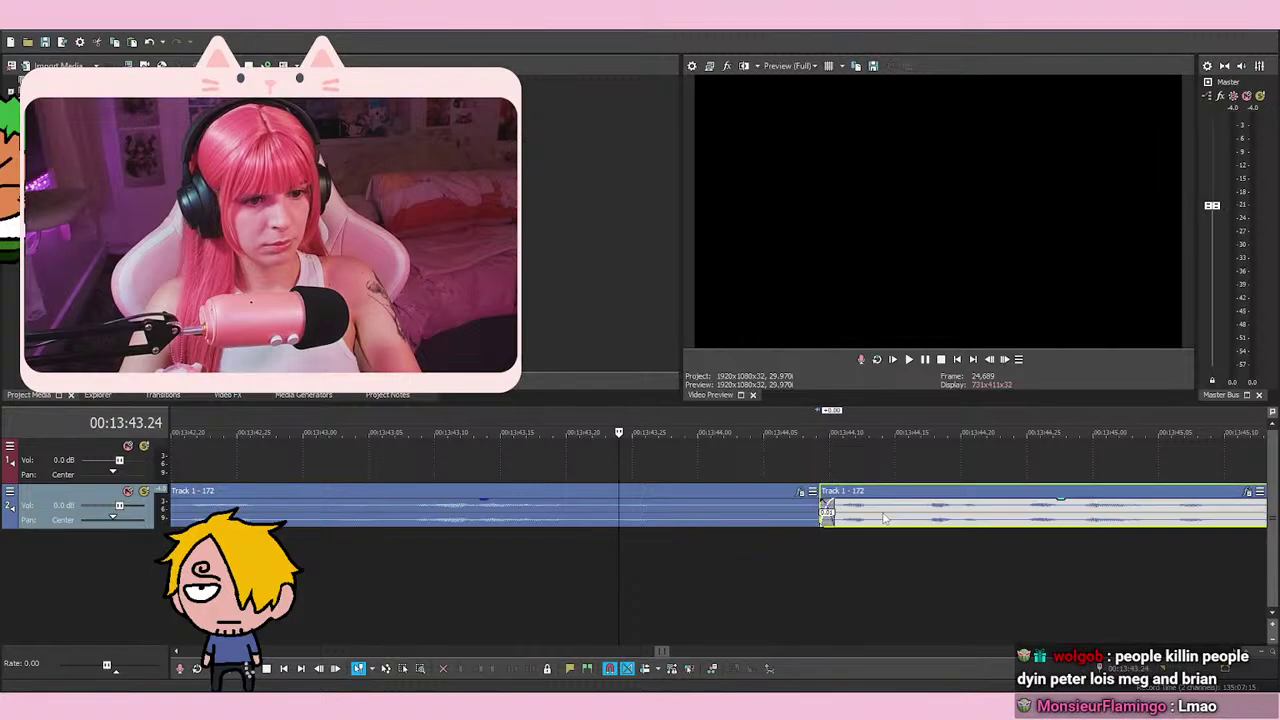
click(566, 583)
key(space)
scroll(822, 515, down, 5)
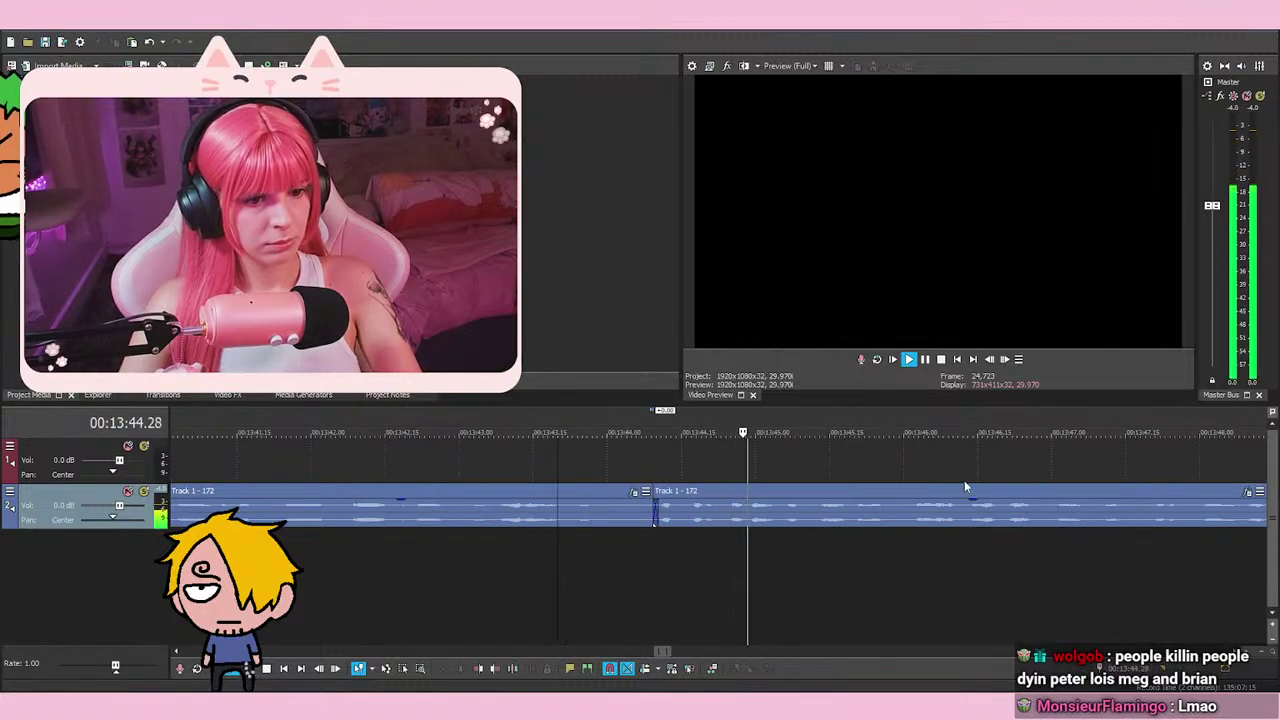
Move the second and third kept segments earlier to close the gaps after the segments before them
scroll(919, 513, up, 2)
drag(881, 520, 892, 521)
scroll(890, 522, down, 2)
drag(1051, 530, 947, 530)
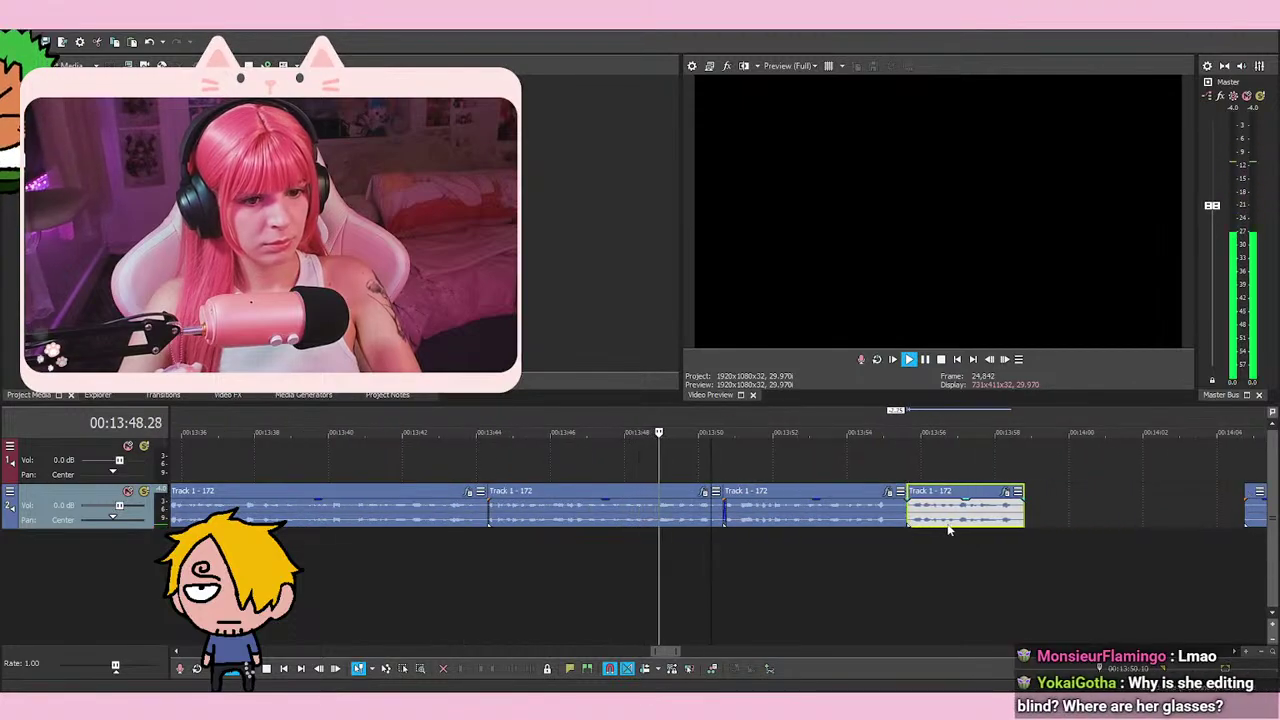
Overlap the last kept segment slightly with the one before it, and play the joined segments from 00:13:49.21
click(894, 458)
scroll(995, 578, up, 3)
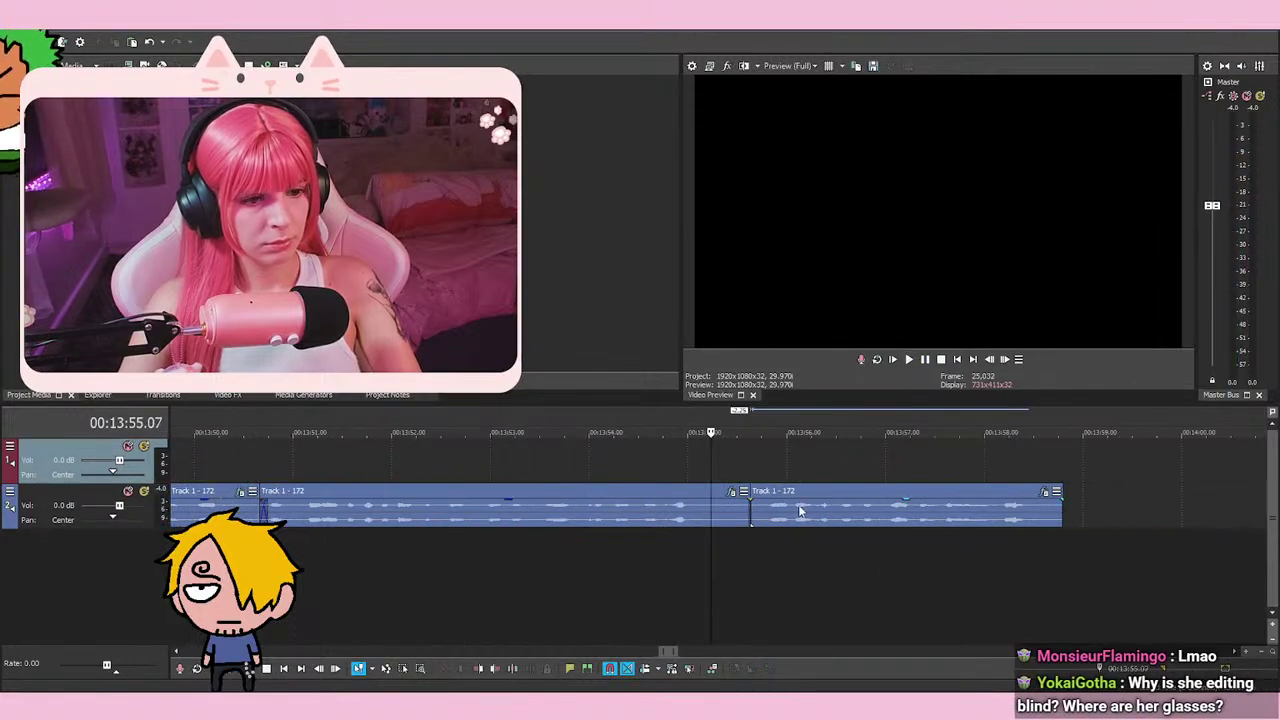
click(855, 510)
scroll(571, 586, down, 3)
click(576, 588)
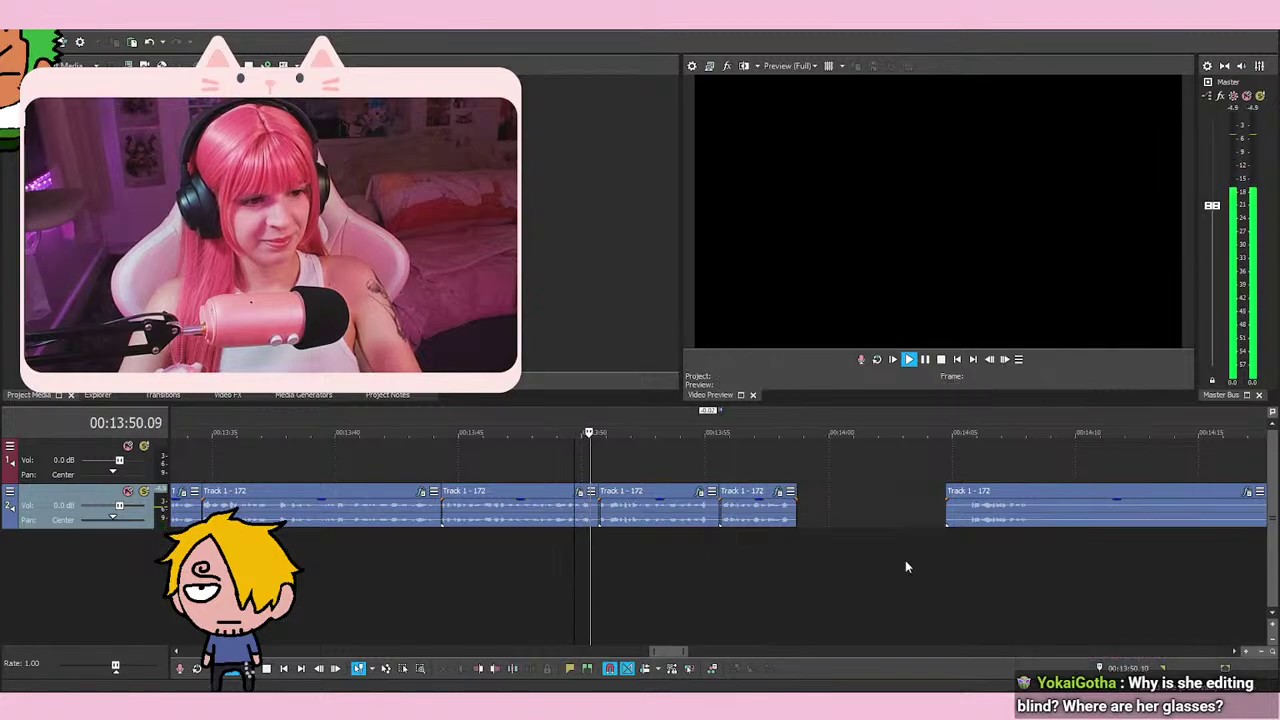
scroll(900, 566, up, 2)
key(space)
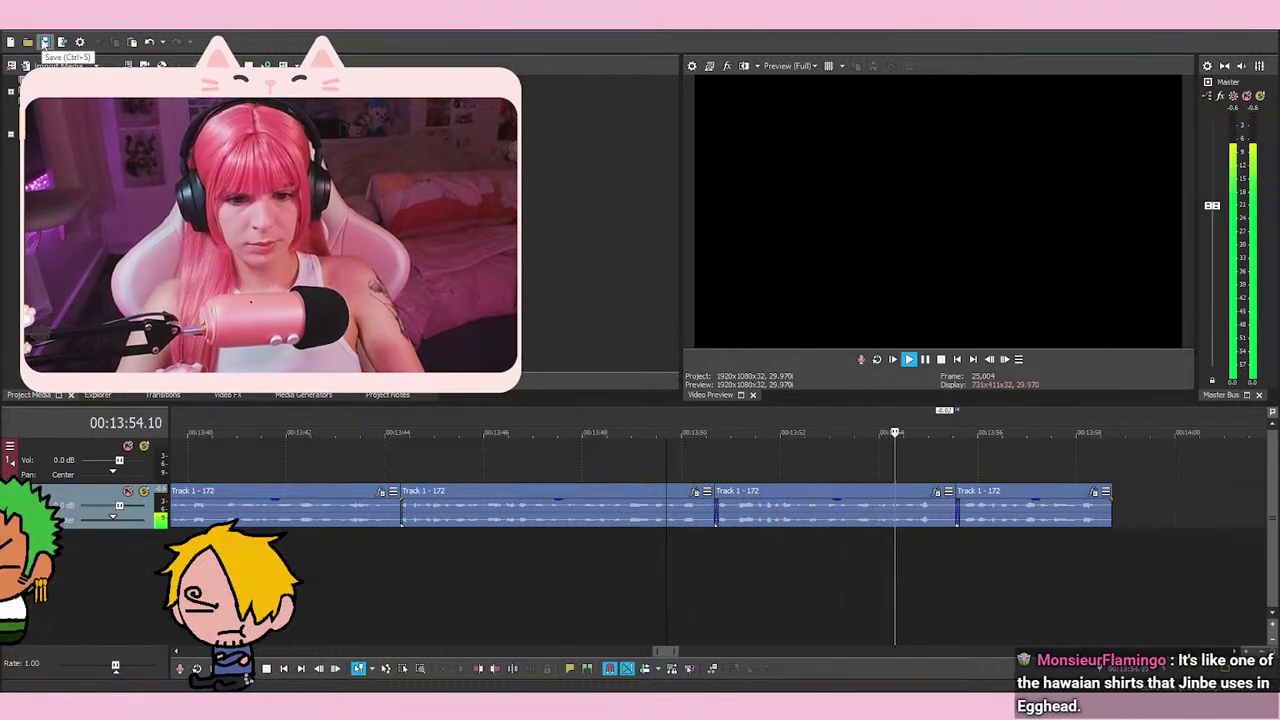
key(space)
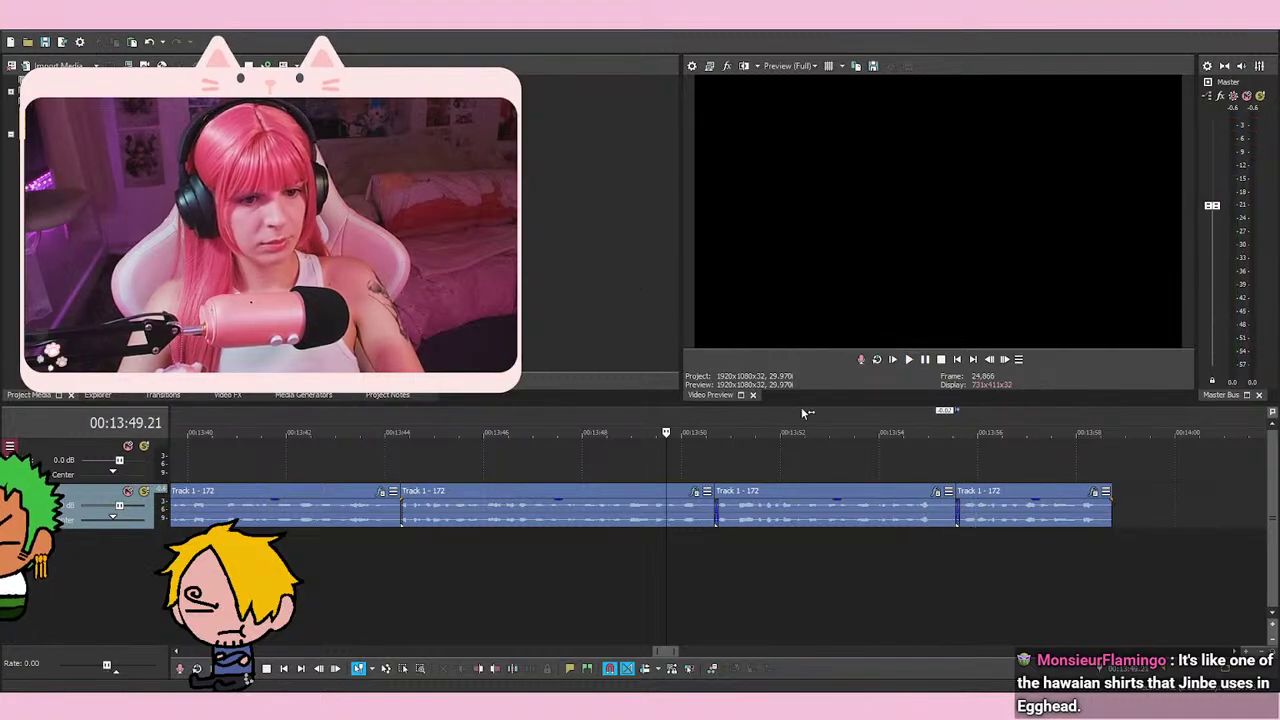
Trim the end of the clip before the last join, move the last segment slightly earlier, and play from 00:13:54.26
click(921, 471)
scroll(921, 471, up, 3)
click(908, 512)
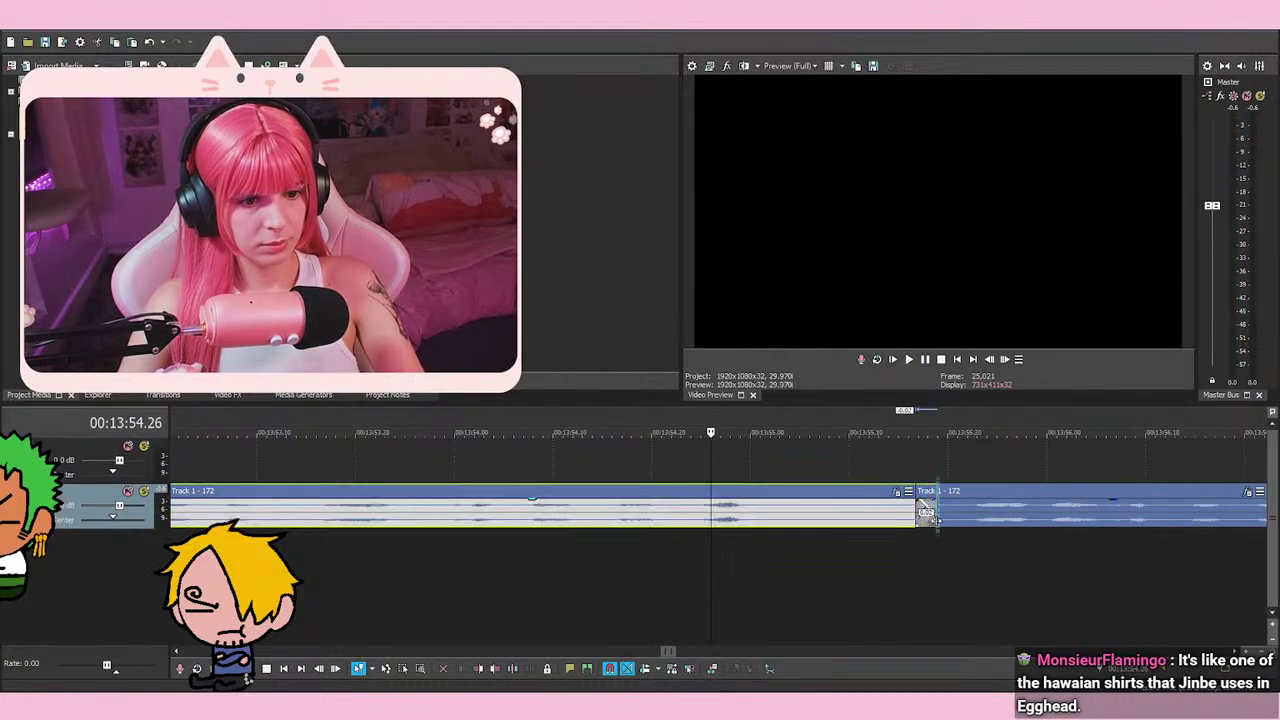
drag(955, 524, 860, 516)
key(space)
key(space)
key(space)
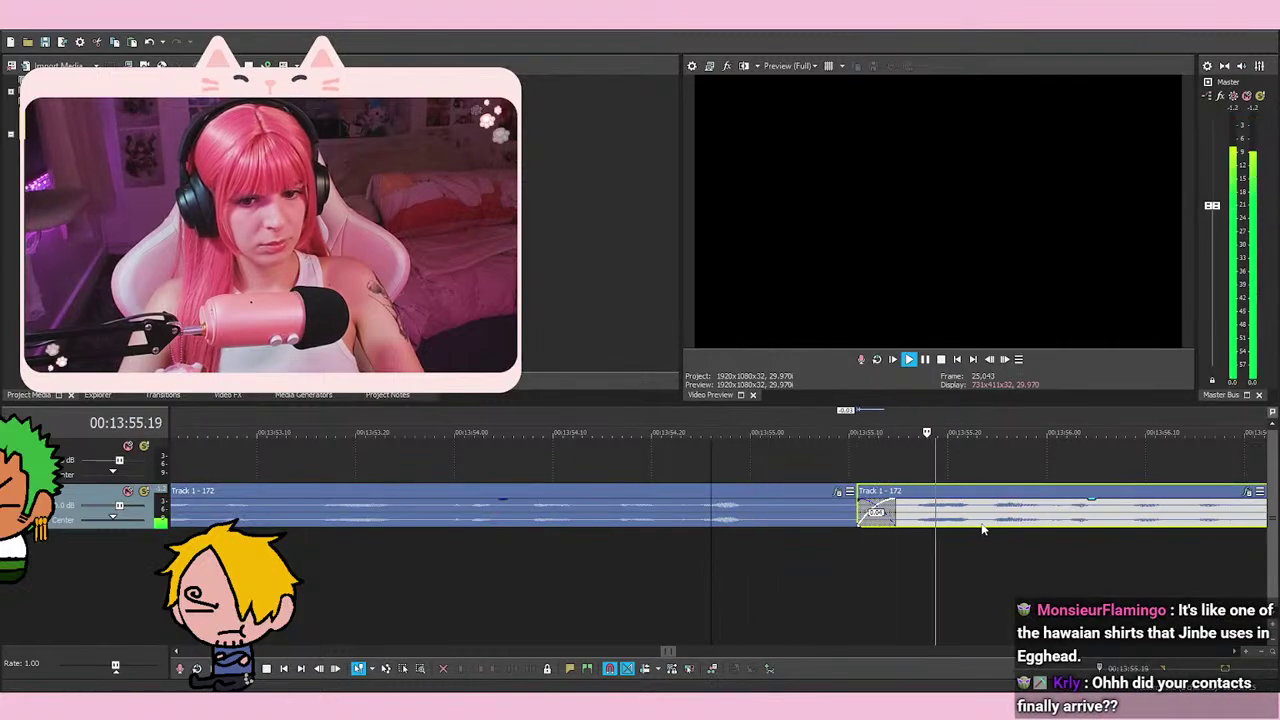
key(space)
Shorten the overlap at the last join and replay the transition from 00:13:54.26
drag(887, 513, 878, 515)
key(space)
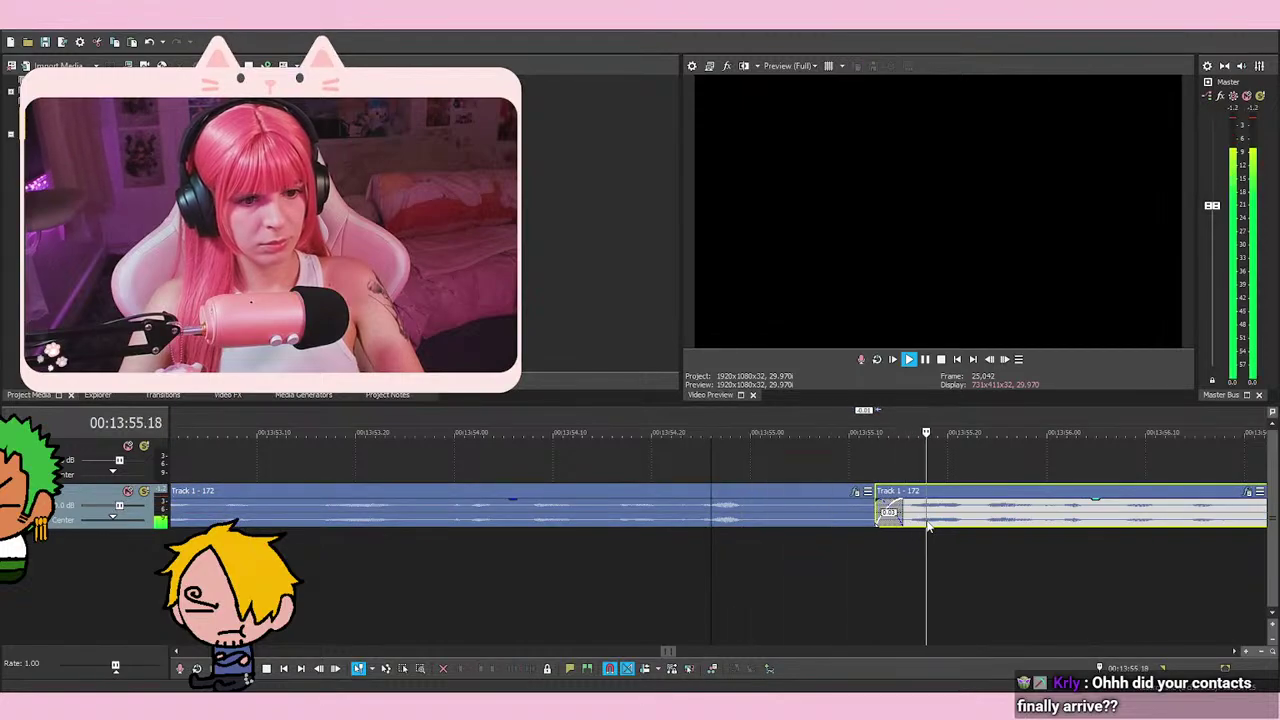
key(space)
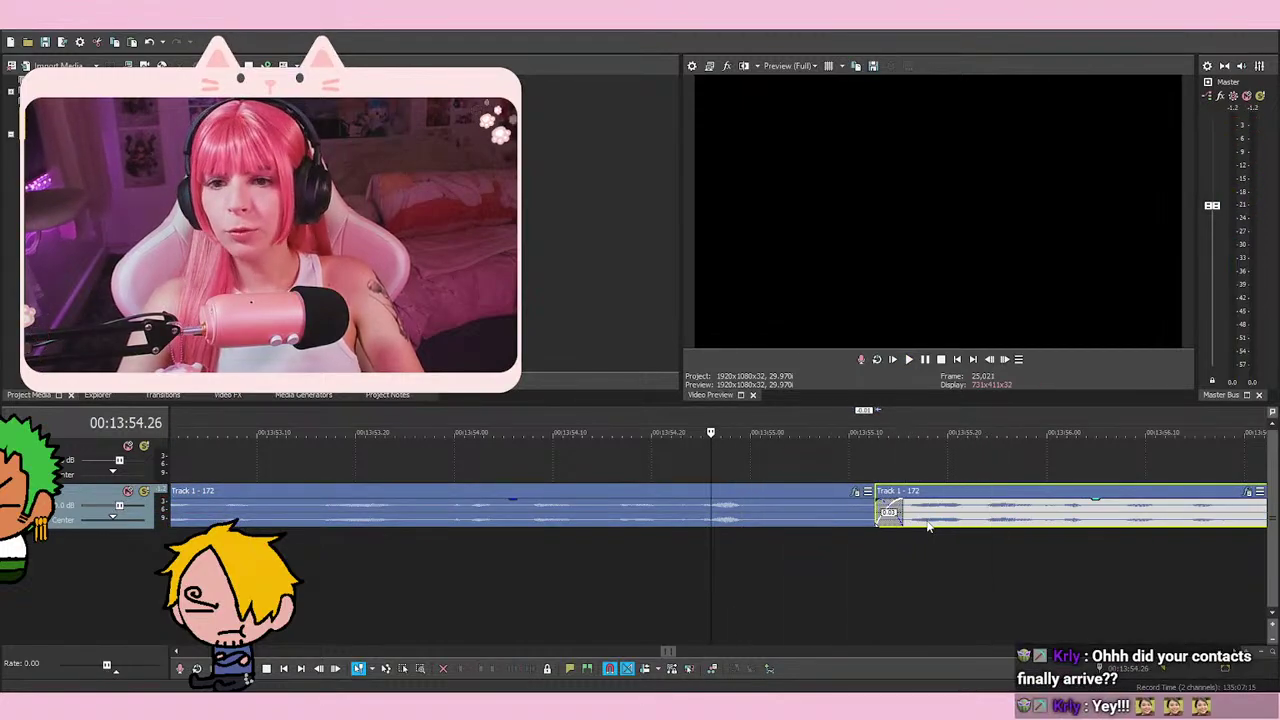
key(space)
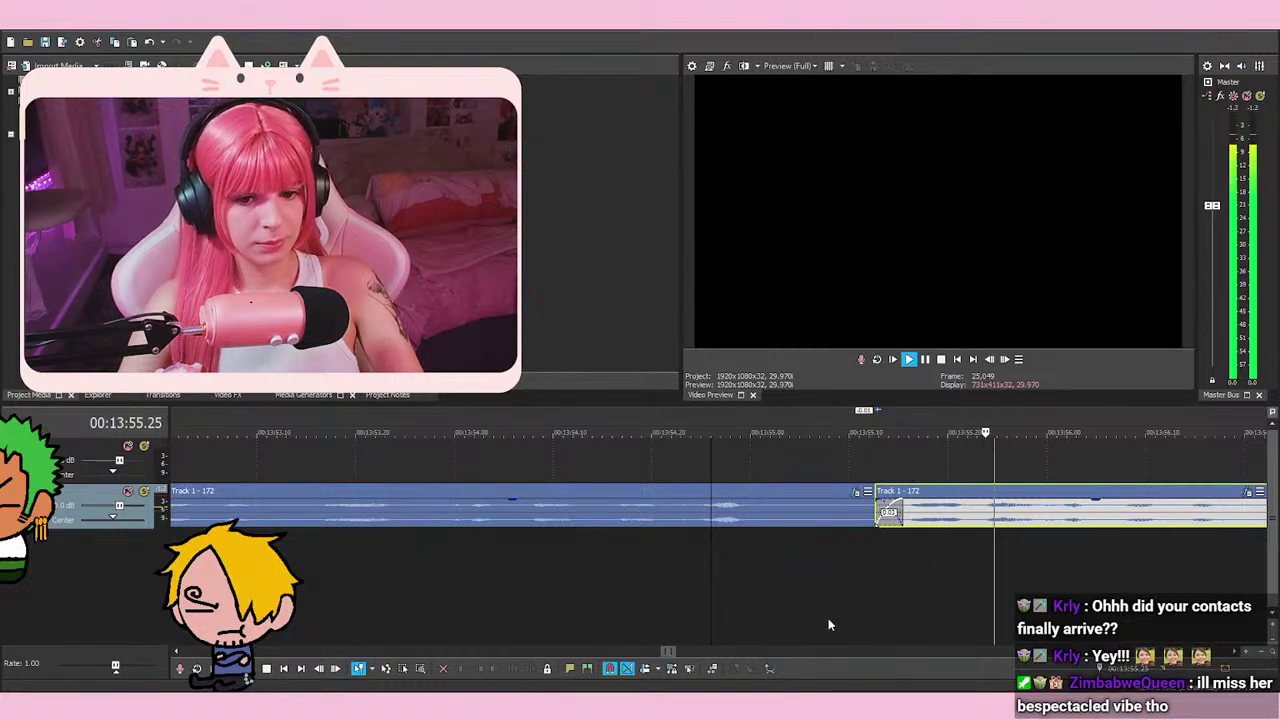
key(space)
Play the last two segments from 00:13:54.00 to review the whole final passage
scroll(805, 548, down, 2)
click(446, 555)
key(space)
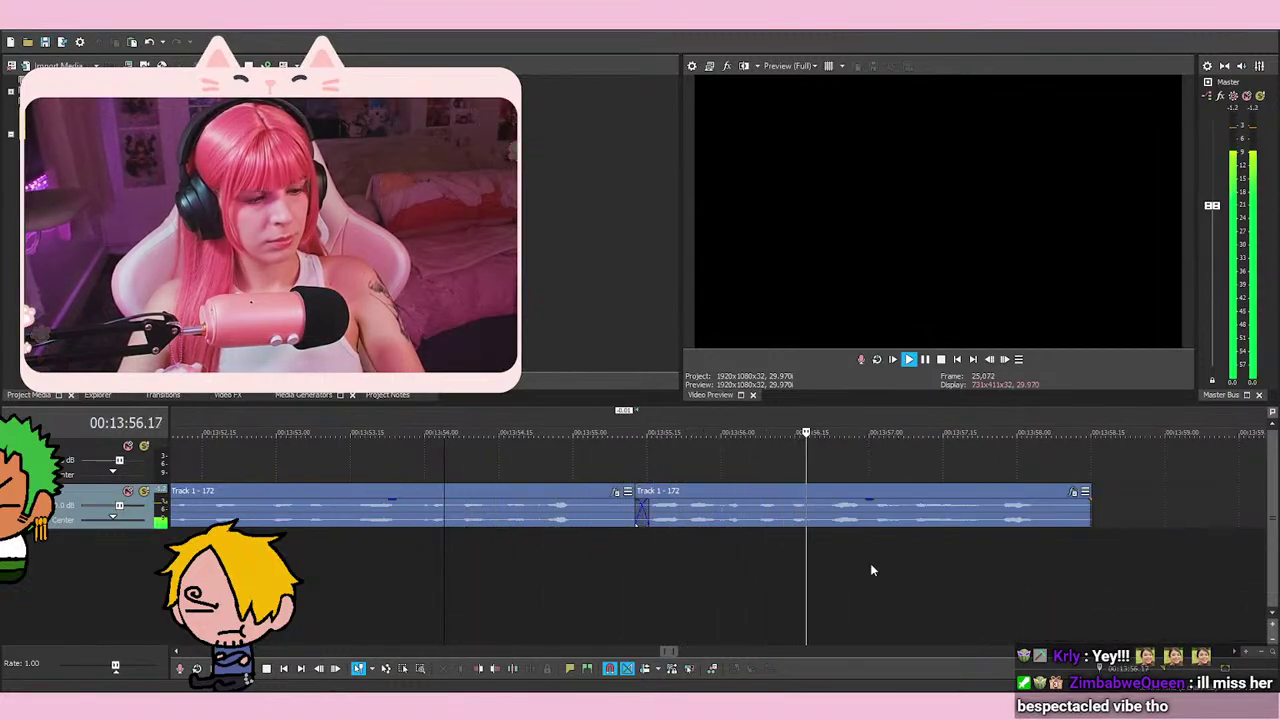
Replay the joined passage from 00:13:54.04, shorten the overlap at the last join slightly, and play the transition again
key(space)
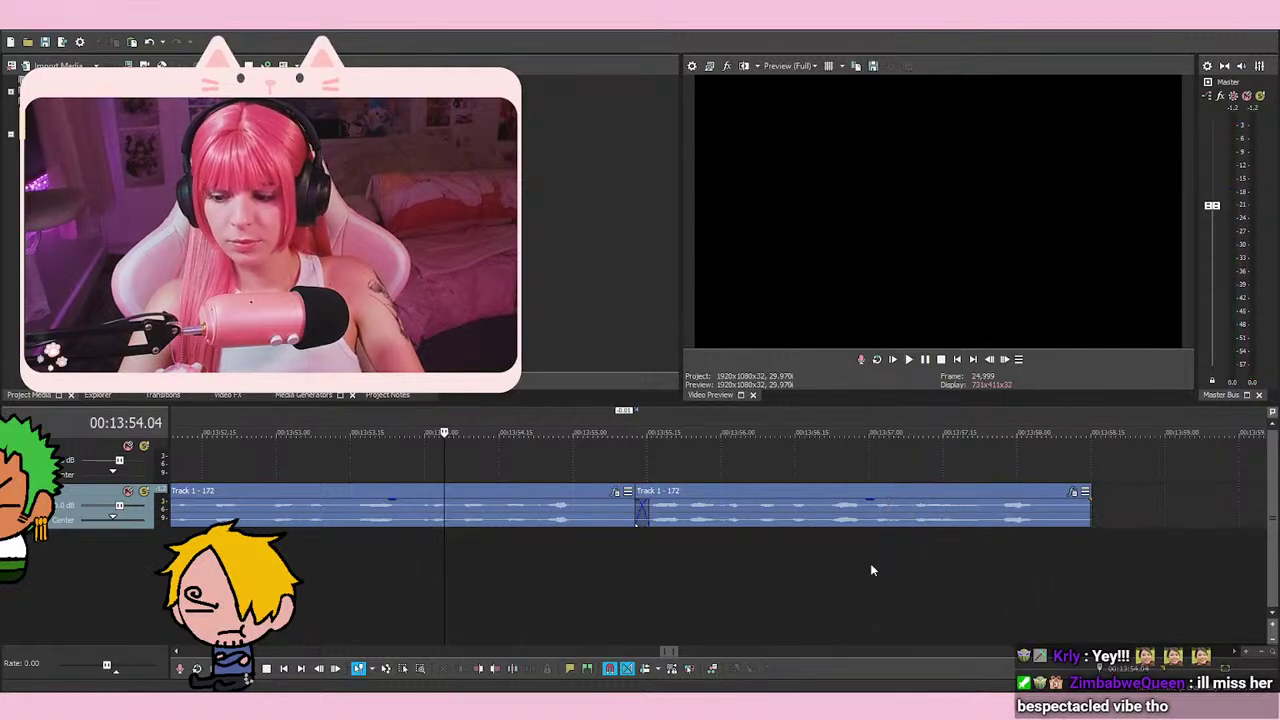
key(space)
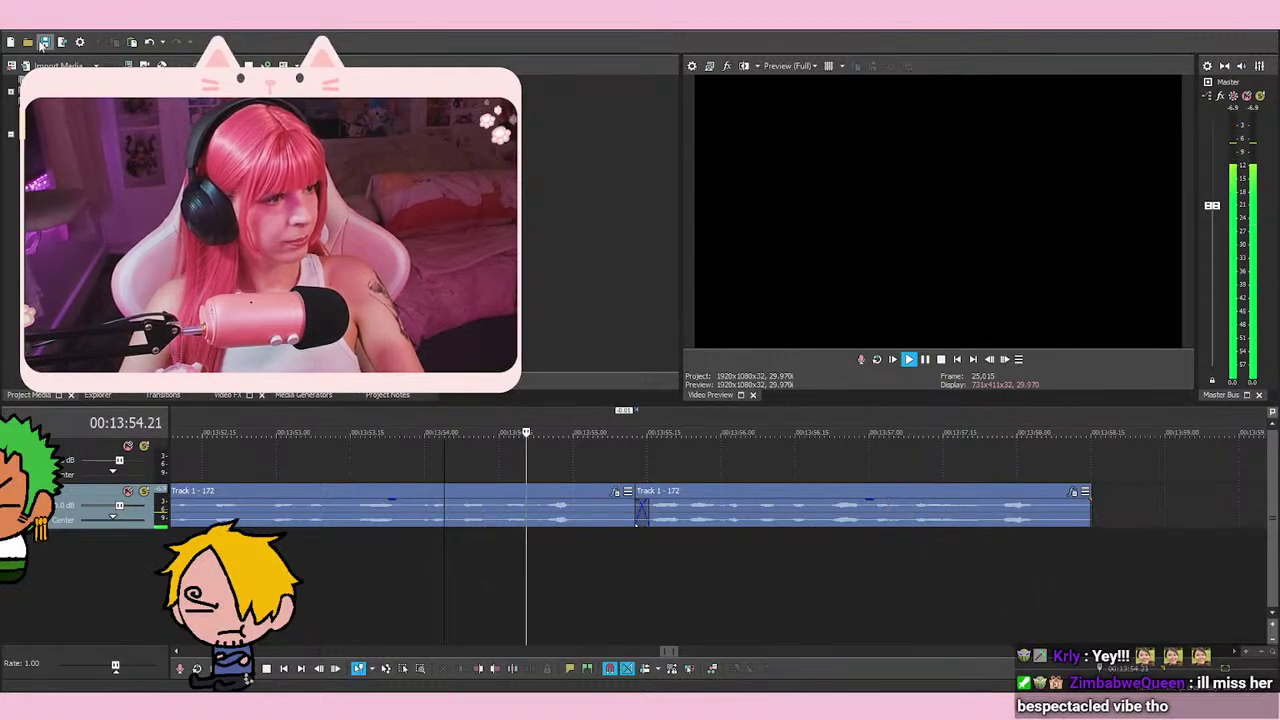
key(space)
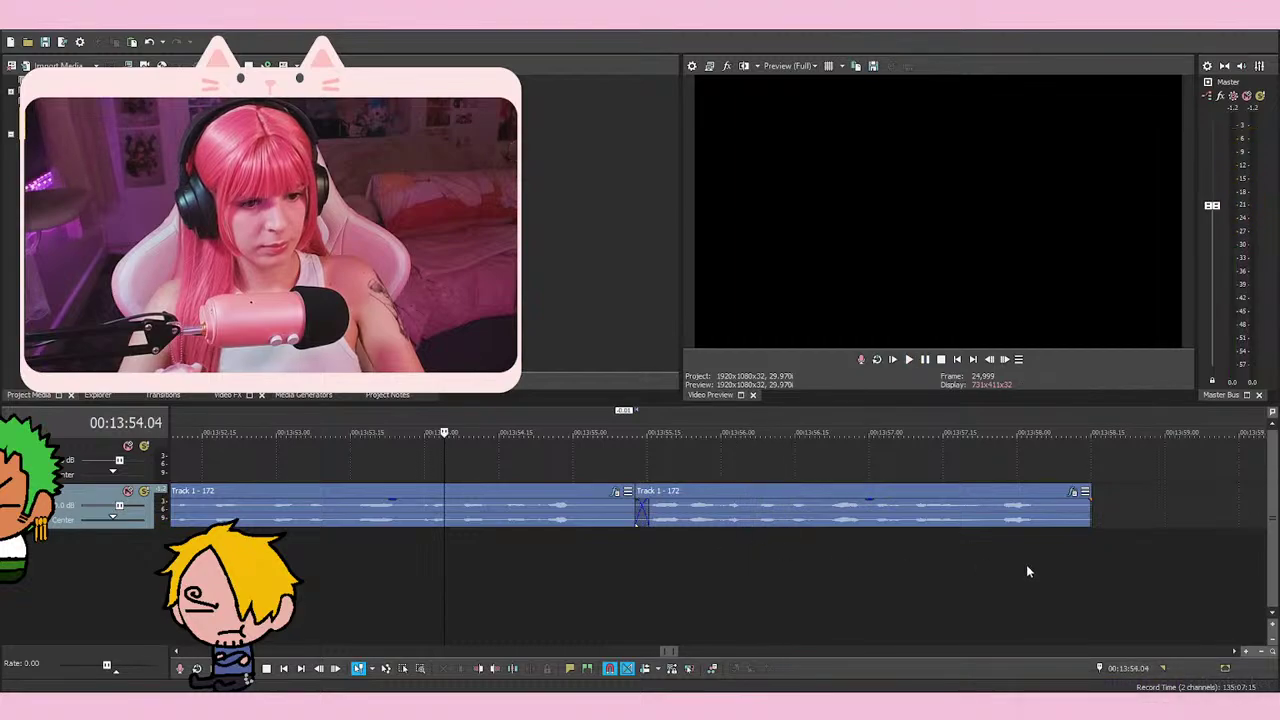
scroll(1071, 521, up, 2)
click(1112, 518)
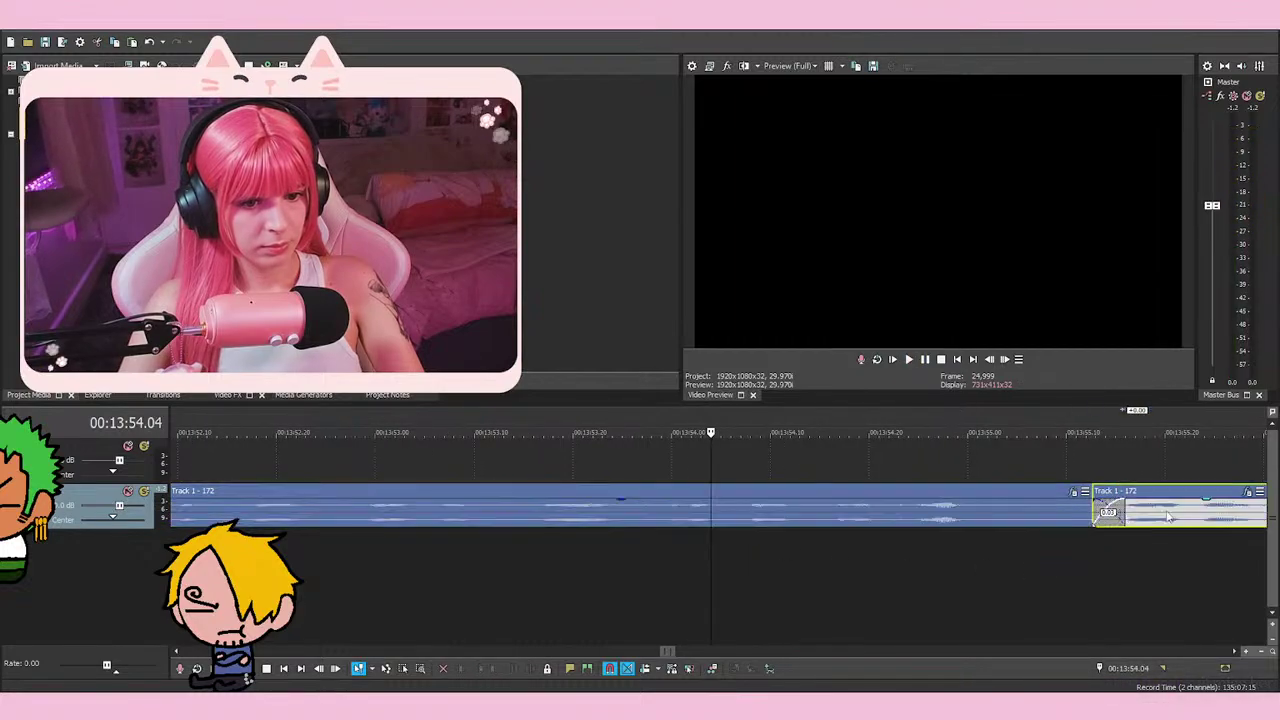
click(949, 468)
click(851, 469)
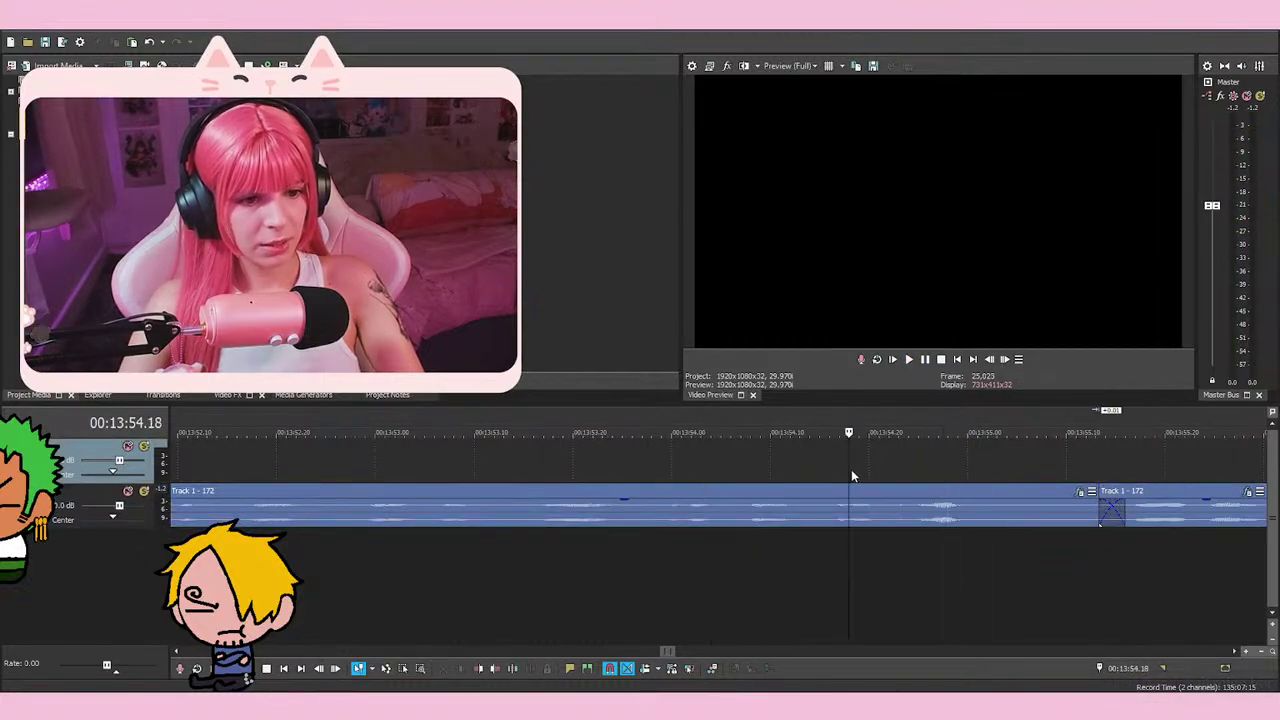
key(space)
key(space)
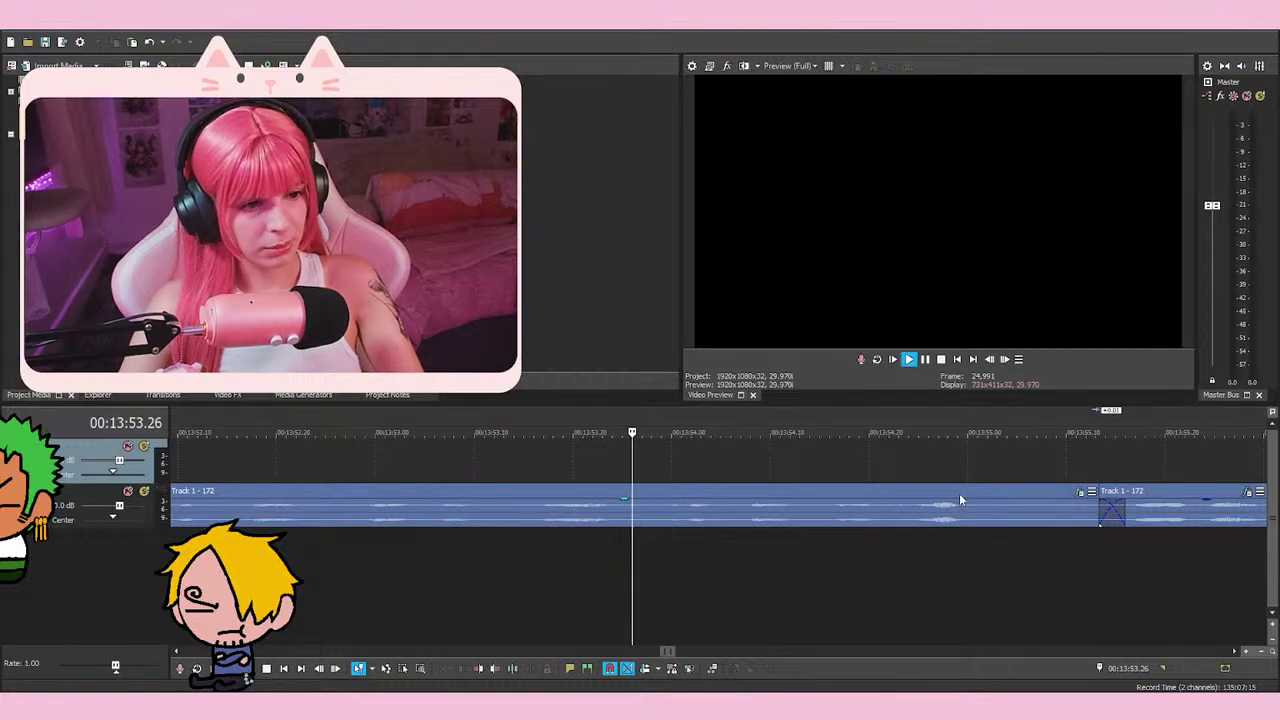
Move the next clip earlier to start at about 00:14:01, and listen to its opening and the passage near 00:14:14.00
scroll(984, 481, down, 5)
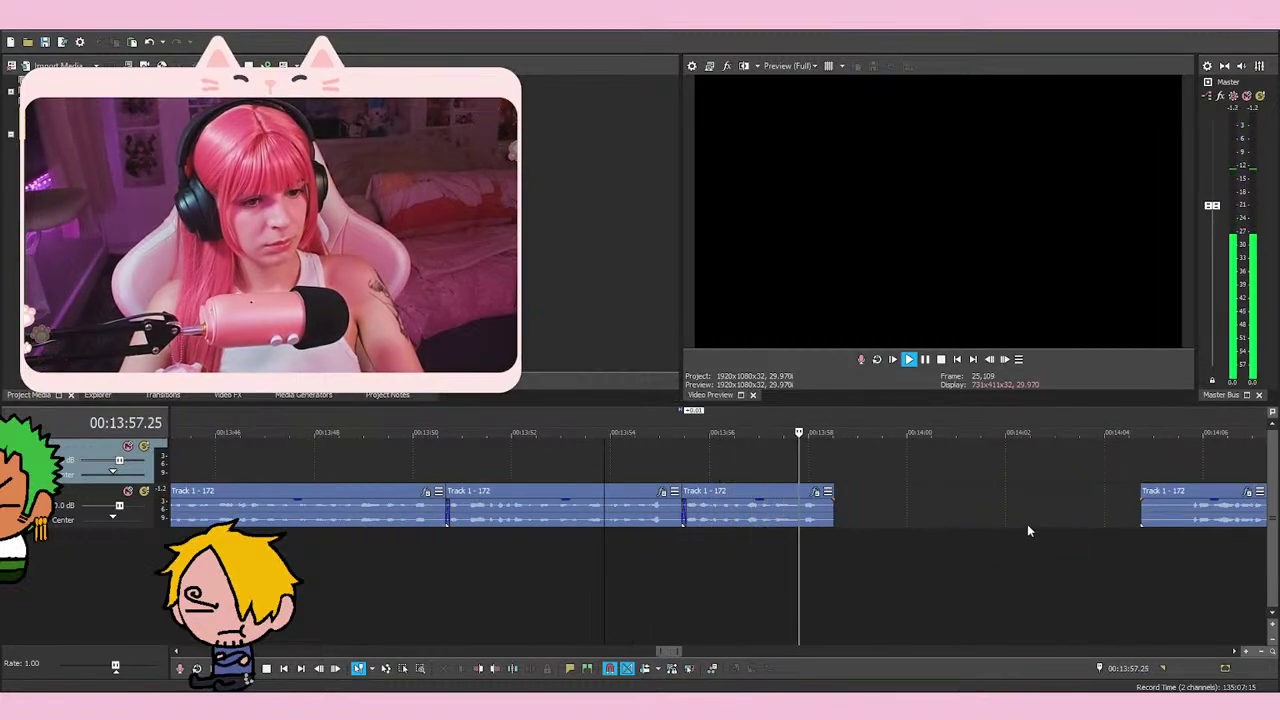
drag(1197, 493, 1001, 544)
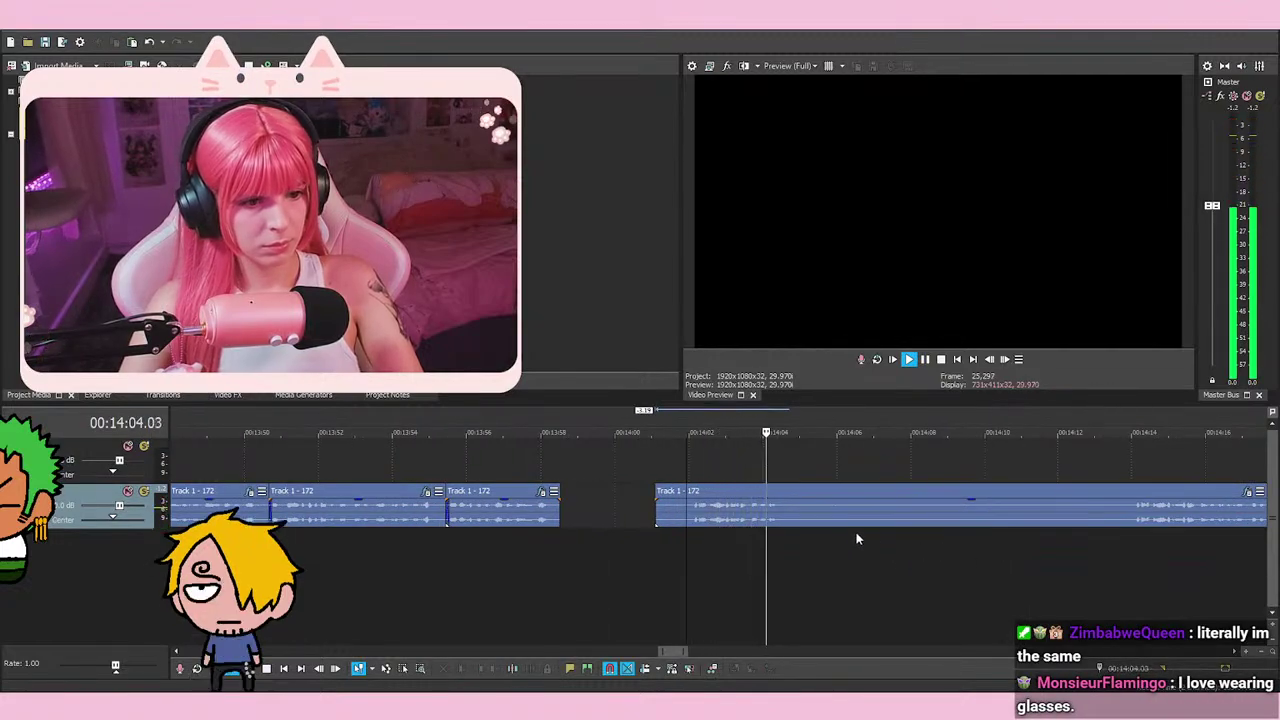
click(1138, 546)
key(space)
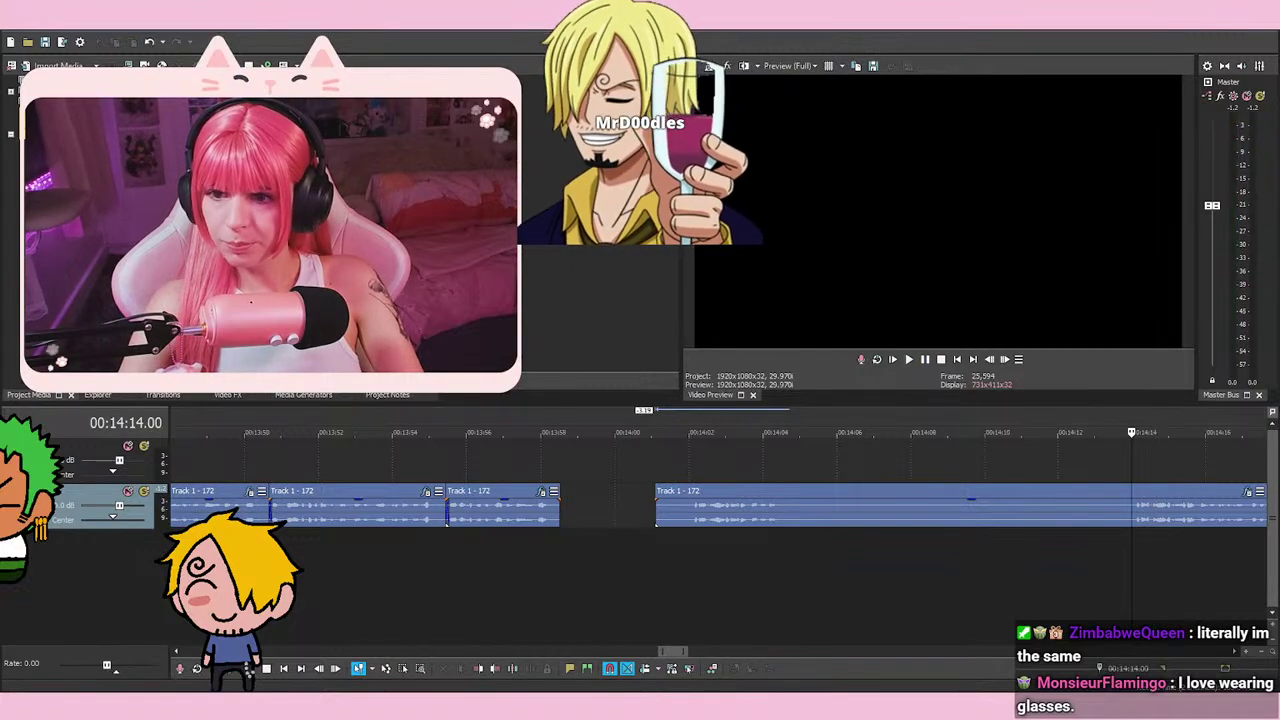
Split the clip at 00:14:14.00, before the repeated take, and delete the part preceding the split
scroll(1079, 580, up, 4)
key(space)
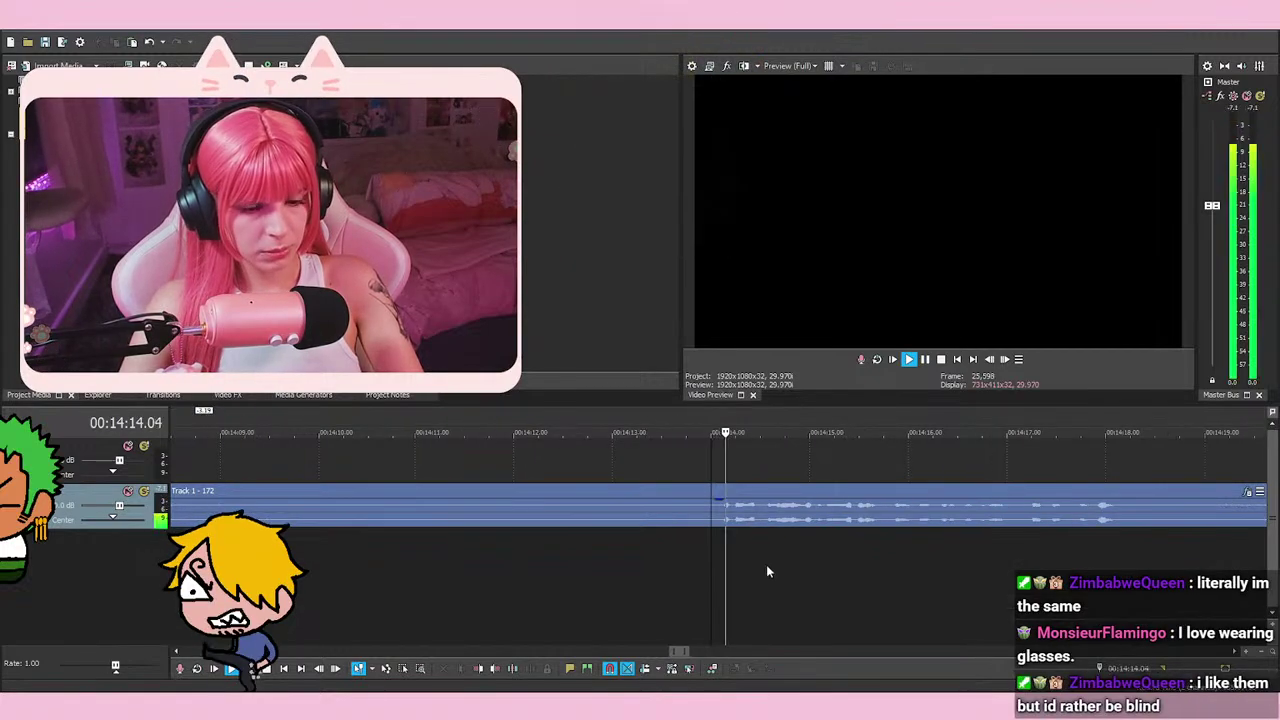
scroll(1014, 532, up, 2)
scroll(1000, 555, down, 1)
key(space)
key(space)
key(space)
key(s)
right_click(662, 521)
click(709, 370)
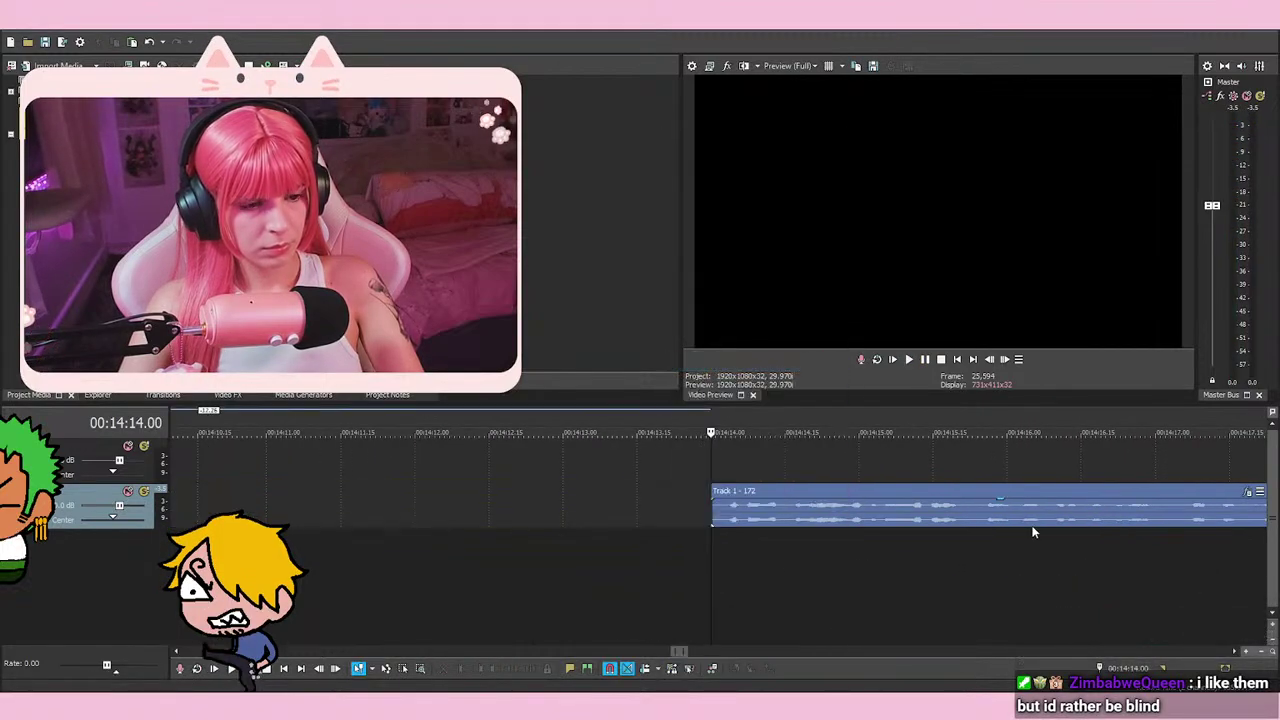
Move the remaining clip earlier to start at about 00:14:02, and play it
scroll(835, 522, down, 4)
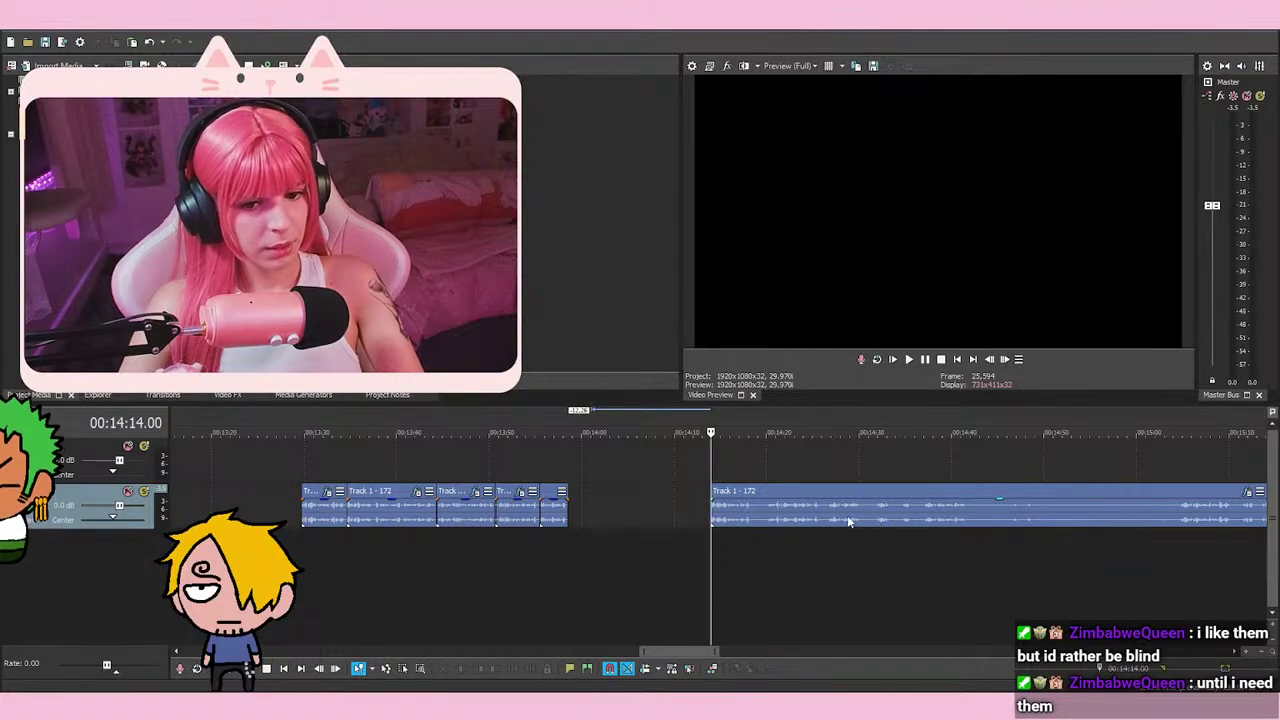
drag(717, 520, 598, 480)
click(598, 480)
key(space)
scroll(866, 534, up, 2)
scroll(930, 448, up, 3)
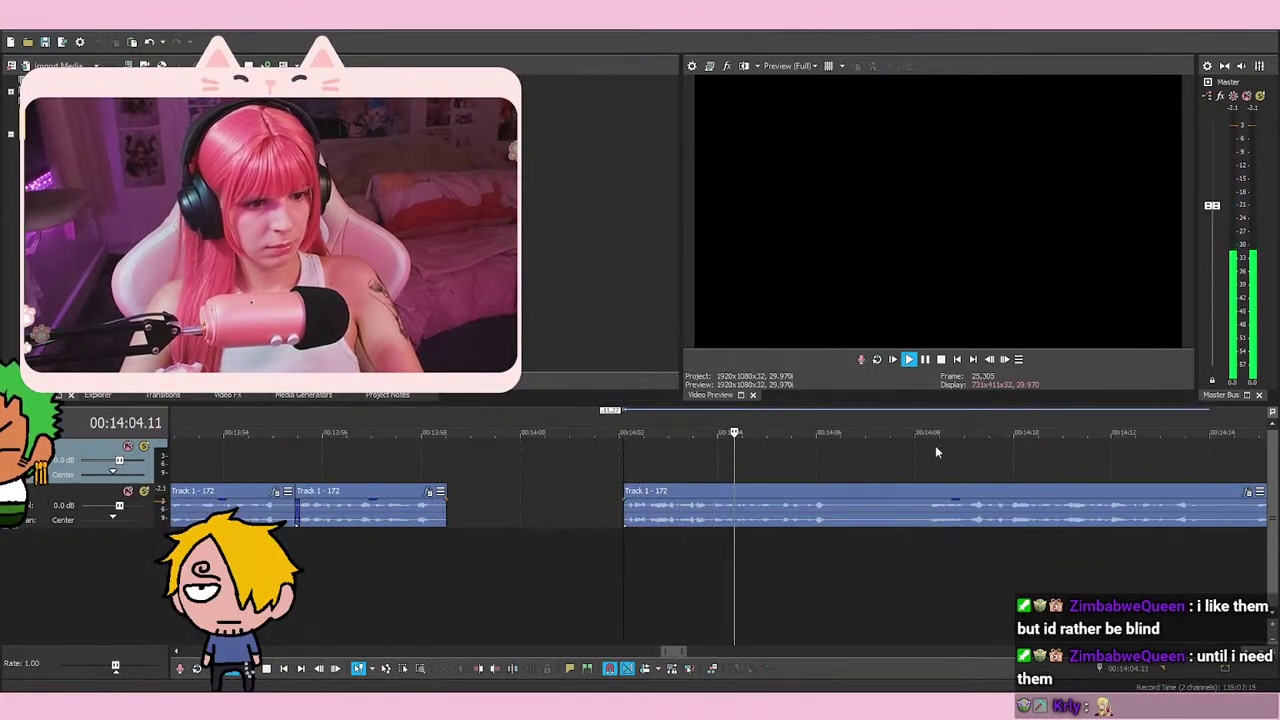
Split the clip at the end of its first passage and at 00:14:08.06, and delete the silence between the splits
click(925, 359)
key(s)
click(925, 537)
right_click(904, 505)
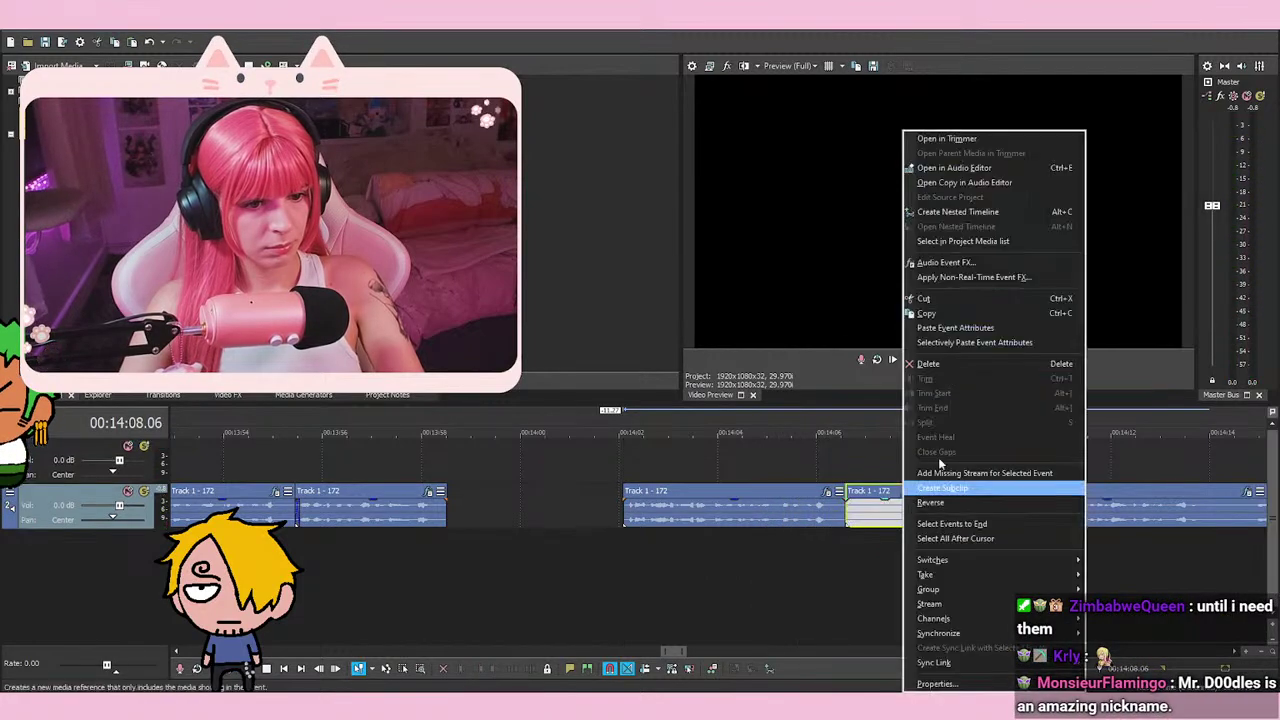
click(940, 363)
Play the clip from 00:14:08.06, split it where the passage ends, and delete the silence up to 00:14:14.25
key(space)
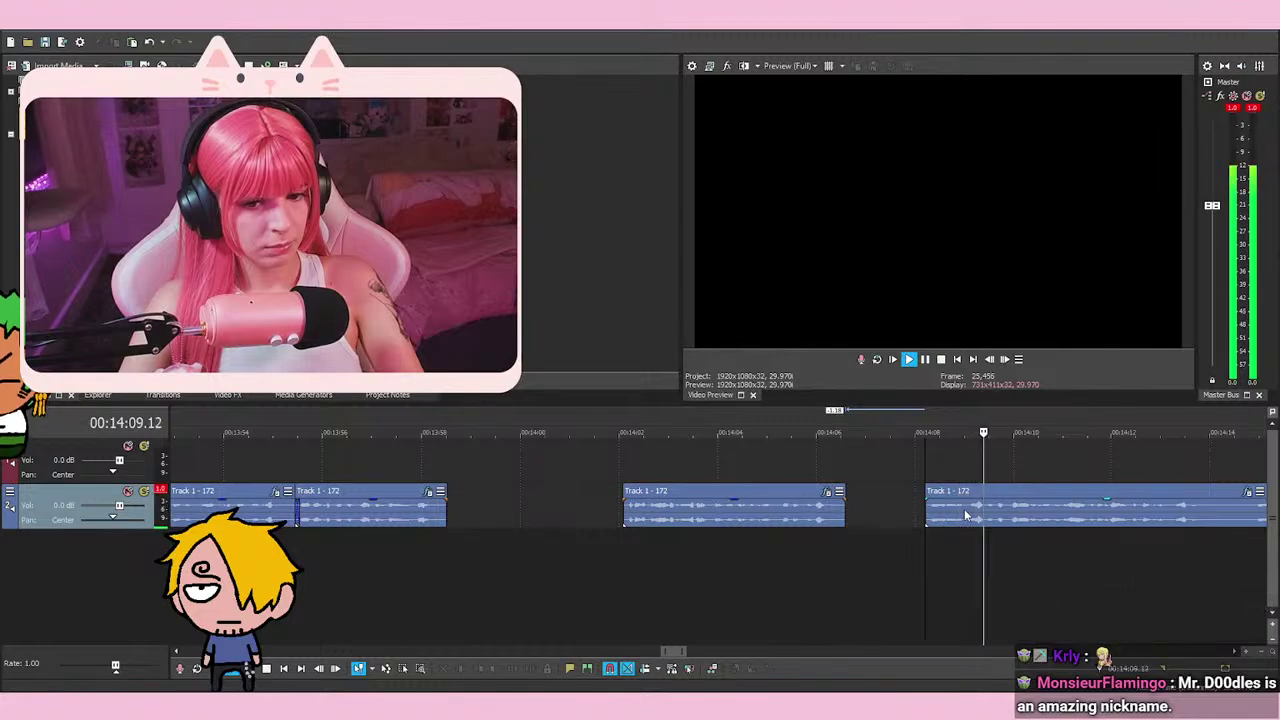
key(space)
key(space)
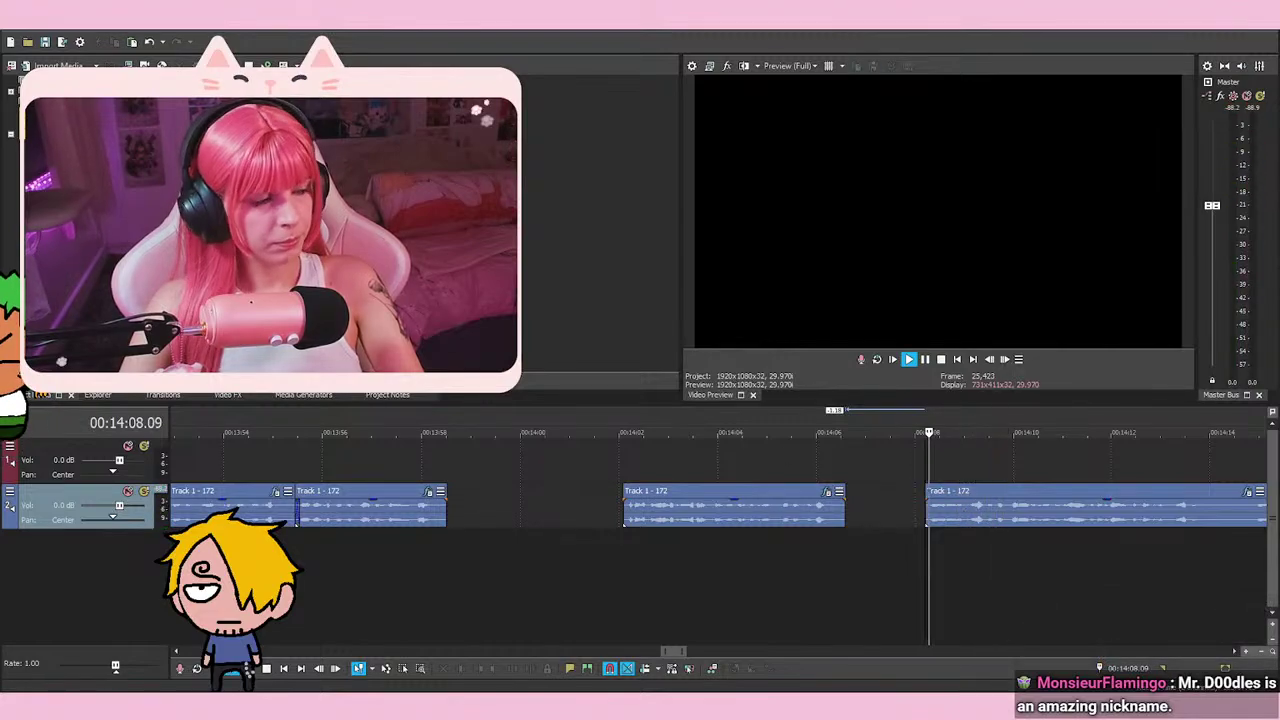
click(926, 364)
key(s)
click(833, 534)
right_click(832, 536)
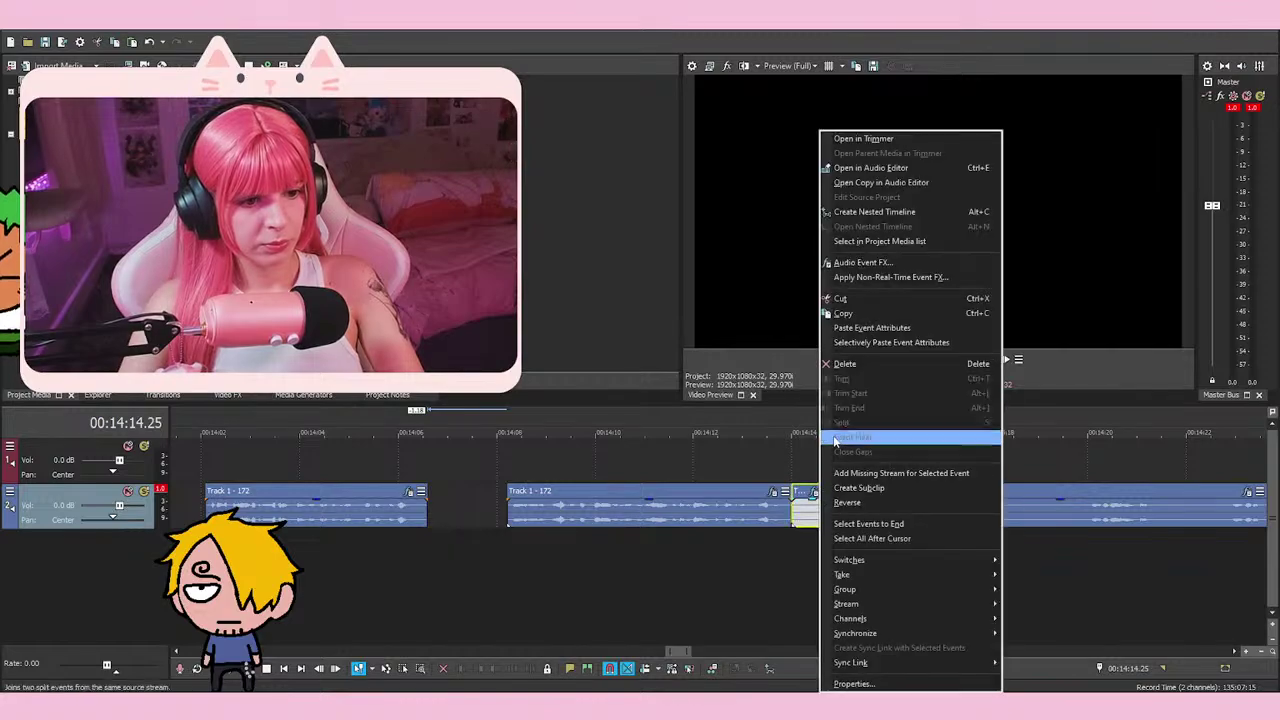
click(868, 366)
Listen to the take starting at 00:14:14.25, split the clip at 00:14:25.06, and delete that take
key(space)
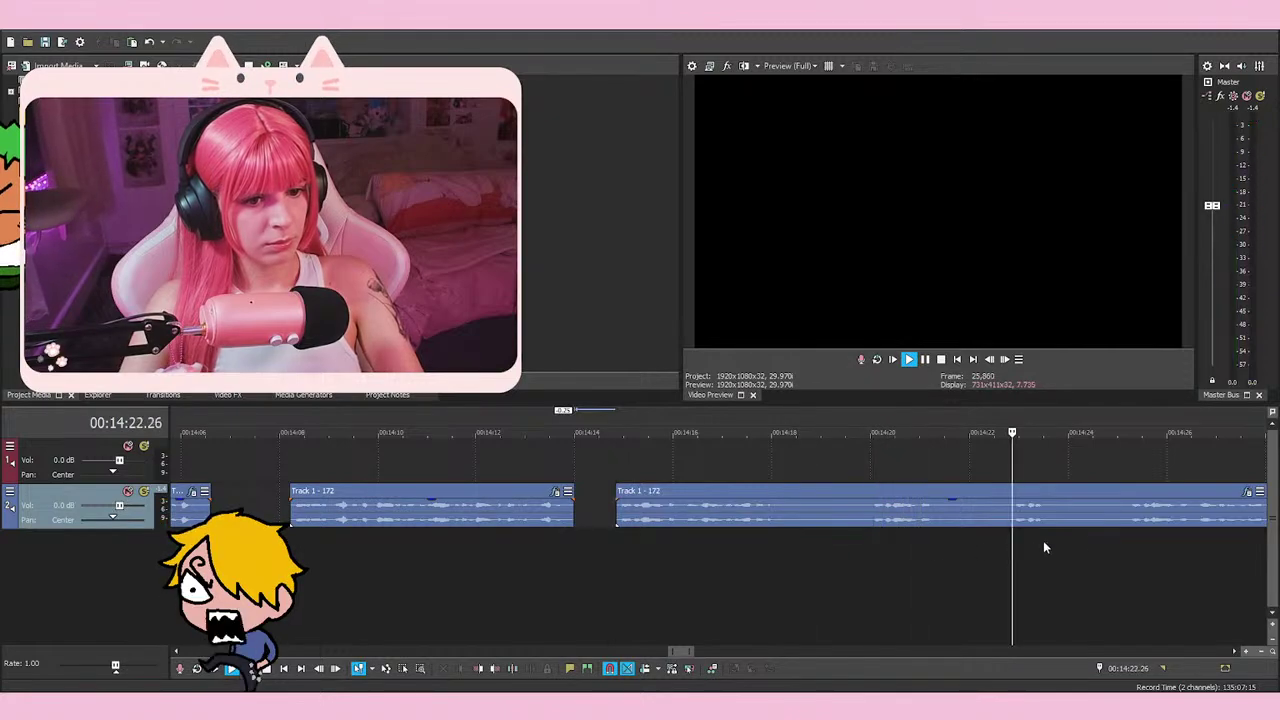
key(space)
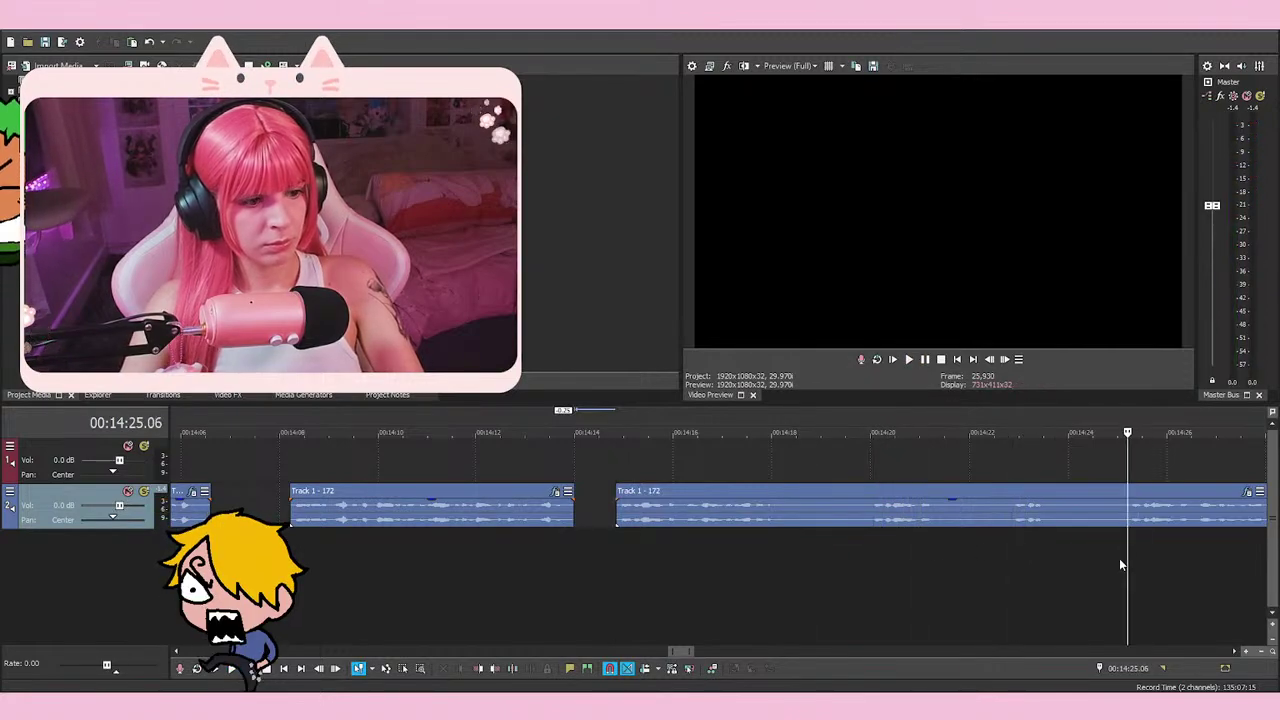
key(s)
right_click(742, 494)
click(767, 365)
Play the take starting at 00:14:25.06 and replay its end from about 00:14:28 to judge whether to keep it
key(space)
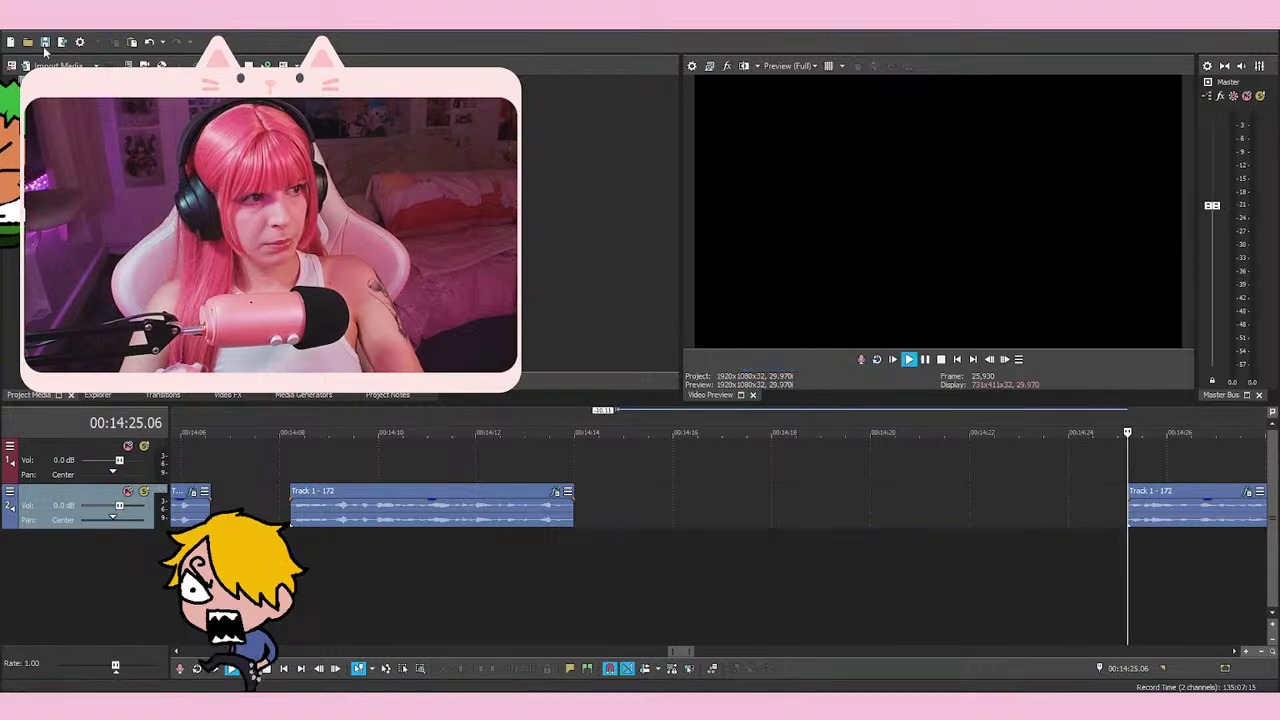
scroll(743, 497, down, 4)
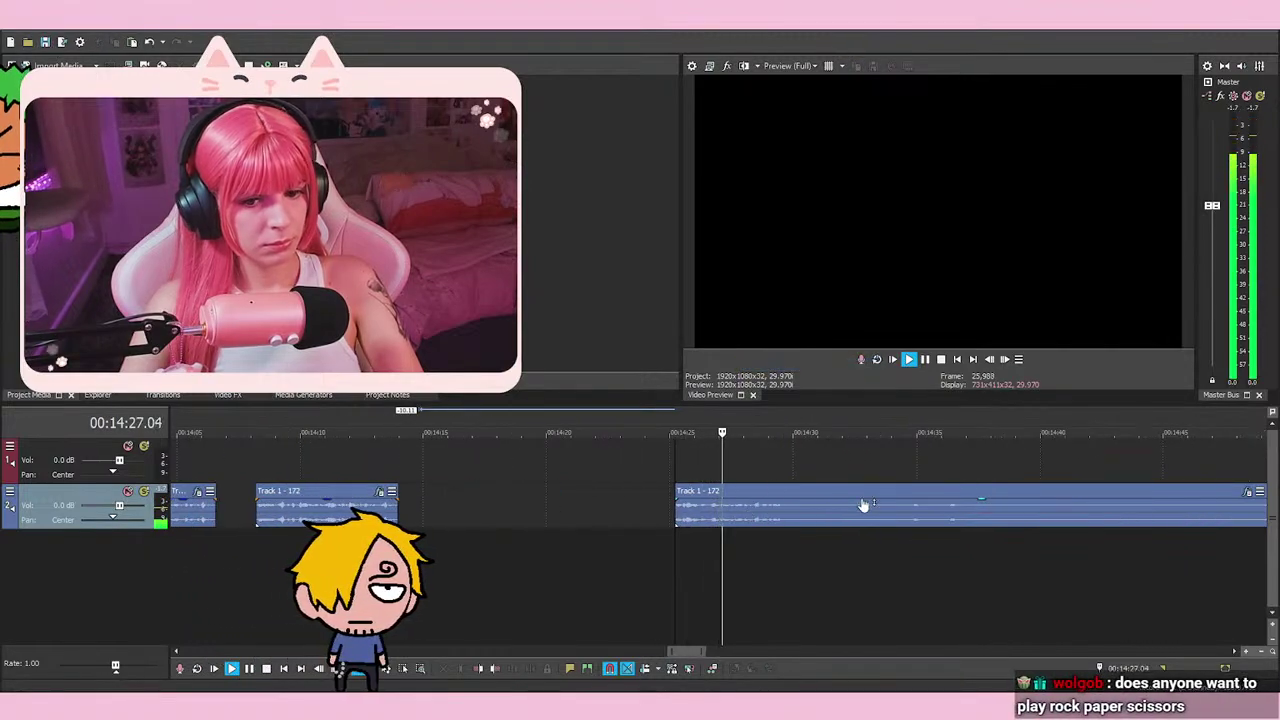
scroll(864, 505, up, 3)
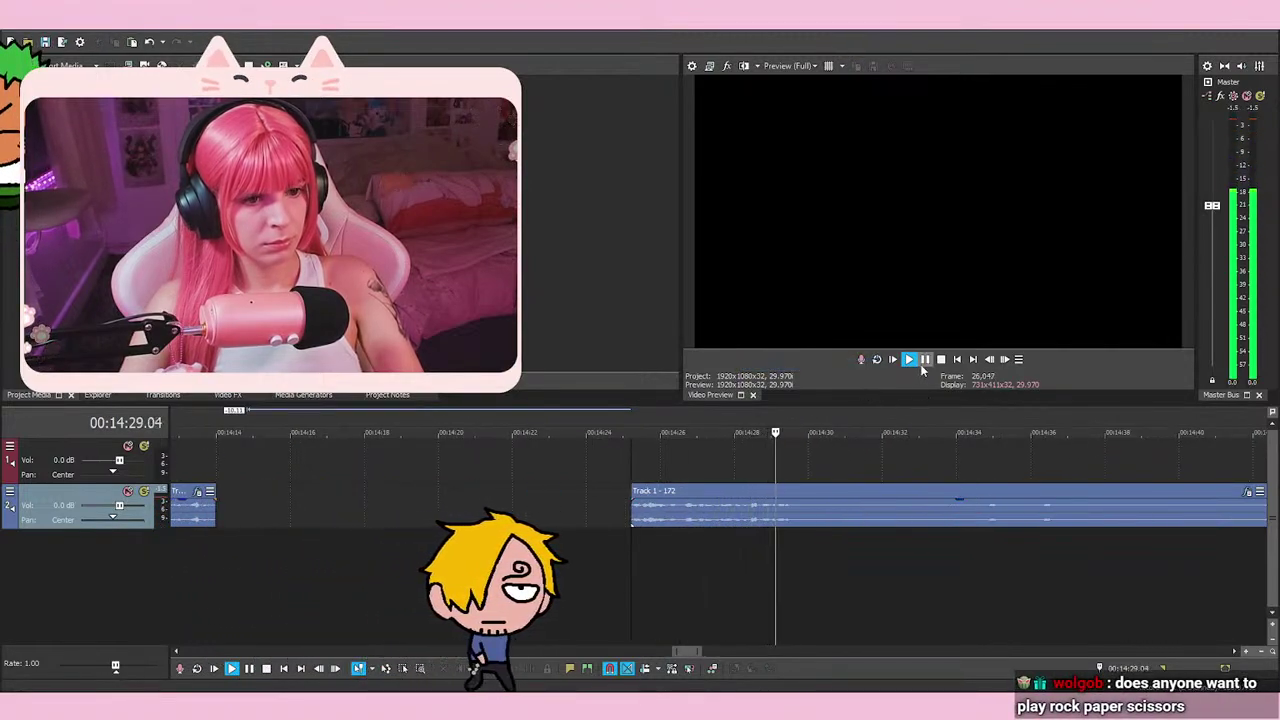
scroll(972, 560, down, 4)
click(992, 520)
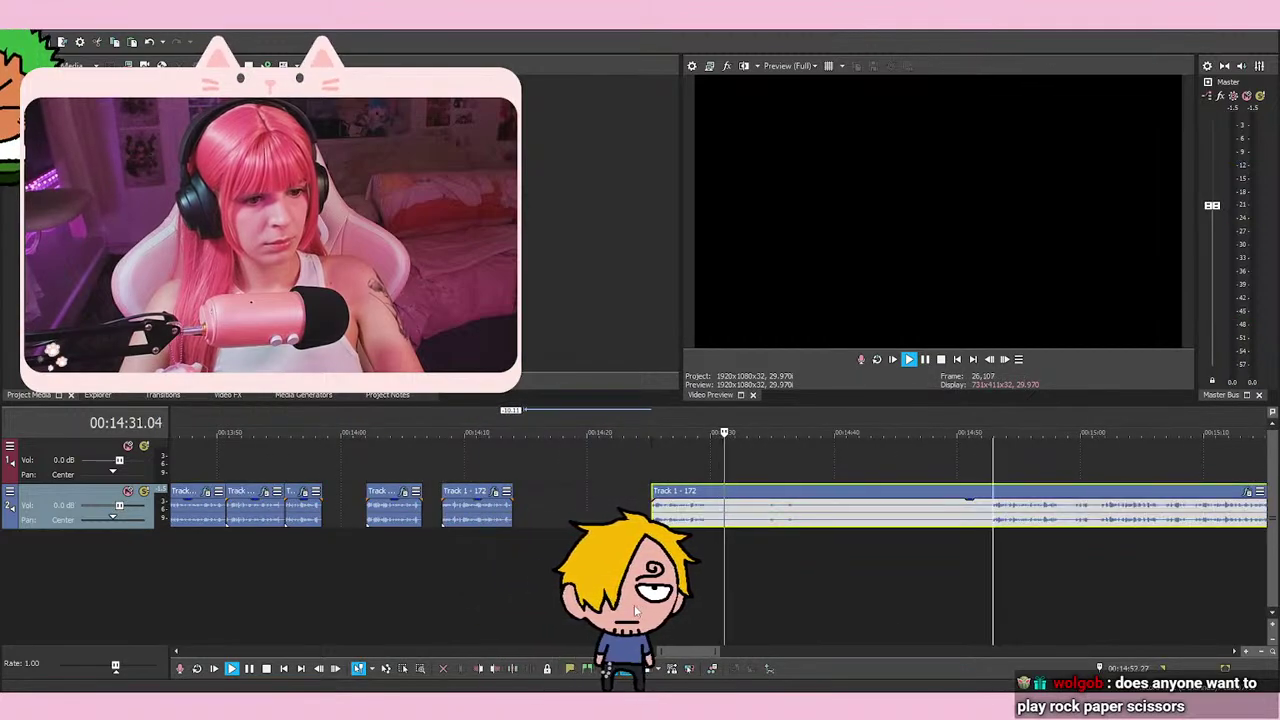
scroll(689, 547, up, 5)
click(701, 547)
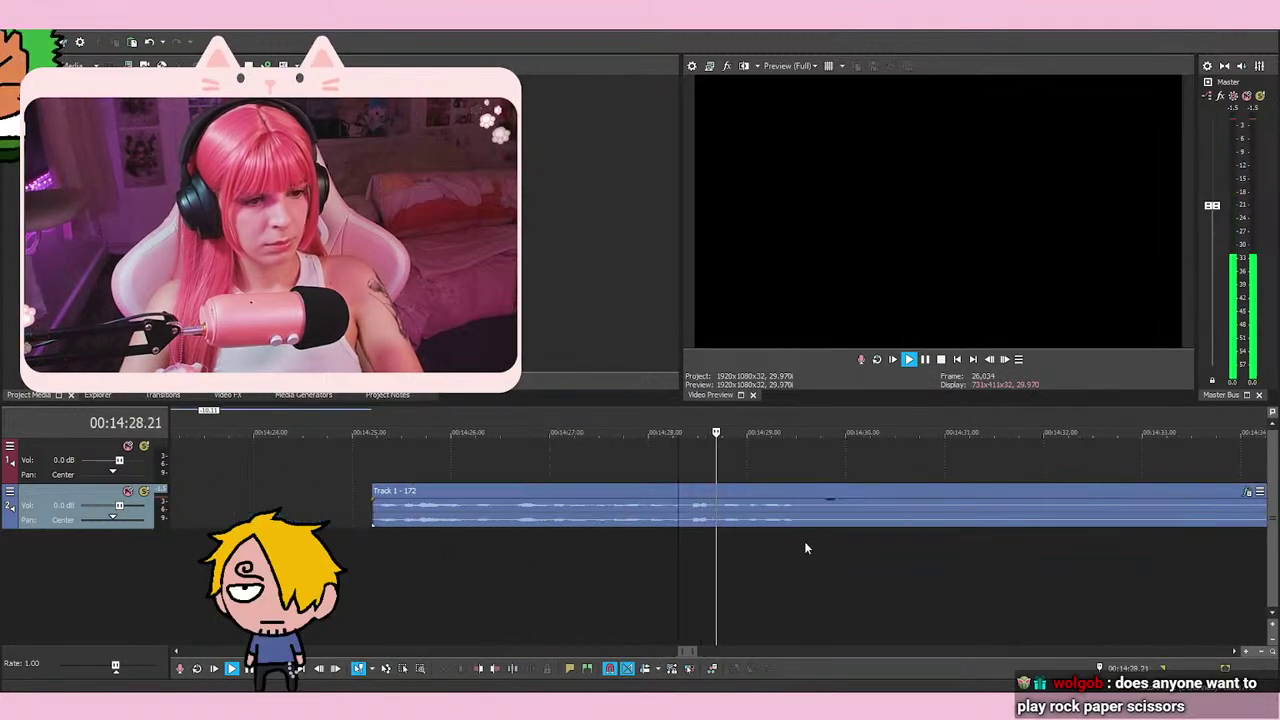
scroll(891, 553, down, 2)
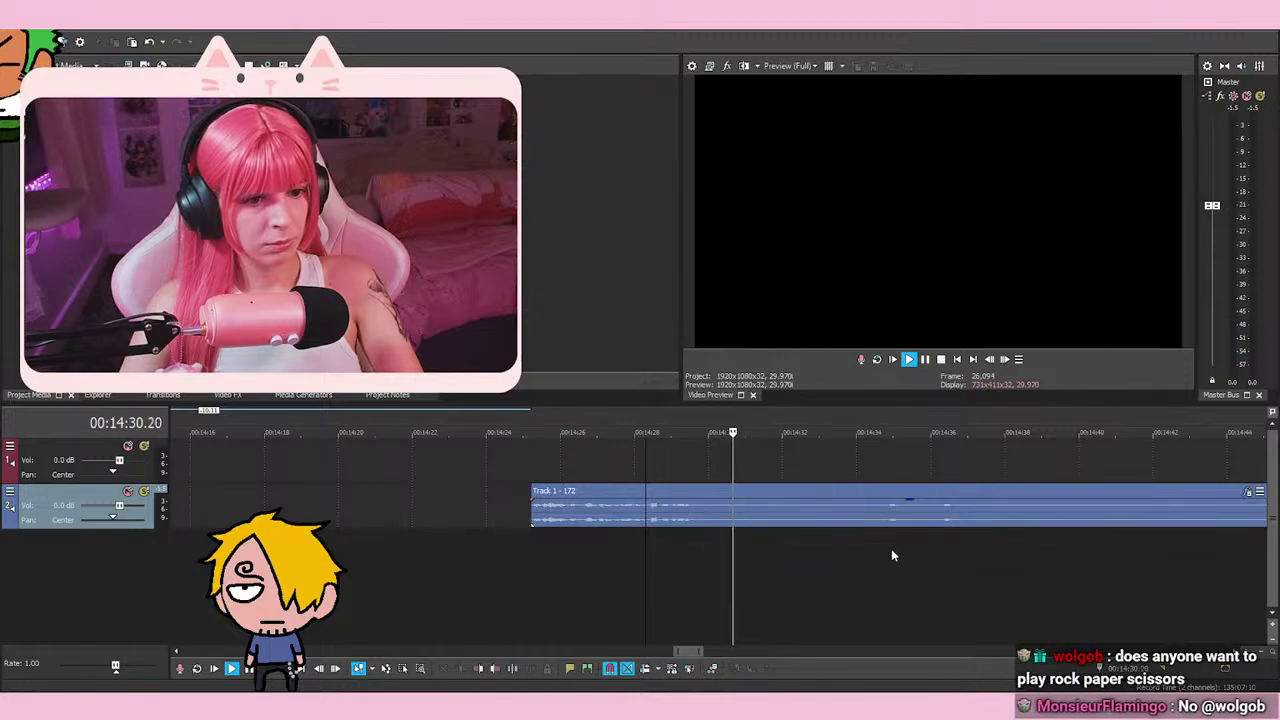
scroll(902, 545, down, 2)
Find where speech resumes near 00:14:52, split the clip at 00:14:52.26, and delete the part before it
click(1009, 544)
scroll(905, 545, up, 4)
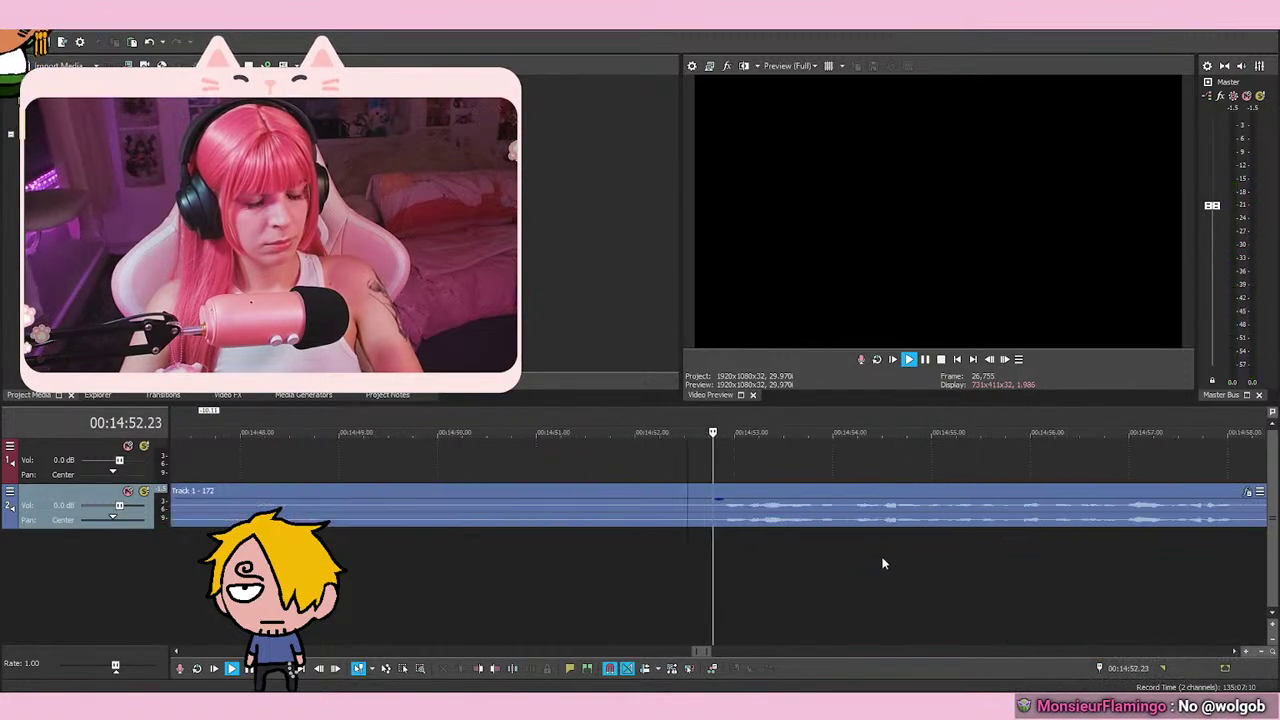
key(space)
click(671, 544)
key(s)
right_click(627, 510)
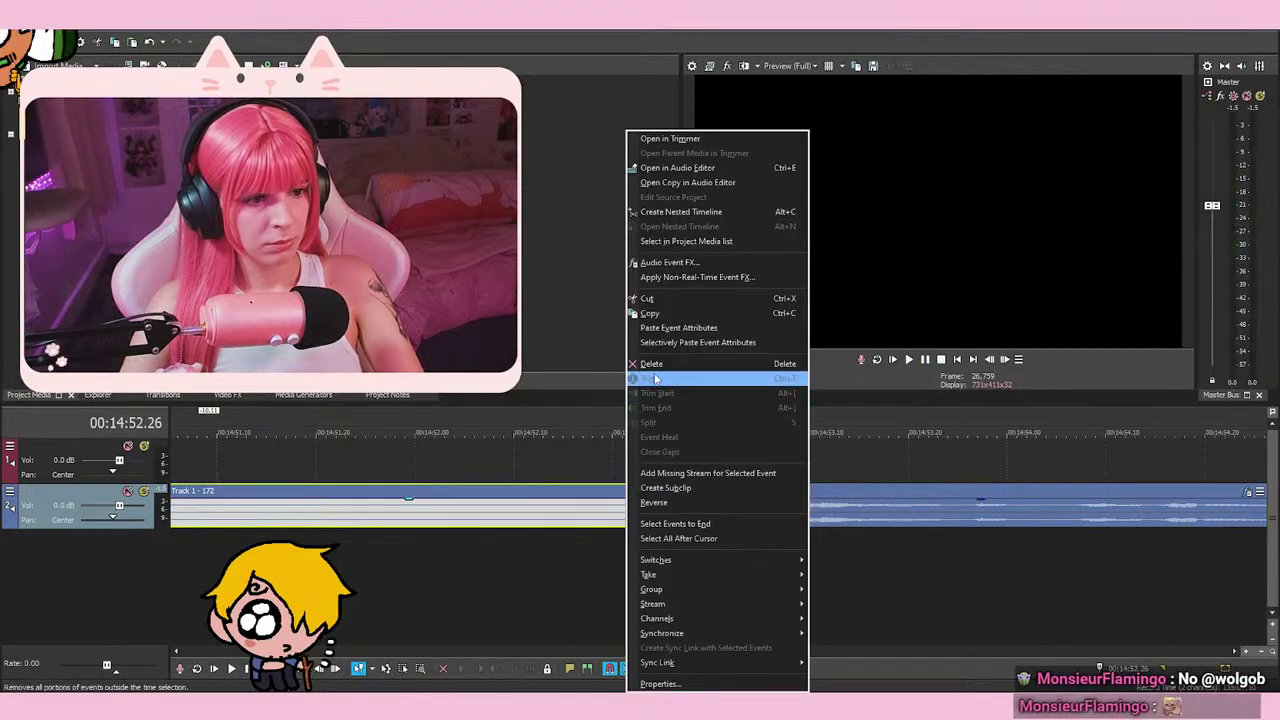
click(665, 366)
Play the clip from 00:14:52.26 and split it at 00:14:58.17, in the silence after the first passage
key(space)
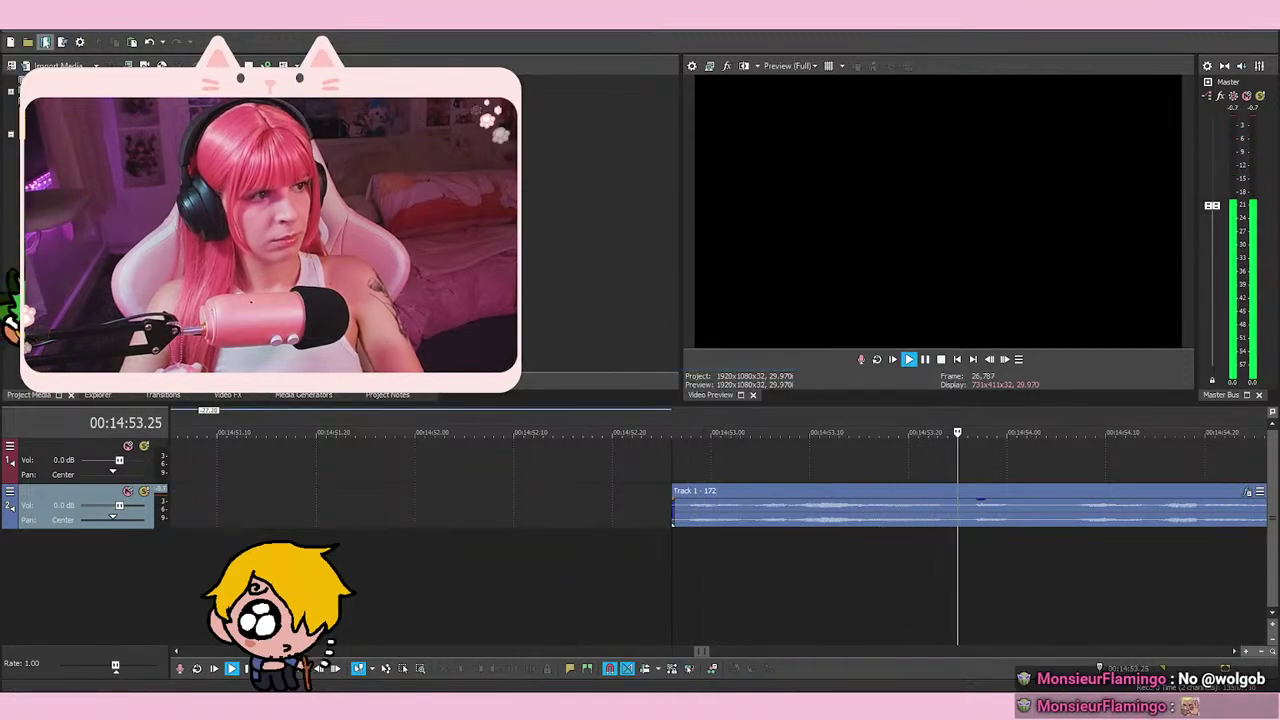
scroll(875, 570, down, 4)
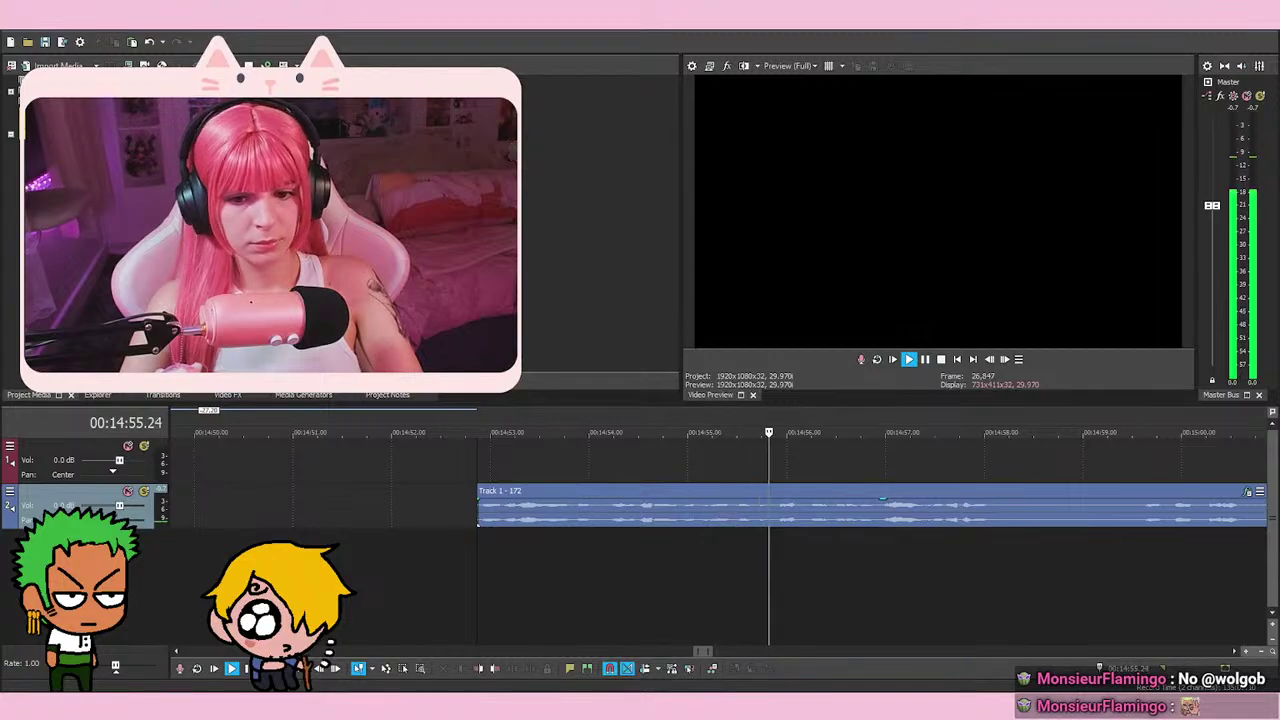
scroll(882, 505, down, 2)
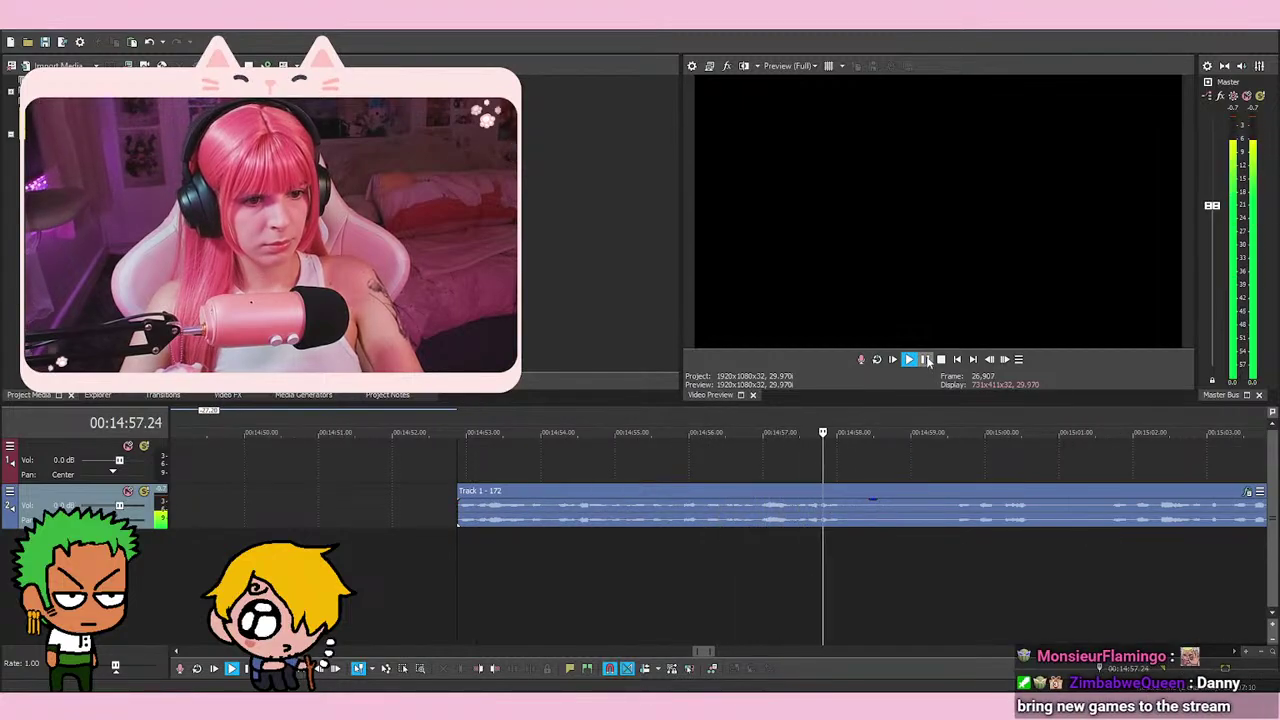
key(Return)
key(s)
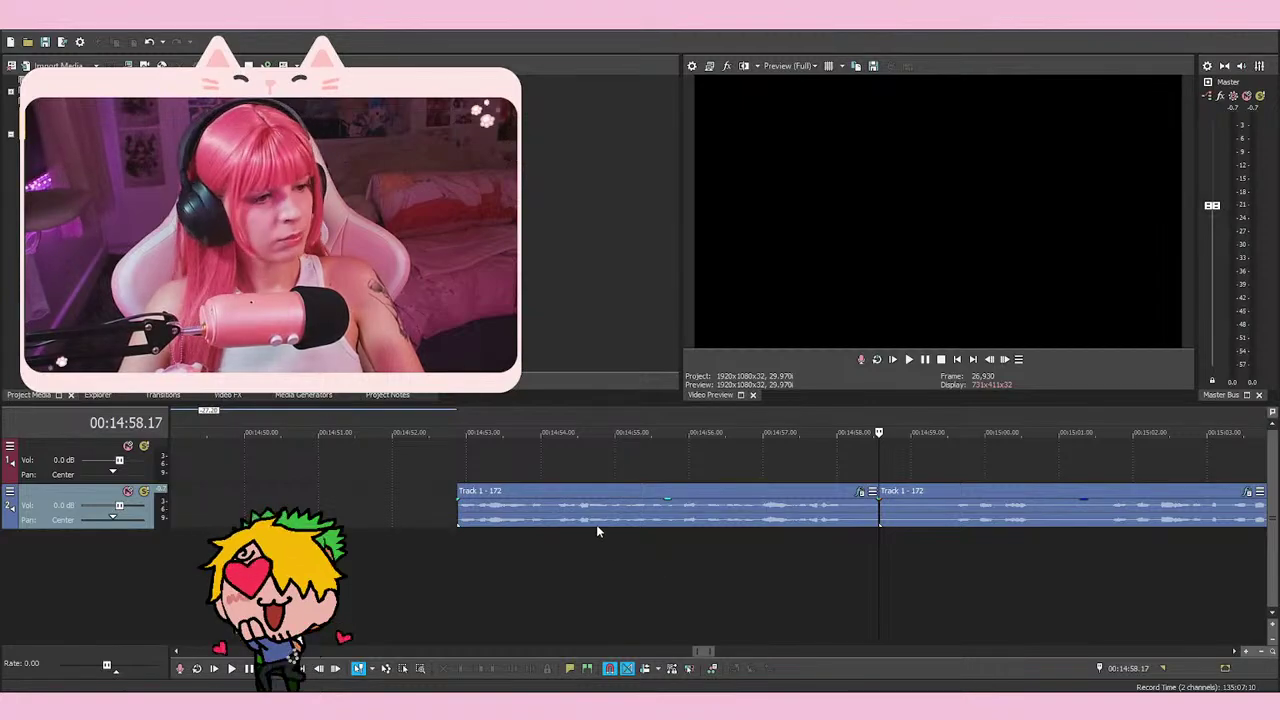
Replay the newly split passage from 00:14:52.26 to check the take
click(459, 549)
key(space)
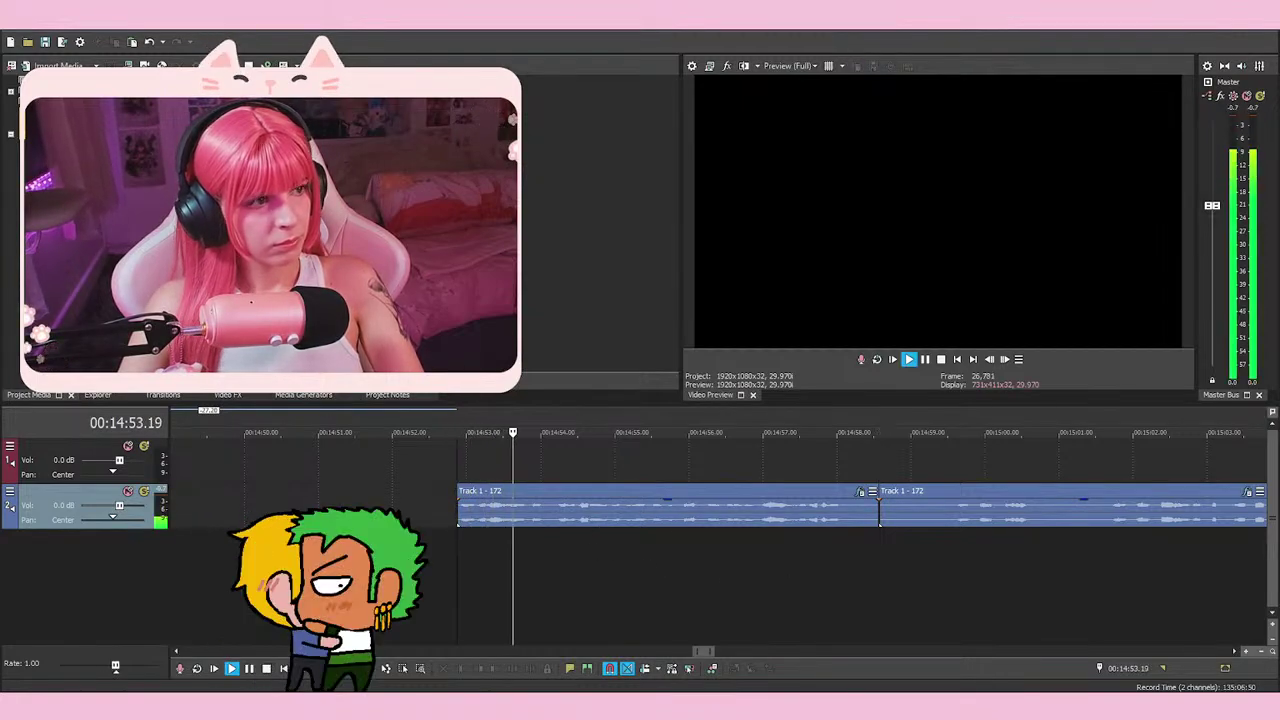
key(space)
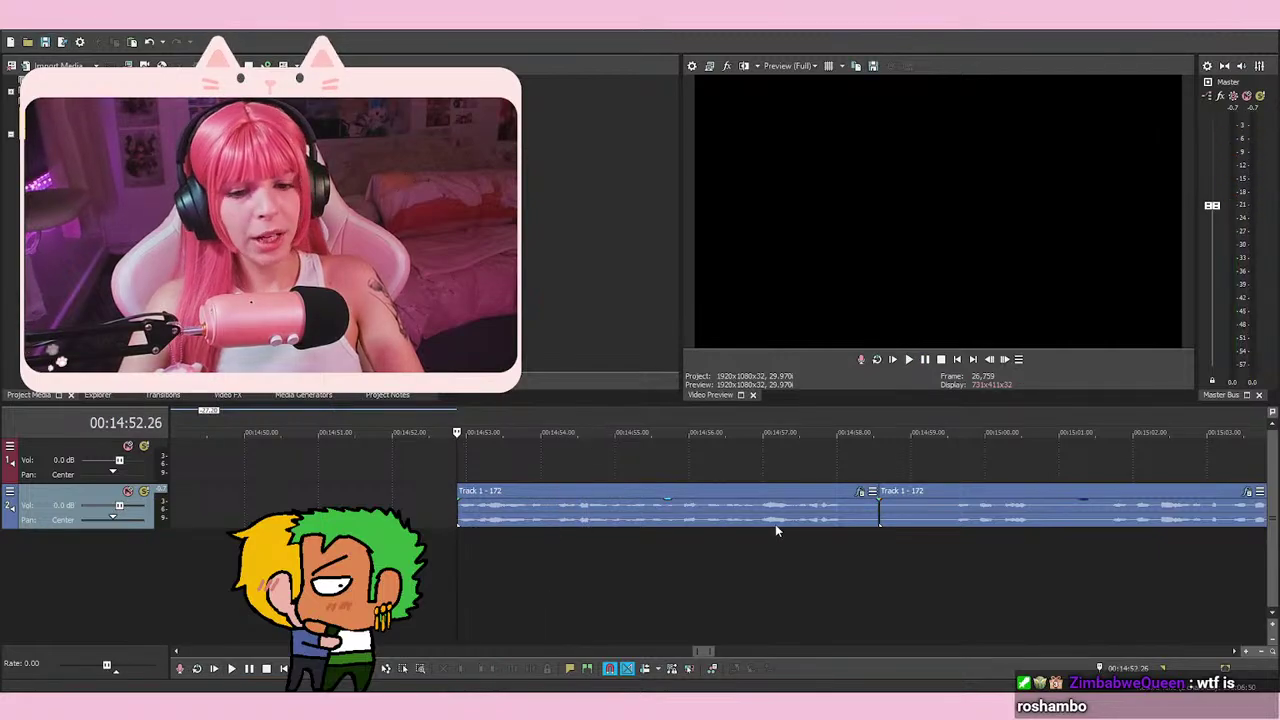
click(452, 466)
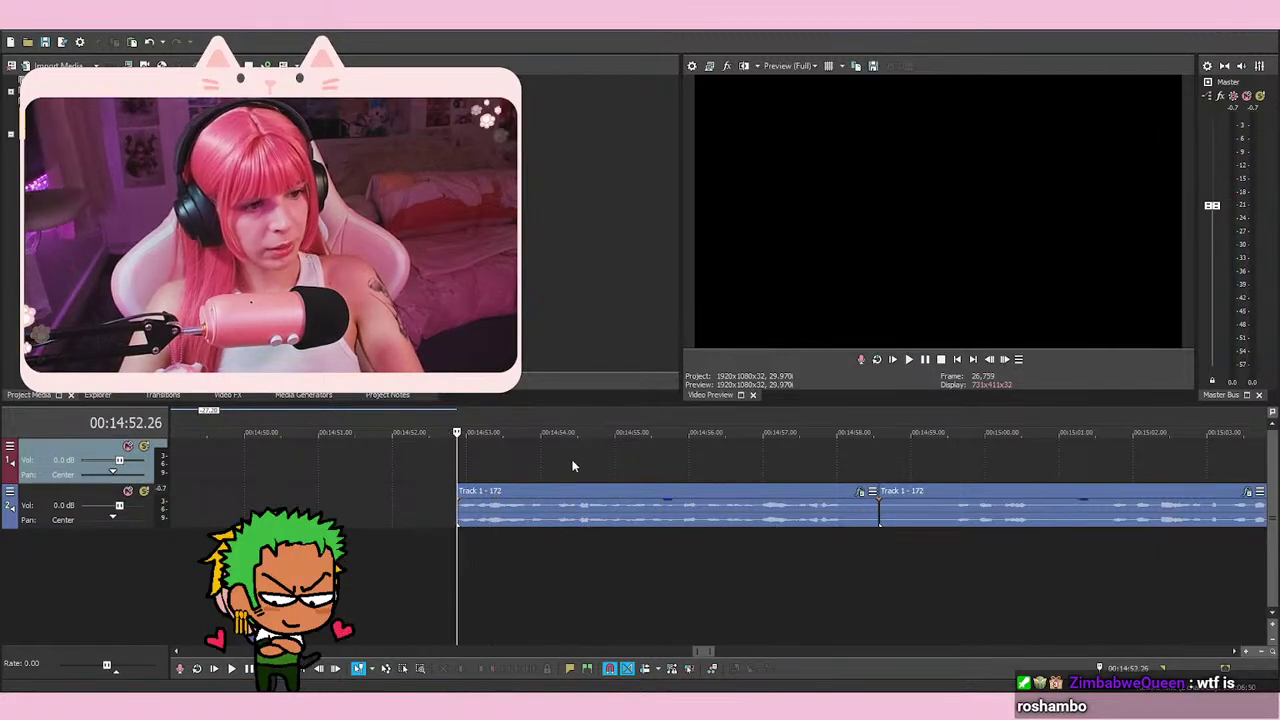
key(space)
key(space)
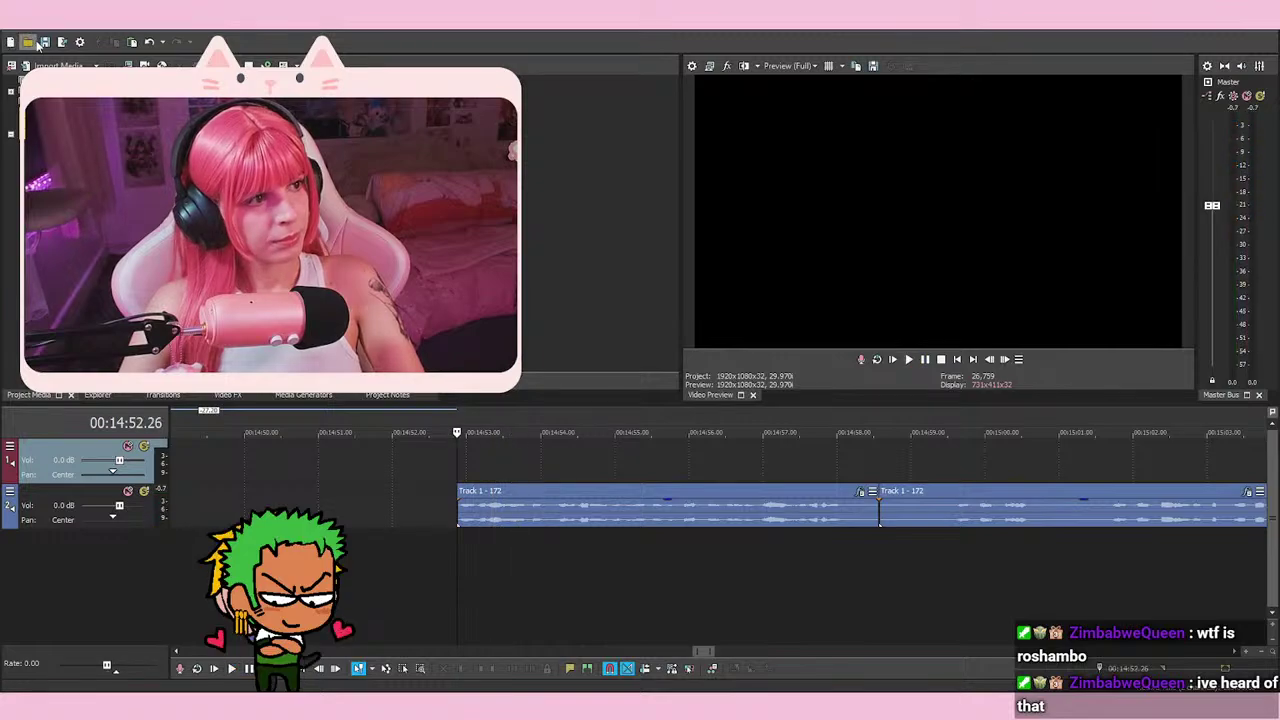
Play on from 00:14:52.26, split the clip where speech resumes at 00:15:01.18, and delete the piece between 00:14:58.17 and that split
key(space)
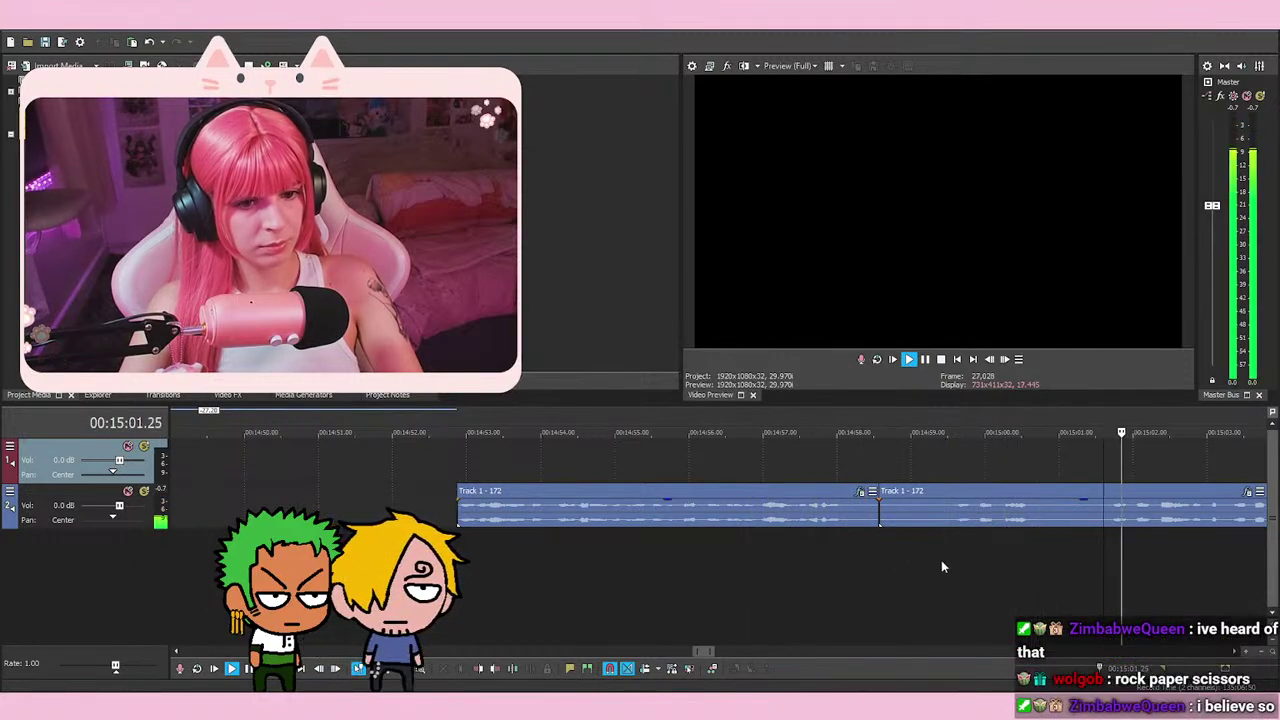
key(space)
key(s)
right_click(562, 521)
click(601, 364)
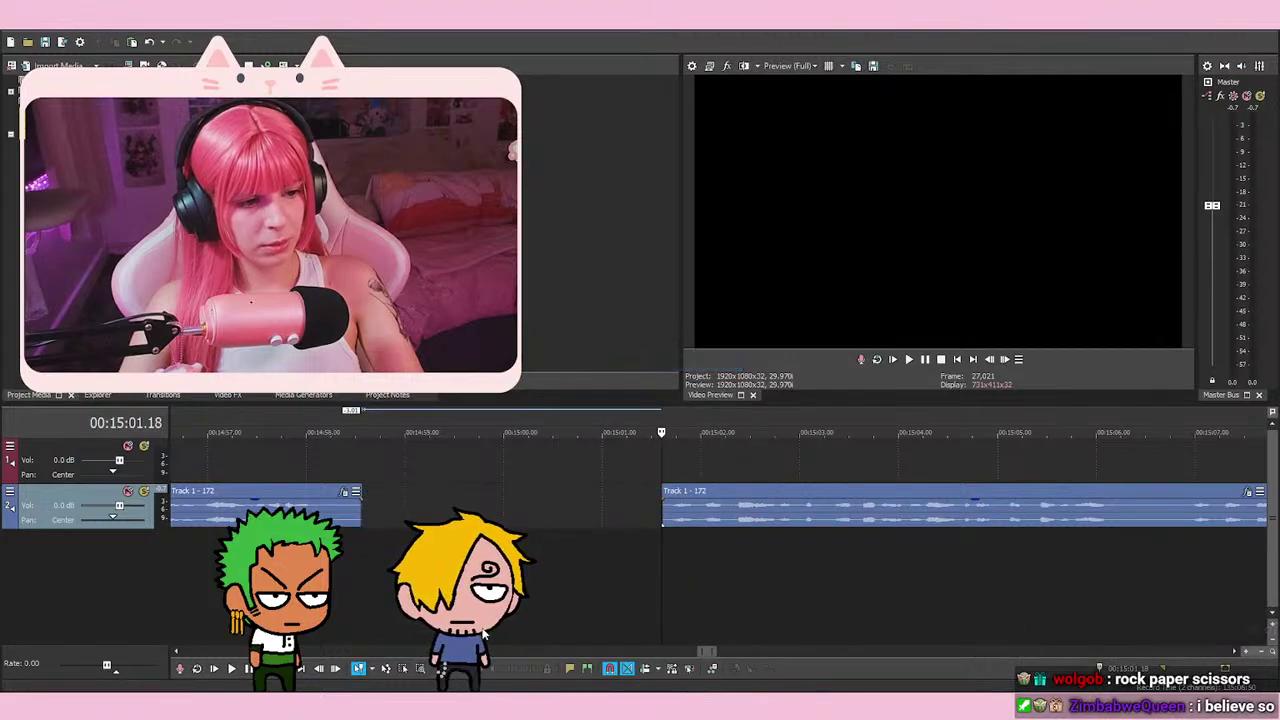
Play the take from 00:15:01.18, split the clip at 00:15:09.07, and delete the take before the split
key(space)
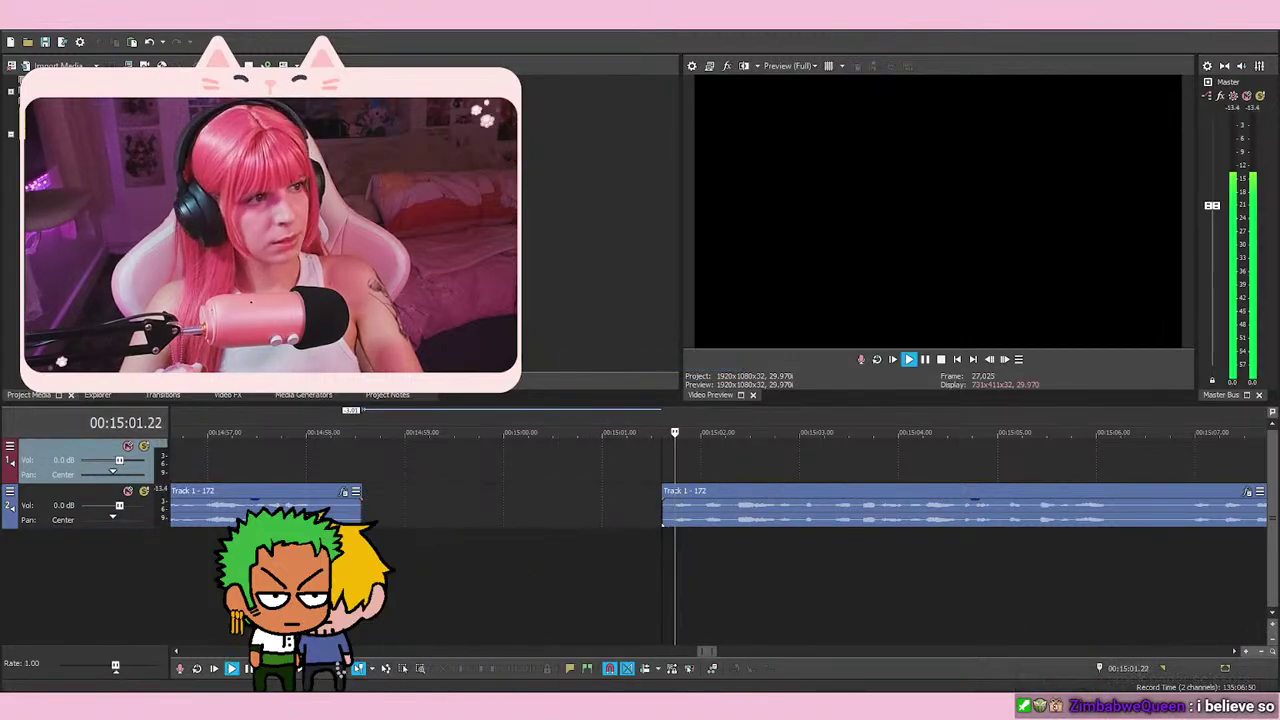
scroll(955, 525, down, 2)
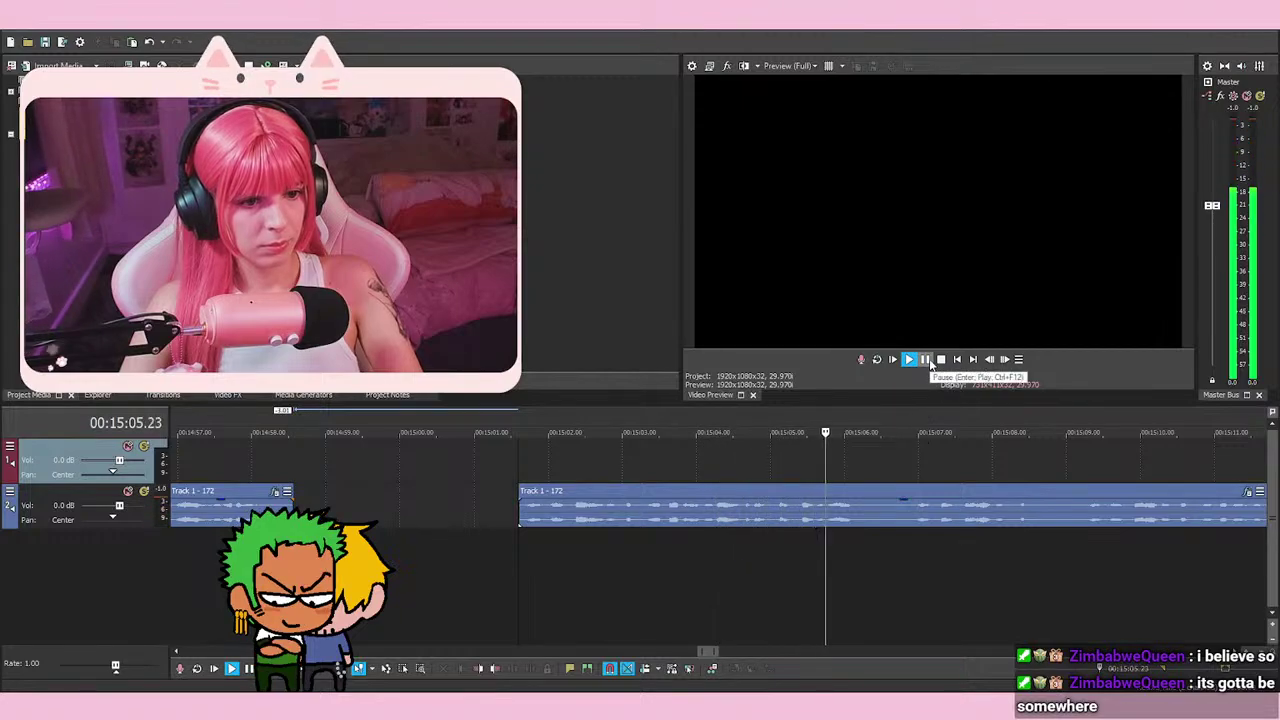
key(space)
click(909, 547)
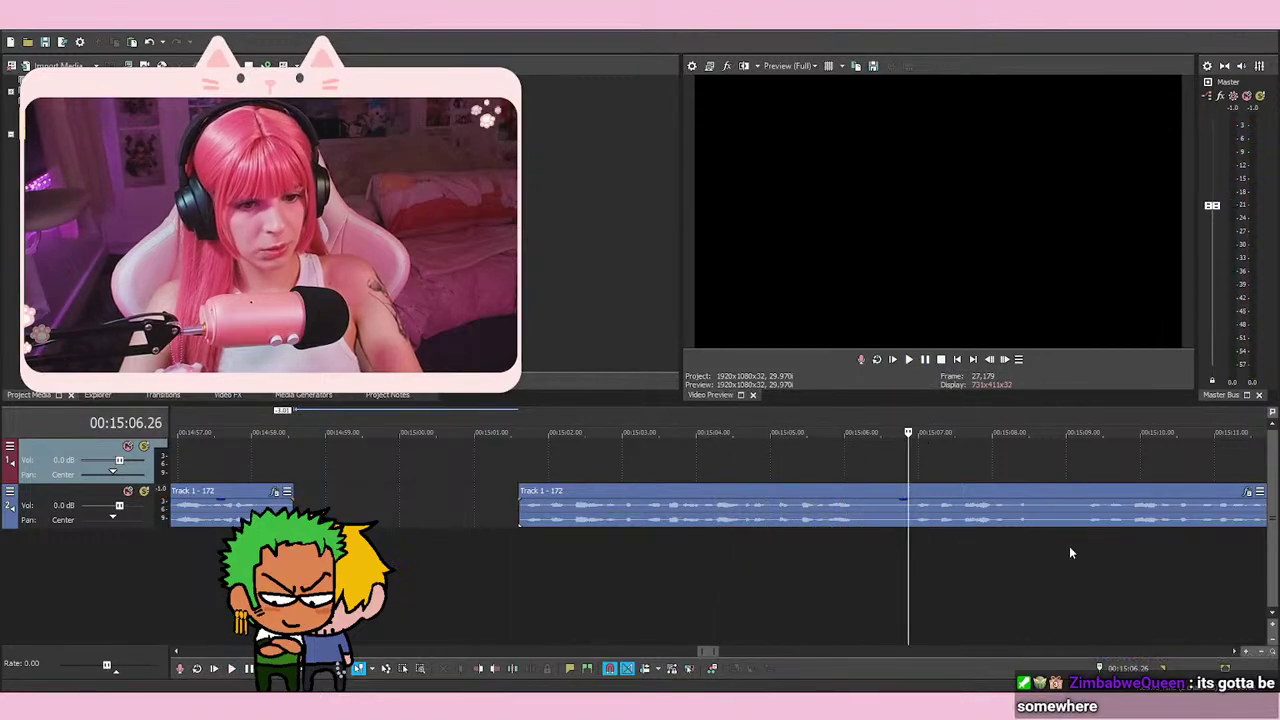
key(space)
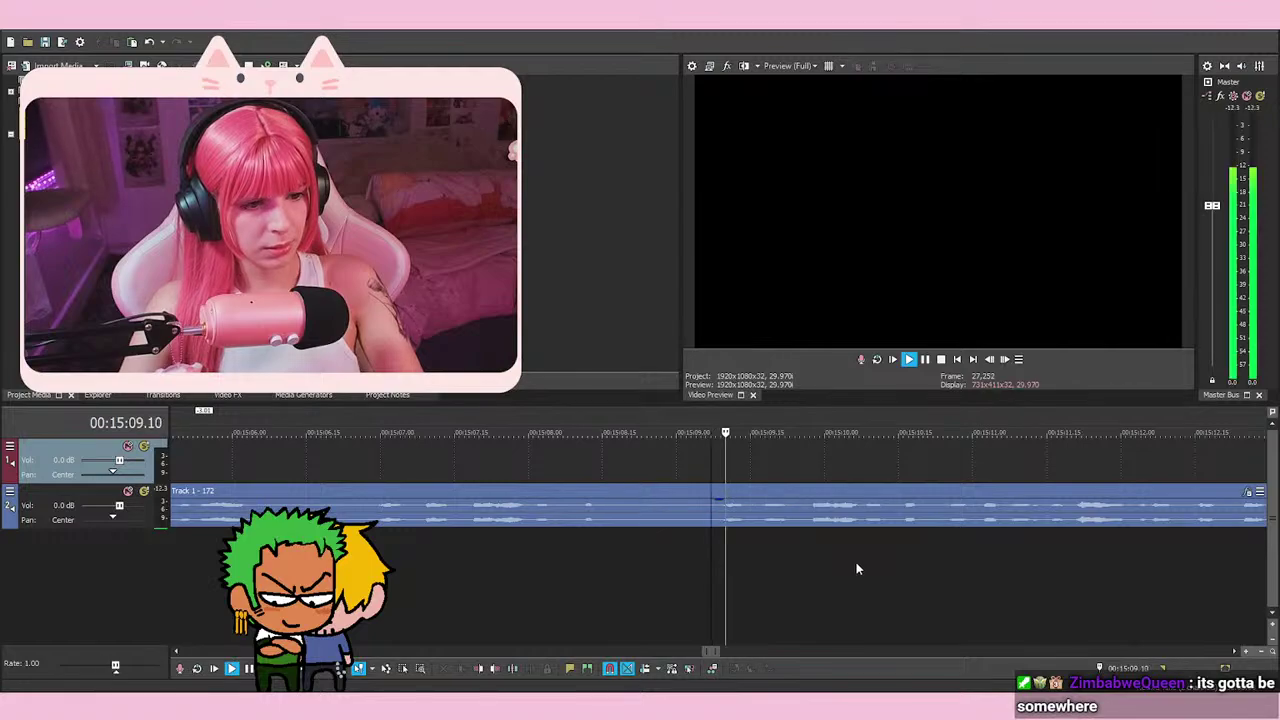
key(space)
right_click(624, 505)
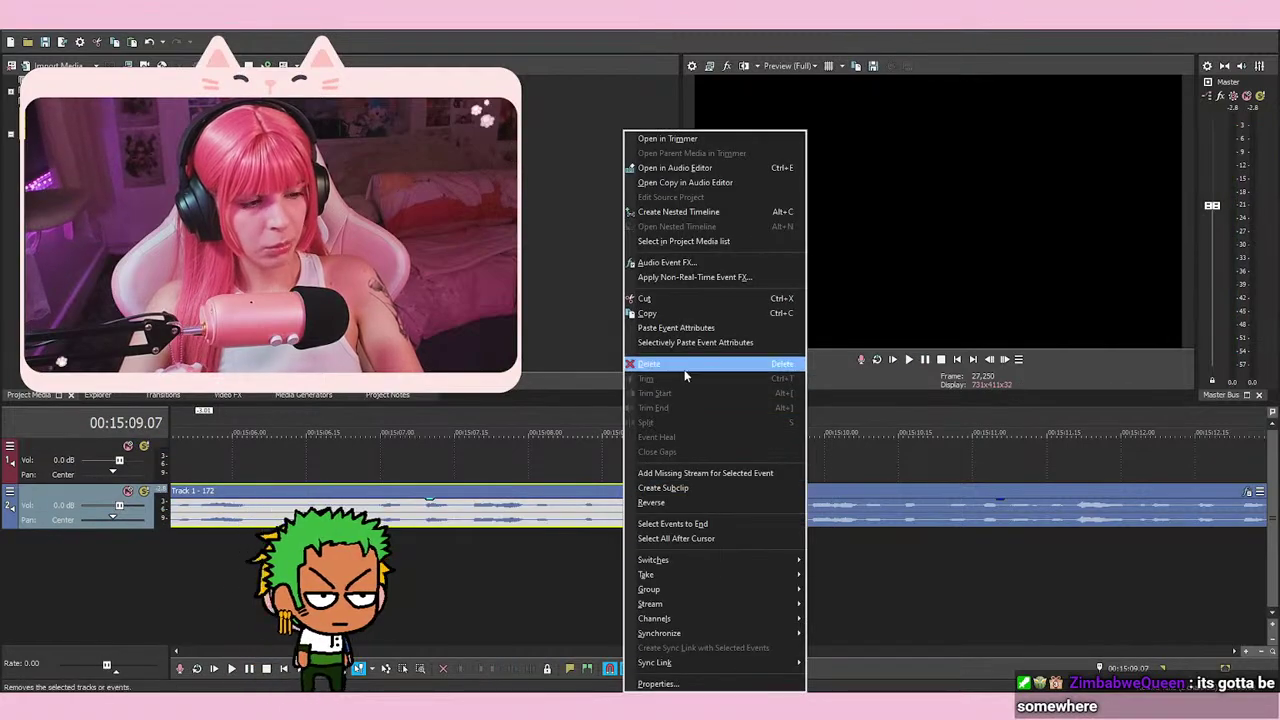
click(685, 366)
Move the remaining long clip earlier to start at 00:14:59.11, just after the passage that ends at 00:14:58.17
scroll(460, 592, down, 5)
drag(758, 508, 475, 508)
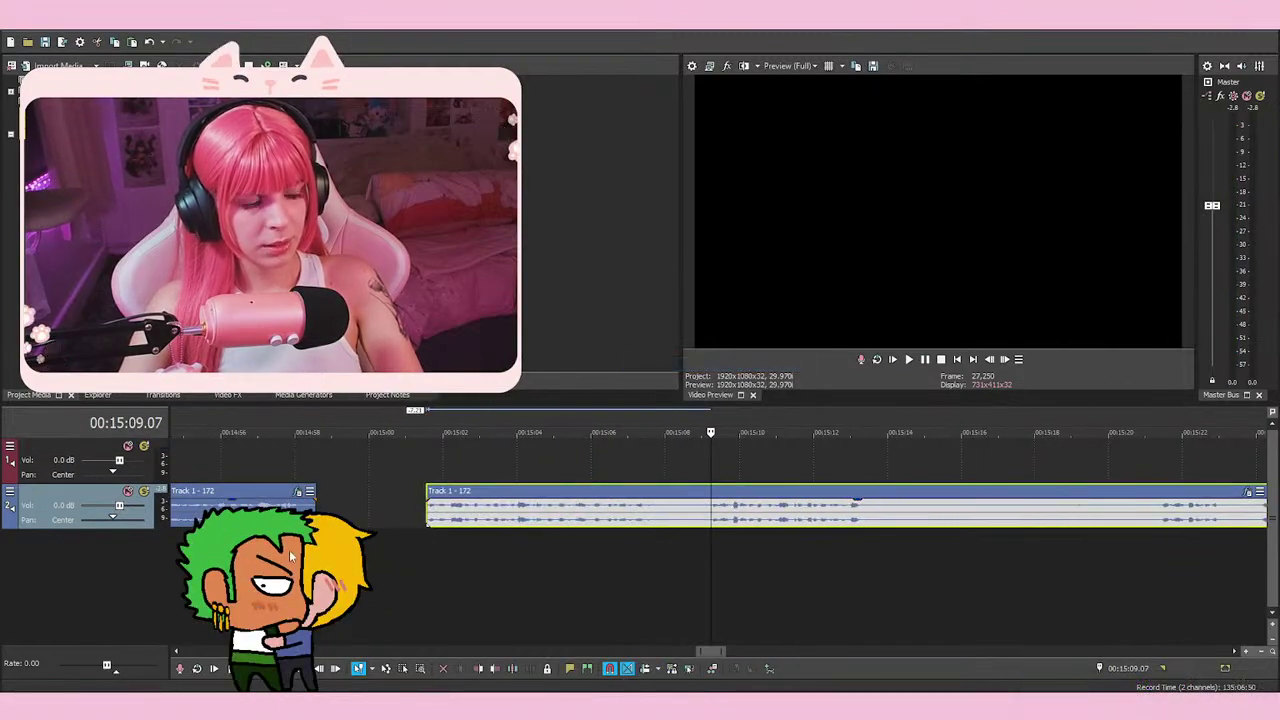
click(427, 470)
scroll(783, 532, left, 3)
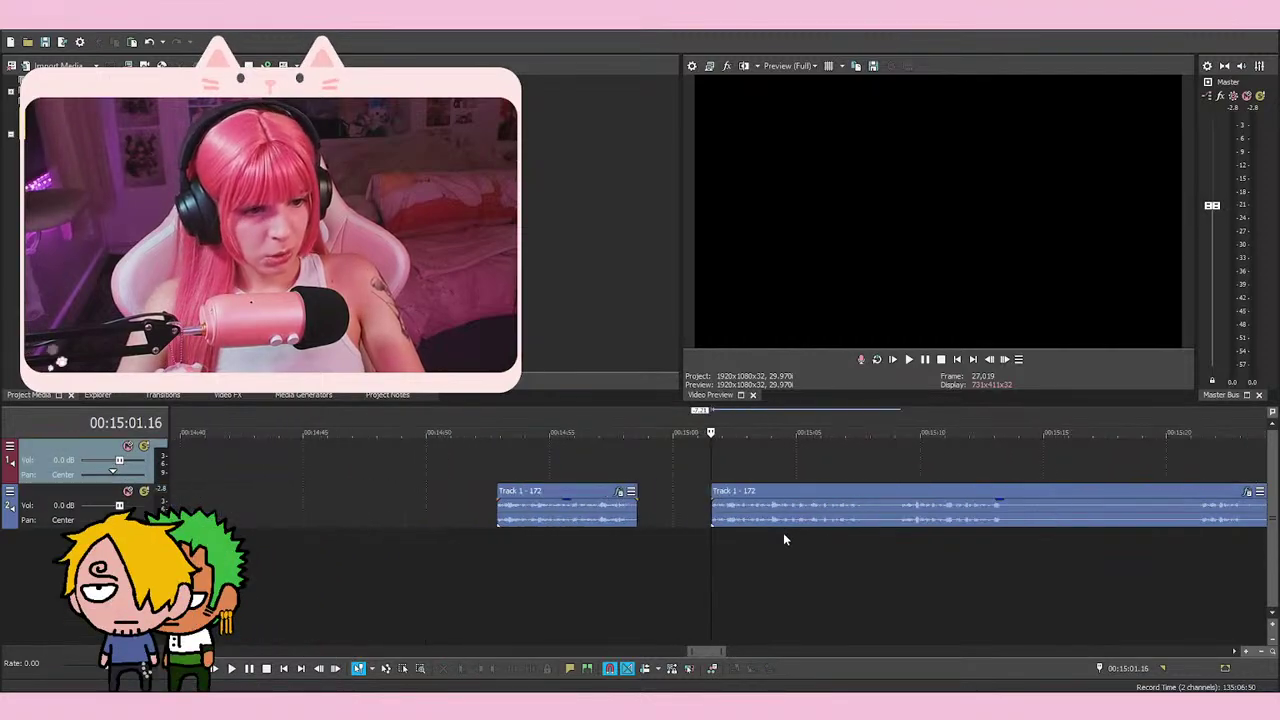
drag(763, 525, 683, 525)
click(617, 462)
click(621, 462)
scroll(621, 462, up, 5)
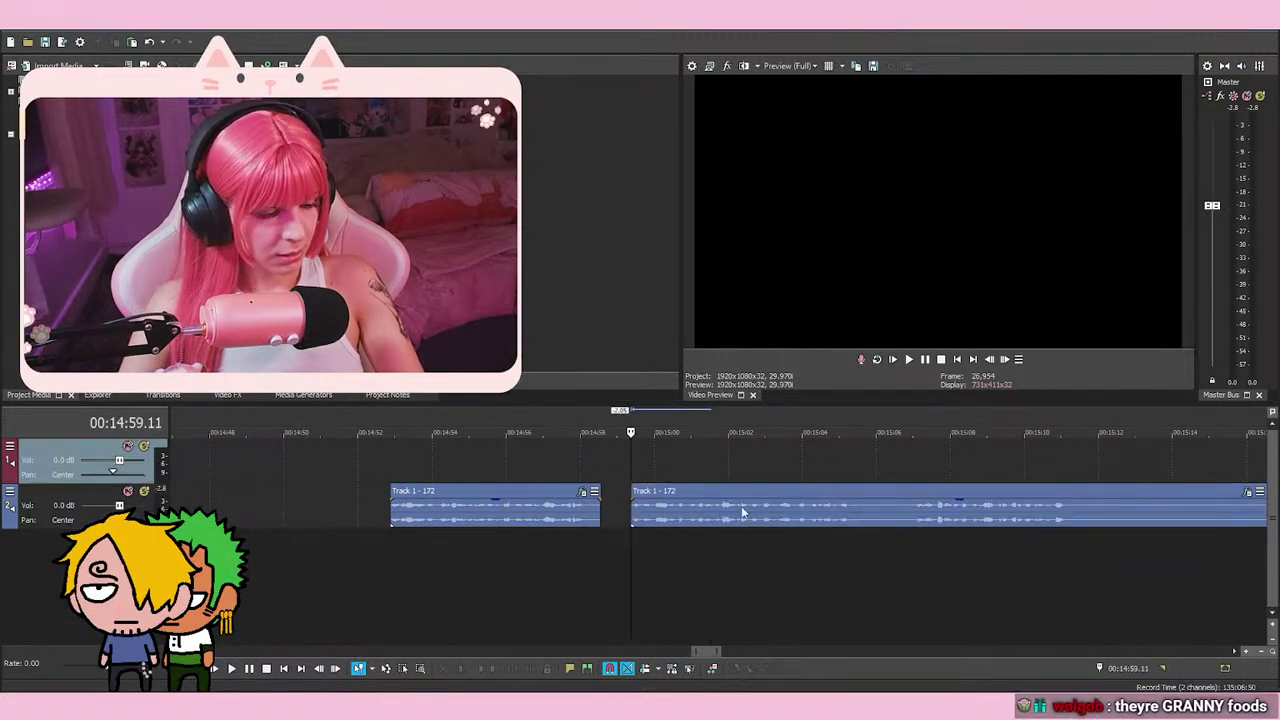
Play the clip from 00:14:59.11, split it at 00:15:05.24 and about 00:15:07, and delete the silent piece between the splits
key(space)
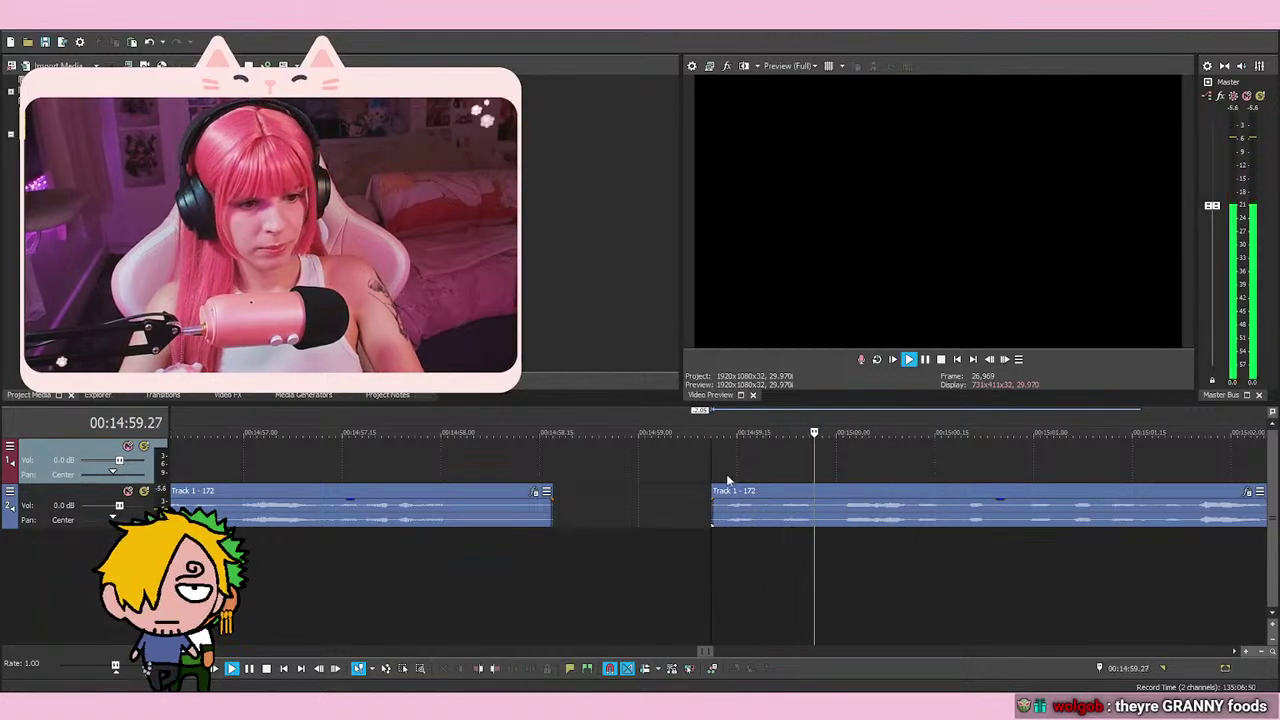
scroll(894, 560, down, 3)
scroll(840, 600, down, 1)
scroll(966, 514, down, 1)
scroll(960, 512, up, 1)
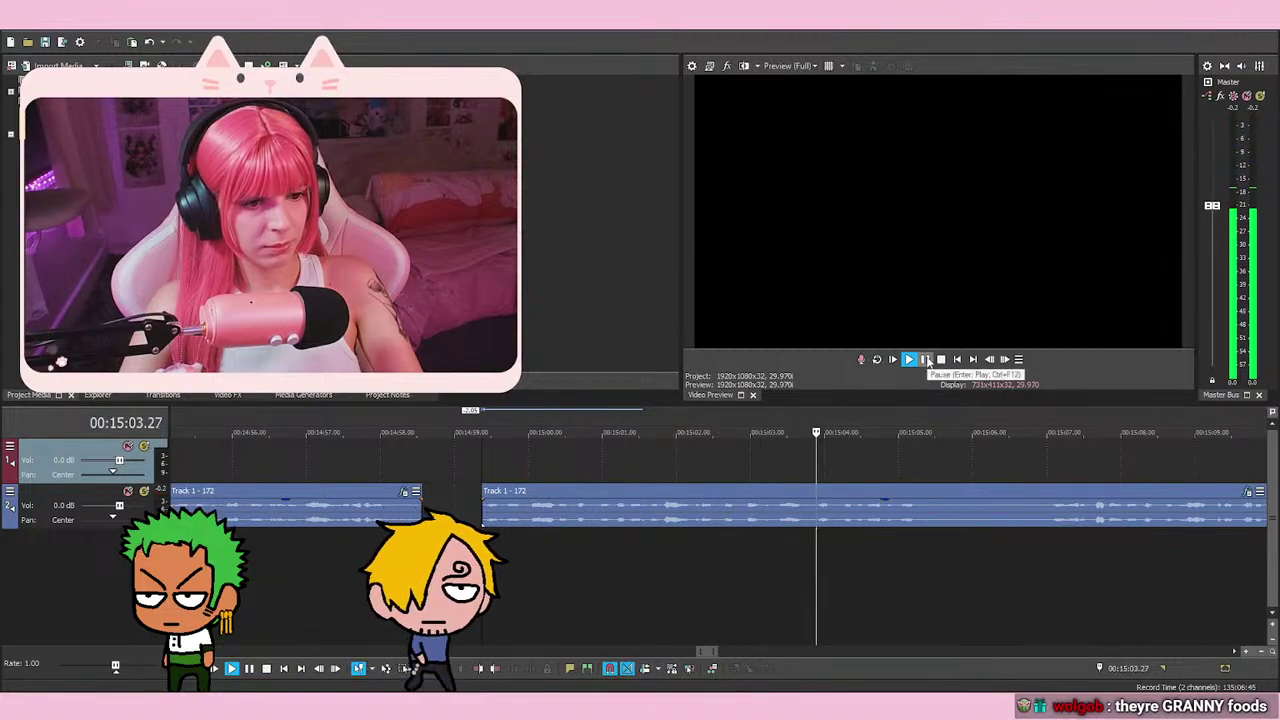
click(926, 360)
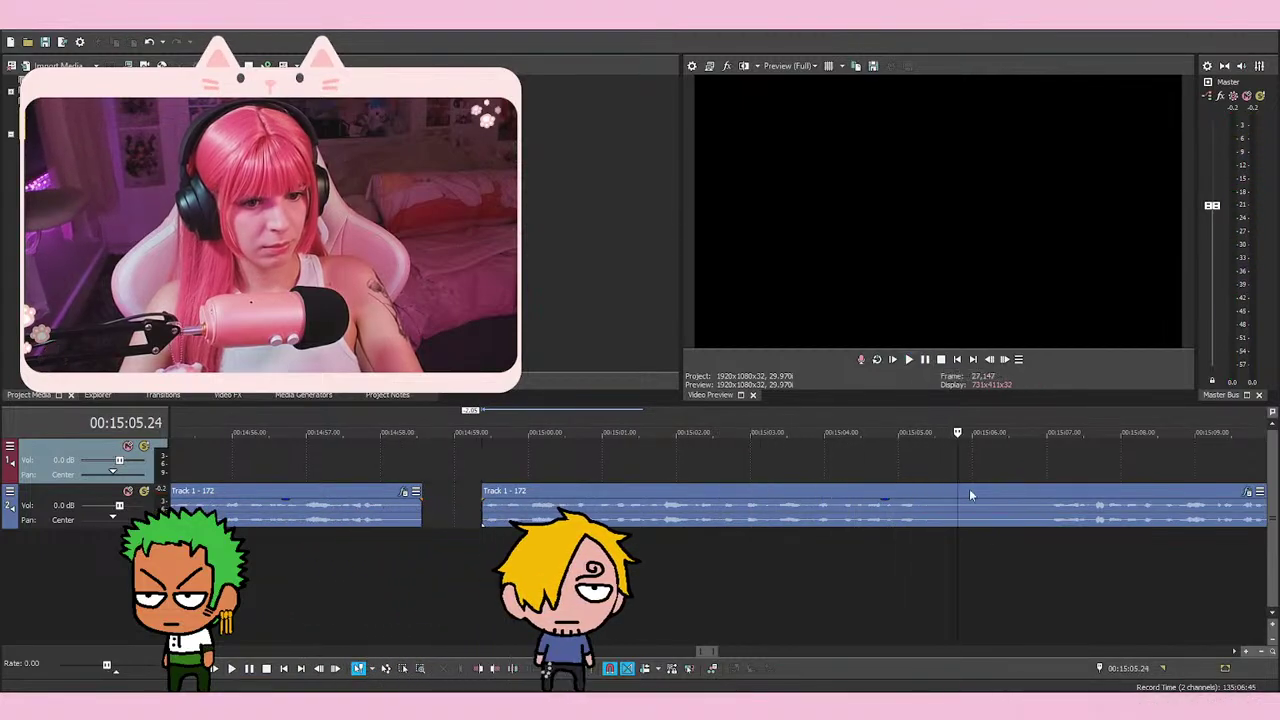
key(s)
click(1045, 530)
right_click(1039, 526)
click(1060, 364)
Audition the take from about 00:15:07 and the one after it, split the clip at 00:15:21.26, and delete the part before the split
key(space)
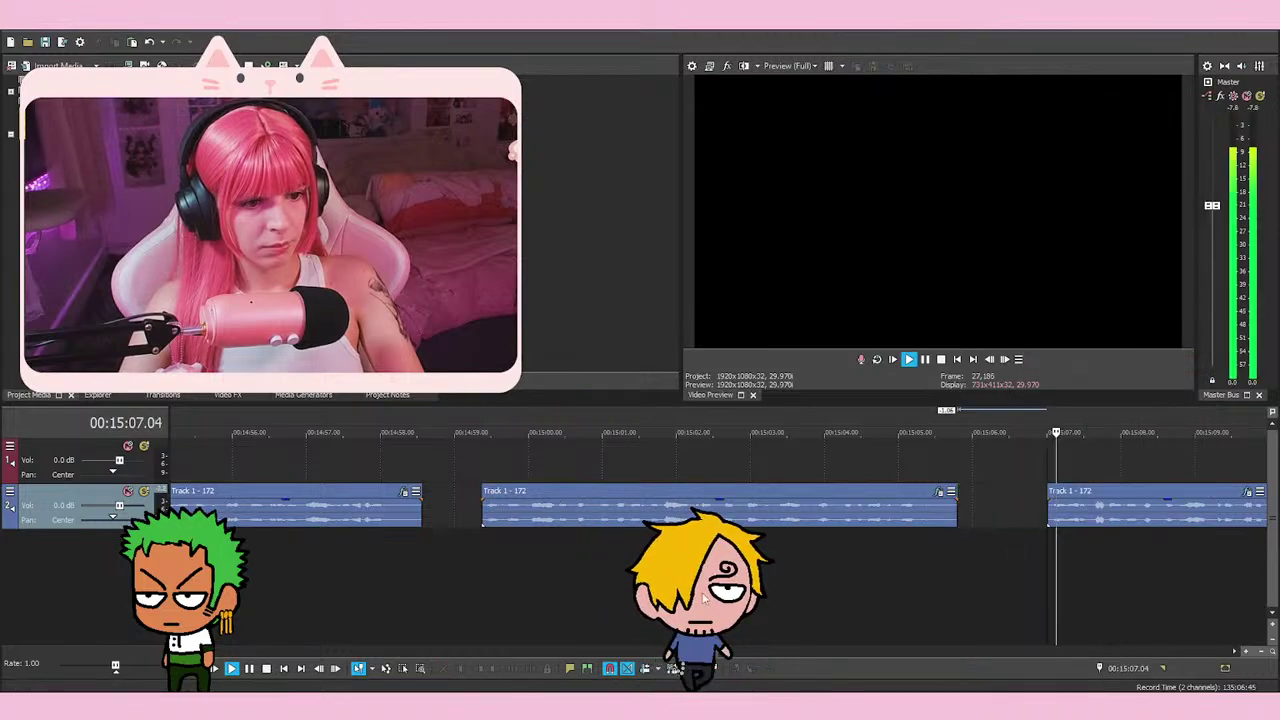
scroll(870, 540, down, 1)
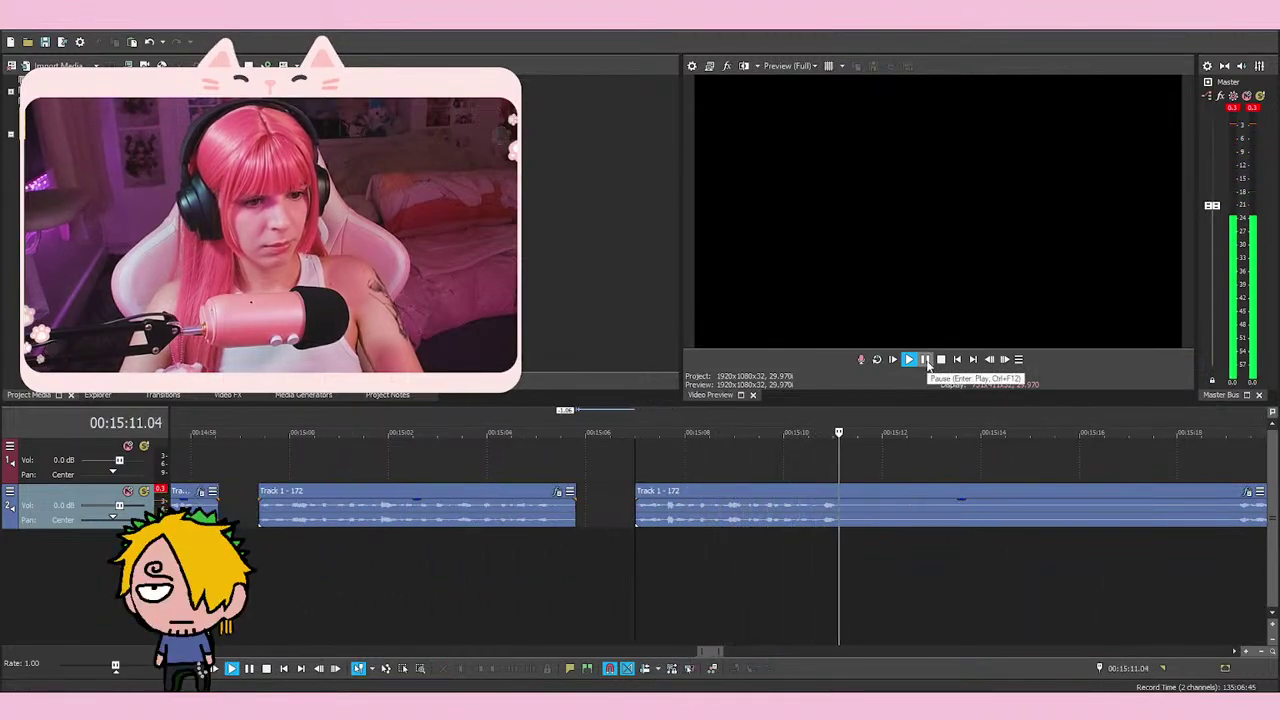
scroll(992, 623, down, 1)
click(991, 545)
click(1093, 560)
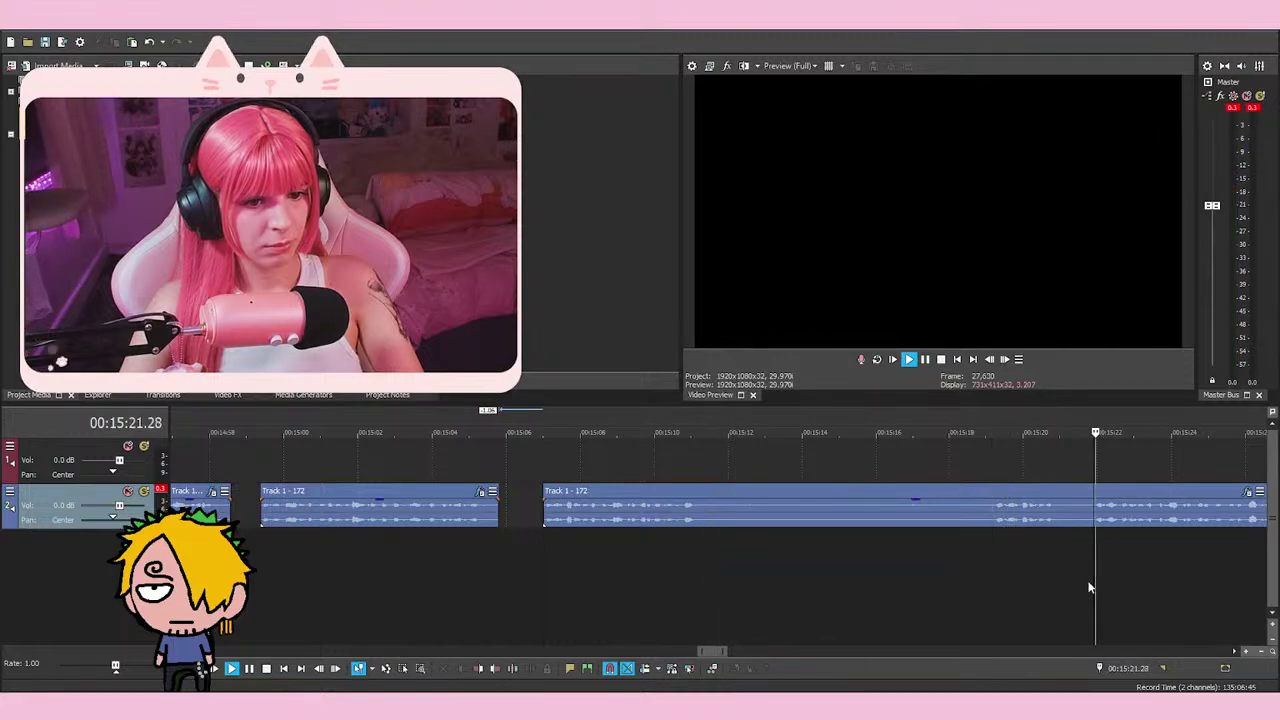
key(space)
key(s)
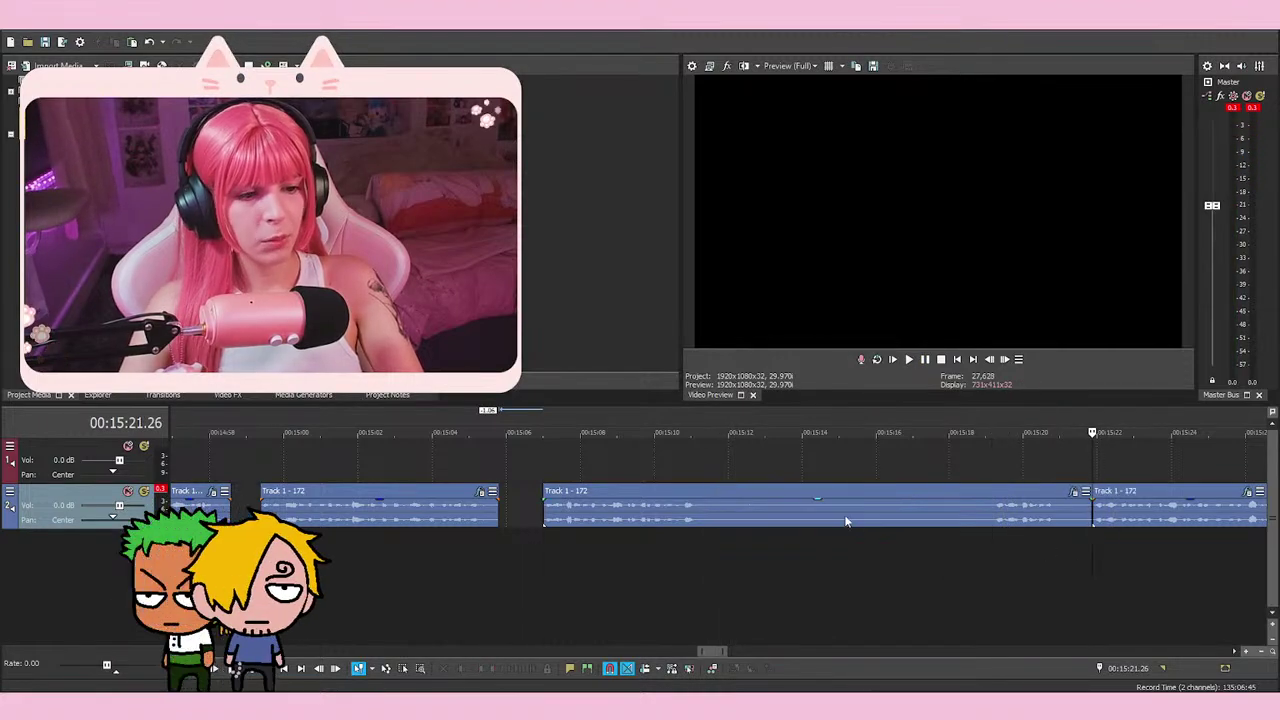
right_click(845, 515)
click(918, 364)
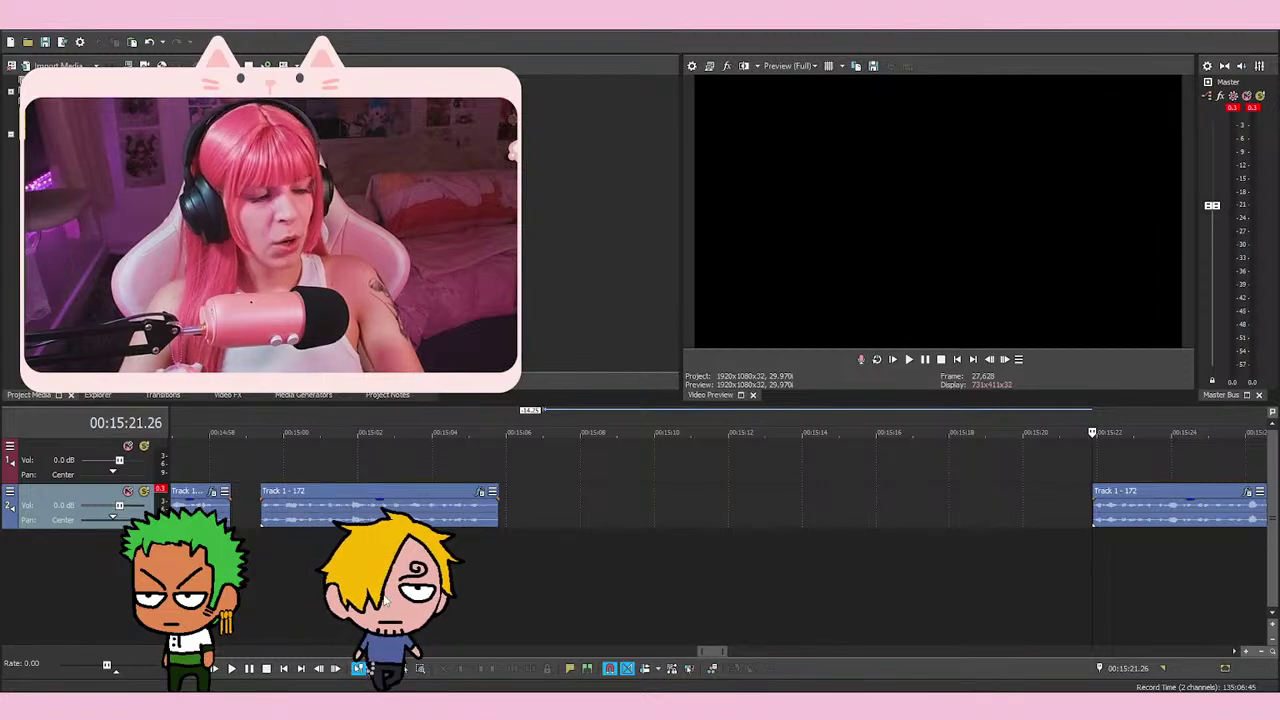
Play the passage from 00:15:21.26 and split the clip at 00:15:27.18, in the silence after it
key(backslash)
key(Up)
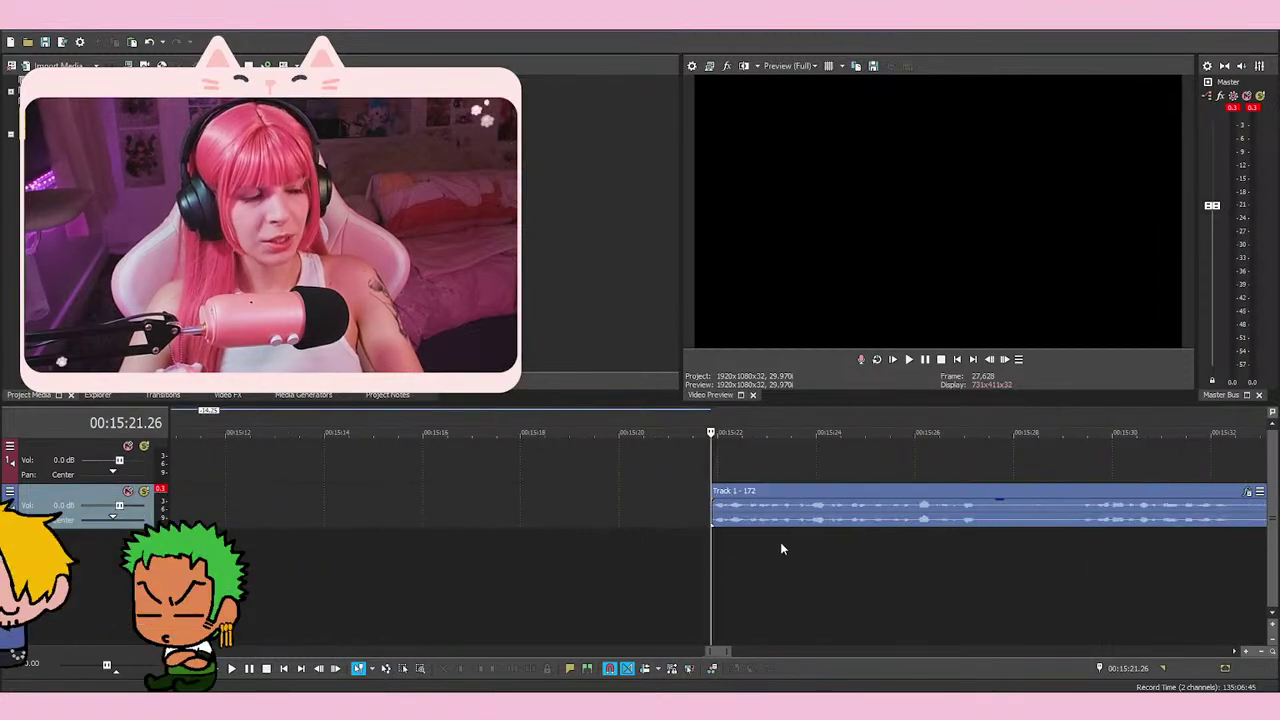
key(space)
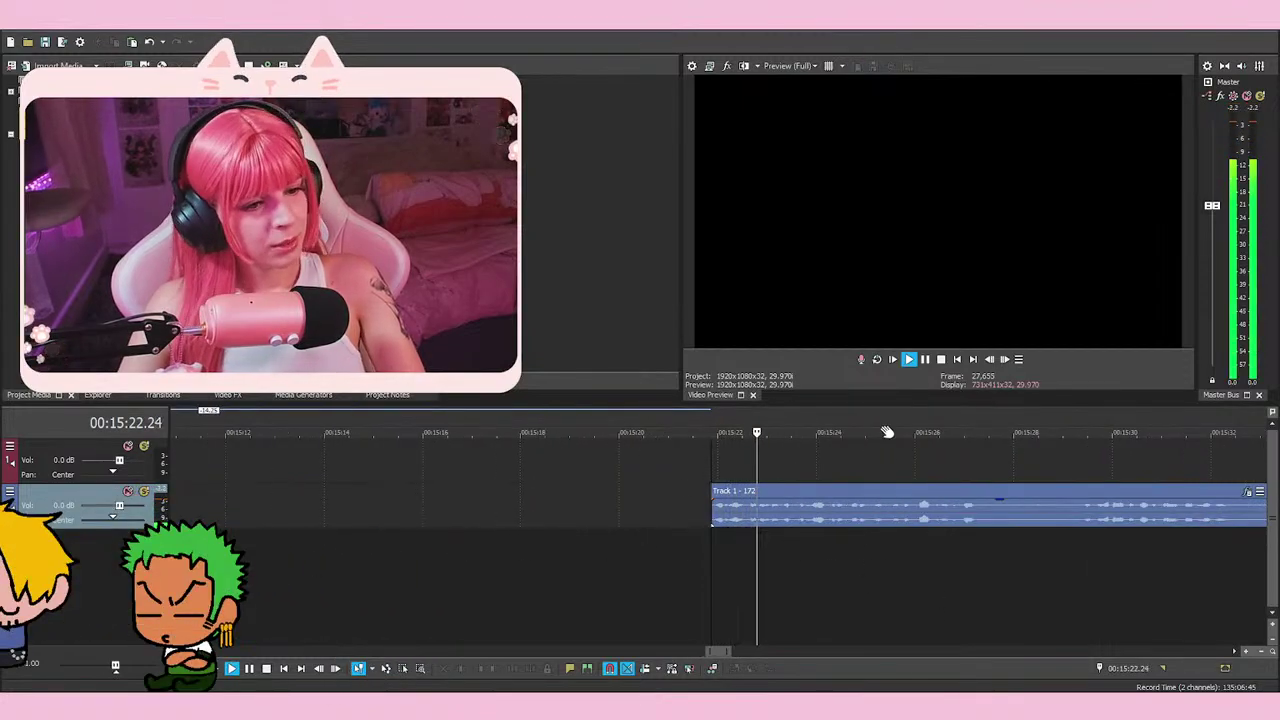
key(space)
key(space)
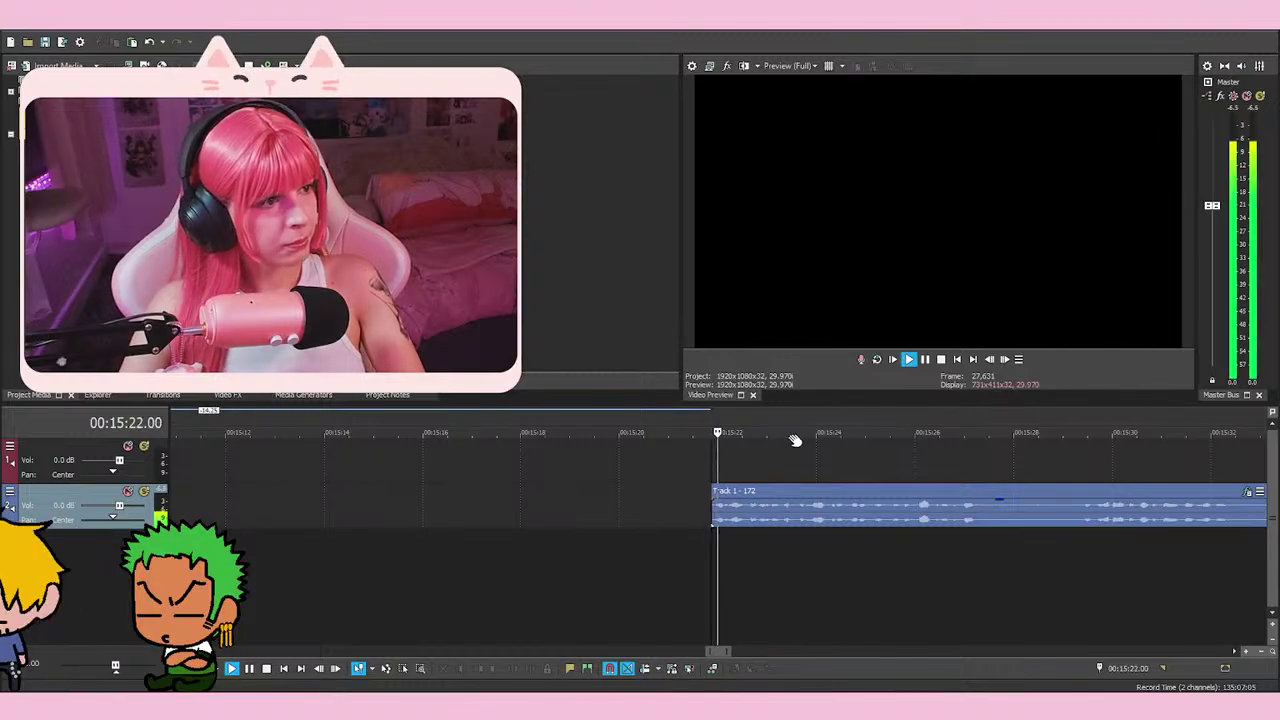
click(927, 360)
key(s)
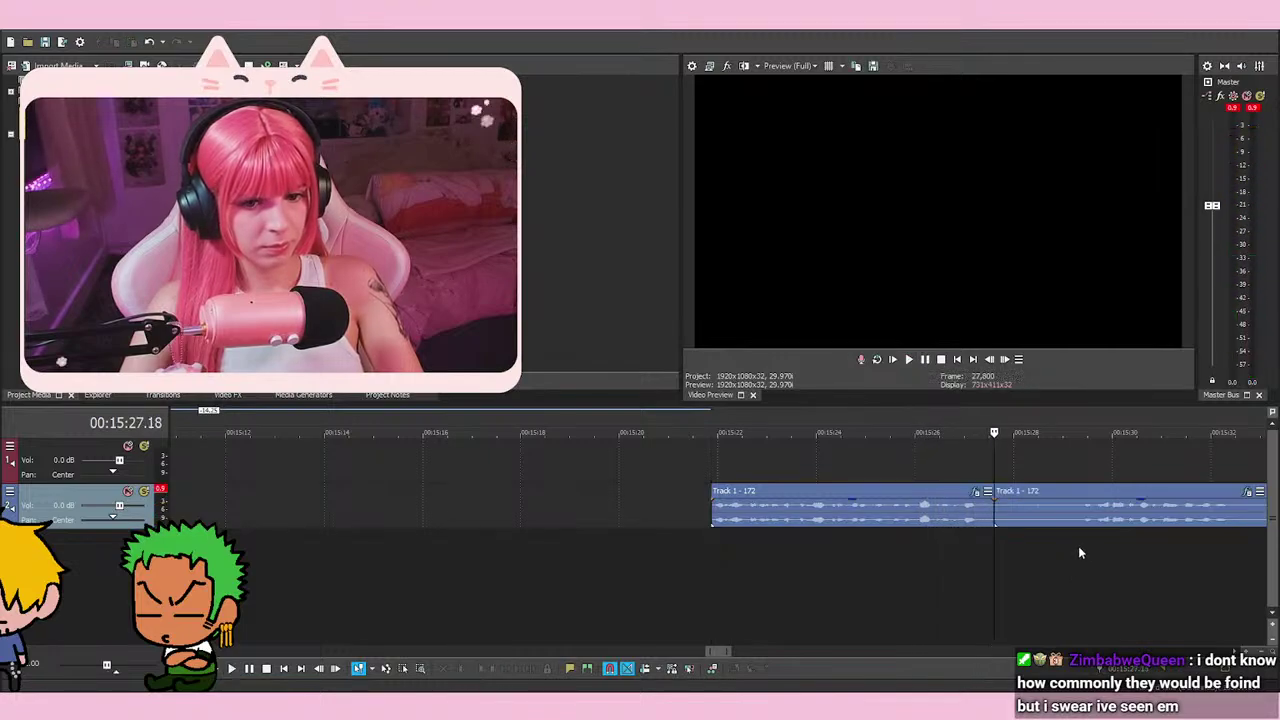
Move the passage between 00:15:21.26 and 00:15:27.18 earlier on the same track to start at about 00:15:07
scroll(1080, 553, down, 5)
drag(680, 500, 574, 542)
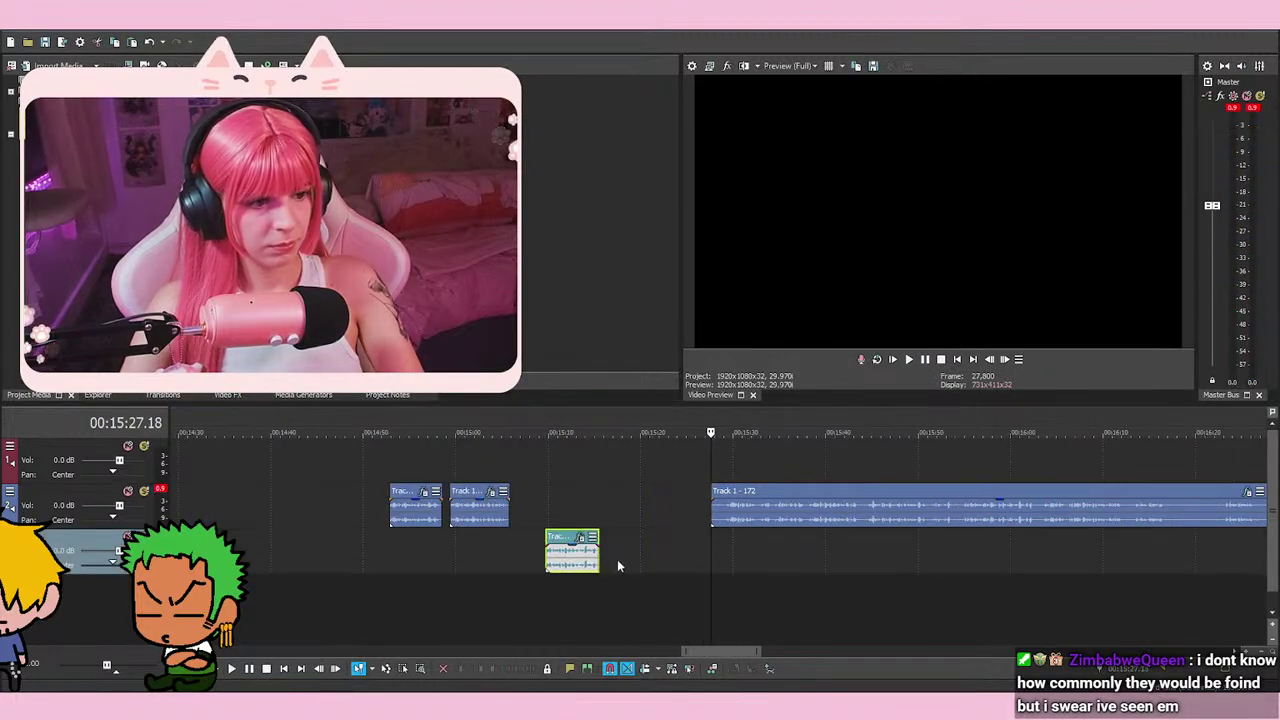
click(146, 43)
drag(661, 521, 537, 521)
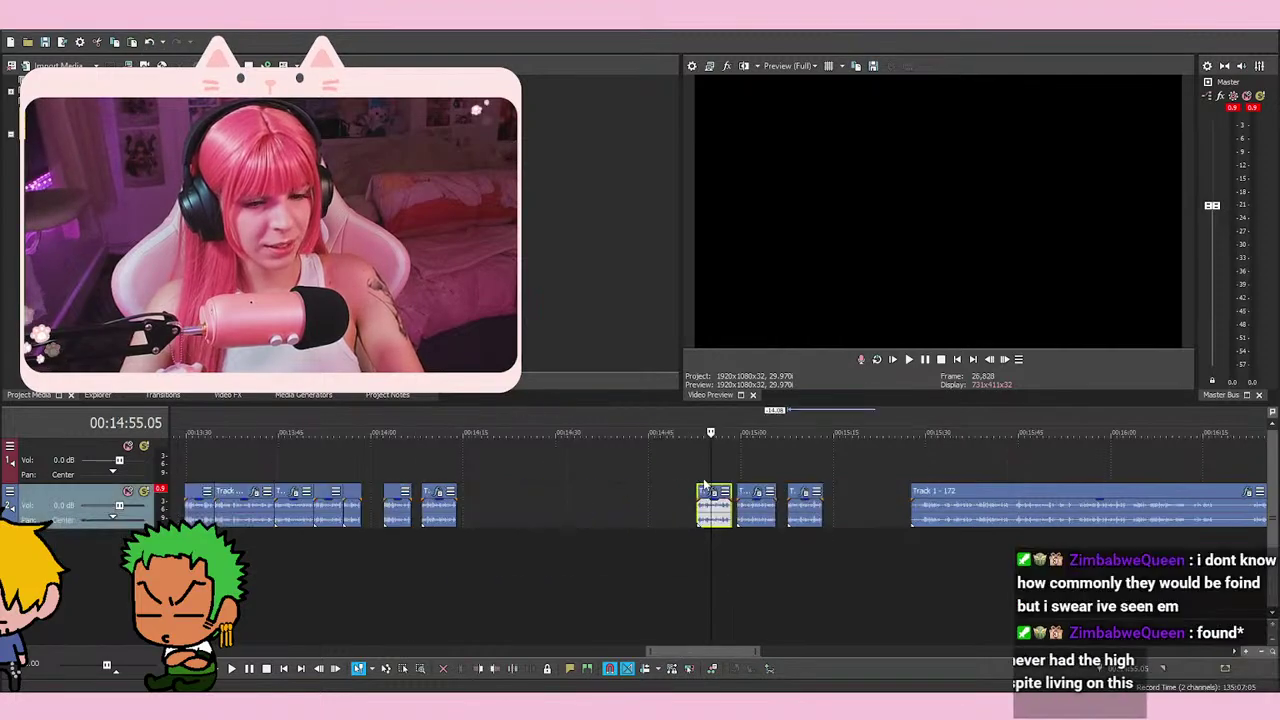
Select the three short clips starting at 00:14:52.26 and move them together earlier to start at about 00:14:16
scroll(822, 527, down, 2)
scroll(815, 525, up, 3)
shift+click(806, 523)
drag(806, 523, 580, 518)
click(398, 467)
Select the five short clips from about 00:14:02 onward and move them together earlier to meet the clip ending near 00:13:58.15
scroll(835, 491, up, 3)
click(714, 519)
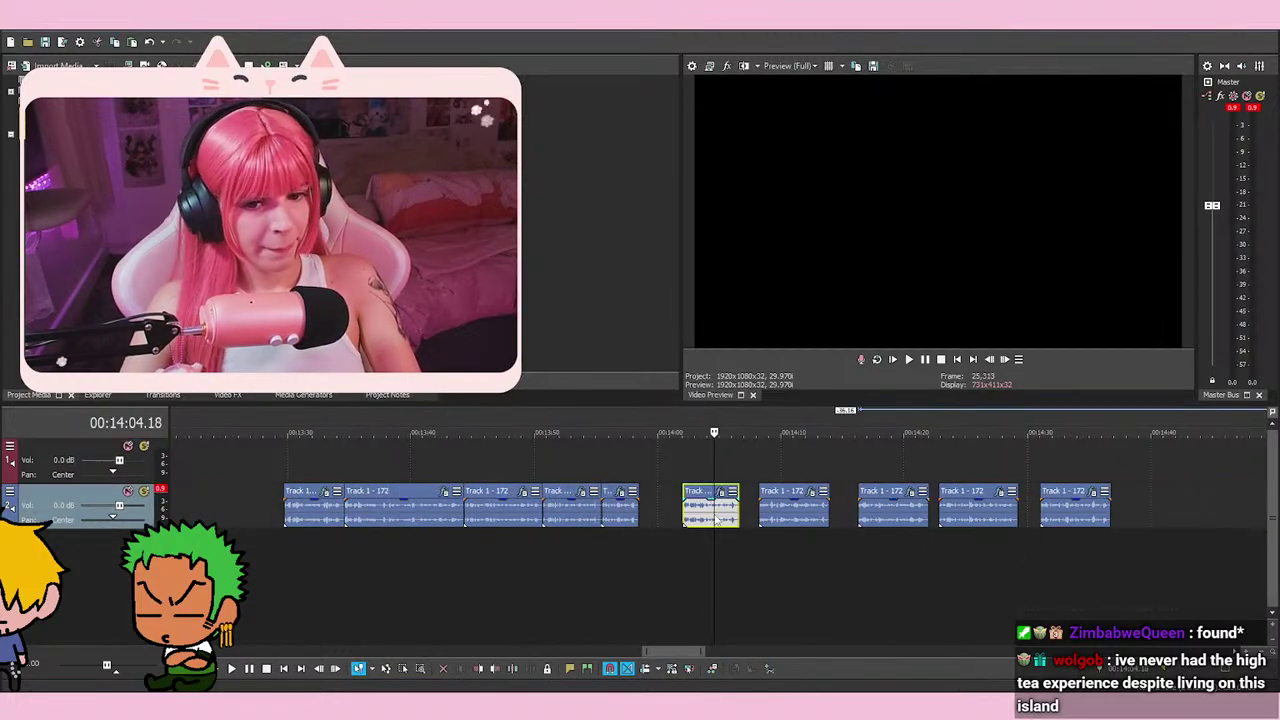
shift+click(1068, 514)
drag(698, 520, 655, 520)
Play the join near 00:13:58.15 from 00:13:57.19, fine-tune the second clip's position for a short overlap, and replay the join
click(641, 453)
scroll(909, 528, up, 5)
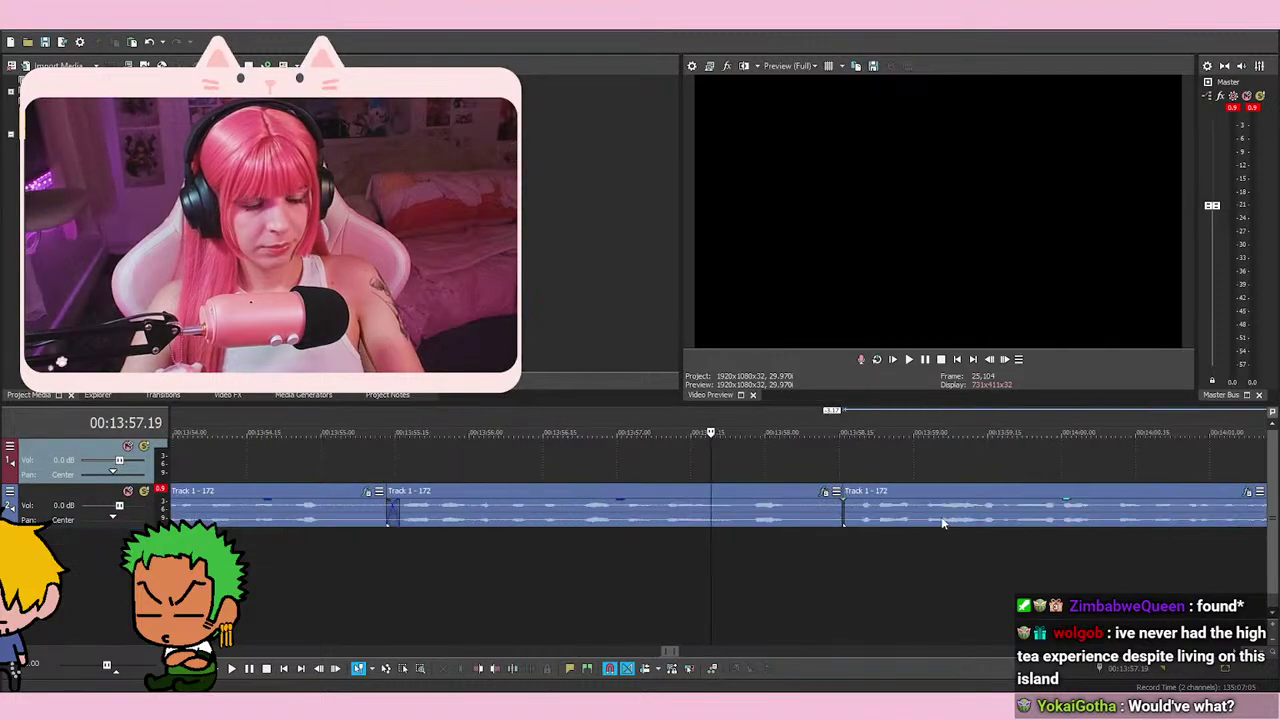
key(space)
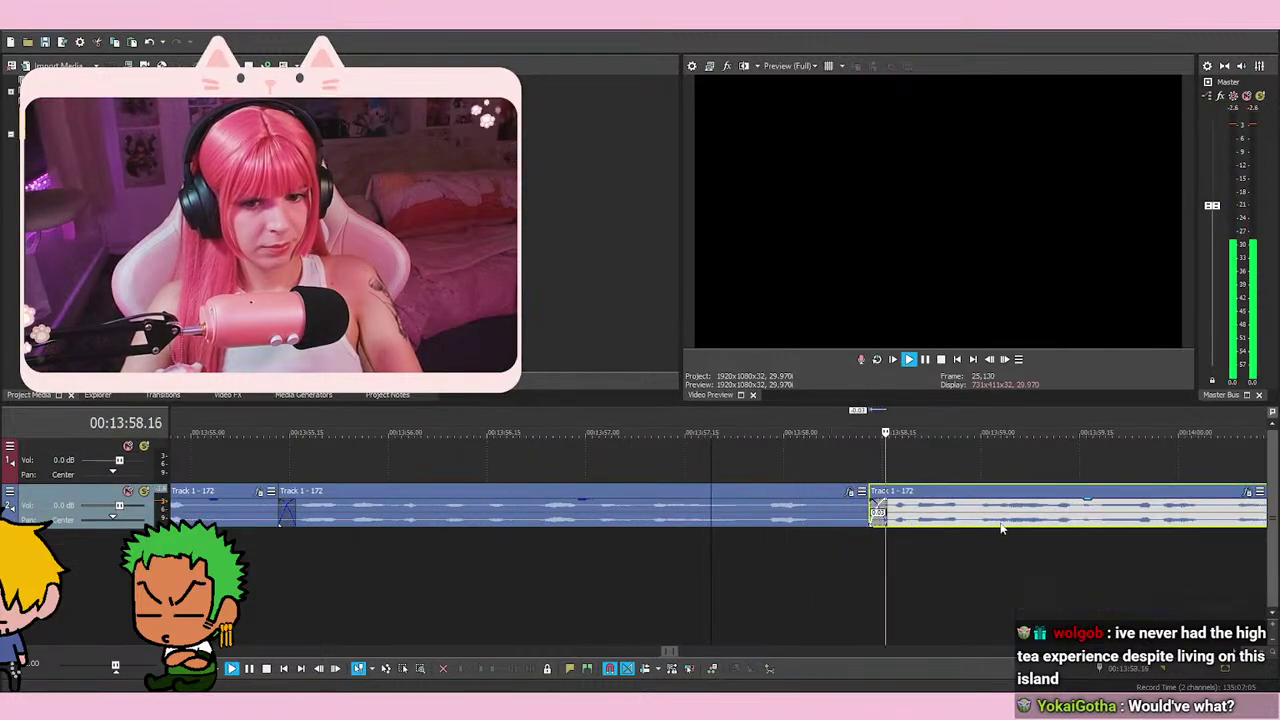
key(space)
drag(883, 530, 896, 530)
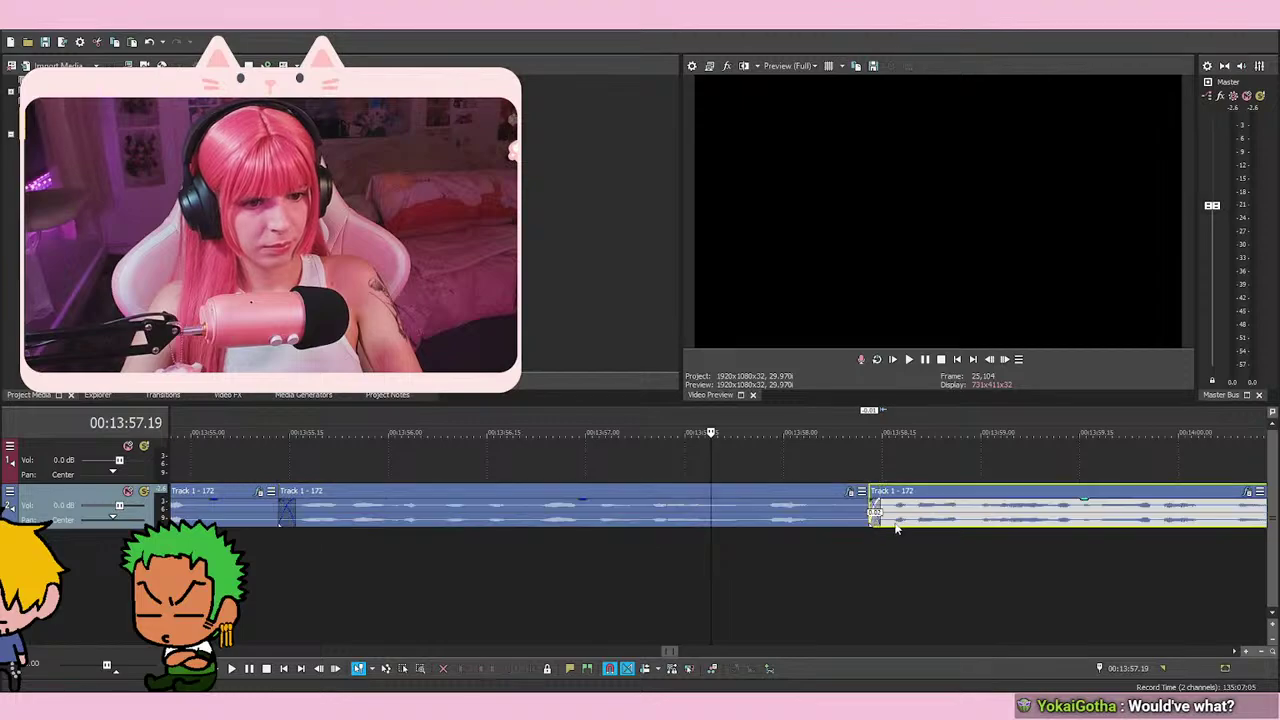
key(space)
scroll(1003, 528, down, 1)
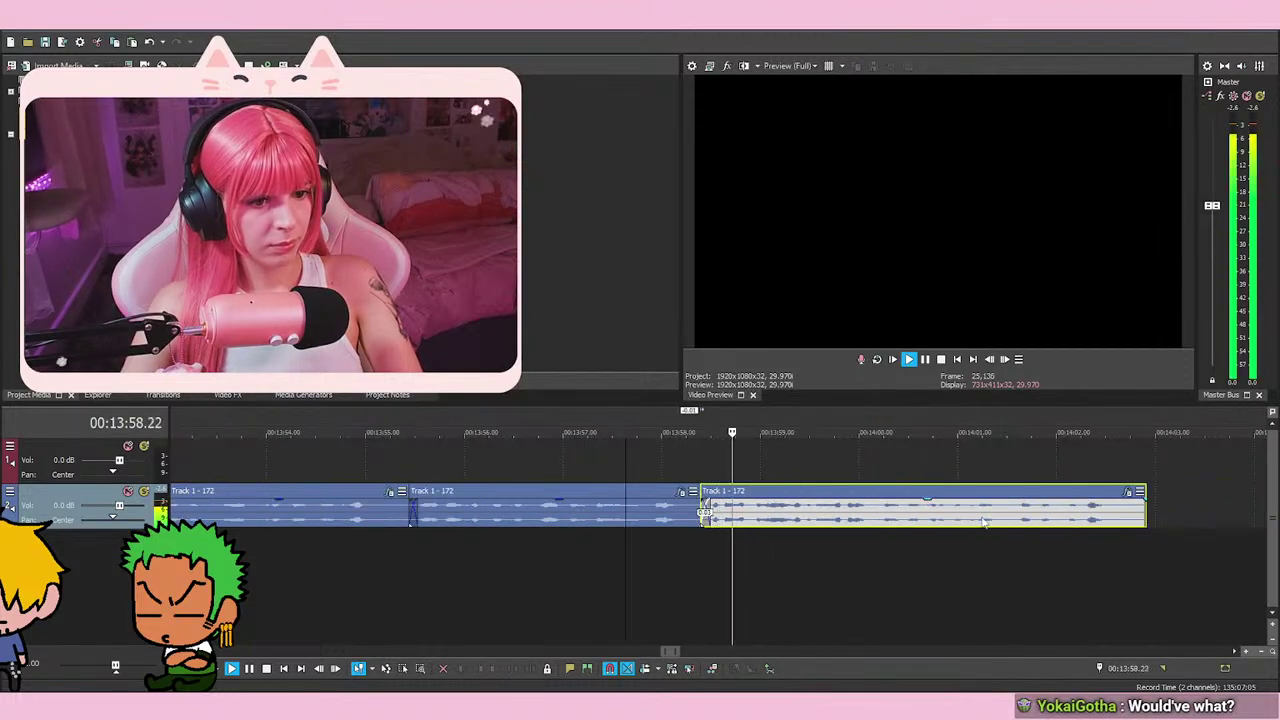
key(space)
scroll(808, 510, up, 1)
key(space)
Move the next two clips earlier, overlapping the first slightly at the join near 00:14:02.22 and placing the second against its end near 00:14:08
scroll(897, 522, down, 3)
drag(967, 517, 903, 517)
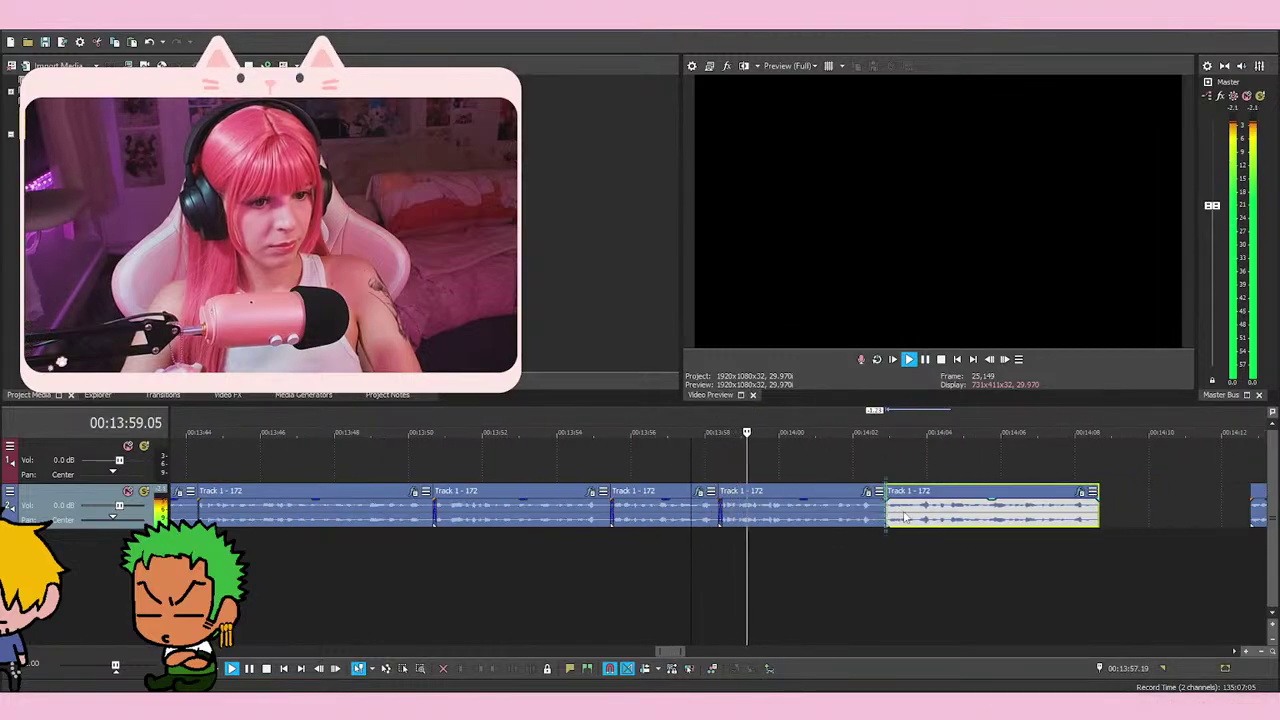
click(876, 470)
scroll(862, 491, up, 3)
drag(815, 515, 799, 518)
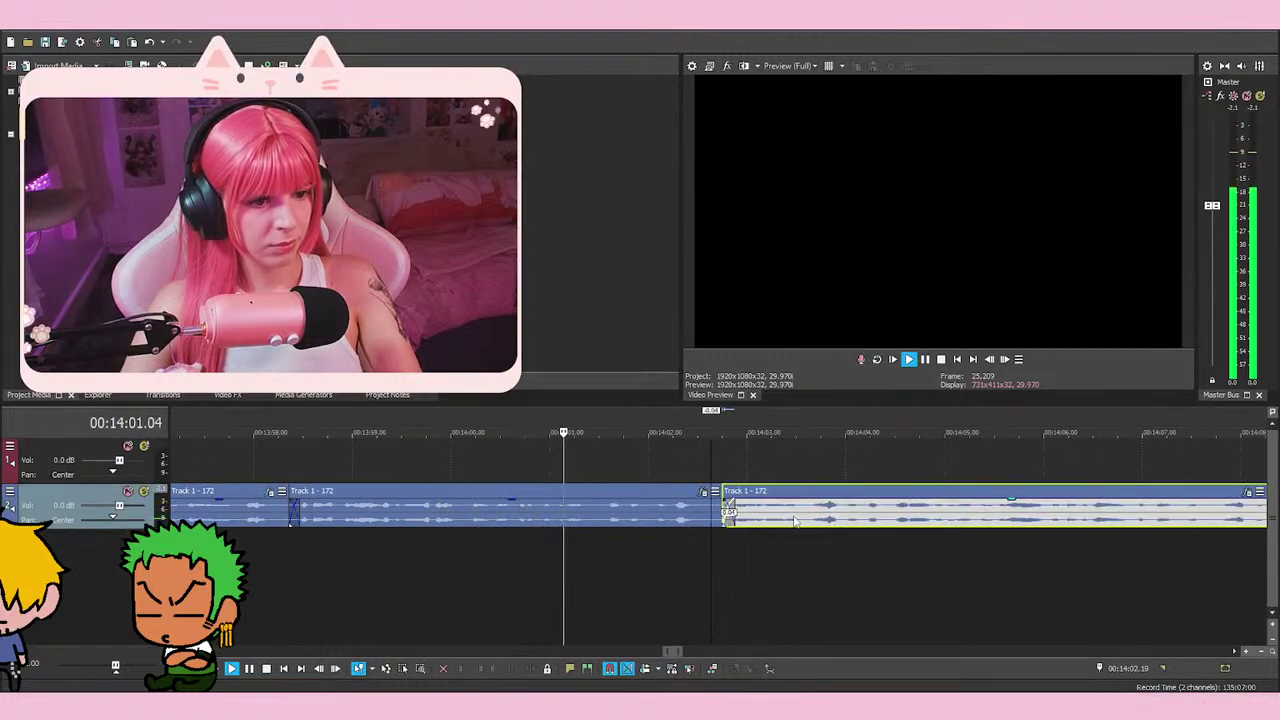
scroll(797, 519, down, 2)
drag(1228, 510, 1019, 512)
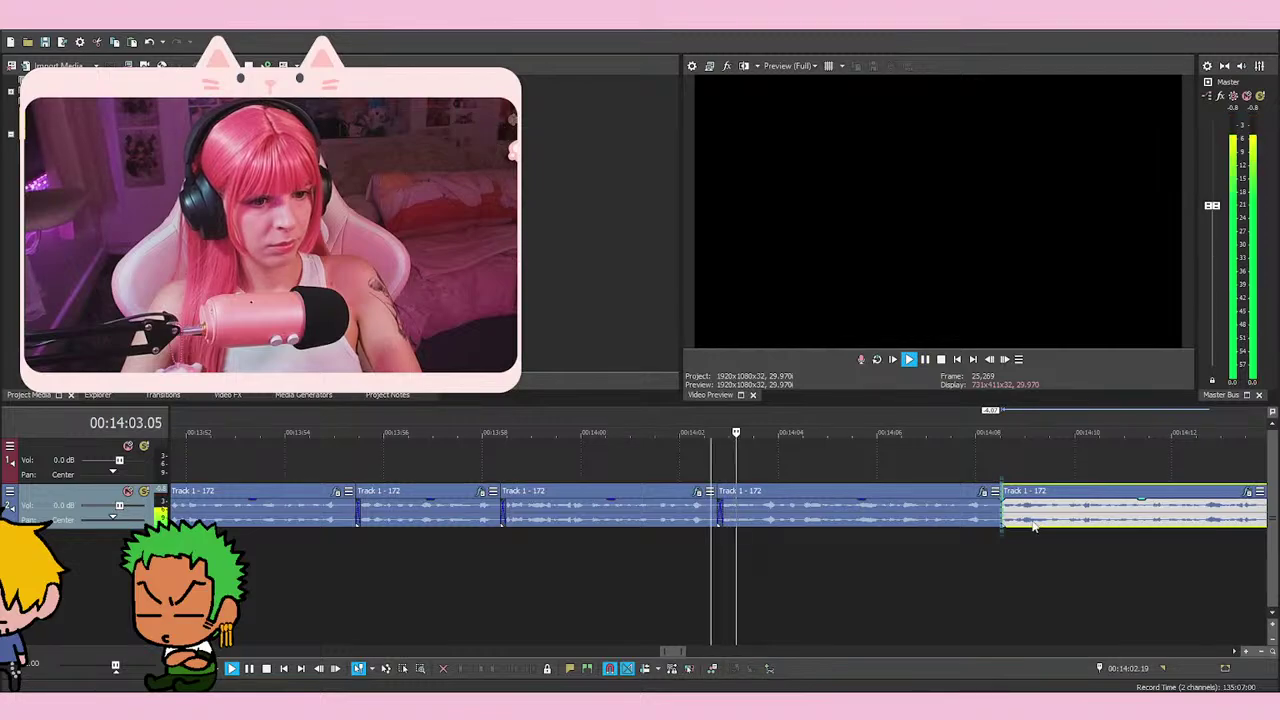
Shift the clip after the join near 00:14:02.22 slightly earlier within its short overlap and play the join again
key(space)
click(703, 487)
scroll(786, 513, up, 3)
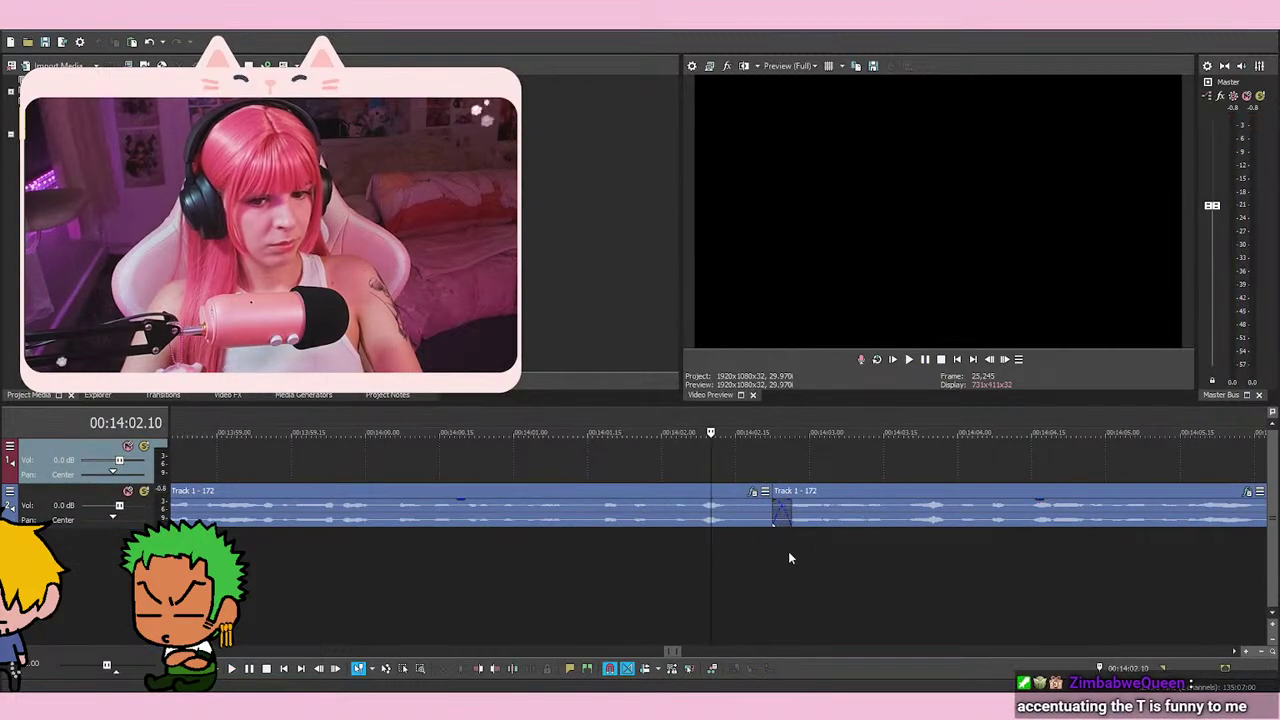
drag(787, 524, 815, 524)
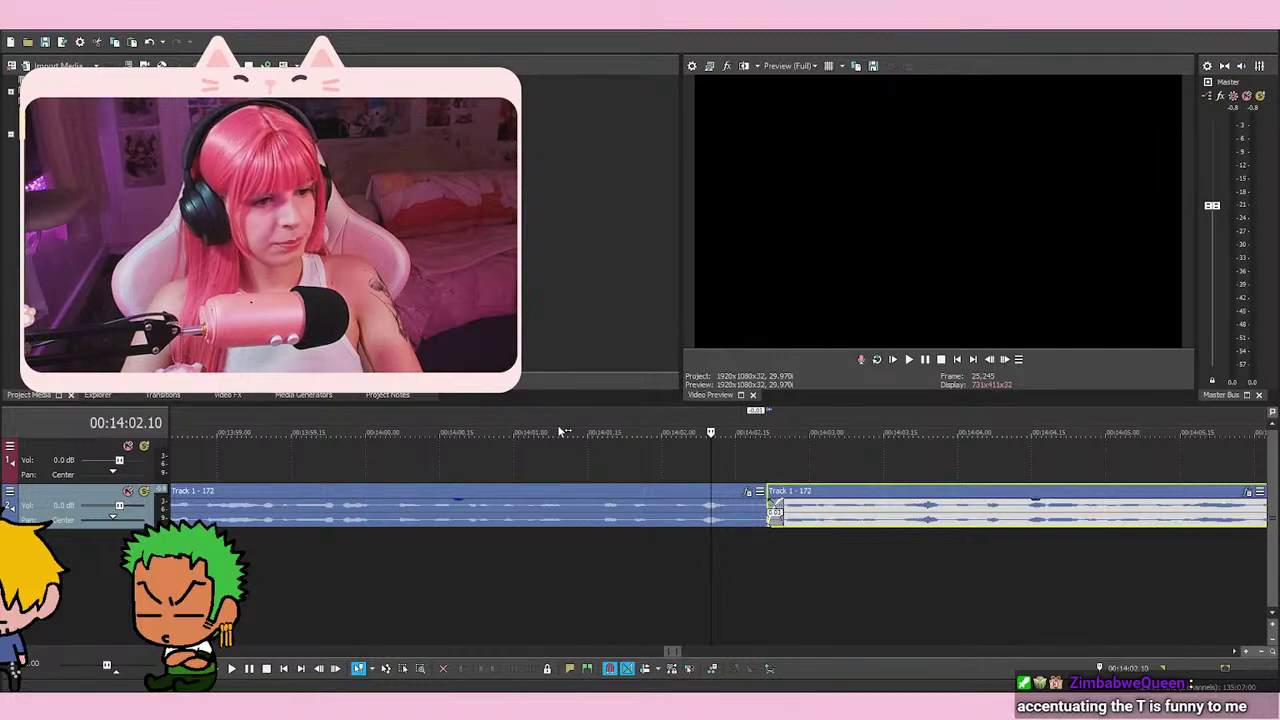
click(643, 460)
key(space)
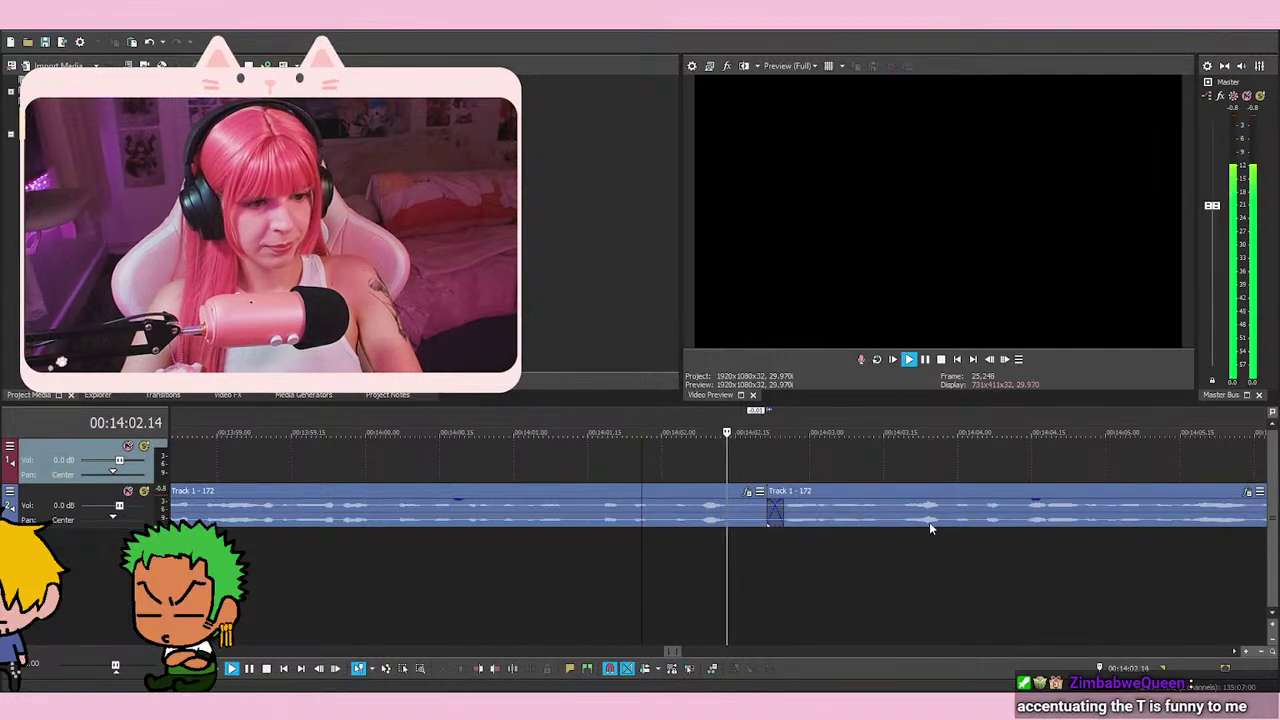
Fine-tune the position of the clip after the join near 00:14:08 so it briefly overlaps the preceding clip, and deselect it
key(space)
scroll(895, 486, down, 5)
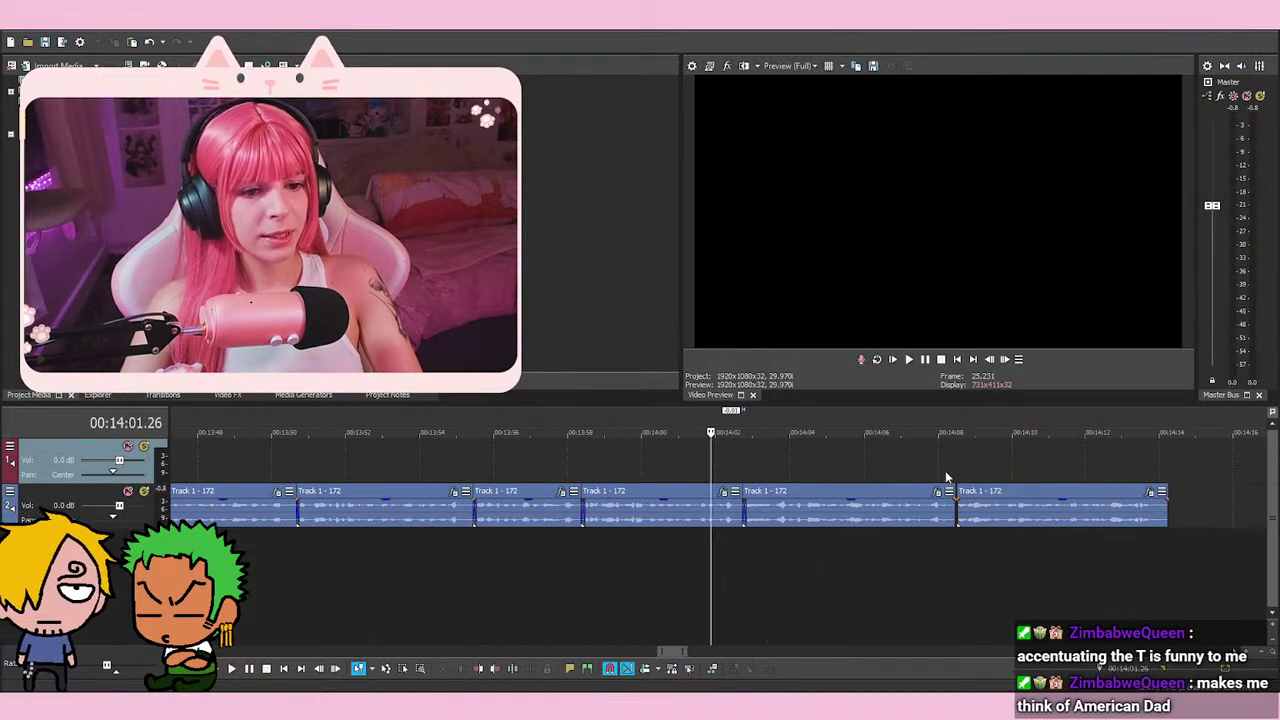
click(947, 478)
scroll(807, 501, up, 5)
click(851, 524)
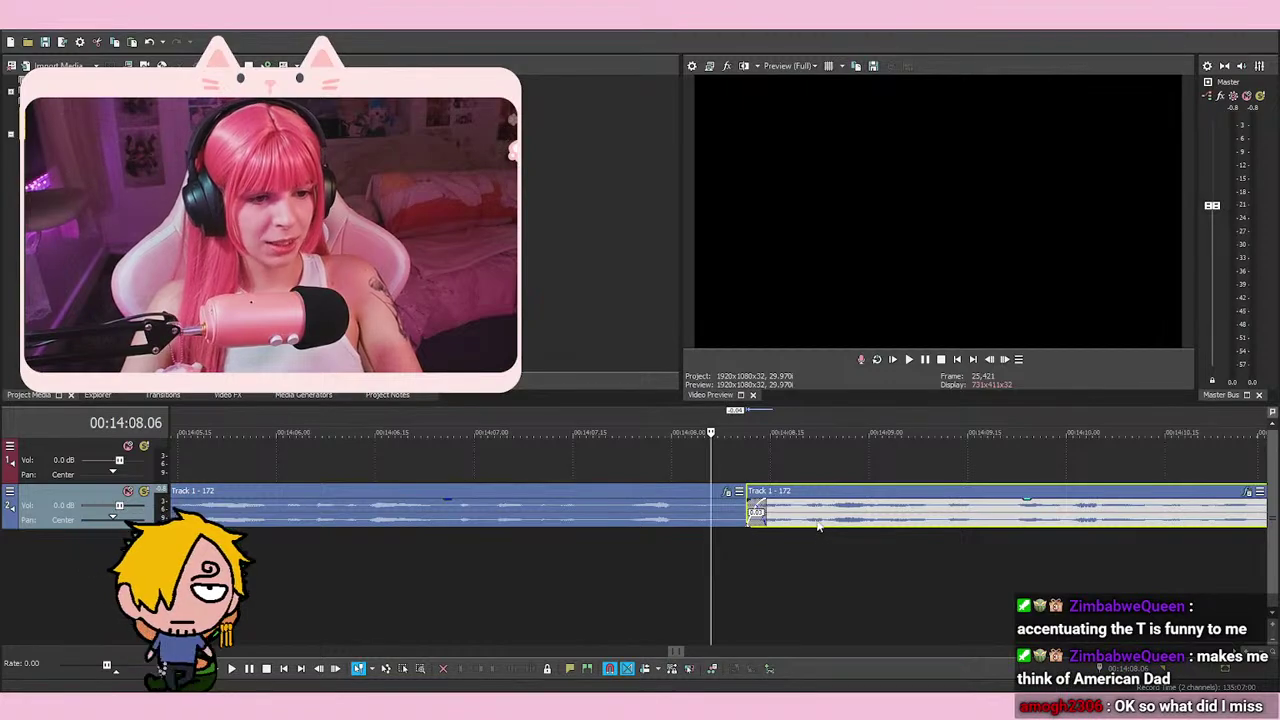
drag(821, 519, 831, 518)
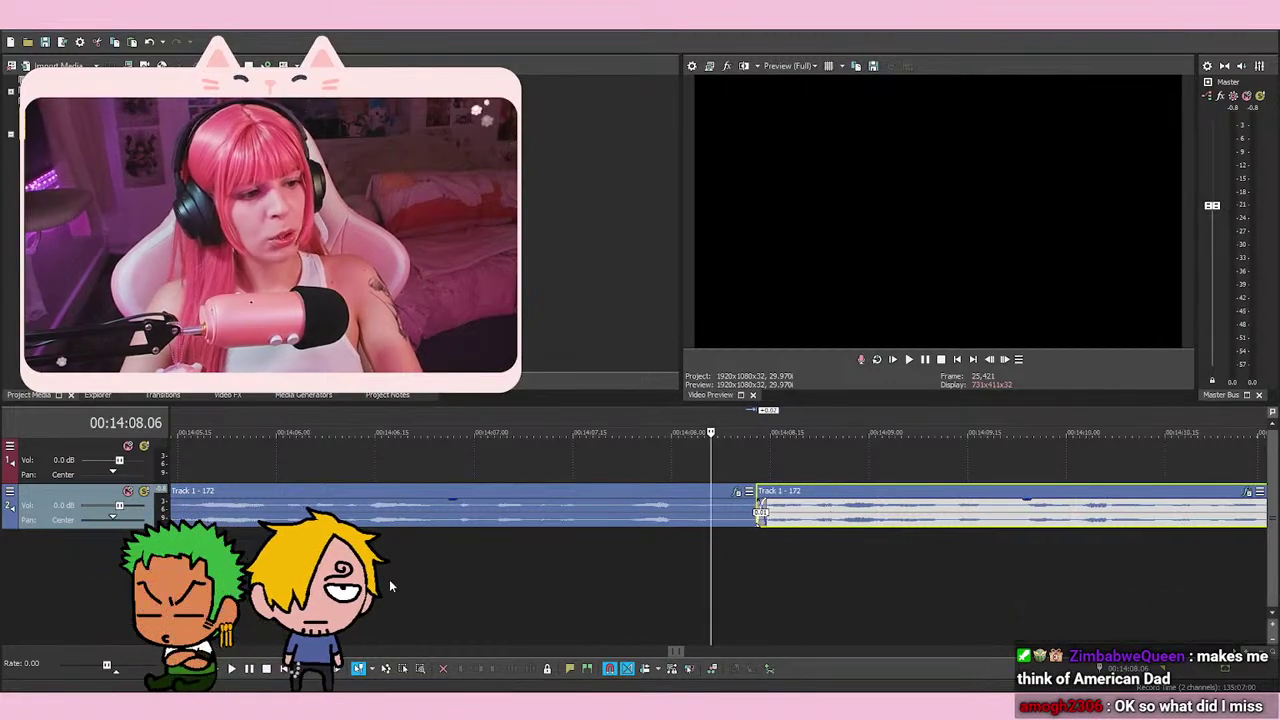
scroll(650, 570, down, 1)
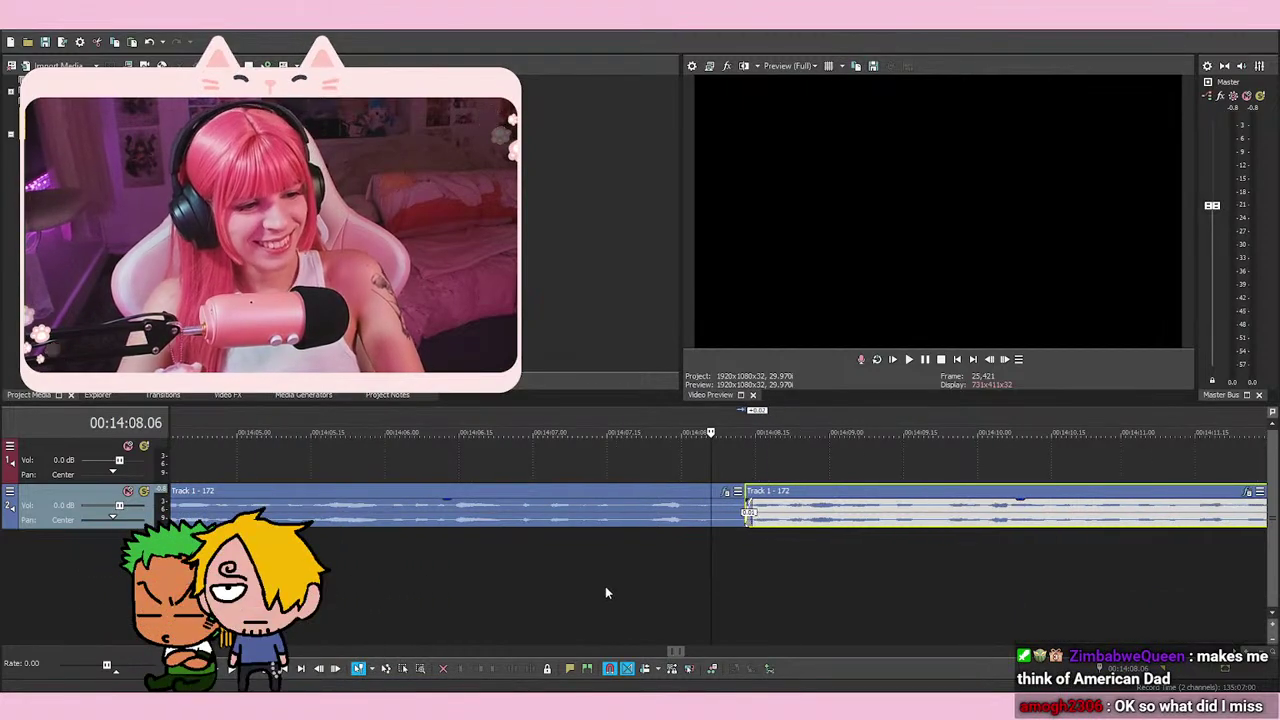
click(605, 593)
Review the join near 00:14:02.22 by playing it from 00:14:02.12 through the following clip
scroll(605, 593, down, 3)
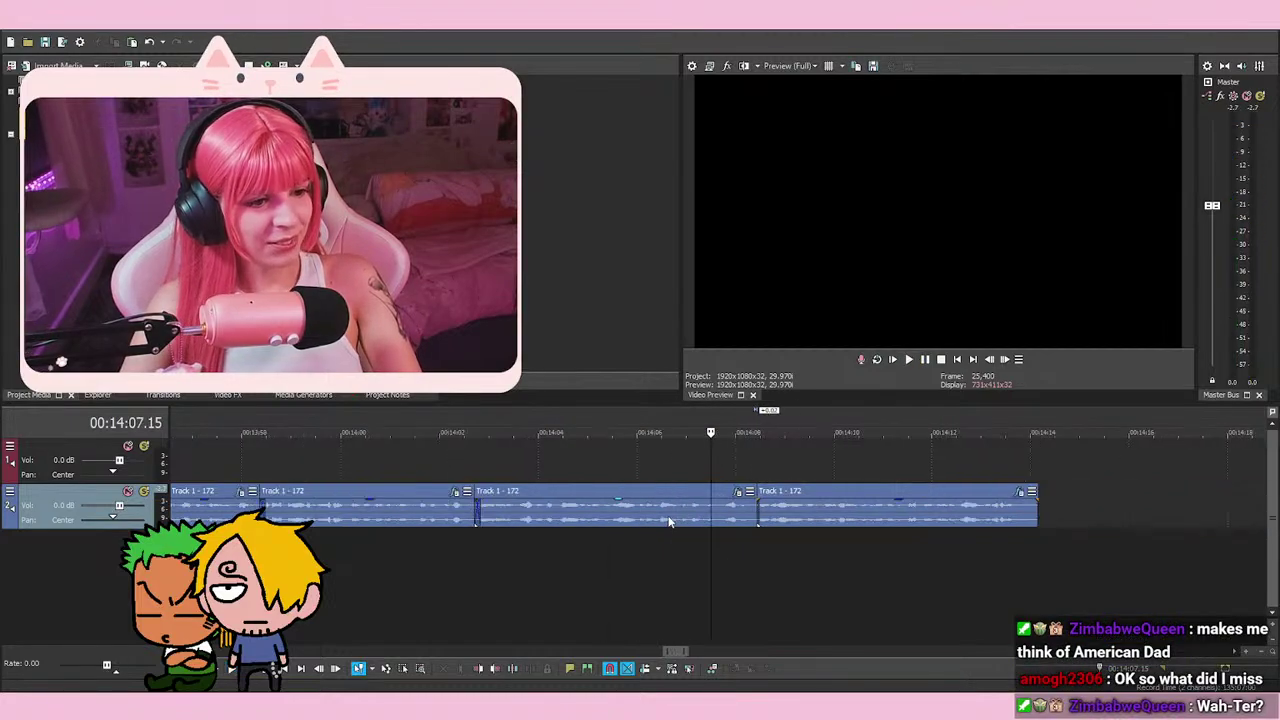
click(474, 564)
scroll(609, 523, up, 4)
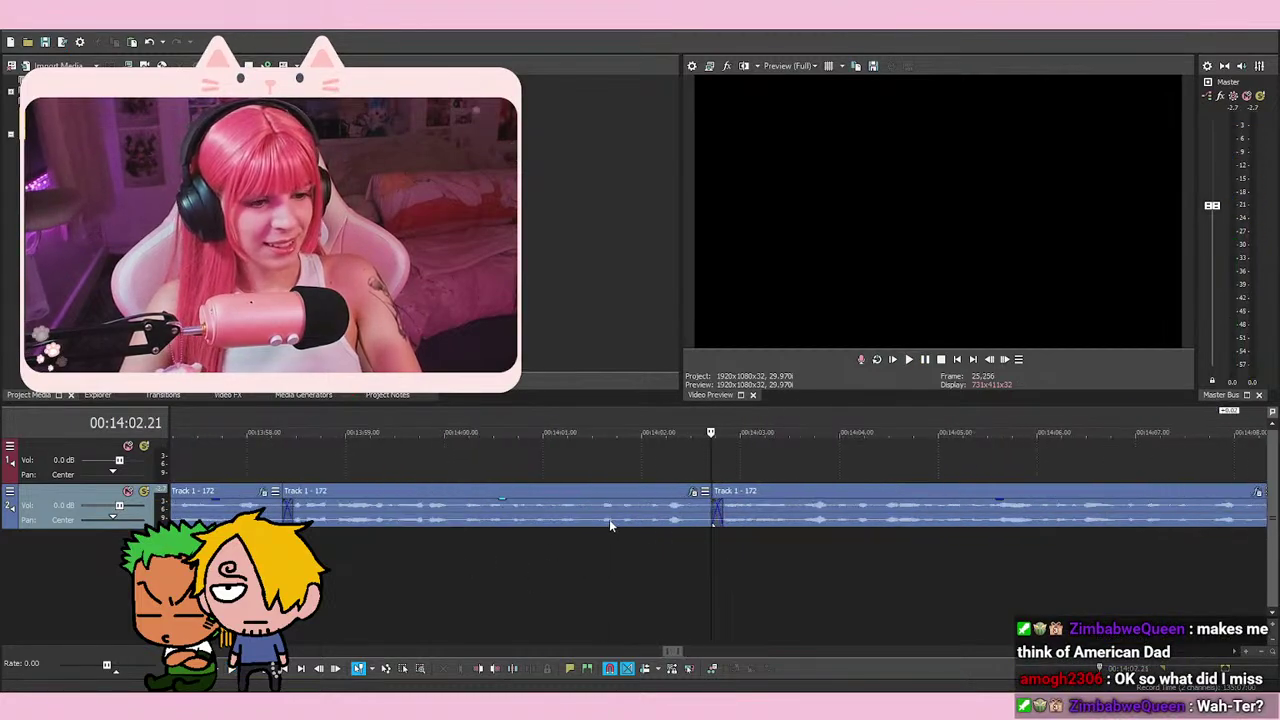
click(686, 571)
click(675, 571)
click(691, 571)
click(666, 571)
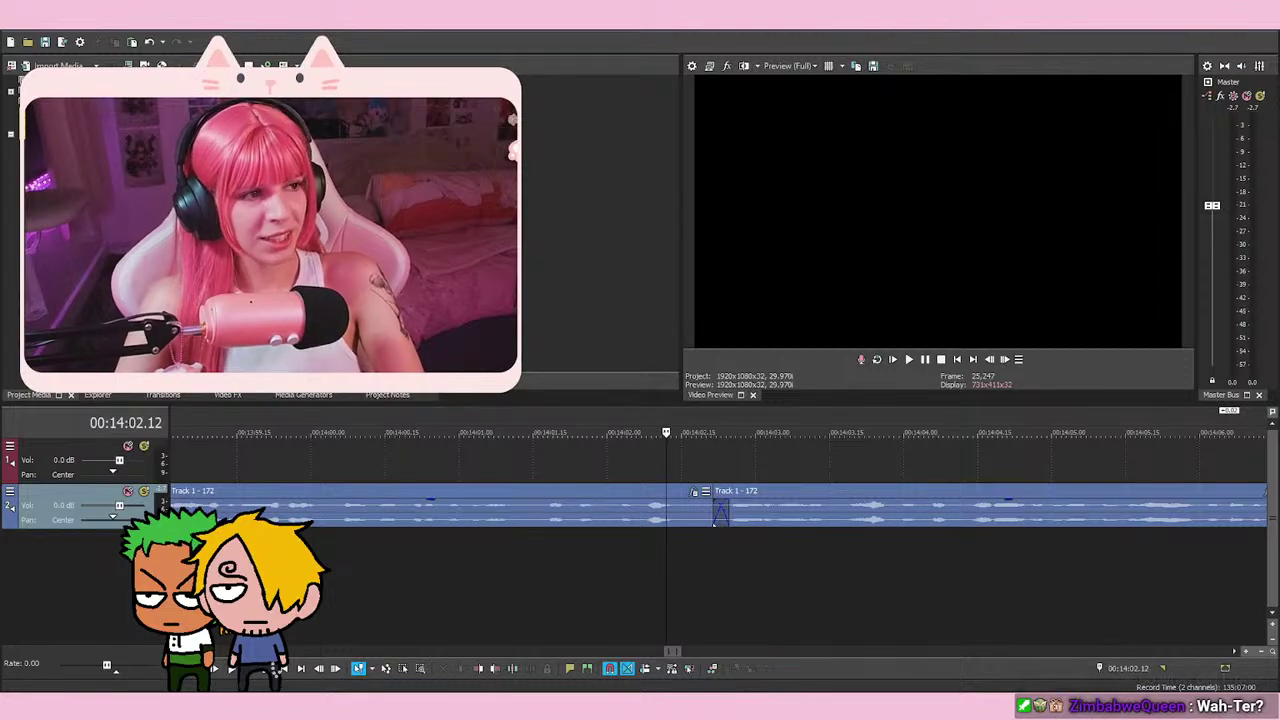
key(space)
key(space)
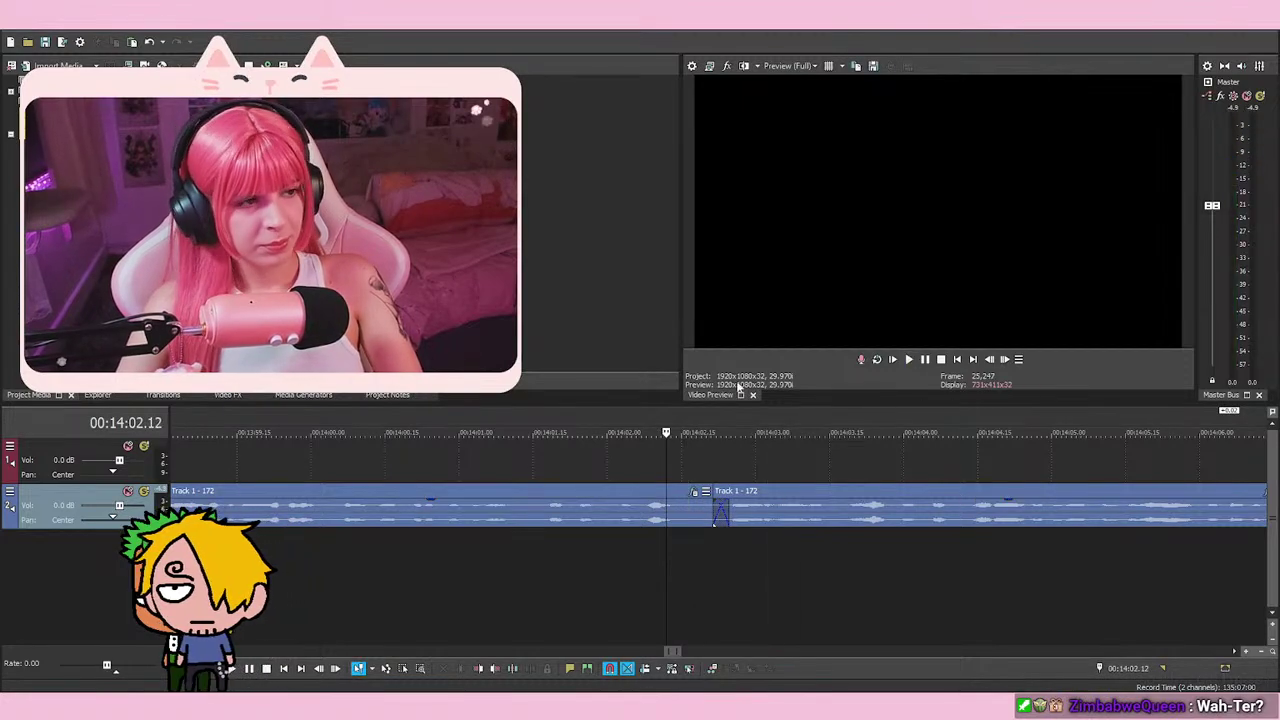
key(space)
scroll(872, 537, down, 2)
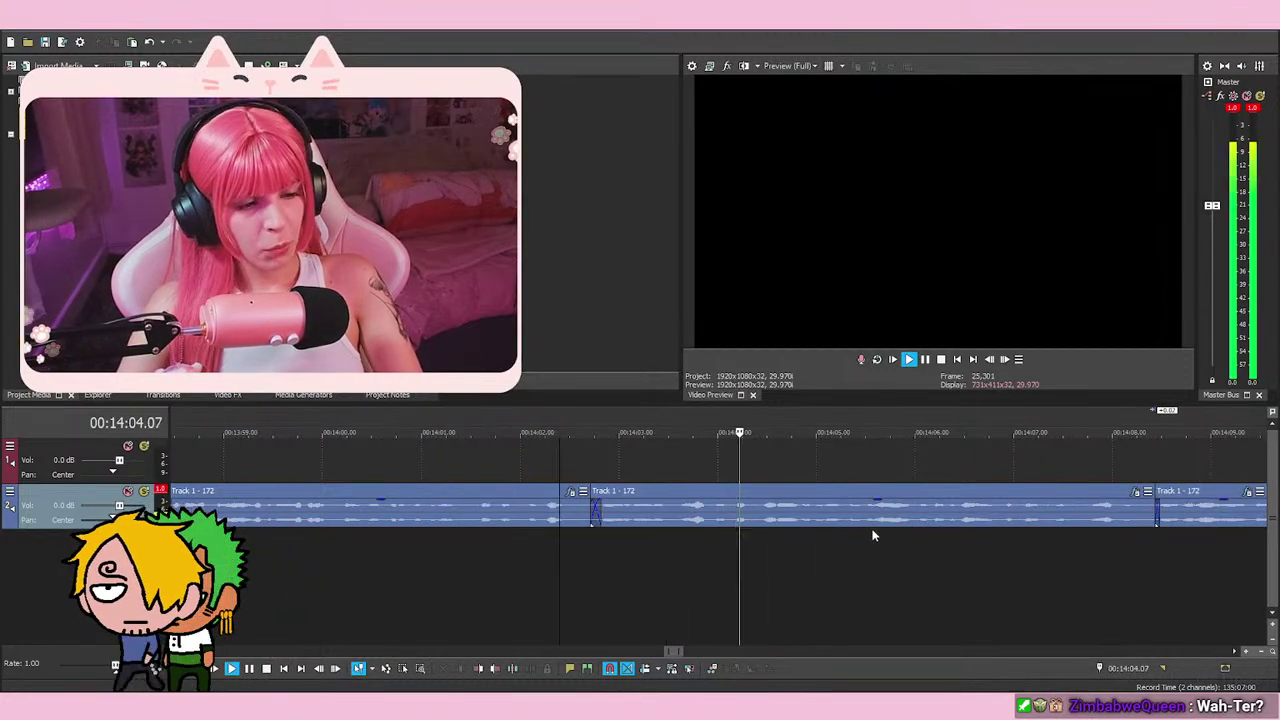
scroll(871, 532, down, 2)
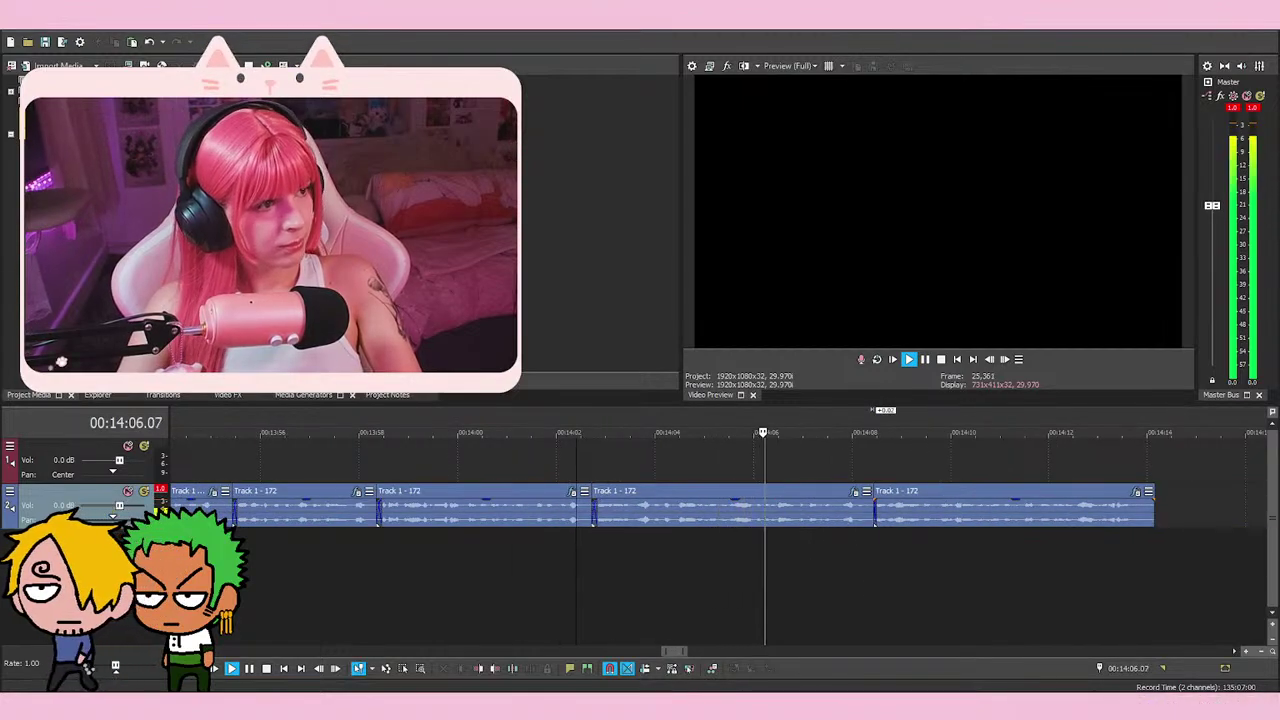
key(space)
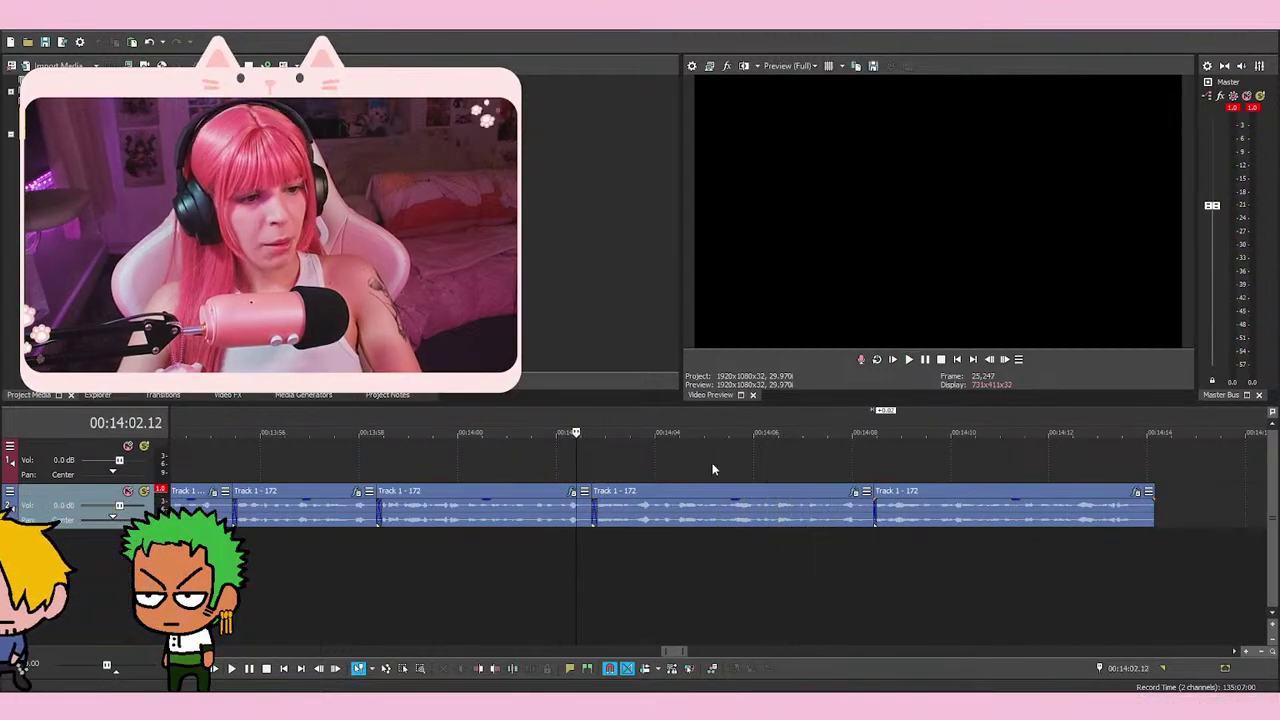
Play the join near 00:14:02.22 again from 00:14:01.23
key(space)
key(space)
click(546, 461)
key(space)
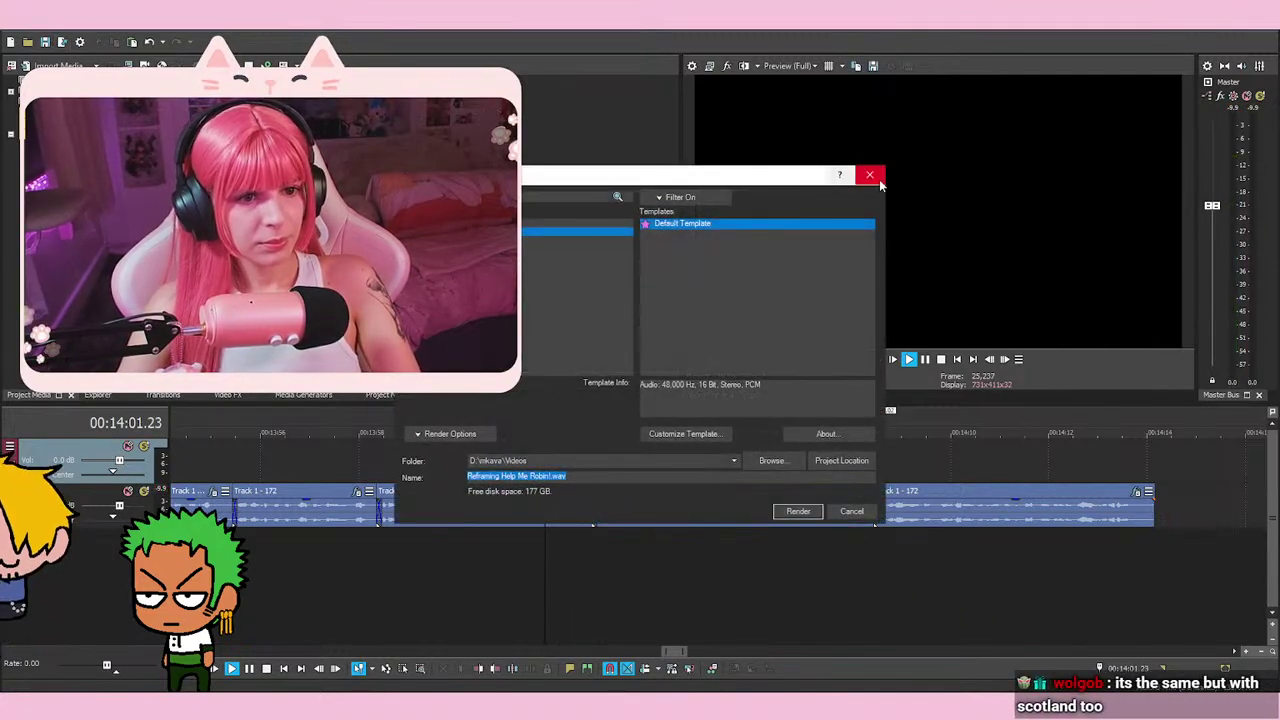
click(870, 176)
key(space)
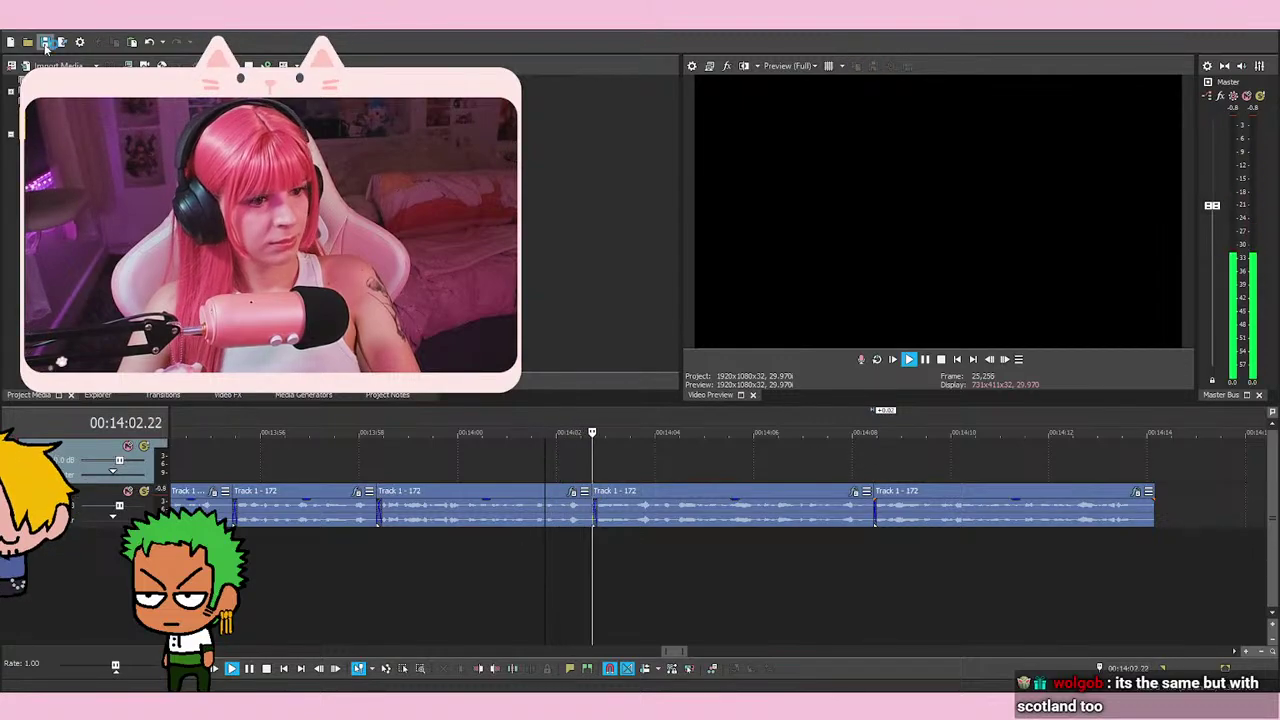
Shift the clip after the join near 00:14:02.22 slightly earlier within its short overlap and play the transition
key(space)
scroll(827, 528, up, 3)
key(s)
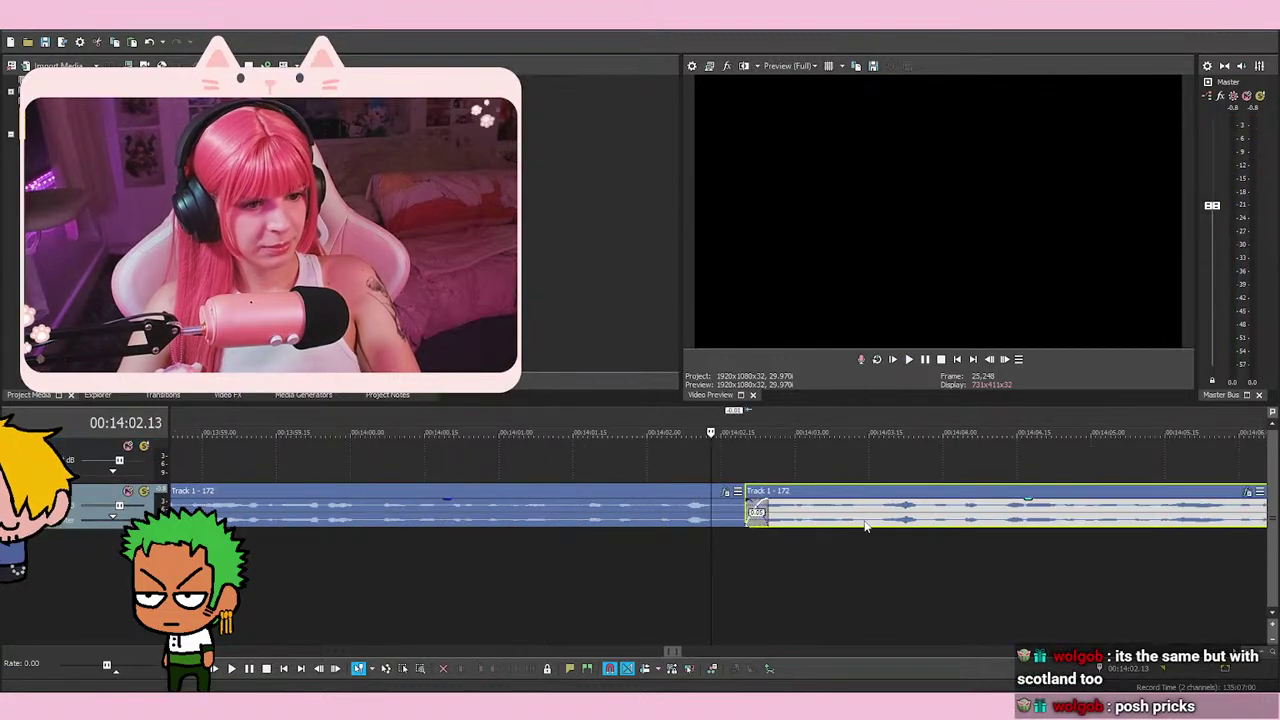
key(space)
key(space)
scroll(916, 537, down, 2)
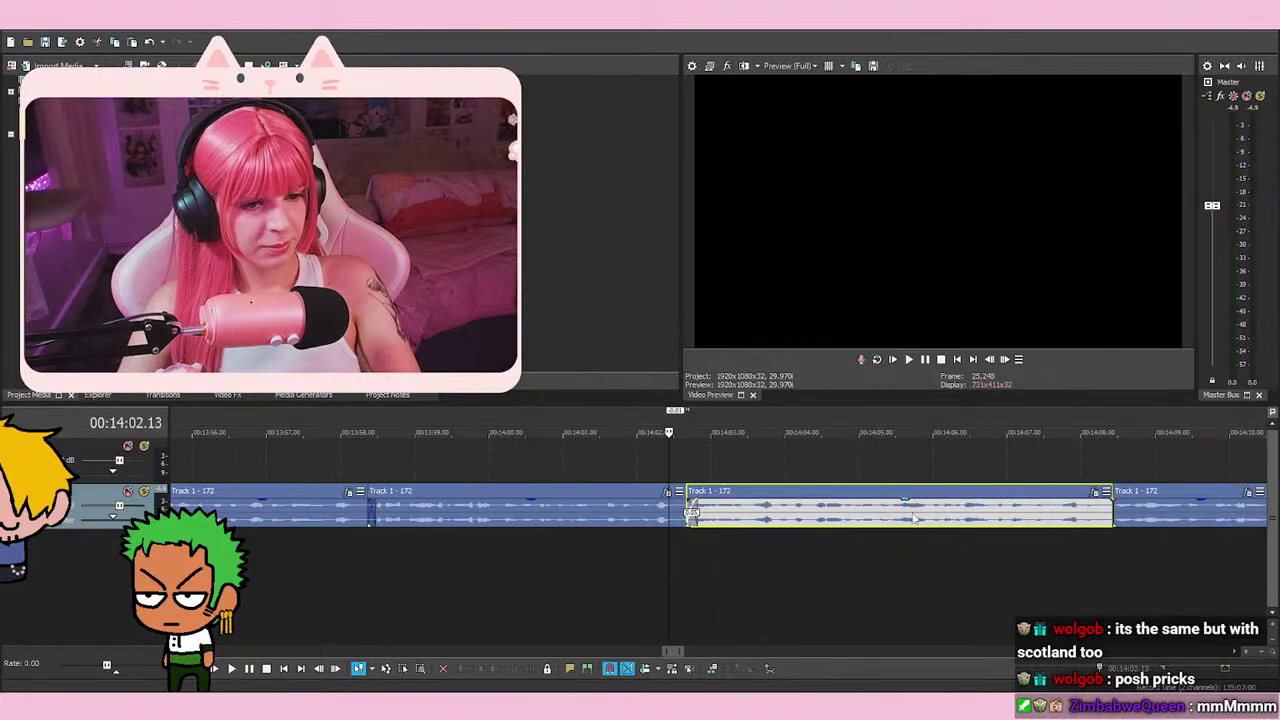
Shift the clip after the join near 00:14:08.10 slightly earlier so it overlaps the preceding clip briefly
click(1106, 458)
scroll(1106, 461, up, 2)
key(s)
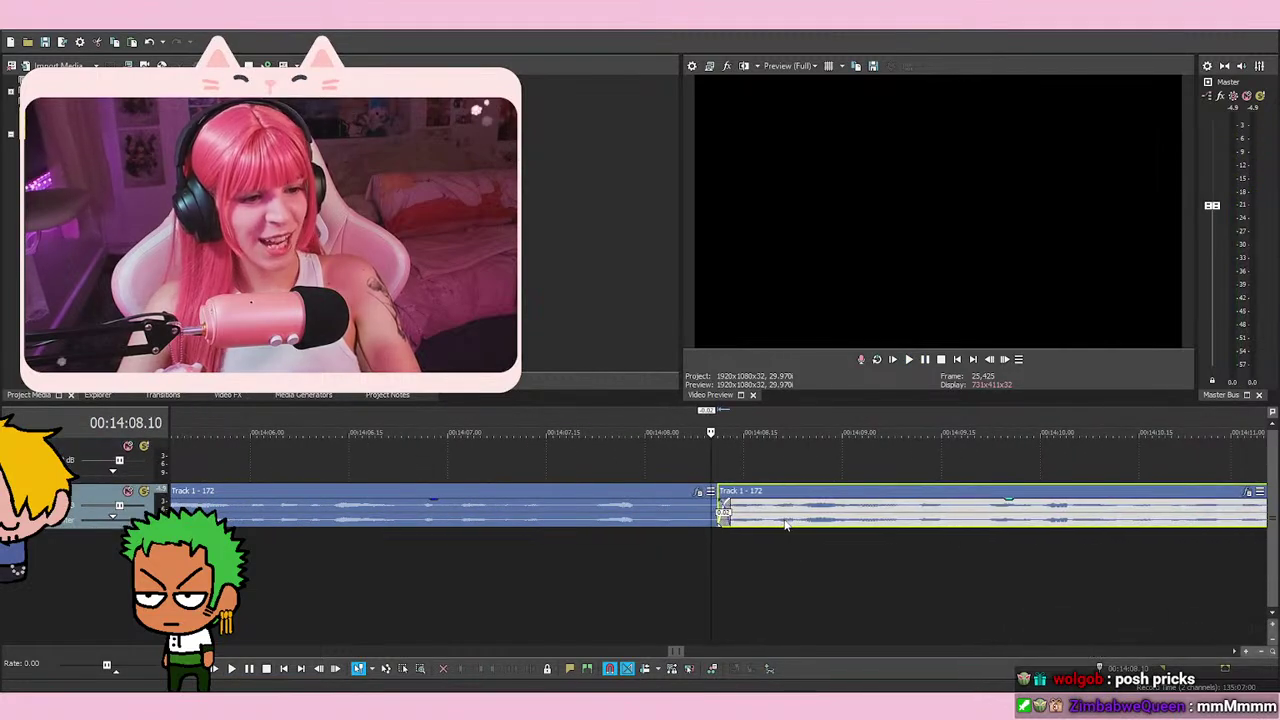
scroll(618, 548, down, 3)
Replay the join near 00:14:02.22 from 00:14:02.14 and save the project
click(490, 568)
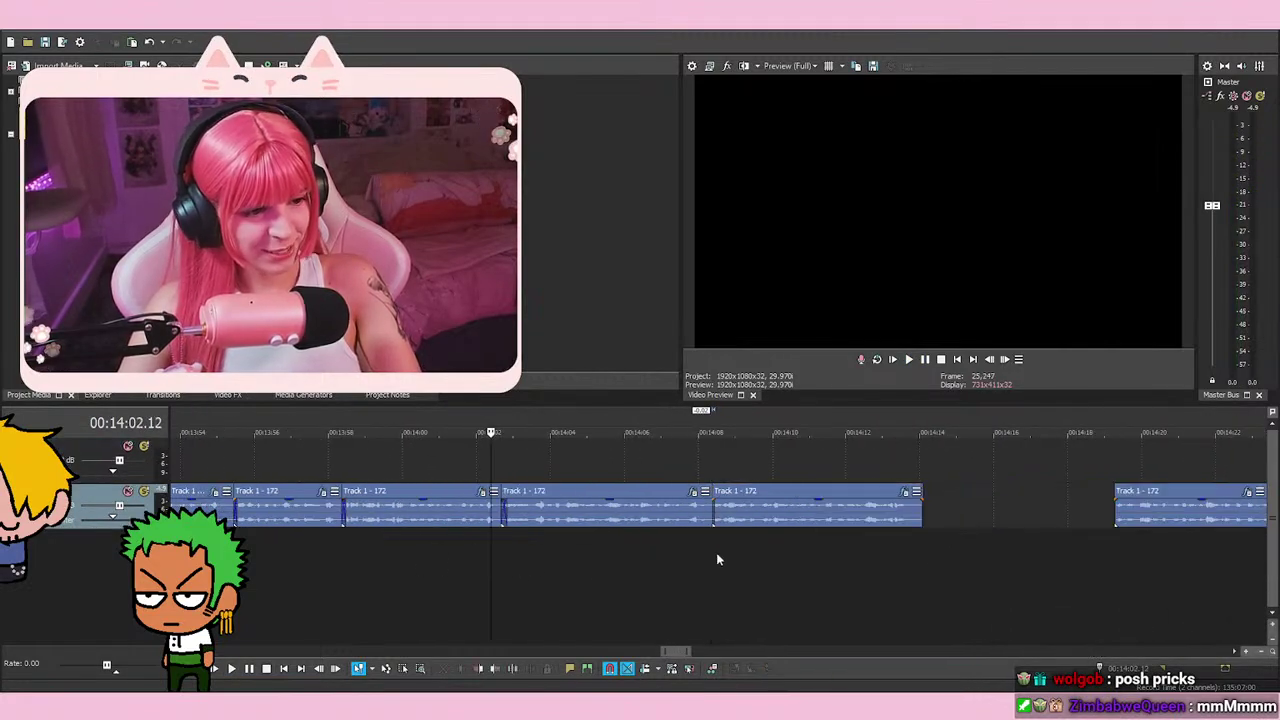
scroll(642, 556, up, 2)
scroll(894, 571, up, 3)
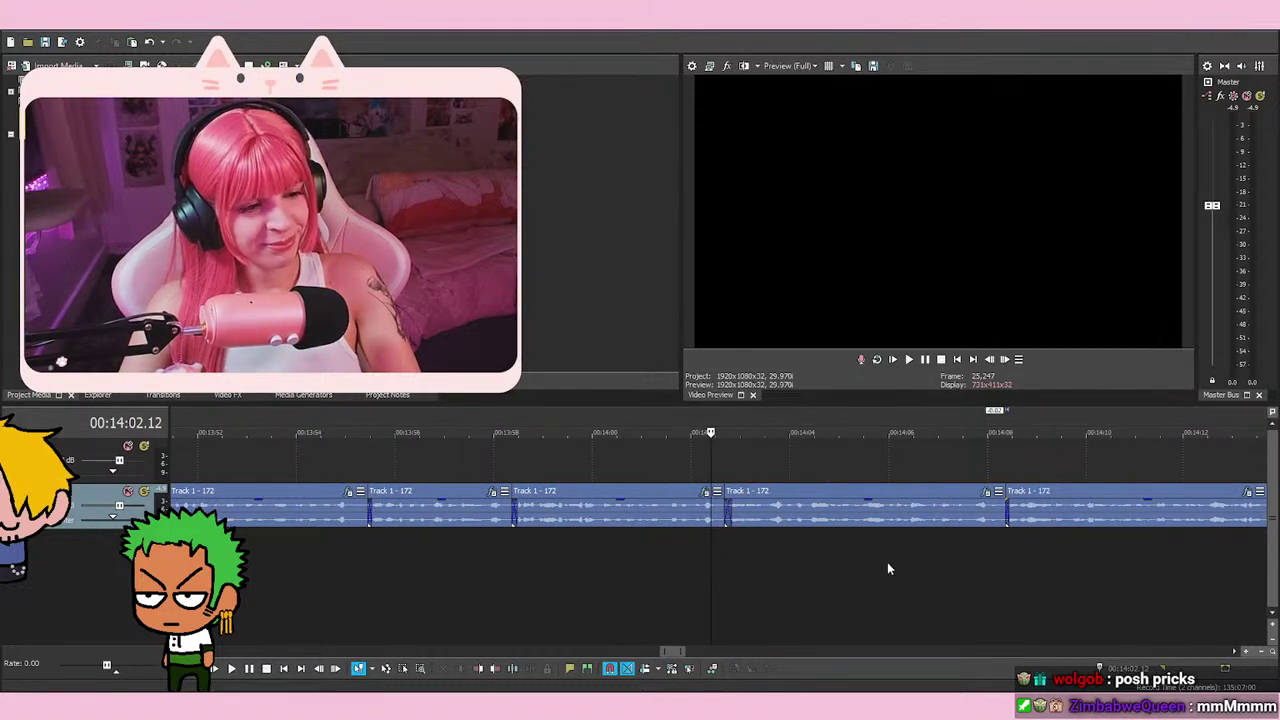
click(760, 478)
click(721, 476)
key(space)
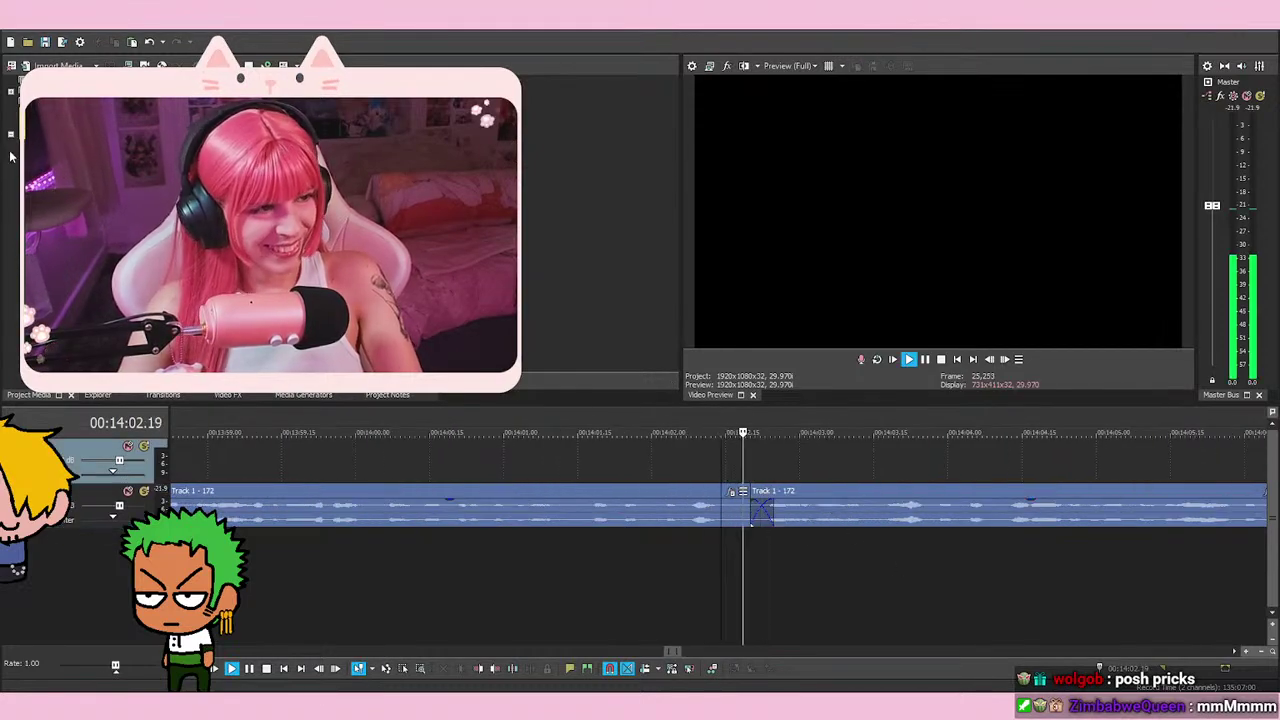
click(45, 42)
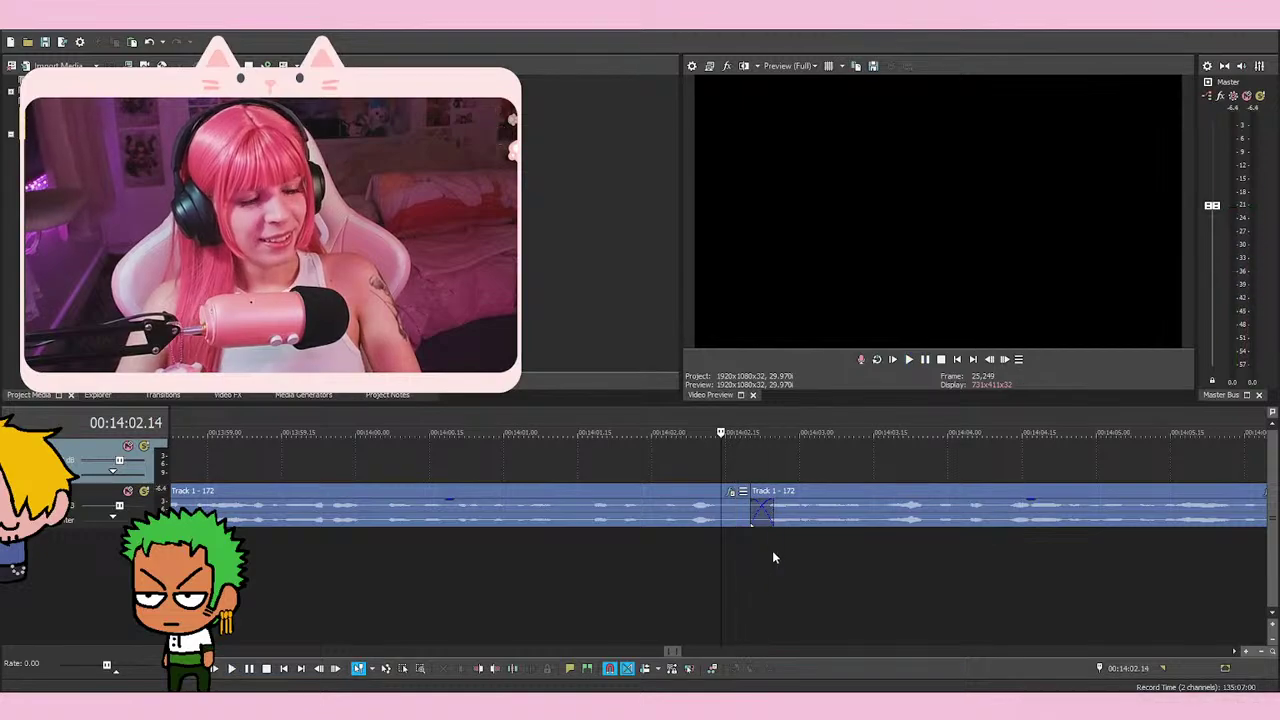
Listen repeatedly from 00:14:02.00 across the join near 00:14:02.22 to check how the passage flows
scroll(772, 550, down, 2)
click(666, 575)
key(space)
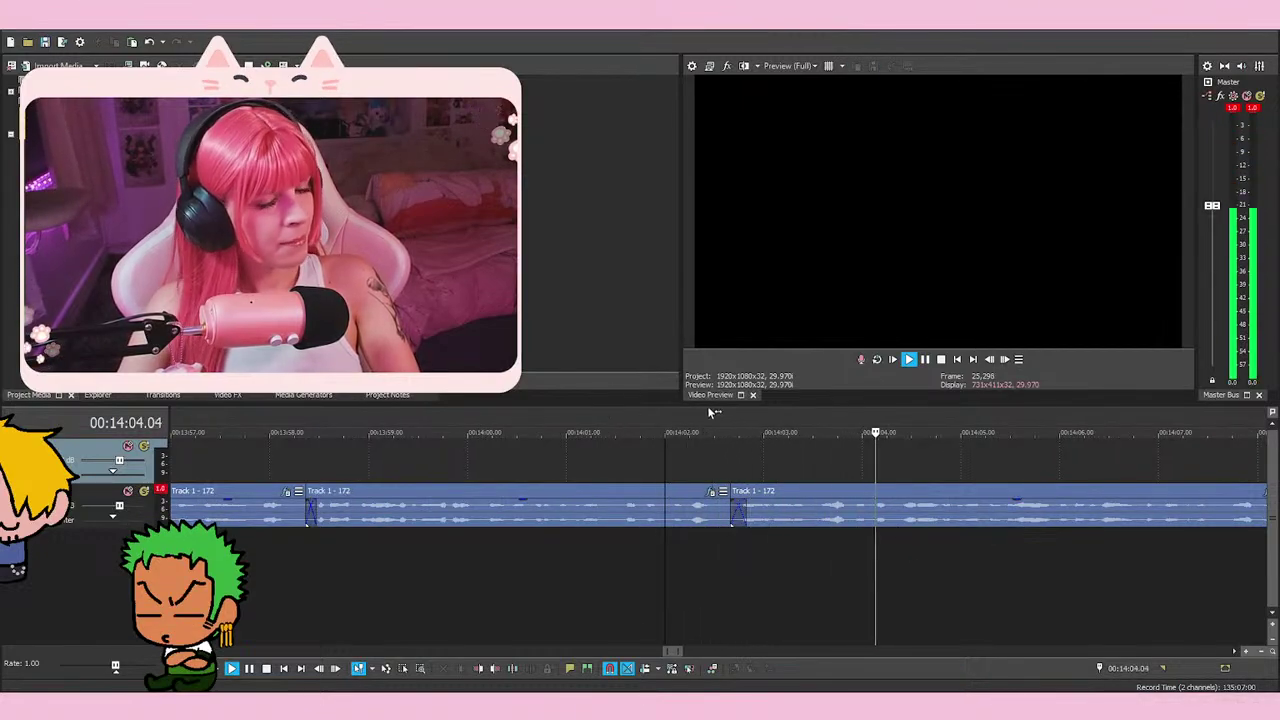
scroll(828, 463, down, 1)
key(space)
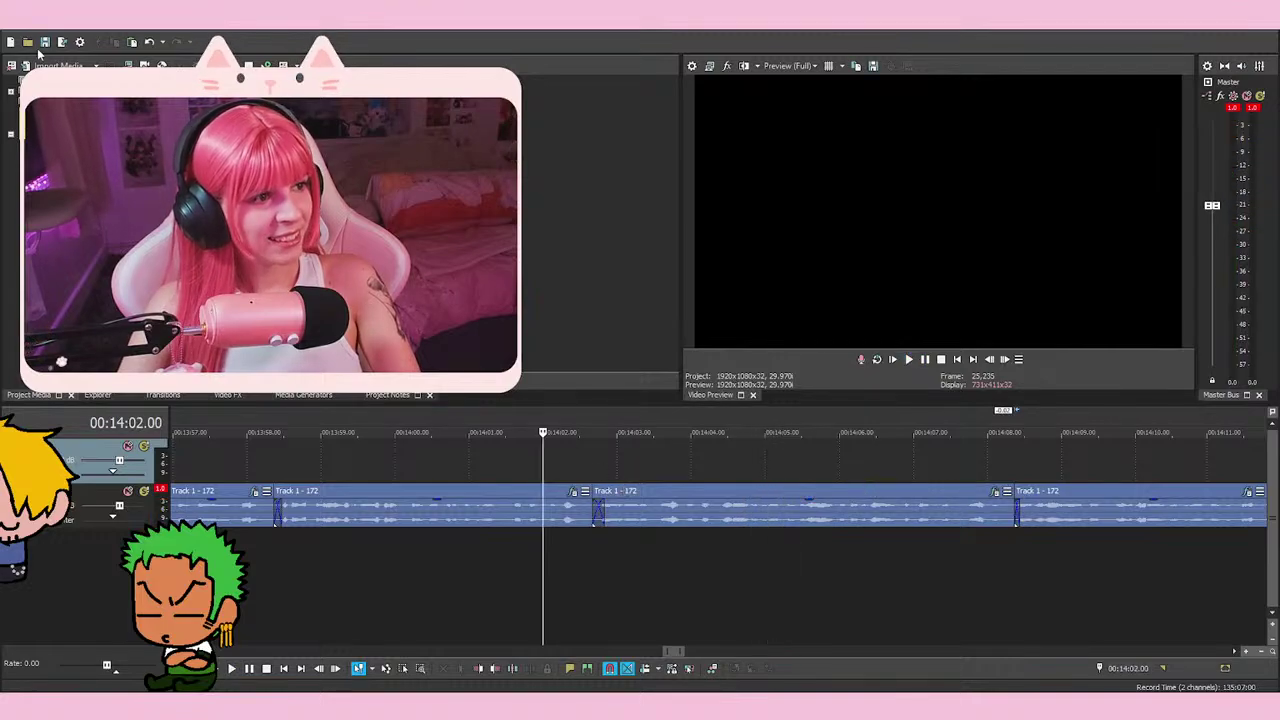
key(space)
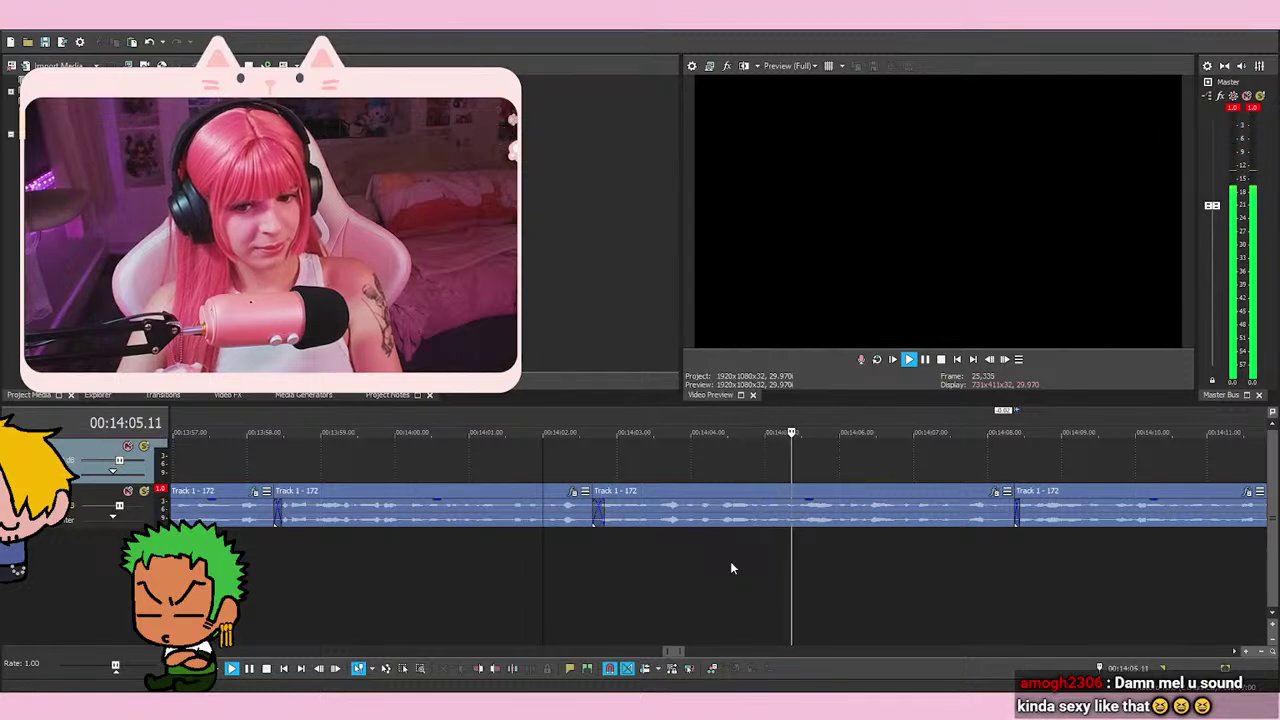
key(space)
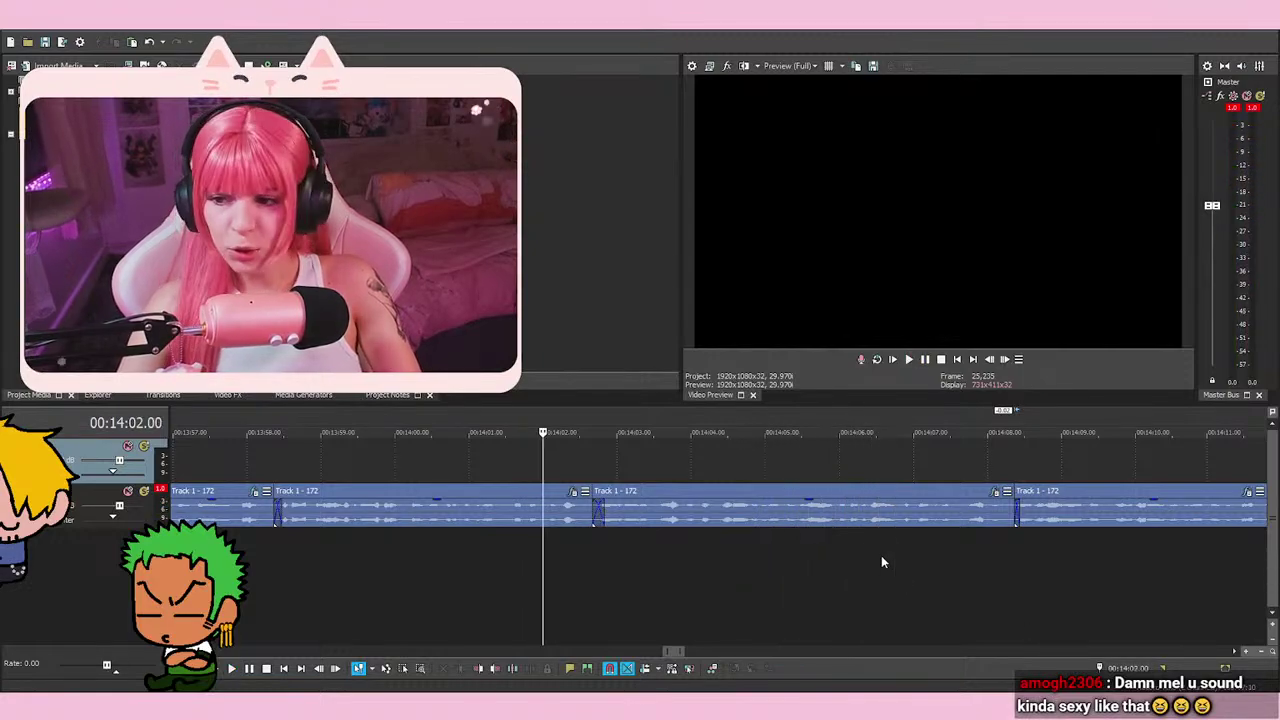
key(space)
key(space)
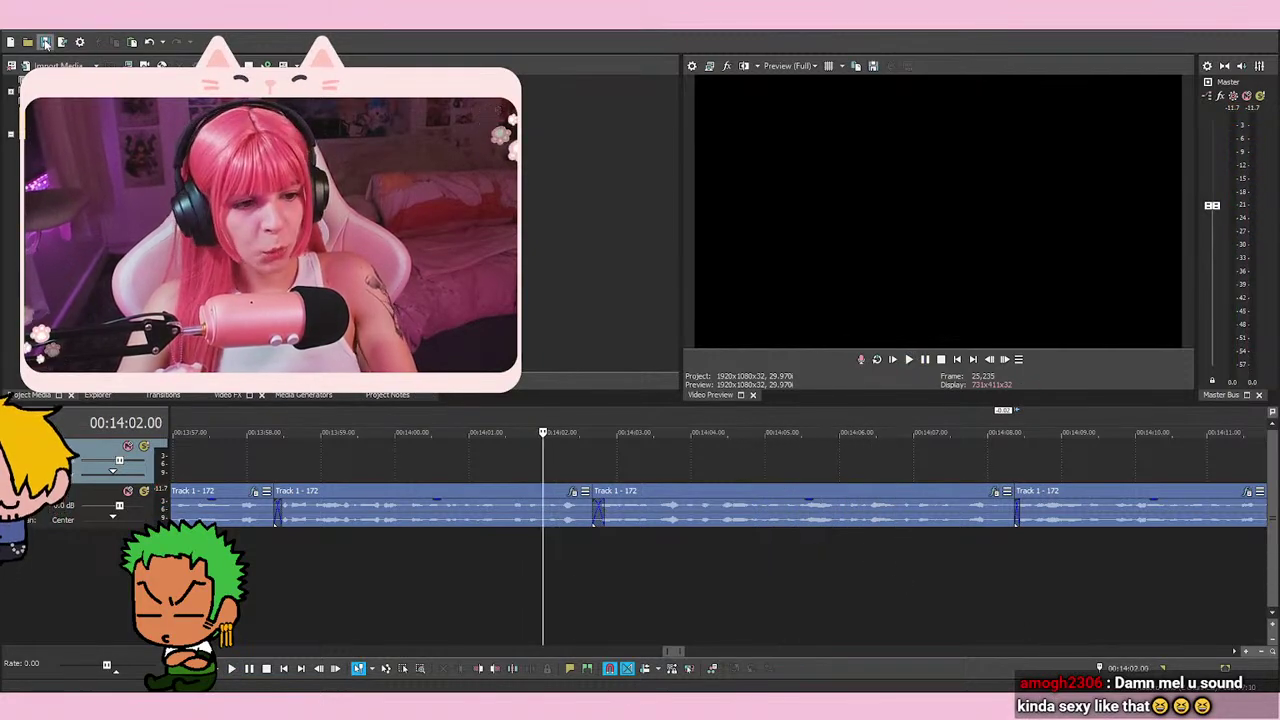
key(space)
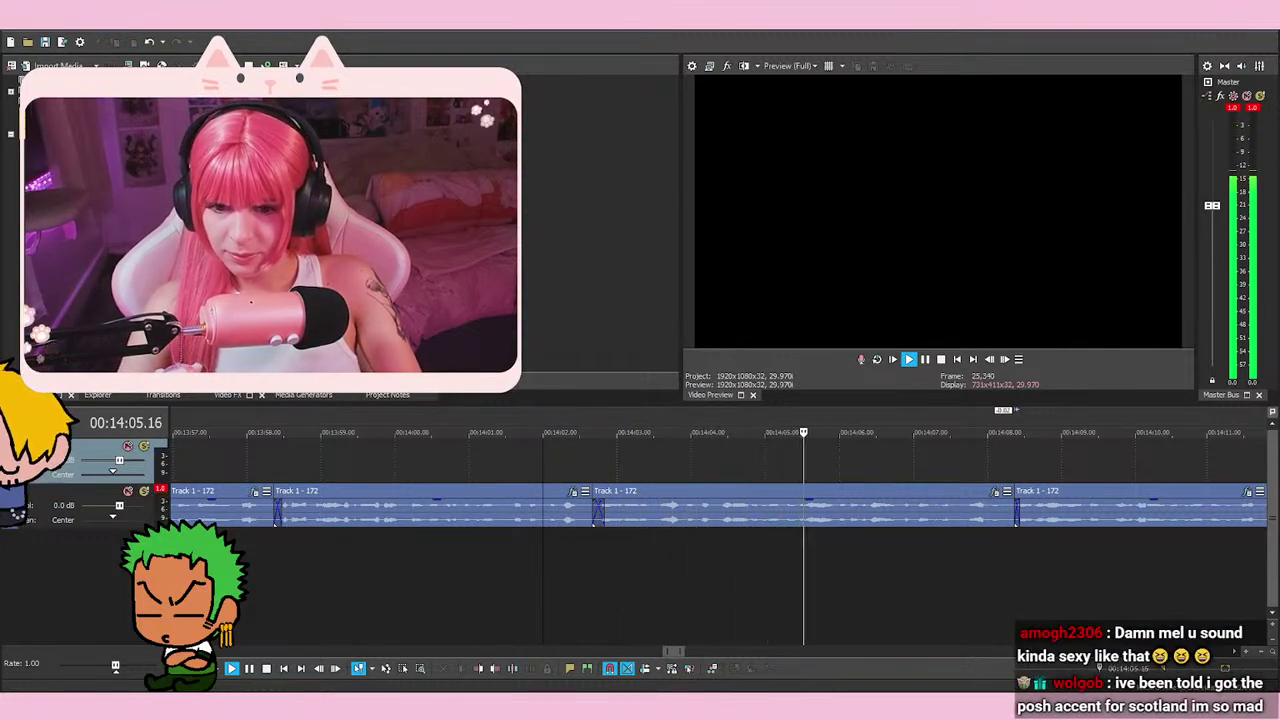
key(space)
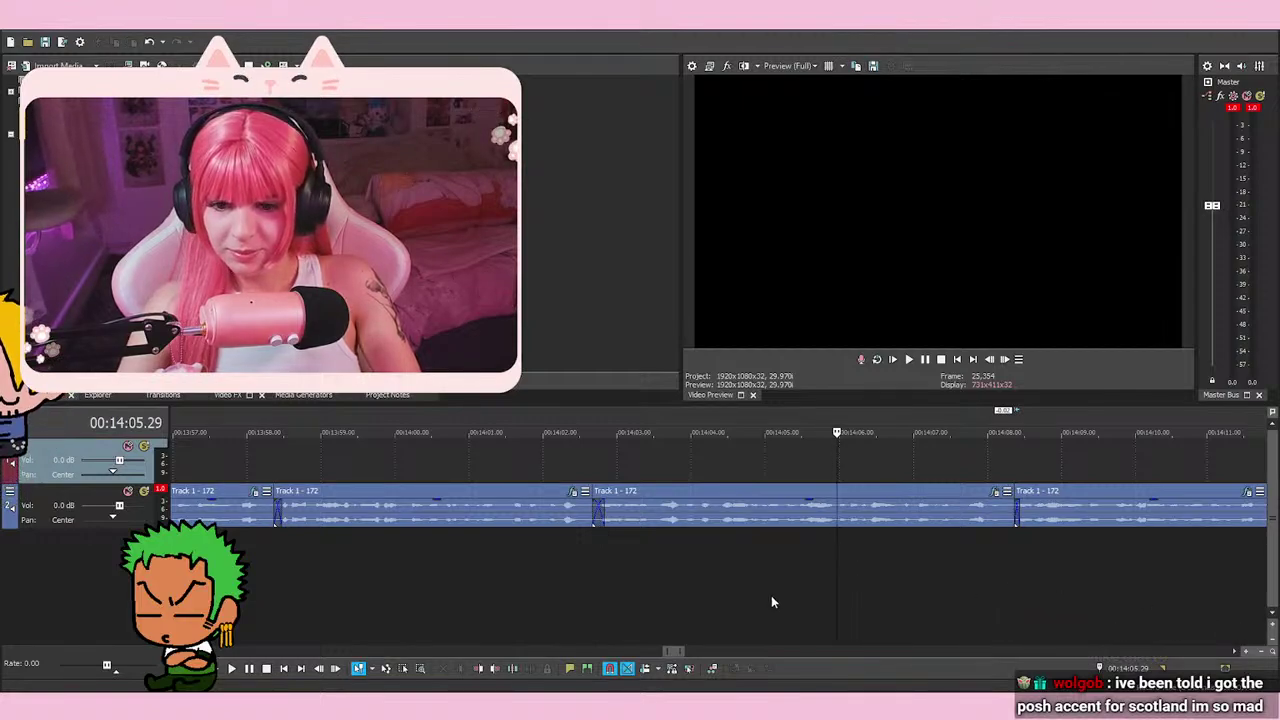
Replay the passage from about 00:14:01.27 several times to judge the join and the wording in the following clip
key(space)
click(537, 566)
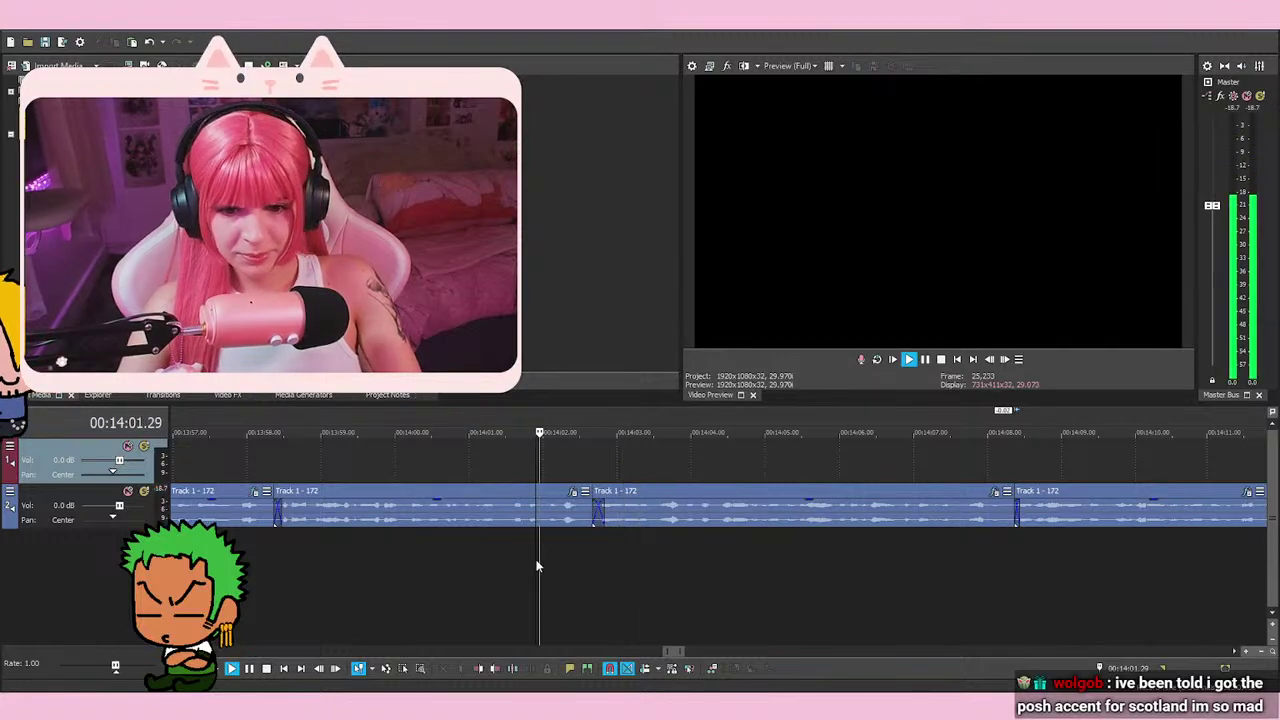
key(space)
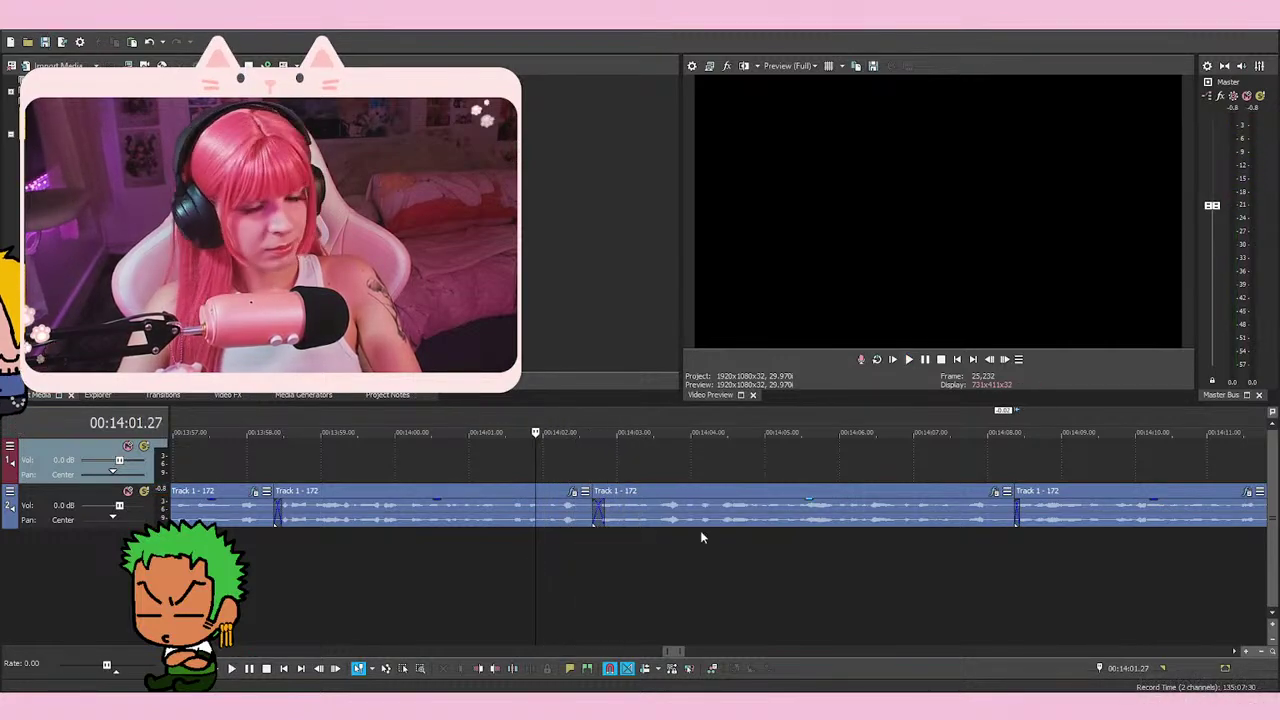
key(space)
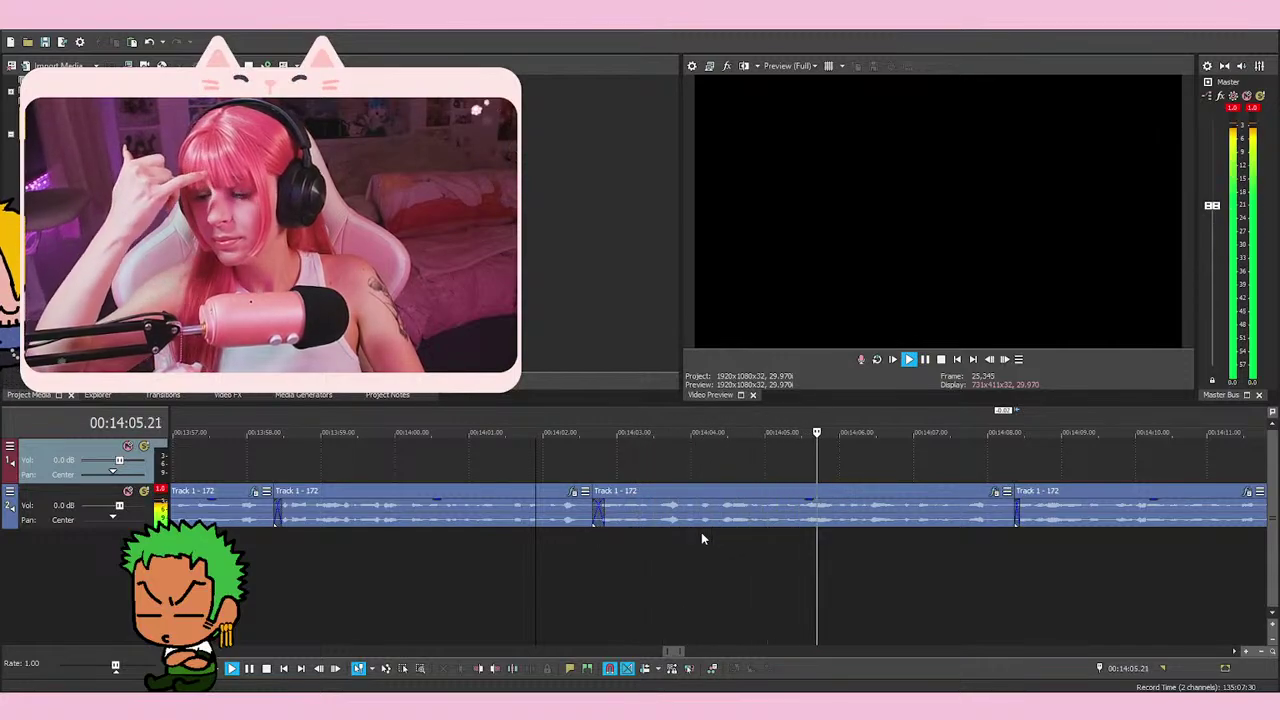
key(space)
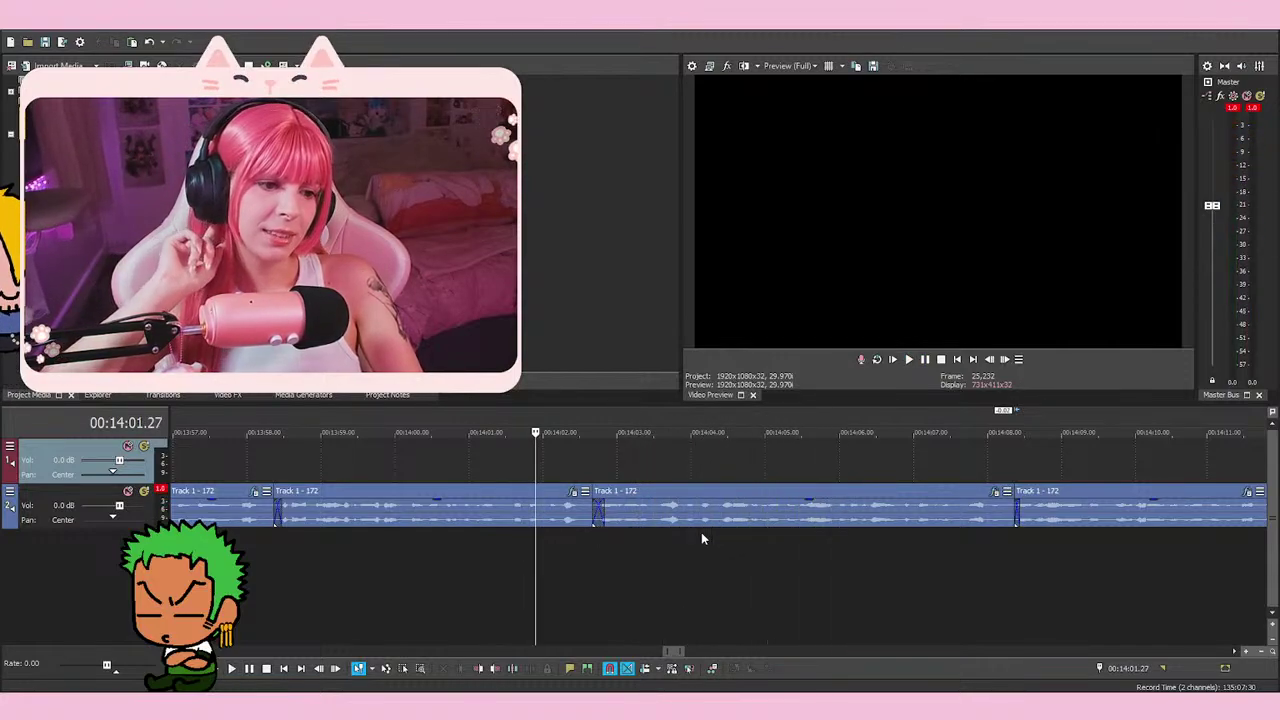
key(space)
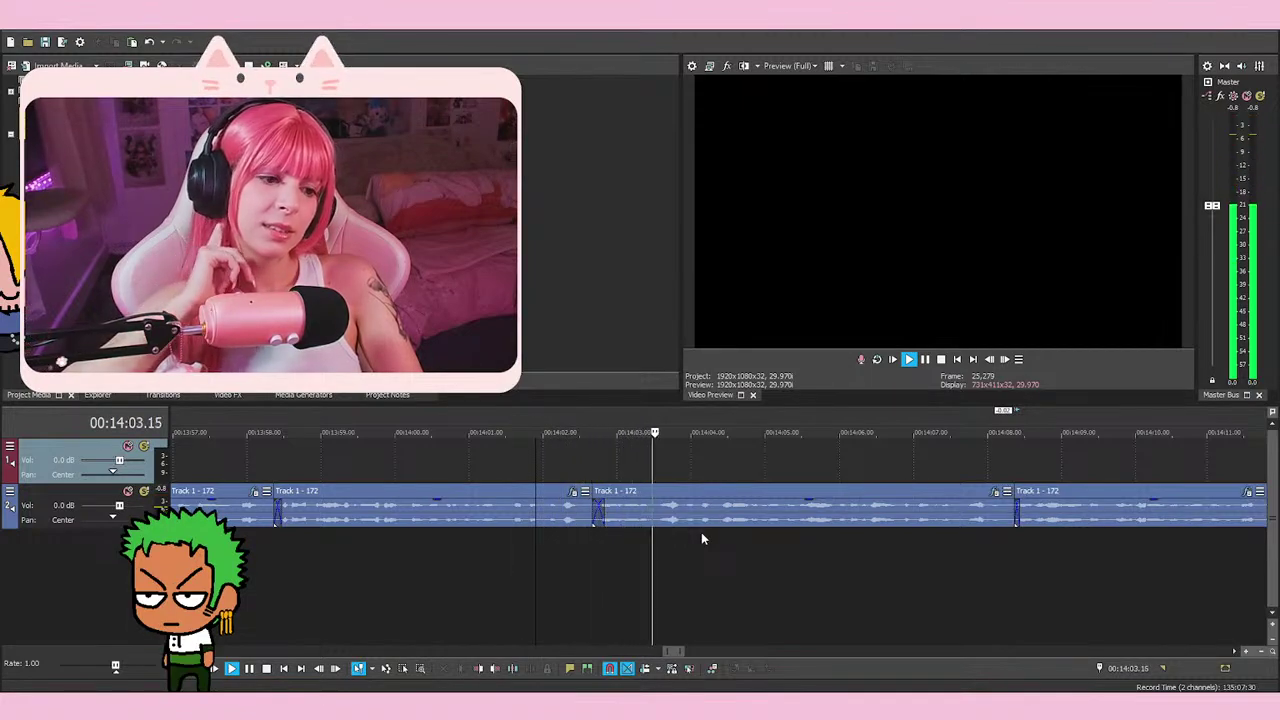
key(space)
key(space)
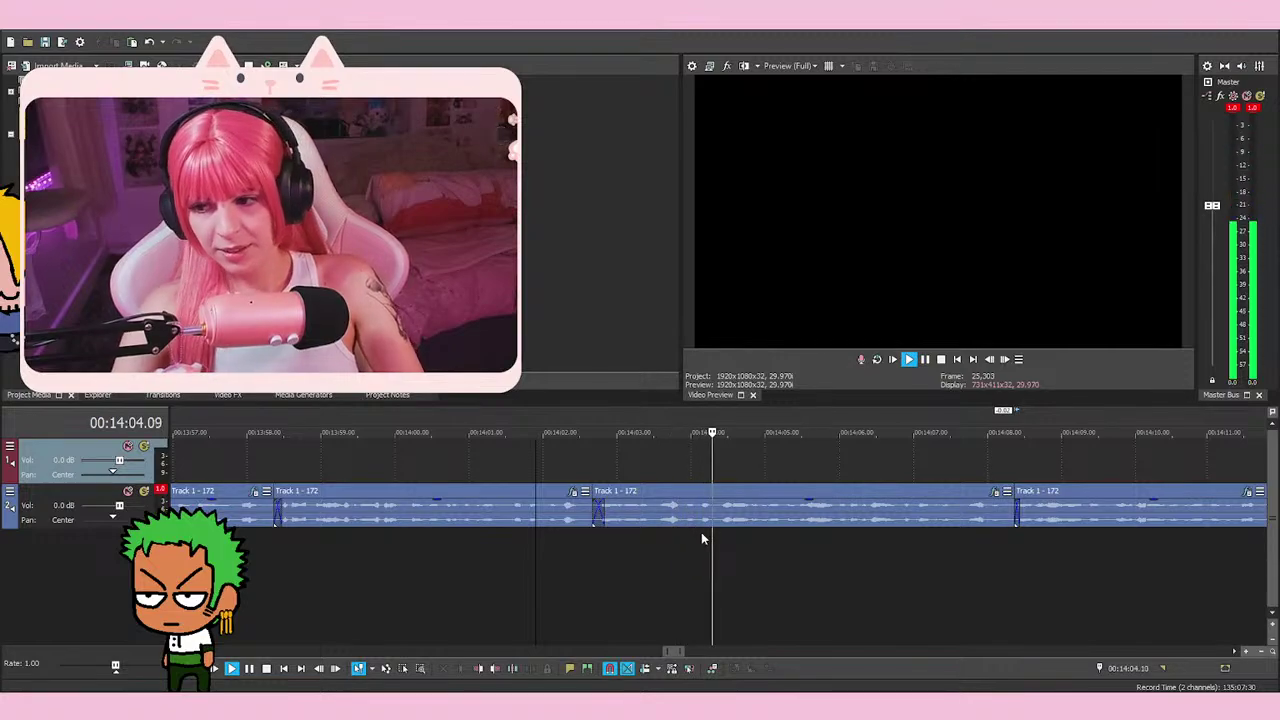
key(space)
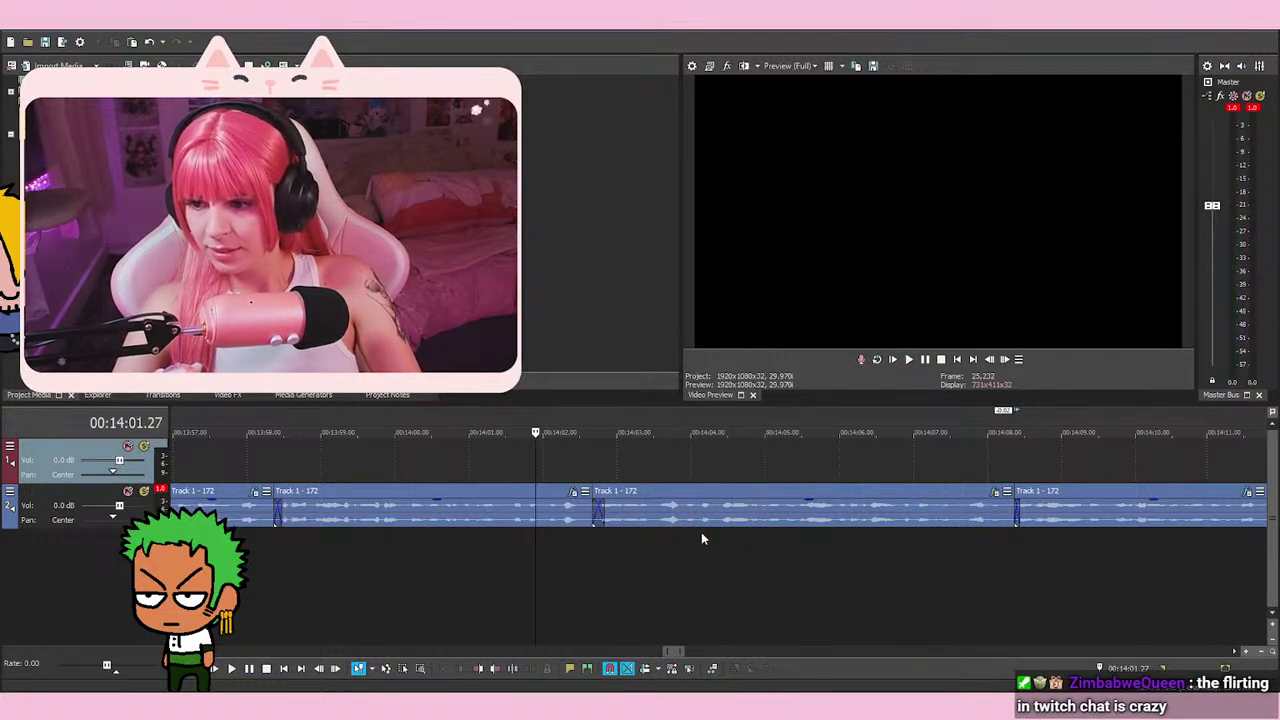
key(space)
key(space)
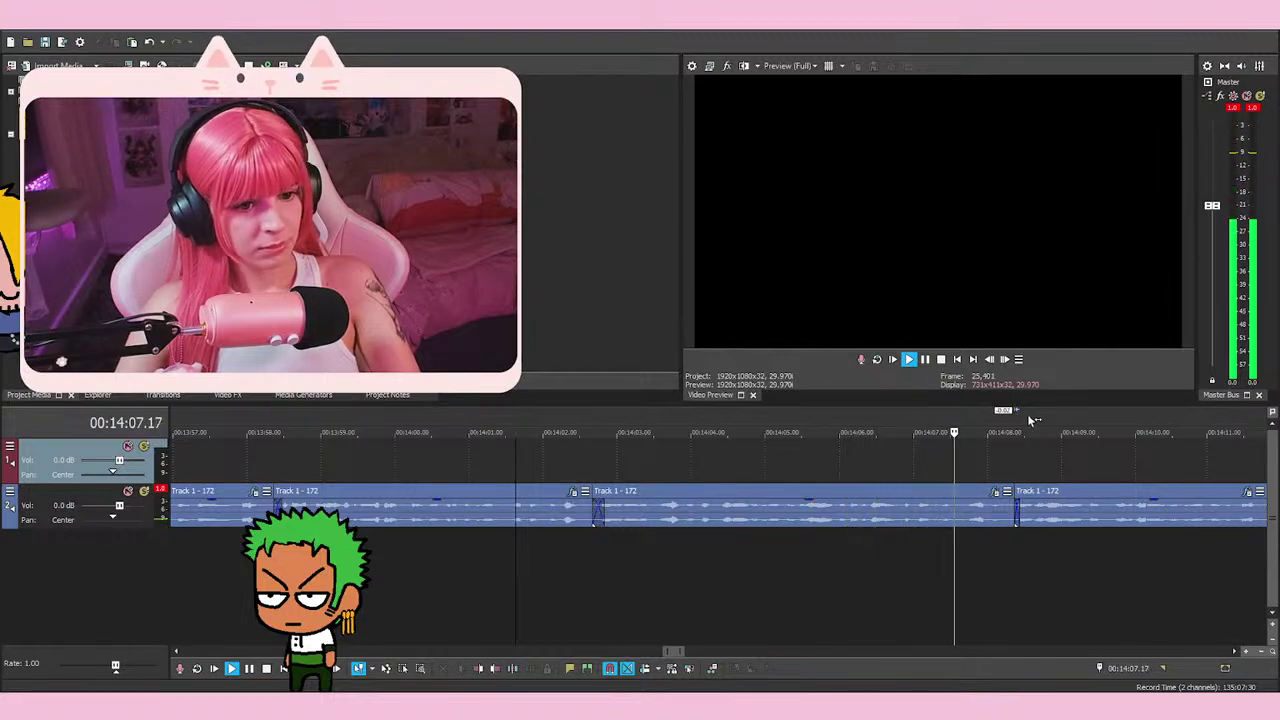
Replay the voice-over from about 00:14:06.22 and across the join near 00:14:08.10 to check how it flows
key(space)
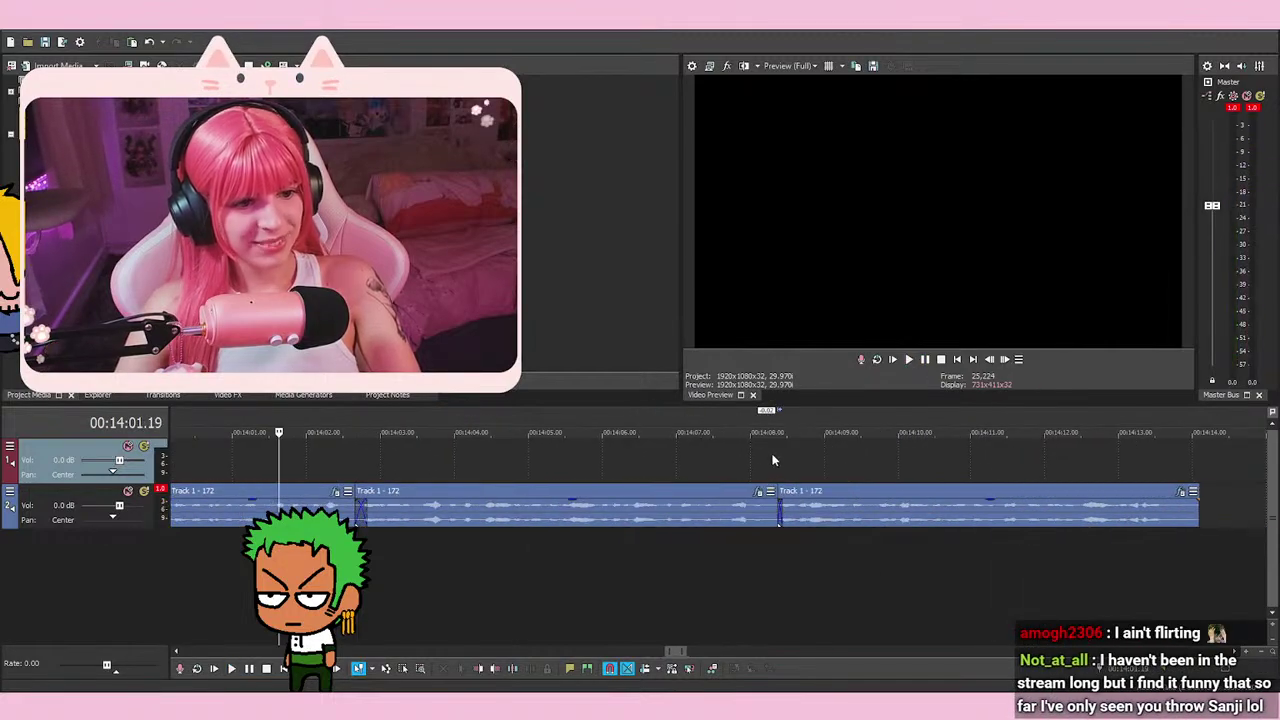
click(681, 467)
click(666, 467)
click(659, 467)
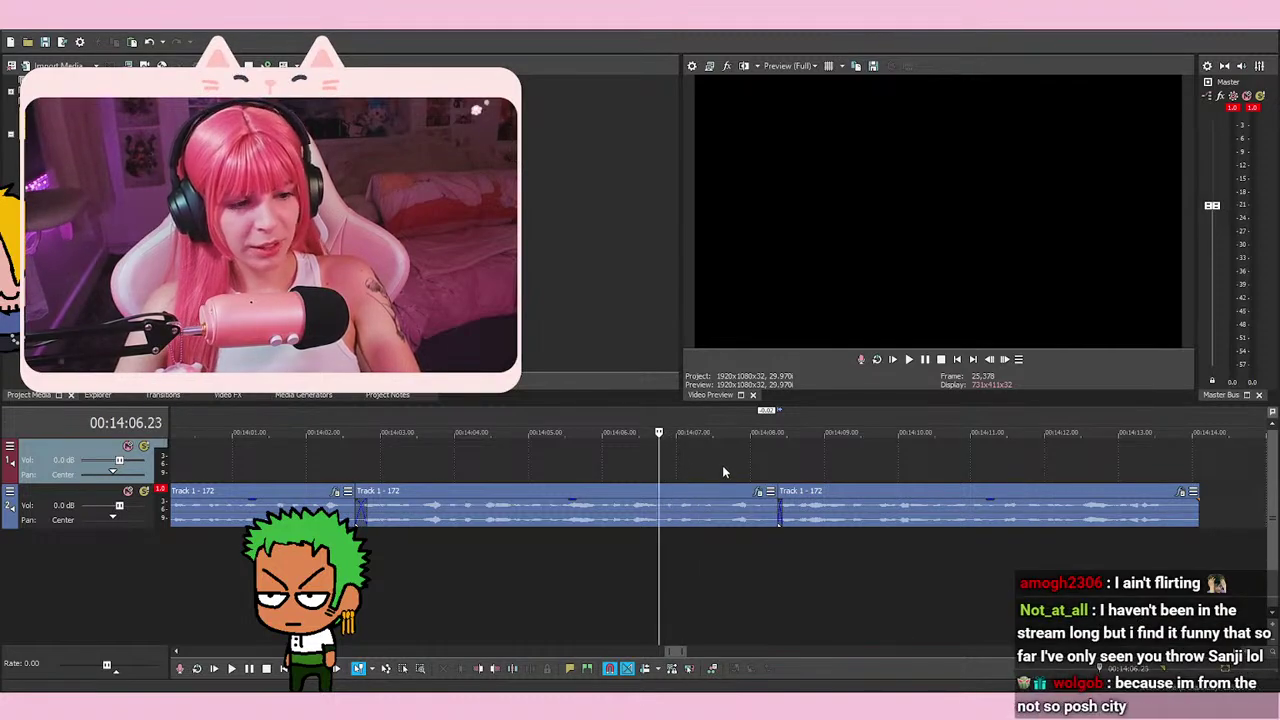
click(656, 457)
key(space)
key(space)
key(space)
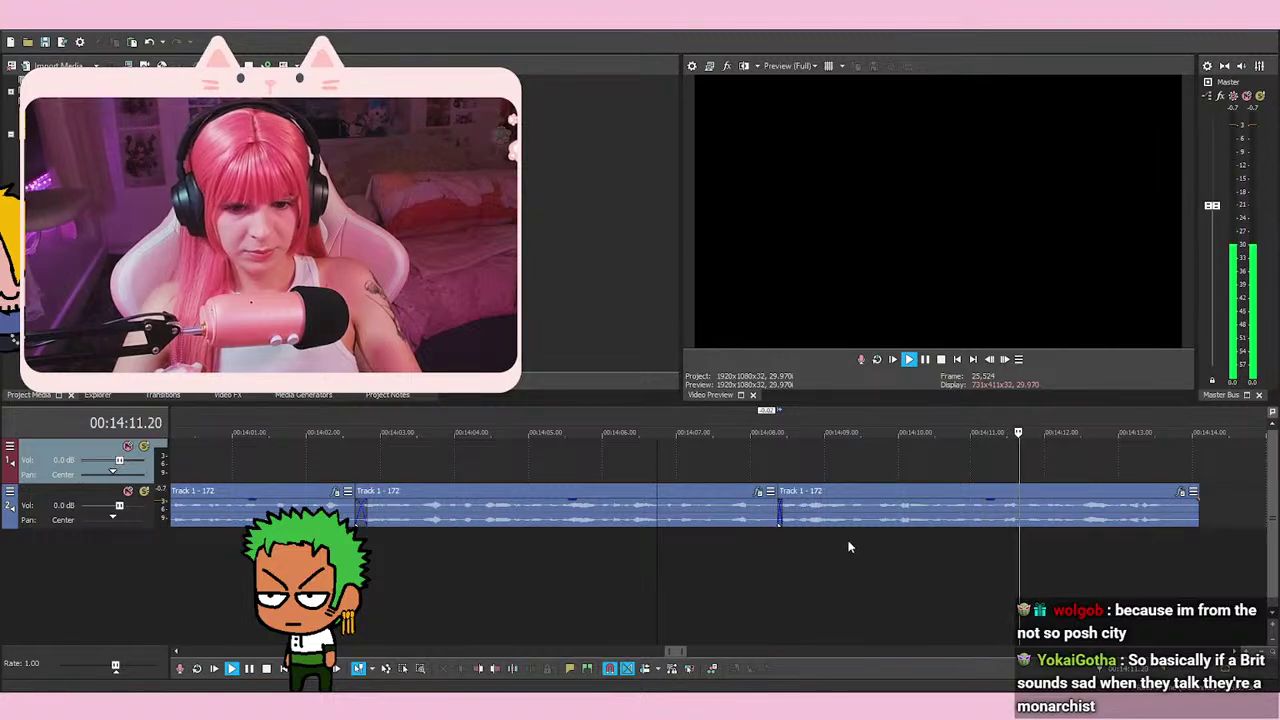
scroll(850, 547, down, 2)
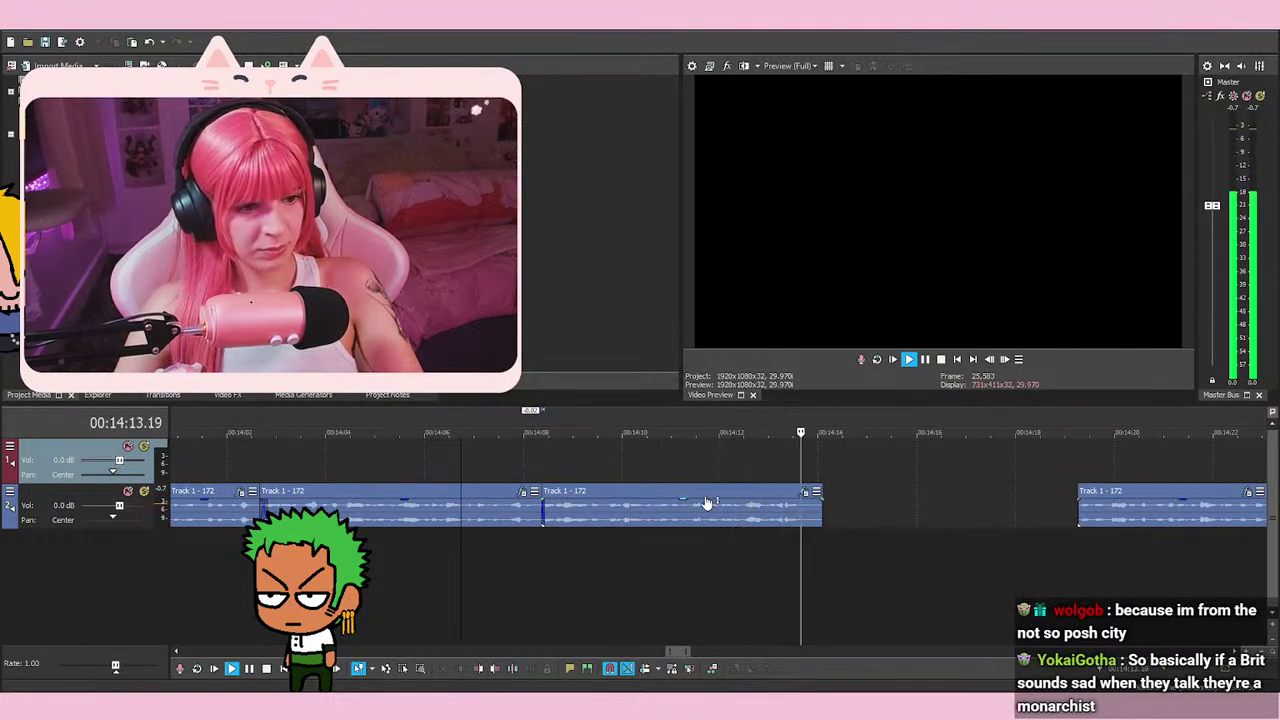
key(space)
key(space)
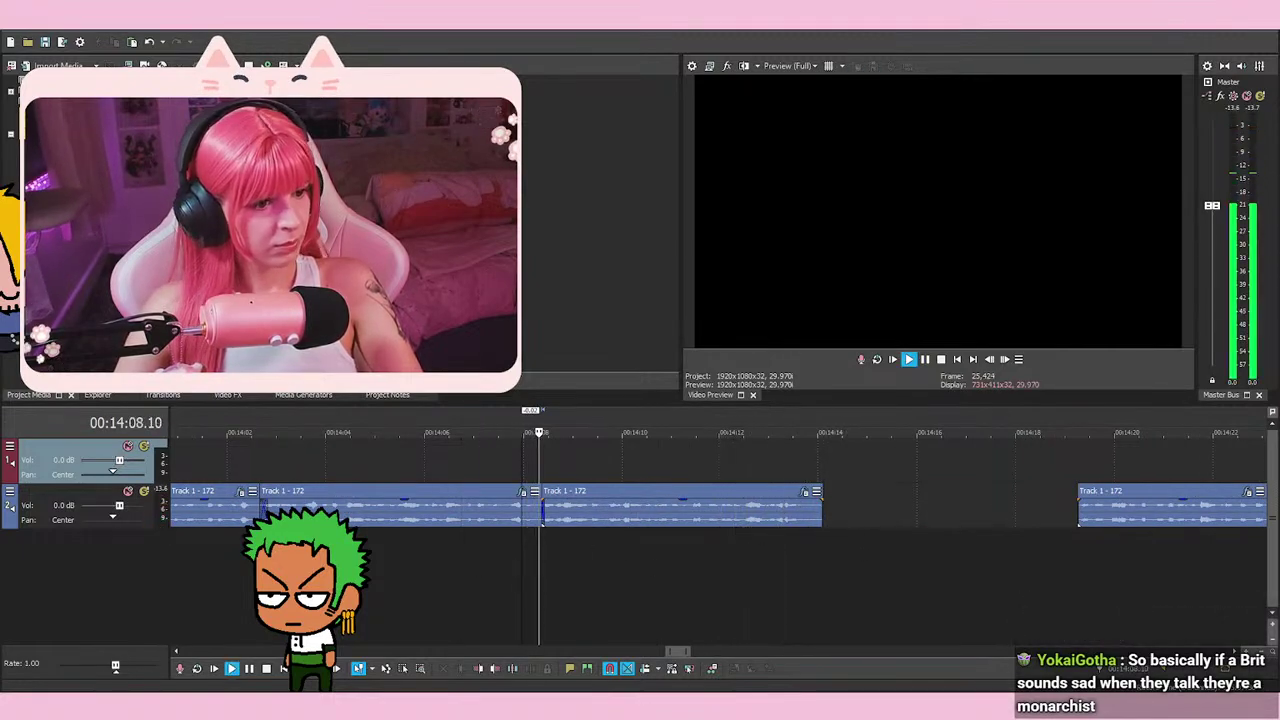
Move the clip after the gap earlier so its start briefly overlaps the preceding clip's end near 00:14:14.00
click(1012, 498)
key(space)
drag(1111, 509, 799, 523)
click(859, 463)
click(808, 463)
Listen repeatedly to the join near 00:14:14.00, starting playback from 00:14:13.04
scroll(820, 470, up, 3)
click(700, 585)
click(667, 583)
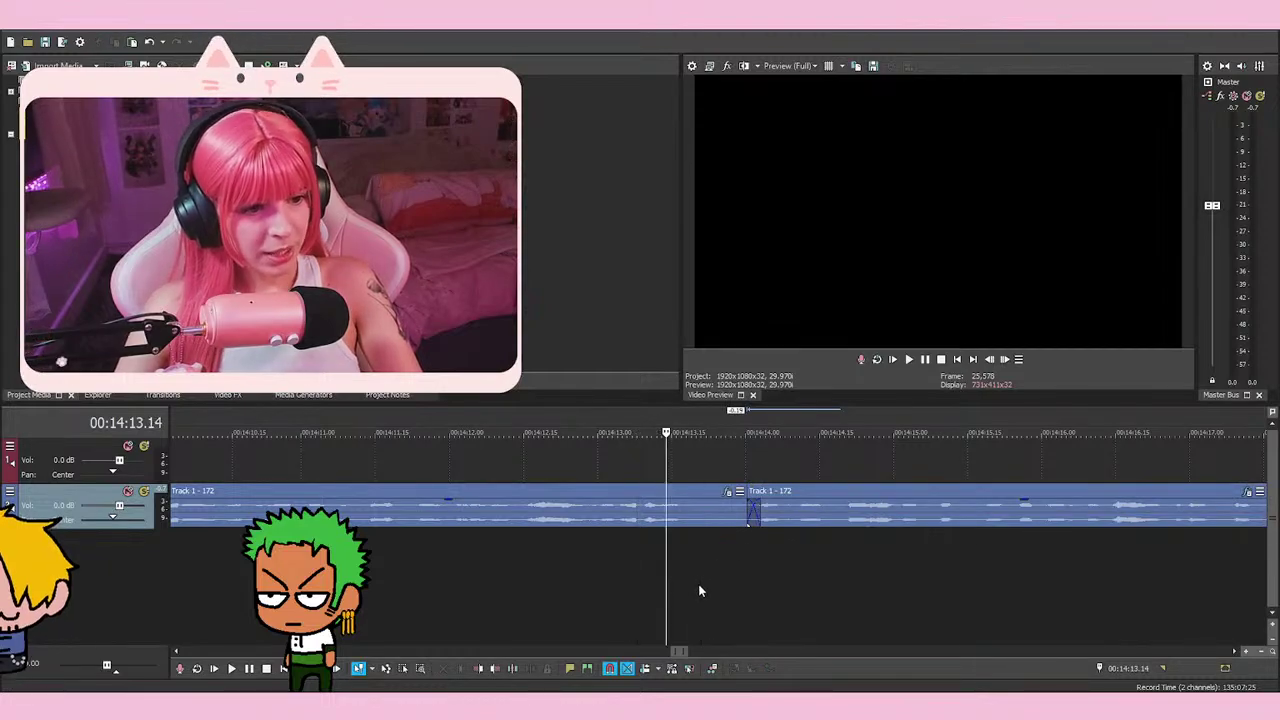
click(700, 583)
click(691, 582)
click(658, 582)
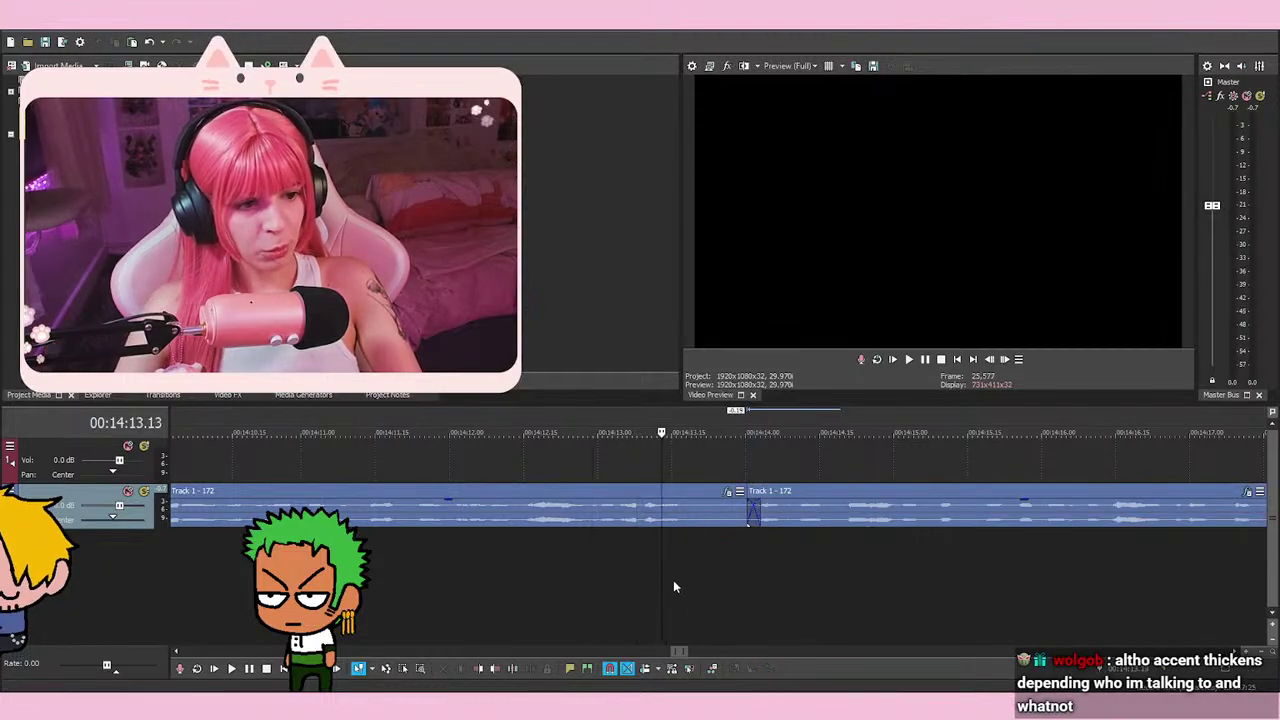
click(617, 590)
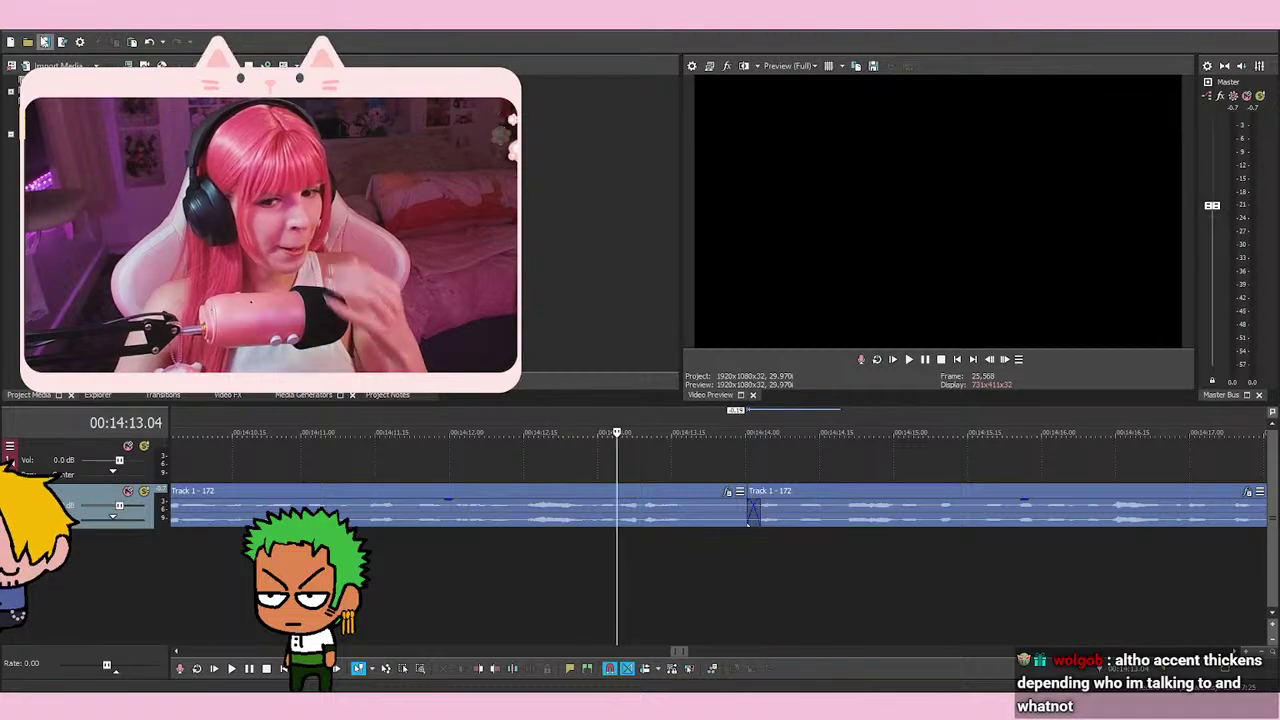
key(space)
key(space)
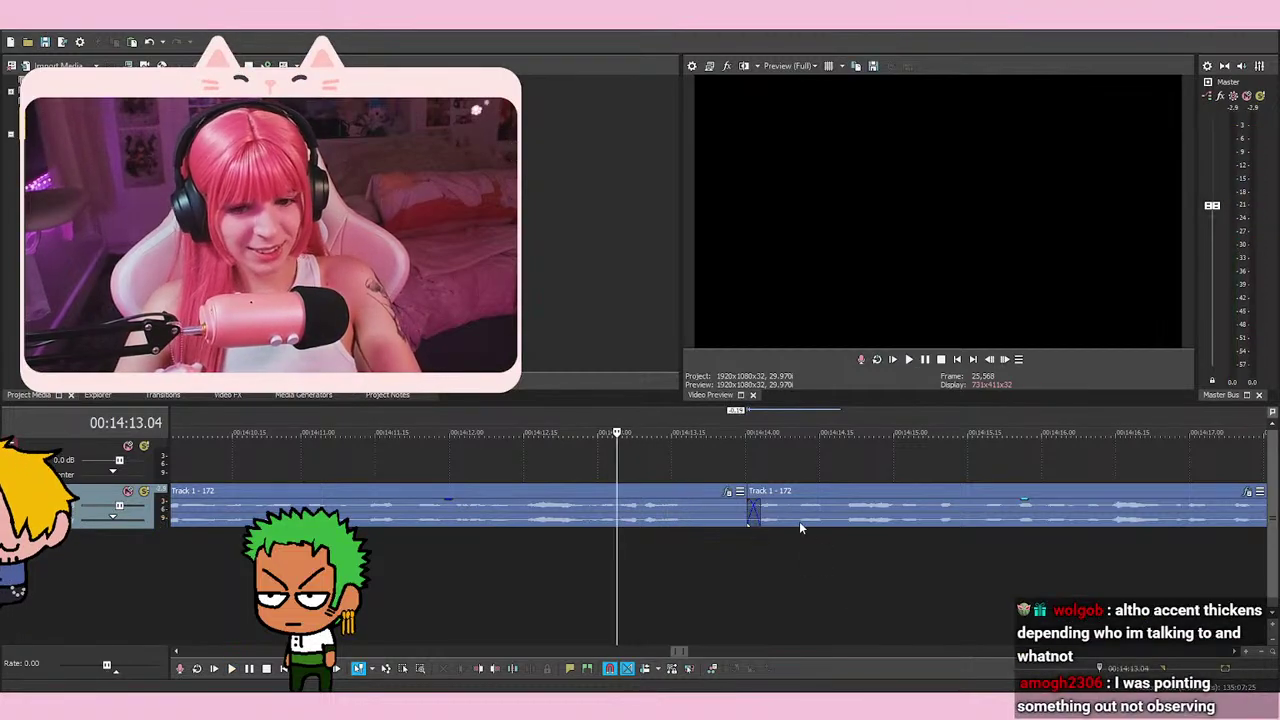
key(space)
key(space)
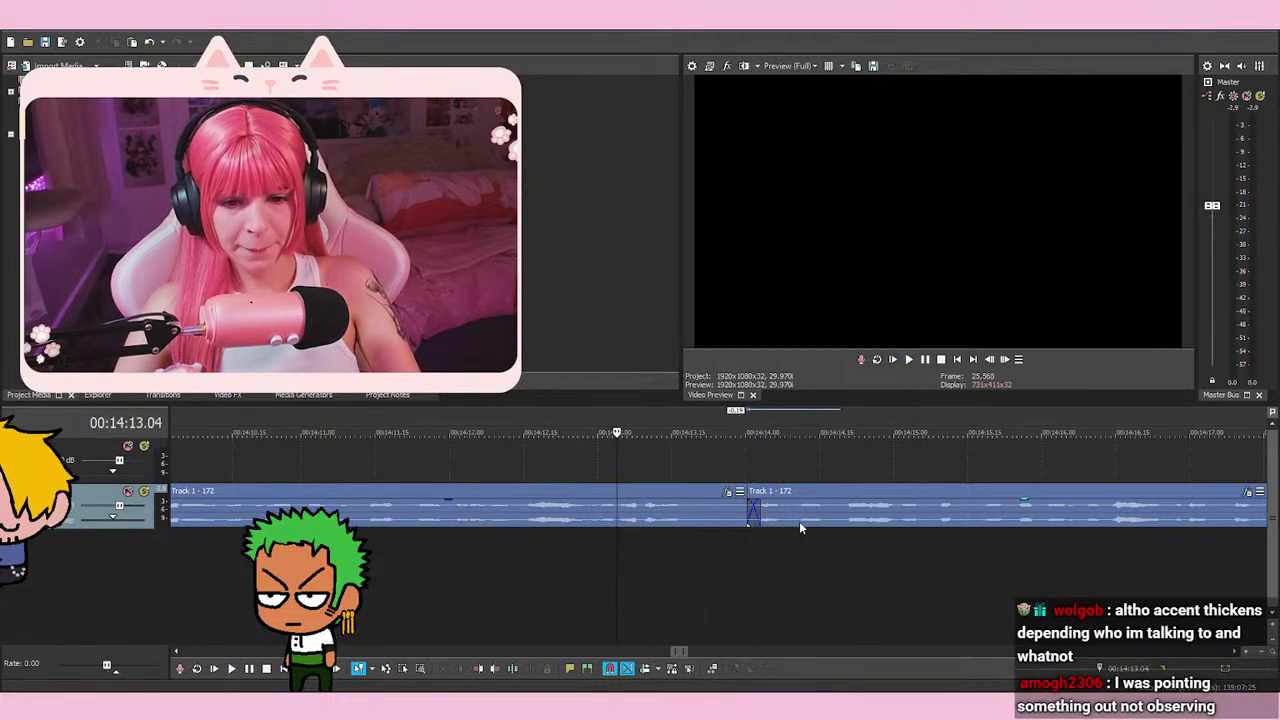
Replay the join near 00:14:14.00 several times from slightly further back, around 00:14:12.27
click(697, 460)
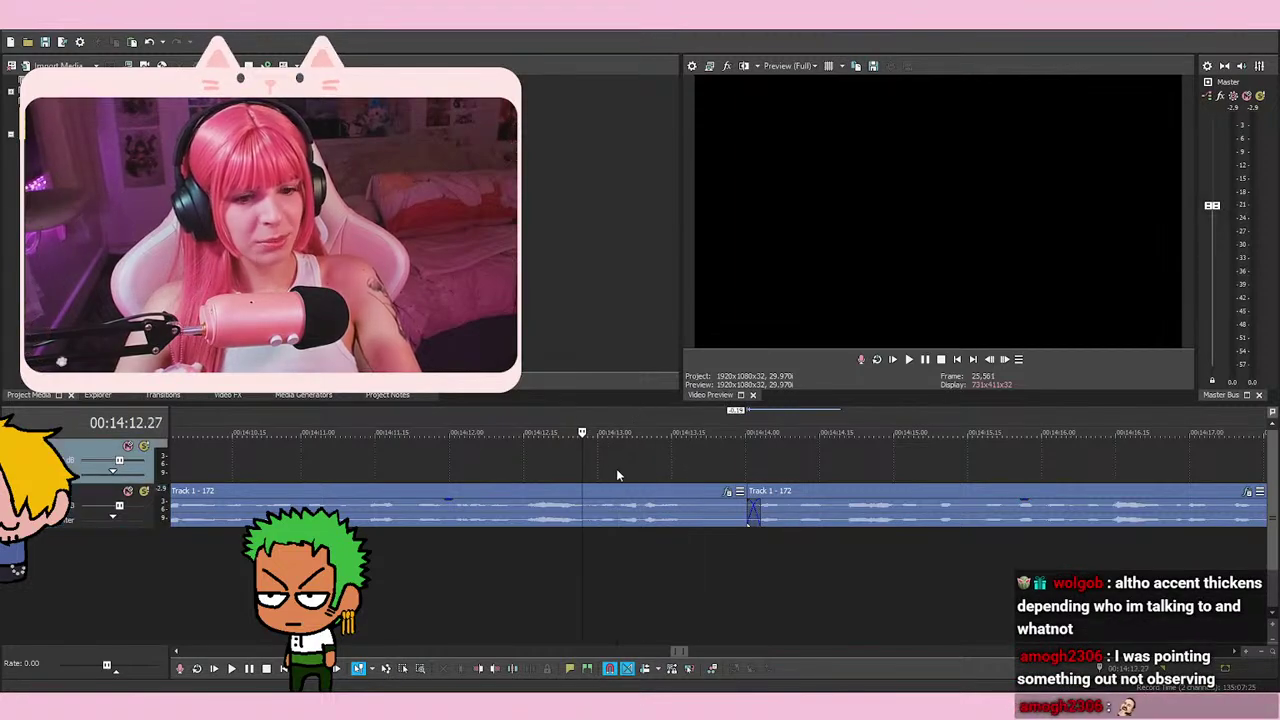
key(space)
key(space)
key(space)
key(space)
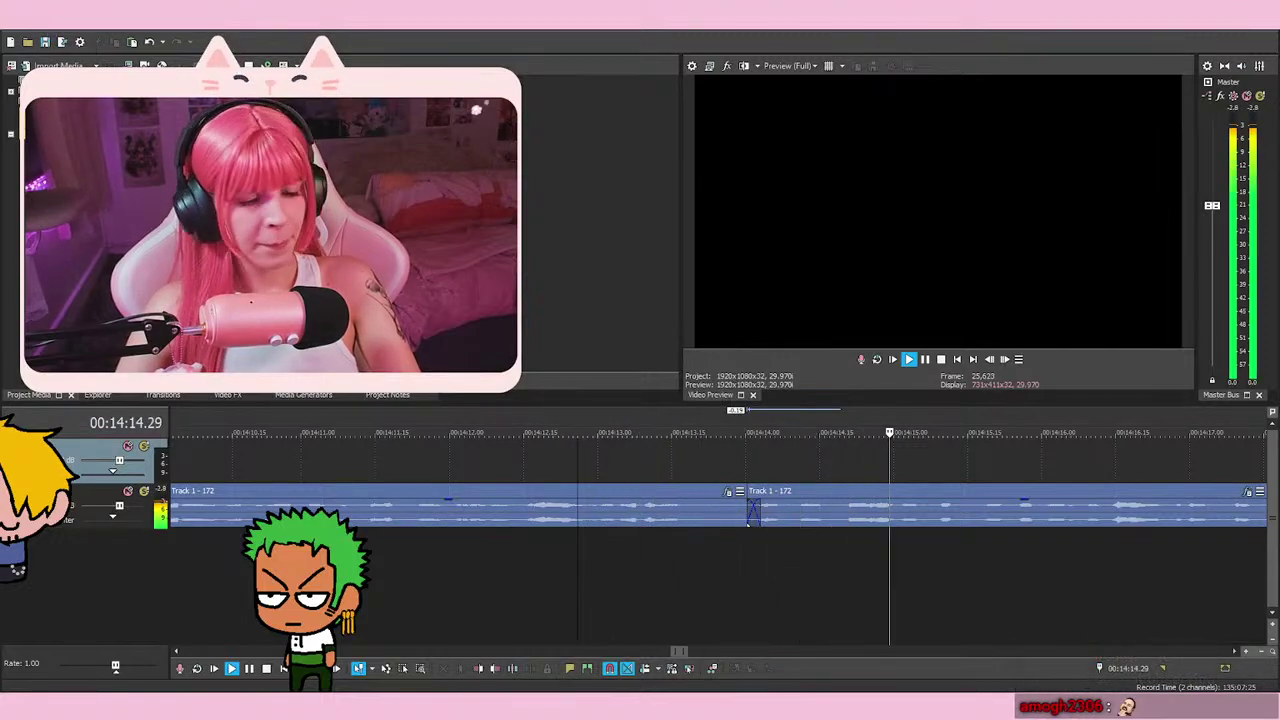
key(space)
key(space)
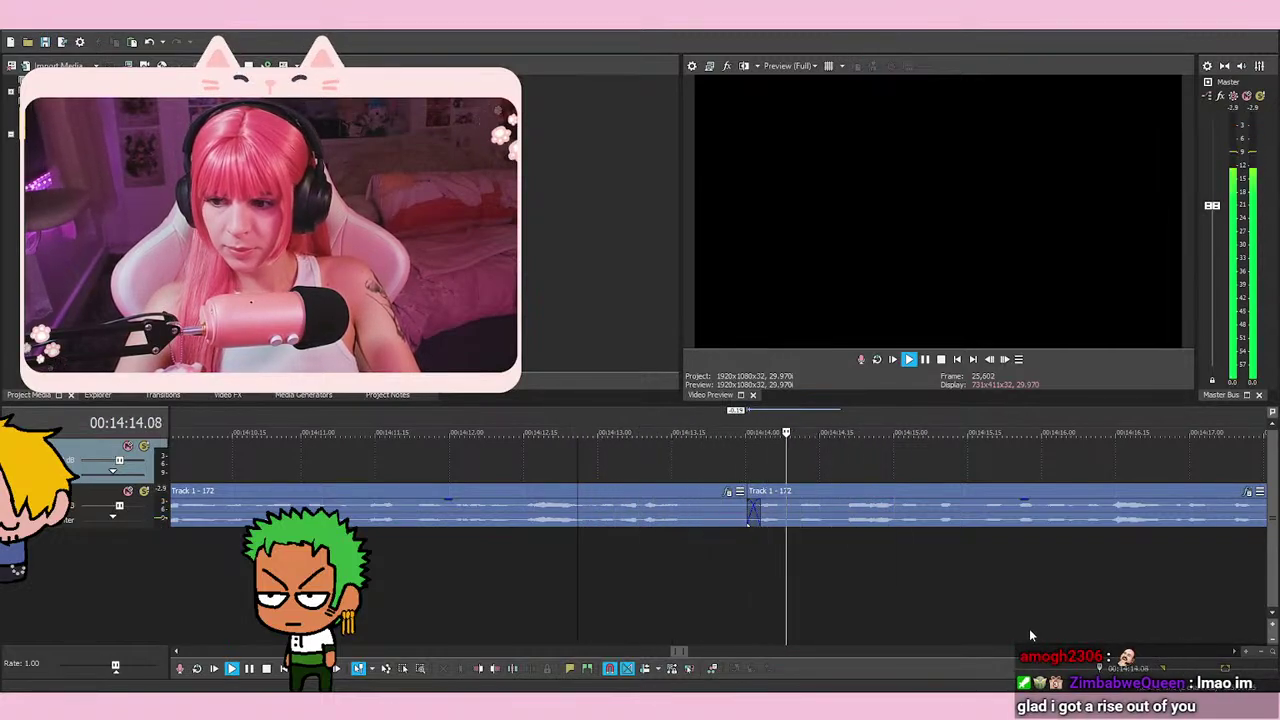
Move the next separate clip earlier so it slightly overlaps the preceding clip's end near 00:14:20.10
scroll(787, 546, down, 3)
scroll(787, 546, down, 2)
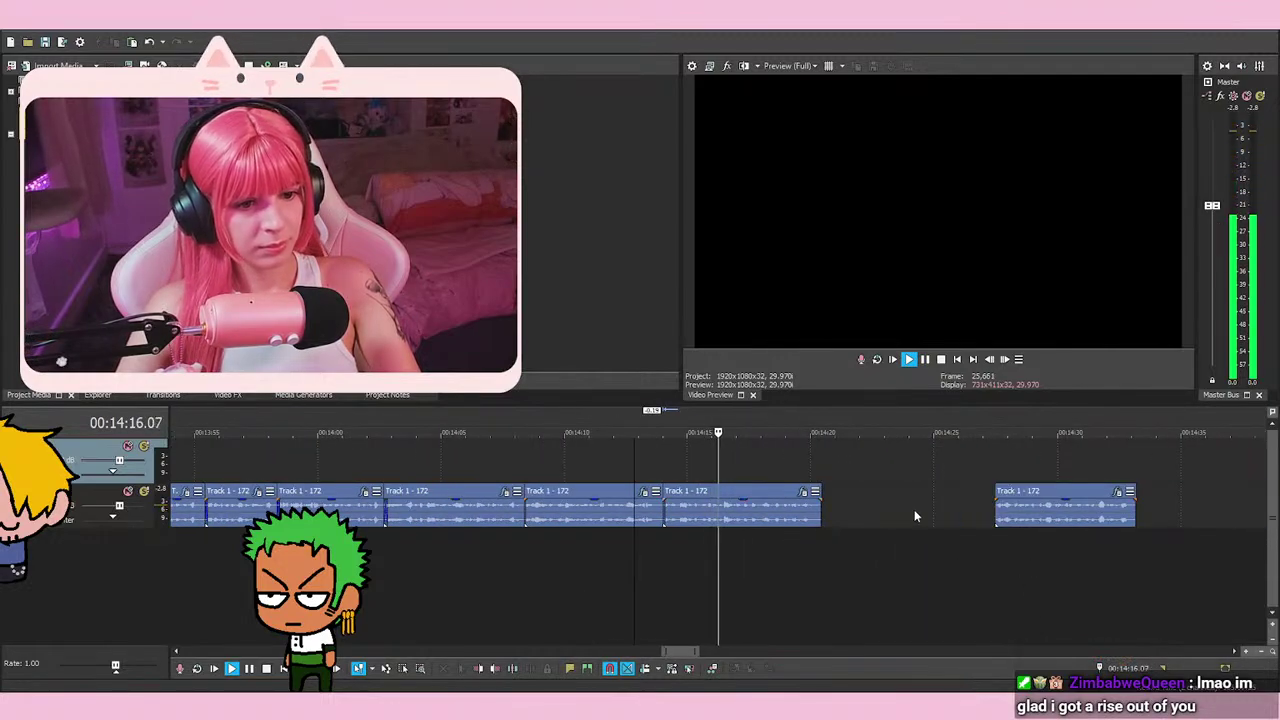
drag(1000, 495, 765, 522)
scroll(808, 522, up, 5)
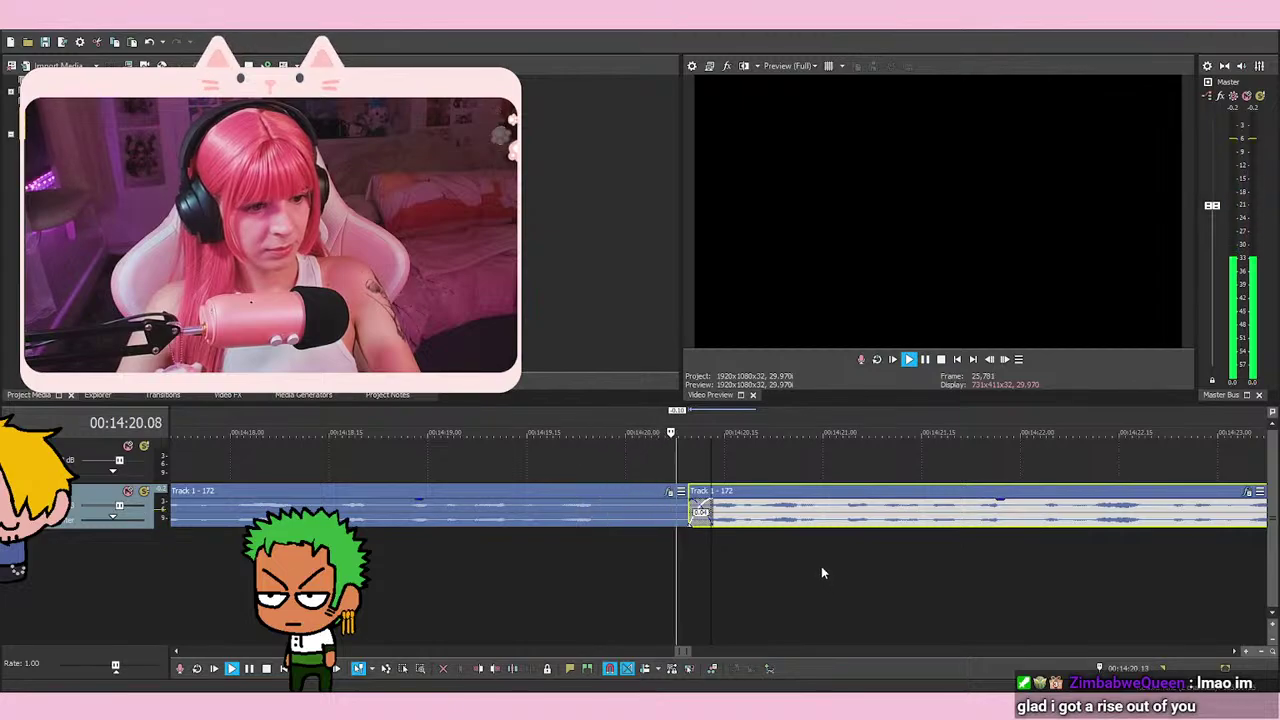
Bring the distant clip near 00:15:28 back to about 00:14:27.20, a short gap after the last joined clip
scroll(821, 570, down, 4)
scroll(821, 573, down, 3)
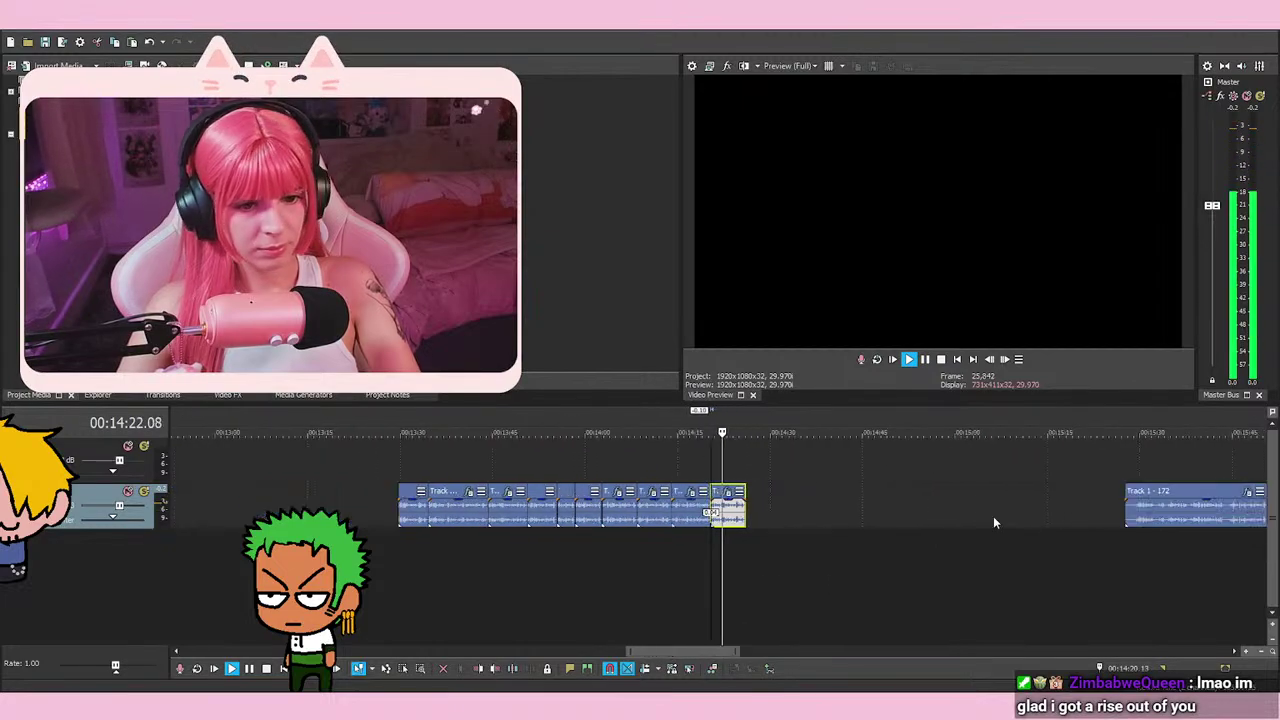
drag(1129, 531, 763, 520)
click(770, 535)
scroll(777, 516, up, 4)
click(803, 552)
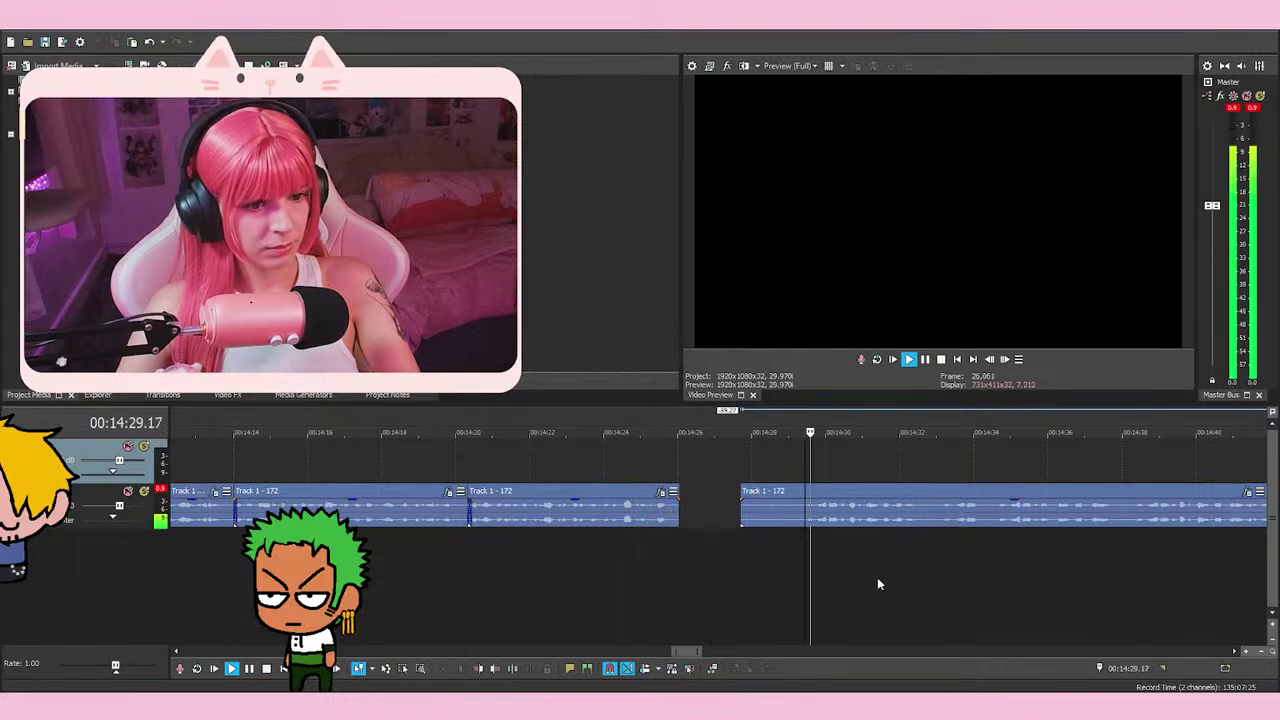
Split the clip at about 00:14:29.11, just before its speech begins, and delete the silent lead-in
scroll(785, 537, right, 2)
click(666, 464)
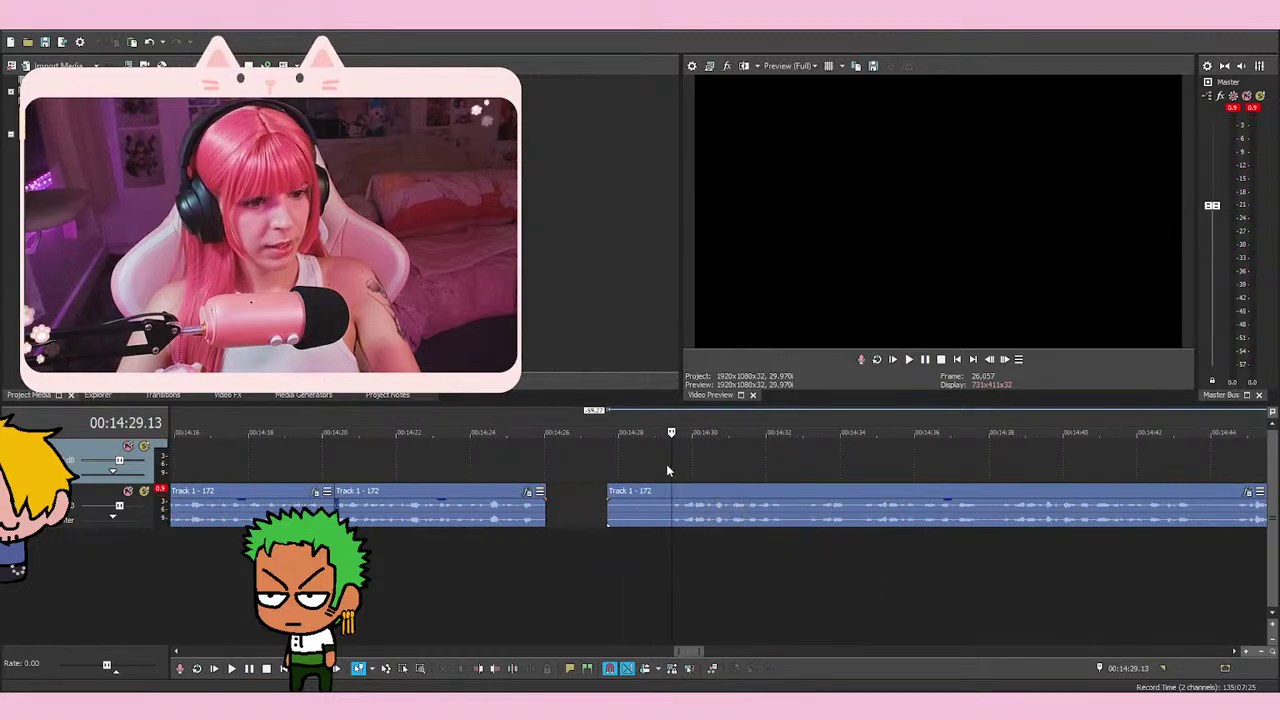
key(space)
scroll(666, 470, up, 3)
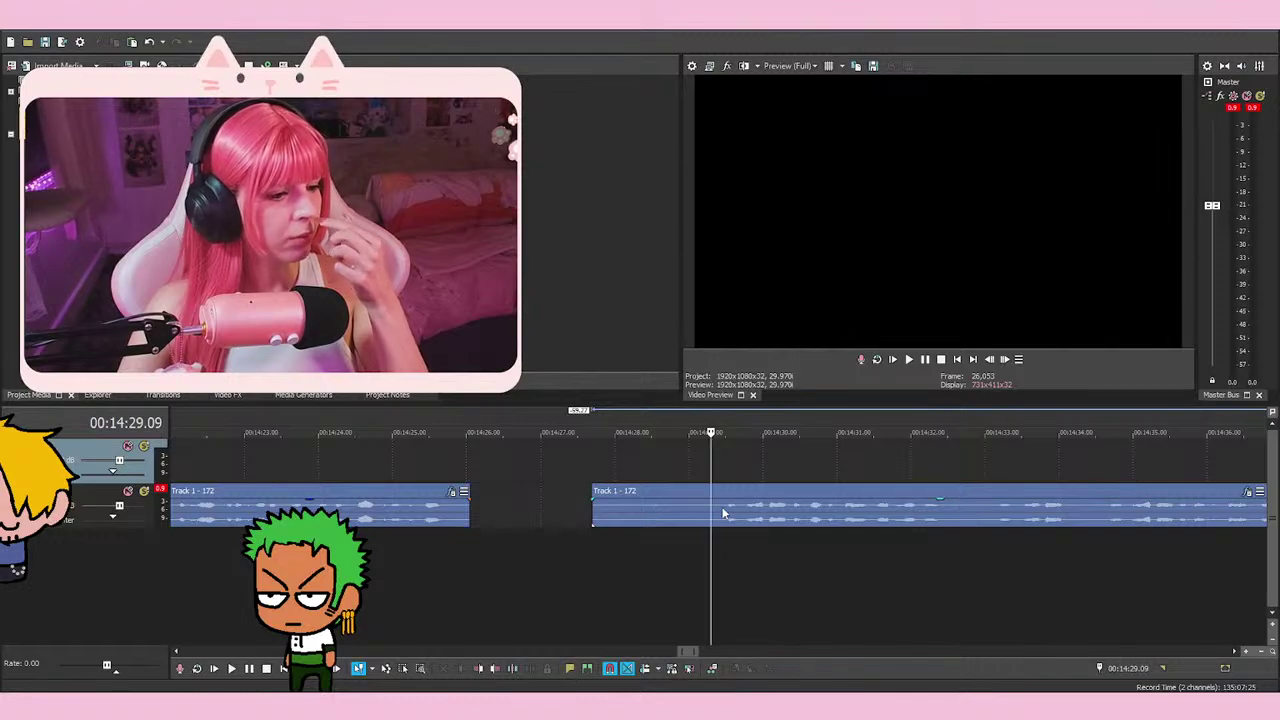
scroll(740, 555, up, 3)
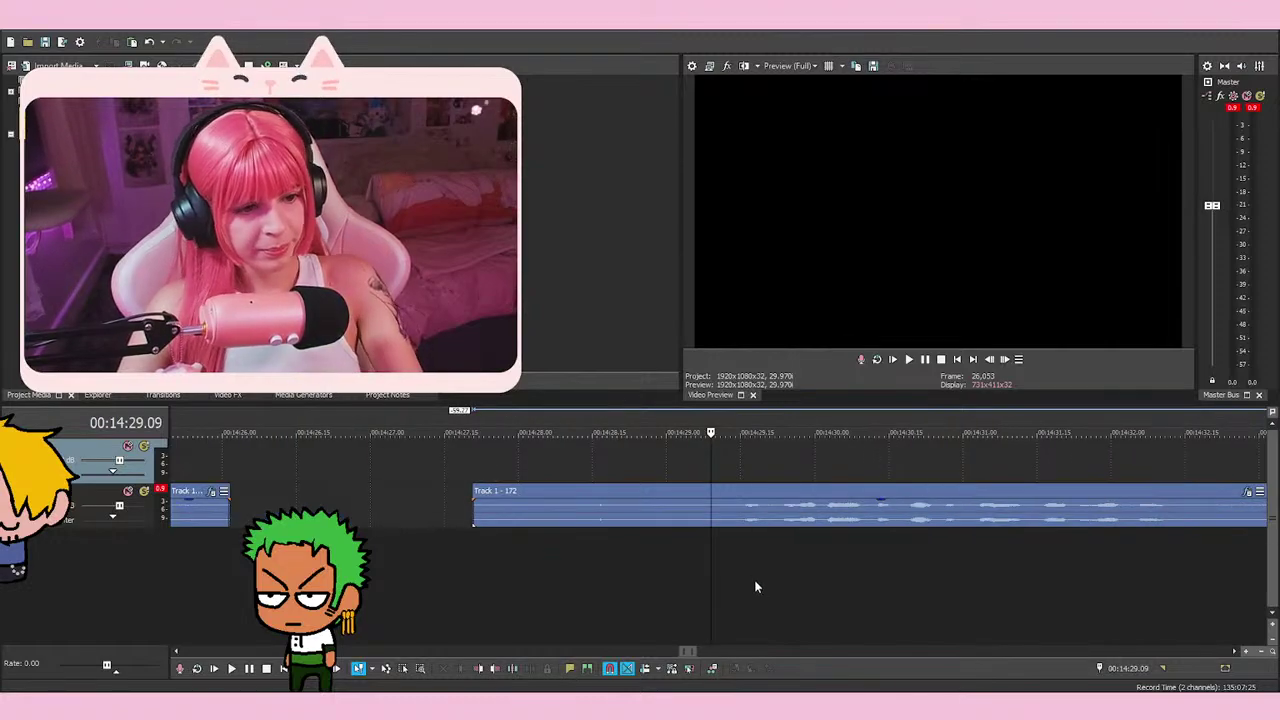
click(722, 585)
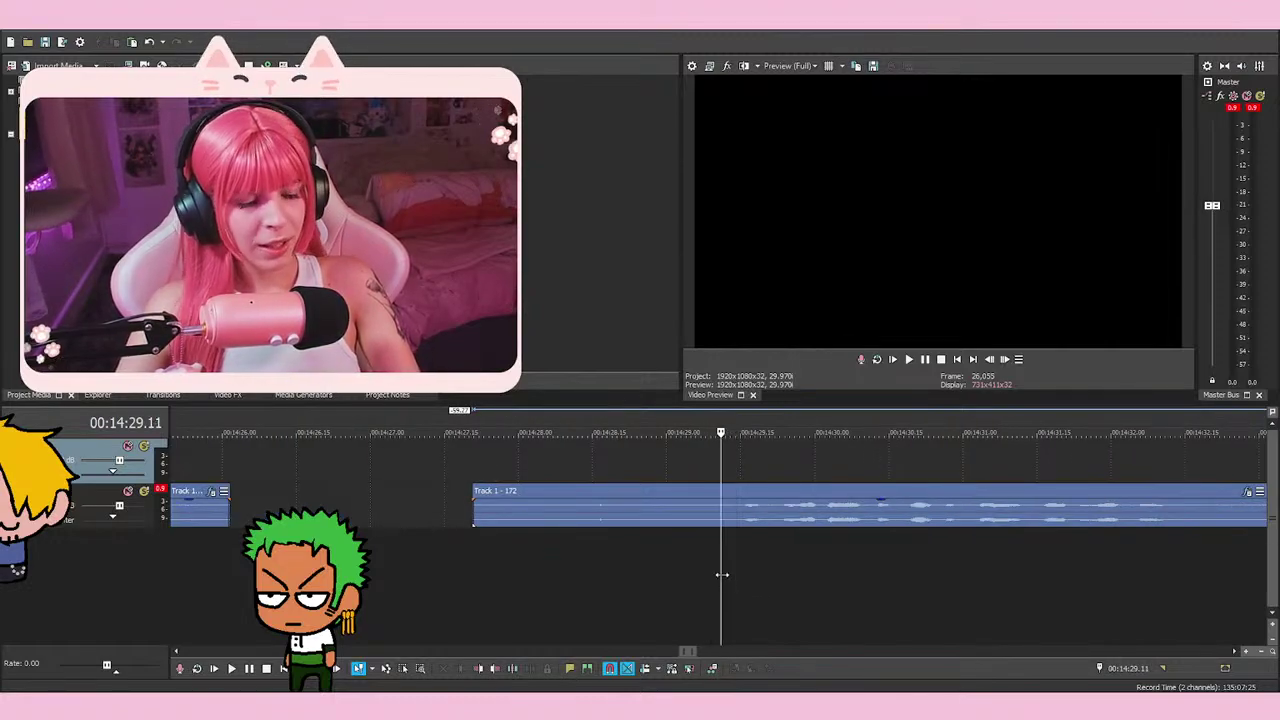
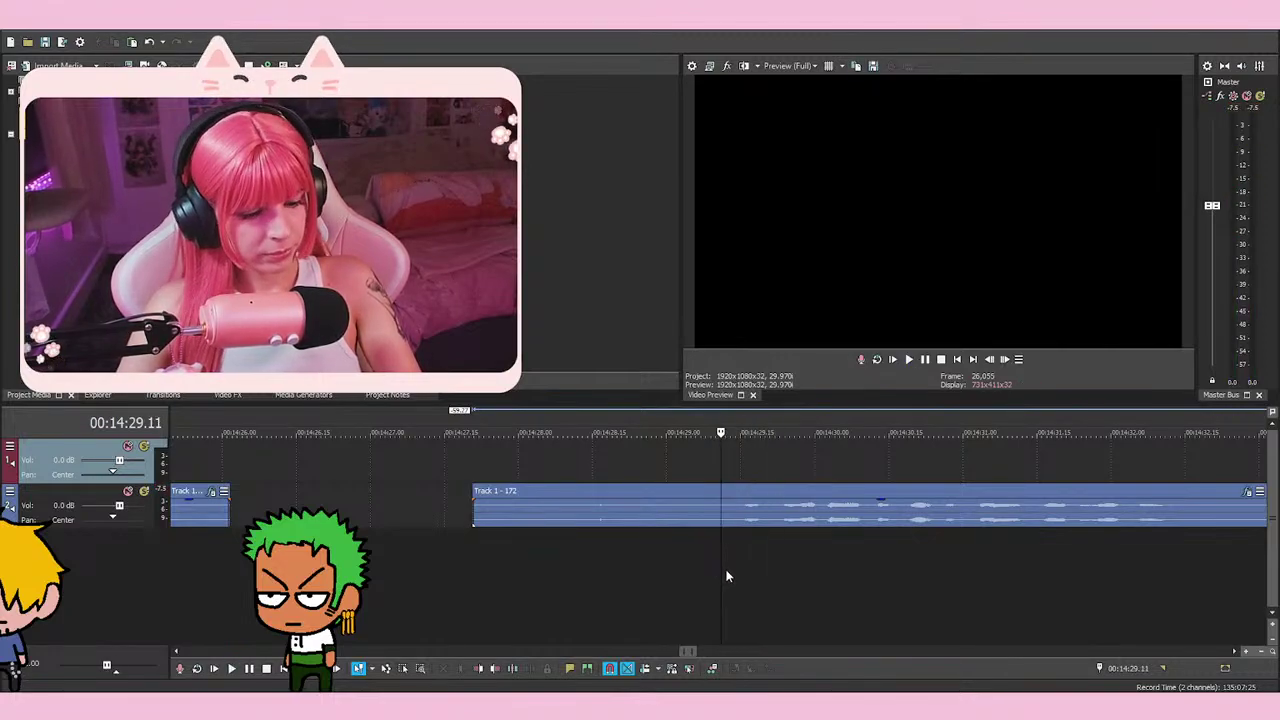
click(726, 571)
scroll(726, 571, up, 3)
key(s)
right_click(654, 508)
click(700, 365)
Move the trimmed clip earlier so it starts at about 00:14:27.06
scroll(720, 444, down, 3)
scroll(720, 447, down, 3)
drag(734, 502, 652, 508)
click(633, 454)
scroll(695, 510, up, 2)
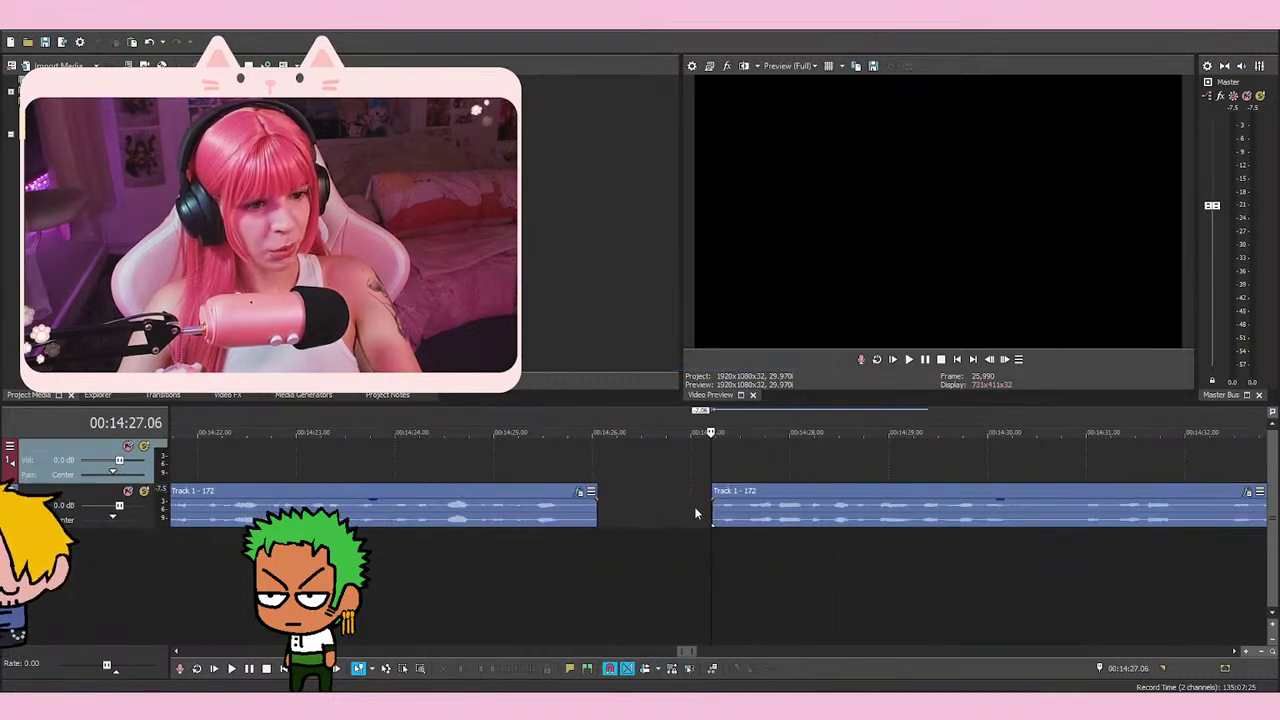
Adjust the start edge of the clip to line up with the playhead at 00:14:27.06
scroll(696, 513, up, 1)
scroll(737, 560, up, 3)
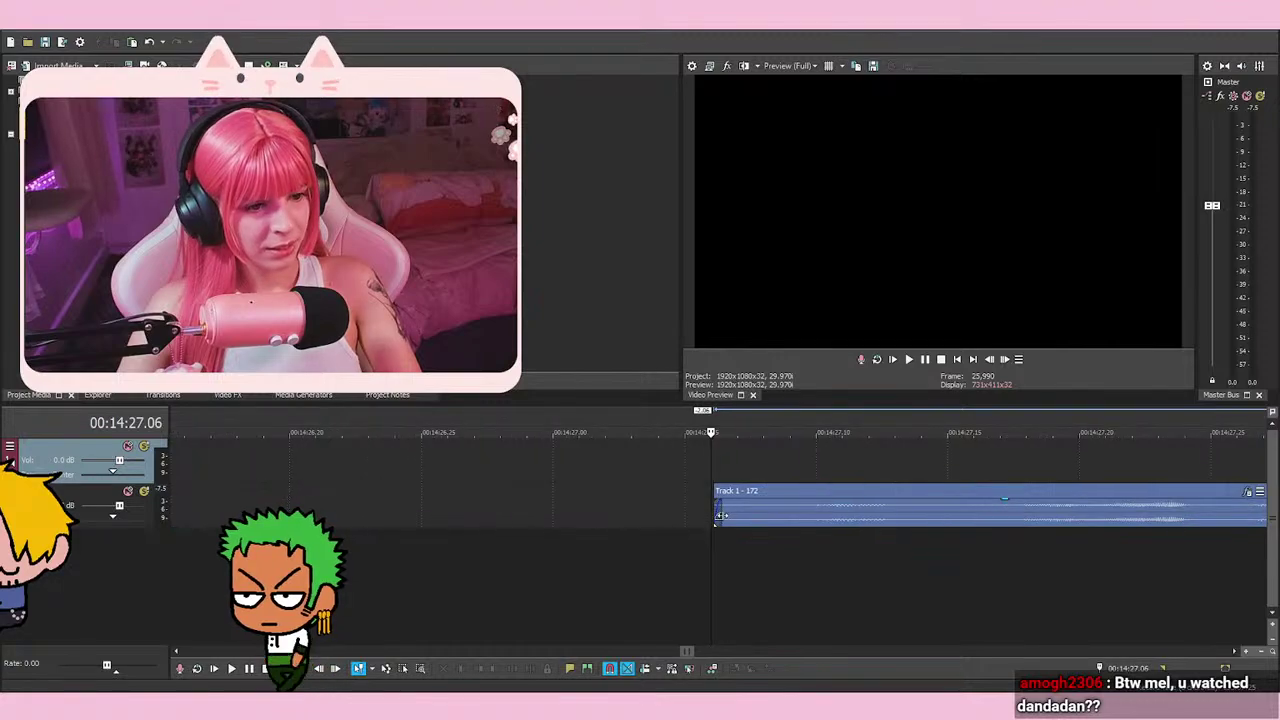
drag(718, 523, 714, 514)
click(837, 456)
click(737, 462)
click(697, 463)
scroll(838, 506, down, 4)
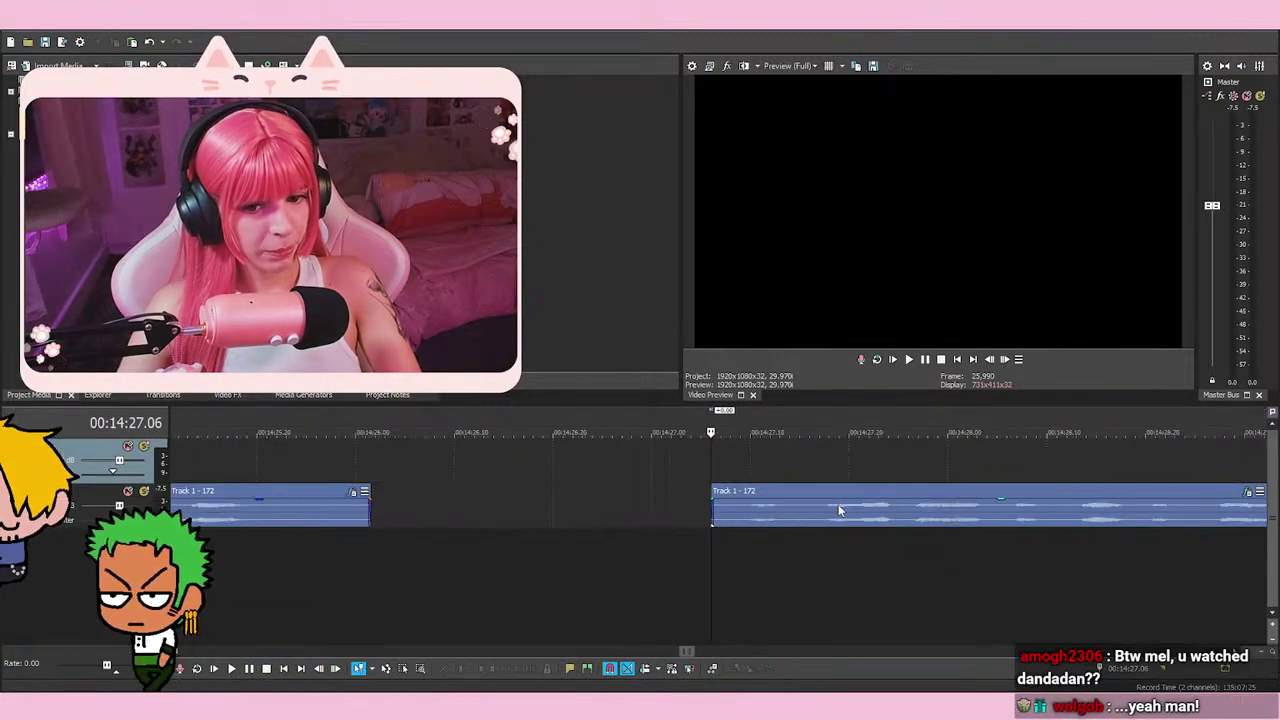
scroll(838, 504, up, 3)
key(Left)
click(699, 557)
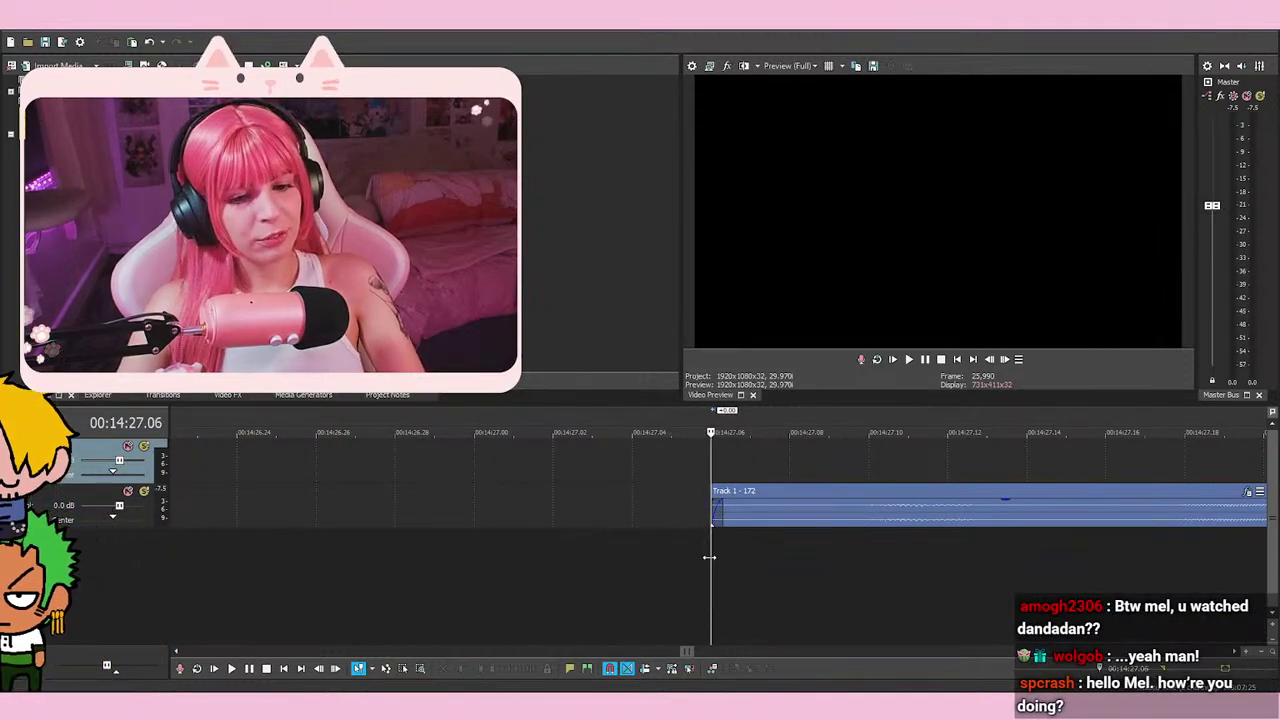
Shift the clip another 23 frames earlier so it starts at about 00:14:26.13
scroll(709, 557, down, 2)
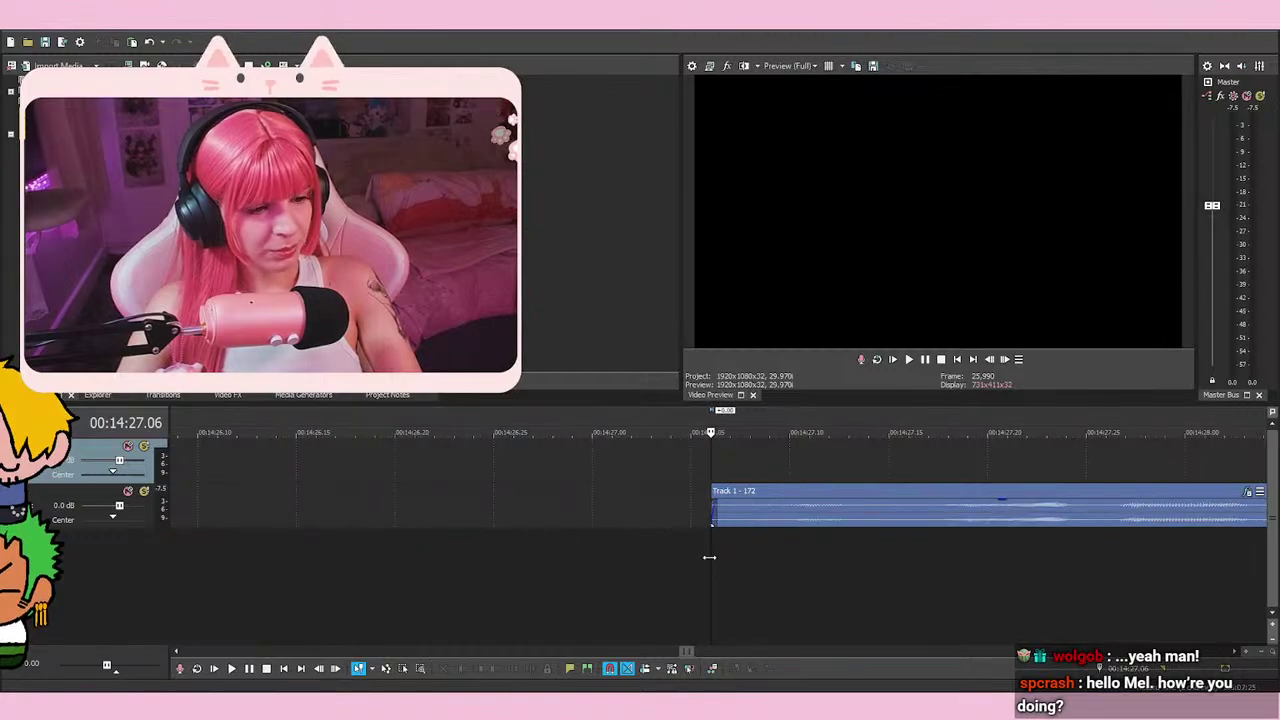
scroll(709, 556, down, 2)
drag(716, 515, 594, 463)
click(595, 460)
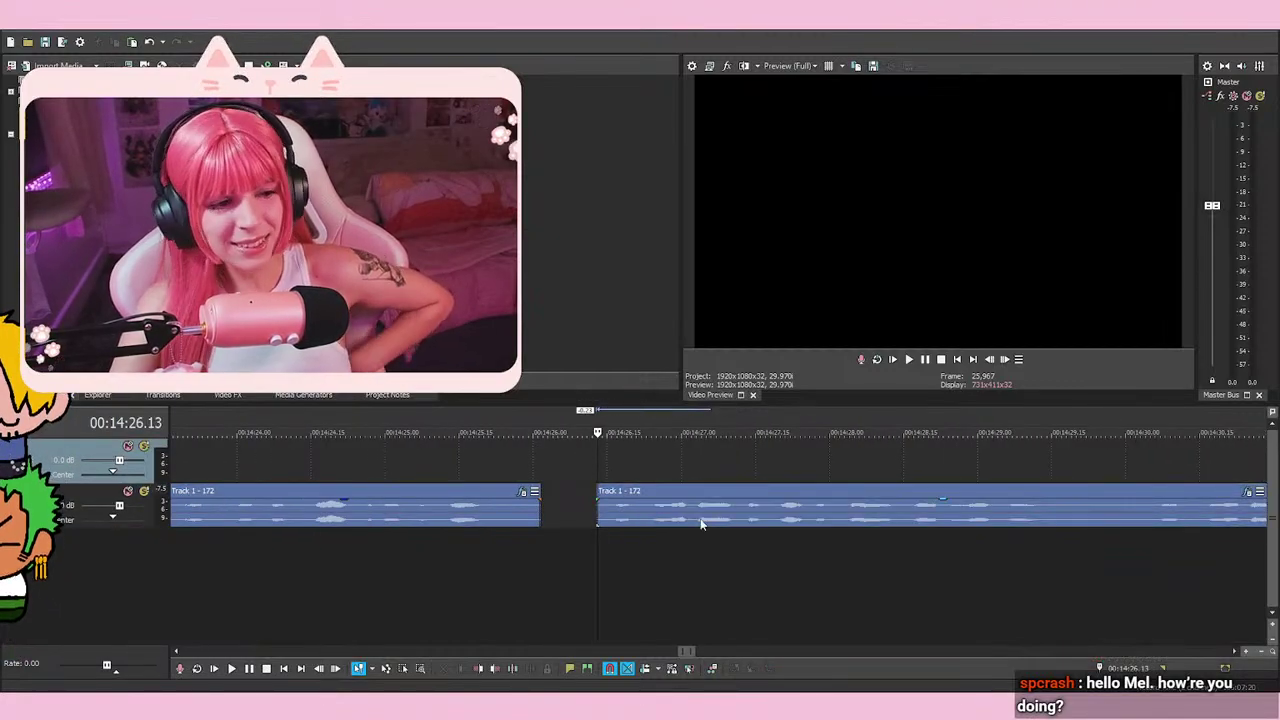
Fine-tune the clip's start edge so it lines up with the playhead at 00:14:26.13
scroll(694, 521, up, 2)
click(714, 460)
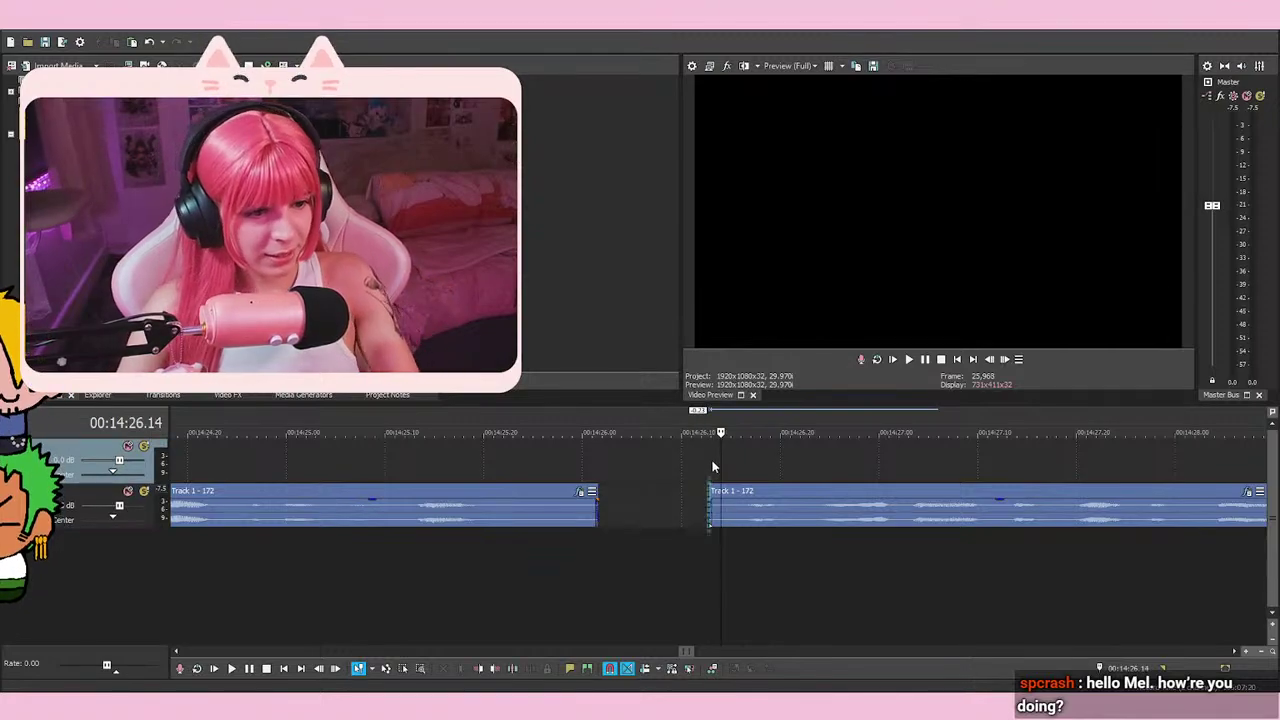
scroll(765, 525, up, 3)
click(713, 512)
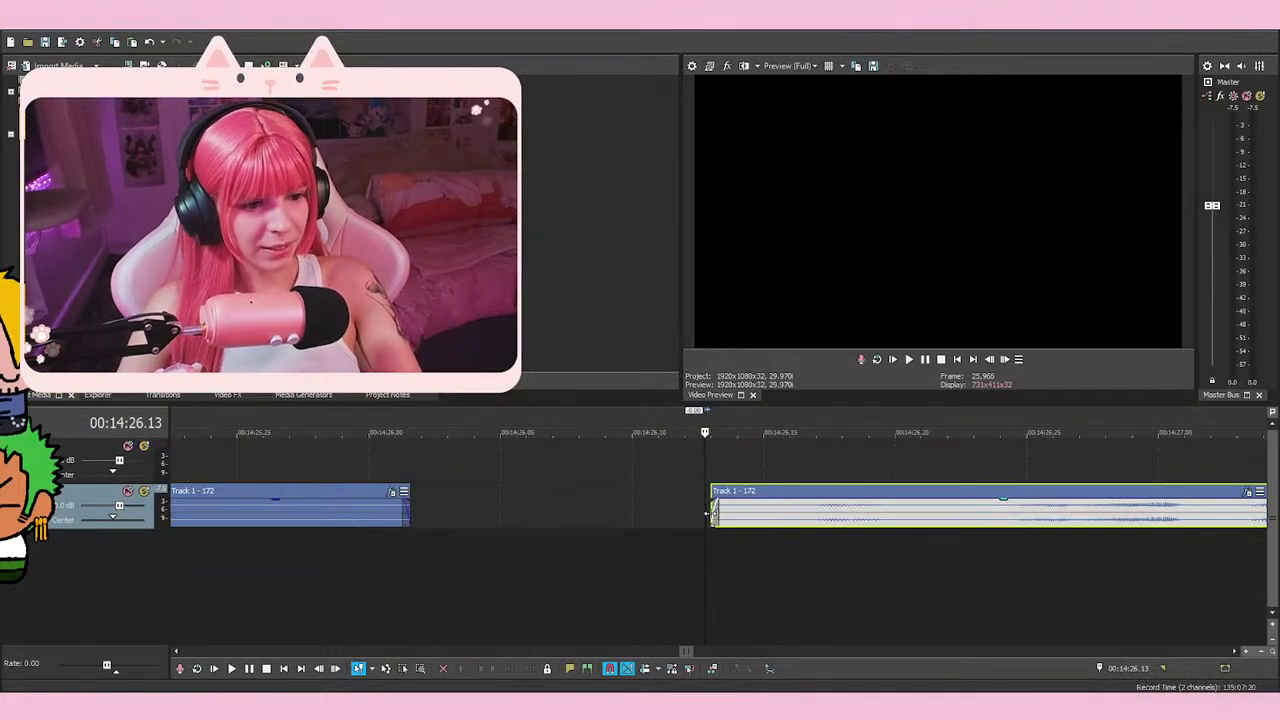
drag(713, 512, 705, 513)
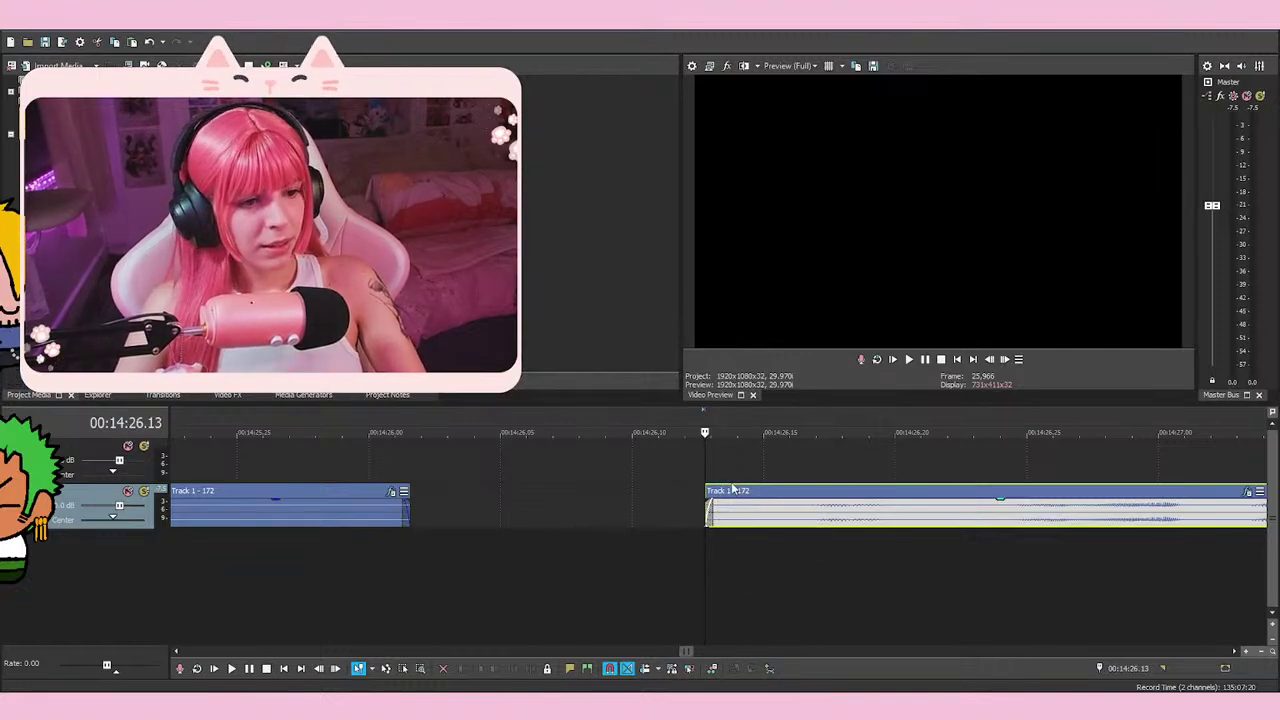
click(700, 470)
drag(706, 492, 714, 514)
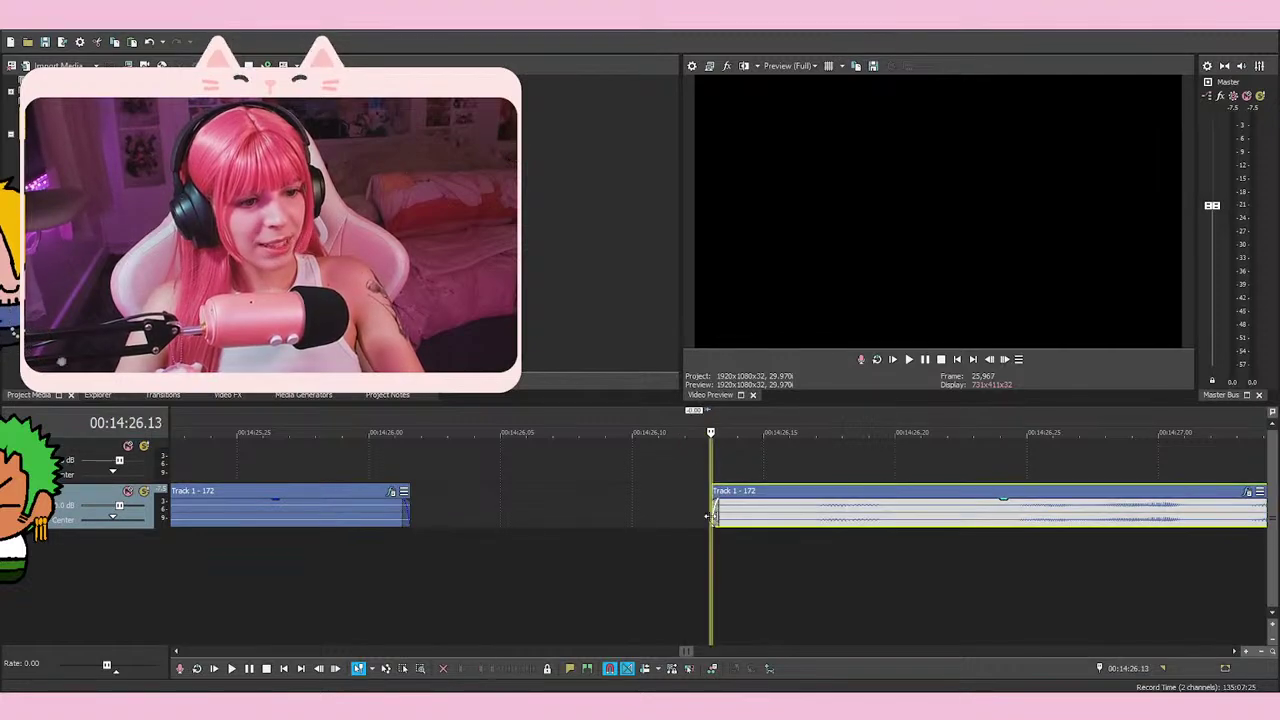
click(714, 467)
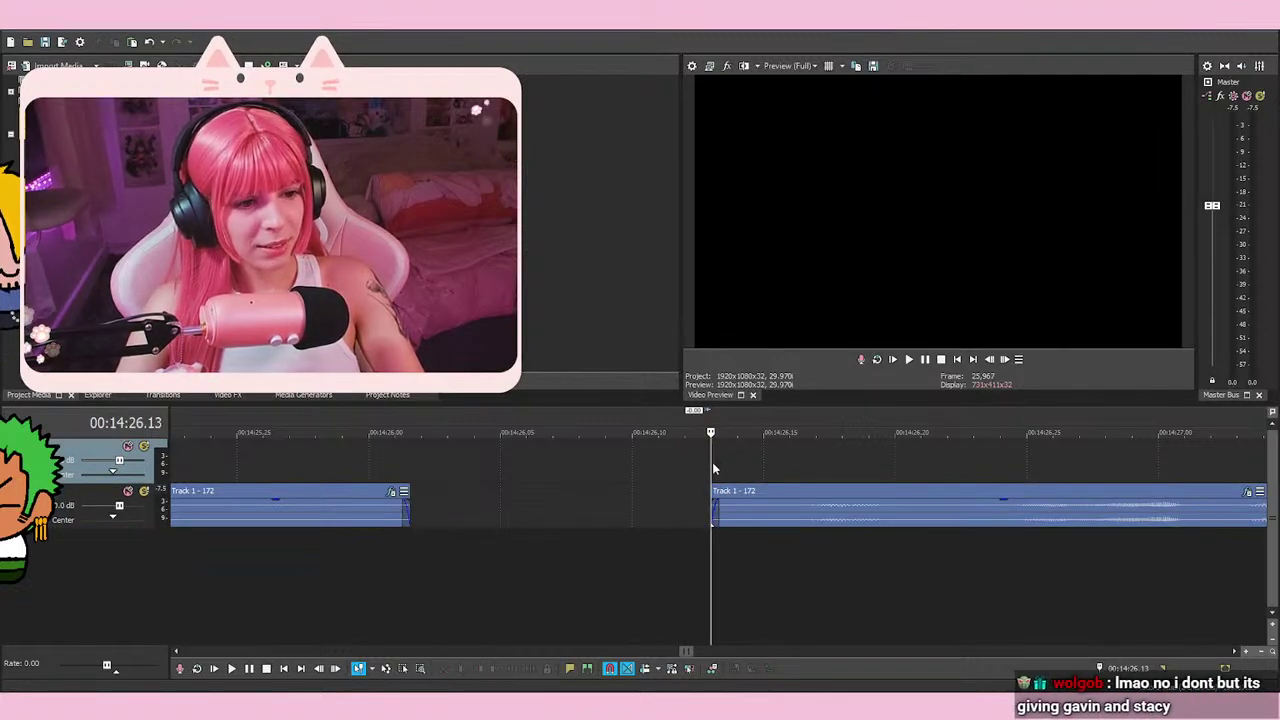
Replay the opening of the clip from 00:14:26.13 to check its first words
key(space)
key(space)
key(space)
key(space)
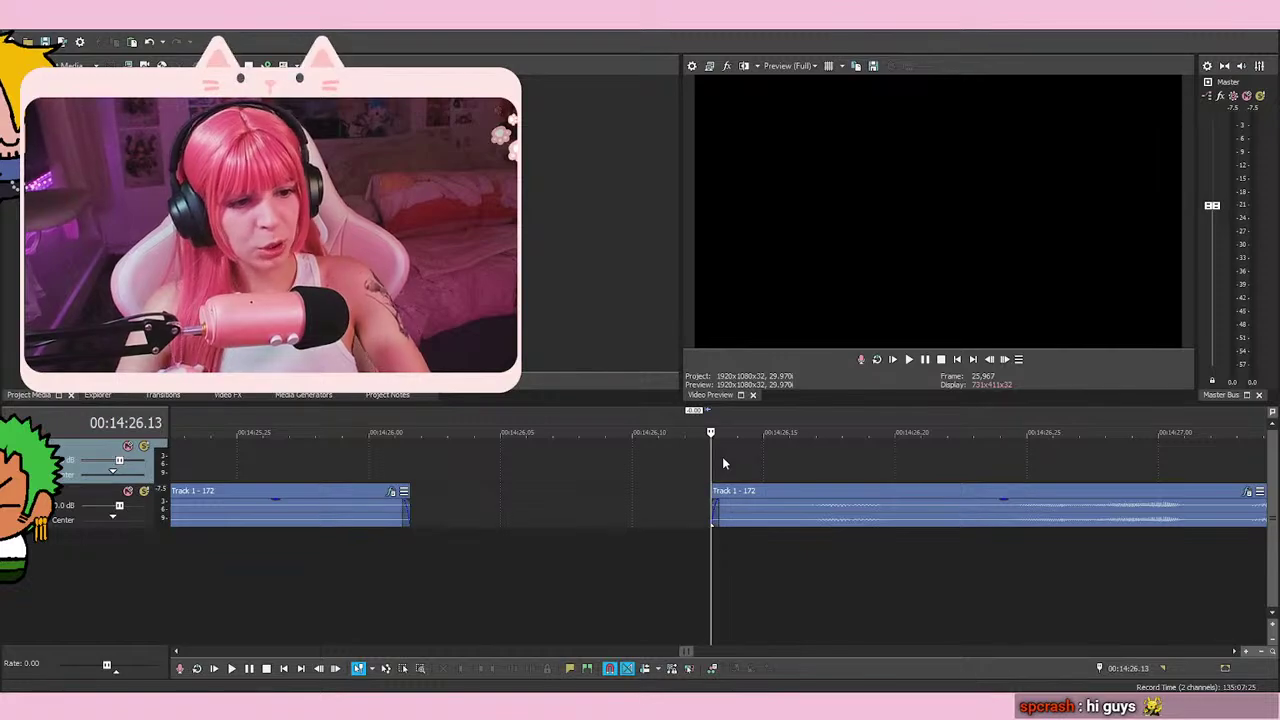
scroll(714, 466, down, 4)
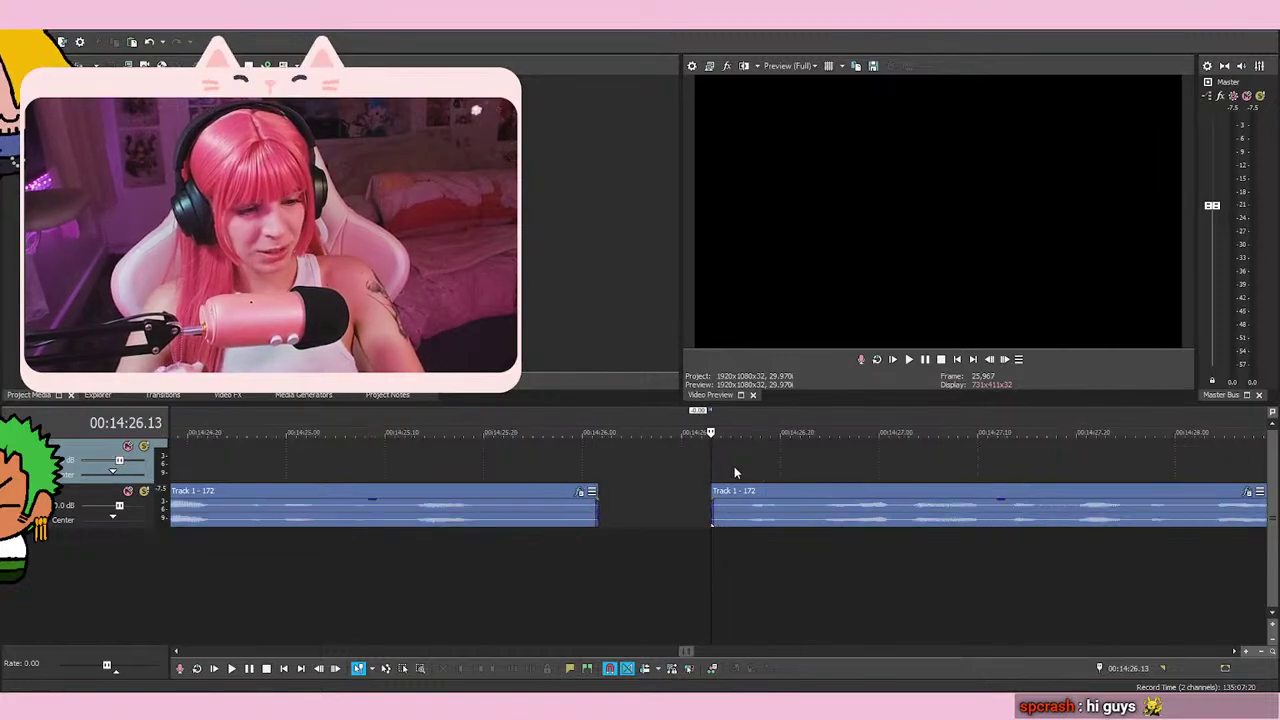
Listen again to the first words of the clip that starts at 00:14:26.13
click(712, 466)
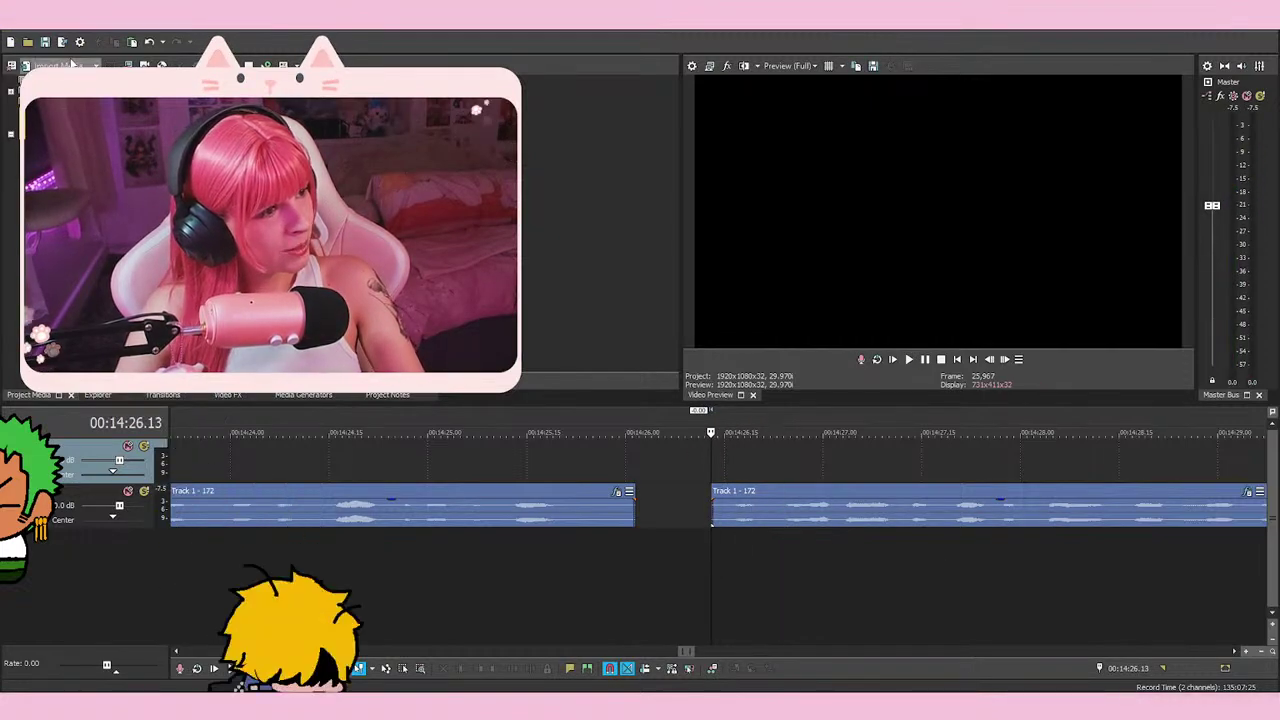
key(space)
scroll(773, 468, down, 3)
key(space)
key(space)
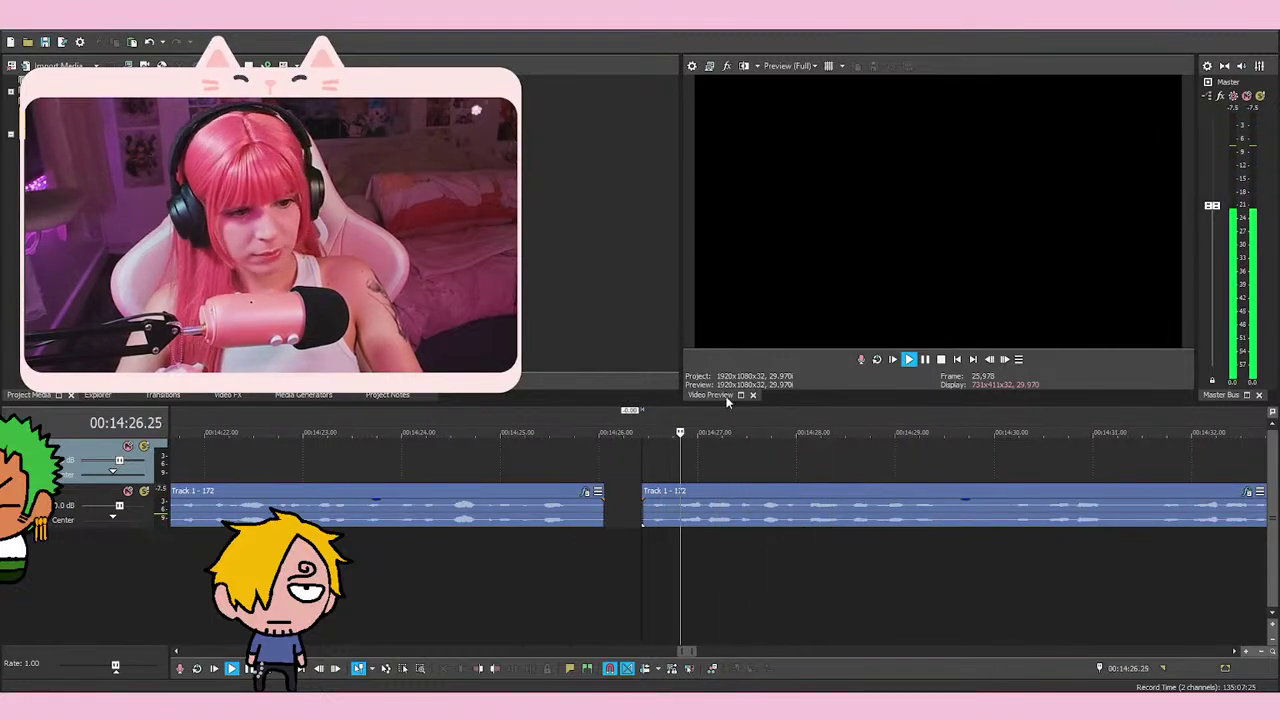
key(space)
drag(735, 448, 688, 468)
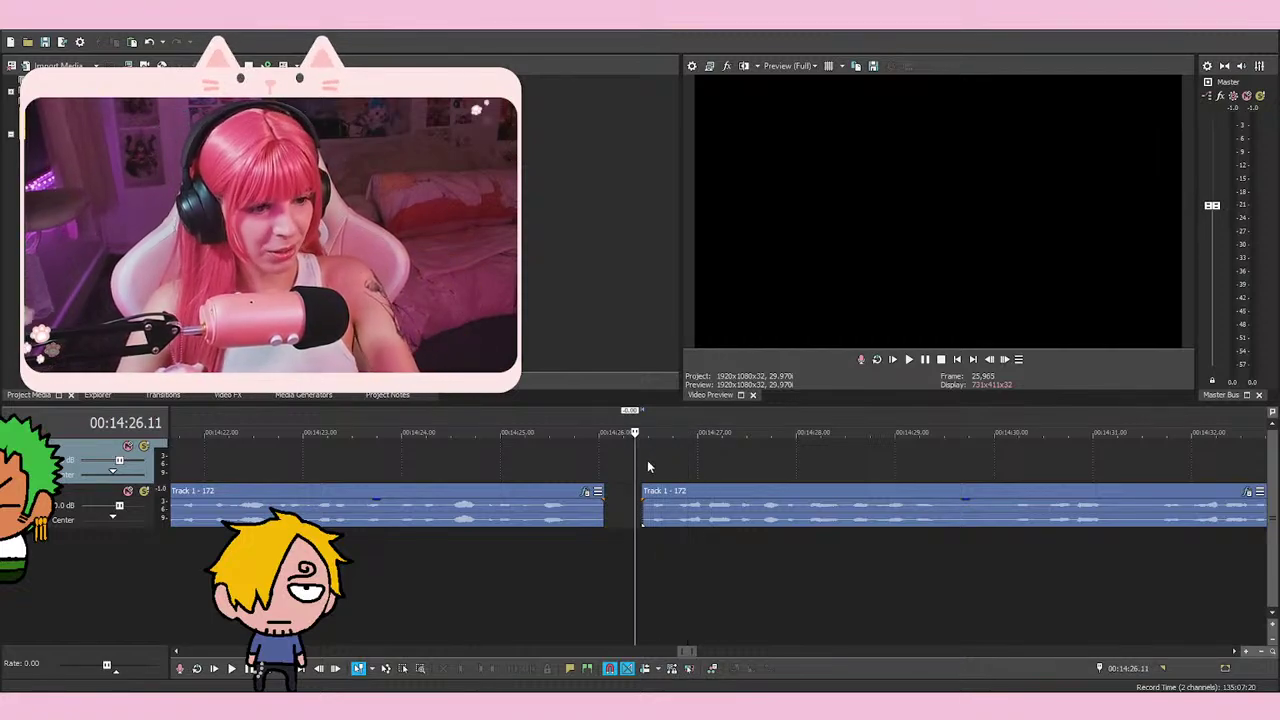
Return the playhead to the clip's start edge at 00:14:26.13 and replay its opening several times to judge the delivery
click(647, 462)
scroll(738, 483, up, 3)
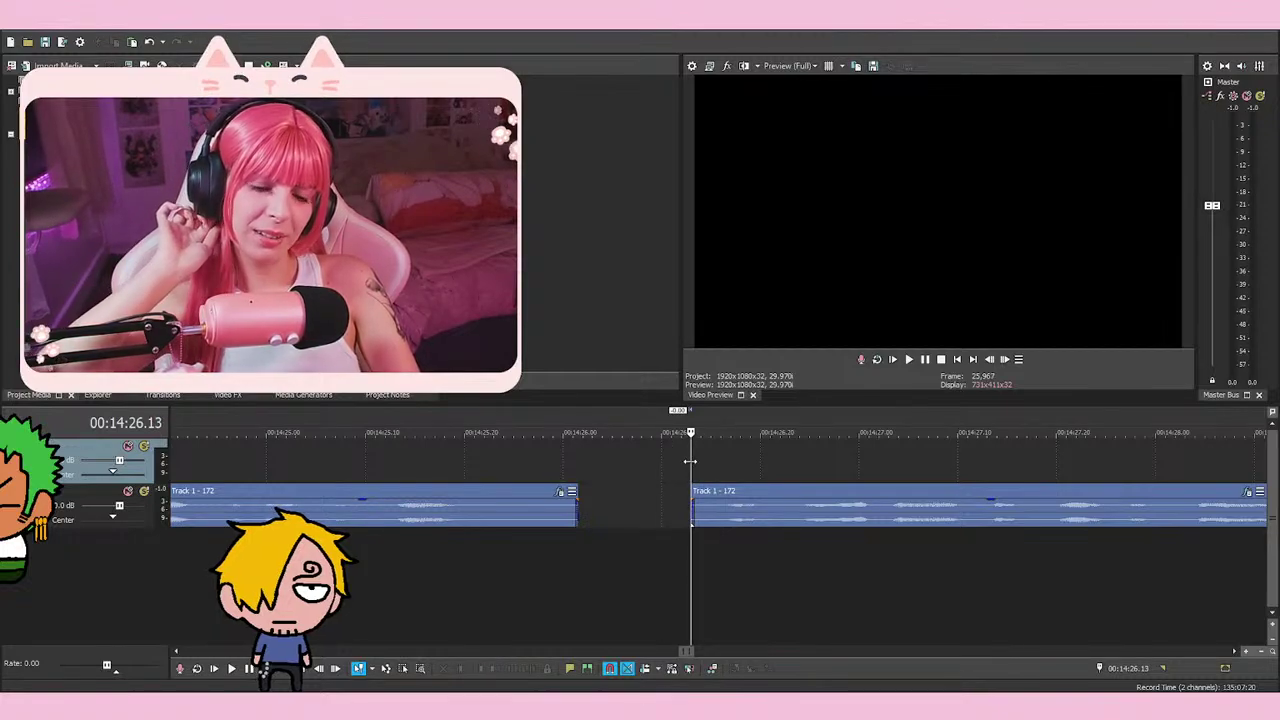
key(space)
key(space)
key(space)
key(space)
scroll(708, 461, down, 4)
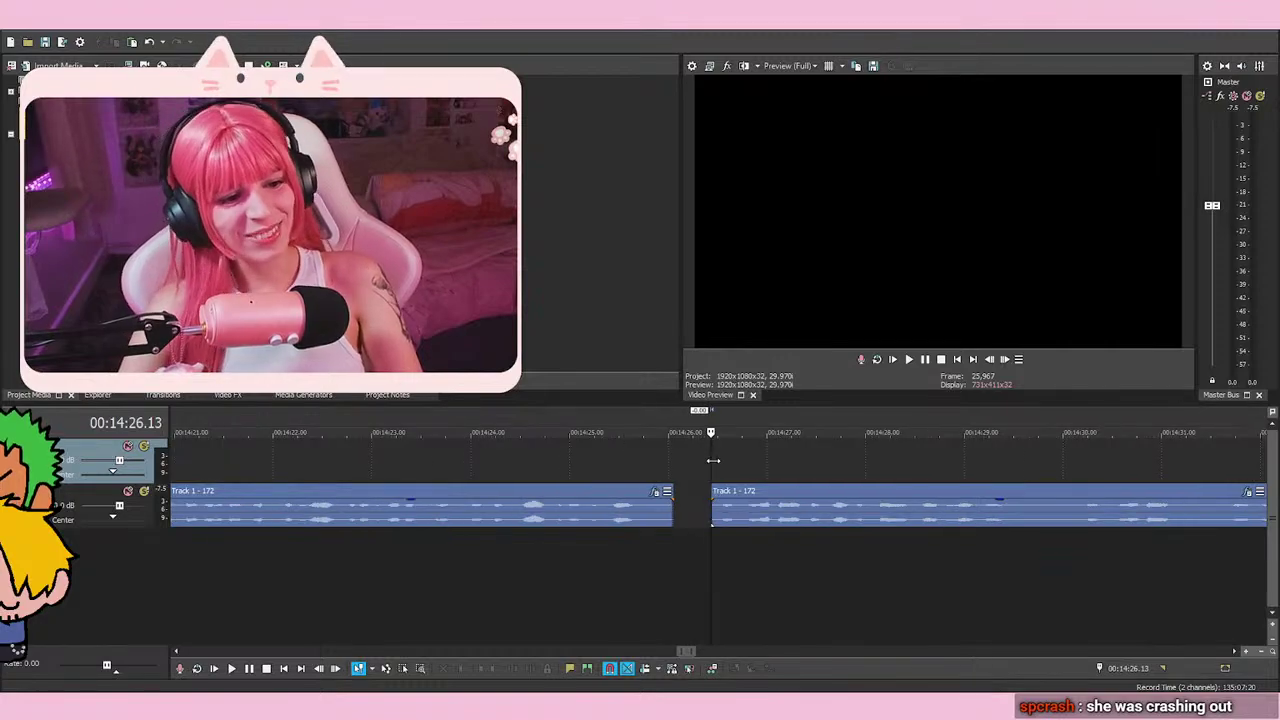
key(space)
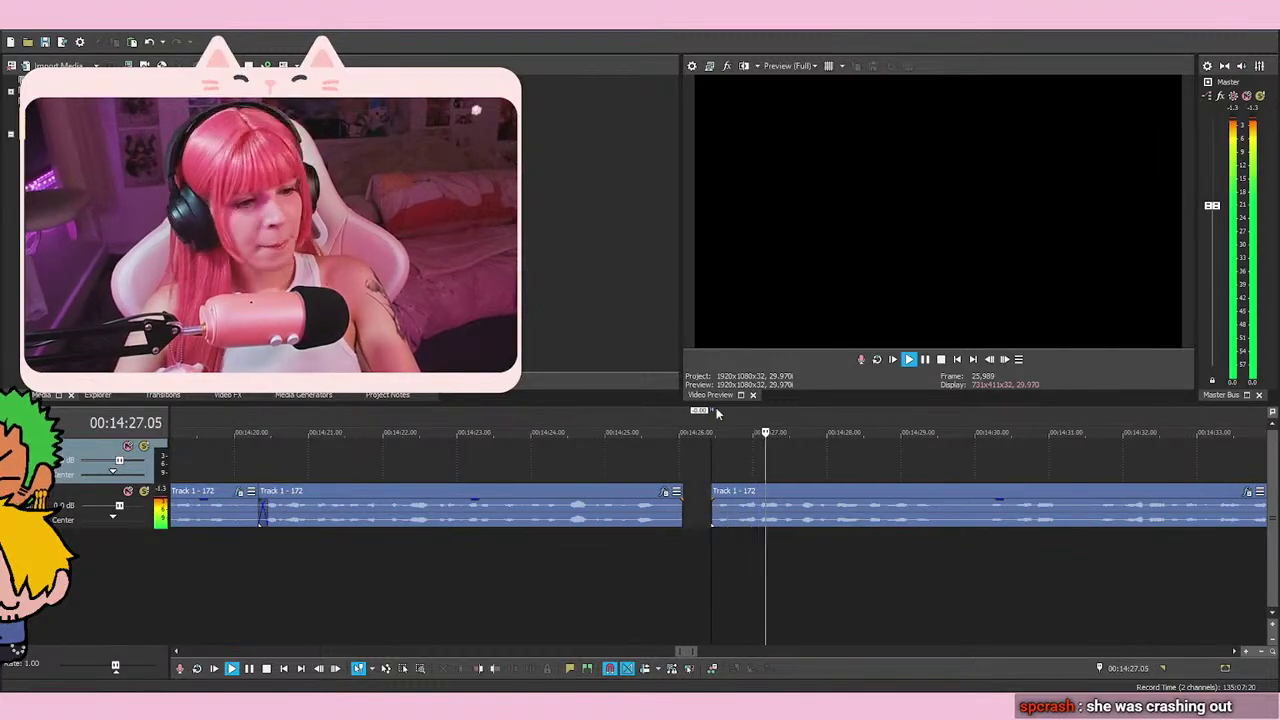
scroll(965, 505, up, 2)
key(space)
key(space)
key(space)
key(space)
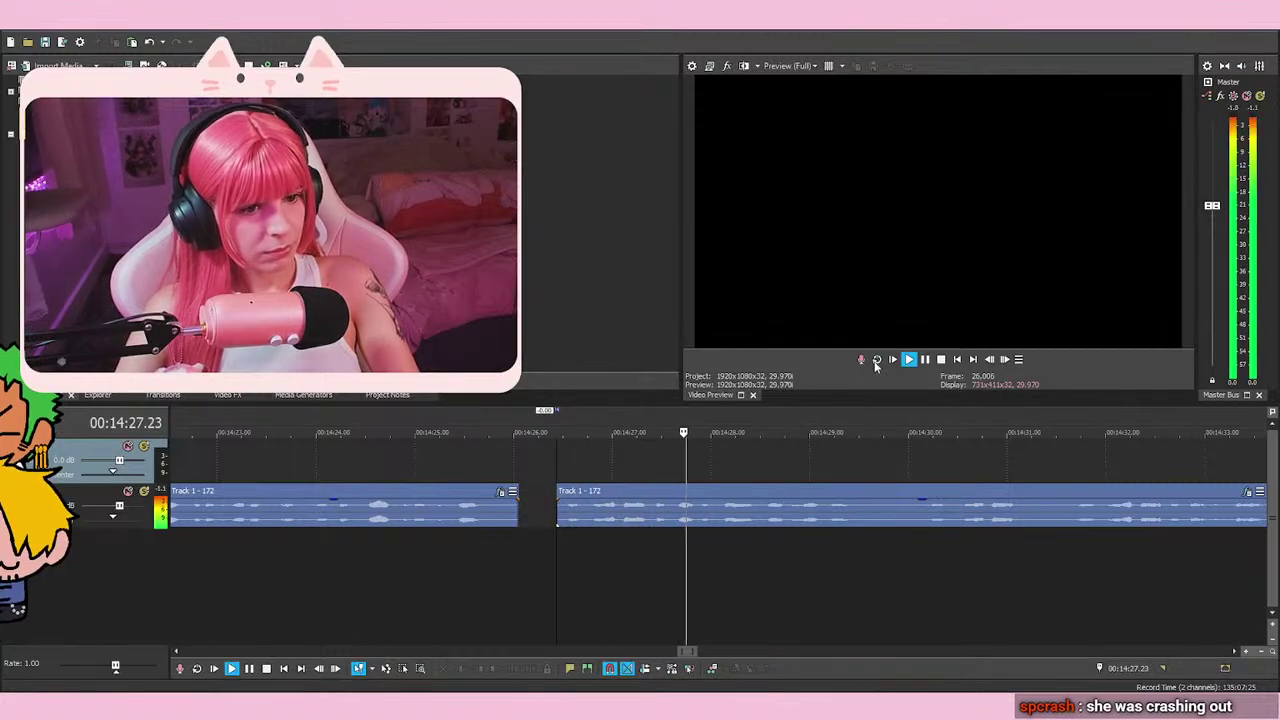
key(space)
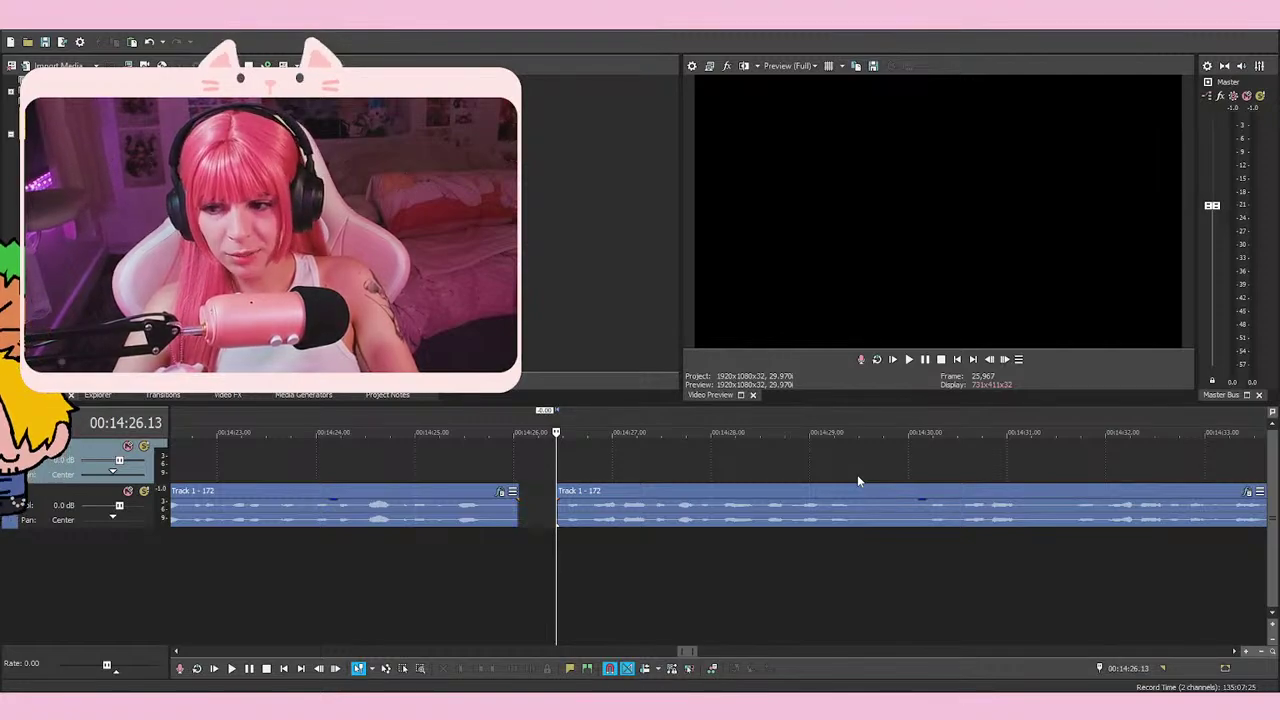
scroll(857, 474, up, 2)
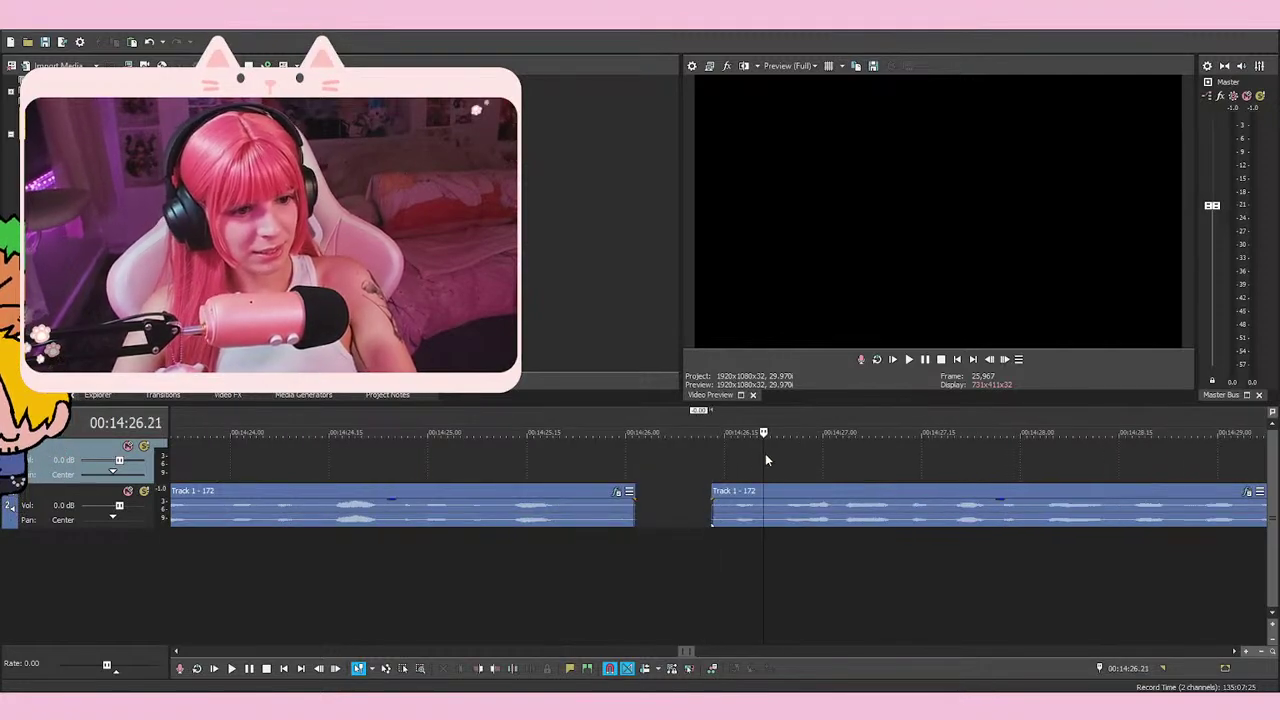
click(731, 470)
click(671, 474)
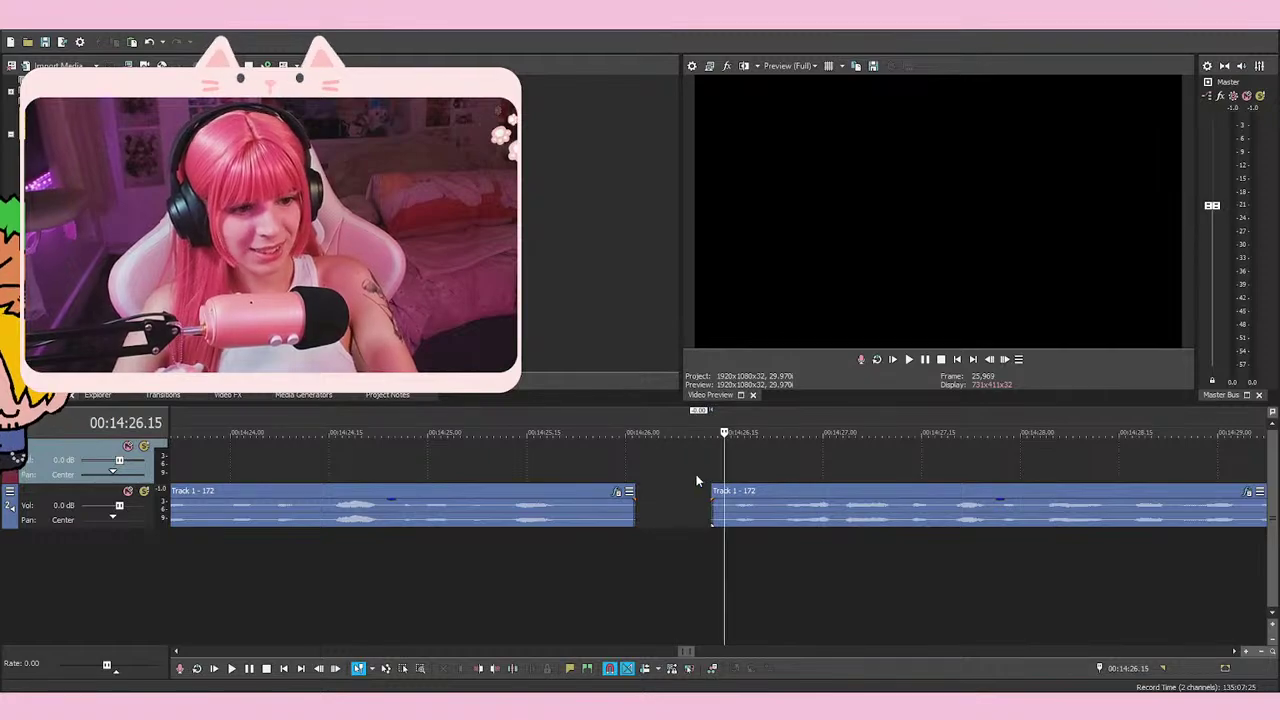
click(697, 480)
click(714, 467)
click(737, 466)
click(718, 474)
click(739, 474)
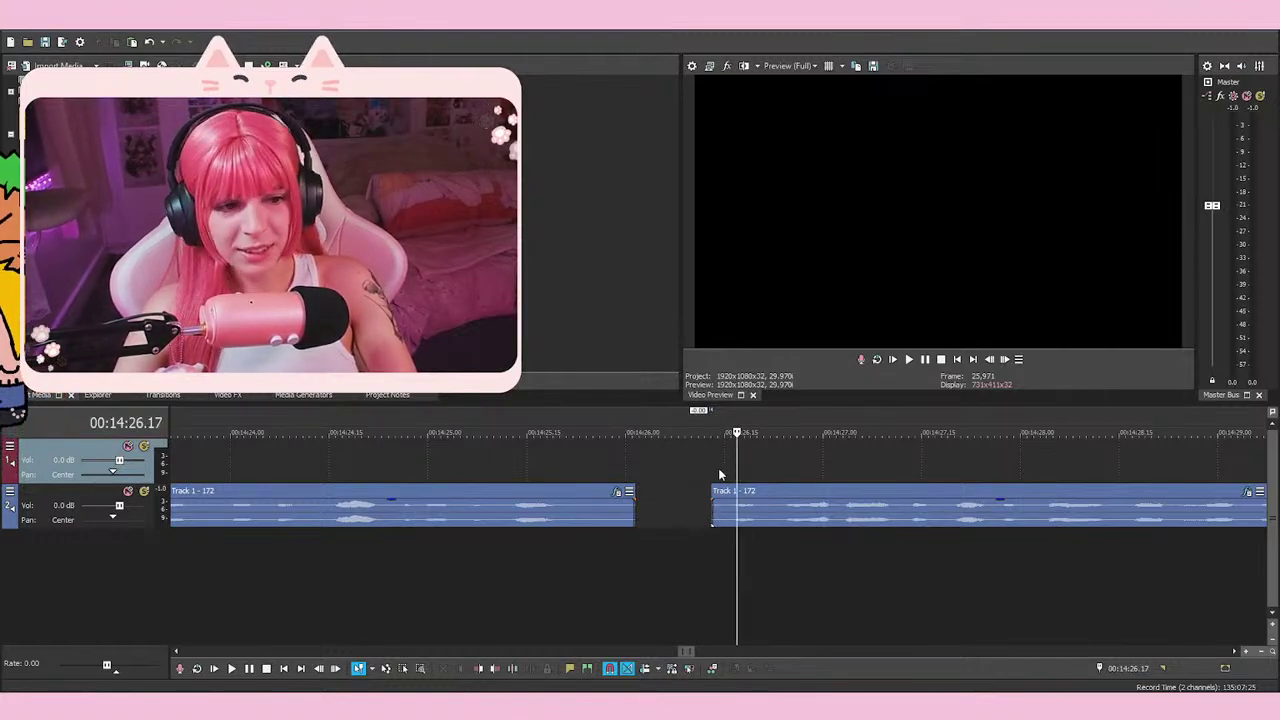
click(705, 468)
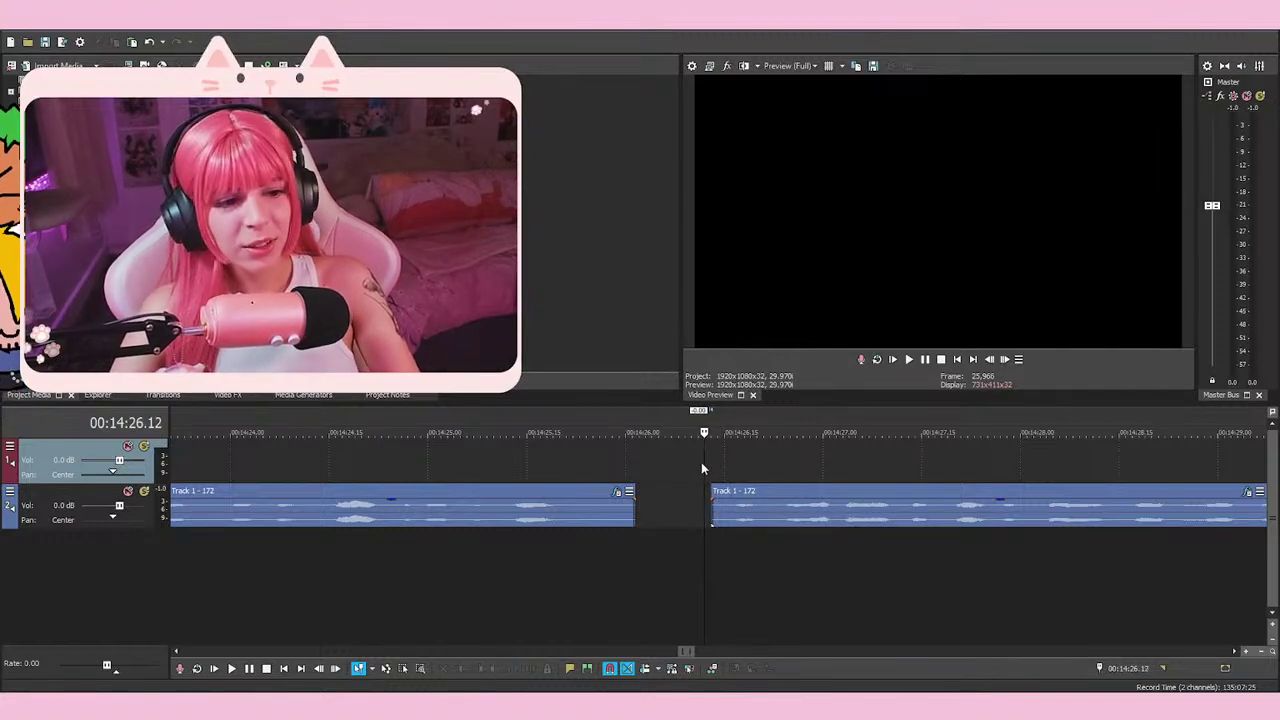
click(711, 466)
click(736, 460)
click(700, 462)
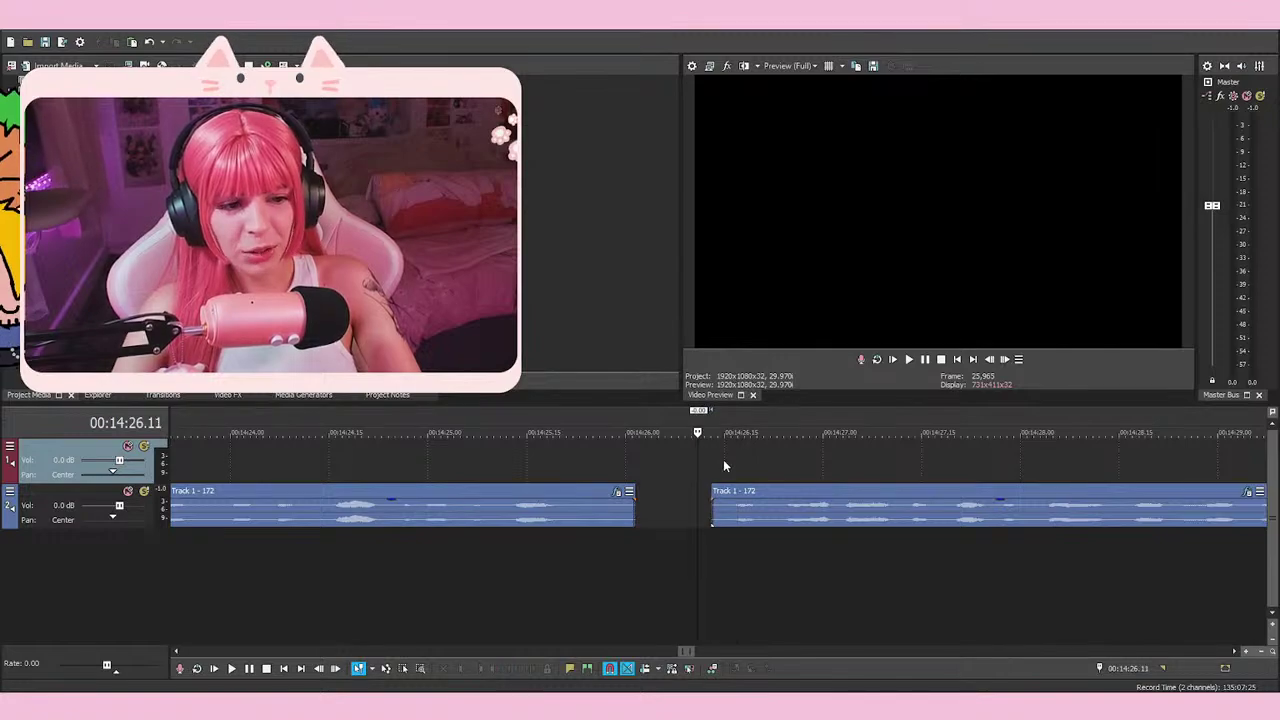
click(709, 467)
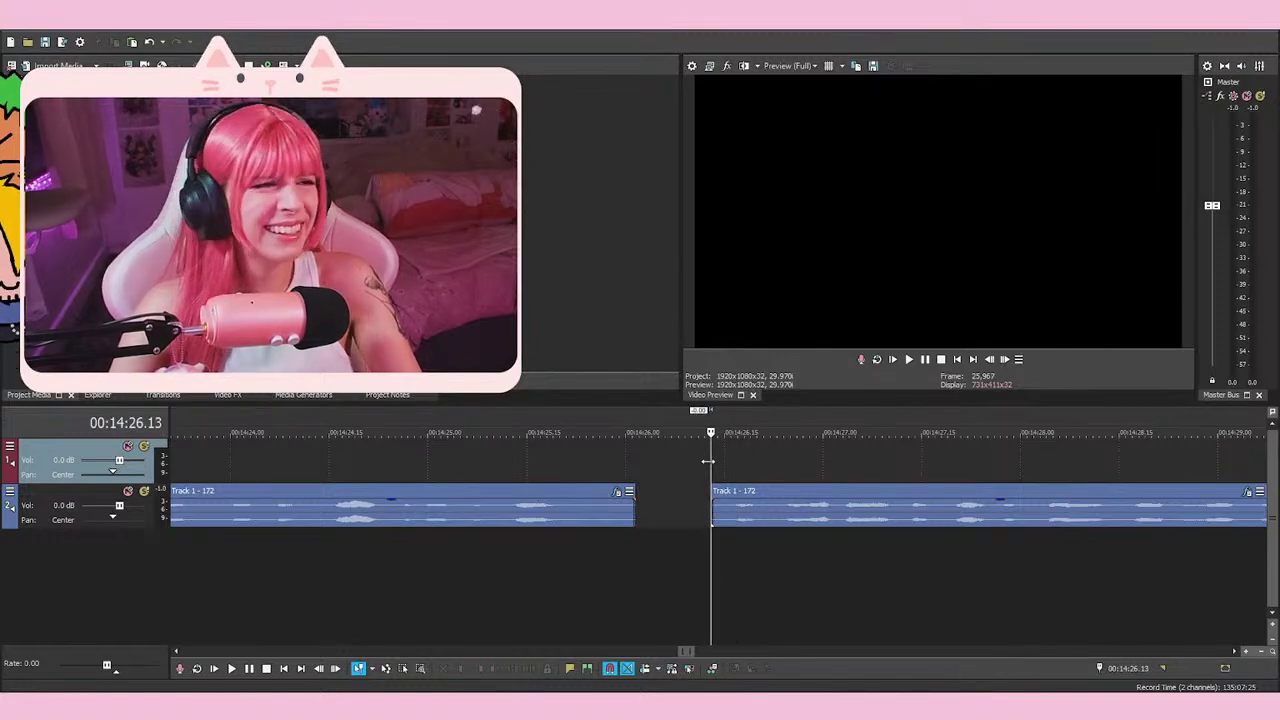
click(732, 463)
click(704, 462)
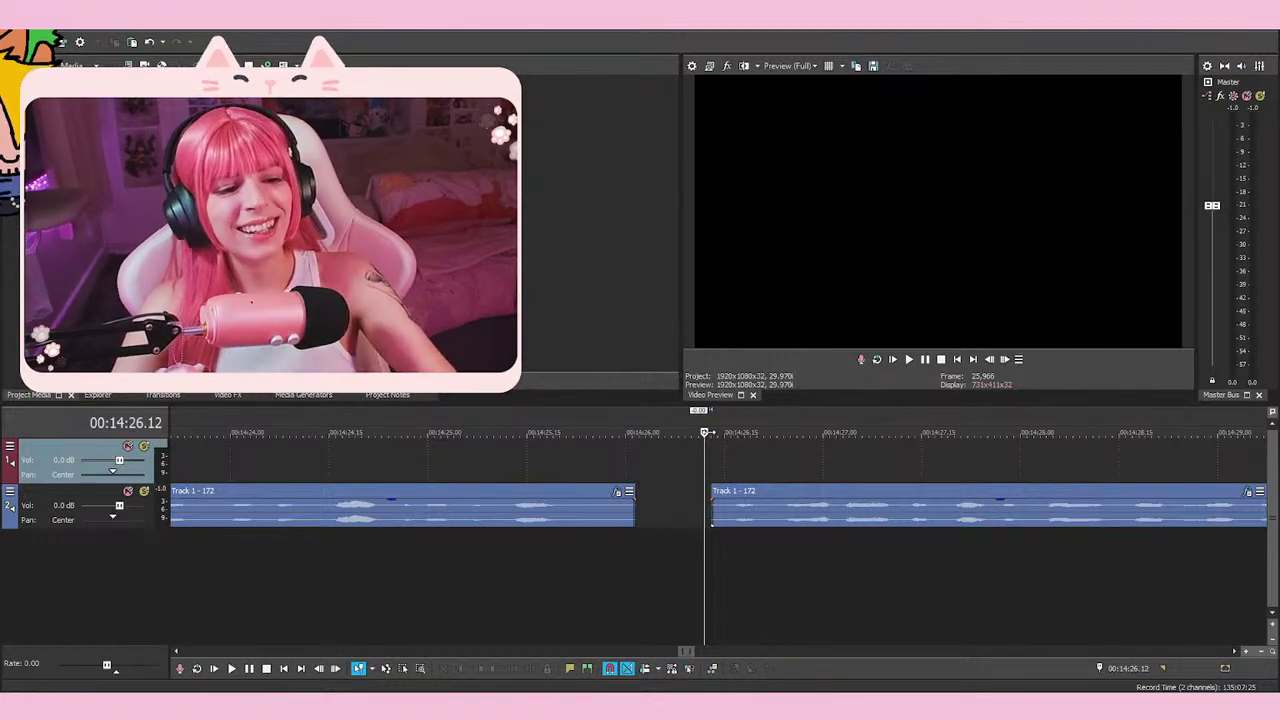
click(714, 460)
double_click(697, 460)
Replay the clip repeatedly from its start at 00:14:26.13 through about 00:14:28.26
click(712, 462)
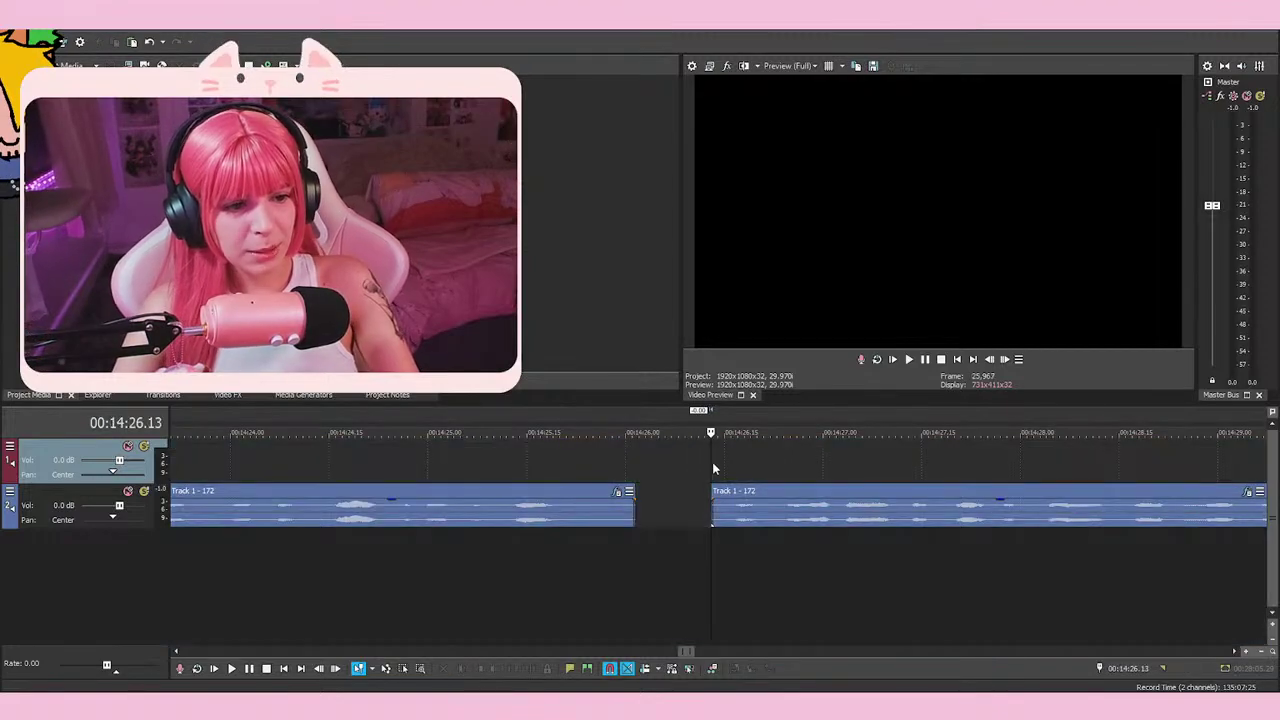
key(space)
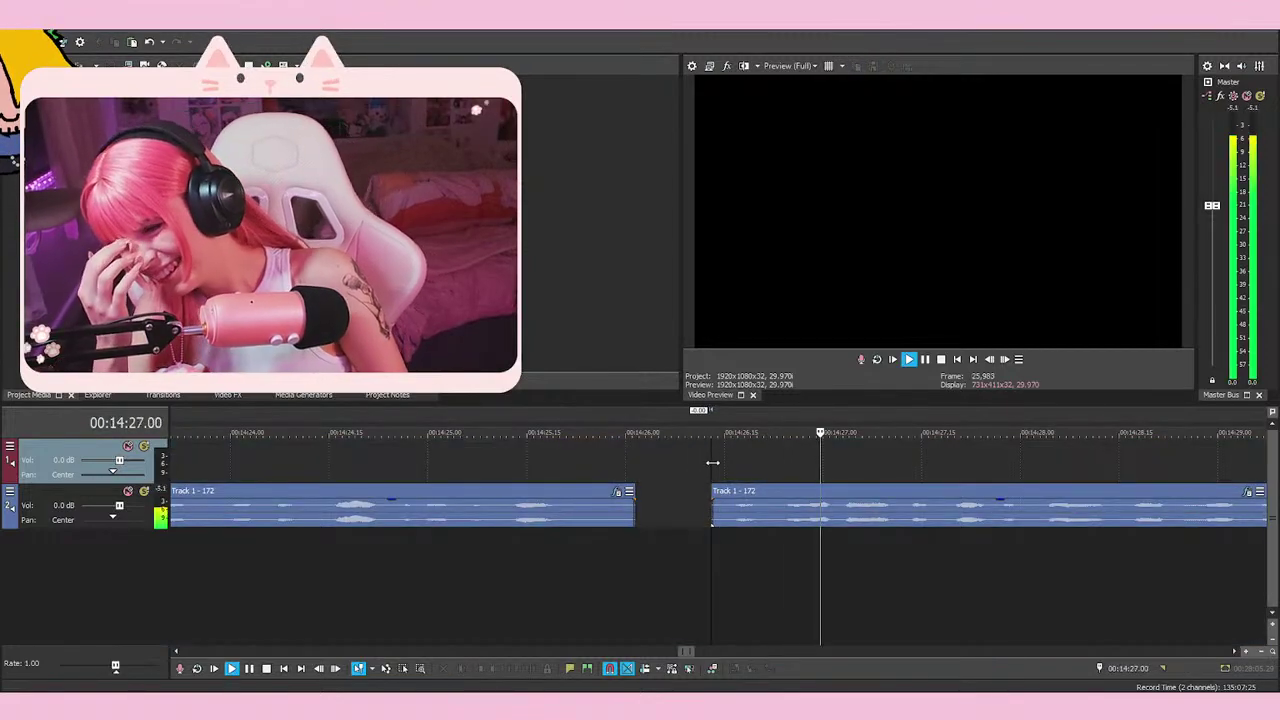
key(space)
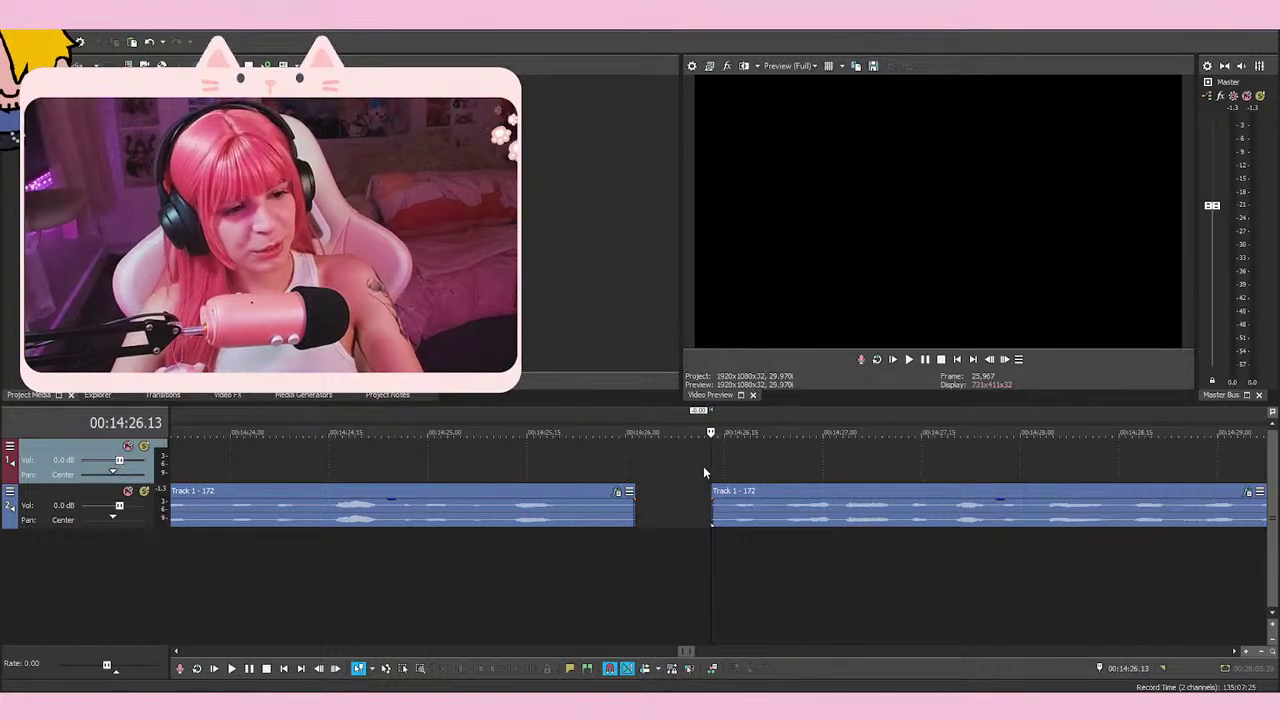
key(space)
key(space)
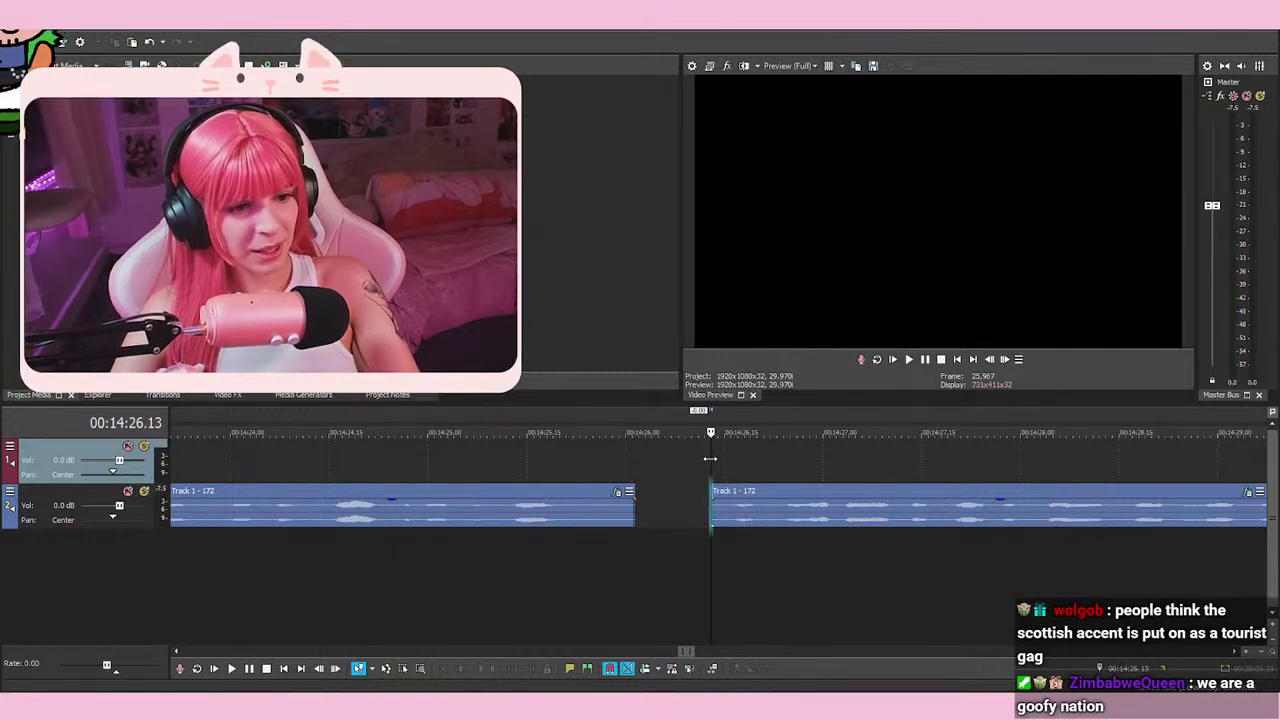
key(space)
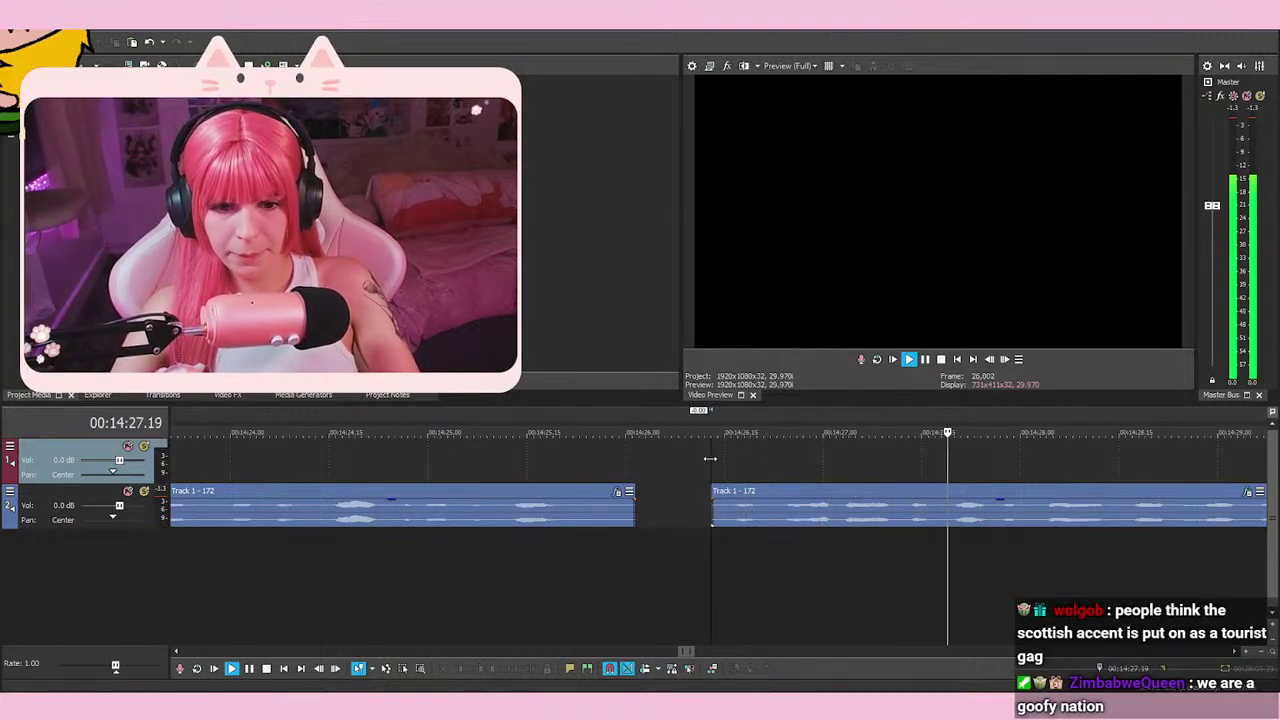
key(space)
key(space)
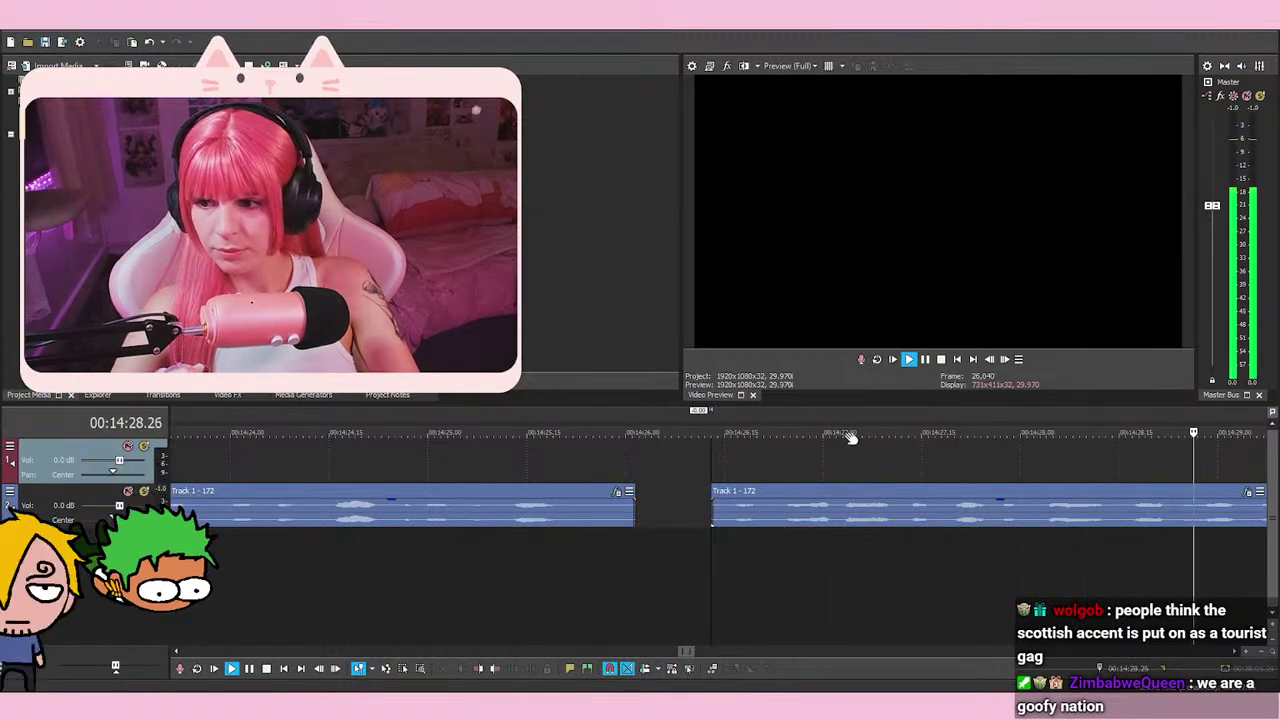
key(space)
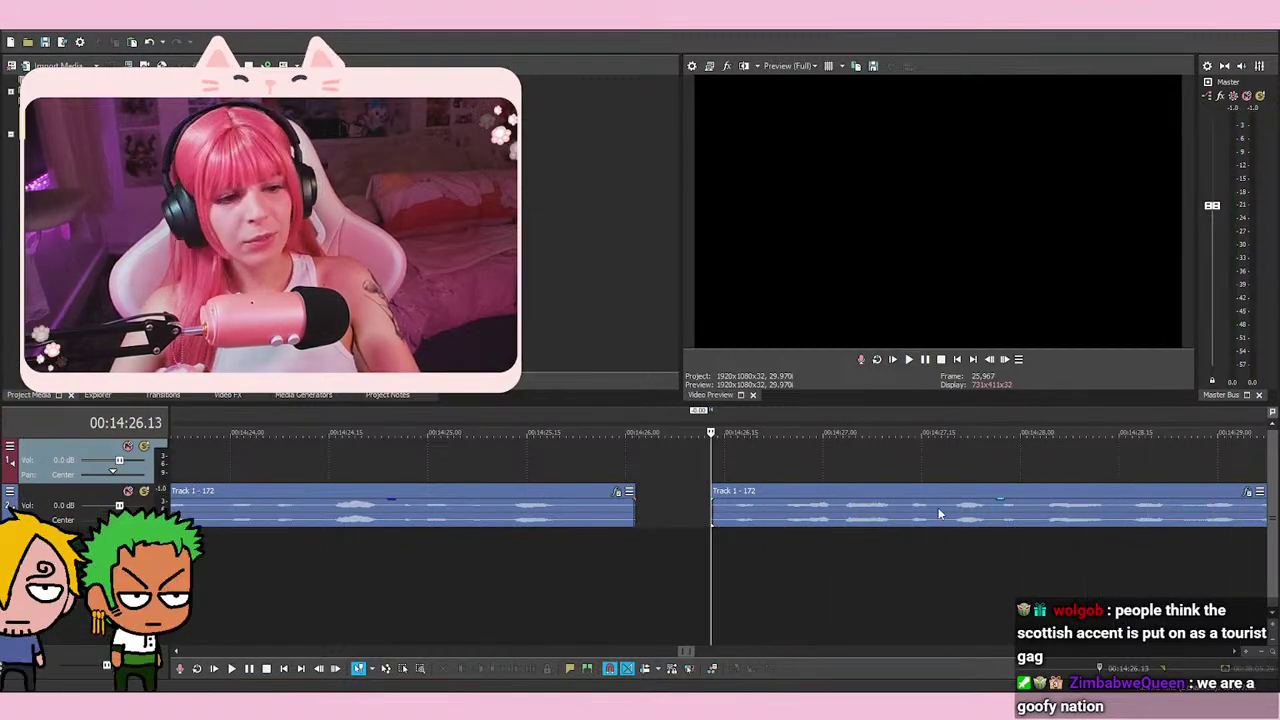
Listen to the clip from 00:14:26.13 past 00:14:29 to find where a better take begins
key(space)
scroll(797, 514, down, 2)
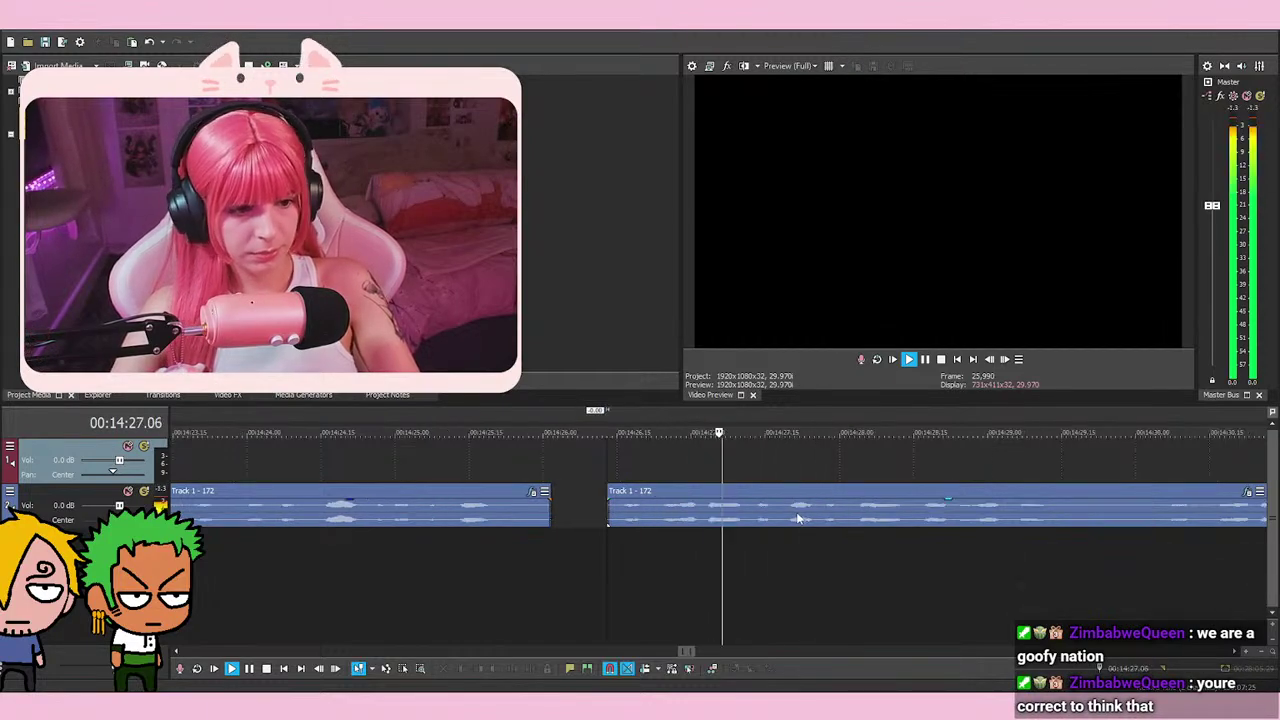
scroll(797, 517, down, 4)
key(space)
scroll(778, 492, up, 5)
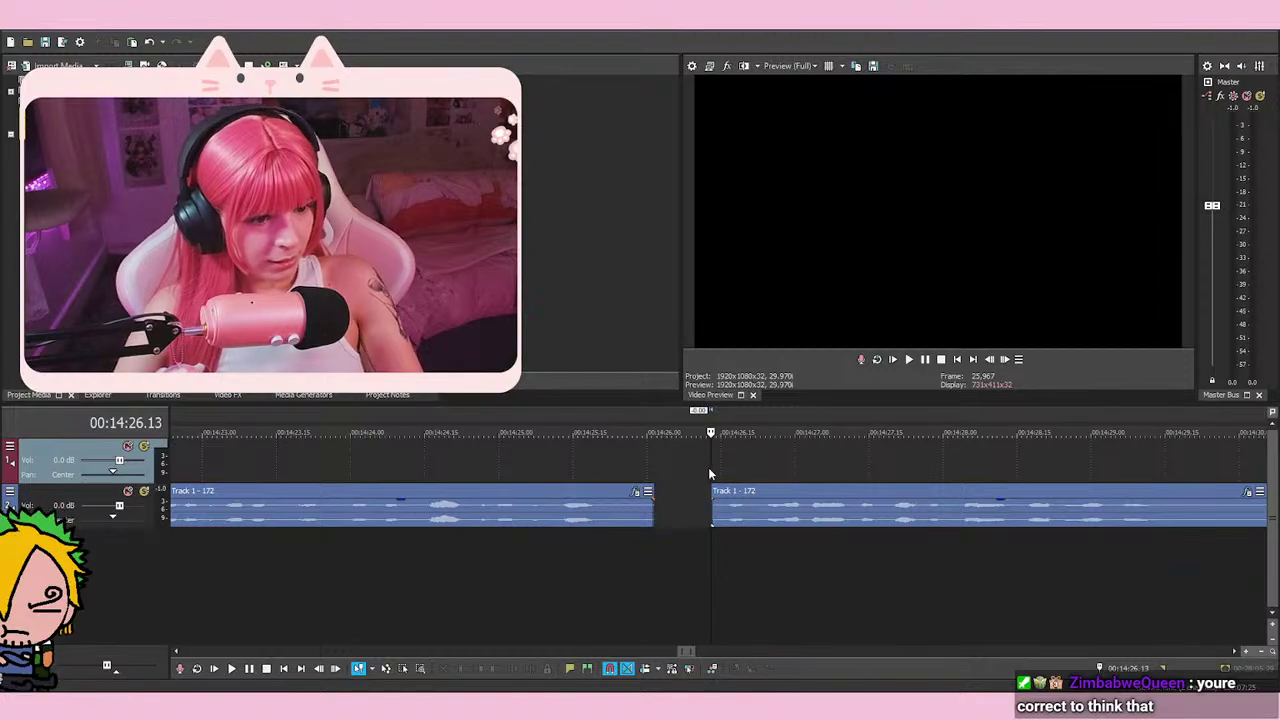
key(space)
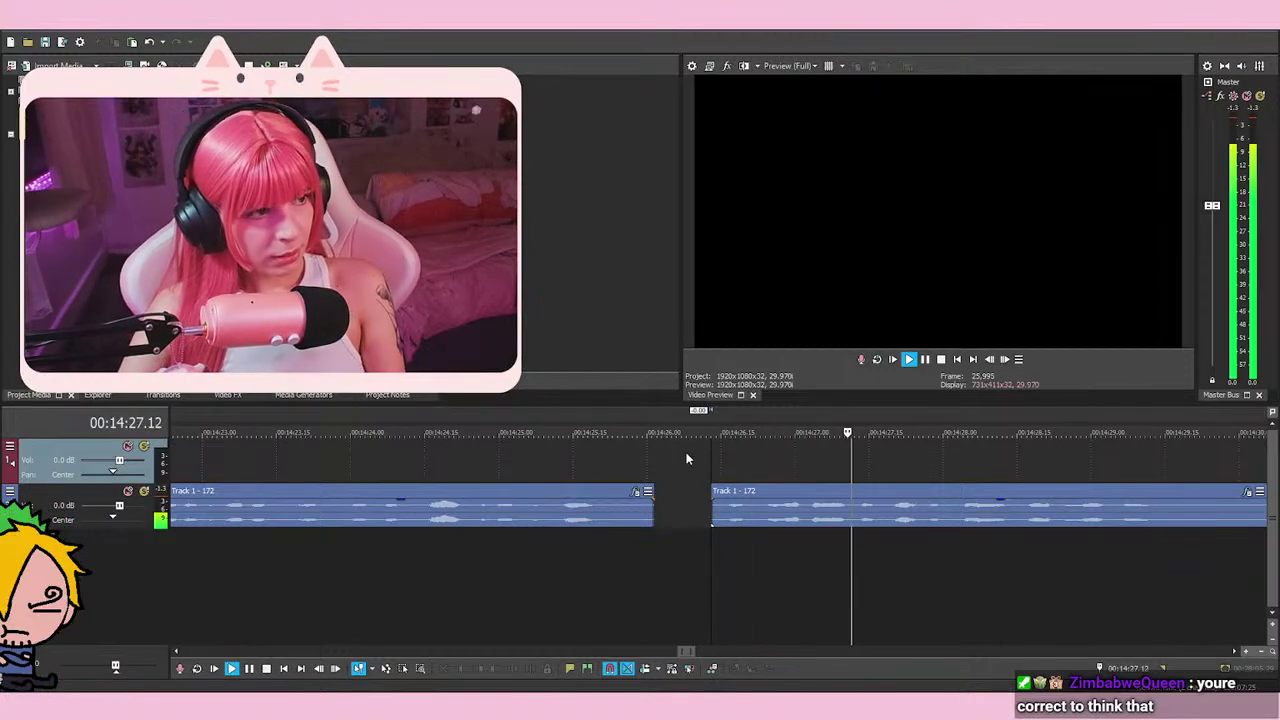
click(676, 406)
scroll(867, 566, down, 2)
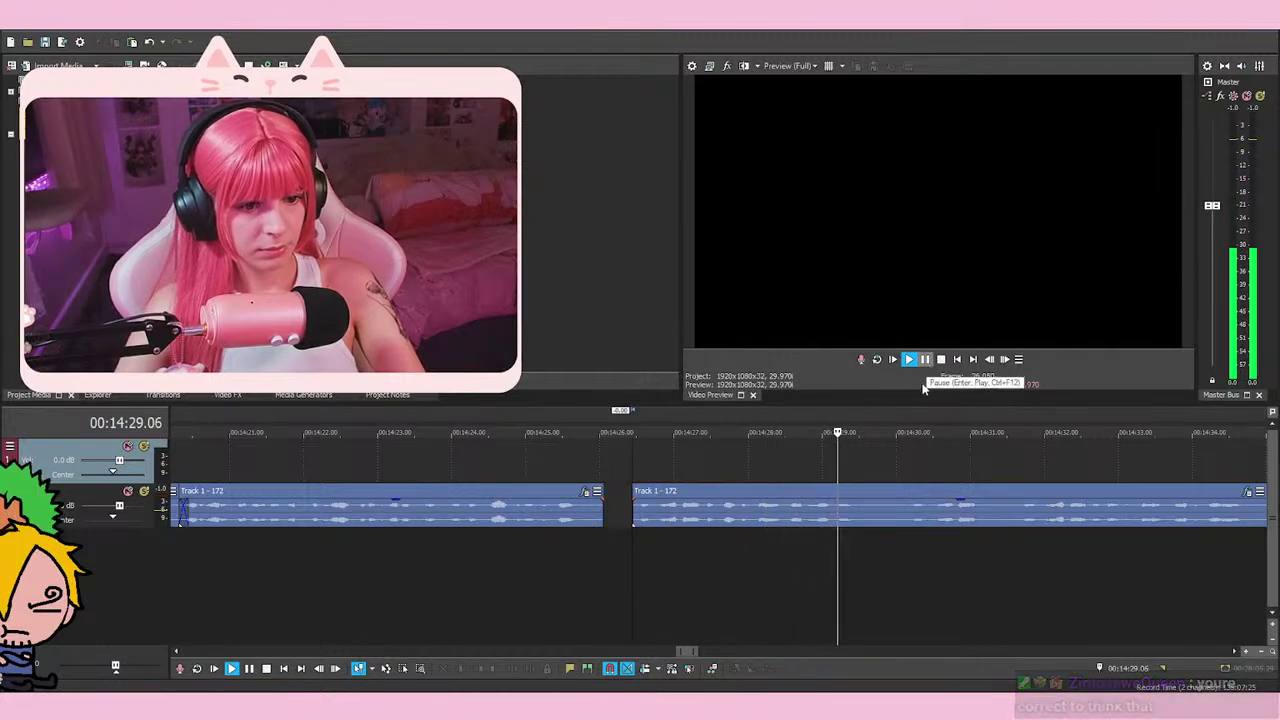
click(913, 566)
click(1021, 546)
scroll(939, 567, up, 1)
scroll(939, 567, down, 1)
Split the clip at about 00:14:35.10 and delete the unwanted part from 00:14:26.13 up to that point
key(space)
click(942, 556)
key(space)
key(space)
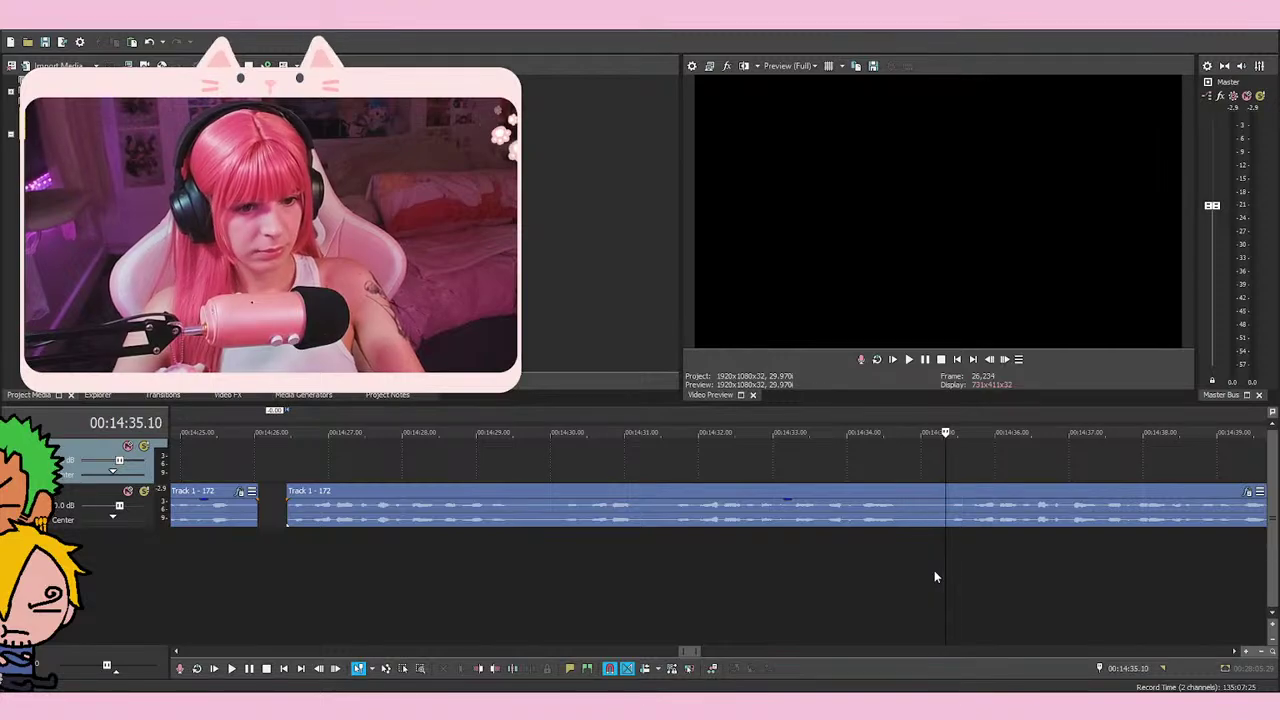
right_click(847, 505)
click(870, 366)
Listen through the remaining clip and split it at 00:14:40.21, at the end of the kept passage
key(space)
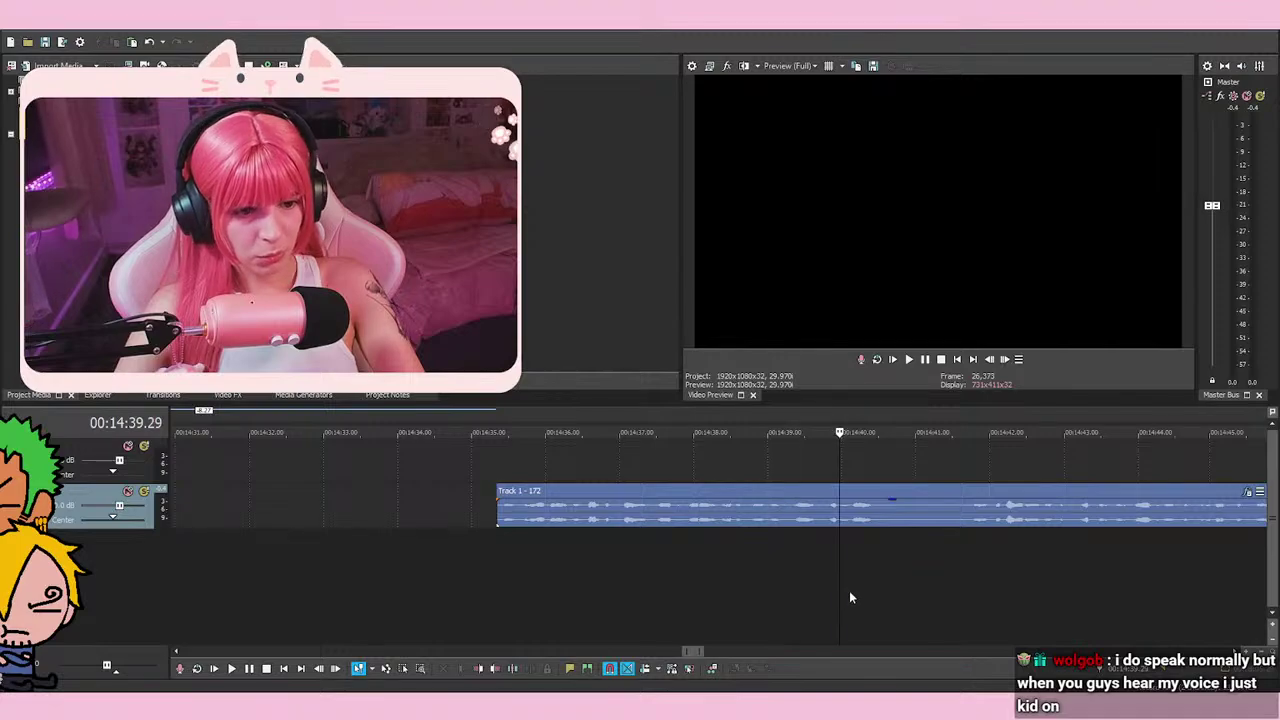
key(space)
key(space)
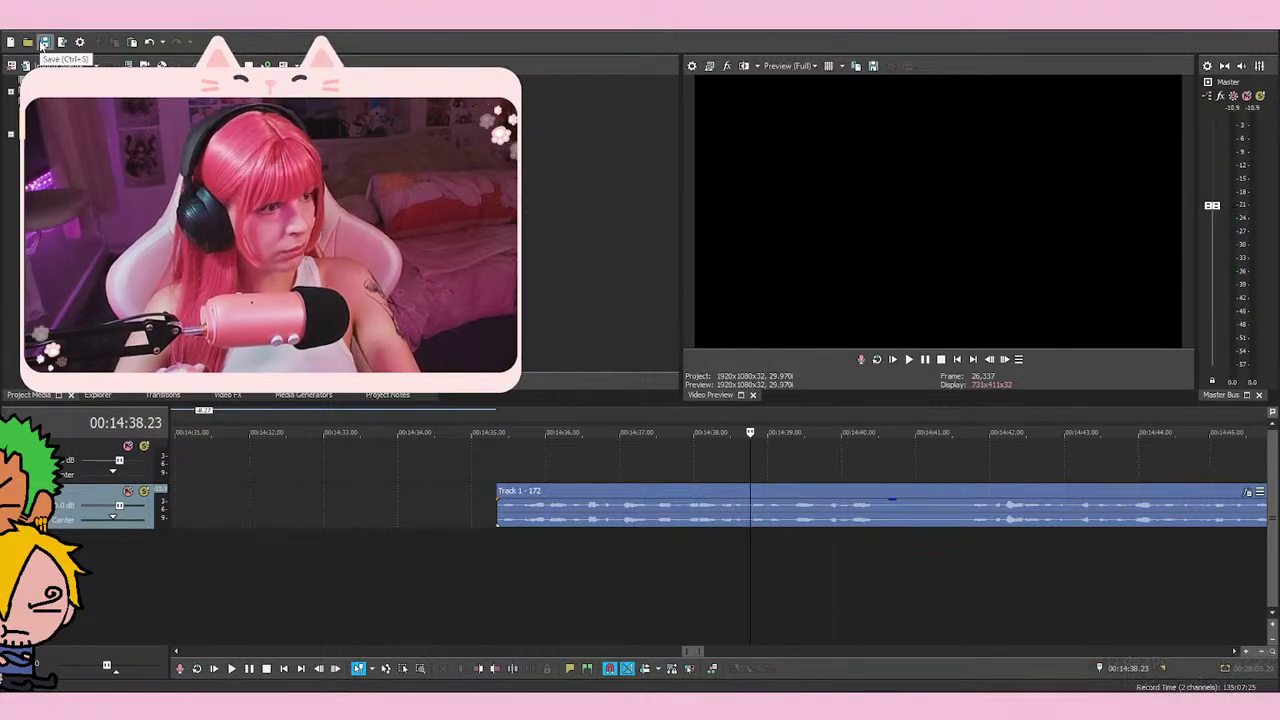
key(space)
key(space)
key(space)
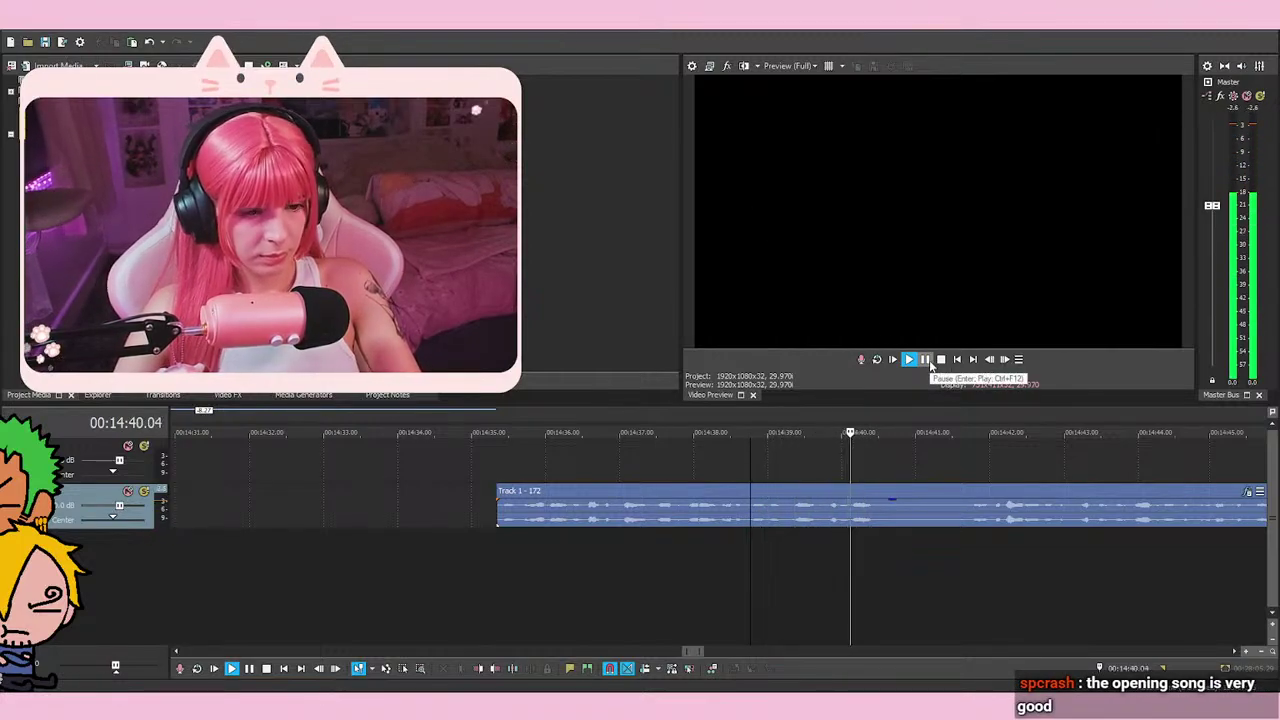
click(929, 362)
key(s)
Move the kept passage earlier so it overlaps the end of the preceding clip by about 3 frames near 00:14:26.00
scroll(694, 500, down, 3)
drag(606, 523, 436, 526)
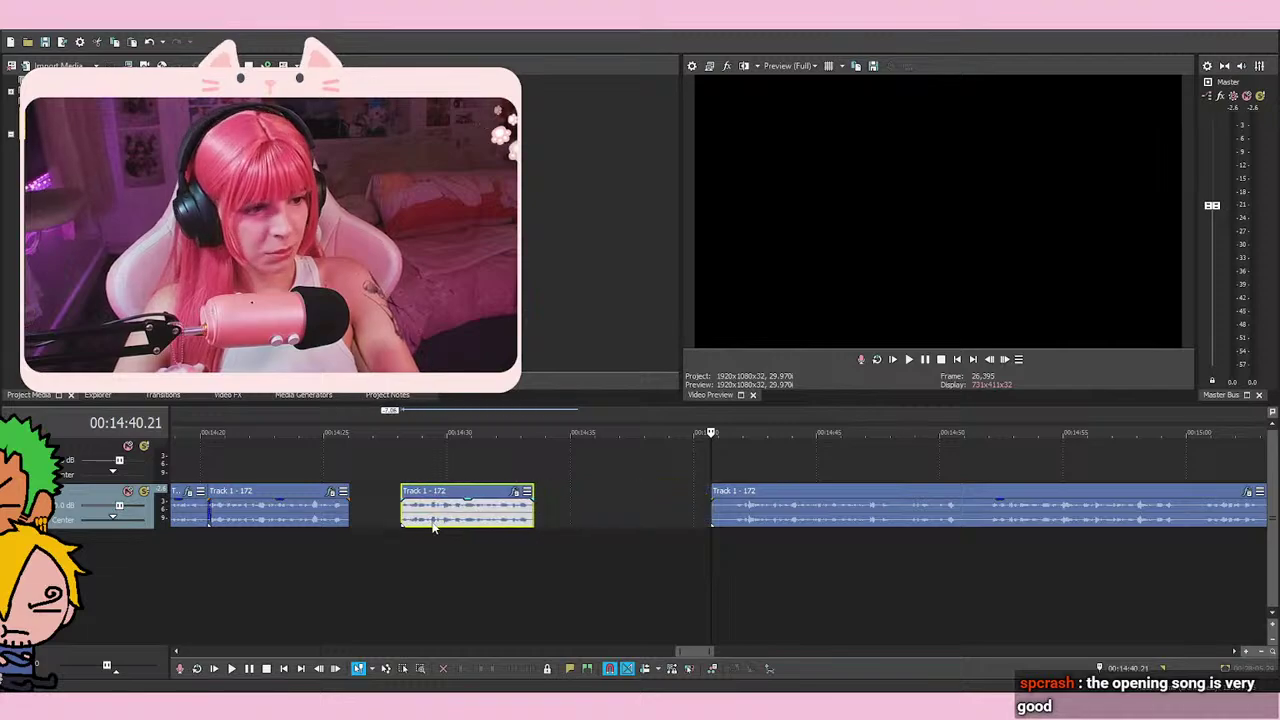
click(446, 473)
scroll(446, 473, up, 3)
drag(778, 512, 645, 530)
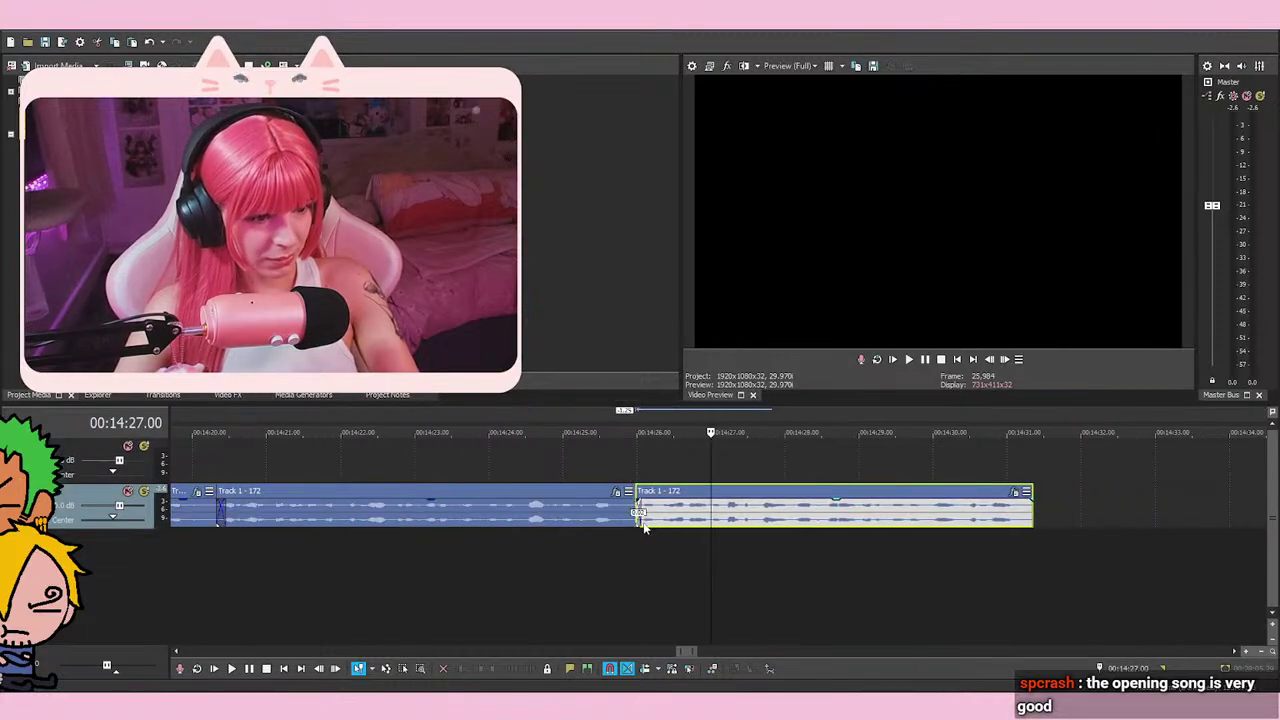
Listen to the join near 00:14:26.00, starting playback from about 00:14:25.10
click(631, 549)
scroll(821, 556, up, 3)
click(638, 560)
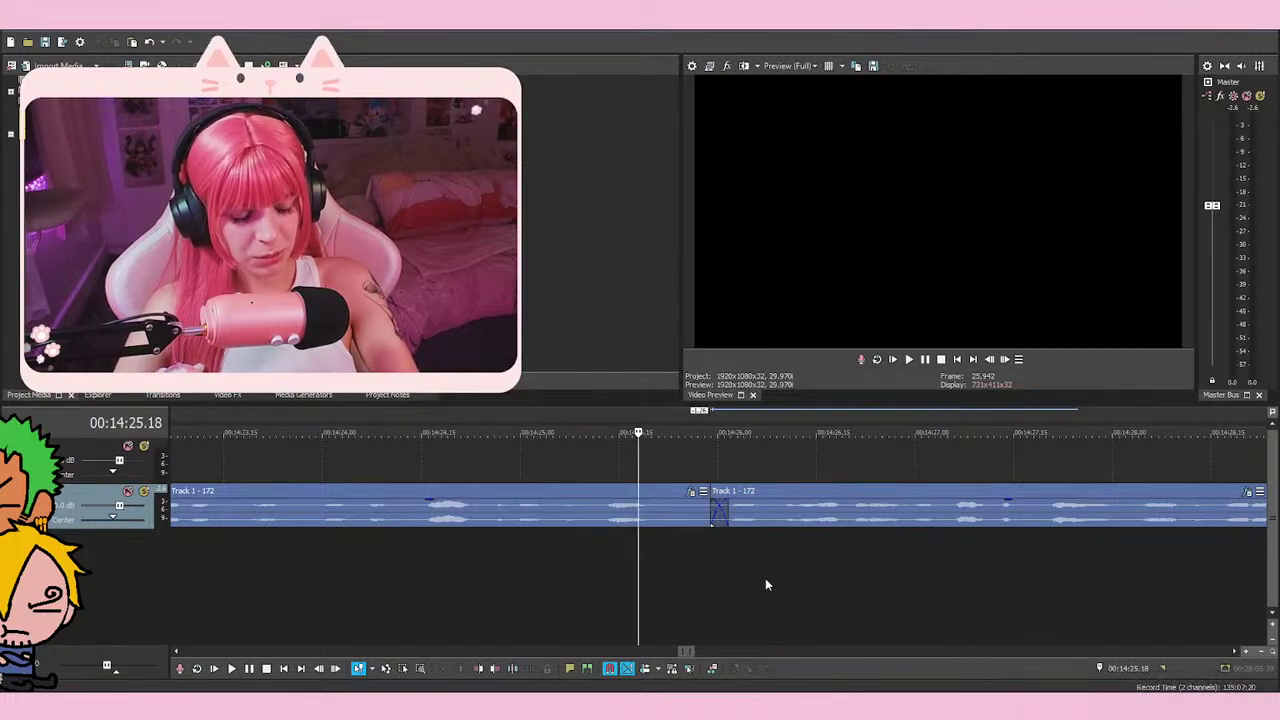
click(666, 578)
click(598, 614)
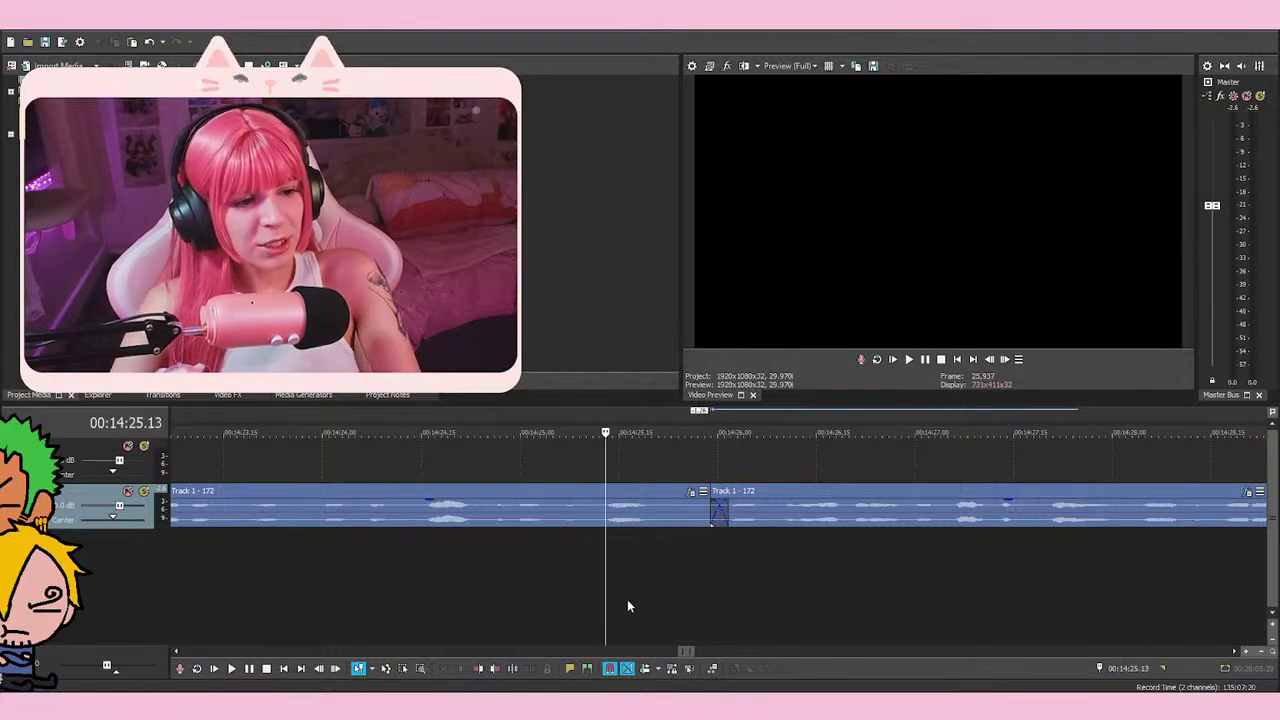
key(Left)
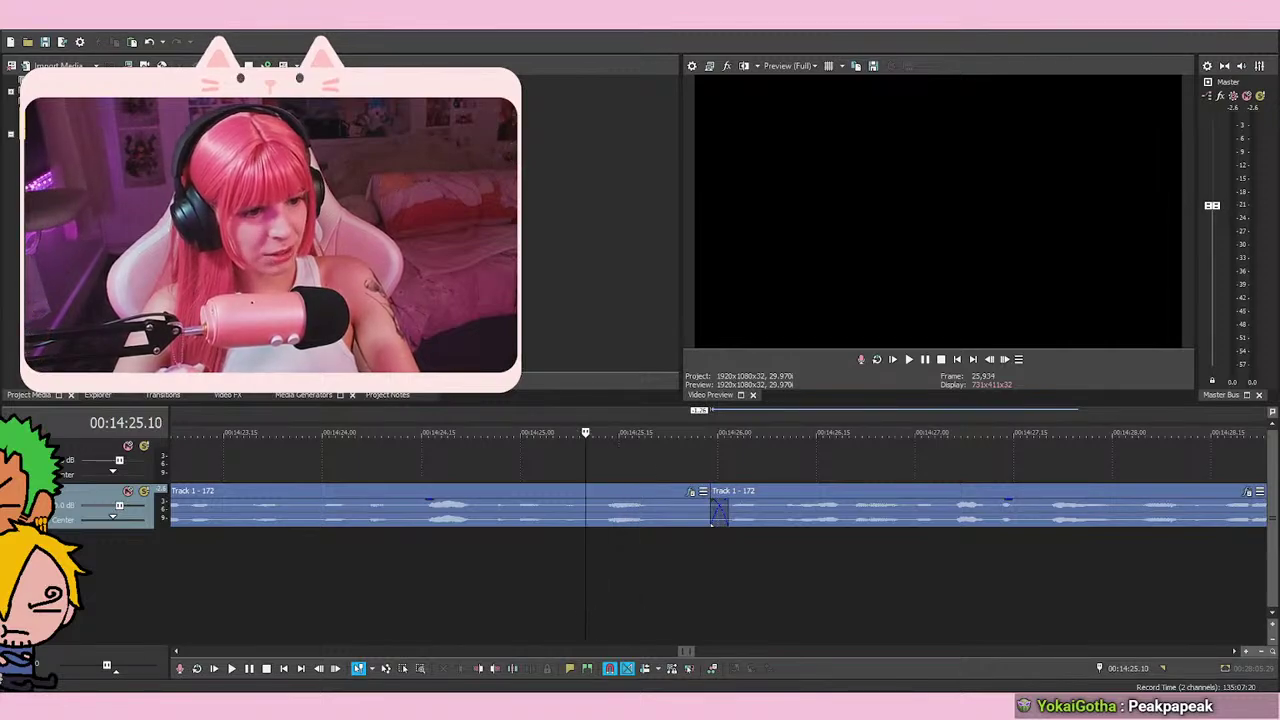
key(space)
key(space)
scroll(1041, 525, up, 2)
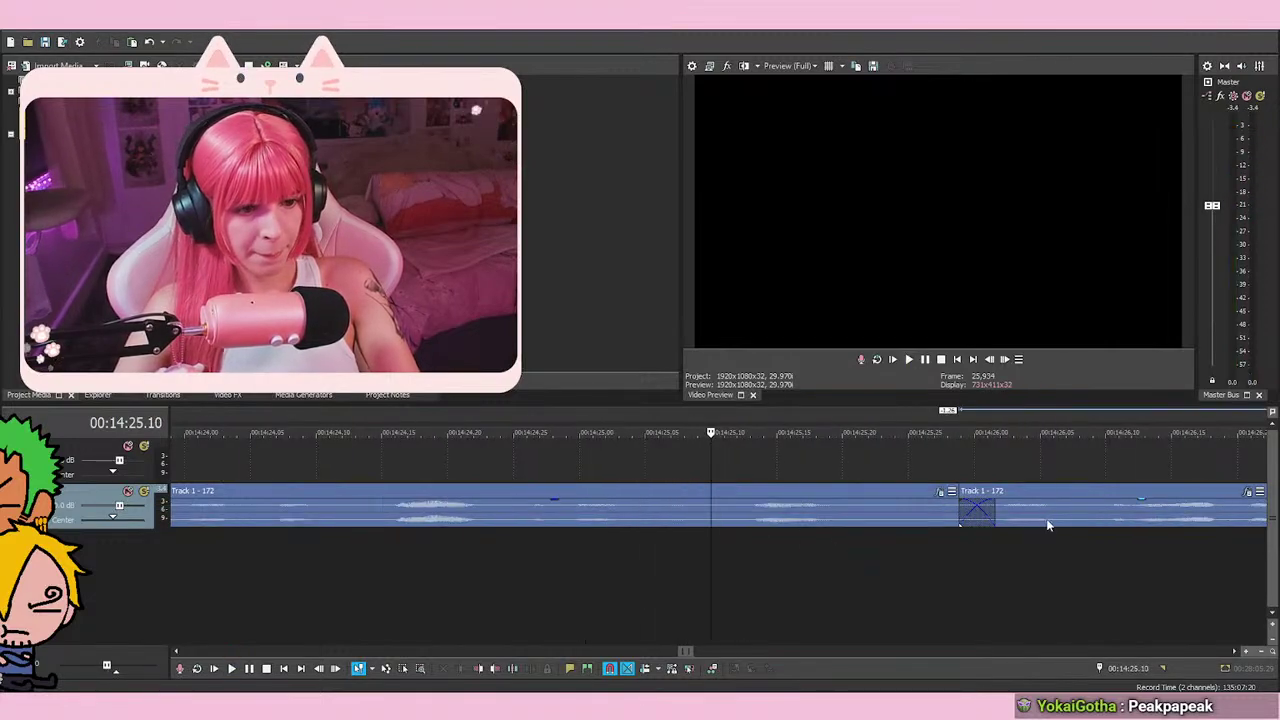
Move the clip after the join about 1 frame earlier to lengthen its overlap with the preceding clip near 00:14:26.00
drag(1041, 525, 1028, 525)
click(995, 513)
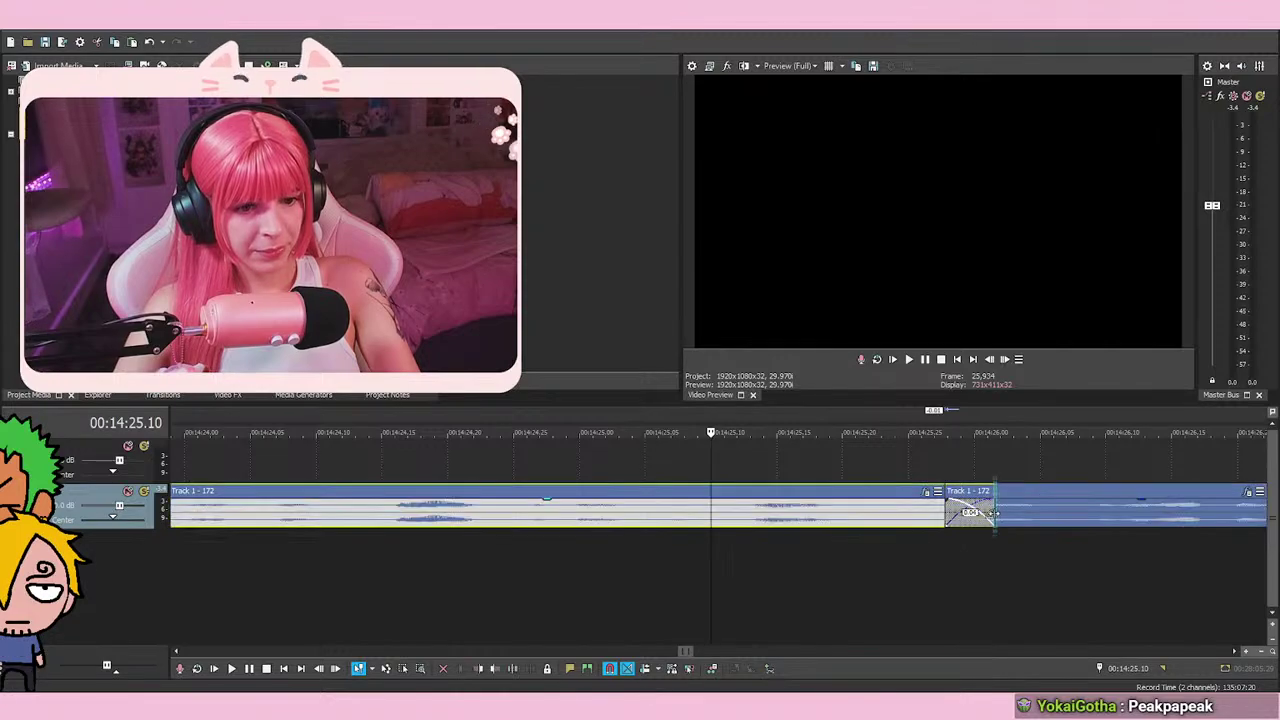
click(1010, 520)
Replay the end of the clip before the join, from around 00:14:24.19, to check the phrase leading into it
drag(934, 458, 804, 464)
scroll(804, 464, down, 4)
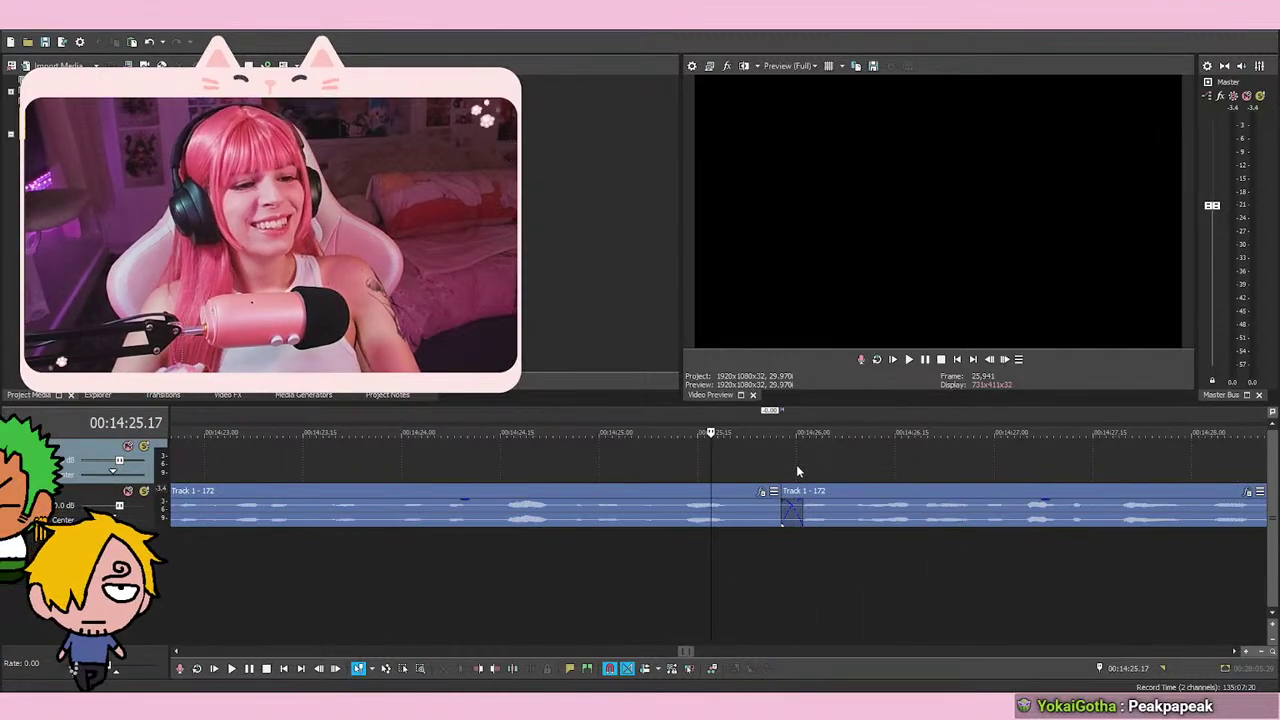
click(661, 461)
click(674, 461)
click(639, 471)
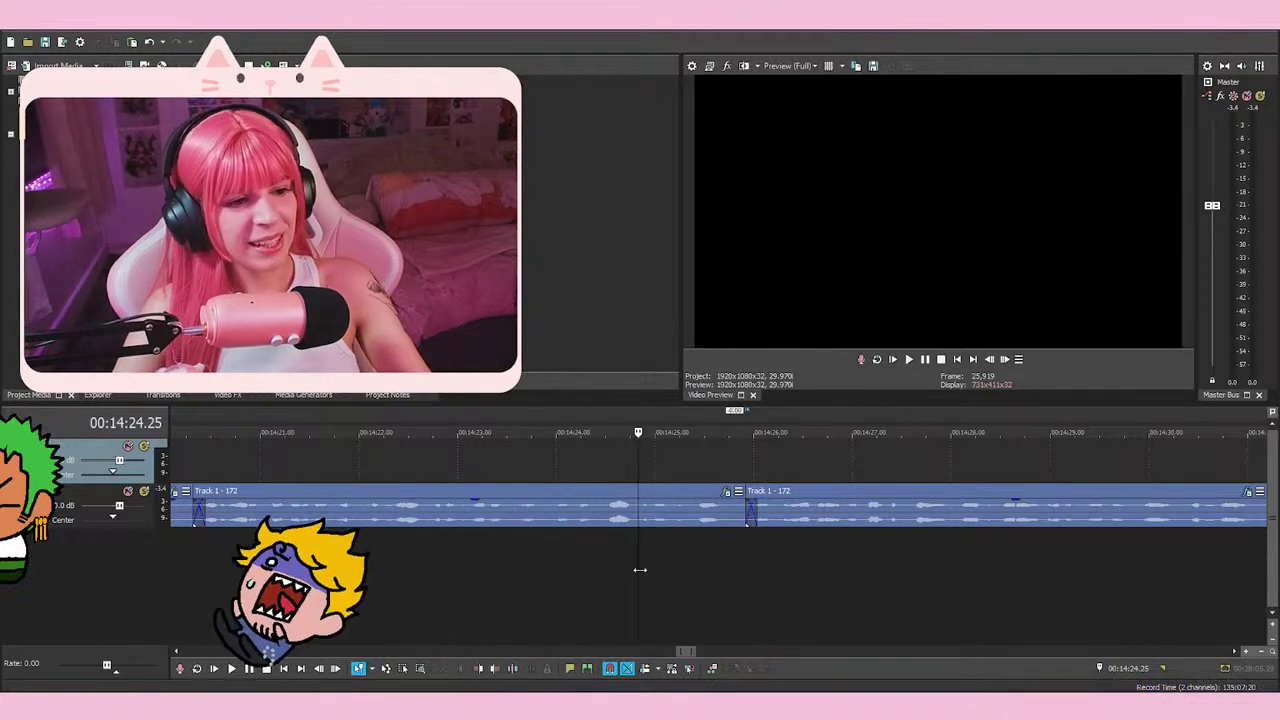
drag(639, 471, 664, 490)
mouse_move(658, 587)
mouse_down()
mouse_move(634, 589)
mouse_move(674, 589)
mouse_up()
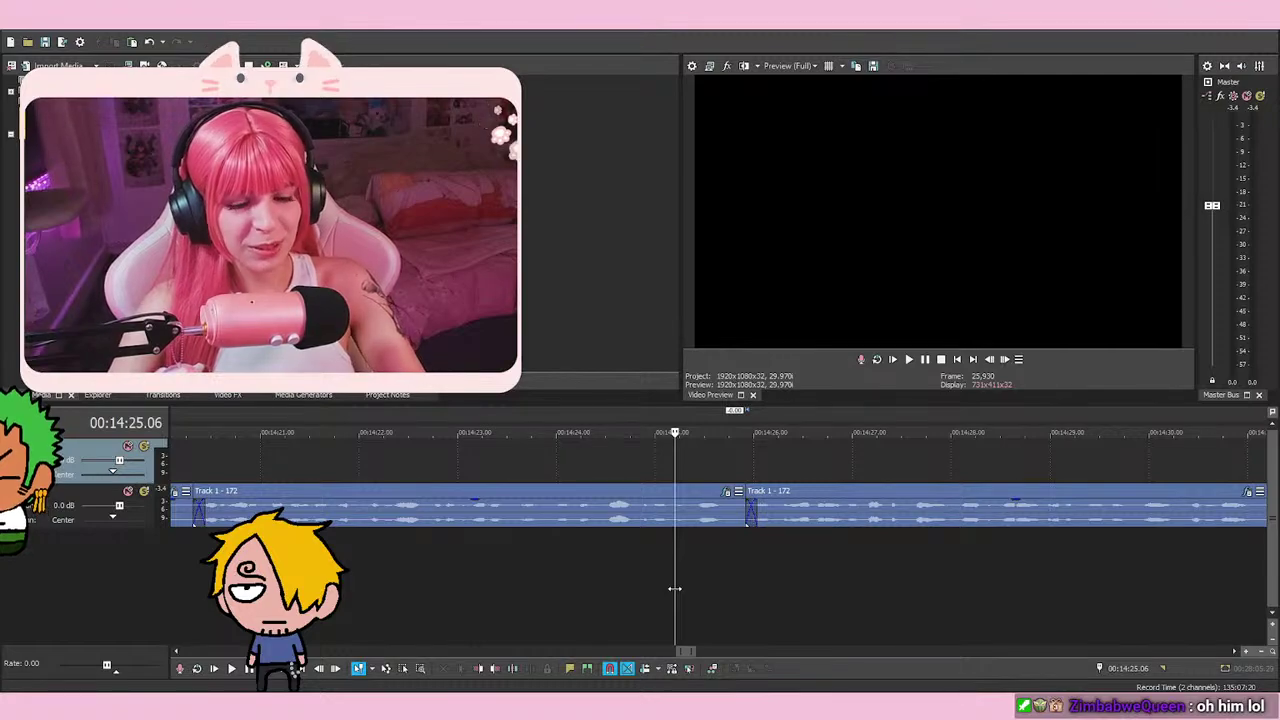
click(631, 580)
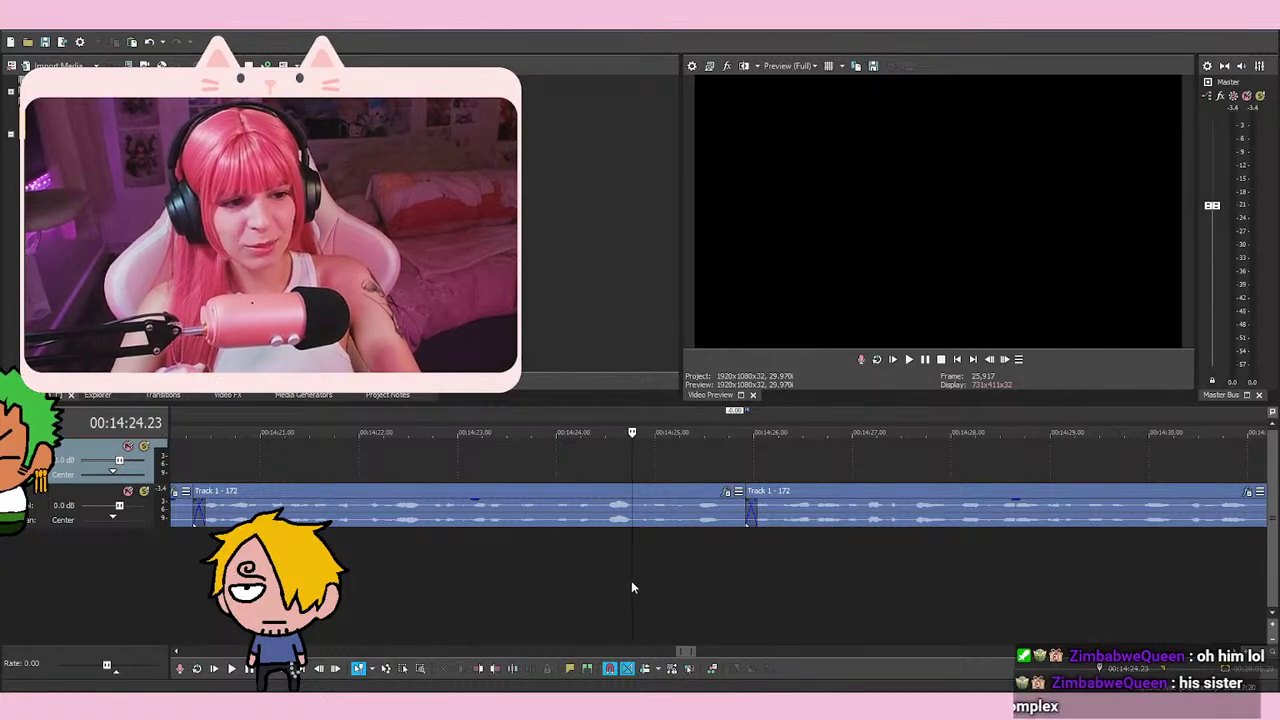
click(700, 586)
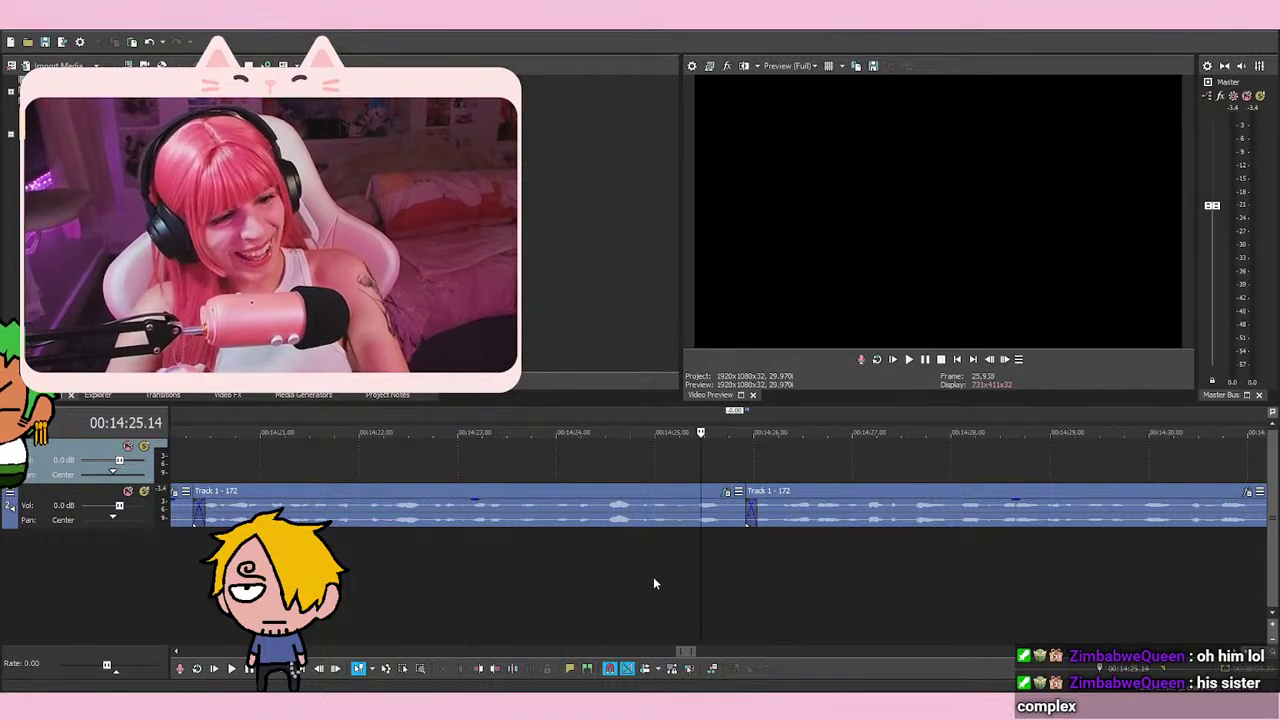
click(654, 583)
click(620, 582)
key(space)
key(space)
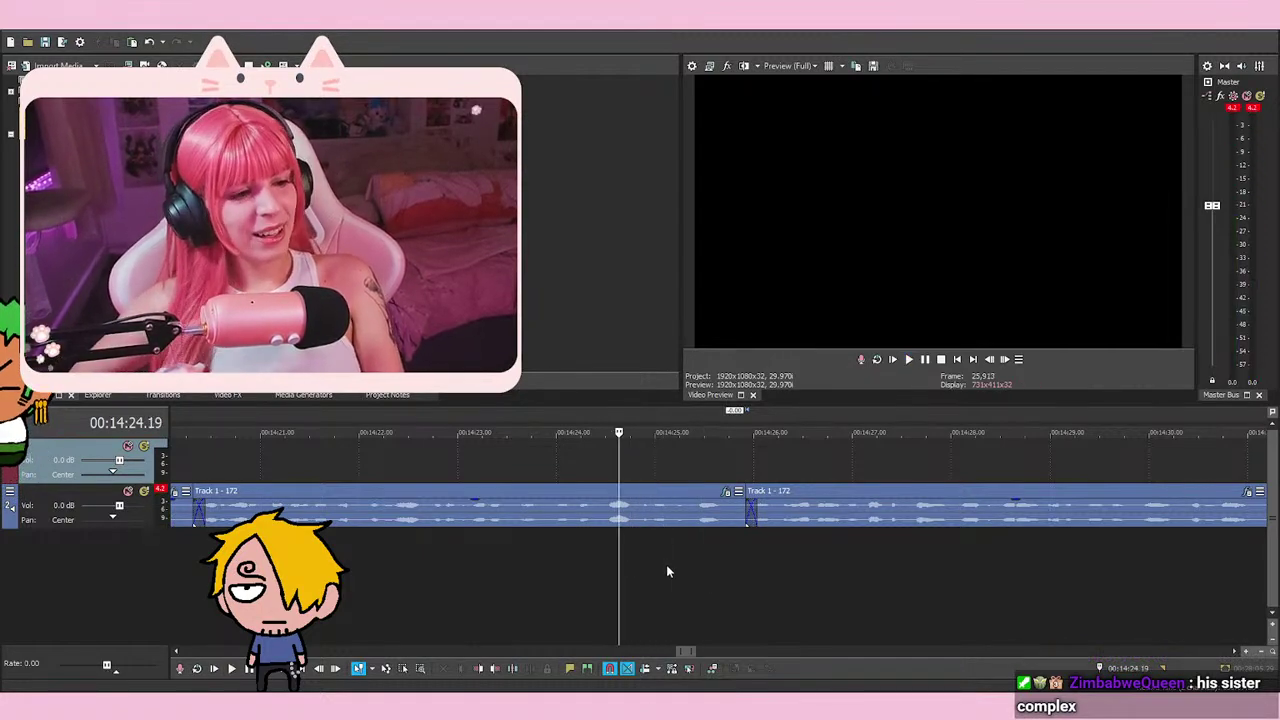
key(space)
key(space)
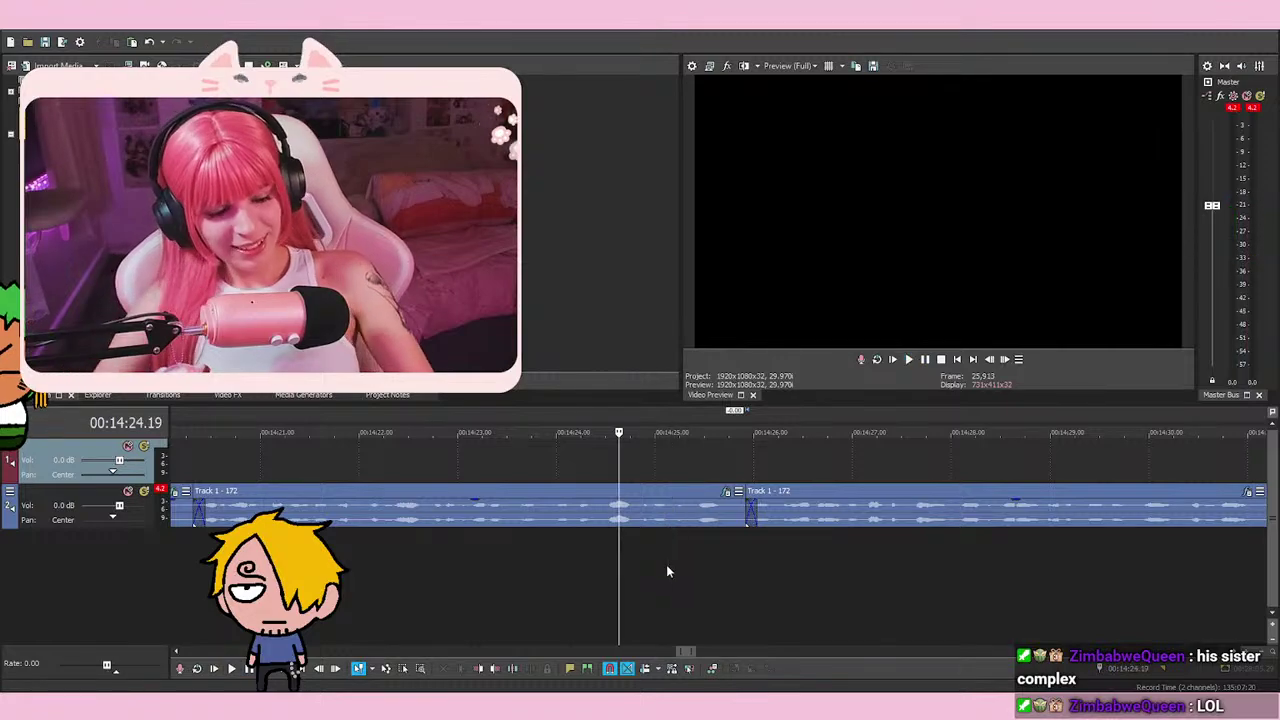
Play from about 00:14:24.09 across the overlap at 00:14:26 to check how the two takes connect
click(569, 563)
click(586, 572)
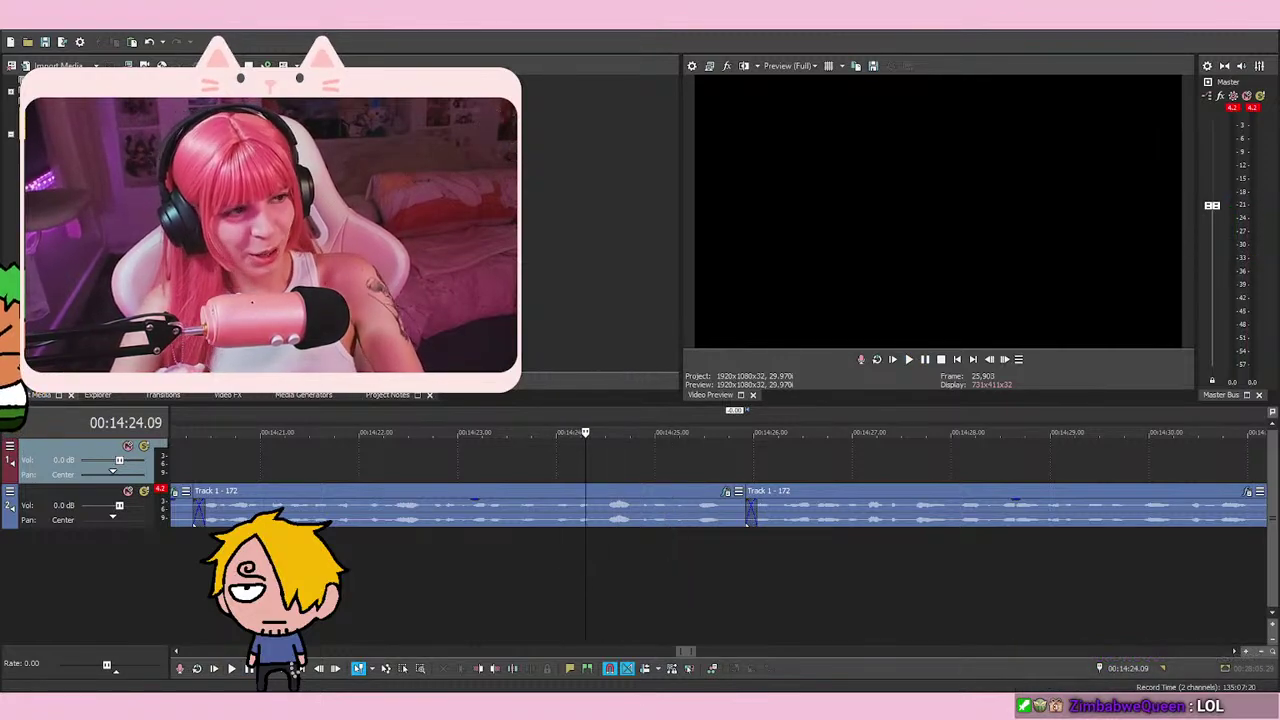
key(space)
key(space)
key(space)
key(space)
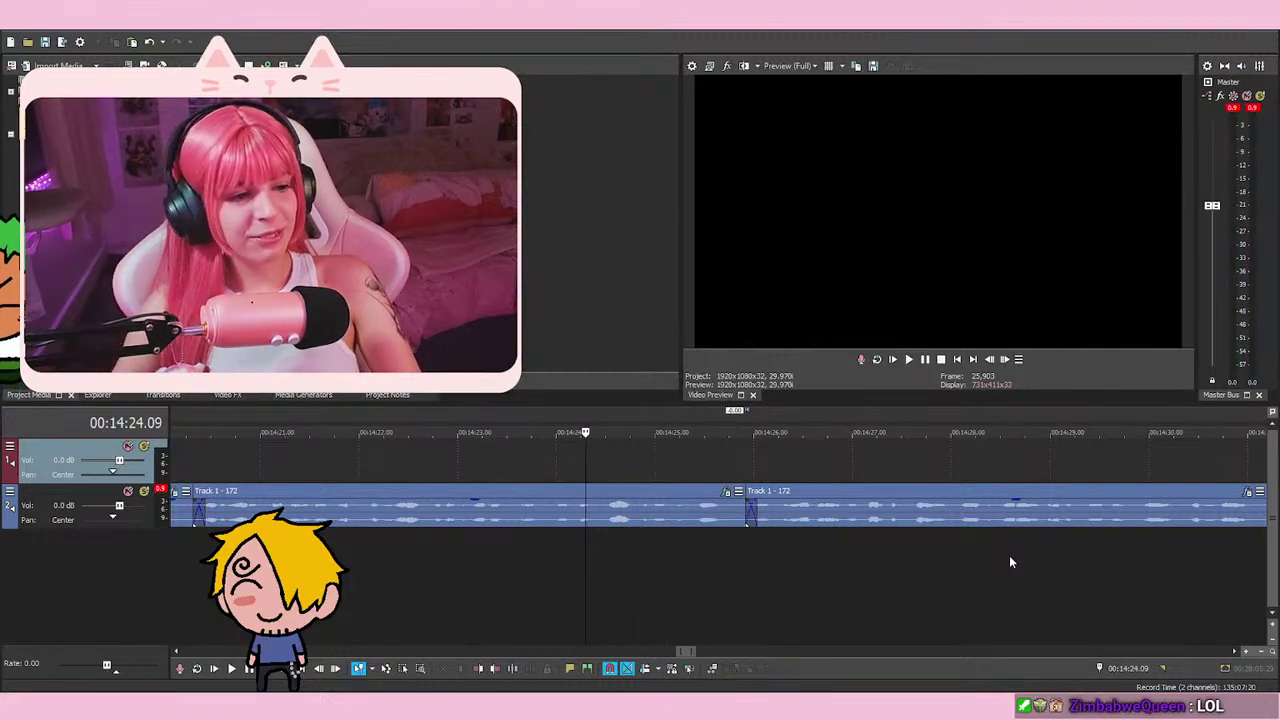
click(590, 570)
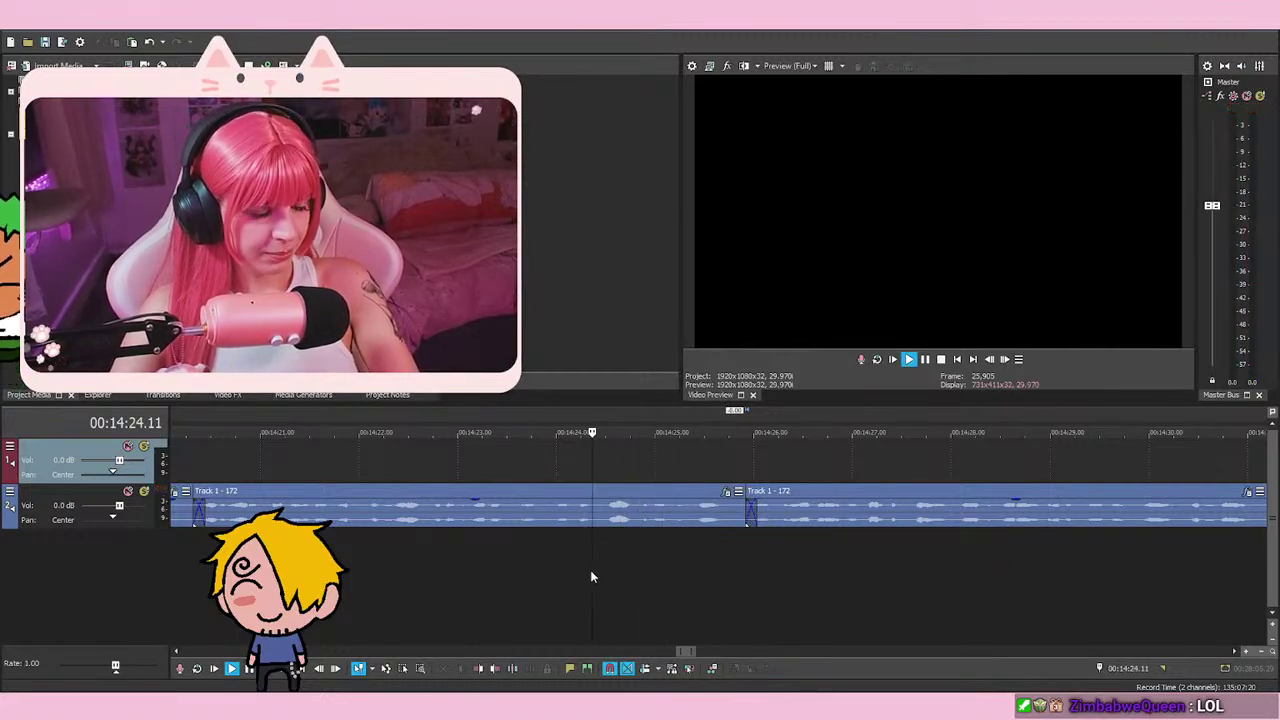
click(602, 594)
key(space)
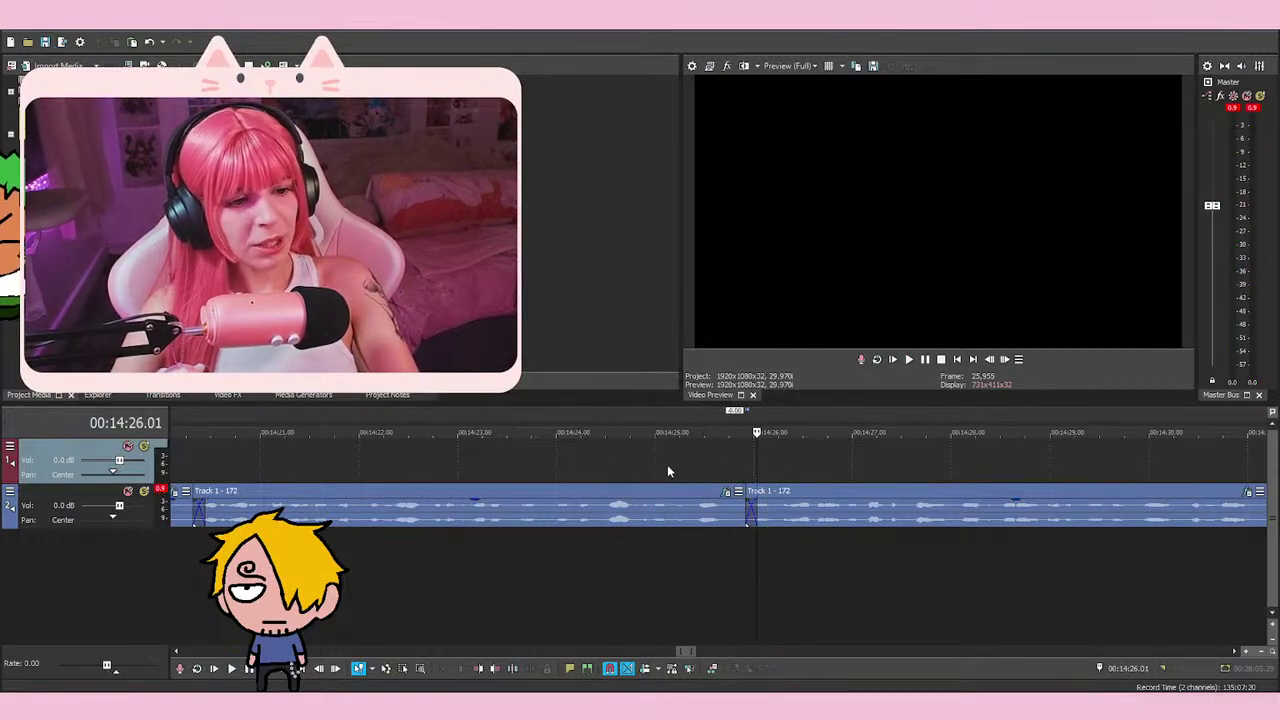
Listen briefly past 00:14:26, then move the next clip earlier so it starts at about 00:14:32.00
scroll(809, 546, down, 3)
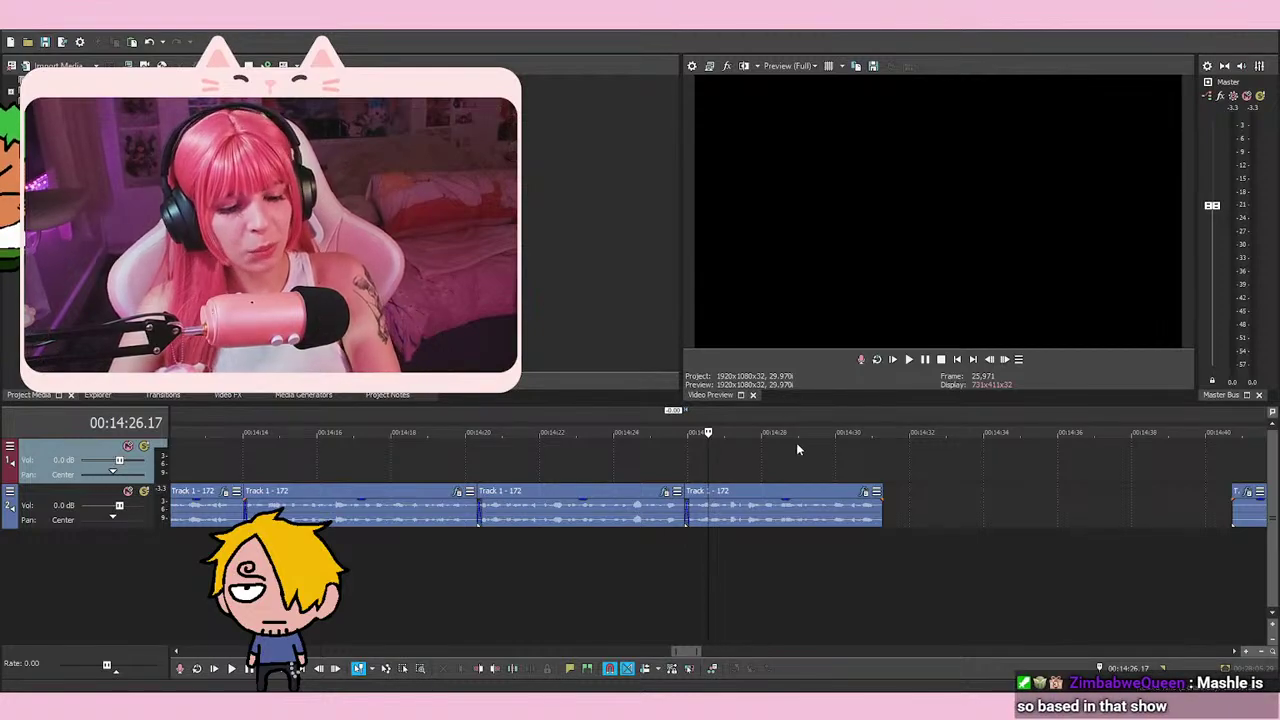
click(689, 574)
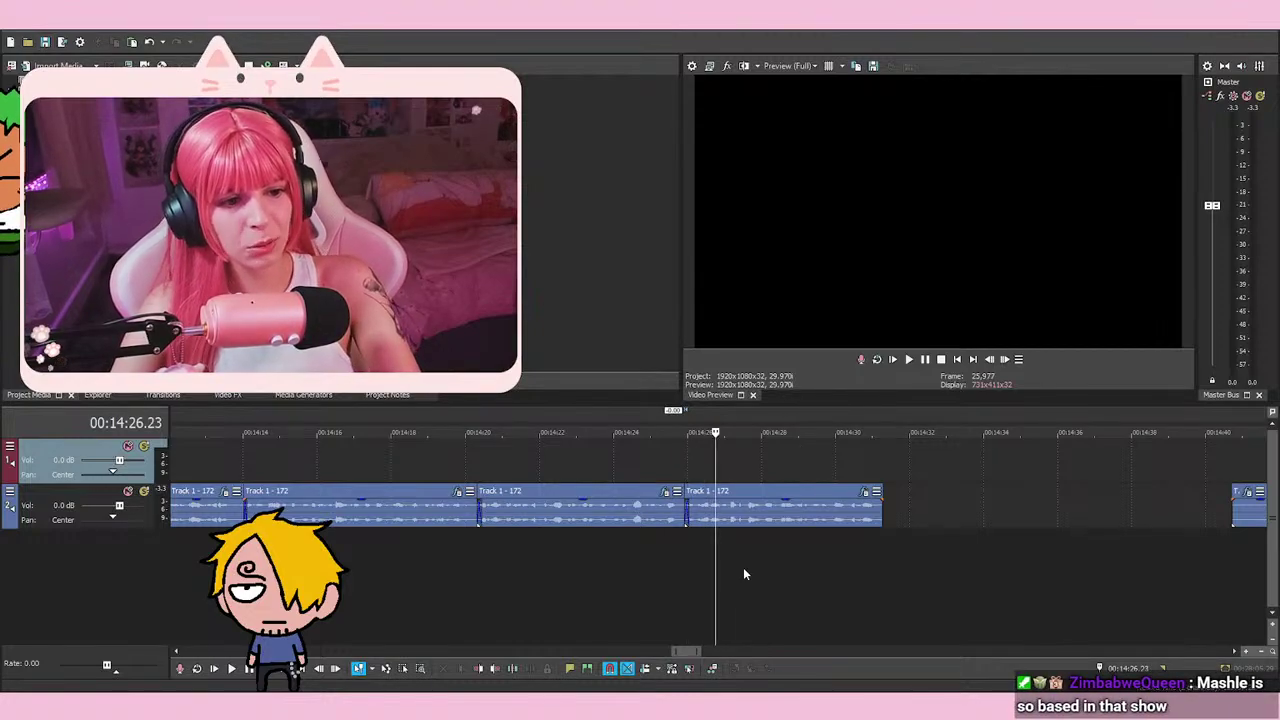
key(space)
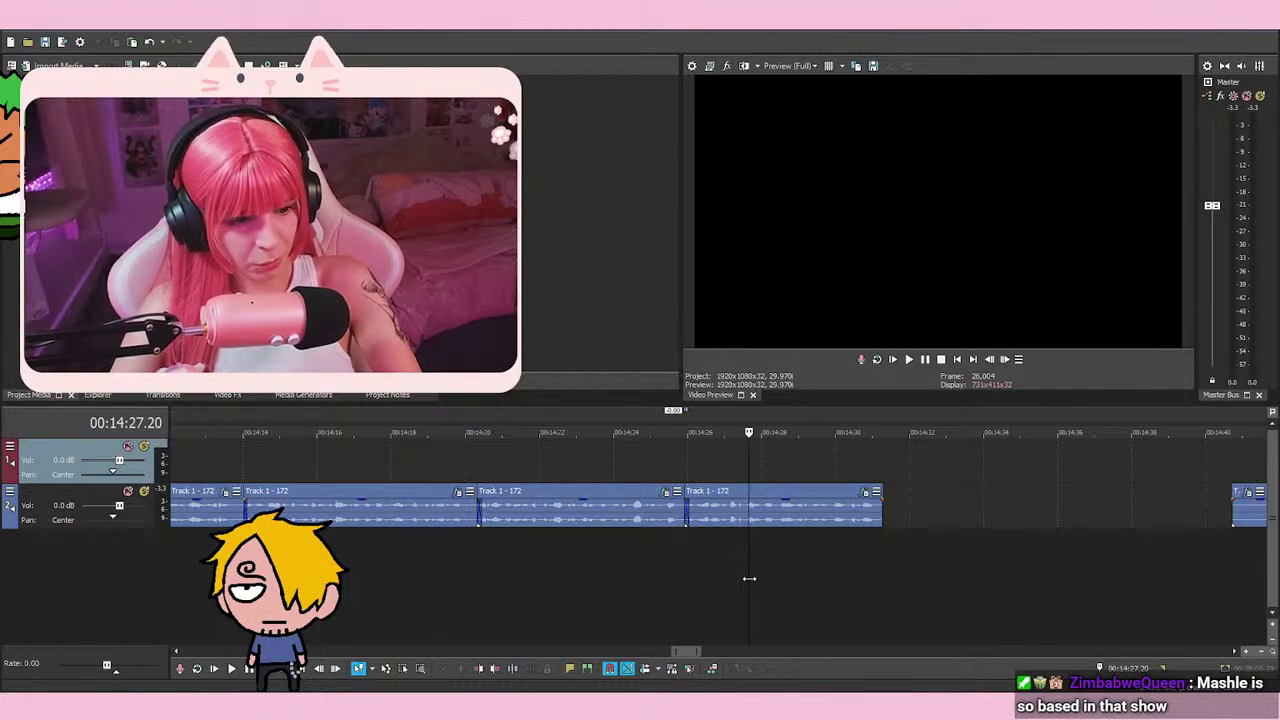
scroll(980, 550, down, 3)
drag(973, 505, 810, 466)
click(815, 466)
scroll(815, 466, up, 6)
Split the moved clip at 00:14:33.04 and delete the unwanted part before that point
key(space)
key(space)
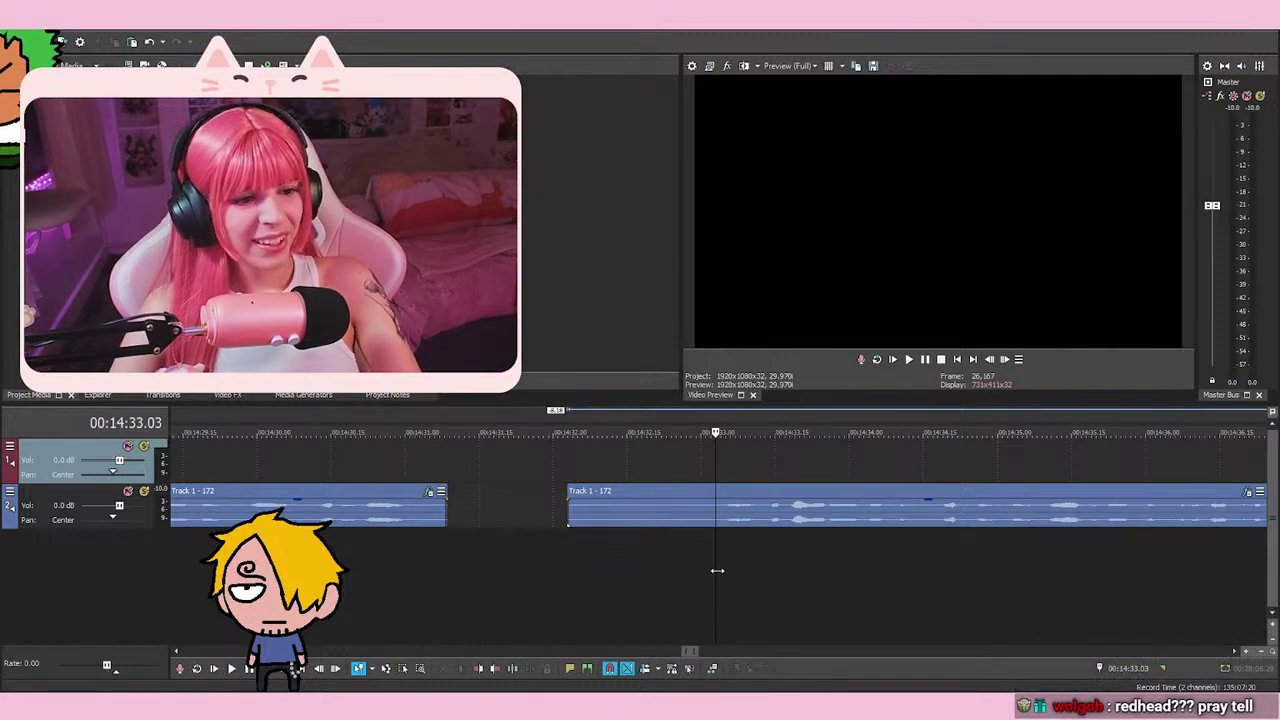
key(s)
click(684, 515)
right_click(684, 515)
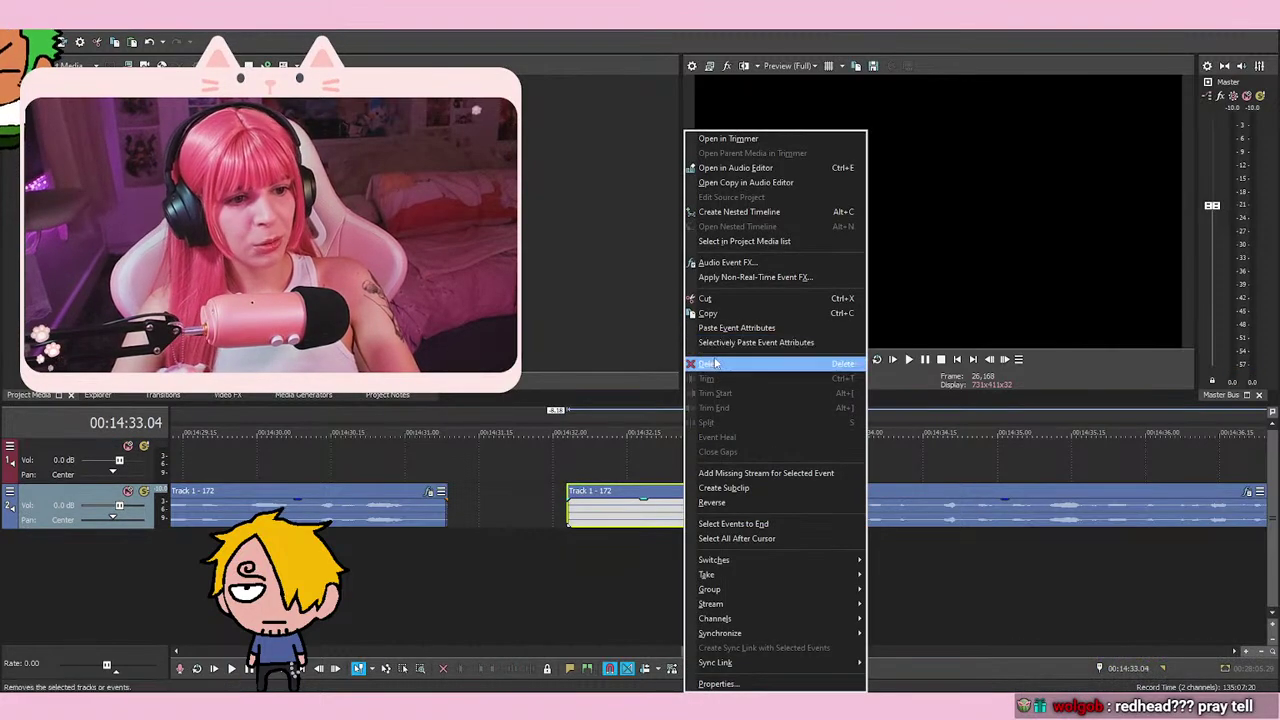
click(714, 358)
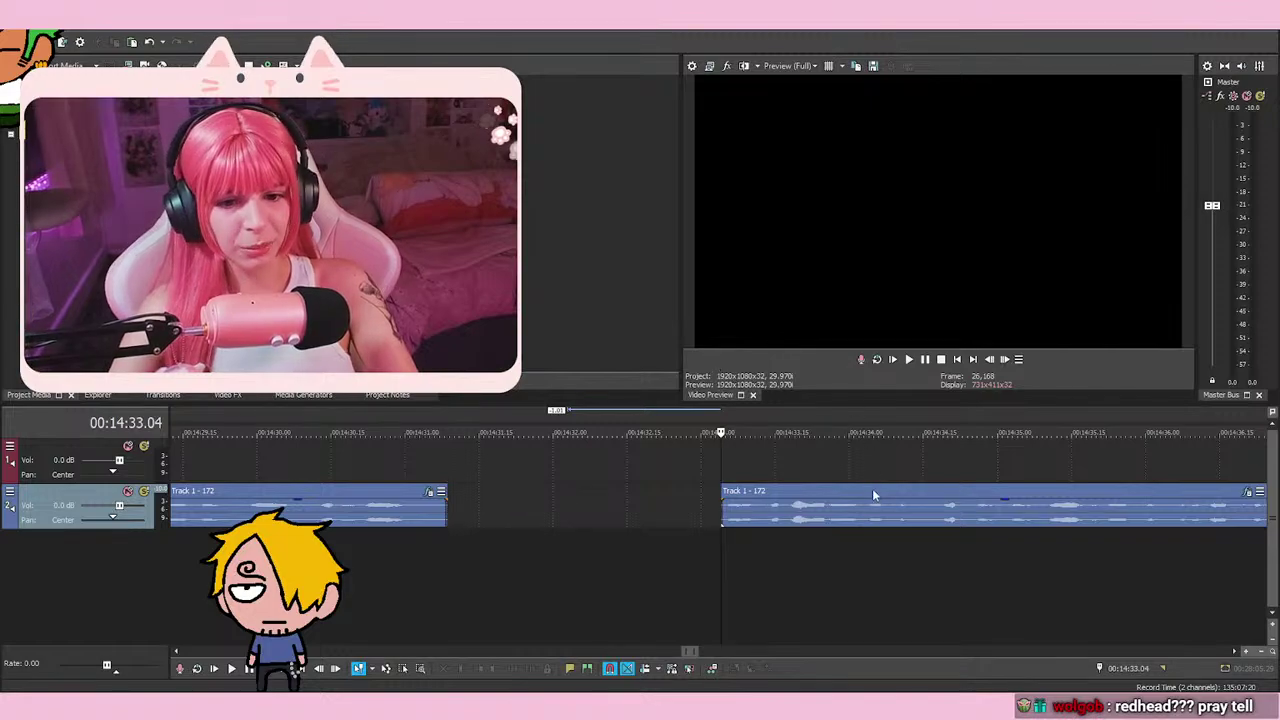
Listen repeatedly to the remaining clip from 00:14:33.04 to check where its speech begins
key(space)
key(space)
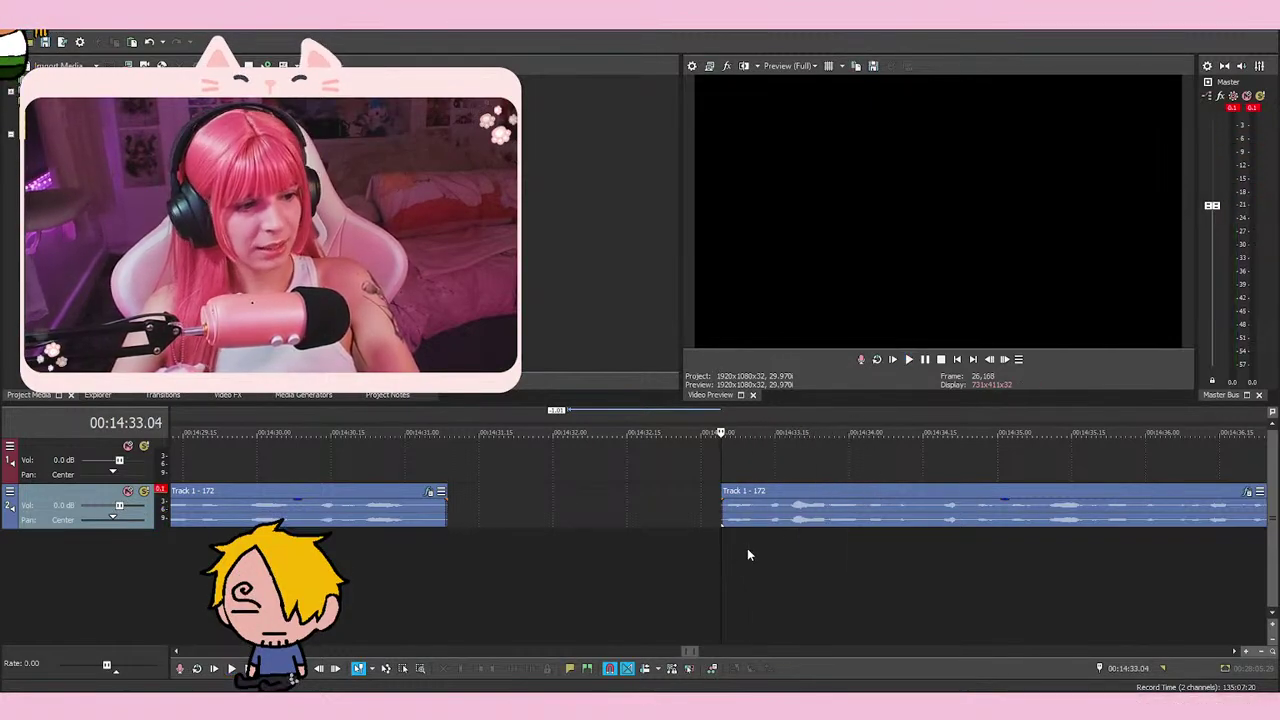
key(space)
key(space)
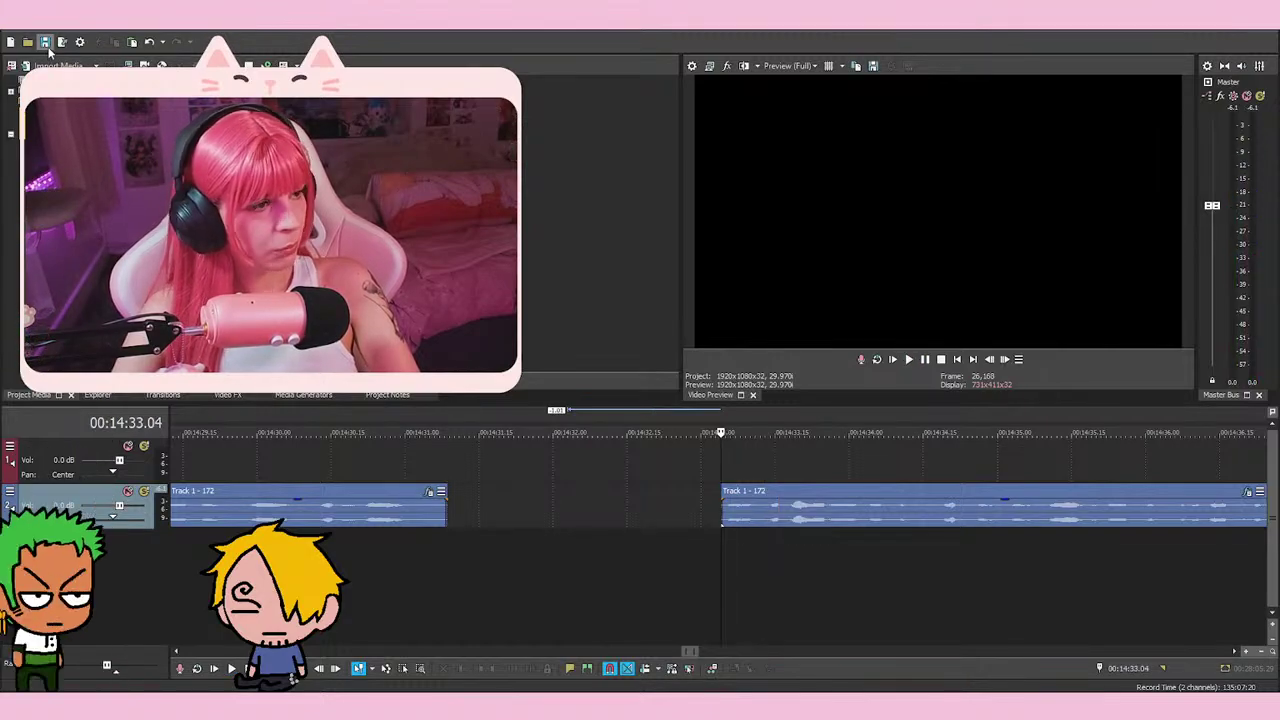
key(space)
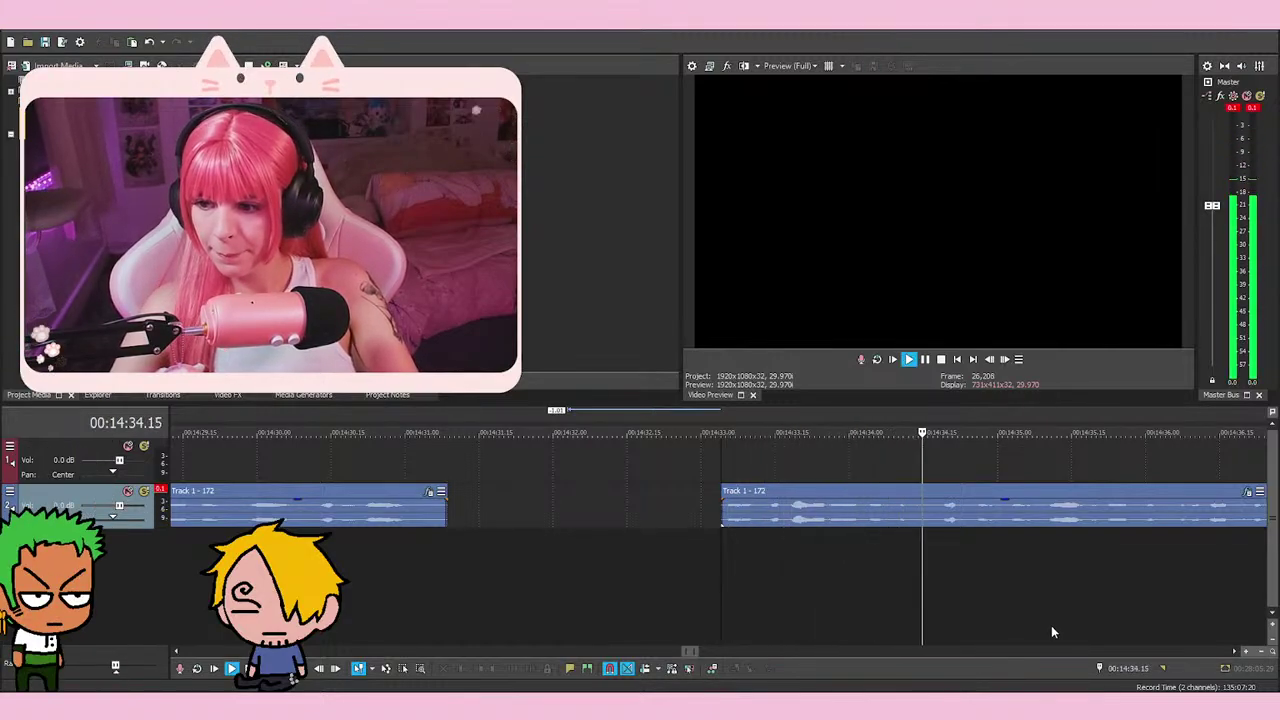
key(space)
key(space)
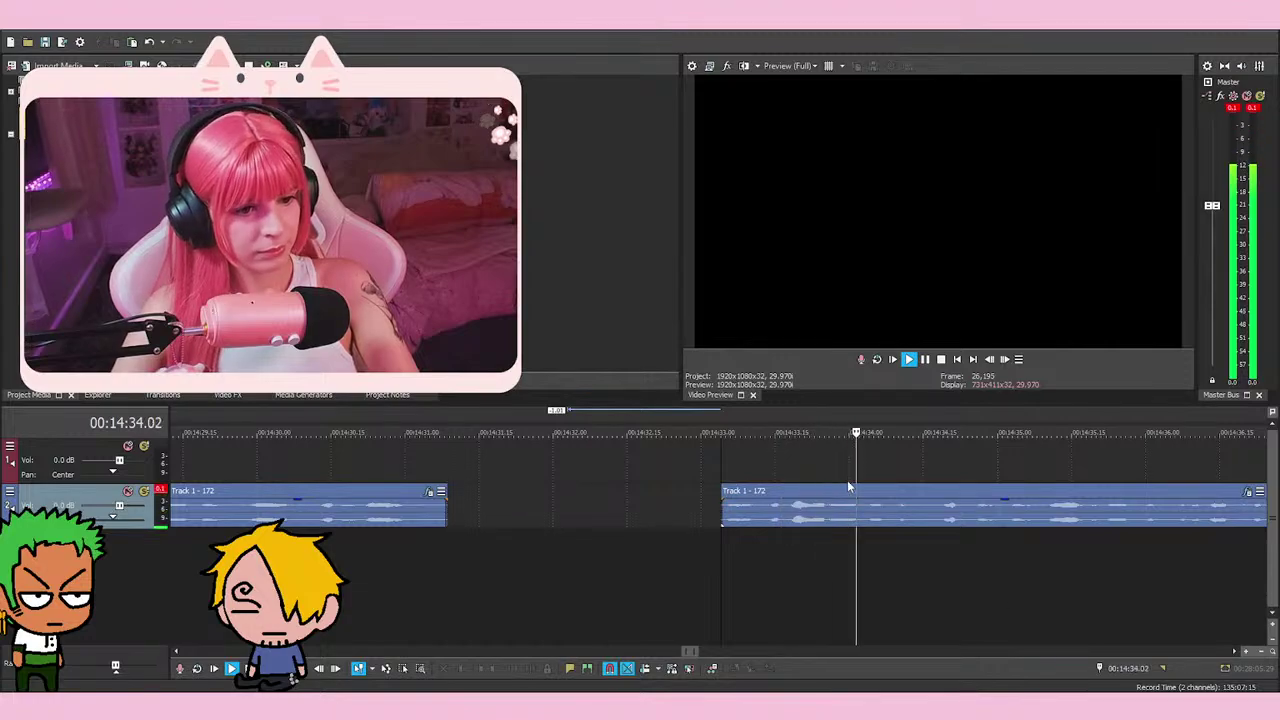
scroll(990, 575, down, 2)
key(space)
key(space)
key(space)
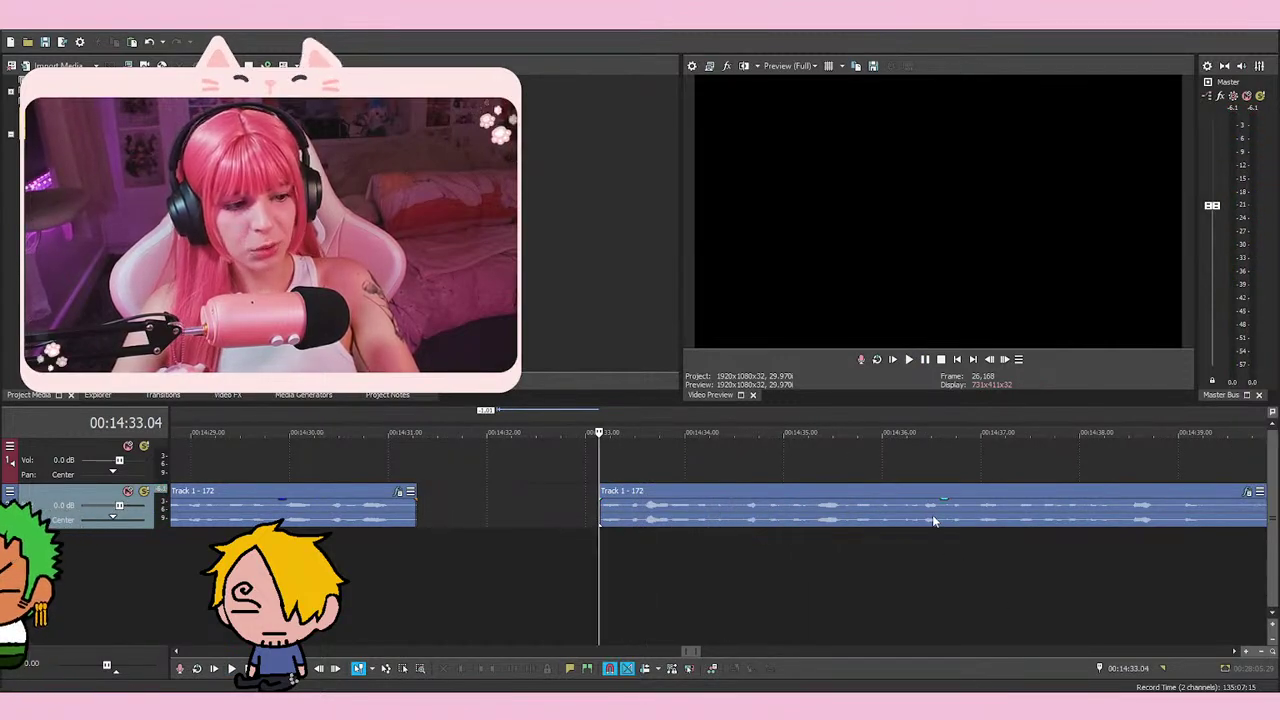
key(space)
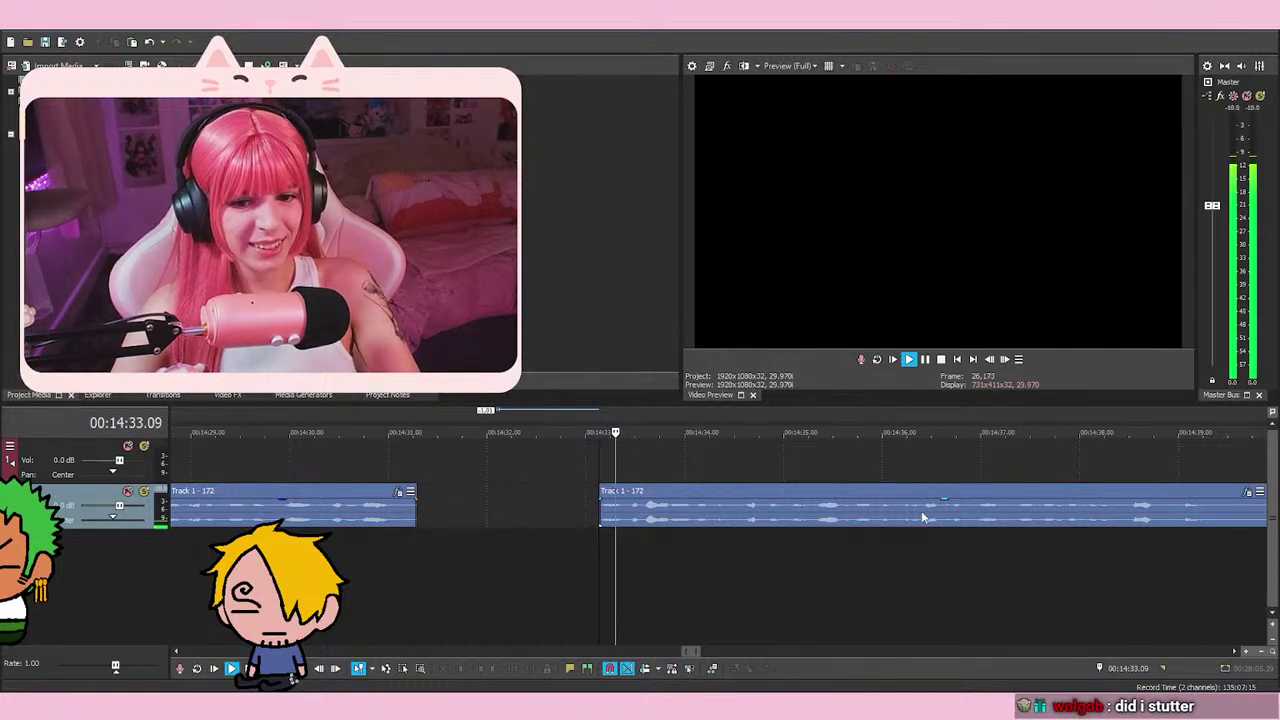
key(space)
Move the remaining clip earlier so it starts at about 00:14:31.19, leaving a short gap after the preceding clip
click(546, 468)
scroll(653, 510, down, 1)
drag(764, 518, 711, 515)
click(660, 441)
click(678, 459)
scroll(740, 485, up, 4)
click(671, 455)
scroll(740, 512, up, 3)
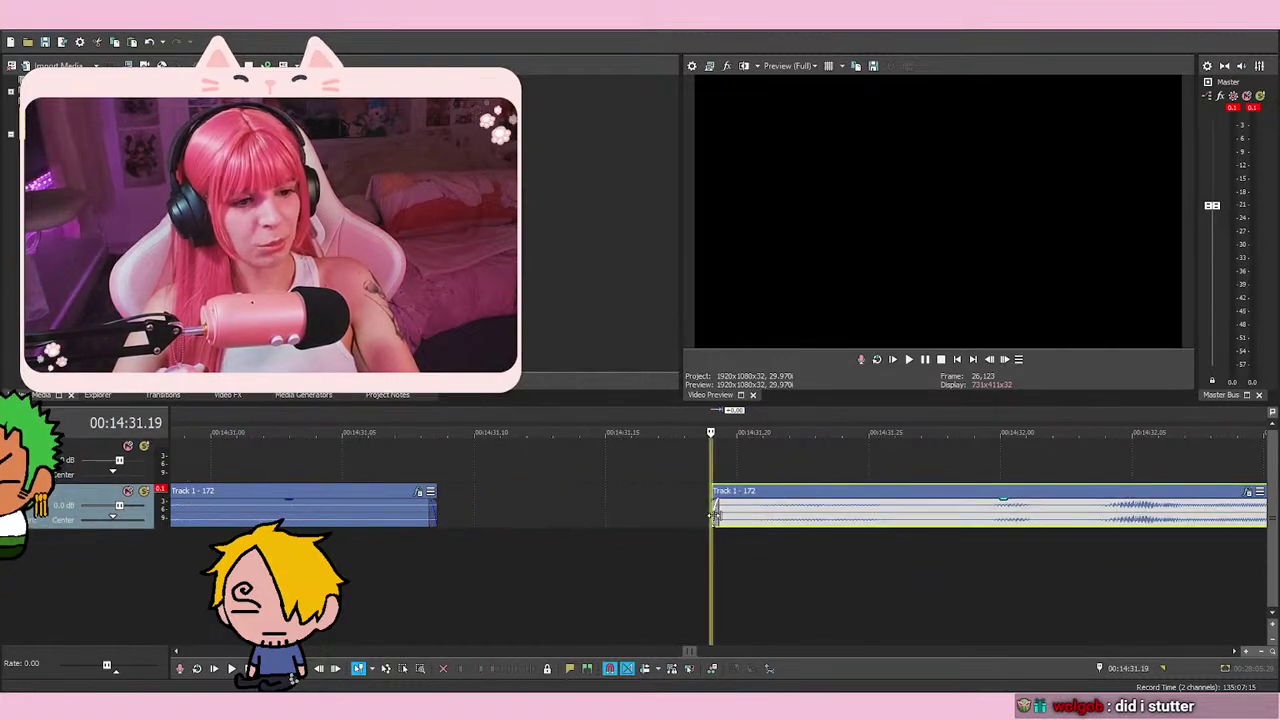
click(731, 461)
scroll(712, 470, down, 3)
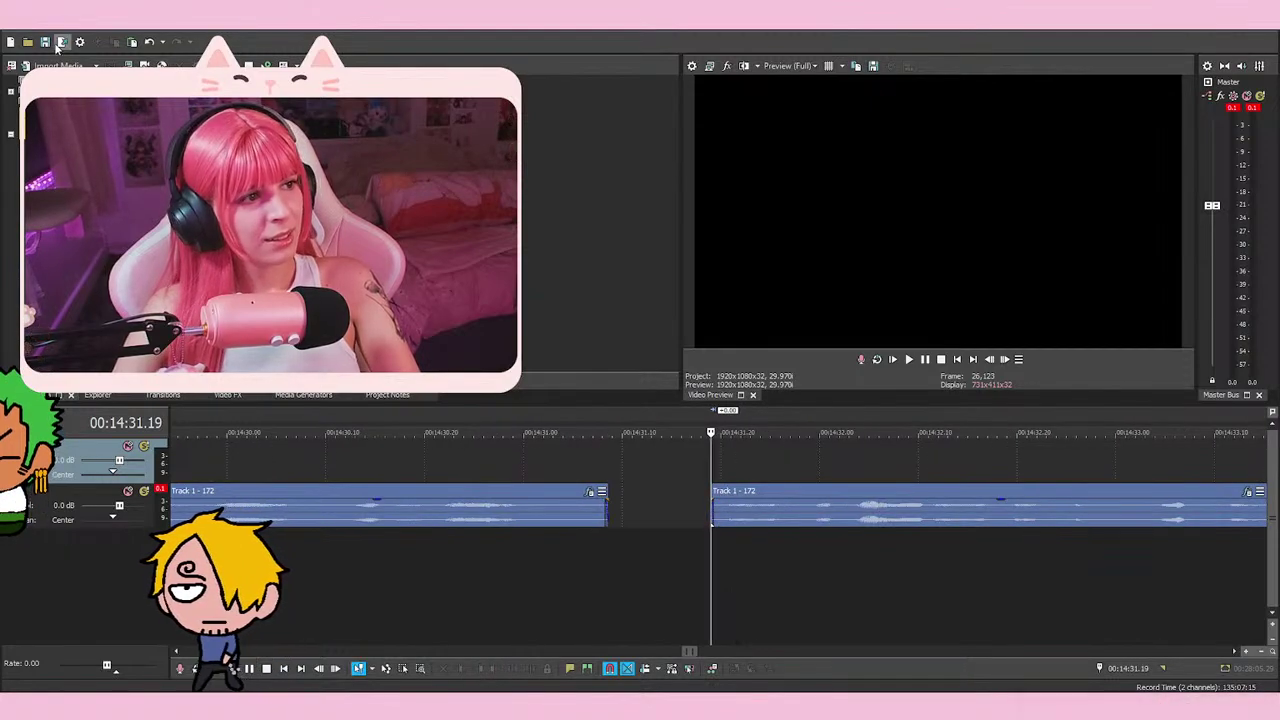
Replay the beginning of the moved clip from 00:14:31.19 to judge its opening words
key(ctrl+shift+m)
click(875, 178)
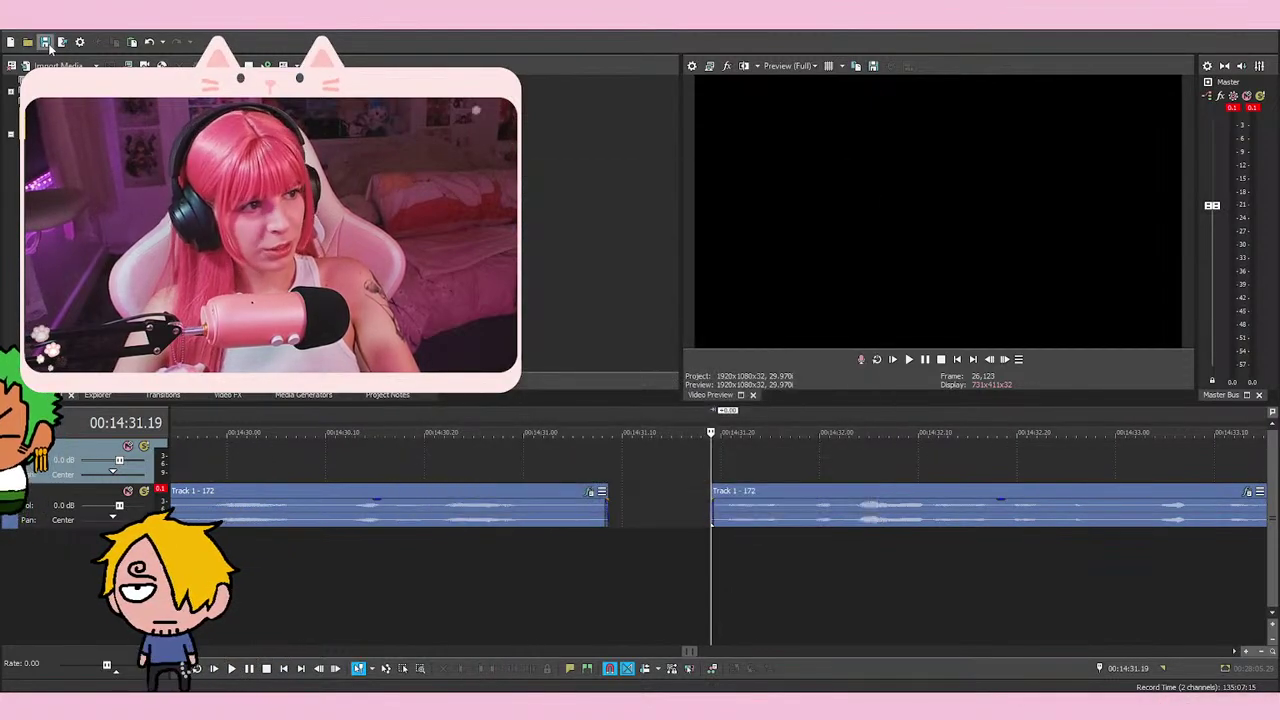
key(space)
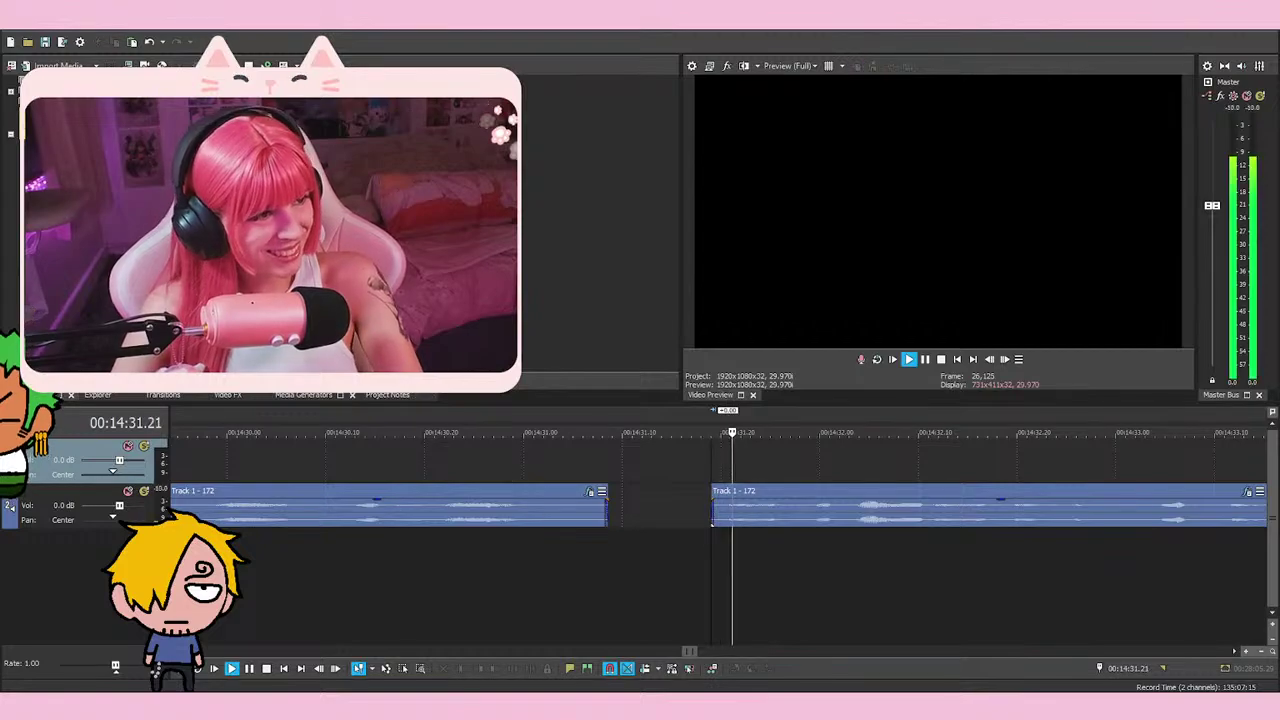
key(space)
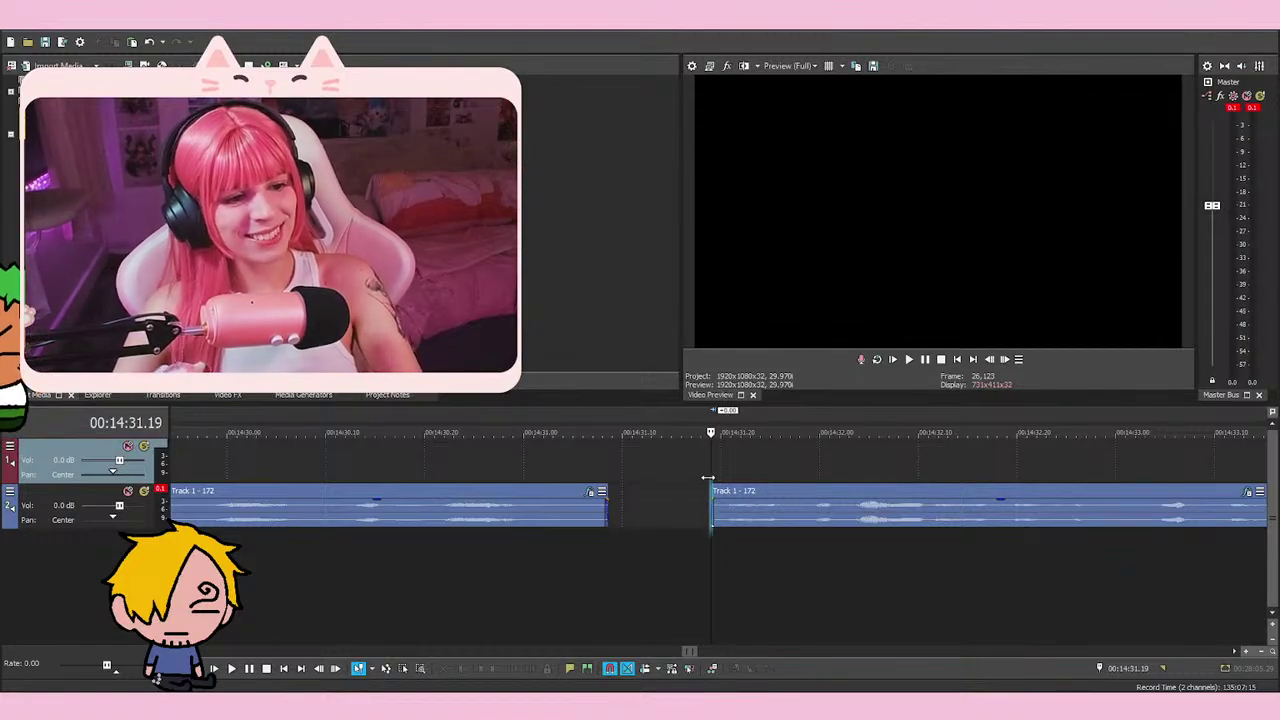
click(725, 460)
click(705, 461)
key(space)
key(space)
click(728, 466)
click(709, 464)
scroll(745, 464, down, 2)
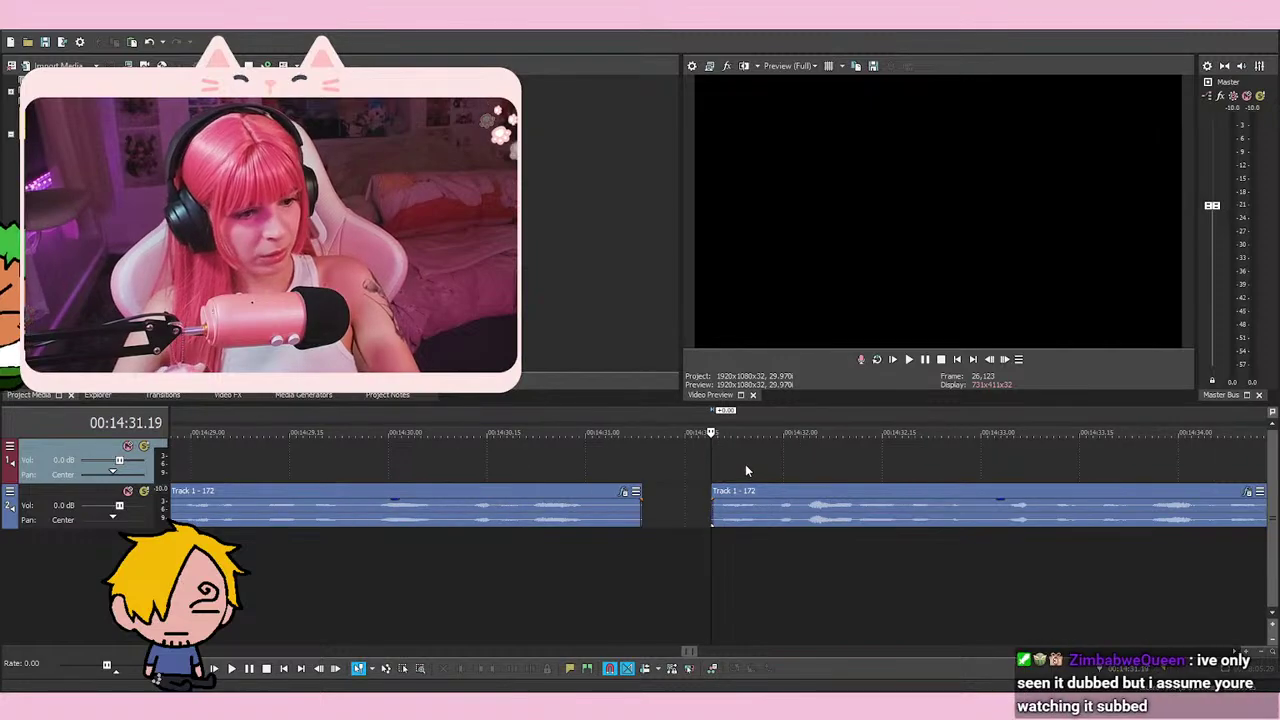
key(space)
key(space)
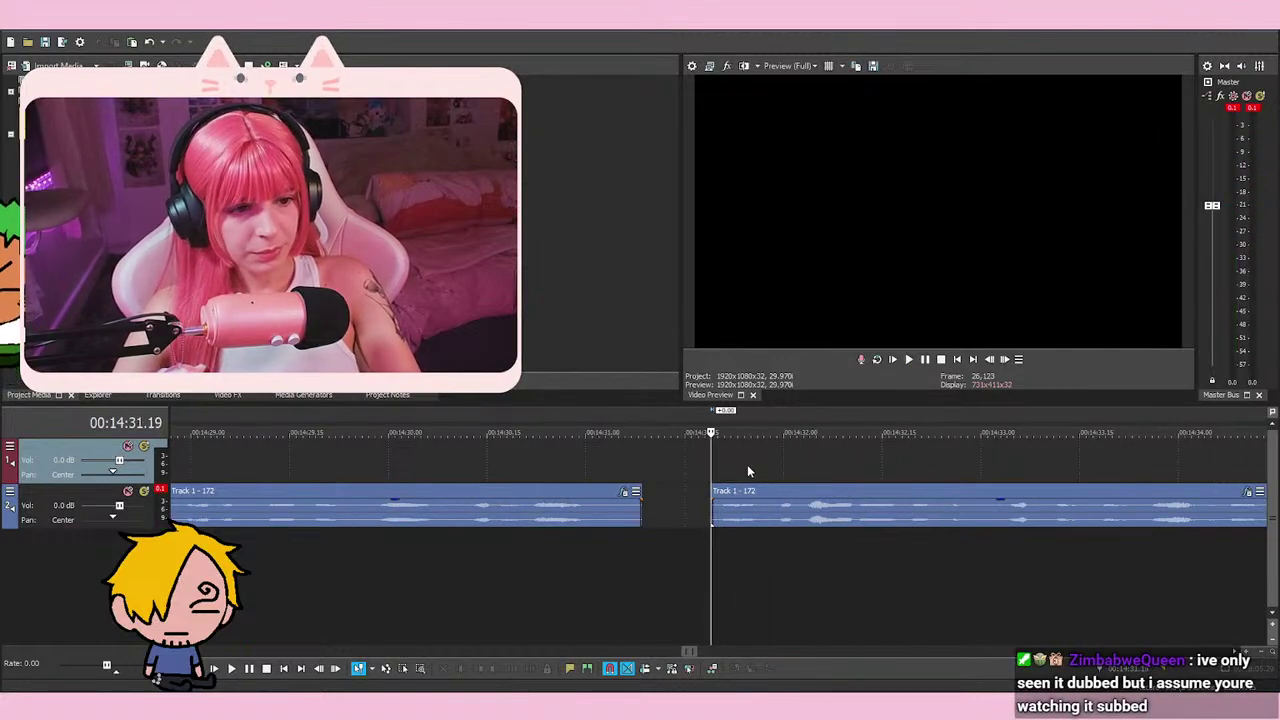
Replay the start of the clip after the gap from 00:14:31.19 to judge its opening words
scroll(747, 464, up, 3)
click(648, 480)
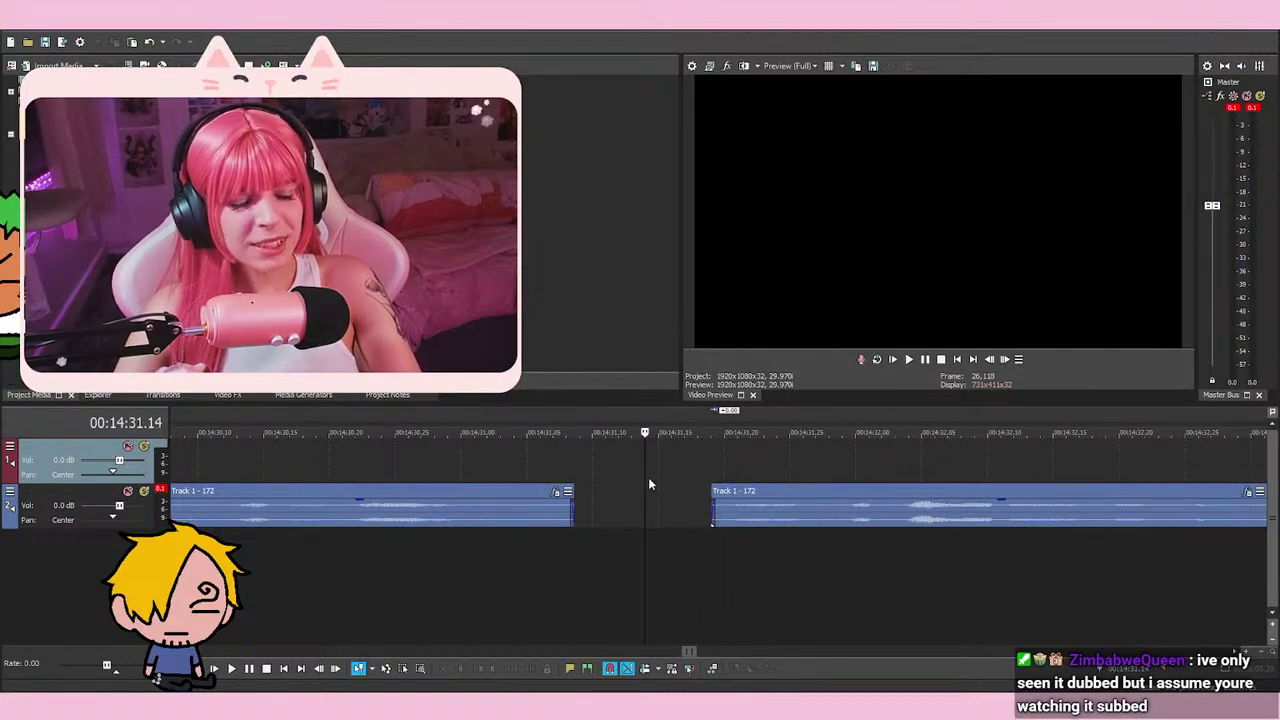
click(713, 480)
key(space)
key(space)
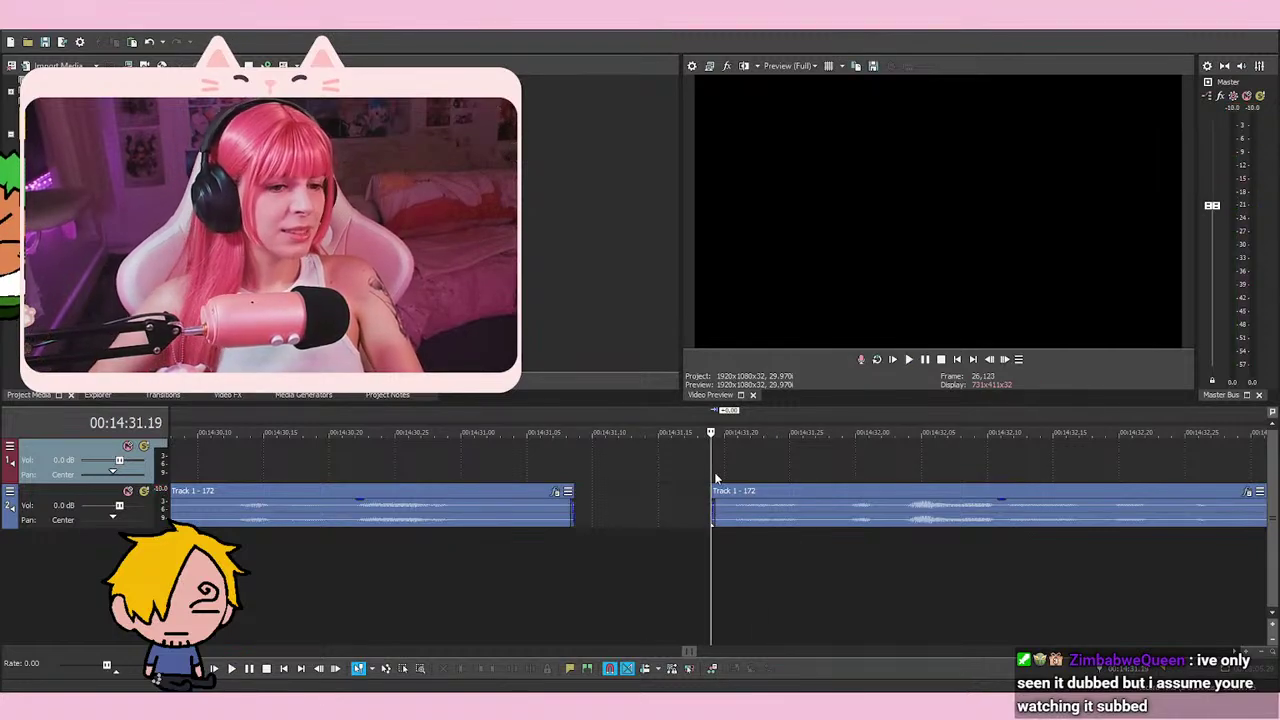
key(space)
scroll(880, 503, down, 2)
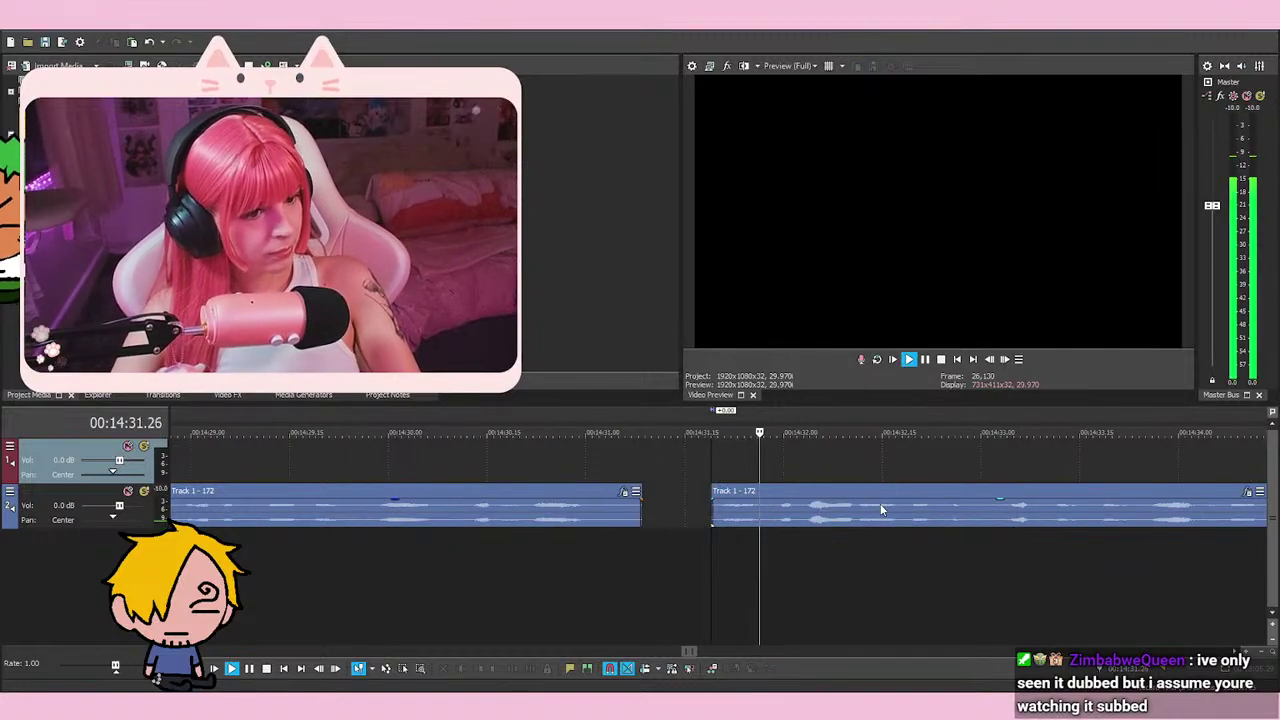
key(space)
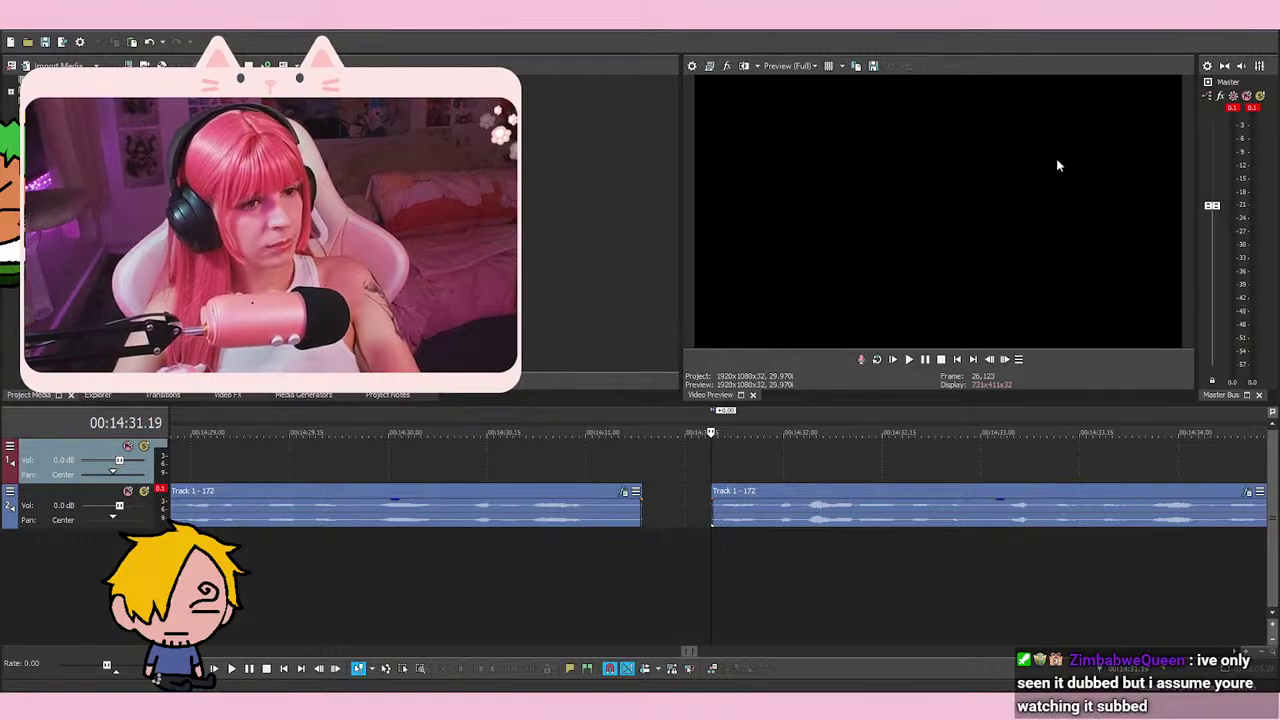
Listen to the same clip from 00:14:31.19 past 00:14:34.00 to check how the passage continues
key(space)
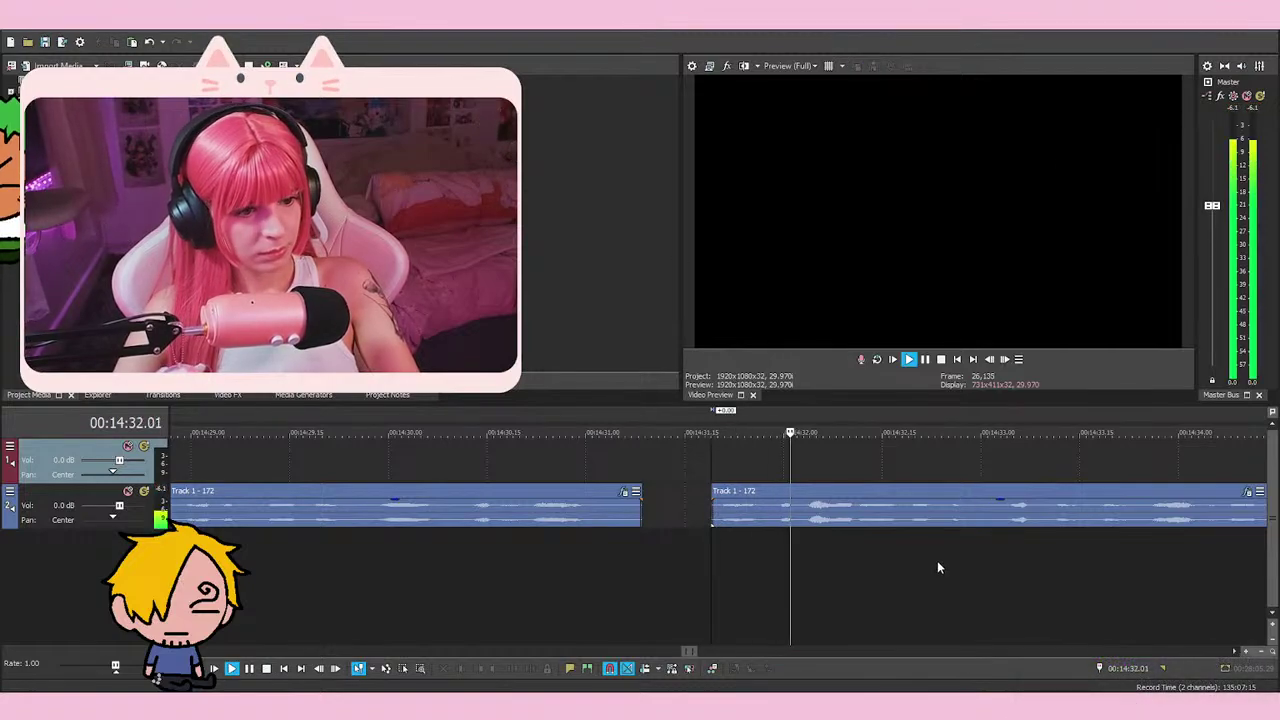
scroll(937, 561, down, 2)
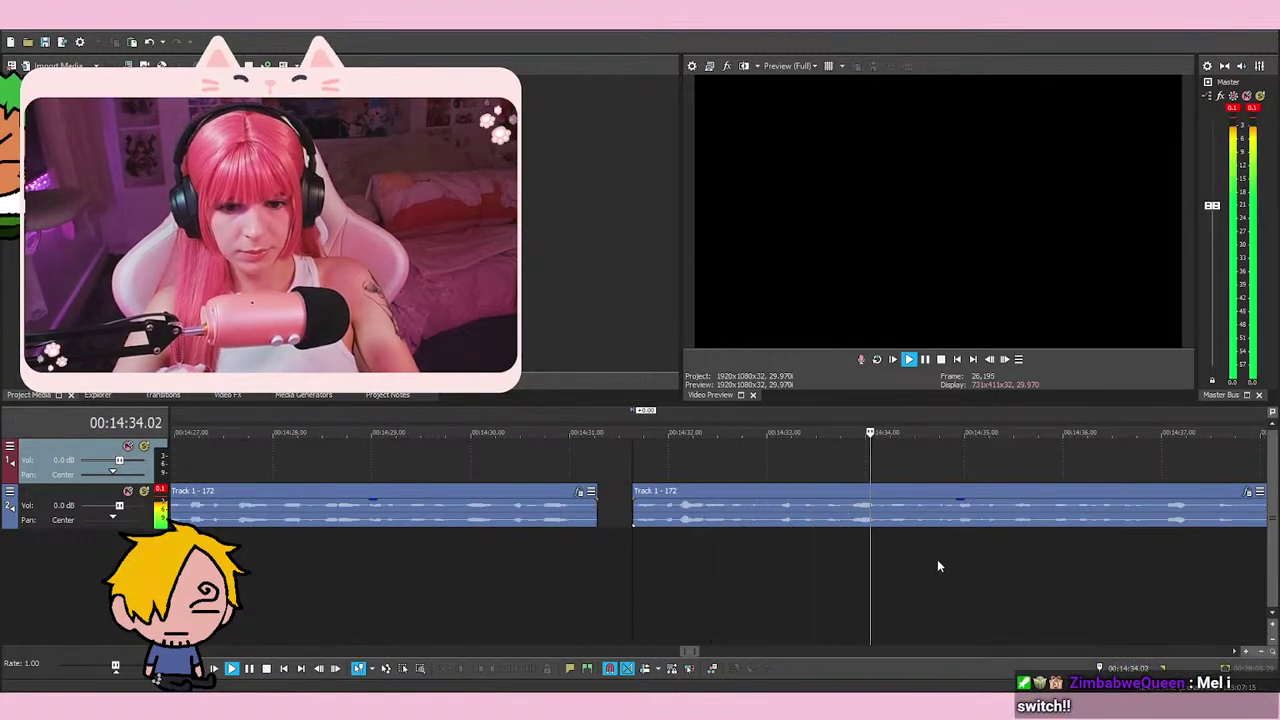
scroll(937, 566, down, 2)
key(space)
key(space)
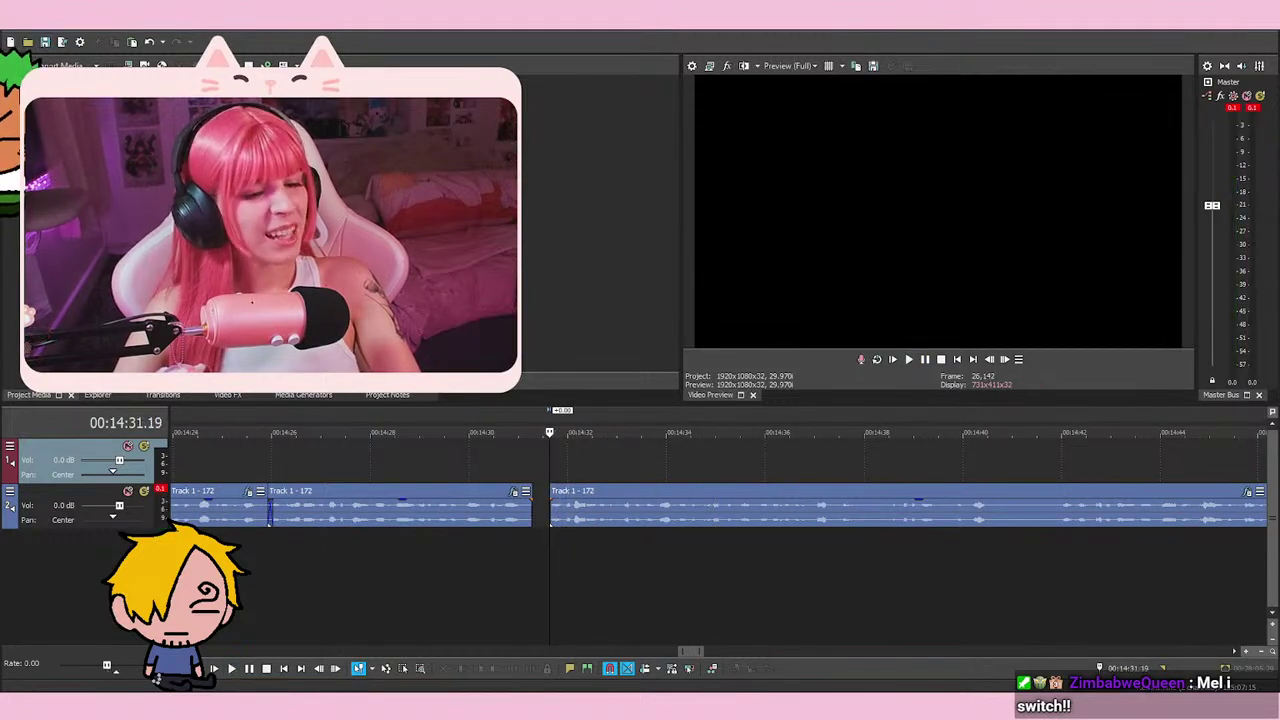
key(space)
key(space)
key(space)
scroll(837, 548, down, 2)
scroll(837, 548, up, 4)
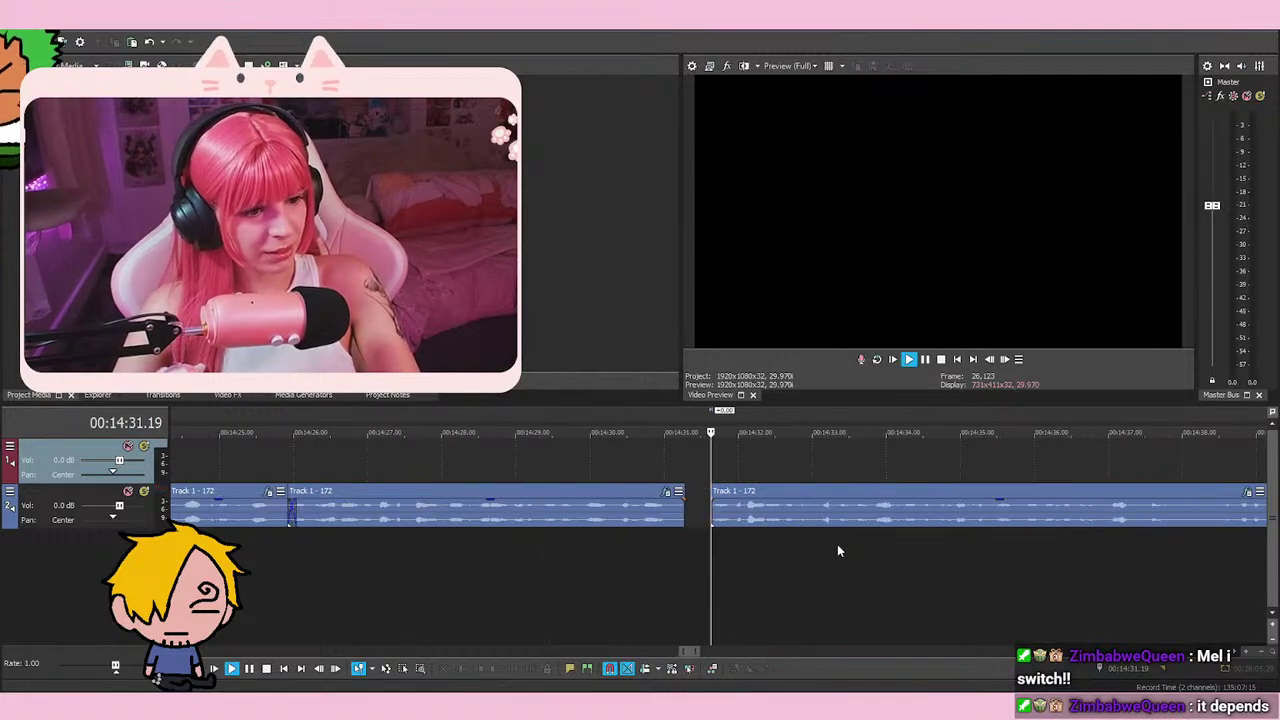
click(674, 471)
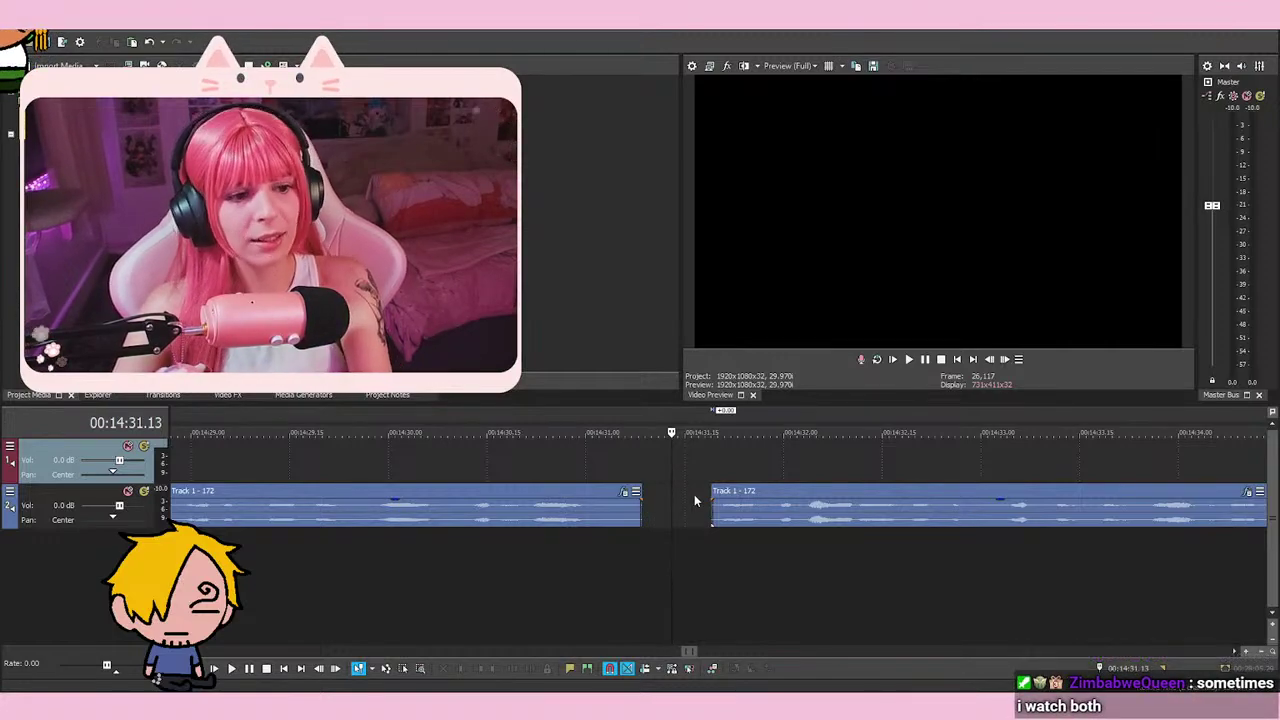
click(711, 475)
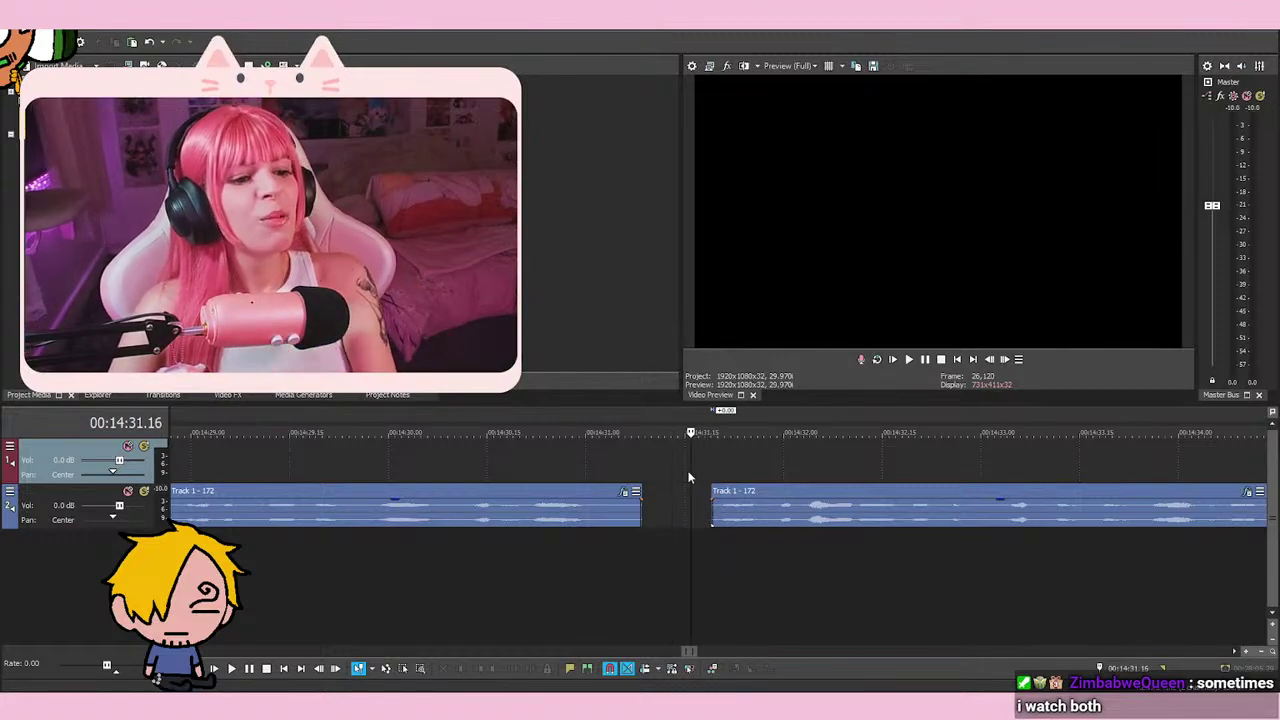
click(771, 475)
click(790, 474)
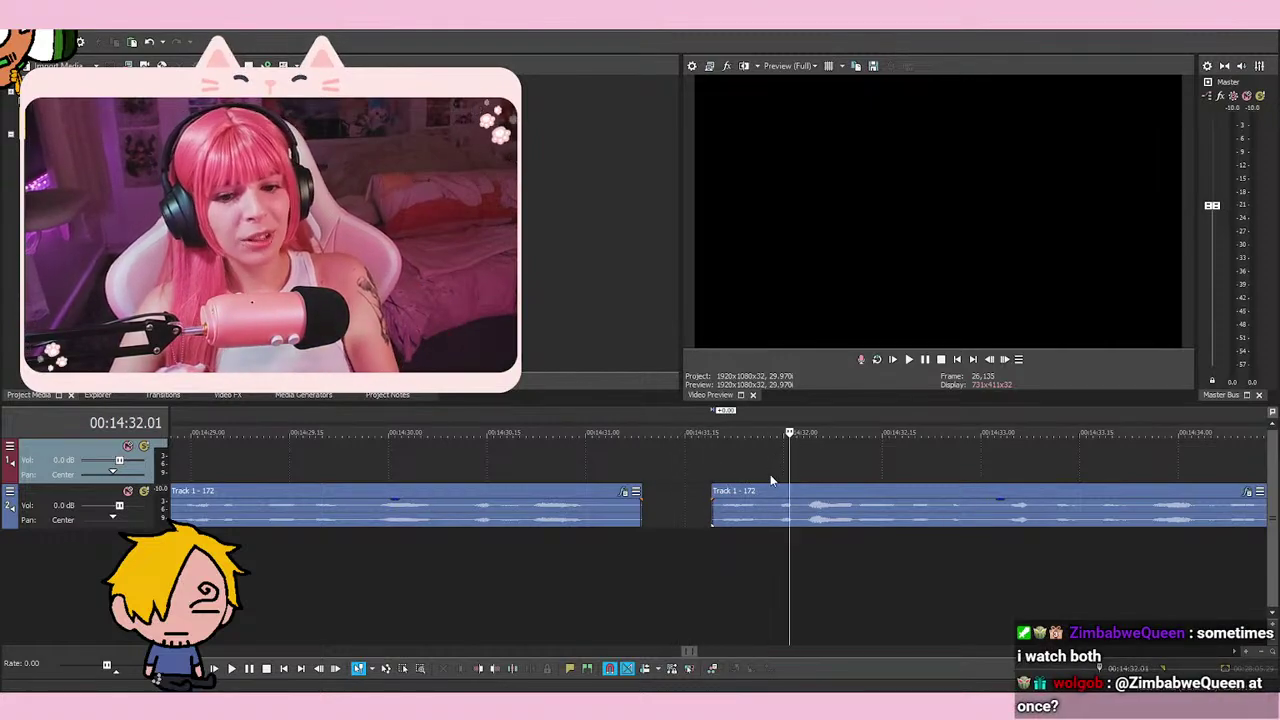
click(771, 475)
click(671, 471)
click(711, 472)
click(777, 472)
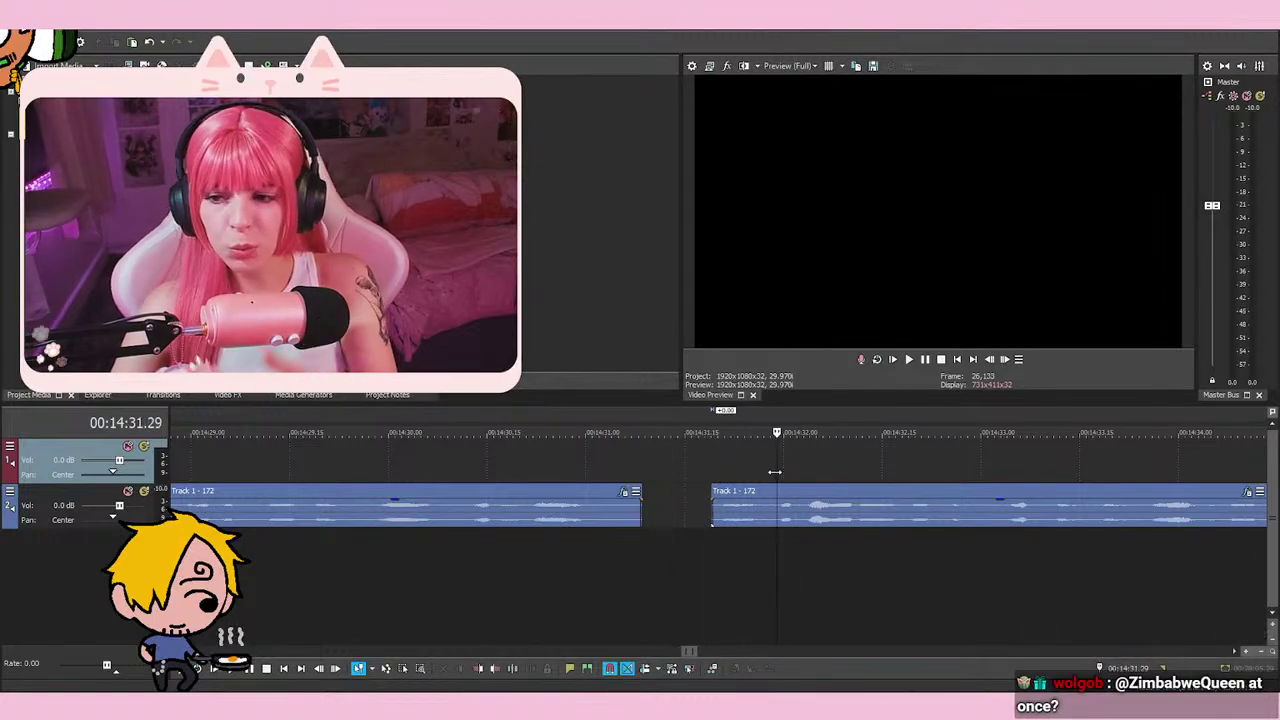
click(715, 464)
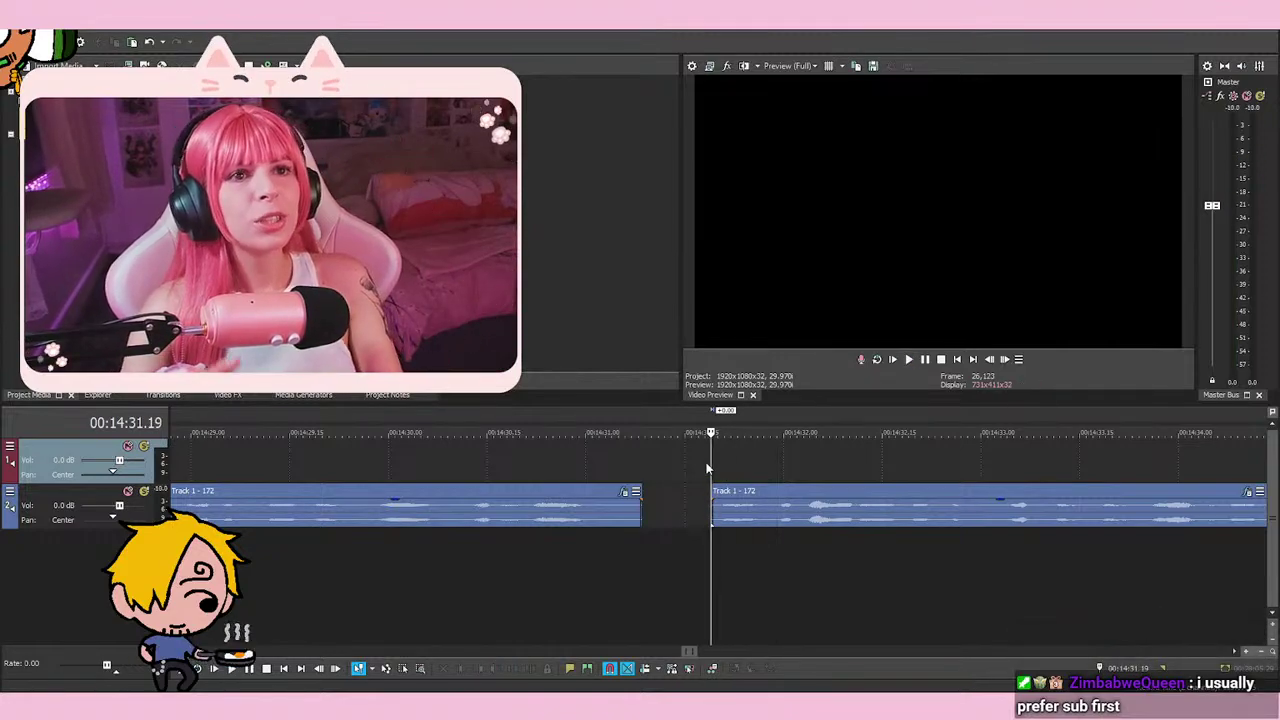
mouse_move(664, 469)
mouse_down()
mouse_move(694, 475)
mouse_move(676, 482)
mouse_up()
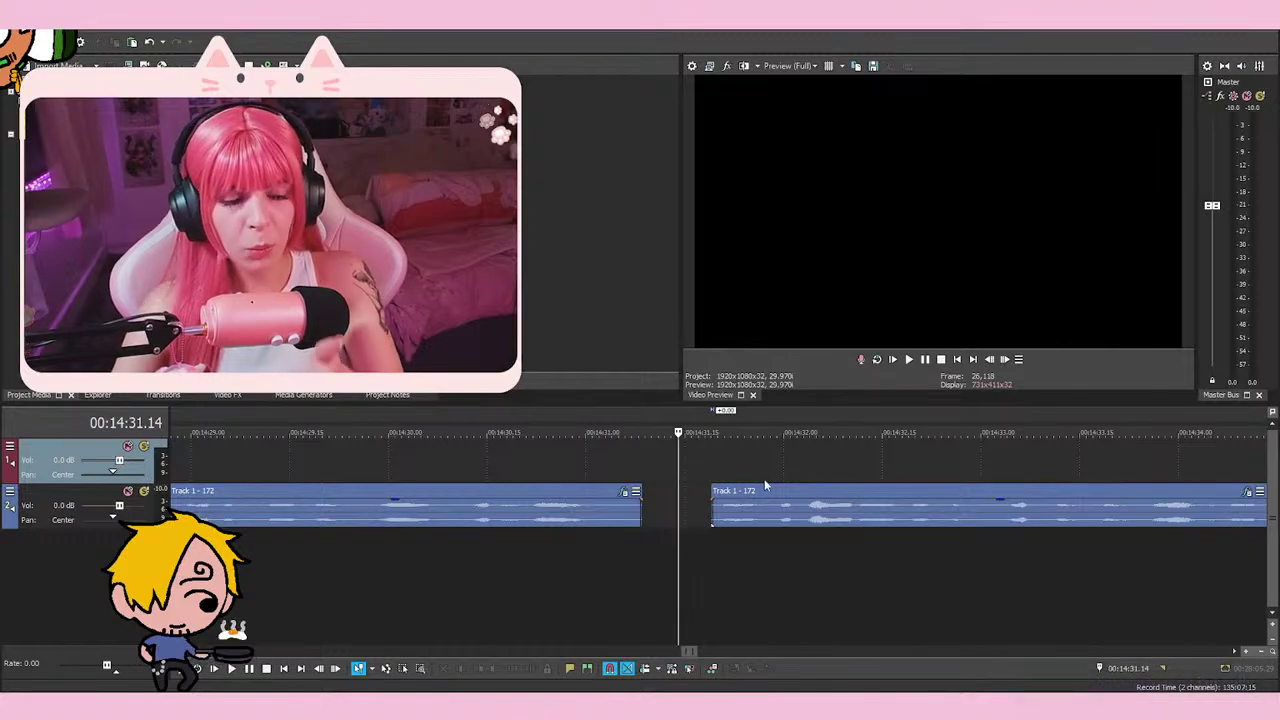
click(710, 462)
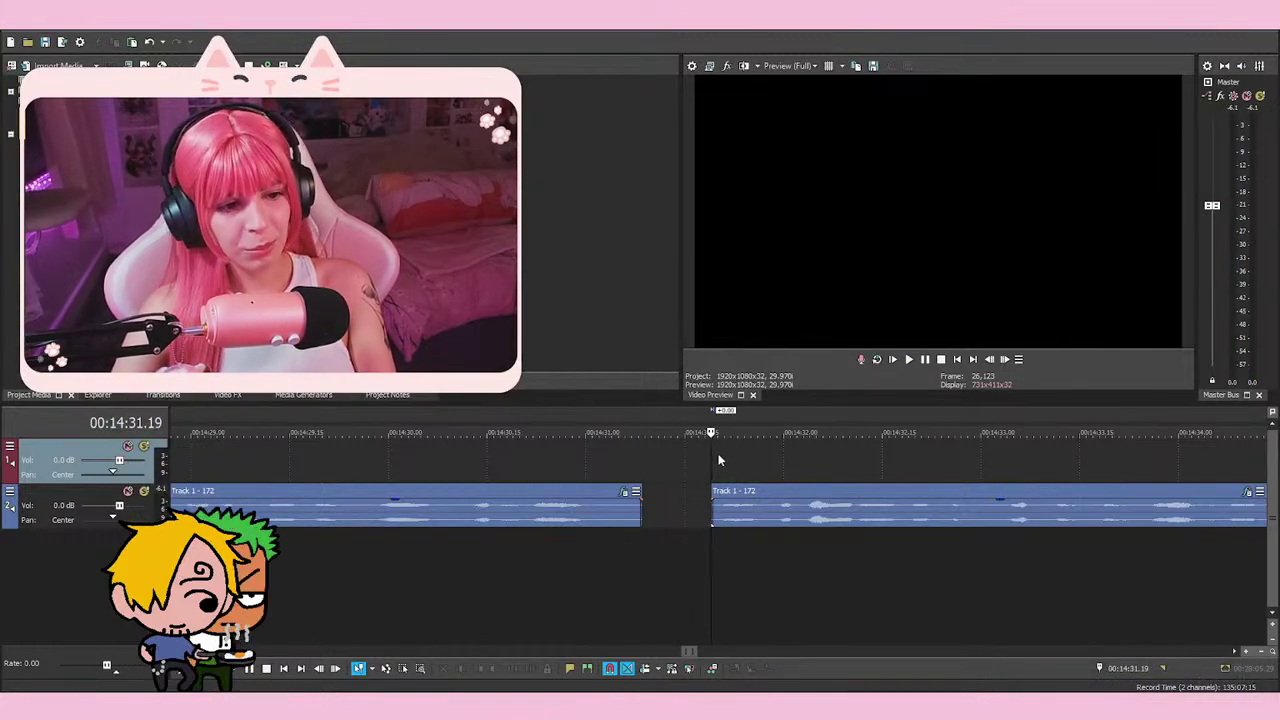
scroll(718, 453, down, 1)
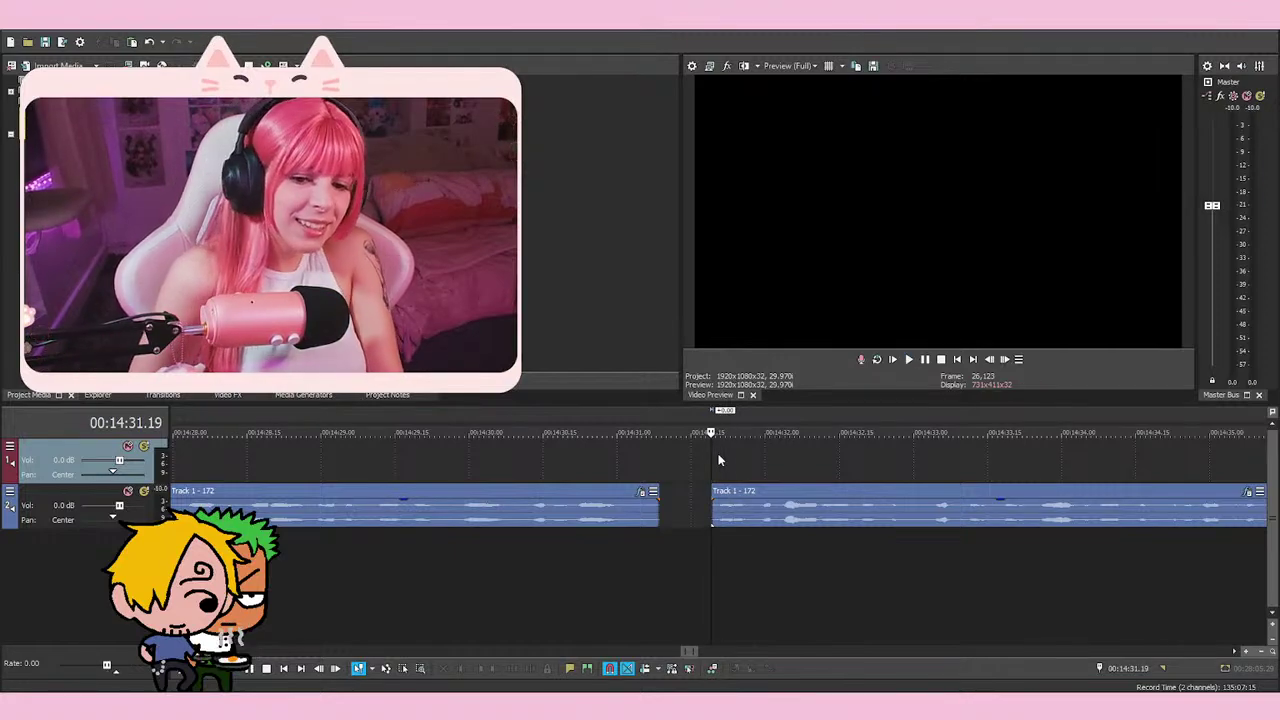
Play the clip from 00:14:31.19 to beyond 00:14:34.00 to review the whole sentence
key(space)
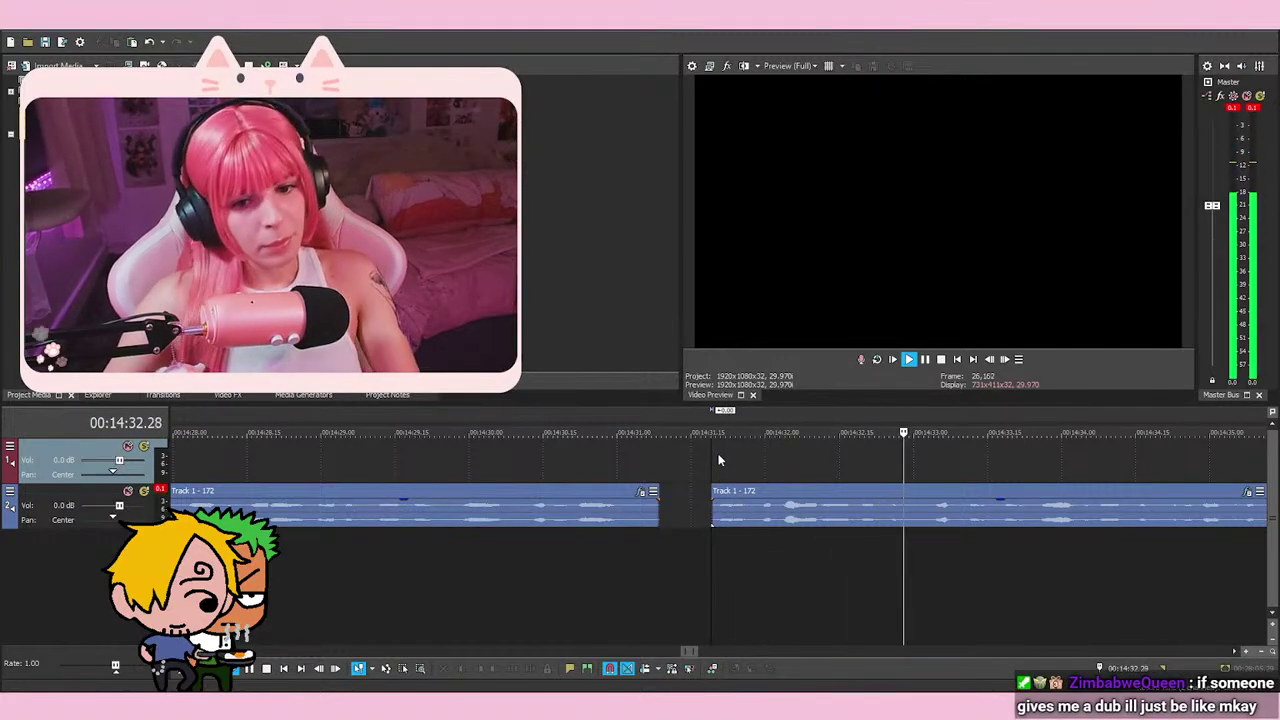
scroll(908, 547, down, 1)
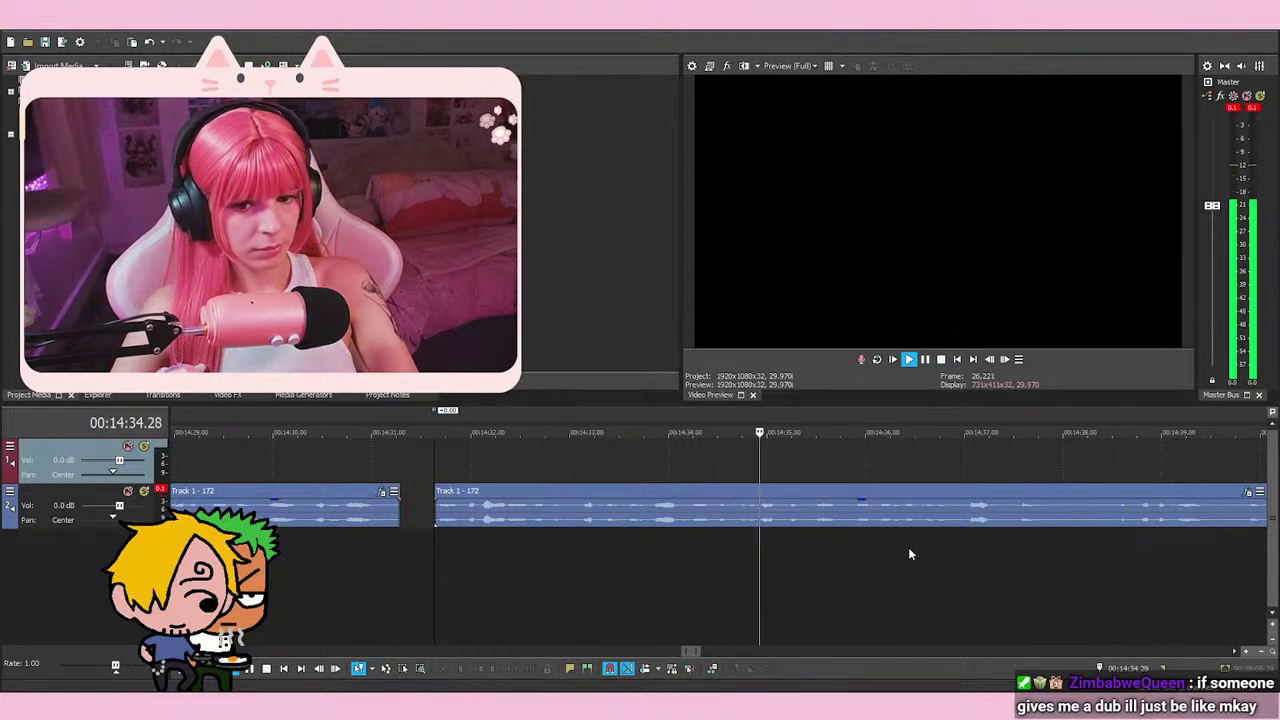
key(space)
scroll(782, 514, up, 1)
scroll(770, 497, down, 2)
scroll(752, 475, up, 1)
click(717, 463)
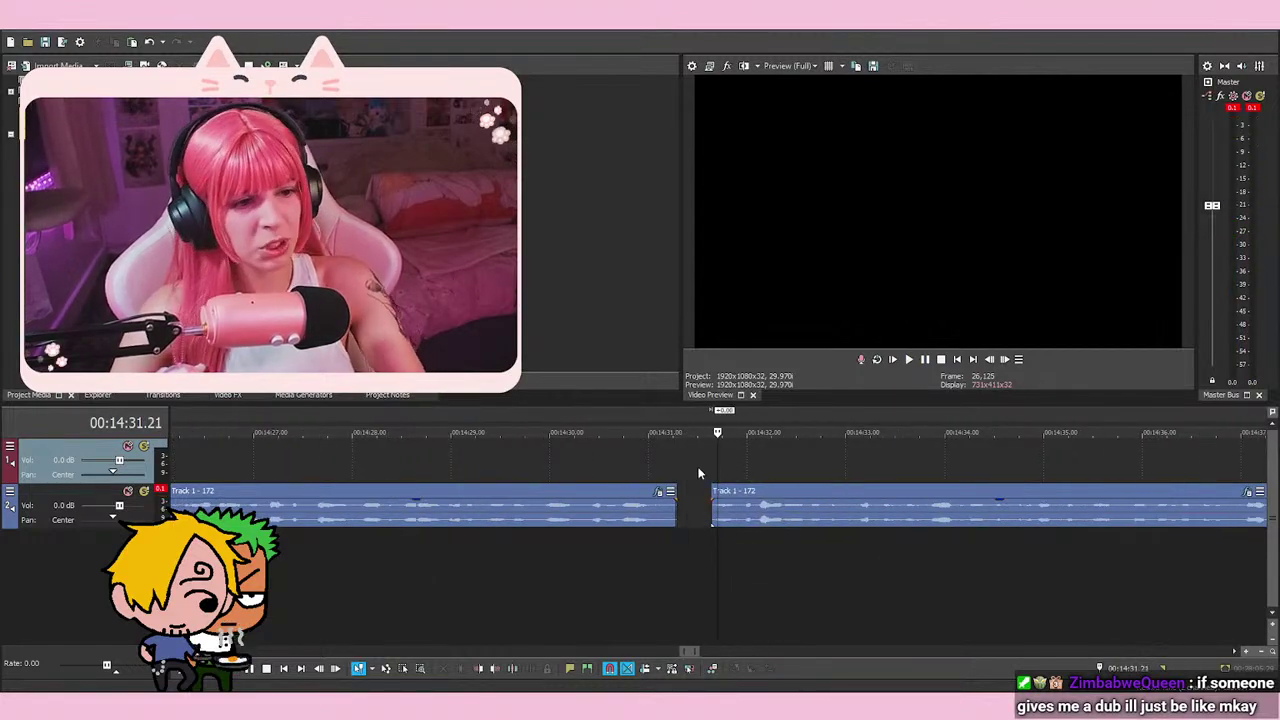
Play the clip's first seconds repeatedly from around 00:14:31.19 to judge the pause and opening words
key(space)
key(space)
key(space)
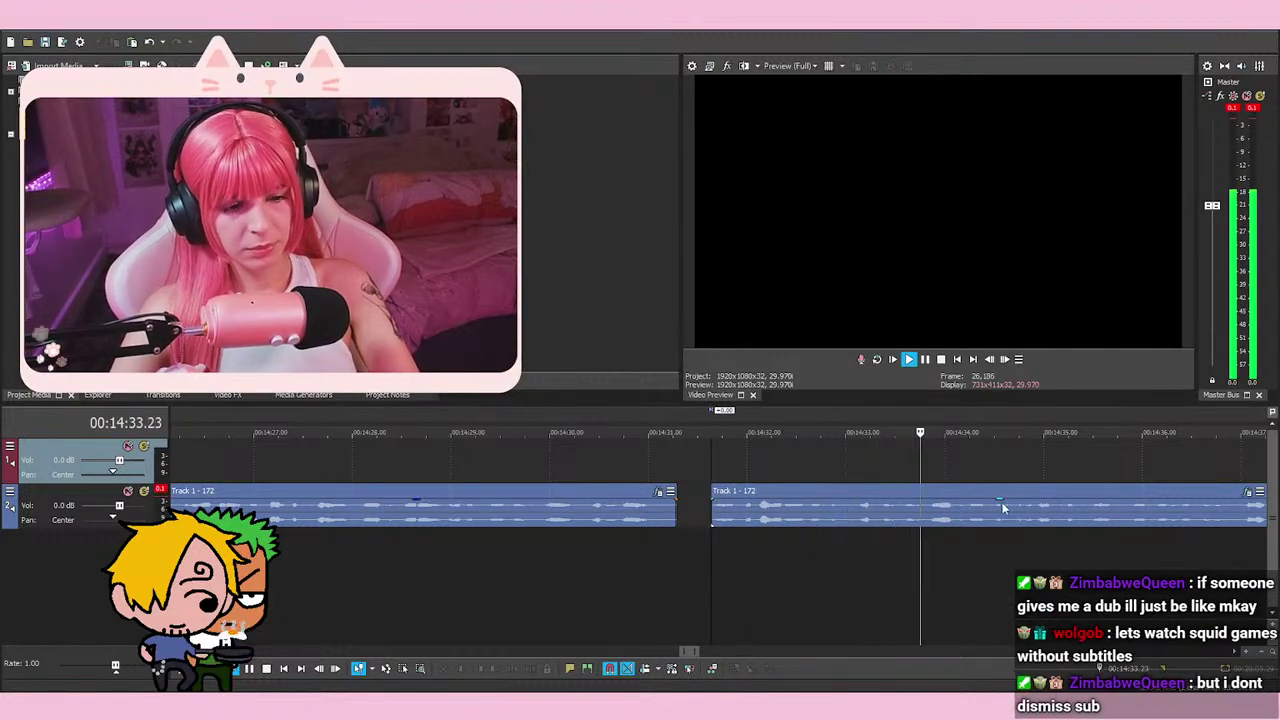
key(space)
scroll(888, 536, up, 1)
scroll(888, 536, up, 1)
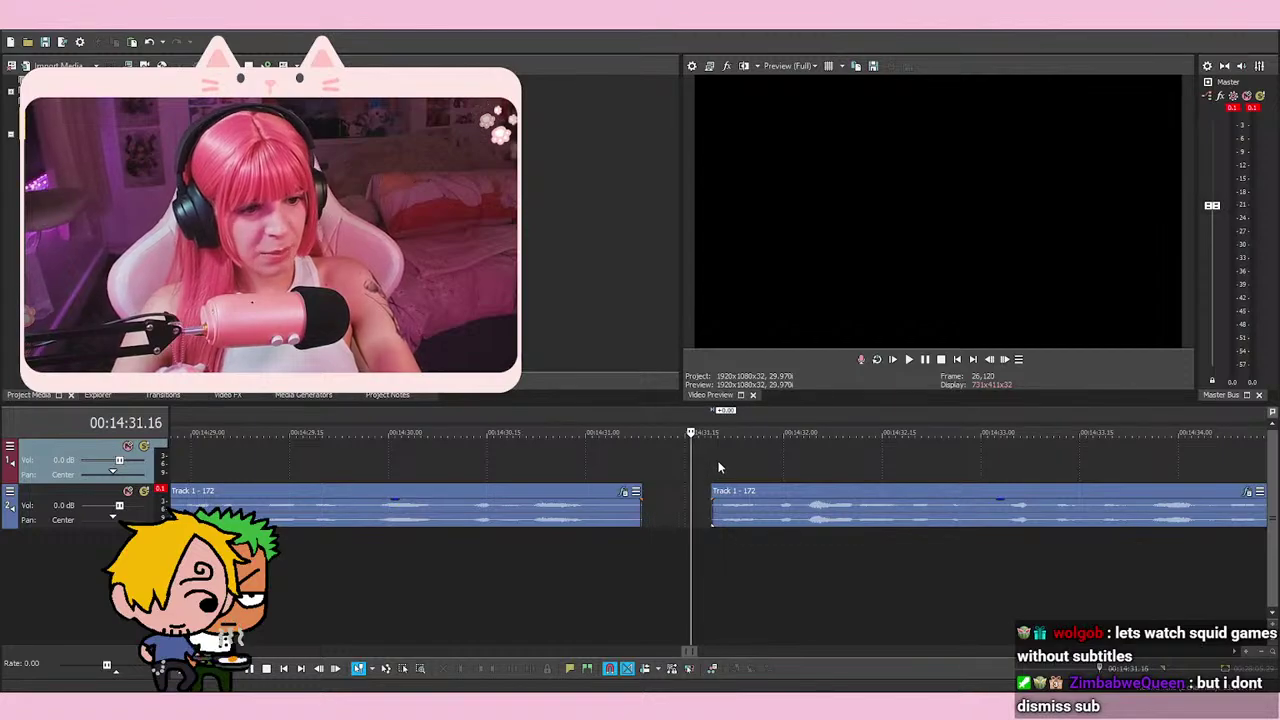
key(space)
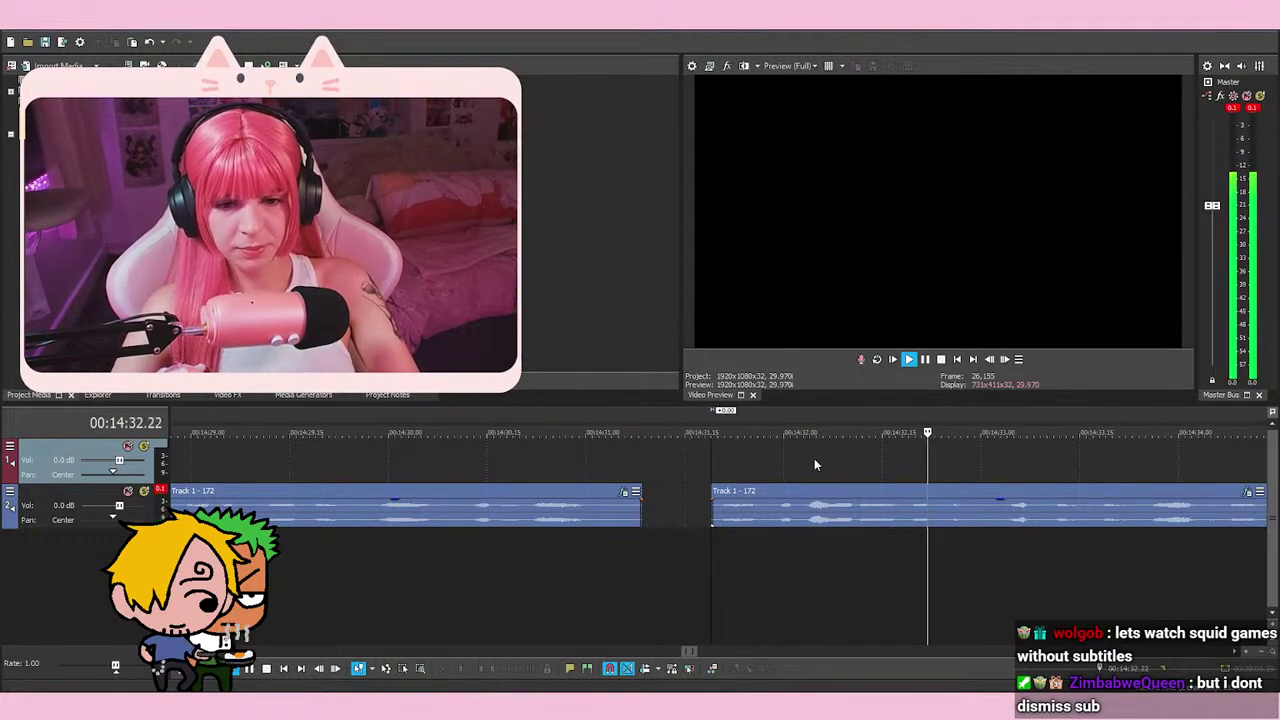
key(space)
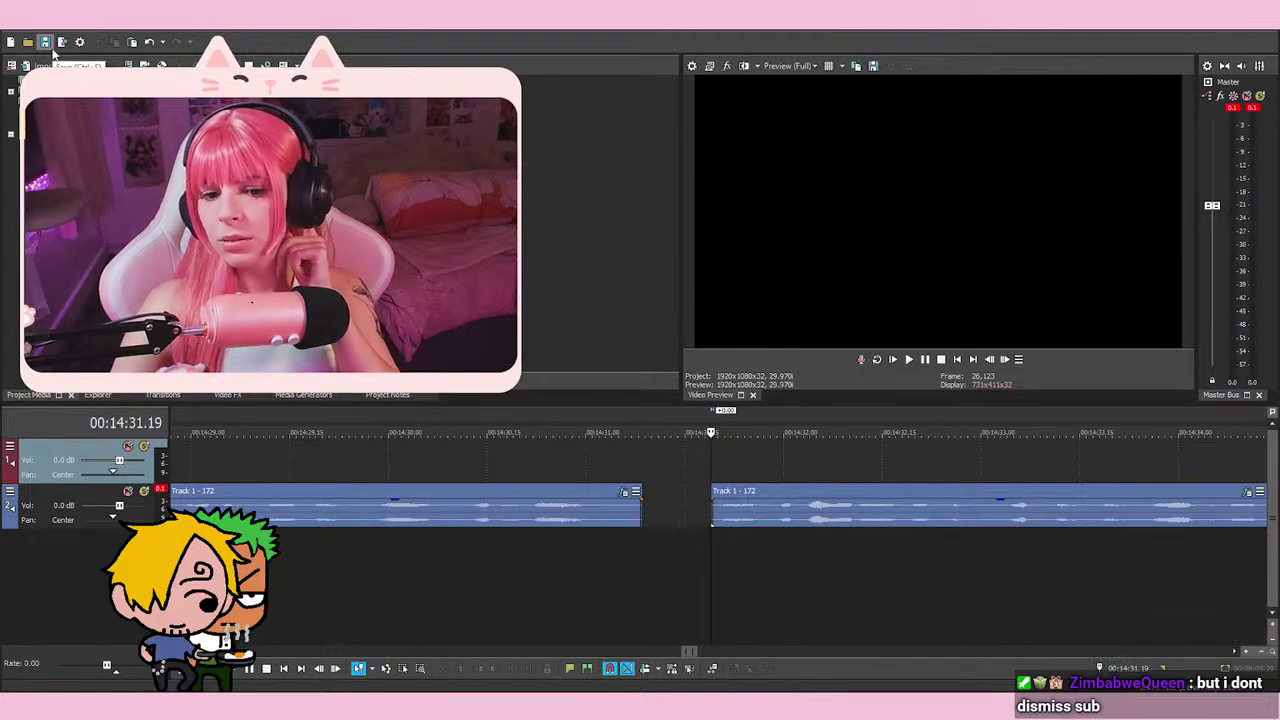
key(space)
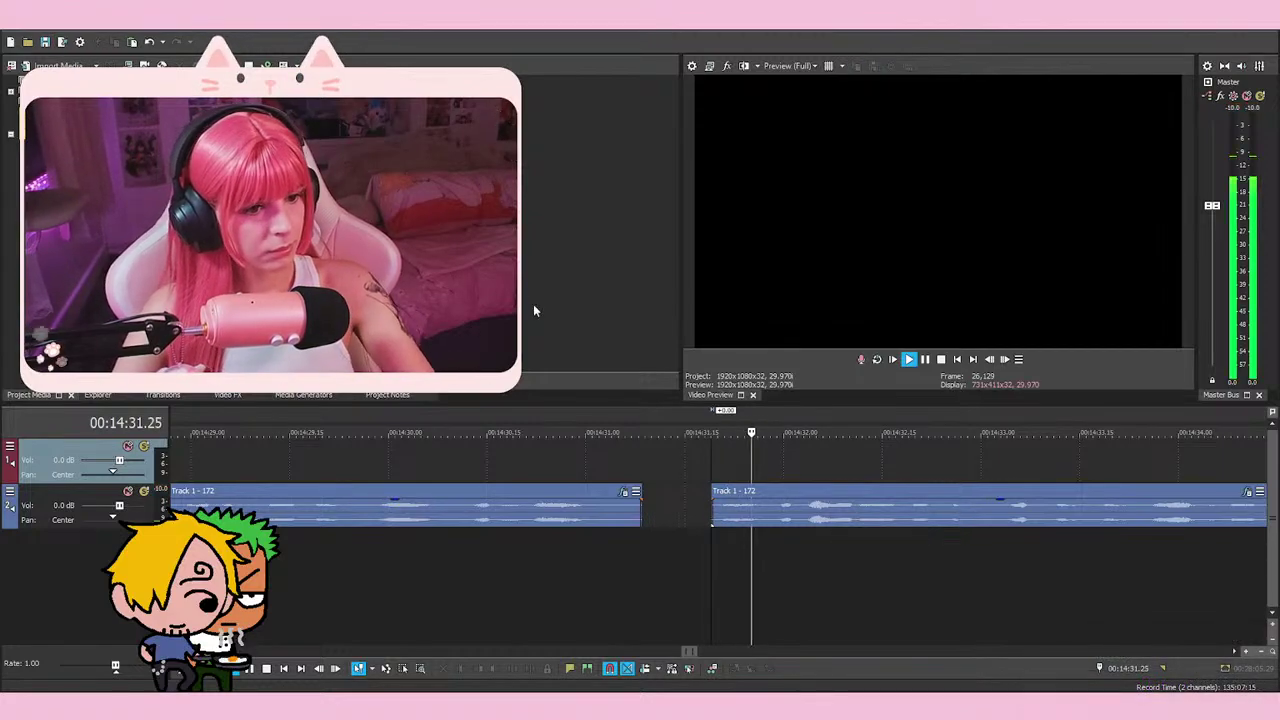
key(space)
key(space)
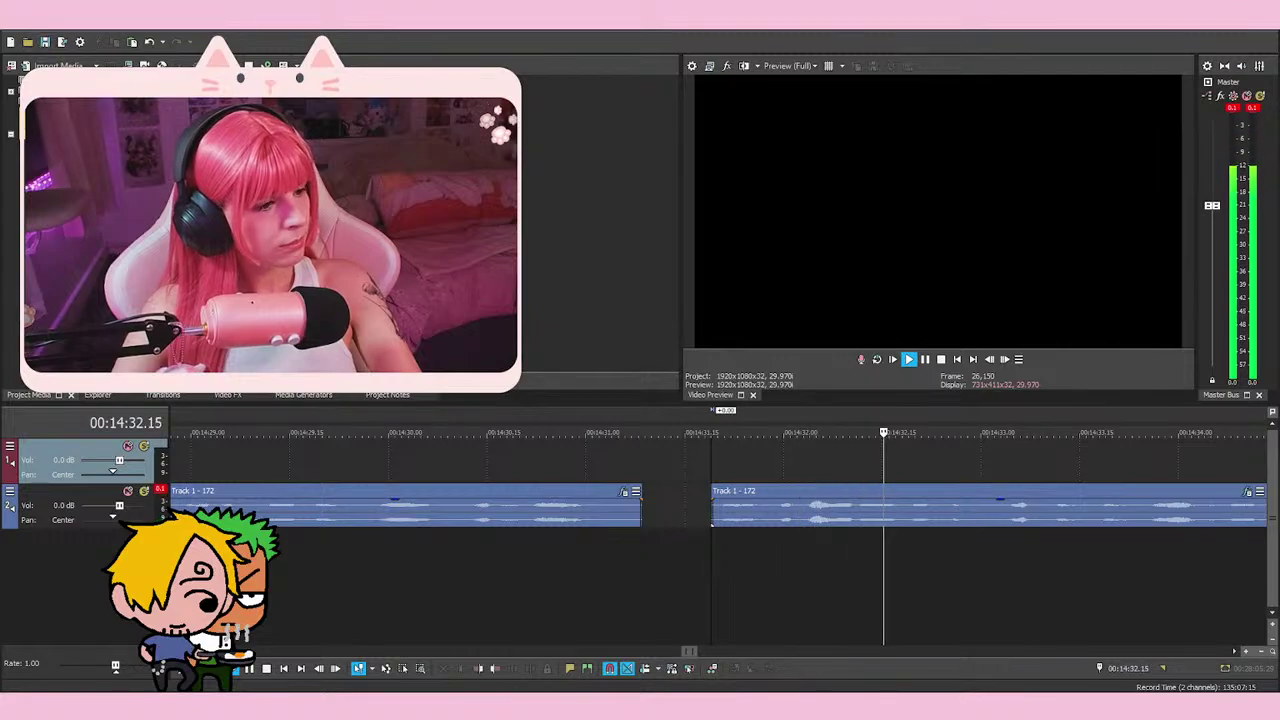
key(space)
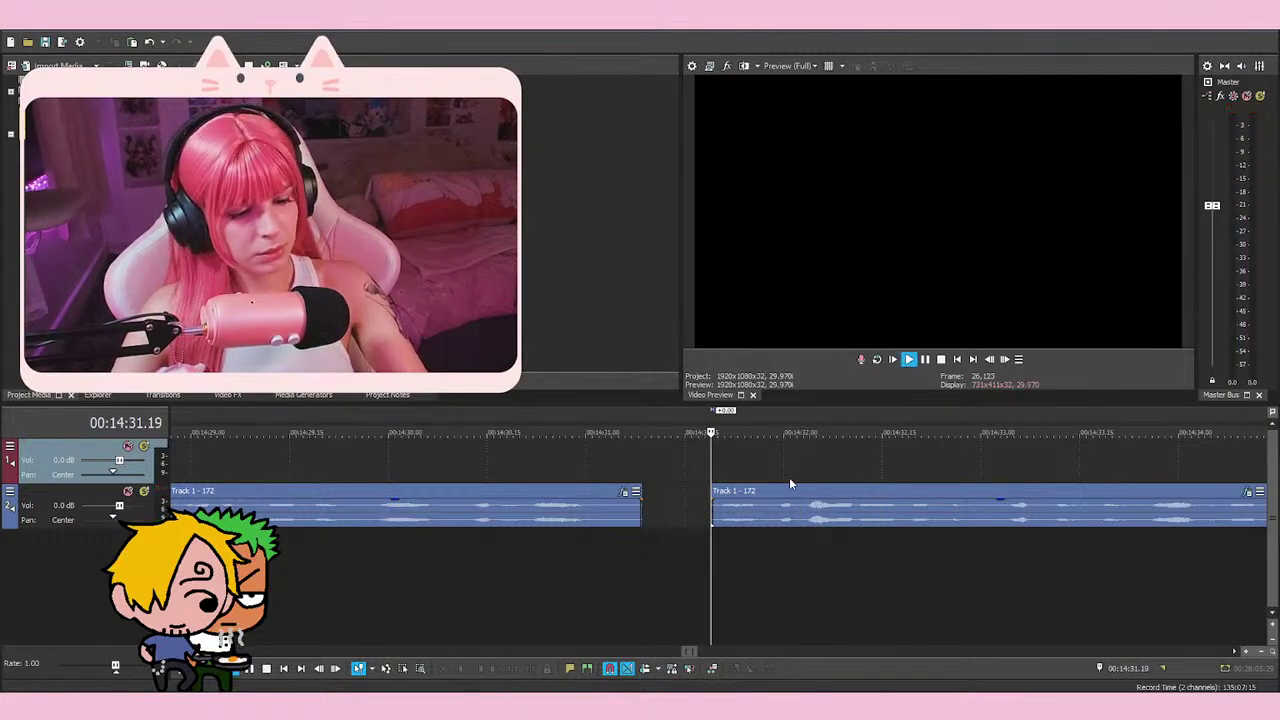
Move the clip after the gap earlier so it starts at about 00:14:31.15
click(790, 477)
click(724, 473)
click(706, 468)
scroll(808, 484, down, 1)
scroll(808, 487, up, 1)
drag(771, 511, 740, 518)
click(670, 450)
click(670, 445)
scroll(805, 475, up, 4)
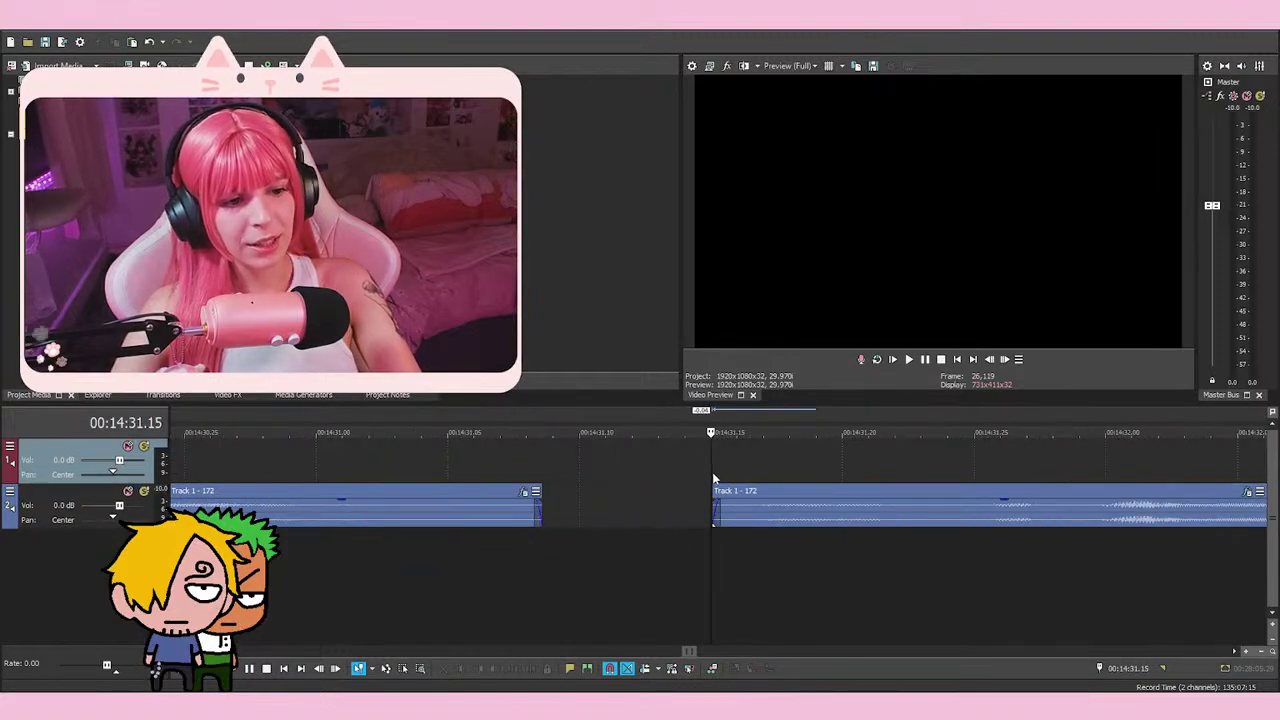
Trim the start of the moved clip to 00:14:31.16
click(716, 503)
scroll(718, 508, up, 4)
drag(720, 519, 729, 517)
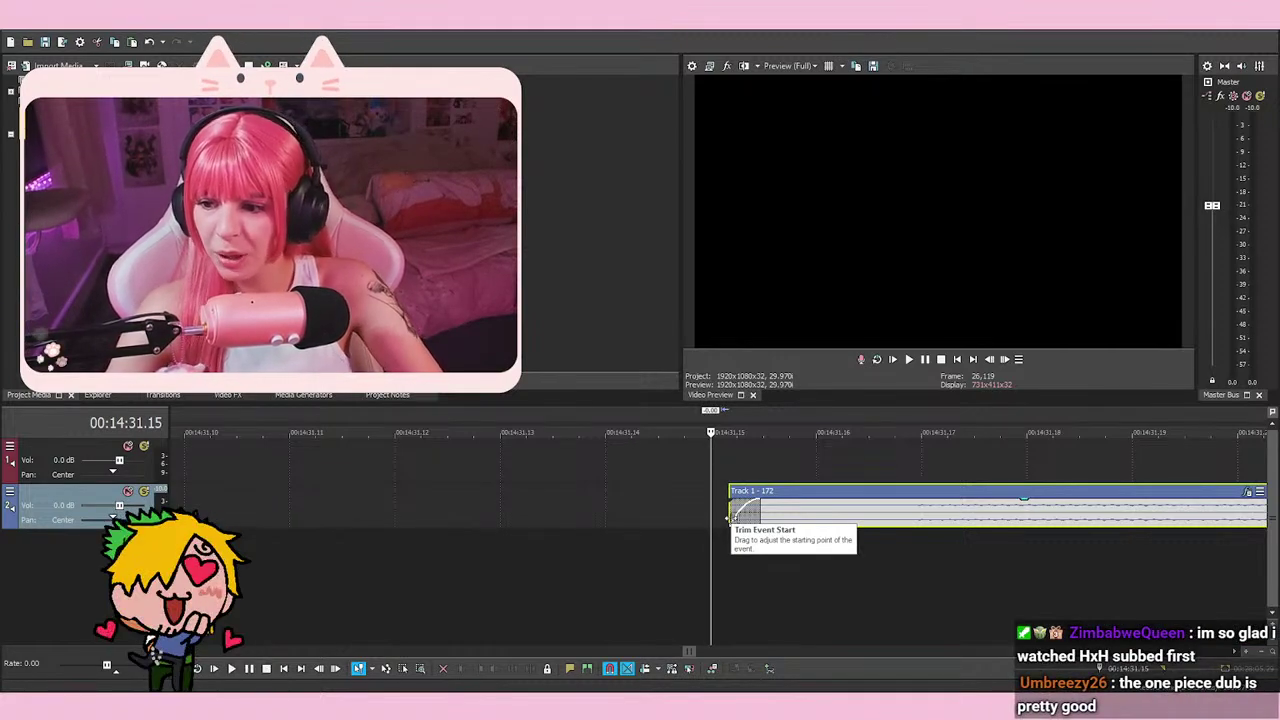
click(731, 471)
drag(732, 508, 818, 508)
click(769, 510)
click(818, 463)
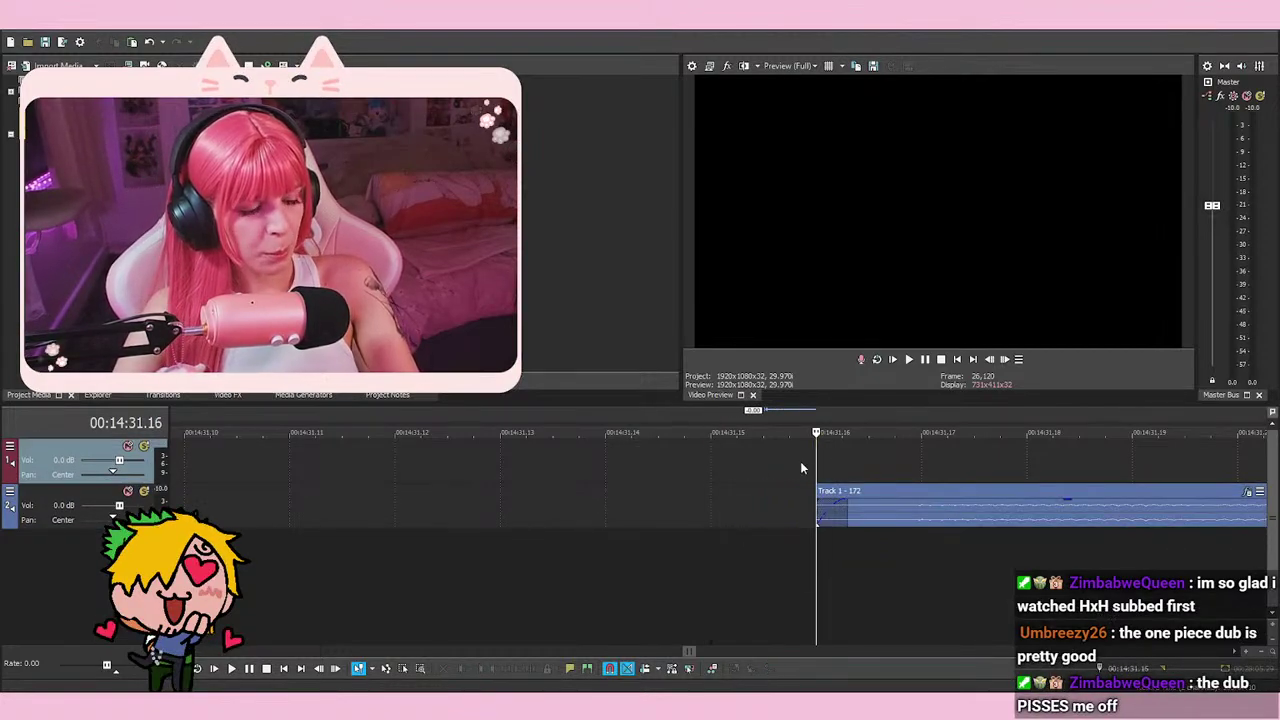
Inspect the trimmed clip's start up close and replay it from 00:14:31.16 to check the new opening
scroll(802, 458, down, 3)
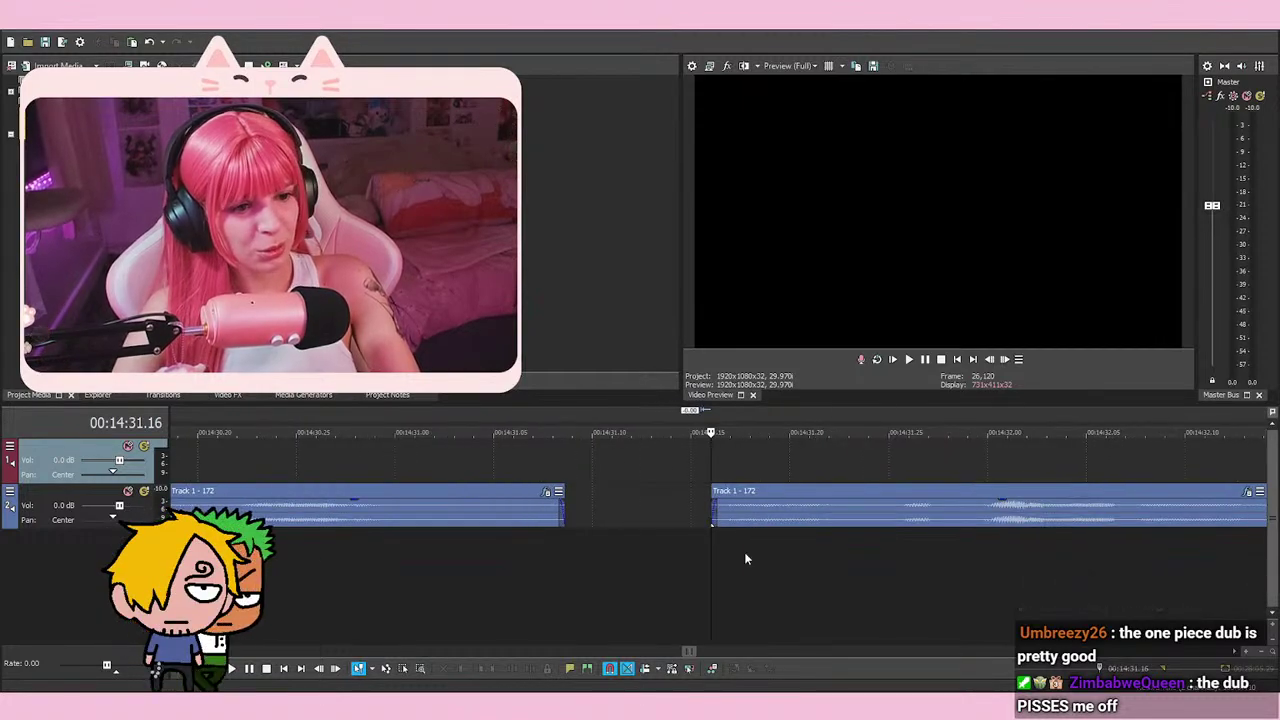
scroll(704, 466, up, 3)
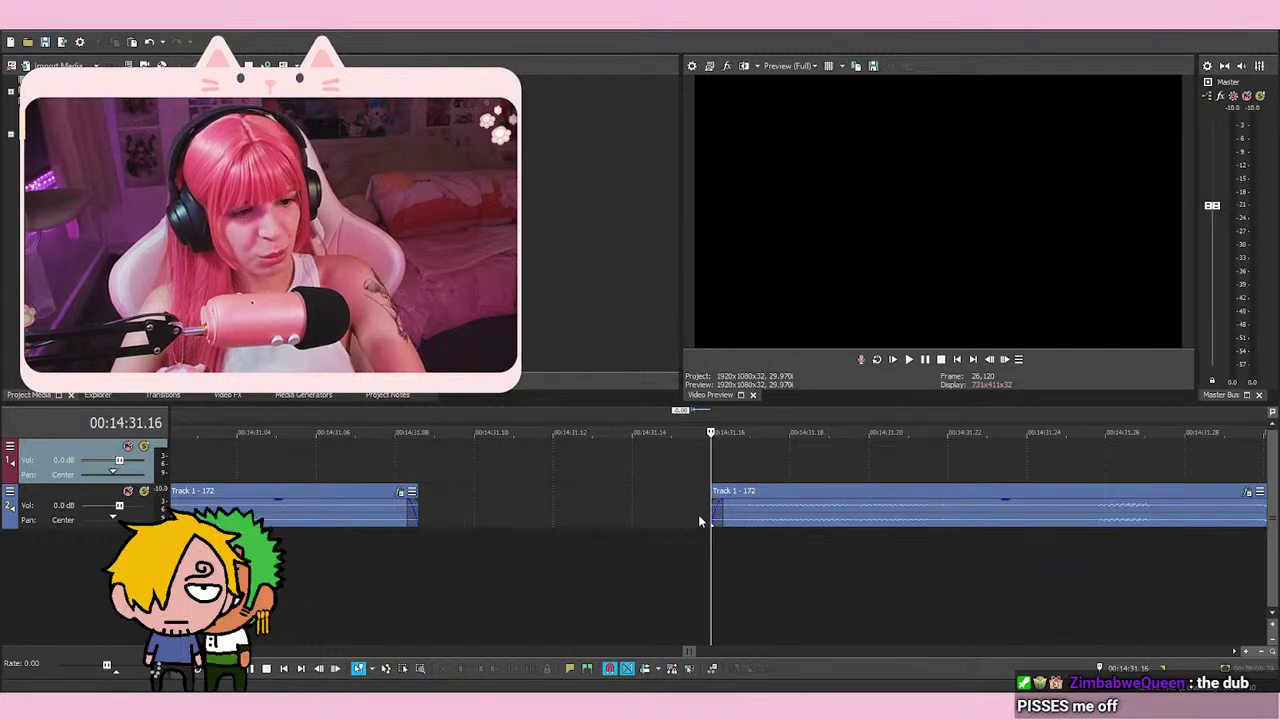
key(space)
key(space)
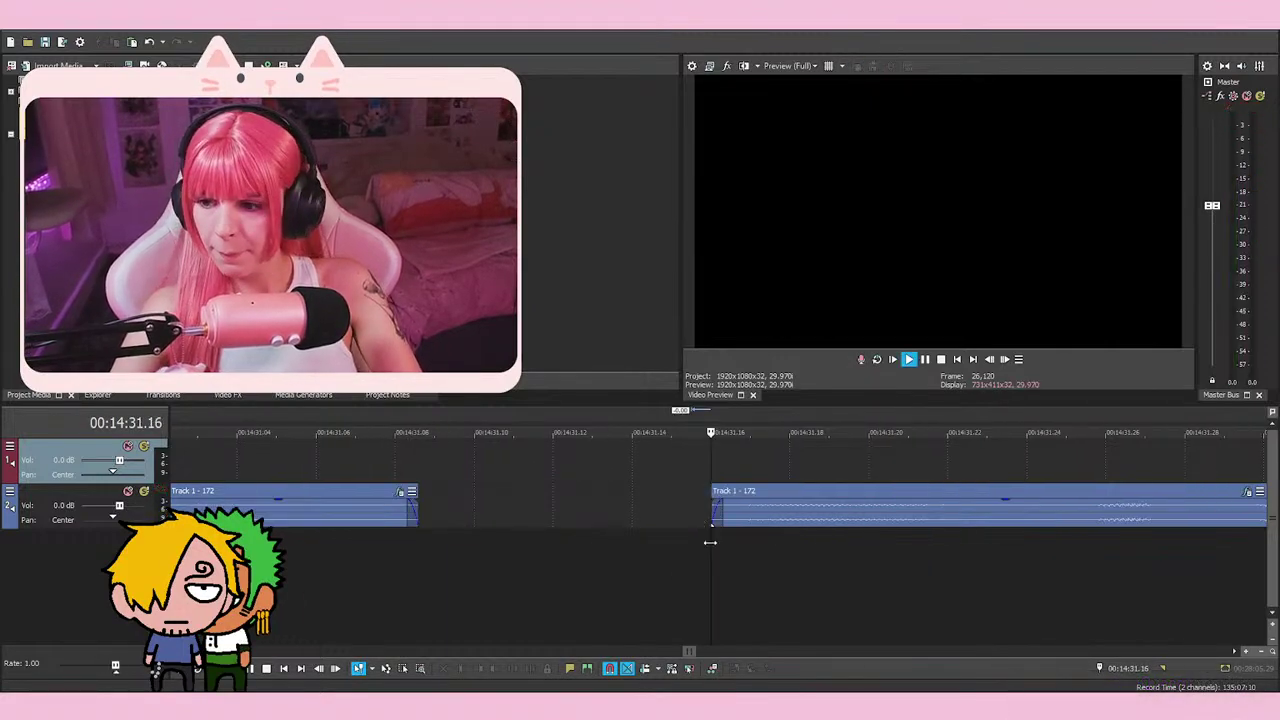
scroll(742, 533, down, 2)
scroll(742, 530, up, 3)
mouse_move(713, 508)
mouse_down()
mouse_move(643, 517)
mouse_move(715, 517)
mouse_up()
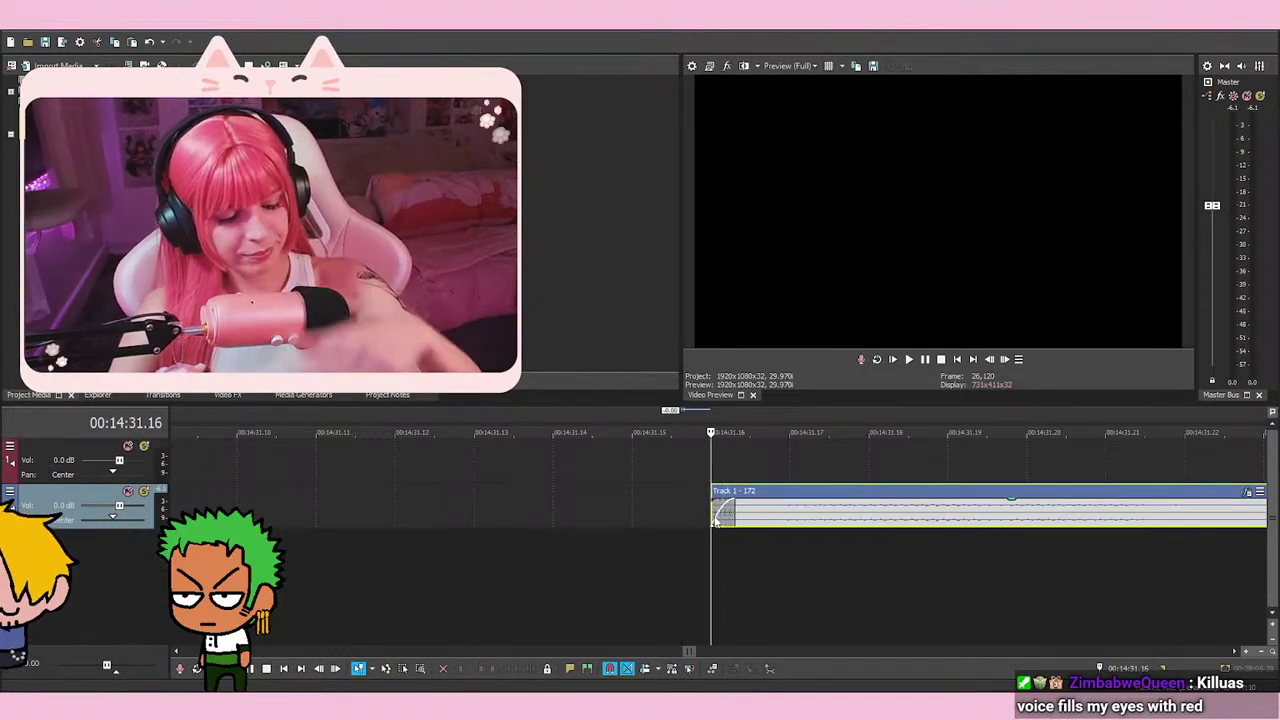
click(718, 473)
key(space)
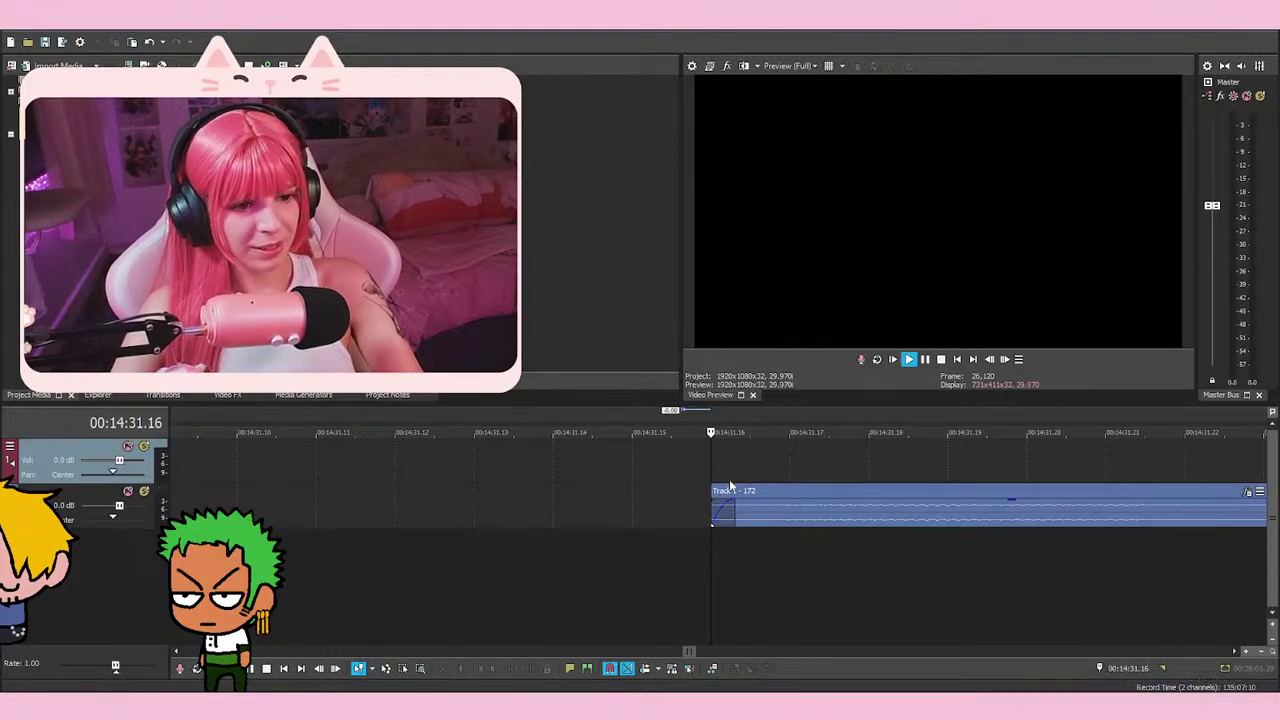
key(space)
scroll(736, 492, down, 1)
scroll(736, 492, down, 2)
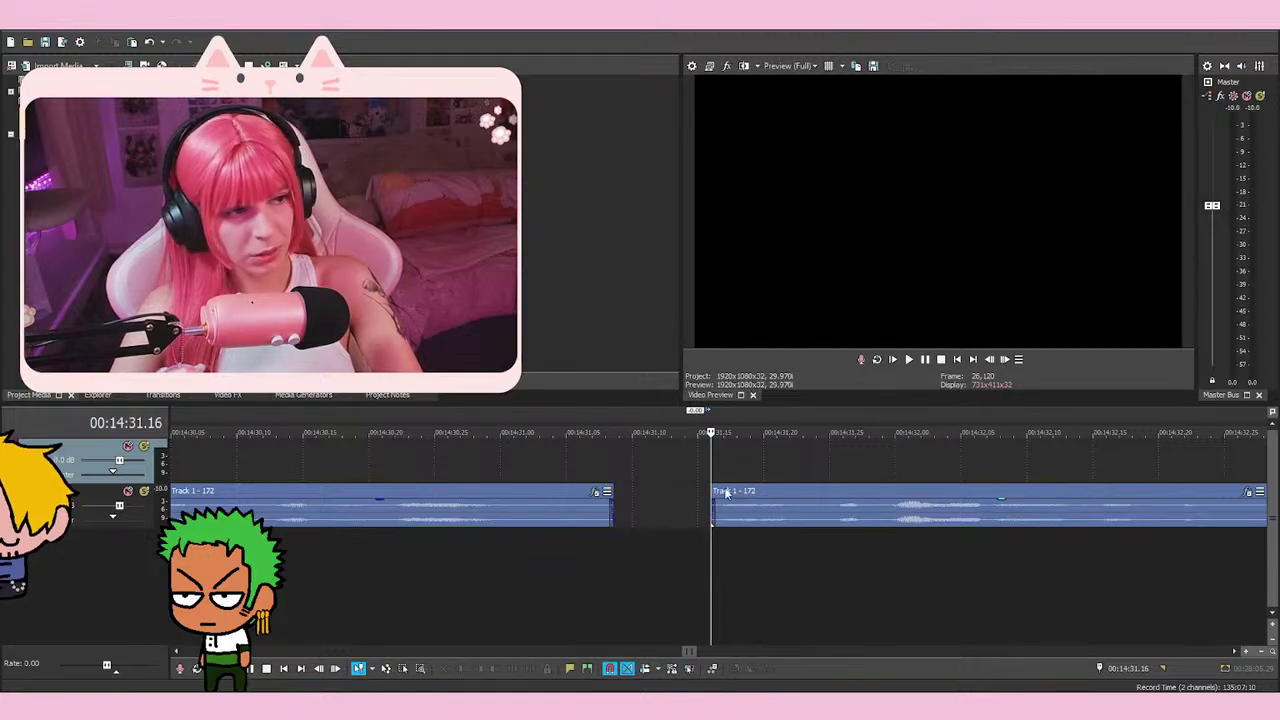
Replay the clip after the gap from 00:14:31.16 to judge how its opening words sound
key(space)
key(space)
key(space)
key(space)
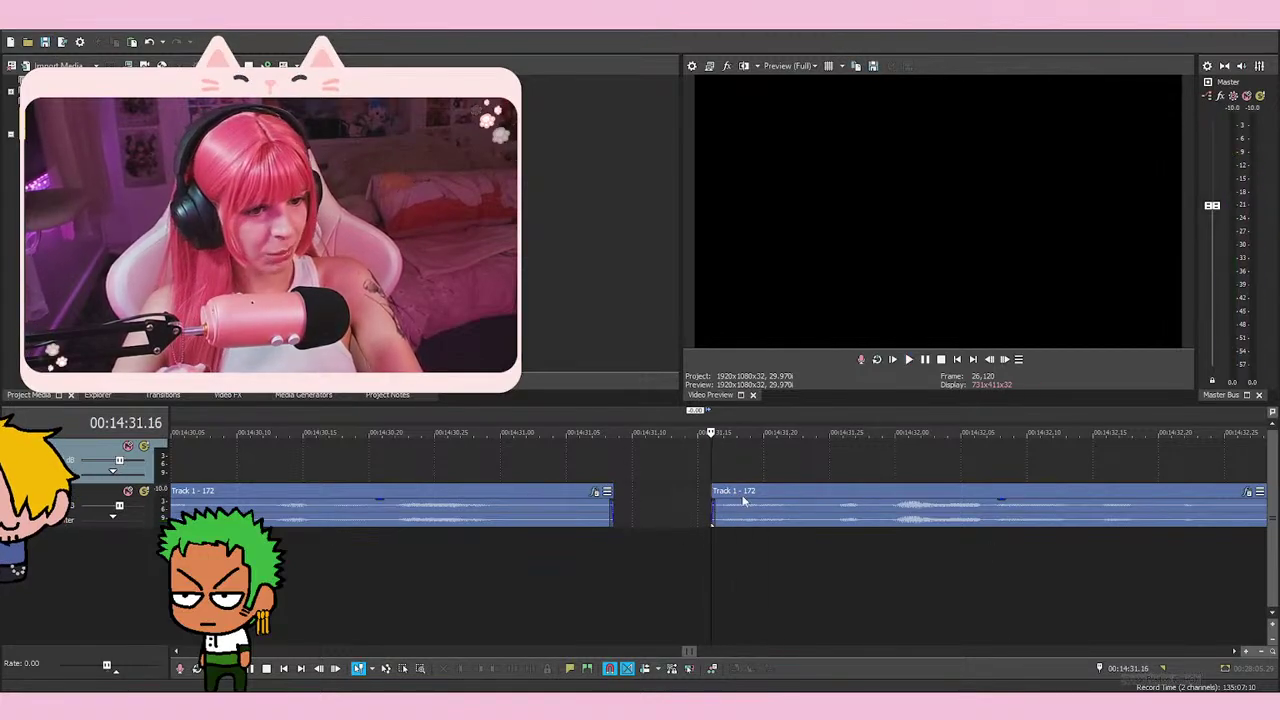
key(space)
scroll(893, 454, down, 2)
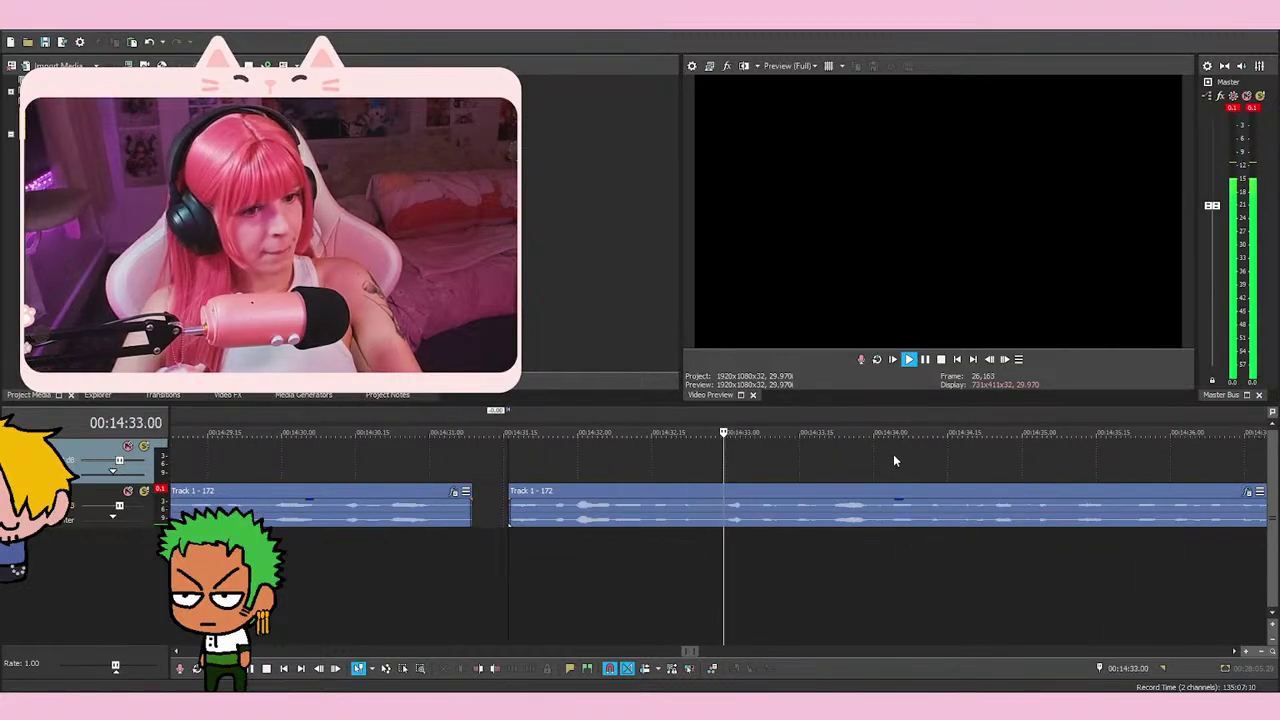
scroll(582, 532, down, 1)
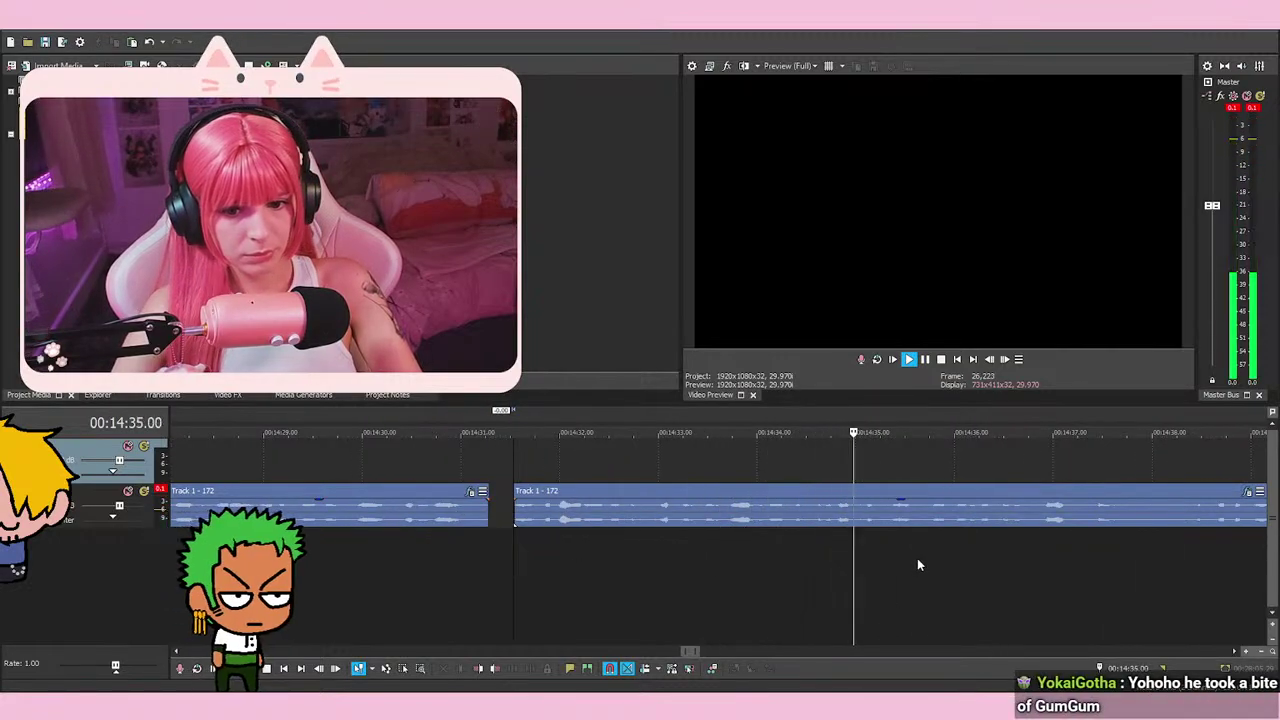
key(space)
key(space)
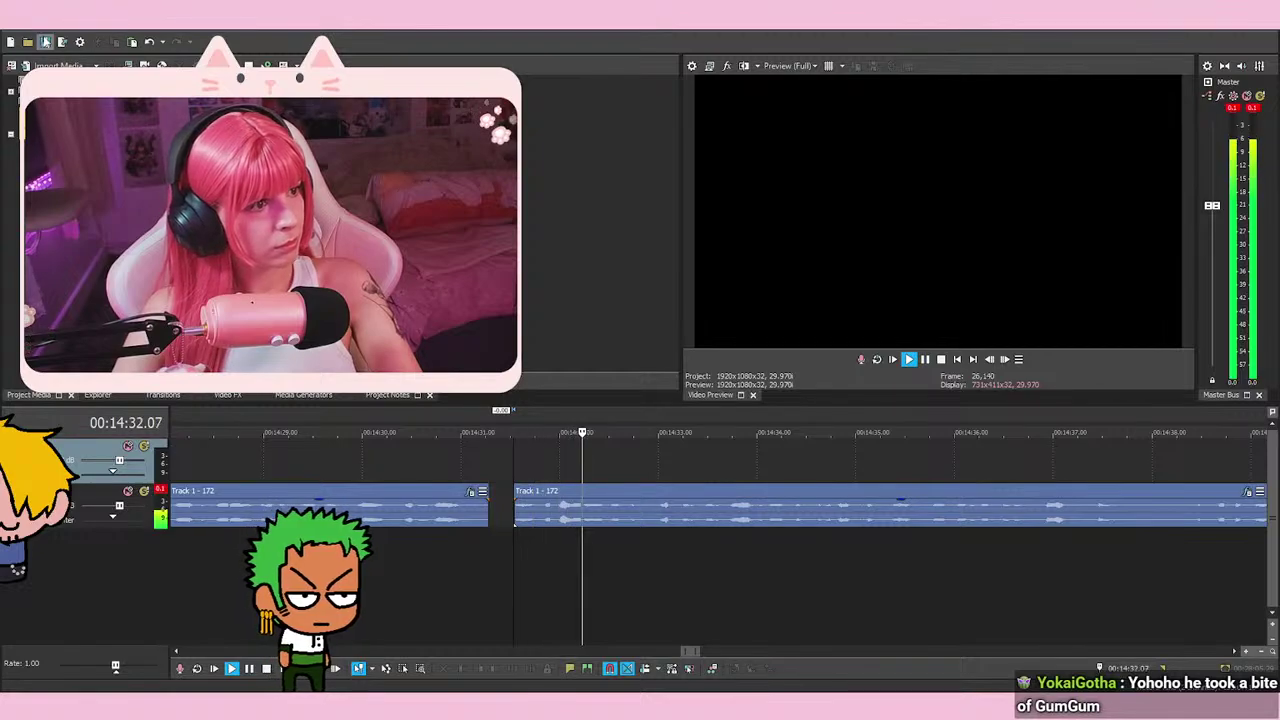
key(space)
key(space)
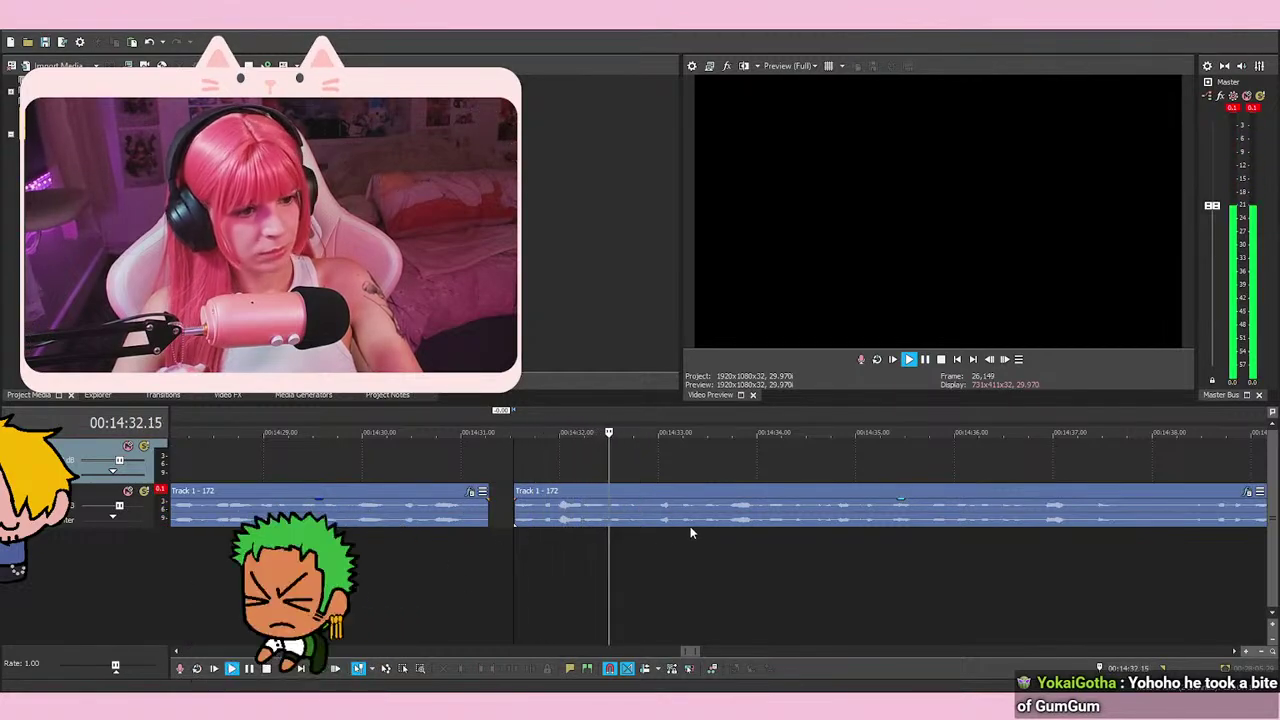
key(space)
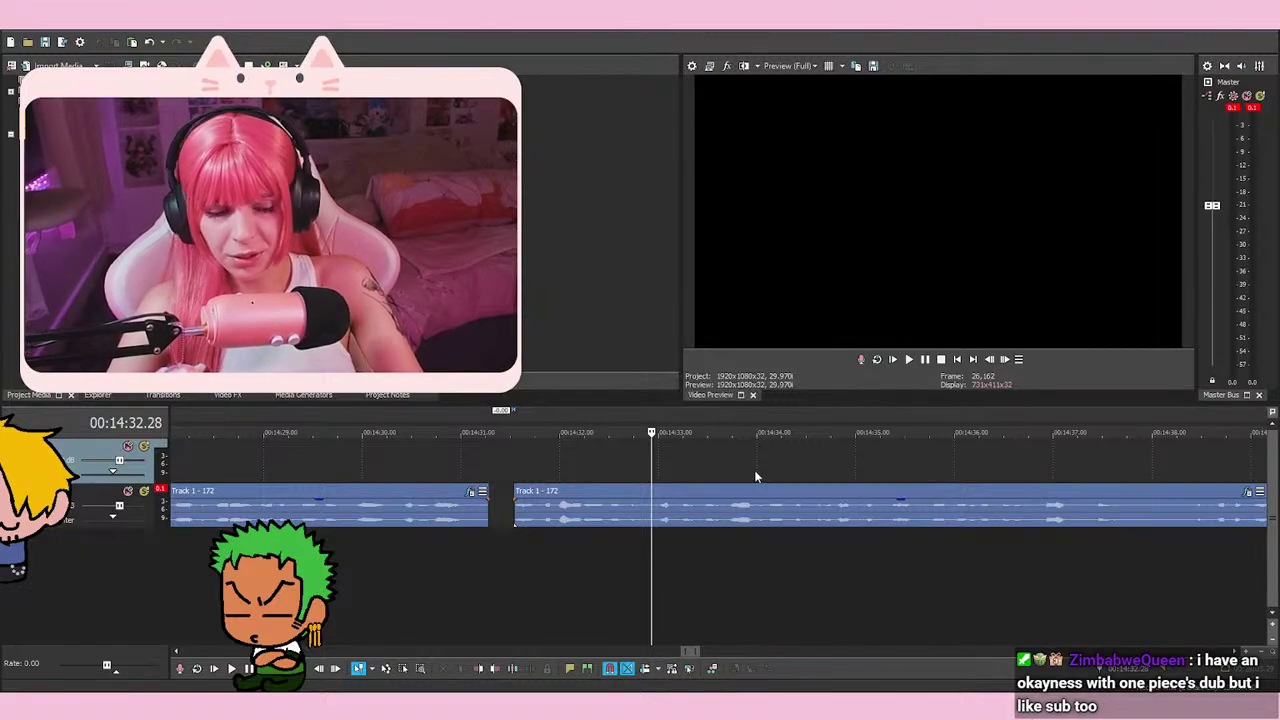
Recheck the clip's opening up close from 00:14:31.16 and save the project
click(516, 460)
scroll(593, 472, up, 2)
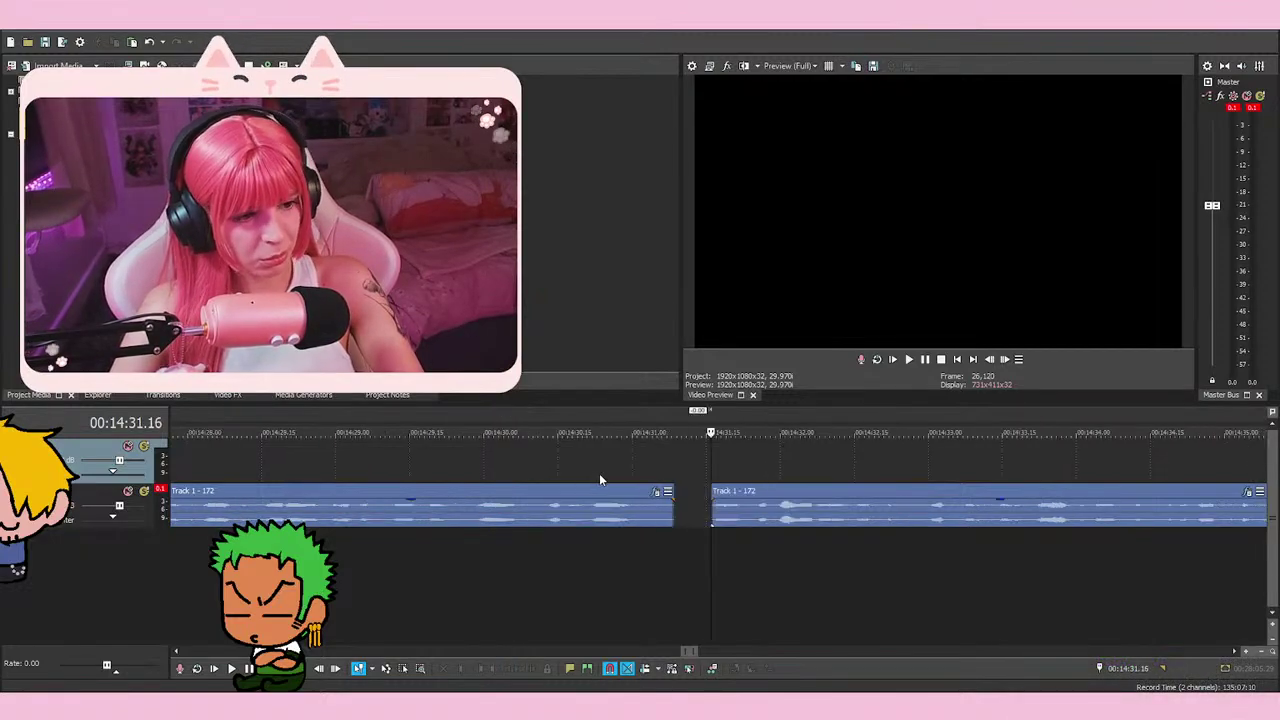
scroll(699, 462, up, 2)
click(708, 476)
key(space)
key(space)
click(45, 43)
key(space)
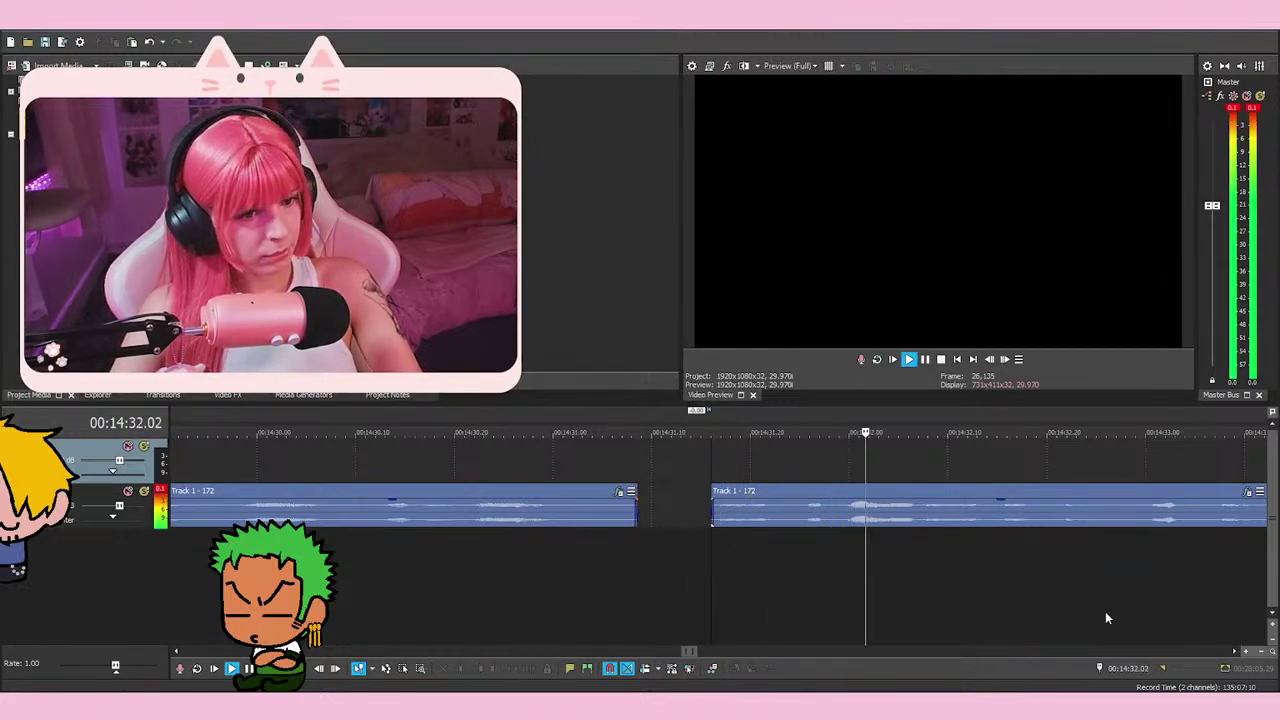
scroll(620, 470, down, 3)
key(space)
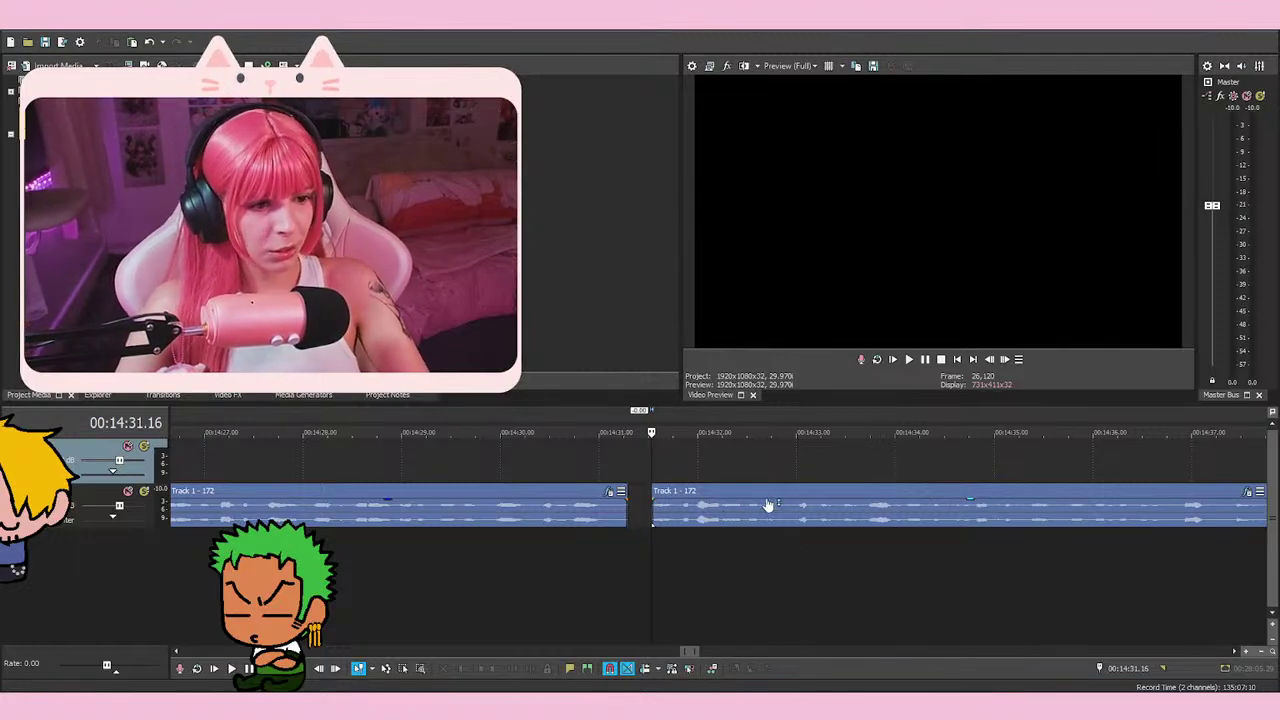
Audition the start of the clip at 00:14:31.16 at several zoom levels to find where its first word begins
key(space)
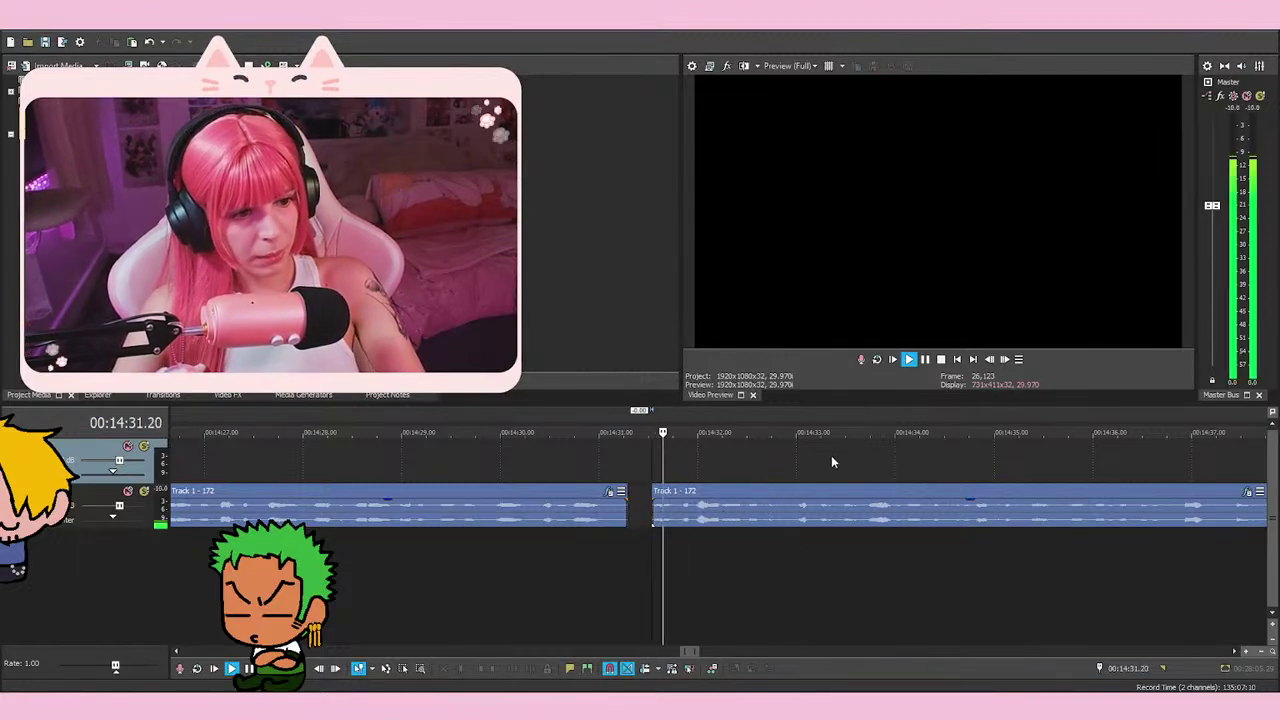
key(space)
scroll(845, 533, up, 3)
scroll(838, 537, up, 1)
key(space)
key(space)
key(space)
scroll(854, 524, down, 2)
key(space)
scroll(869, 543, up, 2)
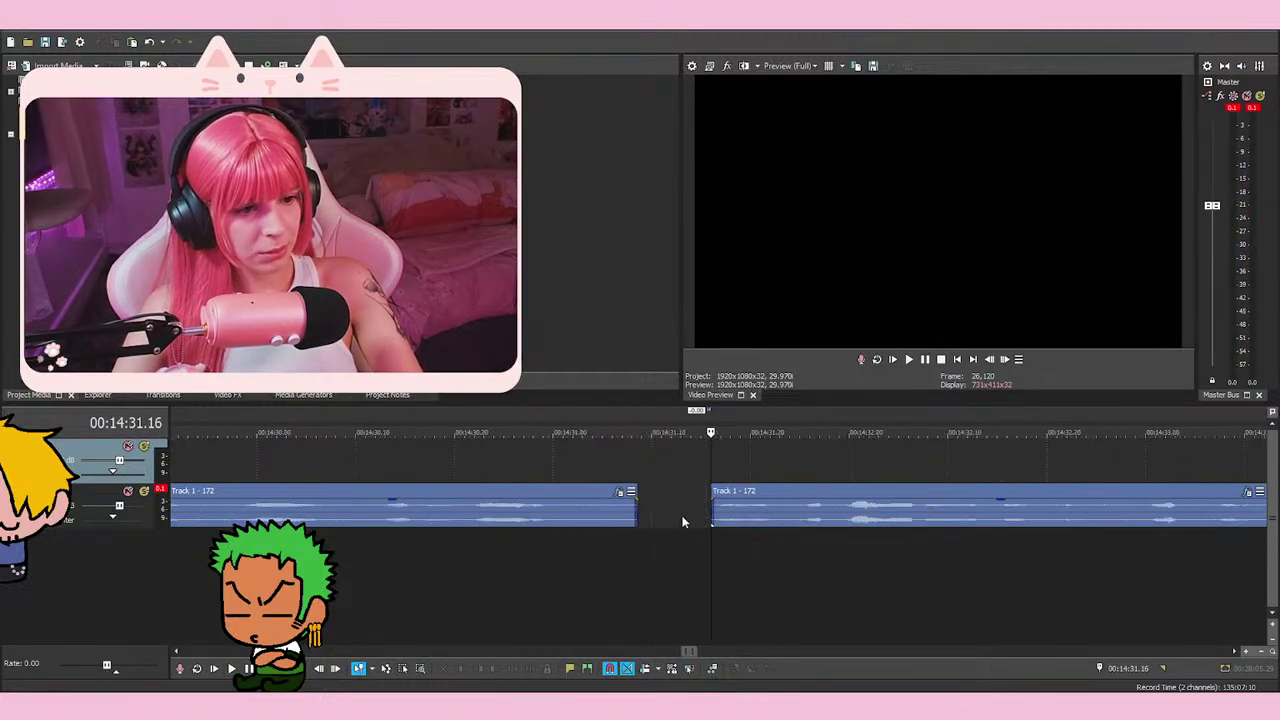
Extend the start of the clip after the gap back to 00:14:31.15 and play the passage that follows
mouse_move(711, 512)
mouse_down()
mouse_move(697, 528)
mouse_move(697, 515)
mouse_up()
key(space)
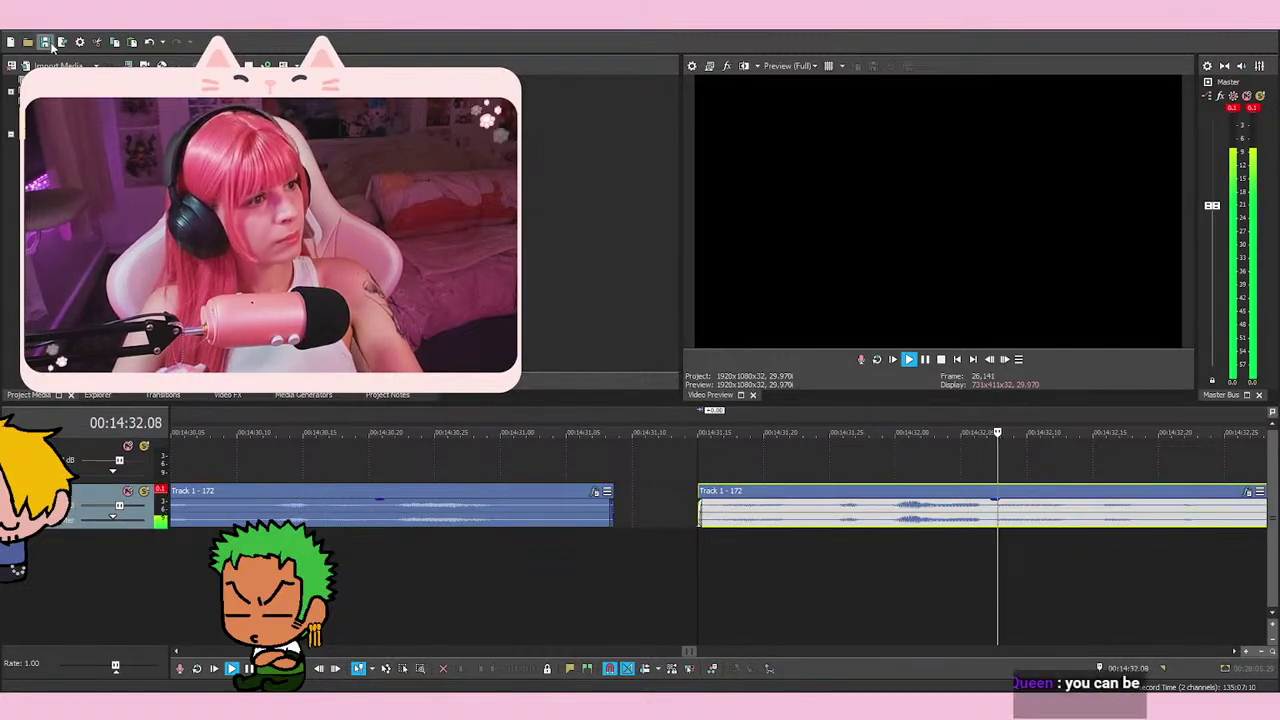
scroll(1004, 620, down, 3)
key(space)
key(space)
scroll(829, 469, up, 1)
scroll(975, 567, down, 2)
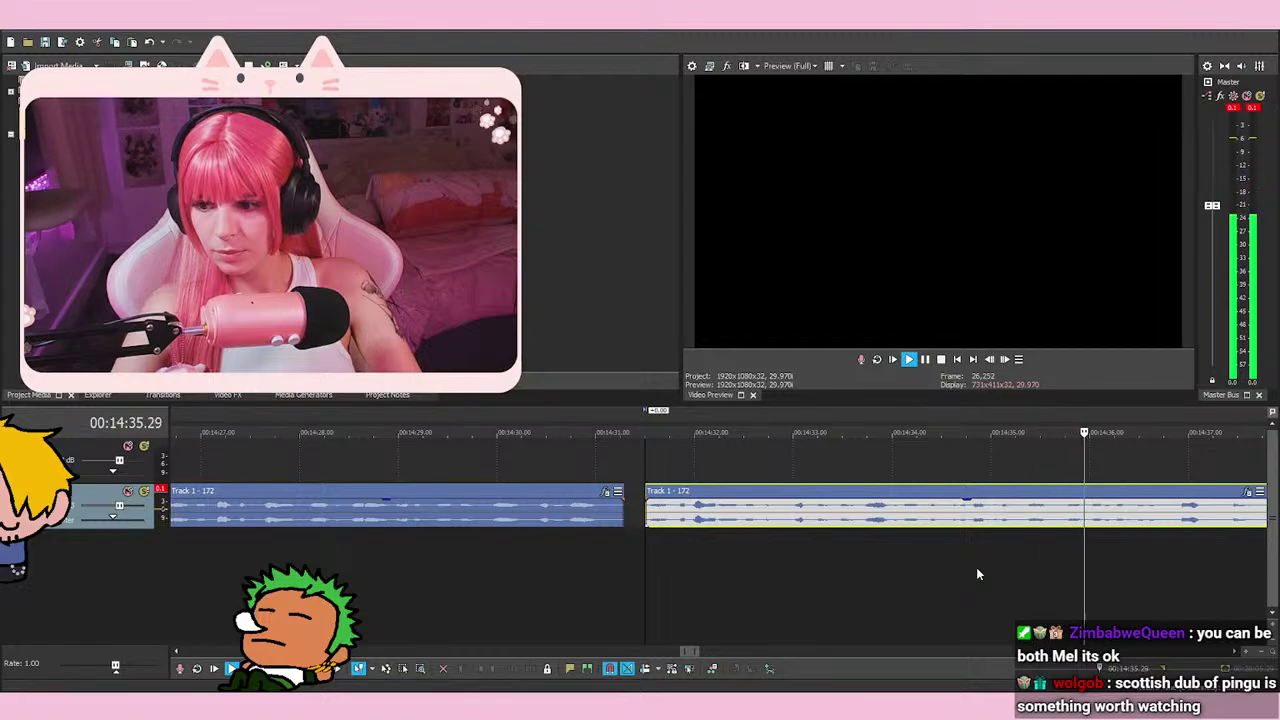
key(space)
key(space)
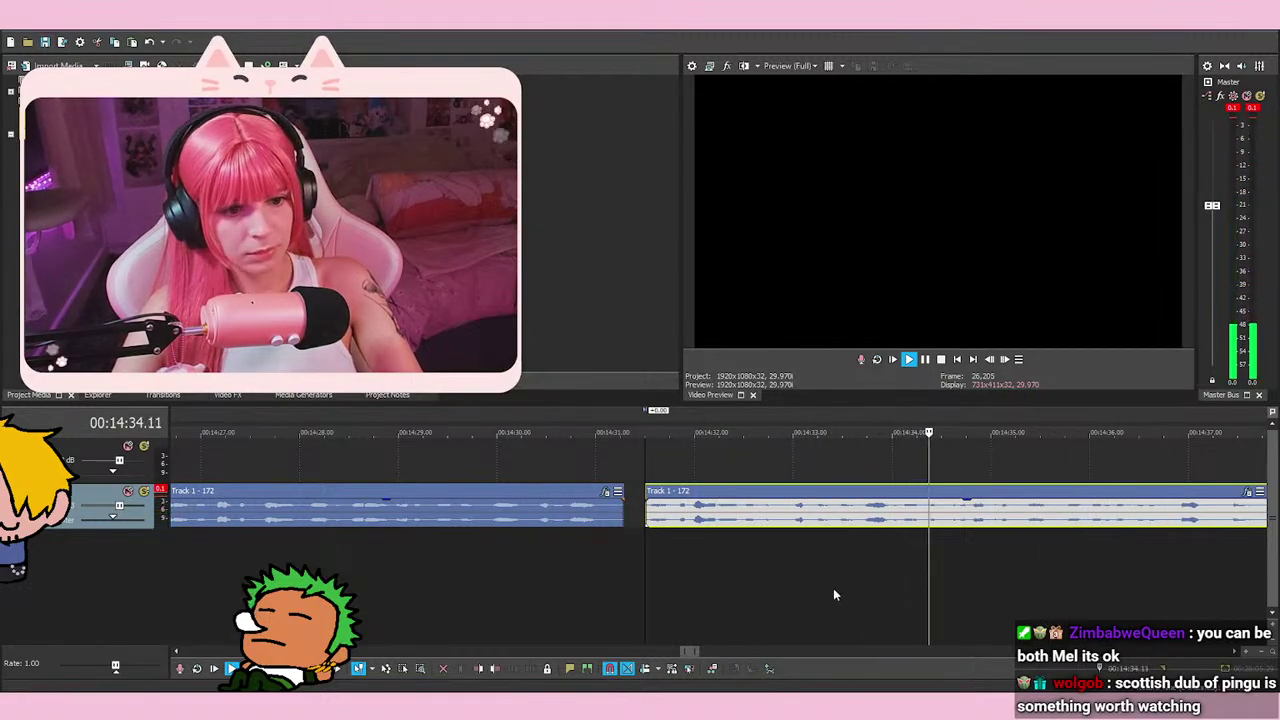
Listen through the clip after the gap and split it at about 00:14:40.20
scroll(904, 550, down, 3)
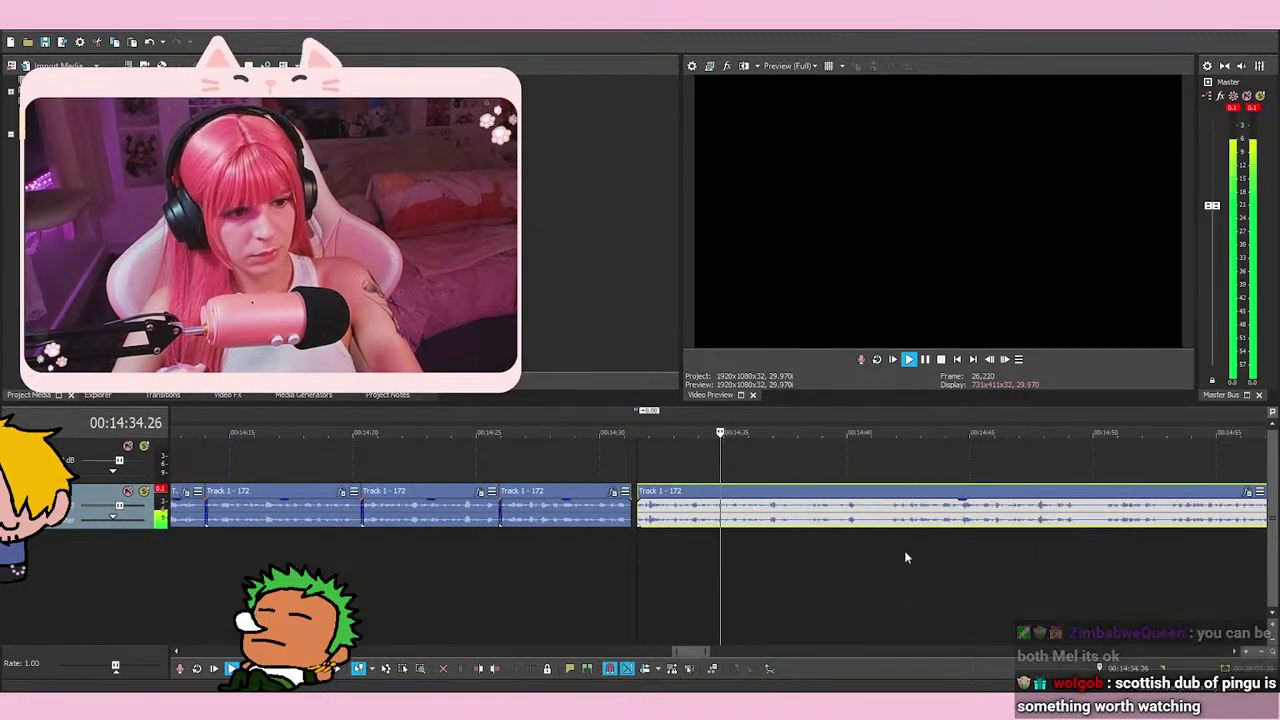
click(670, 565)
click(1048, 545)
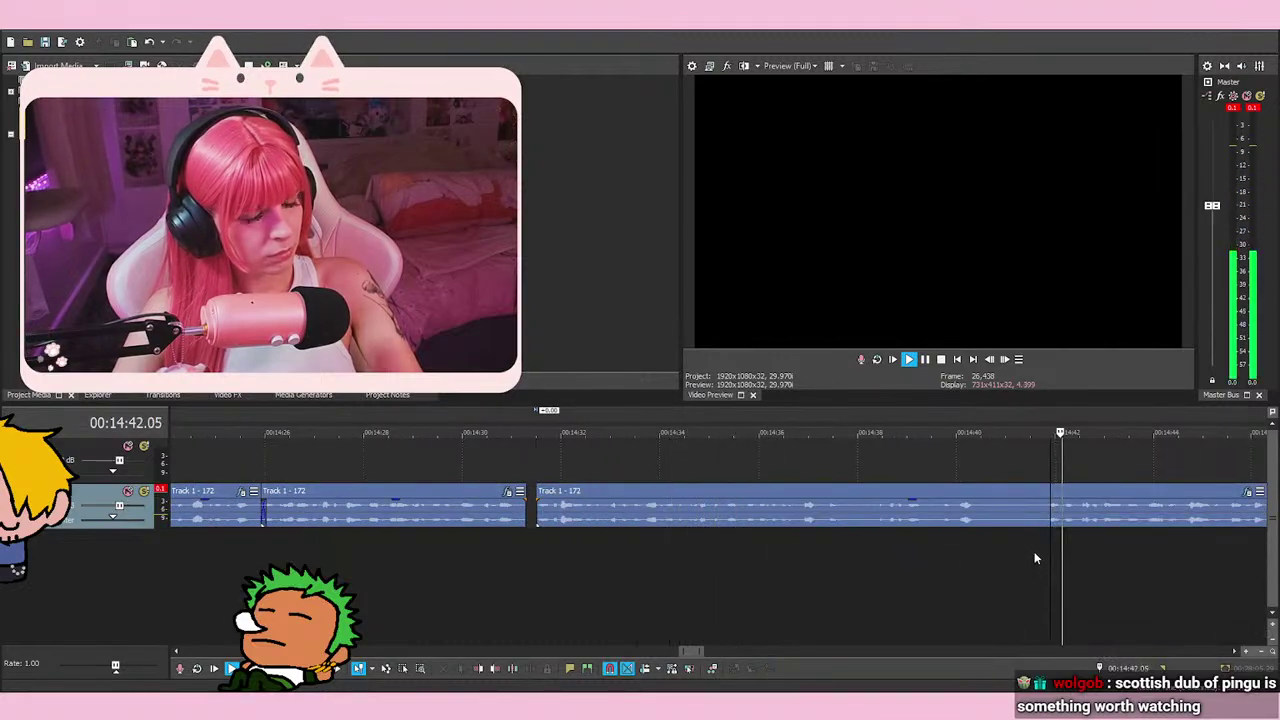
click(532, 549)
click(266, 547)
click(538, 541)
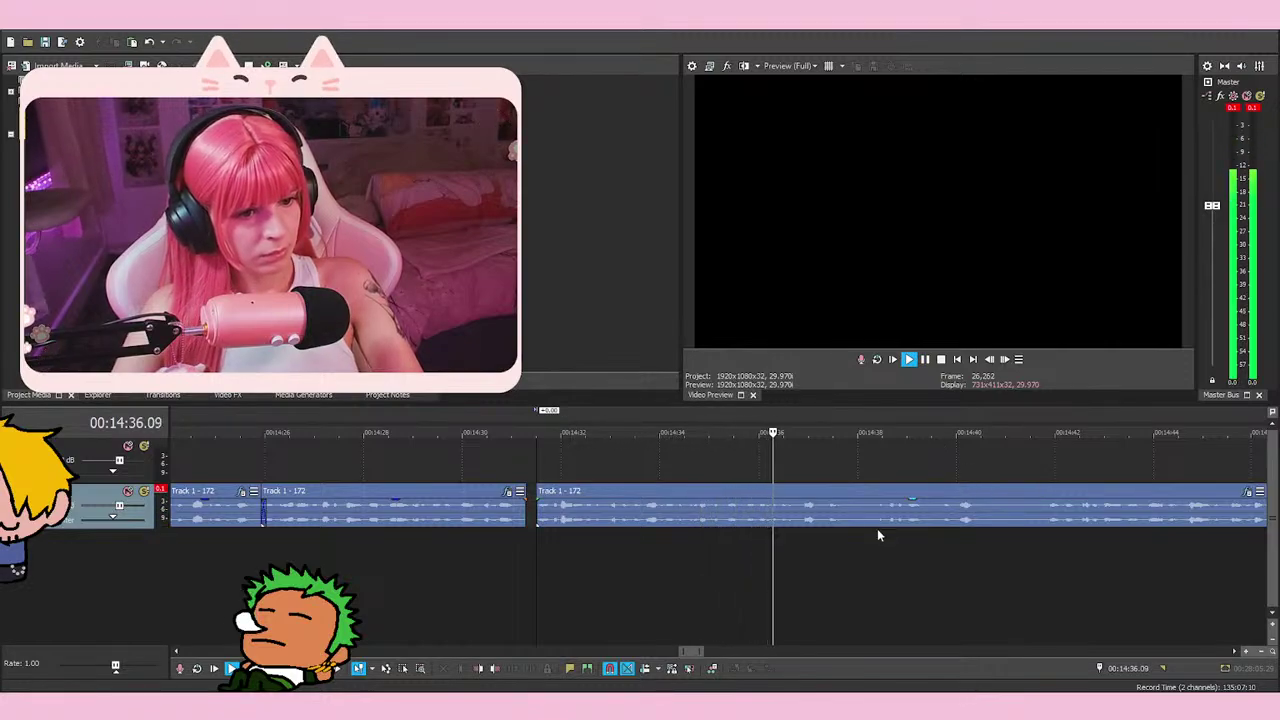
scroll(895, 480, up, 2)
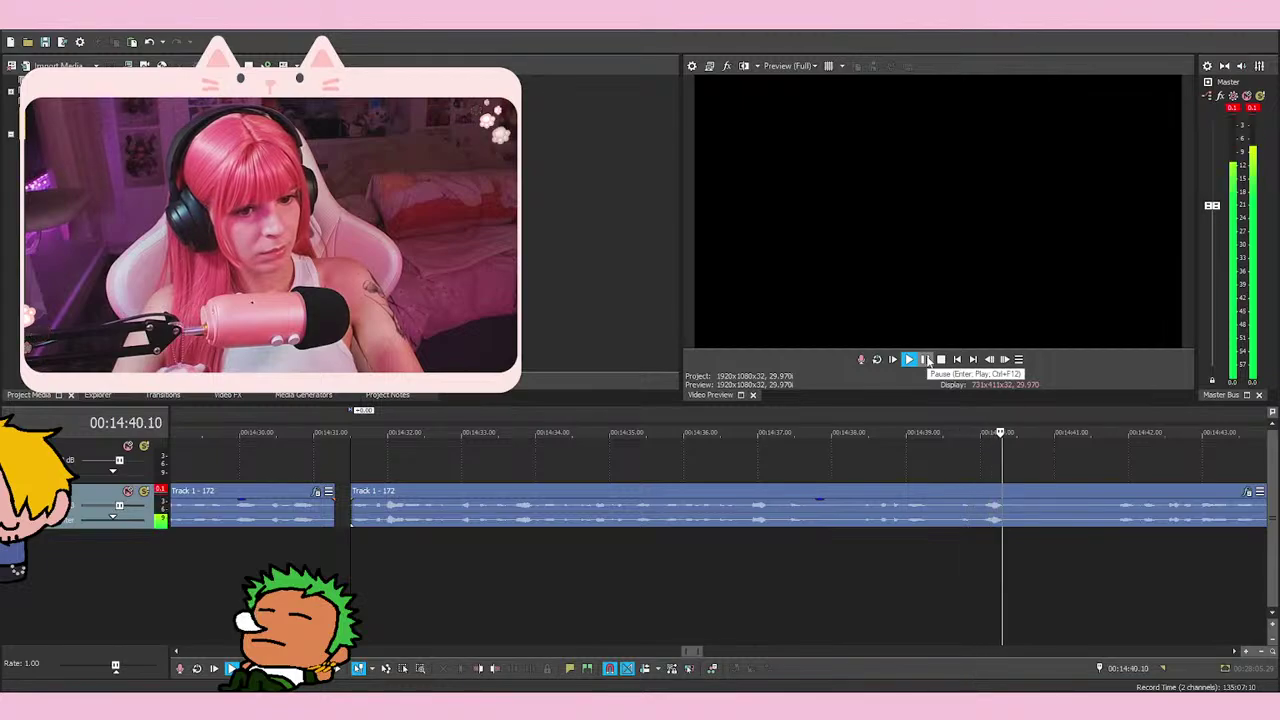
click(925, 359)
key(s)
Close the gap by moving the split-off passage earlier to about 00:14:31.07, slightly overlapping the end of the preceding clip
click(320, 470)
scroll(766, 523, up, 3)
drag(914, 521, 831, 528)
Play across the new join repeatedly from around 00:14:30.19 to judge the spacing between the two passages
click(583, 578)
key(space)
key(space)
key(space)
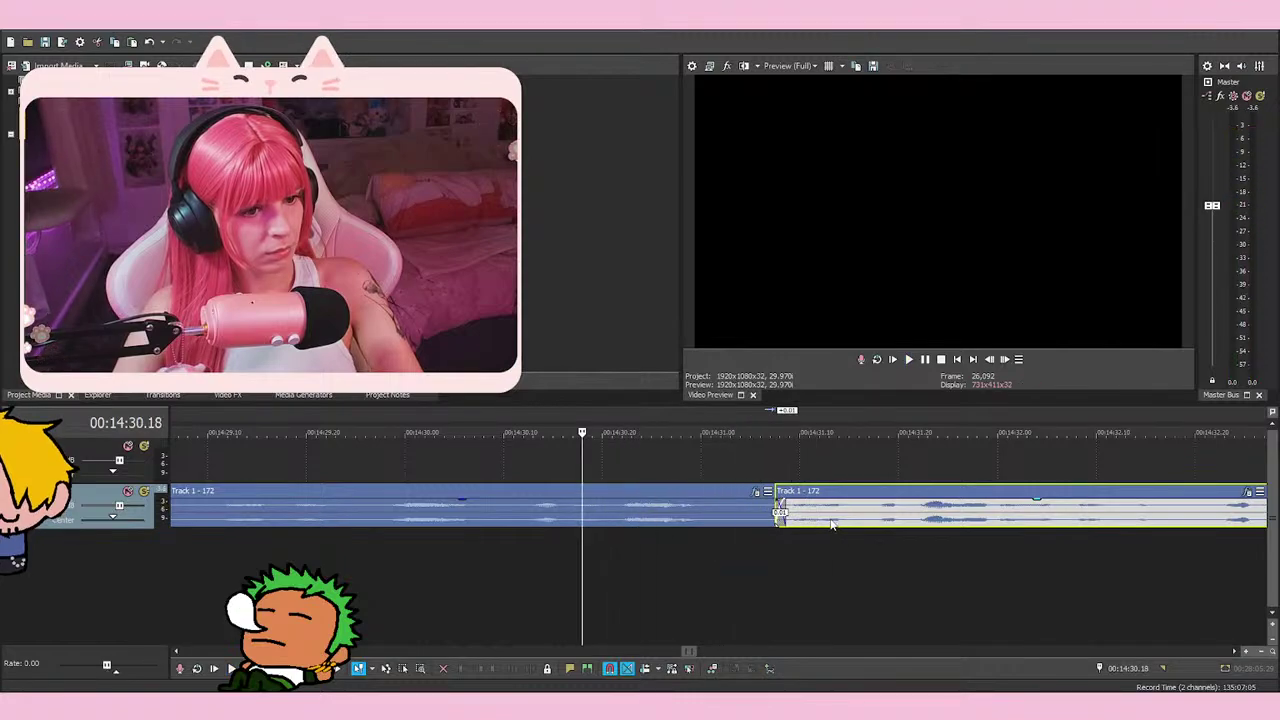
click(711, 574)
click(600, 584)
click(592, 588)
click(612, 592)
click(595, 598)
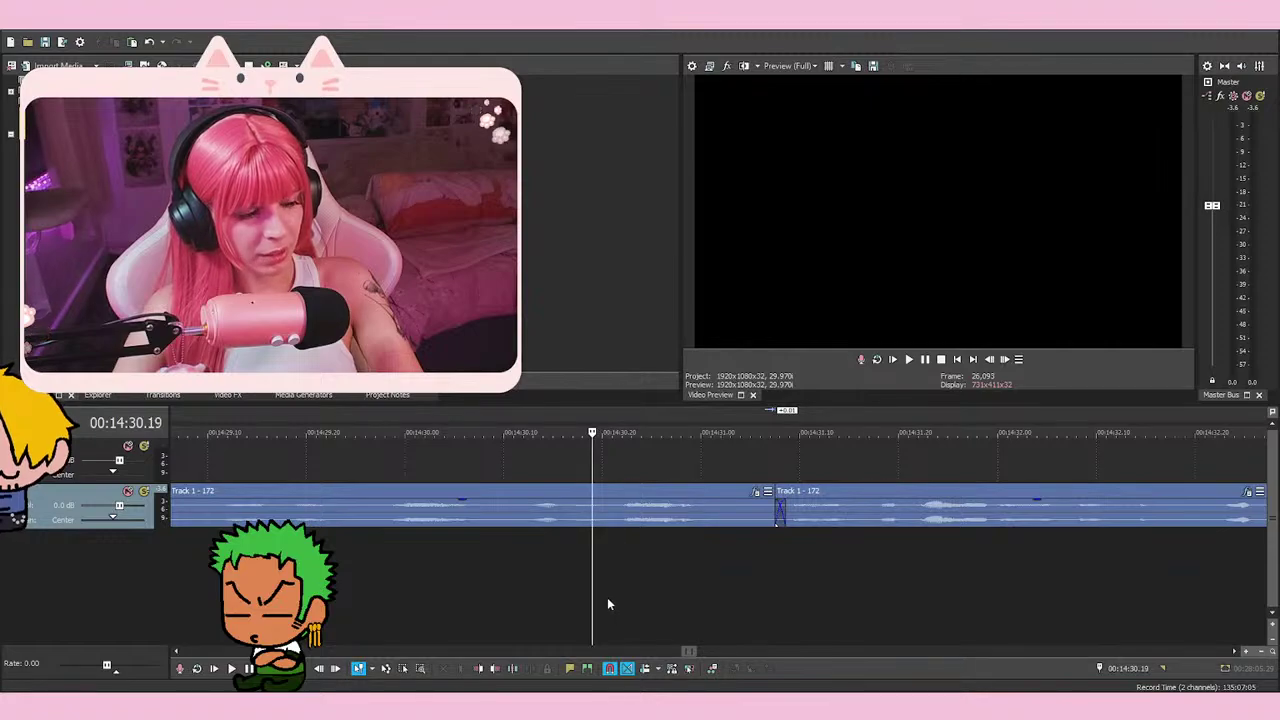
click(607, 597)
click(598, 600)
click(594, 605)
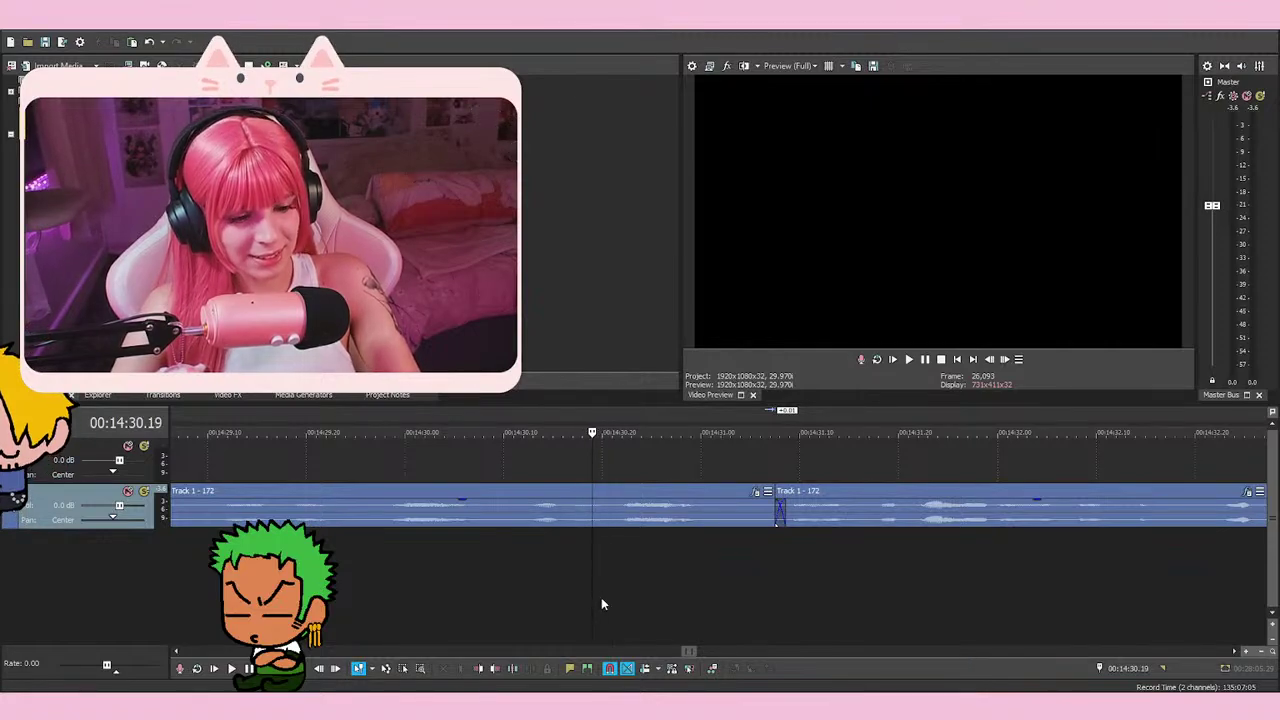
click(600, 601)
click(585, 600)
click(620, 603)
click(594, 605)
click(607, 608)
click(594, 608)
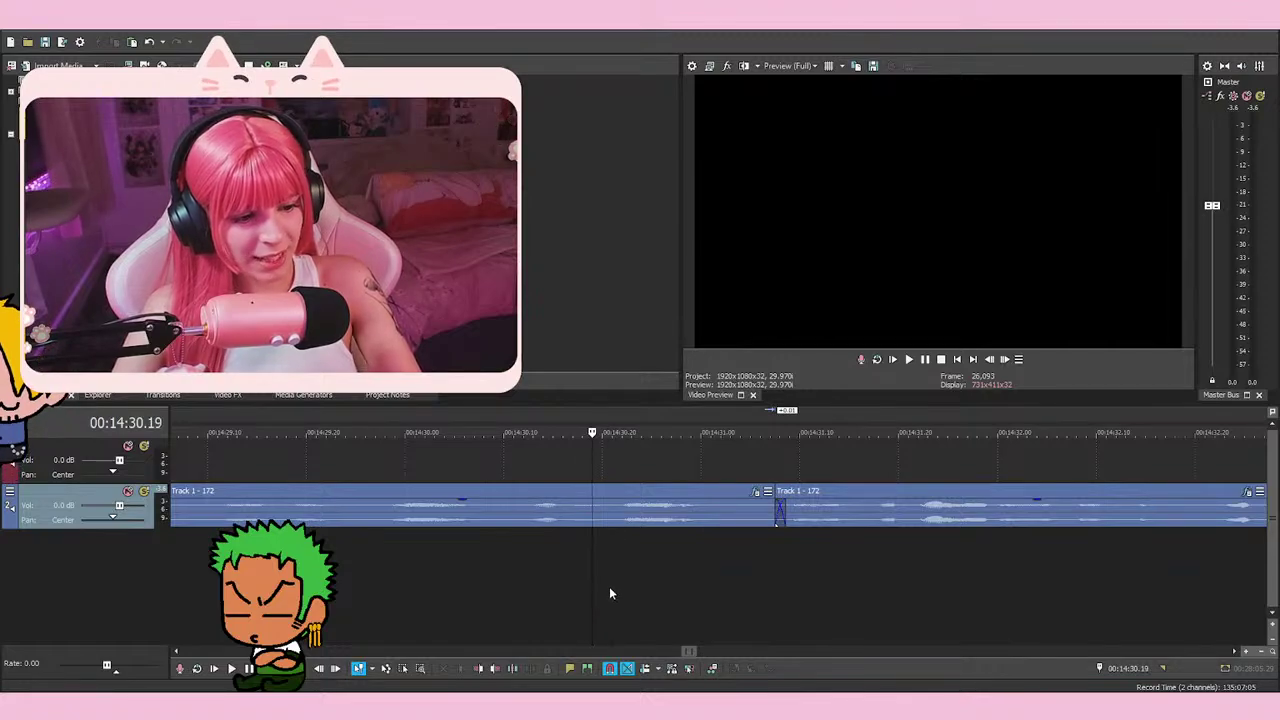
click(592, 603)
click(622, 605)
click(601, 604)
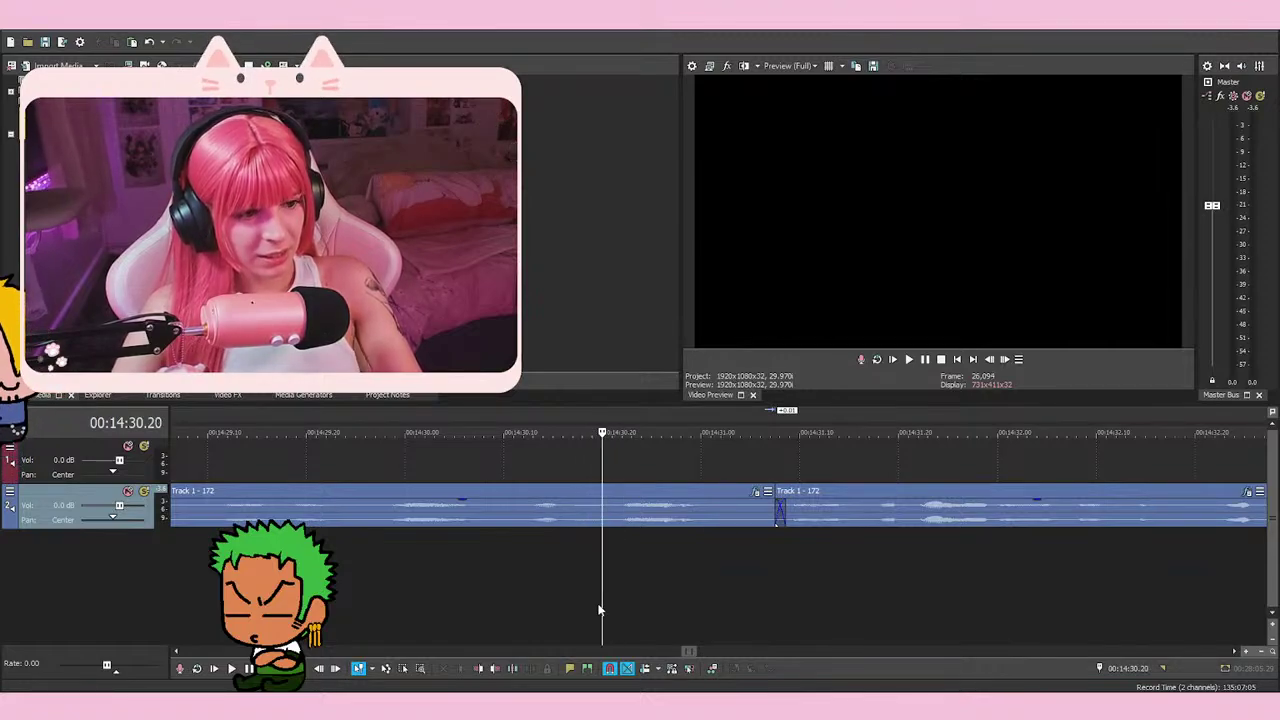
click(607, 598)
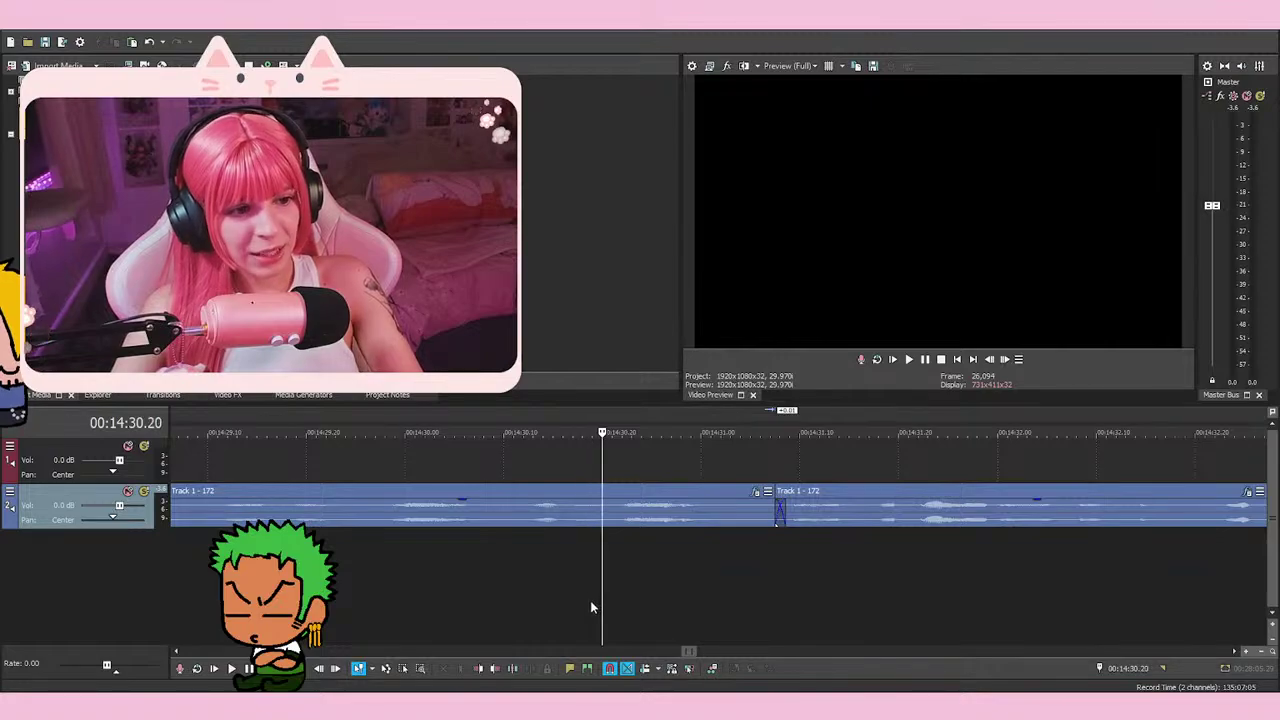
click(593, 600)
key(space)
key(space)
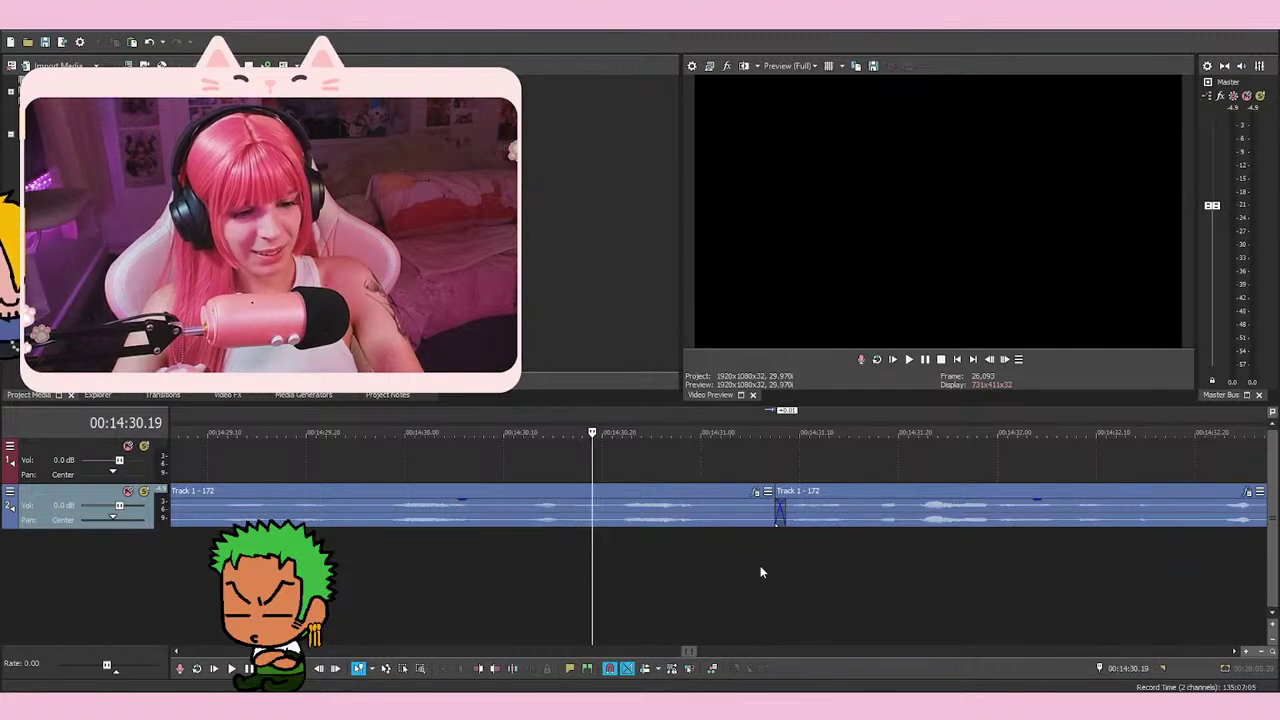
key(space)
key(space)
Place the playhead around 00:14:30, ahead of the new join, to audition it in context
scroll(760, 571, down, 5)
scroll(730, 518, down, 2)
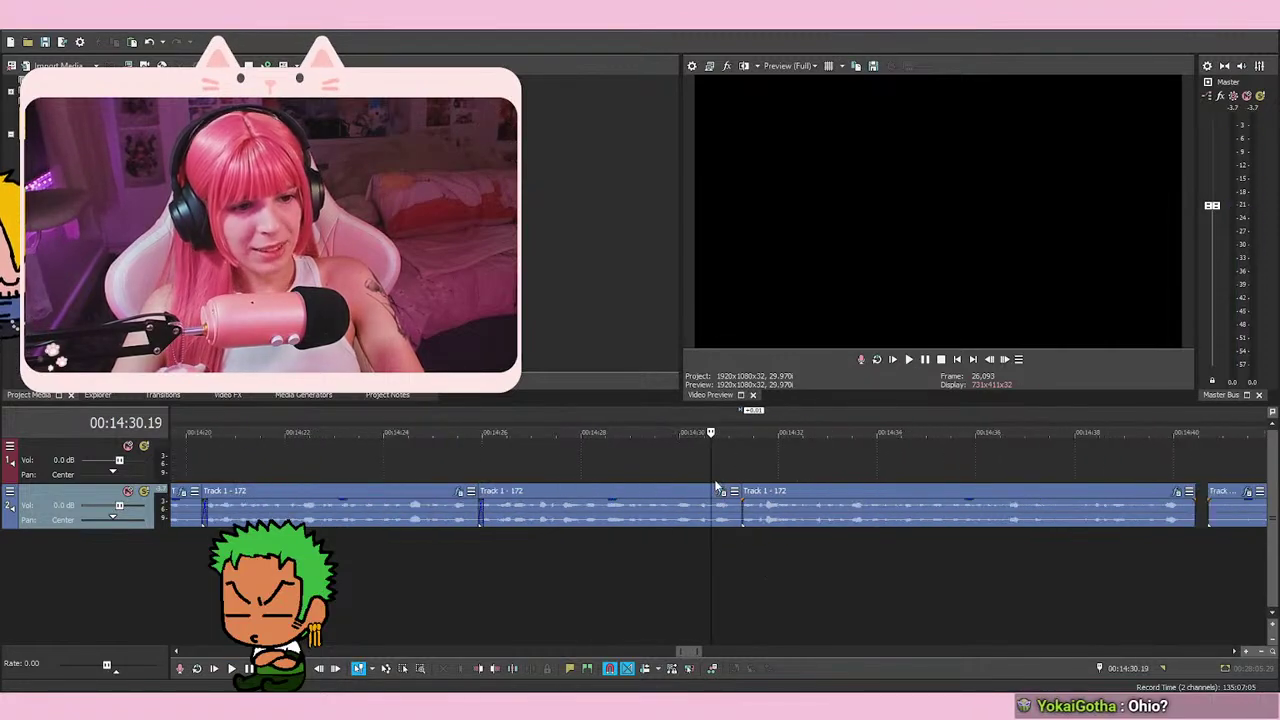
click(683, 454)
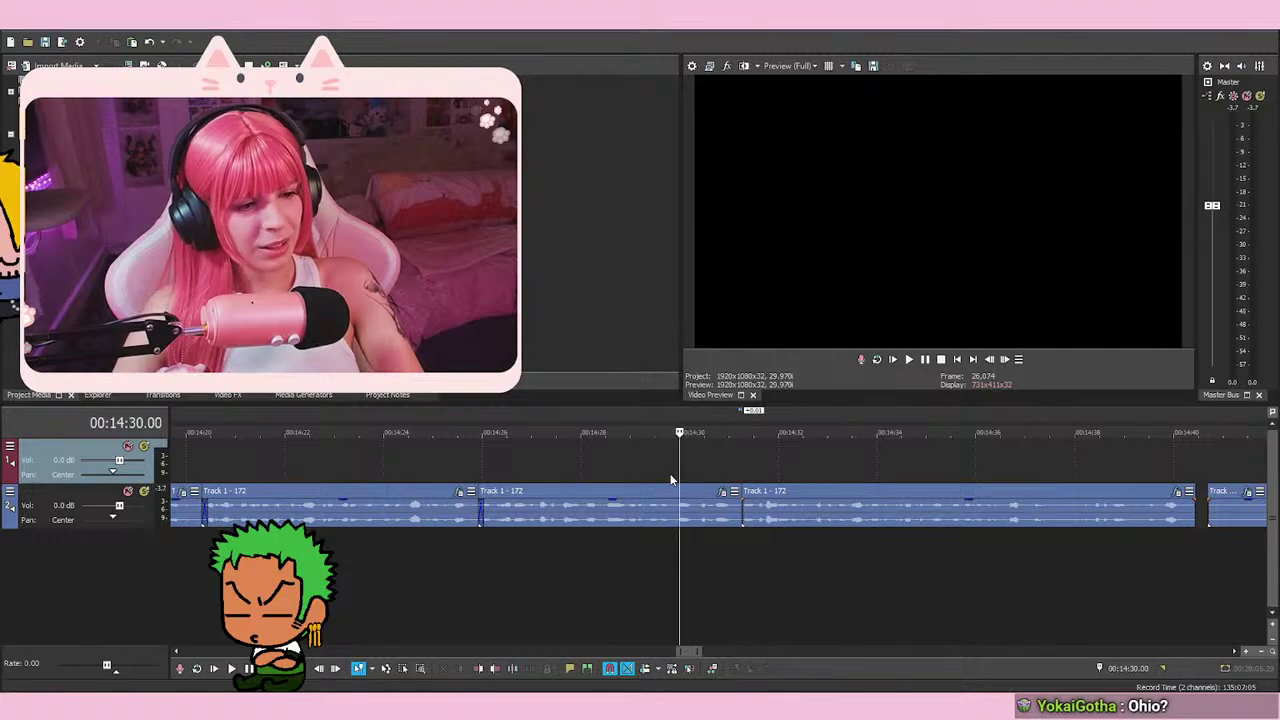
click(666, 474)
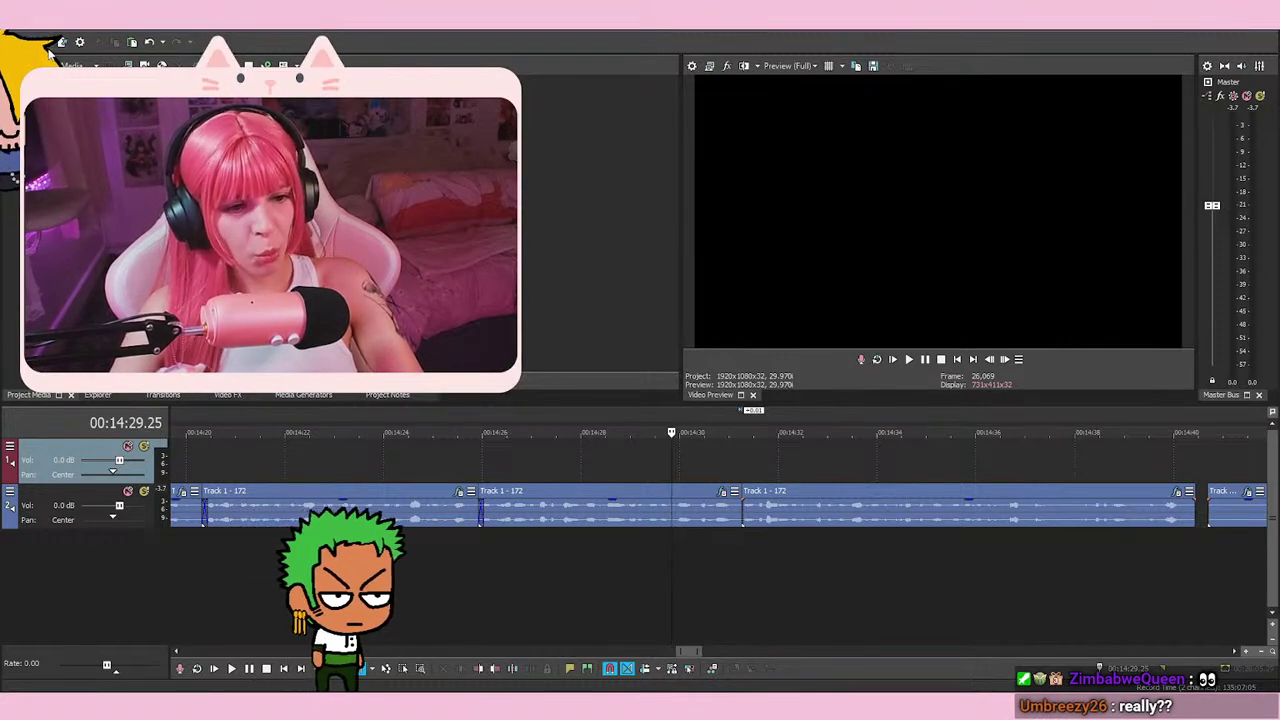
click(694, 460)
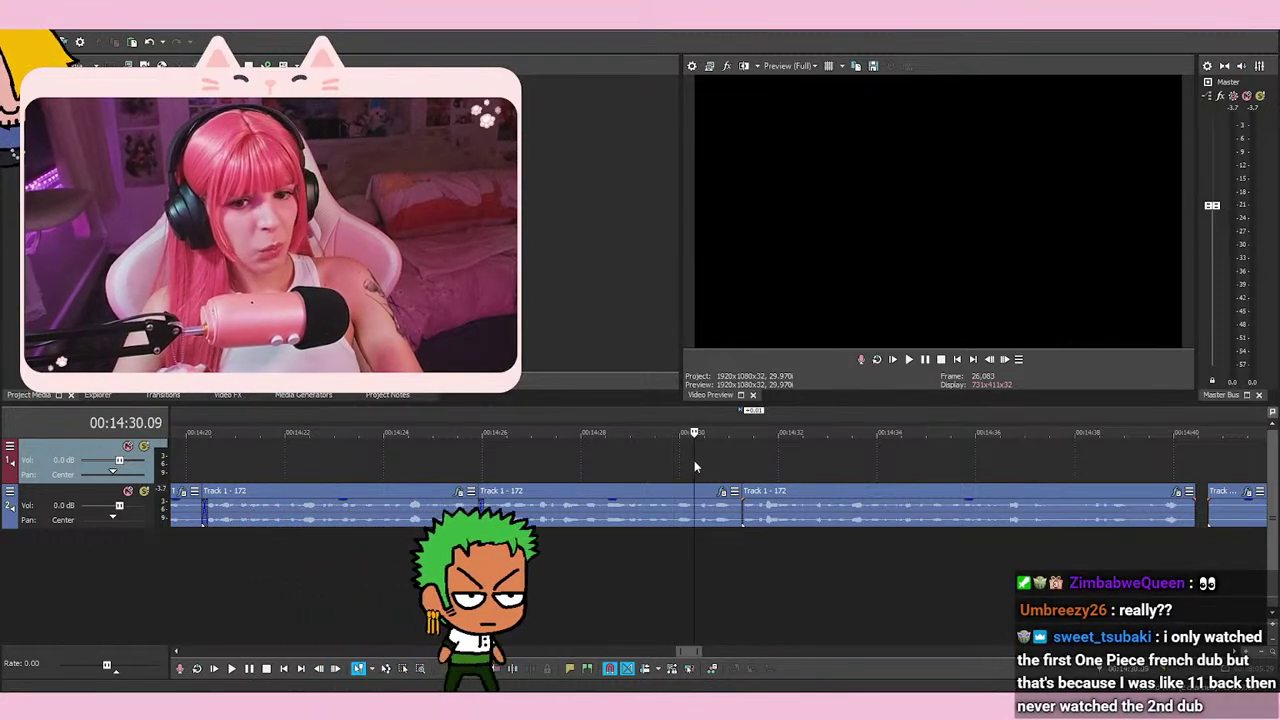
click(666, 458)
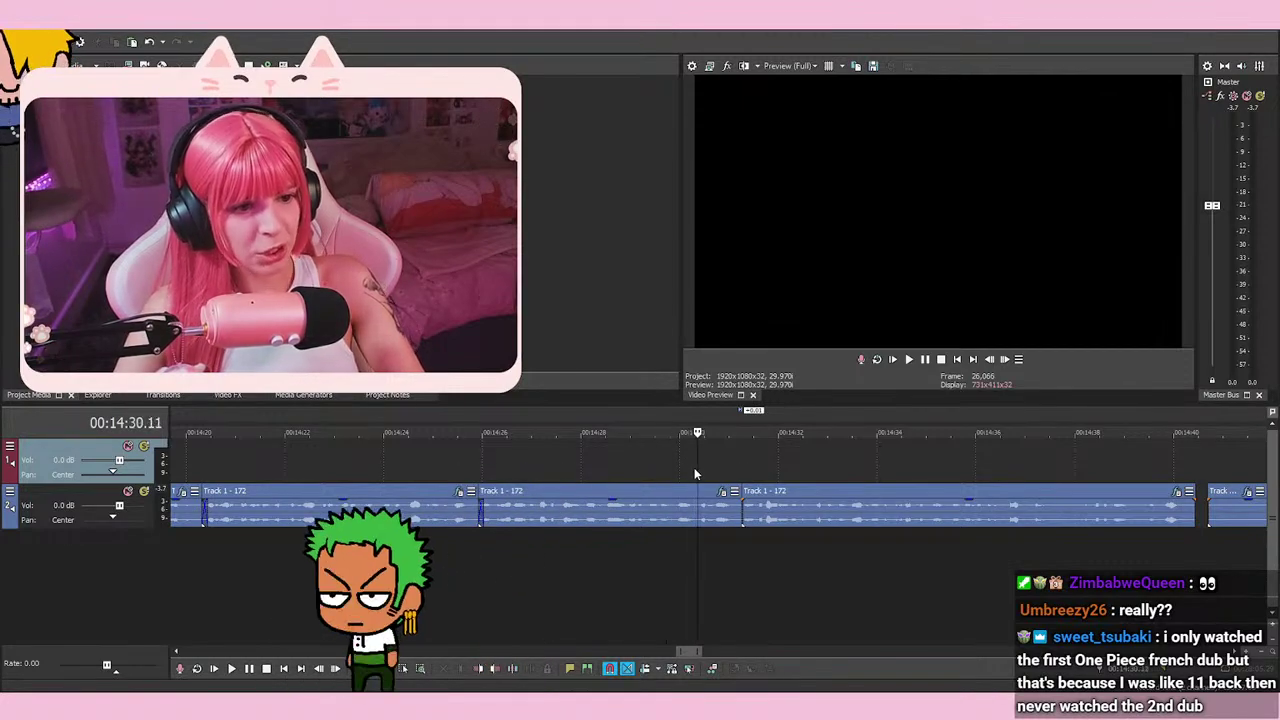
Play the audio repeatedly from just before the clip boundary near 00:14:31 to check the cut
click(684, 467)
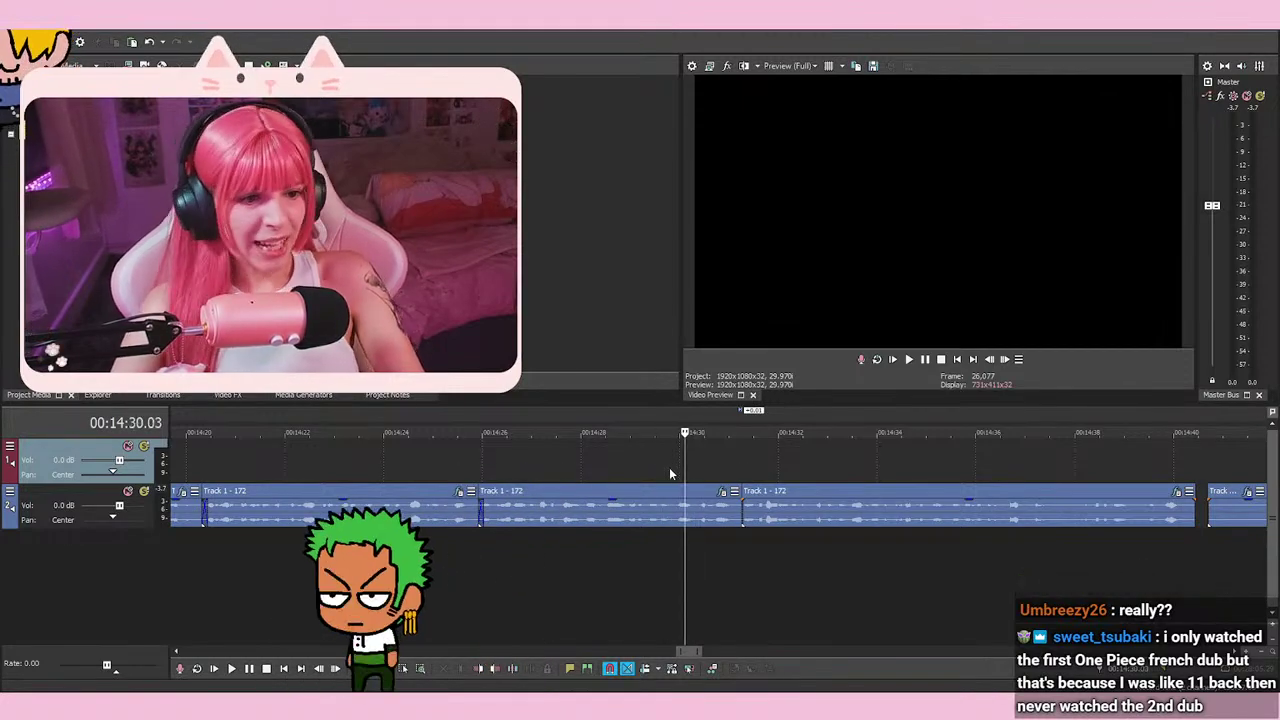
click(670, 474)
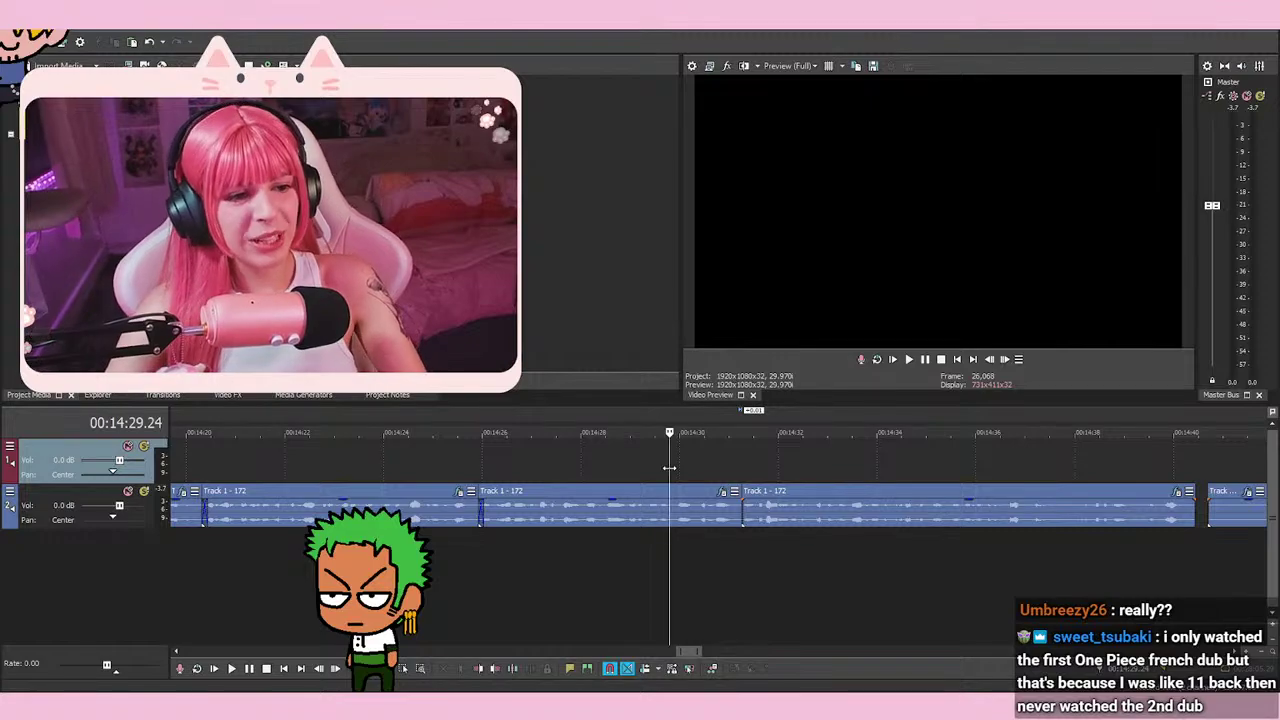
key(space)
key(space)
scroll(760, 500, up, 3)
click(775, 477)
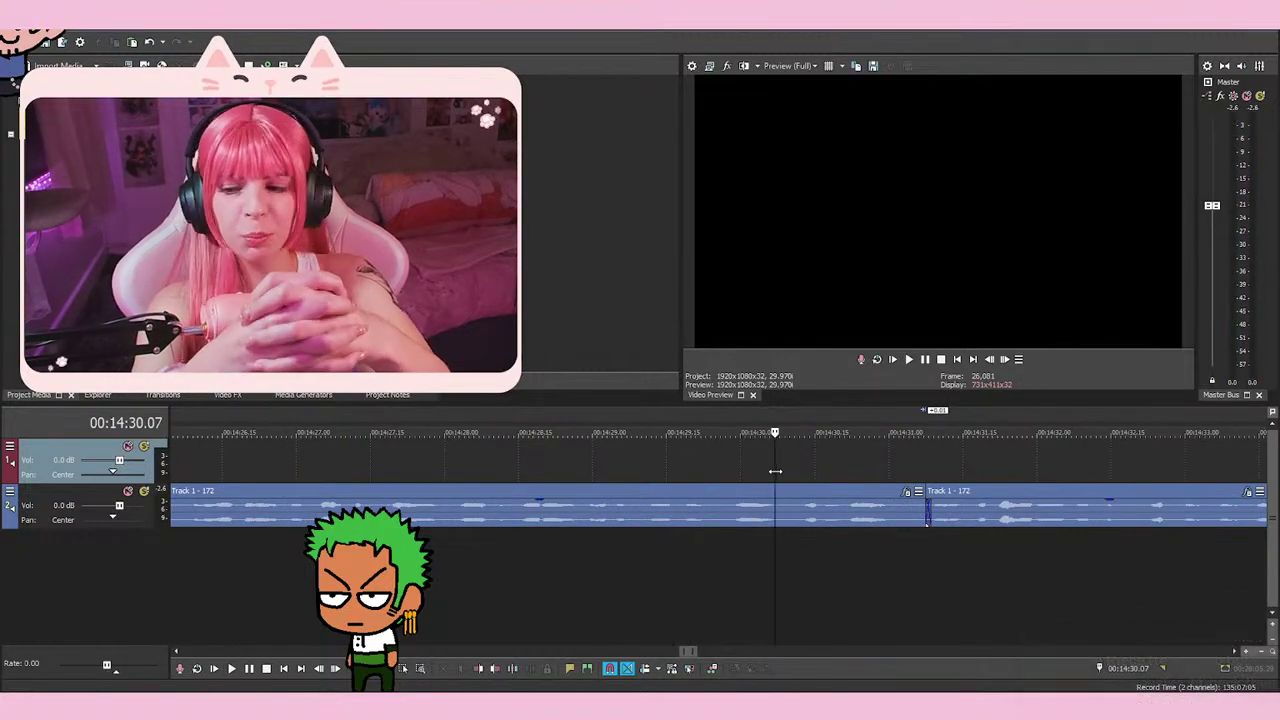
key(space)
key(space)
click(724, 467)
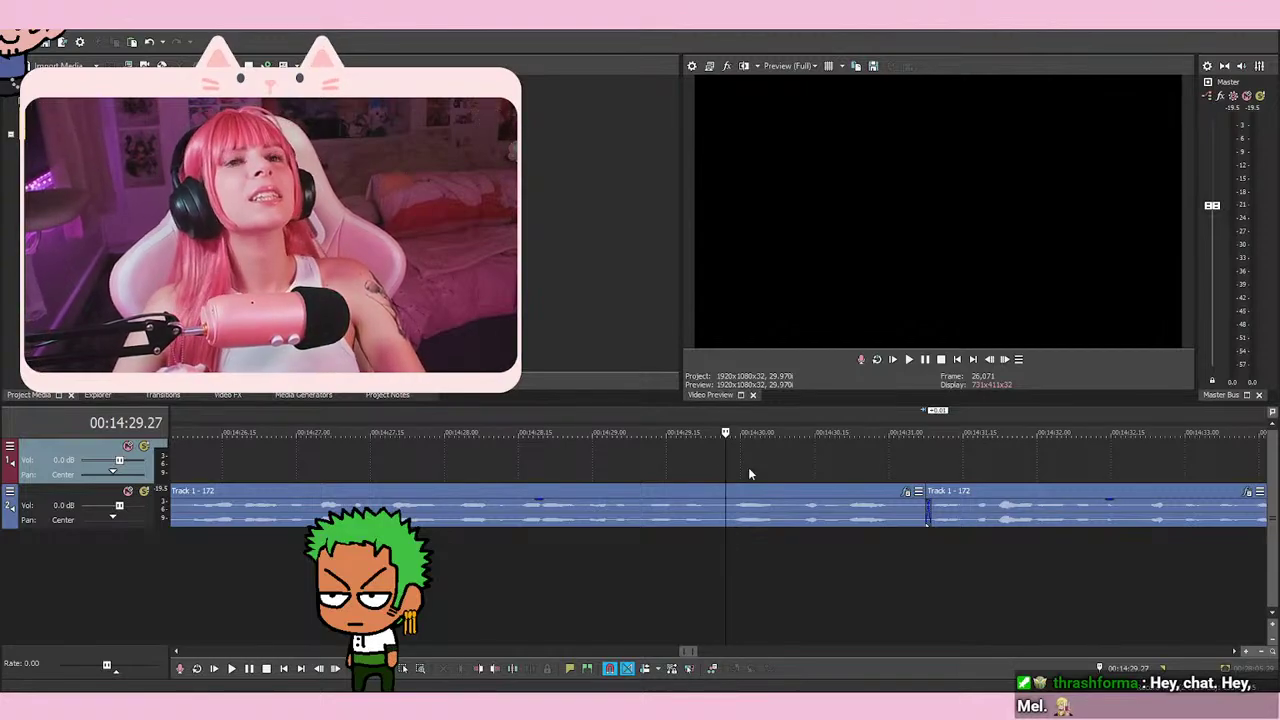
click(775, 467)
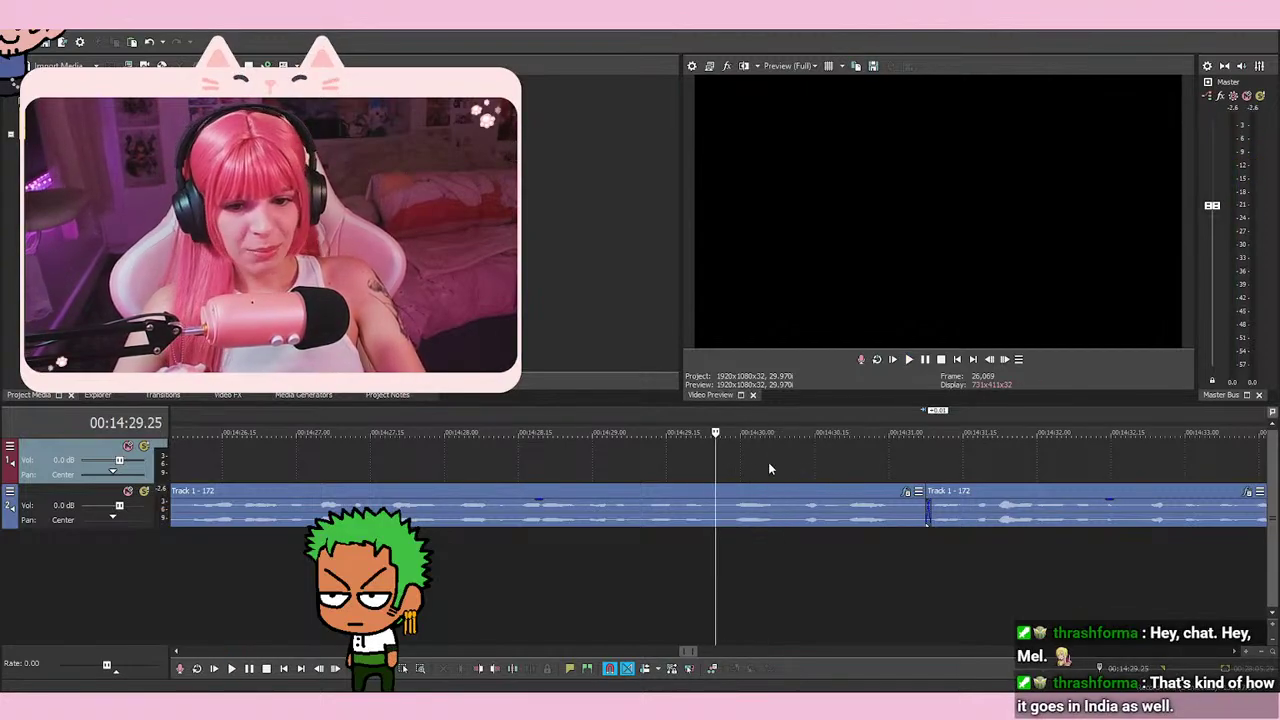
key(space)
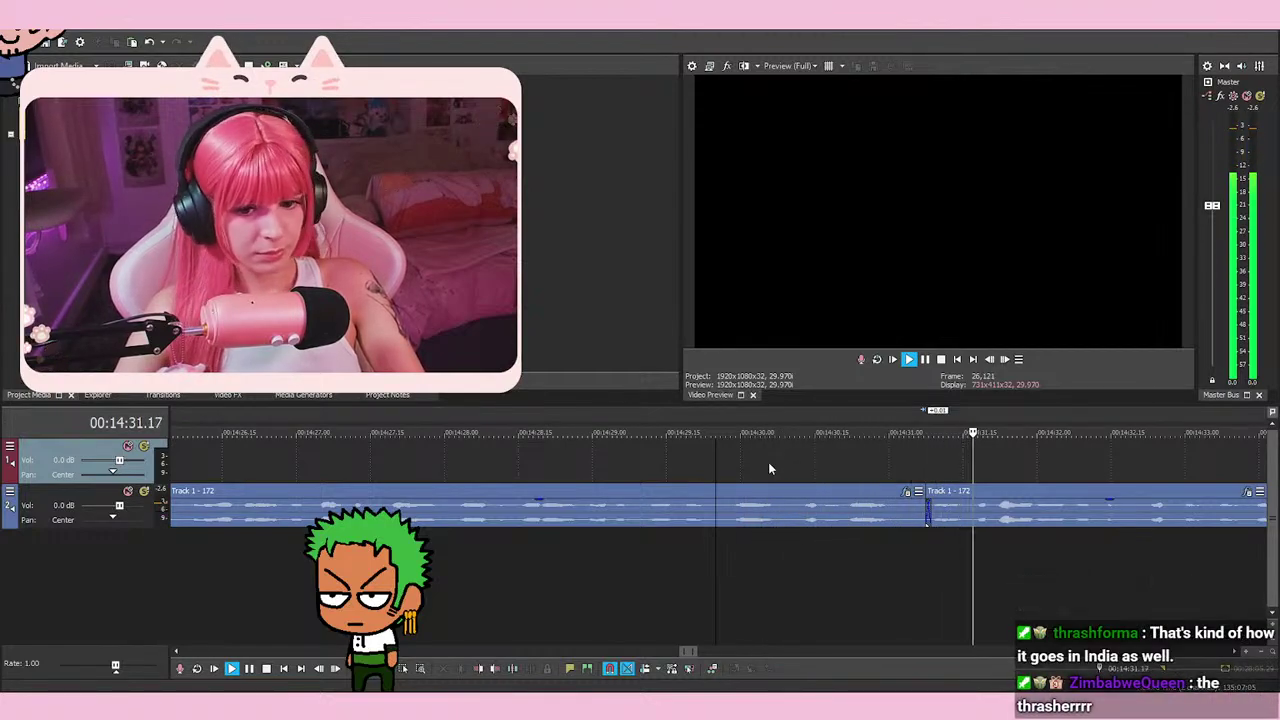
Save the project while playback continues
scroll(846, 542, down, 2)
click(43, 45)
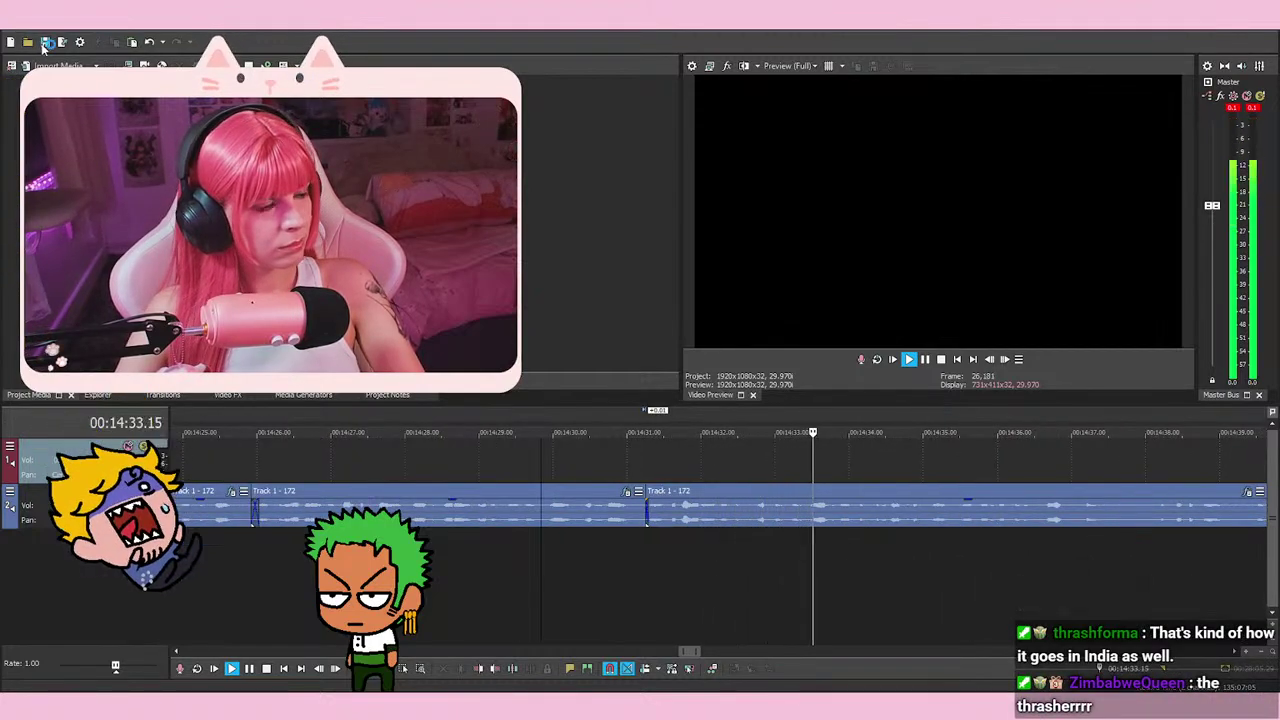
scroll(957, 523, down, 1)
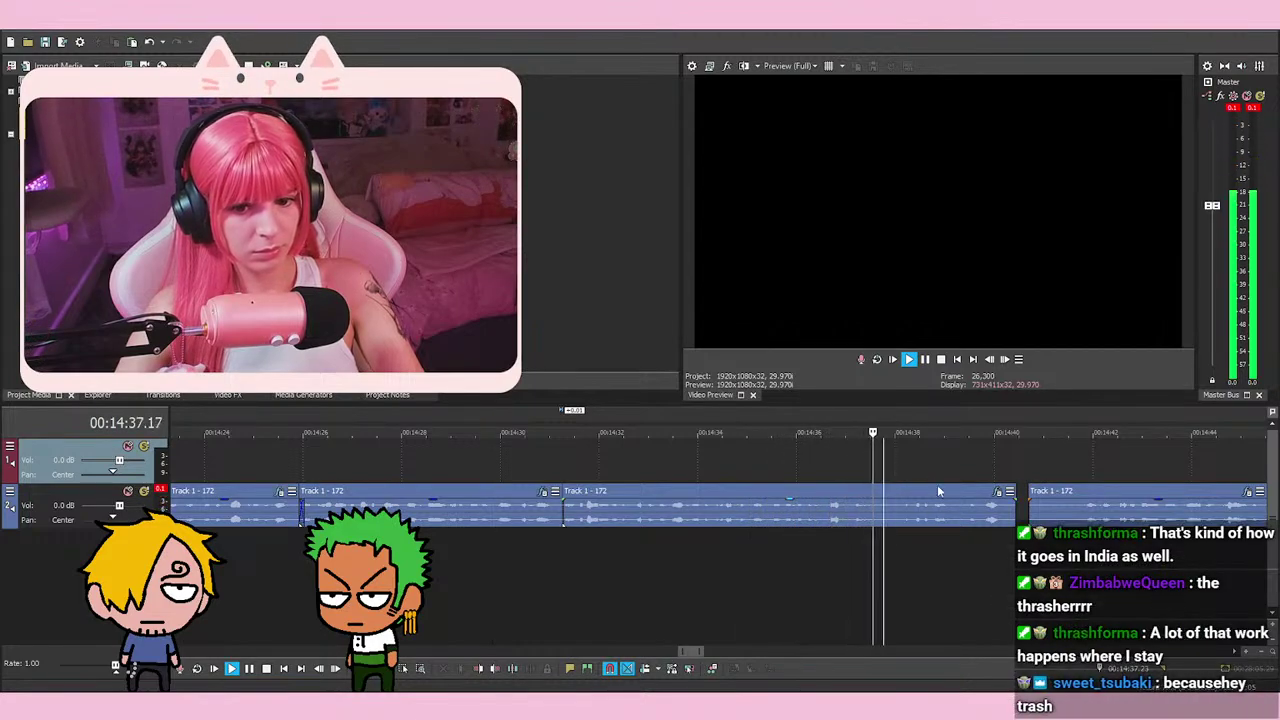
Listen through the gap after 00:14:40 and into the next clip to find where the speech starts
key(space)
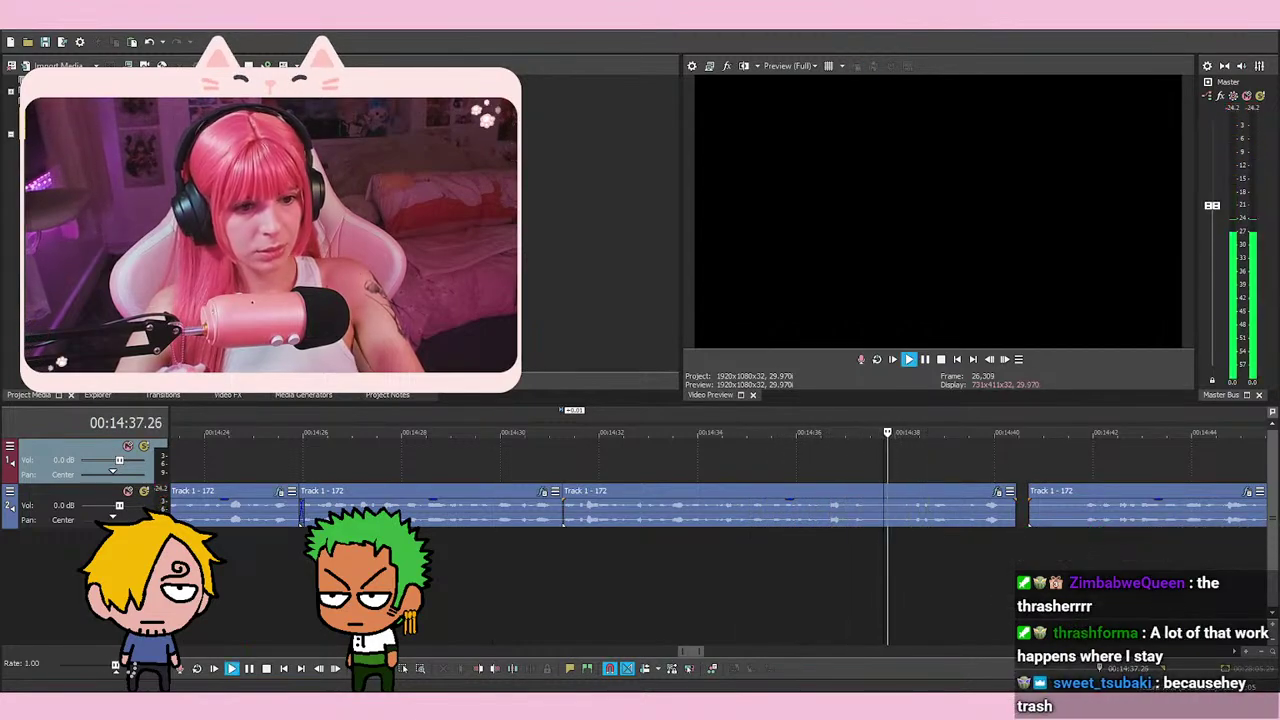
key(space)
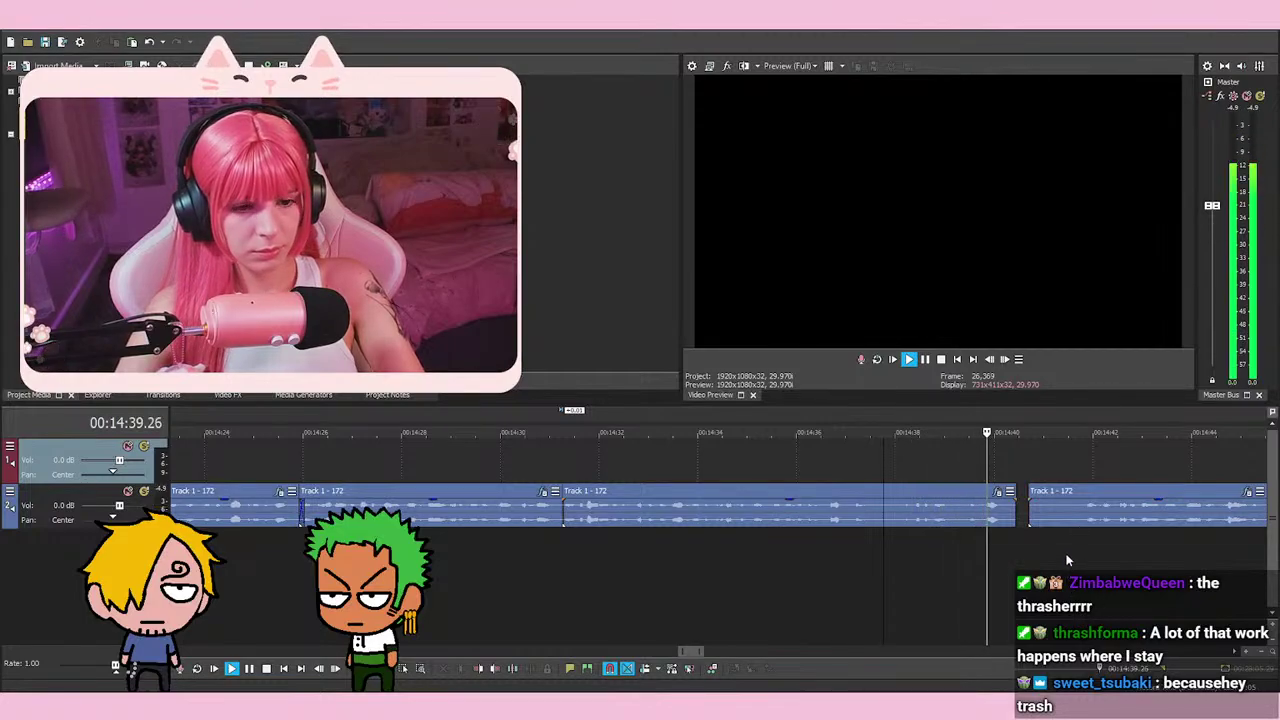
scroll(900, 550, up, 3)
scroll(845, 542, down, 2)
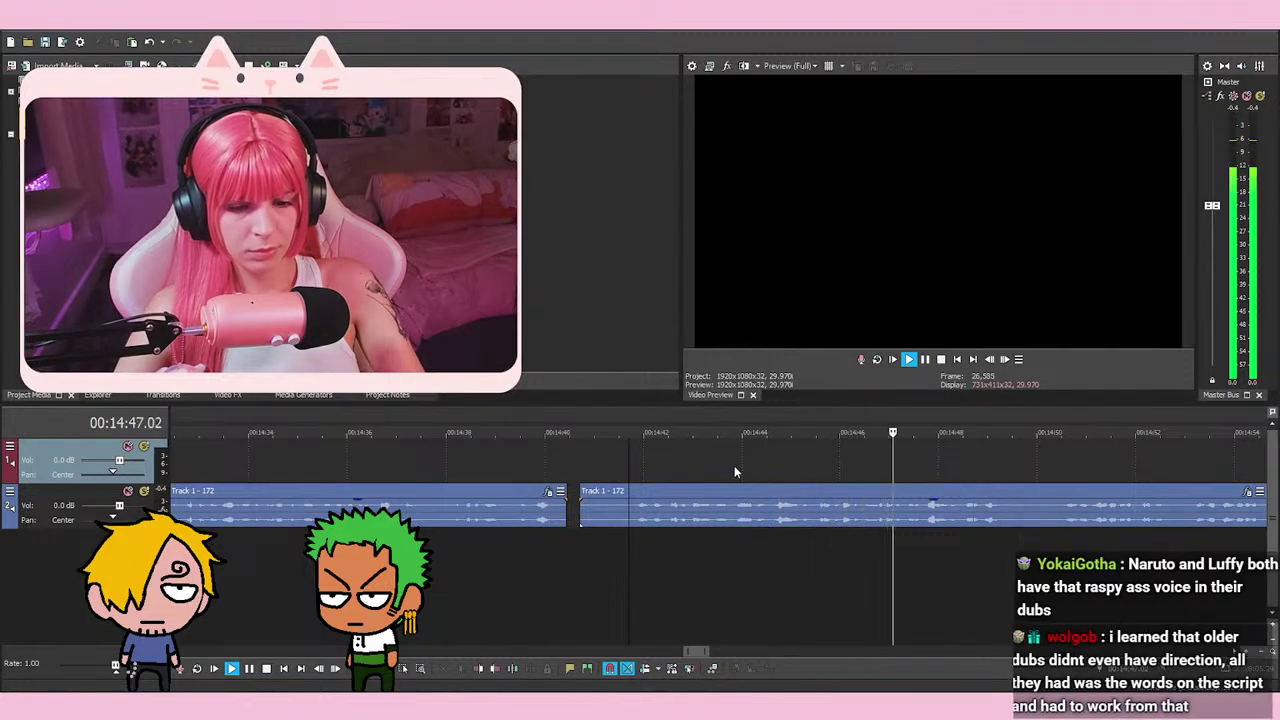
key(space)
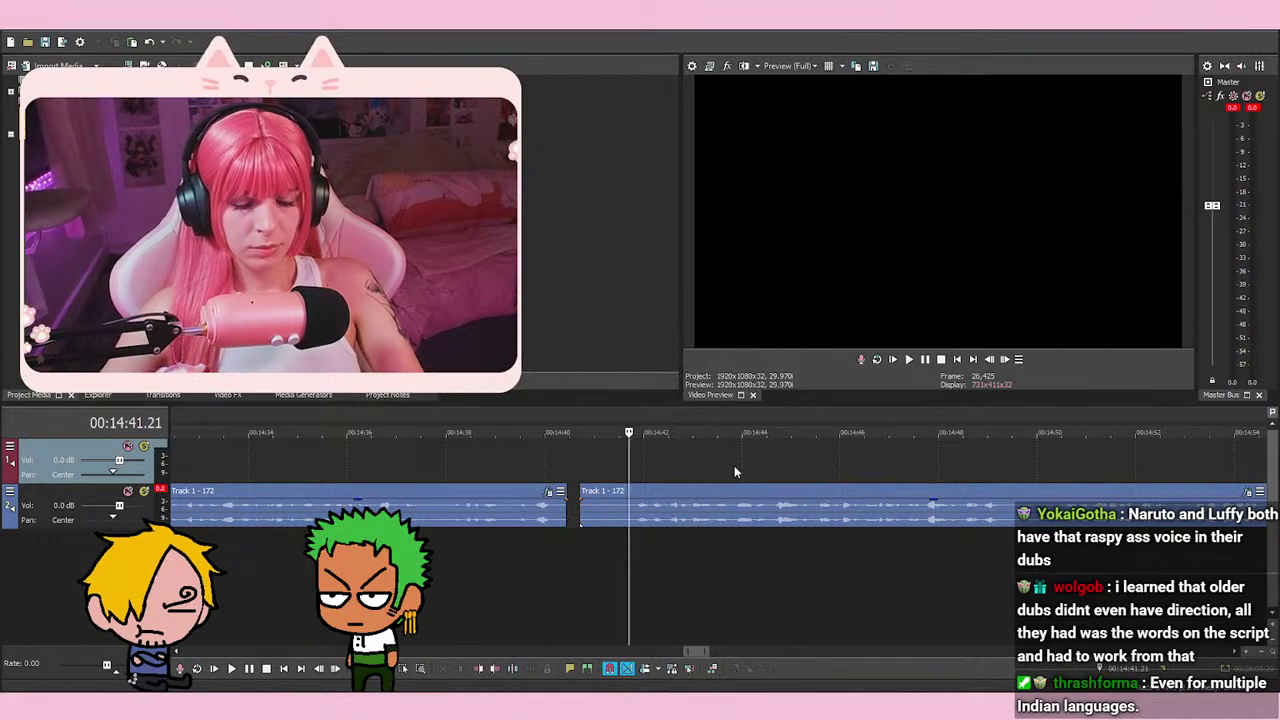
key(space)
key(space)
Split the clip after the gap at 00:14:41.23 and delete the piece before the split
scroll(717, 550, up, 2)
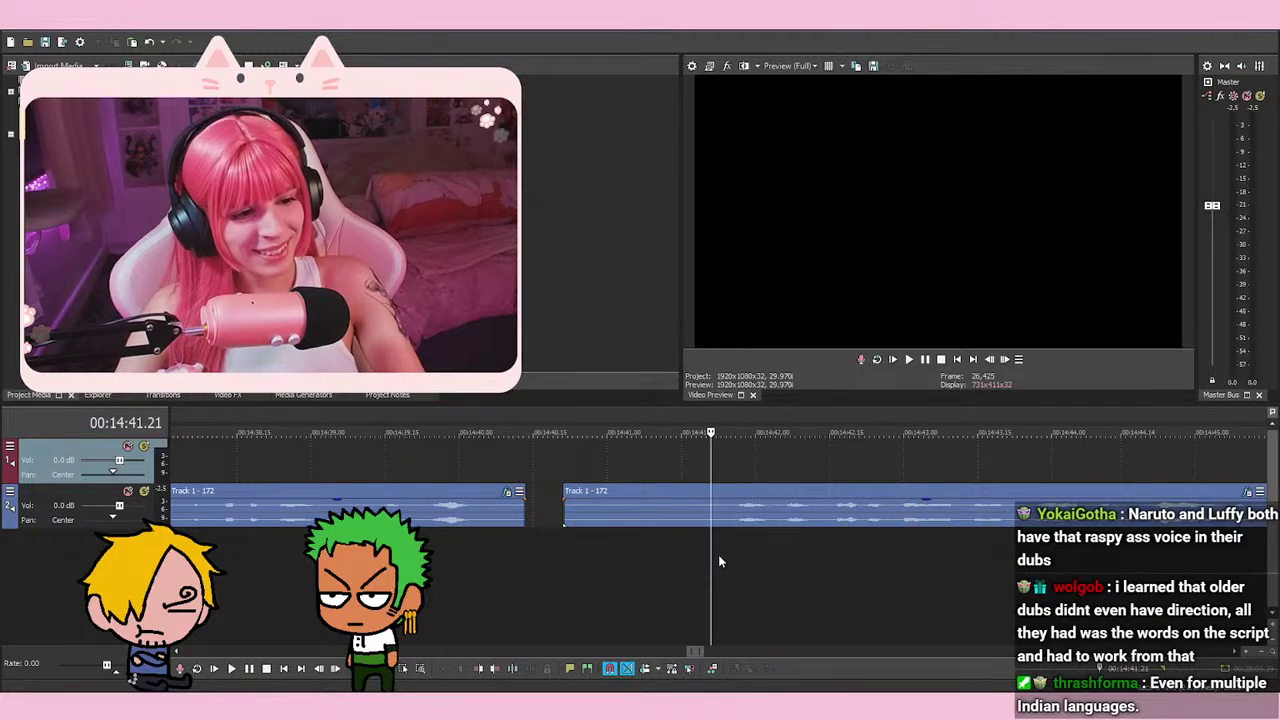
scroll(718, 556, up, 3)
right_click(673, 515)
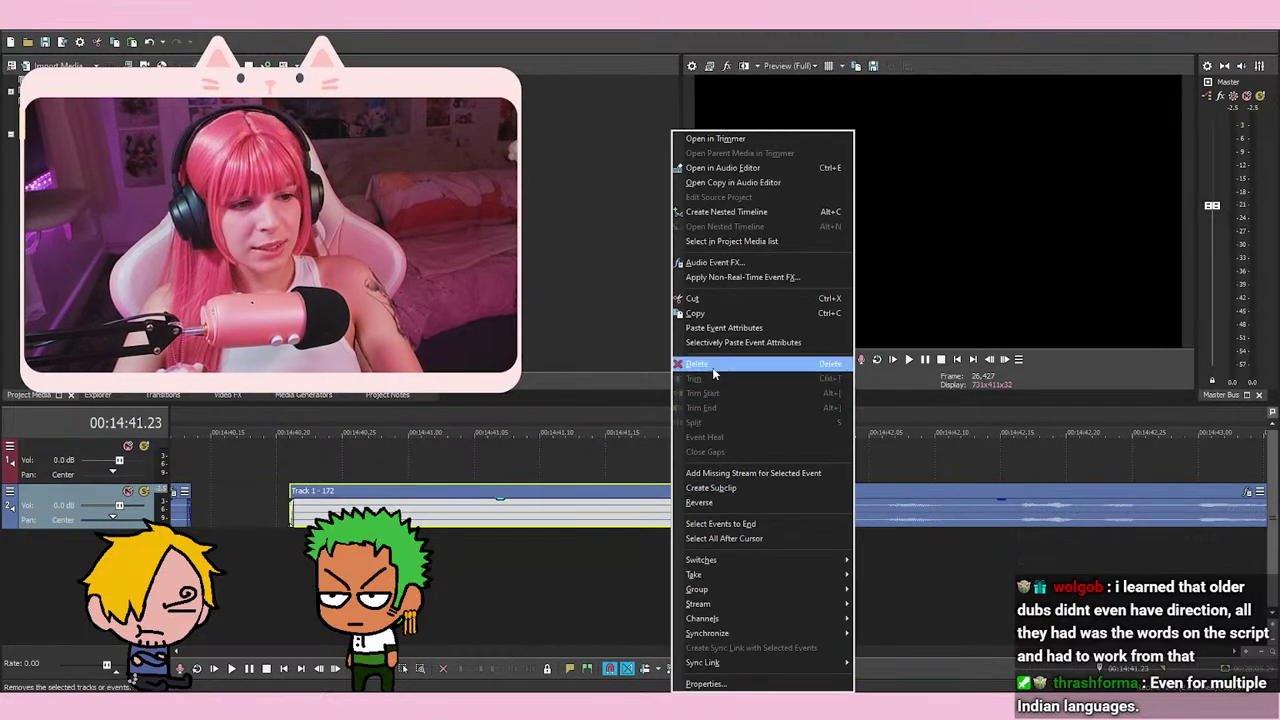
click(714, 366)
scroll(732, 465, down, 2)
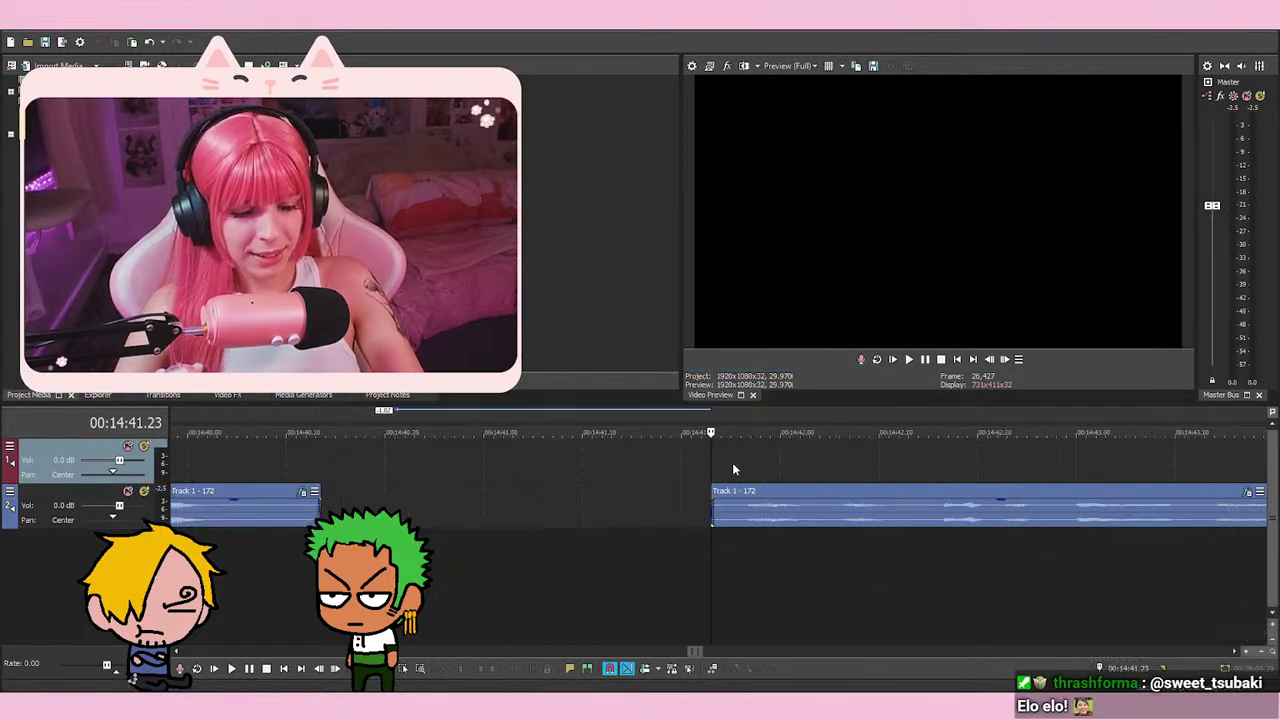
scroll(748, 478, down, 1)
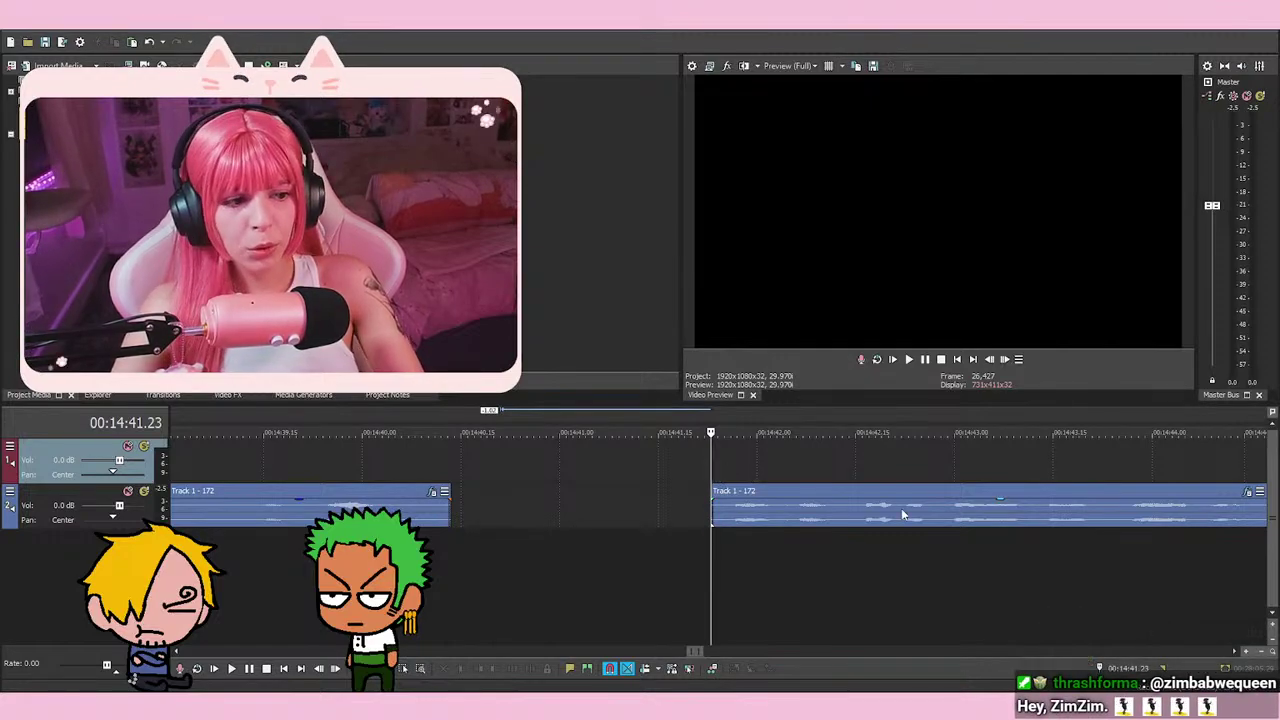
Move the clip after the gap earlier and align its start with 00:14:41.00
click(670, 514)
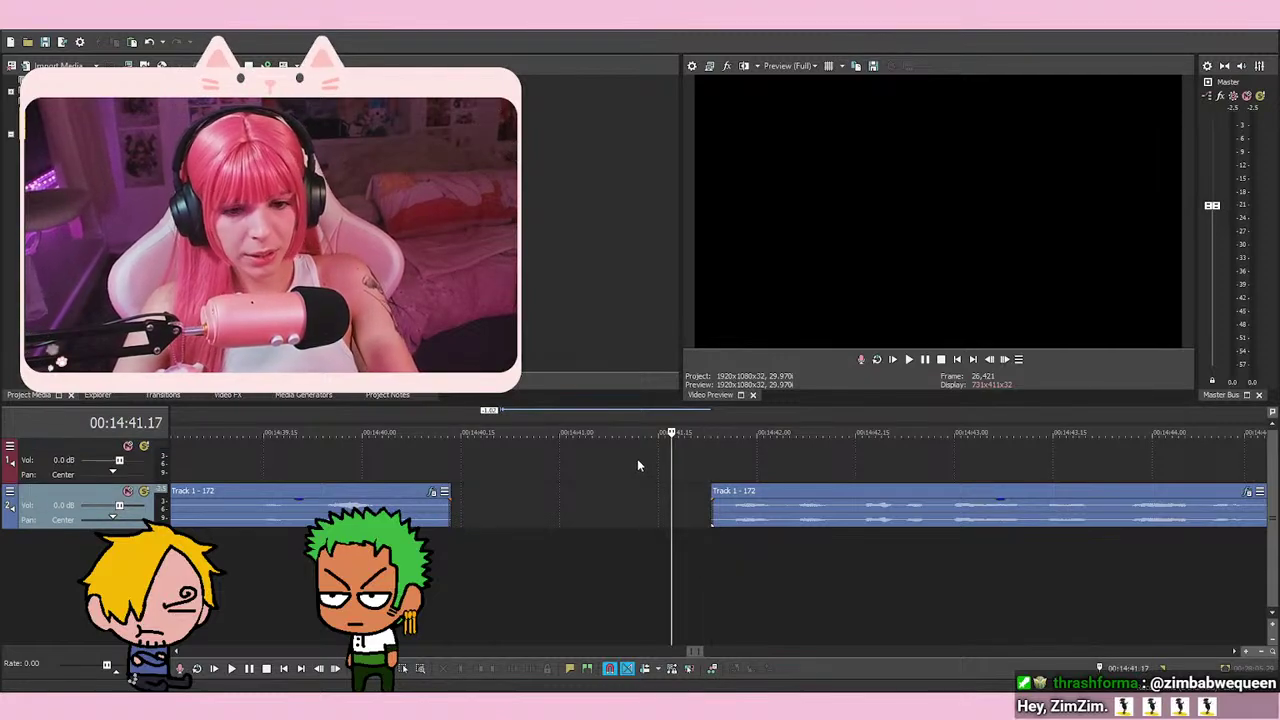
drag(713, 505, 561, 505)
click(569, 477)
scroll(666, 478, up, 5)
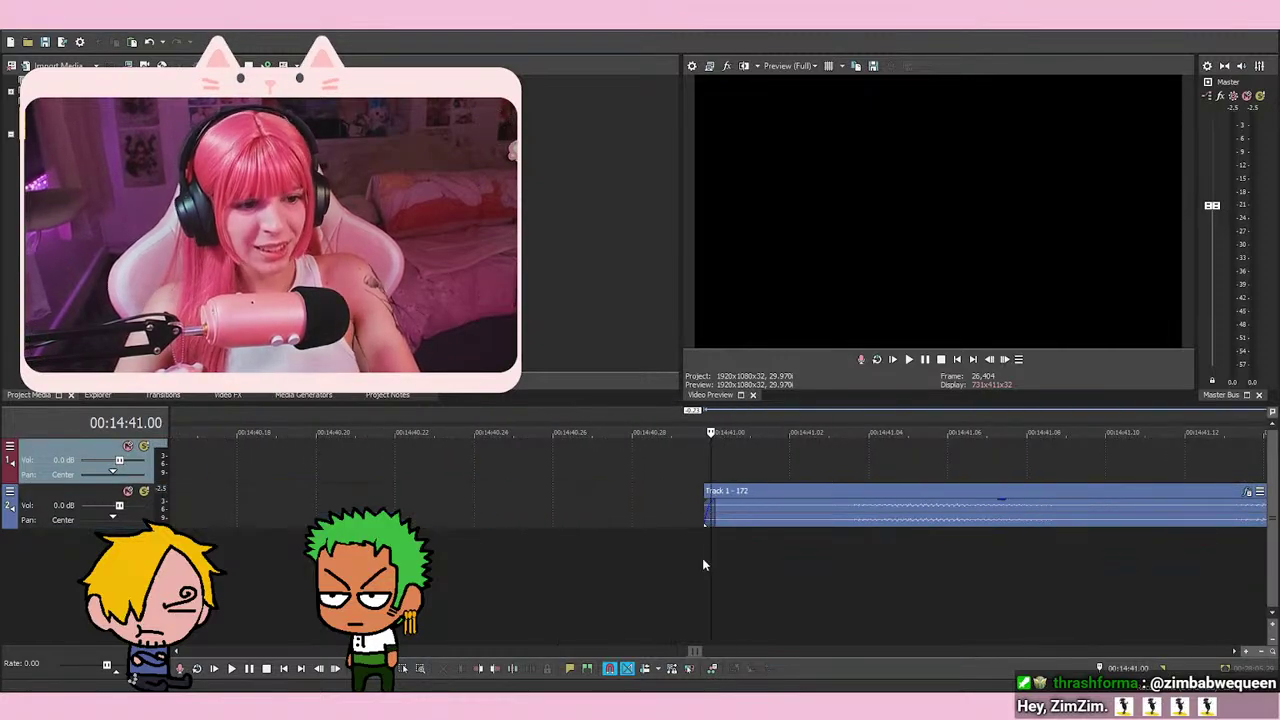
drag(707, 518, 716, 513)
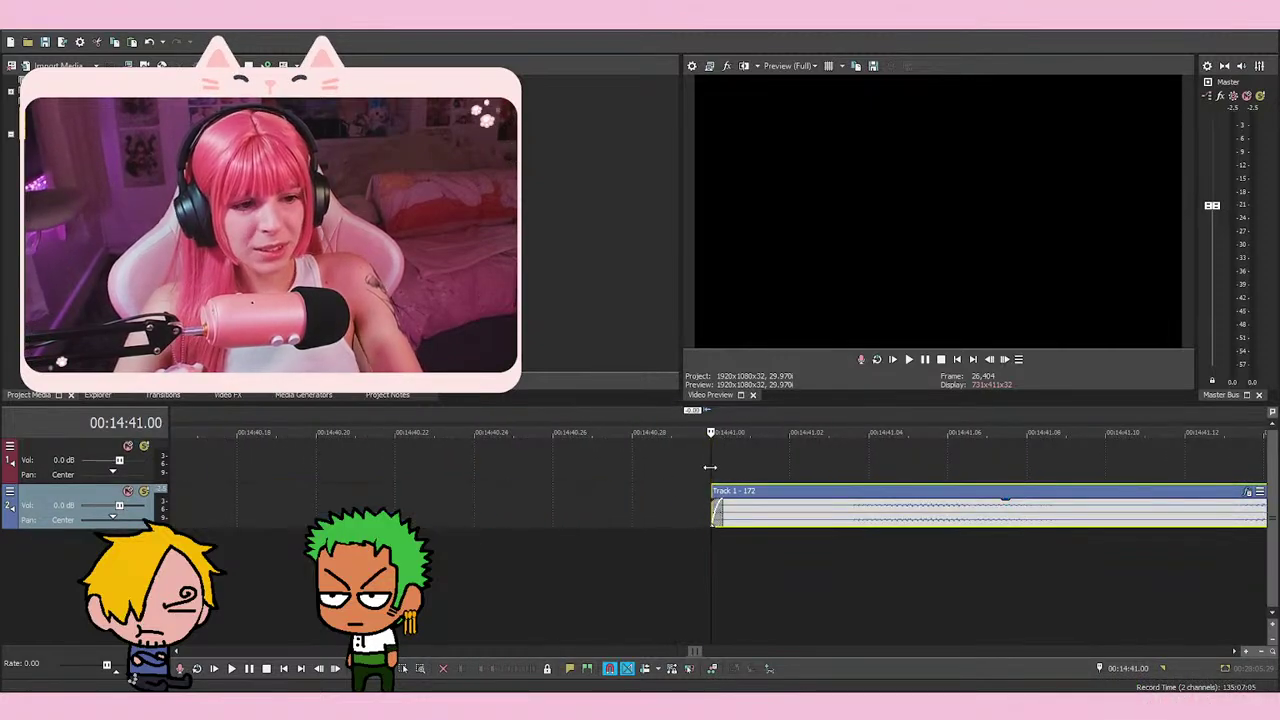
click(698, 474)
key(Left)
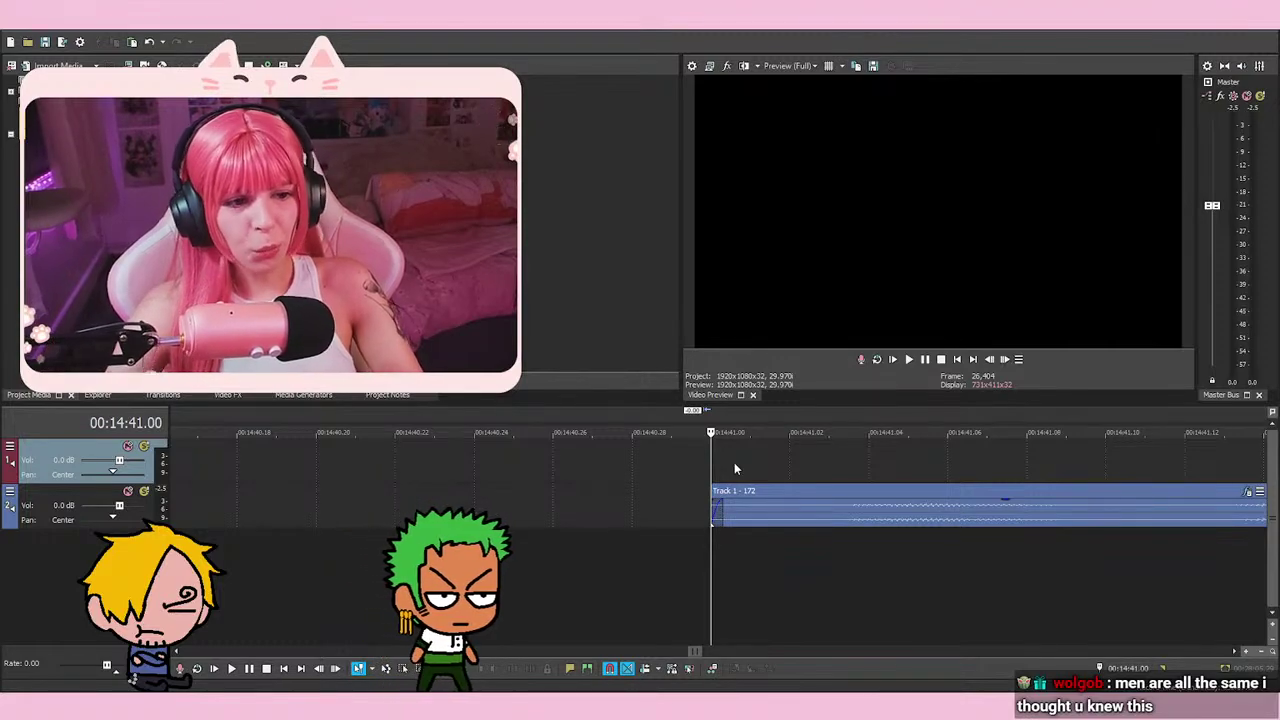
Play the moved clip repeatedly from 00:14:41.00 to check how it begins
scroll(744, 458, down, 5)
scroll(748, 455, down, 2)
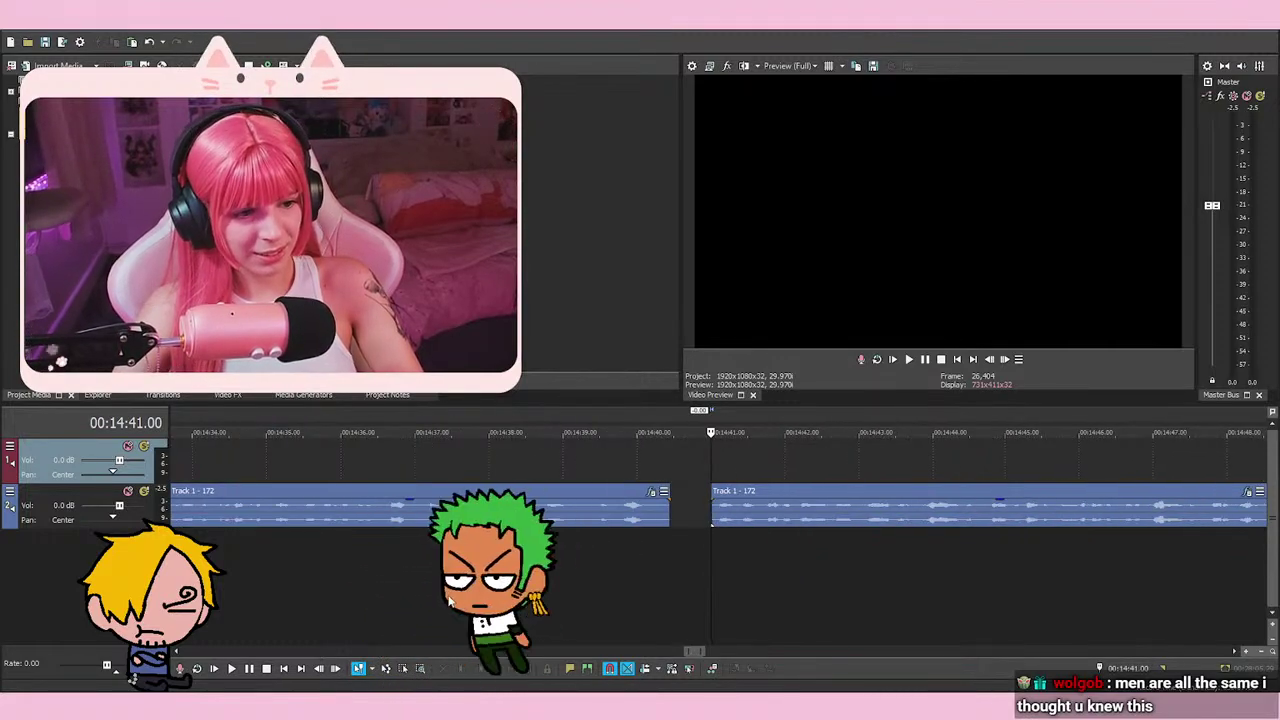
scroll(846, 620, up, 2)
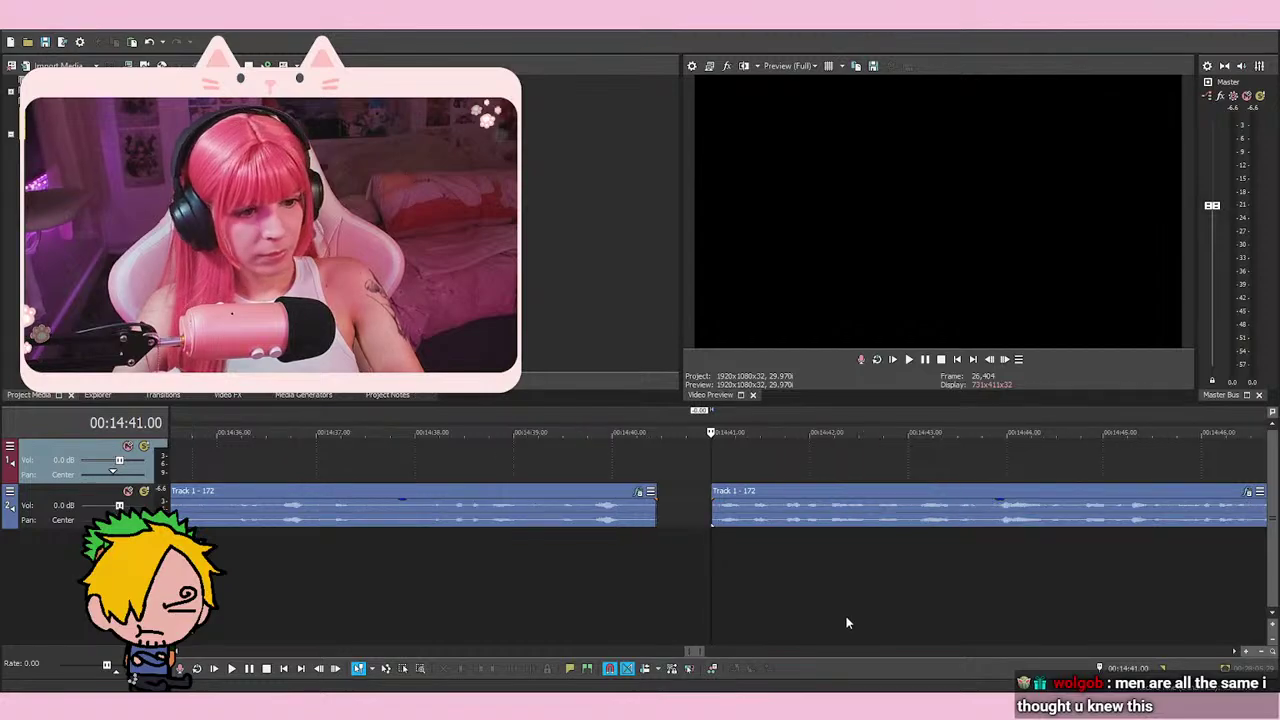
scroll(846, 618, down, 2)
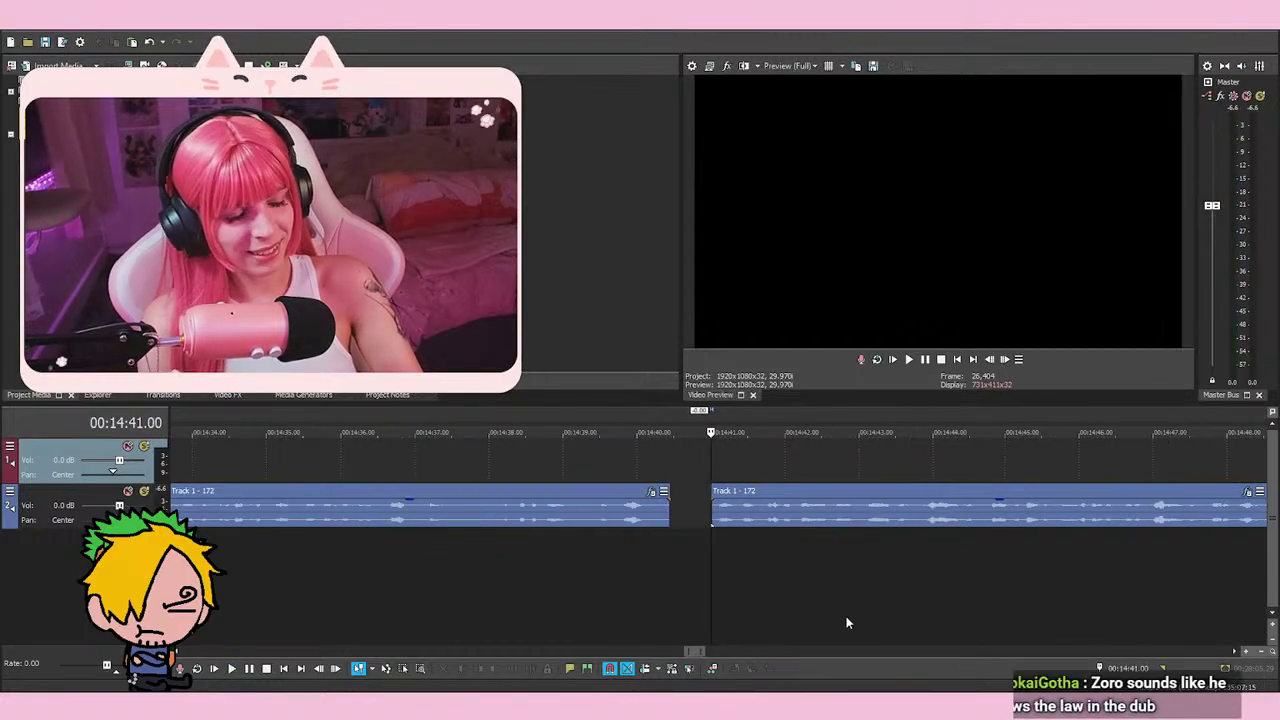
key(space)
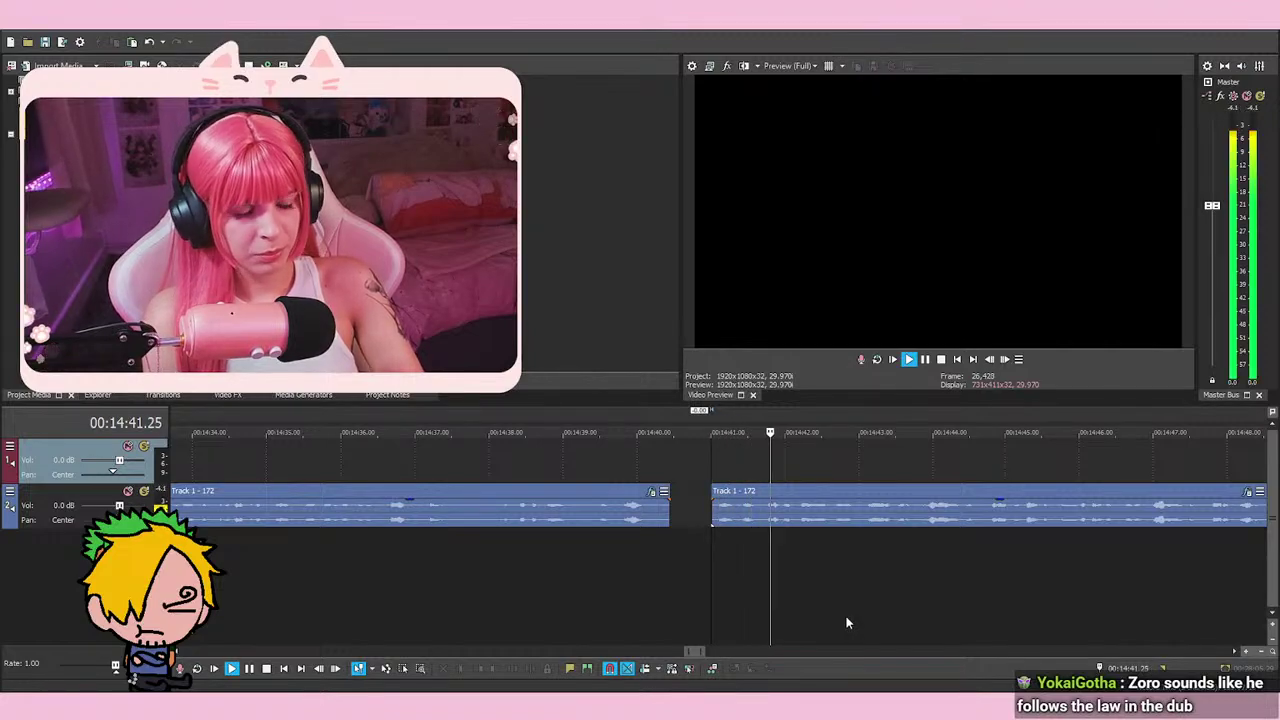
key(space)
key(space)
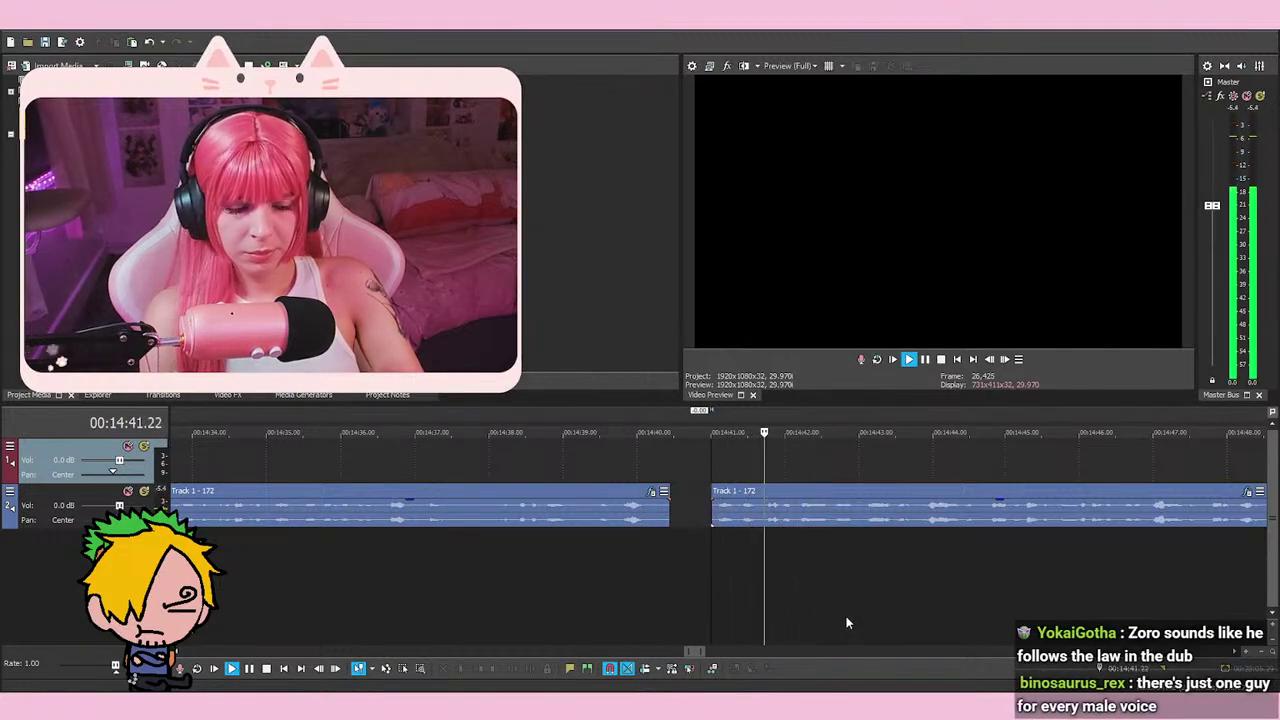
key(space)
key(space)
key(space)
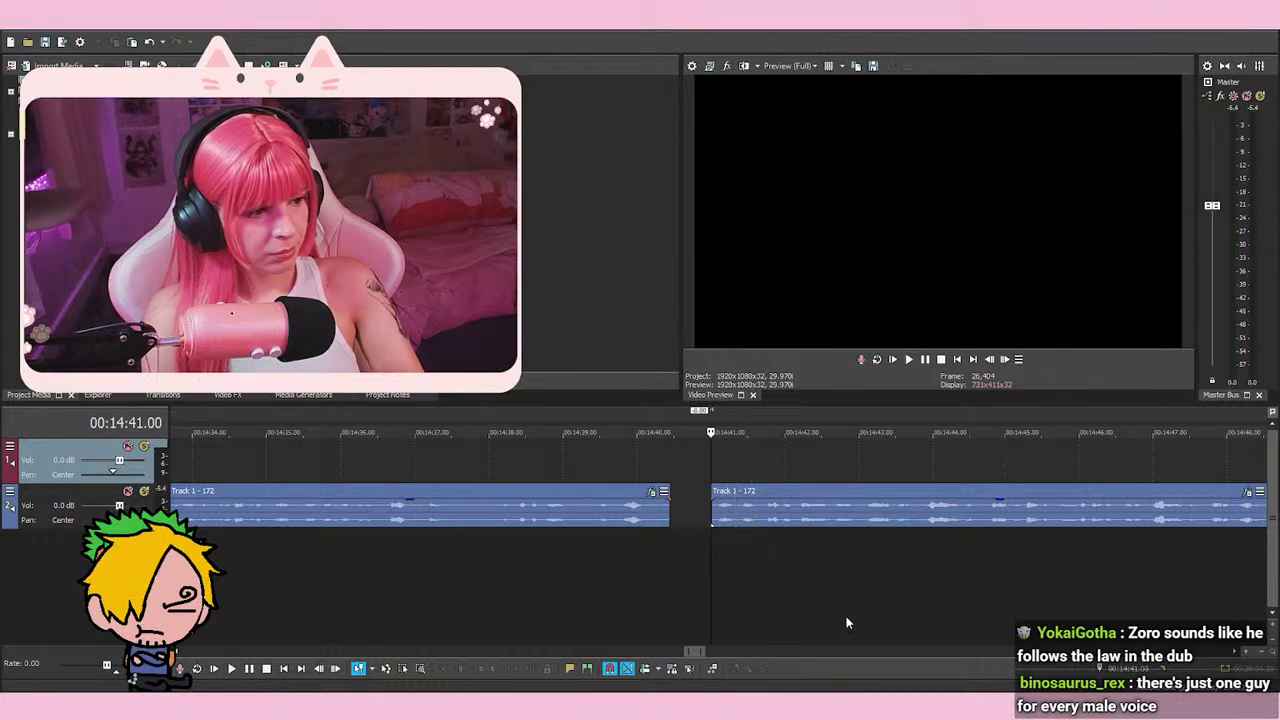
click(712, 460)
scroll(711, 461, up, 2)
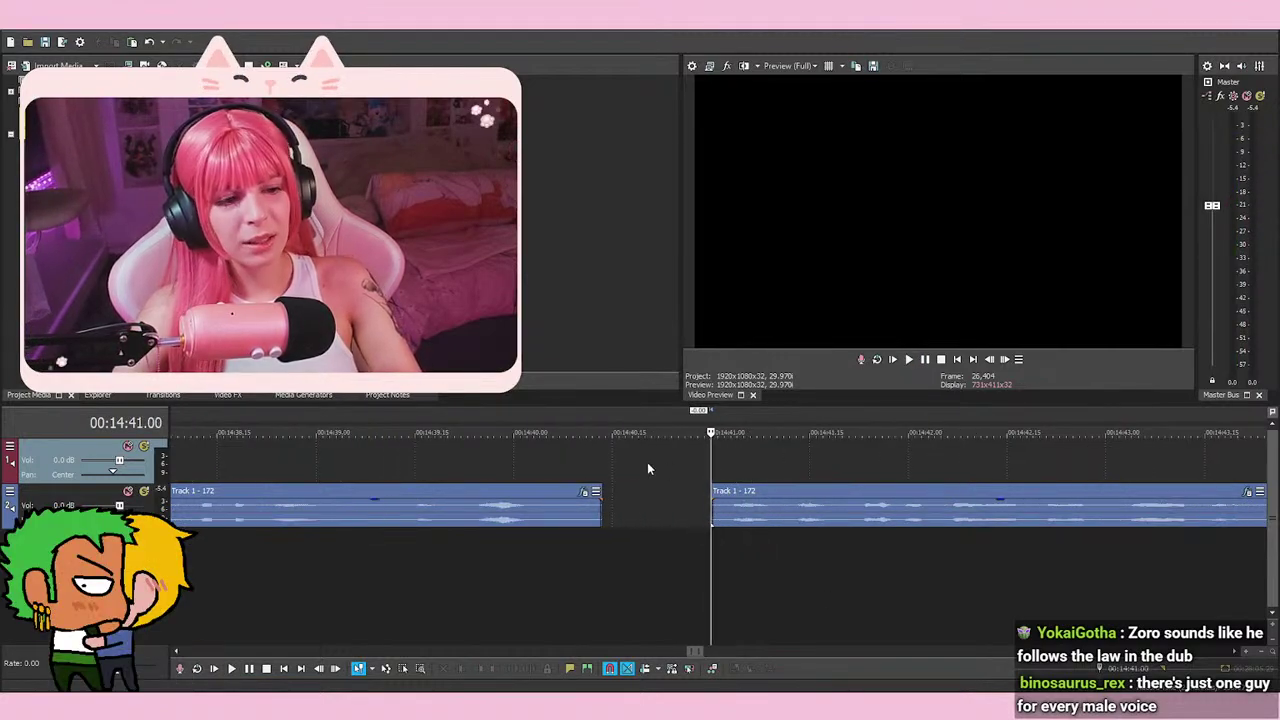
click(646, 462)
click(717, 461)
click(701, 462)
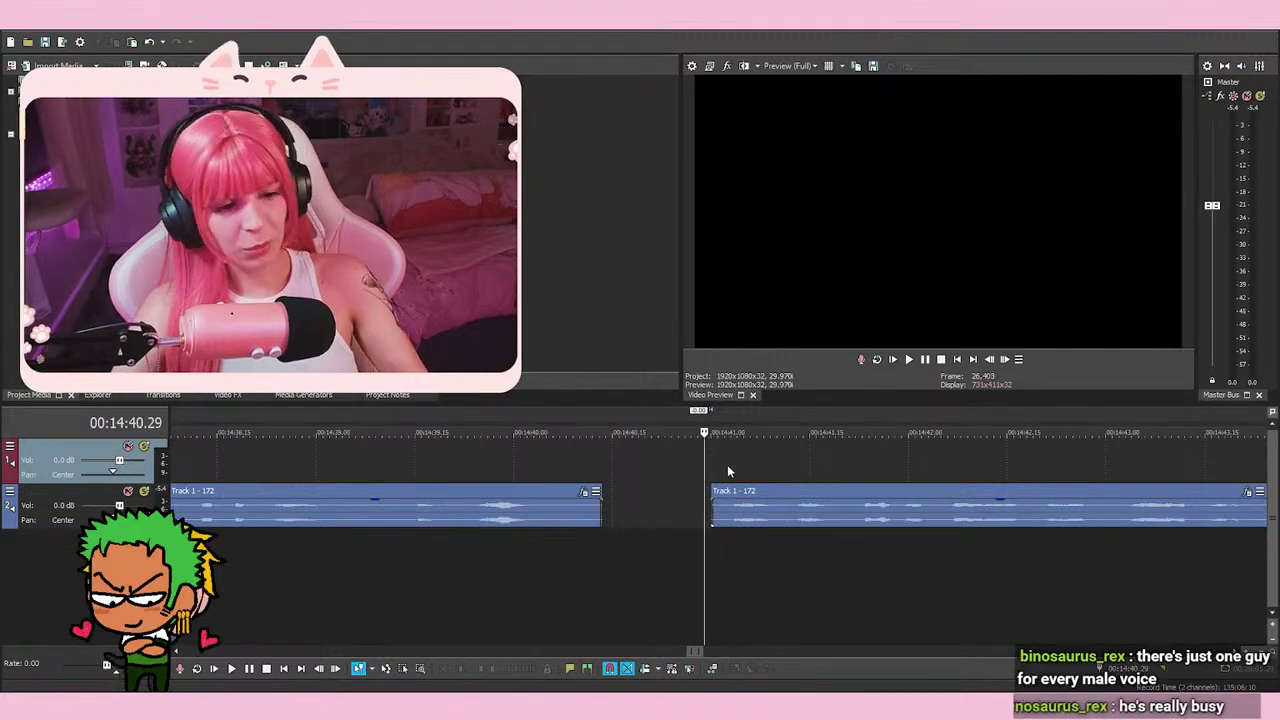
click(727, 464)
click(698, 462)
click(722, 457)
click(702, 458)
click(711, 460)
click(700, 457)
click(729, 460)
click(713, 463)
click(679, 466)
click(743, 468)
click(724, 469)
Play the clip from 00:14:41.00 and split it at 00:14:48.26
click(712, 468)
key(space)
key(space)
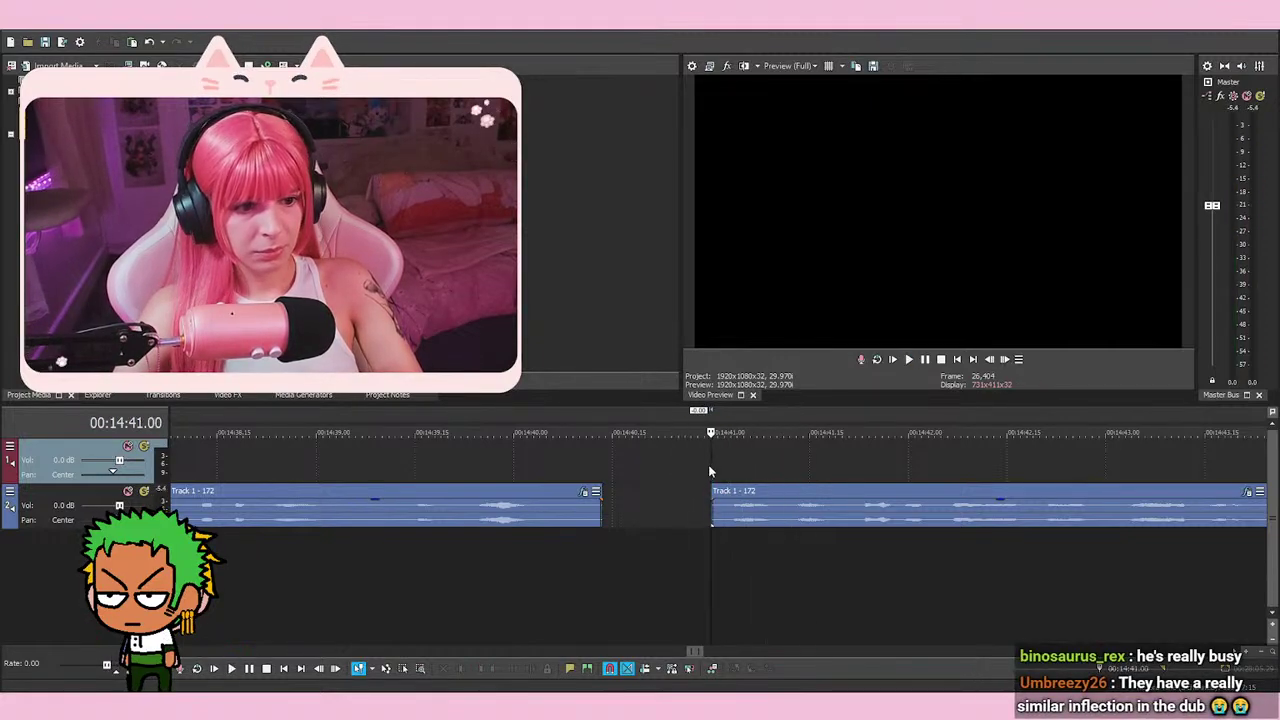
key(space)
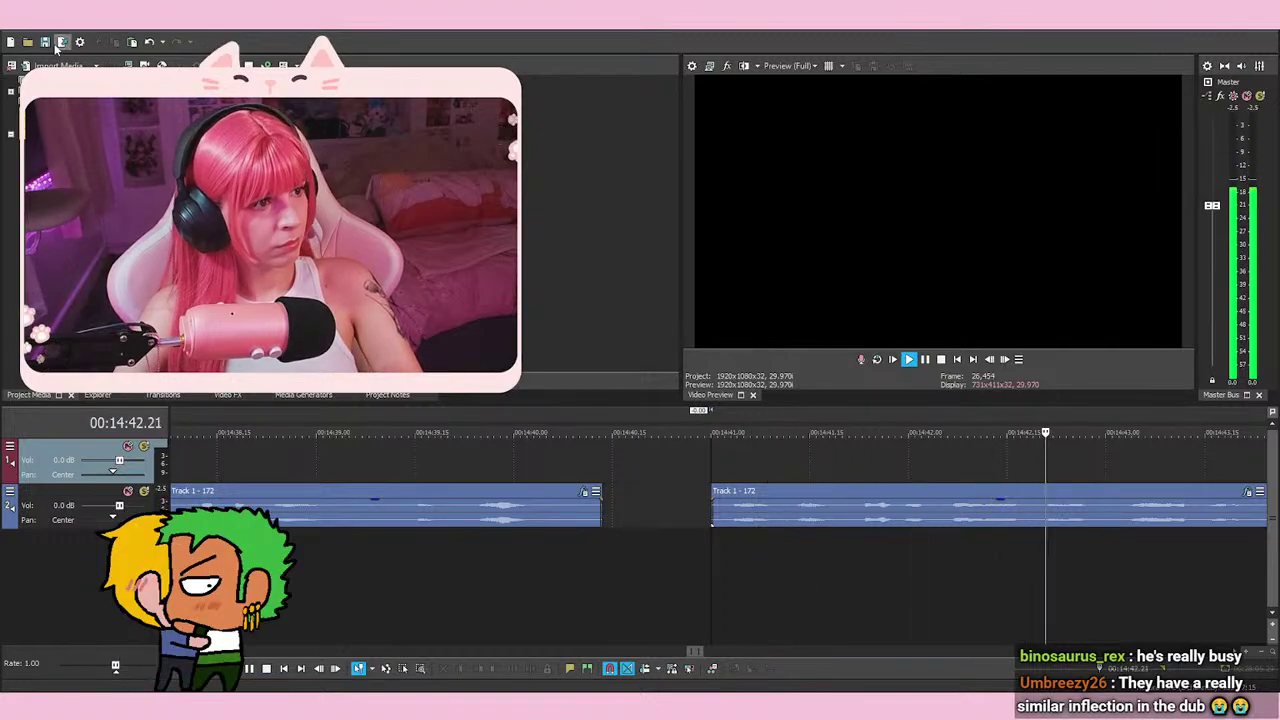
scroll(789, 577, down, 3)
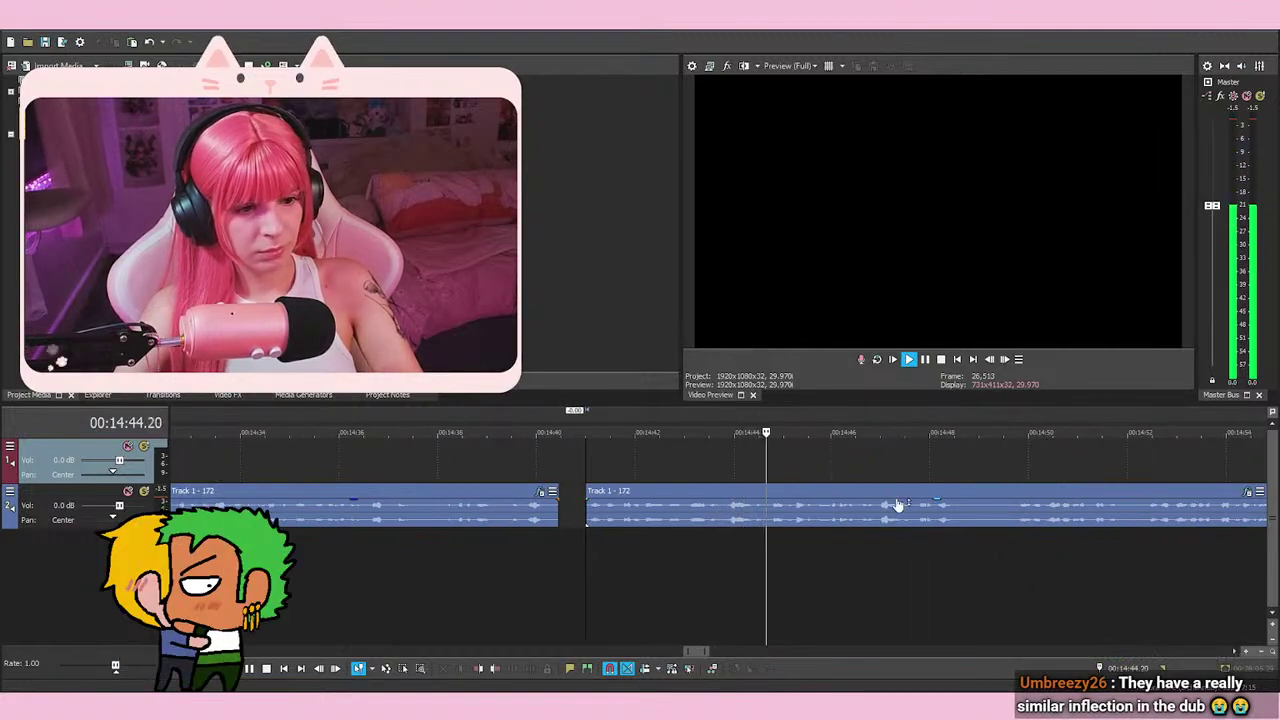
scroll(900, 464, right, 3)
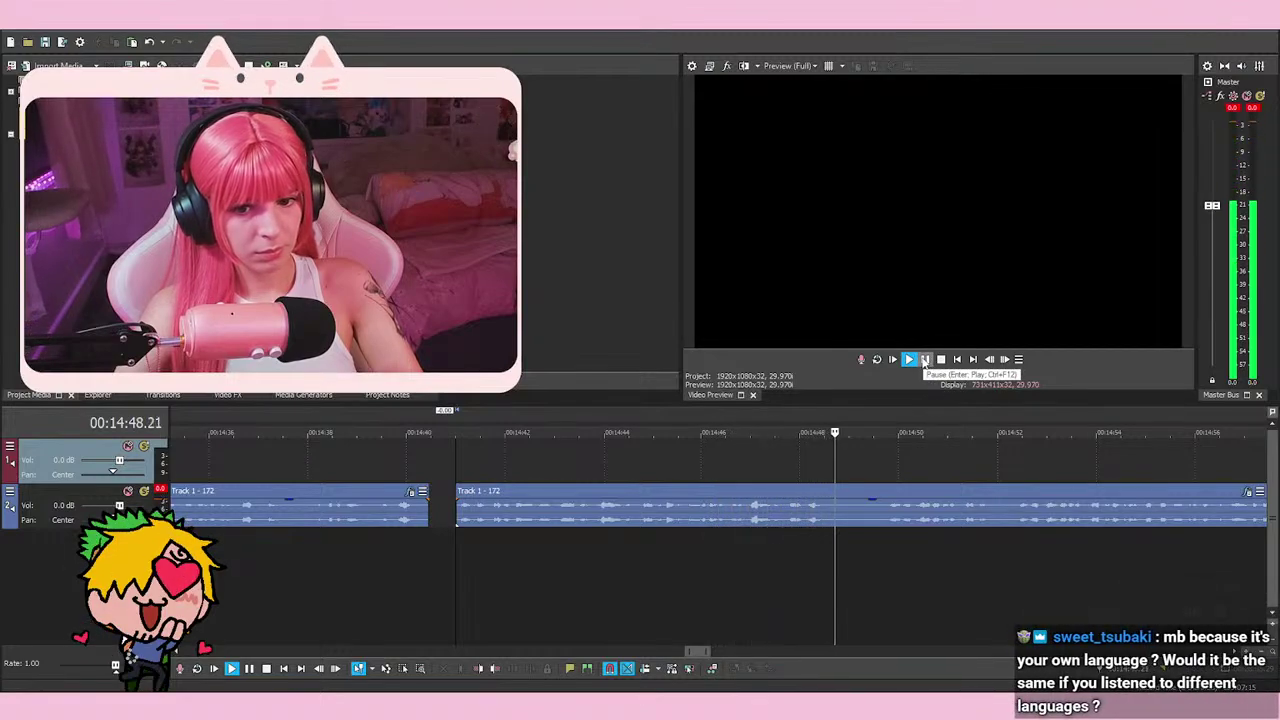
click(925, 361)
key(s)
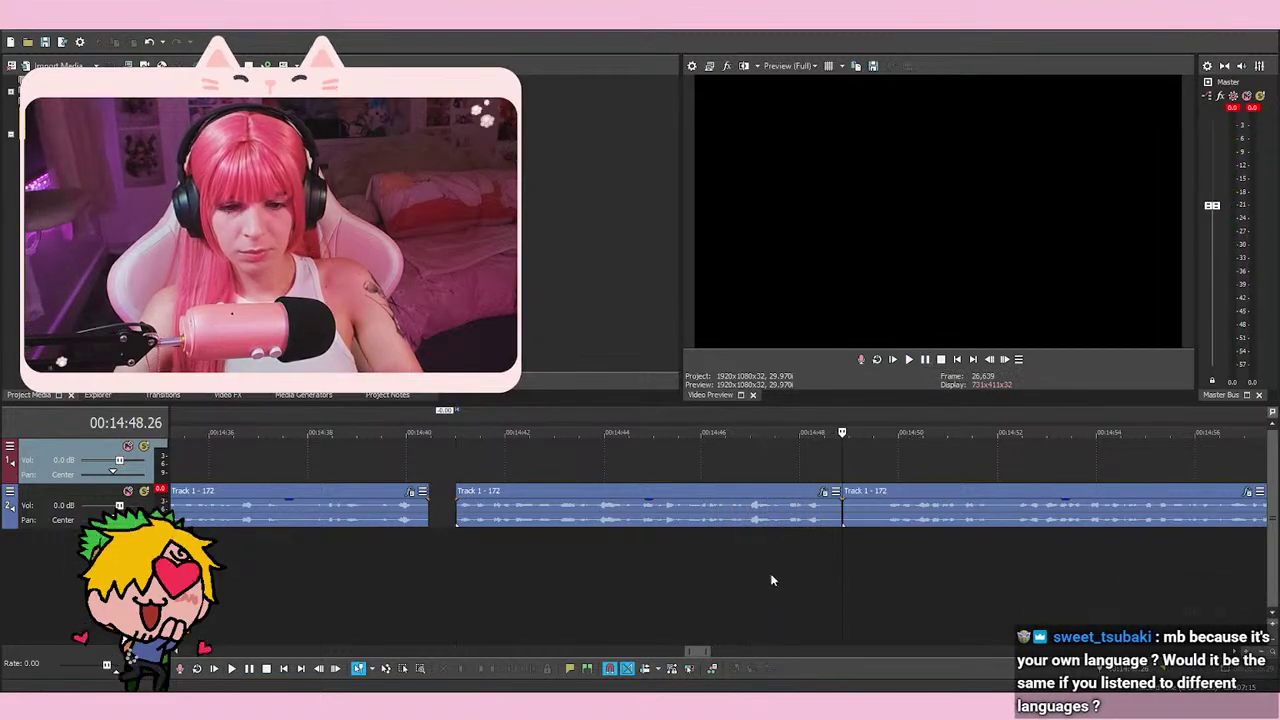
Close the gap by moving the clip's start to about 00:14:40.10, slightly overlapping the previous clip, and place the playhead just before the join
scroll(320, 516, down, 1)
click(364, 548)
scroll(912, 512, up, 3)
drag(814, 487, 797, 483)
click(852, 463)
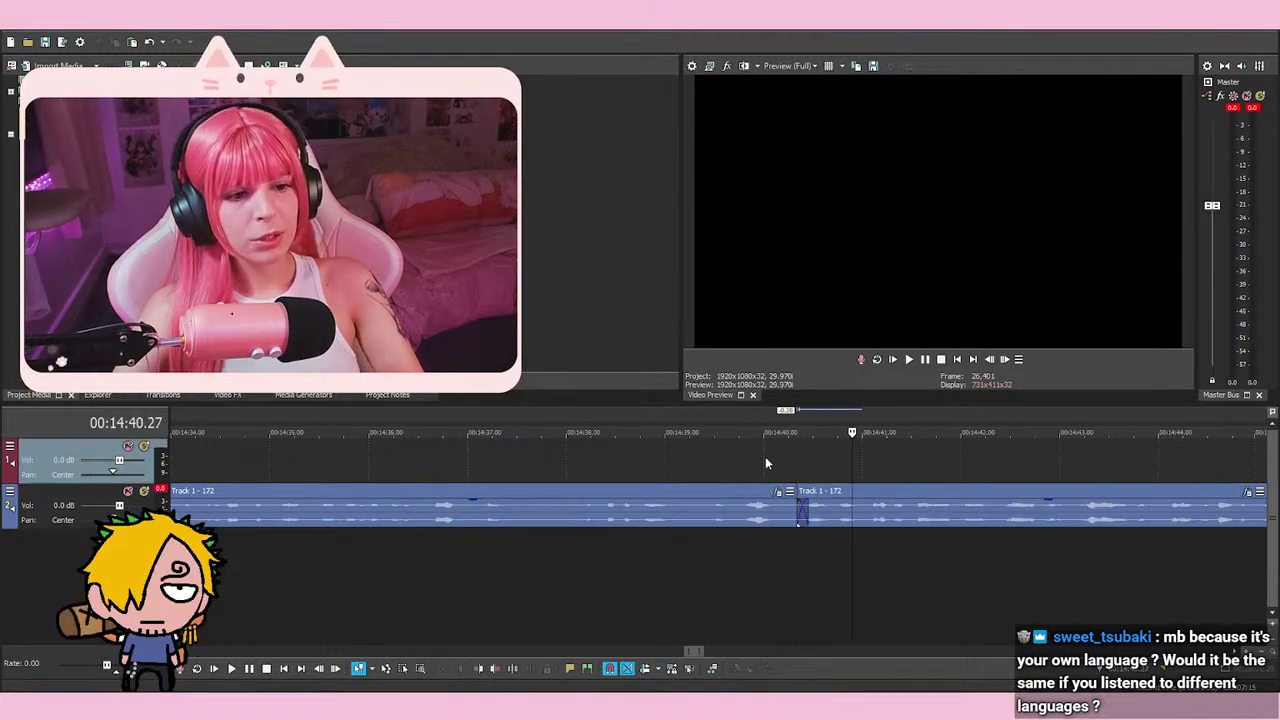
click(775, 465)
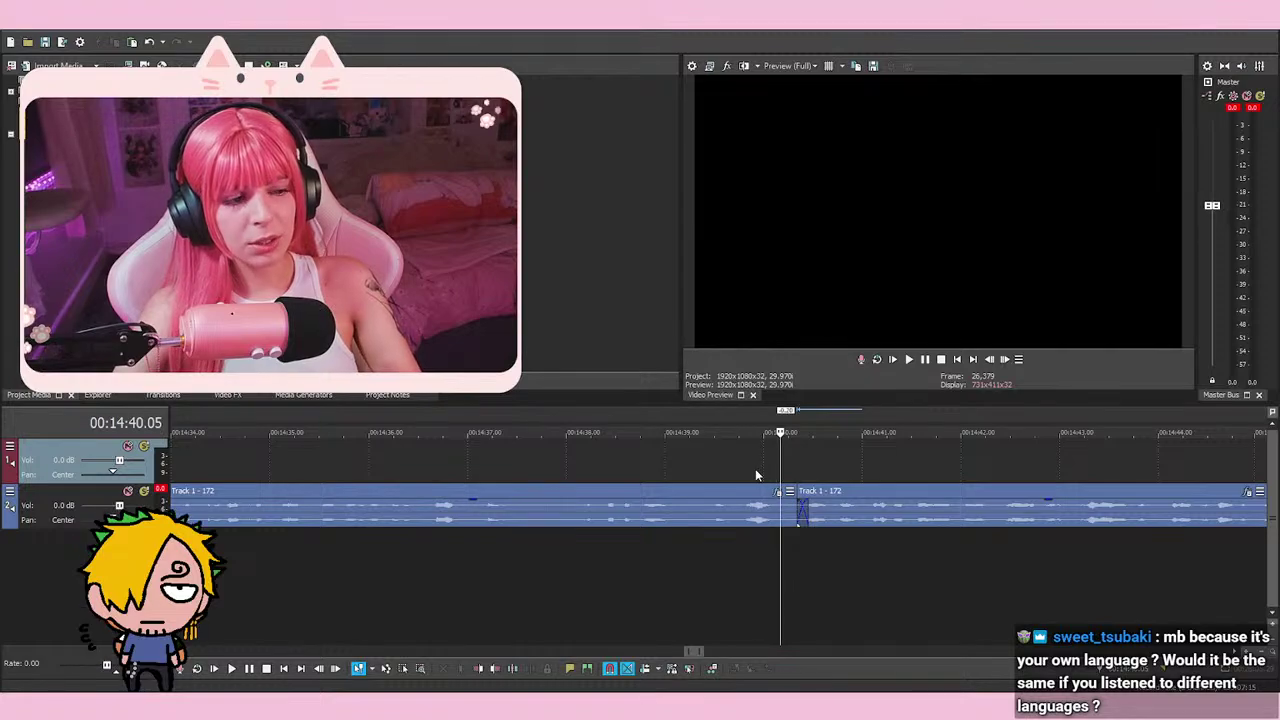
Step the playhead back from the join near 00:14:40 and play the recording from 00:14:36.29
click(743, 466)
click(786, 471)
click(757, 470)
click(743, 470)
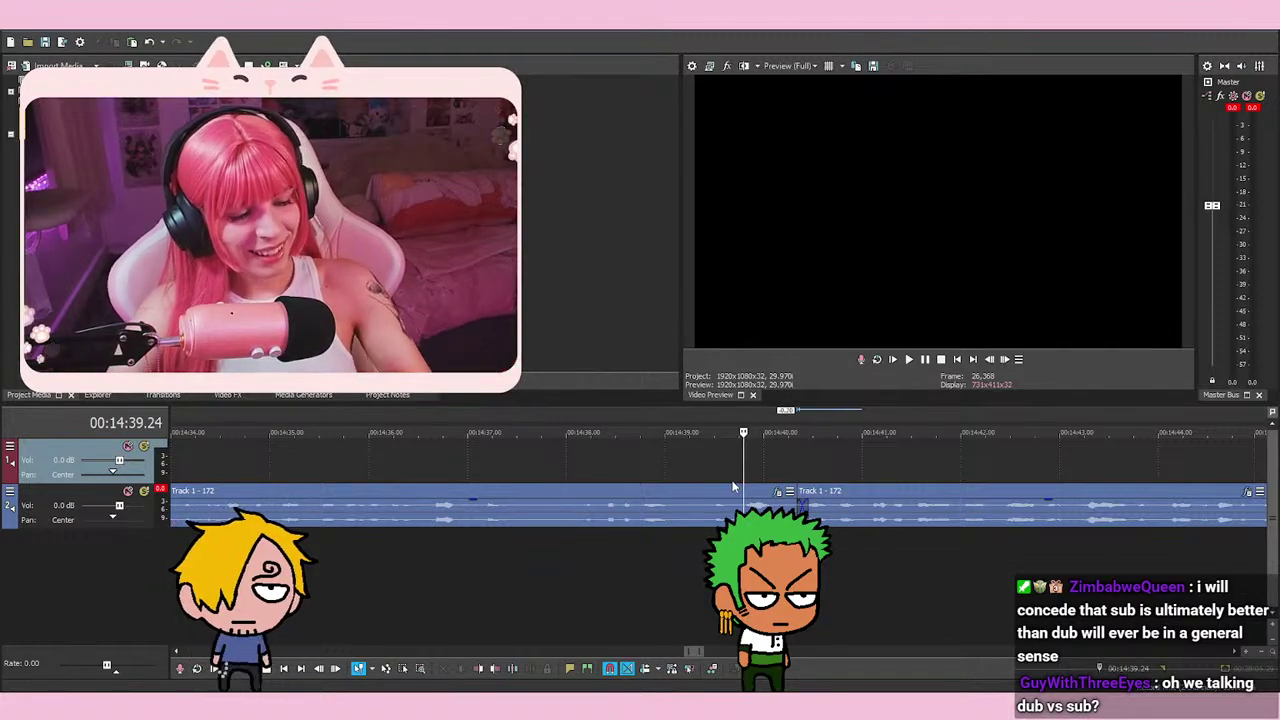
click(654, 466)
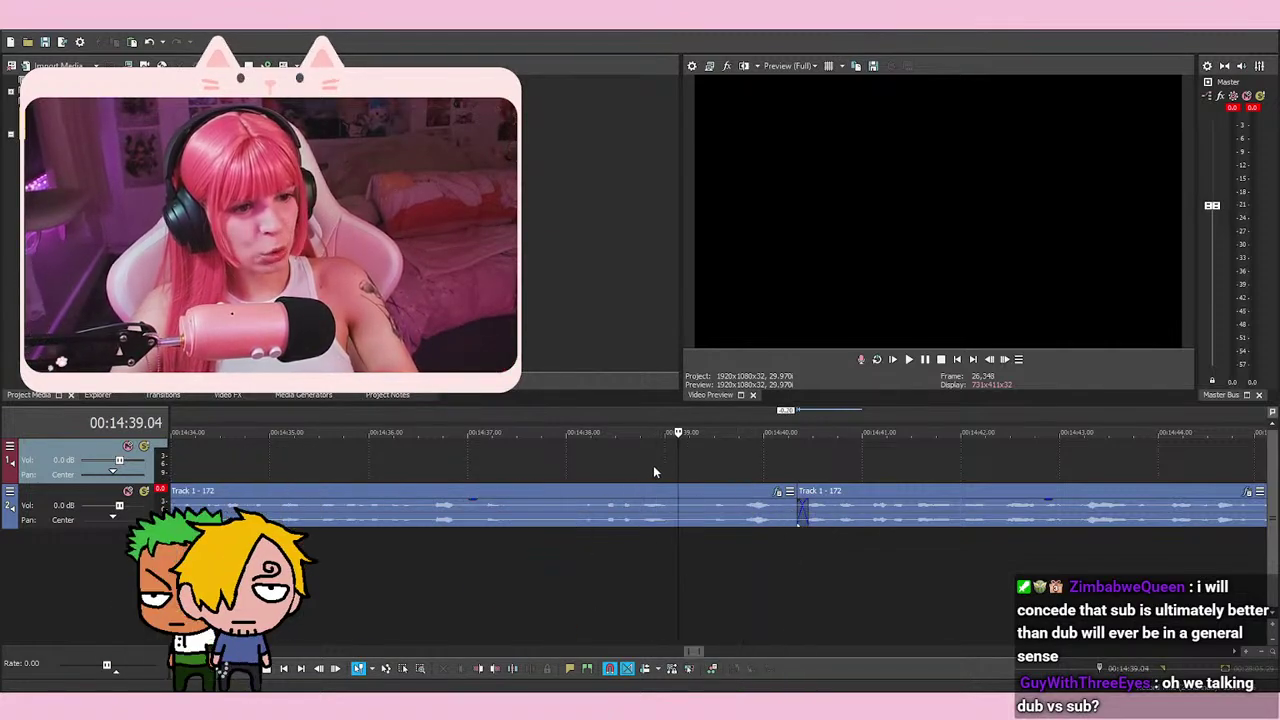
click(570, 470)
scroll(600, 468, left, 2)
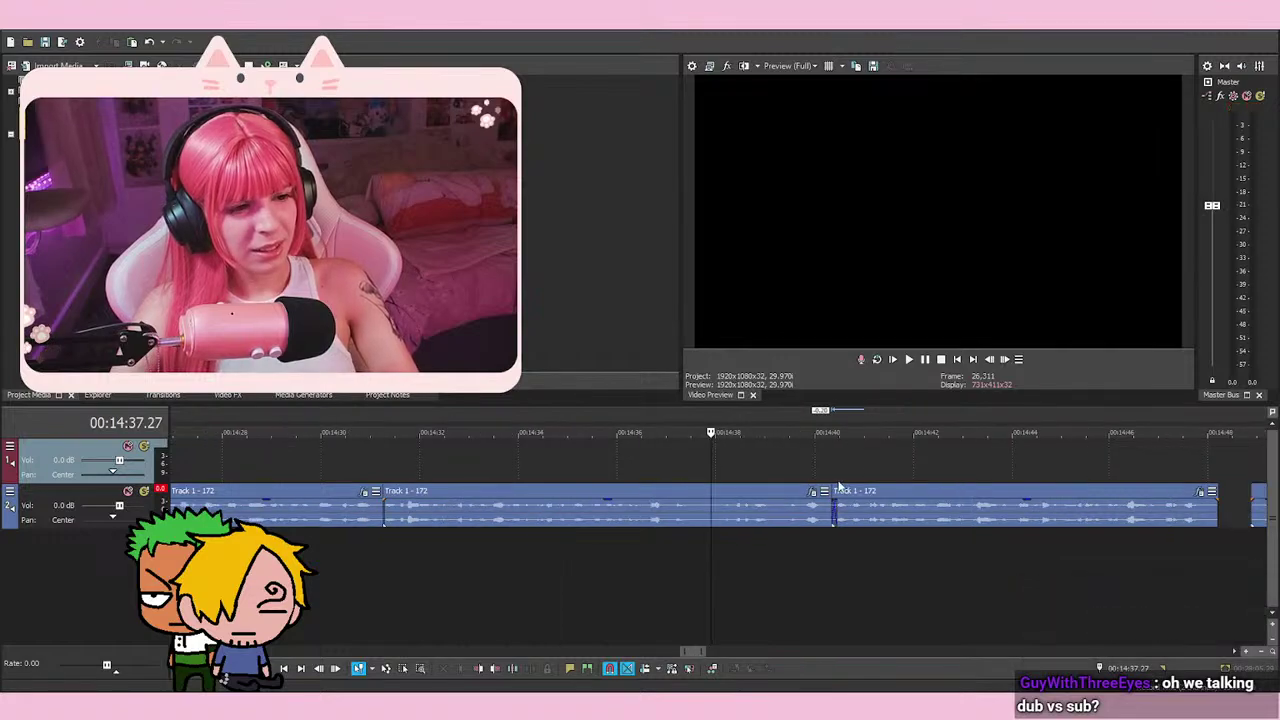
click(614, 460)
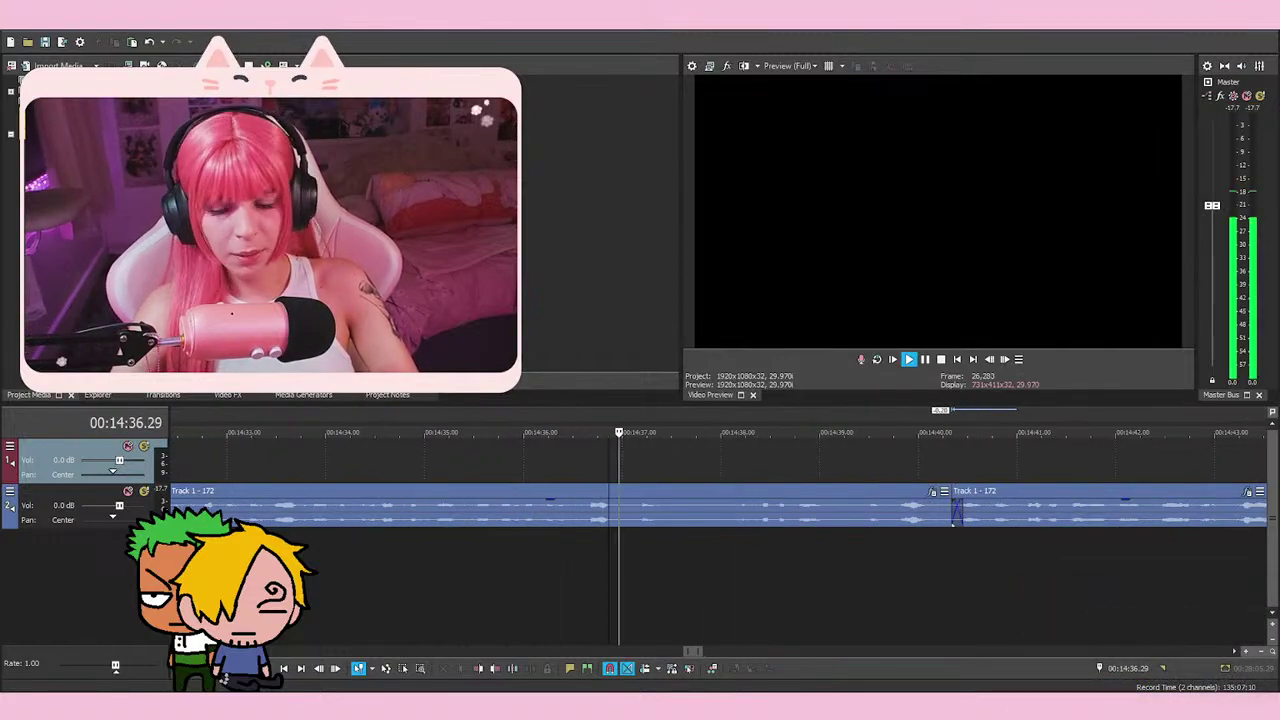
key(space)
click(735, 467)
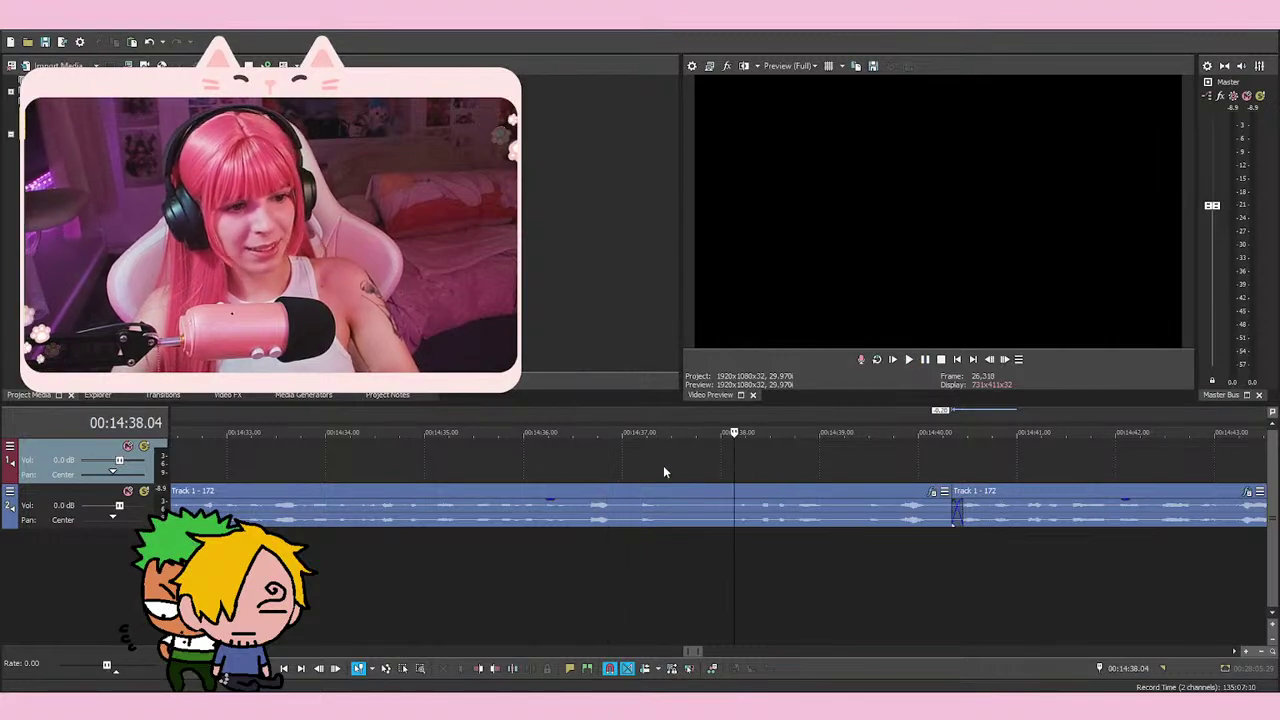
Recheck the passage between 00:14:36 and 00:14:38, playing from about 00:14:36.21 through the join near 00:14:40
click(597, 466)
click(730, 462)
click(618, 467)
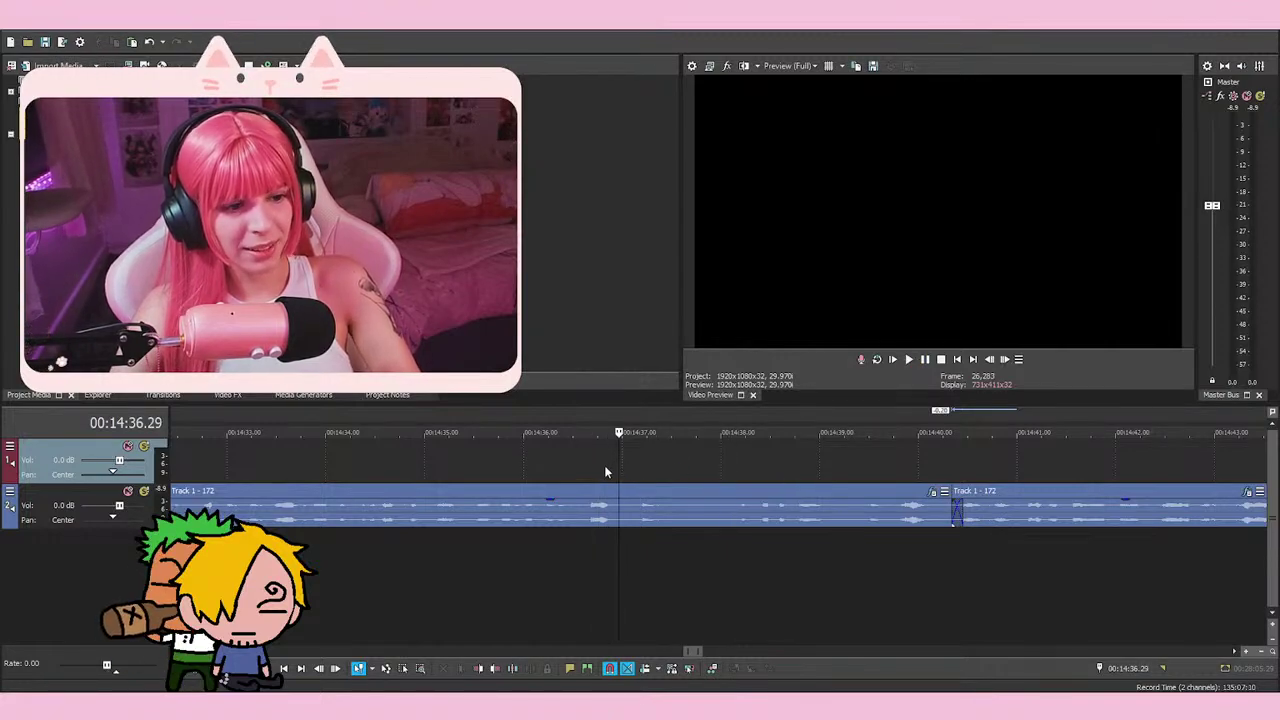
click(743, 467)
click(600, 466)
click(728, 465)
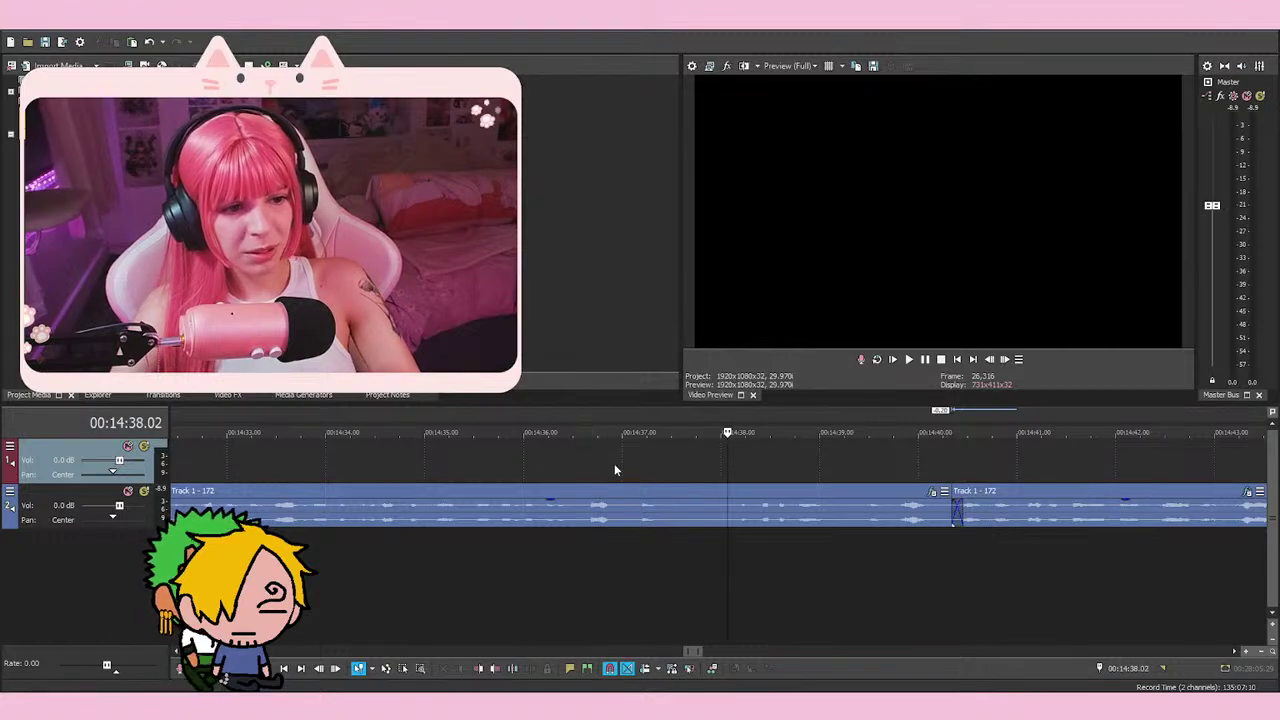
click(614, 465)
click(593, 466)
key(space)
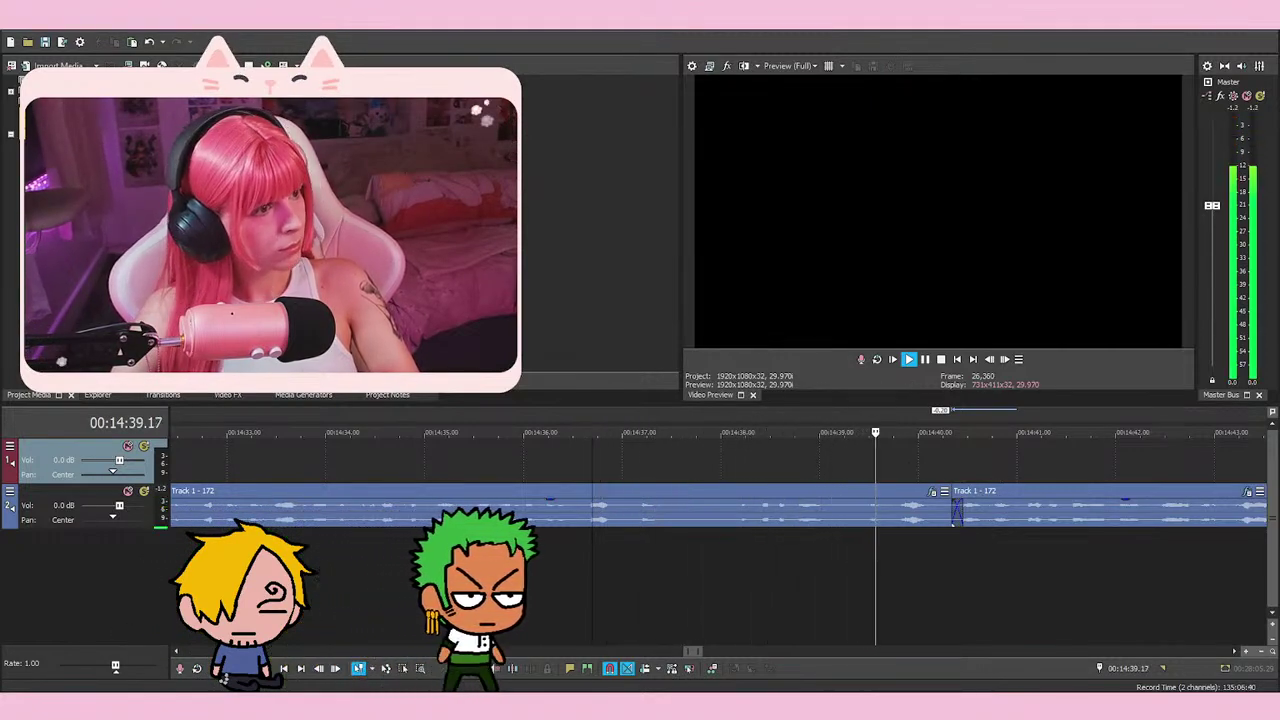
scroll(1200, 577, down, 2)
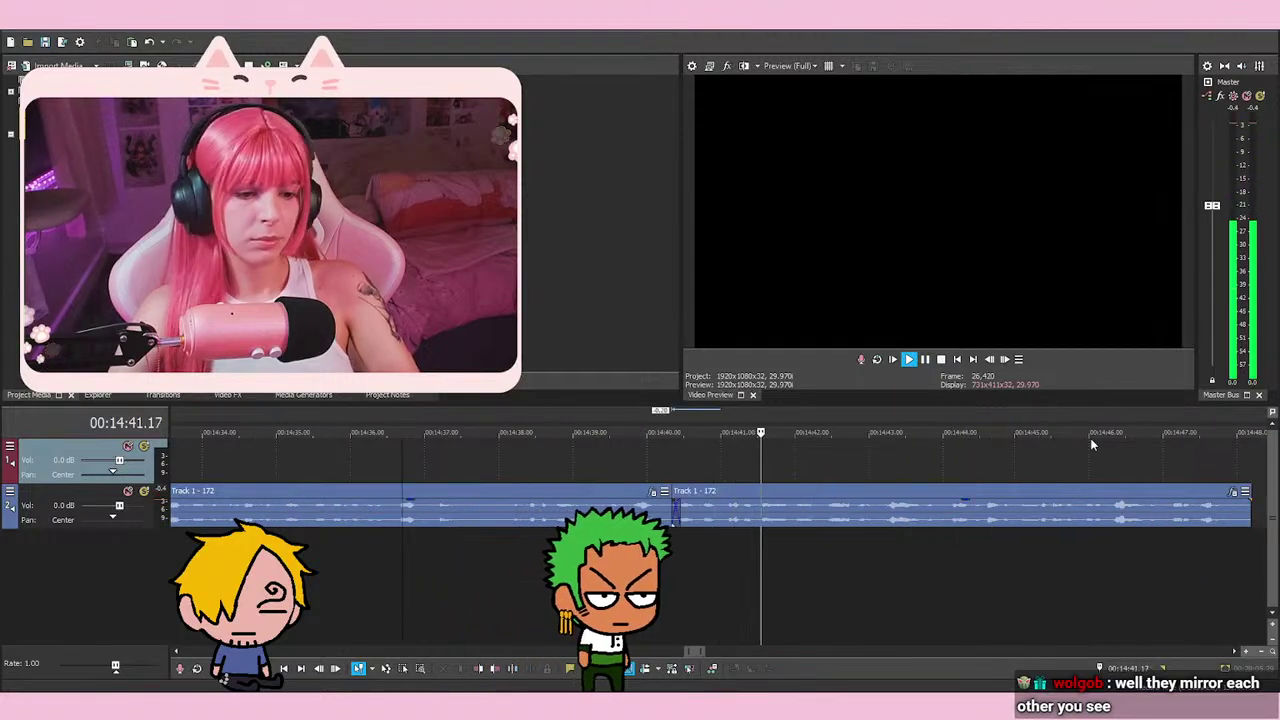
key(space)
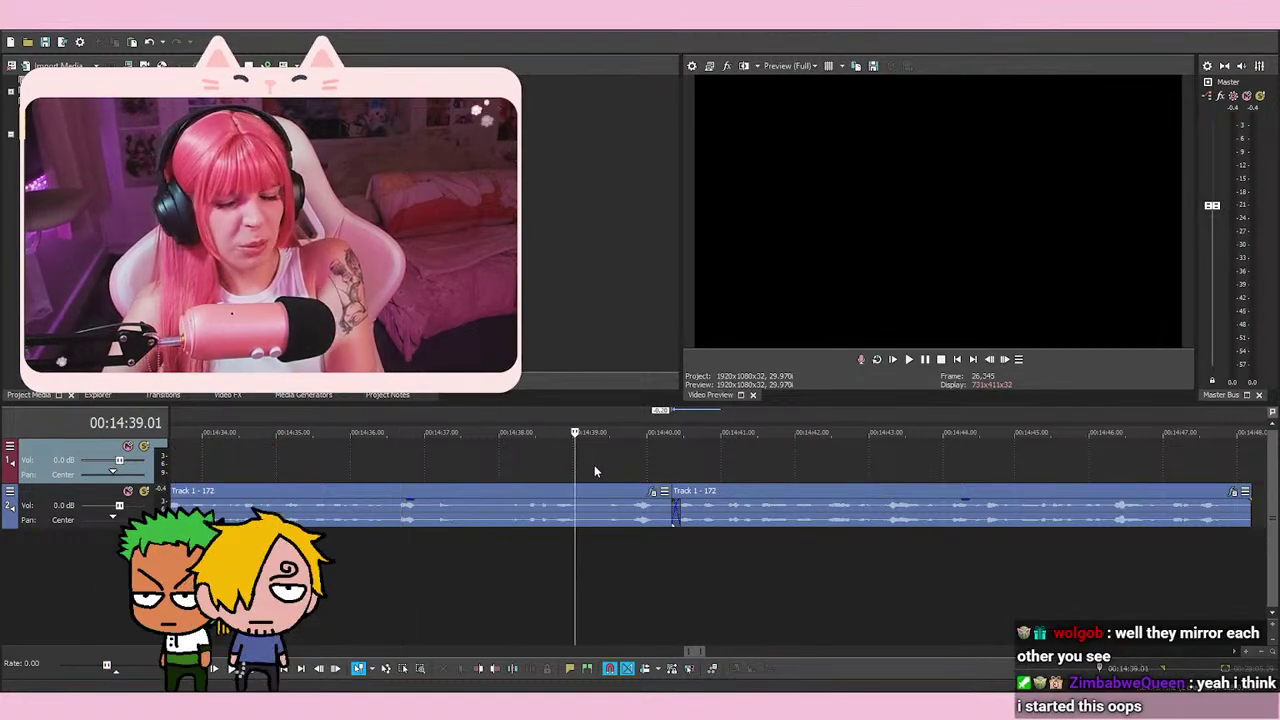
Play from 00:14:38.25 across the join into the next clip, and return the playhead to 00:14:40.05
click(667, 471)
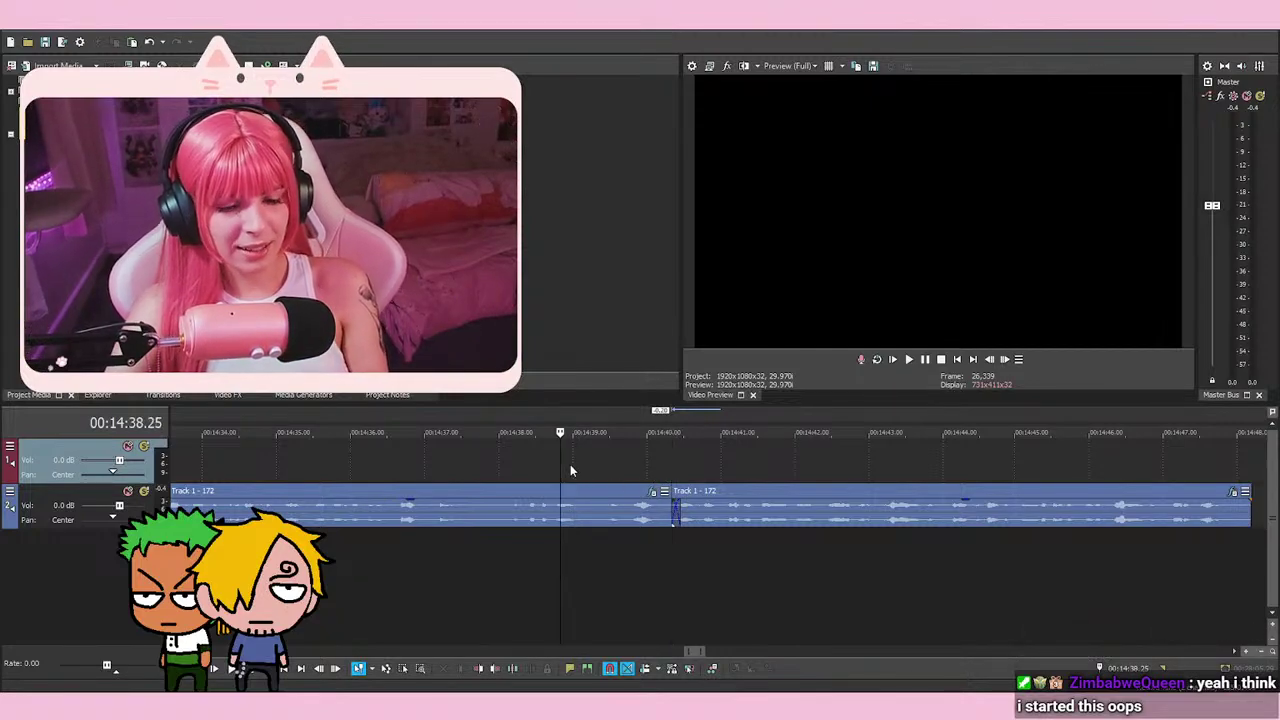
key(space)
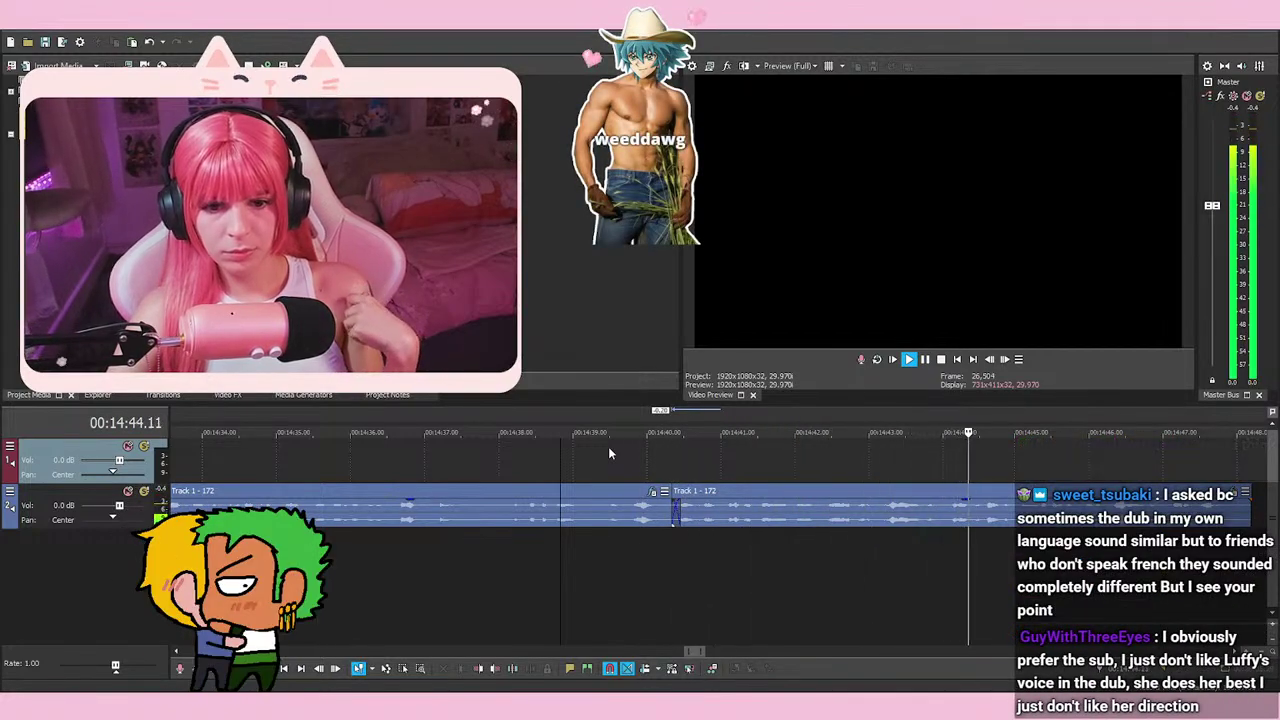
key(space)
click(659, 464)
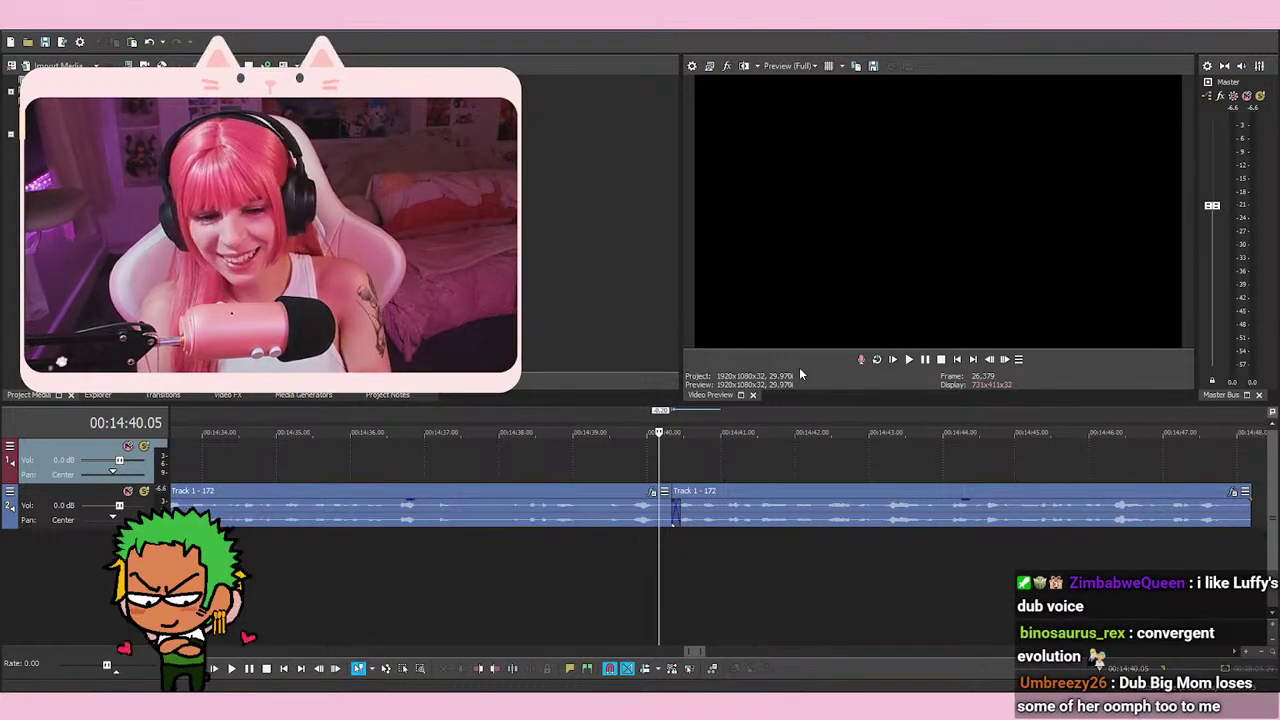
Play from 00:14:39.23 to check the transition into the next clip
click(724, 463)
click(637, 463)
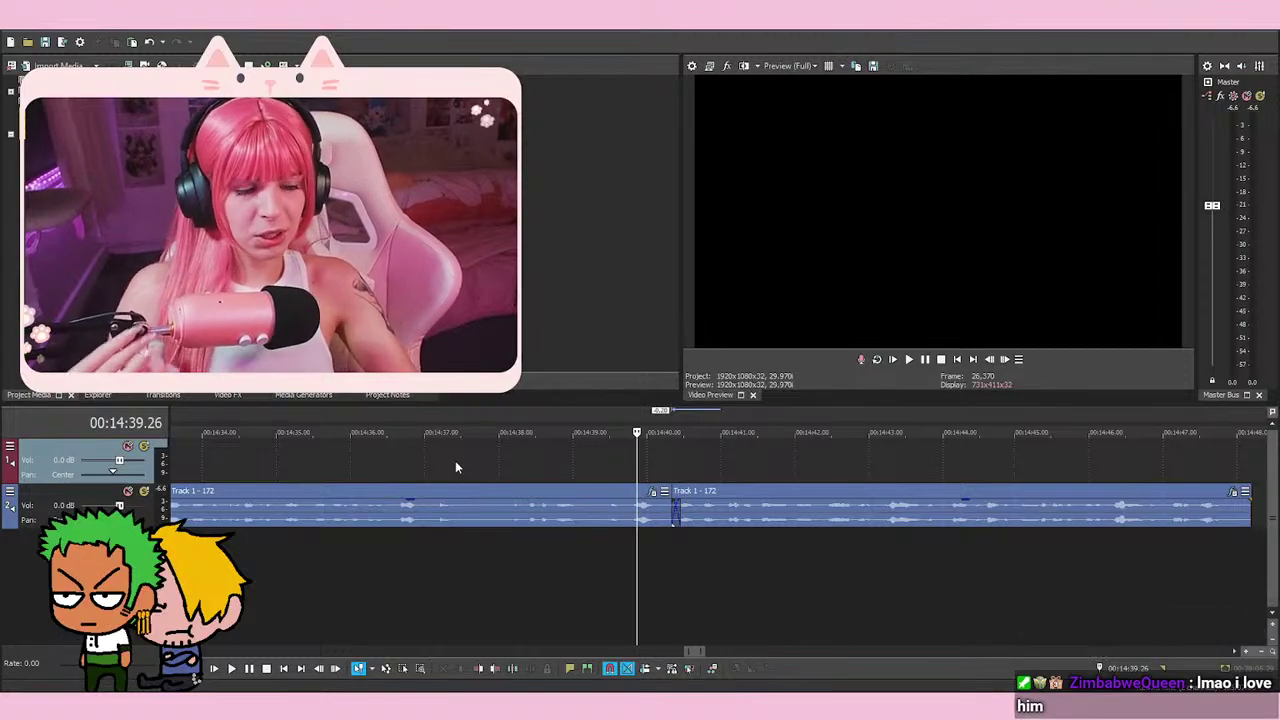
click(631, 465)
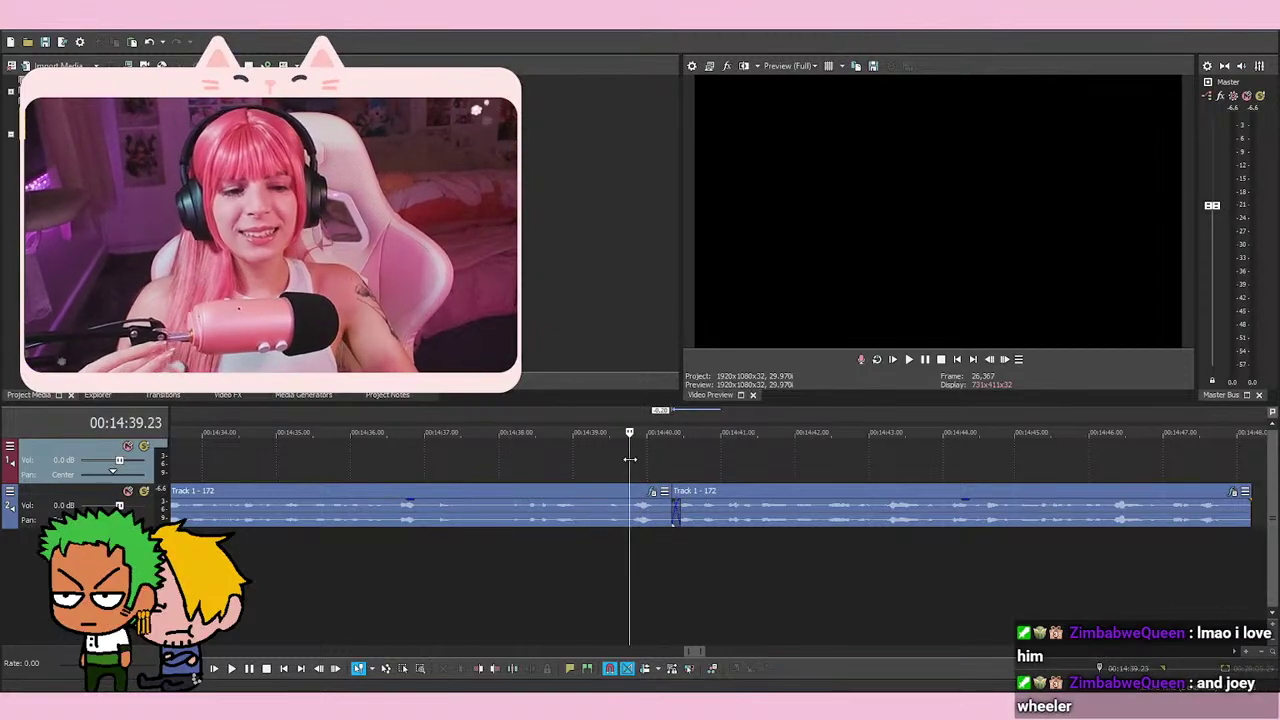
key(space)
key(space)
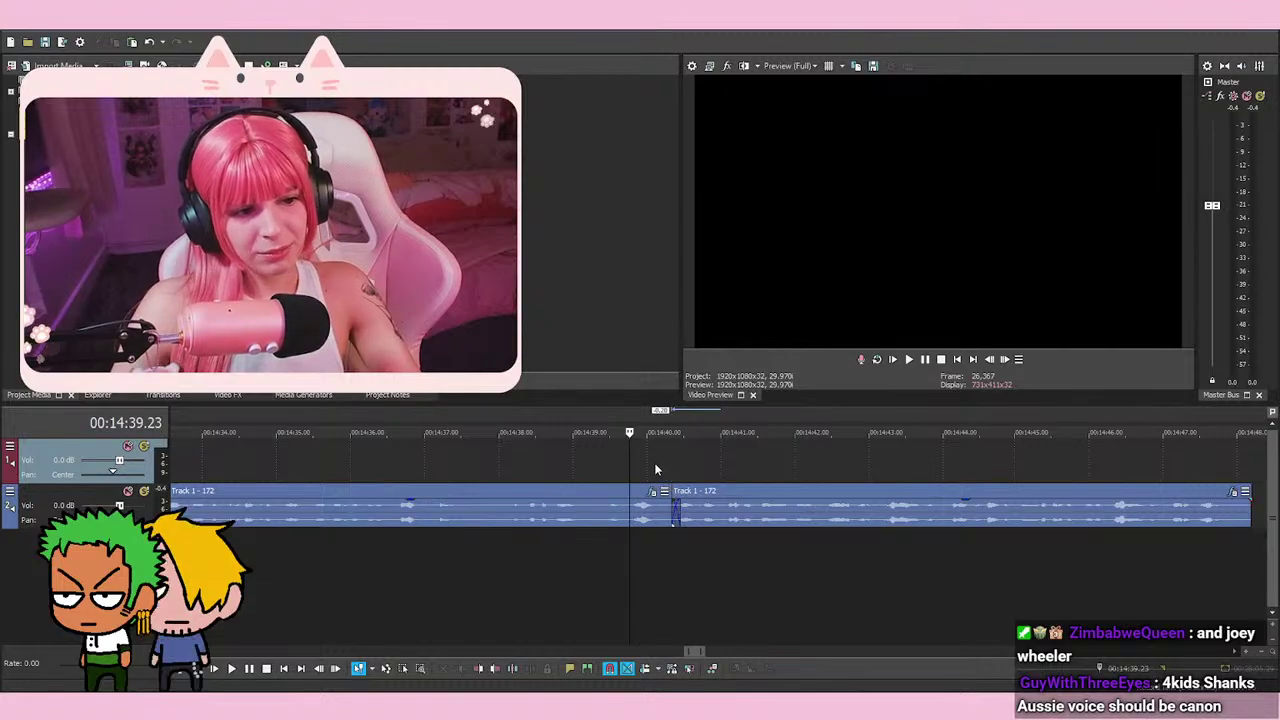
Check different points in the last seconds before the join and settle the playhead at 00:14:39.21
click(598, 466)
click(553, 465)
click(615, 461)
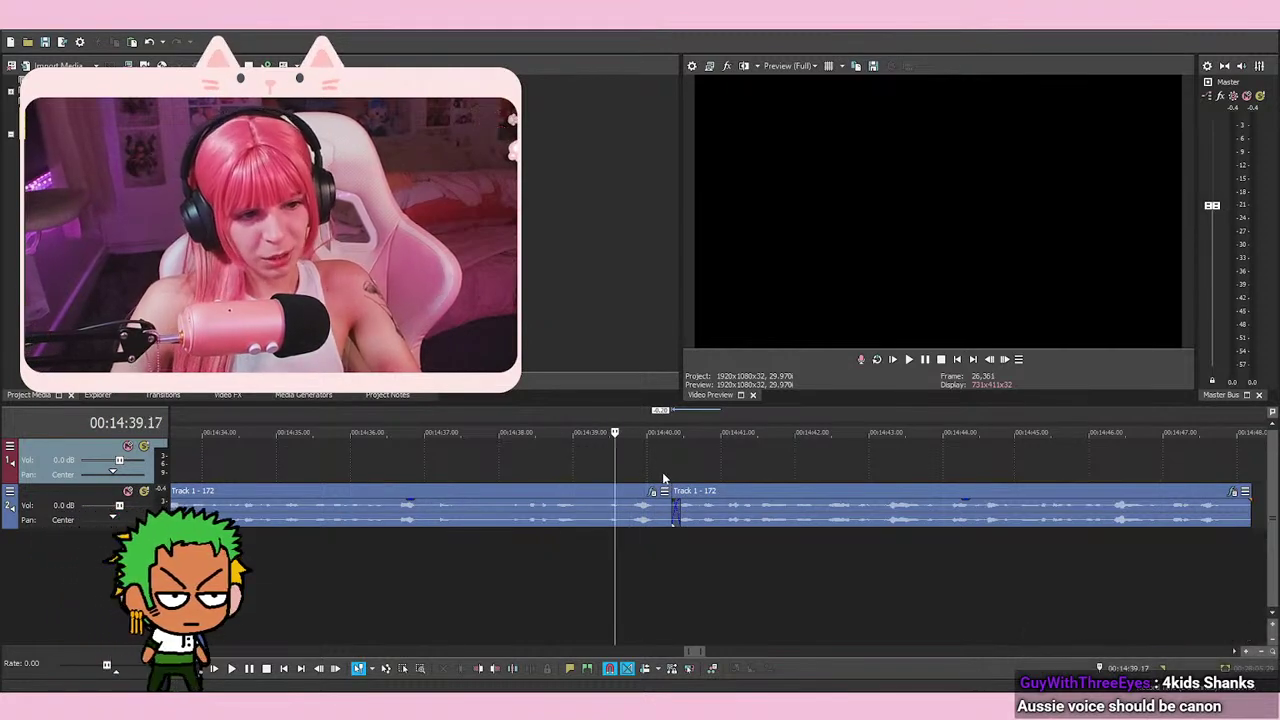
click(647, 474)
click(625, 471)
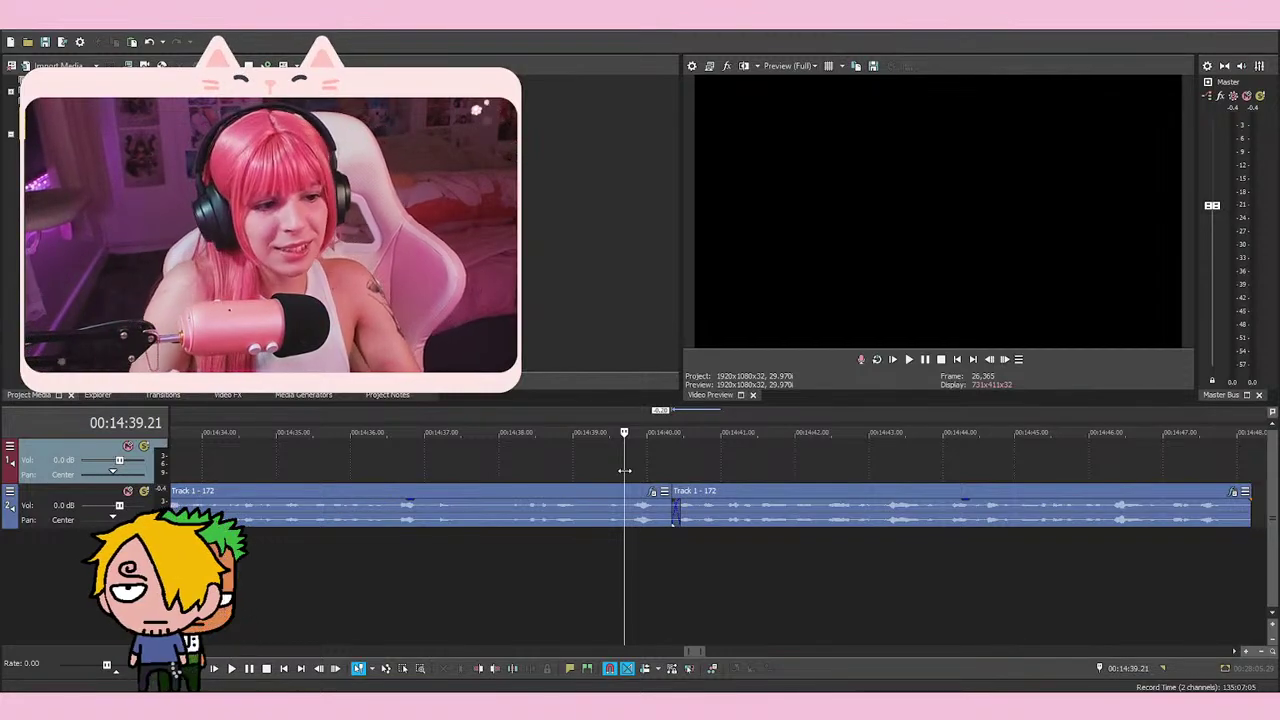
click(666, 471)
click(624, 471)
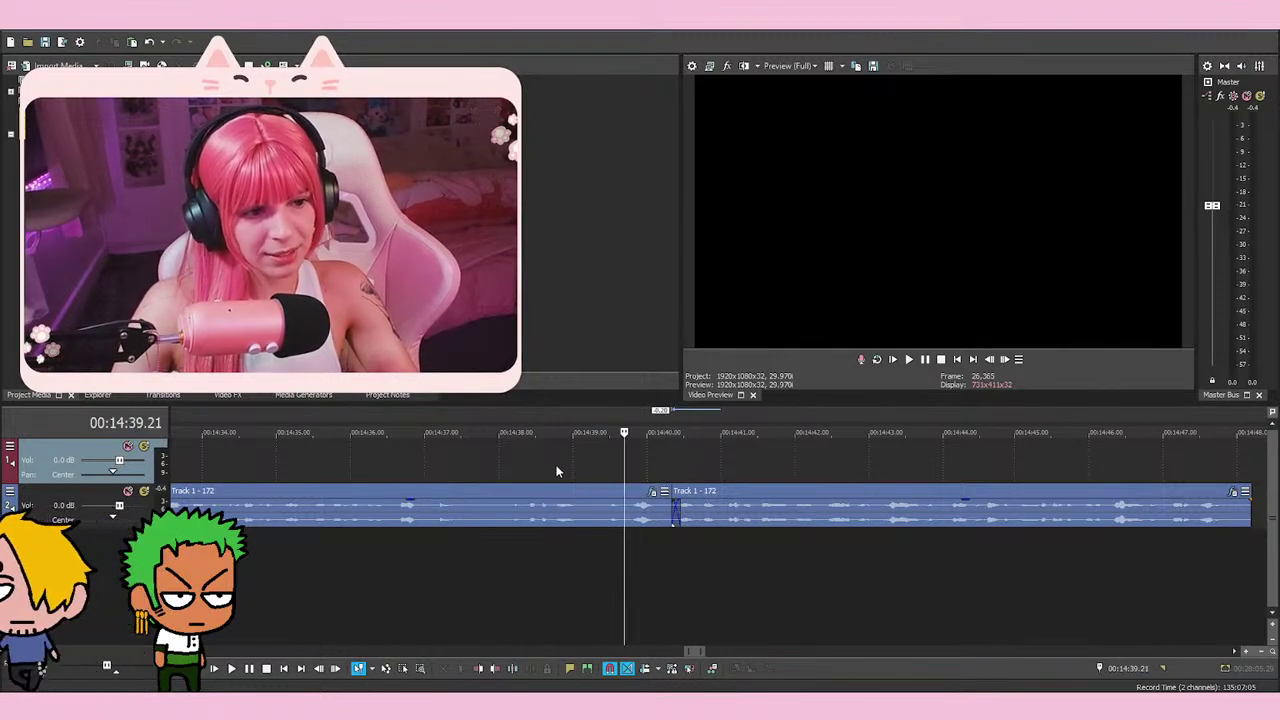
Replay the passage from 00:14:38.23 several times to judge the speech leading into the join
click(557, 471)
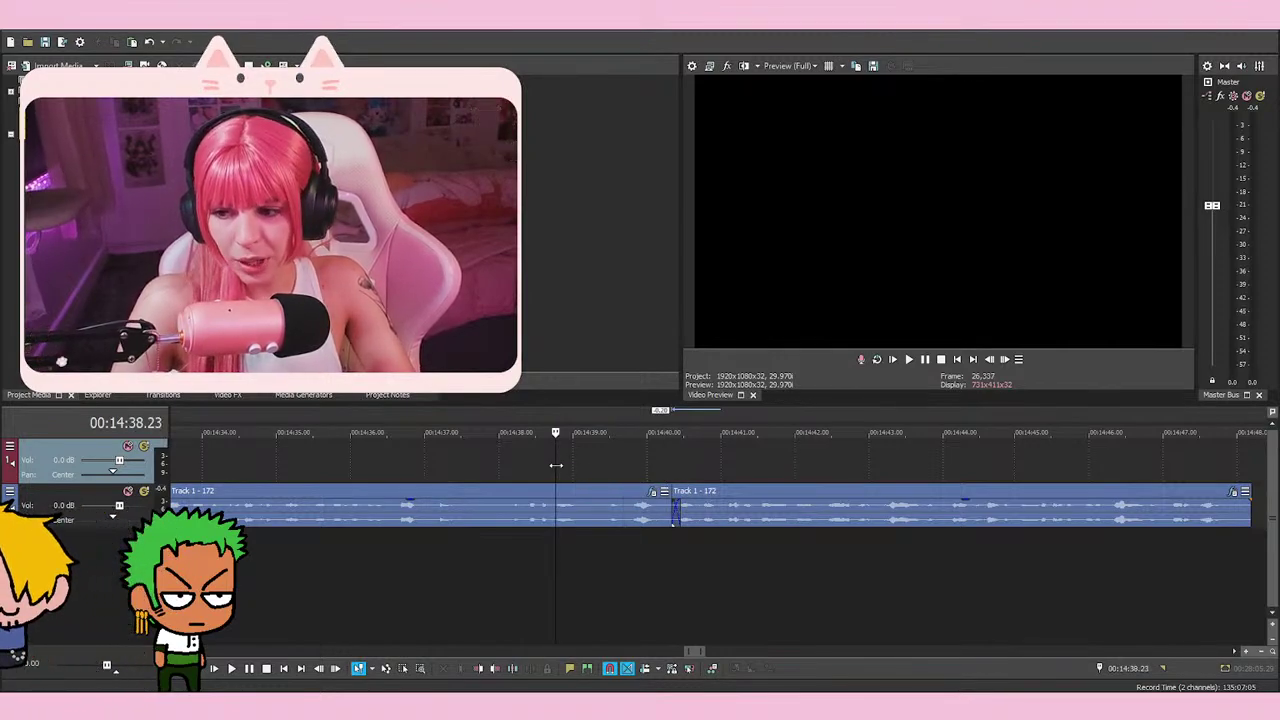
key(space)
key(space)
key(space)
key(space)
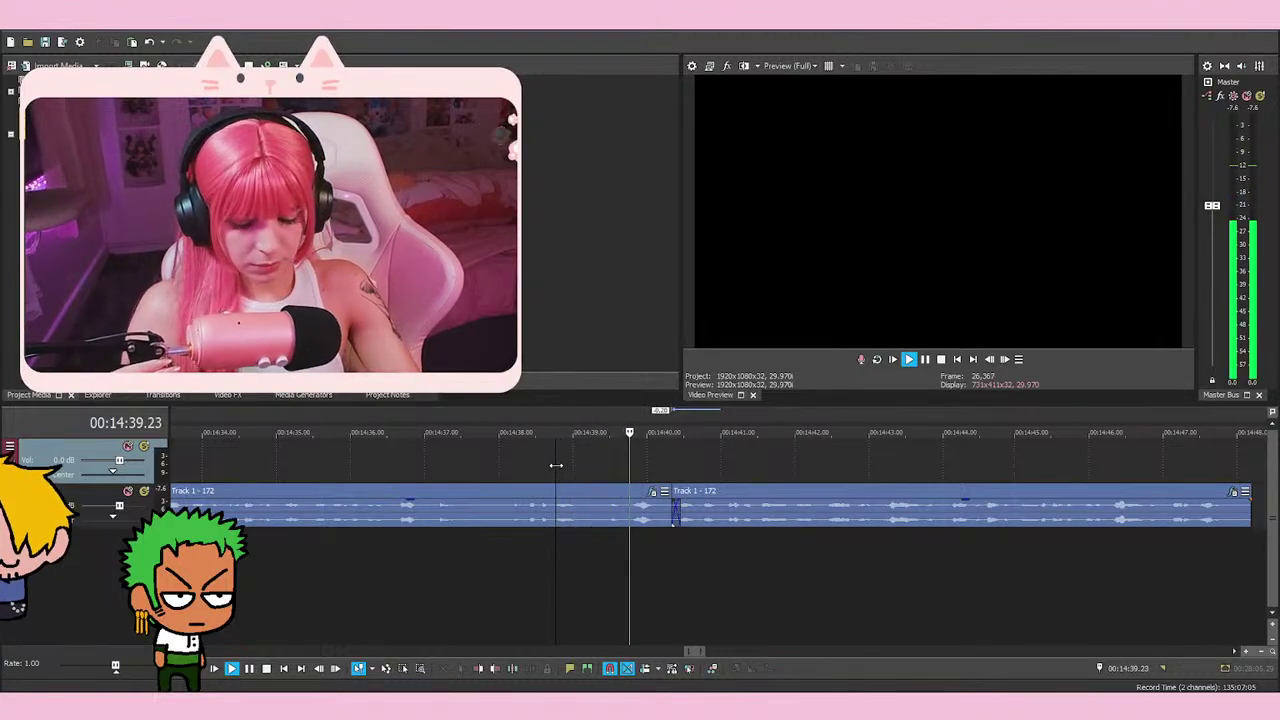
key(space)
key(space)
key(space)
key(space)
key(space)
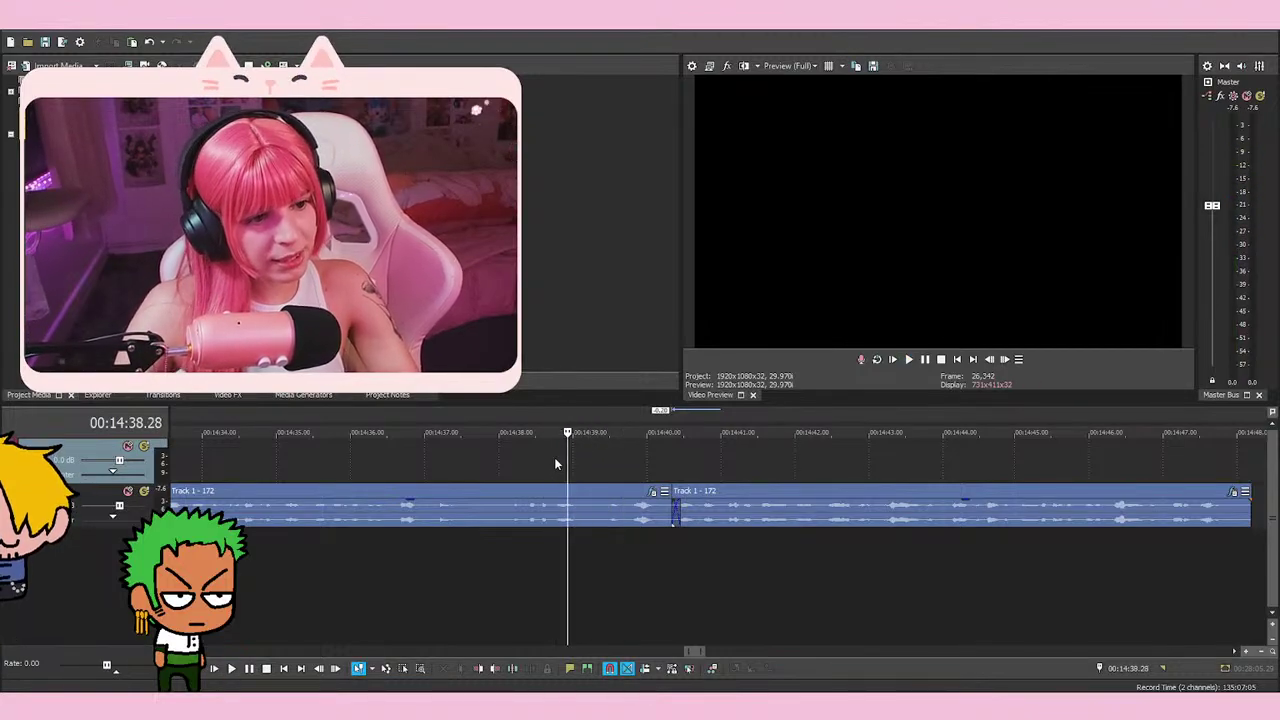
Play from about 00:14:38.26 across the join and through the following clip toward its end before the gap
key(space)
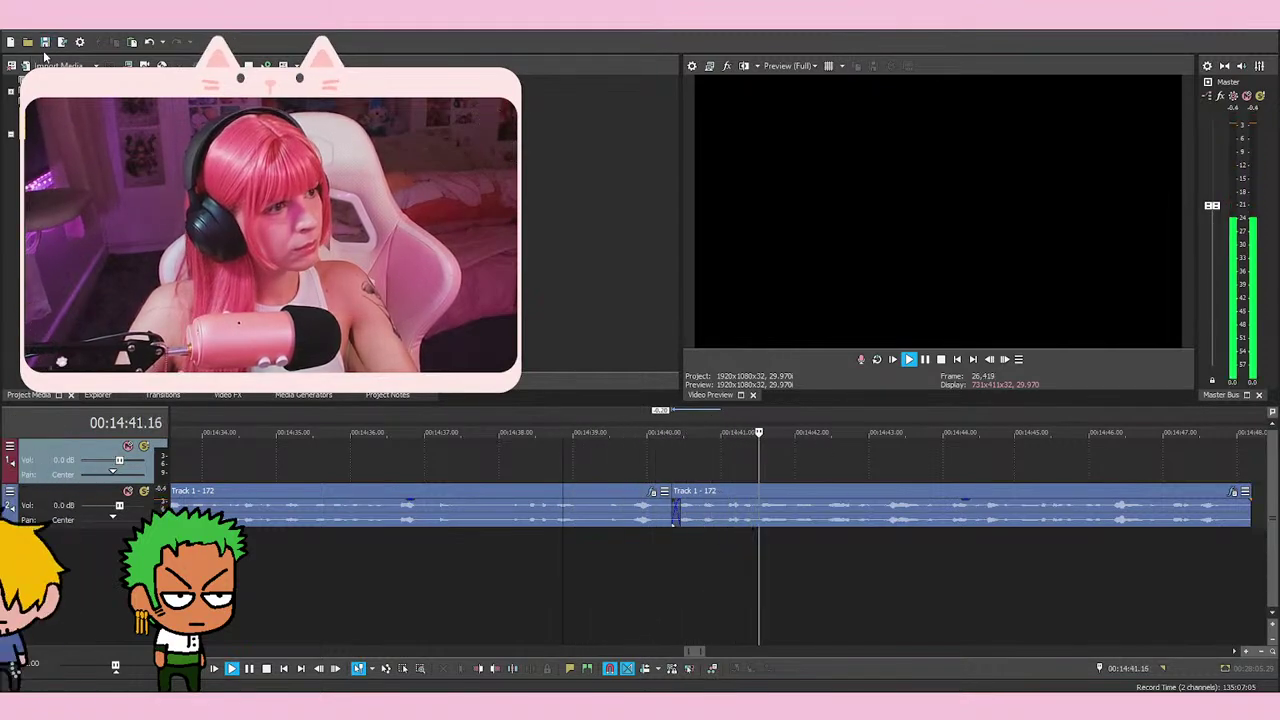
scroll(900, 477, down, 2)
scroll(925, 473, up, 2)
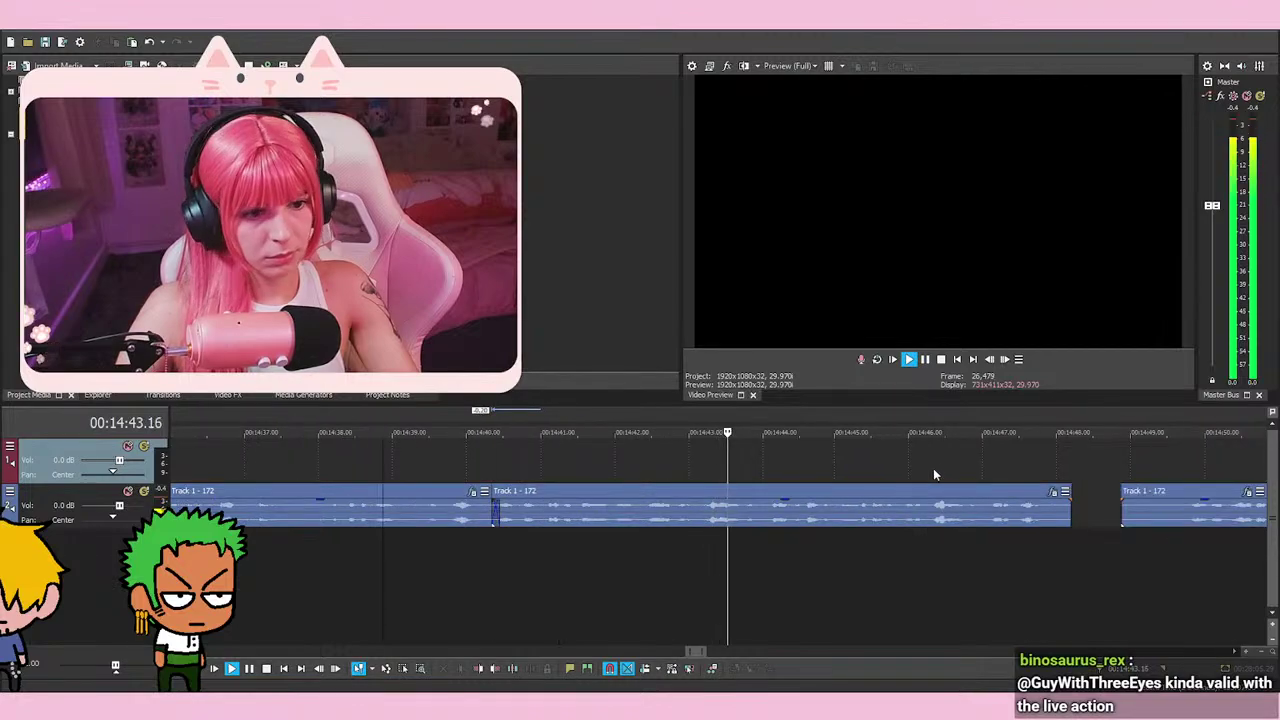
scroll(975, 490, down, 2)
scroll(948, 507, up, 2)
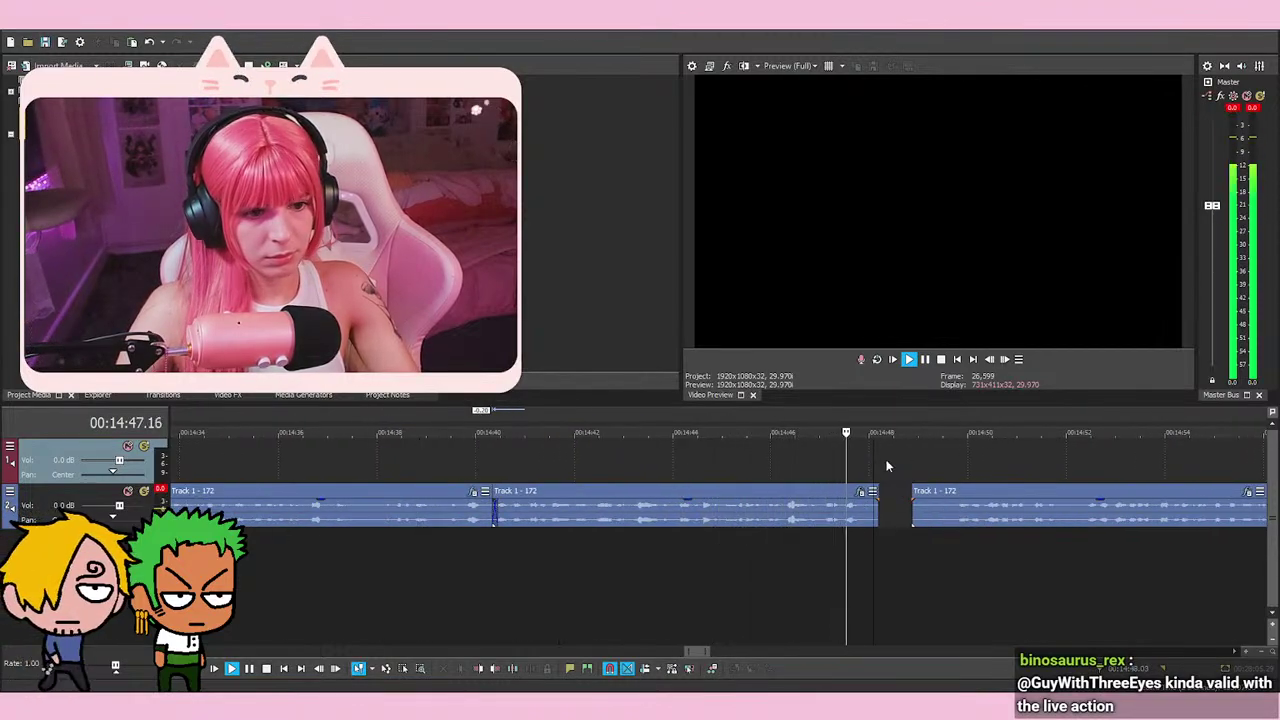
Sample the clip after the gap by playing it from its start, from 00:14:49.23 and from 00:14:52.11
click(919, 466)
key(space)
scroll(801, 538, down, 1)
scroll(801, 538, up, 1)
scroll(799, 538, up, 1)
click(782, 540)
key(space)
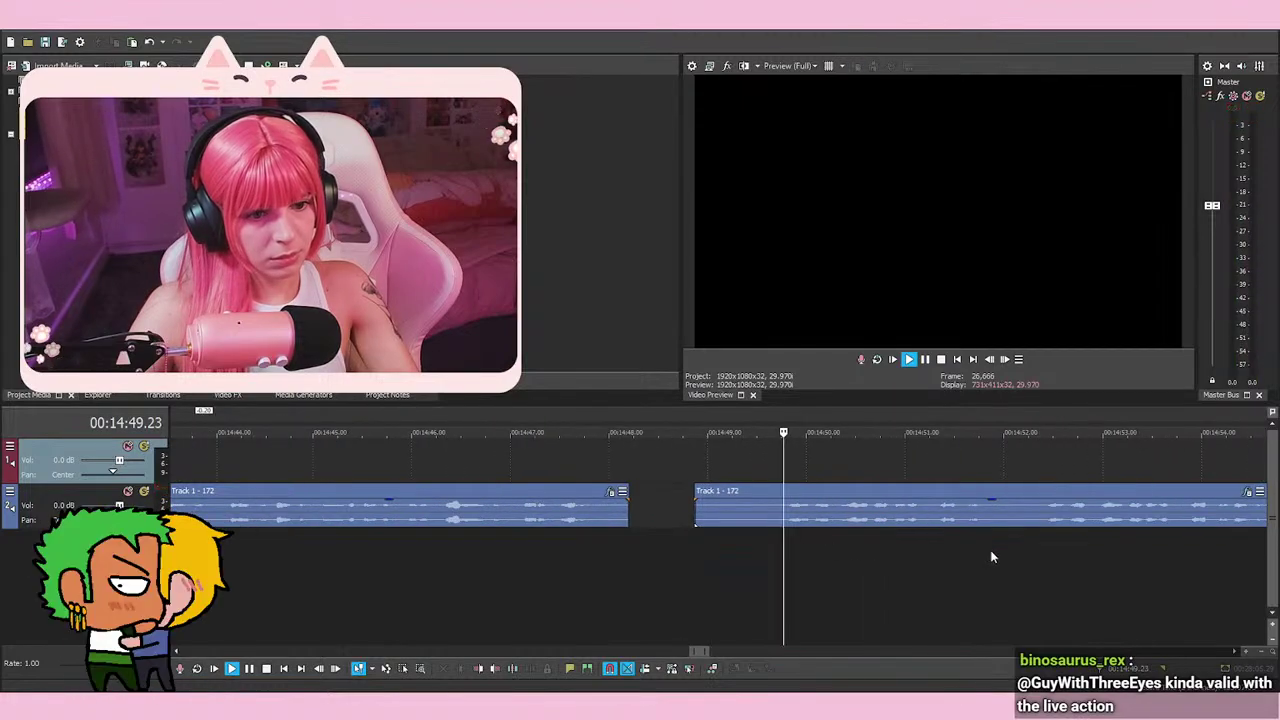
click(1040, 538)
key(space)
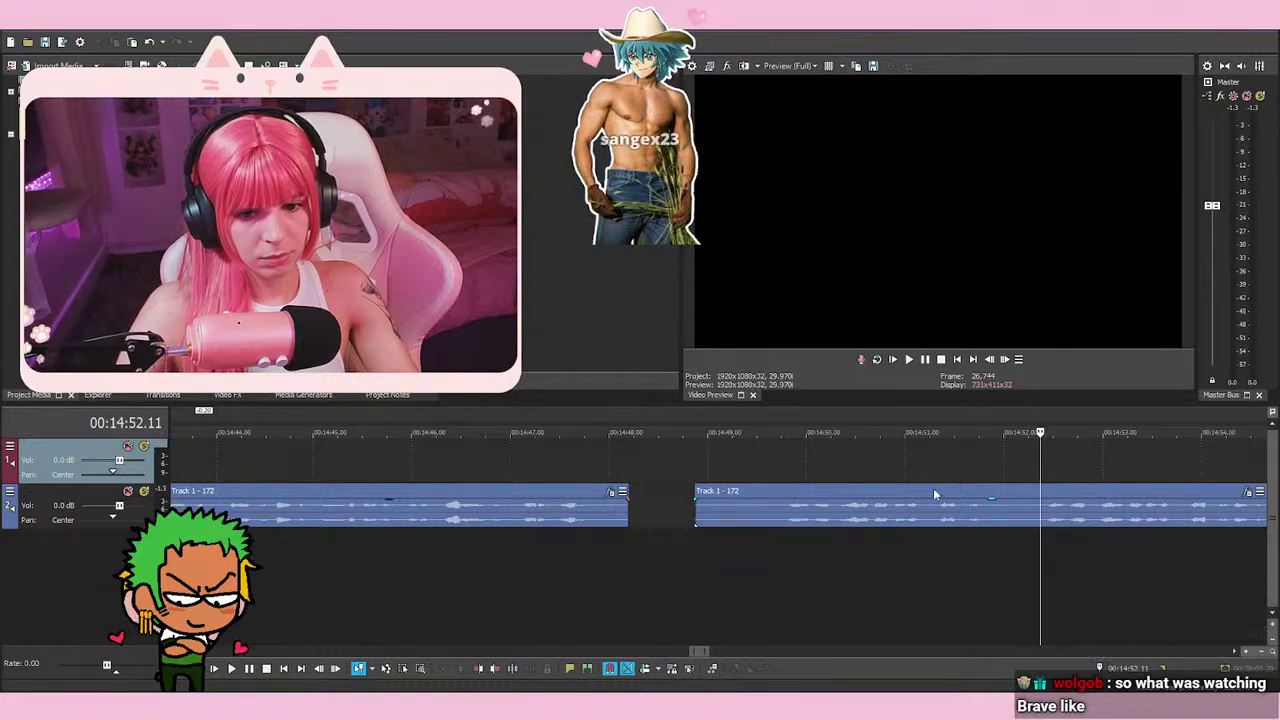
Close the gap by moving the following clip's start to about 00:14:48.04, slightly overlapping the previous clip
right_click(949, 493)
click(975, 363)
drag(1067, 522, 676, 522)
click(560, 449)
scroll(889, 543, up, 3)
drag(997, 522, 952, 525)
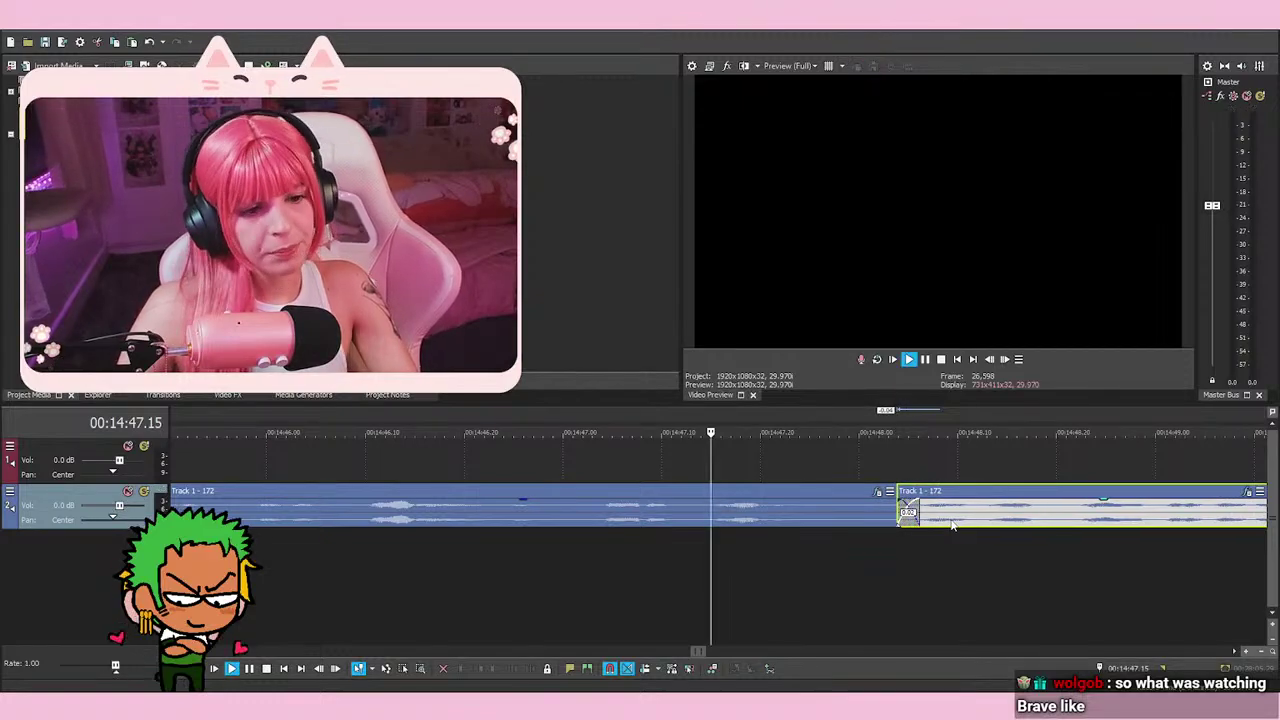
Place the playhead at 00:14:47.09 and play to check the new join near 00:14:48
click(781, 458)
click(648, 465)
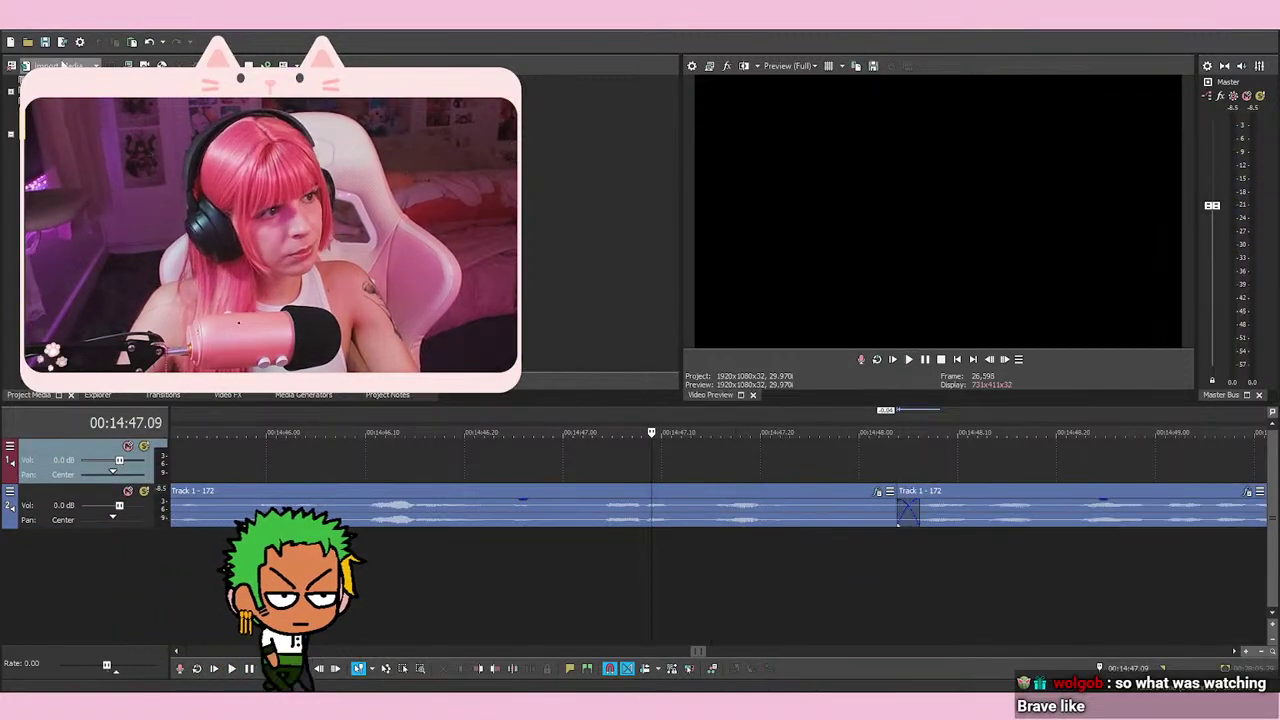
key(space)
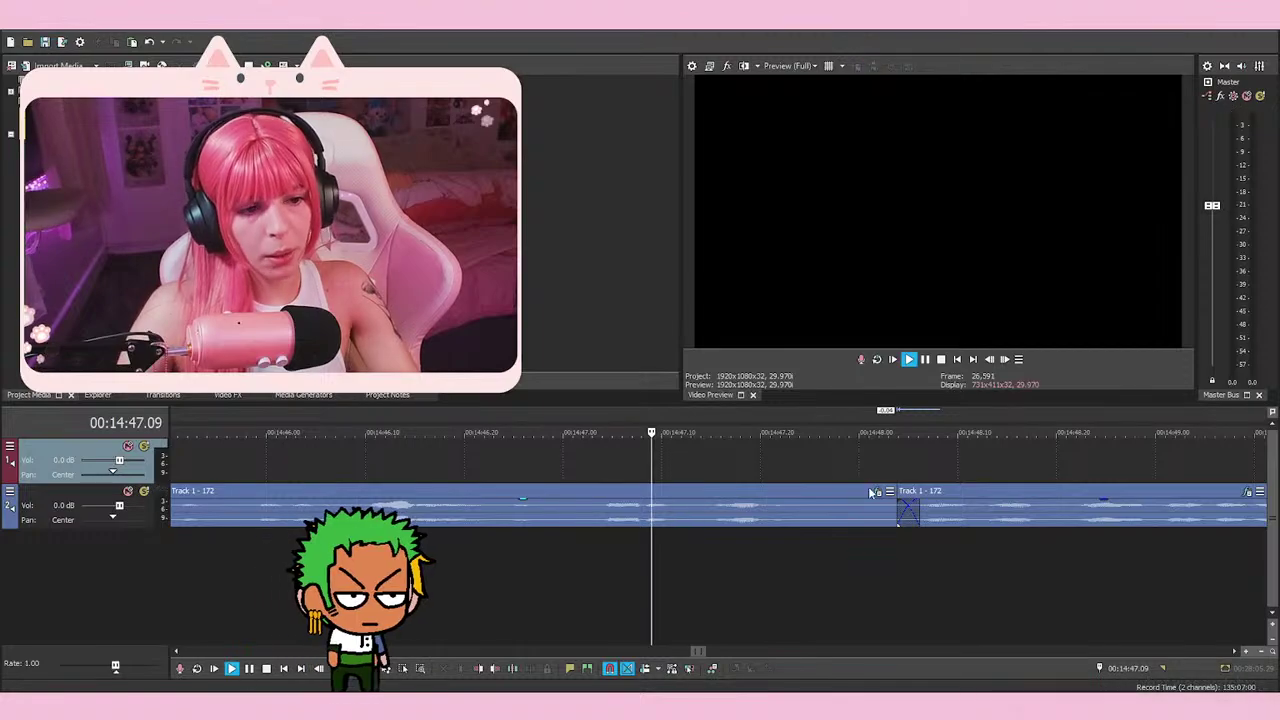
key(space)
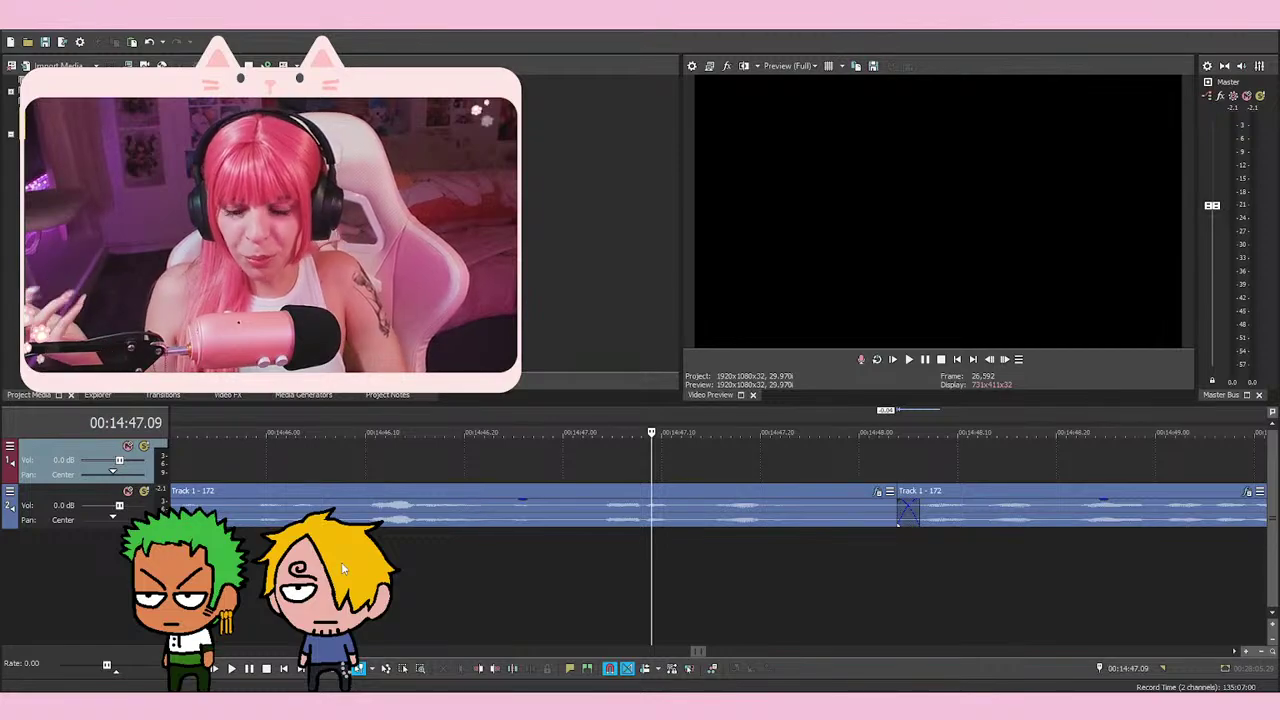
Check different points in the speech before the new join and settle the playhead at 00:14:46.28
click(647, 456)
click(771, 466)
click(629, 457)
click(553, 460)
click(701, 468)
click(549, 466)
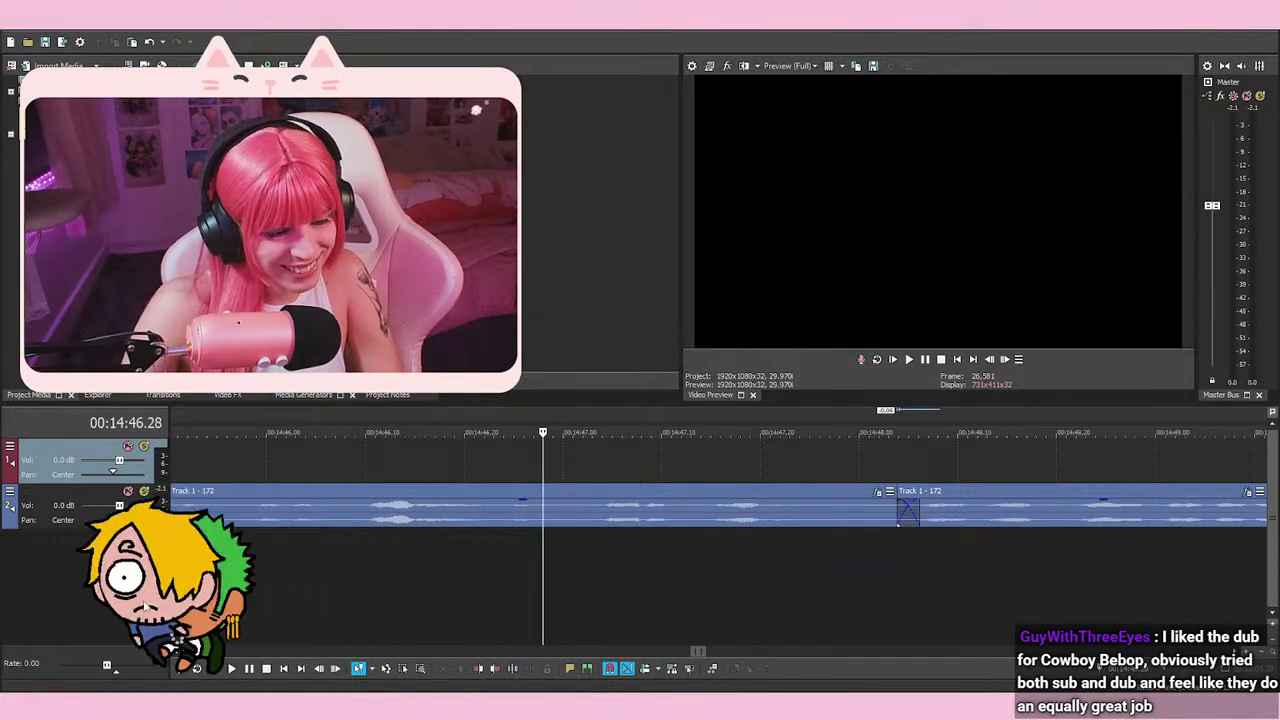
Play the speech leading up to the join several times from 00:14:46.27
click(536, 470)
key(space)
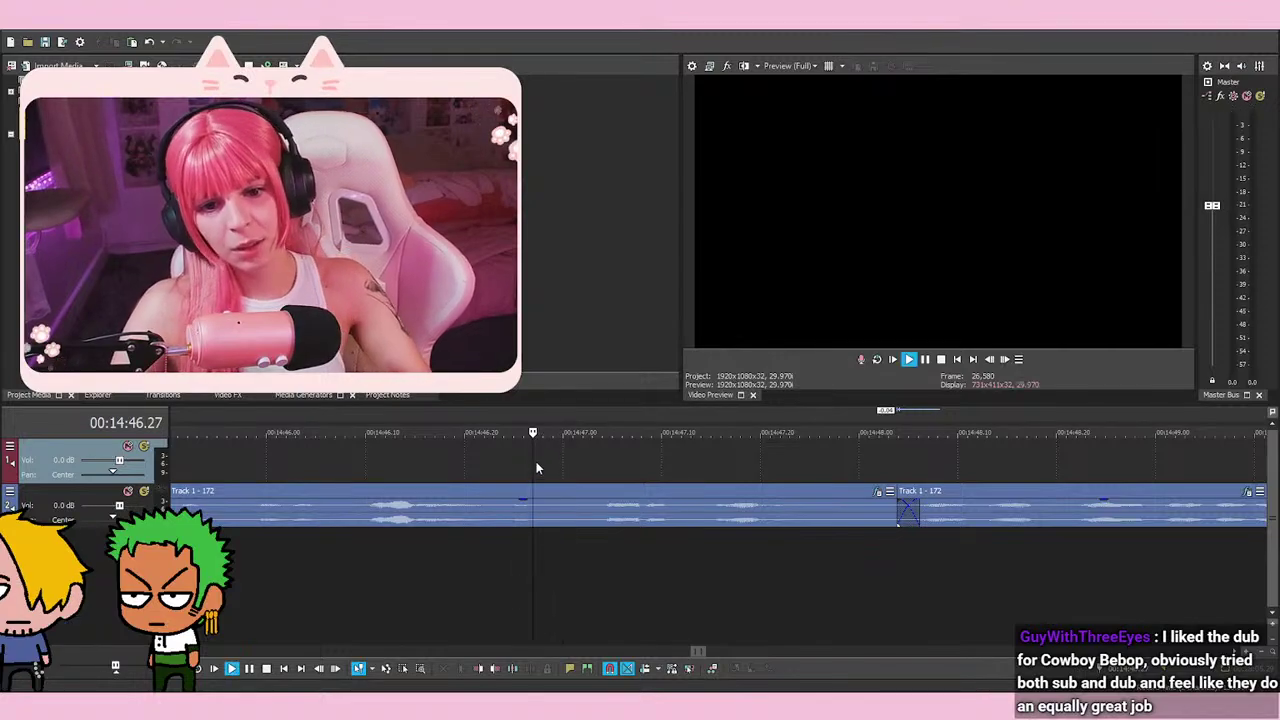
key(space)
key(space)
key(space)
key(space)
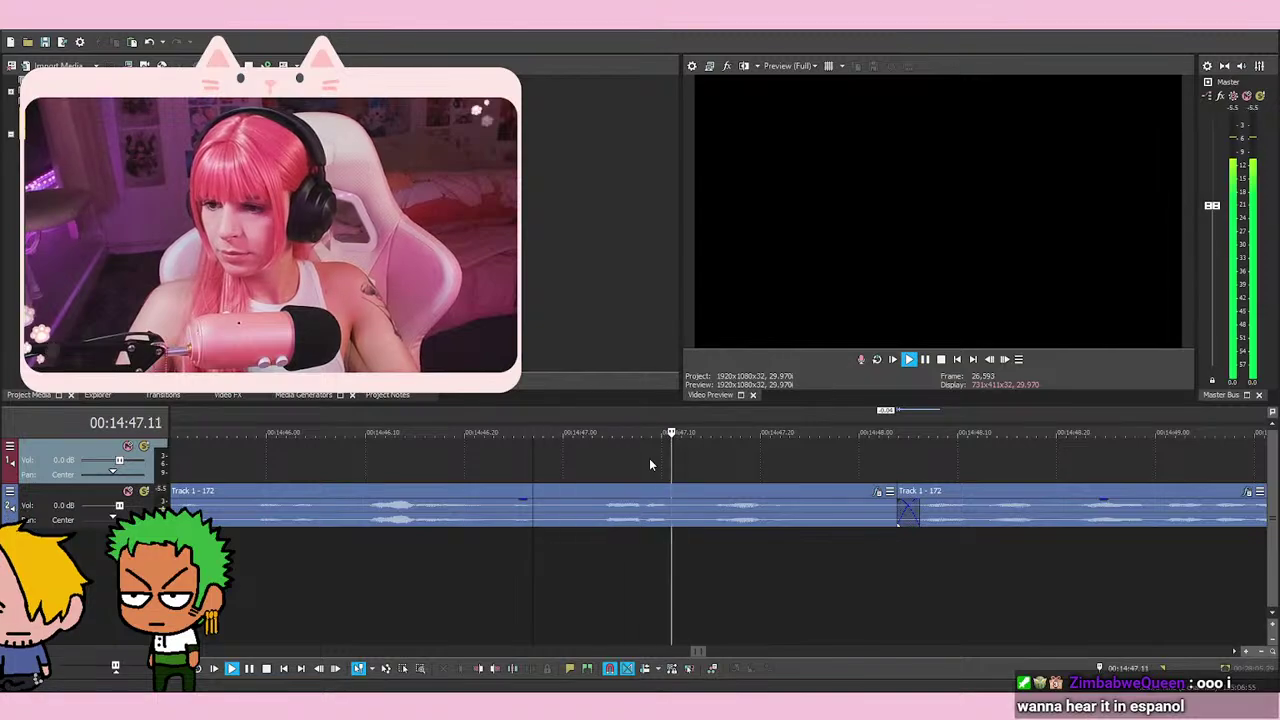
key(space)
key(space)
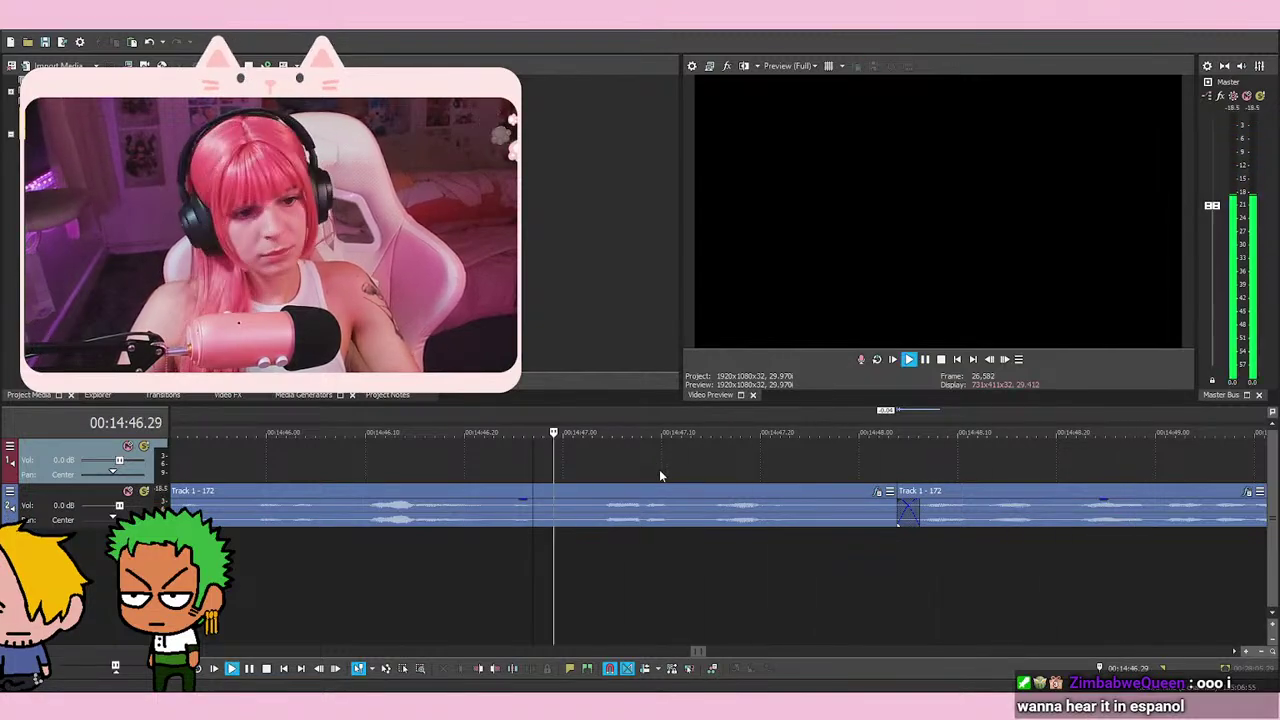
key(space)
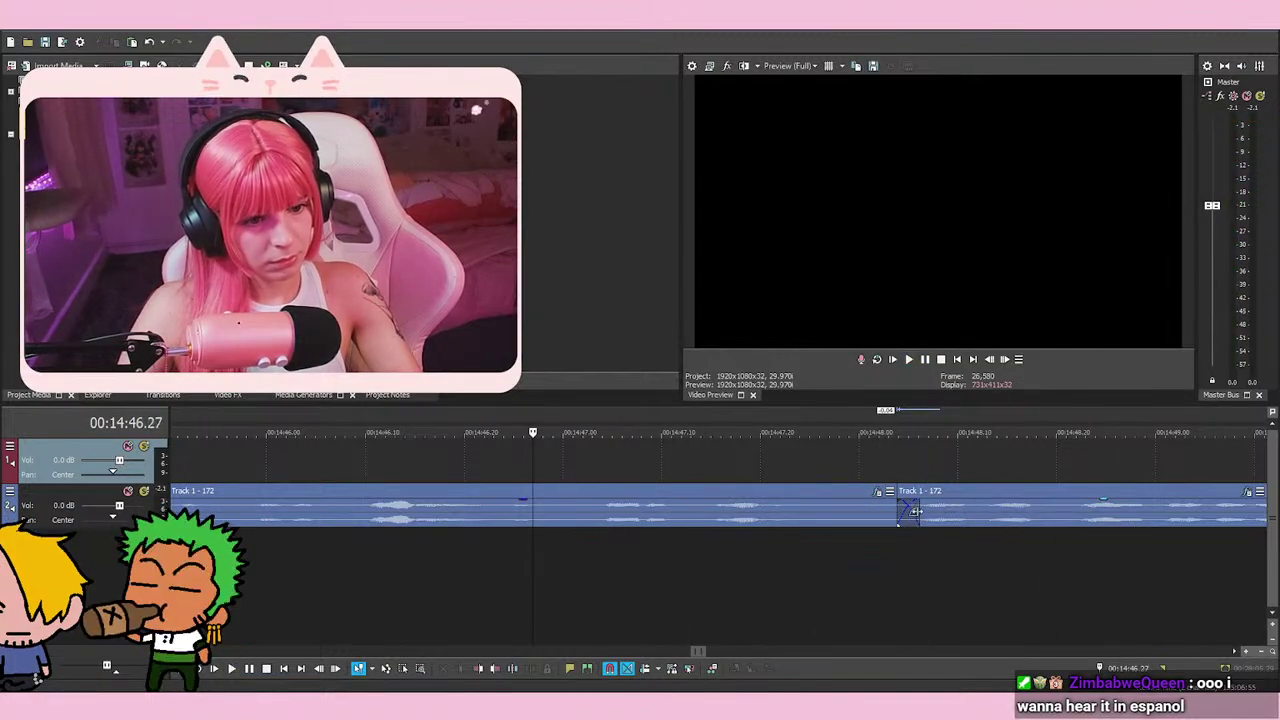
Nudge the clip after the join about one frame earlier, to start near 00:14:48.03, and play briefly to check
click(812, 505)
scroll(950, 525, down, 2)
scroll(1034, 538, up, 5)
drag(1237, 517, 1222, 518)
key(space)
key(space)
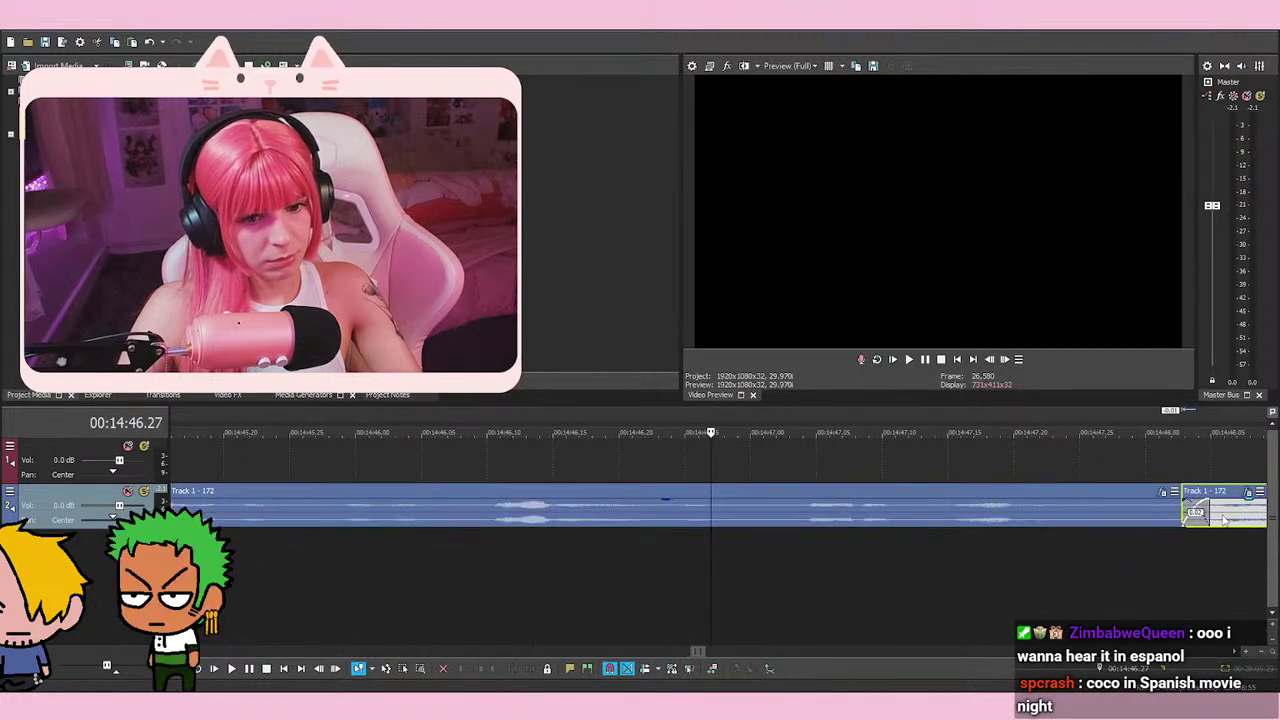
Compare playhead positions around the speech before the join and place the playhead at 00:14:47.09
click(974, 461)
click(921, 471)
click(857, 468)
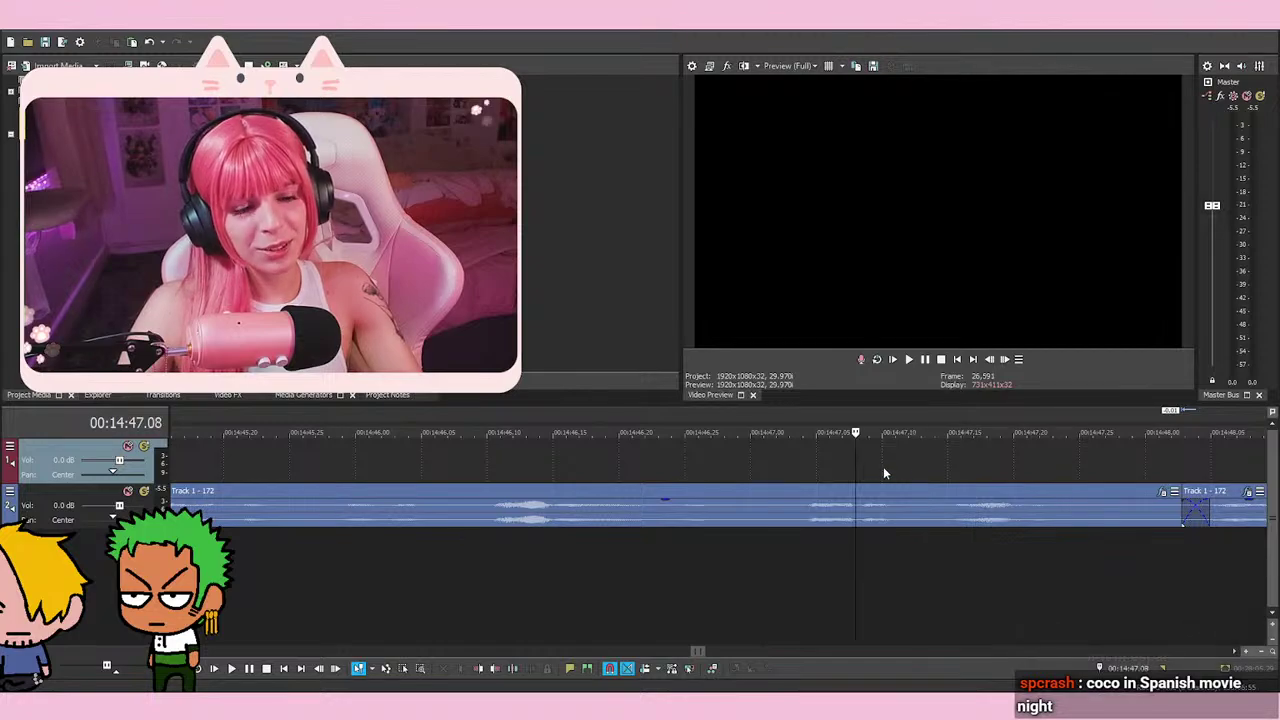
click(868, 477)
click(892, 477)
key(Right)
key(Right)
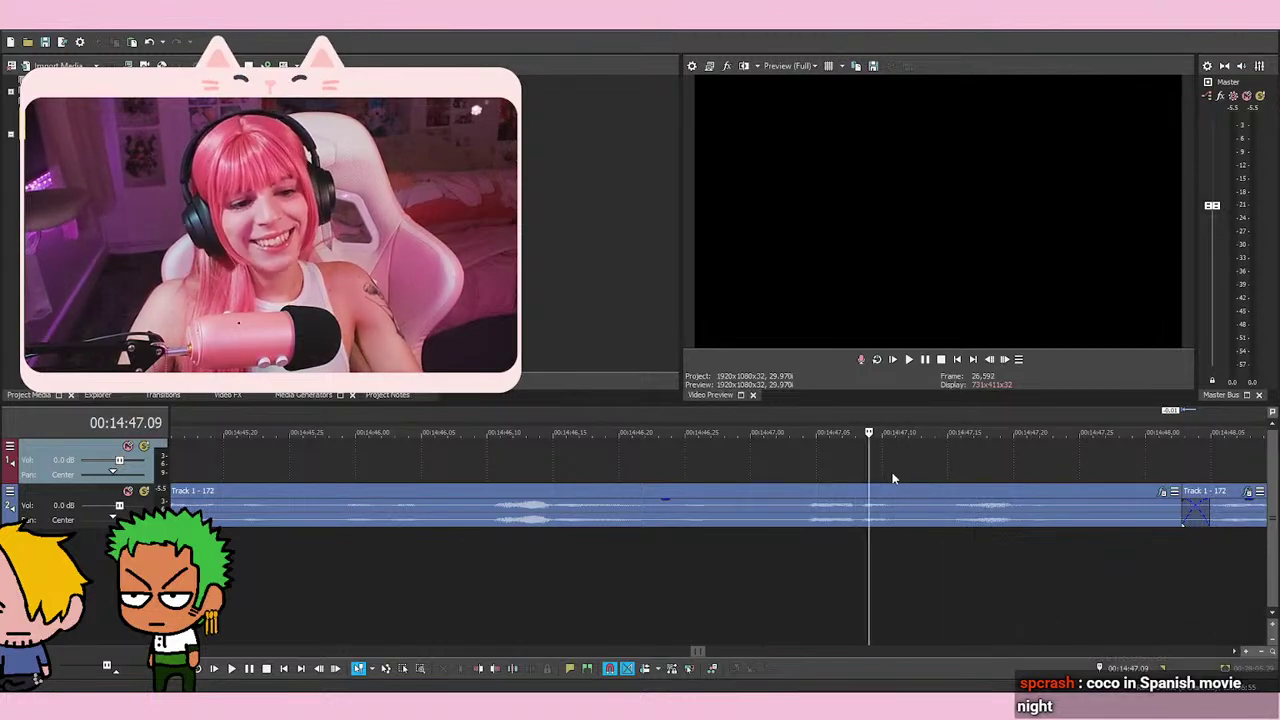
click(904, 476)
click(869, 476)
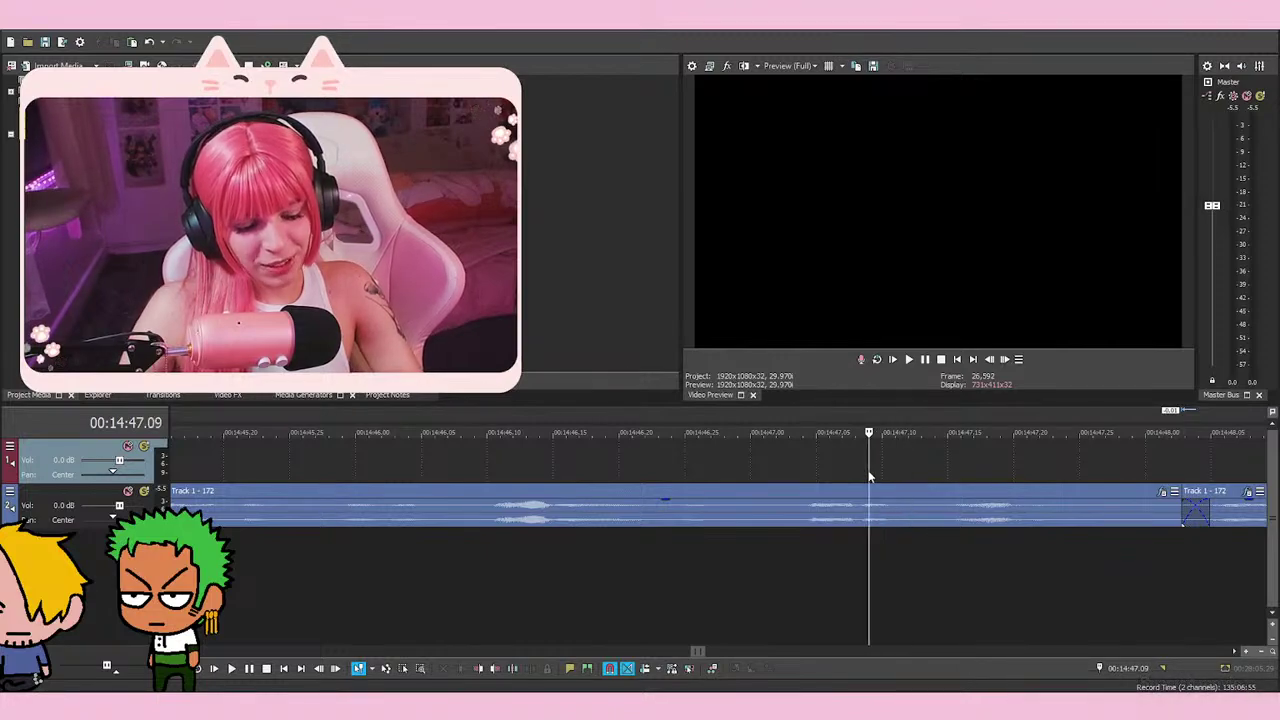
Sample the speech around 00:14:47.01 and play across the adjusted join from 00:14:46.28
click(725, 474)
key(space)
key(space)
scroll(892, 481, down, 1)
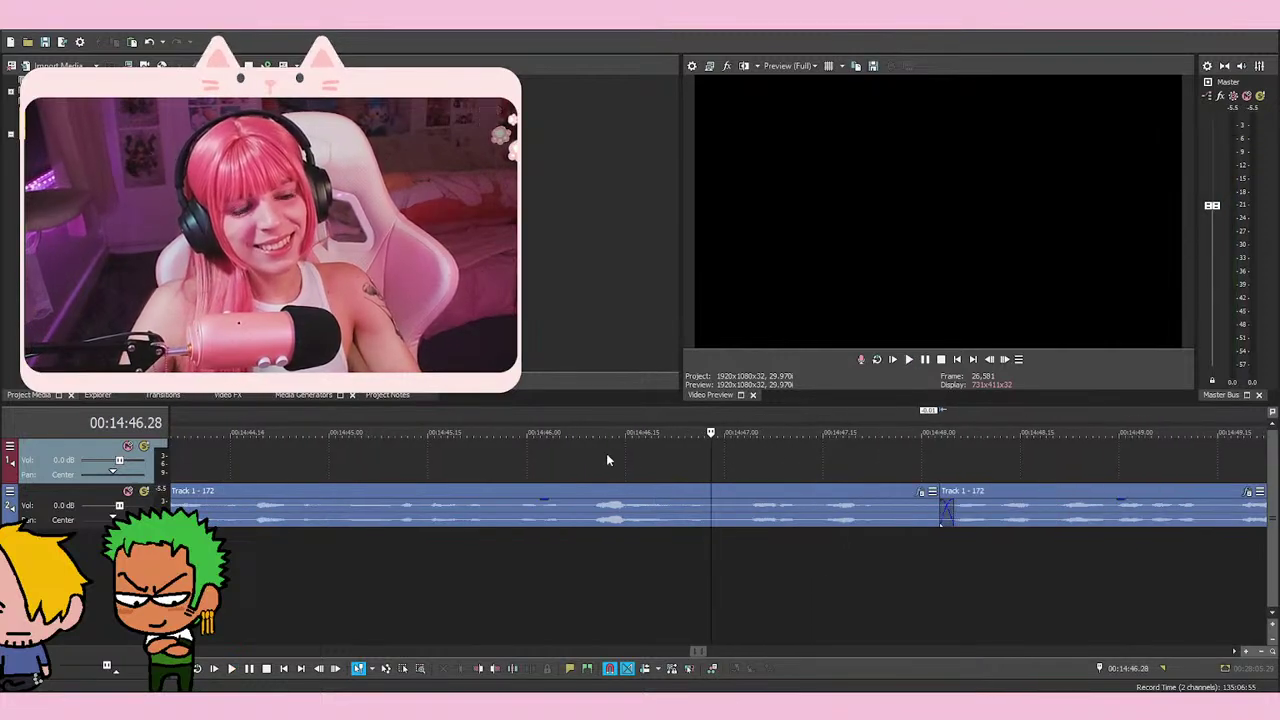
click(618, 460)
click(733, 474)
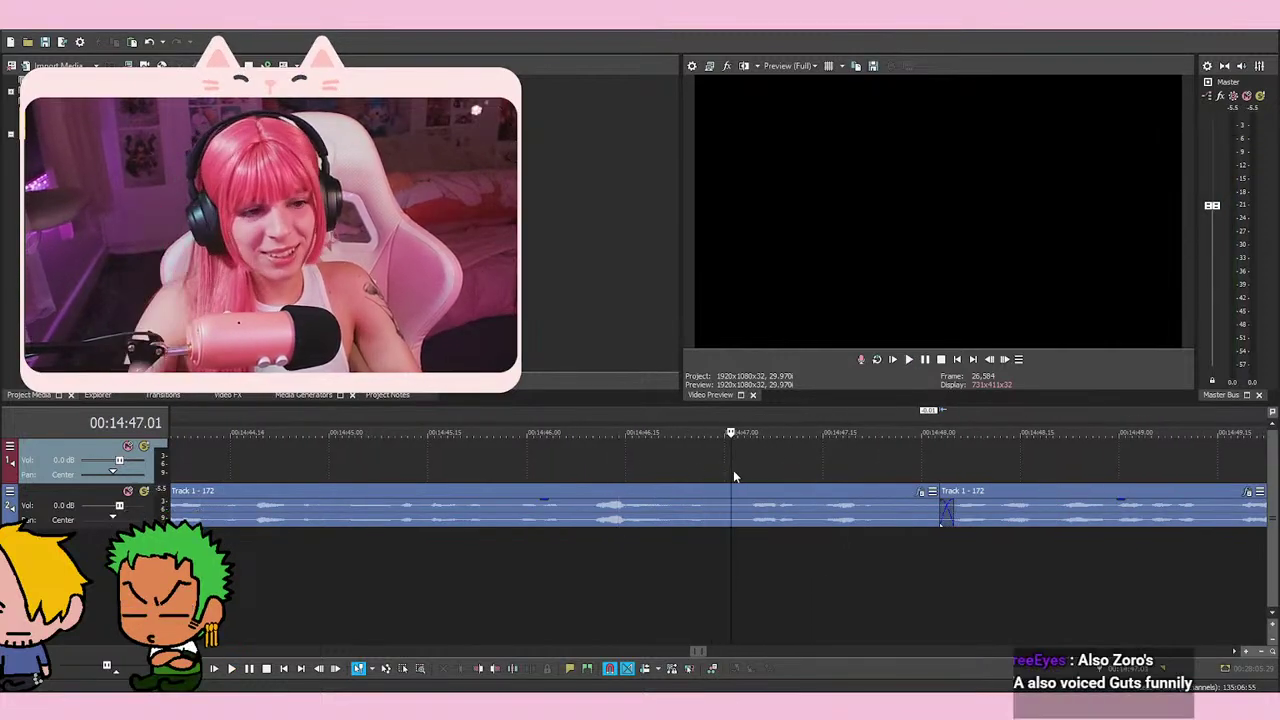
click(609, 474)
click(743, 470)
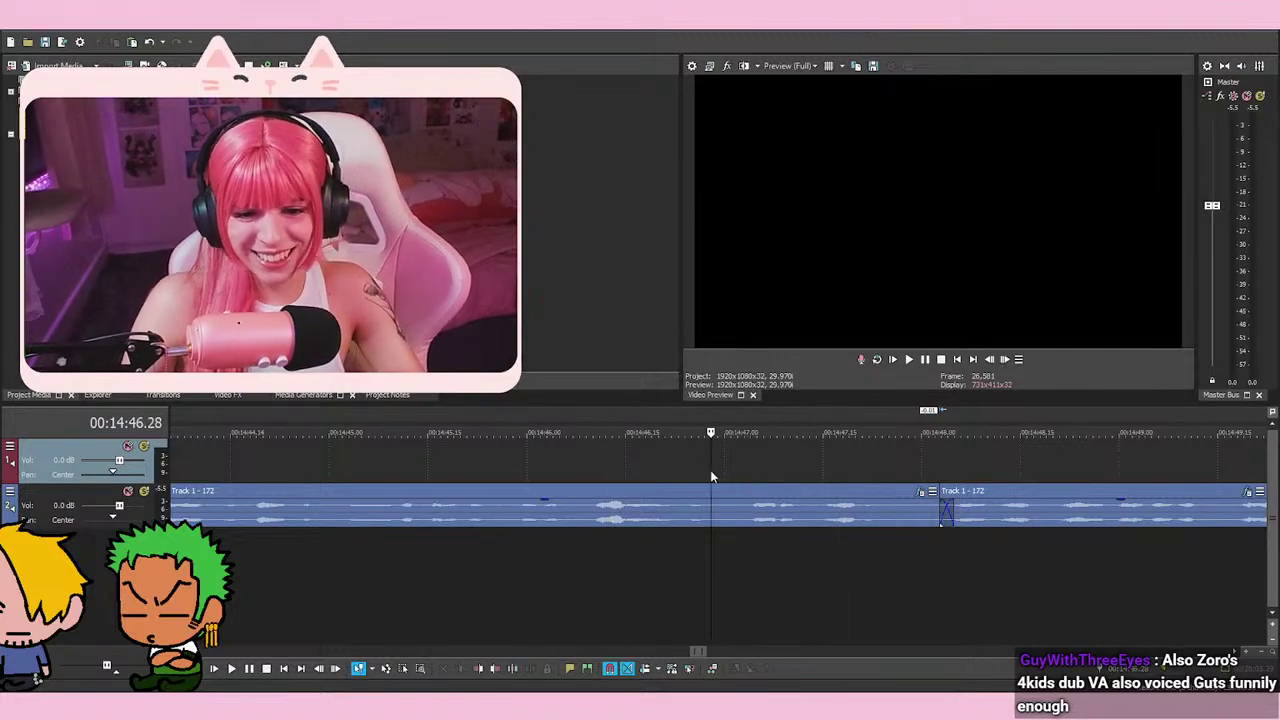
key(space)
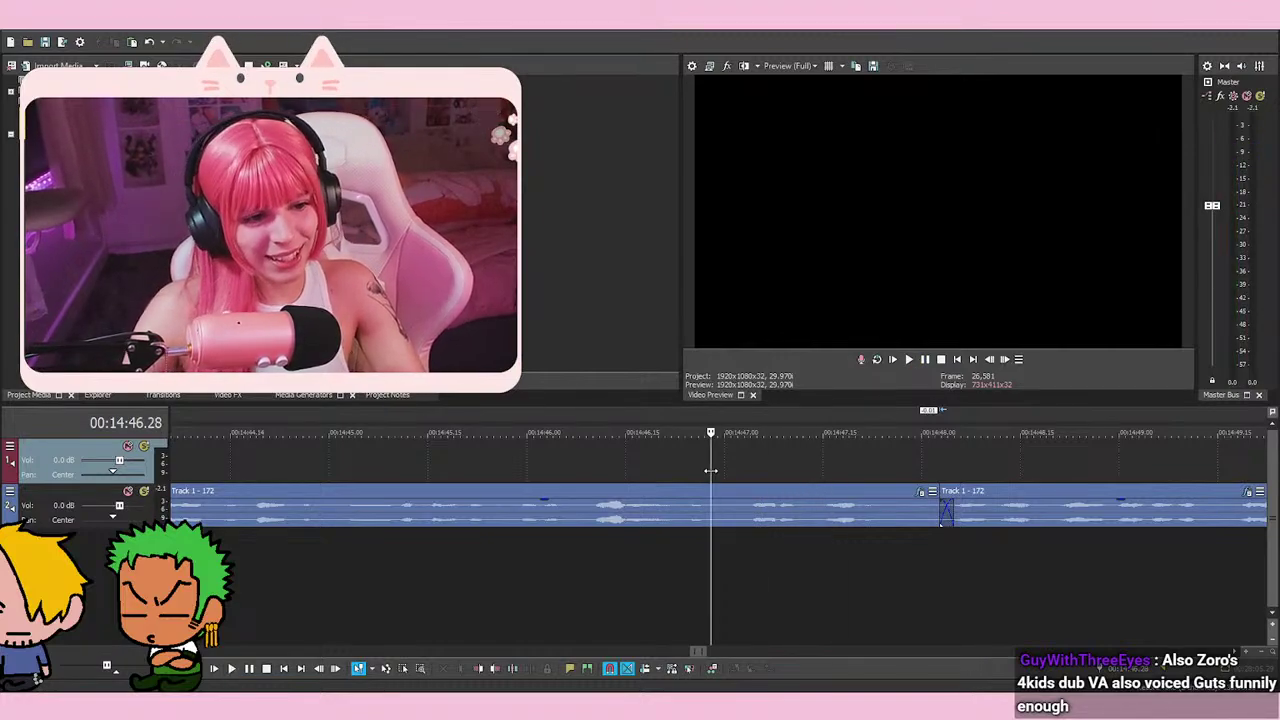
key(space)
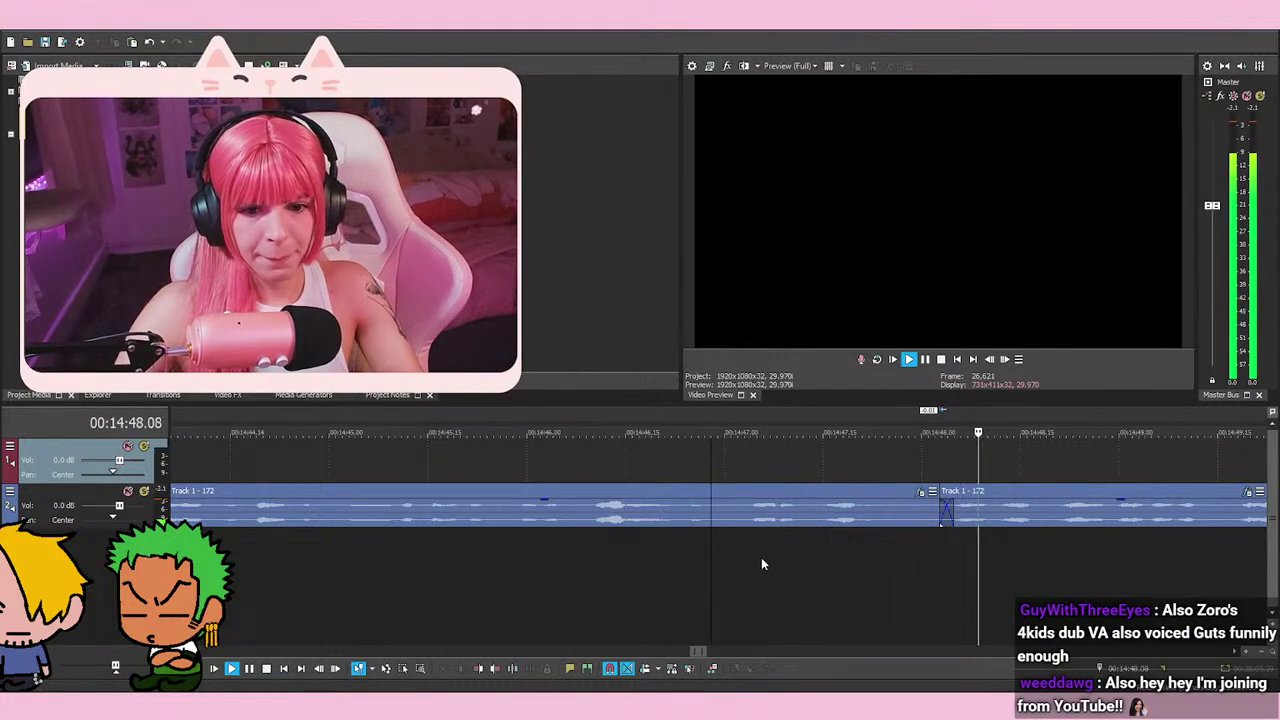
key(space)
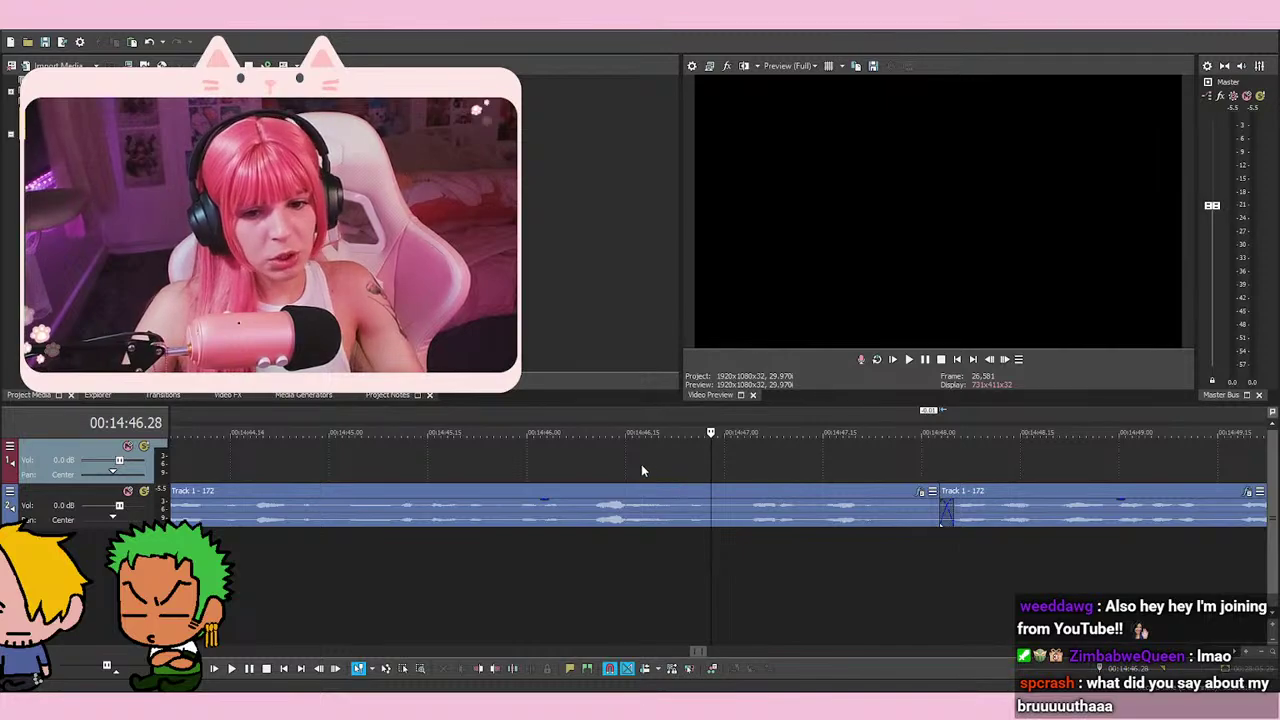
Play the louder word starting just before 00:14:46.15 and place the playhead at 00:14:46.29
click(597, 463)
key(space)
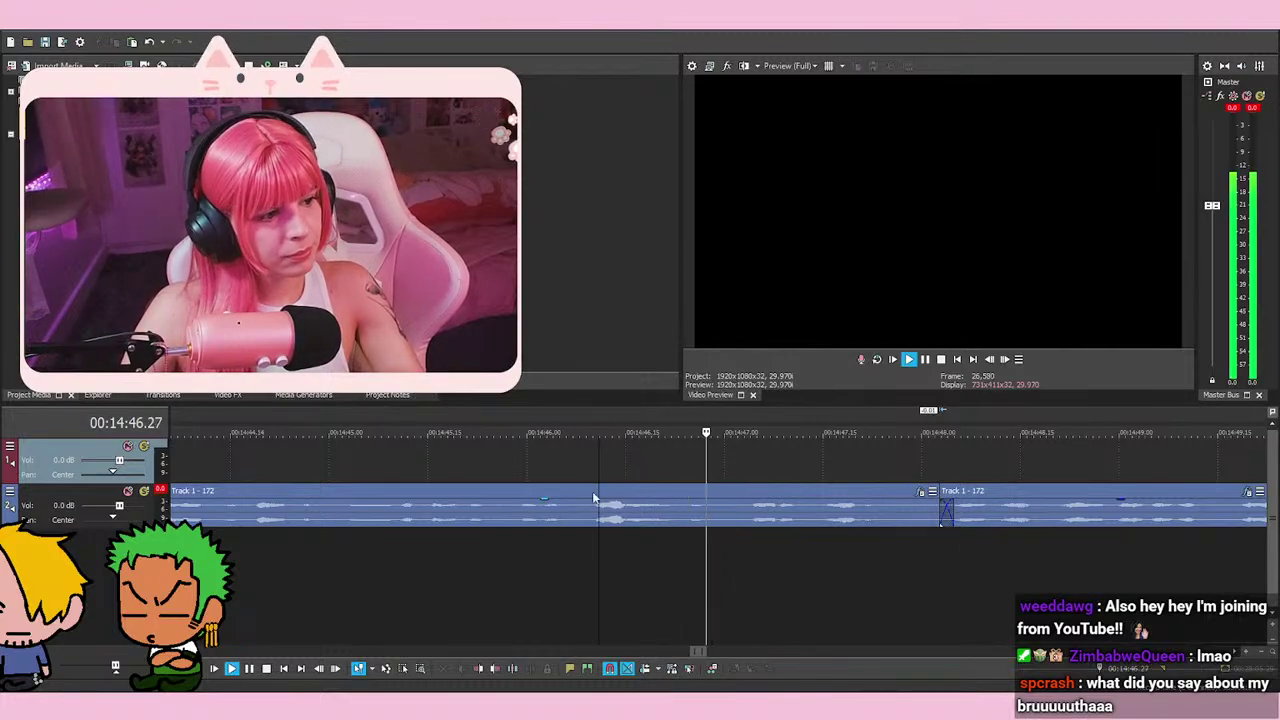
key(space)
click(686, 459)
click(717, 457)
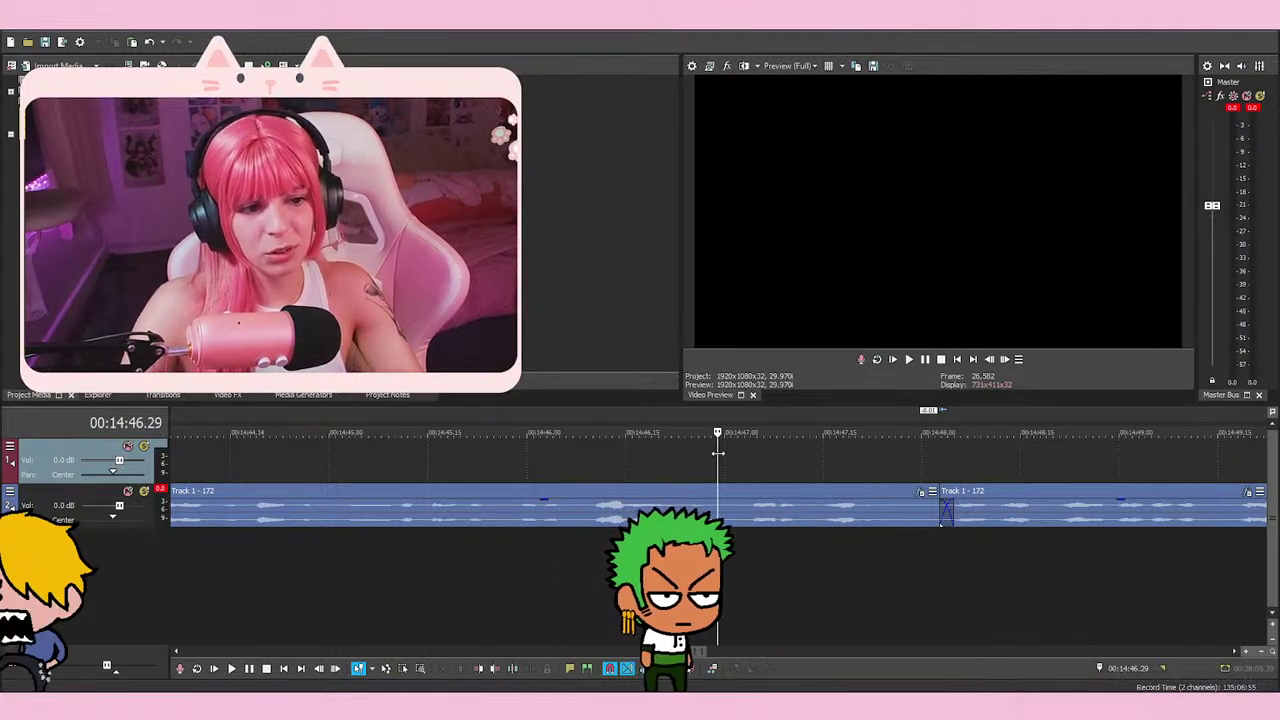
Play the passage before the join from about 00:14:45.24 to judge how the sentence flows
click(498, 478)
scroll(645, 484, down, 3)
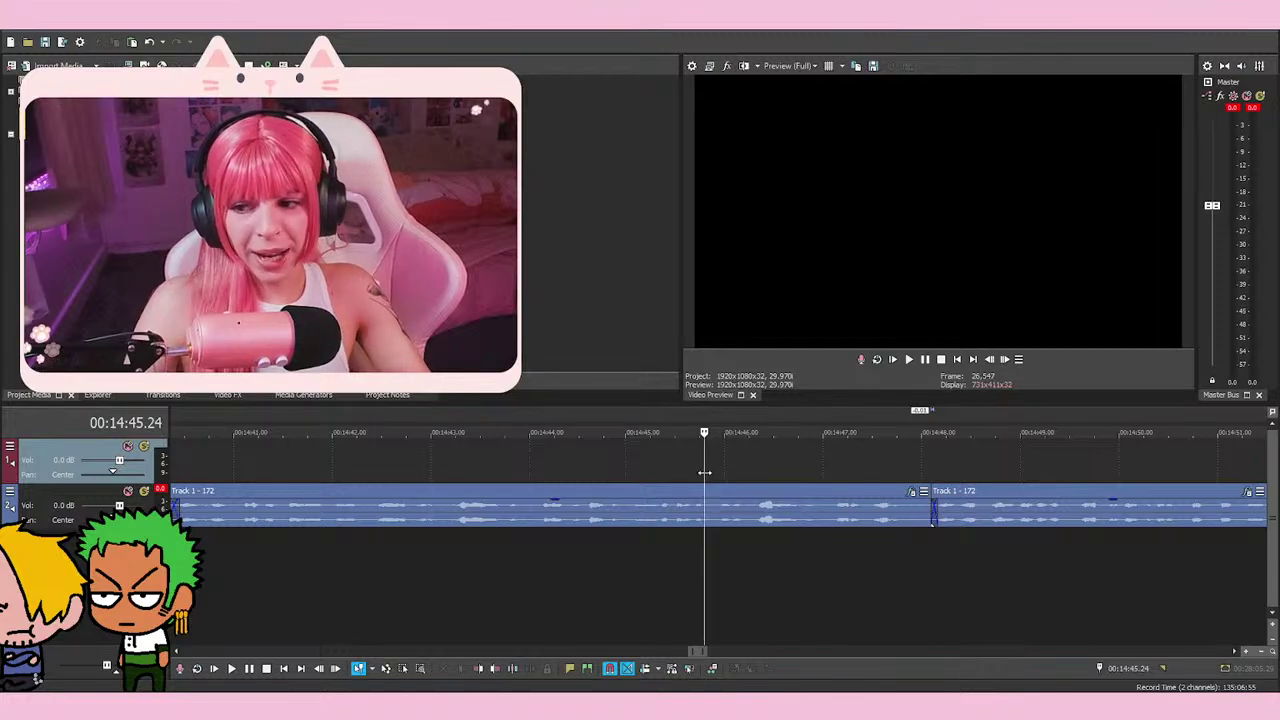
key(space)
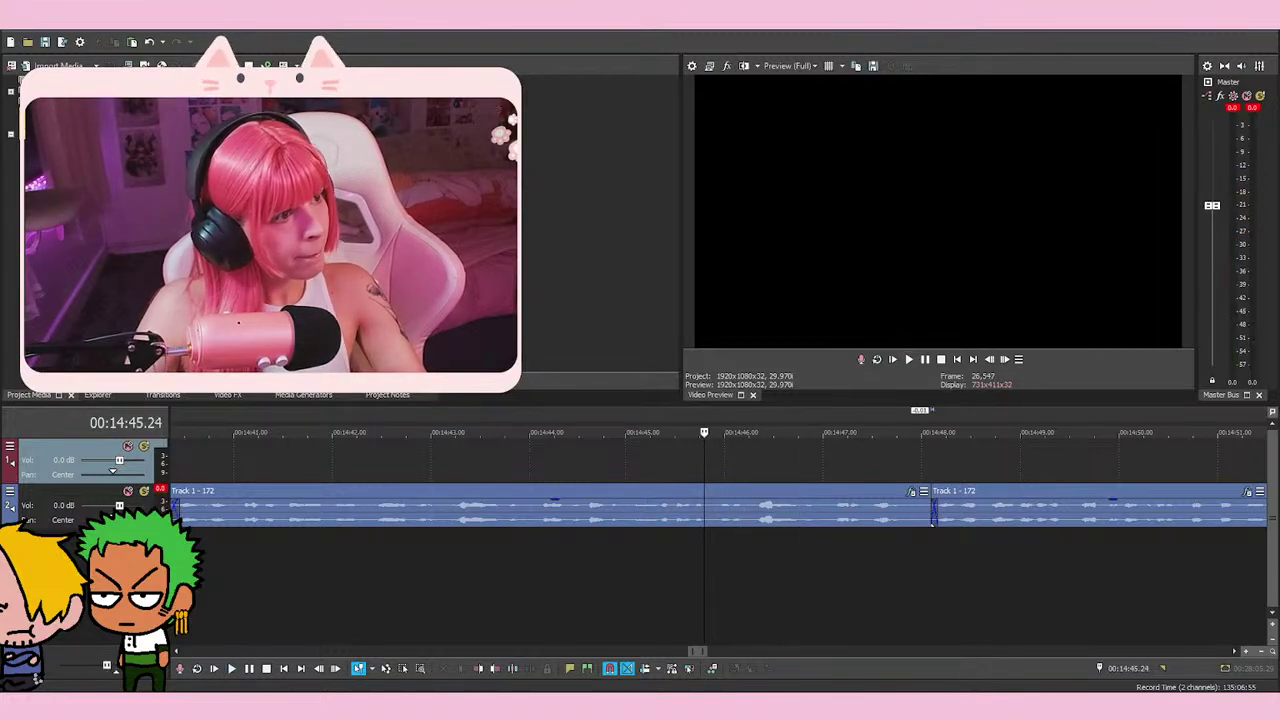
key(space)
key(space)
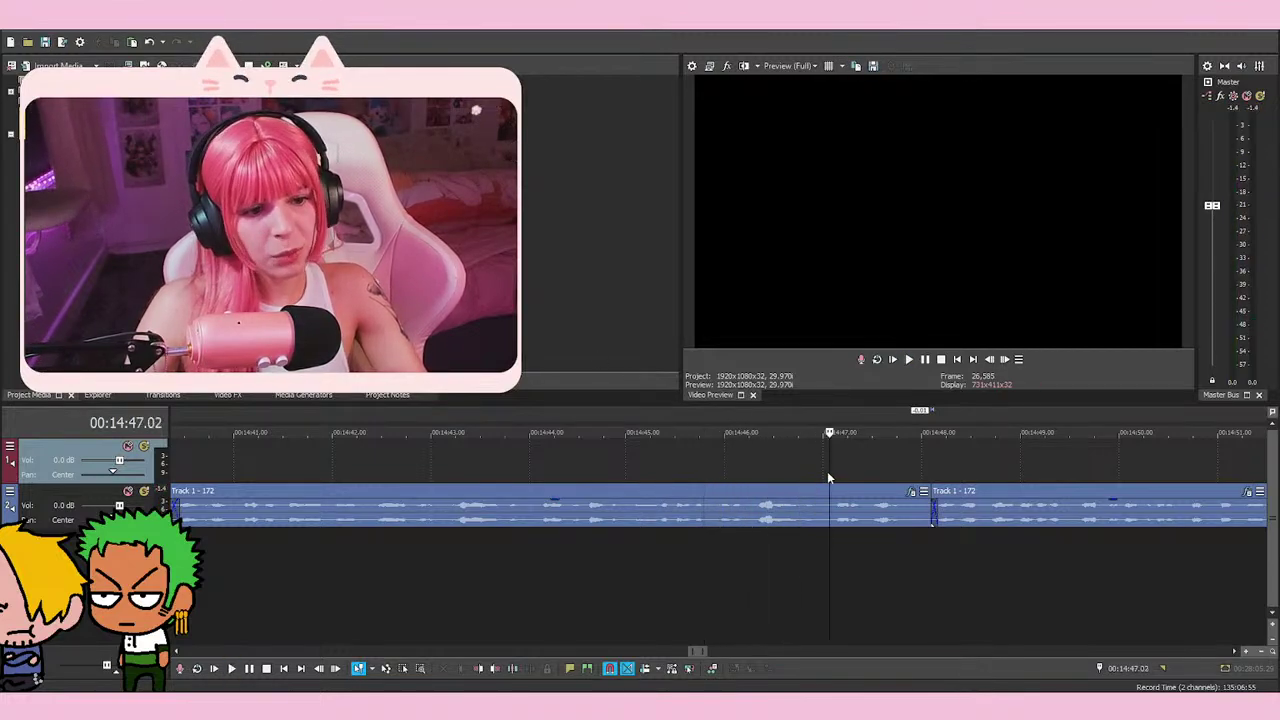
key(space)
key(space)
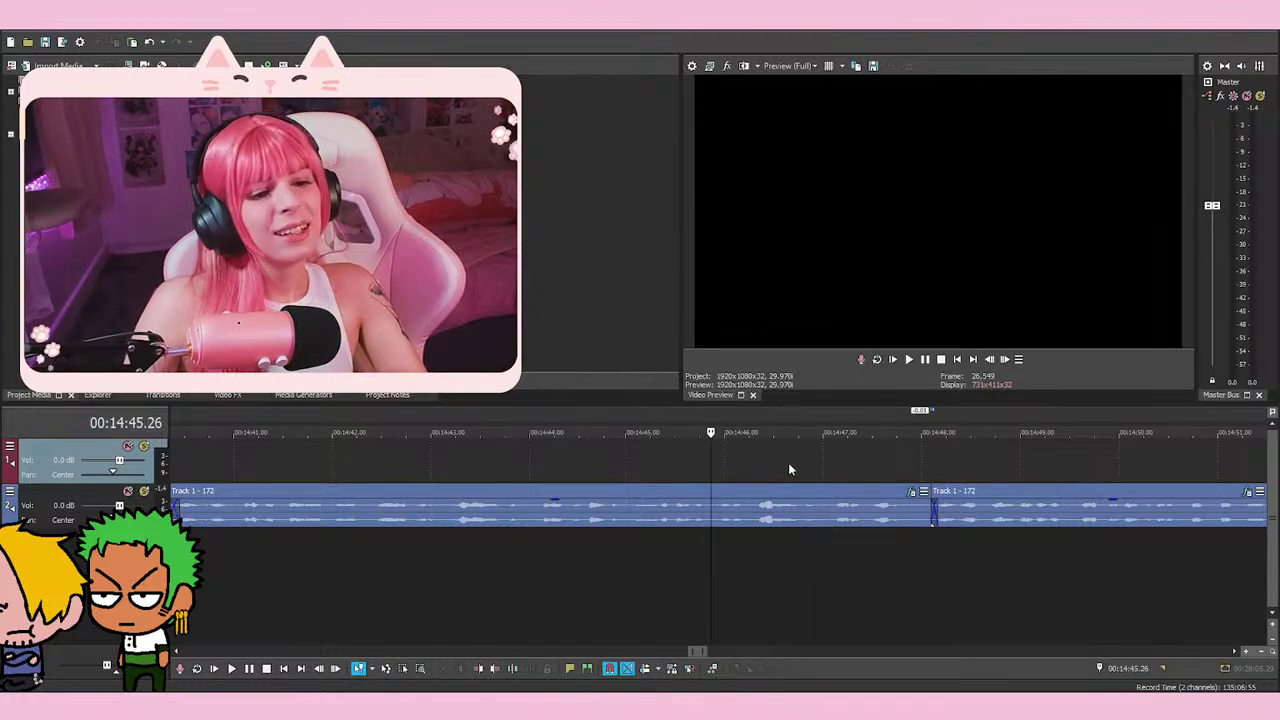
Move the playhead back through the previous clip from 00:14:46.00 via 00:14:44.26 and 00:14:43.26 to 00:14:43.02
click(722, 592)
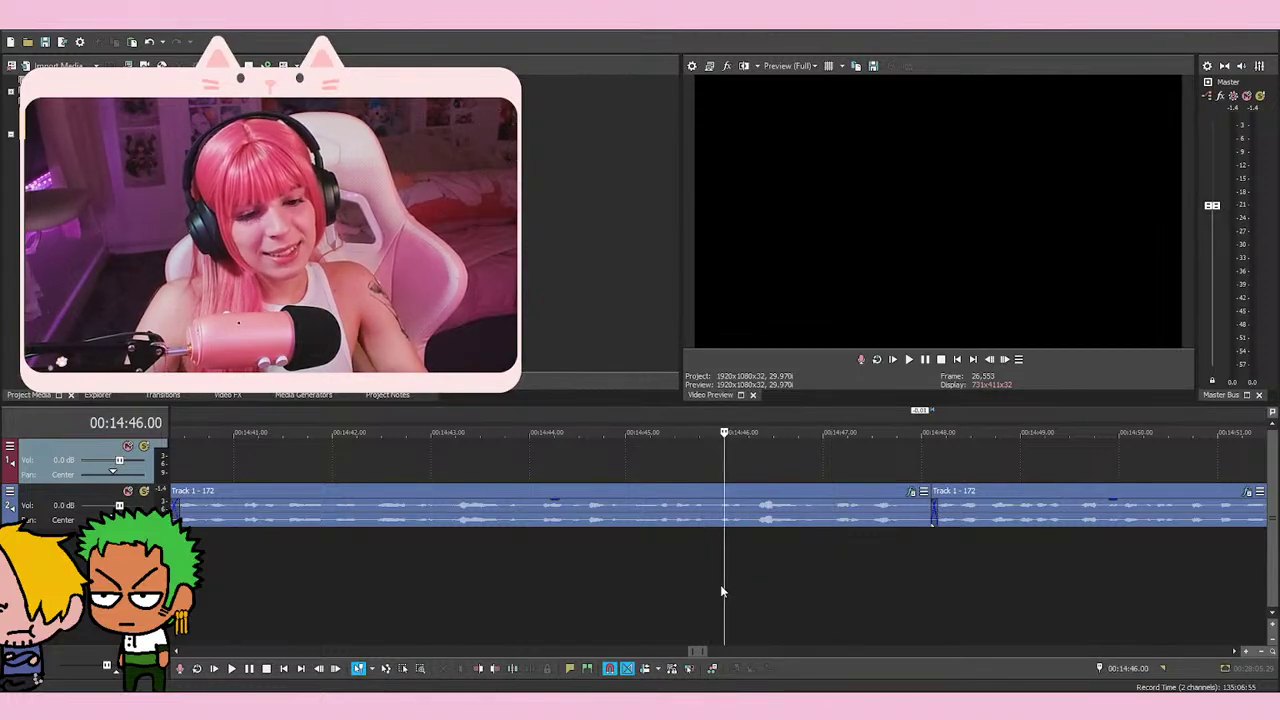
click(614, 591)
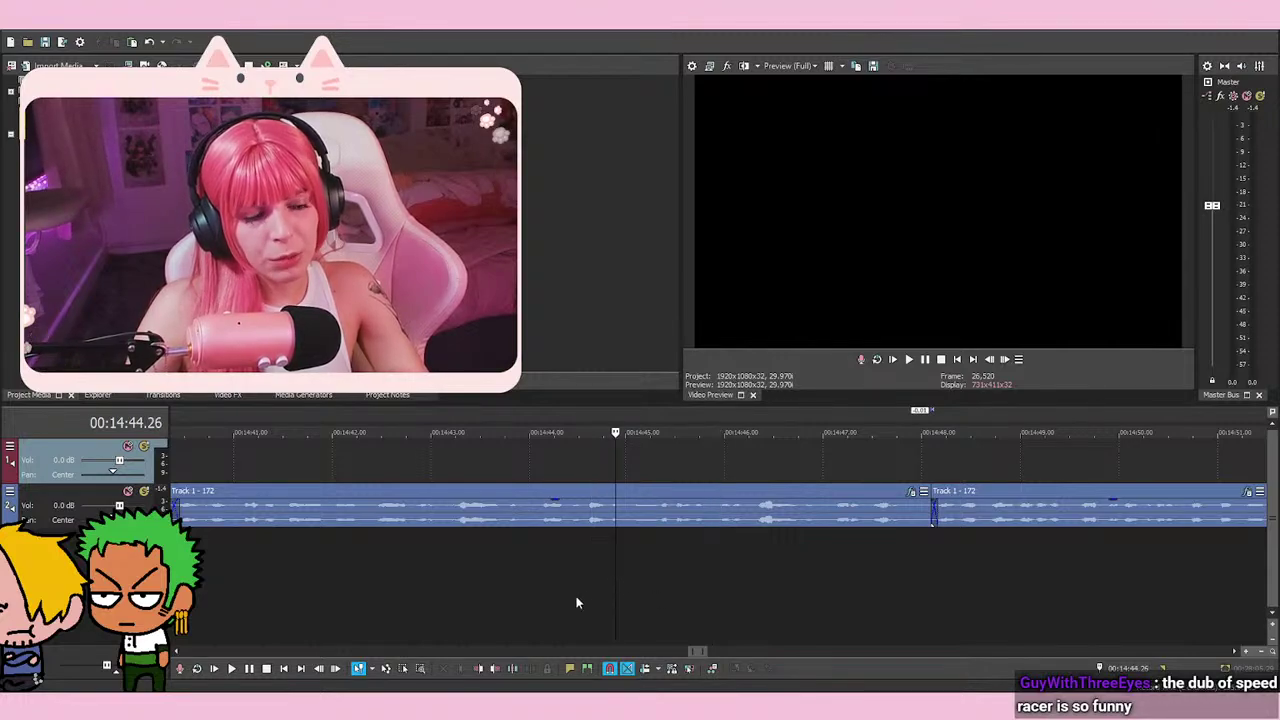
click(517, 605)
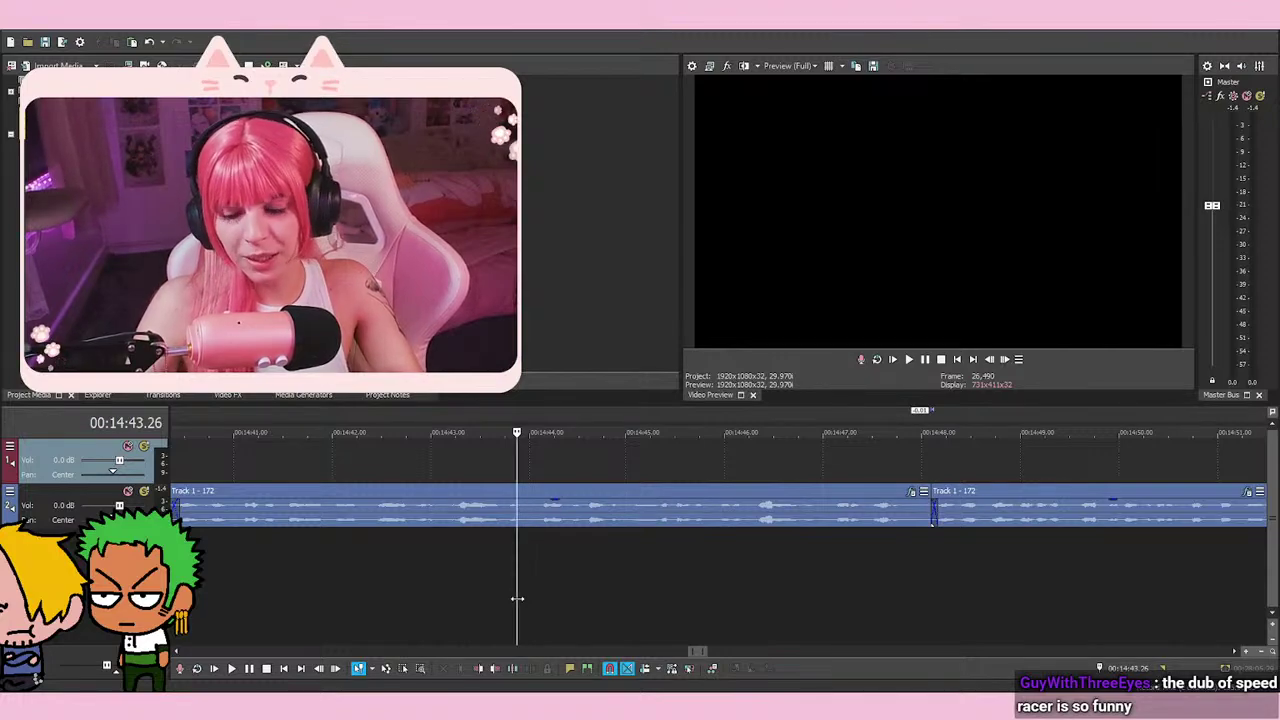
click(404, 567)
click(346, 583)
click(436, 595)
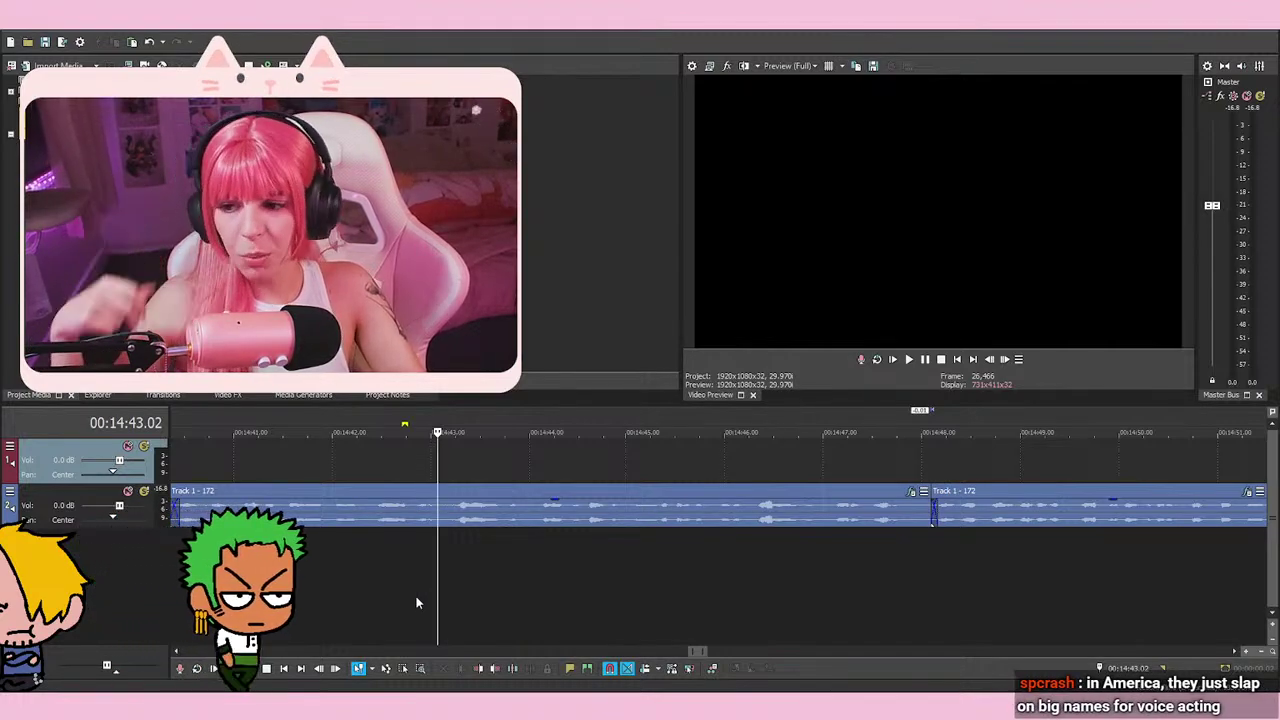
Play the speech from 00:14:43.02 and reposition the playhead at 00:14:43.00
key(space)
key(space)
key(space)
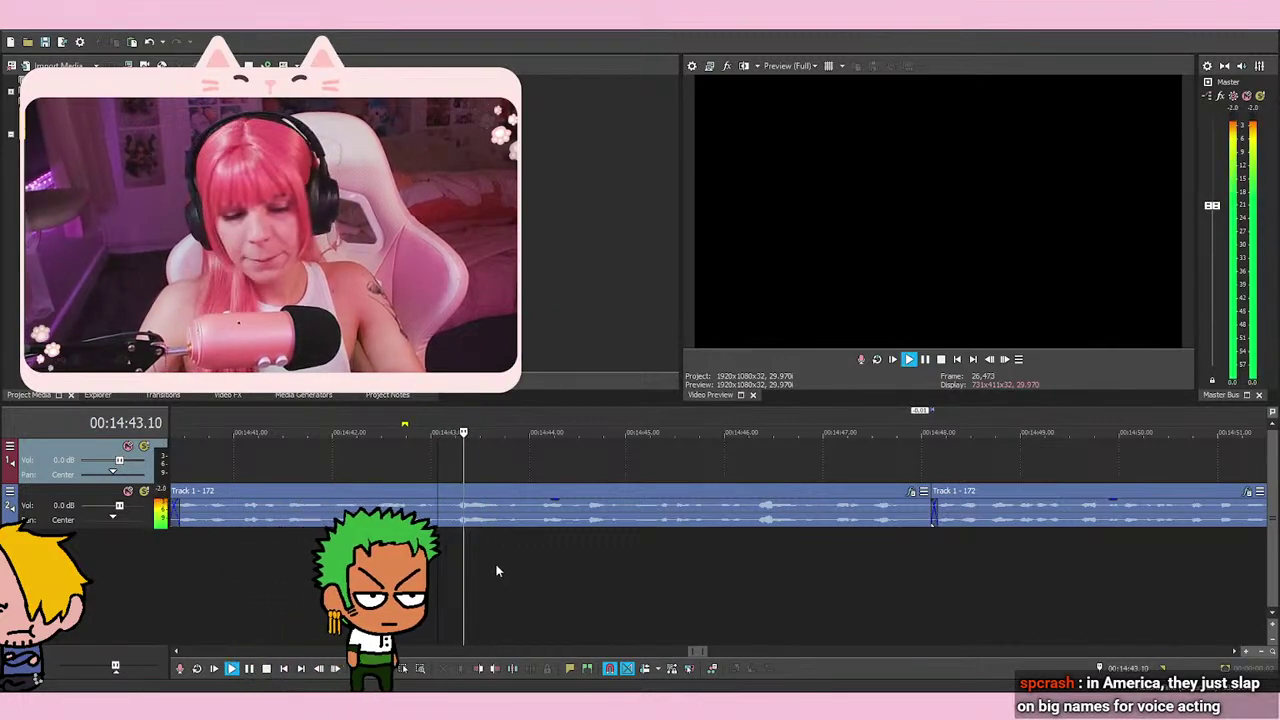
key(space)
click(412, 564)
click(430, 577)
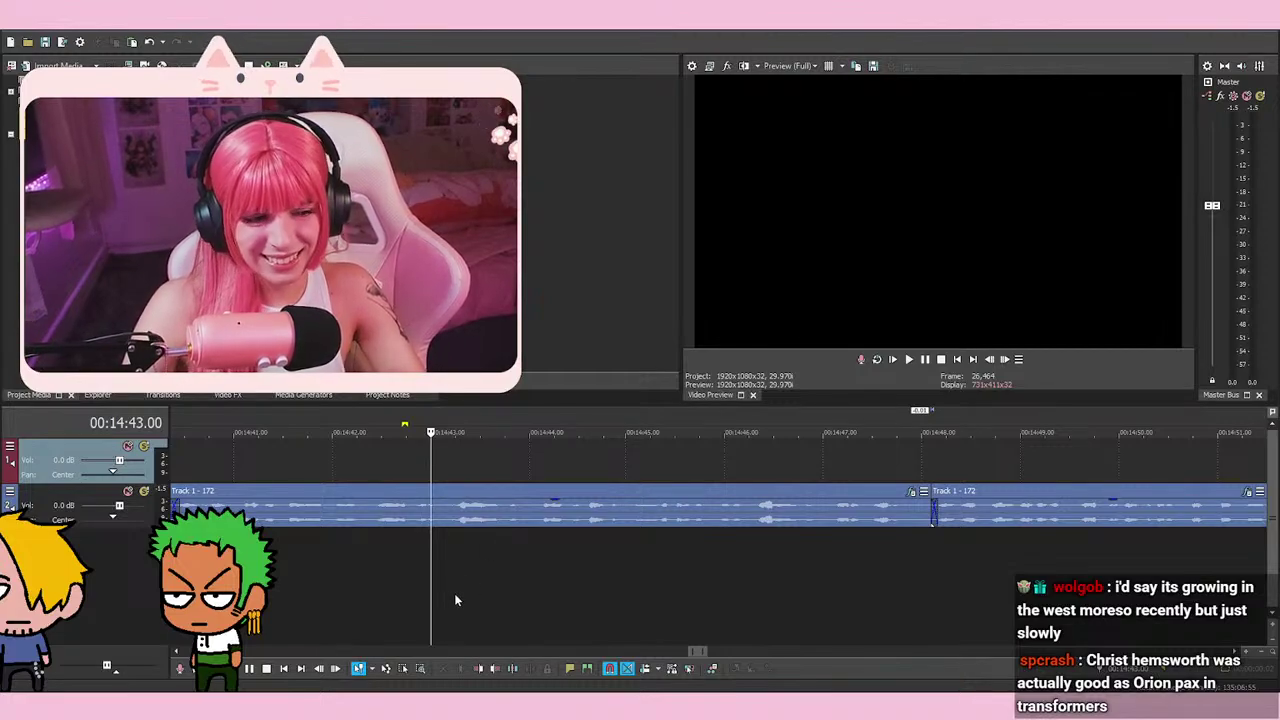
Play the sentence from just before 00:14:43.00 towards the join, and recheck the join from 00:14:47.17
click(410, 580)
key(space)
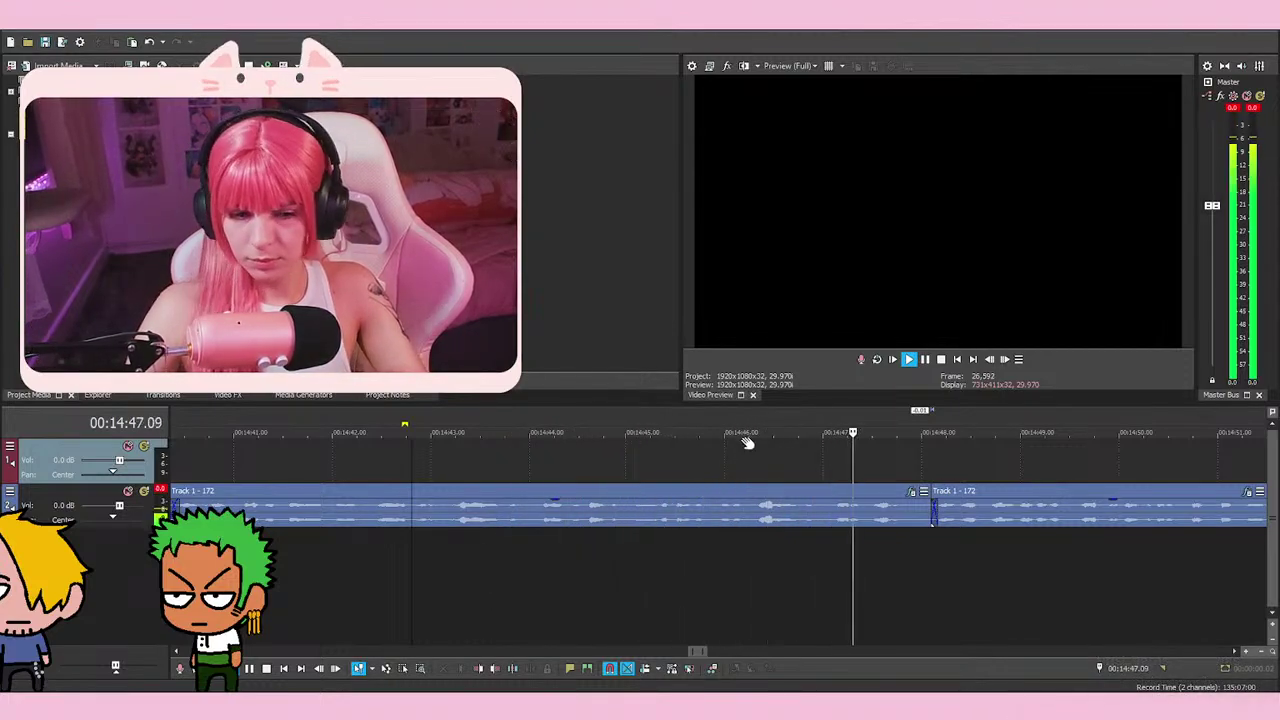
click(906, 550)
scroll(881, 526, up, 2)
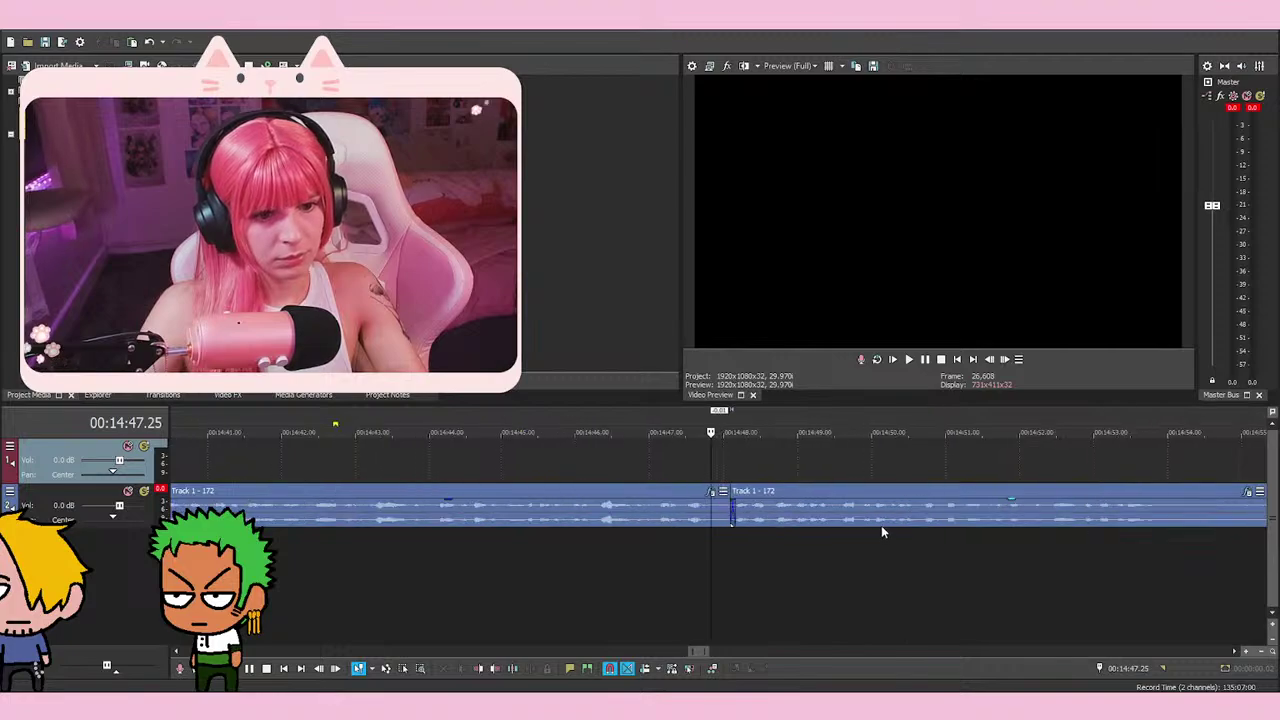
click(881, 523)
click(657, 570)
key(space)
key(space)
Nudge the clip after the join slightly earlier and place the playhead at 00:14:47.18
click(770, 520)
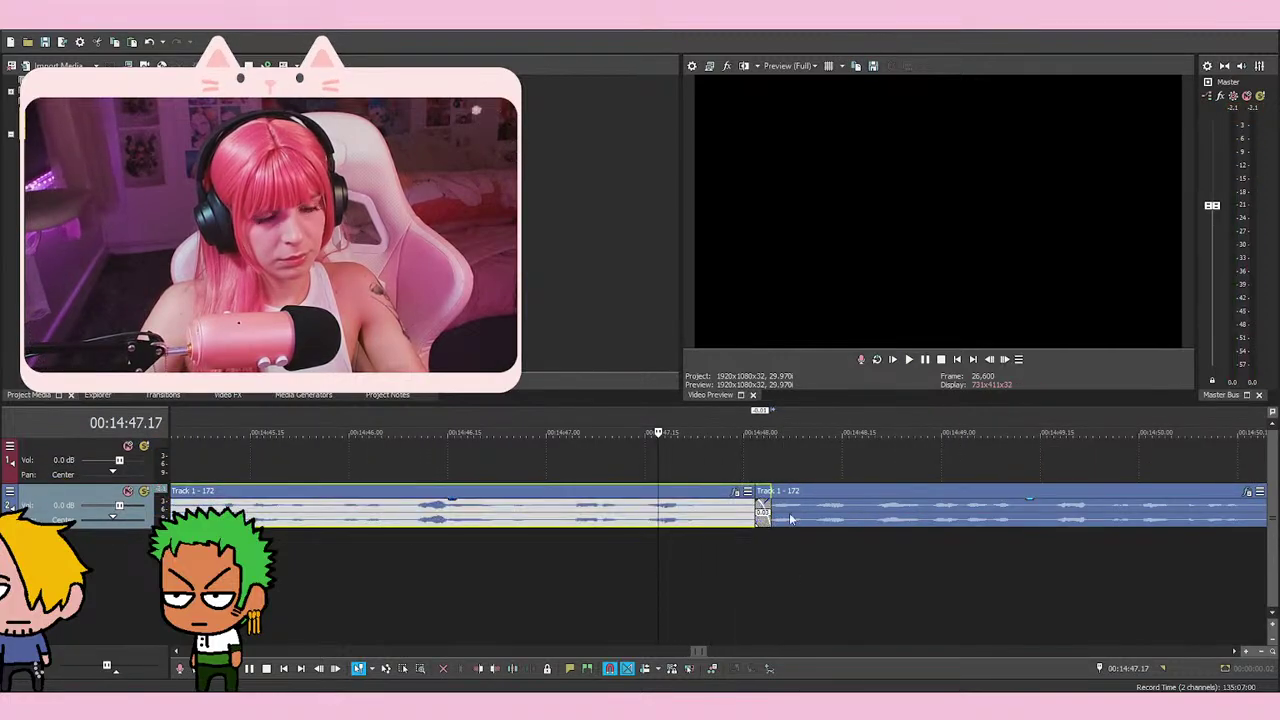
drag(795, 517, 792, 517)
click(593, 580)
click(638, 576)
click(664, 575)
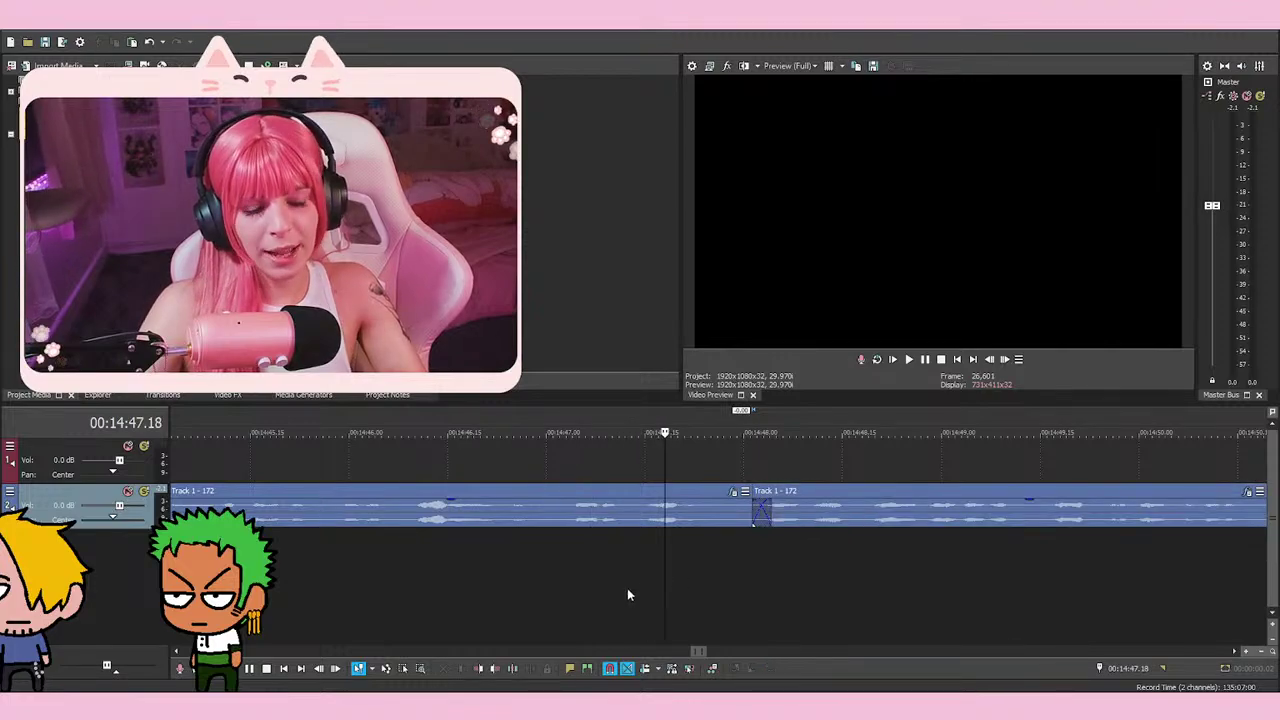
Play across the tightened join from a little before 00:14:47.04 to check it
click(627, 595)
click(574, 591)
scroll(762, 583, down, 2)
key(space)
key(space)
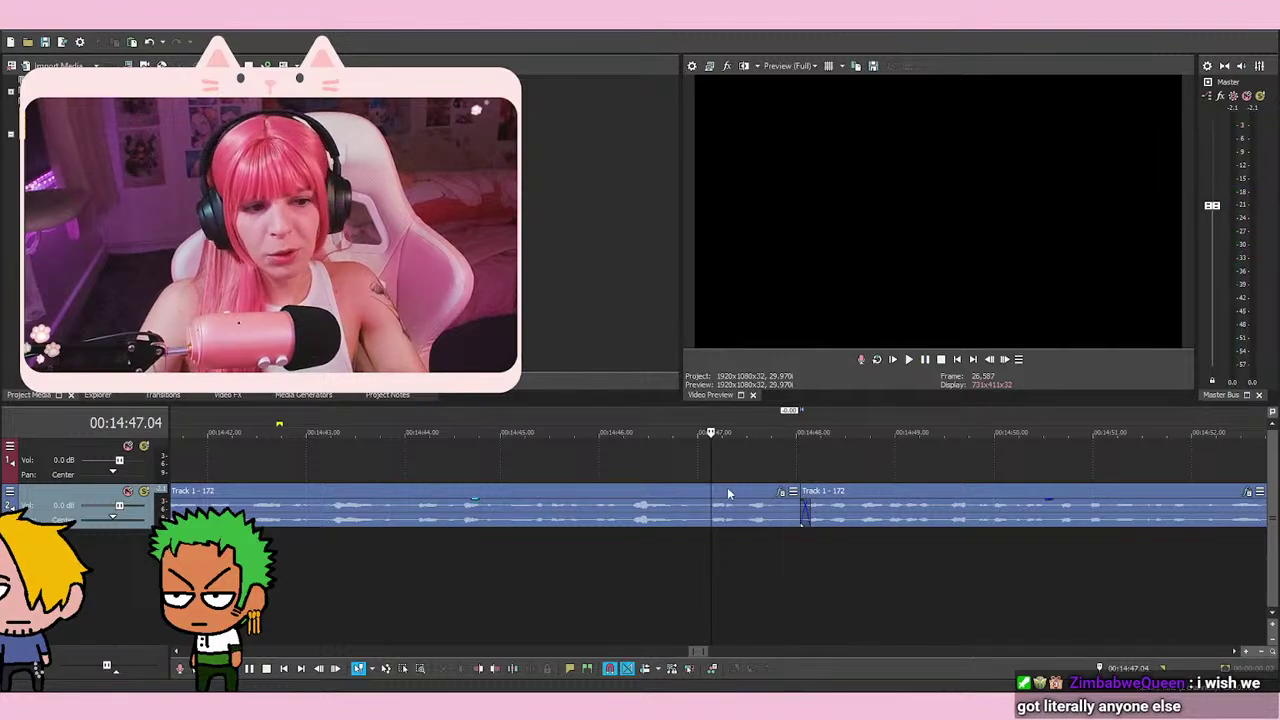
click(701, 466)
click(704, 470)
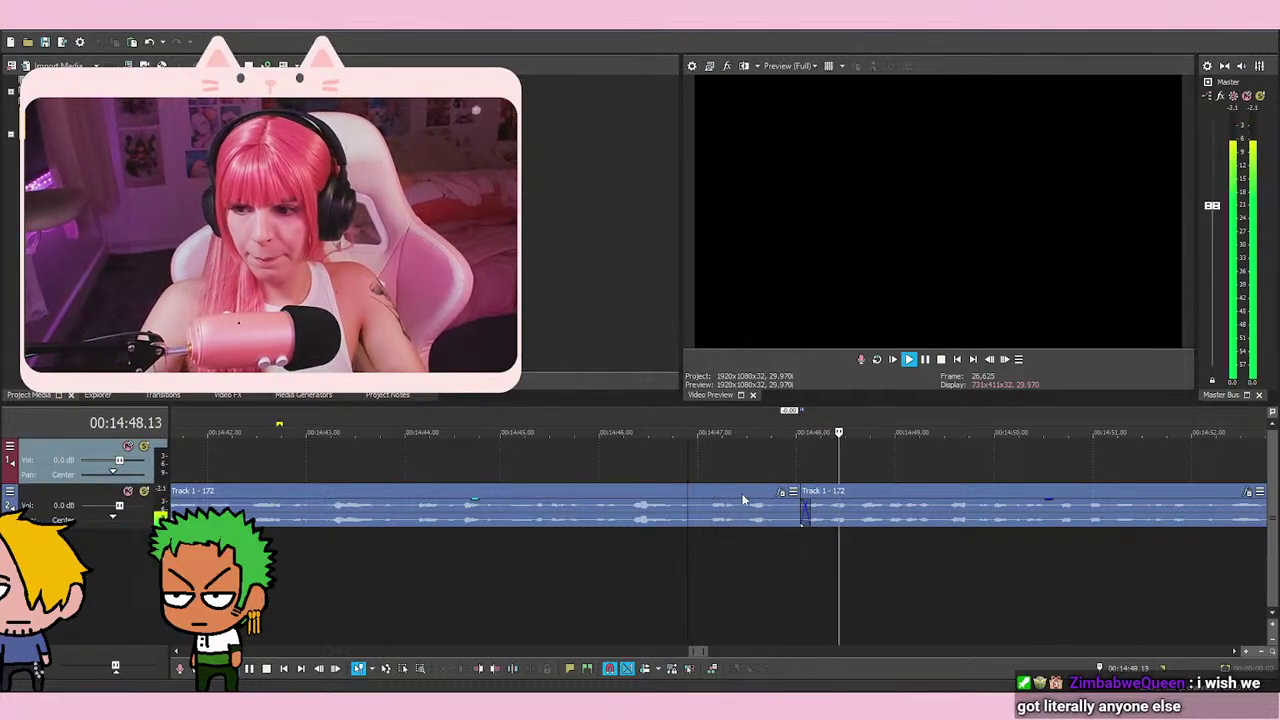
Split the clip after the join at 00:14:51.02 while playback continues
scroll(746, 500, down, 3)
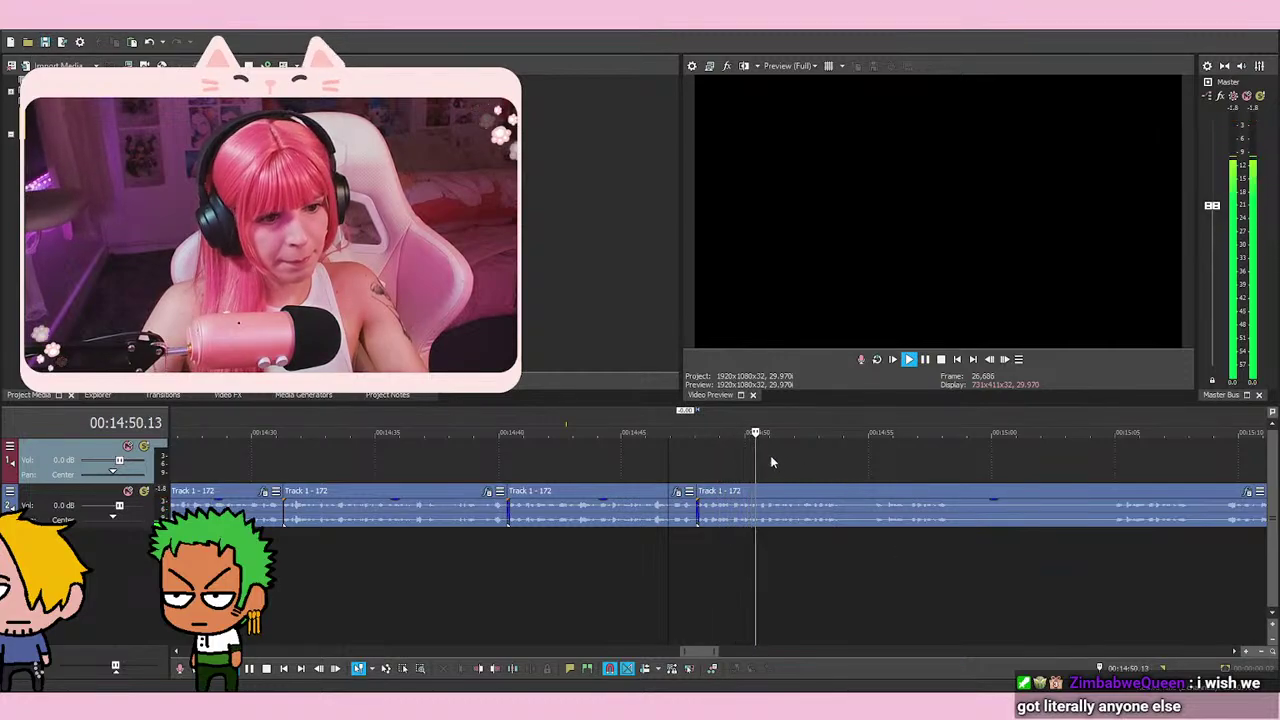
scroll(867, 490, up, 2)
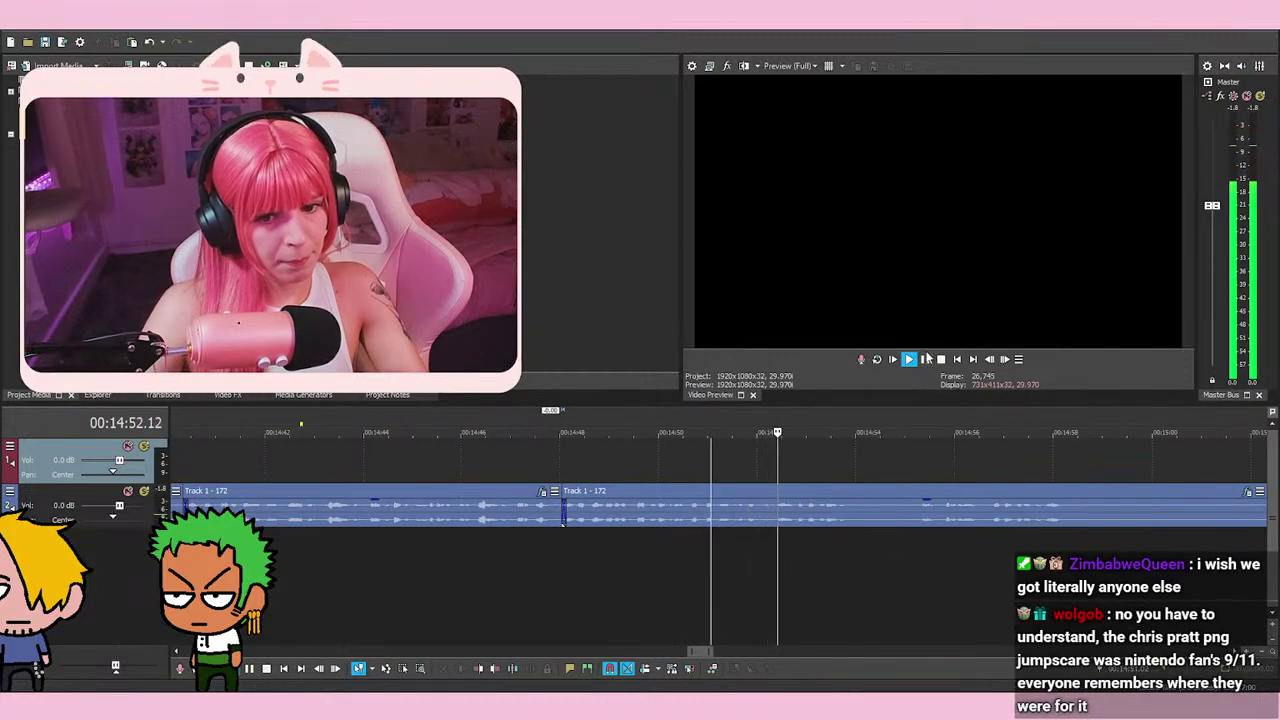
key(s)
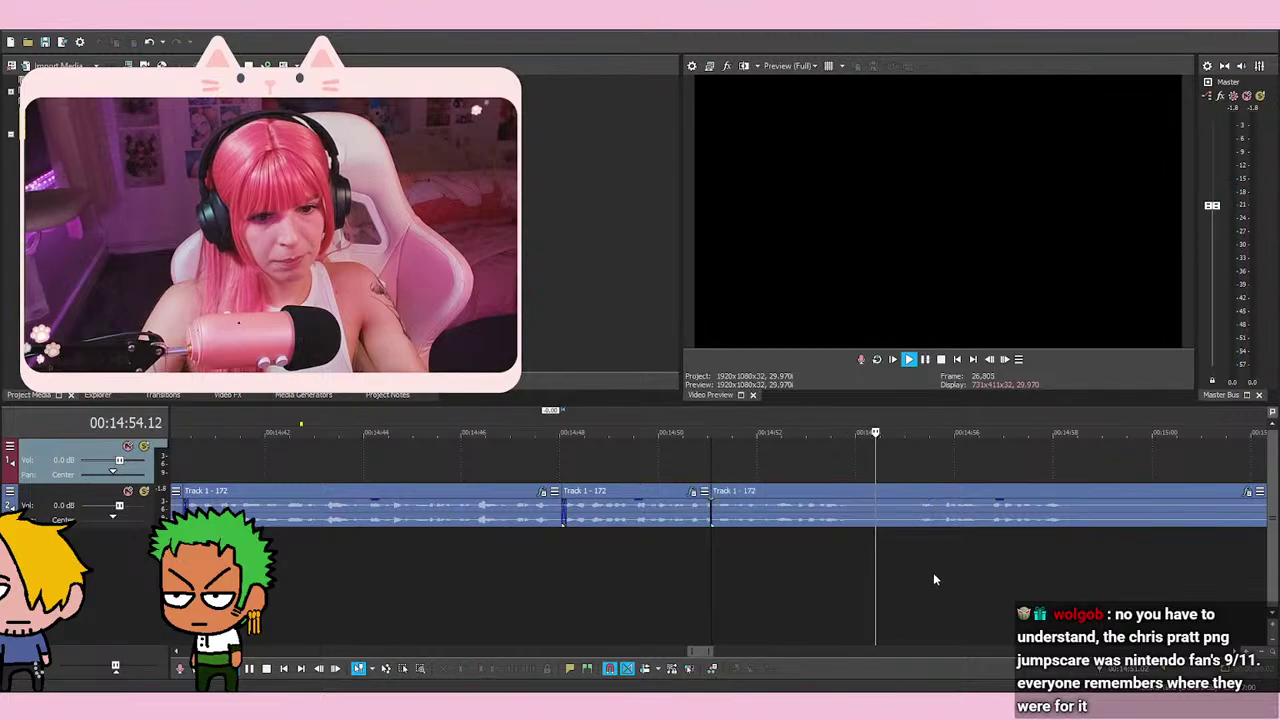
Undo the split at 00:14:51.02 and split the clip just after 00:14:54.00 instead
key(space)
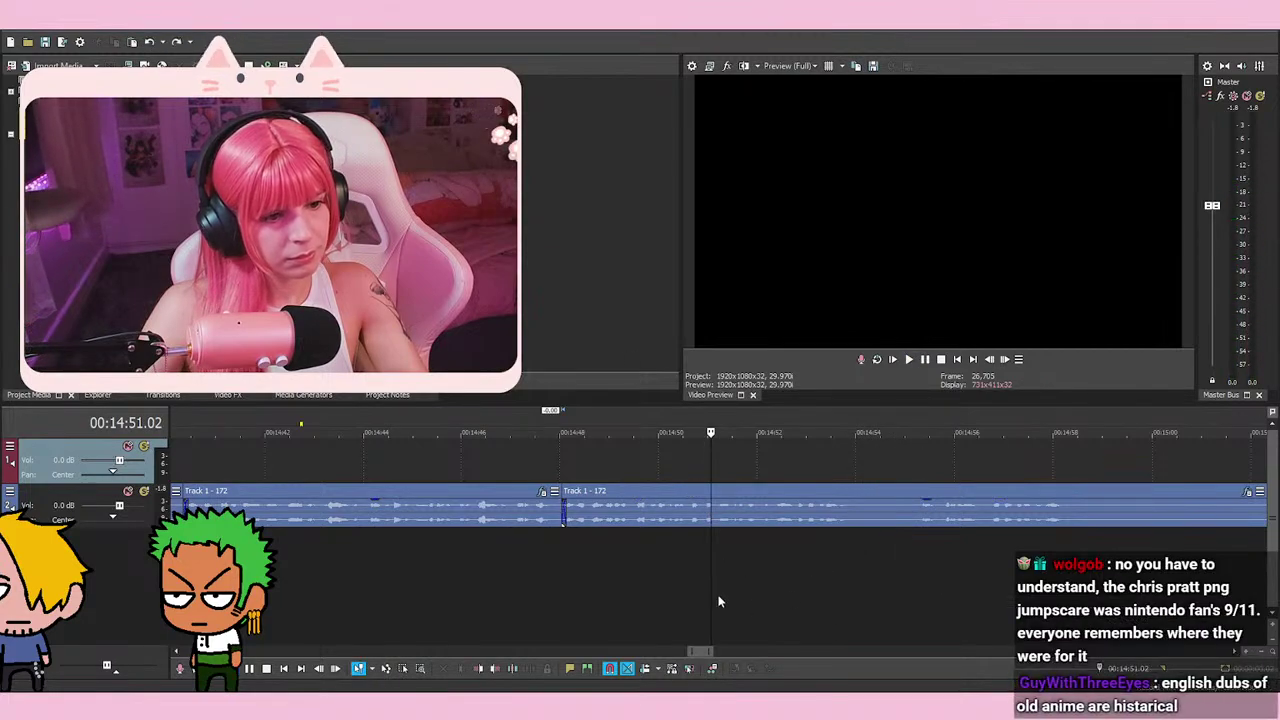
key(ctrl+z)
key(space)
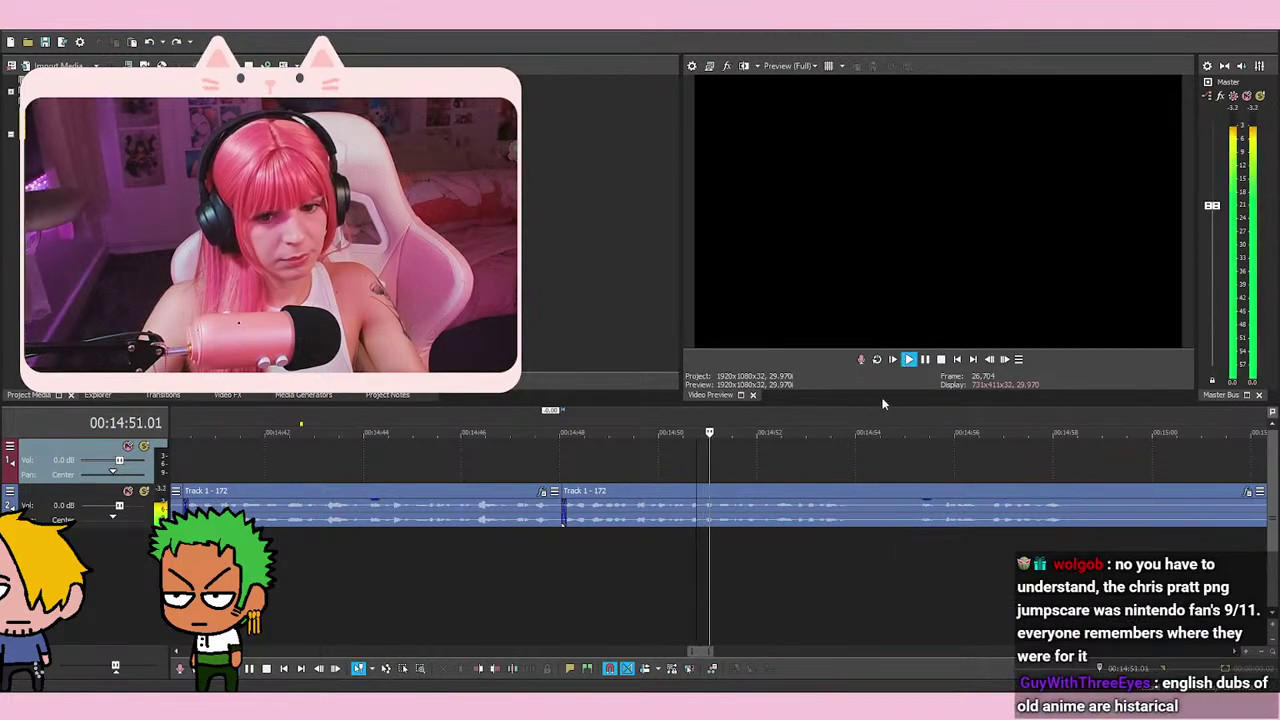
click(926, 361)
key(s)
Listen to the recording after the new split, starting from 00:14:55.01
click(908, 566)
key(space)
key(space)
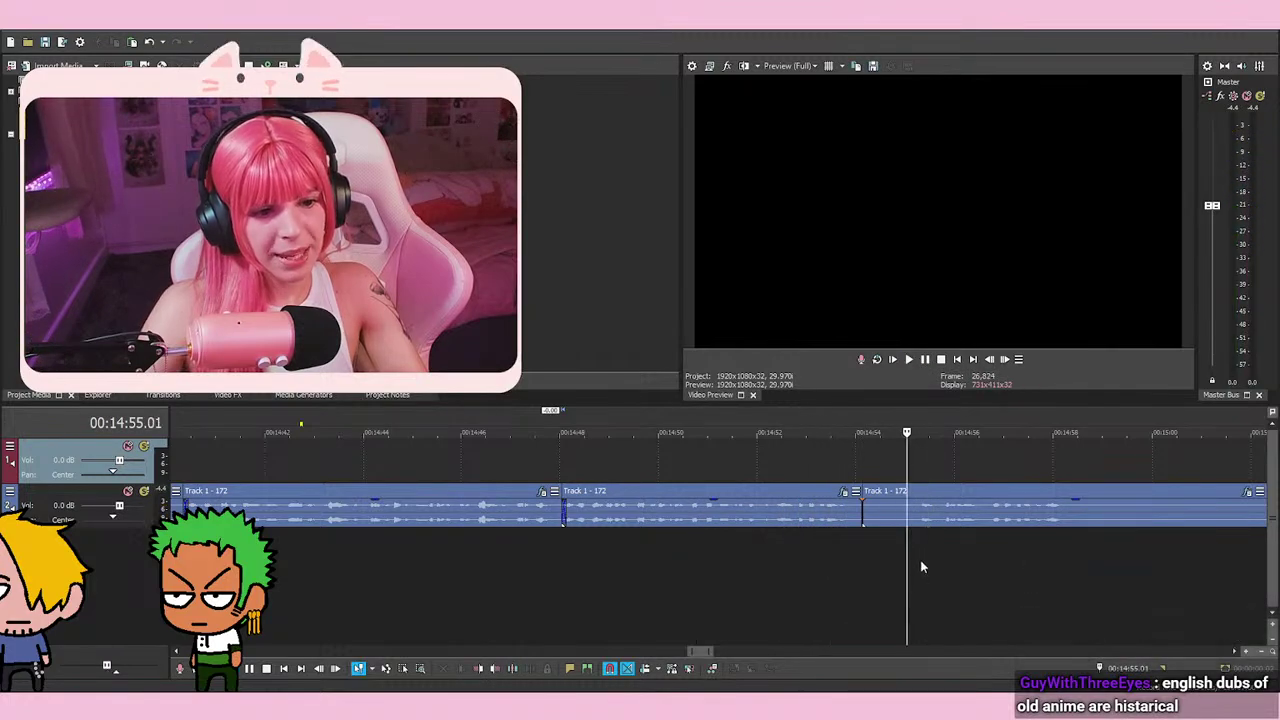
key(Right)
key(Right)
key(Right)
key(Right)
key(Right)
key(Right)
key(Right)
key(space)
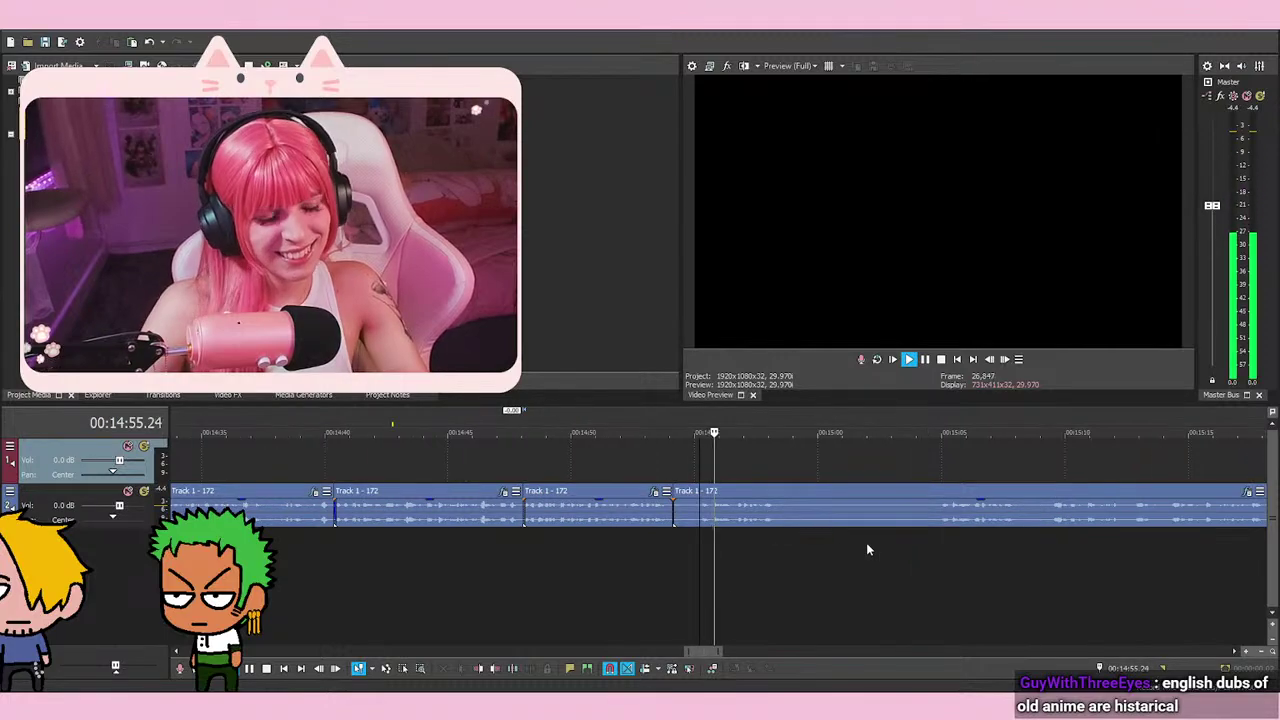
Split the clip at 00:15:04.29 and delete the unwanted section between the last two splits
click(1115, 534)
scroll(876, 595, down, 2)
key(space)
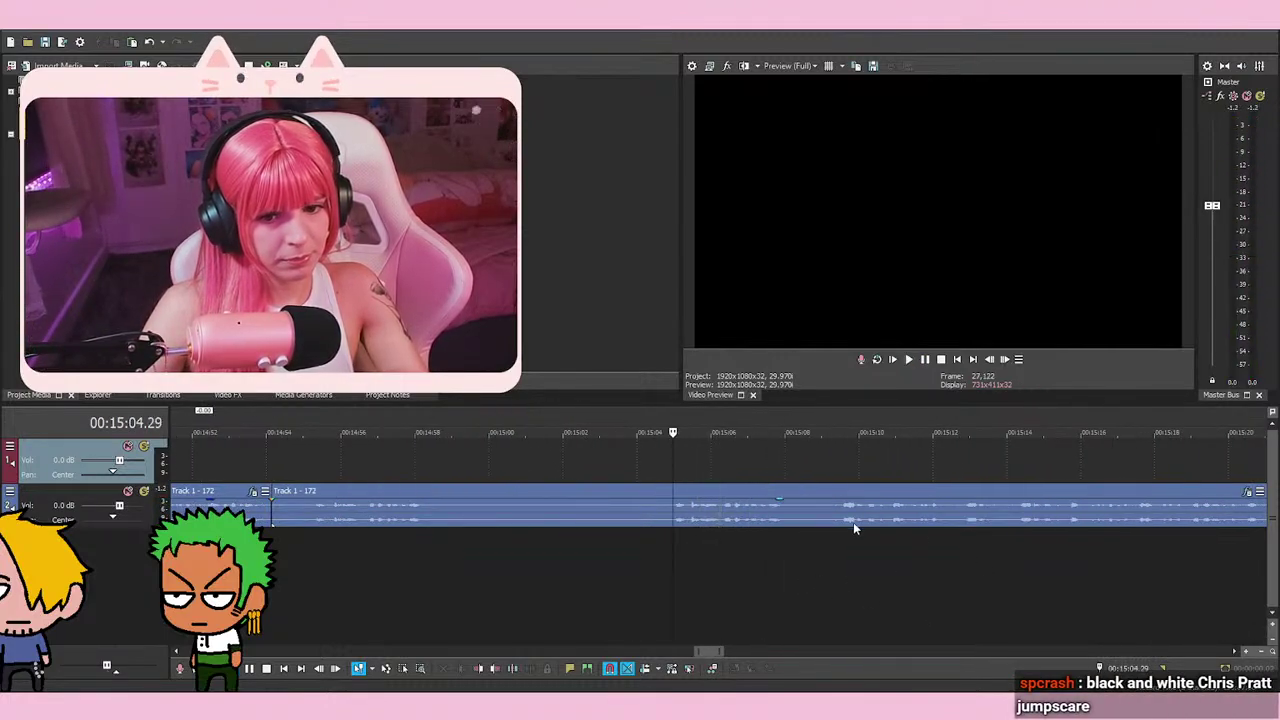
key(s)
right_click(606, 502)
click(640, 365)
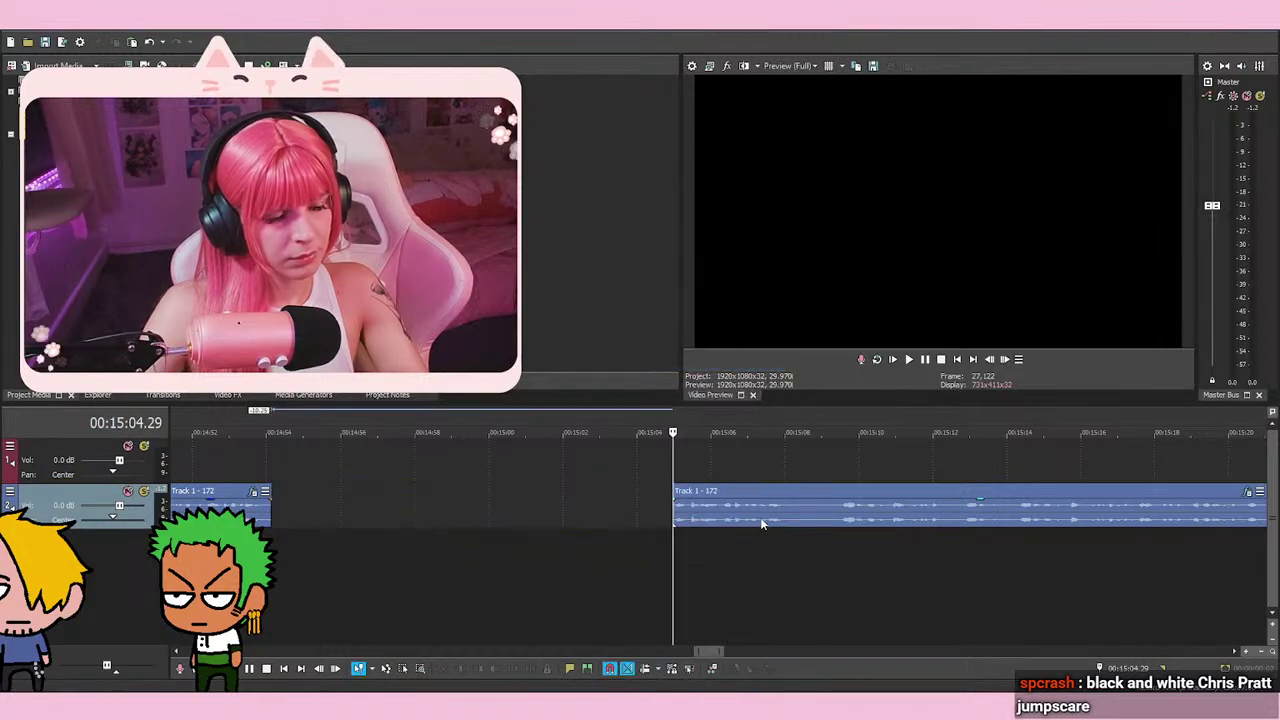
Move the clip after the gap earlier so it starts at about 00:14:56.15, and play its opening
scroll(765, 530, down, 3)
scroll(773, 526, up, 1)
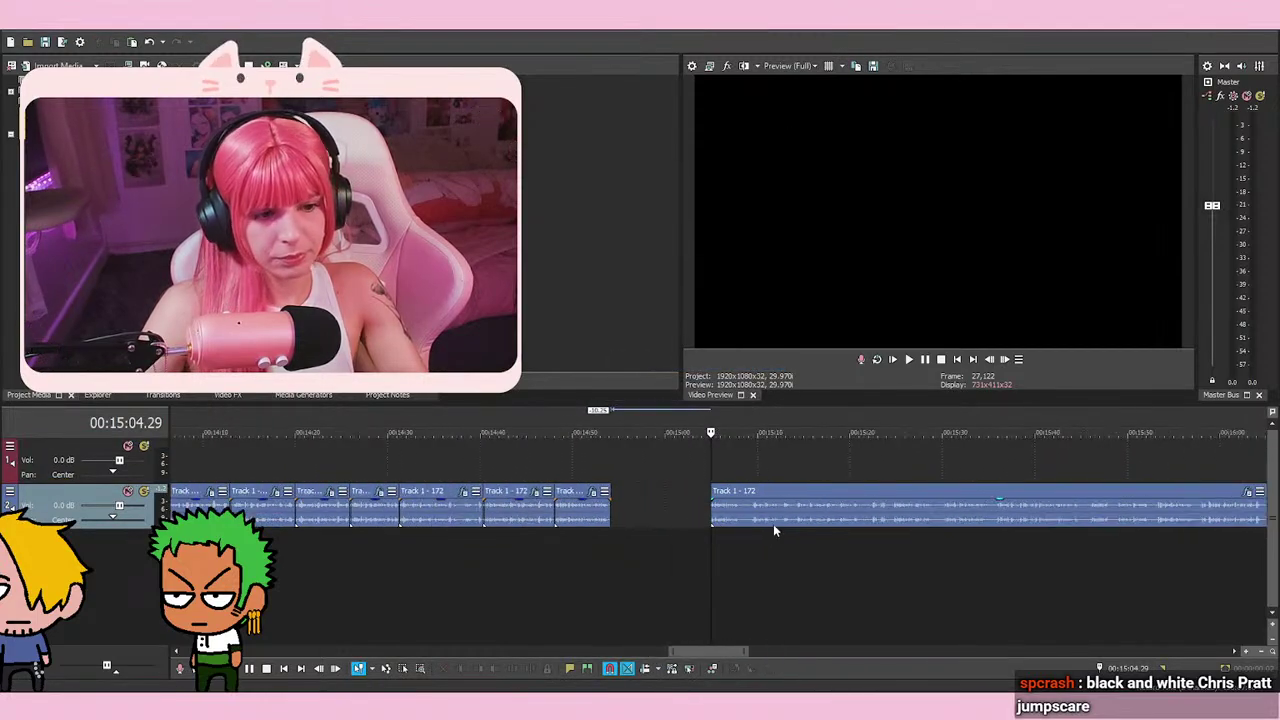
drag(743, 516, 638, 516)
click(599, 467)
key(space)
key(space)
click(615, 473)
Trim the start of the moved clip to the playhead at 00:14:56.15
scroll(609, 462, up, 4)
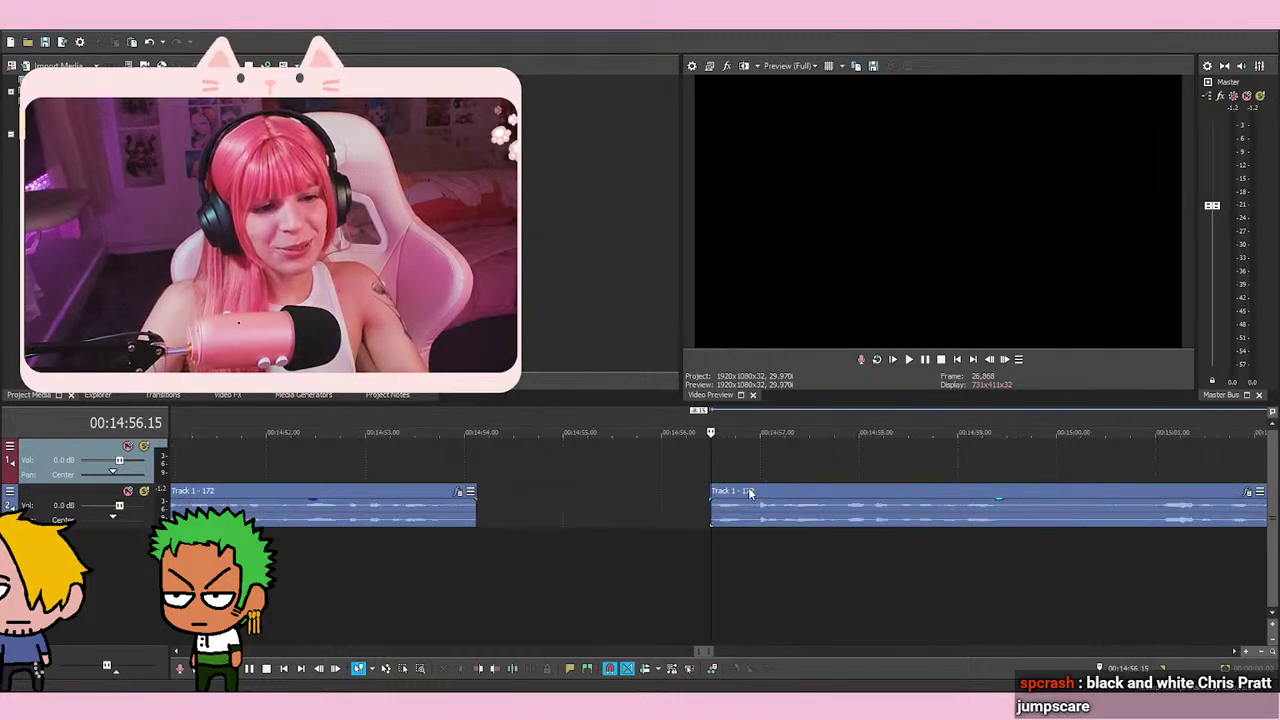
scroll(705, 516, up, 2)
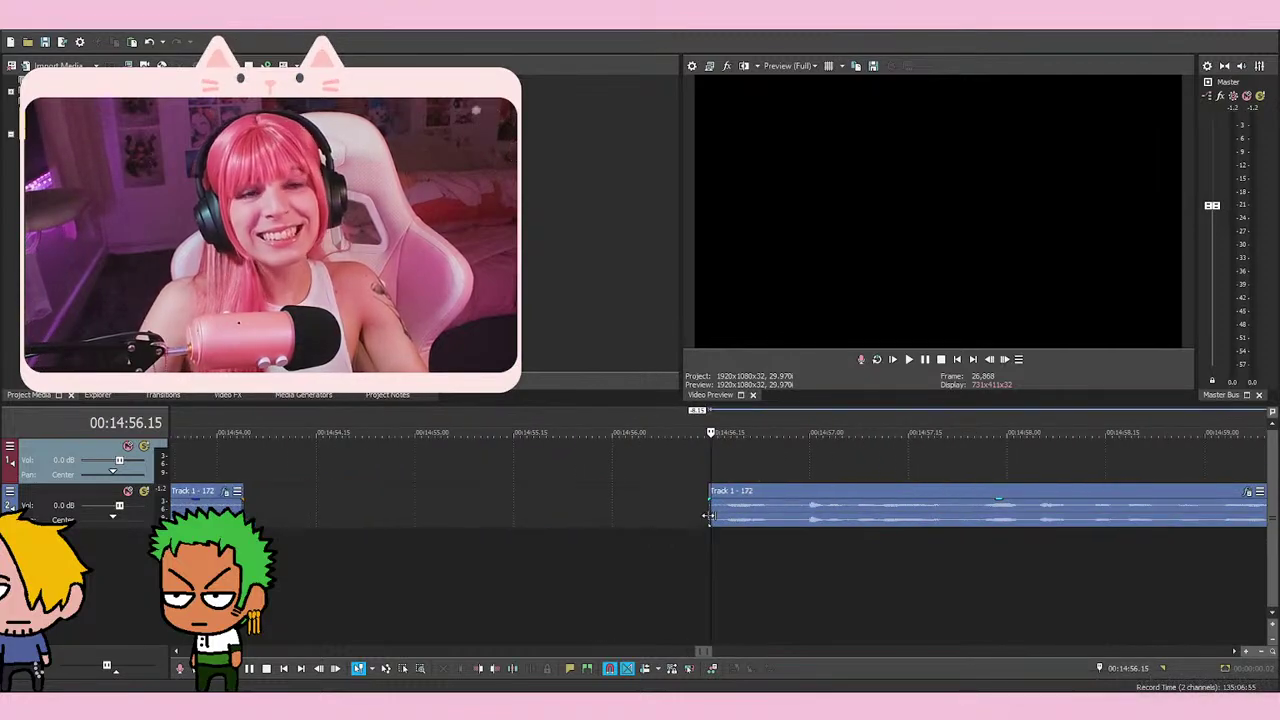
scroll(708, 516, up, 4)
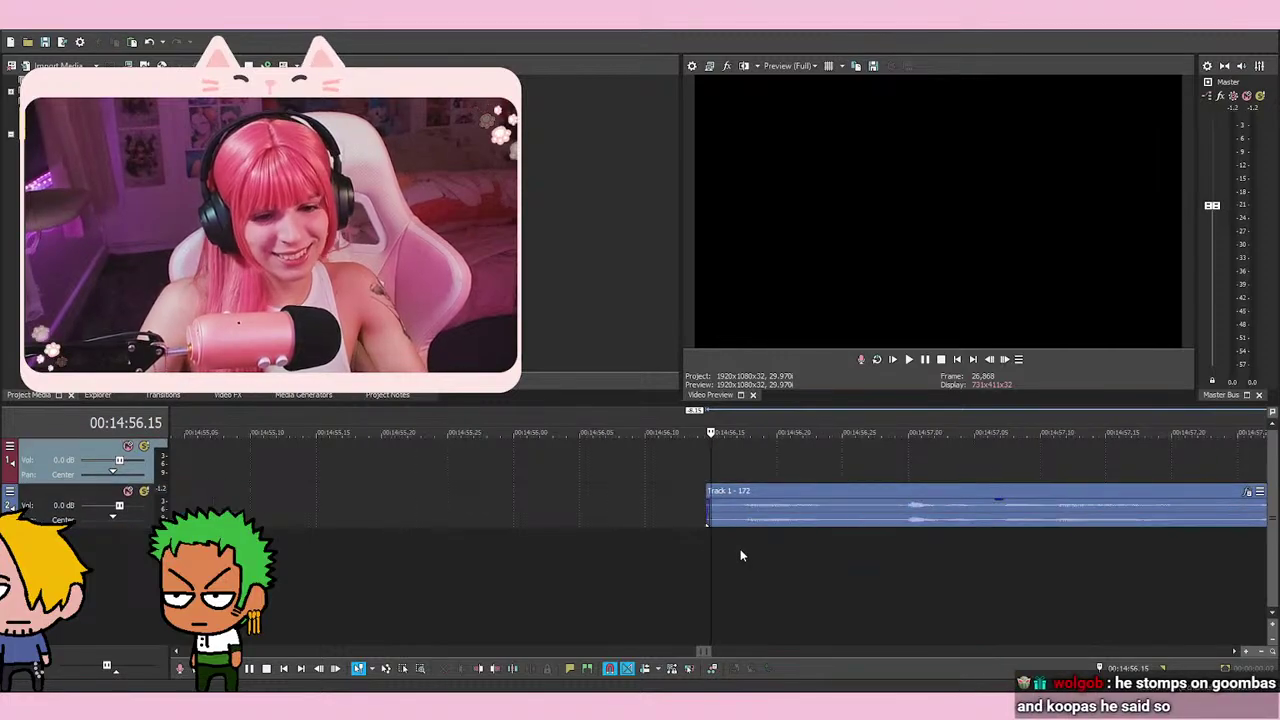
drag(697, 519, 711, 519)
scroll(775, 547, down, 2)
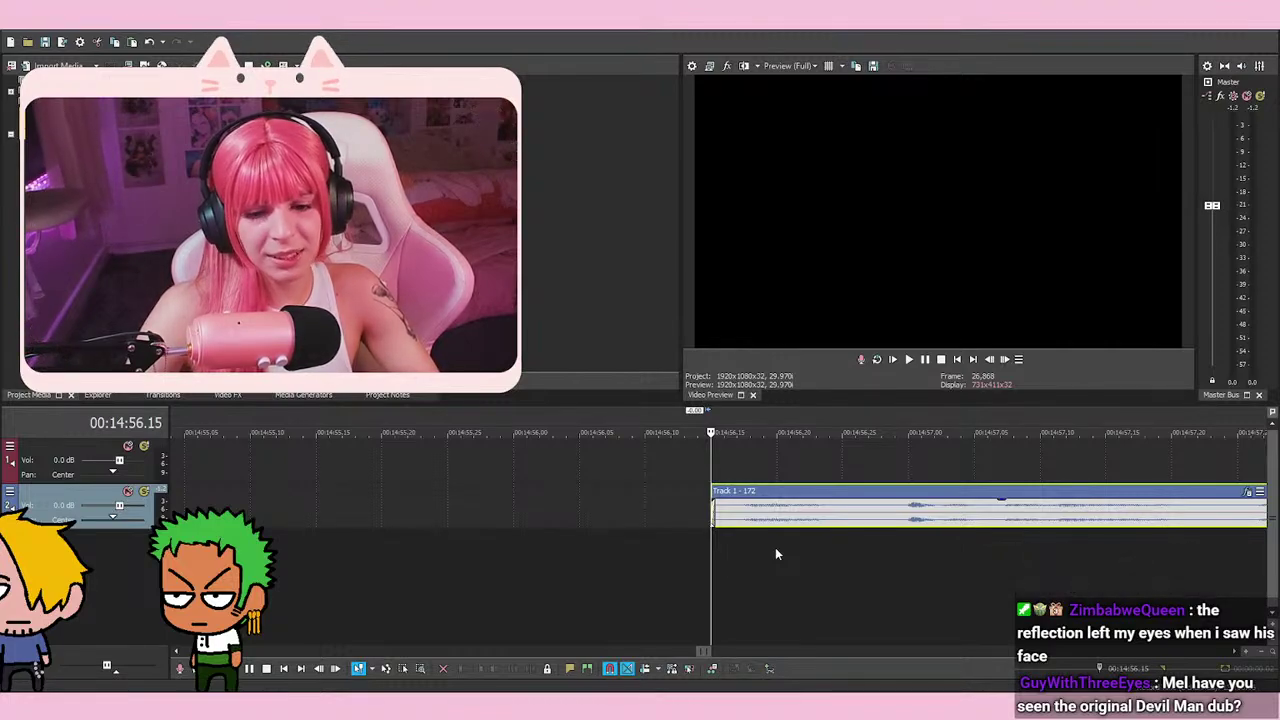
click(716, 547)
scroll(716, 547, down, 1)
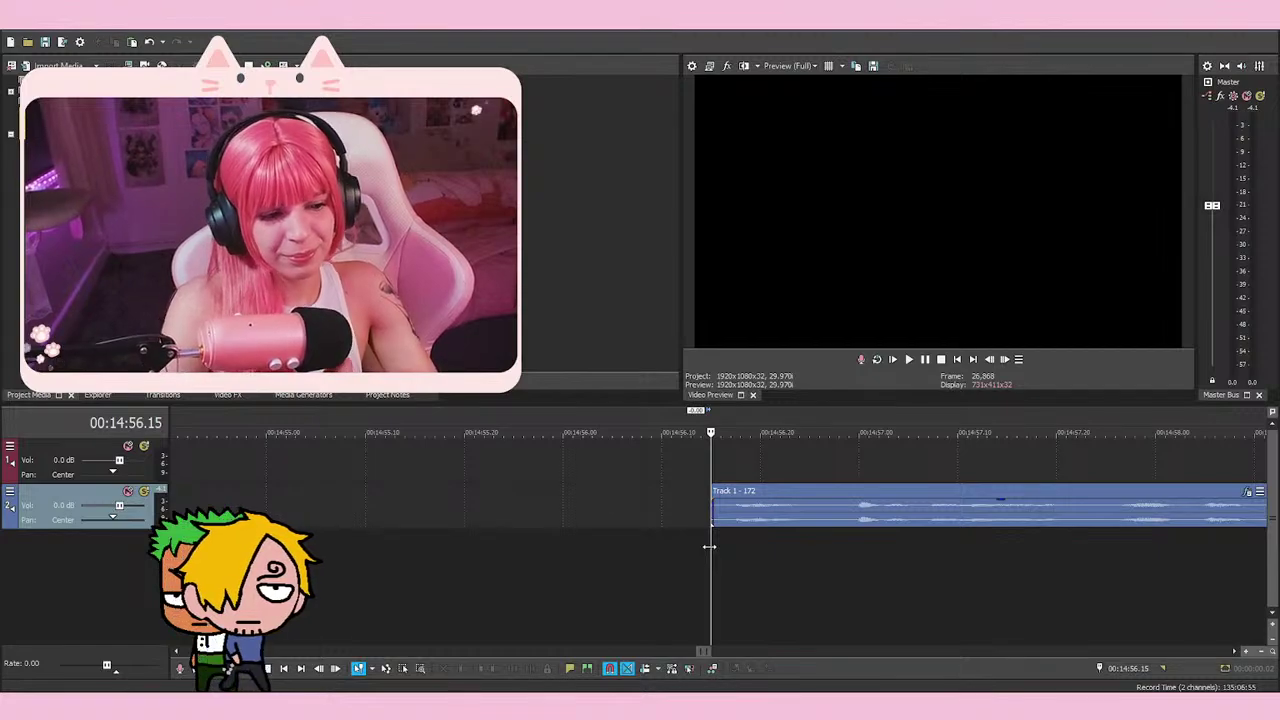
Play the trimmed opening and move the clip earlier so it starts at 00:14:55.27
key(space)
key(space)
scroll(690, 537, down, 3)
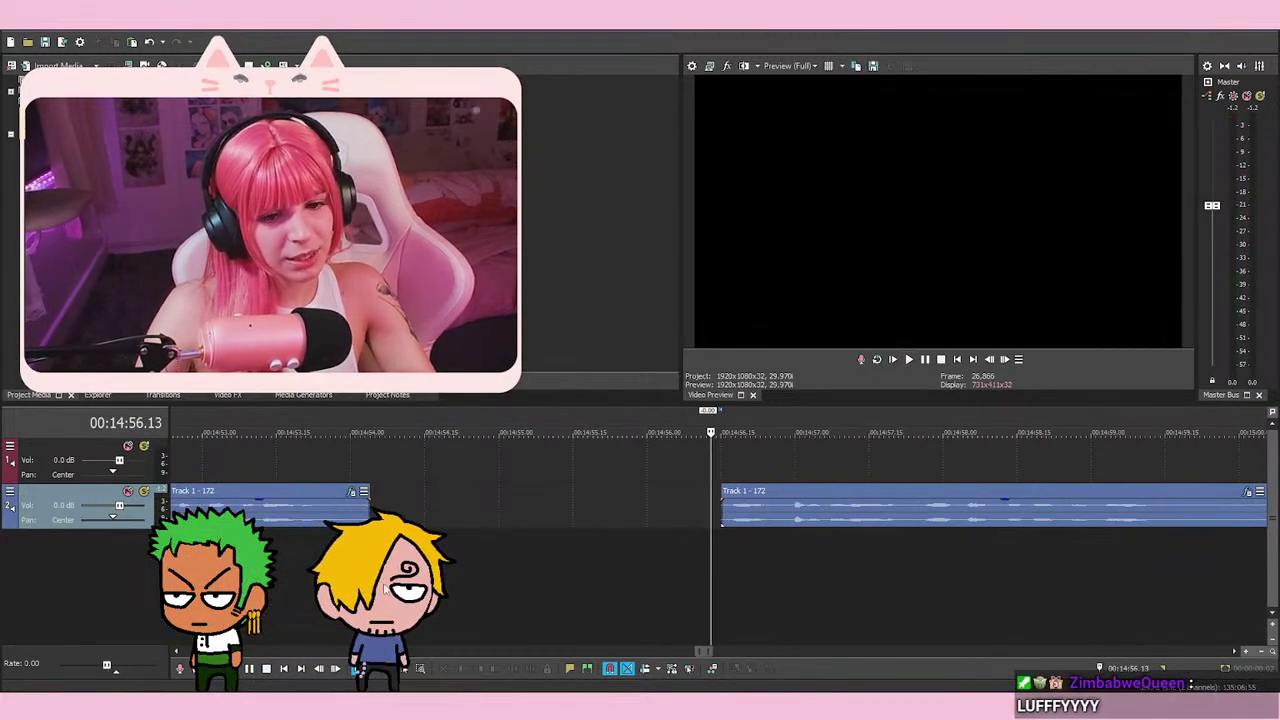
click(632, 534)
drag(755, 512, 669, 528)
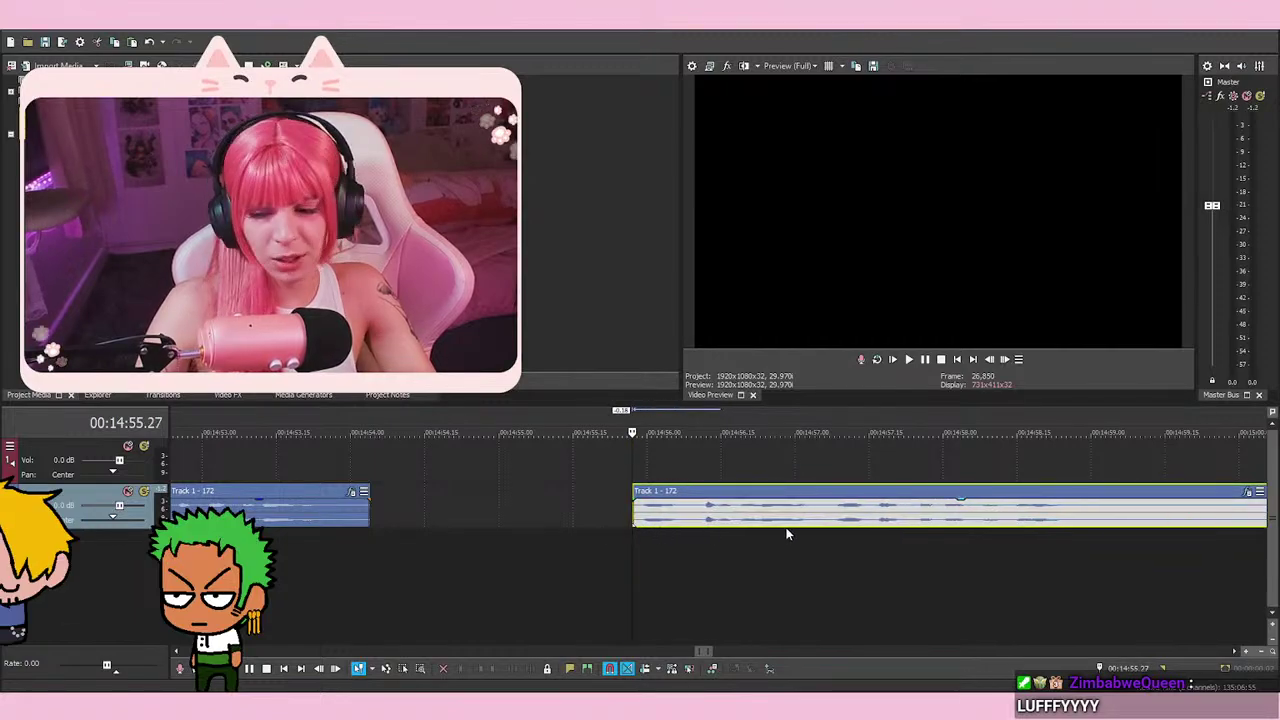
Play the moved clip repeatedly from 00:14:55.27 to judge its opening and find where the phrase ends
key(space)
key(space)
key(space)
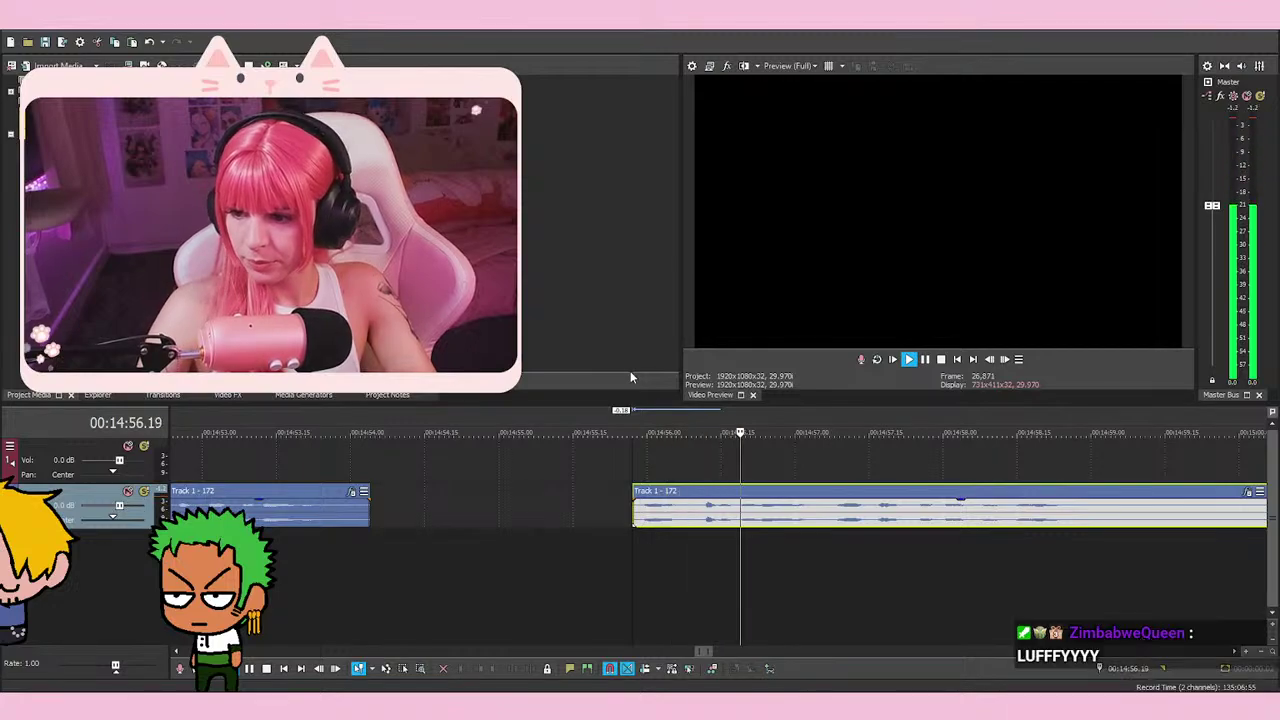
key(space)
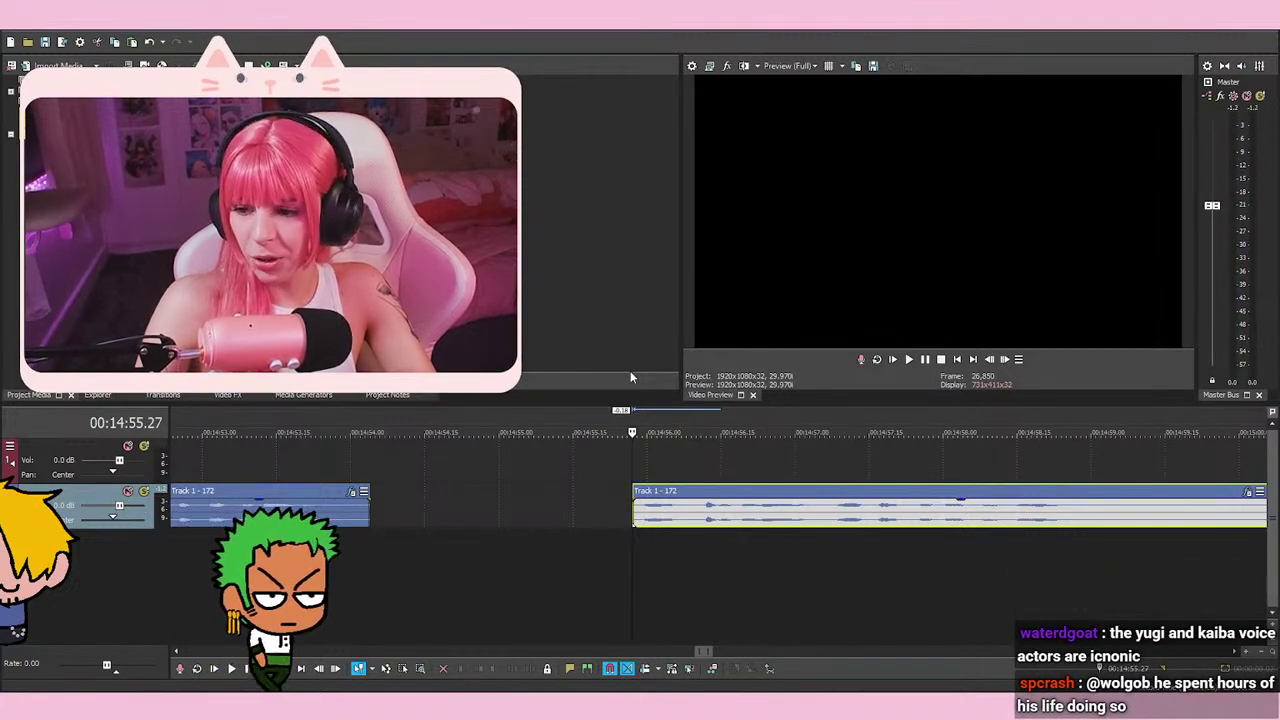
key(space)
key(space)
key(space)
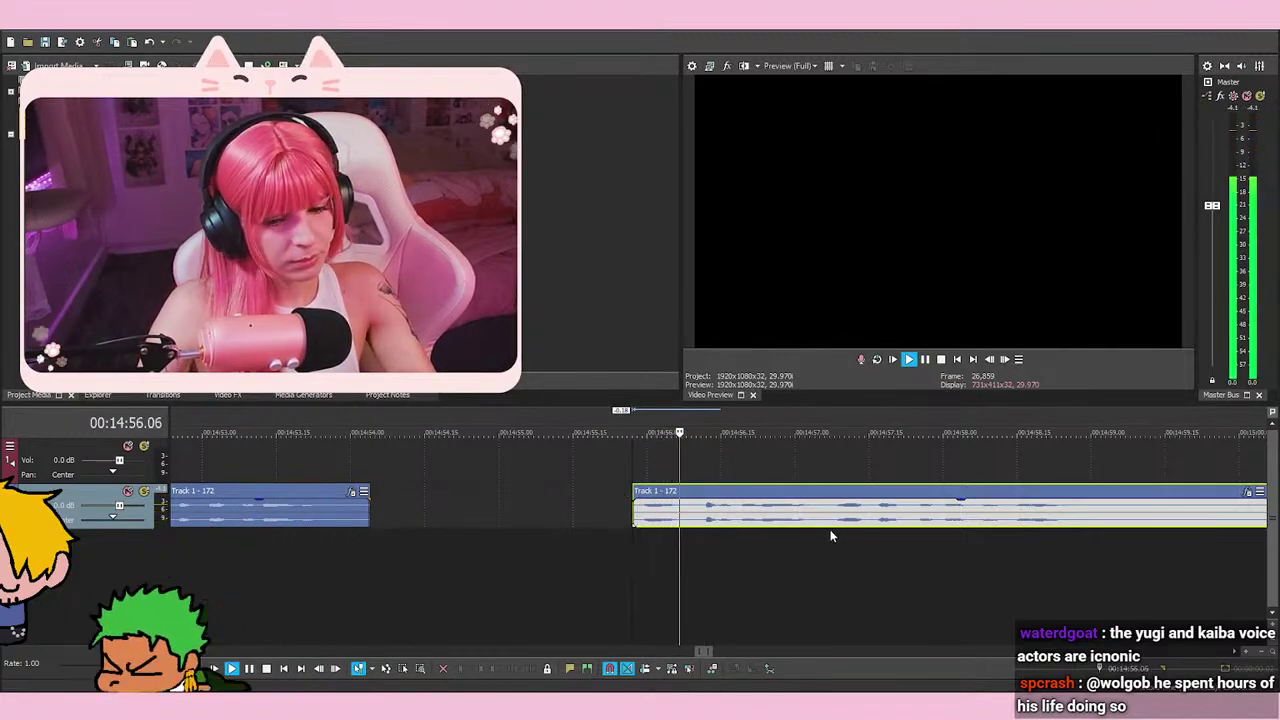
key(space)
key(space)
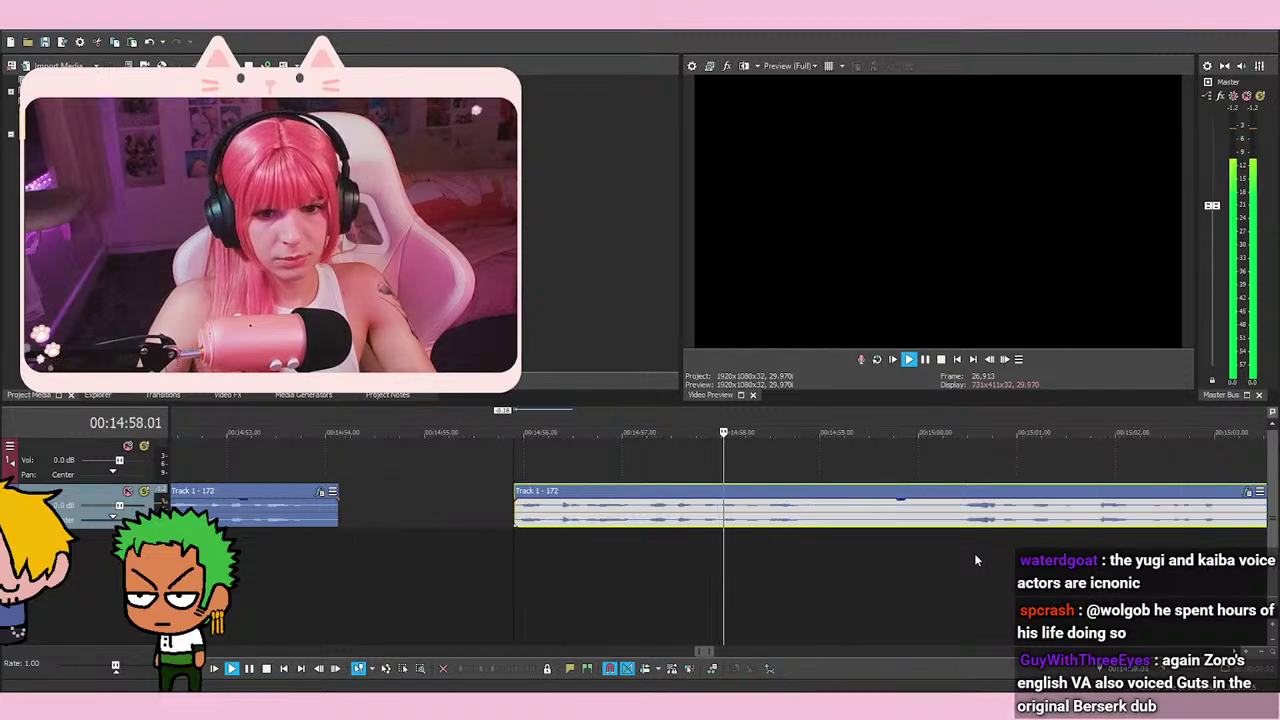
Split the moved clip at 00:14:59.10 and slide its first part against the preceding clip
click(925, 359)
scroll(622, 565, down, 4)
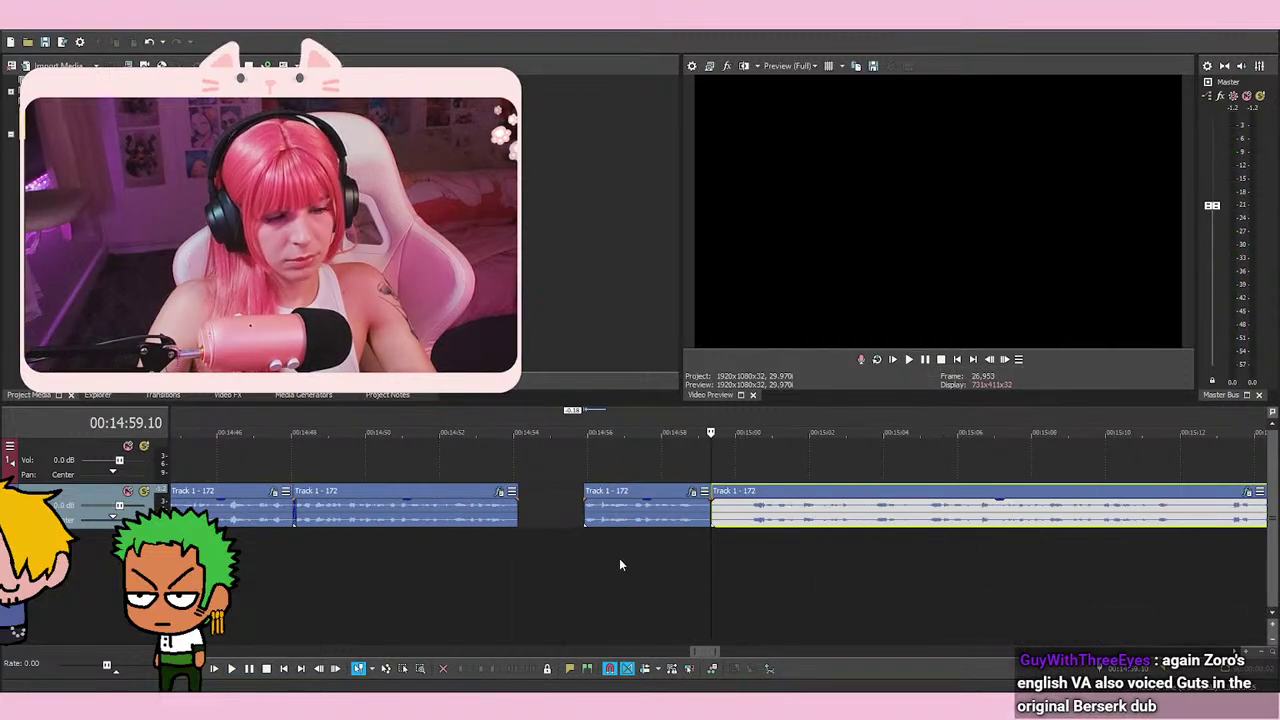
drag(620, 520, 553, 520)
Nudge the short clip earlier to overlap the preceding one by two frames, and play the join from 00:14:53.09
click(490, 460)
scroll(840, 503, up, 5)
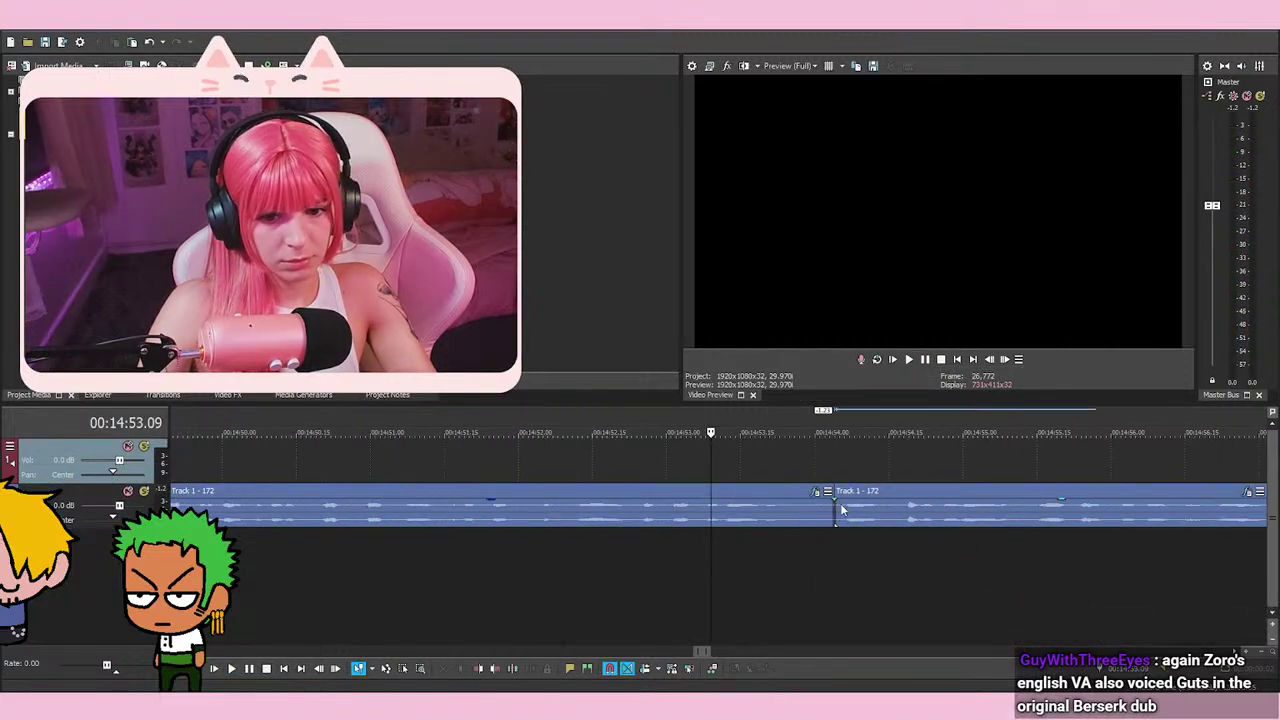
drag(983, 518, 970, 524)
key(space)
key(space)
key(space)
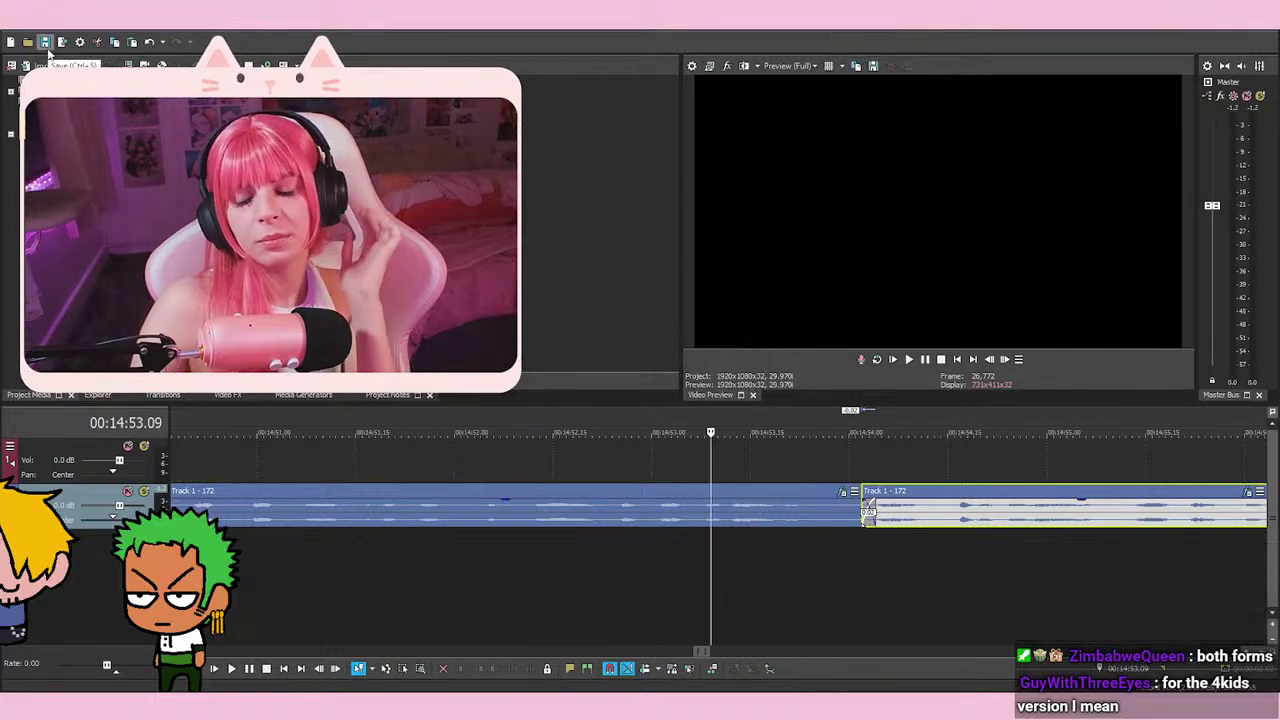
key(space)
key(space)
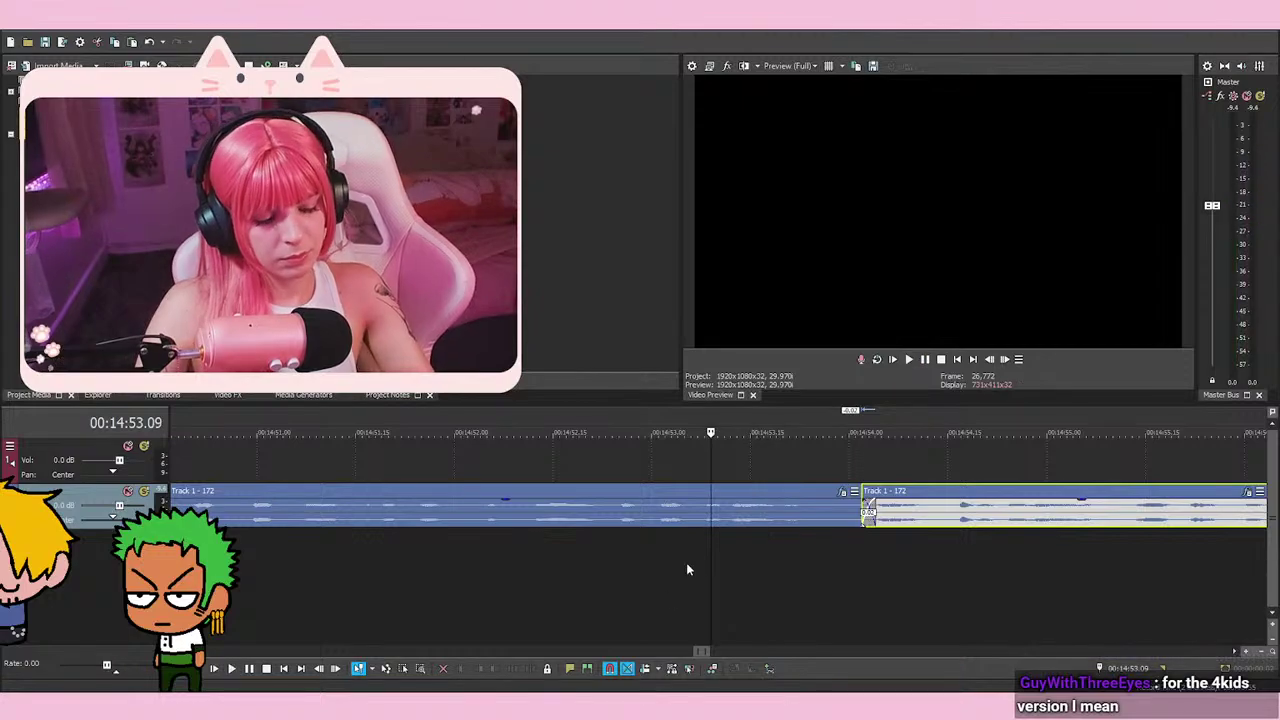
Play across the overlapped join from 00:14:53.13 to check it
click(763, 582)
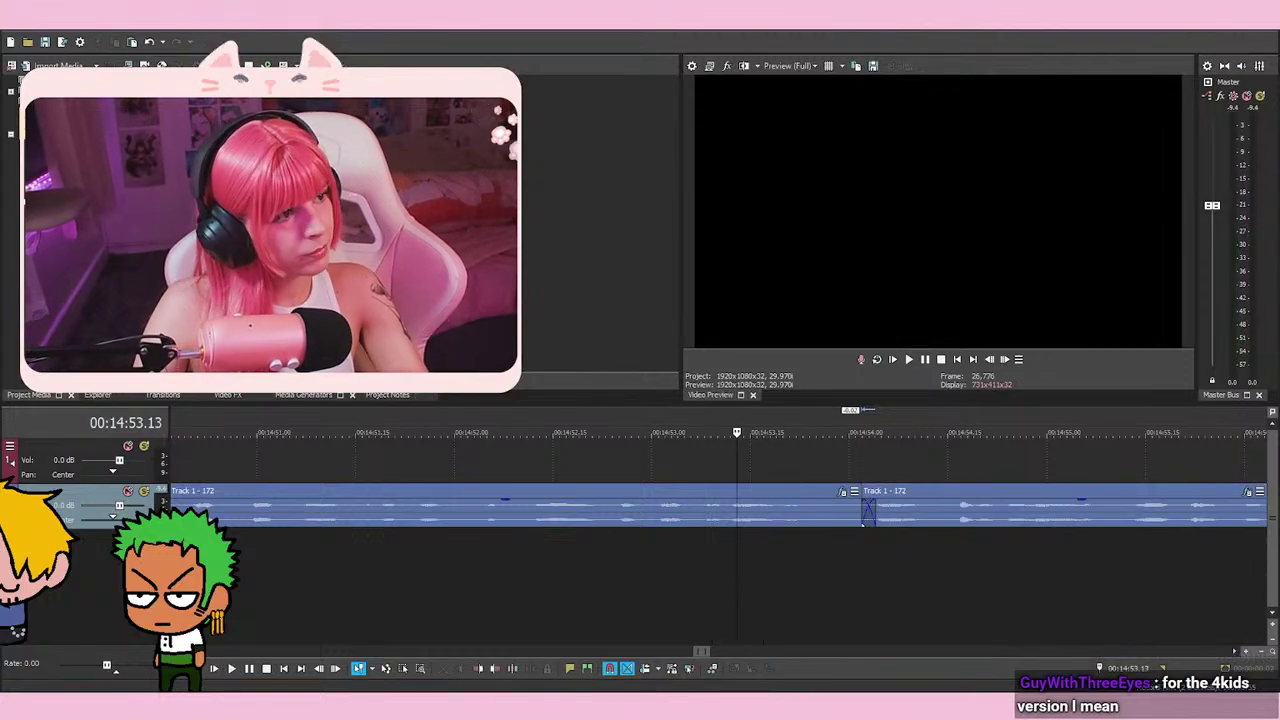
key(space)
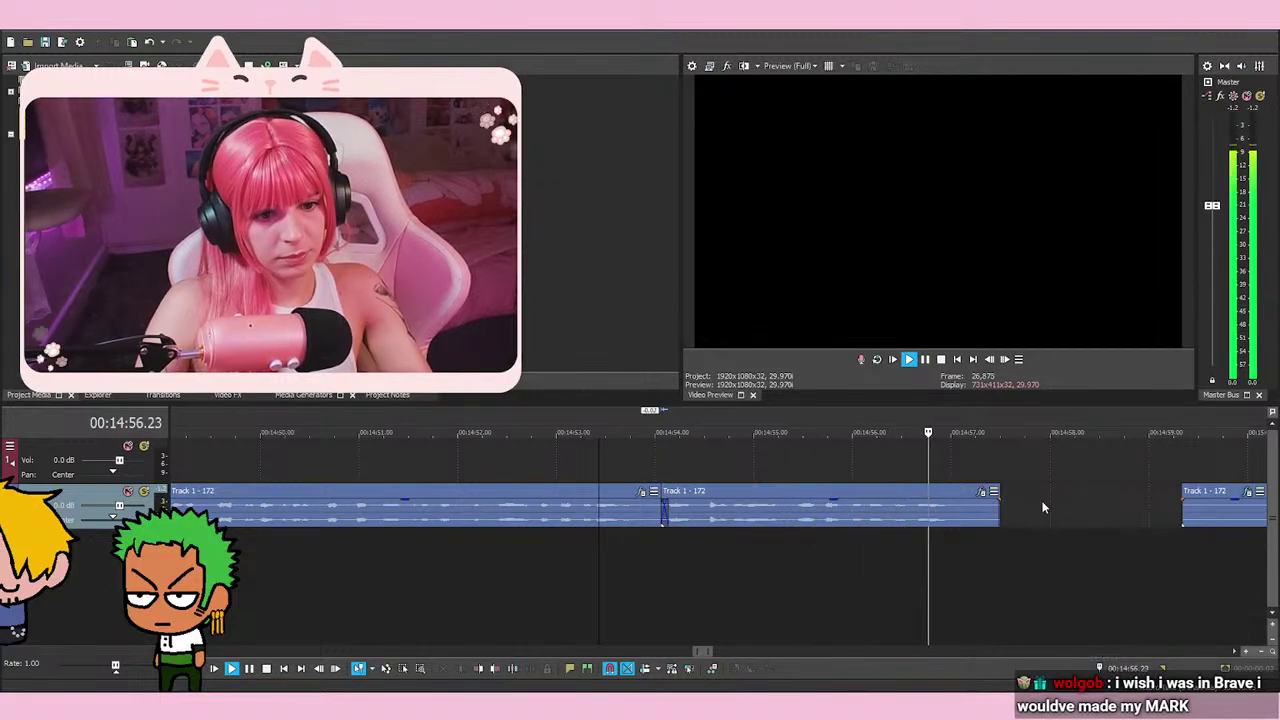
scroll(1067, 507, down, 3)
key(space)
Listen through the clip after the gap, split it at 00:15:05.05 and delete the part before the split
click(787, 561)
key(space)
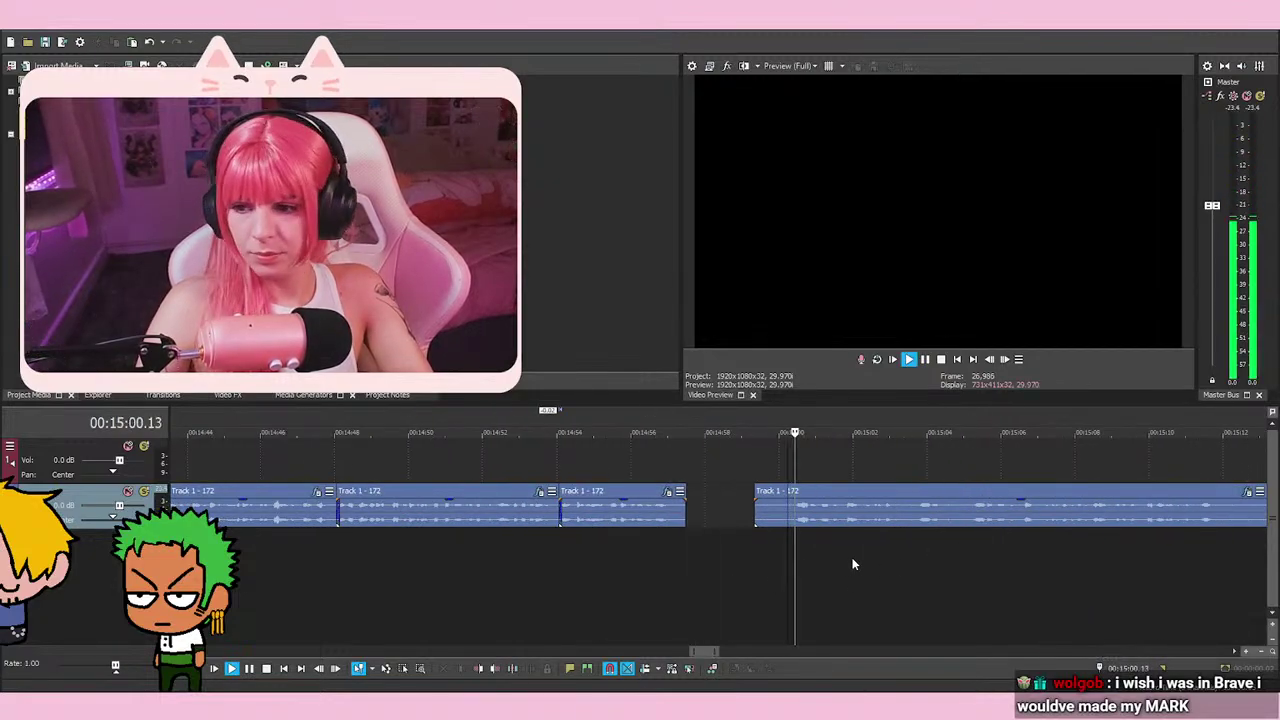
key(space)
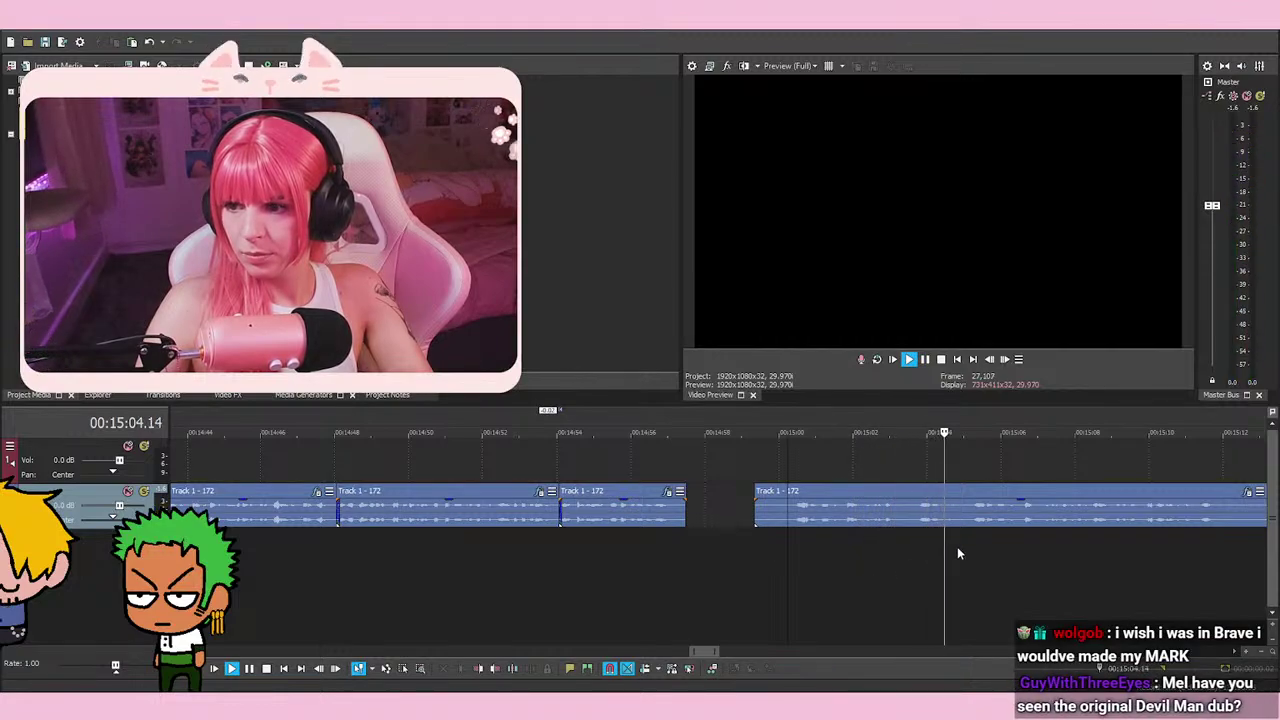
click(965, 466)
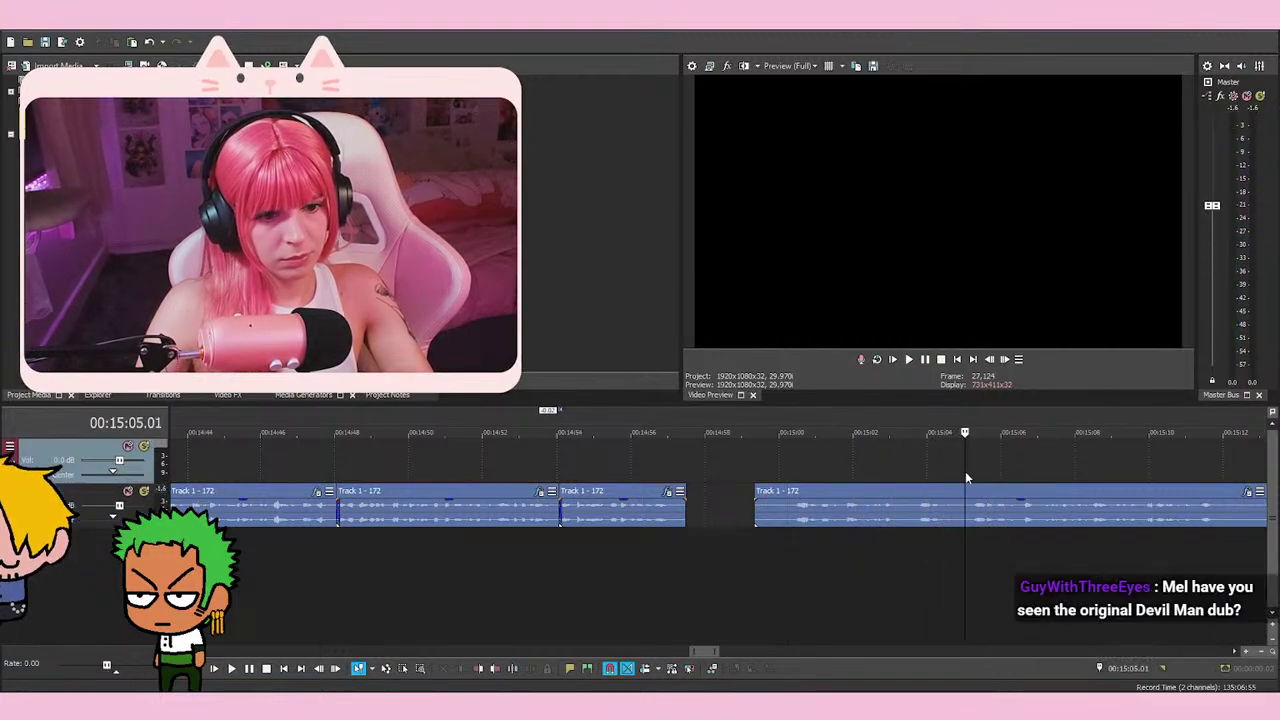
scroll(885, 571, up, 2)
key(space)
scroll(726, 531, up, 2)
right_click(607, 505)
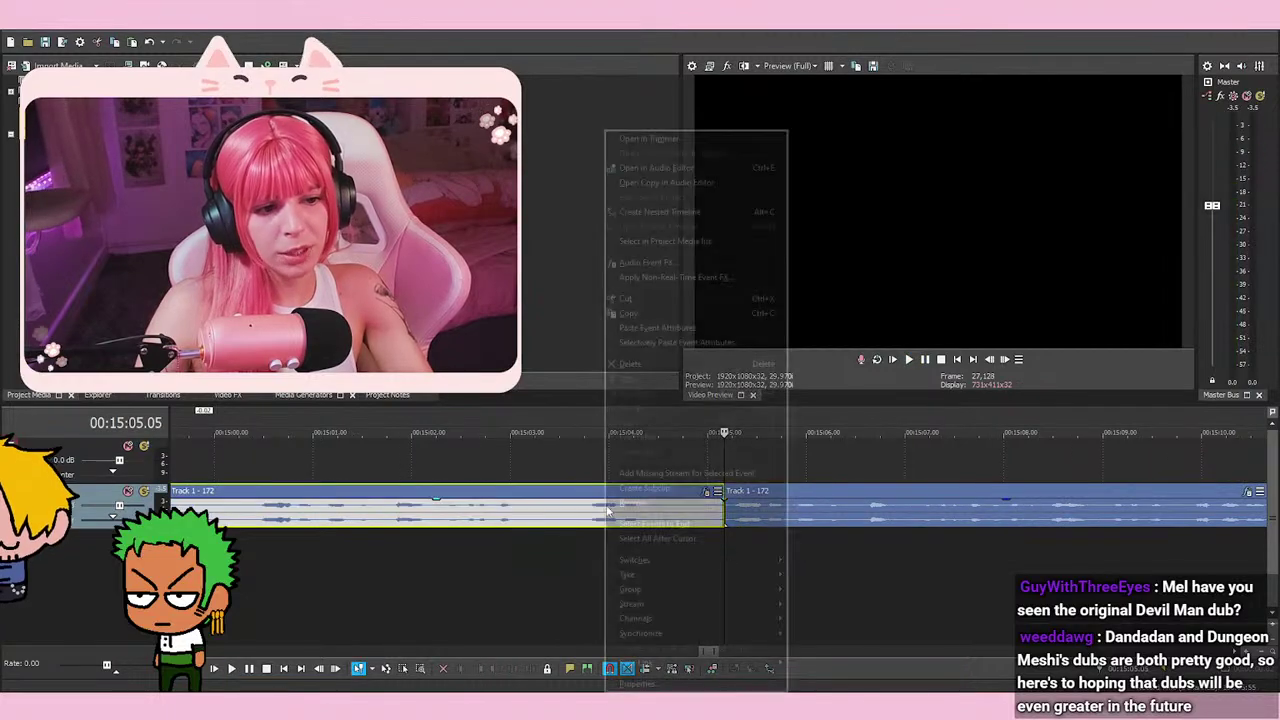
click(653, 365)
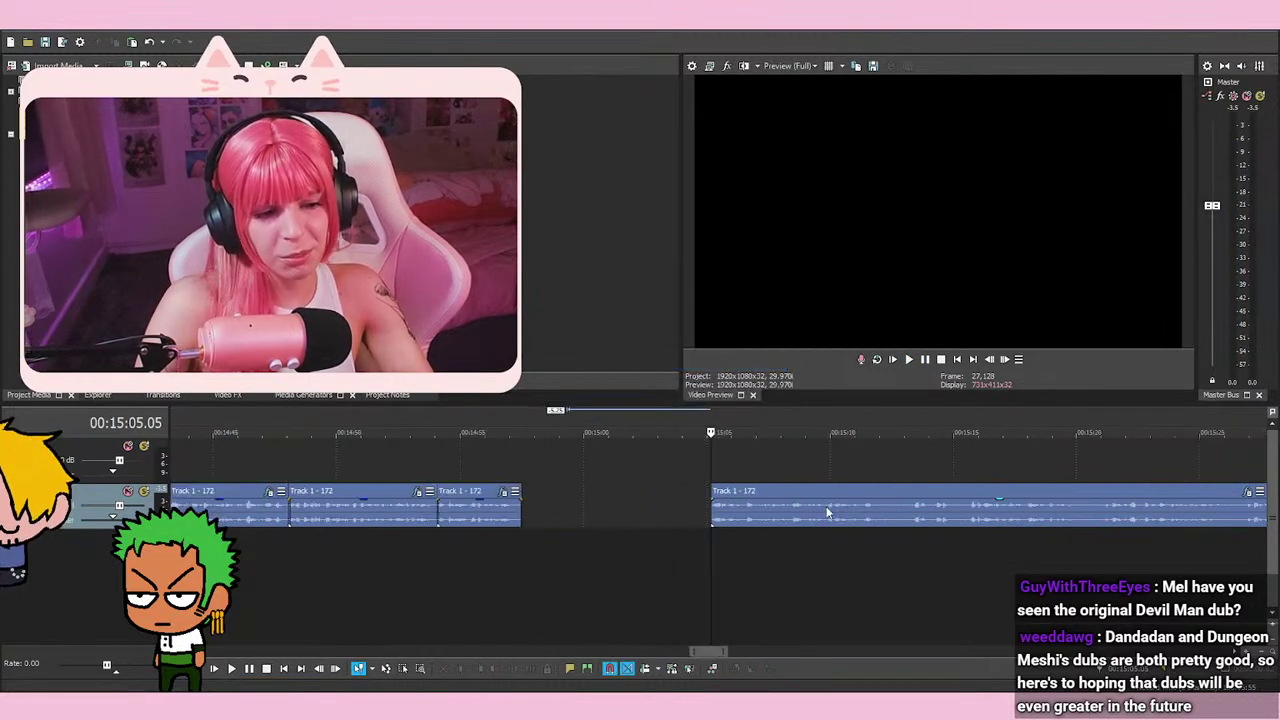
Move the remaining clip earlier to start at about 00:14:58.27 and place the playhead at its start
scroll(734, 524, down, 3)
drag(734, 514, 577, 512)
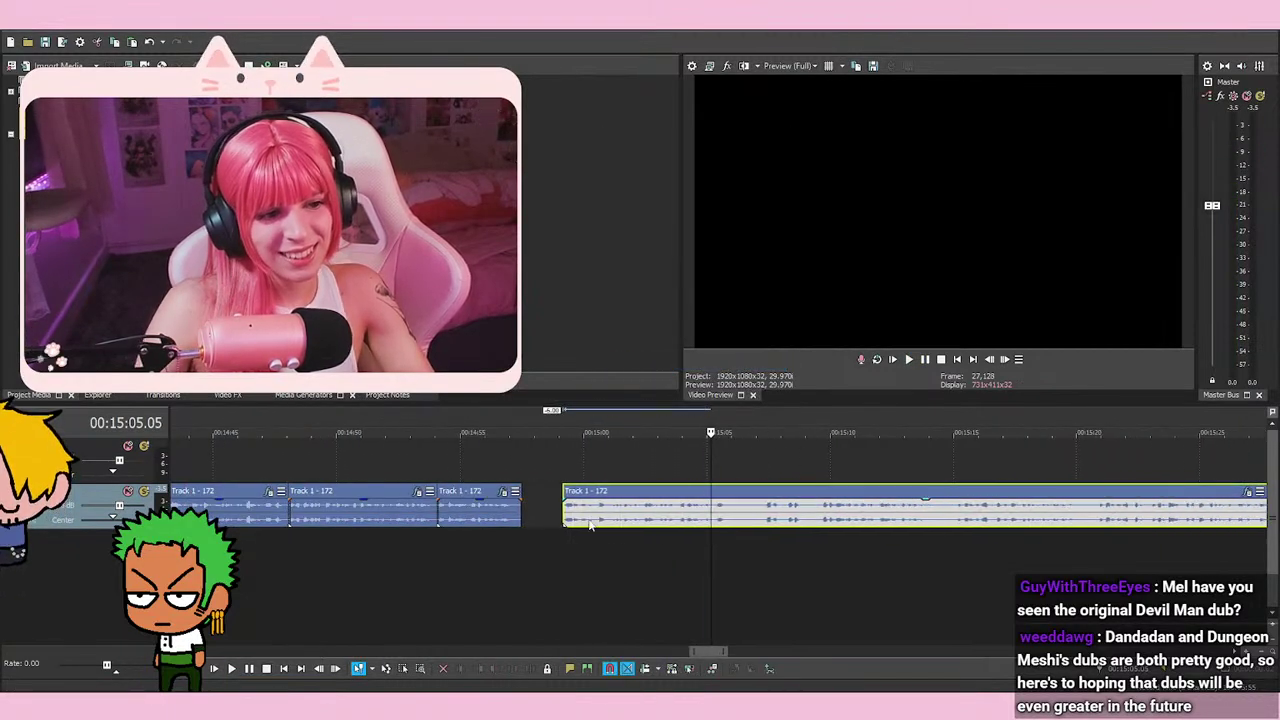
click(562, 470)
scroll(540, 470, up, 5)
click(679, 474)
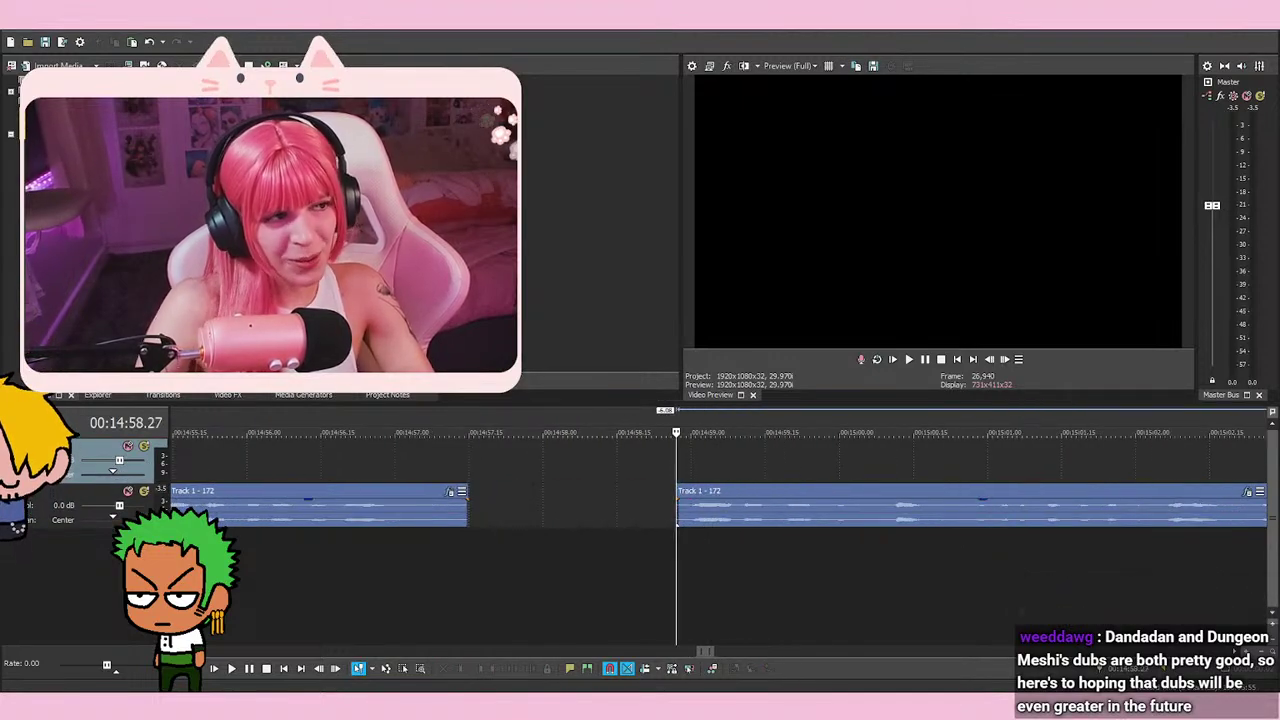
Play the start of the clip after the gap from 00:14:58.27 and replay it
key(space)
key(space)
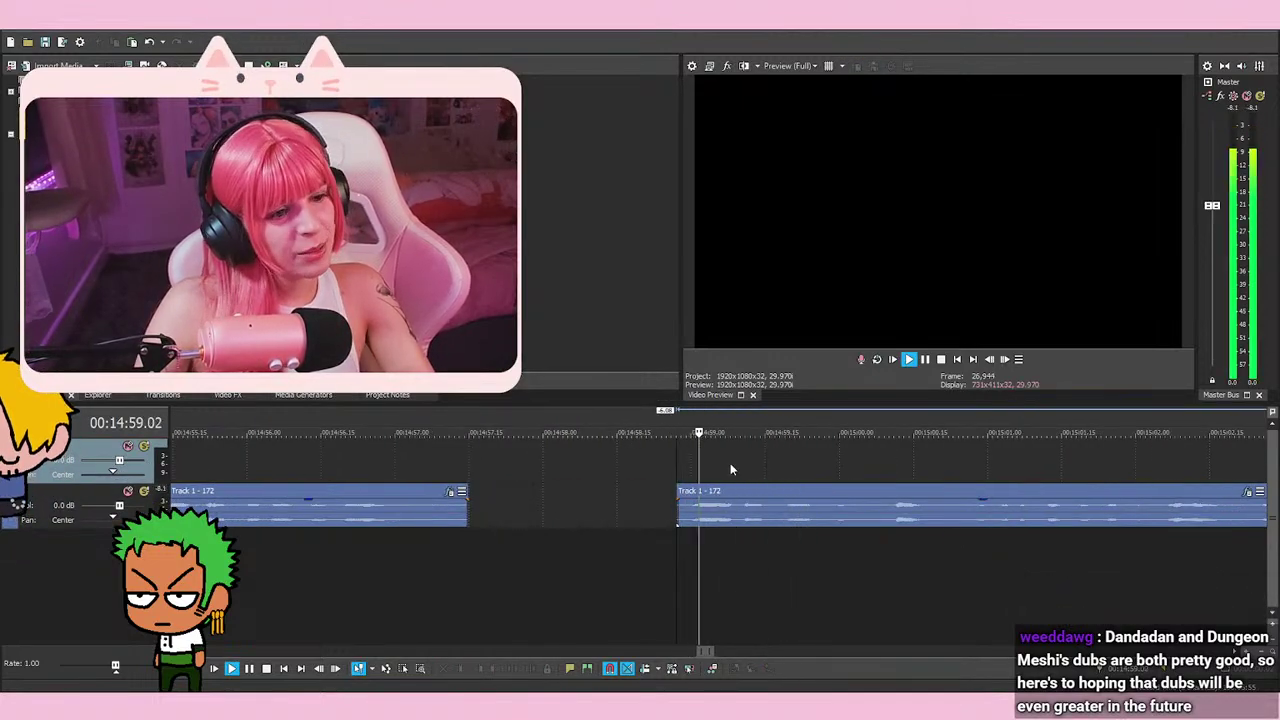
scroll(1021, 585, down, 2)
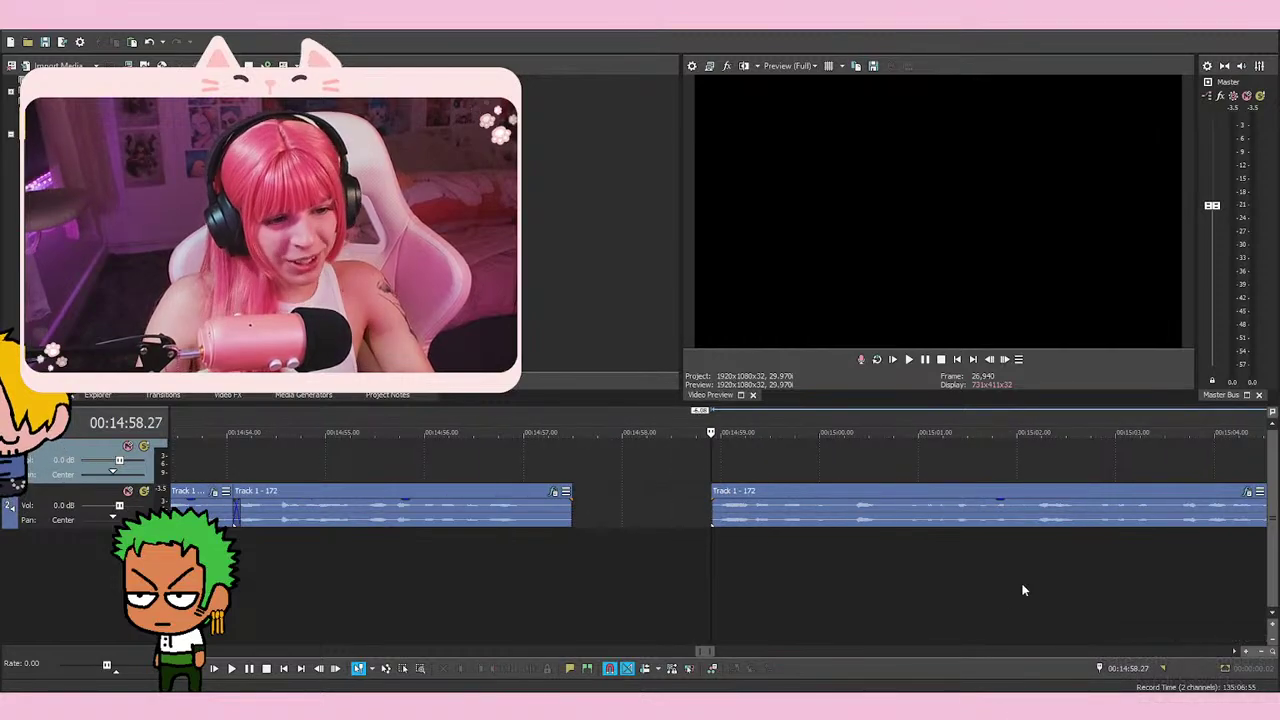
scroll(815, 538, up, 2)
key(space)
key(space)
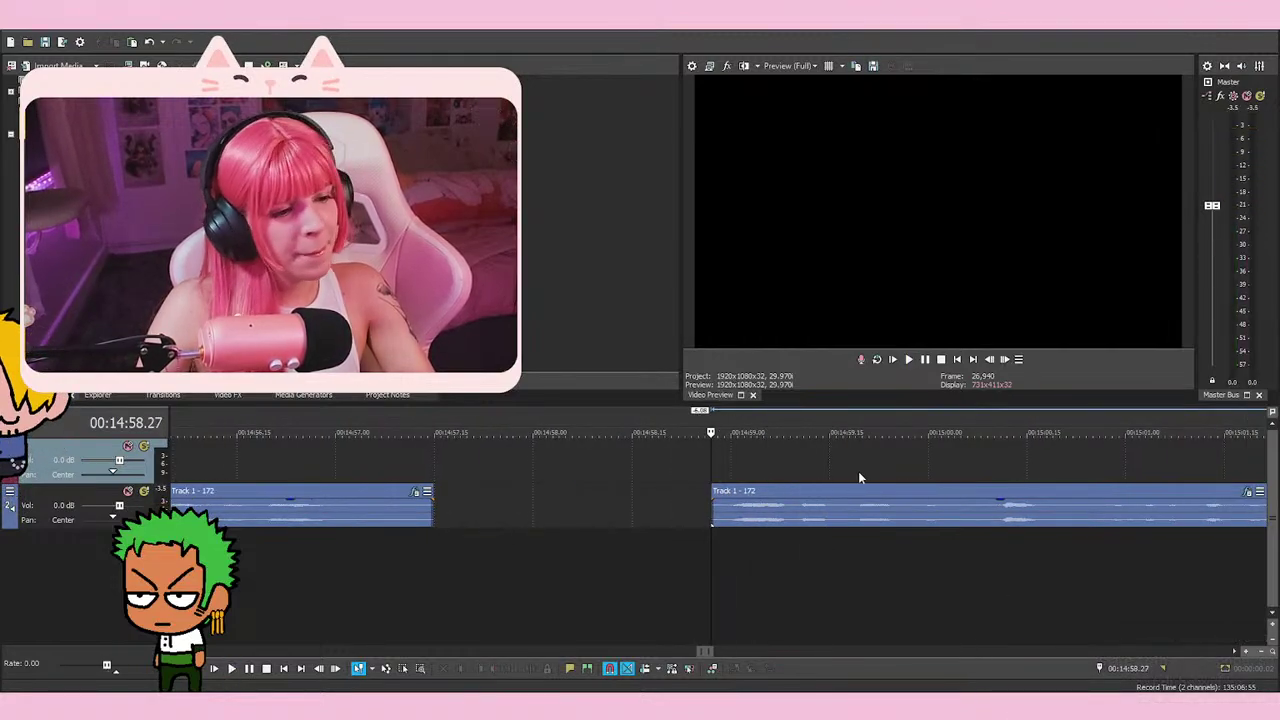
Listen further through the clip after the gap, returning to its opening seconds to hear them again
key(space)
scroll(923, 534, down, 3)
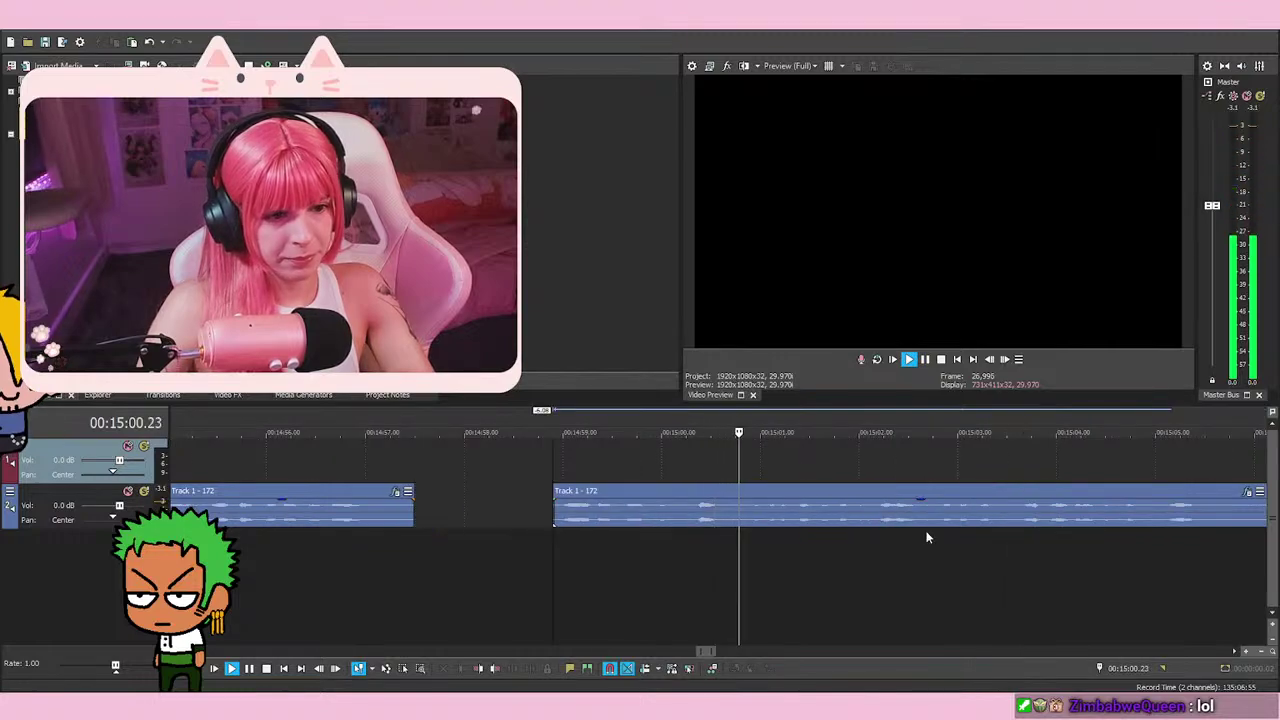
scroll(931, 545, down, 1)
click(976, 542)
click(1088, 542)
click(580, 550)
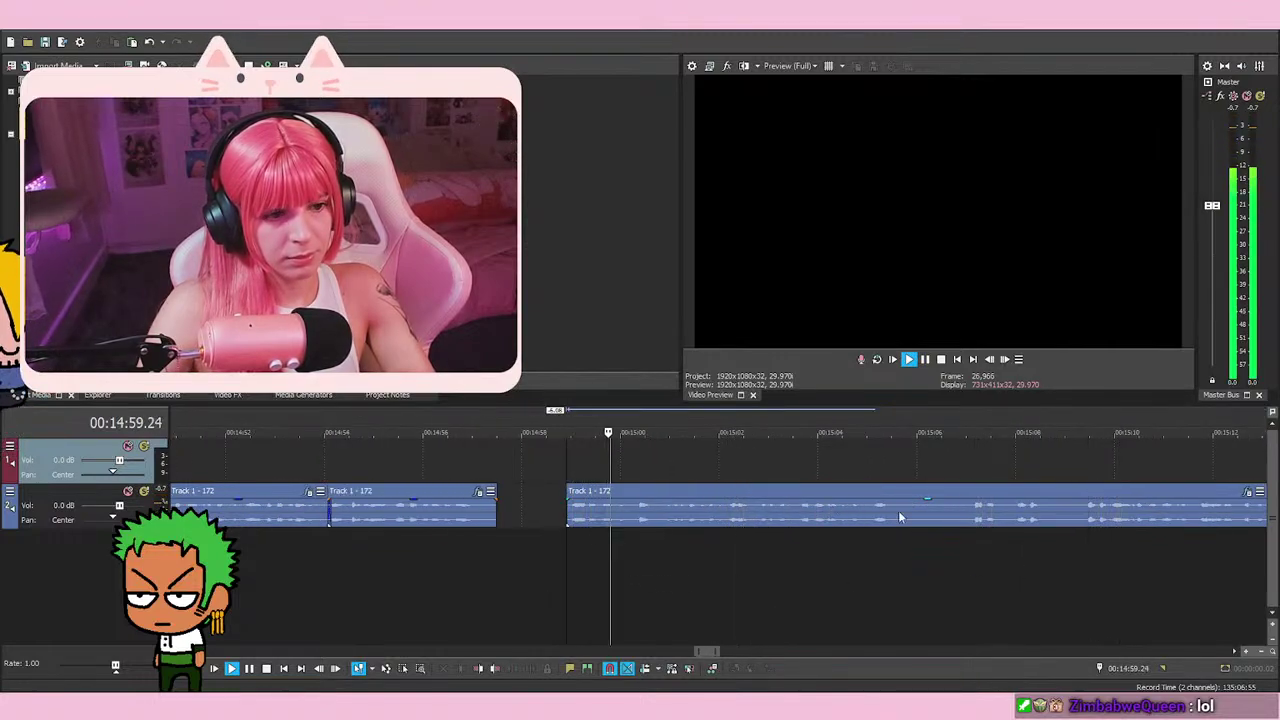
key(space)
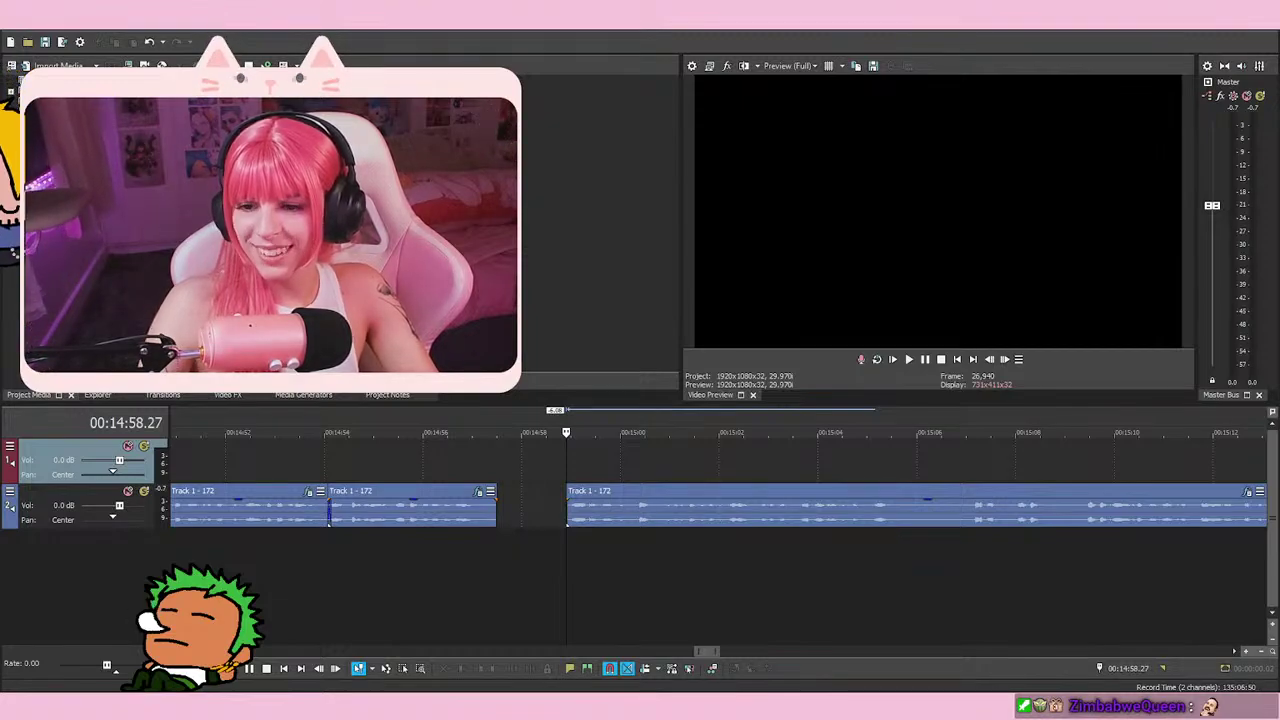
Bring the browser window with the lamb-and-wolves painting into view, look at the image and close the window
drag(1279, 140, 863, 91)
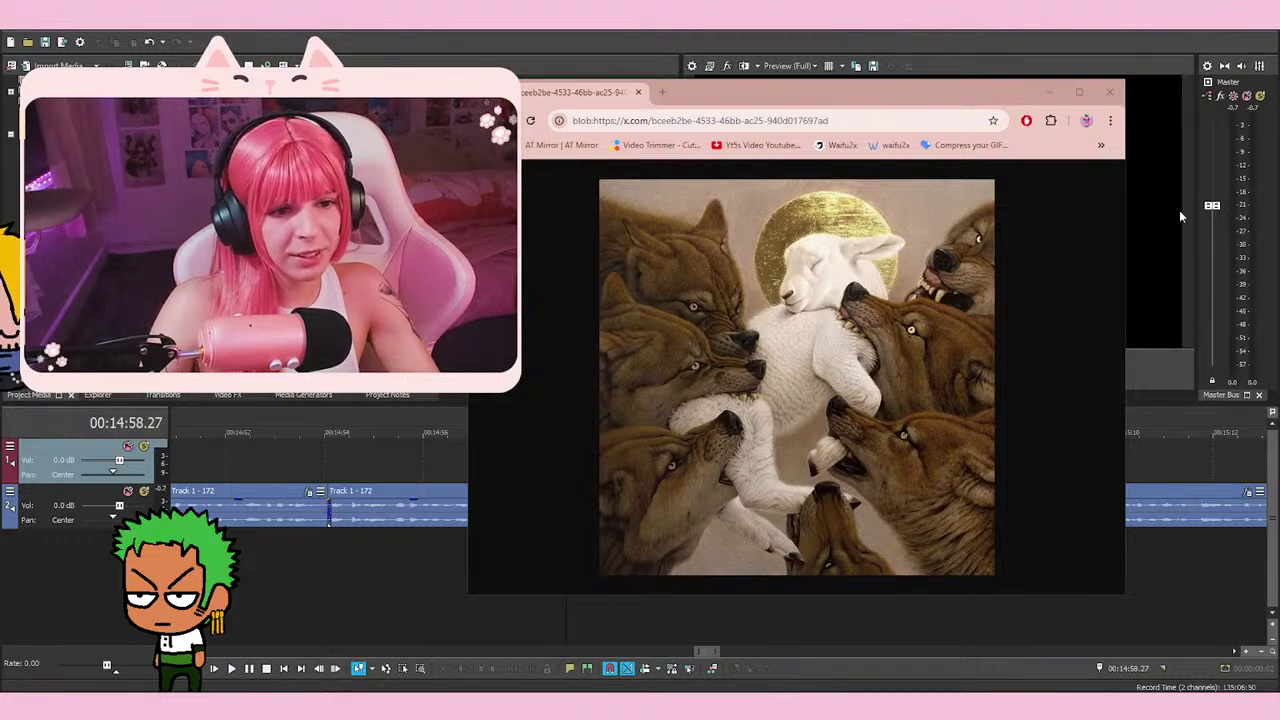
drag(899, 104, 940, 102)
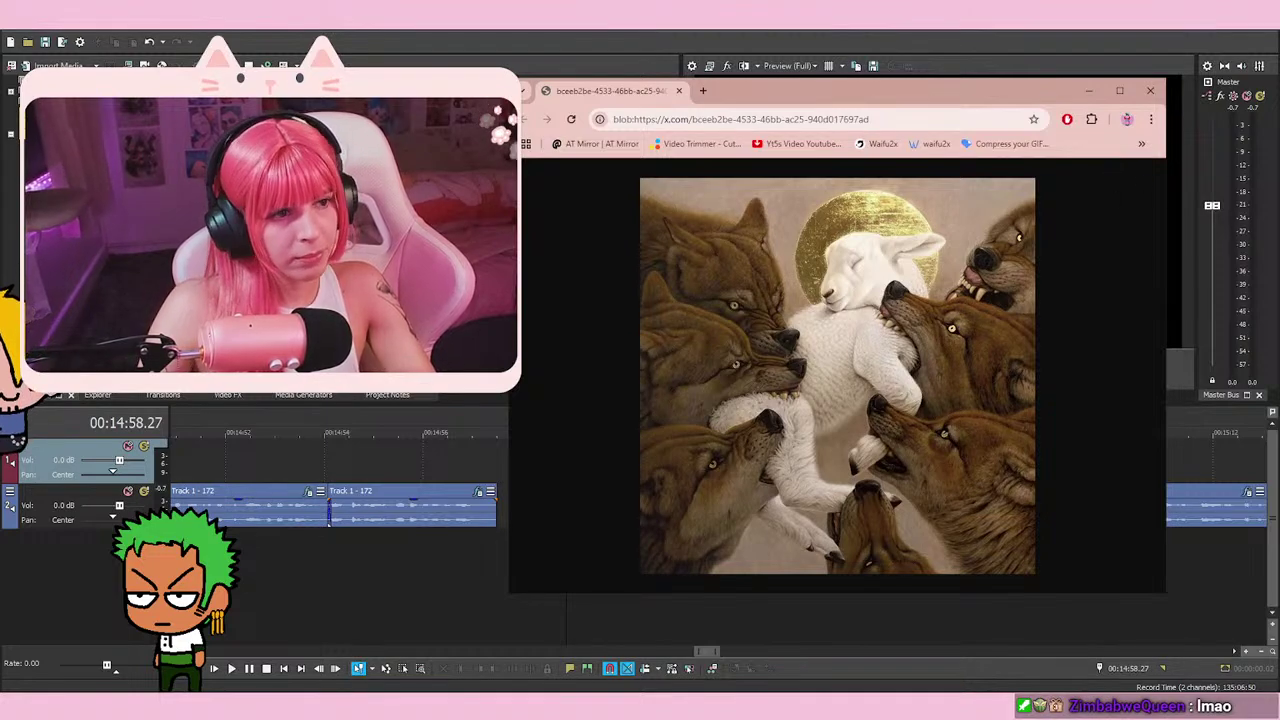
click(1150, 90)
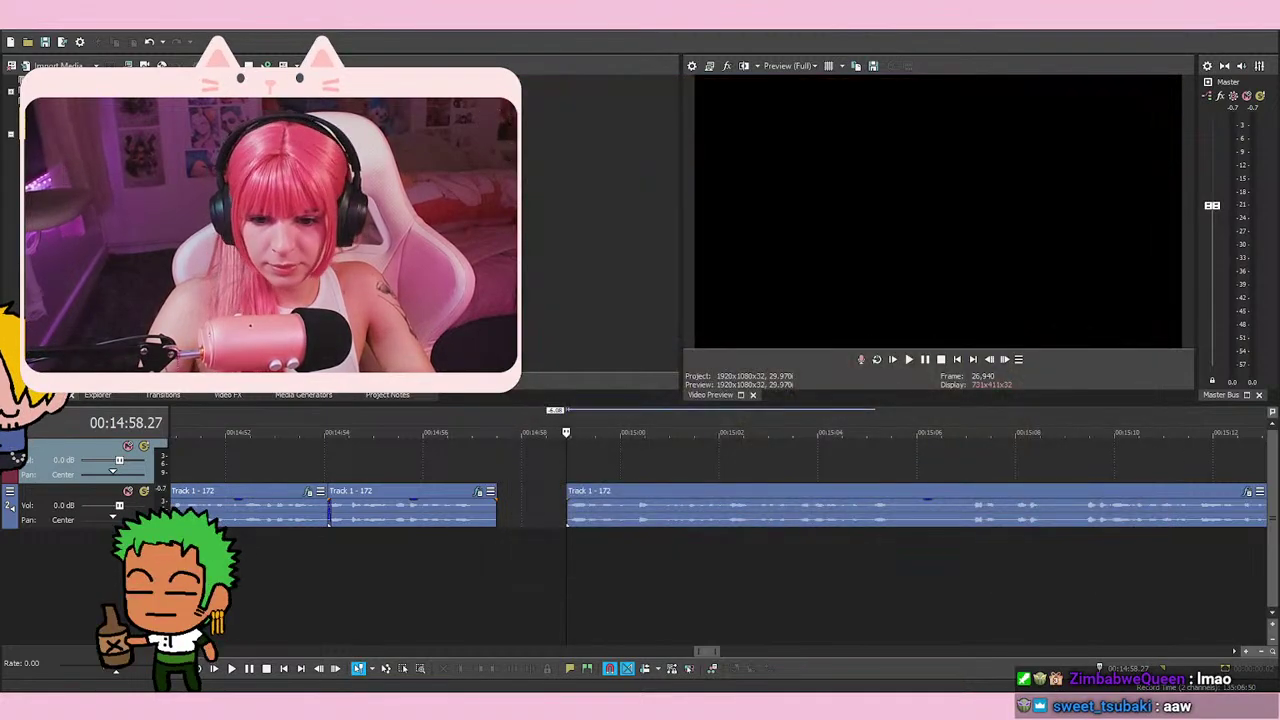
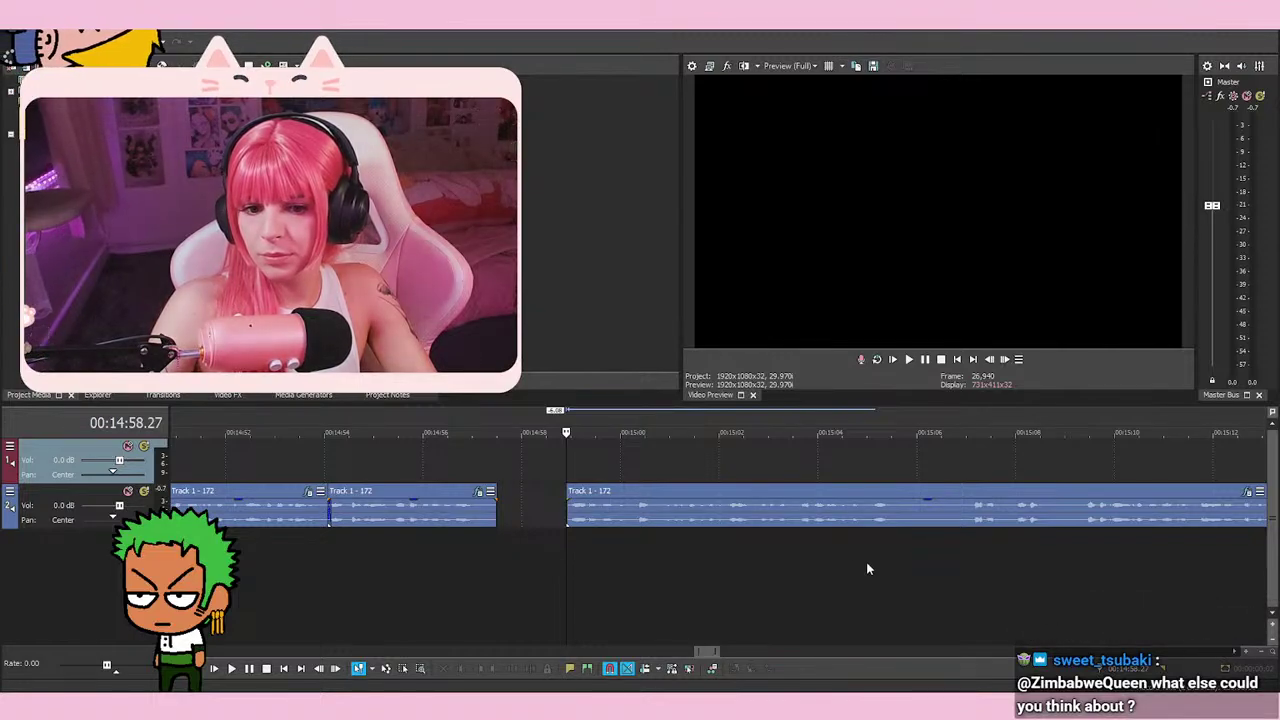
Play onward from the join at 00:14:54.02 and from about 00:14:55.07, and save the project
click(360, 552)
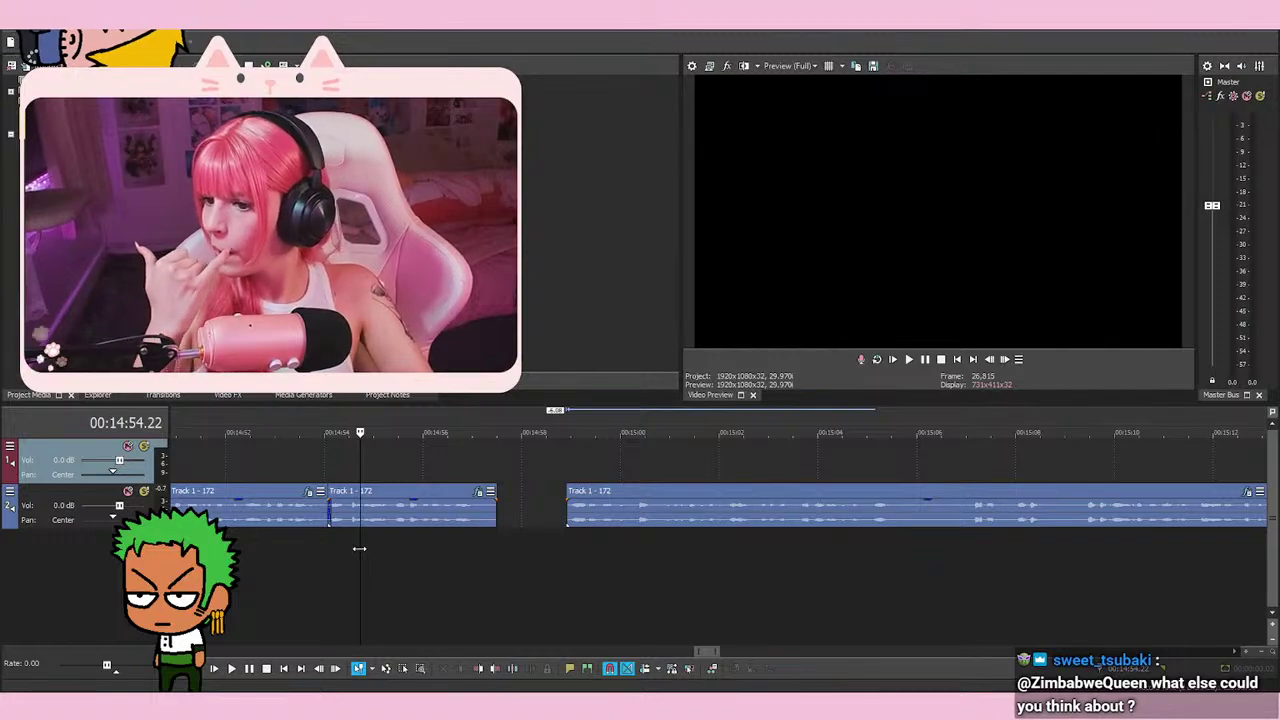
click(328, 575)
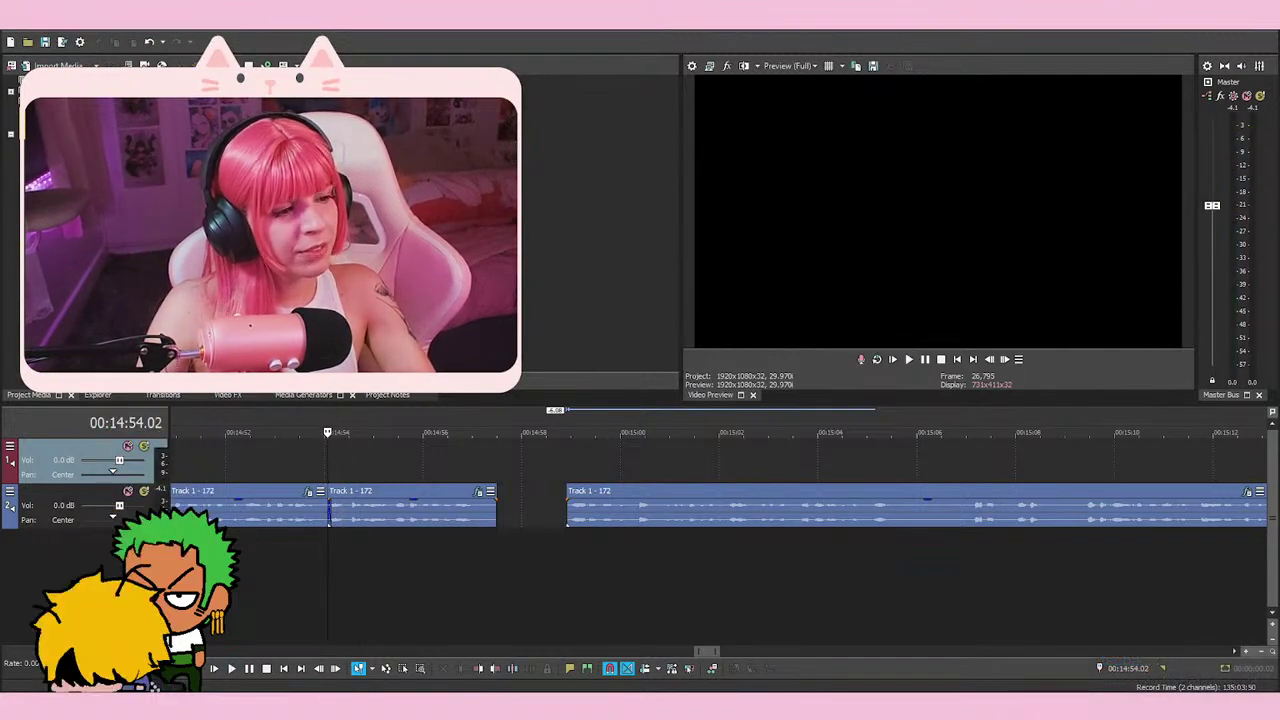
scroll(672, 527, up, 3)
key(space)
scroll(799, 587, down, 3)
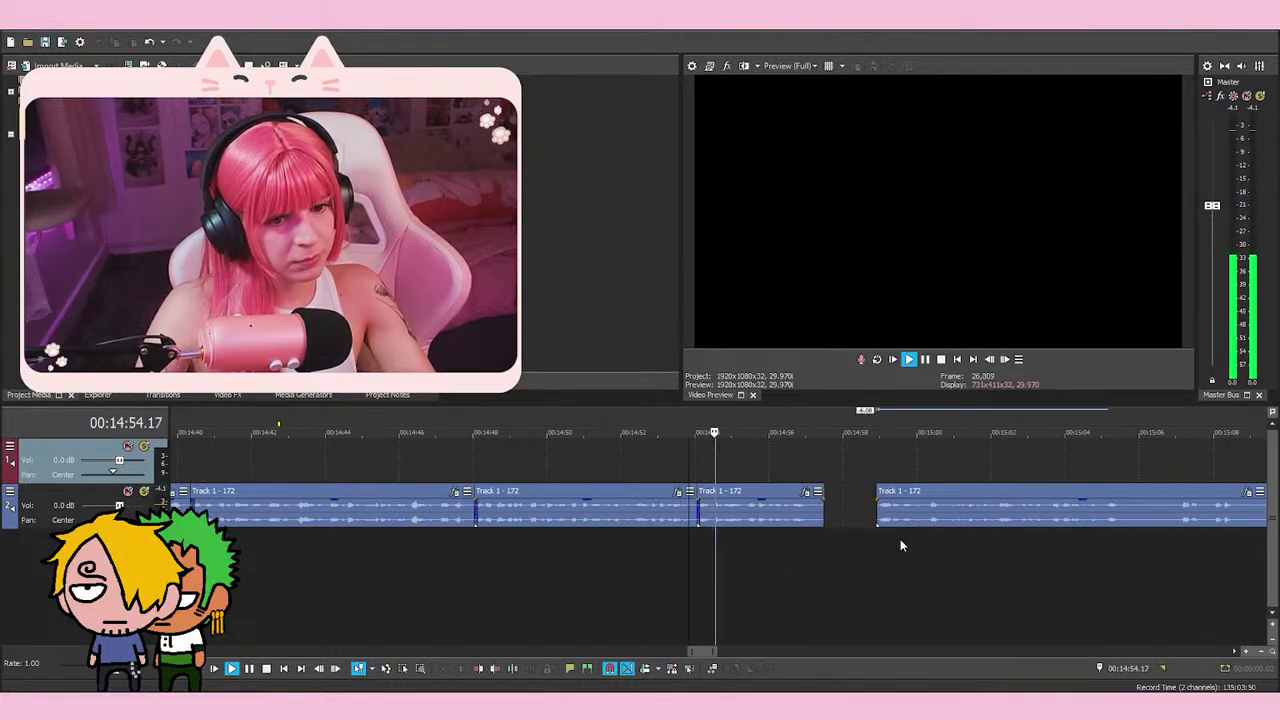
drag(929, 528, 907, 527)
click(741, 574)
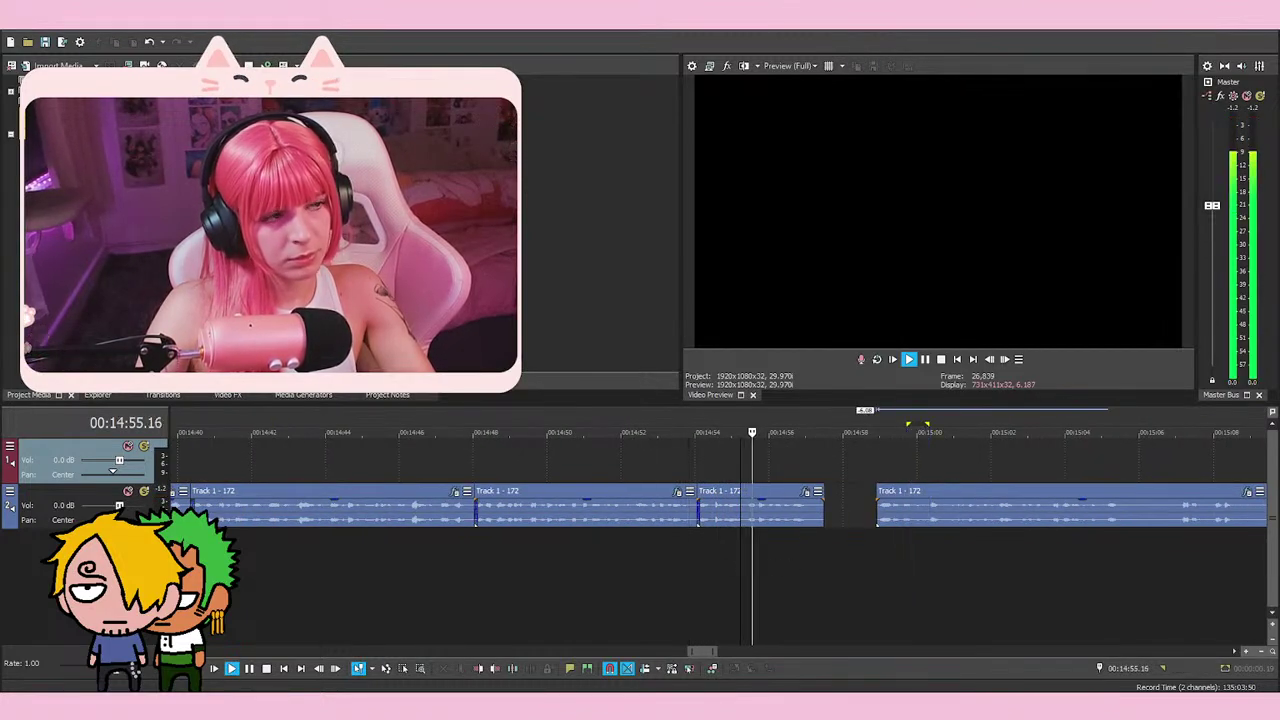
click(45, 42)
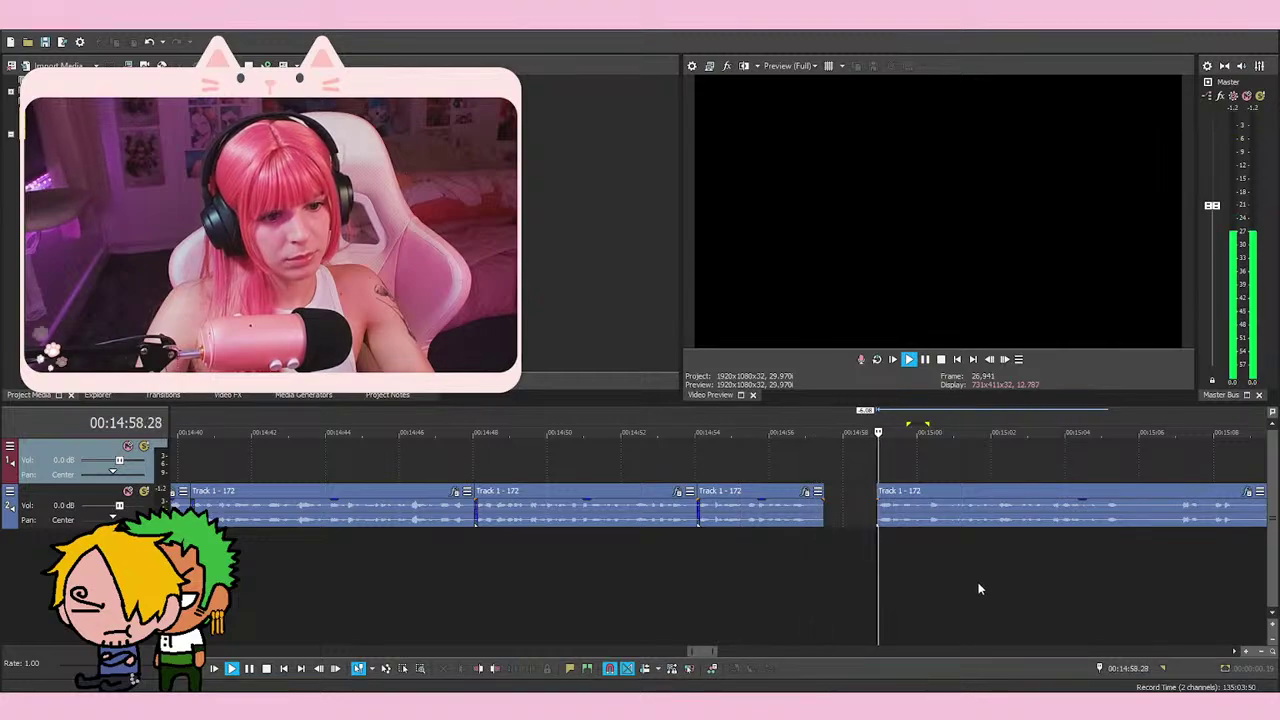
Listen to the clip after the gap, split it at about 00:15:06 and move the first part to overlap the preceding clip's end
scroll(894, 545, up, 2)
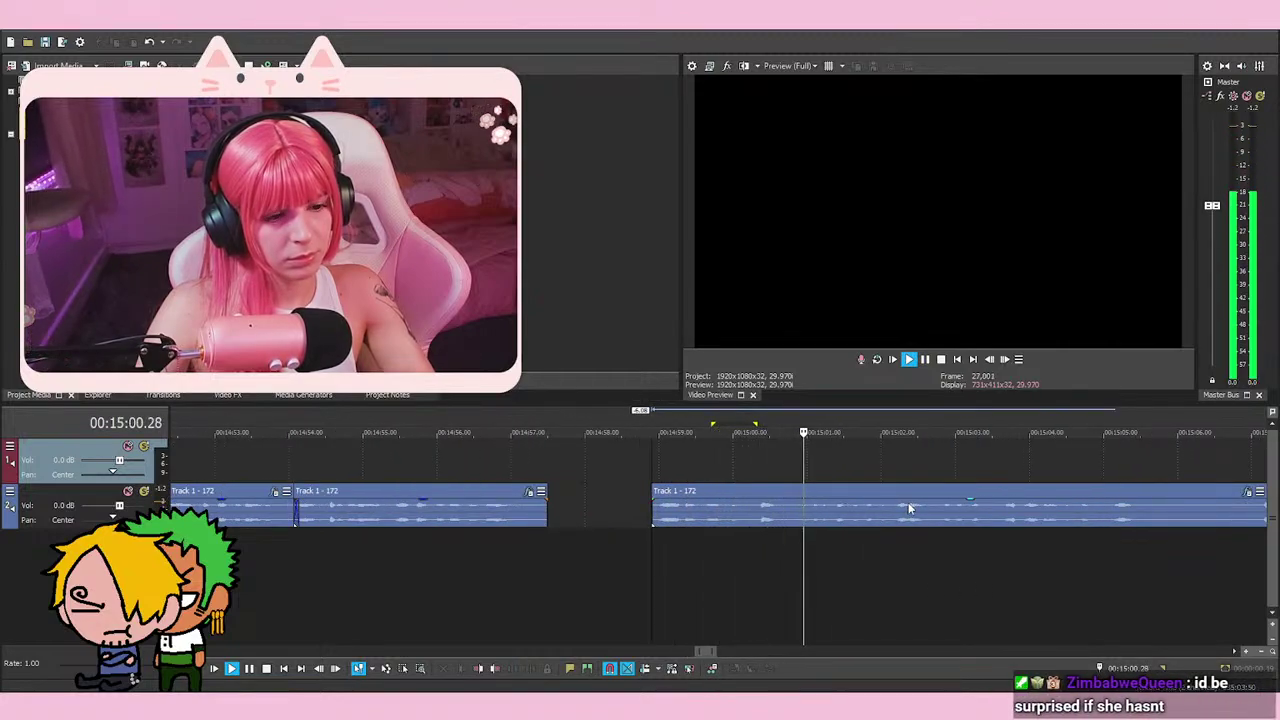
scroll(920, 540, down, 1)
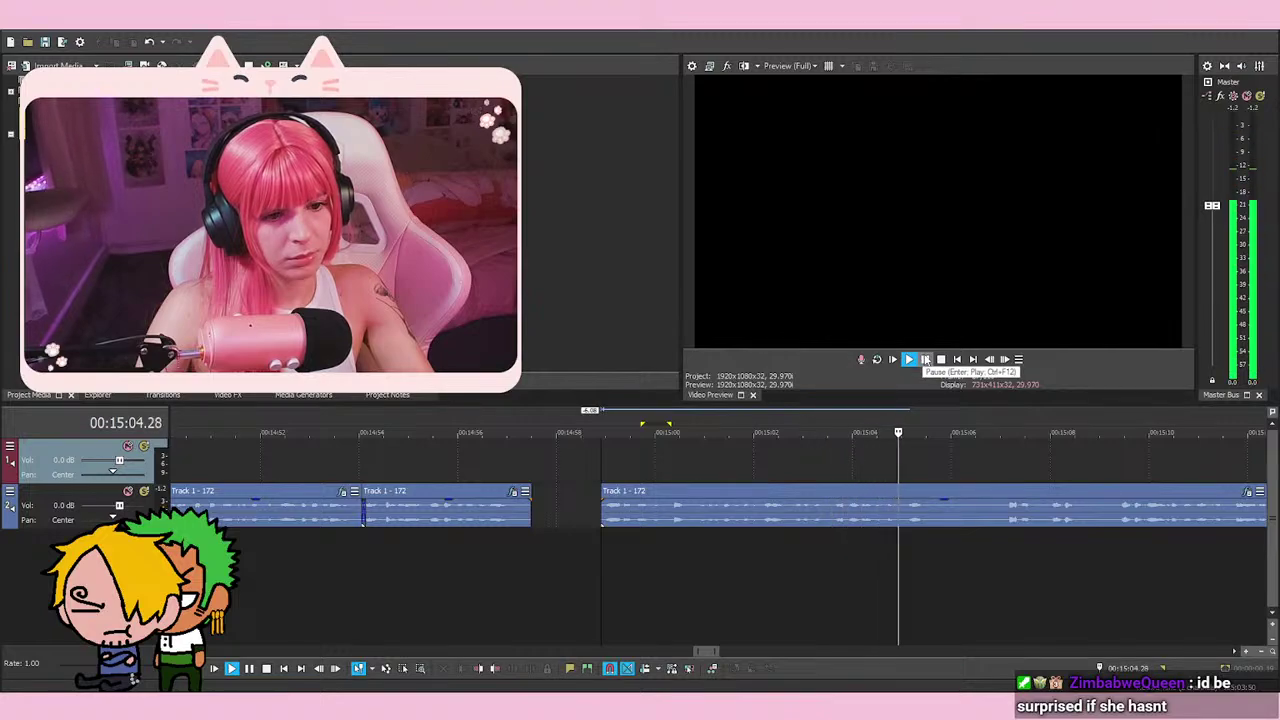
click(926, 361)
key(s)
click(399, 438)
key(space)
scroll(1077, 518, up, 1)
drag(1077, 518, 962, 520)
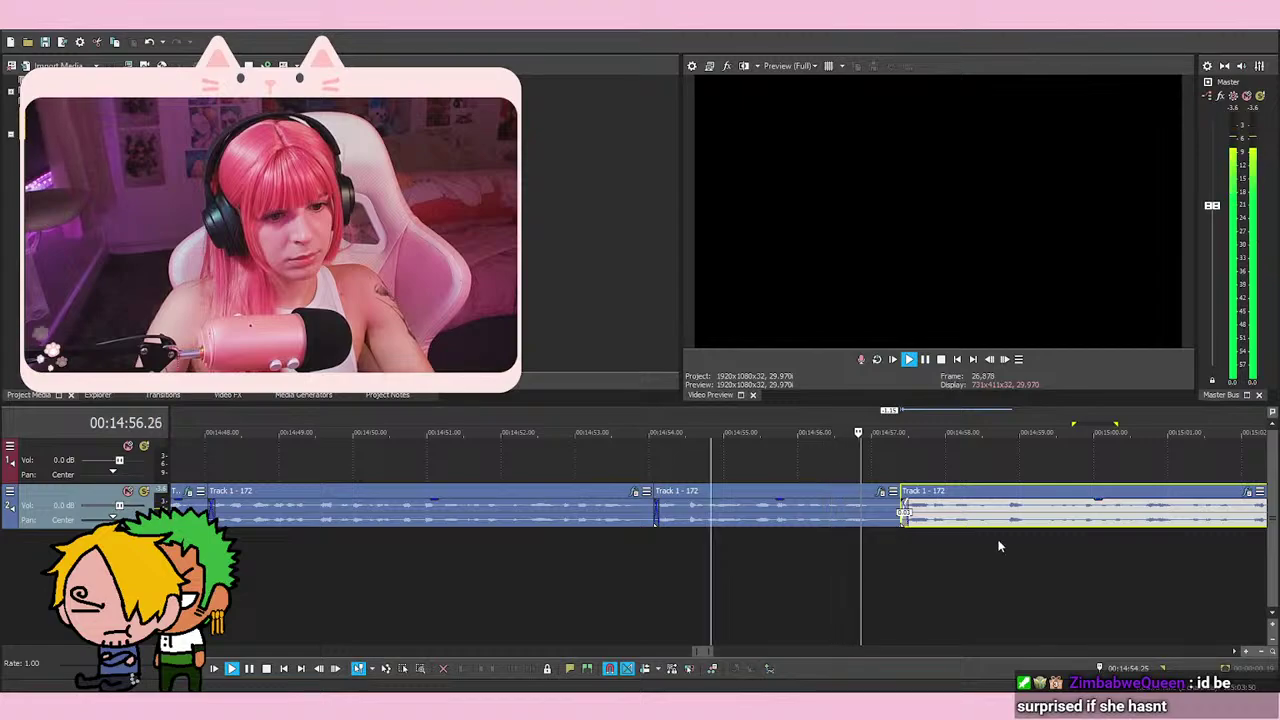
Move the remaining clip earlier to start at about 00:15:05.17 and listen through it
scroll(998, 546, down, 3)
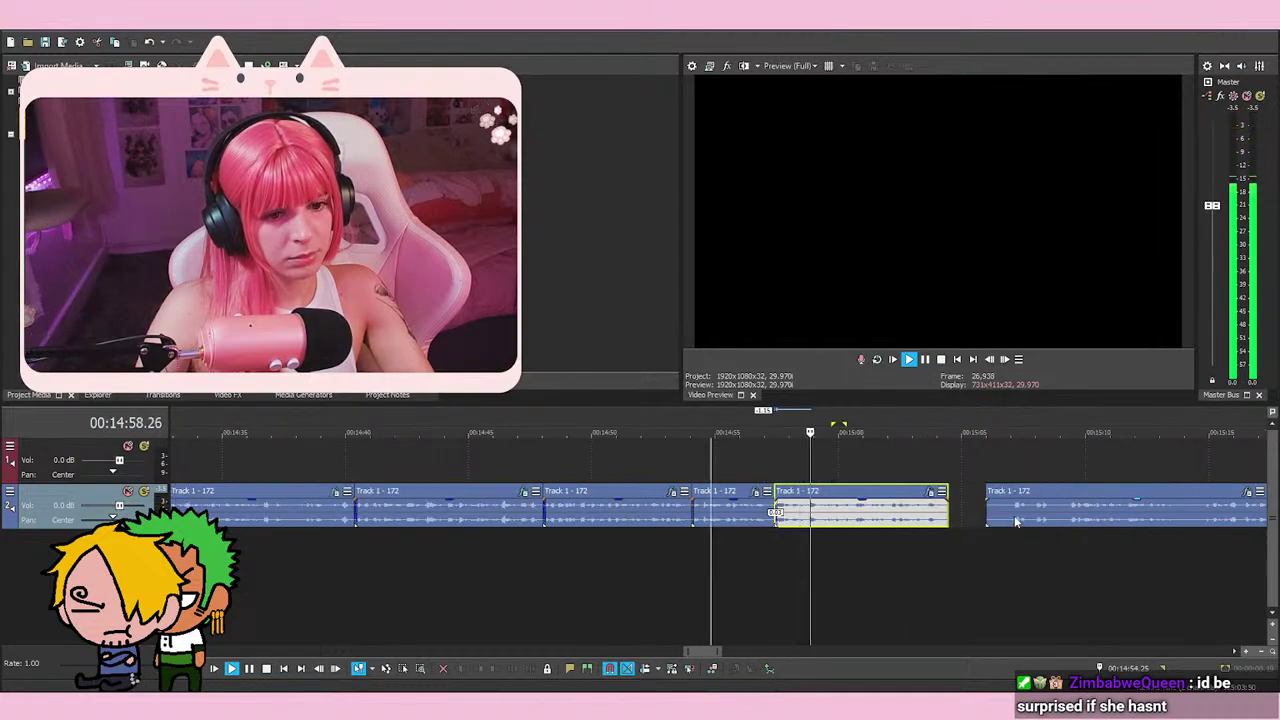
click(1005, 520)
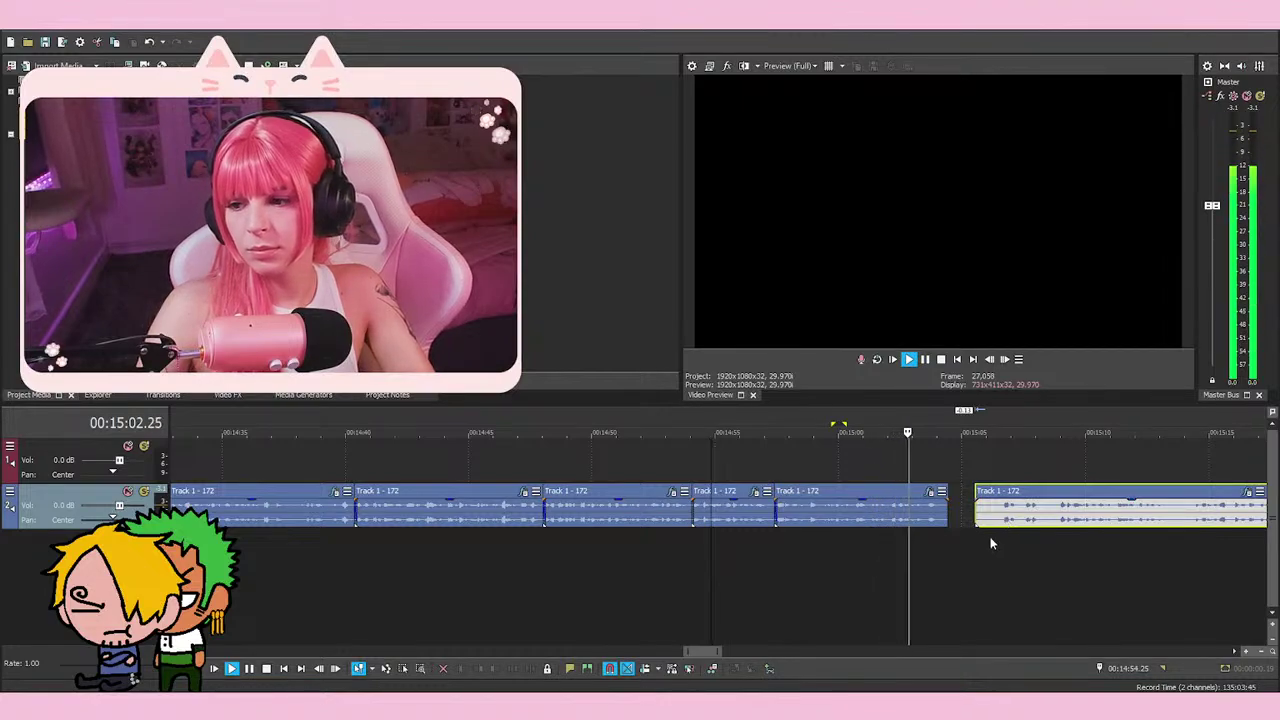
click(1001, 552)
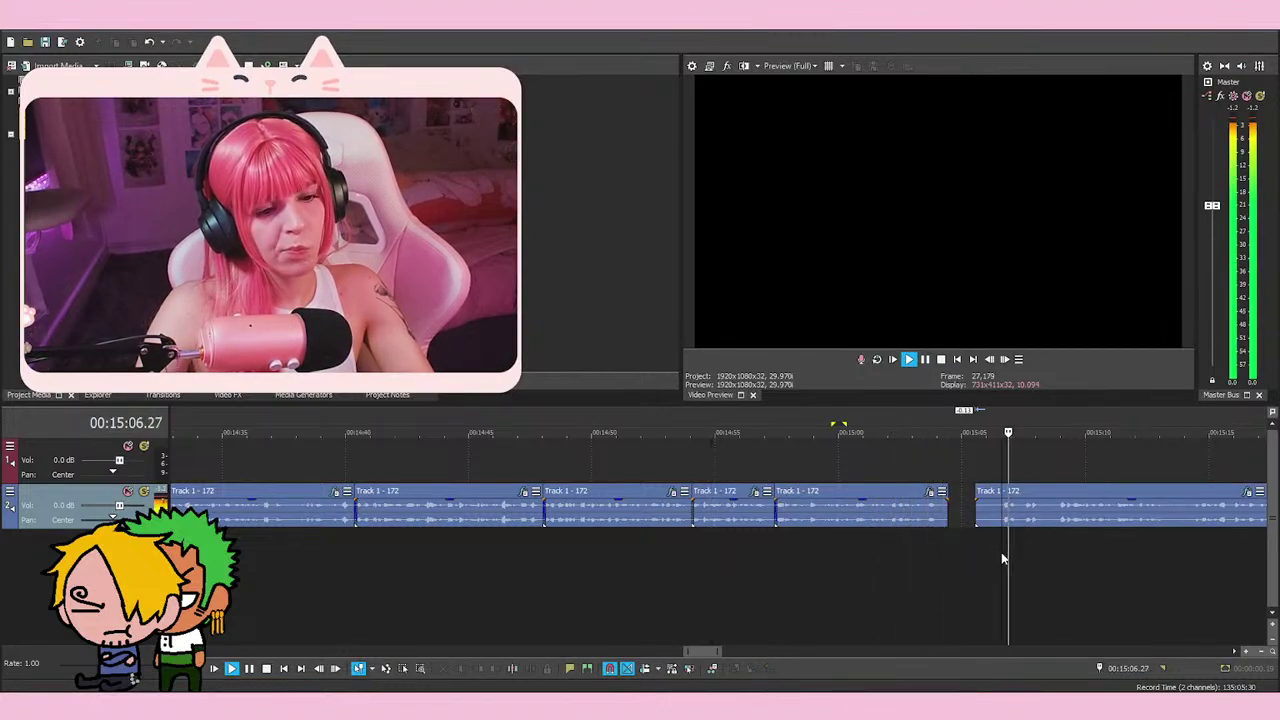
scroll(968, 563, down, 1)
scroll(960, 558, up, 2)
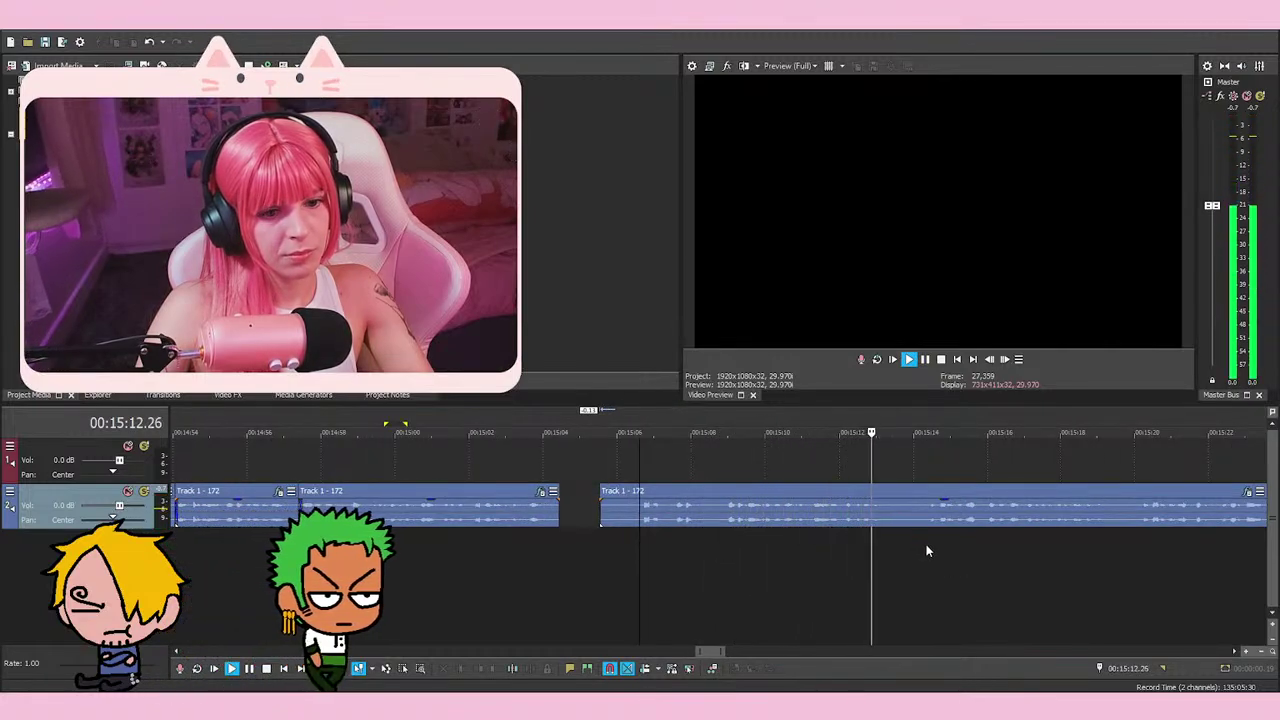
Replay the clip's opening, split it at about 00:15:09 and delete the part before the split
click(721, 550)
scroll(785, 562, up, 3)
key(space)
click(709, 537)
key(s)
right_click(683, 518)
click(729, 364)
key(space)
scroll(827, 548, down, 2)
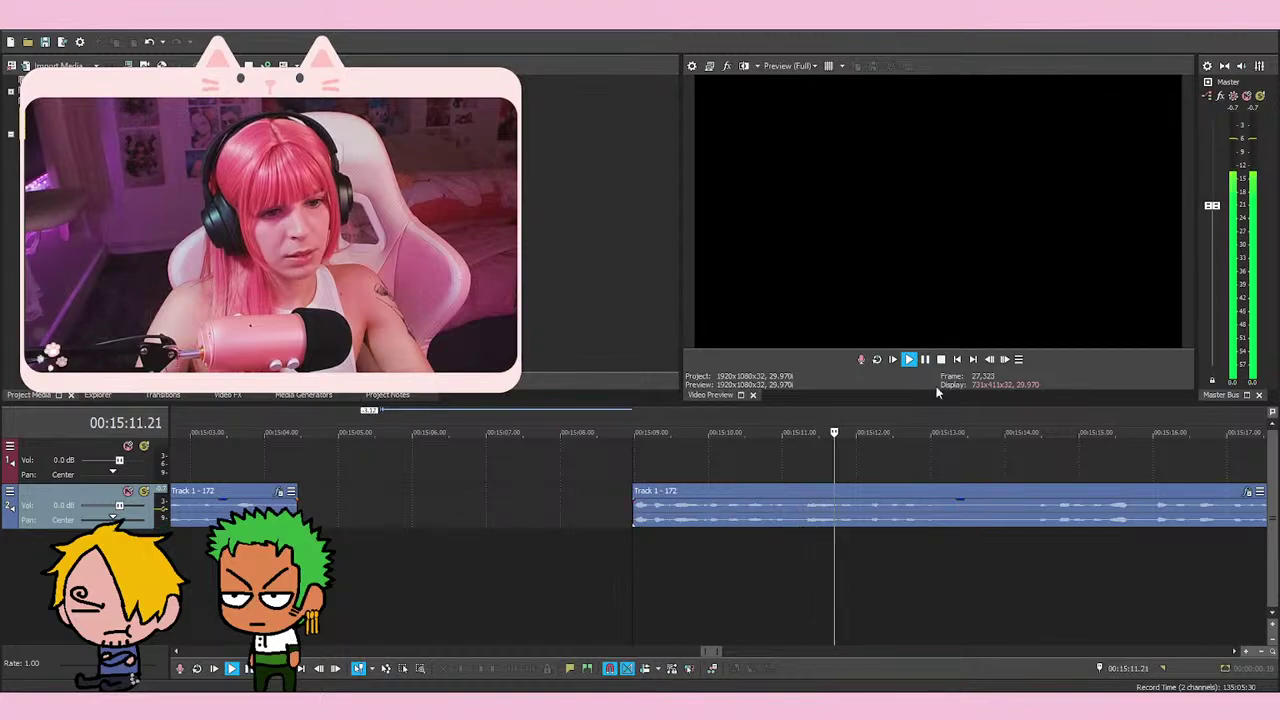
Split the clip at 00:15:13.12 and move the part before the split earlier to start at about 00:15:05
click(926, 360)
key(s)
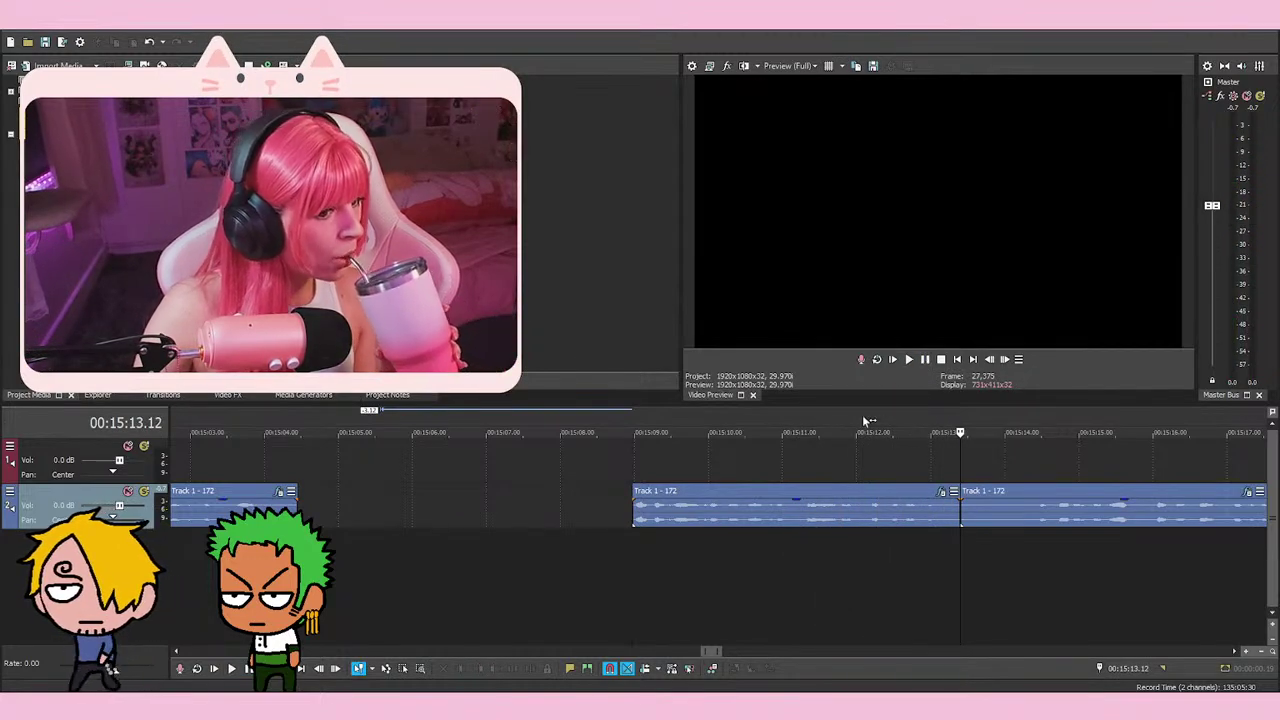
scroll(596, 505, down, 3)
drag(630, 515, 535, 518)
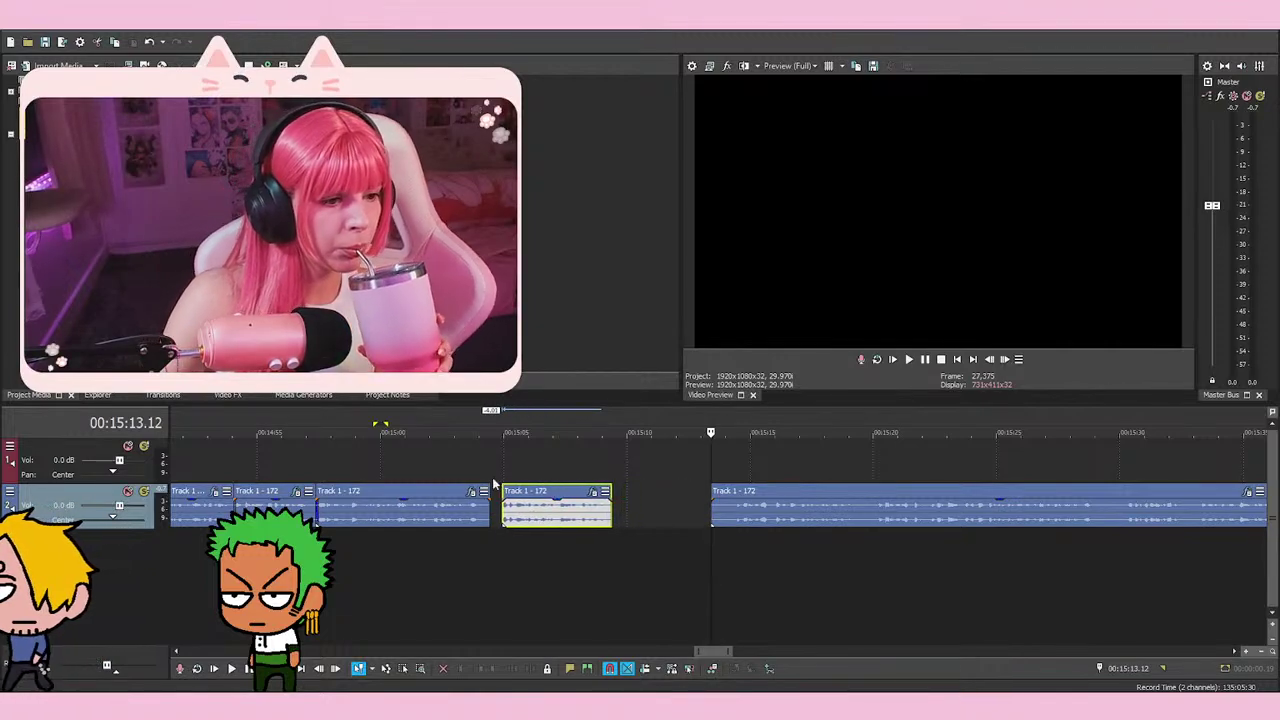
Close the small gap by moving the short clip to start at about 00:15:04.11, slightly overlapping the preceding clip
click(460, 464)
scroll(773, 527, up, 3)
scroll(773, 527, up, 2)
click(978, 532)
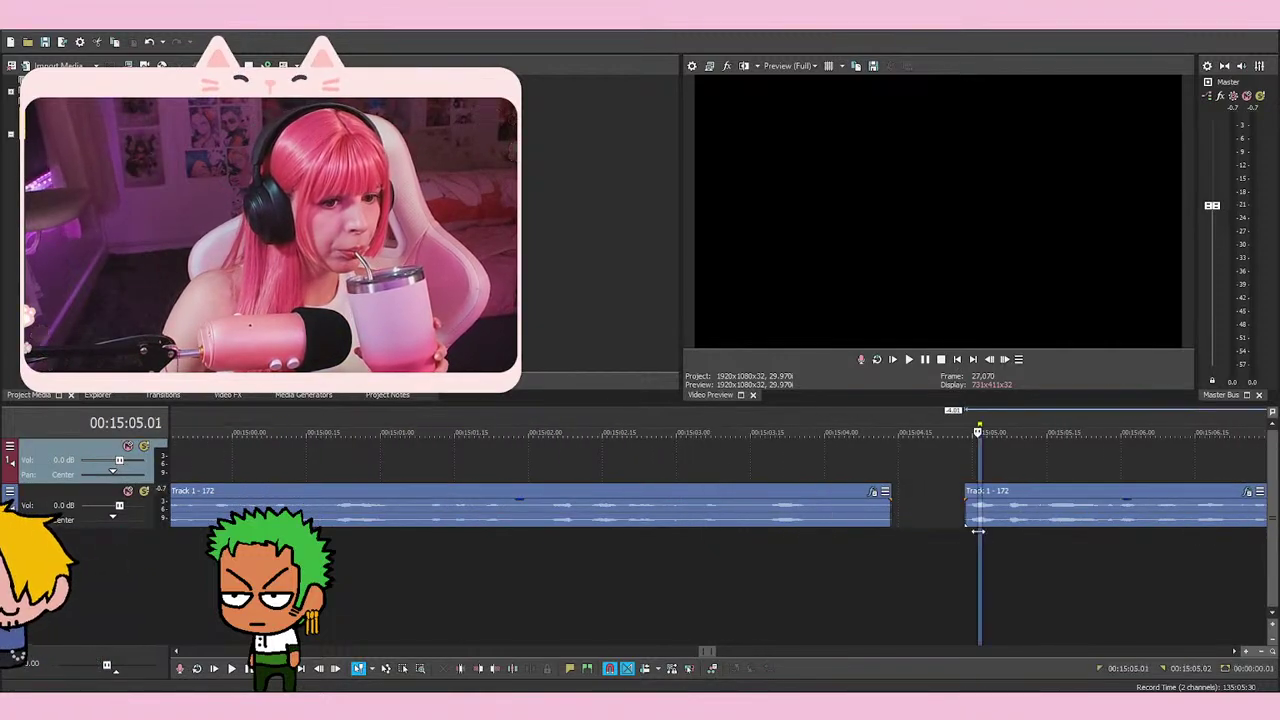
click(812, 464)
drag(975, 510, 883, 510)
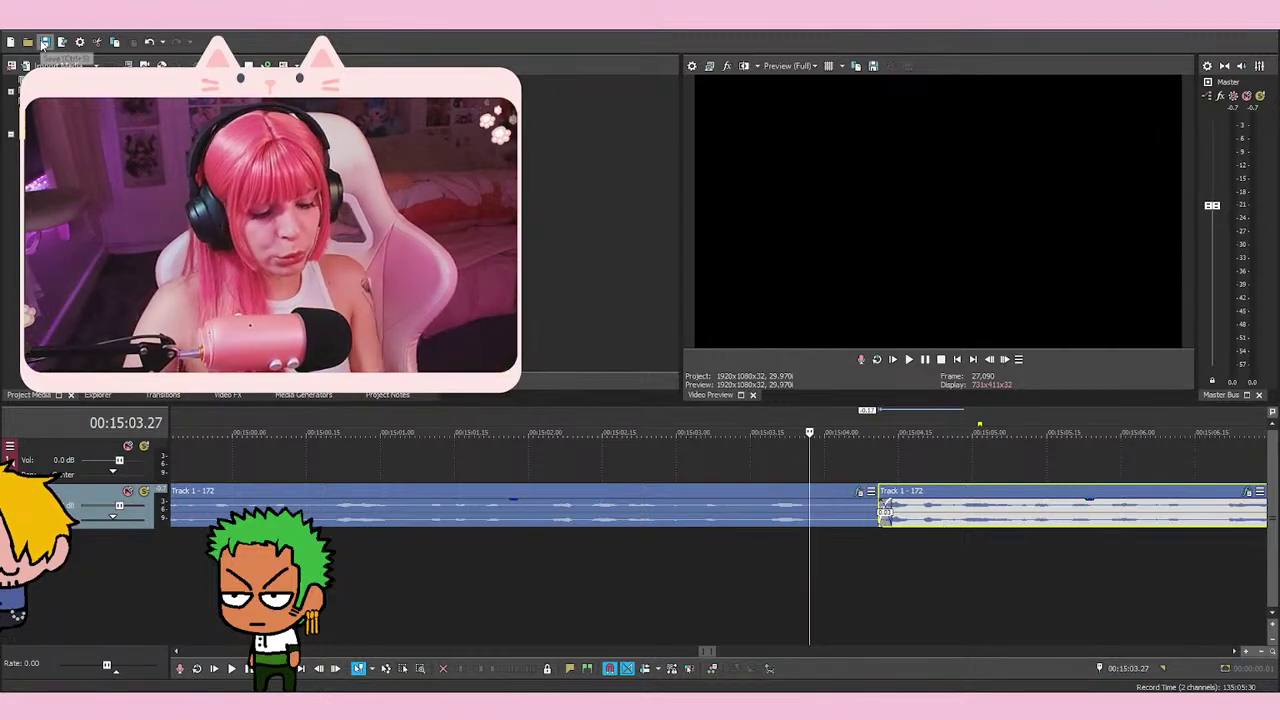
Play across the new overlapped join from 00:15:03.27 and again from 00:15:03.04
key(space)
key(space)
scroll(1040, 574, up, 1)
click(560, 580)
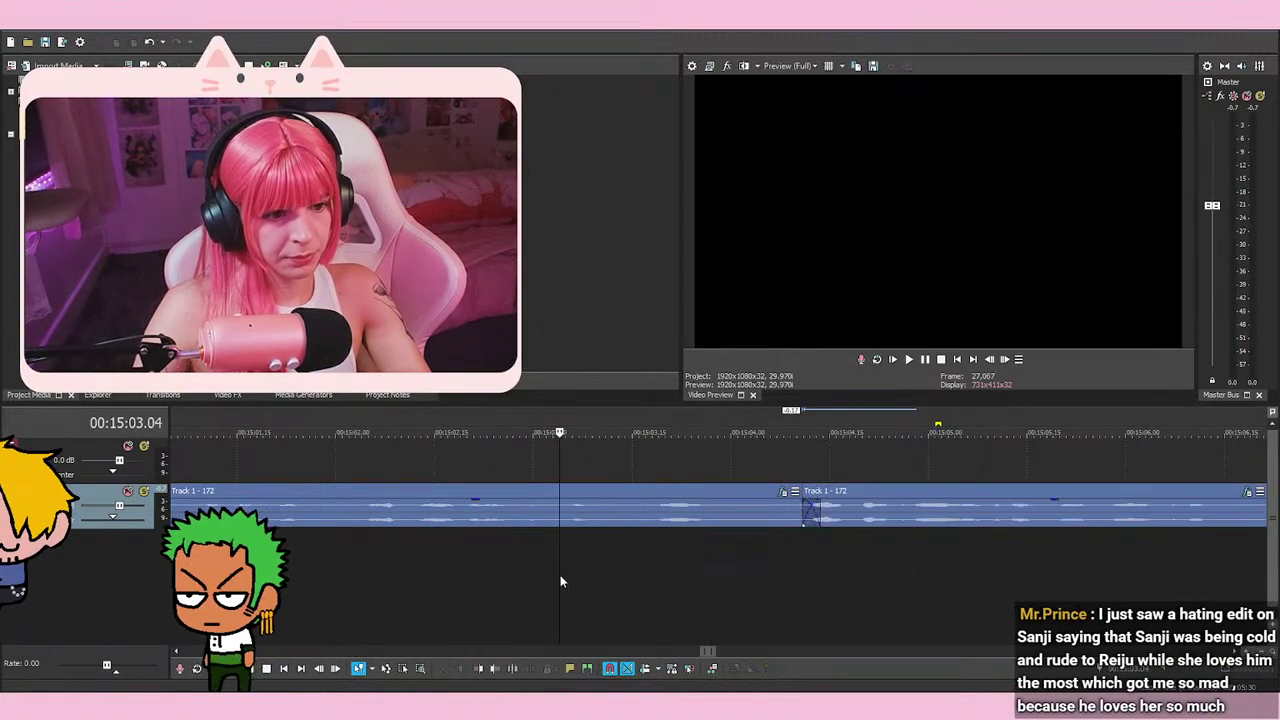
key(space)
key(space)
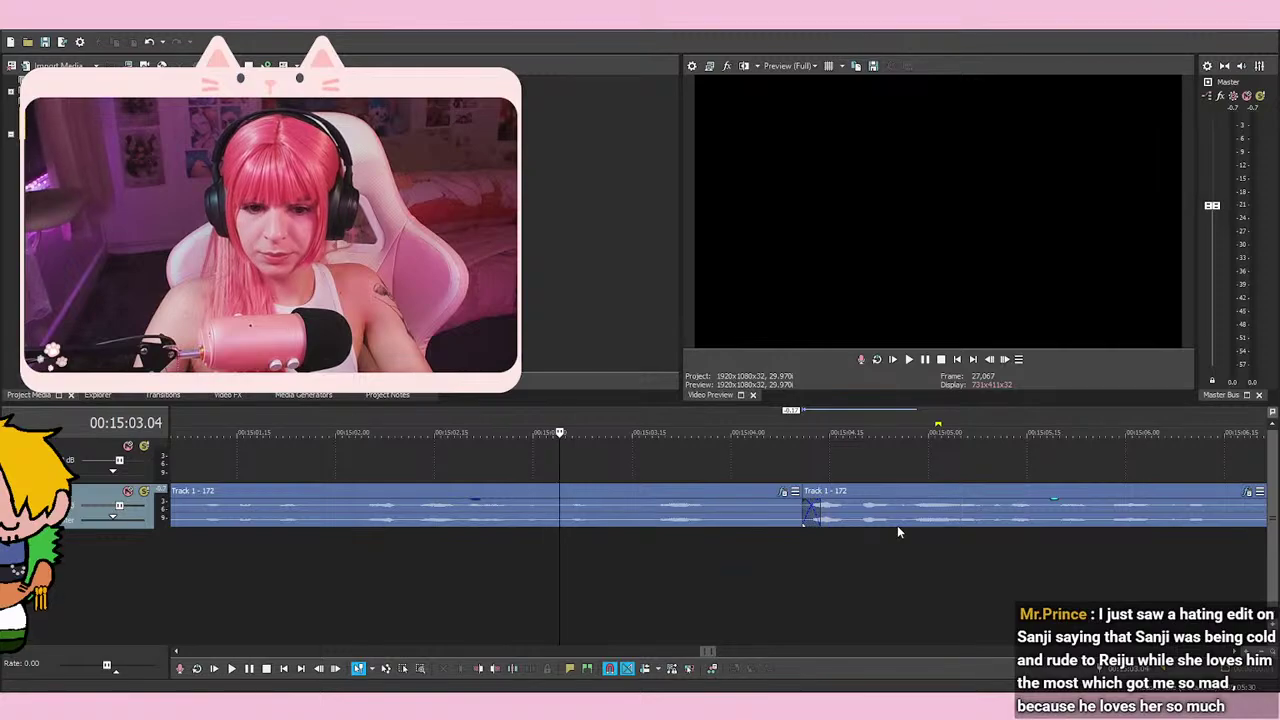
Fine-tune the clip edges at the join to a two-frame overlap, playing across it after each adjustment
scroll(971, 517, up, 2)
click(1103, 513)
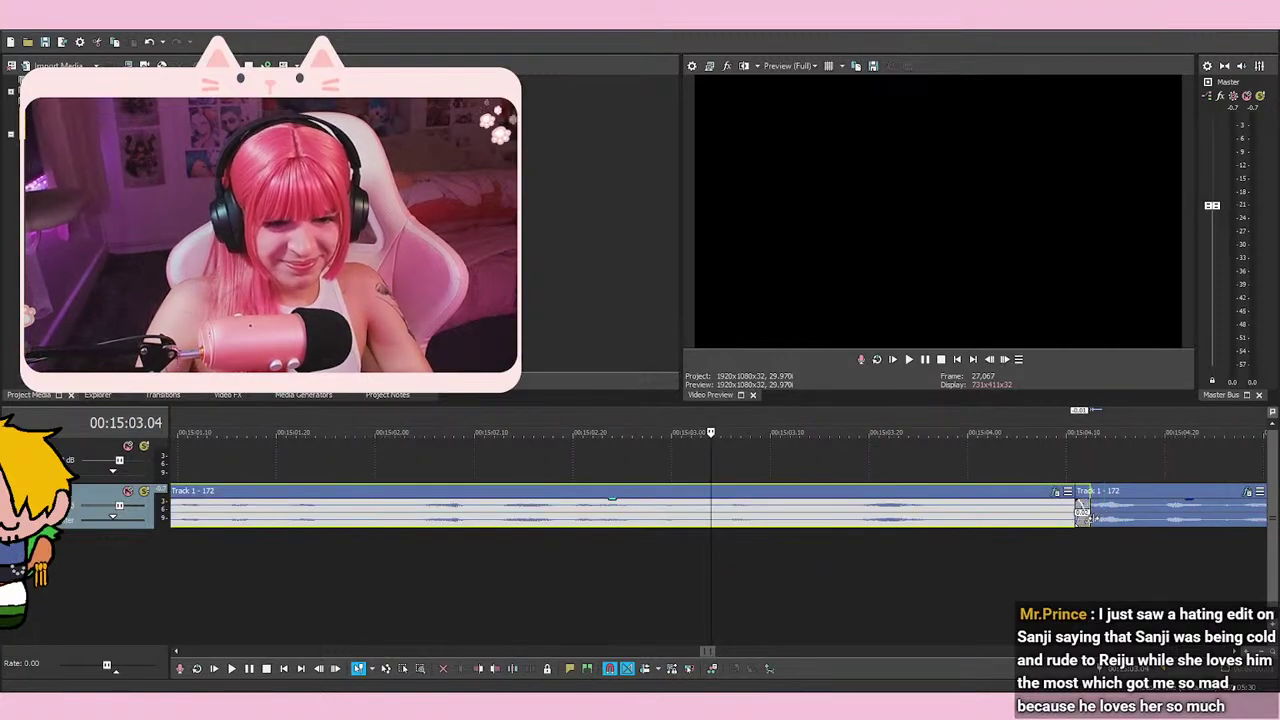
key(space)
key(space)
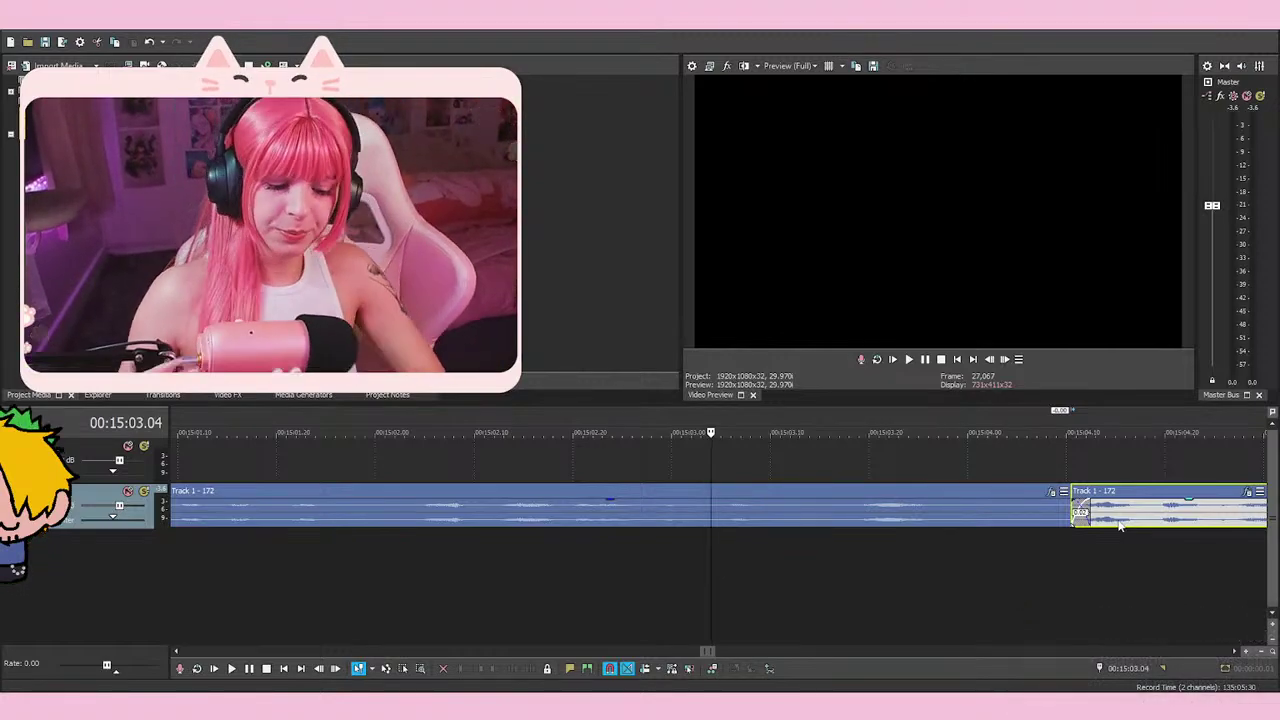
key(space)
key(space)
Check the adjusted join by playing from 00:15:03.02 and repeatedly from 00:15:02.26
click(693, 541)
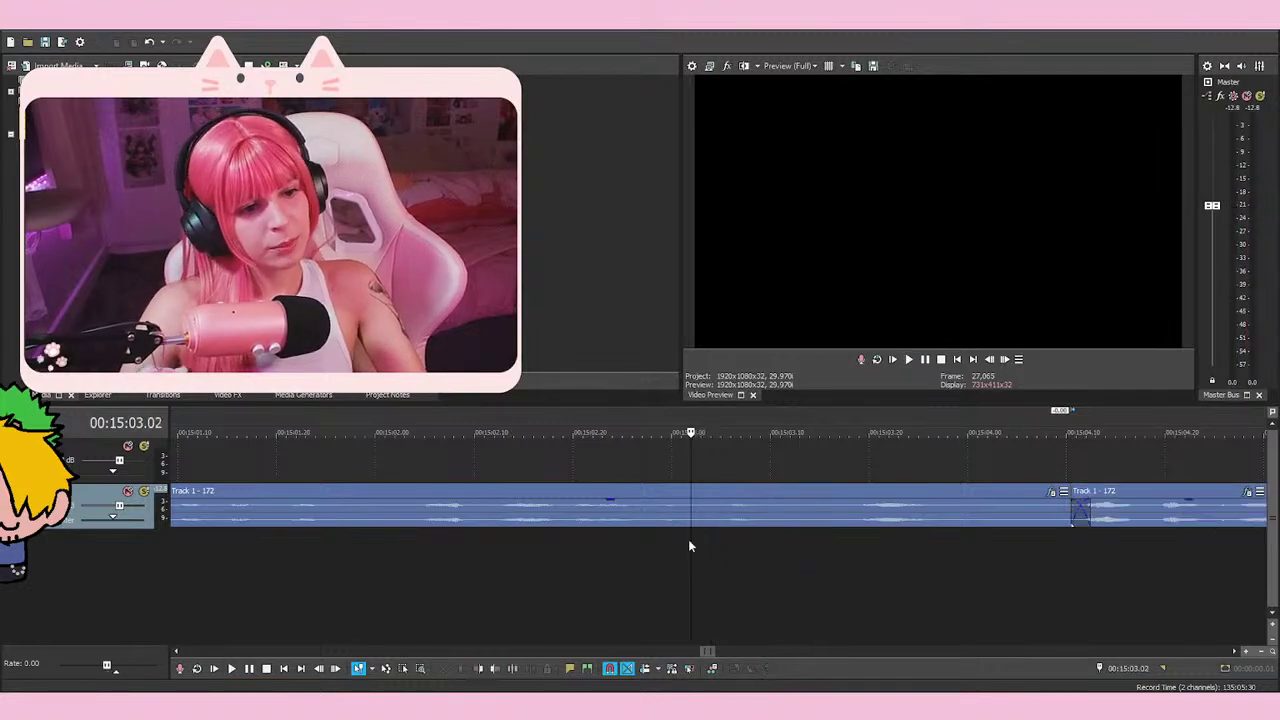
key(space)
key(space)
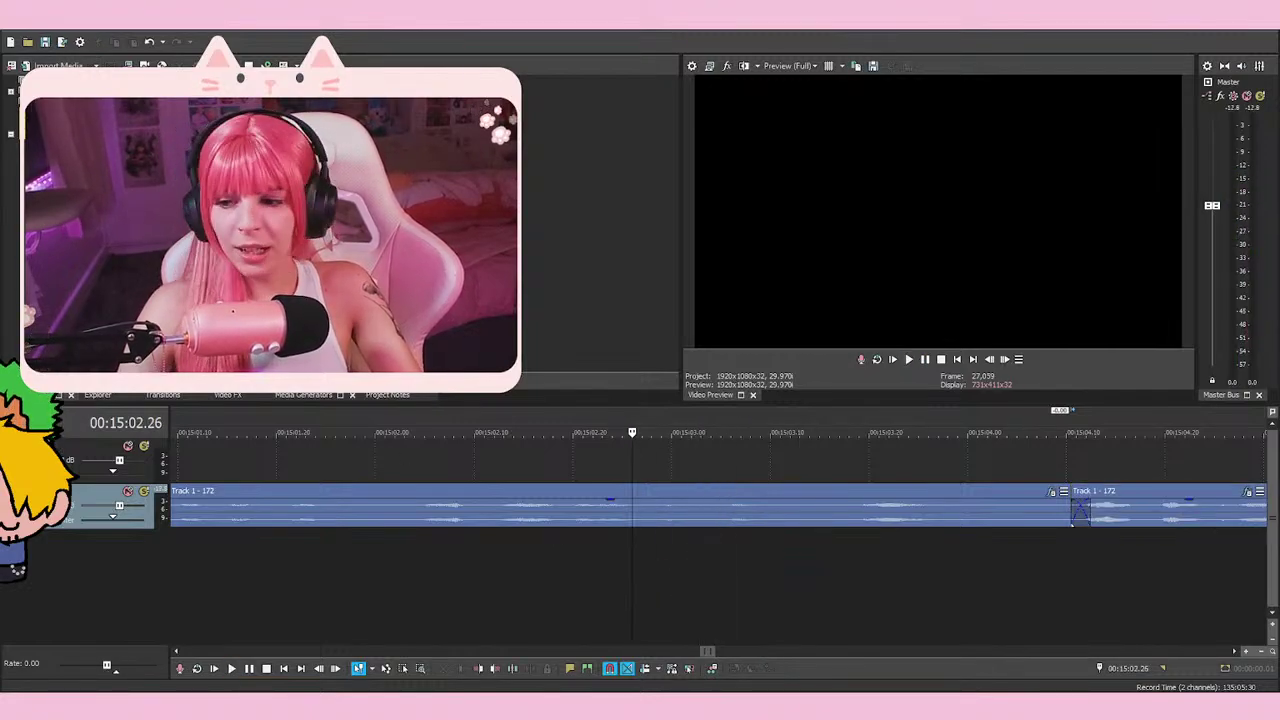
key(space)
key(space)
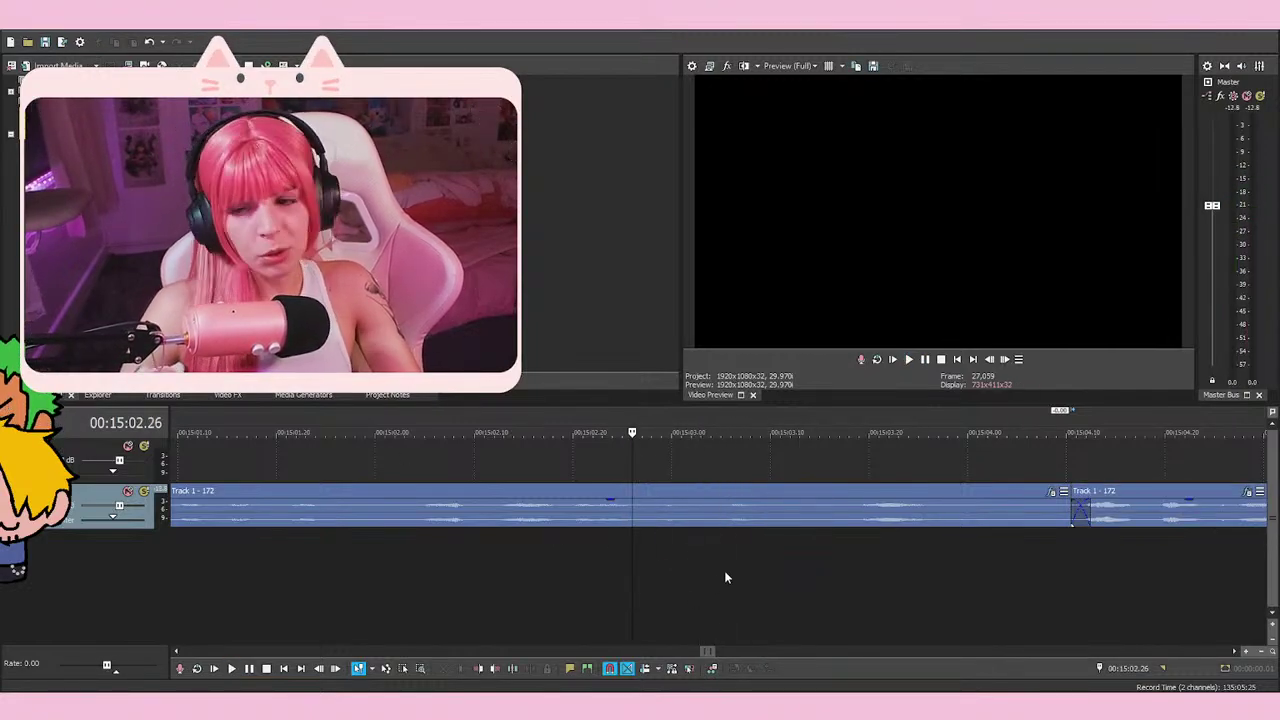
key(space)
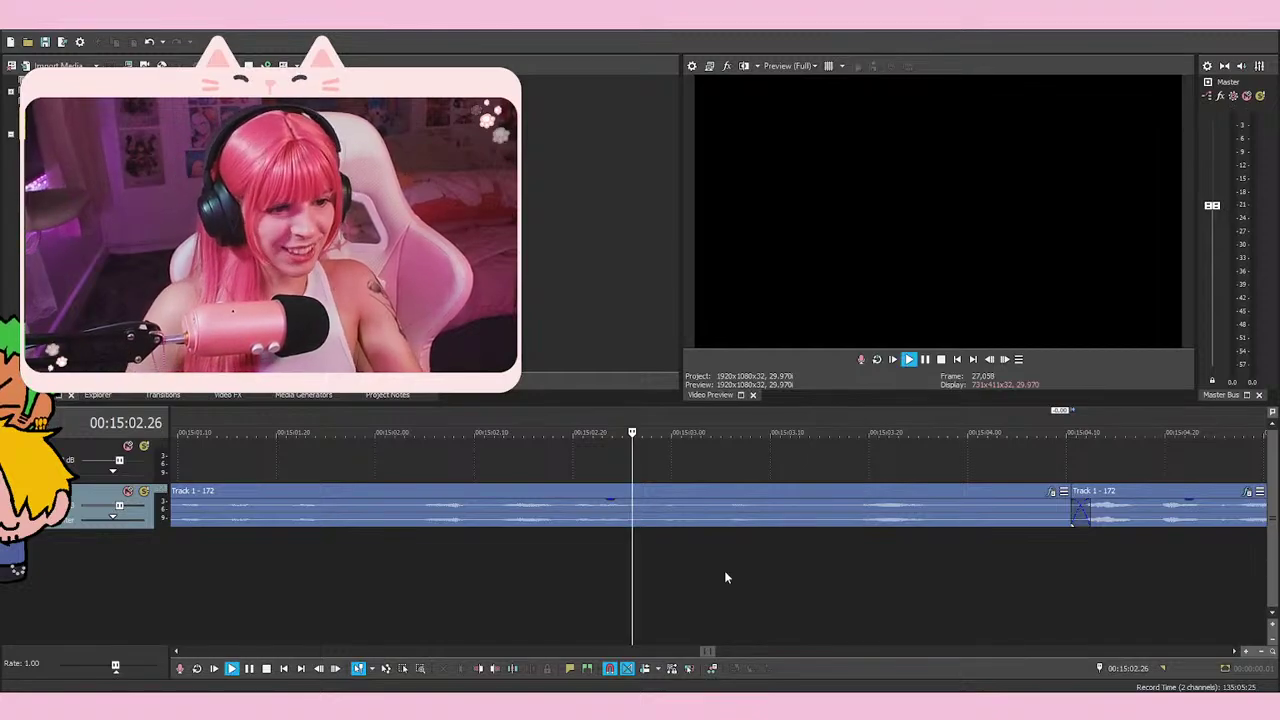
Replay the passage leading into the overlapped join from 00:15:02.26
key(space)
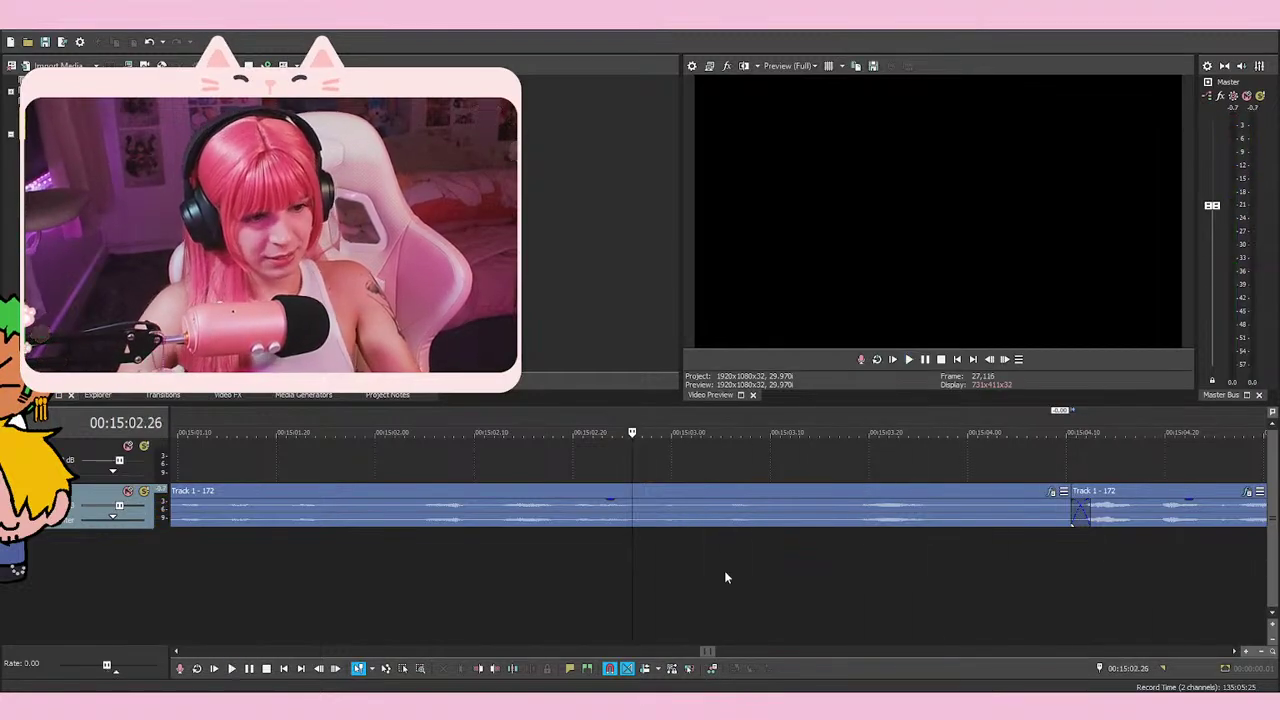
scroll(725, 571, down, 3)
key(space)
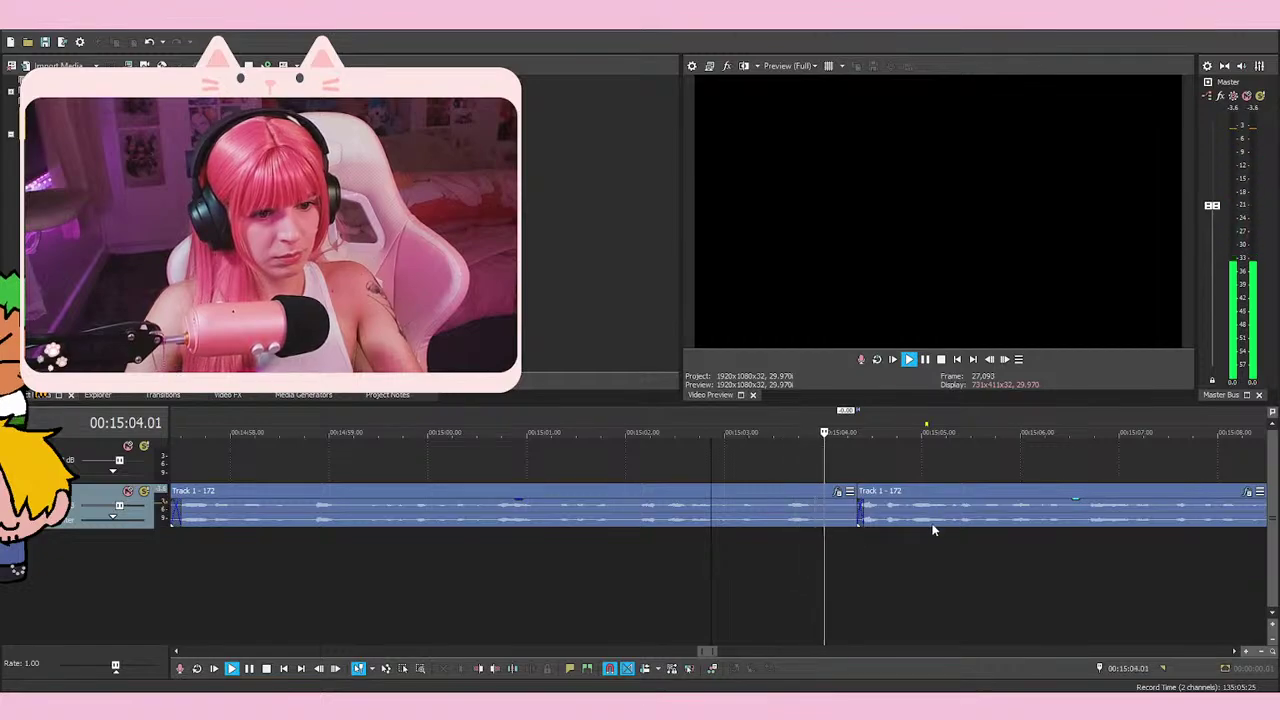
key(space)
scroll(914, 513, down, 2)
Nudge the clip after the join slightly earlier to start at about 00:15:04.10, and play across it from 00:15:03.26
click(760, 449)
scroll(760, 449, up, 6)
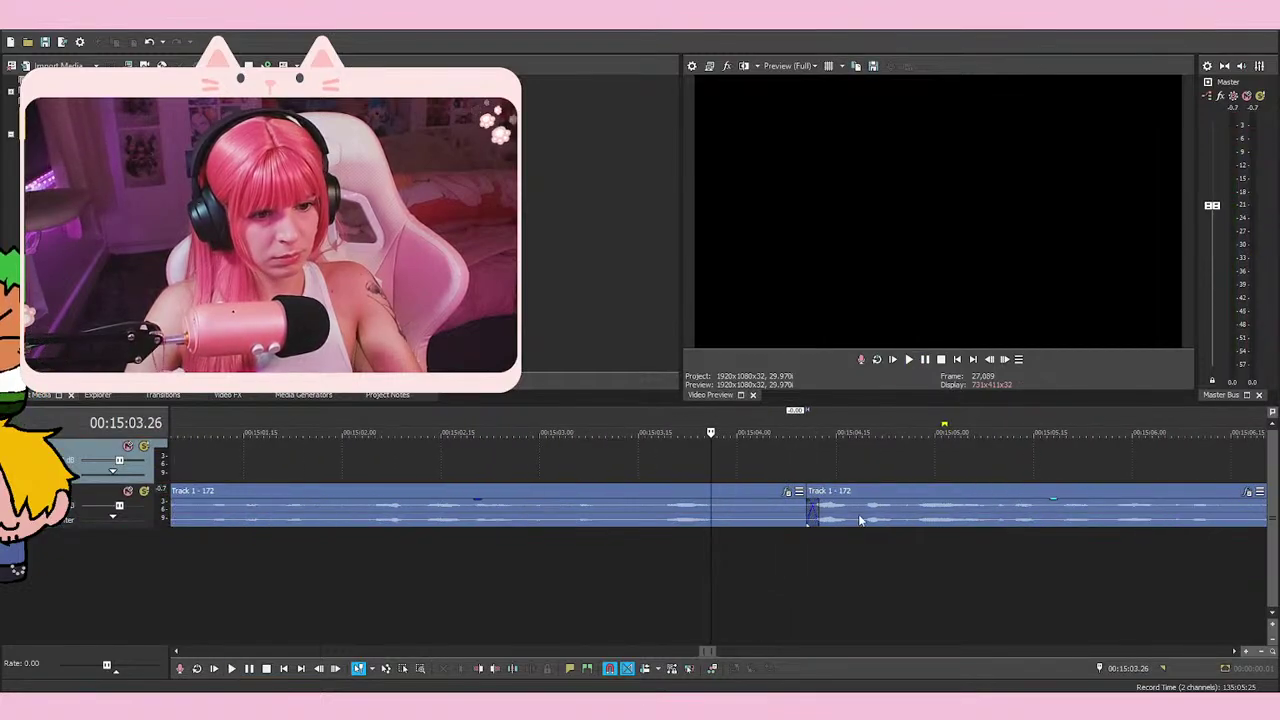
drag(909, 512, 901, 512)
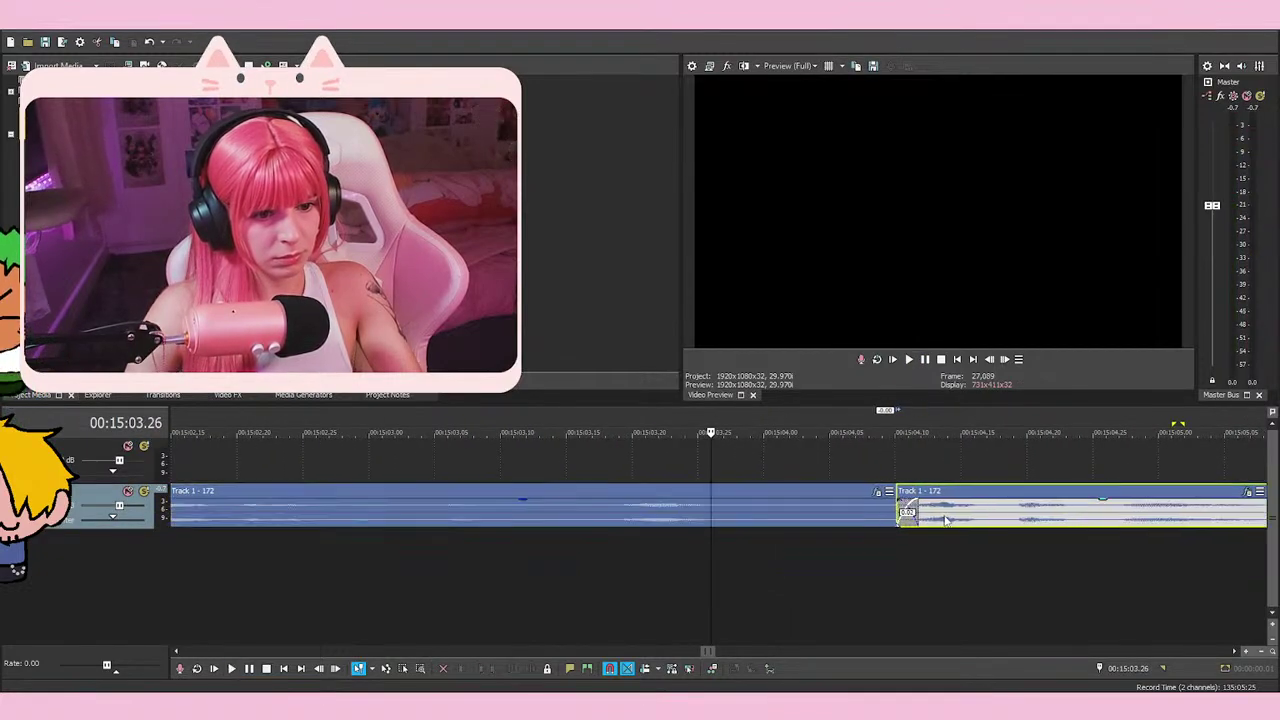
key(space)
key(space)
Play across the nudged join from 00:15:03.24 and select the clip that follows it
click(751, 557)
click(683, 580)
click(711, 568)
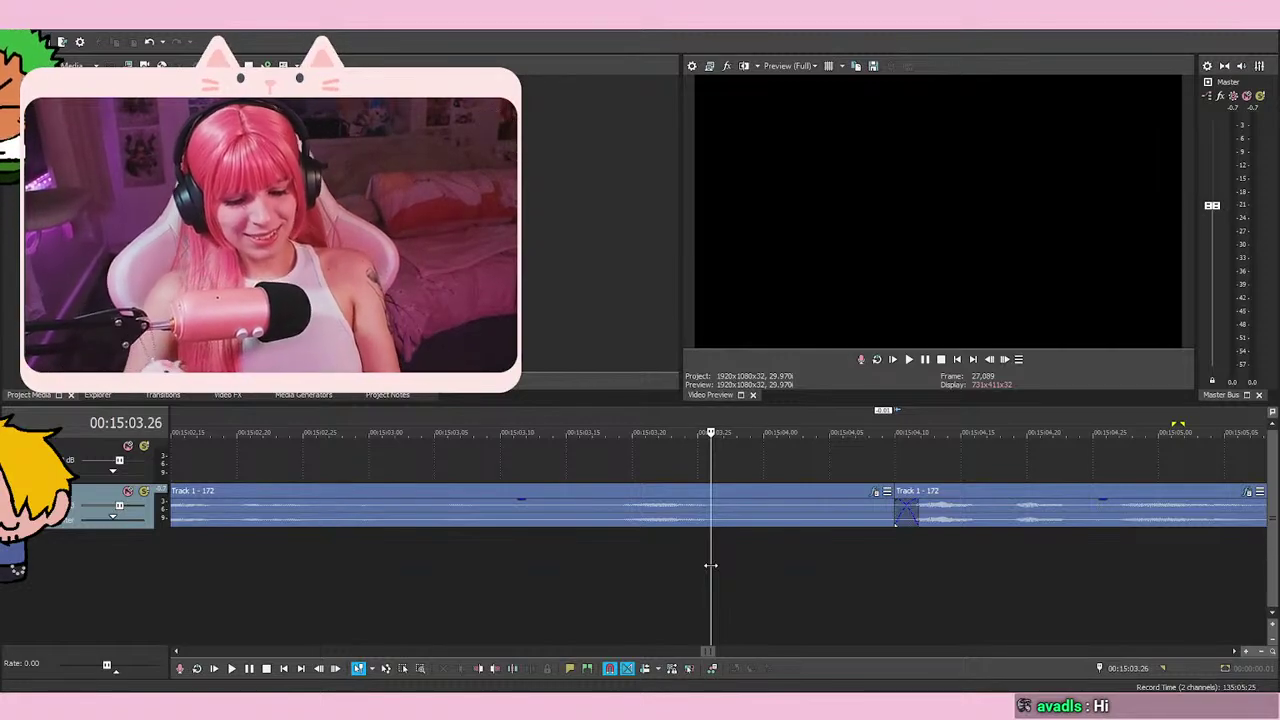
click(686, 586)
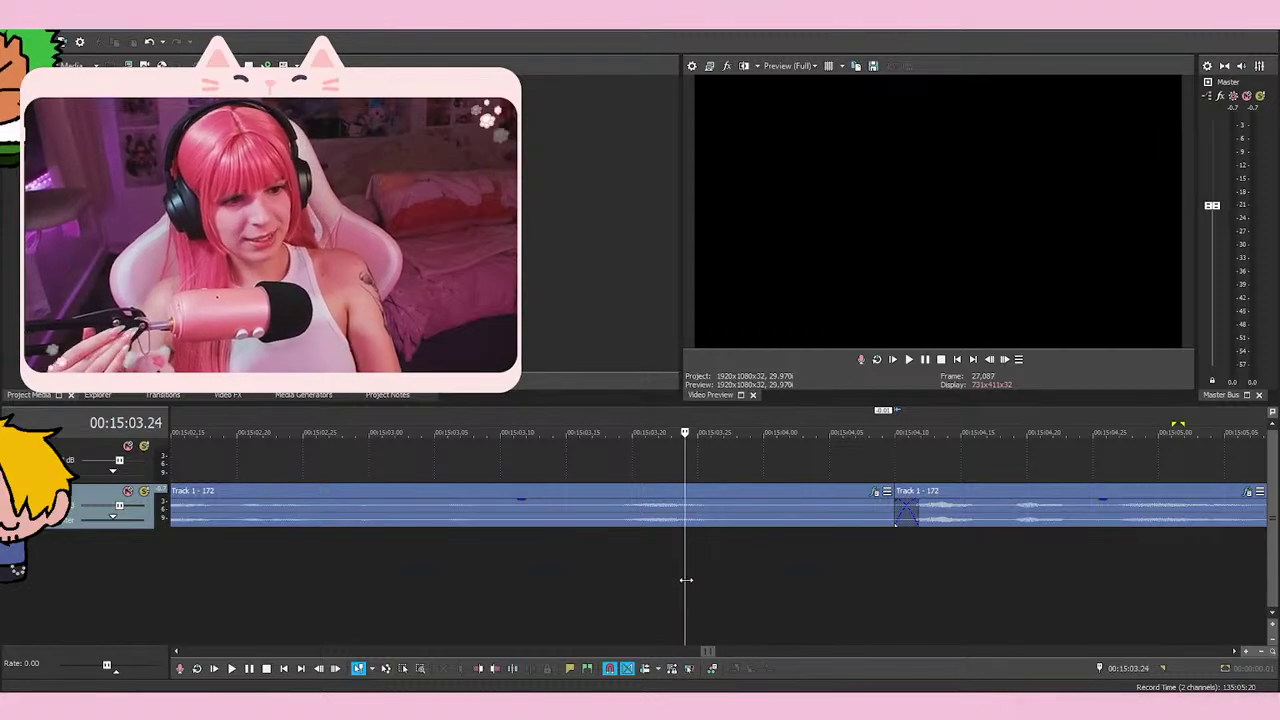
key(space)
key(space)
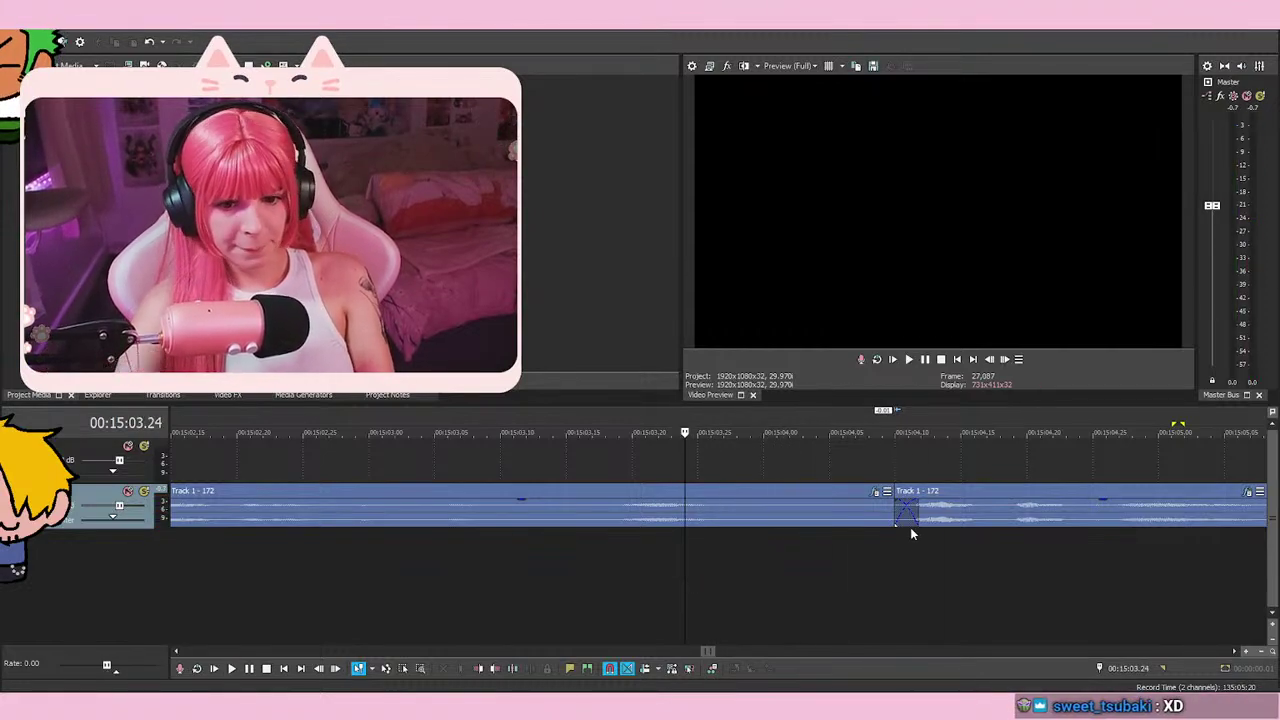
click(900, 515)
click(915, 515)
scroll(560, 557, down, 3)
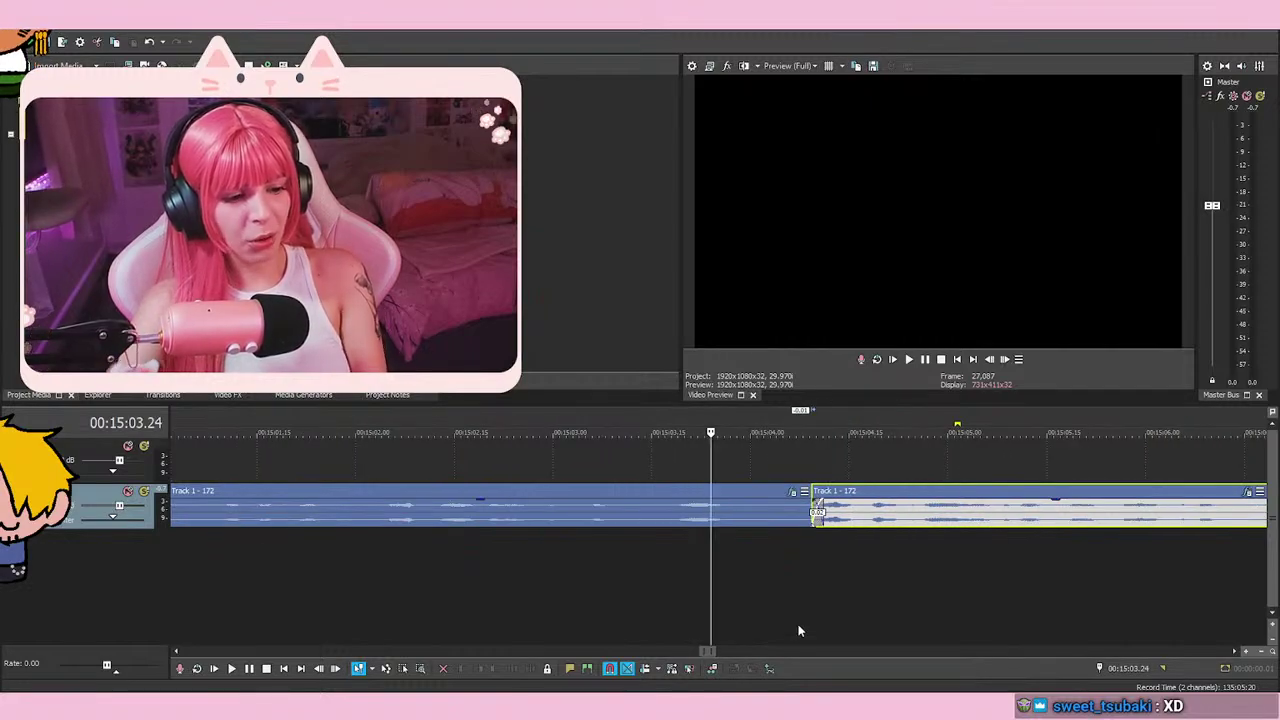
Cue several points before the join, between 00:15:04.00 and 00:15:03.13, and play from 00:15:03.13
click(784, 472)
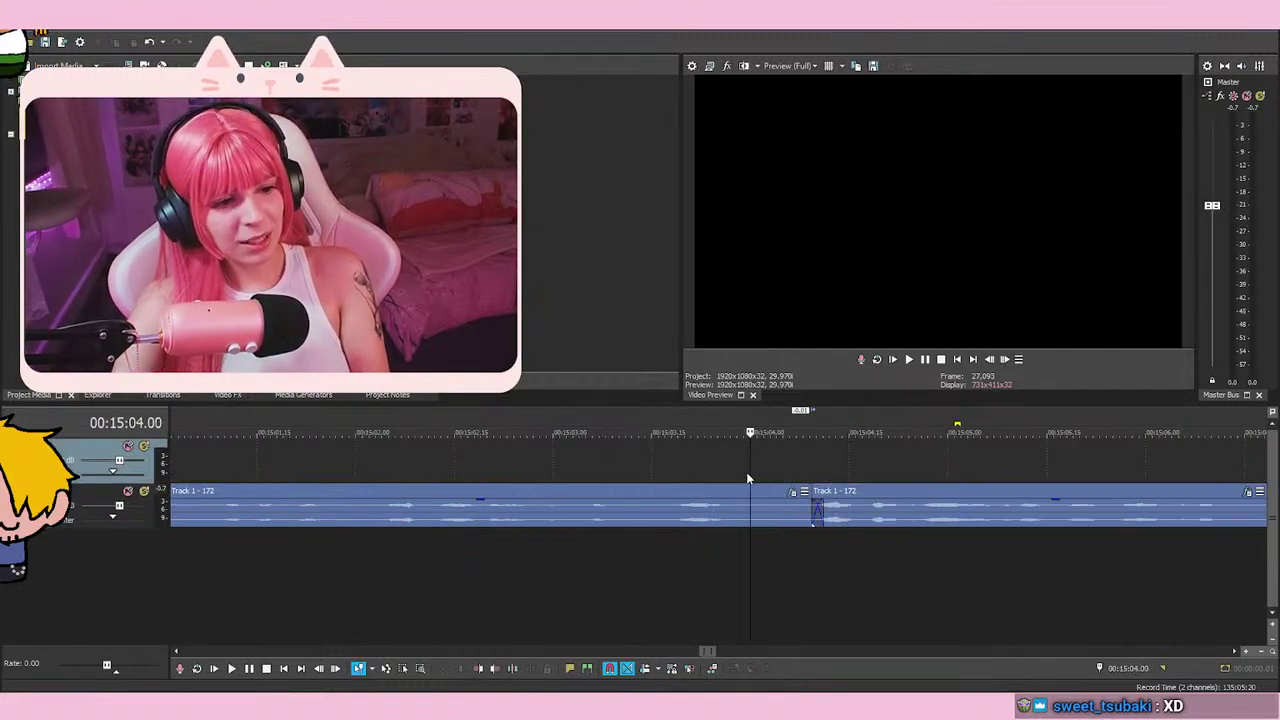
click(639, 465)
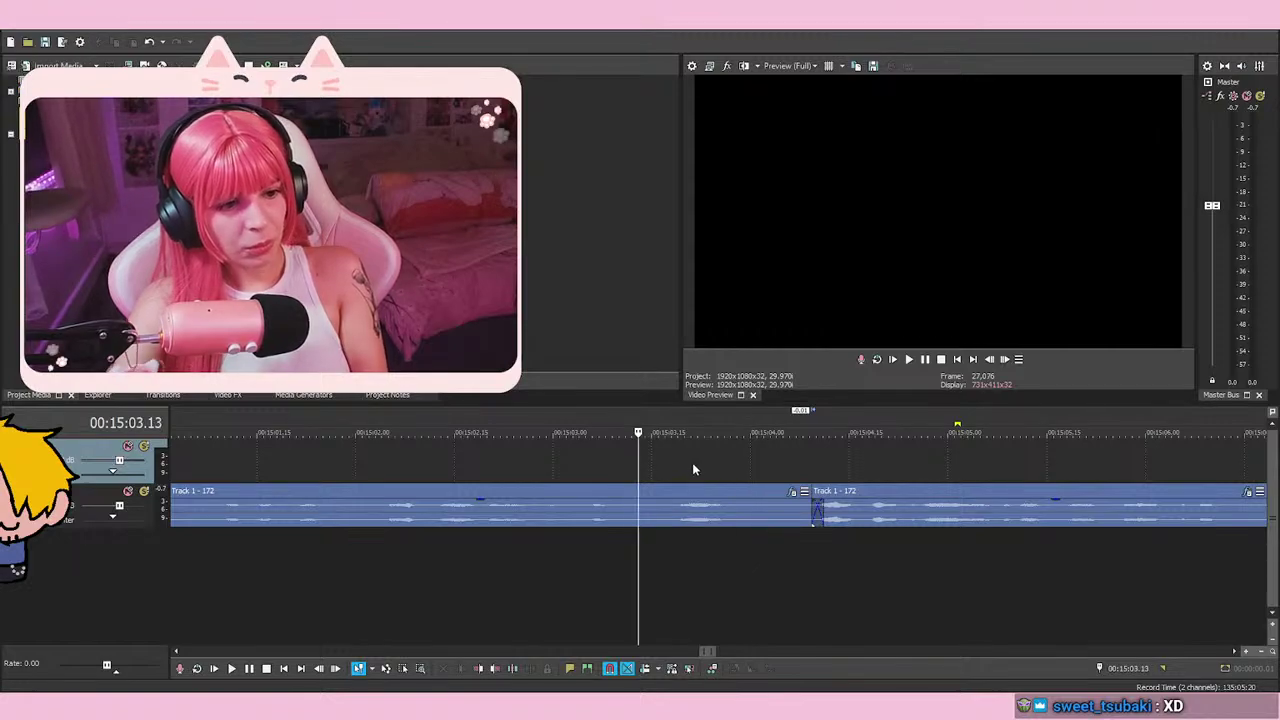
click(758, 463)
click(679, 464)
click(626, 471)
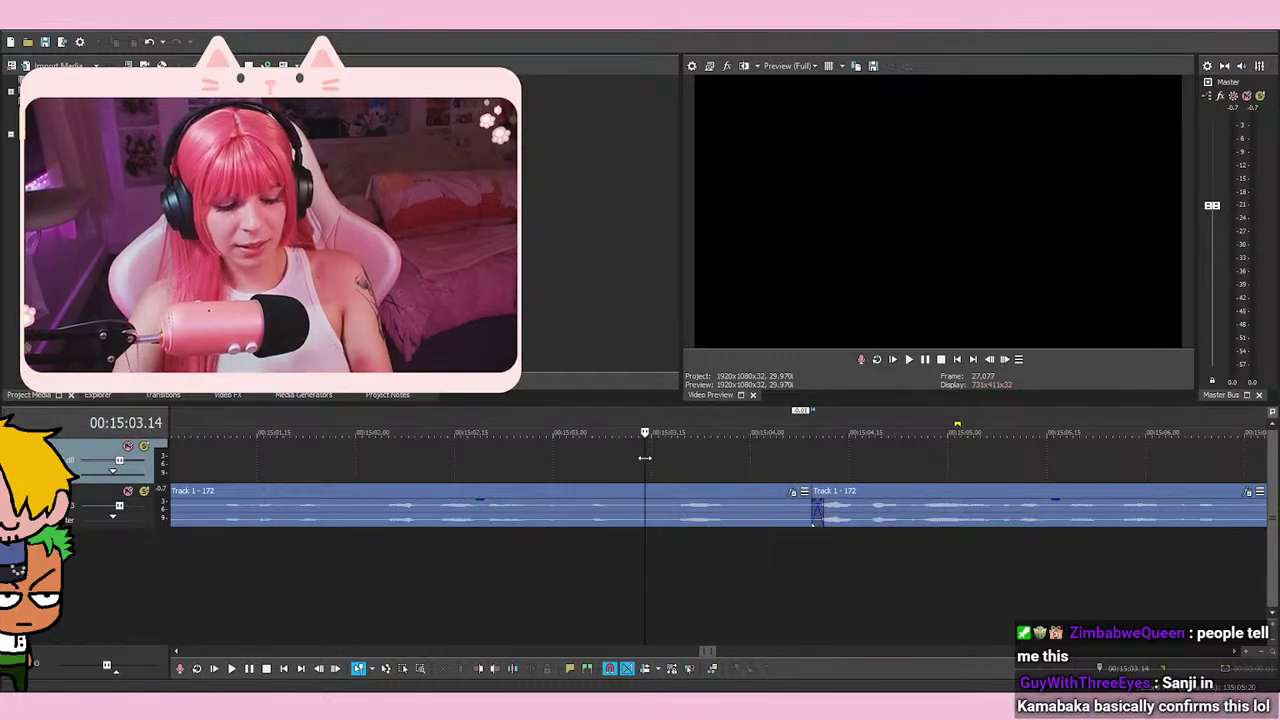
drag(645, 458, 690, 462)
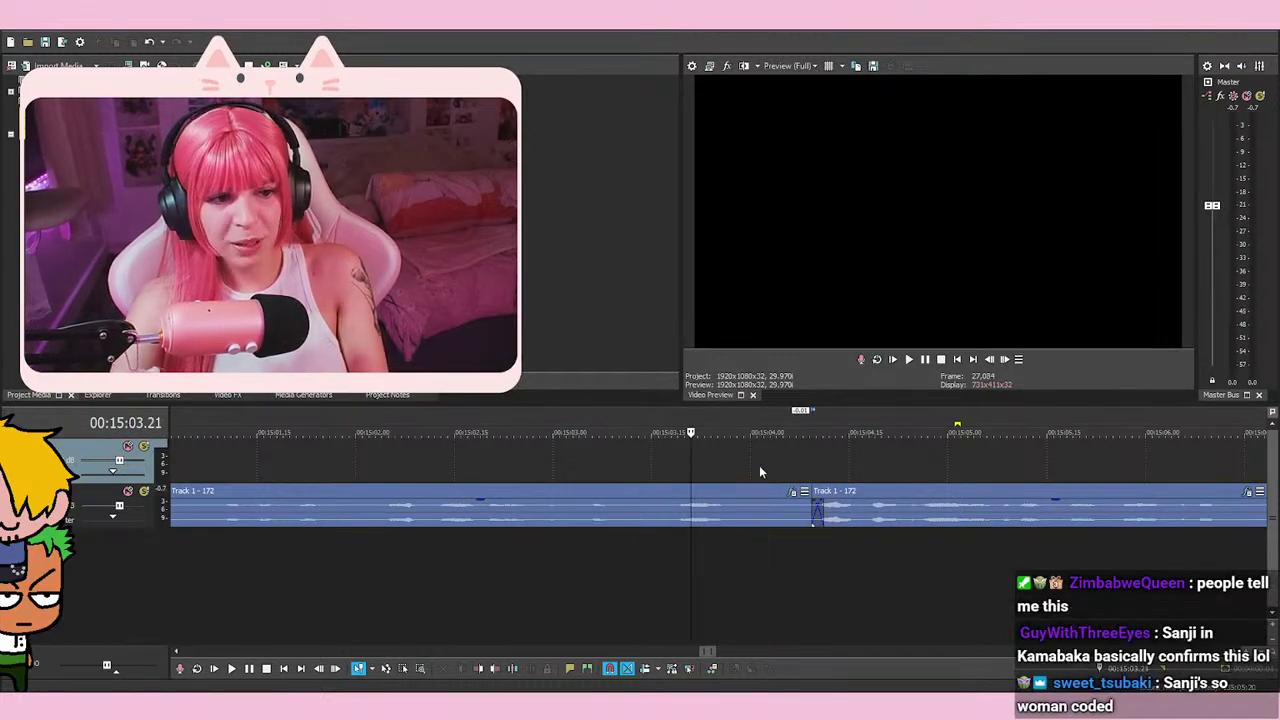
click(640, 470)
key(space)
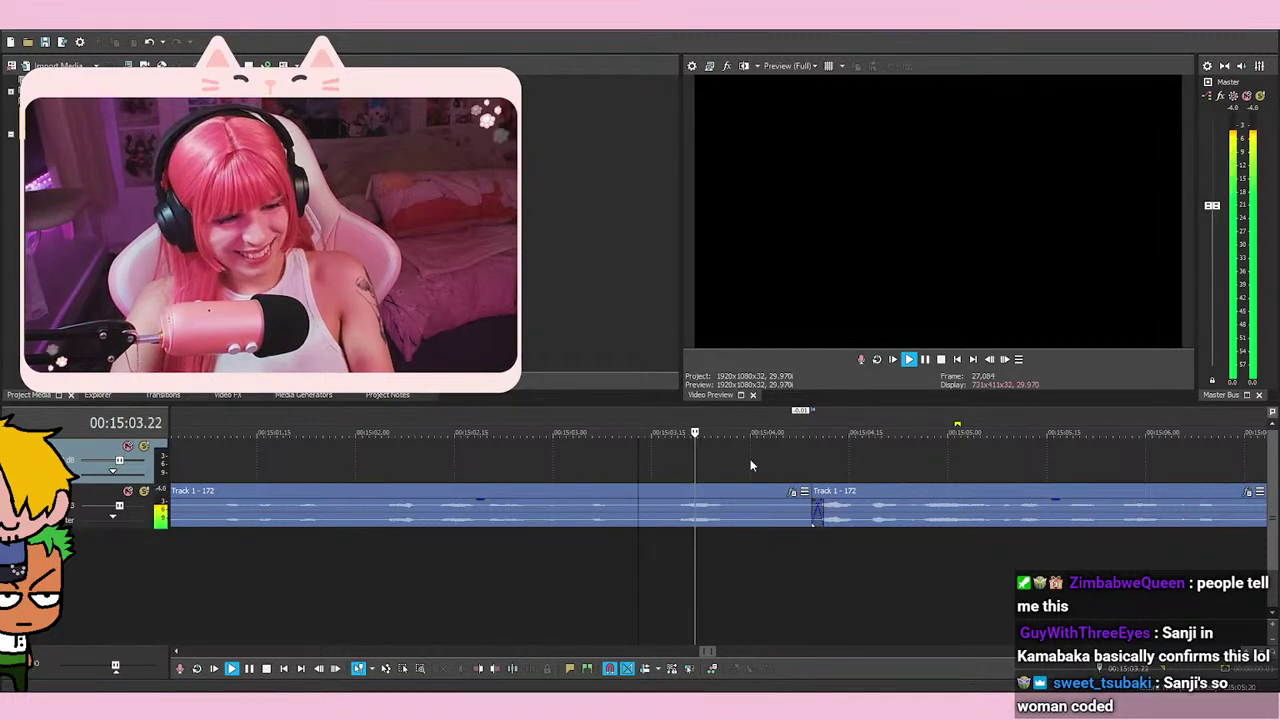
key(space)
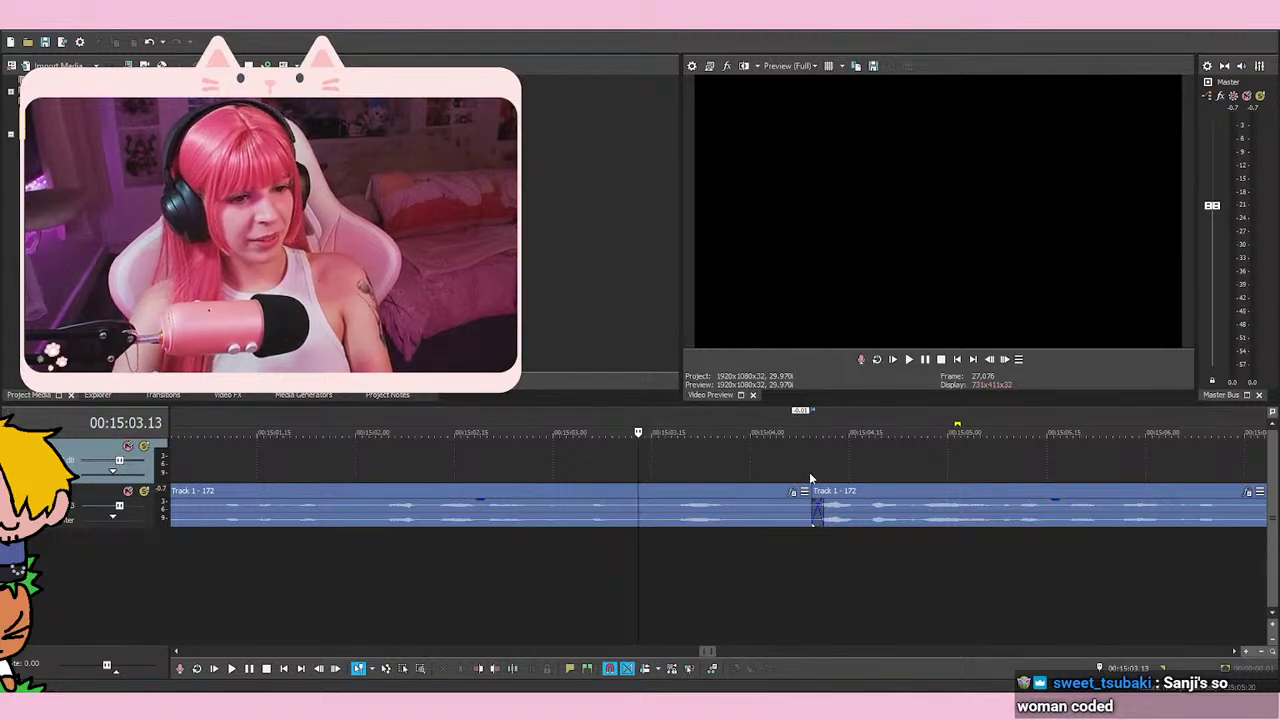
Check the join again by playing from 00:15:03.10
click(757, 472)
click(710, 464)
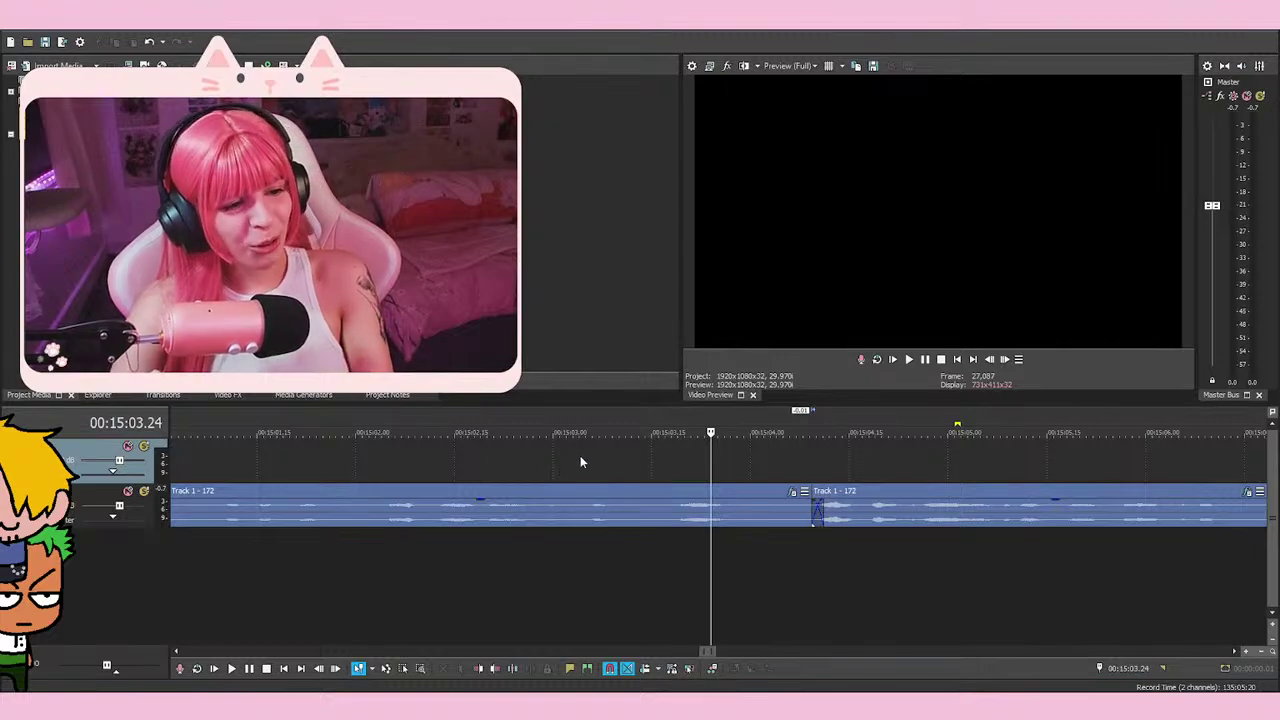
key(space)
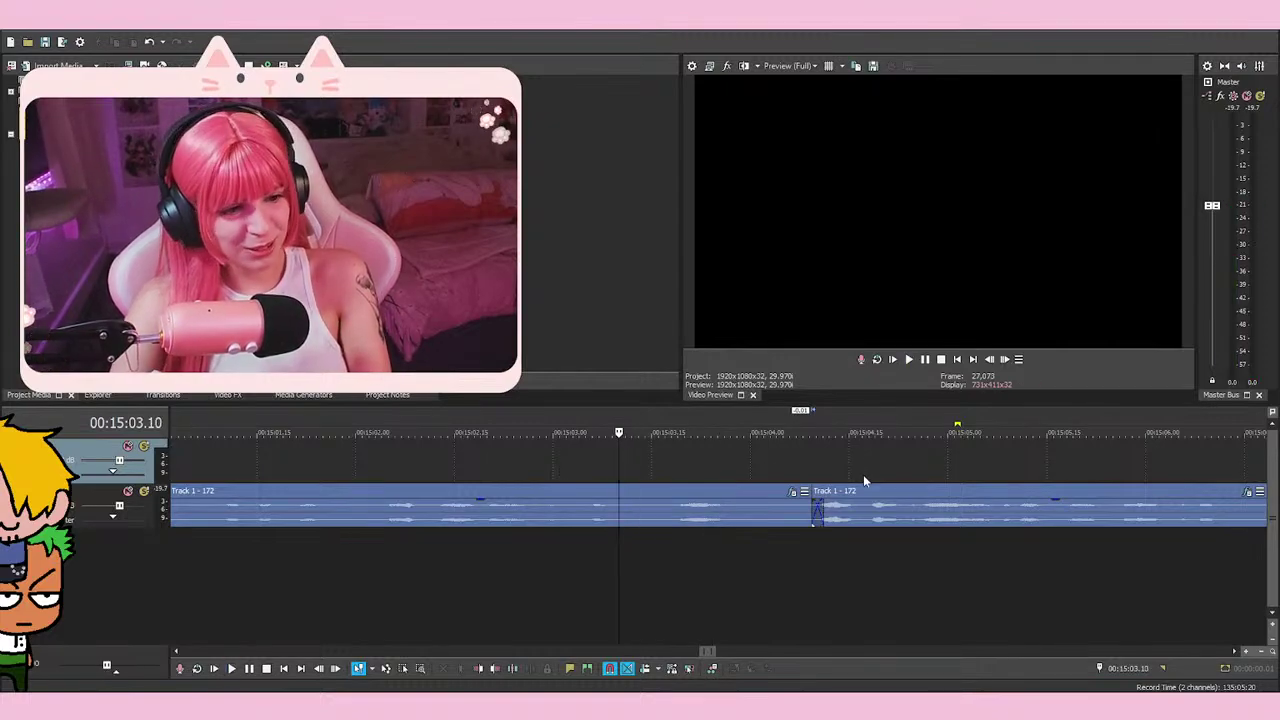
key(space)
key(space)
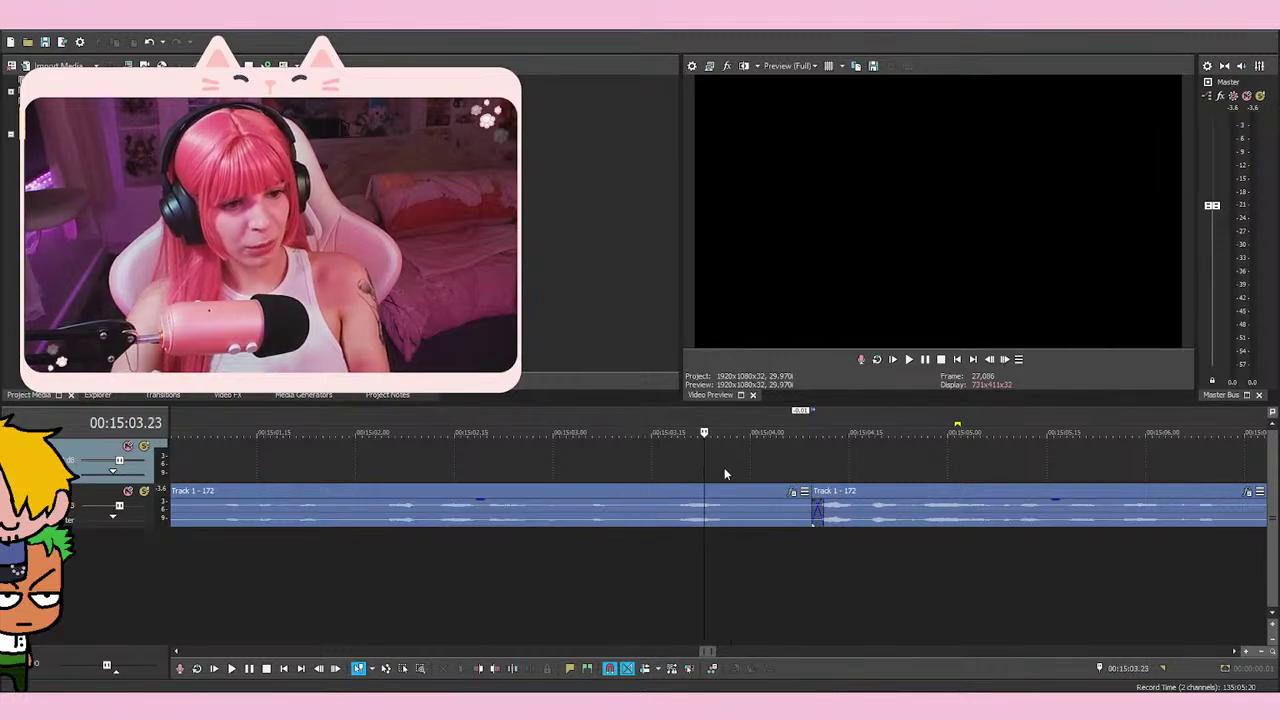
Play the passage before the join repeatedly from 00:15:03.13
click(639, 474)
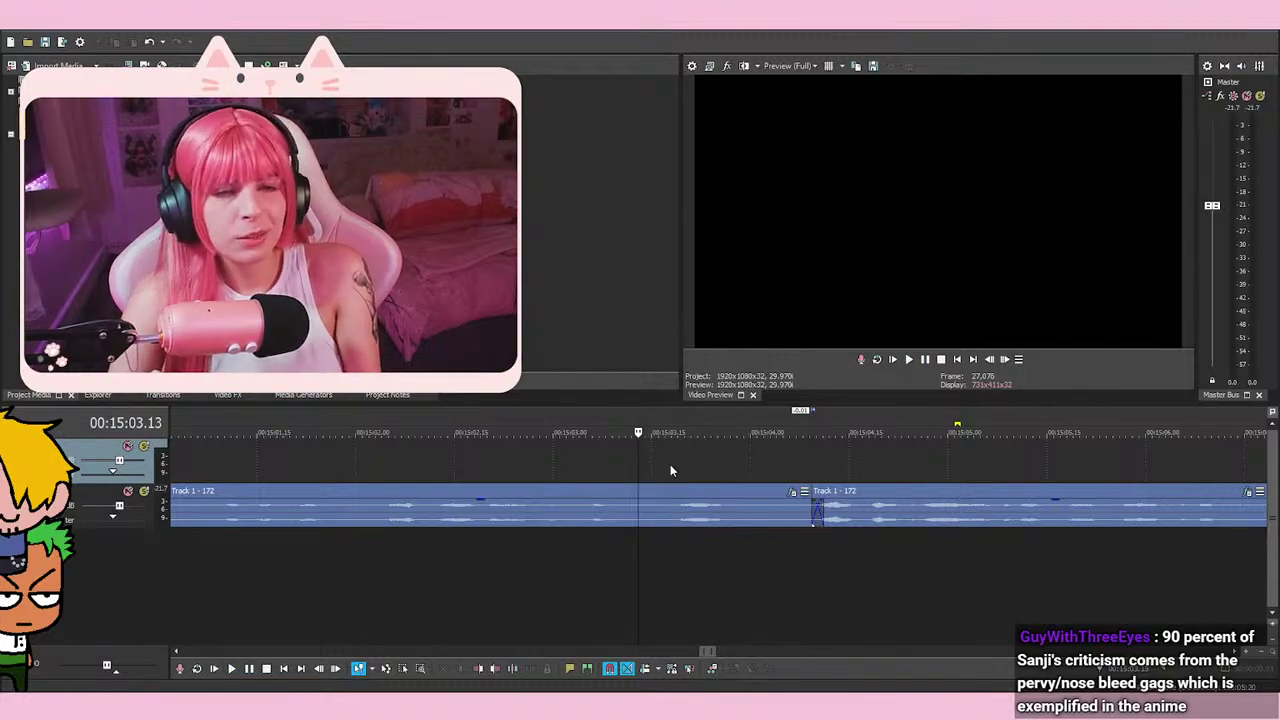
click(670, 464)
click(637, 463)
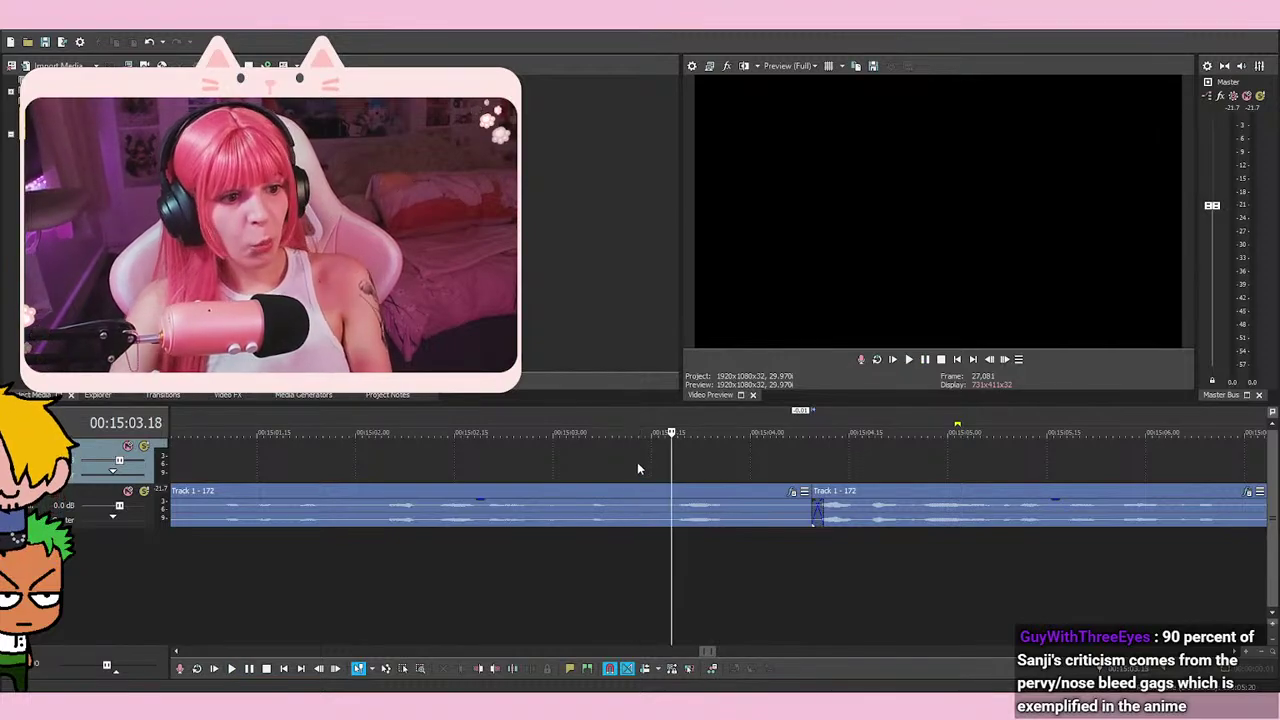
key(space)
key(space)
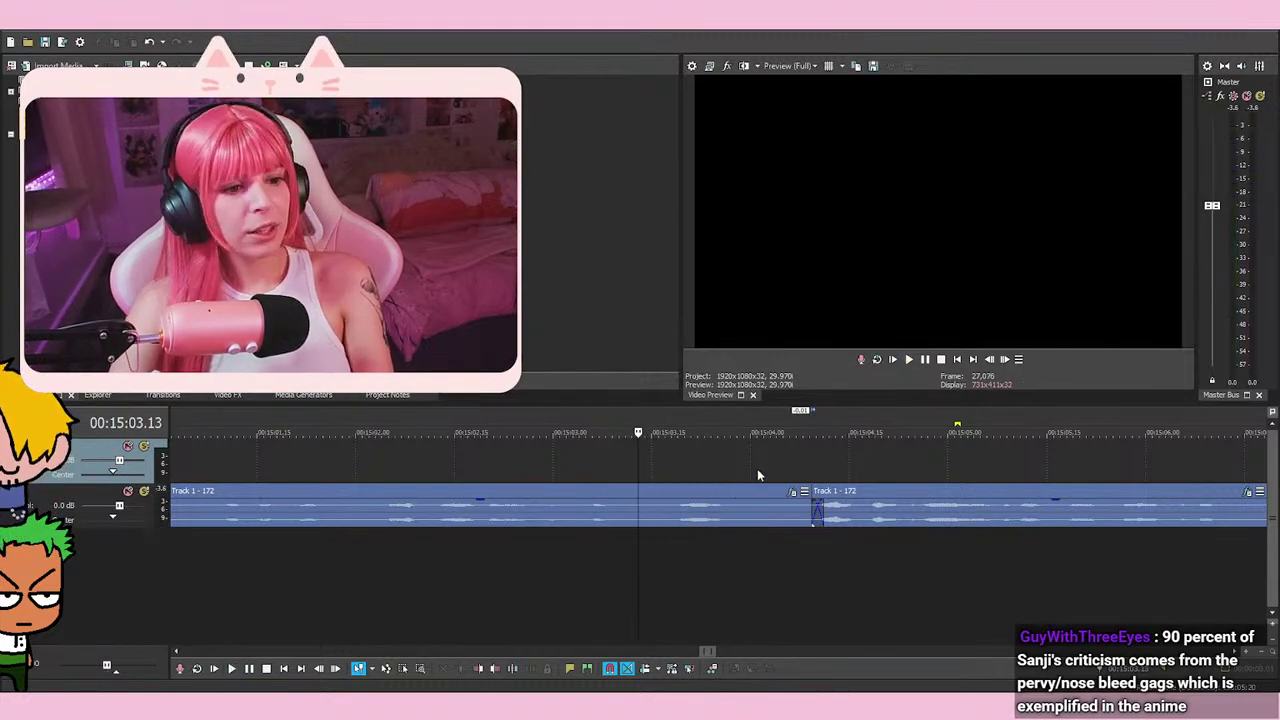
click(640, 463)
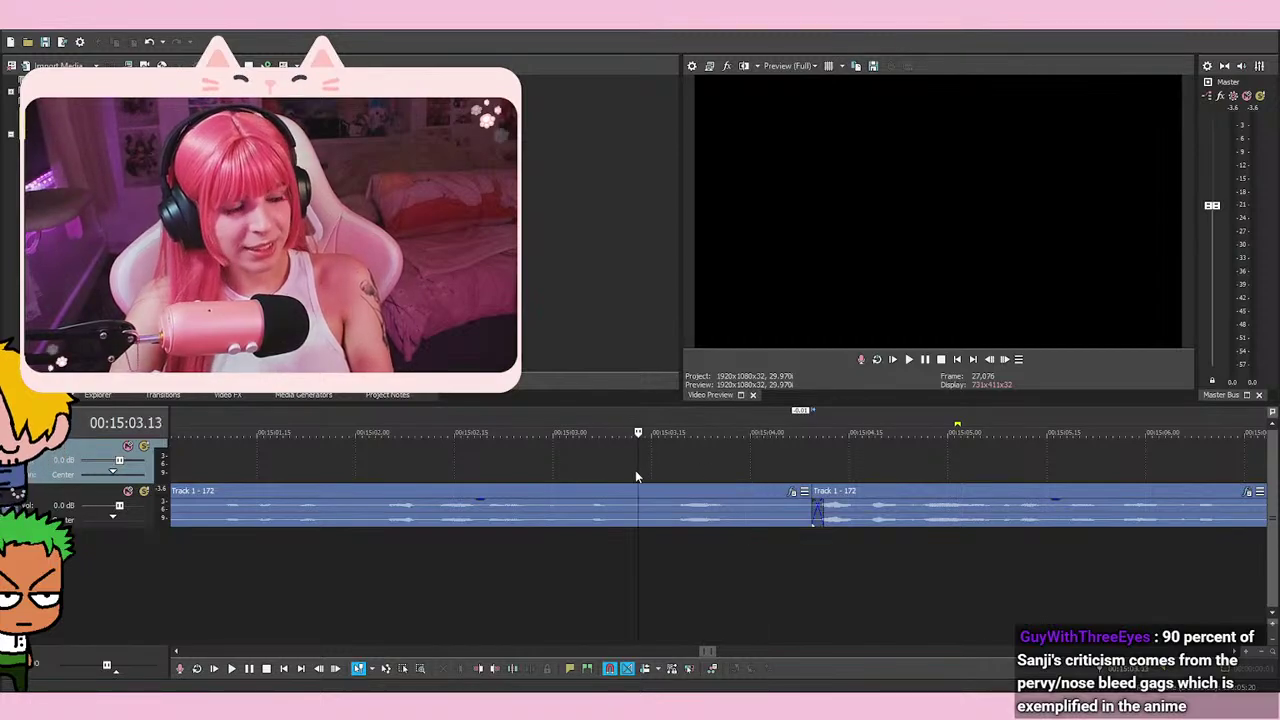
key(space)
key(space)
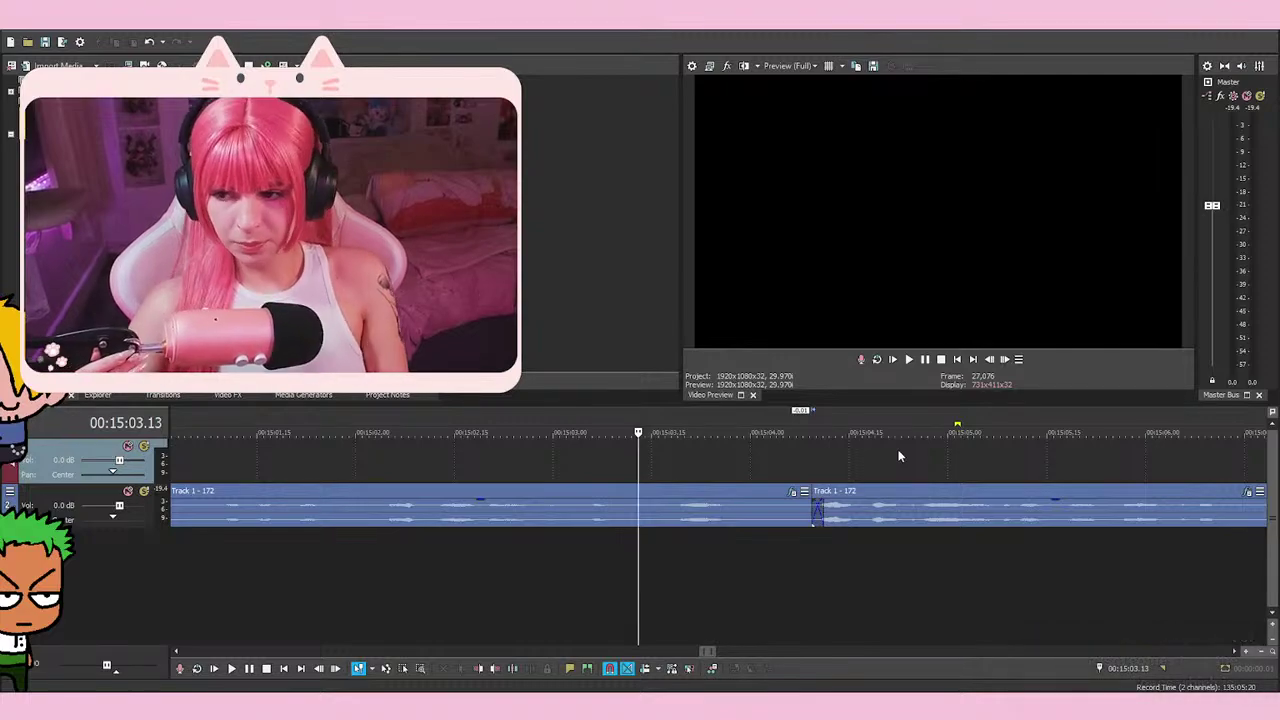
key(space)
key(space)
Examine the stretch before the join by moving the playback cursor between about 00:15:03.13 and 00:15:04.01
click(756, 470)
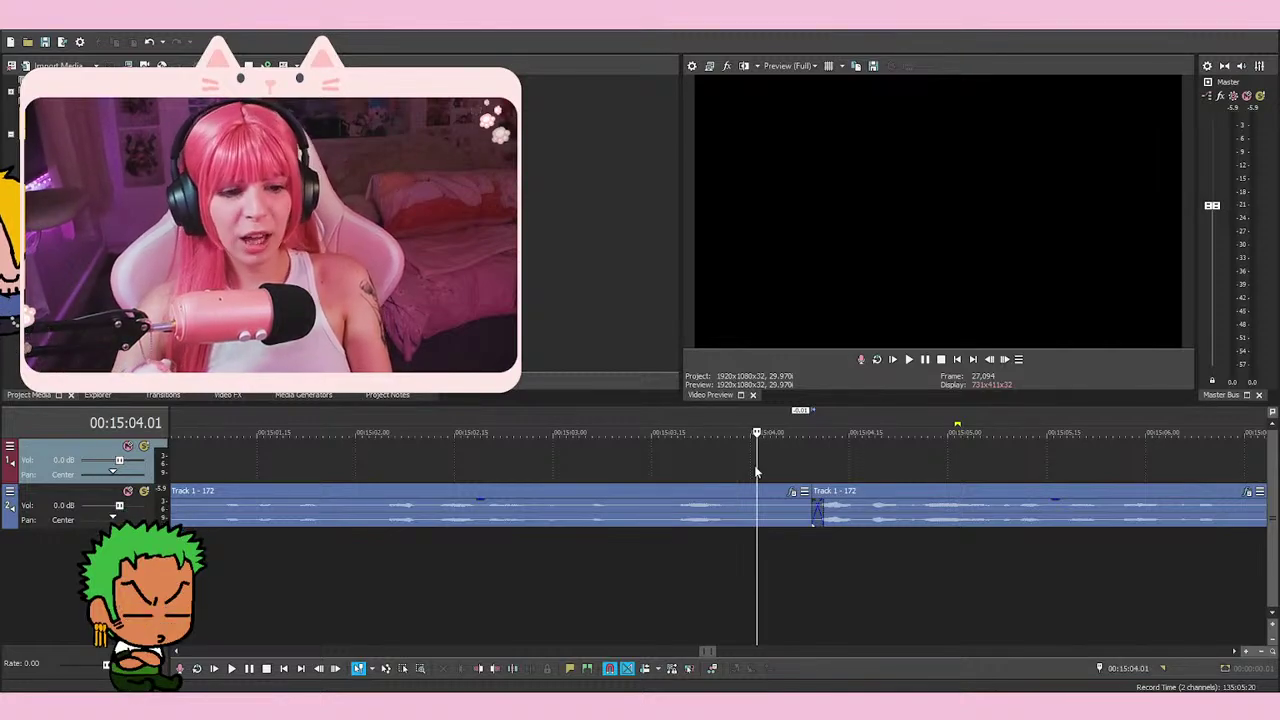
click(764, 472)
click(635, 460)
click(759, 458)
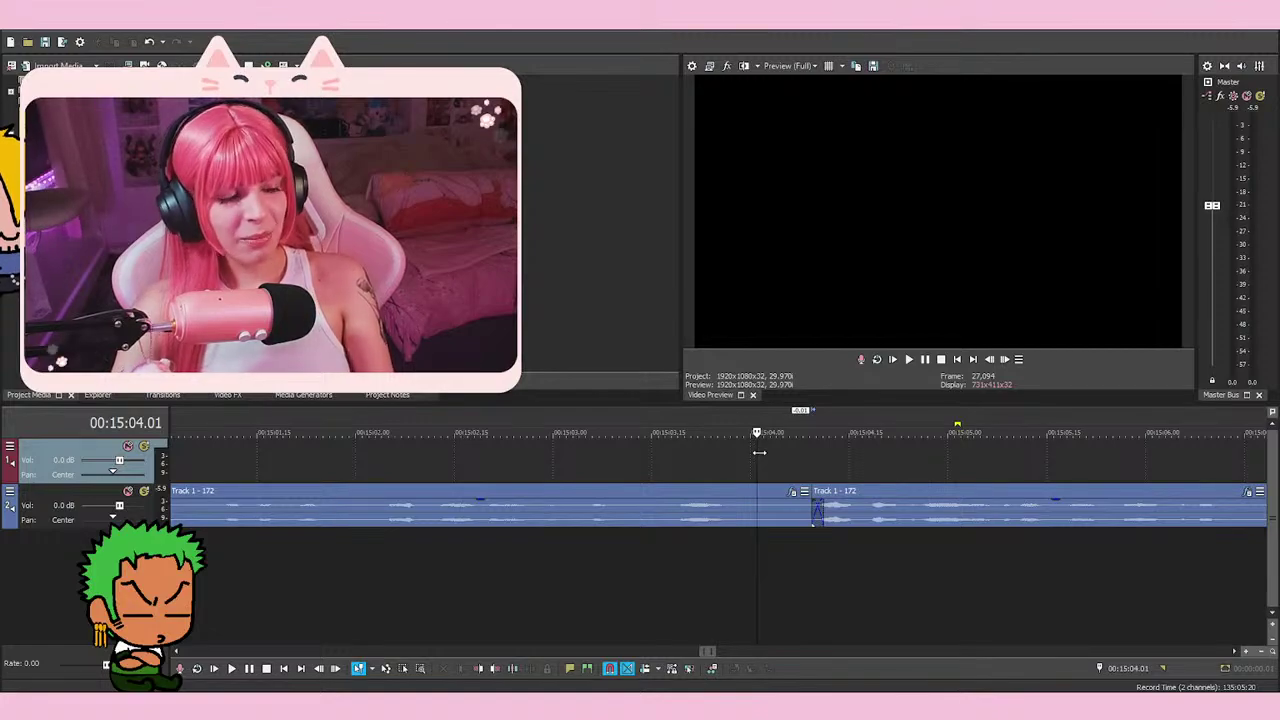
click(645, 477)
click(762, 470)
click(640, 458)
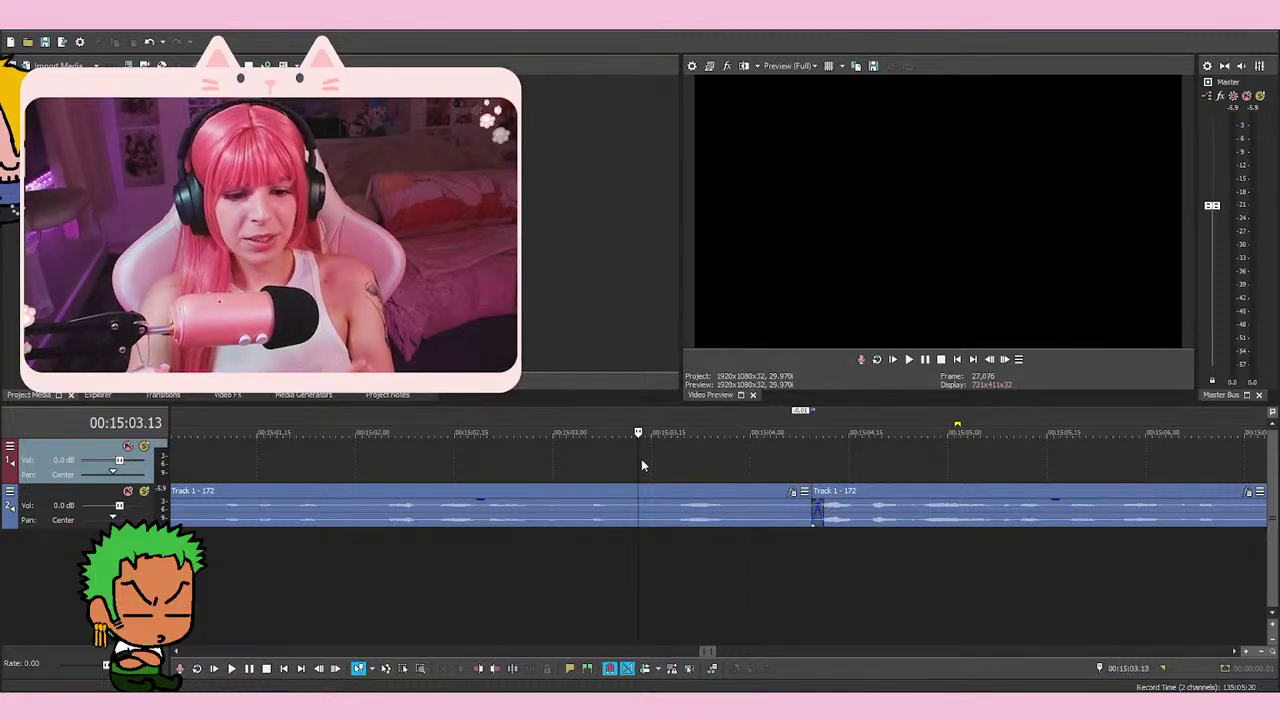
click(717, 464)
click(763, 470)
click(678, 462)
click(638, 457)
click(704, 466)
click(691, 486)
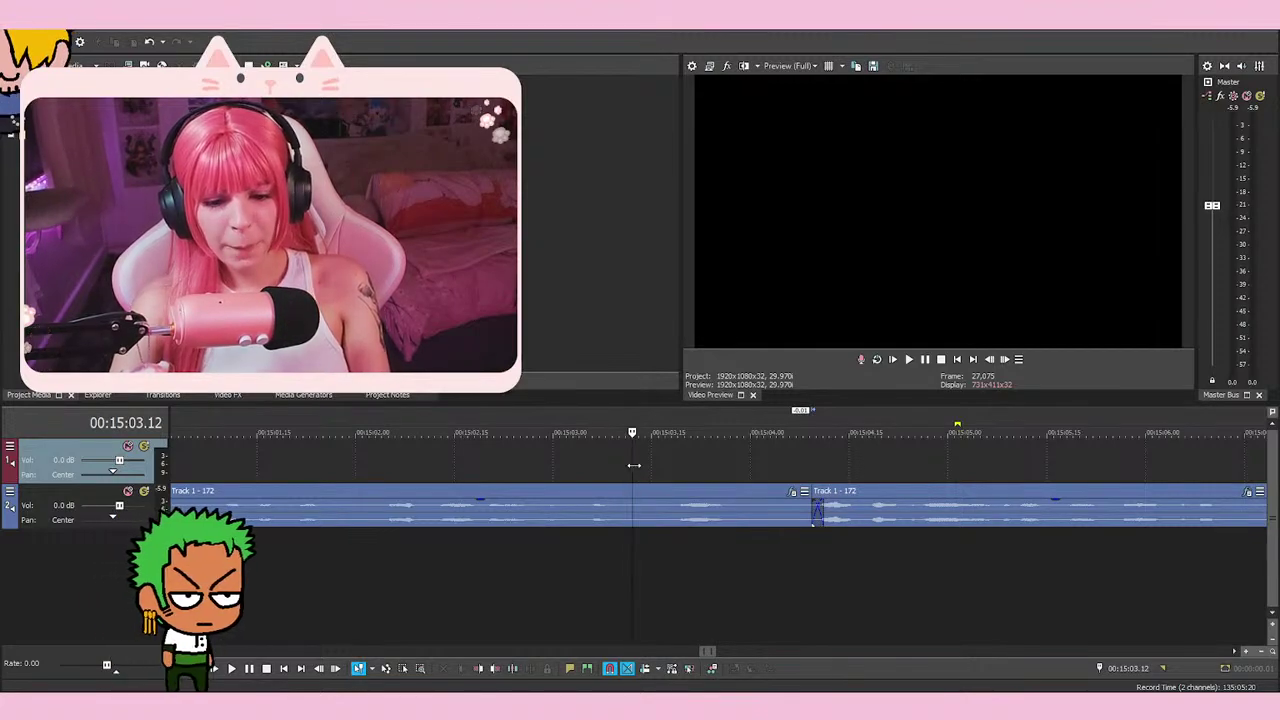
Listen to the join several times, playing from 00:15:03.12
key(space)
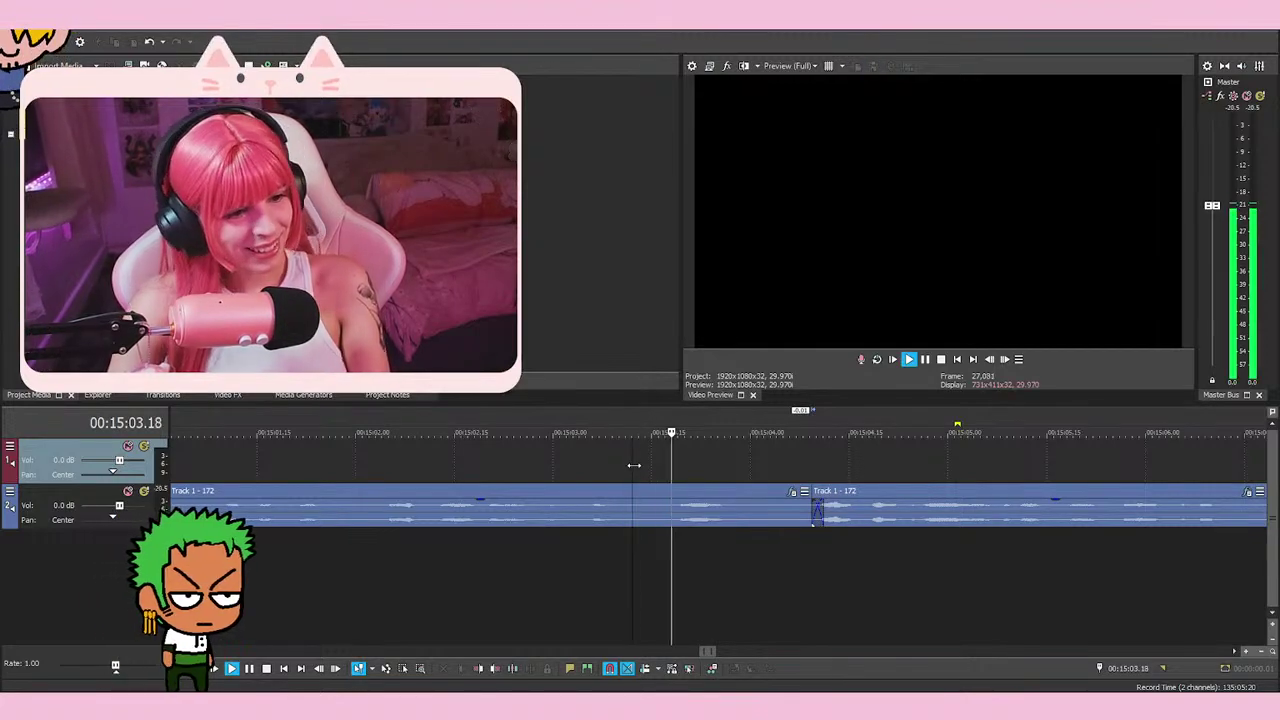
key(space)
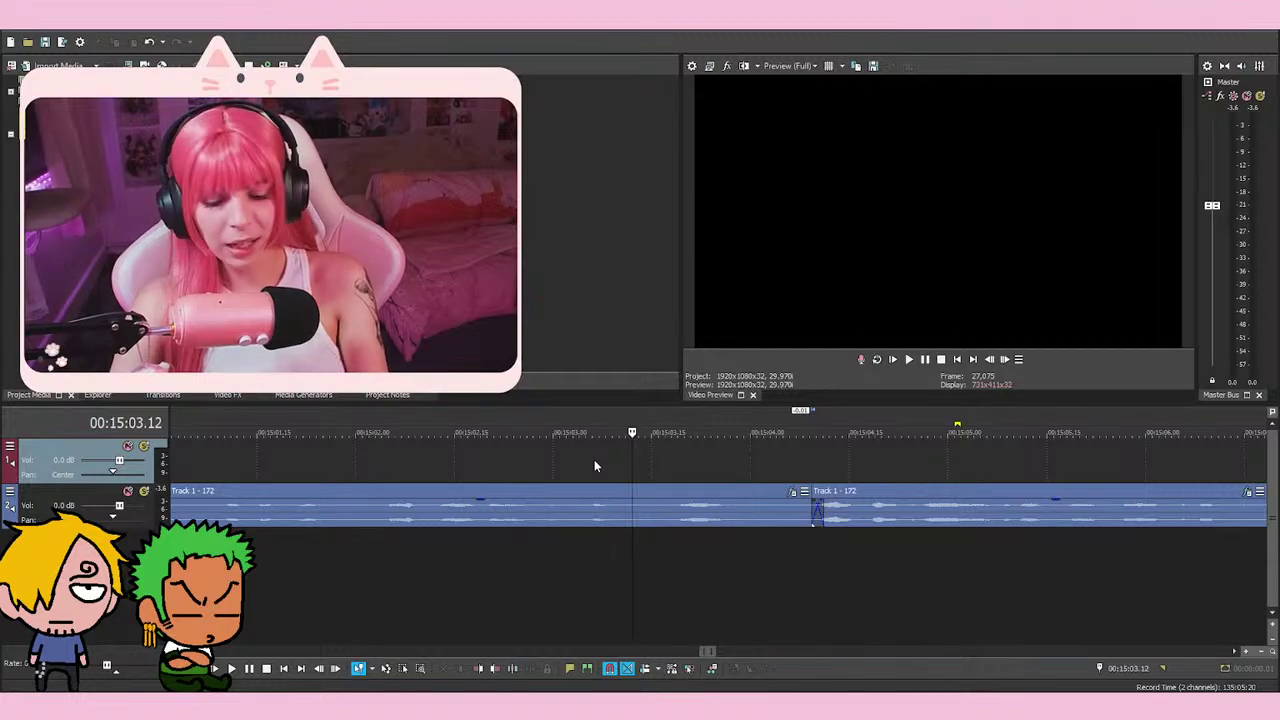
key(space)
key(space)
drag(666, 466, 646, 467)
key(space)
key(space)
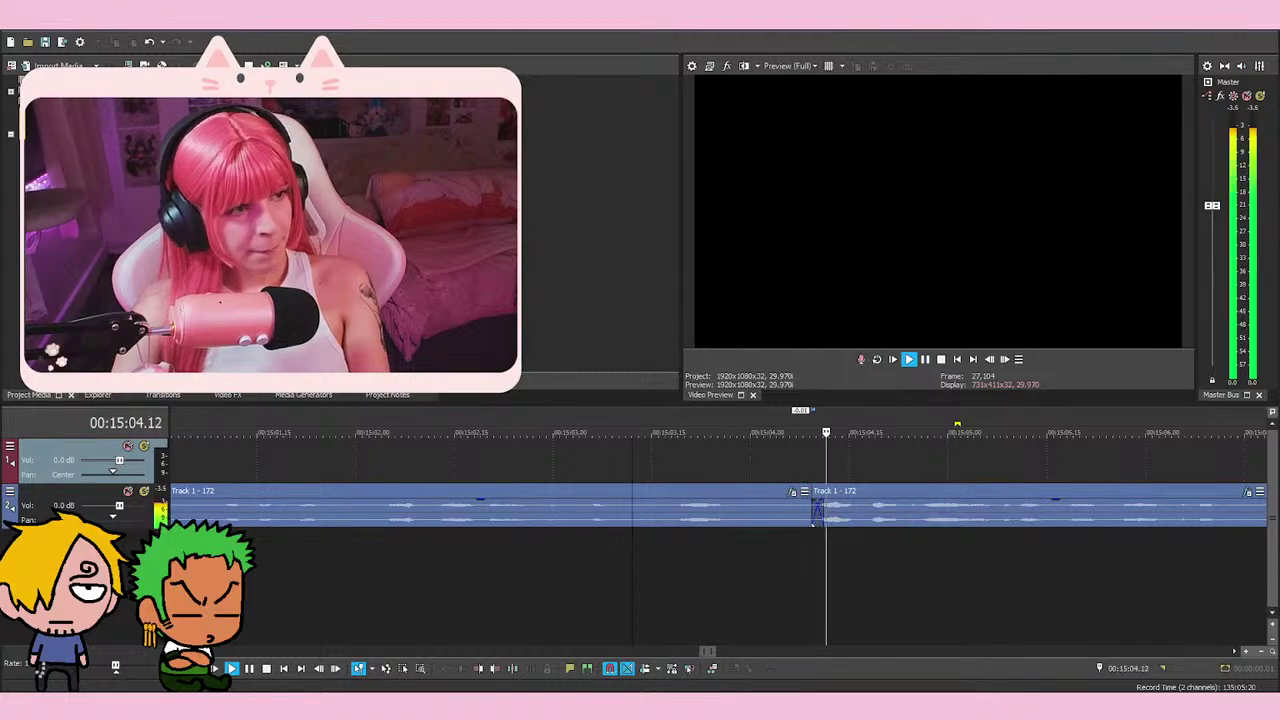
key(space)
Cue 00:15:03.13 and play through the join into the following clip
click(736, 574)
click(664, 584)
click(639, 586)
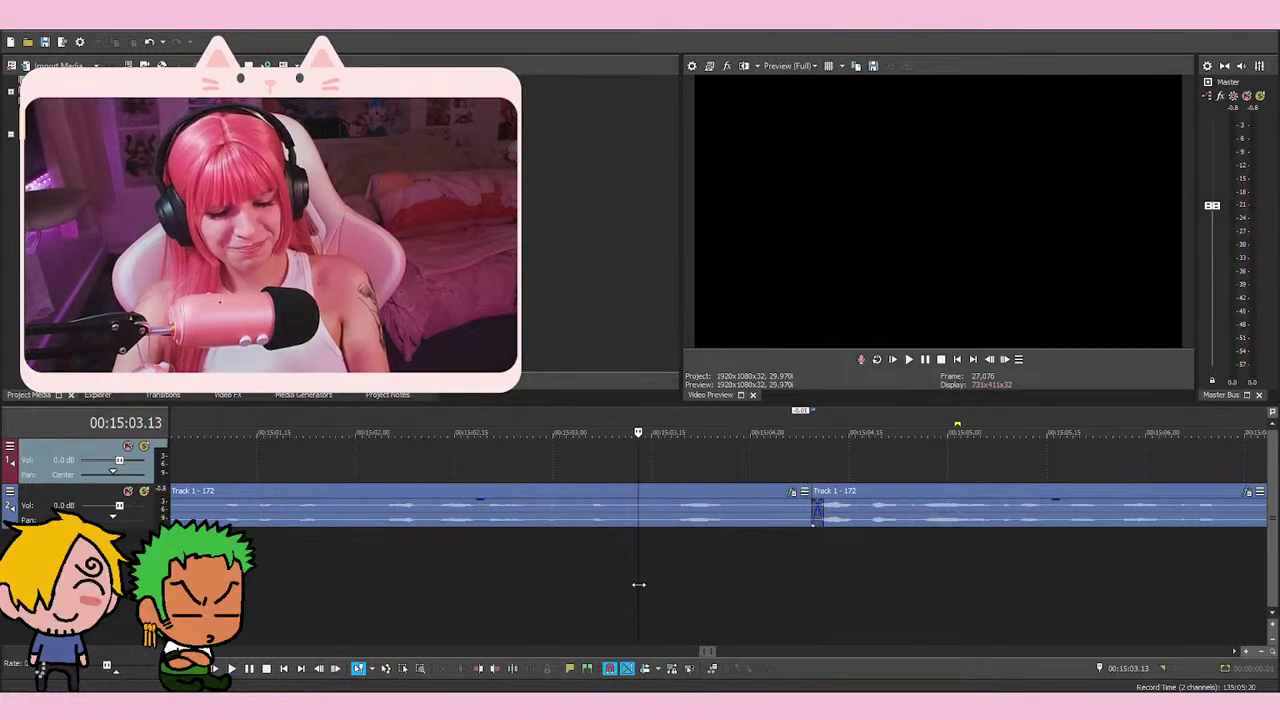
key(space)
key(space)
key(space)
Narrow the next gap by moving the long clip after it earlier, to start at about 00:15:09.06
key(Delete)
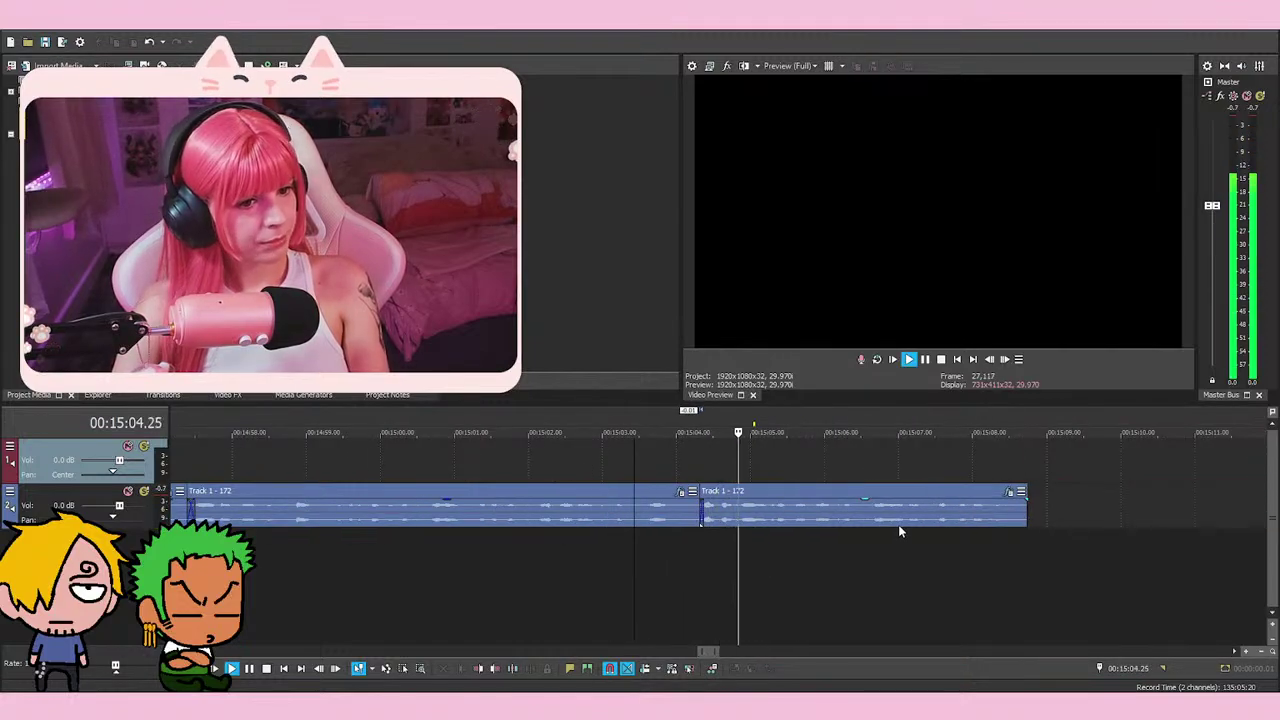
scroll(898, 524, down, 3)
key(space)
drag(904, 530, 846, 523)
key(space)
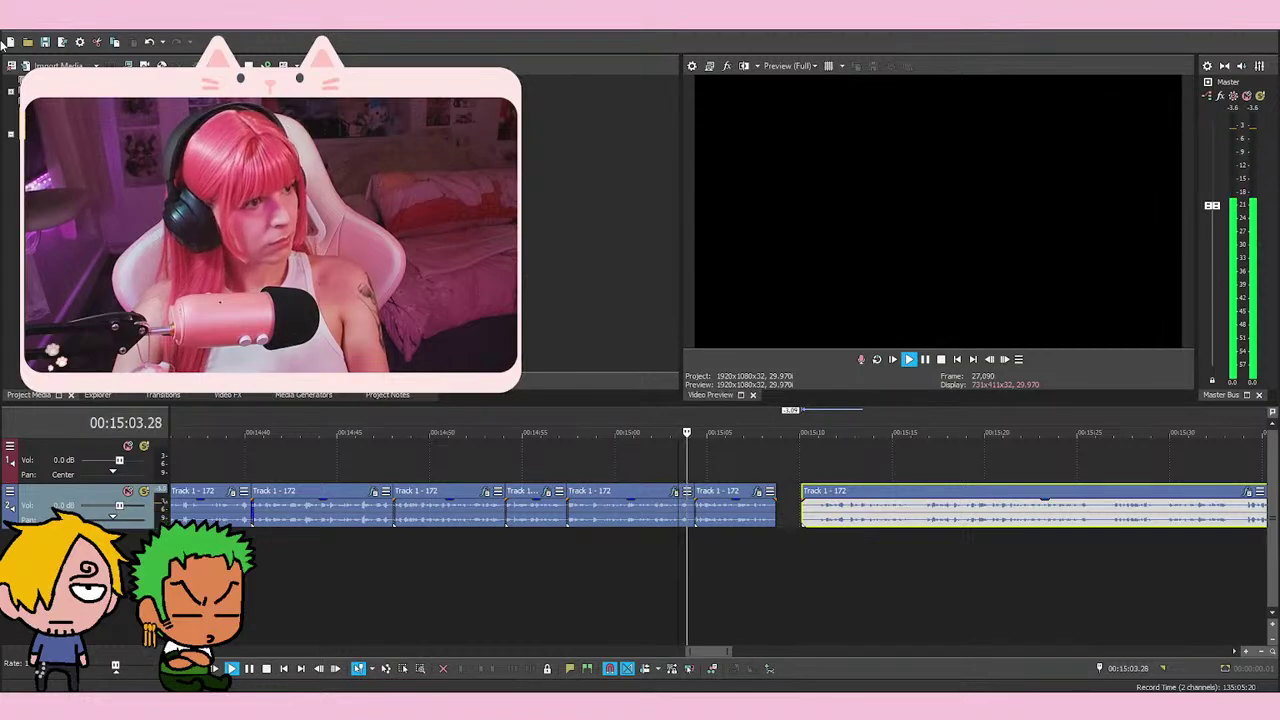
scroll(794, 524, up, 5)
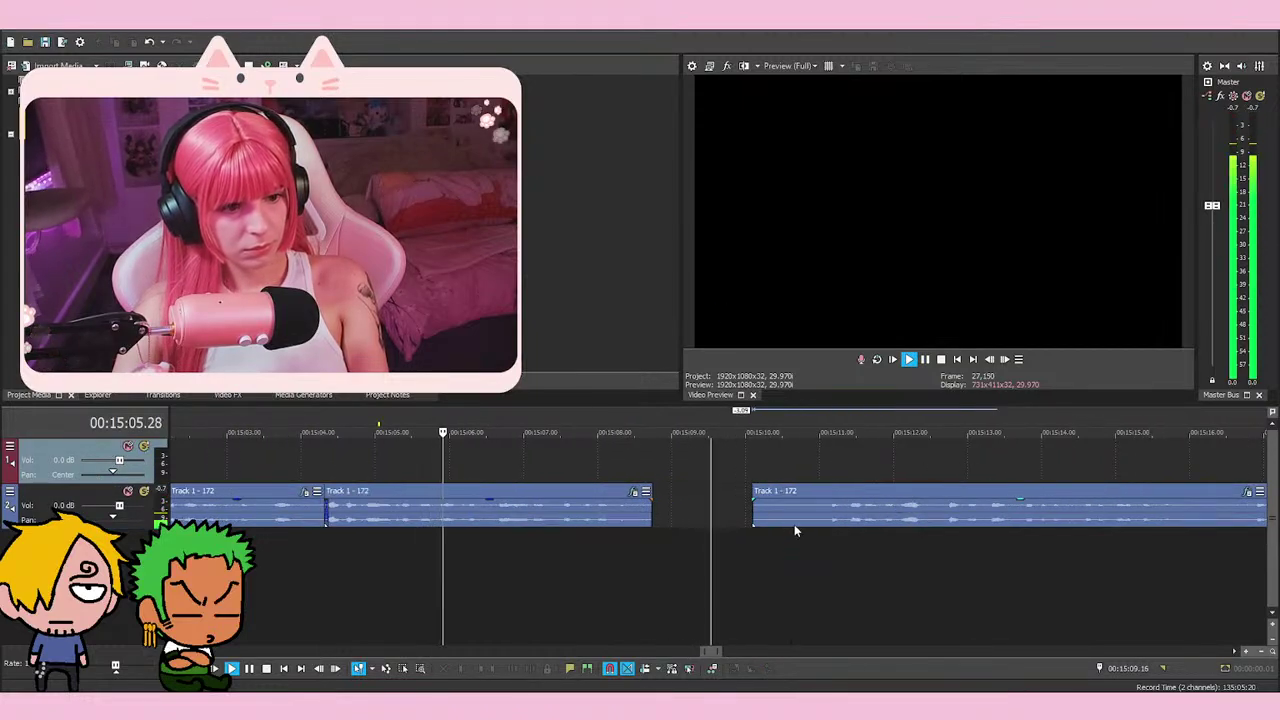
drag(794, 524, 729, 524)
Split the long clip at 00:15:10.03 and delete the short piece before the cut
click(645, 452)
key(space)
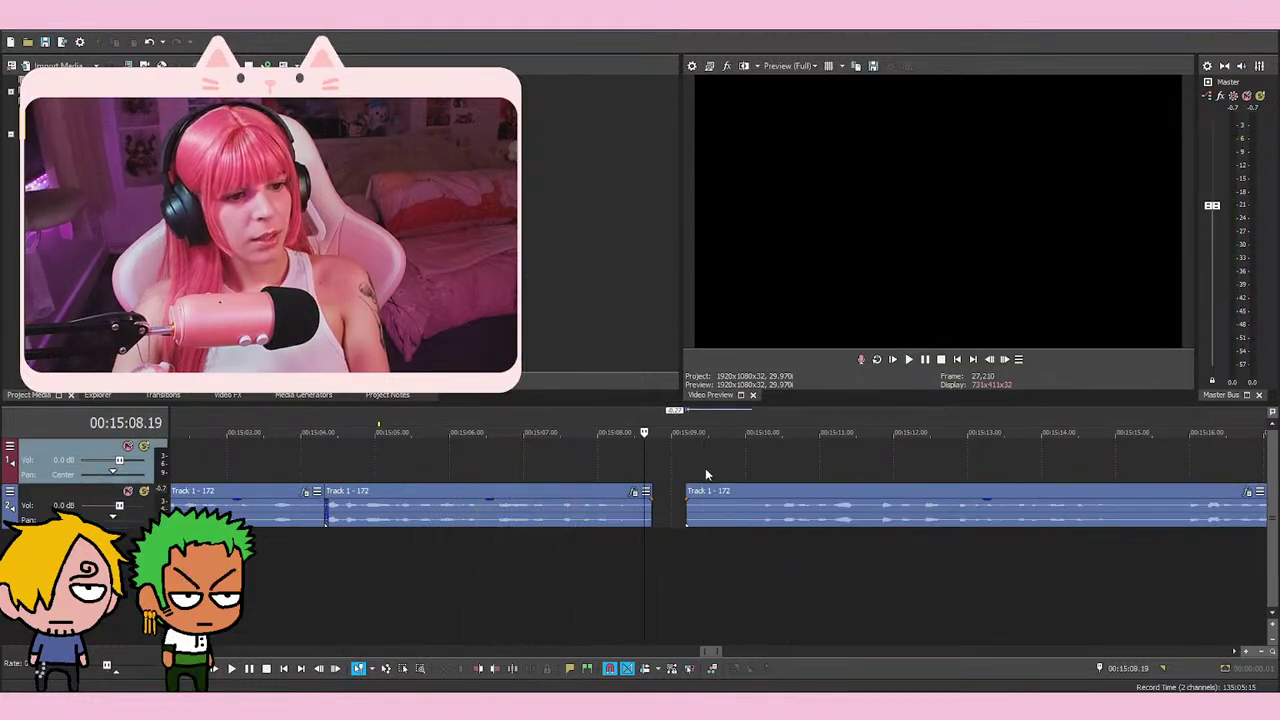
click(735, 455)
click(764, 458)
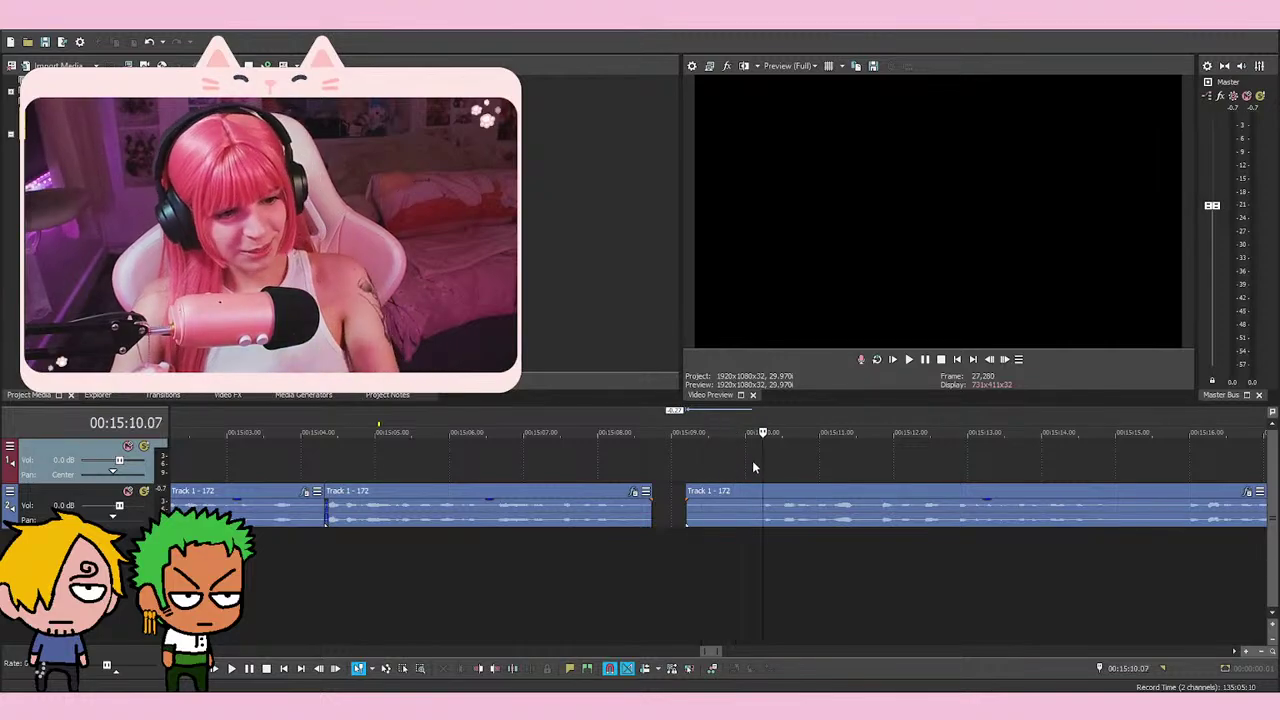
click(742, 460)
click(748, 542)
click(753, 542)
key(s)
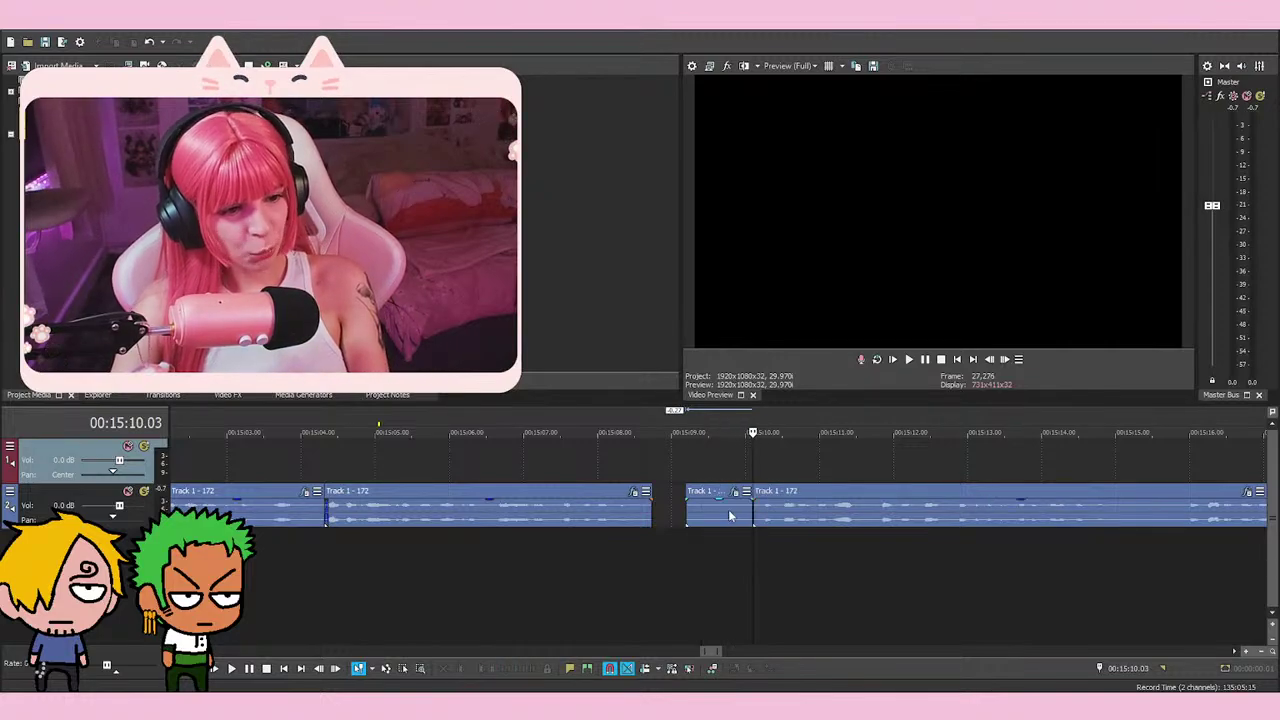
right_click(729, 511)
click(764, 367)
Narrow the gap by moving the remaining long clip earlier, to start at about 00:15:09.01
key(space)
key(space)
scroll(795, 458, up, 2)
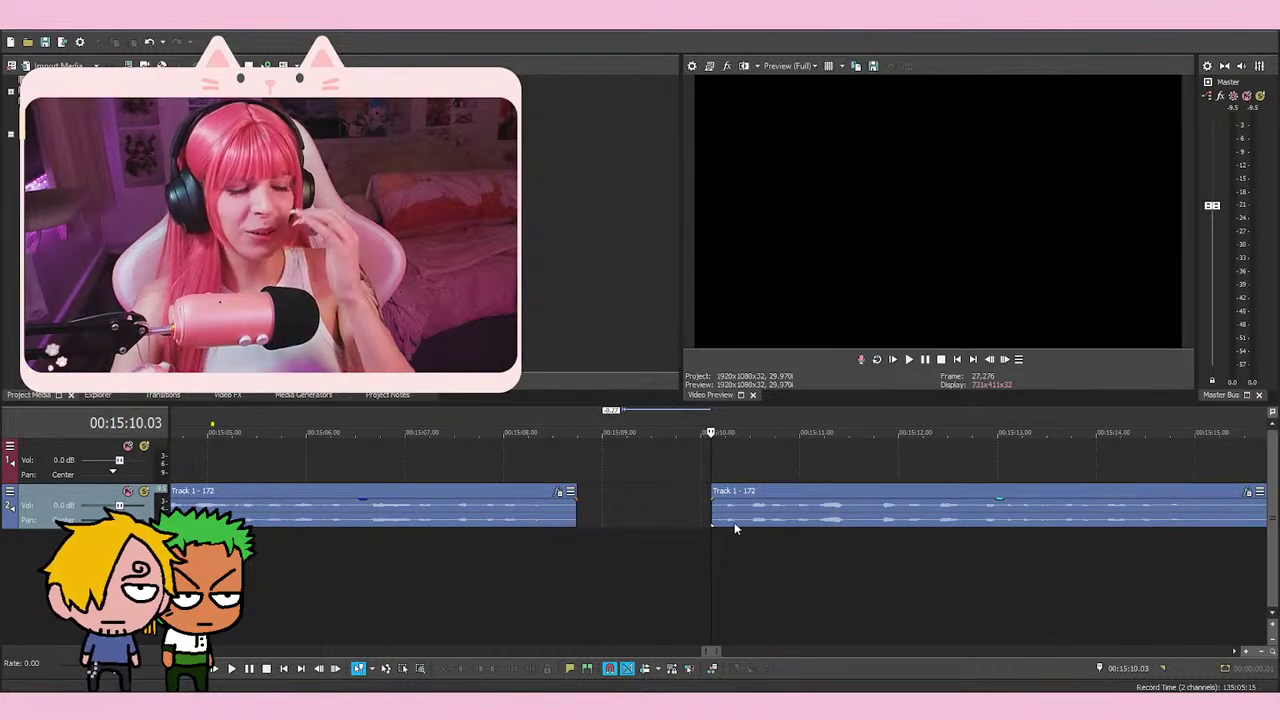
drag(734, 522, 639, 515)
Cue 00:15:09.01 and listen to the opening of the moved clip
click(600, 458)
scroll(600, 458, up, 1)
click(727, 474)
click(727, 520)
key(space)
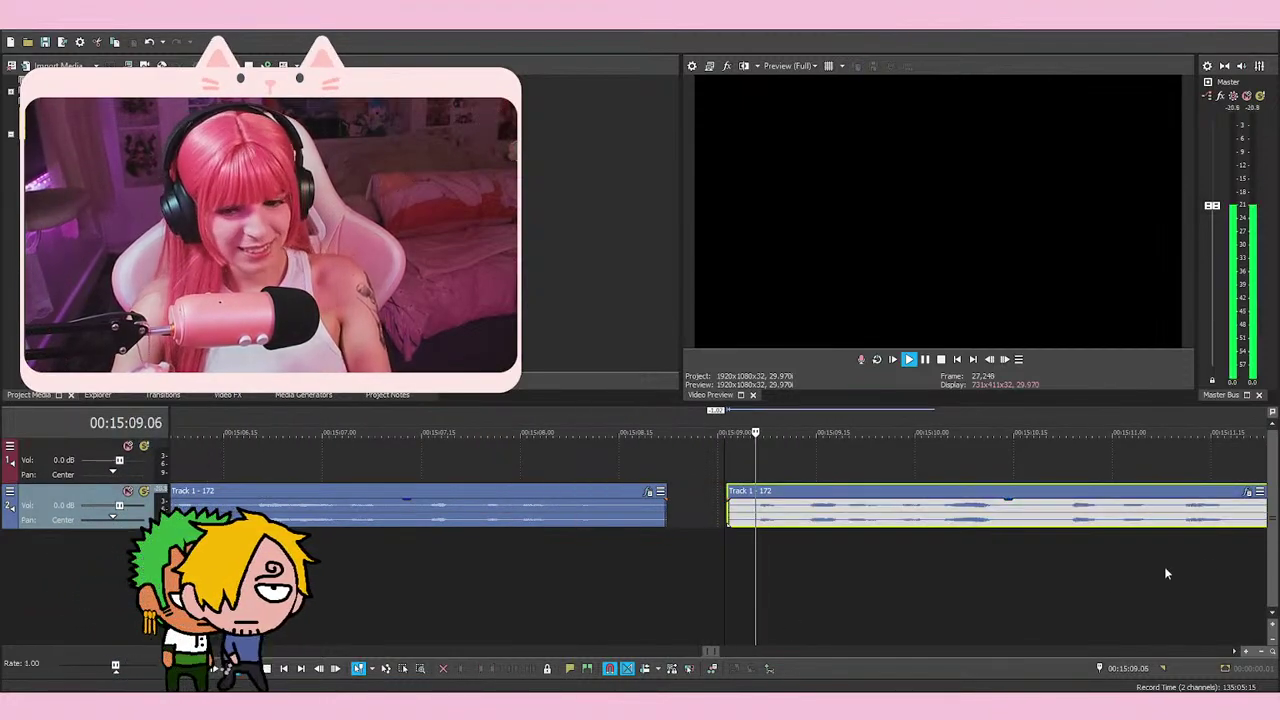
key(space)
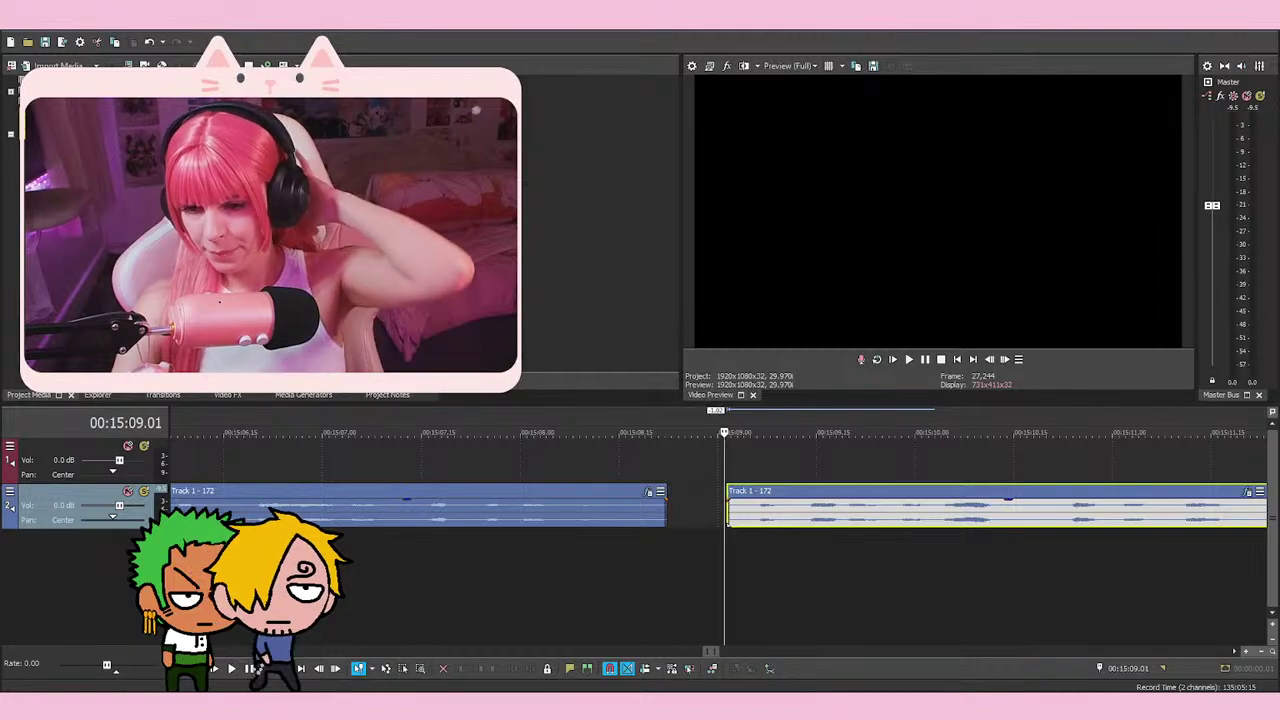
click(909, 359)
key(space)
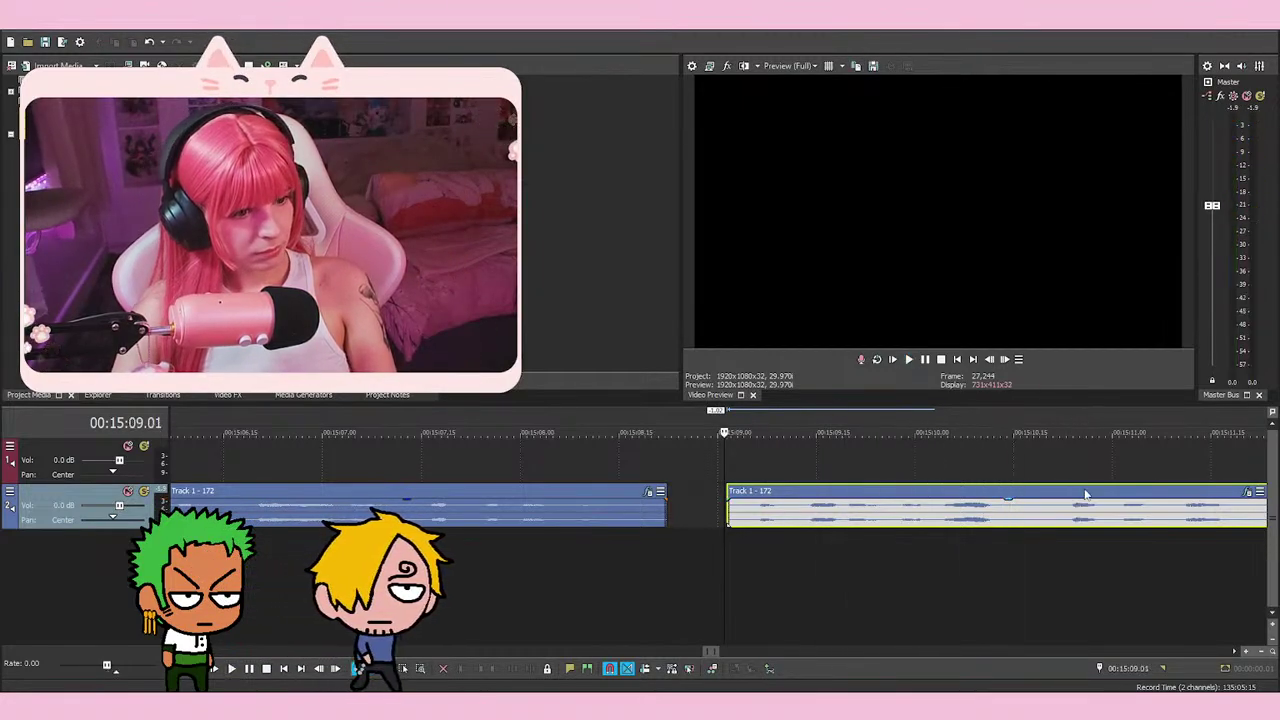
Trim the start of the long clip to about 00:15:09.03 and play it from there
scroll(770, 510, up, 2)
drag(640, 513, 673, 513)
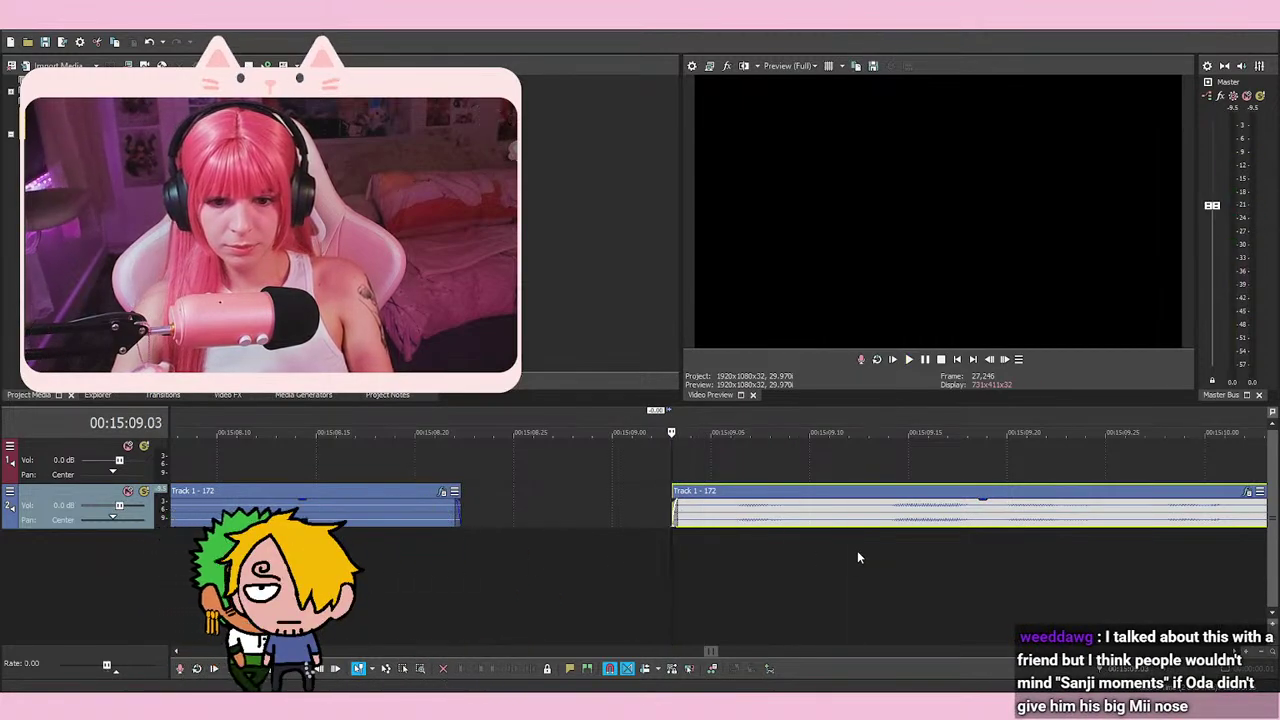
scroll(700, 540, down, 4)
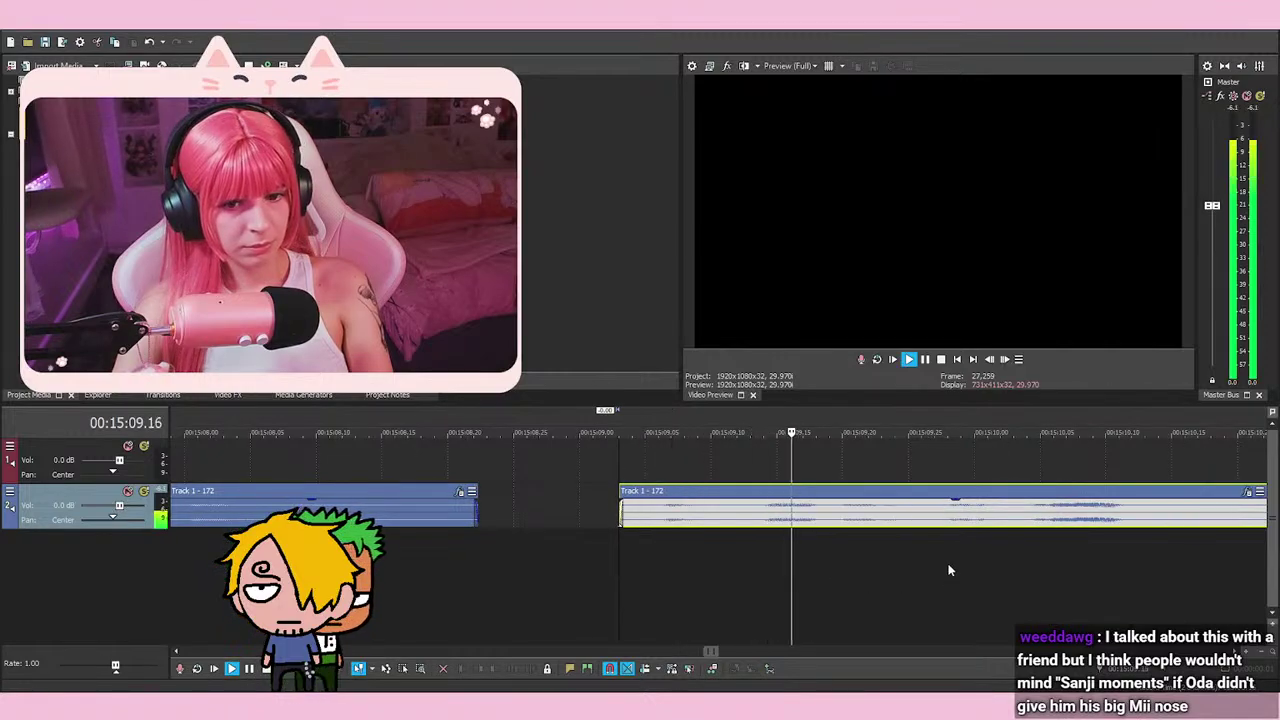
Cue 00:15:08.29 in the gap and play into the trimmed clip to check its start
click(580, 475)
scroll(580, 475, up, 3)
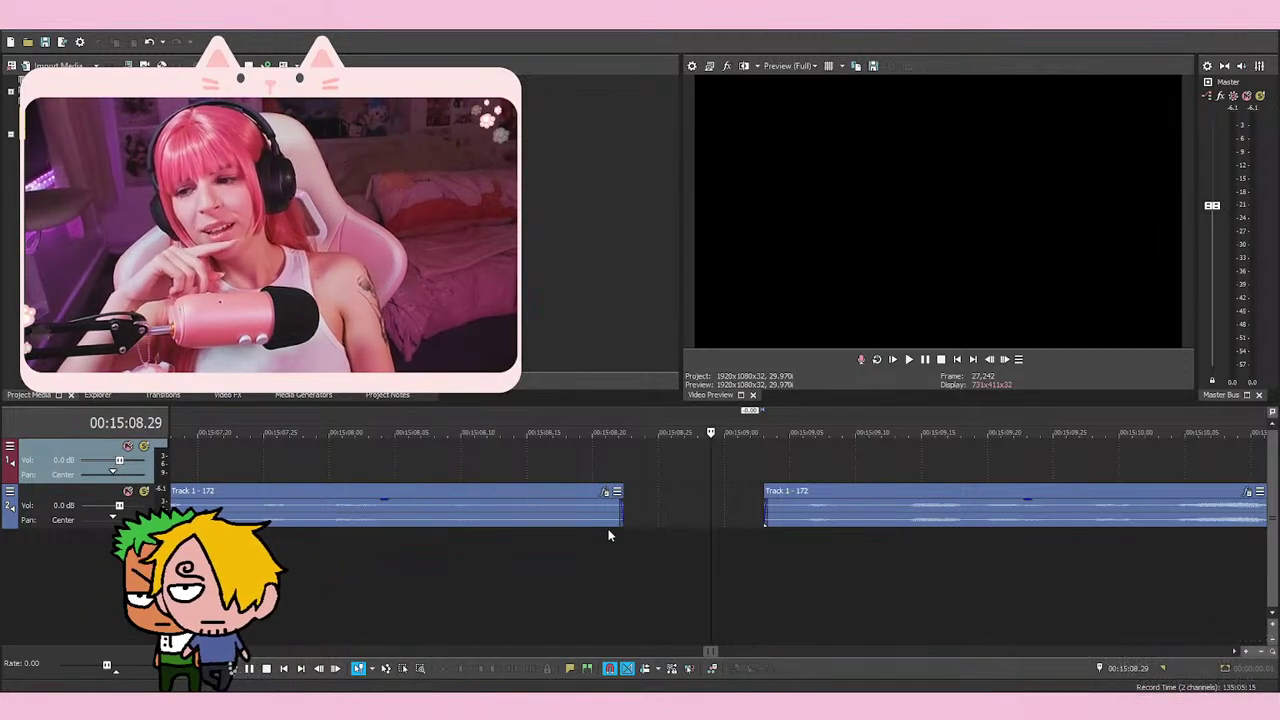
key(space)
key(space)
scroll(835, 490, up, 2)
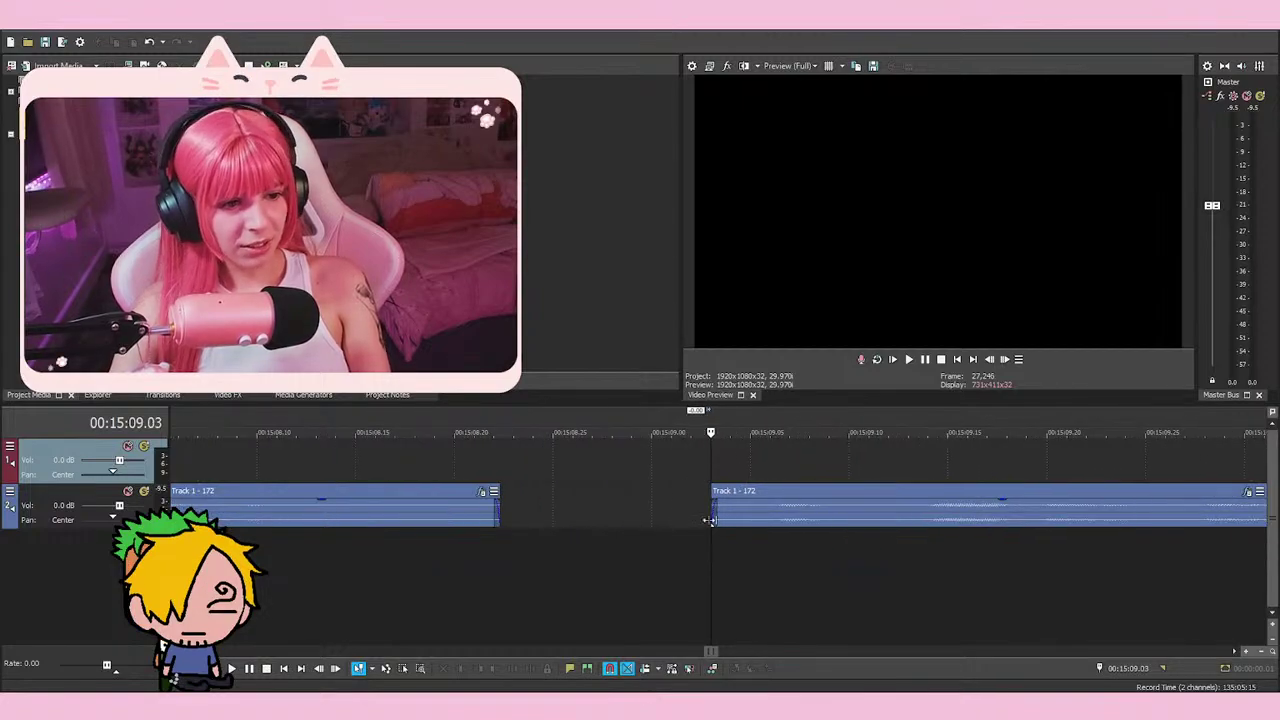
mouse_move(711, 511)
mouse_down()
mouse_move(697, 511)
mouse_move(710, 512)
mouse_up()
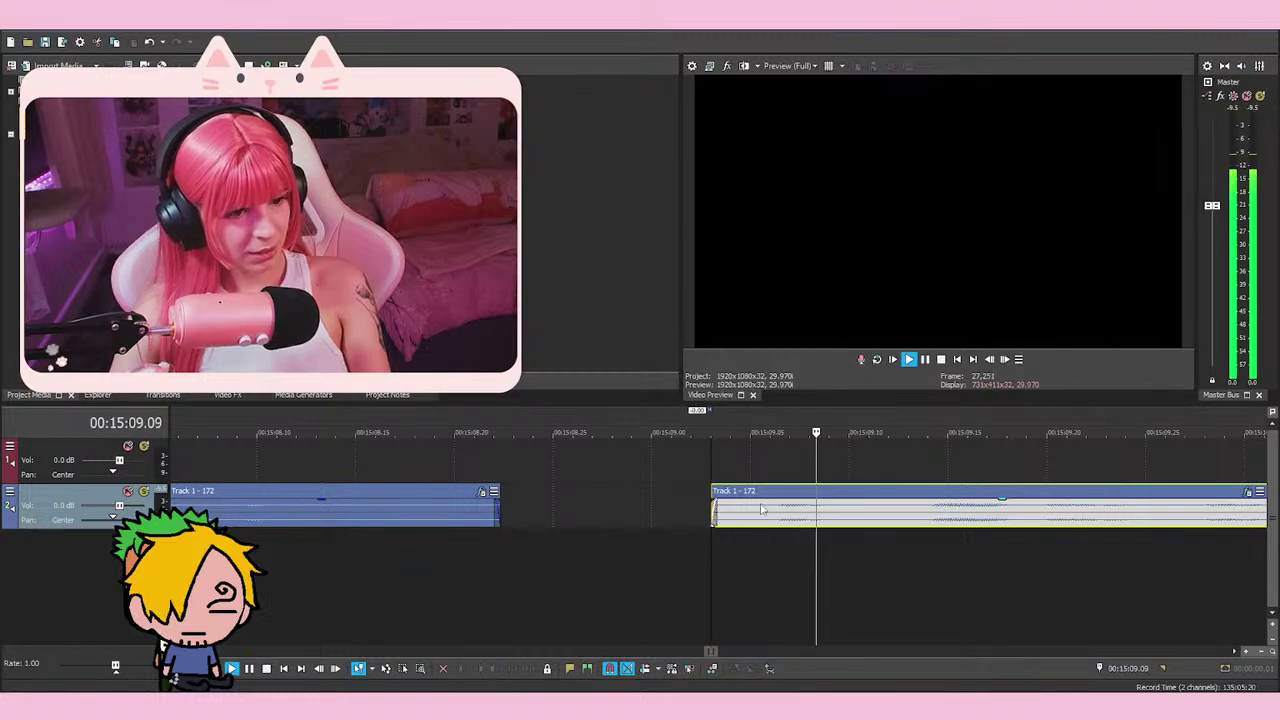
Play the clip after the gap several times from its start at 00:15:09.03
scroll(762, 510, down, 2)
scroll(752, 498, down, 1)
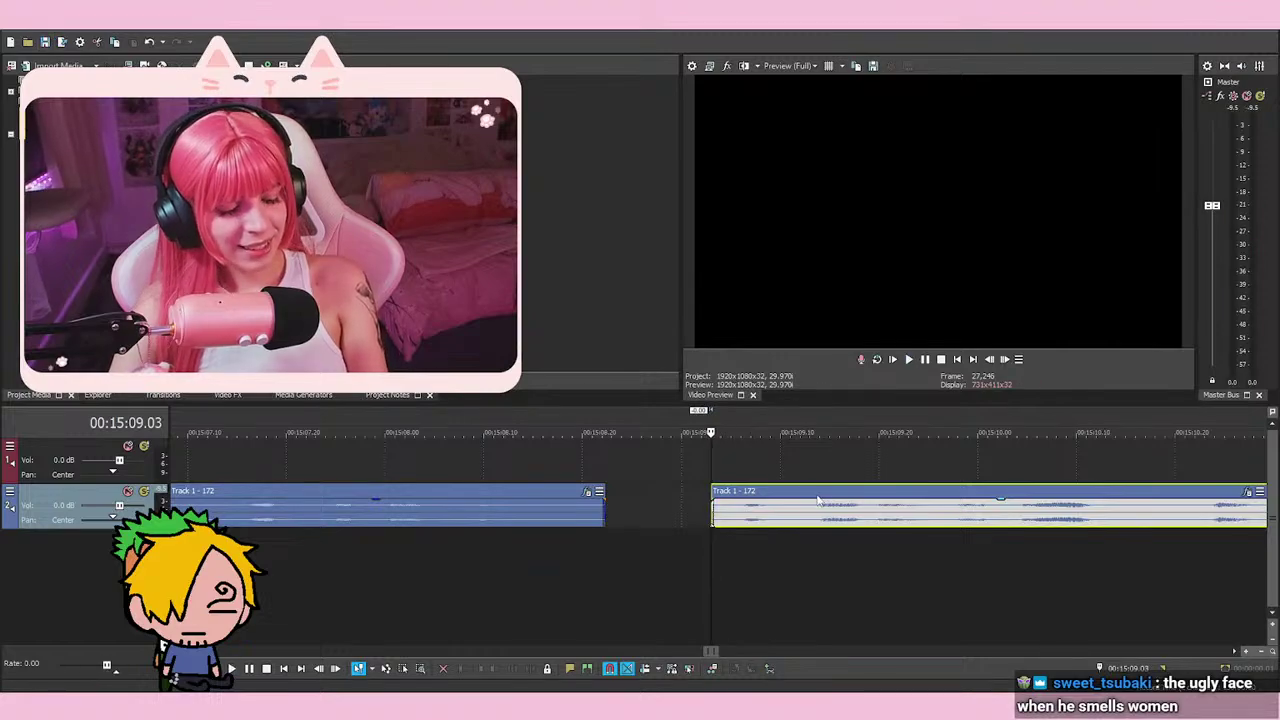
click(661, 472)
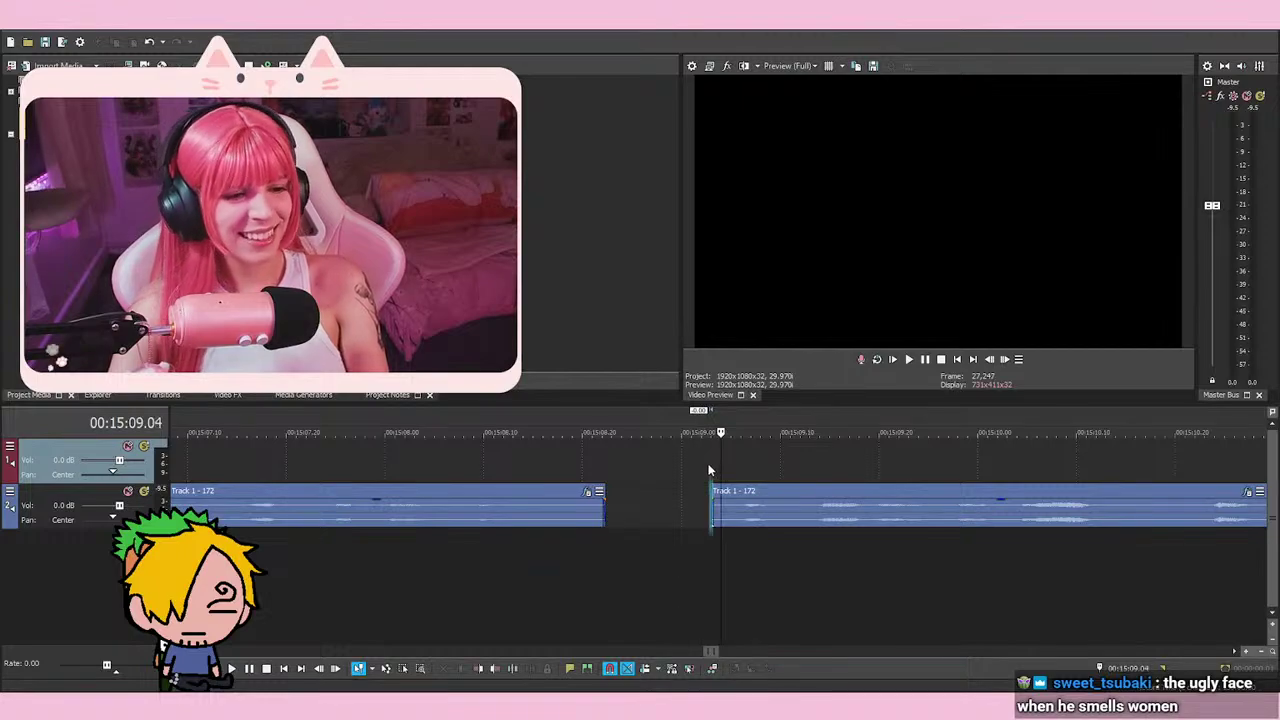
click(708, 463)
scroll(708, 463, down, 2)
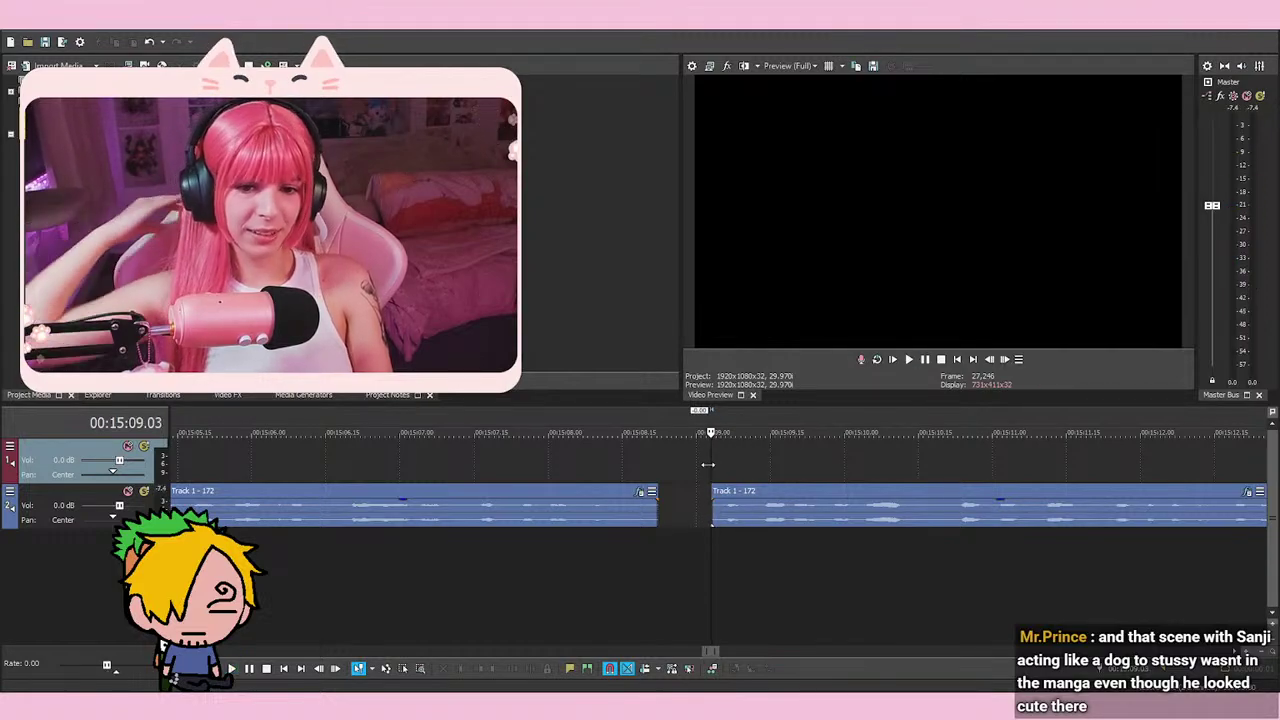
key(space)
key(space)
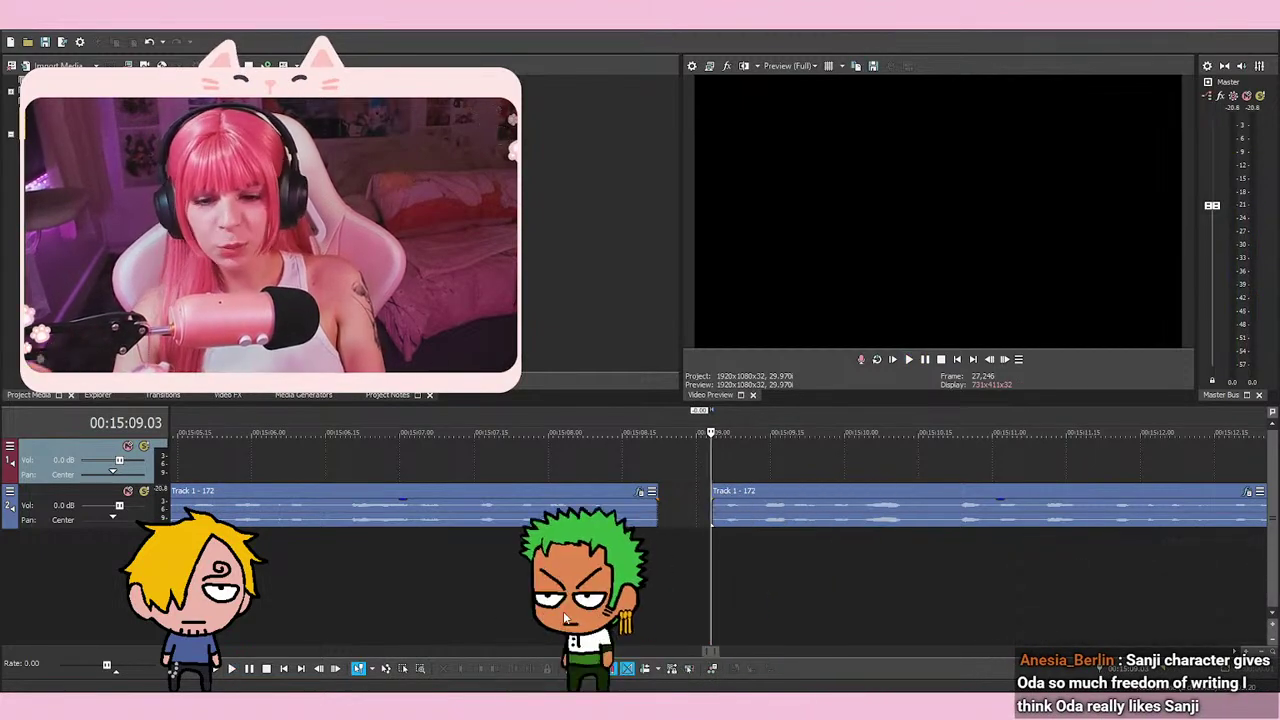
key(space)
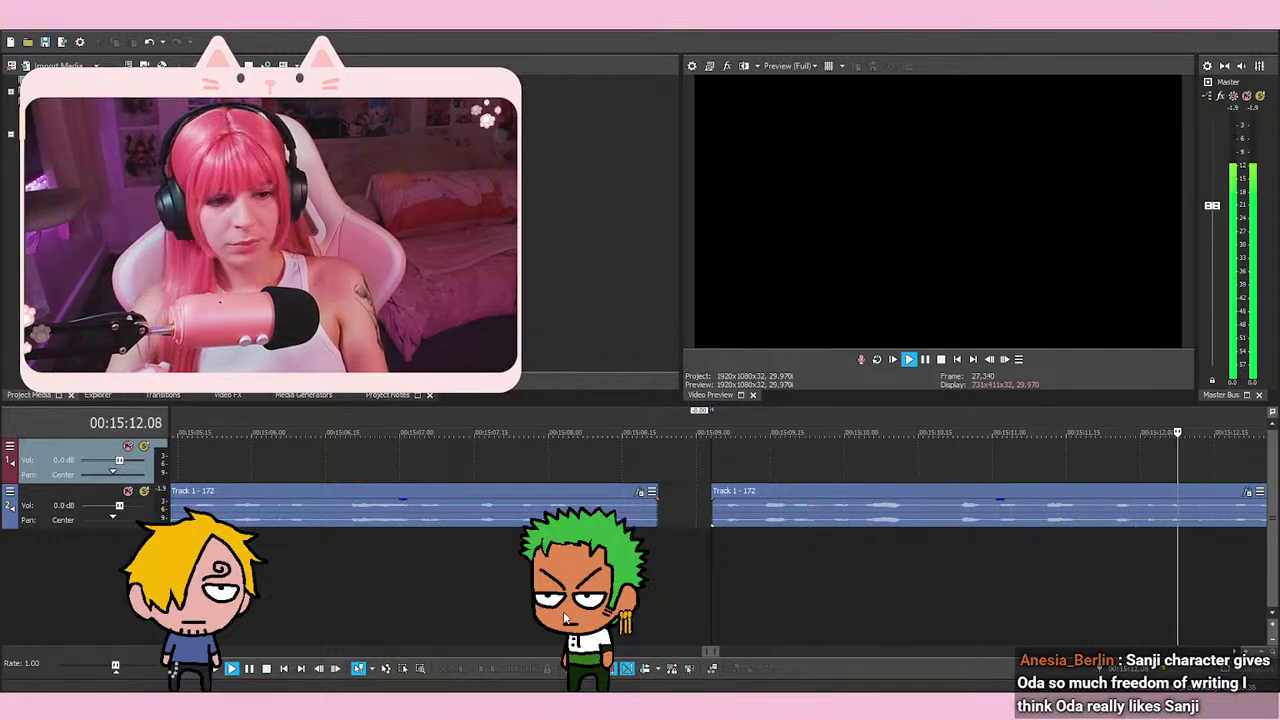
key(space)
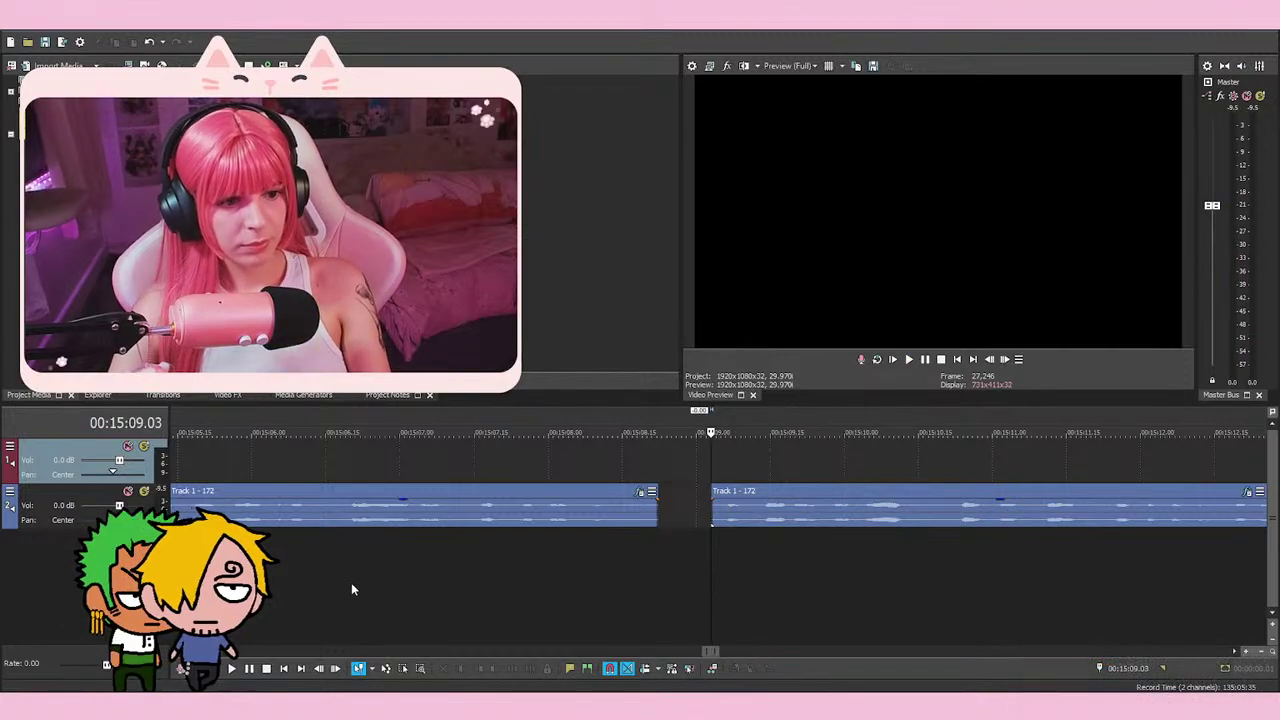
Examine the end of the gap by moving the playback cursor between about 00:15:08.29 and 00:15:09.06
scroll(707, 476, up, 4)
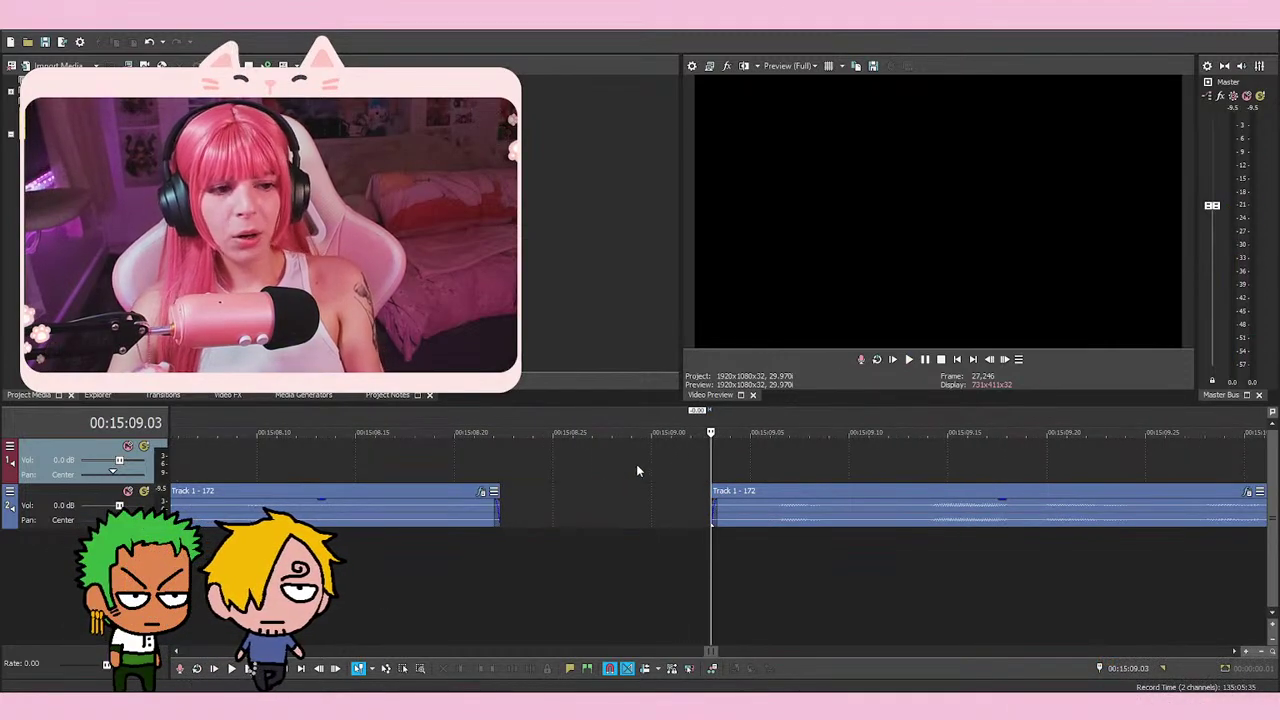
click(640, 484)
click(664, 486)
click(652, 489)
click(670, 497)
click(637, 499)
click(674, 497)
click(655, 495)
click(670, 491)
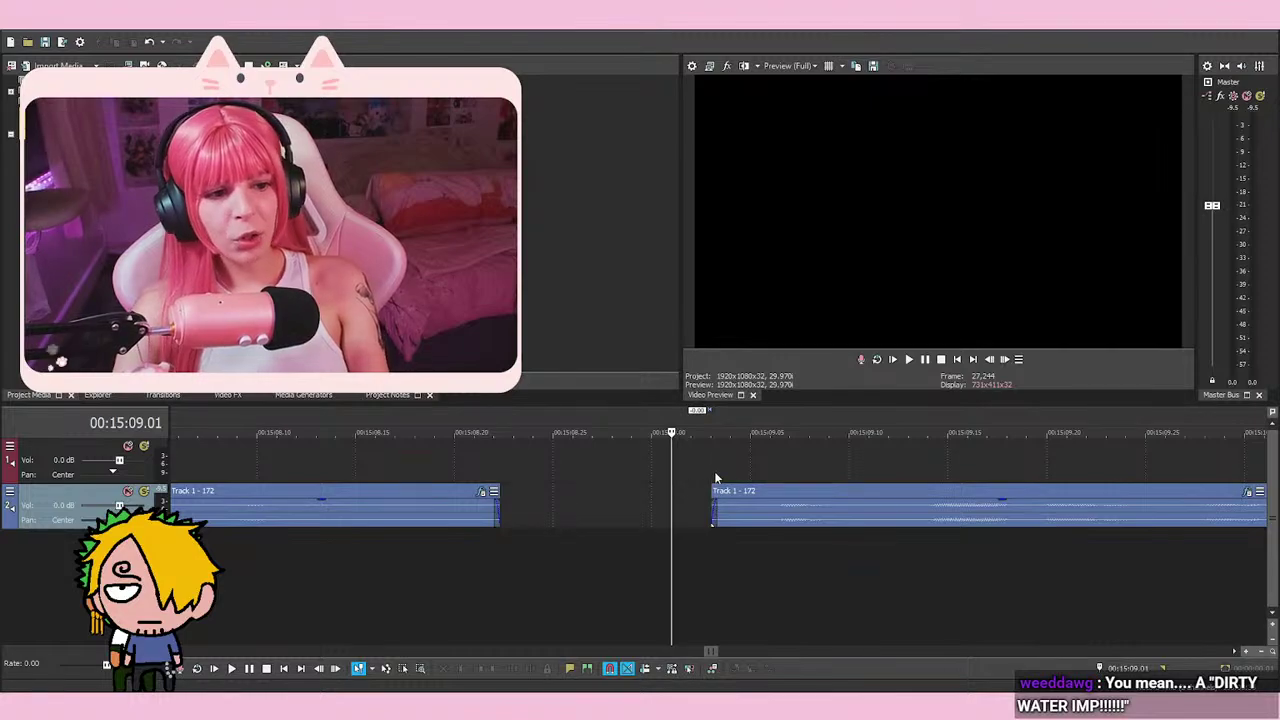
click(712, 474)
click(633, 490)
click(671, 478)
click(633, 495)
click(766, 462)
click(750, 462)
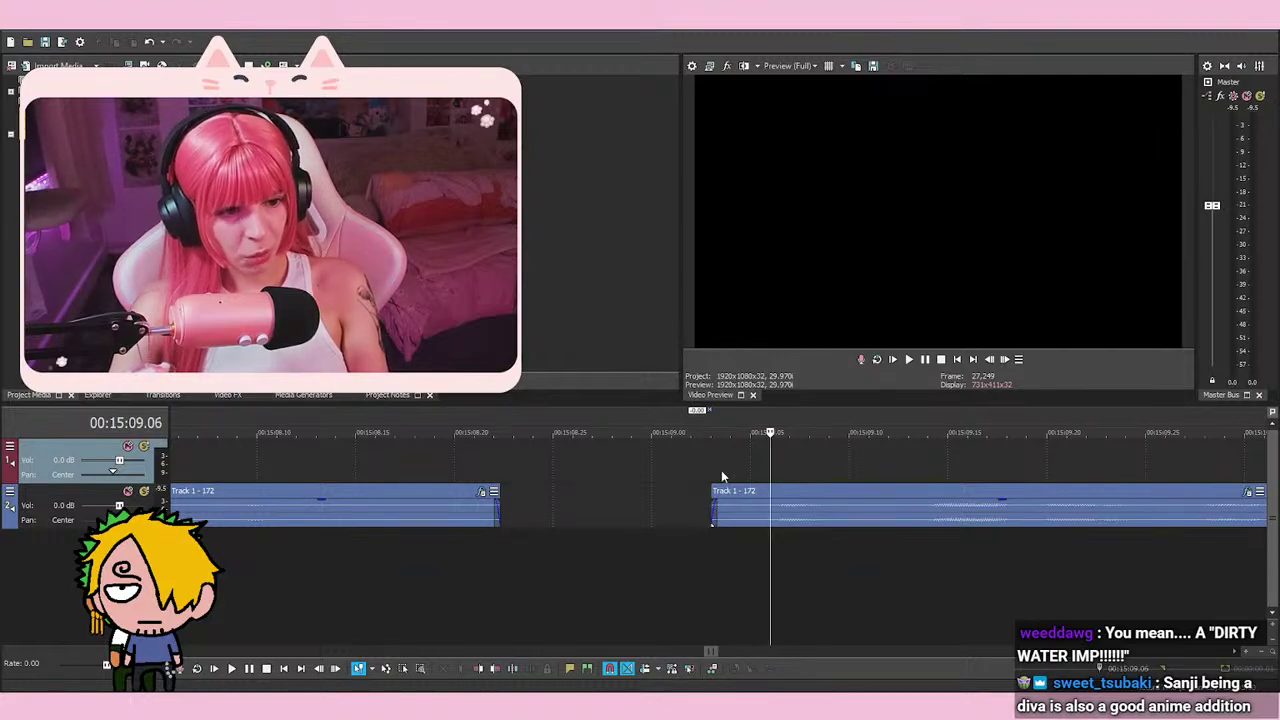
Return the playback cursor to 00:15:09.03 and listen again to the clip following the gap
scroll(748, 479, down, 3)
scroll(812, 480, up, 2)
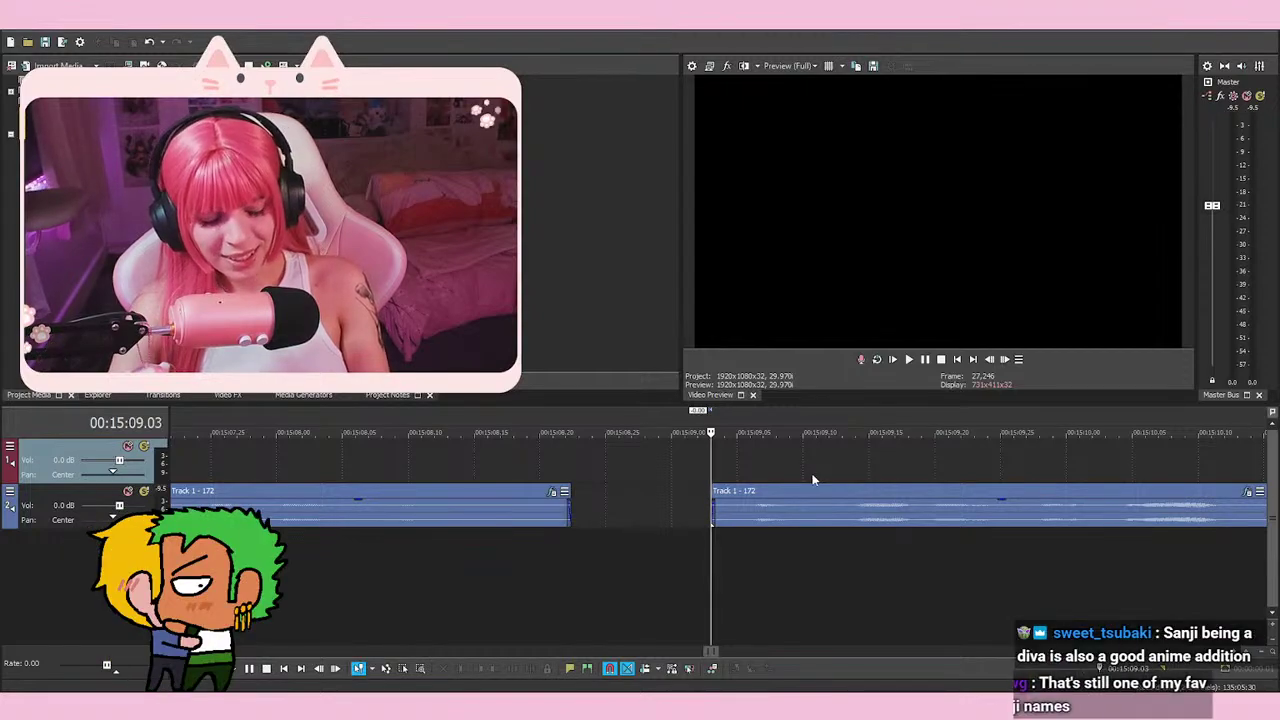
key(space)
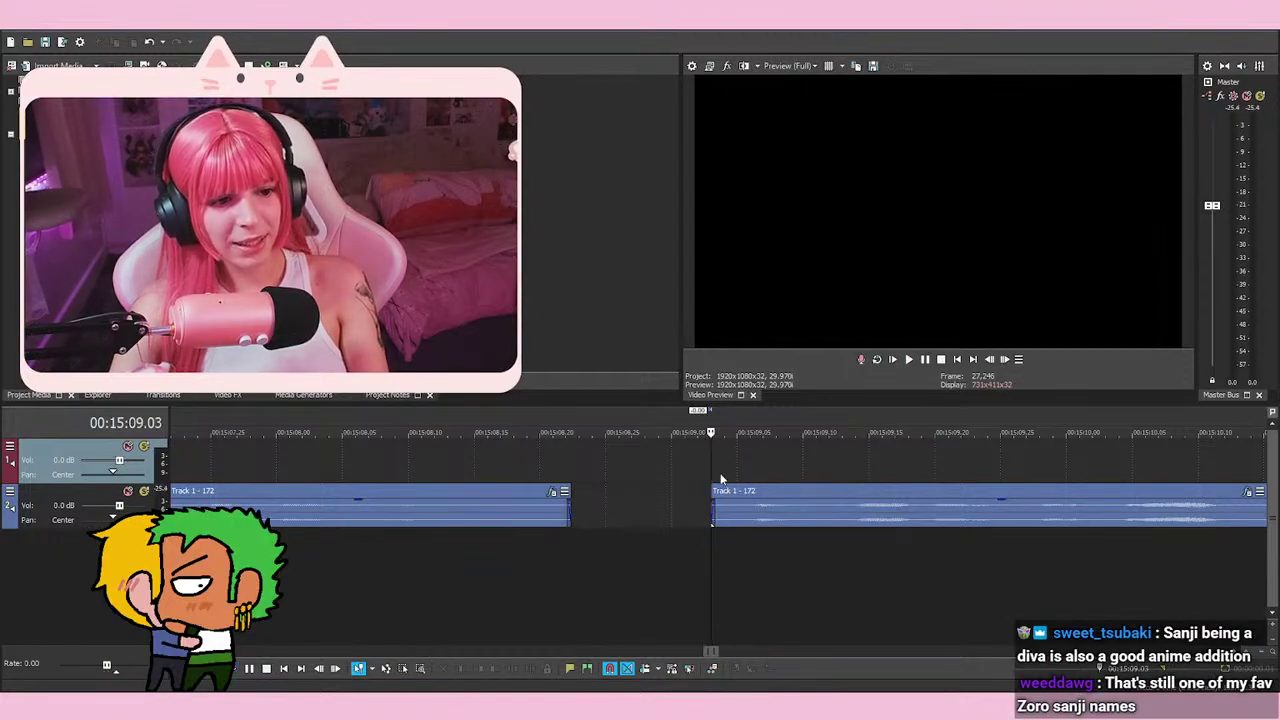
click(712, 462)
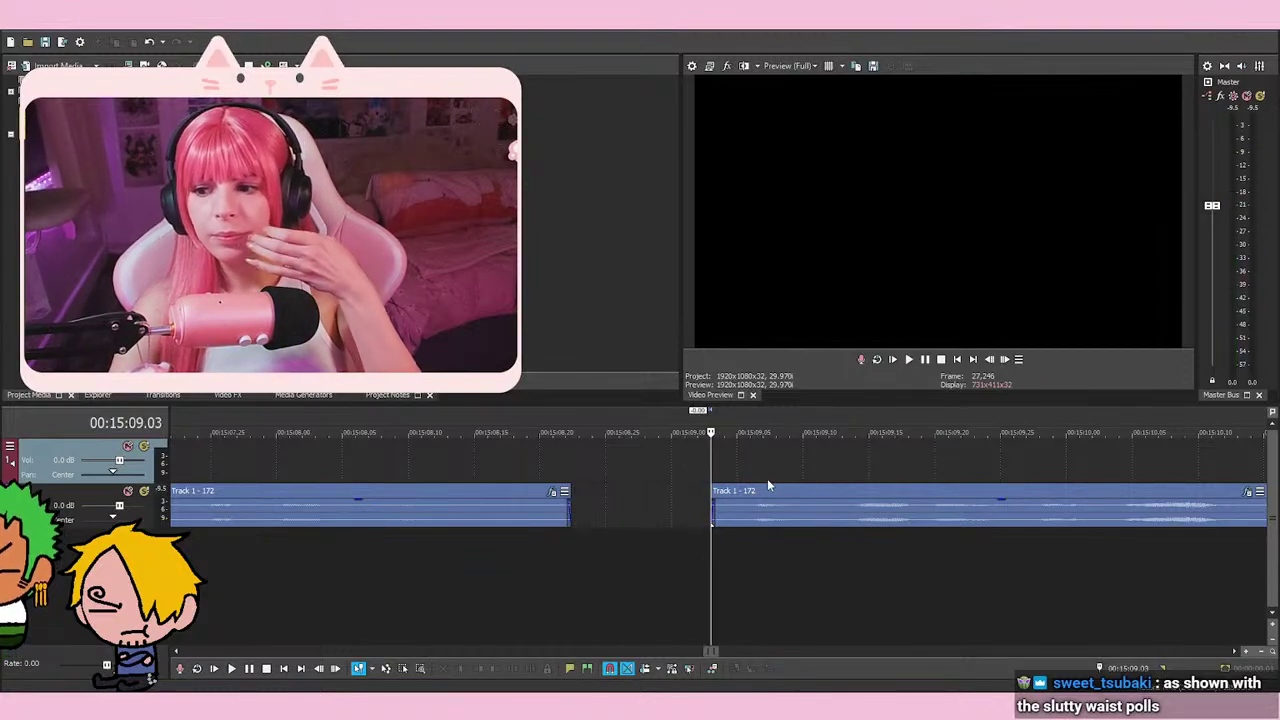
key(space)
key(space)
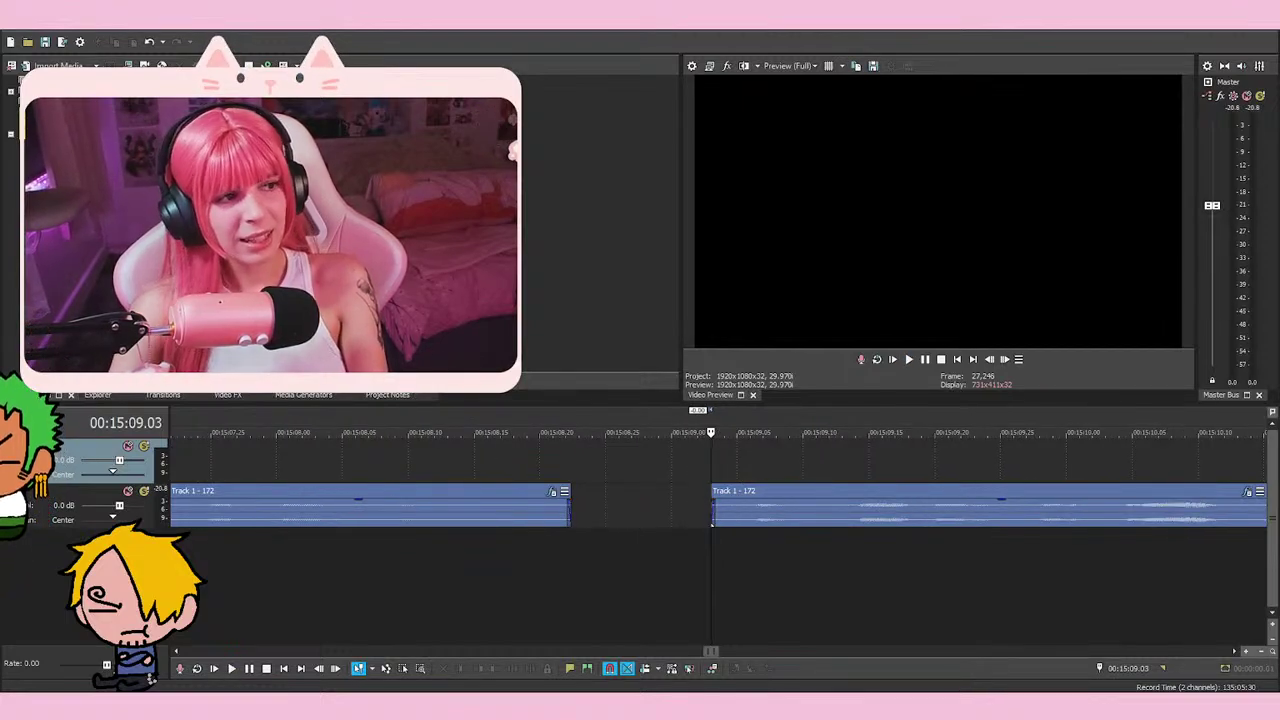
key(space)
key(space)
scroll(897, 596, down, 2)
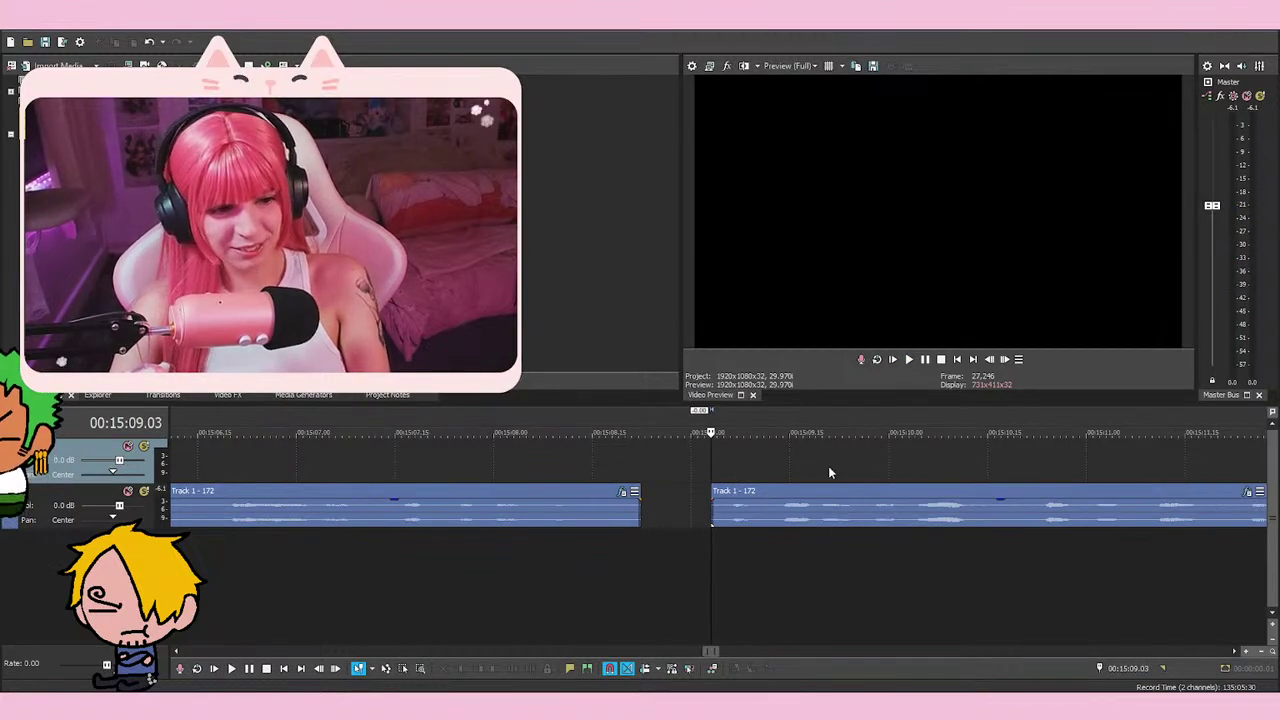
scroll(829, 466, down, 1)
key(space)
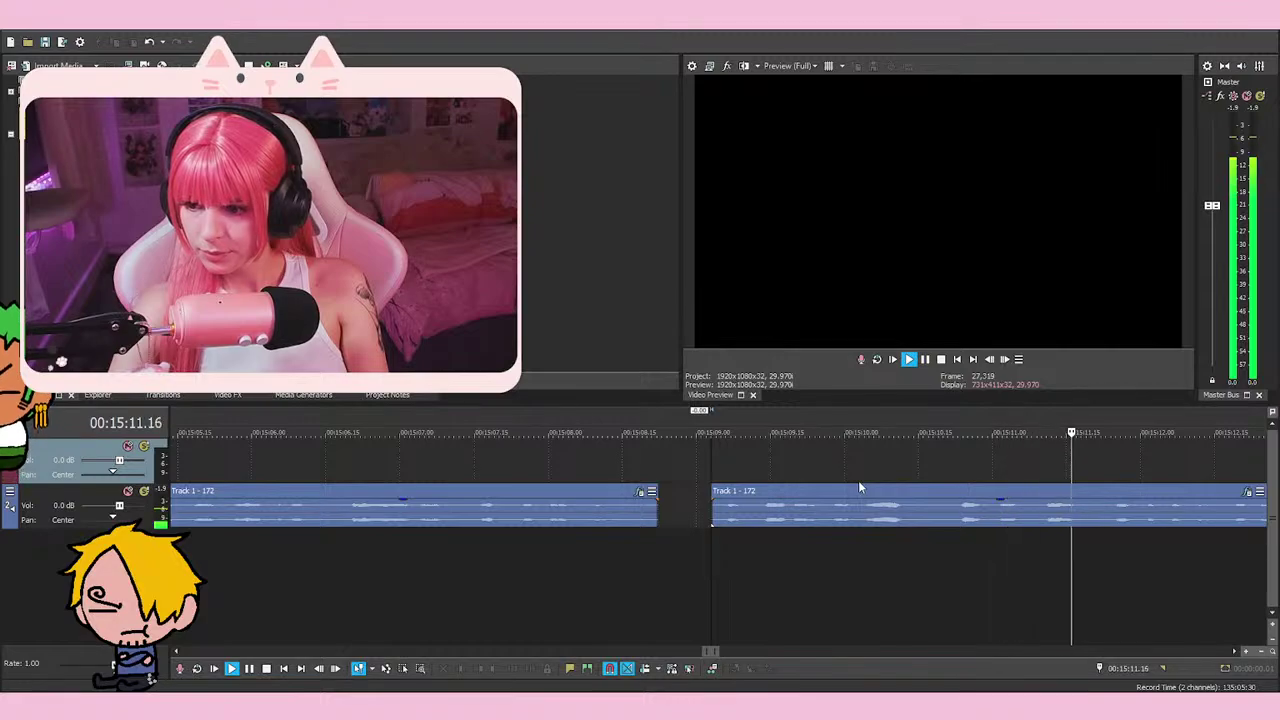
key(space)
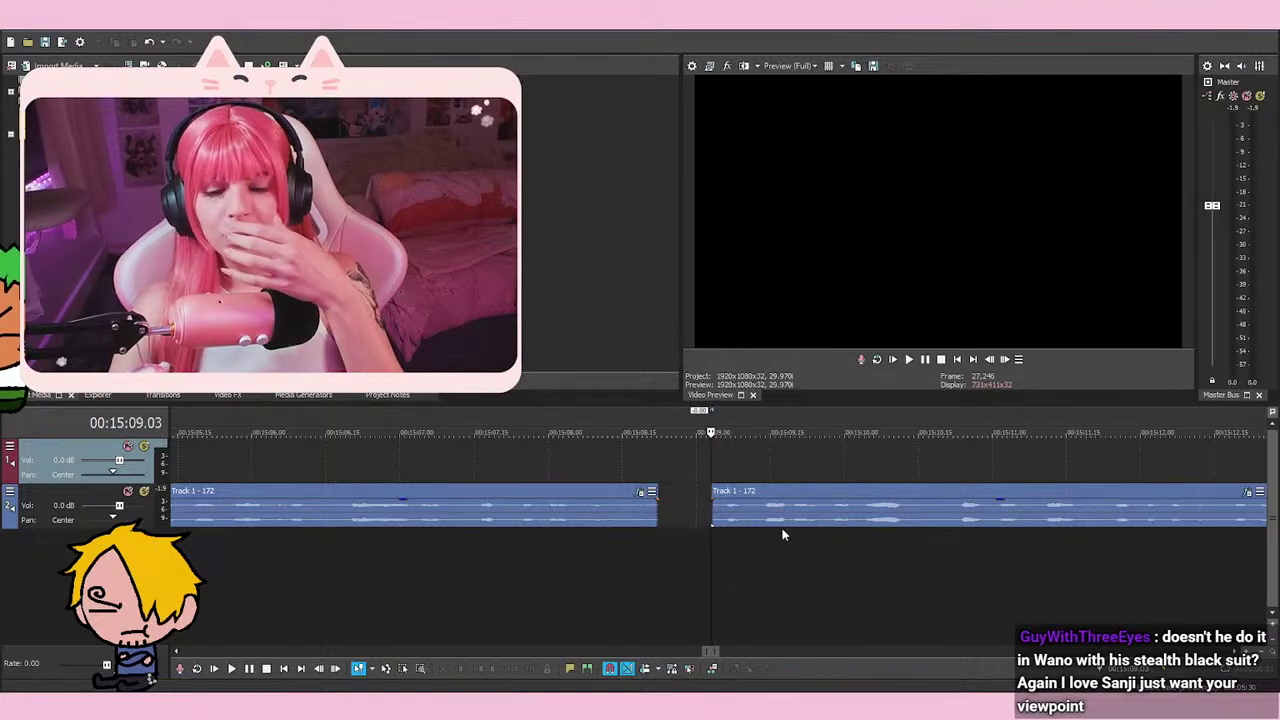
Inspect the gap by moving the playback cursor between about 00:15:08.28 and 00:15:09.01
scroll(701, 465, up, 1)
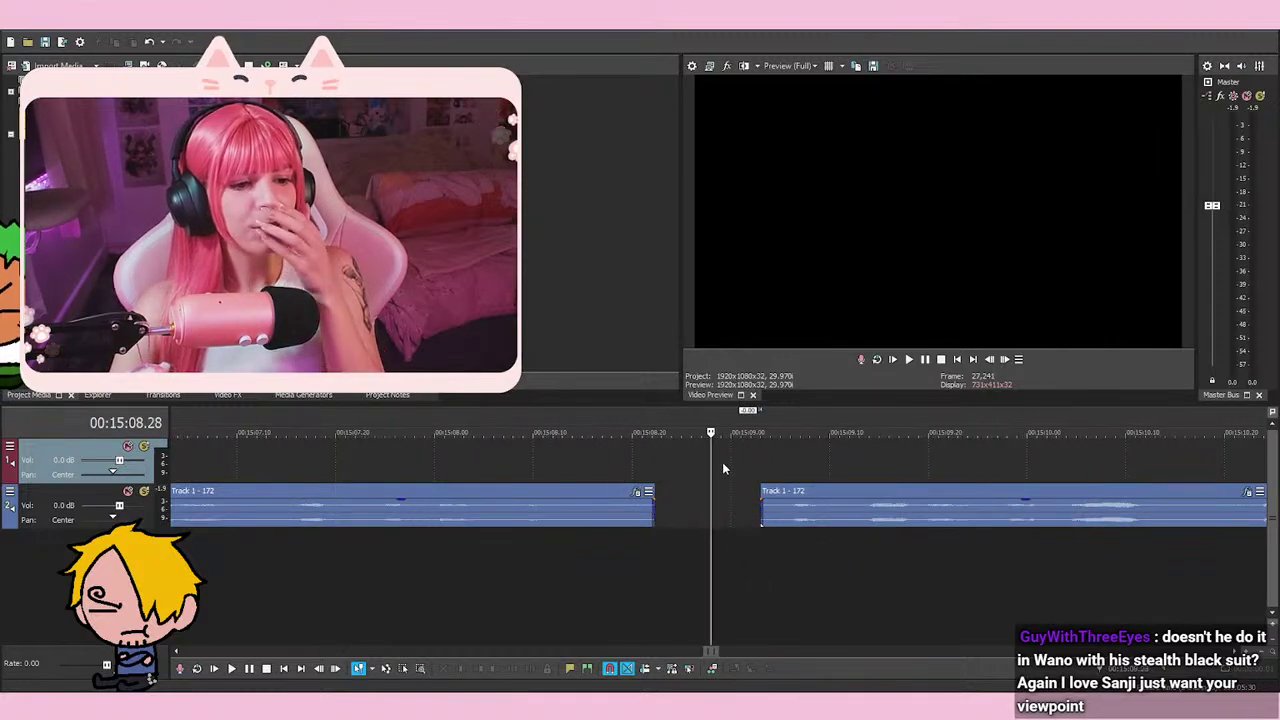
click(738, 471)
click(718, 478)
click(740, 477)
click(724, 484)
click(740, 484)
click(722, 484)
click(739, 490)
click(722, 495)
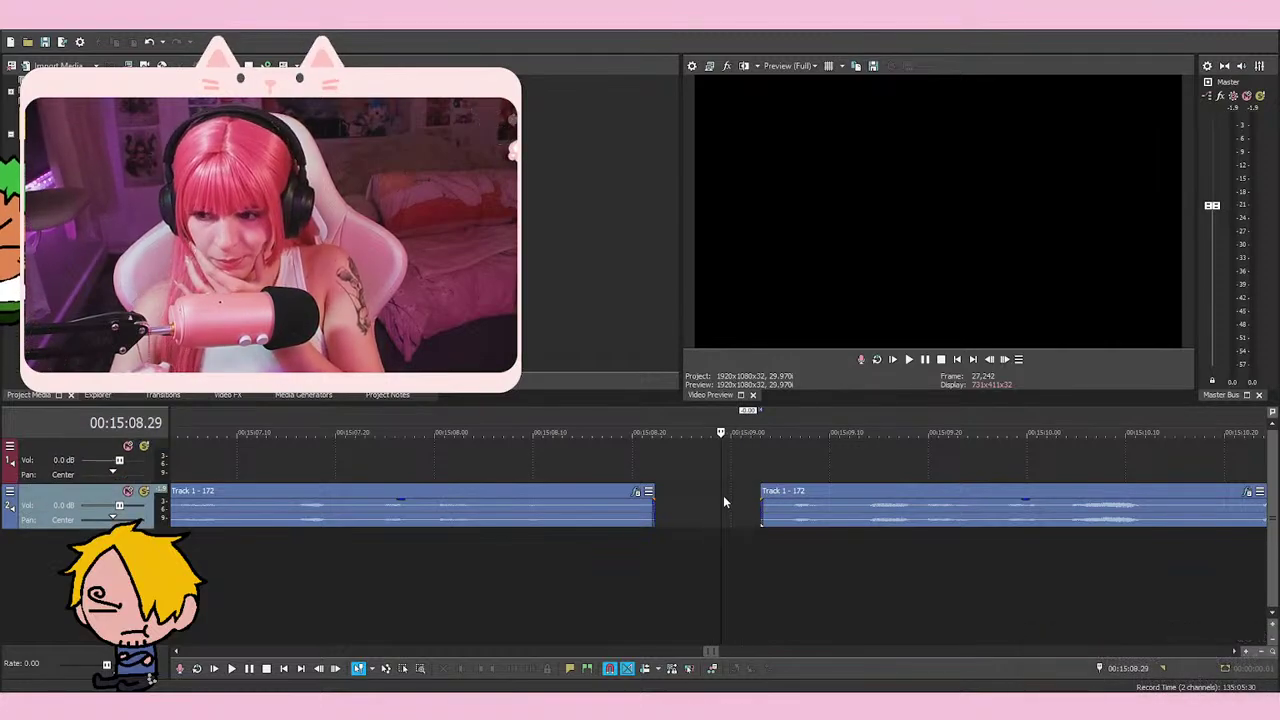
scroll(725, 495, down, 1)
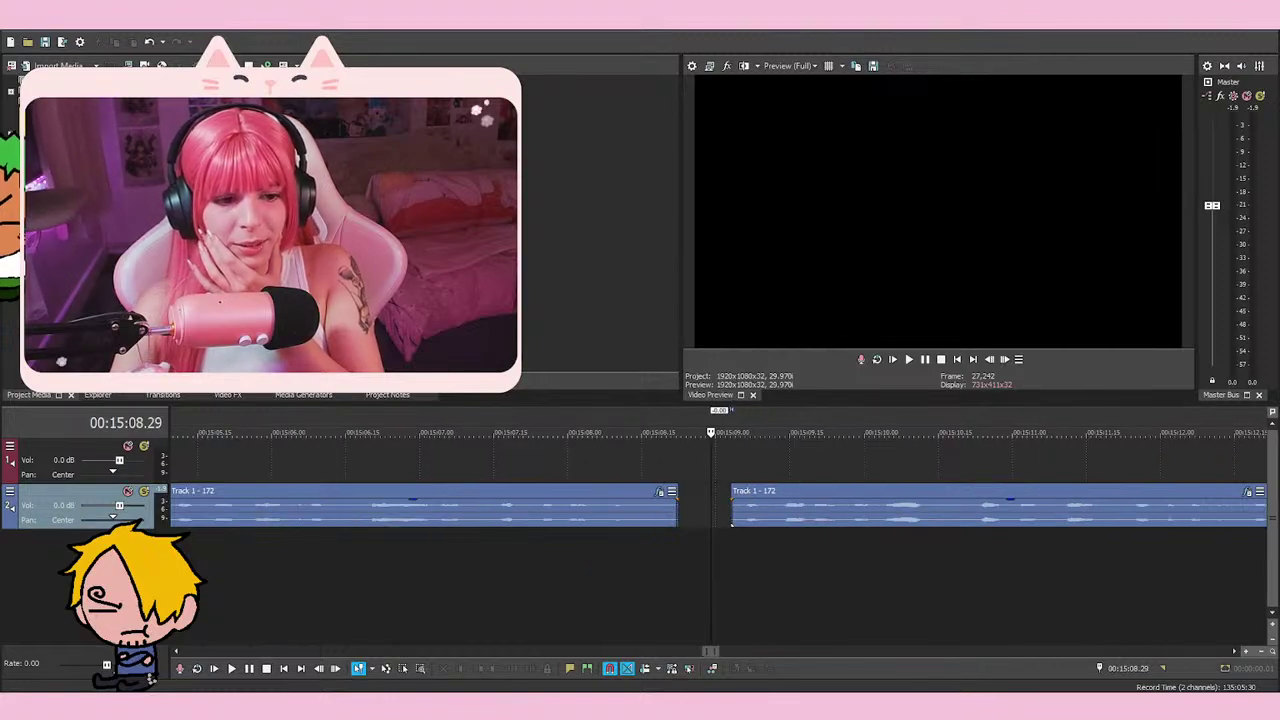
click(712, 461)
scroll(739, 458, up, 1)
click(643, 457)
click(671, 458)
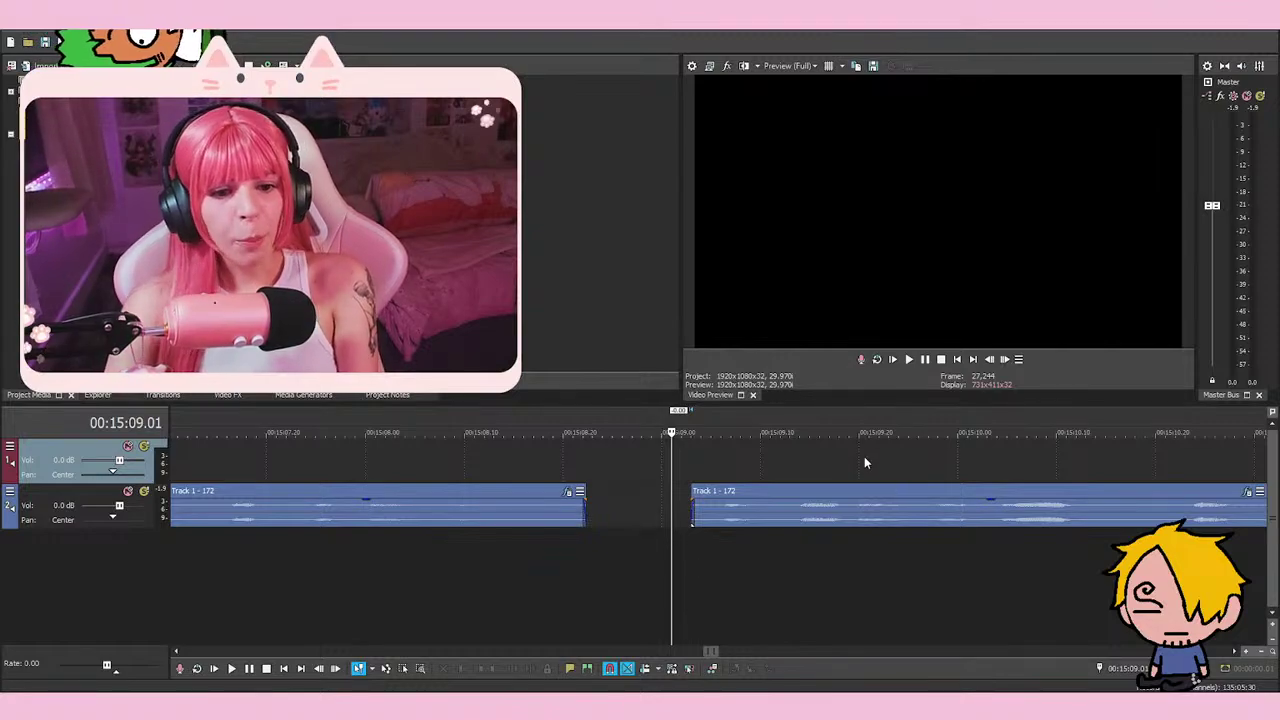
Play briefly from inside the gap and place the playback cursor at 00:15:08.29
click(686, 463)
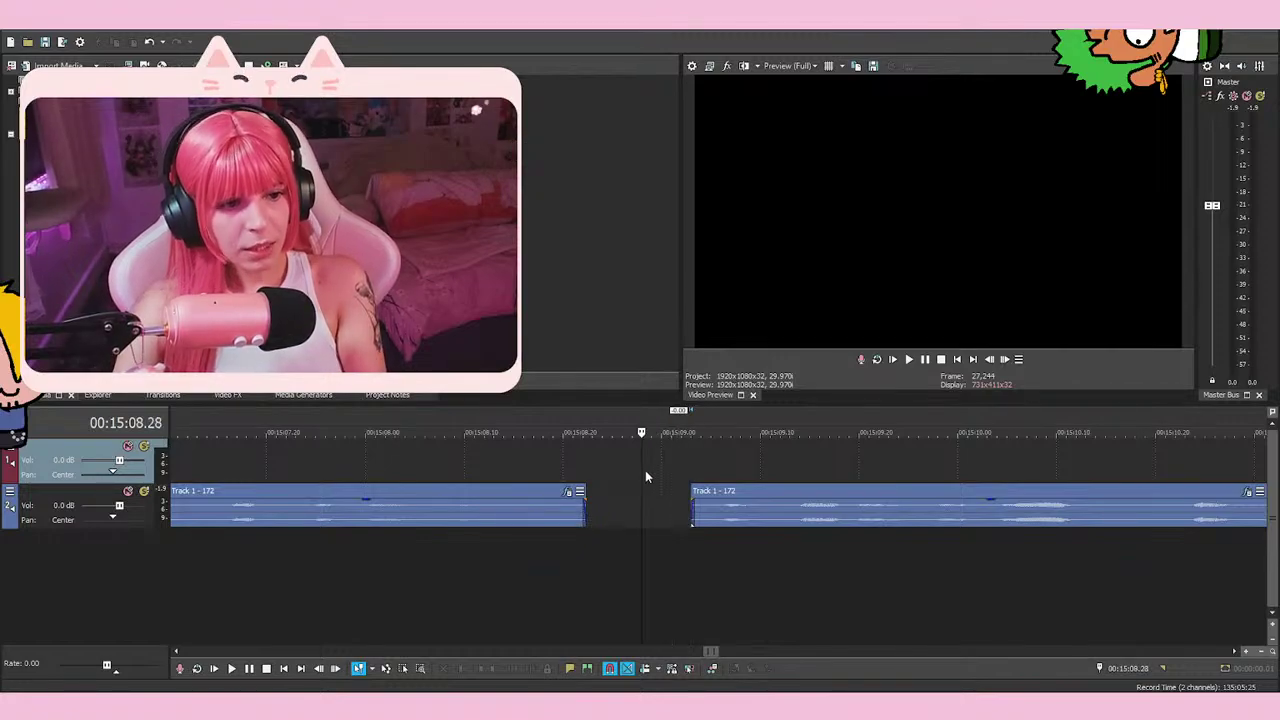
key(space)
key(space)
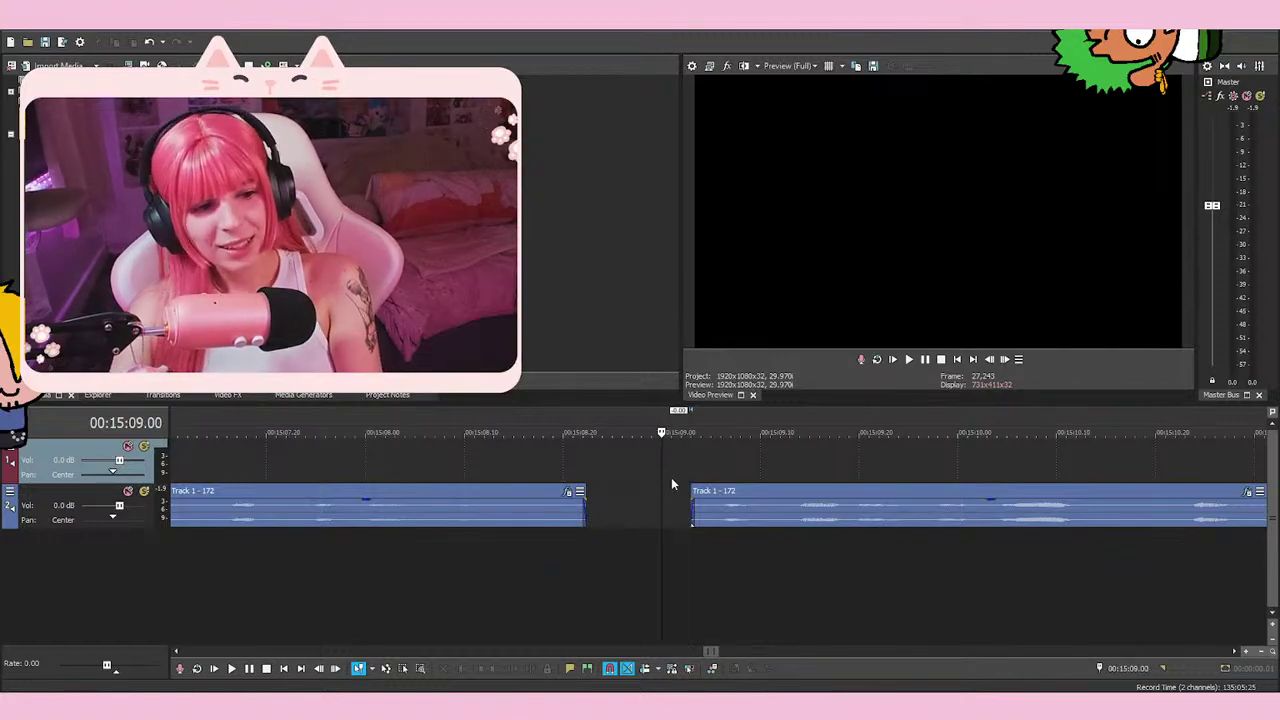
click(650, 468)
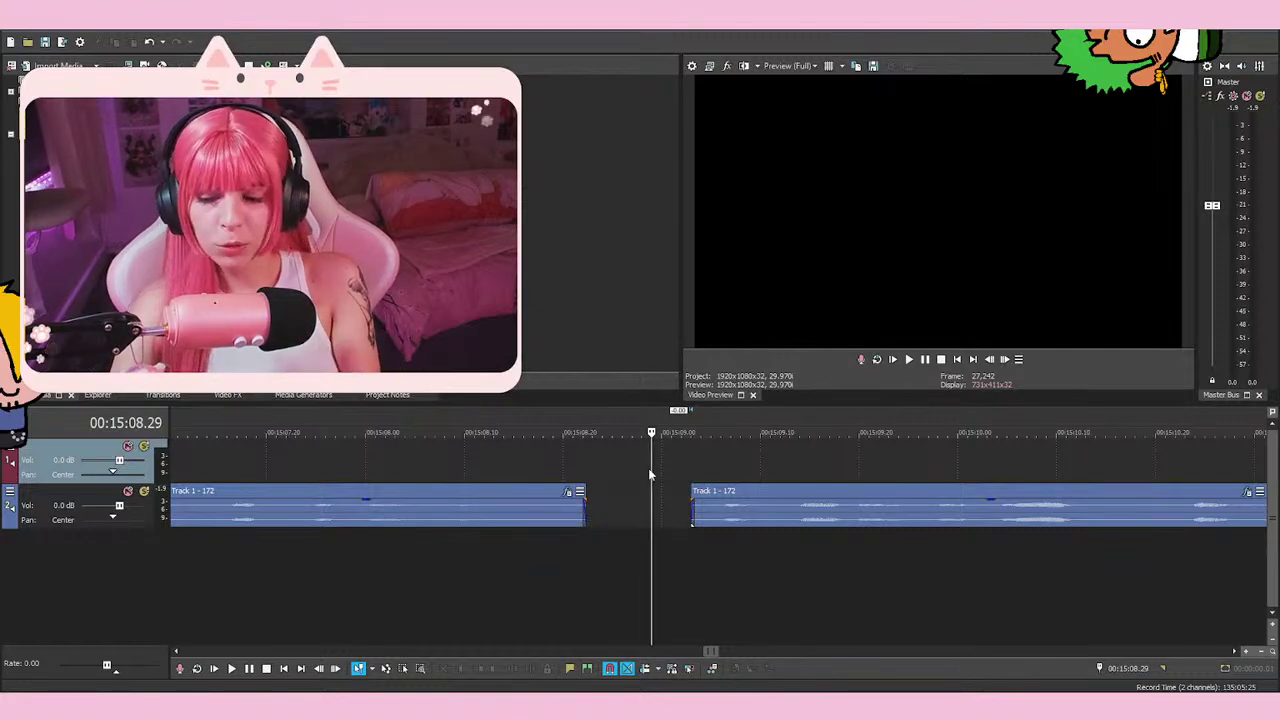
Recheck the end of the gap by stepping the playback cursor between 00:15:08.29 and 00:15:09.01
key(Right)
key(Right)
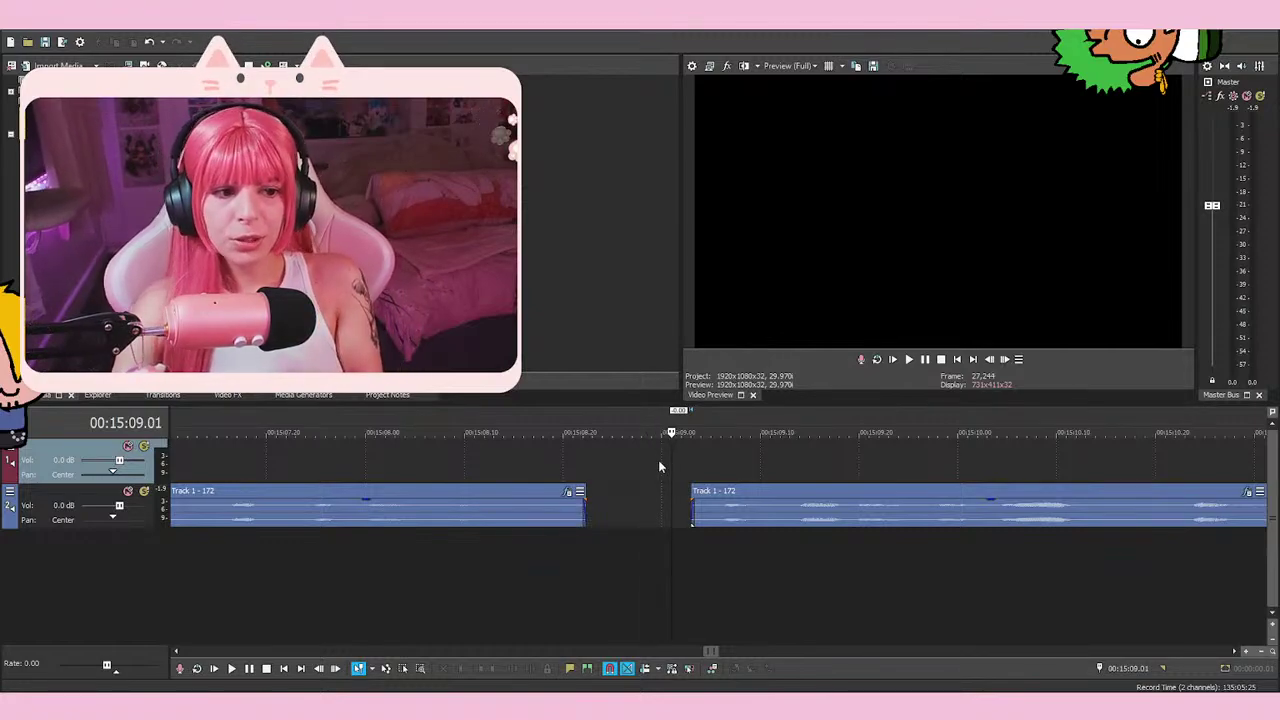
click(670, 471)
click(650, 469)
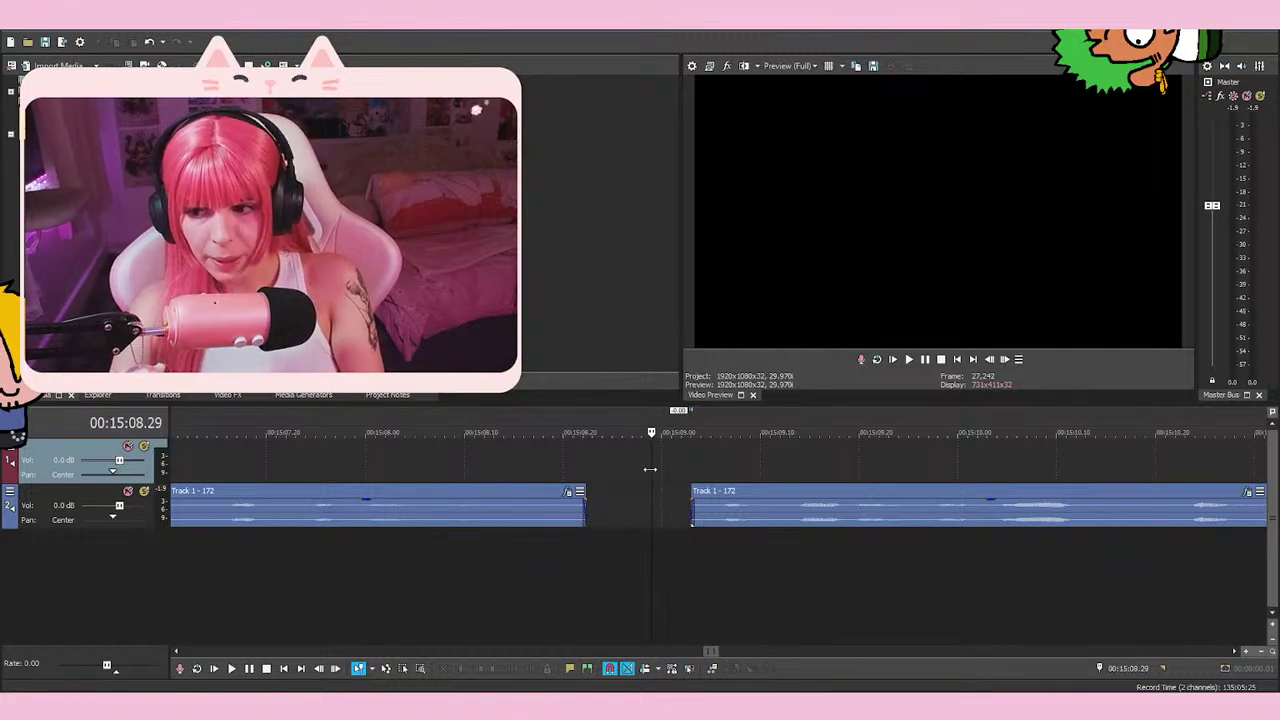
click(662, 471)
click(651, 472)
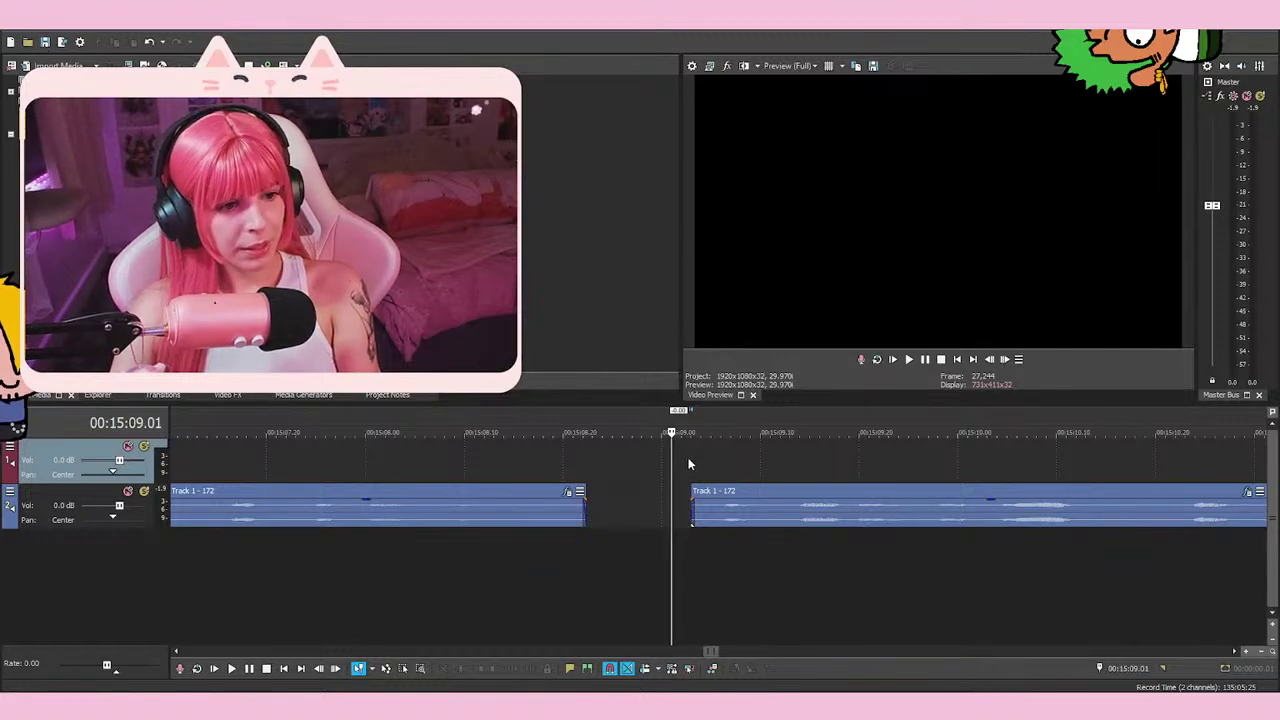
scroll(688, 463, down, 5)
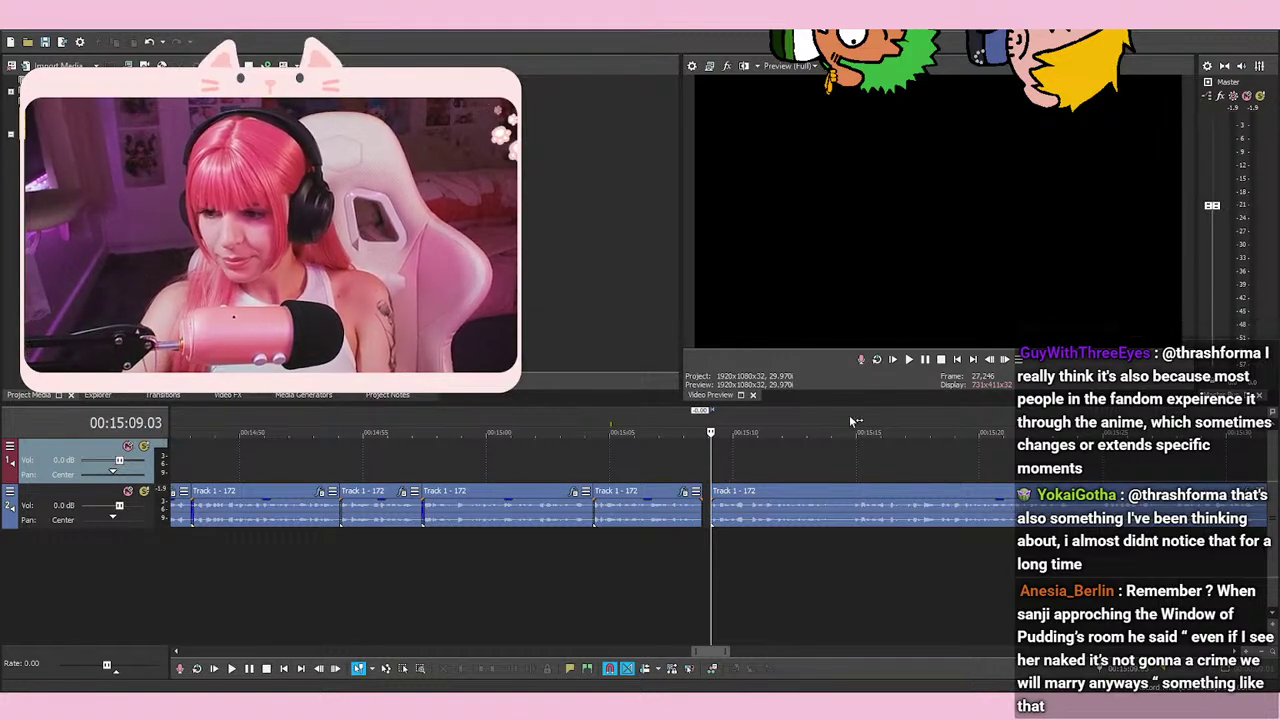
Inspect the earlier clip join with the playback cursor at 00:15:04.11 and just past it at 00:15:04.21
click(613, 462)
scroll(792, 463, up, 5)
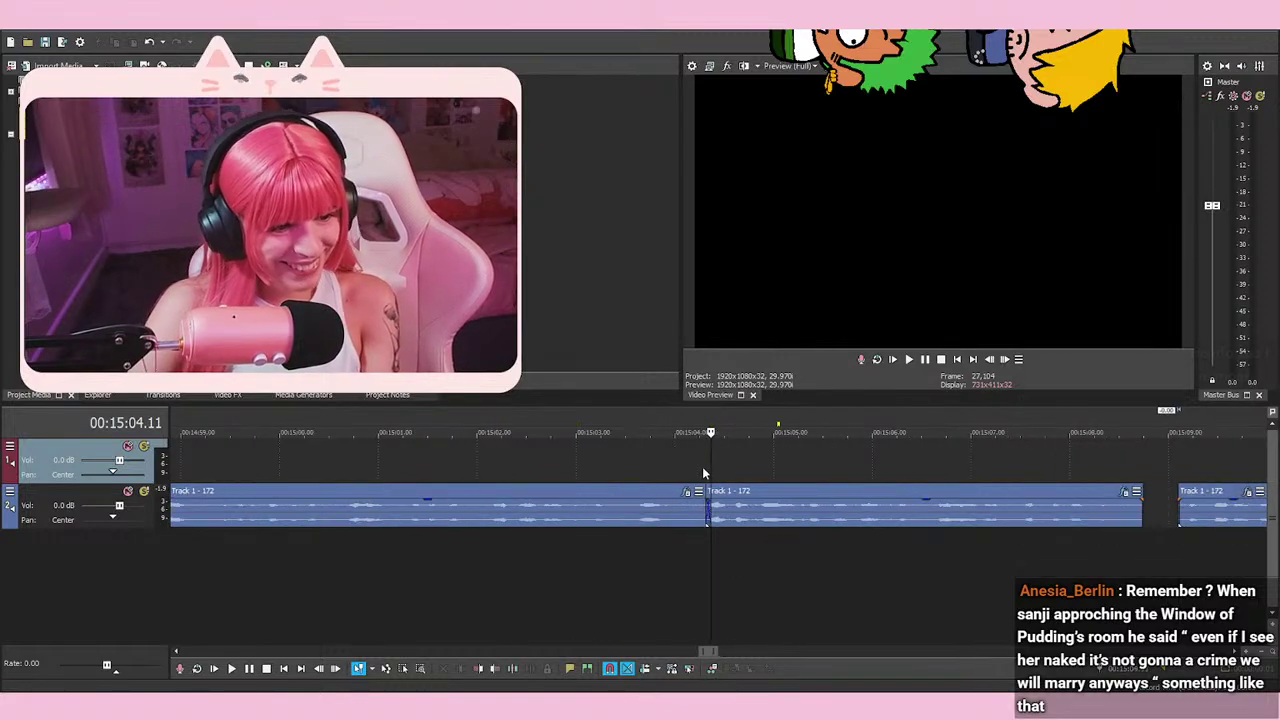
click(759, 465)
scroll(770, 461, down, 5)
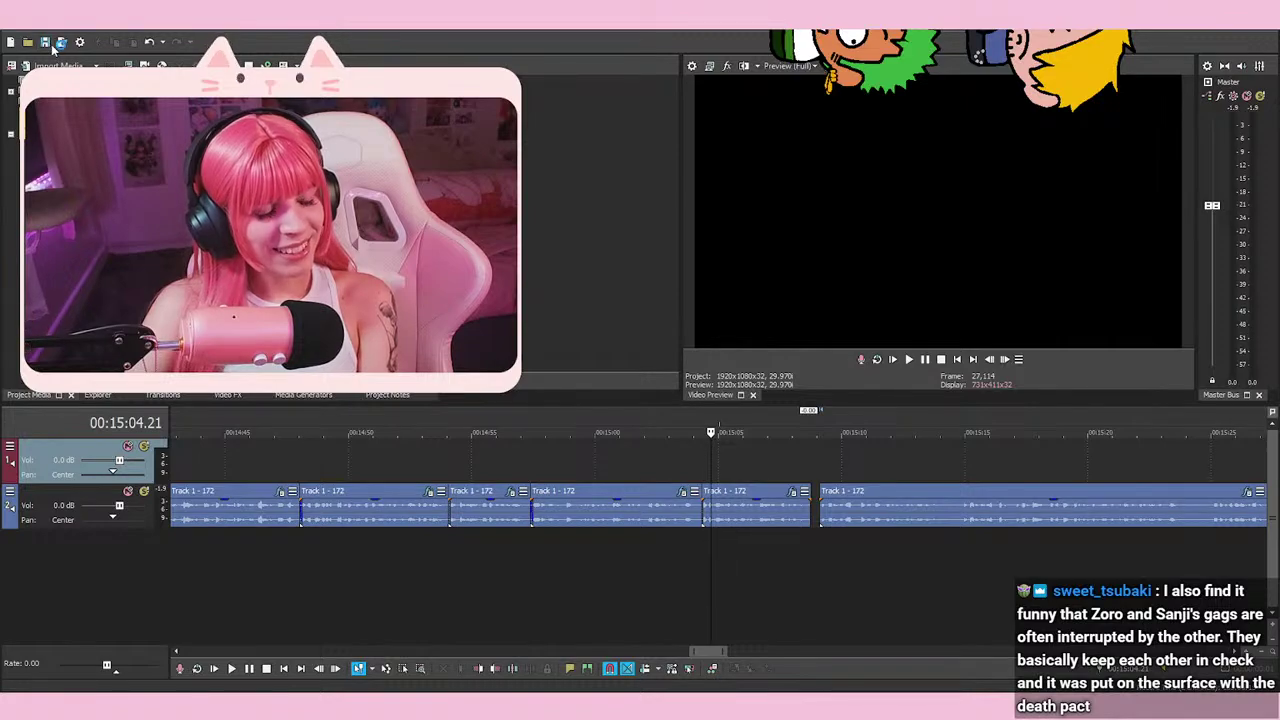
Close the gap after 00:15:08.22 by moving the following clip earlier until it slightly overlaps the preceding clip's end
click(808, 482)
scroll(806, 485, up, 4)
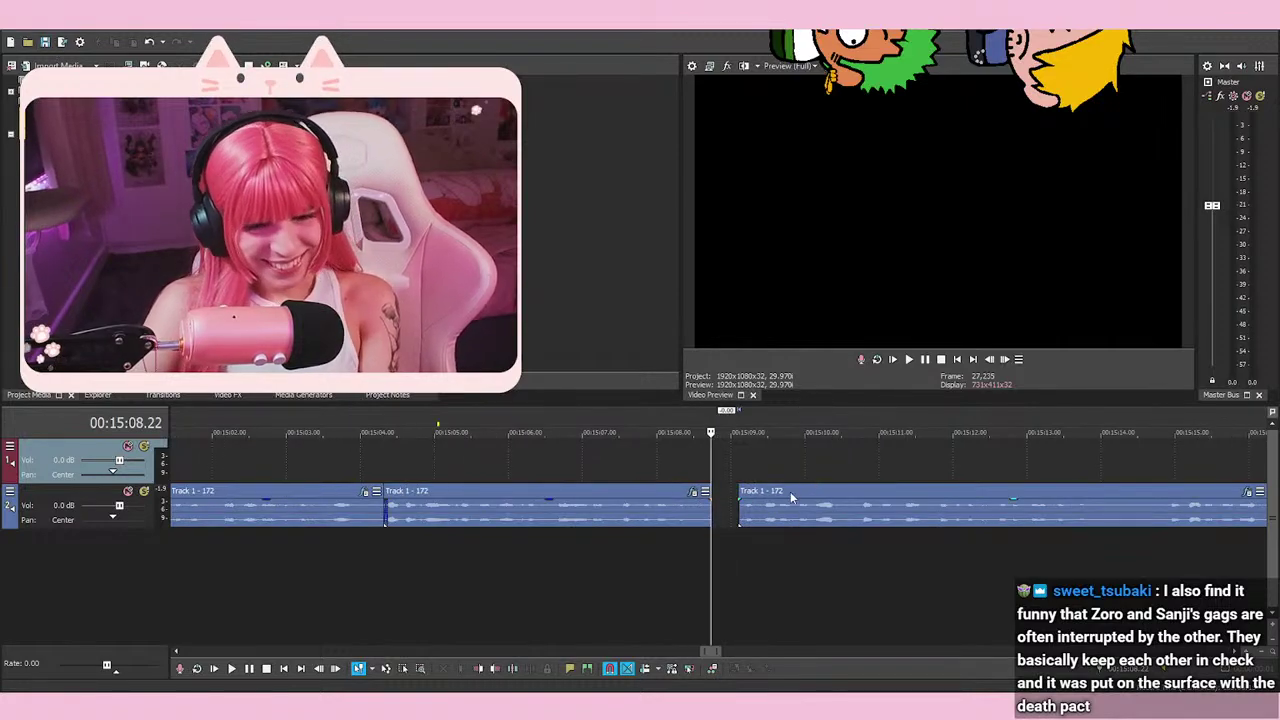
drag(790, 497, 749, 497)
click(697, 555)
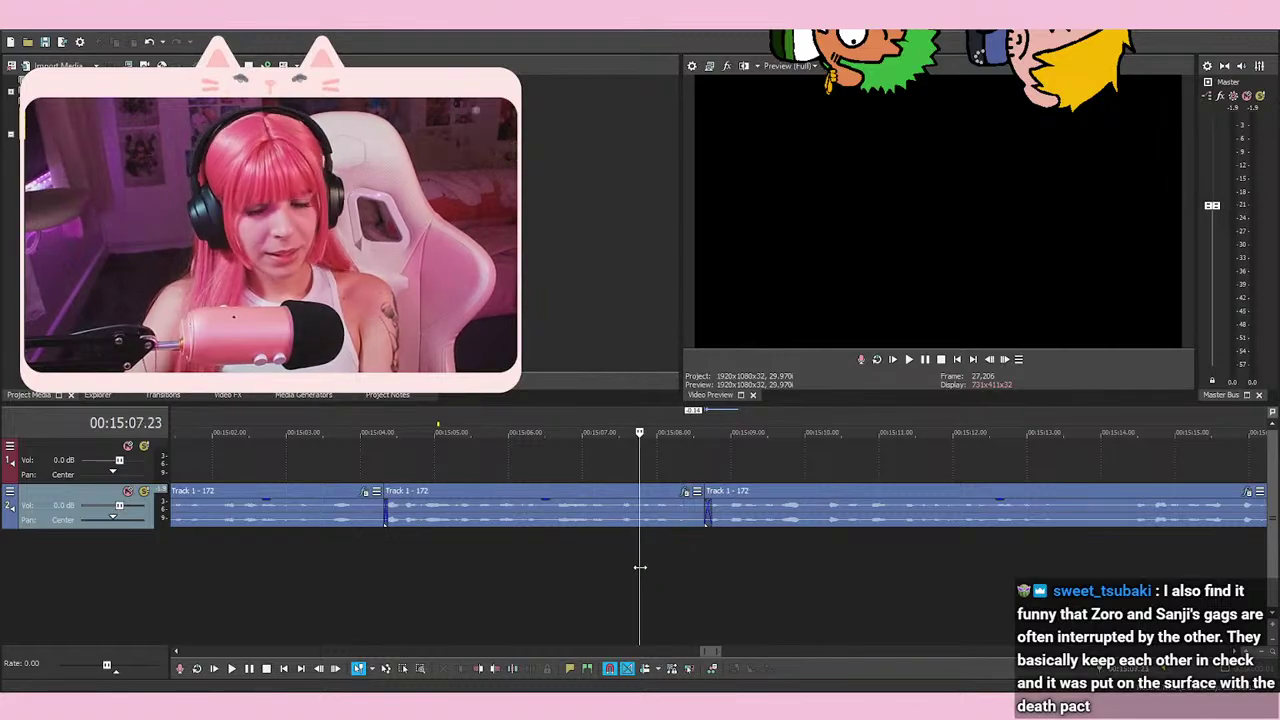
Examine the end of the clip before the new overlap by moving the playback cursor between about 00:15:07.20 and 00:15:08
click(680, 470)
click(660, 478)
click(649, 477)
click(669, 470)
click(642, 477)
click(673, 465)
click(632, 466)
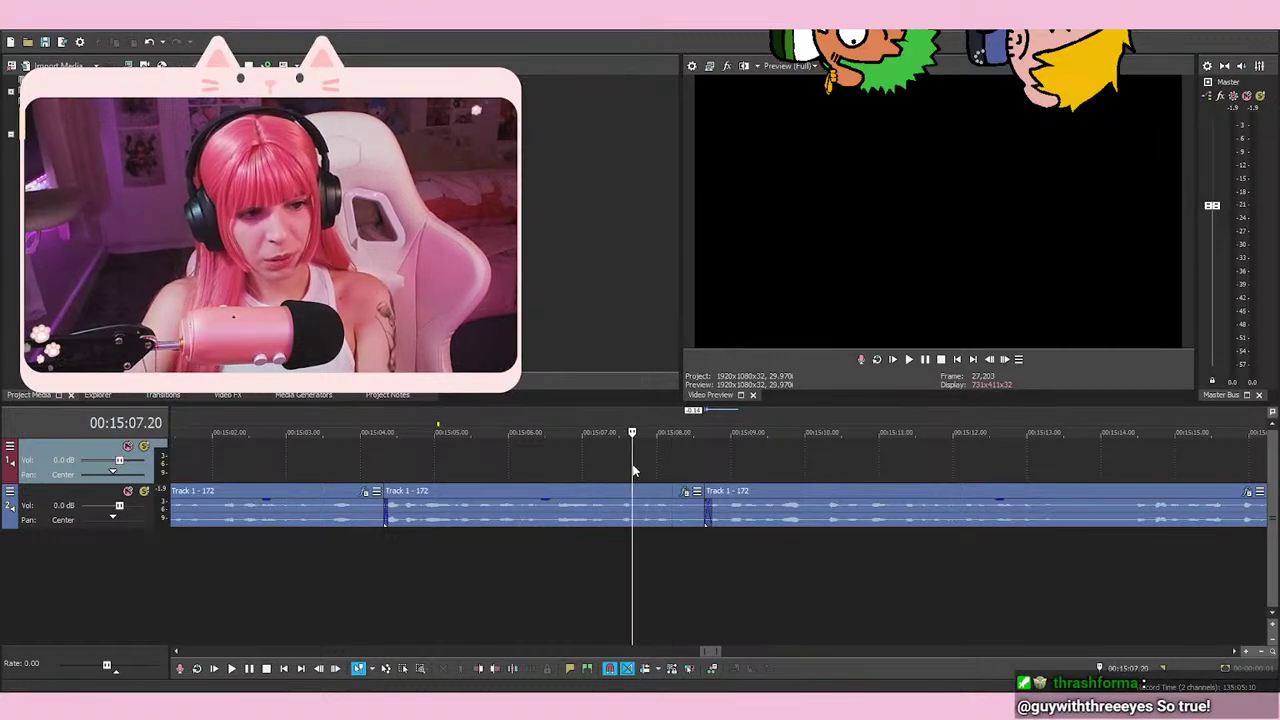
click(674, 471)
click(654, 474)
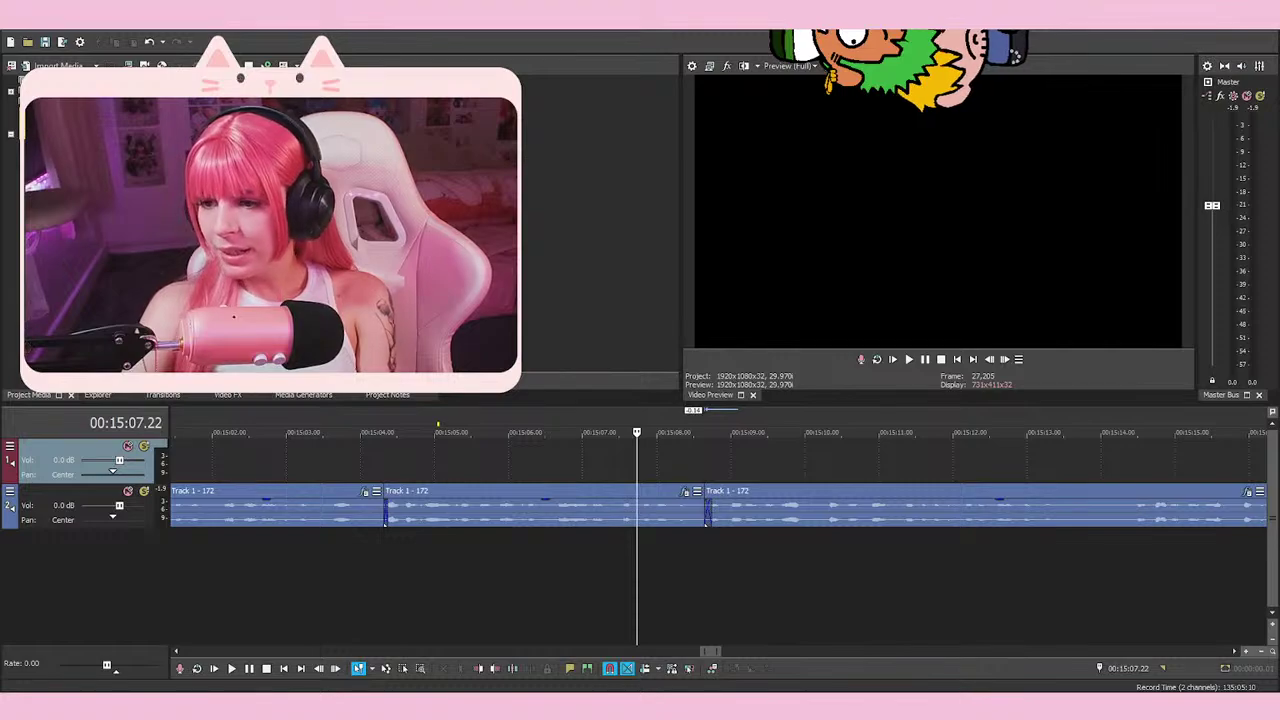
Play repeatedly from 00:15:07.23 to check the overlapped join by ear
click(666, 458)
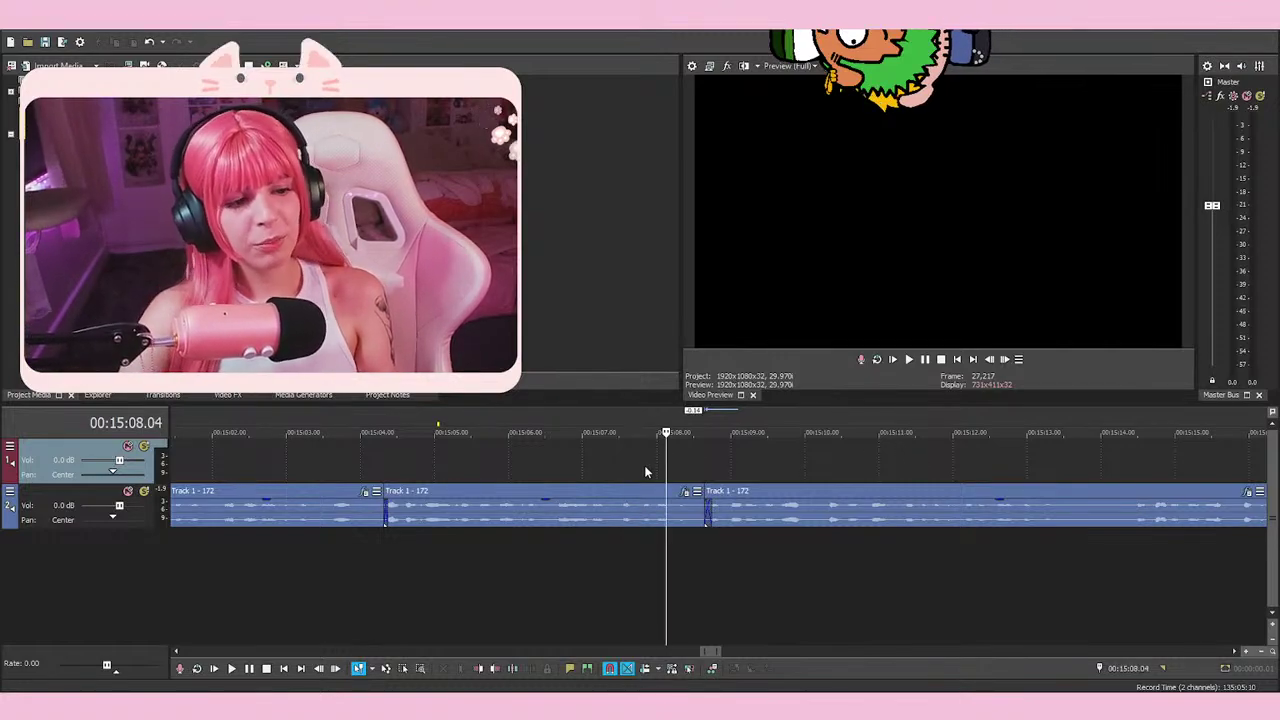
click(644, 468)
key(space)
key(space)
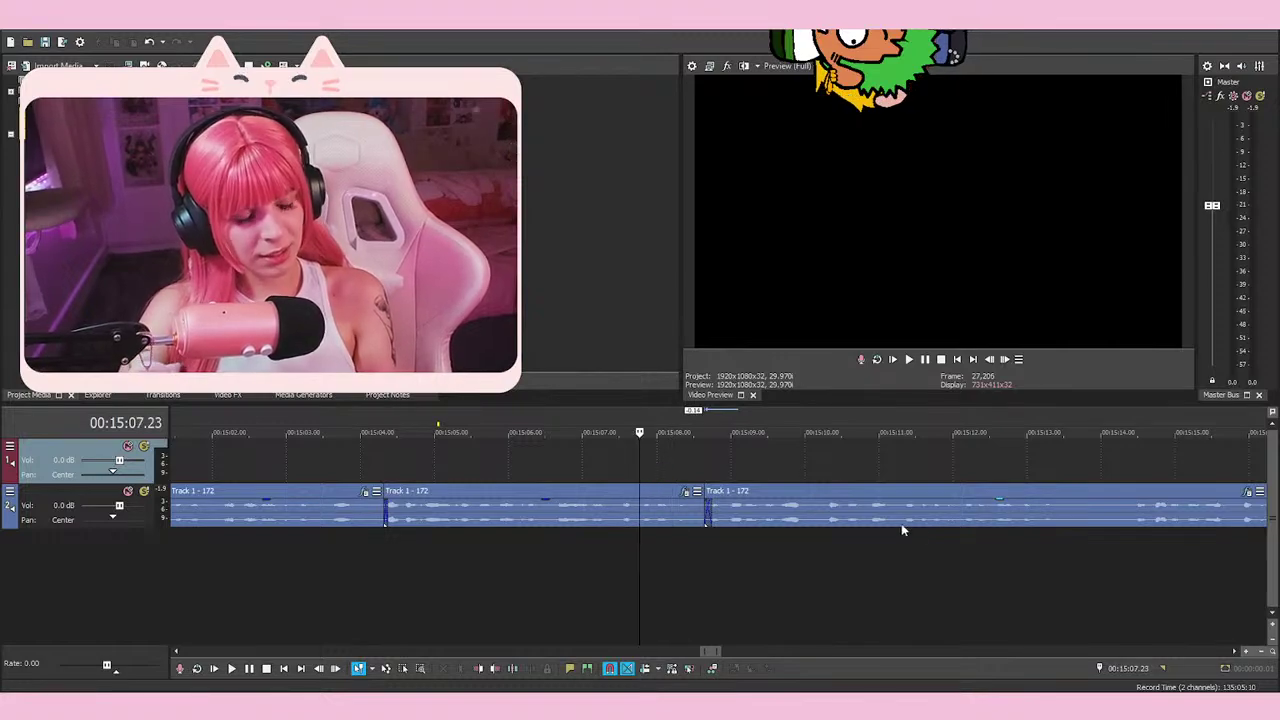
key(space)
key(space)
scroll(777, 473, down, 3)
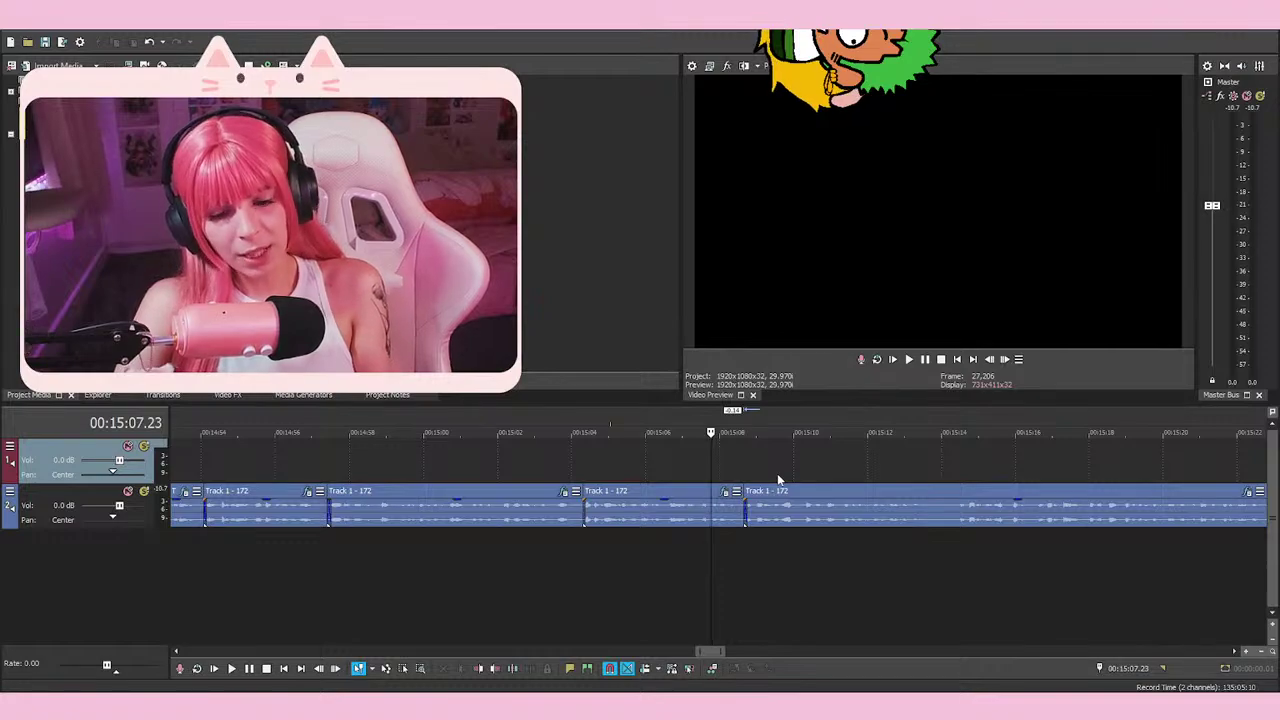
key(space)
key(space)
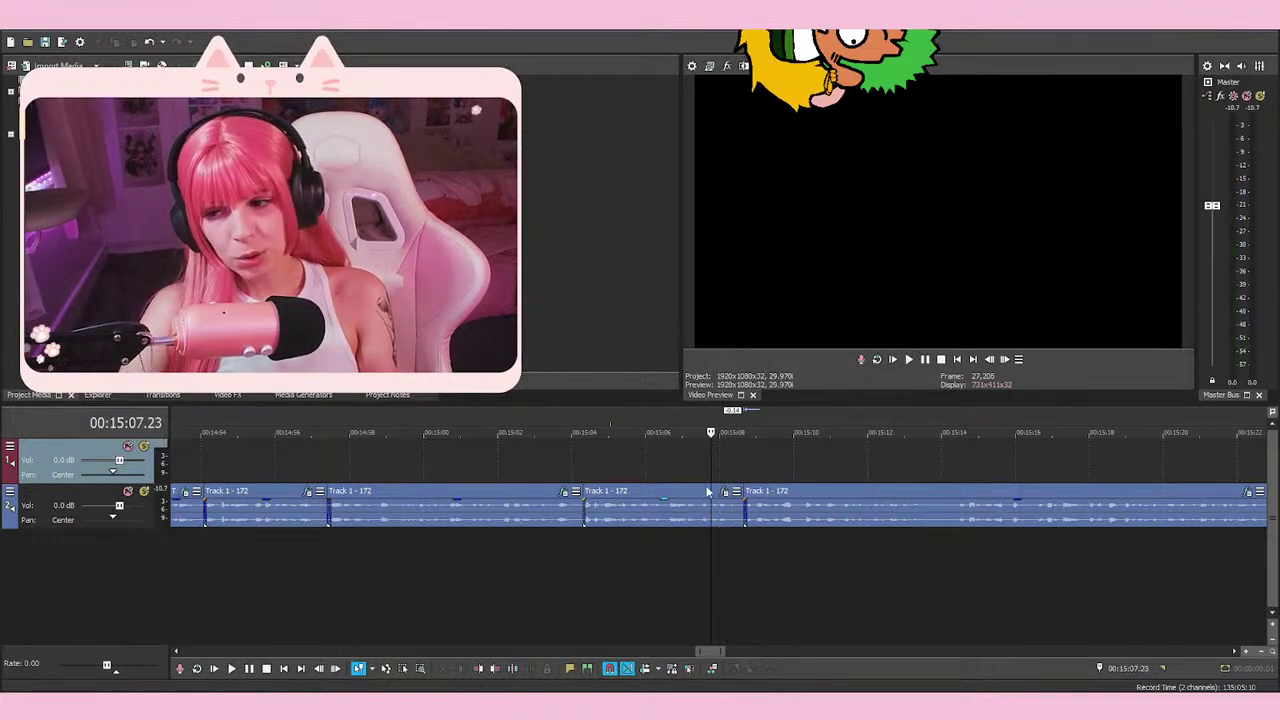
Place the playback cursor at 00:15:08.11, just before the overlap, and play the join twice
scroll(888, 556, up, 3)
click(756, 463)
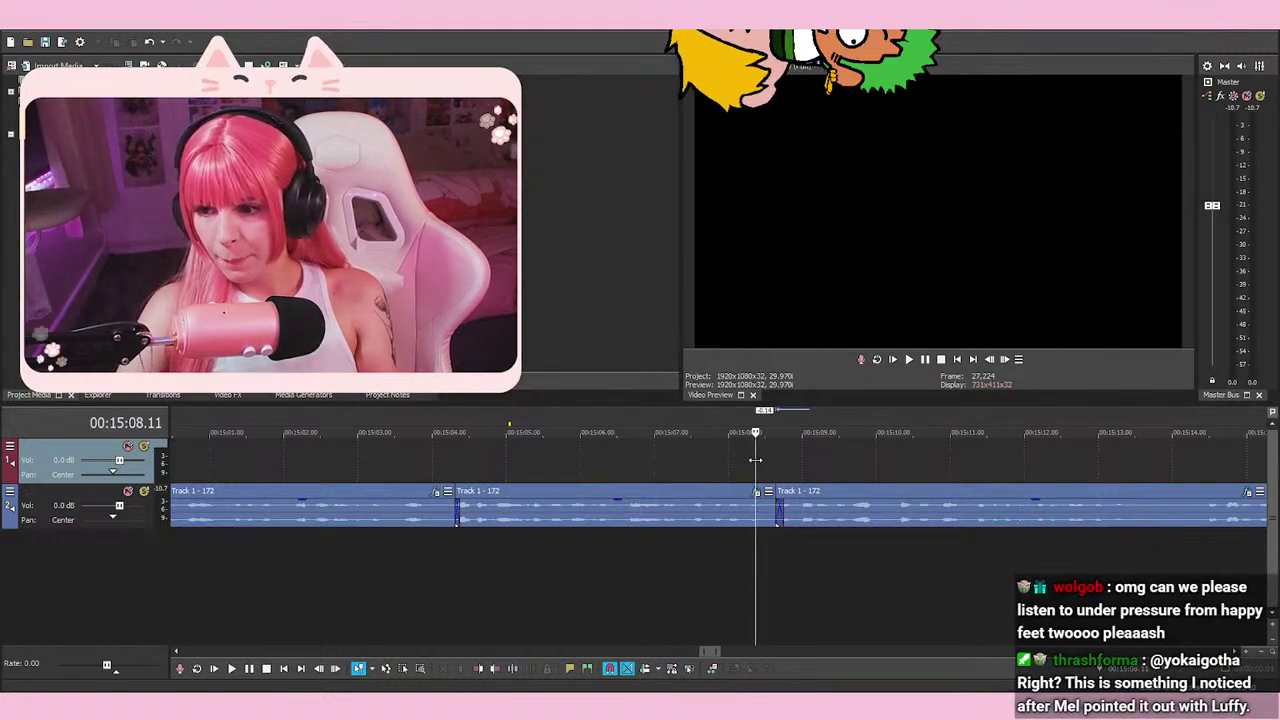
key(space)
key(space)
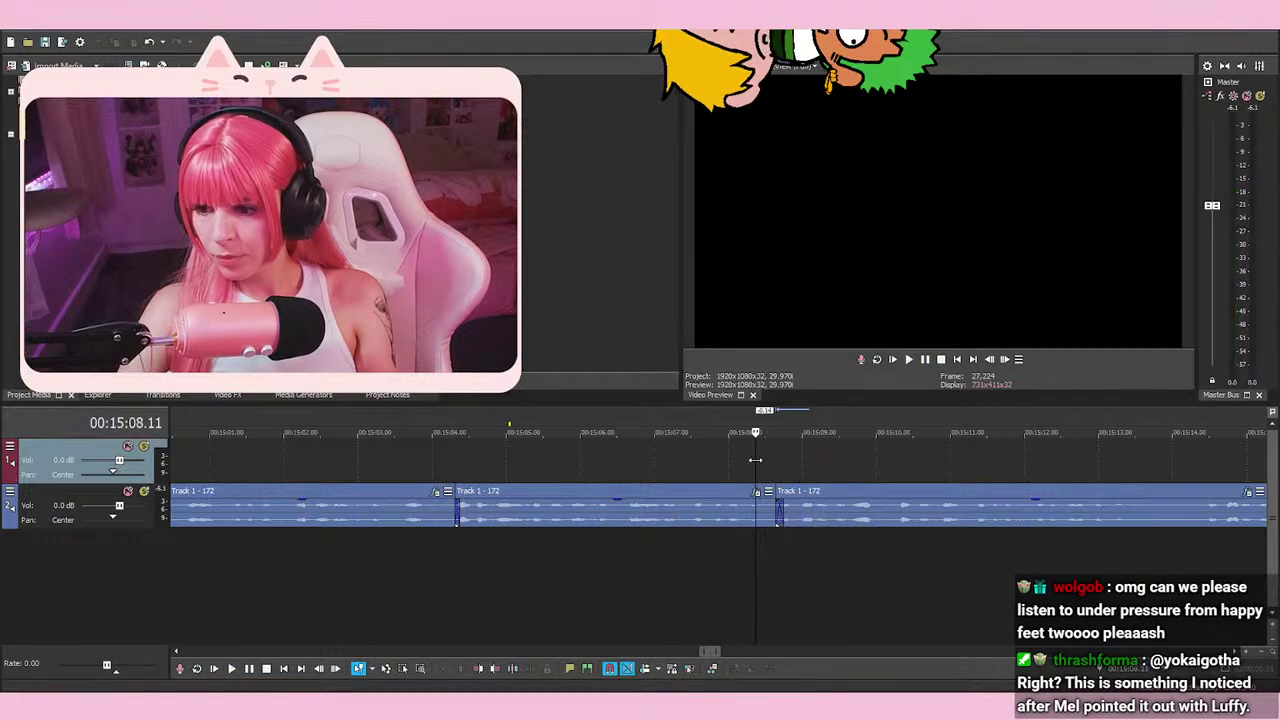
key(space)
key(space)
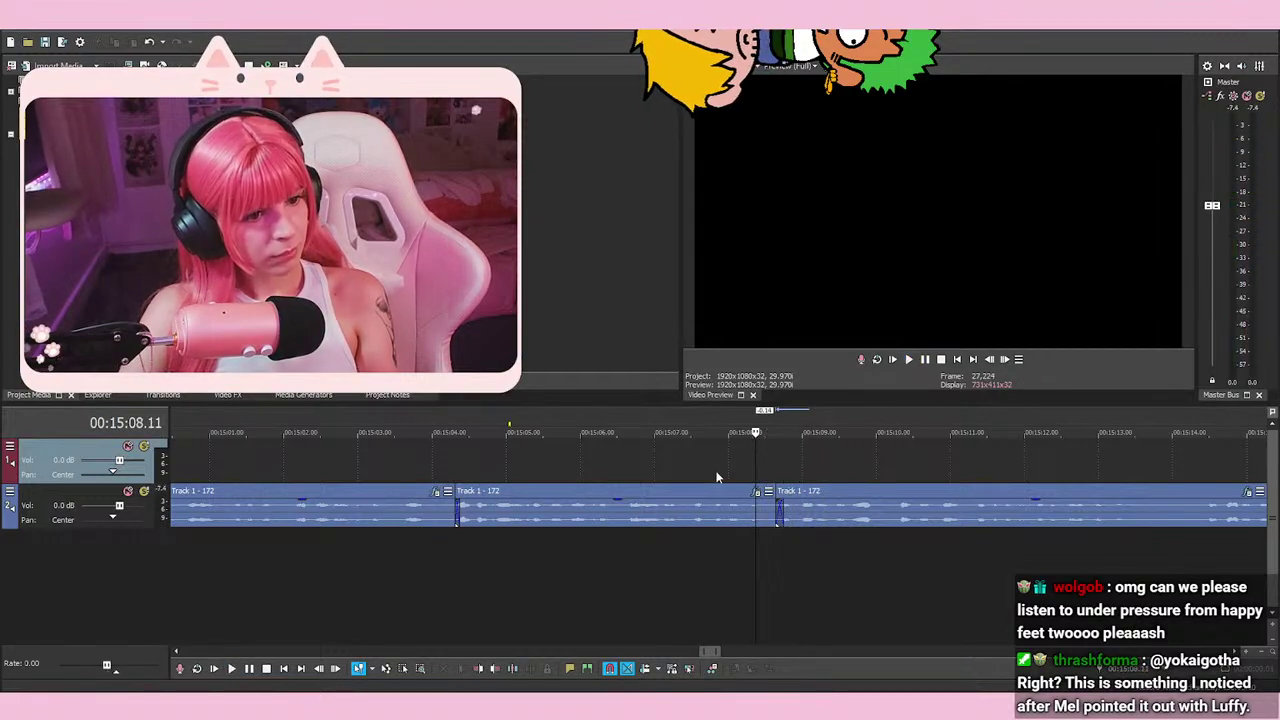
Listen to the join again from slightly earlier points between about 00:15:07.25 and 00:15:08.09
click(715, 472)
key(space)
key(space)
click(751, 470)
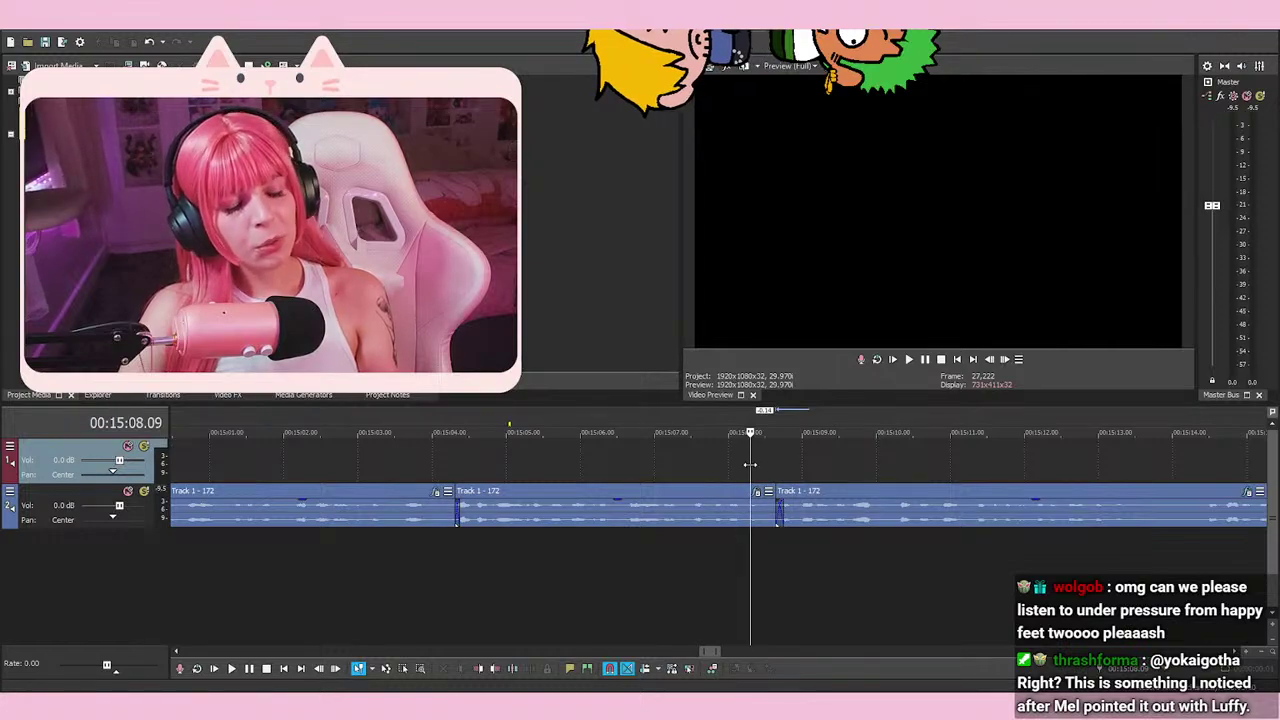
click(721, 470)
key(space)
key(space)
Check the start of the clip after the overlap up to 00:15:09.03 and replay the join from before it
click(783, 474)
click(810, 474)
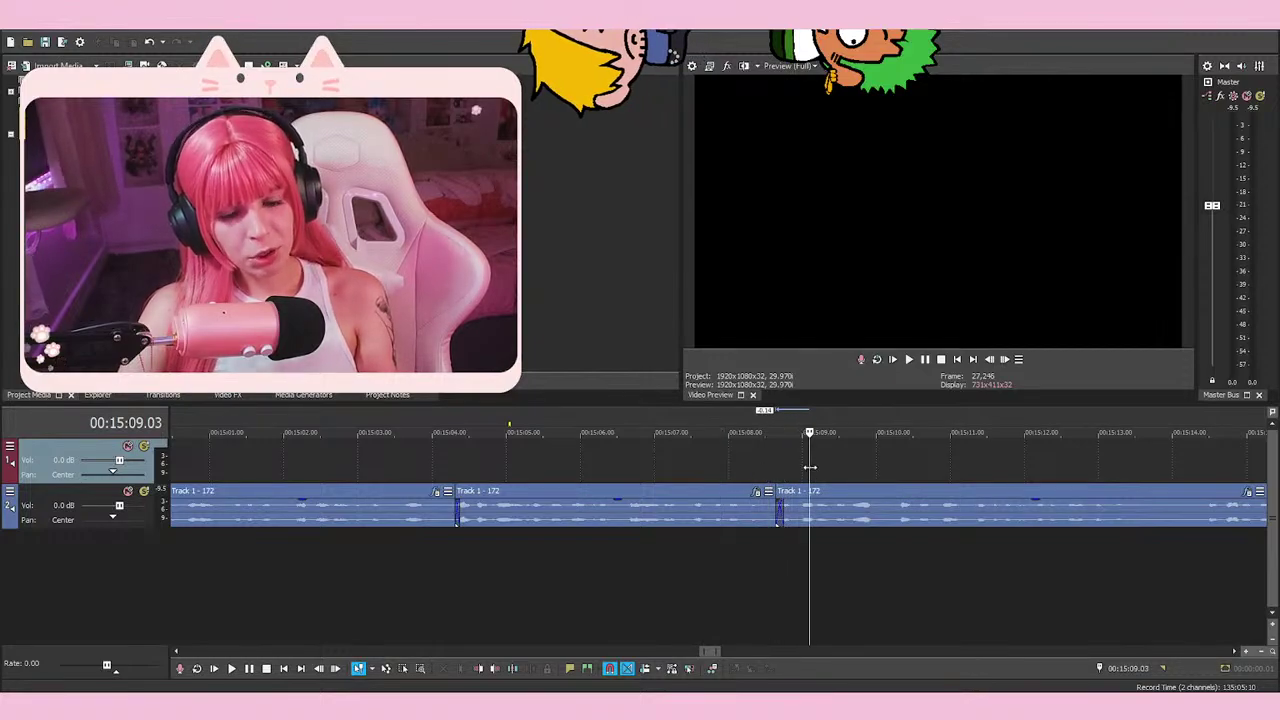
click(719, 465)
key(space)
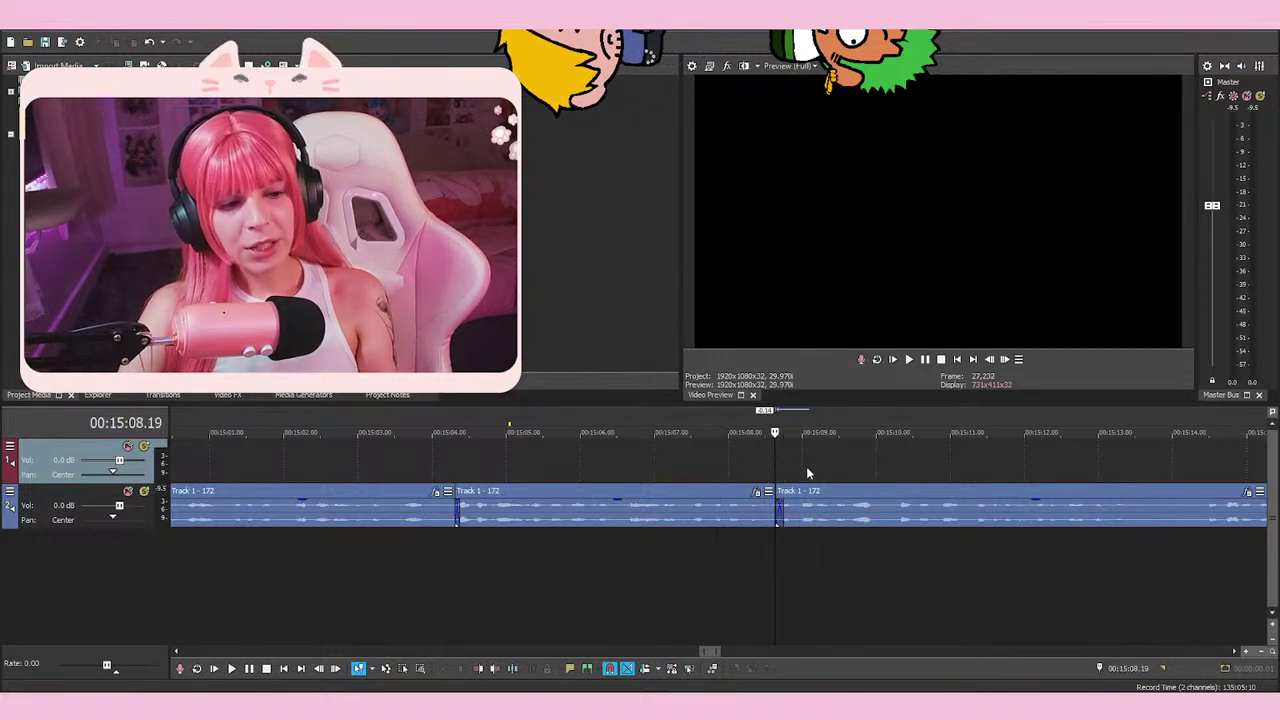
key(space)
click(781, 460)
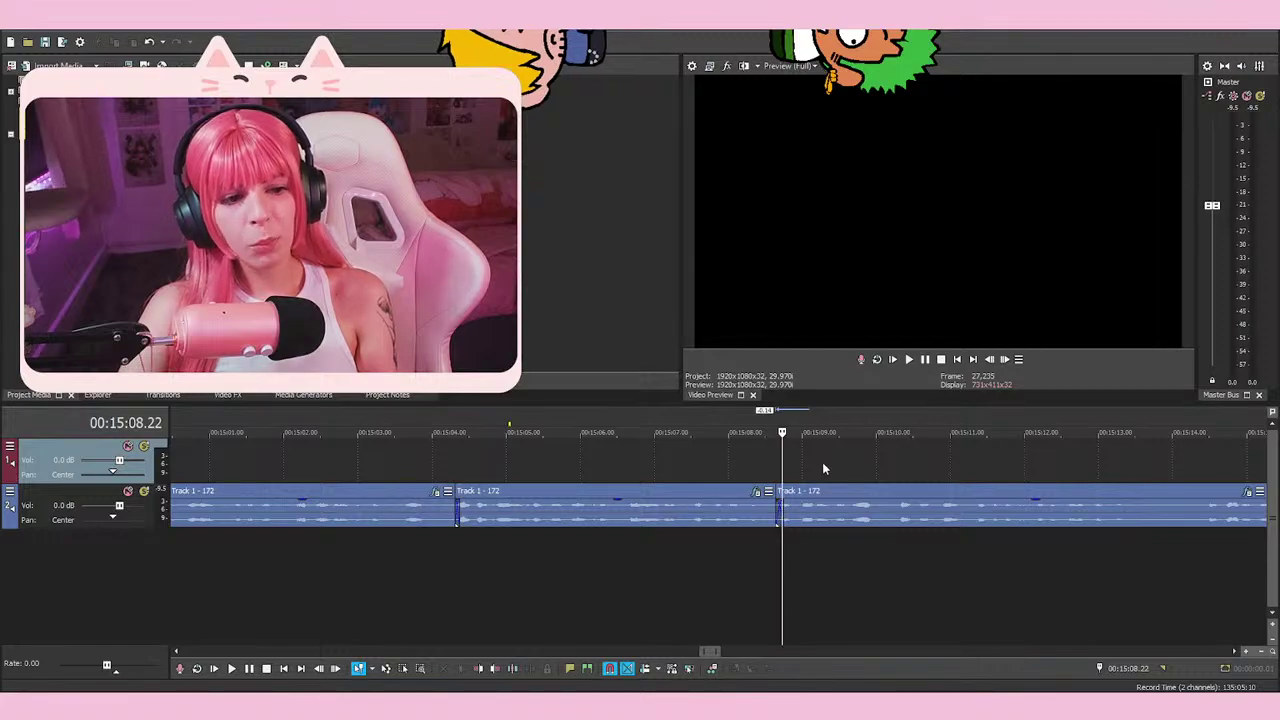
Place the playback cursor at 00:15:09.04 and listen to the clip following the overlap
click(812, 468)
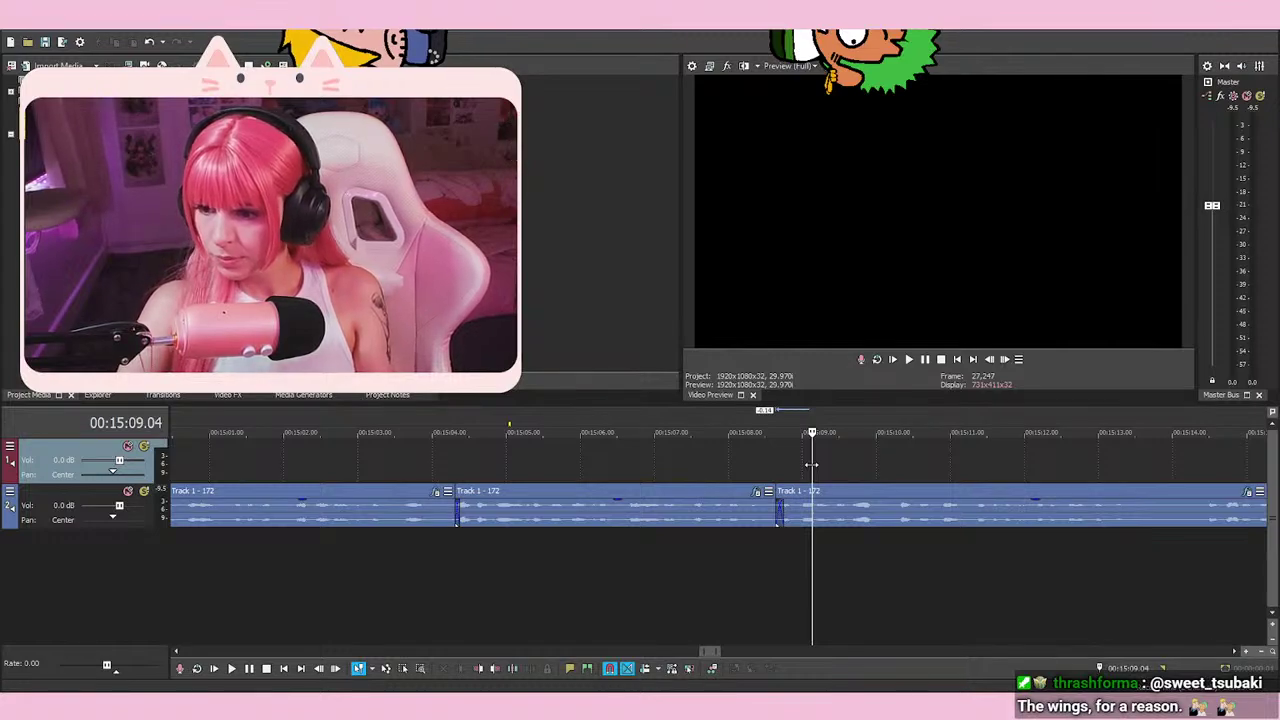
key(space)
key(space)
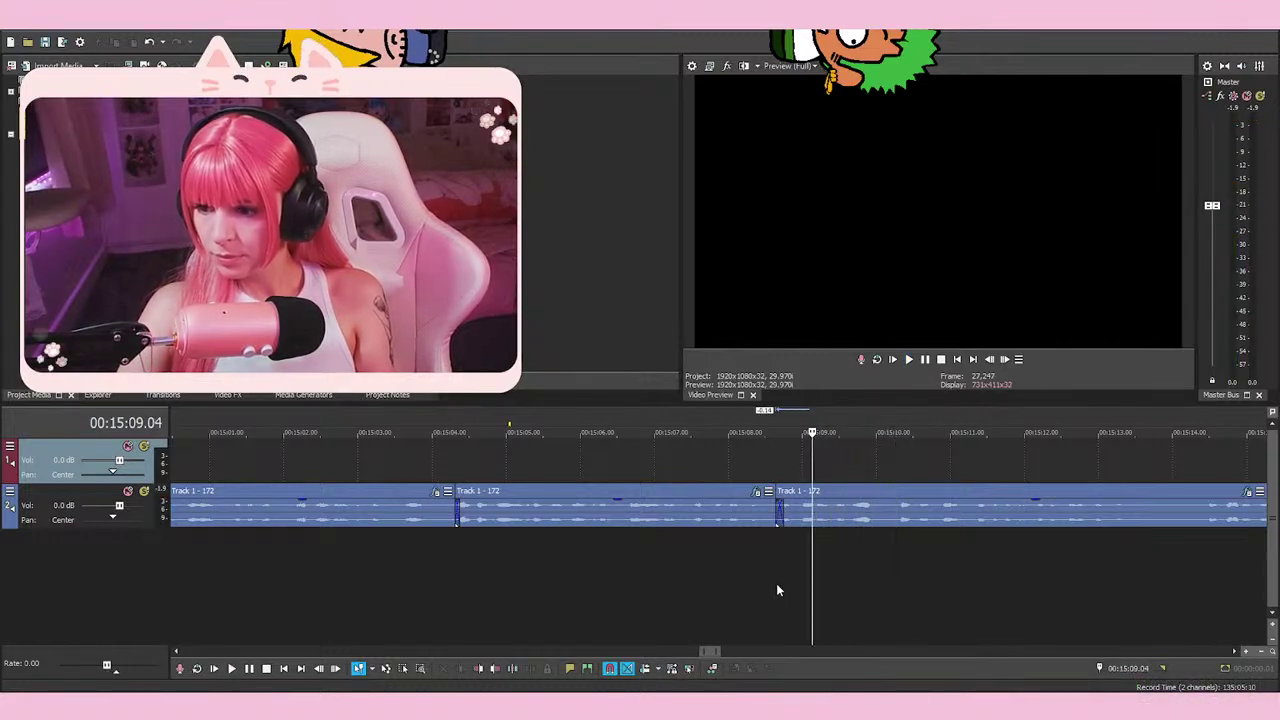
key(space)
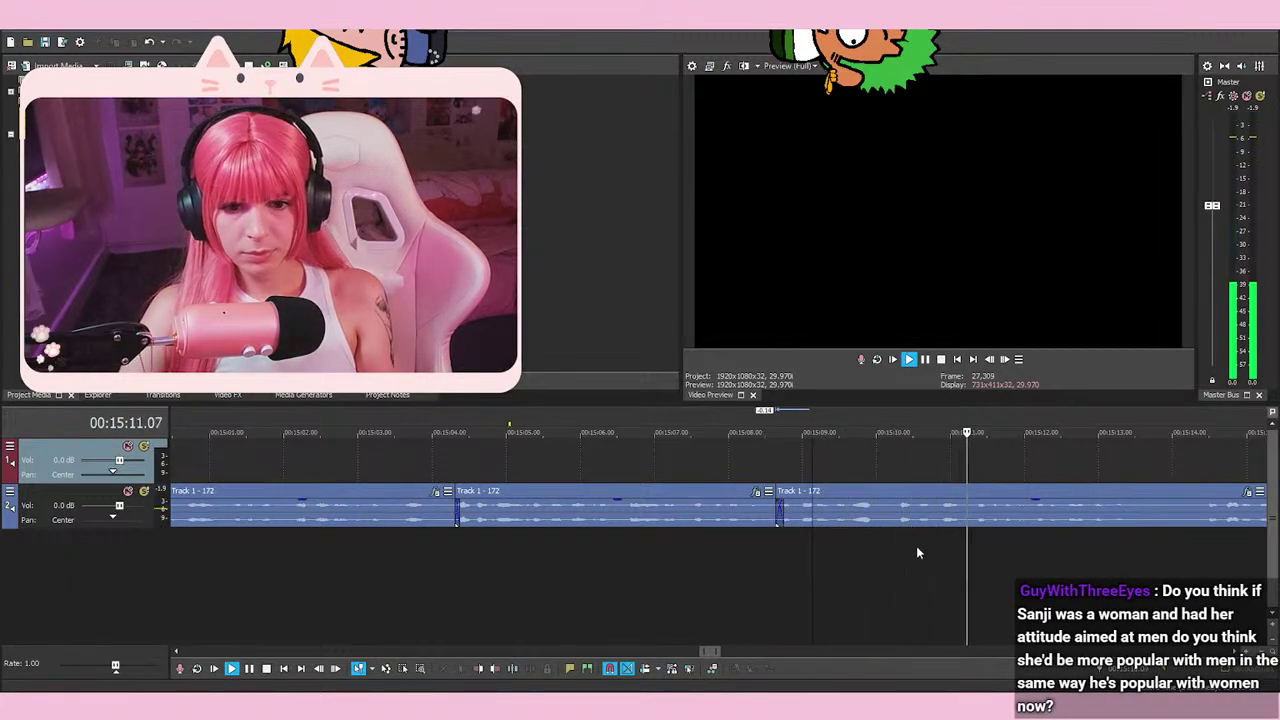
key(space)
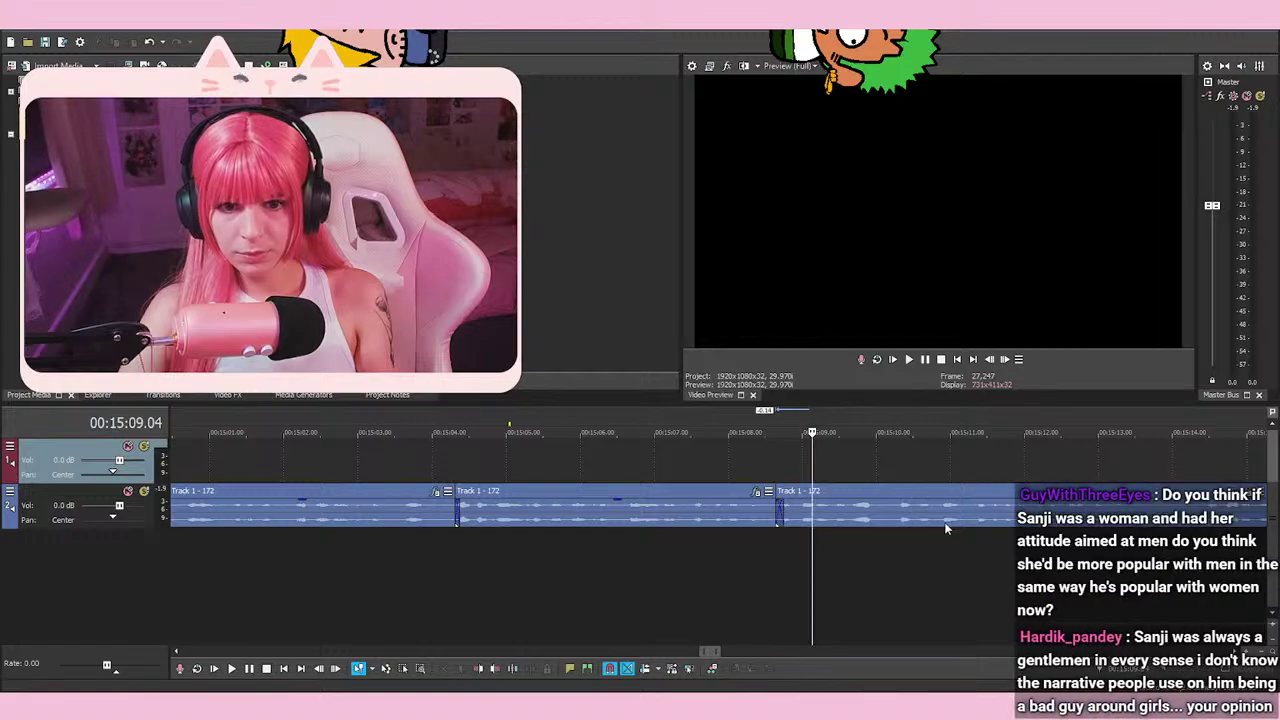
Compare positions around the join, then play the following clip from 00:15:08.22
click(715, 457)
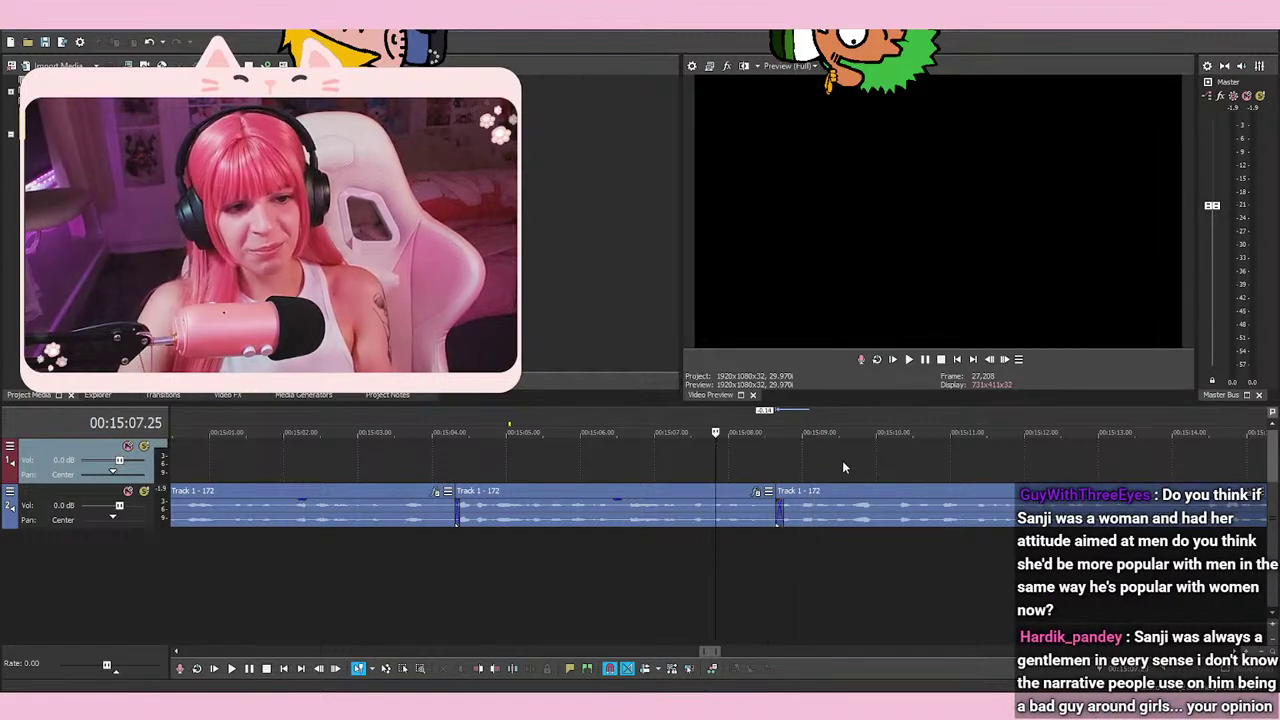
click(782, 457)
click(829, 465)
click(781, 457)
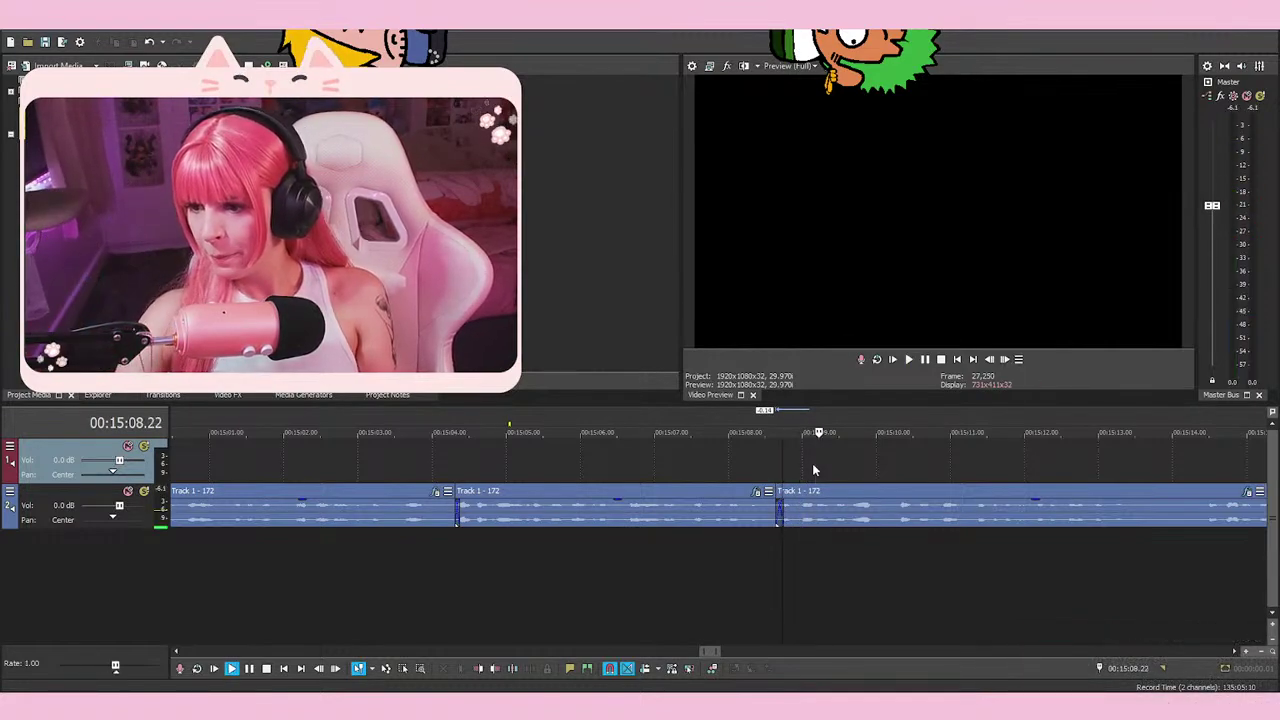
key(space)
key(space)
key(space)
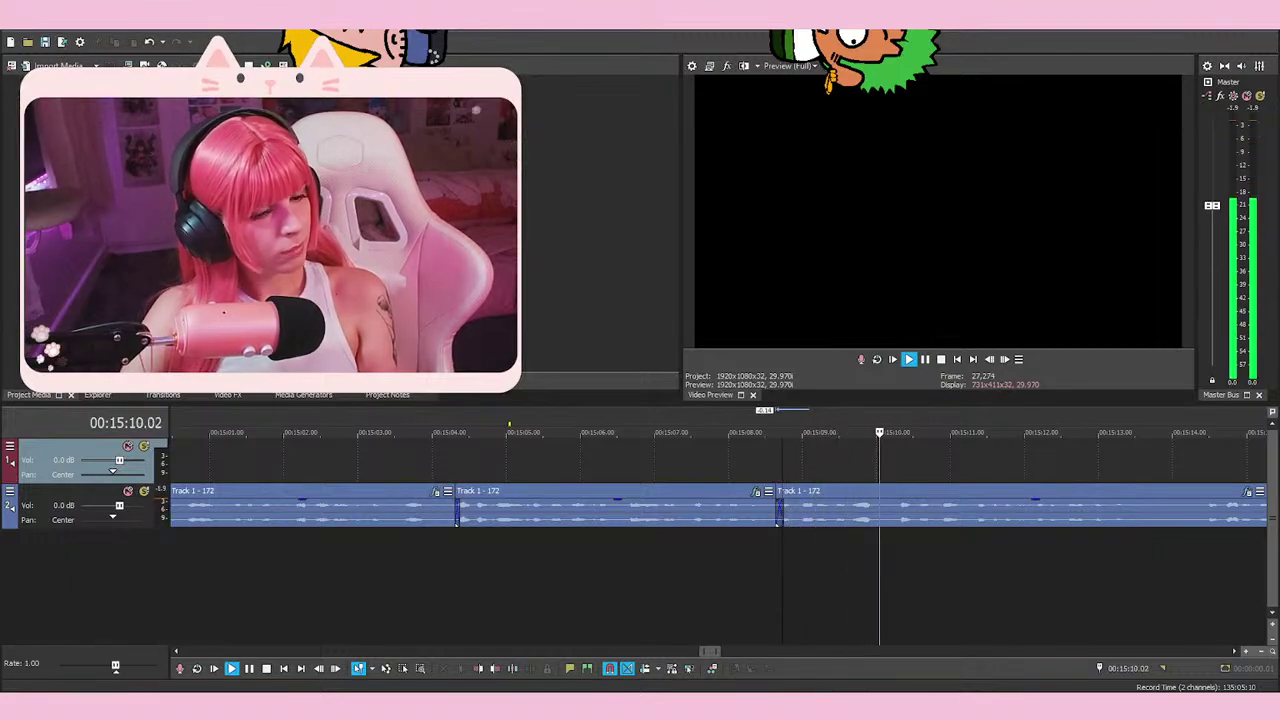
scroll(925, 453, down, 3)
key(space)
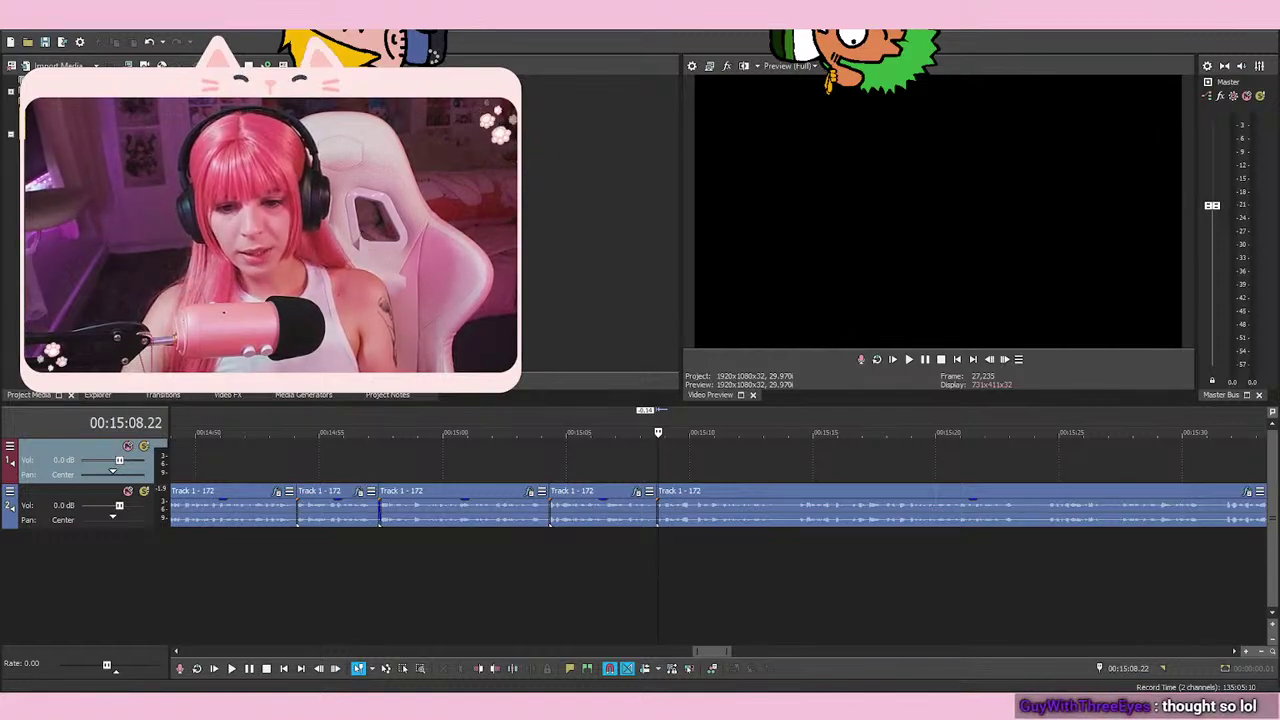
Place the playback cursor at 00:15:09.28 within the clip following the join
click(679, 474)
click(700, 474)
click(687, 474)
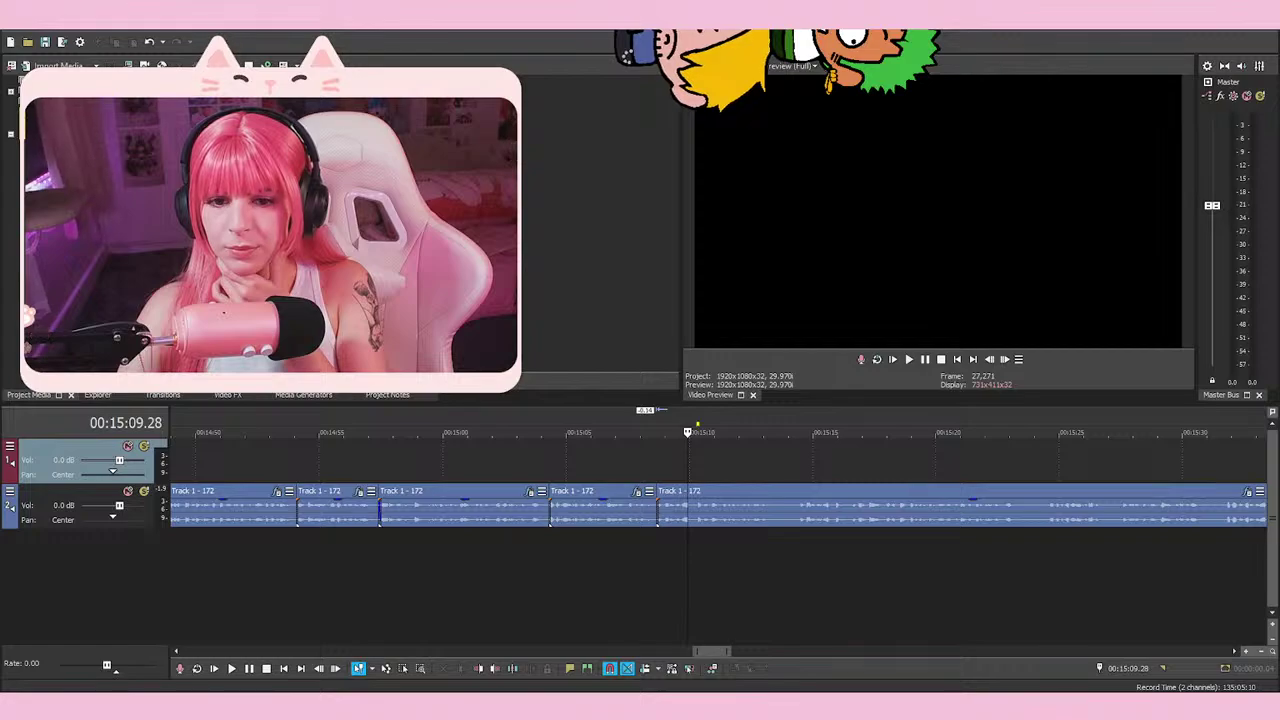
Bring the browser window with the Twitter post over the editor and browse through the post's manga images
drag(1279, 111, 855, 109)
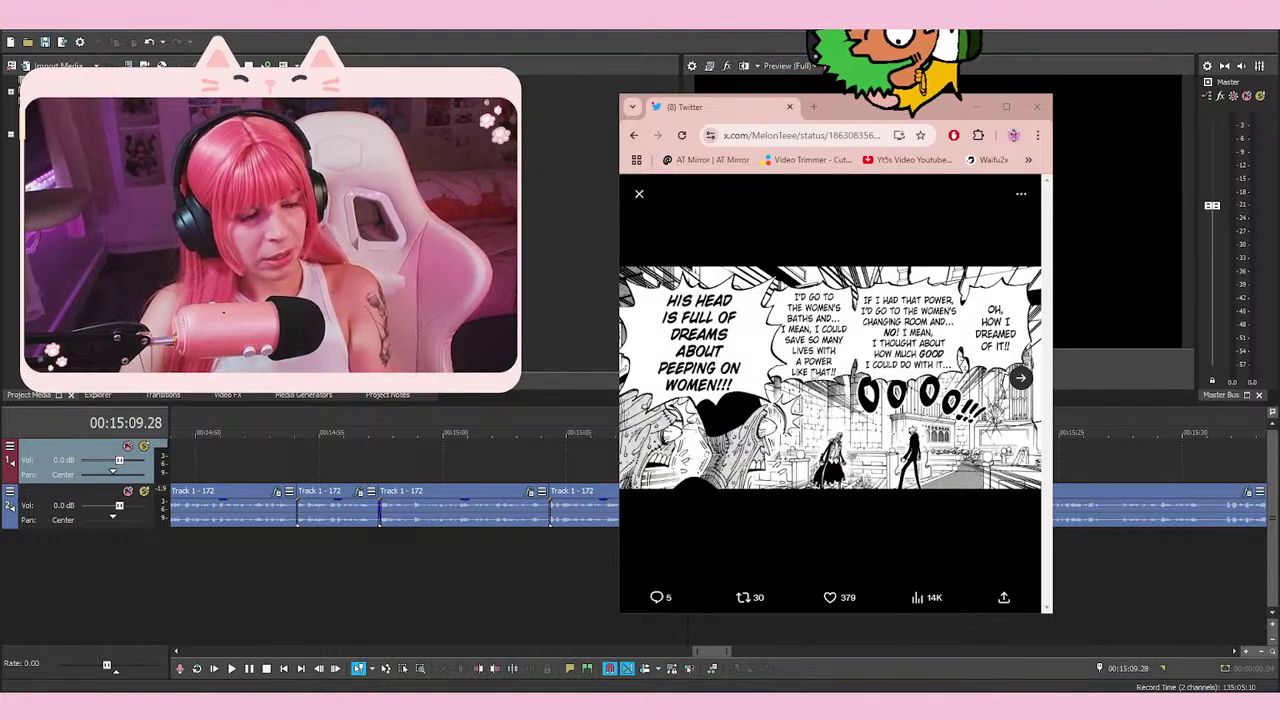
click(1020, 377)
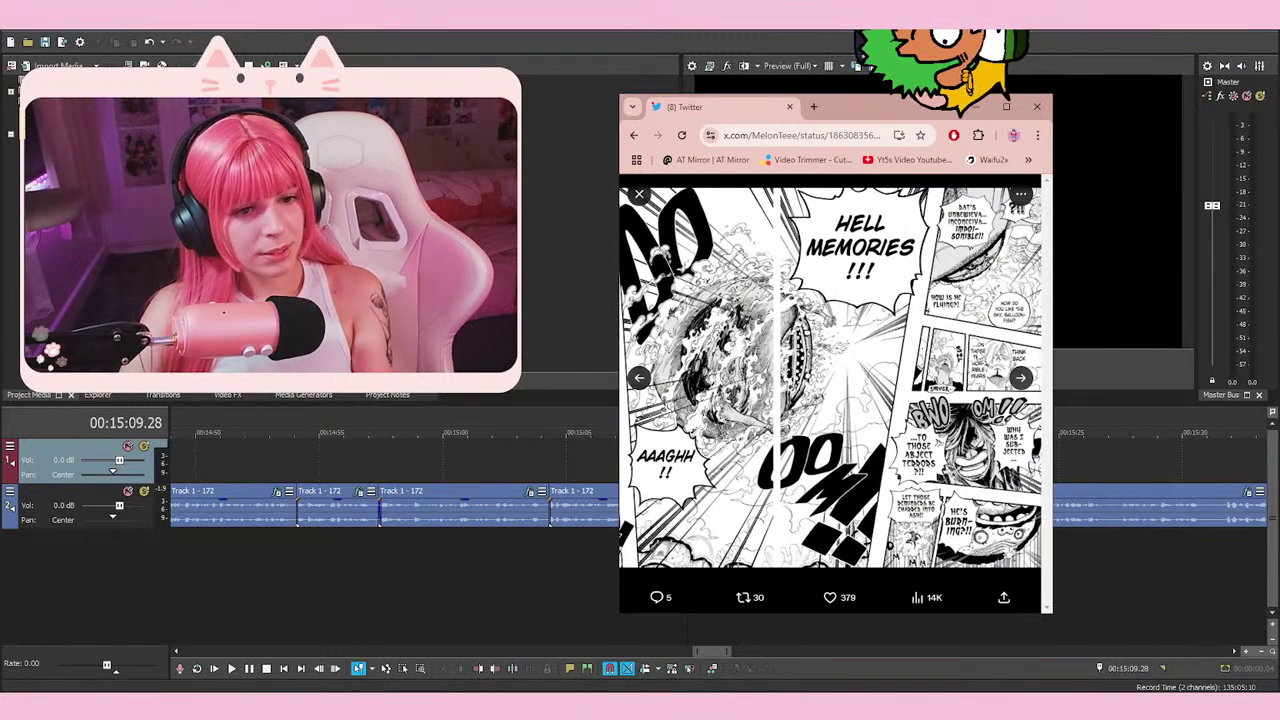
click(639, 380)
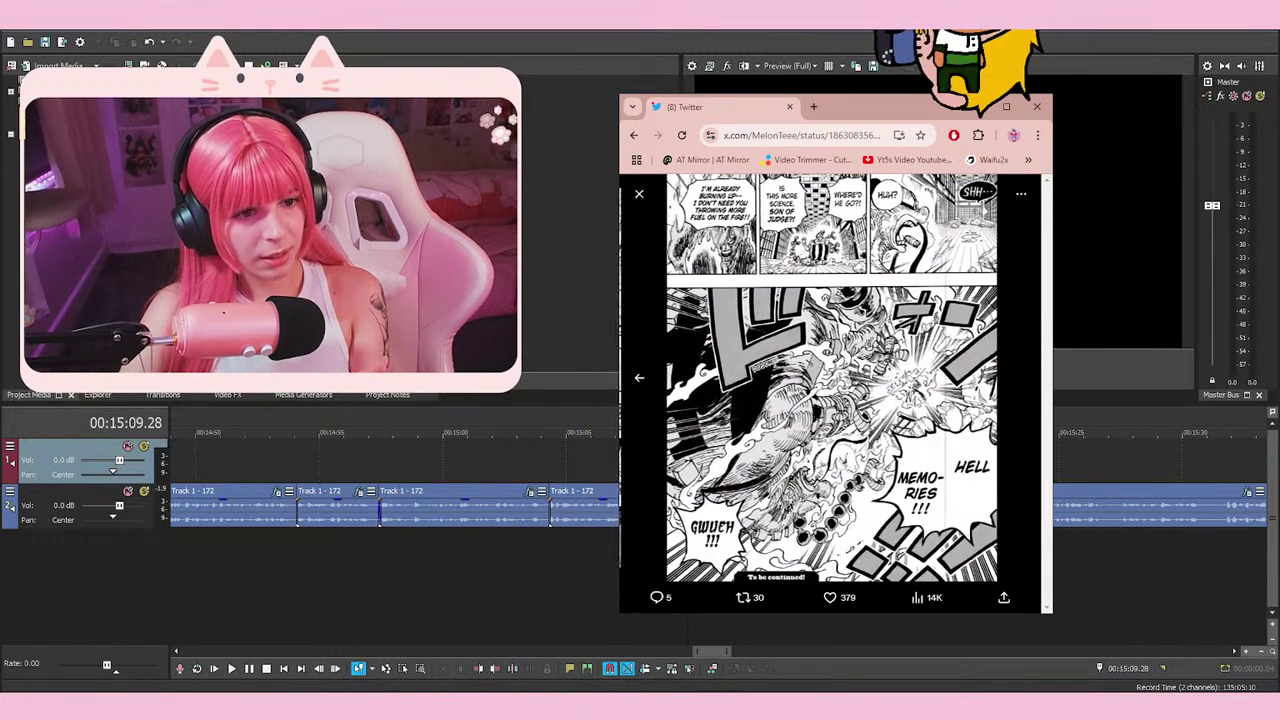
click(639, 383)
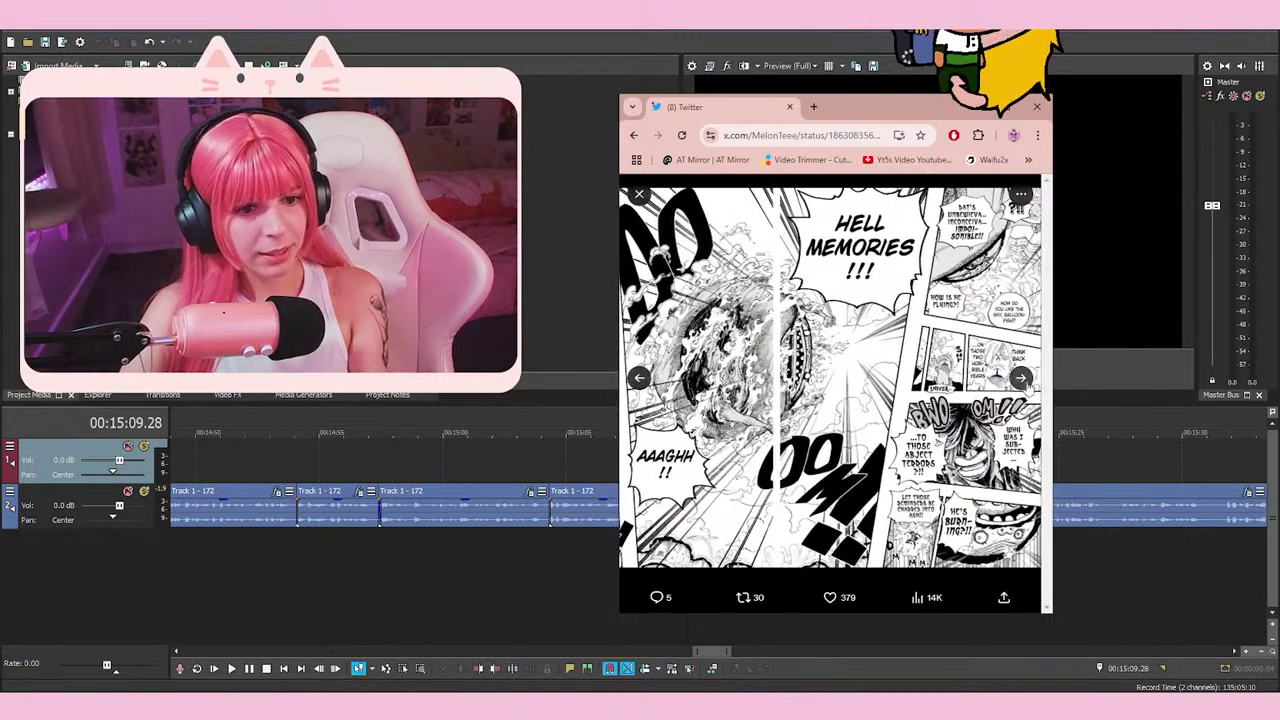
key(Right)
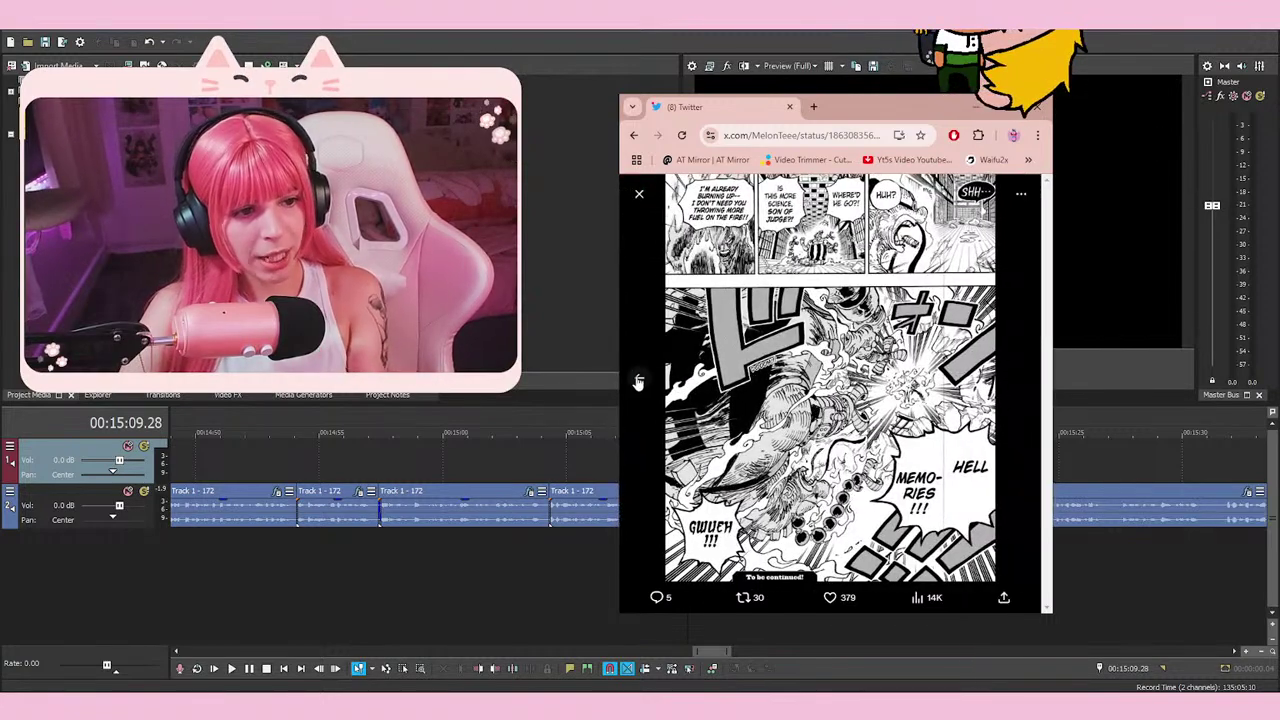
Go back to the manga image about dreams of peeping in the Twitter post, then minimise the browser to return to the editor
click(639, 383)
click(639, 383)
click(639, 383)
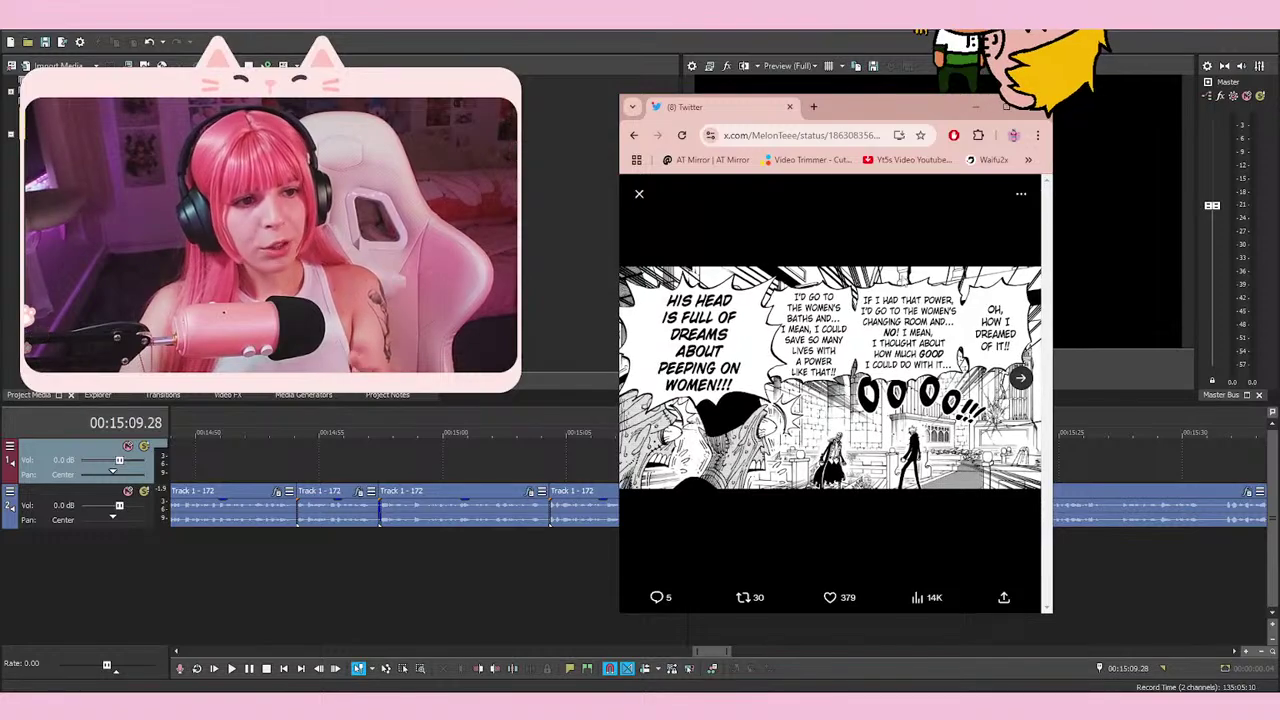
drag(840, 117, 857, 114)
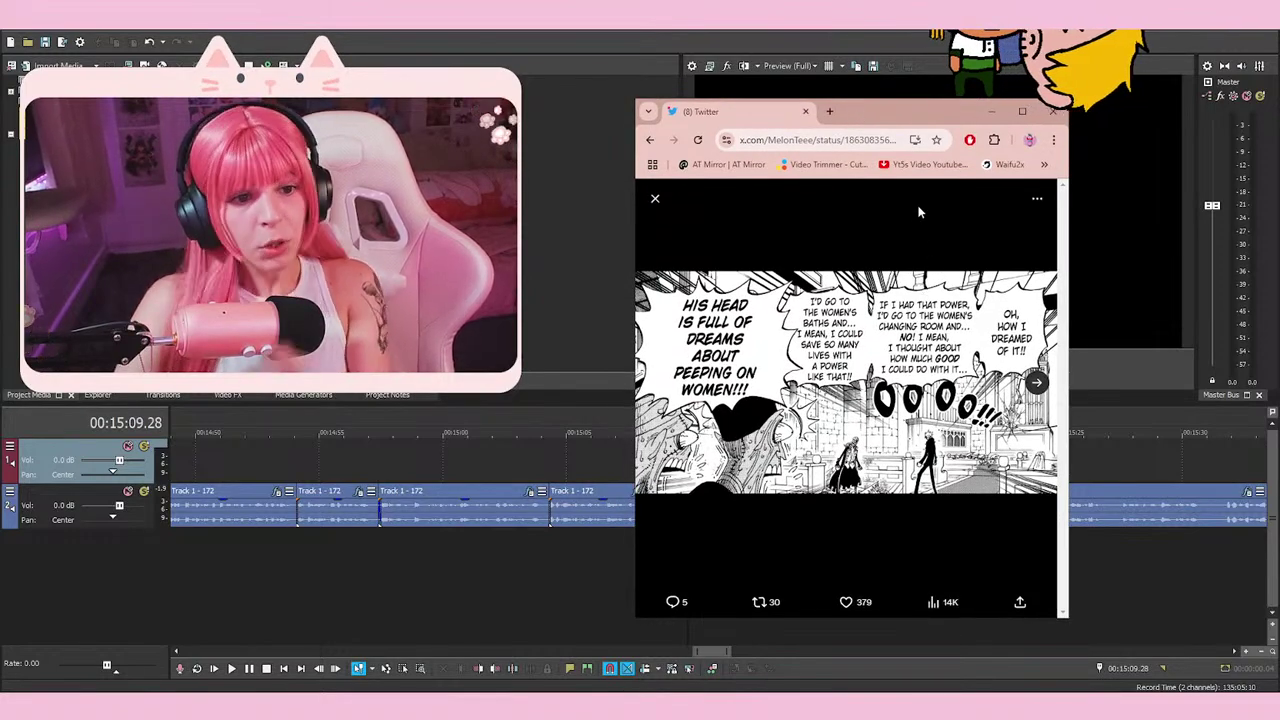
click(990, 111)
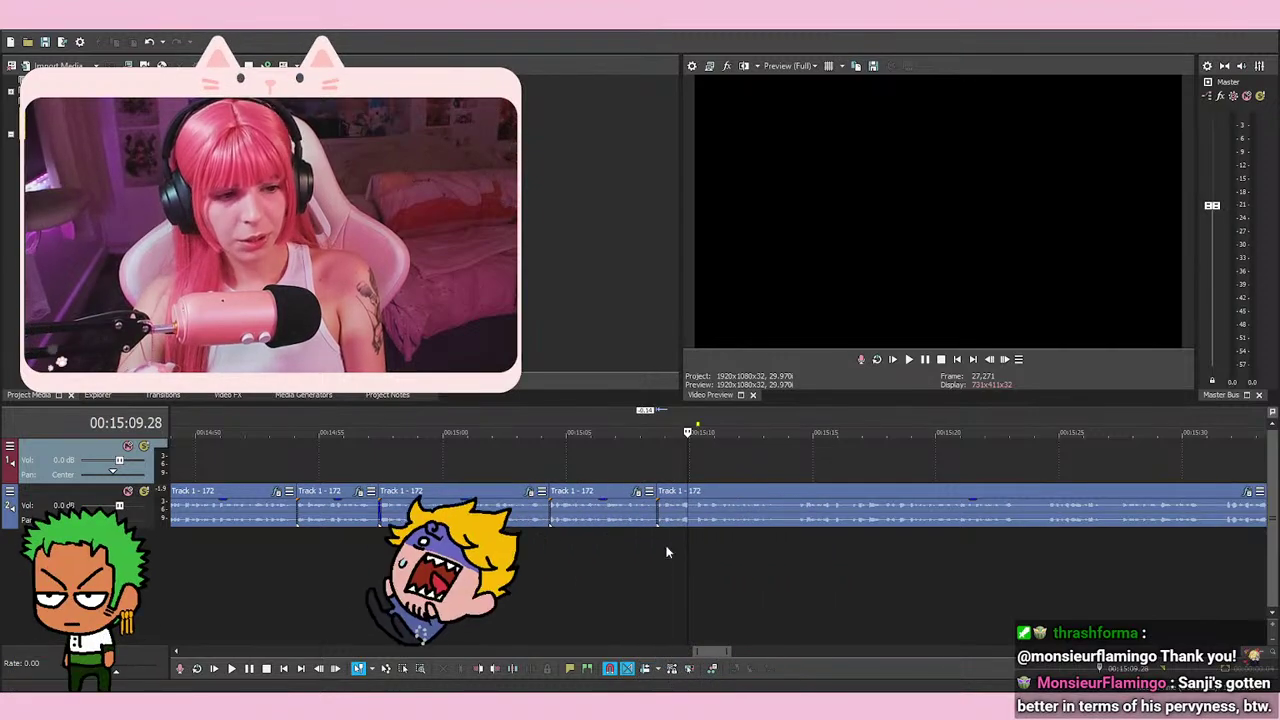
Play briefly after the join and place the playback cursor at 00:15:10.07 in the following clip
key(space)
click(679, 556)
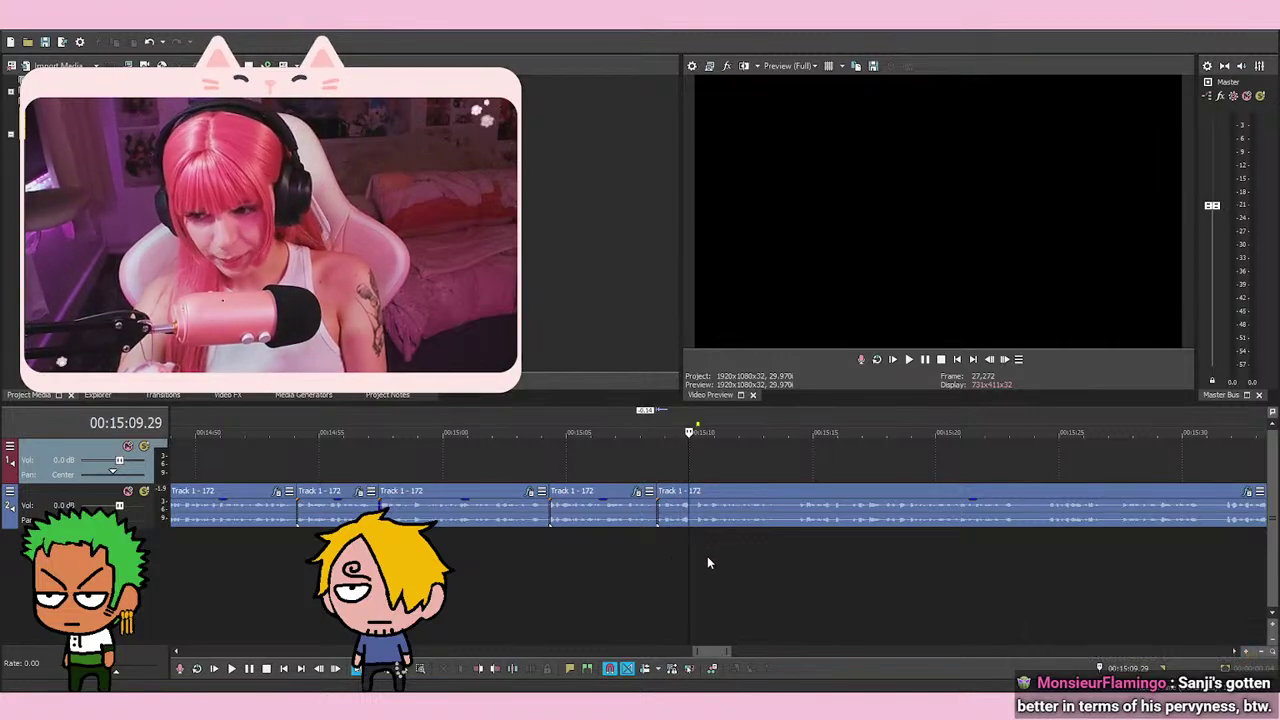
key(space)
key(space)
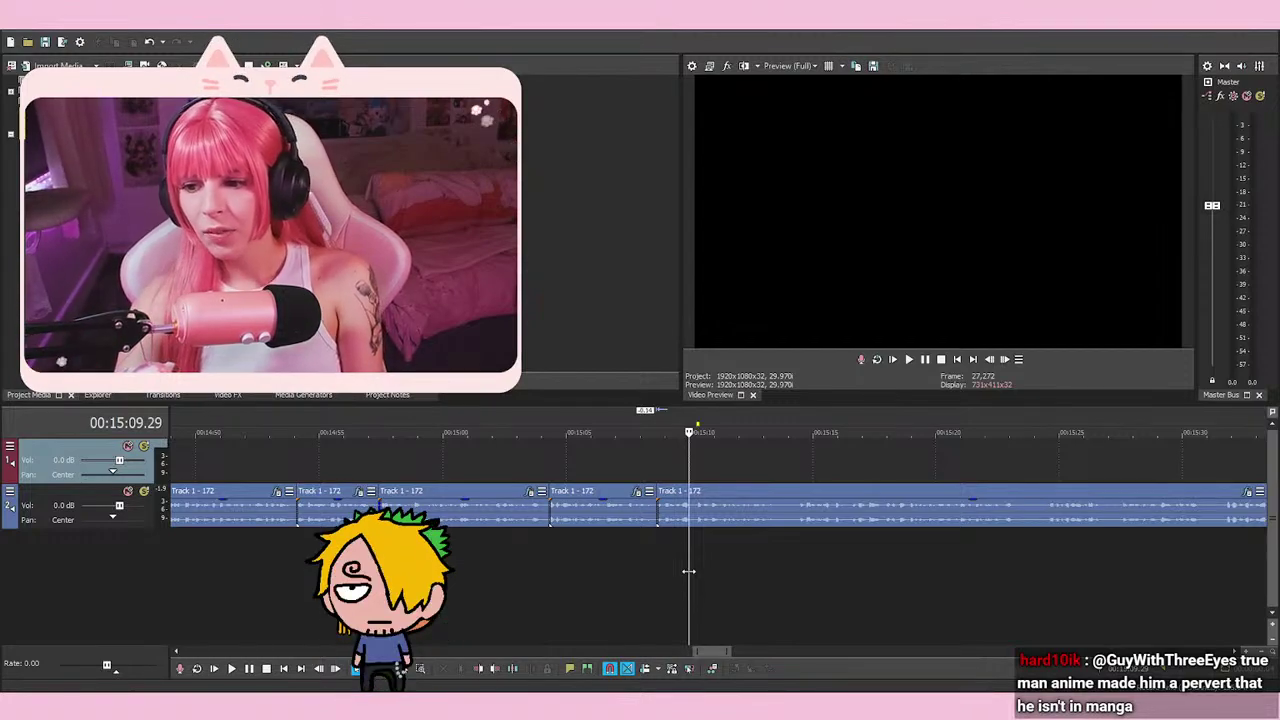
drag(689, 571, 686, 569)
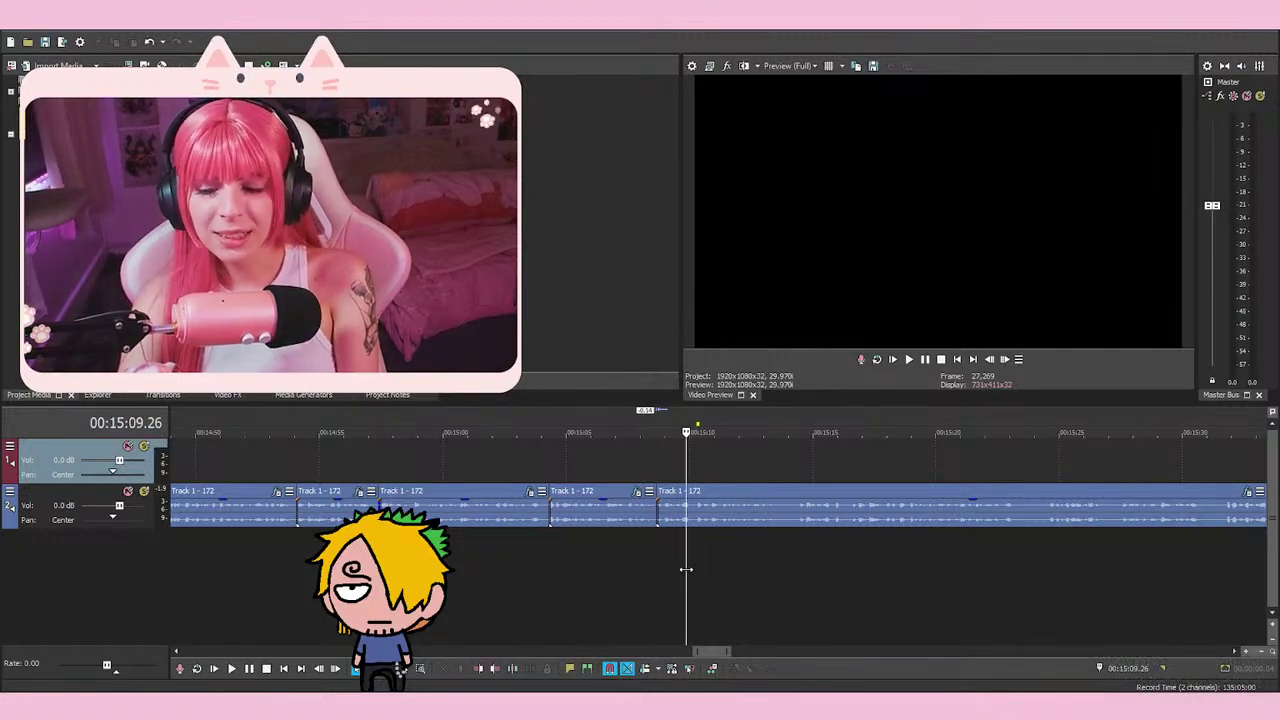
scroll(686, 569, up, 2)
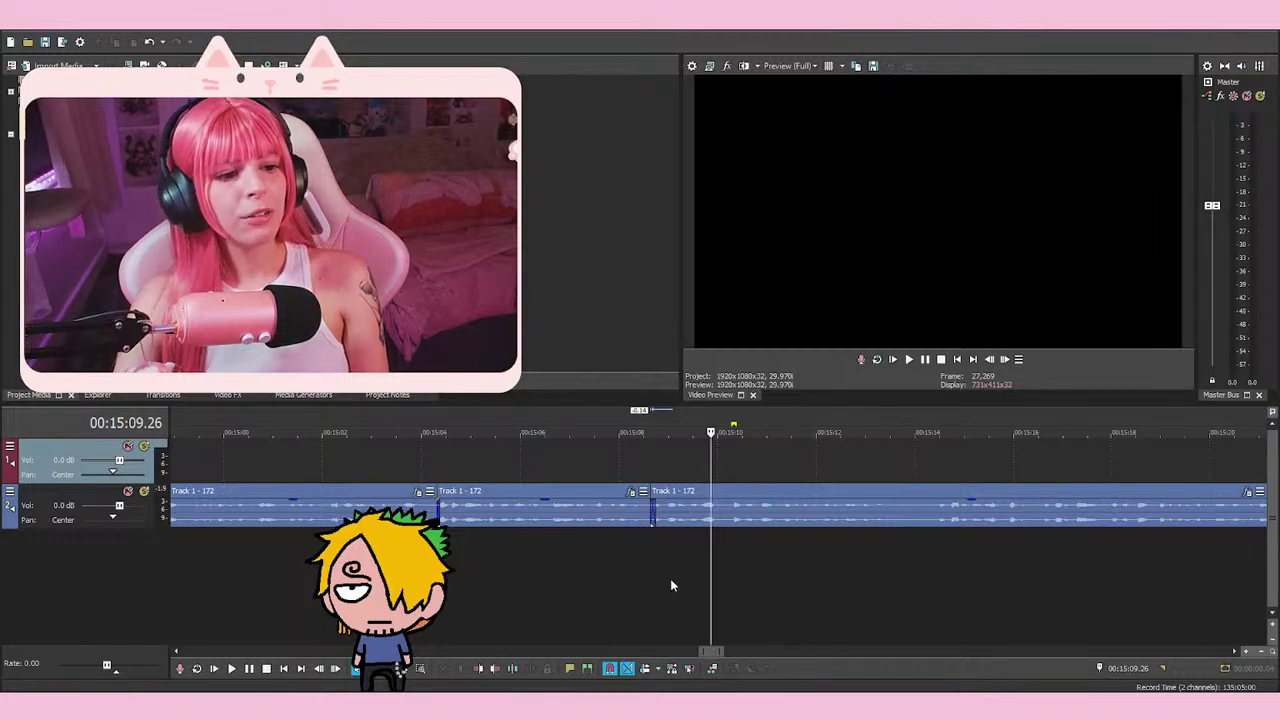
click(742, 562)
click(729, 569)
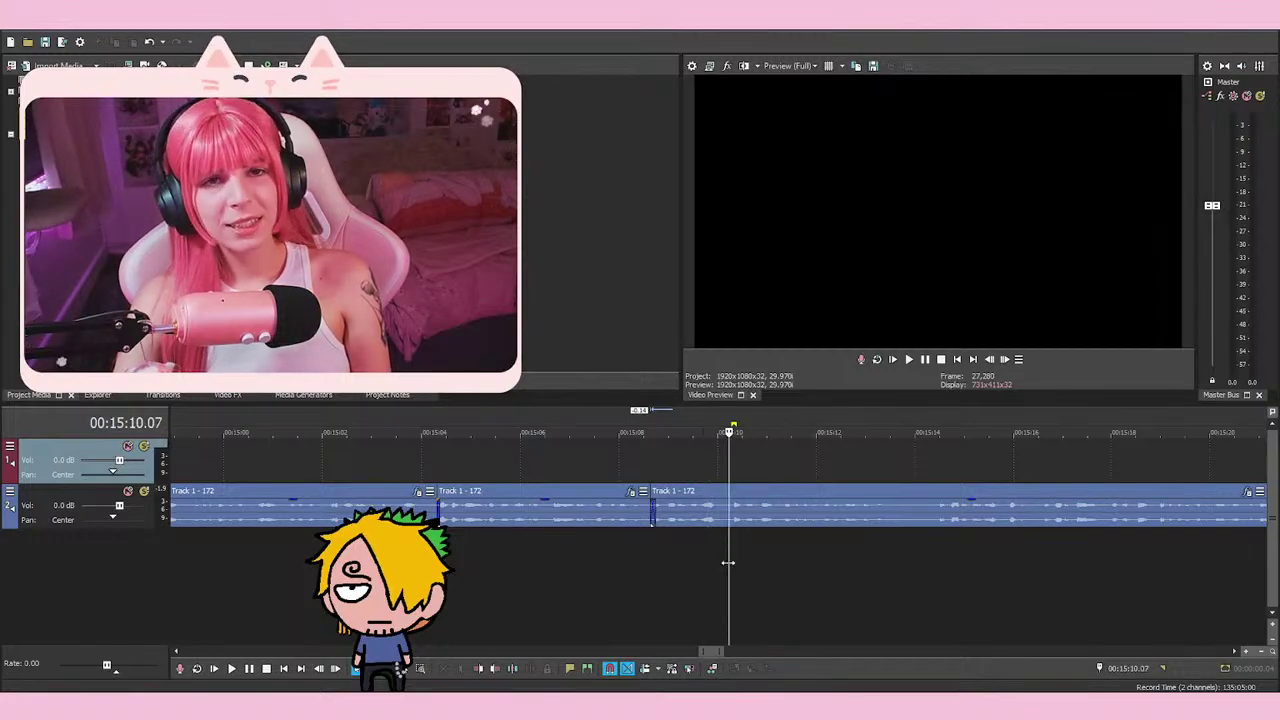
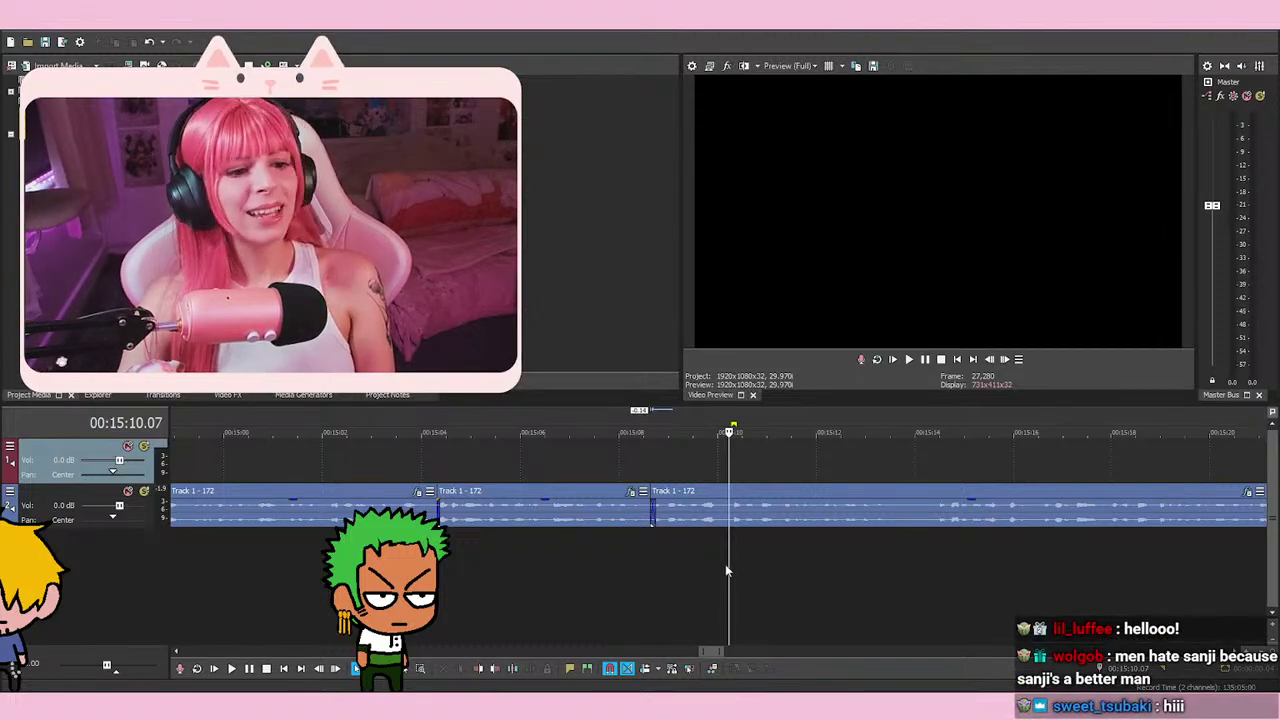
Listen to the audio around the join, starting playback from 00:15:08.05 in the preceding clip
click(665, 565)
key(space)
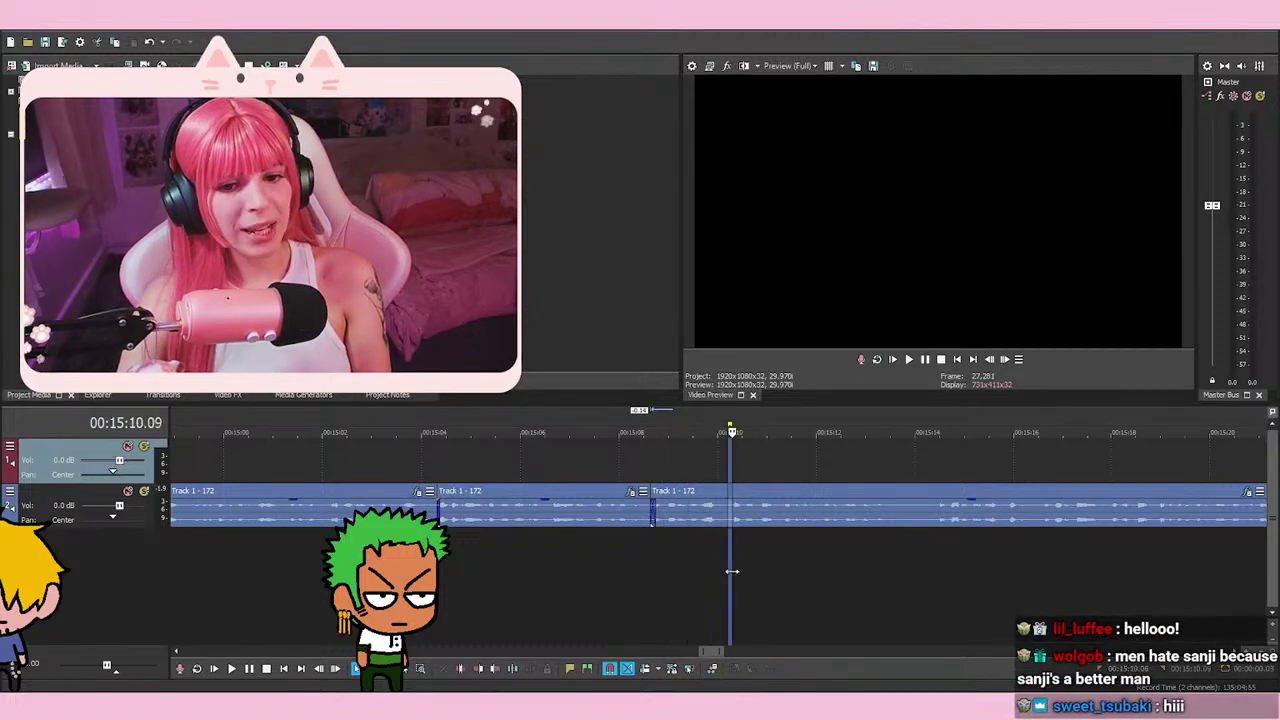
click(707, 576)
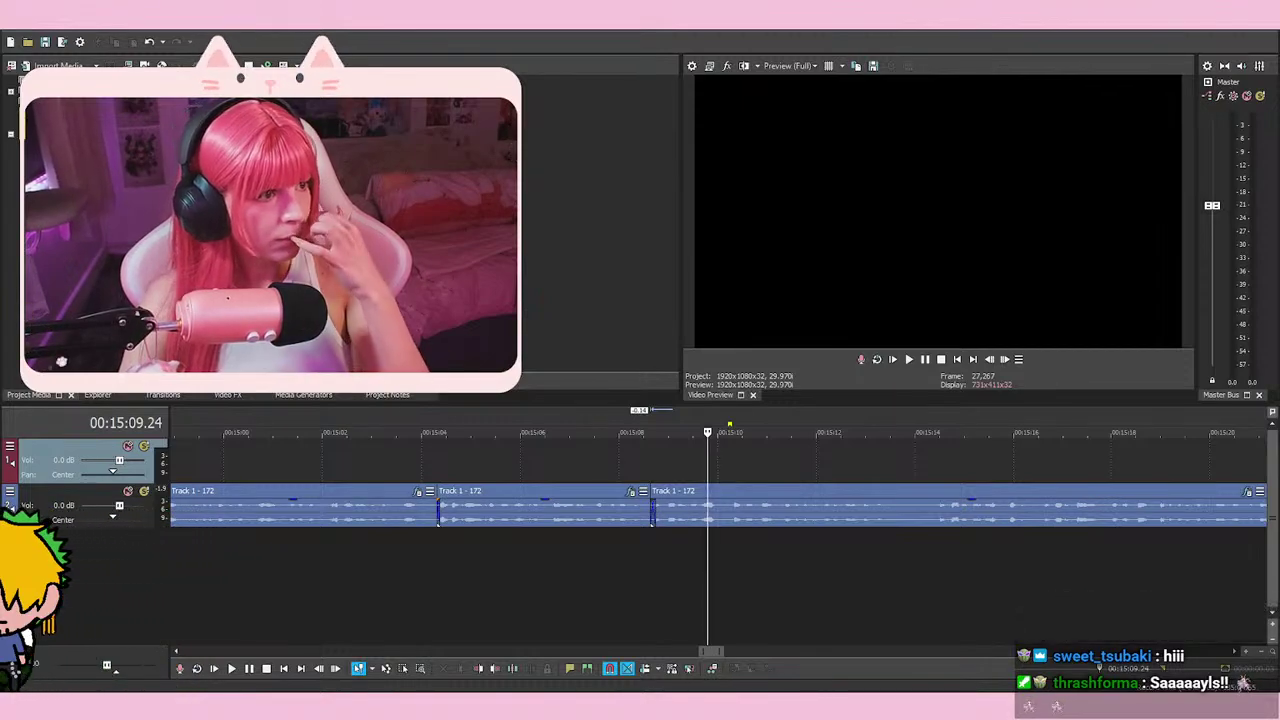
click(627, 568)
key(space)
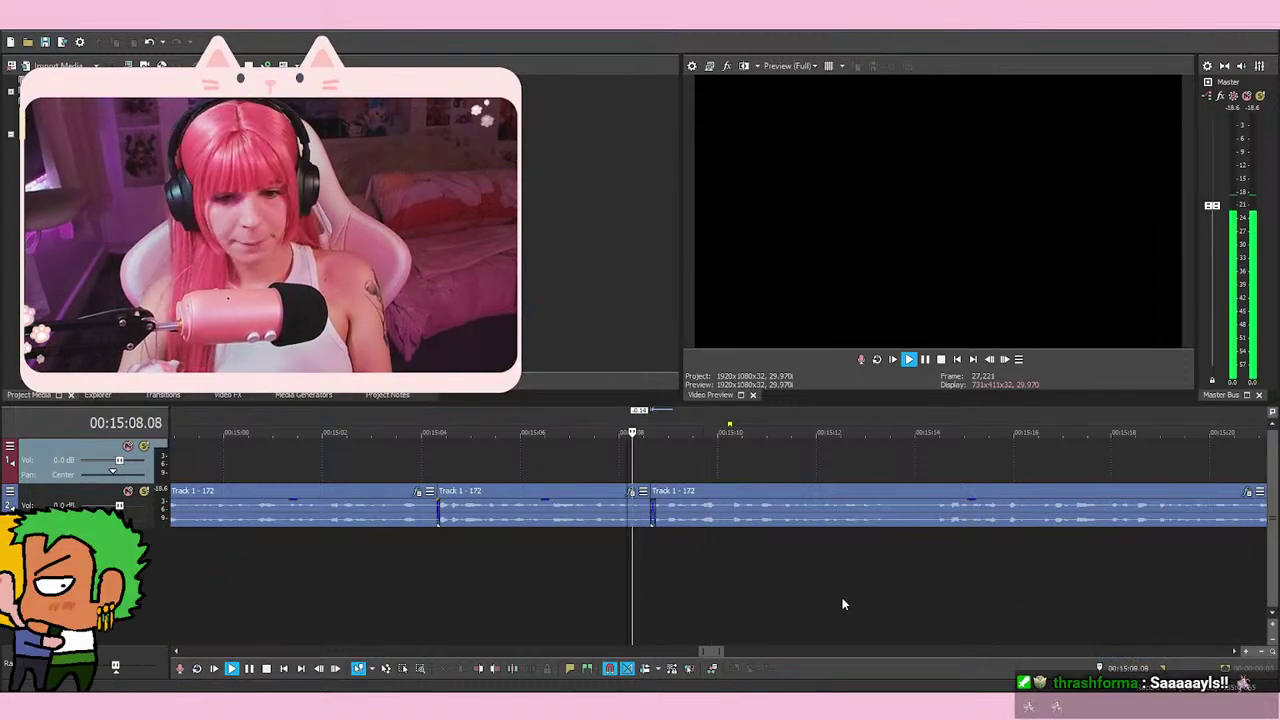
scroll(843, 603, up, 1)
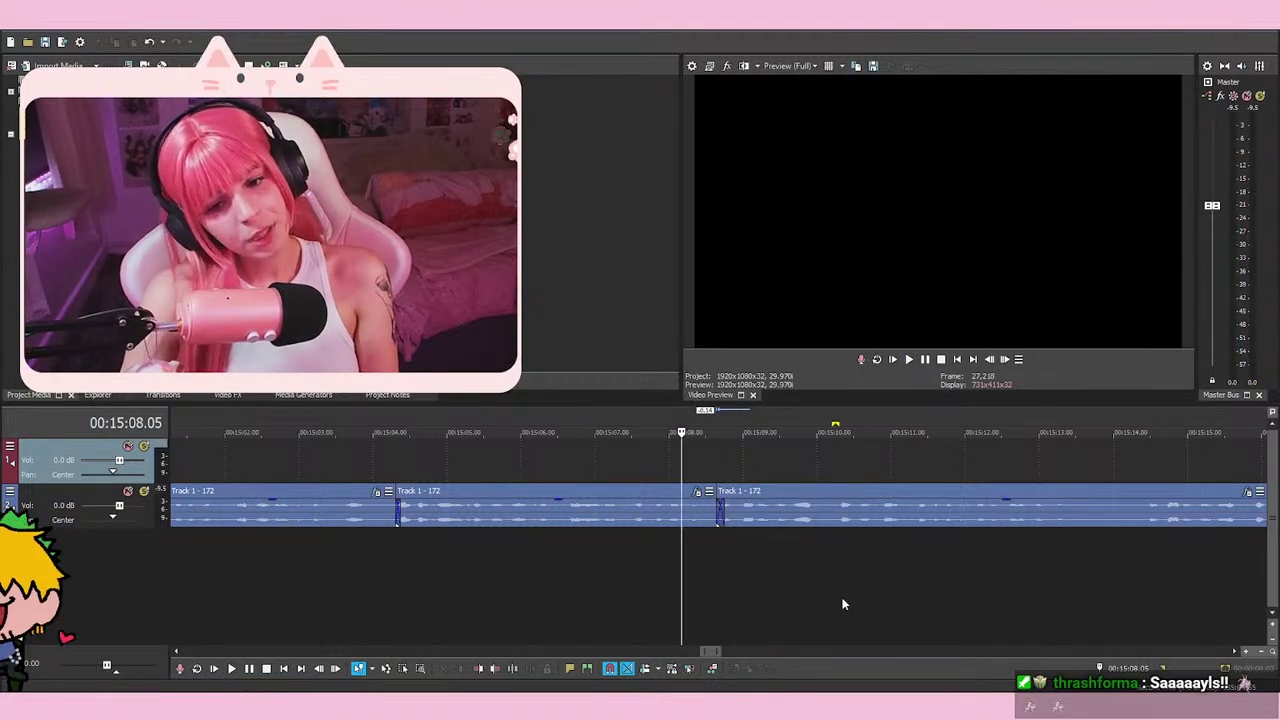
key(space)
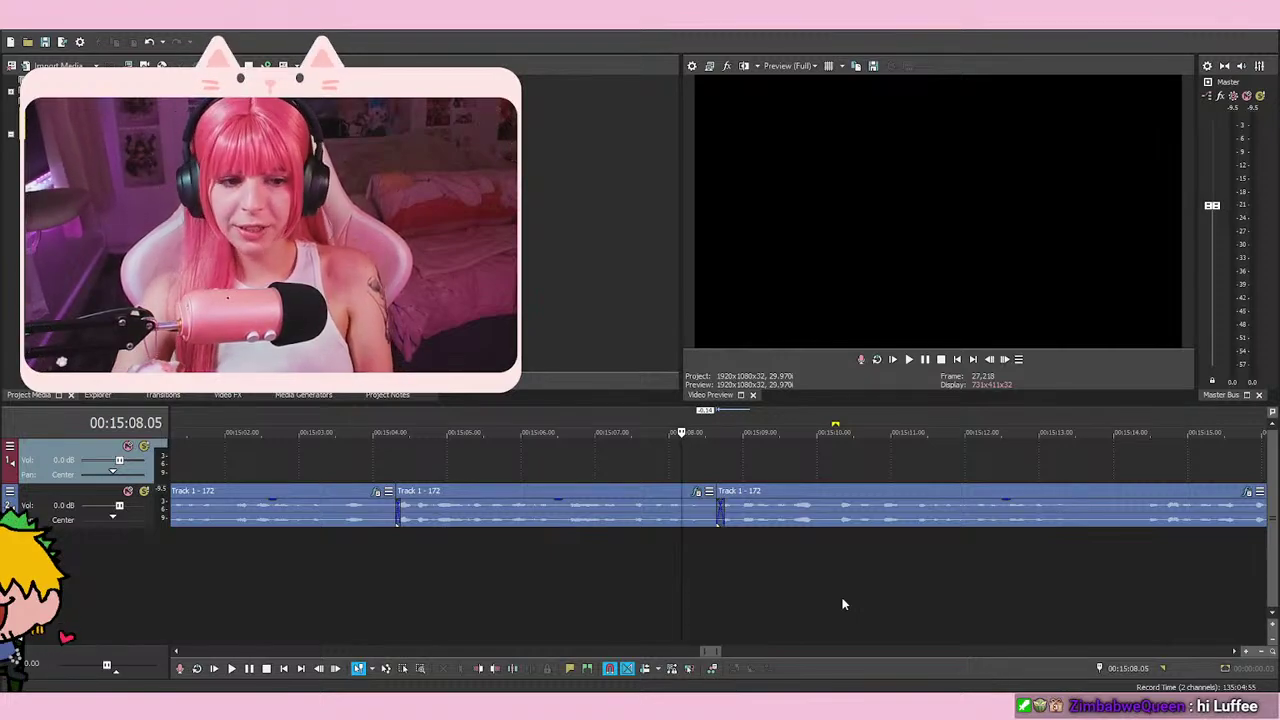
Play across the join repeatedly from 00:15:07.24 to judge how the two clips connect
click(714, 588)
click(654, 596)
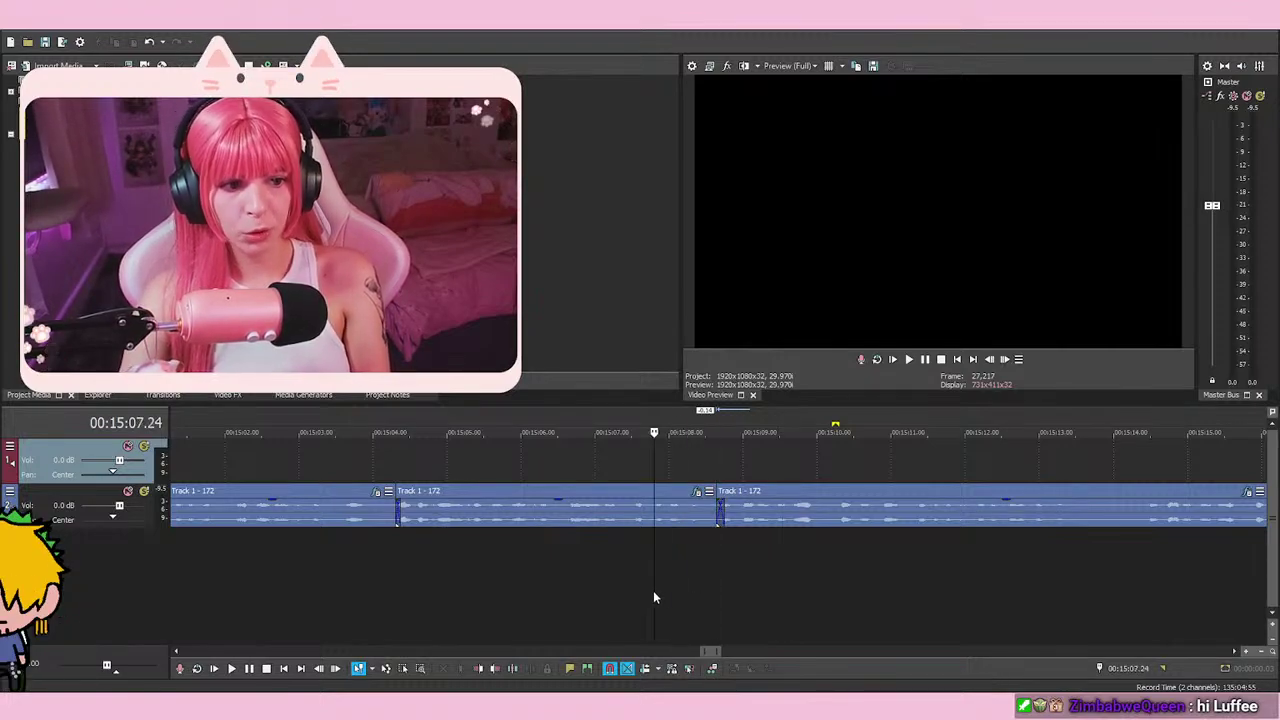
key(space)
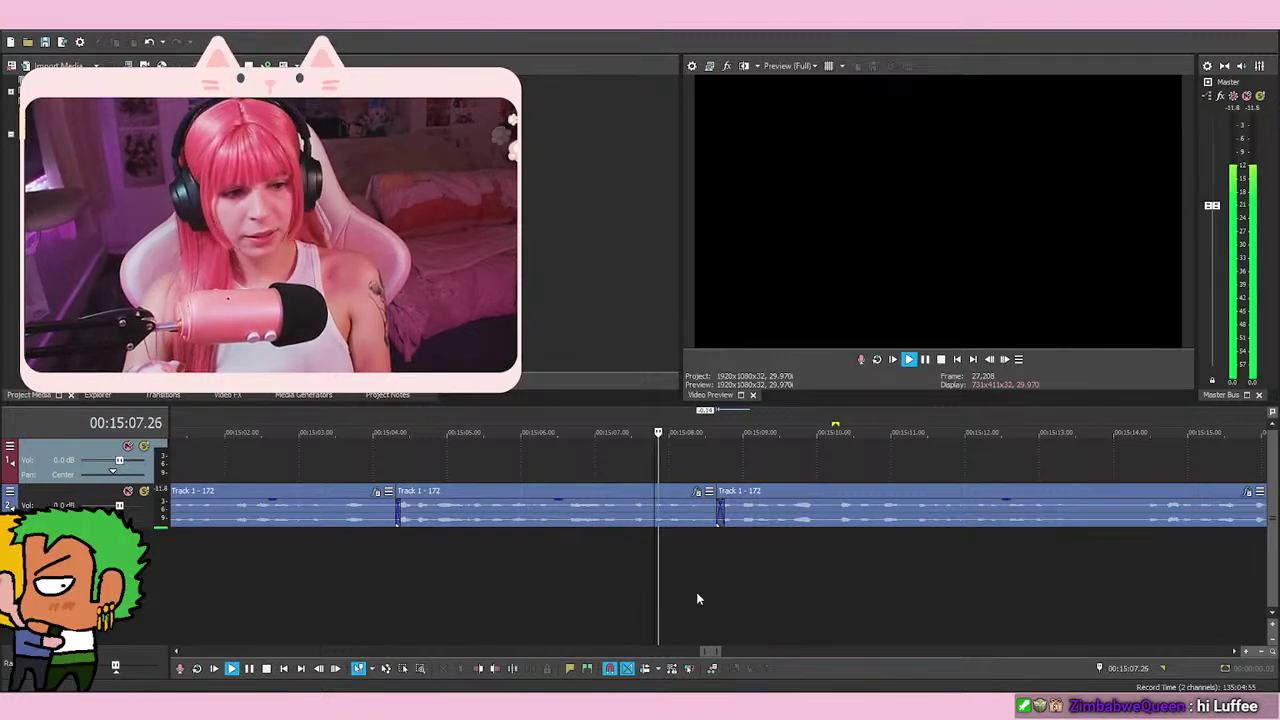
key(space)
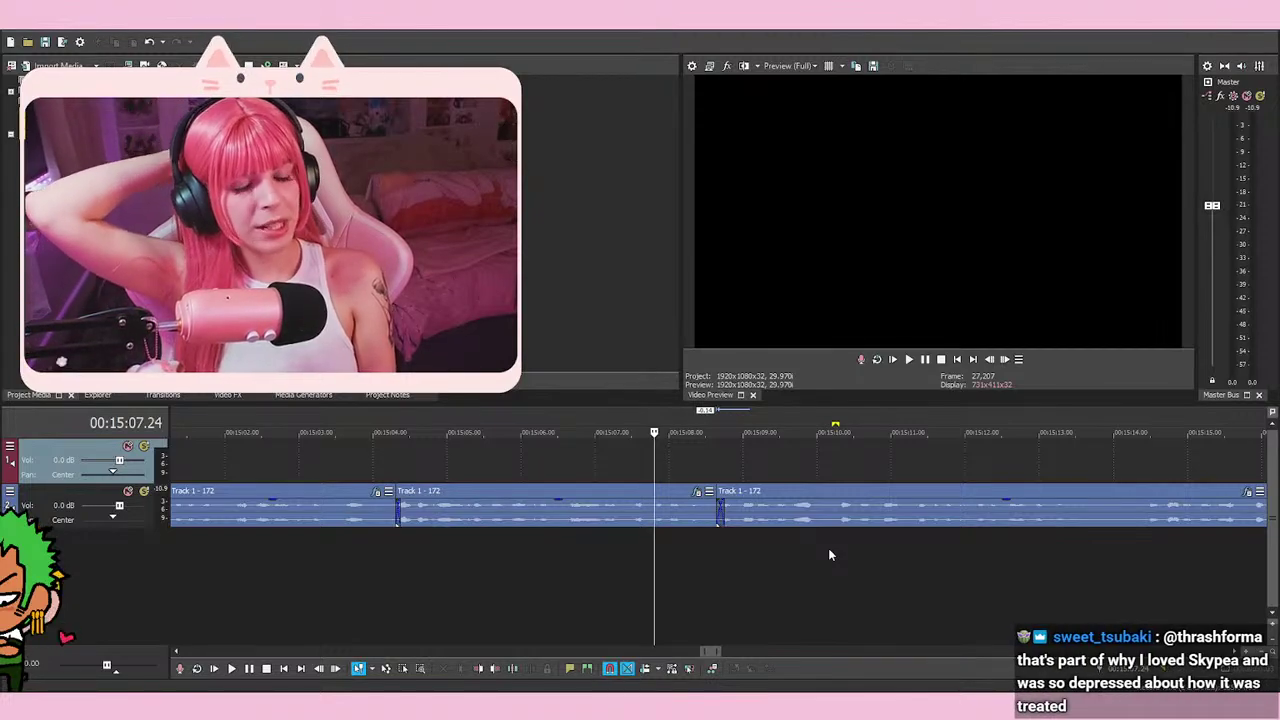
key(space)
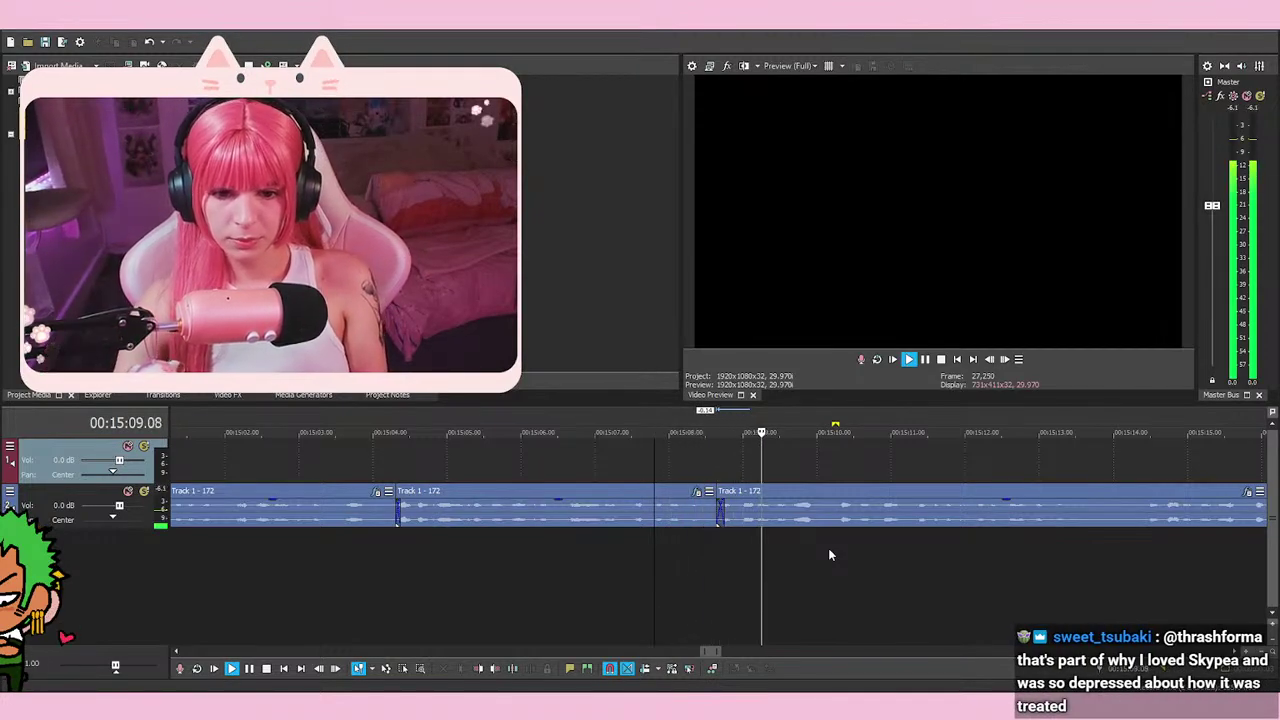
key(space)
key(space)
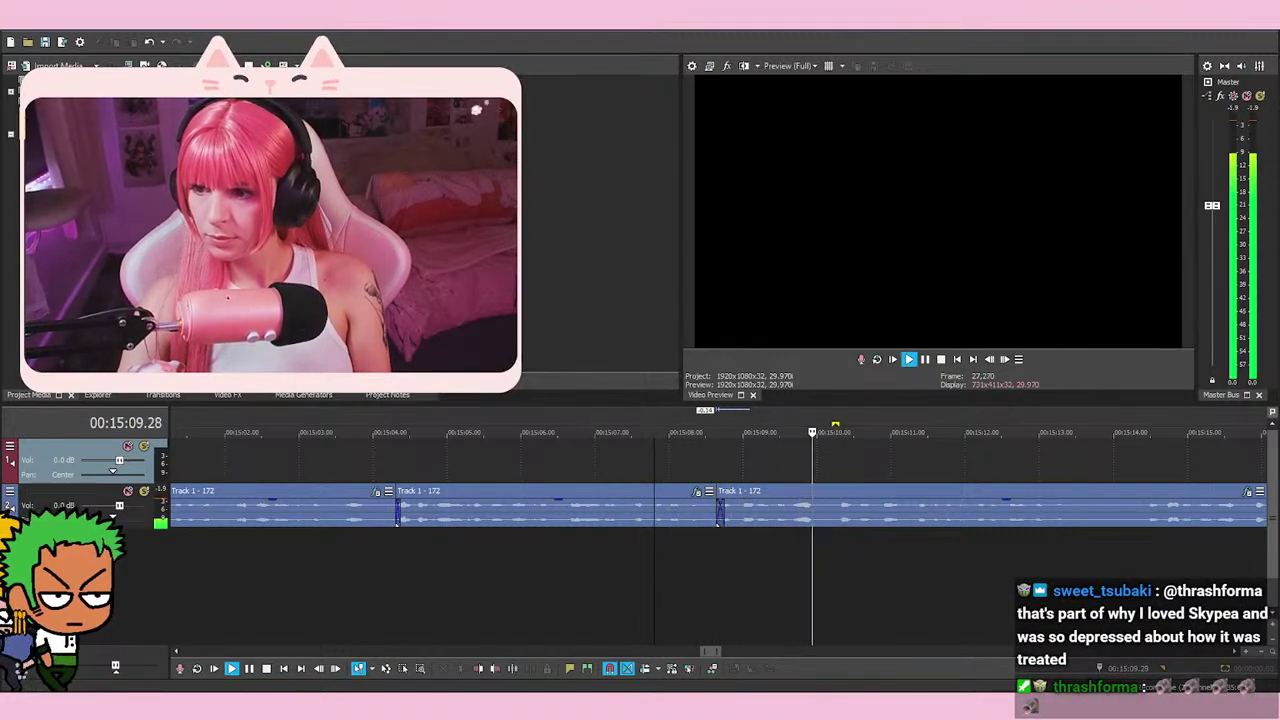
key(space)
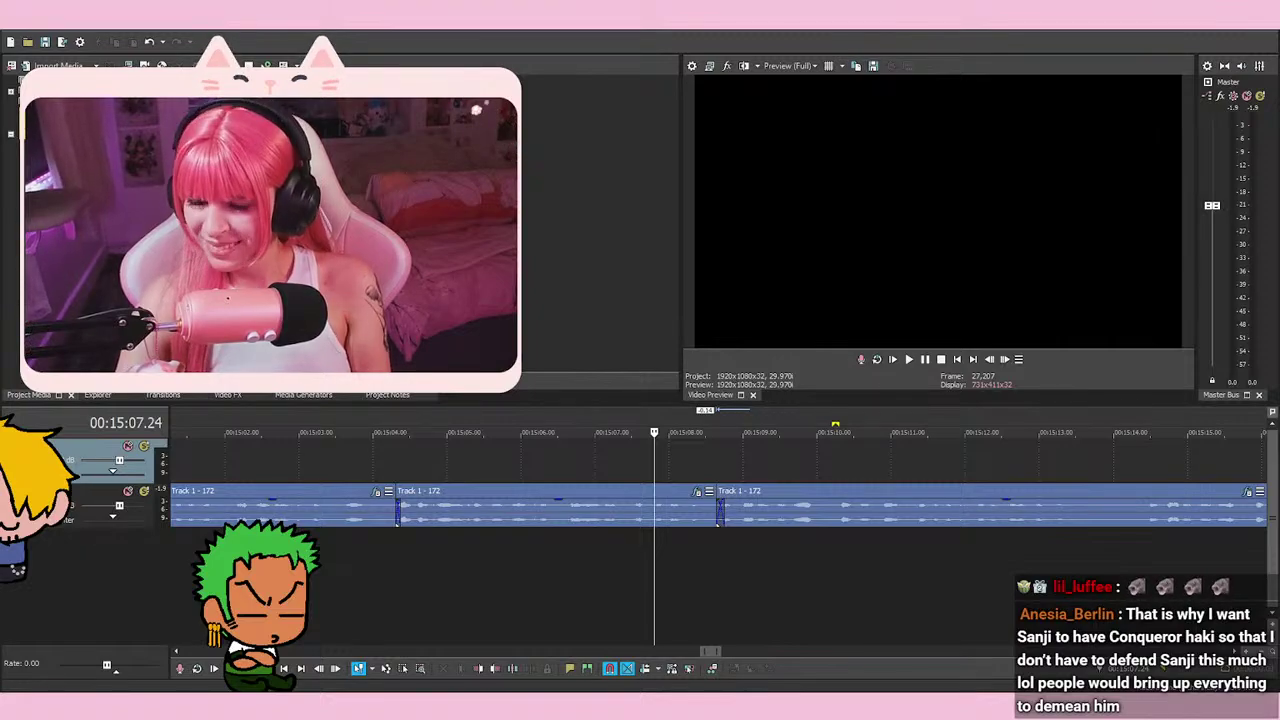
Compare cursor positions on both sides of the join and settle at 00:15:07.27 in the preceding clip
click(724, 570)
click(669, 582)
click(764, 565)
click(715, 578)
click(676, 582)
click(741, 574)
click(671, 580)
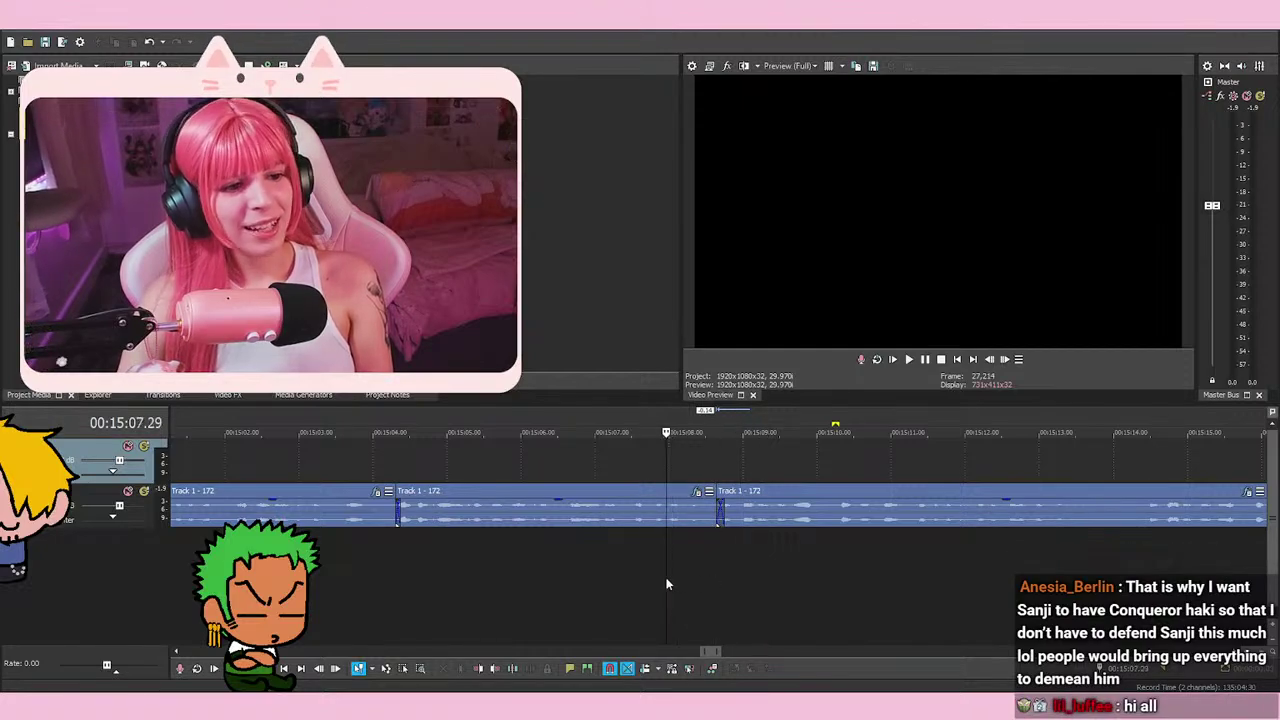
click(733, 580)
click(752, 582)
click(670, 586)
click(667, 586)
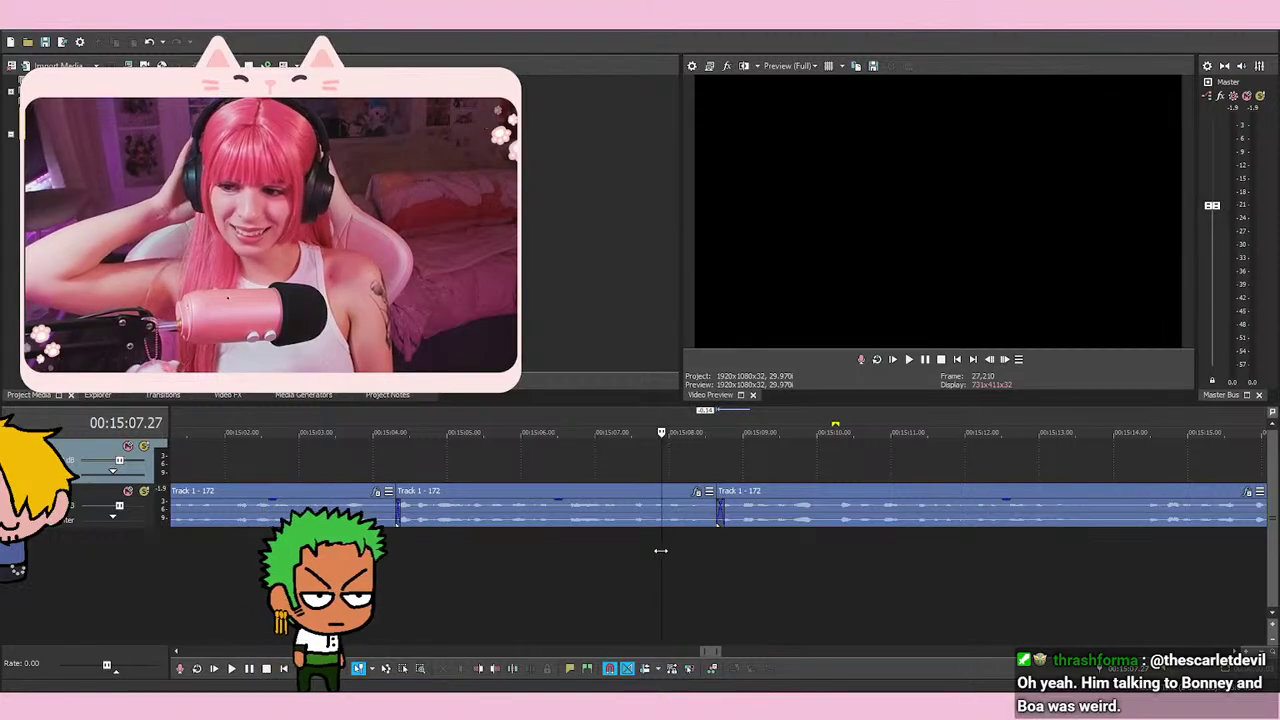
Listen across the join from 00:15:07.27, then replay the end of the preceding clip
key(space)
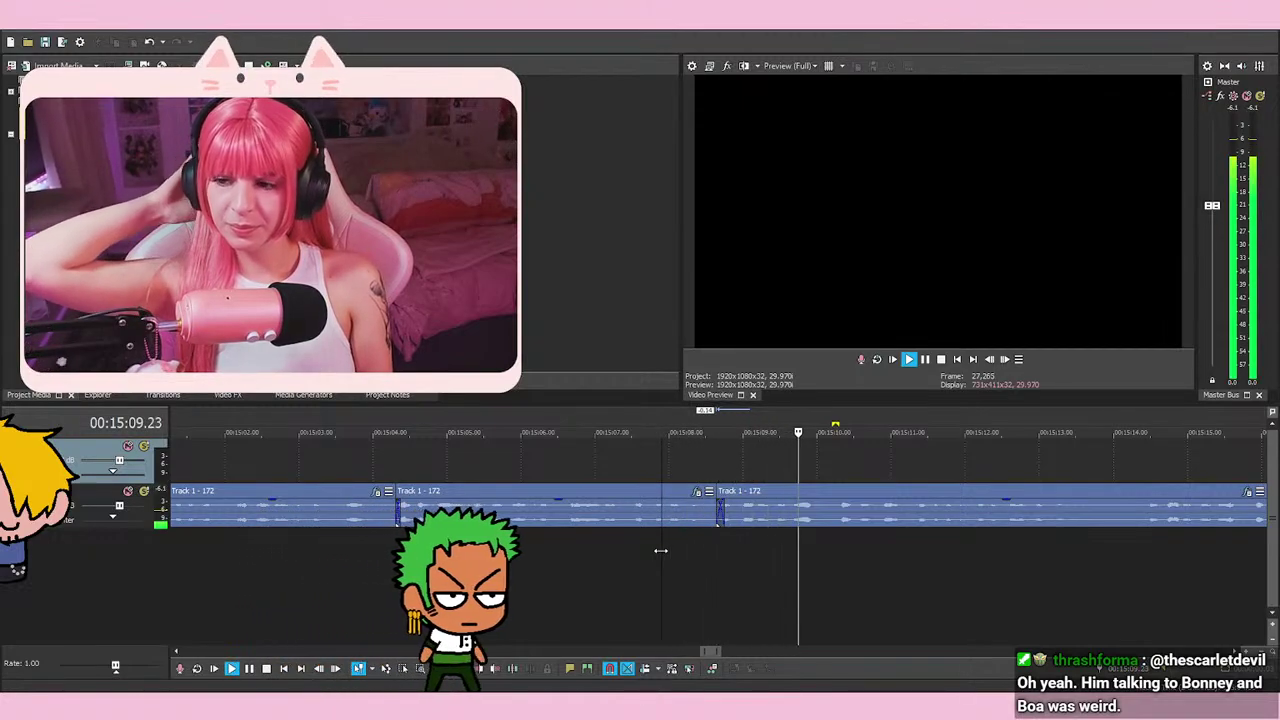
key(space)
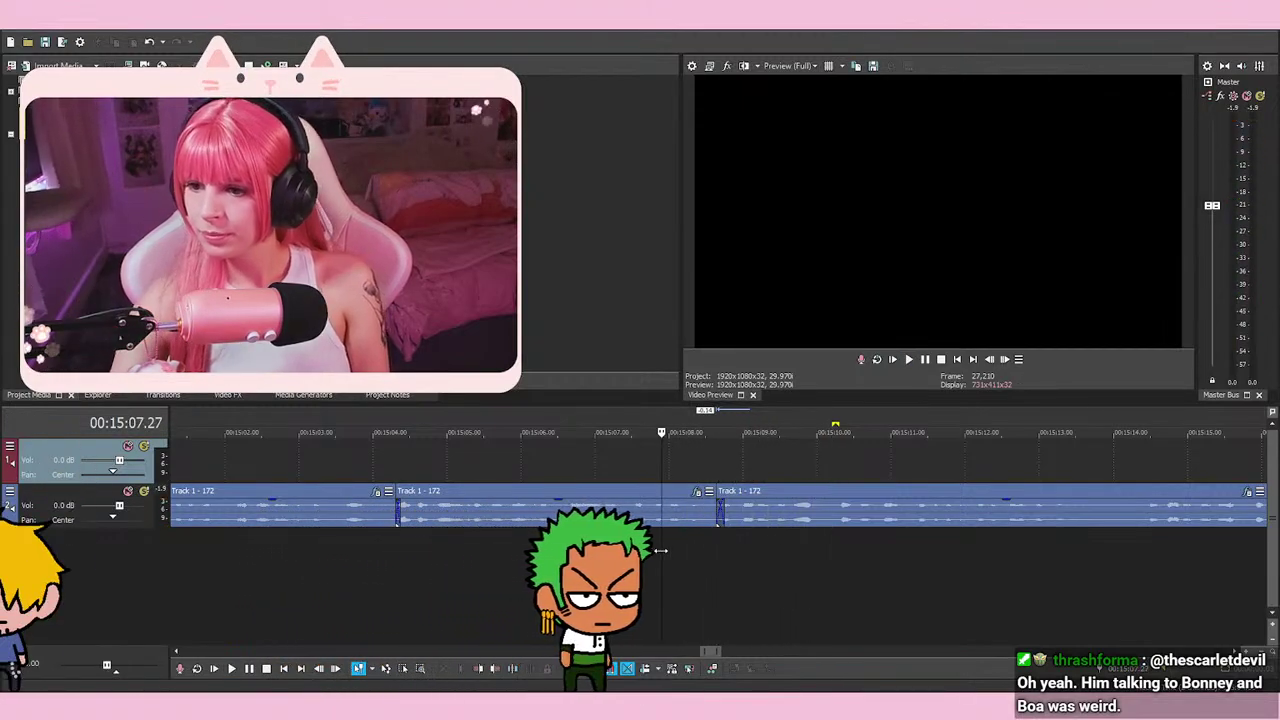
key(space)
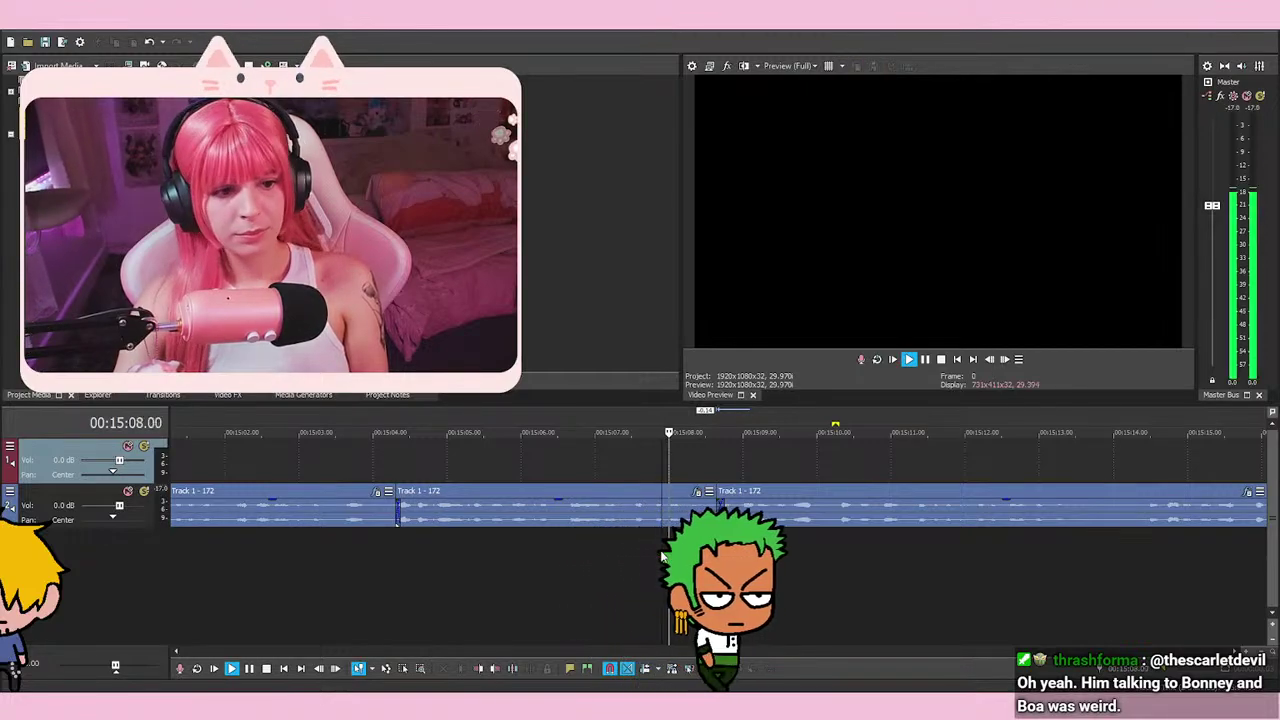
key(space)
Replay the lead-in to the join from 00:15:07.26
click(733, 582)
click(659, 585)
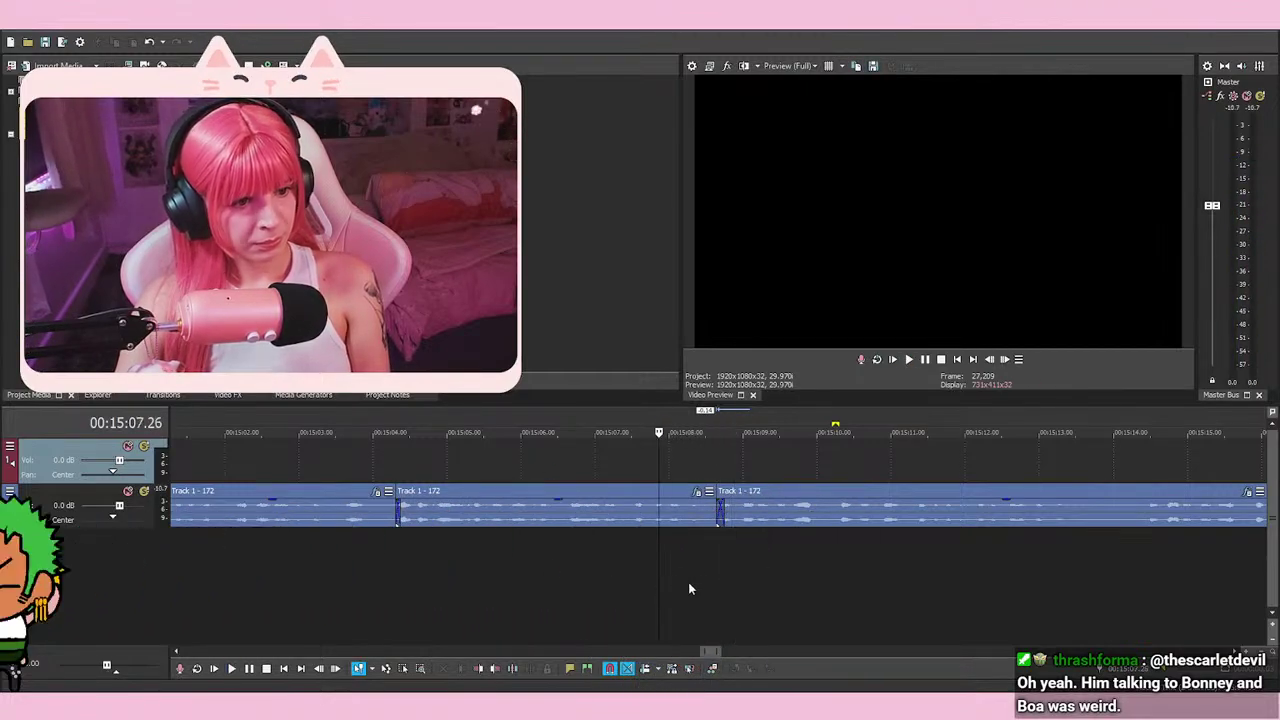
key(space)
key(space)
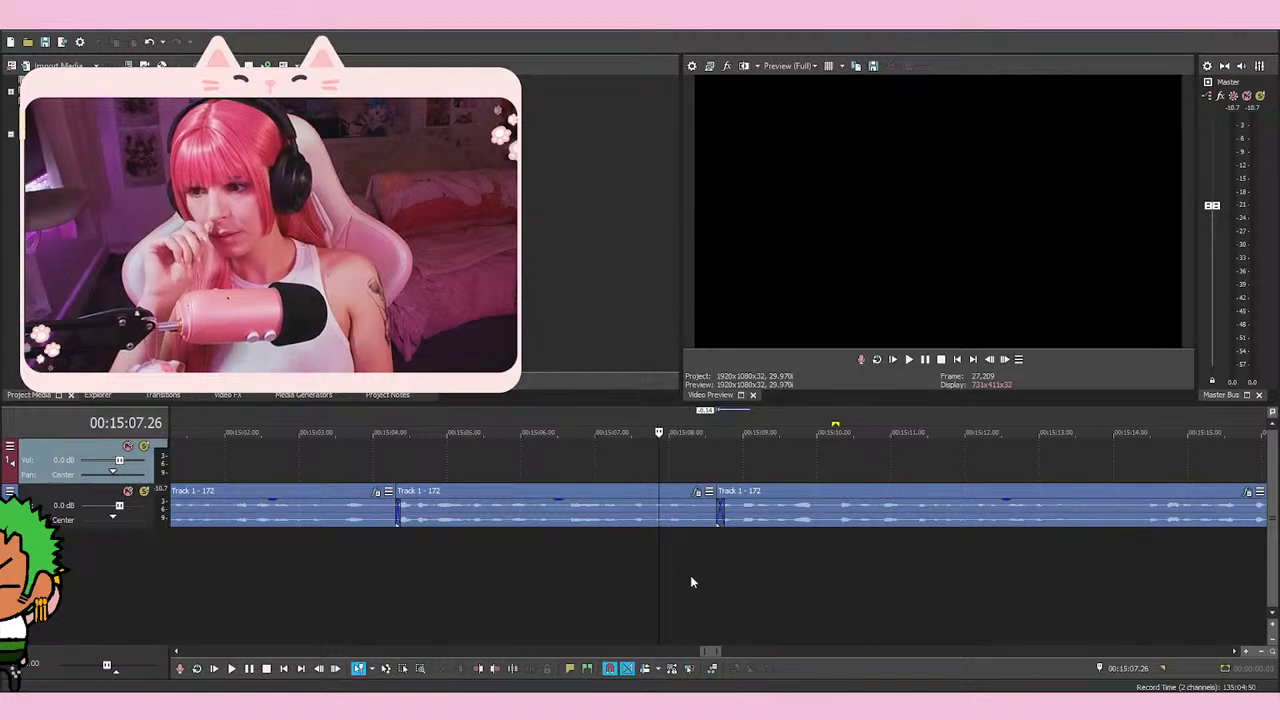
key(space)
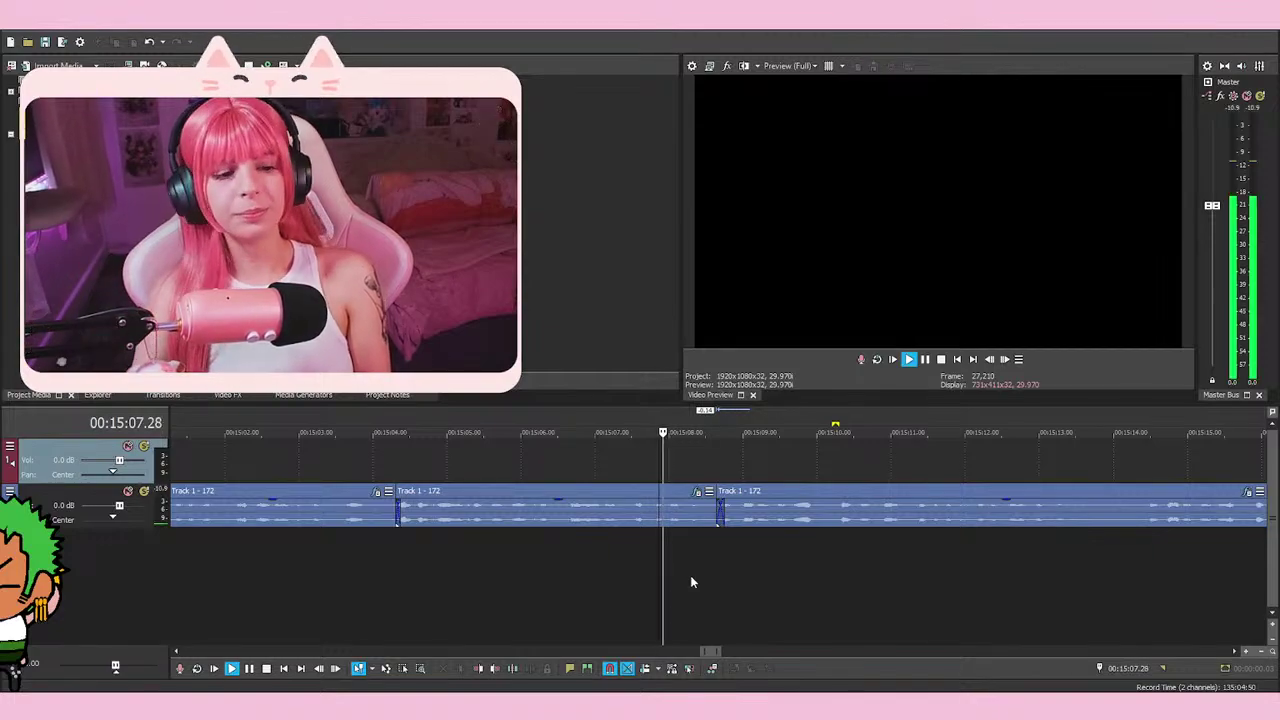
key(space)
Listen to the end of the preceding clip from 00:15:07.22 and again from a slightly earlier point
click(753, 556)
click(650, 593)
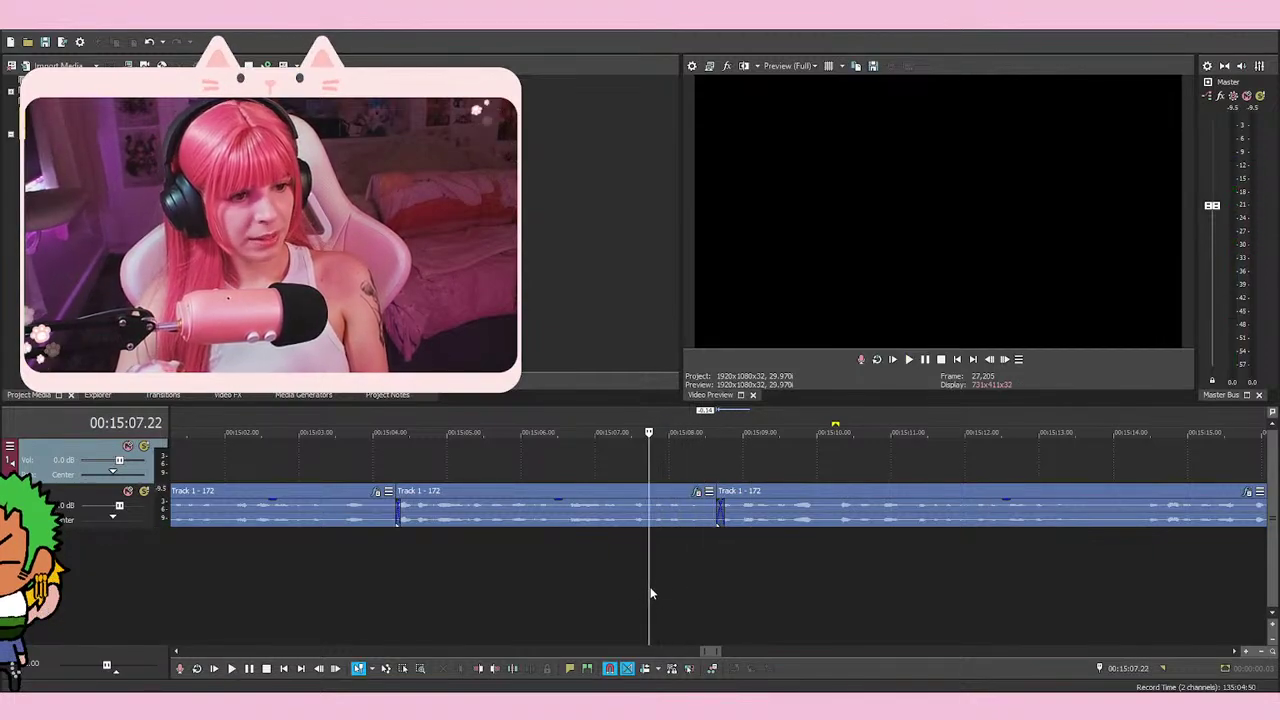
key(space)
key(space)
click(757, 551)
click(640, 571)
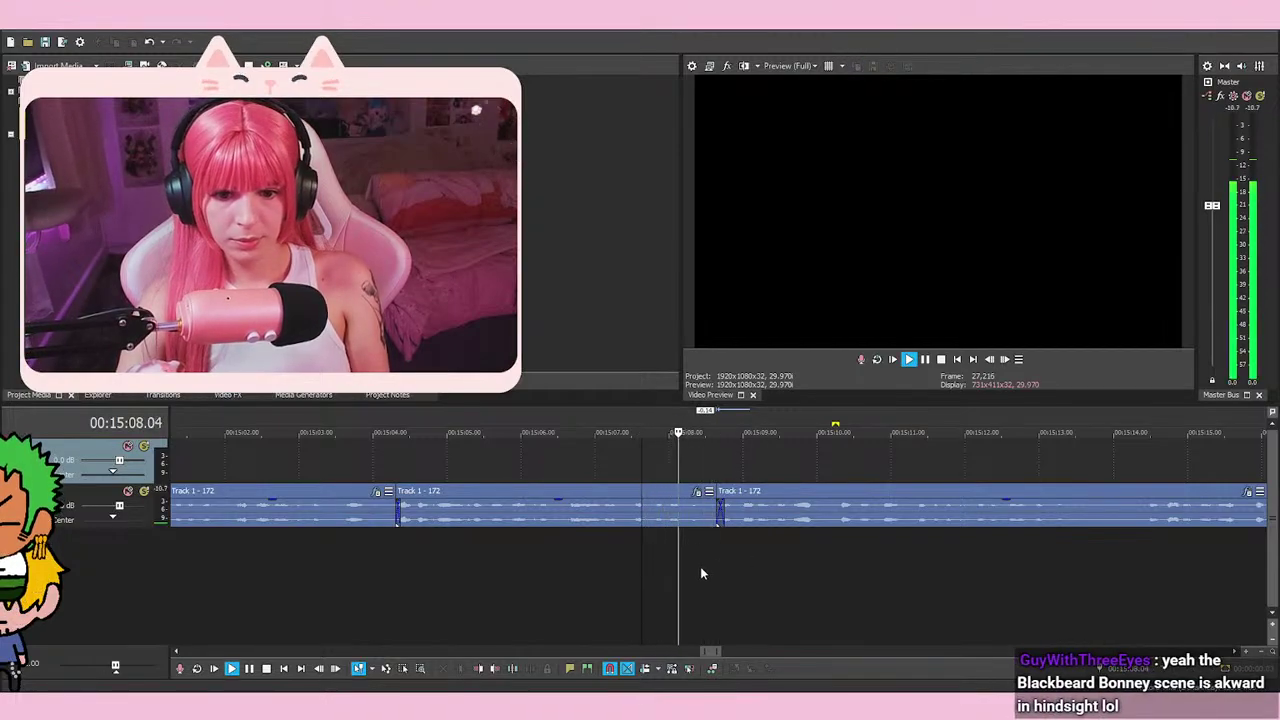
key(space)
Listen across the join and on past 00:15:14, then place the playback cursor at 00:15:08.17 just before the join
click(767, 472)
key(space)
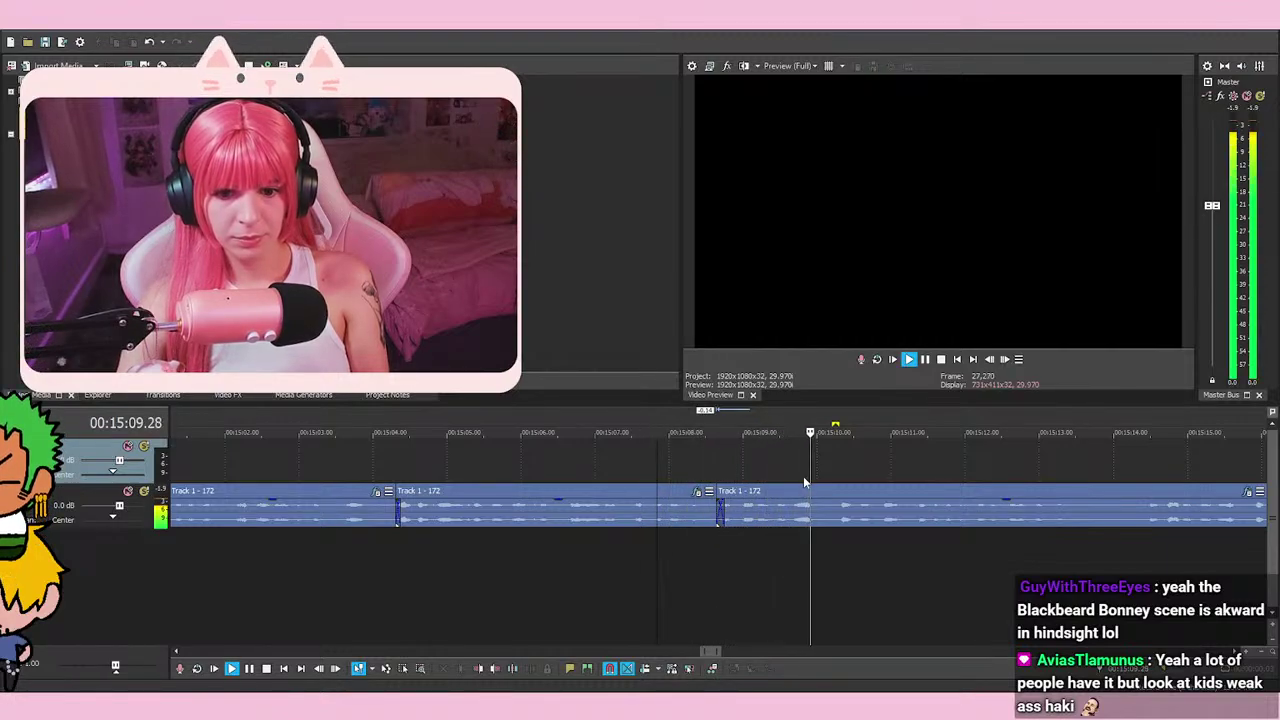
scroll(803, 476, right, 3)
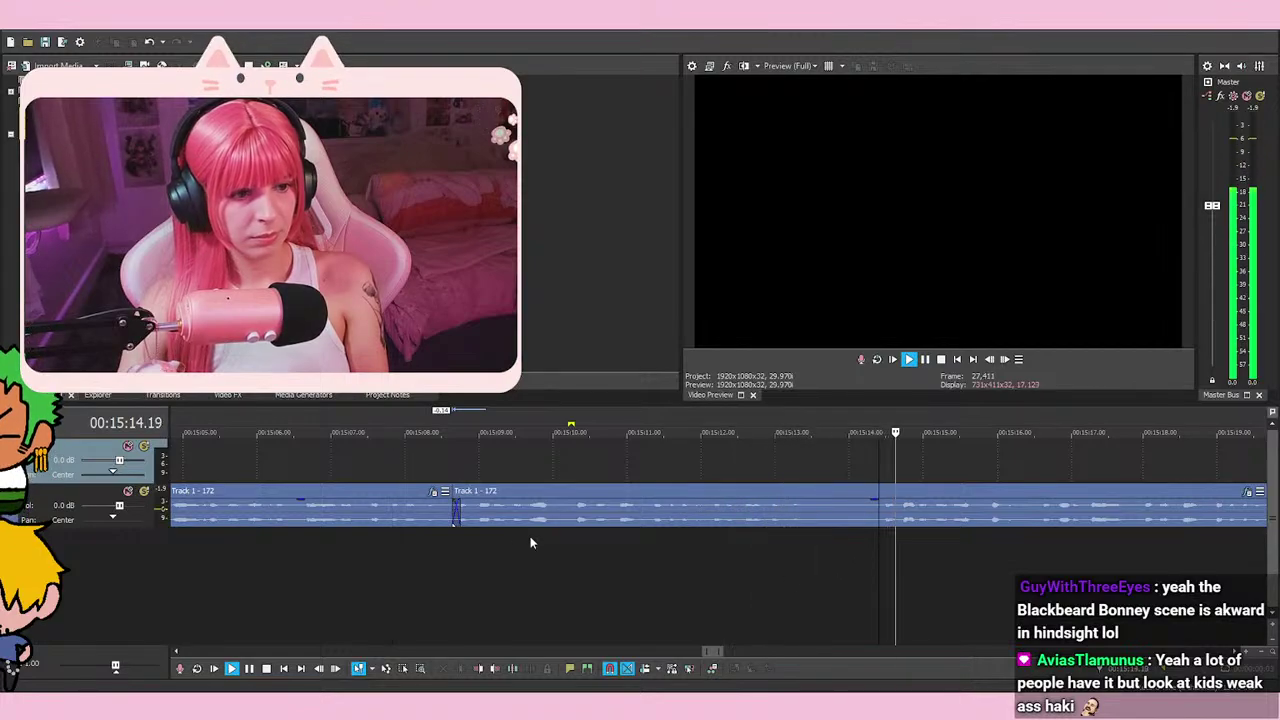
click(446, 551)
key(space)
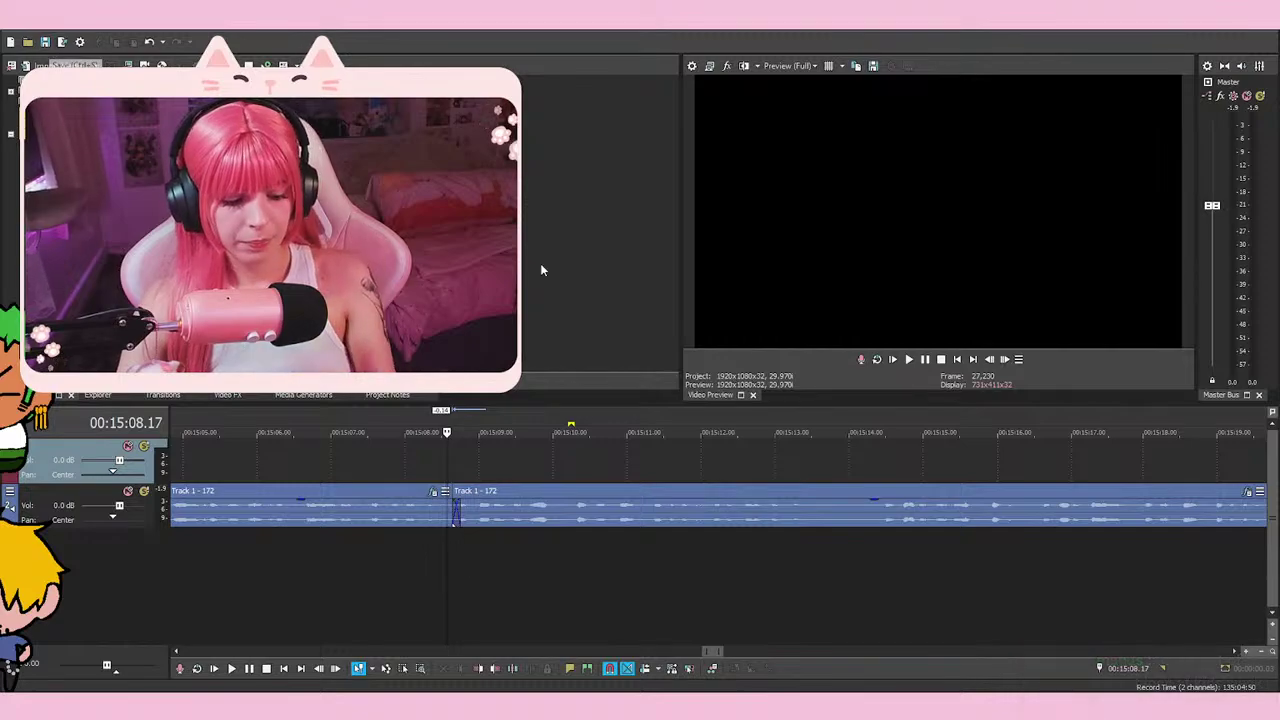
Split the clip following the join at 00:15:14.13 and delete the part before the split
scroll(699, 593, up, 3)
click(743, 563)
scroll(724, 562, up, 2)
scroll(710, 552, down, 3)
click(702, 543)
scroll(712, 542, up, 1)
click(730, 541)
key(s)
scroll(650, 526, down, 3)
right_click(611, 520)
click(646, 366)
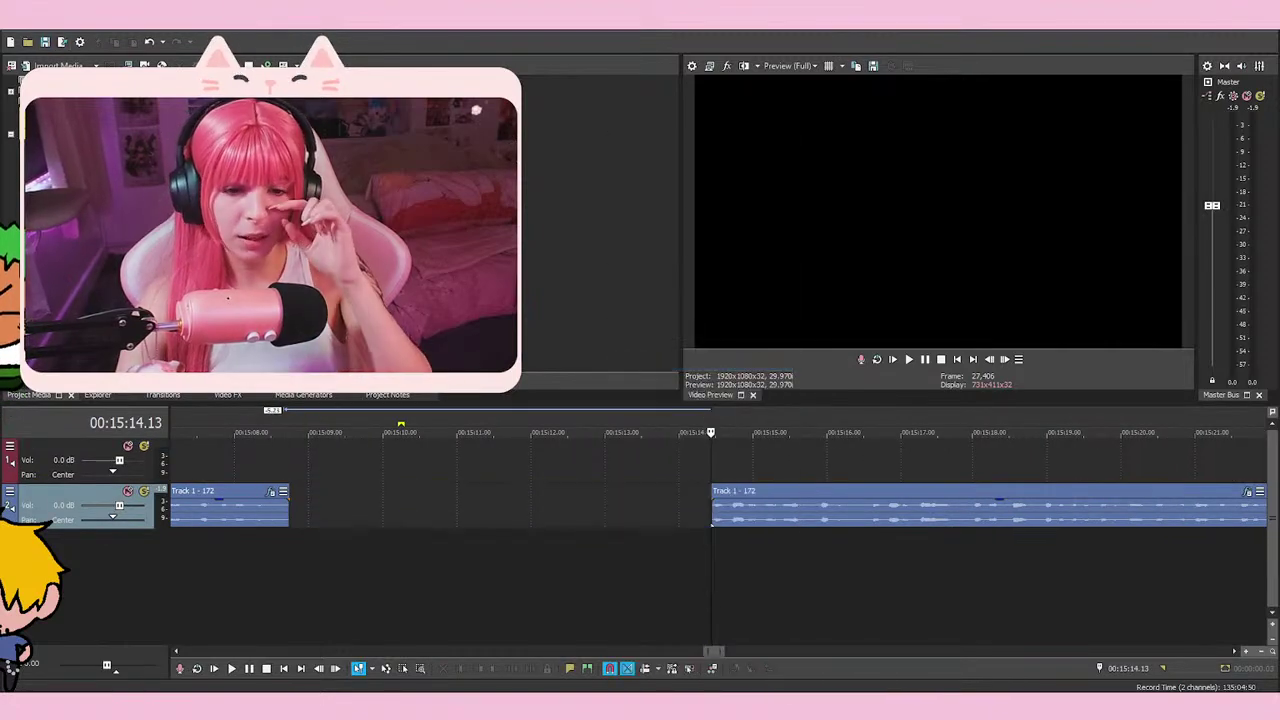
scroll(668, 432, up, 2)
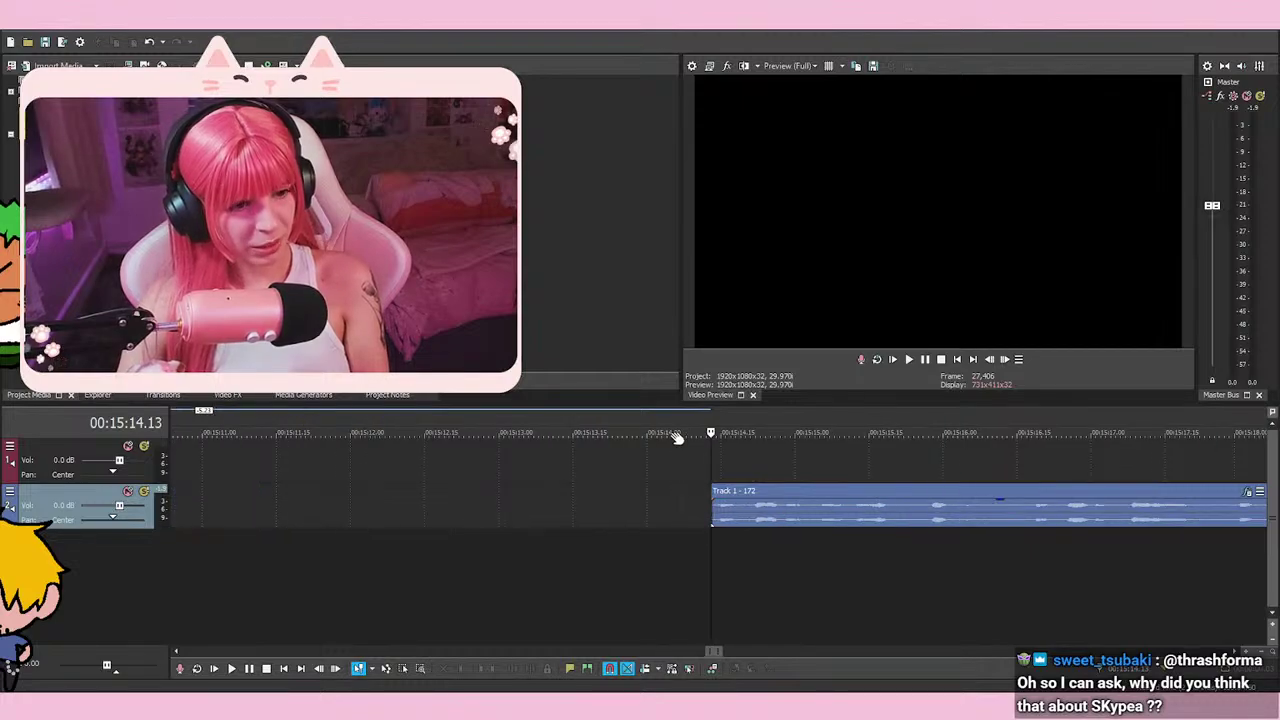
Listen repeatedly to the beginning of the clip following the gap from 00:15:14.13
click(724, 471)
scroll(739, 464, up, 1)
key(space)
key(space)
scroll(754, 474, up, 1)
key(space)
key(space)
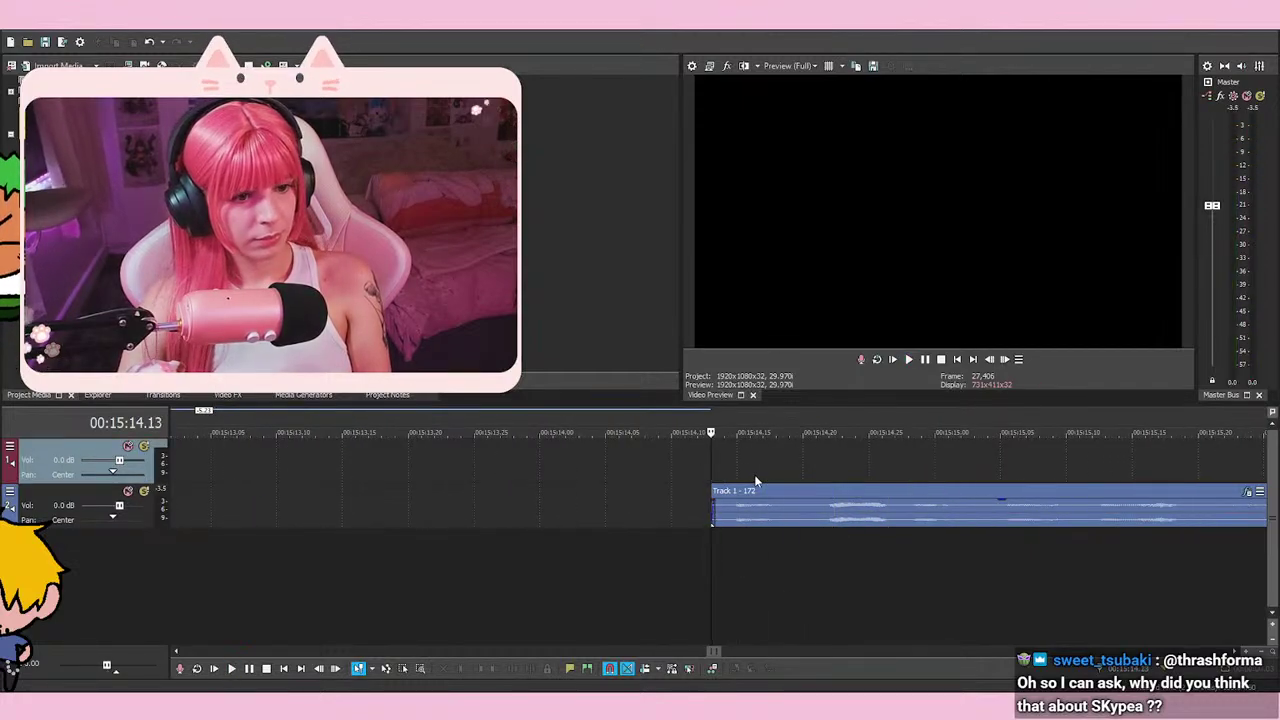
key(space)
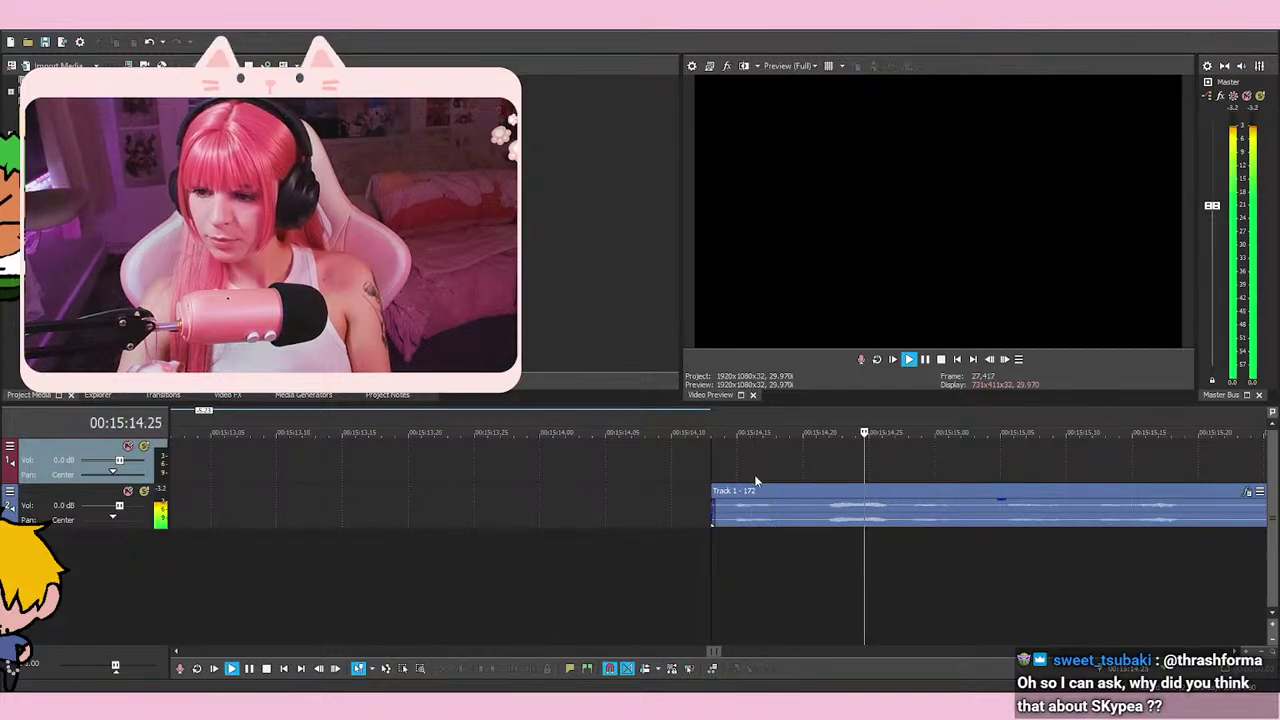
key(space)
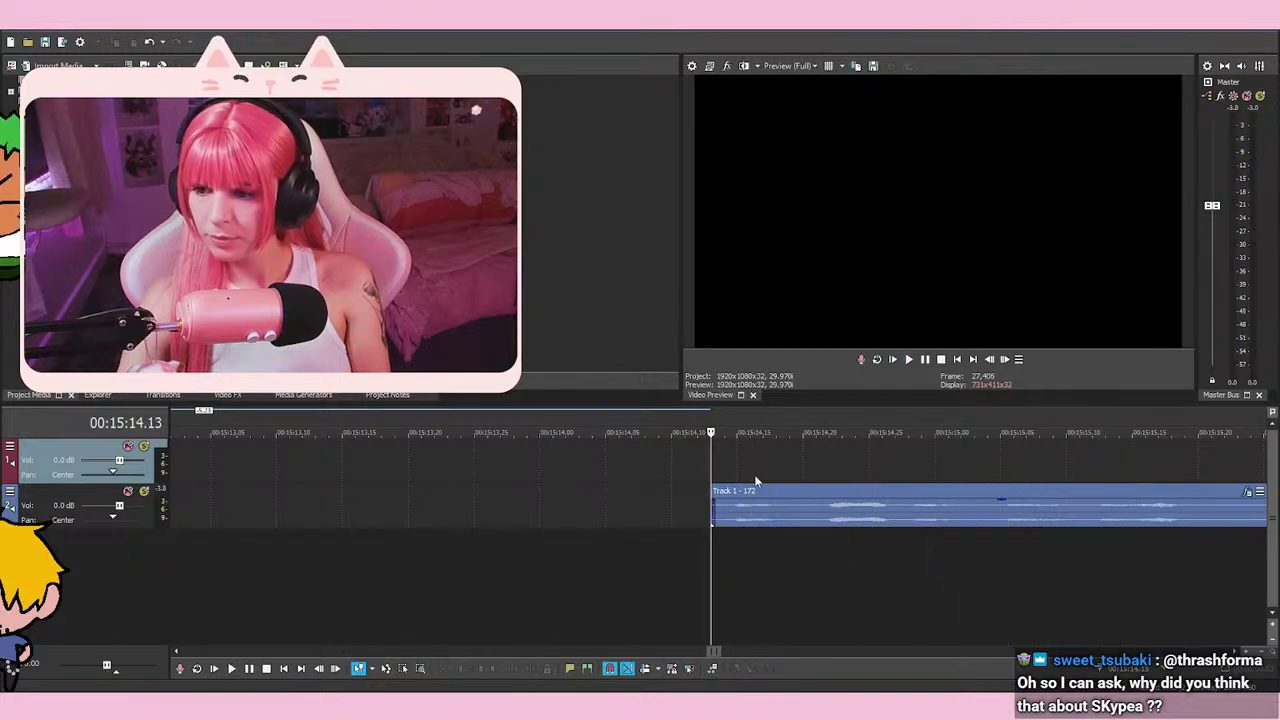
key(space)
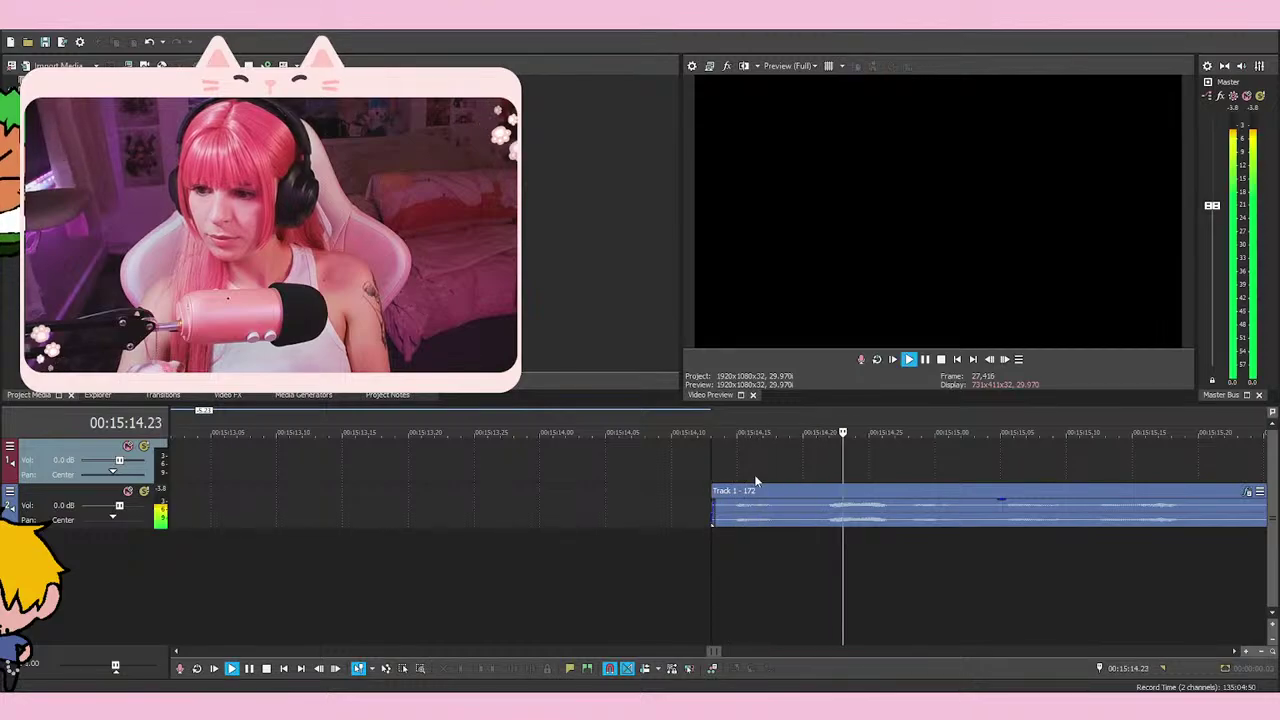
key(space)
key(space)
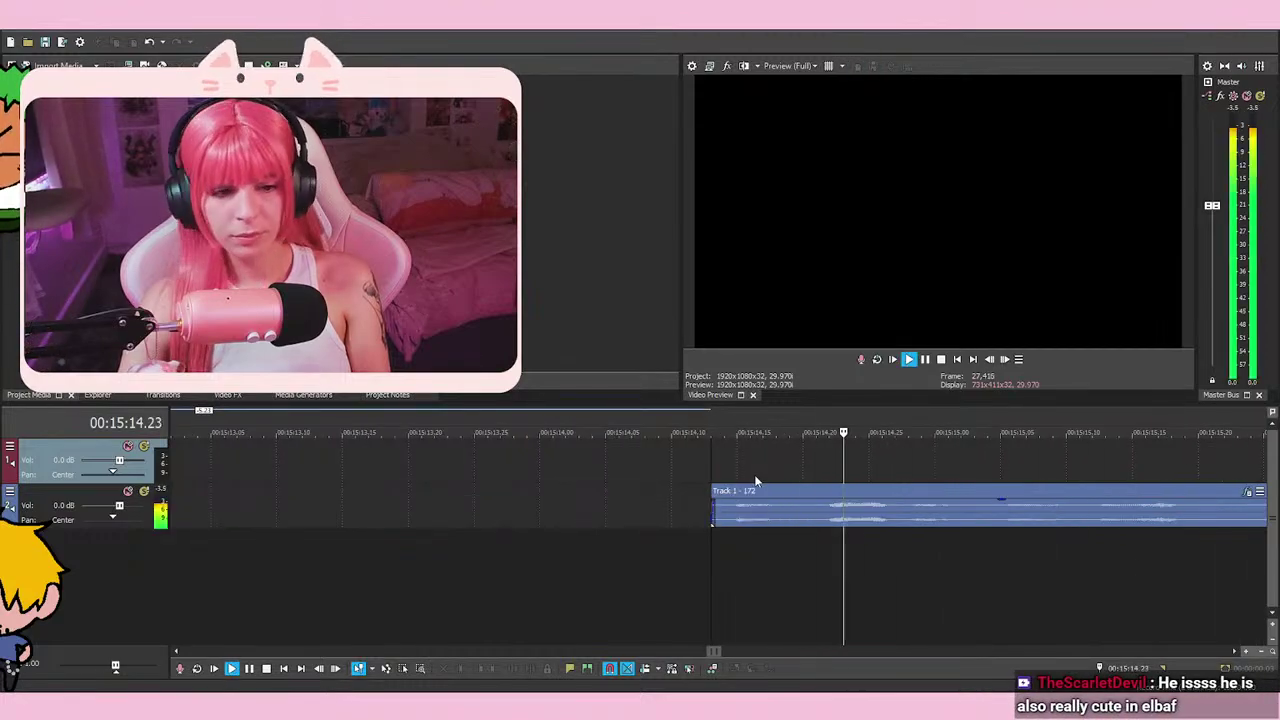
scroll(754, 474, down, 4)
key(space)
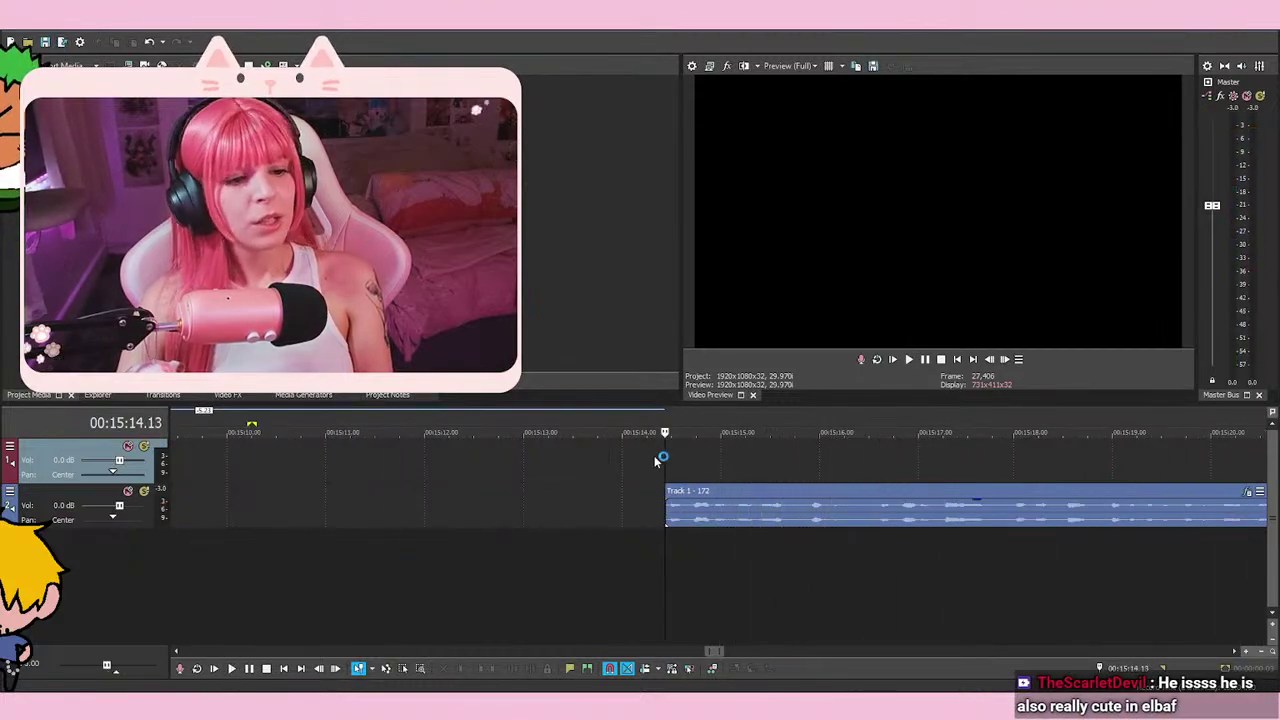
Split the clip following the gap at 00:15:16.17 and delete the part before the split
click(876, 552)
scroll(876, 552, up, 2)
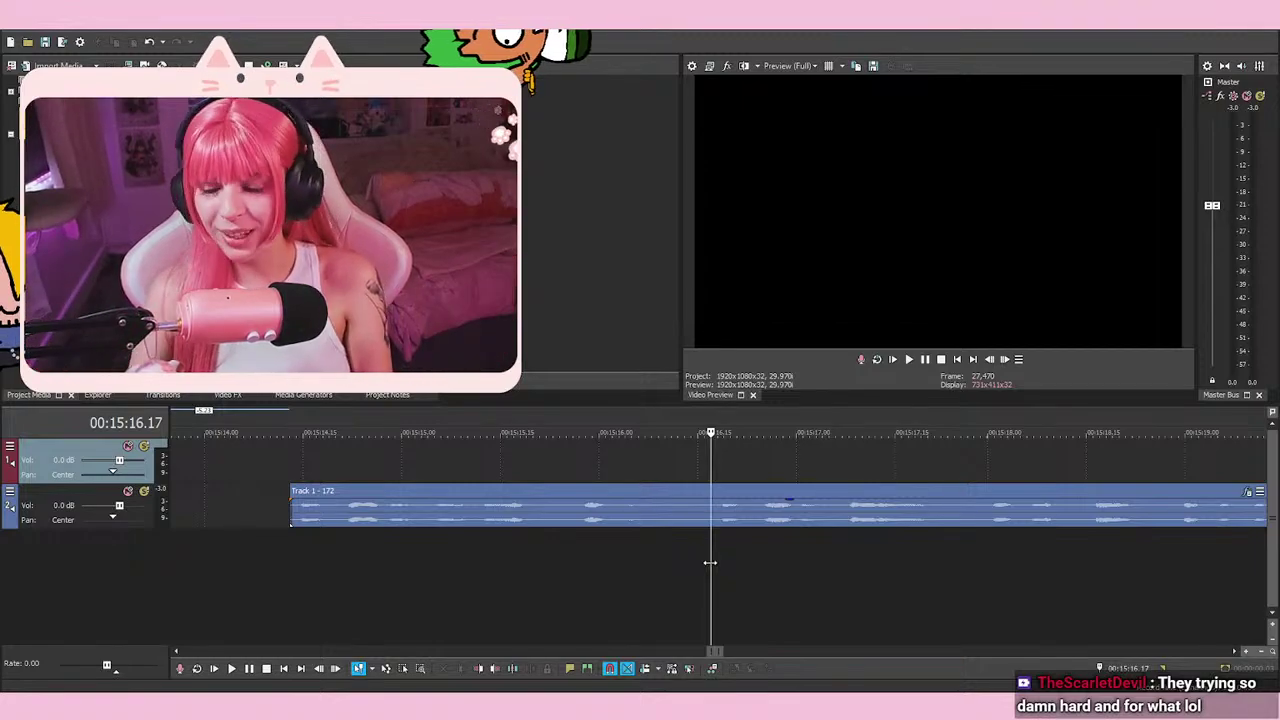
right_click(636, 505)
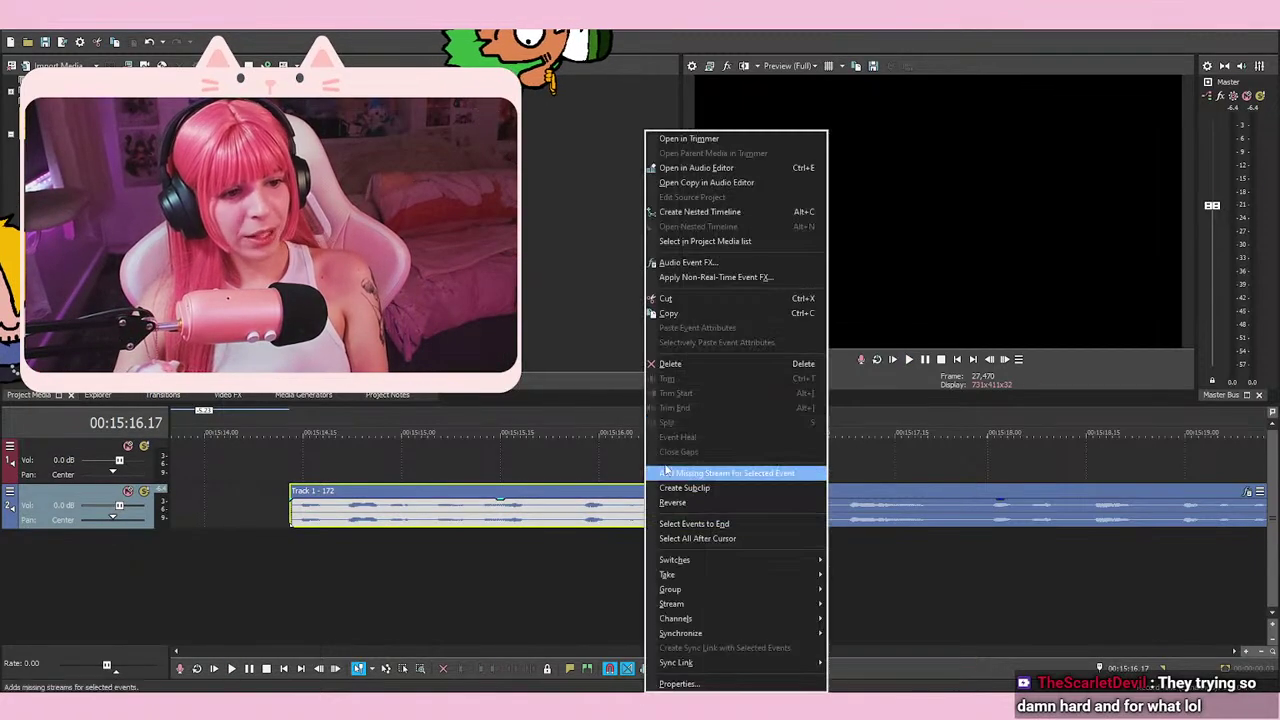
click(707, 368)
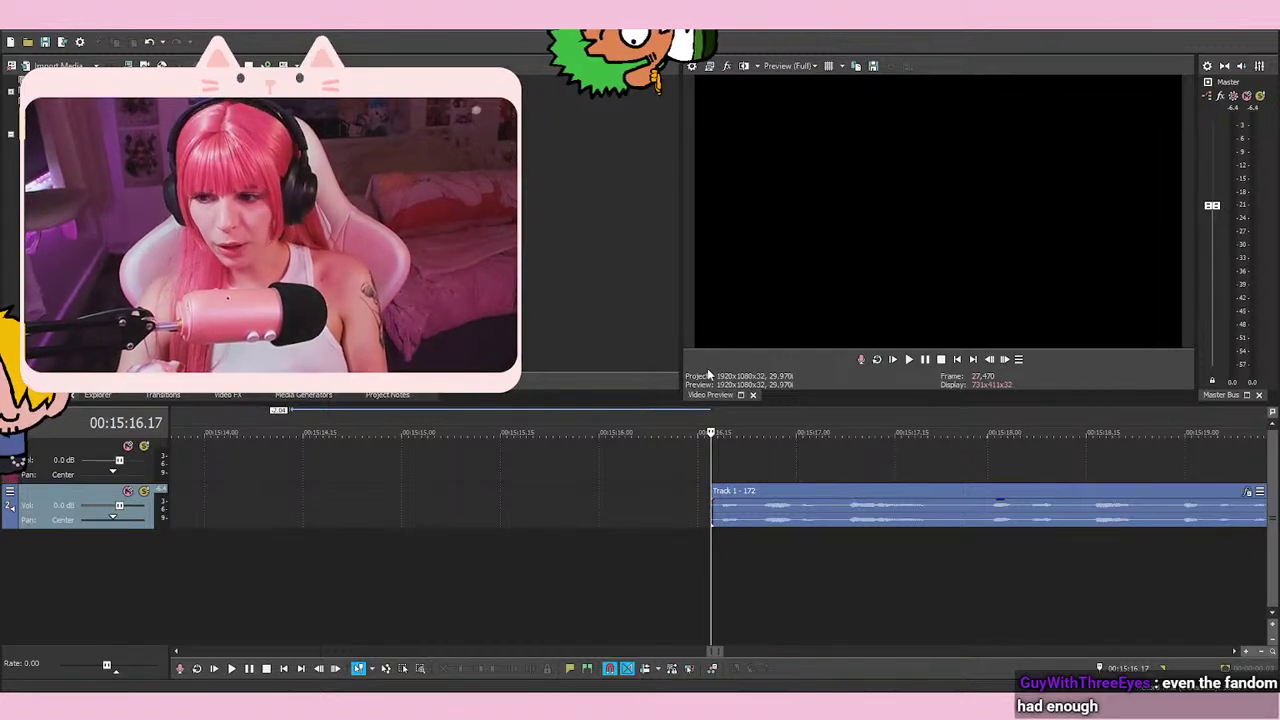
scroll(705, 542, up, 2)
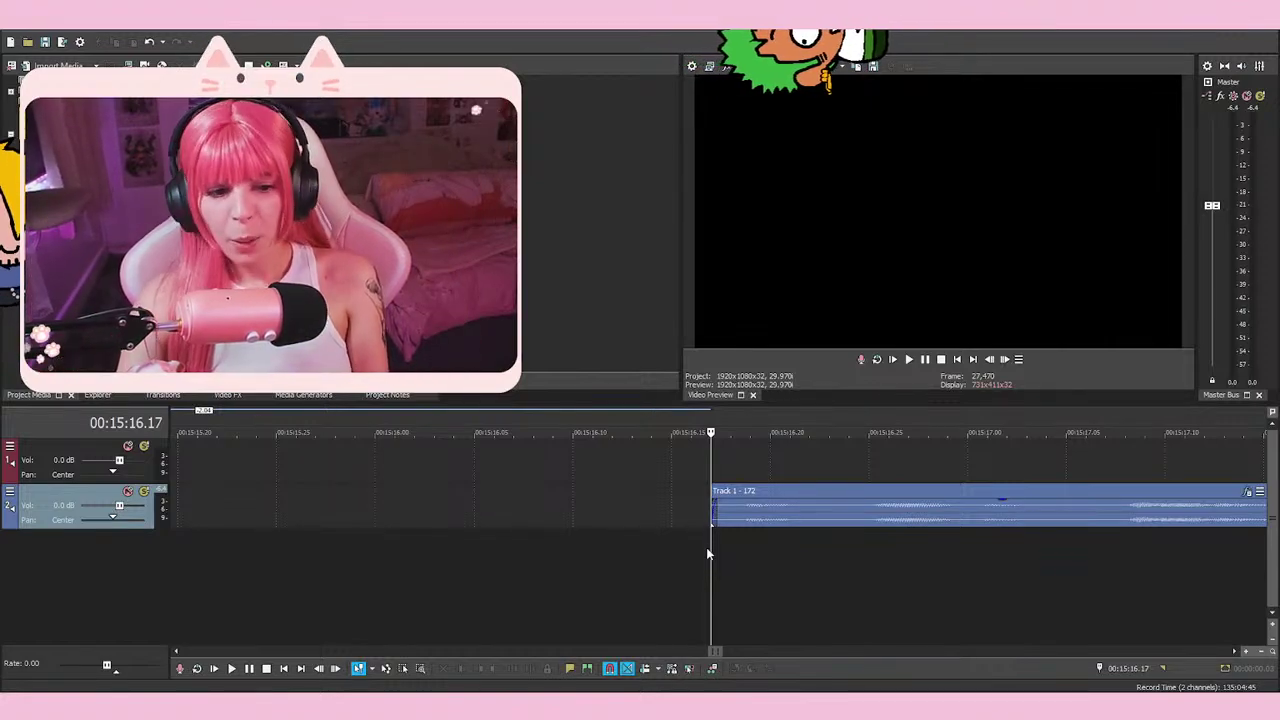
scroll(708, 548, down, 3)
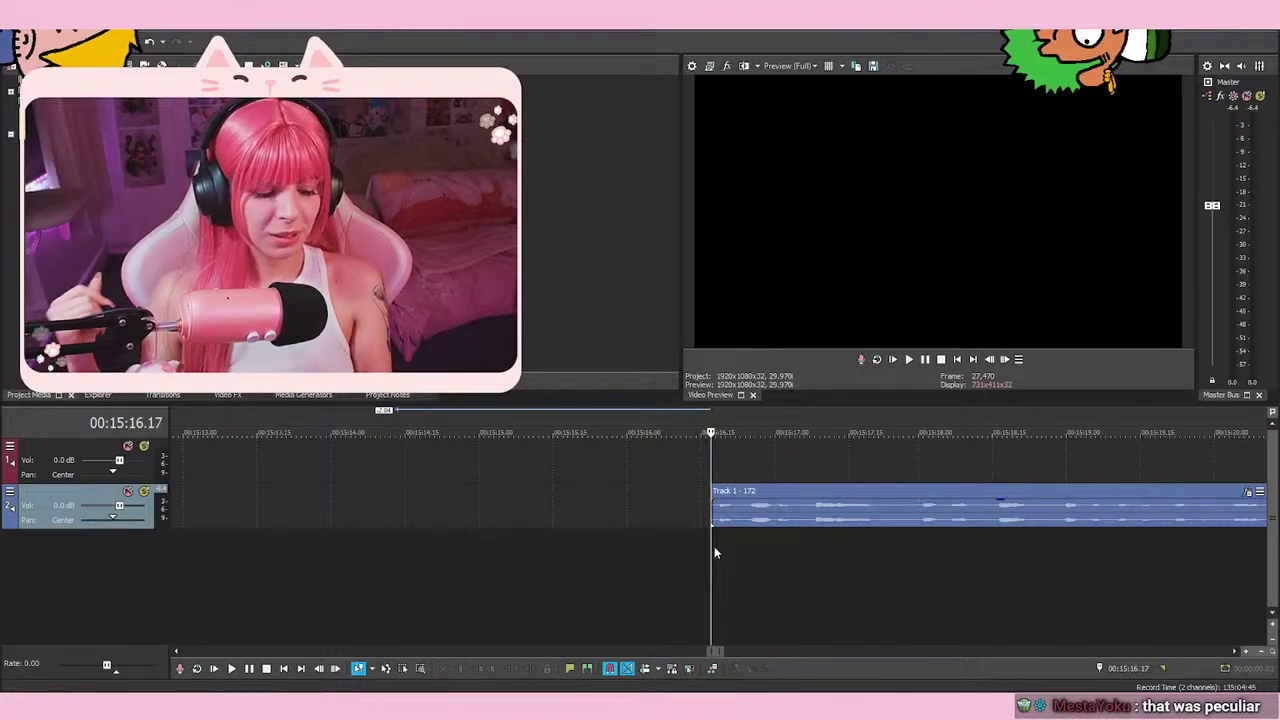
scroll(714, 546, down, 3)
scroll(714, 546, up, 5)
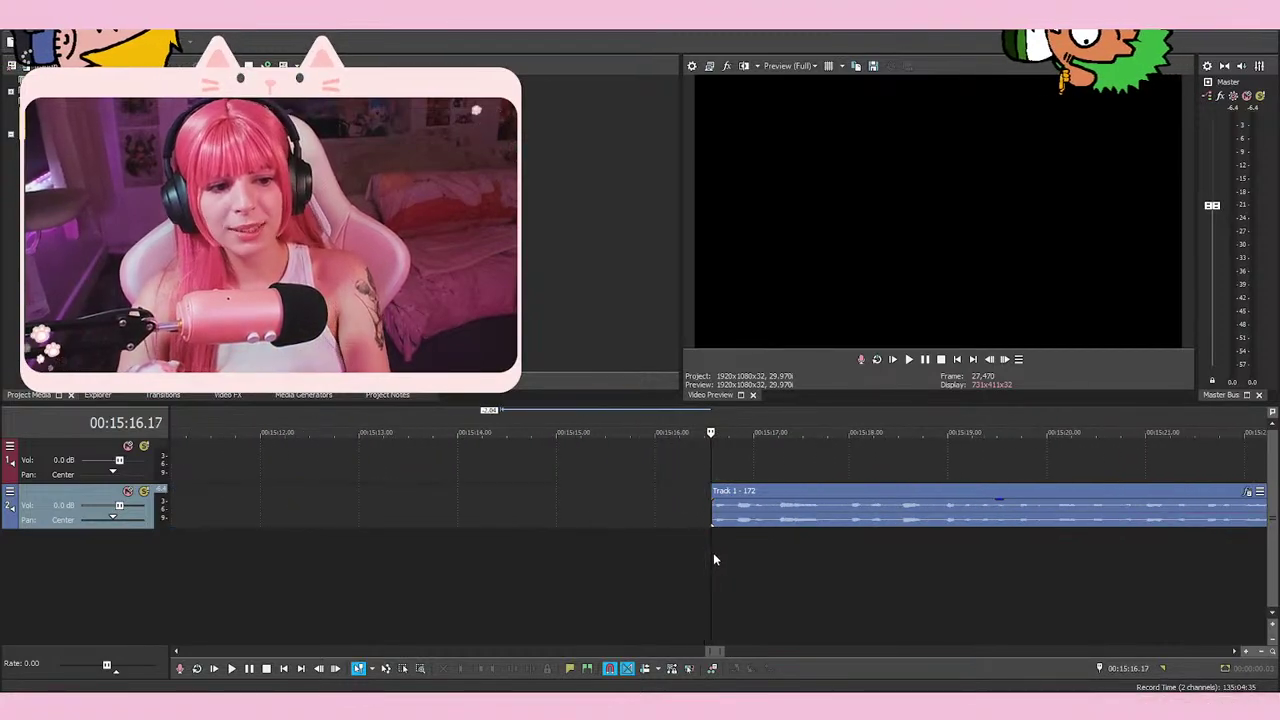
click(713, 555)
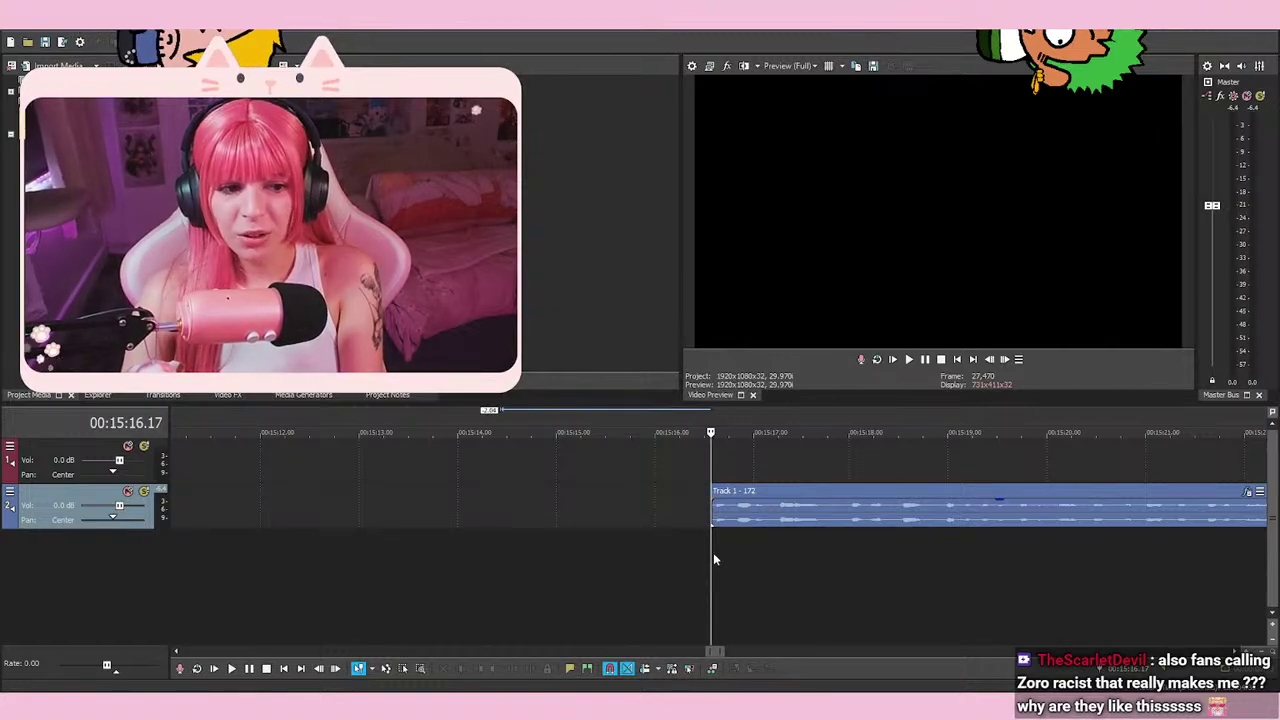
click(719, 548)
click(715, 548)
click(710, 552)
scroll(710, 551, down, 2)
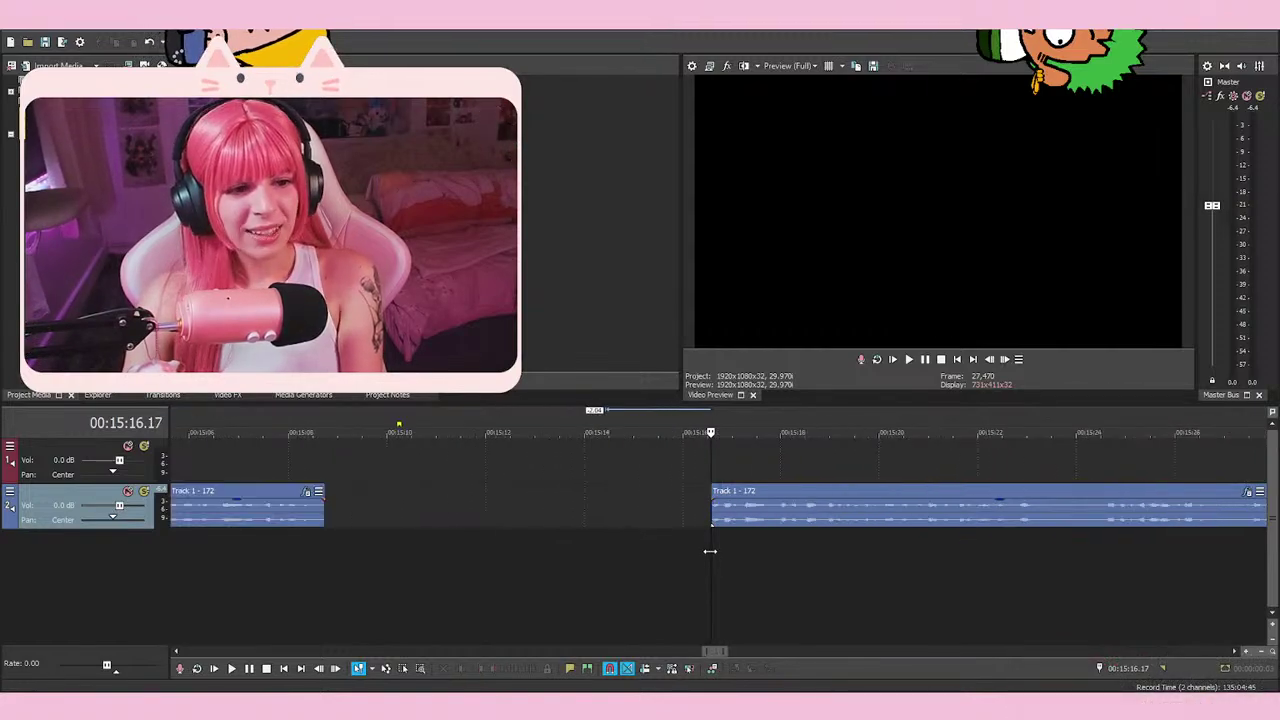
scroll(710, 551, down, 1)
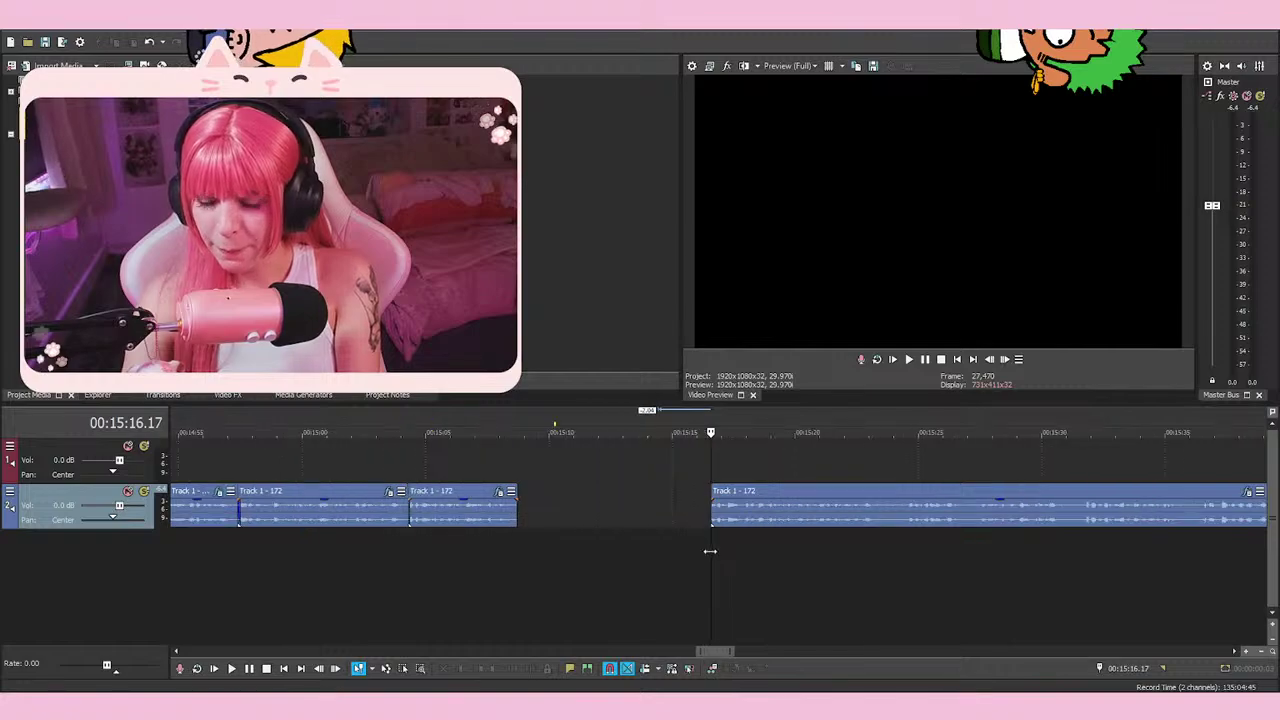
scroll(710, 551, up, 1)
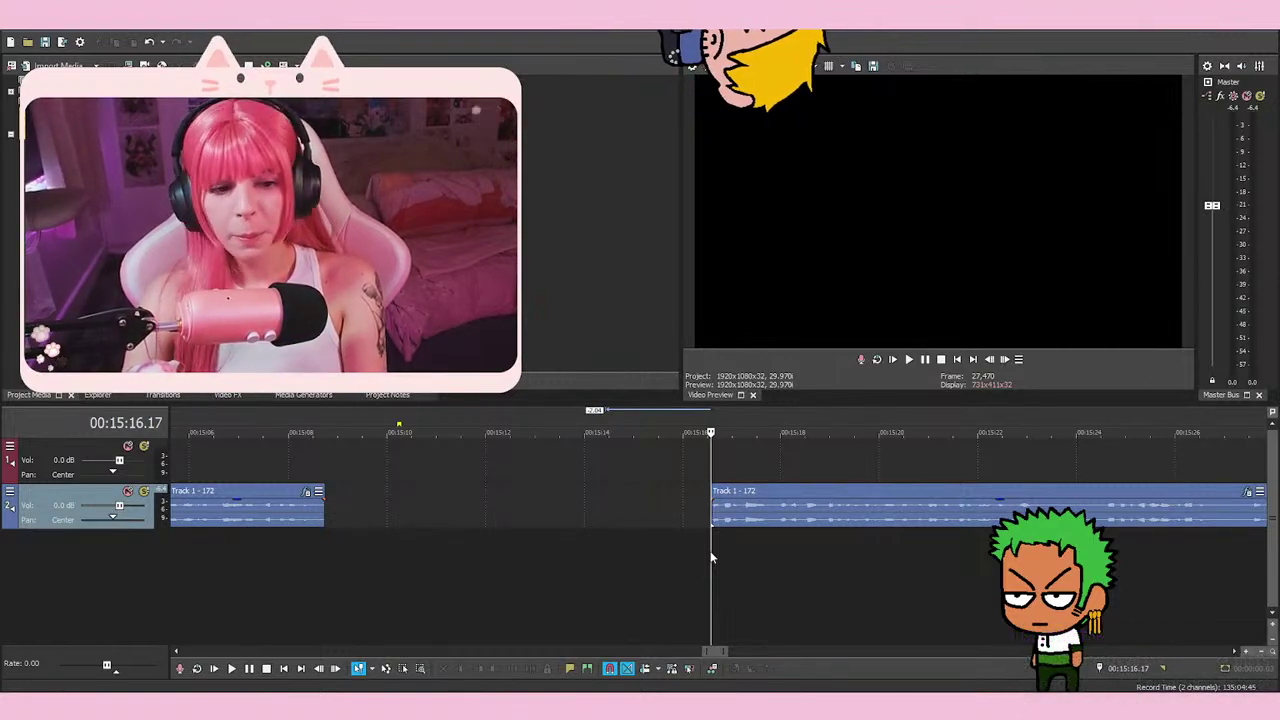
click(720, 466)
click(720, 464)
click(711, 464)
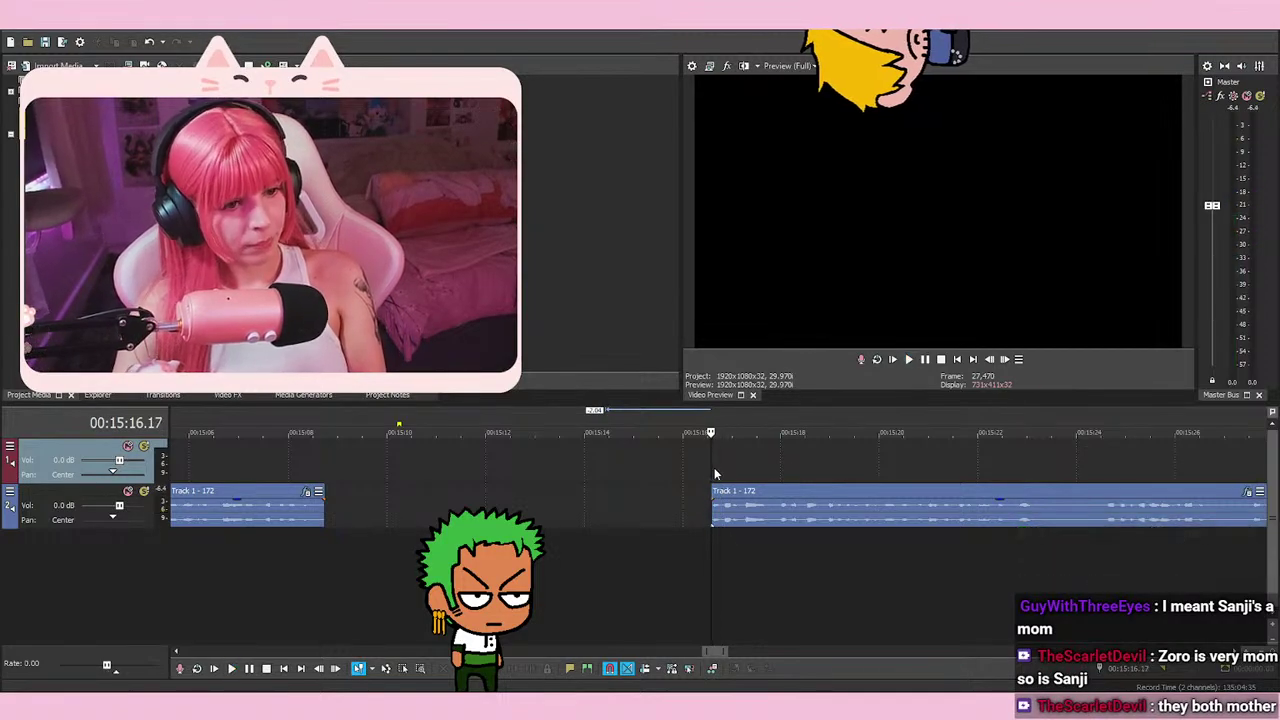
click(714, 461)
click(691, 460)
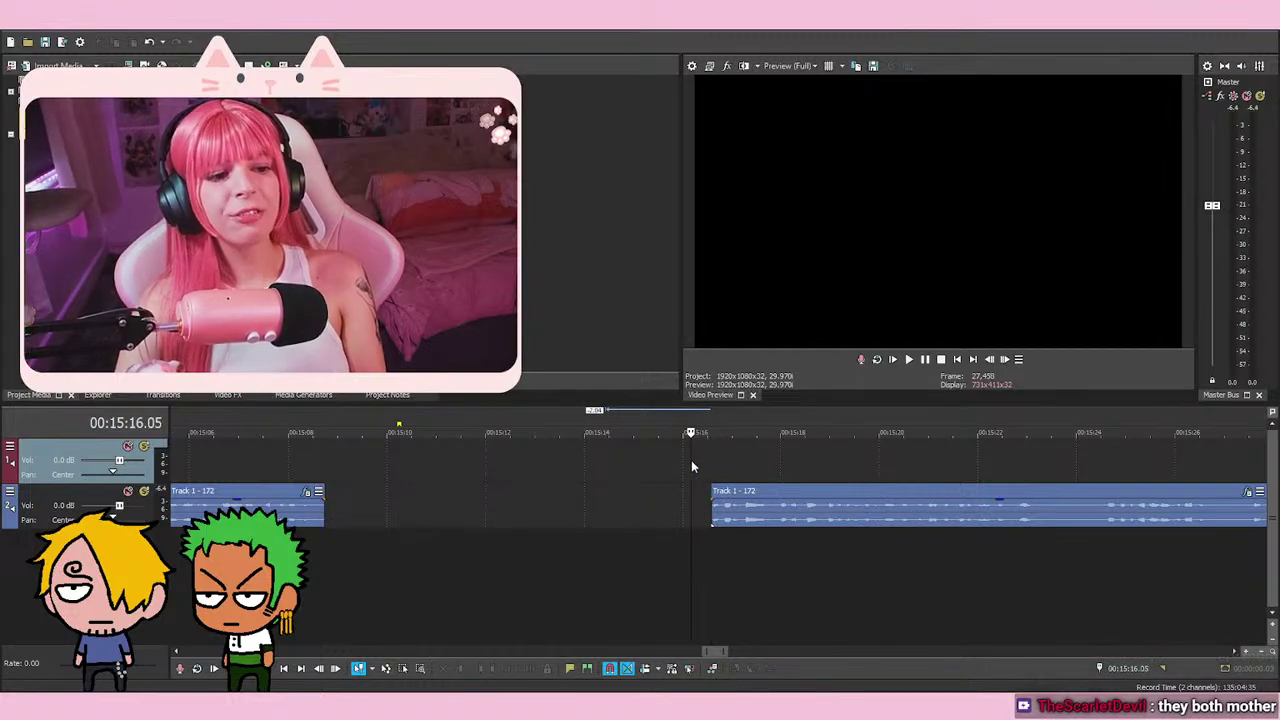
click(679, 462)
click(710, 465)
click(676, 465)
click(666, 463)
click(694, 465)
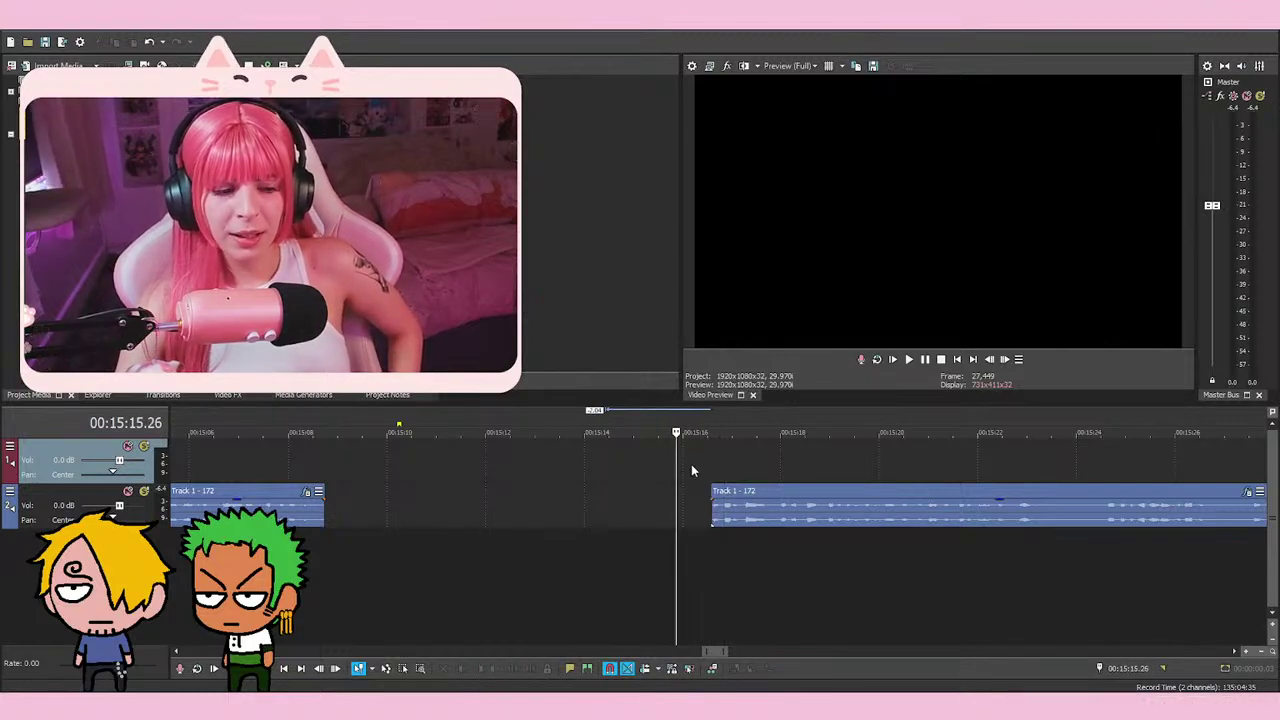
click(691, 464)
click(677, 466)
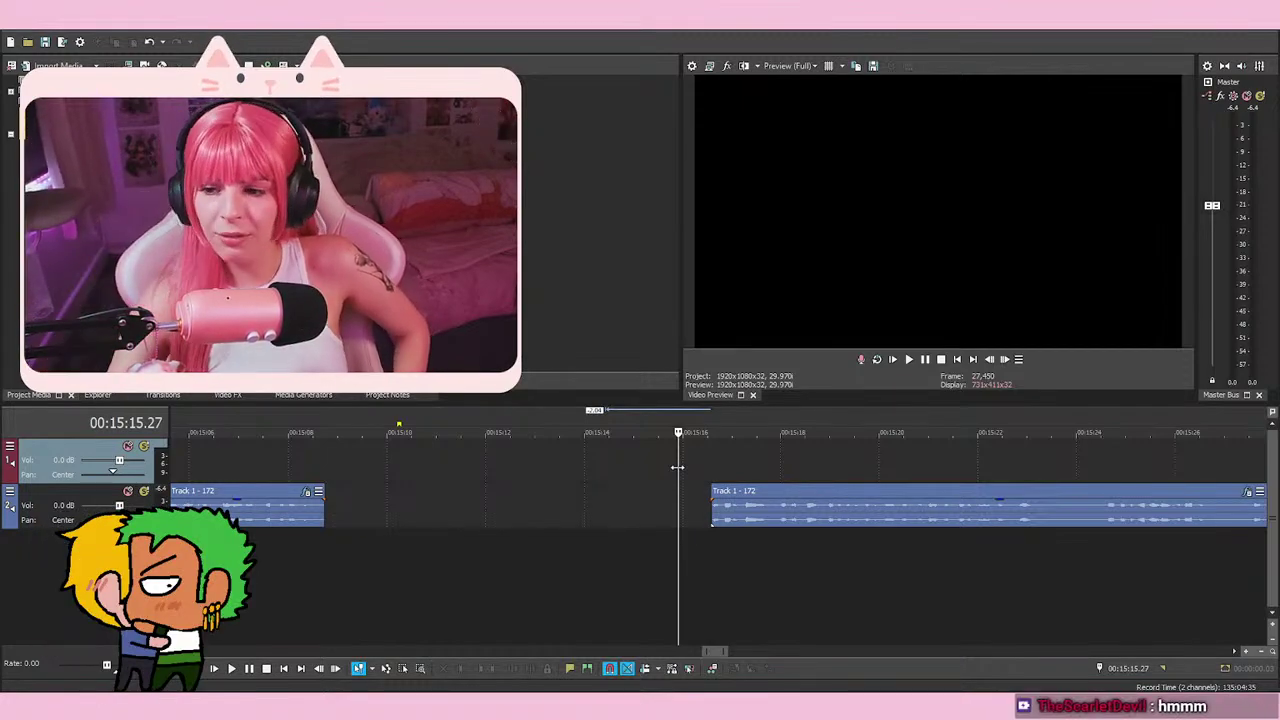
click(754, 450)
click(791, 455)
click(672, 468)
click(785, 460)
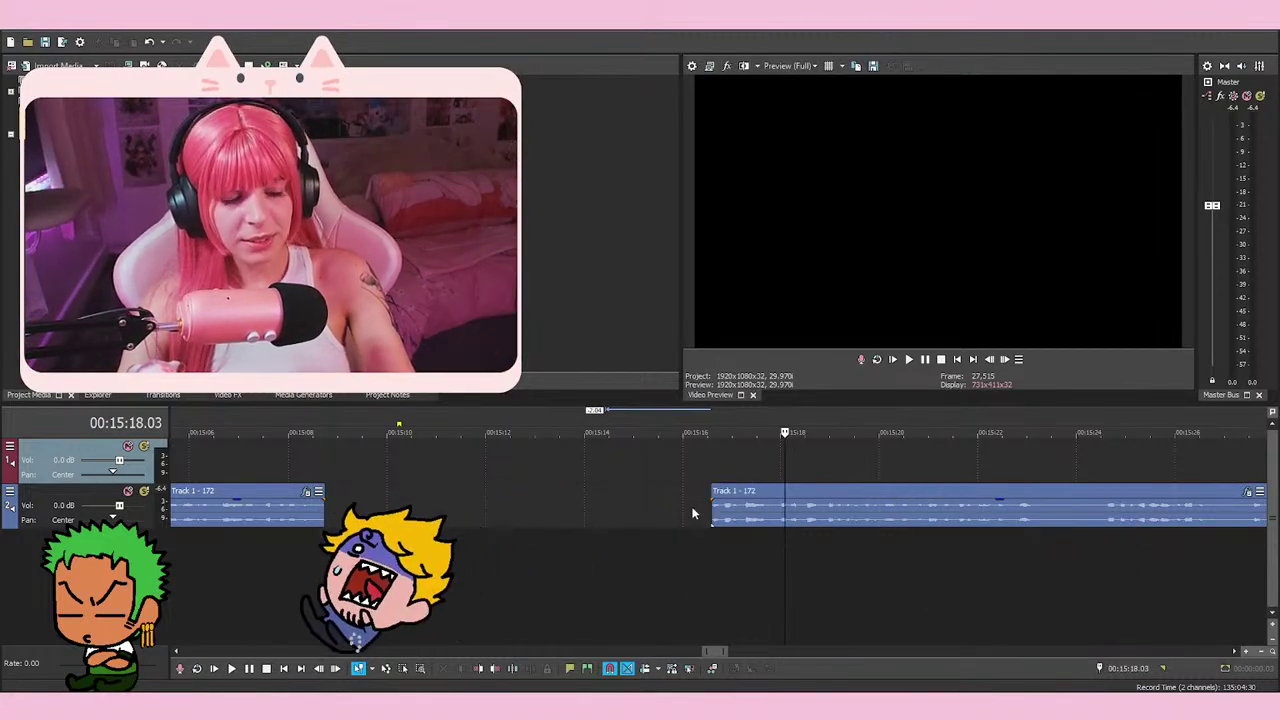
Move the clip following the gap earlier to start at about 00:15:09.13, leaving a short pause after the preceding clip
click(713, 560)
scroll(712, 553, down, 3)
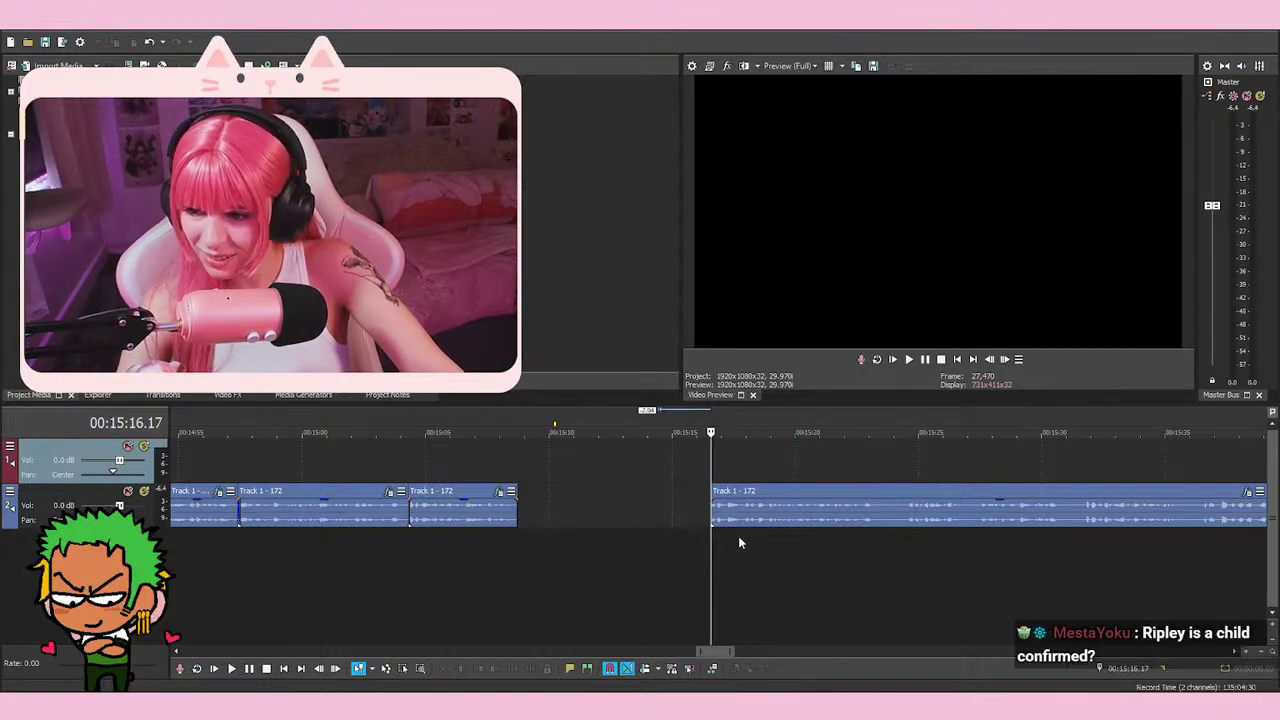
click(545, 479)
click(497, 474)
scroll(845, 481, down, 2)
drag(919, 512, 788, 527)
click(738, 462)
scroll(738, 462, up, 6)
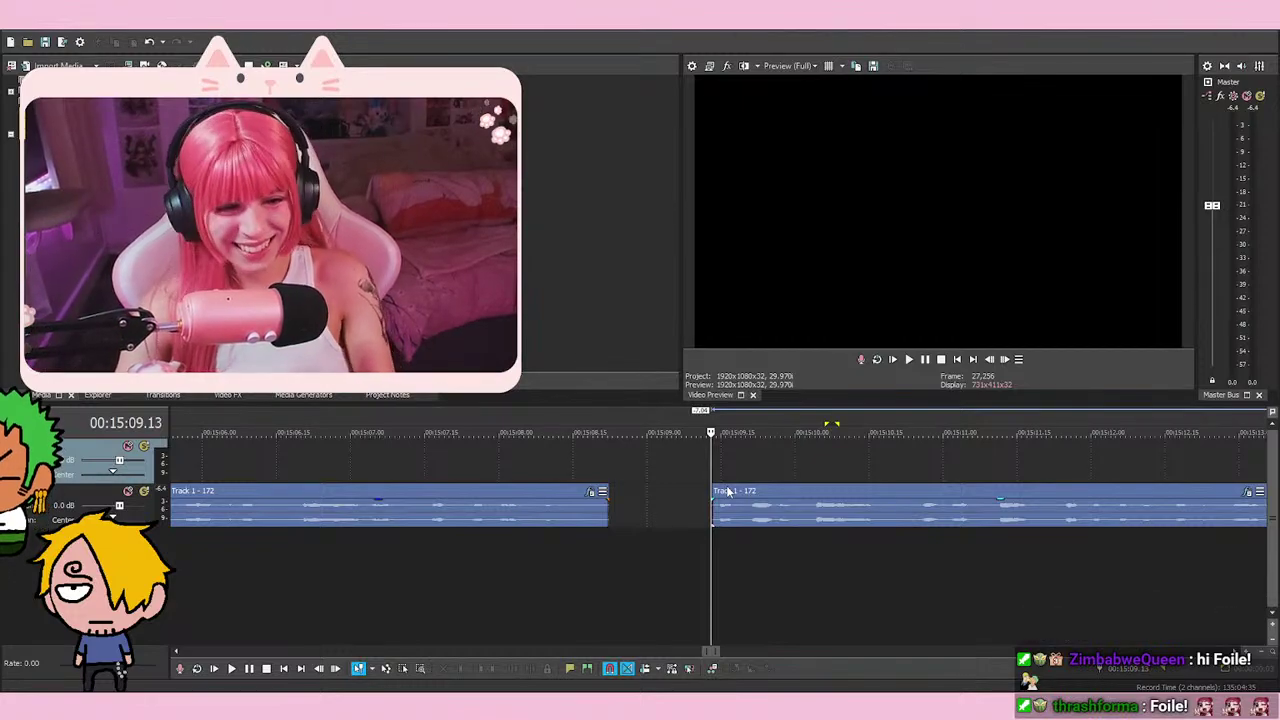
Extend the start edge of the moved clip to the playback cursor at 00:15:09.13
scroll(728, 492, up, 1)
scroll(728, 492, up, 3)
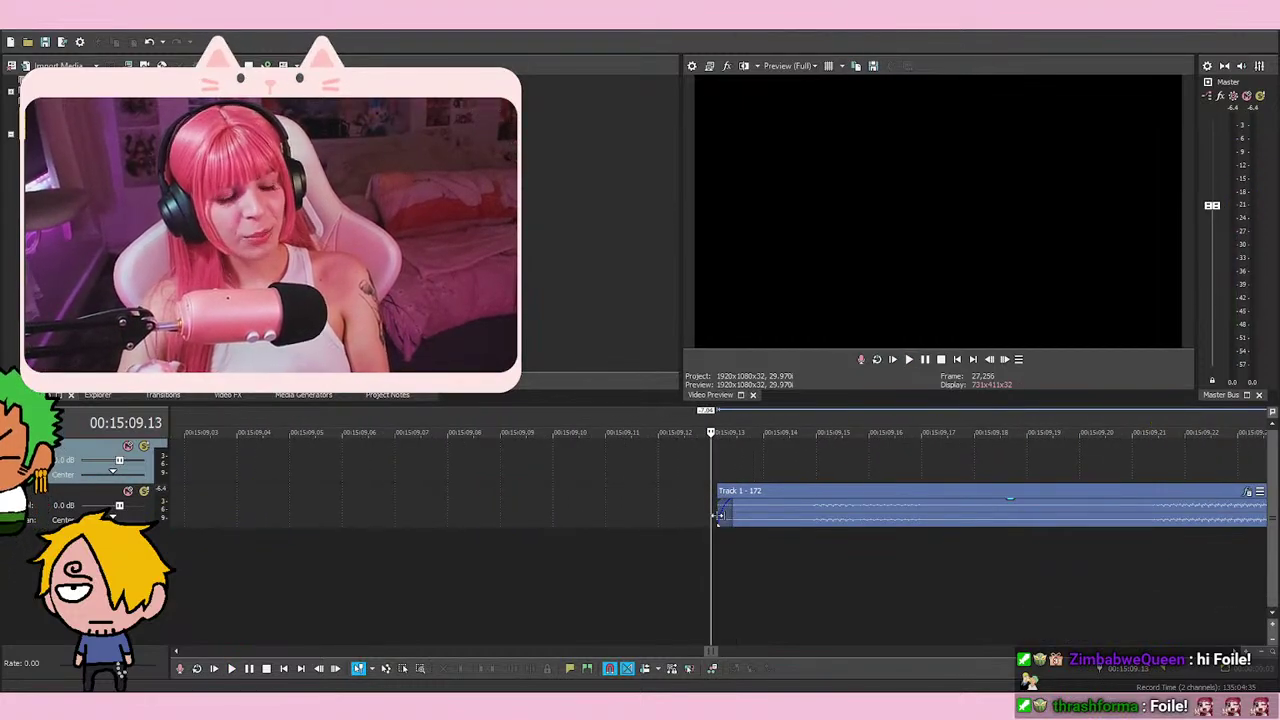
click(716, 516)
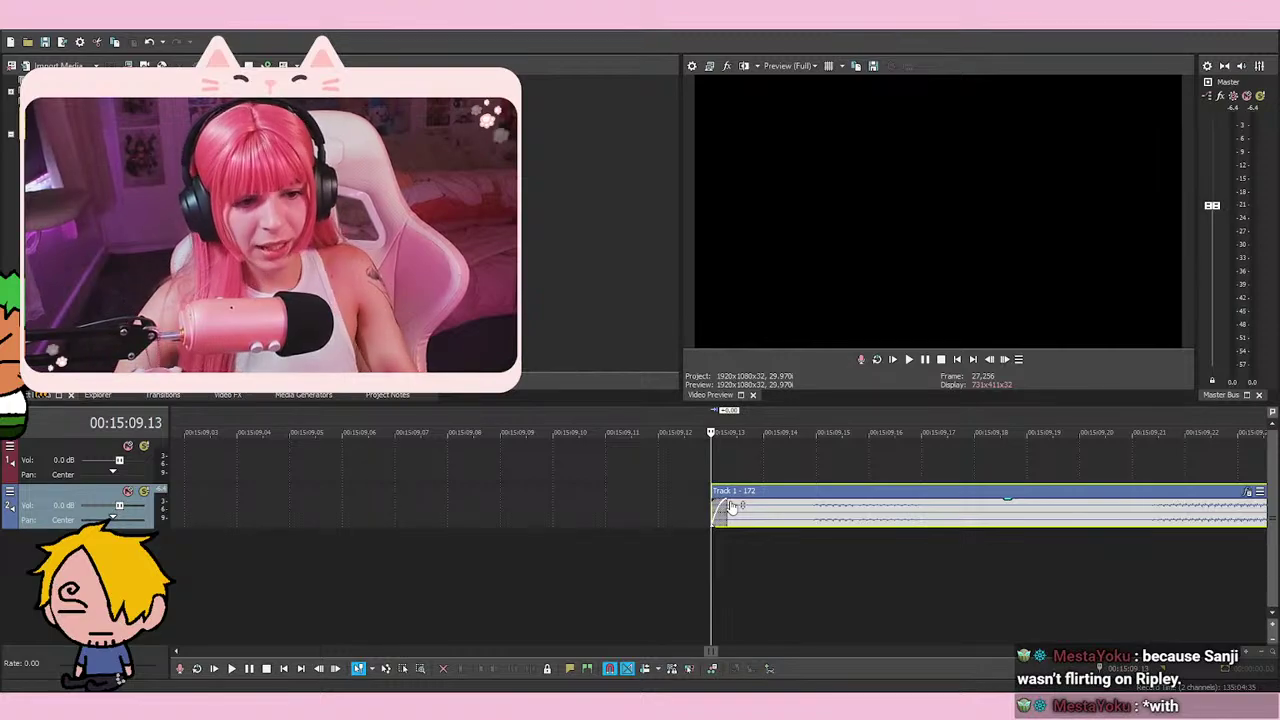
scroll(731, 507, down, 5)
click(709, 461)
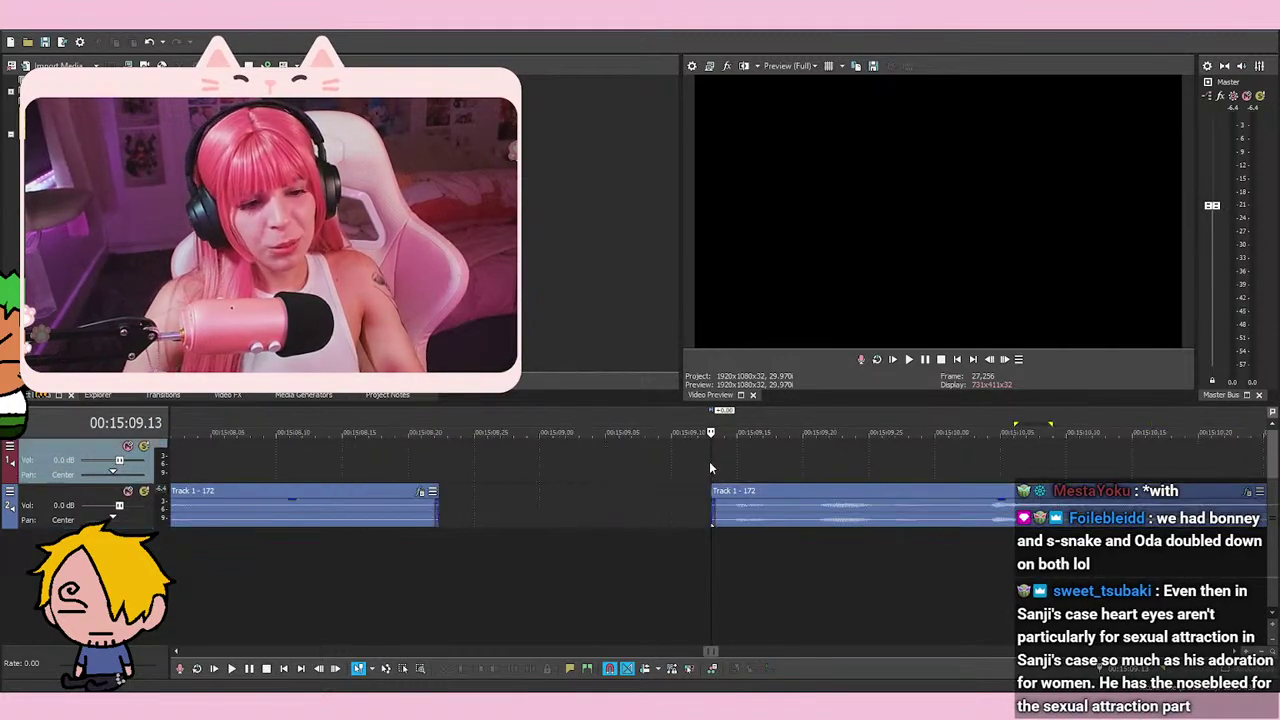
key(Right)
key(Left)
key(Left)
key(Right)
key(Right)
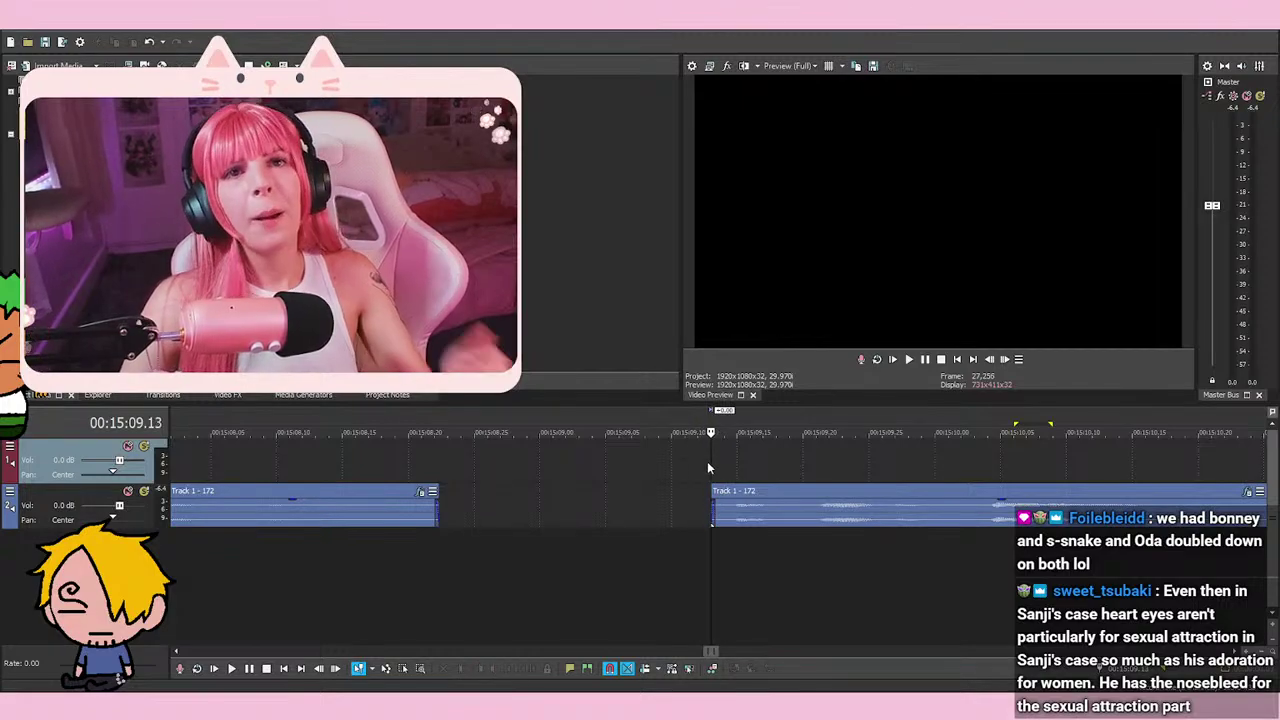
click(700, 466)
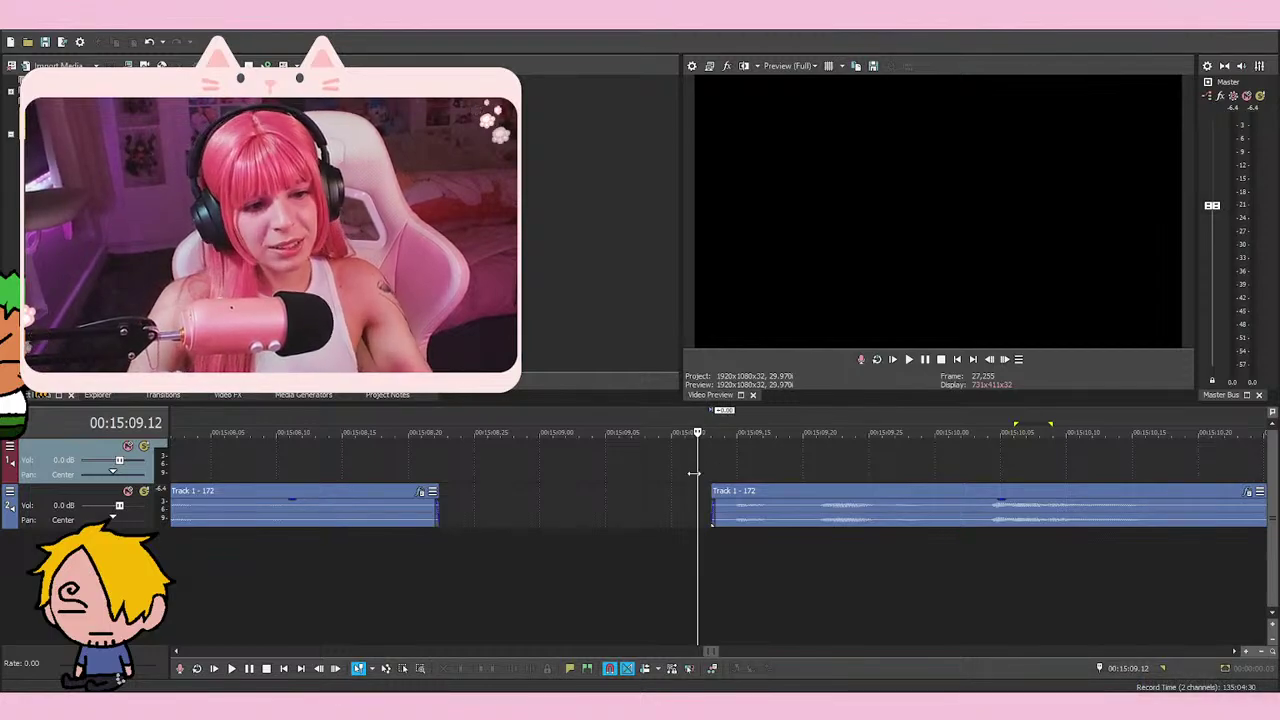
key(space)
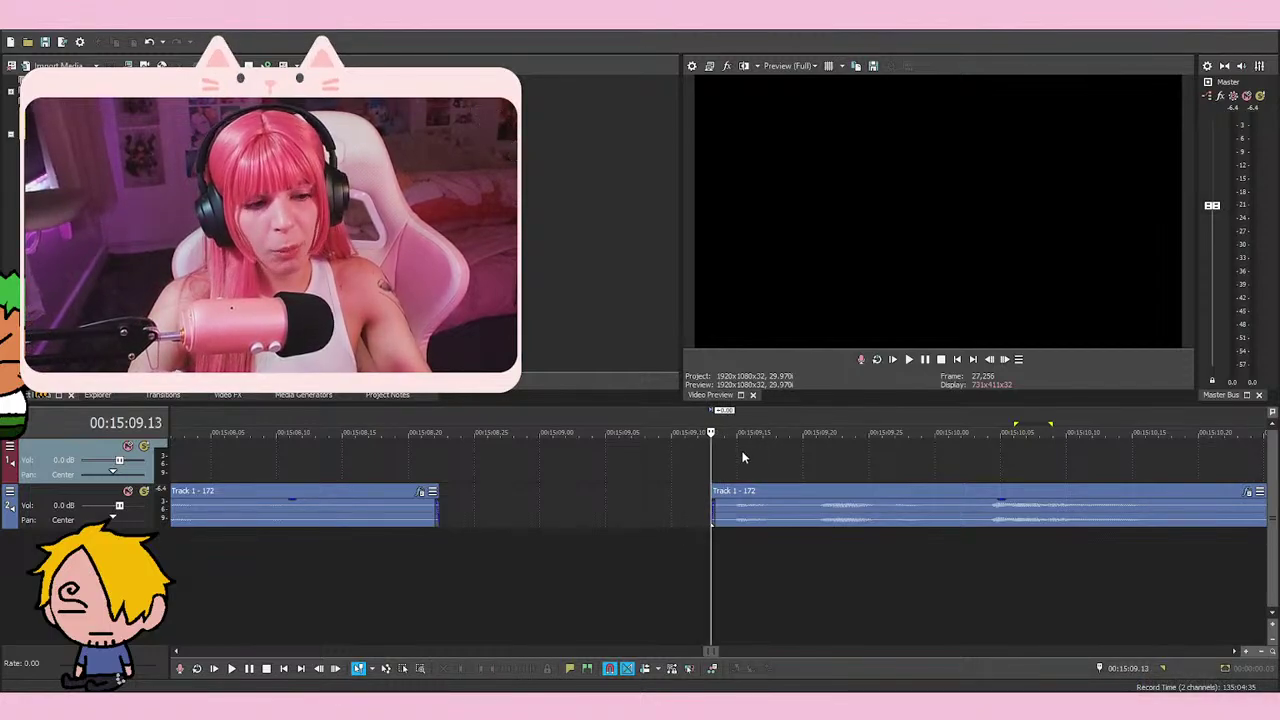
click(748, 452)
click(712, 452)
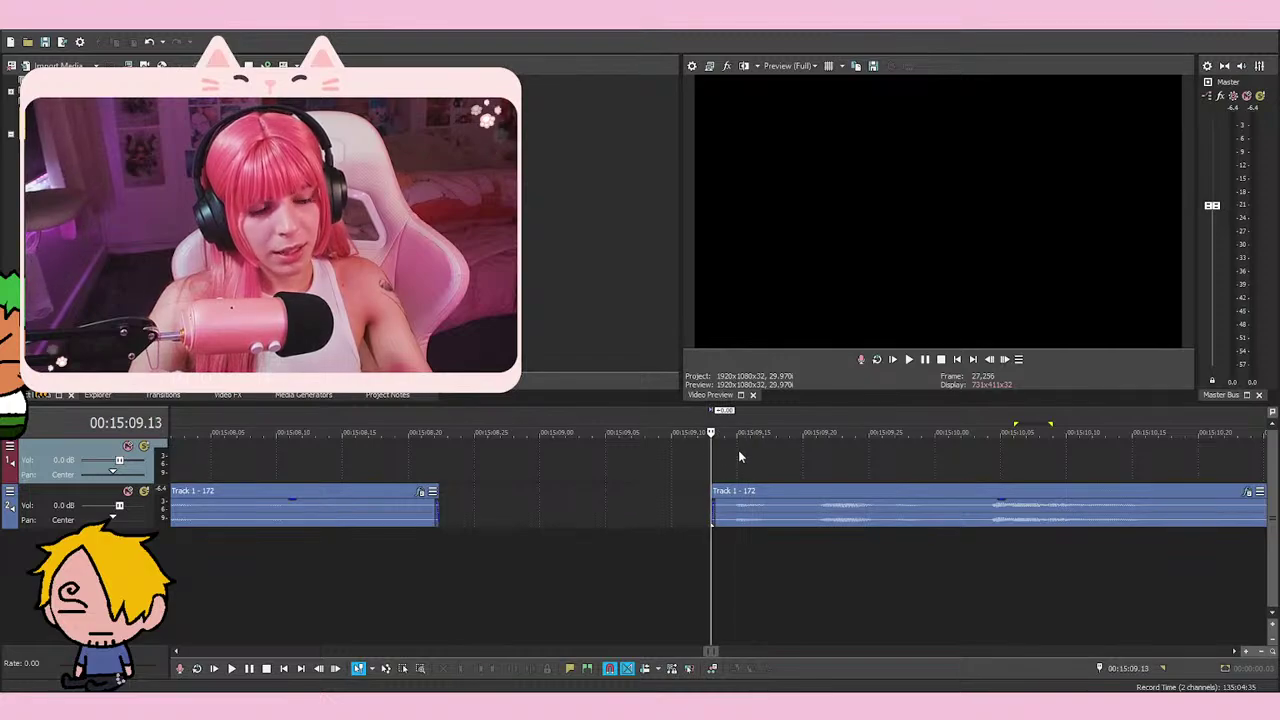
Shift the clip after the pause closer to the preceding one, starting just after 00:15:08.28, and place the playback cursor at 00:15:08.28
scroll(738, 457, down, 3)
drag(716, 505, 618, 505)
click(610, 463)
click(611, 463)
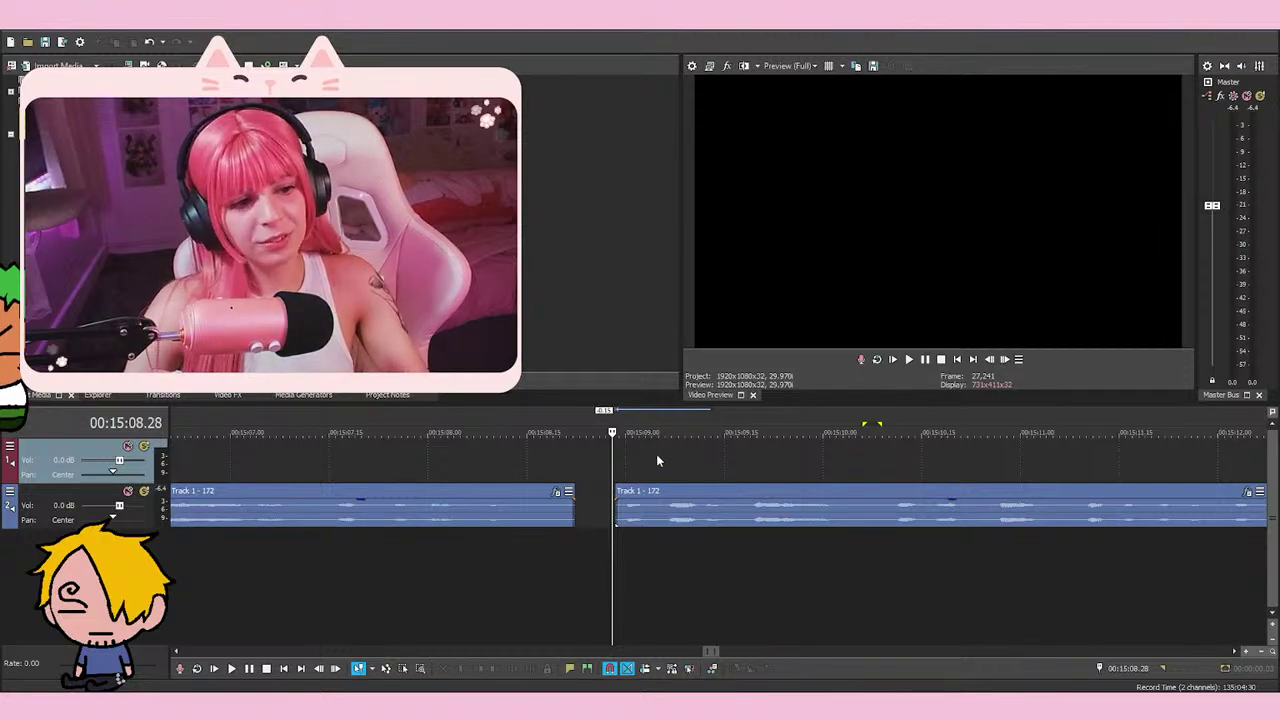
scroll(656, 456, up, 2)
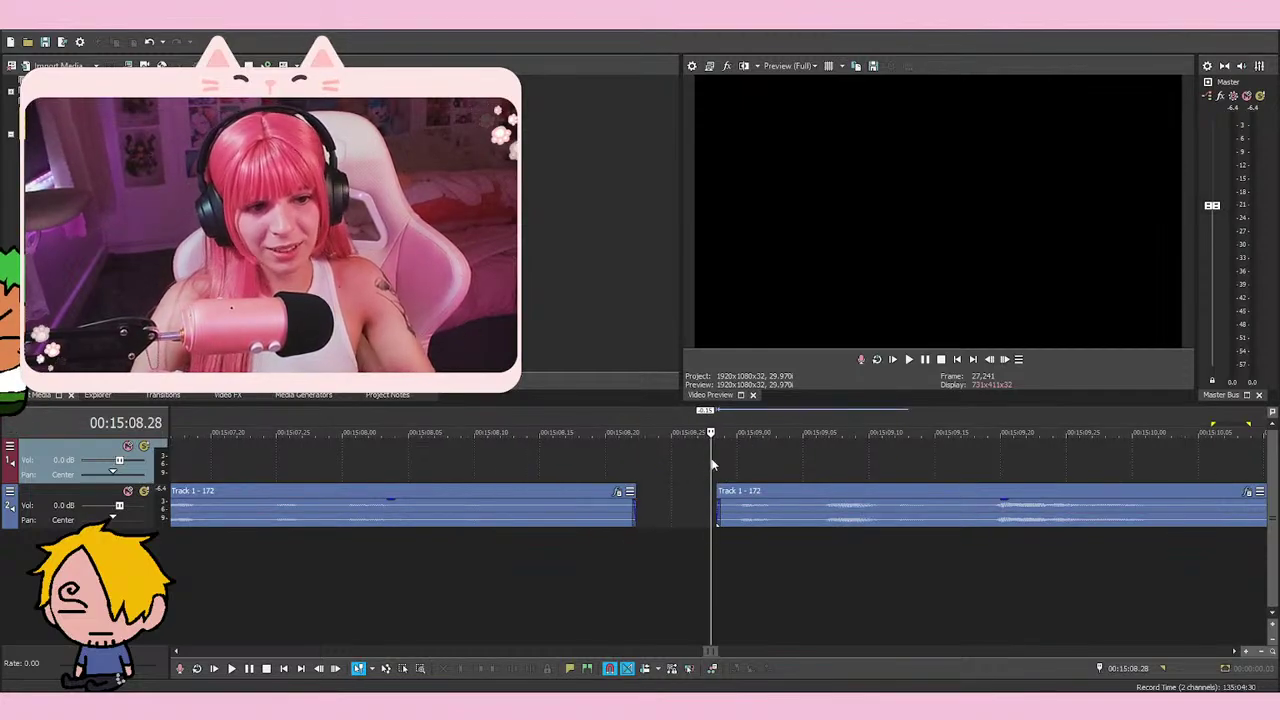
click(720, 515)
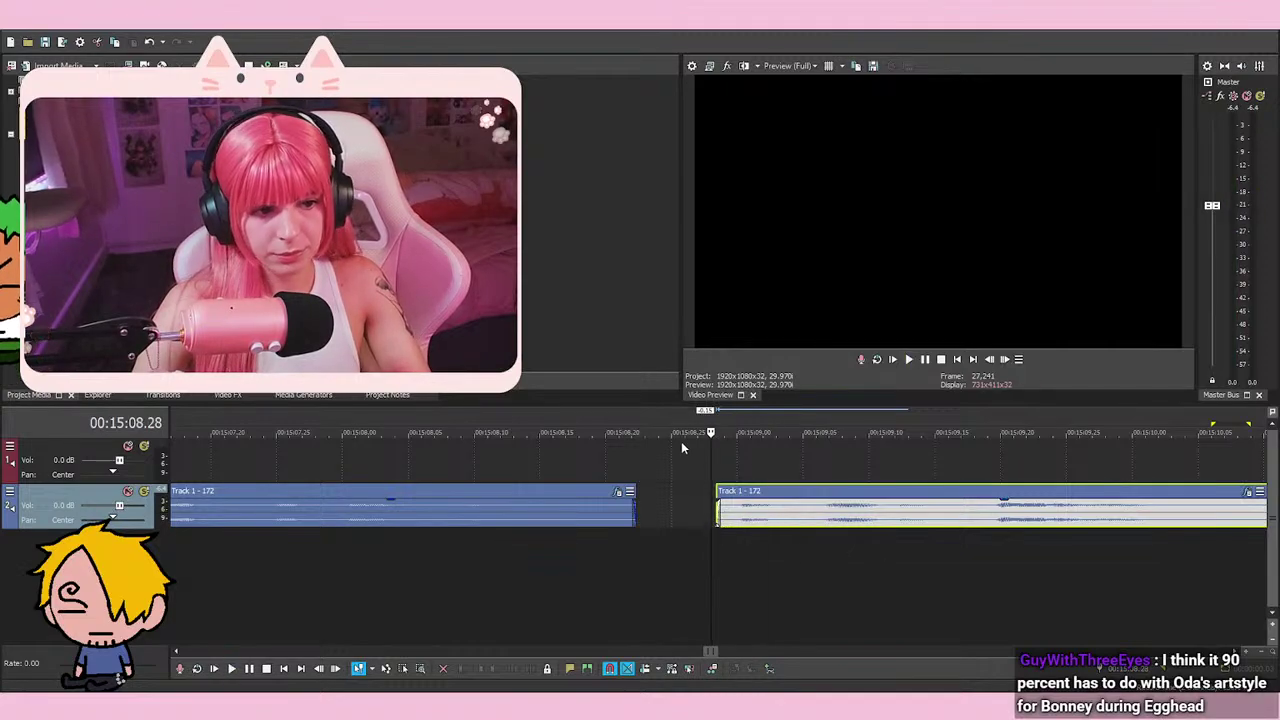
scroll(755, 530, up, 2)
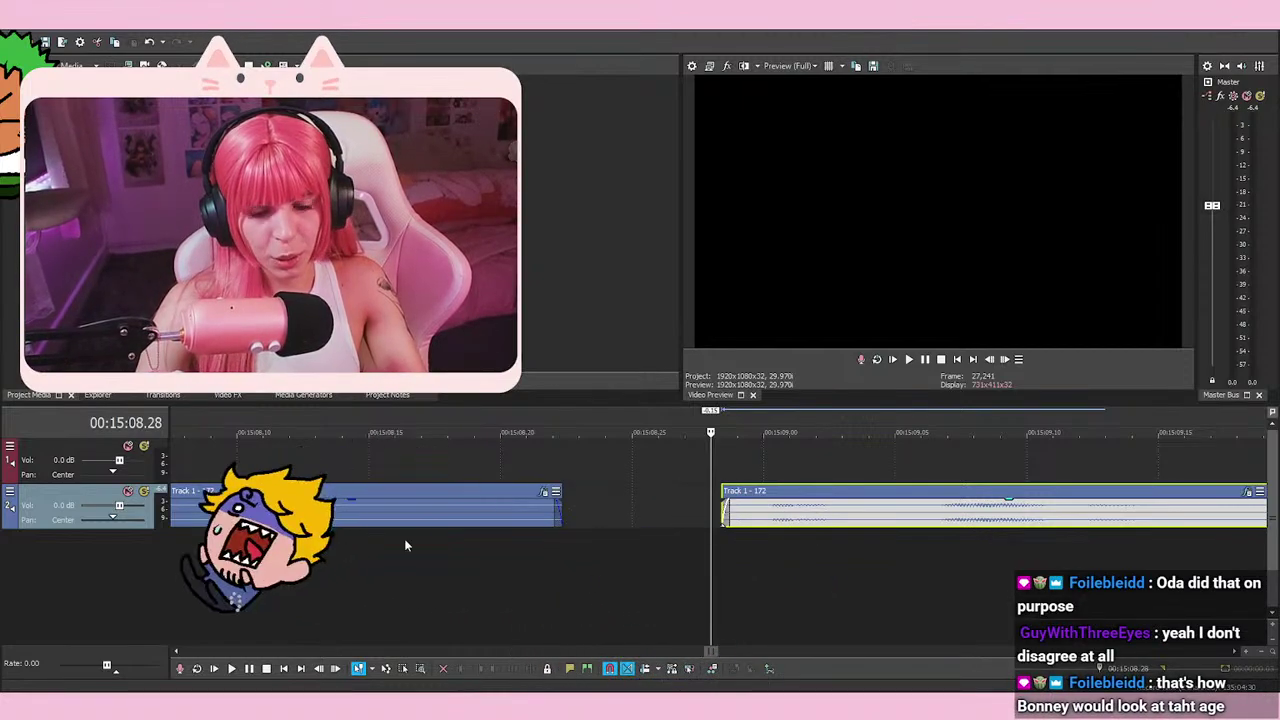
click(718, 468)
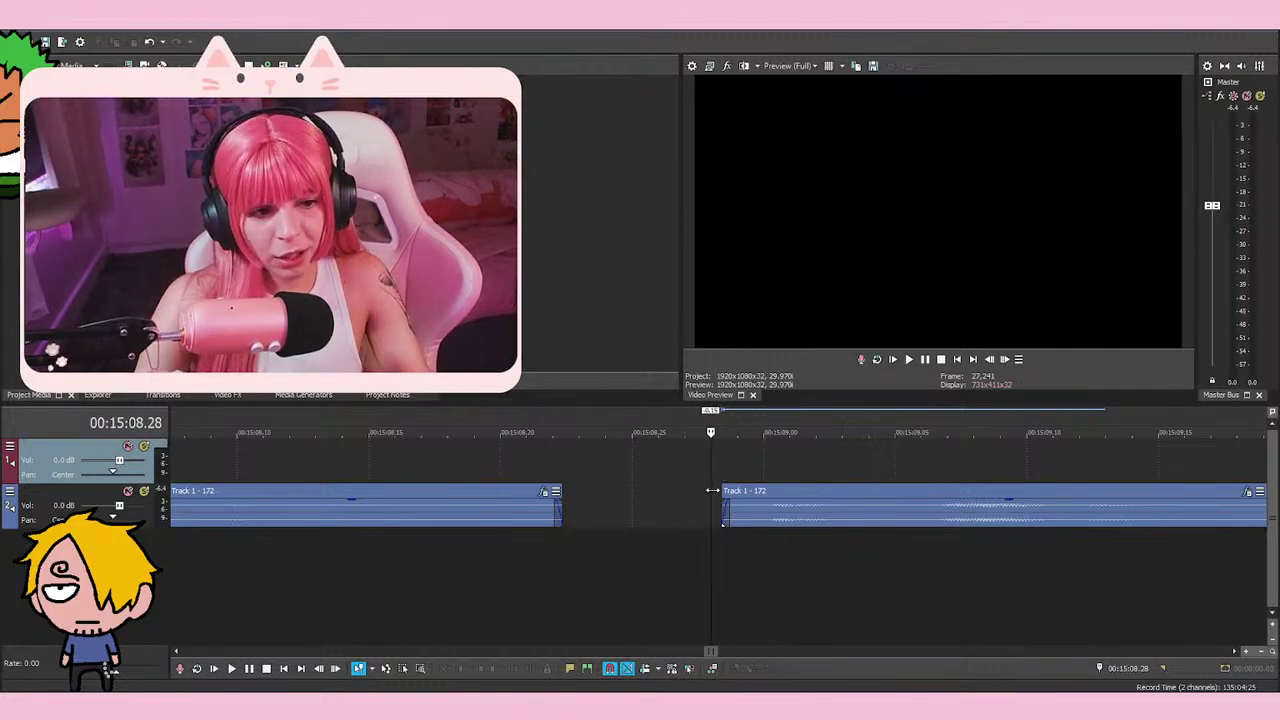
Extend the start edge of the clip after the pause back to the playback cursor at 00:15:08.28
drag(722, 513, 712, 513)
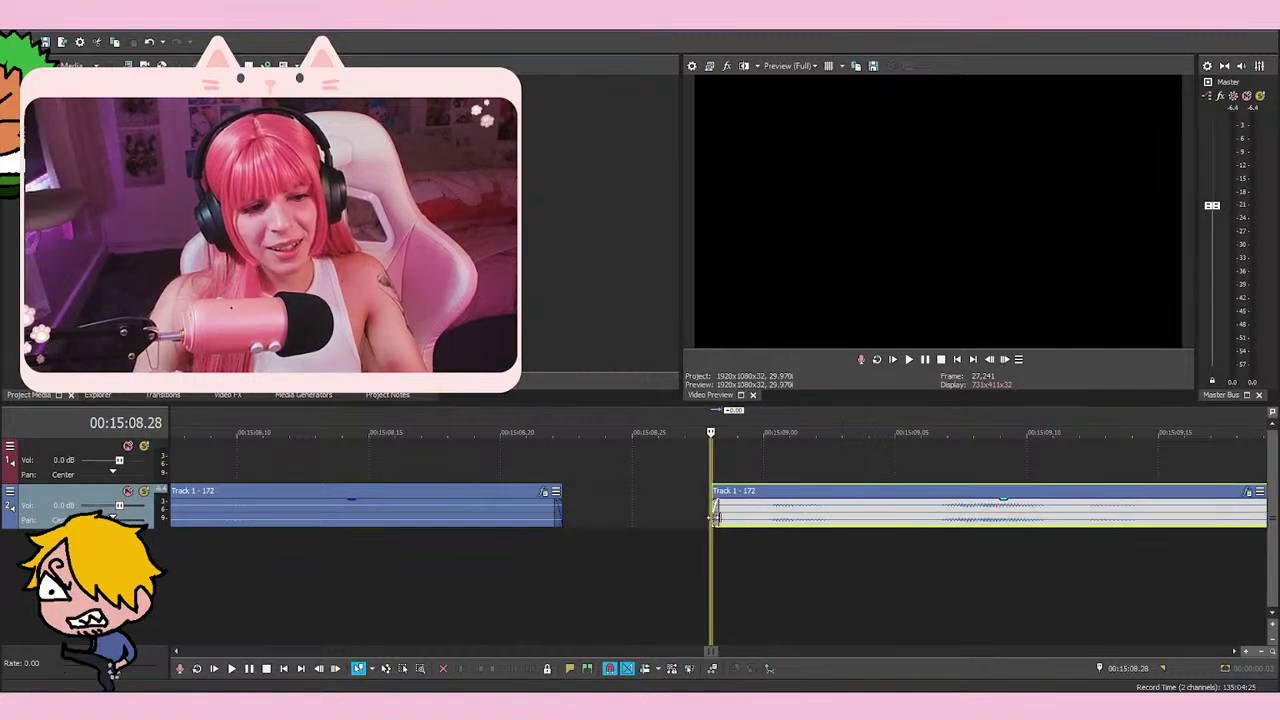
click(714, 465)
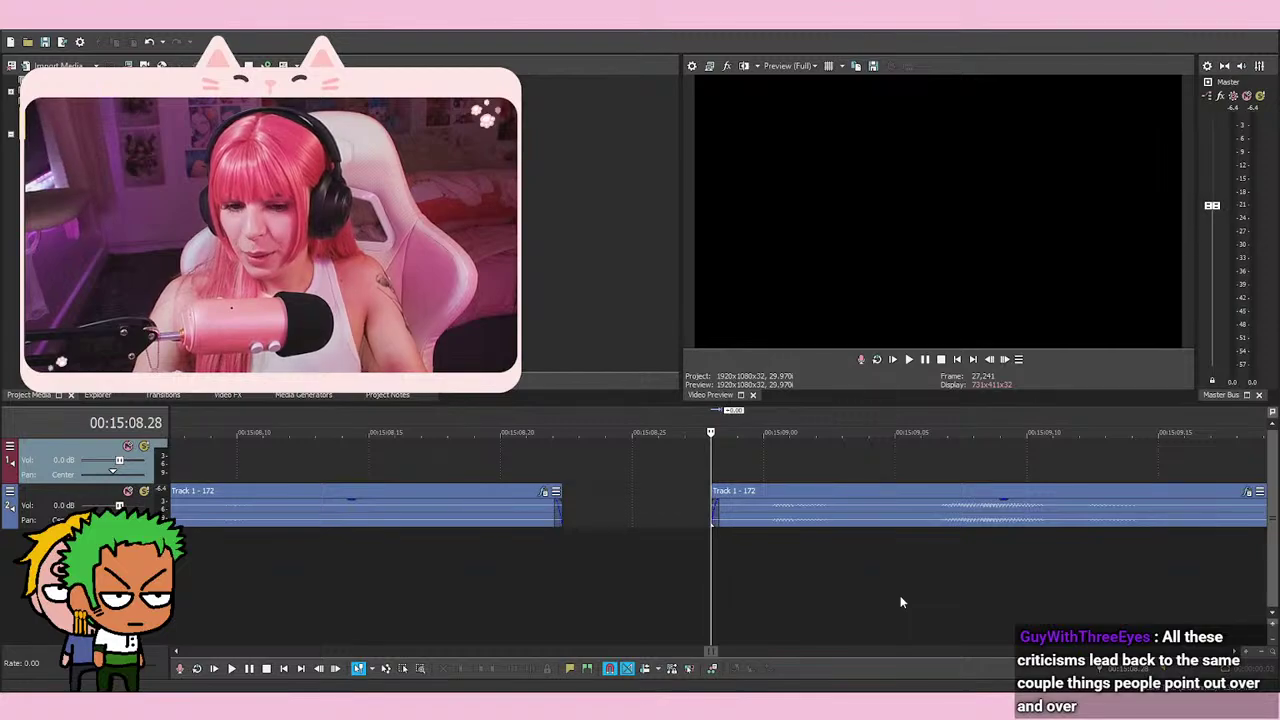
key(Left)
key(Left)
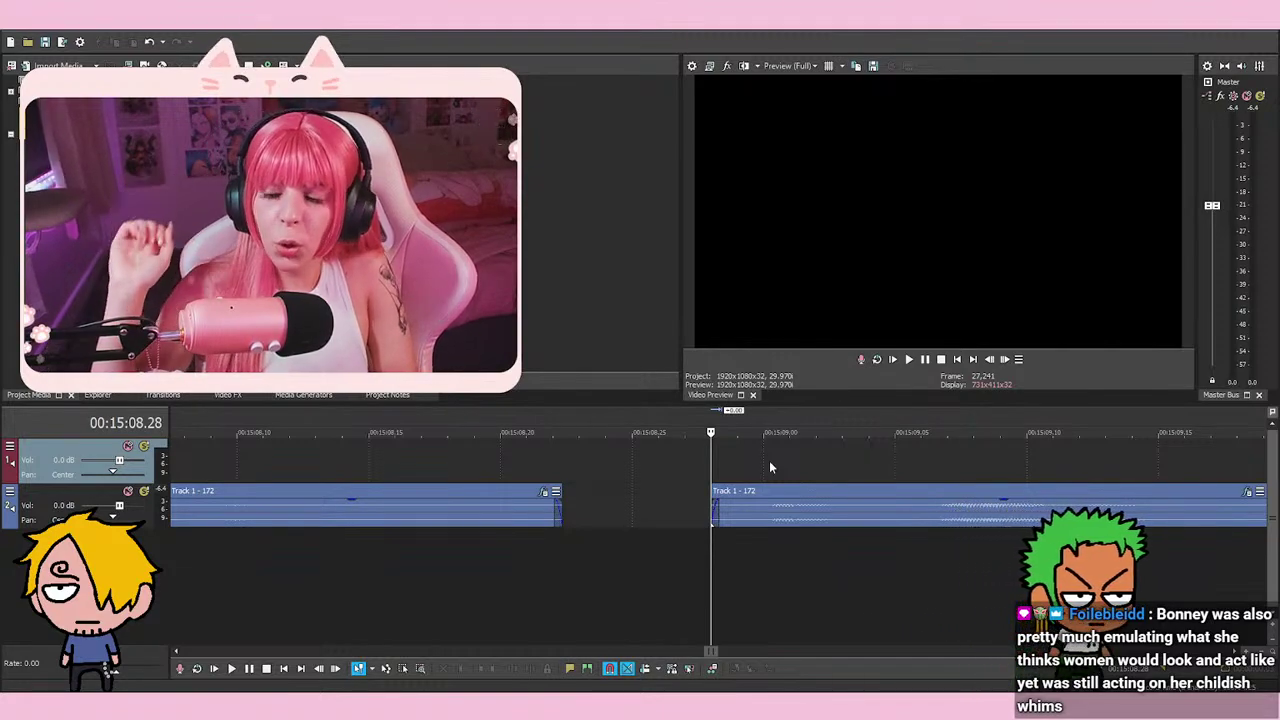
Examine the short gap between the two clips, repositioning the playback cursor in and around it between 00:15:08.22 and 00:15:09.04
scroll(769, 466, down, 5)
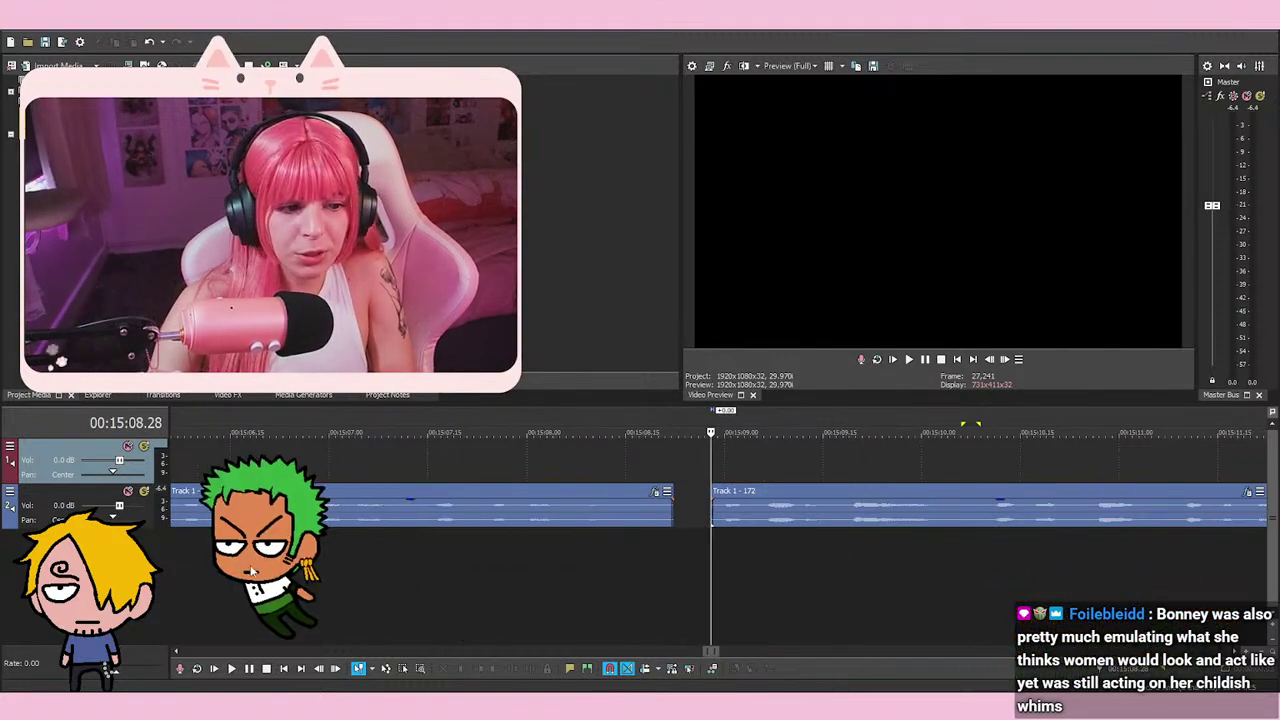
scroll(668, 487, down, 3)
scroll(694, 550, down, 1)
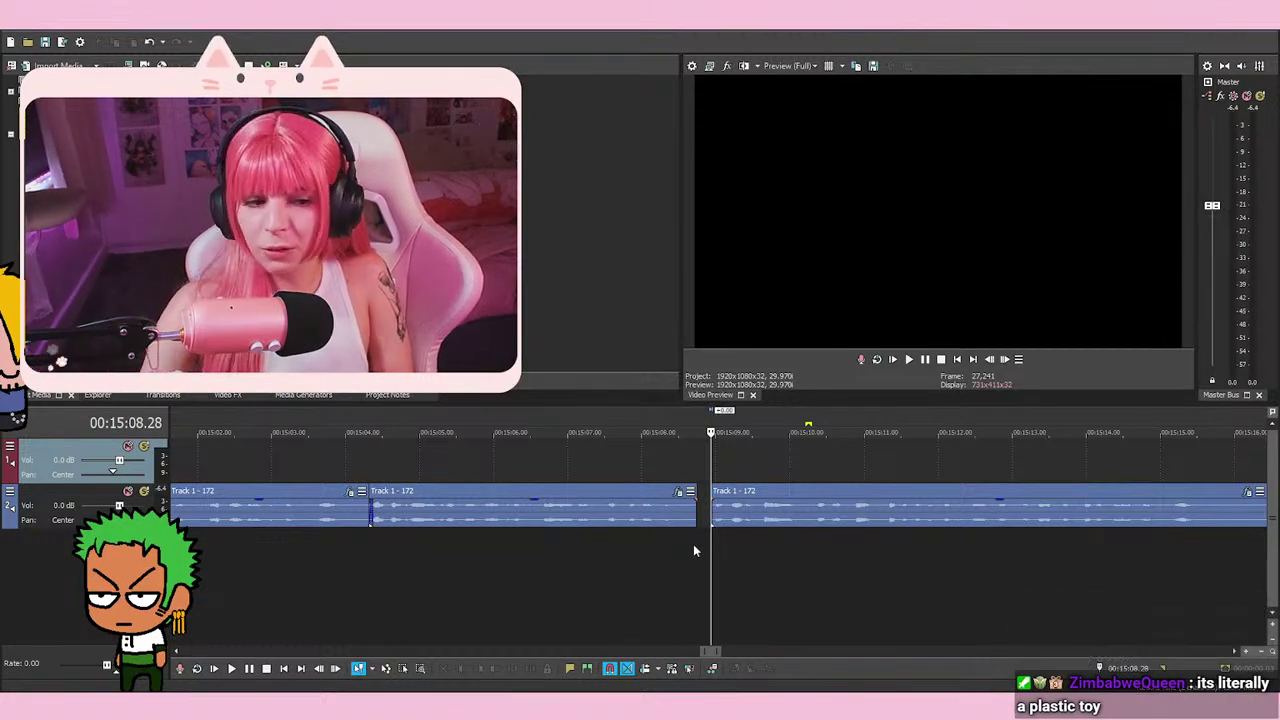
click(703, 547)
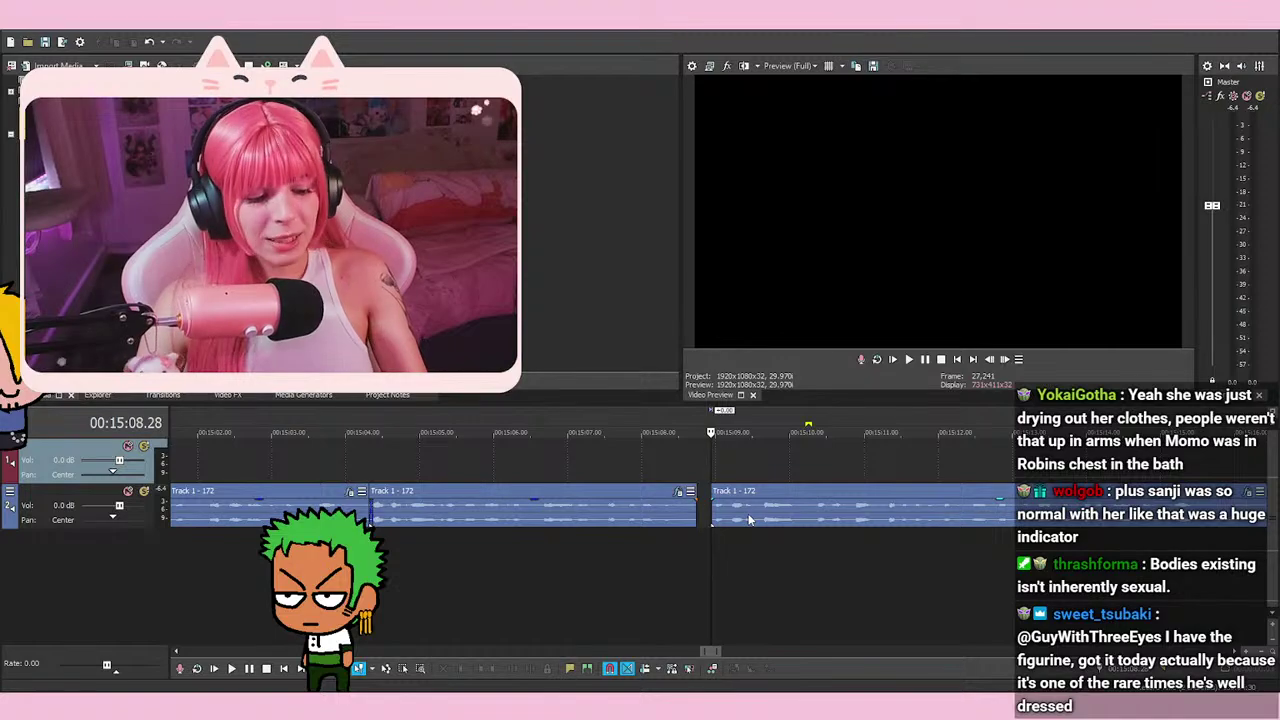
mouse_move(710, 464)
mouse_down()
mouse_move(668, 461)
mouse_move(711, 452)
mouse_up()
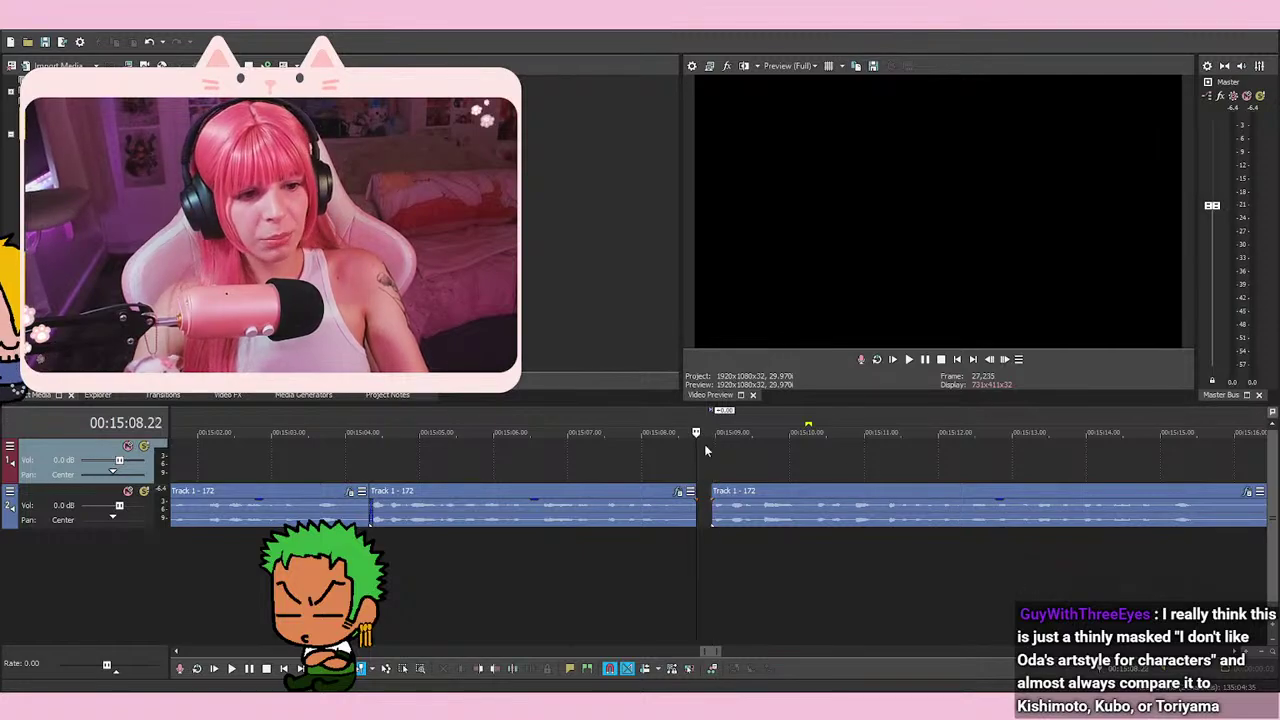
key(space)
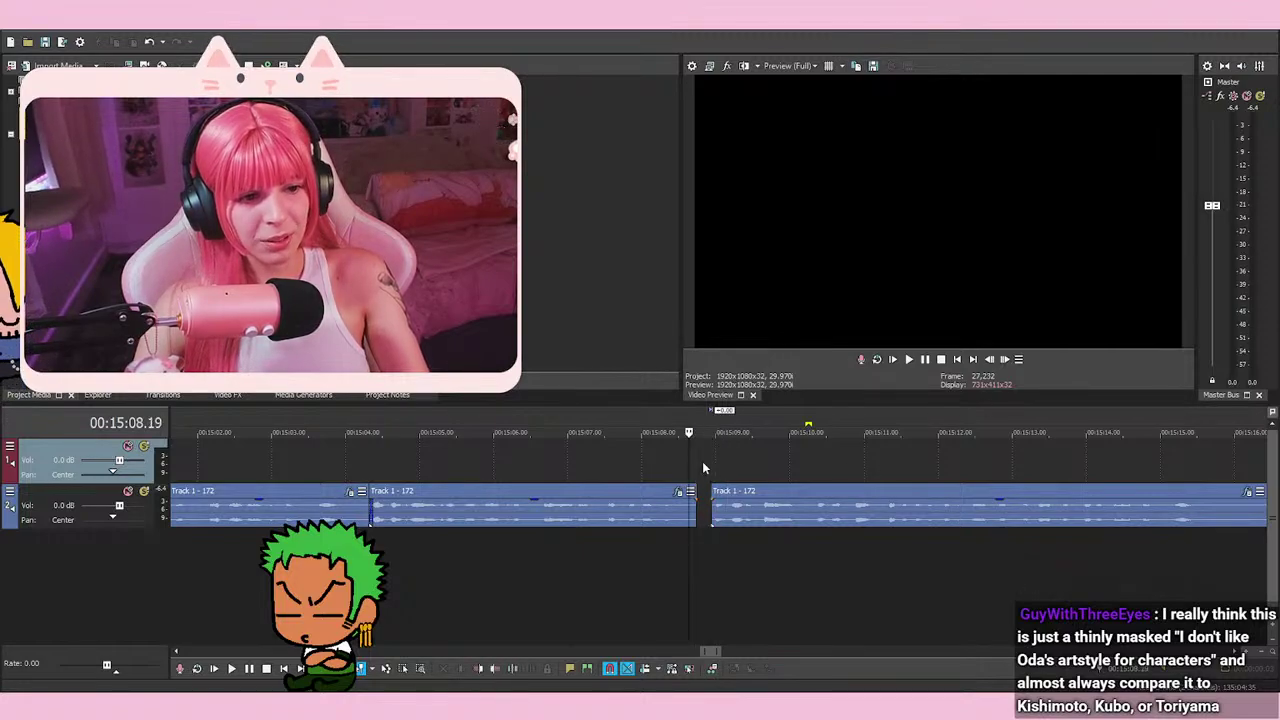
scroll(701, 463, up, 4)
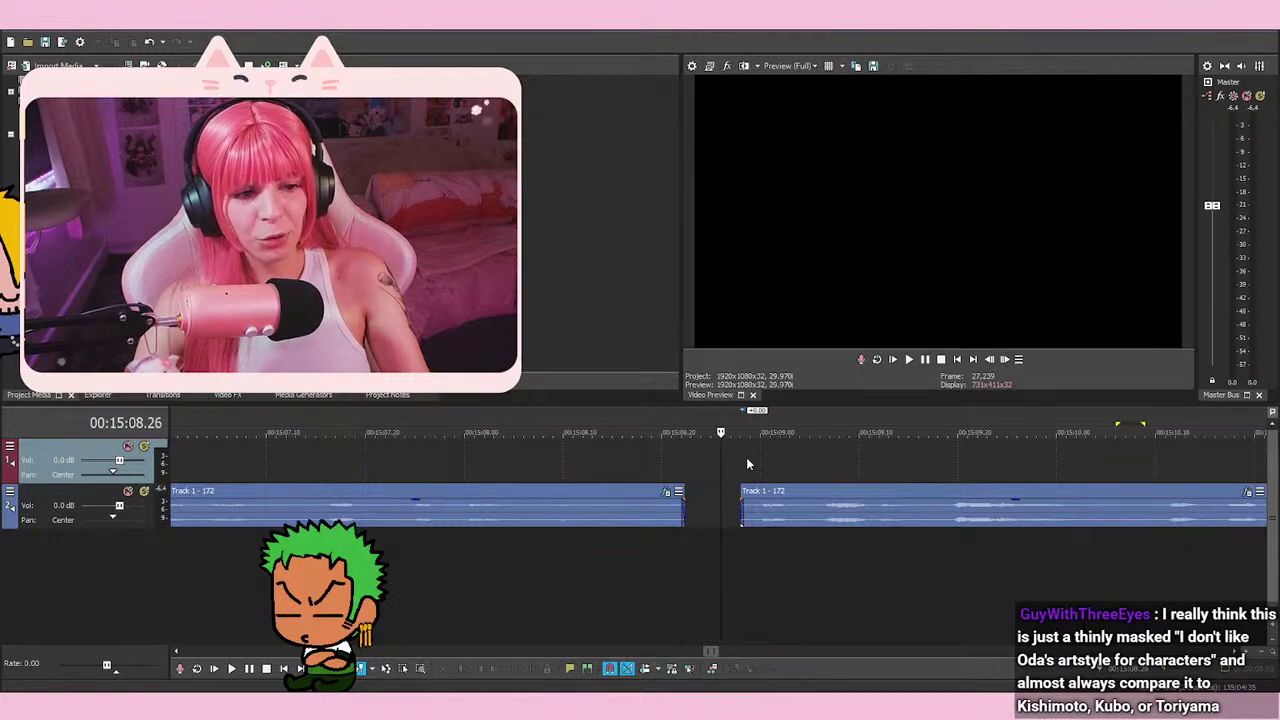
click(700, 462)
scroll(738, 460, down, 4)
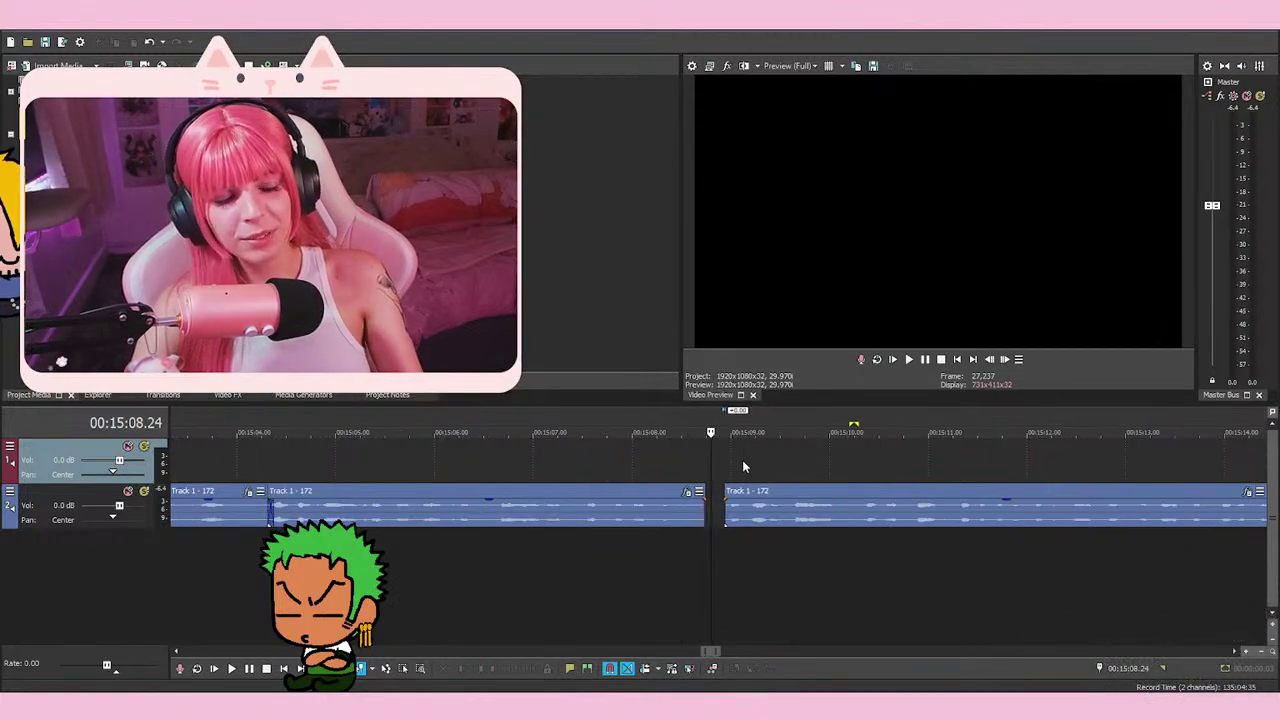
click(742, 462)
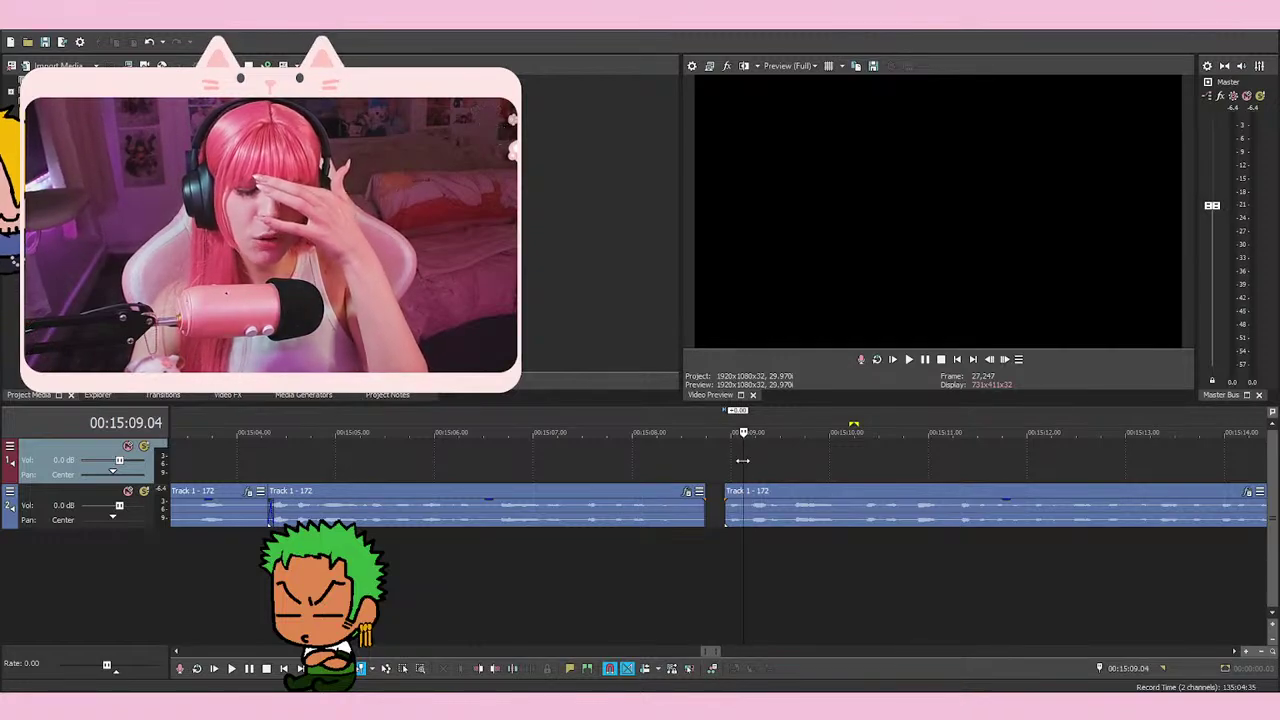
click(717, 464)
scroll(717, 464, up, 2)
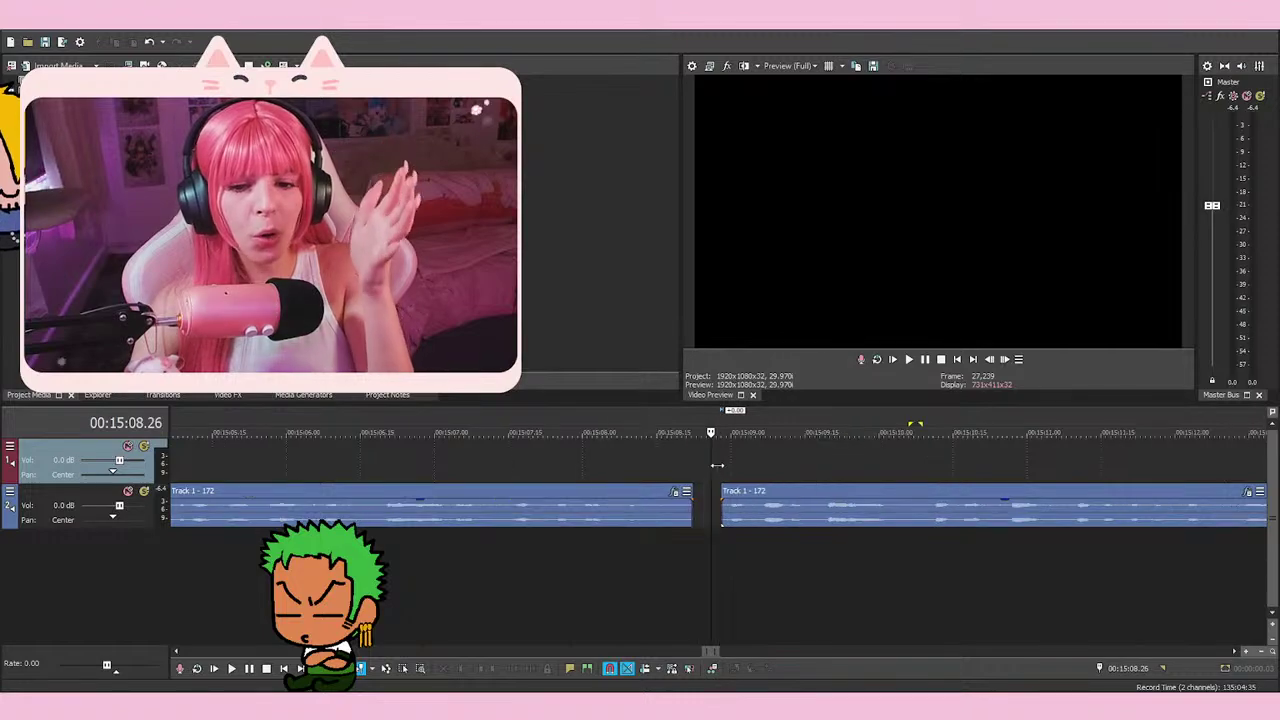
click(717, 464)
click(705, 465)
scroll(759, 471, up, 2)
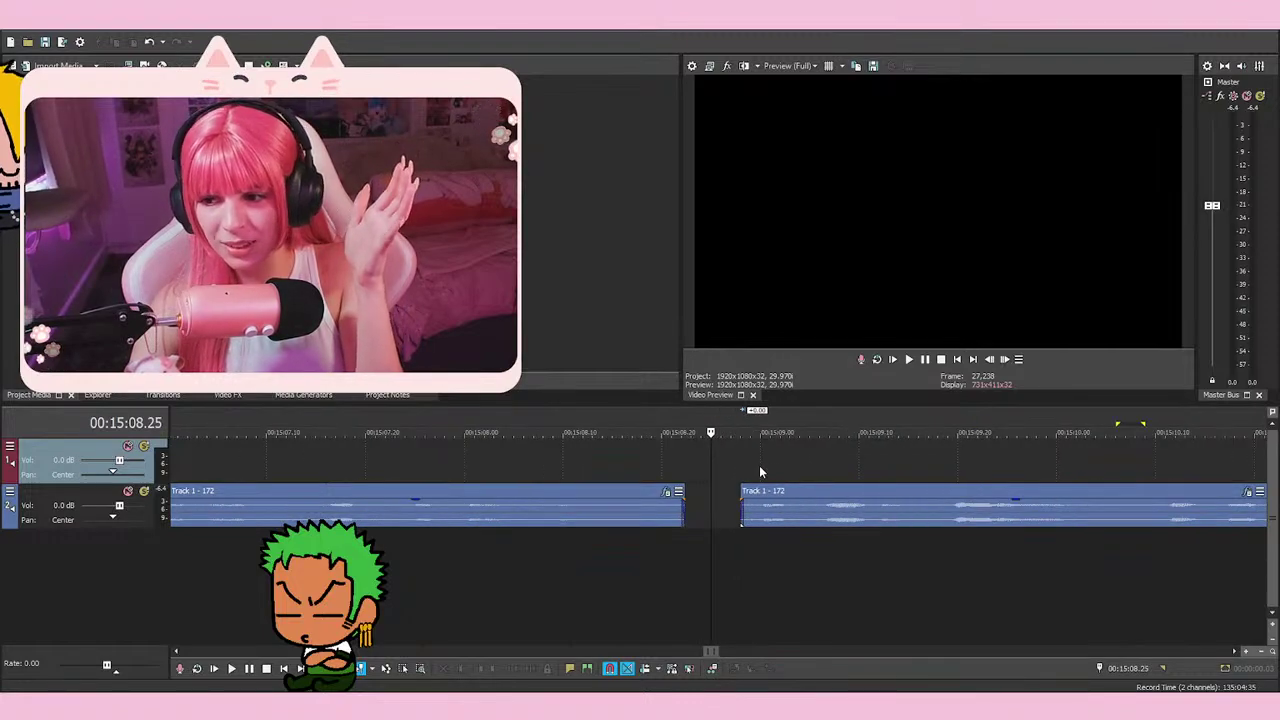
scroll(759, 465, down, 3)
click(759, 465)
click(717, 464)
scroll(717, 464, up, 2)
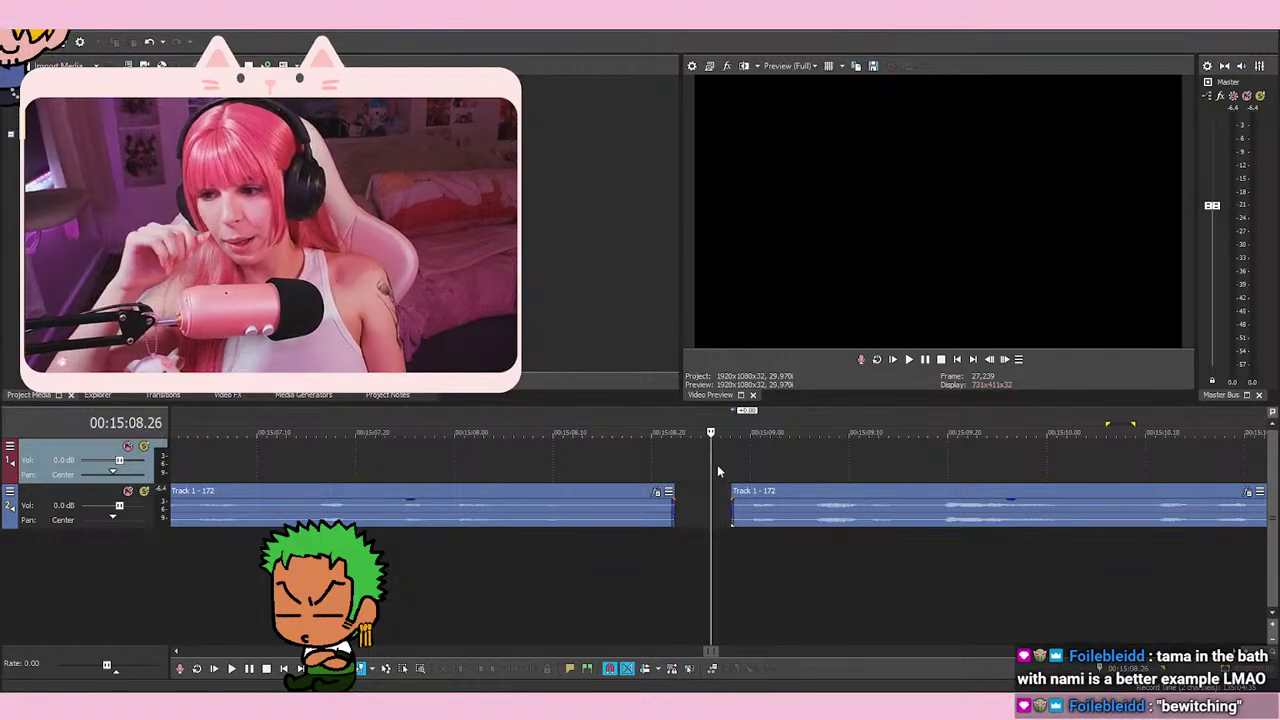
Play back the opening of the clip after the gap, starting from its edge at 00:15:08.28
key(space)
key(space)
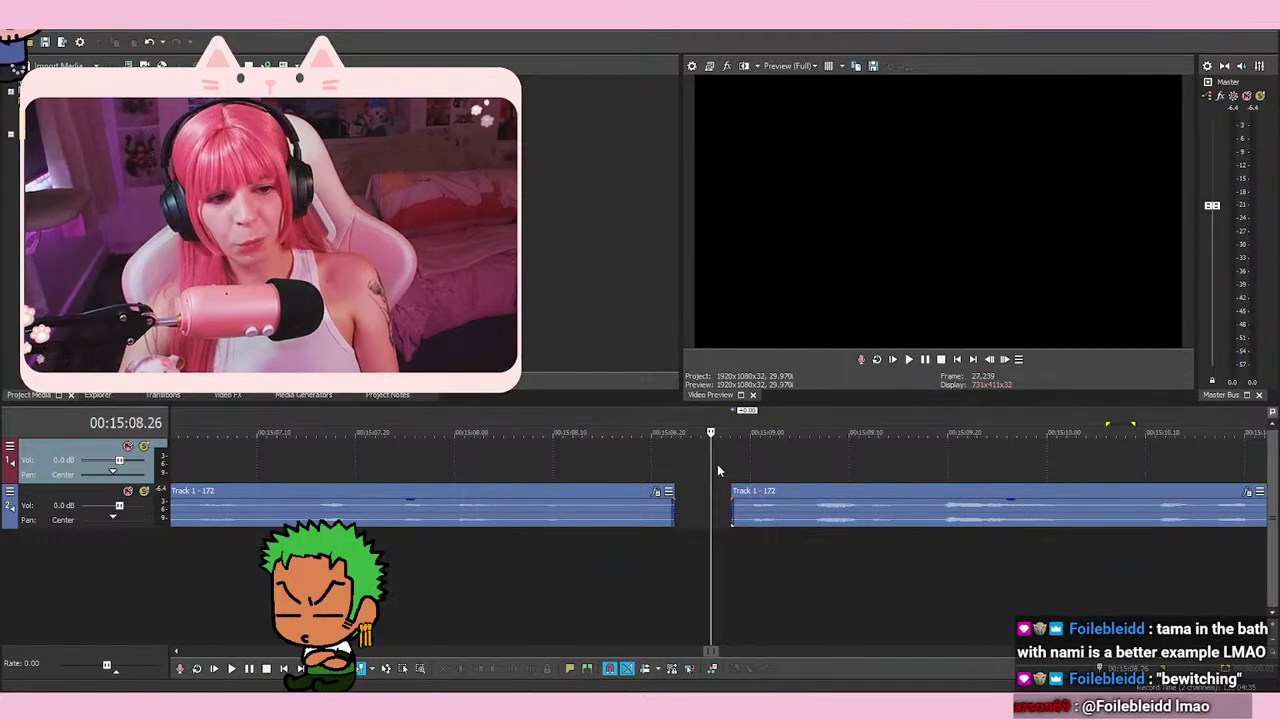
click(731, 466)
key(space)
key(space)
key(space)
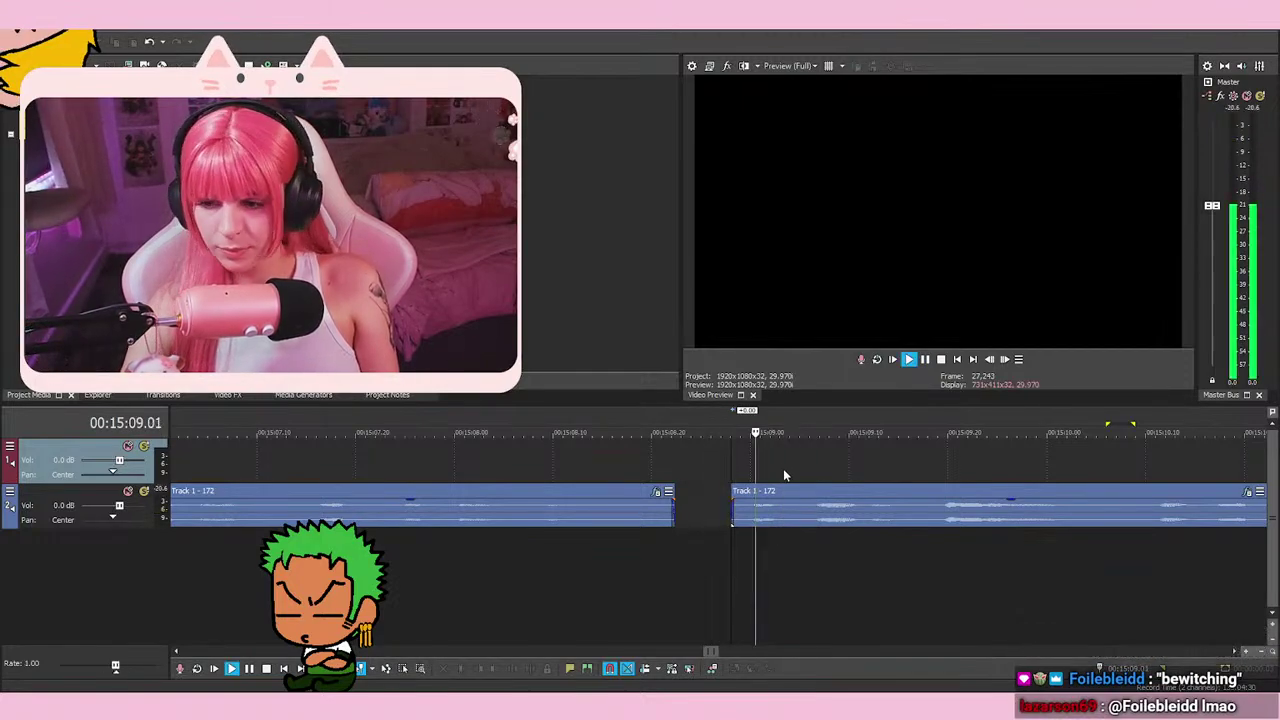
Listen across the gap from the end of the preceding clip and pause at 00:15:09.09
scroll(783, 474, down, 3)
click(600, 447)
key(space)
key(space)
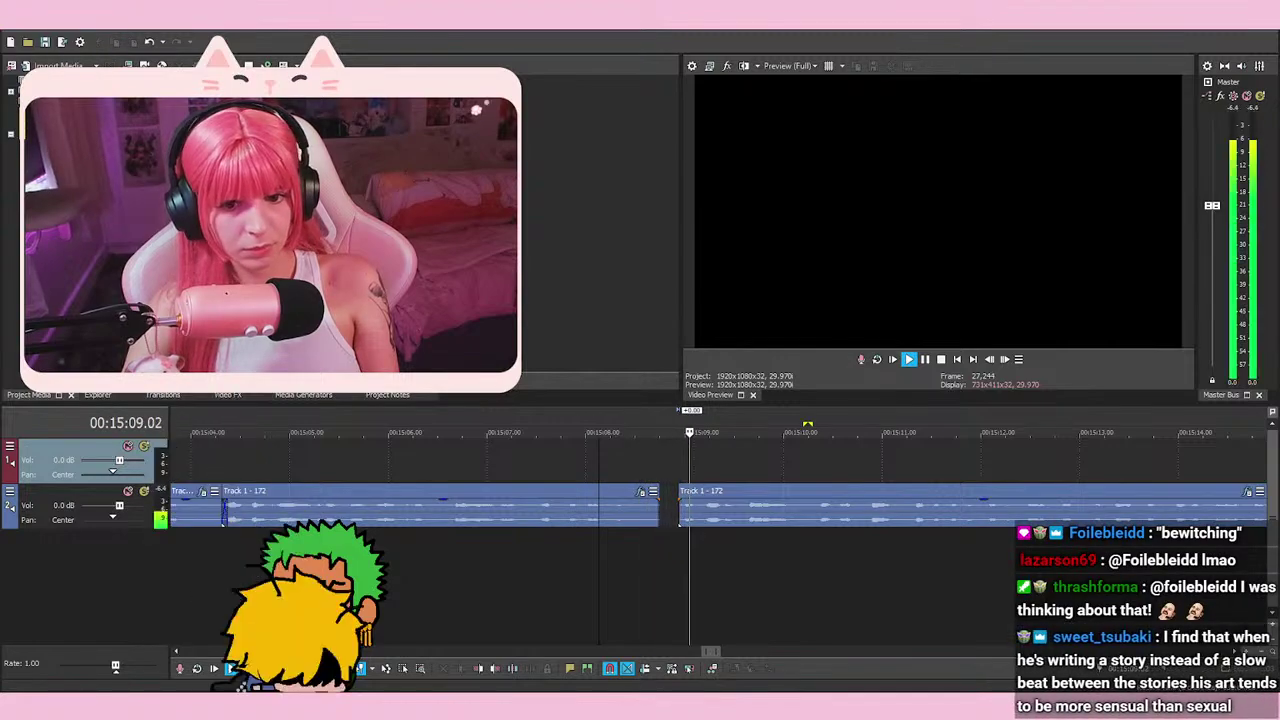
key(space)
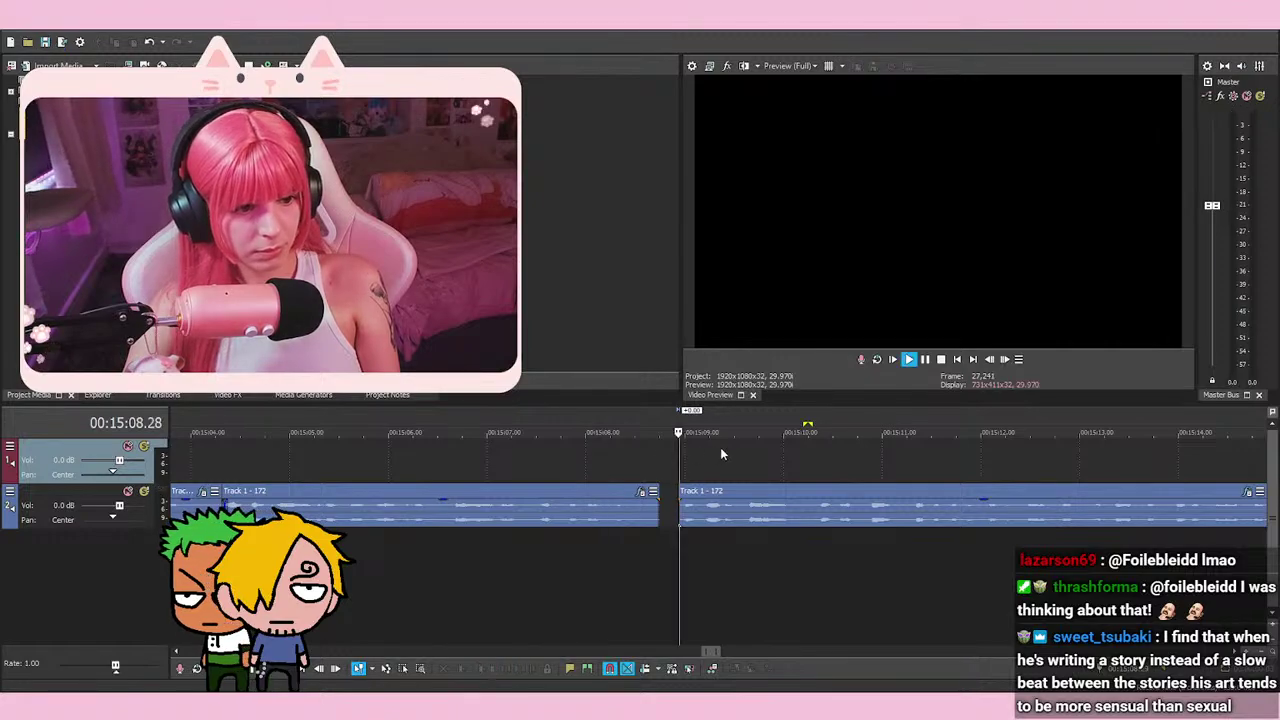
key(Return)
Return the playback cursor to 00:15:08.28 and replay the first words after the gap several times
scroll(767, 440, up, 3)
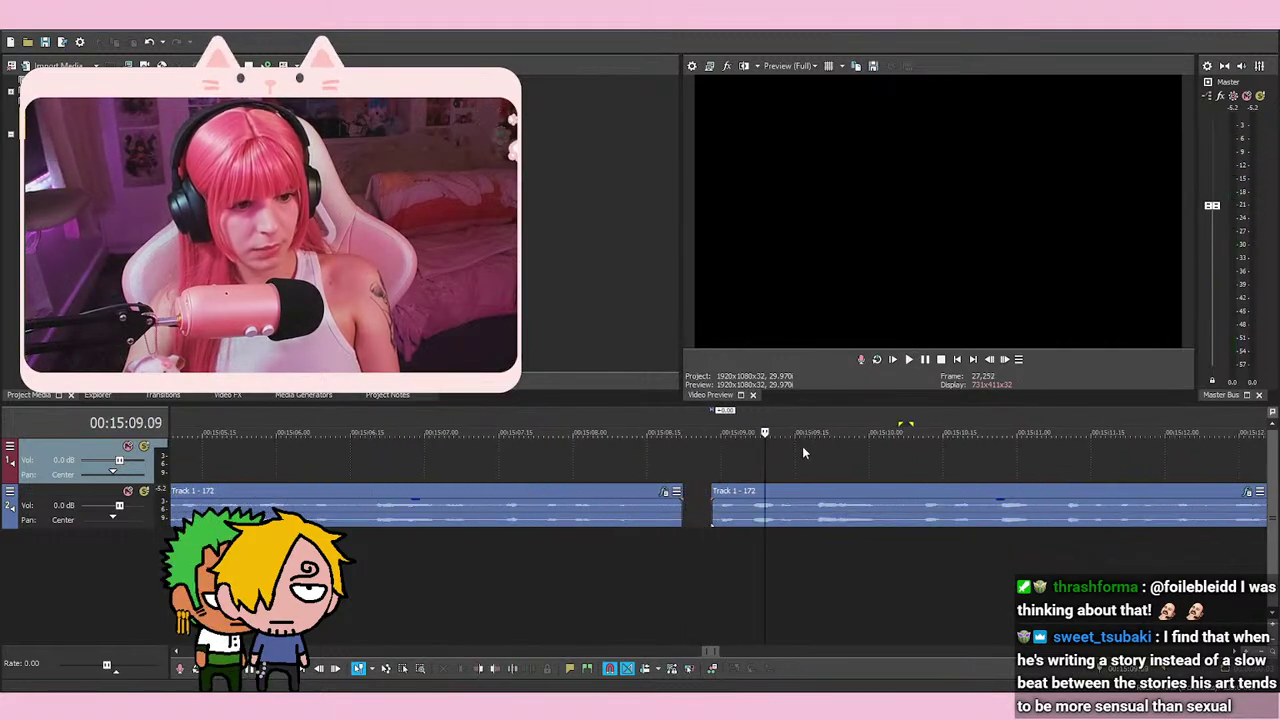
click(712, 464)
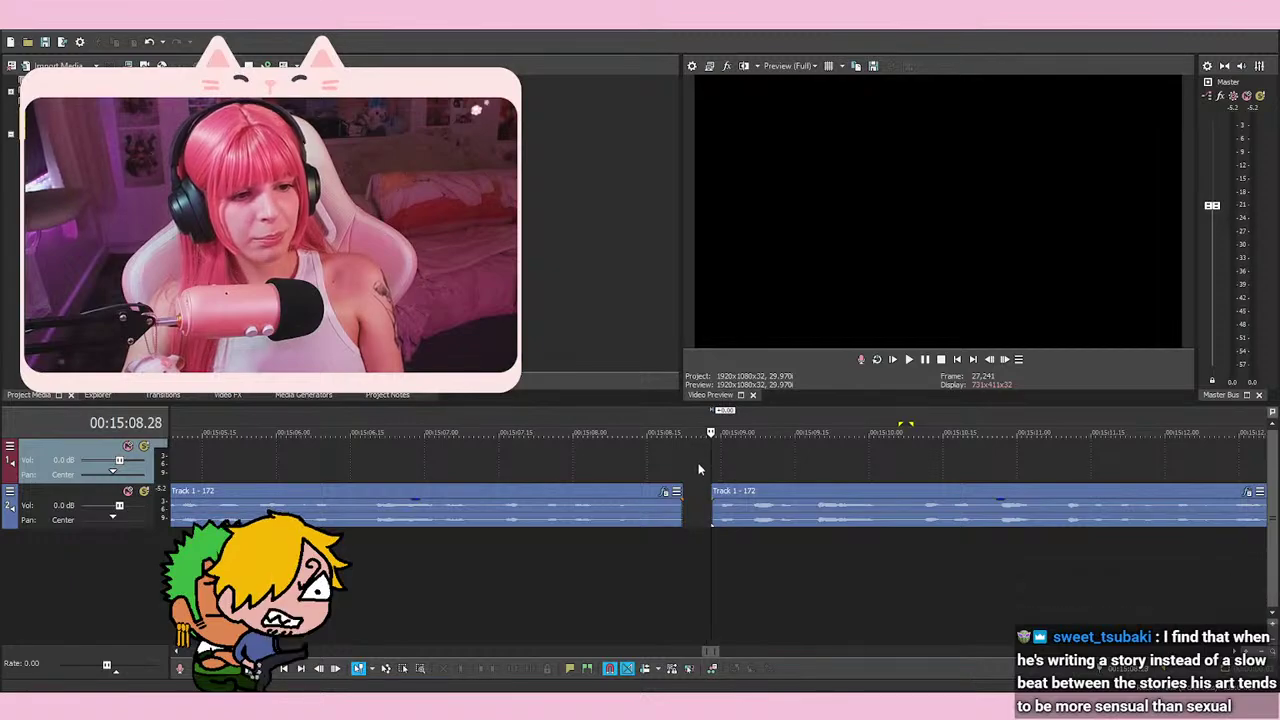
click(698, 462)
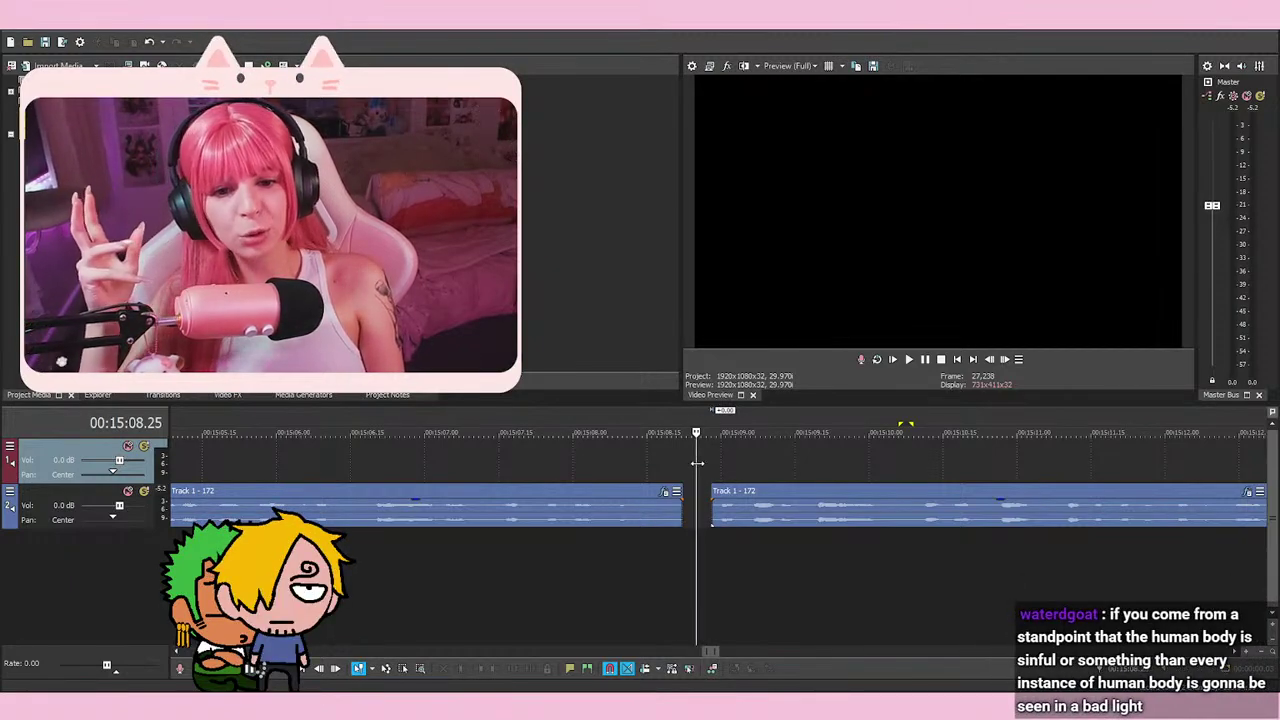
click(740, 458)
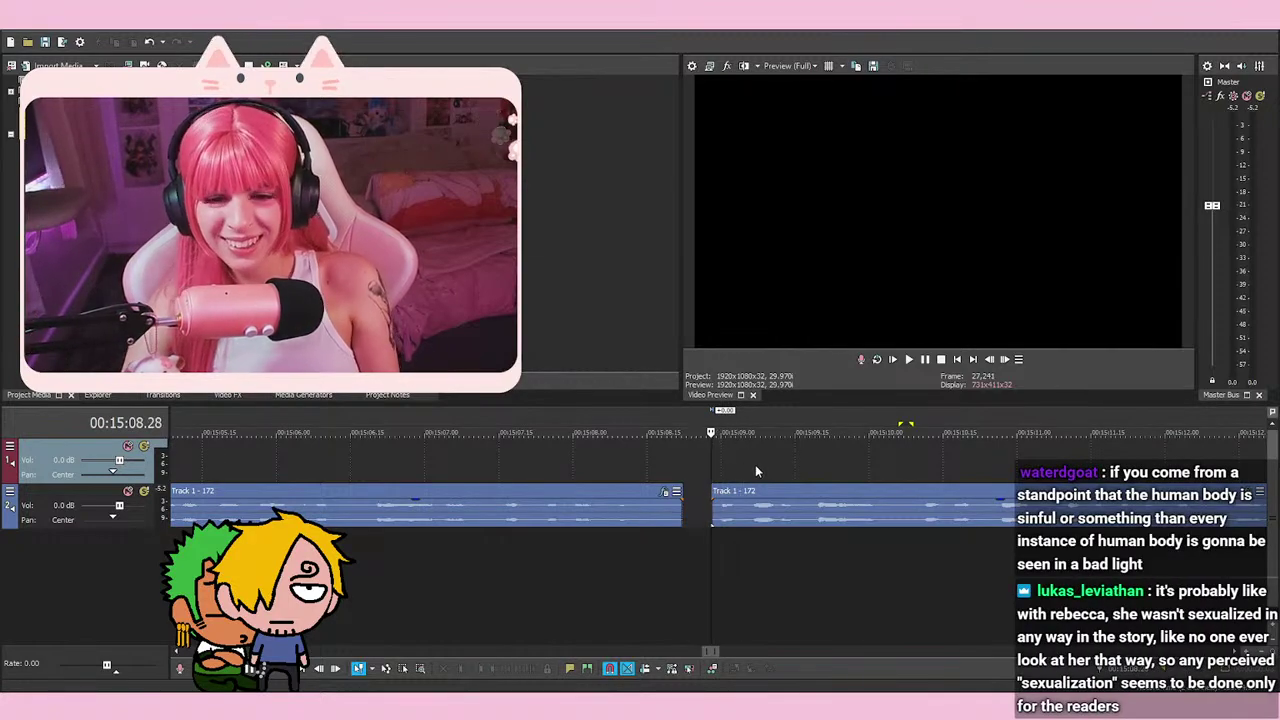
key(space)
key(space)
key(space)
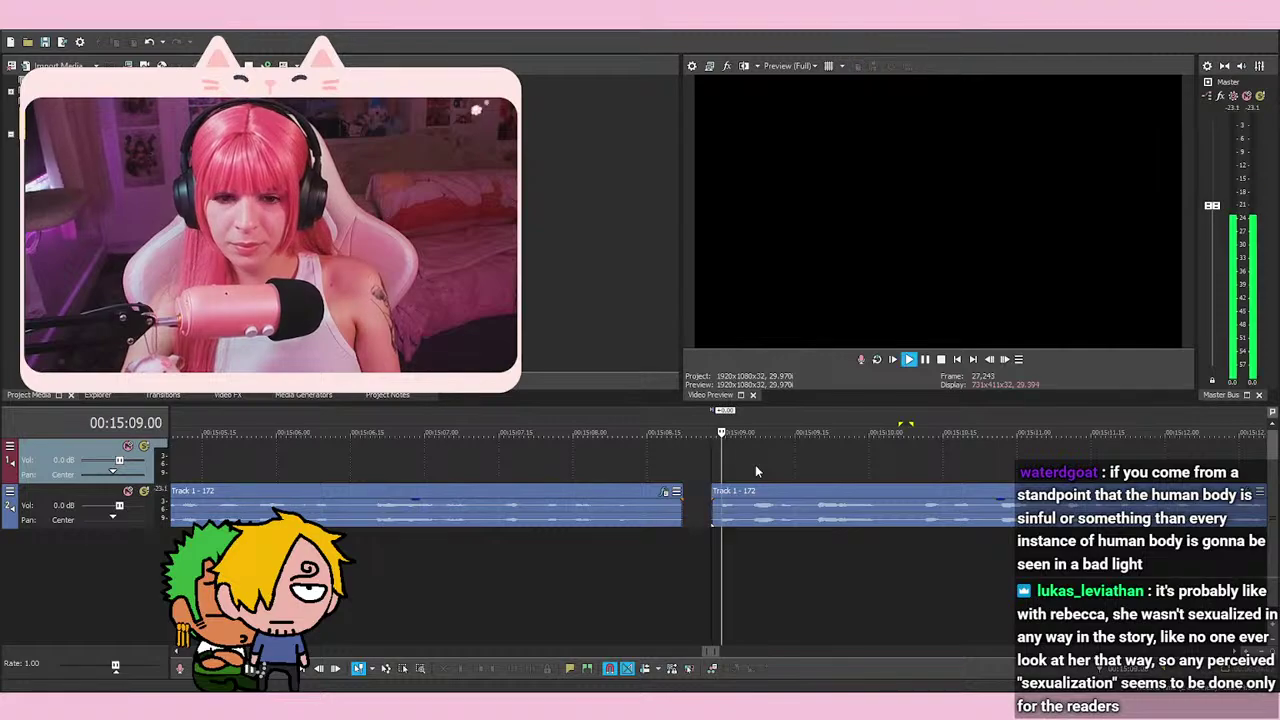
key(space)
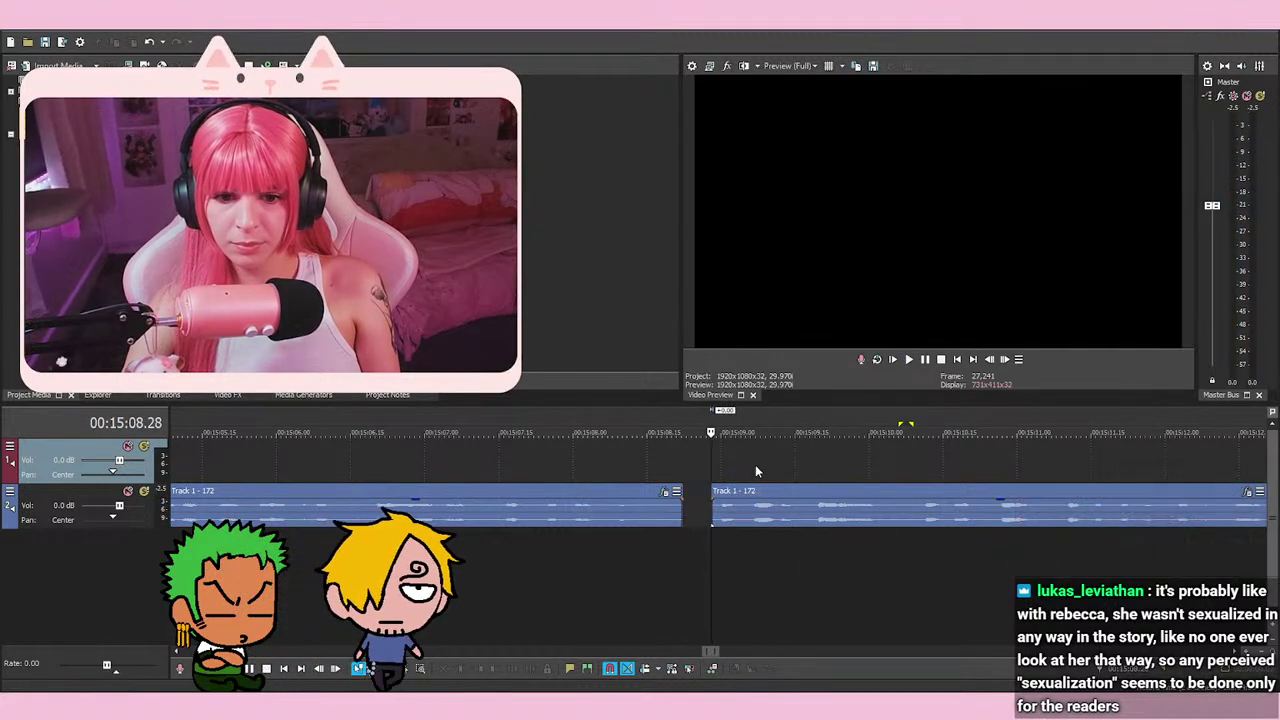
key(space)
key(space)
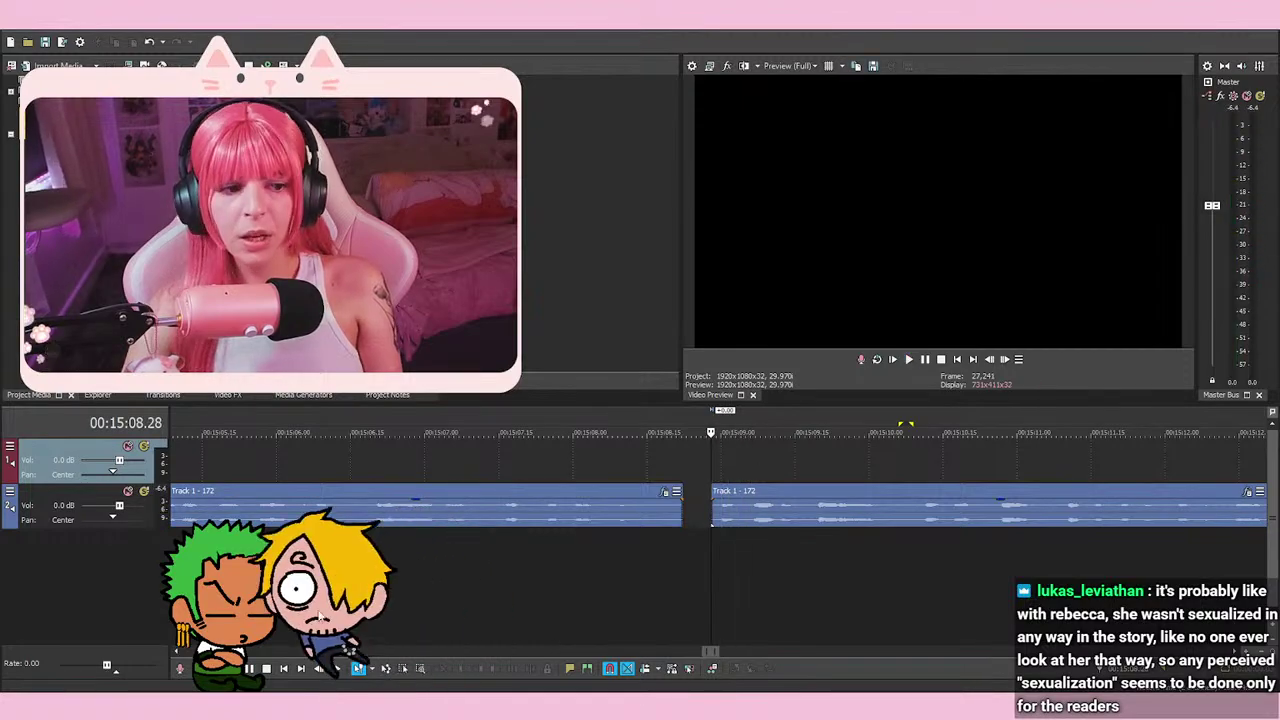
Place the playback cursor inside the gap at 00:15:08.25 and inspect the clip edges on both sides
key(space)
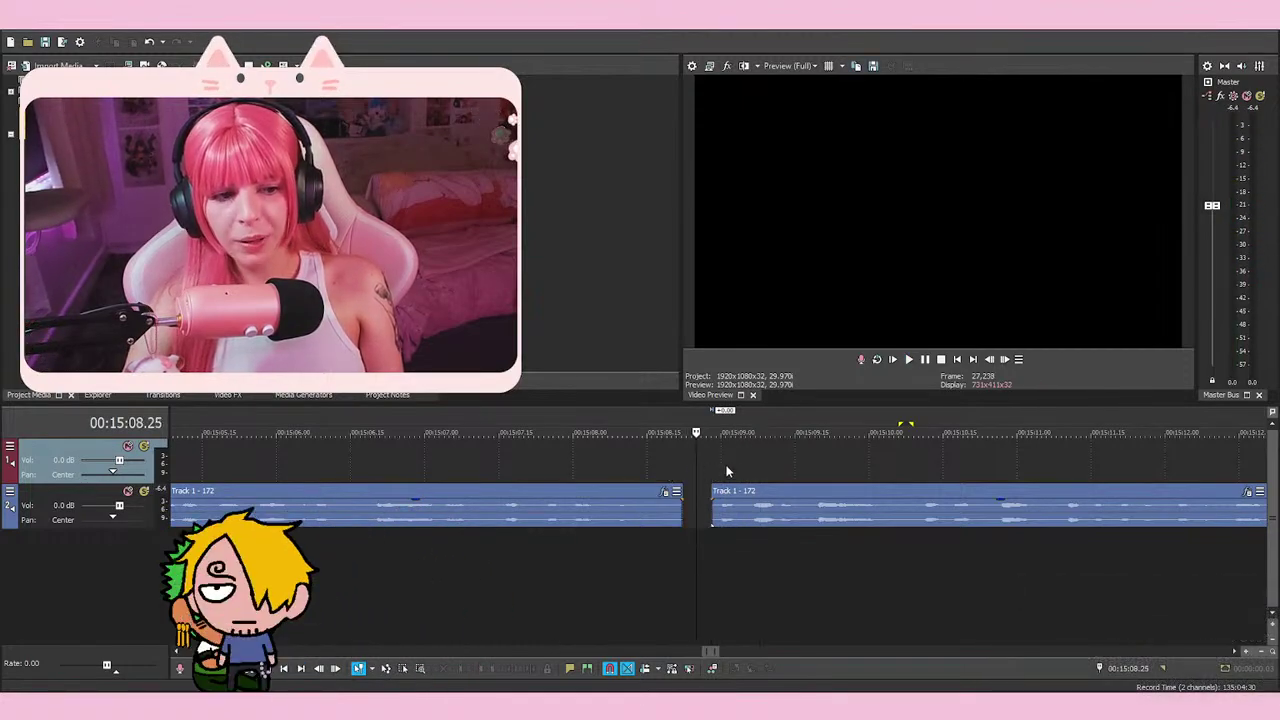
scroll(742, 475, up, 3)
drag(812, 456, 720, 464)
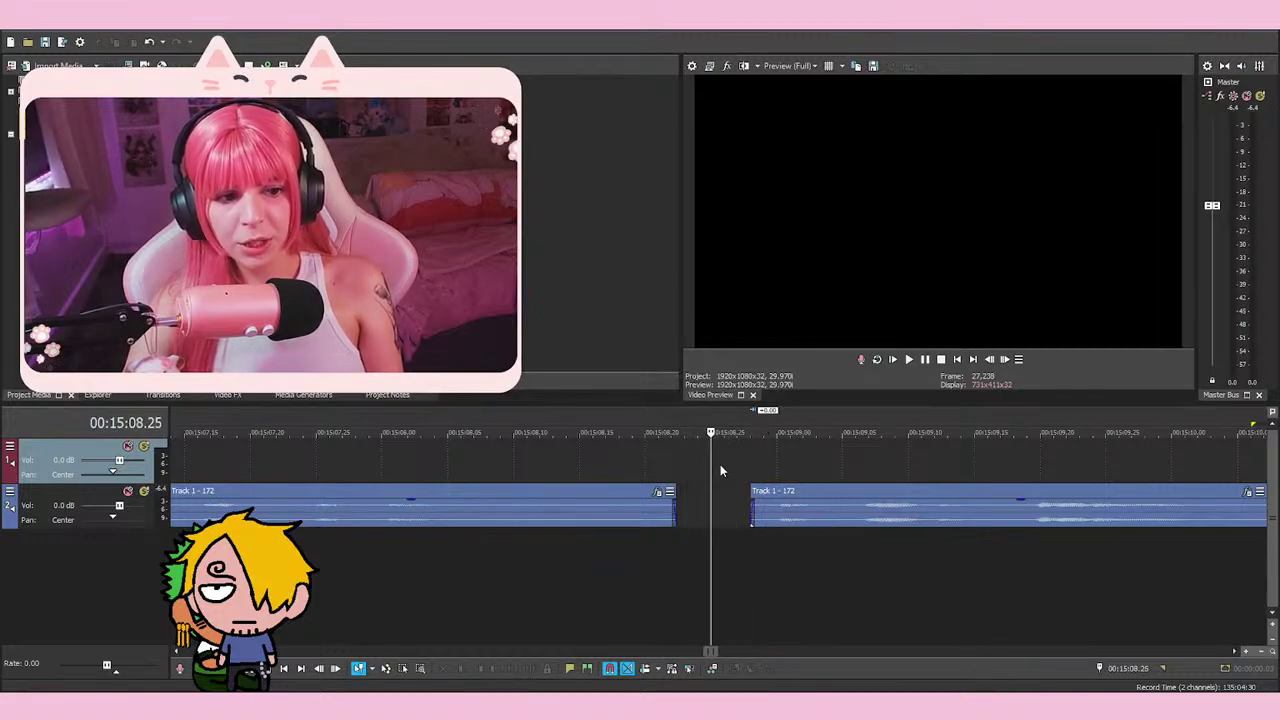
click(706, 478)
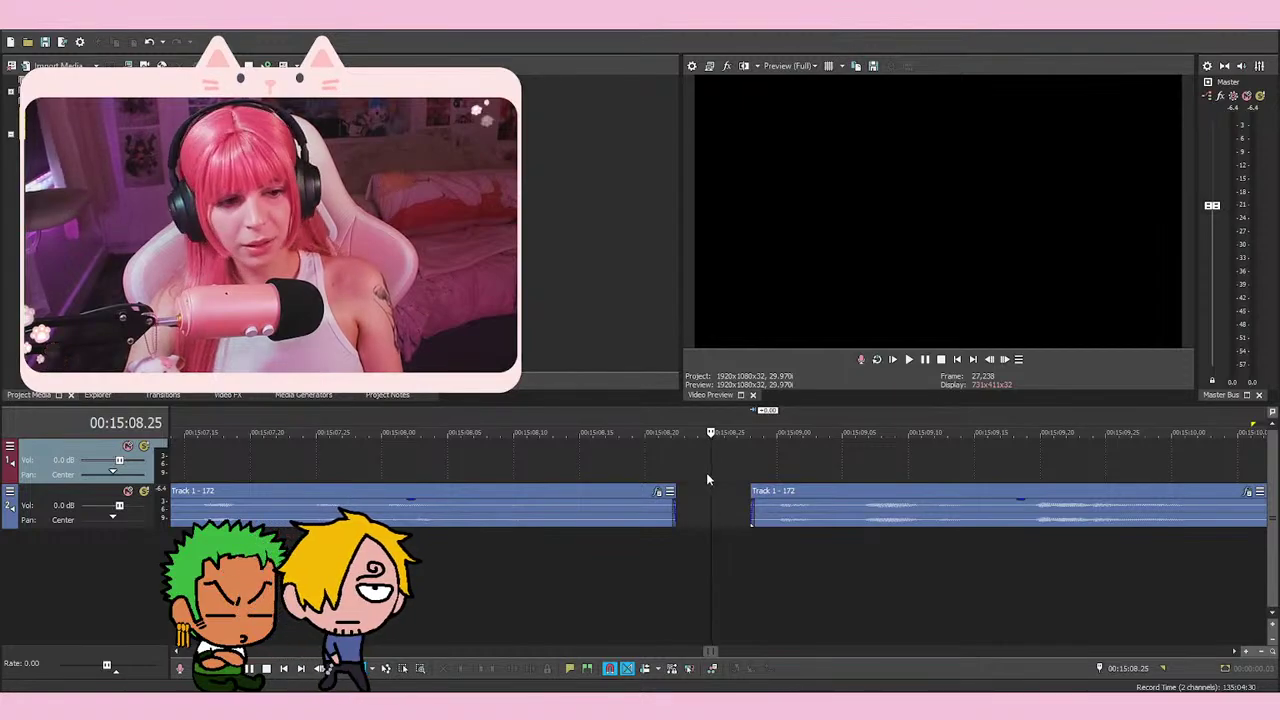
scroll(734, 462, down, 1)
Audition the start of the clip following the gap again from 00:15:08.28, restarting playback repeatedly
click(743, 465)
key(space)
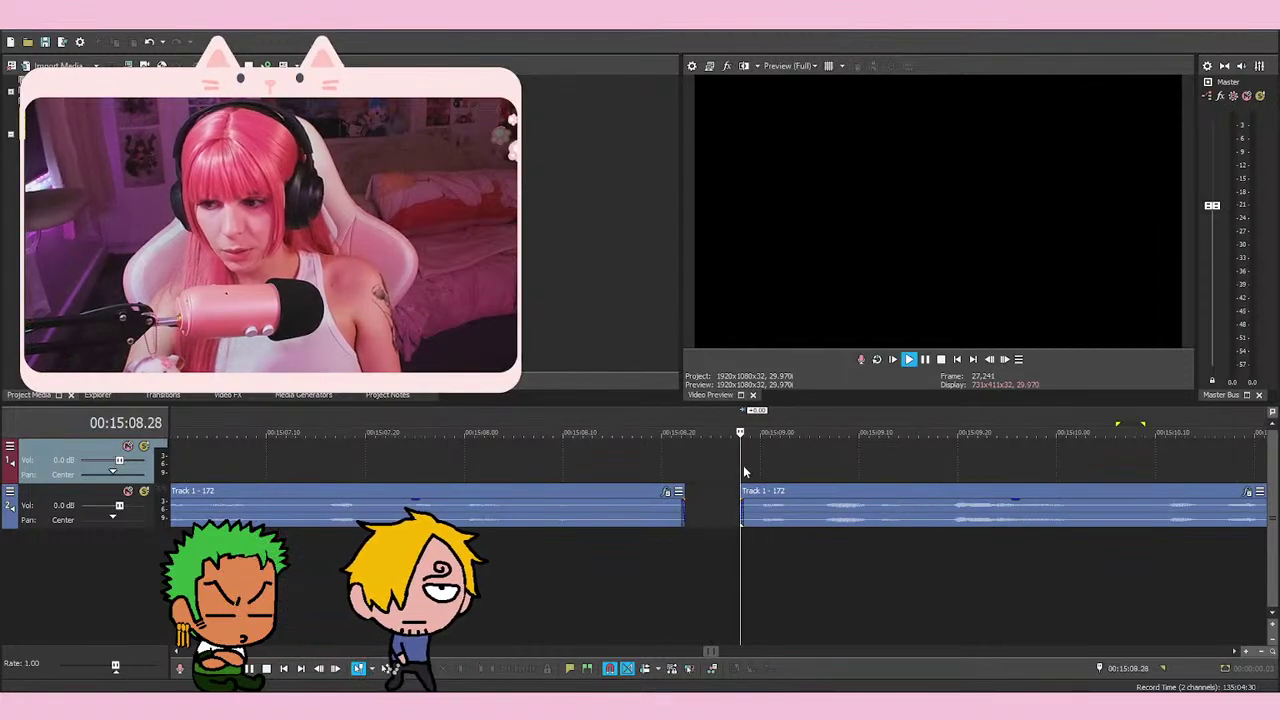
key(space)
key(space)
key(space)
key(space)
Listen on through the clip after the gap and pause playback at 00:15:14.21
scroll(787, 544, down, 1)
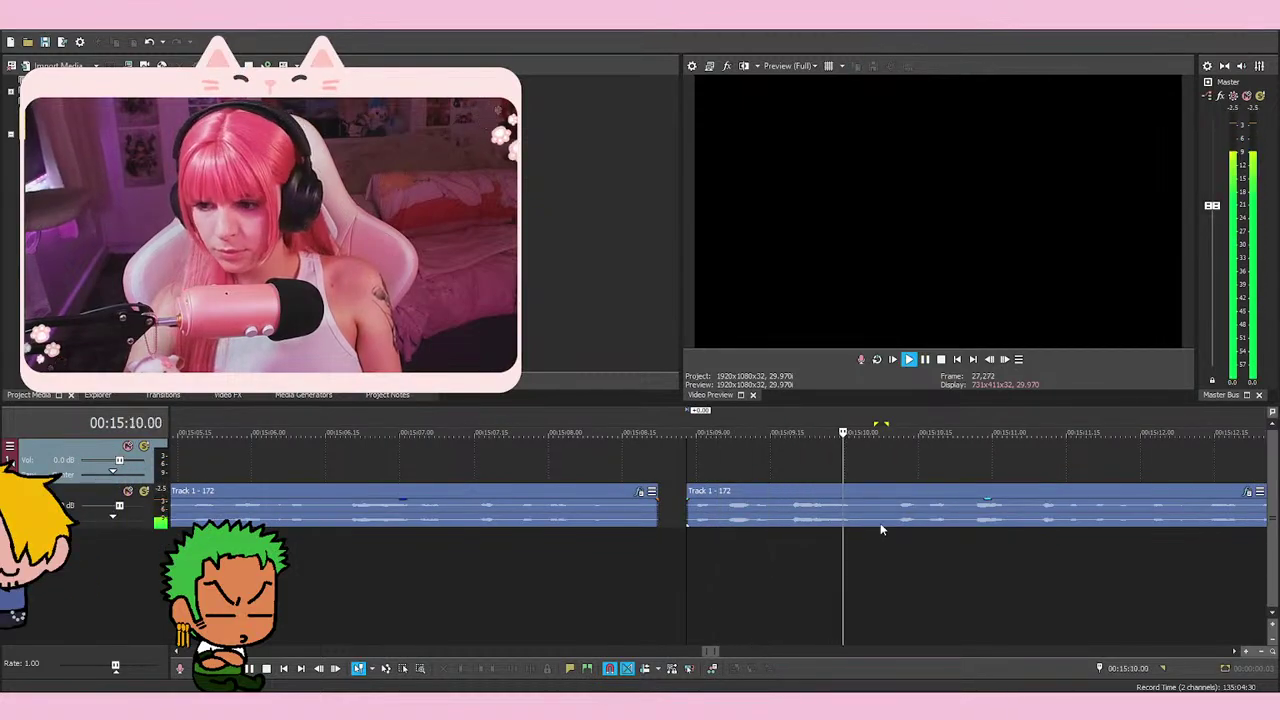
key(space)
key(space)
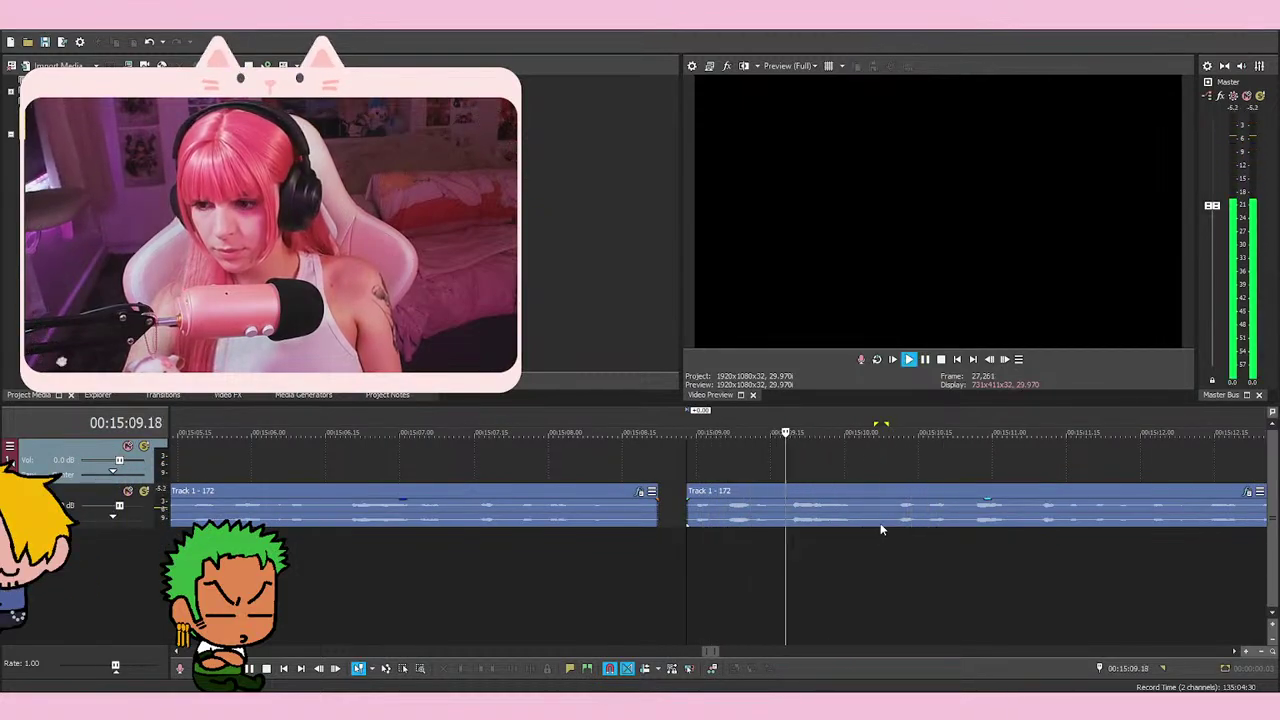
scroll(880, 526, down, 4)
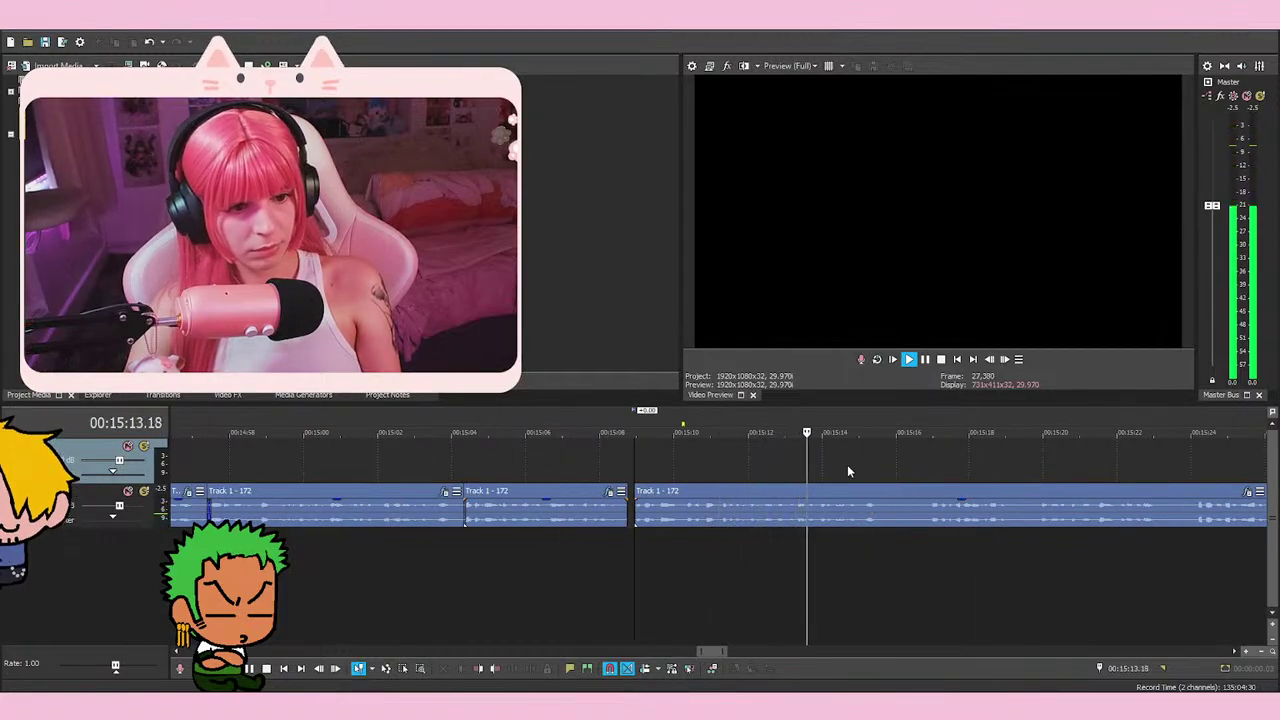
scroll(1163, 561, up, 1)
key(Return)
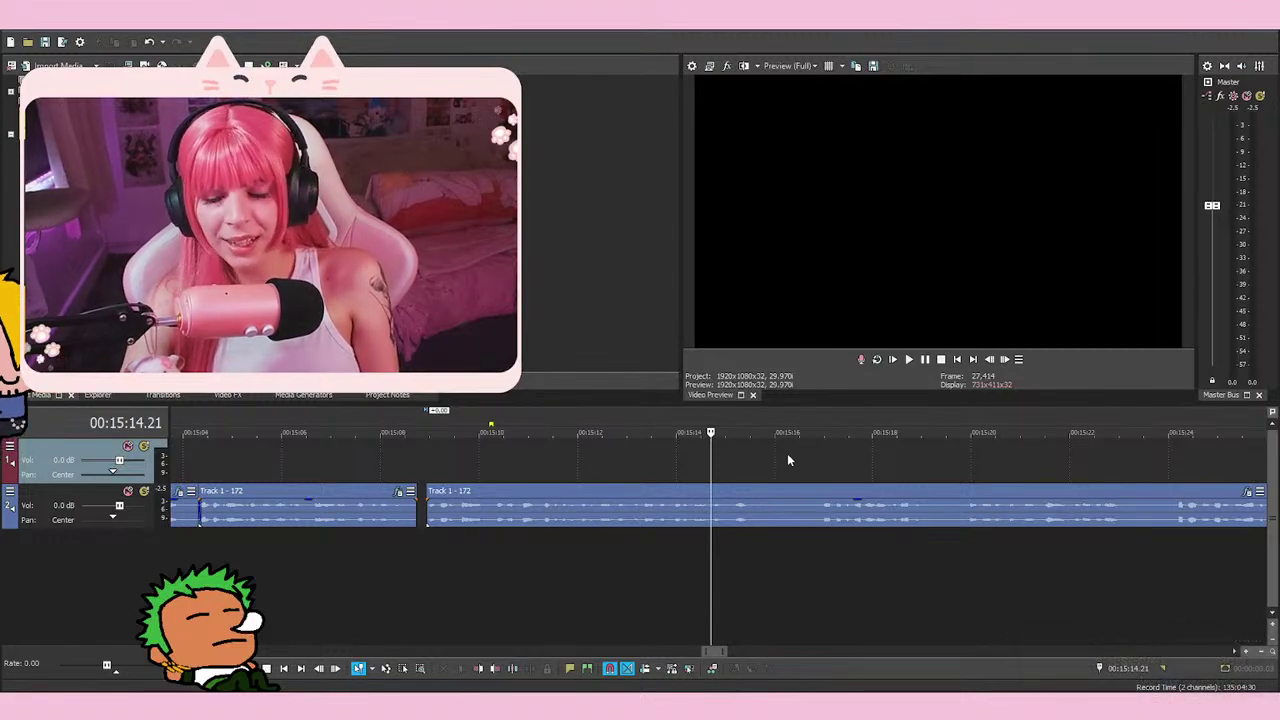
Move the playback cursor back to 00:15:13.21 and further to 00:15:11.21 to review that part of the clip
click(660, 465)
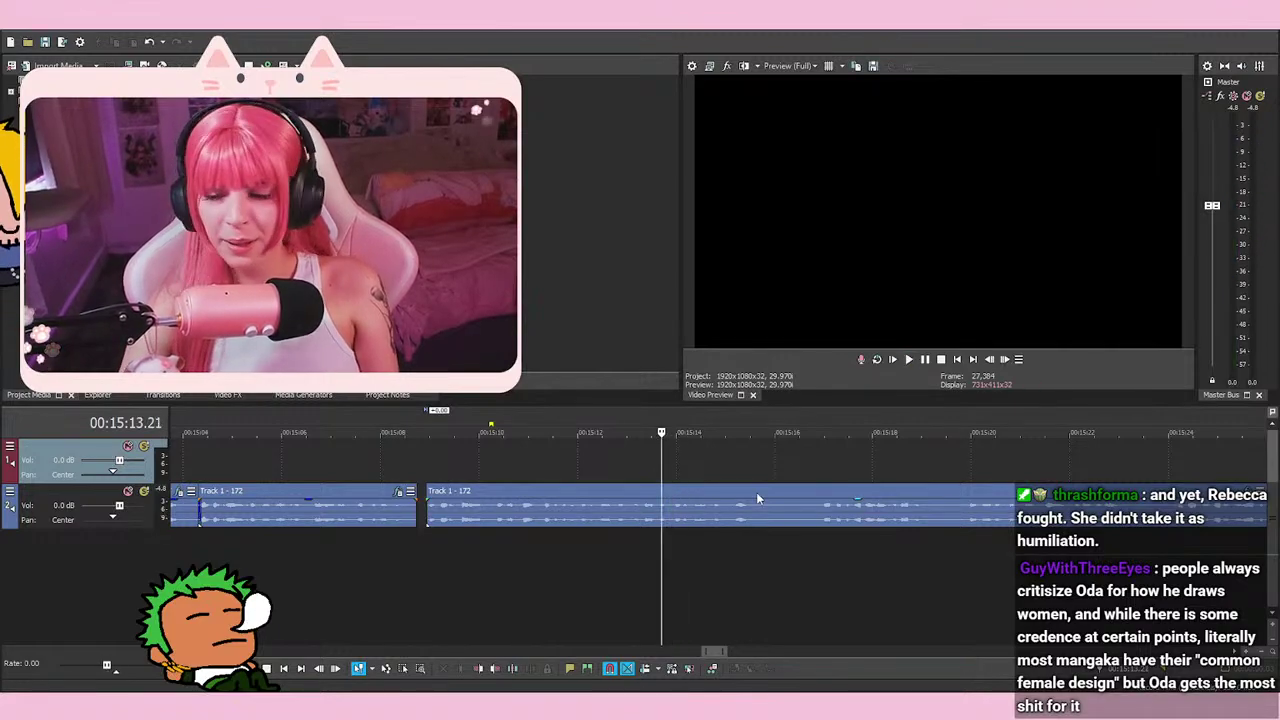
click(563, 463)
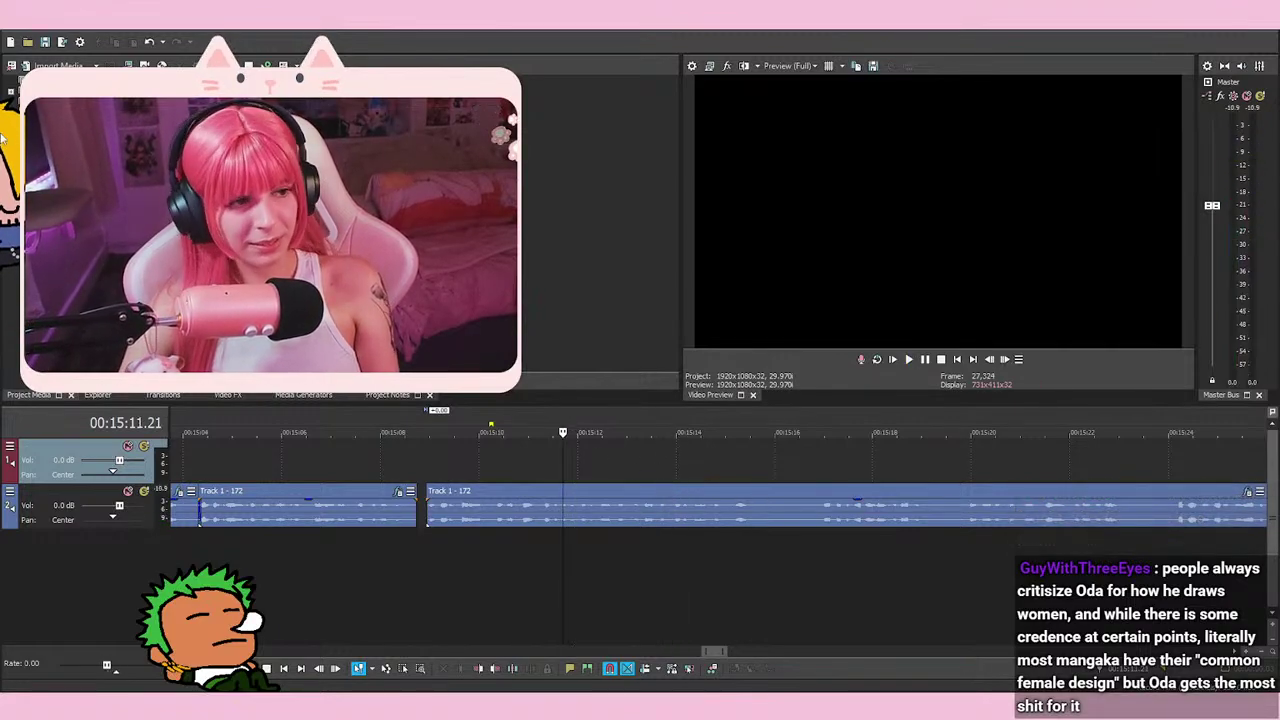
Play the voice clip from about 00:15:11.21 and split it at the pause around 00:15:15.24
key(space)
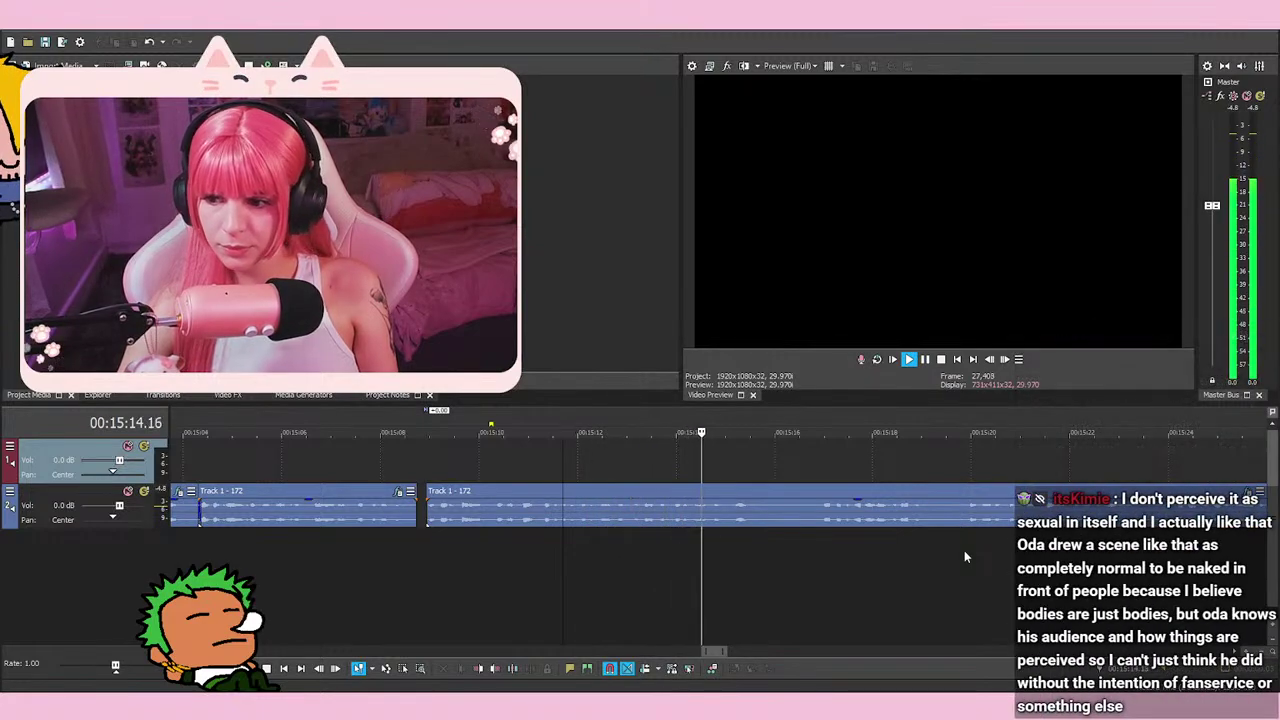
key(space)
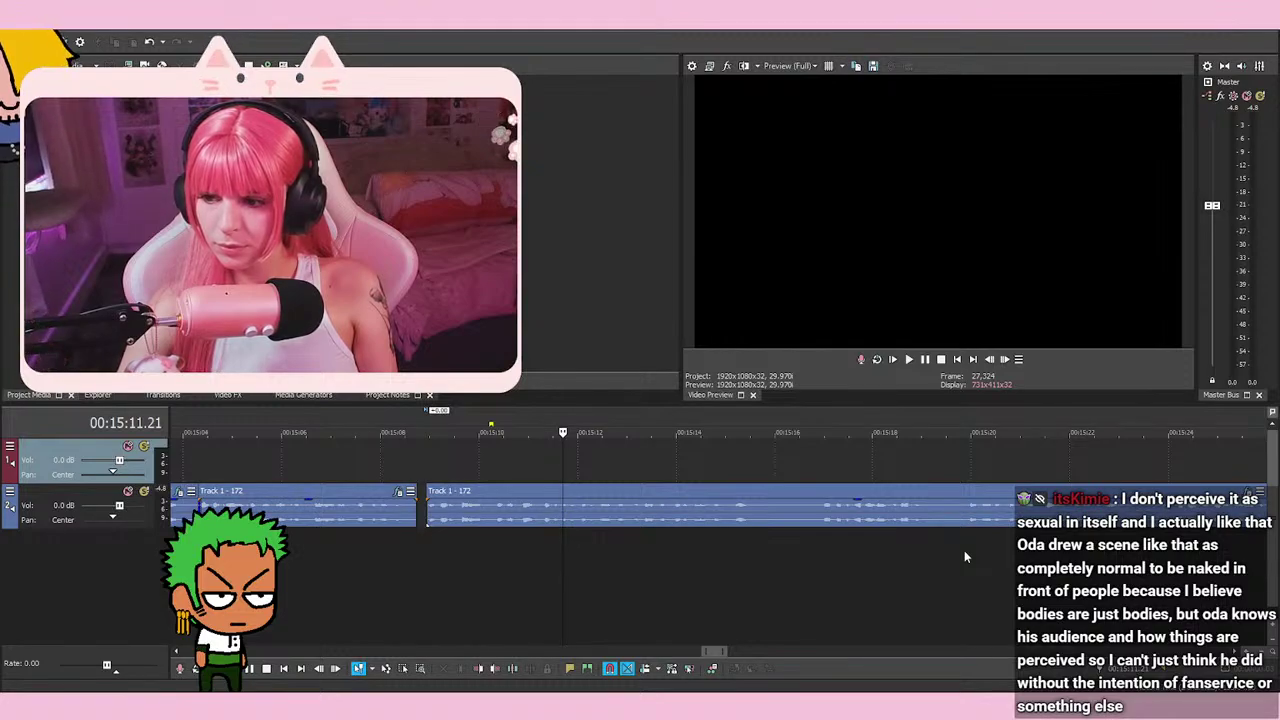
key(space)
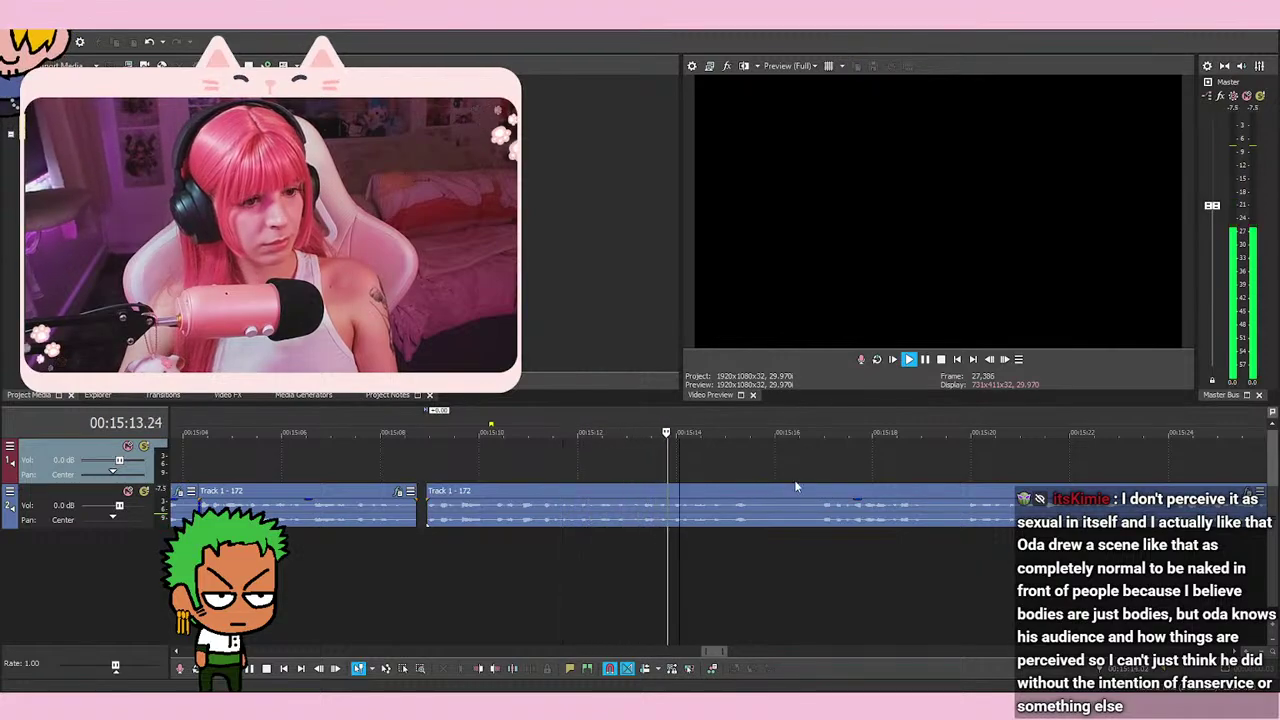
click(925, 360)
key(s)
Move the split-off voice clip earlier against the preceding clip, closing the gap around 00:15:08.18 with a slight overlap
click(386, 515)
key(space)
scroll(1019, 588, up, 3)
key(space)
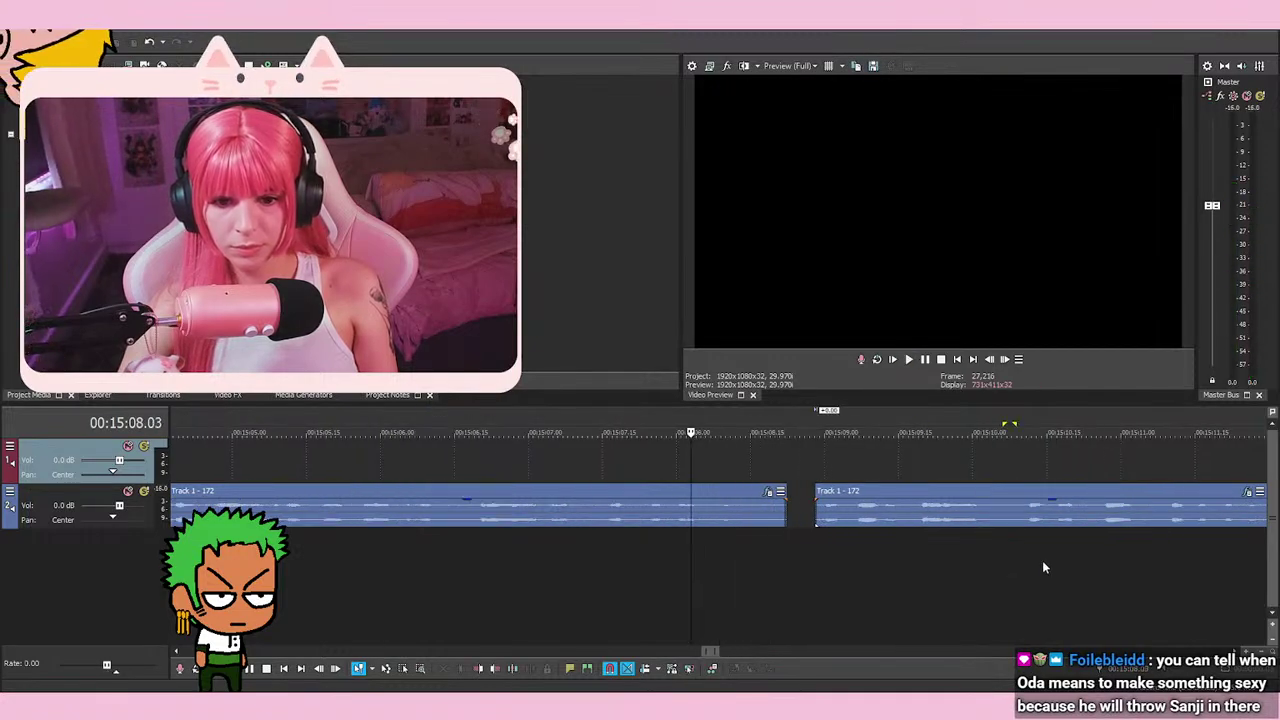
click(682, 450)
mouse_move(889, 517)
mouse_down()
mouse_move(851, 517)
mouse_move(911, 524)
mouse_move(900, 518)
mouse_up()
key(space)
scroll(880, 518, up, 1)
click(844, 445)
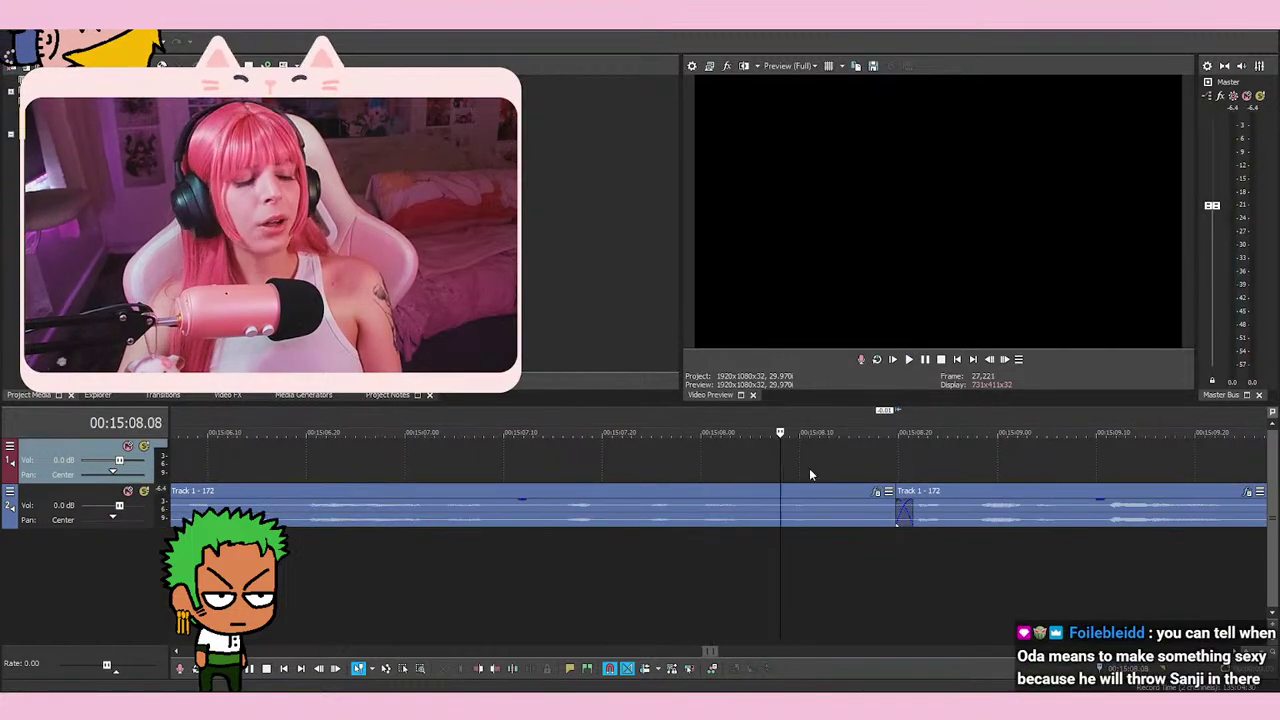
Position the playhead frame by frame around 00:15:07.28 and play the closed join with the following clip
key(Left)
key(Left)
key(Left)
key(Left)
key(Left)
key(Left)
key(Left)
key(Left)
key(Left)
key(Left)
key(Left)
key(Left)
key(Left)
key(Left)
key(Left)
key(Left)
key(Left)
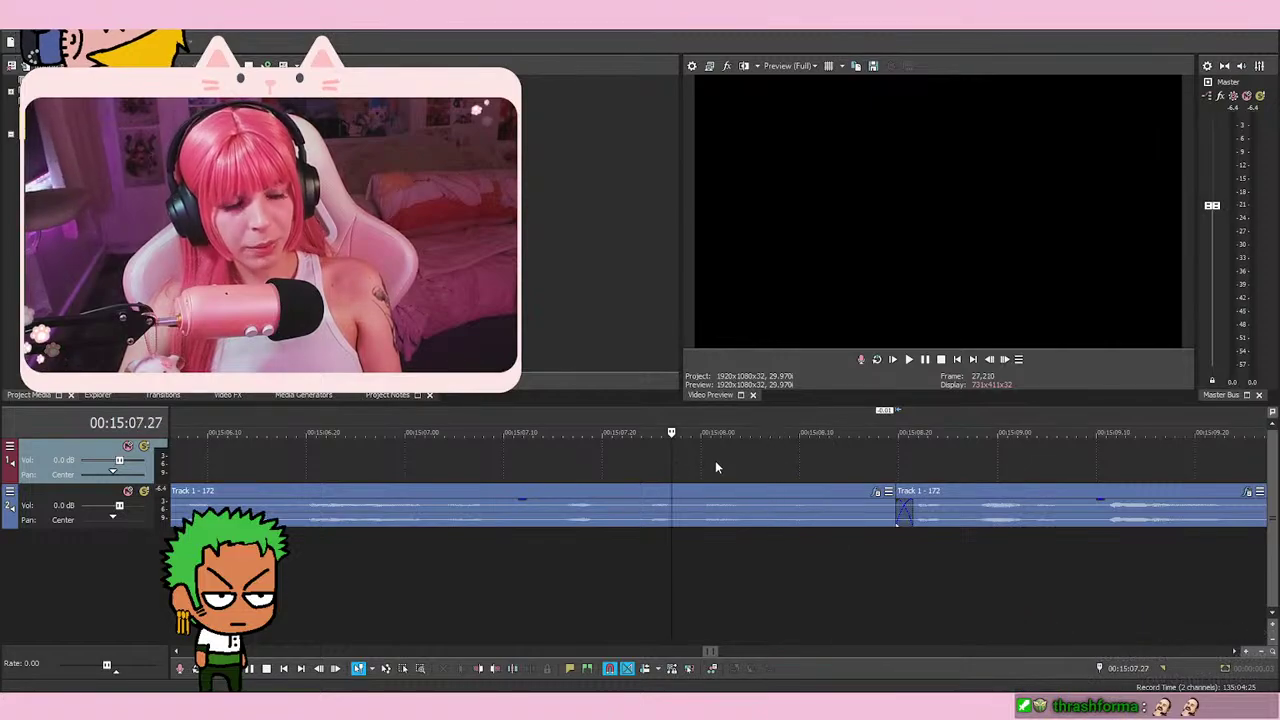
key(Right)
key(space)
key(space)
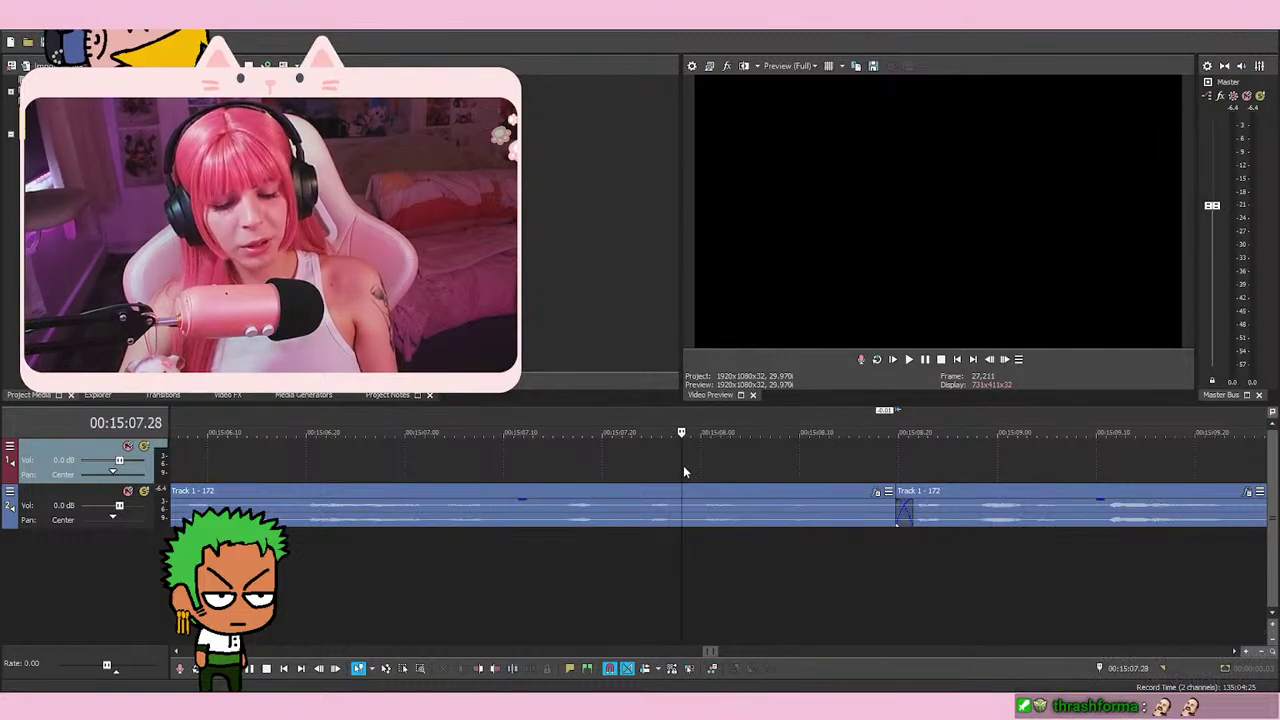
key(space)
key(space)
key(space)
key(space)
key(space)
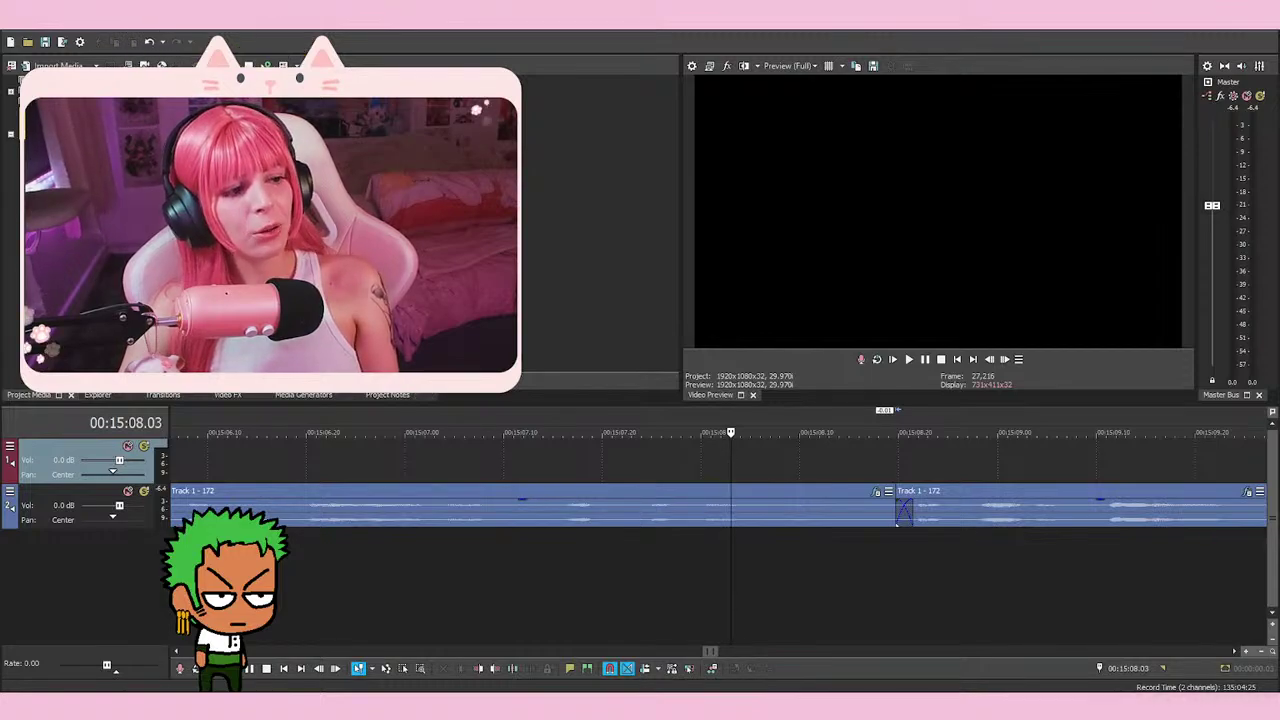
Replay the last words before the join from 00:15:07.28 and nearby points to judge the spacing
click(688, 491)
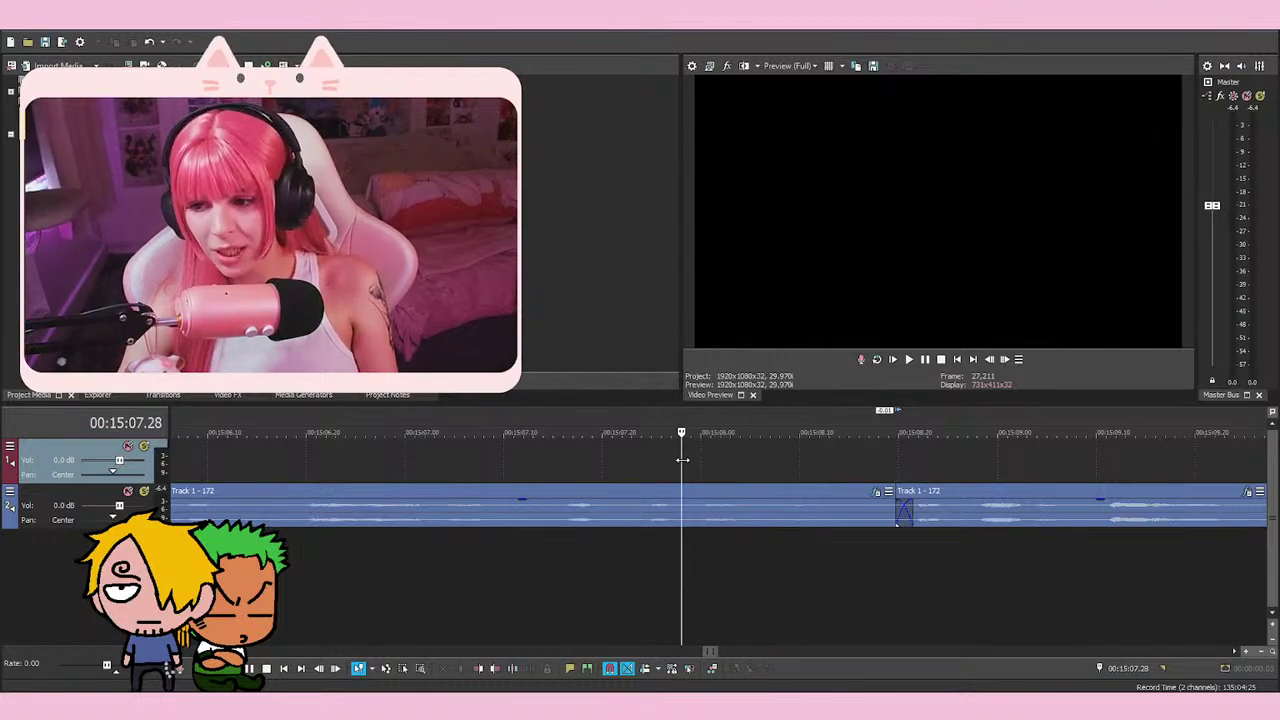
key(space)
key(space)
click(716, 466)
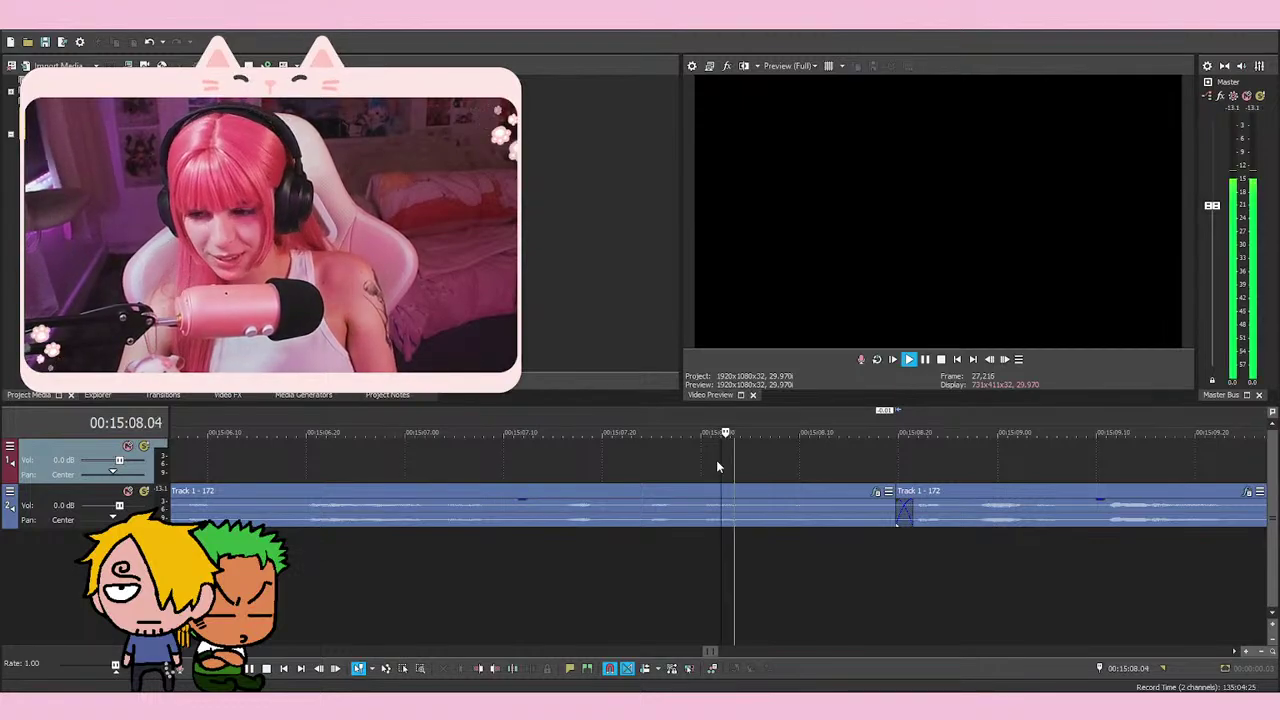
click(534, 463)
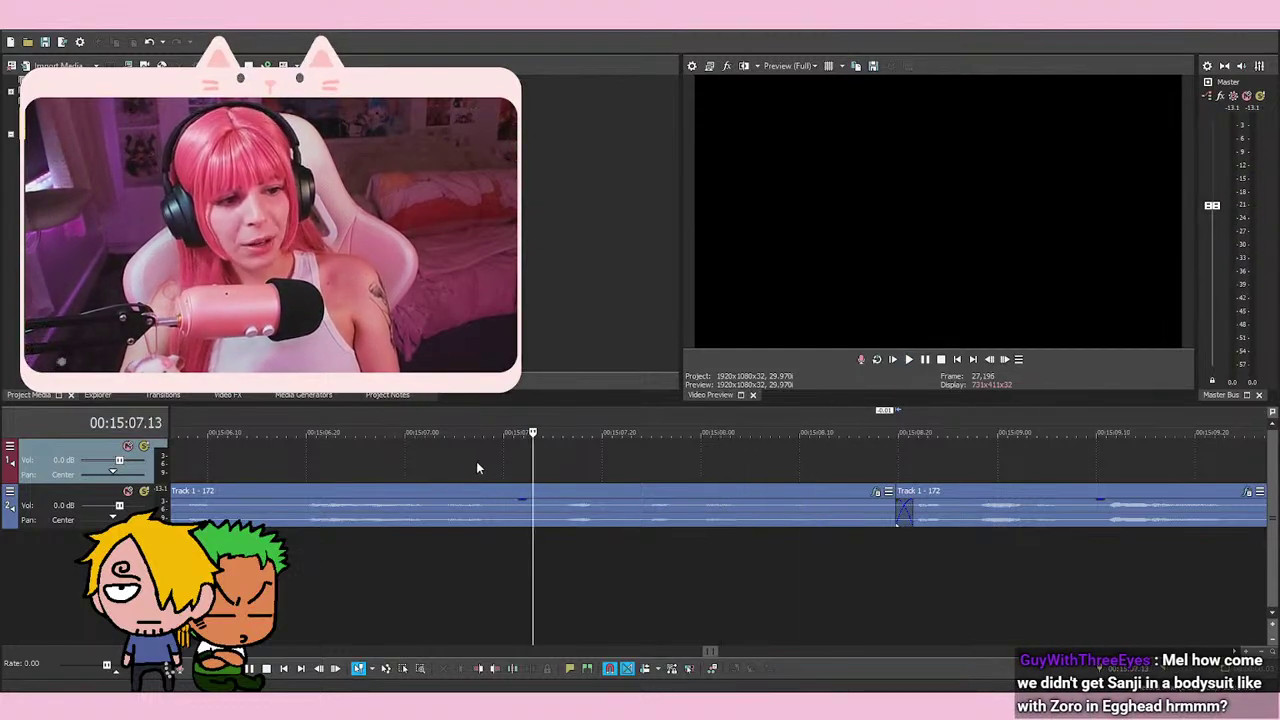
Audition the short clip before the join and the moved clip, starting playback from around 00:15:05
click(475, 462)
scroll(778, 436, down, 3)
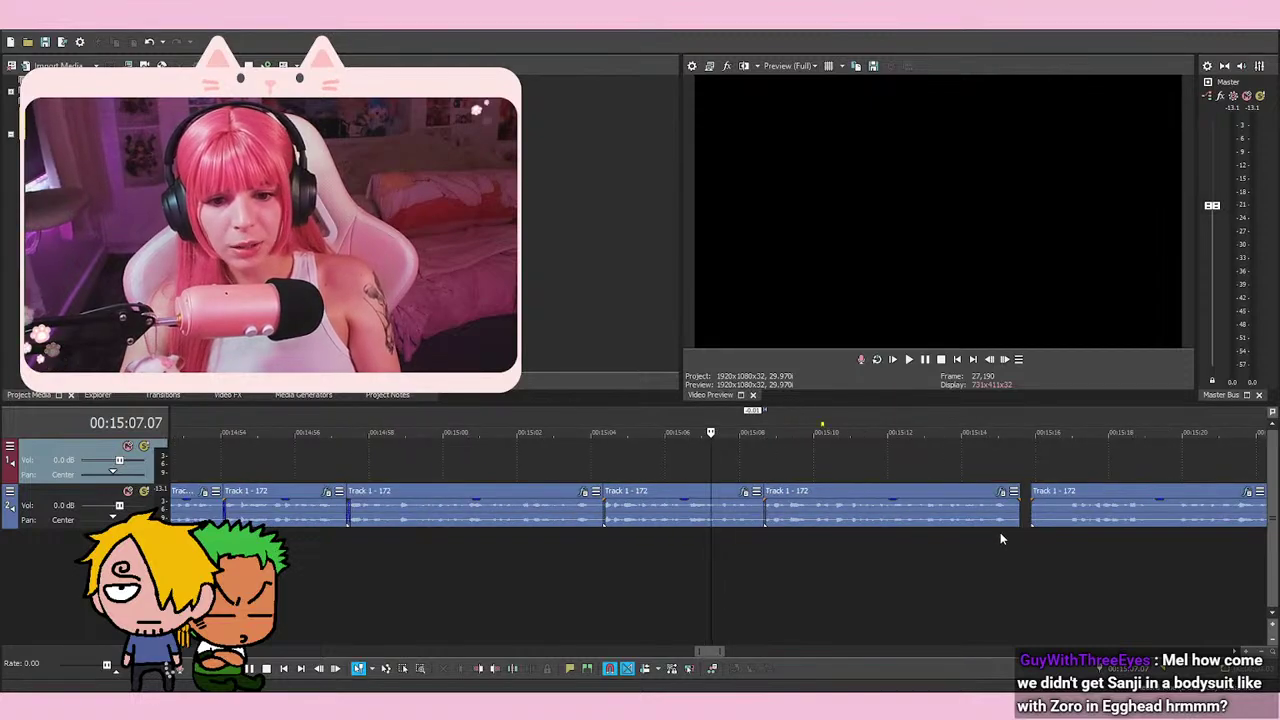
click(644, 463)
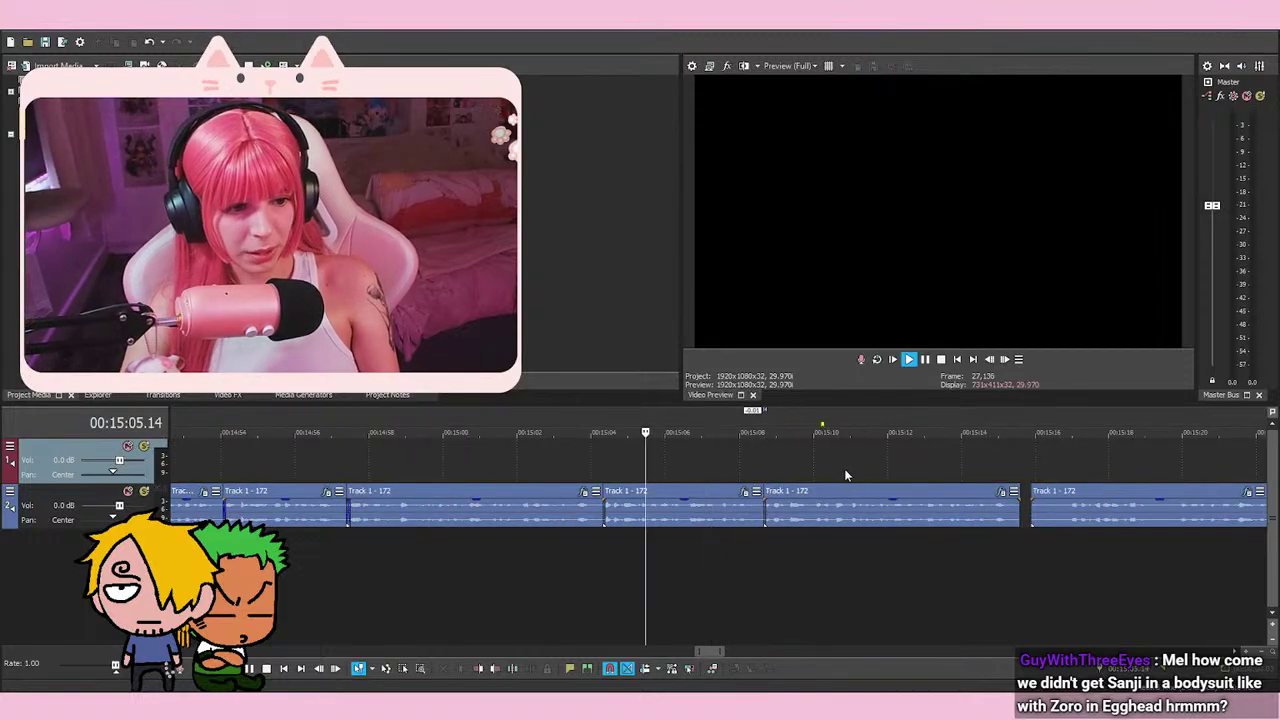
scroll(844, 468, up, 2)
scroll(741, 467, down, 2)
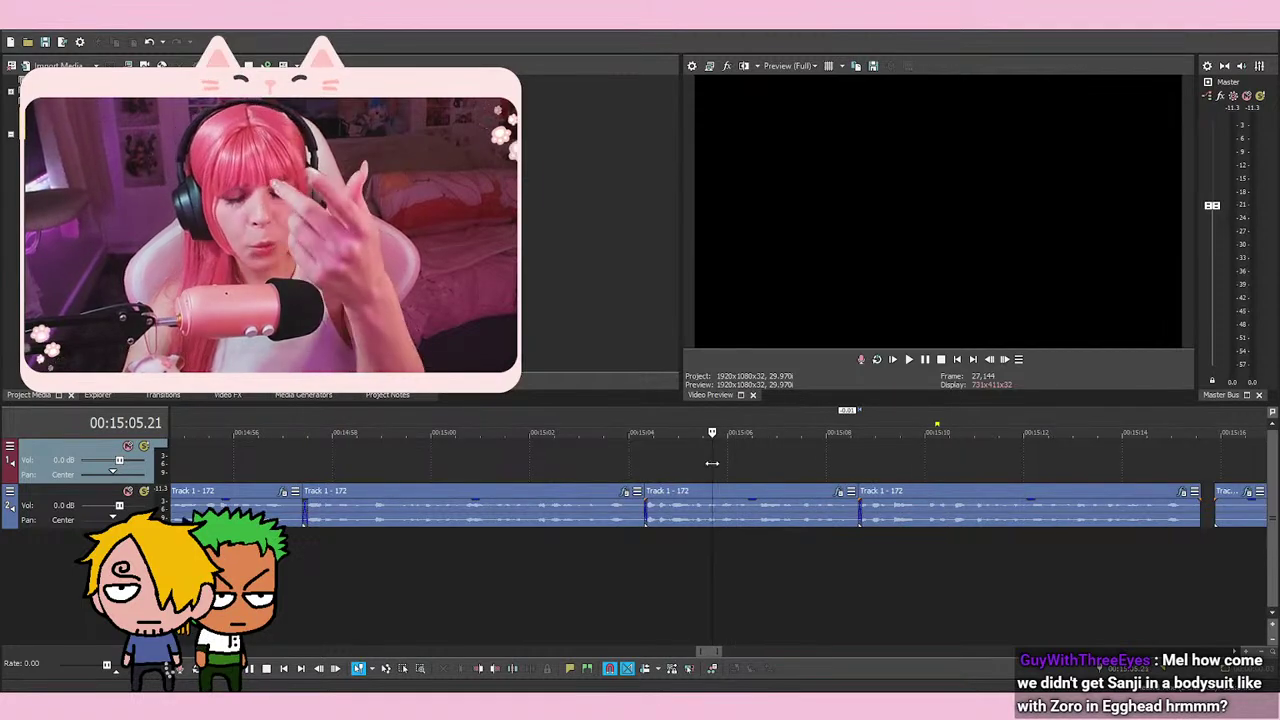
key(space)
key(space)
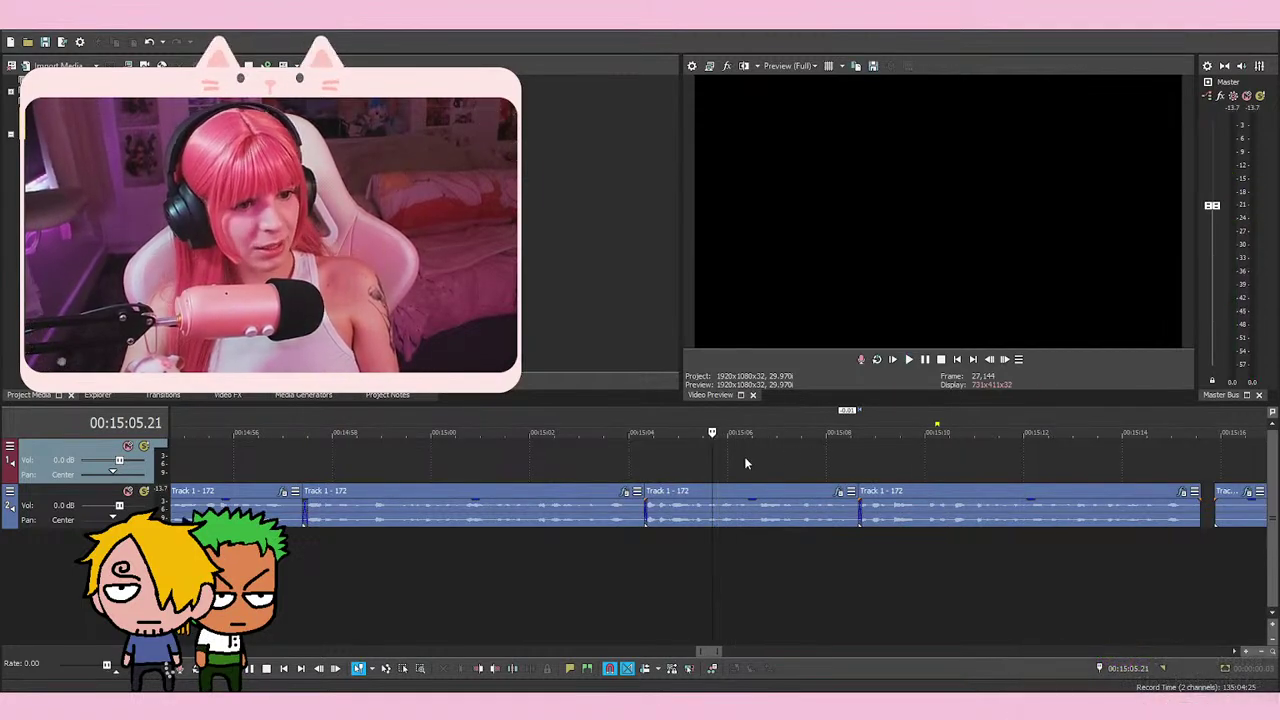
click(715, 465)
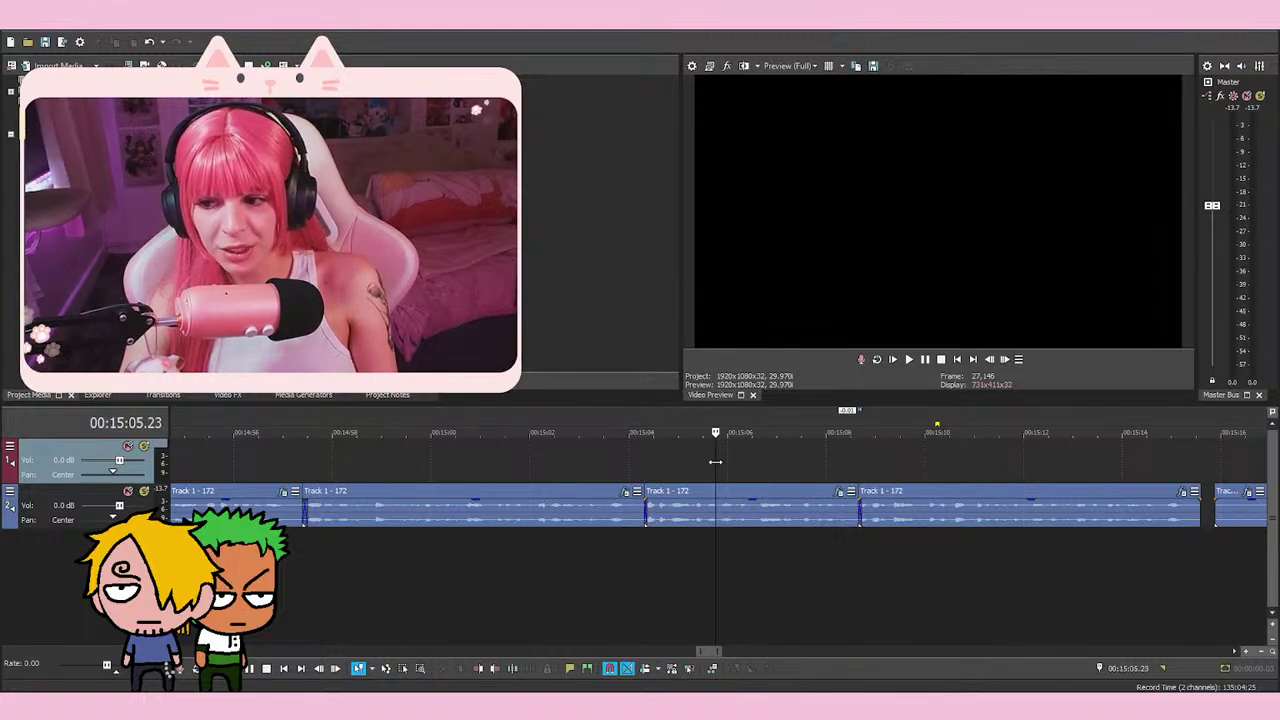
key(space)
key(space)
key(space)
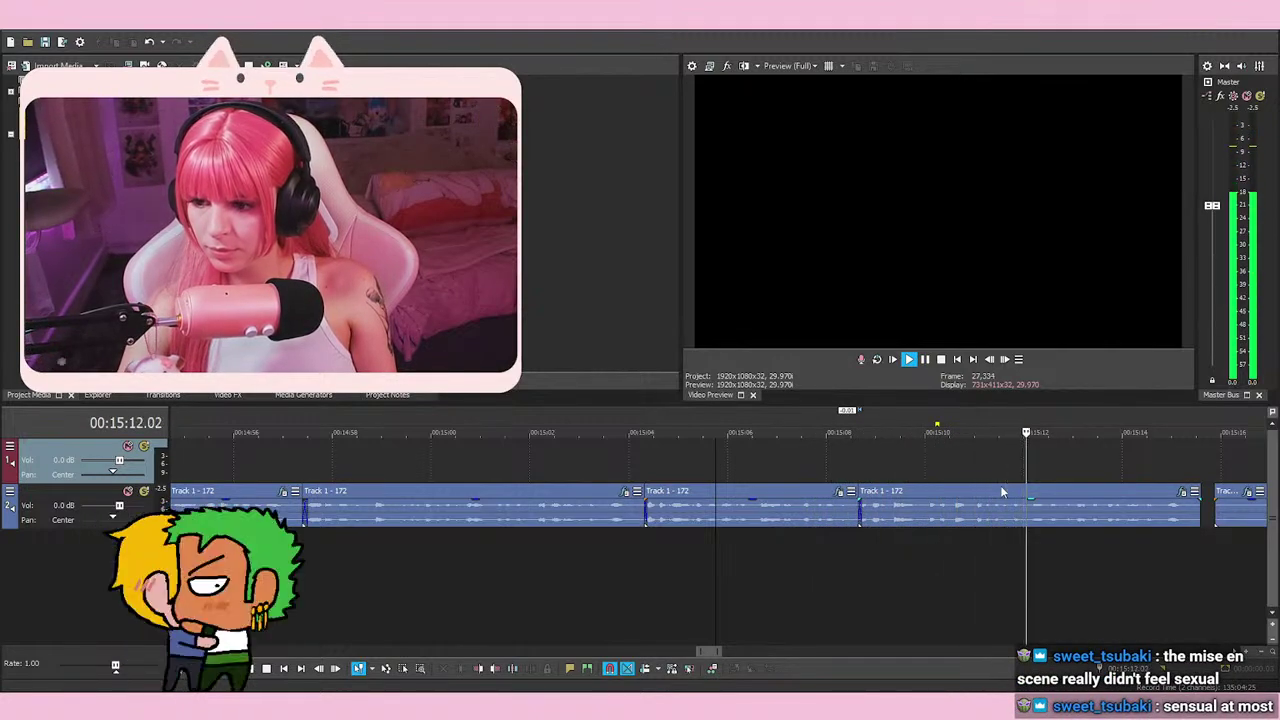
key(space)
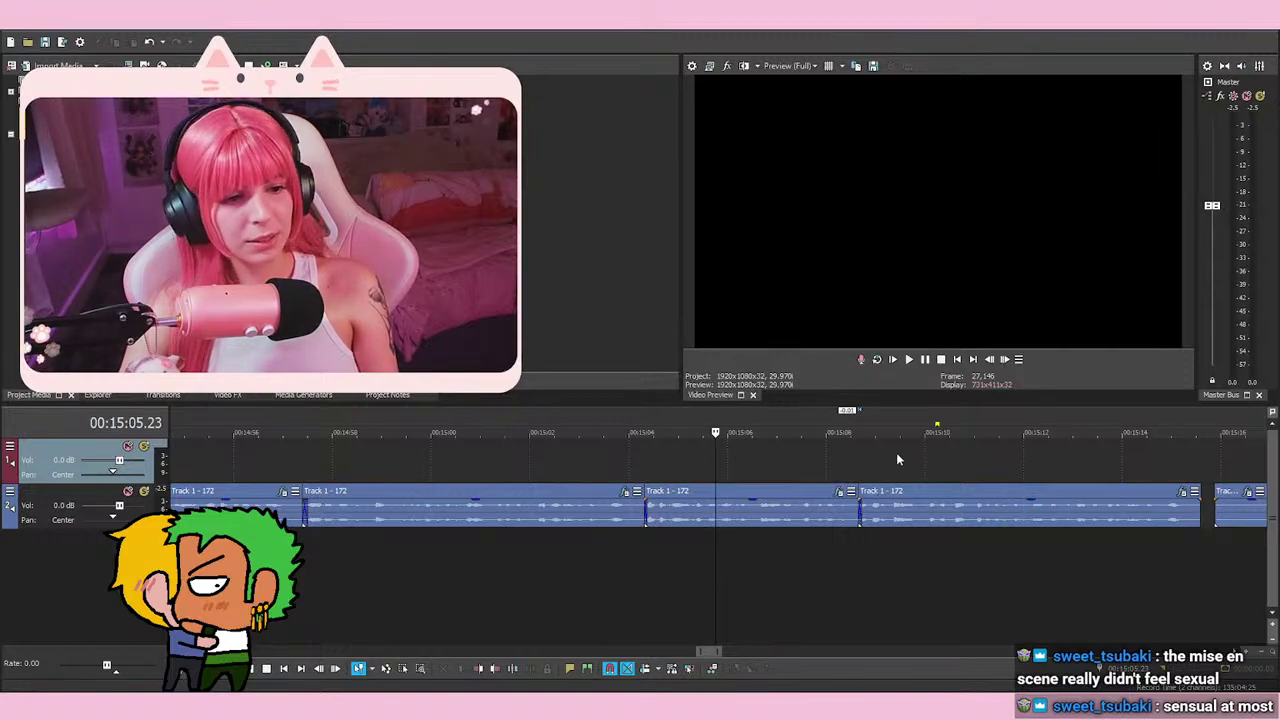
click(722, 465)
click(765, 465)
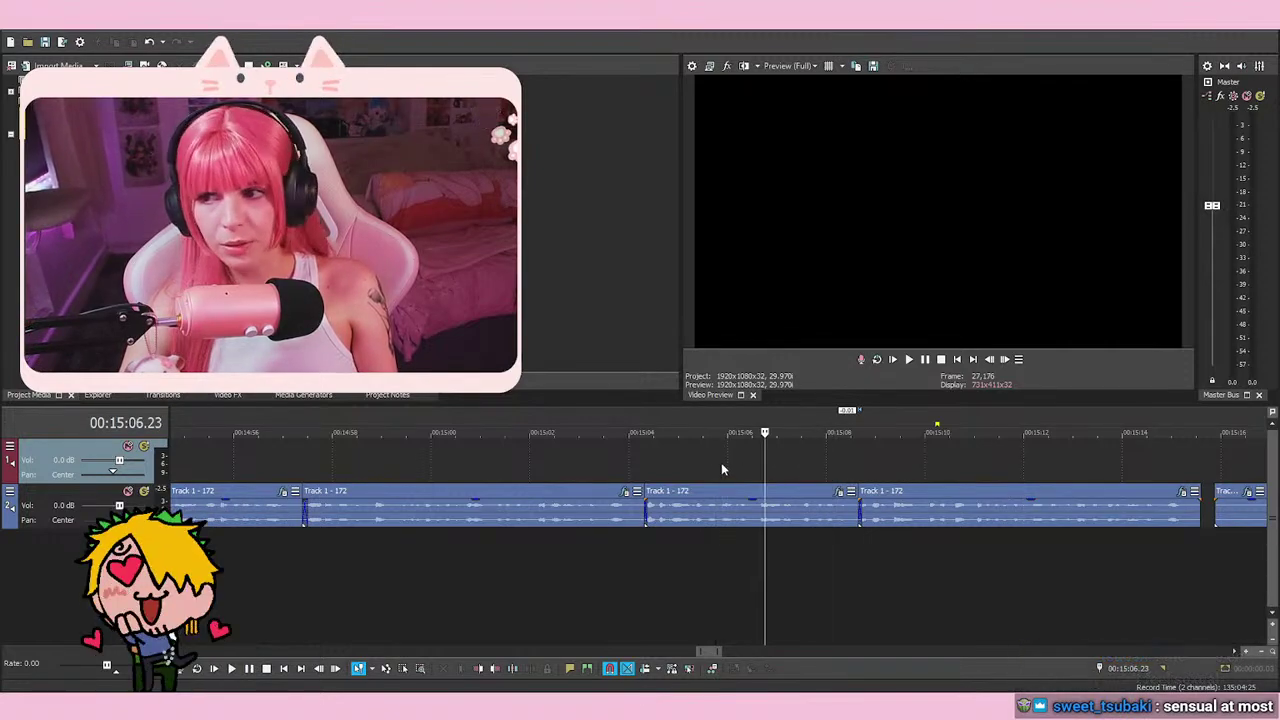
click(755, 460)
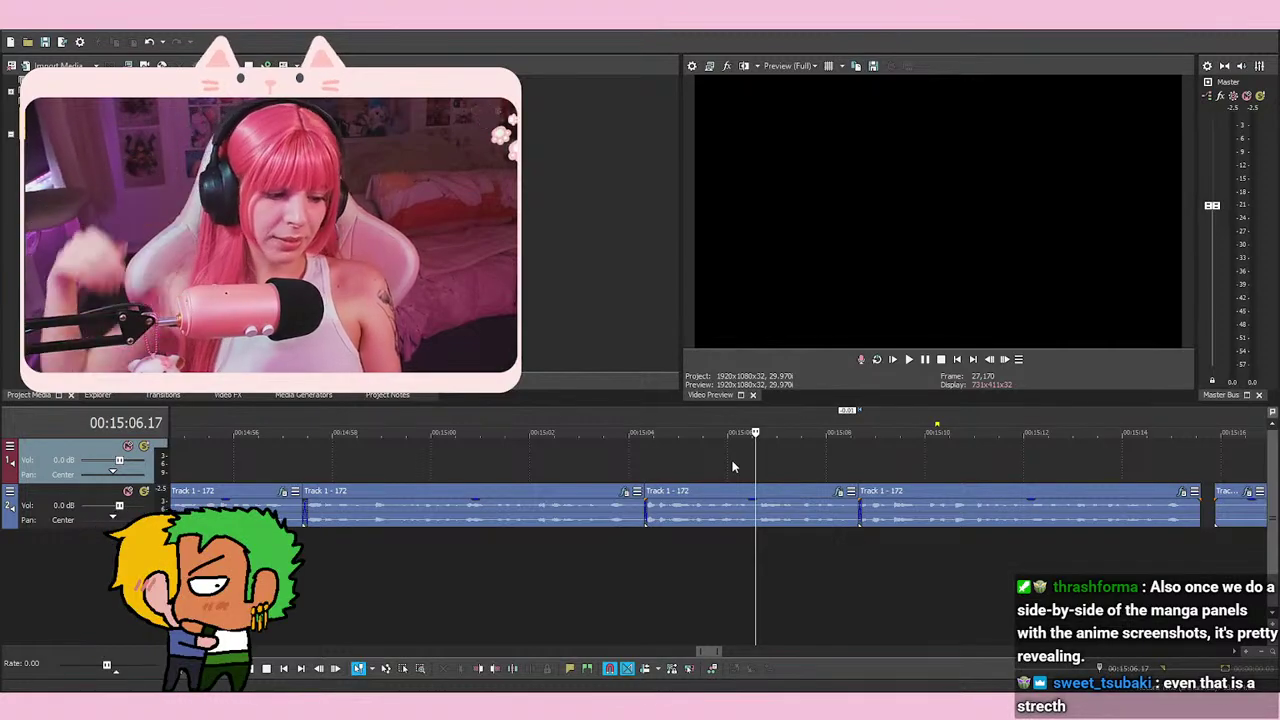
click(729, 452)
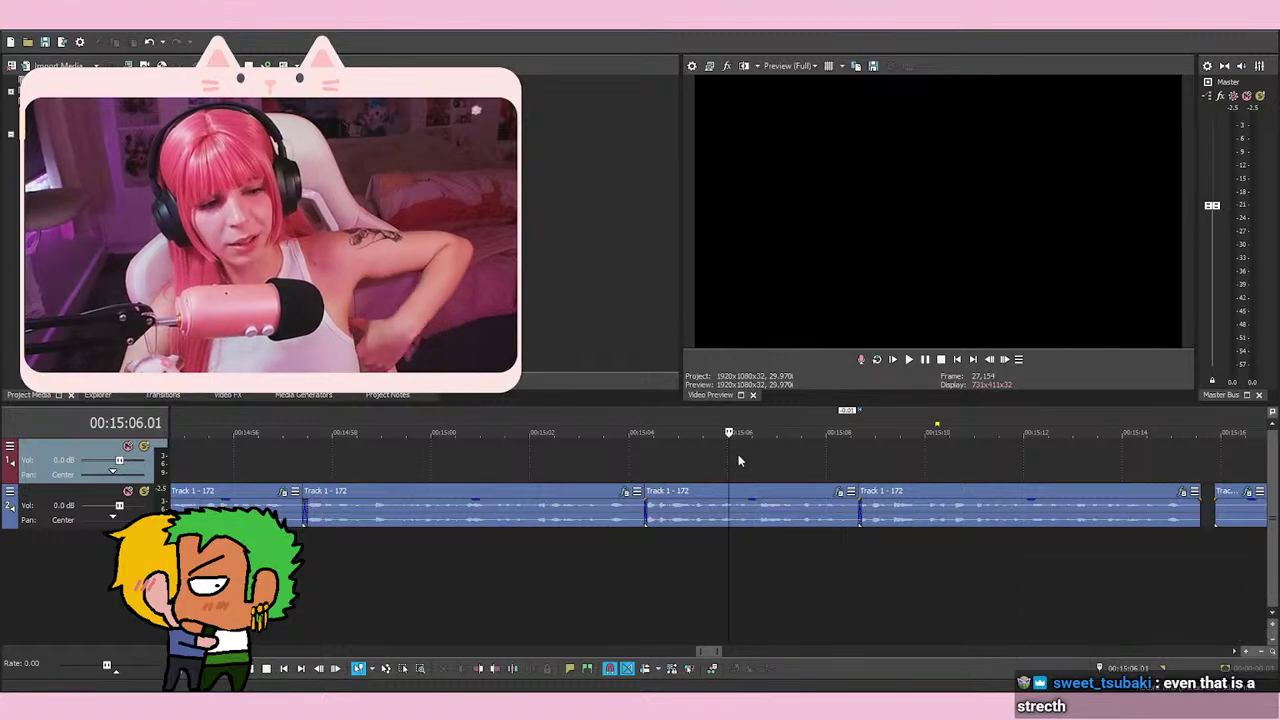
click(718, 470)
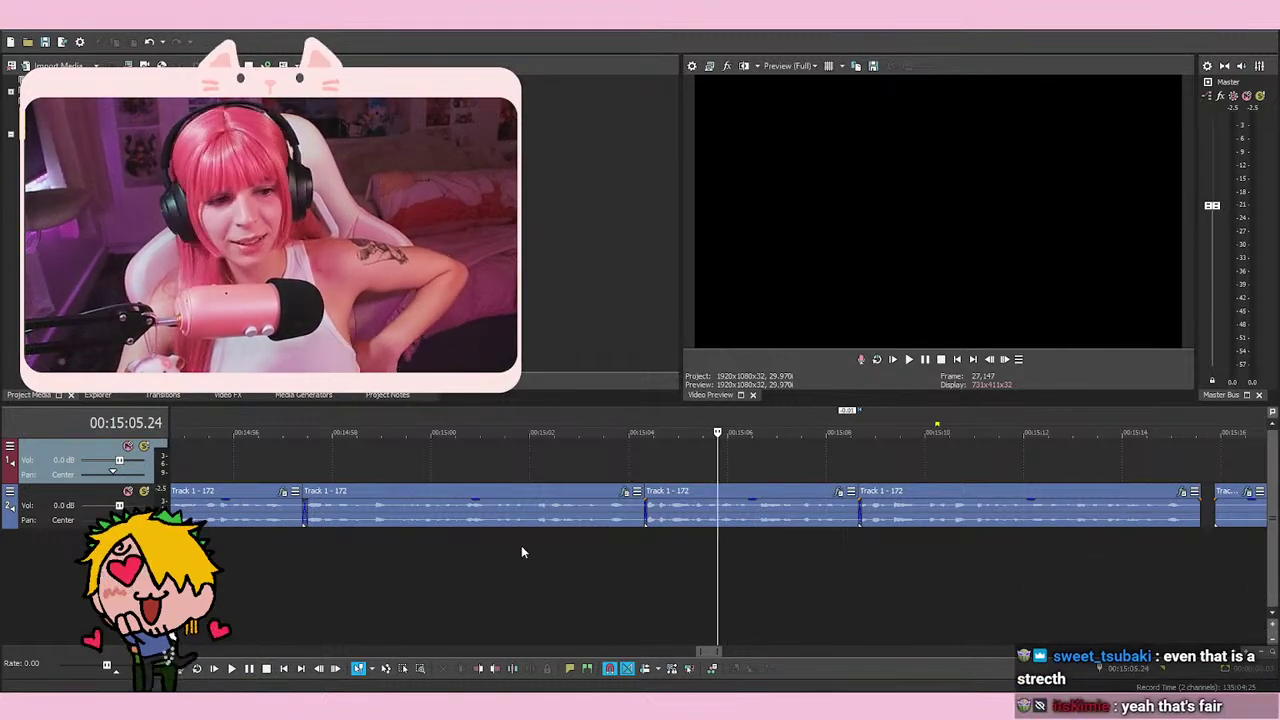
click(756, 463)
click(717, 459)
click(753, 458)
click(700, 458)
click(753, 462)
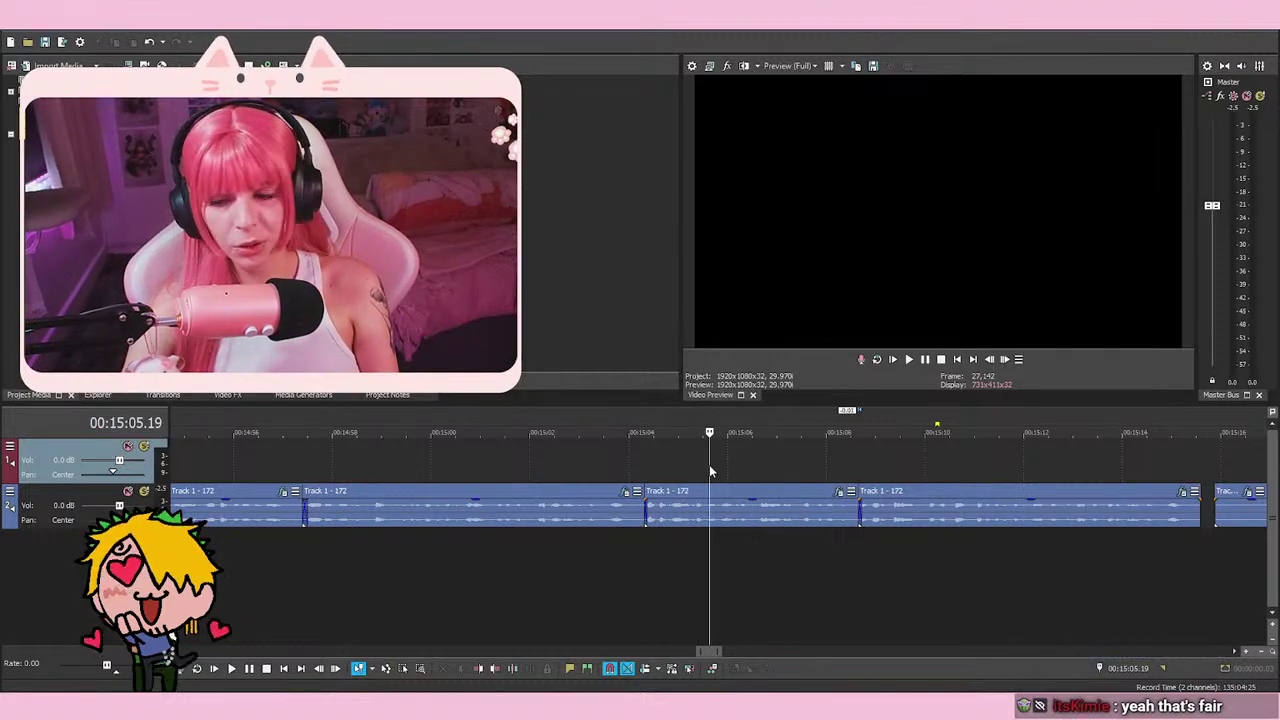
click(806, 460)
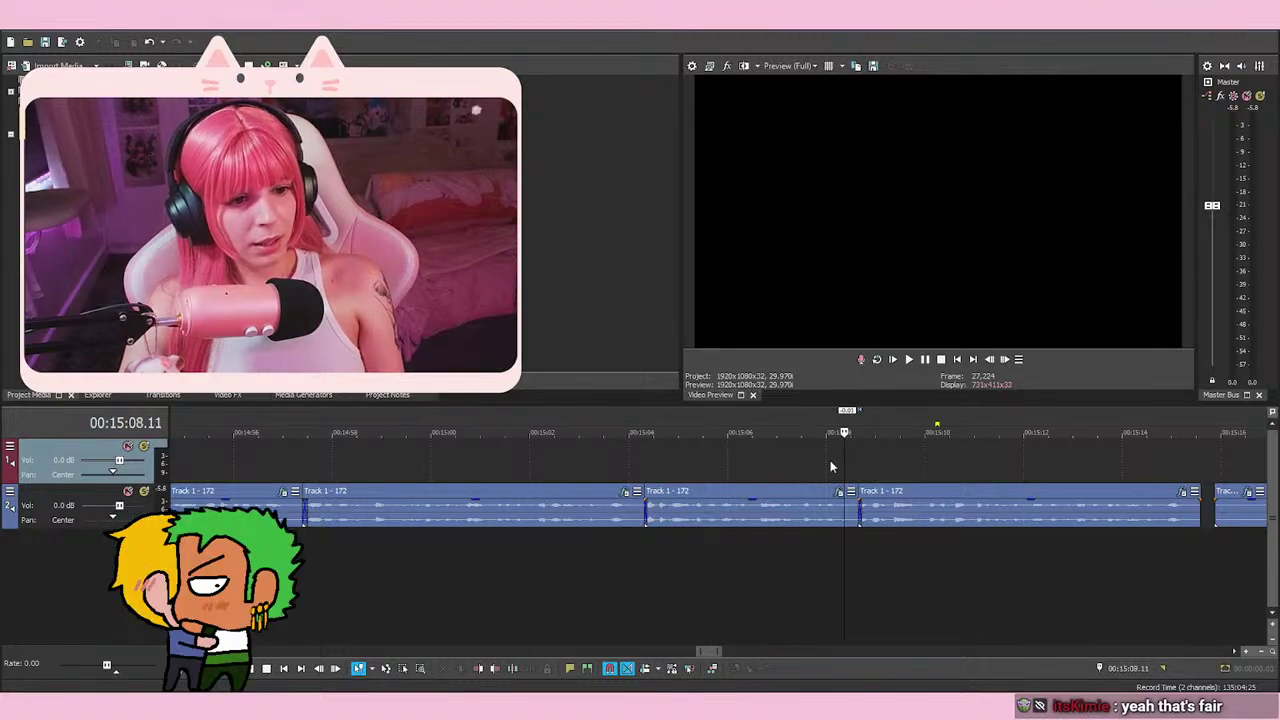
click(838, 466)
click(815, 467)
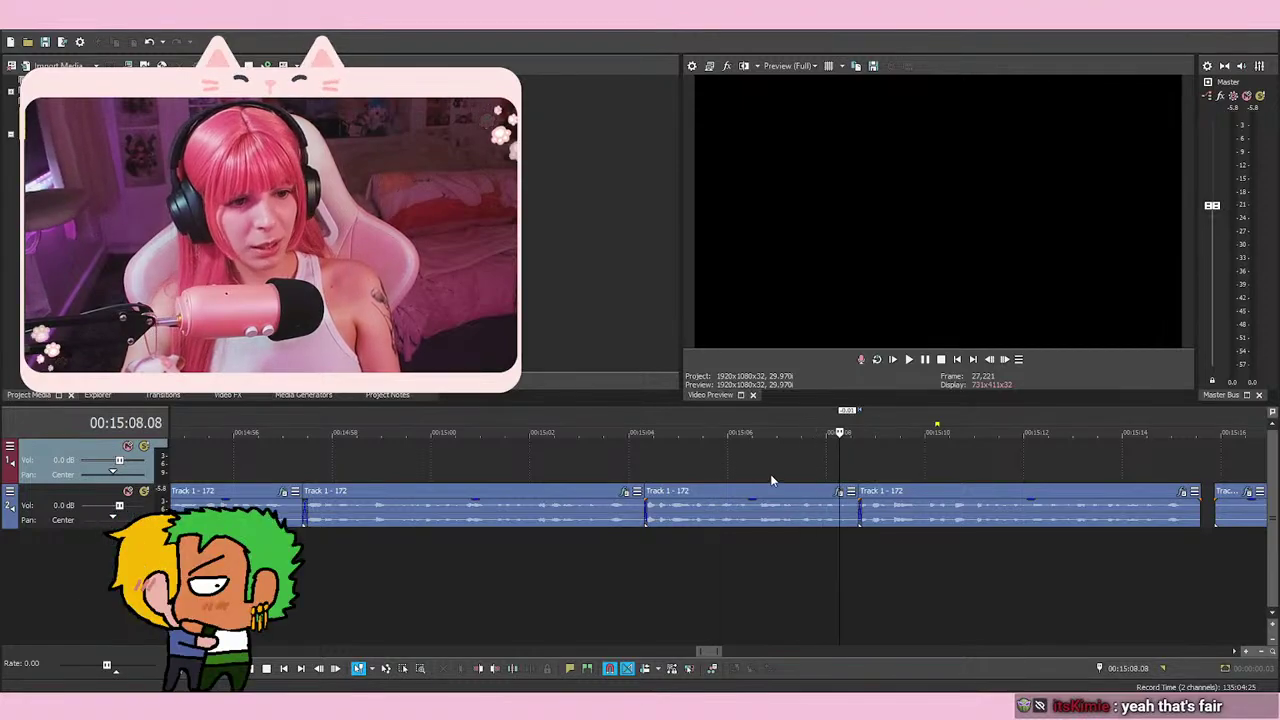
click(792, 464)
click(802, 468)
click(790, 478)
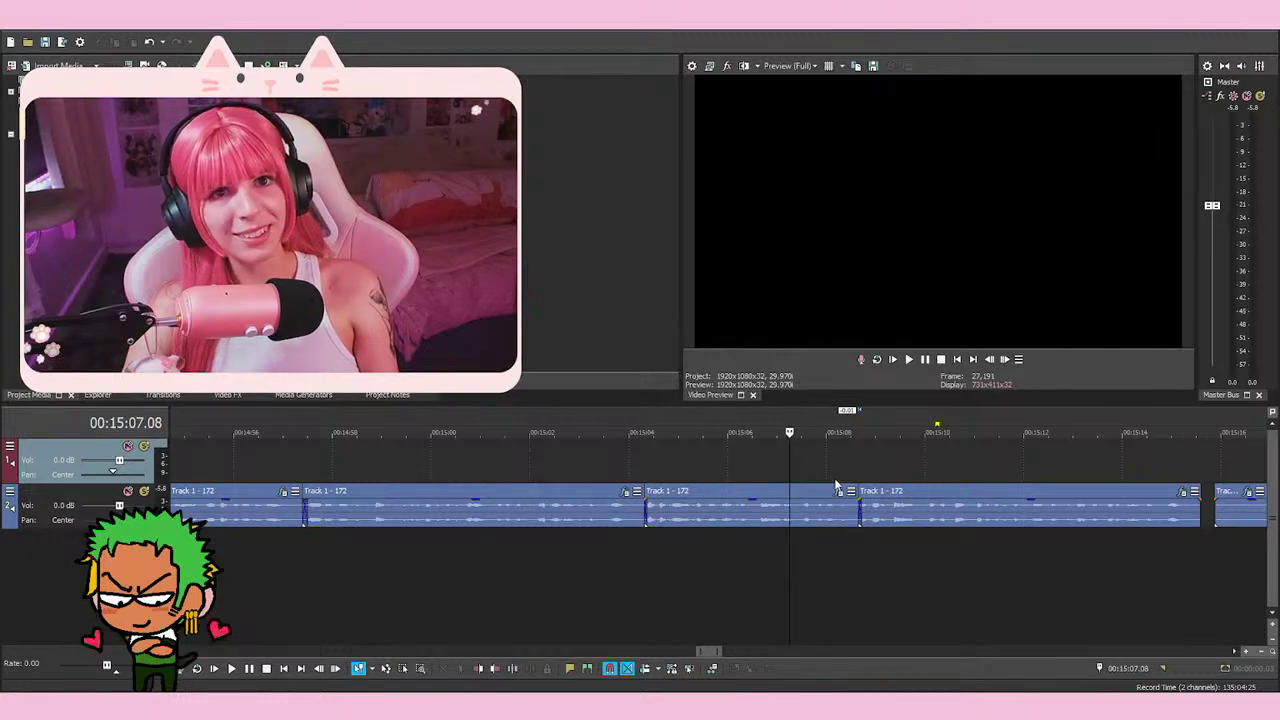
Play from 00:15:07.08 across the join and on to the next gap near 00:15:15.18
key(space)
key(space)
key(space)
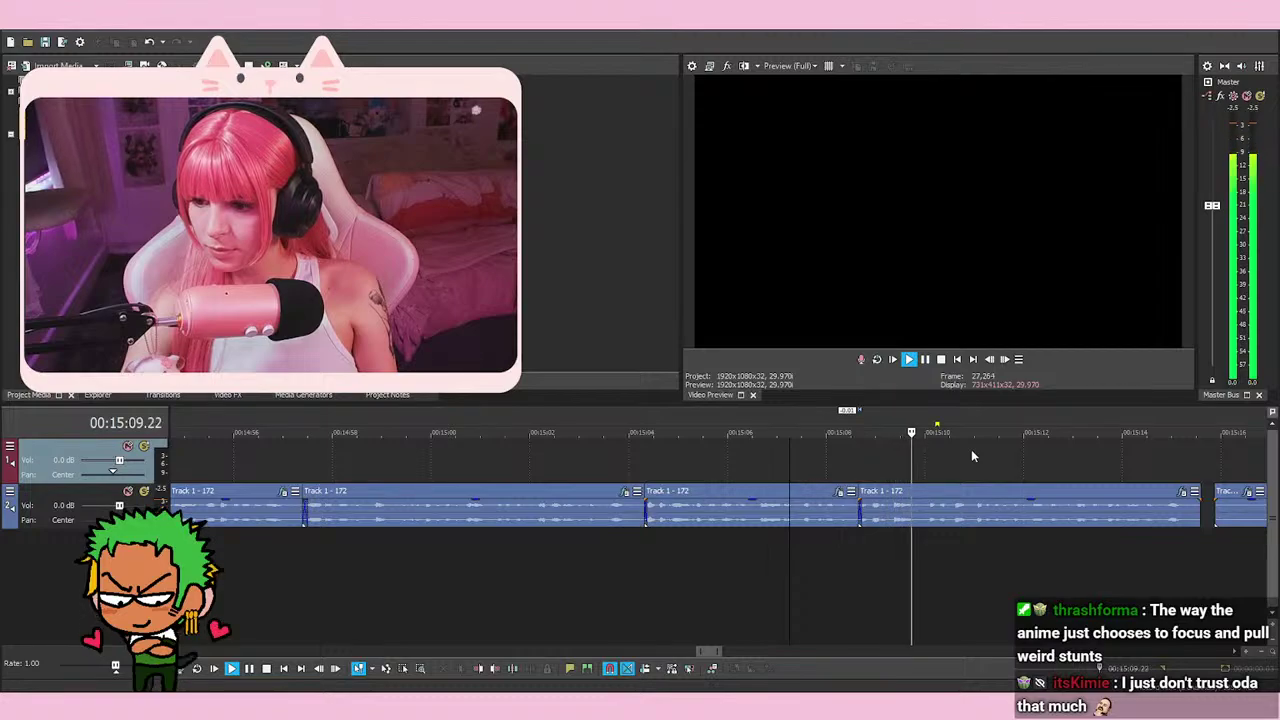
key(space)
key(space)
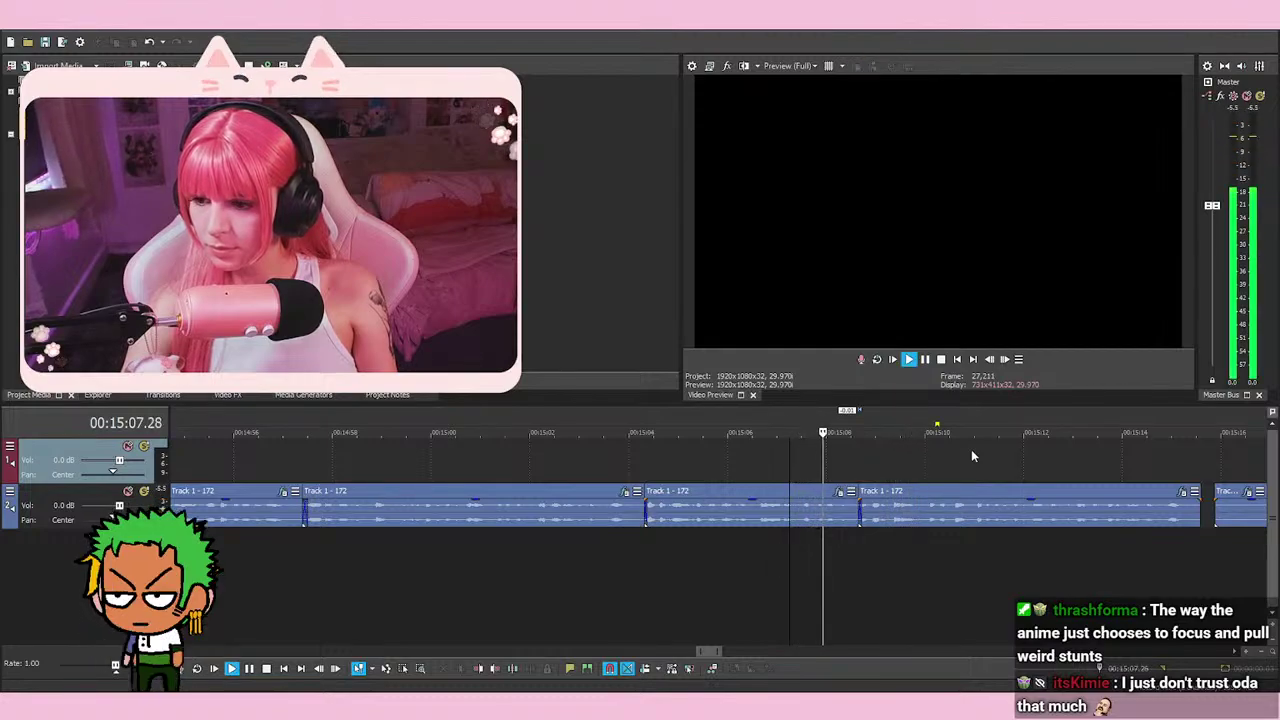
scroll(1080, 580, down, 3)
key(space)
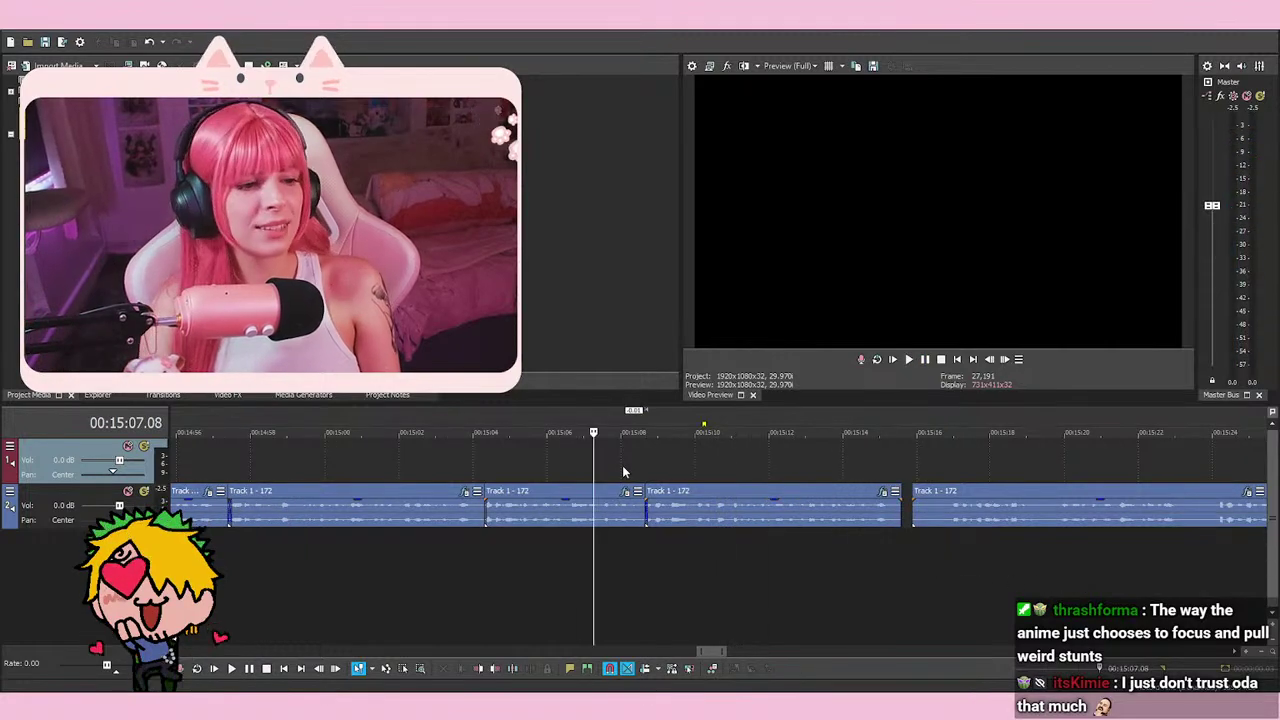
key(space)
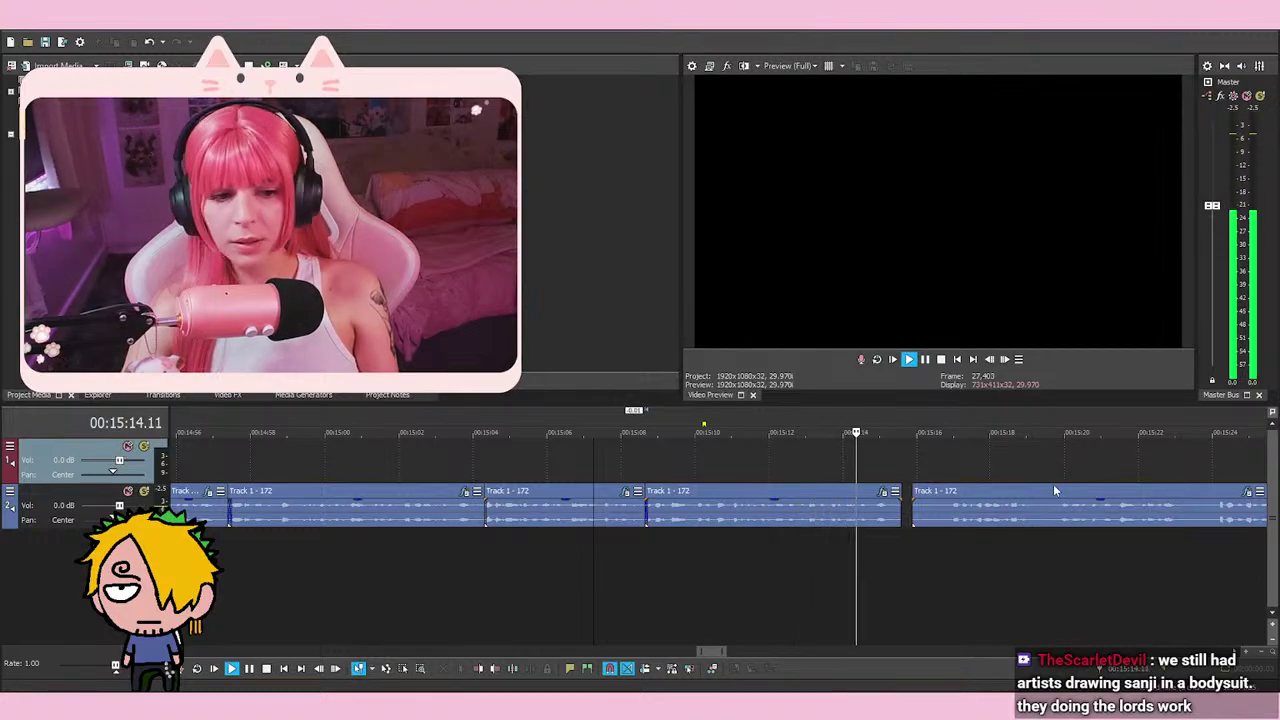
key(space)
Position the playhead at 00:15:15.08, in the quiet stretch at the end of the clip before the gap
scroll(930, 510, up, 4)
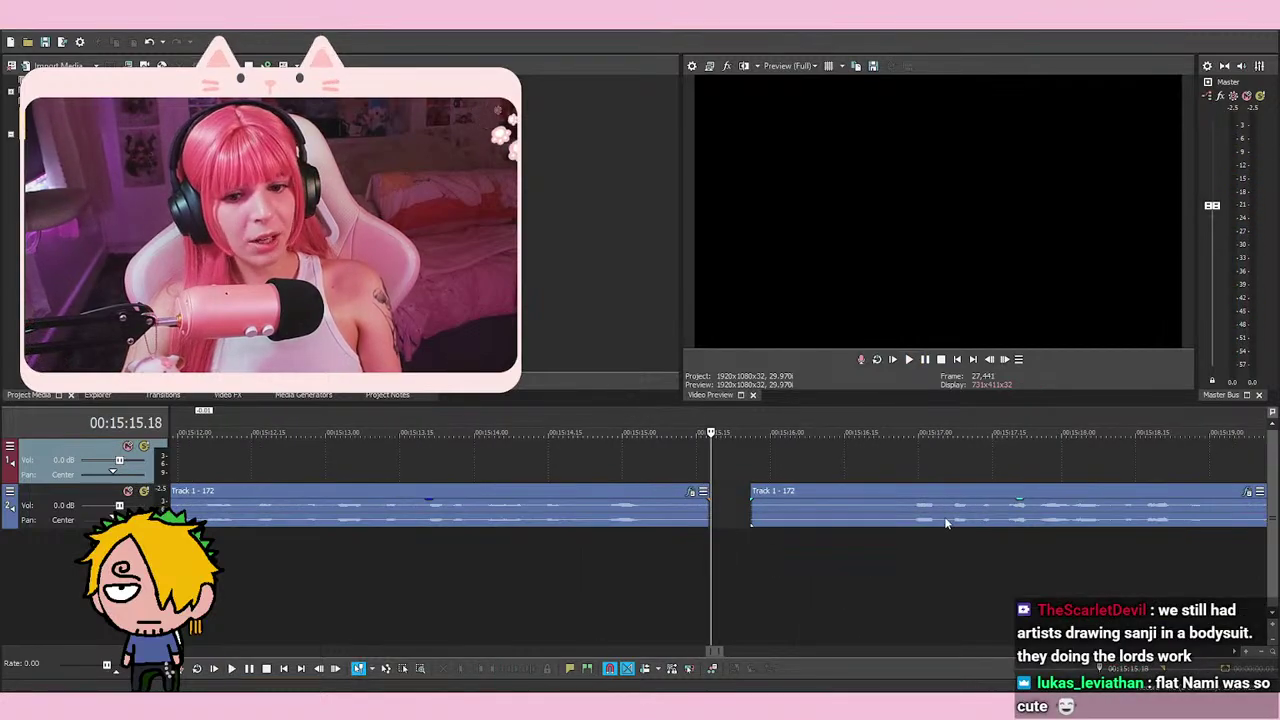
scroll(946, 522, up, 2)
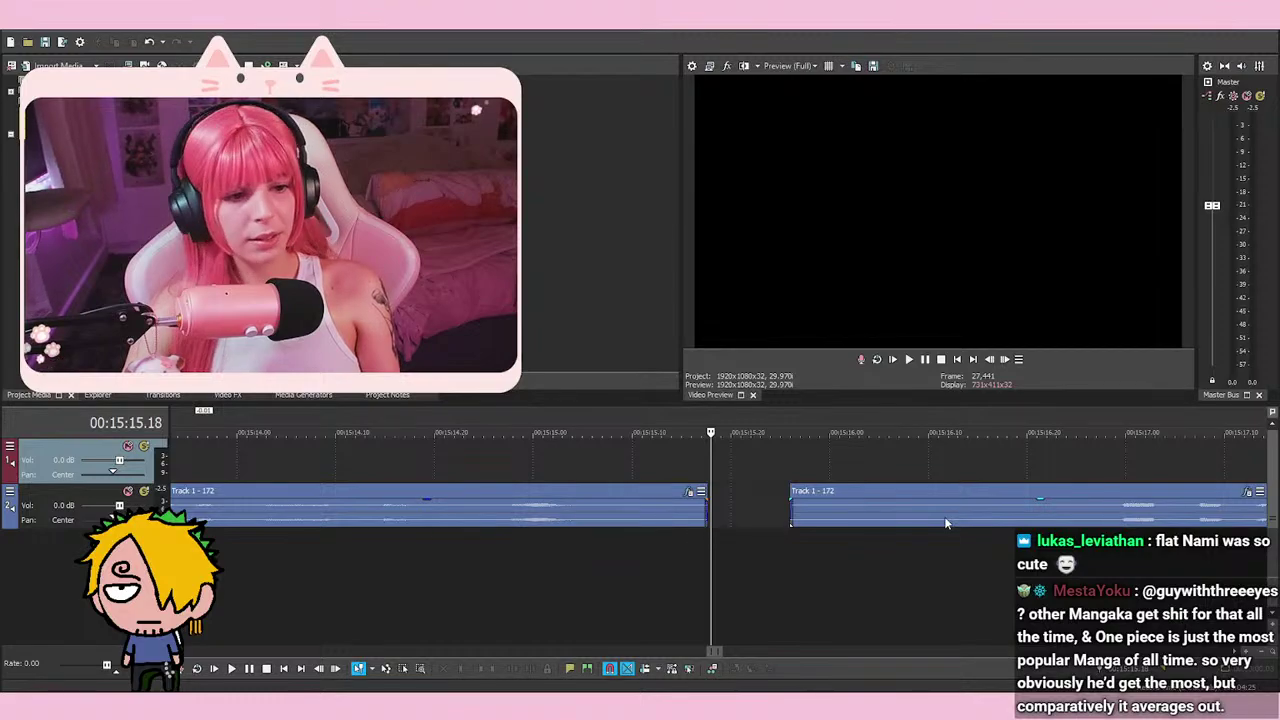
click(747, 478)
click(721, 484)
click(742, 487)
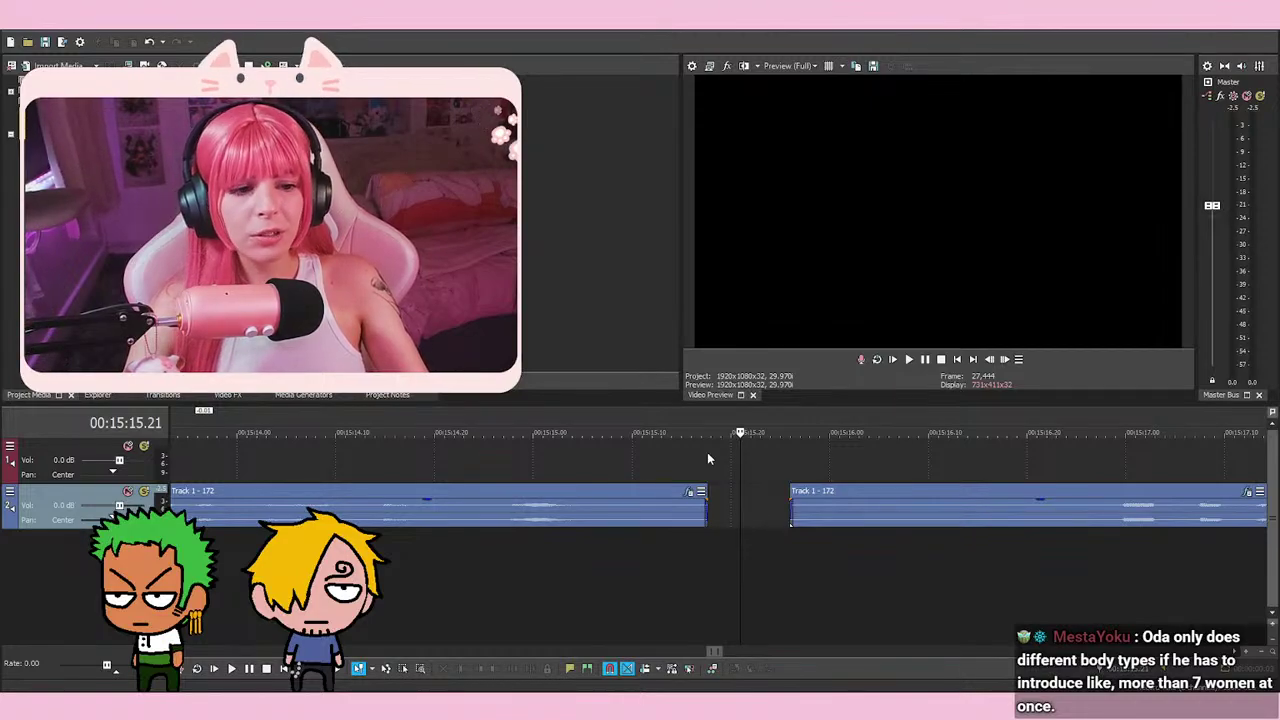
click(661, 464)
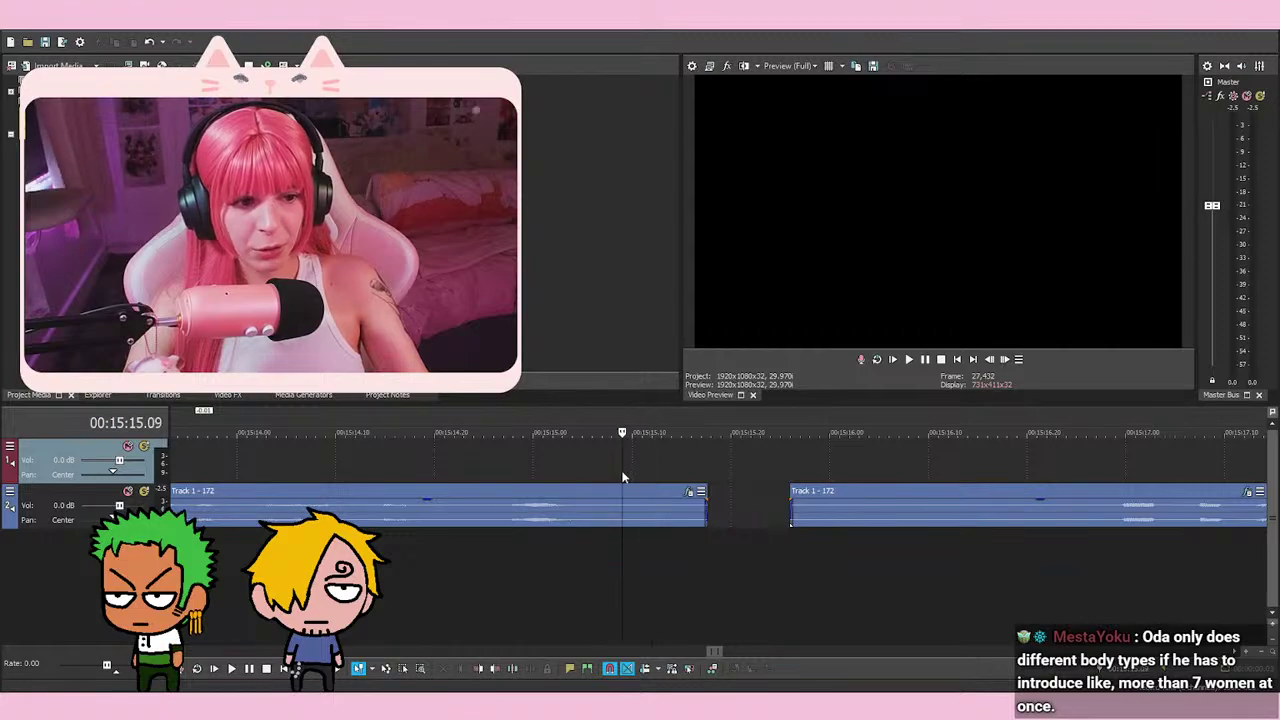
click(611, 472)
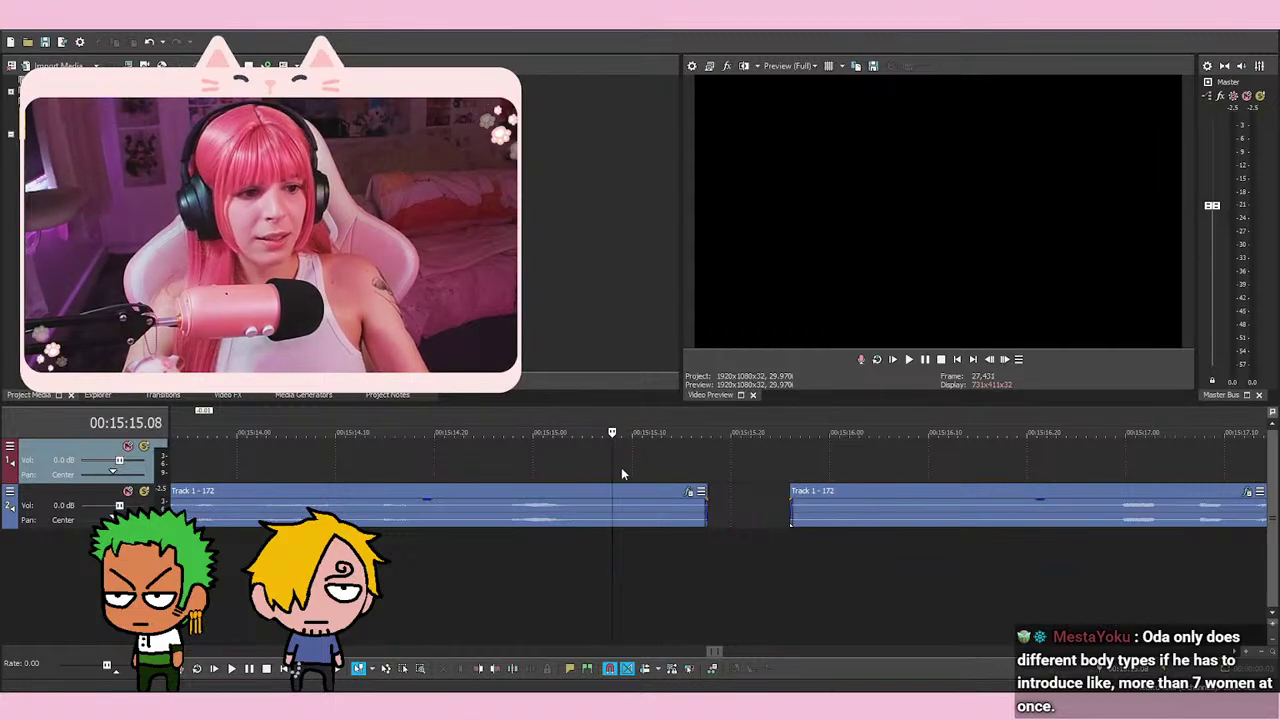
key(space)
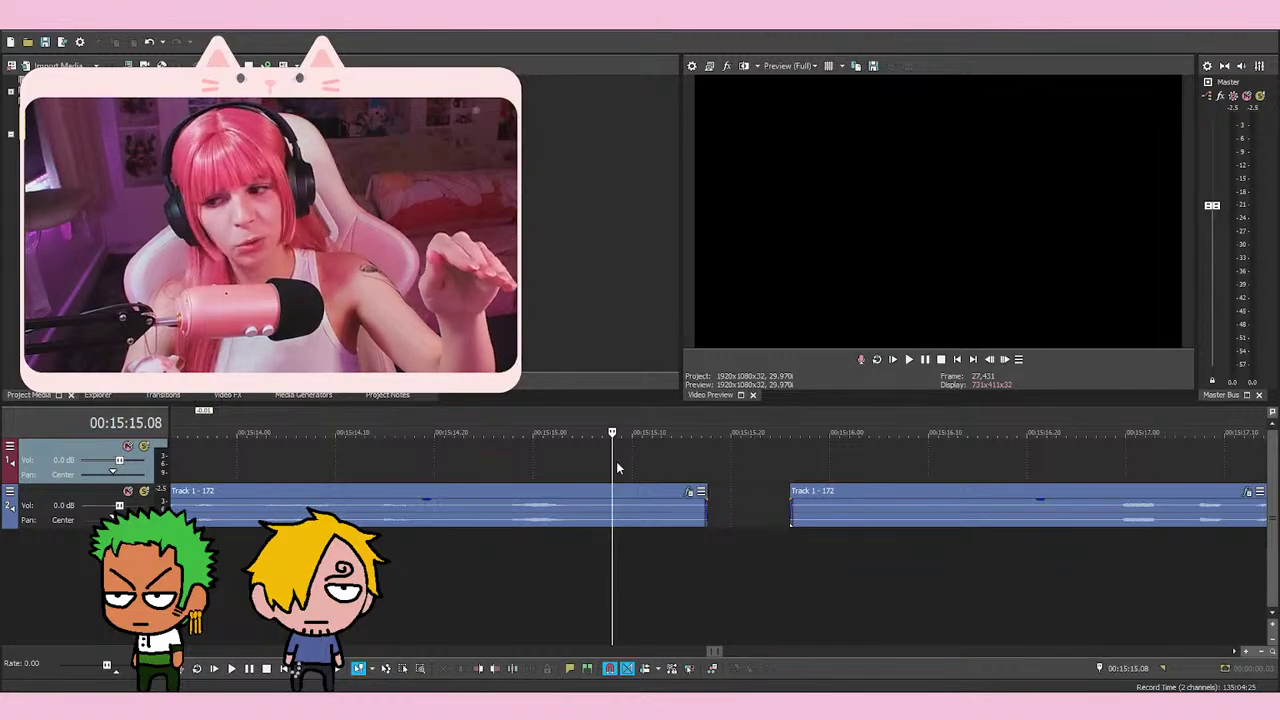
click(652, 465)
click(659, 462)
click(639, 463)
click(611, 465)
click(648, 465)
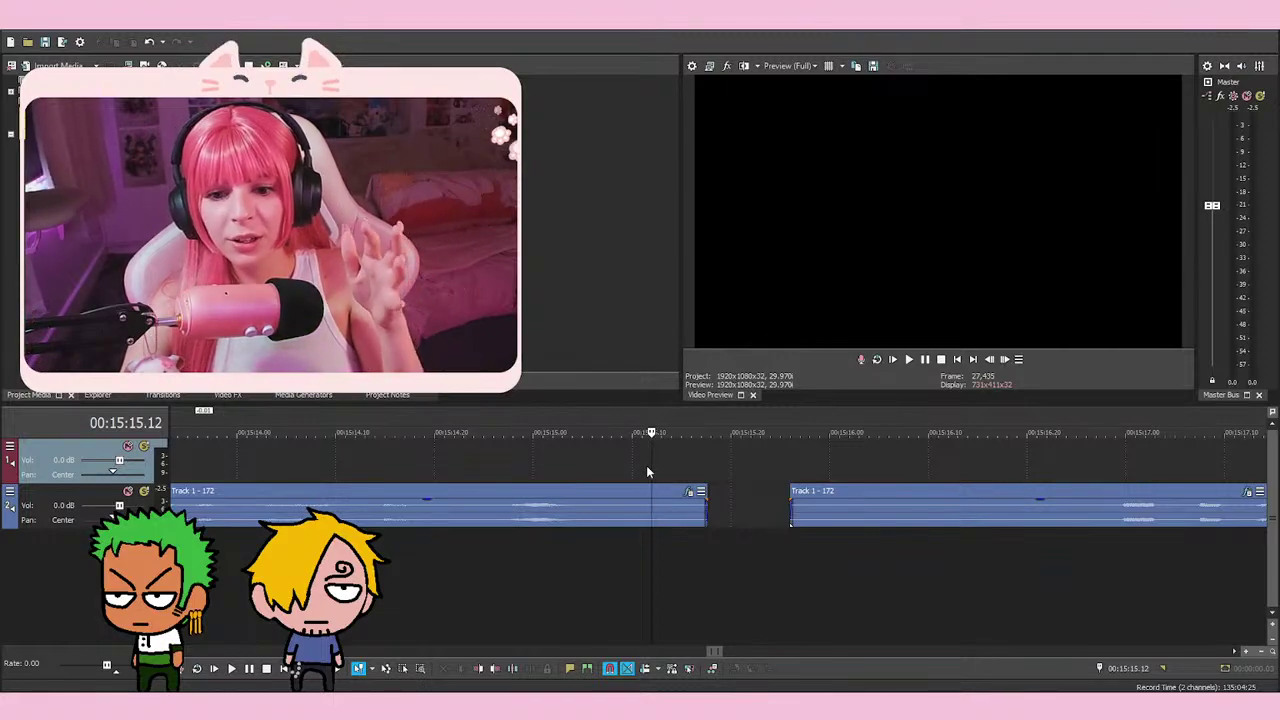
click(738, 468)
click(641, 469)
click(613, 460)
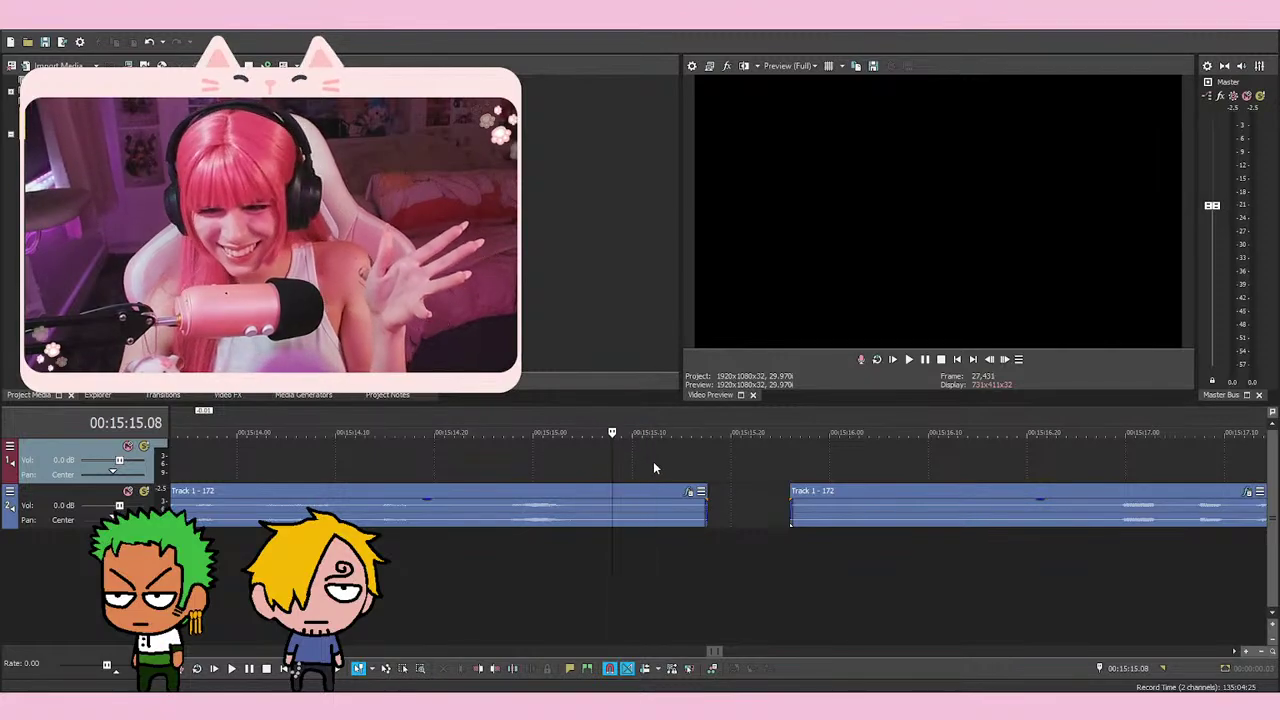
click(653, 461)
key(Left)
key(Left)
key(Left)
click(612, 470)
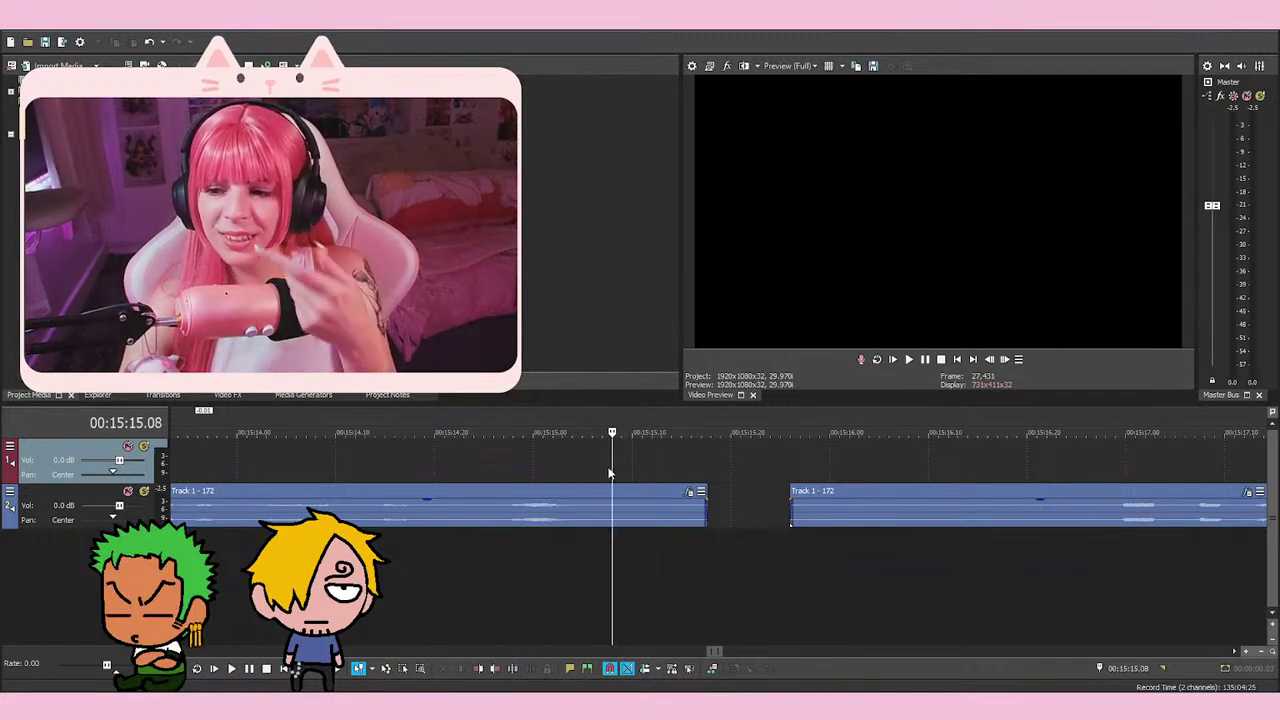
key(Right)
key(Right)
key(Right)
key(Right)
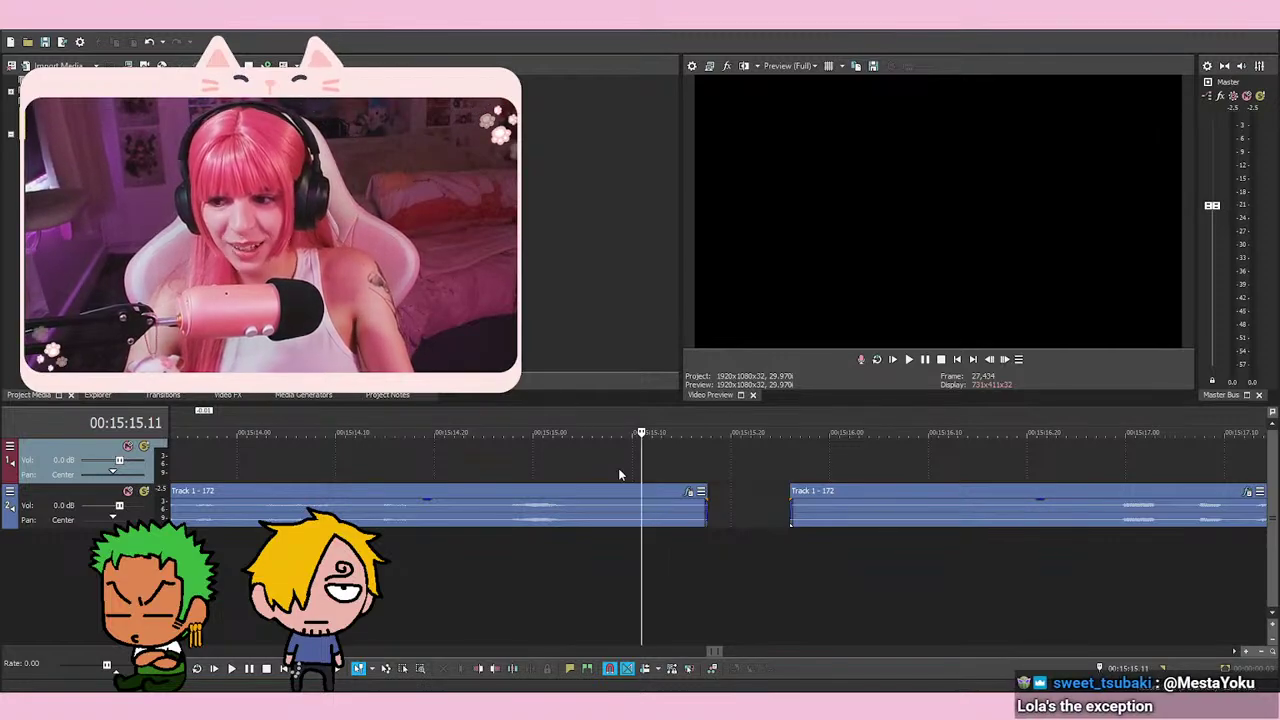
click(656, 460)
click(611, 462)
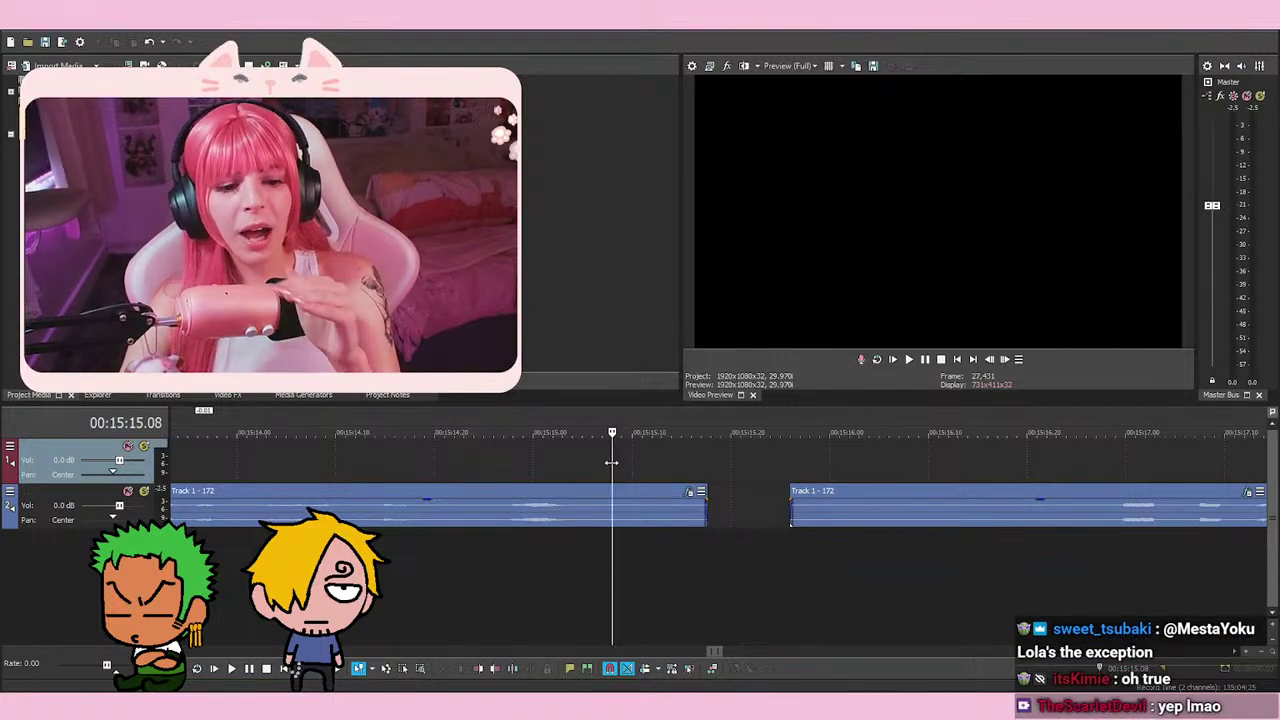
click(658, 466)
click(621, 459)
click(609, 460)
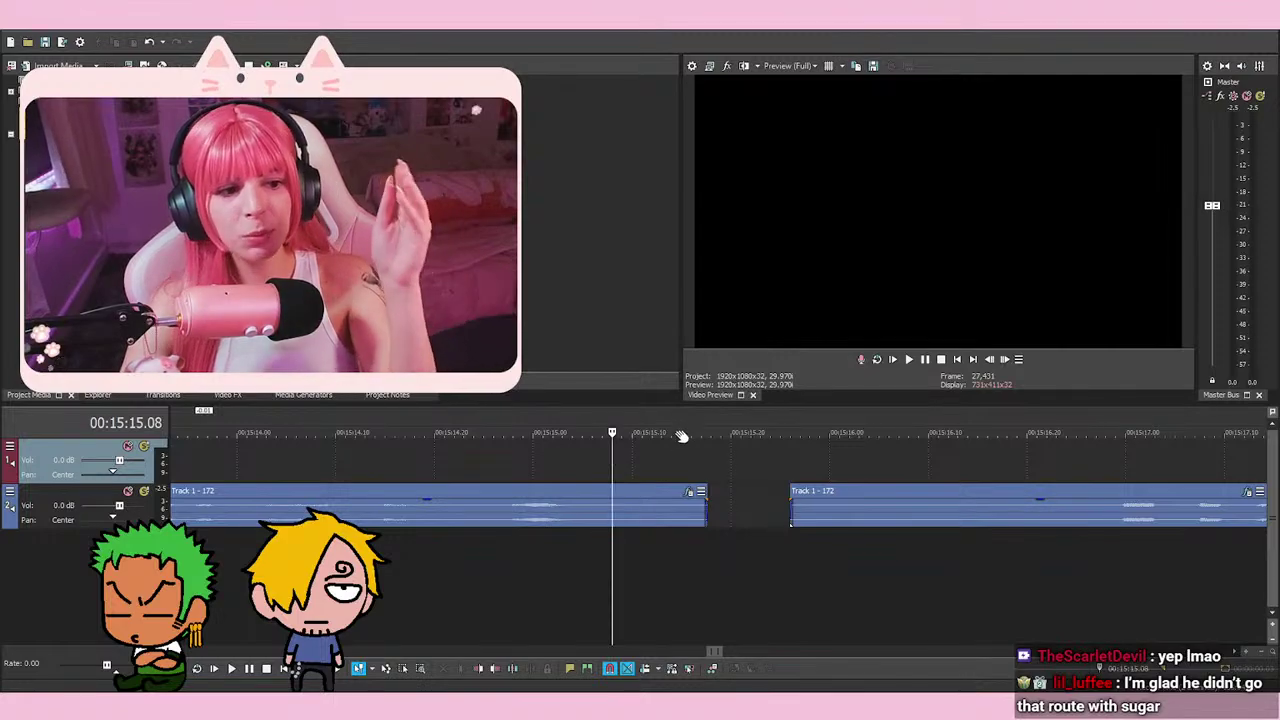
click(661, 466)
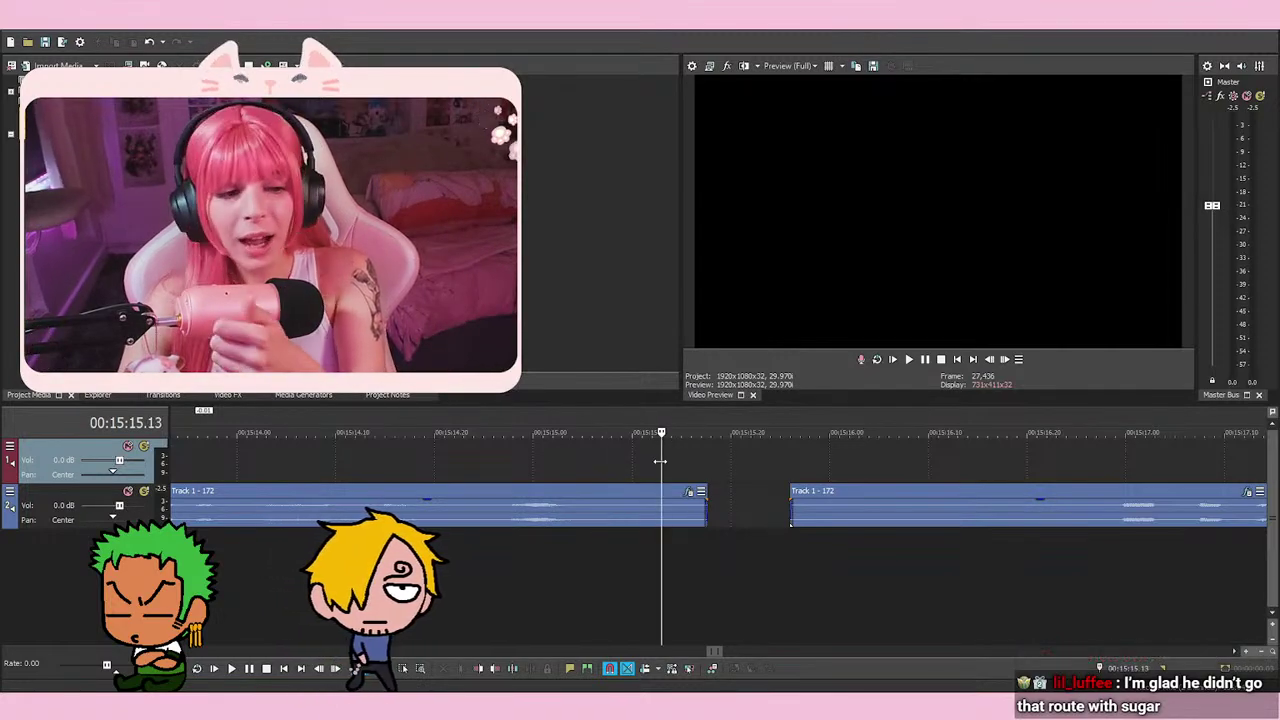
click(652, 463)
click(607, 463)
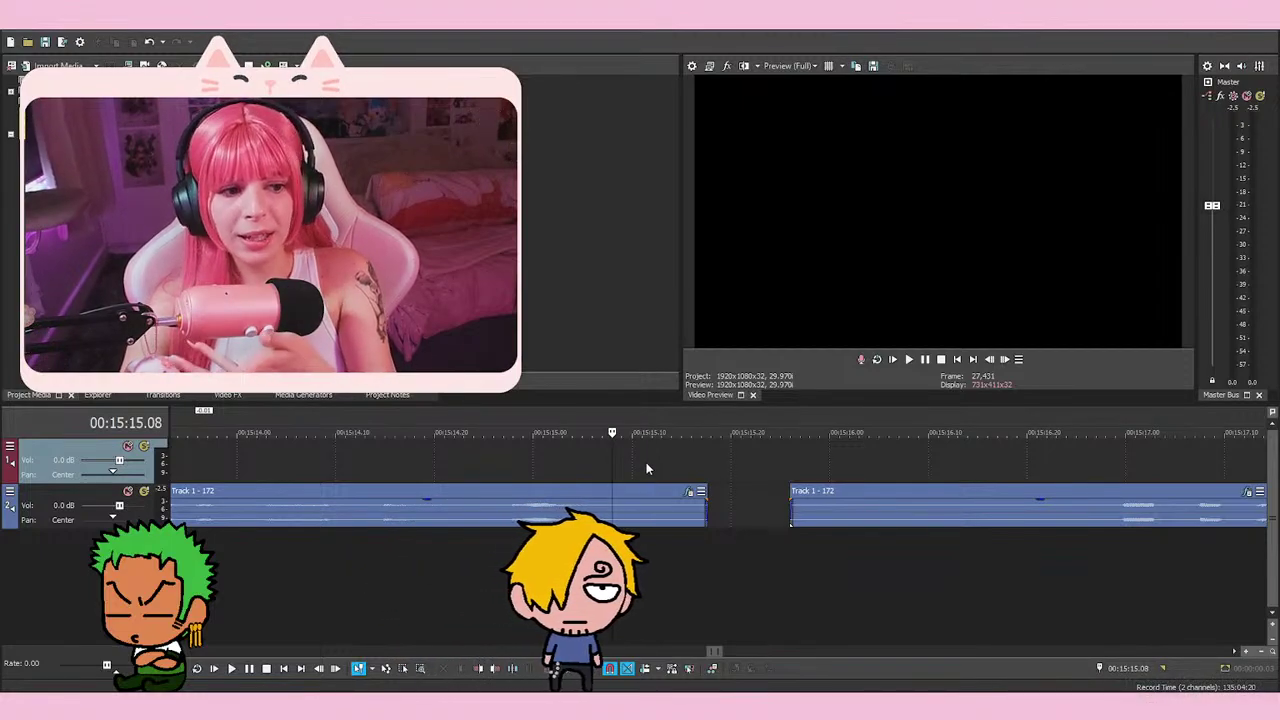
click(642, 462)
click(604, 463)
click(657, 459)
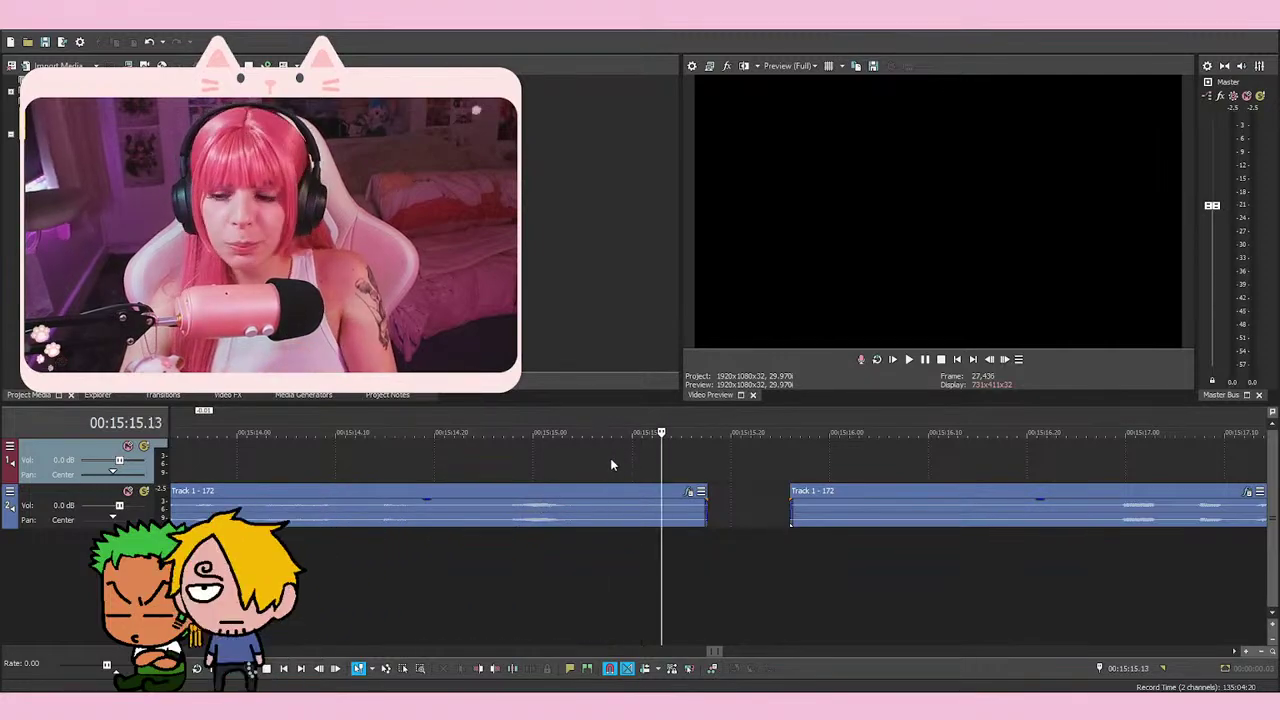
click(649, 462)
click(616, 464)
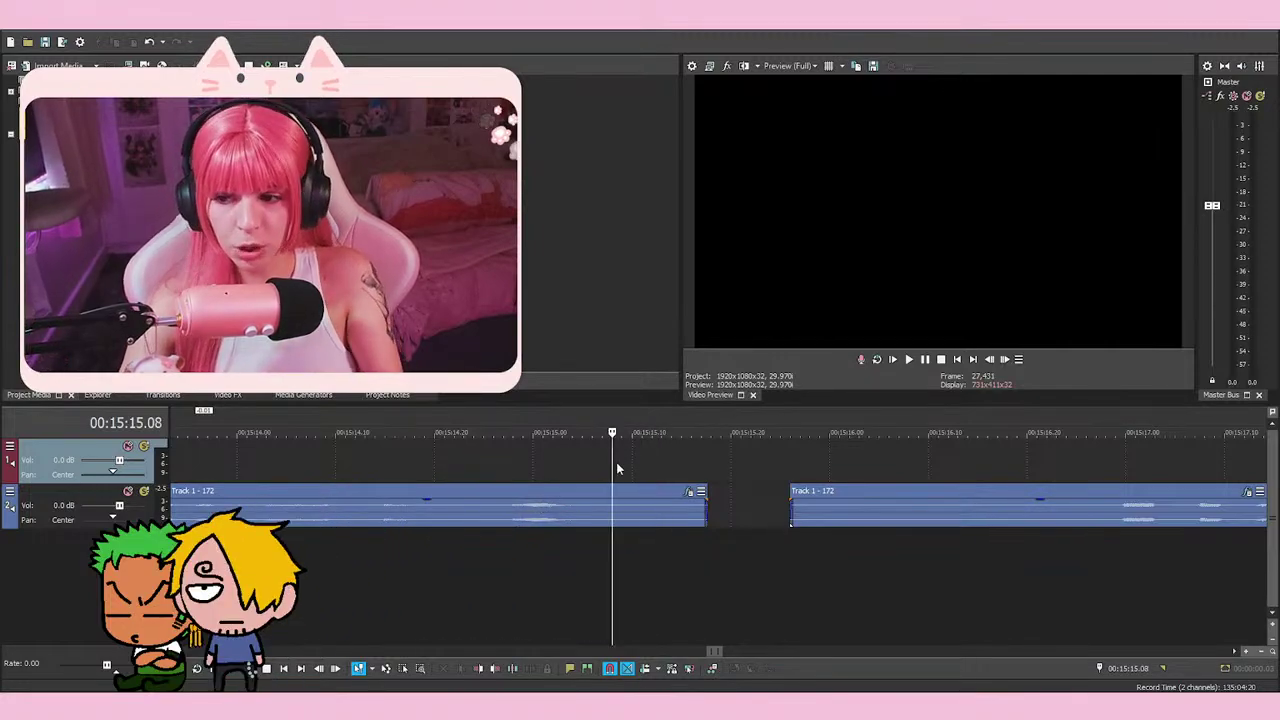
click(660, 462)
click(611, 468)
click(660, 461)
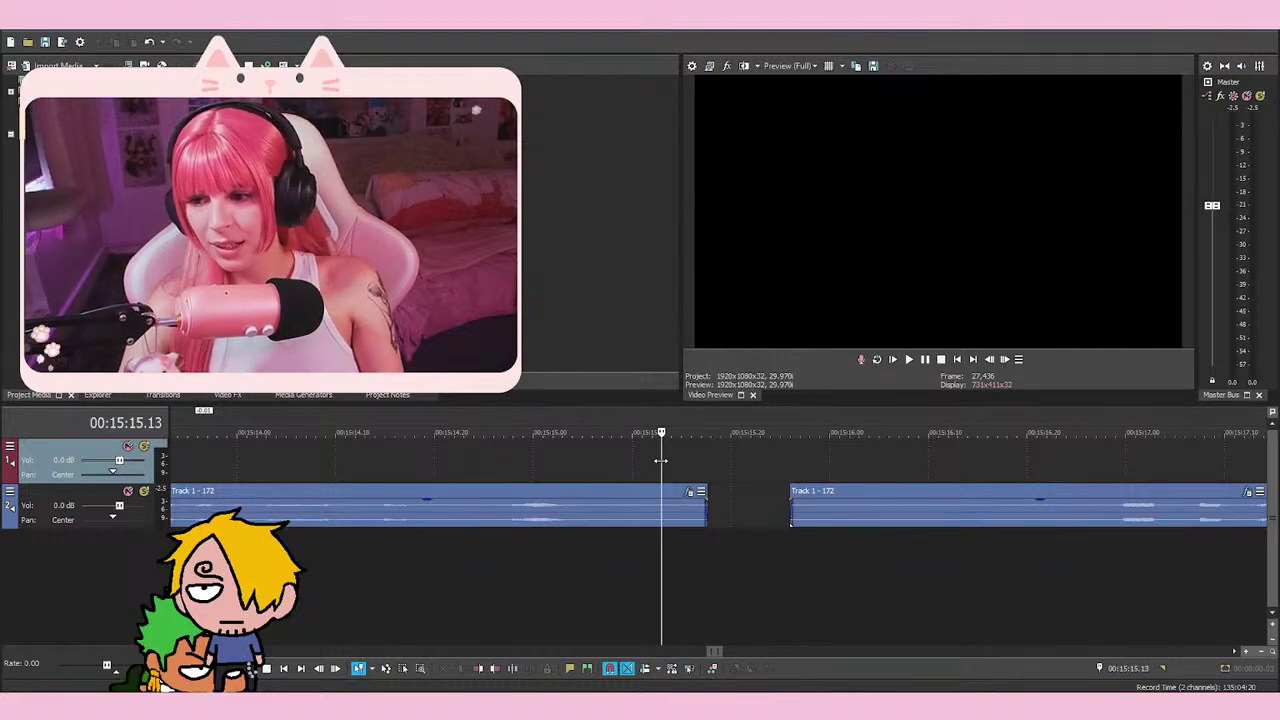
click(614, 462)
key(Right)
key(Right)
key(Right)
key(Right)
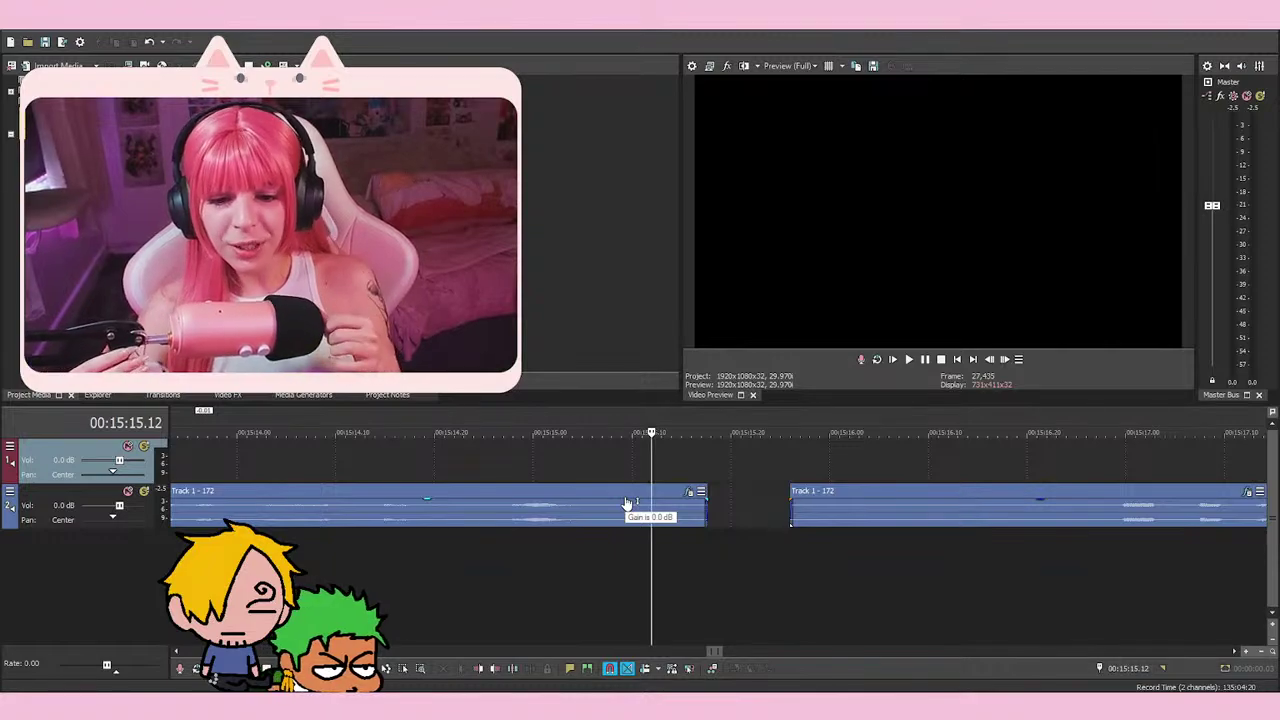
click(604, 475)
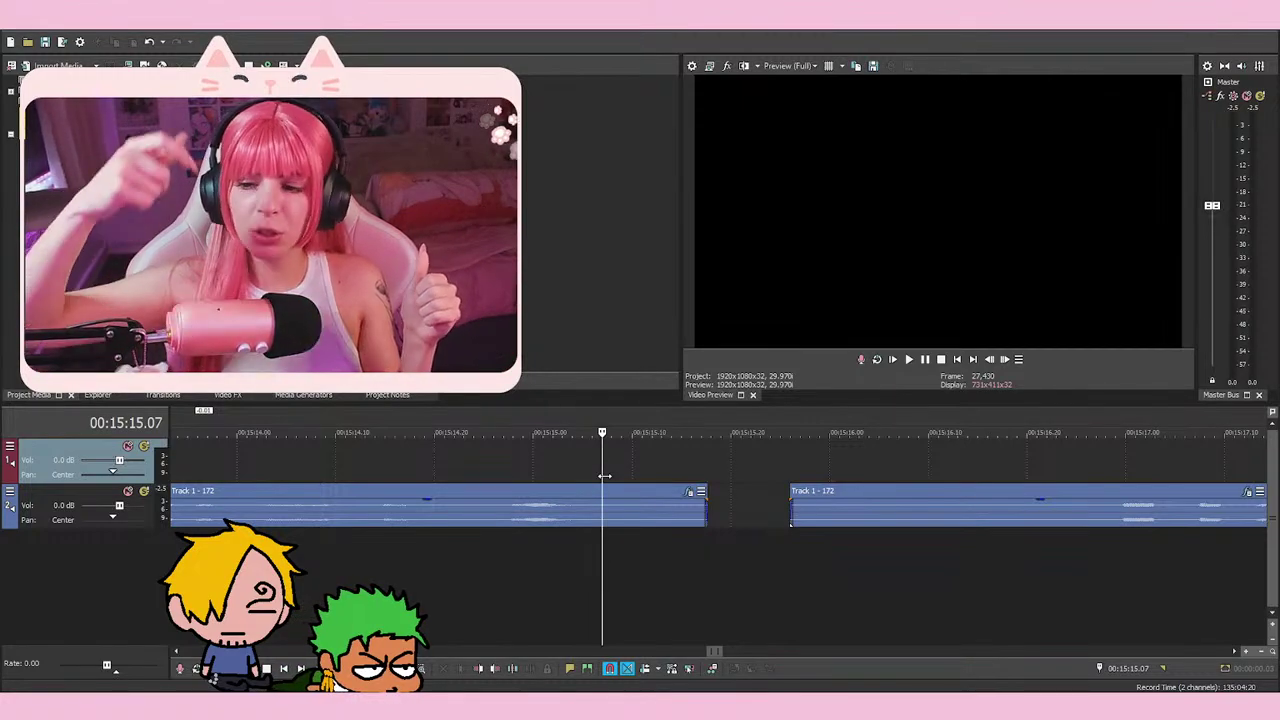
click(649, 470)
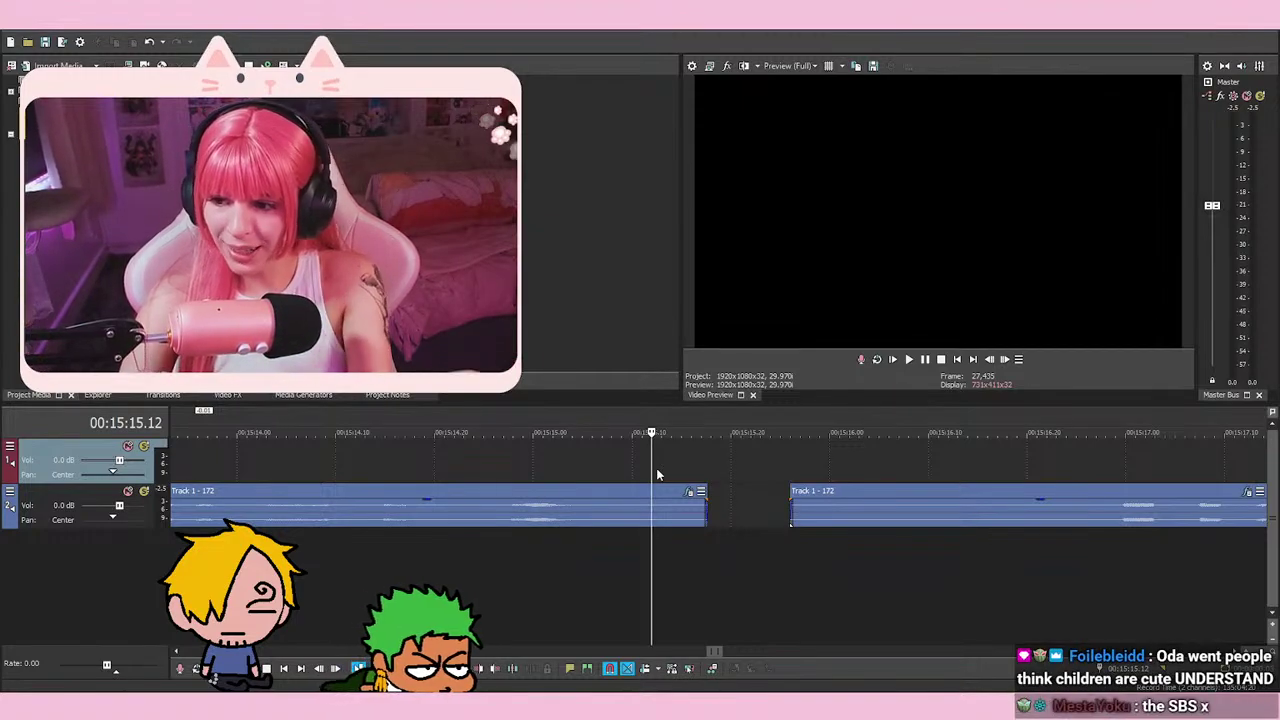
Audition the end of the clip before the gap, playing from 00:15:15.12 and from the last words ahead of it
key(space)
key(space)
click(543, 451)
key(space)
key(space)
click(740, 497)
click(503, 462)
scroll(741, 504, down, 2)
scroll(741, 504, down, 1)
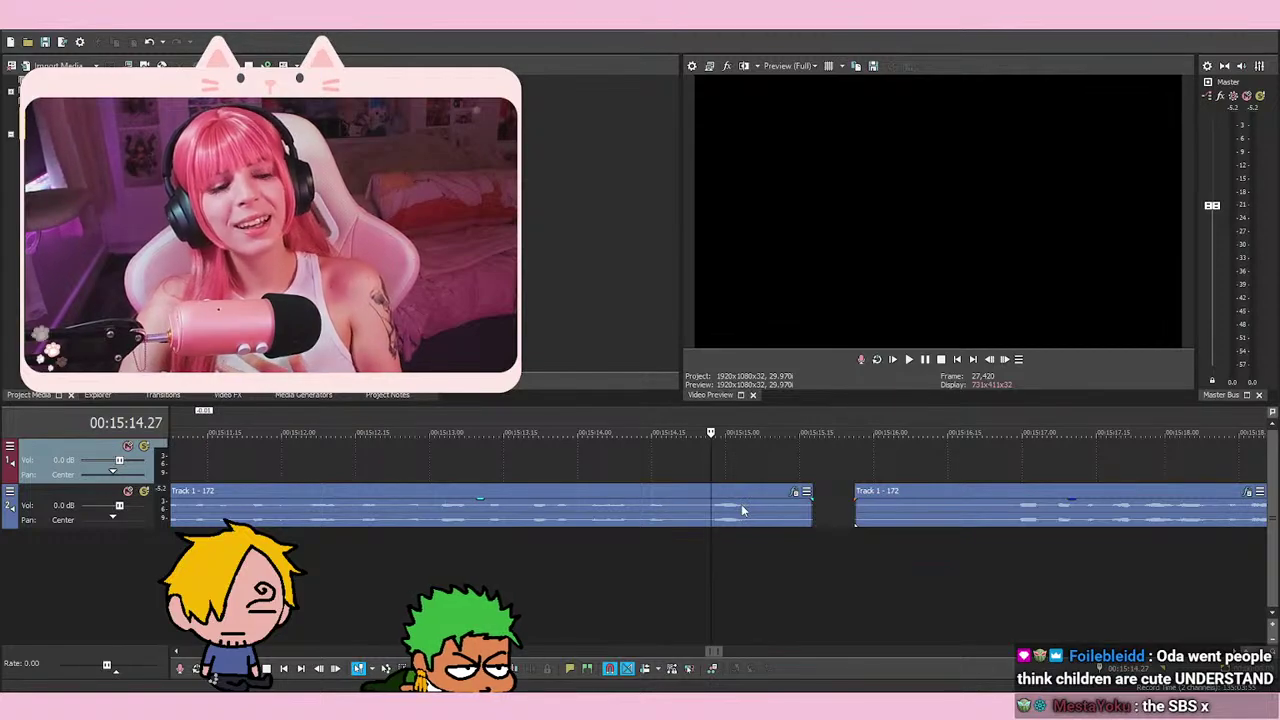
Play a short stretch of the clip before the gap, starting from 00:15:13.25
click(640, 466)
click(632, 468)
click(672, 468)
click(630, 469)
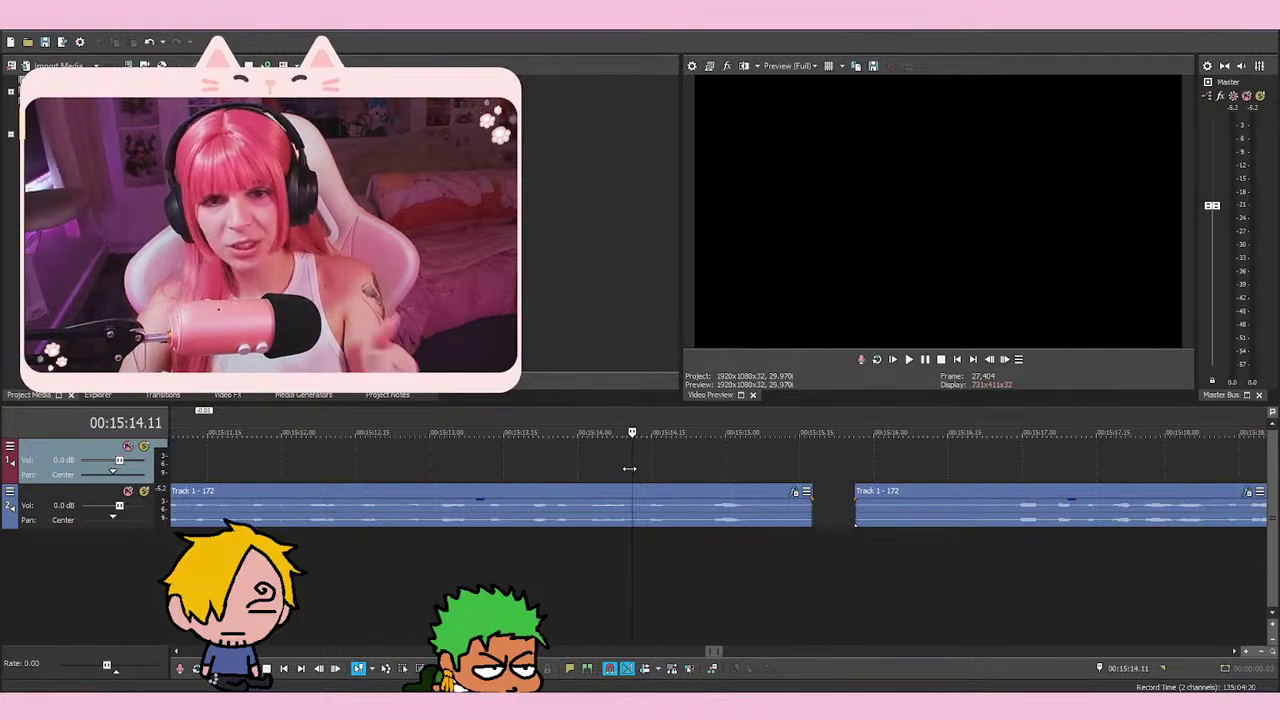
click(551, 465)
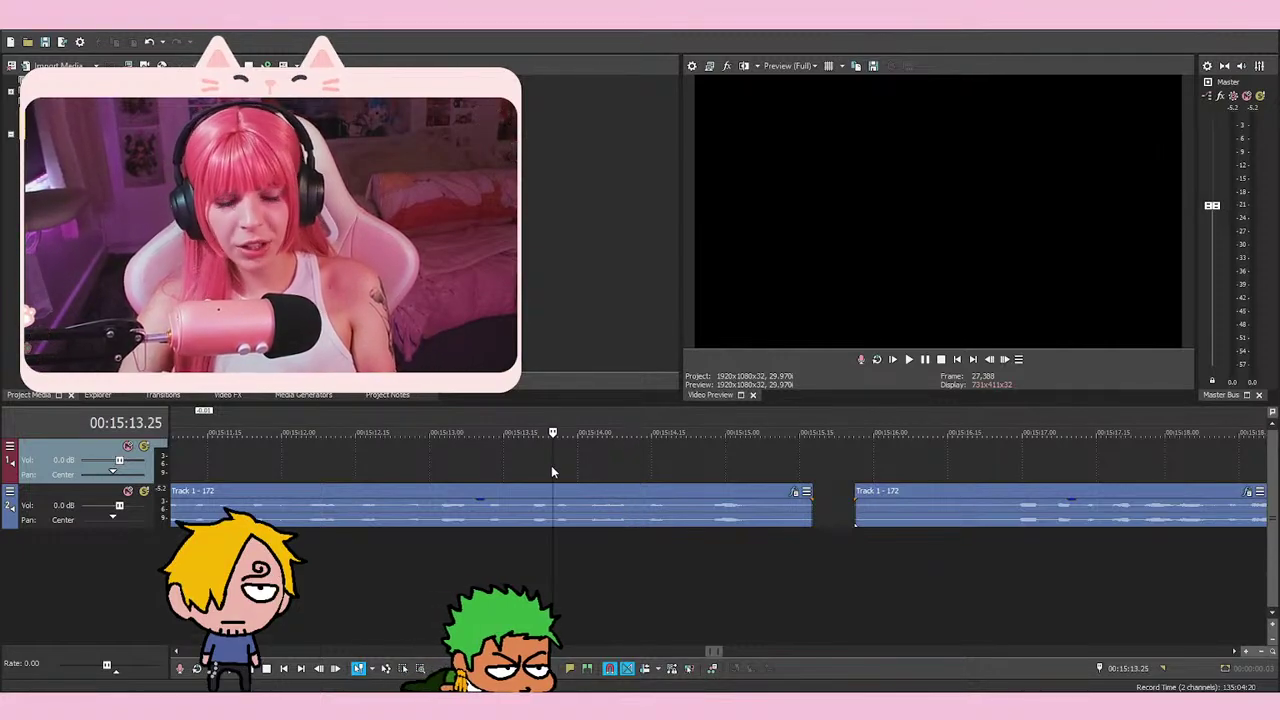
key(space)
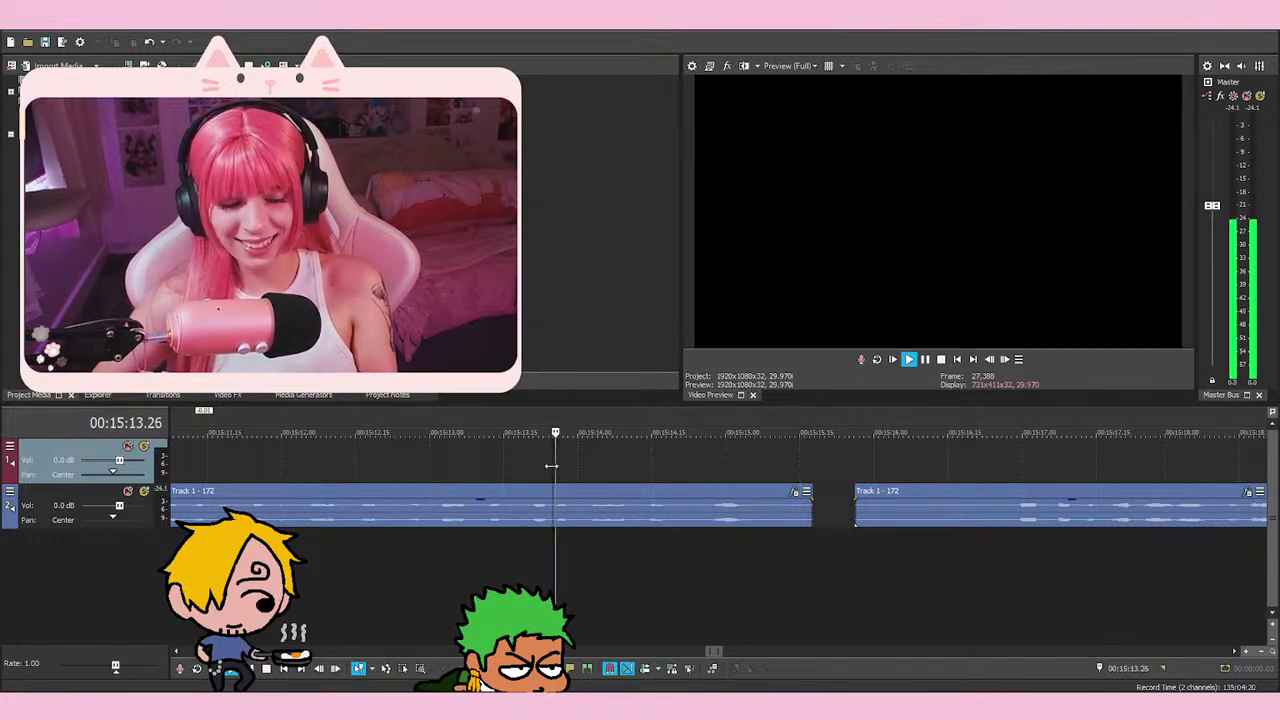
key(space)
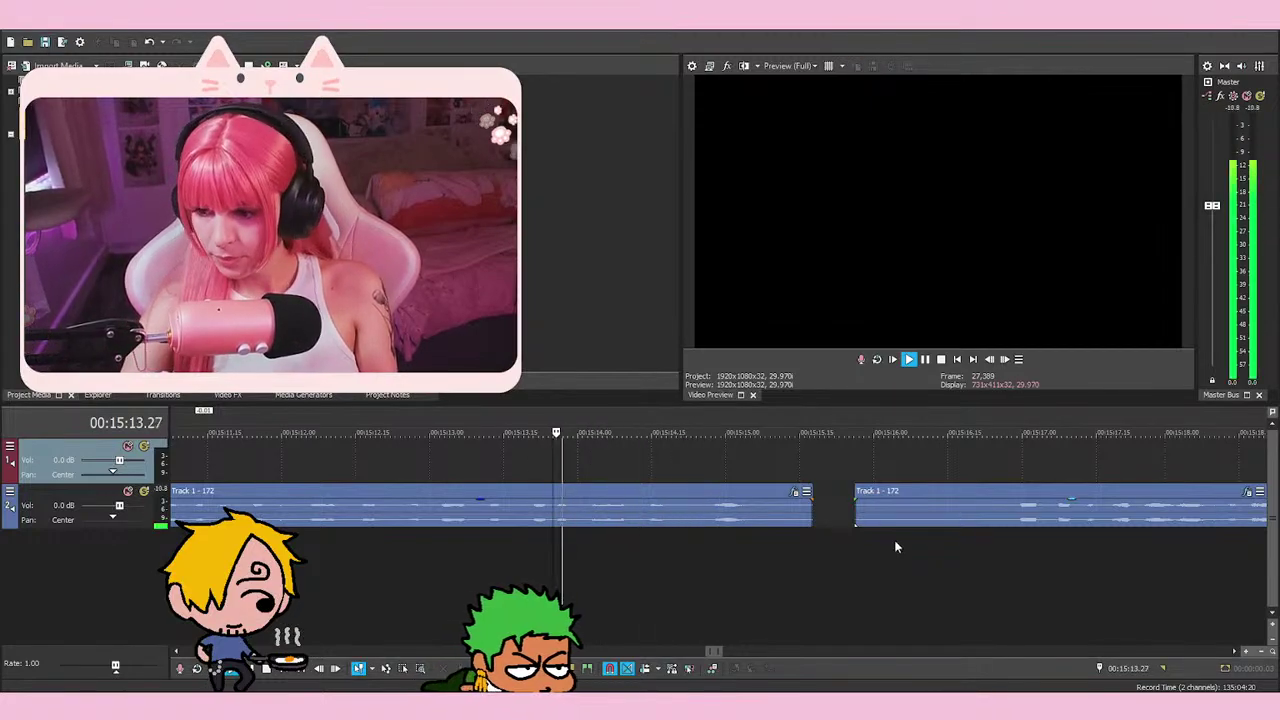
Replay the phrase ahead of the gap from 00:15:13.27
click(493, 468)
click(543, 467)
click(563, 467)
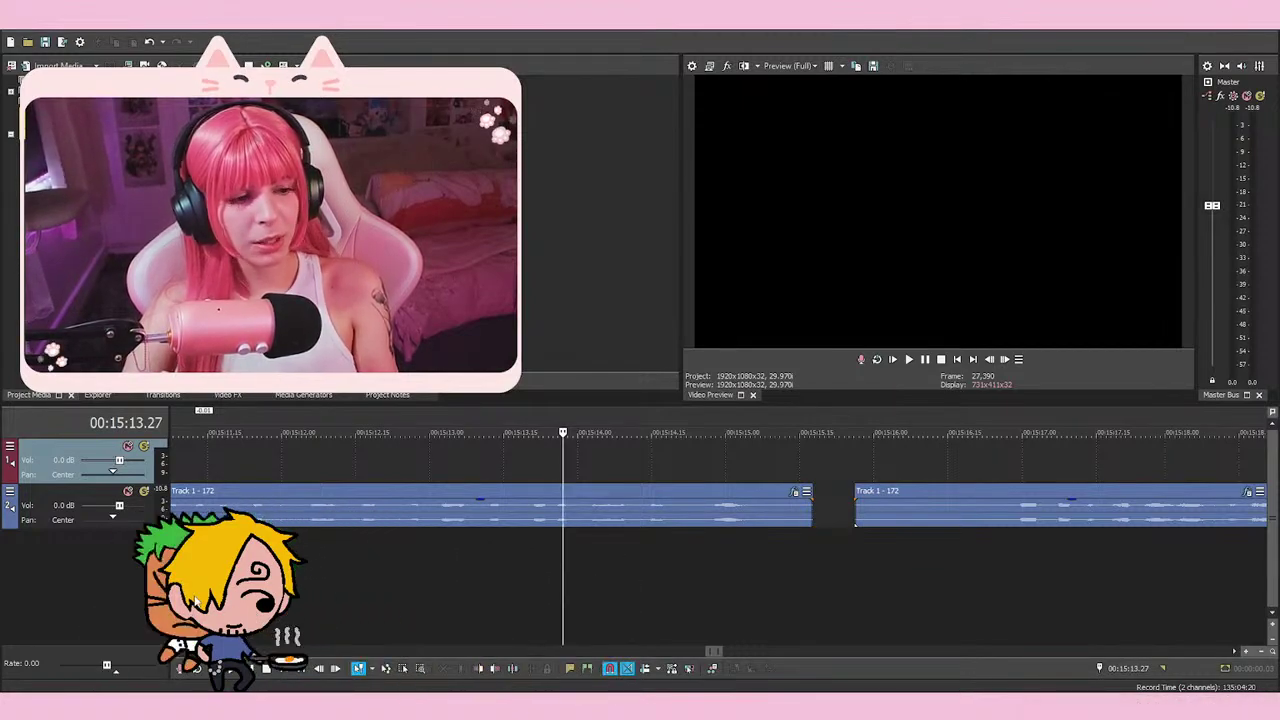
key(space)
key(space)
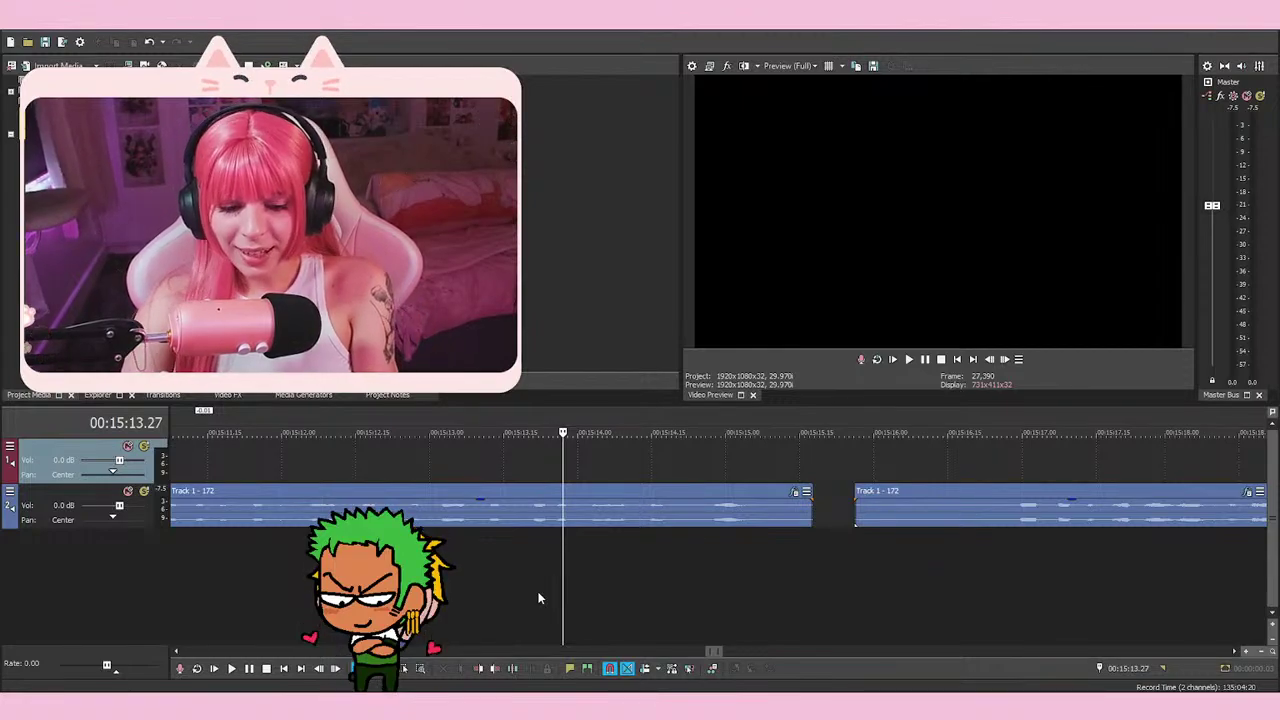
click(675, 456)
click(566, 466)
click(660, 463)
click(816, 462)
click(878, 463)
click(717, 459)
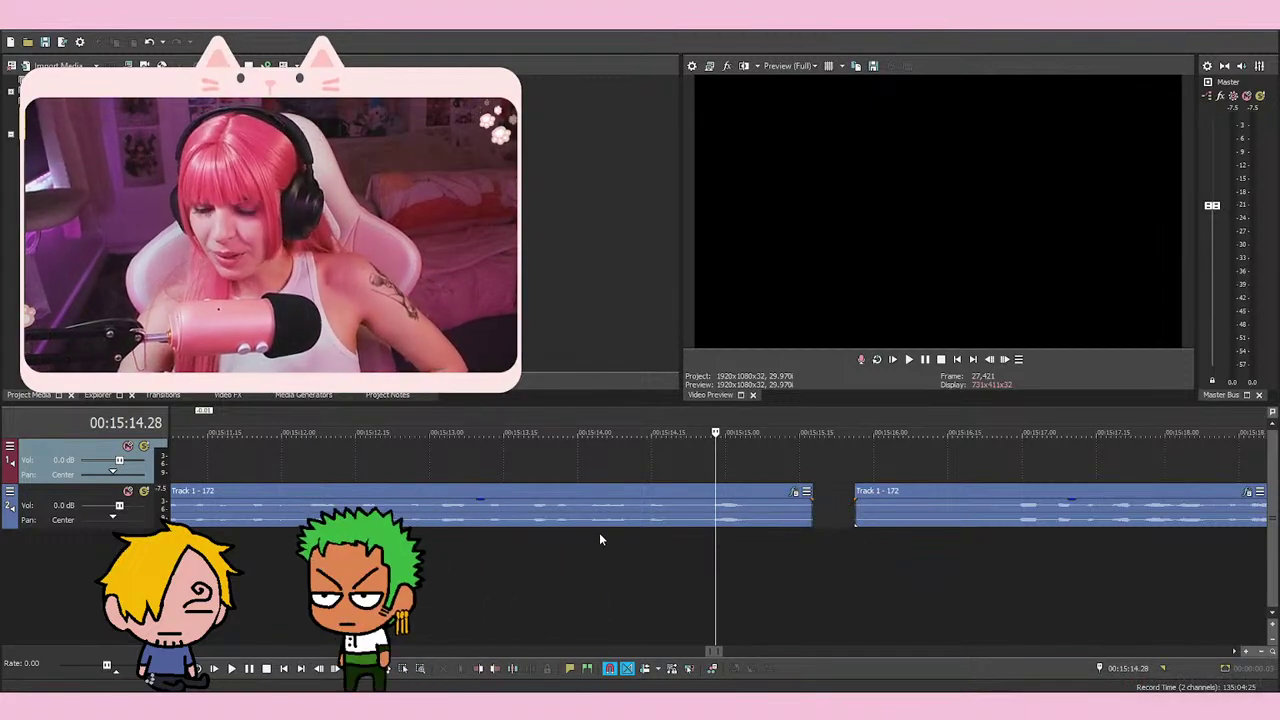
Play the closing phrase of the clip before the gap from 00:15:13.10
scroll(733, 507, down, 3)
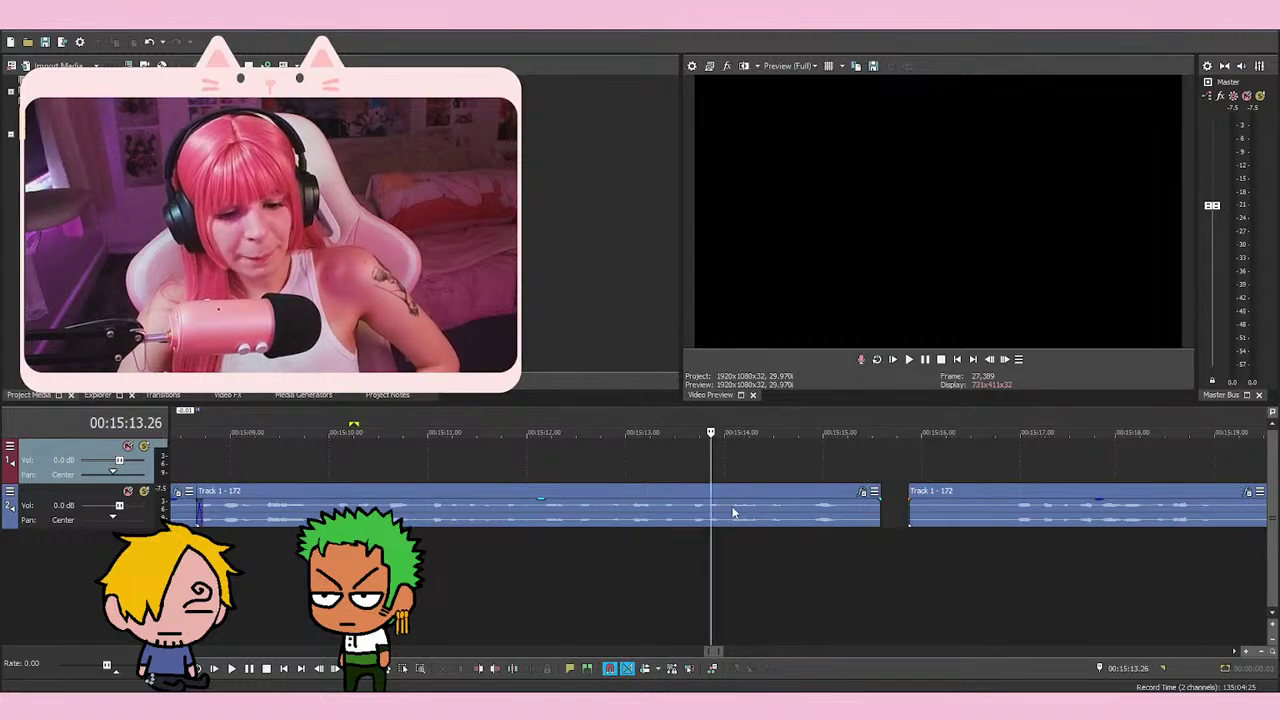
click(691, 578)
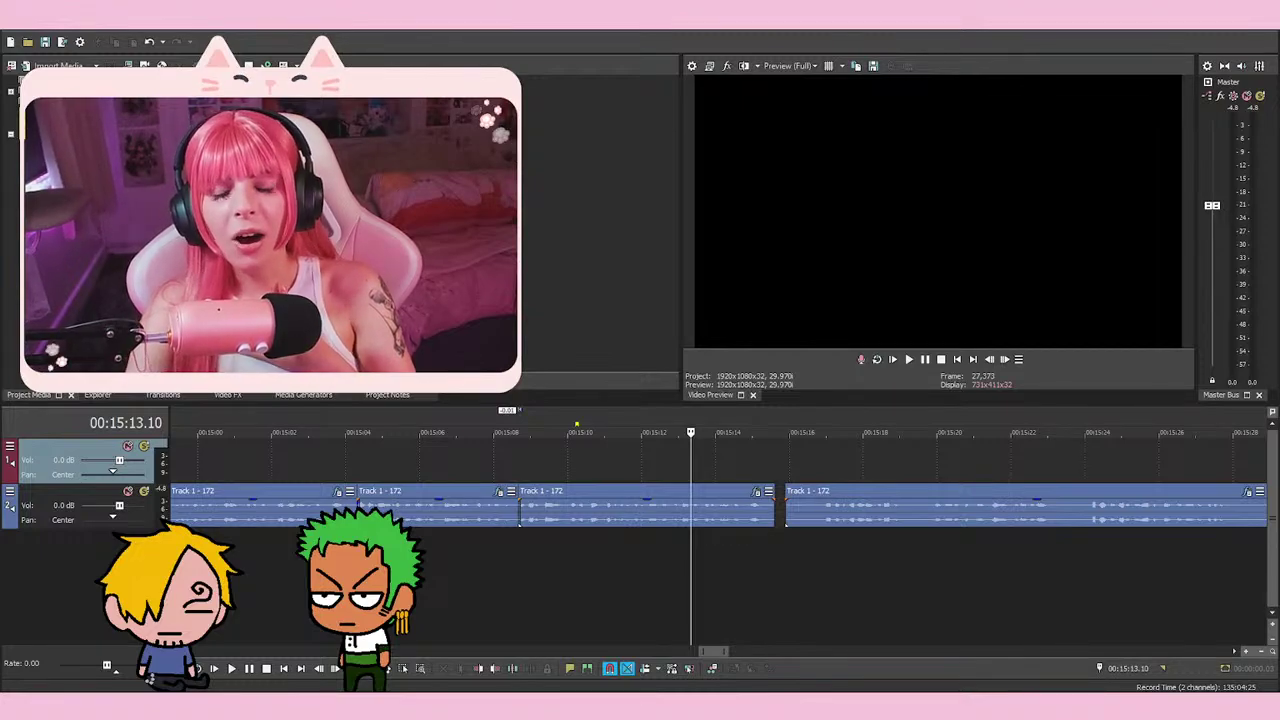
key(space)
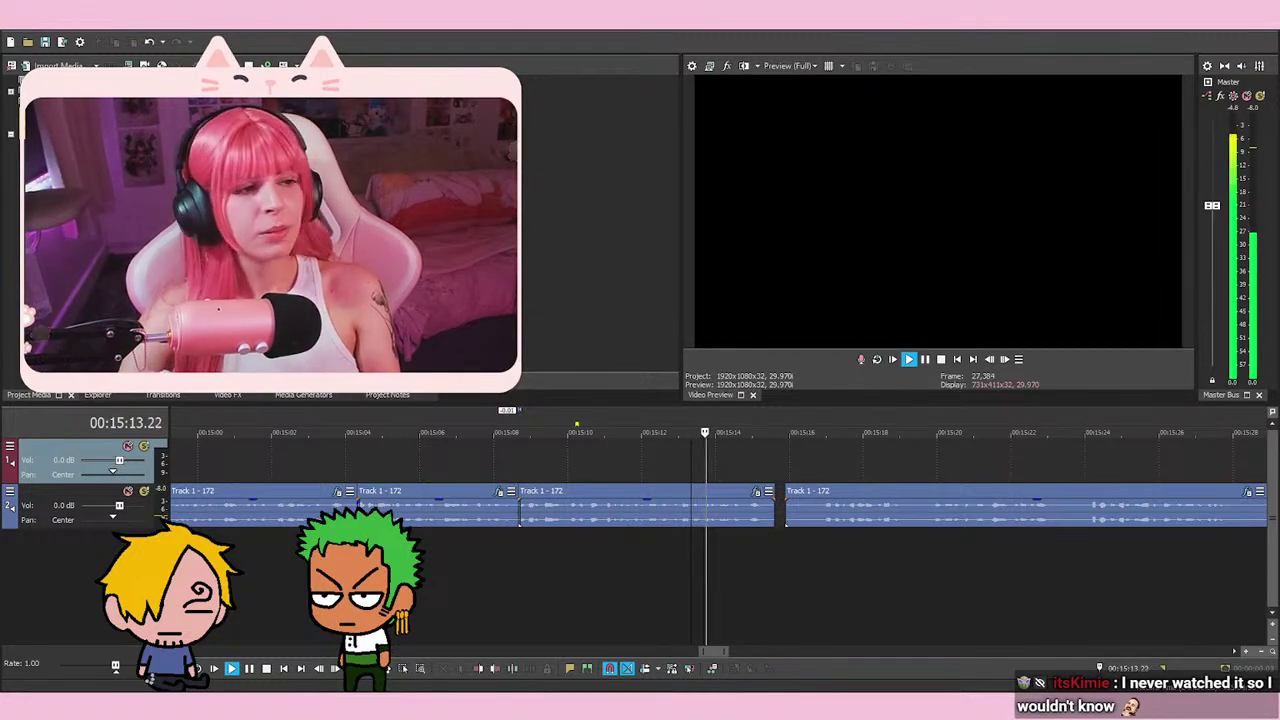
key(space)
Play the opening words of the clip after the gap, starting from about 00:15:16.15
click(822, 562)
key(space)
scroll(991, 537, down, 3)
scroll(991, 537, up, 1)
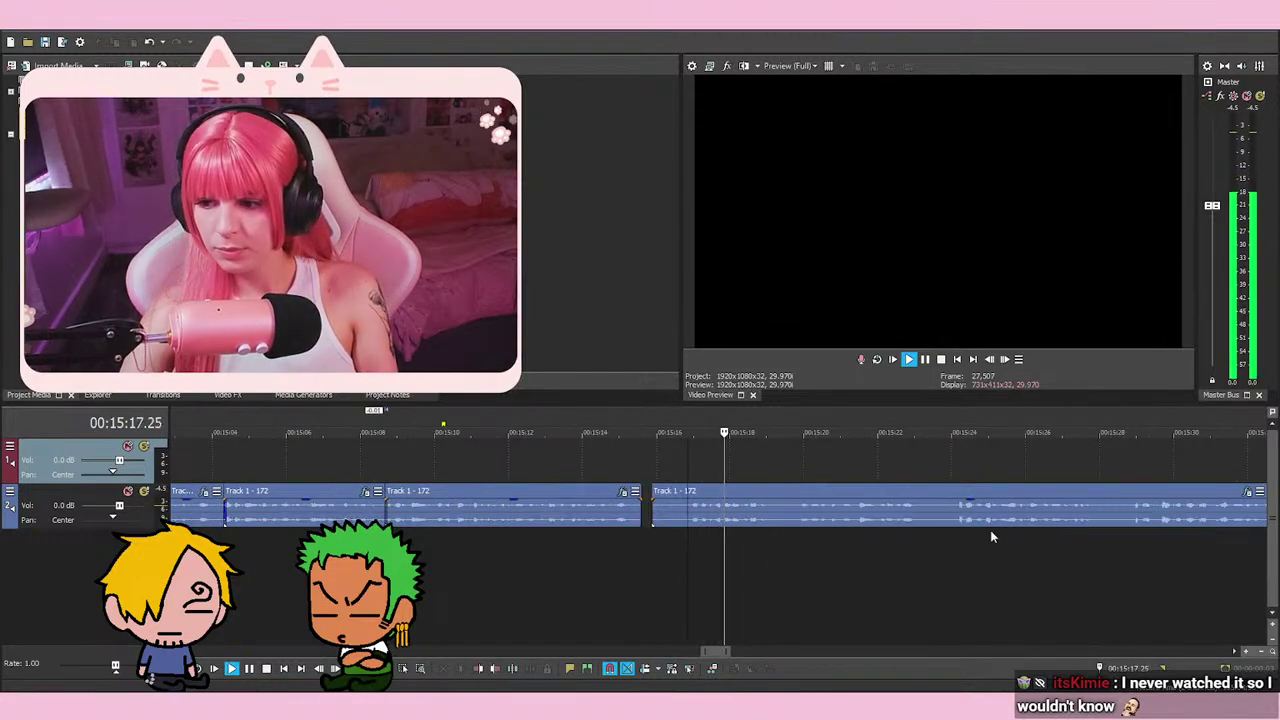
scroll(830, 544, up, 2)
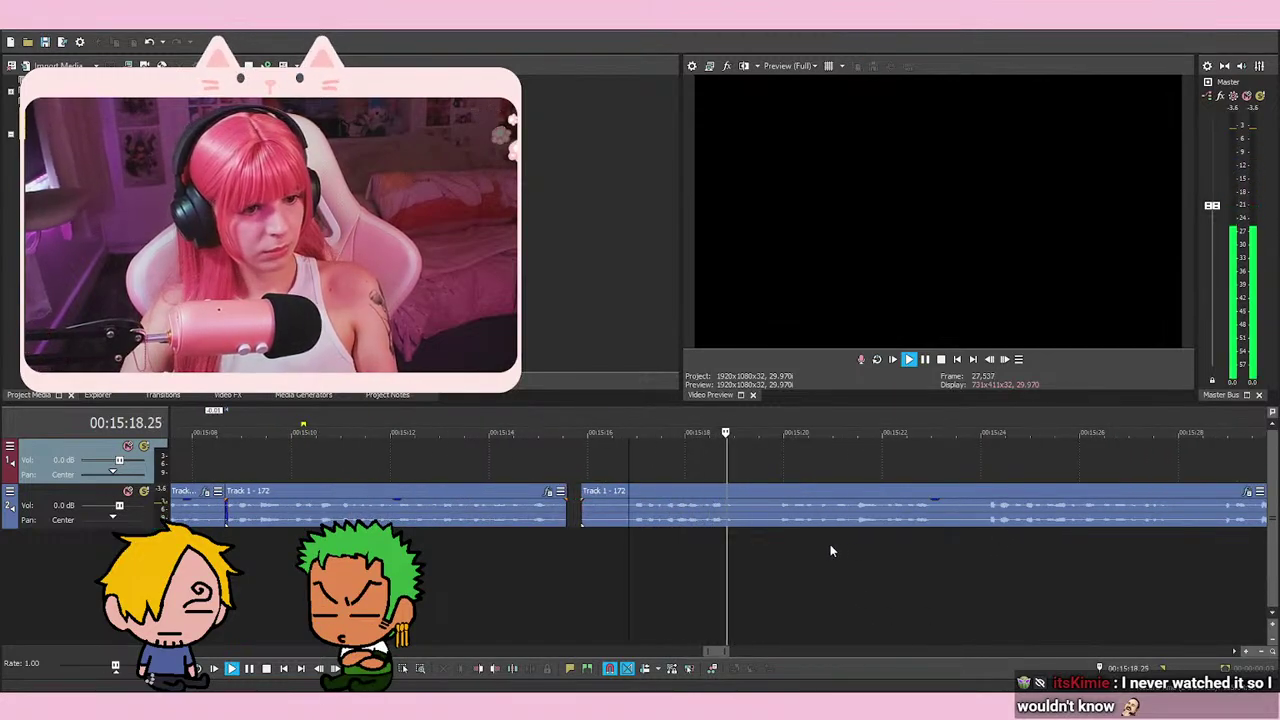
key(space)
click(884, 557)
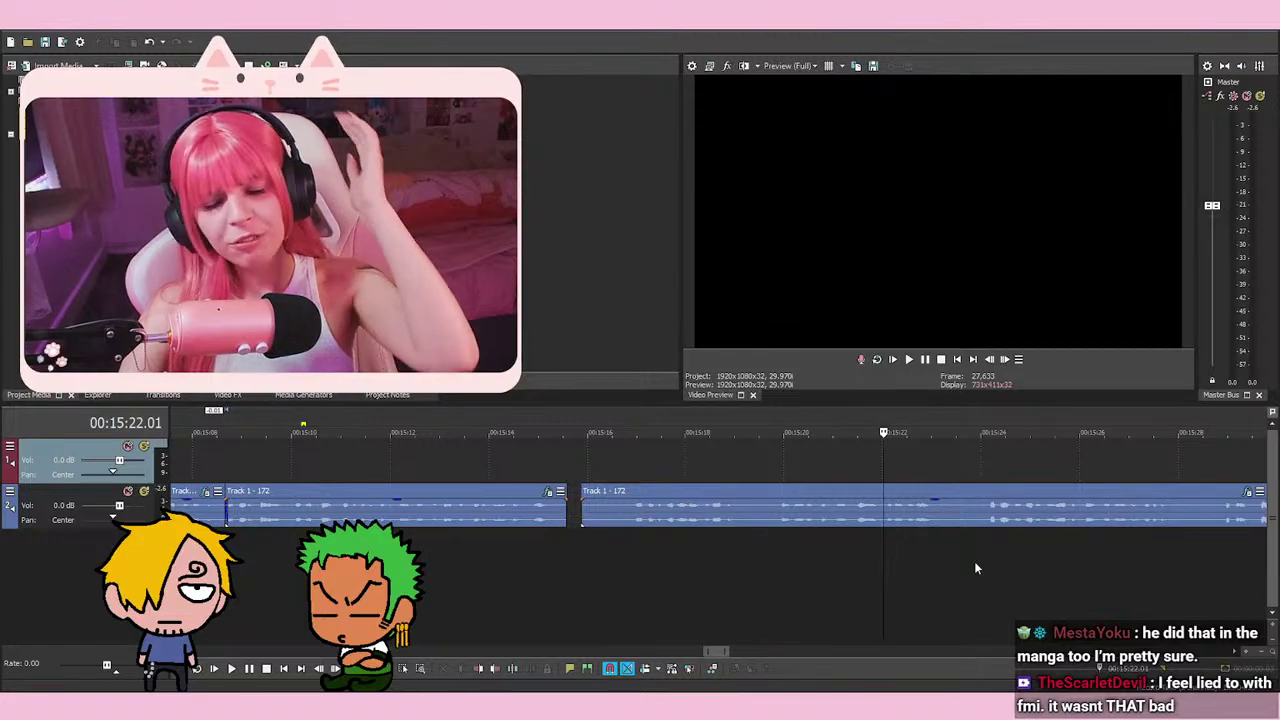
click(954, 558)
click(983, 560)
Split the clip after the gap at 00:15:16.28, just before its first words, and delete the silent piece ahead of the cut
click(720, 563)
click(646, 563)
scroll(688, 575, up, 3)
key(Left)
key(Left)
key(Left)
key(Left)
key(Left)
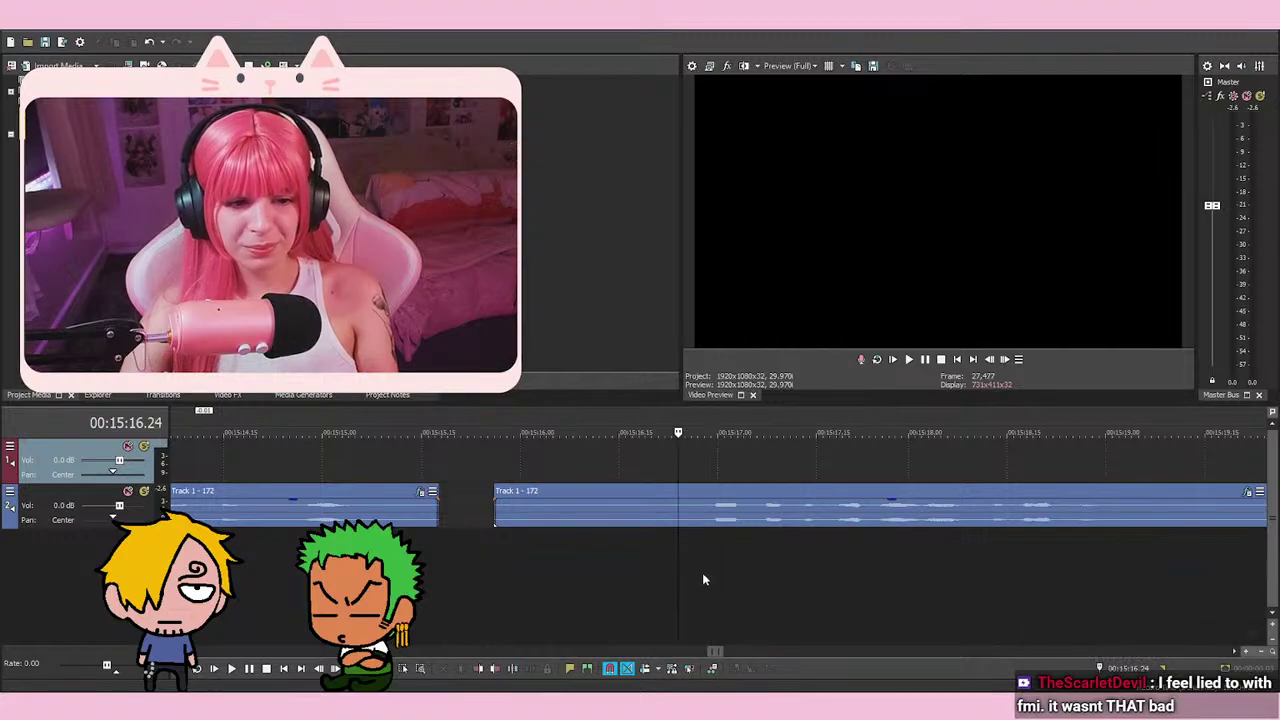
key(s)
right_click(680, 508)
click(712, 365)
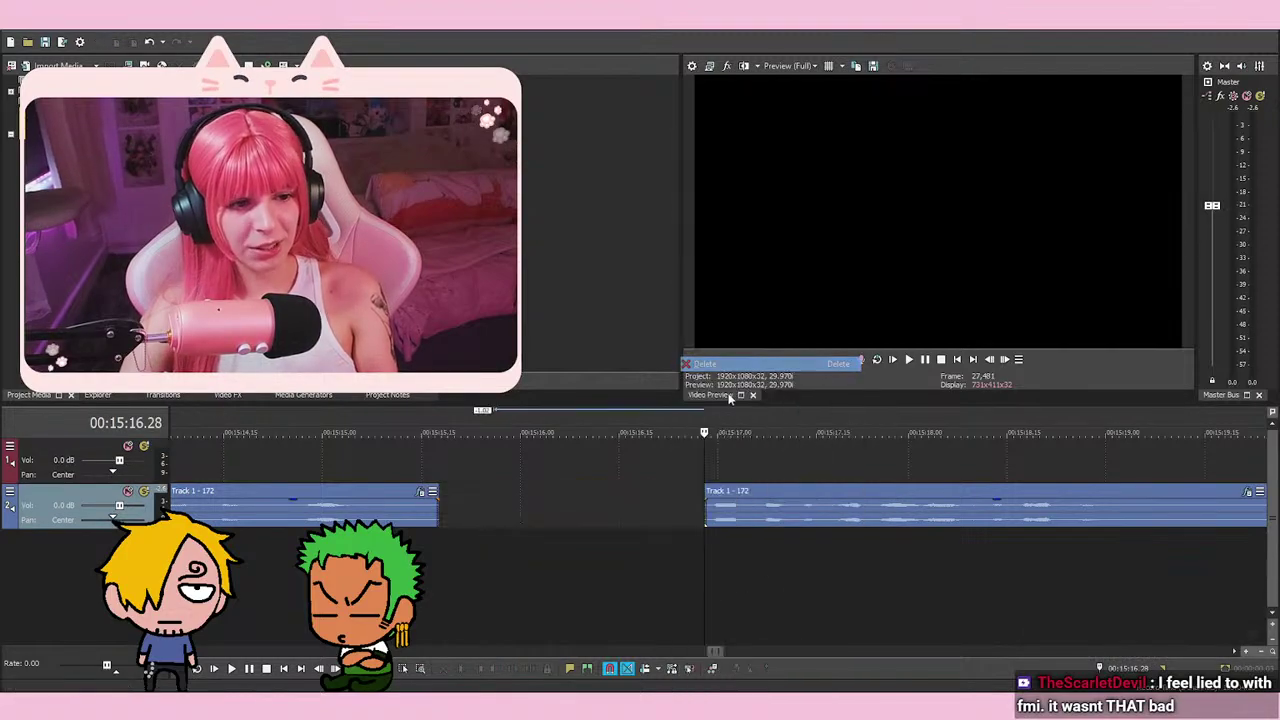
Play the opening words of the trimmed clip after the gap repeatedly from 00:15:16.28
scroll(860, 560, down, 3)
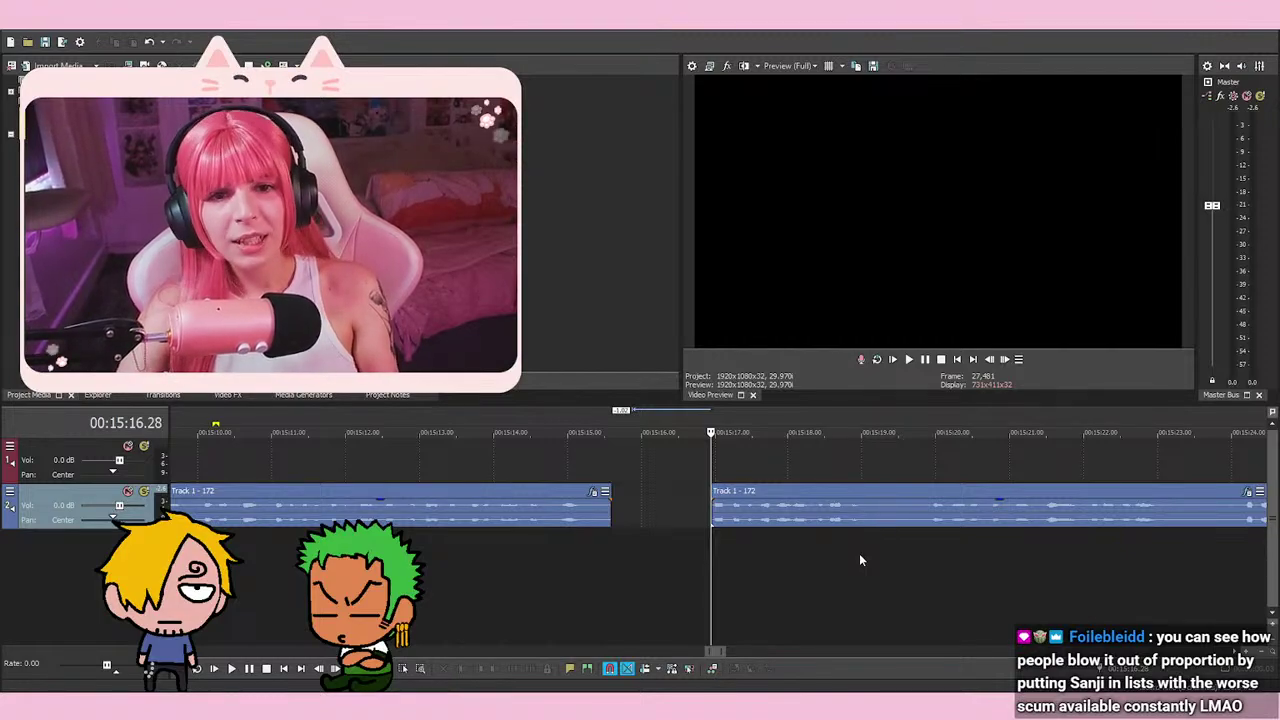
key(space)
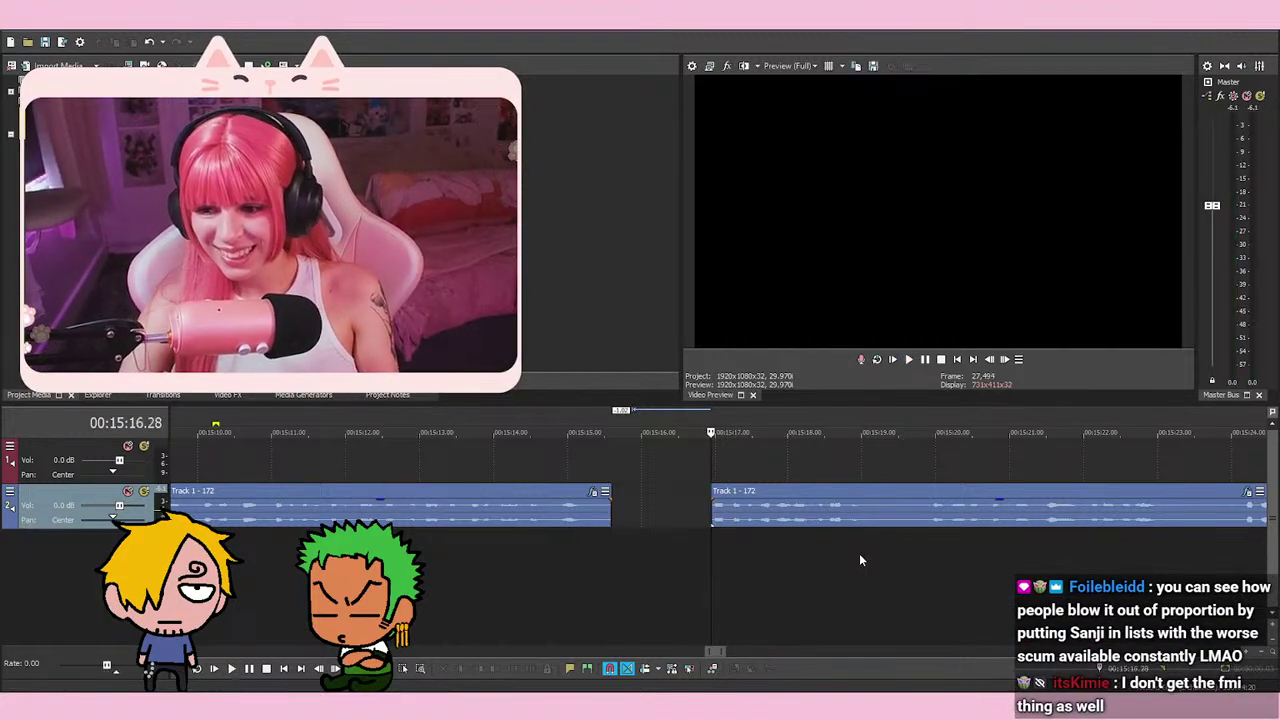
scroll(825, 567, down, 2)
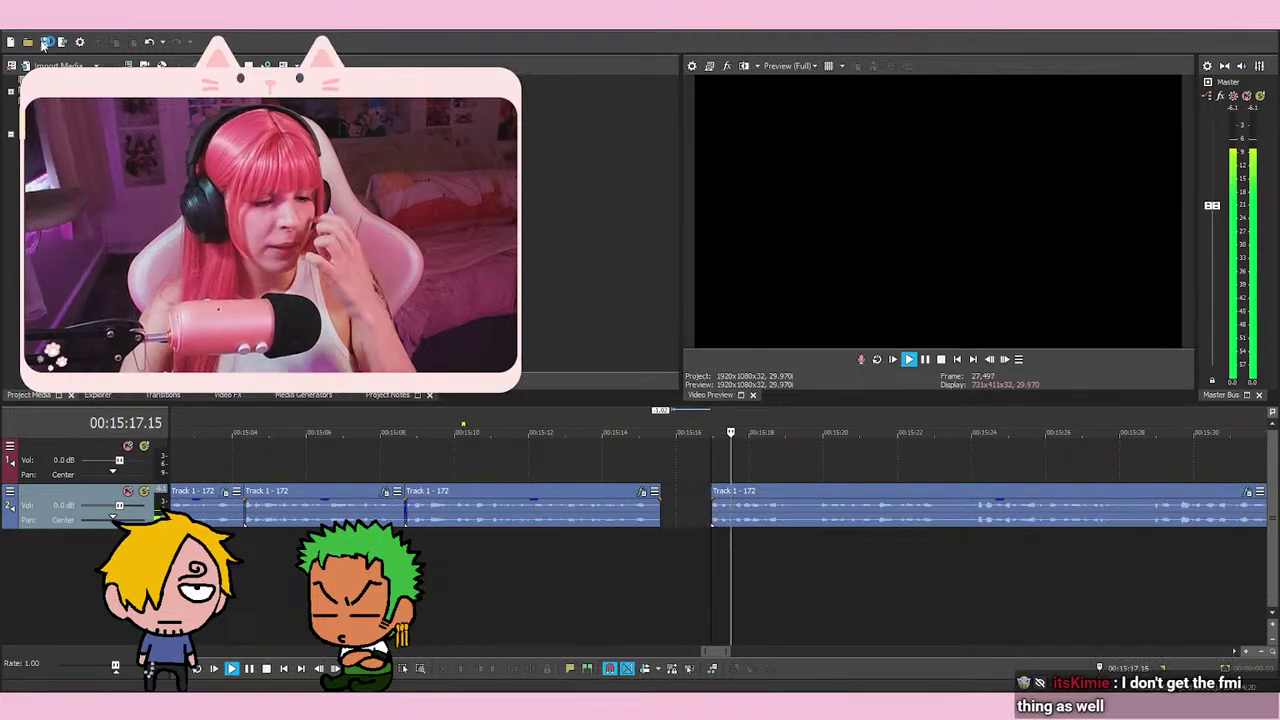
key(space)
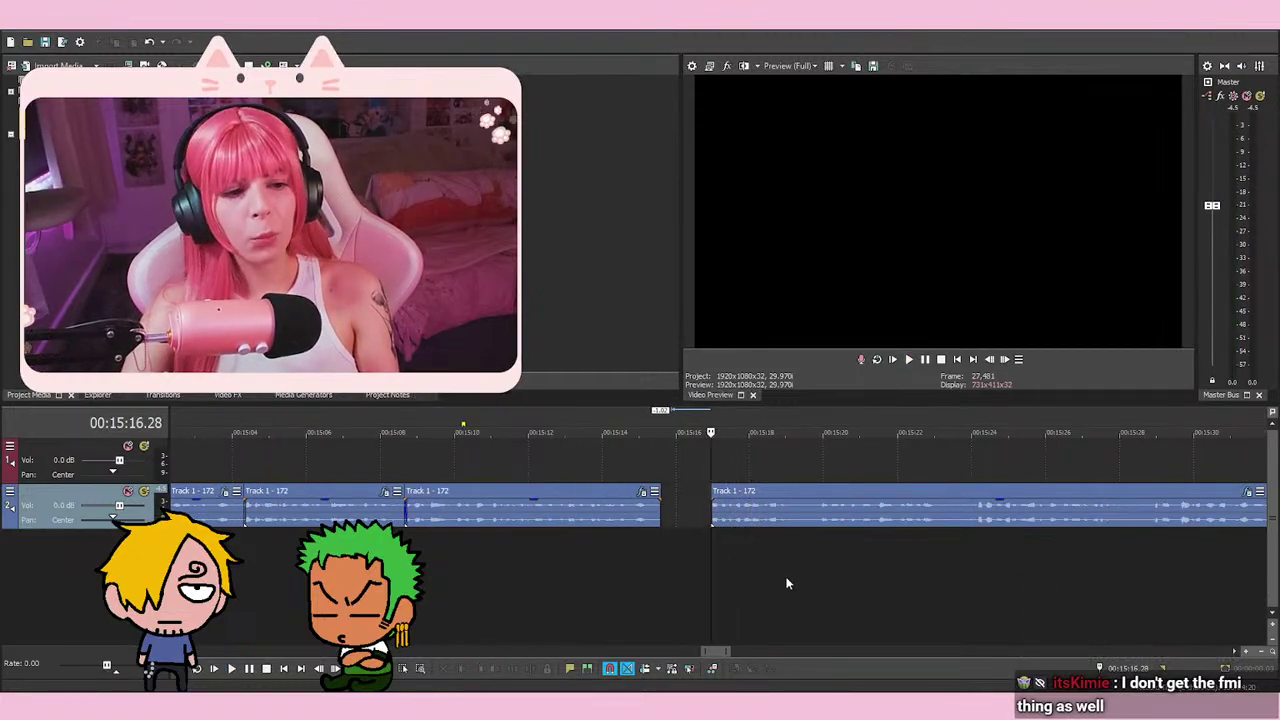
key(space)
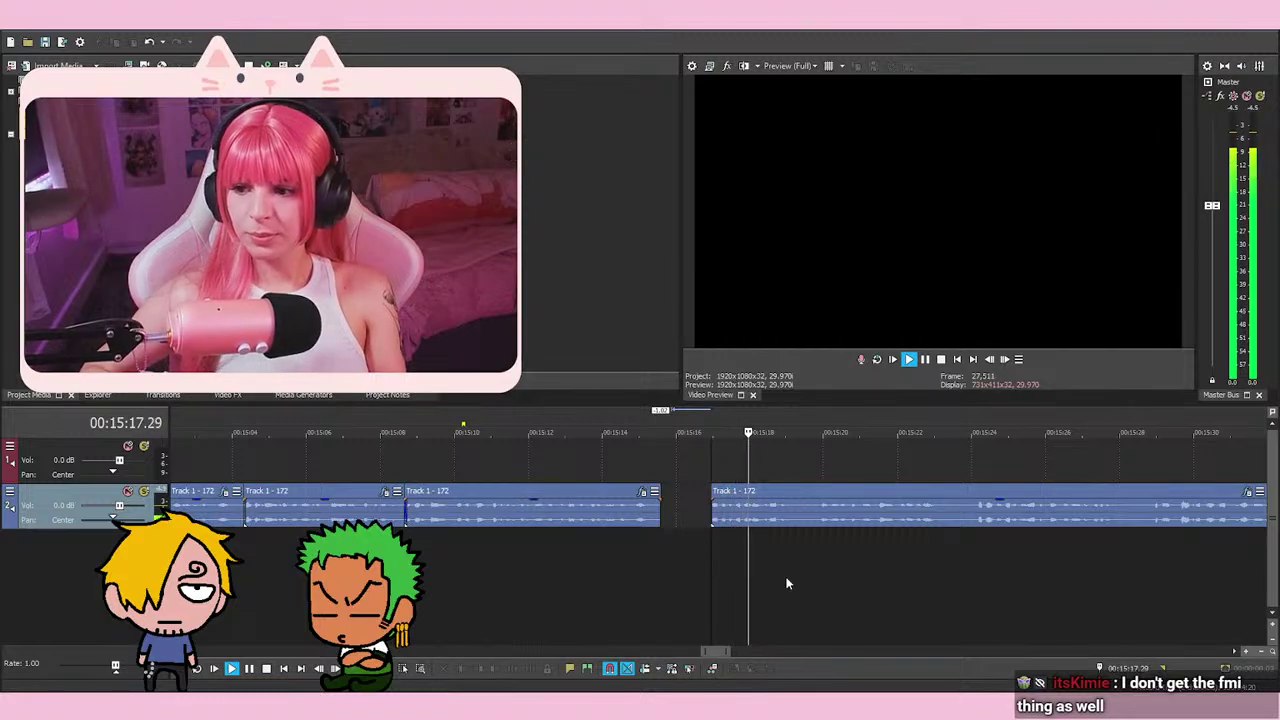
key(space)
key(space)
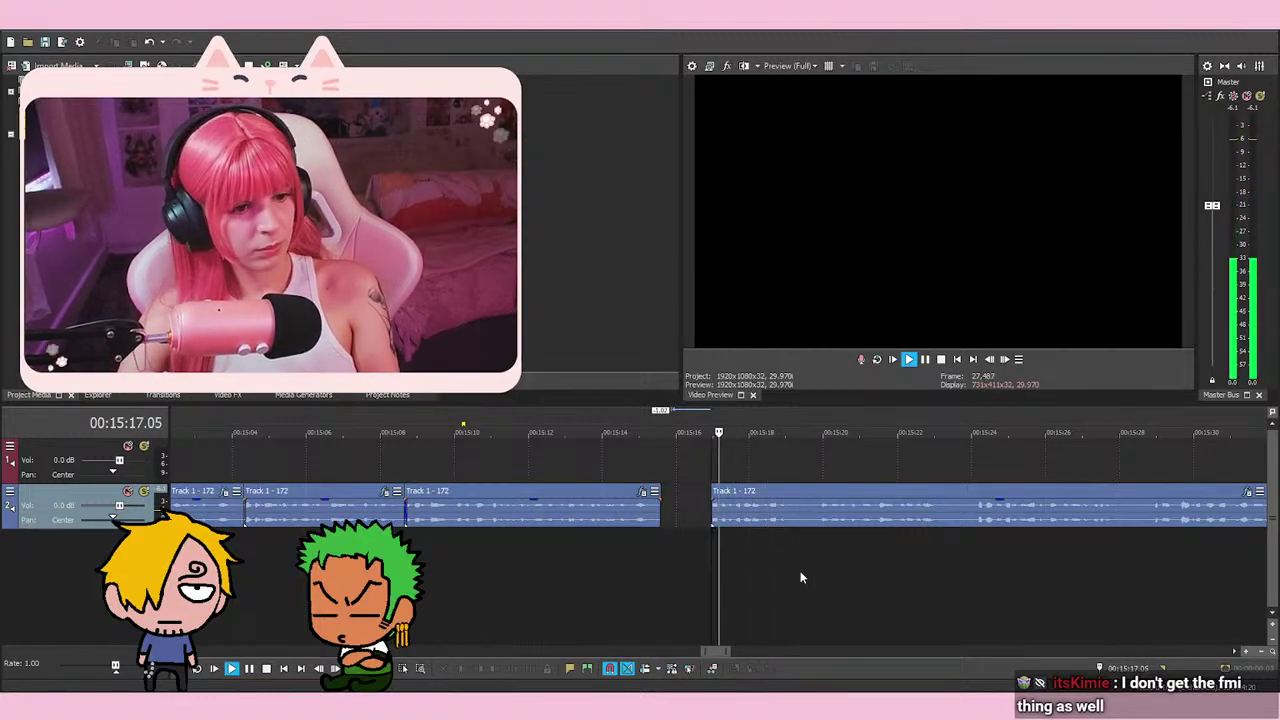
scroll(740, 580, up, 1)
key(space)
Play the voice-over before the gap twice, starting from 00:15:07.02
scroll(600, 583, down, 3)
click(527, 572)
key(space)
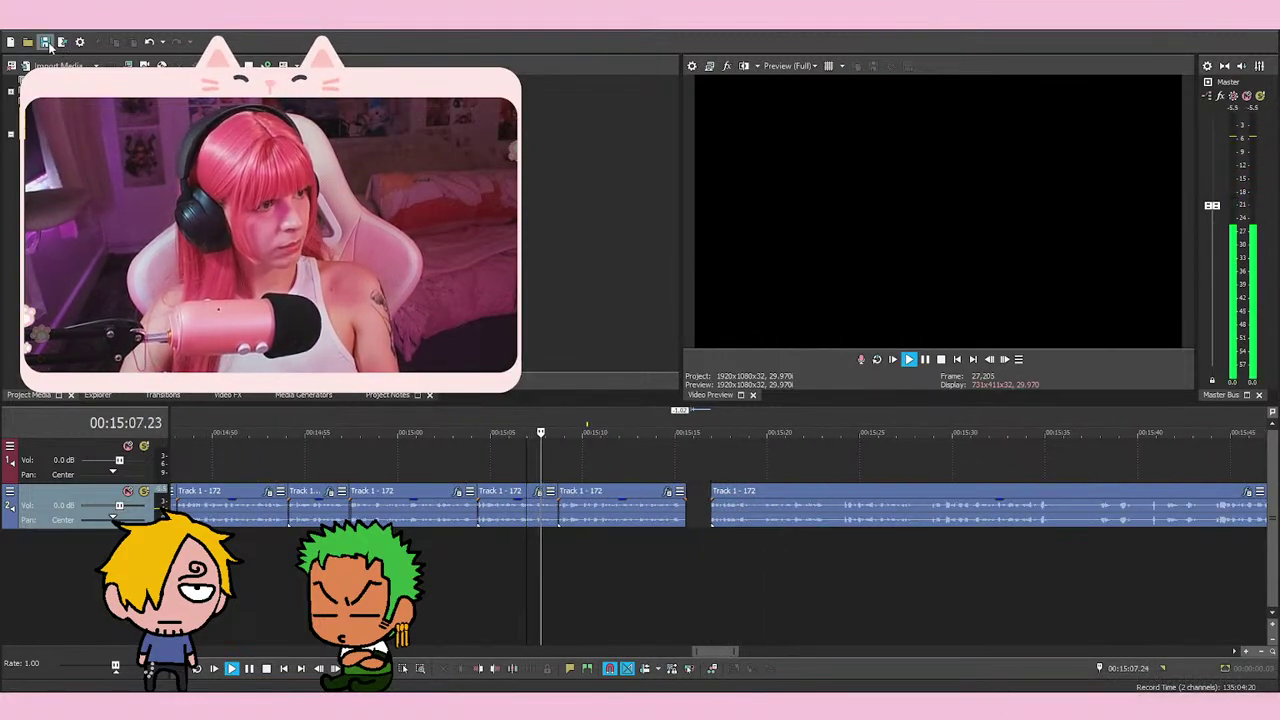
key(space)
key(space)
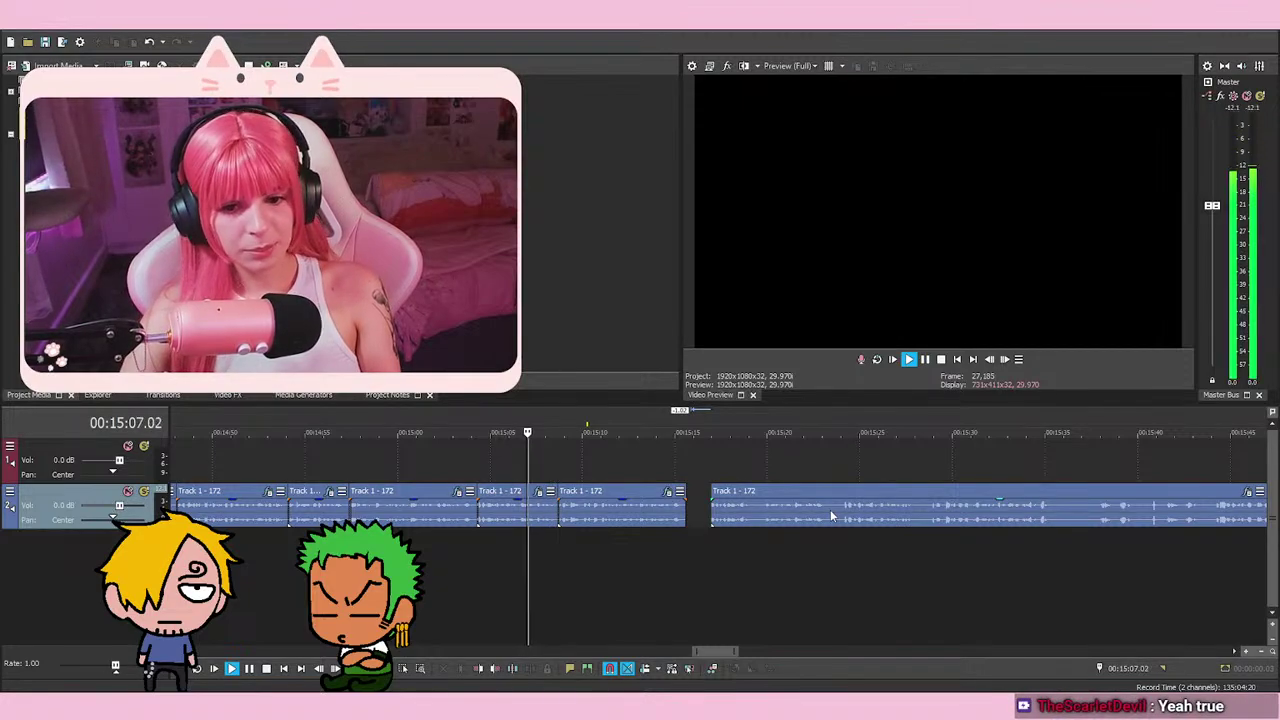
key(space)
Play a short stretch leading up to the last join before the gap, from just before 00:15:08
scroll(828, 592, up, 1)
click(731, 572)
key(space)
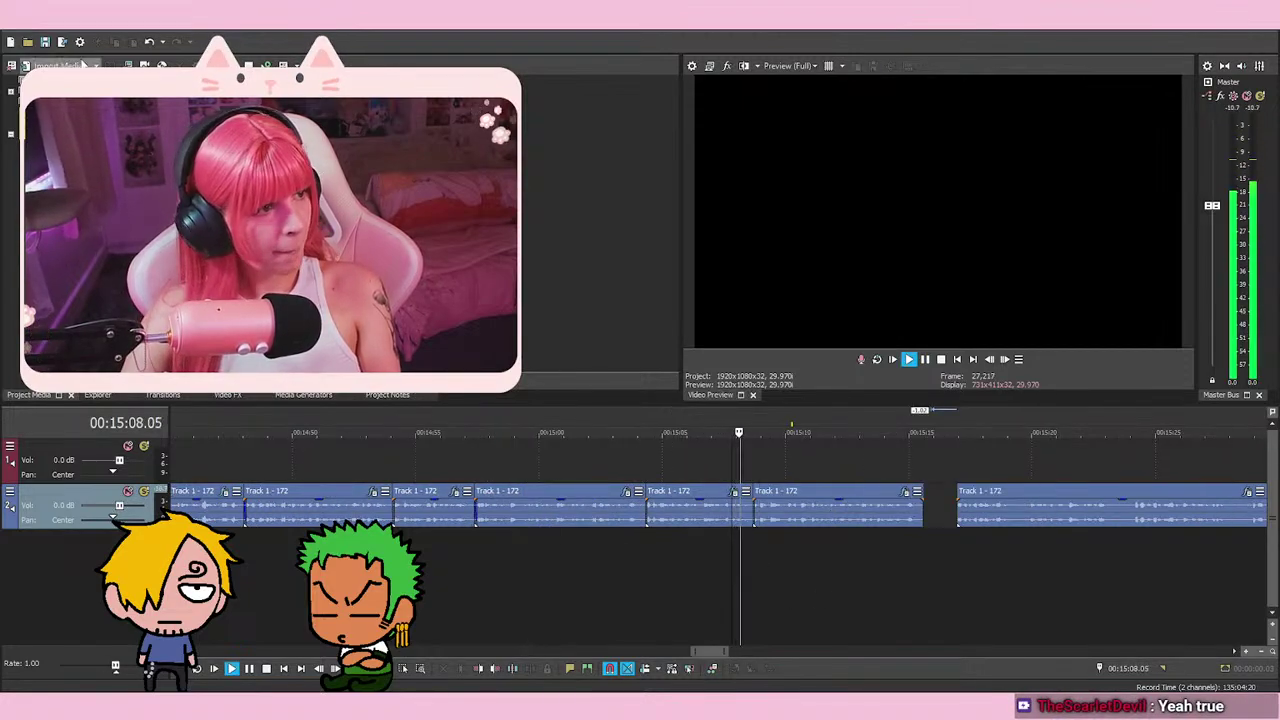
key(space)
click(737, 464)
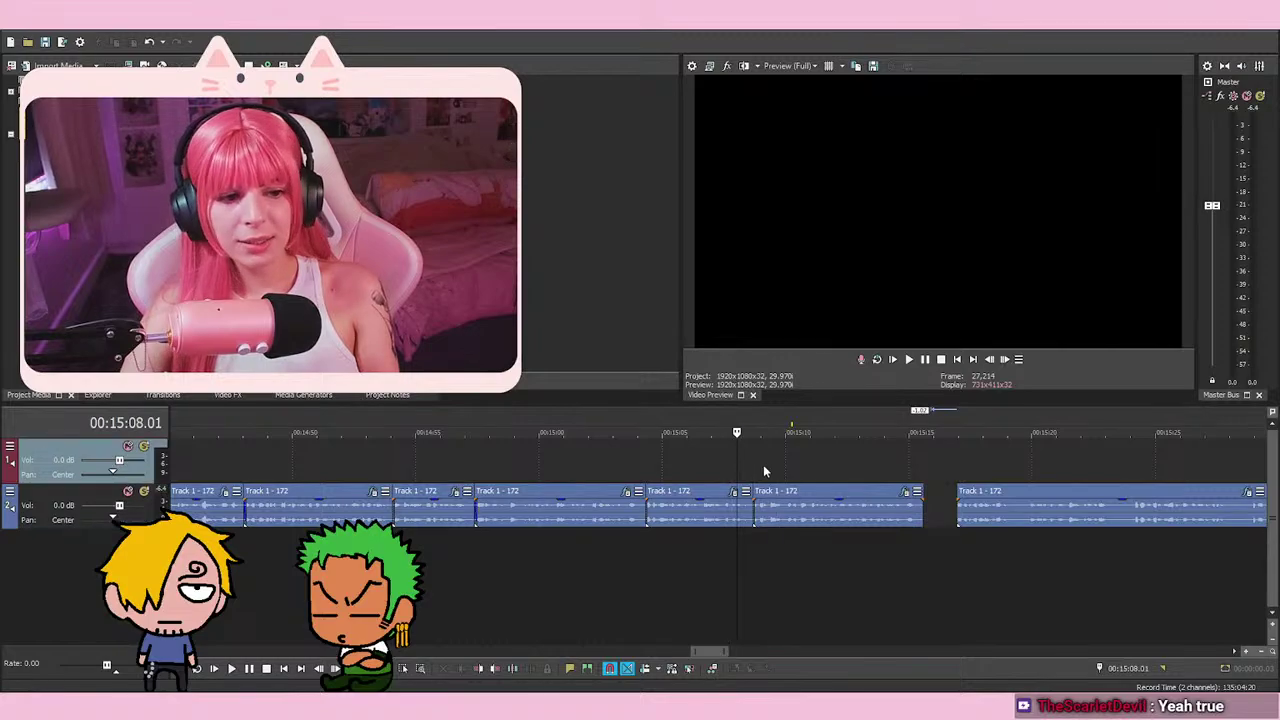
scroll(815, 480, up, 2)
scroll(817, 477, down, 1)
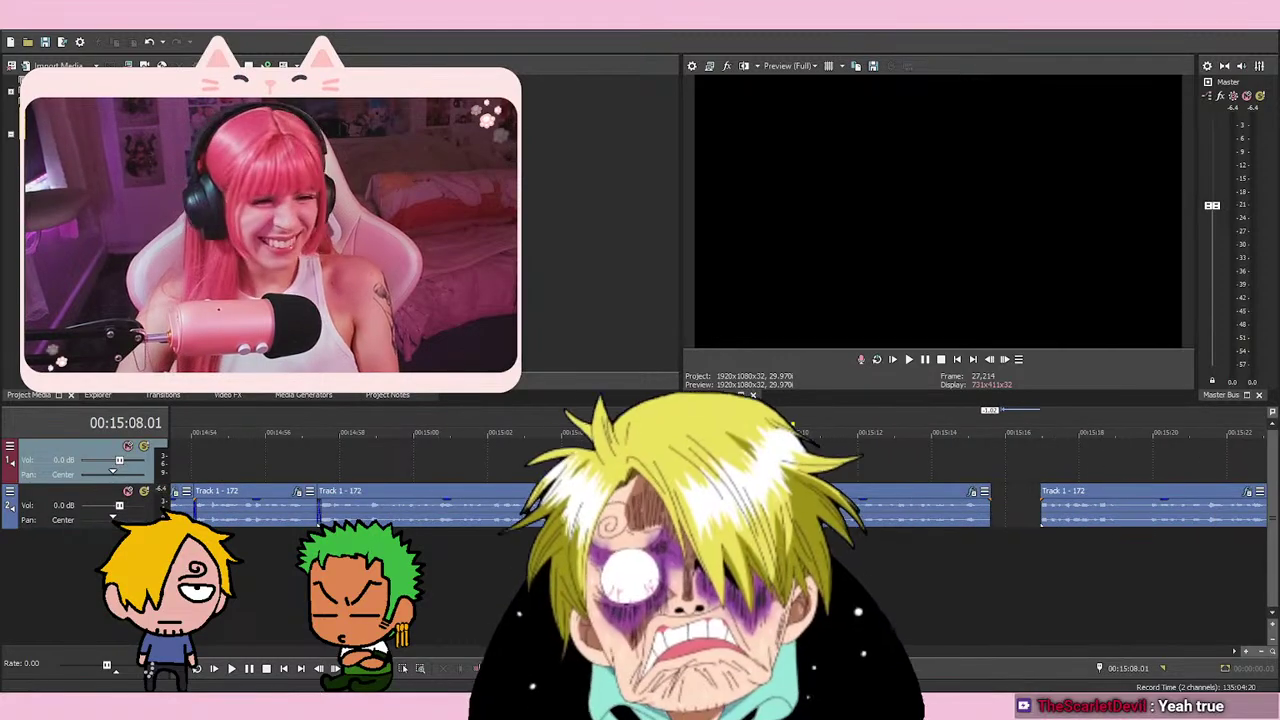
click(750, 478)
scroll(774, 464, down, 1)
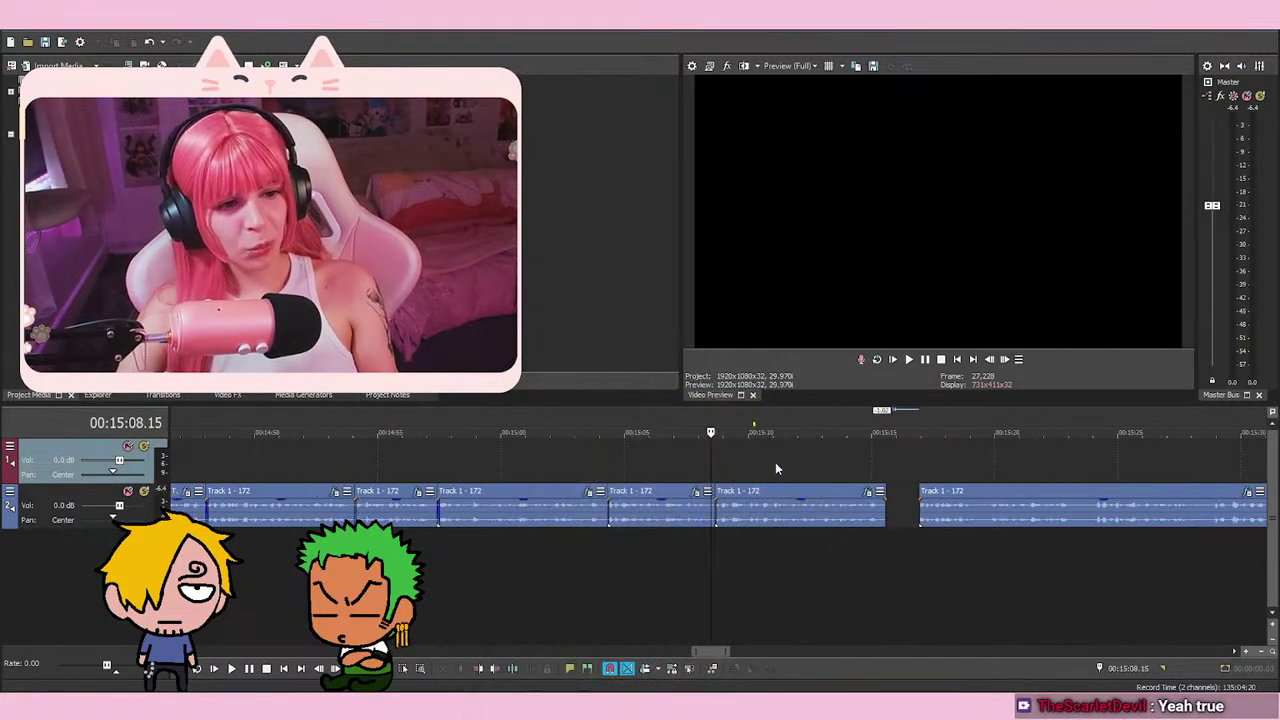
click(730, 470)
click(733, 472)
click(700, 465)
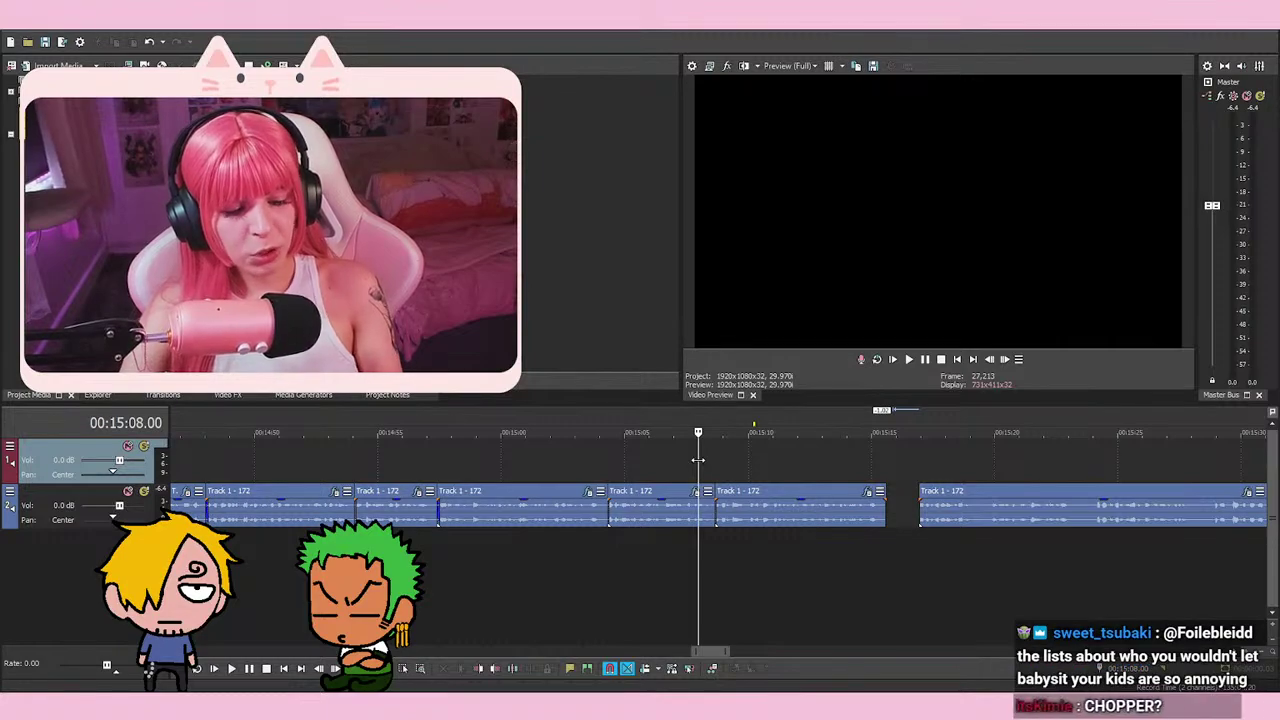
click(700, 460)
click(724, 459)
click(706, 458)
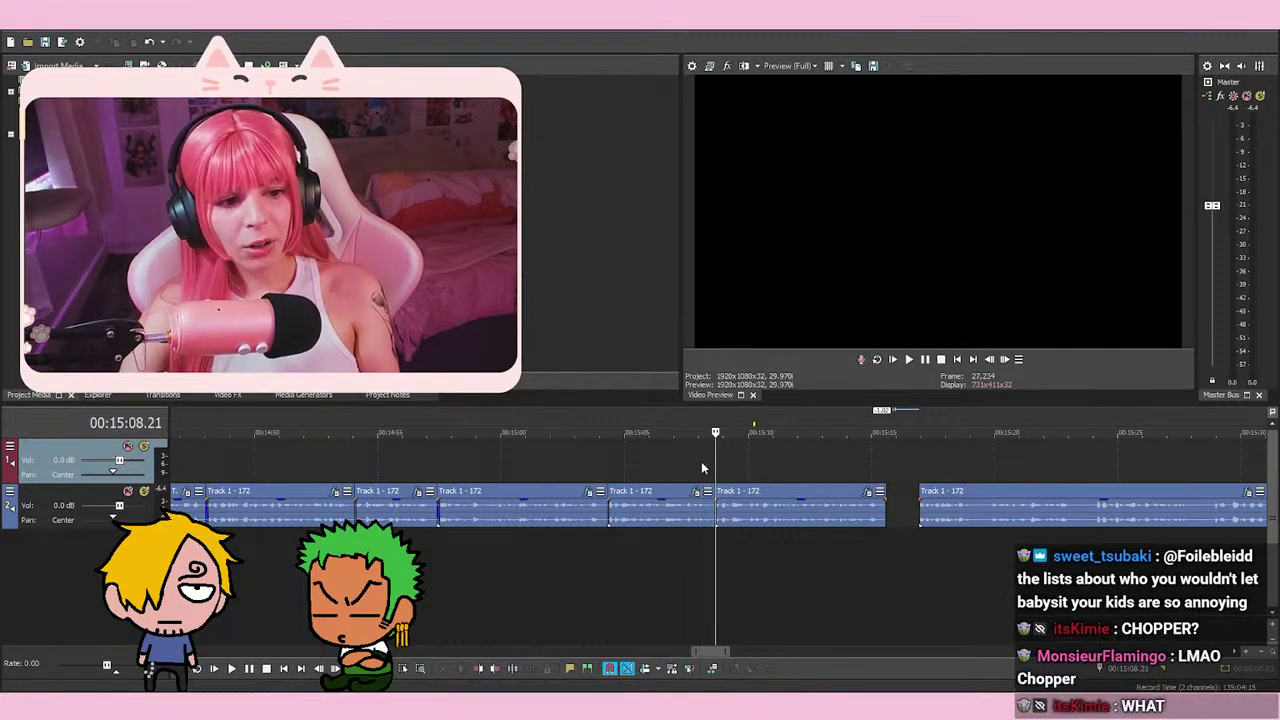
click(731, 470)
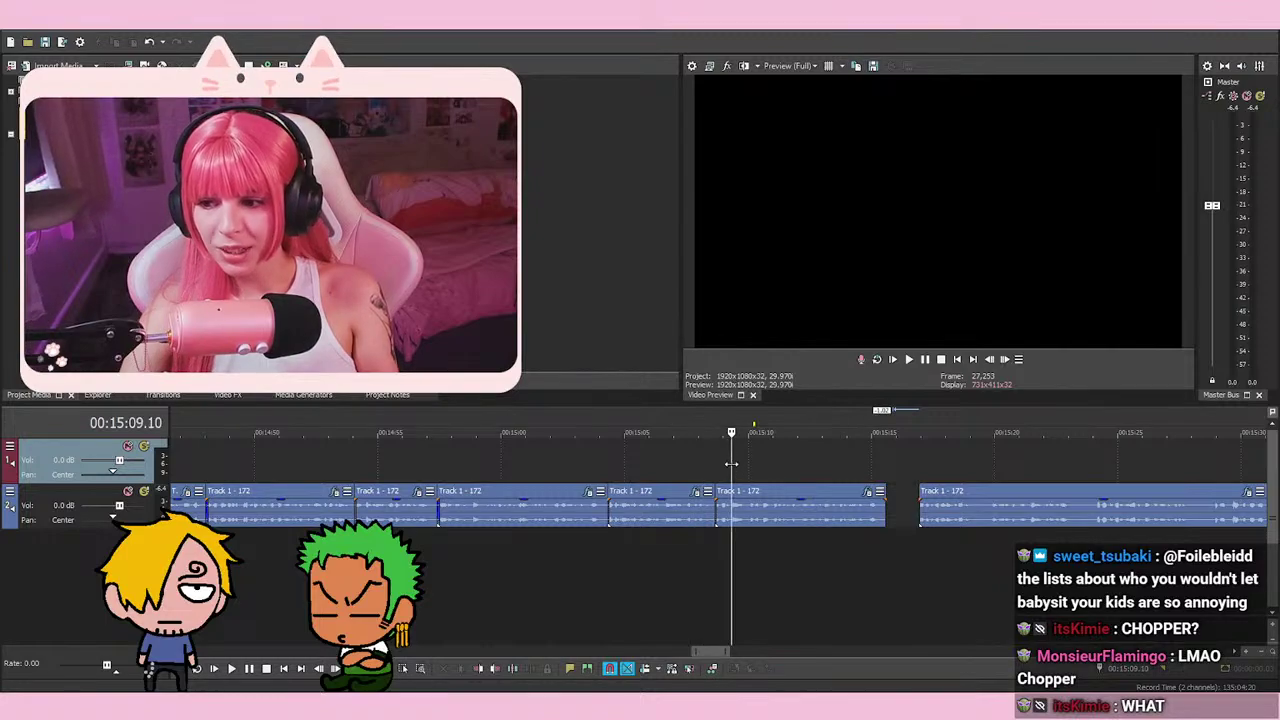
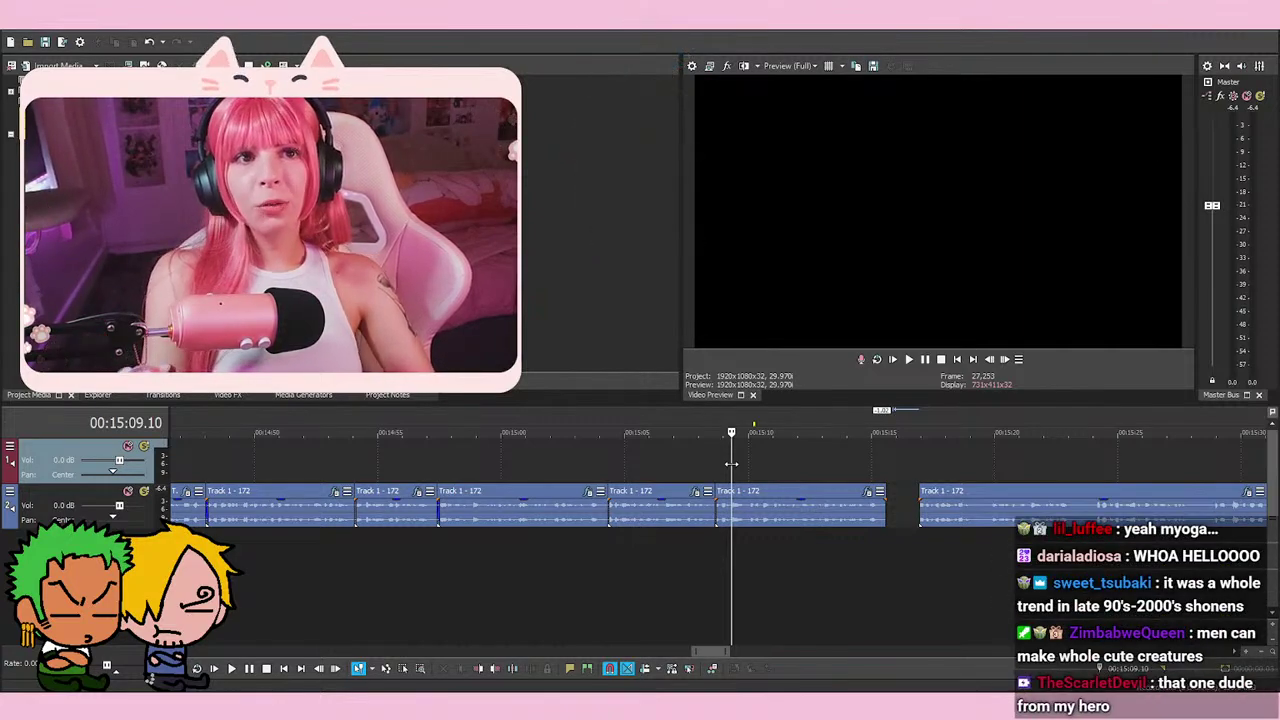
Play the voice-over across the last join before the gap, pausing at 00:15:14.08
click(662, 563)
key(space)
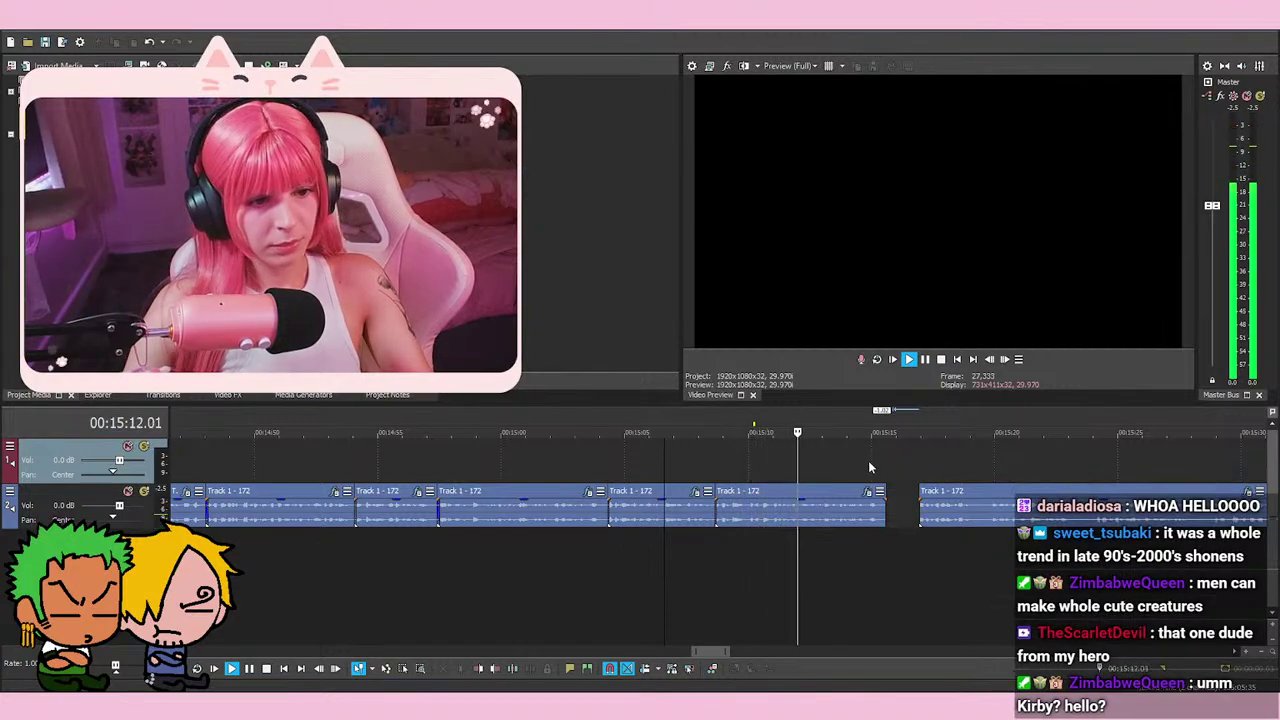
scroll(853, 463, up, 4)
key(space)
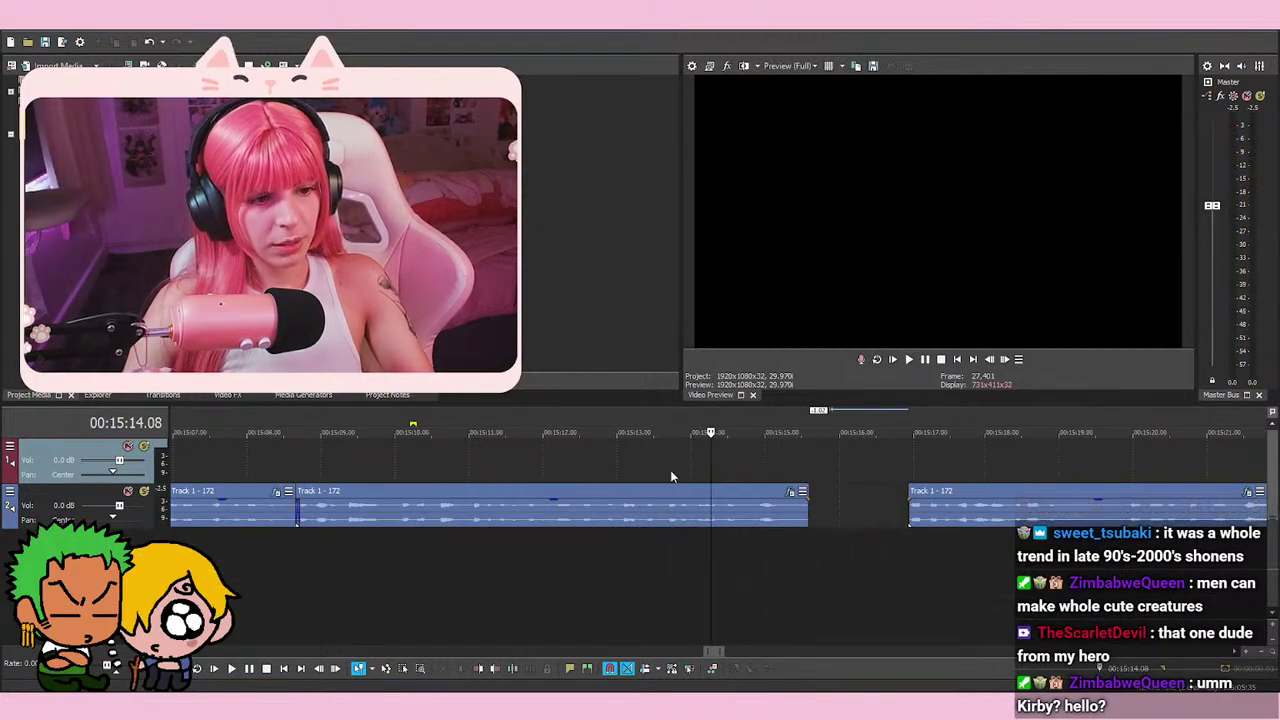
Replay the closing phrases of the clip before the gap, starting from 00:15:12.18
click(588, 463)
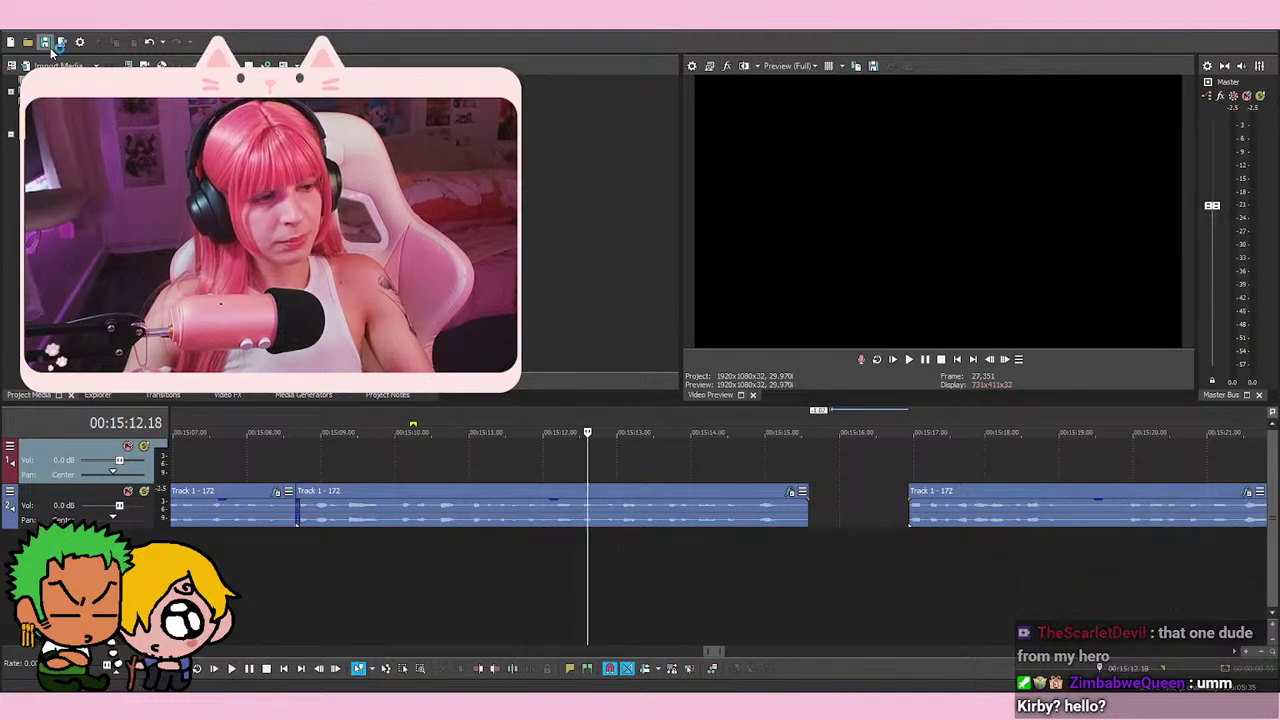
key(space)
key(space)
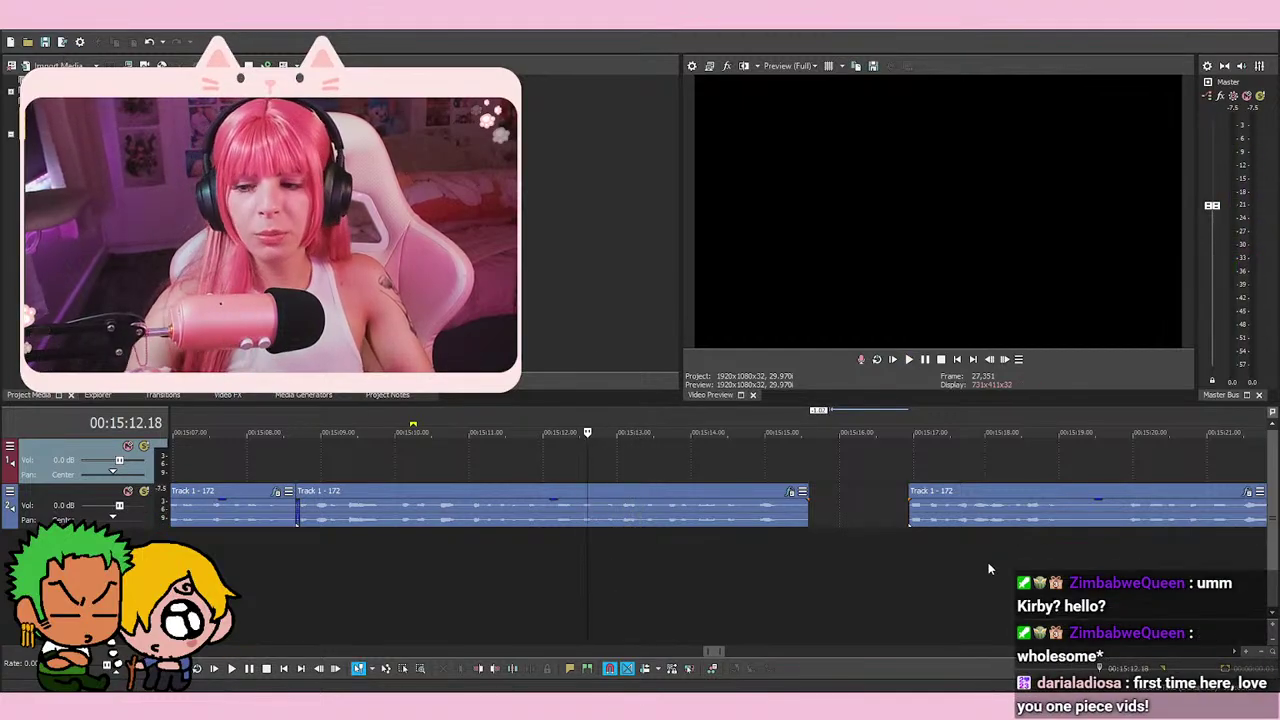
key(space)
key(space)
key(space)
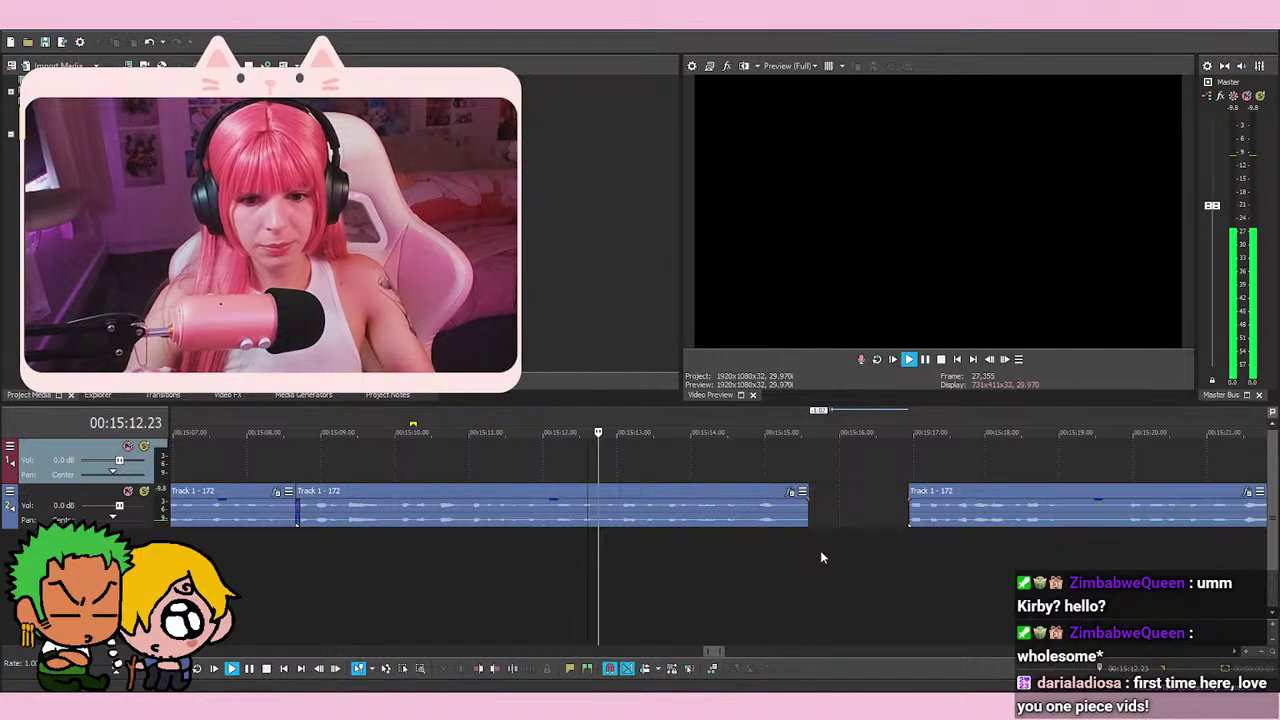
key(space)
key(space)
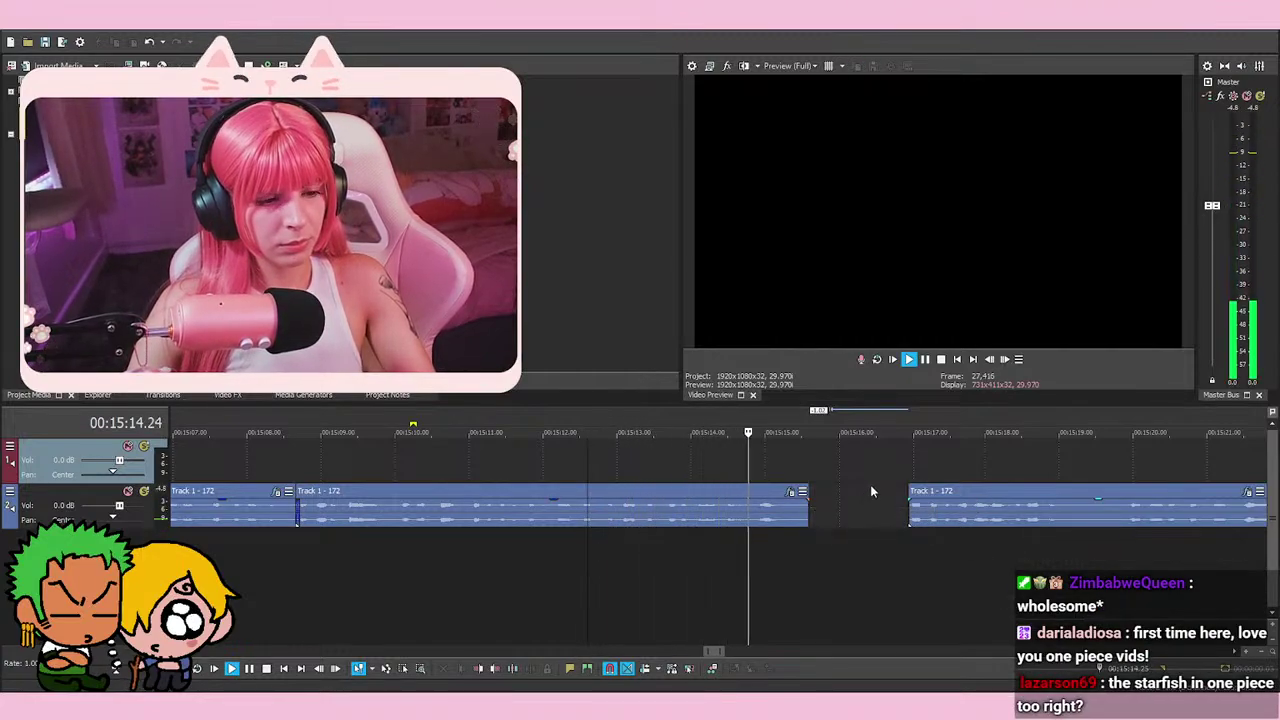
key(Return)
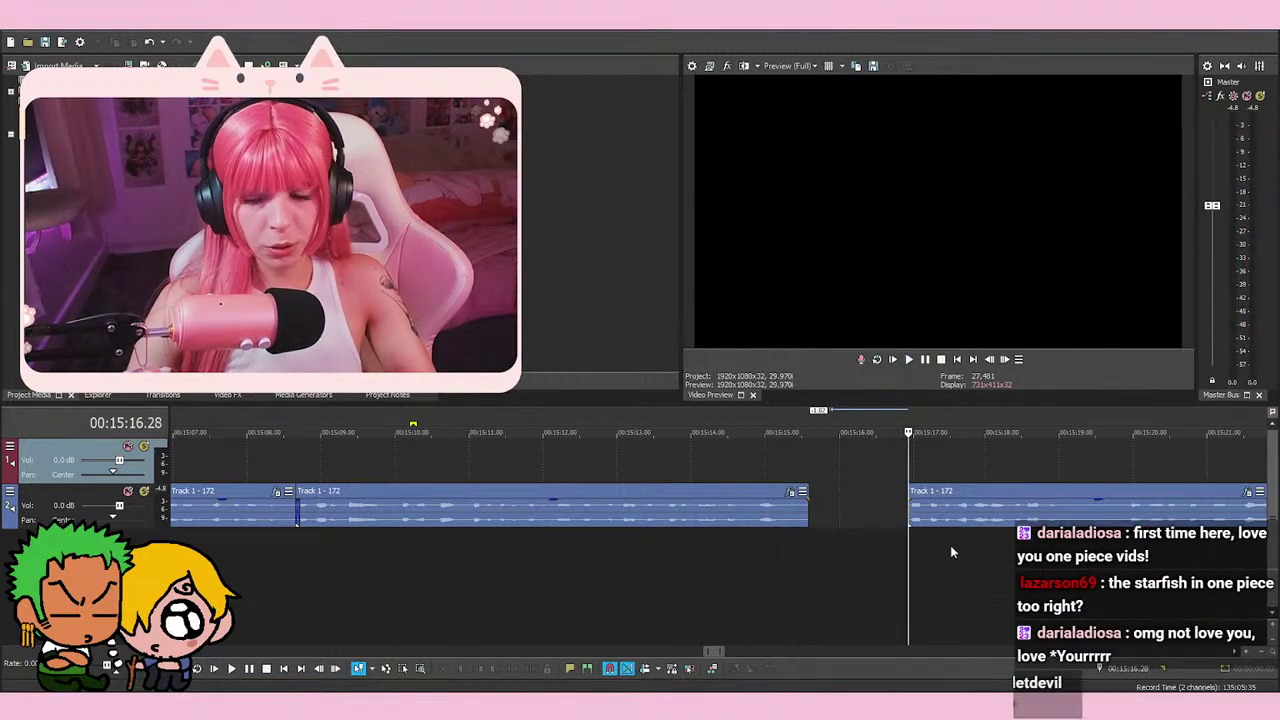
Play the clip after the gap from 00:15:16.28 and split it at the pause at 00:15:19.09
key(Return)
scroll(940, 545, down, 2)
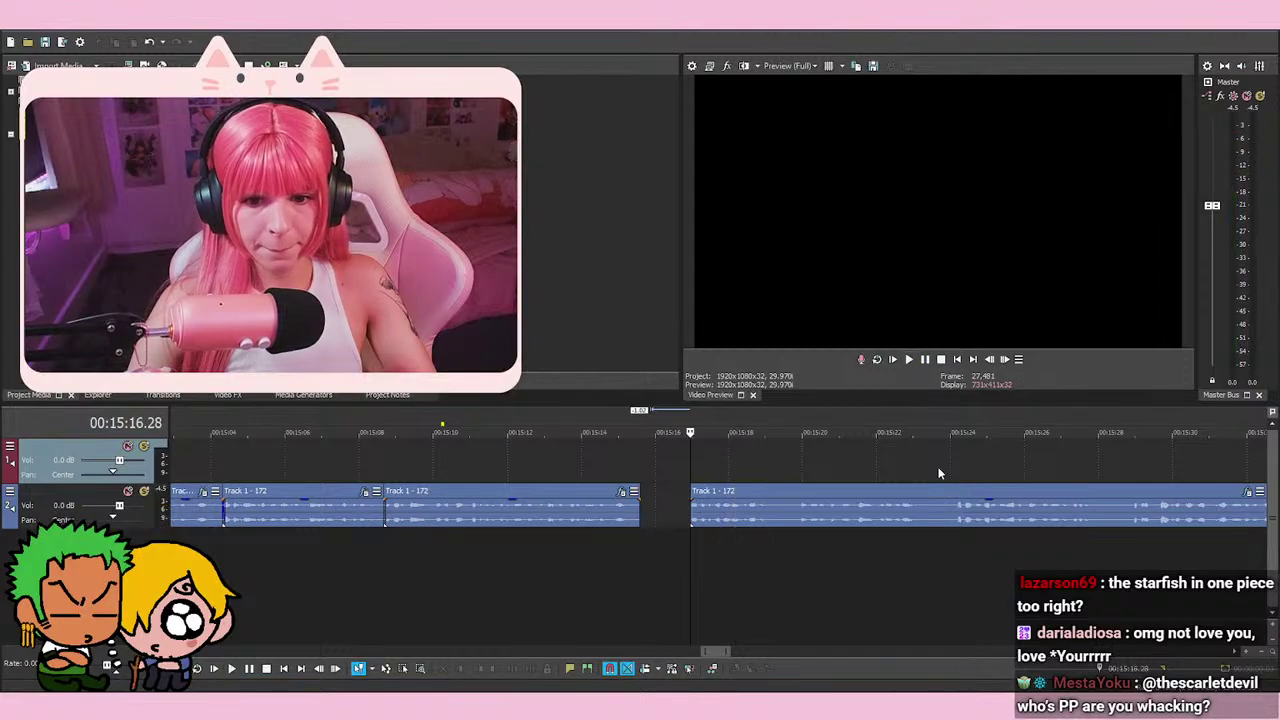
scroll(802, 568, up, 2)
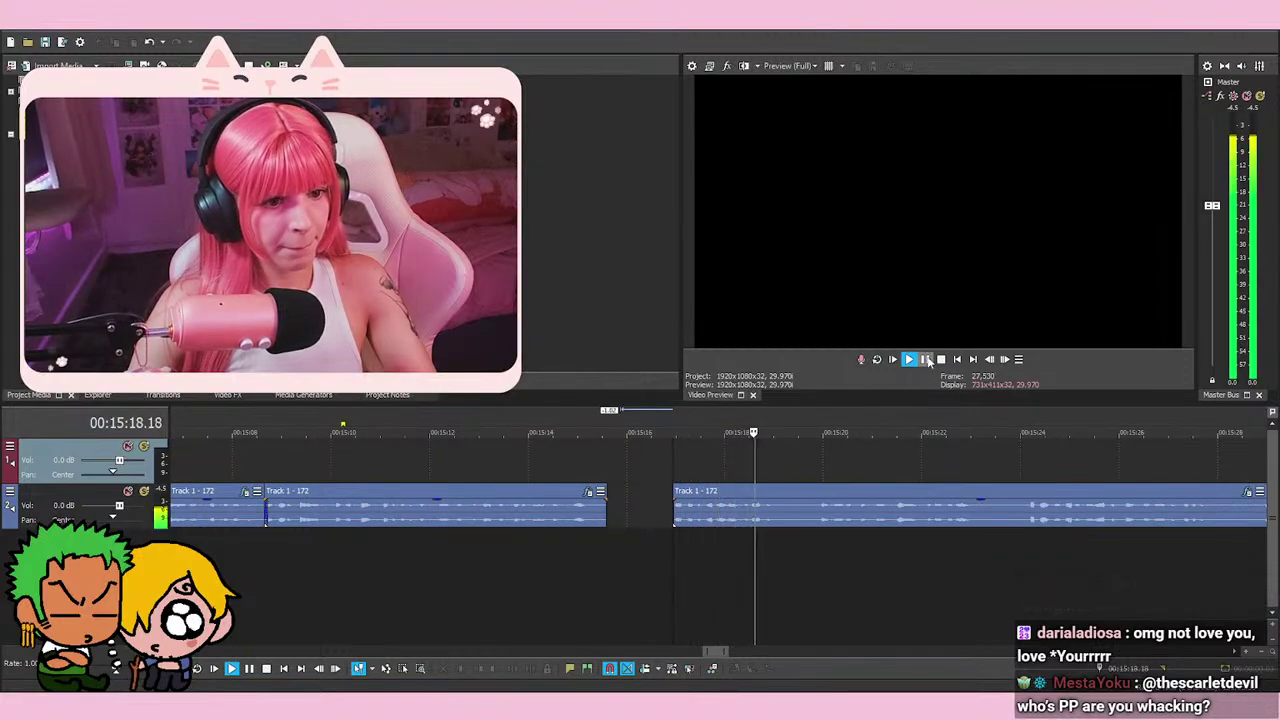
key(Return)
key(s)
Move the split-off phrase back to close the gap, overlapping it slightly with the end of the preceding clip
drag(724, 515, 664, 525)
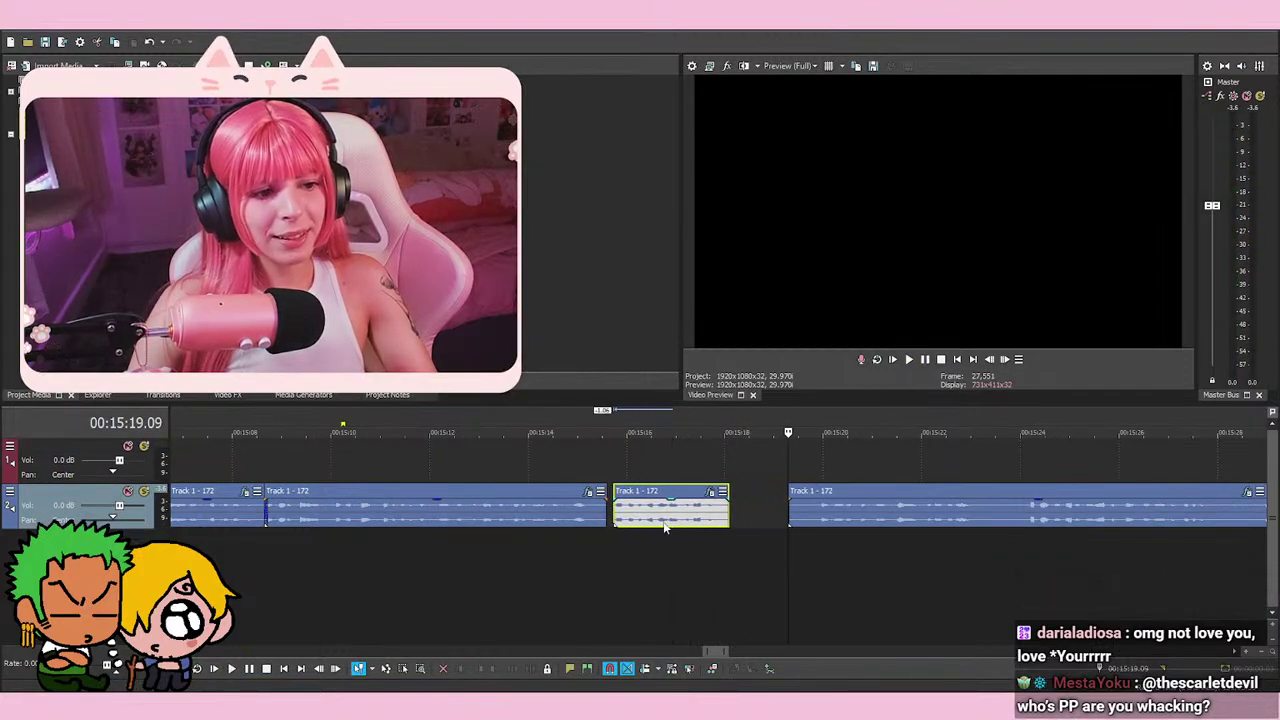
click(597, 468)
scroll(640, 478, up, 3)
drag(827, 517, 794, 520)
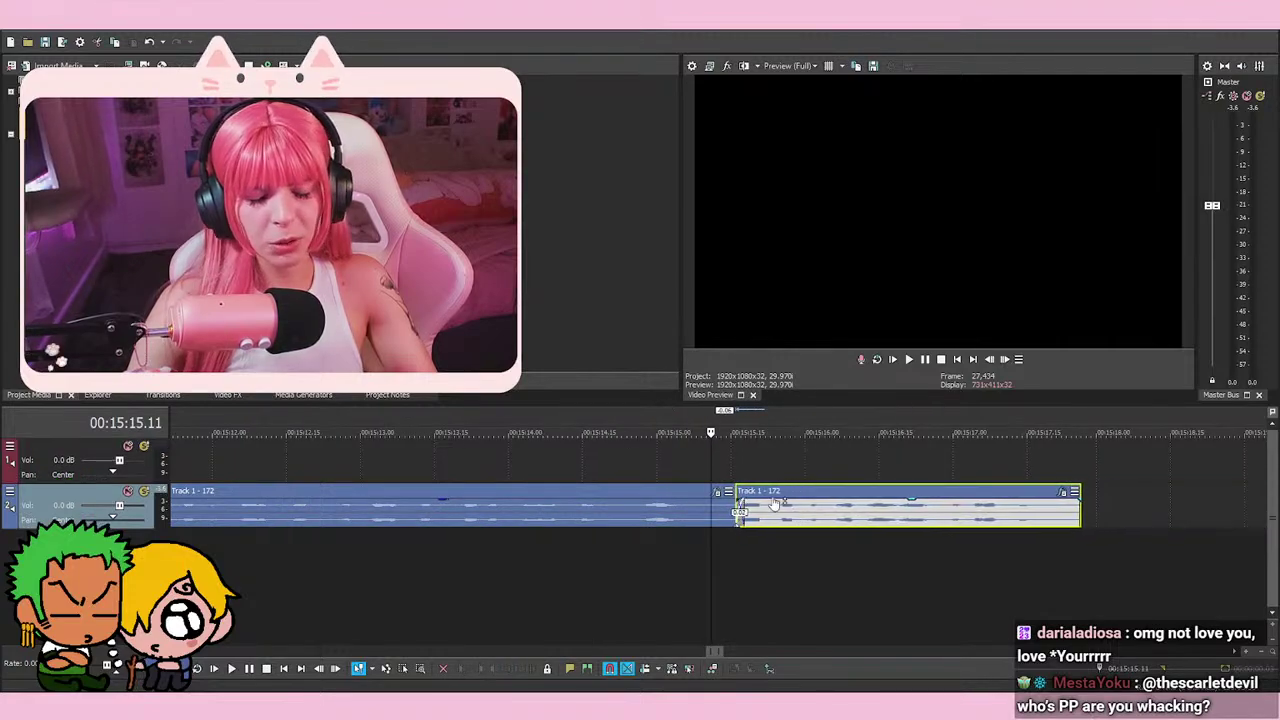
Check the new join with short playbacks starting just ahead of it, around 00:15:15.11
click(774, 460)
click(716, 462)
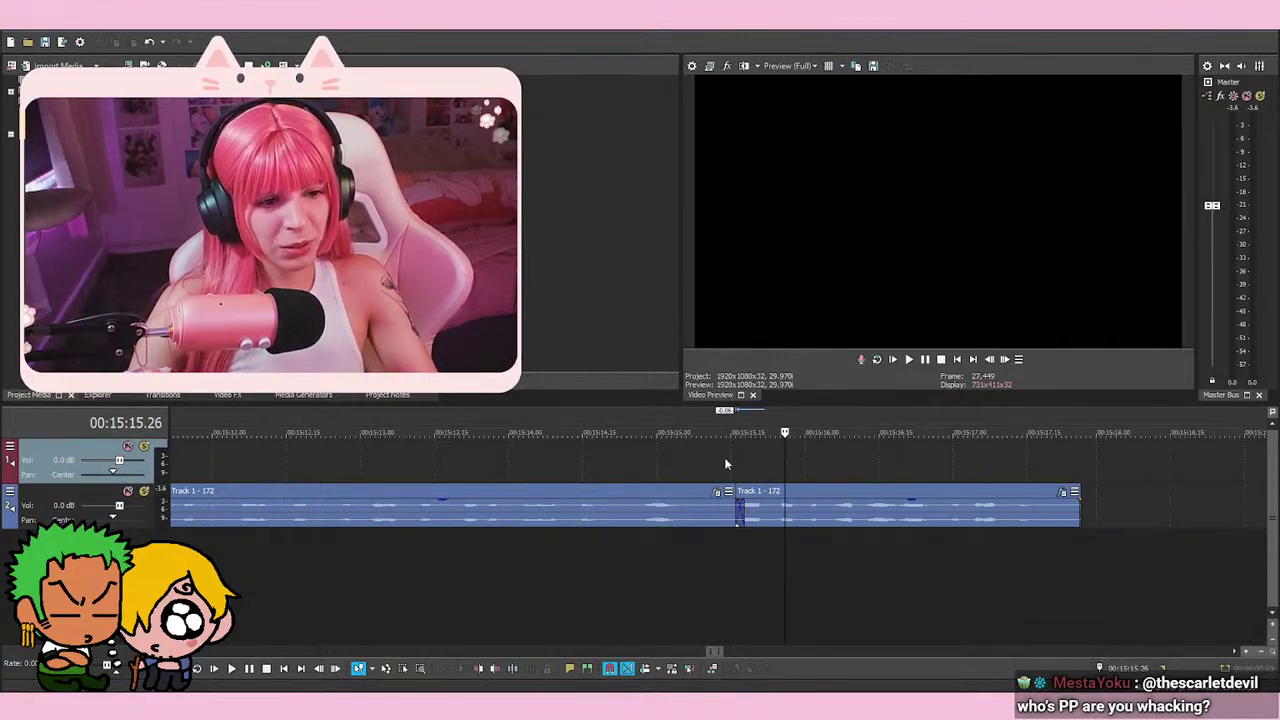
click(724, 457)
click(752, 460)
click(709, 467)
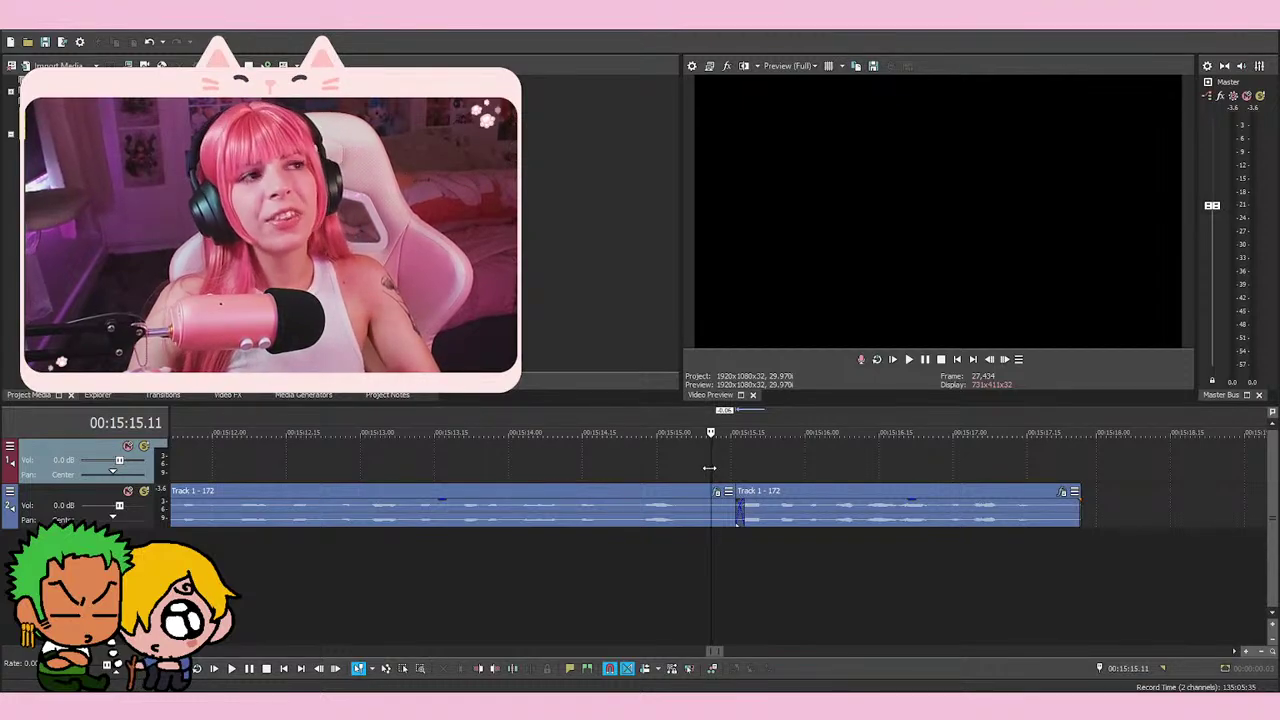
click(747, 473)
click(721, 467)
key(space)
click(713, 466)
key(space)
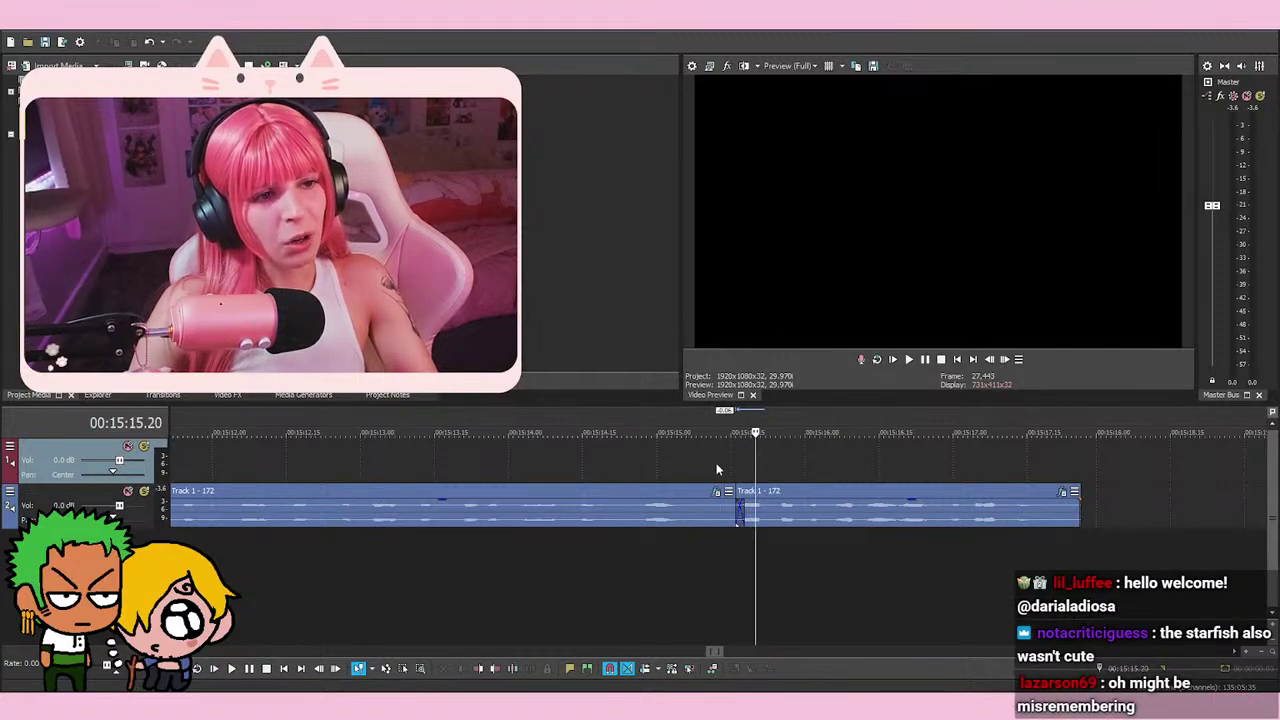
click(722, 461)
key(space)
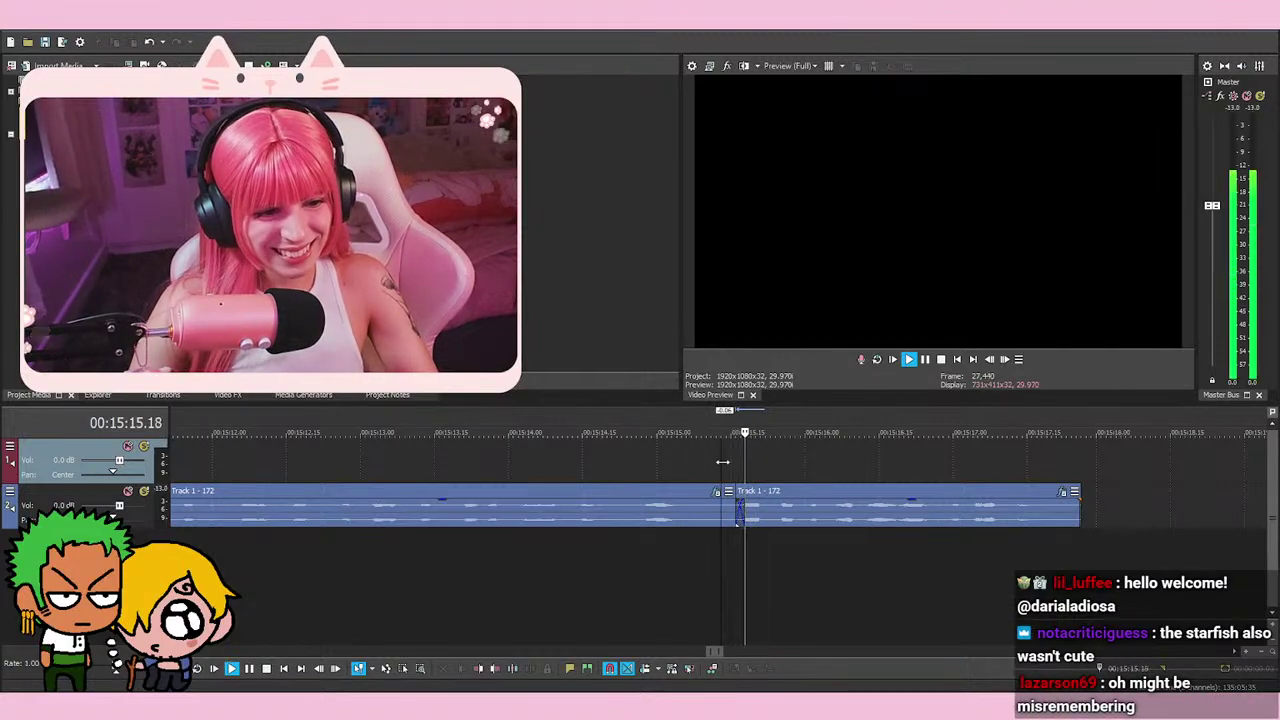
key(space)
Play the lead-in to the new join from 00:15:14.25
click(632, 483)
key(space)
key(space)
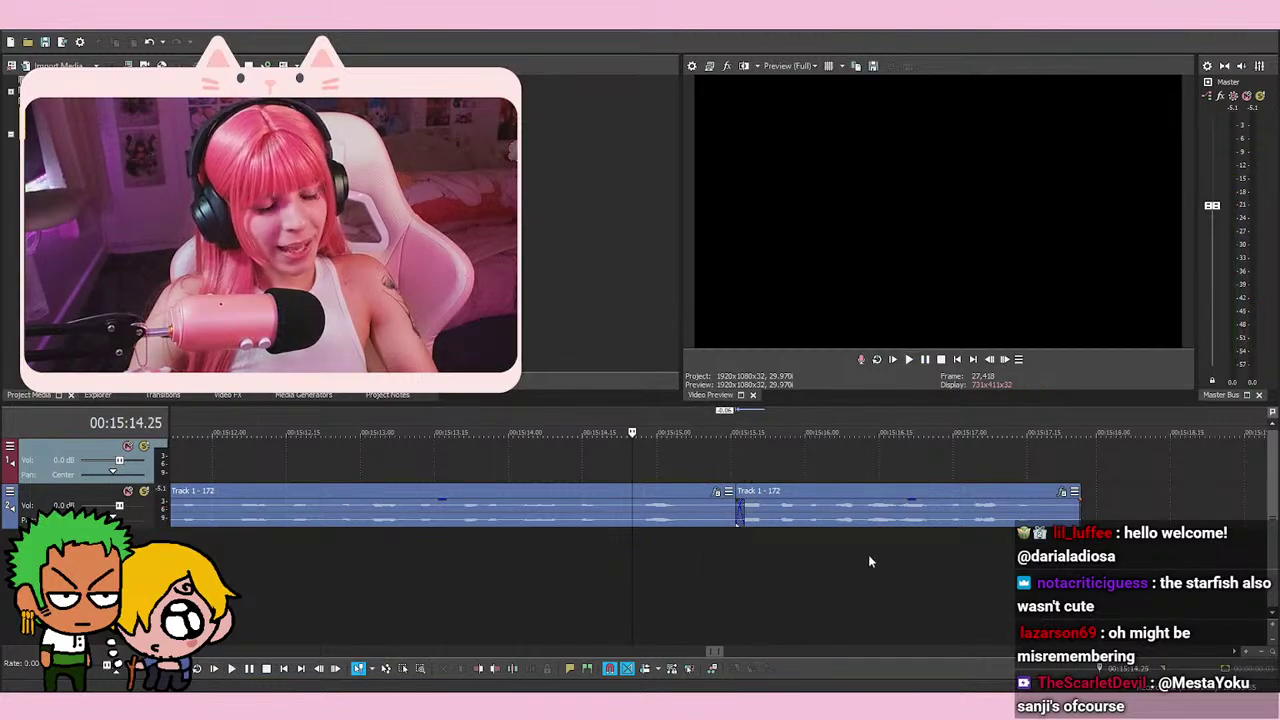
scroll(900, 550, up, 2)
scroll(920, 545, down, 1)
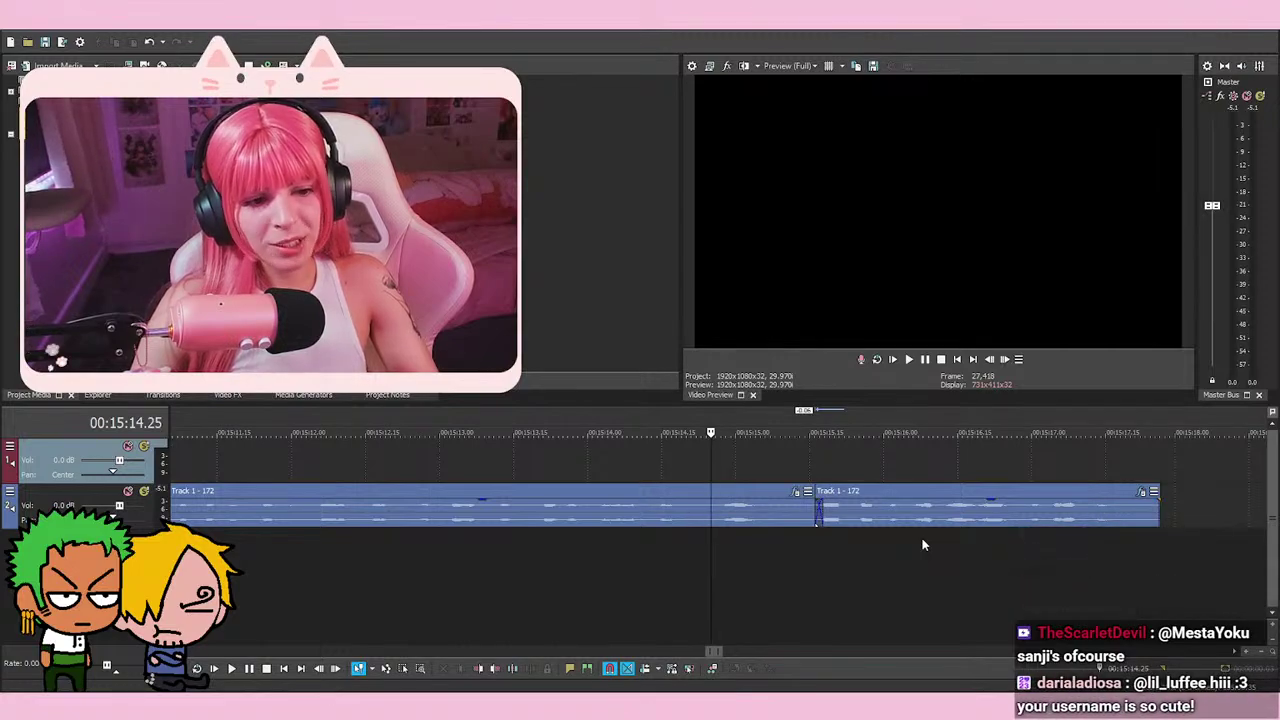
Replay the join between the two clips several times, starting at 00:15:14.25 and once from slightly earlier
key(space)
key(space)
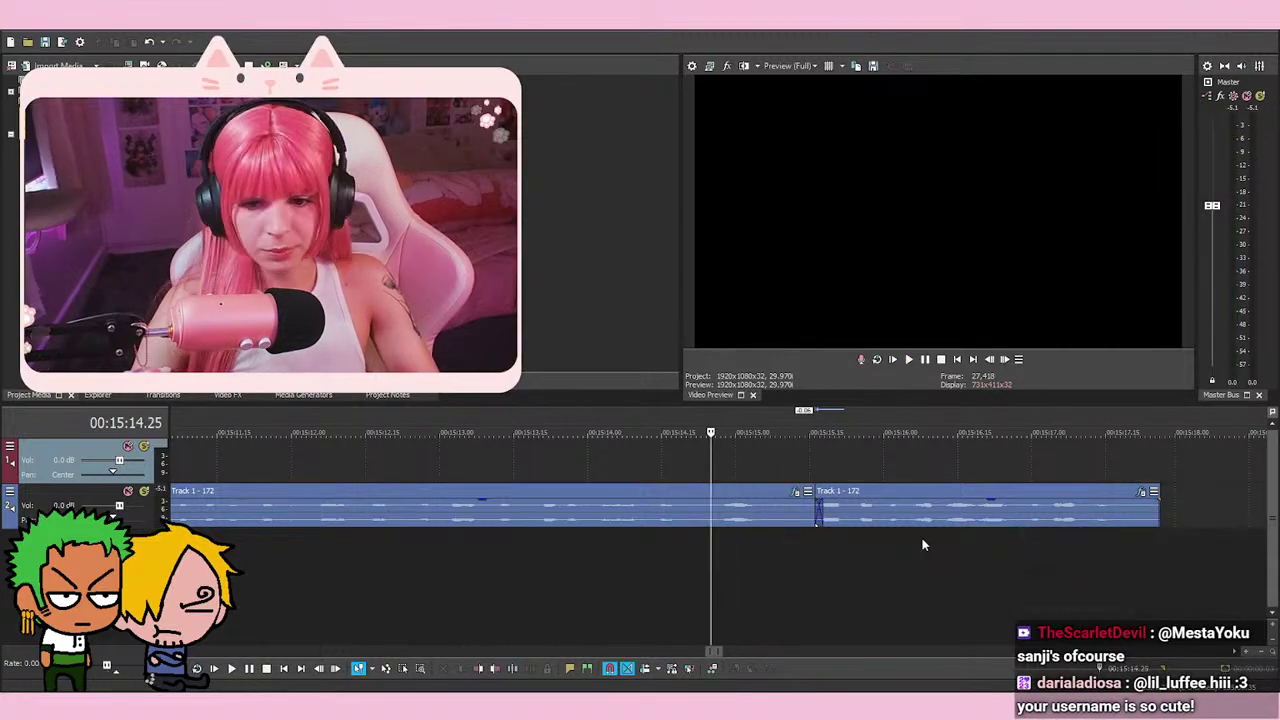
key(space)
key(space)
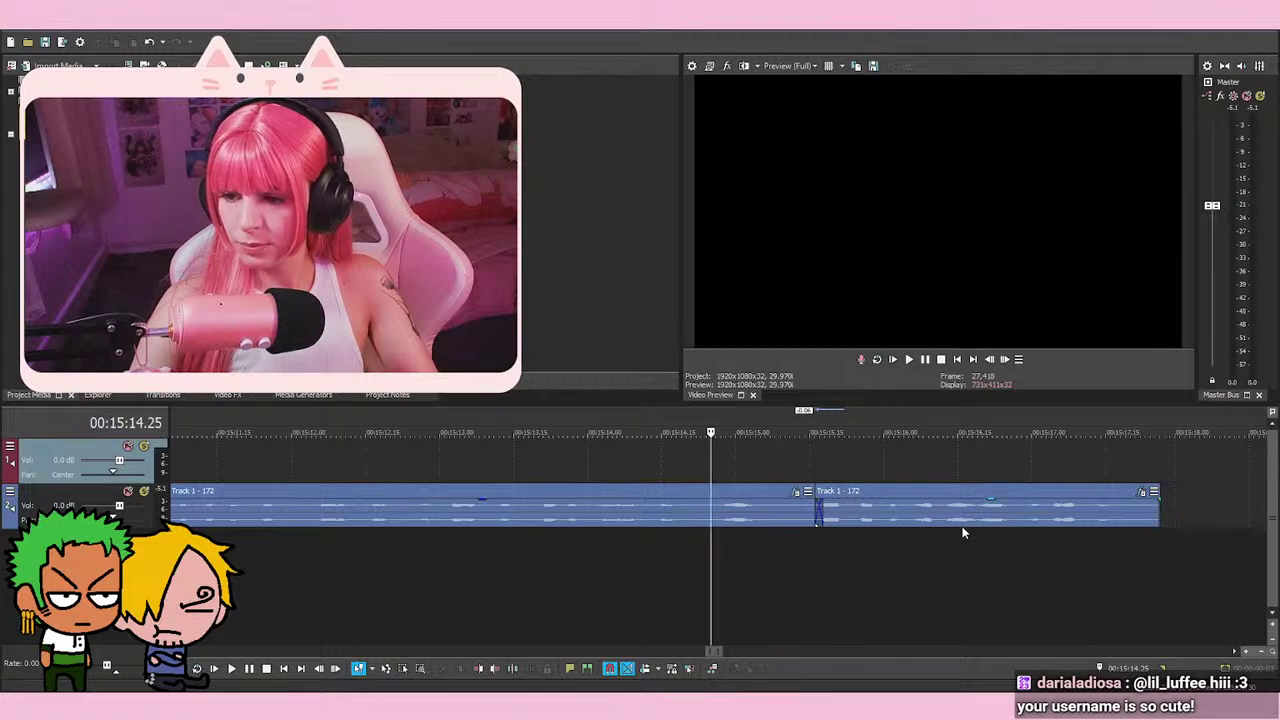
key(space)
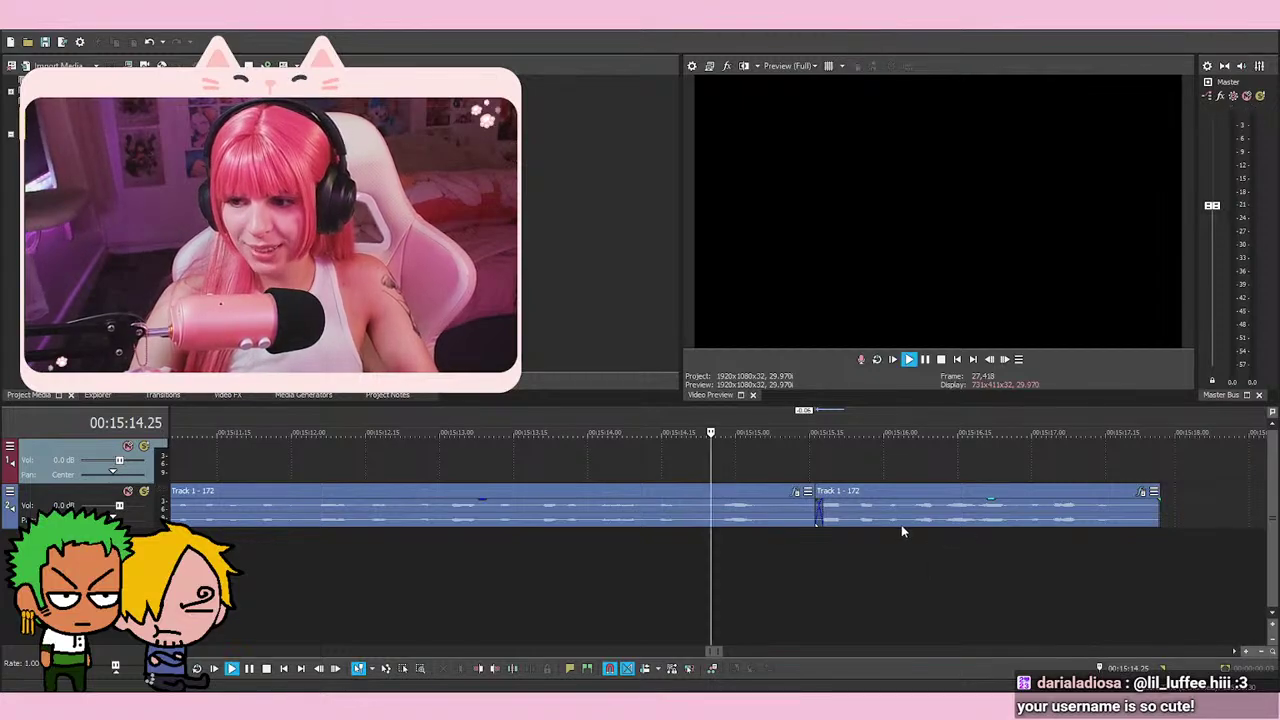
key(space)
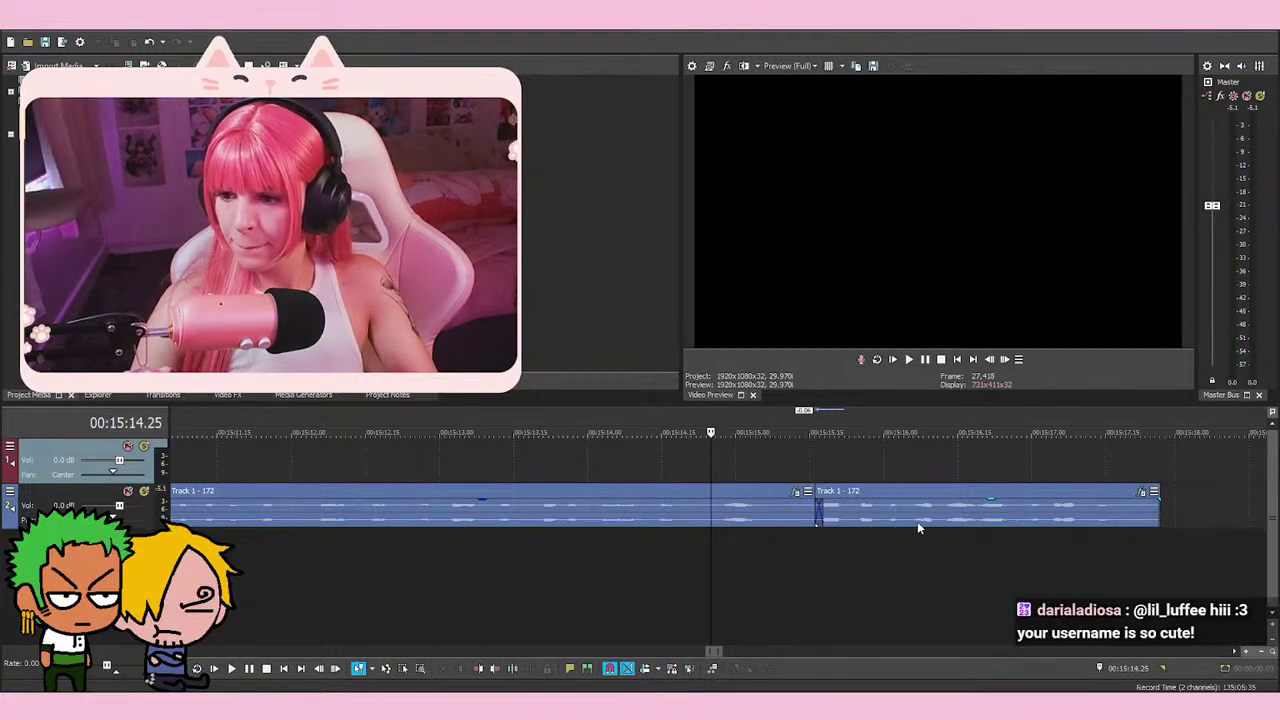
key(space)
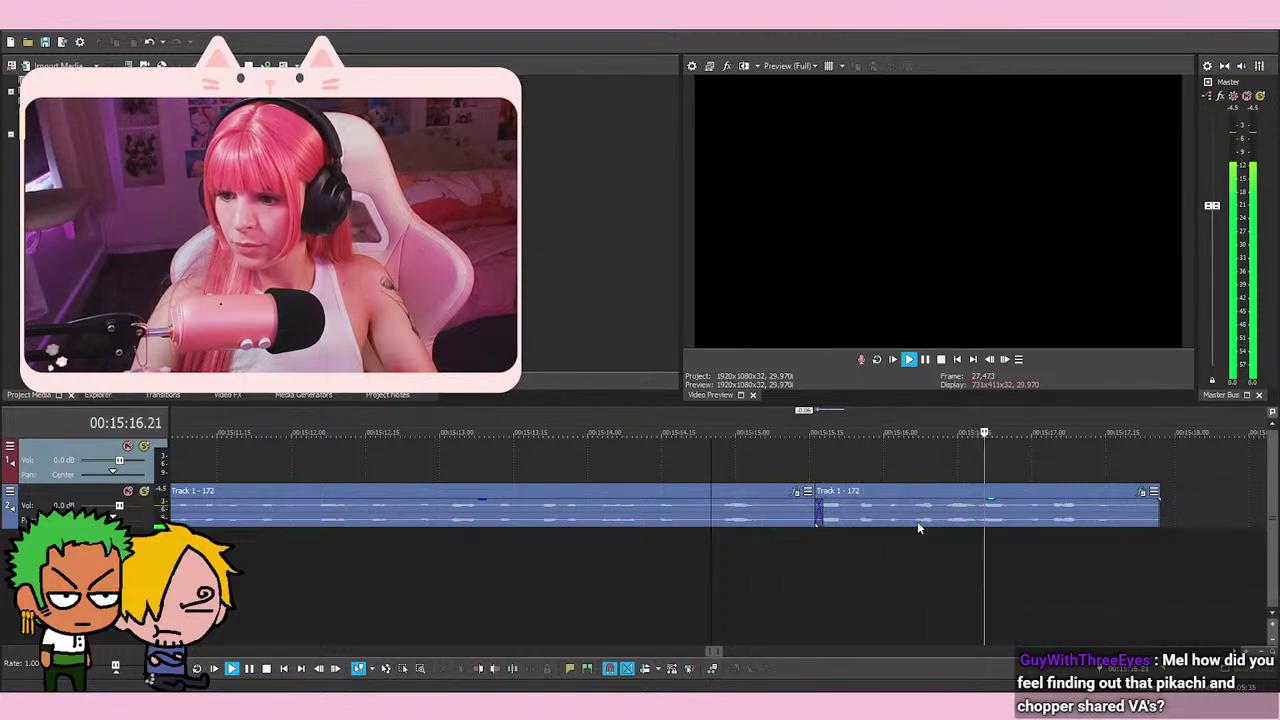
key(space)
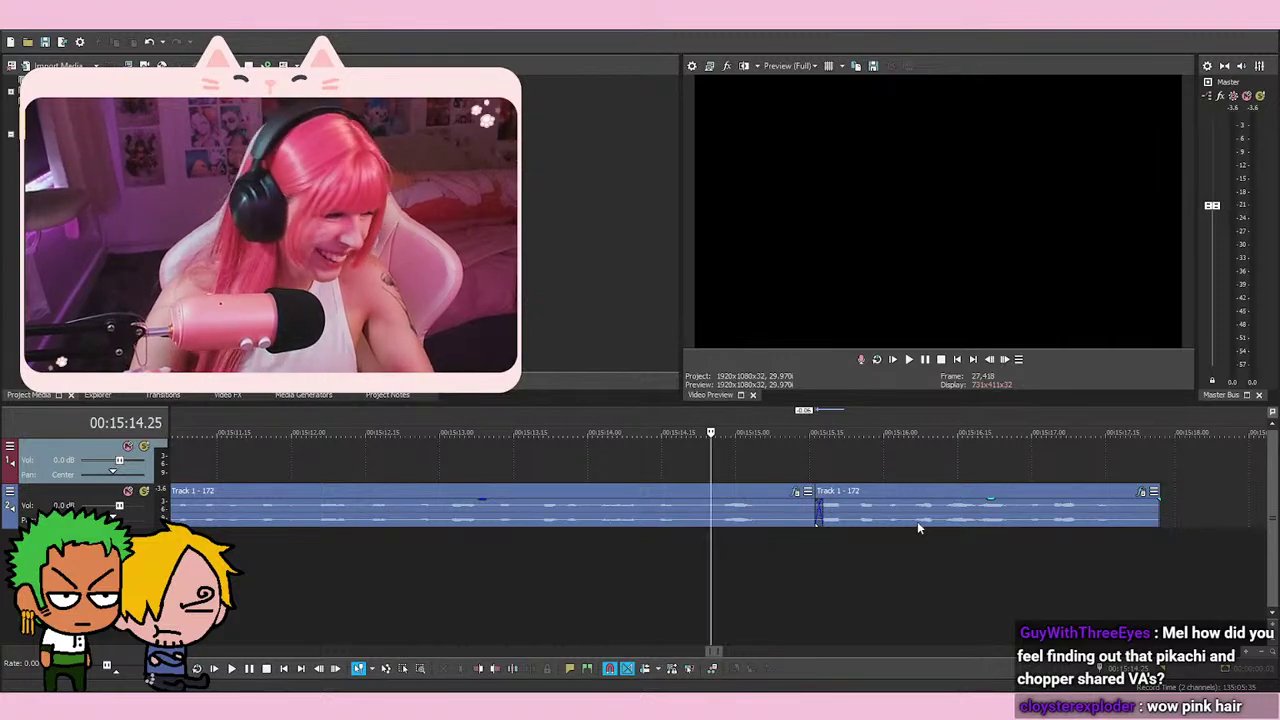
click(686, 560)
key(space)
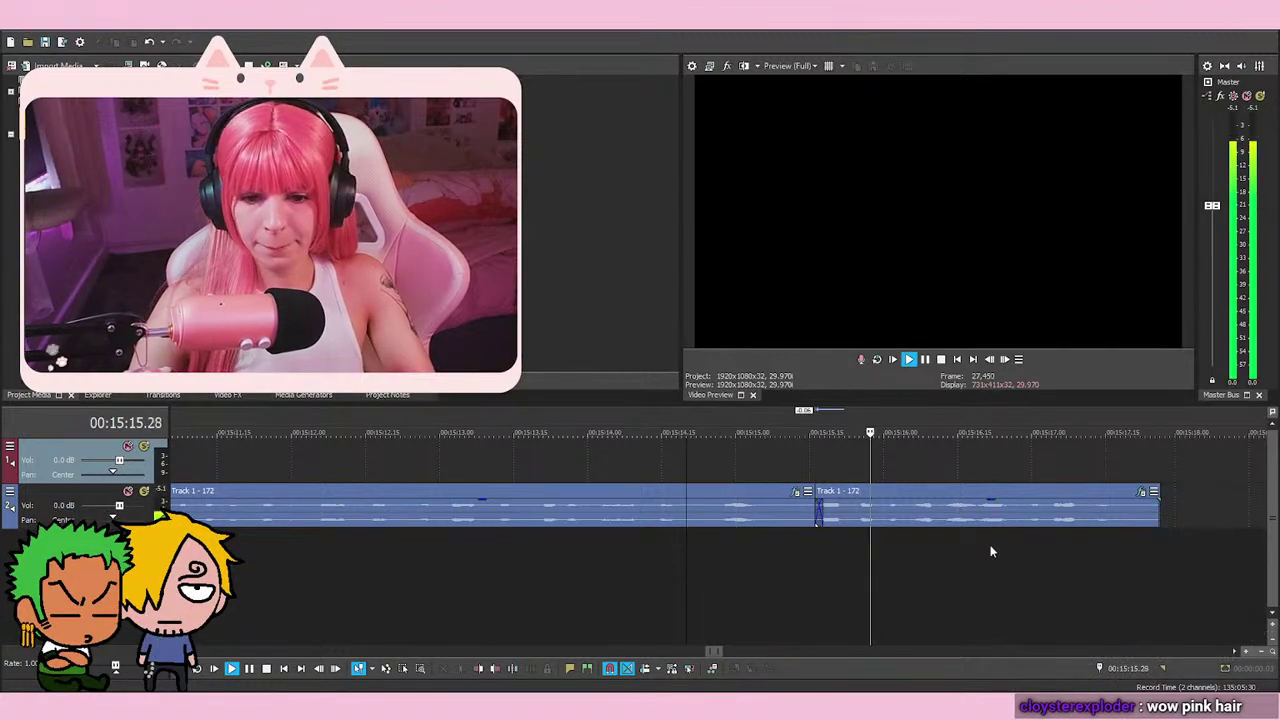
Move the clip after the gap about 21 frames earlier and play it from around 00:15:19.05
scroll(1020, 520, down, 2)
drag(1020, 520, 945, 553)
click(932, 554)
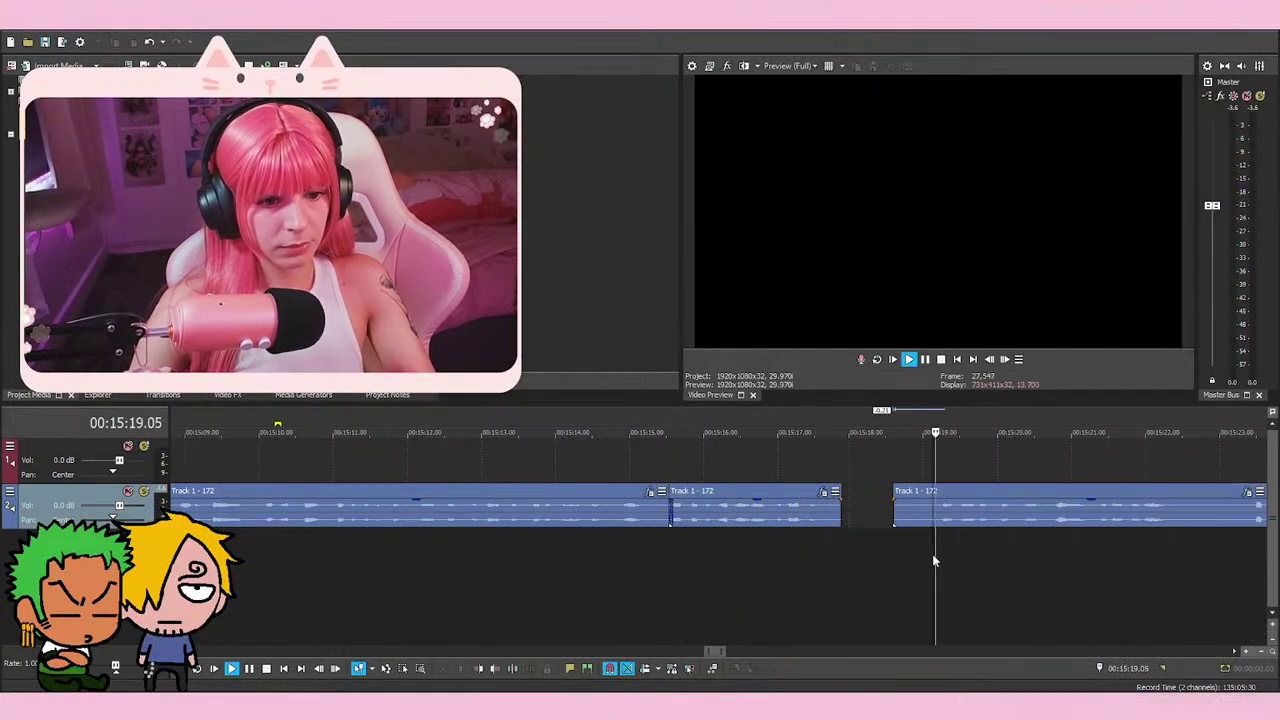
scroll(932, 554, down, 2)
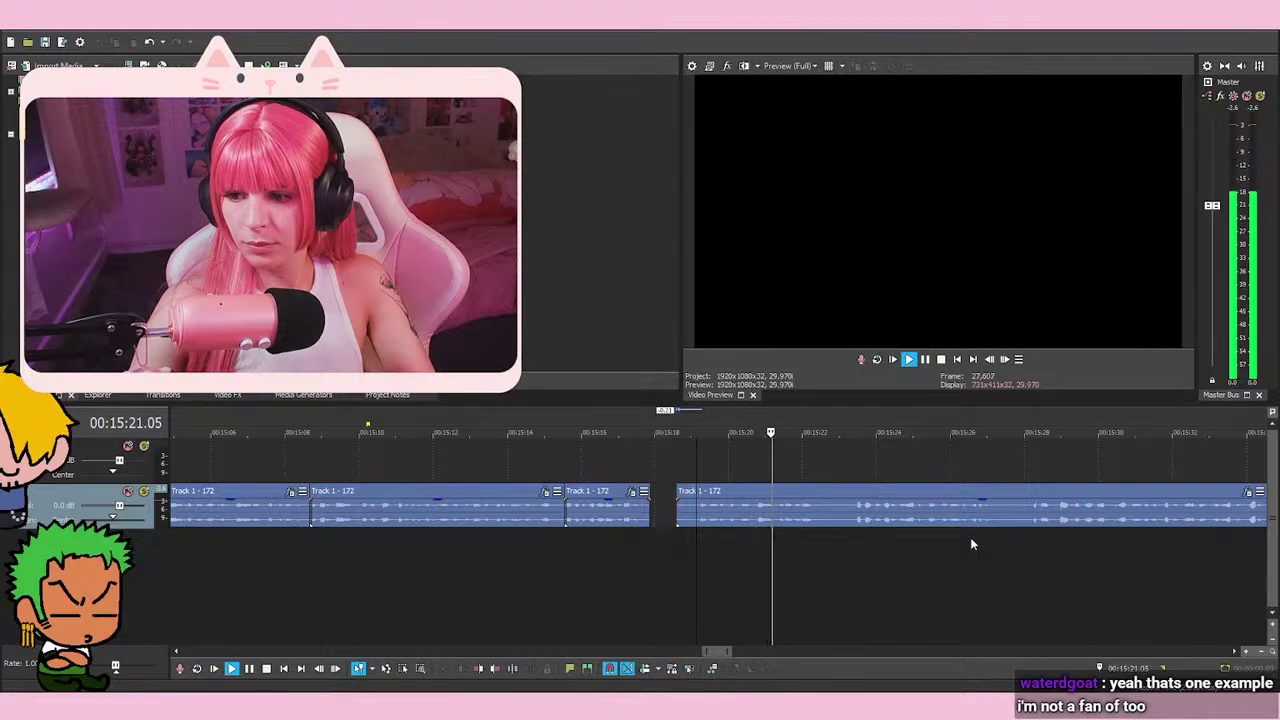
Delete the silent piece at the start of the clip after the gap, up to 00:15:19.04
key(space)
scroll(966, 540, up, 4)
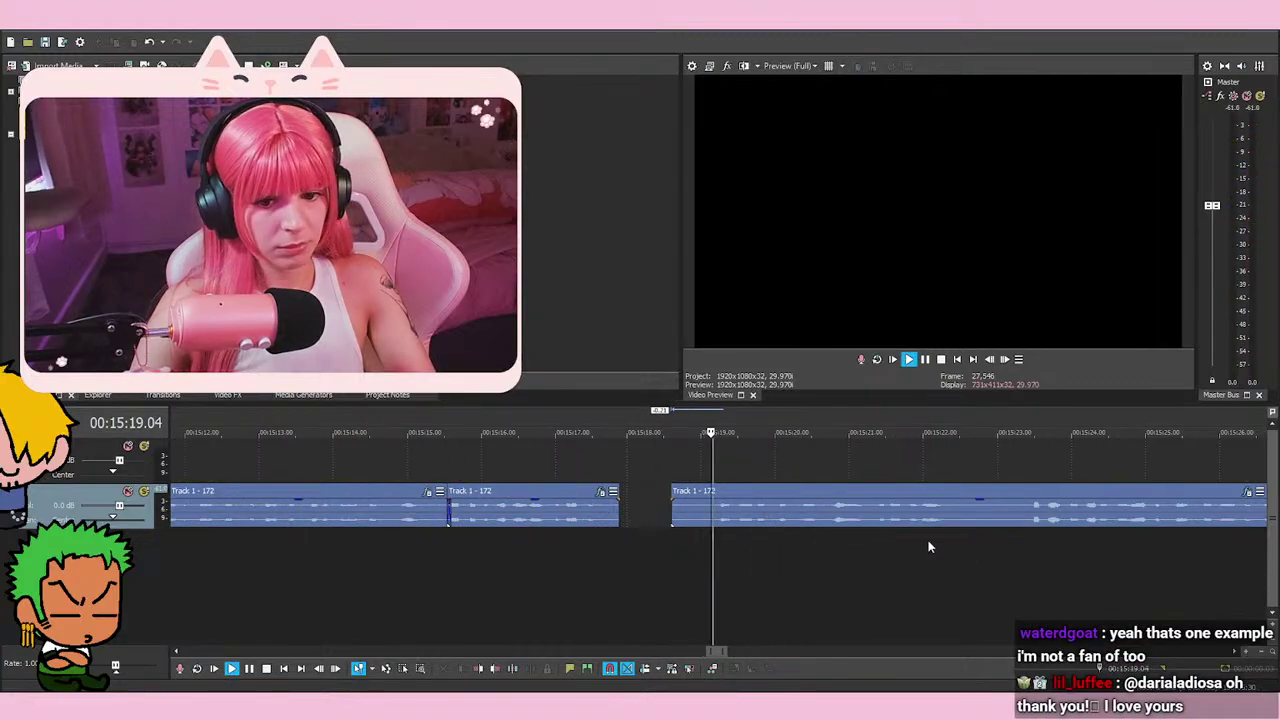
right_click(656, 520)
click(690, 363)
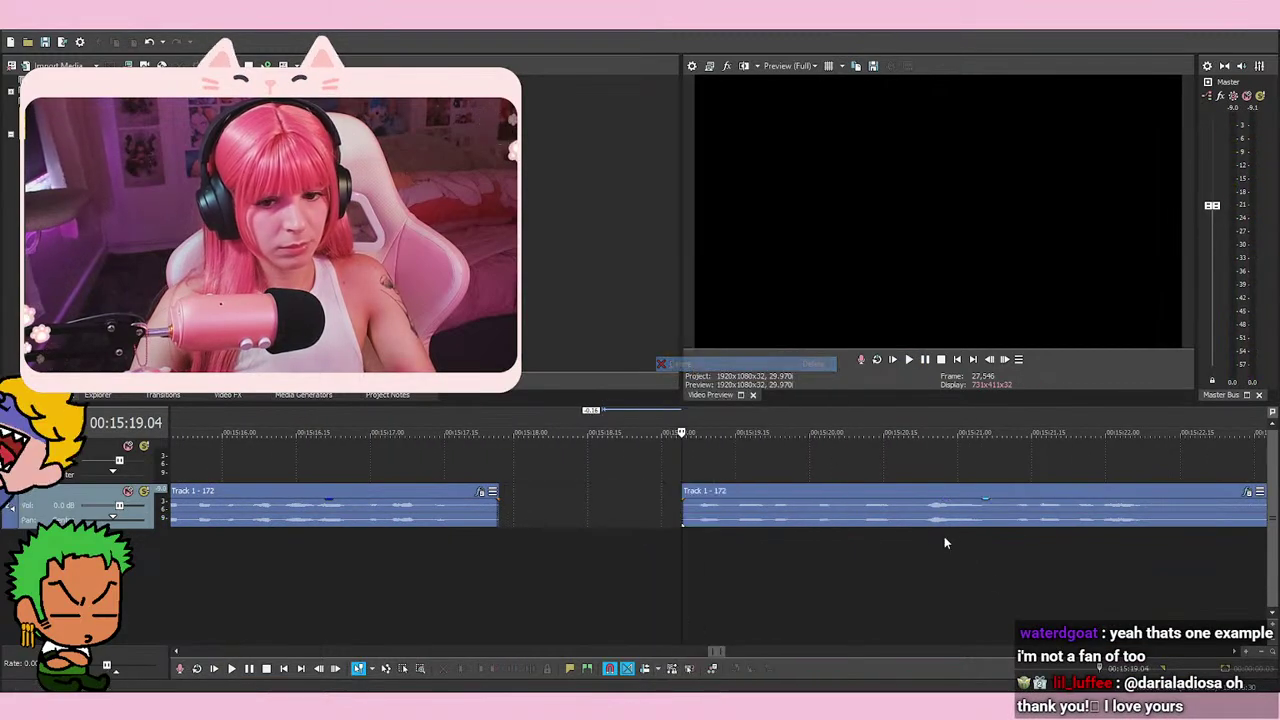
Play the trimmed clip, move it back to overlap the preceding clip slightly, and nudge it one frame earlier
key(space)
scroll(985, 575, down, 2)
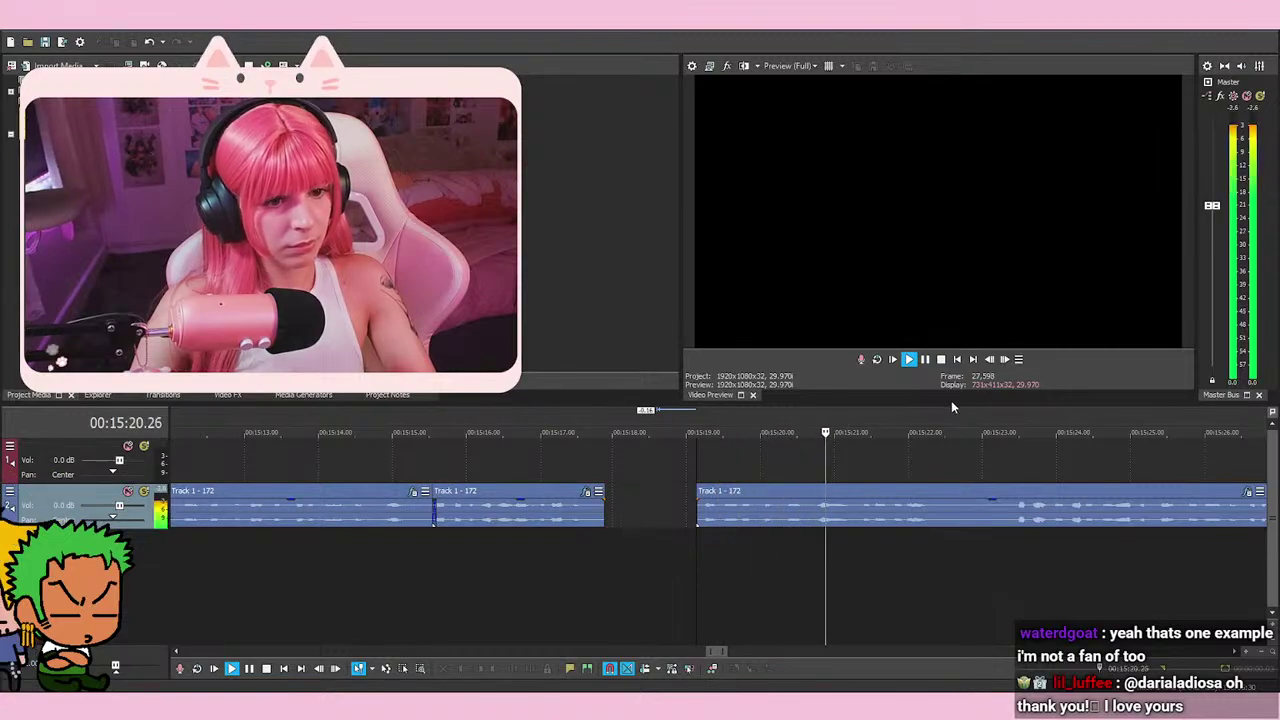
click(925, 363)
key(s)
drag(745, 517, 647, 520)
click(550, 450)
scroll(948, 534, up, 2)
drag(909, 521, 903, 520)
Play the lead-in to the newly closed join from 00:15:16.27
click(798, 465)
click(750, 464)
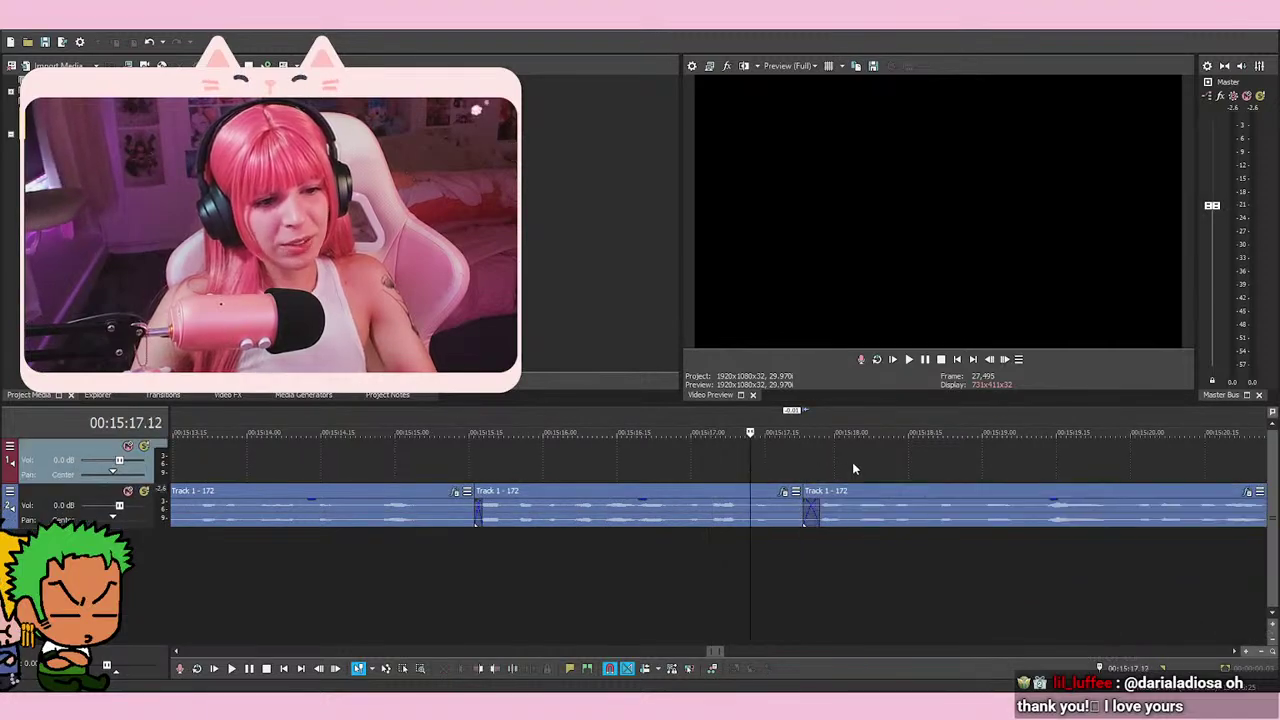
click(776, 469)
click(761, 470)
click(749, 471)
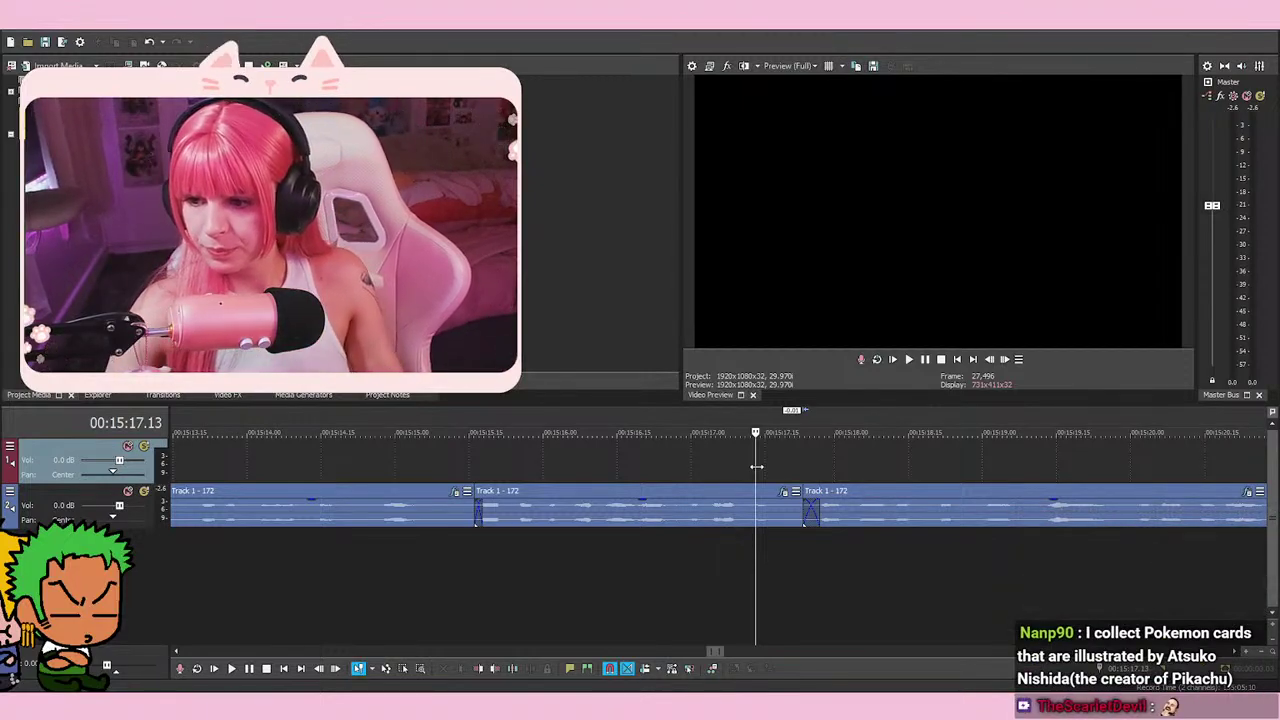
click(676, 569)
key(space)
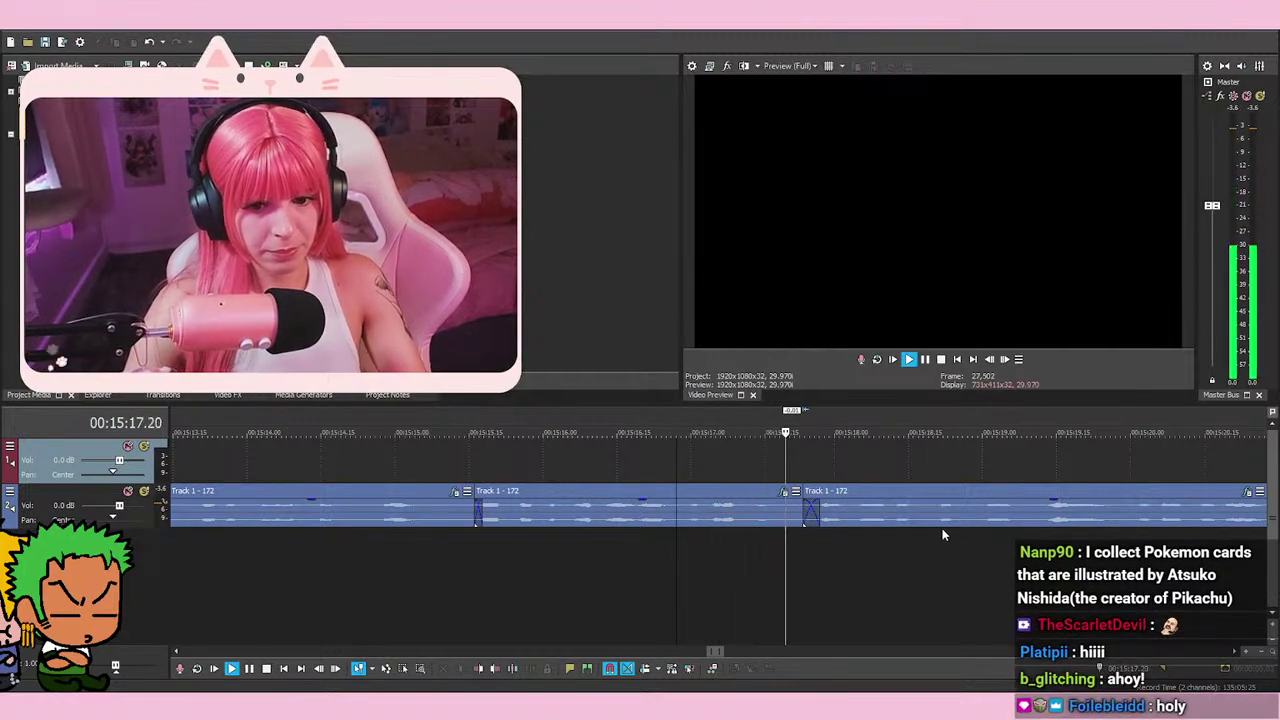
key(space)
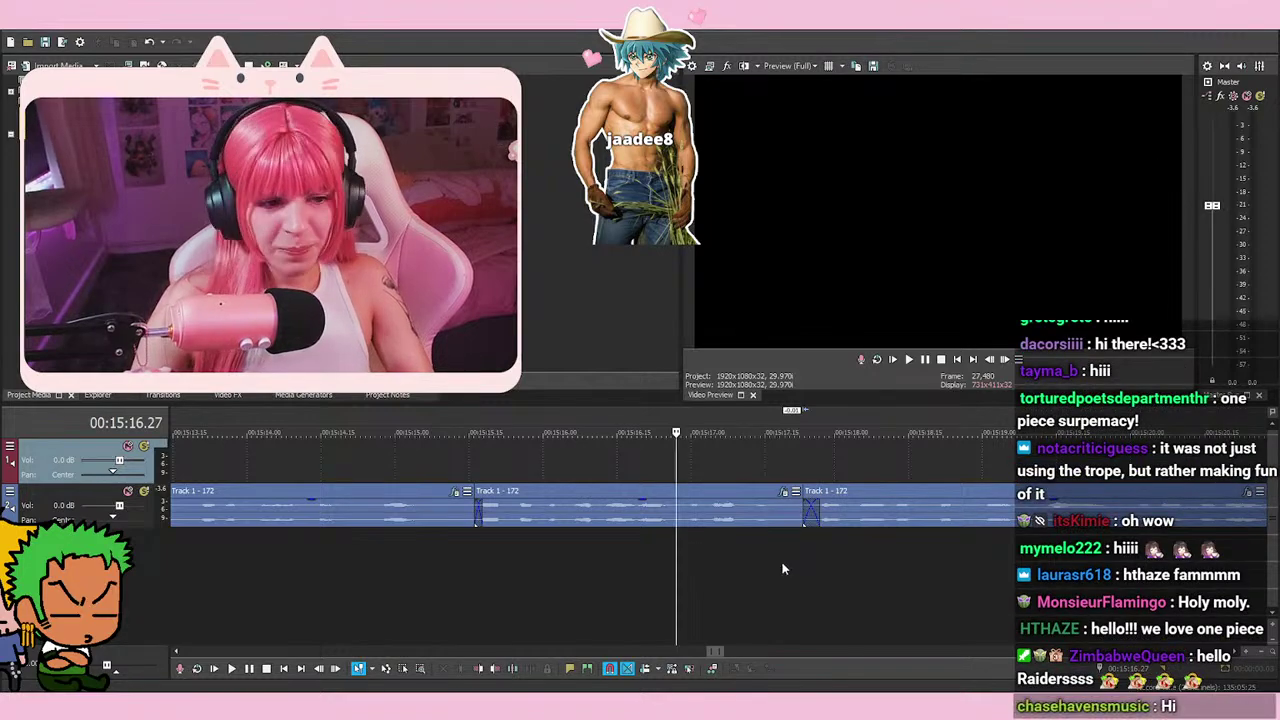
Play the middle clip from around 00:15:16.17 to check the phrase leading to the new join
click(685, 572)
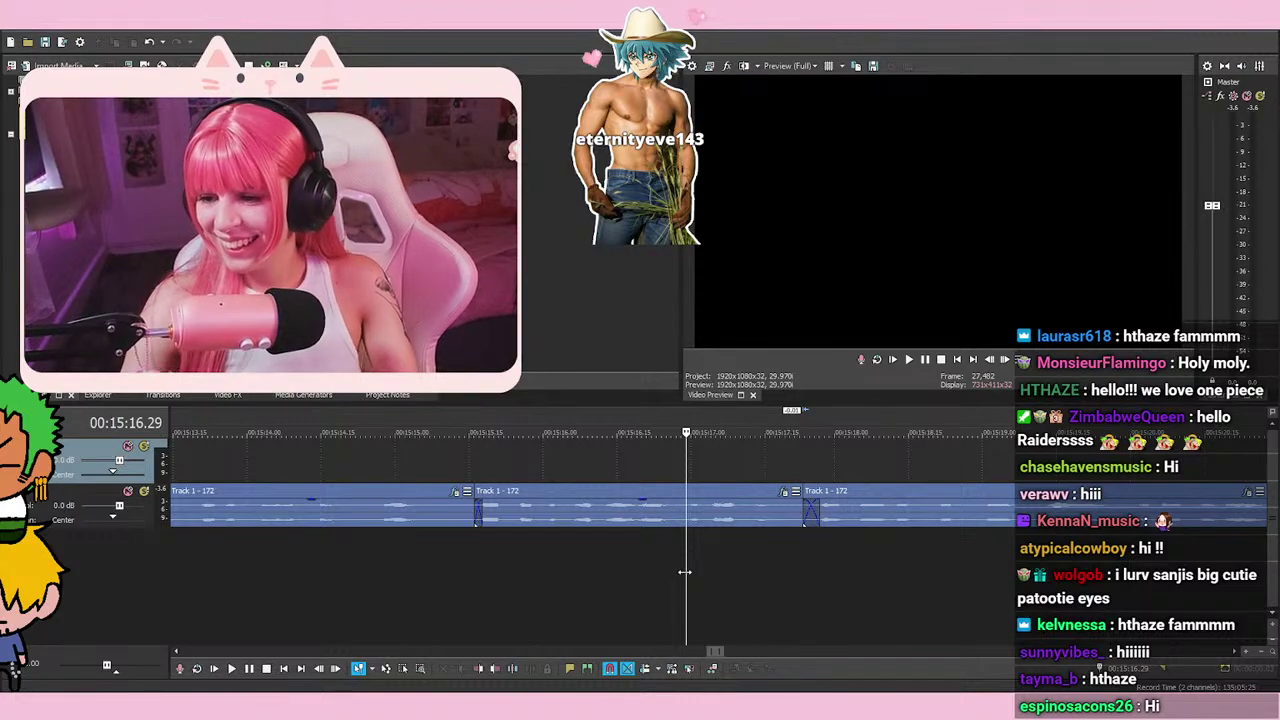
click(628, 586)
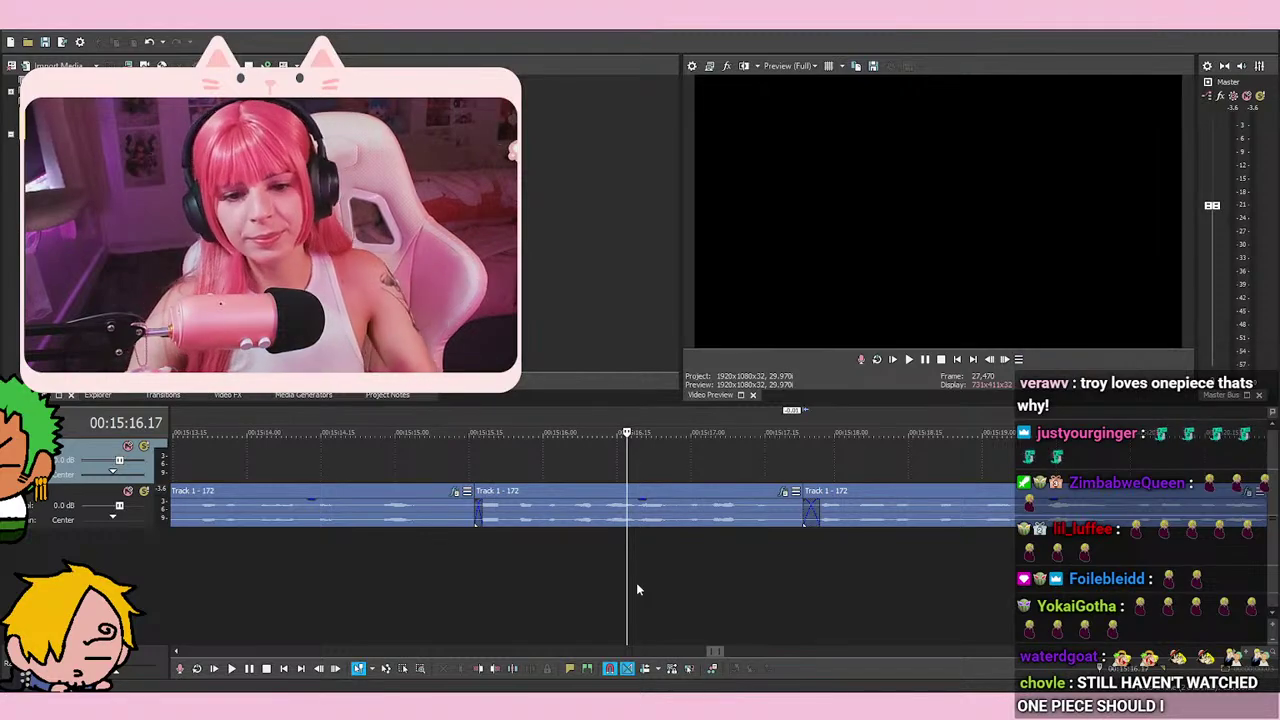
key(space)
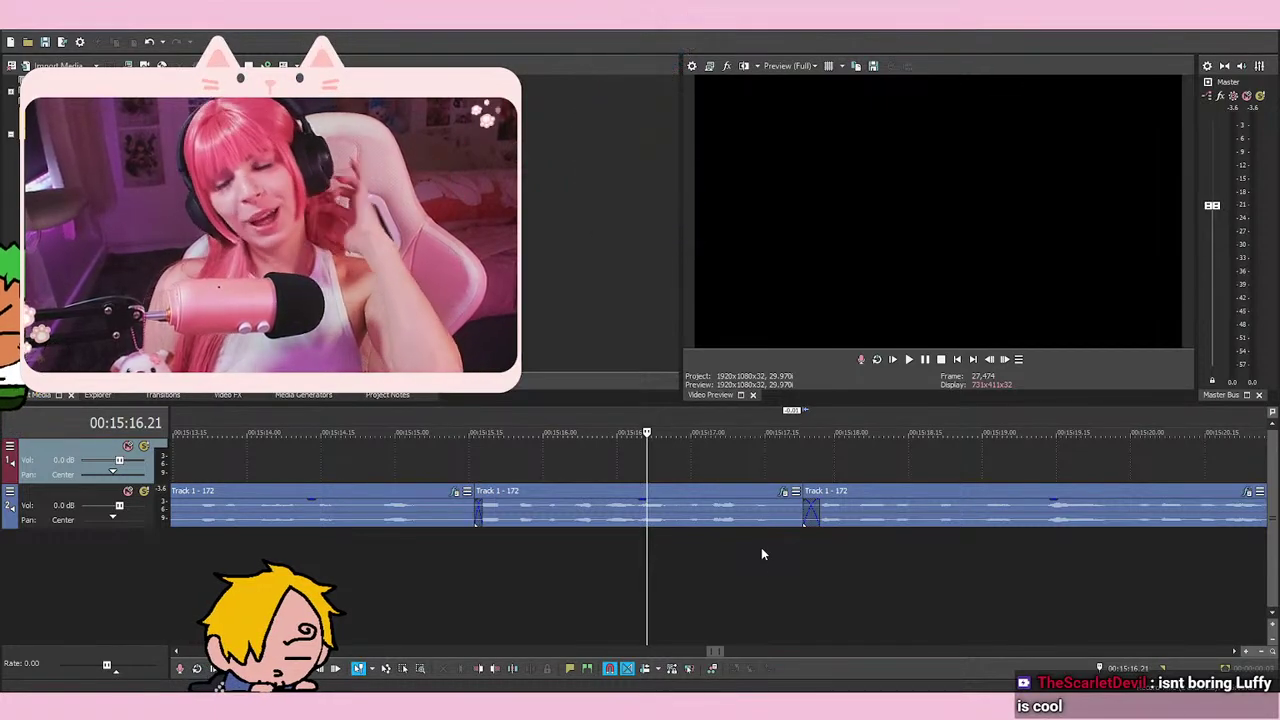
key(space)
key(space)
Replay the start of the middle clip from 00:15:15.22 with short playbacks
click(504, 585)
key(space)
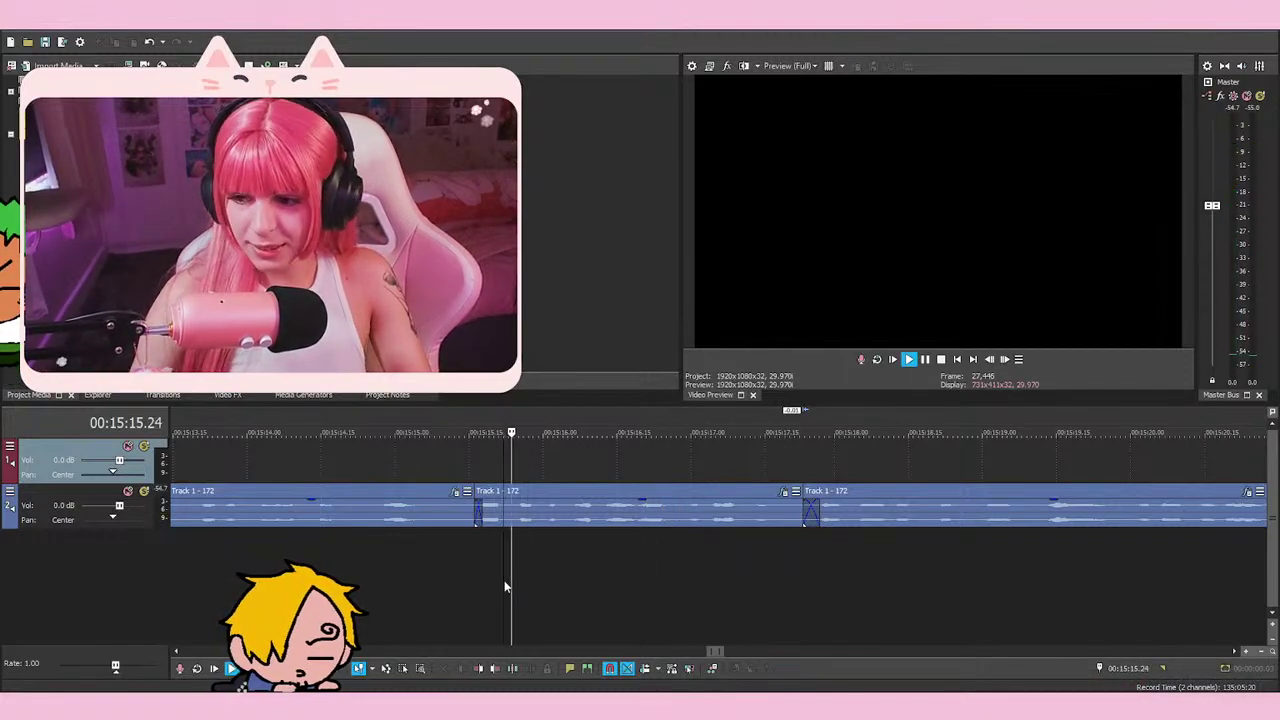
key(space)
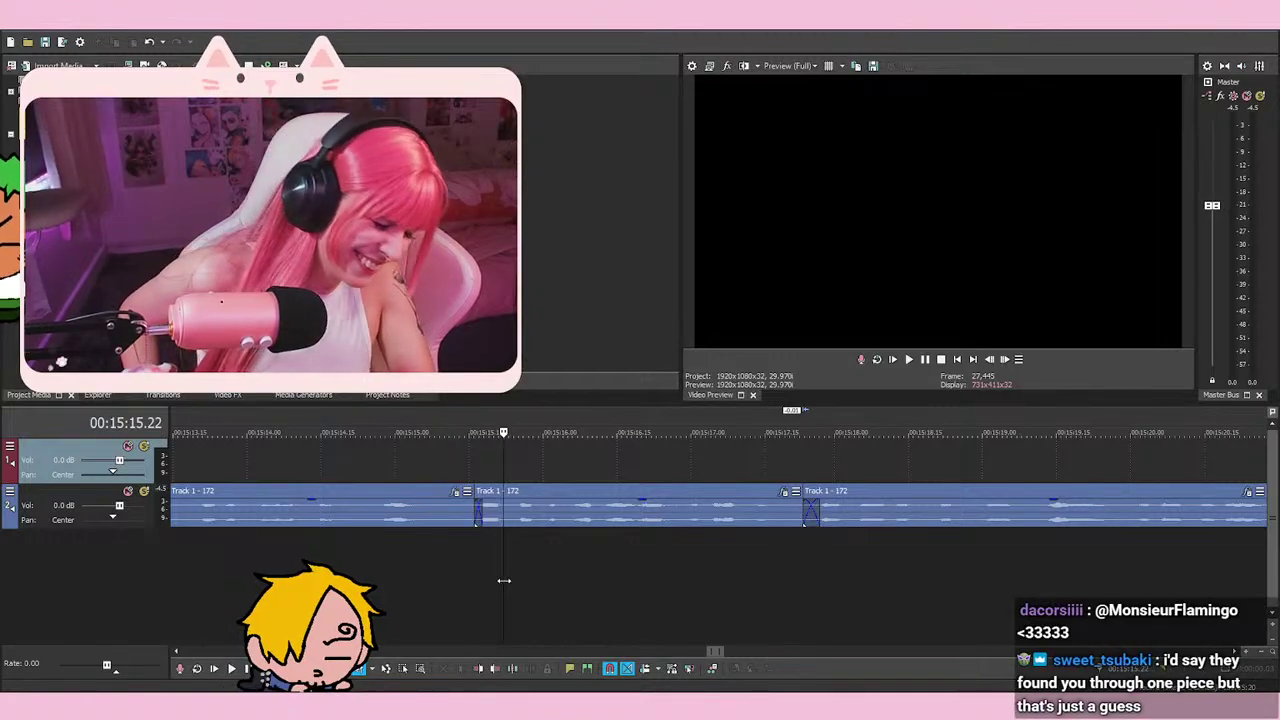
key(space)
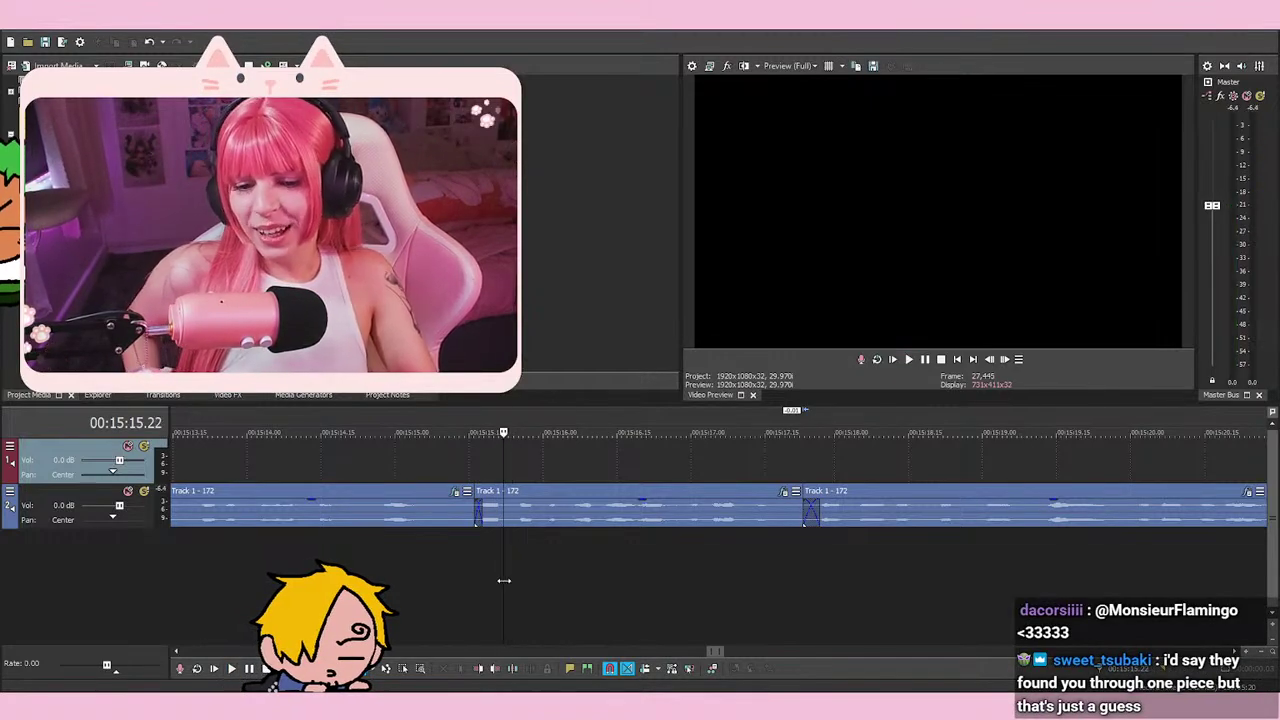
key(space)
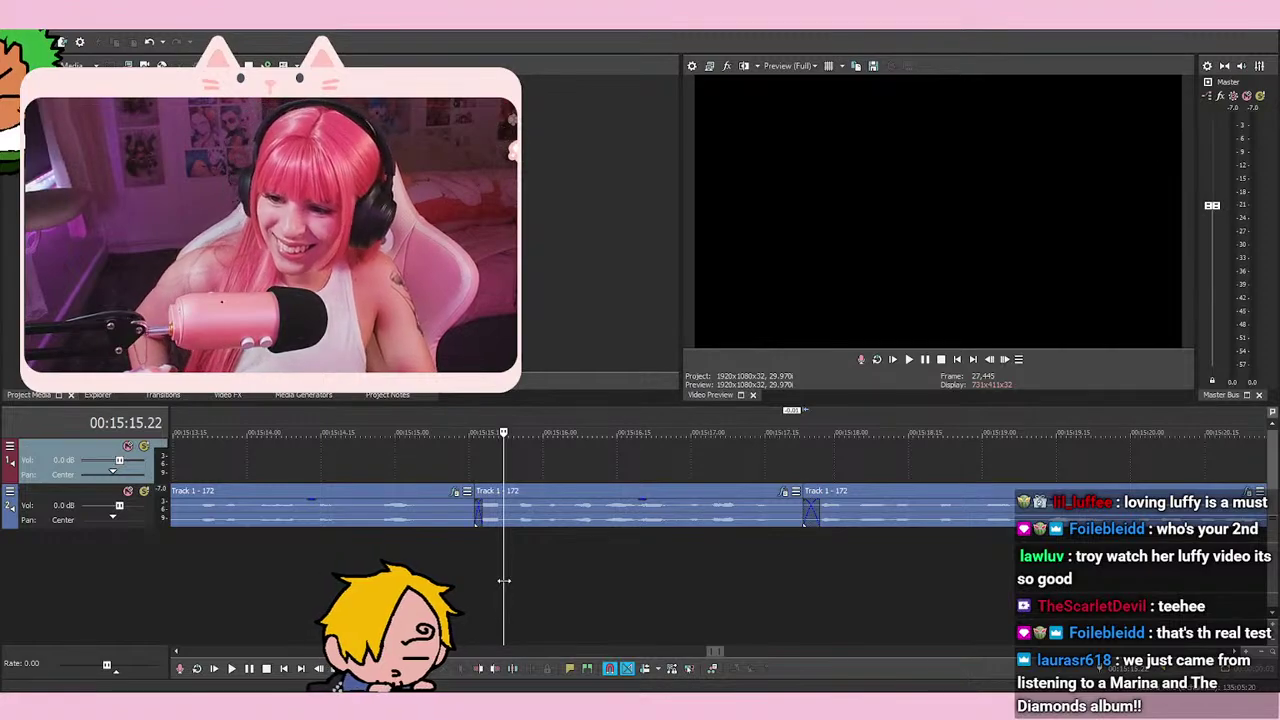
key(space)
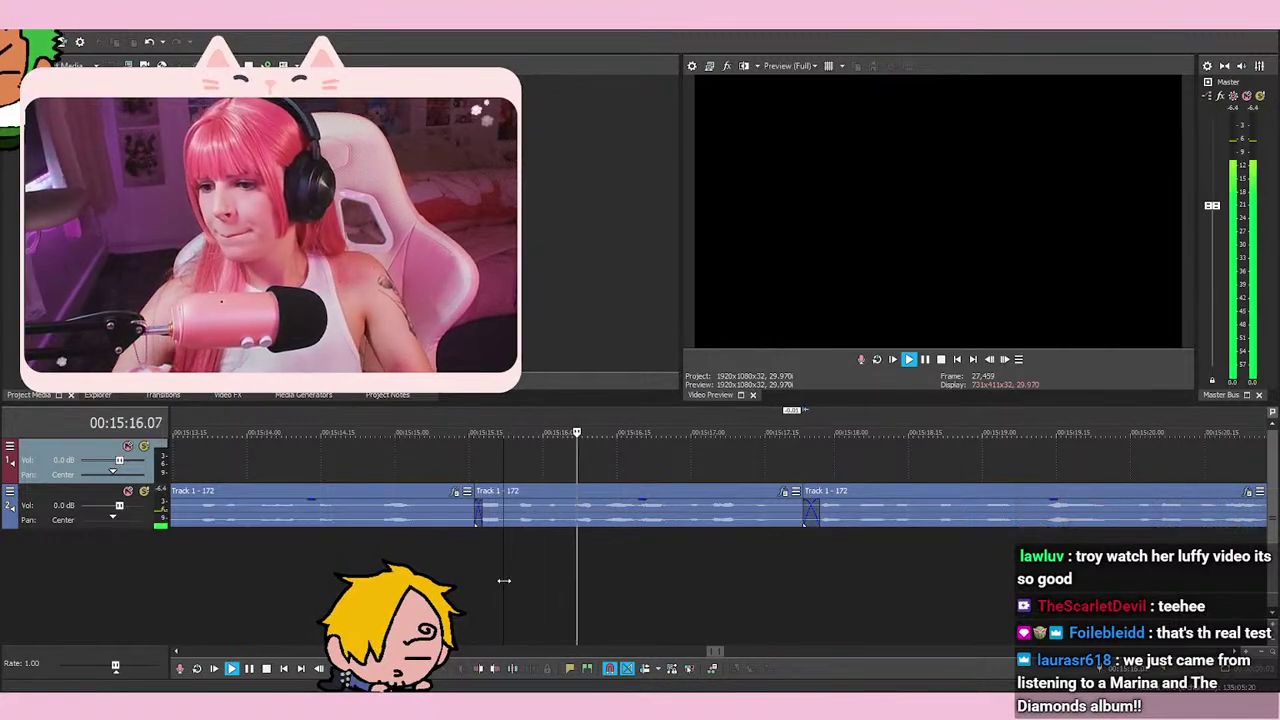
key(space)
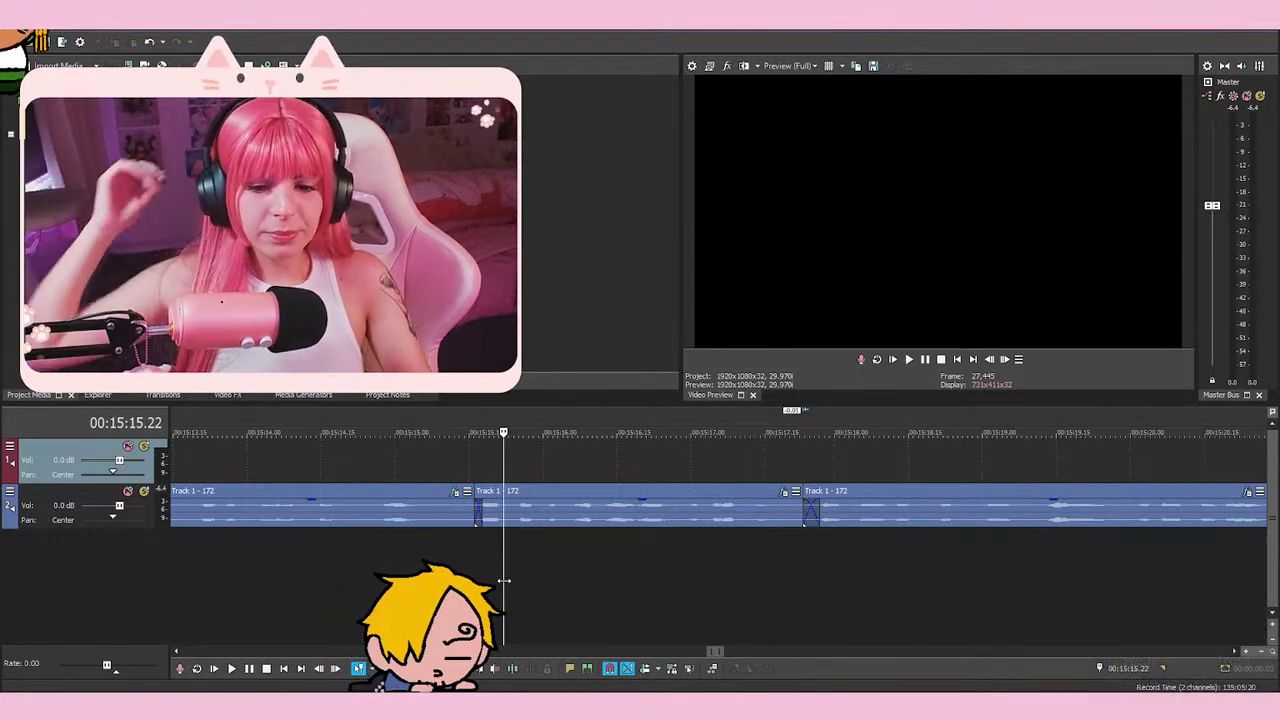
click(627, 566)
click(606, 570)
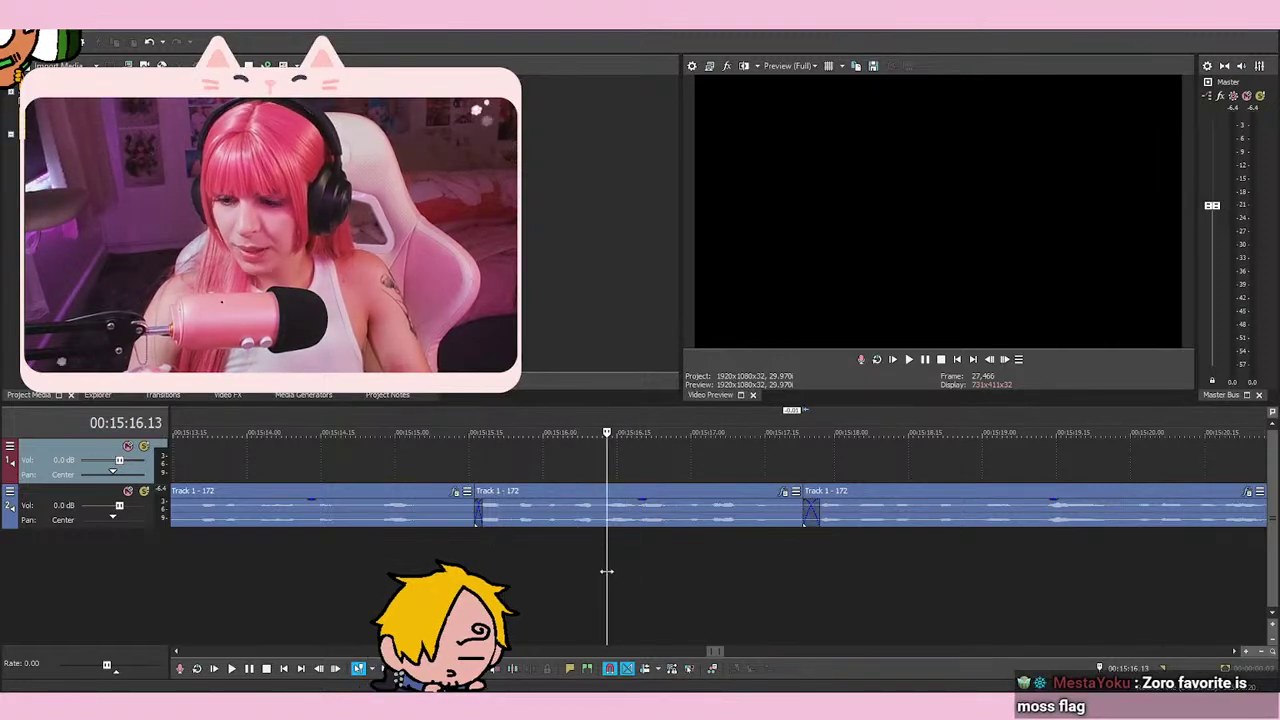
click(571, 584)
click(592, 575)
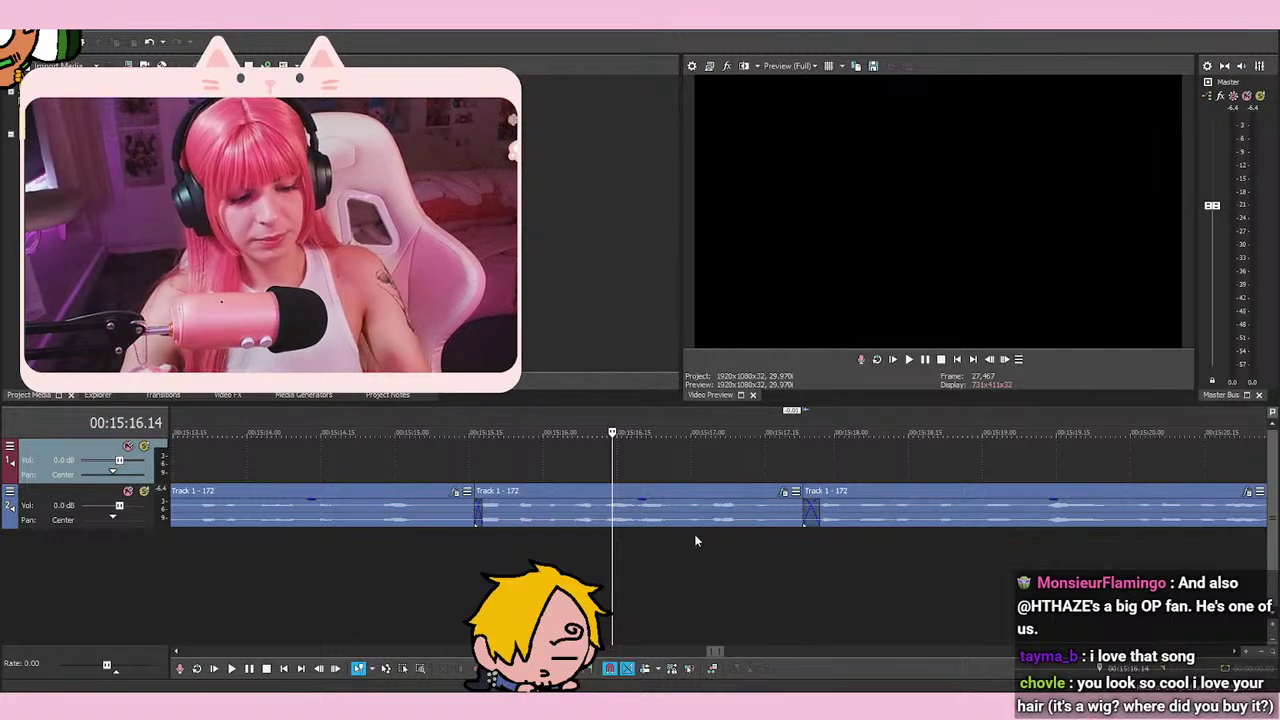
click(582, 590)
click(620, 578)
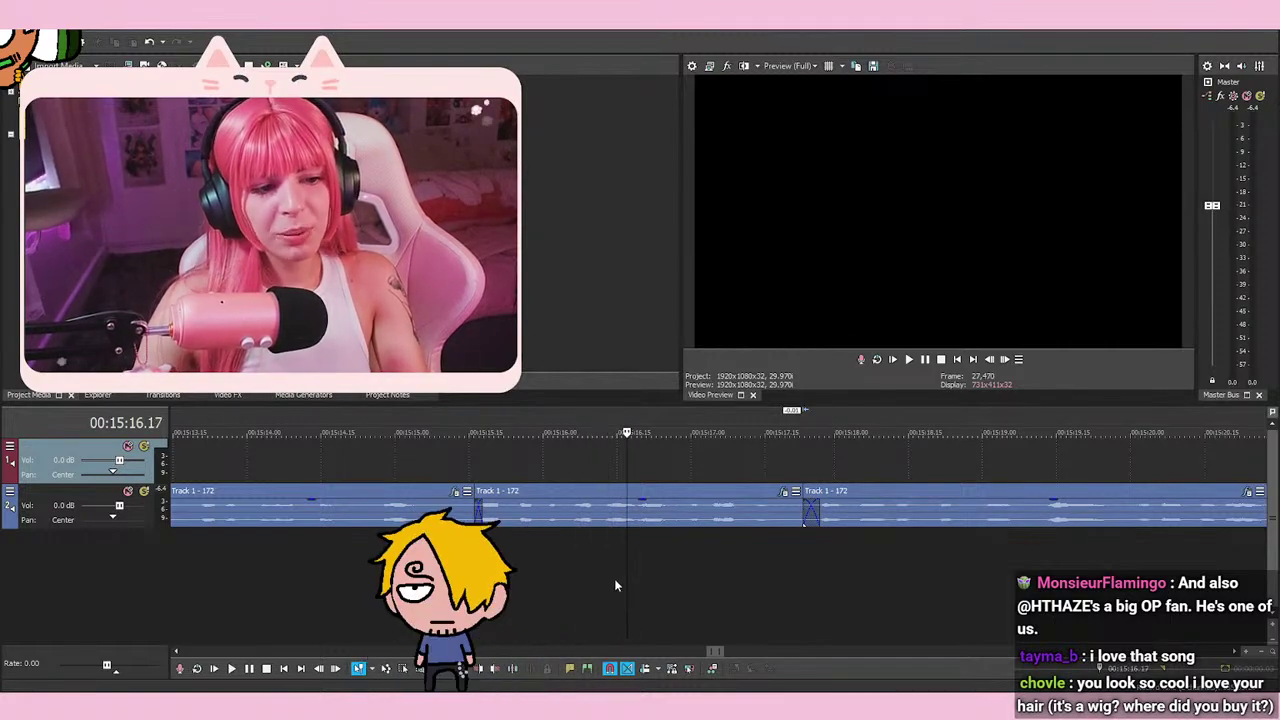
click(603, 590)
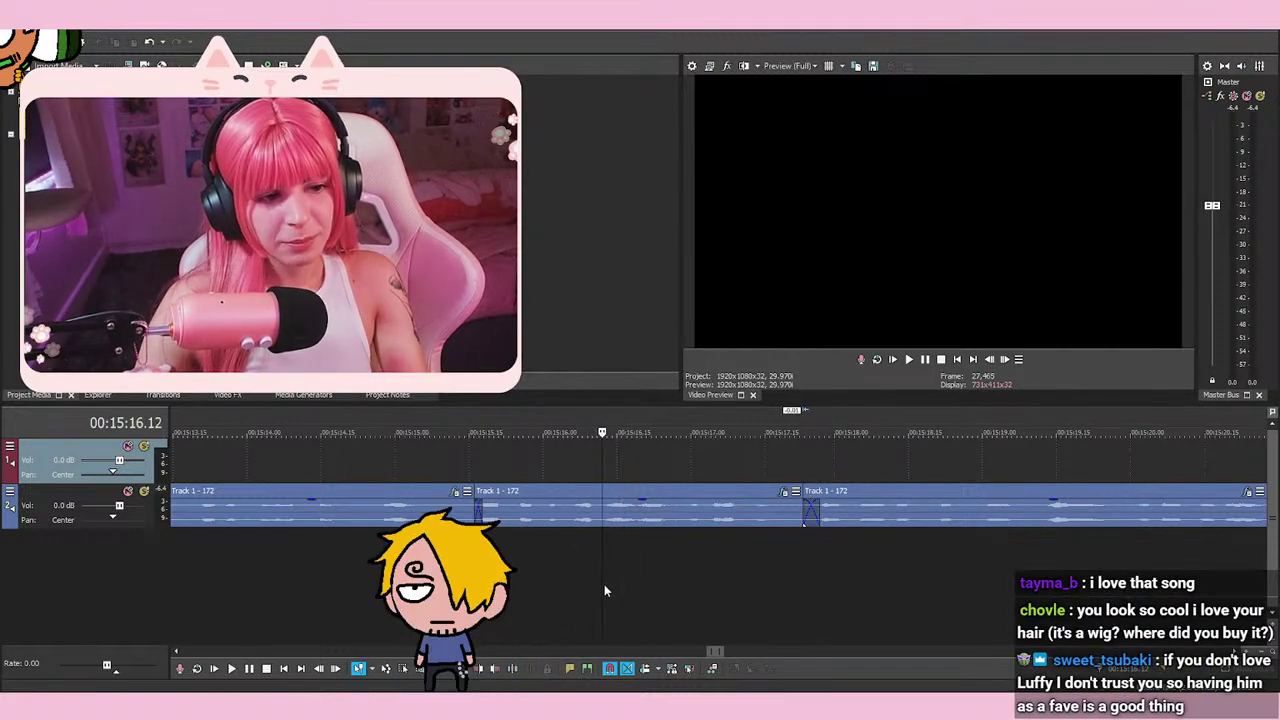
click(608, 590)
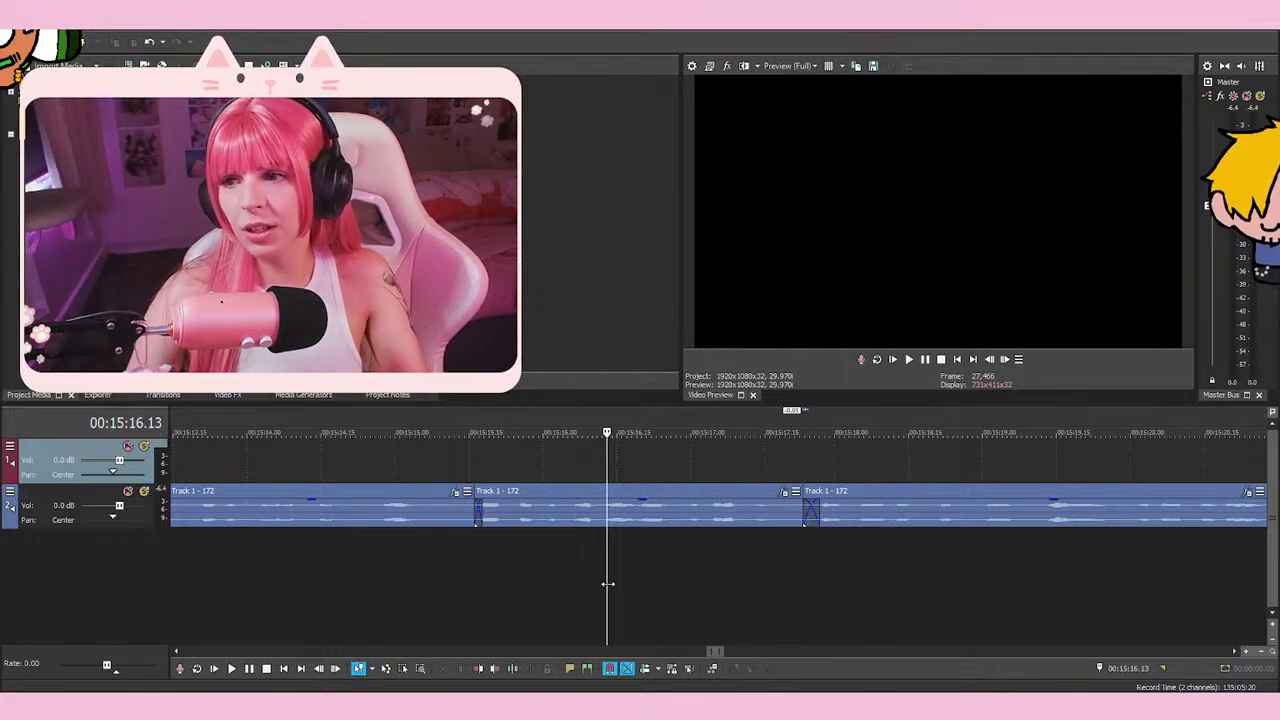
Replay the middle clip from 00:15:16.04 and listen on through the following join
click(564, 587)
key(space)
key(space)
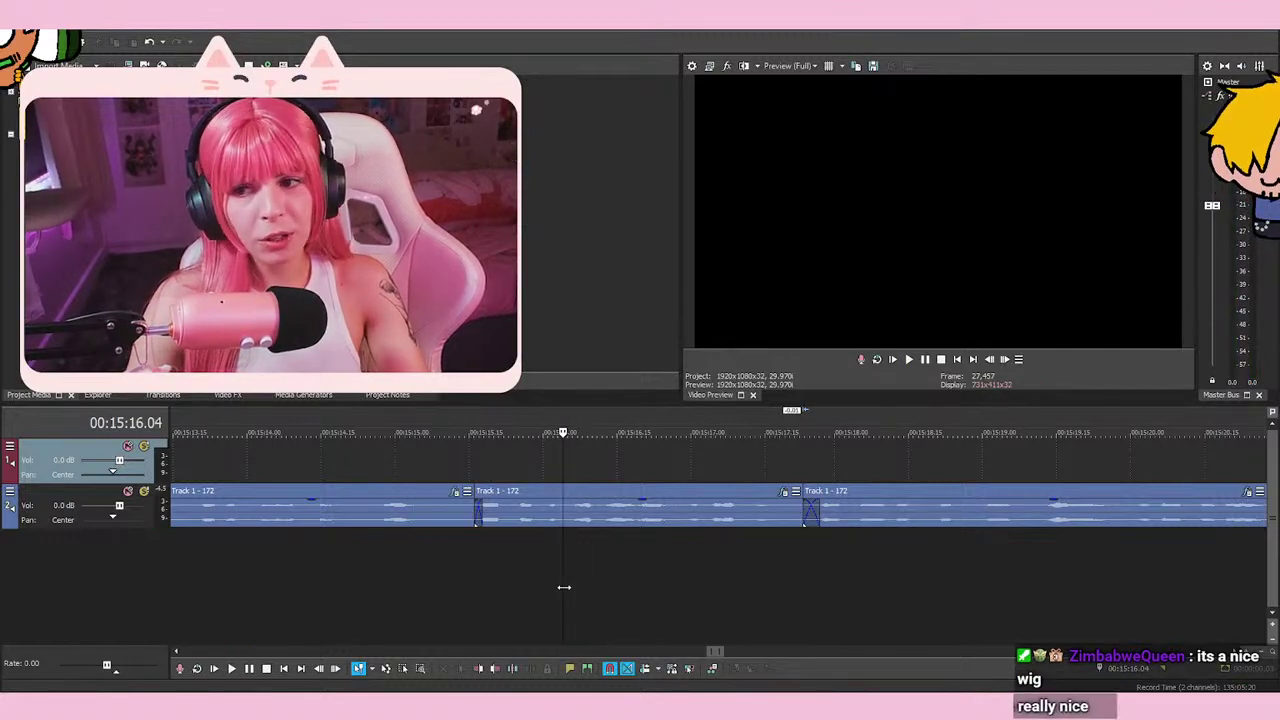
key(space)
key(space)
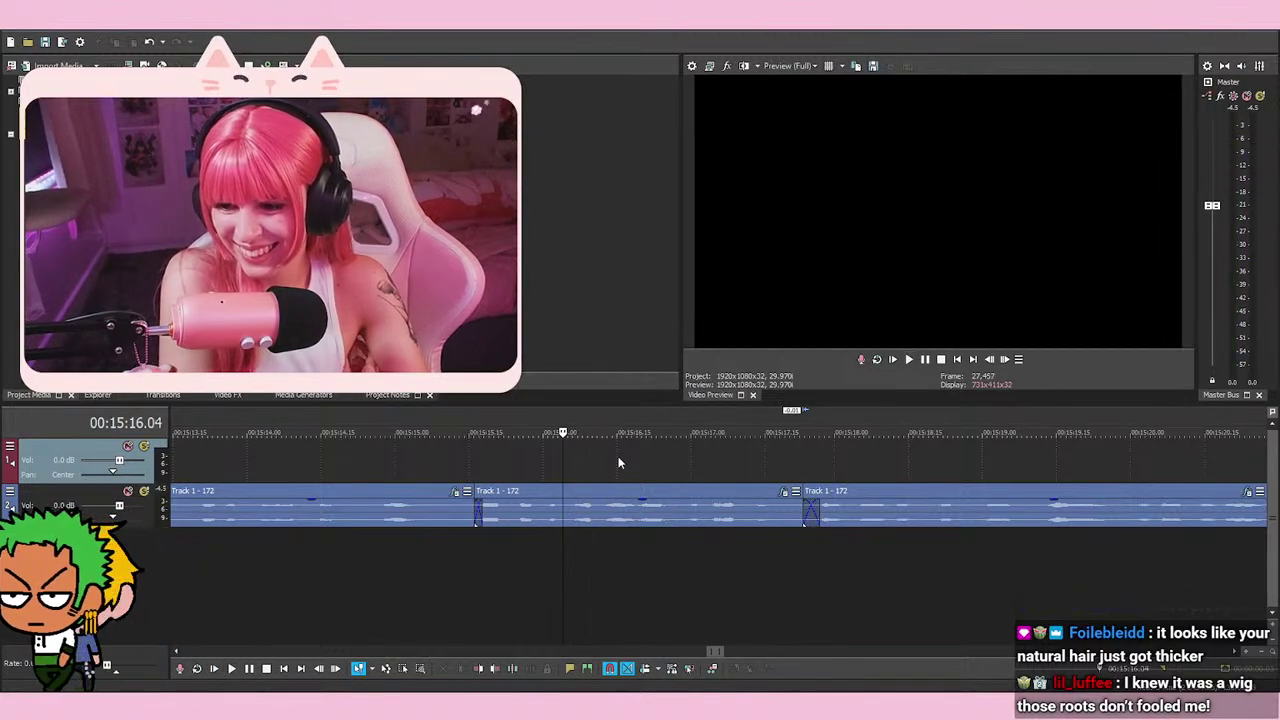
key(space)
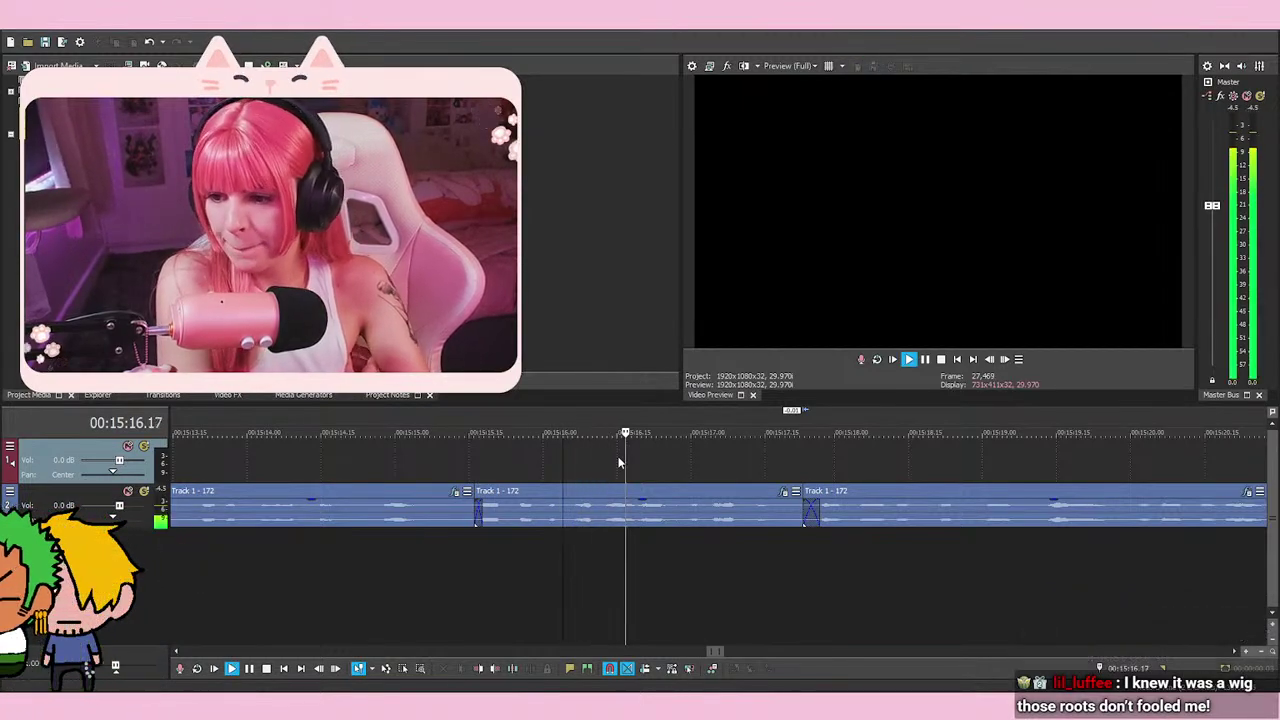
key(space)
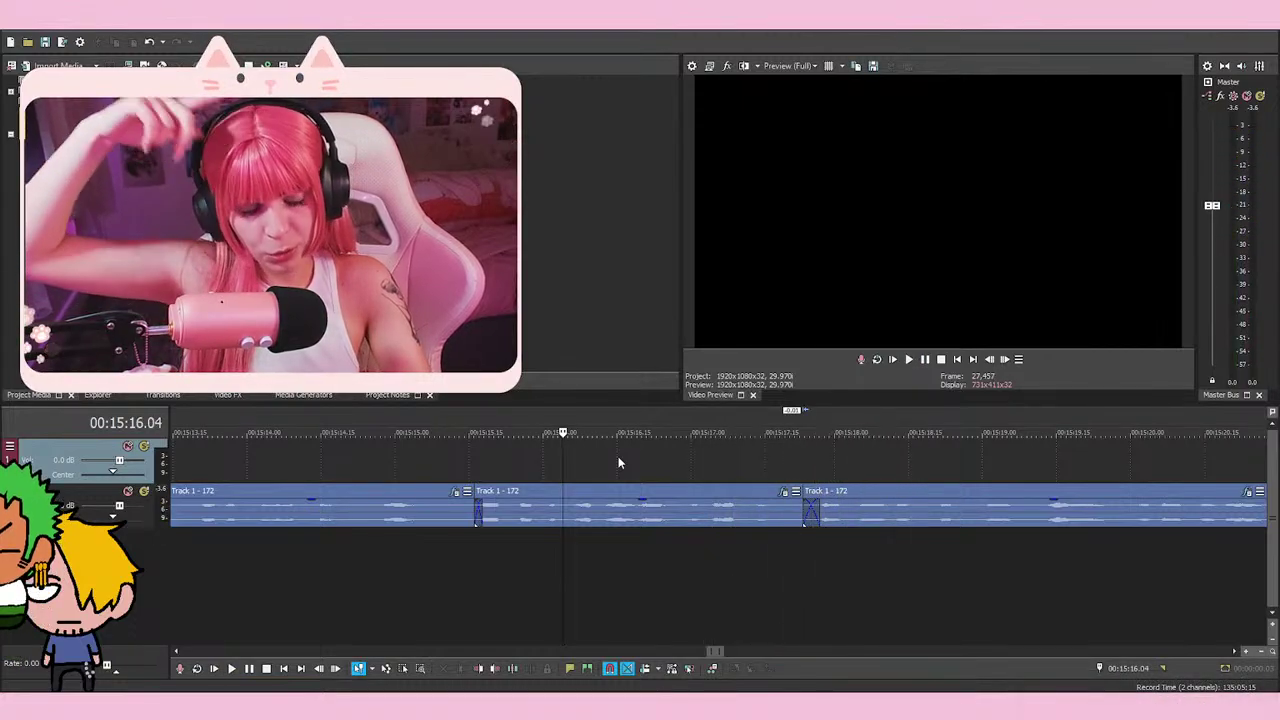
key(space)
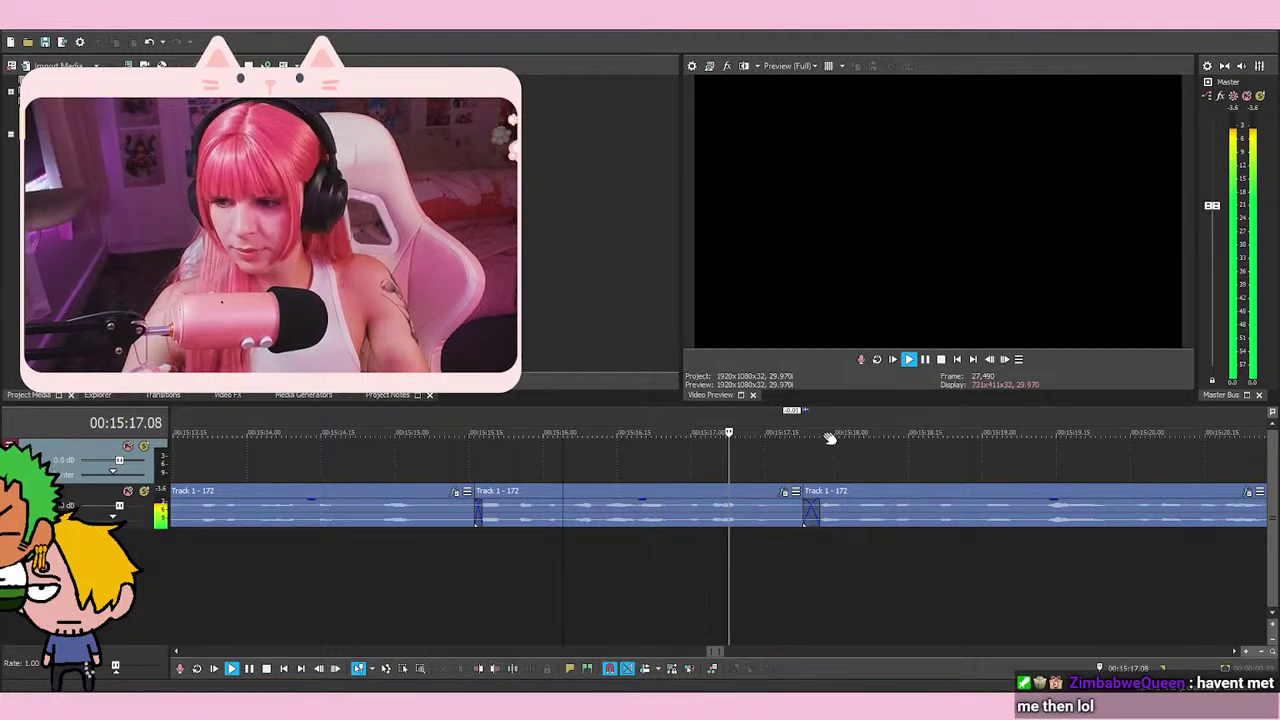
scroll(779, 505, down, 3)
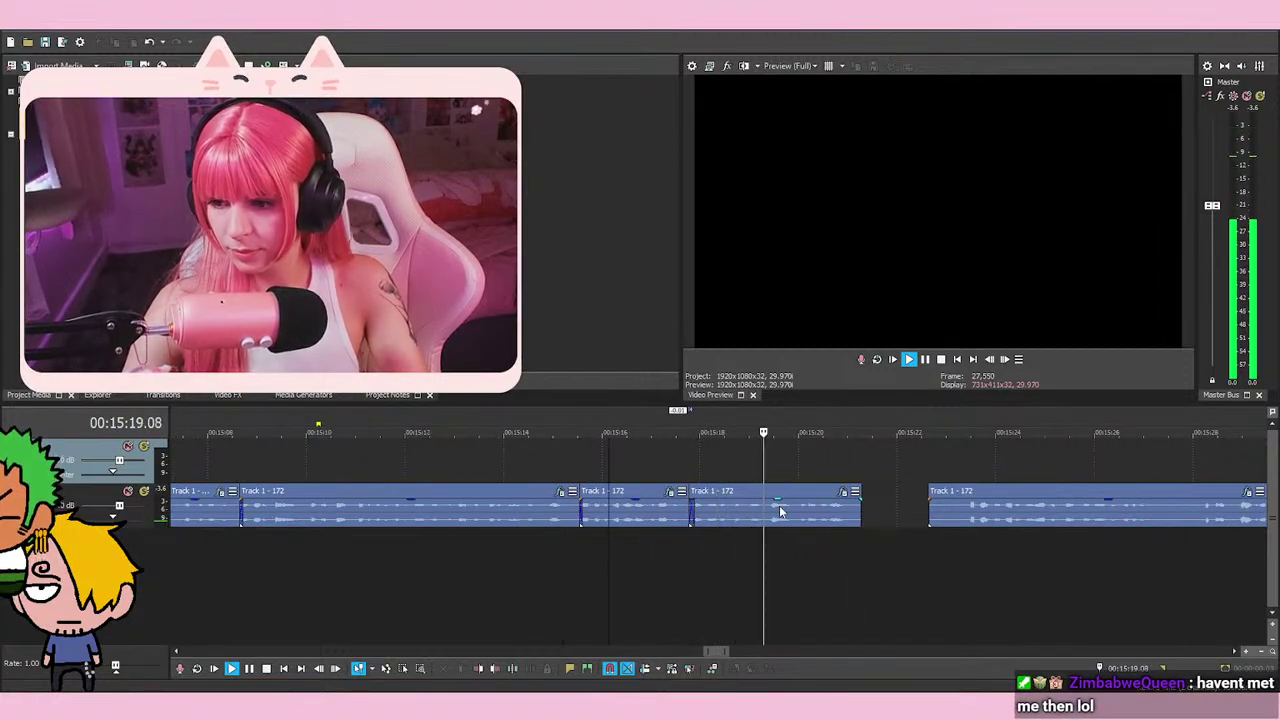
click(770, 500)
key(space)
Split the clip after the gap at 00:15:23.13 and delete its silent opening portion
click(962, 520)
scroll(950, 530, up, 3)
click(755, 565)
click(735, 565)
click(729, 563)
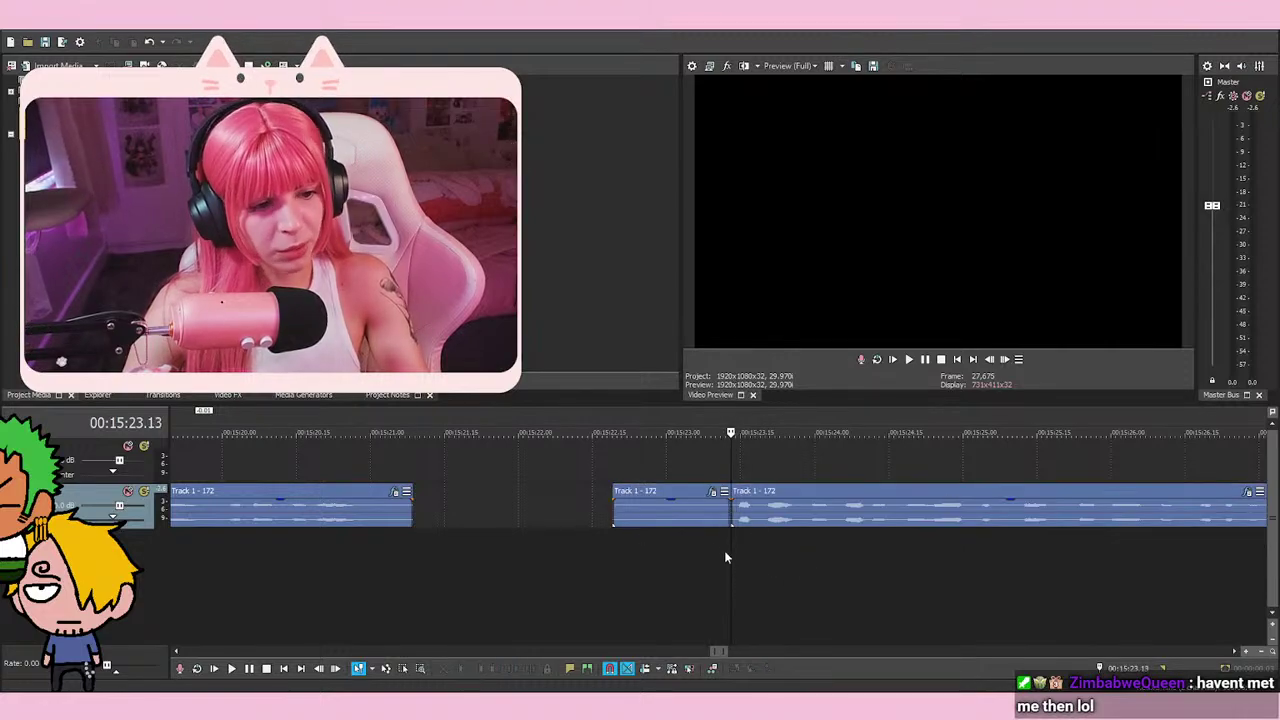
key(s)
right_click(713, 531)
click(656, 505)
right_click(656, 505)
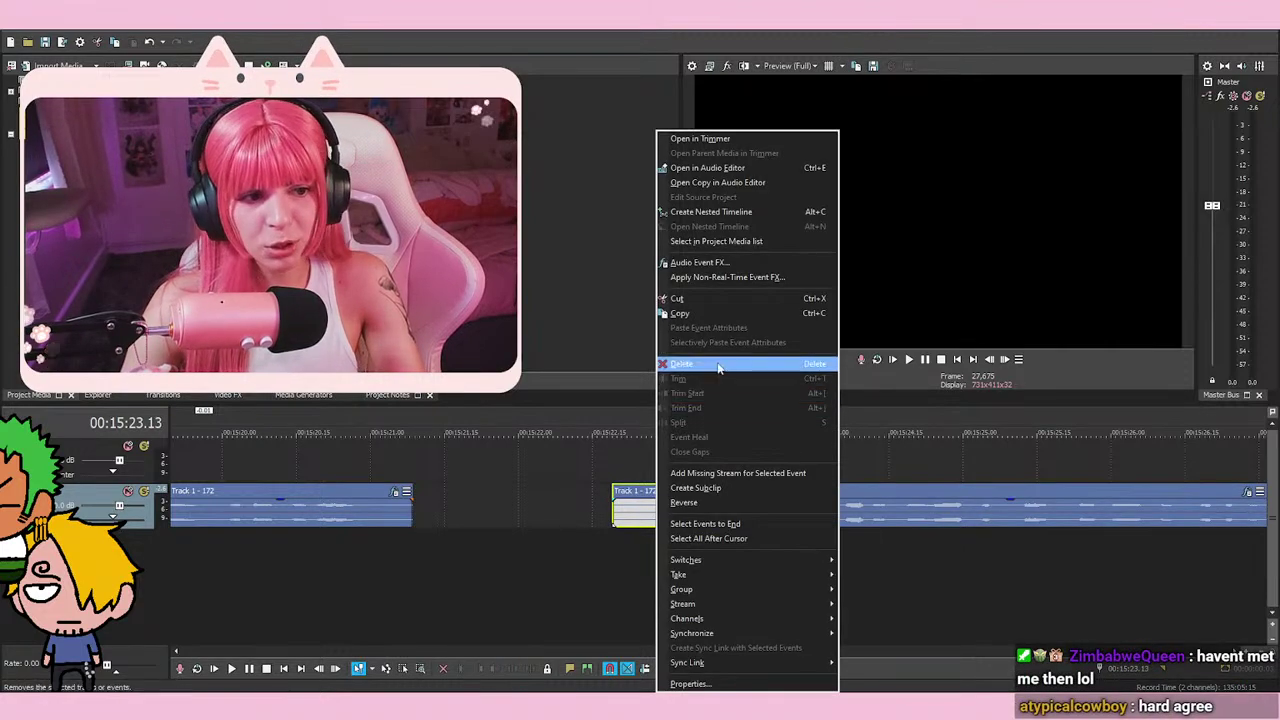
click(718, 369)
Play the opening of the trimmed clip from 00:15:23.13 to check where the speech starts
scroll(849, 549, down, 3)
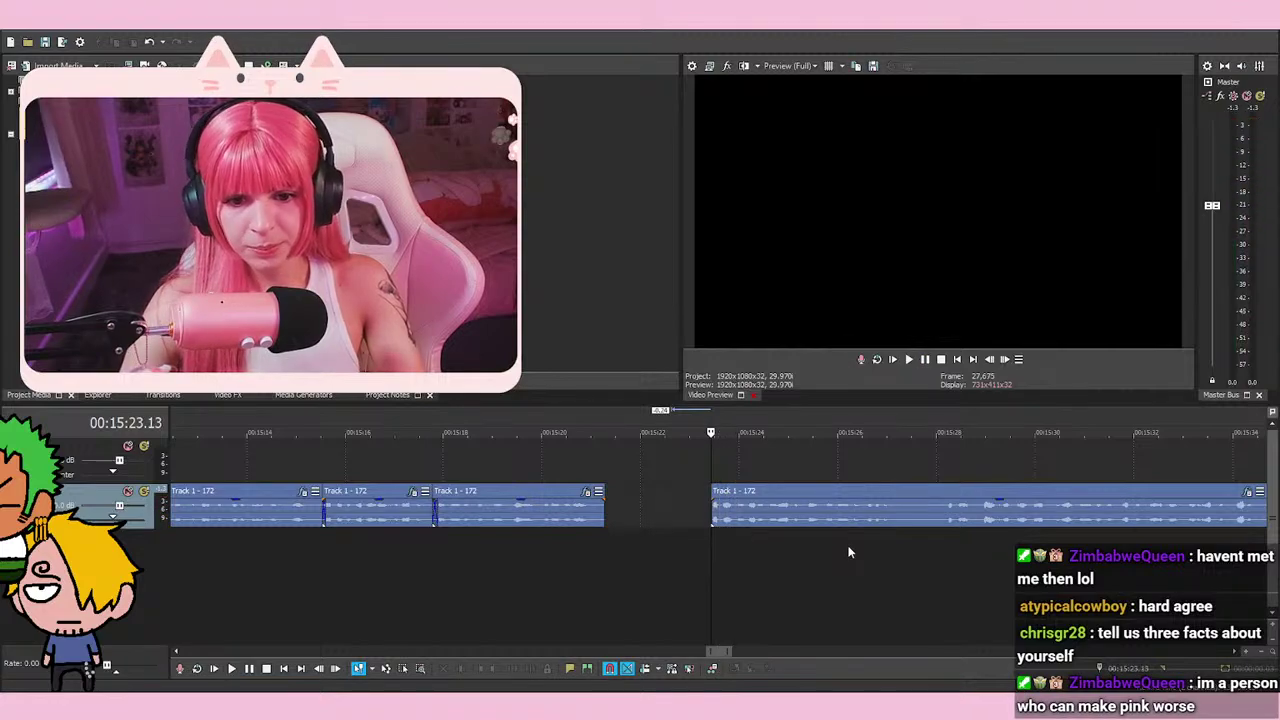
scroll(849, 549, up, 2)
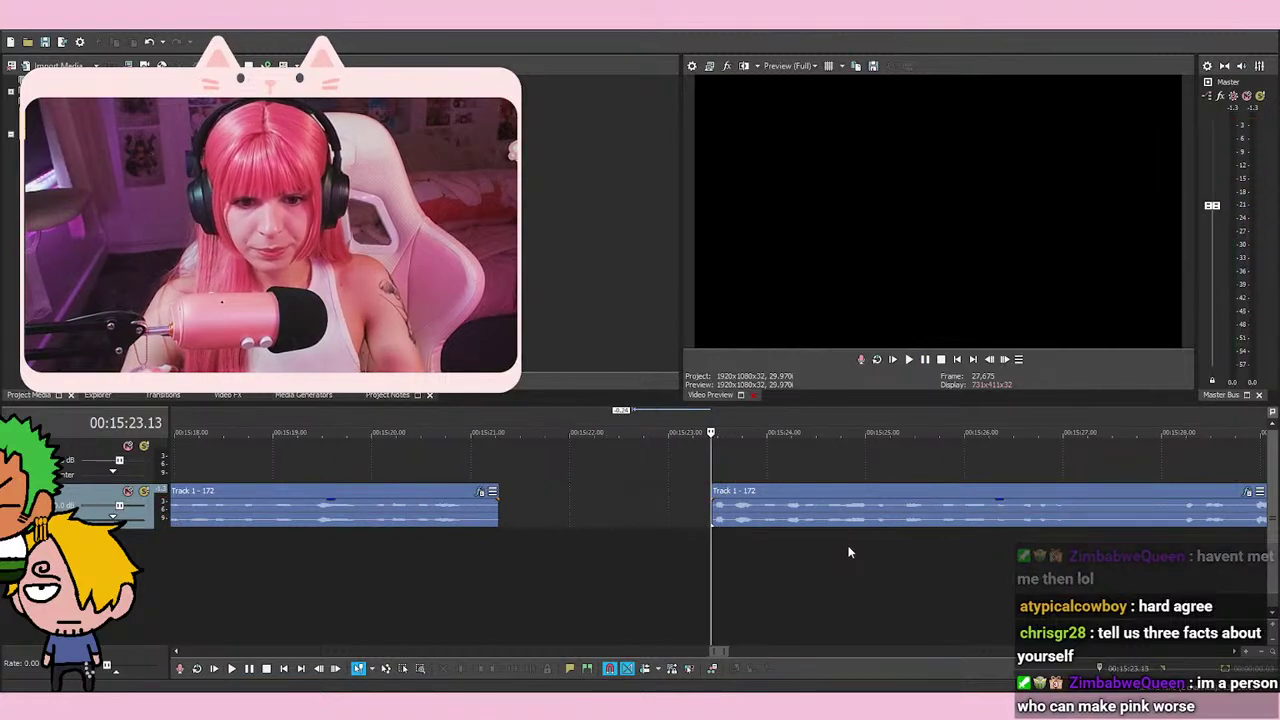
click(677, 508)
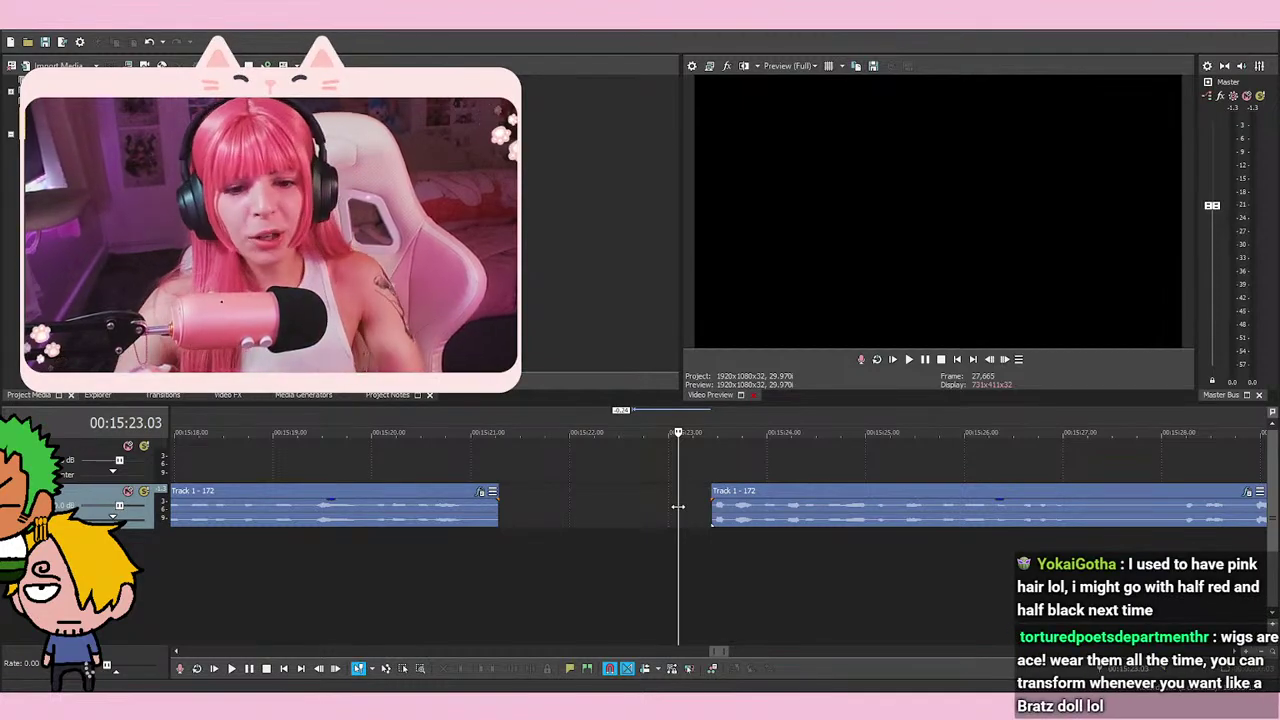
click(709, 567)
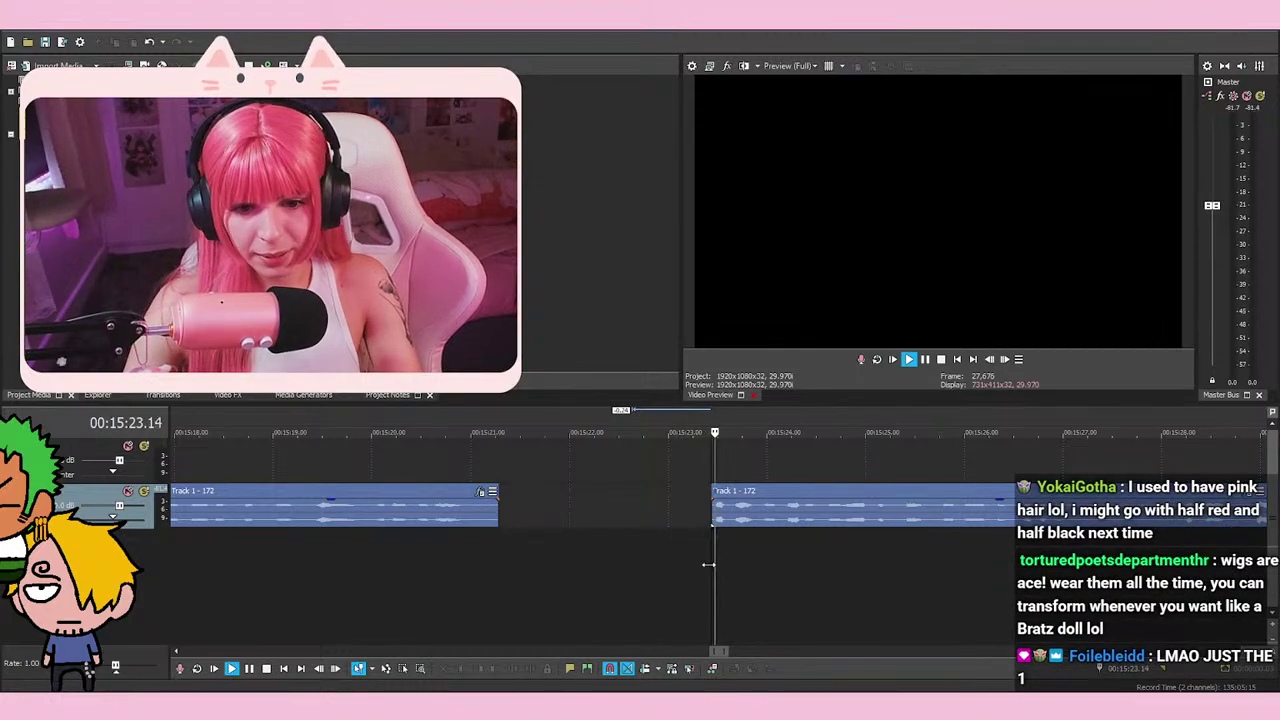
key(space)
key(space)
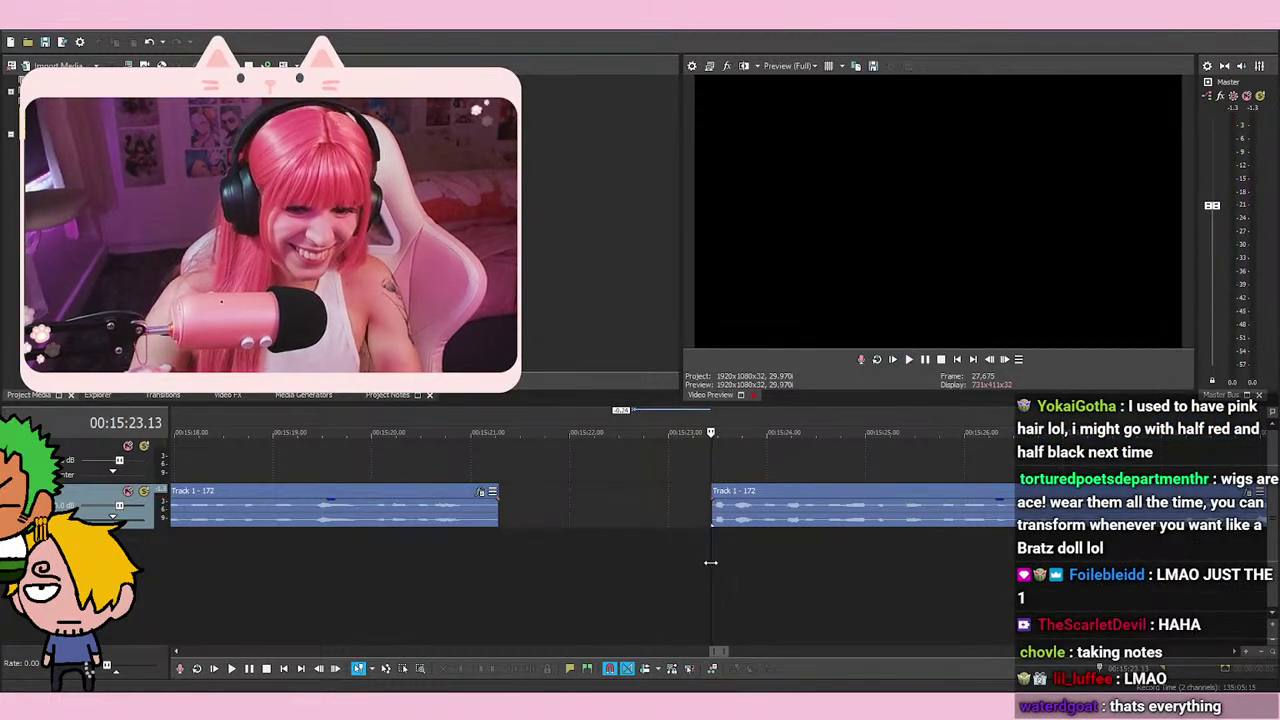
key(space)
key(space)
key(space)
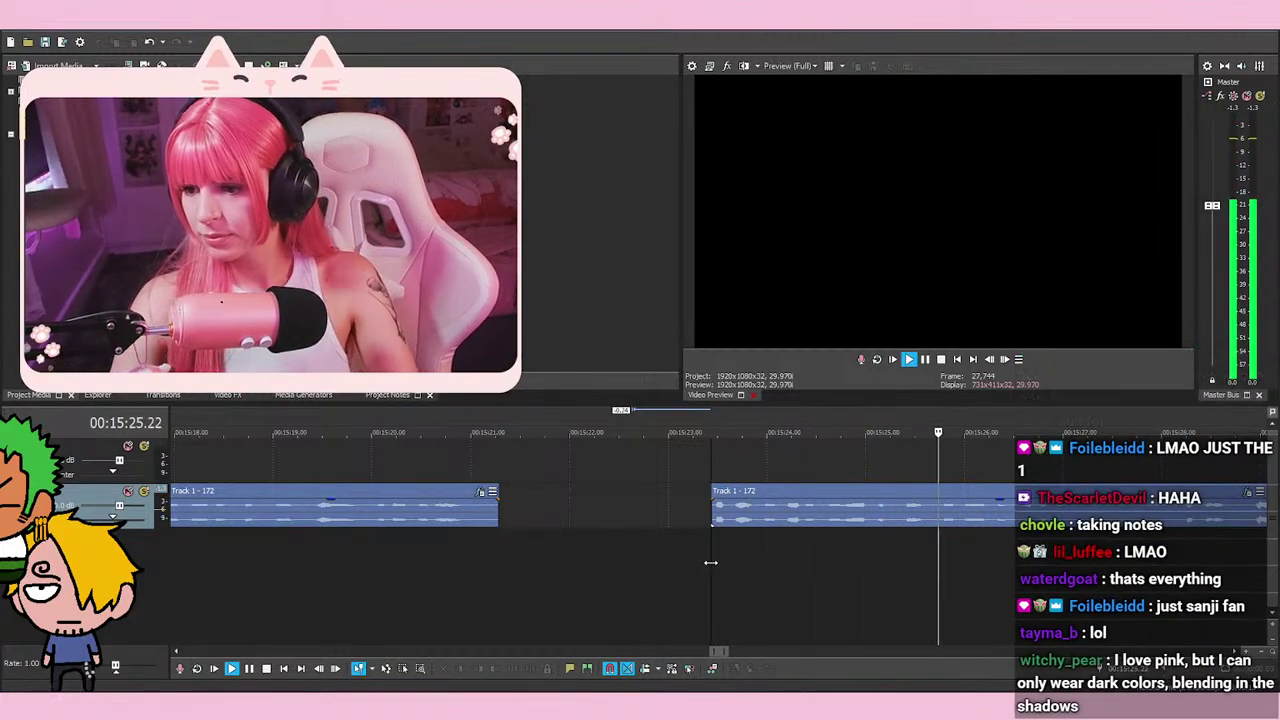
key(space)
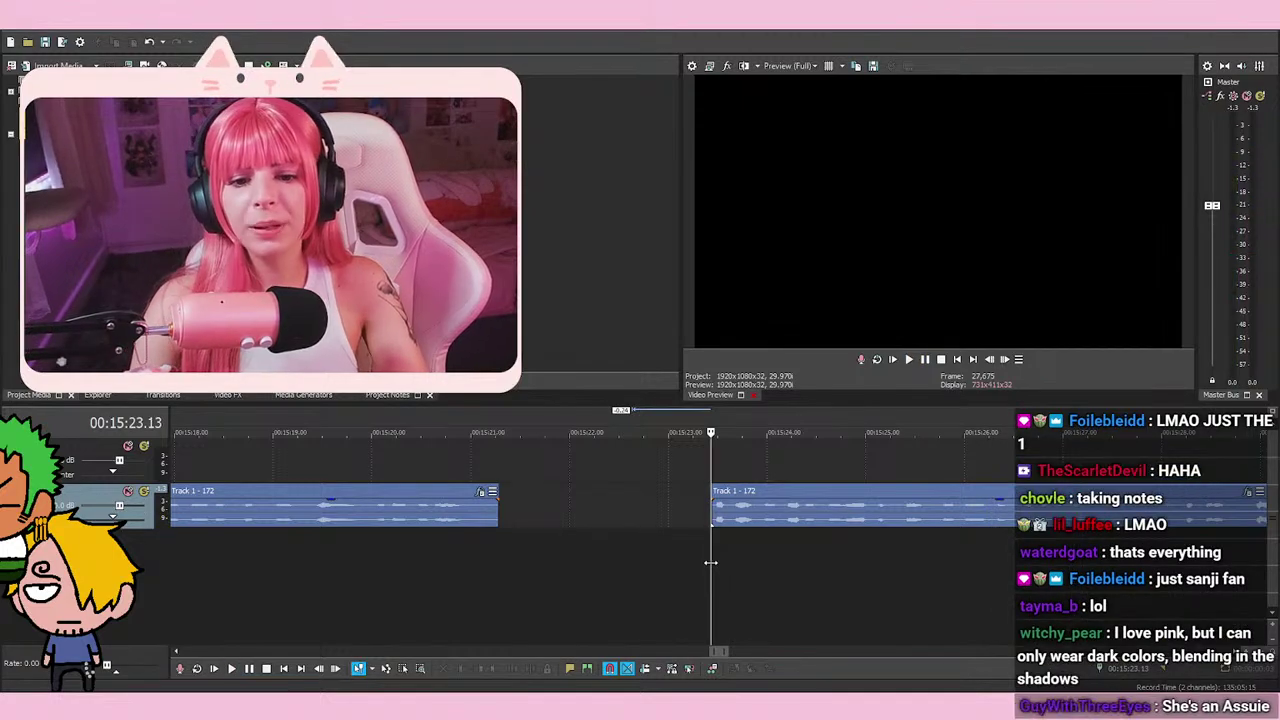
key(space)
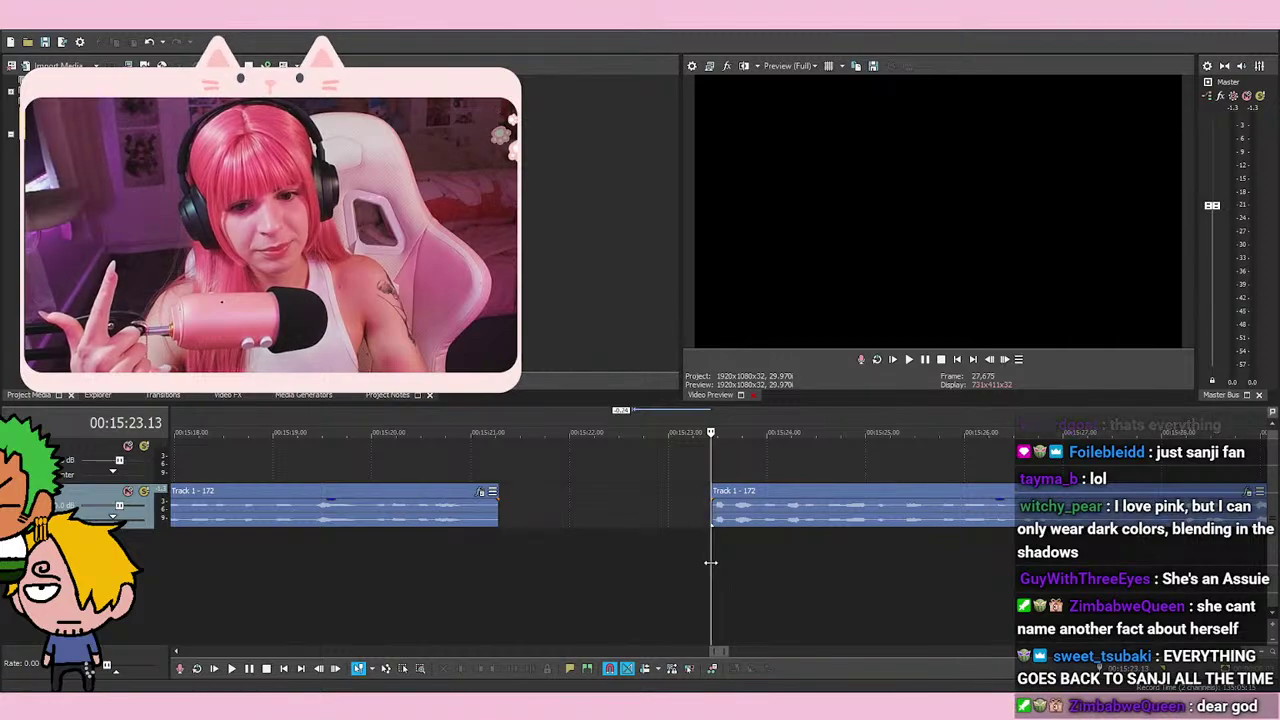
key(space)
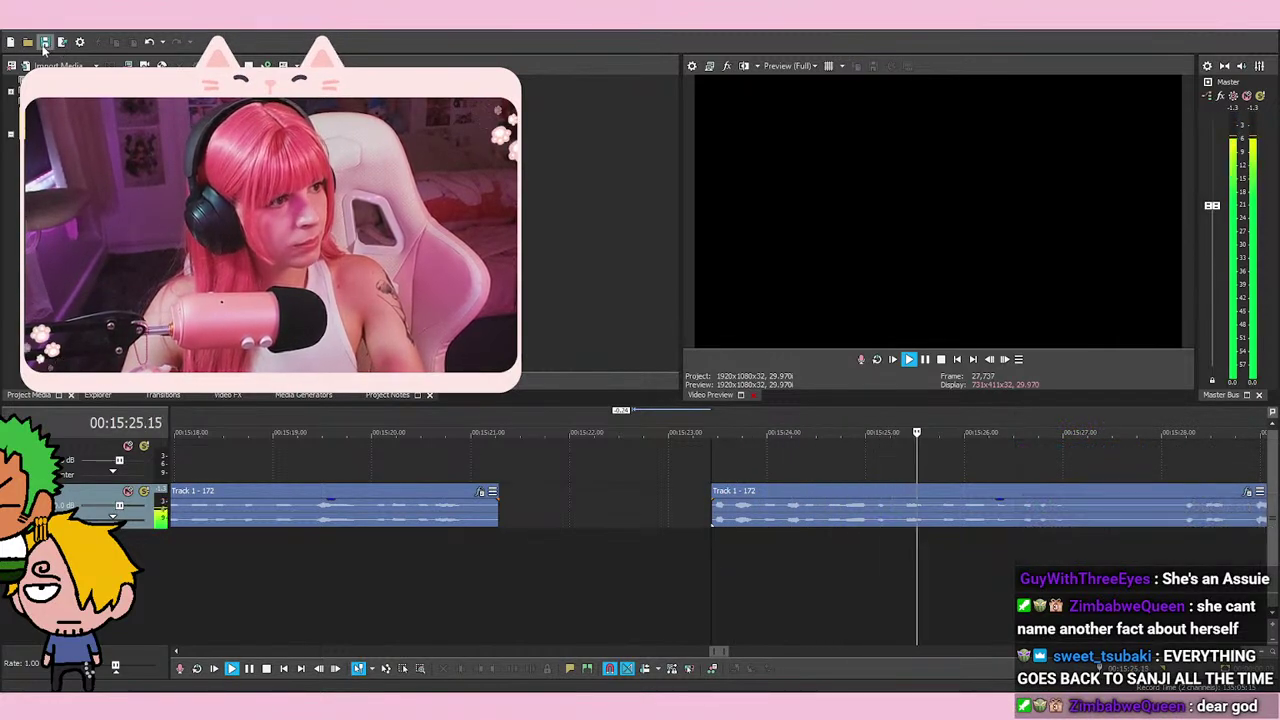
Split the clip at the pause at 00:15:27.10 and move its first part back towards the preceding clip
scroll(787, 527, right, 3)
scroll(786, 527, up, 2)
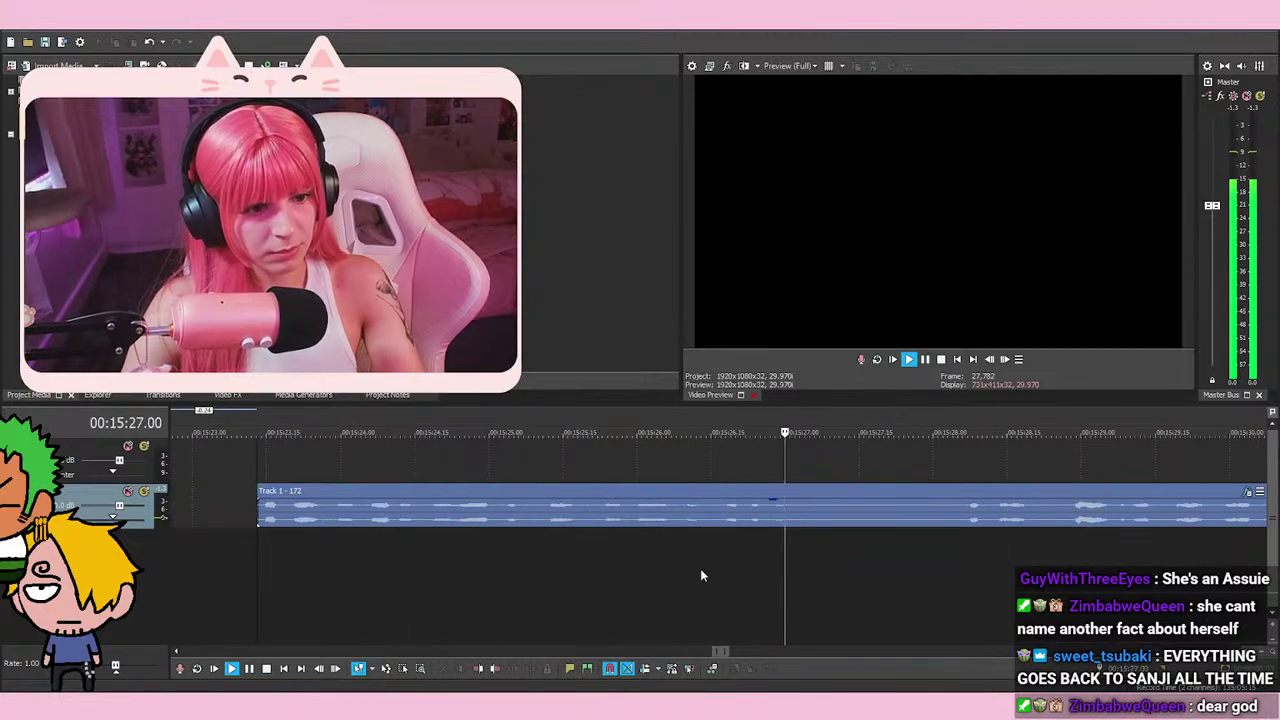
click(926, 361)
key(s)
scroll(668, 492, down, 5)
drag(647, 521, 622, 524)
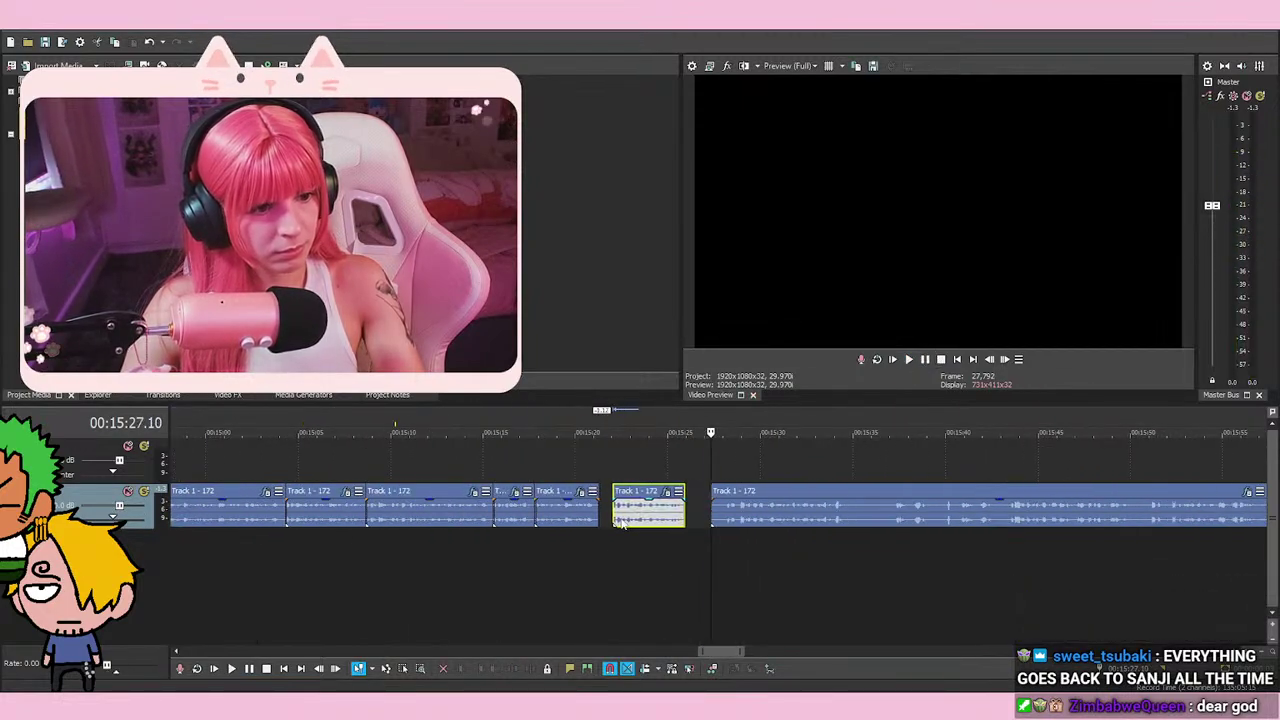
Move the separated clip earlier to overlap the preceding clip slightly, and play the join from 00:15:20.23
click(591, 468)
scroll(695, 461, up, 8)
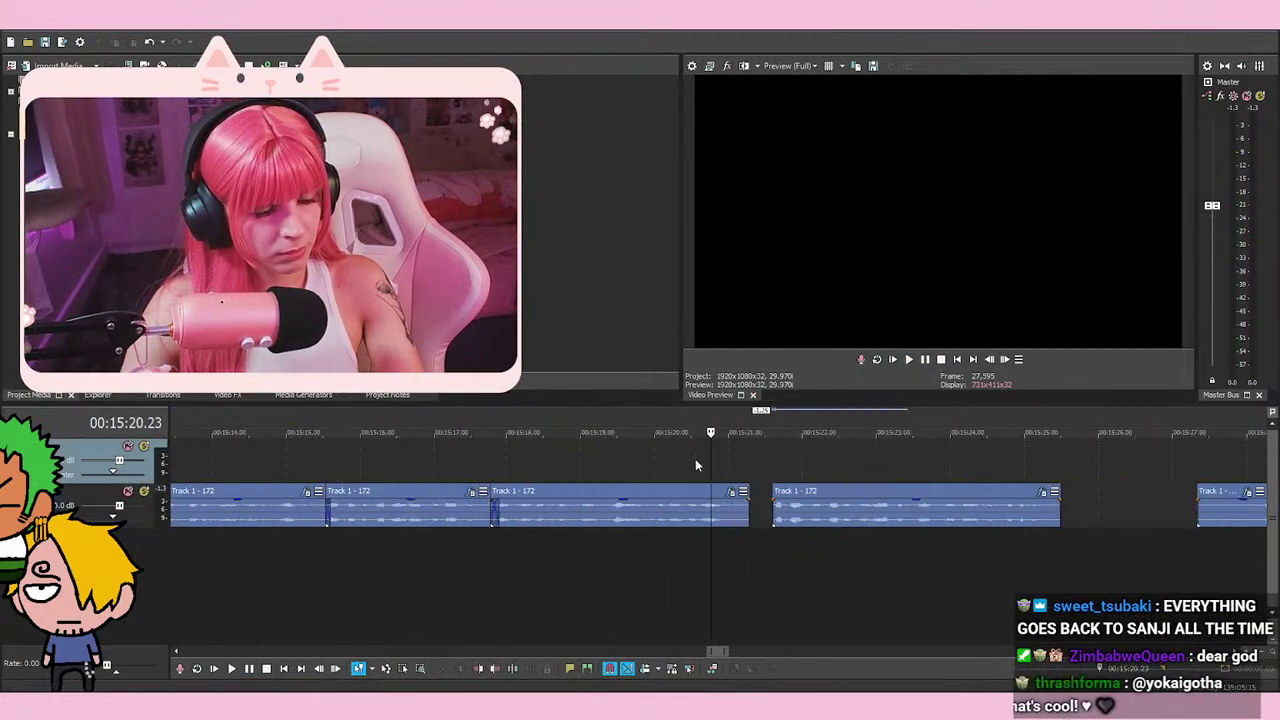
click(1034, 522)
drag(1034, 522, 929, 527)
key(space)
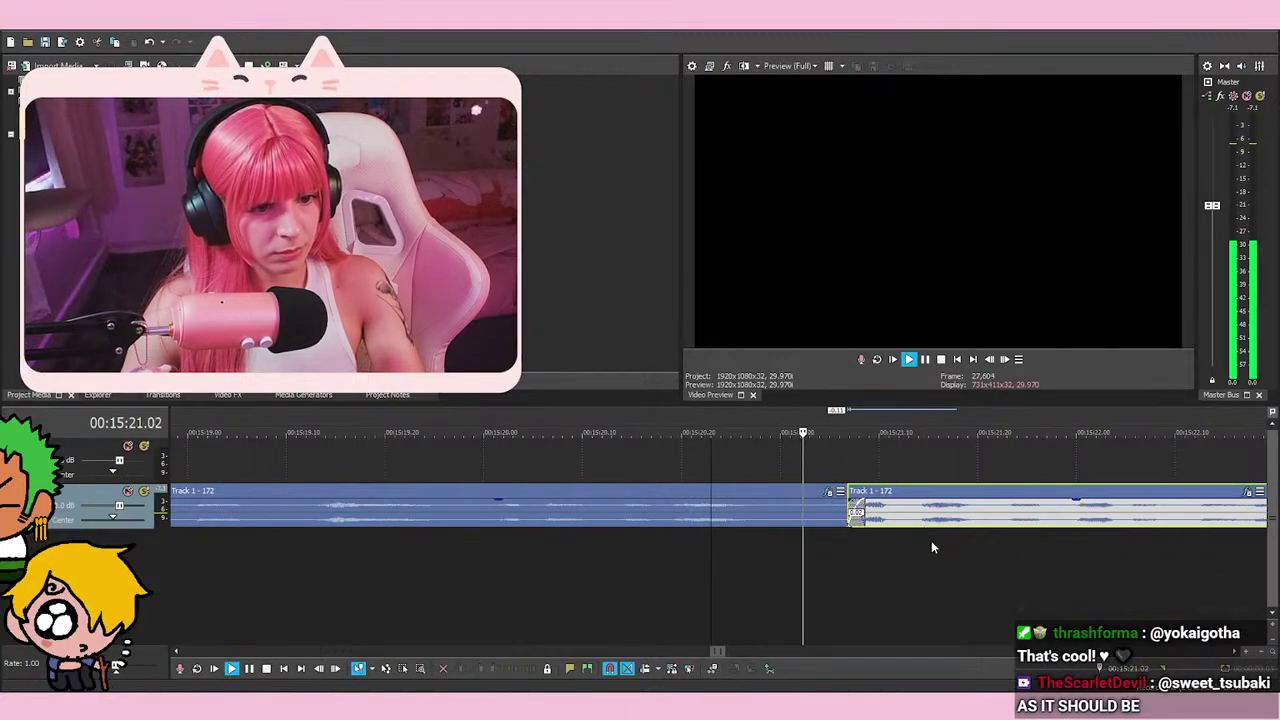
key(space)
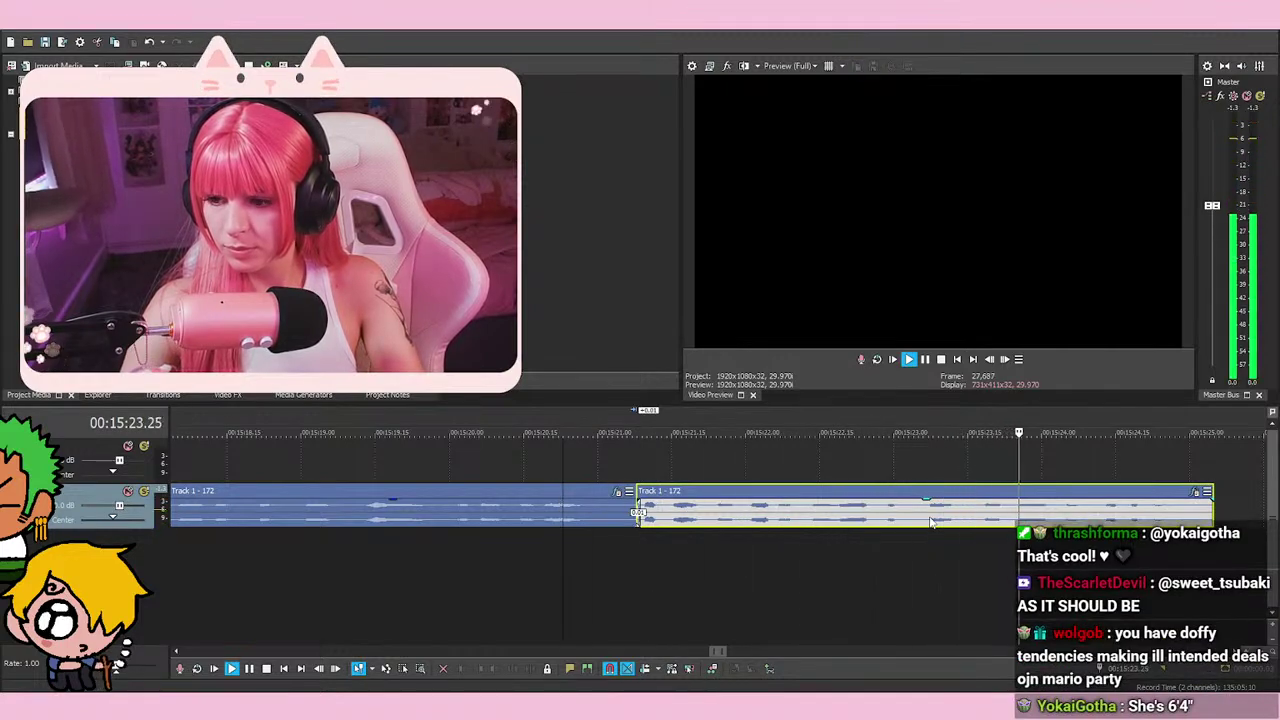
Replay the new join from 00:15:20.28 with short playbacks
scroll(929, 519, down, 1)
key(space)
click(595, 560)
scroll(707, 561, up, 1)
click(735, 560)
click(790, 560)
click(746, 560)
click(734, 565)
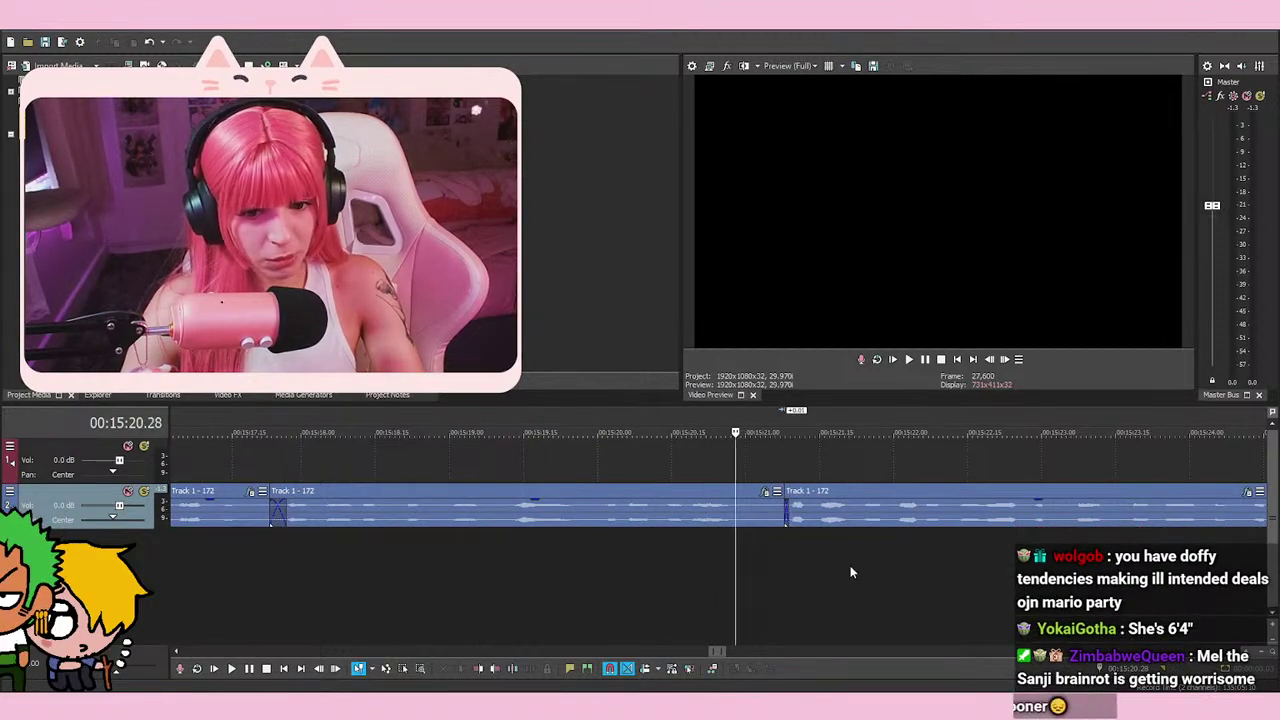
key(space)
key(space)
key(space)
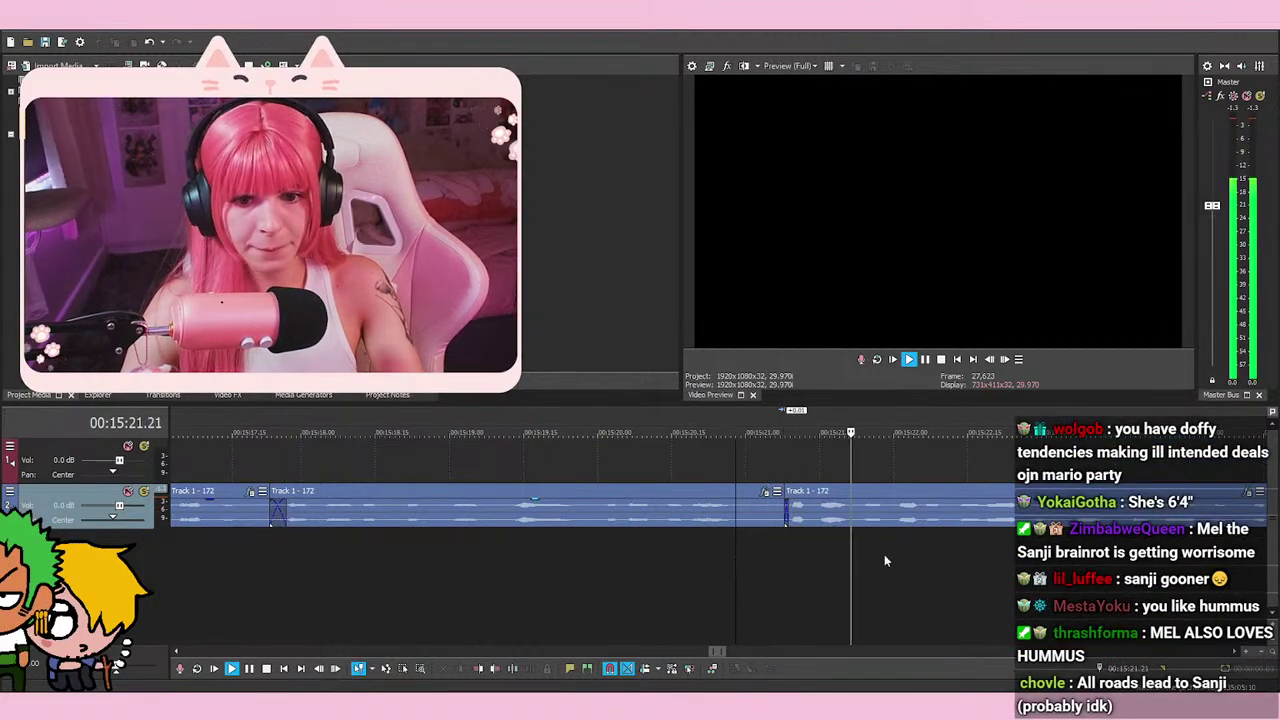
key(space)
scroll(981, 591, down, 1)
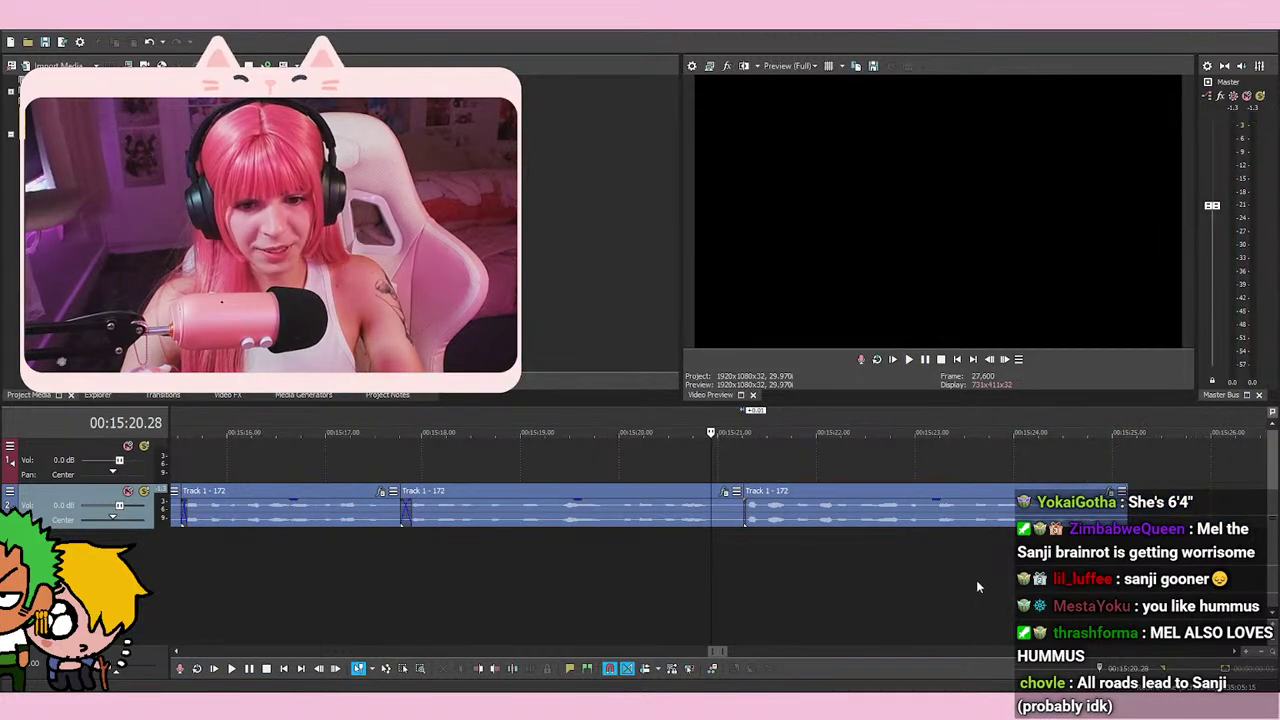
Play on from the new join and move the following clip about 1 second 11 frames earlier to narrow the gap
key(space)
scroll(903, 524, down, 1)
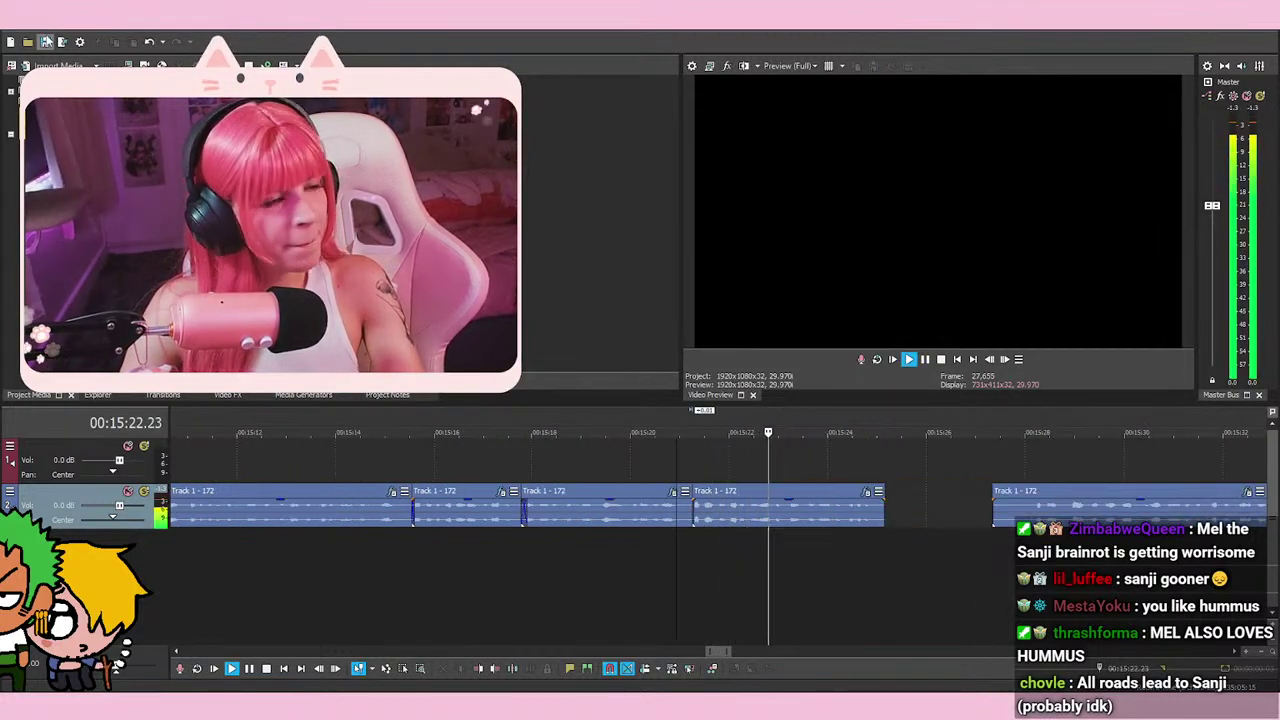
drag(1040, 503, 972, 503)
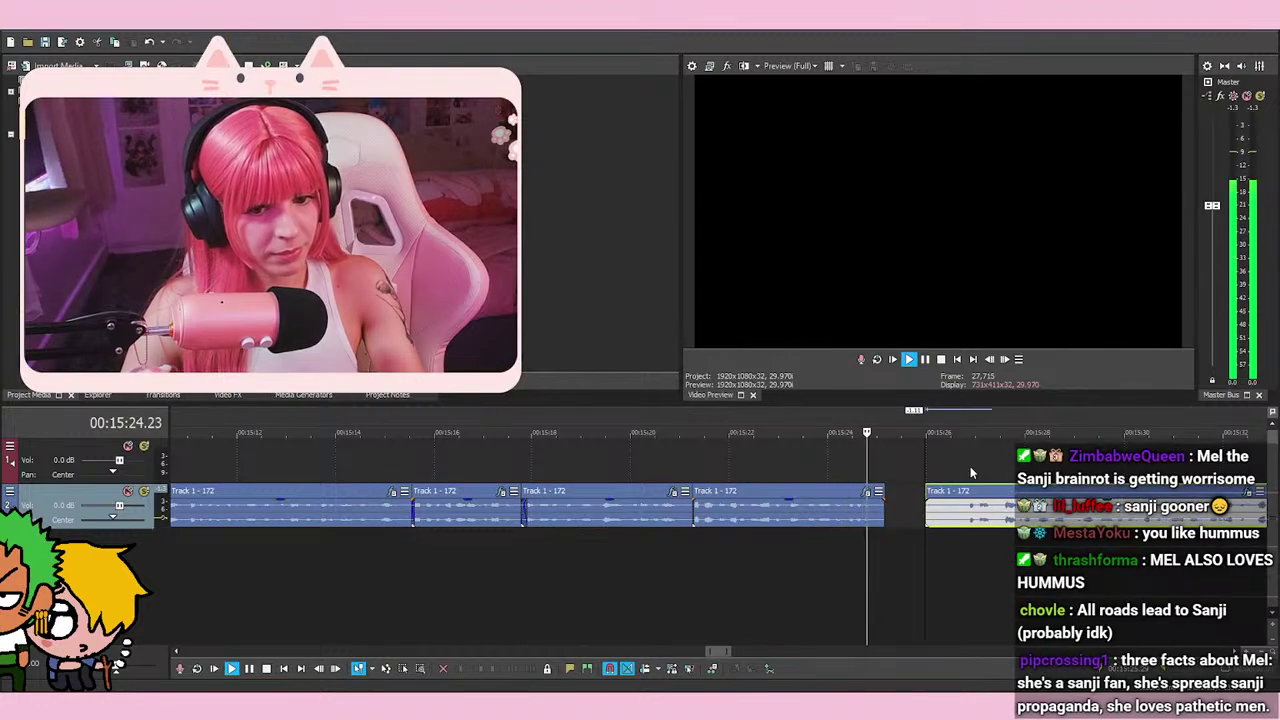
click(972, 473)
key(space)
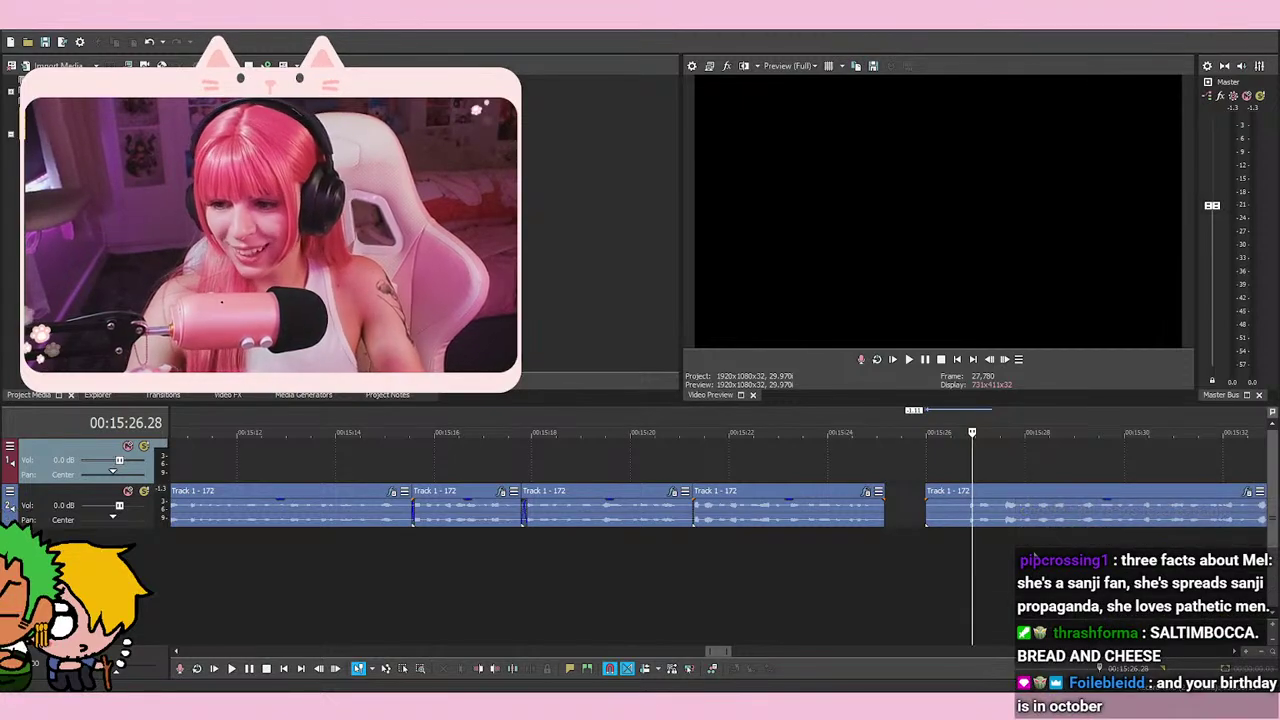
Split the moved clip at 00:15:26.23, delete its silent opening portion and play the start of the speech
click(964, 554)
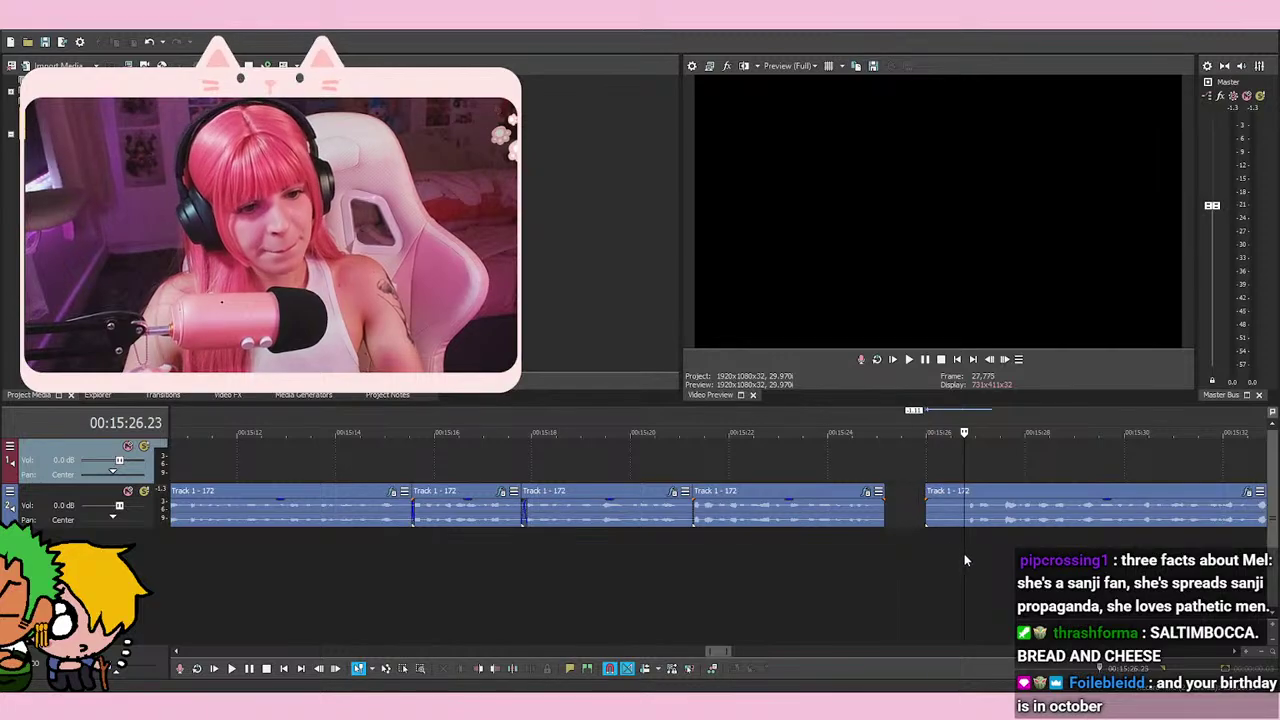
scroll(800, 550, up, 3)
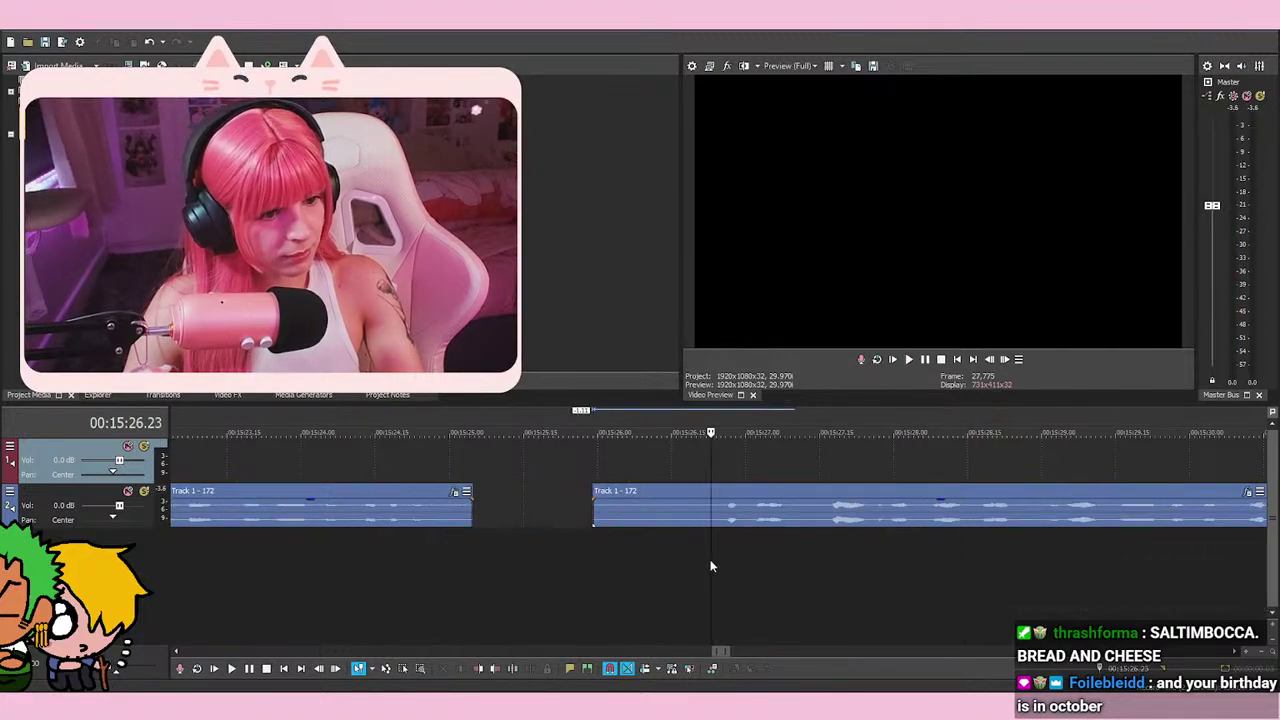
right_click(700, 505)
click(760, 374)
key(space)
key(space)
scroll(840, 507, down, 5)
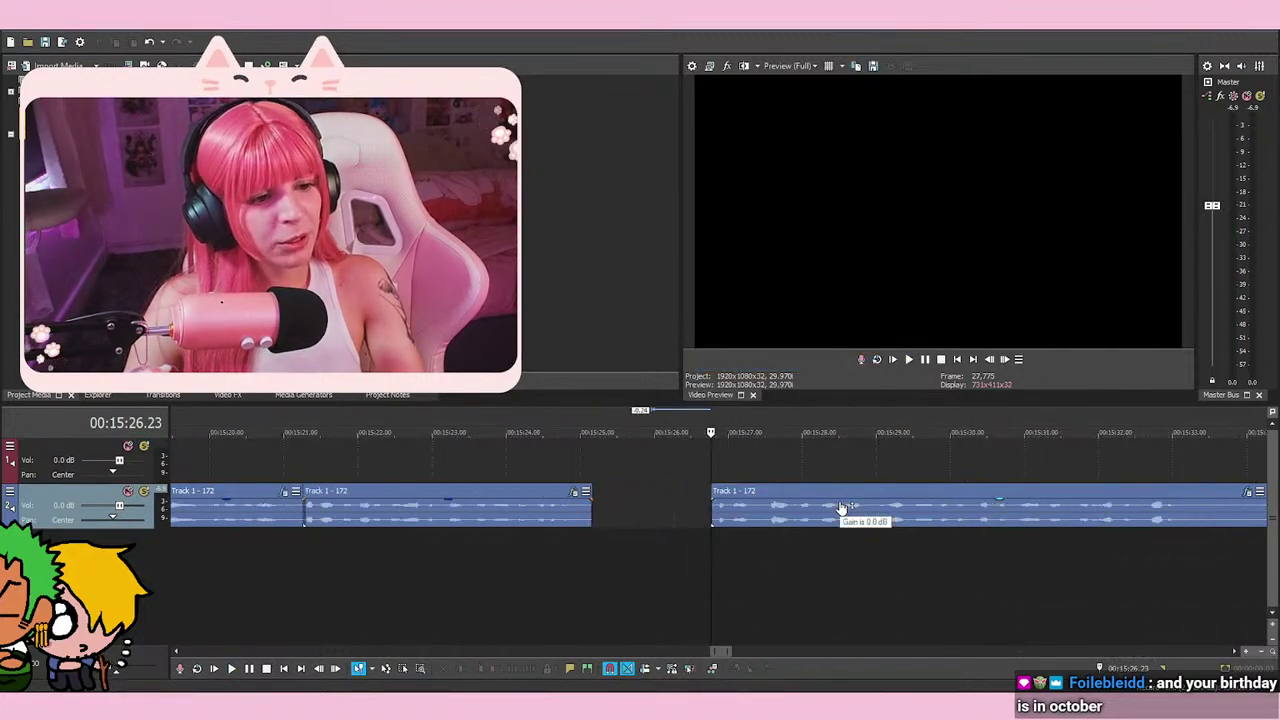
scroll(840, 507, down, 5)
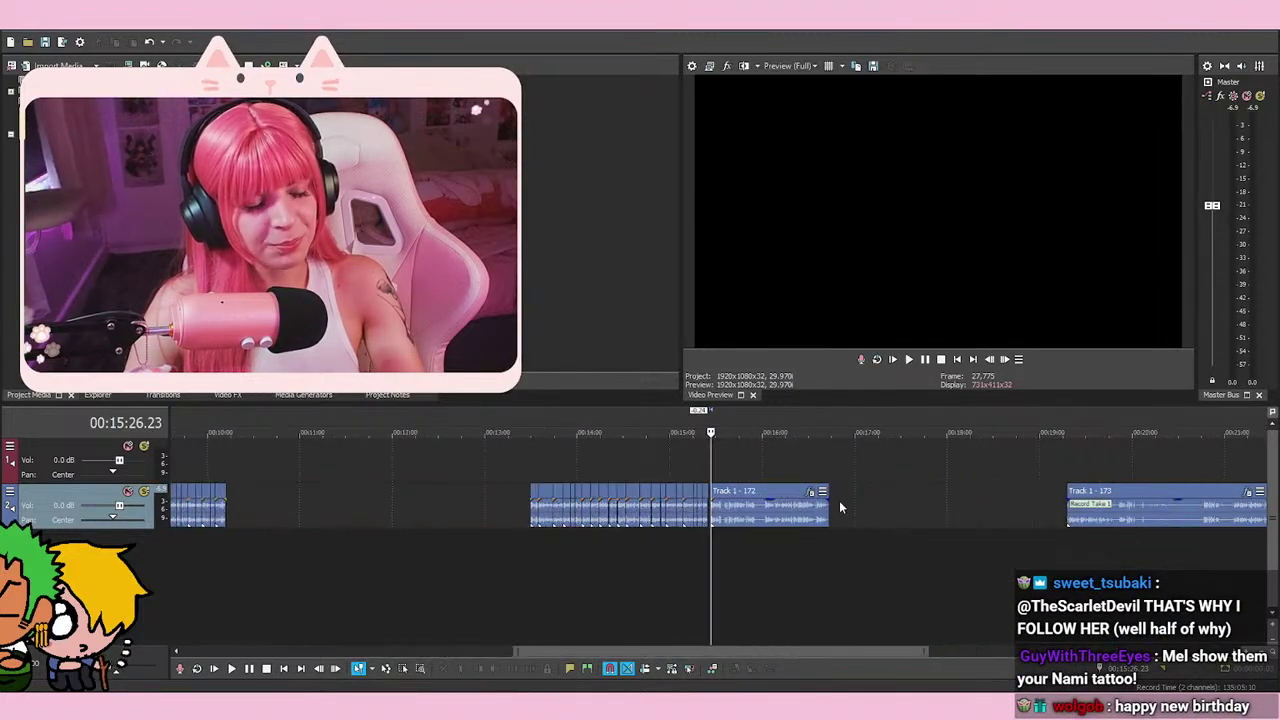
scroll(840, 507, down, 5)
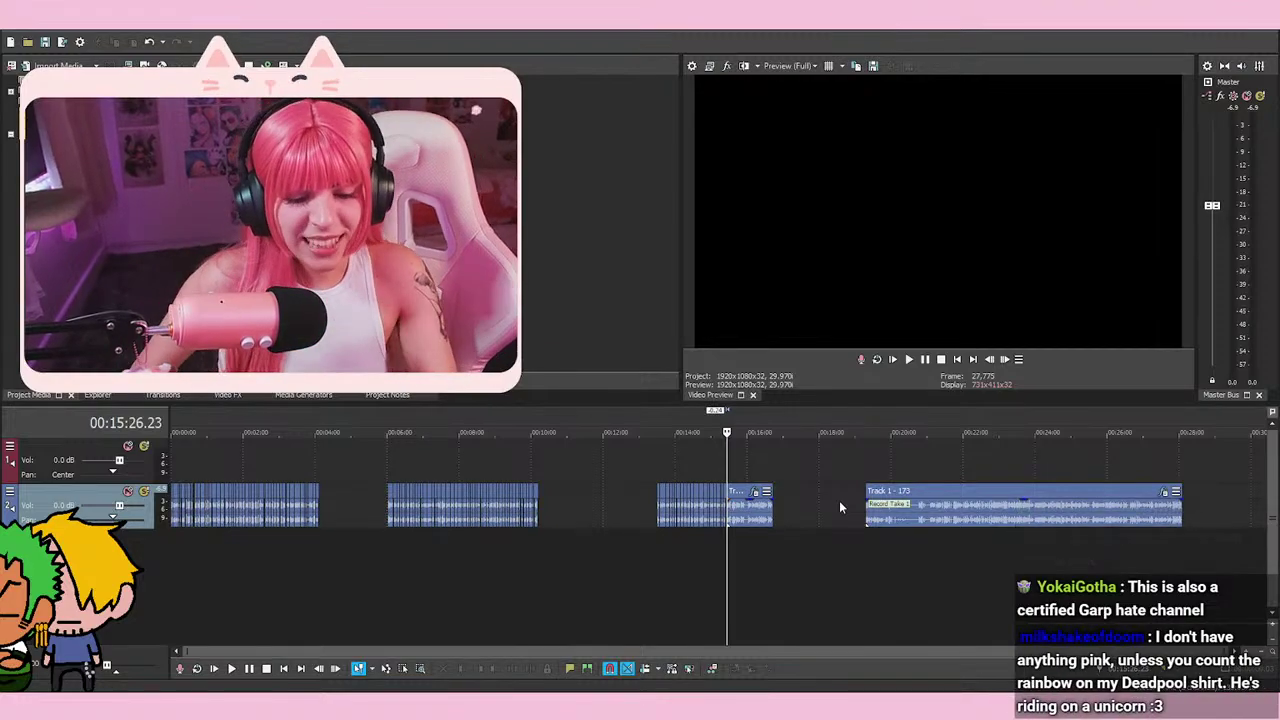
scroll(839, 500, up, 5)
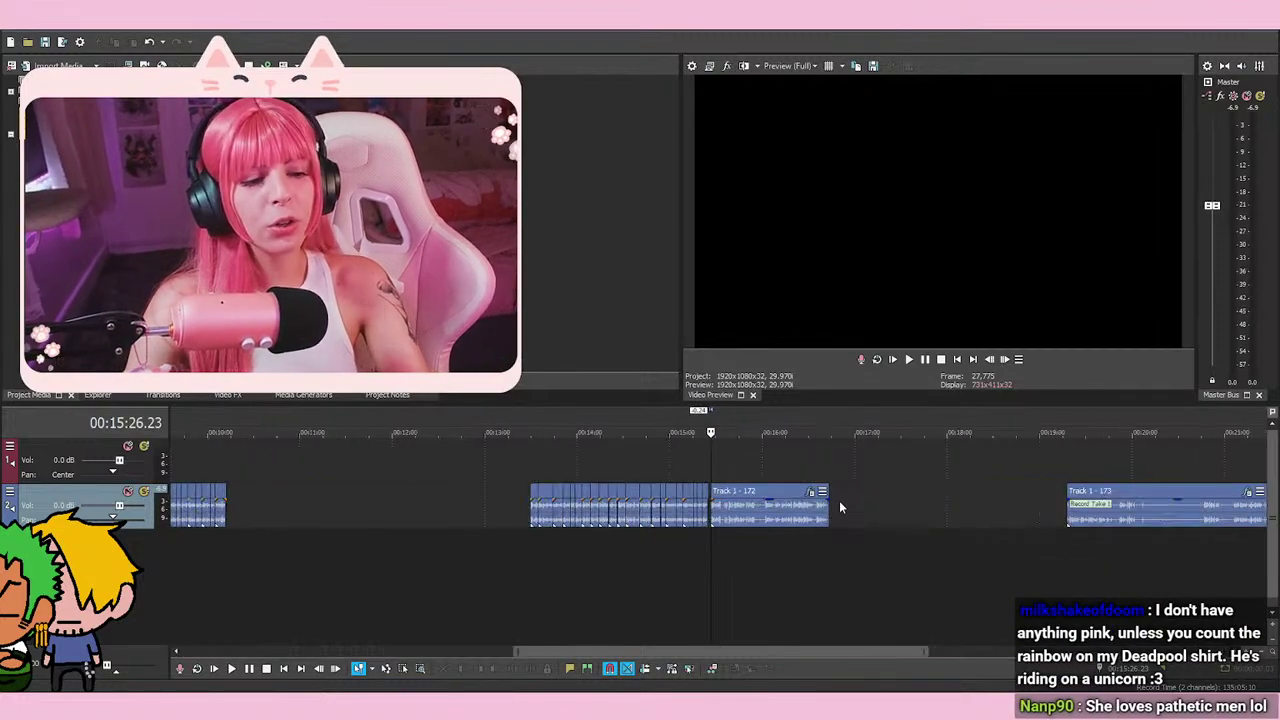
scroll(839, 500, up, 3)
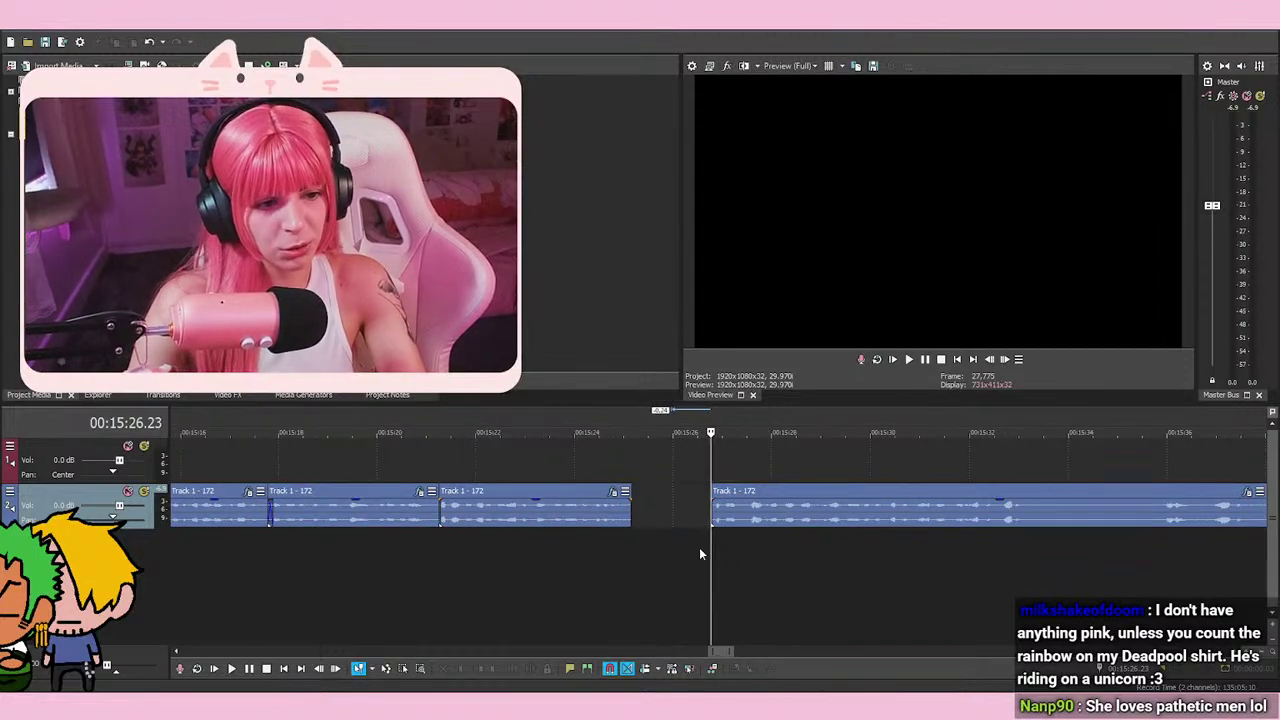
Play the trimmed clip from 00:15:26.23 several times to check its opening and examine the speech that follows
scroll(912, 563, up, 3)
scroll(912, 563, up, 2)
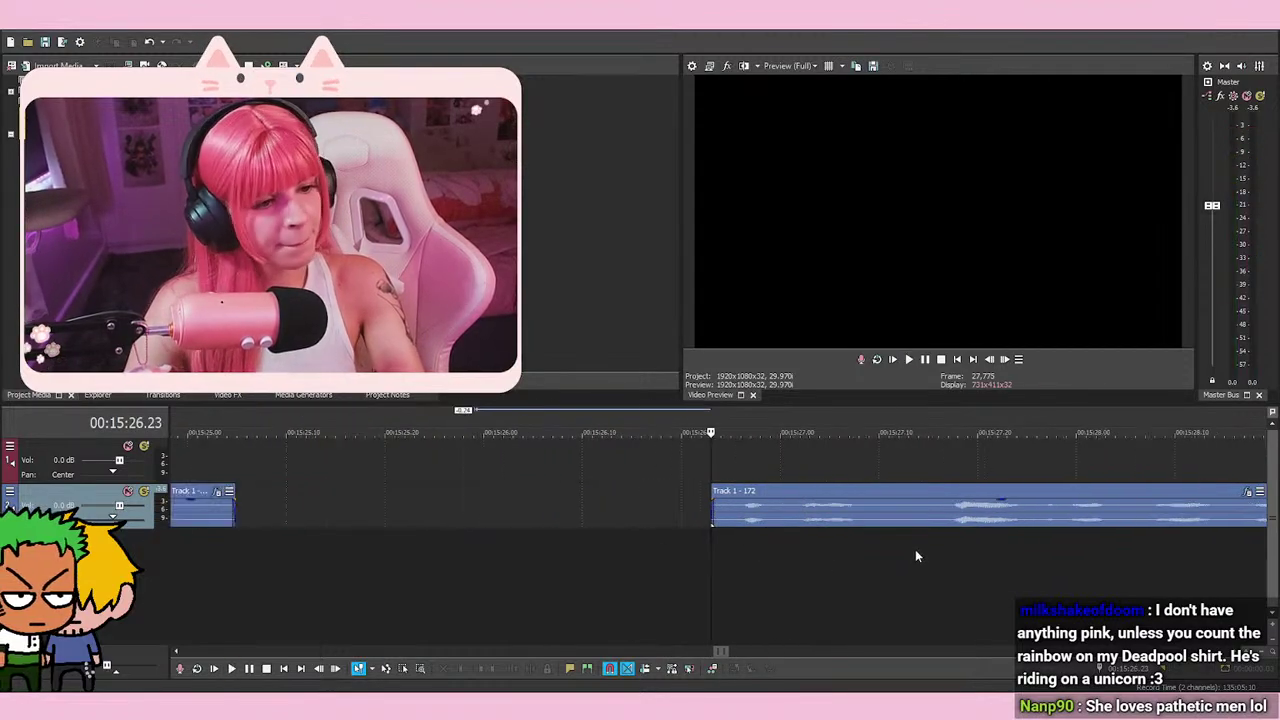
key(space)
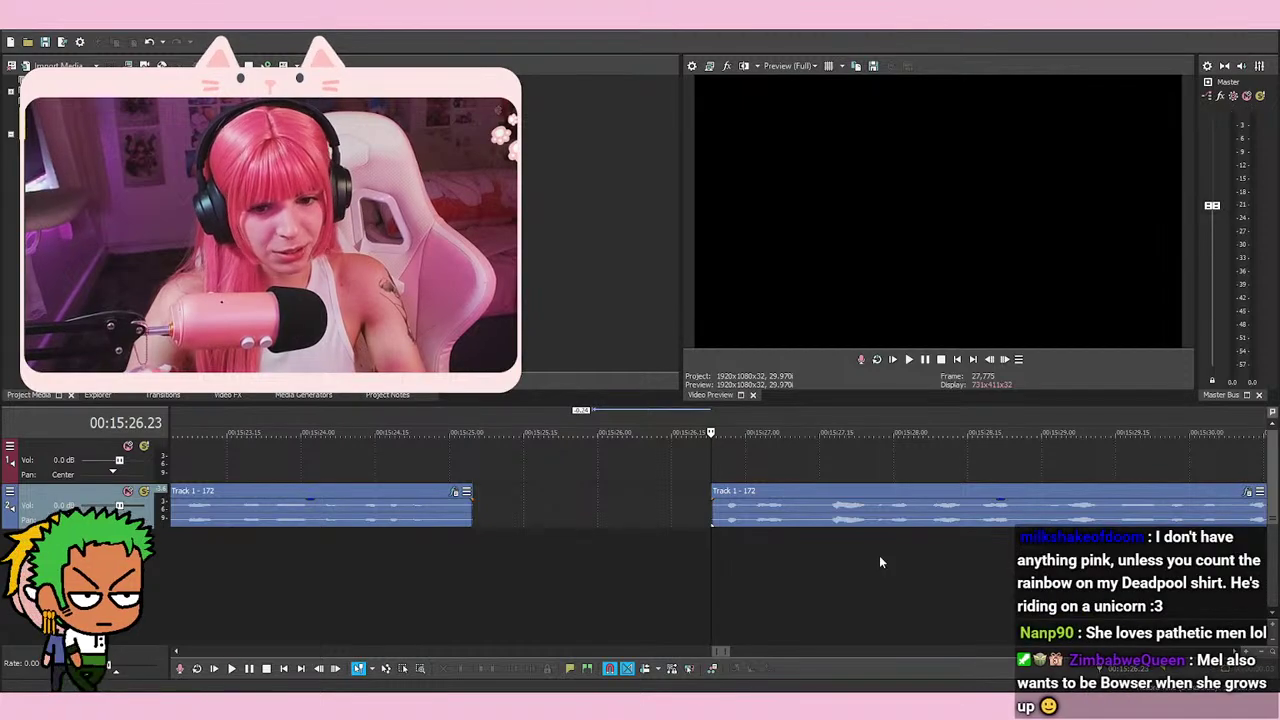
scroll(884, 558, down, 2)
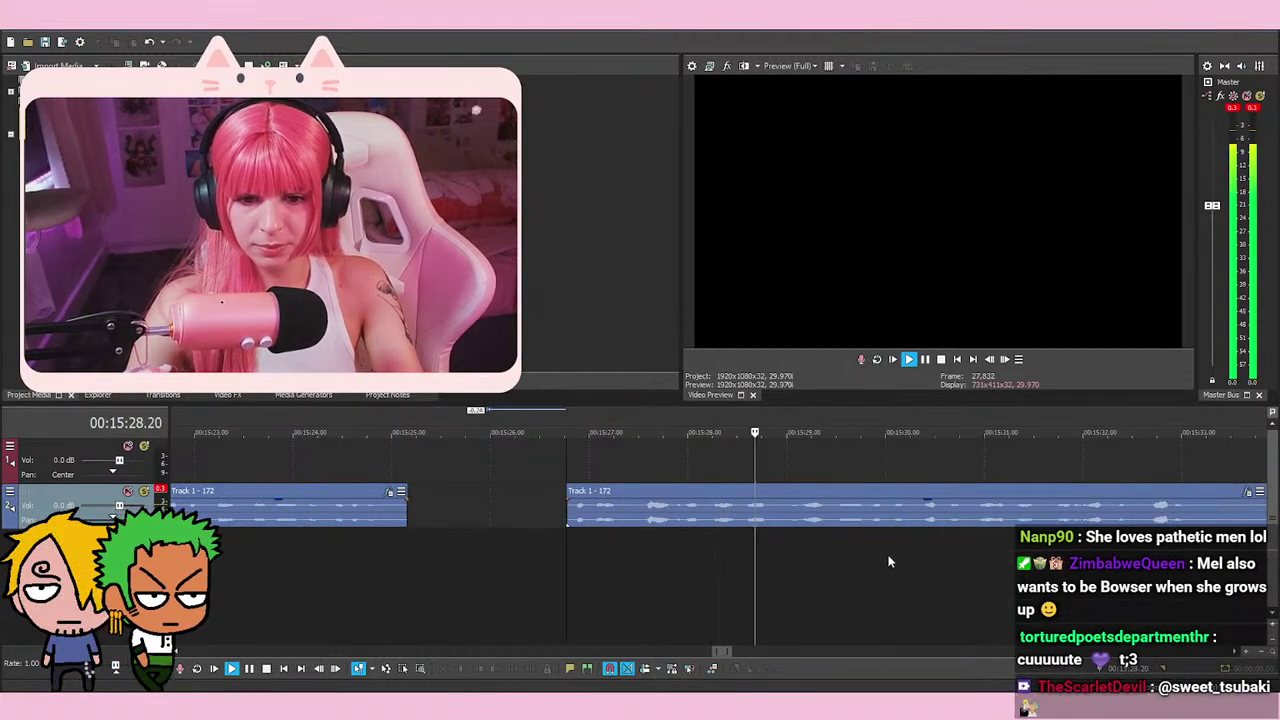
key(space)
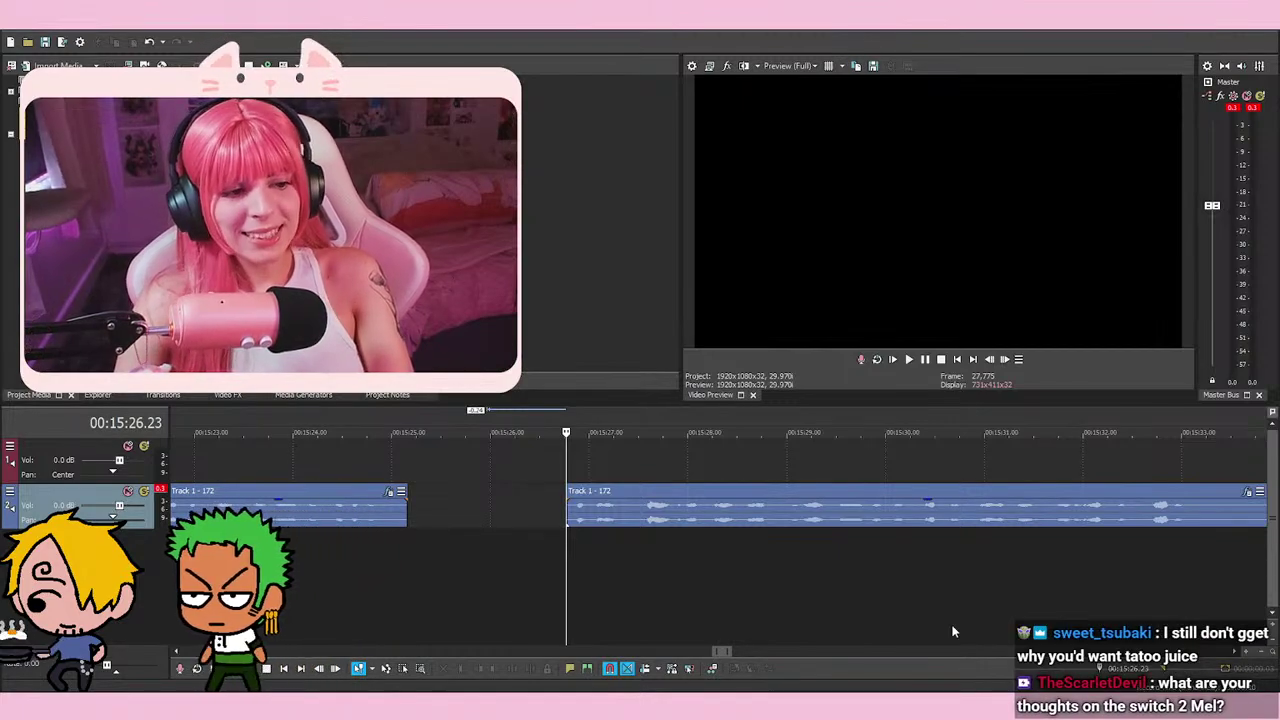
key(space)
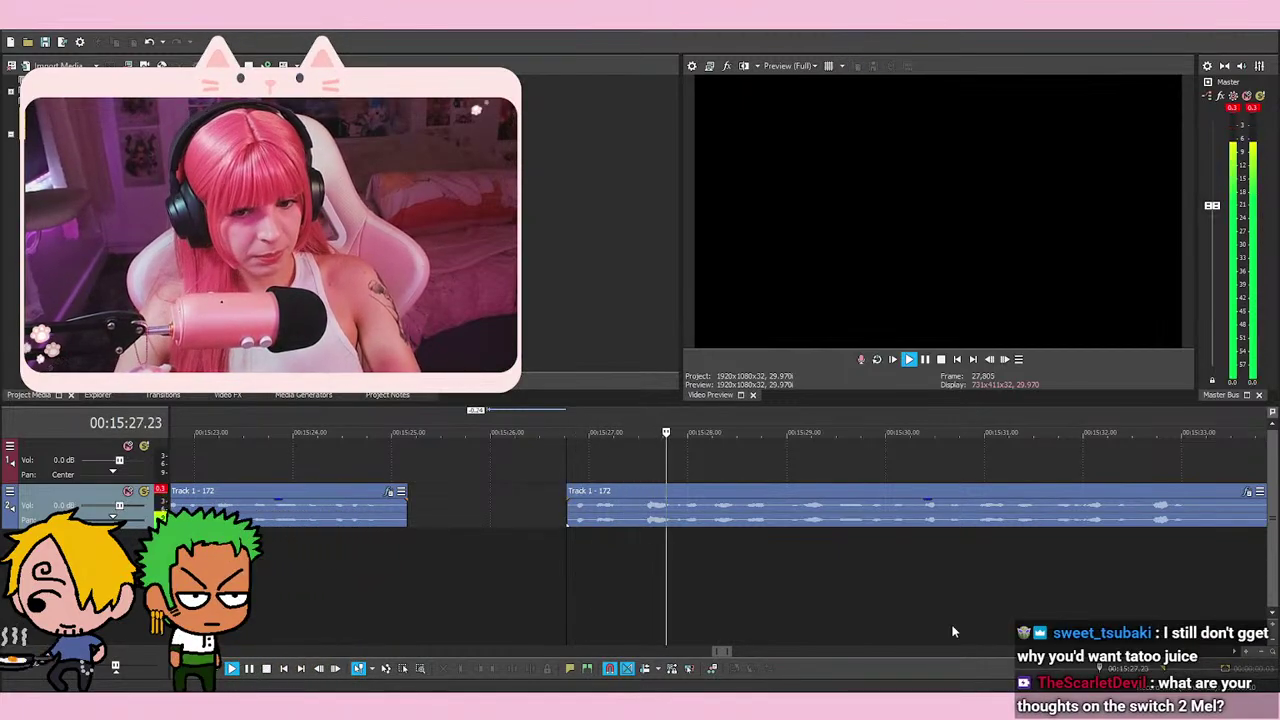
key(space)
key(space)
scroll(931, 613, down, 2)
scroll(903, 494, right, 2)
scroll(905, 480, right, 1)
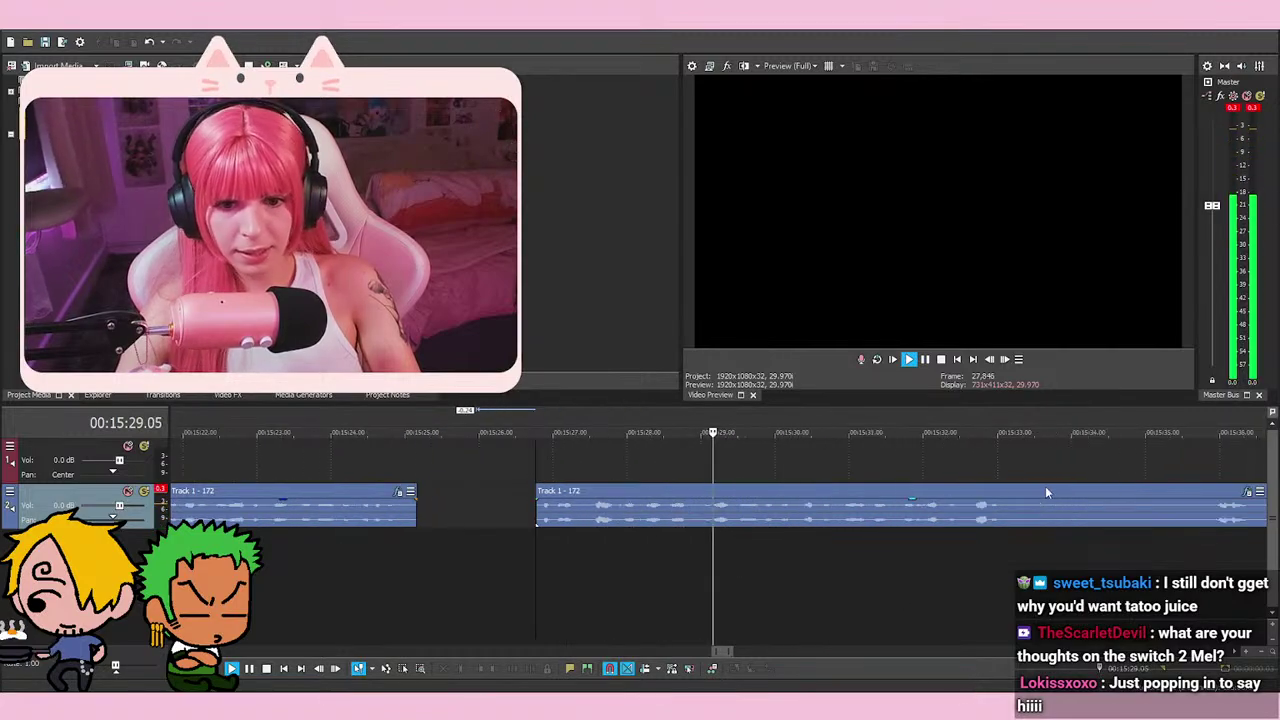
Split the clip in the pause after its speech and move the separated first part about 1 second 11 frames earlier
click(922, 358)
key(s)
drag(564, 510, 463, 480)
click(392, 447)
scroll(850, 532, down, 1)
scroll(873, 534, up, 2)
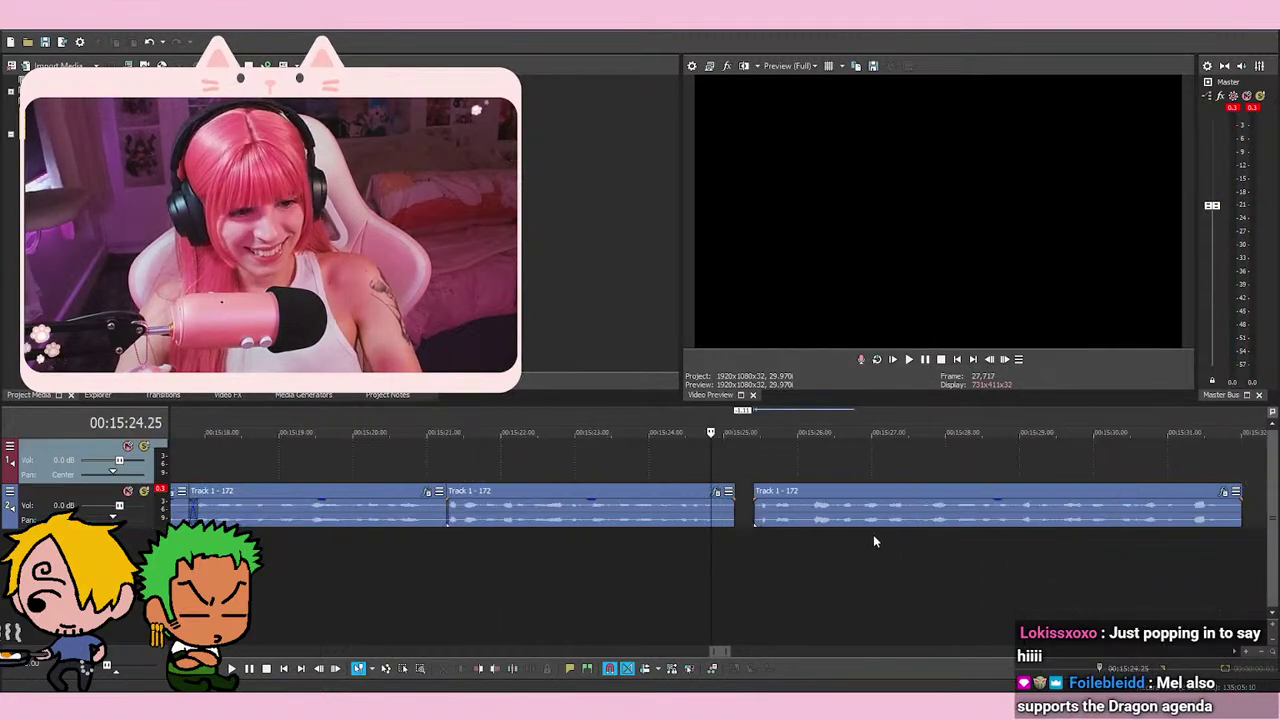
Move the clip further back to overlap the preceding clip slightly at 00:15:25, and play the join from 00:15:24.12
drag(897, 524, 853, 525)
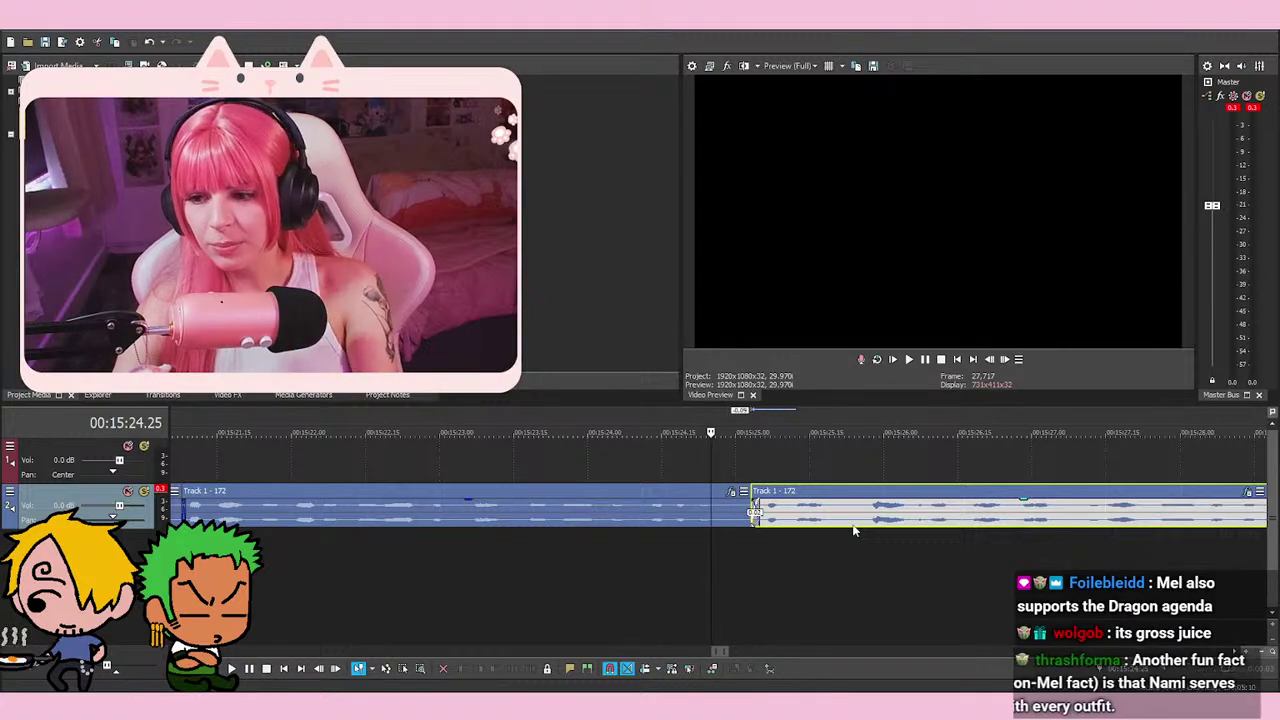
click(647, 563)
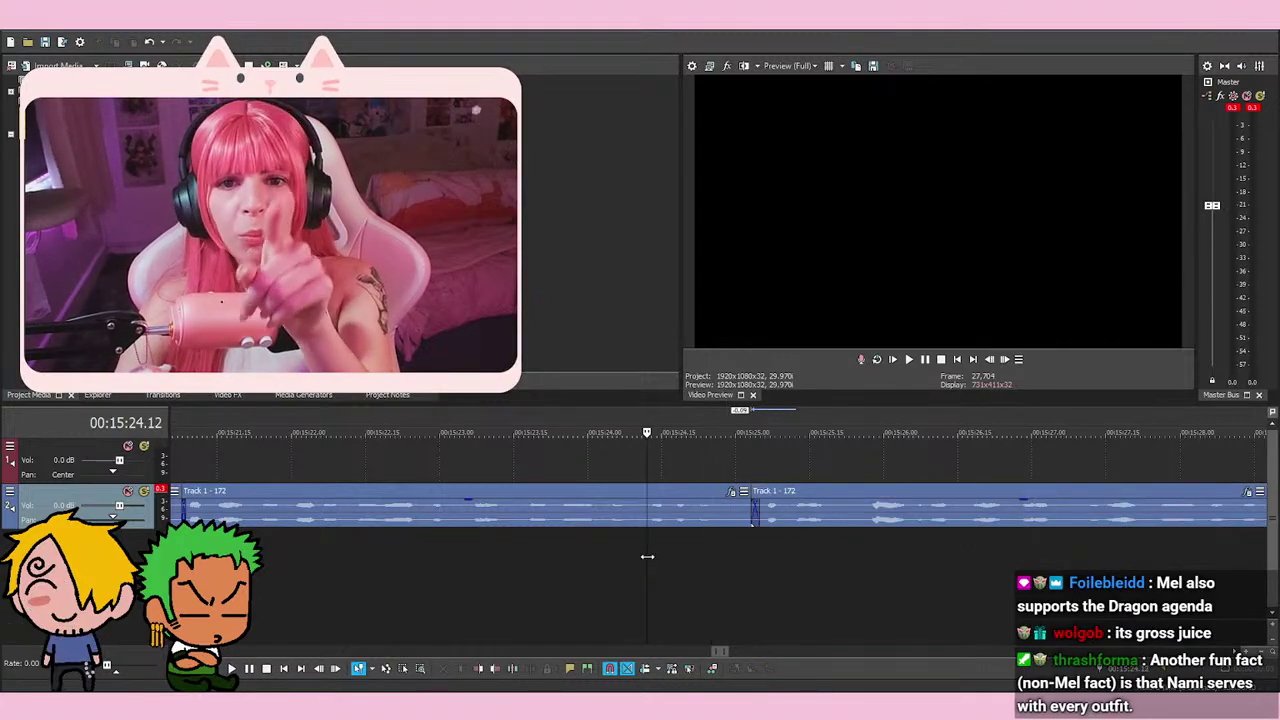
key(space)
key(space)
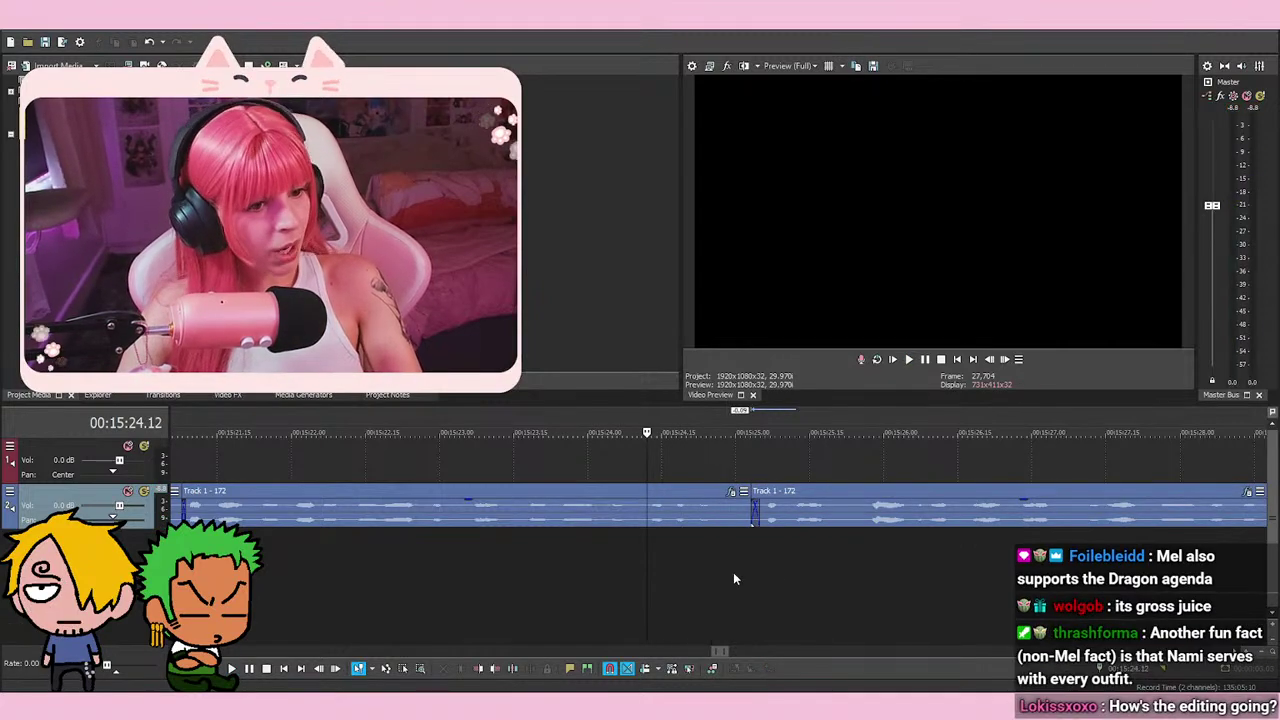
click(733, 572)
click(680, 575)
click(647, 586)
key(space)
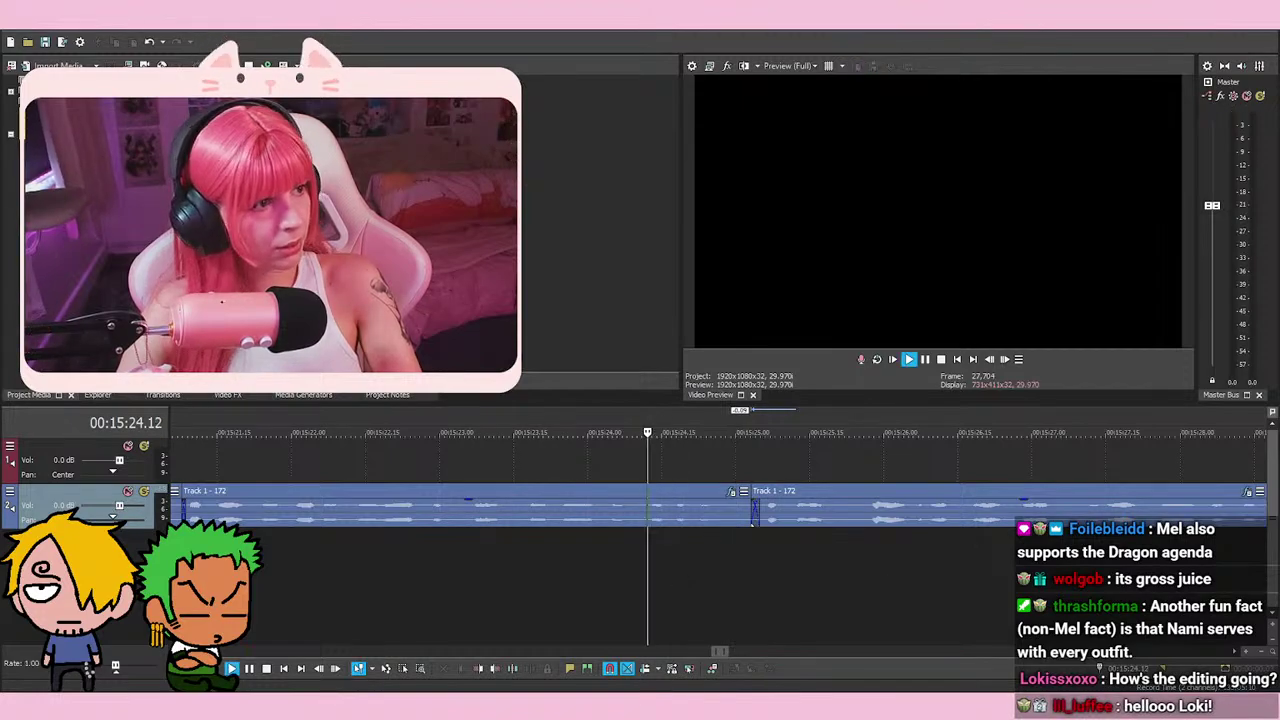
key(space)
key(space)
scroll(1058, 586, down, 3)
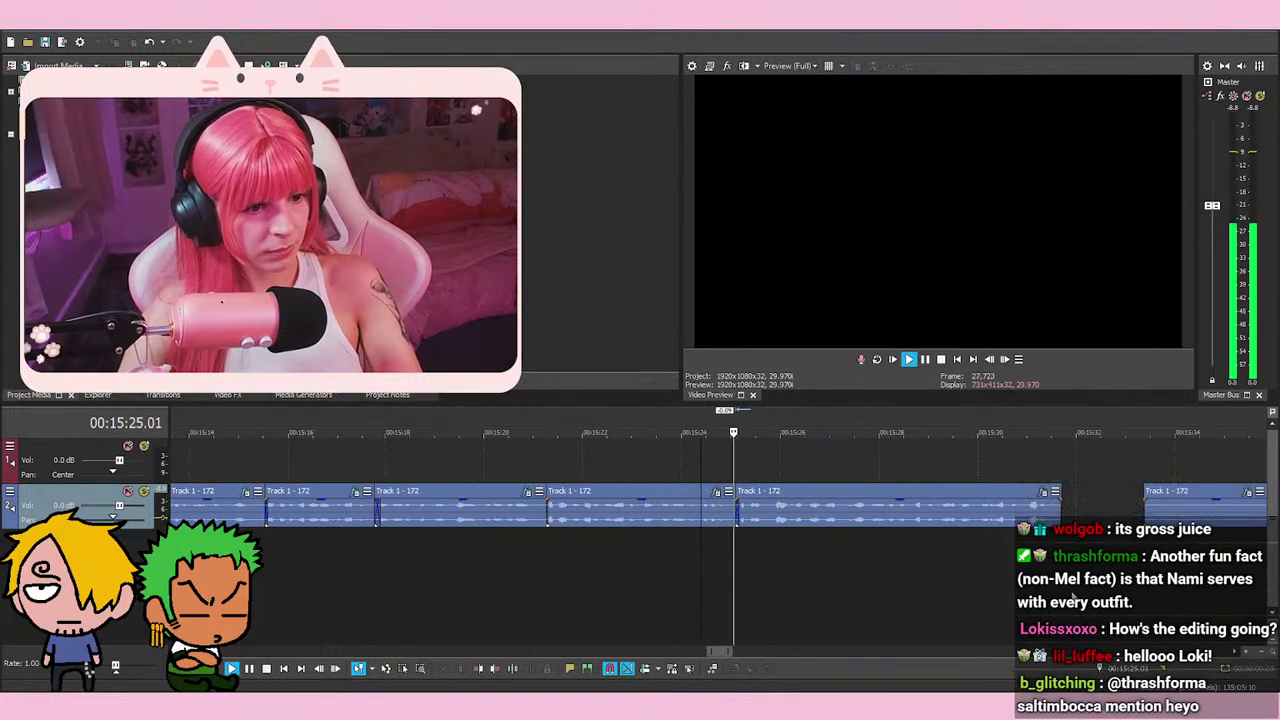
Play the joined clips from 00:15:20.24 through to the end of the last one to check the flow
click(525, 563)
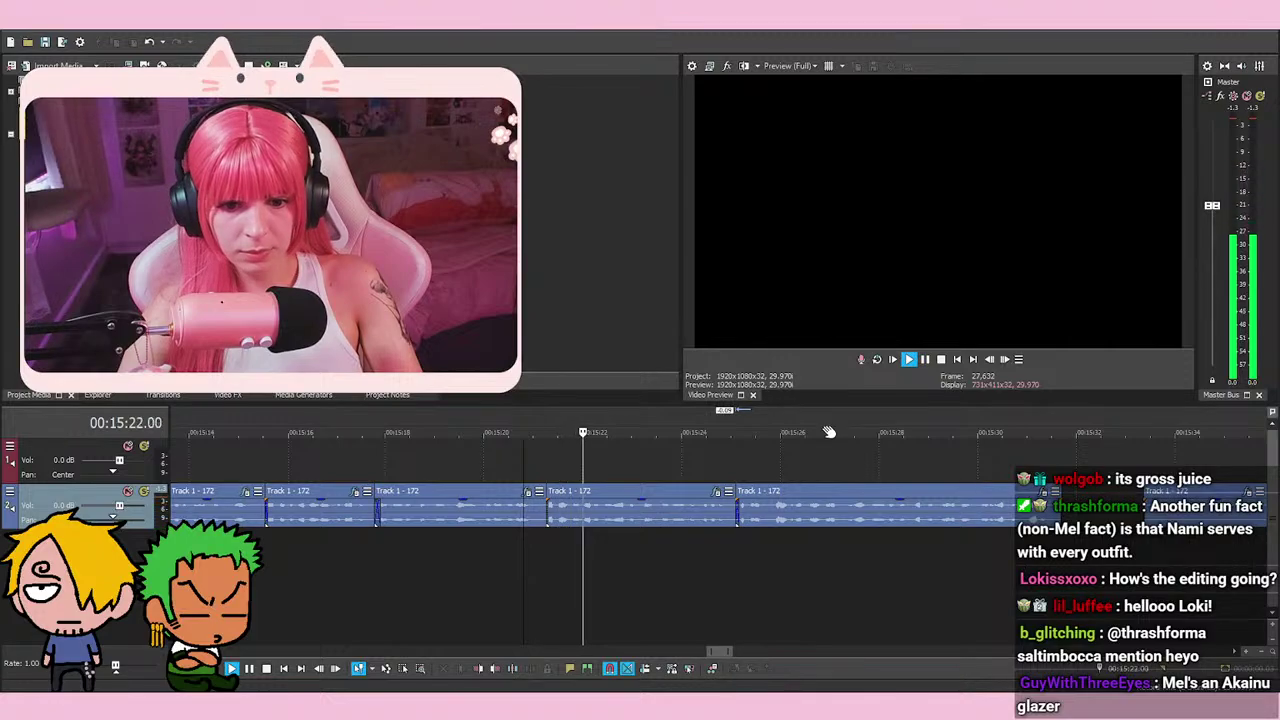
key(space)
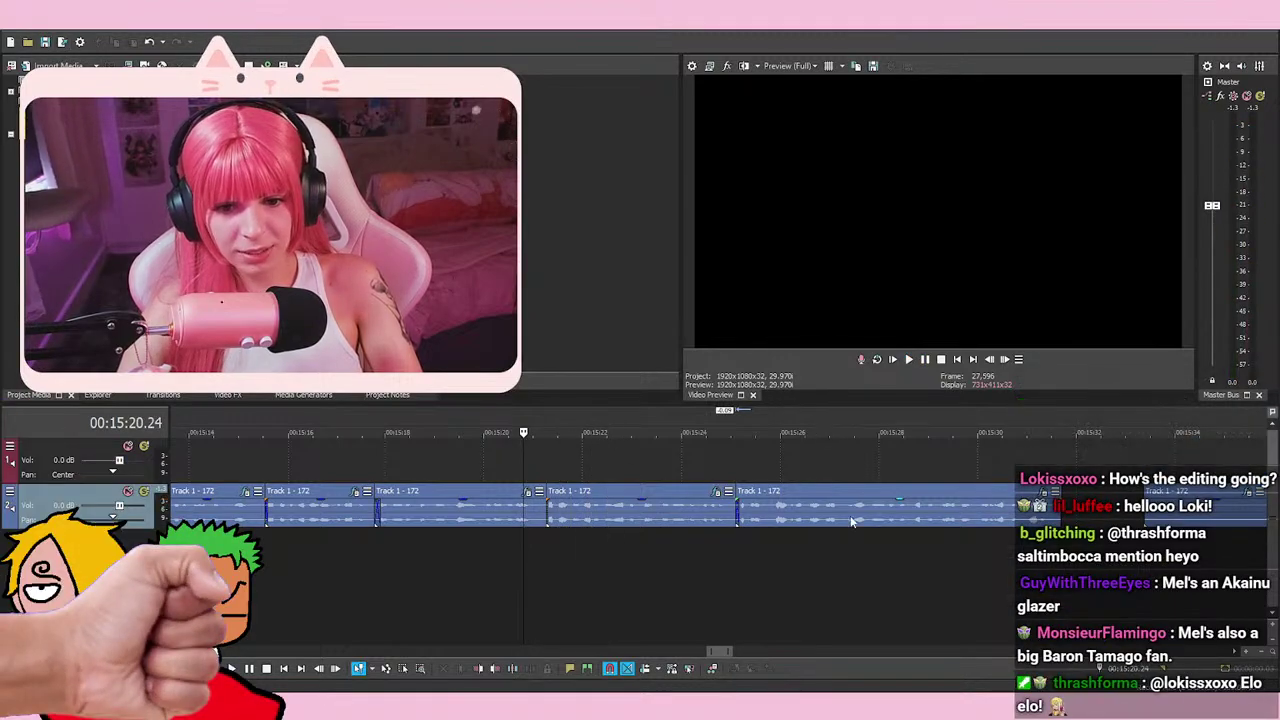
key(space)
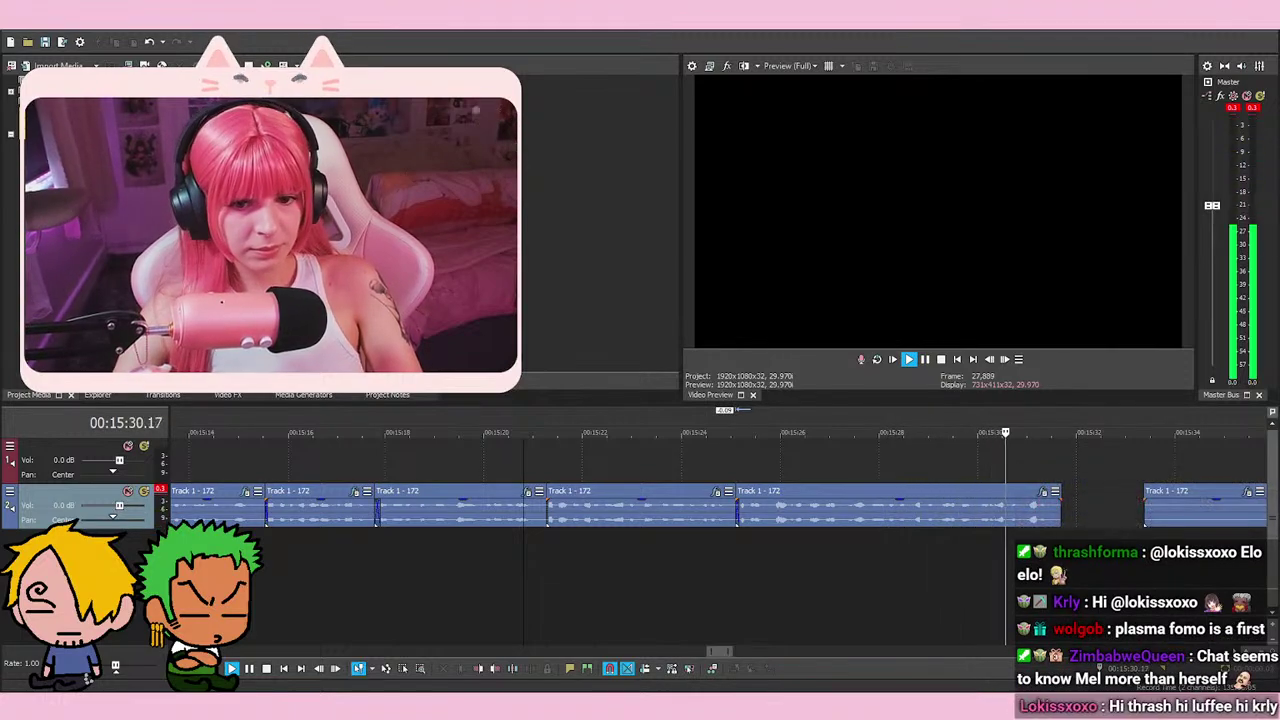
click(1050, 461)
key(space)
Move the following clip about 21 frames earlier to narrow the gap, and play it from 00:15:35.01
scroll(1070, 466, right, 3)
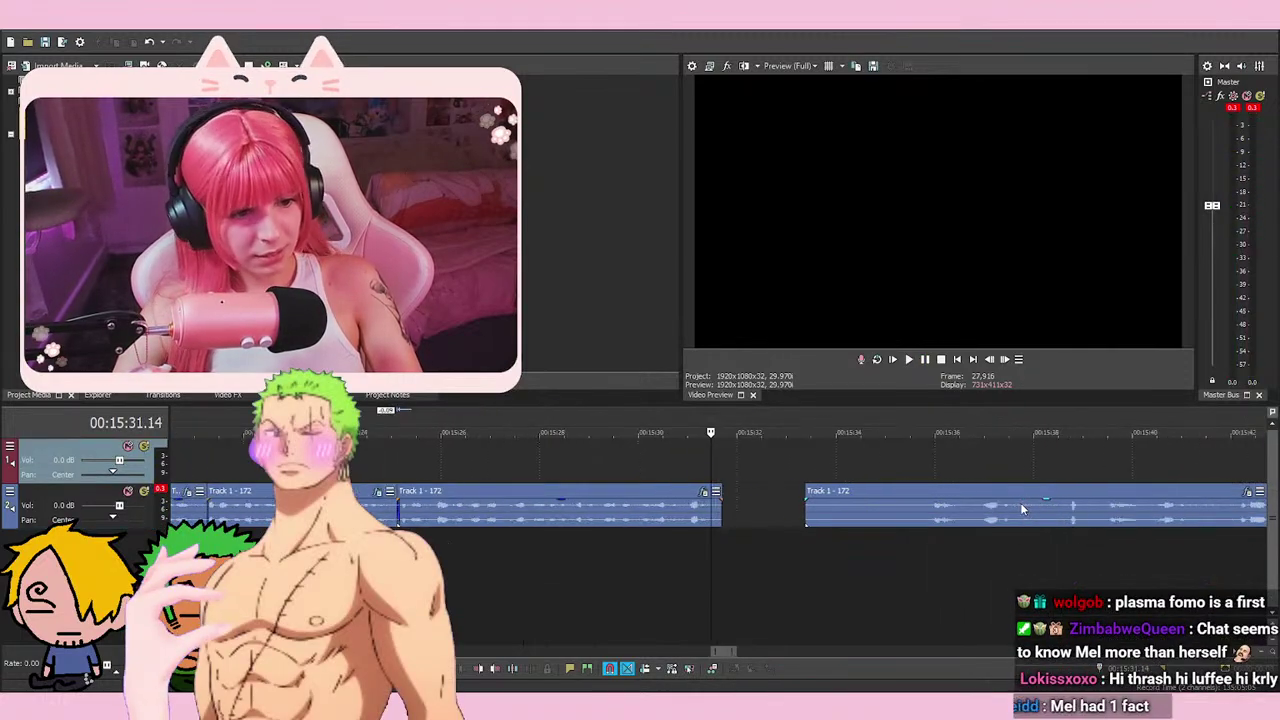
drag(925, 519, 887, 575)
click(886, 578)
key(space)
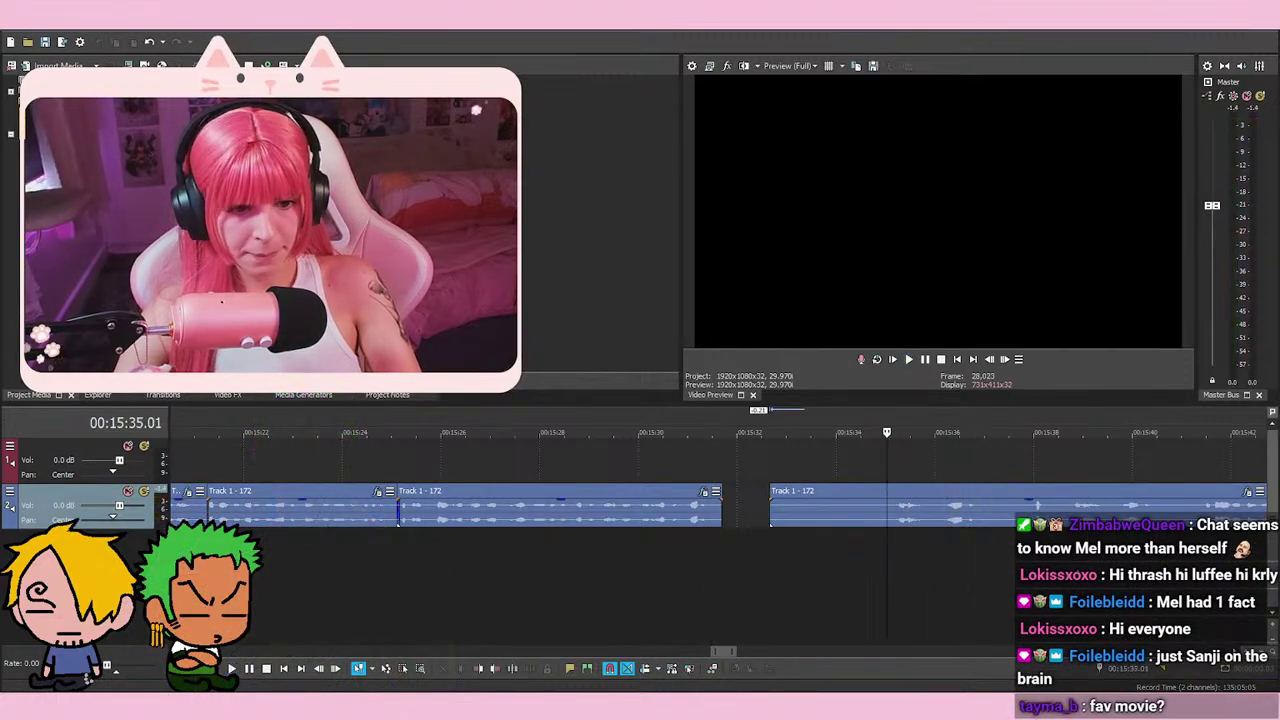
Play the moved clip from about 00:15:34.28 and from its later speech to locate where the usable take starts
click(1062, 549)
scroll(1040, 557, down, 1)
scroll(1001, 569, up, 2)
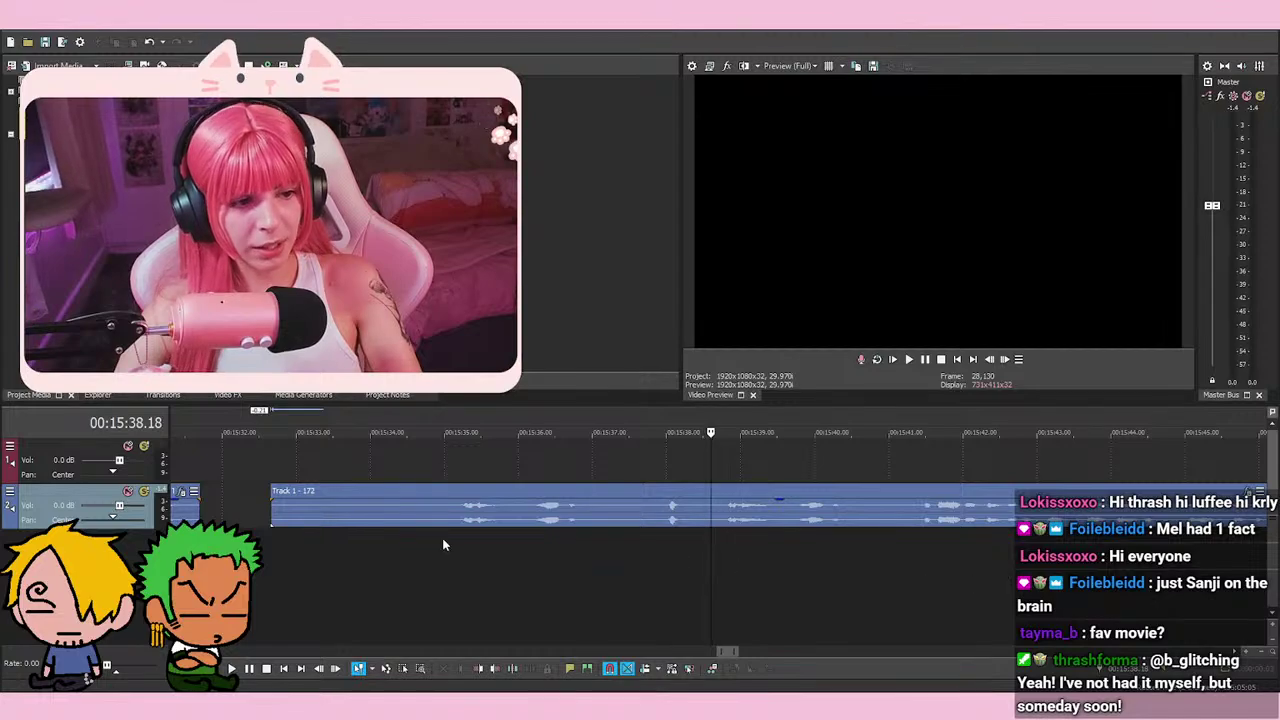
key(space)
scroll(1004, 559, down, 2)
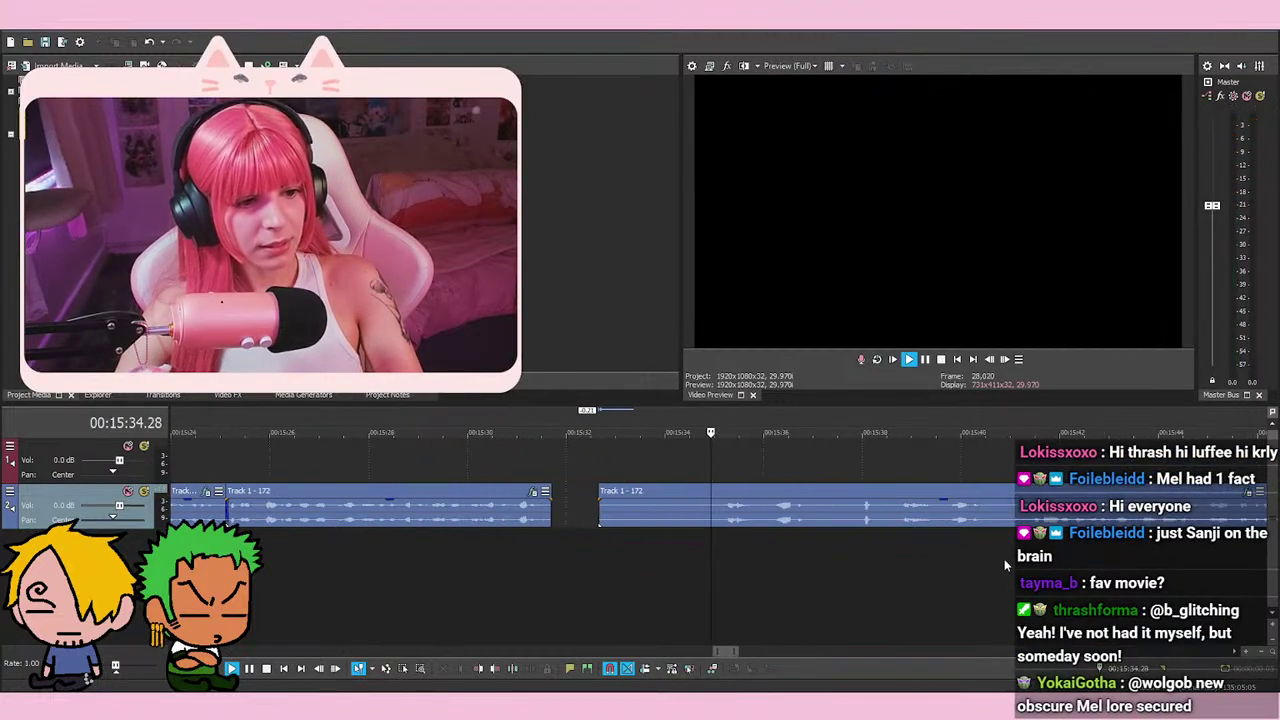
scroll(1125, 657, up, 3)
key(space)
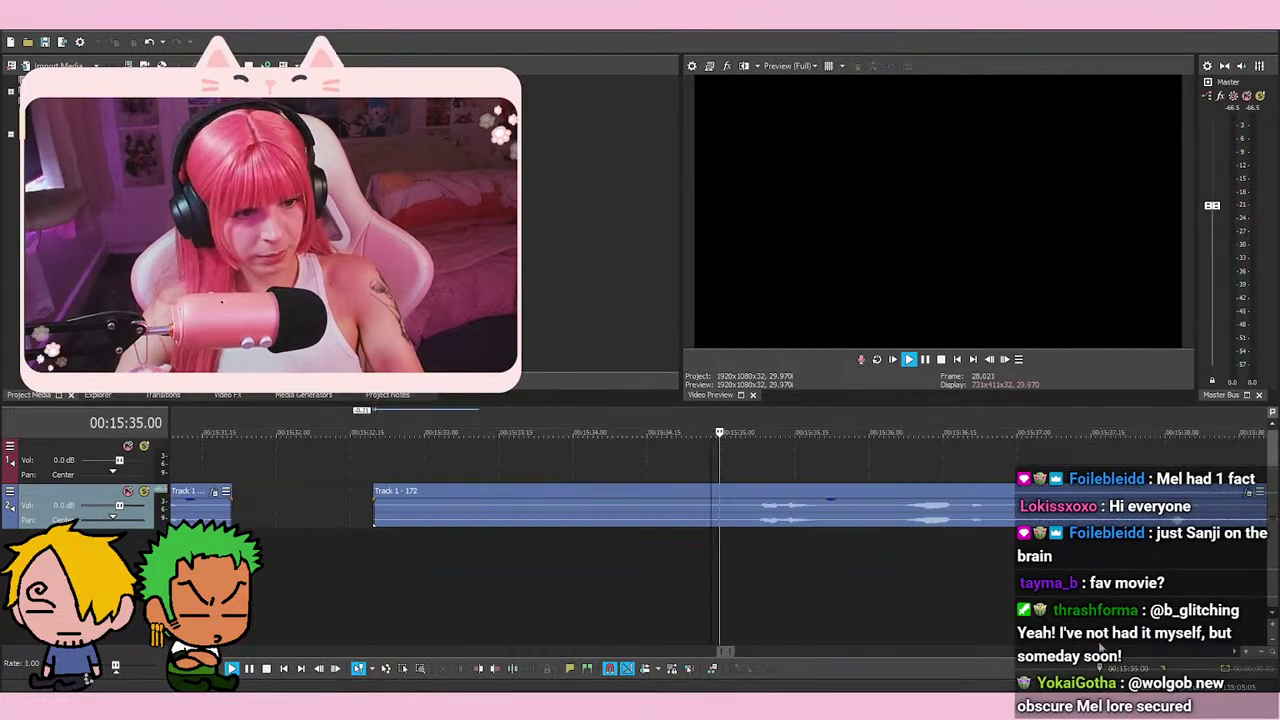
scroll(1084, 640, down, 2)
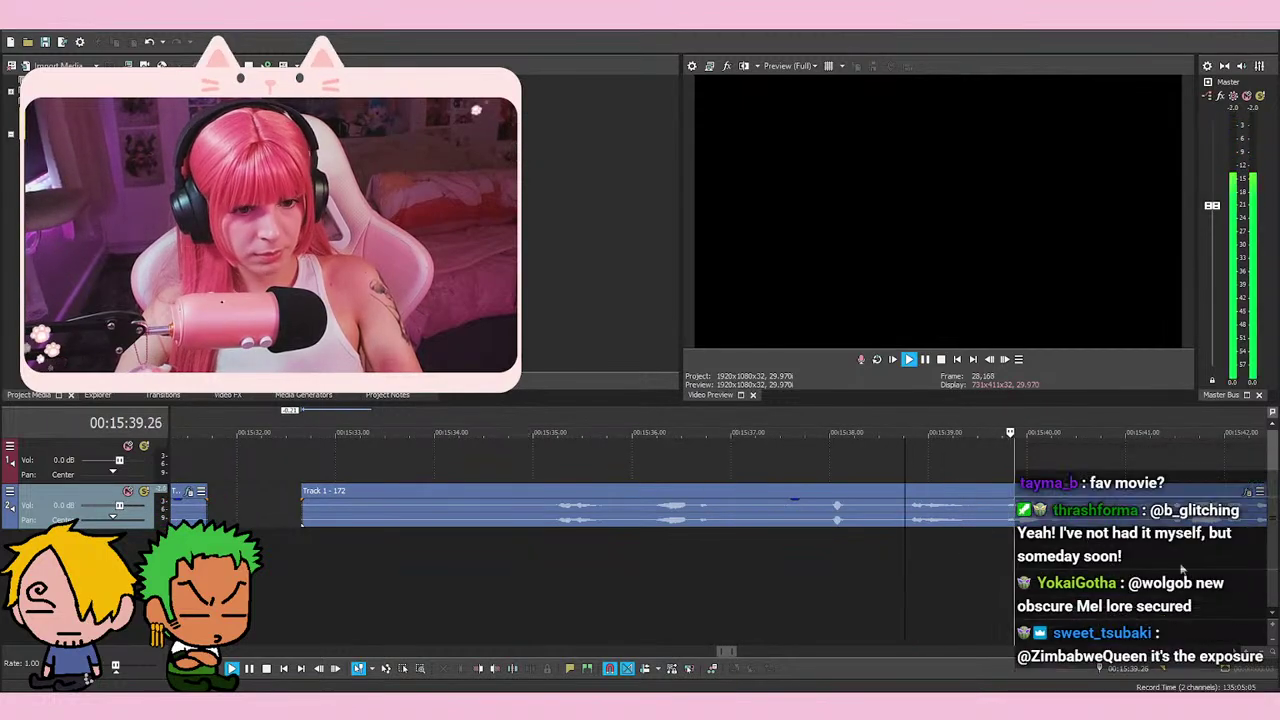
key(space)
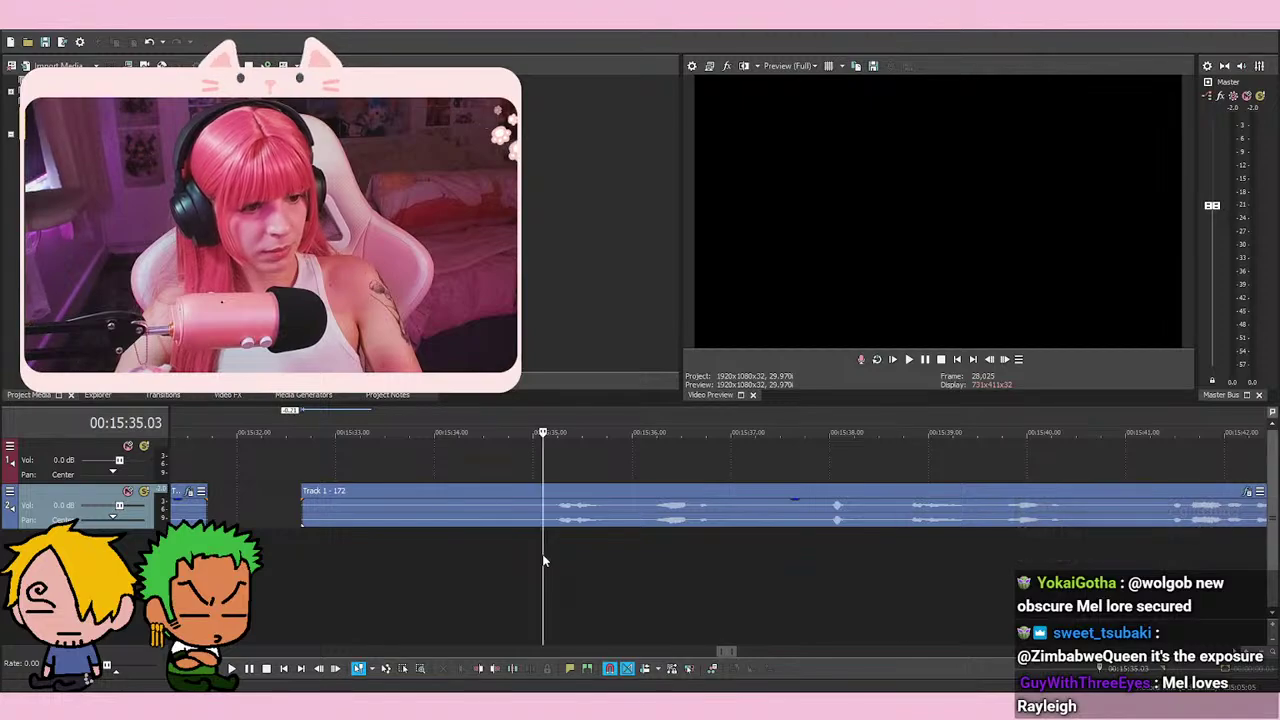
Split the clip at 00:15:35.03 and delete its silent opening portion
click(543, 558)
scroll(713, 560, up, 2)
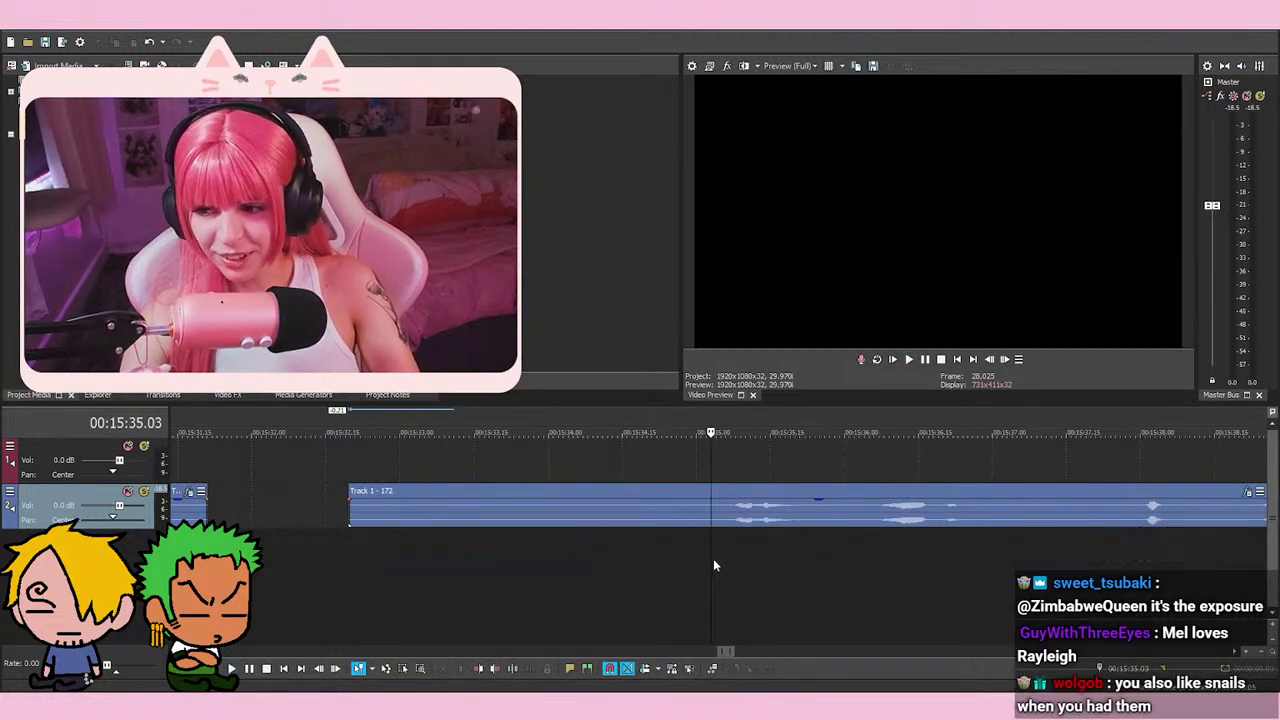
key(s)
right_click(632, 505)
click(686, 366)
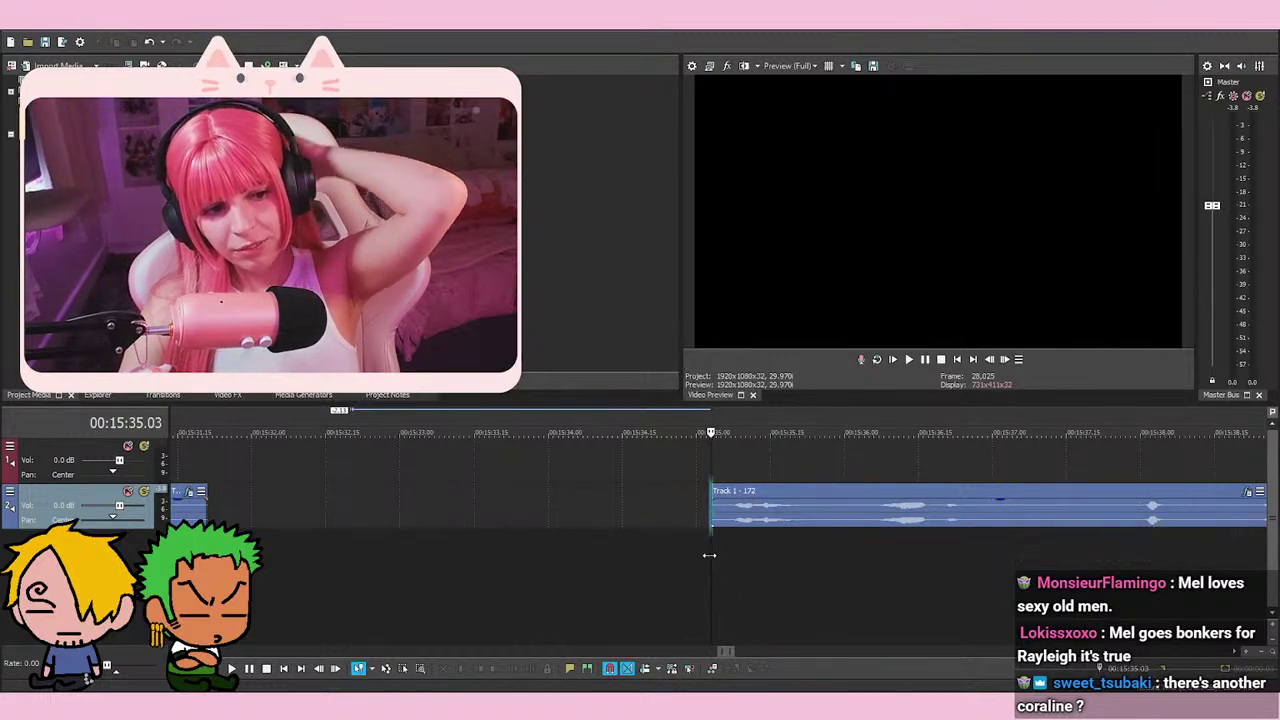
Play the trimmed clip repeatedly from 00:15:35.03 to check how its opening words sound
key(space)
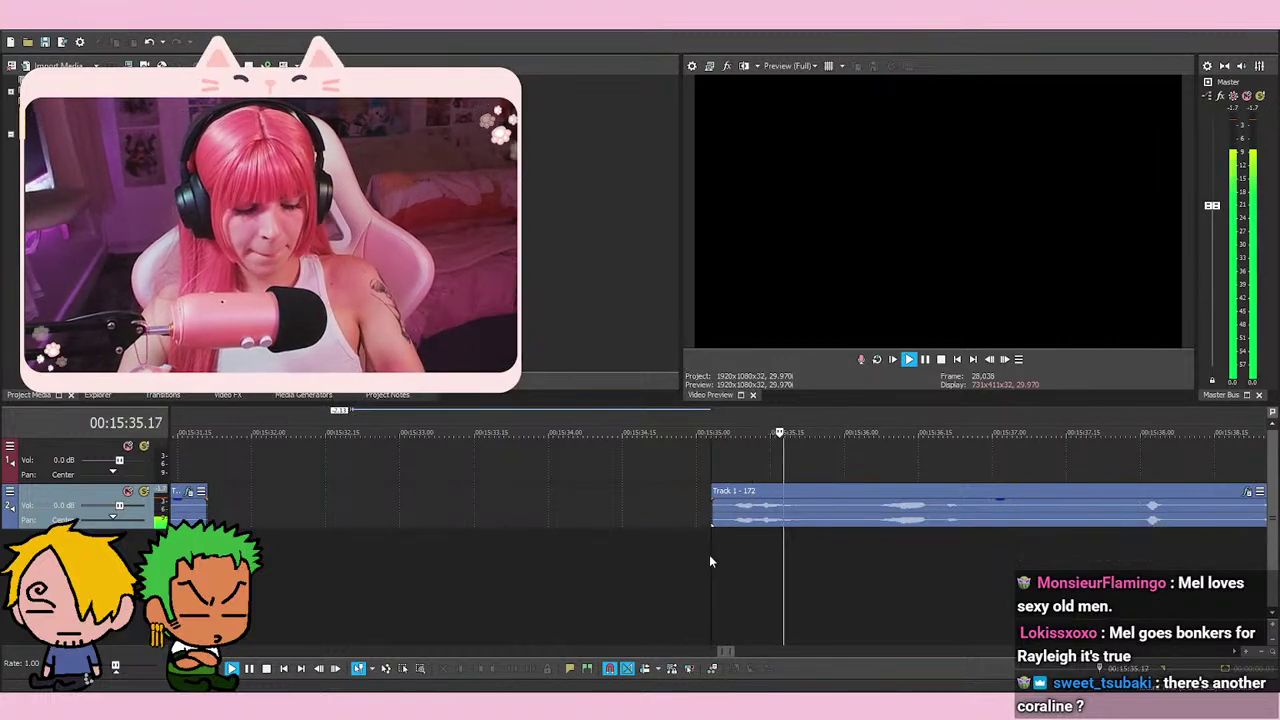
key(space)
key(space)
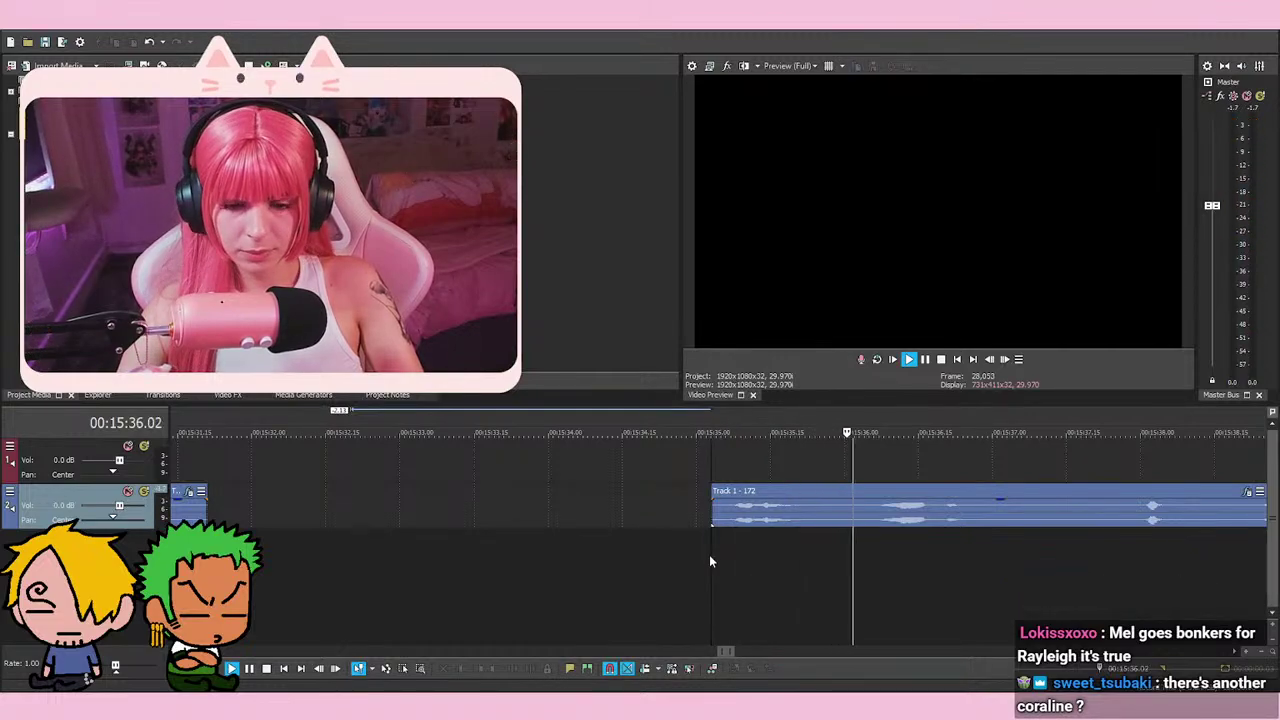
scroll(810, 515, down, 2)
key(space)
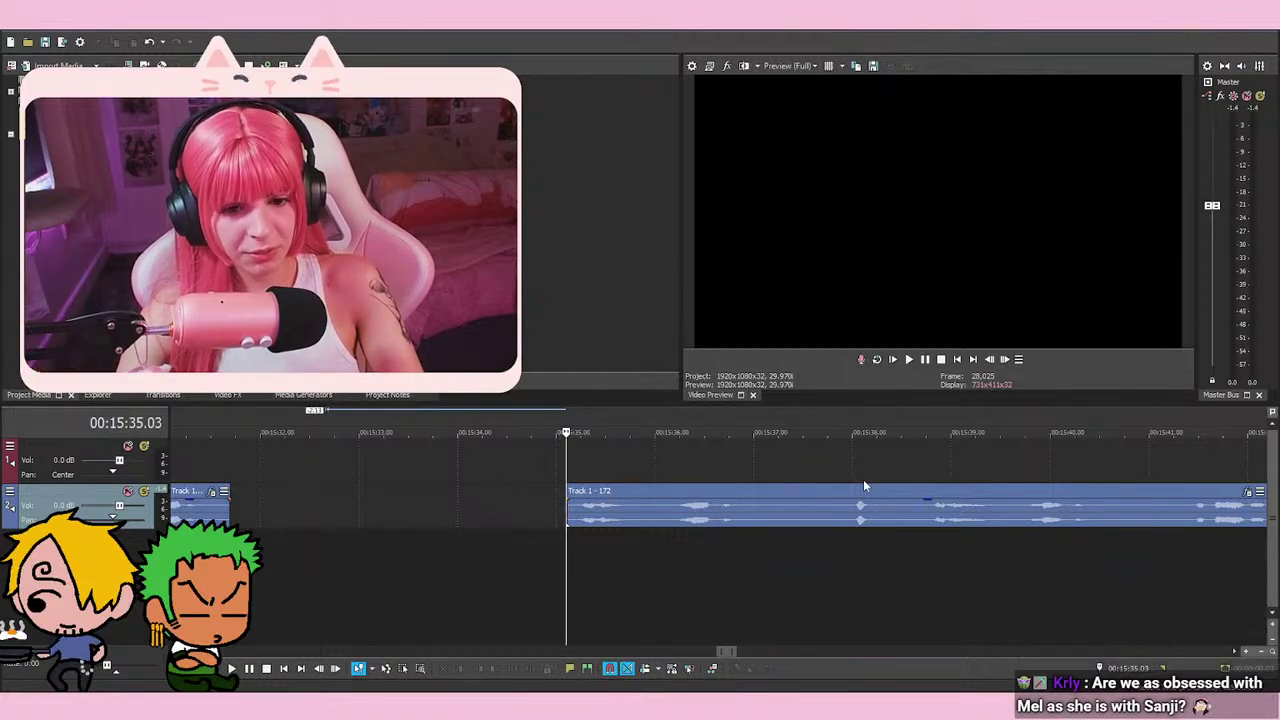
key(space)
key(space)
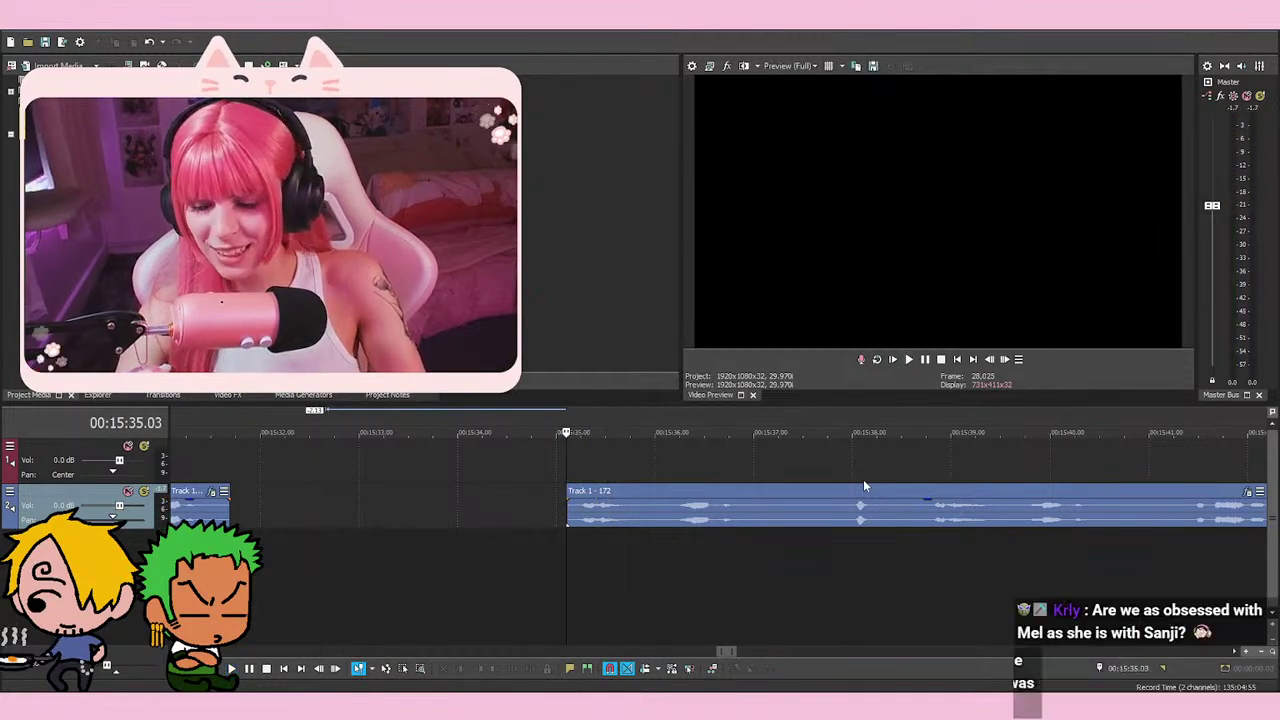
key(space)
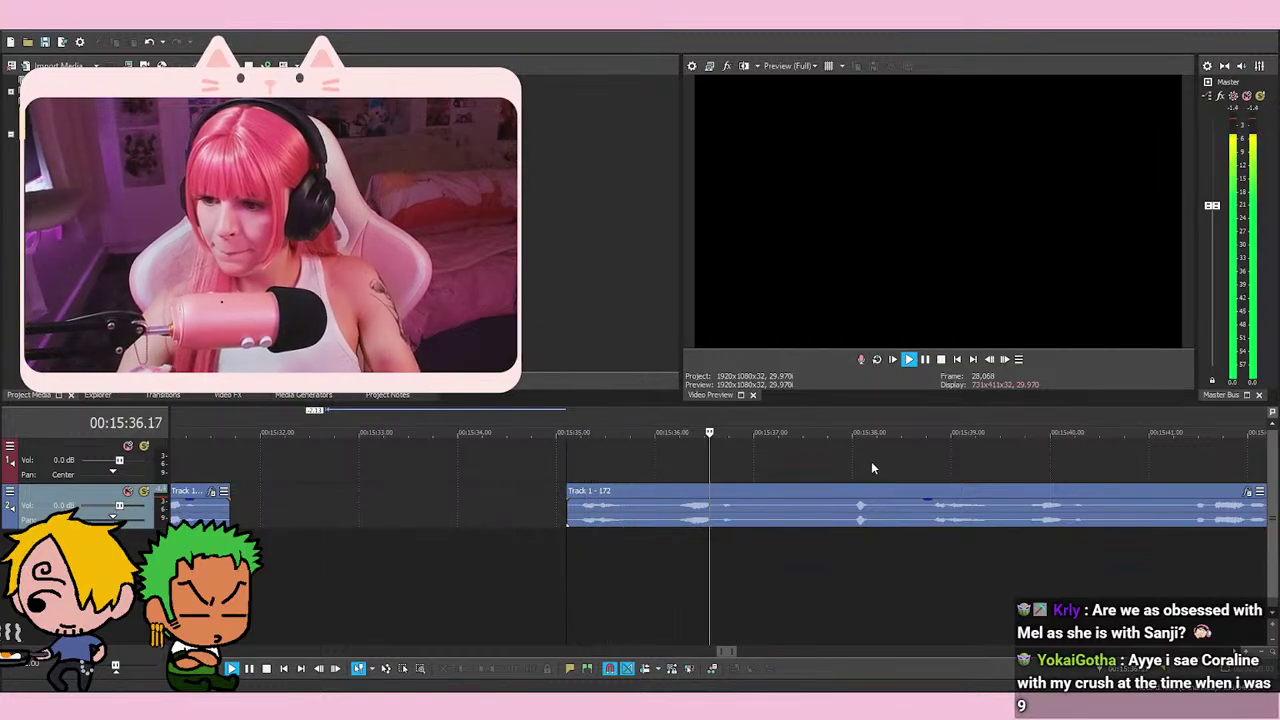
key(space)
key(space)
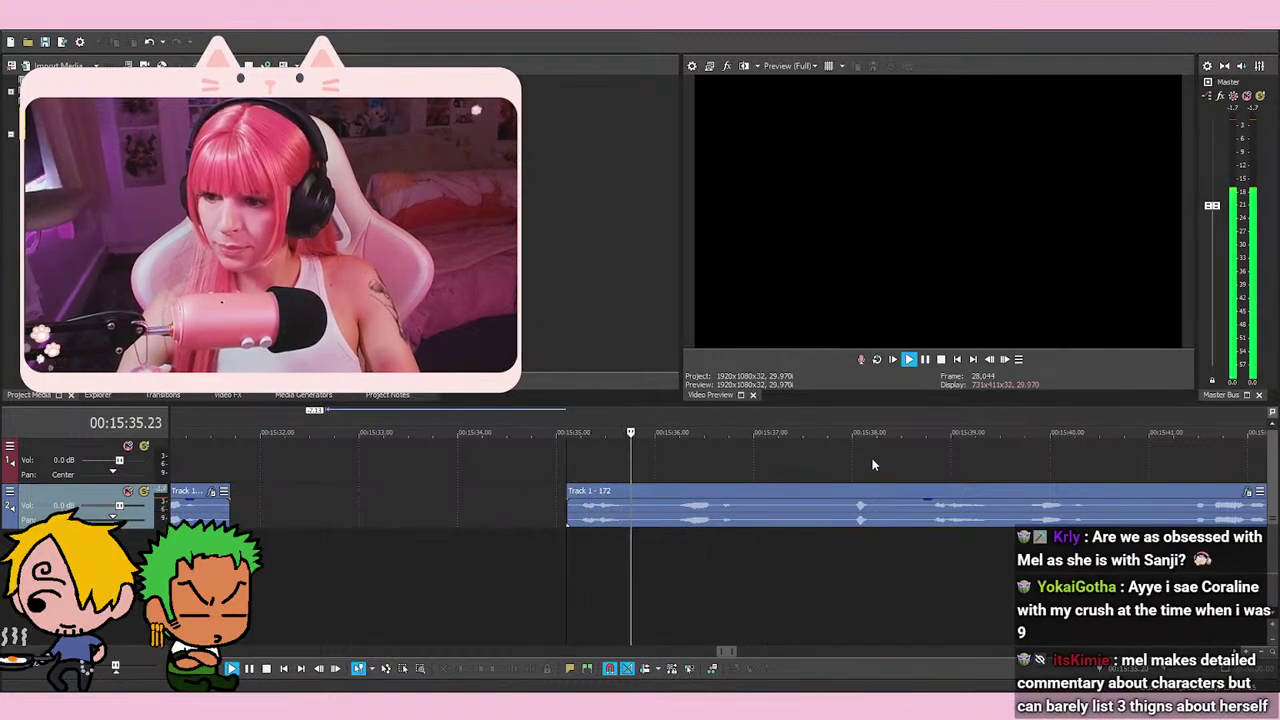
key(space)
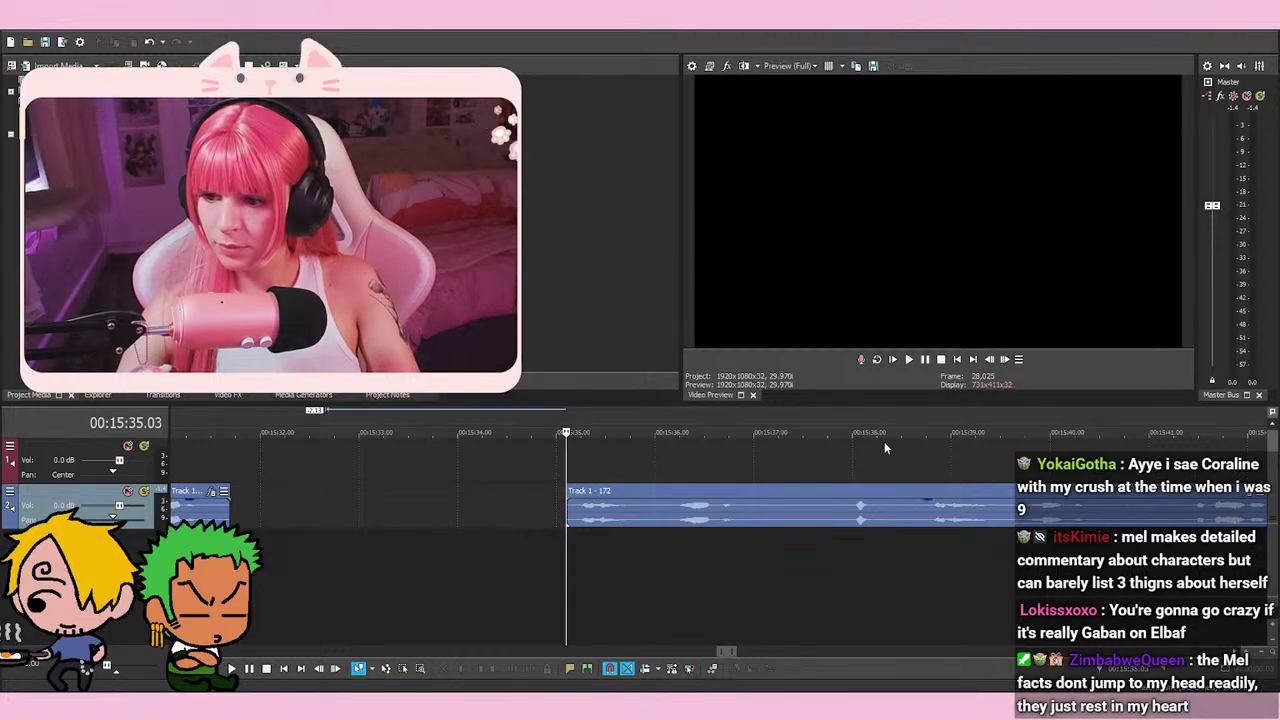
key(space)
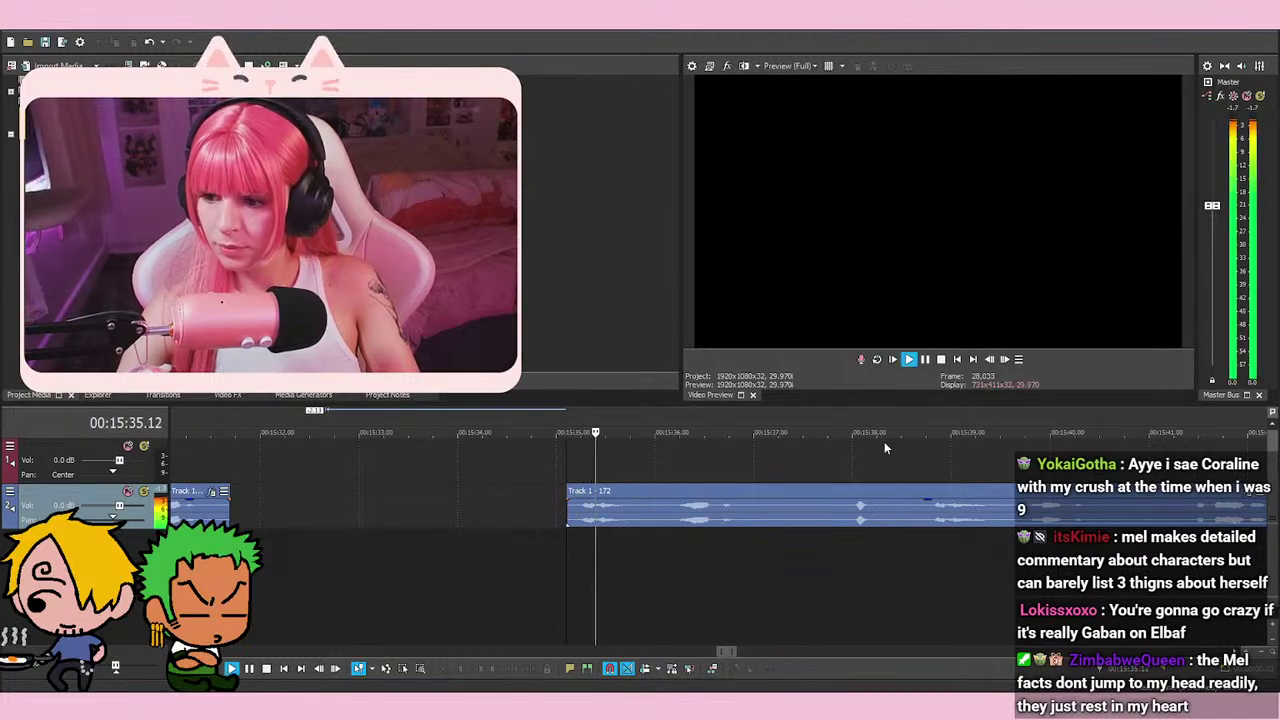
key(space)
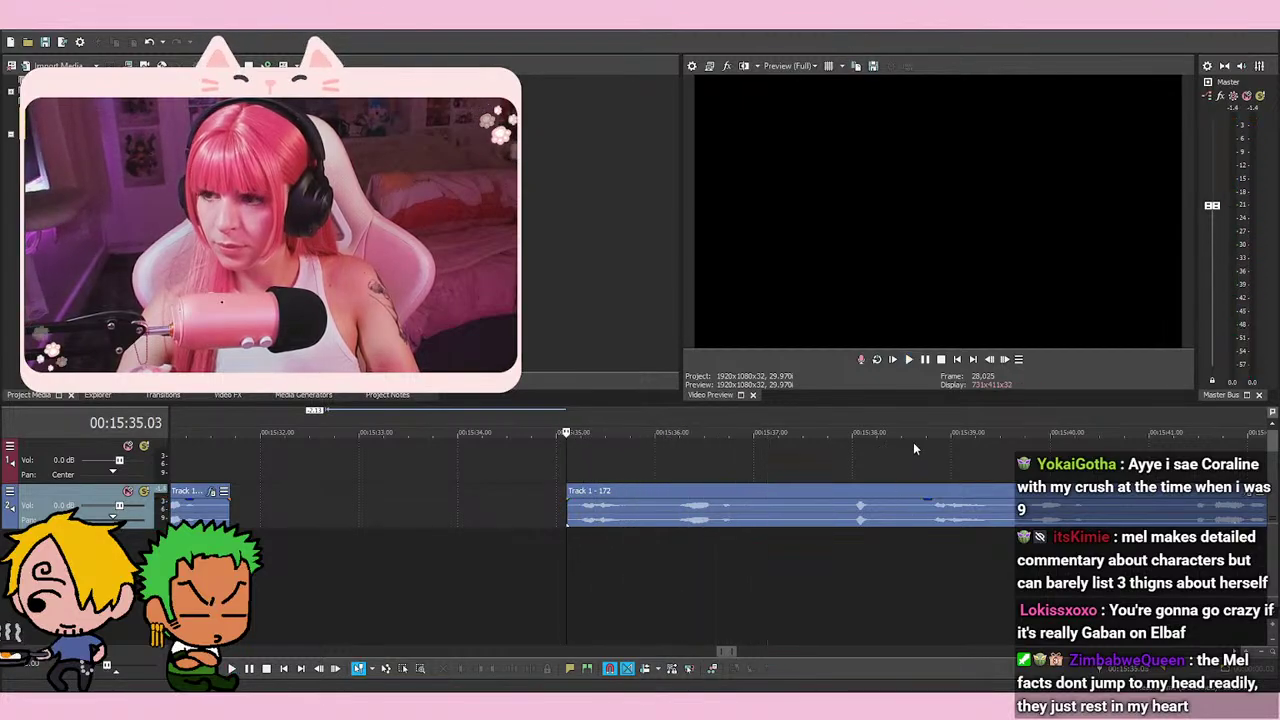
key(space)
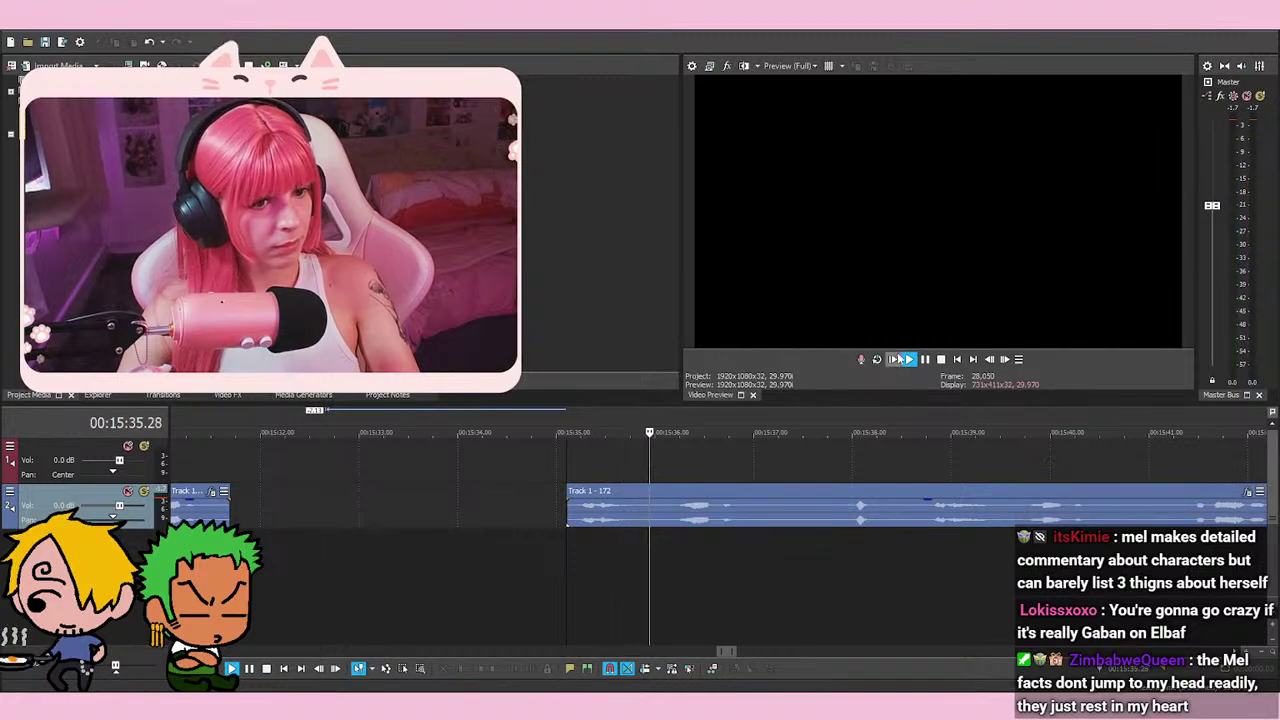
Locate the start of the usable speech, split the clip at 00:15:38.21 and delete the part before it
click(927, 361)
click(841, 566)
click(931, 555)
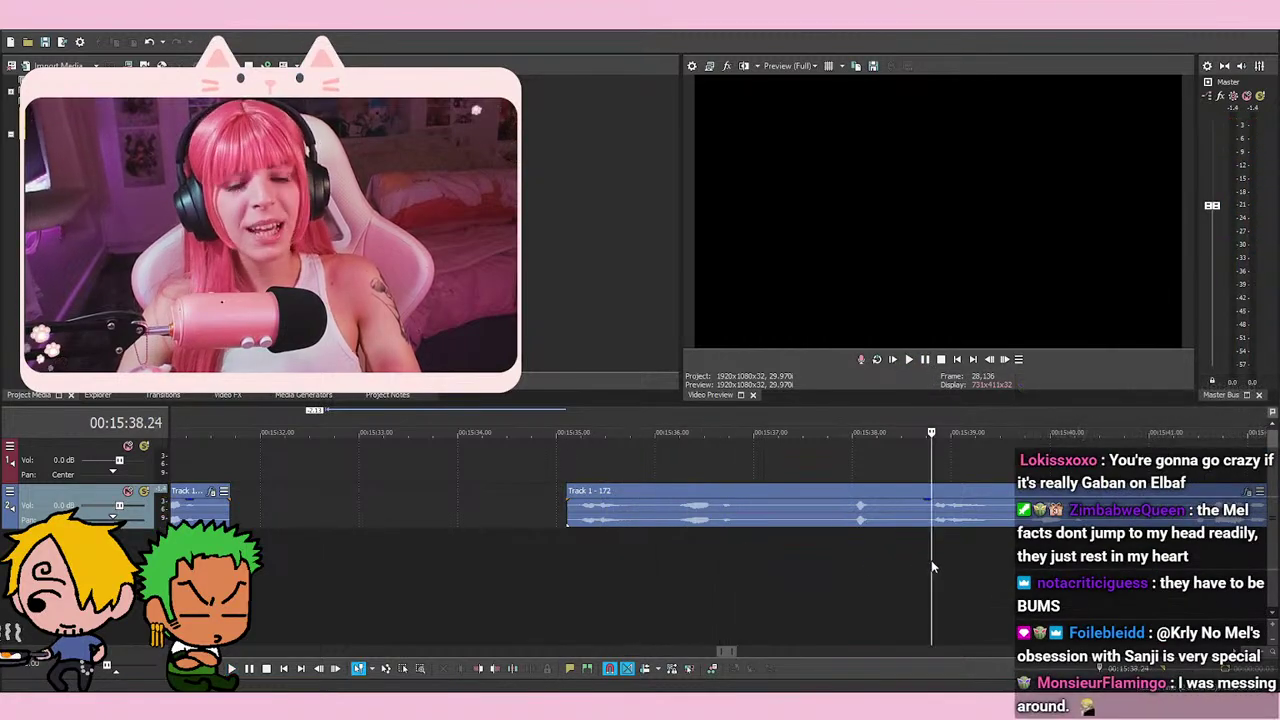
click(917, 575)
click(929, 566)
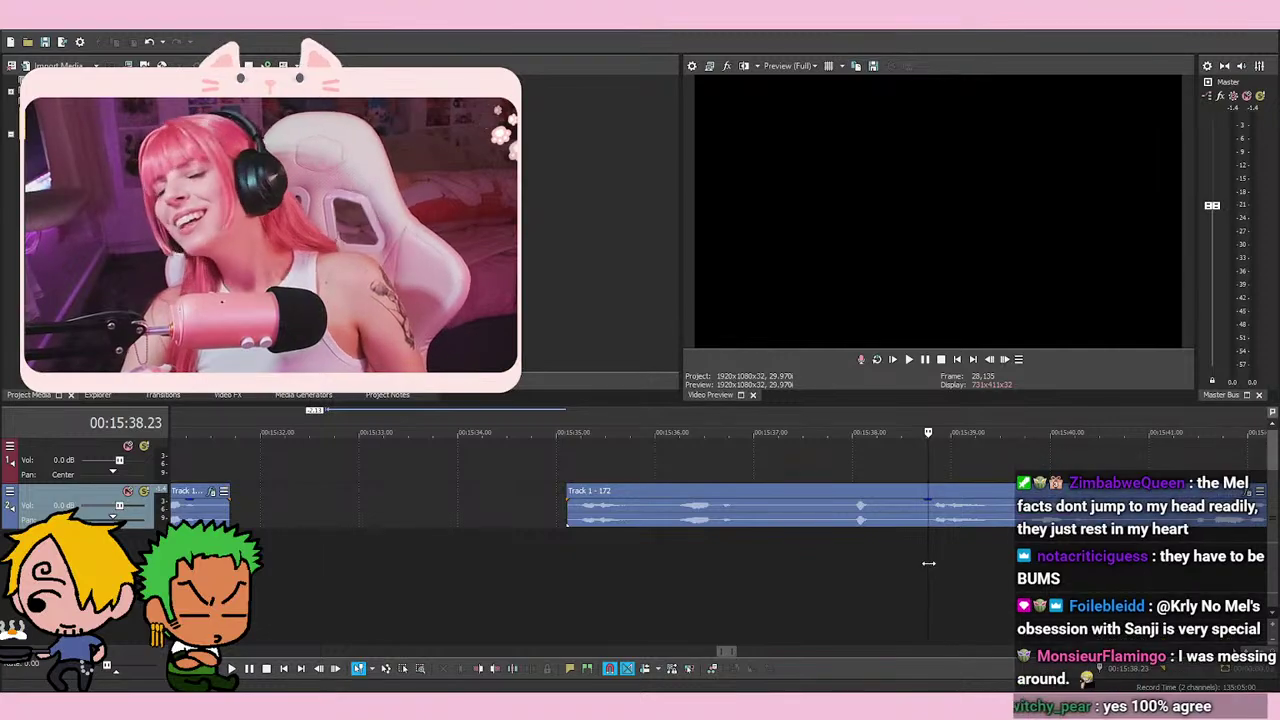
click(915, 566)
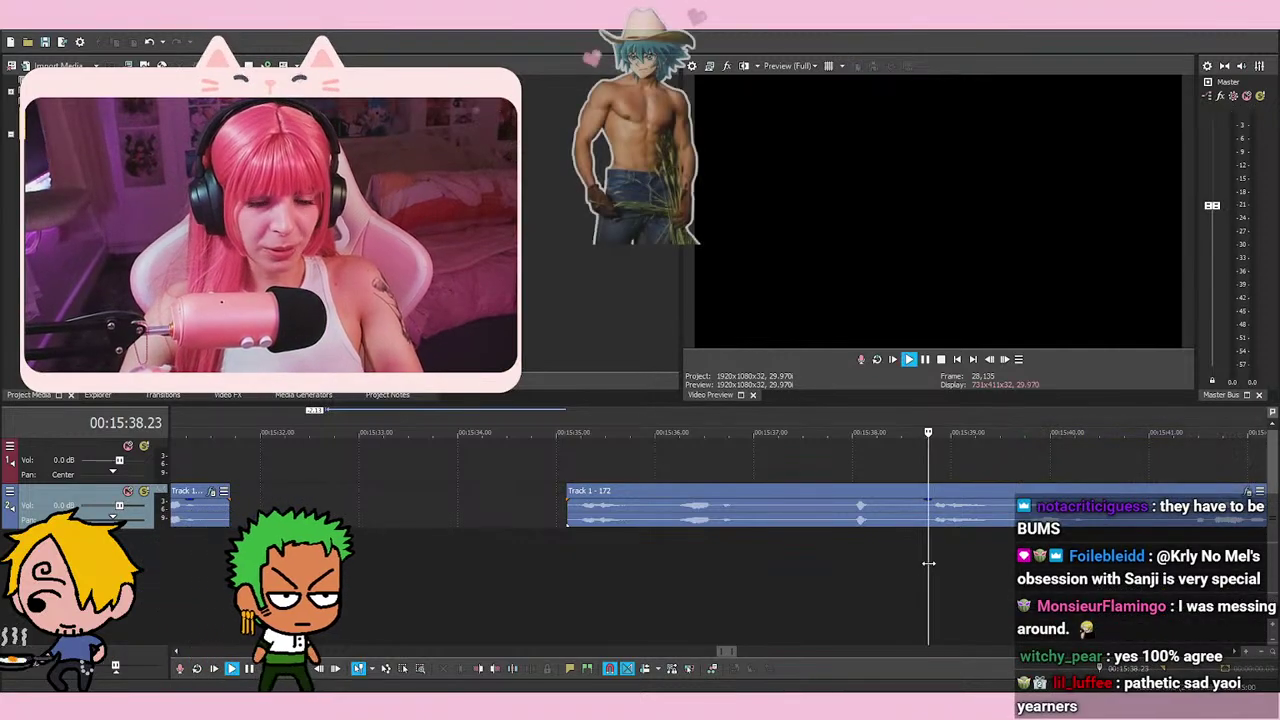
click(926, 557)
click(921, 561)
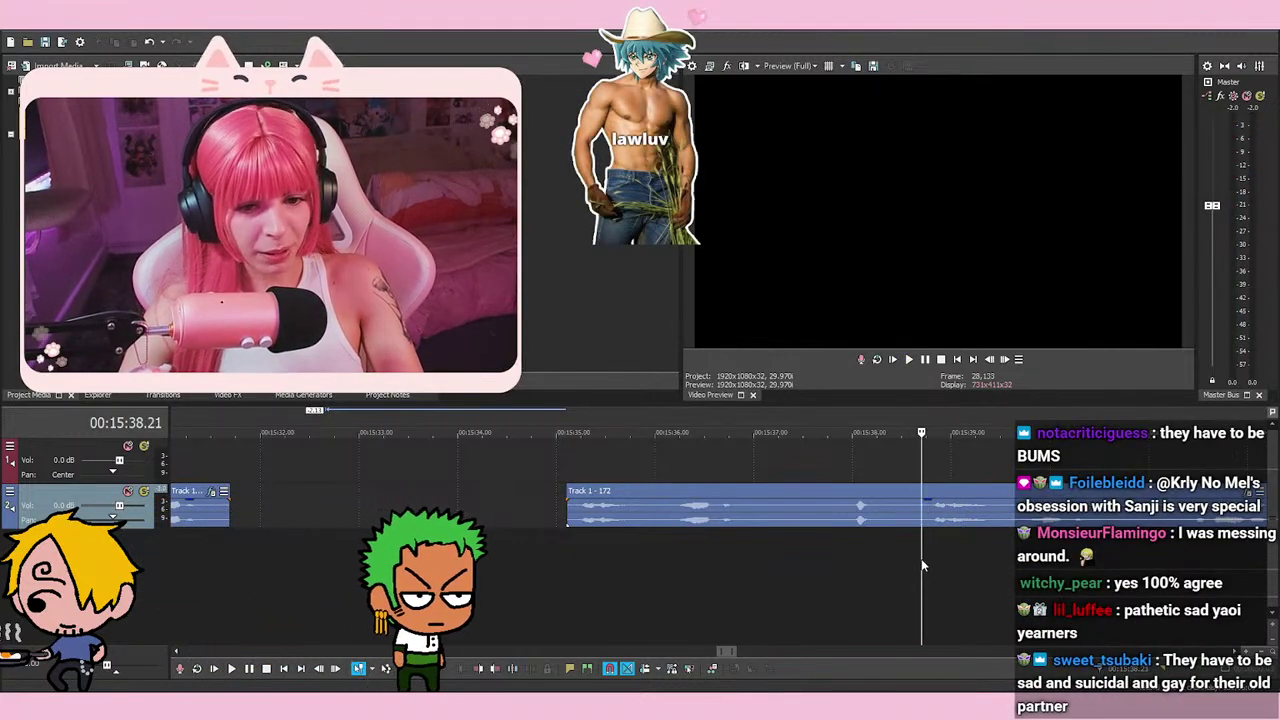
right_click(883, 515)
click(914, 393)
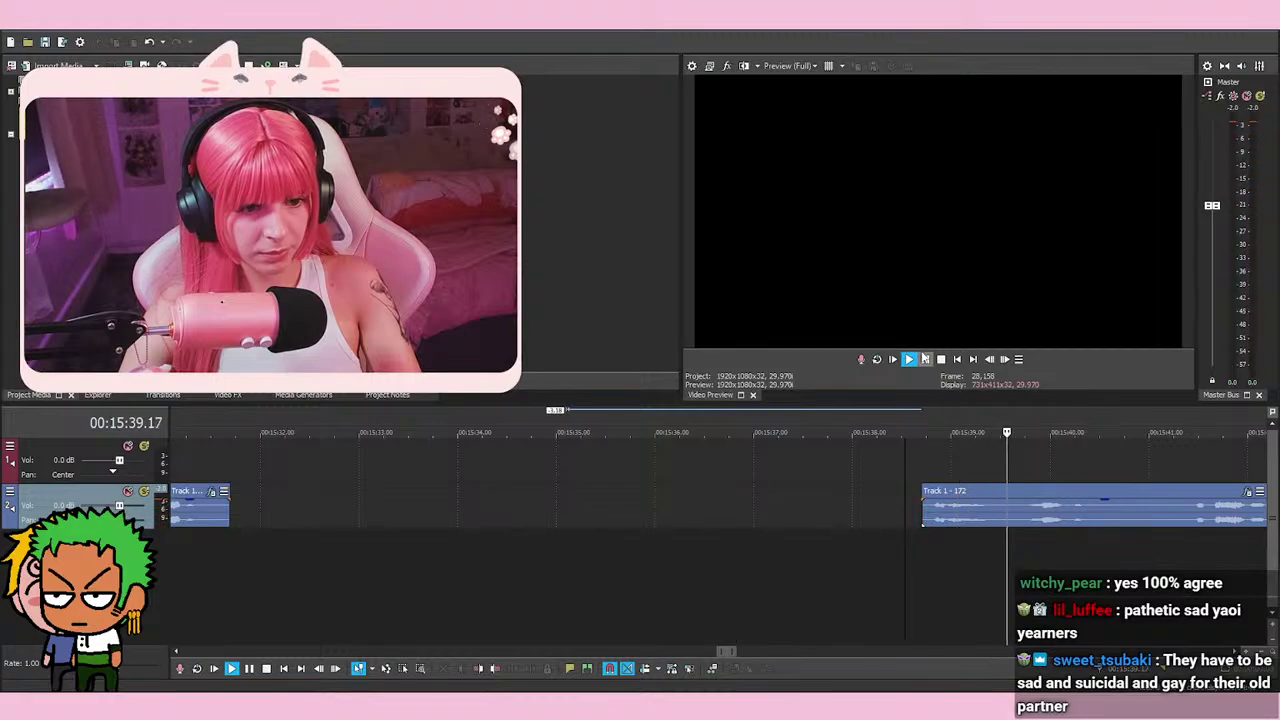
Split the clip at 00:15:40.23 and move the short piece before the cut back so it slightly overlaps the preceding clip's end
click(928, 360)
scroll(866, 471, down, 5)
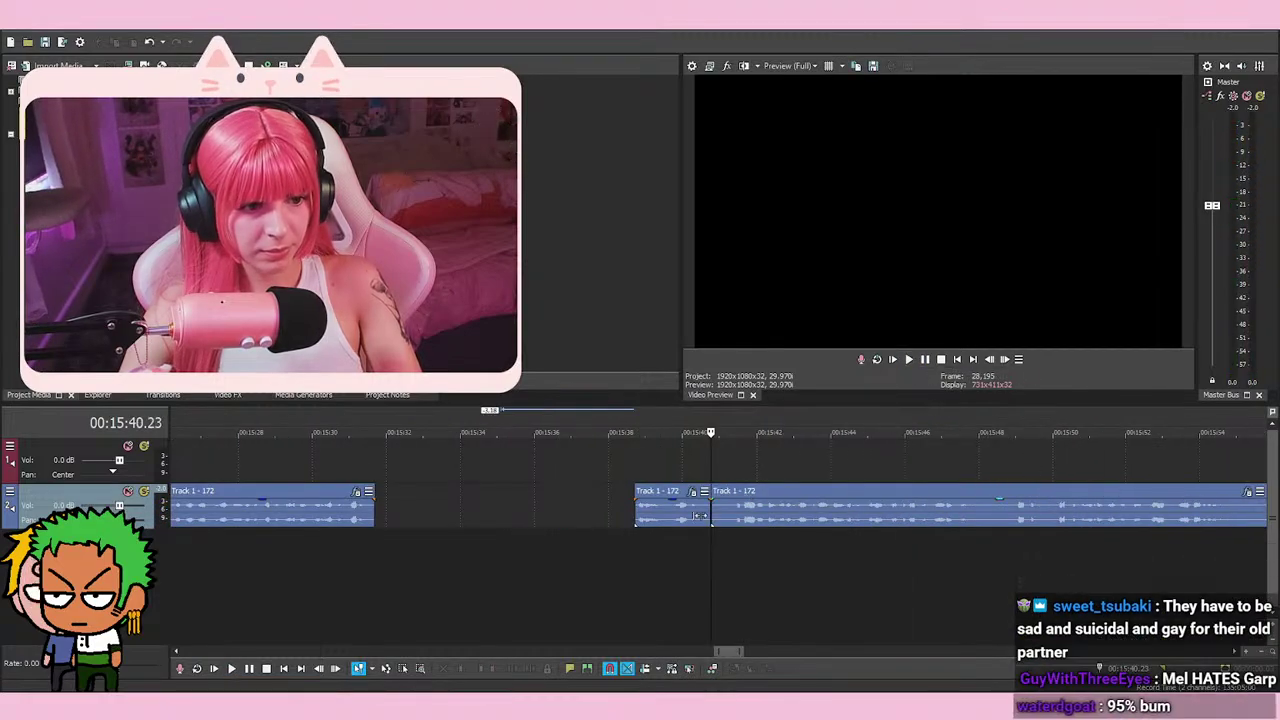
key(s)
drag(665, 515, 442, 517)
click(378, 468)
scroll(459, 482, up, 4)
drag(896, 516, 757, 524)
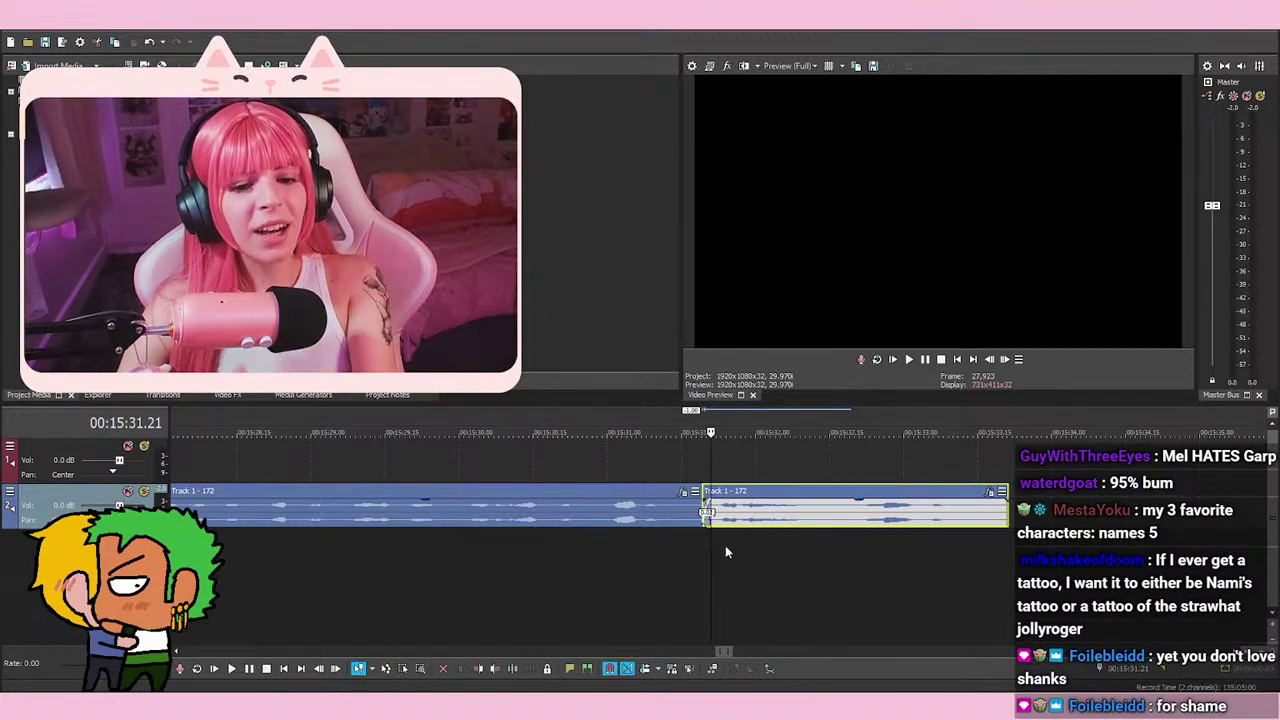
Try playback points around the new join near 00:15:31.19 and listen to it from 00:15:31.10
click(700, 558)
click(686, 561)
click(676, 566)
click(690, 570)
click(724, 545)
click(758, 549)
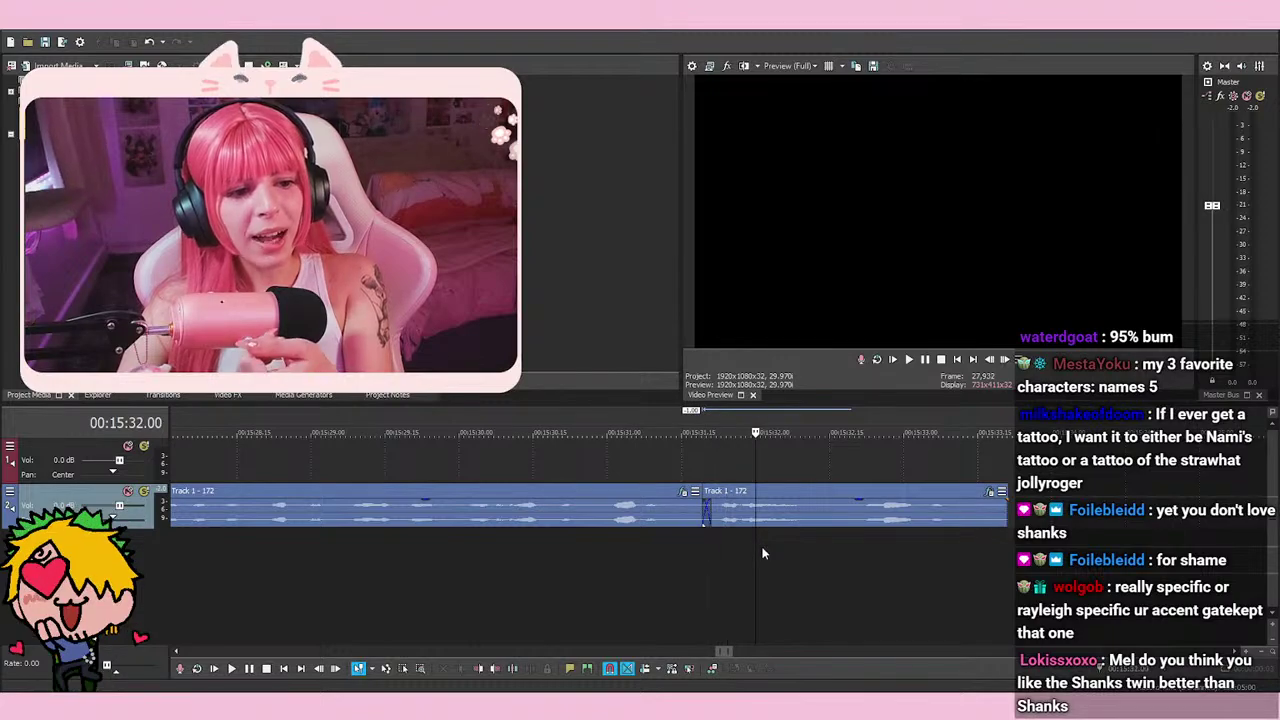
click(768, 553)
click(660, 556)
click(676, 557)
scroll(737, 577, up, 2)
click(739, 574)
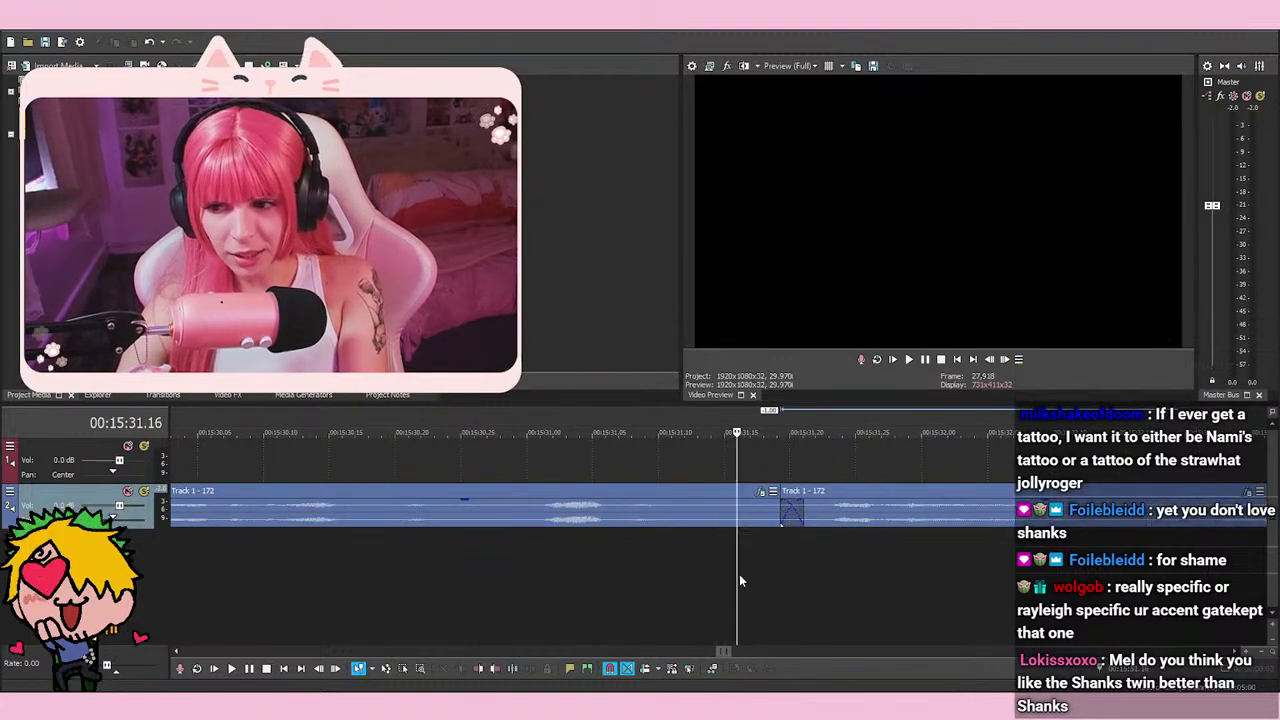
click(659, 608)
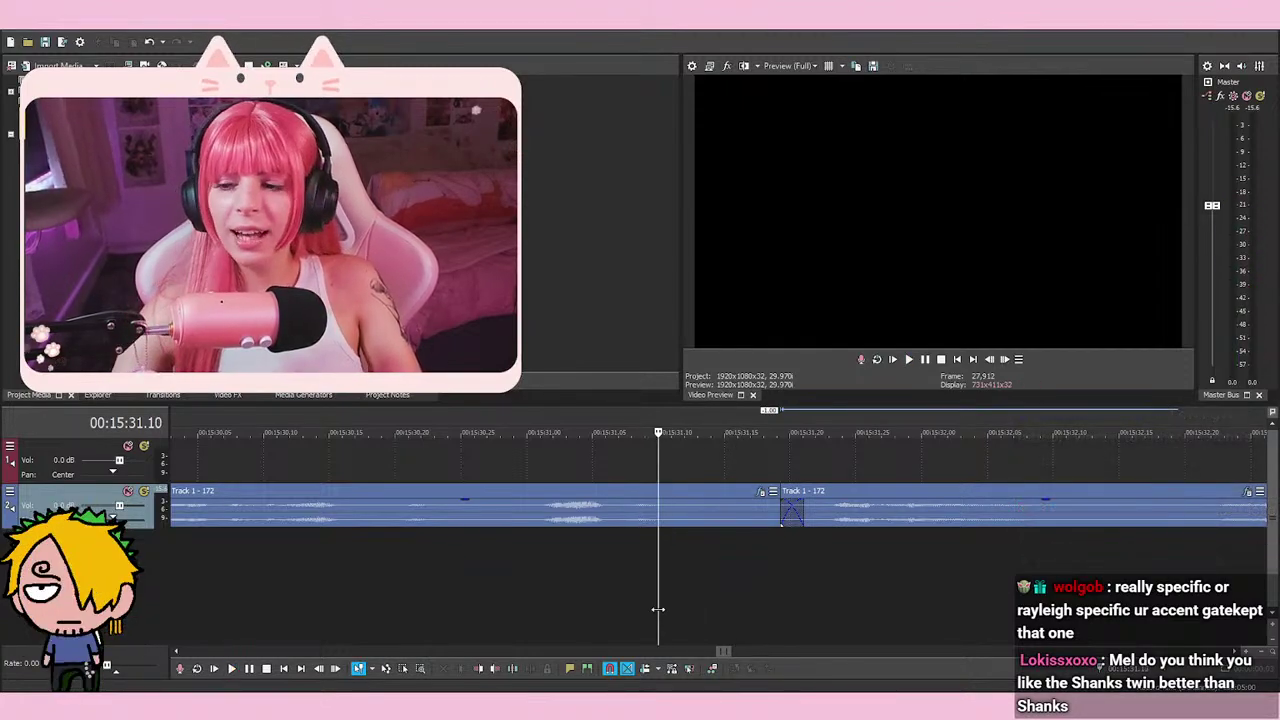
key(space)
key(space)
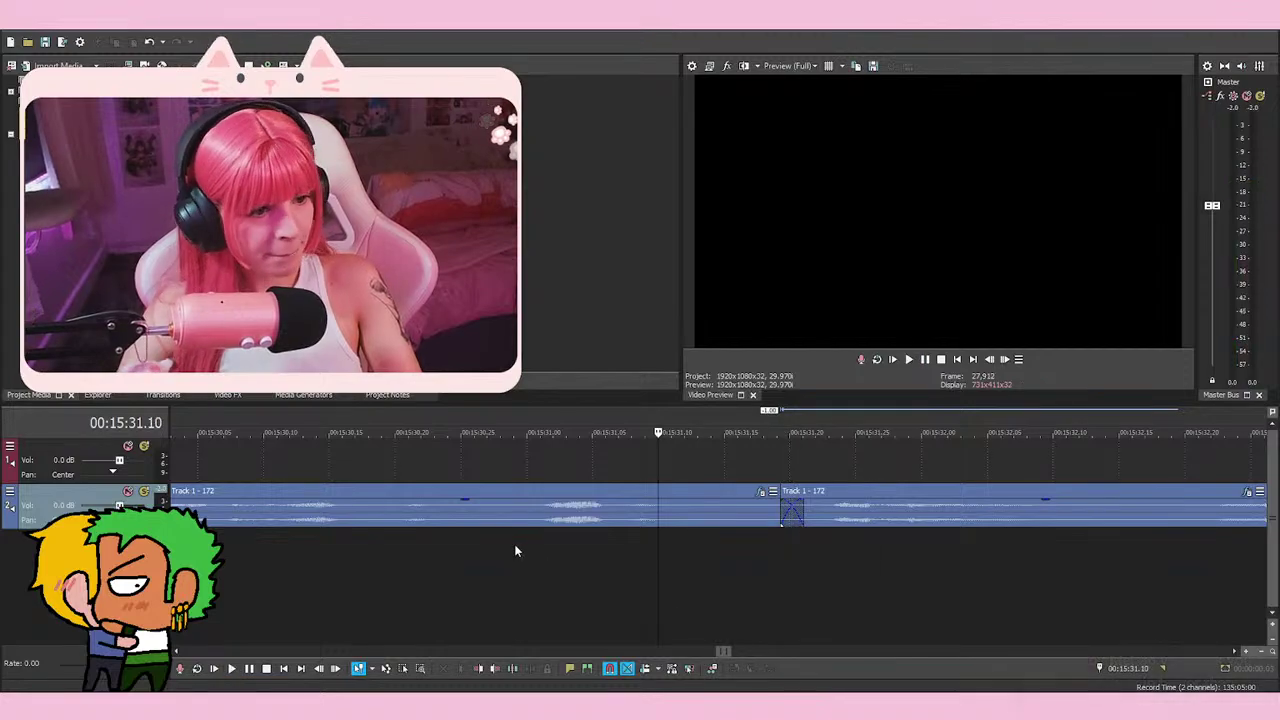
Play across the join repeatedly from 00:15:30.29 to judge the pause between the two clips
click(515, 550)
key(space)
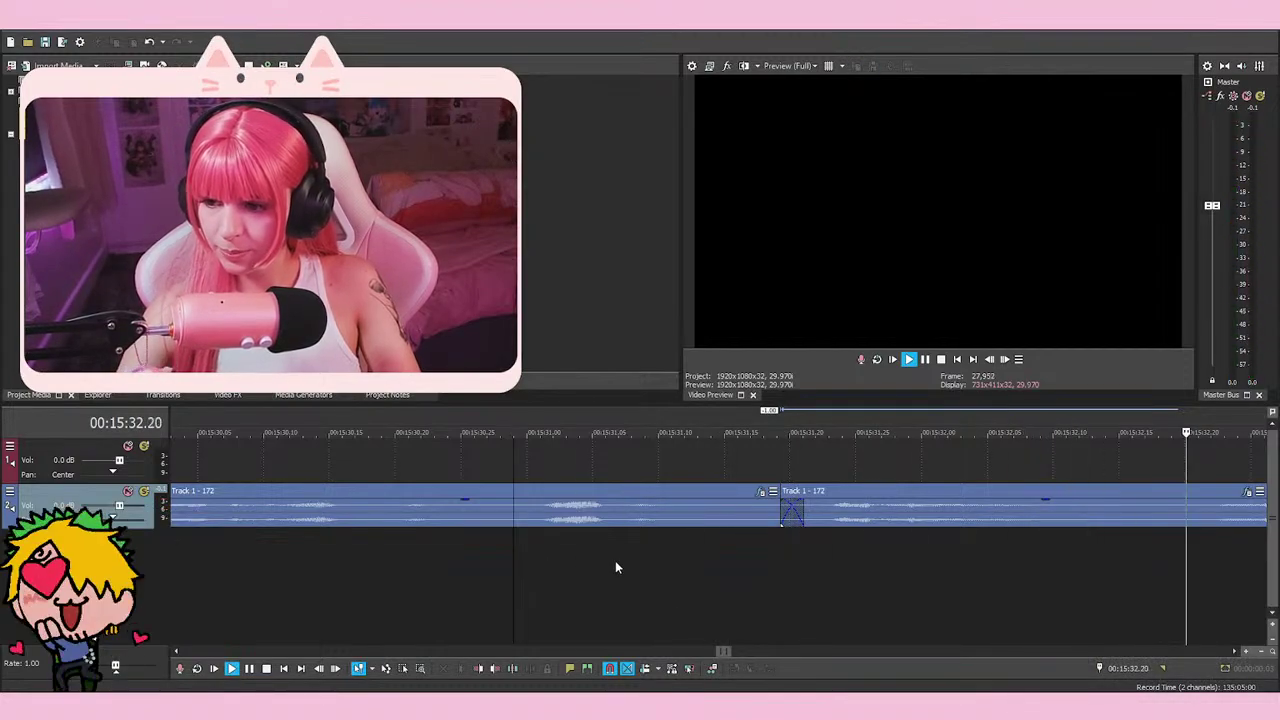
key(space)
scroll(616, 562, down, 1)
key(space)
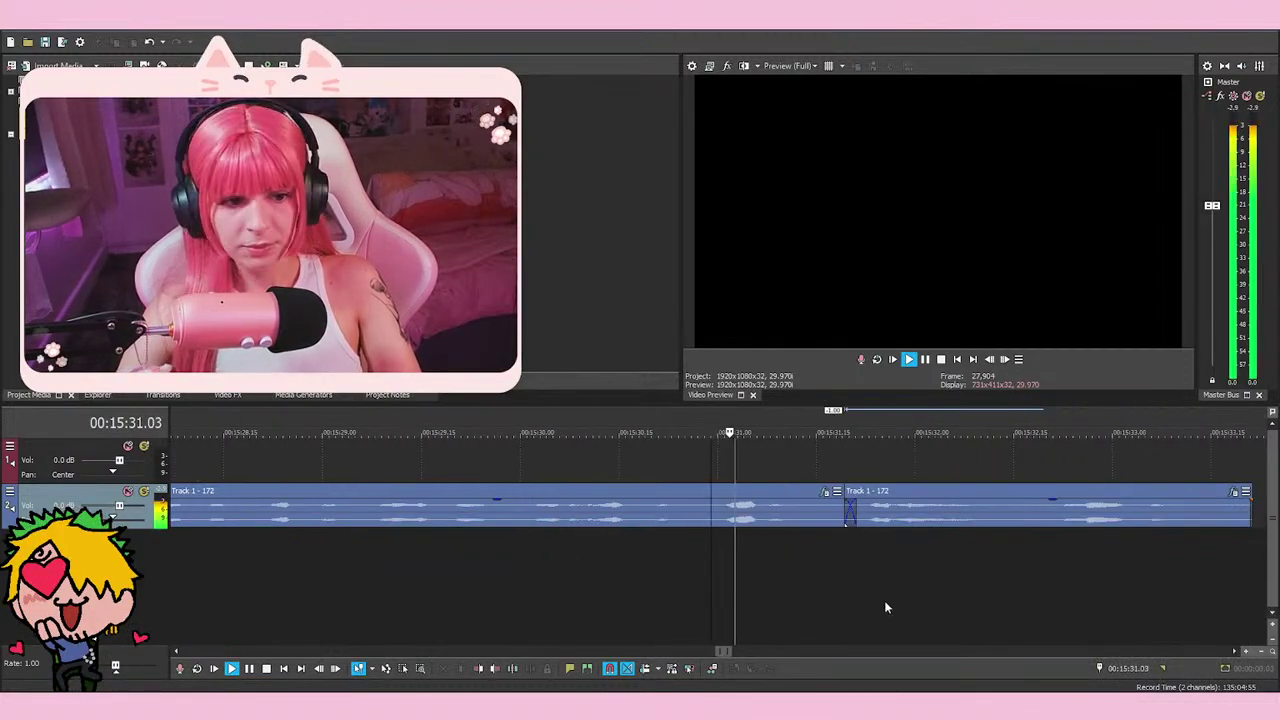
key(space)
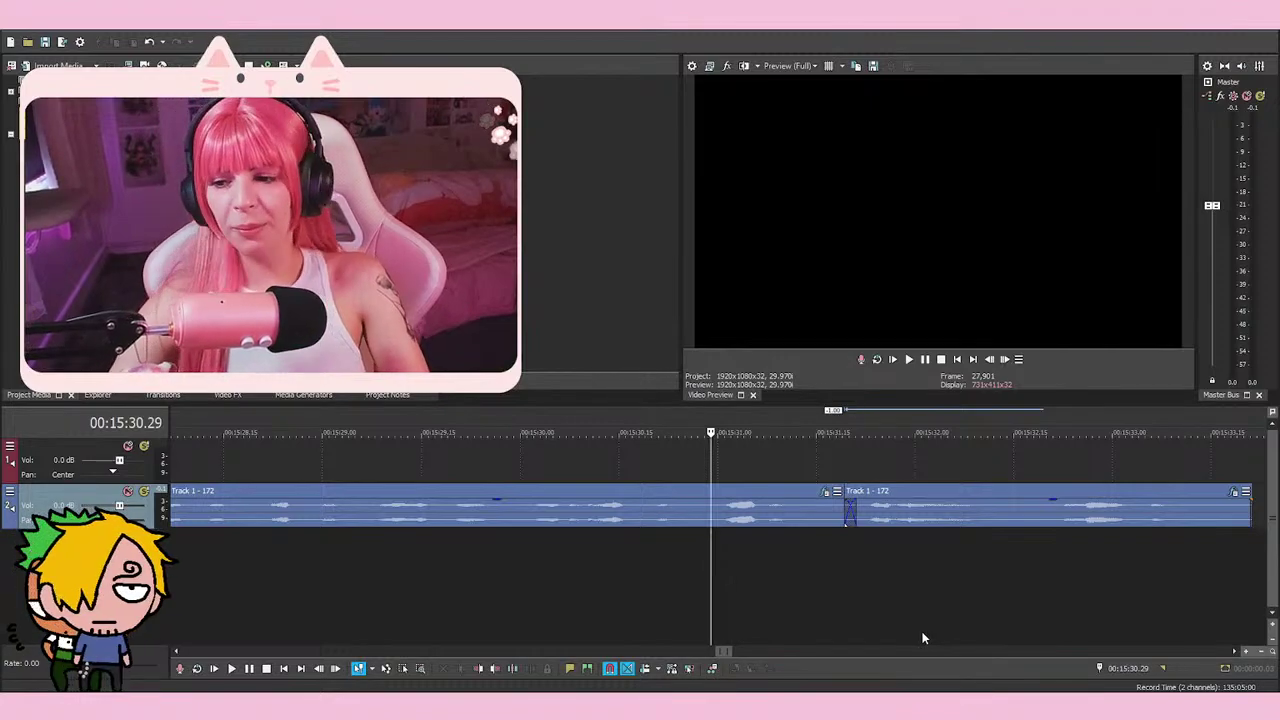
key(space)
key(space)
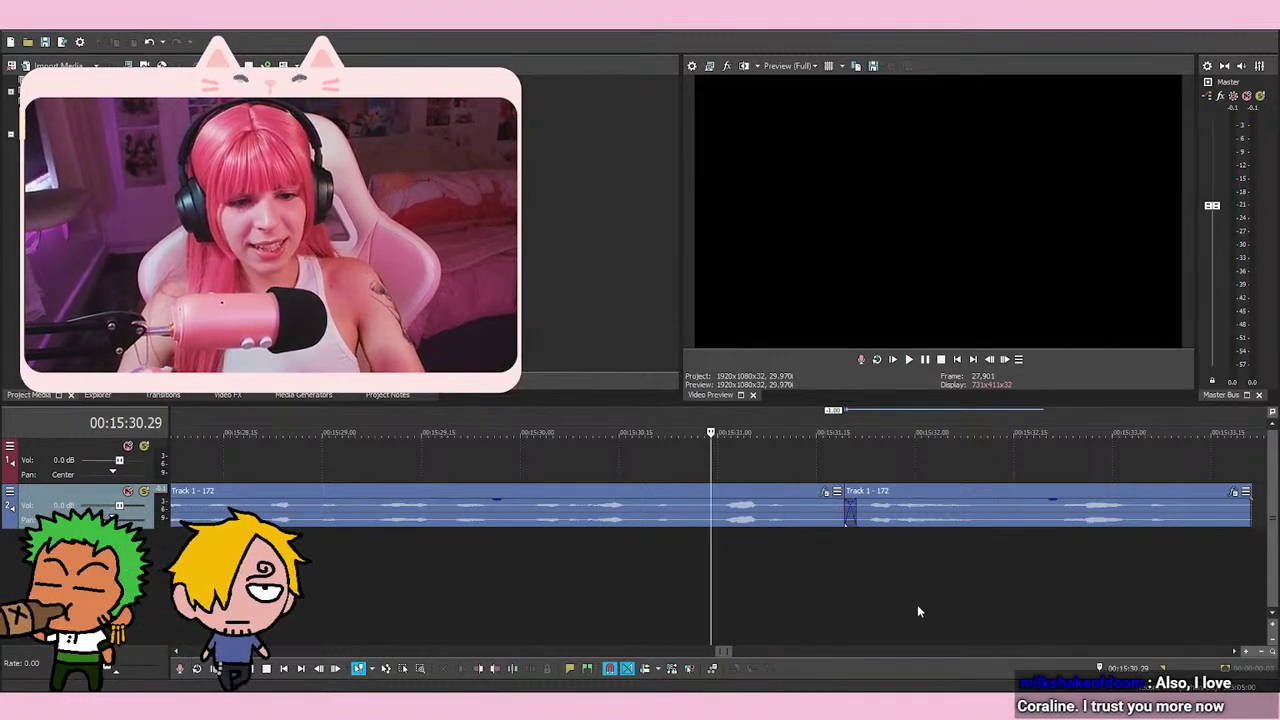
key(space)
key(space)
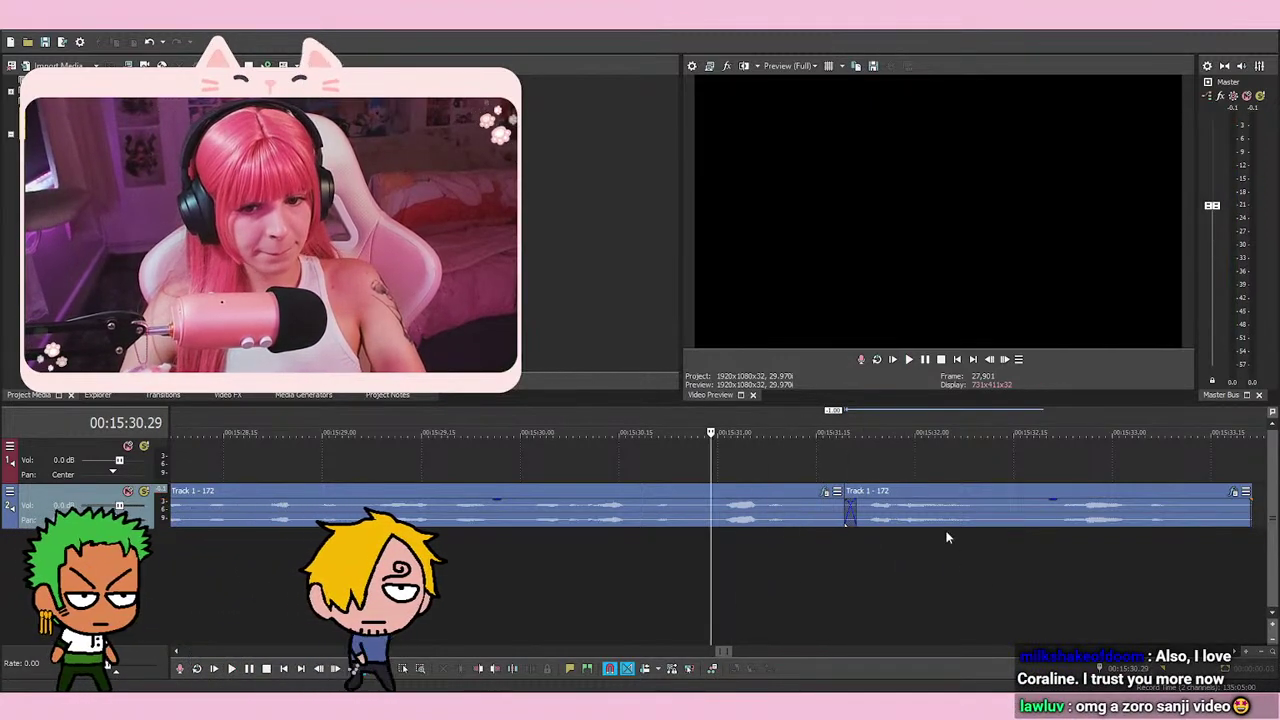
Try moving the second clip about four frames' width of overlap by shifting it two frames earlier, and play the join from 00:15:30.29
scroll(985, 530, up, 3)
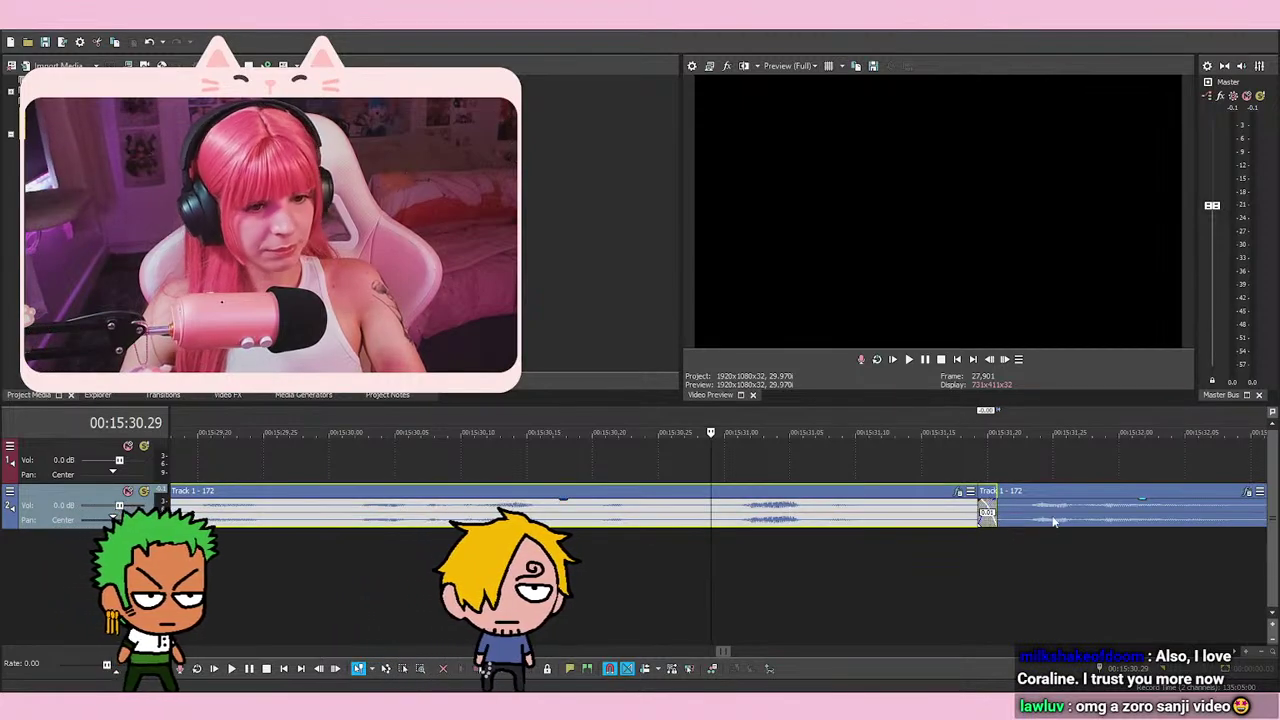
drag(1007, 527, 984, 527)
key(space)
key(space)
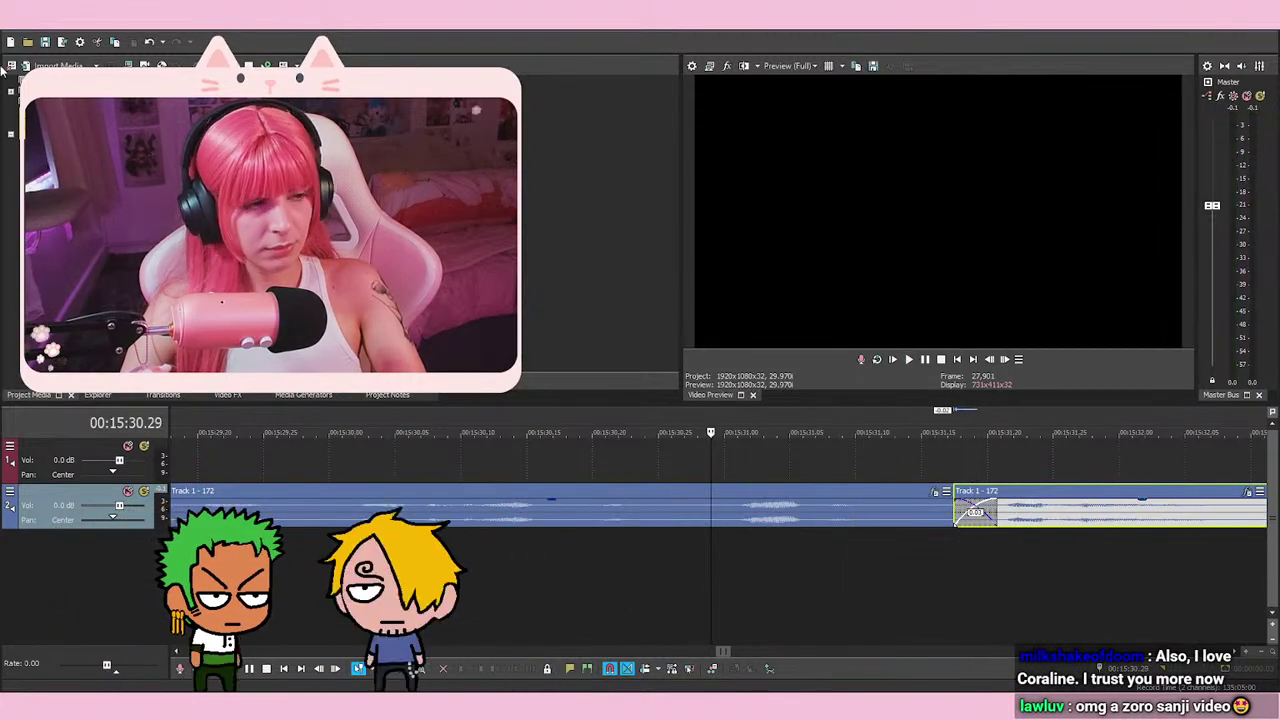
click(717, 549)
key(space)
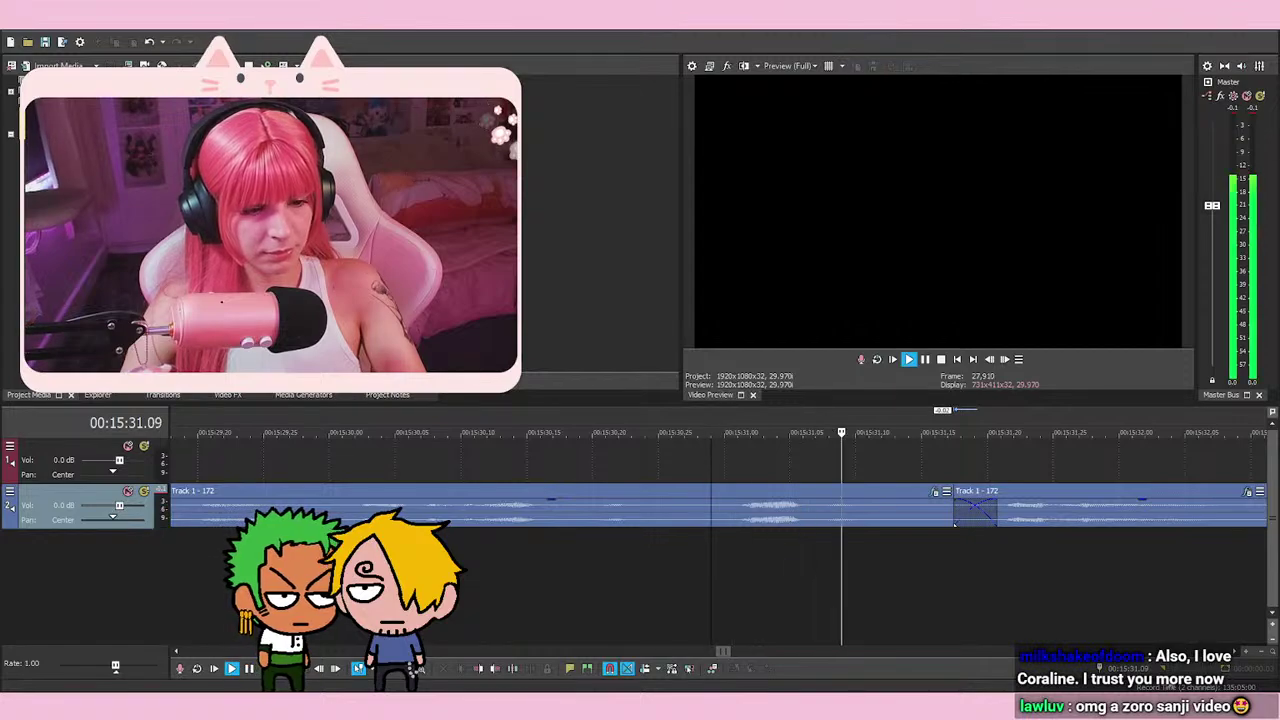
key(space)
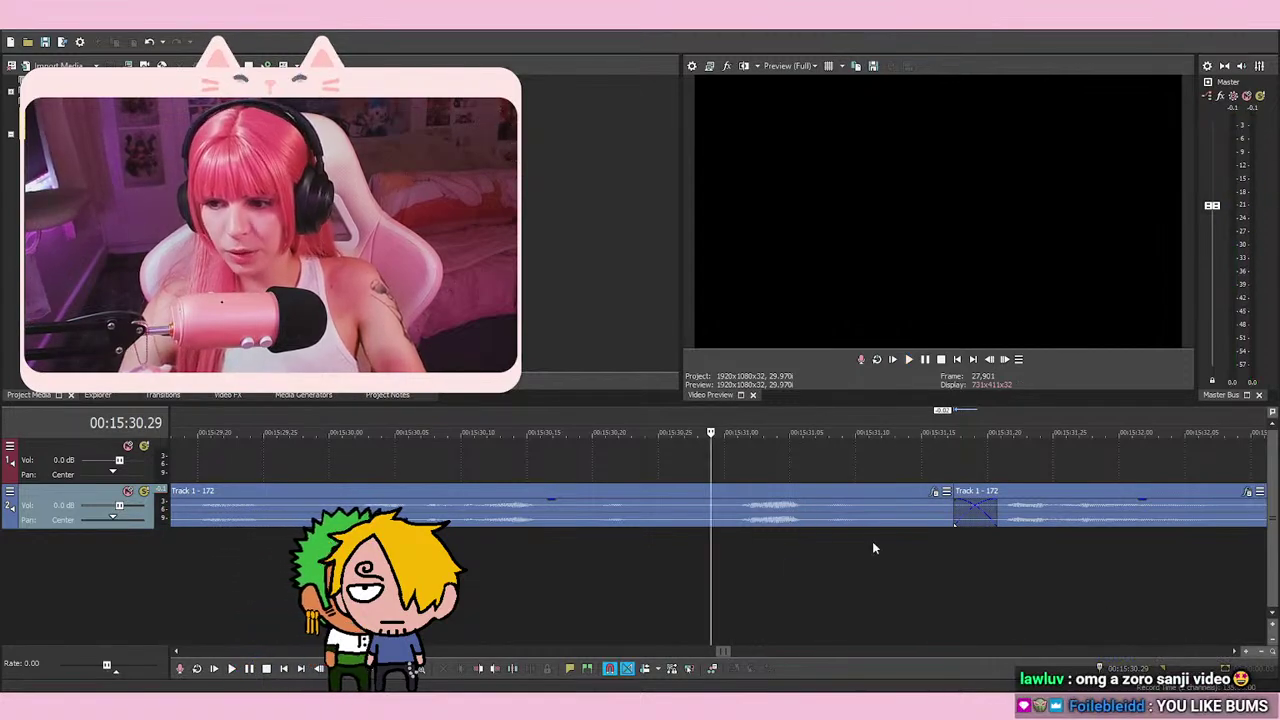
key(space)
key(space)
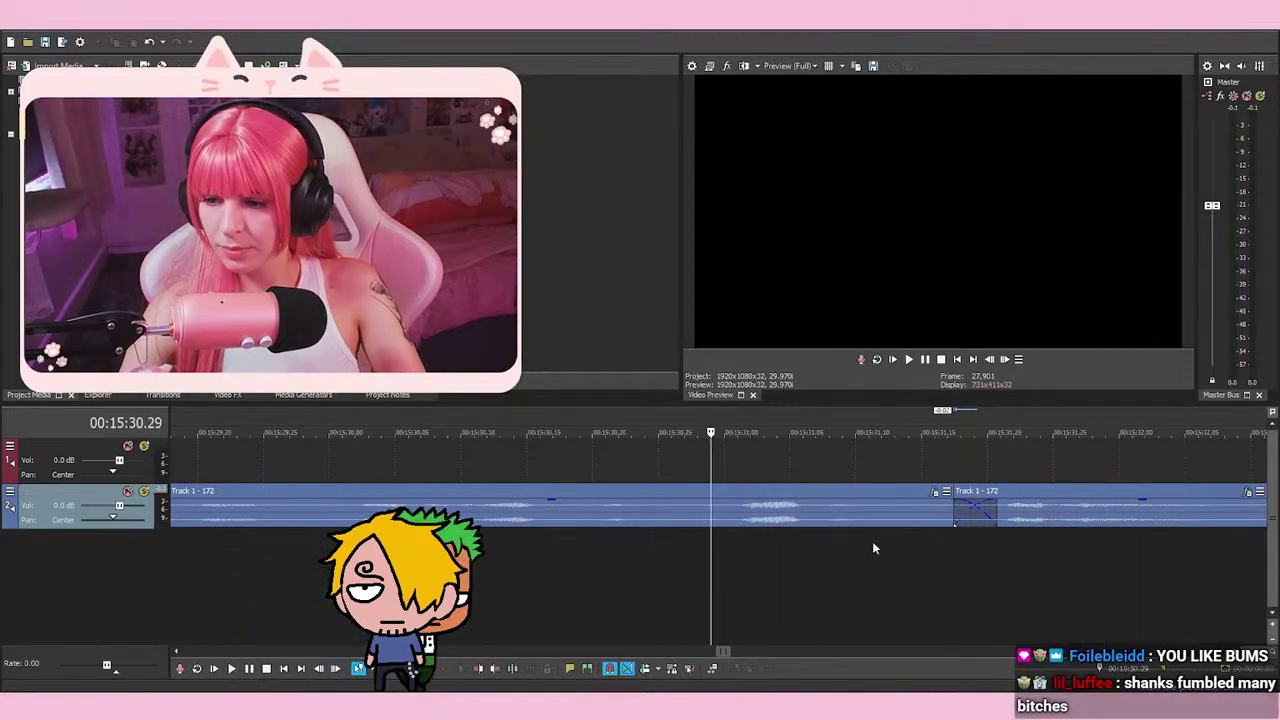
Move the second clip back about two frames later and play through the join to the clip's closing words
drag(1025, 510, 1044, 511)
key(space)
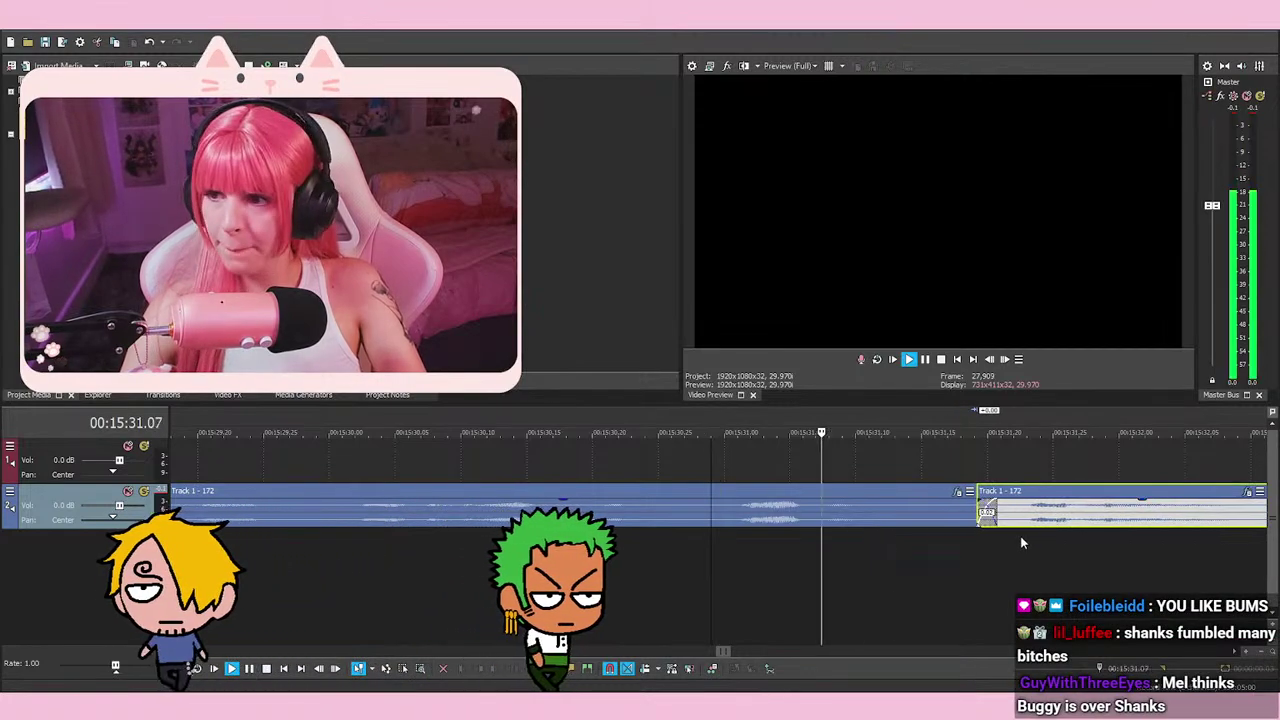
key(space)
scroll(934, 549, down, 1)
key(space)
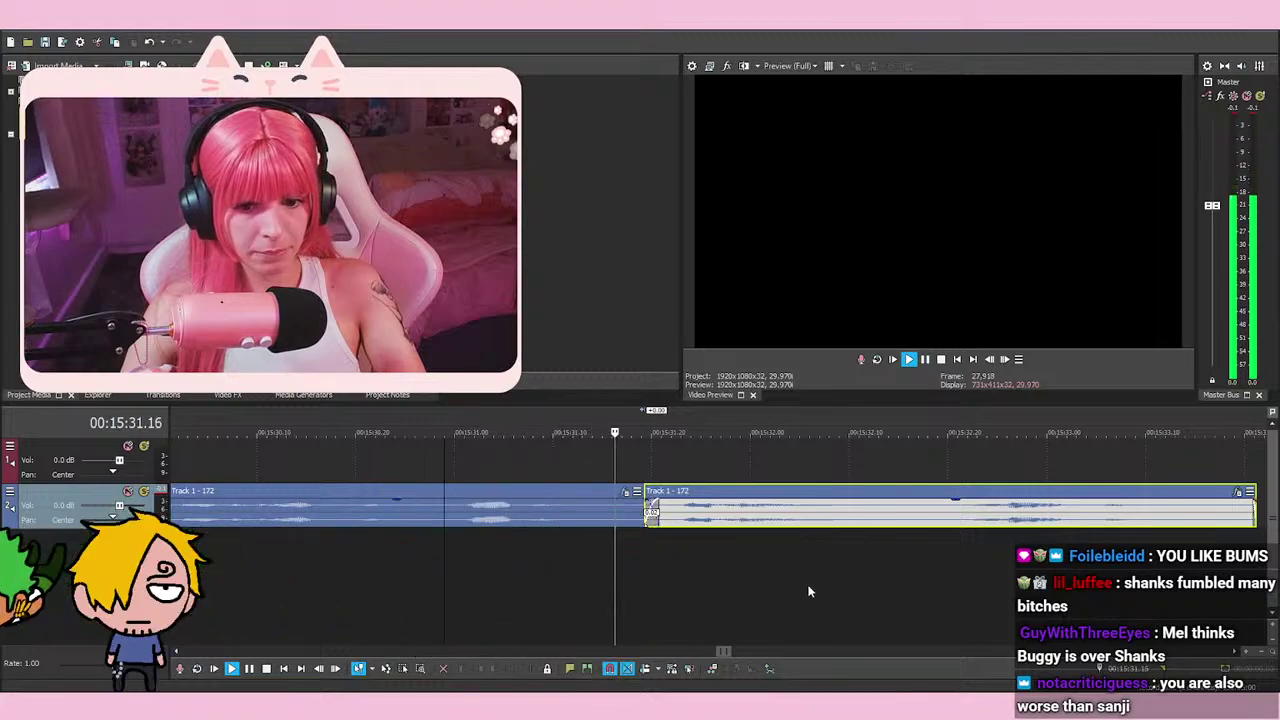
scroll(838, 591, down, 1)
scroll(882, 541, down, 1)
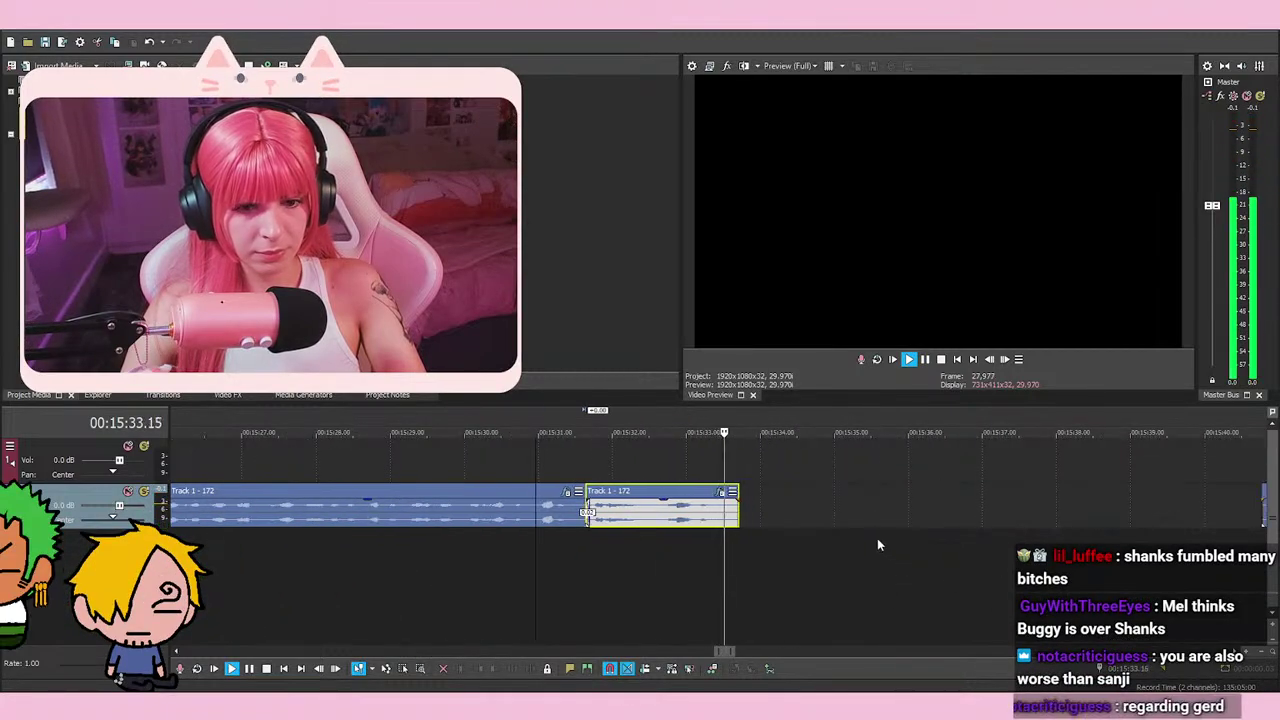
Stop playback and move the following long clip earlier to about 00:15:34.15 to narrow the gap
click(928, 506)
key(space)
scroll(890, 534, down, 1)
drag(933, 506, 680, 491)
scroll(701, 470, up, 4)
Split the moved clip at 00:15:35.04 and delete its opening portion of about 19 frames
click(724, 546)
key(s)
right_click(701, 501)
click(724, 363)
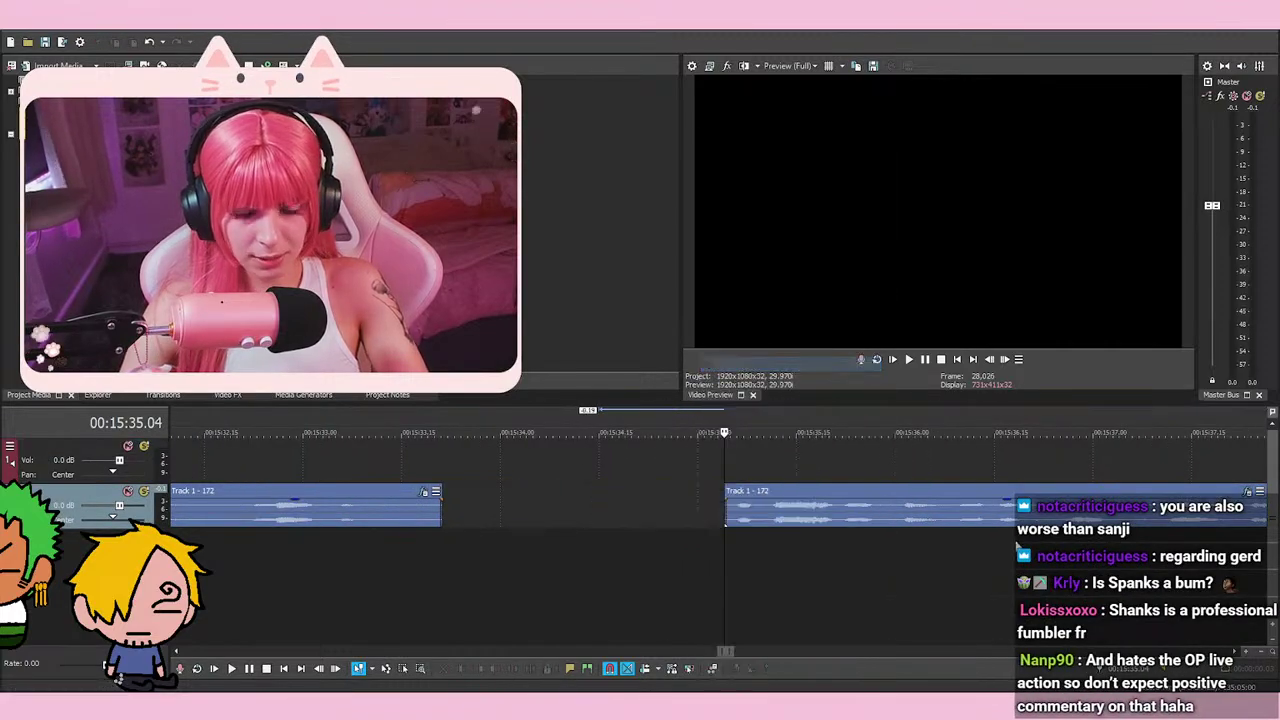
Play the trimmed clip from 00:15:35.04 and move it back against the preceding clip's end to close the gap
key(space)
scroll(1000, 558, down, 3)
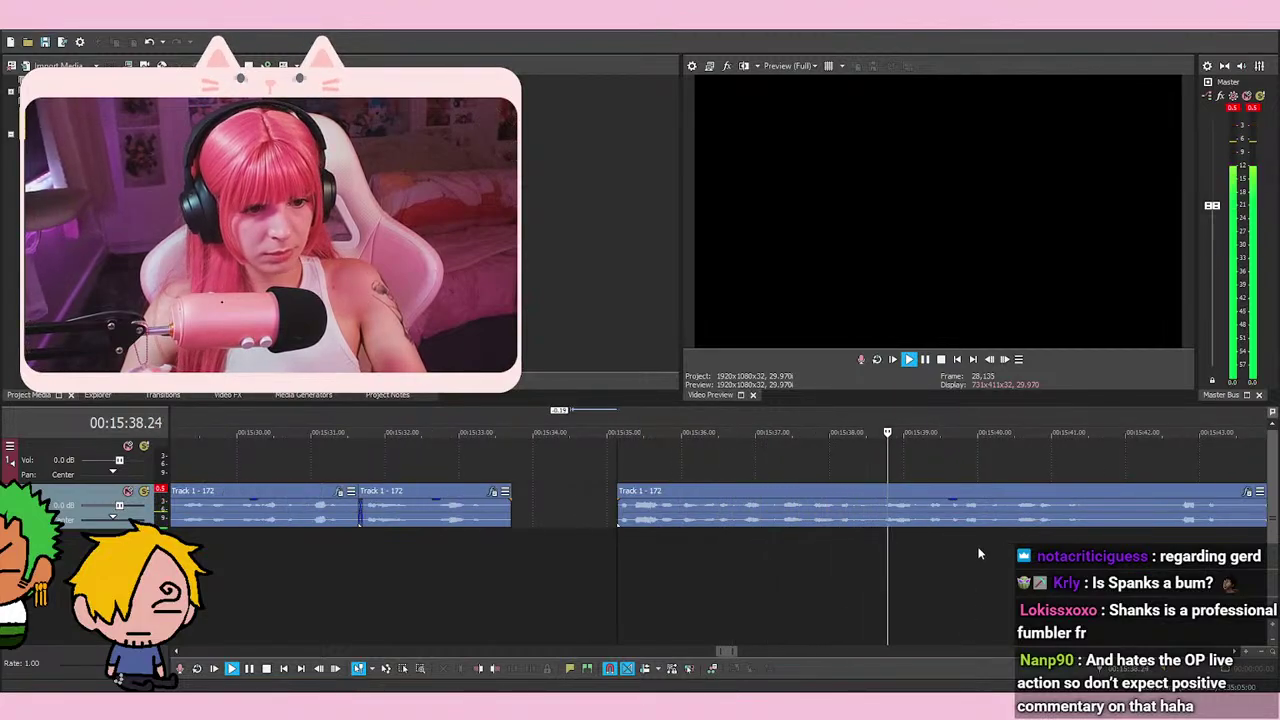
scroll(1010, 530, right, 3)
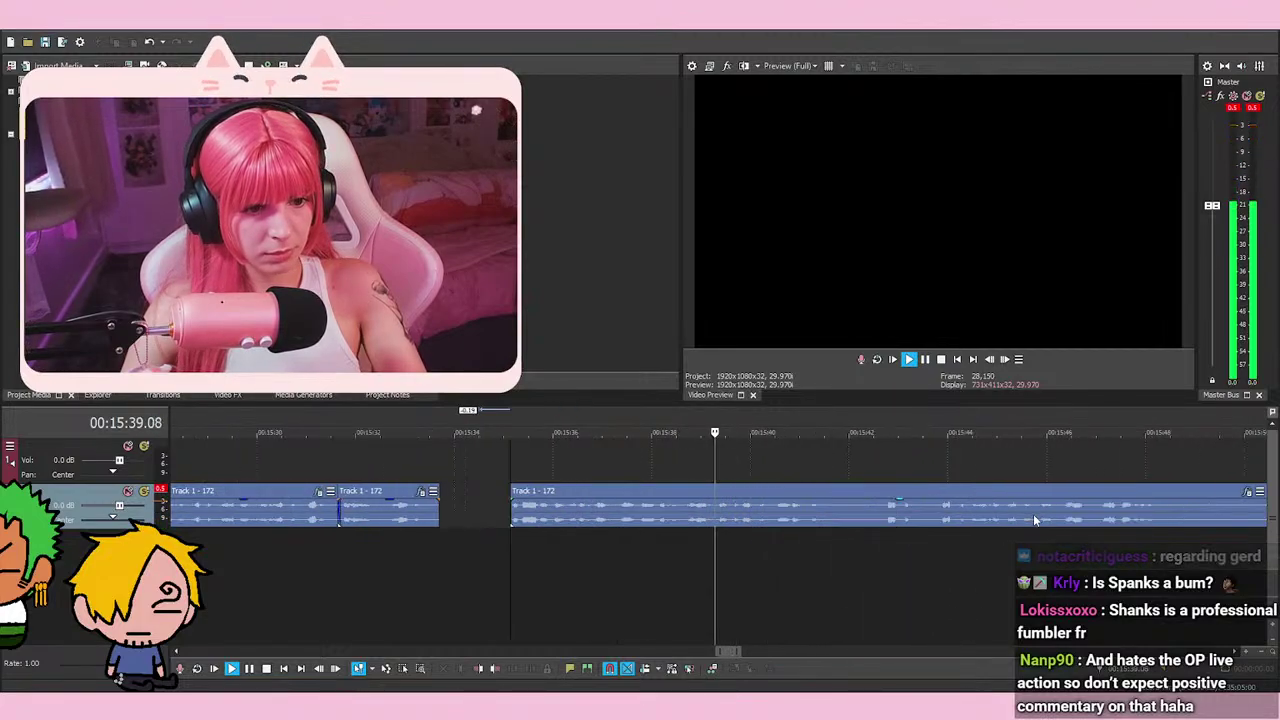
click(925, 359)
scroll(700, 560, down, 3)
drag(495, 520, 435, 527)
click(390, 540)
scroll(750, 550, up, 5)
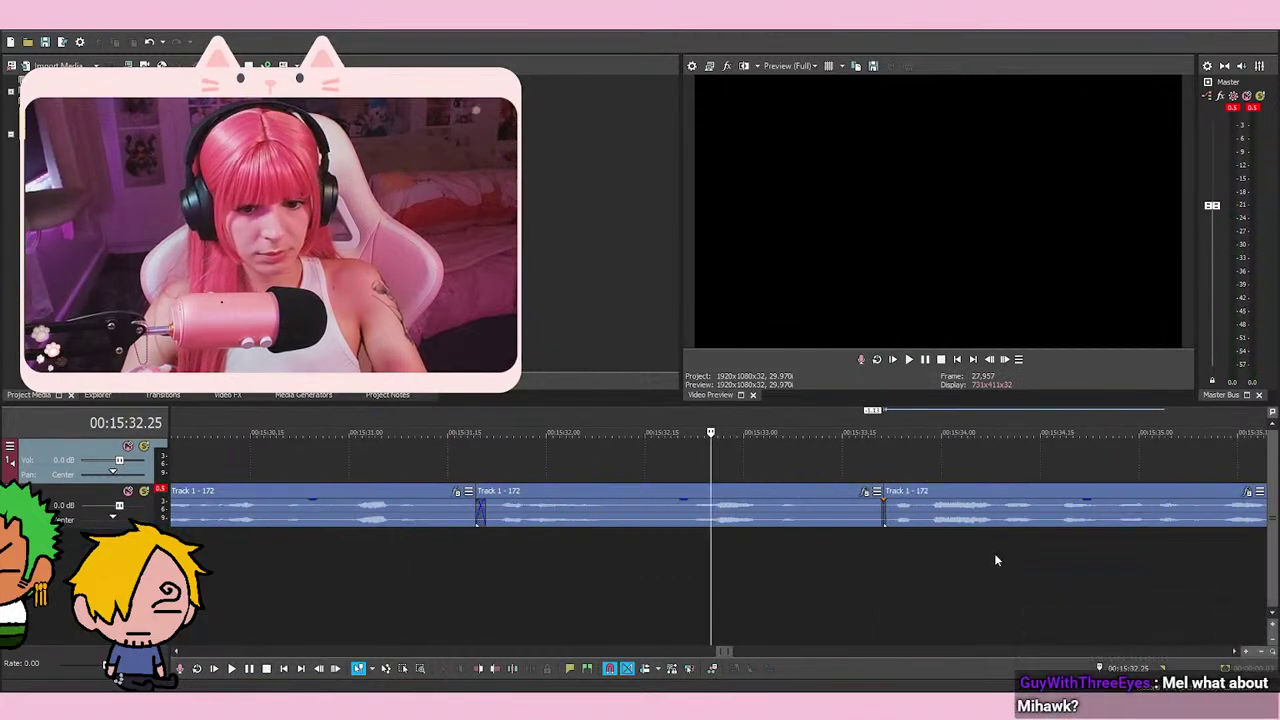
Move the long clip about two frames earlier to overlap the preceding clip, and play the join from 00:15:32.29
click(938, 519)
click(824, 462)
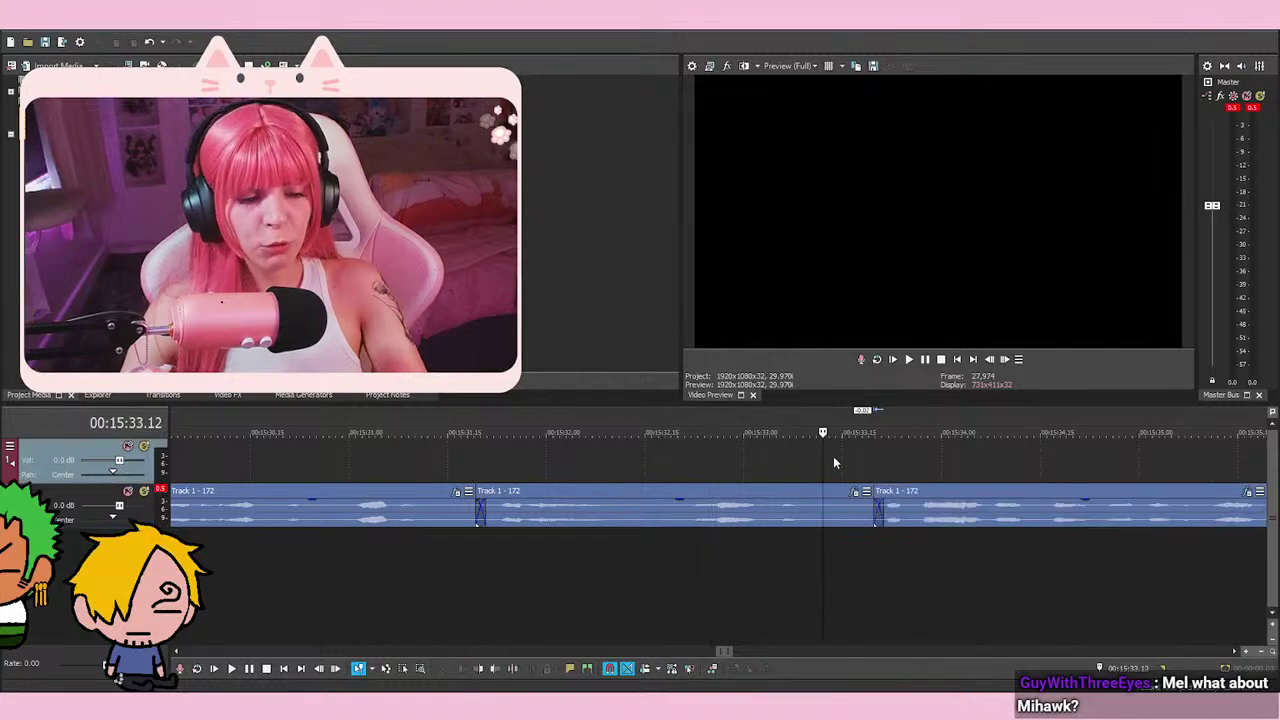
click(730, 460)
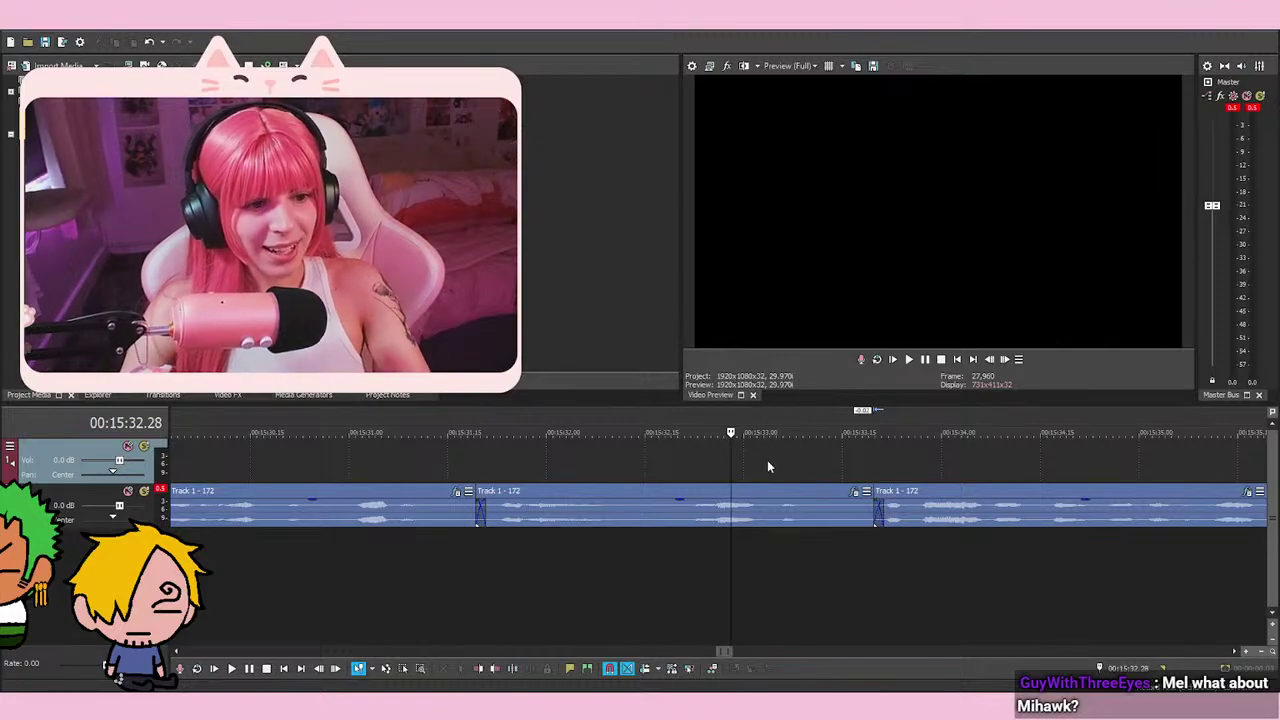
click(740, 473)
key(space)
key(space)
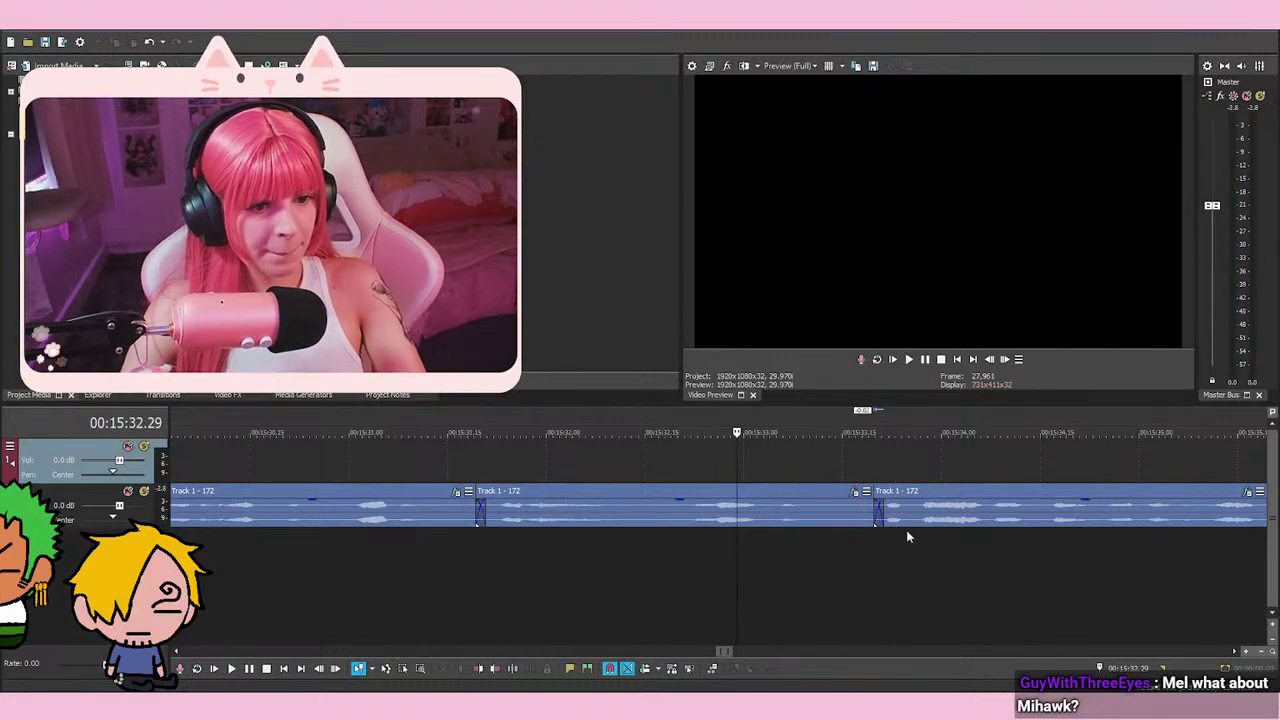
Shift the long clip another two frames or so earlier and check the tightened join from 00:15:33.00
click(884, 517)
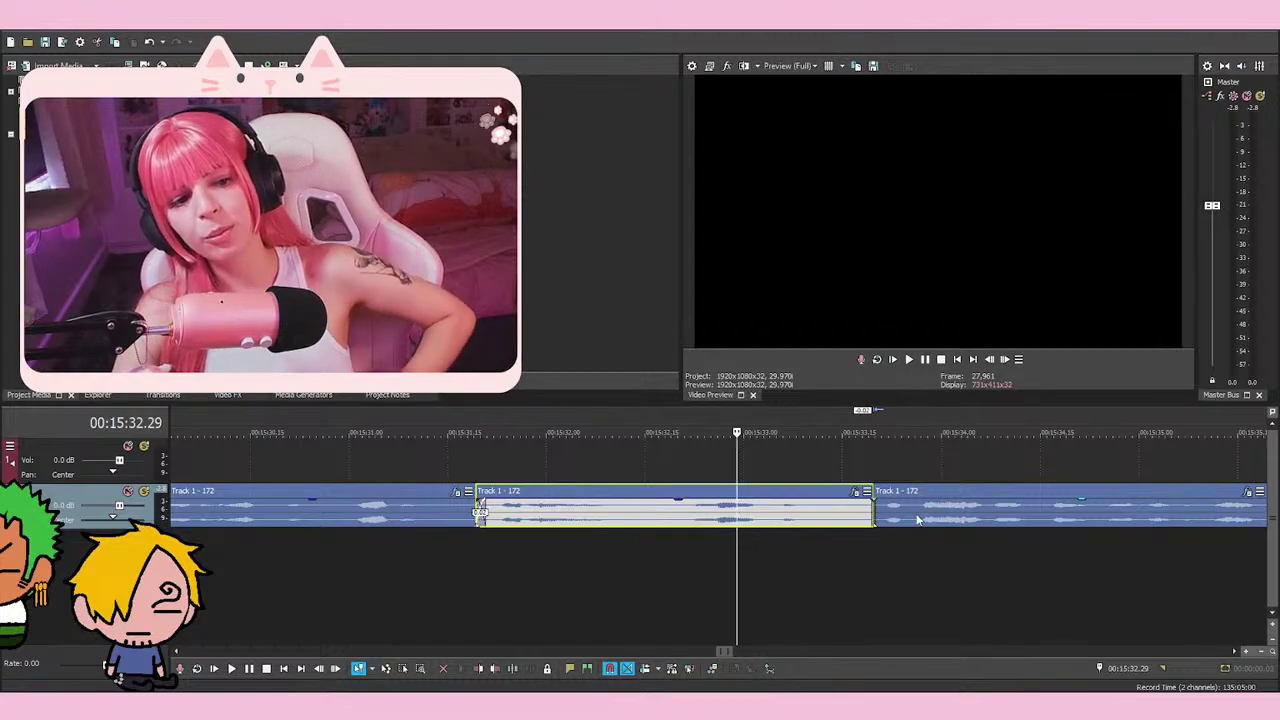
drag(917, 518, 907, 520)
click(836, 457)
click(741, 472)
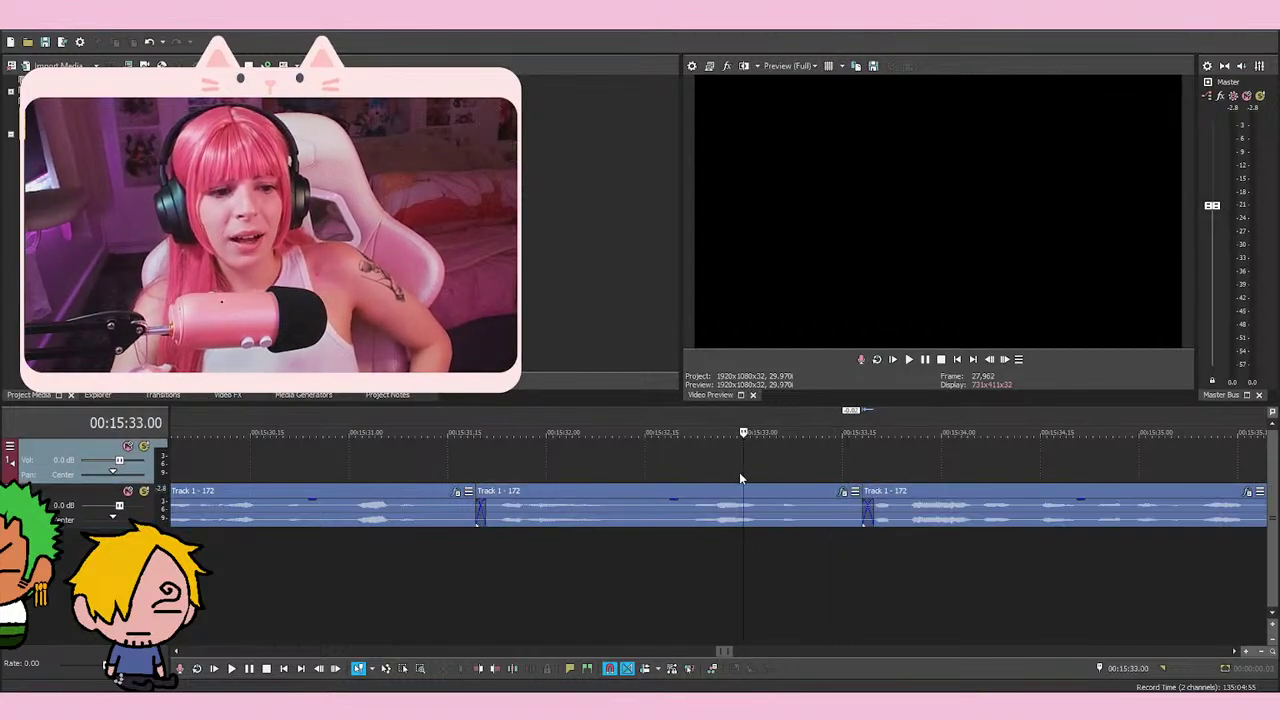
key(space)
key(space)
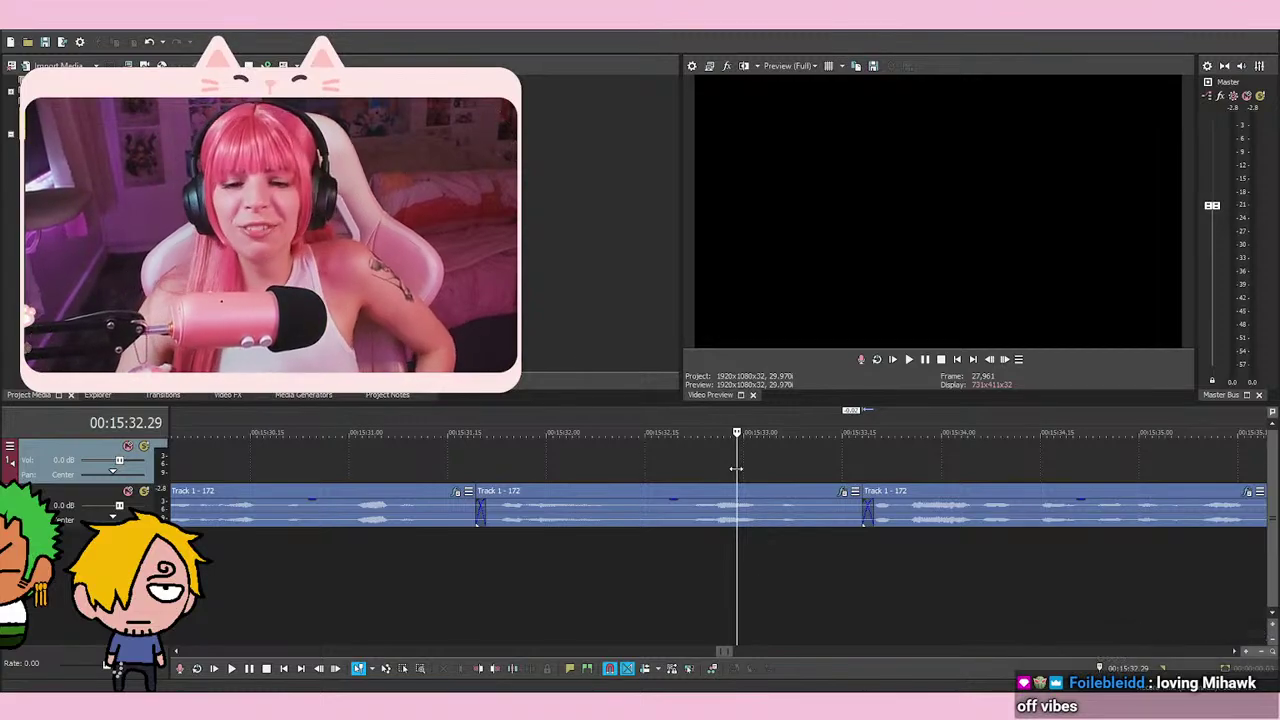
click(737, 460)
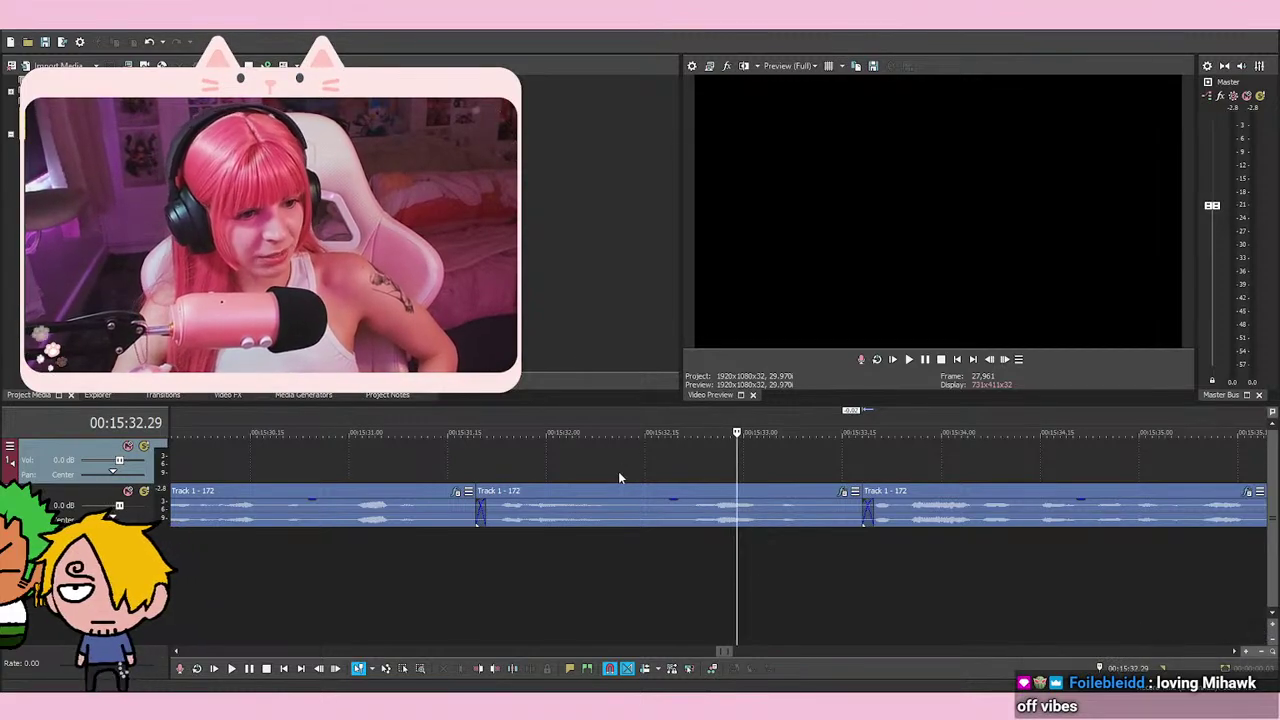
Play the tightened joins from 00:15:32.12 and again from just before the long clip, listening through to that clip's end
click(627, 561)
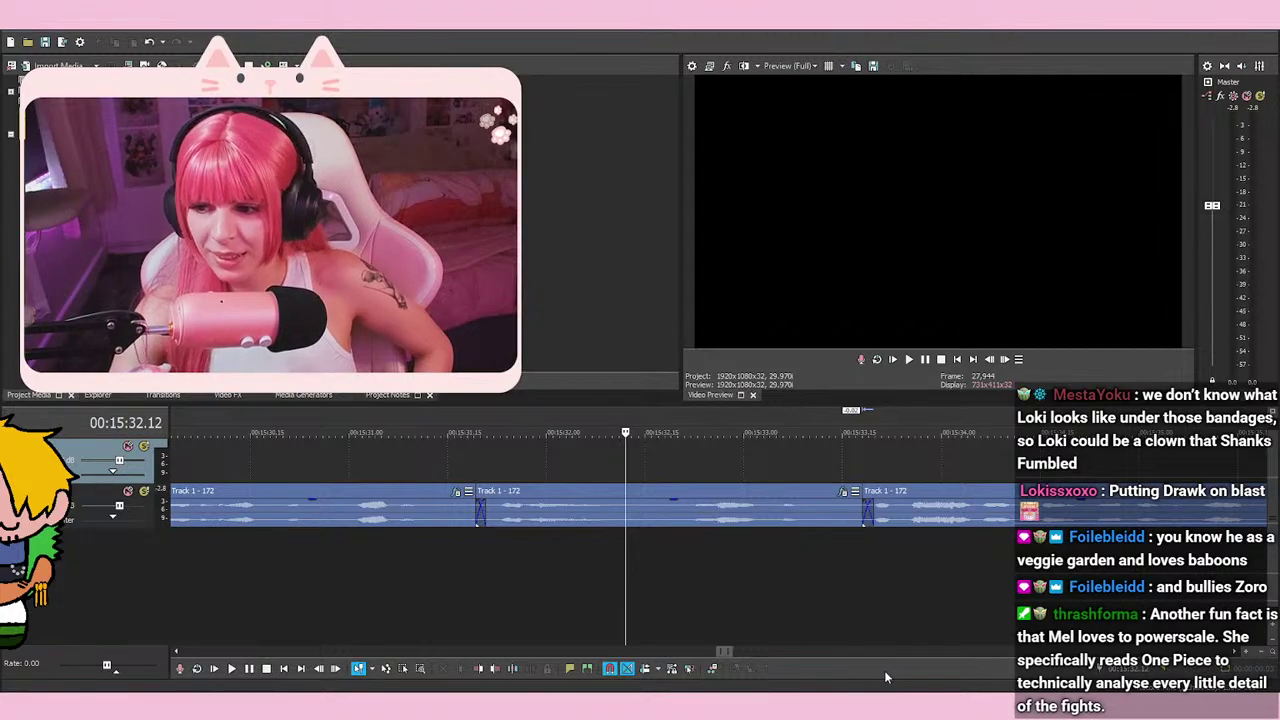
key(space)
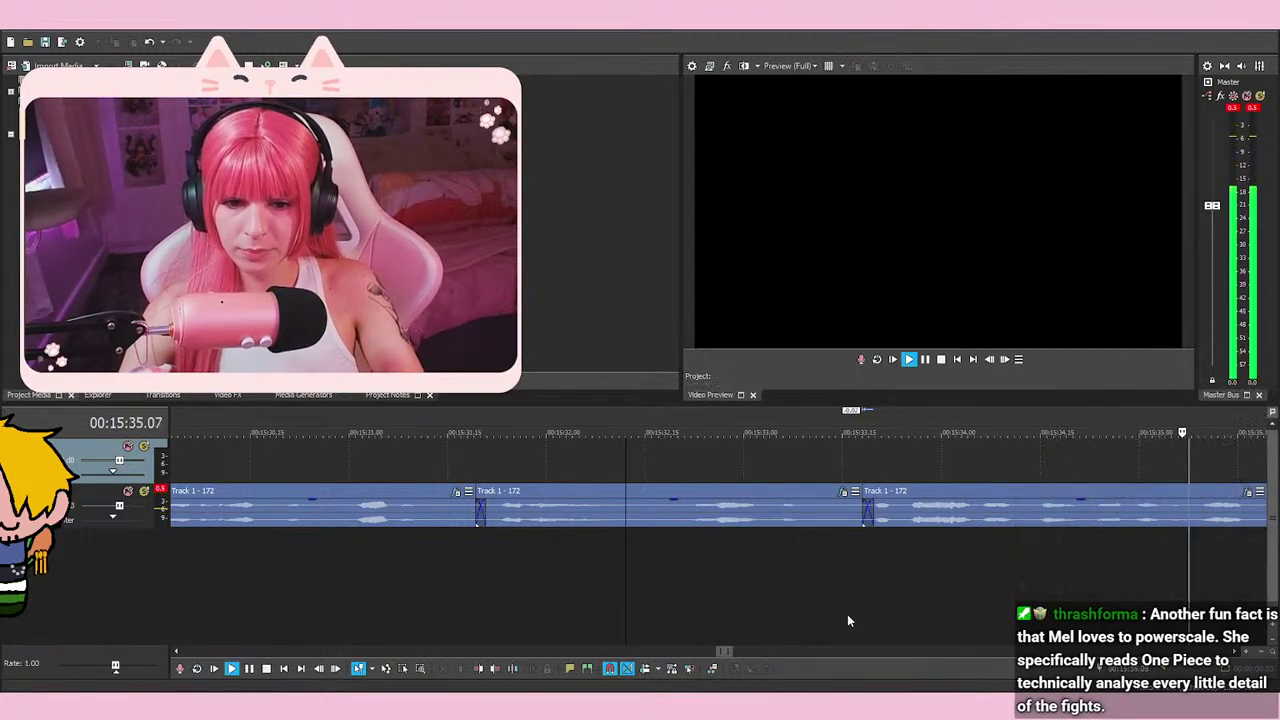
scroll(847, 614, down, 4)
key(space)
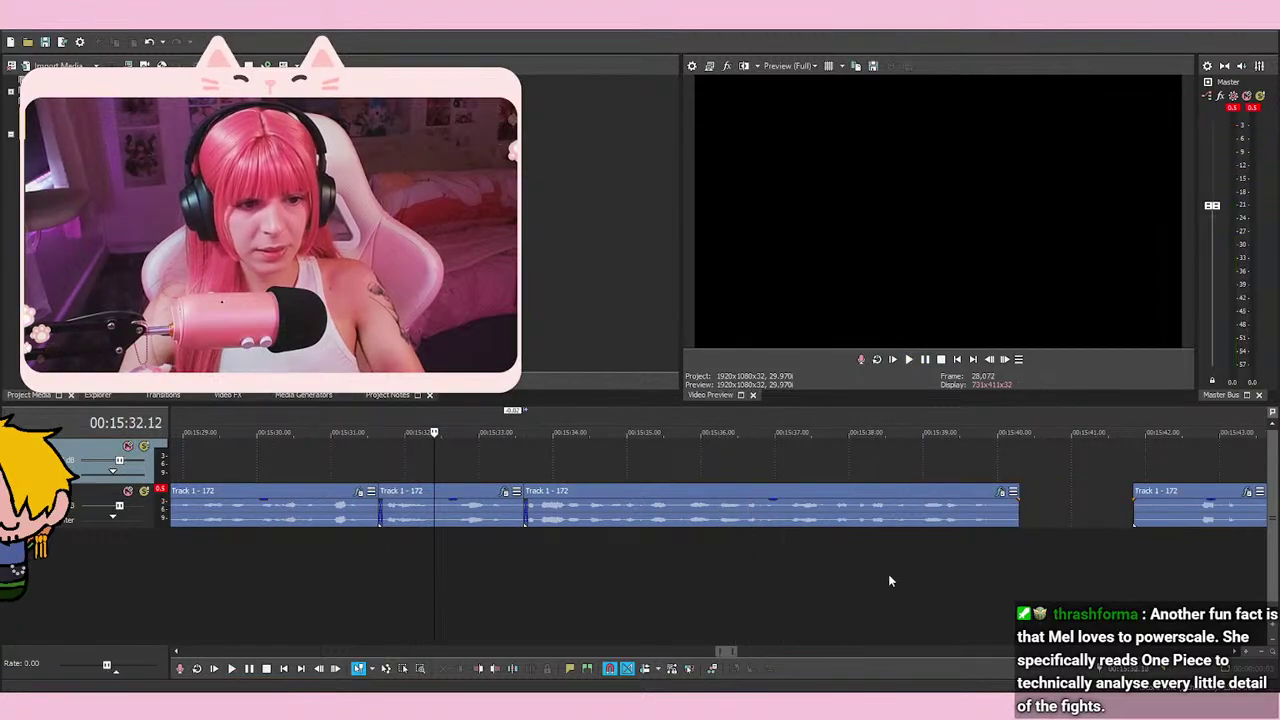
click(523, 563)
scroll(743, 589, up, 3)
click(697, 572)
key(space)
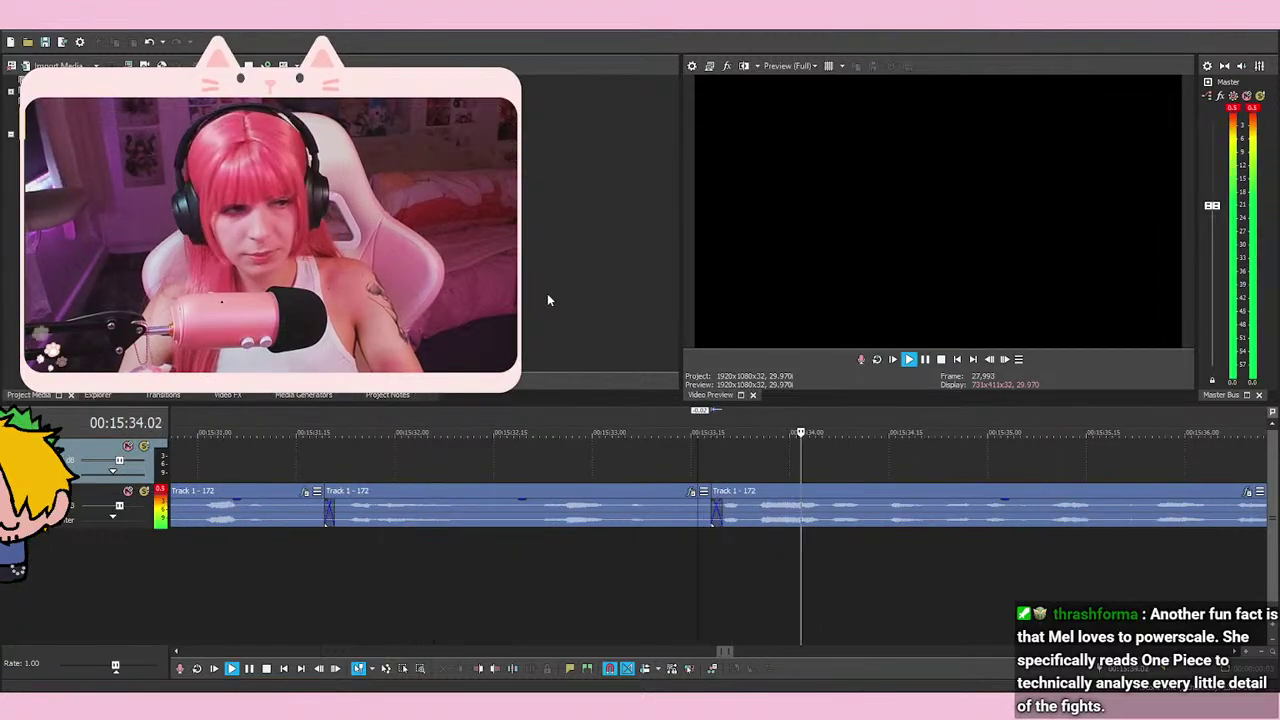
scroll(1060, 510, down, 2)
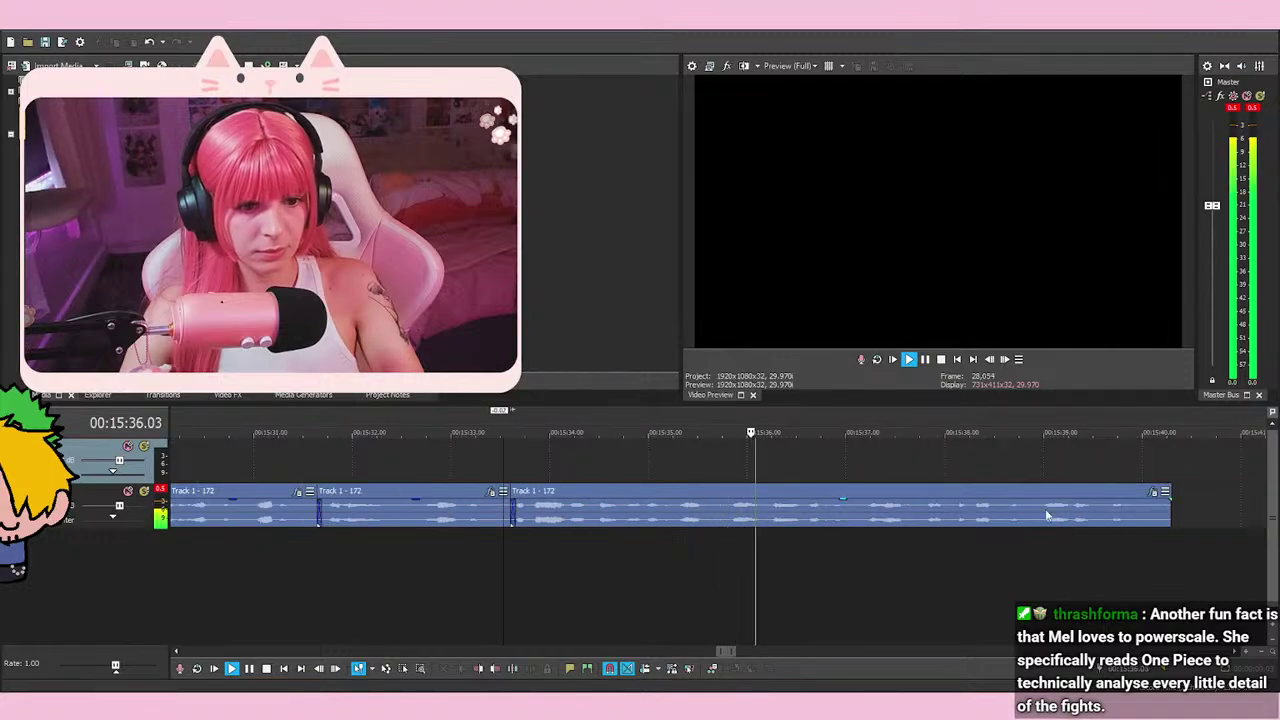
click(926, 362)
Move the next clip a little under a second earlier, to about 00:15:41, and play it from around its first speech
scroll(842, 573, down, 3)
scroll(872, 521, up, 1)
drag(872, 521, 817, 521)
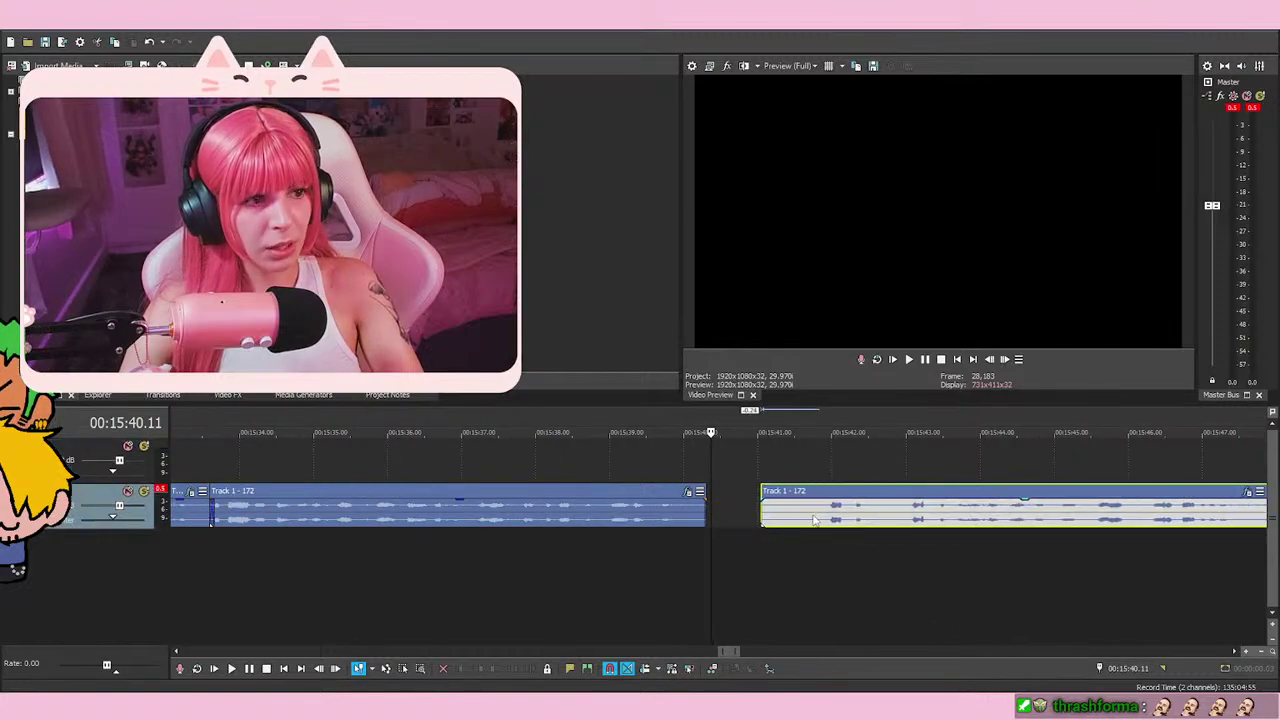
click(813, 565)
scroll(815, 564, up, 2)
click(725, 544)
key(space)
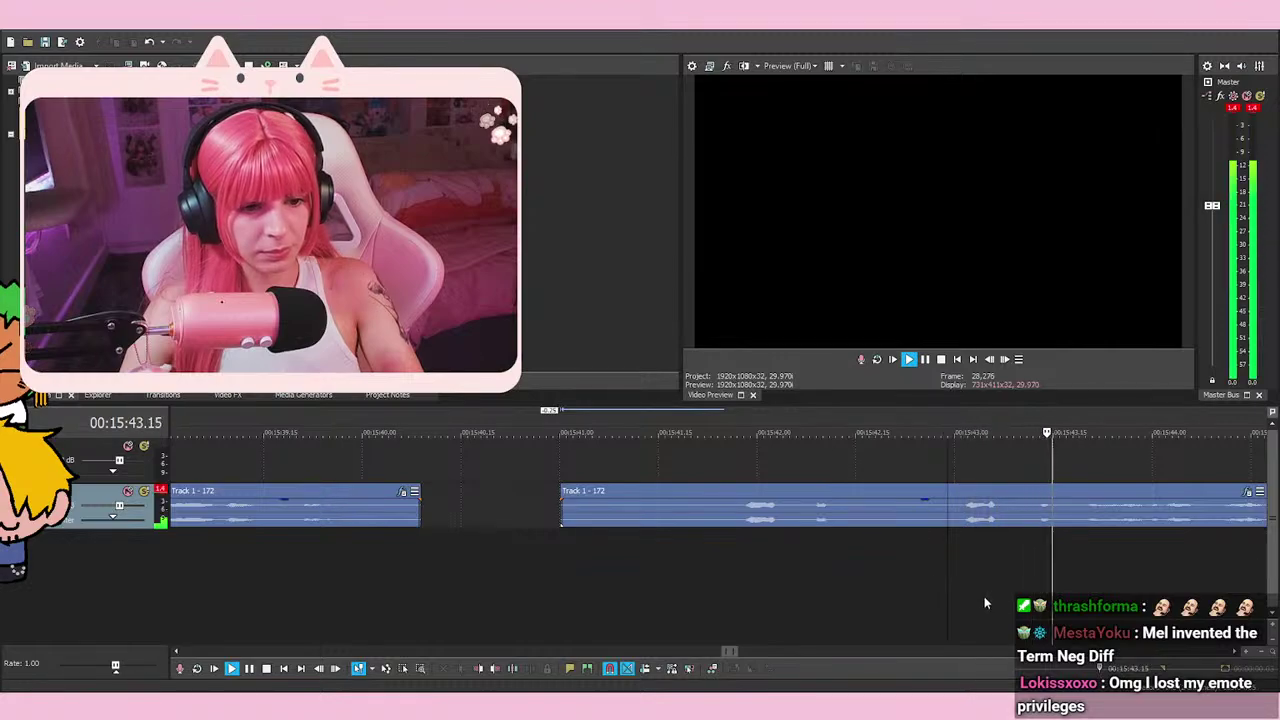
Split the moved clip at 00:15:42.28 and delete the portion before the split
key(space)
click(946, 566)
click(940, 562)
key(s)
right_click(908, 512)
click(959, 363)
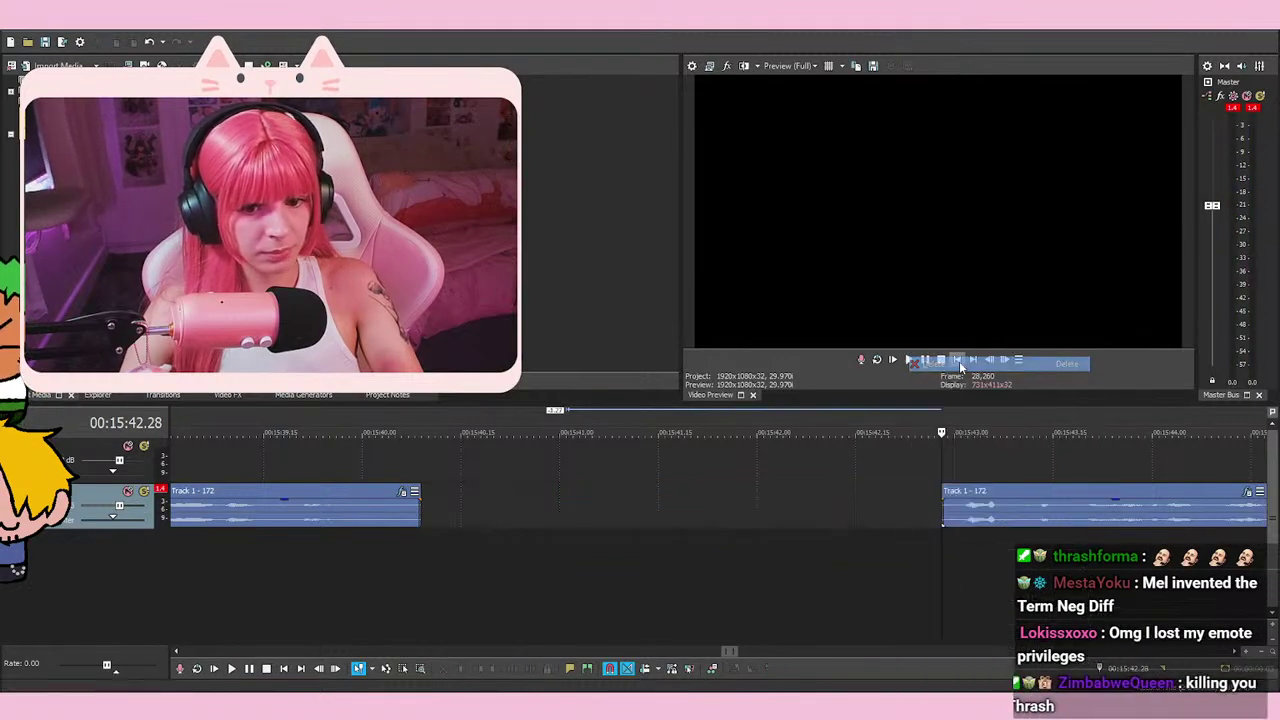
Play the trimmed clip from 00:15:42.28 and split it in the pause at about 00:15:47.22
key(space)
scroll(929, 607, down, 2)
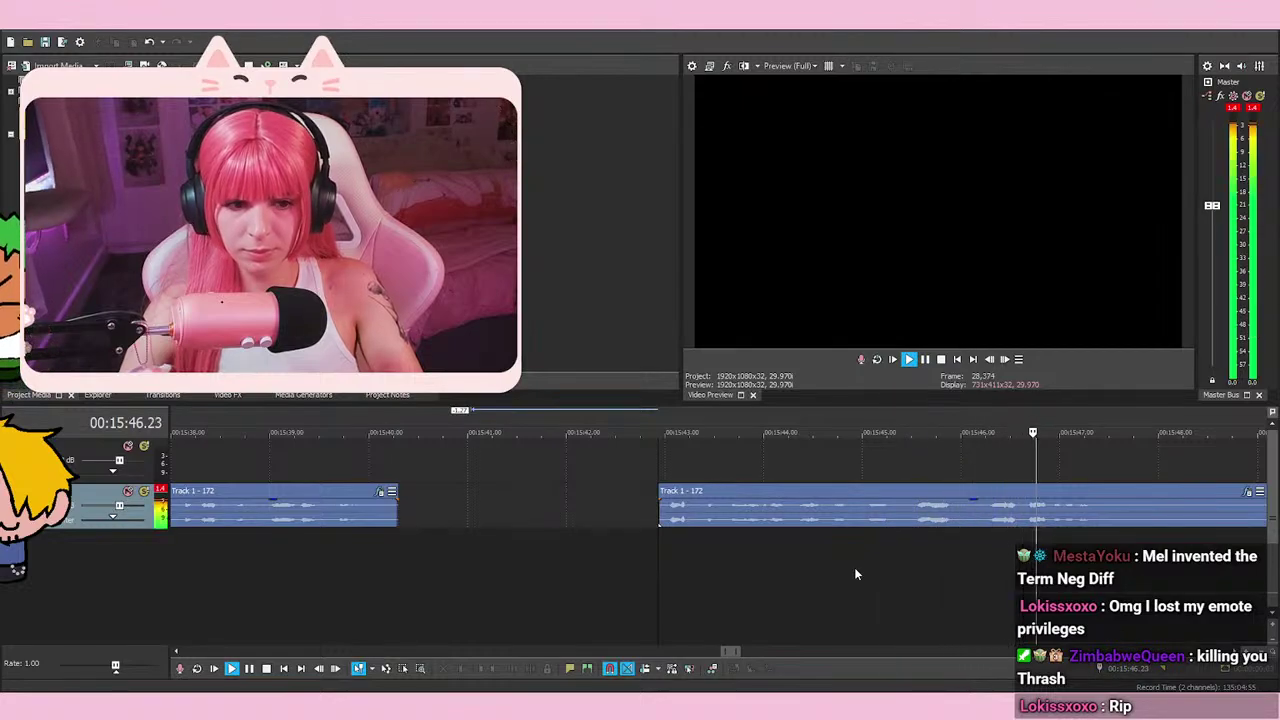
click(954, 574)
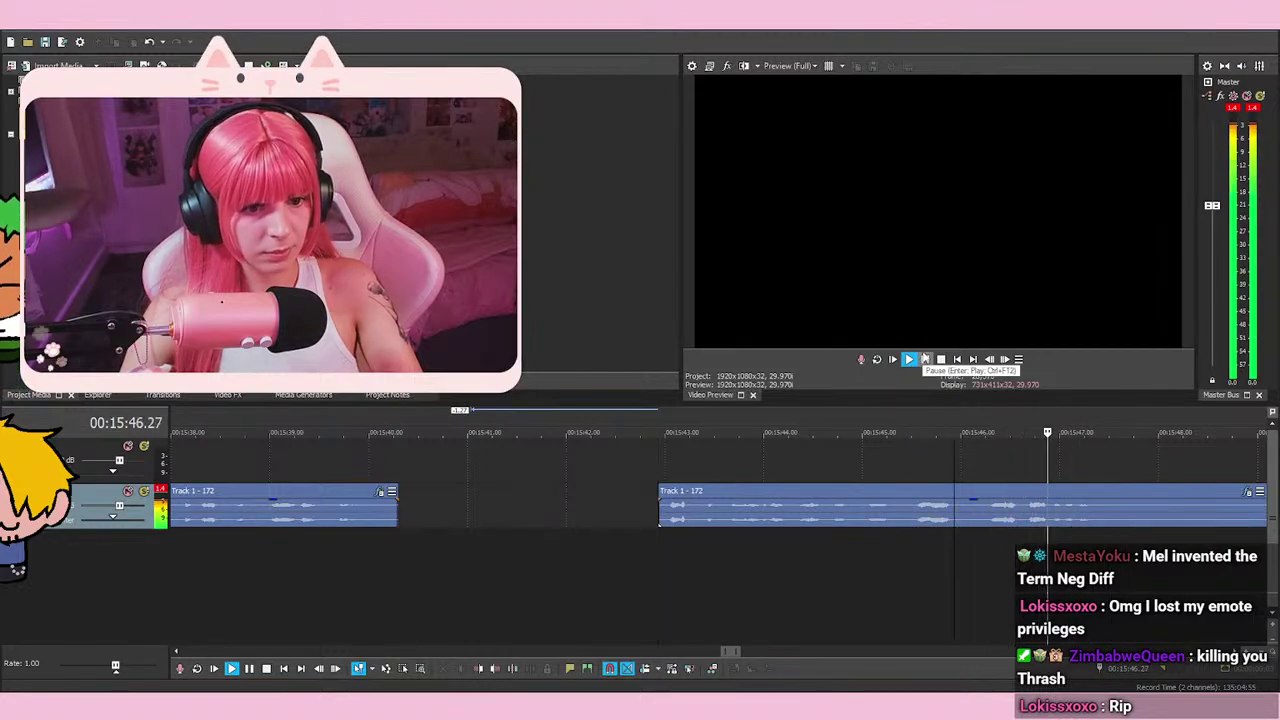
key(s)
key(space)
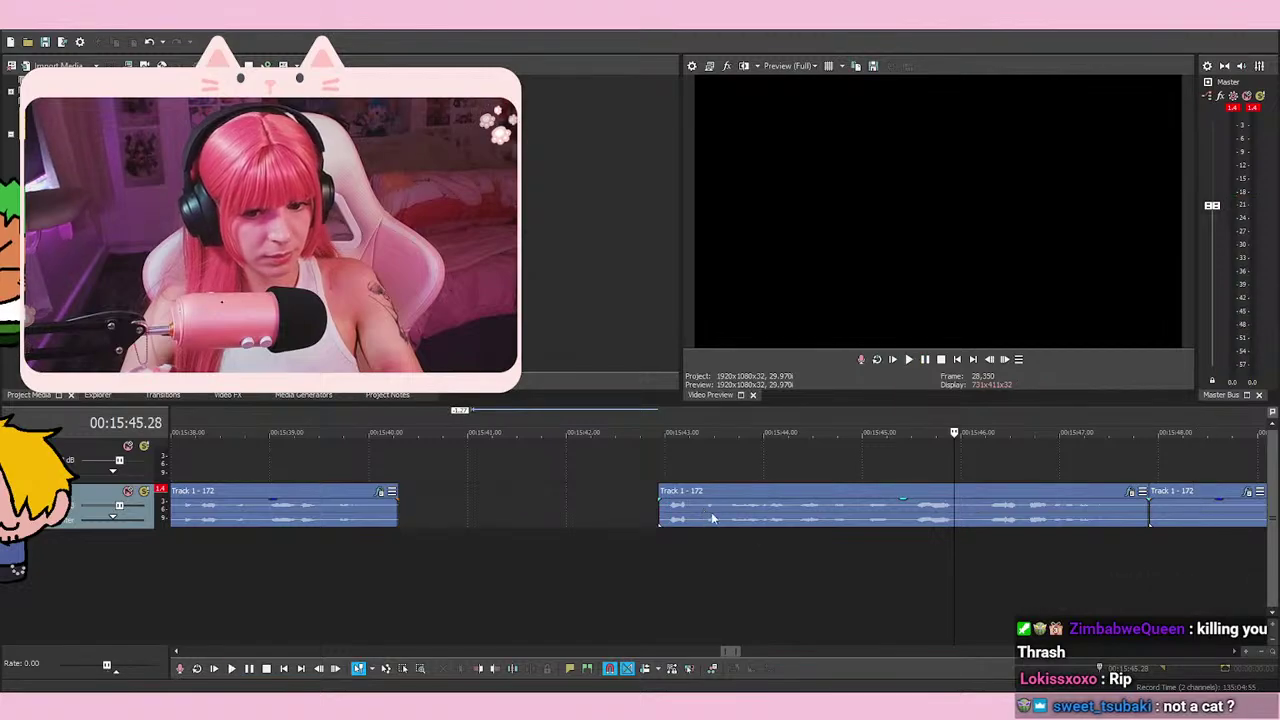
Move the trimmed clip back to slightly overlap the preceding clip's end near 00:15:40, and play the join from about 00:15:39.12
drag(701, 507, 428, 507)
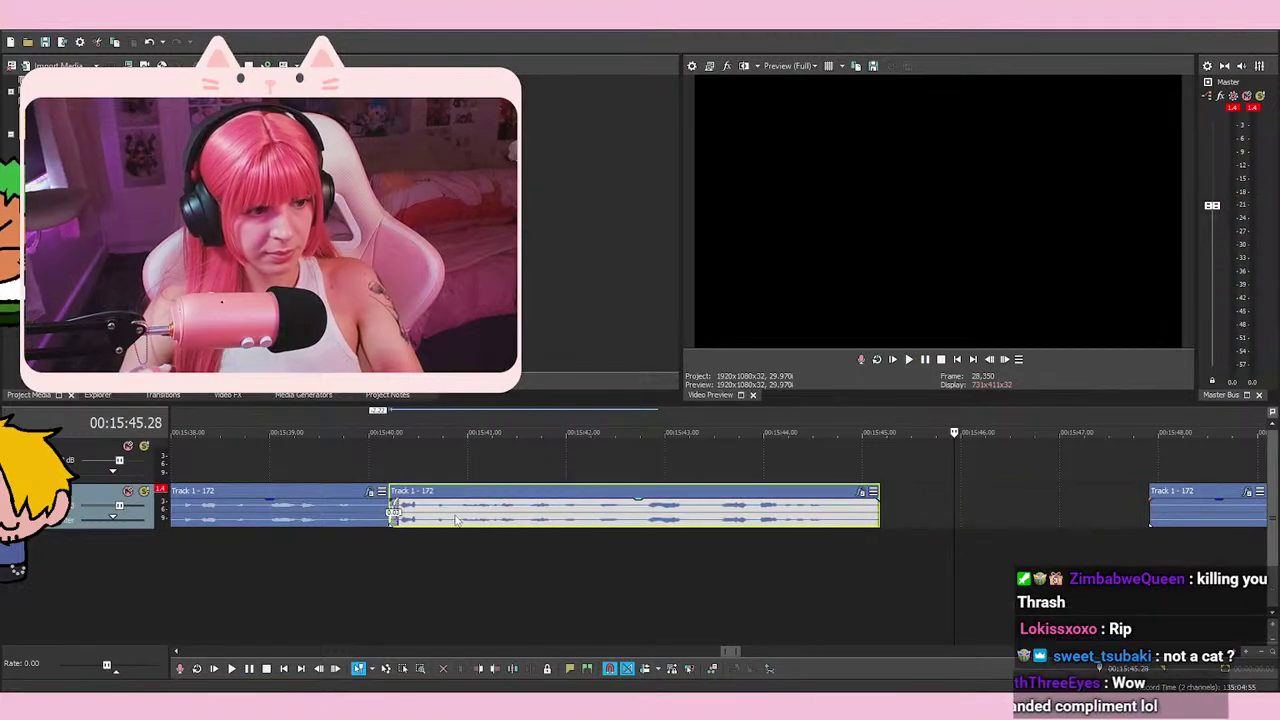
click(341, 588)
scroll(708, 560, up, 2)
key(space)
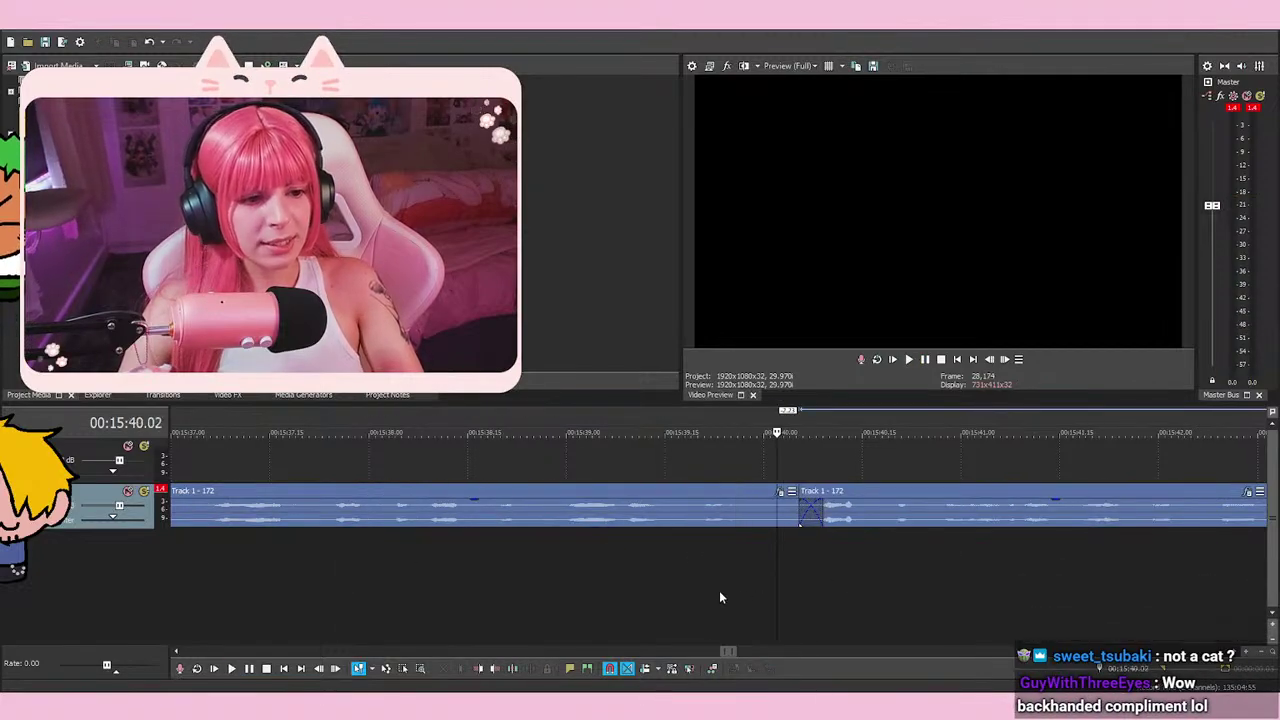
click(659, 597)
key(space)
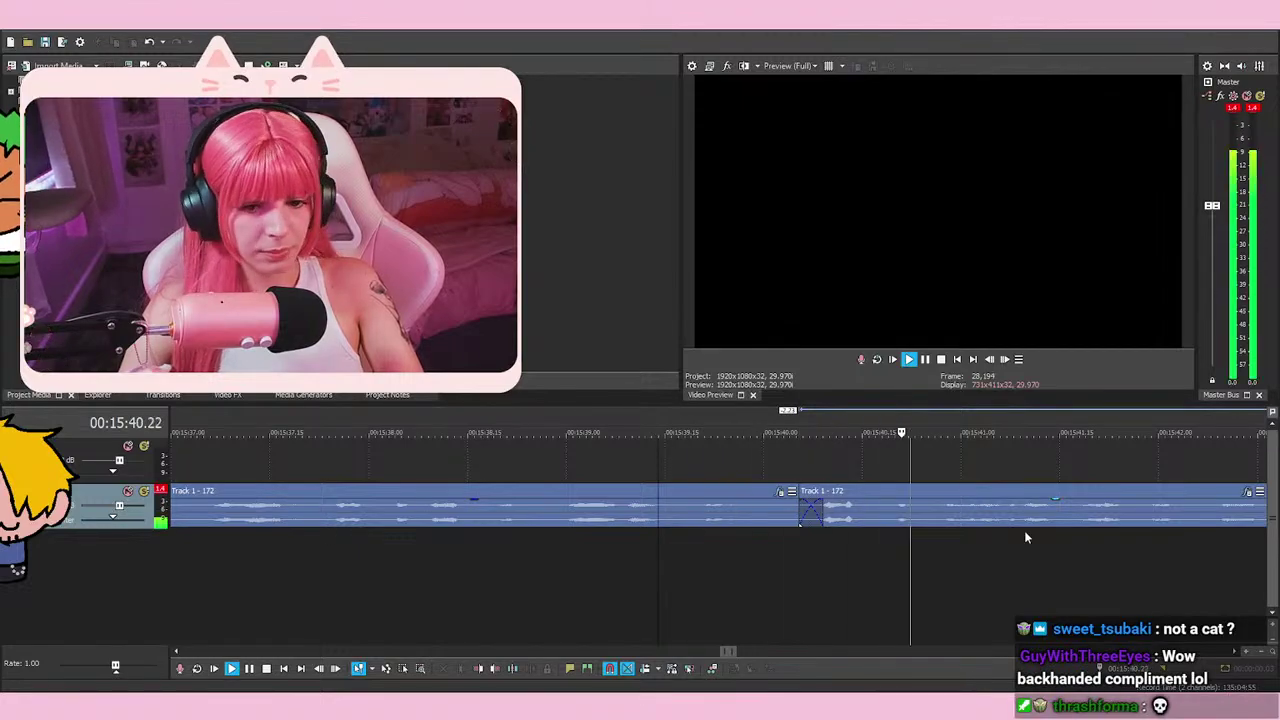
Listen to the join near 00:15:40 again and play the moved clip through to its end at about 00:15:45
key(space)
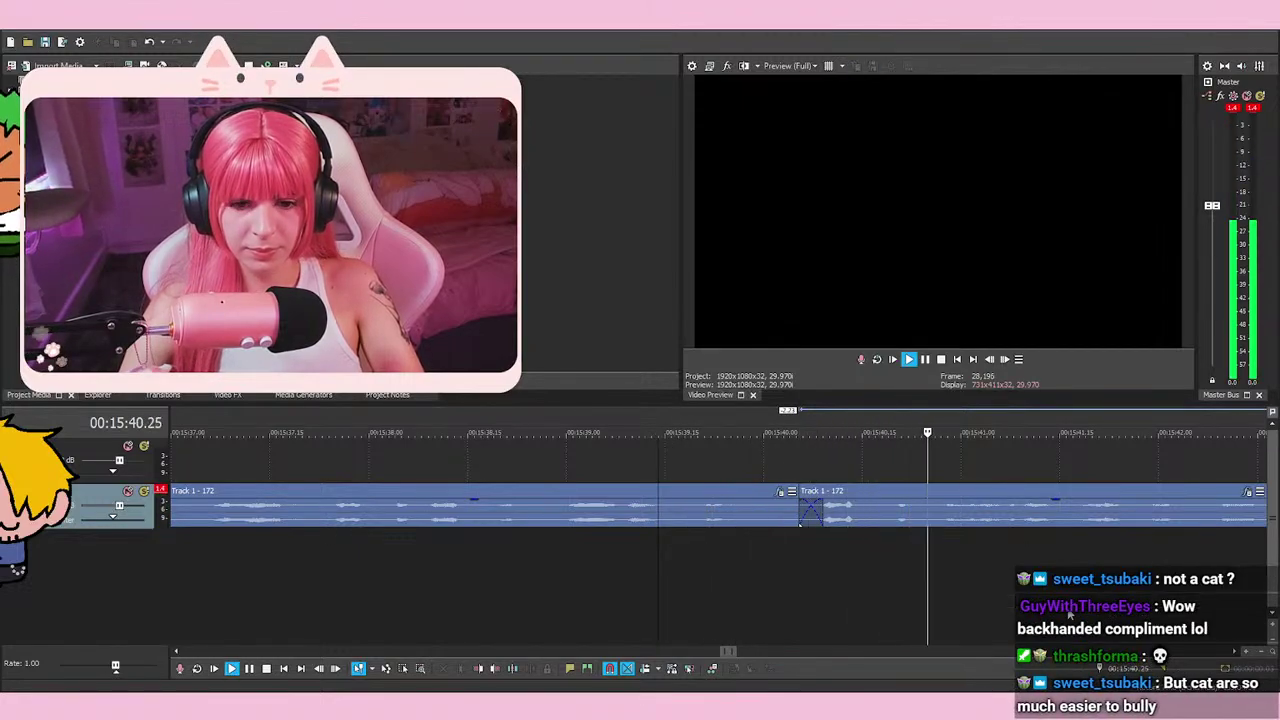
scroll(983, 612, down, 2)
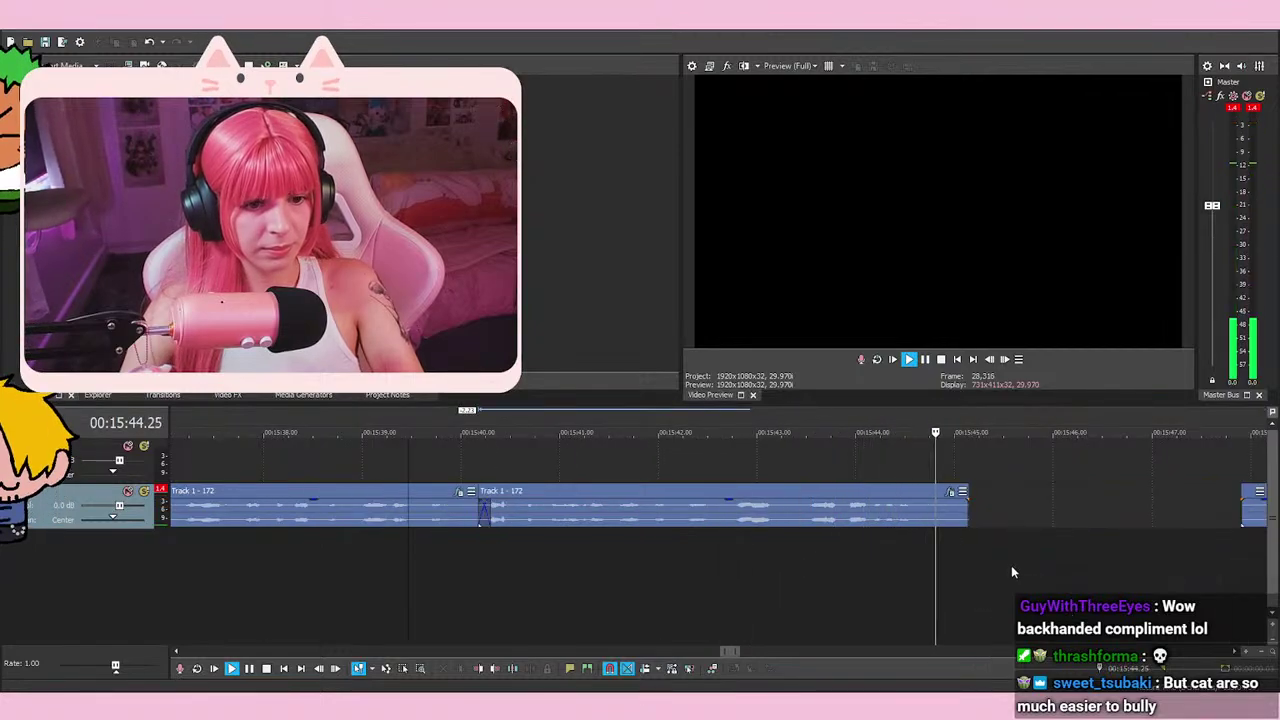
key(space)
key(space)
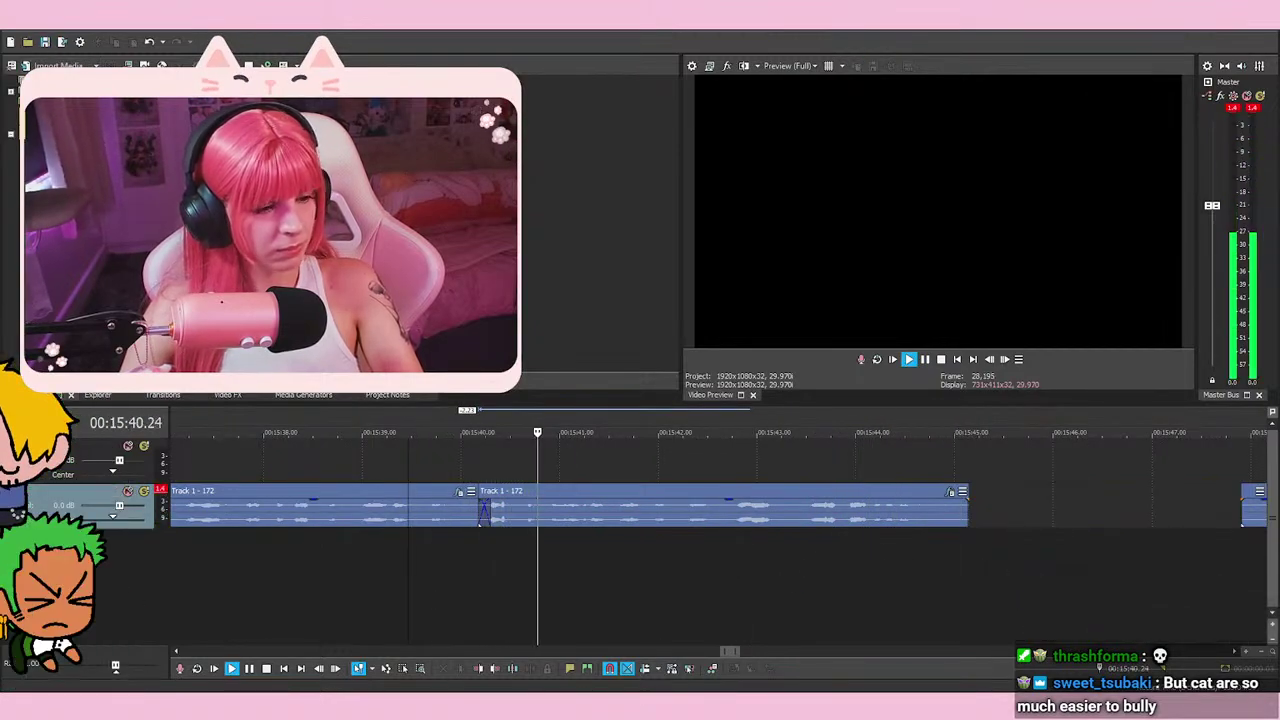
scroll(851, 623, down, 3)
click(425, 562)
click(645, 556)
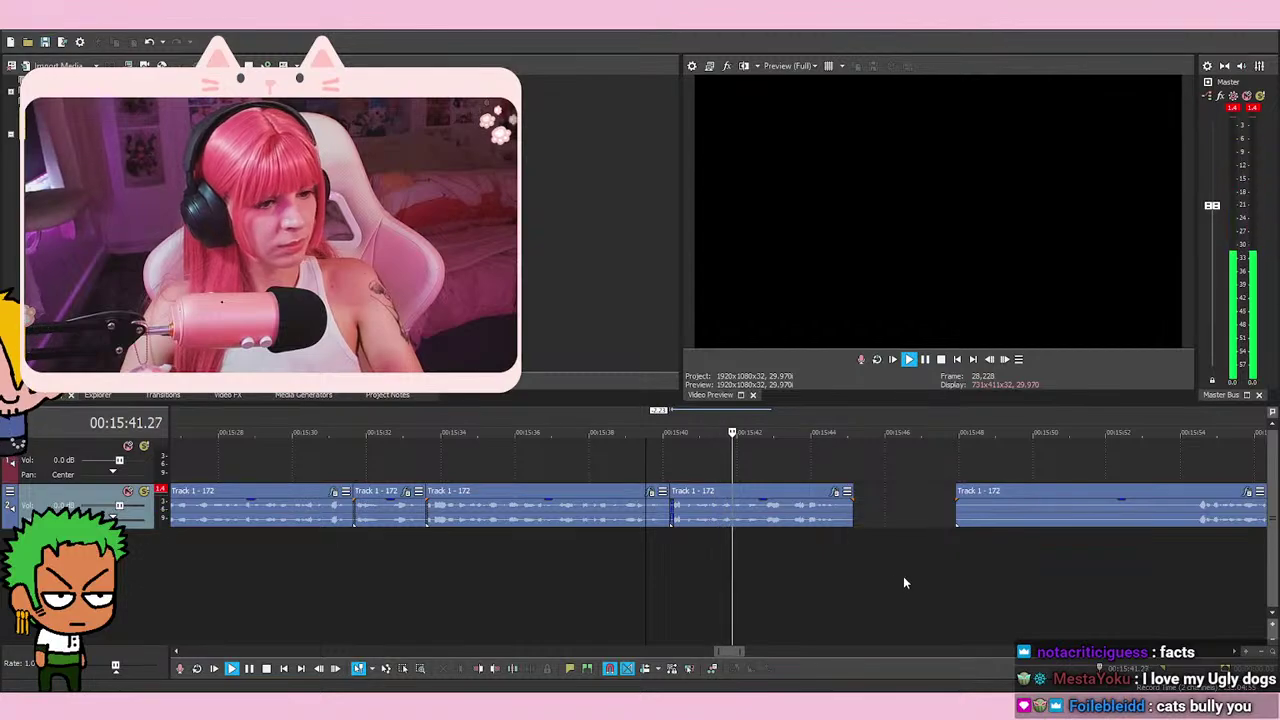
click(795, 465)
key(space)
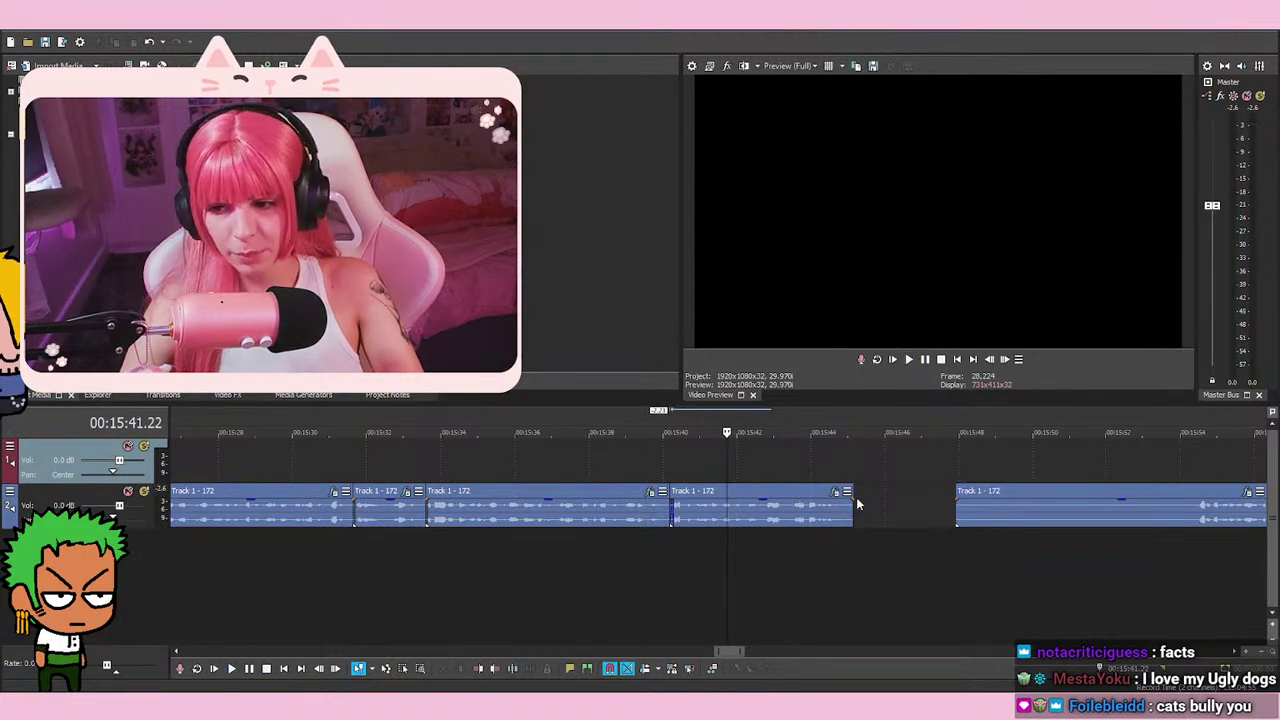
key(space)
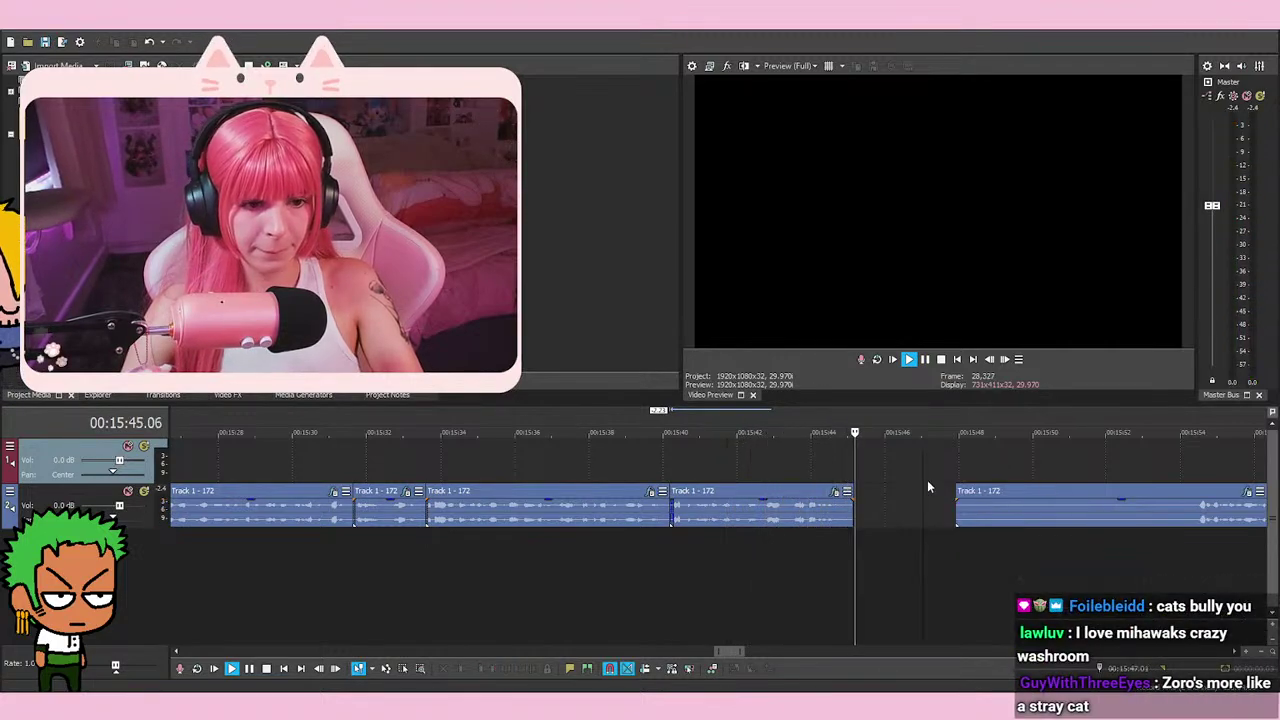
Move the next clip about two seconds earlier toward the preceding clip and play it just before its first speech
drag(1033, 523, 953, 527)
click(1113, 569)
scroll(728, 564, up, 5)
key(space)
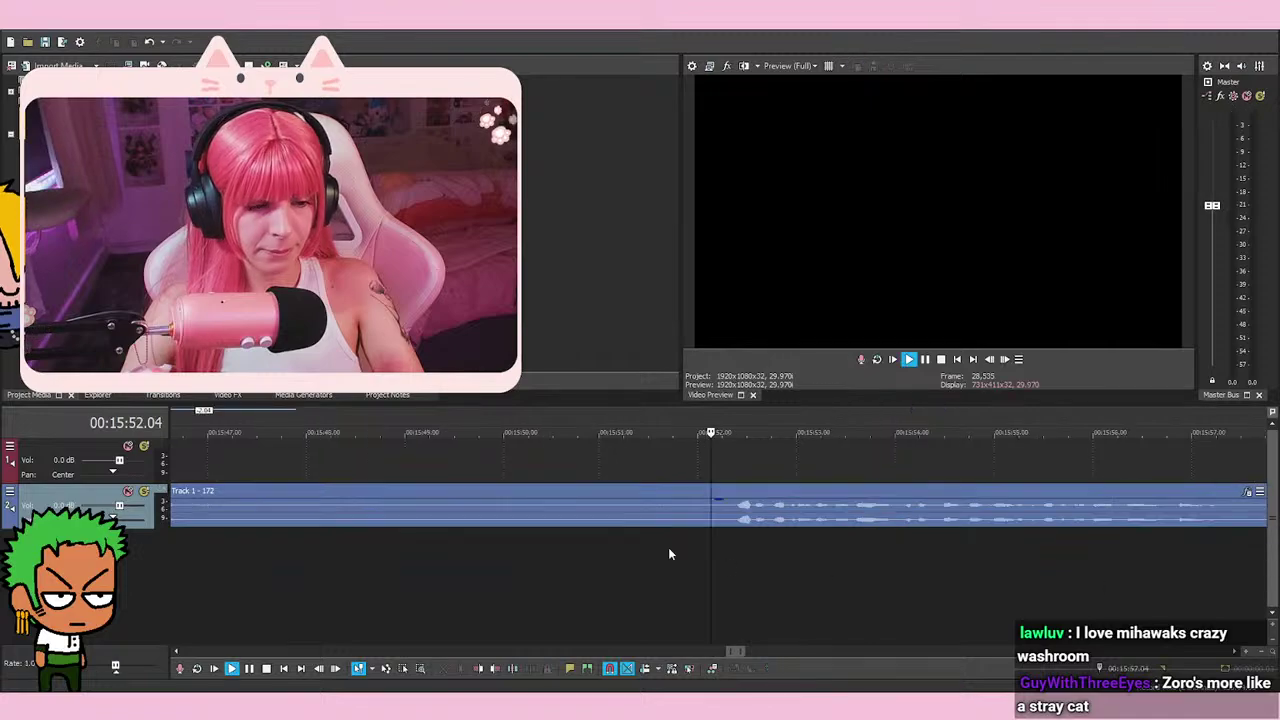
Split the clip at 00:15:52.06 and delete the silent portion before the split
key(space)
click(700, 548)
key(s)
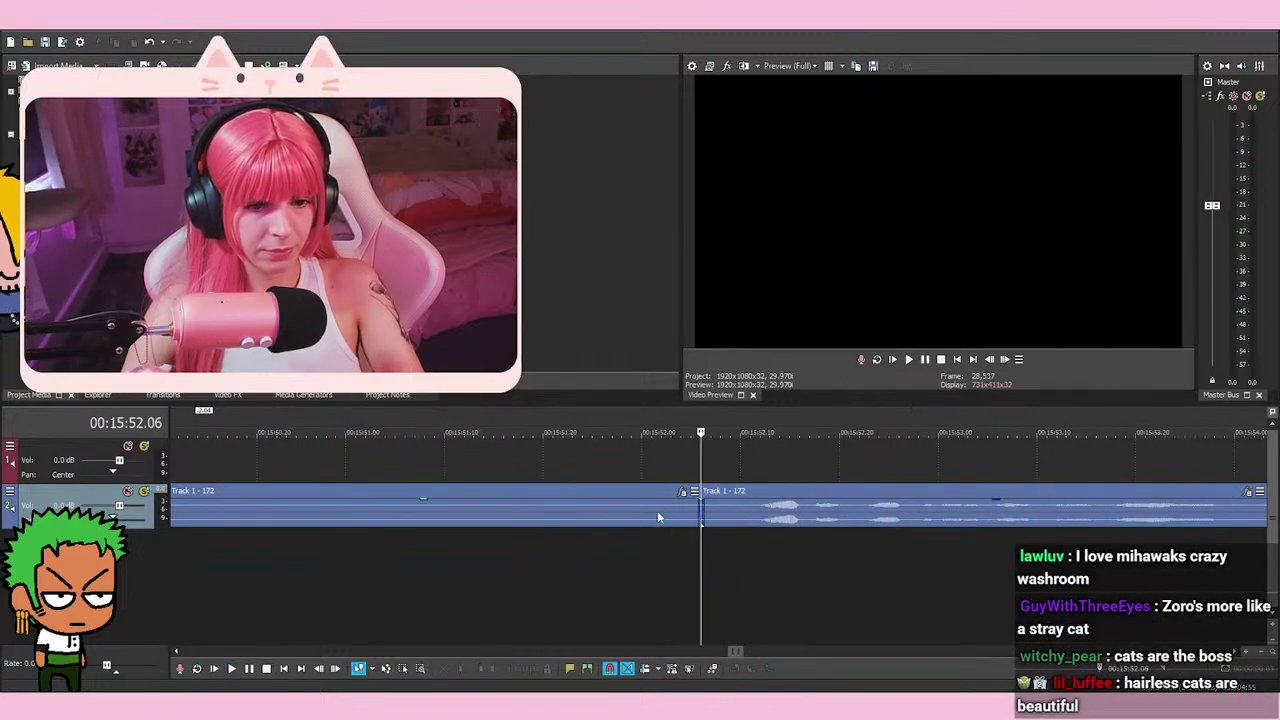
right_click(657, 507)
click(712, 363)
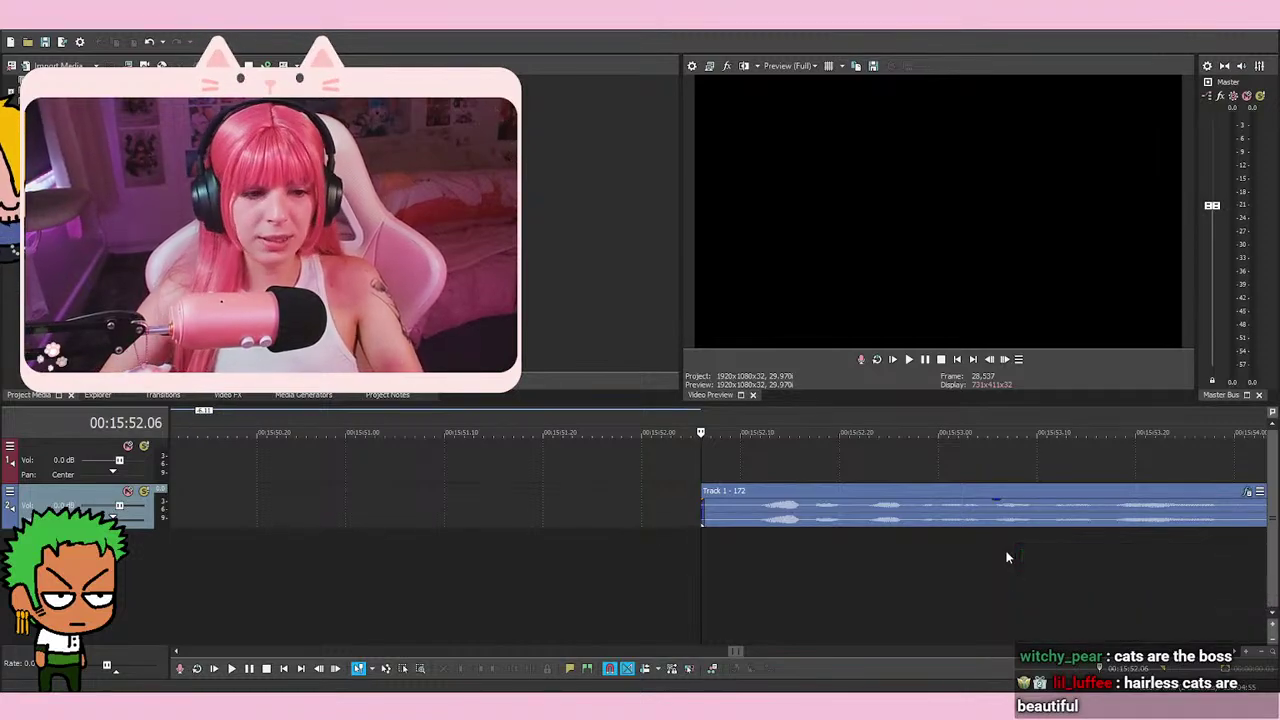
Play the trimmed clip from 00:15:52.06 and split it in the pause at 00:15:57.18
key(space)
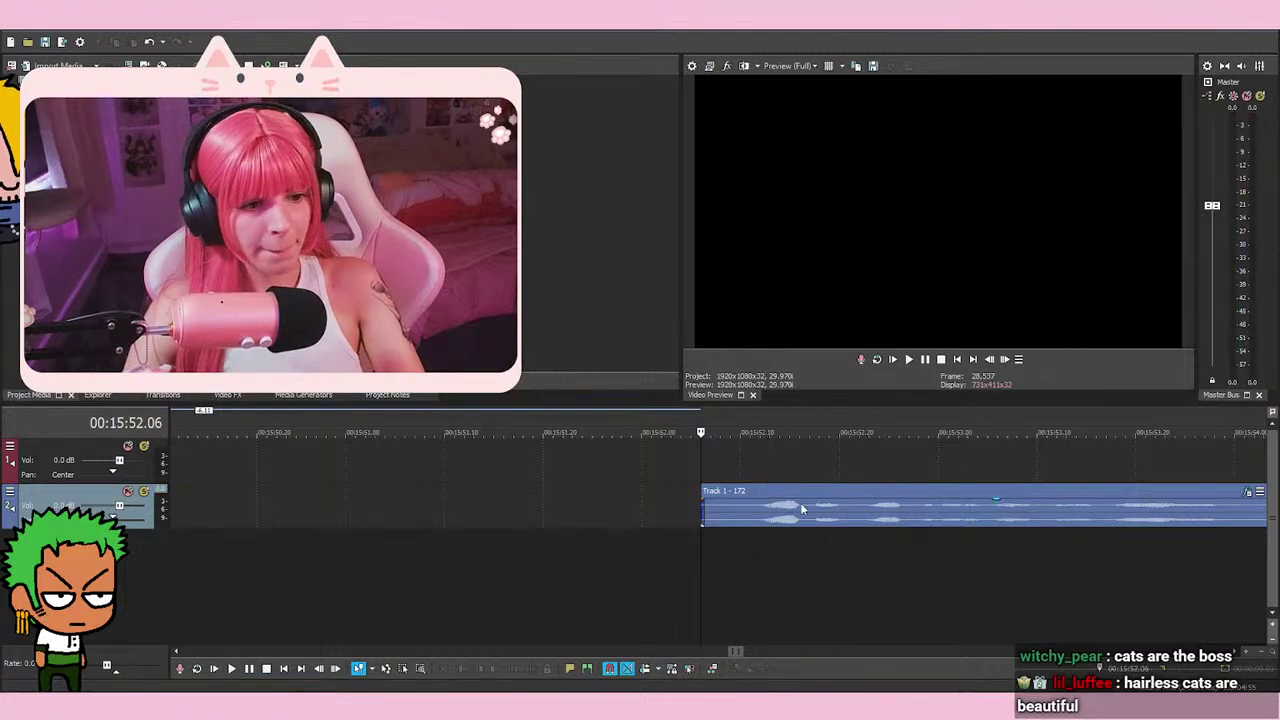
scroll(783, 577, down, 2)
key(space)
key(space)
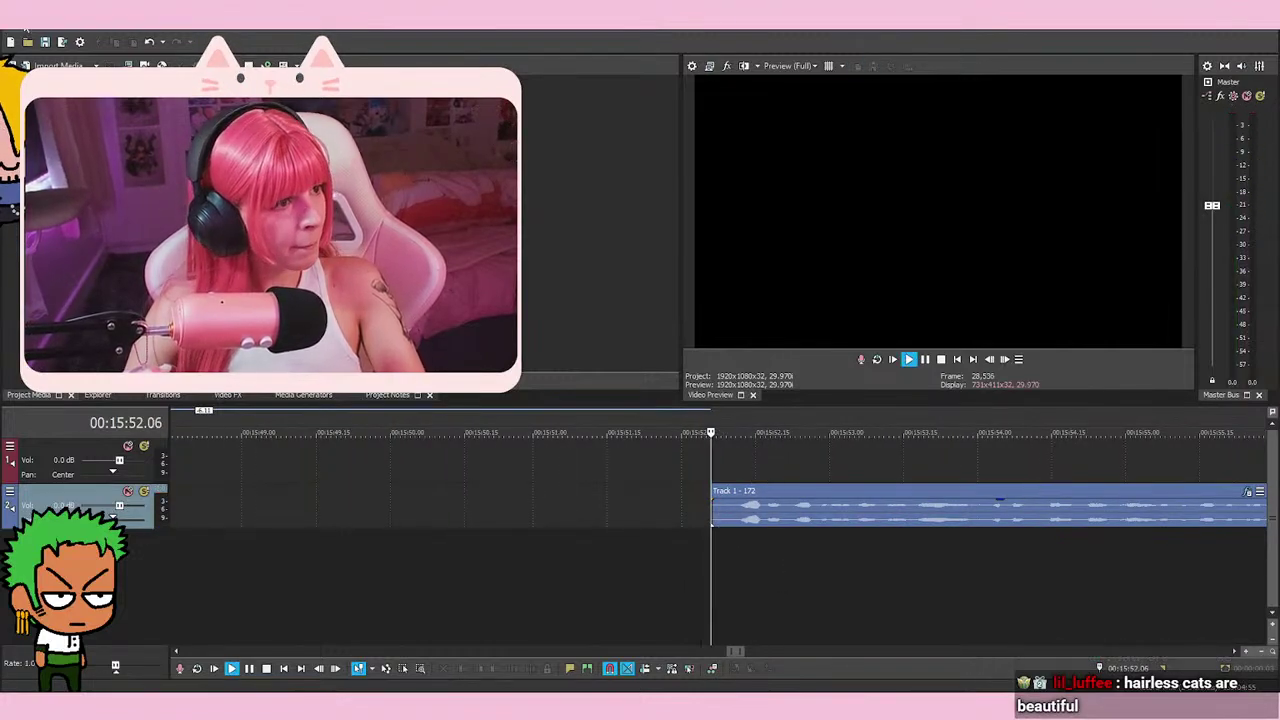
key(space)
scroll(834, 551, down, 2)
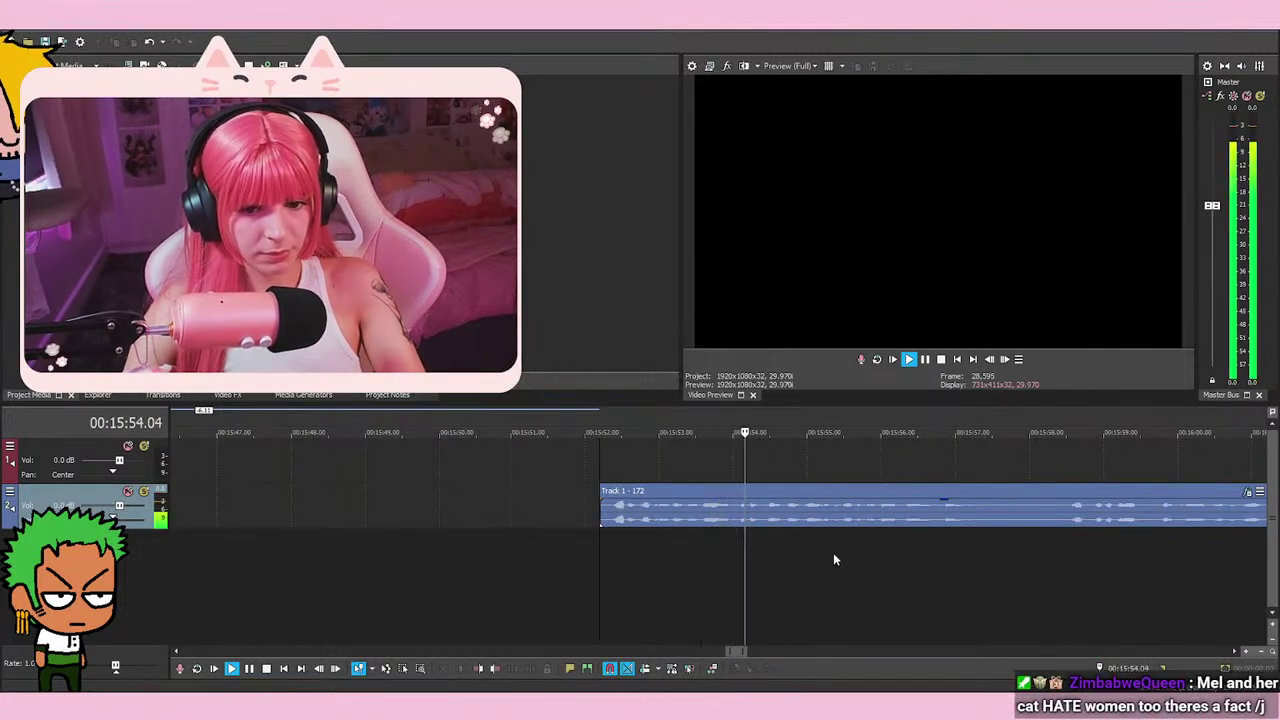
scroll(967, 606, down, 2)
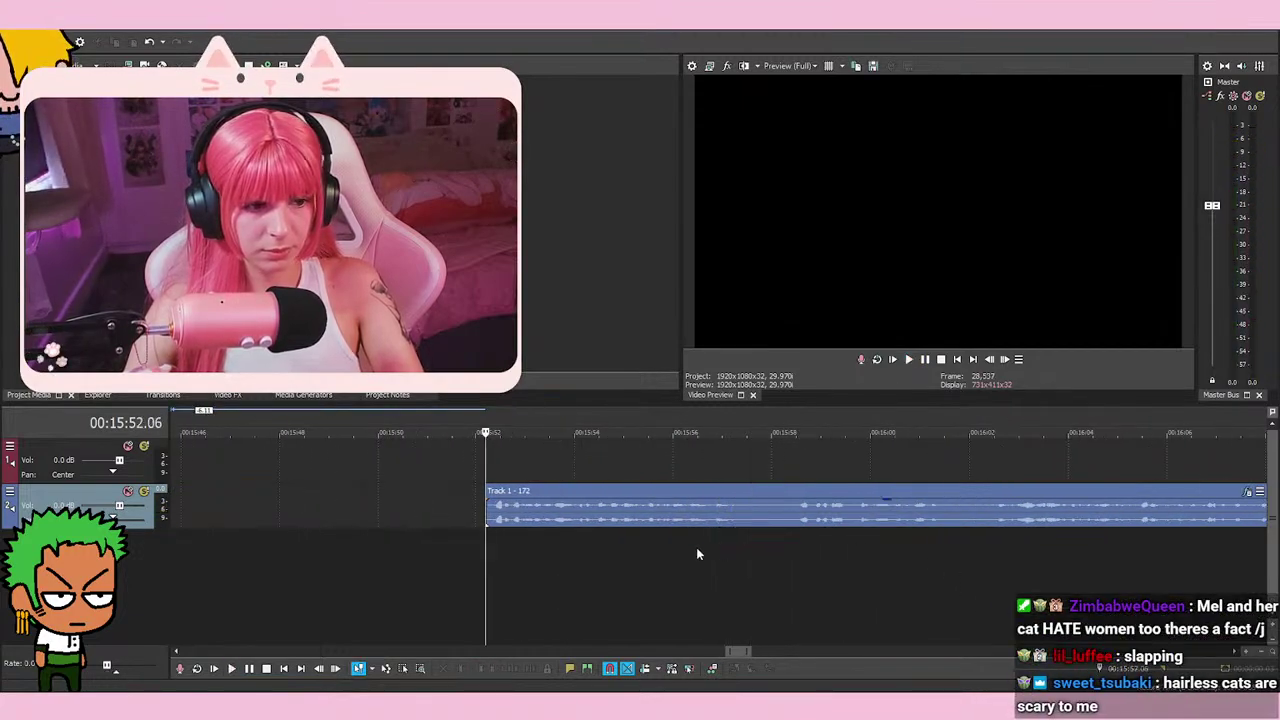
click(927, 361)
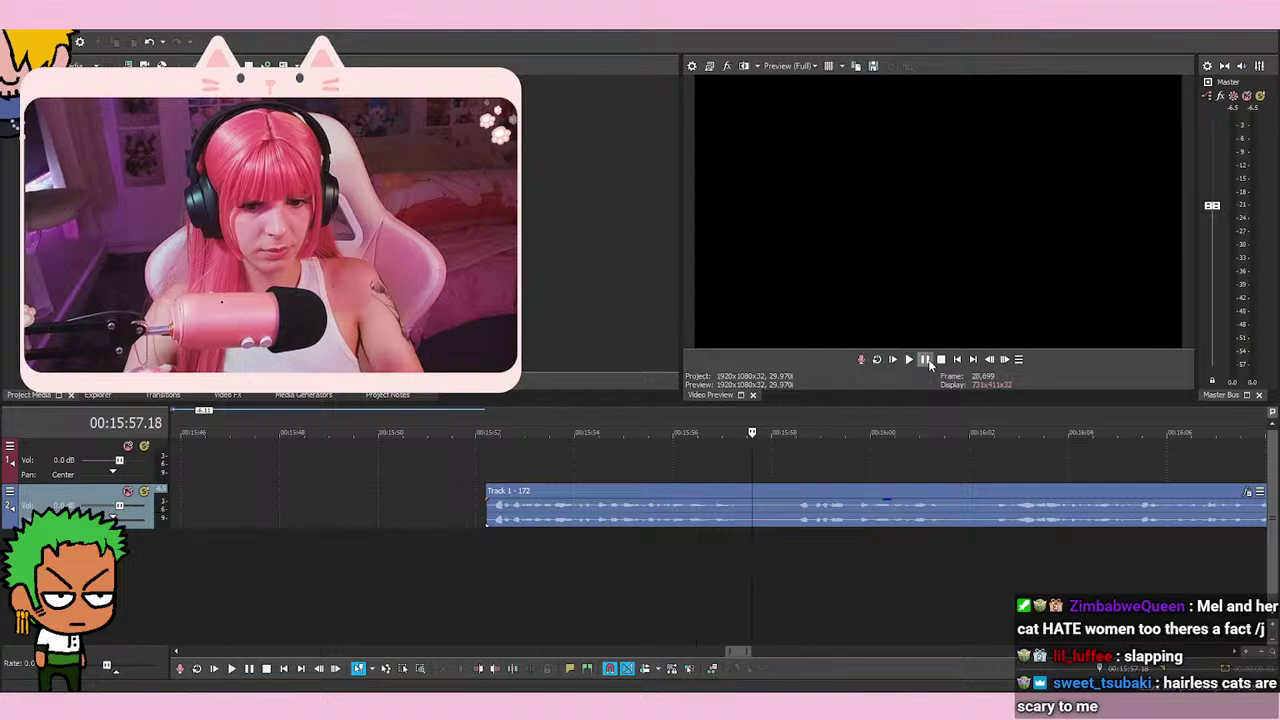
Move the separated clip back to slightly overlap the preceding clip's end near 00:15:45, and check the join from 00:15:44.19
scroll(840, 549, down, 2)
drag(632, 511, 485, 530)
click(420, 461)
scroll(770, 487, up, 3)
key(space)
drag(748, 518, 662, 518)
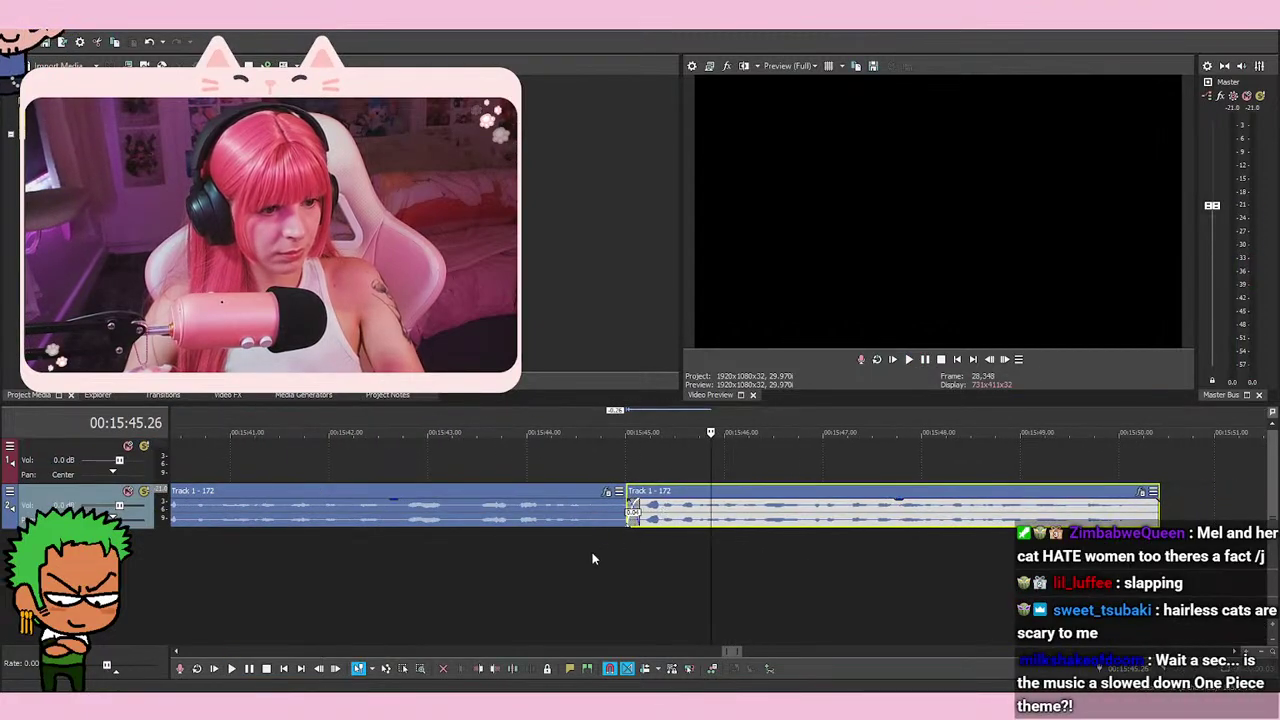
click(600, 547)
key(space)
key(space)
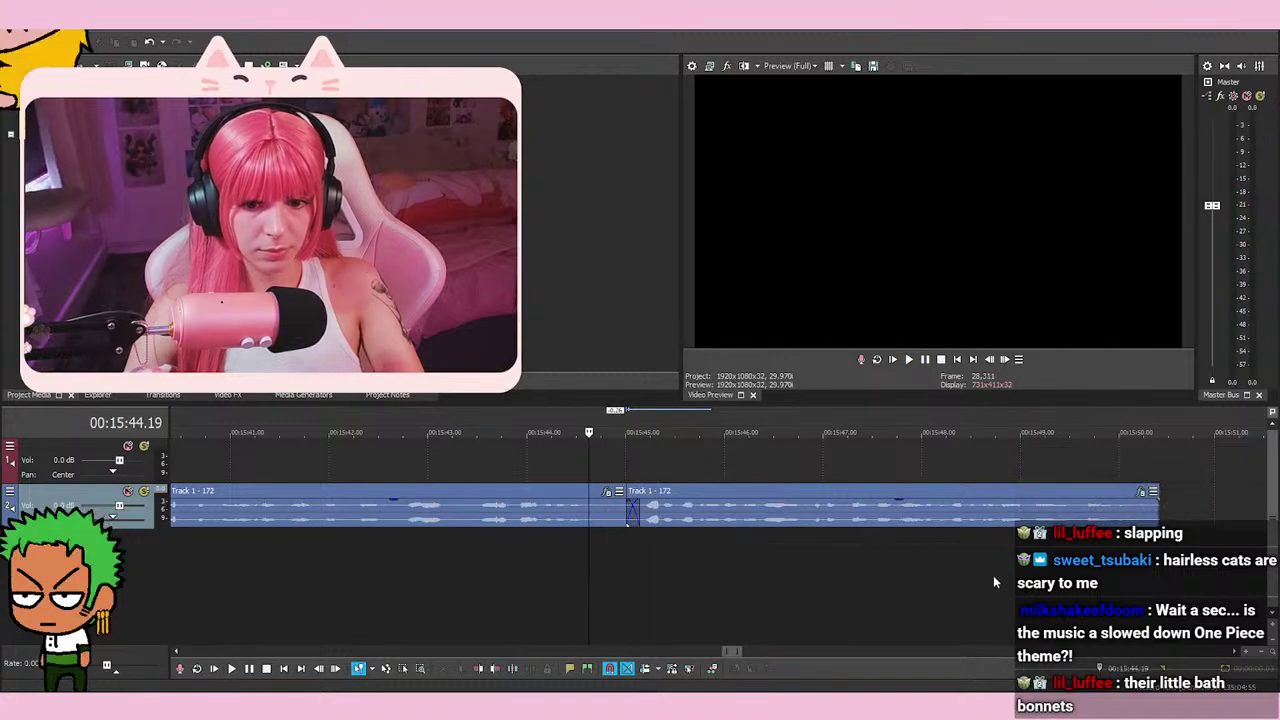
Shift the clip starting near 00:15:45 slightly earlier to tighten the join, and play it from 00:15:44.17
scroll(988, 583, up, 3)
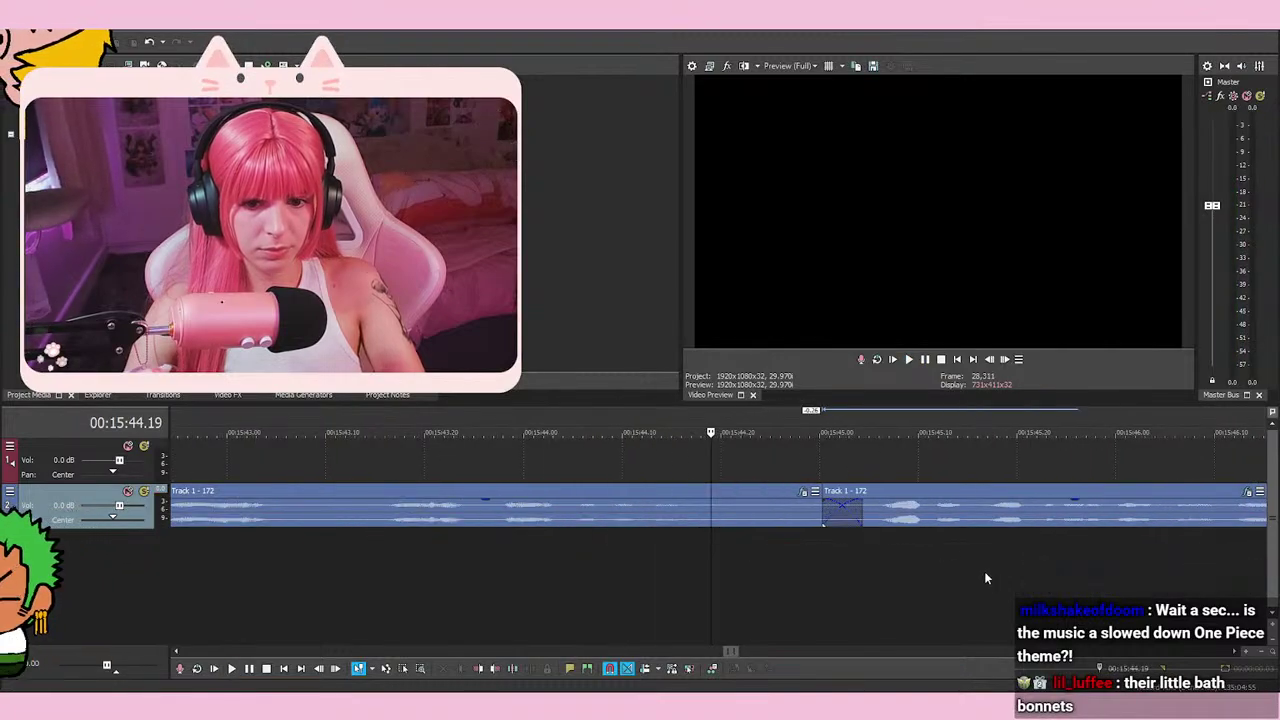
drag(864, 518, 902, 520)
click(691, 588)
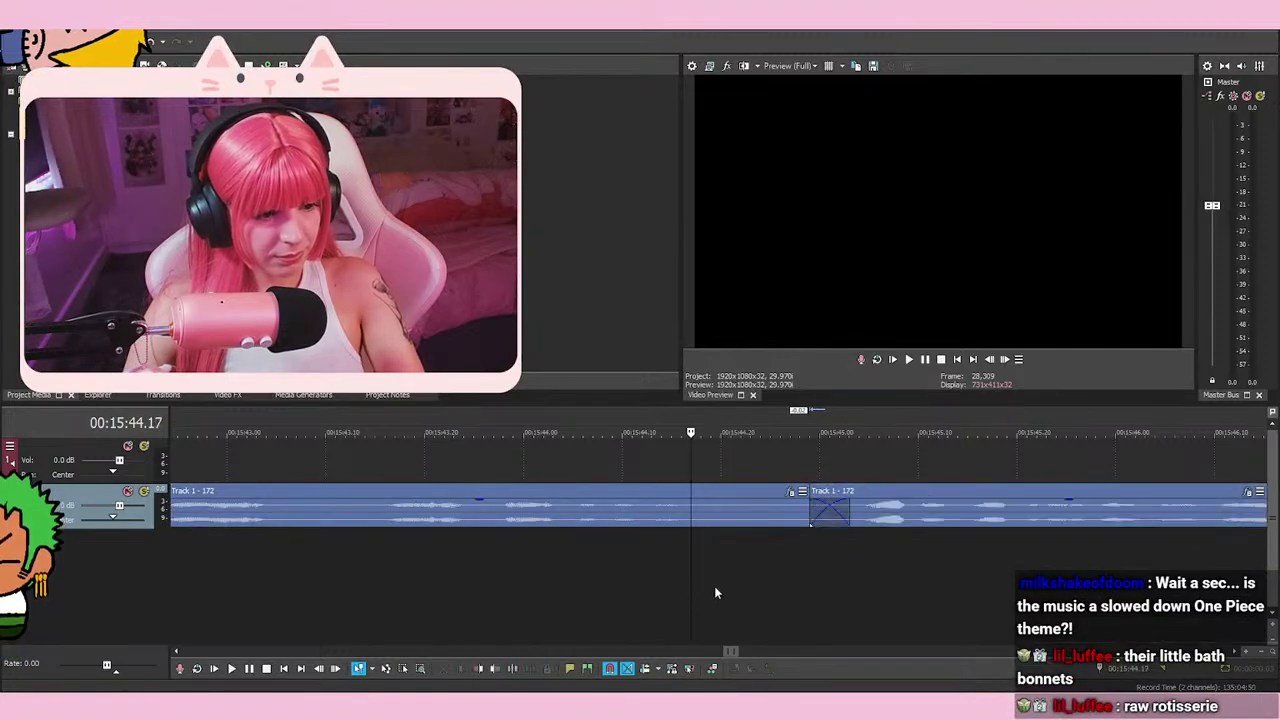
key(space)
key(space)
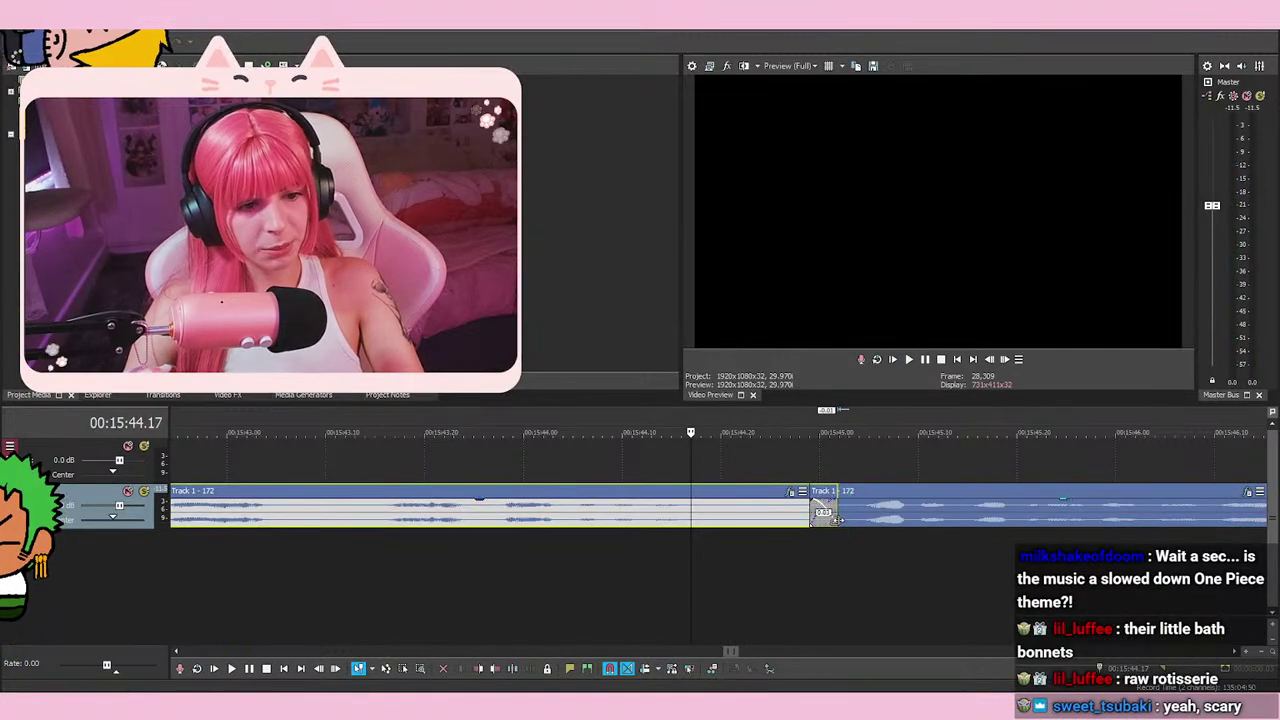
Trim the preceding clip's end by about two frames, shift the following clip about one frame earlier, and check the join from about 00:15:44.07
drag(848, 519, 814, 512)
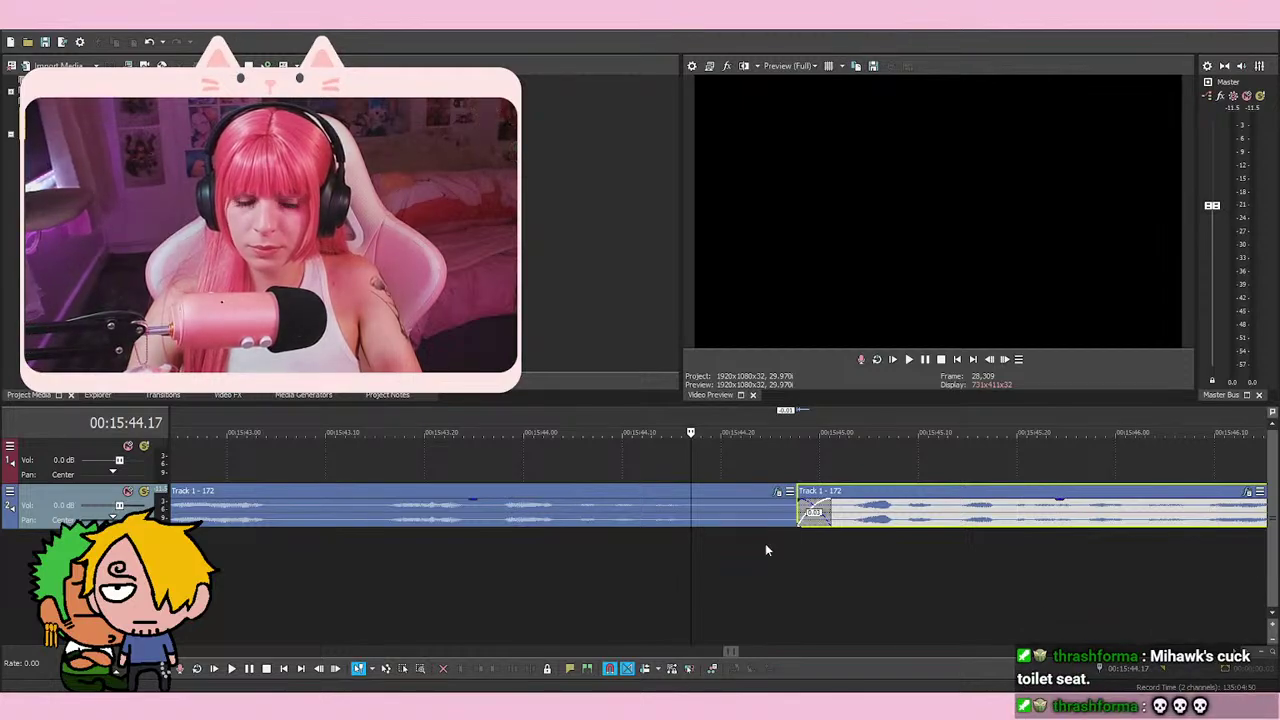
click(590, 594)
key(space)
key(space)
key(space)
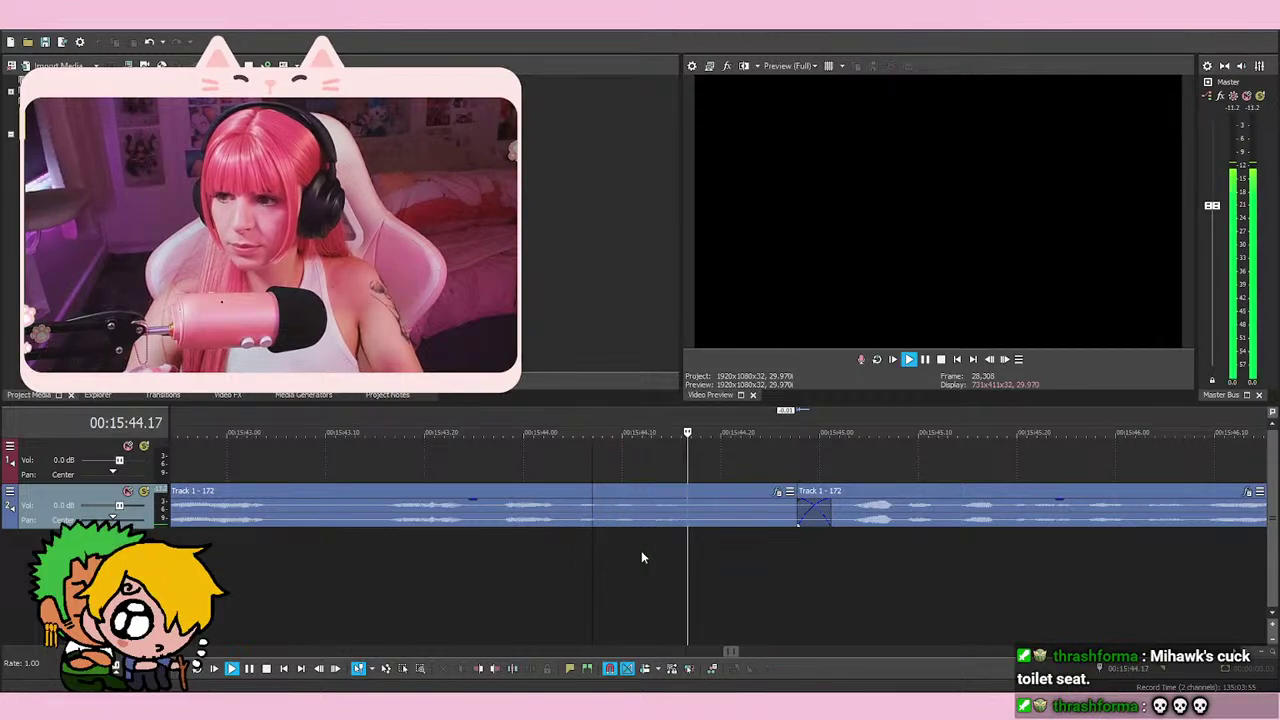
Move the clip after the gap earlier to start near 00:15:53, and play its opening
scroll(642, 556, down, 3)
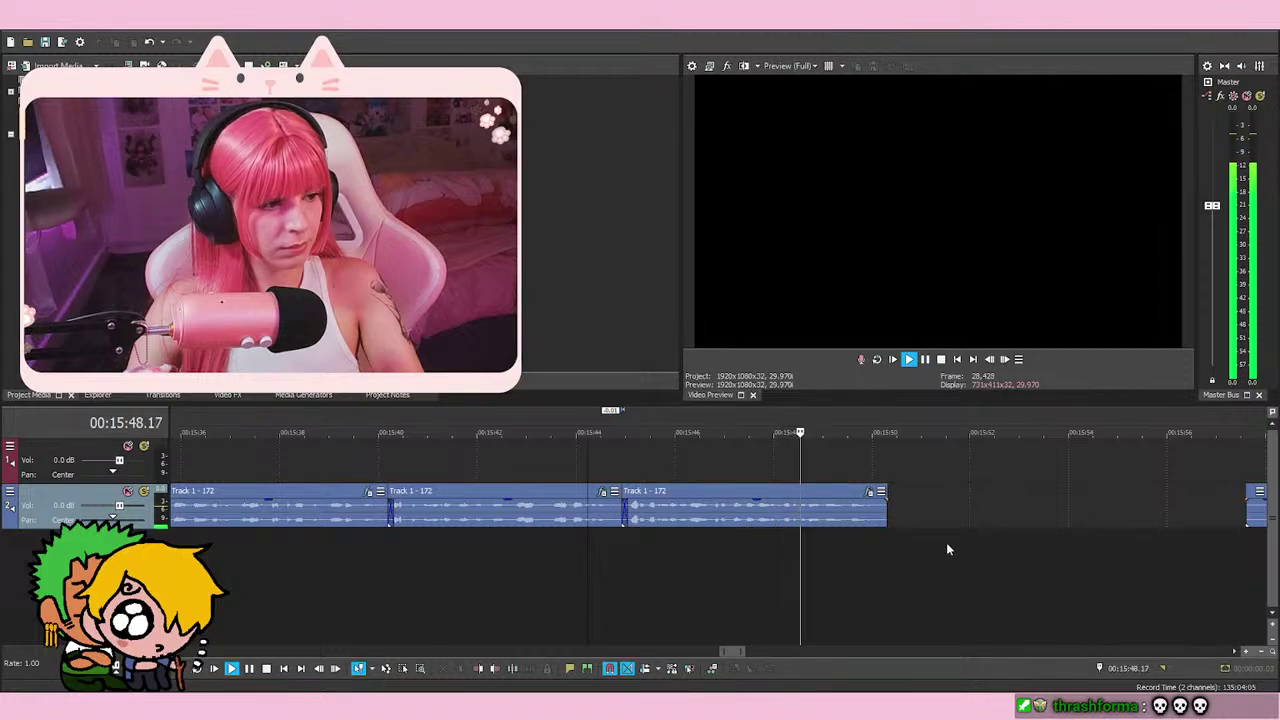
scroll(1091, 506, down, 2)
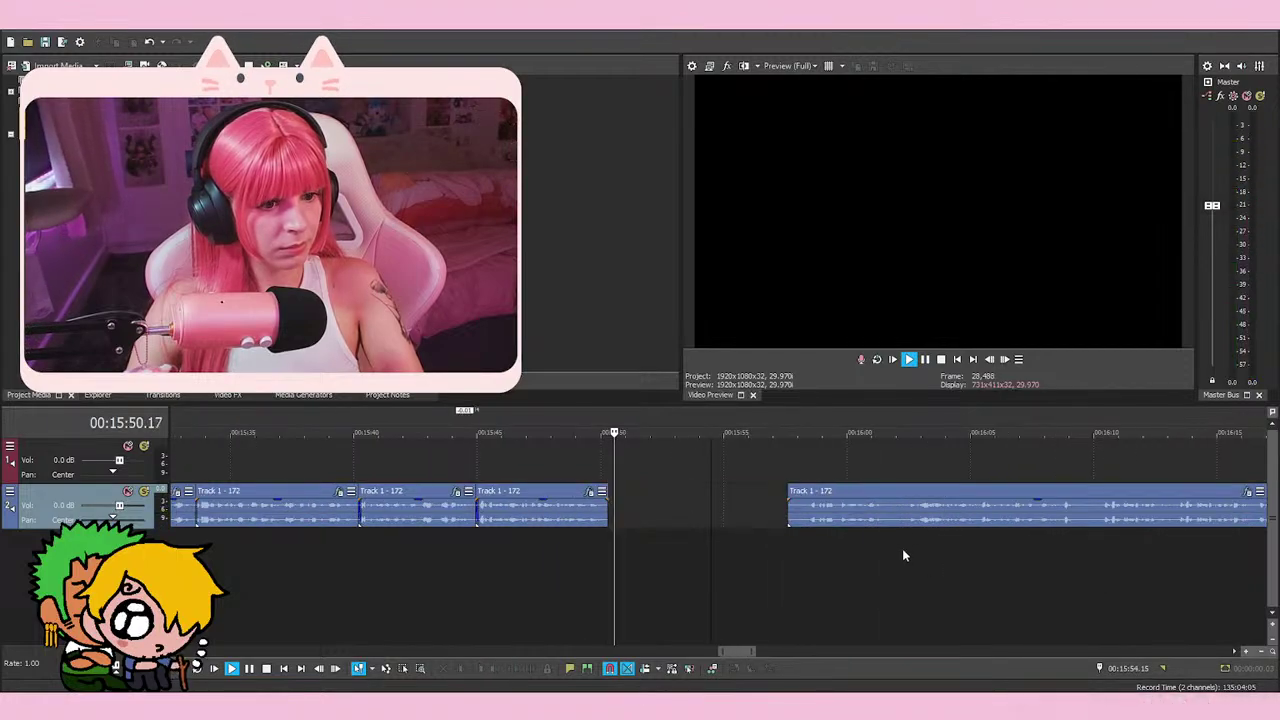
drag(846, 512, 745, 515)
click(689, 556)
key(space)
scroll(798, 547, up, 3)
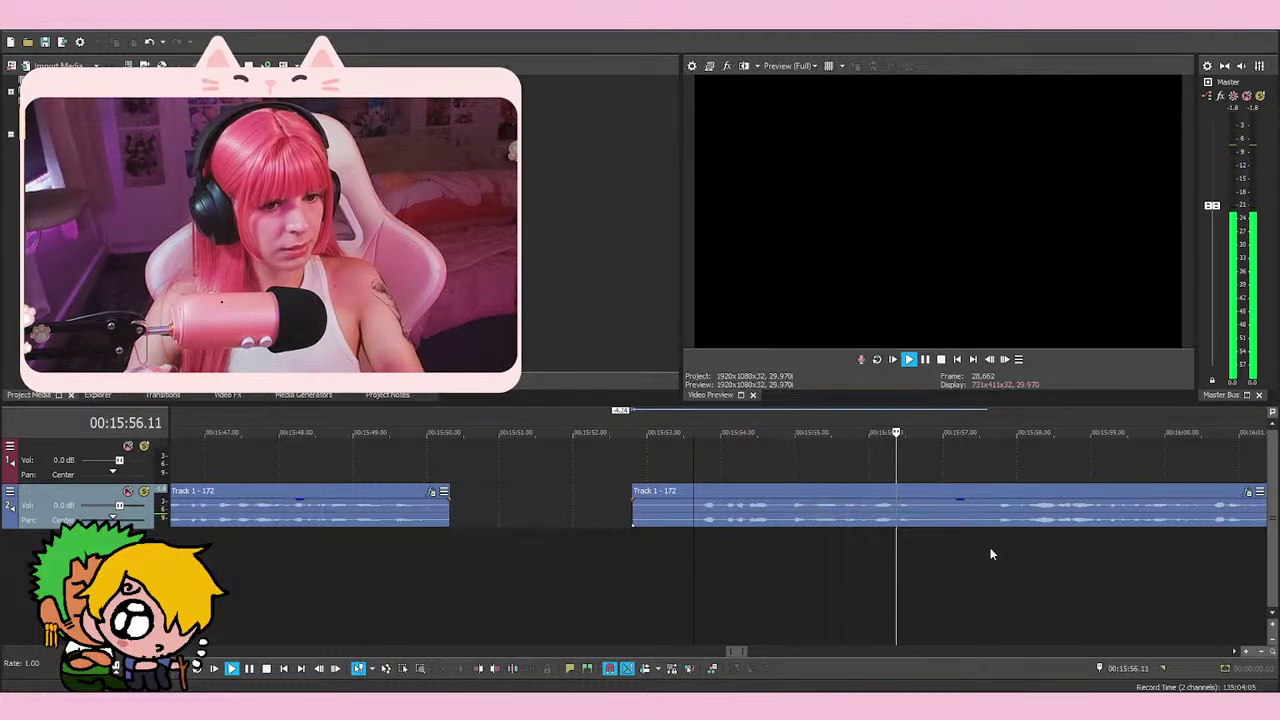
Replay the clip's opening, split it at 00:15:53.20 and delete the portion before the split
click(700, 566)
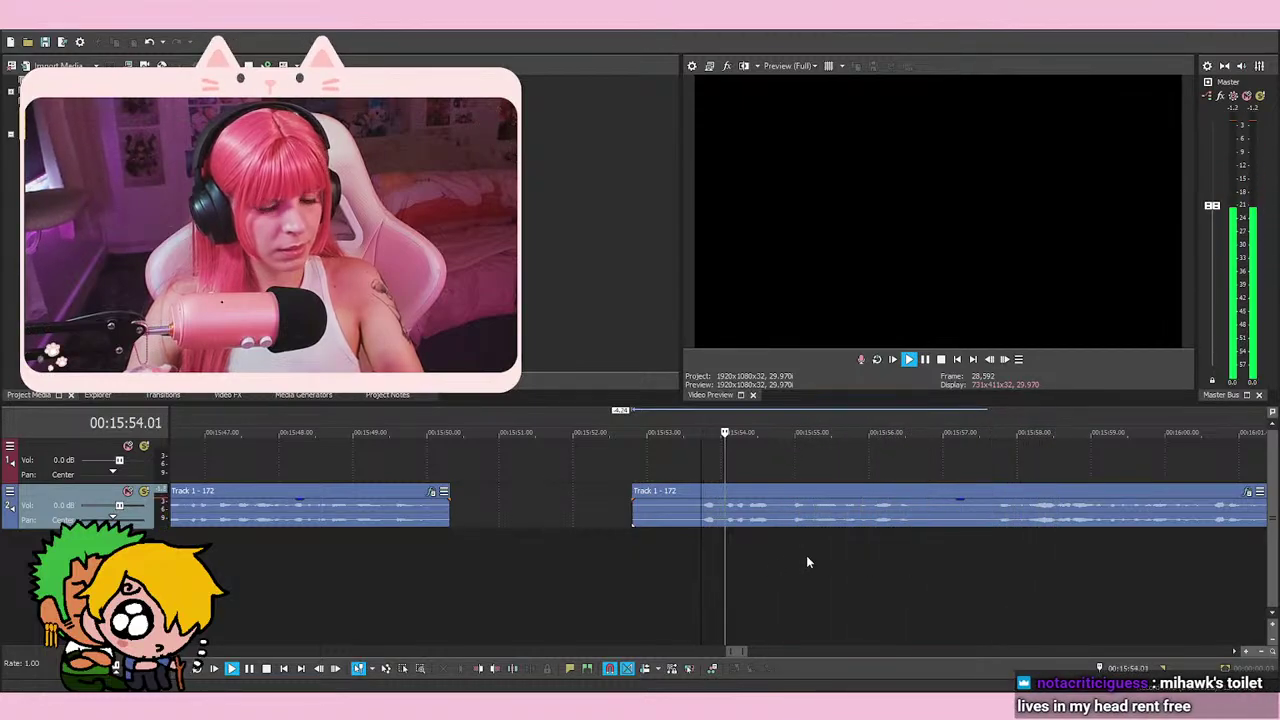
key(space)
key(s)
right_click(655, 505)
click(701, 366)
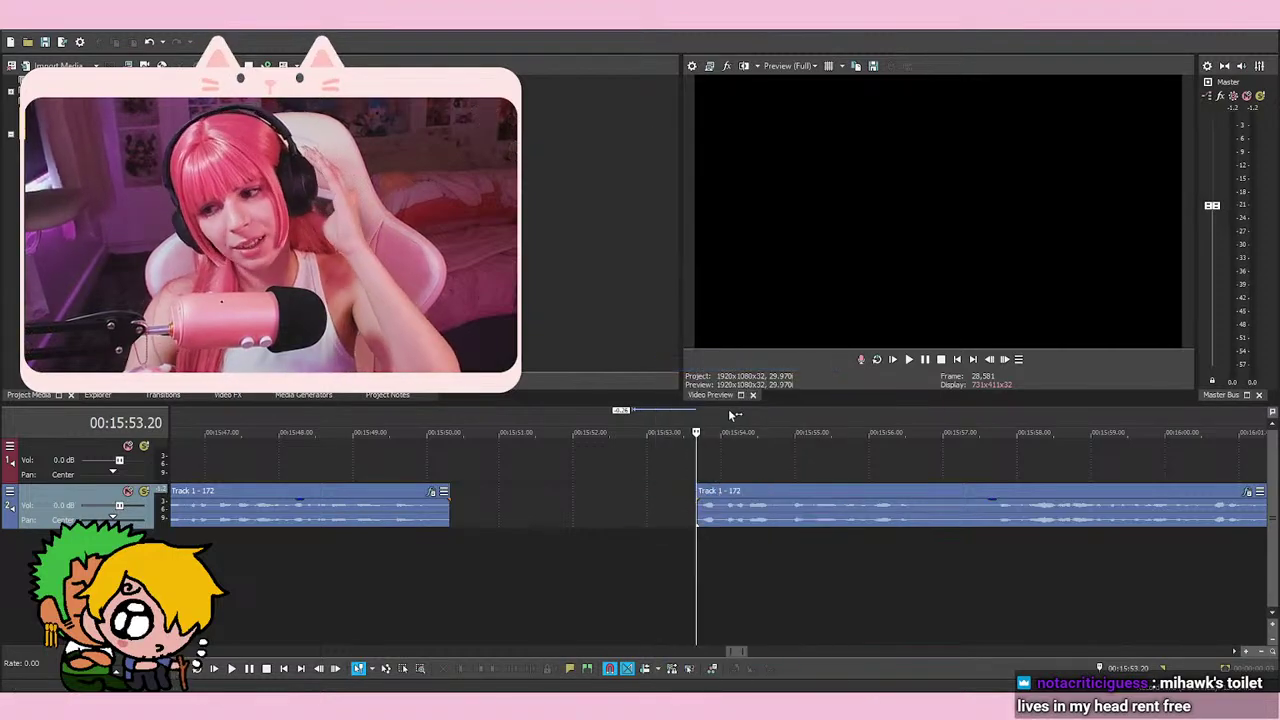
Play the trimmed clip from 00:15:53.20 and move it earlier to start at 00:15:51.22
key(space)
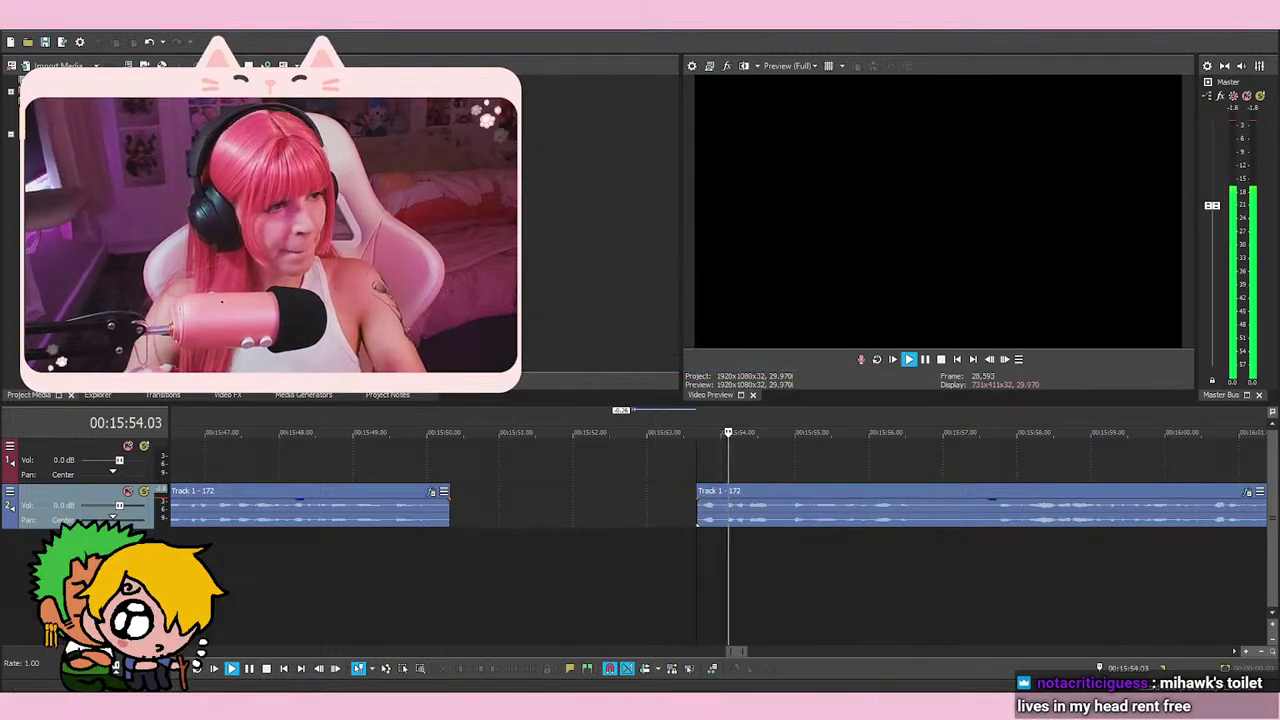
key(space)
key(space)
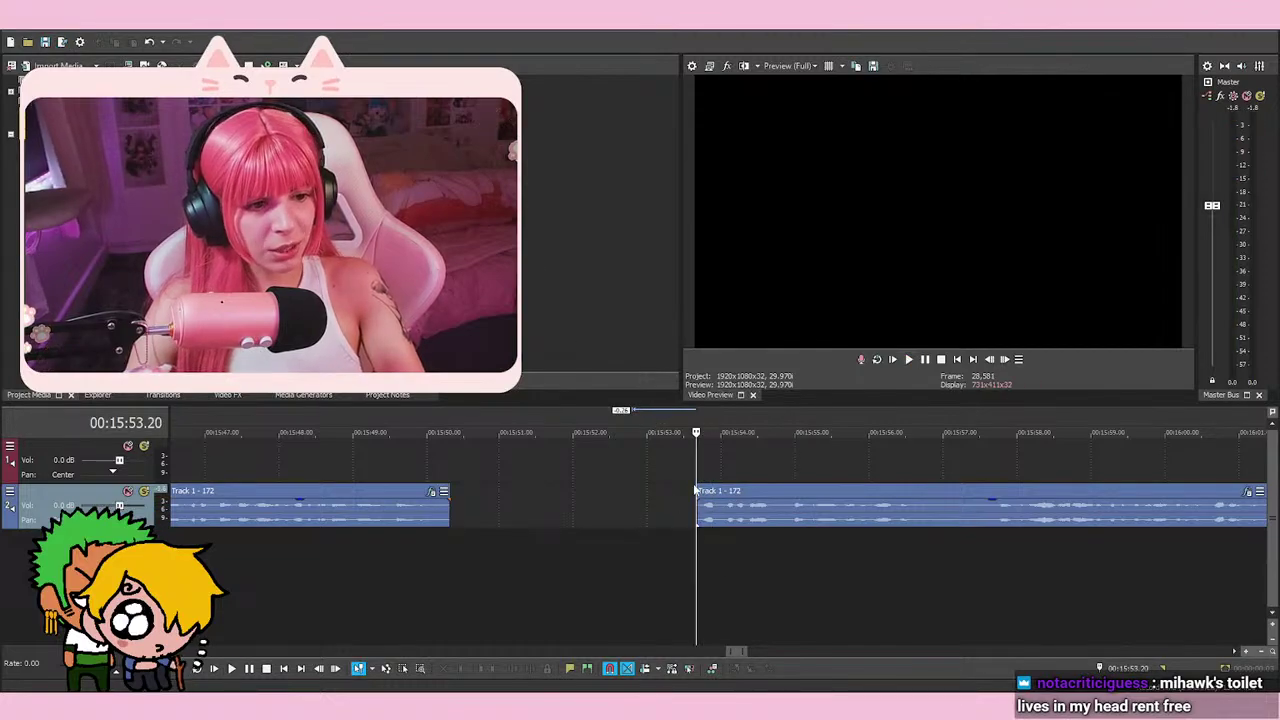
scroll(695, 490, down, 2)
drag(711, 495, 617, 495)
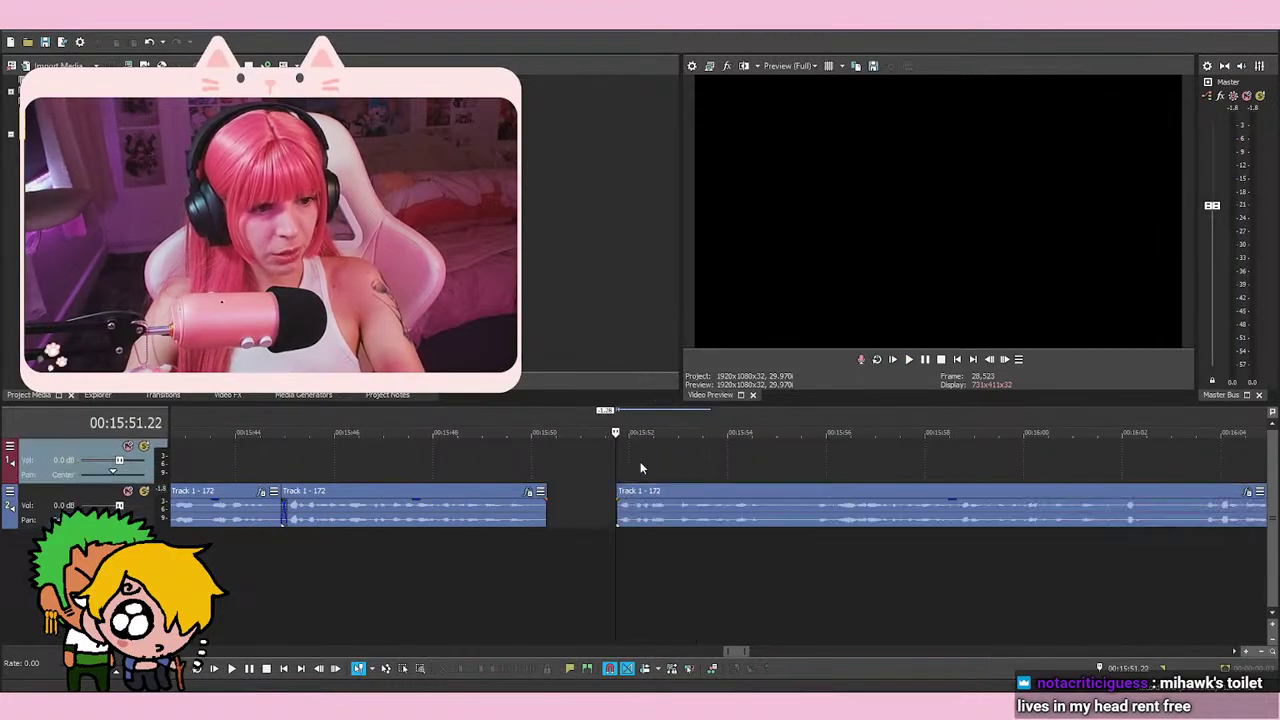
Play the moved clip from 00:15:51.22 and split it in the pause at 00:15:55.00
key(space)
scroll(628, 469, up, 2)
key(space)
key(space)
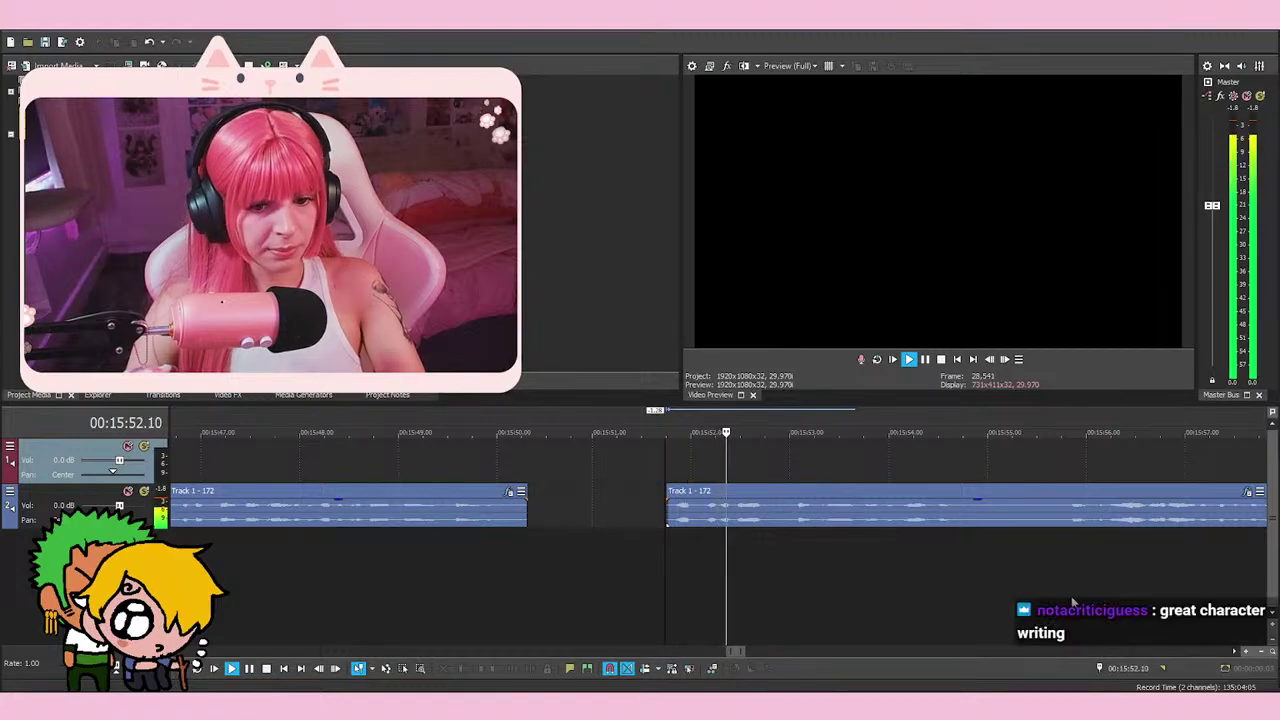
scroll(1144, 533, down, 1)
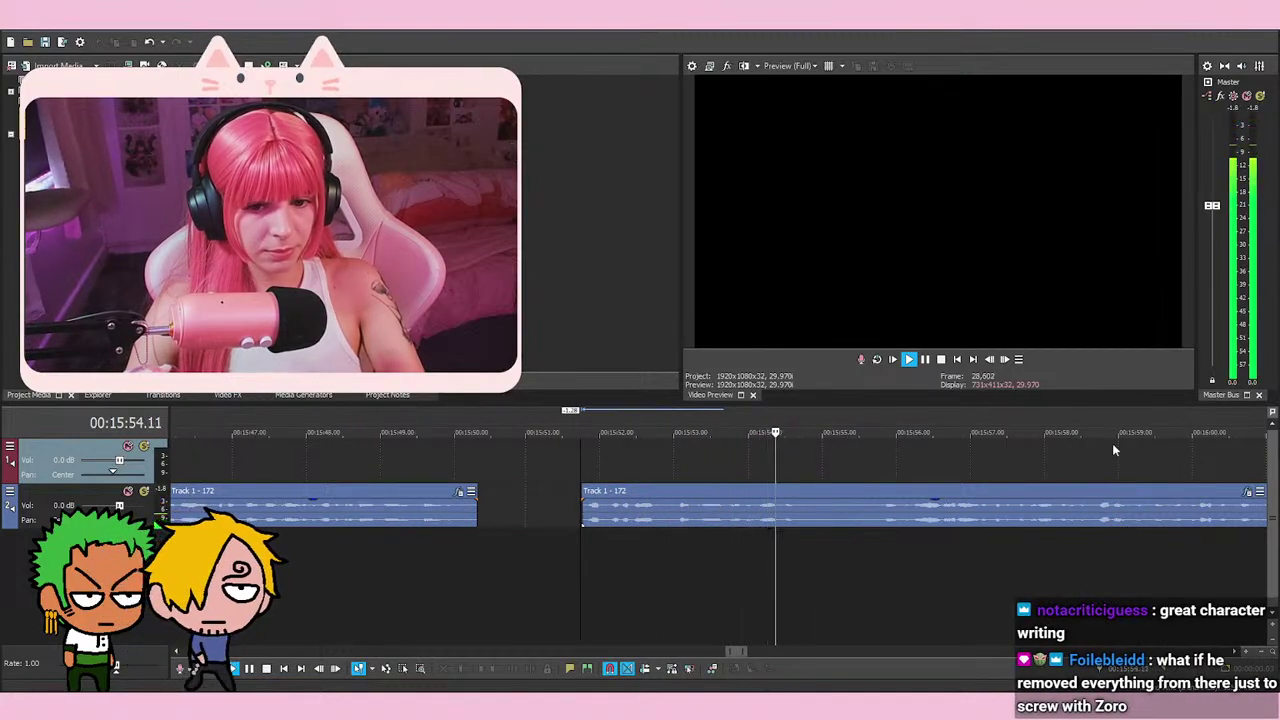
key(space)
key(space)
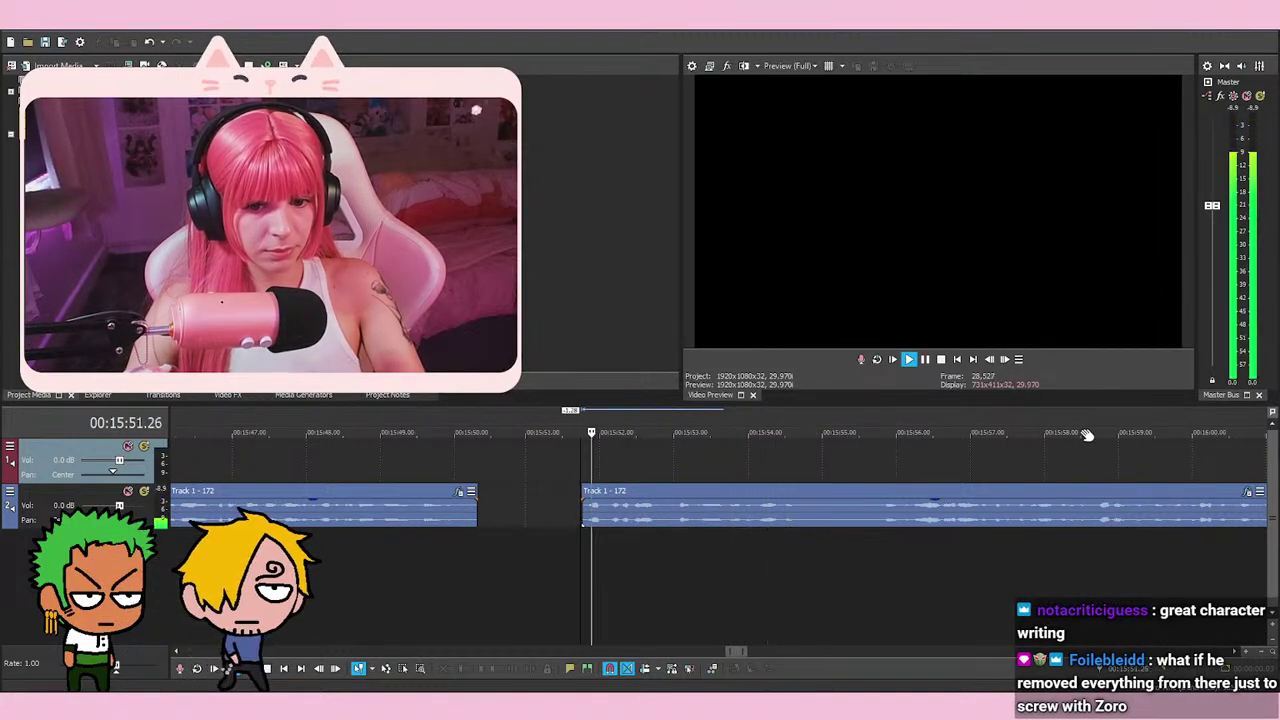
click(928, 368)
key(s)
Move the separated clip back to slightly overlap the preceding clip's end near 00:15:50, and check the join from 00:15:49.19
drag(593, 510, 488, 515)
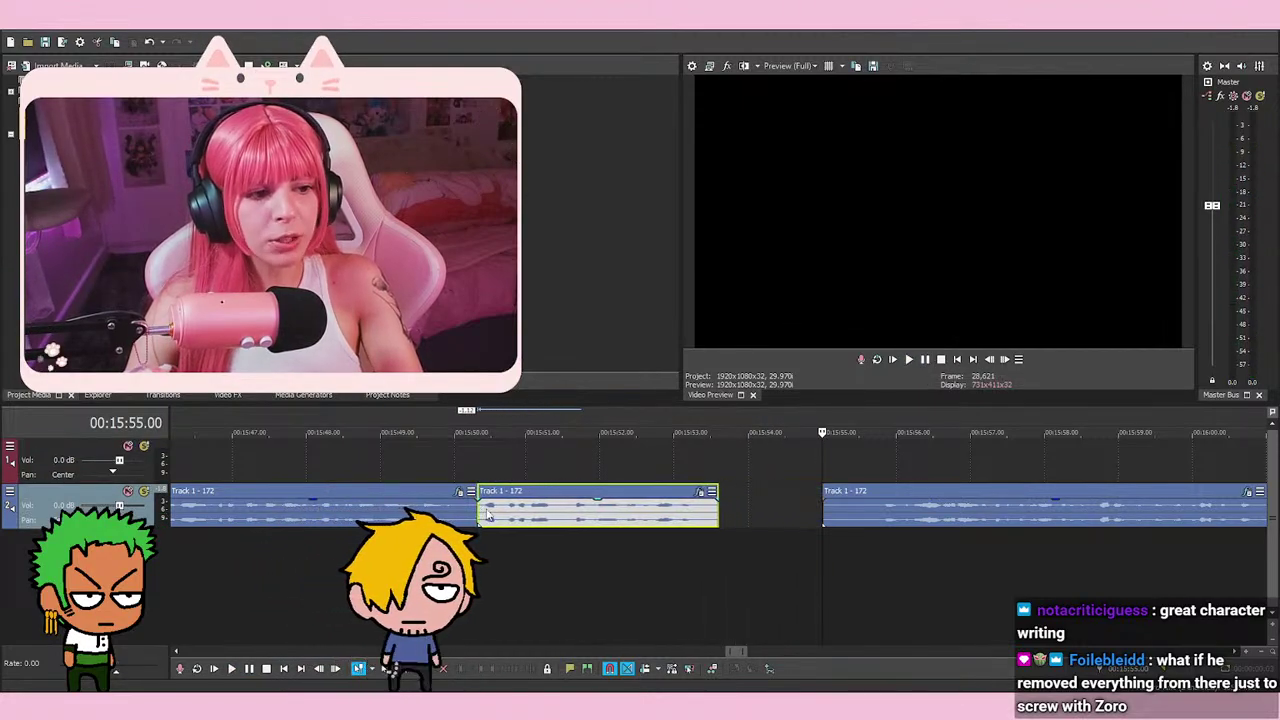
click(453, 457)
scroll(963, 555, up, 4)
drag(830, 512, 800, 552)
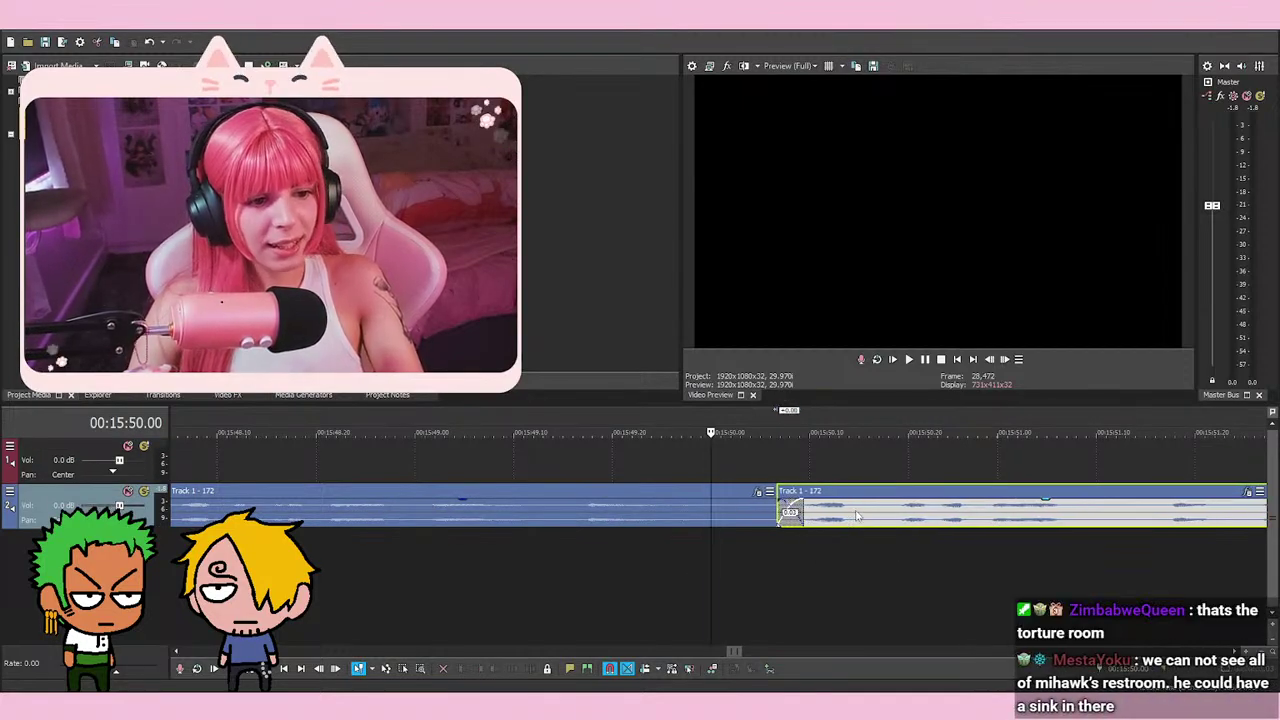
click(640, 605)
click(600, 590)
key(space)
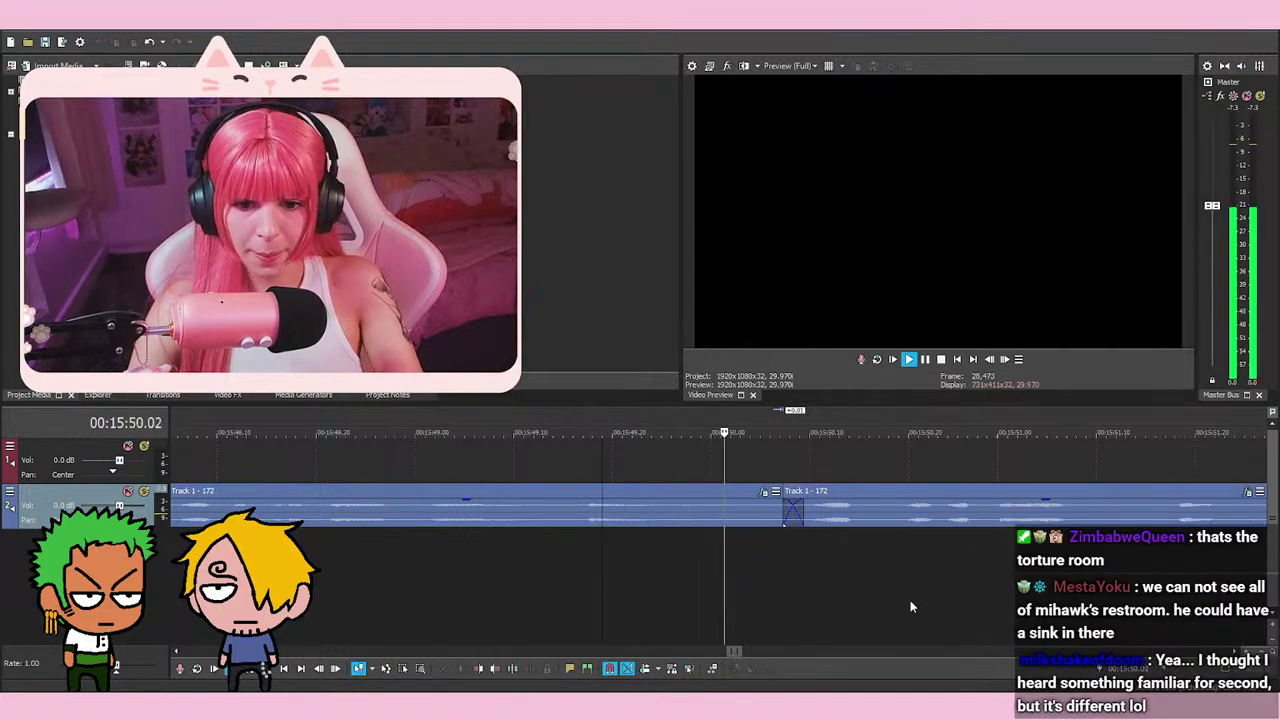
key(space)
Shift the clip starting near 00:15:50 slightly earlier to tighten the join, and play across it
click(858, 520)
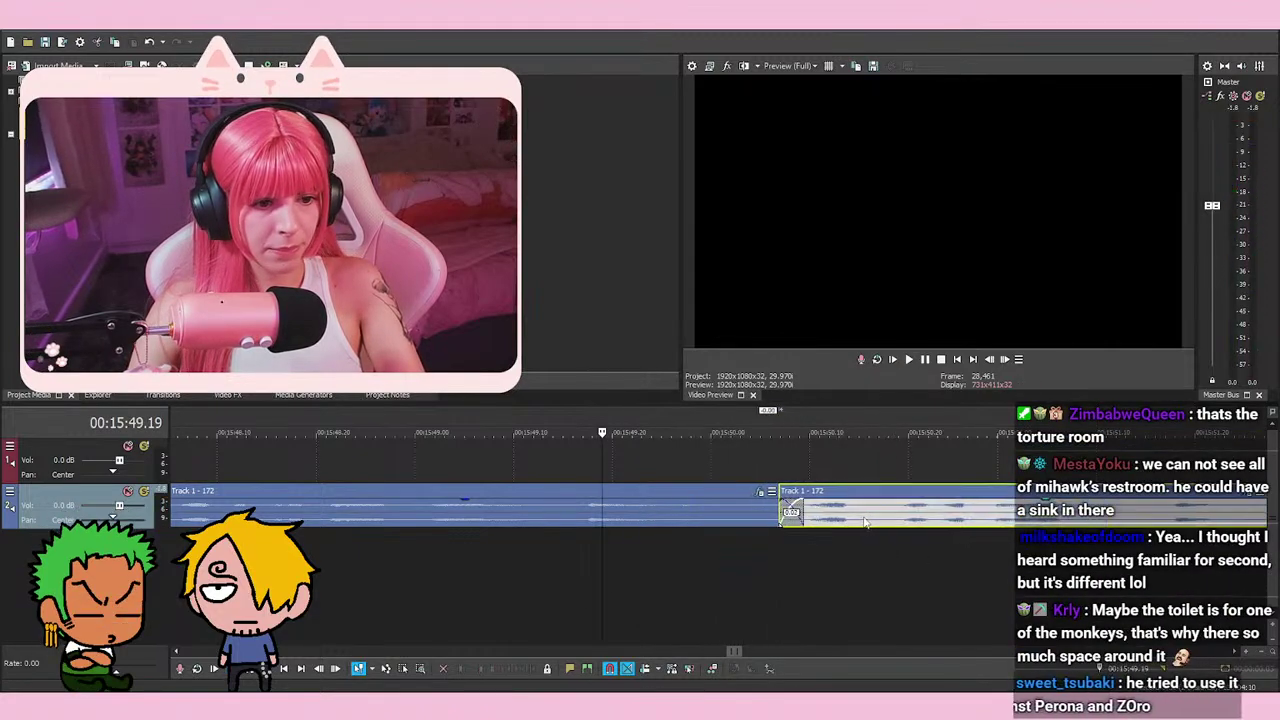
key(space)
key(space)
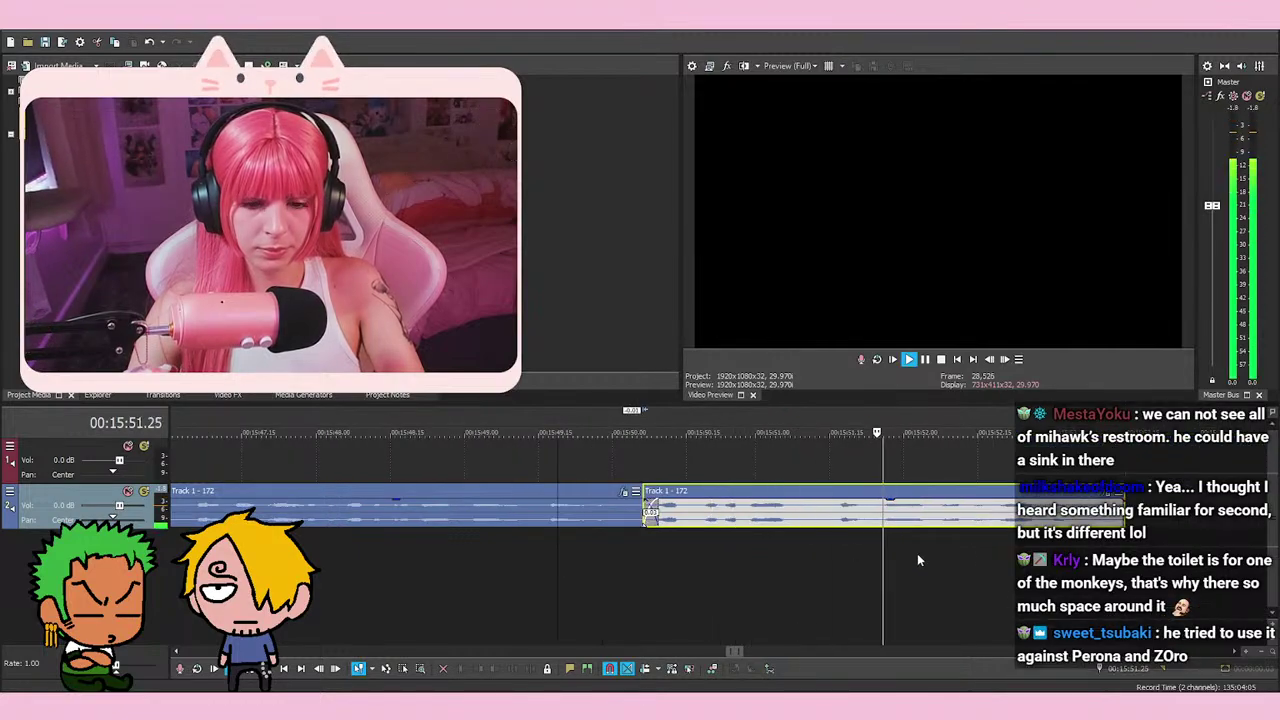
Play the clip starting at 00:15:55.00, split it at 00:15:55.22 and delete the portion before the split
click(974, 548)
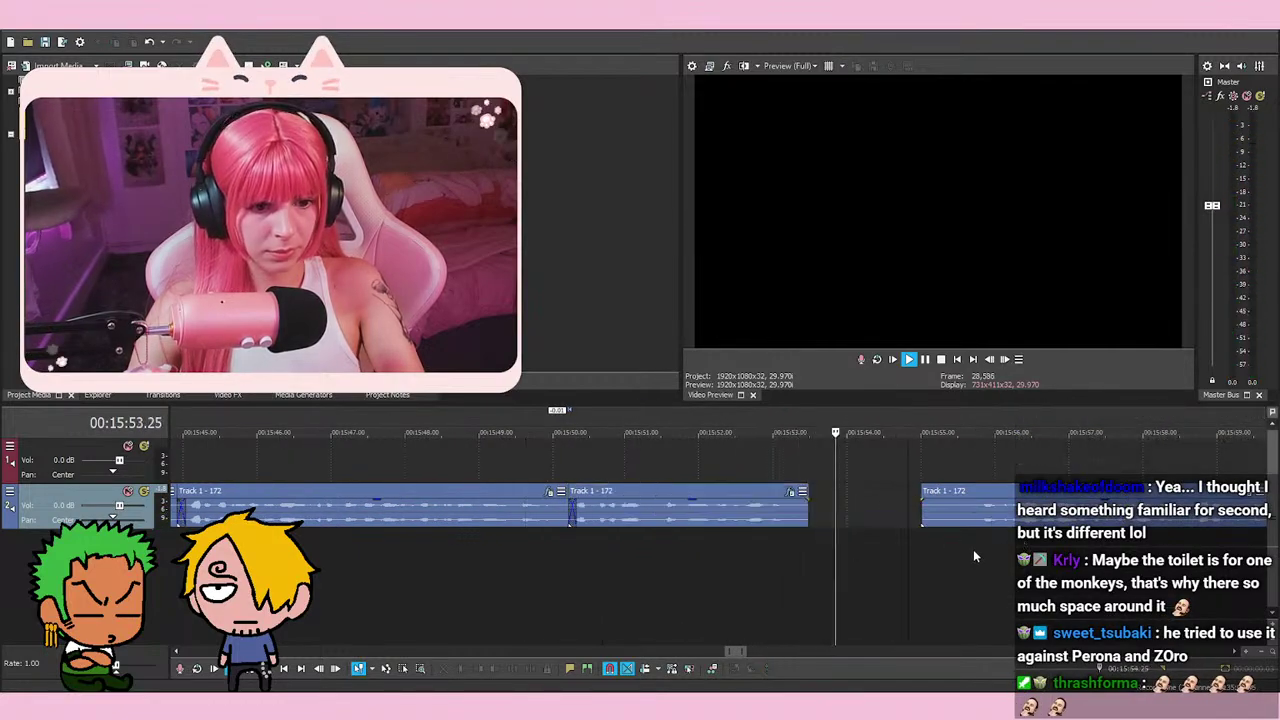
scroll(900, 555, right, 4)
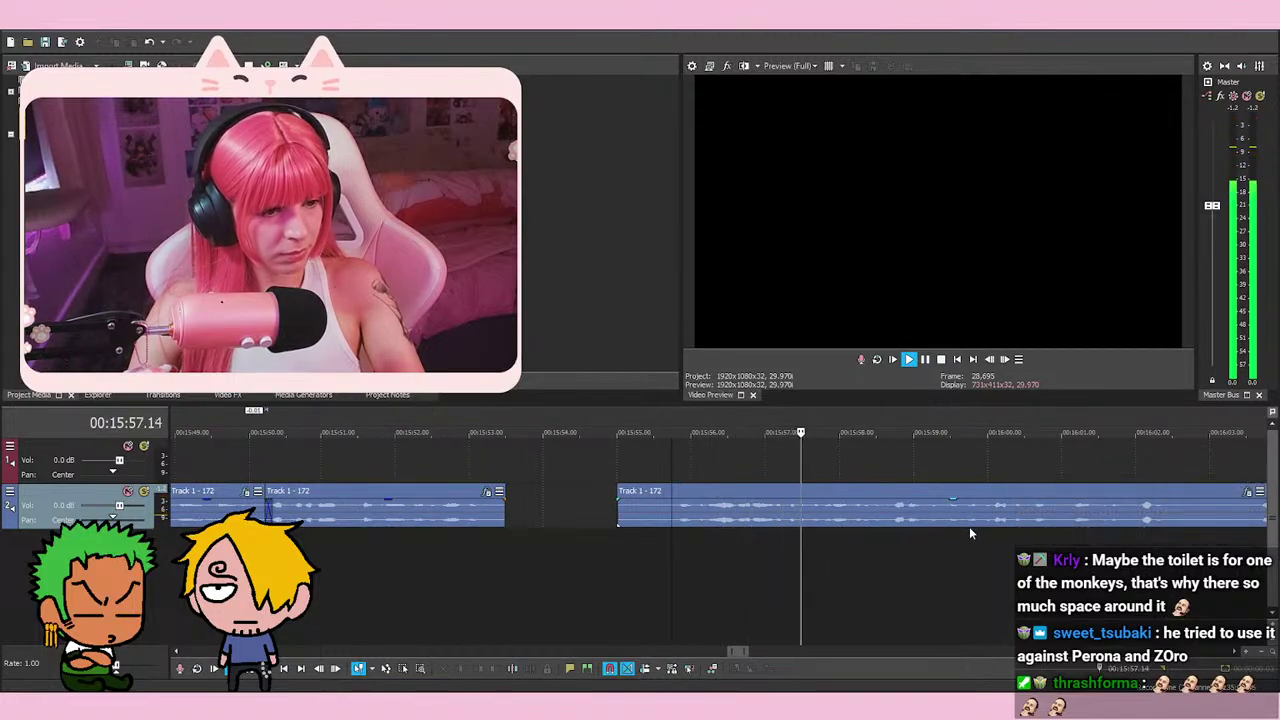
key(space)
right_click(626, 523)
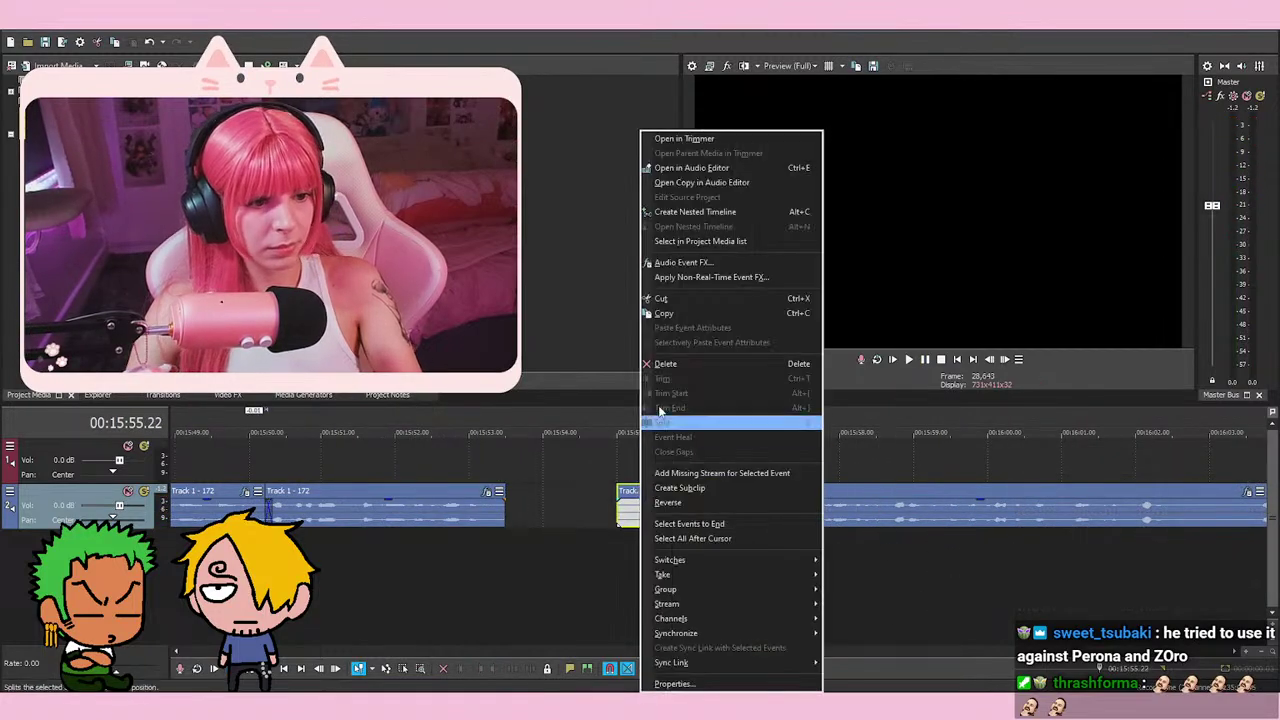
click(700, 363)
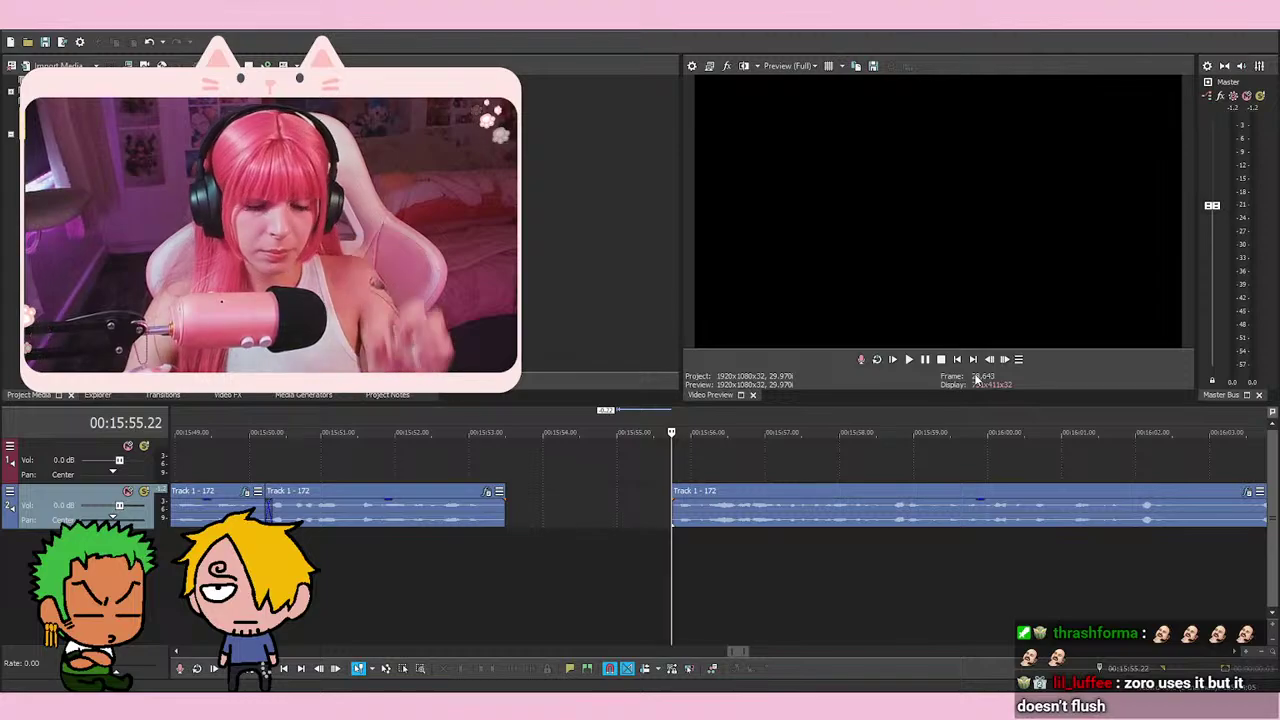
Play the trimmed clip from 00:15:55.22, sampling the narration around 00:16:03, and split it in the pause at 00:16:02.20
key(space)
key(space)
key(space)
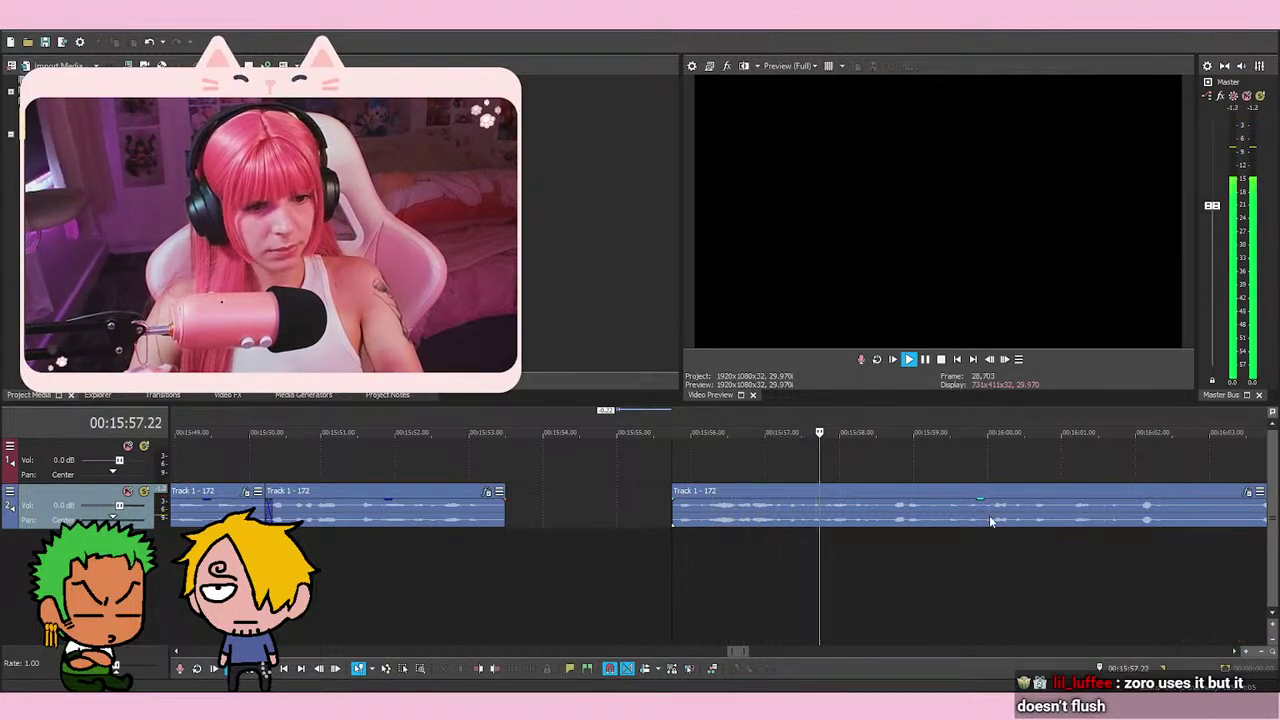
scroll(989, 515, down, 3)
click(918, 540)
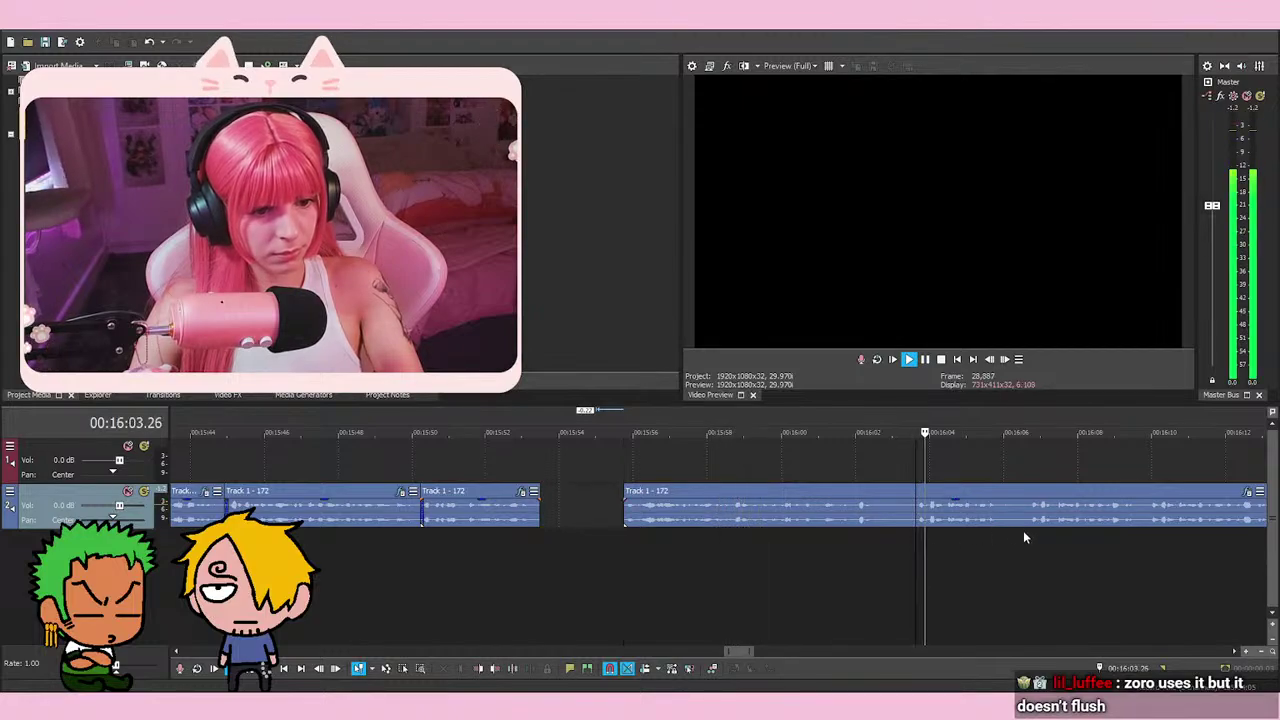
click(622, 543)
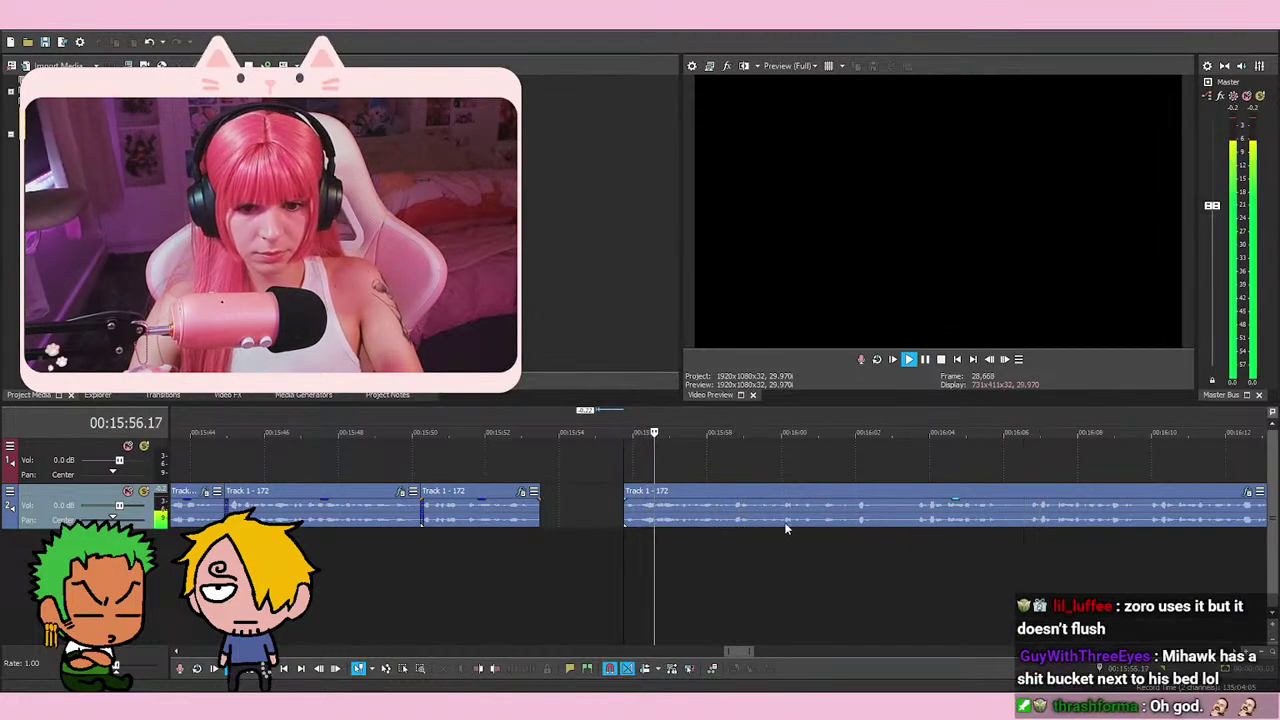
key(space)
key(space)
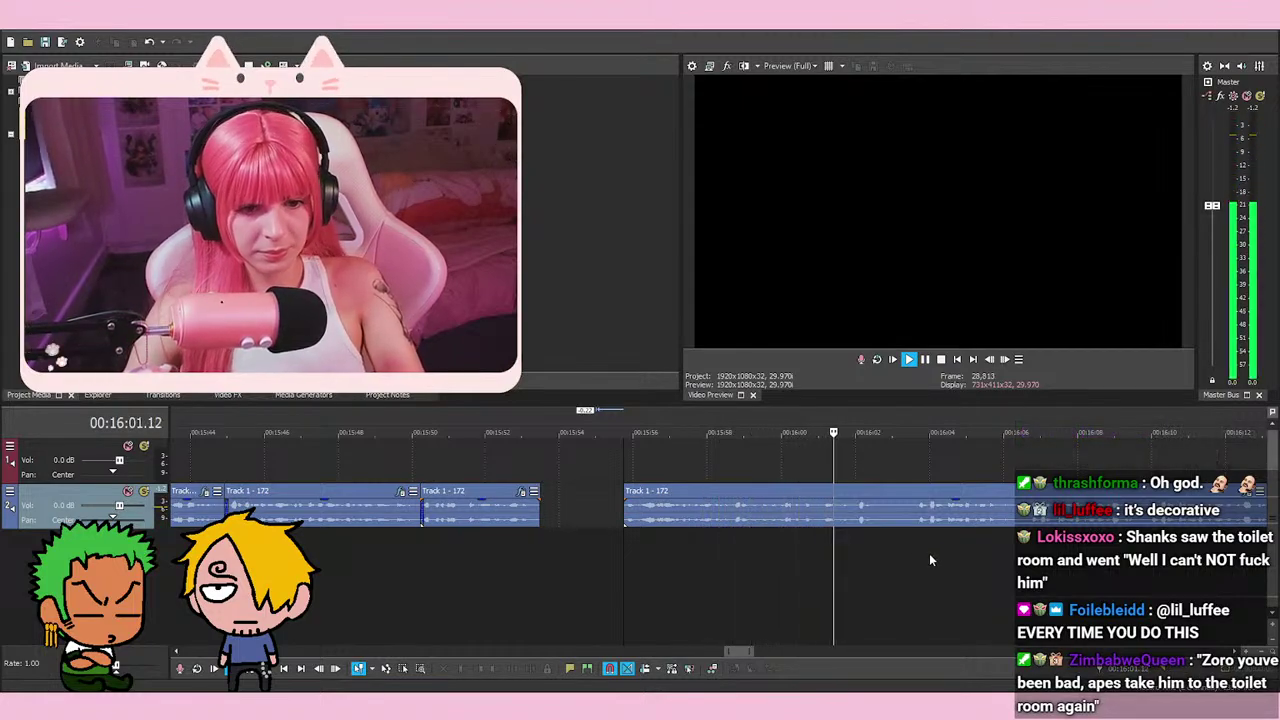
click(825, 563)
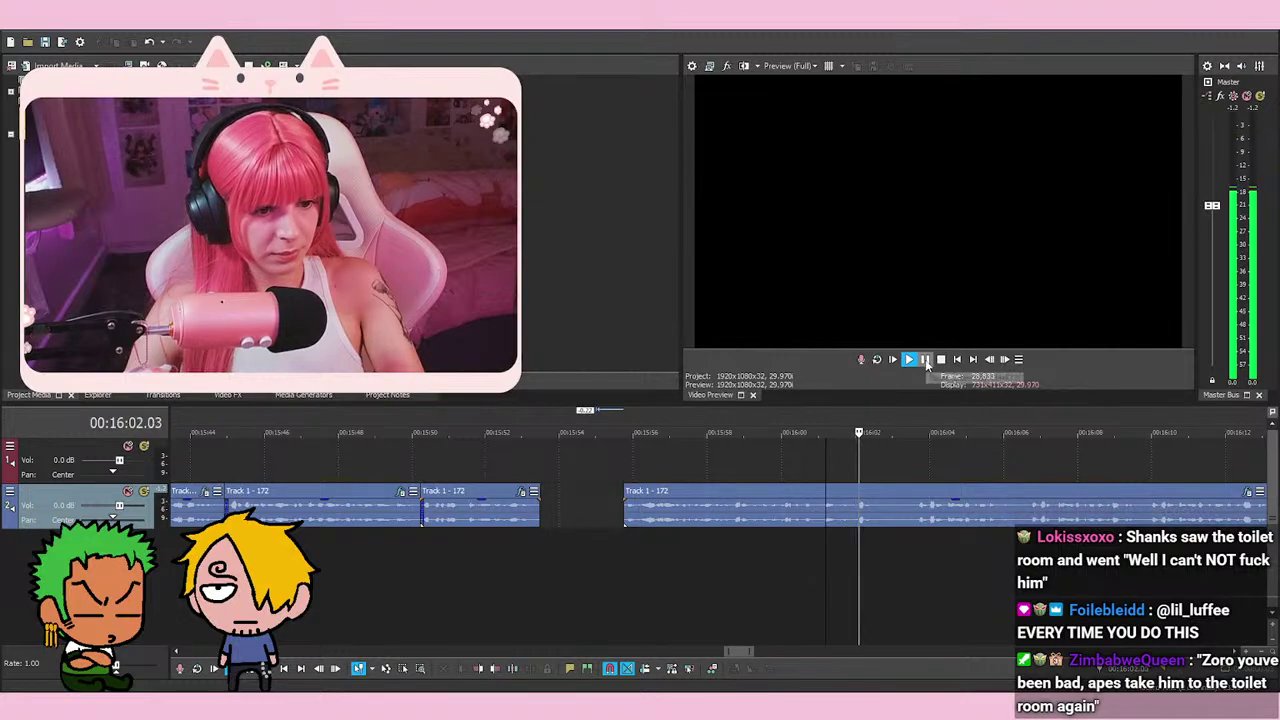
key(space)
key(s)
Move the separated clip back to slightly overlap the preceding clip's end near 00:15:53.14, and check the join
drag(669, 538, 604, 535)
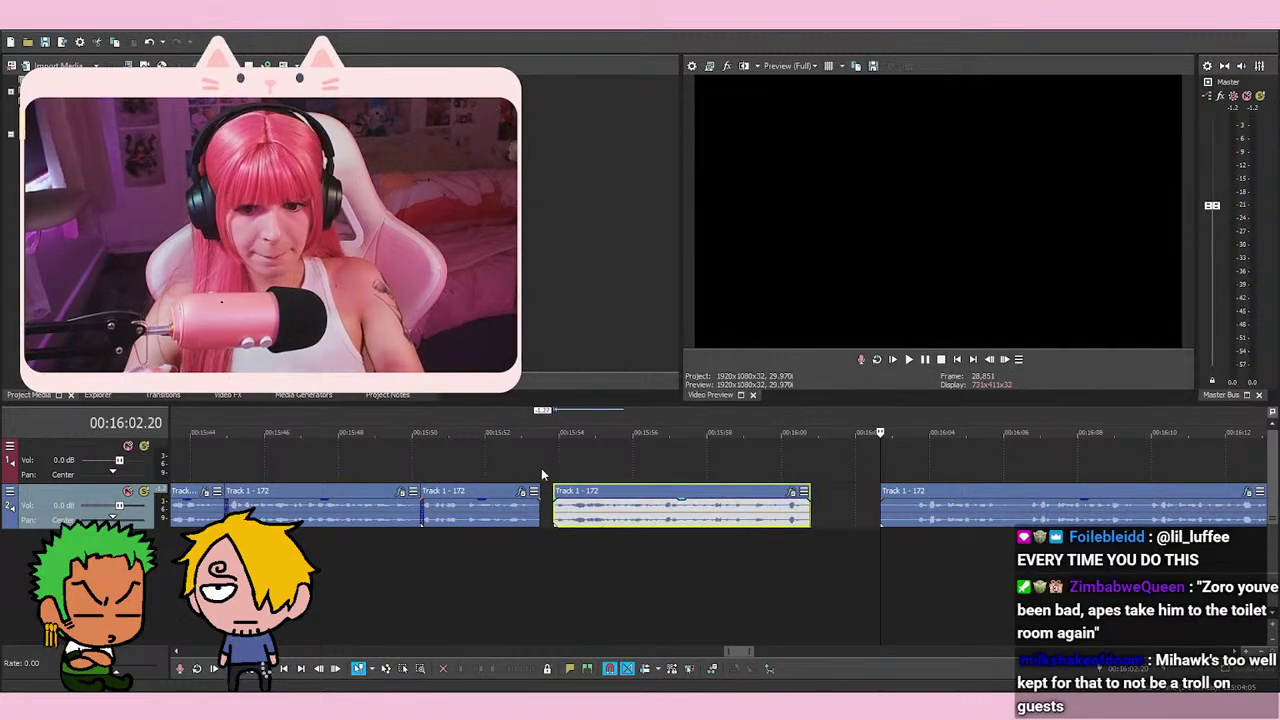
click(500, 447)
scroll(970, 556, up, 5)
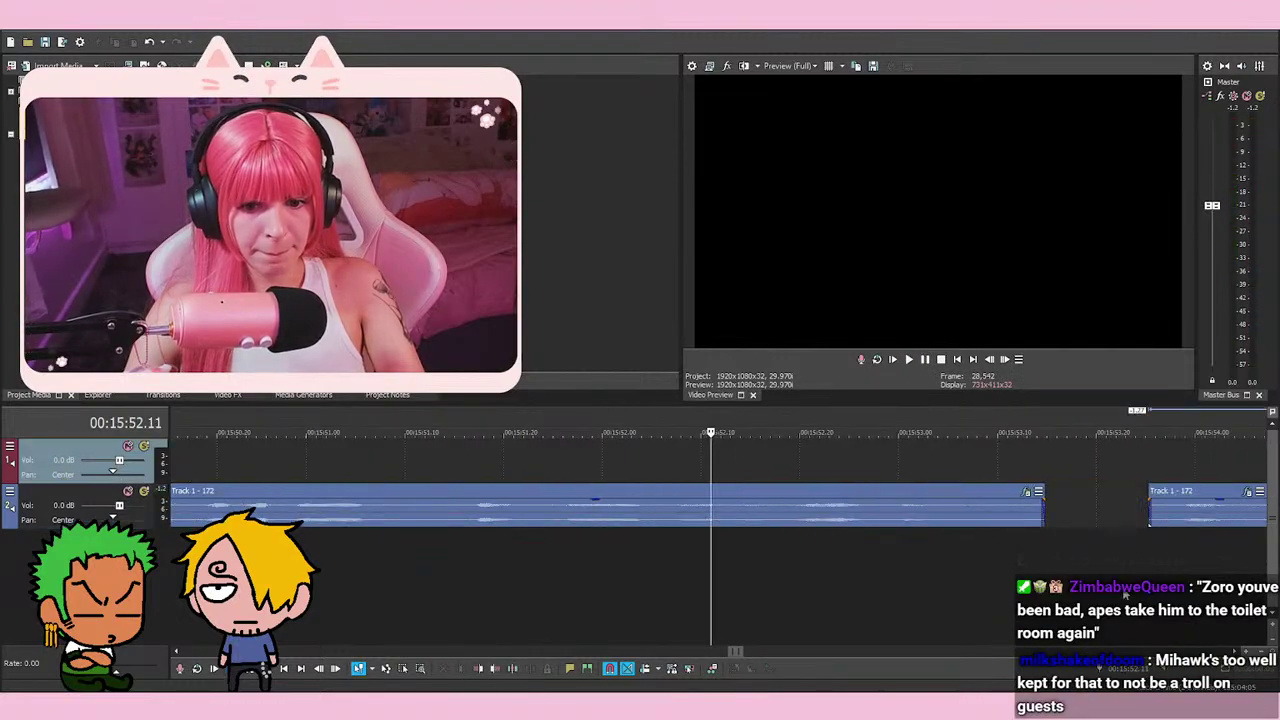
drag(1215, 508, 1063, 508)
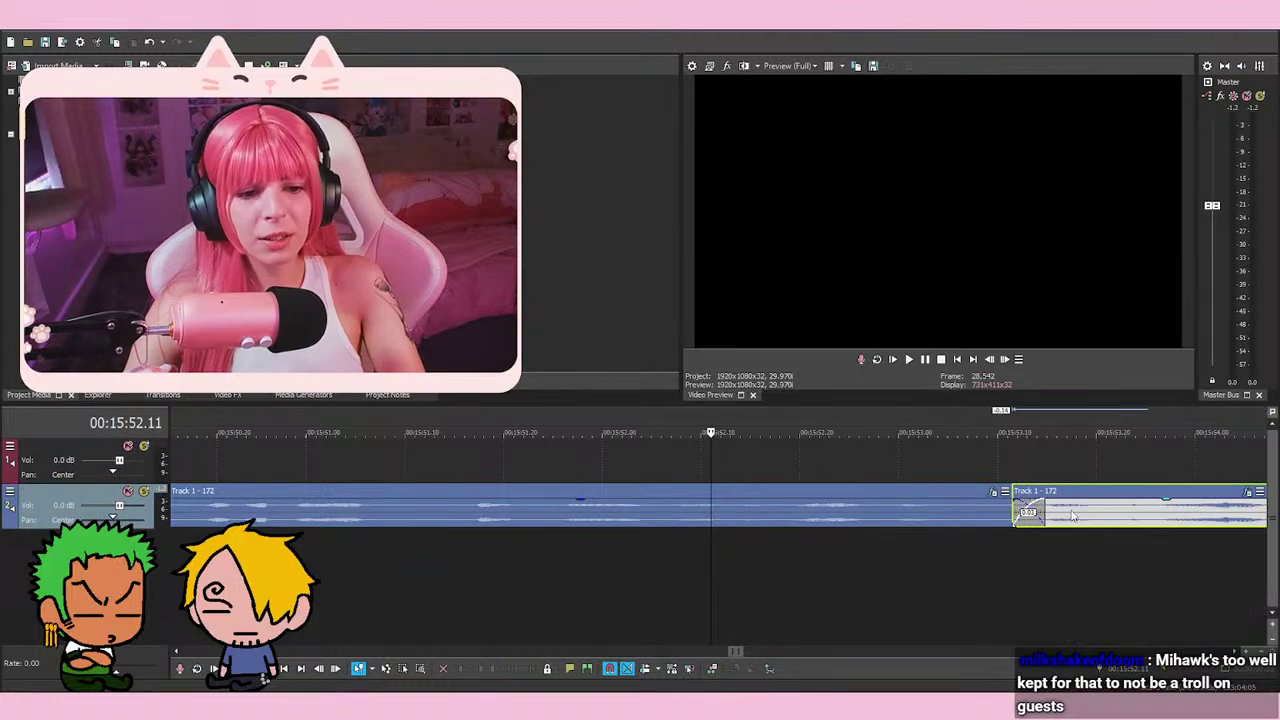
click(1037, 452)
scroll(813, 507, down, 3)
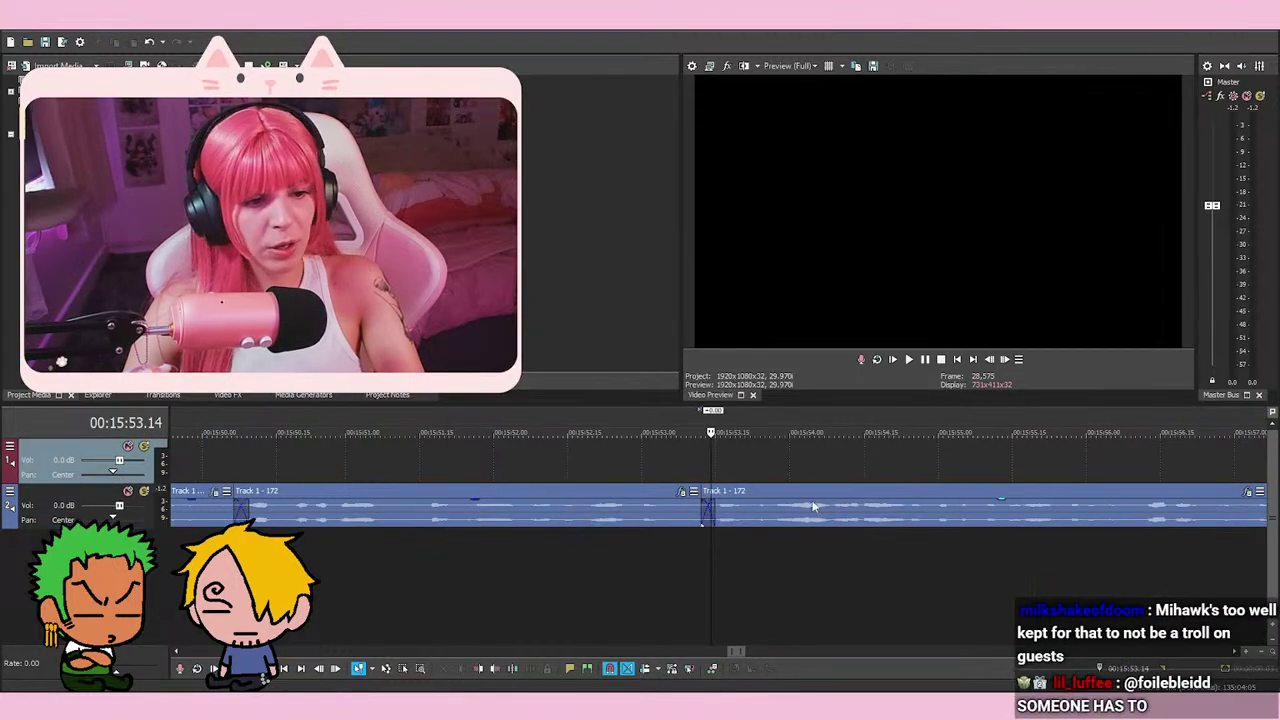
click(628, 455)
key(space)
key(space)
Shift the clip starting near 00:15:53.14 about one frame earlier and play the join from 00:15:52.25
scroll(962, 517, up, 3)
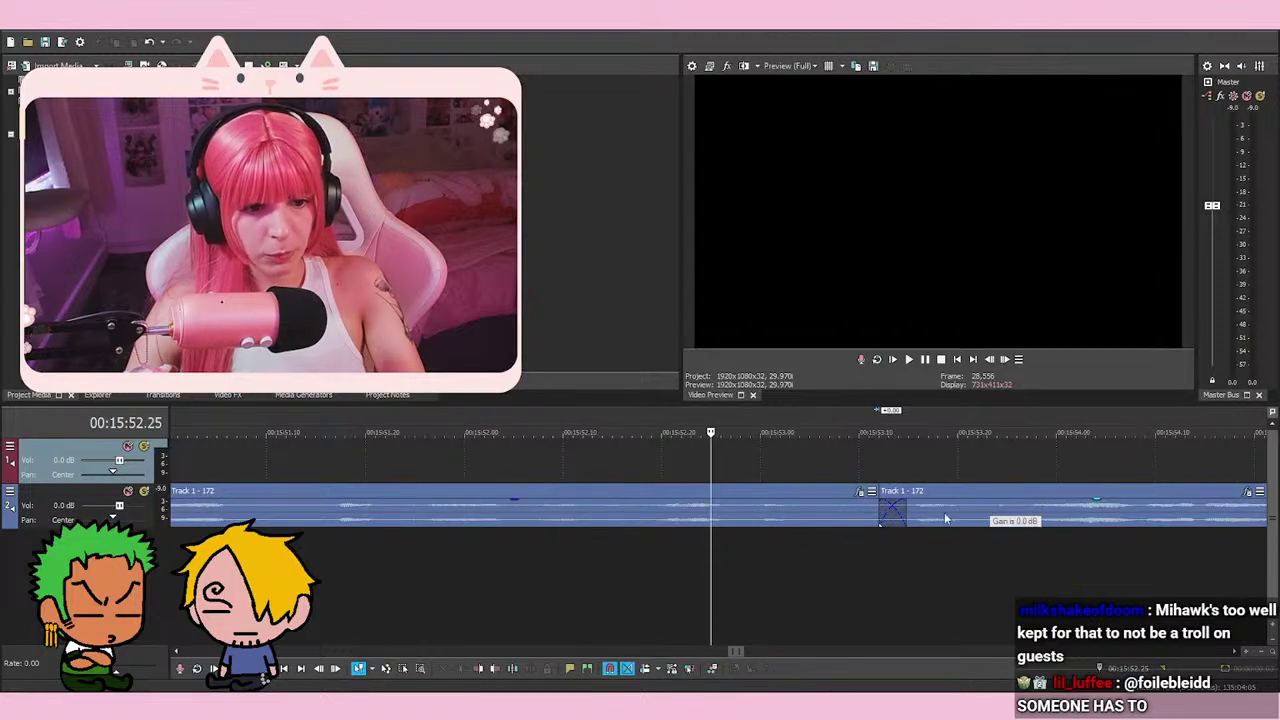
drag(904, 519, 870, 518)
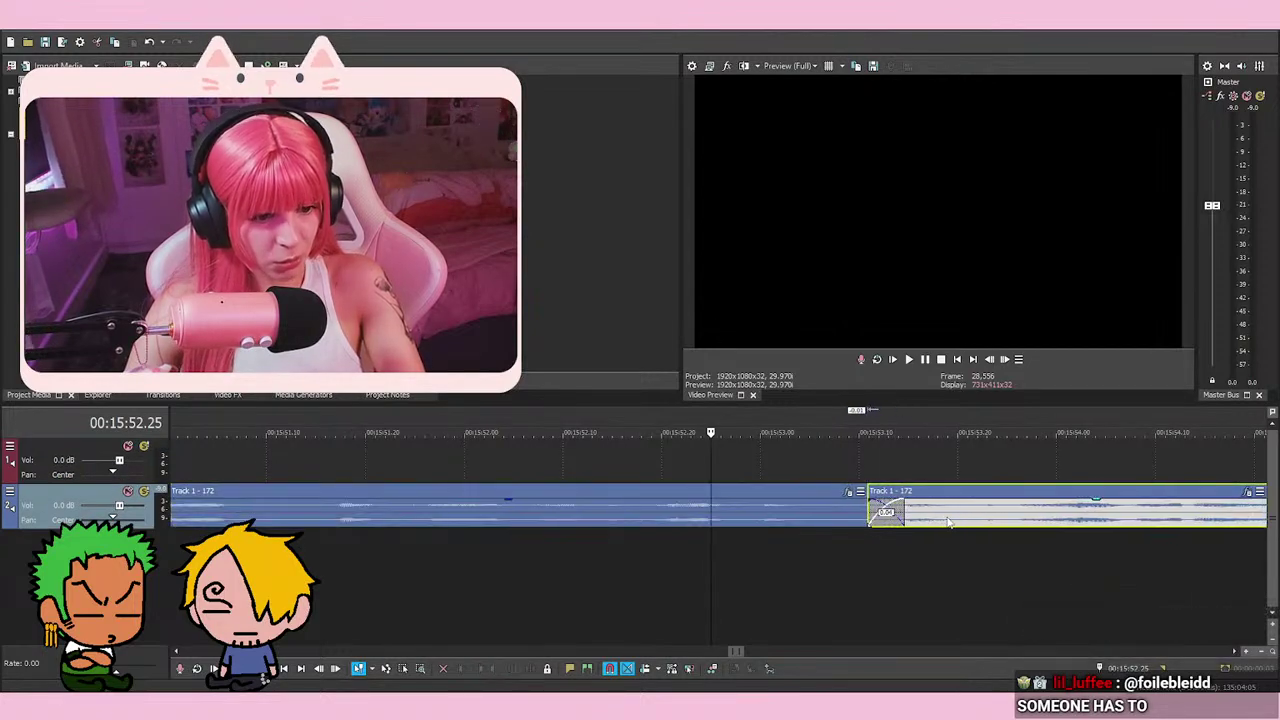
key(space)
key(space)
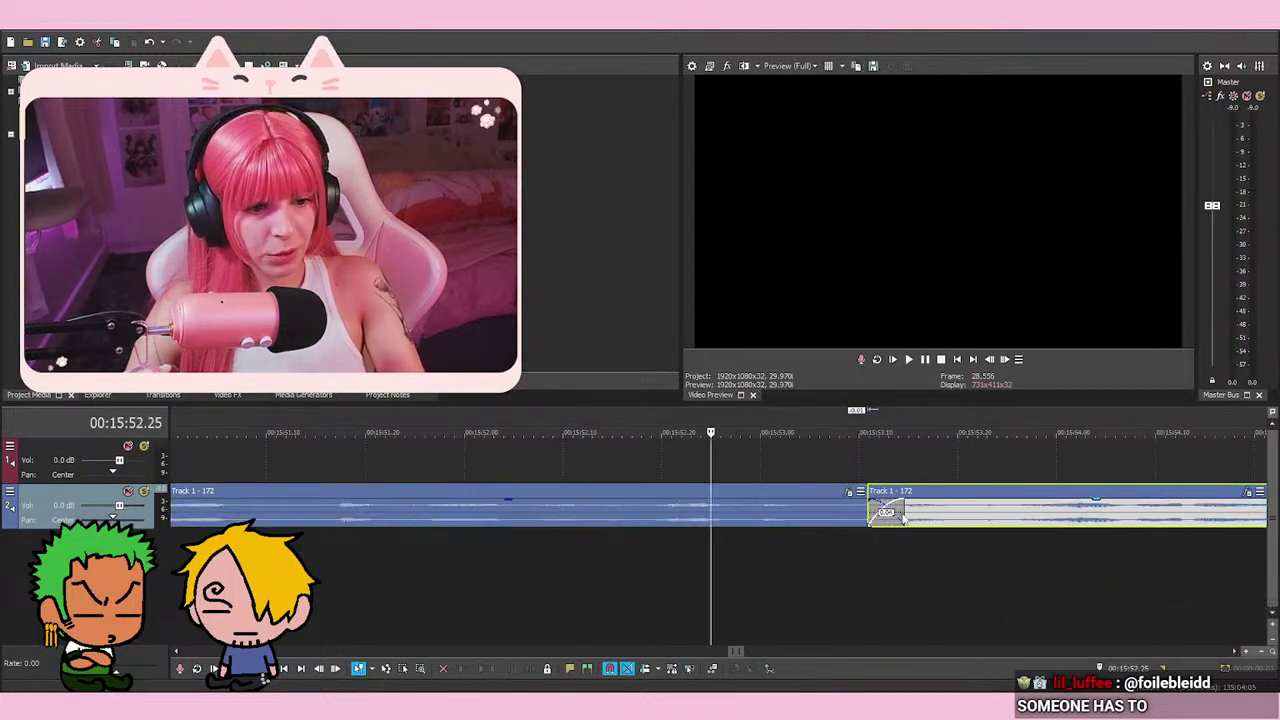
Trim the preceding clip's end by about one frame, shift the following clip slightly earlier, and listen through the join and onward
click(903, 516)
drag(910, 527, 904, 527)
key(space)
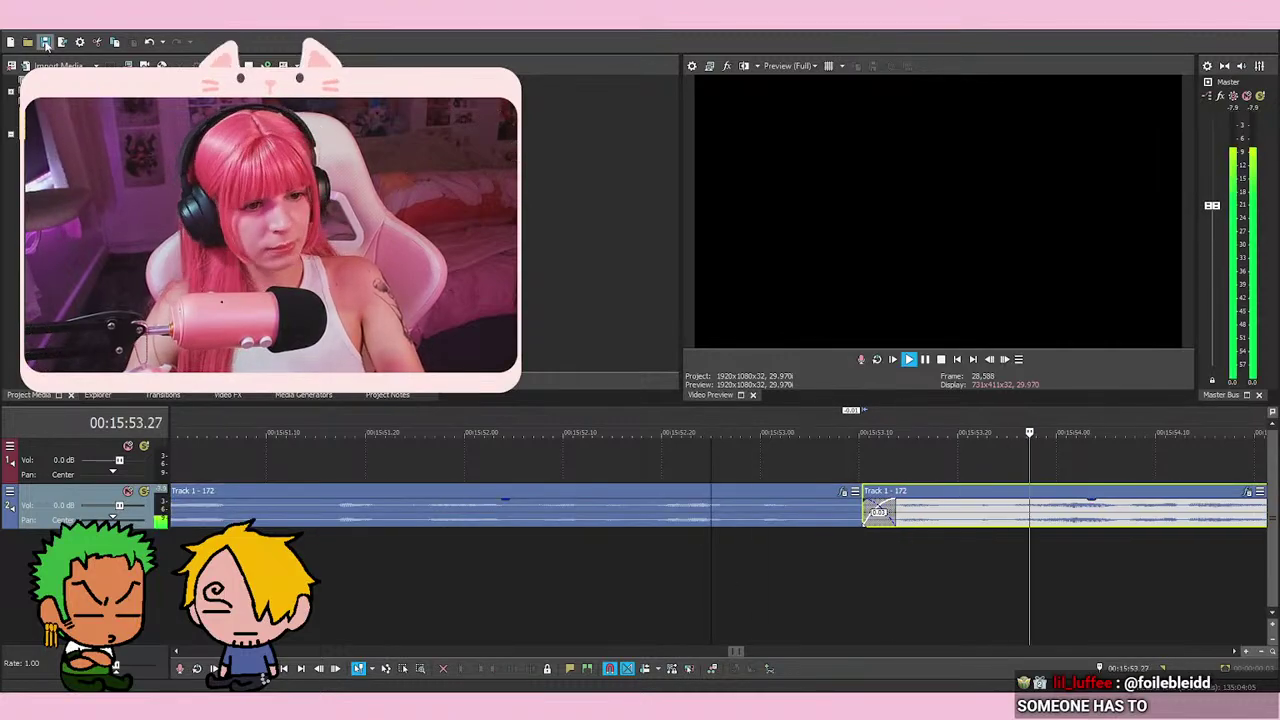
click(731, 577)
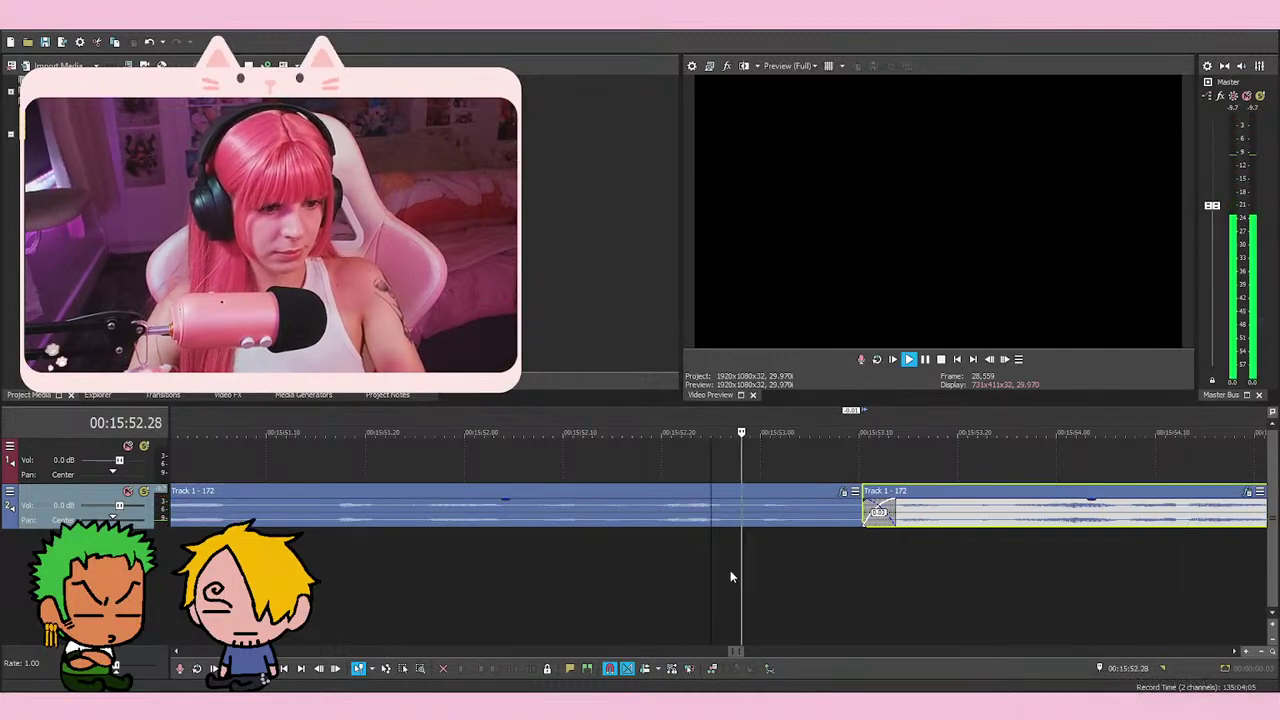
scroll(931, 595, down, 5)
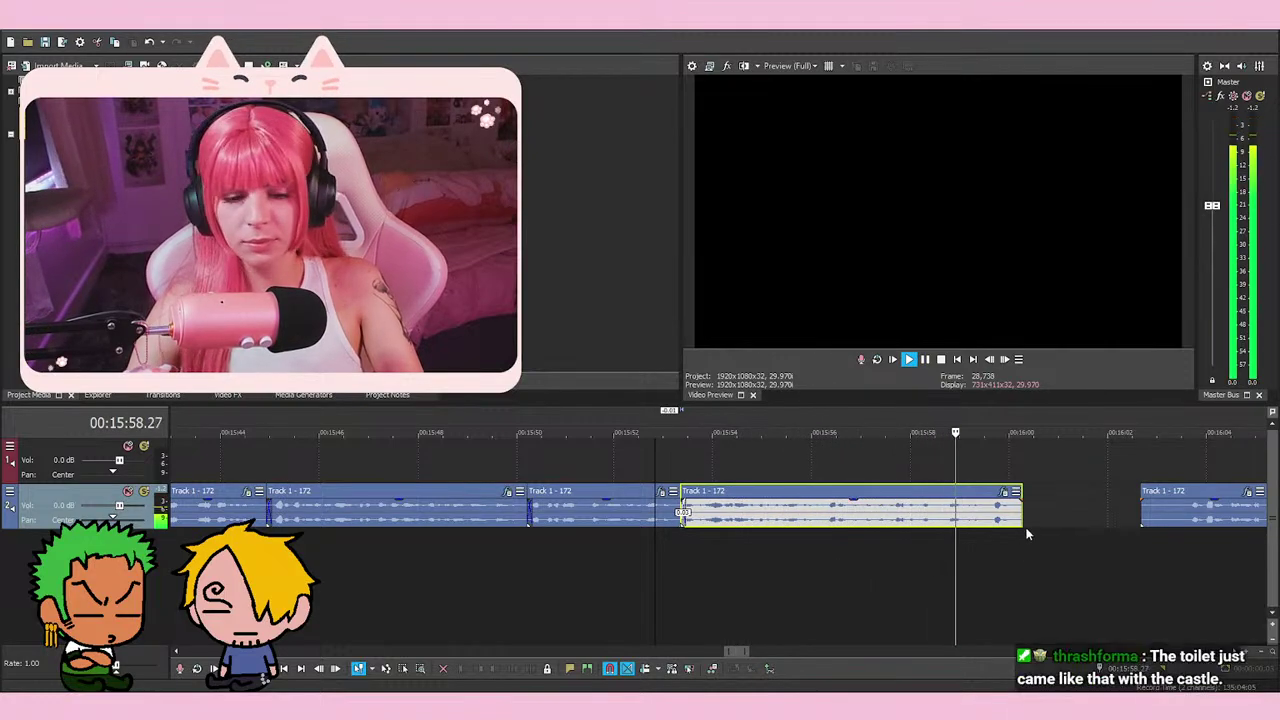
Move the next voice-over clip earlier to start near 00:16:00.25 and play through its narration
drag(1181, 517, 1086, 517)
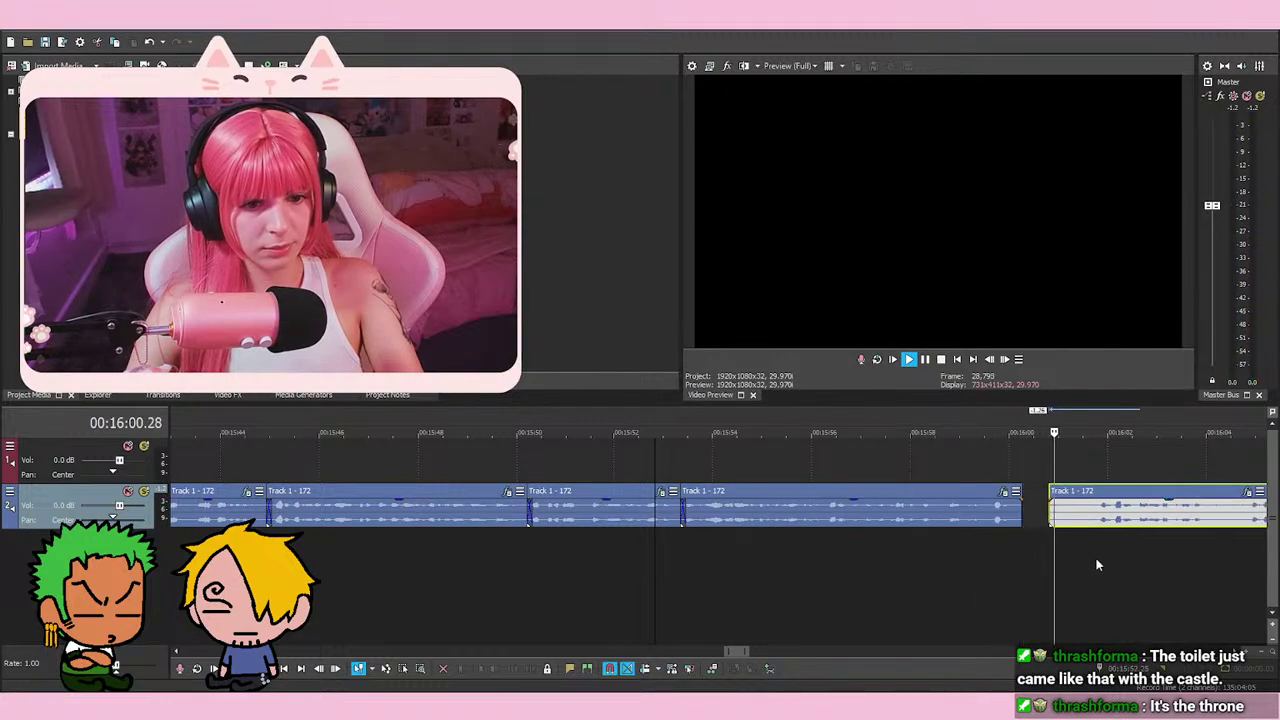
scroll(828, 559, down, 2)
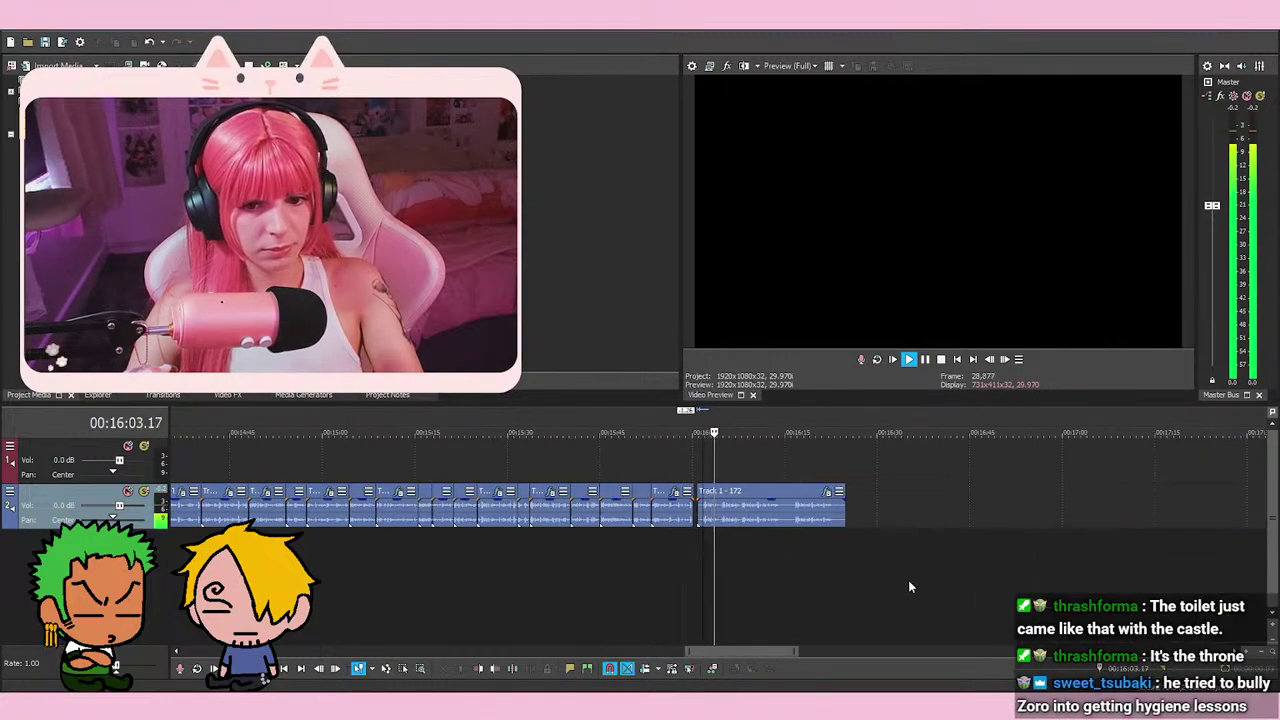
scroll(908, 587, up, 1)
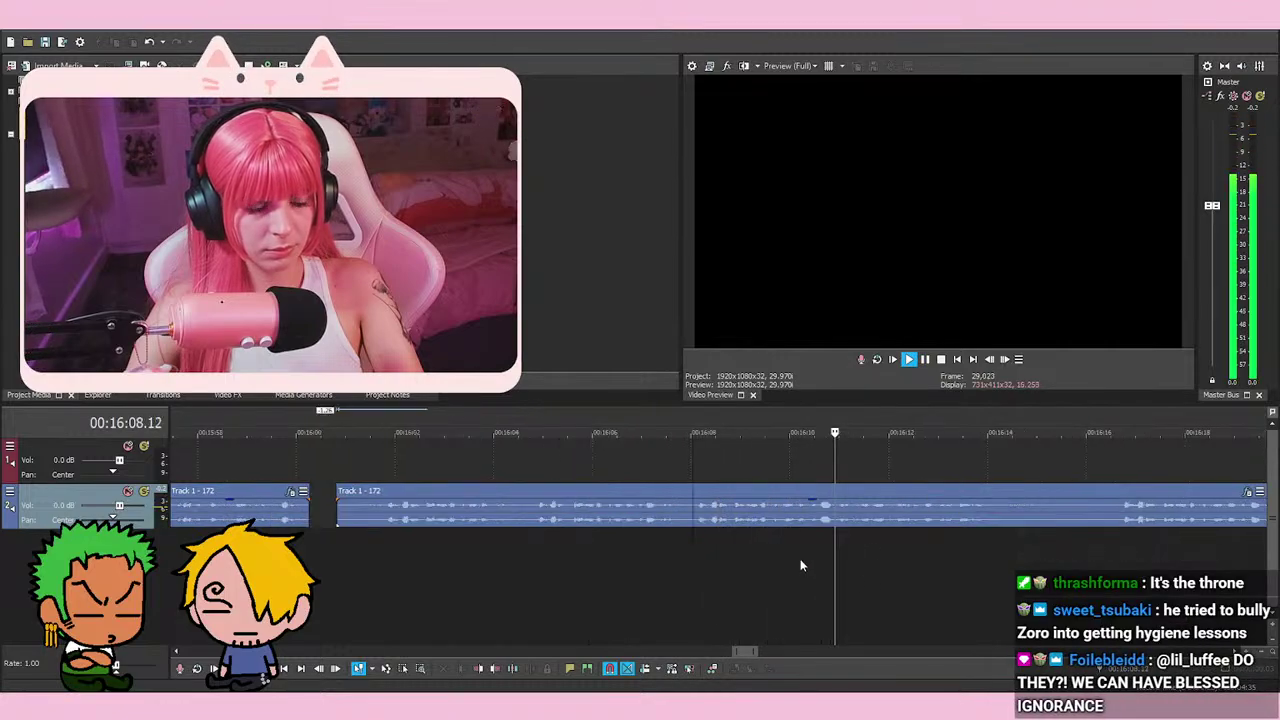
Split the clip at 00:16:08.01, delete the portion before the split, and play on from there
scroll(800, 564, up, 2)
key(space)
key(s)
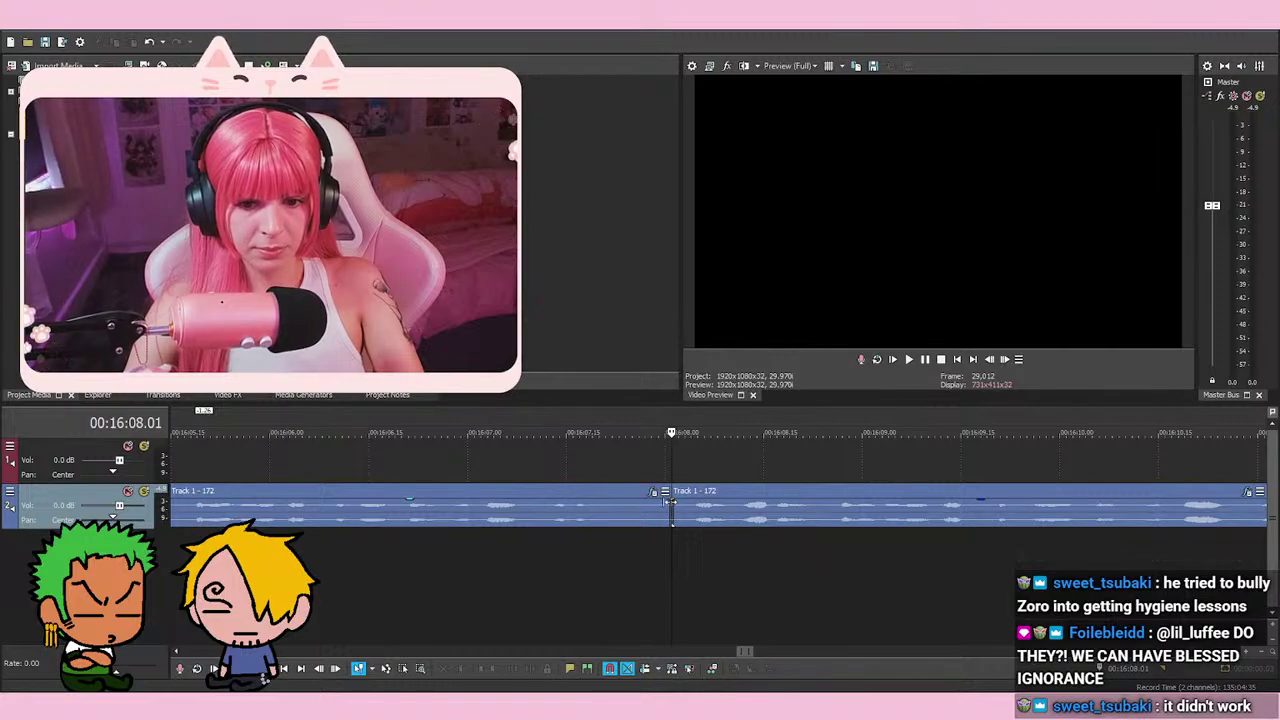
right_click(625, 520)
click(660, 364)
key(space)
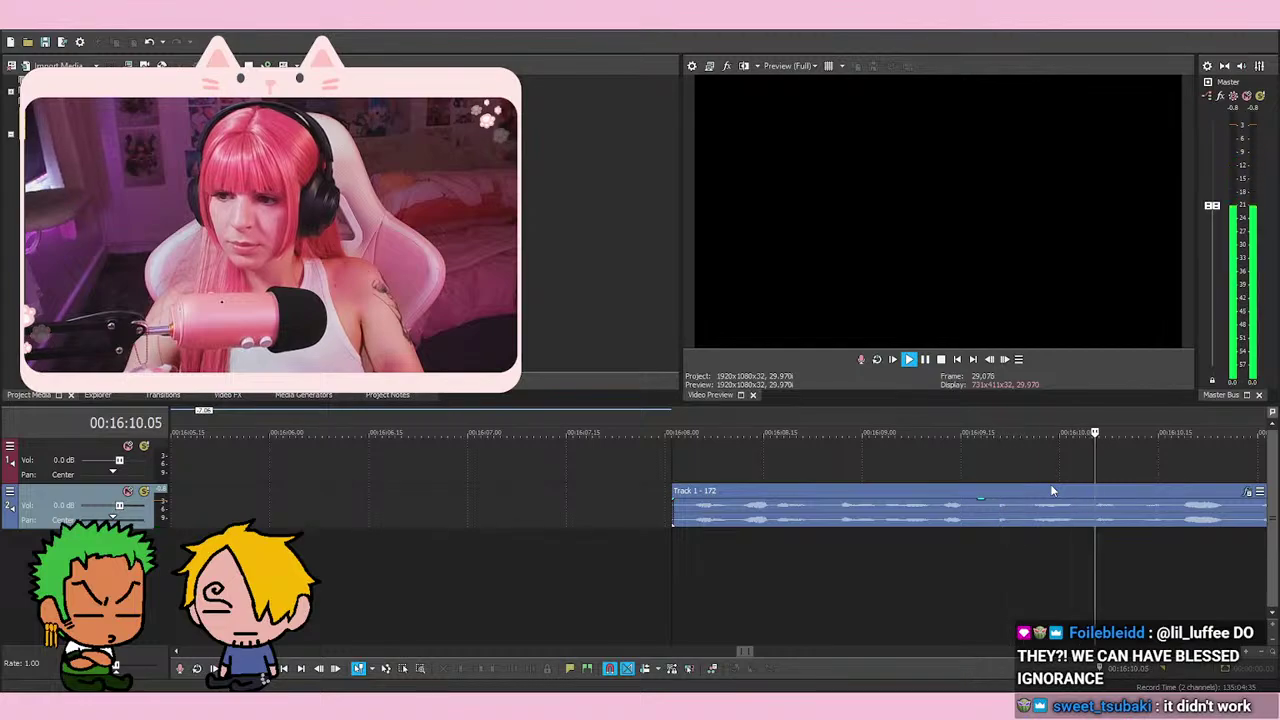
Split the remaining clip in the pause around 00:16:14 and move the first piece back to about 00:16:00.28
scroll(985, 523, down, 5)
scroll(970, 524, up, 3)
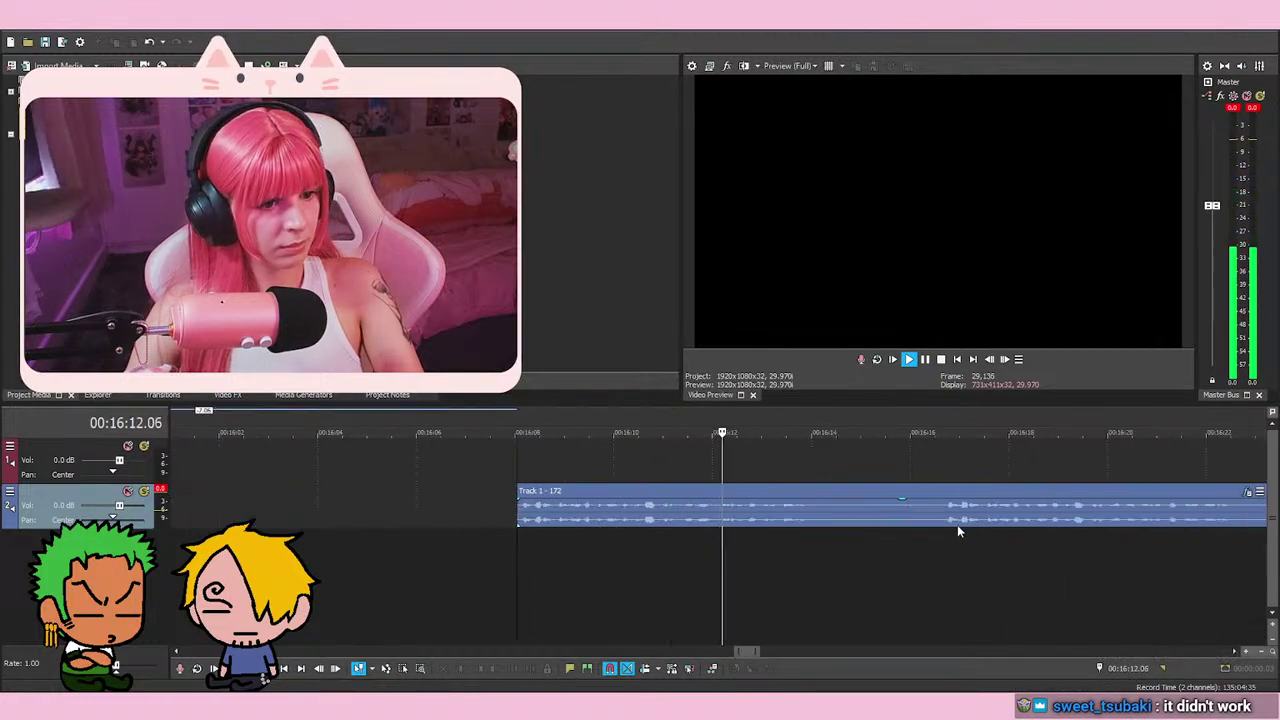
click(929, 362)
key(s)
scroll(674, 515, down, 4)
drag(644, 493, 555, 491)
click(550, 495)
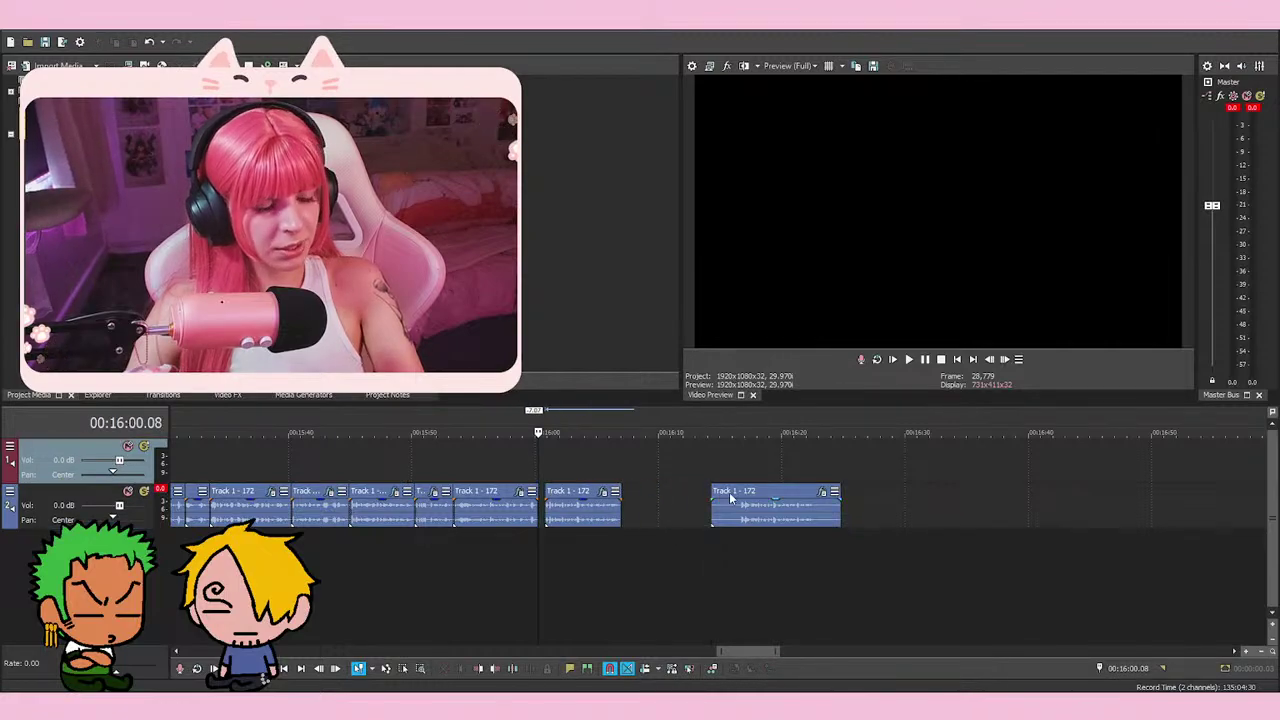
Shift the moved piece to slightly overlap the preceding clip's end near 00:16:00.04, and play the join from 00:15:58.25
scroll(757, 515, up, 5)
click(620, 578)
click(678, 580)
click(629, 580)
click(605, 584)
click(577, 585)
click(620, 582)
click(572, 555)
click(610, 568)
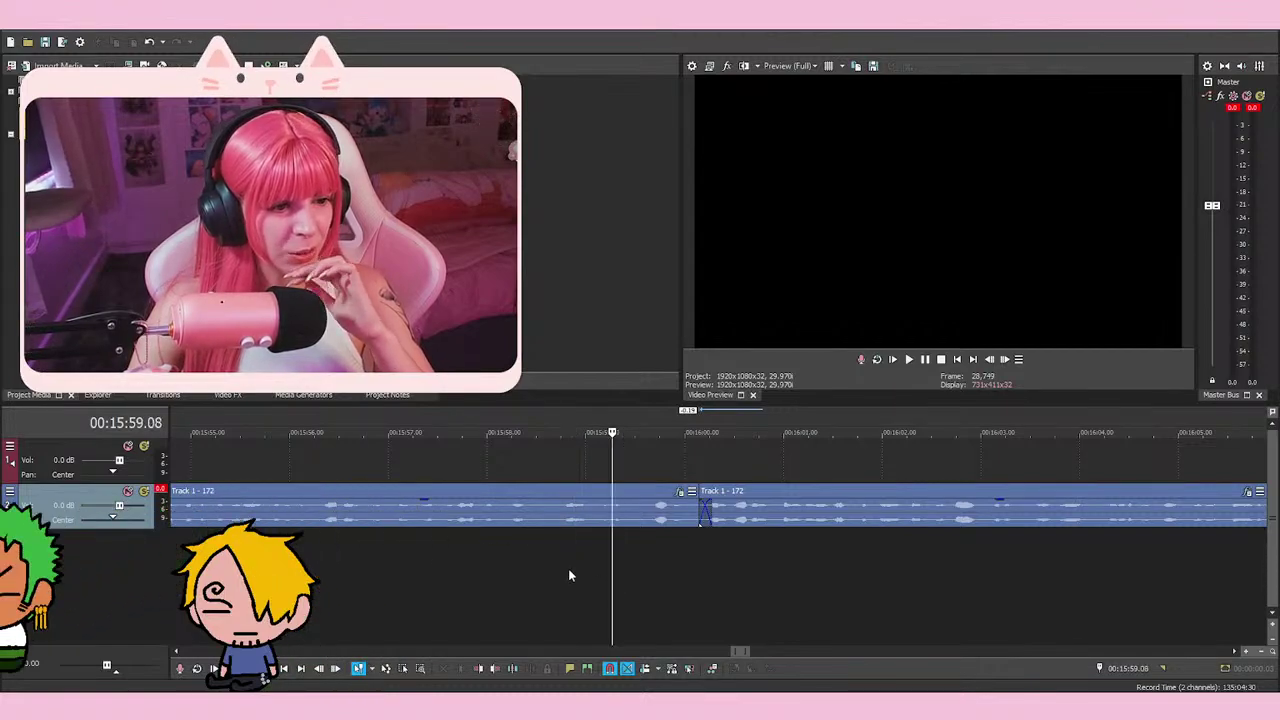
click(569, 574)
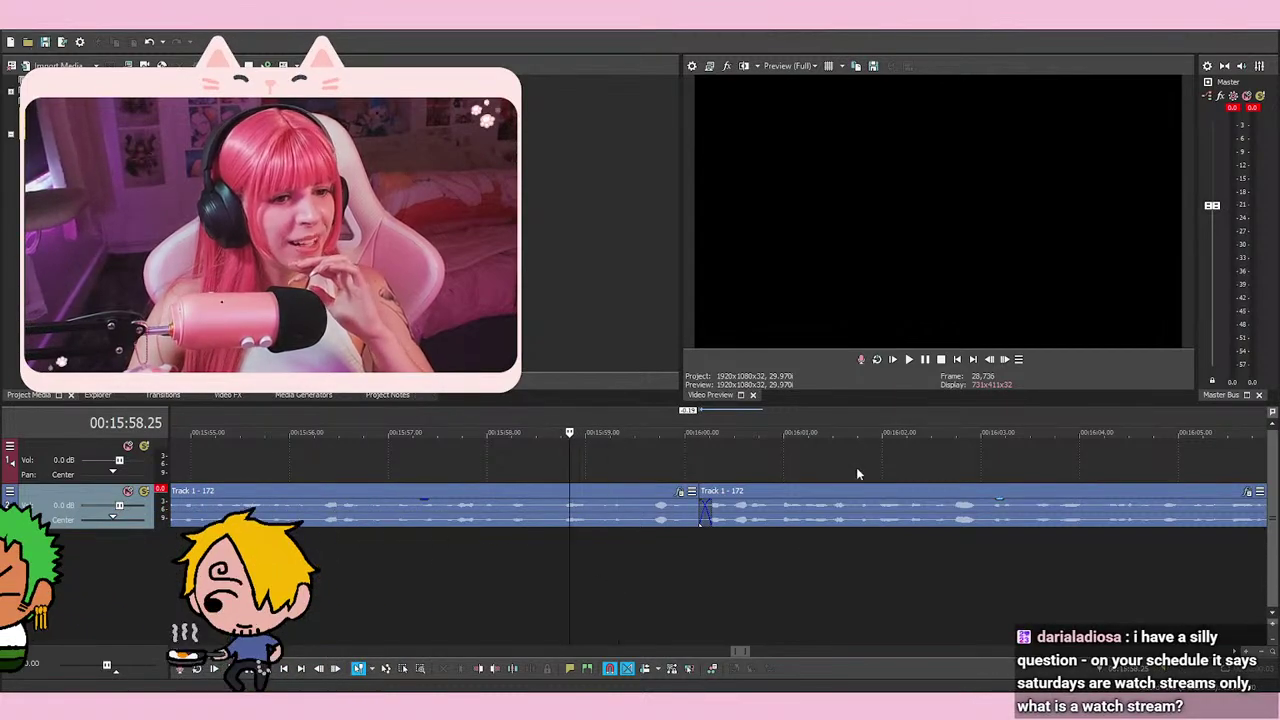
click(910, 361)
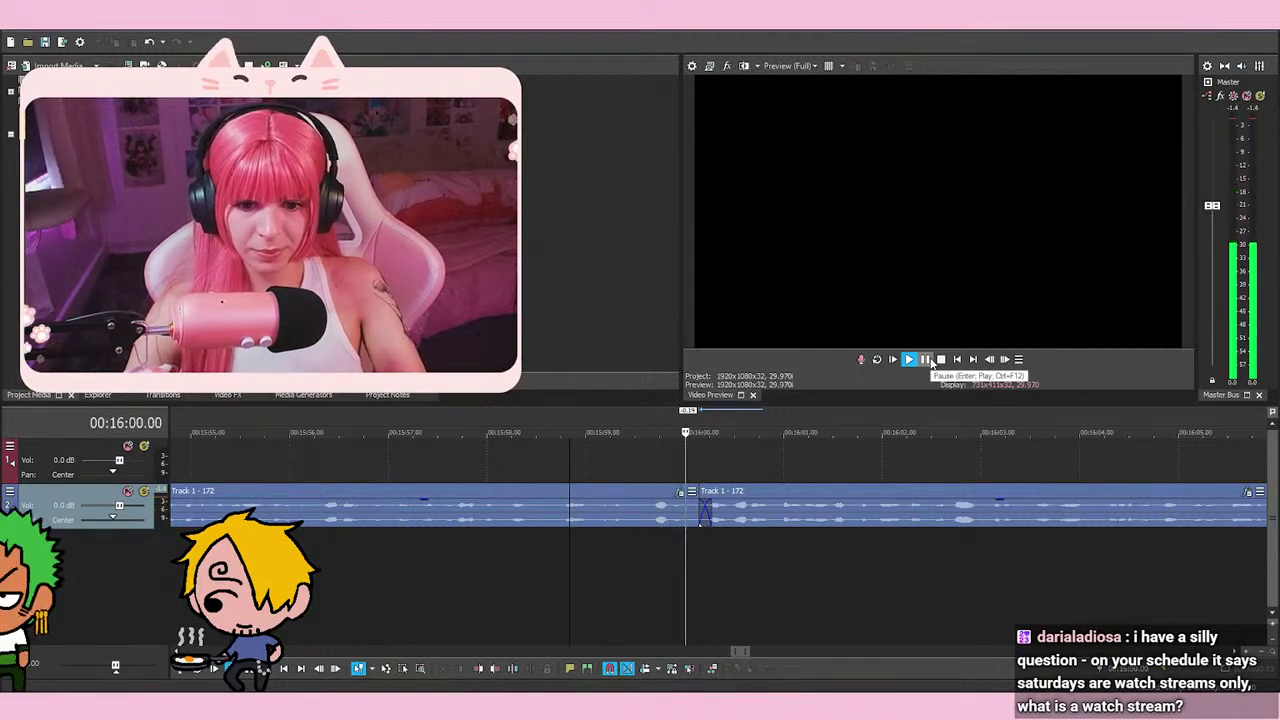
click(927, 360)
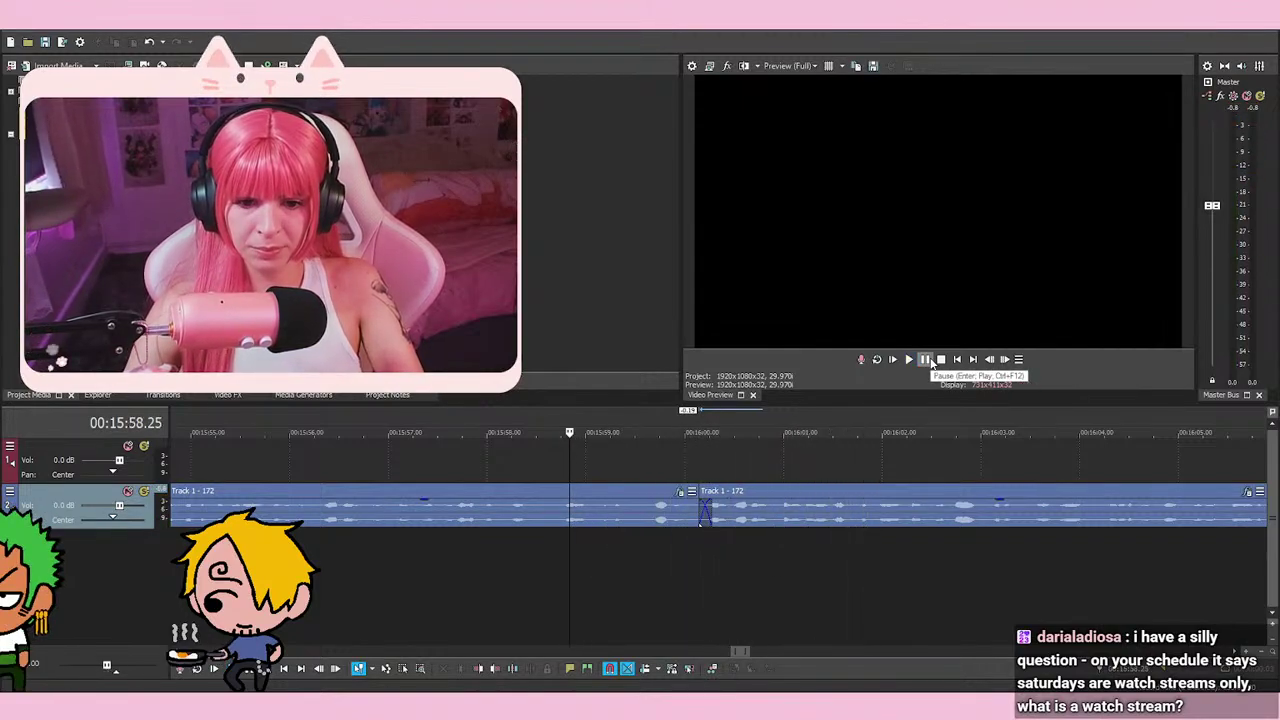
scroll(657, 478, down, 2)
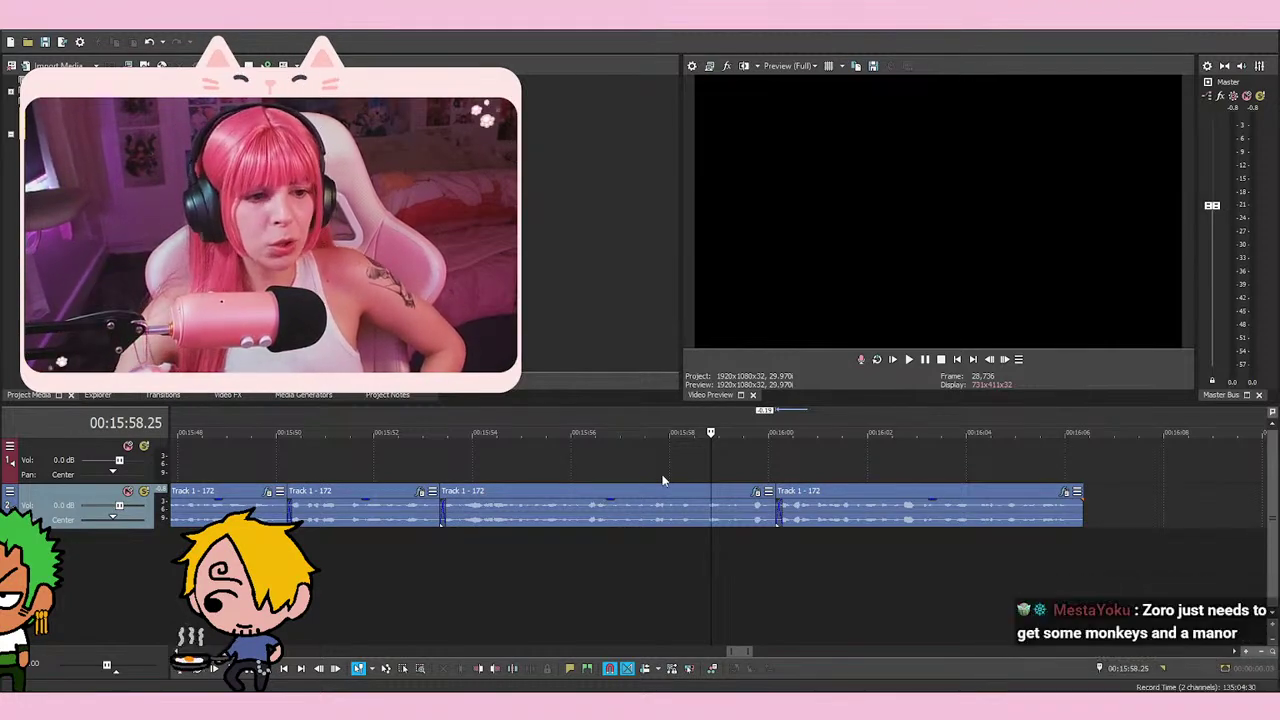
click(662, 480)
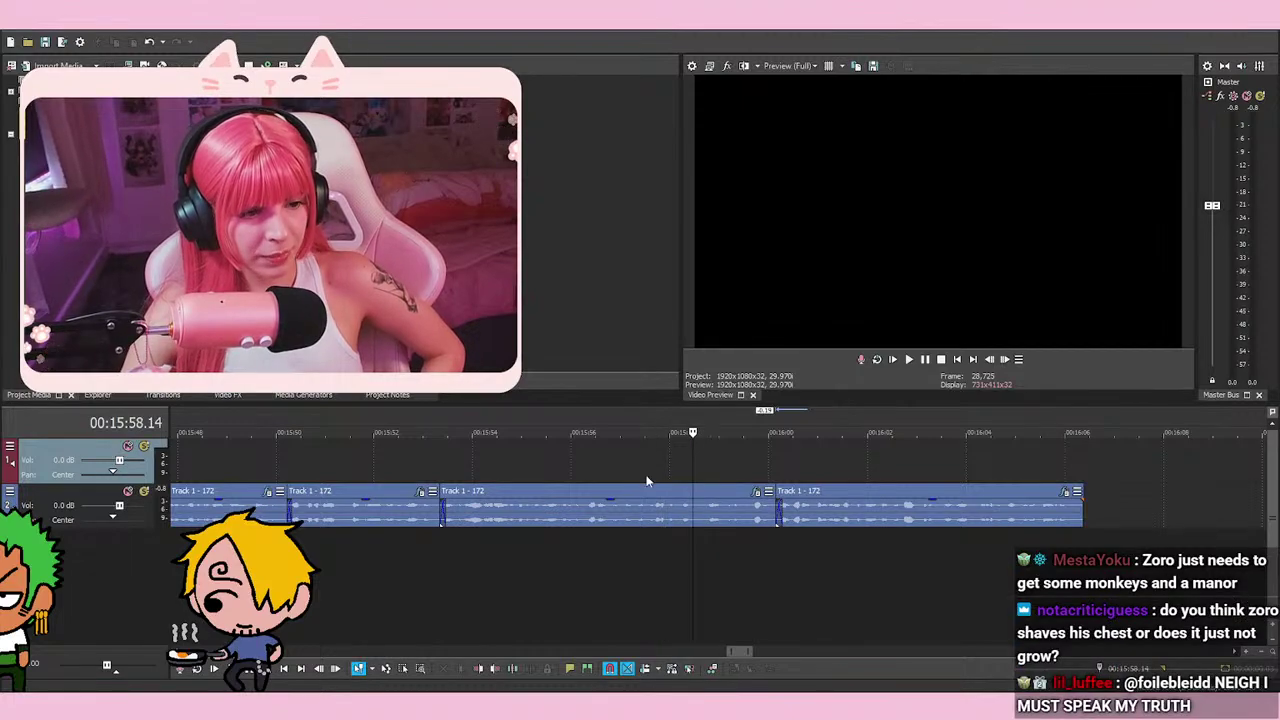
click(681, 466)
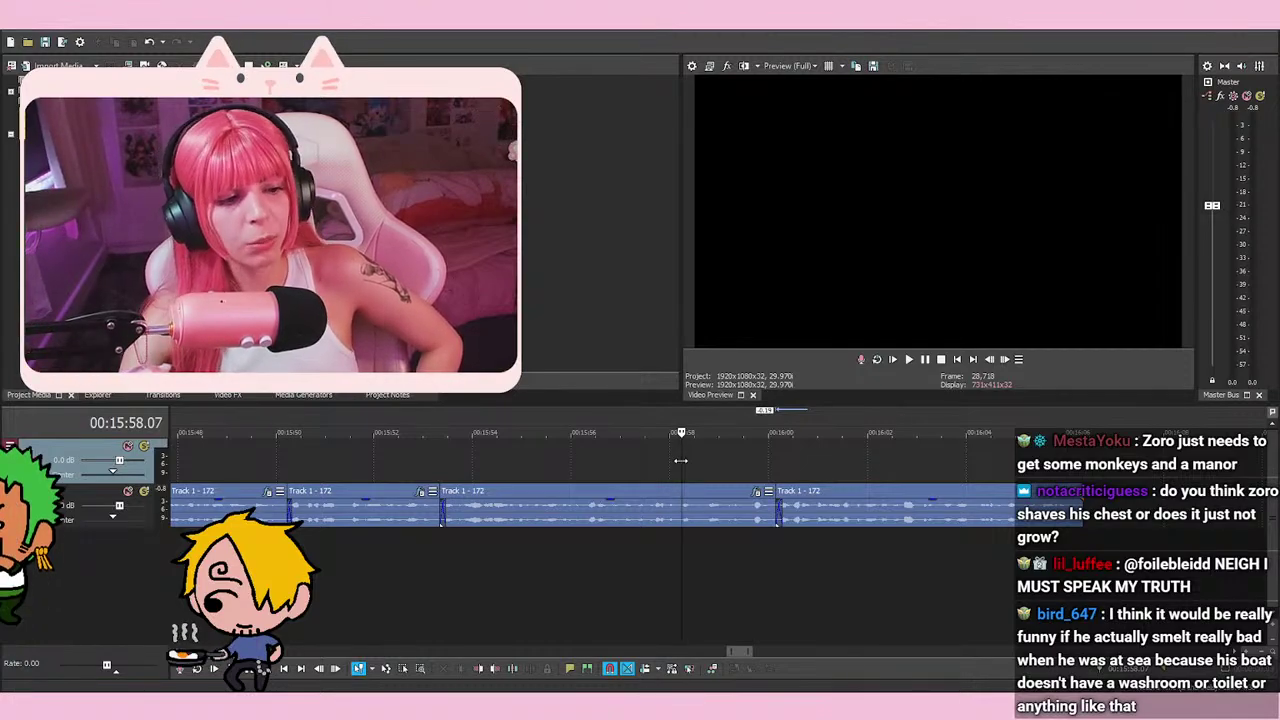
click(652, 476)
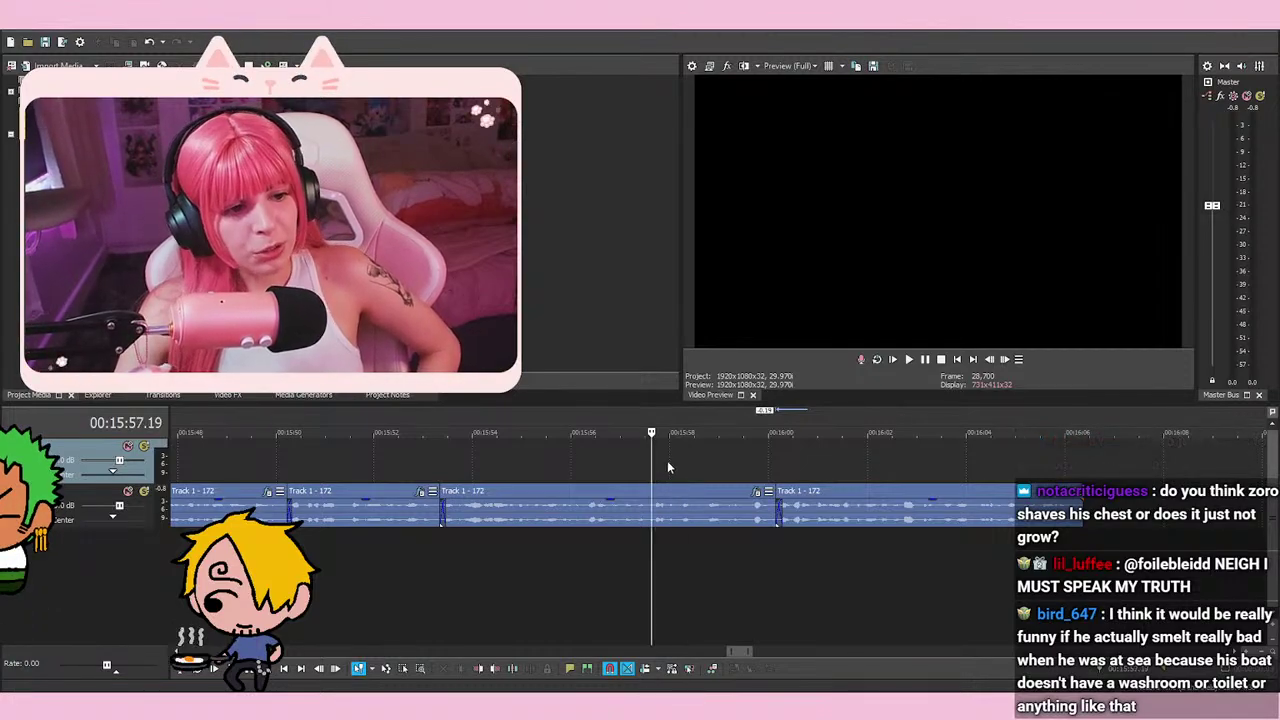
click(671, 462)
click(683, 469)
Replay the narration leading into the join near 00:16:00, sampling from about 00:15:57.24, 00:15:59.02 and 00:15:59.25
click(660, 470)
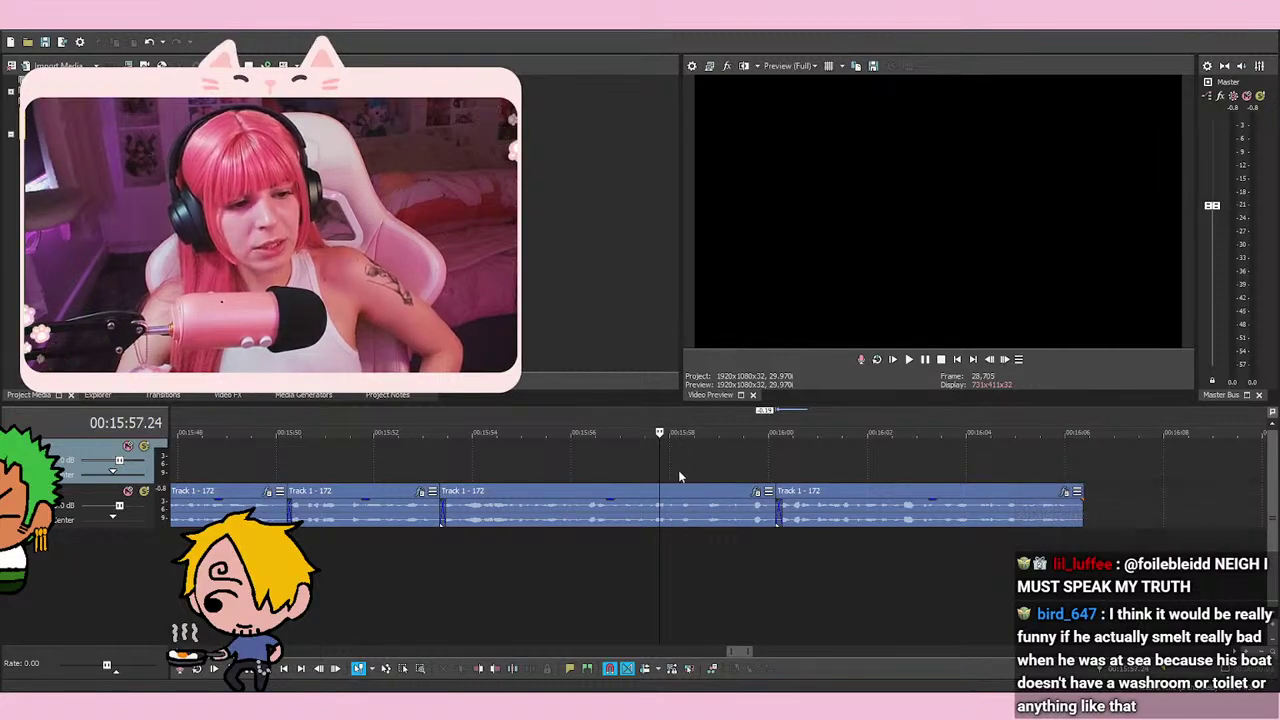
scroll(678, 470, up, 2)
scroll(830, 520, up, 2)
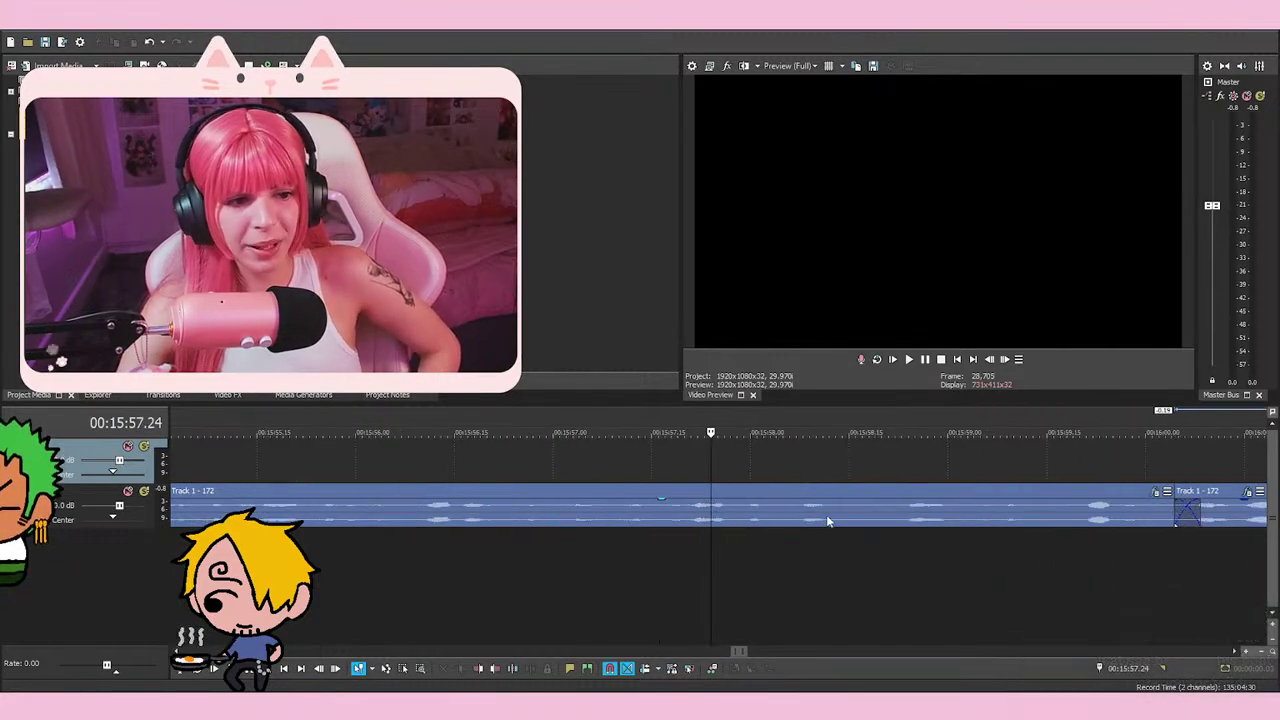
click(910, 362)
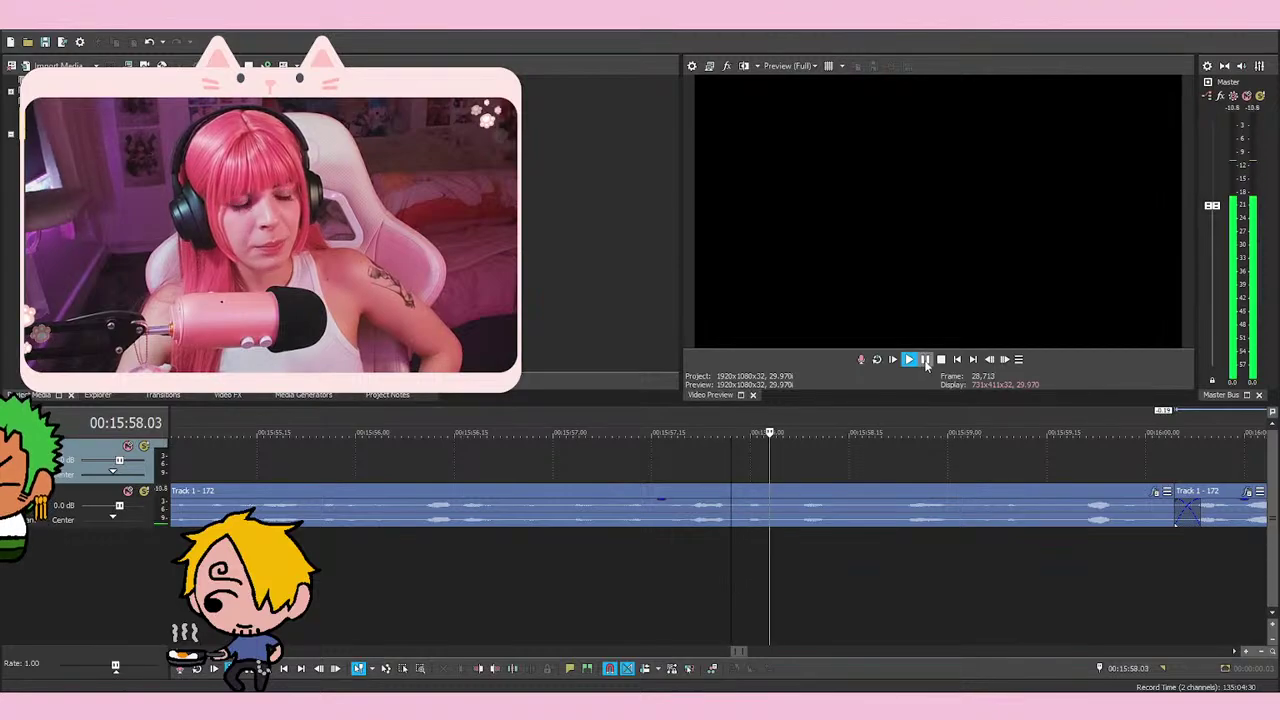
scroll(916, 485, down, 2)
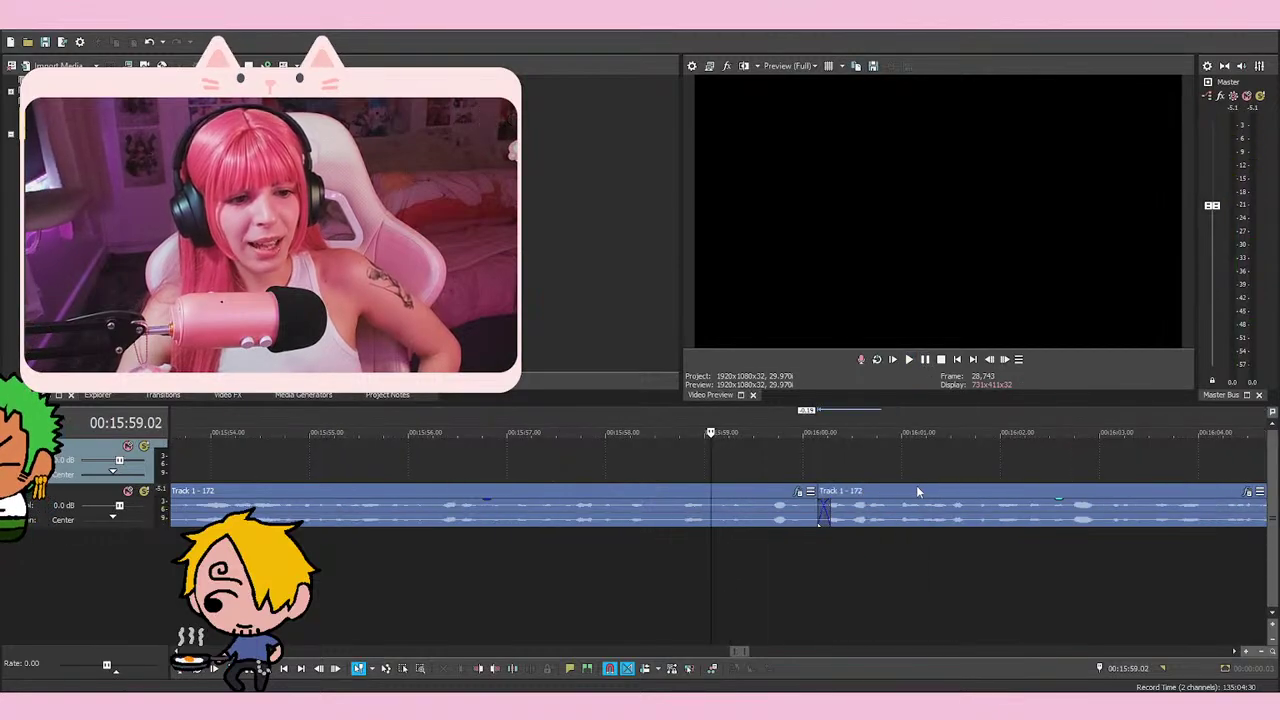
click(924, 360)
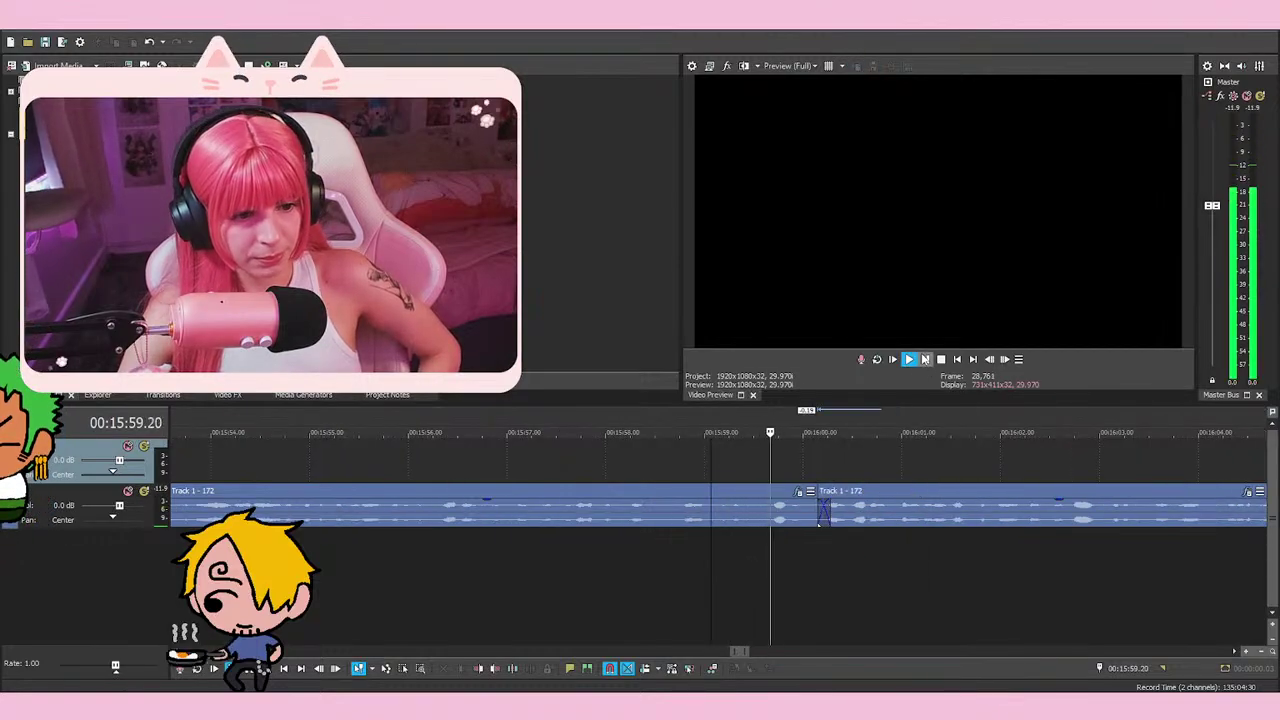
click(924, 360)
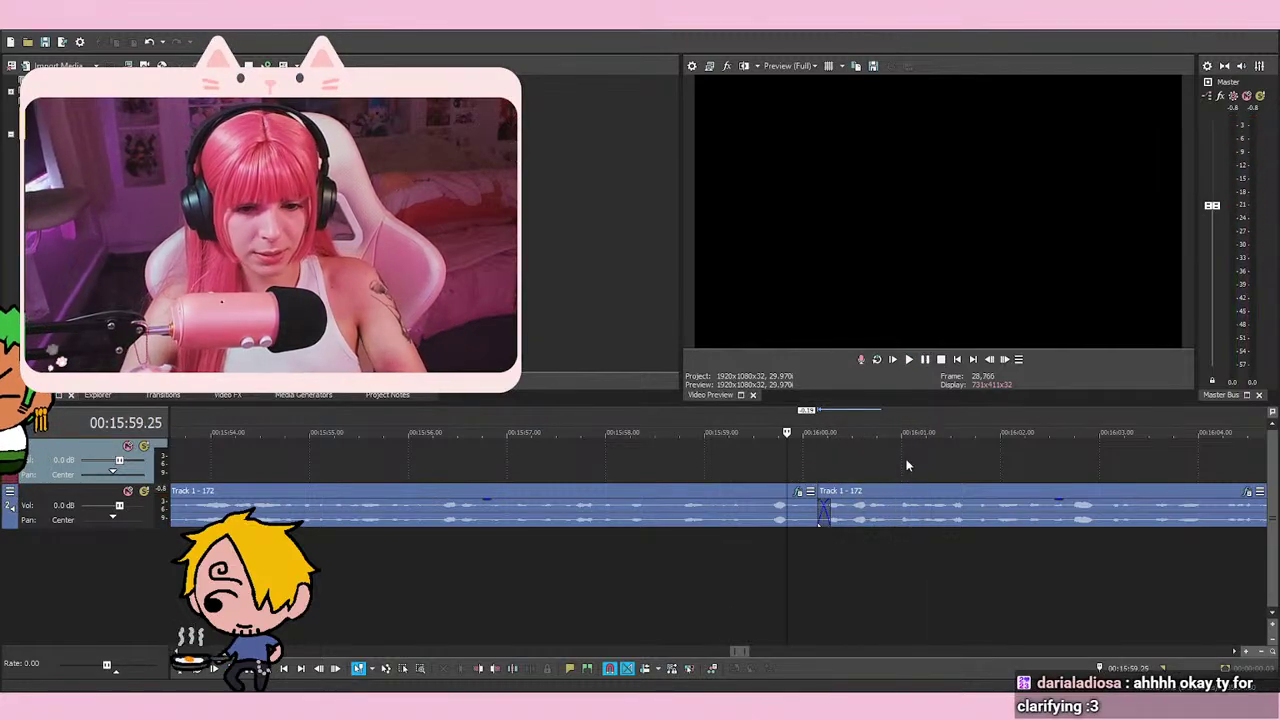
key(space)
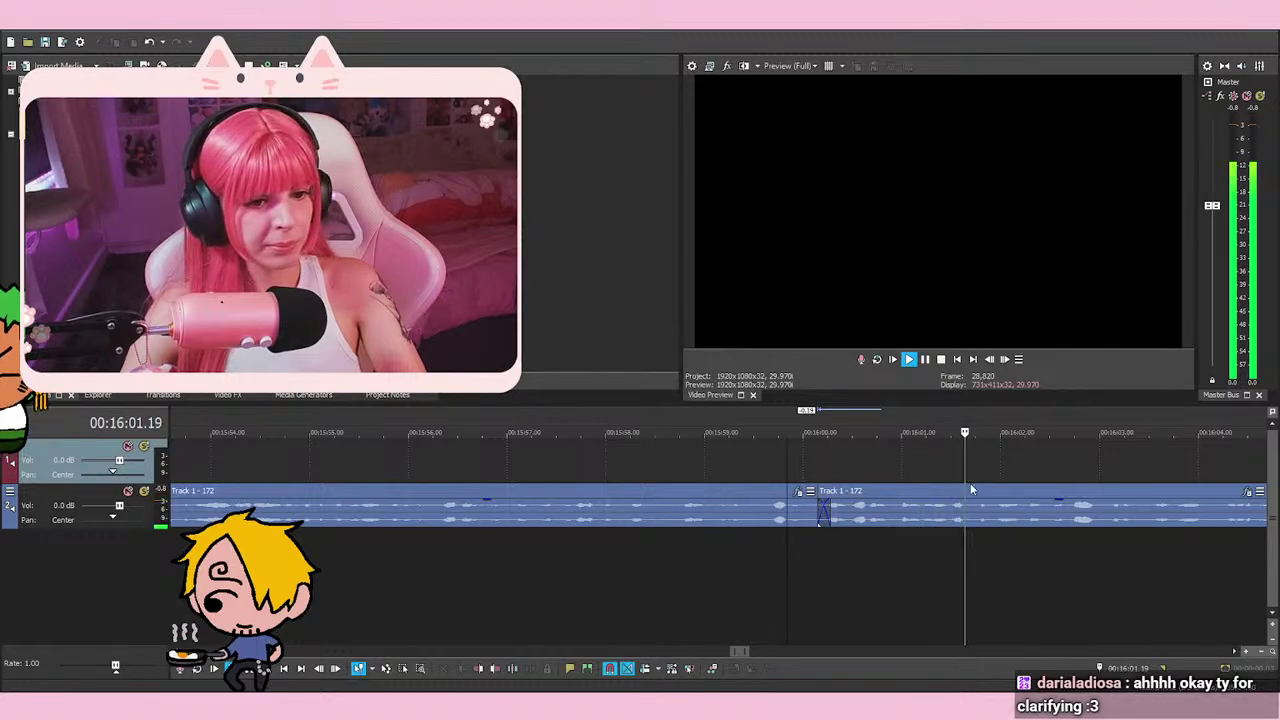
Move the leftover clip after the joined one earlier to about 00:16:07 and listen to its narration
scroll(980, 500, down, 3)
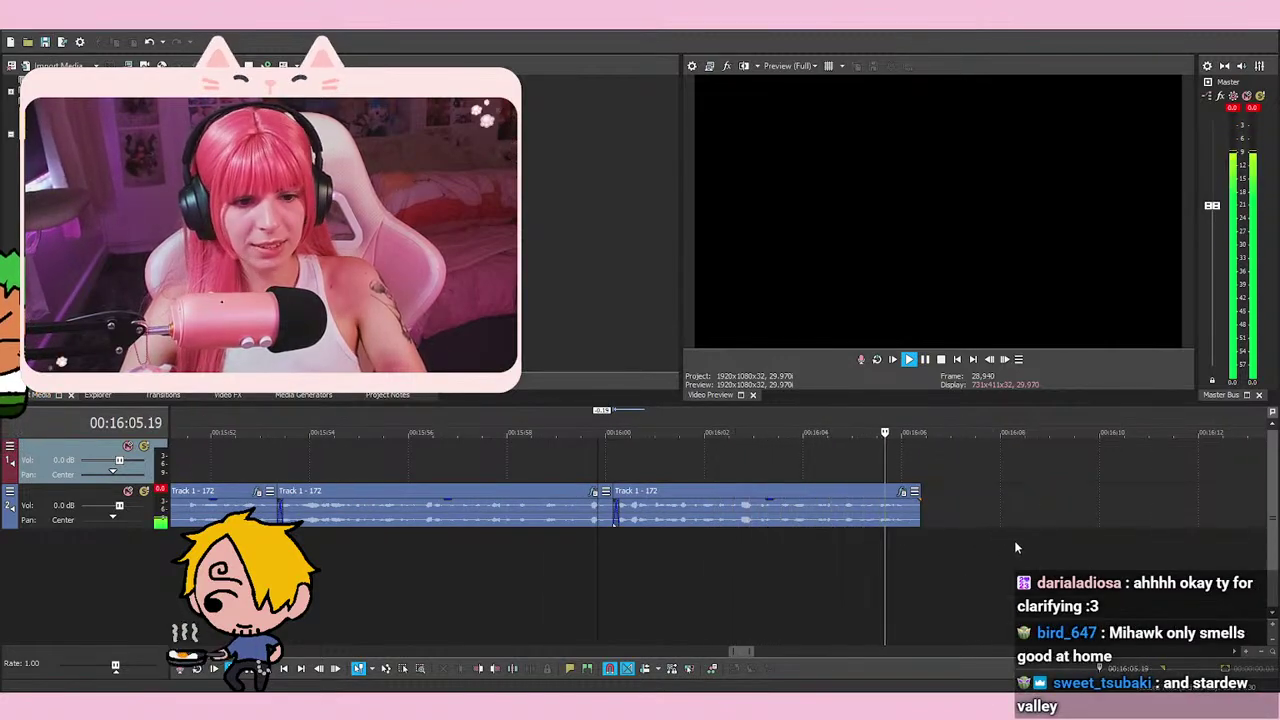
scroll(1014, 540, down, 3)
drag(973, 522, 803, 522)
scroll(851, 526, up, 4)
scroll(855, 535, down, 4)
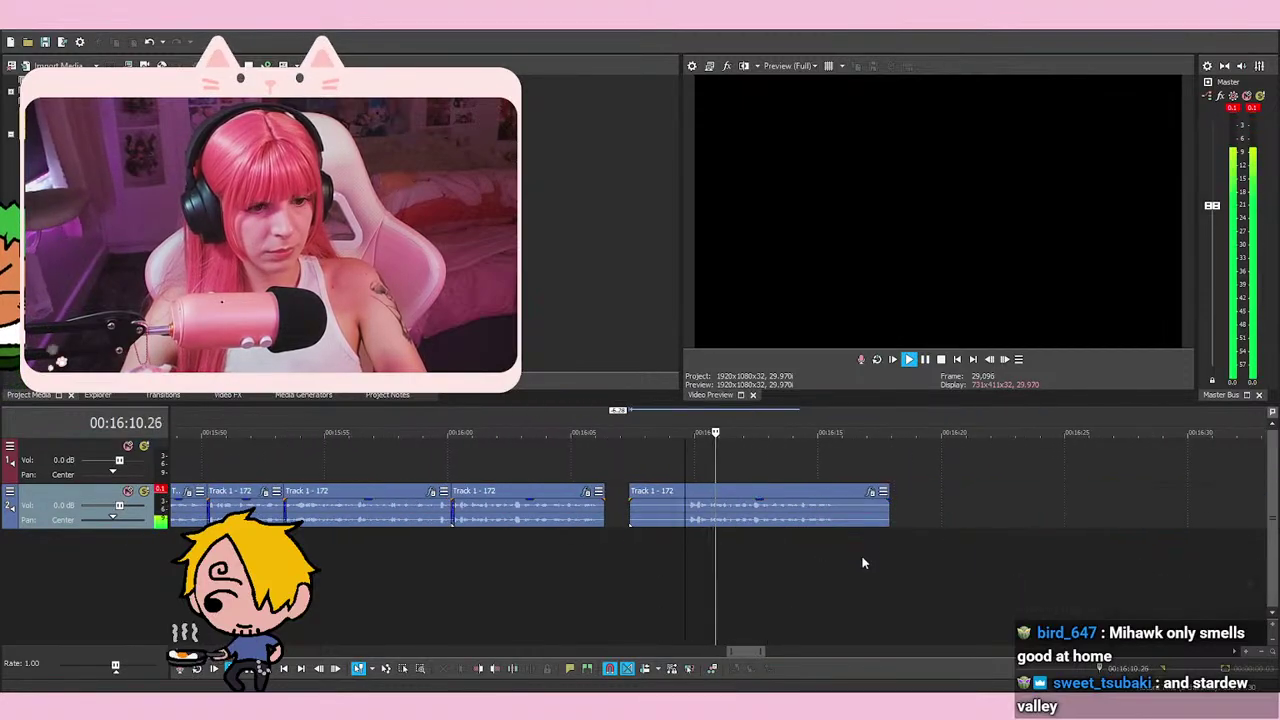
Replay the join near 00:16:00 and listen through to the end of the clip around 00:16:06
click(446, 546)
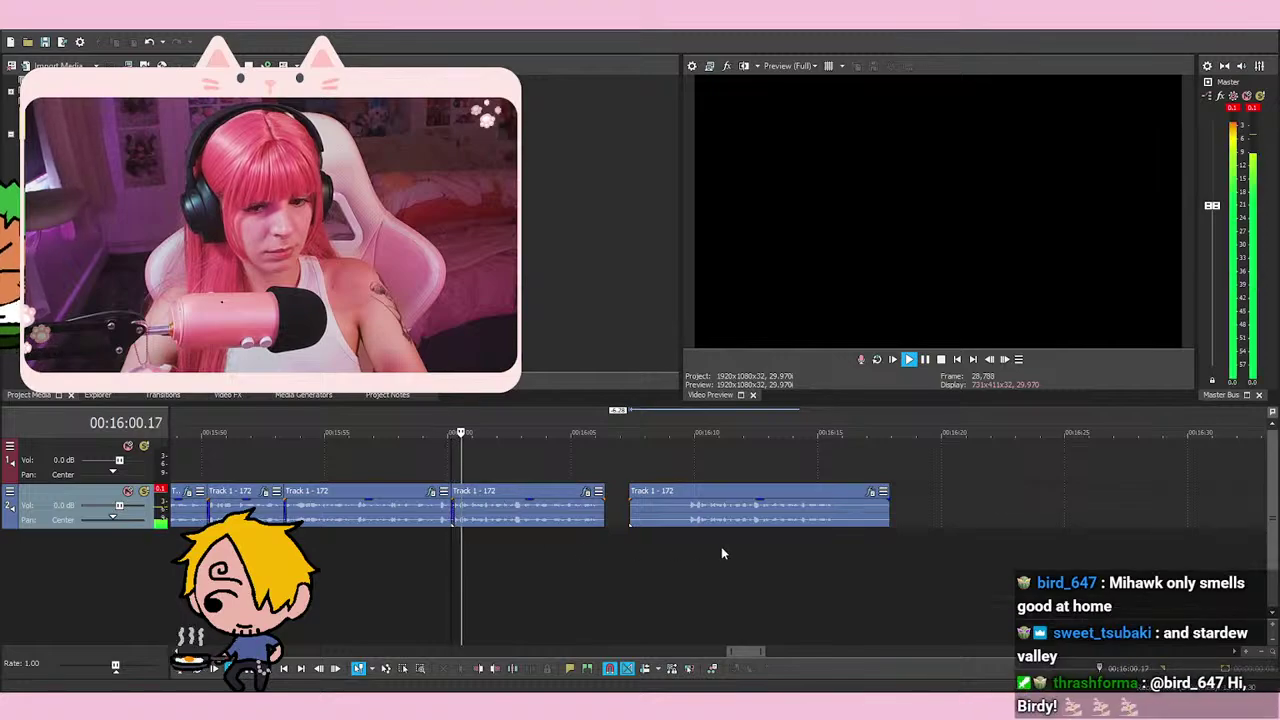
scroll(665, 570, up, 3)
click(638, 550)
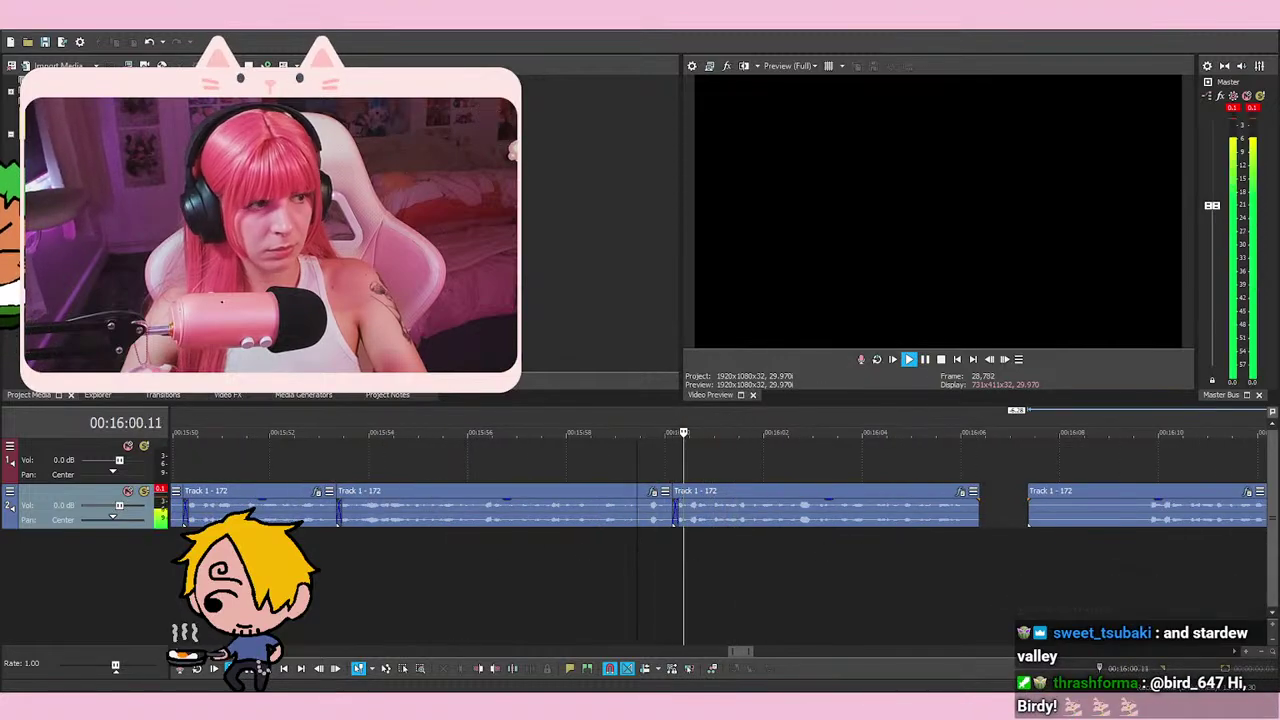
scroll(908, 514, down, 1)
scroll(960, 508, down, 2)
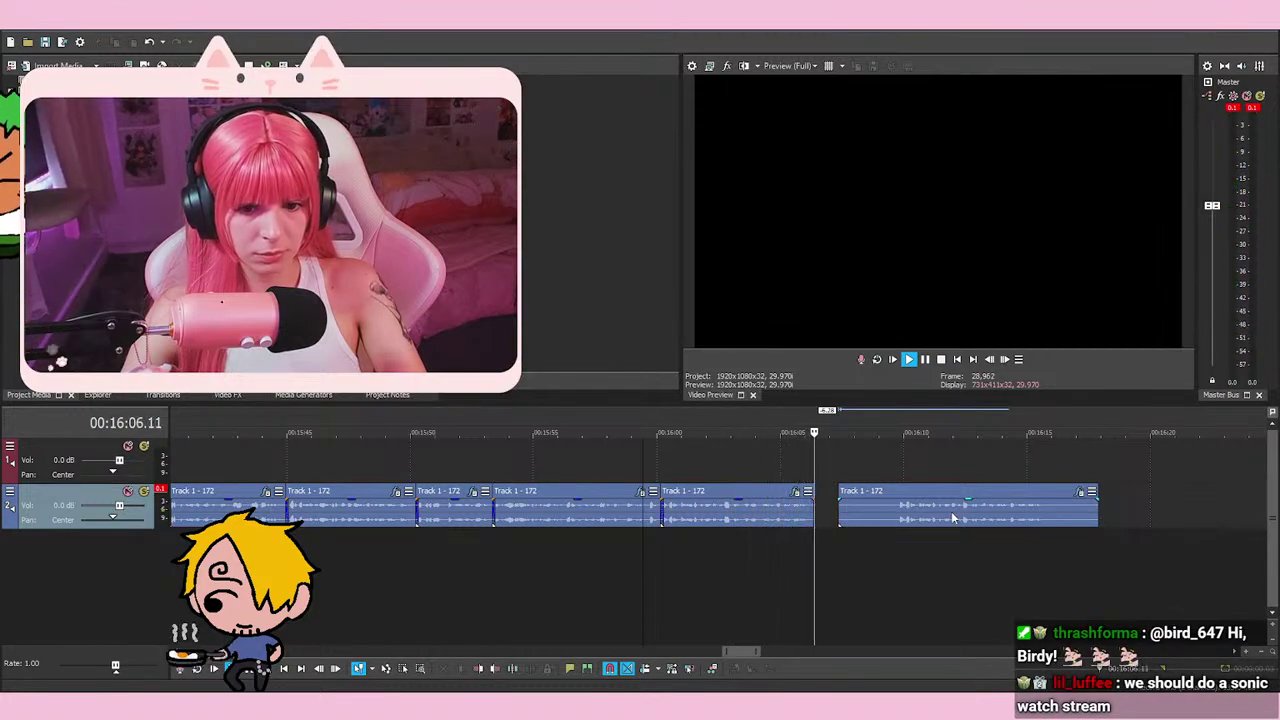
Delete the leftover clip starting around 00:16:07 and stop playback with the playhead at 00:16:12.19
click(951, 511)
key(Delete)
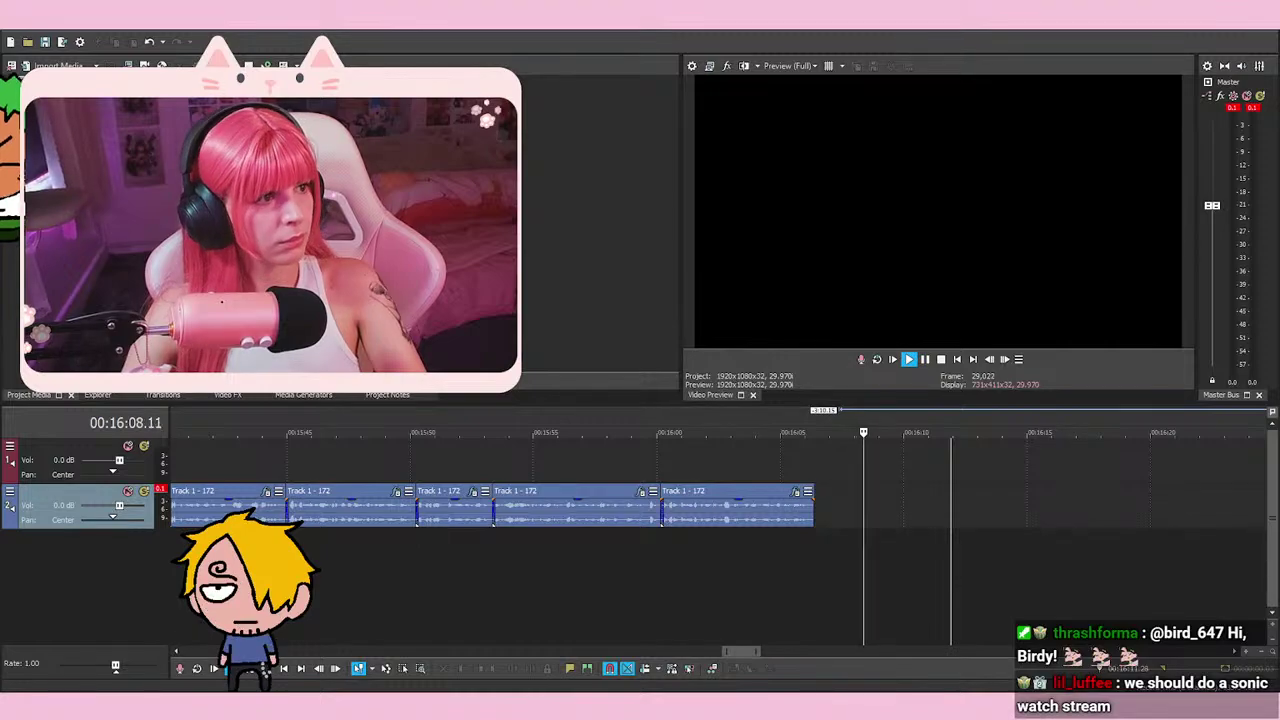
click(968, 518)
key(space)
Move the next recording, Track 1 - 173, back to start at 00:16:12.19
scroll(968, 518, down, 5)
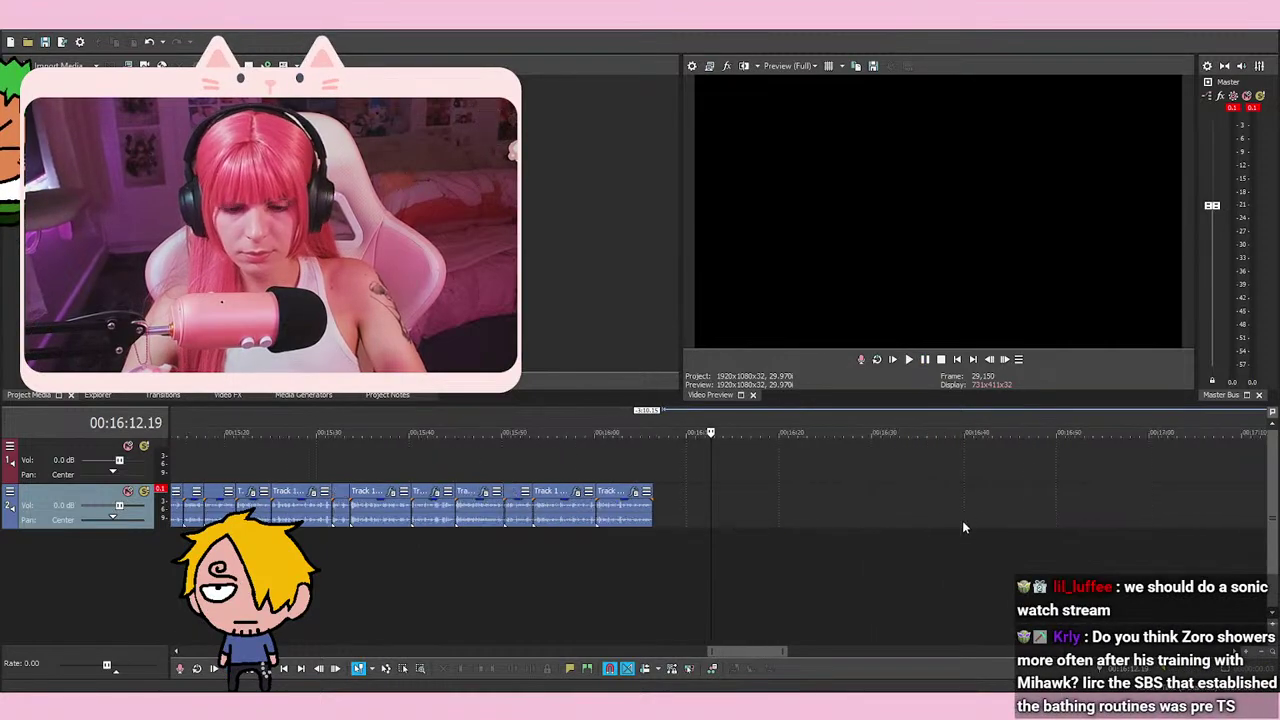
scroll(964, 538, down, 2)
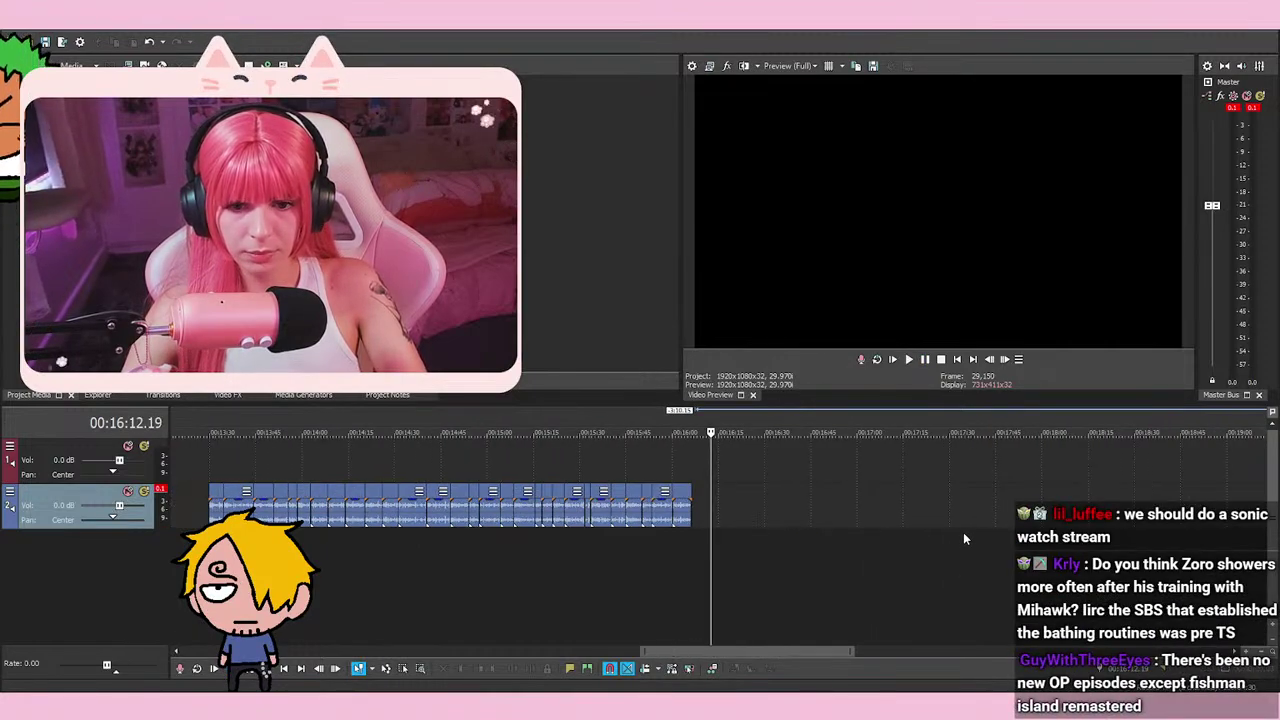
scroll(963, 532, down, 5)
scroll(944, 547, up, 3)
drag(911, 514, 746, 530)
scroll(750, 530, up, 5)
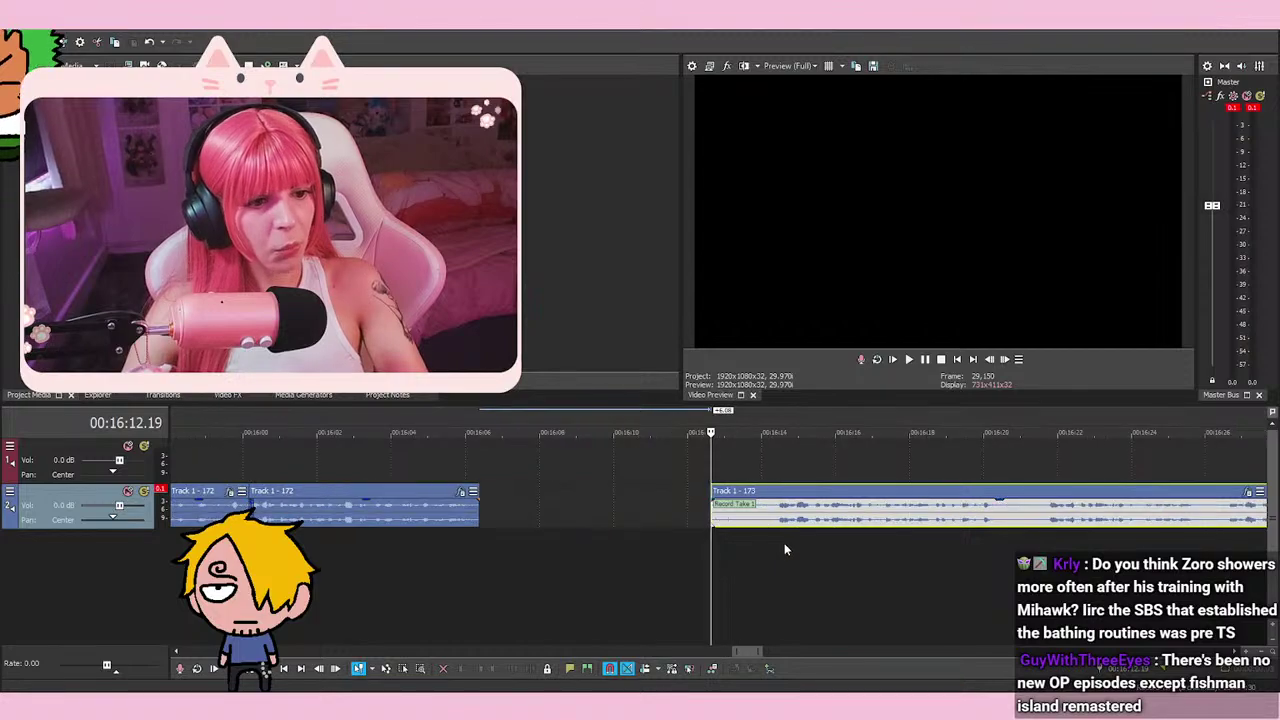
Split the Track 1 - 173 clip at 00:16:14.12, delete its silent lead-in, and trim the remaining clip's start to 00:16:14.13
click(784, 543)
scroll(770, 543, up, 4)
click(715, 545)
click(715, 545)
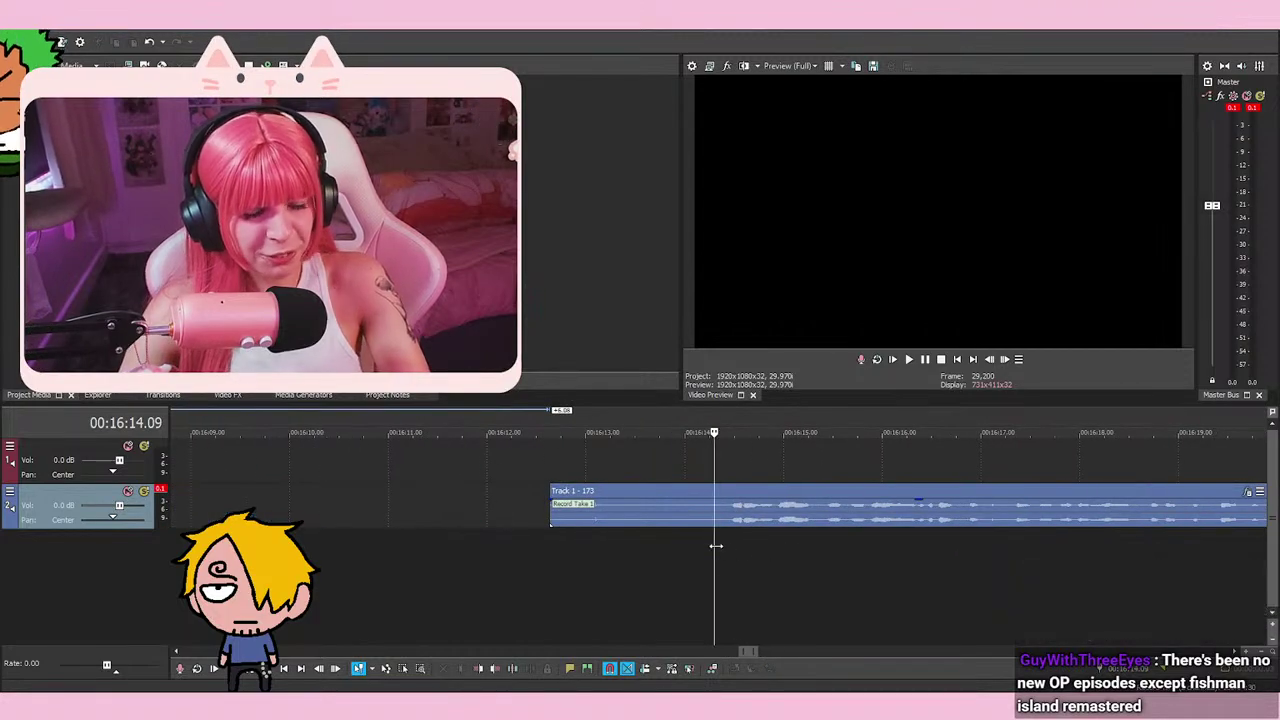
scroll(720, 551, up, 2)
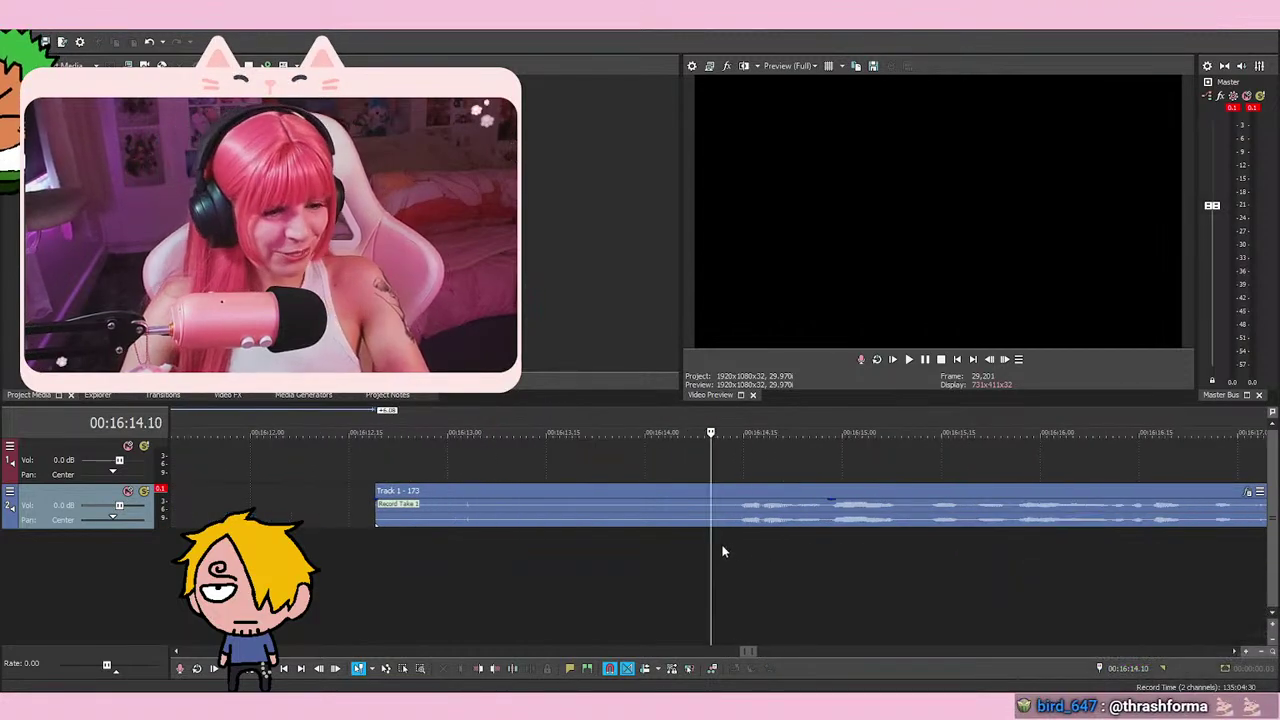
key(s)
right_click(700, 521)
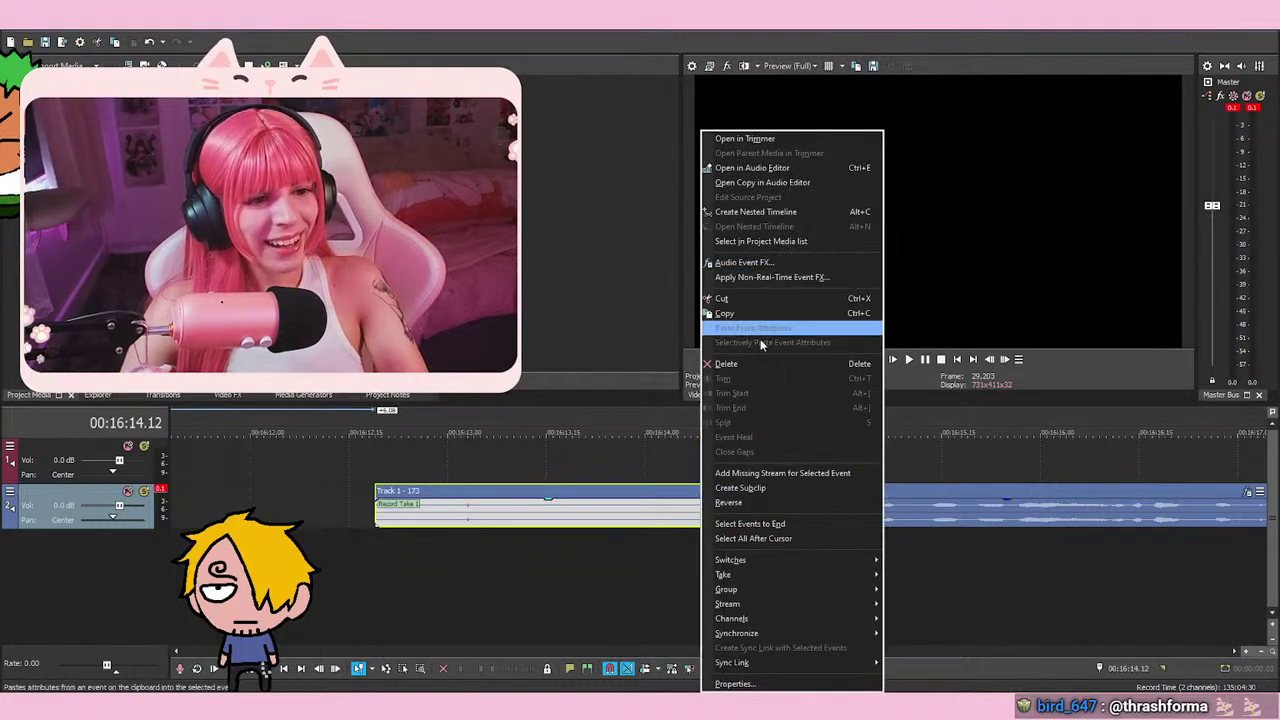
click(785, 364)
scroll(750, 459, up, 2)
mouse_move(716, 508)
mouse_down()
mouse_move(740, 511)
mouse_move(737, 522)
mouse_up()
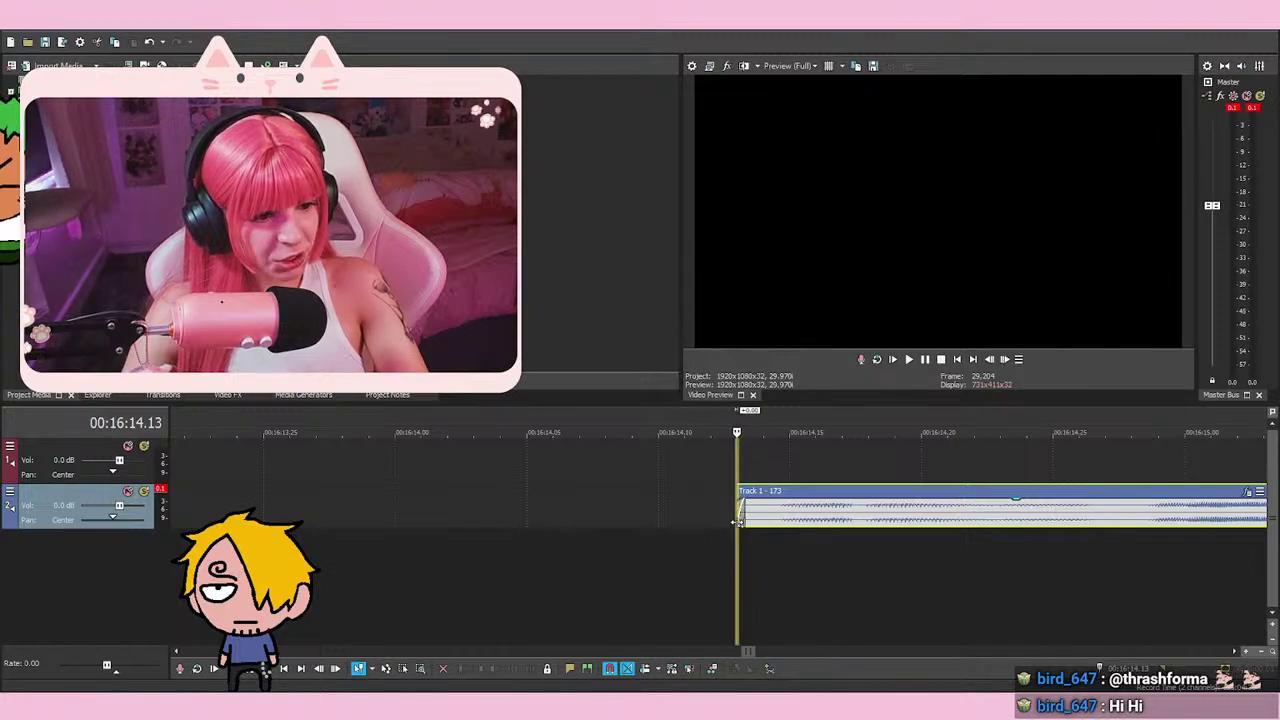
Play the start of the trimmed Track 1 - 173 clip, then move it earlier to begin around 00:16:08.28
click(879, 588)
scroll(879, 588, down, 3)
key(space)
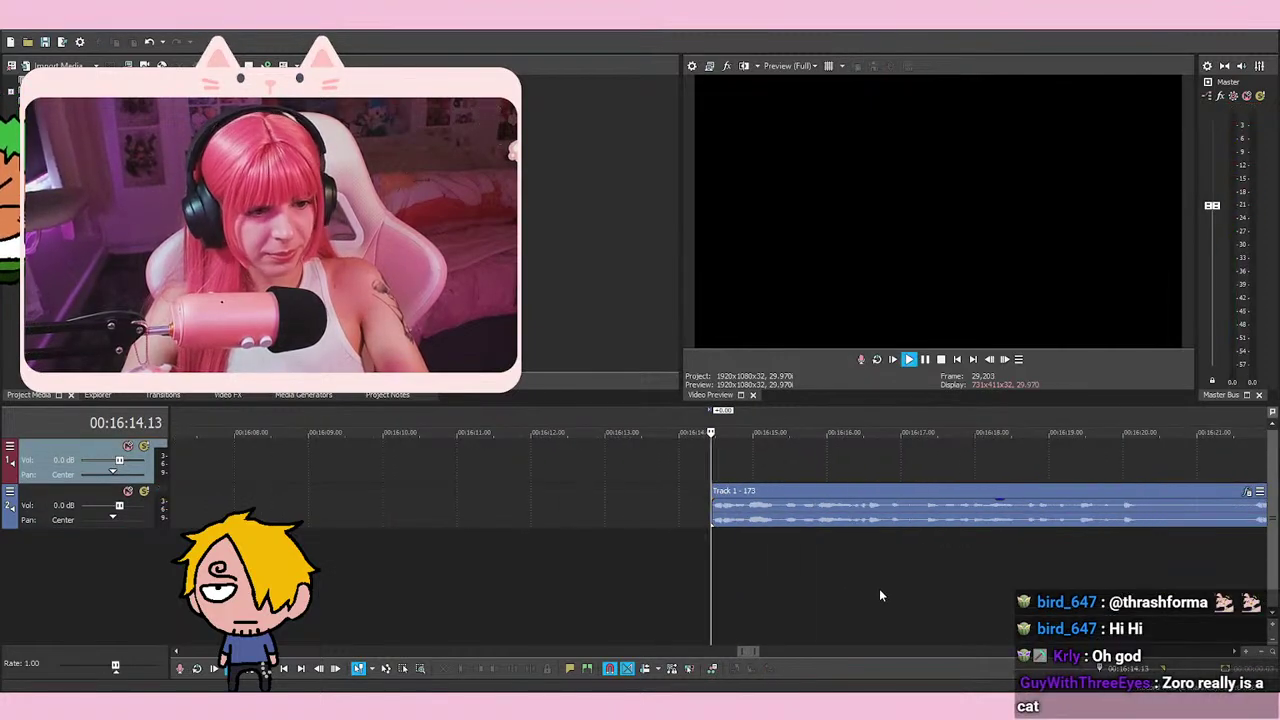
key(space)
scroll(744, 544, down, 5)
drag(788, 497, 650, 497)
scroll(700, 475, up, 4)
scroll(697, 466, up, 4)
Extend the start edge of the moved Track 1 - 173 clip to 00:16:08.27
click(648, 466)
scroll(644, 472, up, 4)
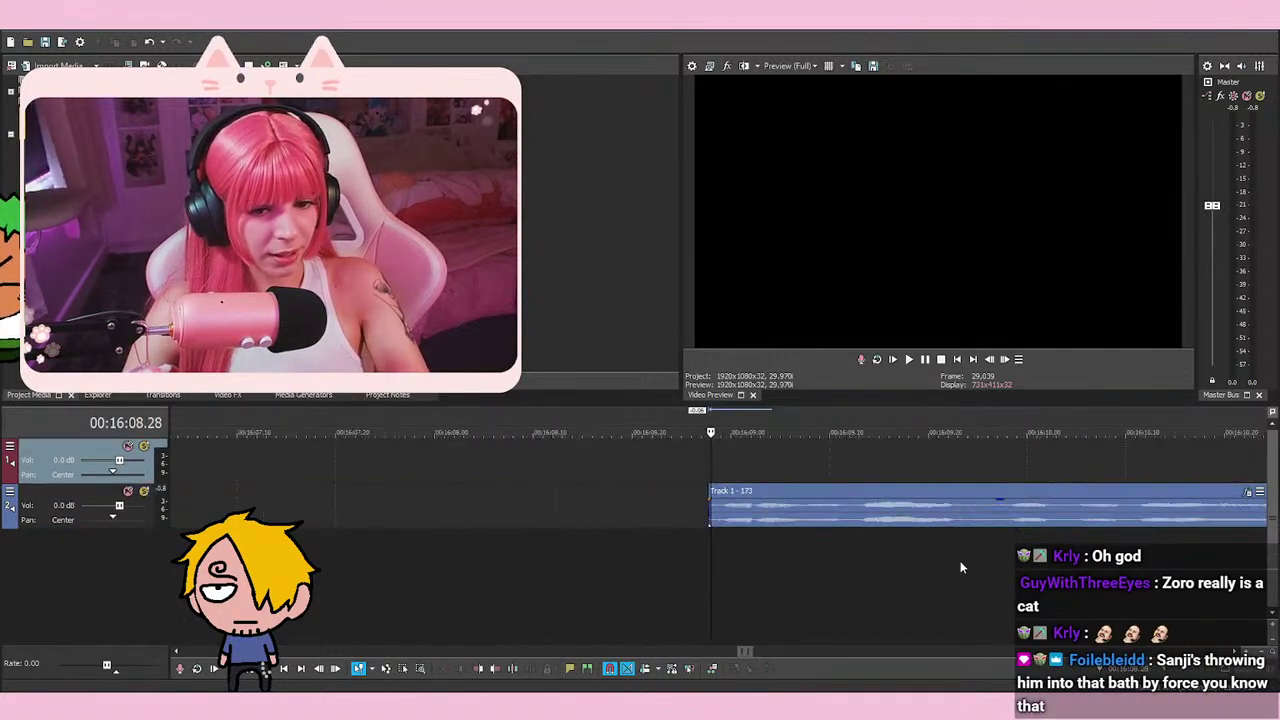
click(700, 515)
drag(688, 516, 694, 516)
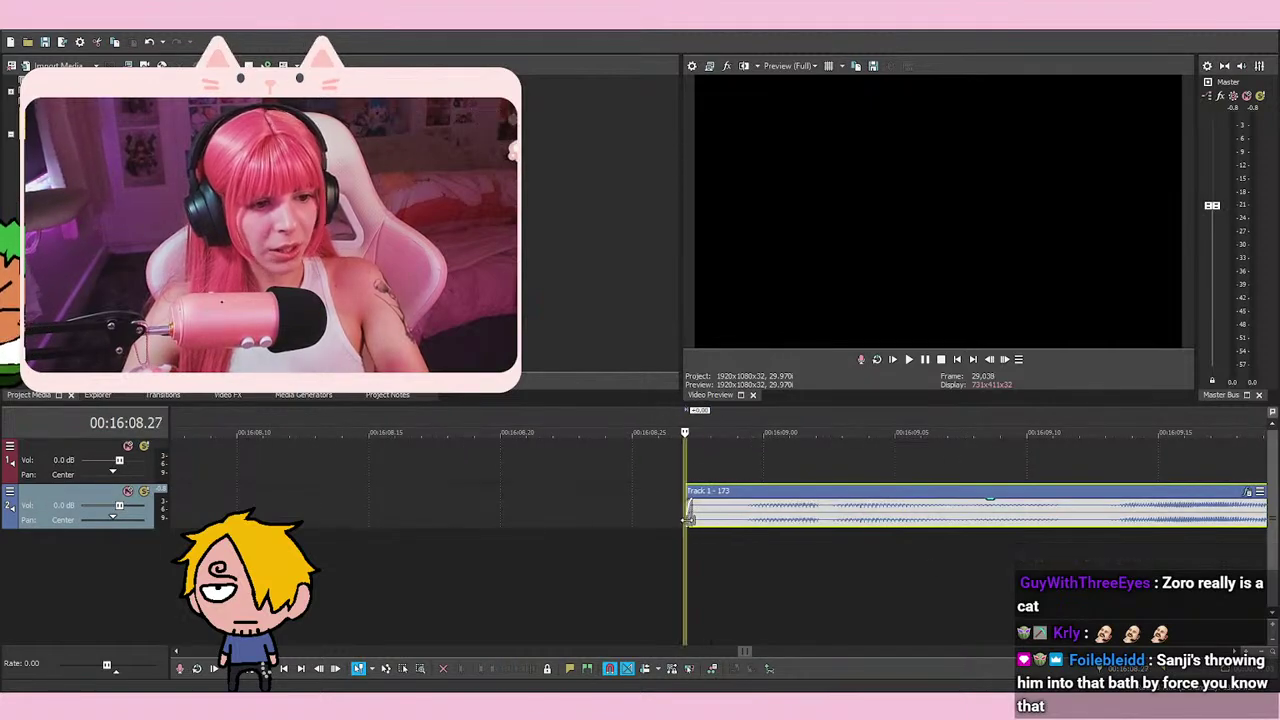
Listen to the Track 1 - 173 clip from 00:16:08.27 and replay it through to about 00:16:15
key(space)
scroll(964, 614, down, 5)
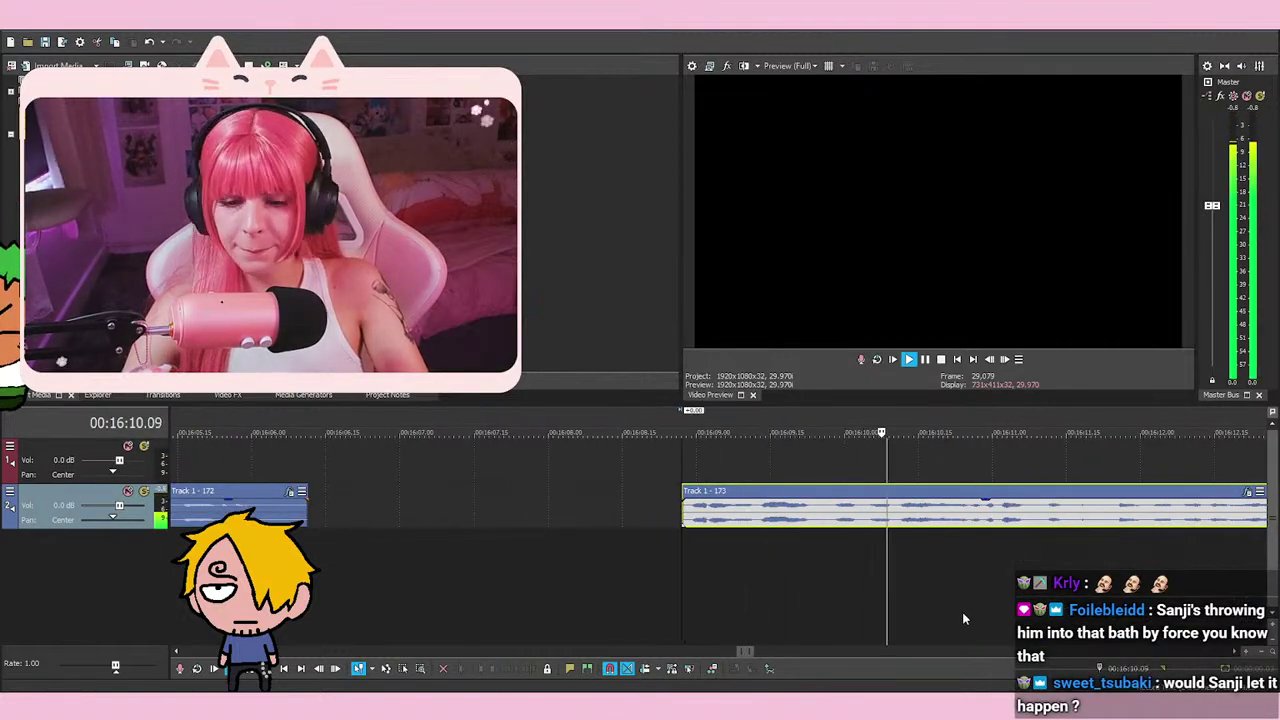
key(space)
scroll(943, 534, down, 4)
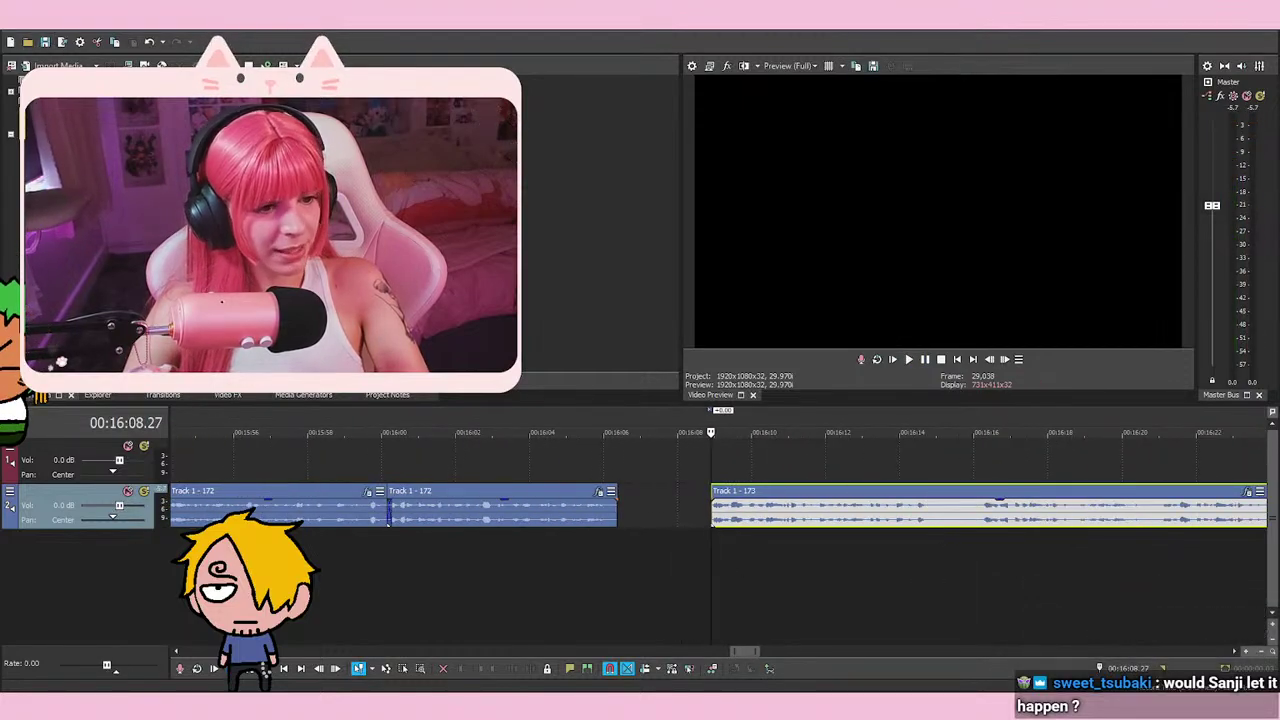
scroll(730, 617, up, 2)
click(706, 538)
key(space)
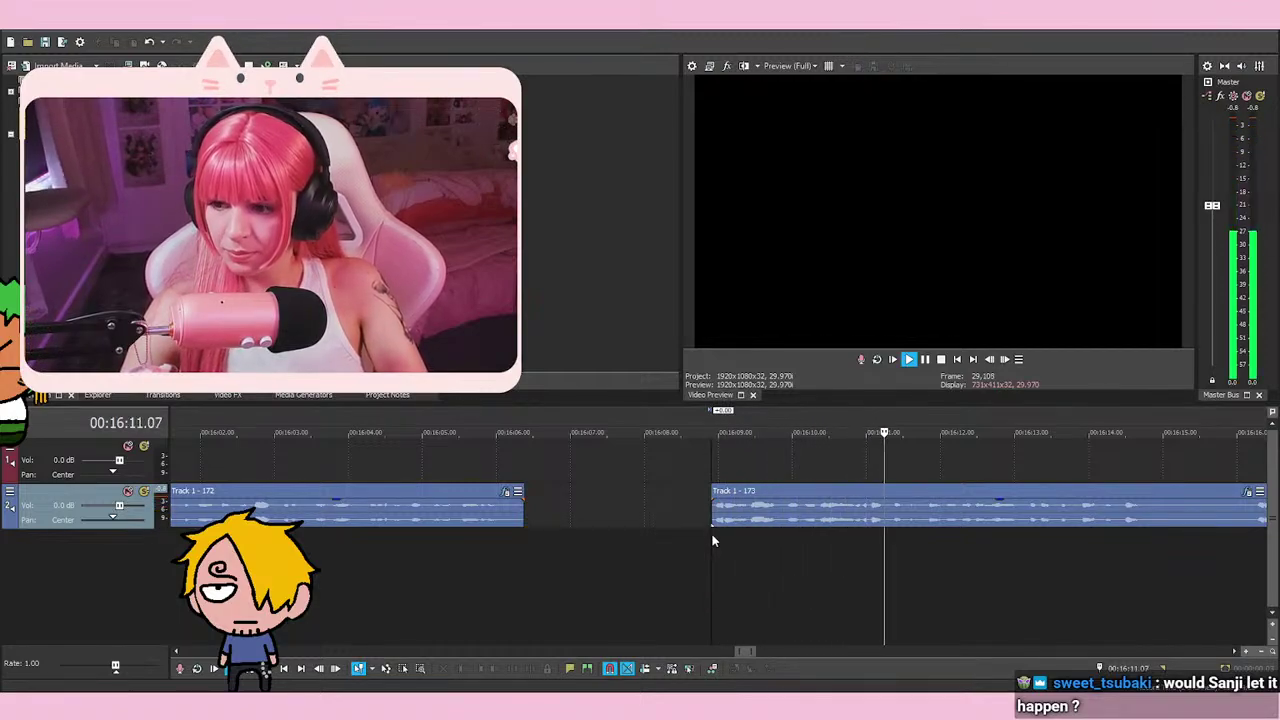
scroll(714, 539, down, 2)
scroll(835, 536, up, 2)
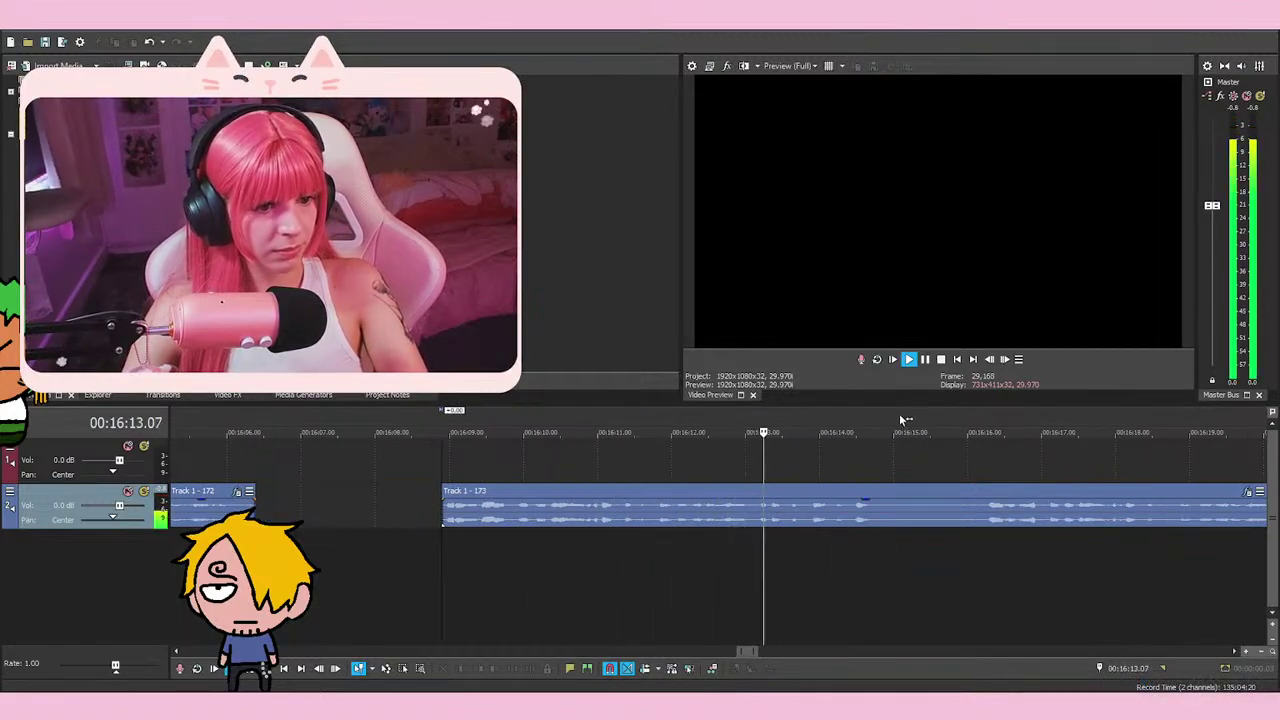
scroll(899, 413, down, 2)
key(space)
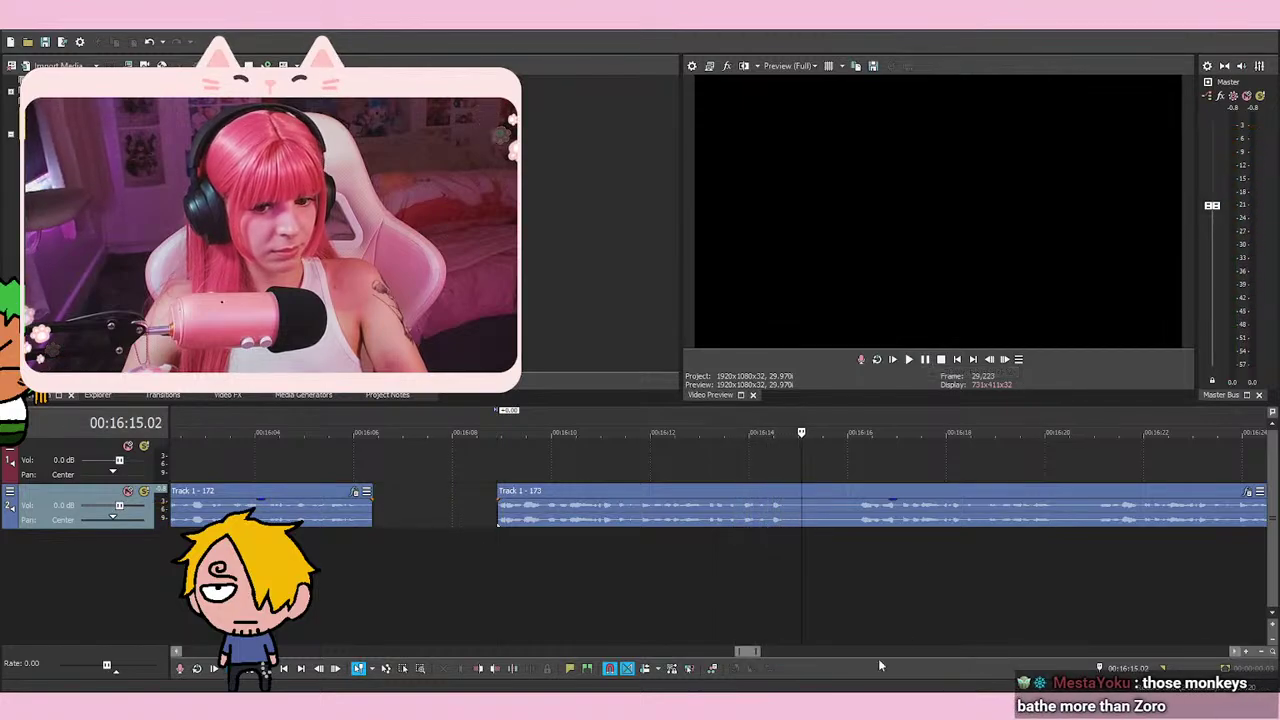
Sample the audio further along, split the Track 1 - 173 clip at 00:16:21.02, and delete the portion before the split
click(850, 541)
key(space)
click(1097, 543)
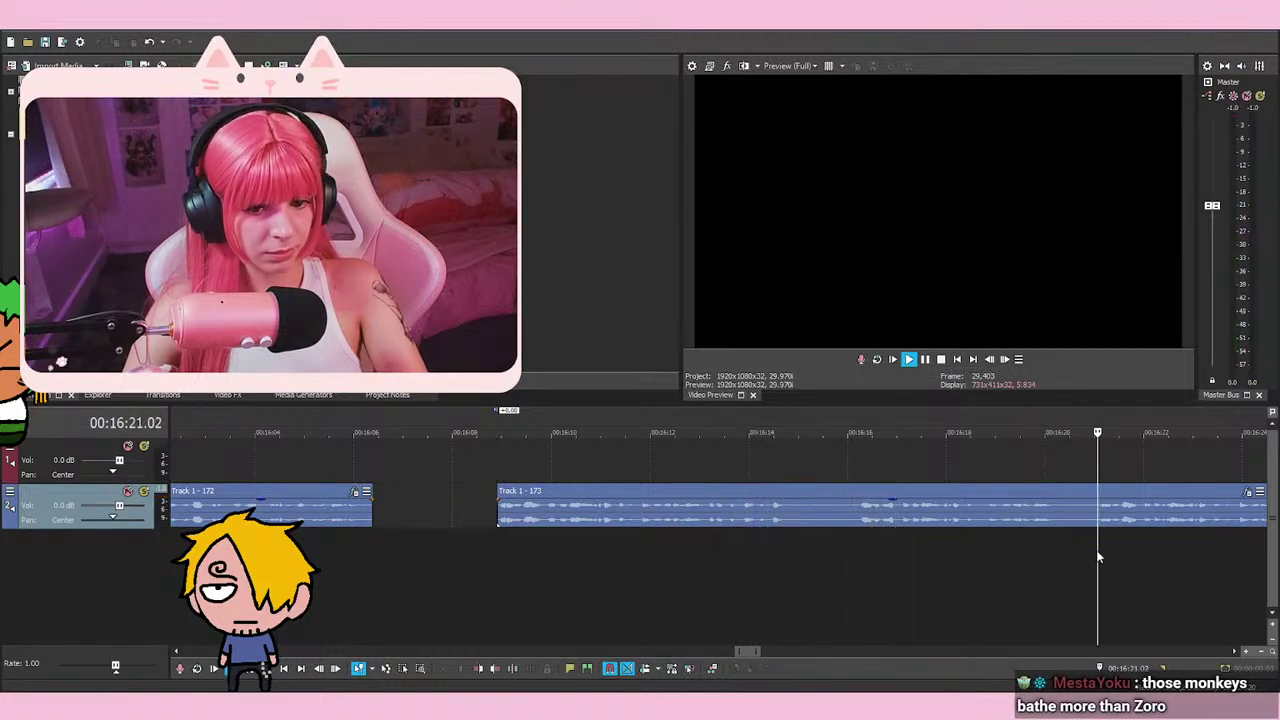
key(space)
key(s)
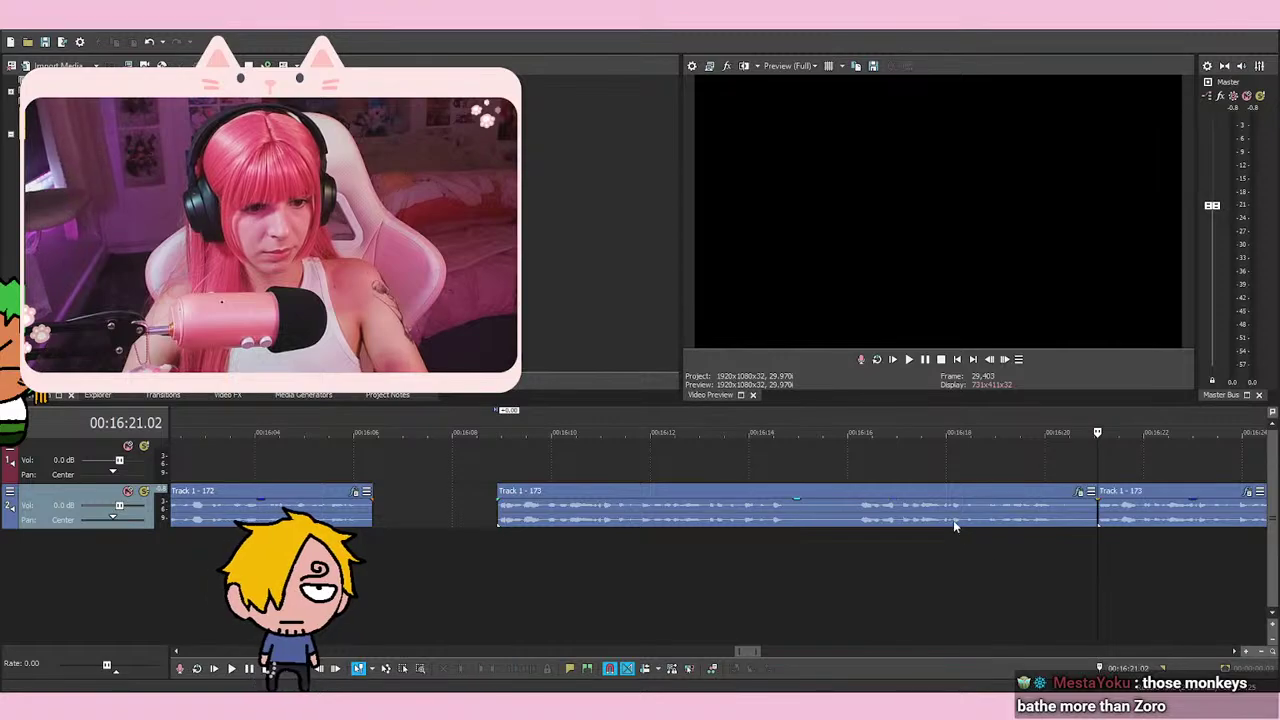
right_click(932, 510)
click(967, 365)
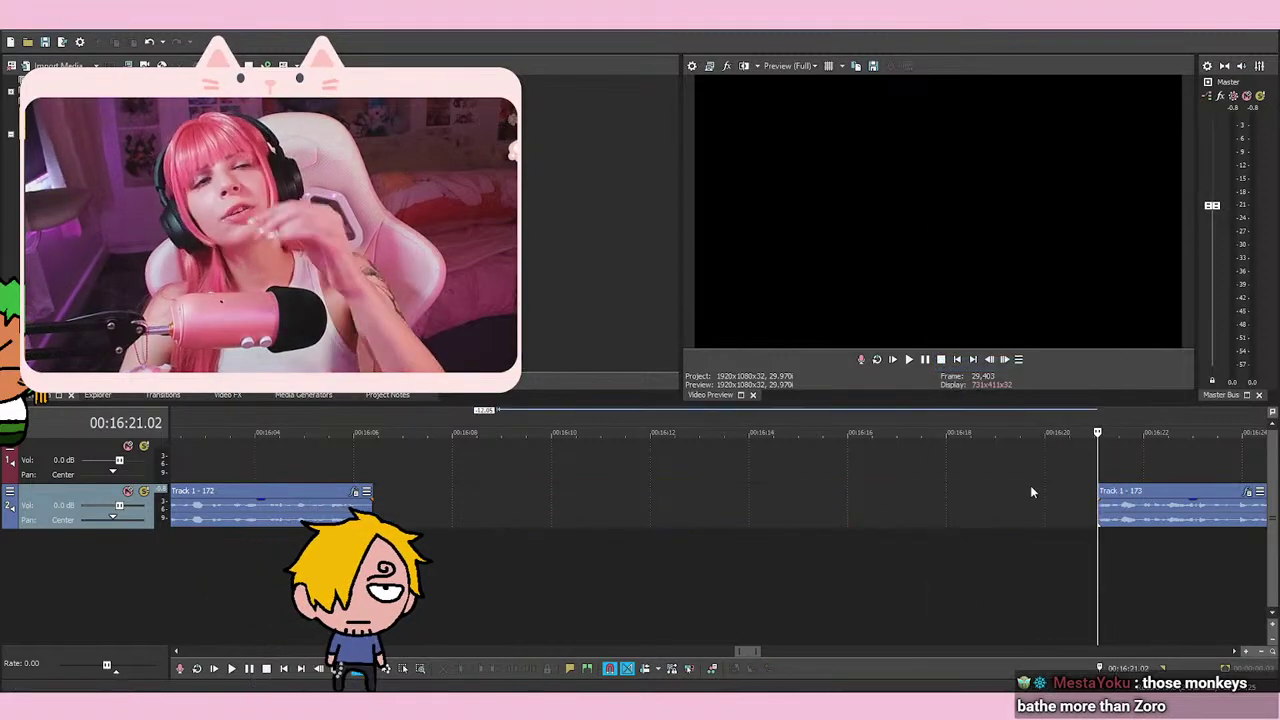
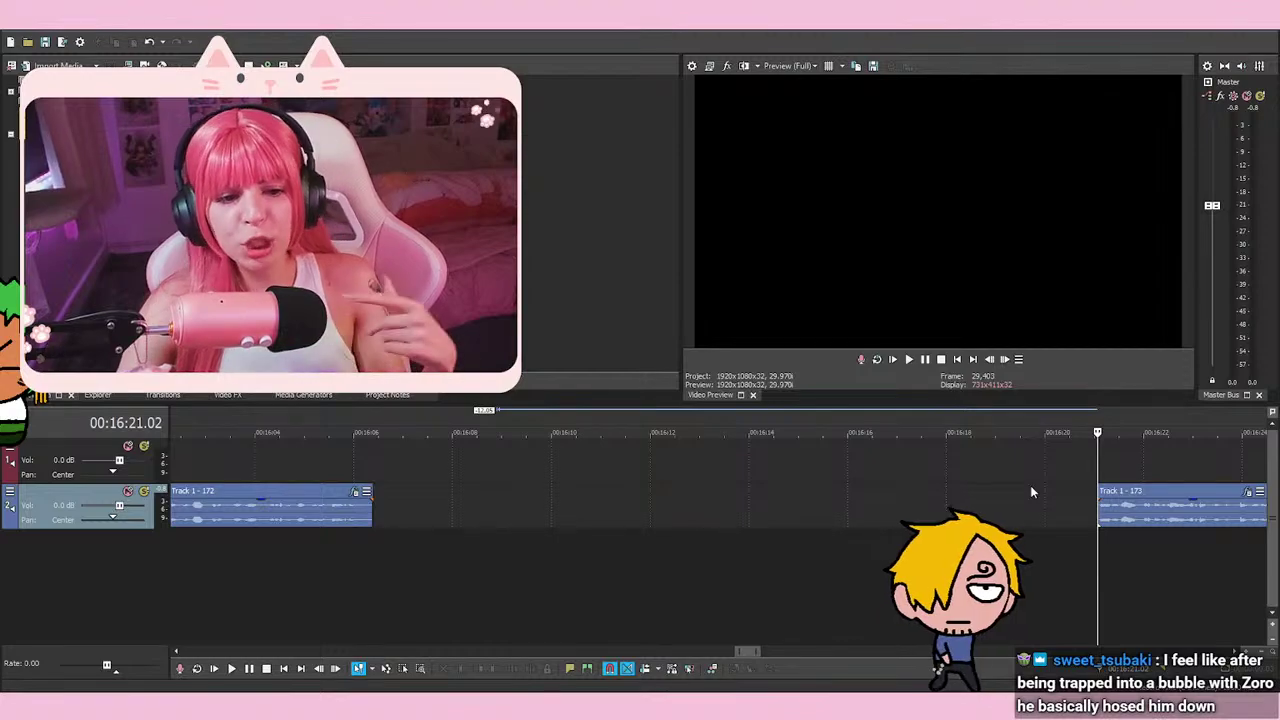
Move the remaining Track 1 - 173 clip back near the Track 1 - 172 clip and align its start edge at 00:16:08.14
scroll(862, 541, down, 4)
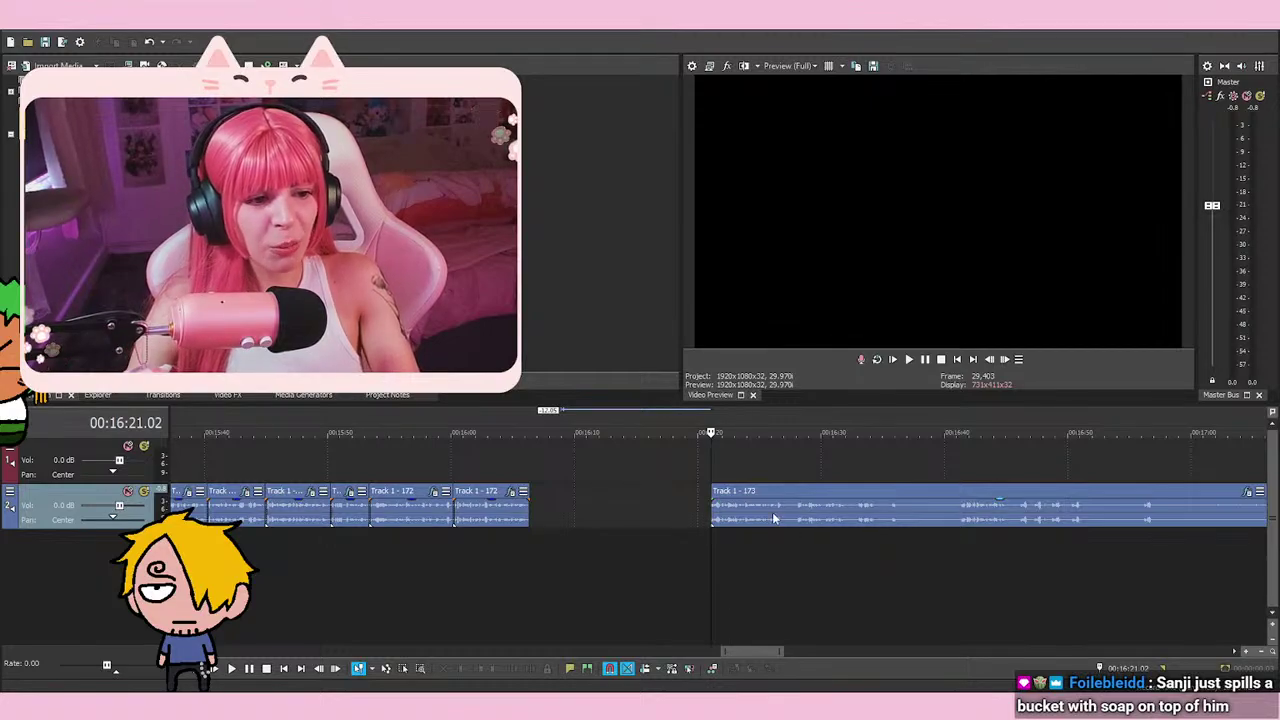
drag(773, 512, 622, 512)
click(565, 450)
scroll(658, 470, up, 3)
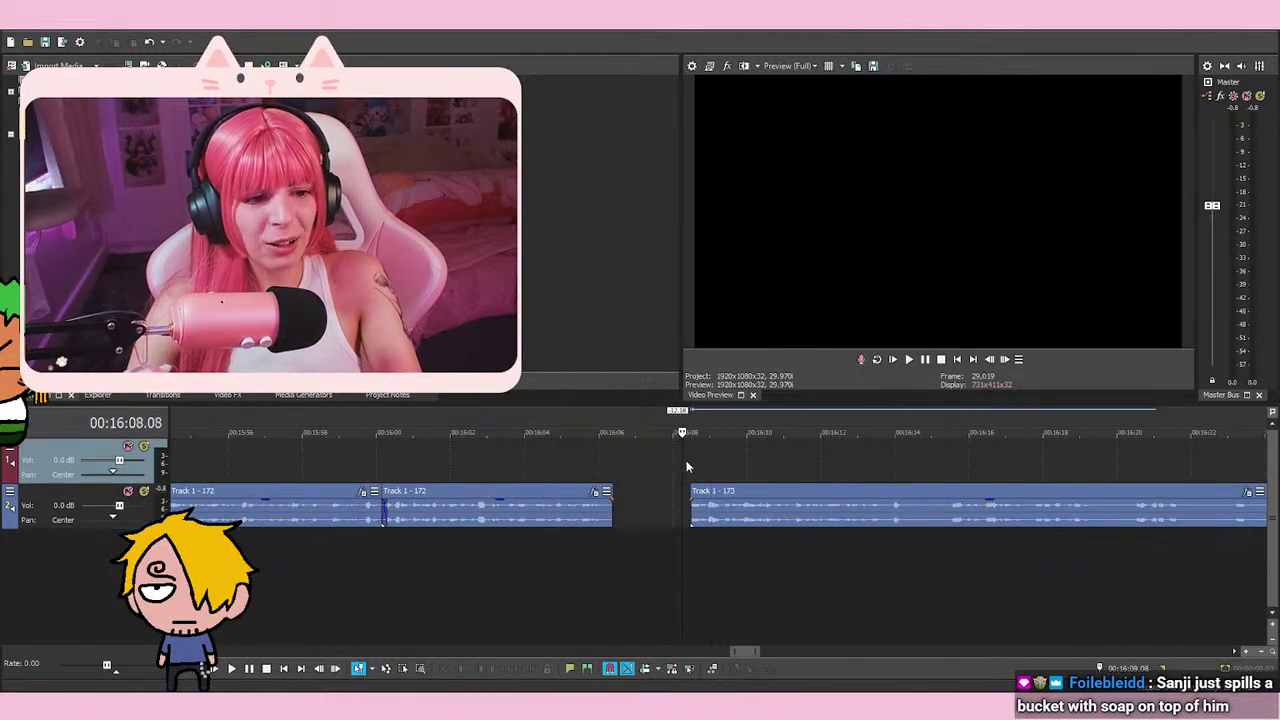
click(687, 460)
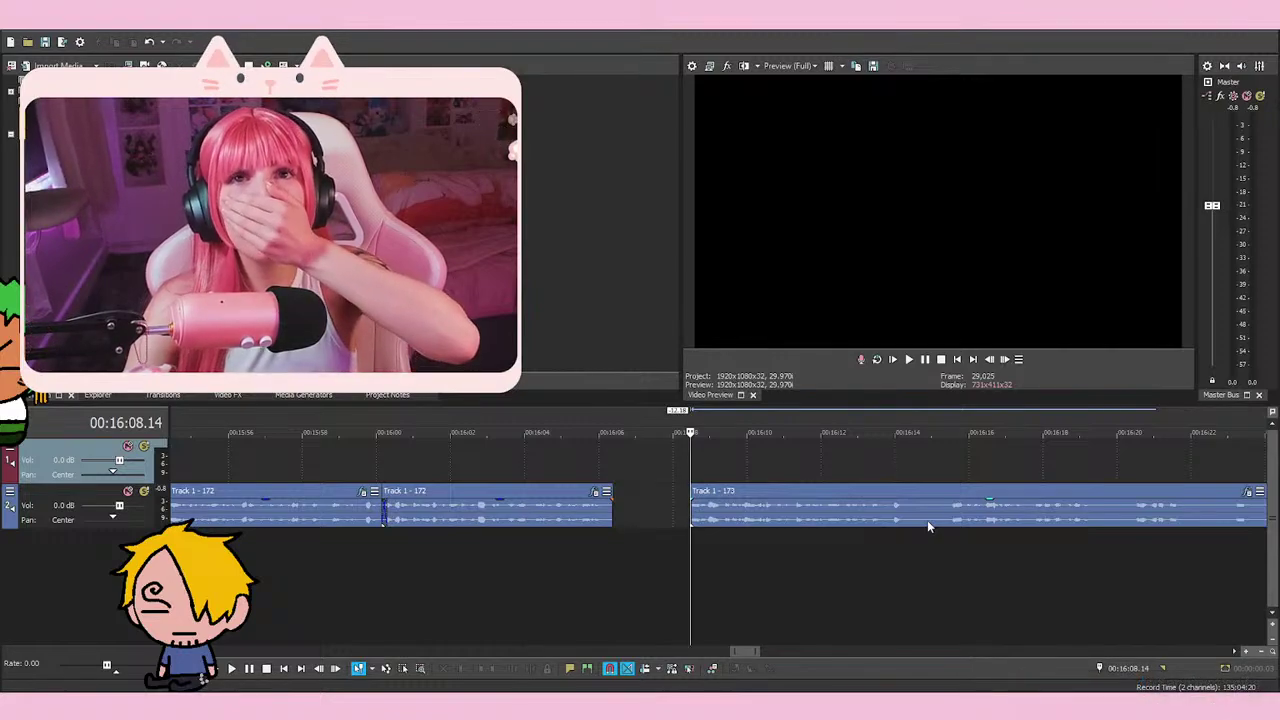
scroll(927, 520, up, 4)
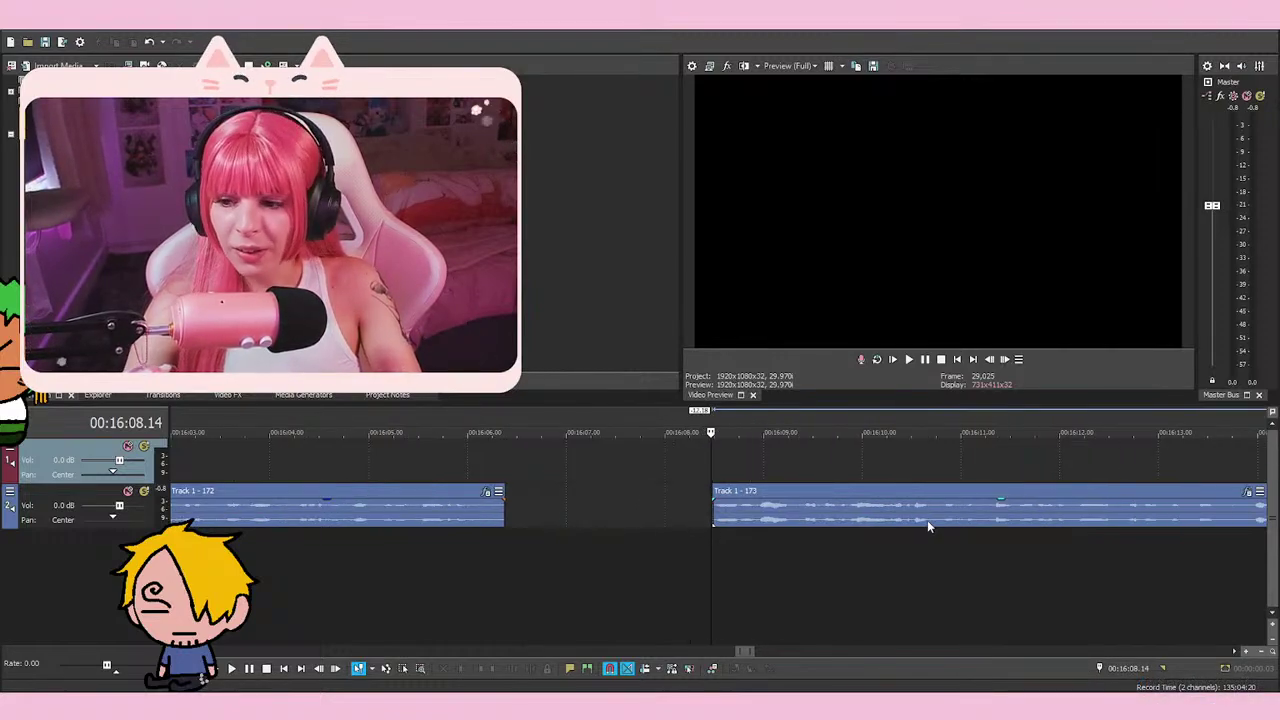
drag(714, 507, 706, 514)
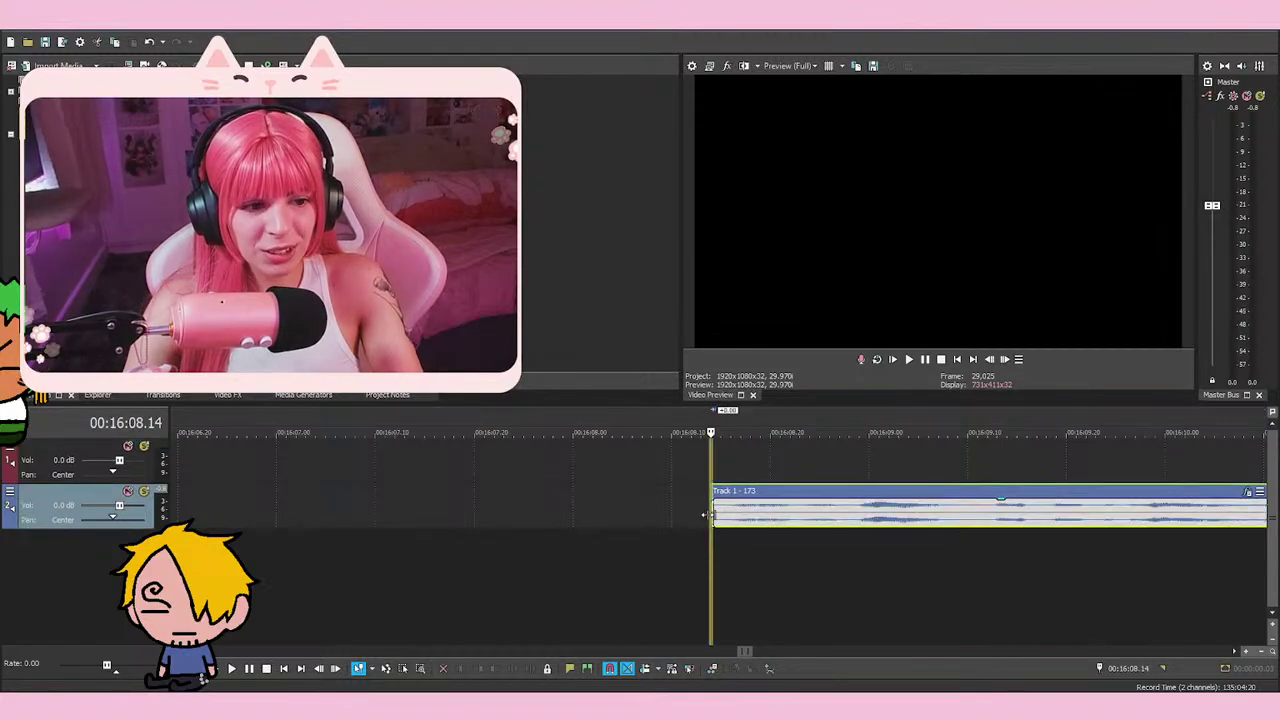
click(718, 464)
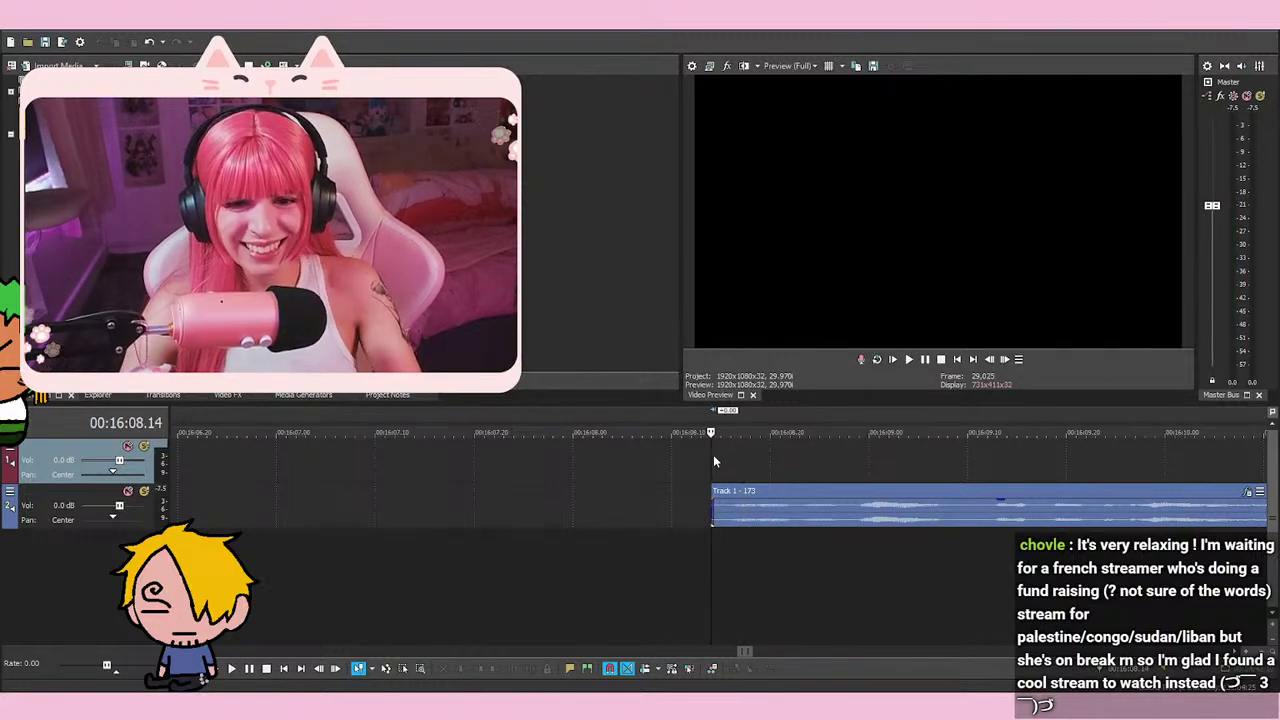
Replay the opening of the Track 1 - 173 clip from 00:16:08.14 several times to check how it begins
key(space)
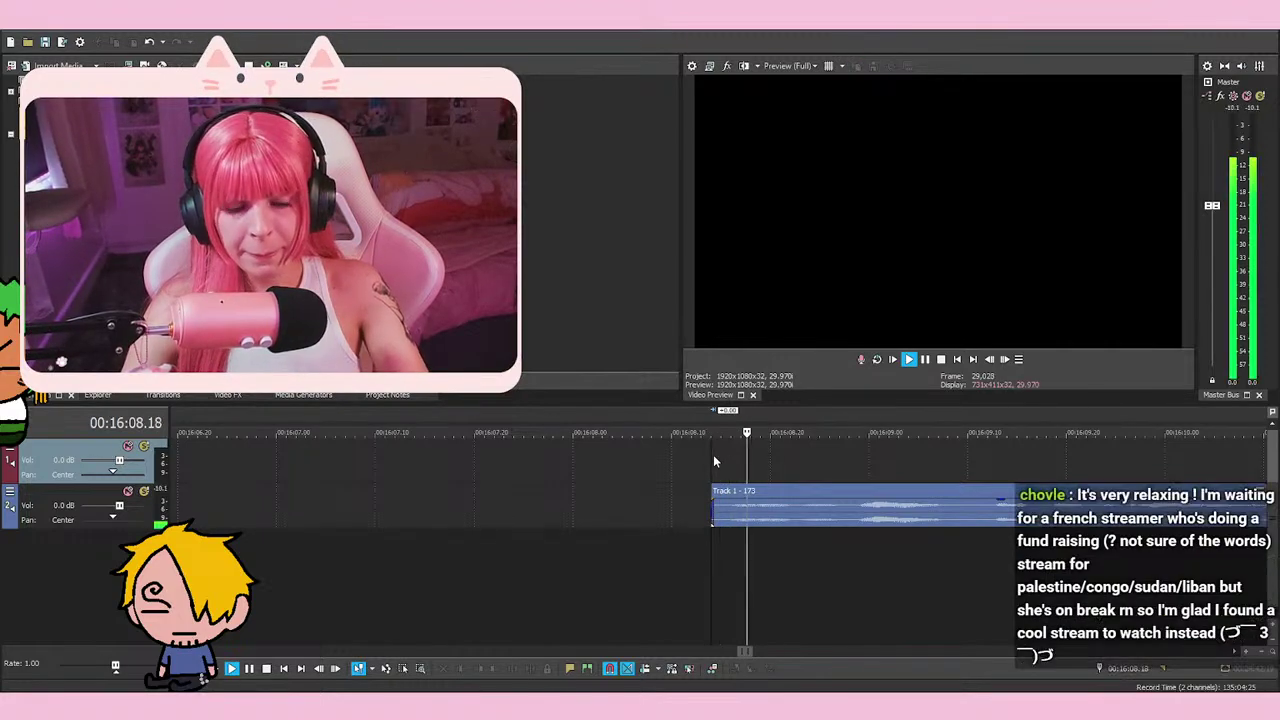
key(space)
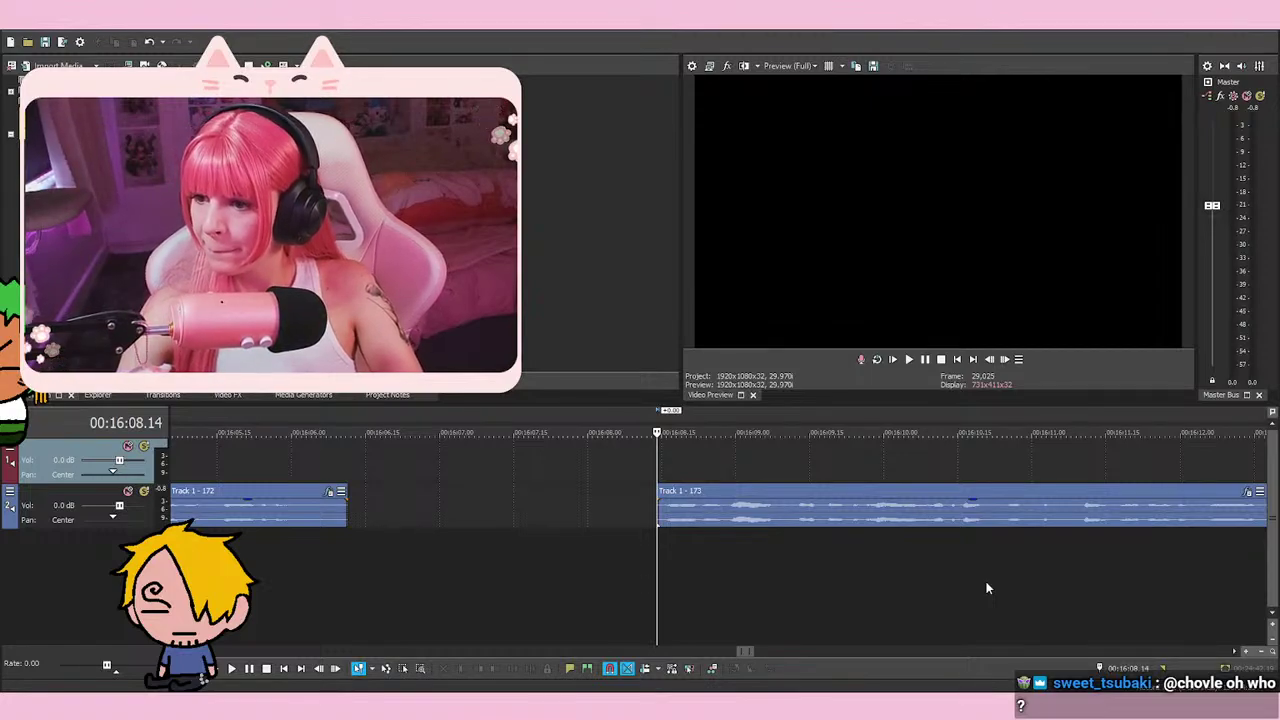
key(space)
key(space)
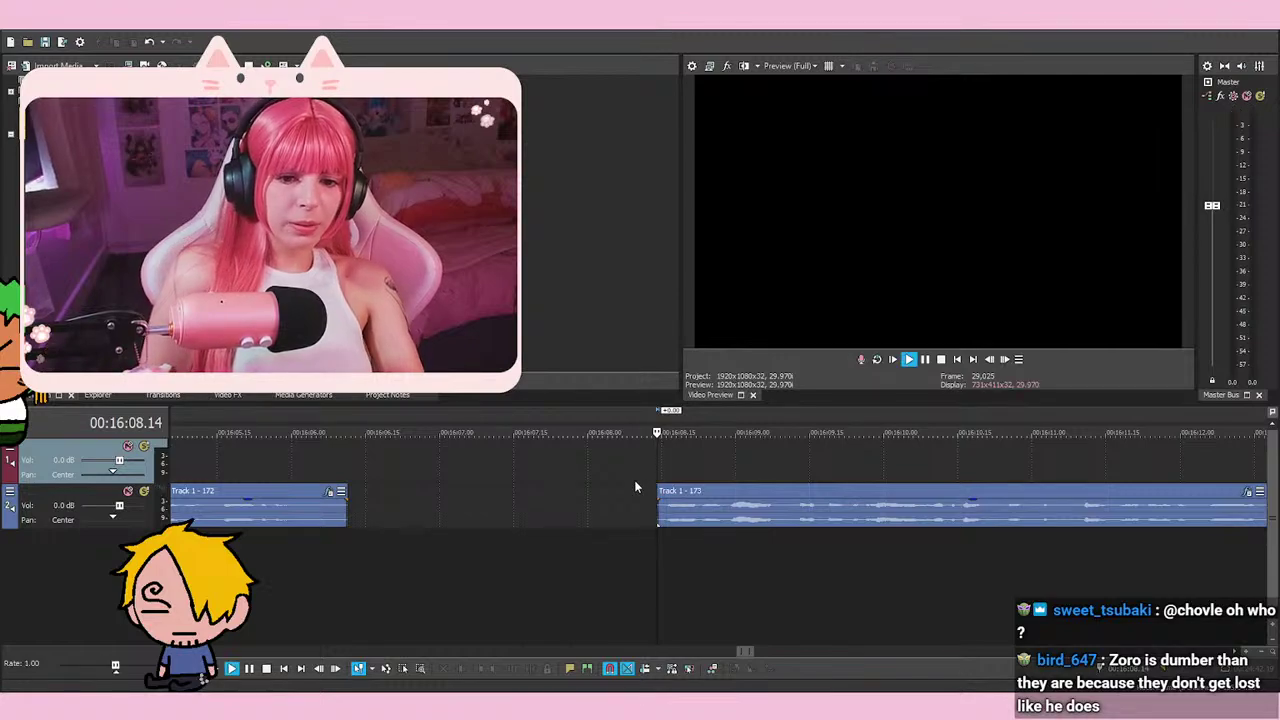
key(space)
key(space)
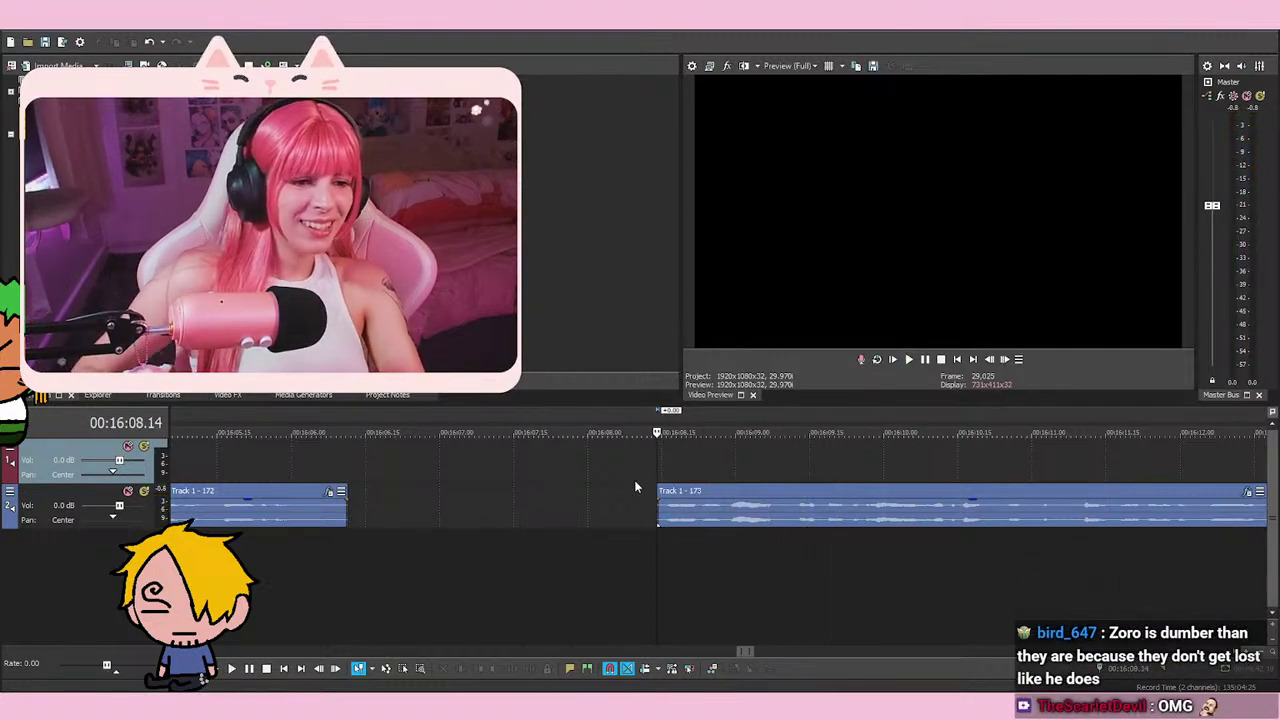
key(space)
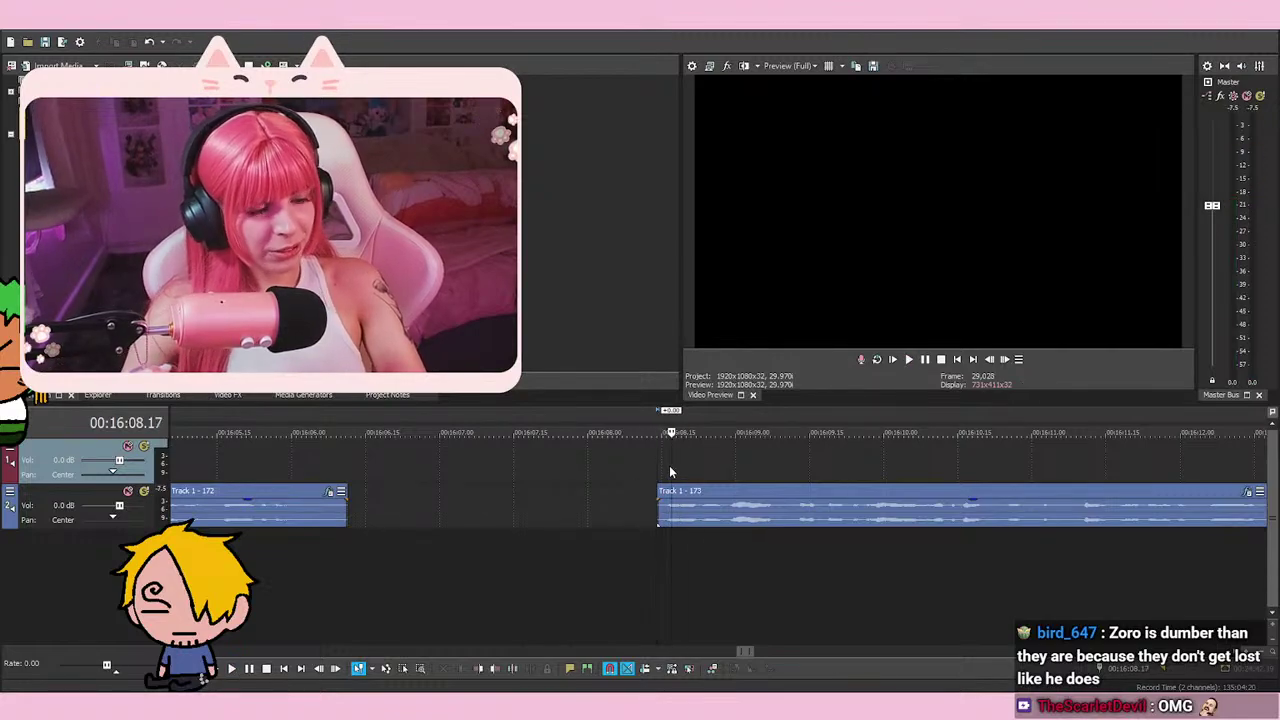
key(space)
click(631, 466)
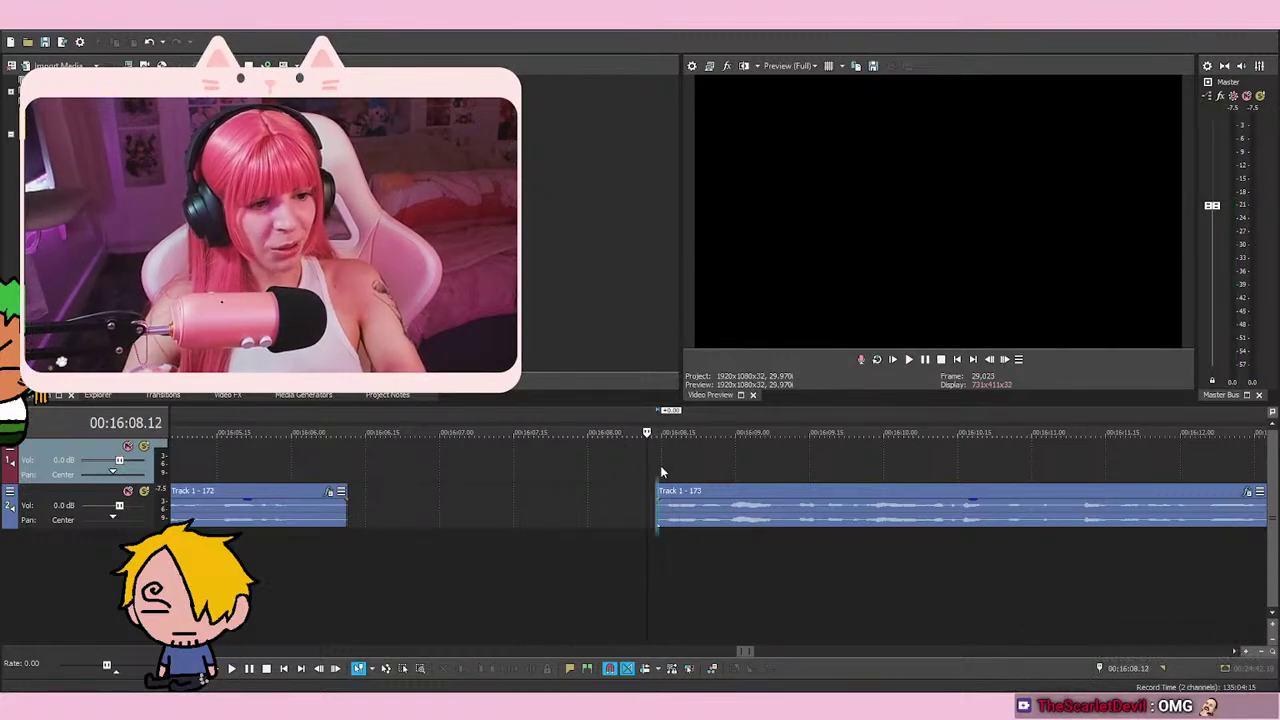
click(655, 466)
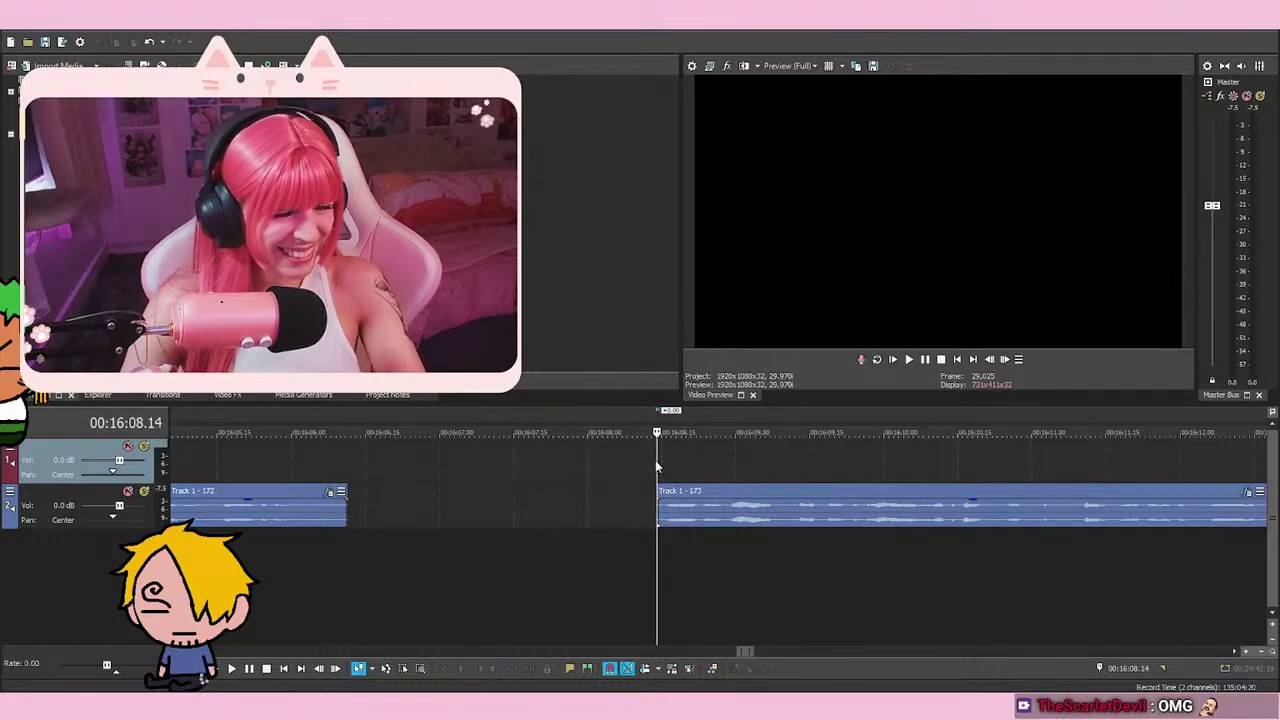
key(space)
key(space)
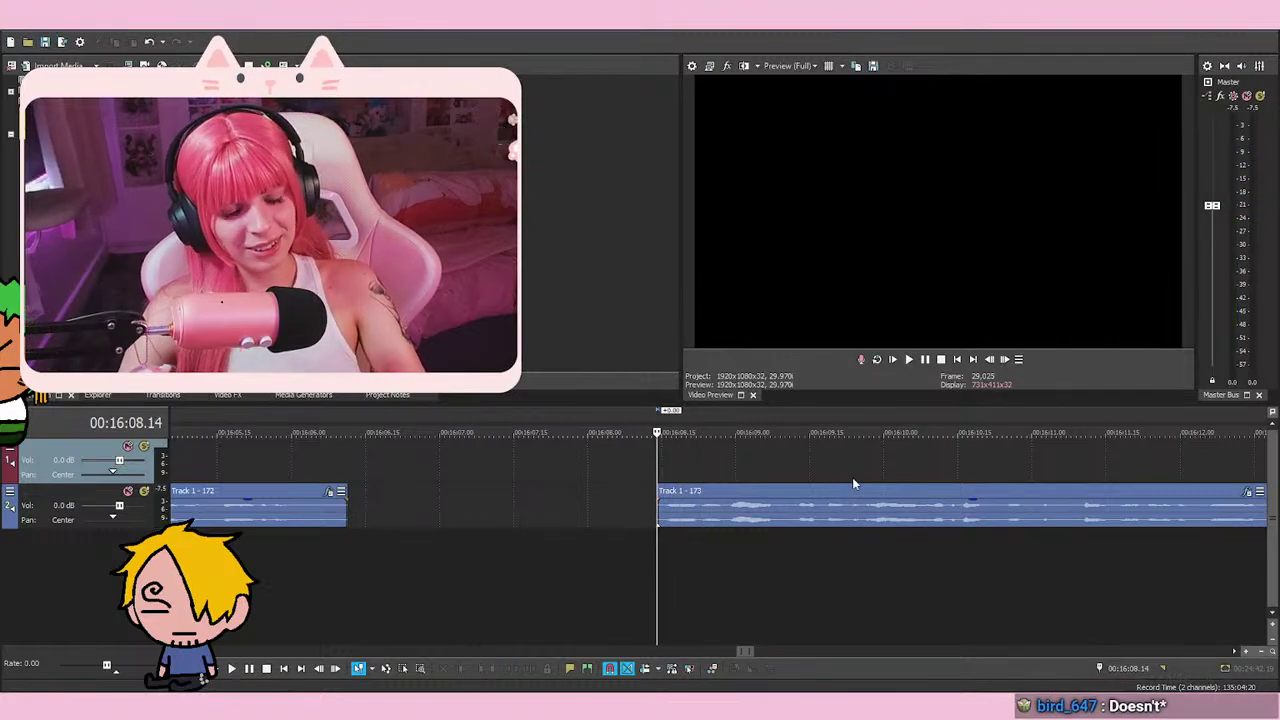
Play the Track 1 - 173 clip from 00:16:08.14 to the next pause and split it at 00:16:14.14
key(space)
scroll(908, 472, down, 2)
scroll(970, 507, down, 1)
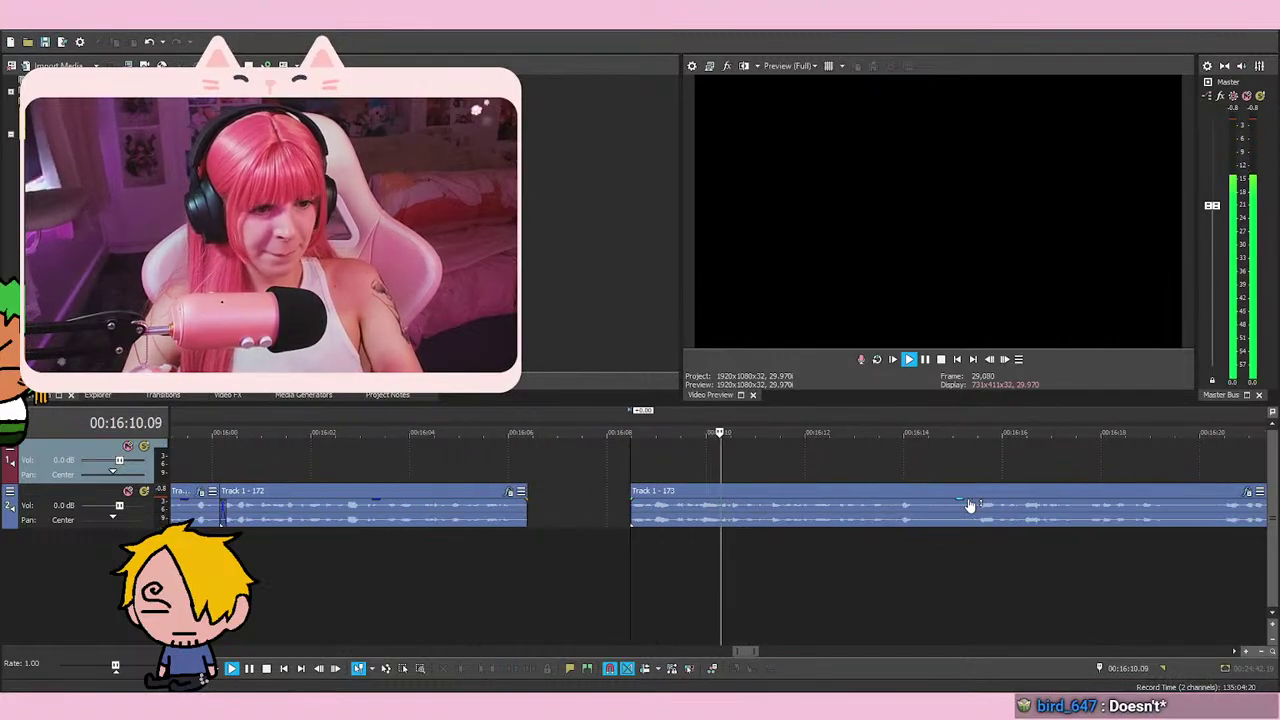
scroll(970, 507, up, 1)
scroll(956, 455, down, 1)
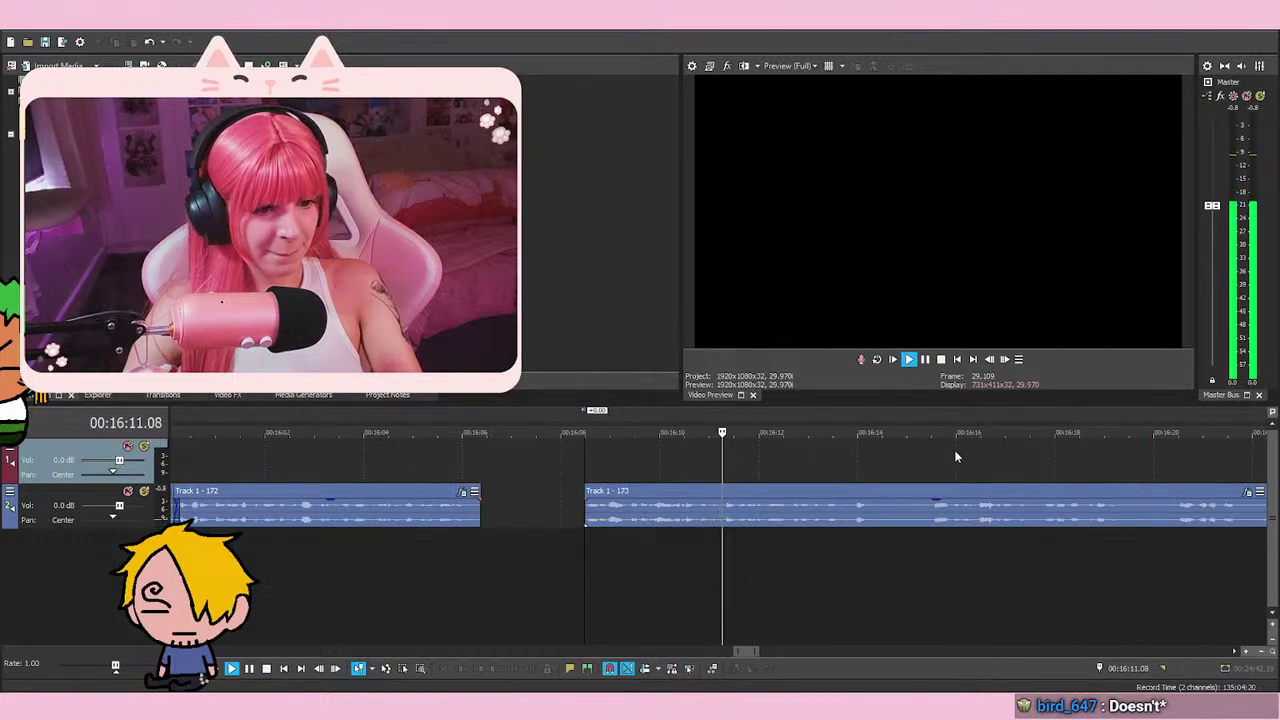
click(930, 366)
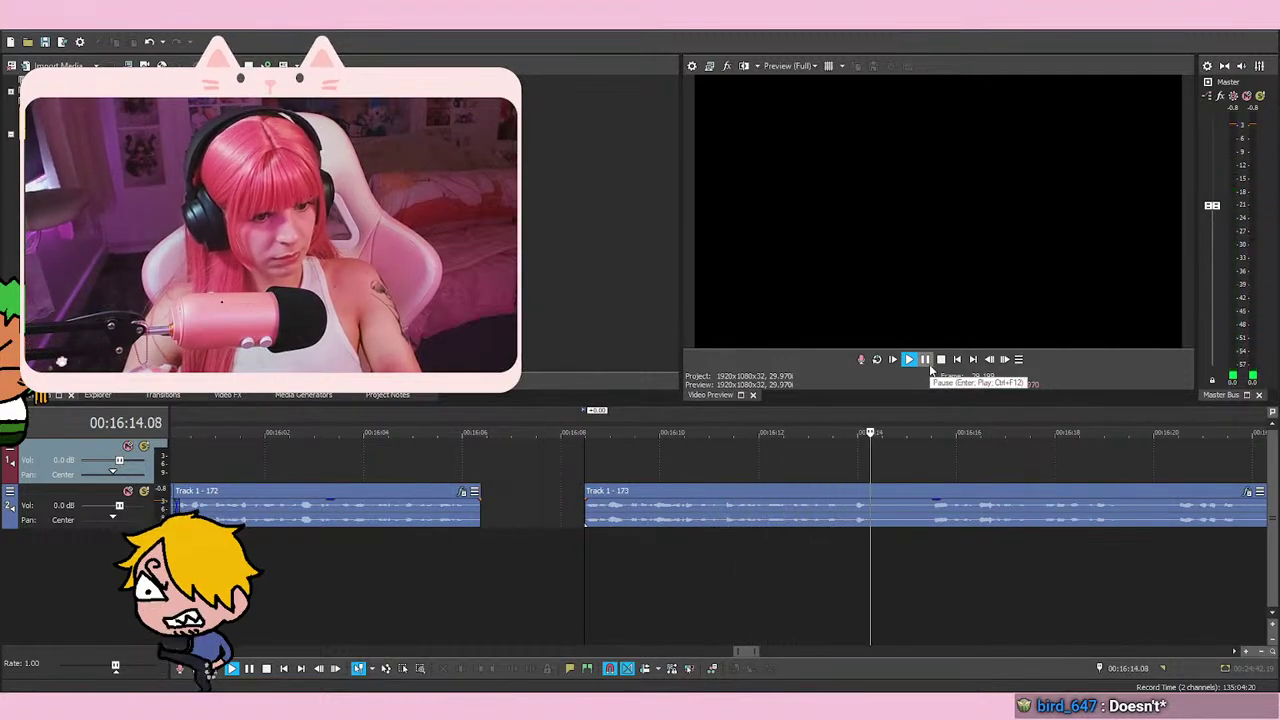
scroll(832, 460, down, 8)
scroll(697, 495, up, 5)
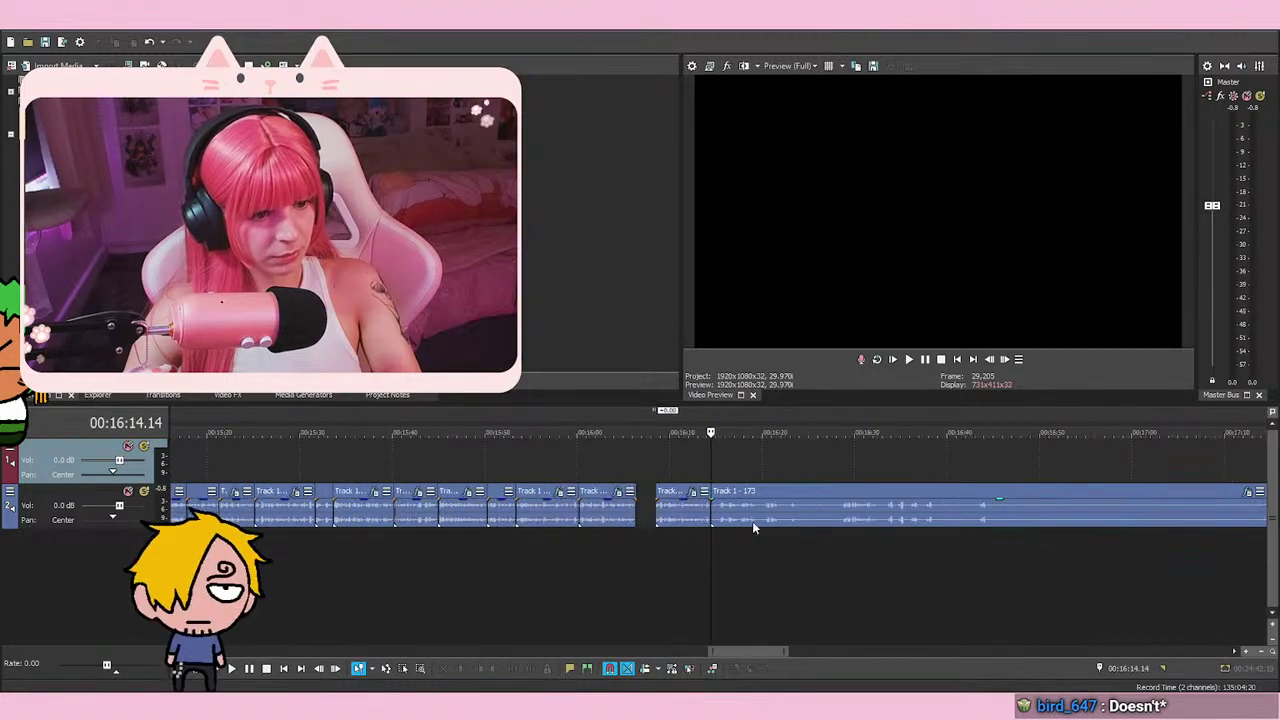
Move the first Track 1 - 173 piece back to slightly overlap the end of Track 1 - 172, and play the join
click(560, 500)
scroll(728, 505, up, 3)
scroll(729, 505, up, 1)
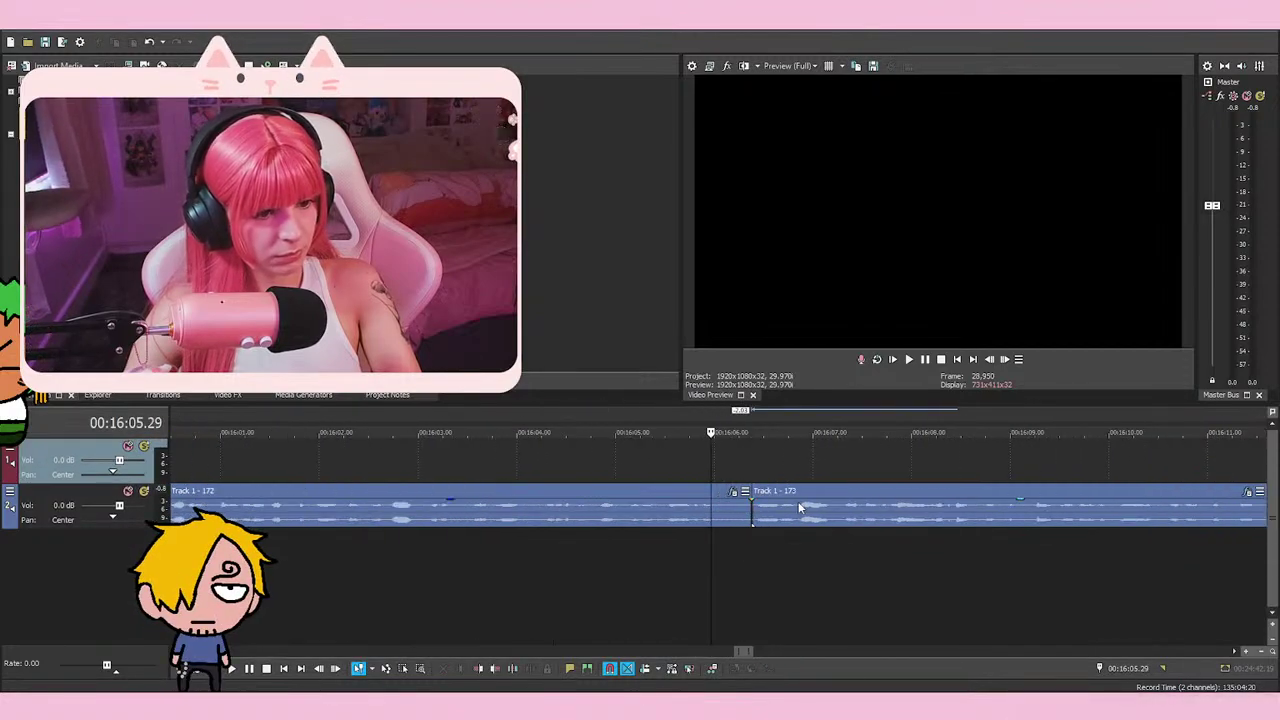
drag(800, 504, 793, 504)
key(space)
key(space)
Trim the end of the Track 1 - 172 clip by one frame and nudge Track 1 - 173 slightly earlier to tighten the join
scroll(843, 519, up, 2)
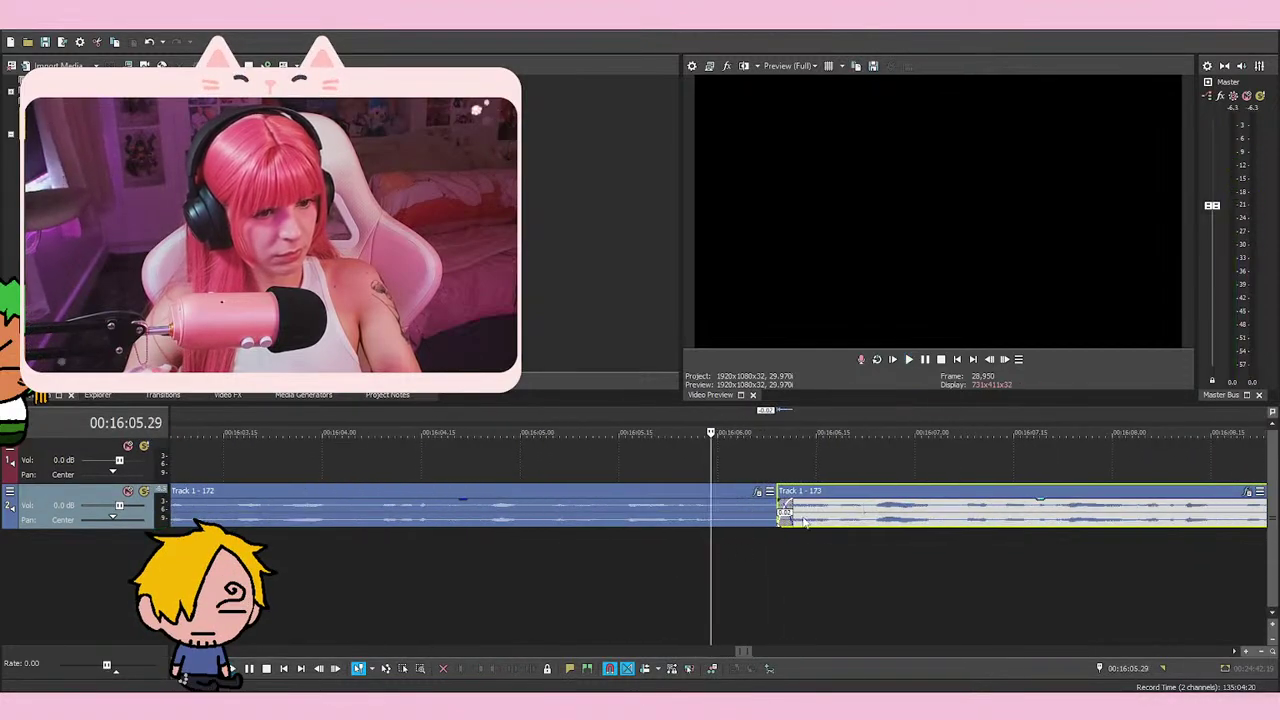
click(783, 515)
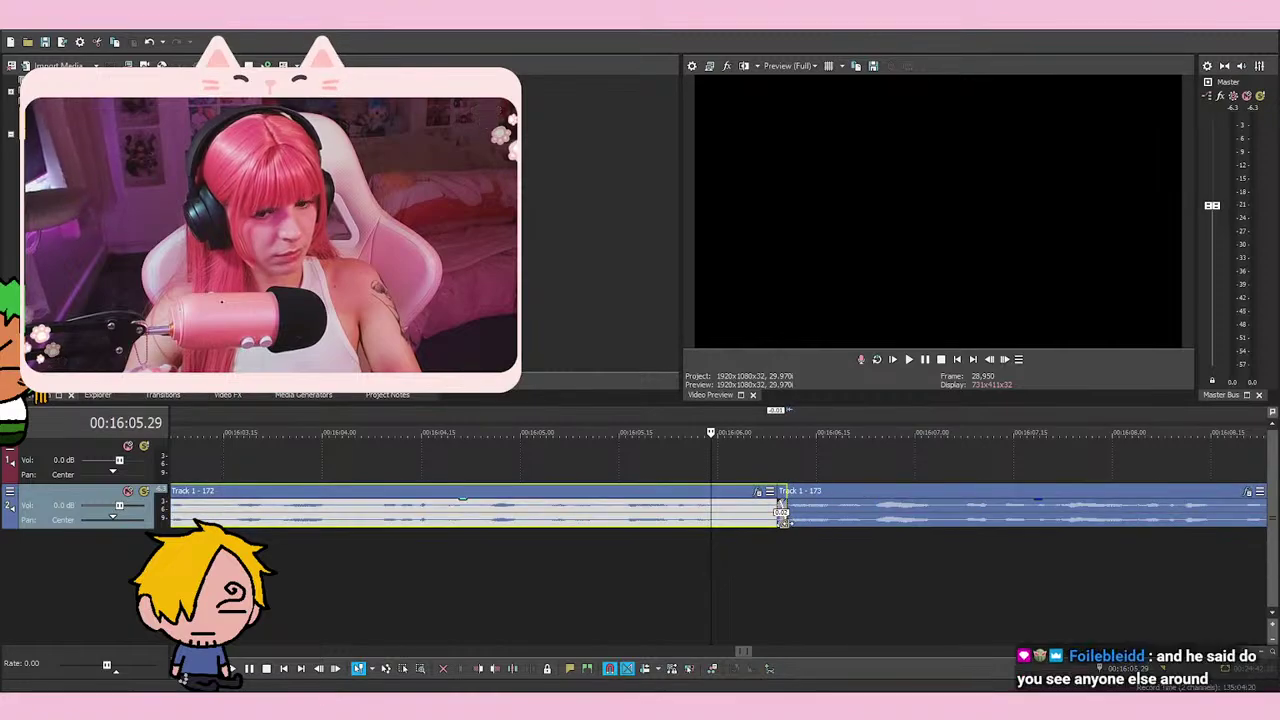
click(838, 517)
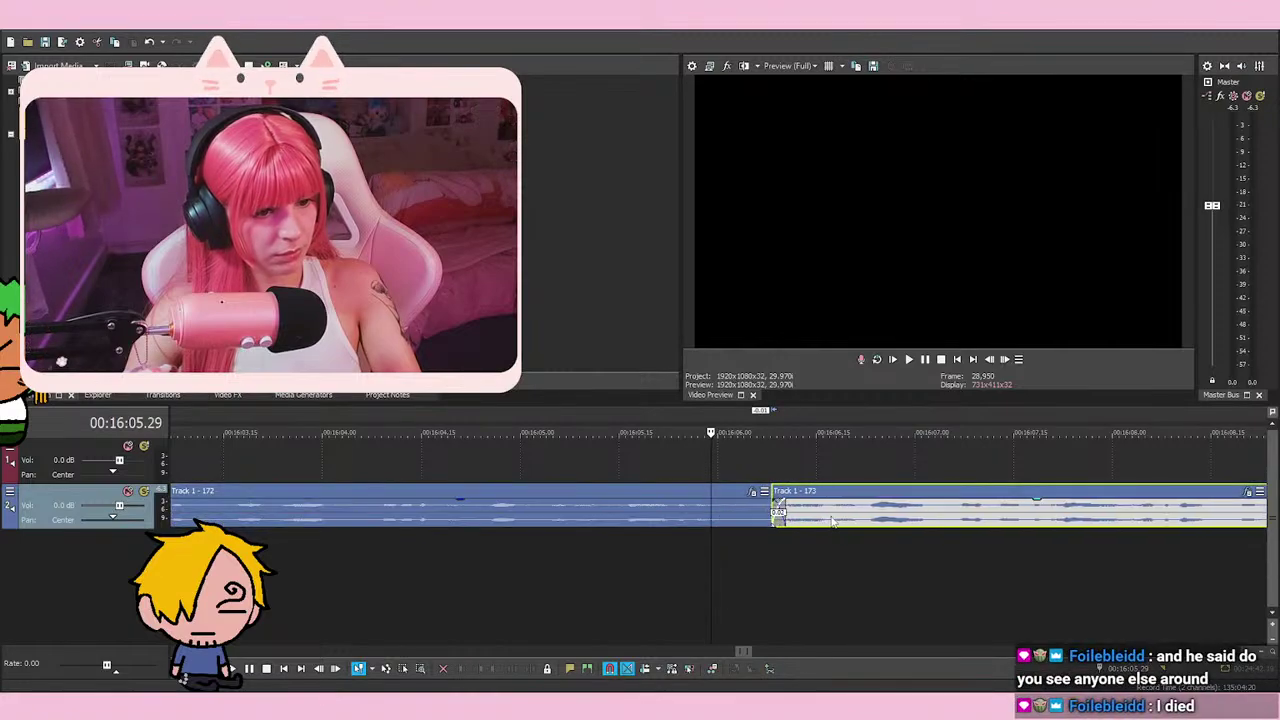
drag(831, 521, 828, 521)
Replay the join between Track 1 - 172 and Track 1 - 173 from 00:16:05.29 and return the playhead to 00:16:05.19
key(space)
key(space)
click(665, 551)
click(711, 551)
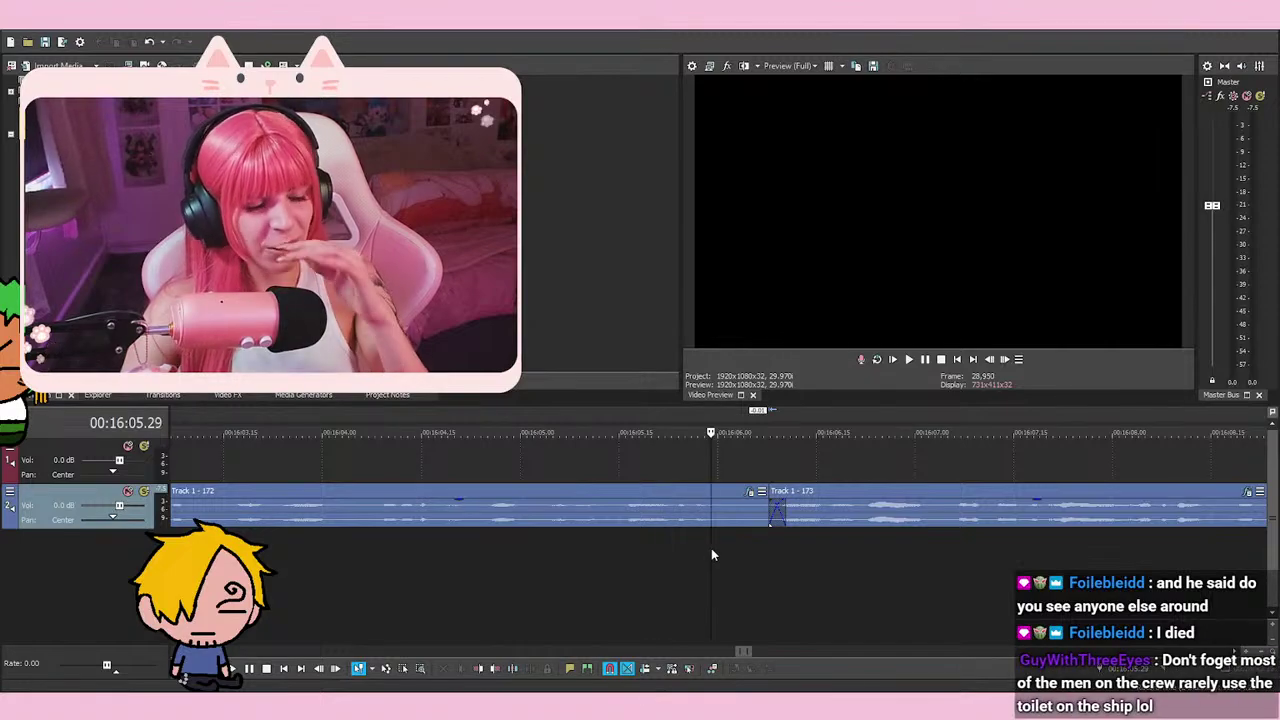
key(space)
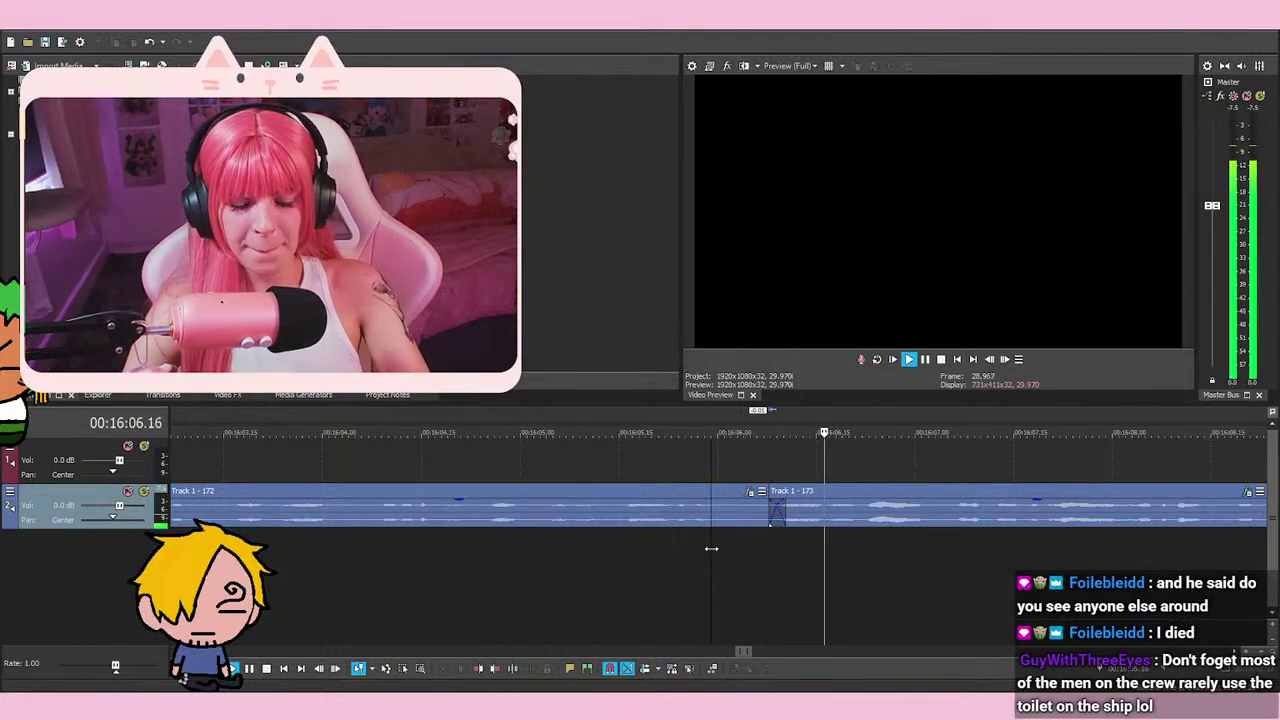
key(space)
key(space)
key(space)
click(704, 465)
click(645, 458)
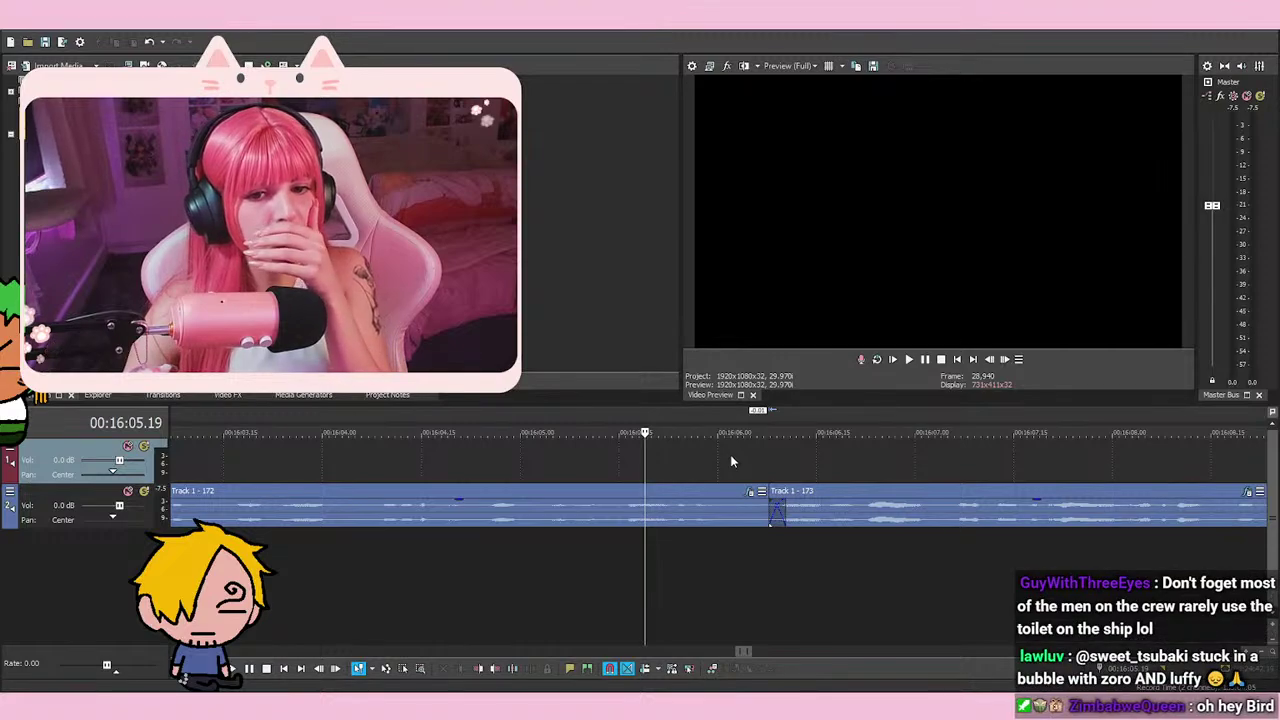
Play through the join between clips Track 1 - 172 and Track 1 - 173 near 00:16:06, and slightly trim the end of clip 172 at their overlap
click(517, 465)
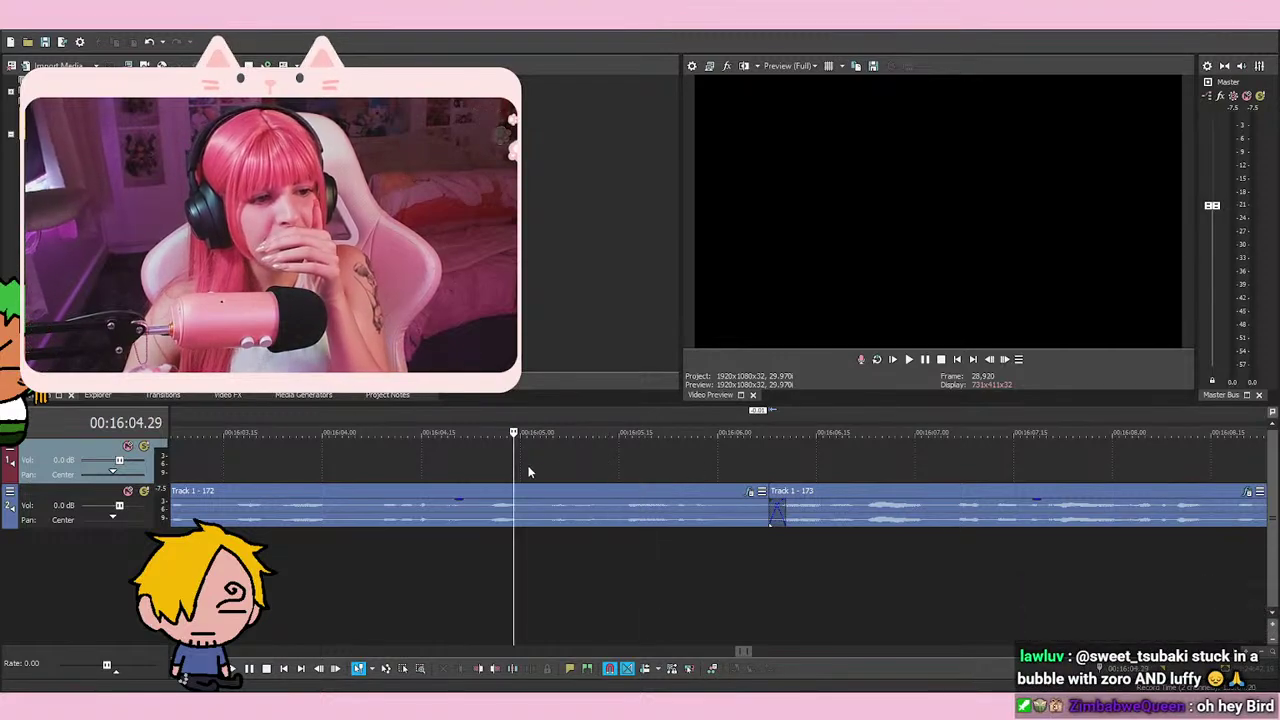
click(618, 465)
click(625, 465)
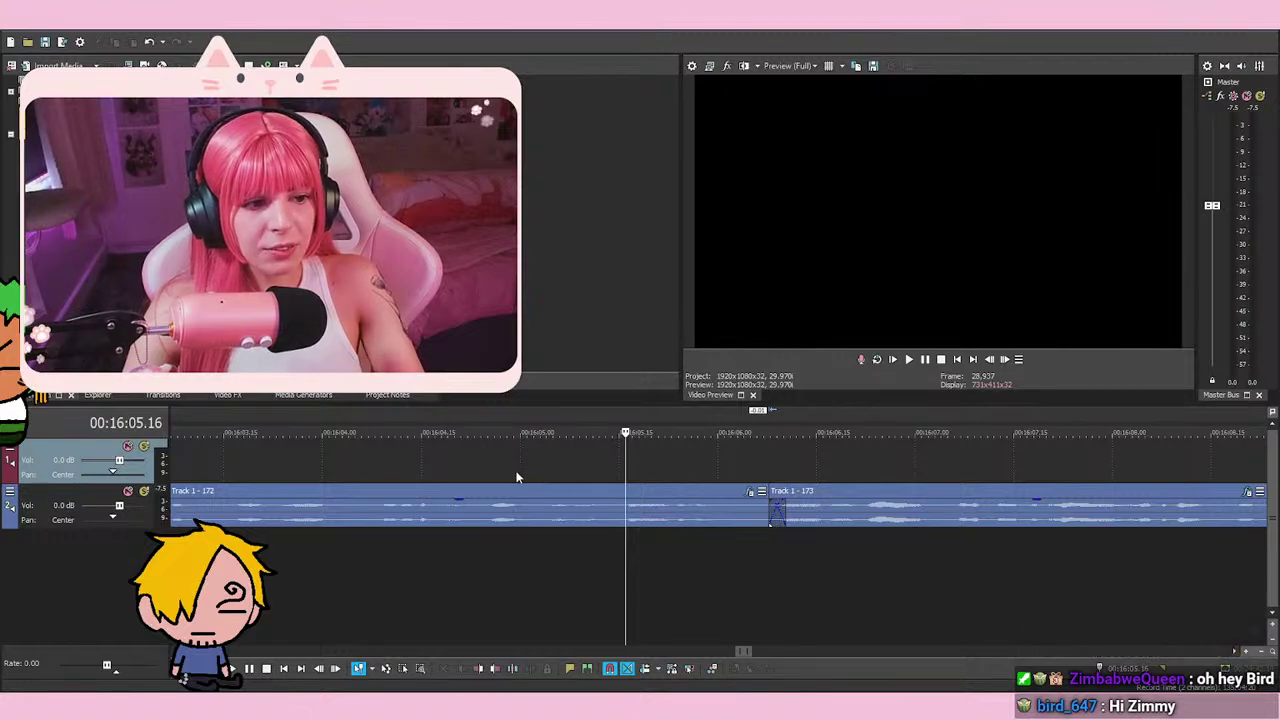
click(511, 470)
click(631, 472)
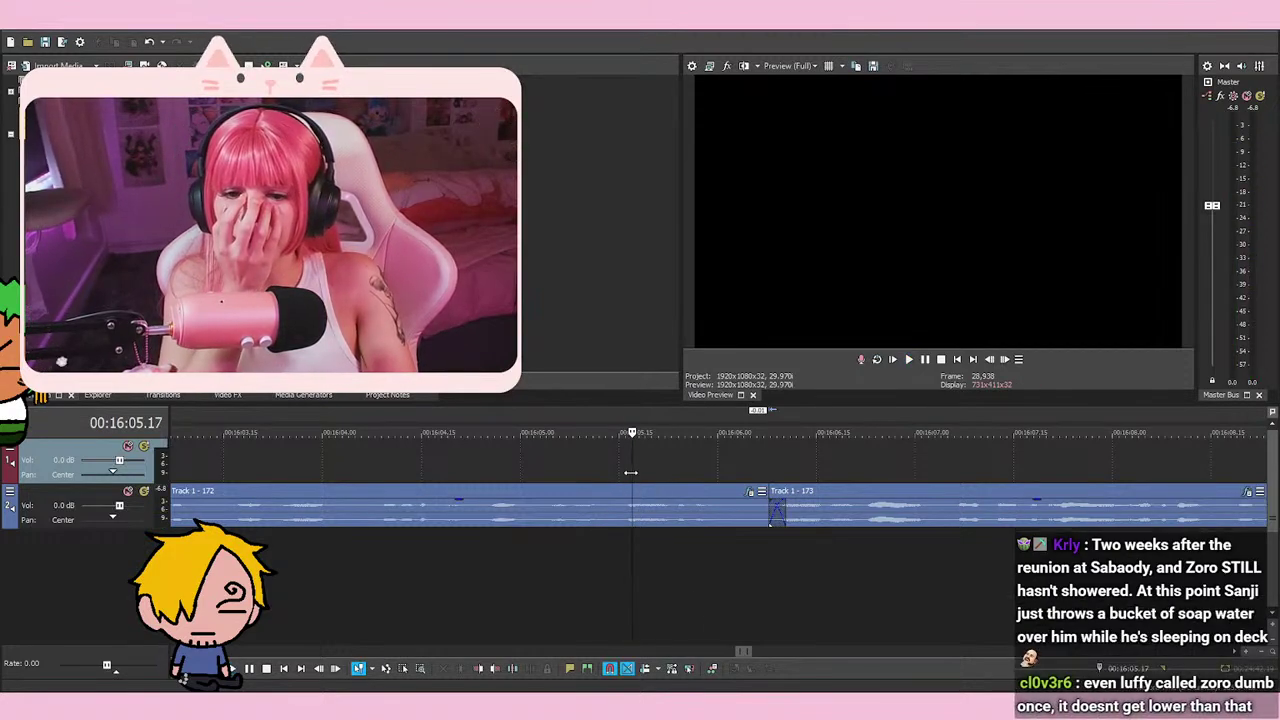
key(space)
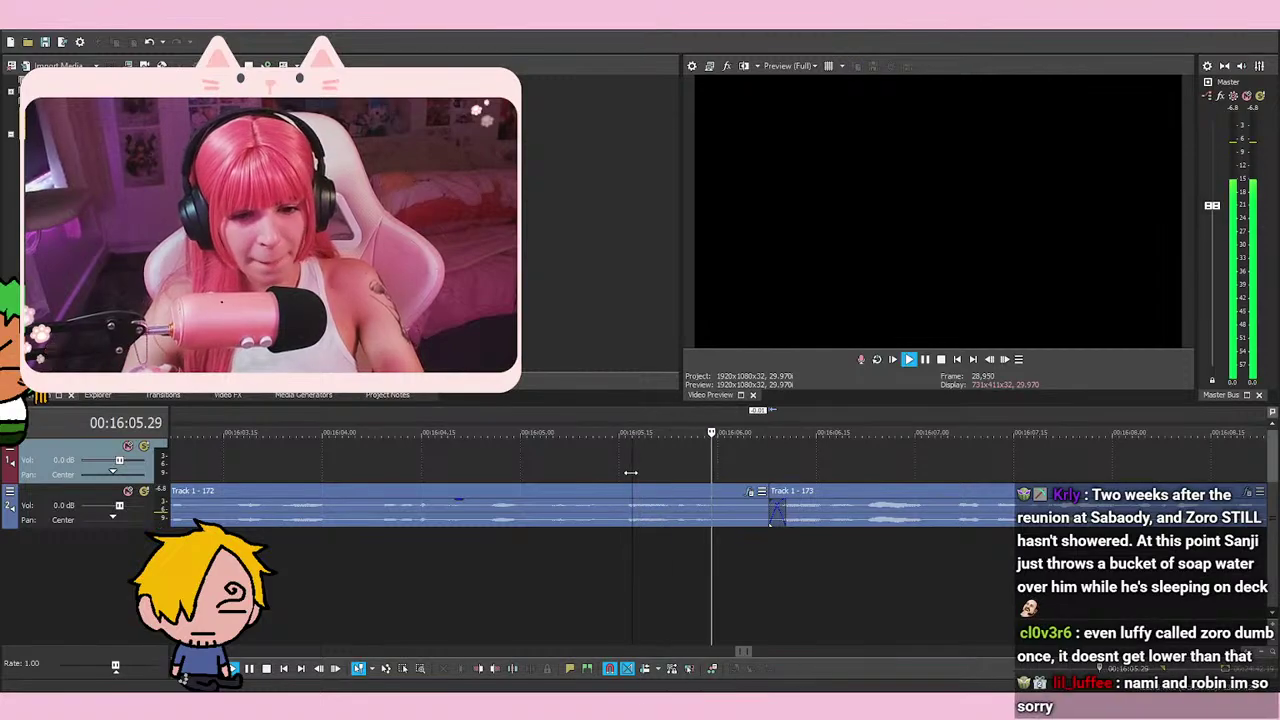
key(space)
click(816, 505)
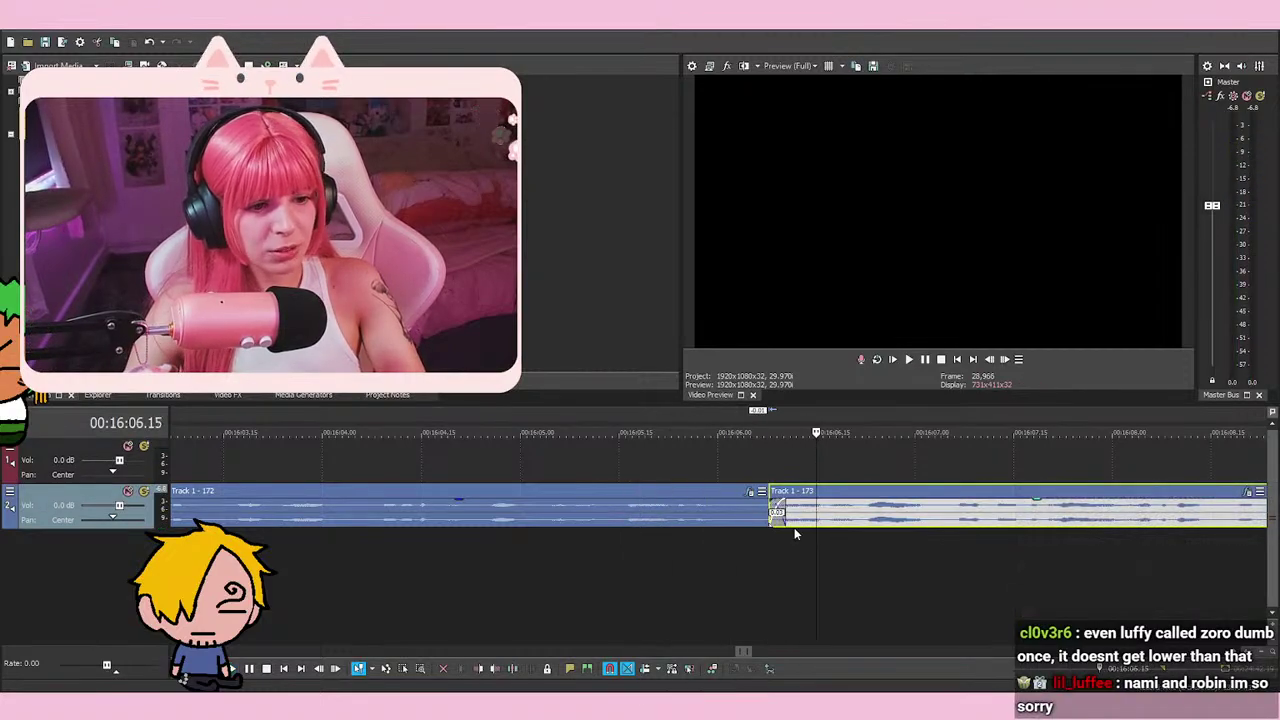
click(776, 510)
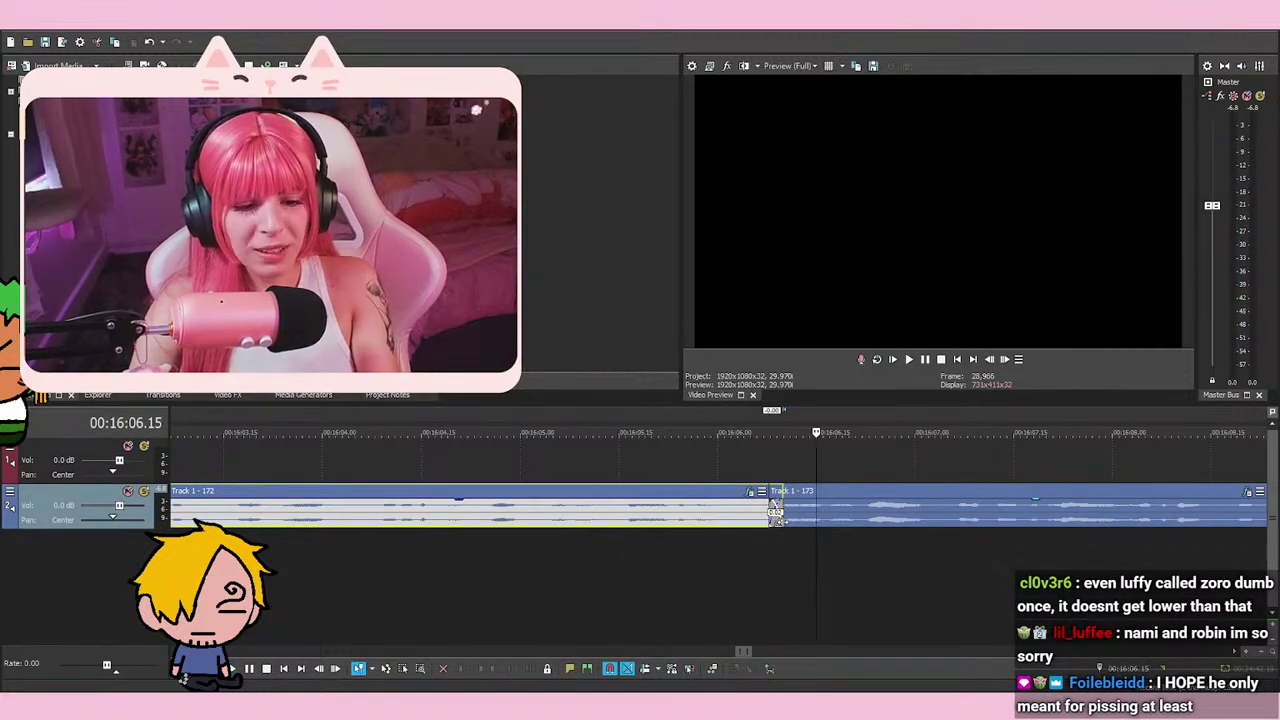
Play back the adjusted join, shift clip Track 1 - 173 slightly earlier against clip 172, and listen to the result
click(559, 584)
key(space)
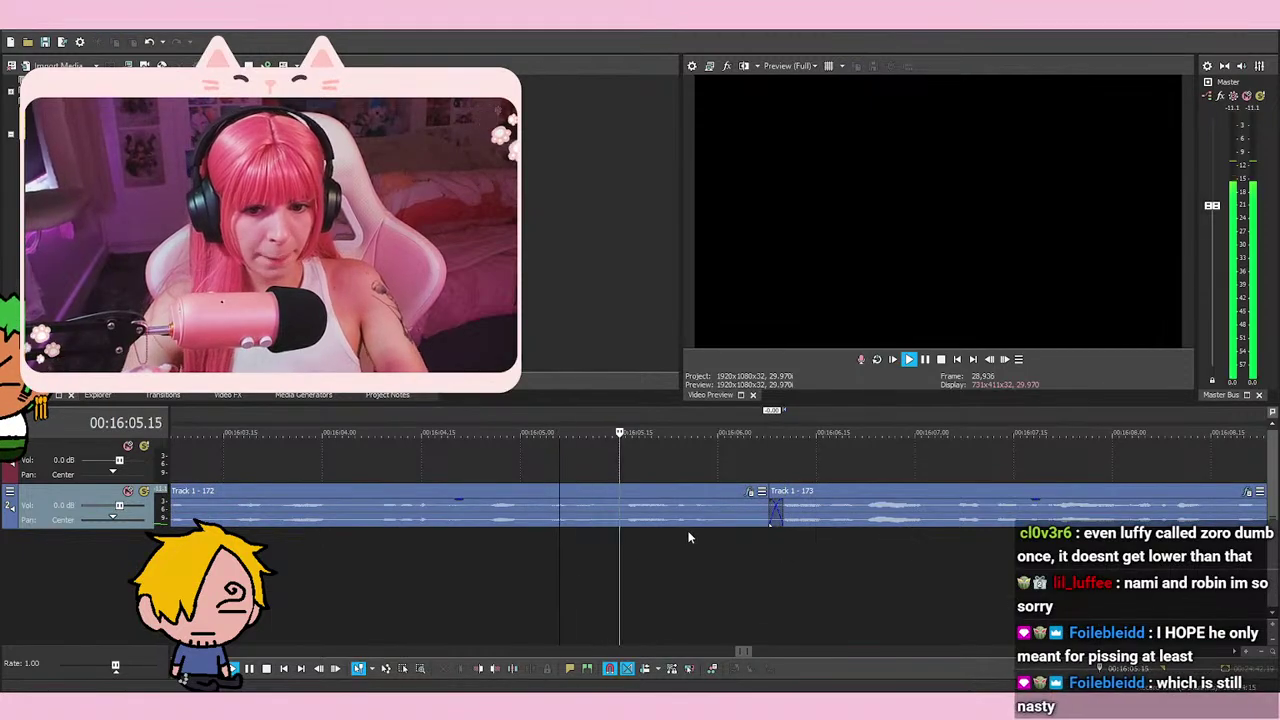
key(space)
scroll(940, 508, up, 1)
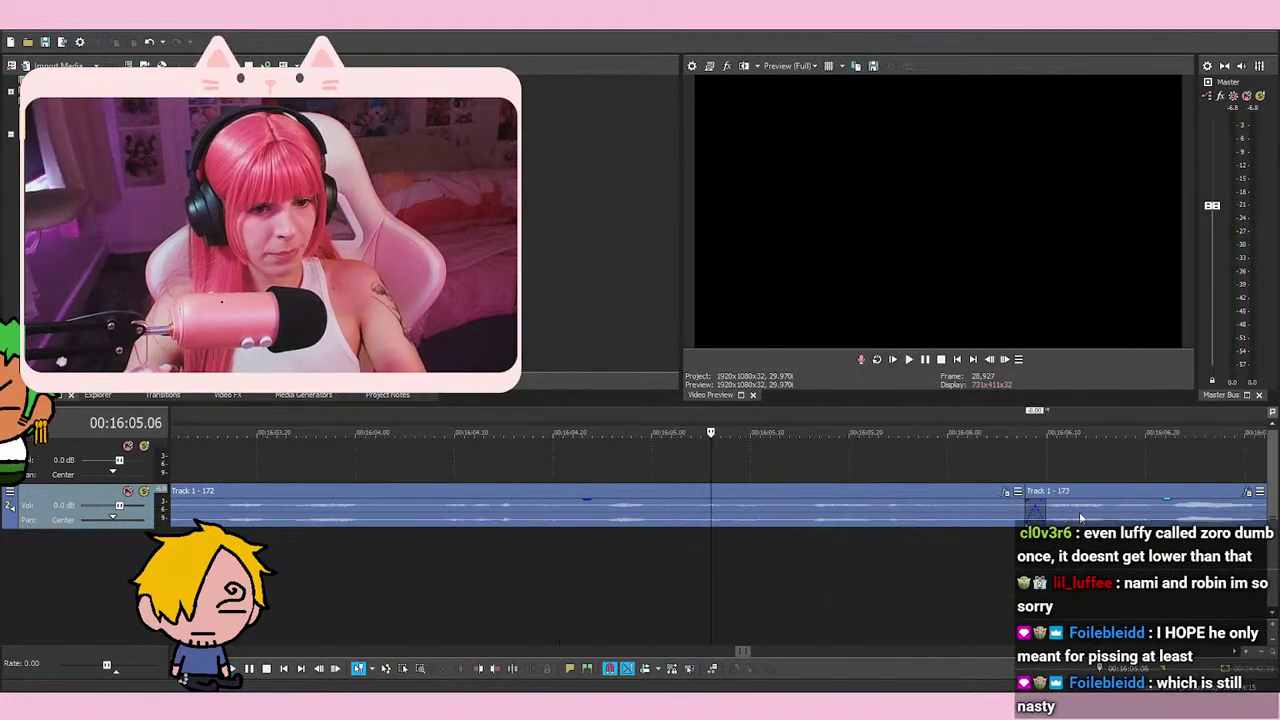
drag(1081, 518, 1075, 520)
key(space)
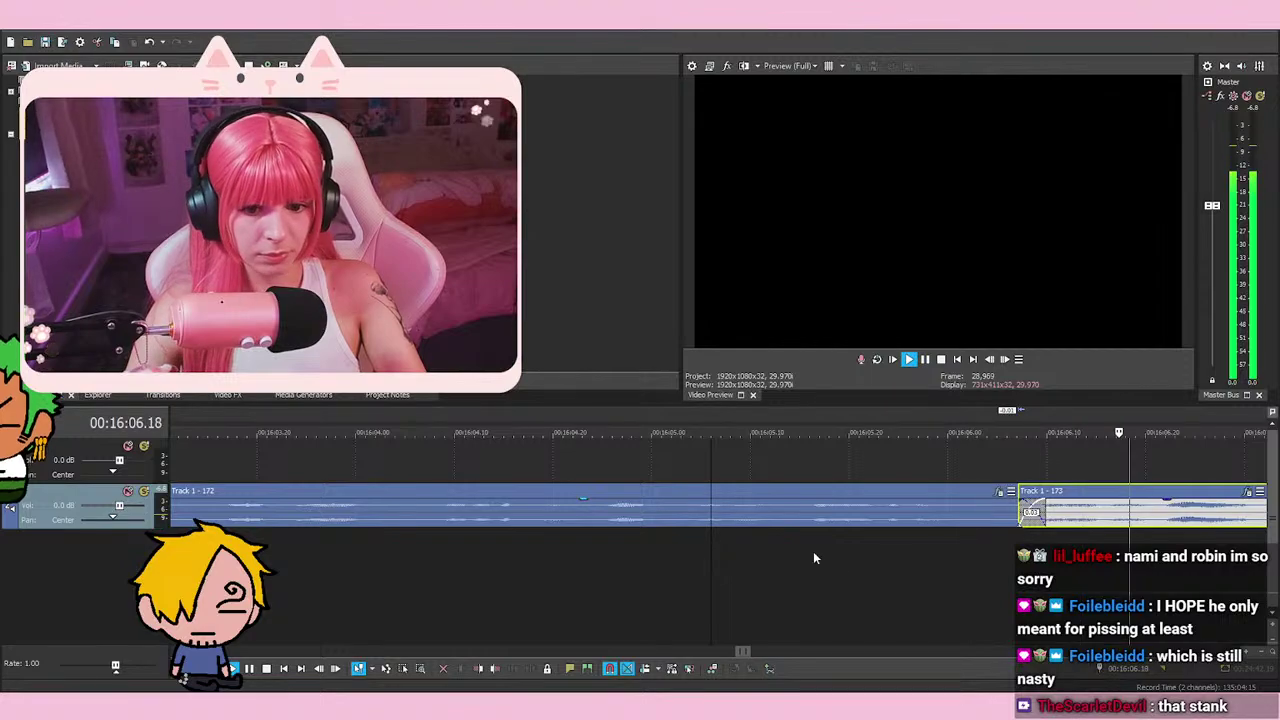
scroll(841, 574, down, 1)
scroll(841, 570, down, 2)
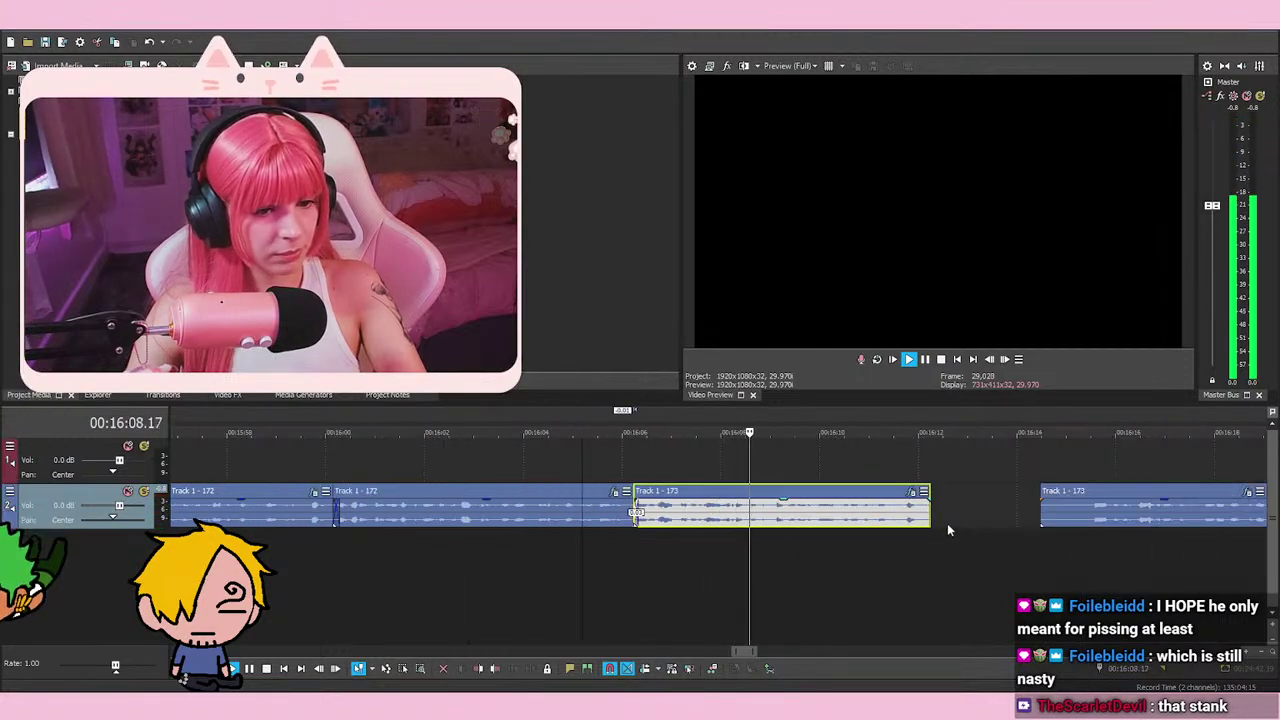
key(space)
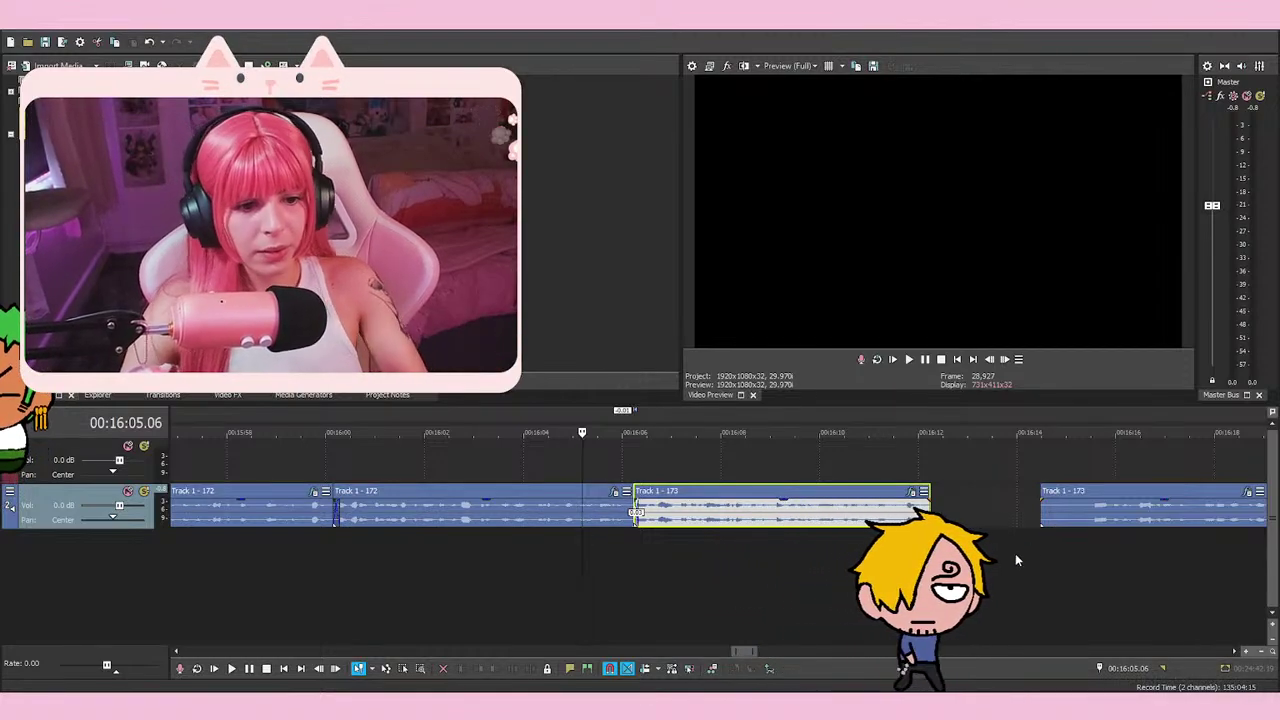
Listen to the transition from clip 172 into clip 173 from several playhead positions around 00:16:05 to check the pacing
click(668, 464)
click(609, 465)
click(755, 467)
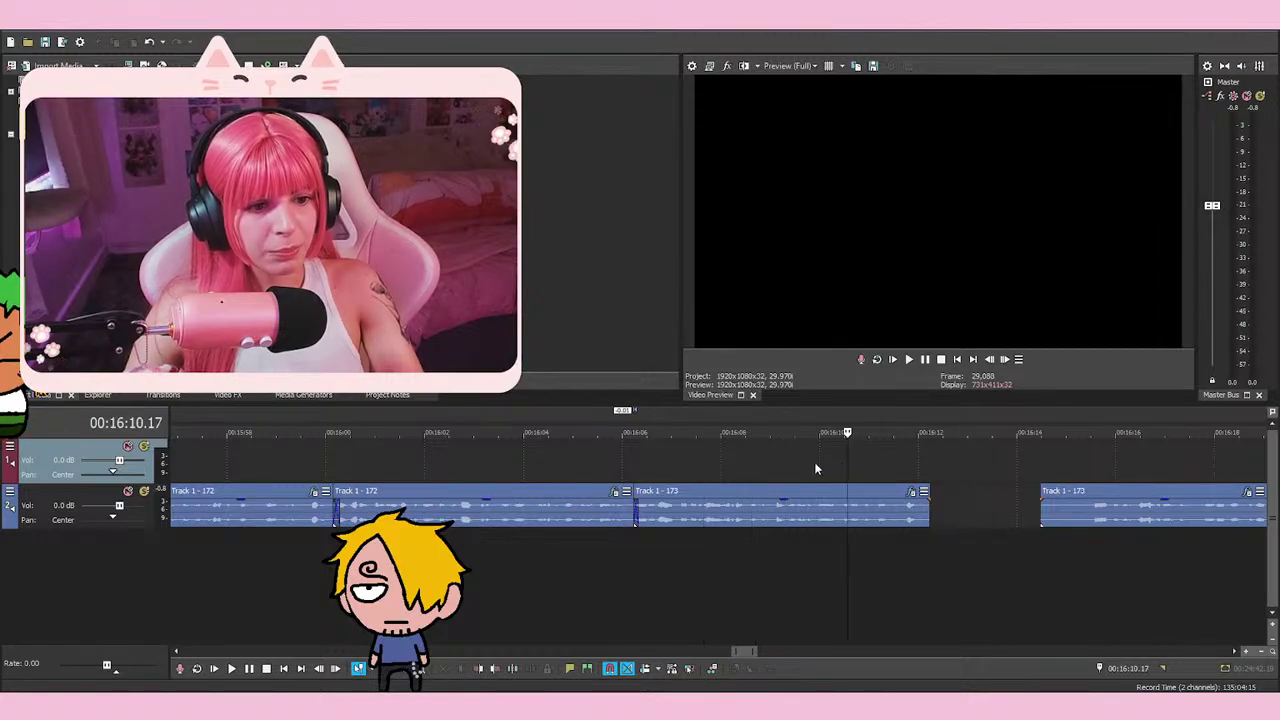
click(572, 562)
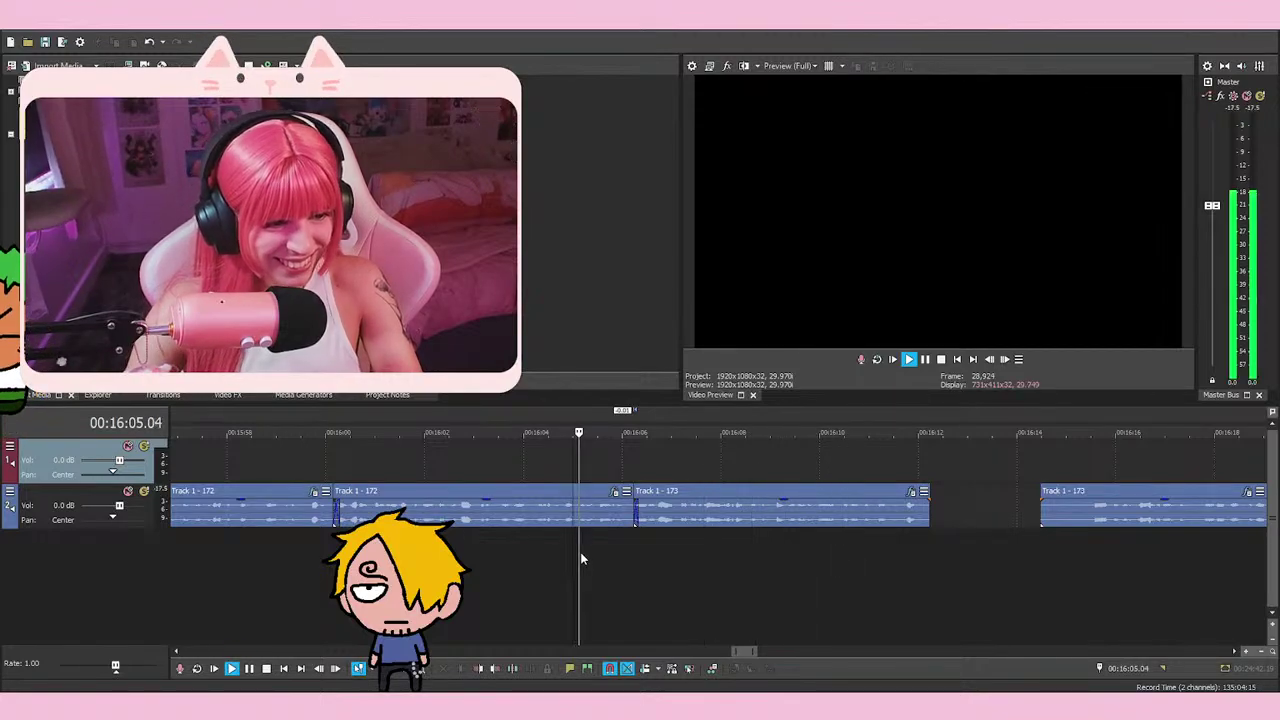
key(space)
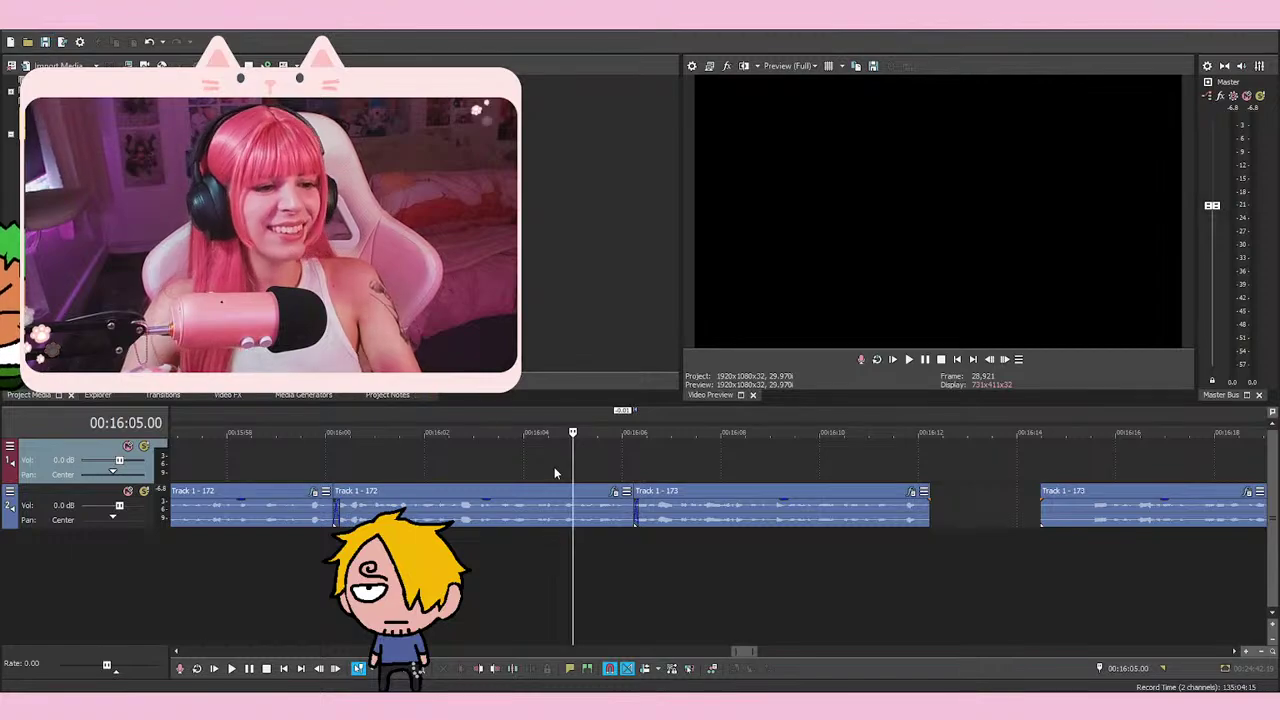
key(space)
click(713, 480)
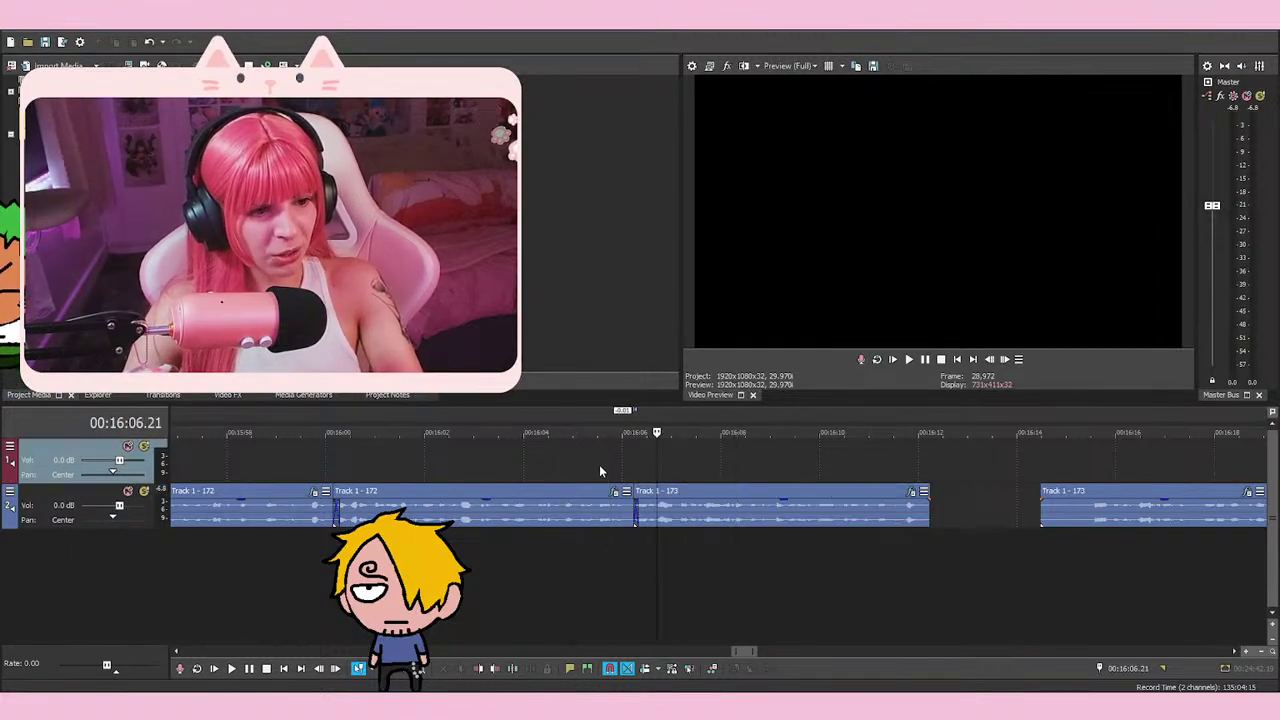
key(space)
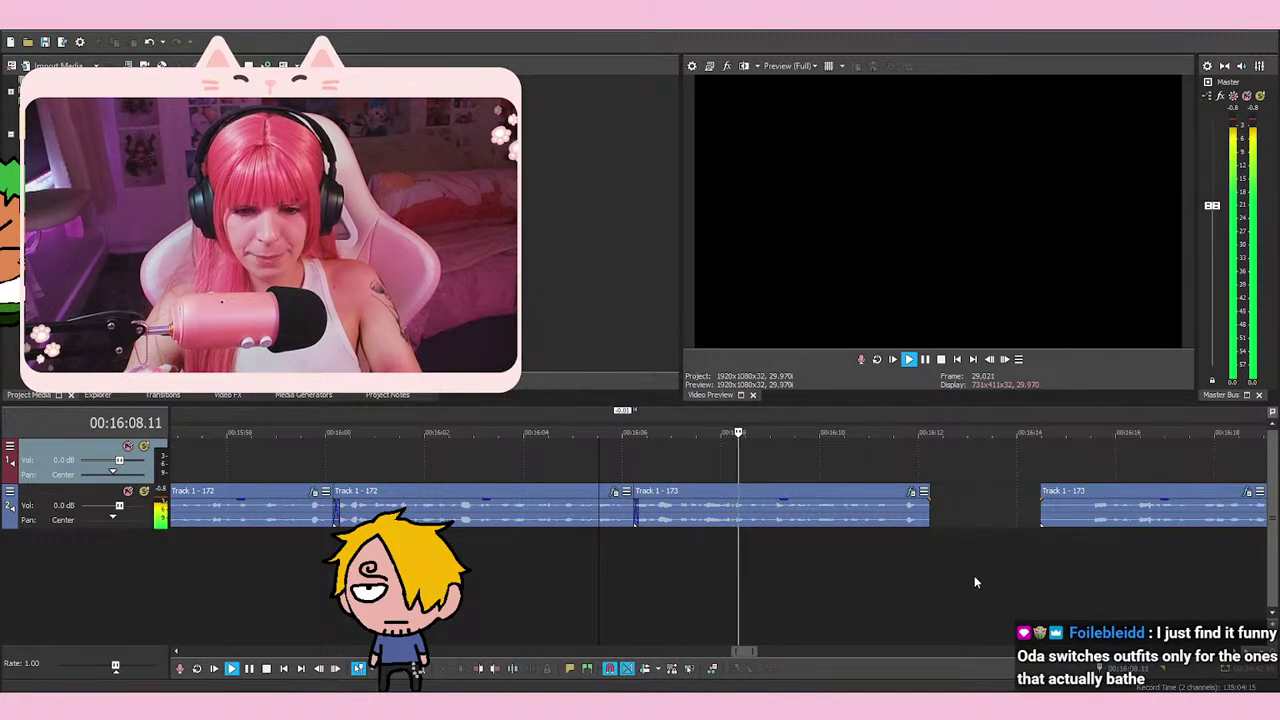
Move the next Track 1 - 173 clip 1 second 17 frames earlier to narrow the gap before it
drag(1115, 522, 1037, 522)
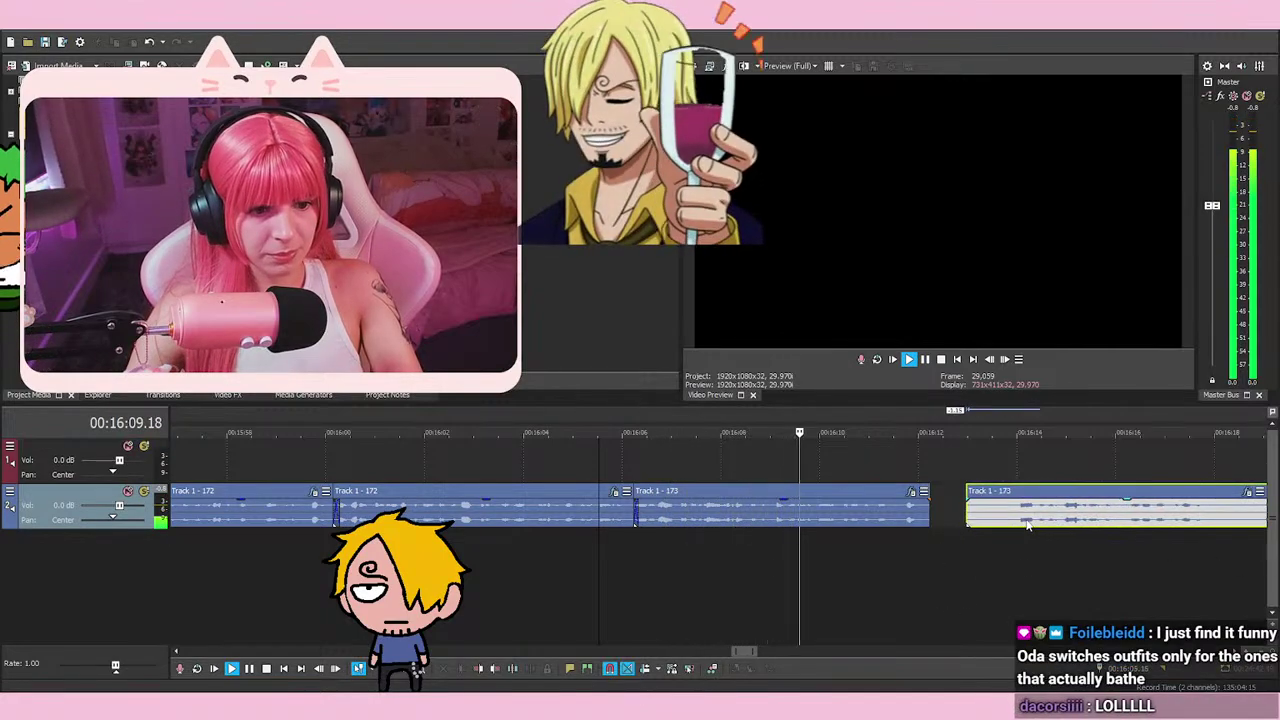
click(950, 447)
key(space)
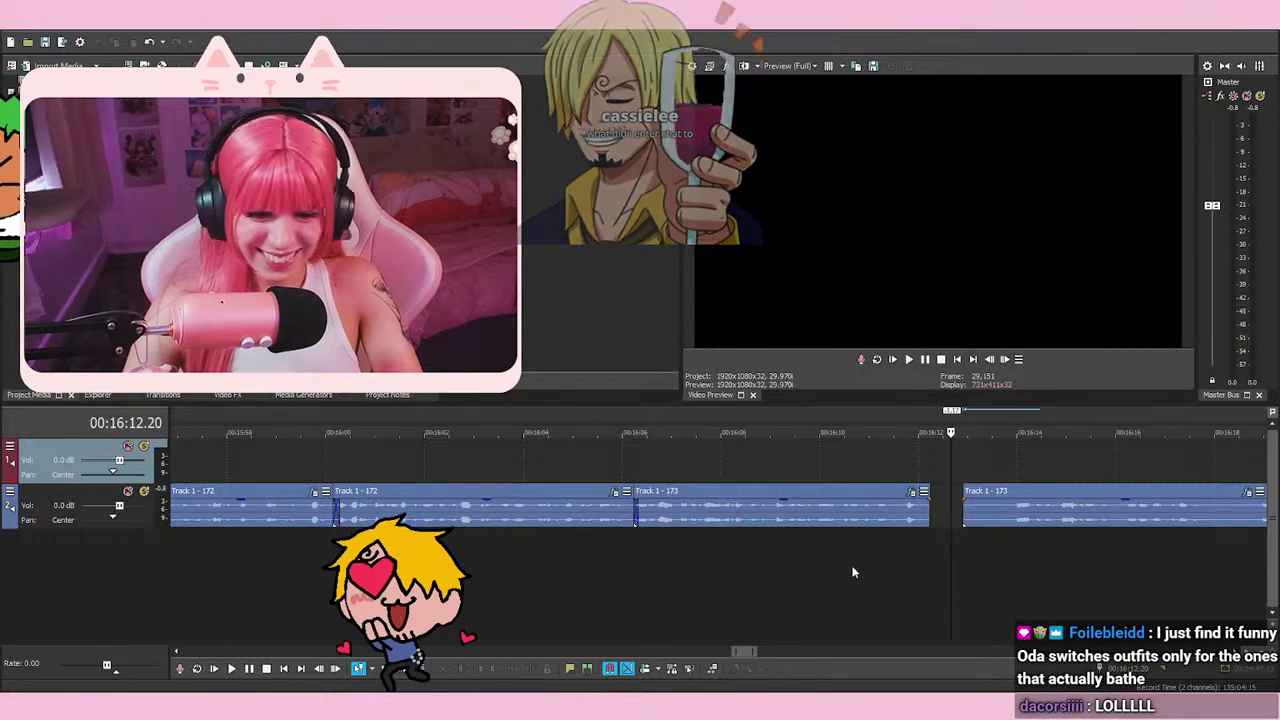
Audition the opening of the moved 173 clip, split it at 00:16:13.27, and delete the part before the split
click(1003, 565)
key(space)
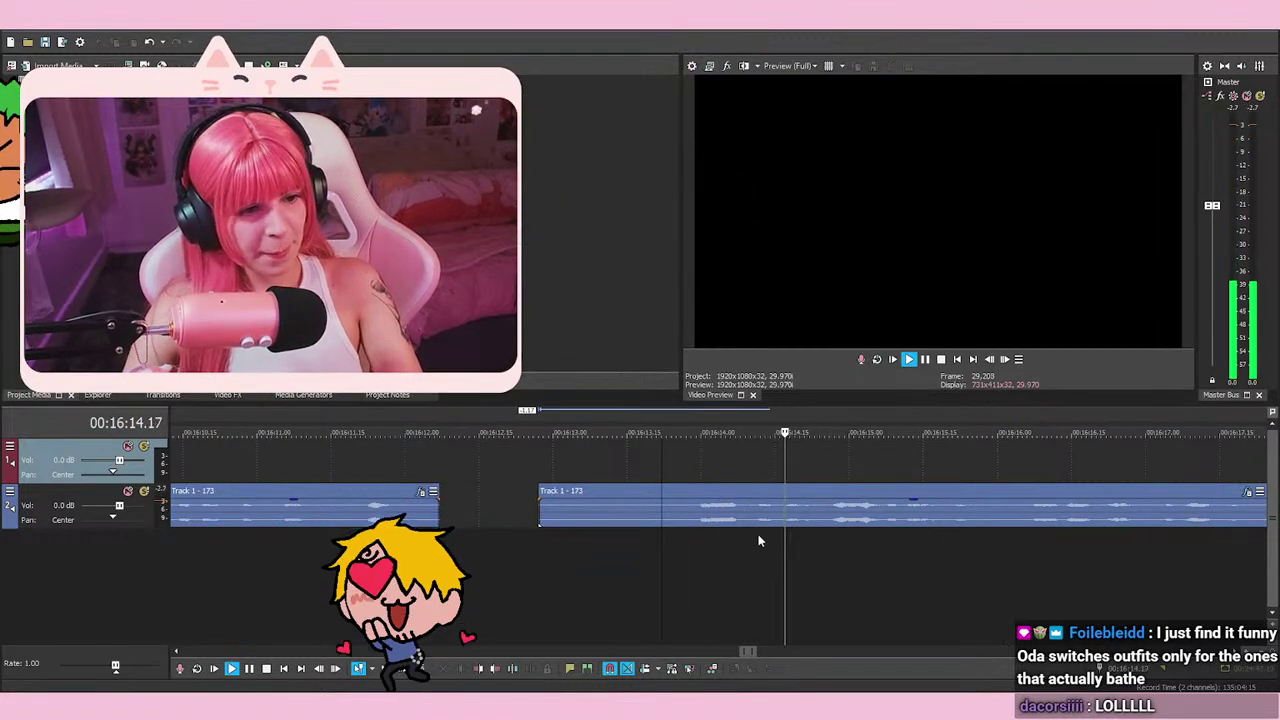
scroll(758, 534, up, 2)
scroll(785, 570, down, 2)
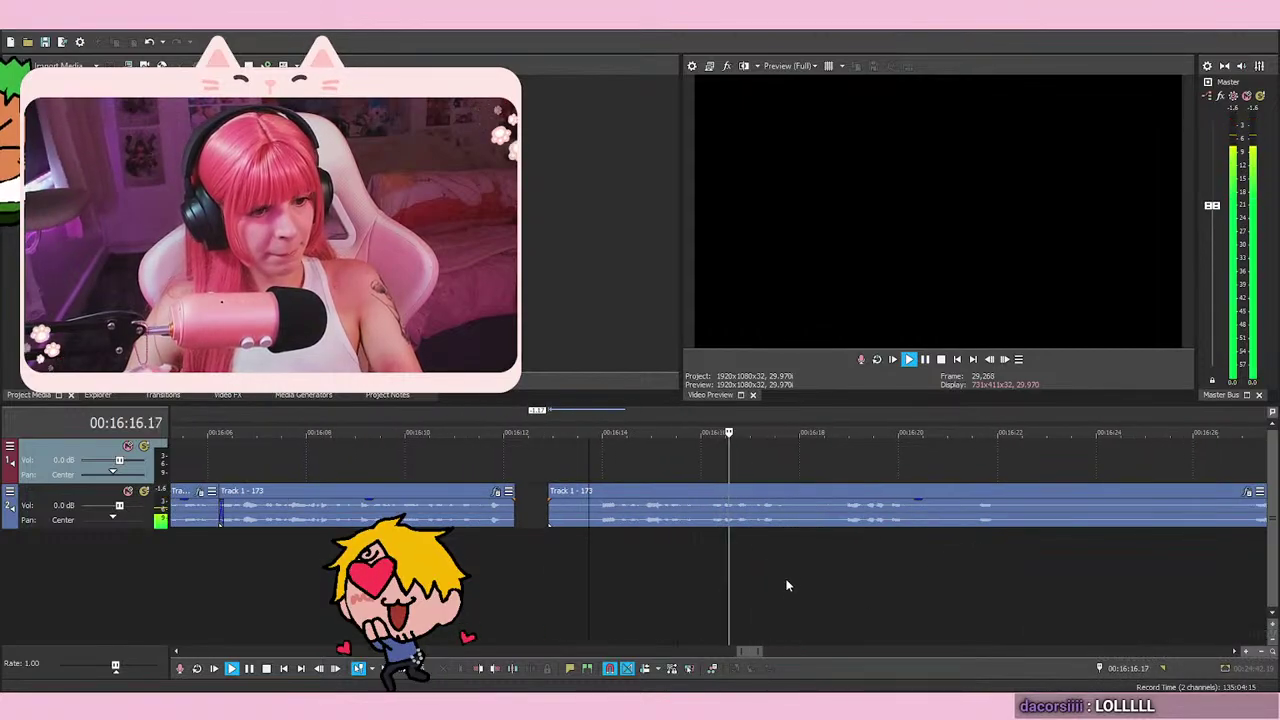
key(space)
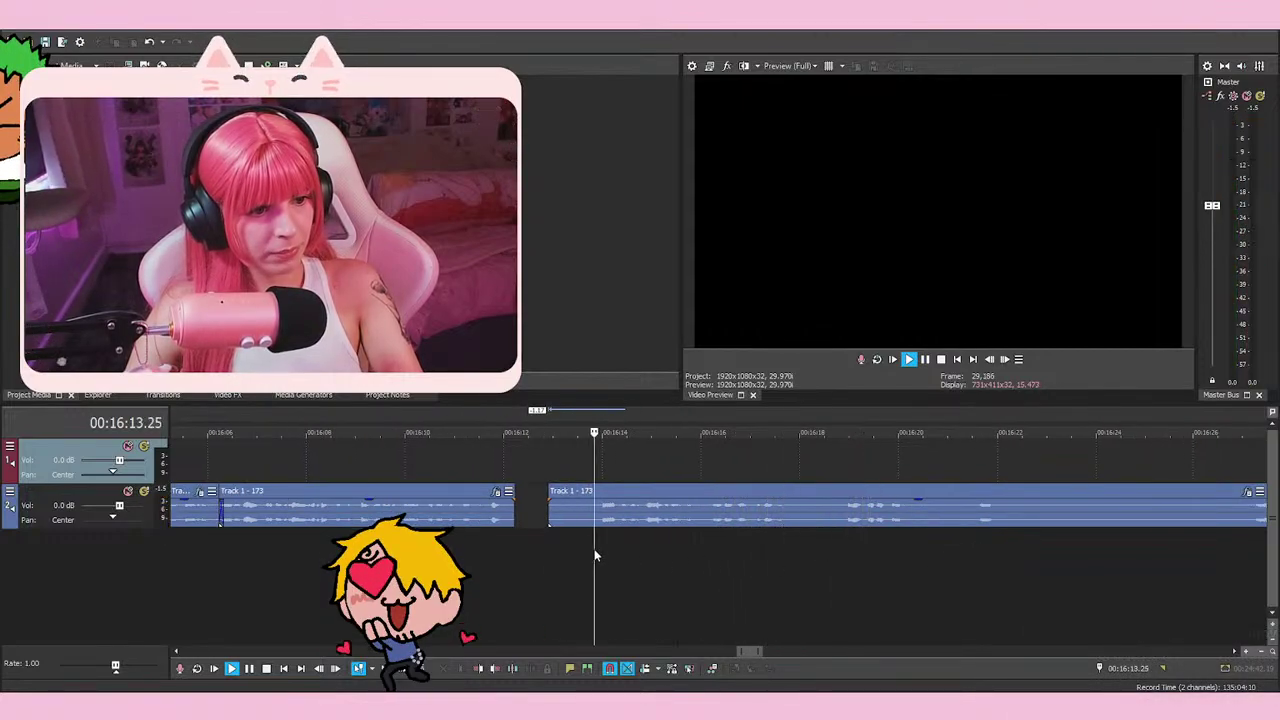
scroll(700, 550, up, 3)
drag(694, 549, 549, 549)
right_click(674, 505)
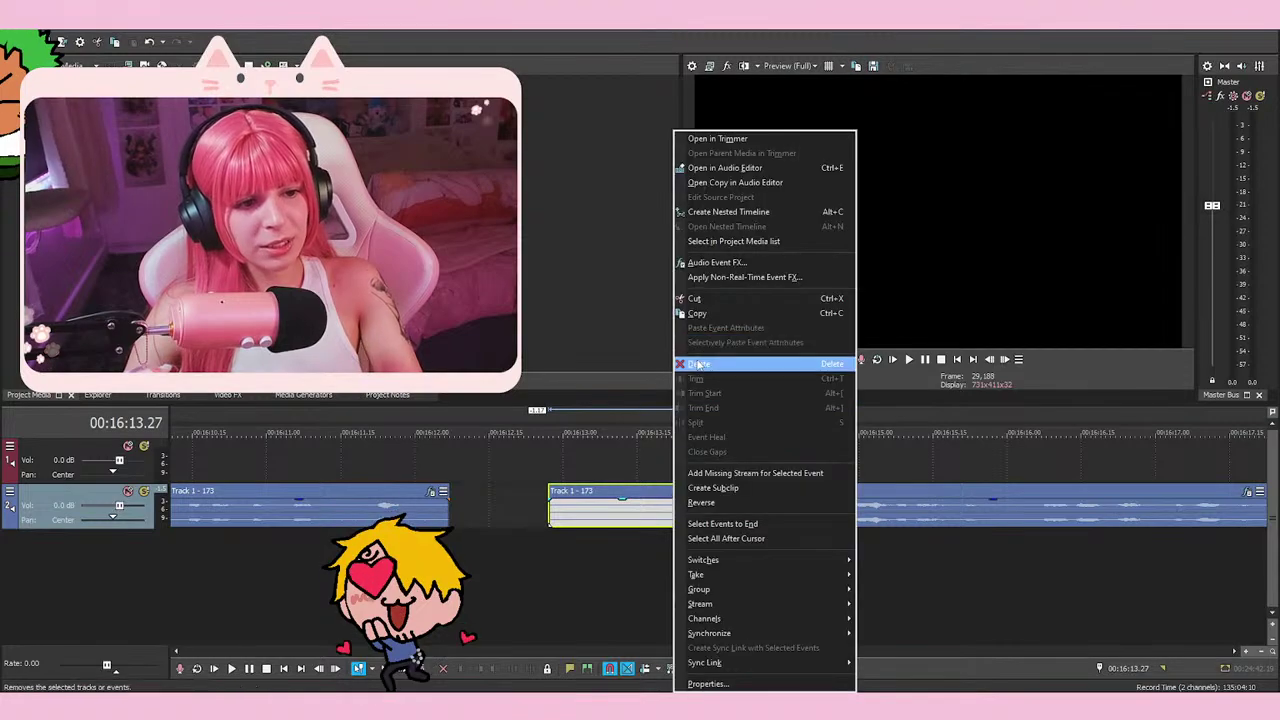
click(710, 363)
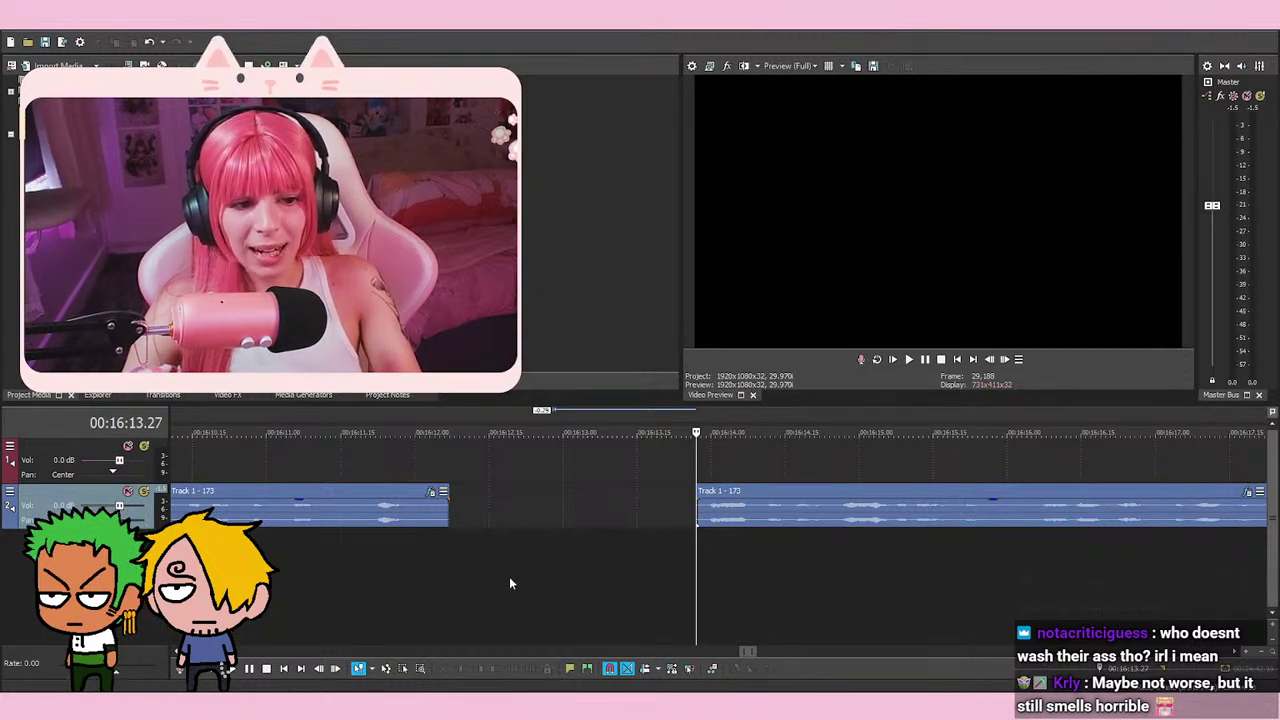
Play back the trimmed Track 1 - 173 clip repeatedly from its new start at 00:16:13.27 to check the opening words
scroll(693, 576, down, 3)
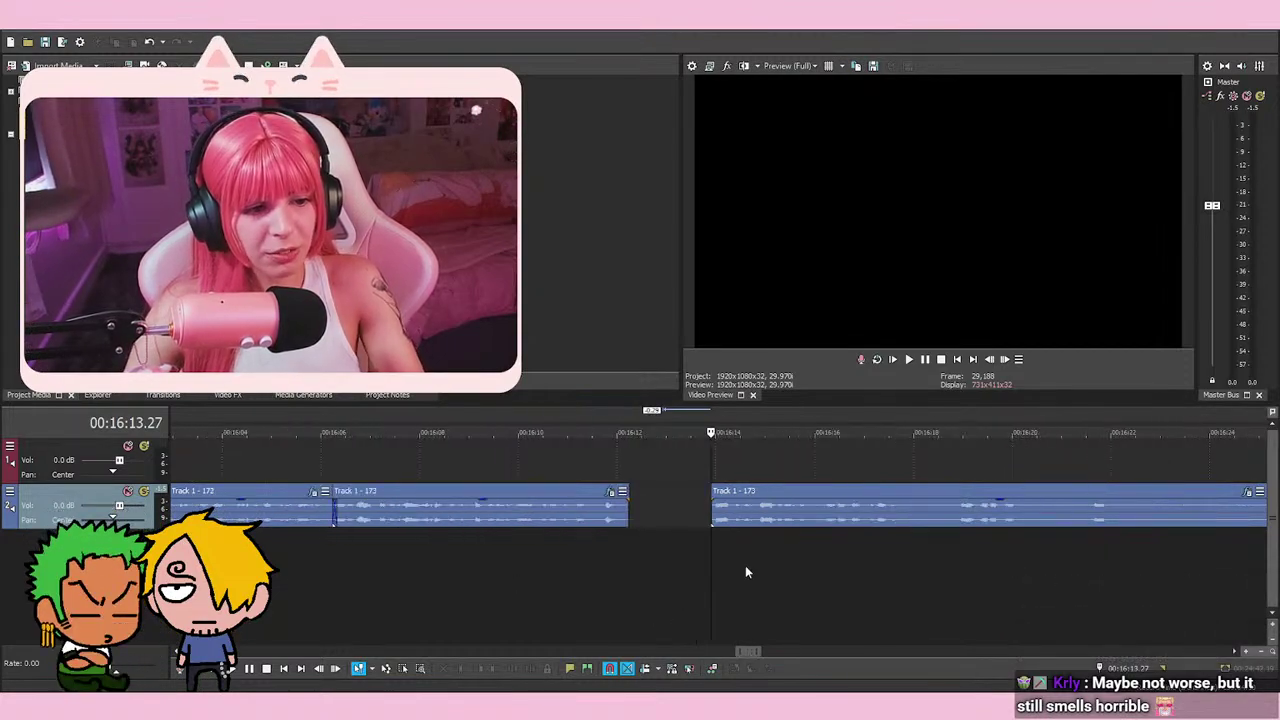
key(space)
key(space)
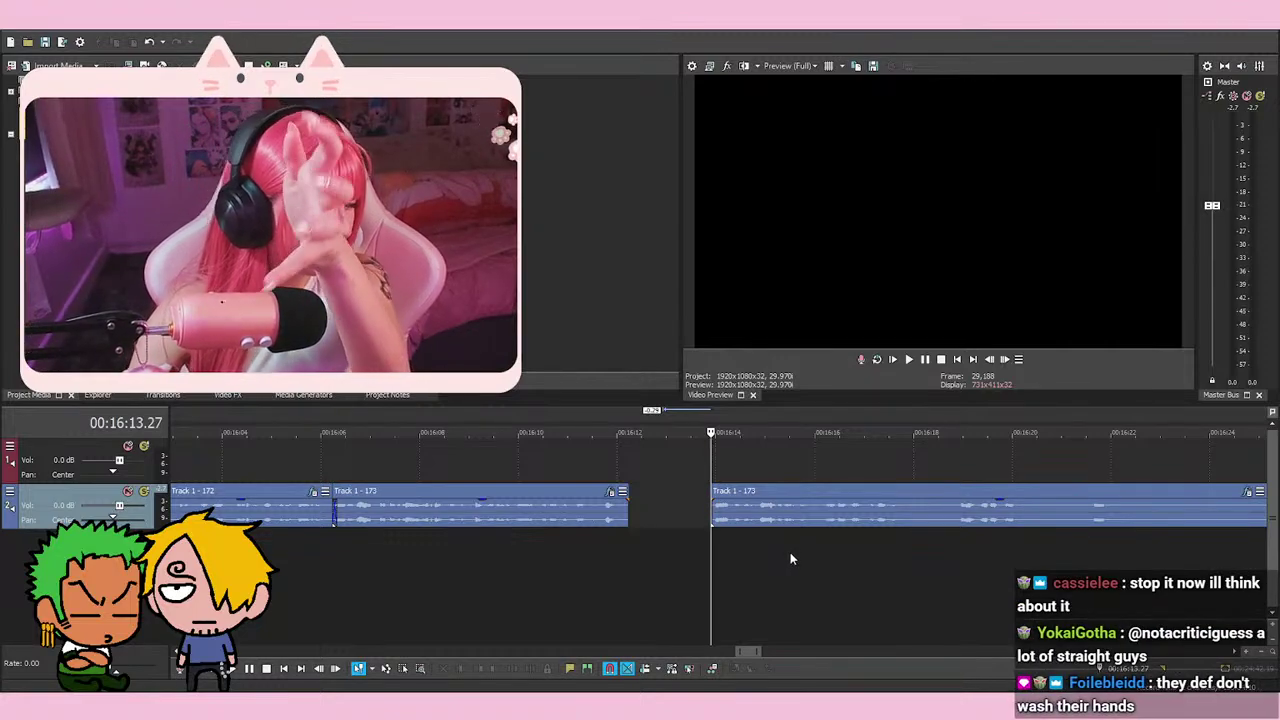
key(space)
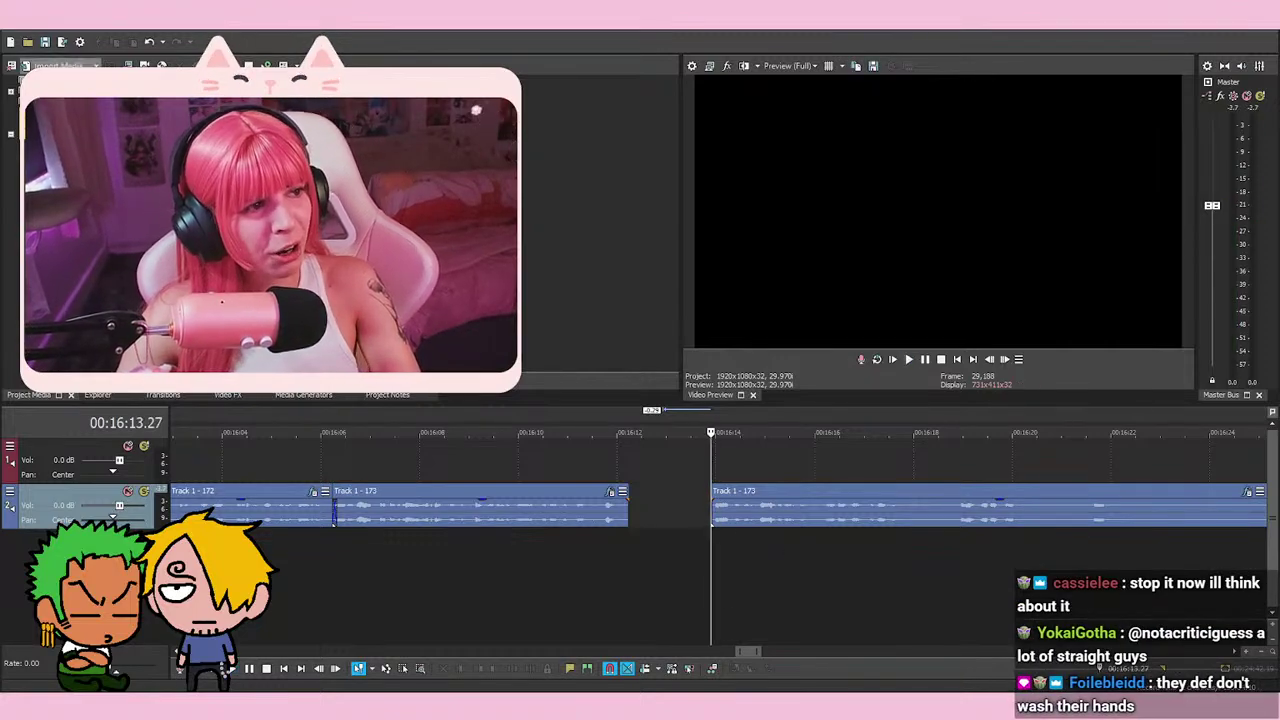
key(space)
scroll(786, 540, up, 4)
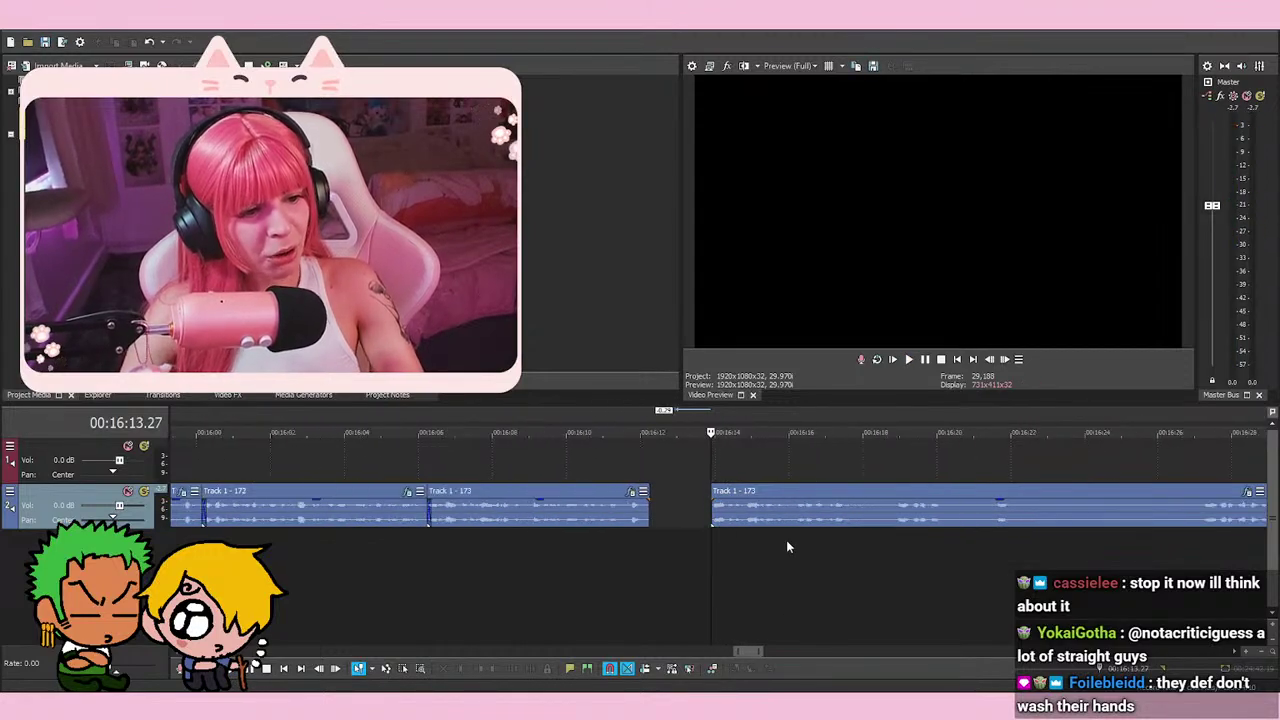
key(space)
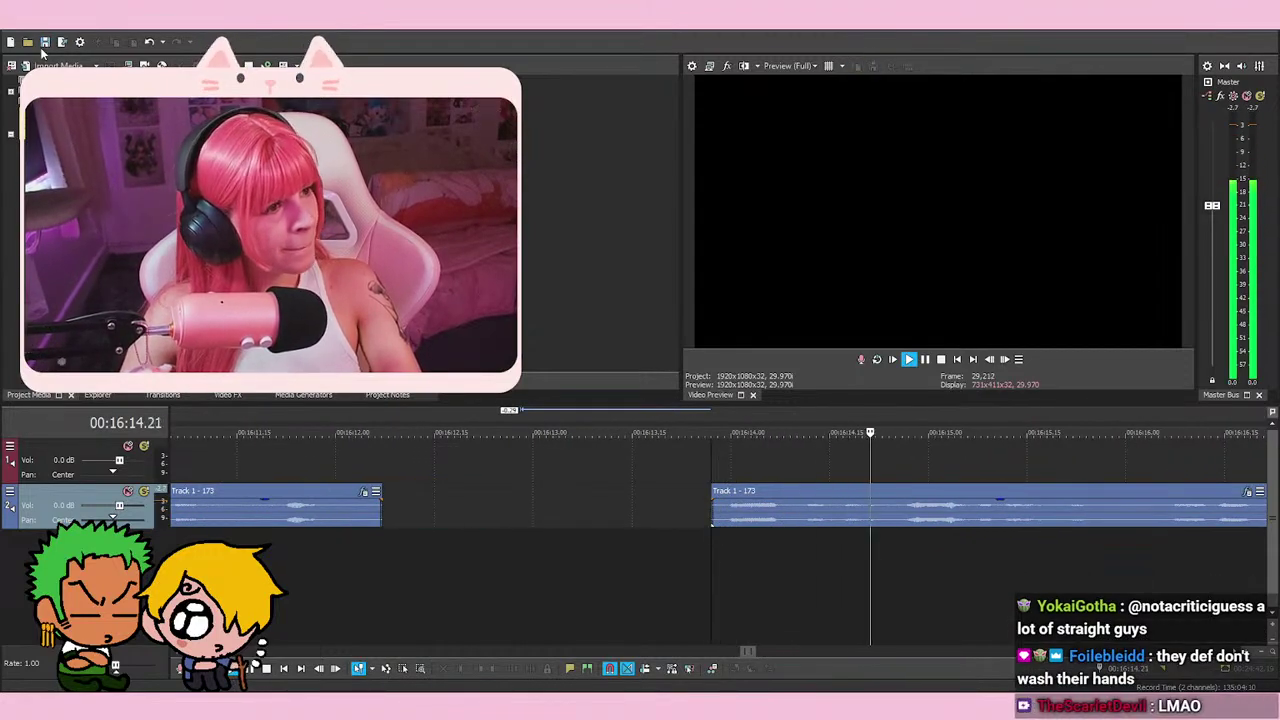
scroll(905, 526, down, 3)
key(space)
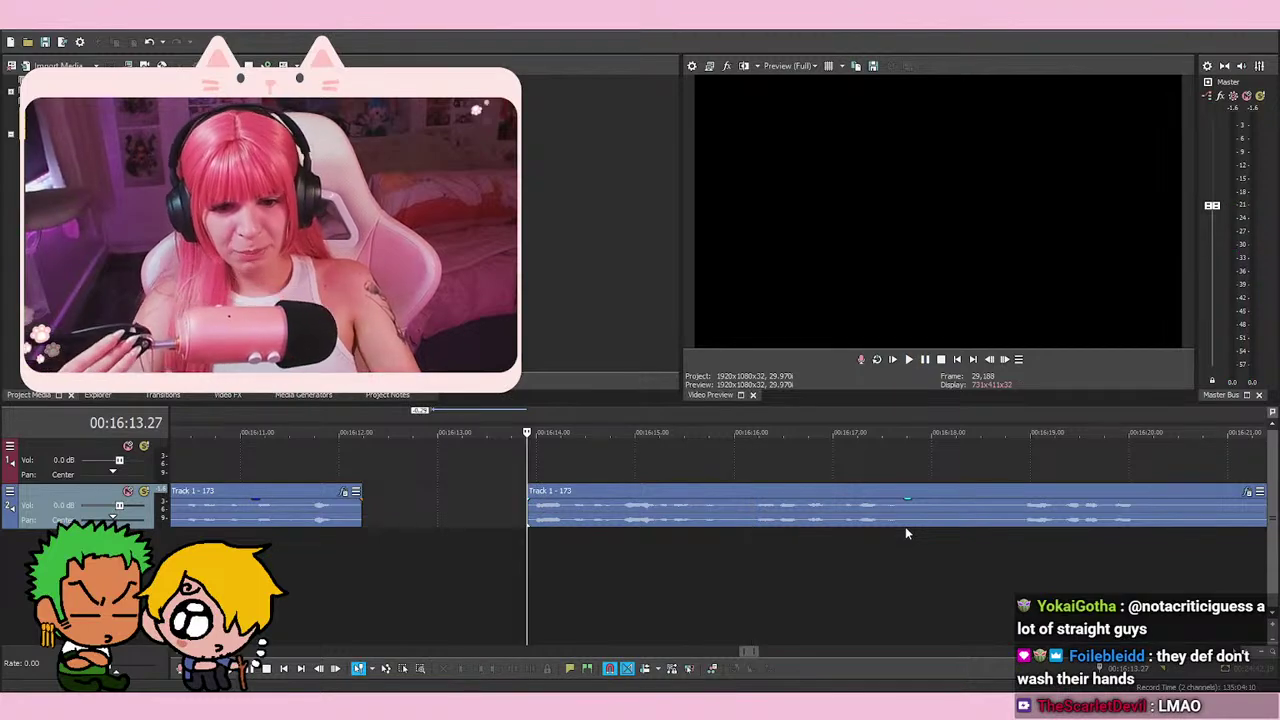
key(space)
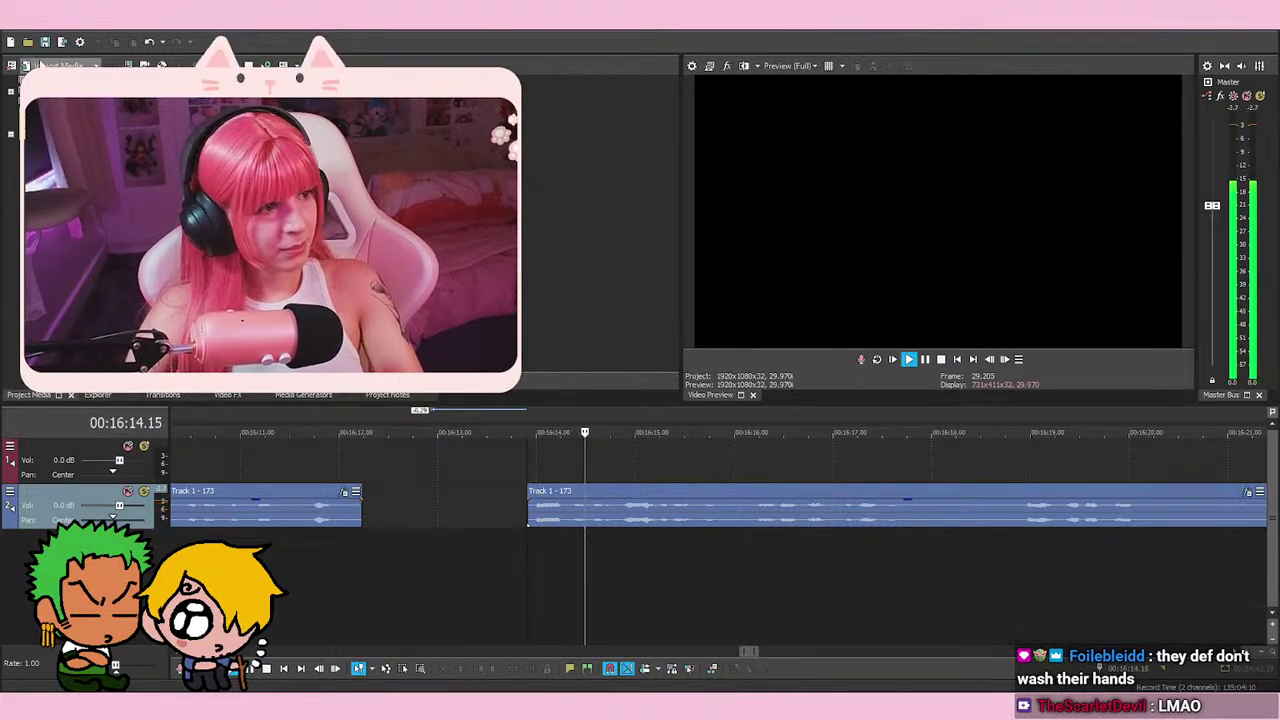
scroll(866, 575, up, 2)
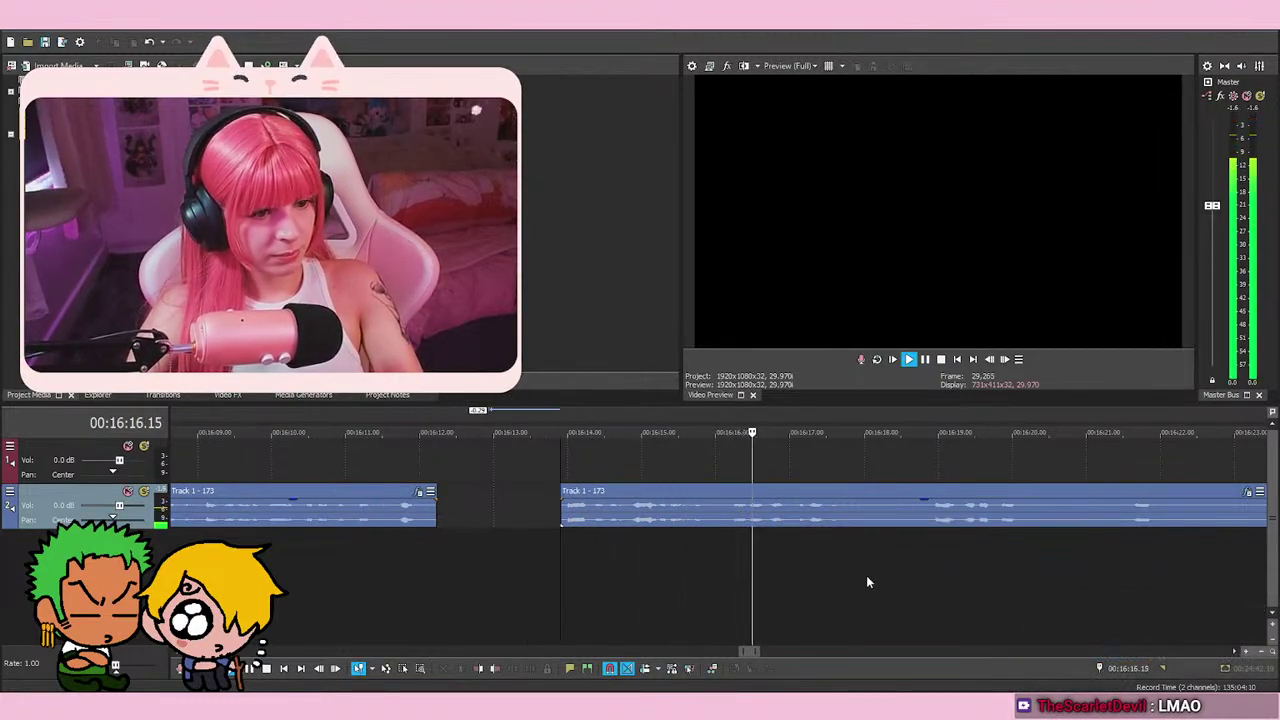
key(space)
Place the playhead at 00:16:13.27 and listen to the clip's first sentence through past 00:16:17
scroll(643, 524, up, 2)
click(732, 452)
click(705, 467)
click(709, 466)
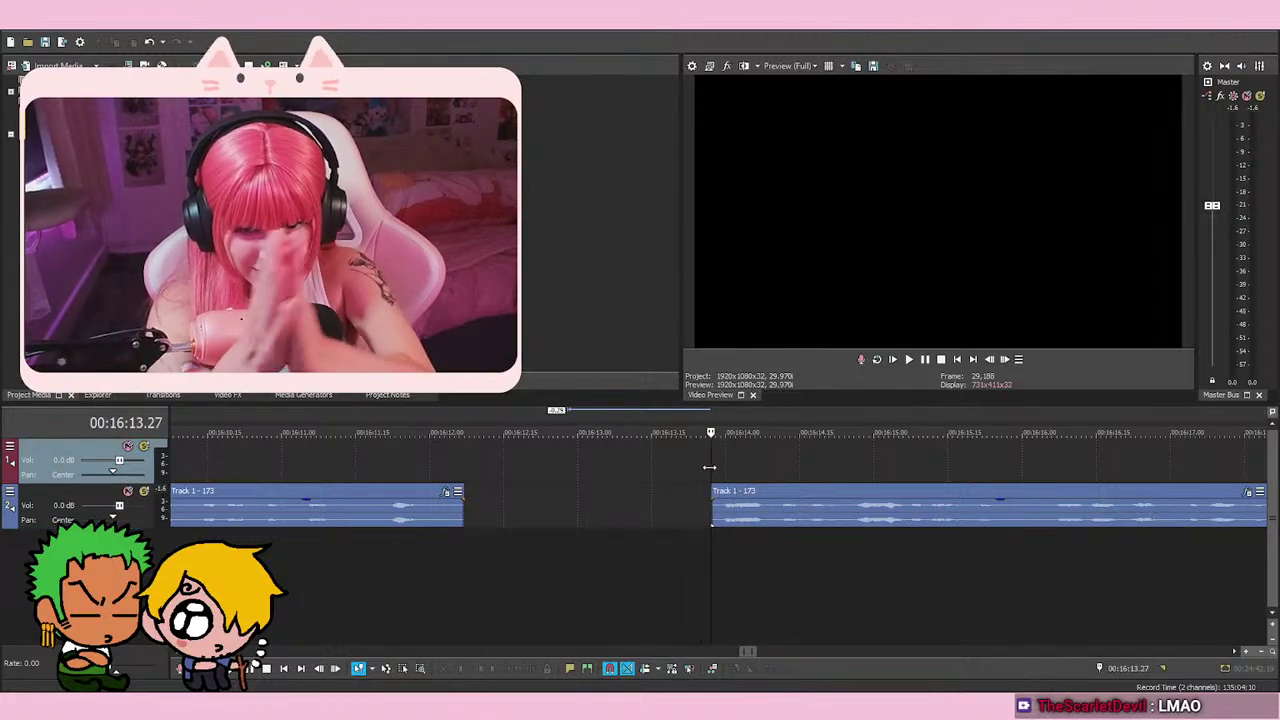
key(space)
key(space)
key(space)
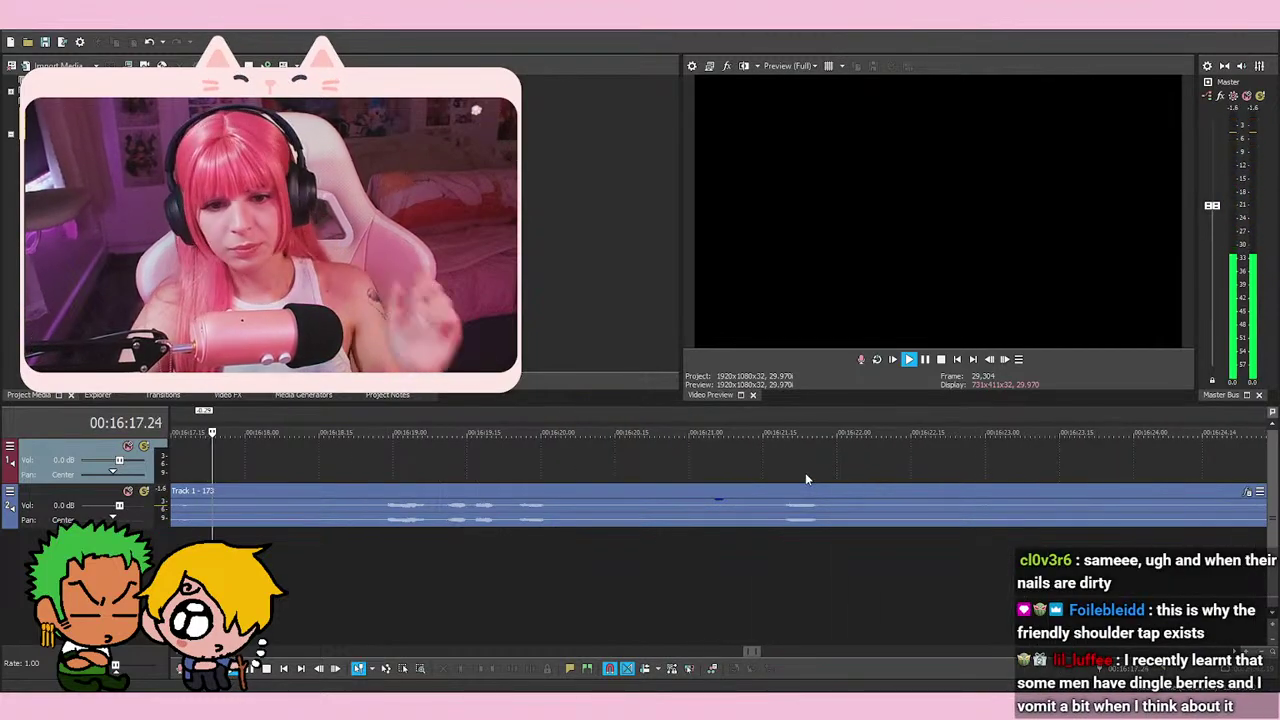
key(space)
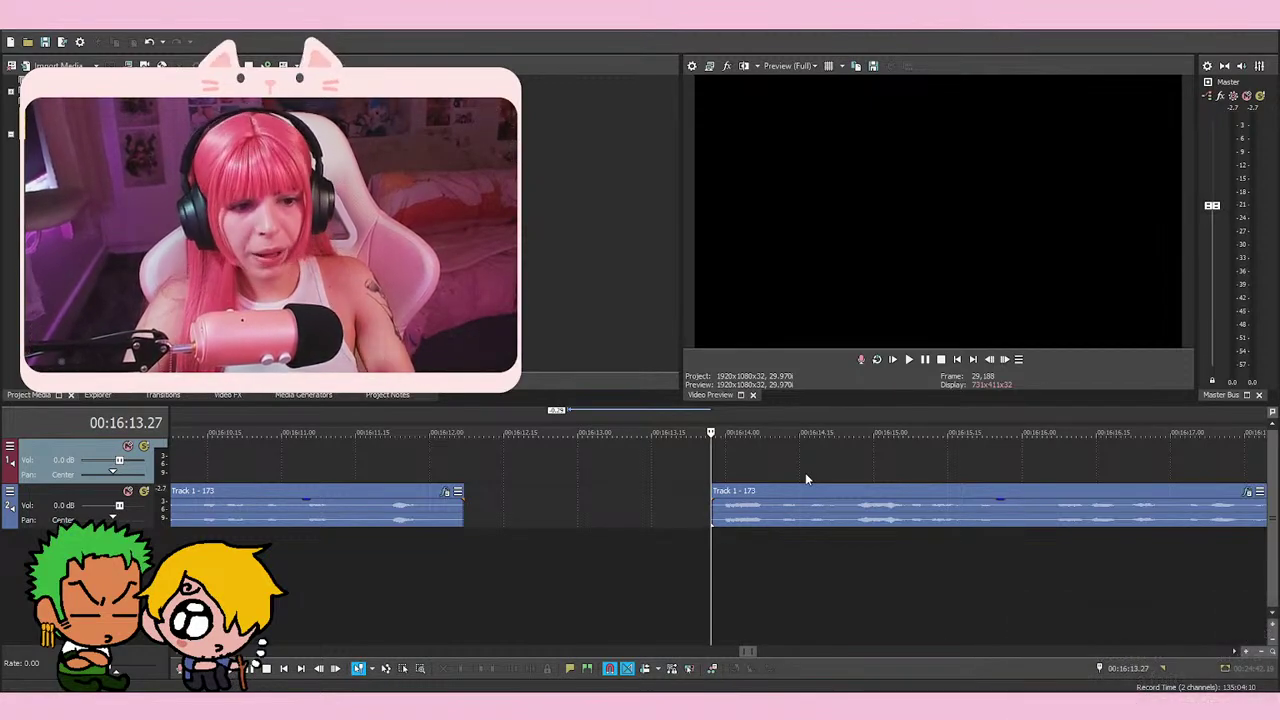
Replay the first few seconds of the clip after the gap to judge how its cut opening sounds
key(space)
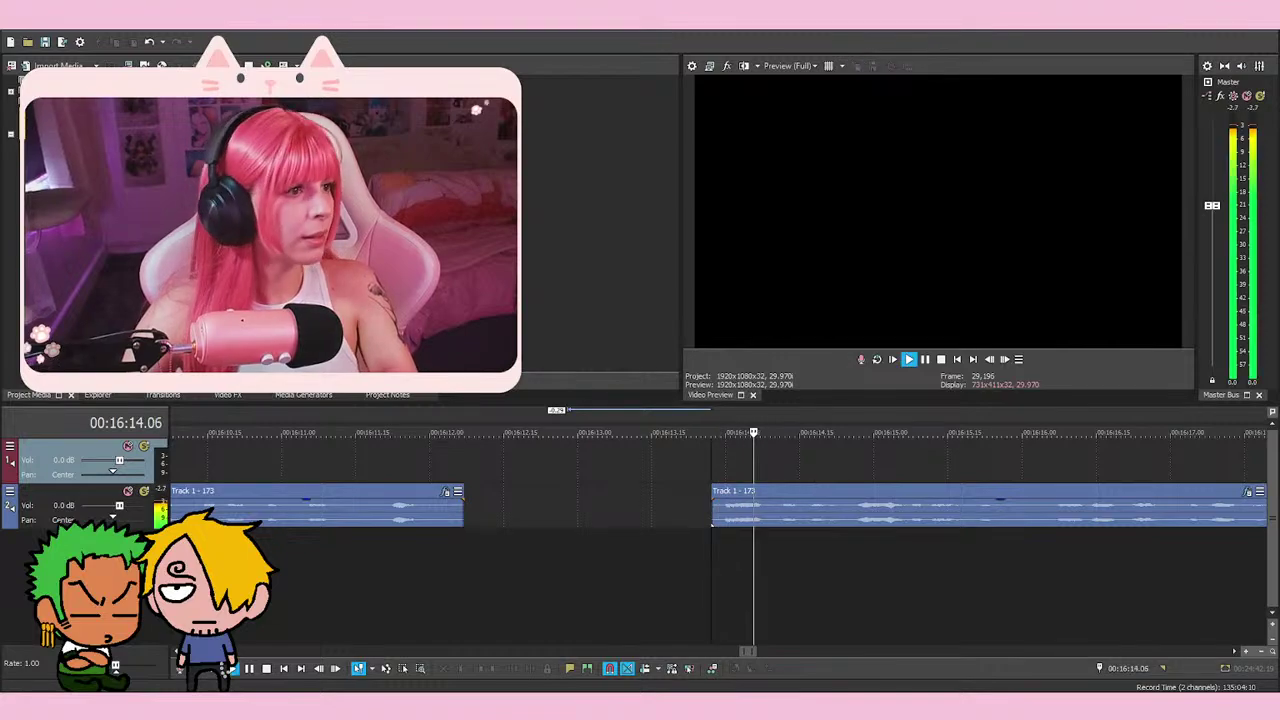
key(space)
key(space)
key(space)
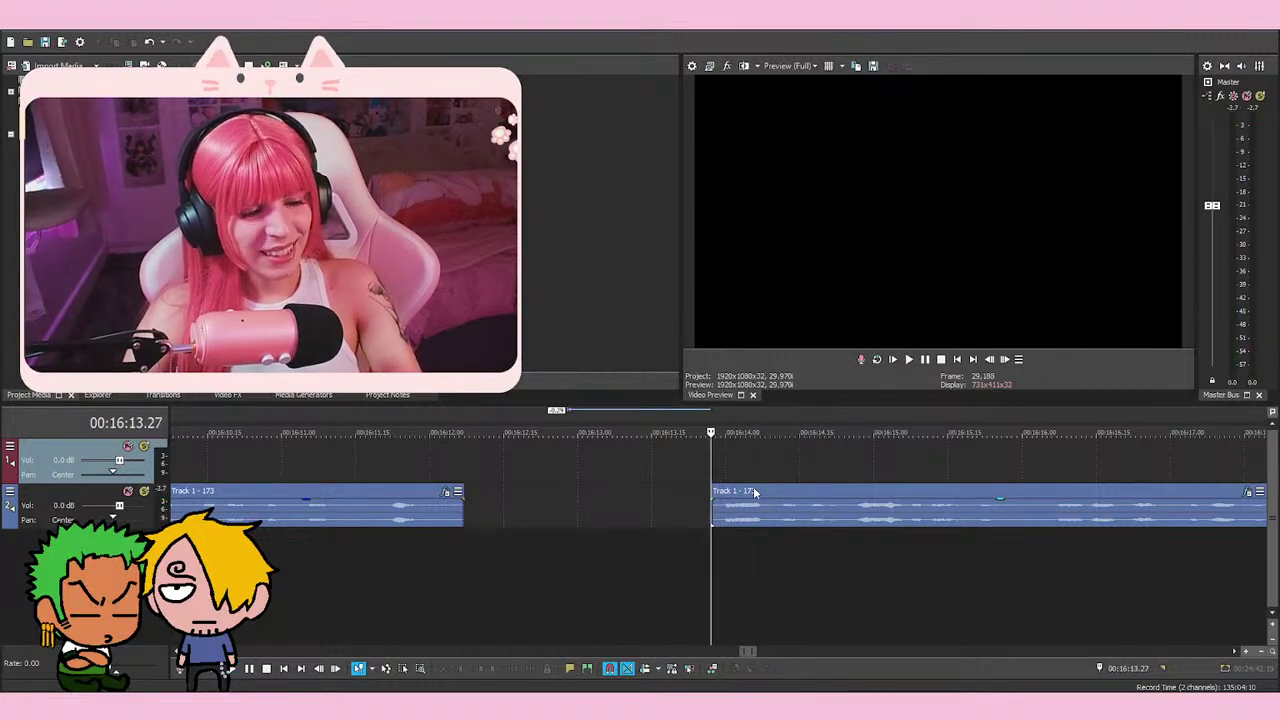
key(space)
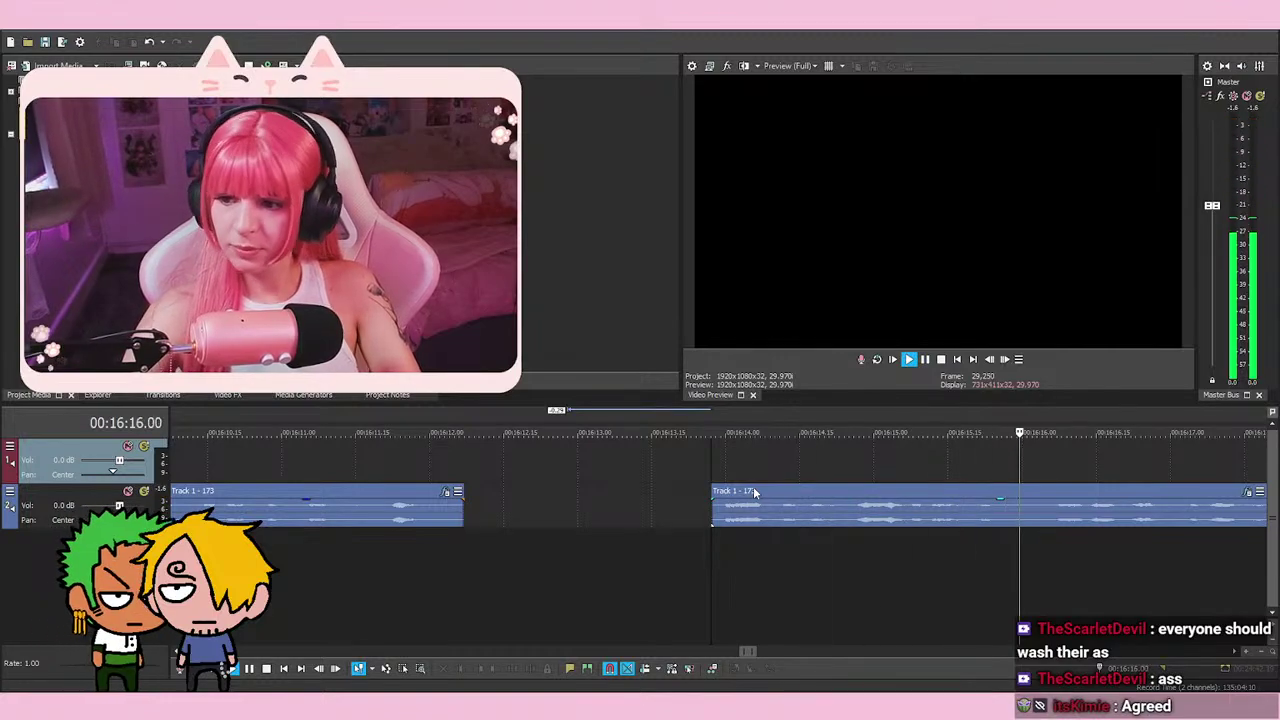
key(space)
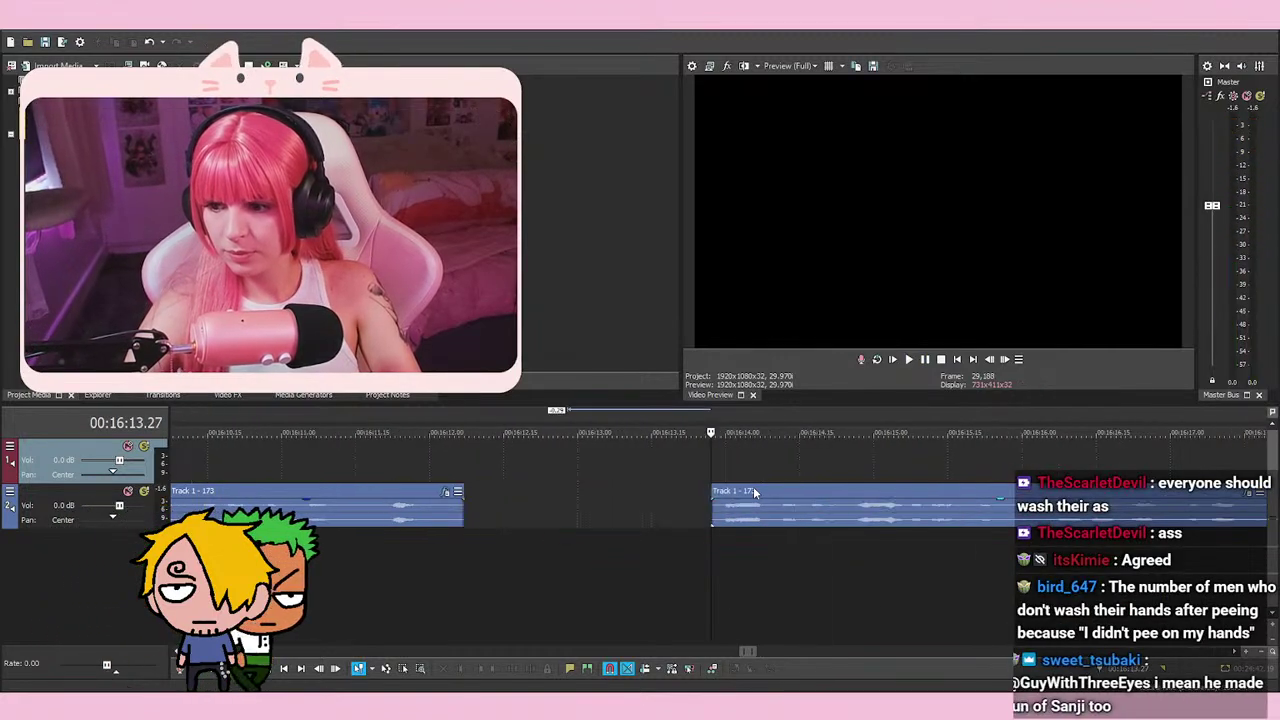
key(space)
scroll(753, 486, down, 3)
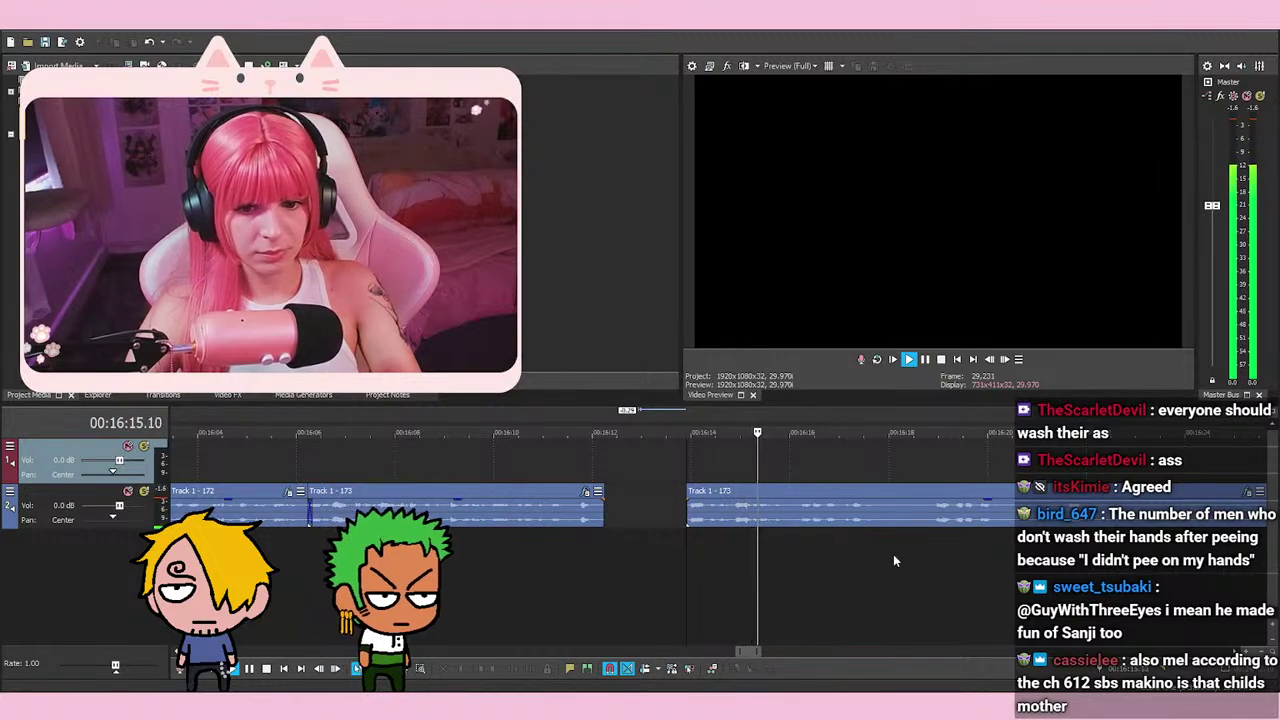
key(space)
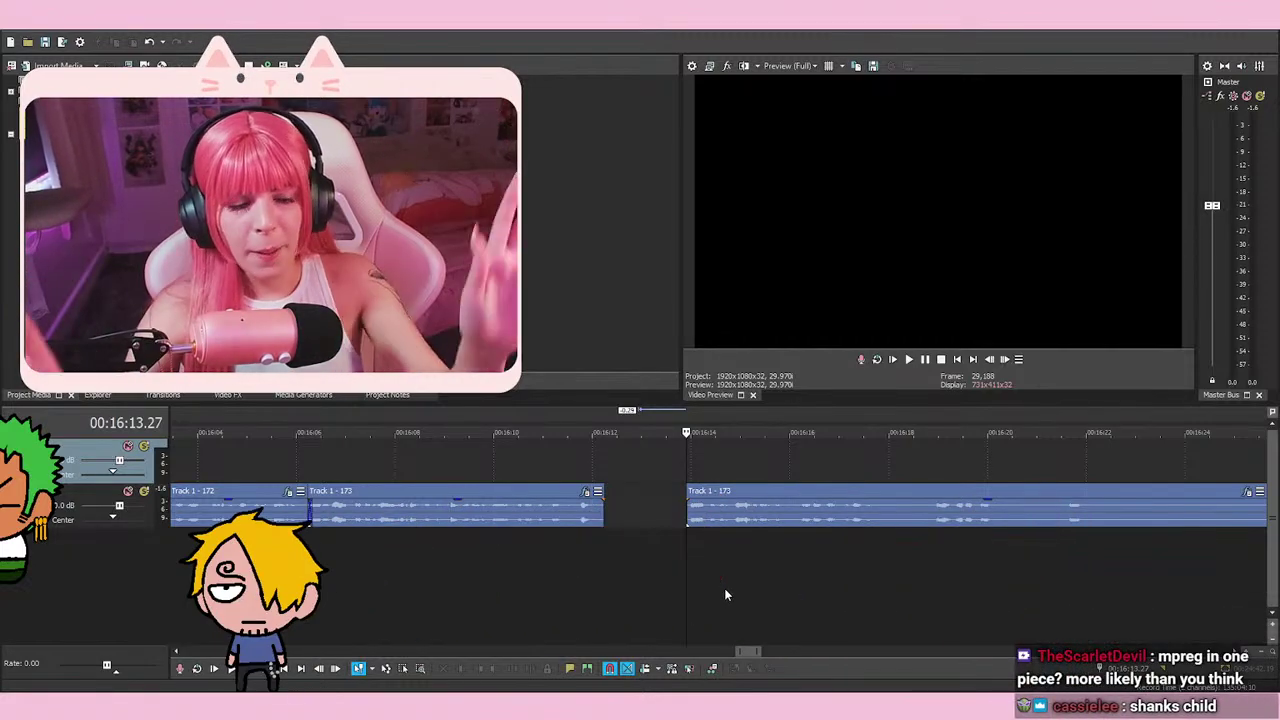
Audition the clip after the gap once more from 00:16:13.27 to about 00:16:16
key(space)
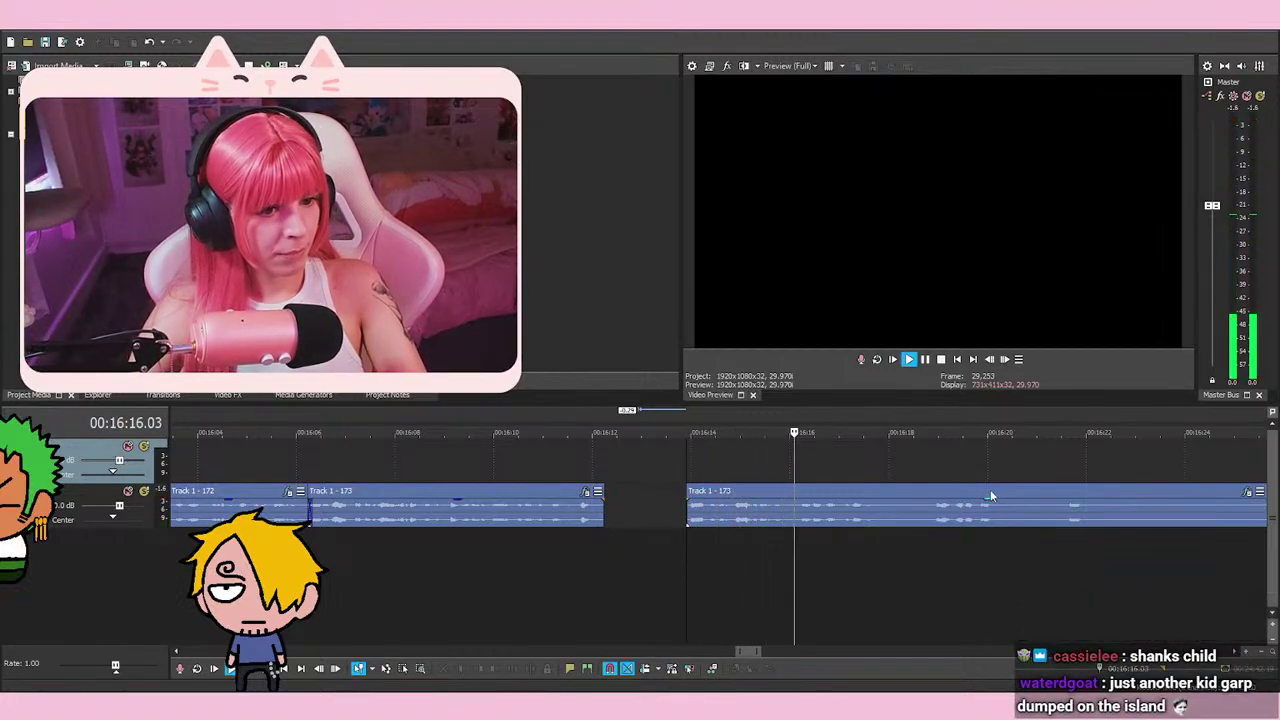
key(space)
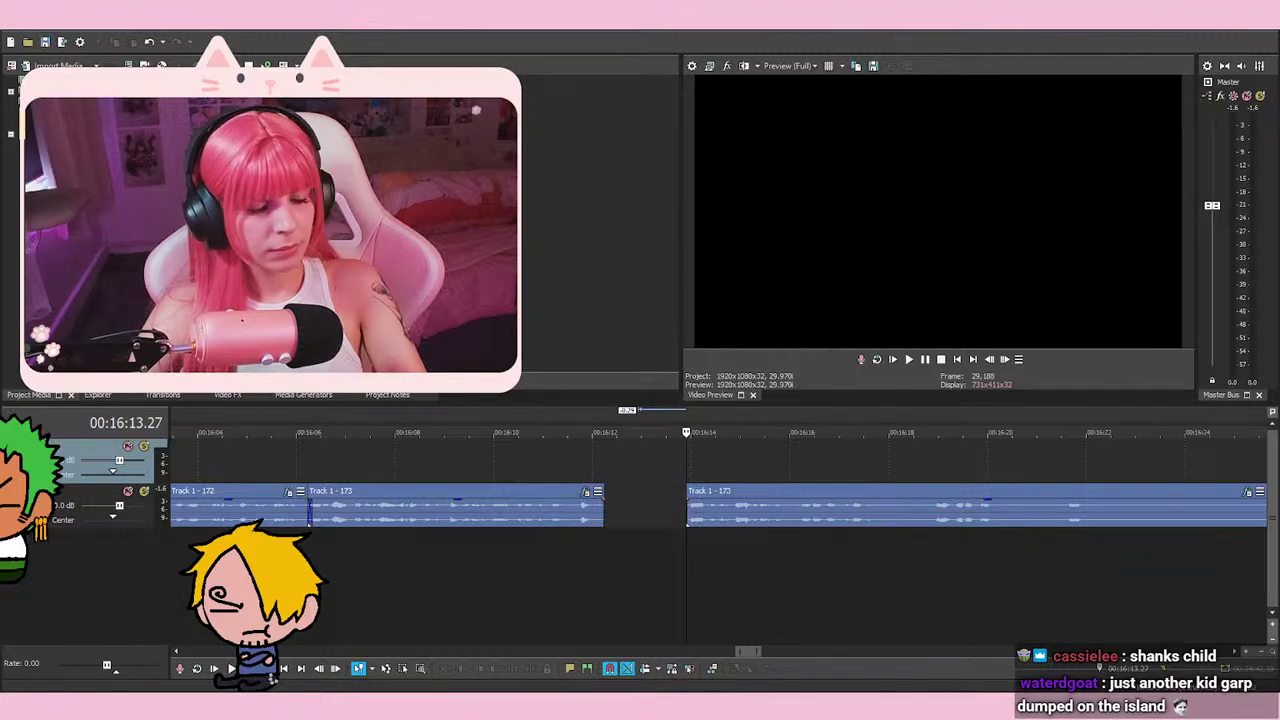
key(space)
key(space)
scroll(813, 618, down, 1)
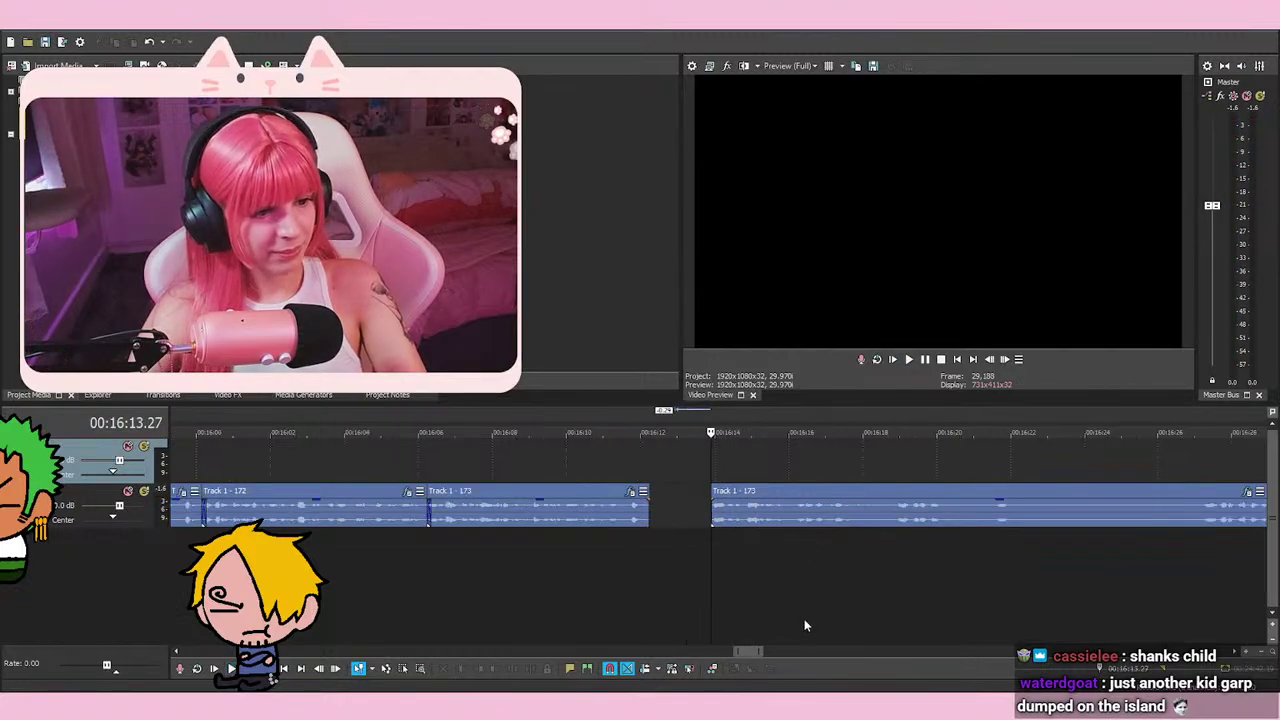
Listen across the gap from about 00:16:11 into the next 173 clip and return the playhead to that clip's start
click(604, 546)
key(space)
scroll(918, 587, up, 1)
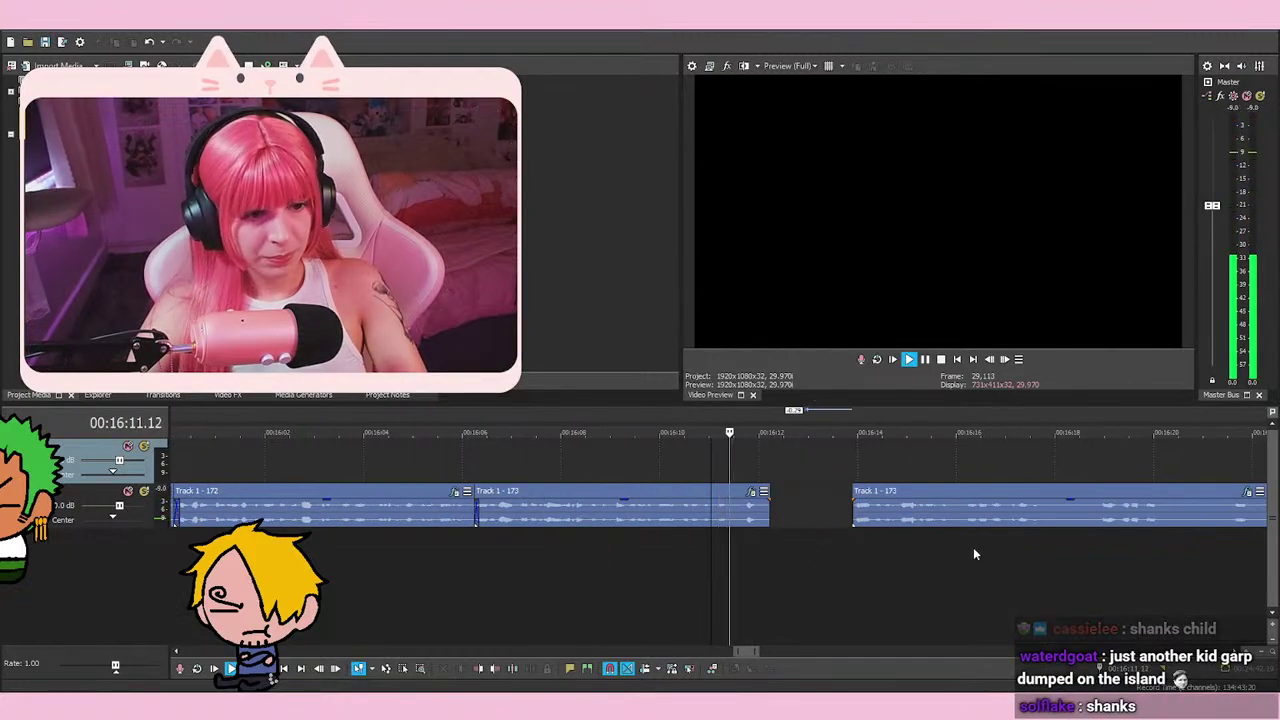
click(872, 545)
key(space)
click(857, 461)
click(855, 461)
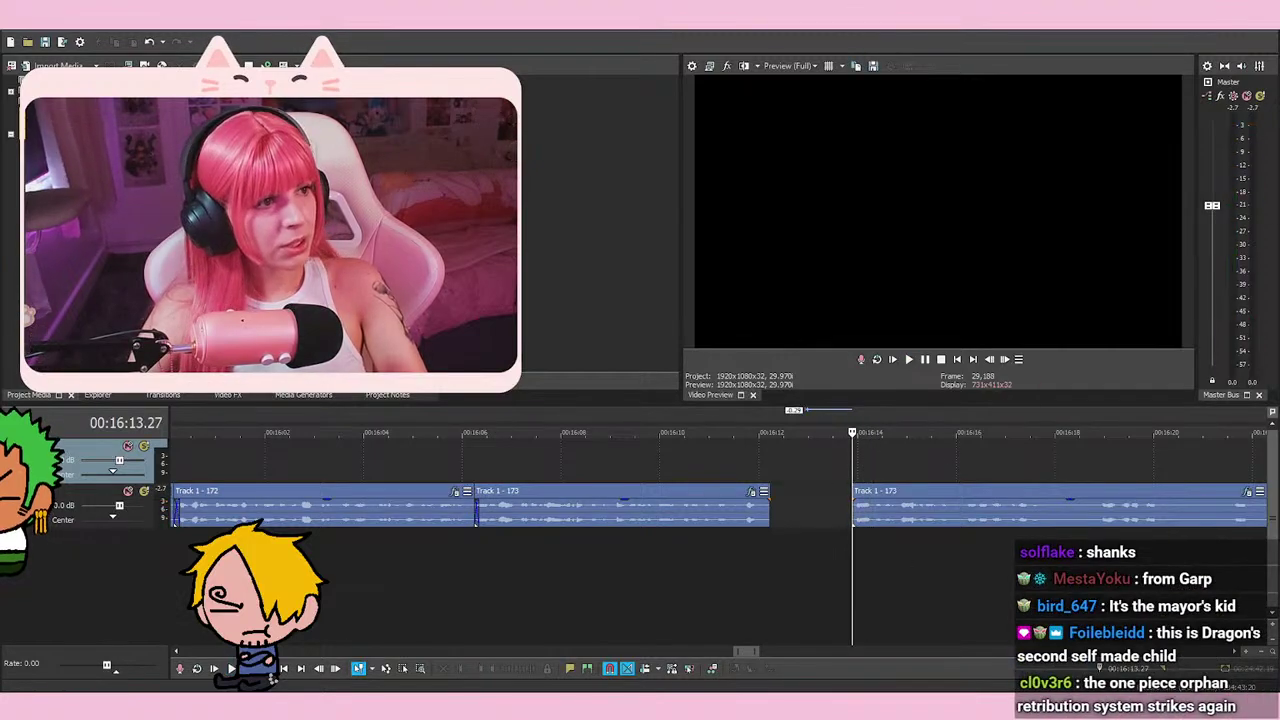
Position the playhead just before the clip after the gap, near 00:16:13.23, and play on past 00:16:19
click(857, 461)
click(853, 460)
click(845, 462)
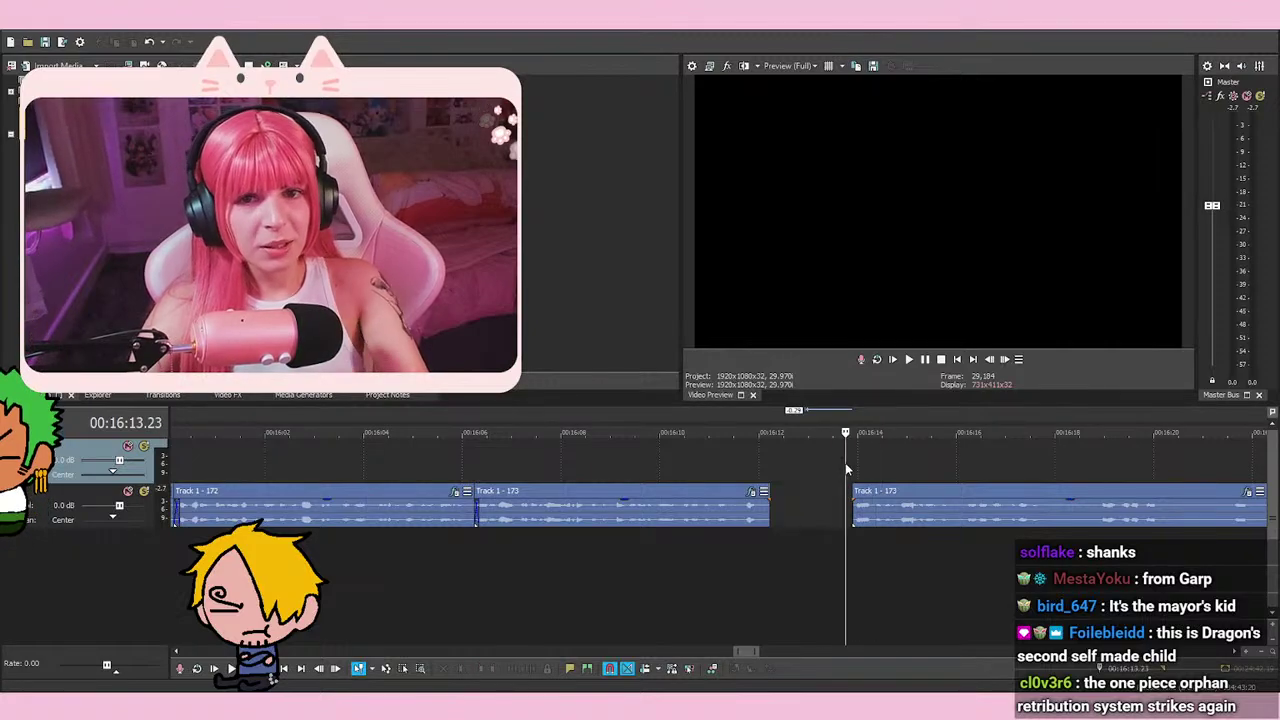
click(847, 466)
key(space)
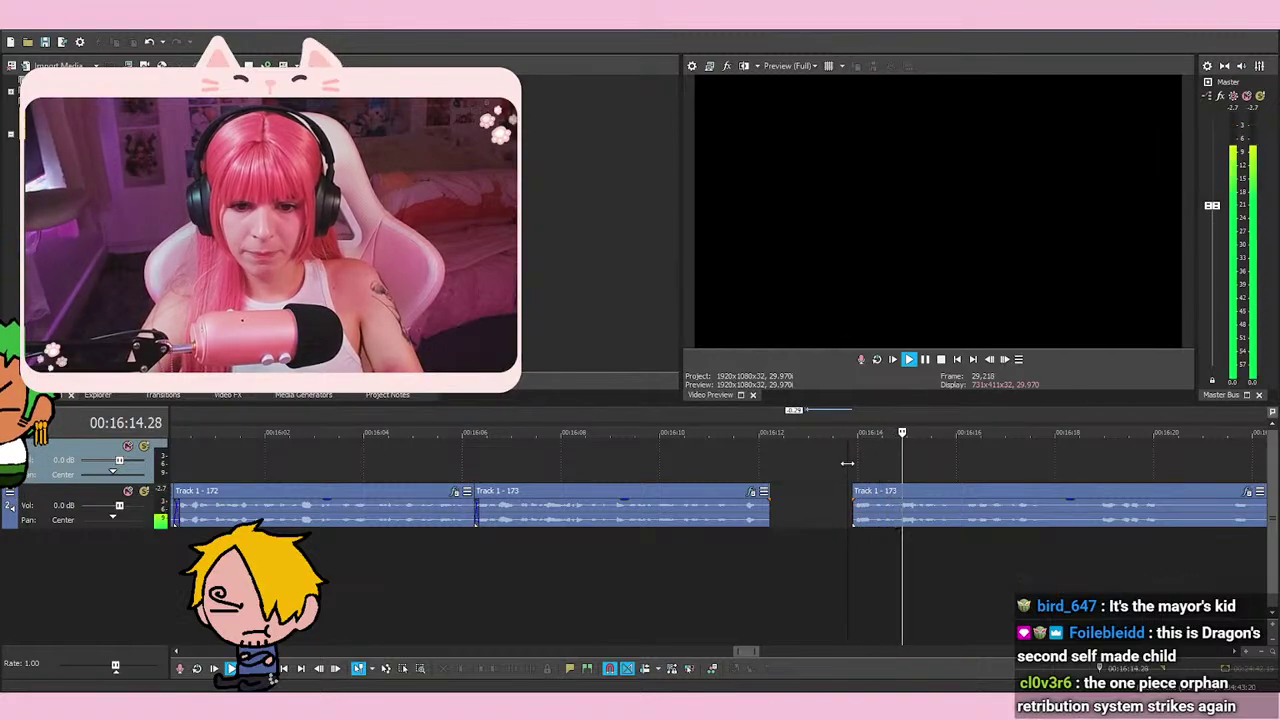
scroll(795, 577, up, 2)
scroll(591, 560, down, 3)
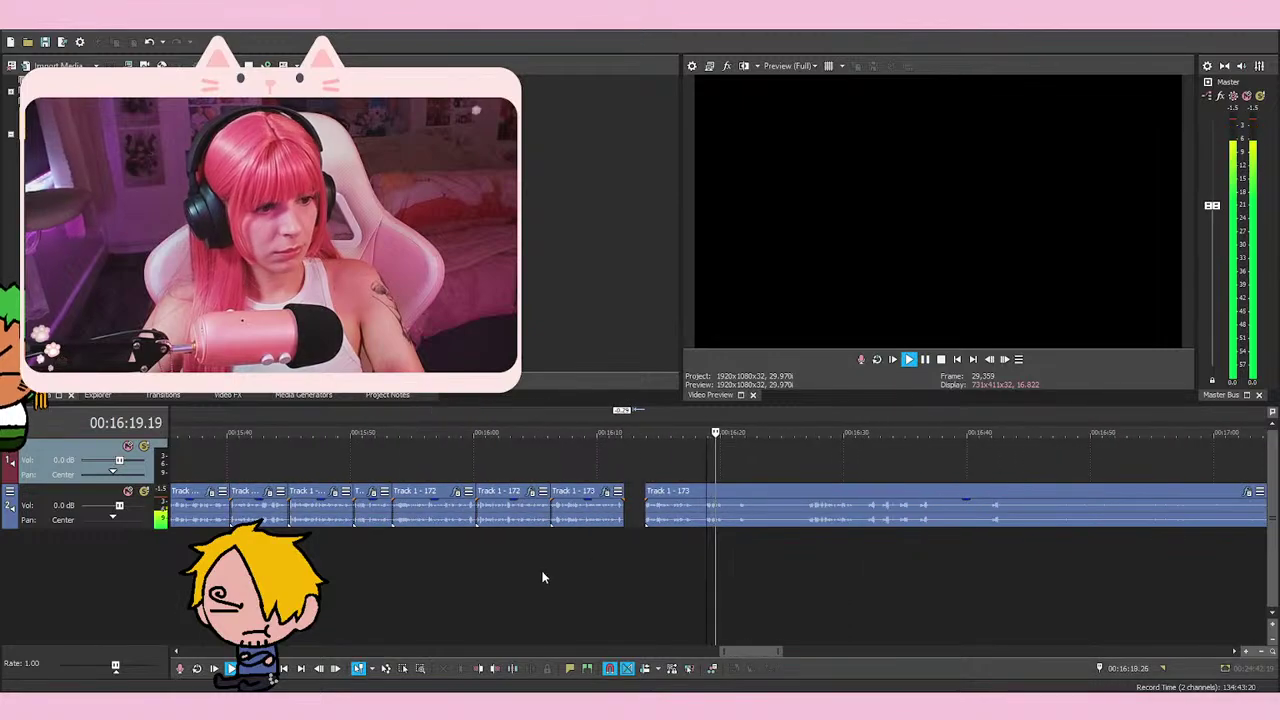
Listen to the 173 clip before the gap from 00:16:05.17 and extend its end by about 5 frames
click(546, 577)
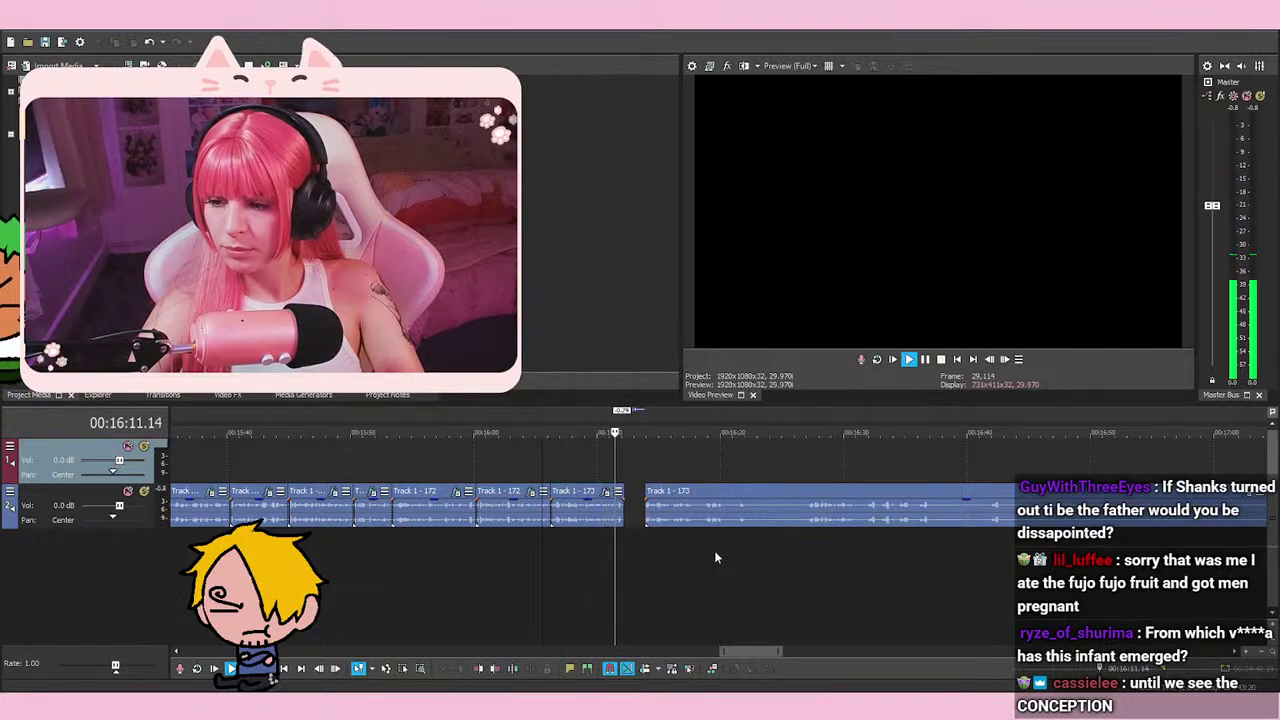
key(space)
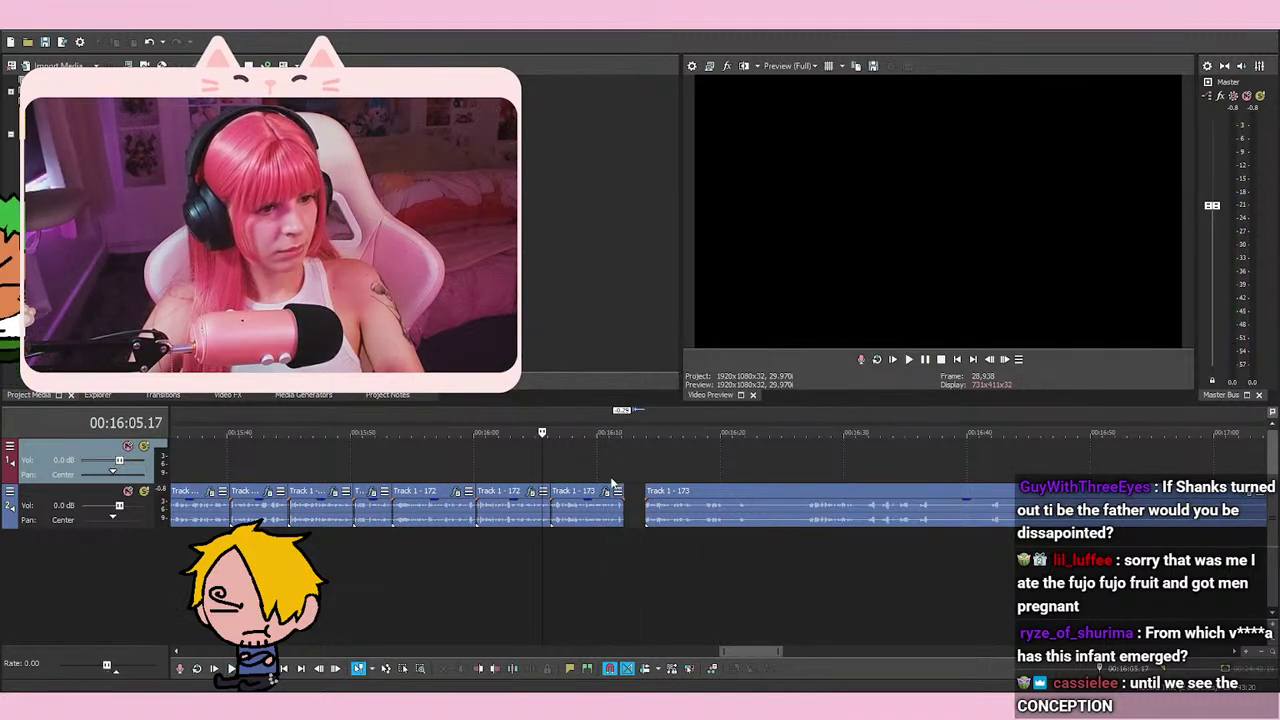
click(611, 482)
scroll(611, 482, up, 4)
scroll(784, 504, up, 2)
click(818, 512)
drag(818, 512, 835, 512)
click(760, 575)
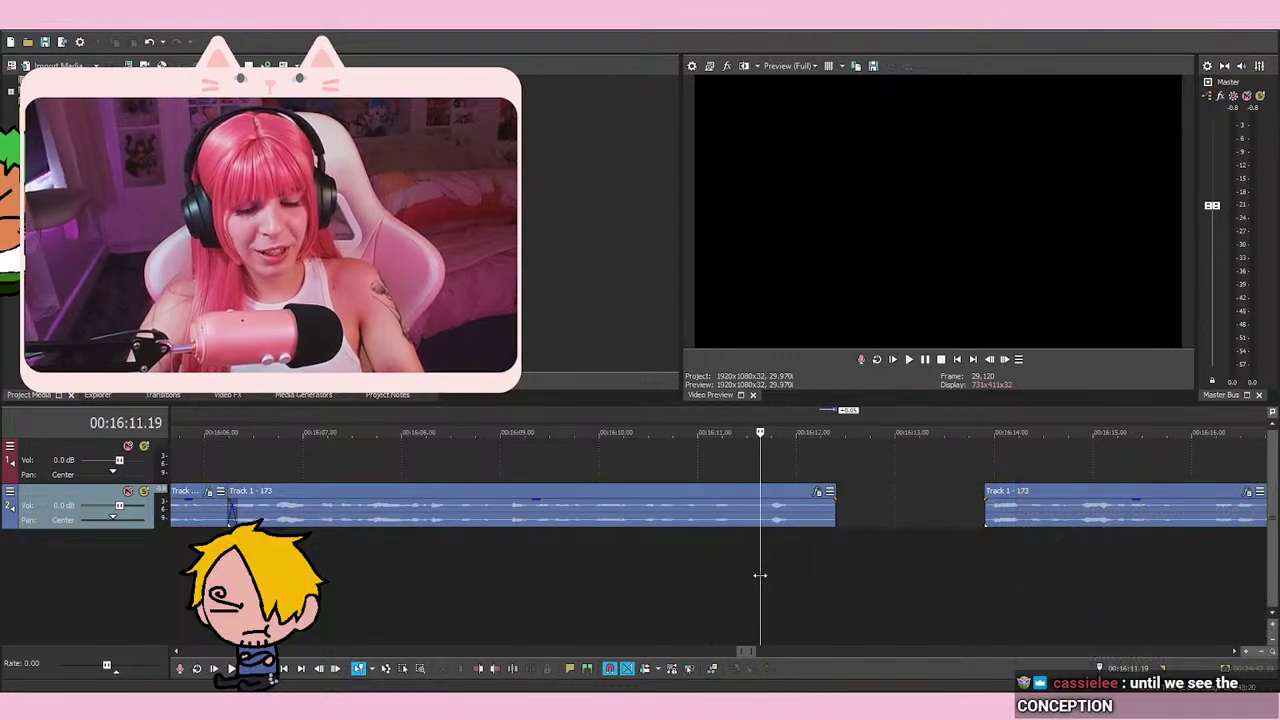
Audition the extended clip ending from 00:16:11.07 and the following clip's start from inside the gap at 00:16:13.06
click(721, 591)
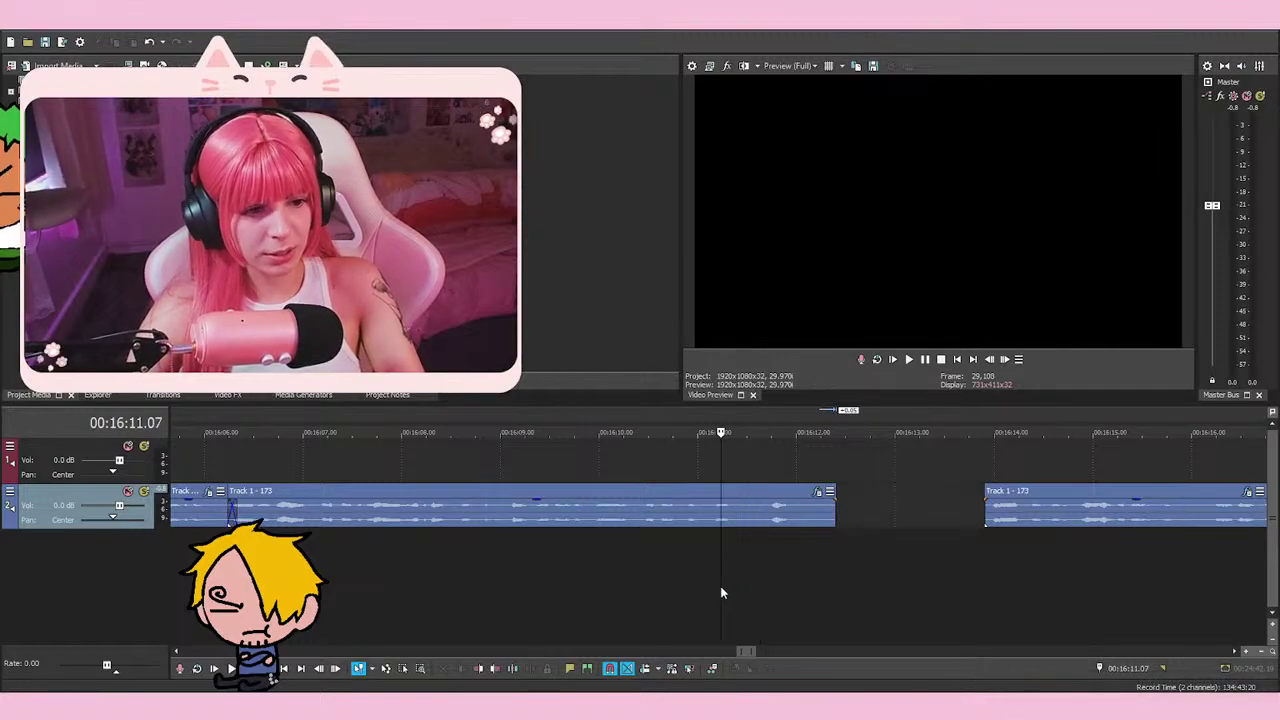
key(space)
key(space)
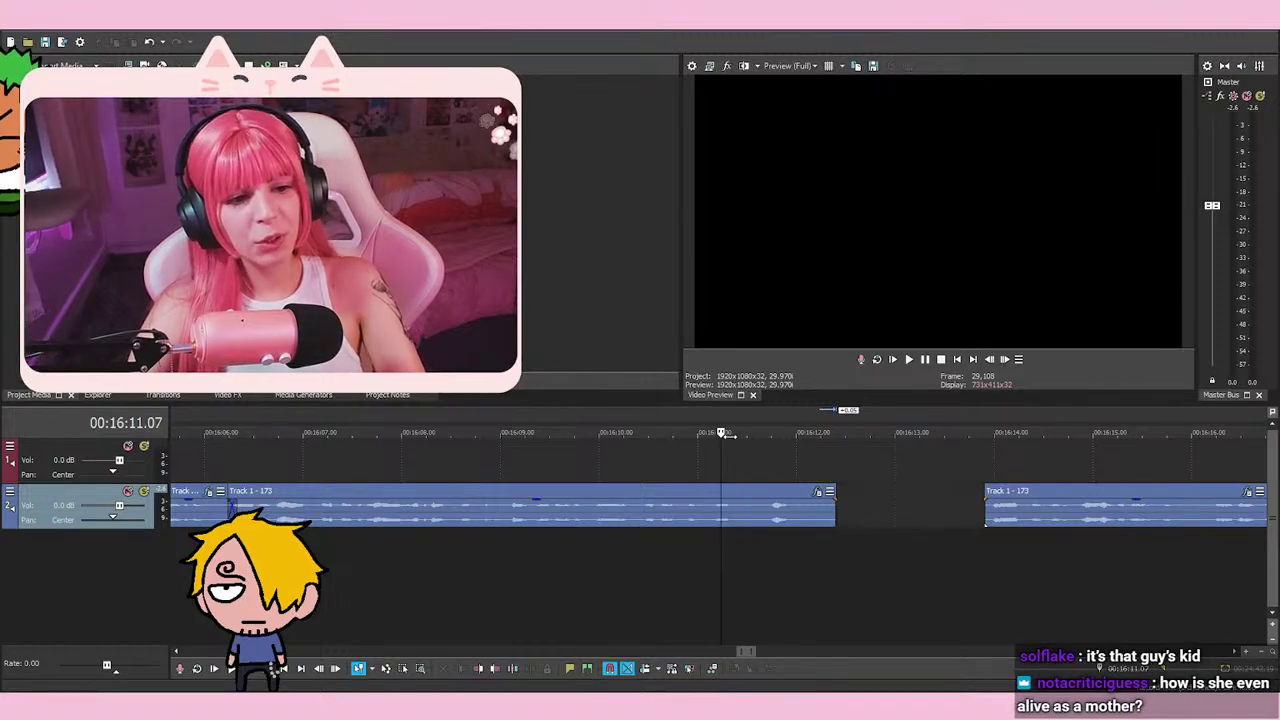
click(887, 440)
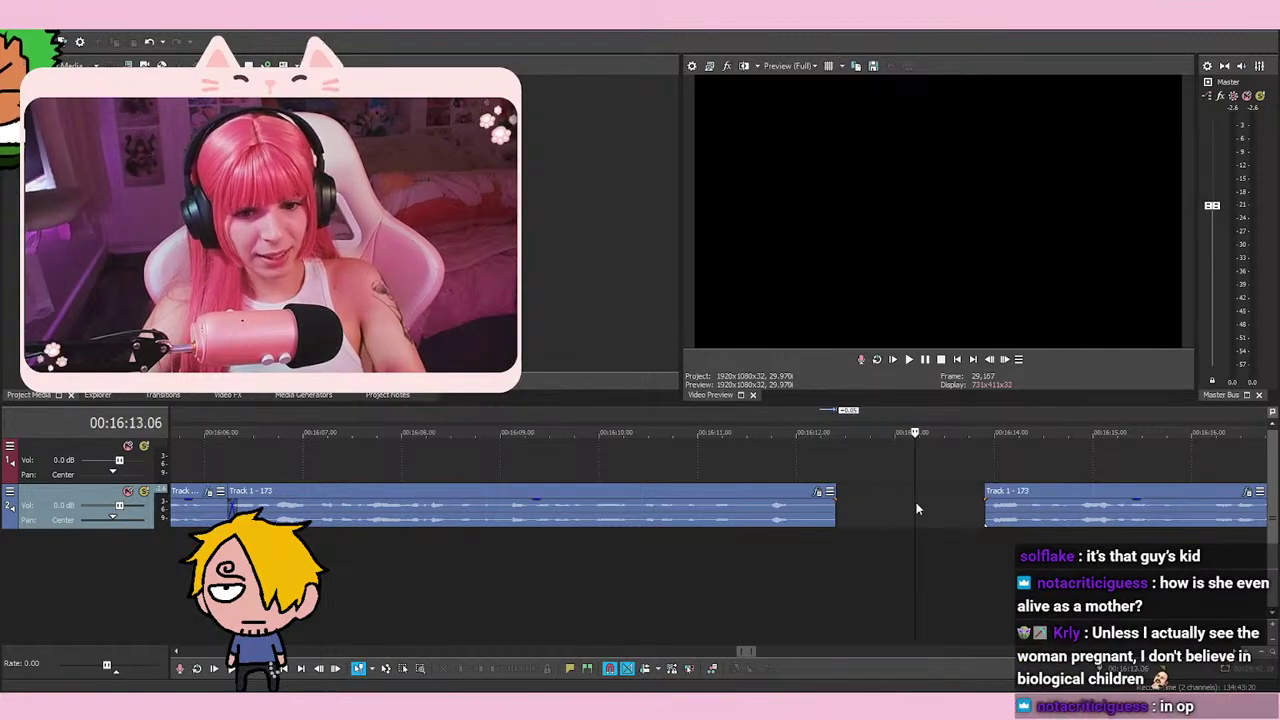
key(space)
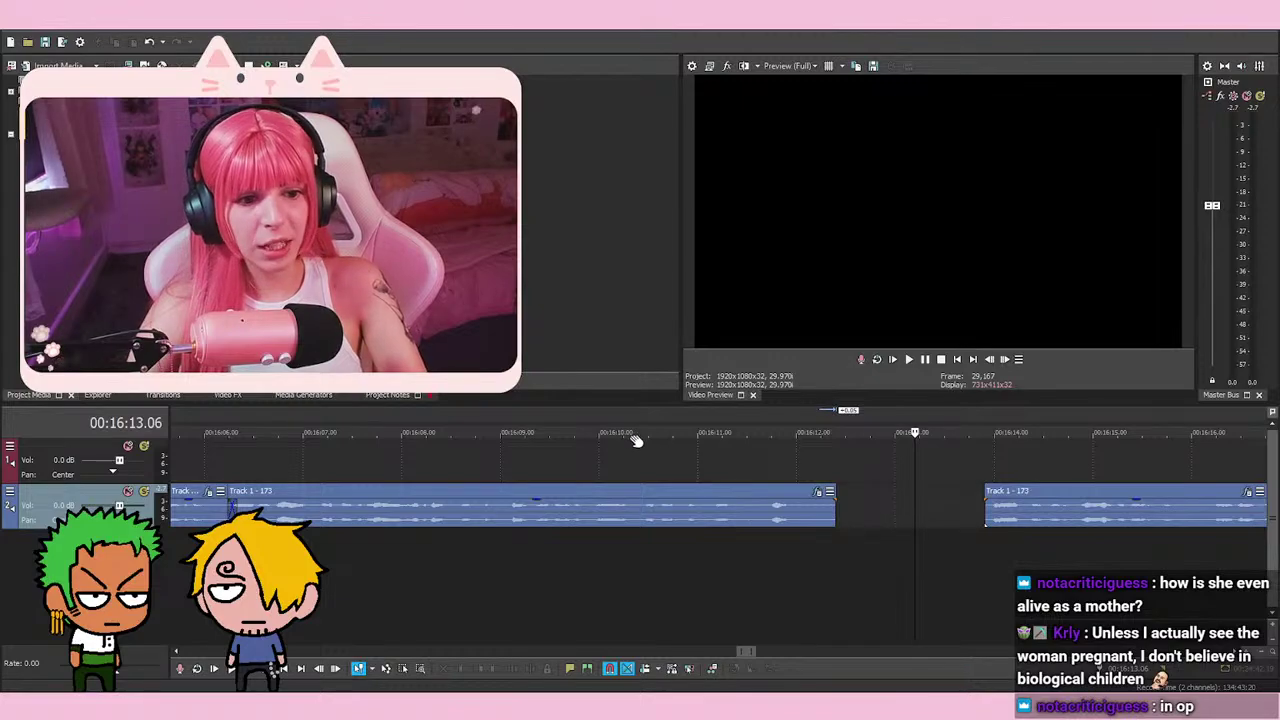
Position the playhead at the start of the 173 clip after the gap, 00:16:13.27, and inside it at 00:16:15.03
scroll(873, 503, down, 3)
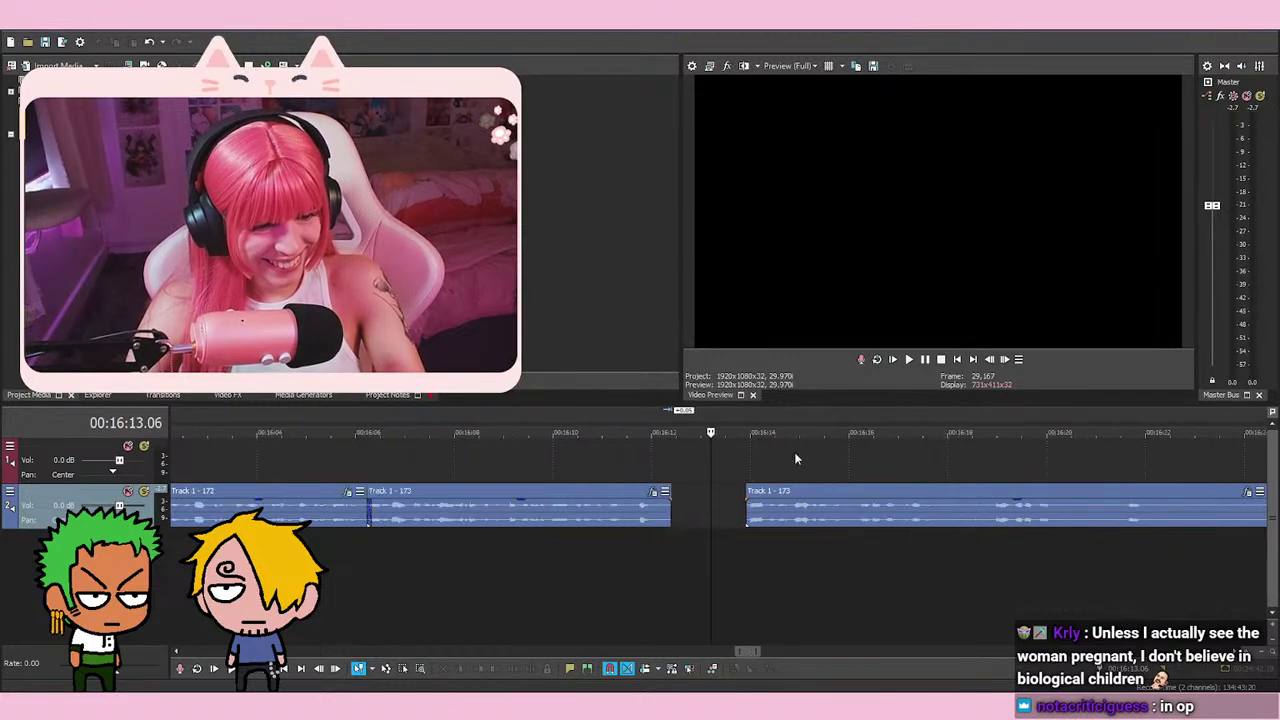
click(766, 591)
scroll(877, 594, up, 3)
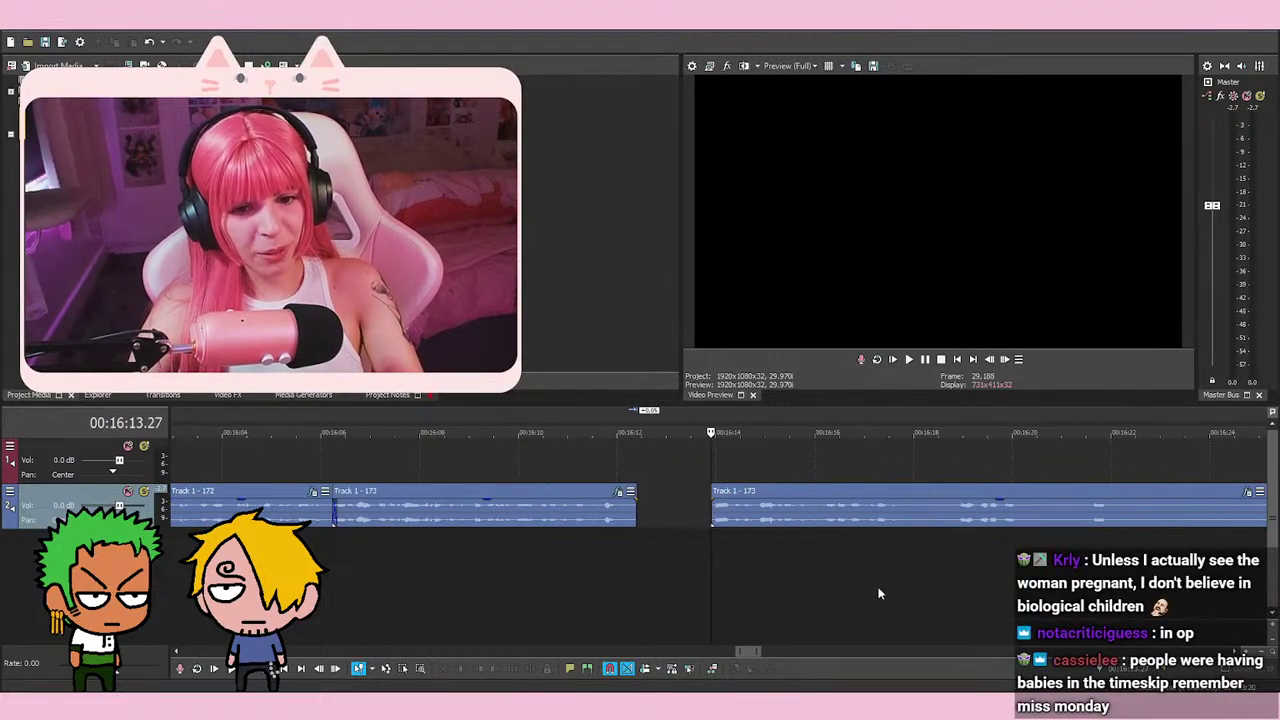
scroll(877, 592, up, 1)
click(823, 599)
scroll(823, 599, down, 1)
click(826, 600)
click(765, 620)
click(750, 621)
click(773, 620)
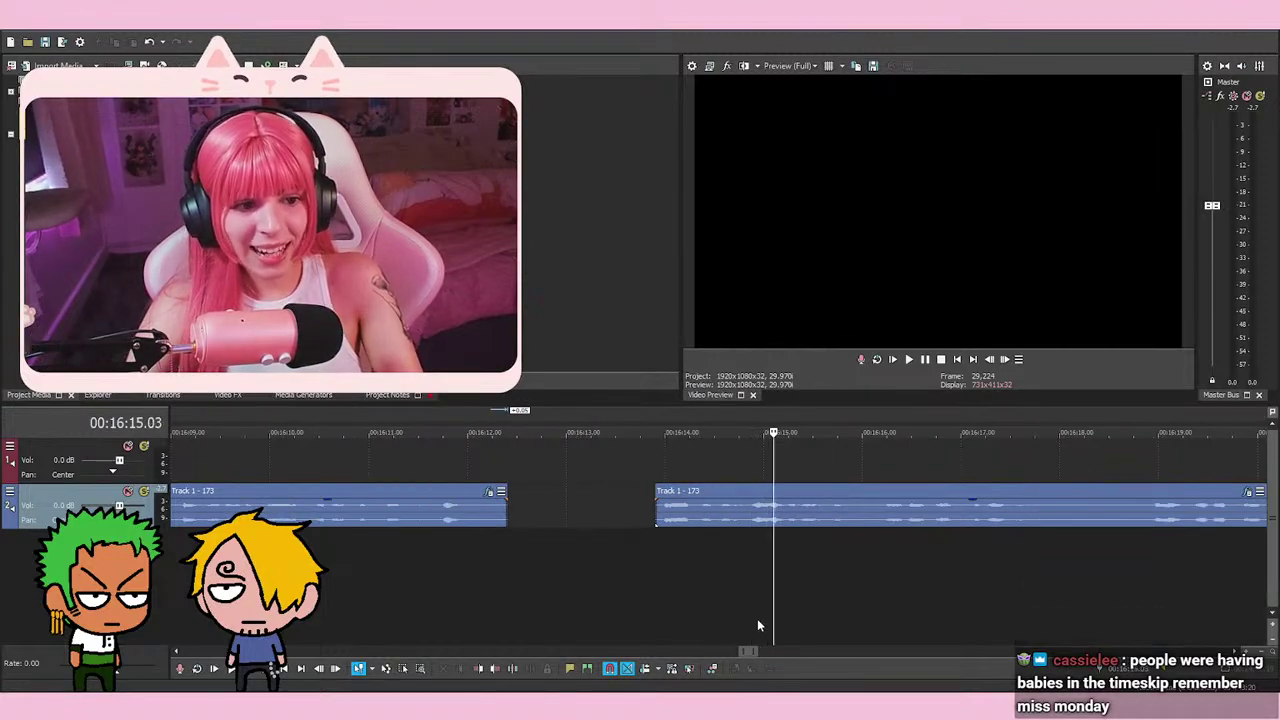
Return the playhead to 00:16:13.27 and listen repeatedly to the opening of the 173 clip after the gap
click(757, 618)
click(677, 616)
click(656, 612)
key(space)
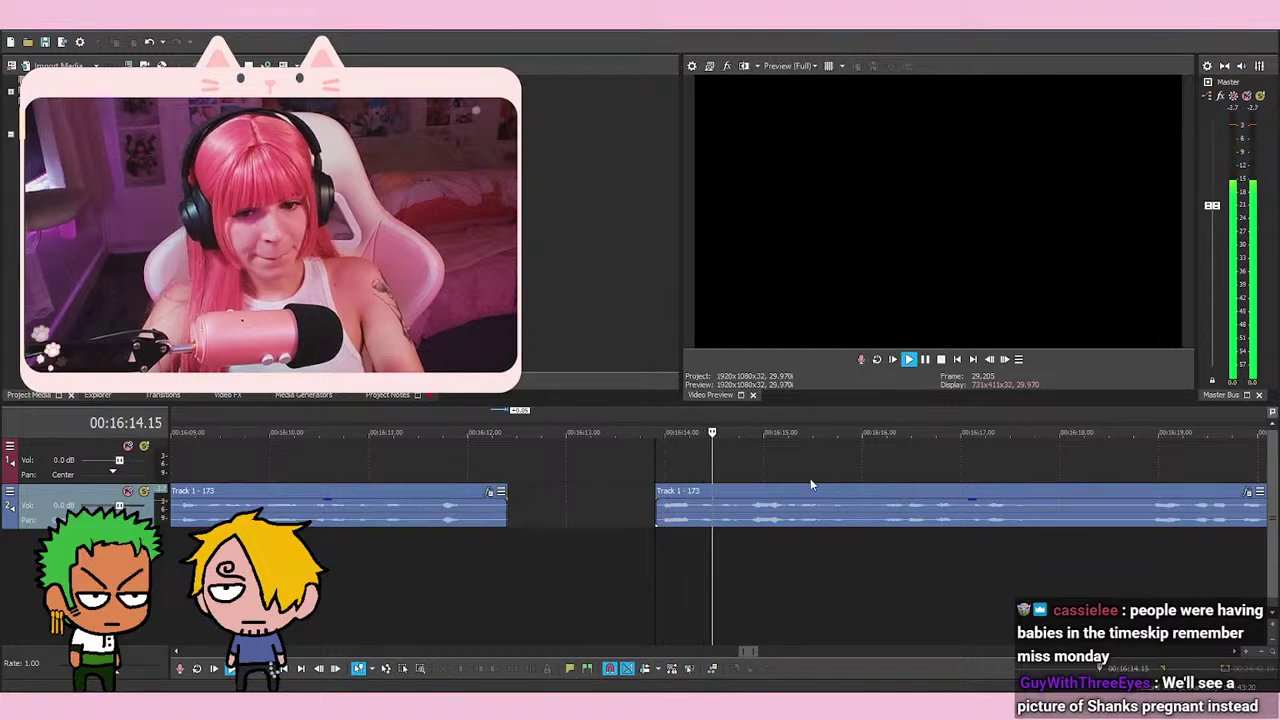
key(space)
key(space)
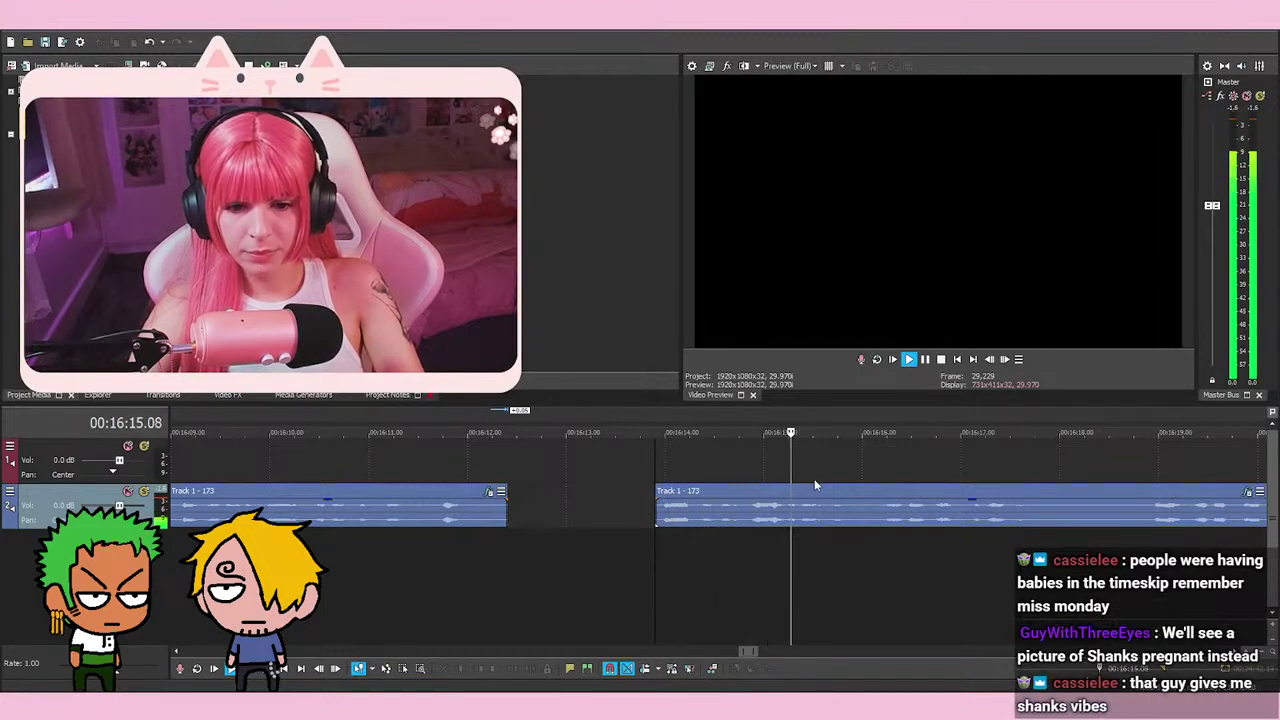
key(space)
key(space)
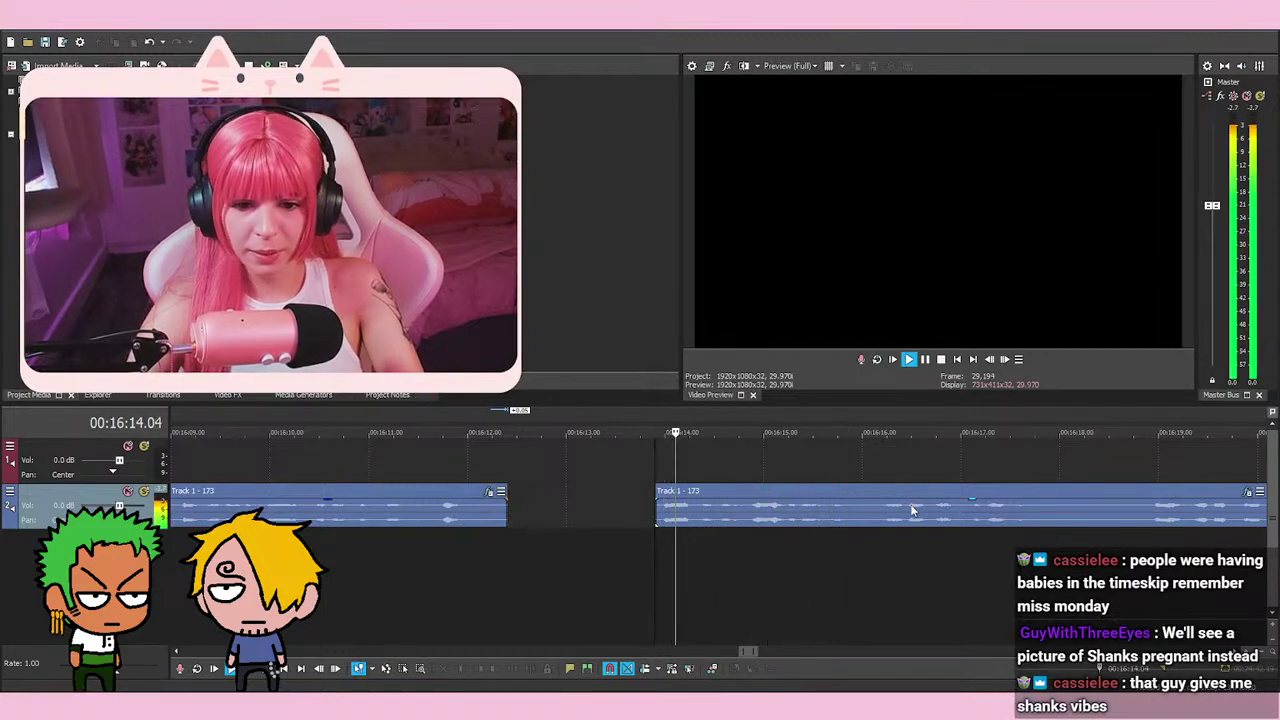
key(space)
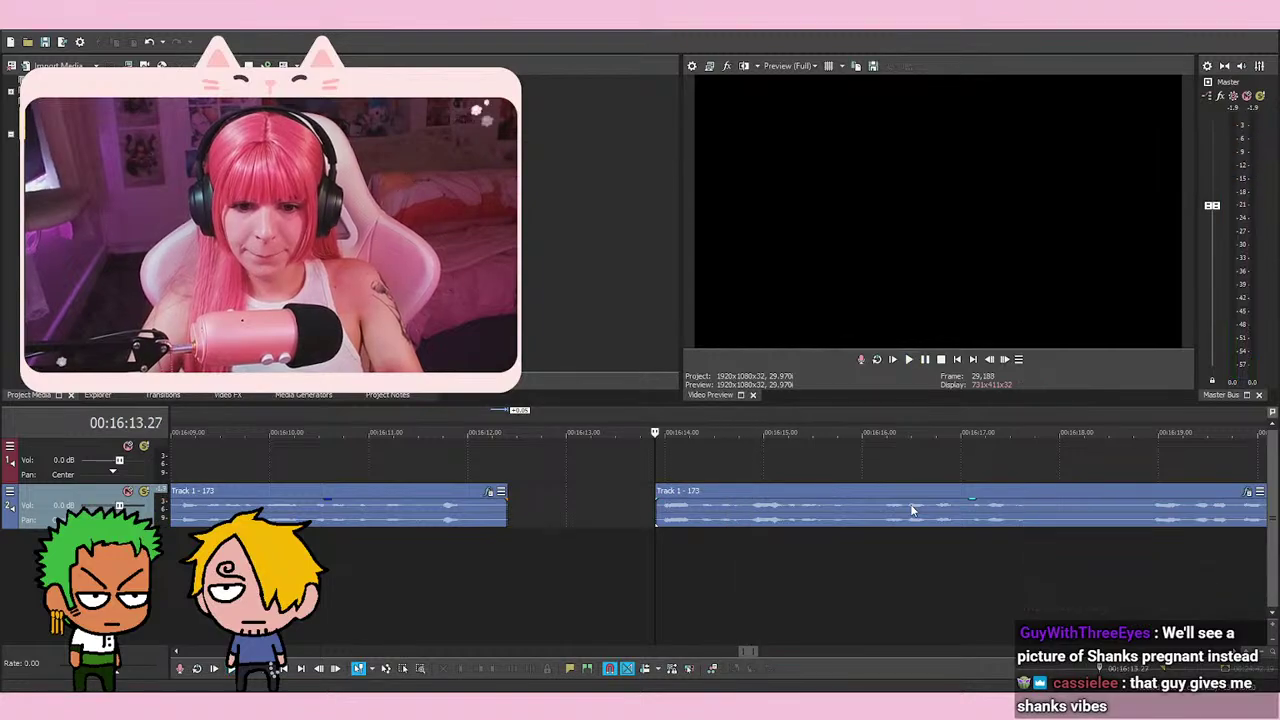
Move the 173 clip after the gap about 23 frames earlier to 00:16:13.04 and align its start edge with the playhead
click(527, 514)
click(547, 511)
click(559, 511)
scroll(620, 515, up, 1)
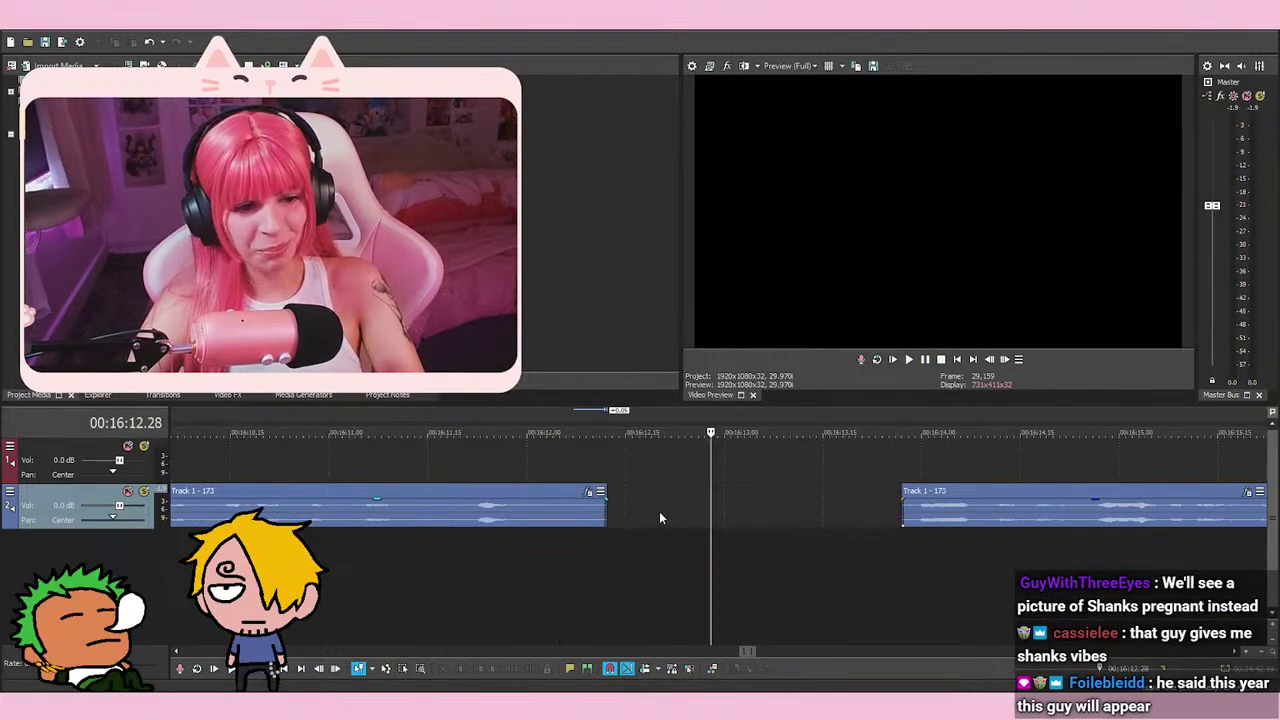
drag(941, 514, 790, 524)
click(757, 572)
scroll(770, 565, up, 3)
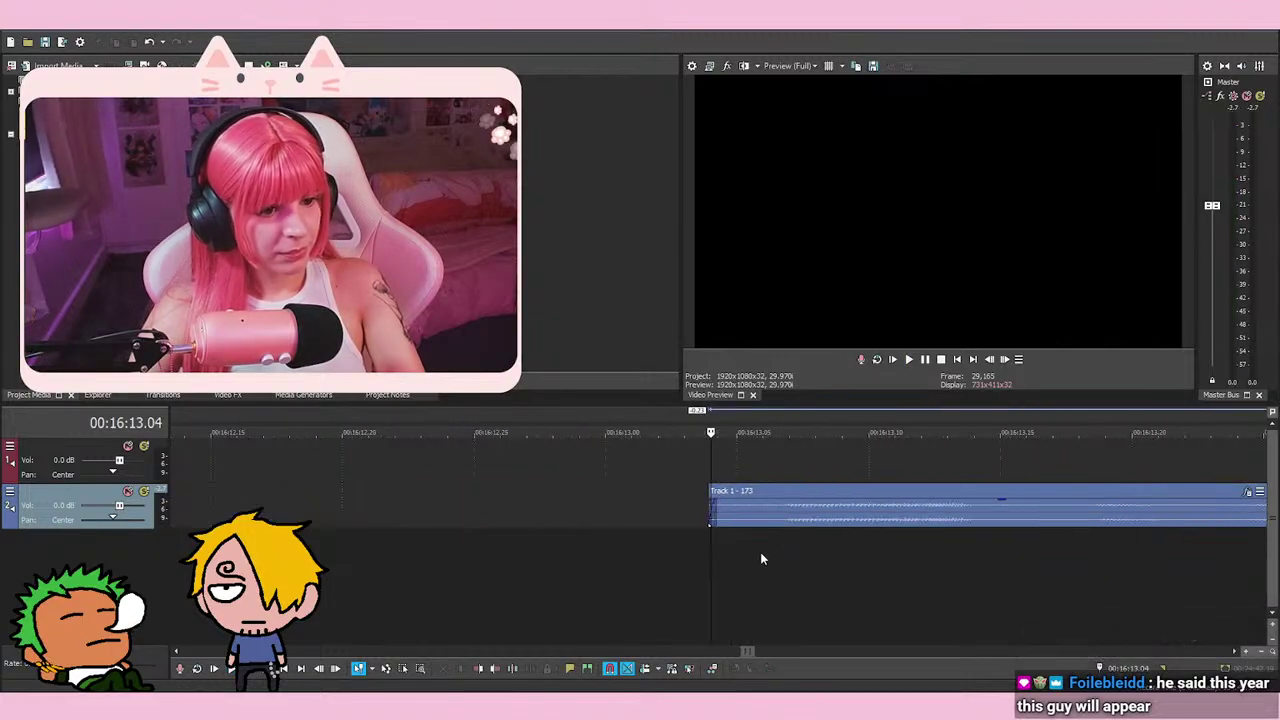
click(716, 512)
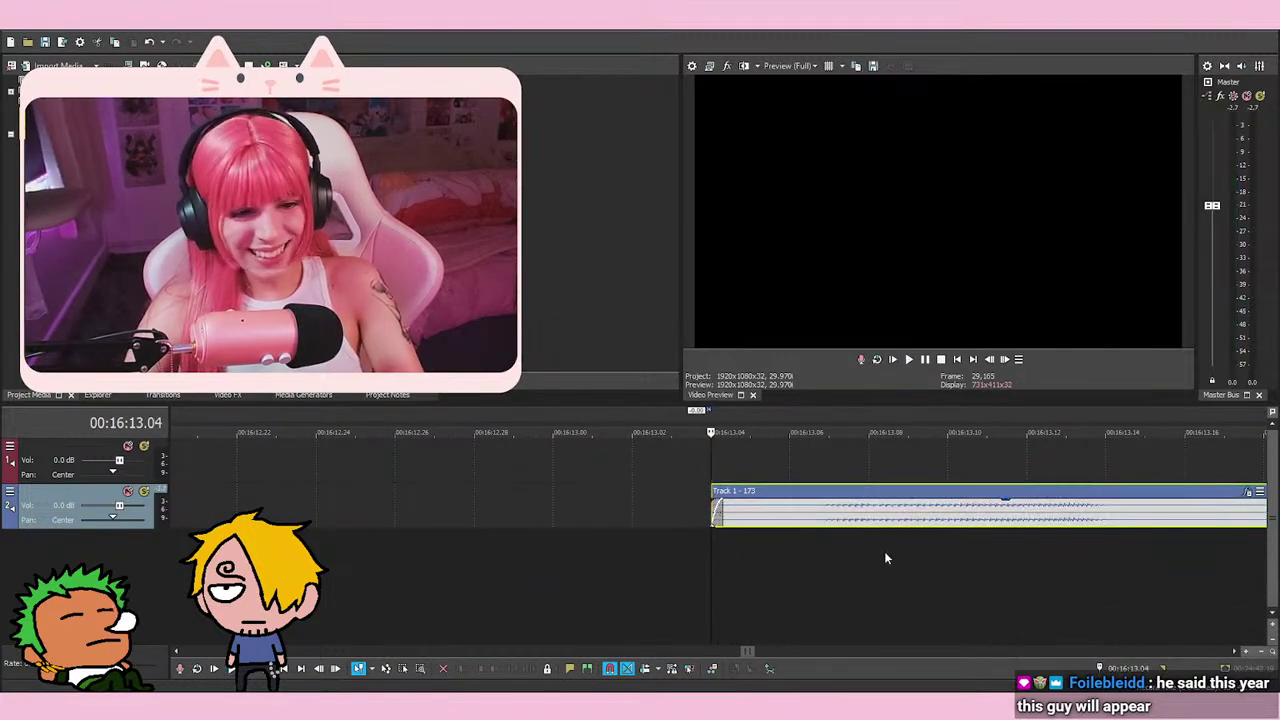
Play the moved 173 clip on past 00:16:19 and check the speech starting near 00:16:26.10
scroll(899, 587, down, 5)
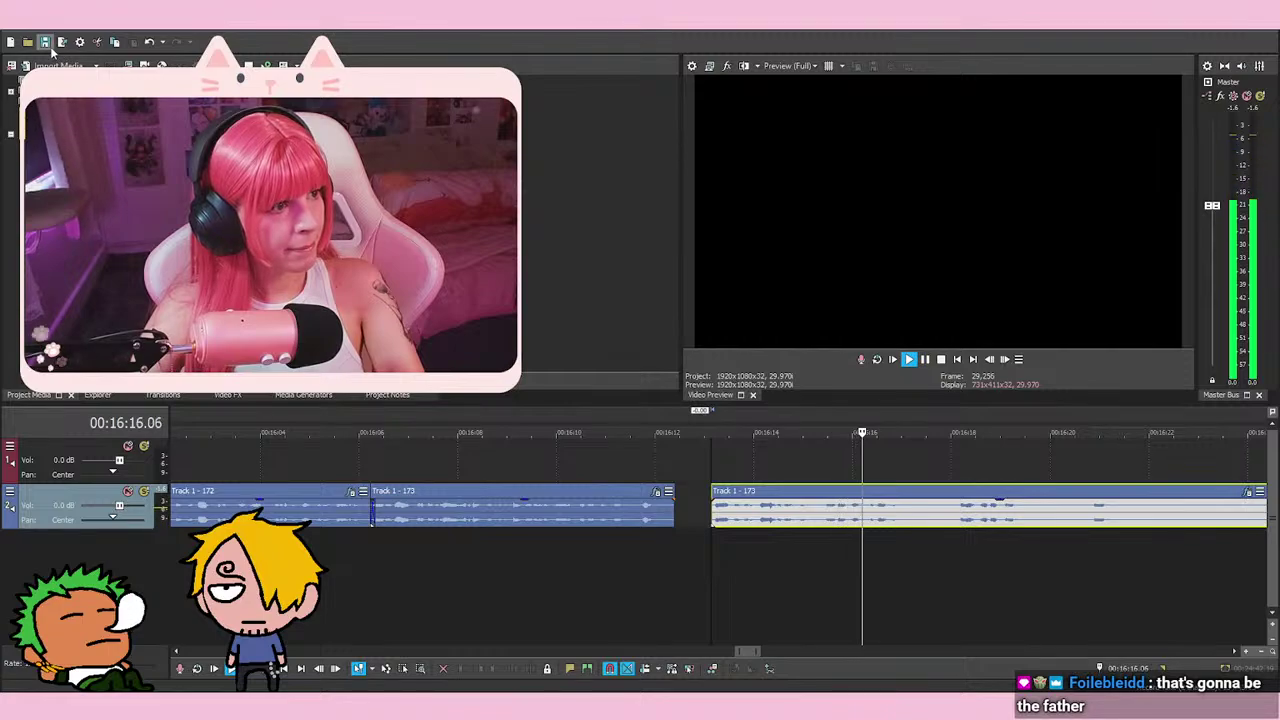
click(961, 562)
scroll(927, 582, down, 3)
scroll(860, 568, up, 1)
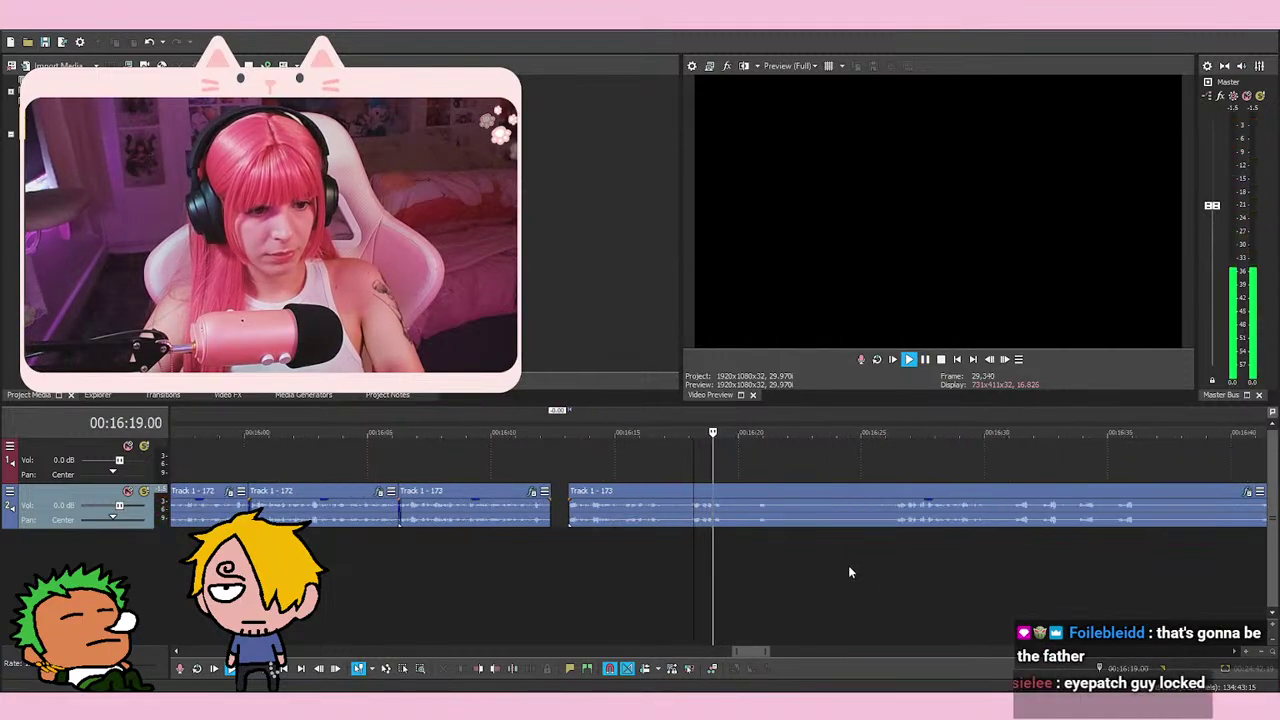
key(space)
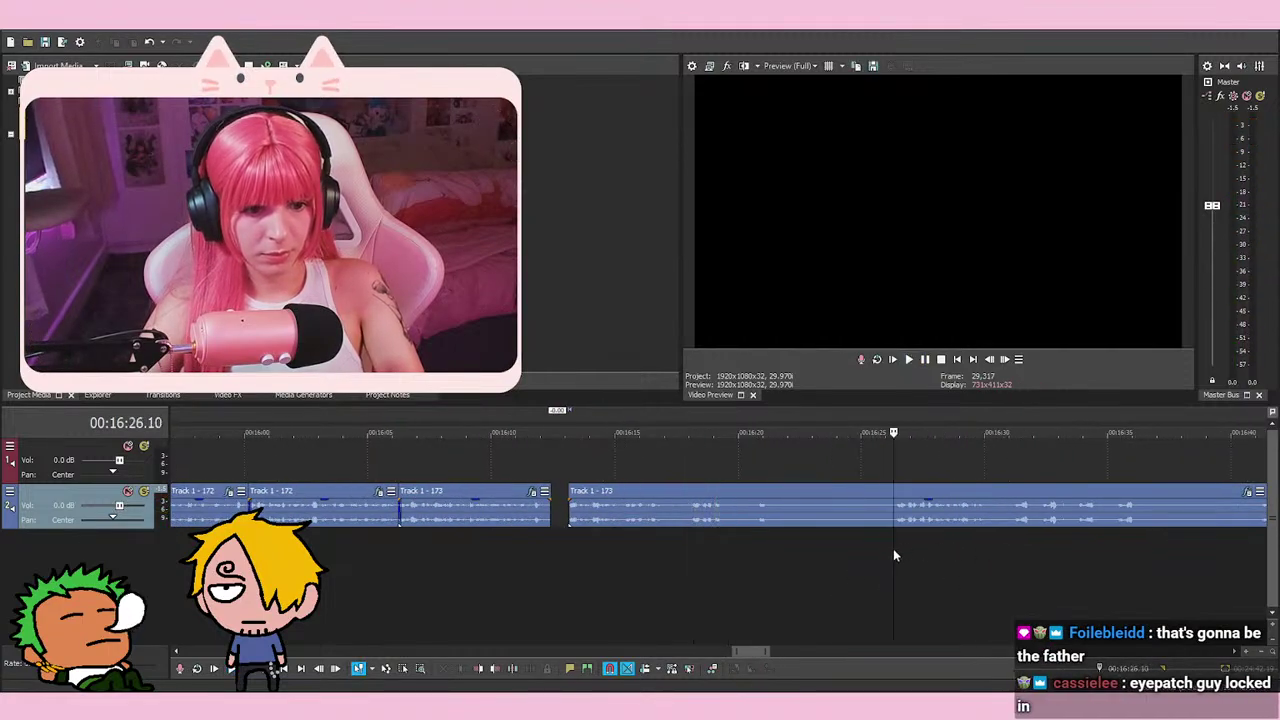
key(space)
Split the 173 clip near 00:16:17.10 and move its first part about 24 frames earlier so it joins the preceding clip
click(570, 557)
scroll(761, 471, up, 3)
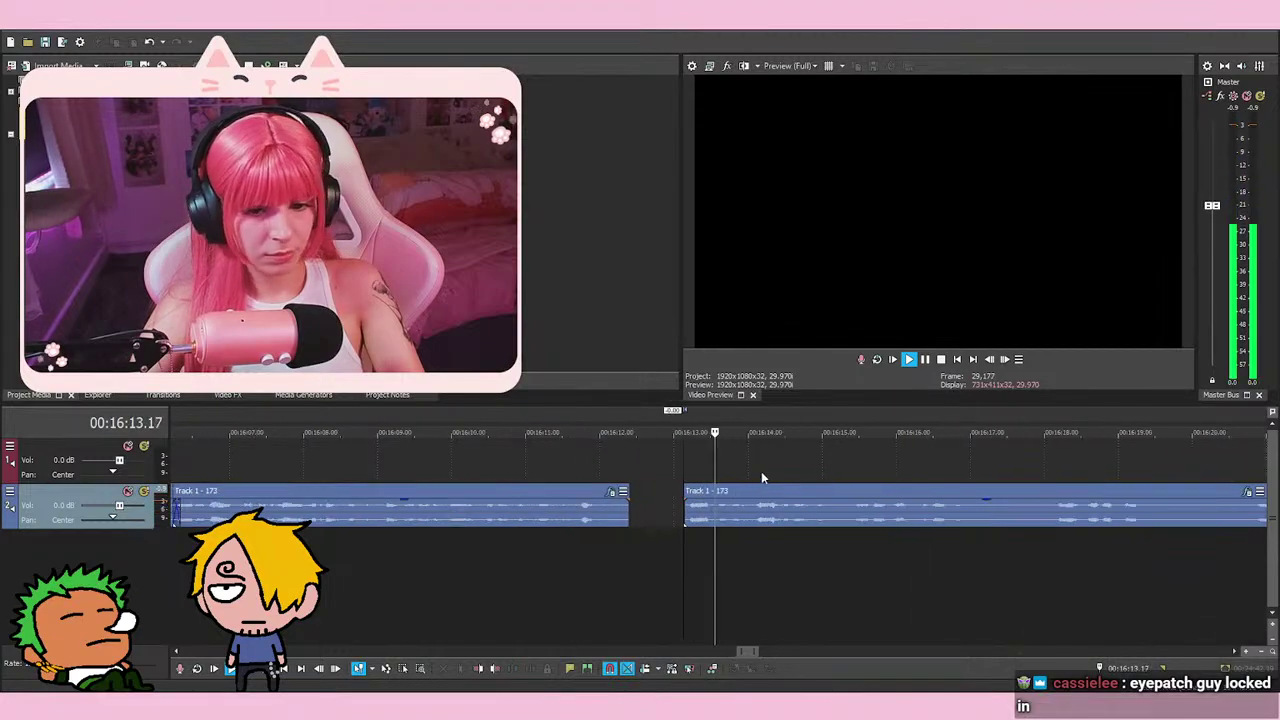
scroll(770, 472, up, 2)
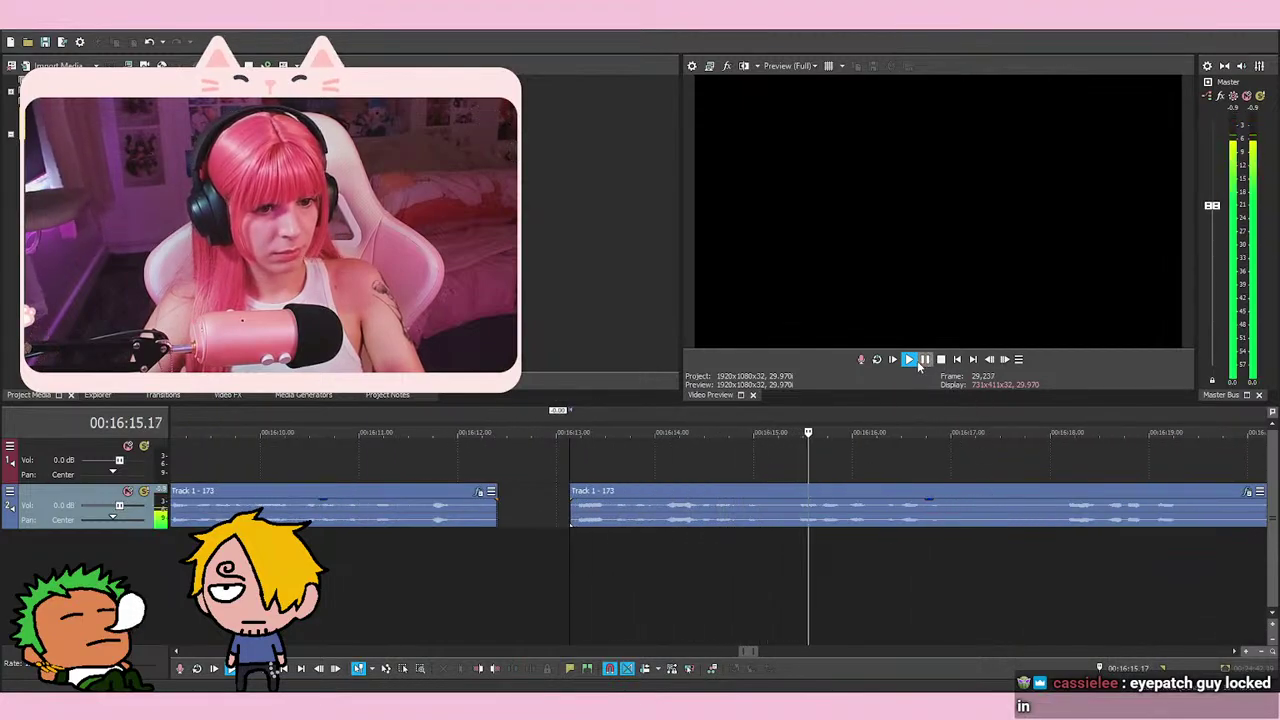
key(space)
key(s)
drag(633, 519, 555, 519)
Audition the new join near 00:16:12.10 and nudge the second 173 clip about one frame earlier
key(space)
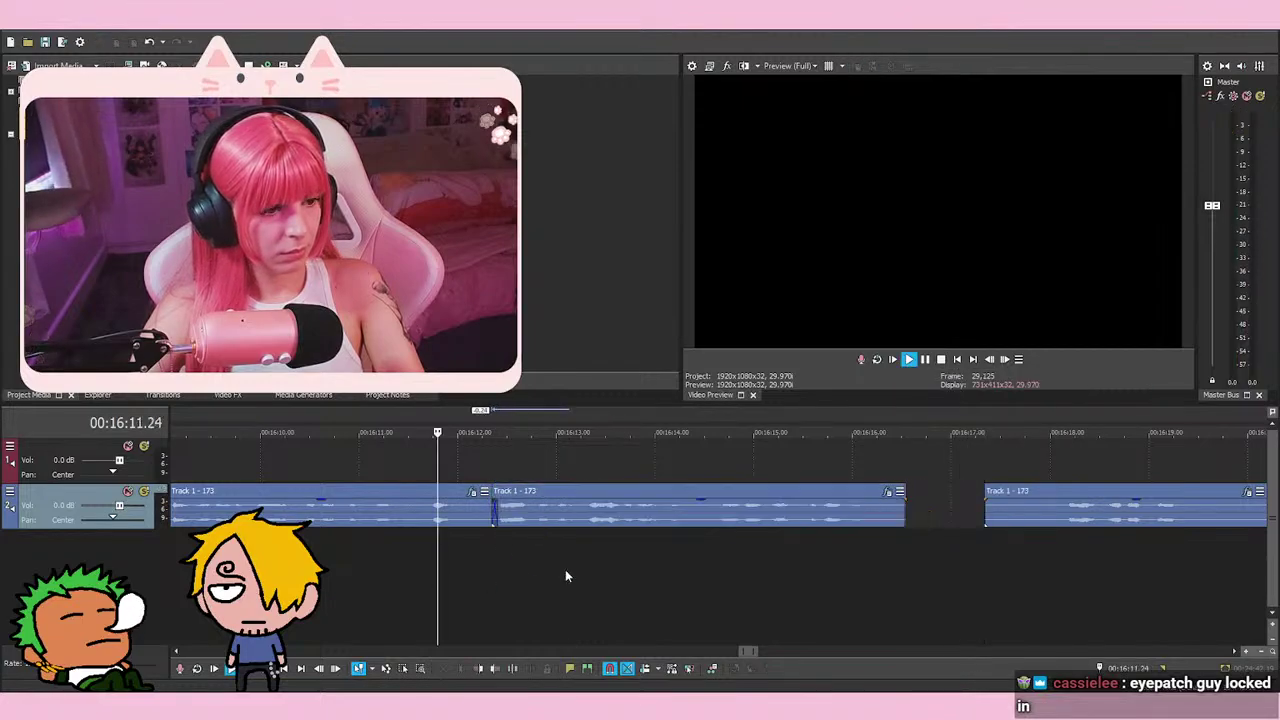
key(space)
scroll(900, 495, up, 2)
click(828, 514)
drag(828, 514, 823, 514)
Check the audio just before the join around 00:16:12.03 and set the playhead back to 00:16:11.13
click(803, 460)
key(space)
click(726, 467)
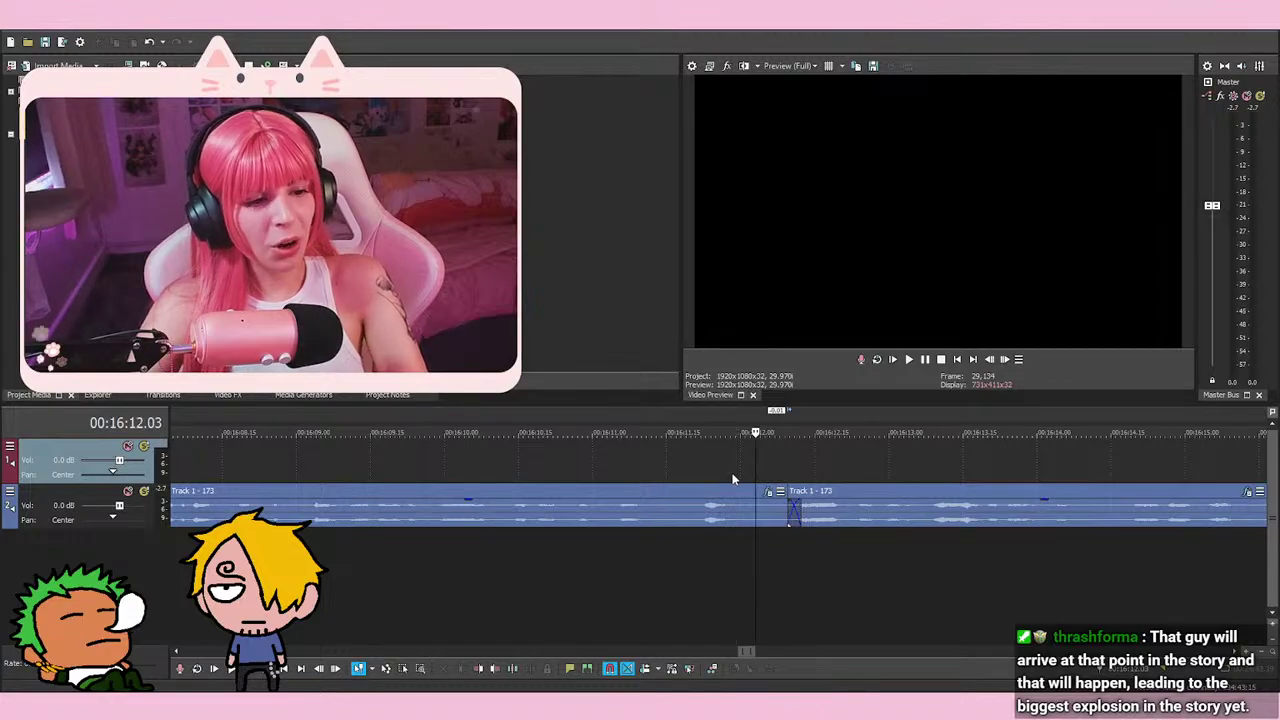
key(space)
key(space)
click(677, 590)
click(656, 586)
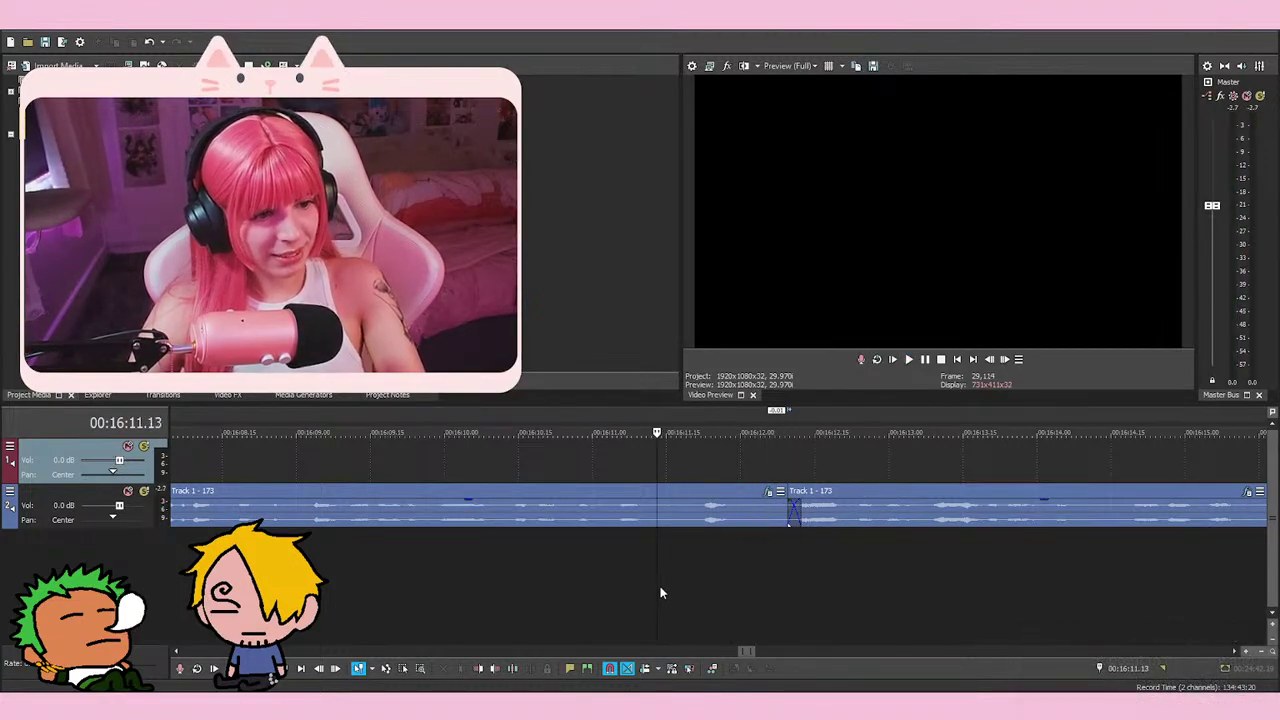
Listen repeatedly from 00:16:11.13 across the join between the two 173 clips, on past 00:16:14.24
key(space)
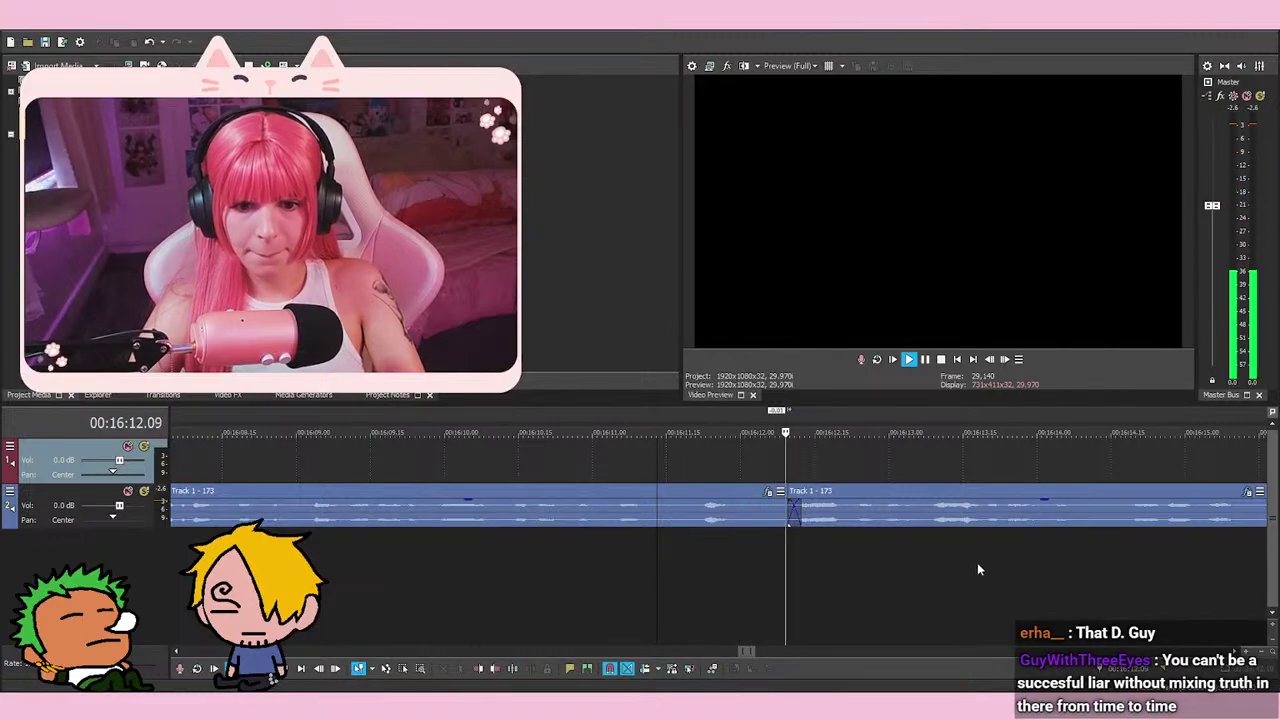
key(space)
key(space)
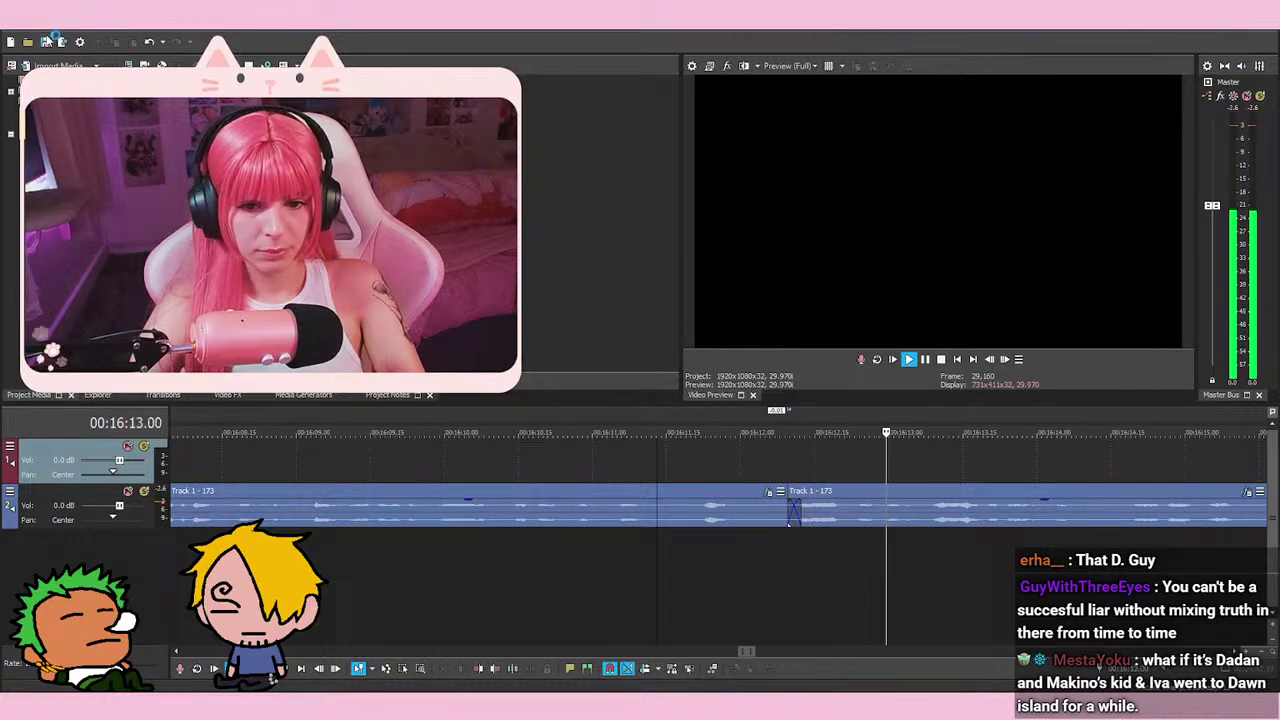
scroll(928, 572, down, 2)
key(space)
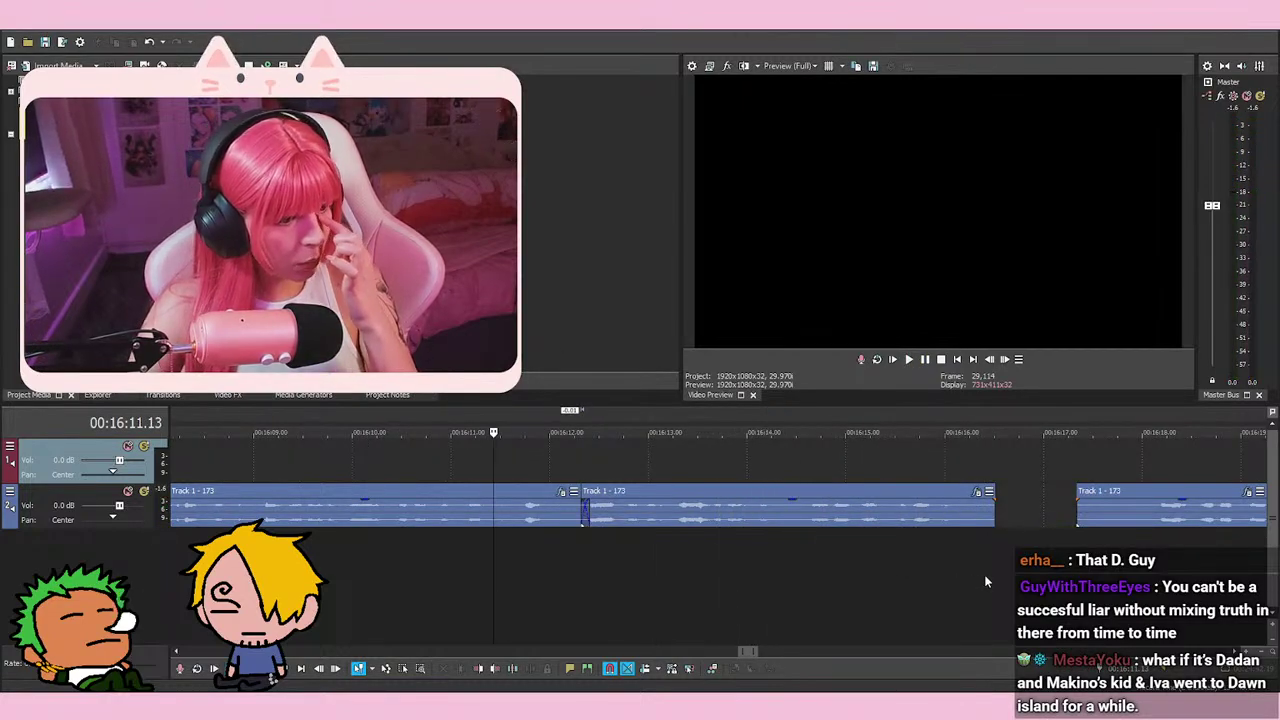
key(space)
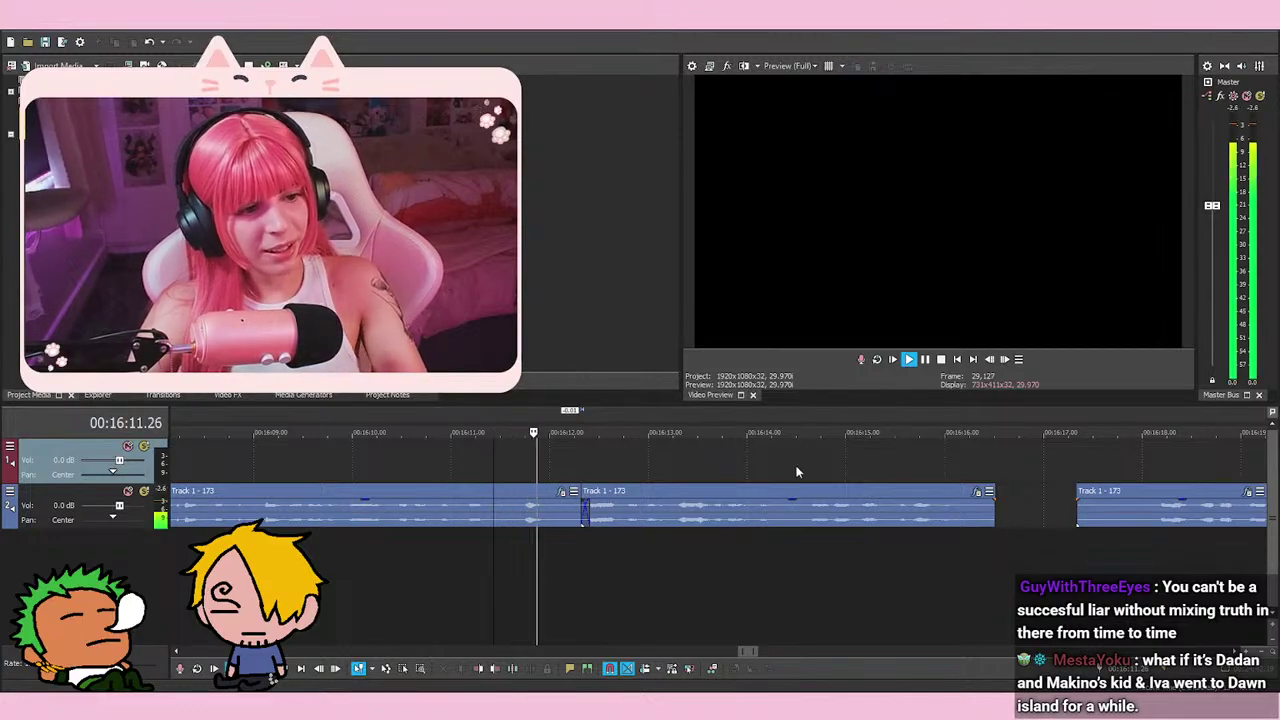
key(space)
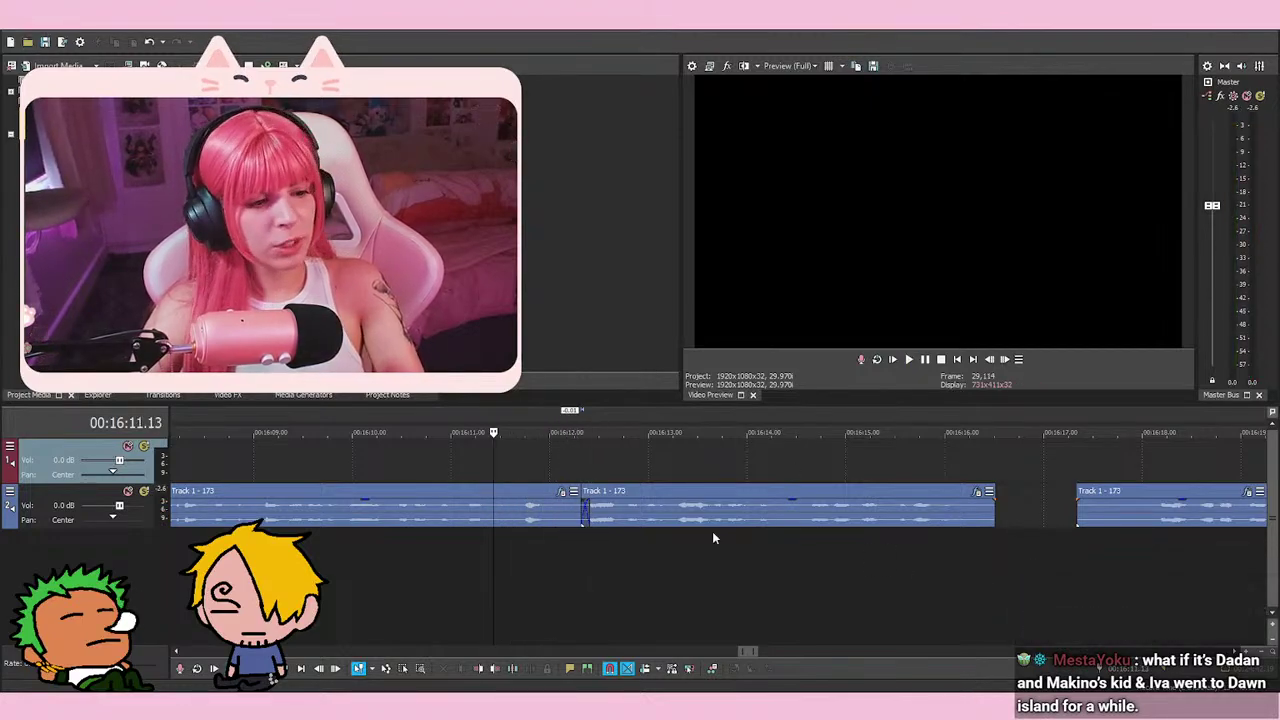
key(space)
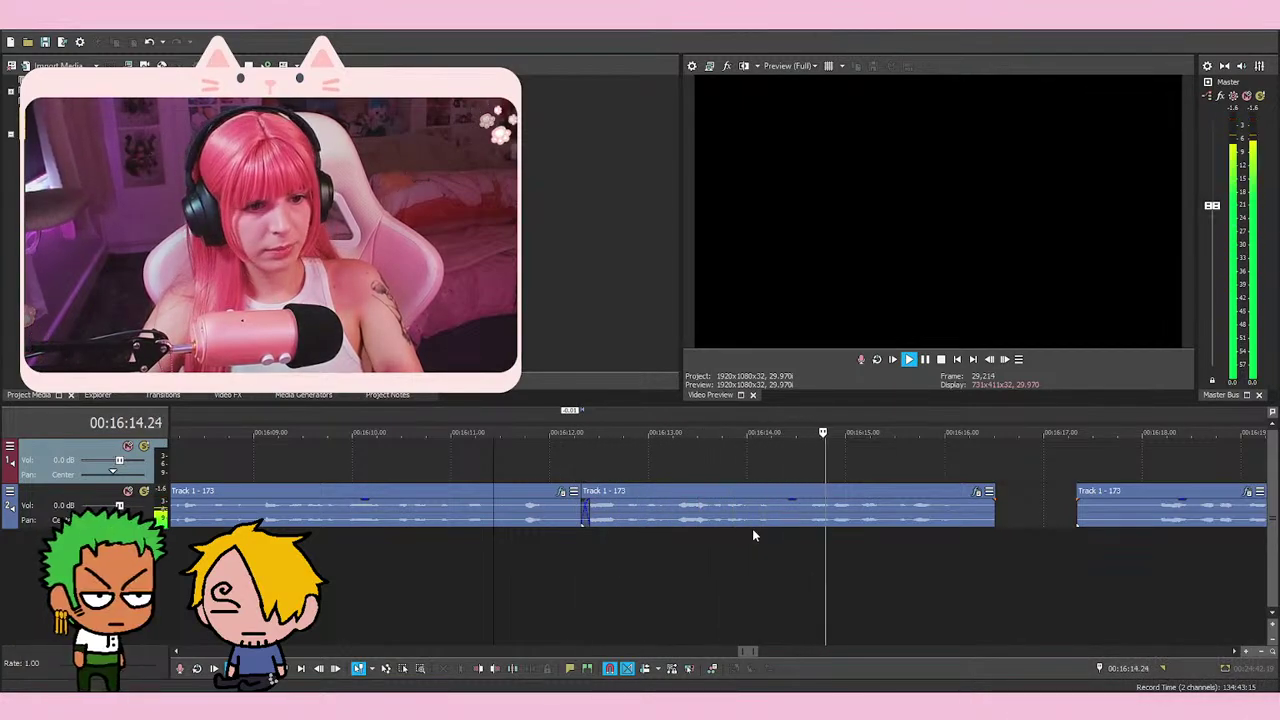
key(space)
Place the playhead at 00:16:15.05 and 00:16:13.27, and play from just before the join near 00:16:12.04
click(856, 461)
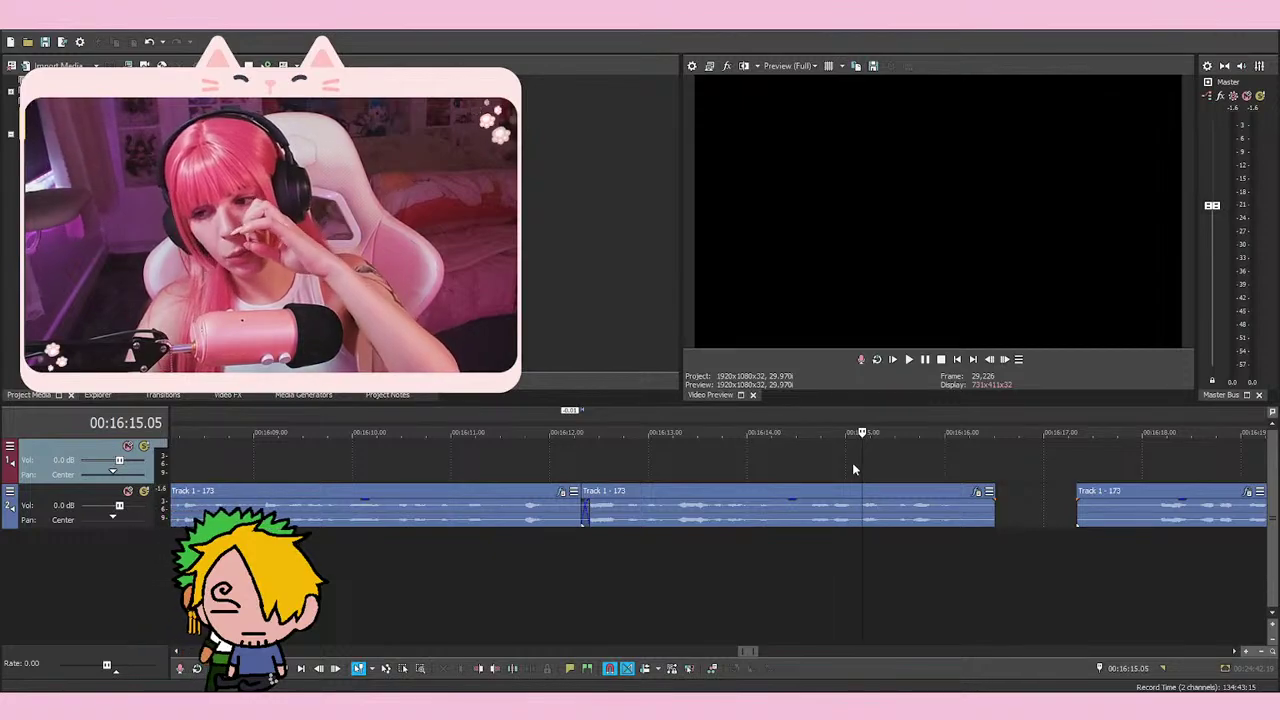
click(770, 475)
click(736, 461)
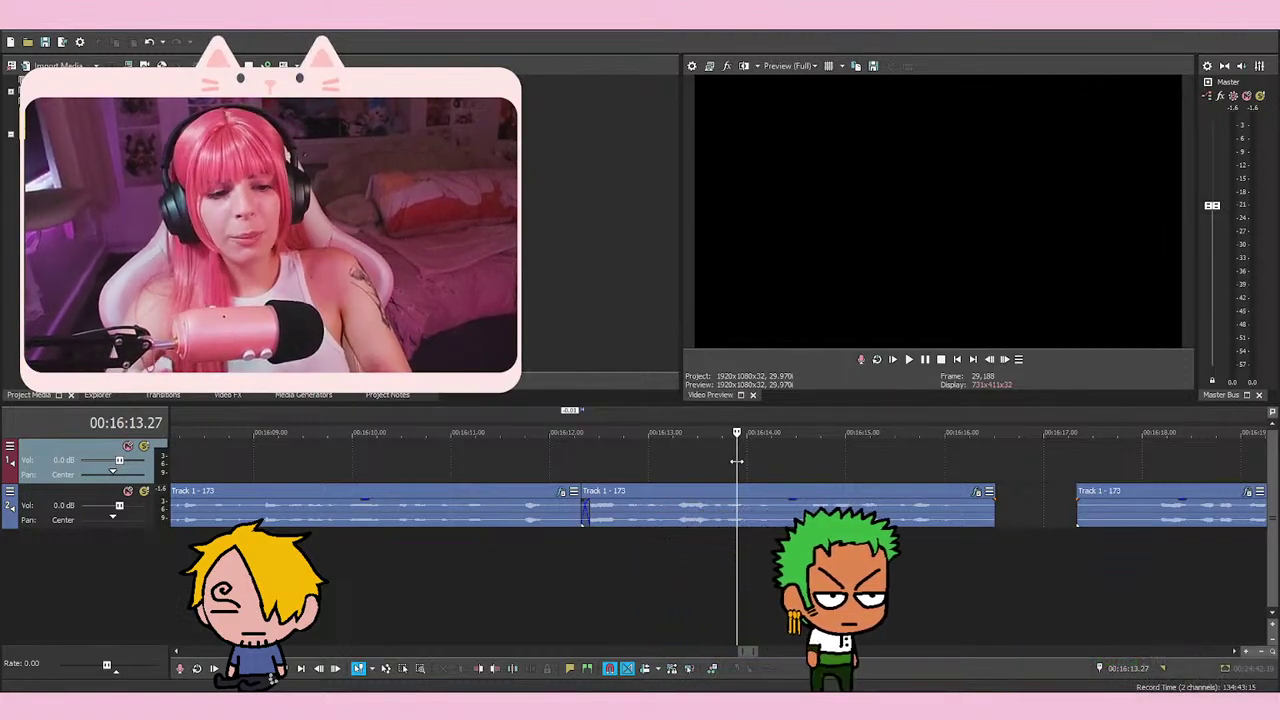
click(562, 575)
key(space)
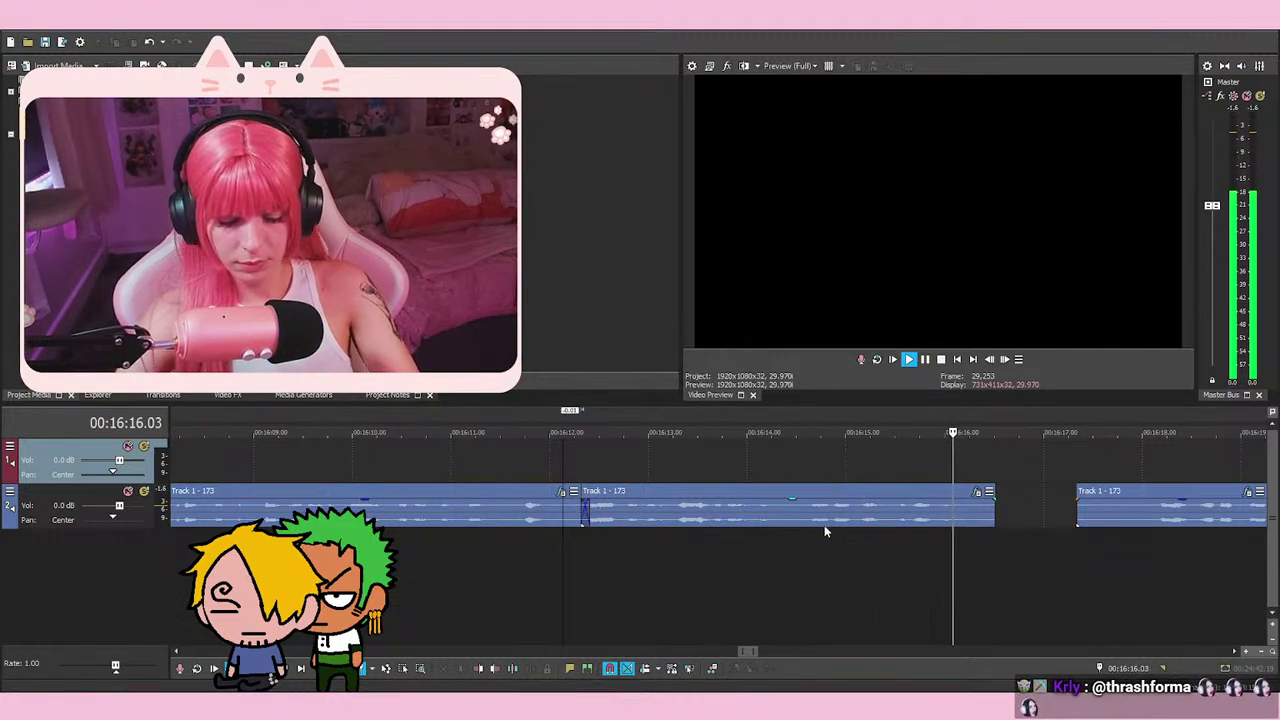
Trim the start of the 173 clip after the next gap to 00:16:26.12, removing the audio before it
scroll(805, 540, down, 2)
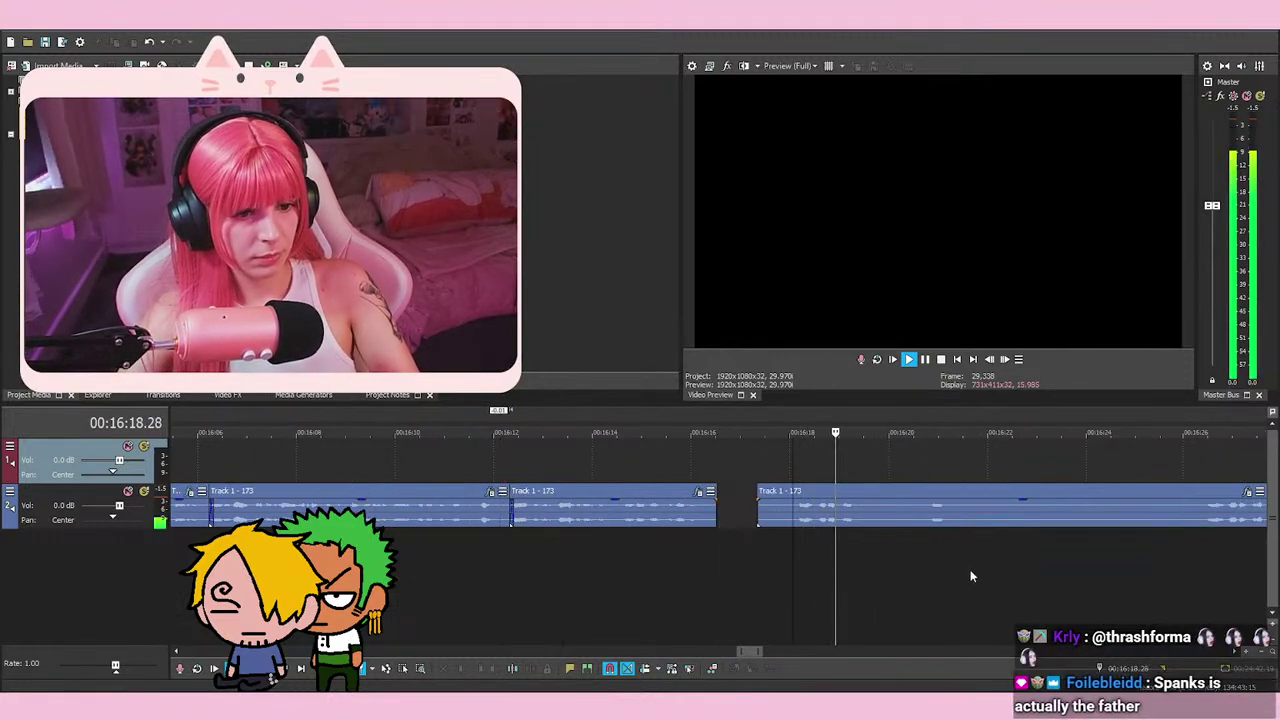
scroll(942, 574, down, 2)
click(888, 545)
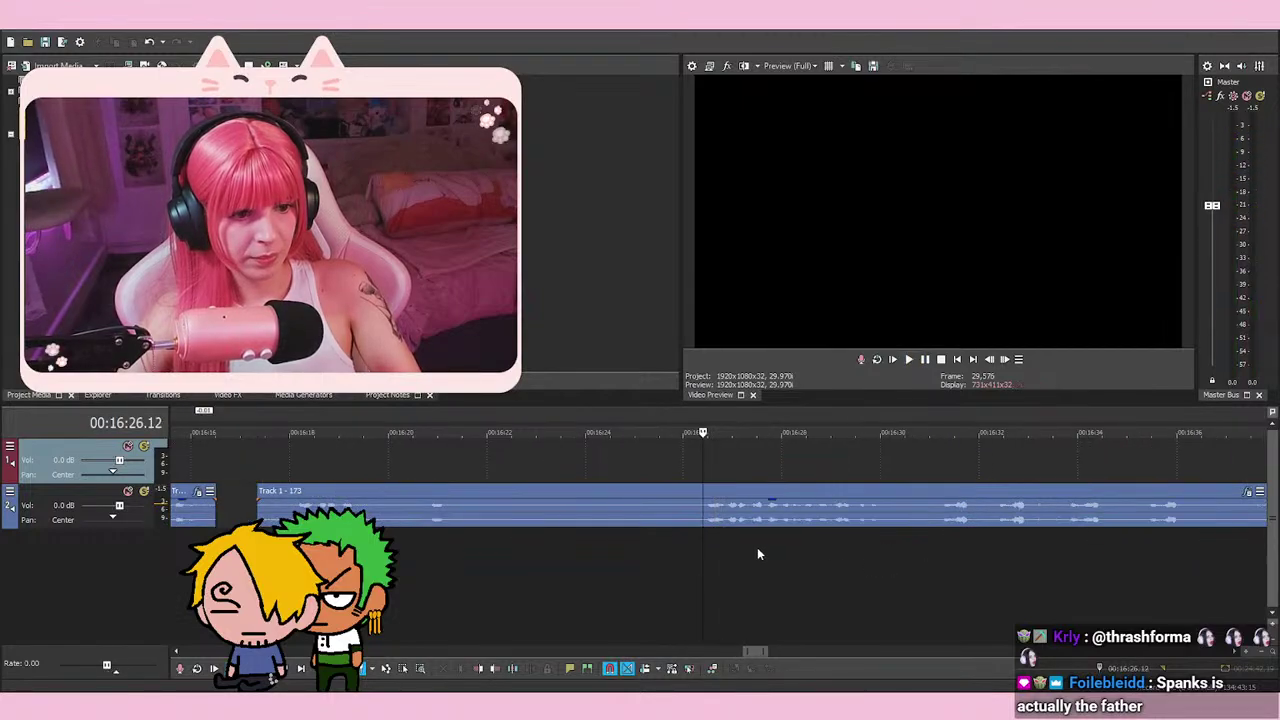
right_click(655, 505)
click(720, 363)
Audition the trimmed 173 clip, move it earlier to start at 00:16:17.21 and align its start edge with the playhead
key(space)
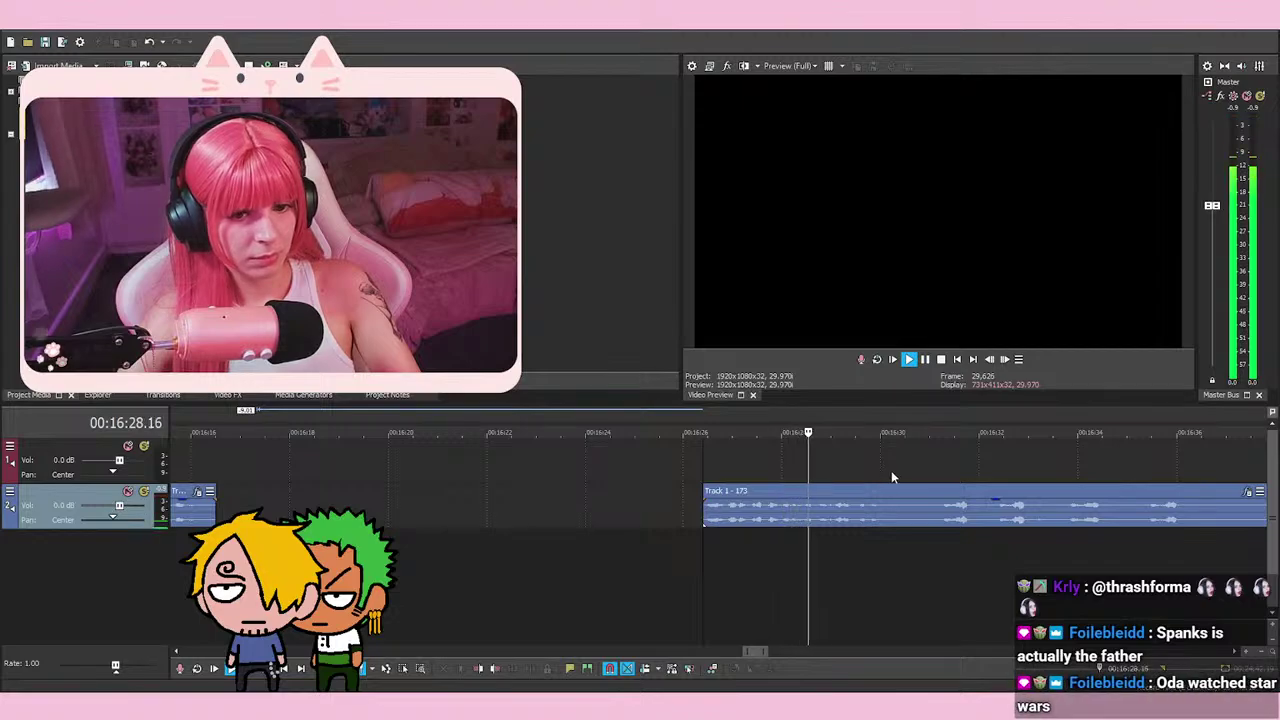
key(space)
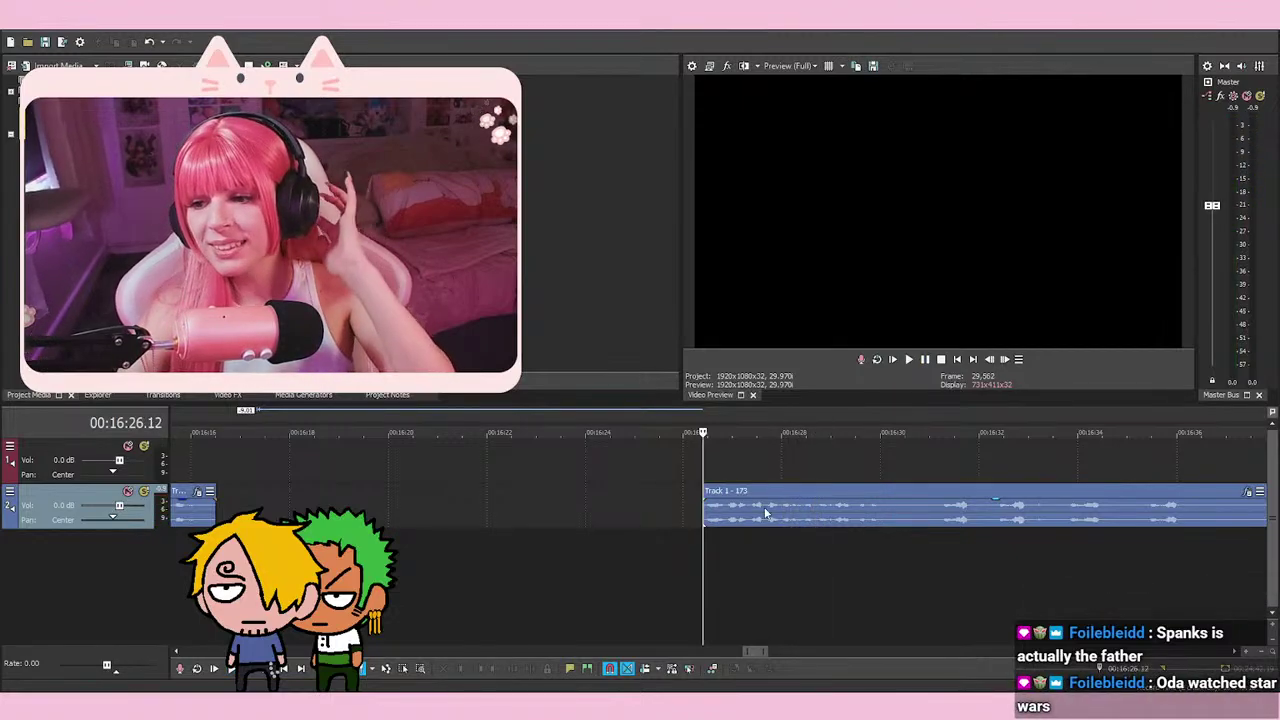
drag(750, 504, 374, 469)
key(Up)
key(Up)
key(Up)
key(Up)
key(Up)
key(Up)
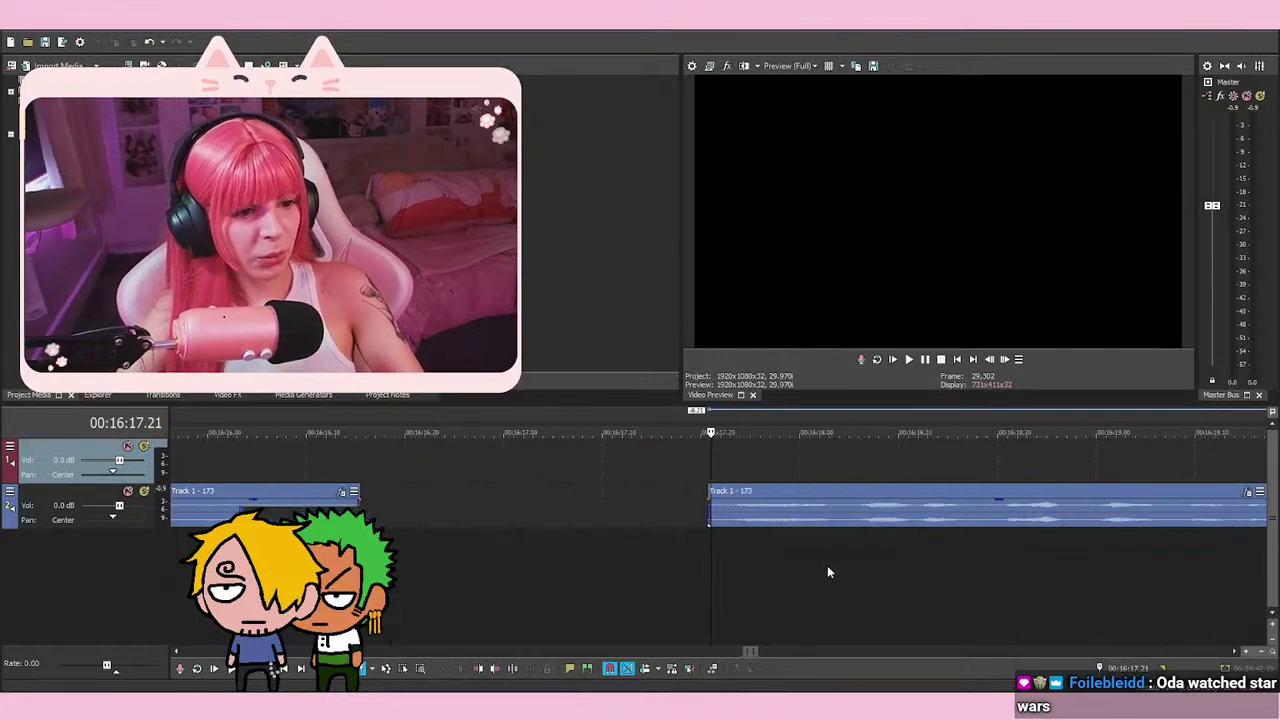
drag(706, 517, 709, 449)
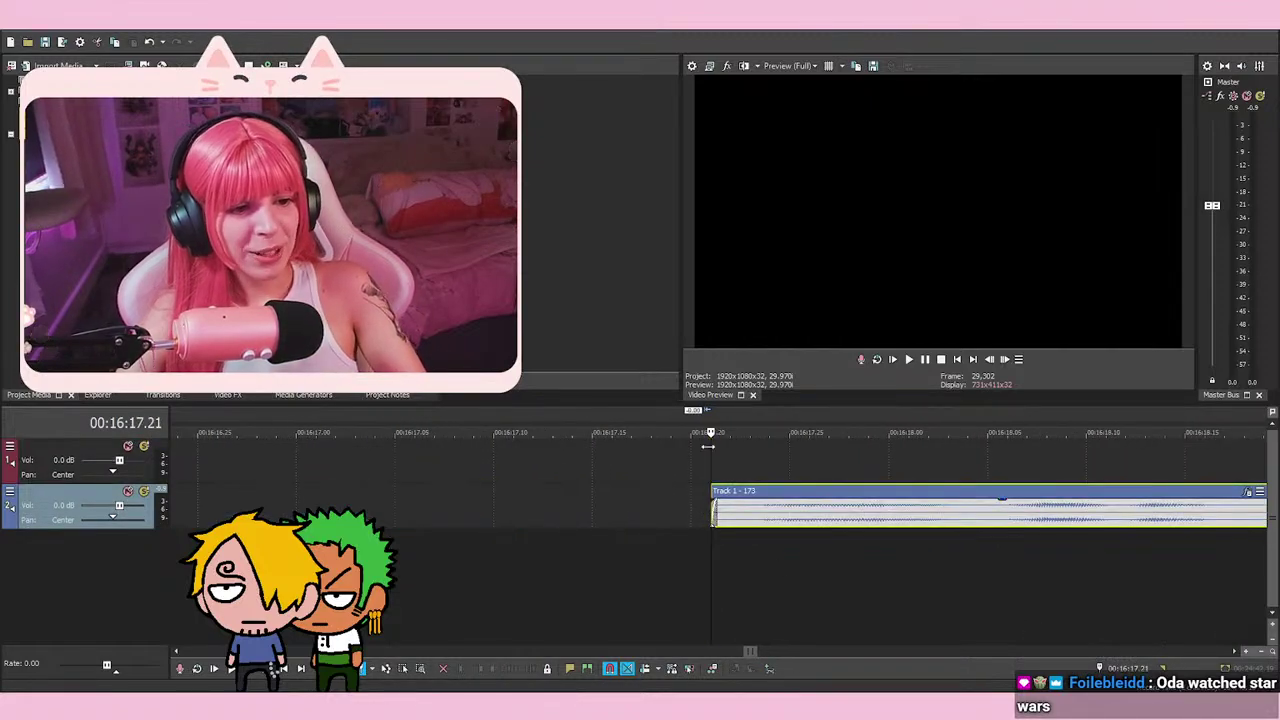
click(699, 460)
click(810, 460)
click(687, 465)
click(765, 467)
click(672, 473)
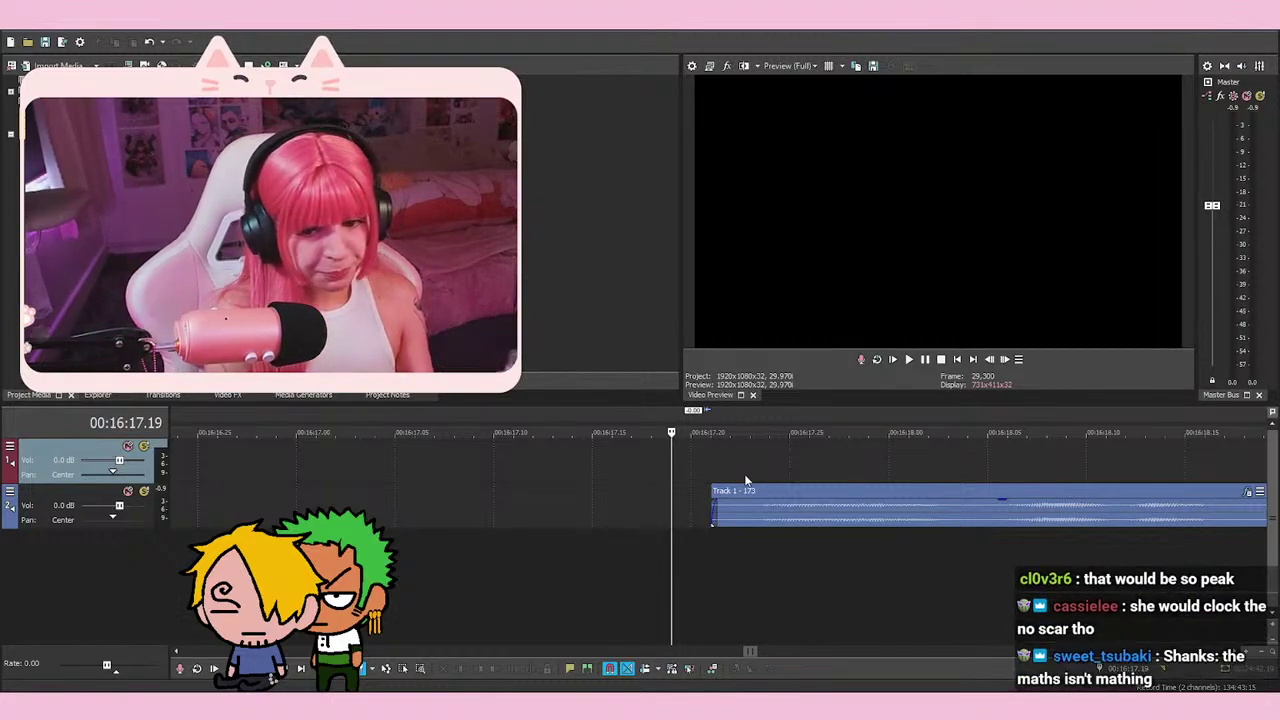
Listen to the moved 173 clip from its start at 00:16:17.21
click(714, 463)
key(space)
scroll(950, 470, down, 3)
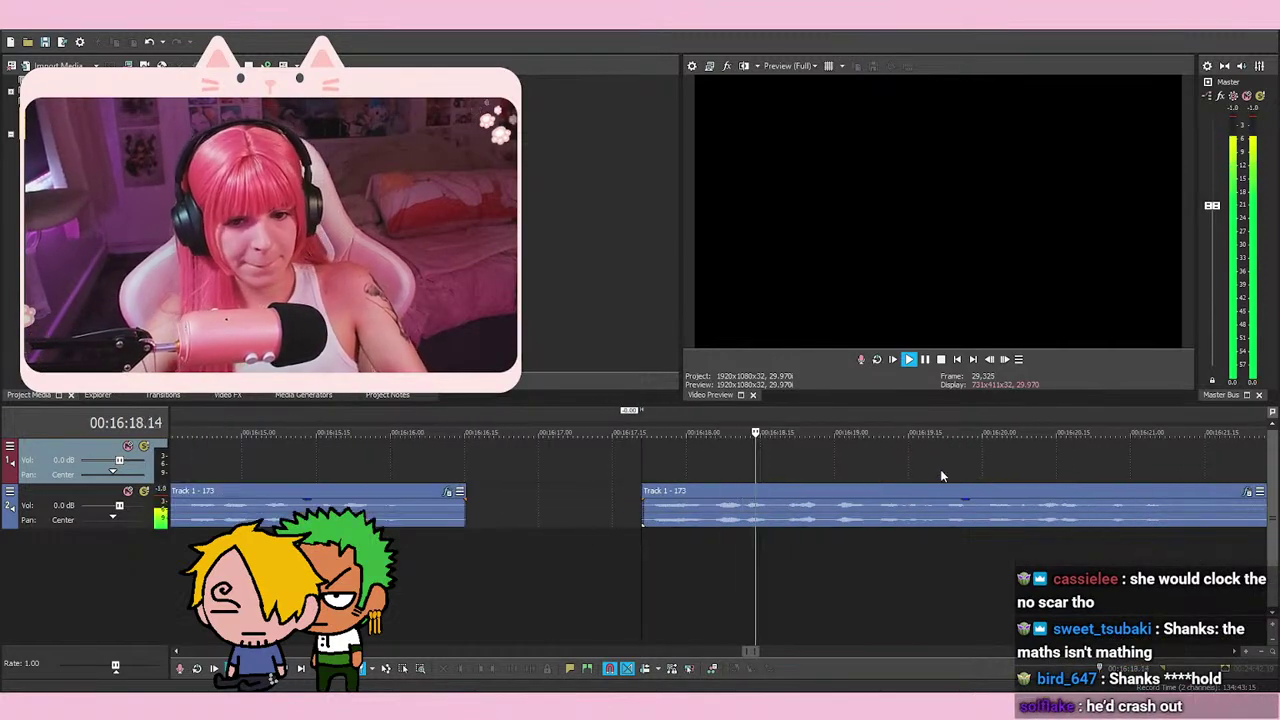
Replay the 173 clip after the gap from its start at 00:16:17.21
scroll(1031, 491, down, 4)
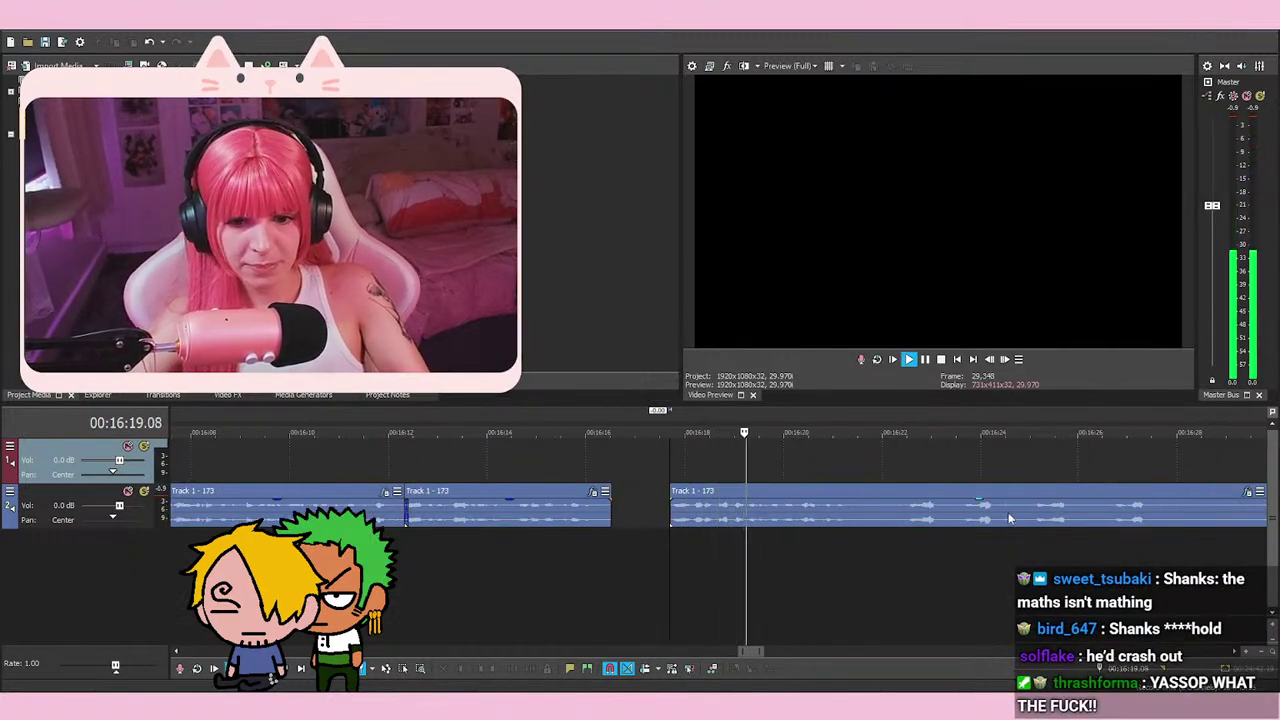
key(space)
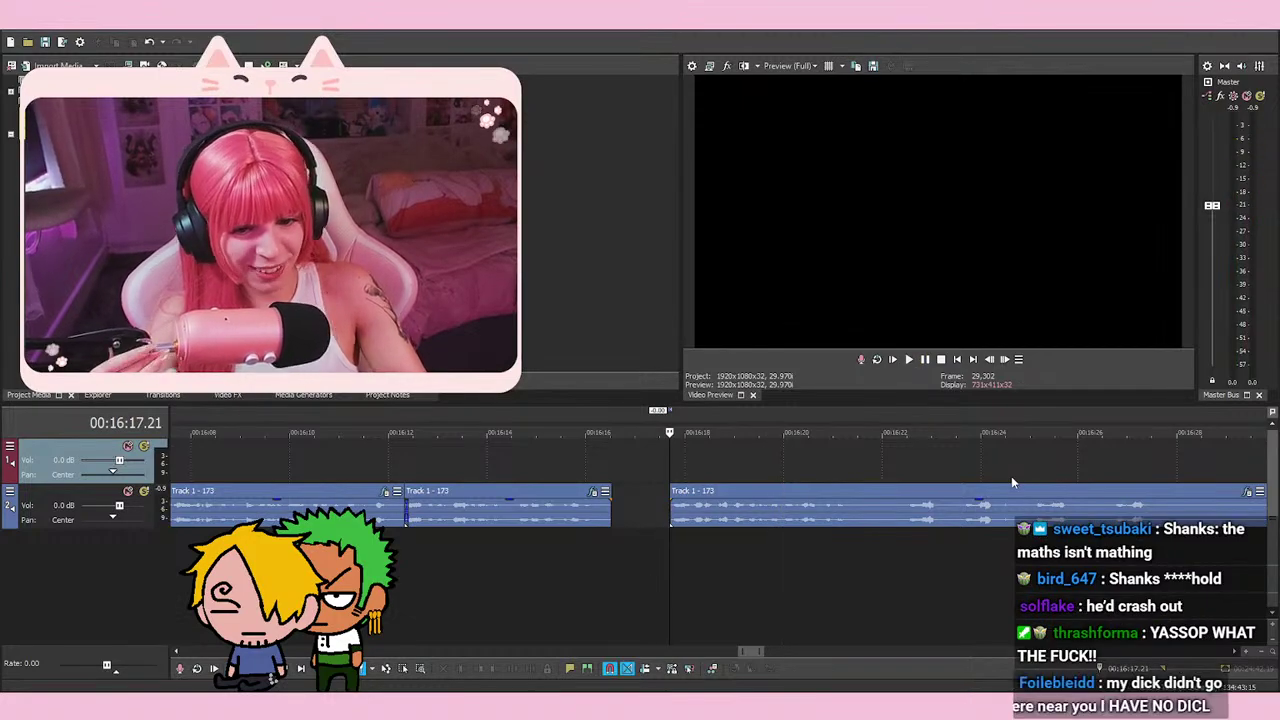
key(space)
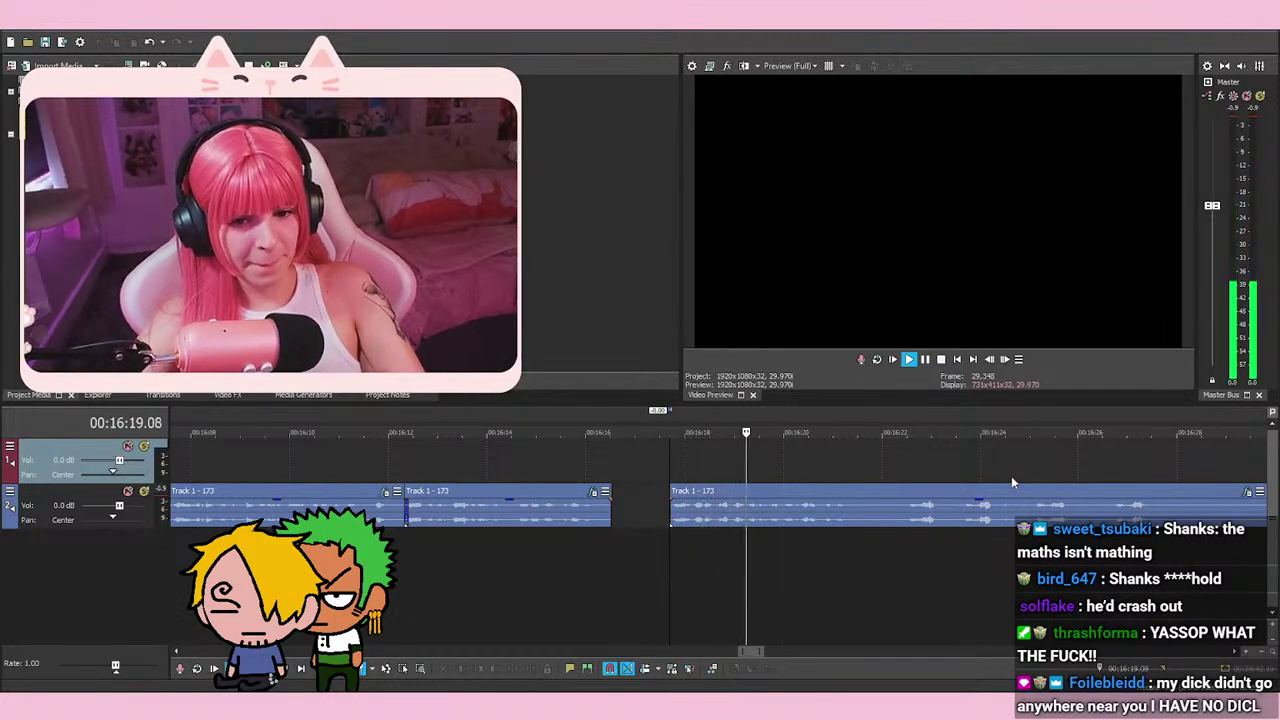
Move the 173 clip after the gap earlier to about 00:16:16.12, overlapping the end of the preceding clip in a short crossfade
click(925, 359)
click(571, 538)
scroll(998, 538, up, 5)
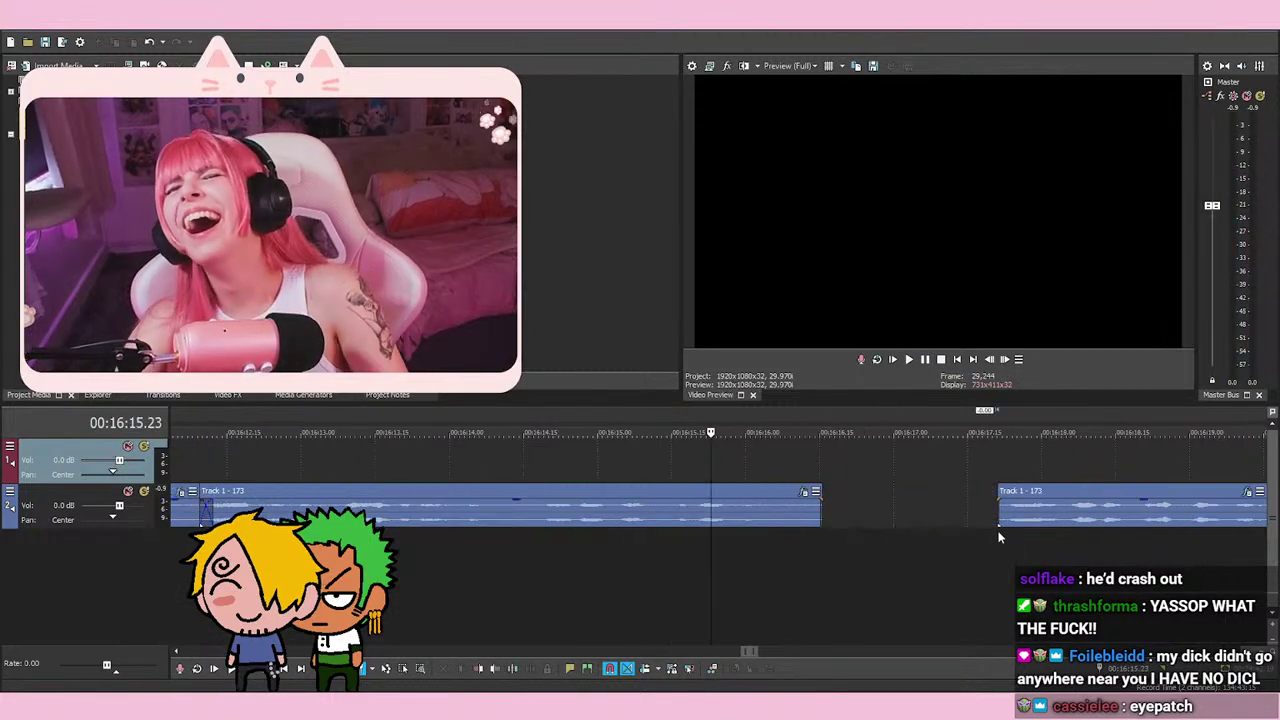
drag(1005, 522, 835, 525)
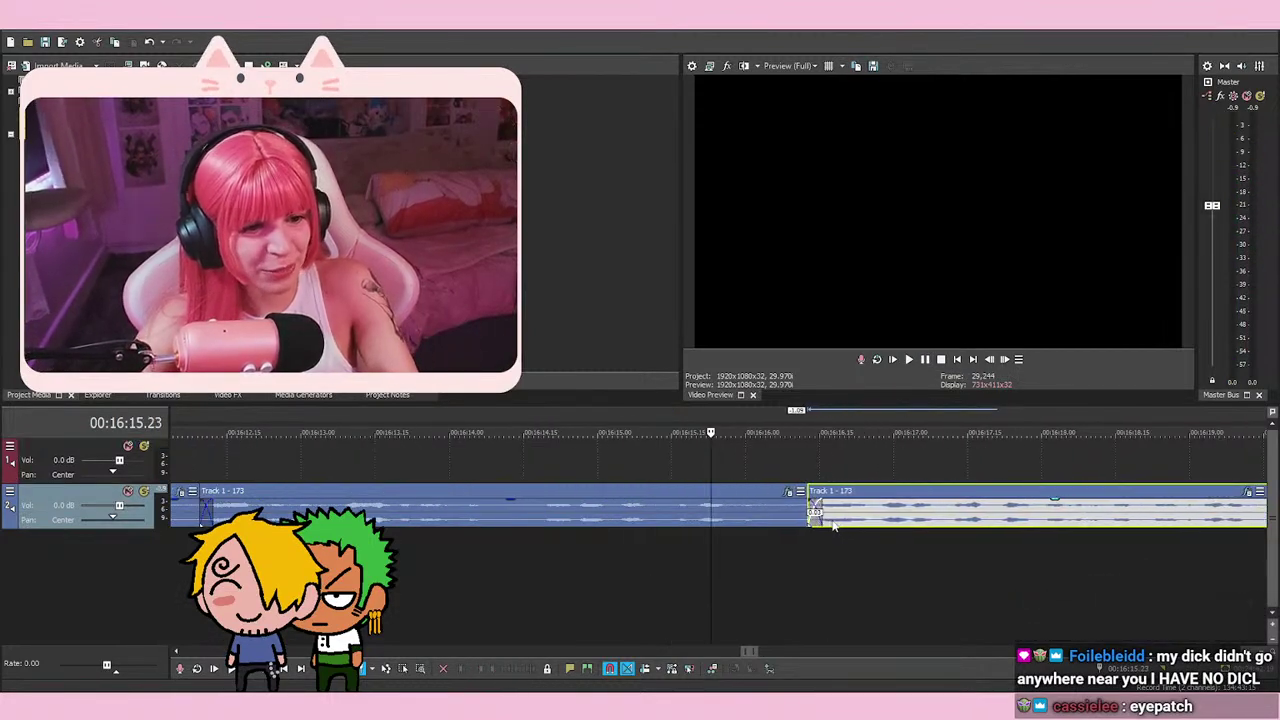
click(795, 537)
click(831, 590)
click(776, 609)
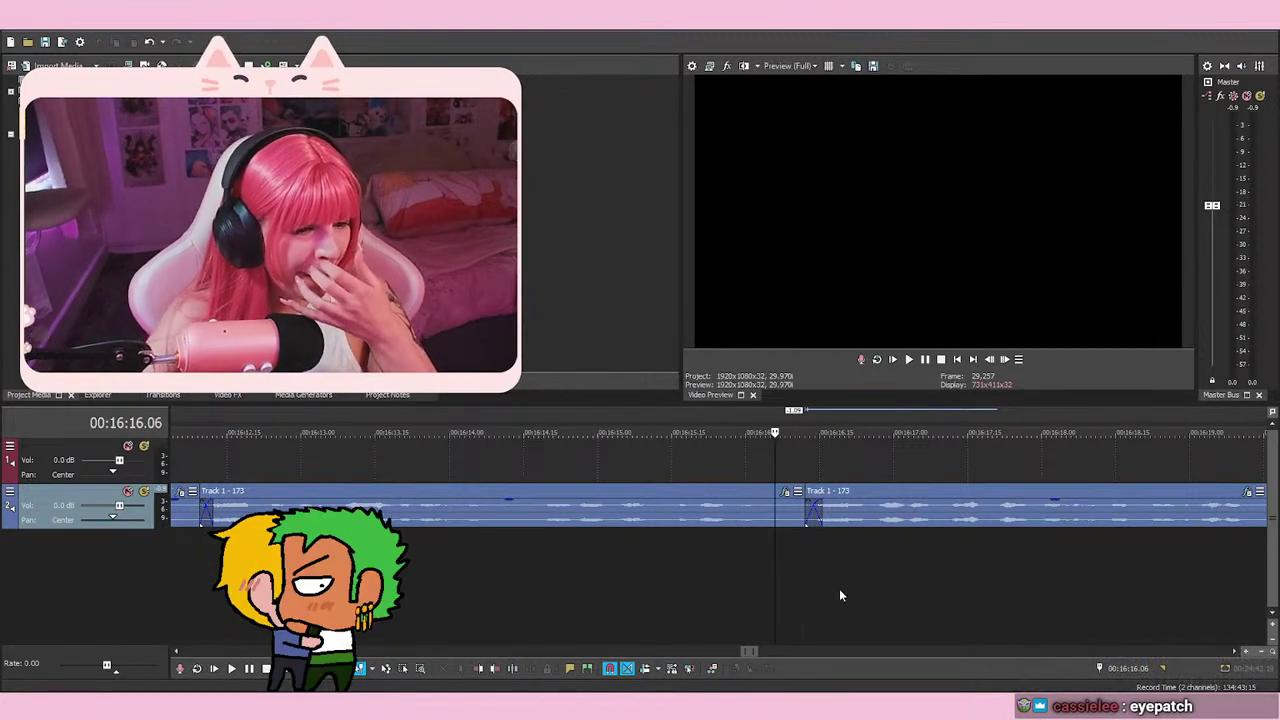
Nudge the moved 173 clip one frame later to shorten the crossfade, and play the join from 00:16:16.07
drag(779, 510, 813, 510)
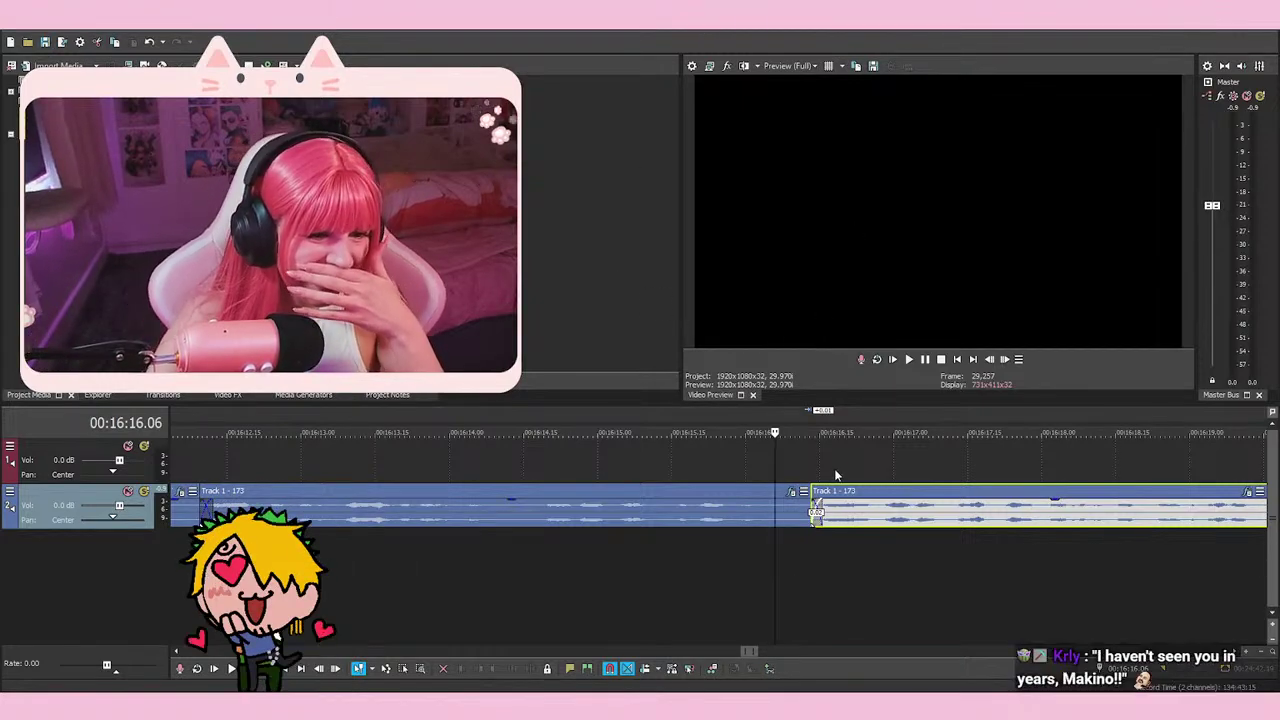
click(803, 474)
click(781, 468)
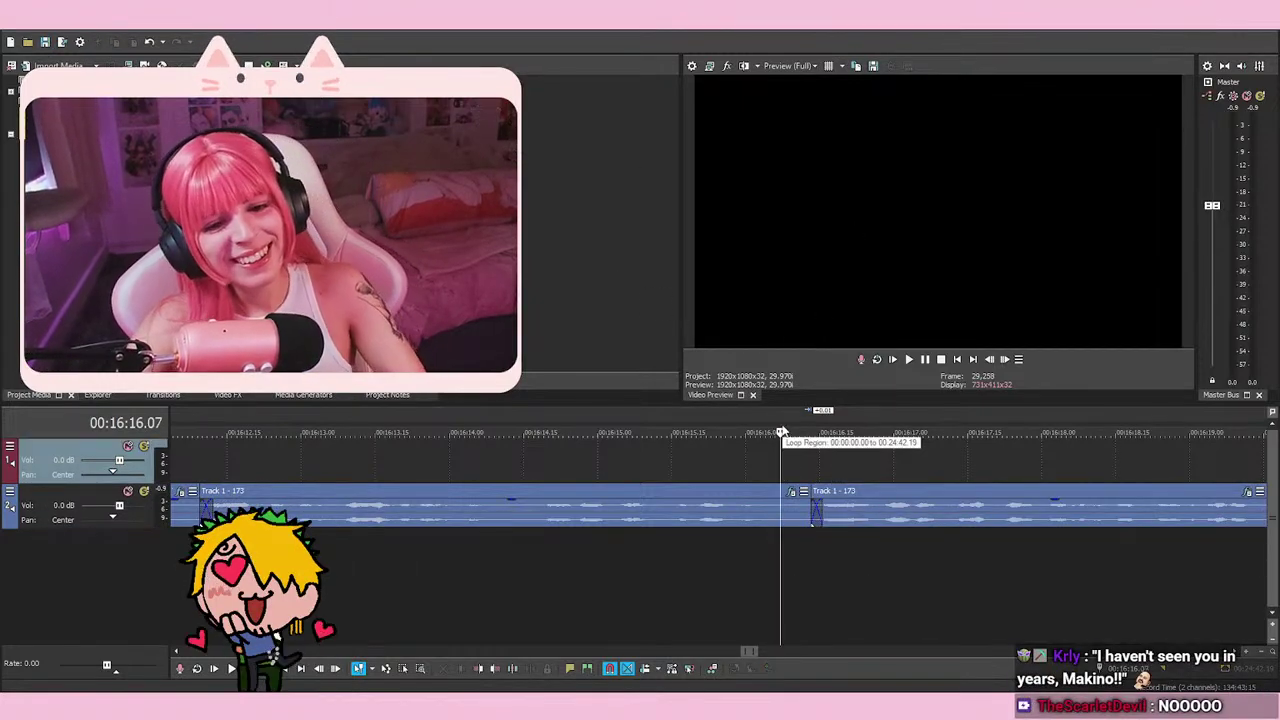
key(space)
key(space)
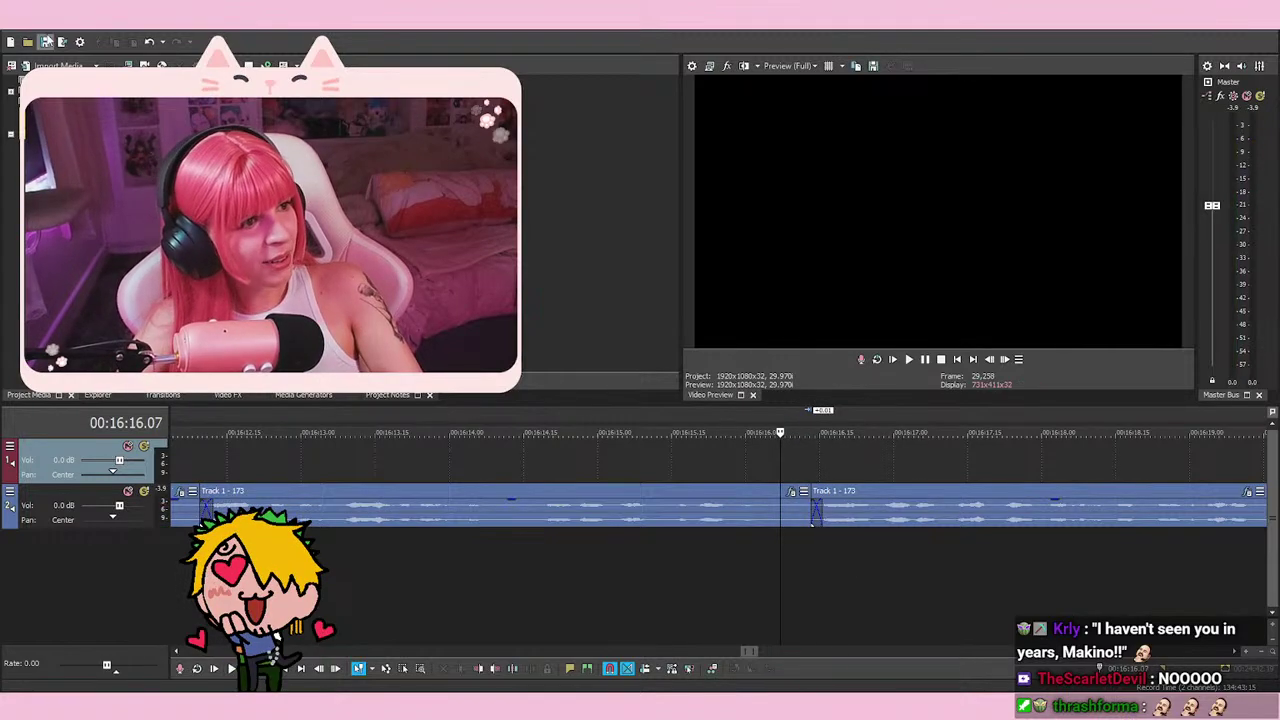
key(space)
key(space)
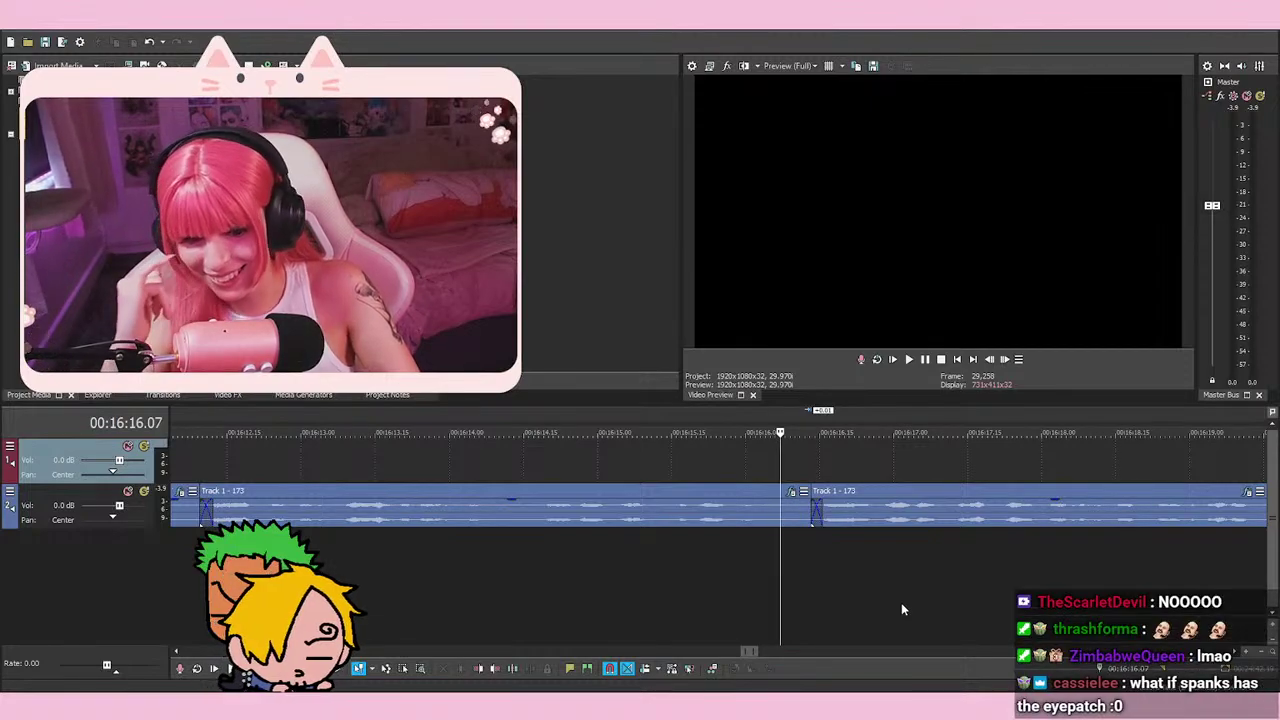
Listen to the join again, then place the playhead at 00:16:15.28 and play from there
key(space)
key(space)
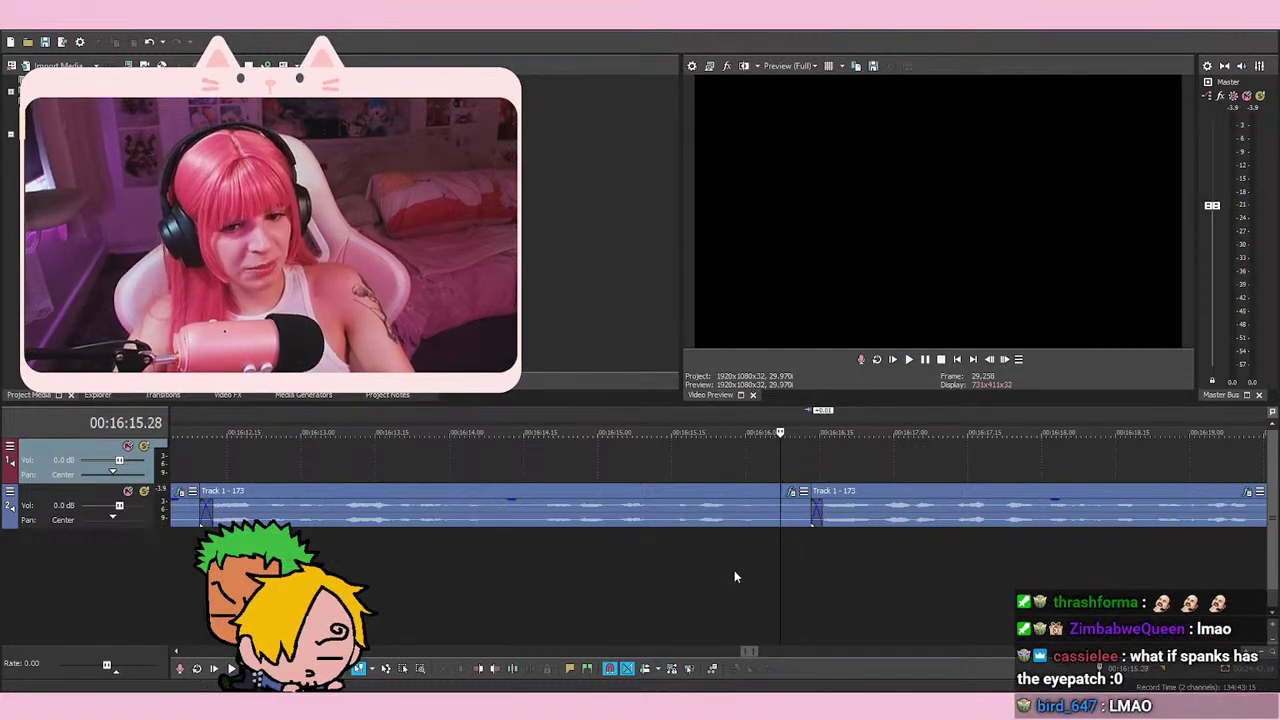
click(736, 577)
key(space)
key(space)
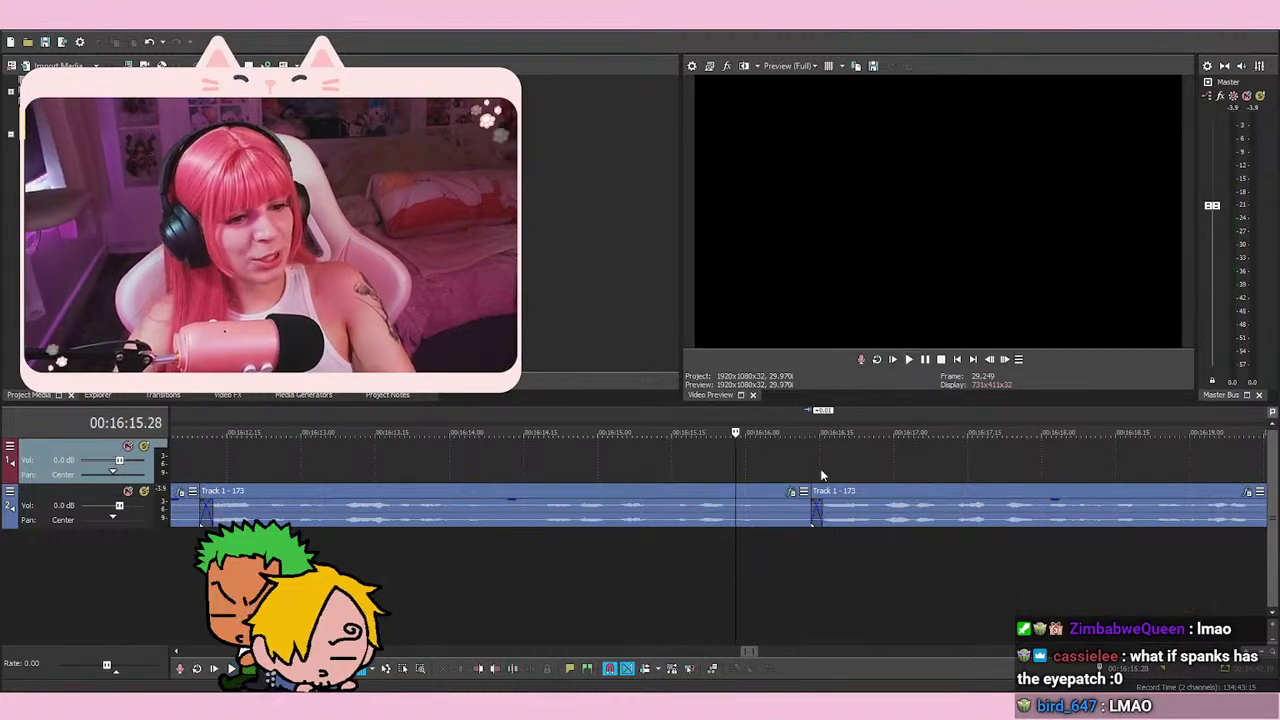
Try playhead positions in the quiet part before the join and settle on 00:16:15.27
click(820, 474)
click(791, 470)
click(741, 458)
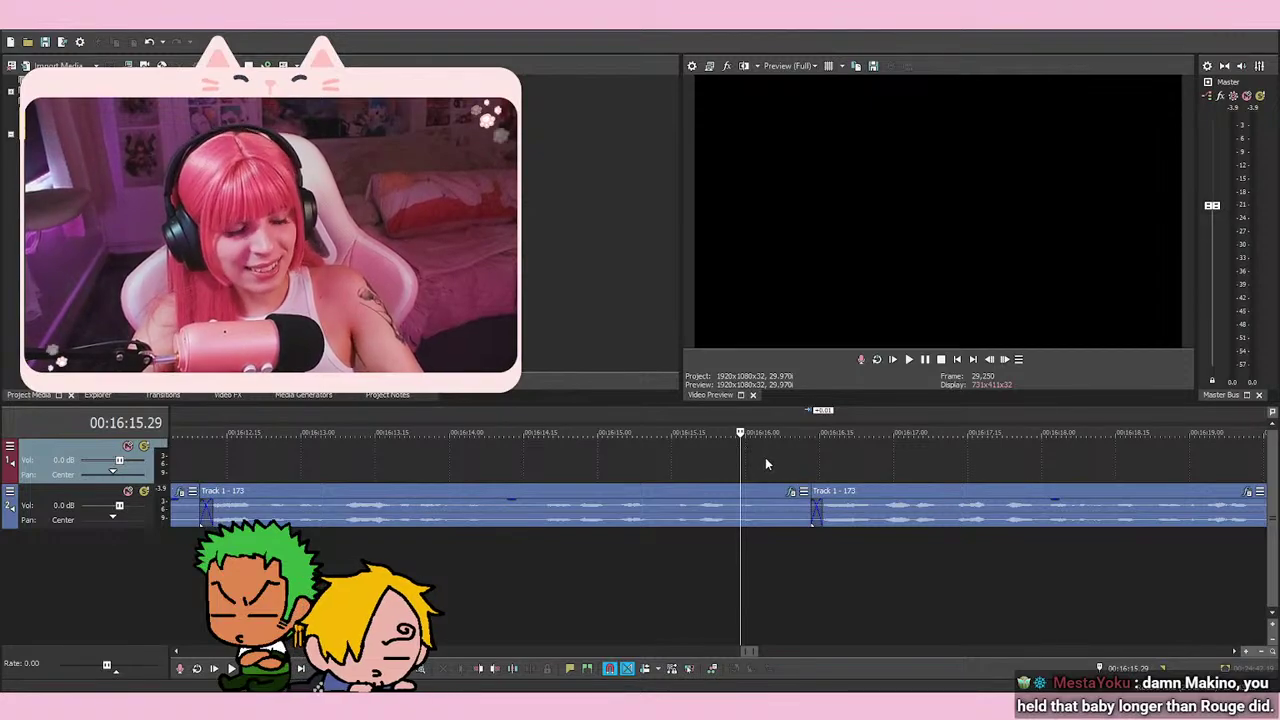
click(765, 457)
click(784, 461)
click(720, 465)
click(755, 468)
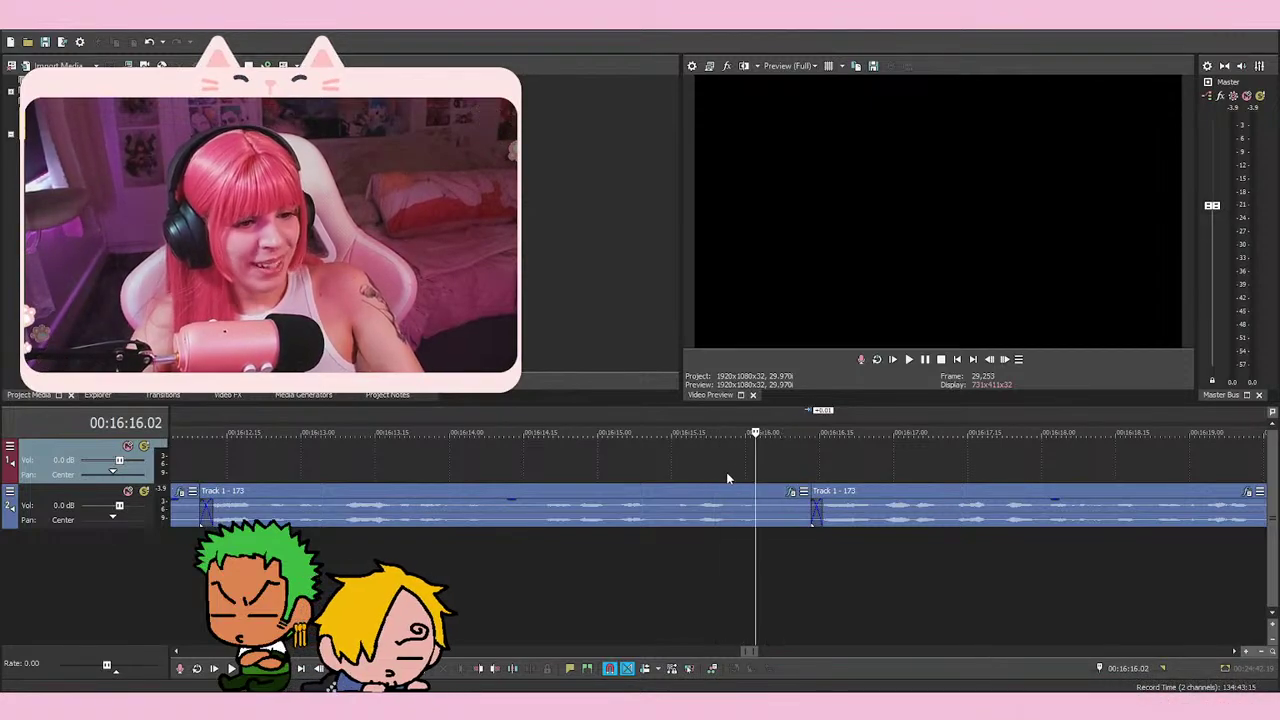
click(730, 471)
click(747, 471)
click(729, 472)
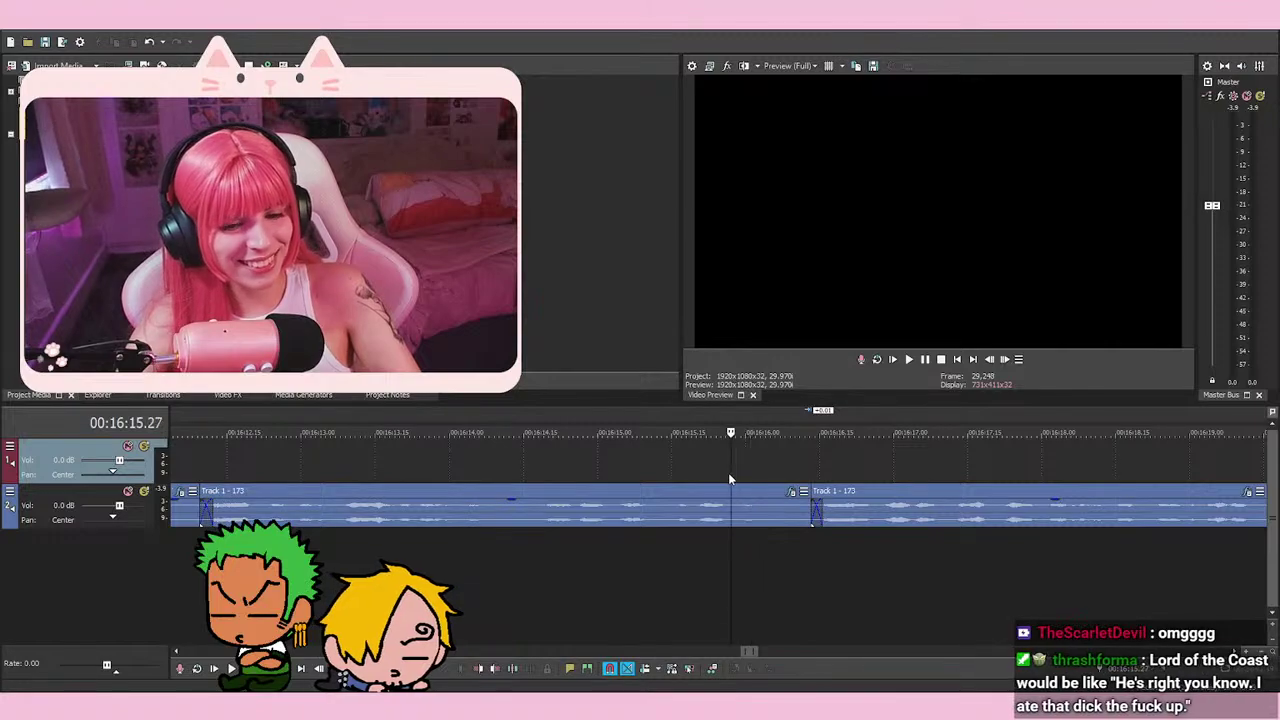
click(750, 463)
click(760, 470)
click(725, 470)
click(750, 466)
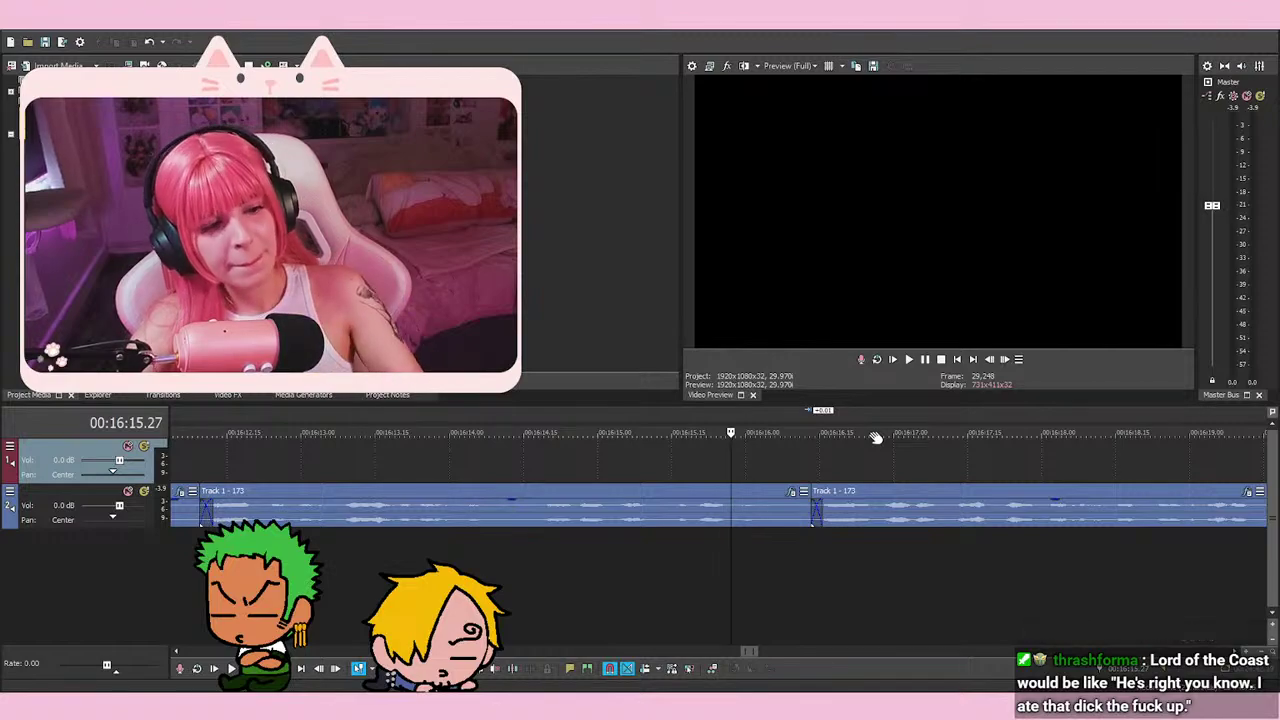
Play the join near 00:16:16.13 repeatedly from 00:16:15.27 to check the transition between the two 173 clips
key(space)
key(space)
key(space)
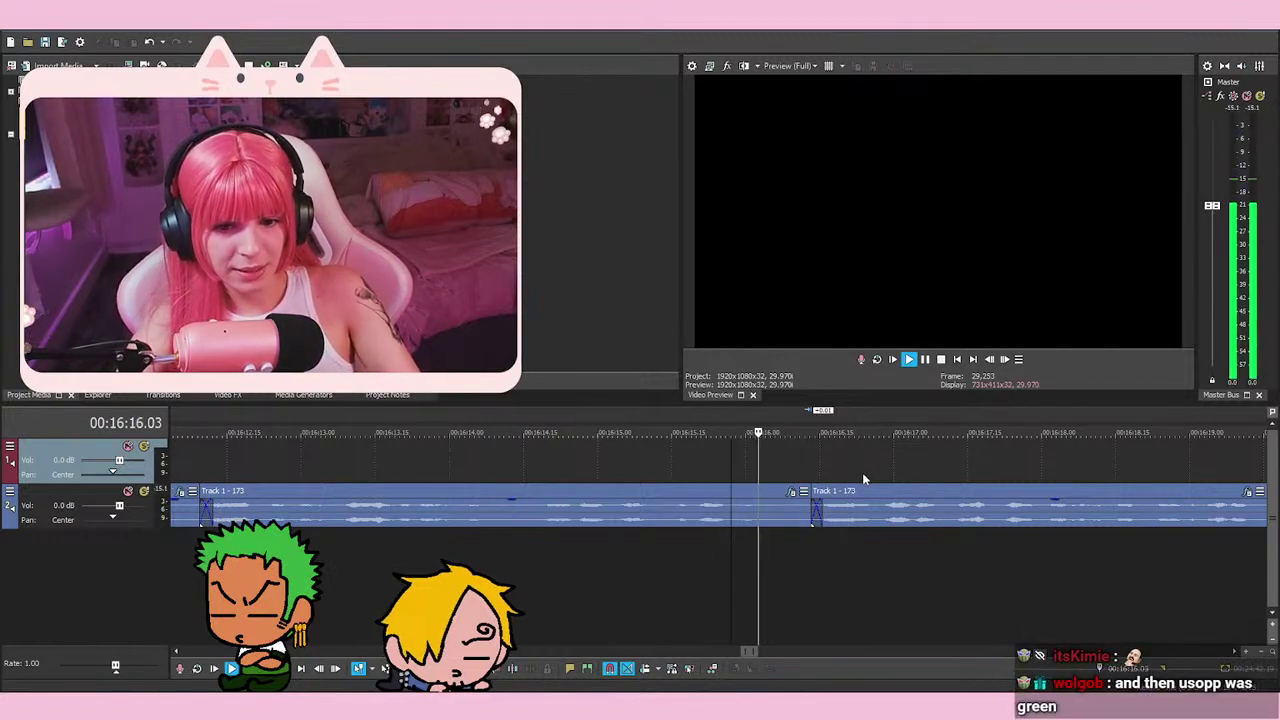
key(space)
key(space)
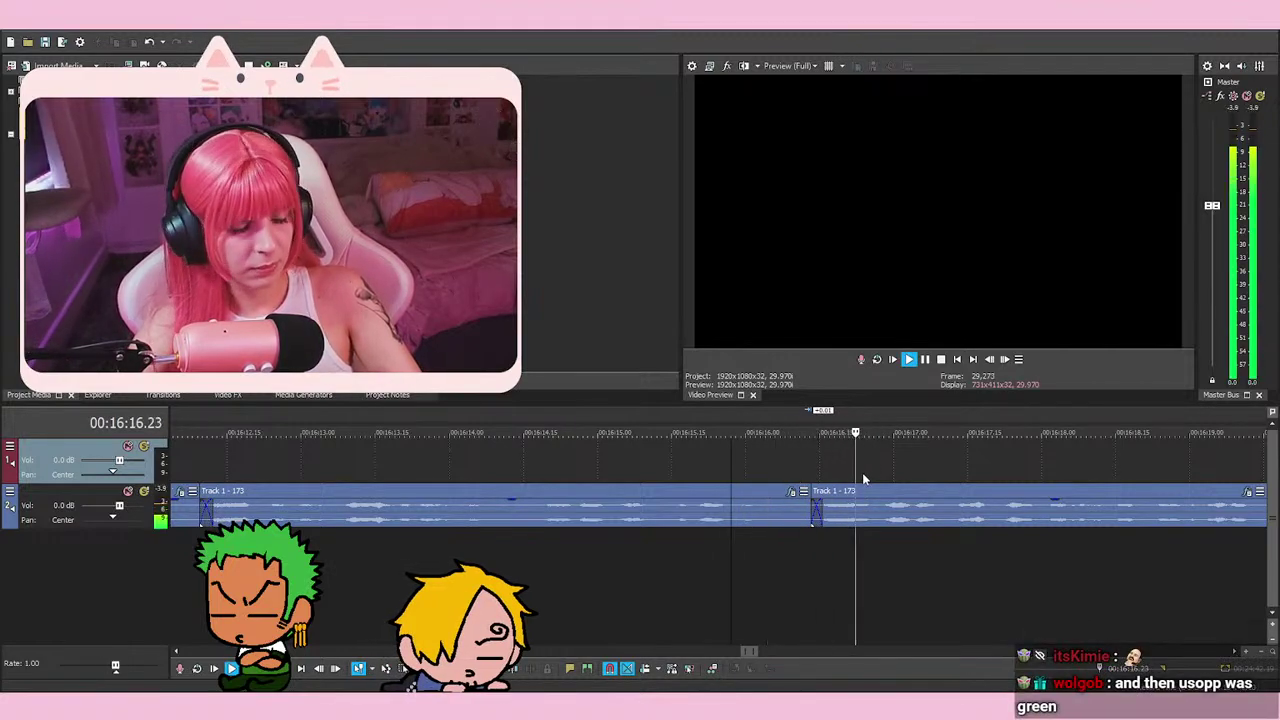
key(space)
key(space)
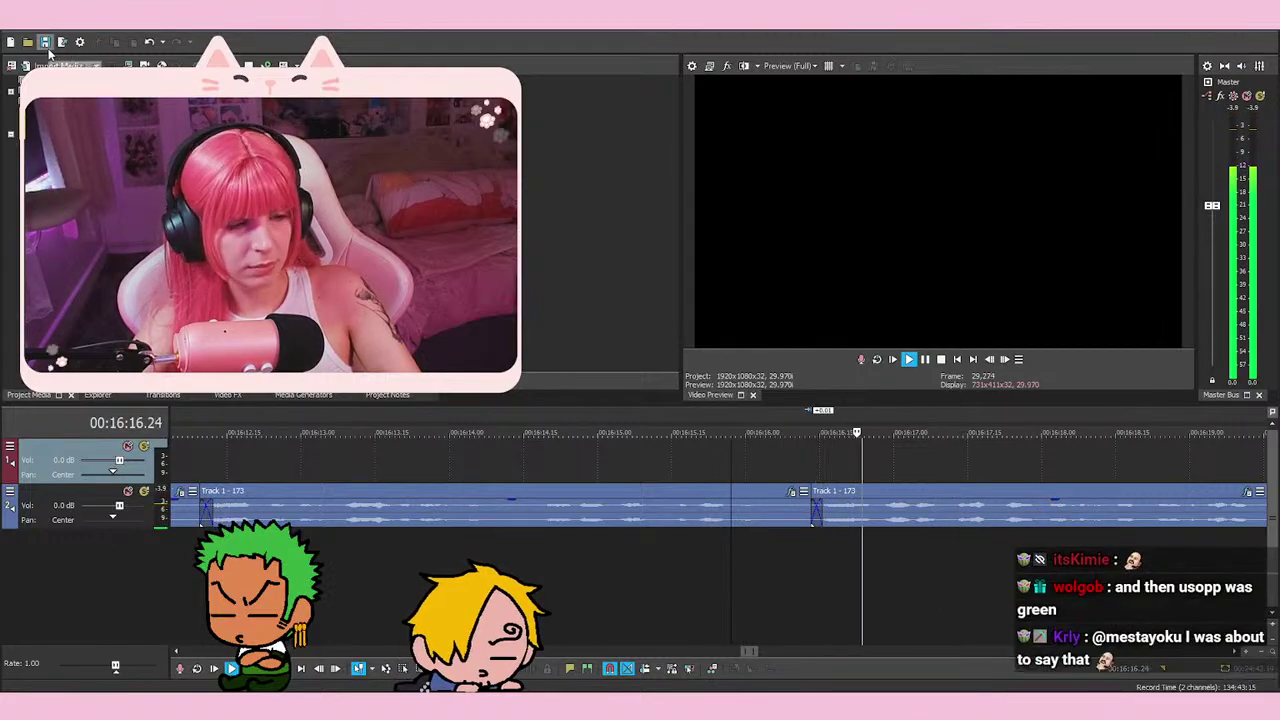
key(space)
key(space)
scroll(638, 607, down, 1)
scroll(638, 607, down, 1)
key(space)
key(space)
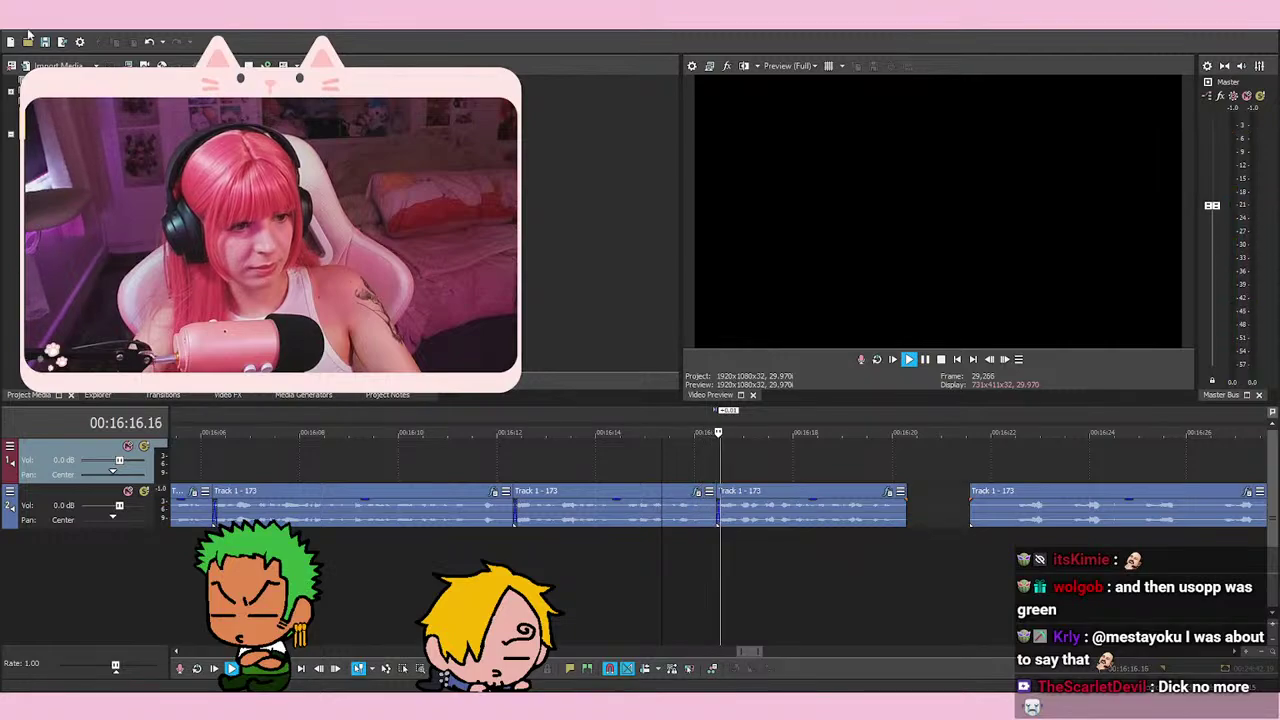
key(space)
Trim the preceding clip's end by about one frame at the join and move the following 173 clip one frame earlier
click(709, 463)
scroll(709, 463, up, 3)
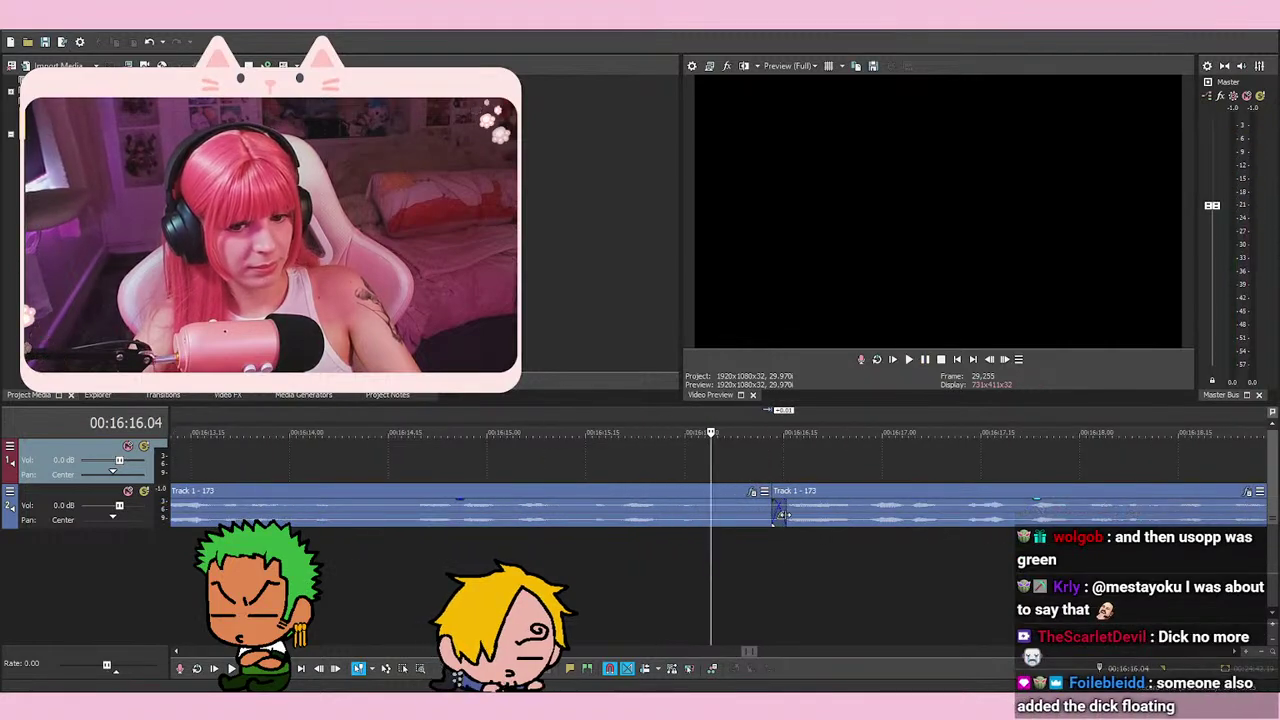
scroll(780, 514, up, 2)
click(936, 515)
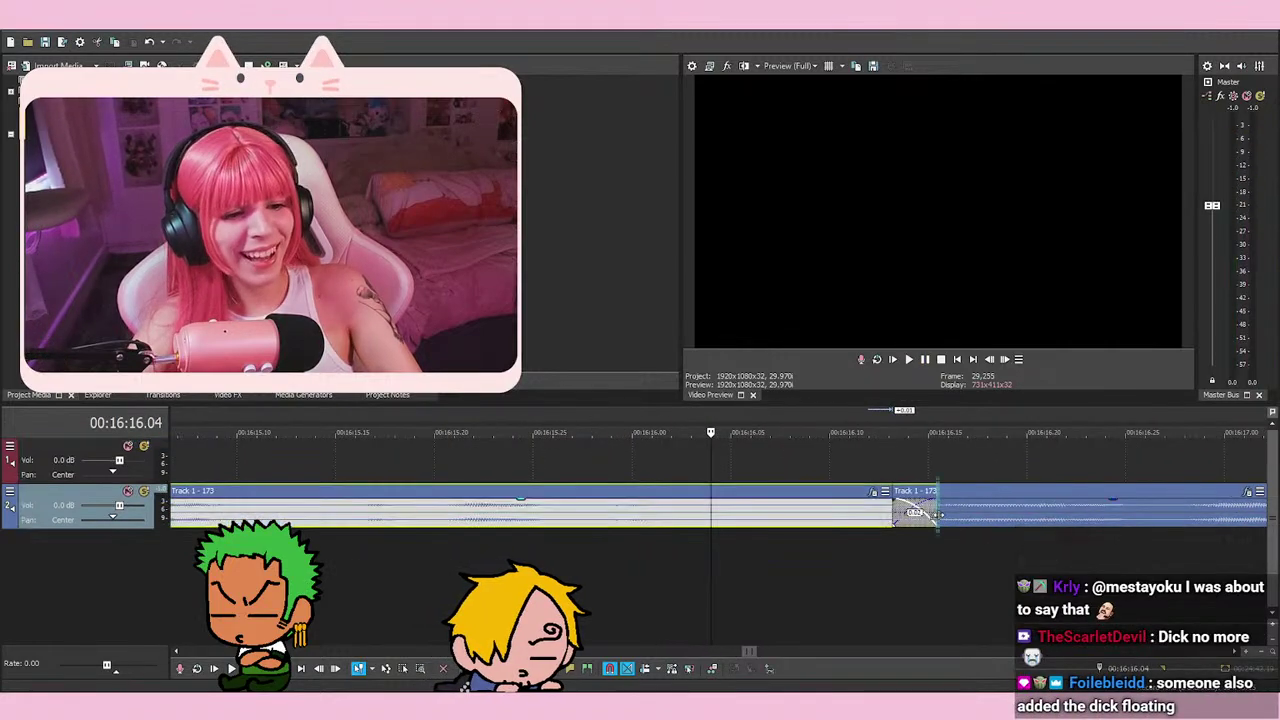
drag(905, 512, 885, 512)
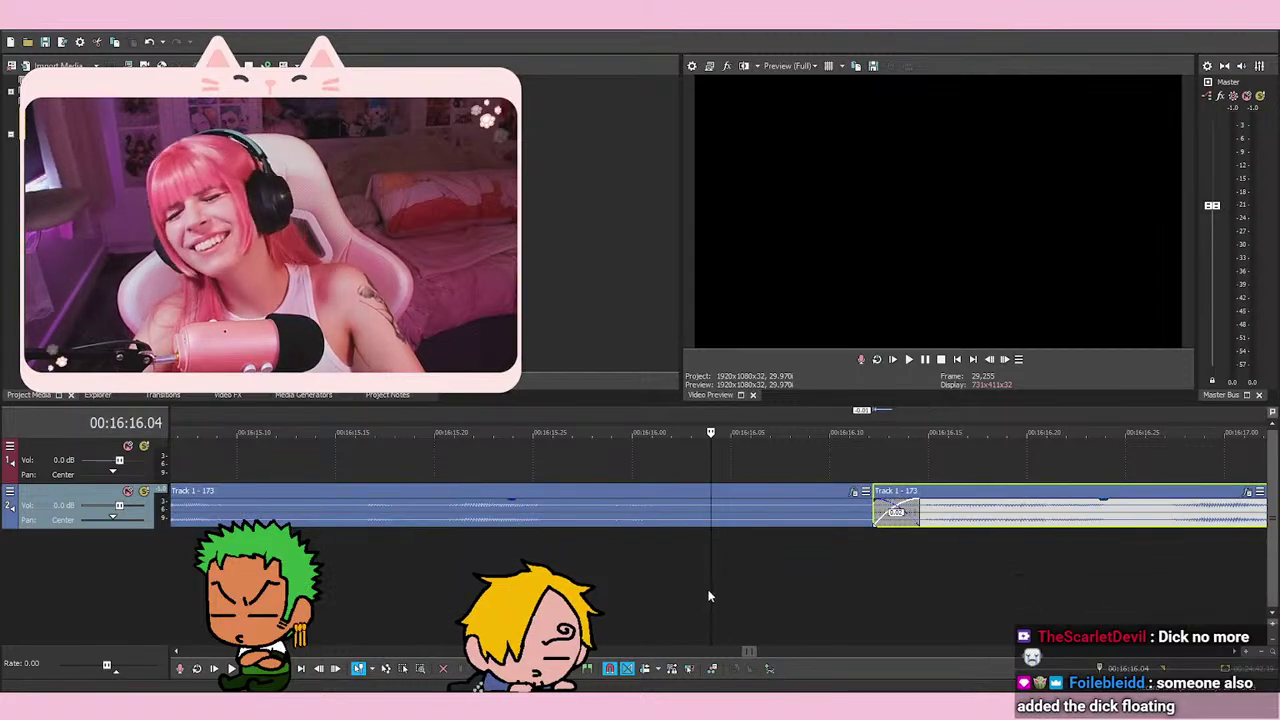
Step the playhead back to 00:16:15.29 and listen to the adjusted join
scroll(707, 589, down, 1)
key(Left)
key(Left)
key(Left)
key(Left)
key(Left)
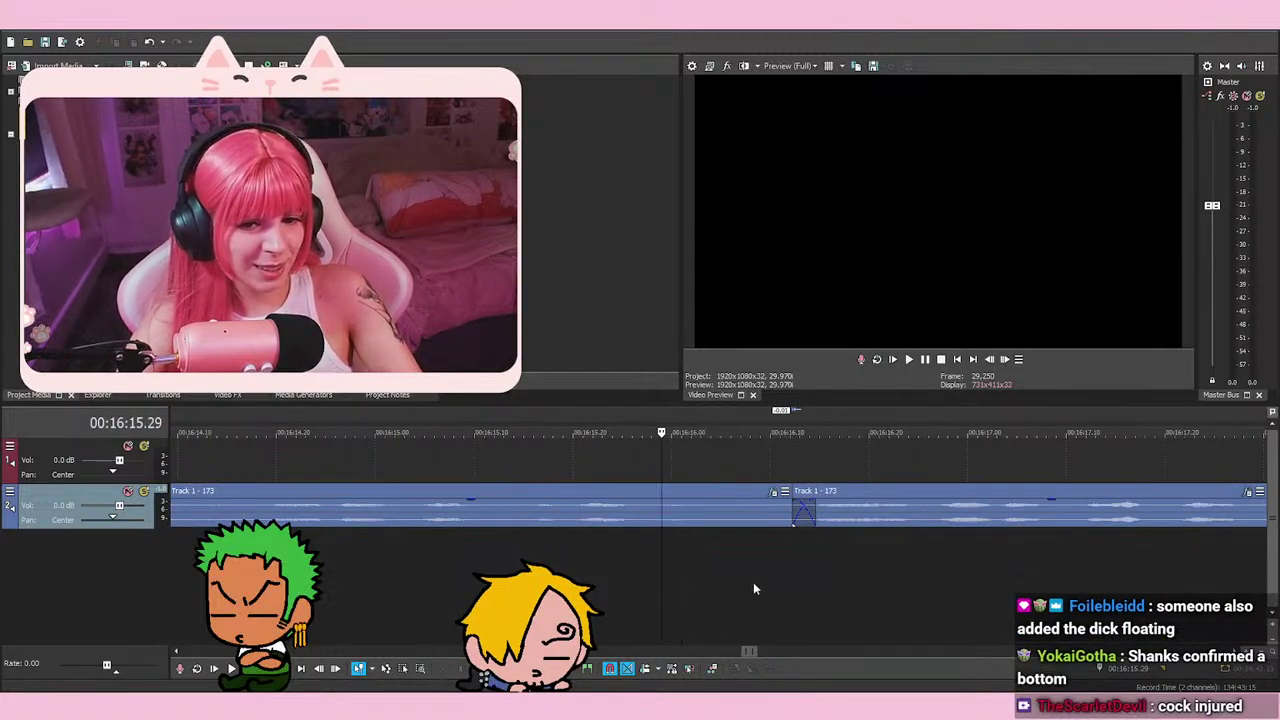
key(space)
key(space)
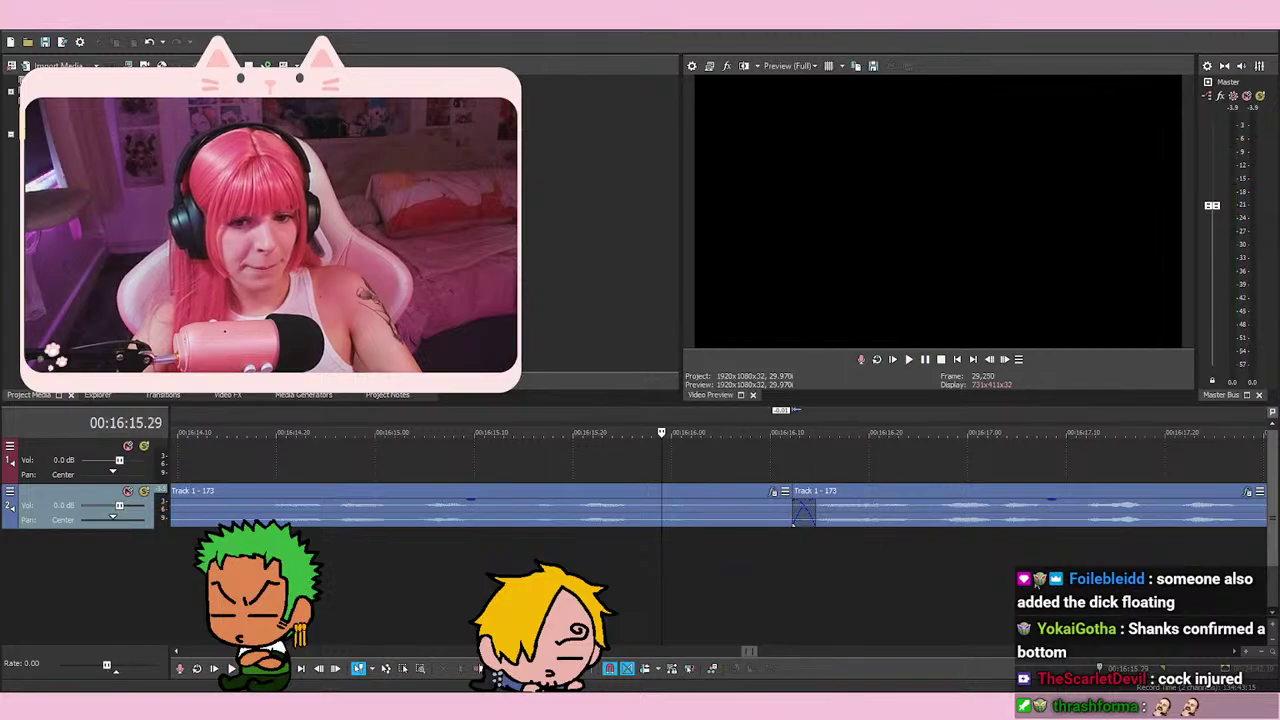
scroll(734, 552, down, 1)
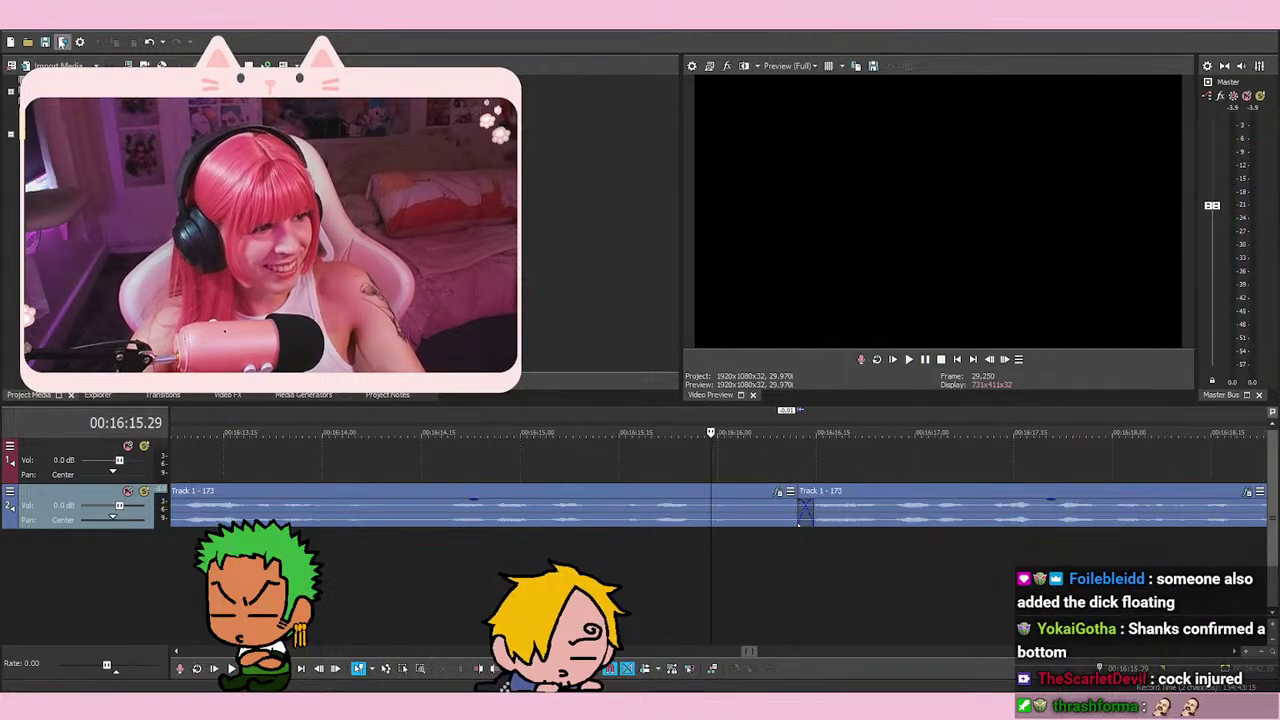
key(space)
key(space)
Place the playhead at 00:16:15.13 and play across the adjusted join into the following 173 clip
key(Right)
key(Right)
key(Right)
key(Right)
key(Right)
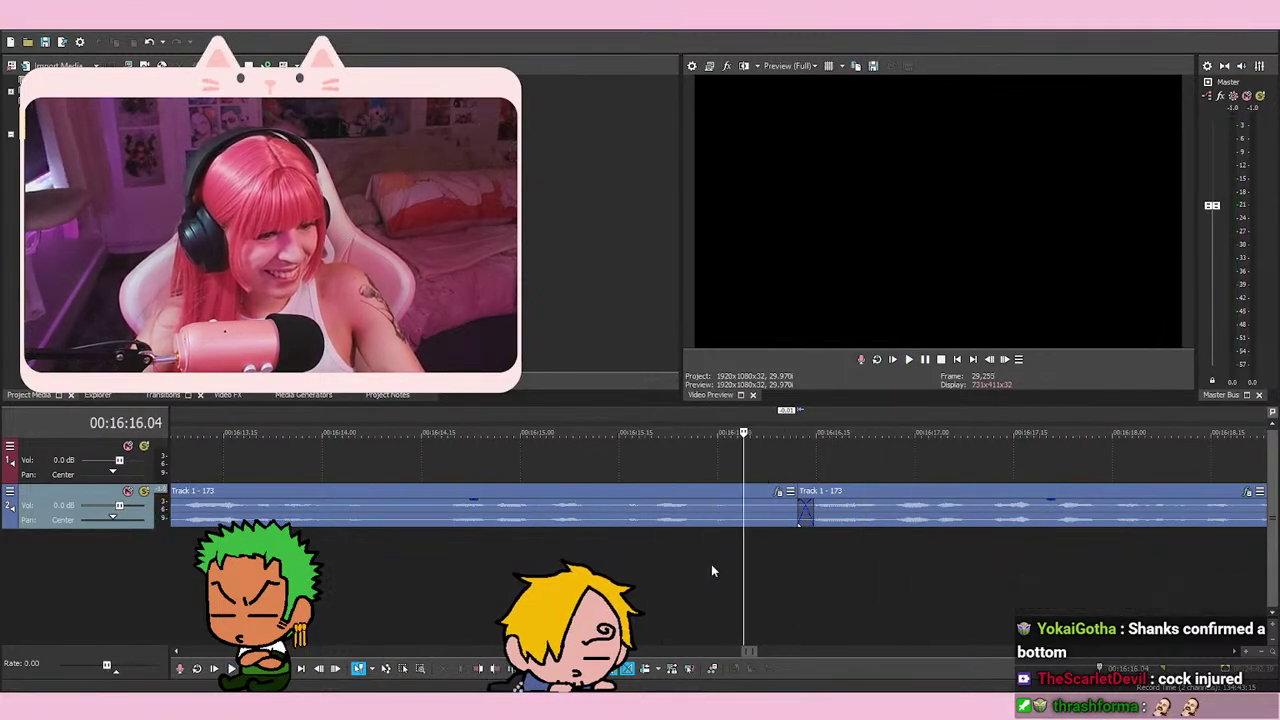
click(606, 572)
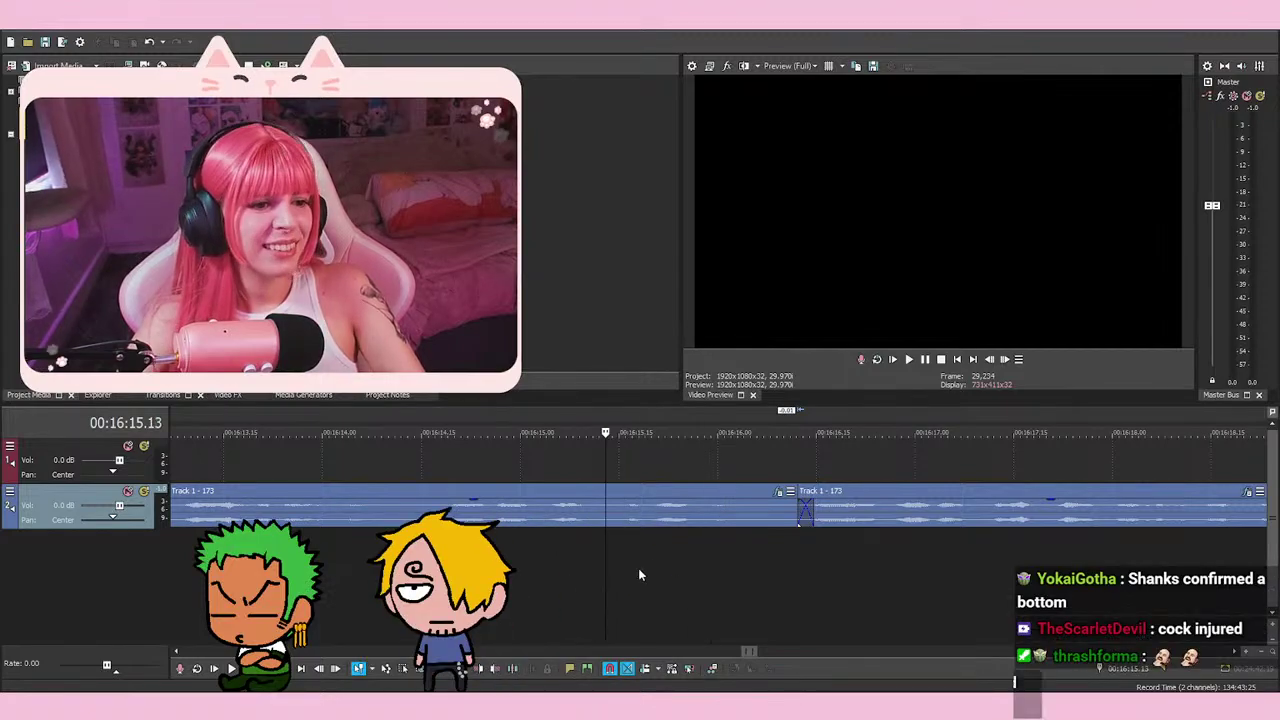
key(space)
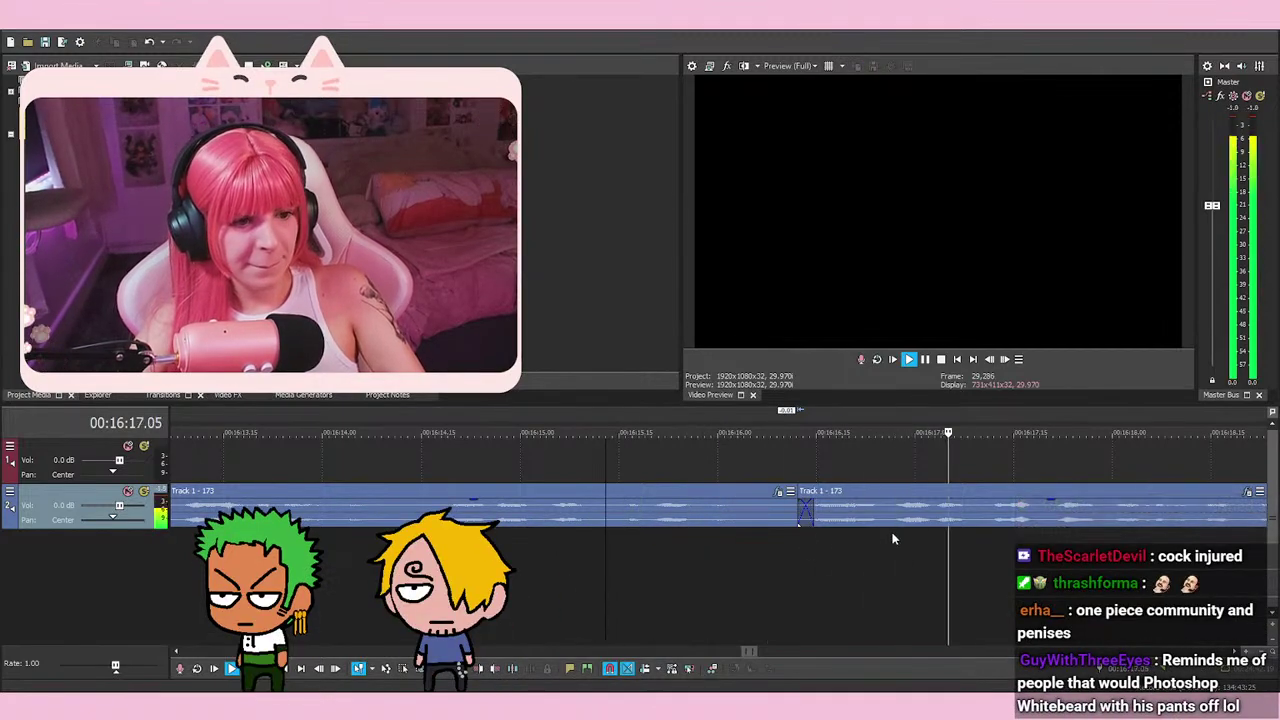
key(space)
key(space)
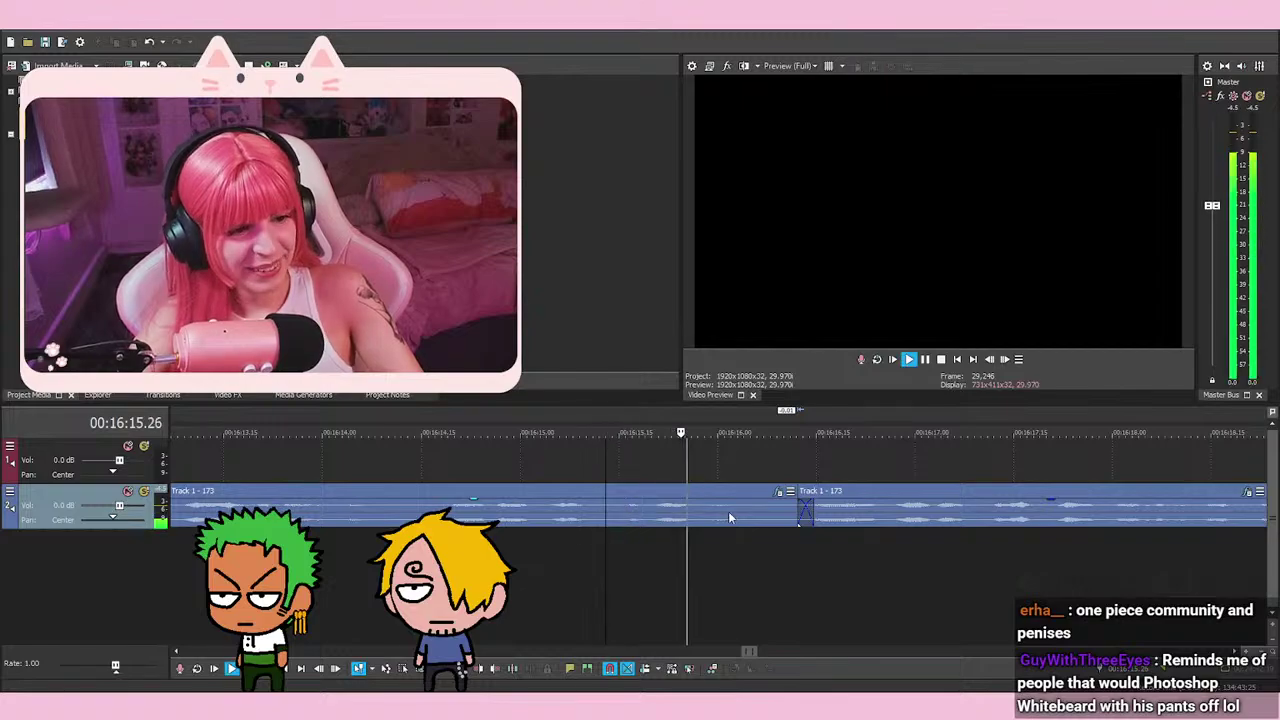
scroll(742, 576, down, 3)
scroll(747, 559, down, 1)
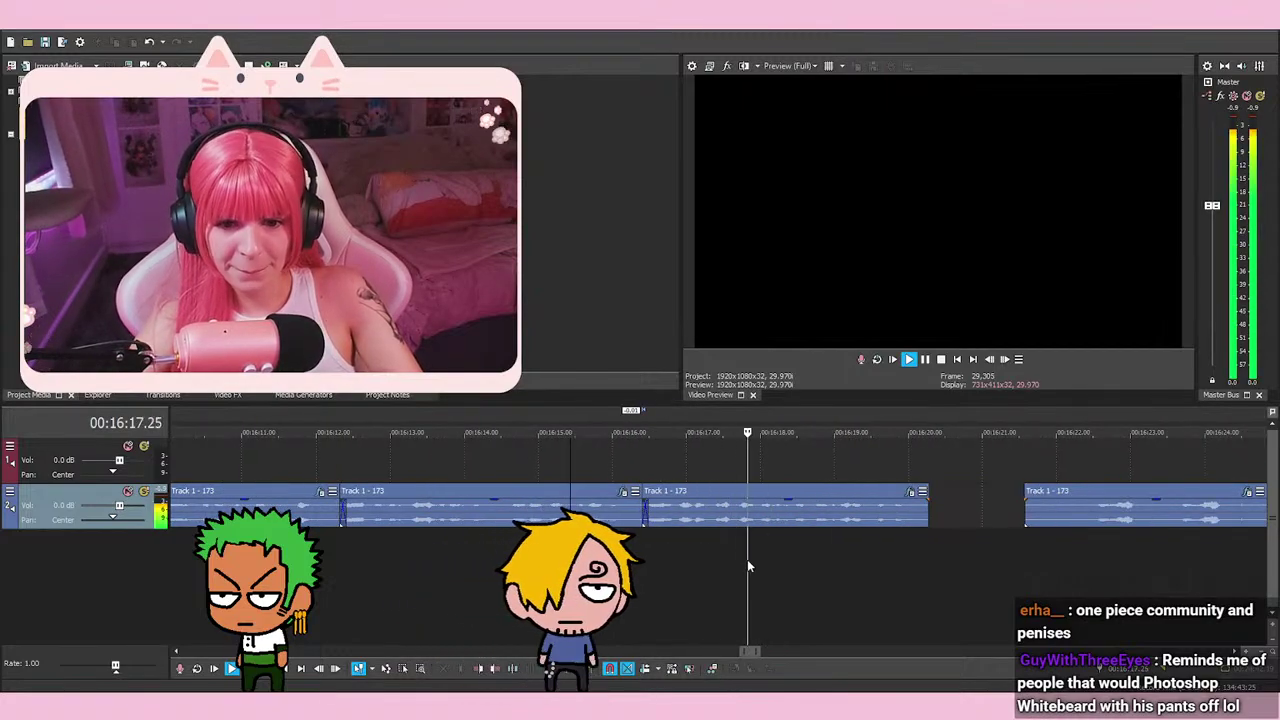
key(space)
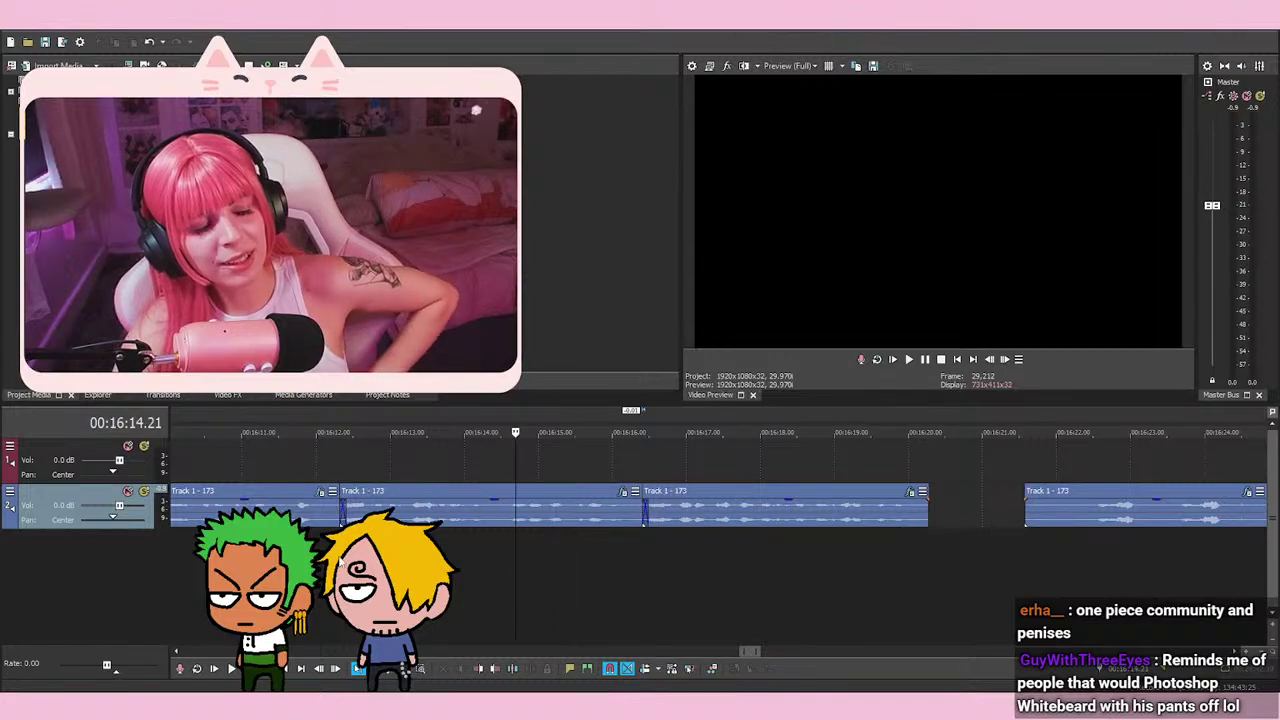
Place the playhead at 00:16:15.11 and listen through the join into the following 173 clip
click(537, 560)
click(564, 555)
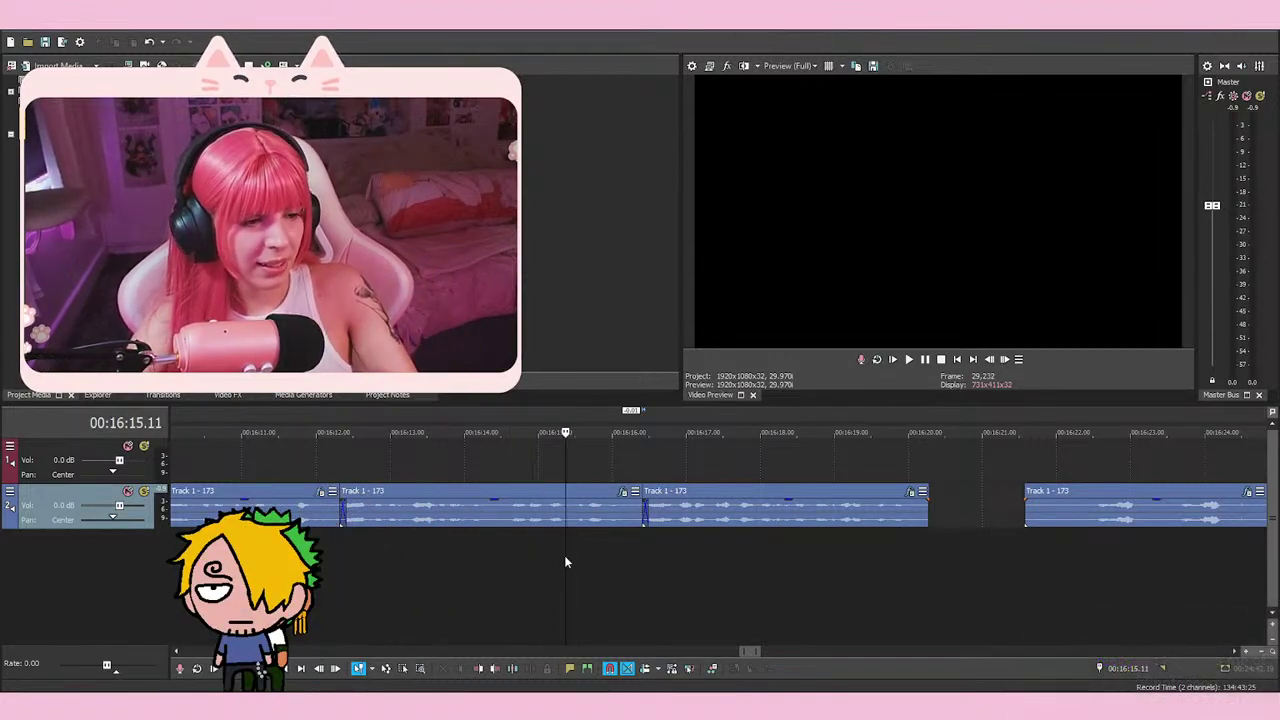
key(space)
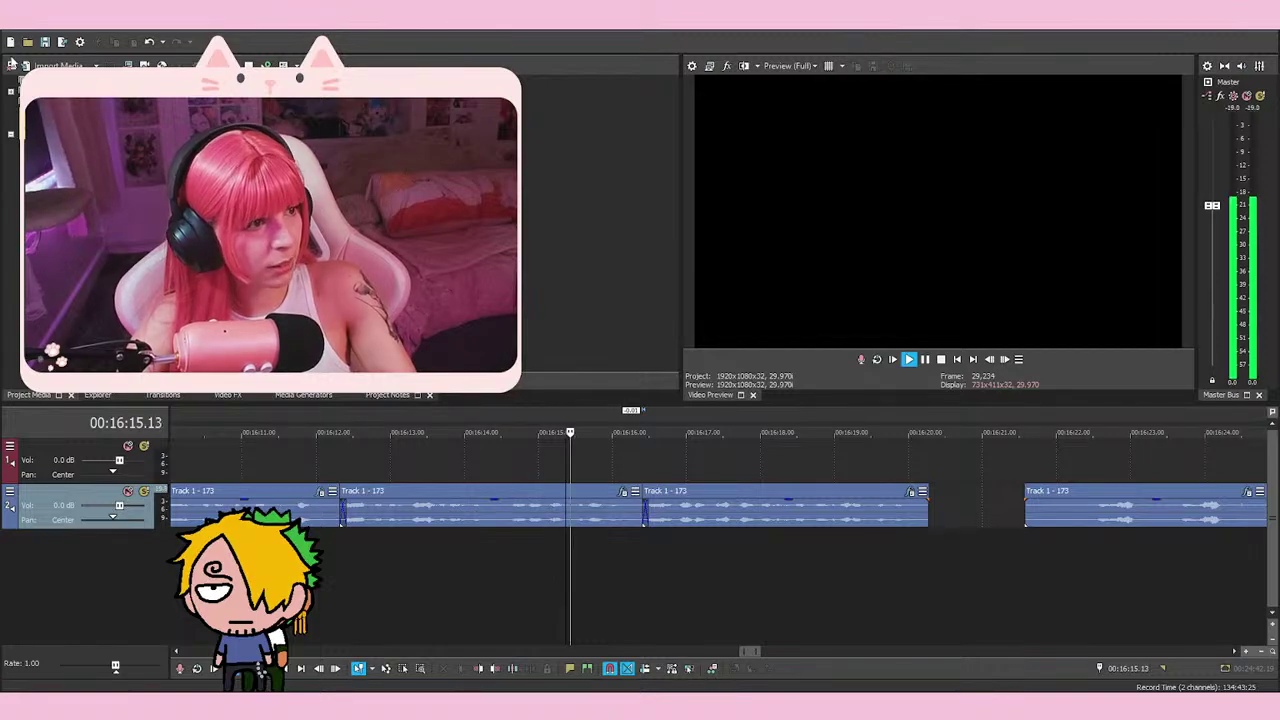
key(space)
key(space)
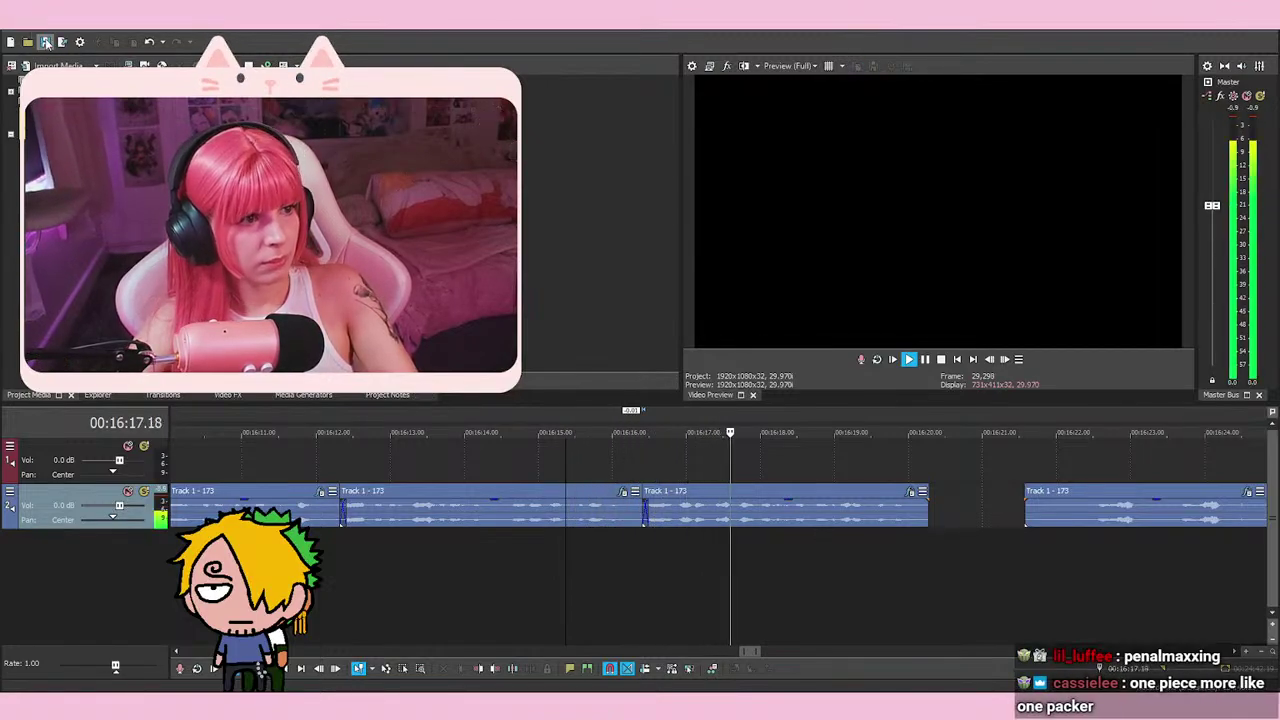
Move the 173 clip after the gap earlier, starting at about 00:16:20.25, and listen through its opening
drag(1063, 513, 1007, 513)
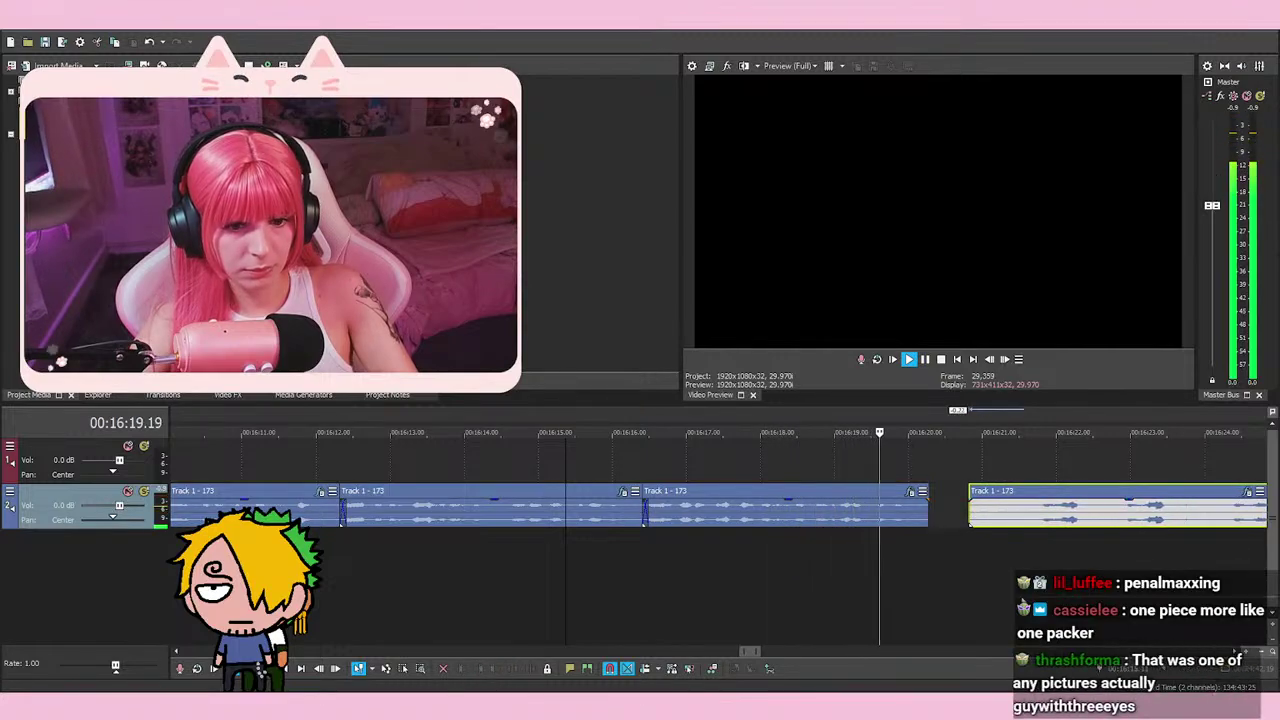
key(Return)
key(space)
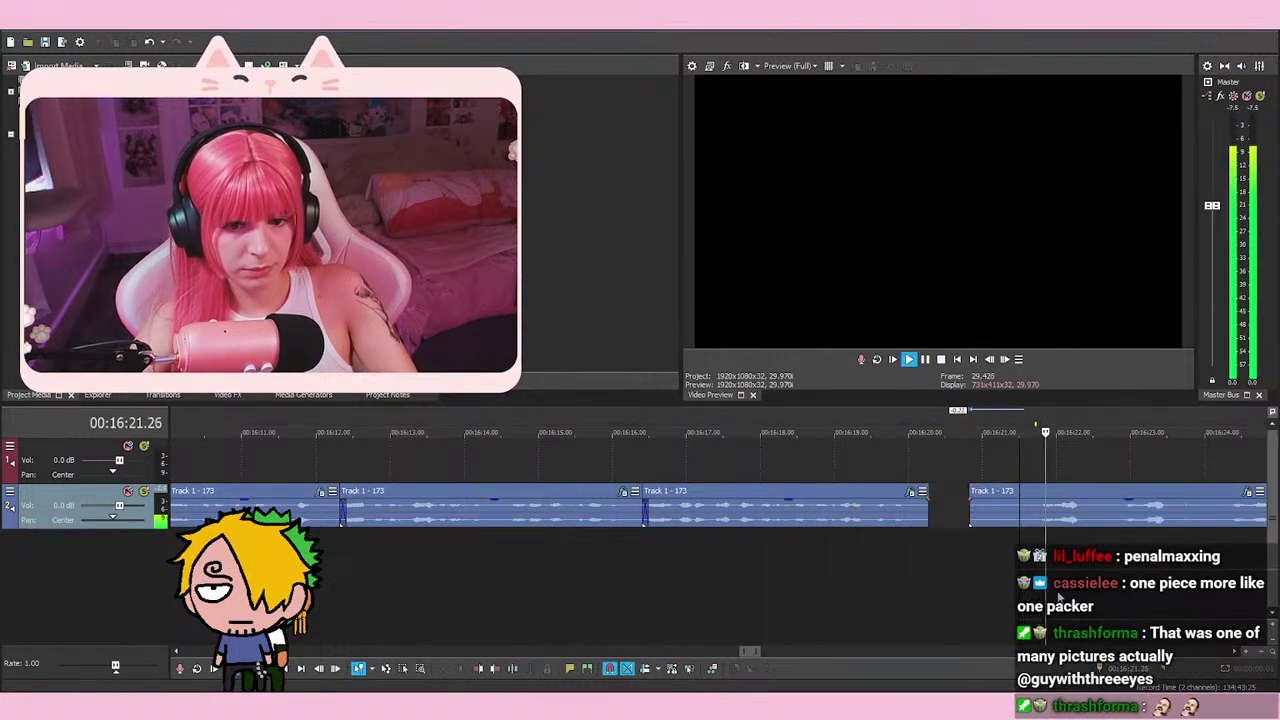
scroll(908, 586, right, 3)
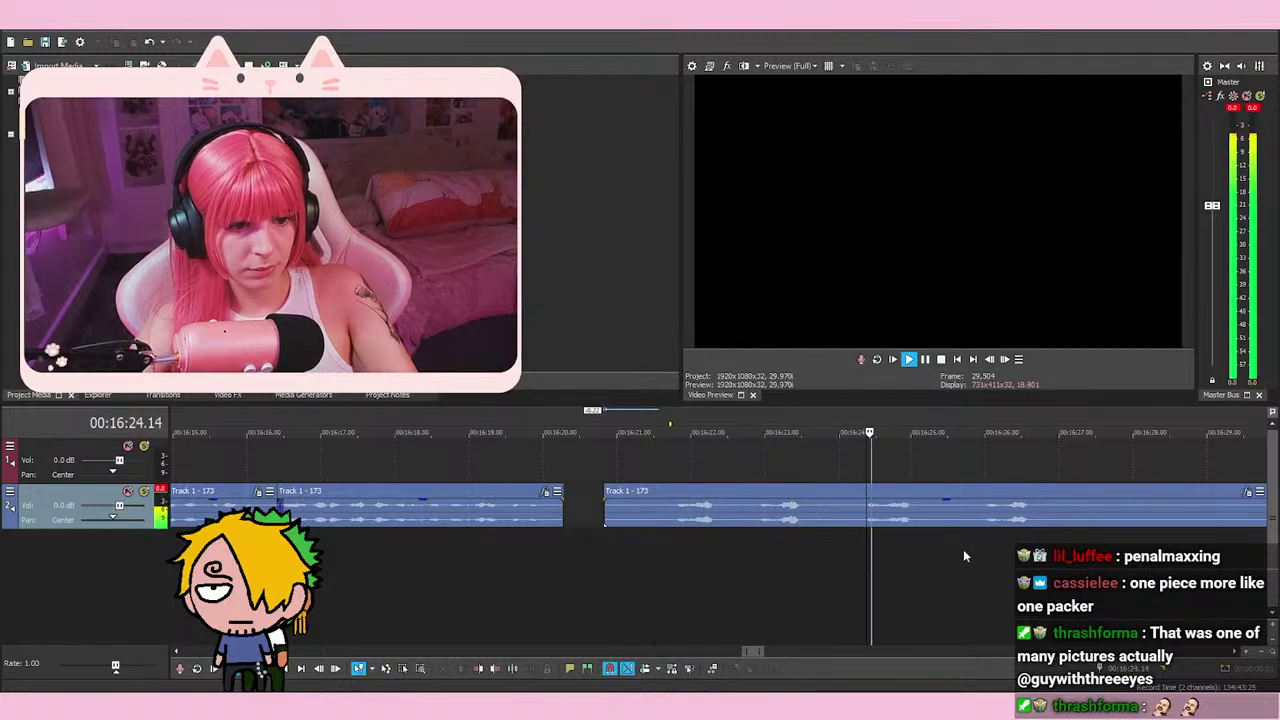
scroll(981, 558, down, 6)
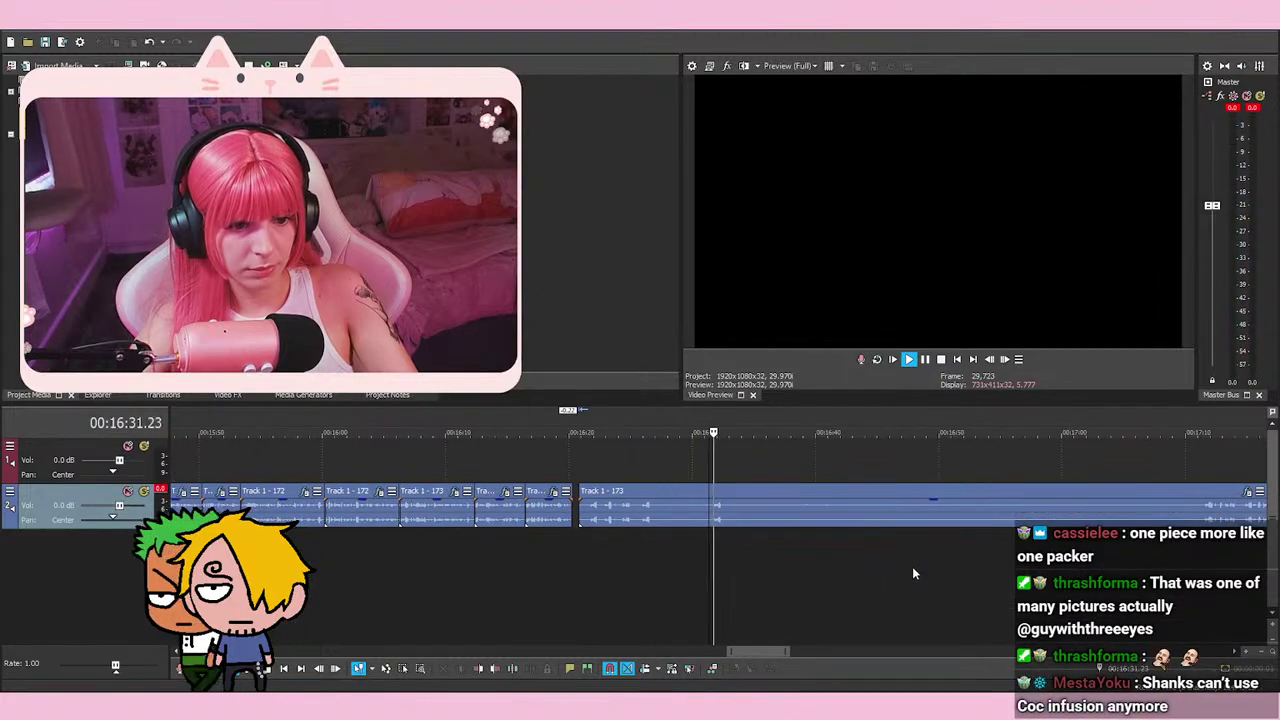
Split the long 173 clip at 00:17:11.10 and delete the section before the cut
click(785, 552)
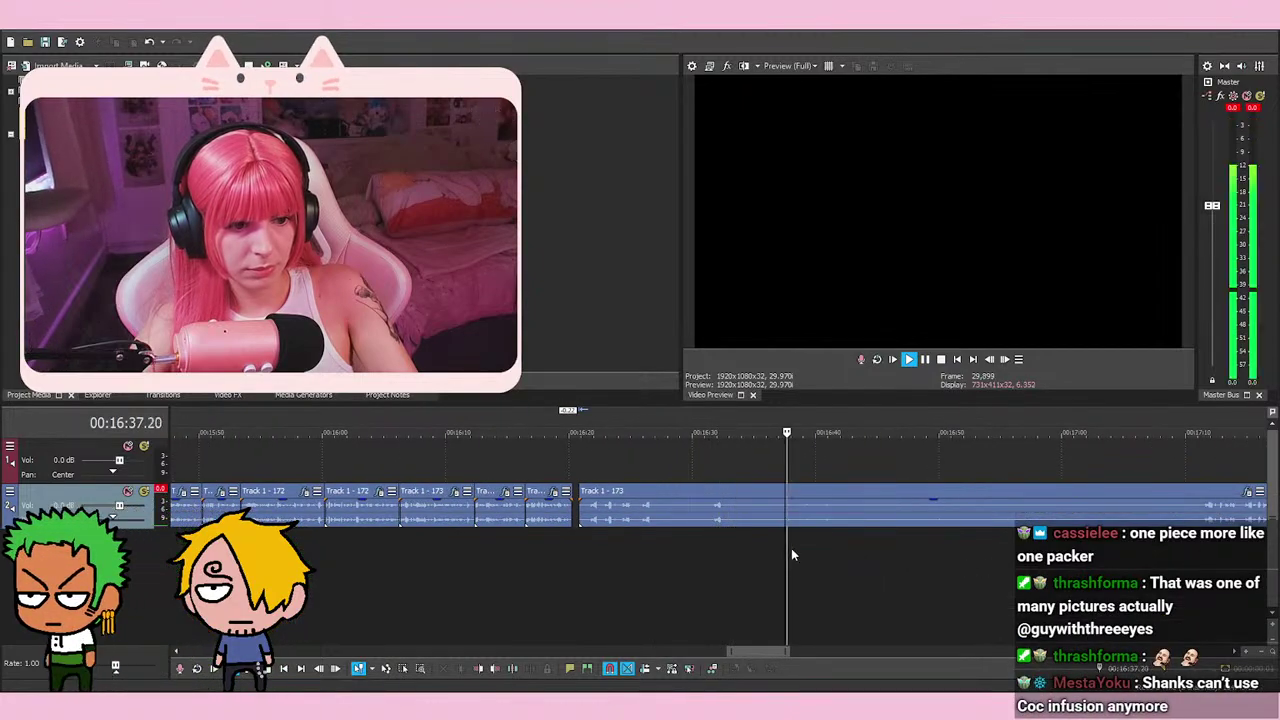
click(1199, 546)
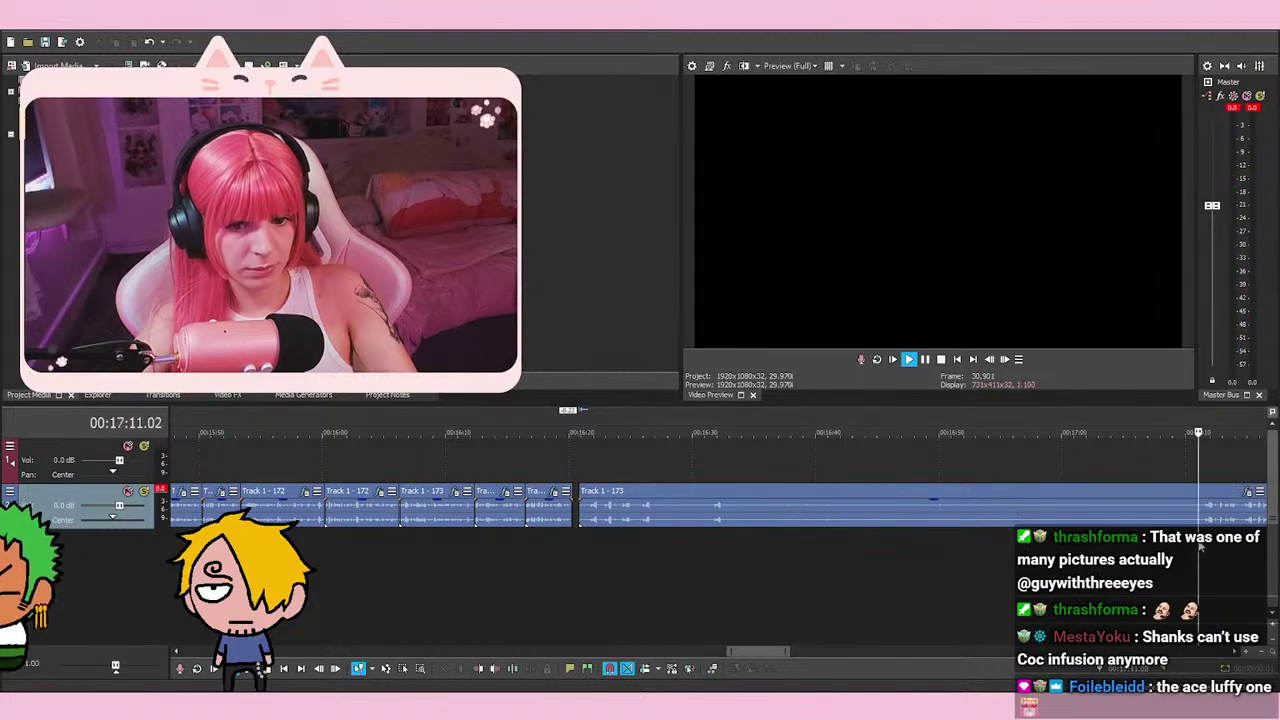
scroll(972, 540, up, 6)
key(space)
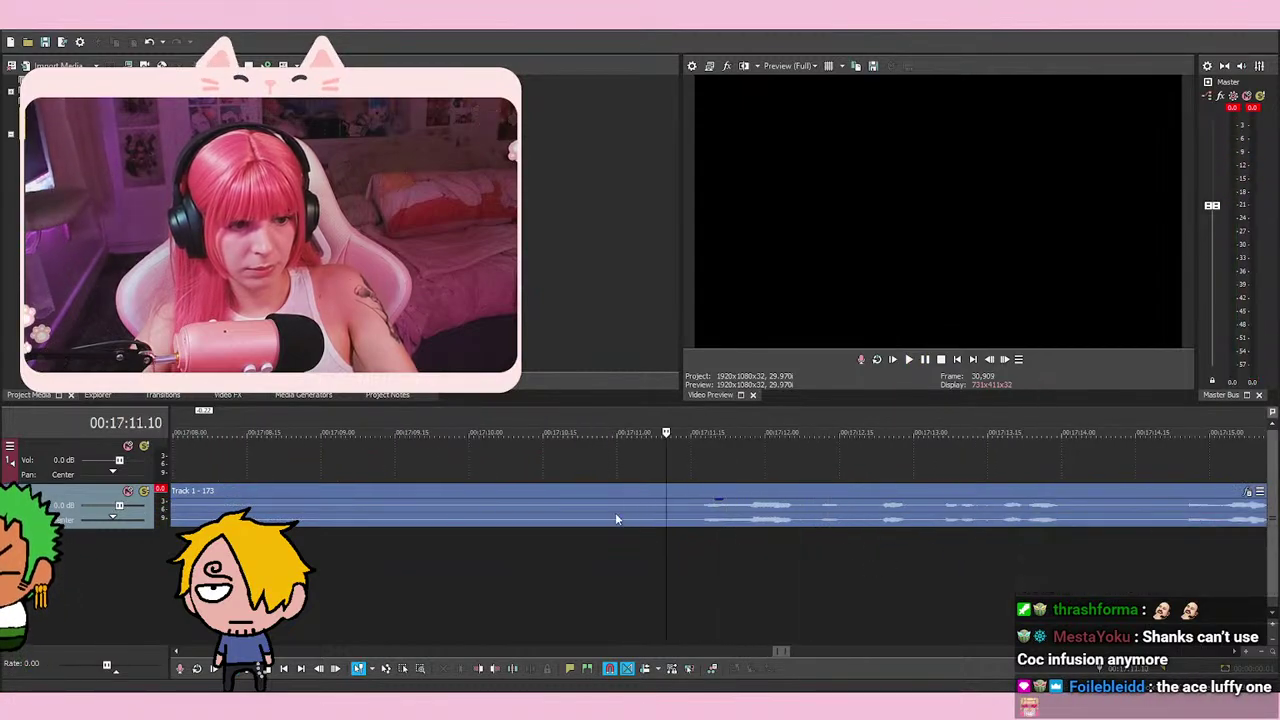
right_click(622, 524)
click(706, 374)
Move the remaining 173 clip back toward the preceding clip, starting at about 00:16:21.14
scroll(823, 513, down, 8)
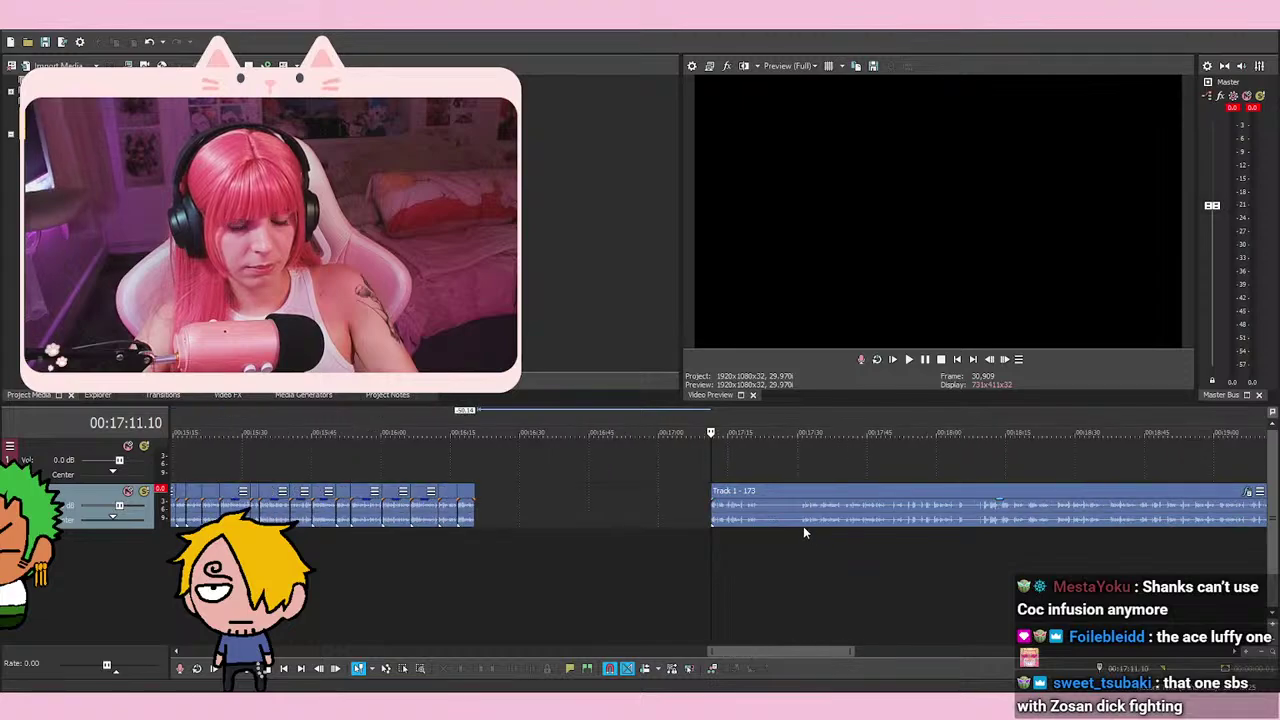
drag(794, 518, 570, 515)
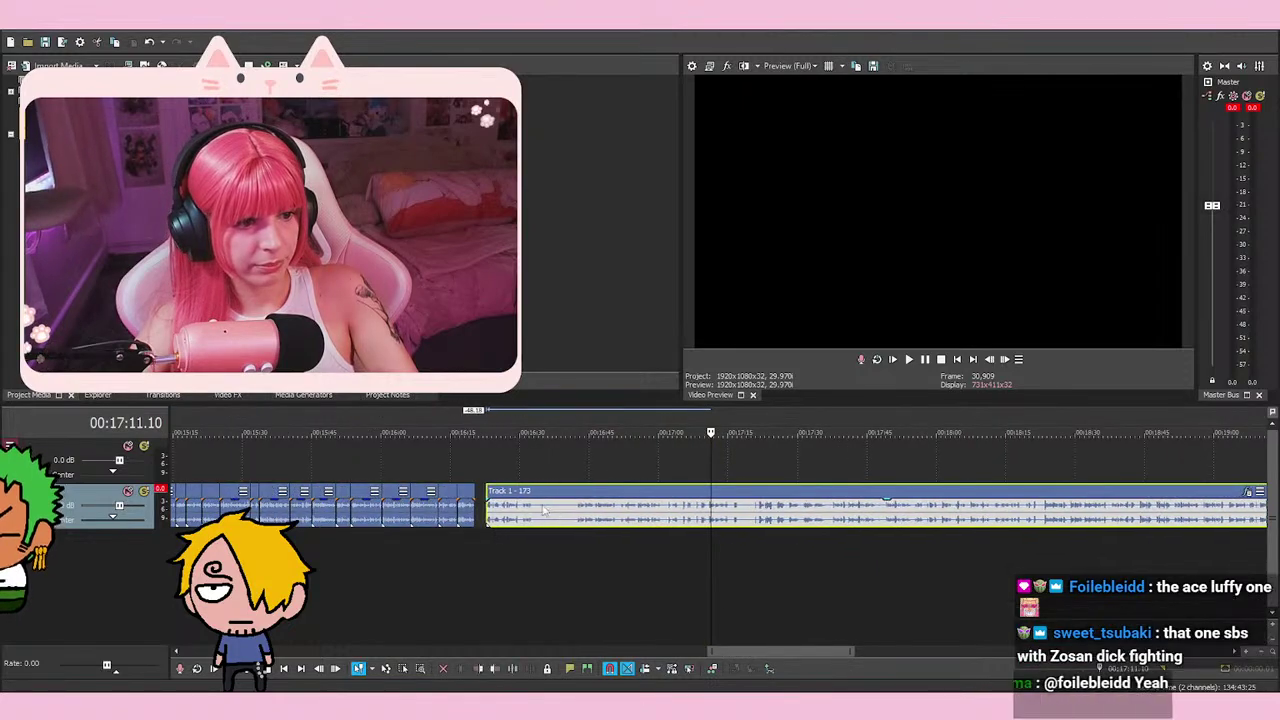
click(490, 470)
scroll(490, 470, up, 5)
drag(676, 490, 590, 453)
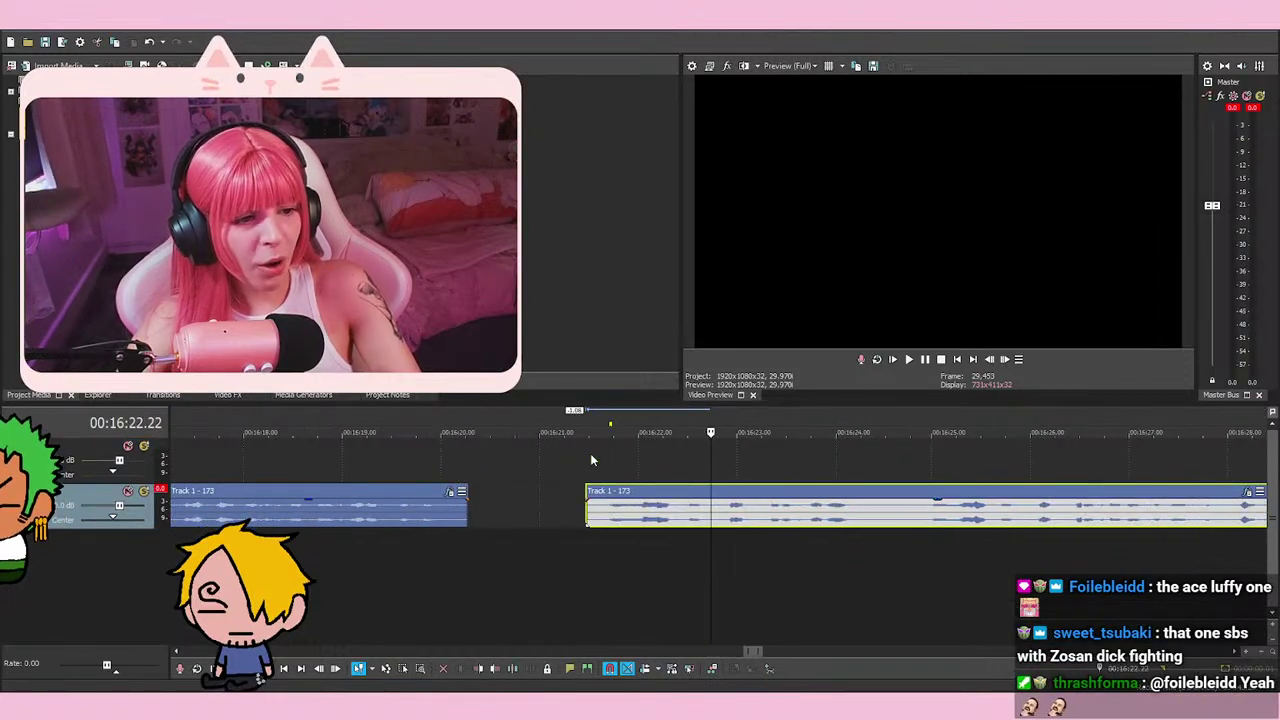
Move the 173 clip further toward the preceding clip so it starts at 00:16:20.22
click(592, 458)
scroll(636, 482, up, 1)
scroll(650, 498, down, 2)
click(716, 493)
scroll(716, 491, up, 1)
click(620, 488)
drag(716, 500, 644, 506)
click(626, 548)
scroll(672, 556, up, 2)
key(Left)
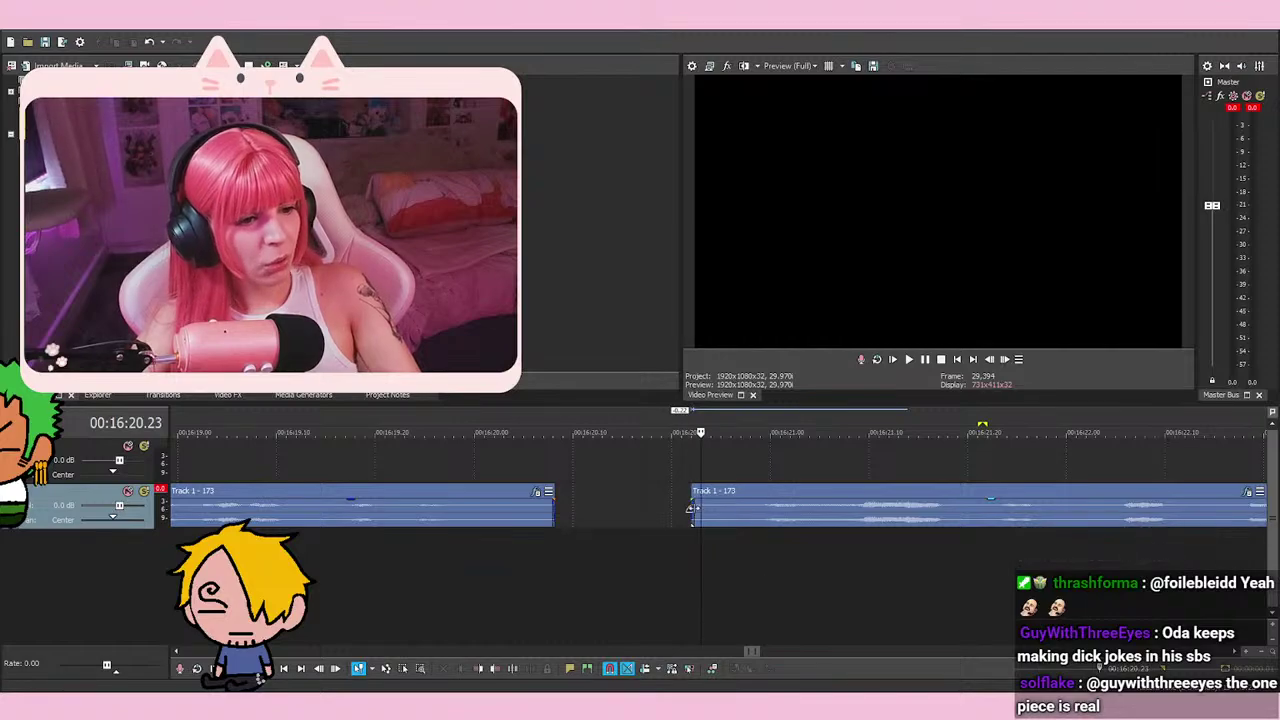
Place the playhead at the moved clip's start, 00:16:20.22, and listen to its opening
click(692, 471)
scroll(728, 471, down, 1)
scroll(728, 471, up, 1)
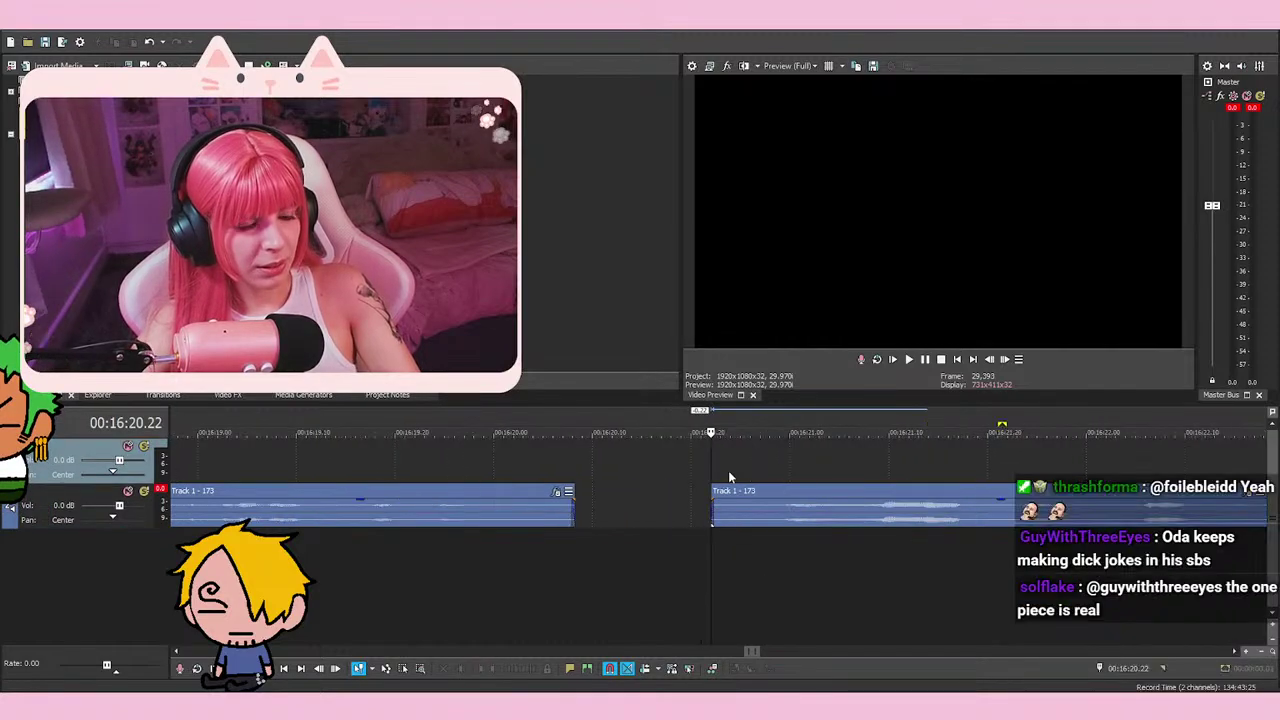
scroll(729, 476, up, 1)
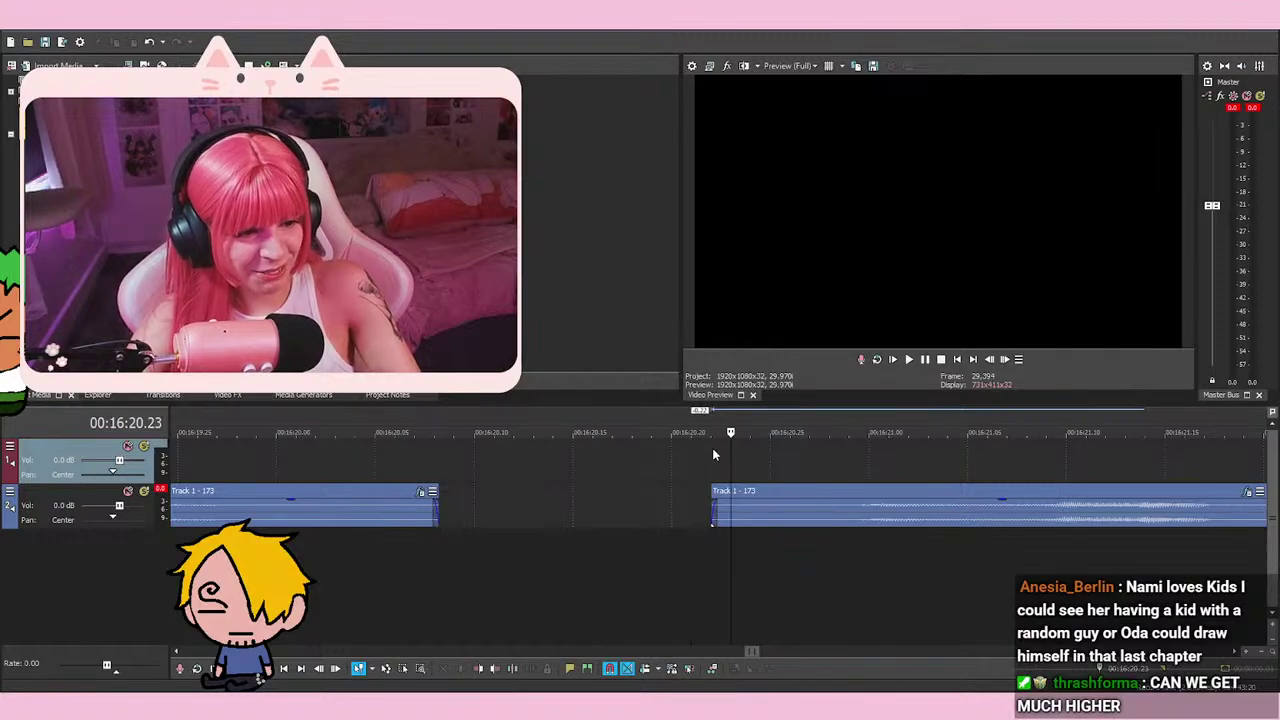
key(space)
key(space)
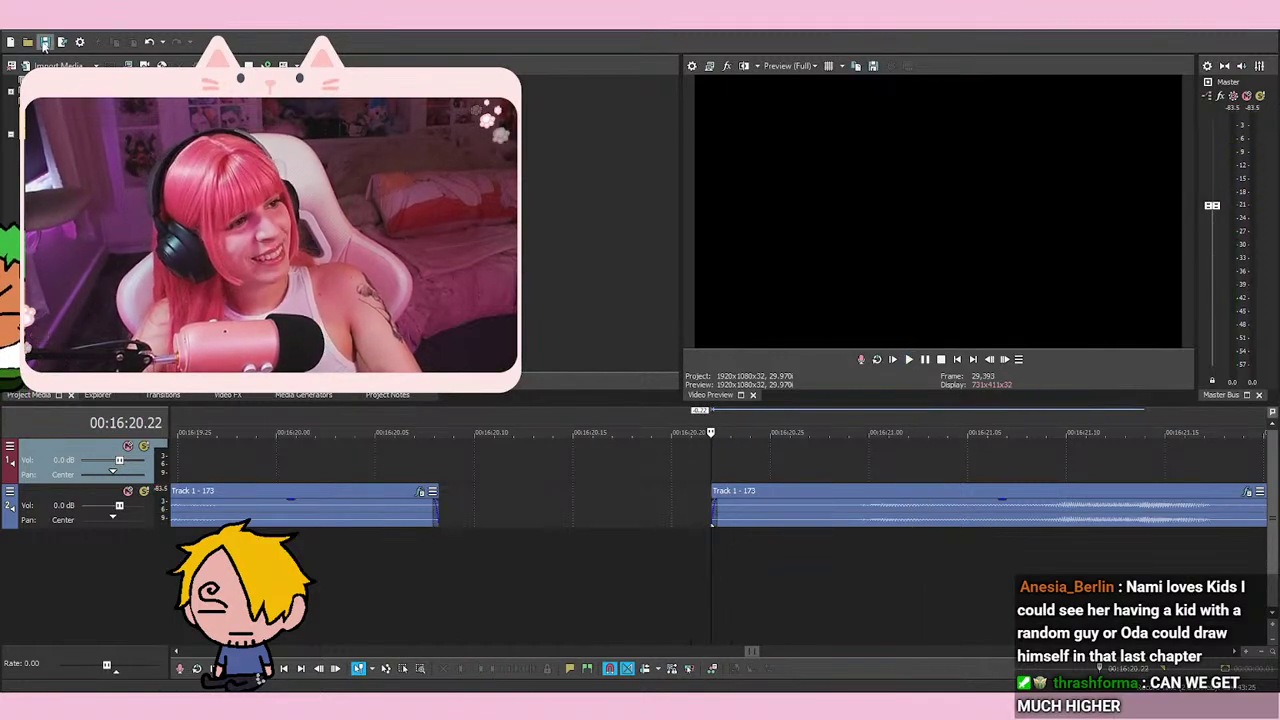
Split the moved 173 clip at about 00:16:24.06 and delete its opening section
key(space)
scroll(777, 541, down, 3)
scroll(784, 553, down, 2)
key(space)
click(840, 543)
key(s)
click(808, 522)
key(Delete)
Listen through the trimmed 173 clip and split it at 00:16:28.02, where the spoken phrase ends
key(space)
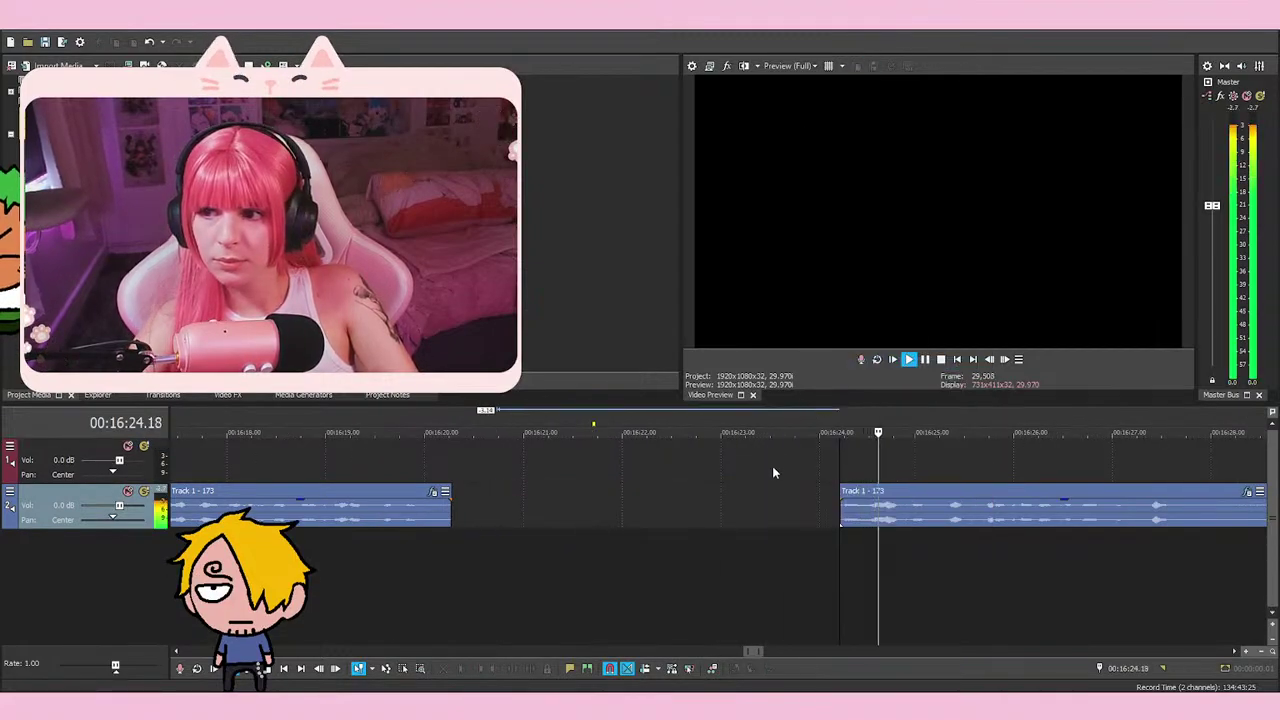
scroll(852, 520, down, 4)
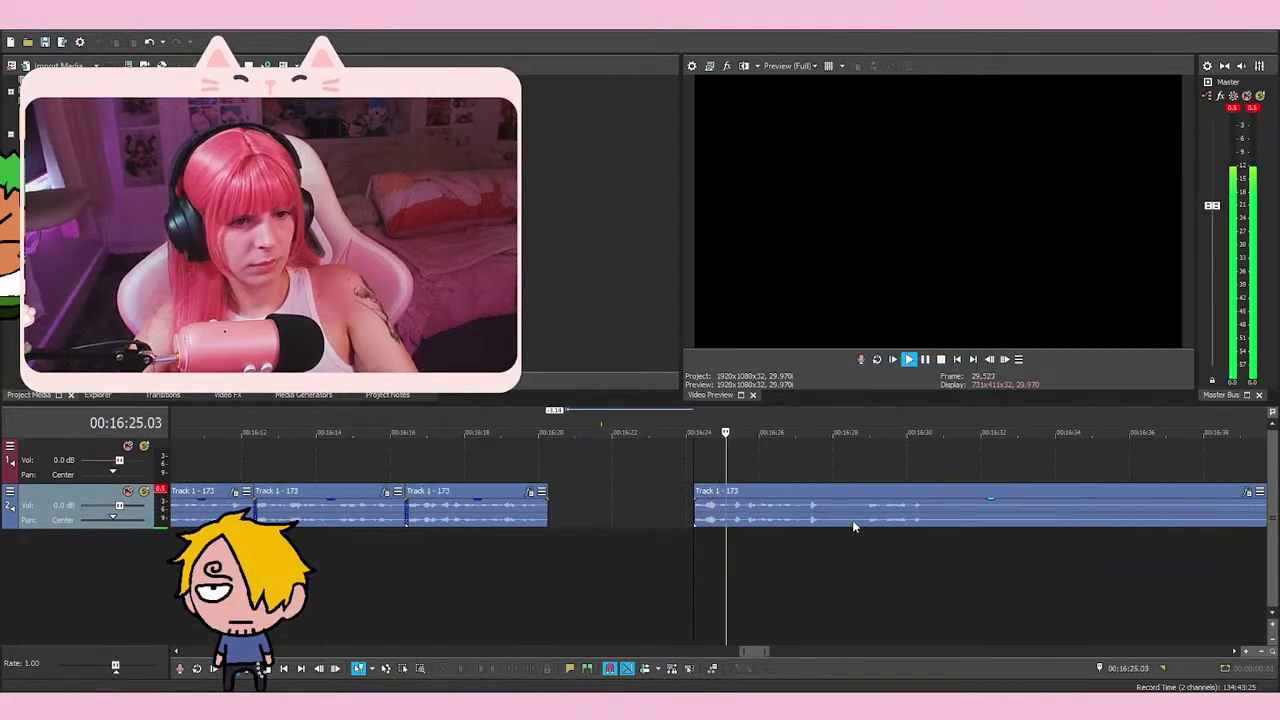
click(893, 553)
click(720, 546)
scroll(720, 546, up, 2)
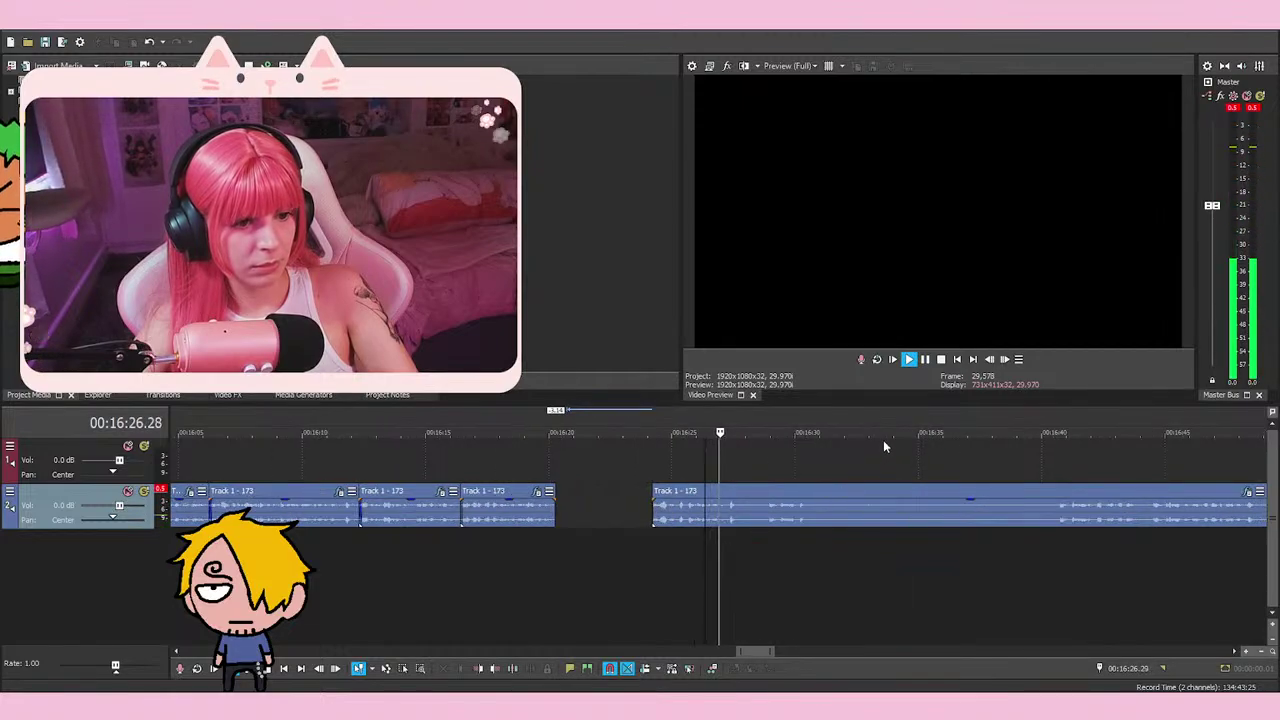
click(925, 359)
key(s)
Move the split-off phrase against the preceding 173 clip with a short crossfade, starting at about 00:16:20.06
drag(685, 519, 619, 519)
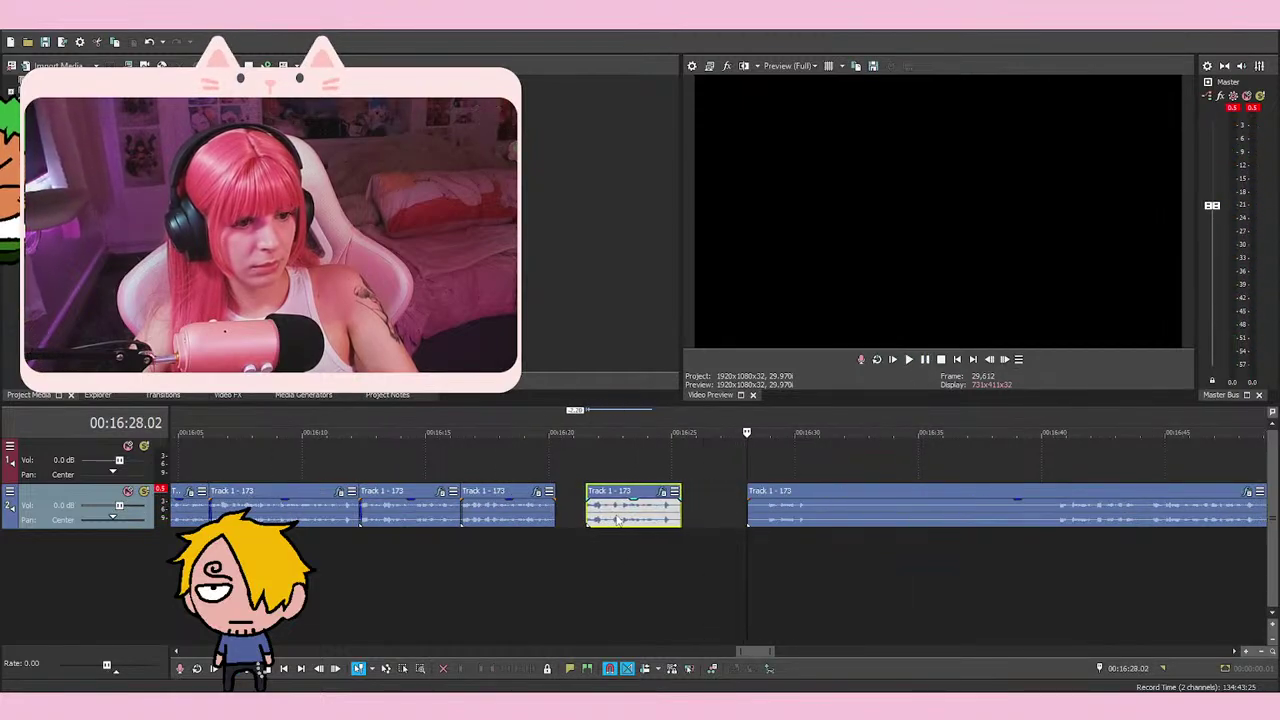
click(542, 545)
scroll(740, 525, up, 6)
drag(946, 523, 905, 517)
Listen across the new crossfaded join from 00:16:19.22 and again from 00:16:19.18
key(space)
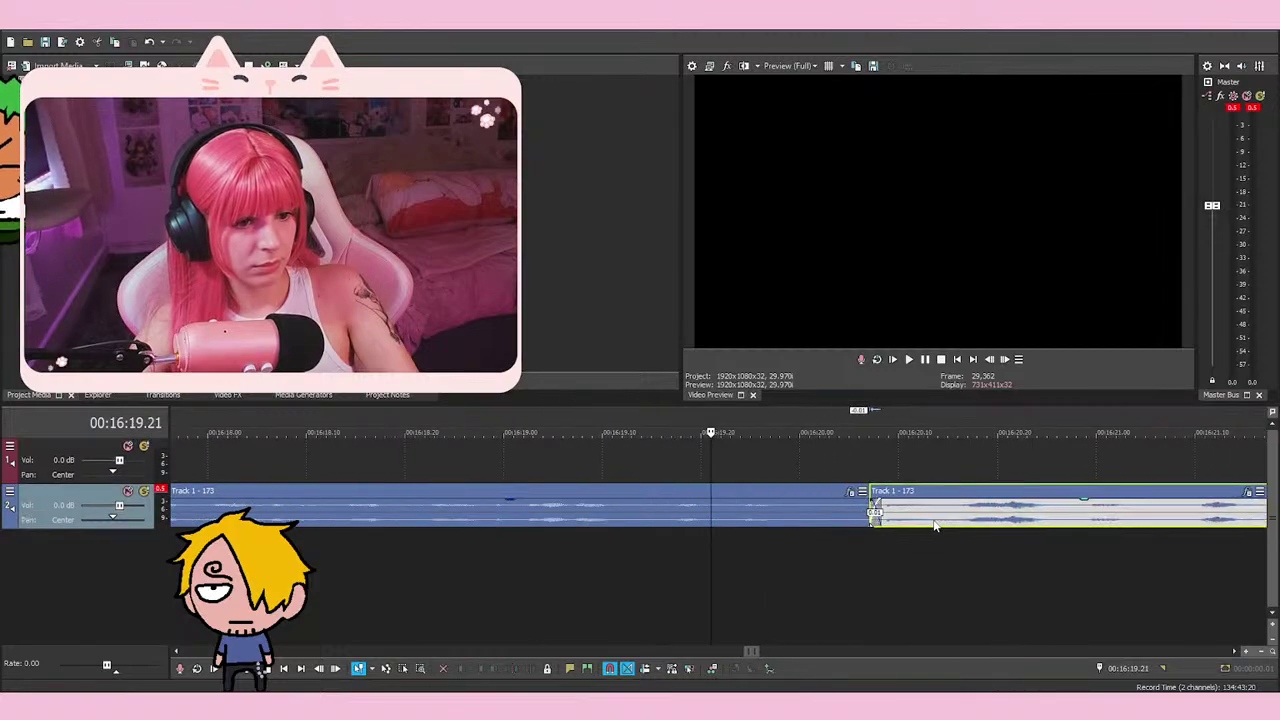
key(space)
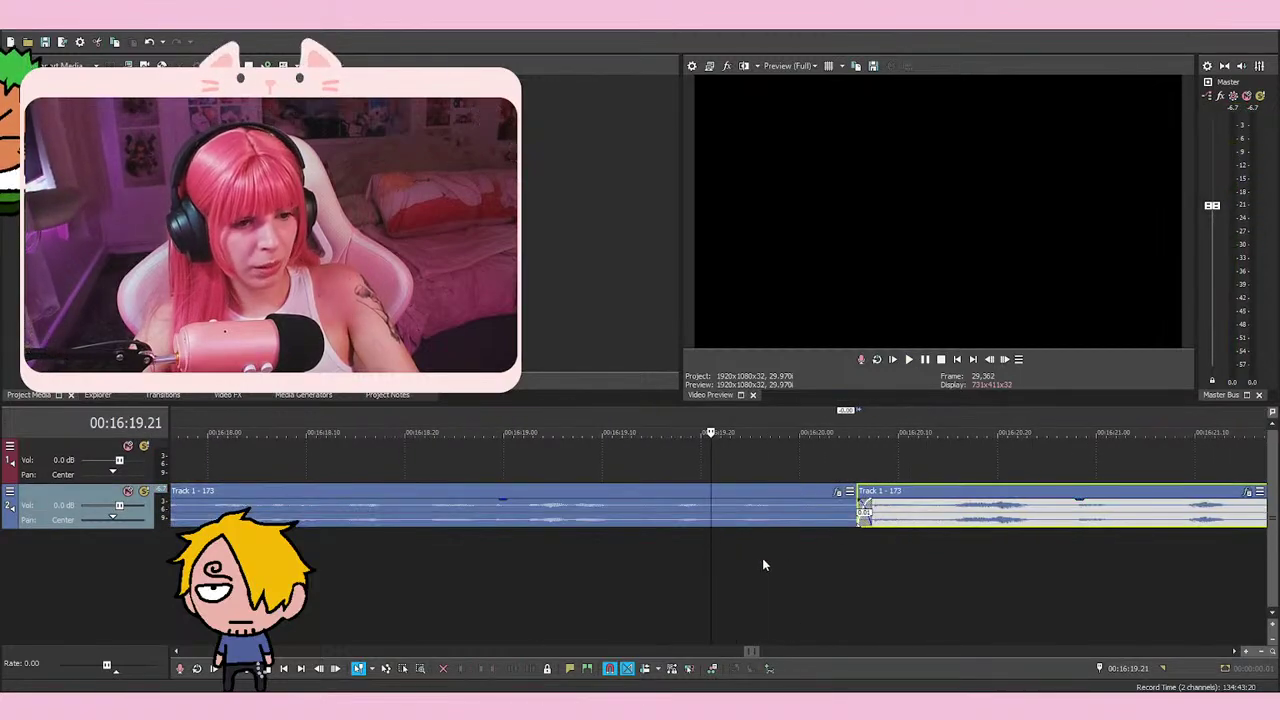
click(762, 565)
click(723, 570)
key(space)
key(space)
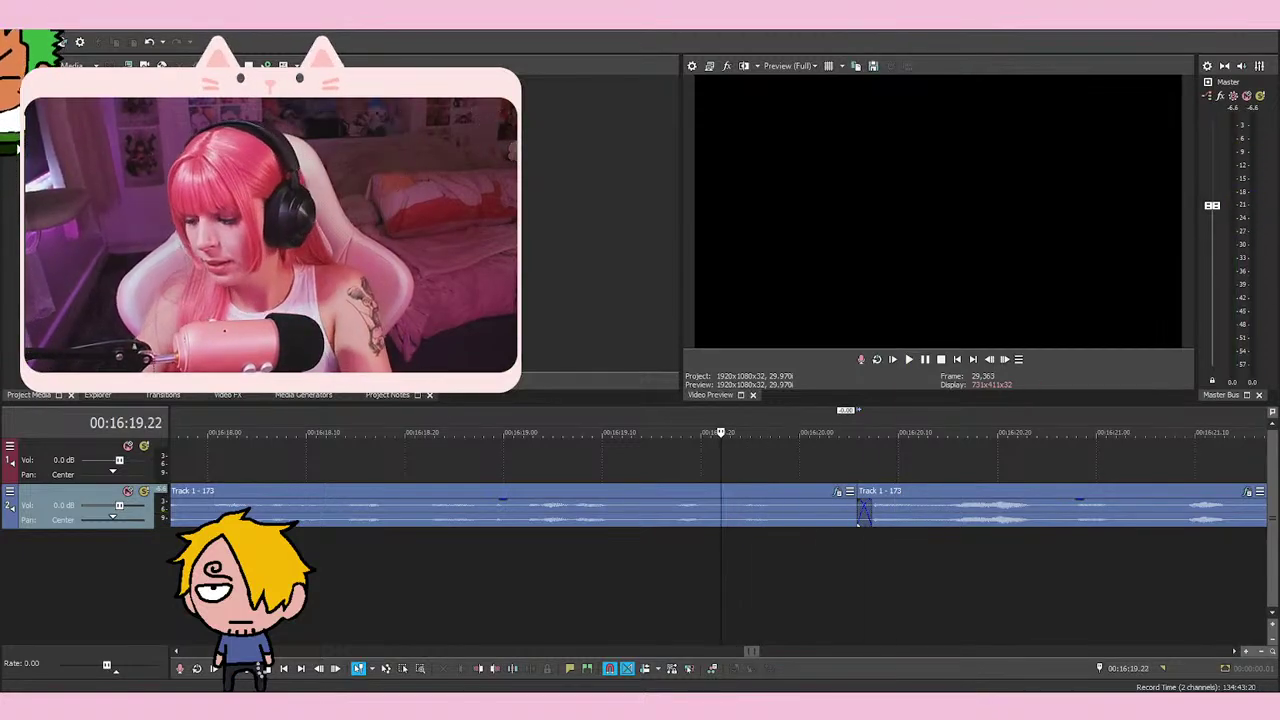
key(space)
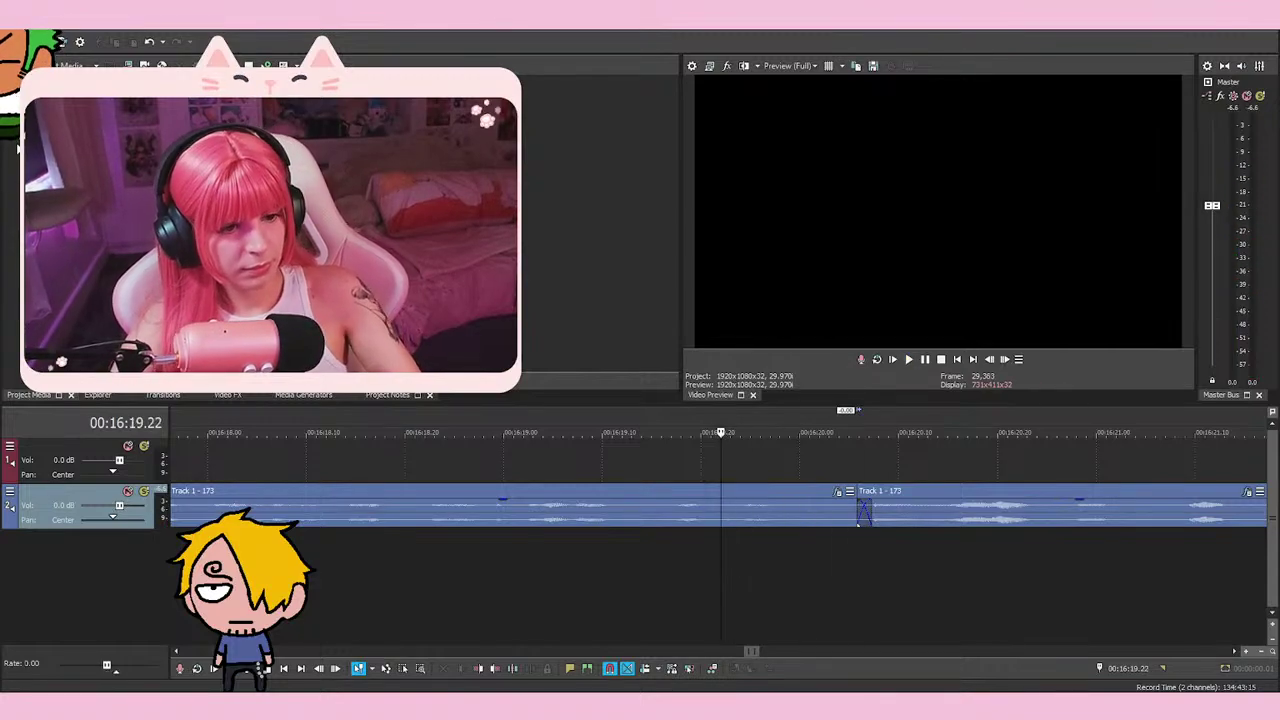
click(682, 559)
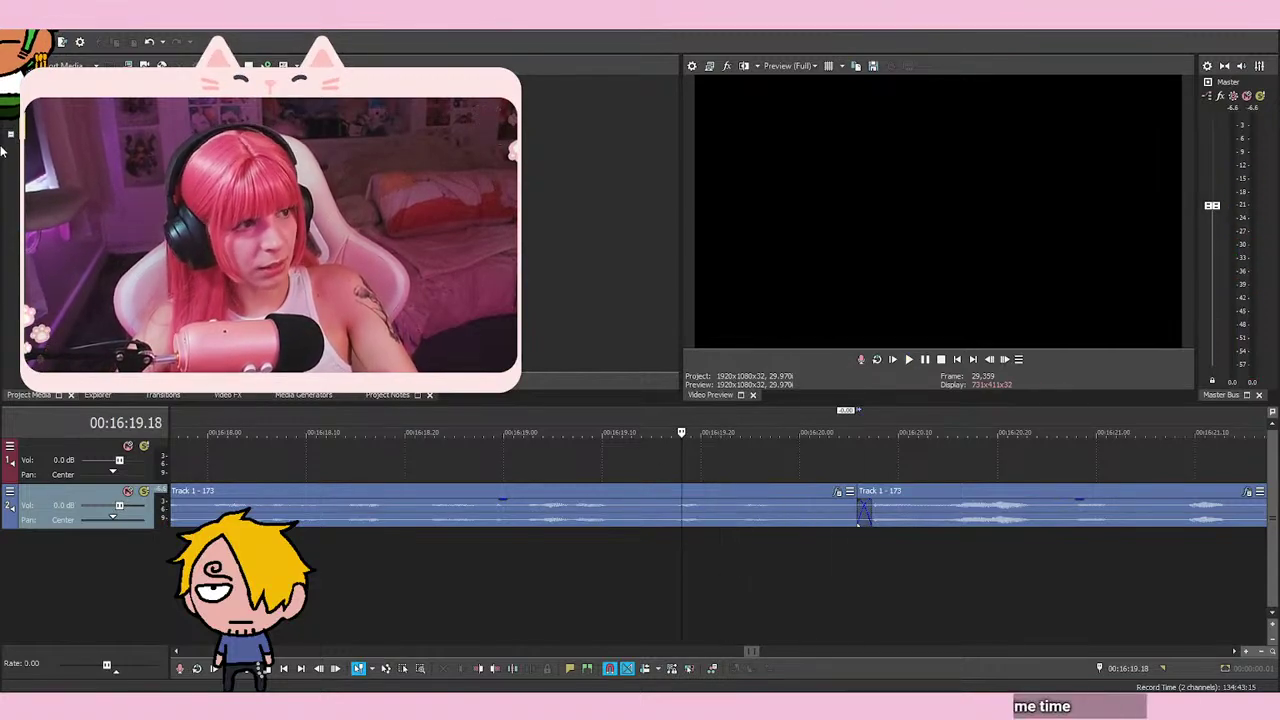
key(space)
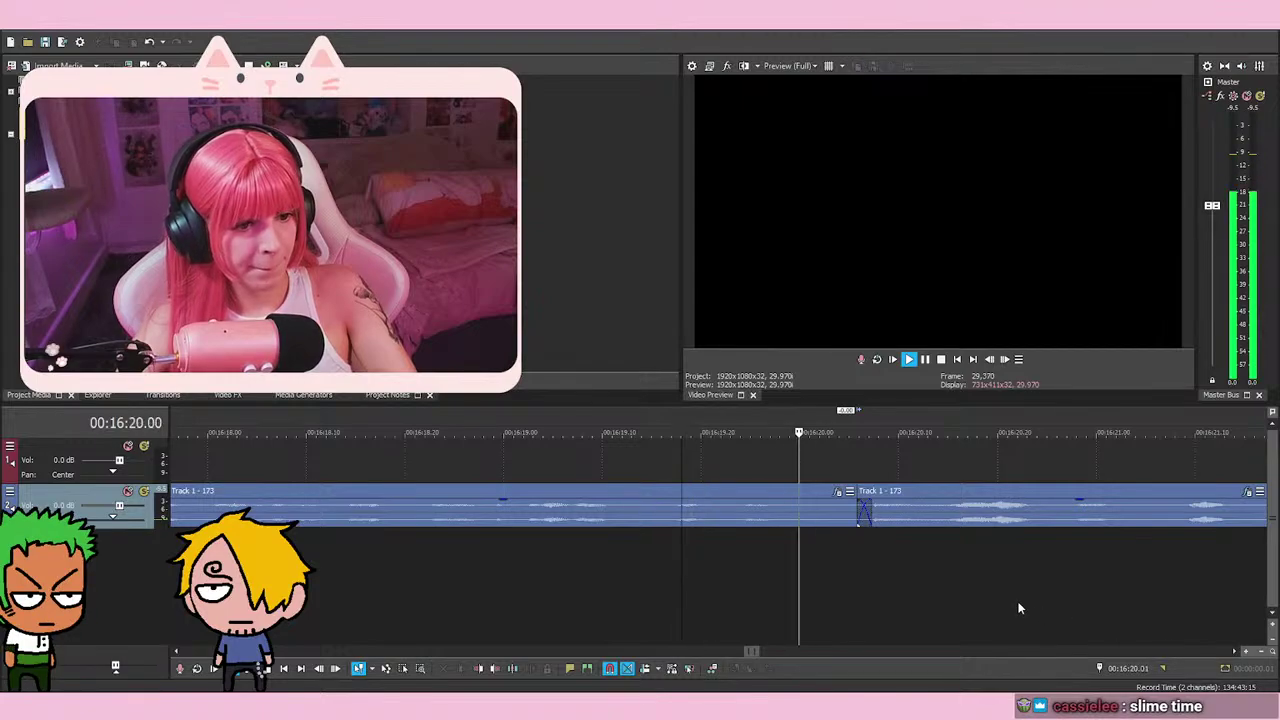
Split the next long 173 clip at 00:16:38.16, just before the speech, and delete the section before the cut
scroll(910, 512, down, 5)
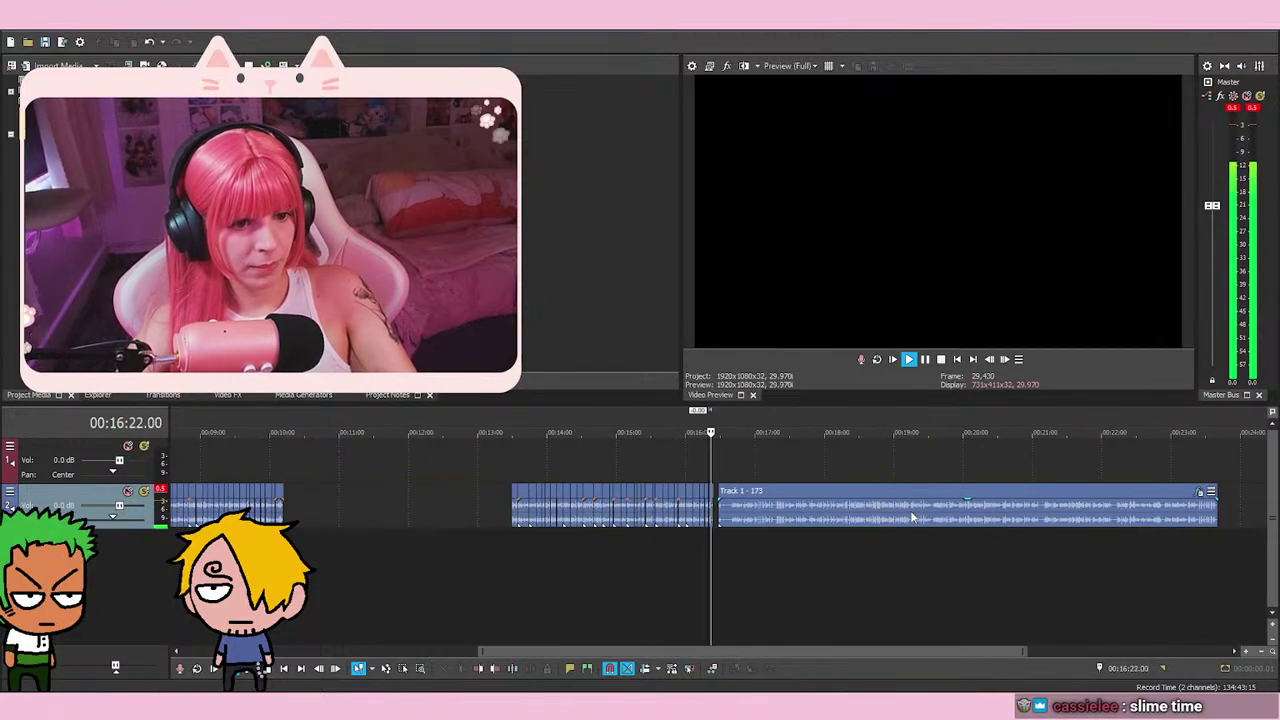
scroll(880, 520, up, 4)
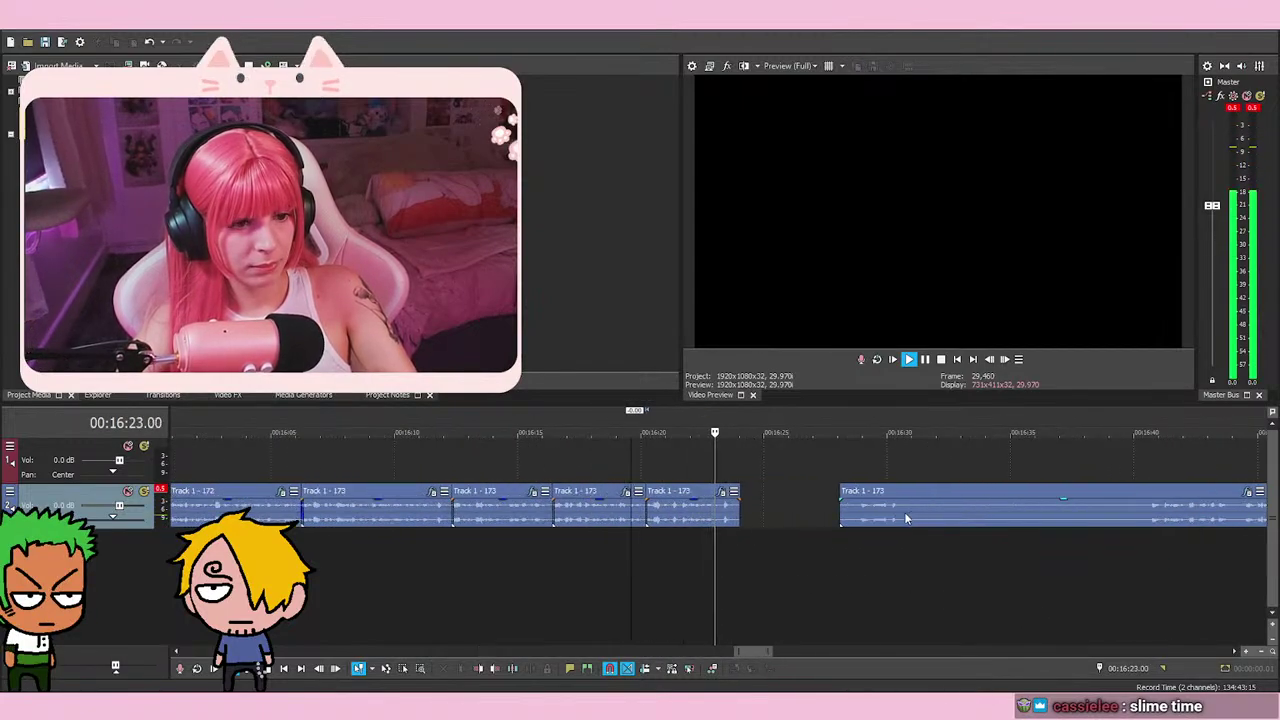
click(810, 563)
click(1106, 539)
scroll(1000, 560, up, 4)
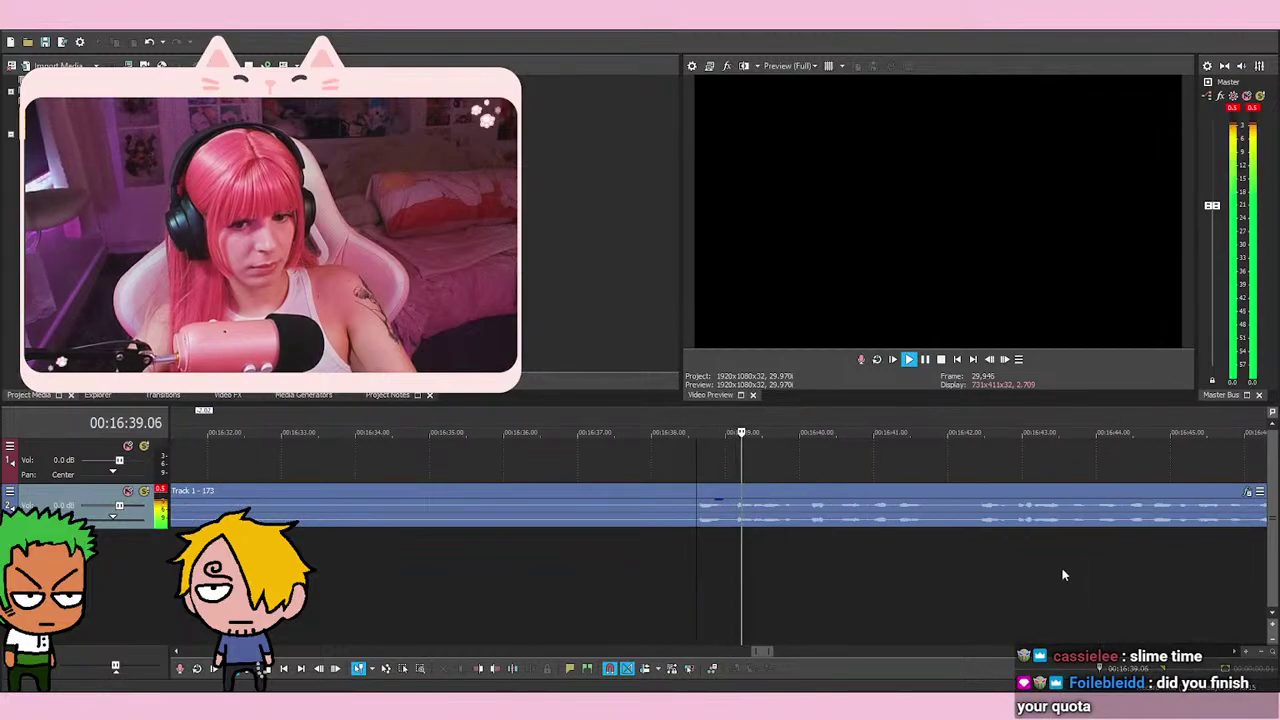
key(space)
key(Left)
key(s)
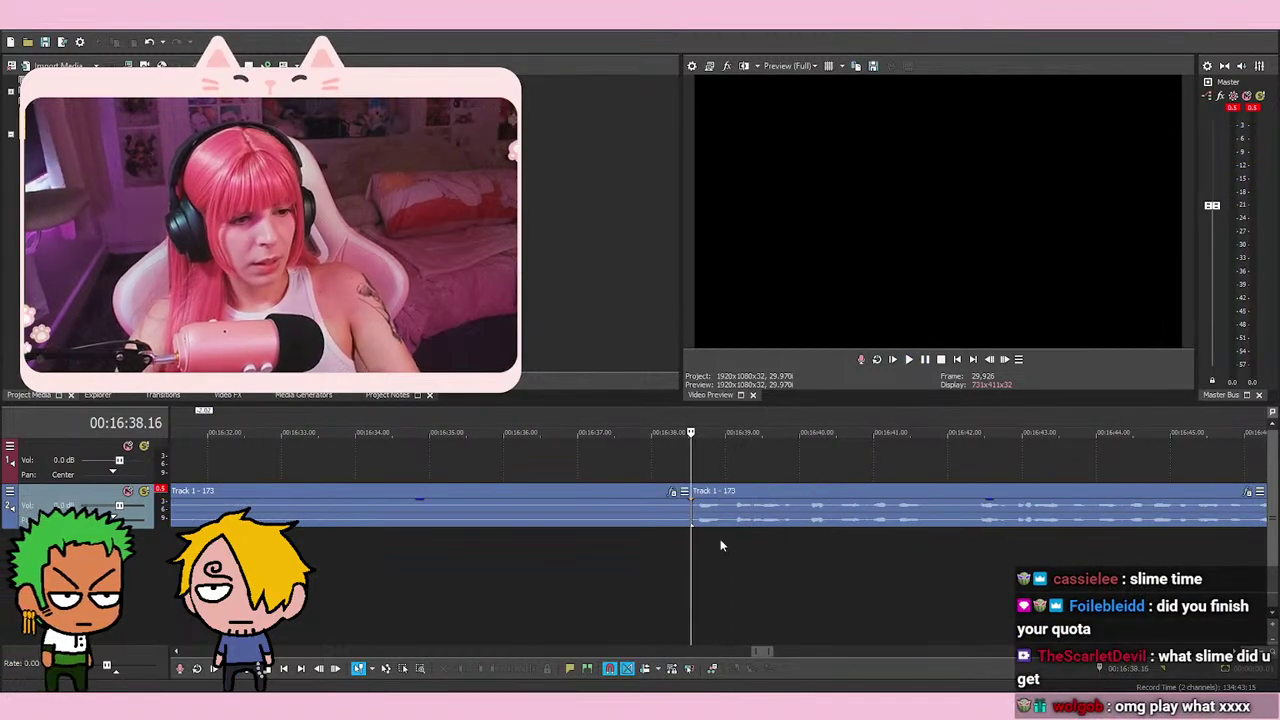
right_click(582, 522)
click(606, 368)
Listen from 00:16:38.16, split the 173 clip at about 00:16:42.12, and delete the section before that cut
scroll(851, 522, down, 10)
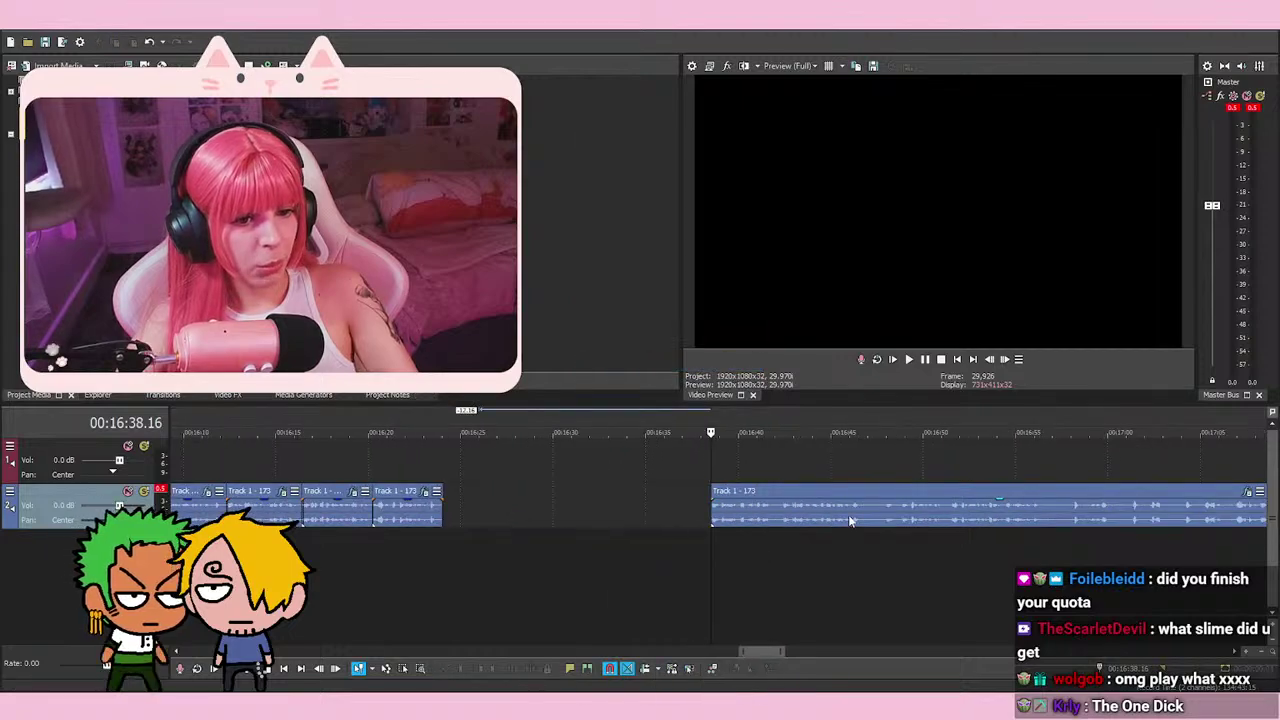
scroll(945, 548, up, 10)
key(space)
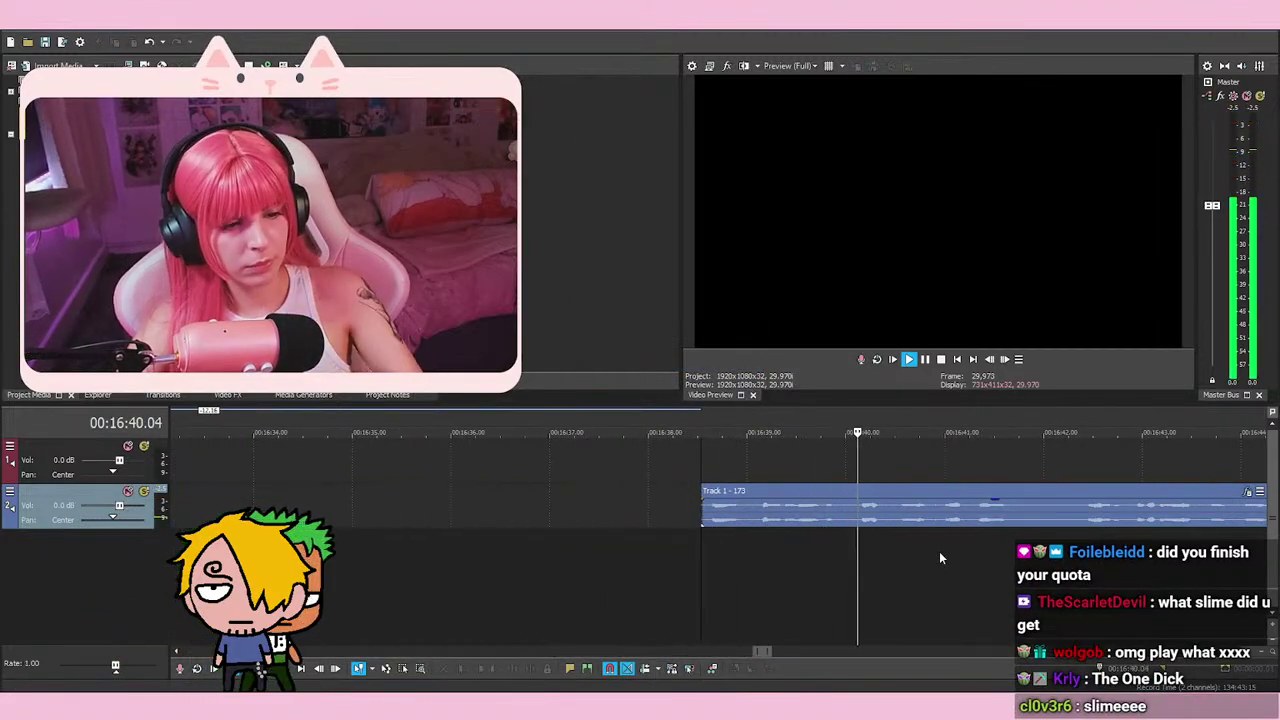
key(space)
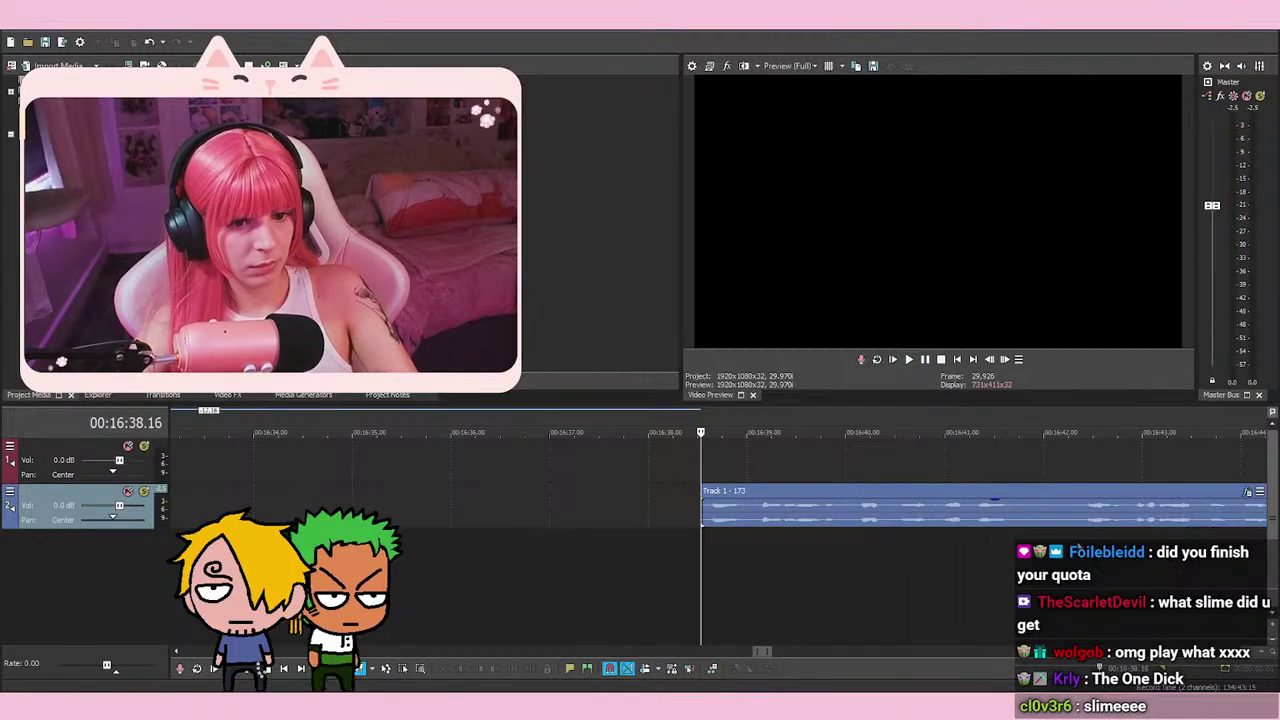
click(1092, 510)
right_click(1047, 510)
click(1082, 378)
Split the 173 clip at about 00:16:47.01 and 00:16:47.25 and delete the section between the cuts
key(space)
scroll(950, 503, down, 3)
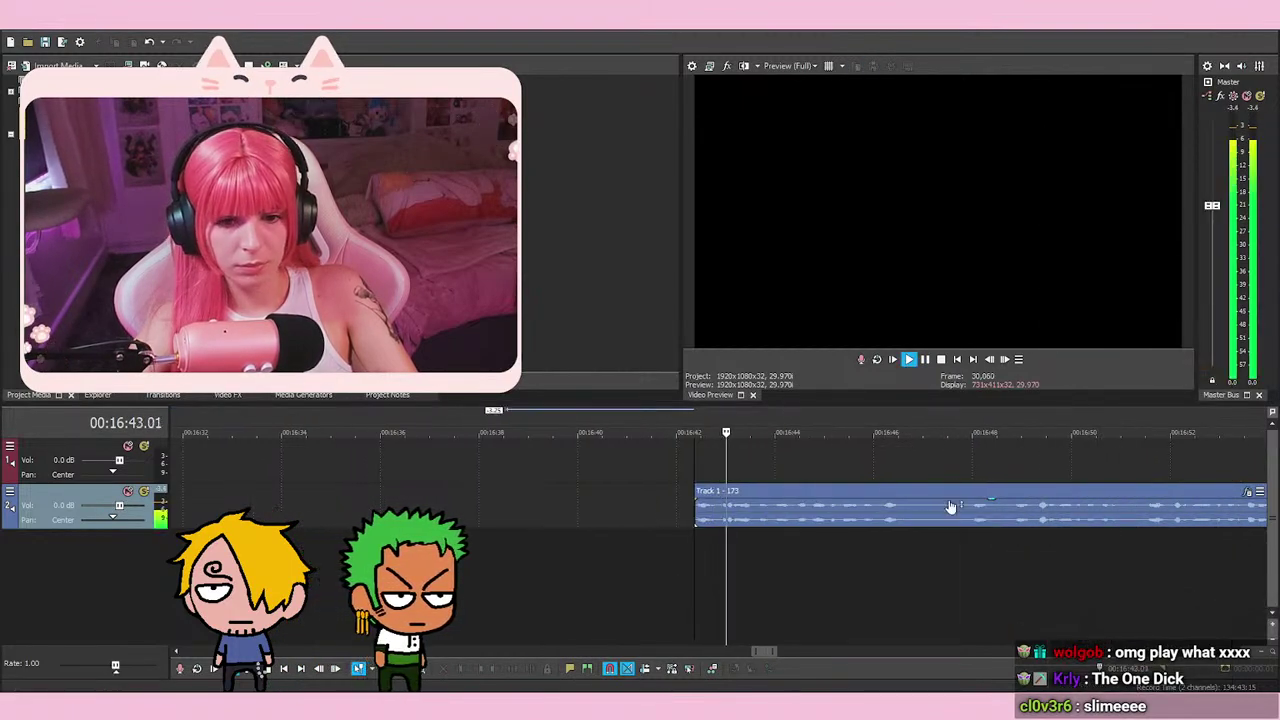
click(926, 359)
key(s)
click(1054, 538)
key(s)
right_click(1041, 506)
click(1079, 364)
Split the following part of the clip at 00:16:48.23 and delete the short section before the cut
key(space)
key(space)
click(1124, 540)
key(s)
right_click(1100, 506)
click(1140, 366)
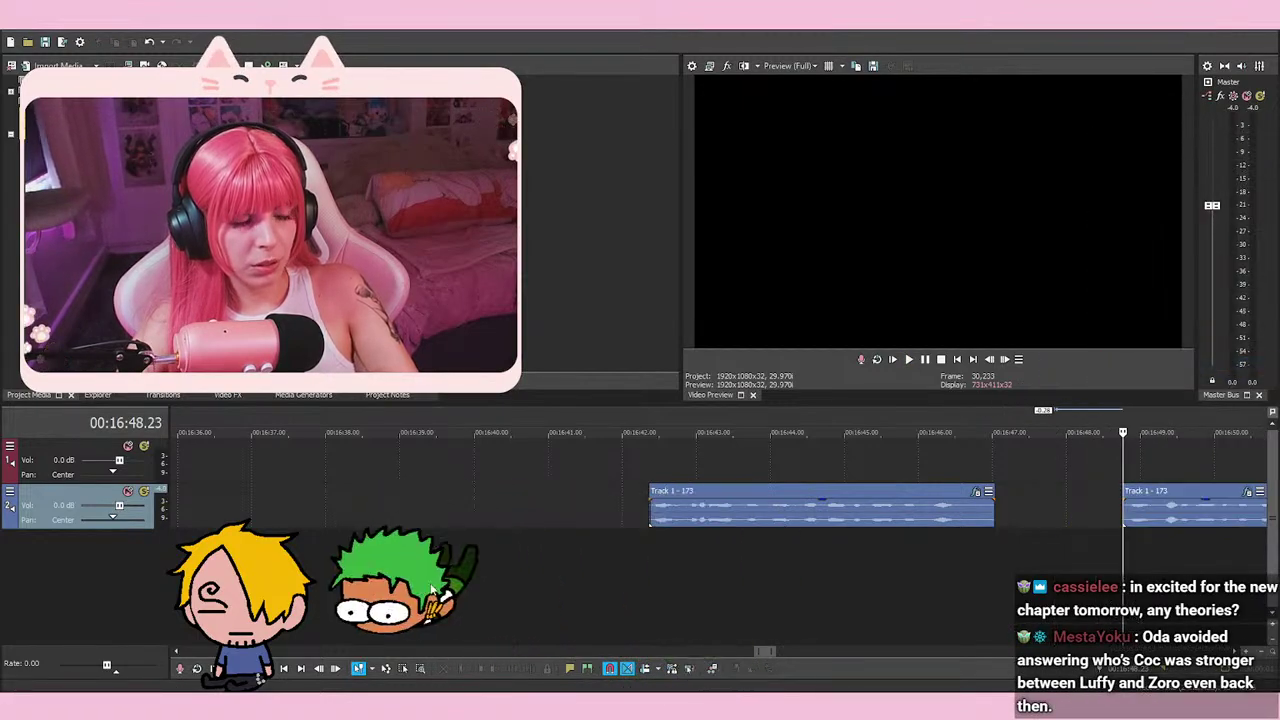
Listen to the remaining 173 clip from 00:16:48.23
key(space)
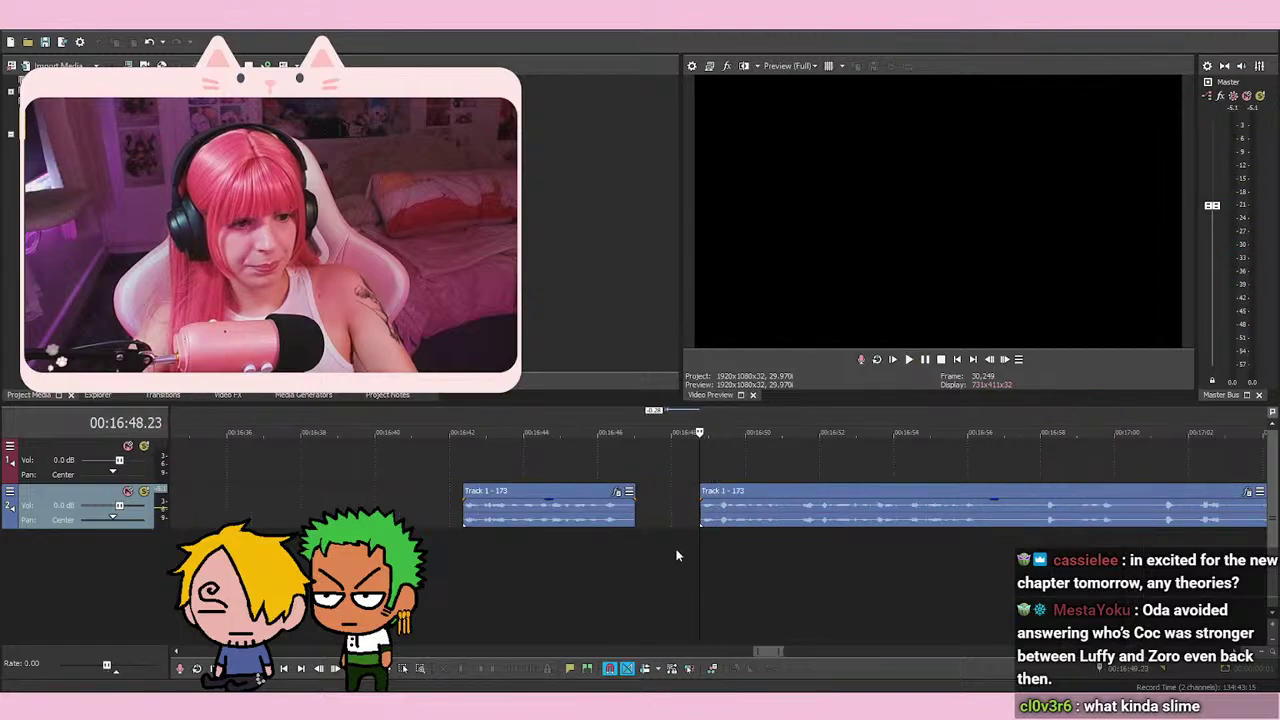
key(space)
key(space)
key(space)
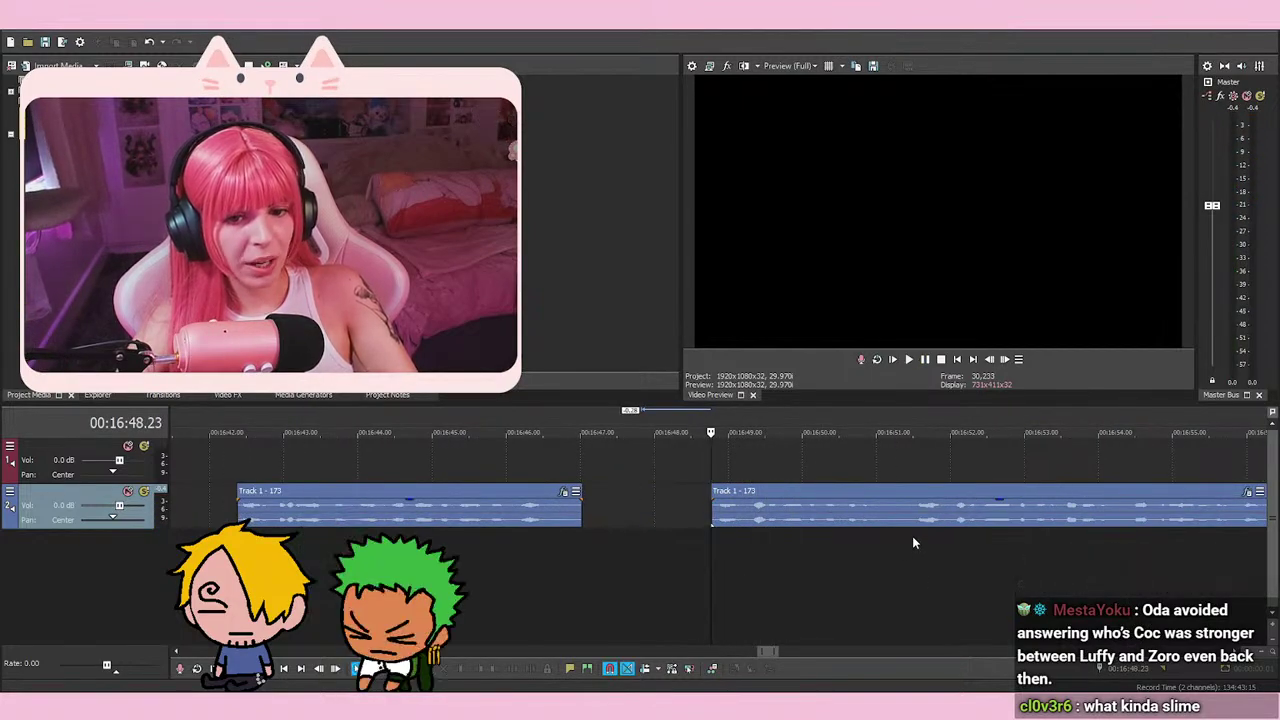
Place the cursor at the start of the remaining 173 clip, 00:16:48.23, and listen for the next cut point
click(686, 467)
click(737, 466)
click(711, 465)
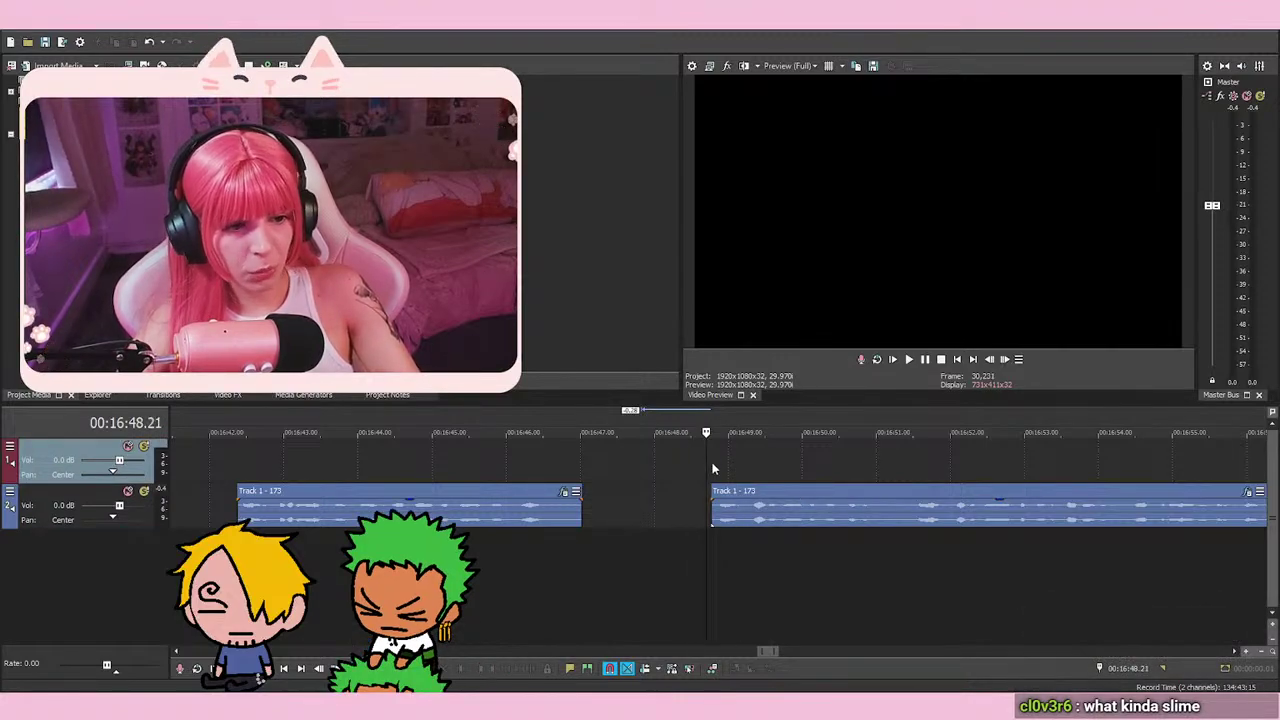
click(690, 472)
click(715, 472)
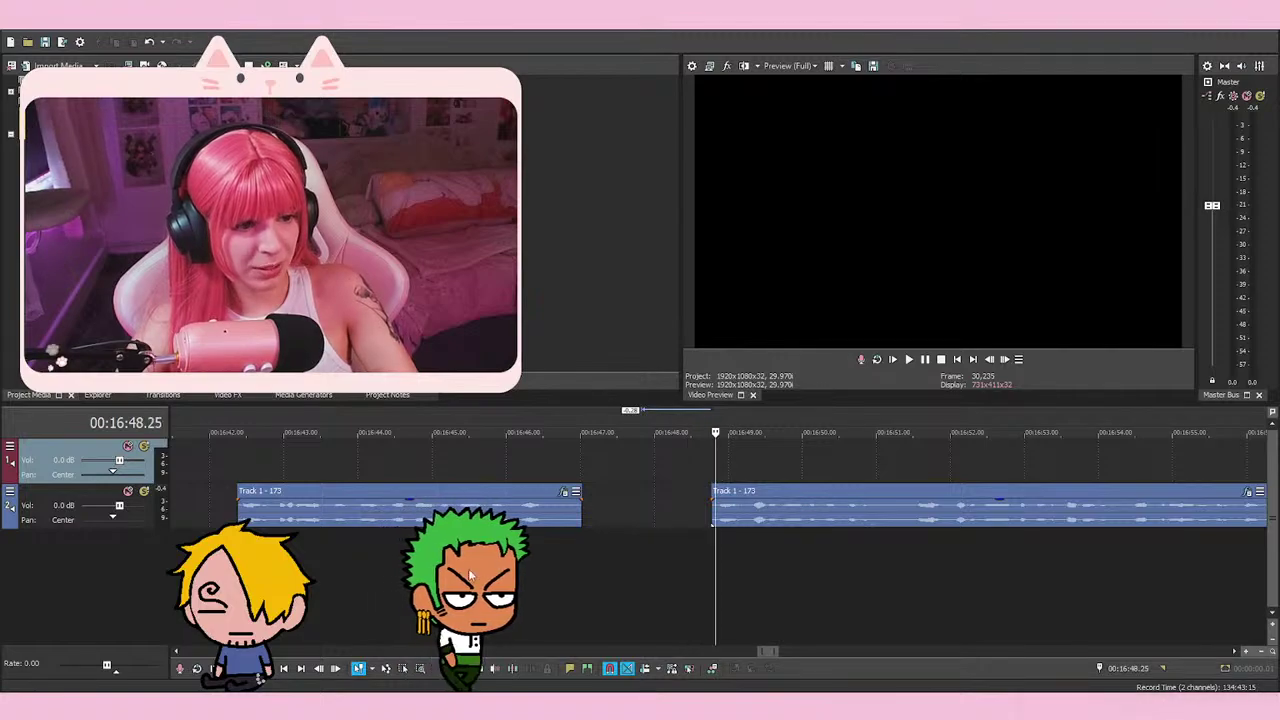
click(709, 468)
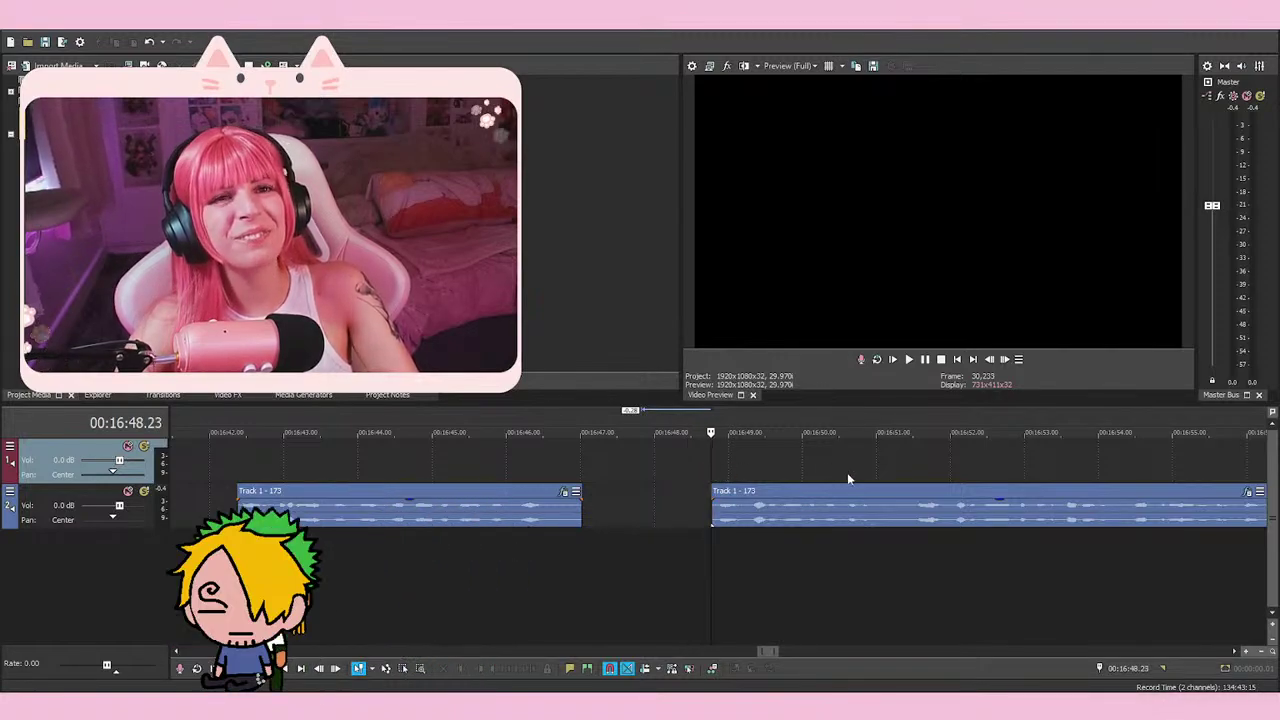
scroll(856, 494, down, 2)
scroll(856, 494, up, 2)
key(space)
key(space)
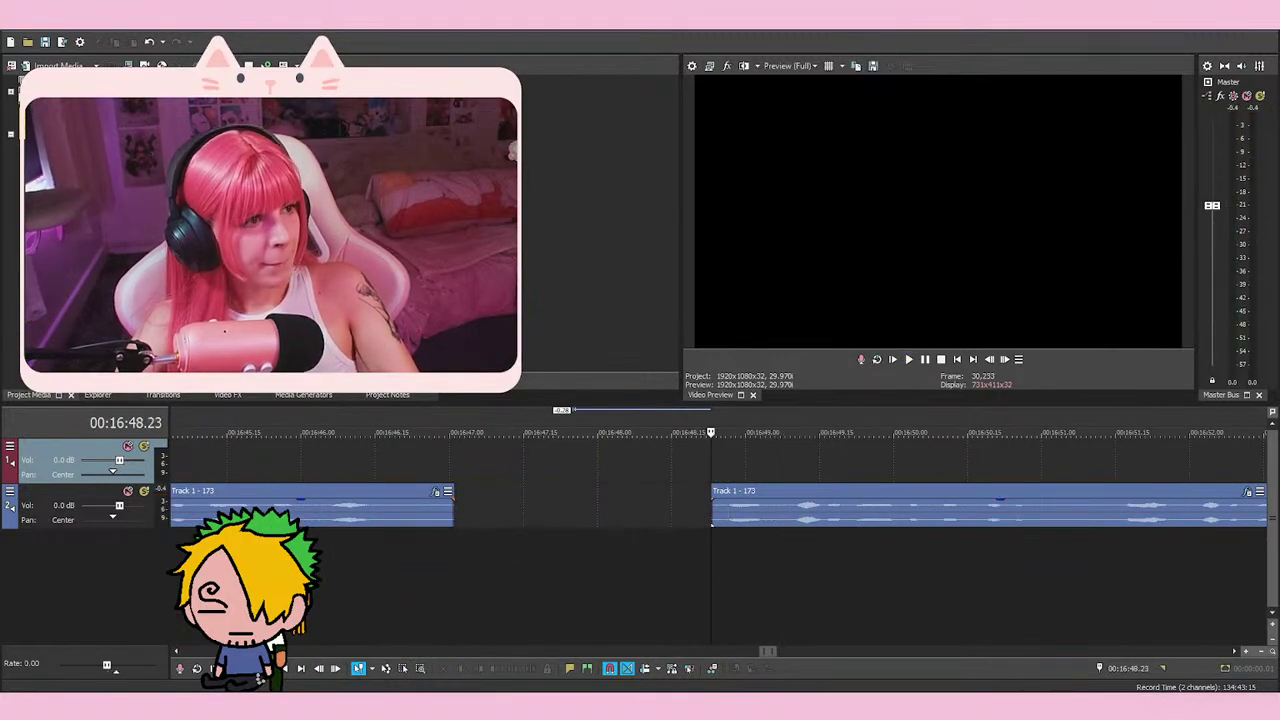
key(space)
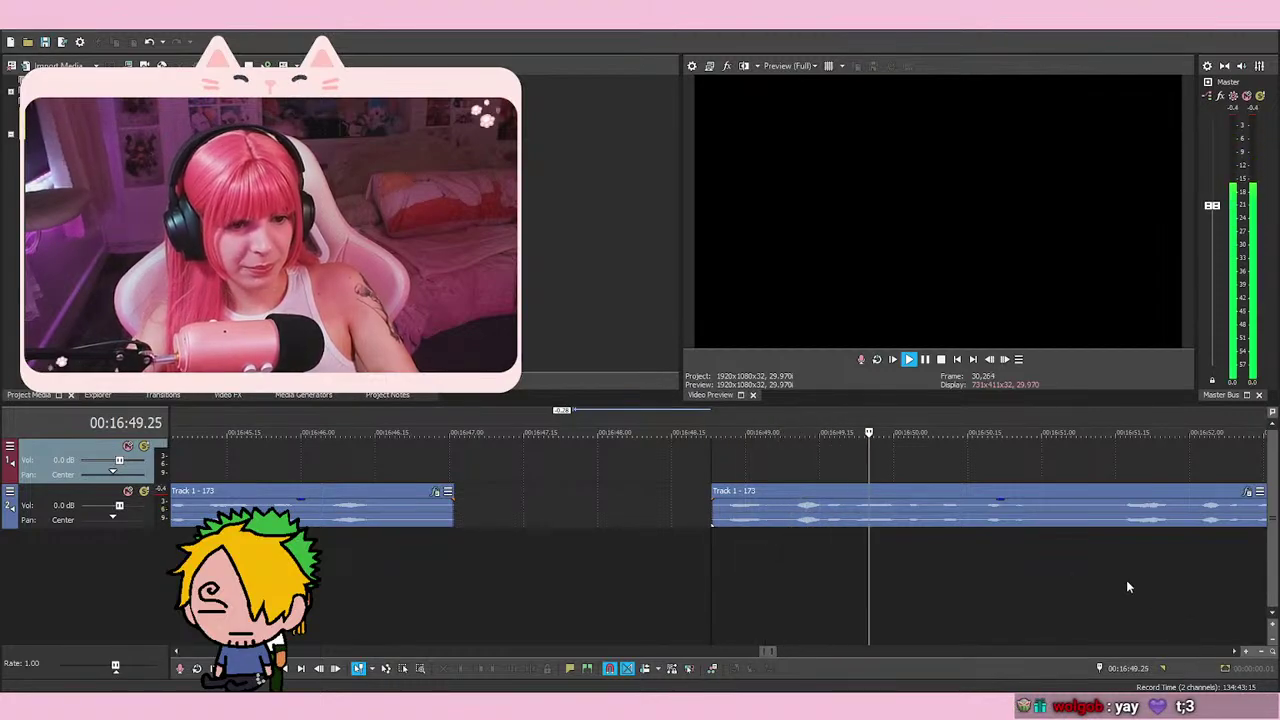
key(space)
scroll(997, 524, down, 2)
key(space)
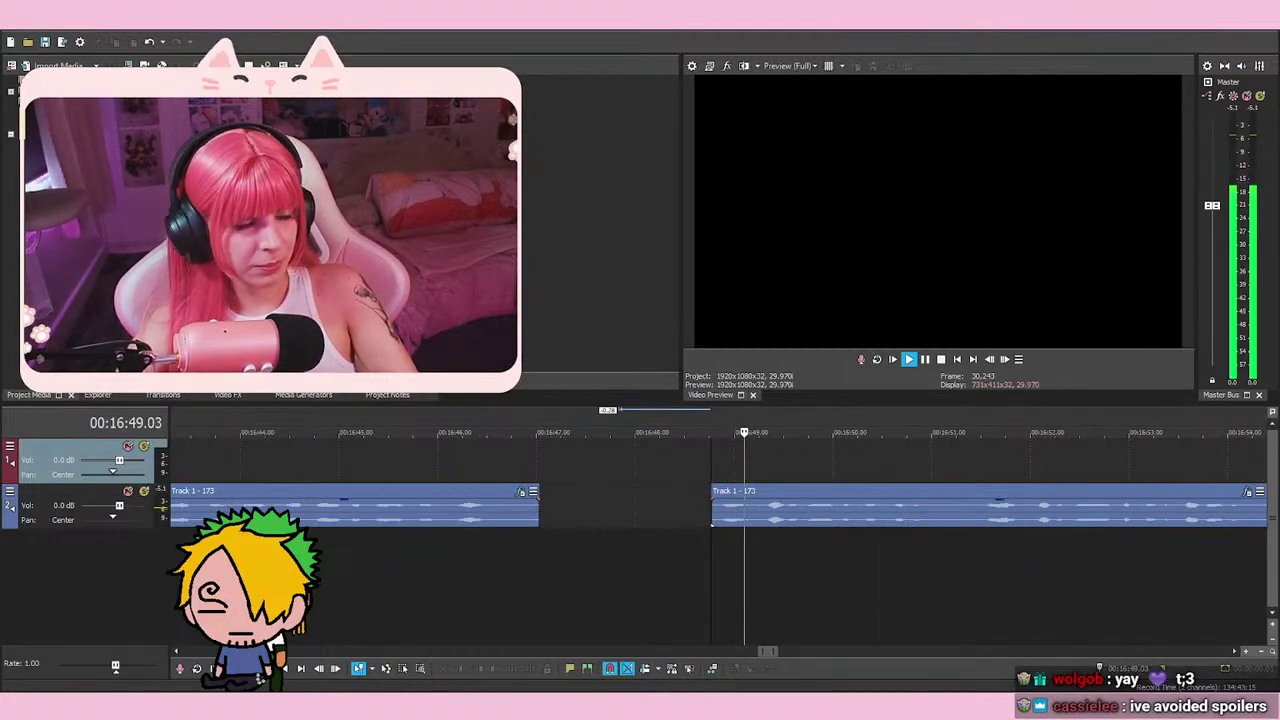
key(space)
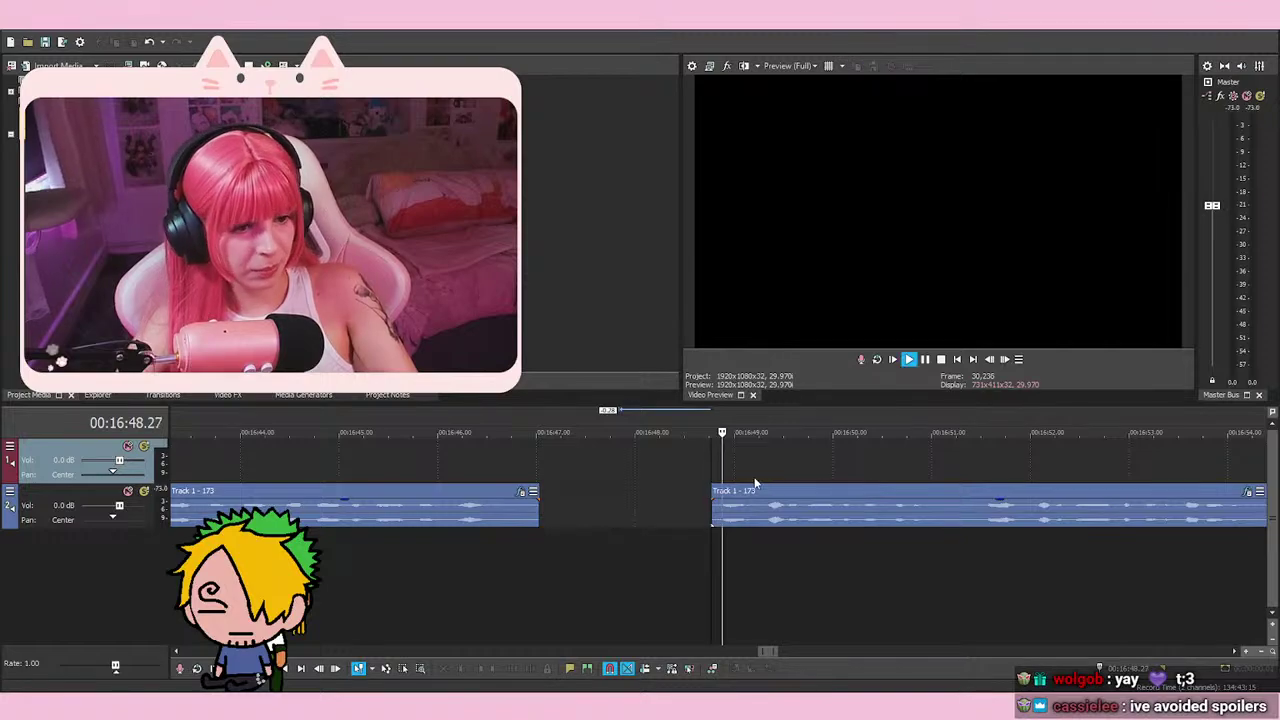
scroll(885, 561, down, 2)
key(space)
scroll(898, 518, up, 2)
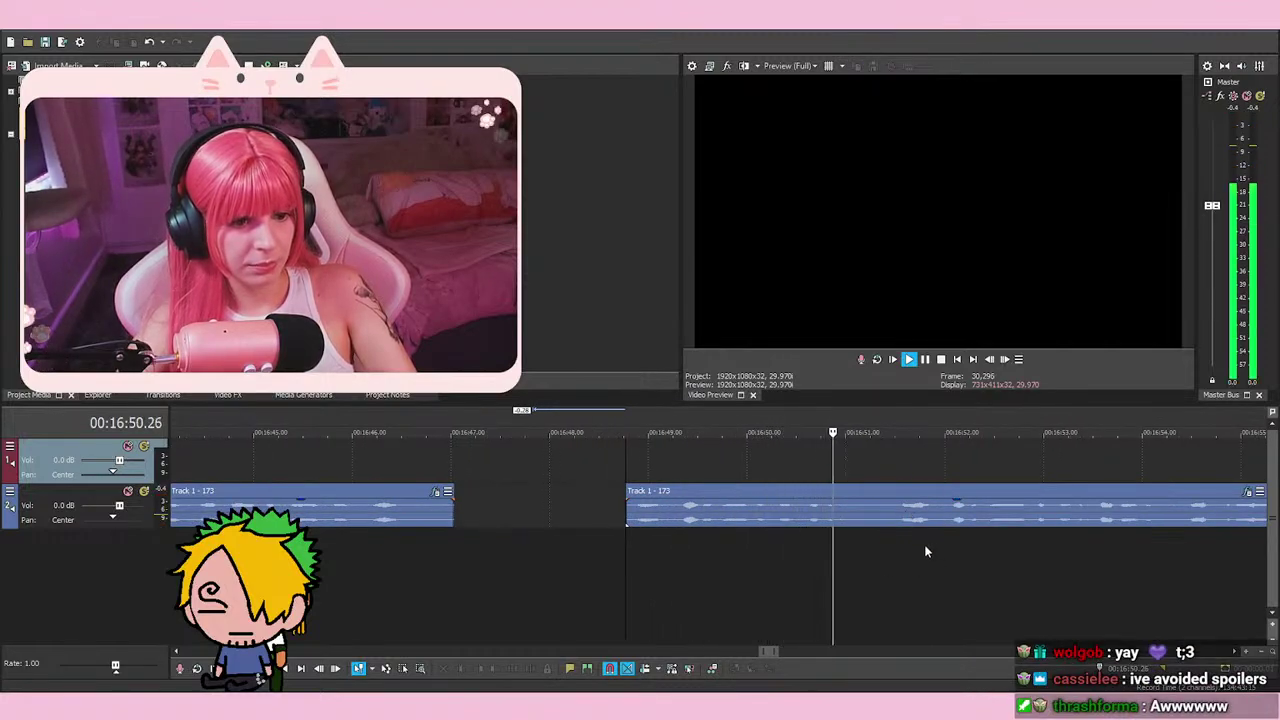
Split the 173 clip at 00:16:51.14 and delete the section before the cut
key(space)
click(892, 537)
right_click(872, 510)
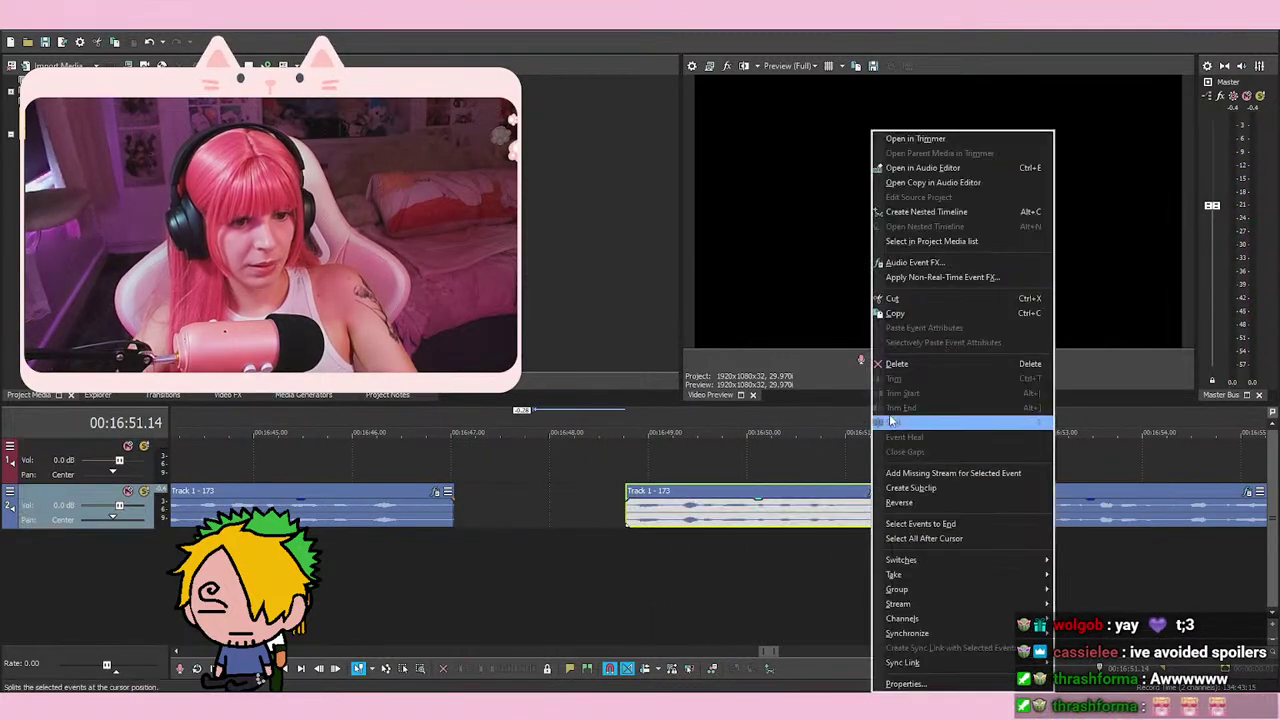
click(906, 364)
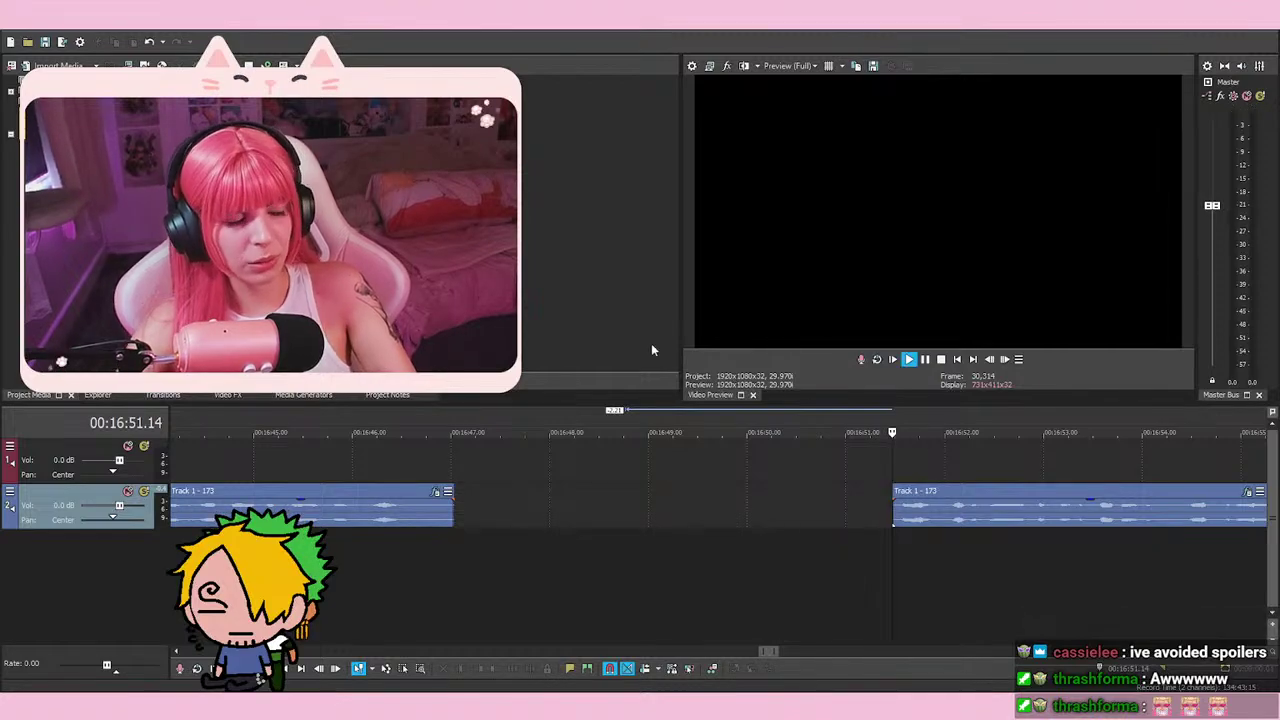
Listen to the 173 clip from 00:16:51.14 and split it where the phrase ends, at about 00:16:56
key(space)
scroll(874, 579, down, 2)
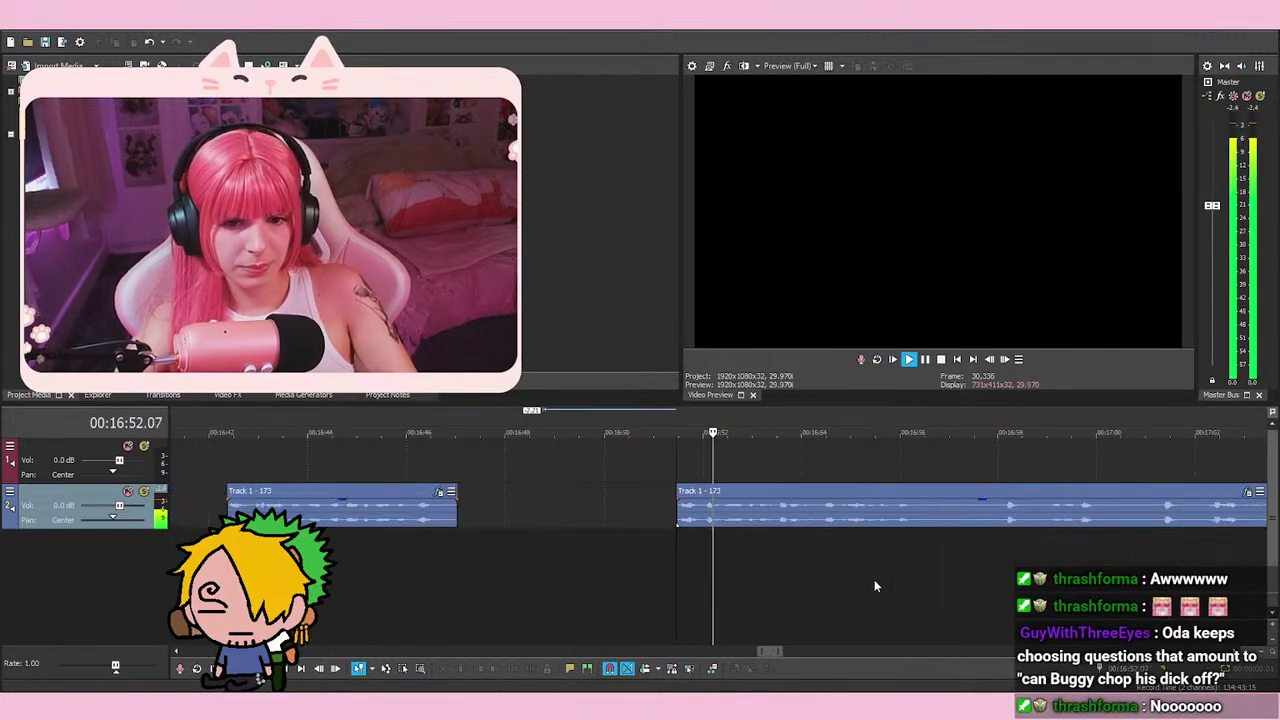
scroll(900, 588, down, 1)
scroll(942, 578, up, 2)
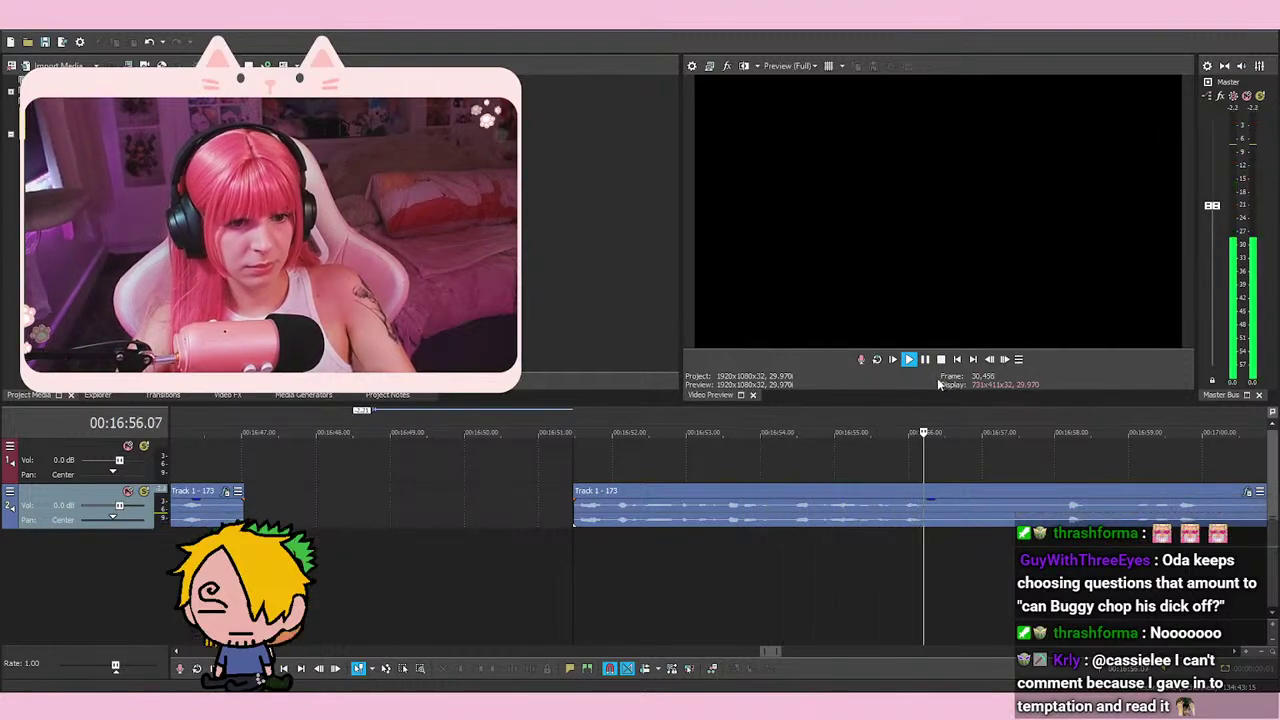
click(815, 573)
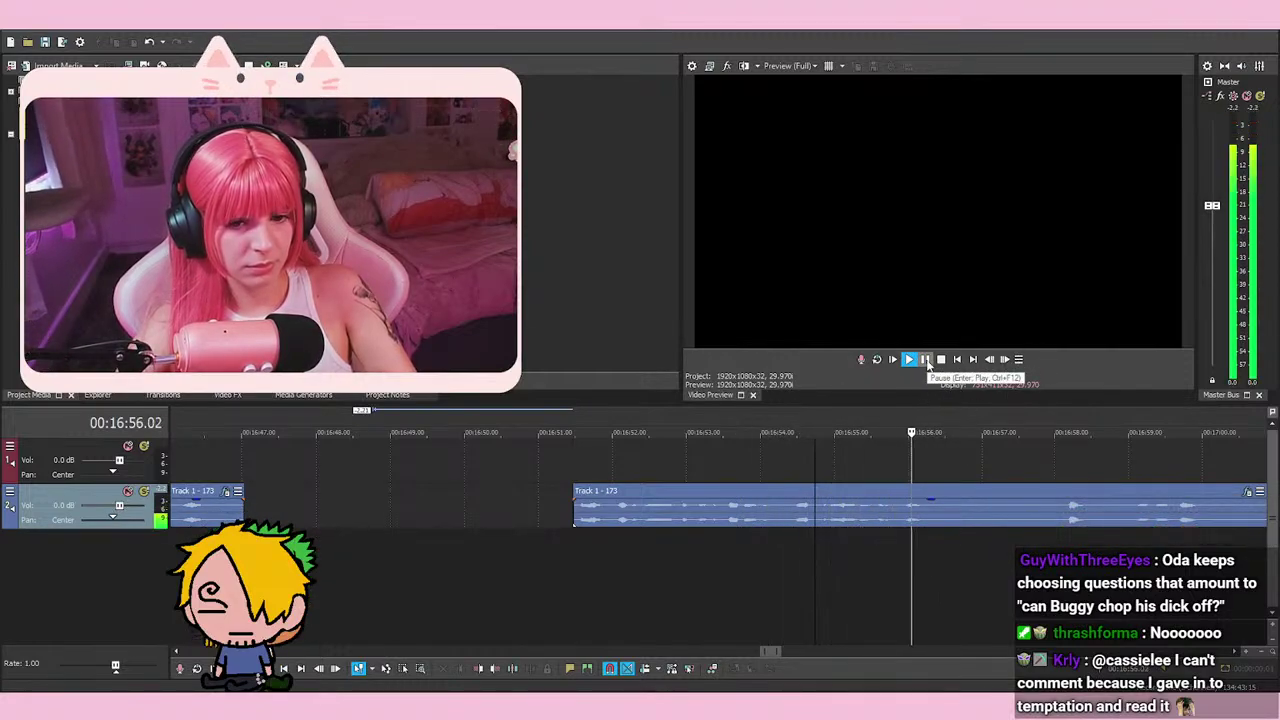
click(927, 362)
key(s)
Move the short 173 clip back close to the one before it, then shift the last three clips together against the preceding clip's end
scroll(840, 533, down, 4)
drag(660, 520, 587, 520)
click(513, 517)
ctrl+click(587, 519)
scroll(588, 519, down, 2)
ctrl+click(909, 522)
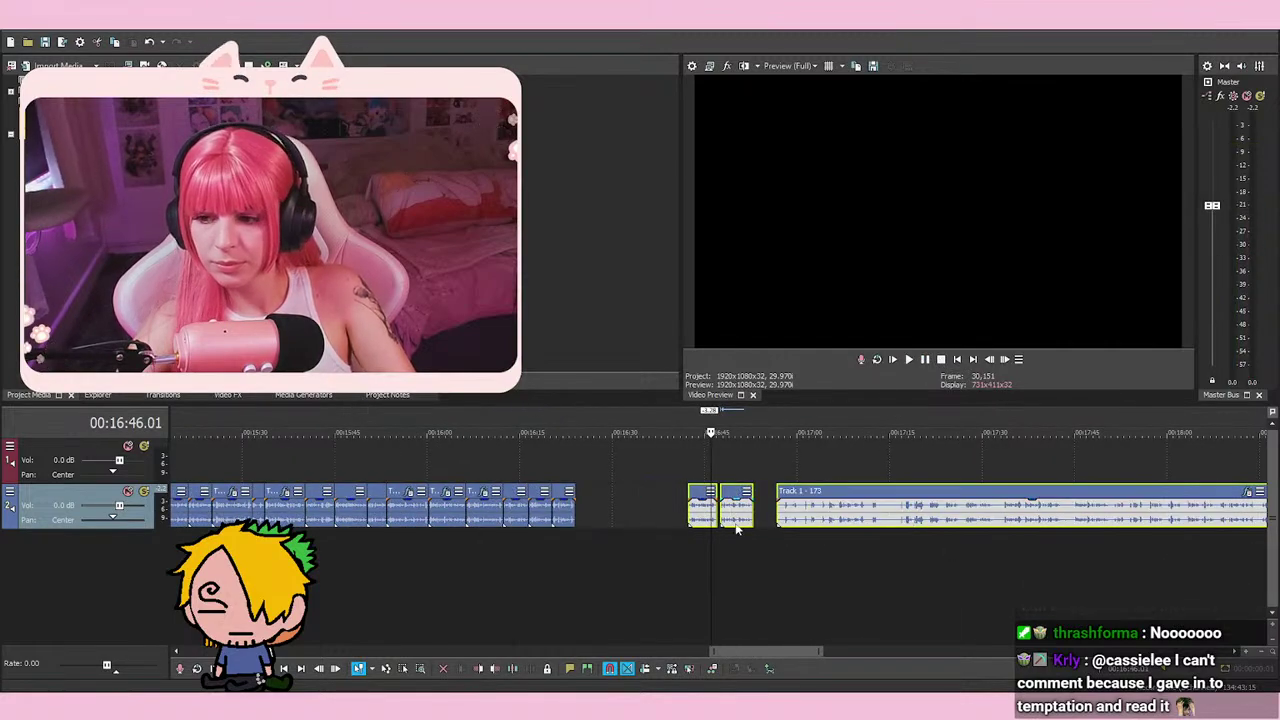
scroll(738, 532, up, 1)
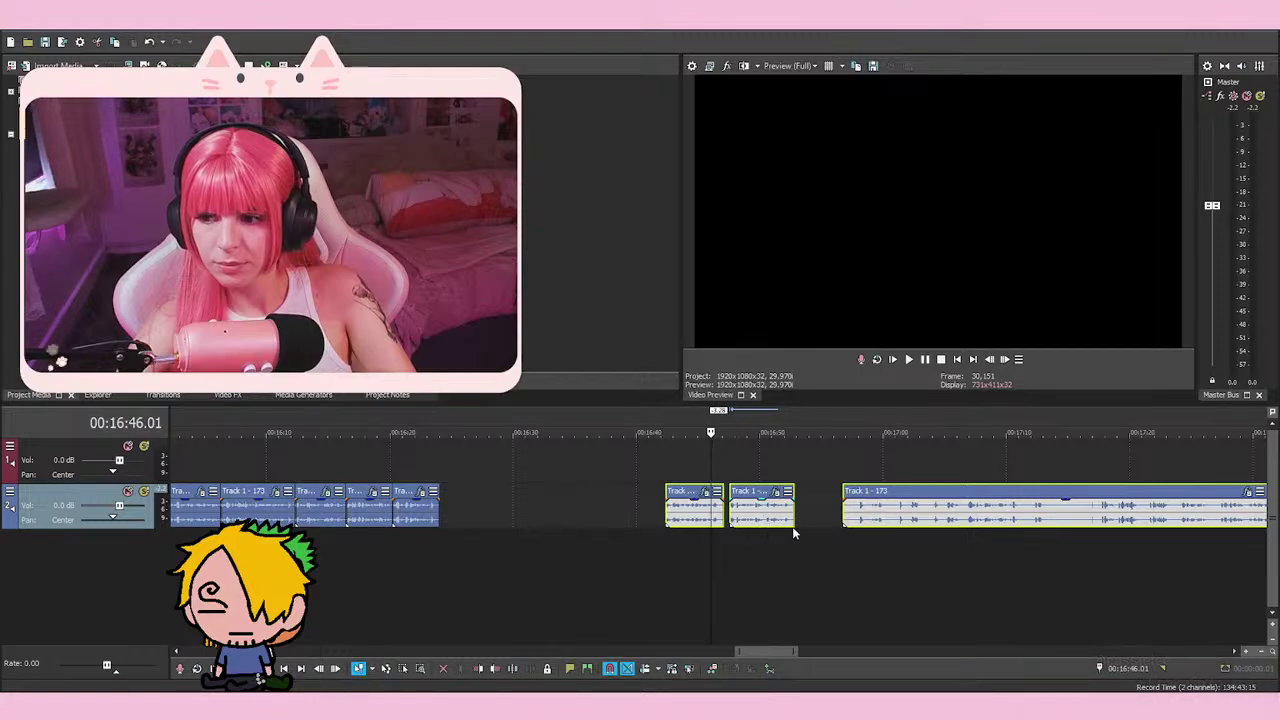
drag(700, 518, 467, 517)
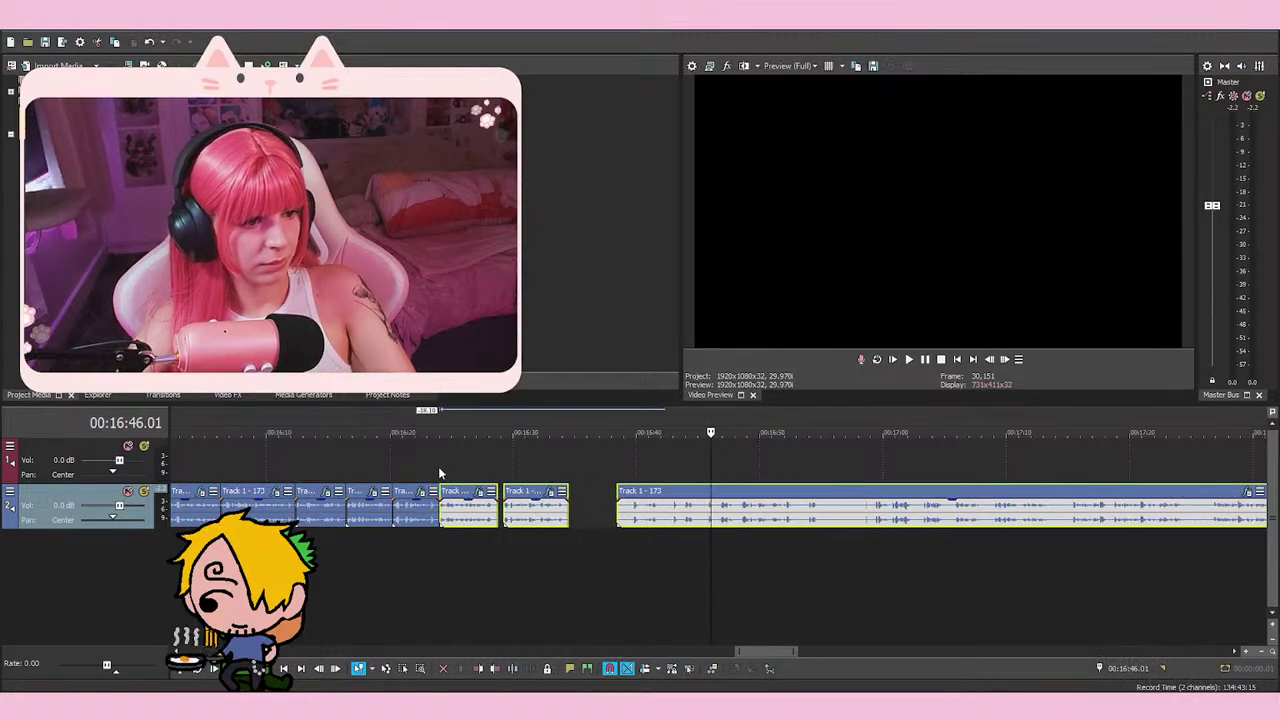
Overlap the first moved 173 clip slightly with the preceding clip at about 00:16:24 and listen to the join
click(439, 468)
scroll(668, 494, up, 6)
drag(723, 522, 708, 532)
click(599, 578)
key(space)
key(space)
drag(718, 522, 776, 528)
key(space)
key(space)
key(space)
scroll(800, 547, down, 3)
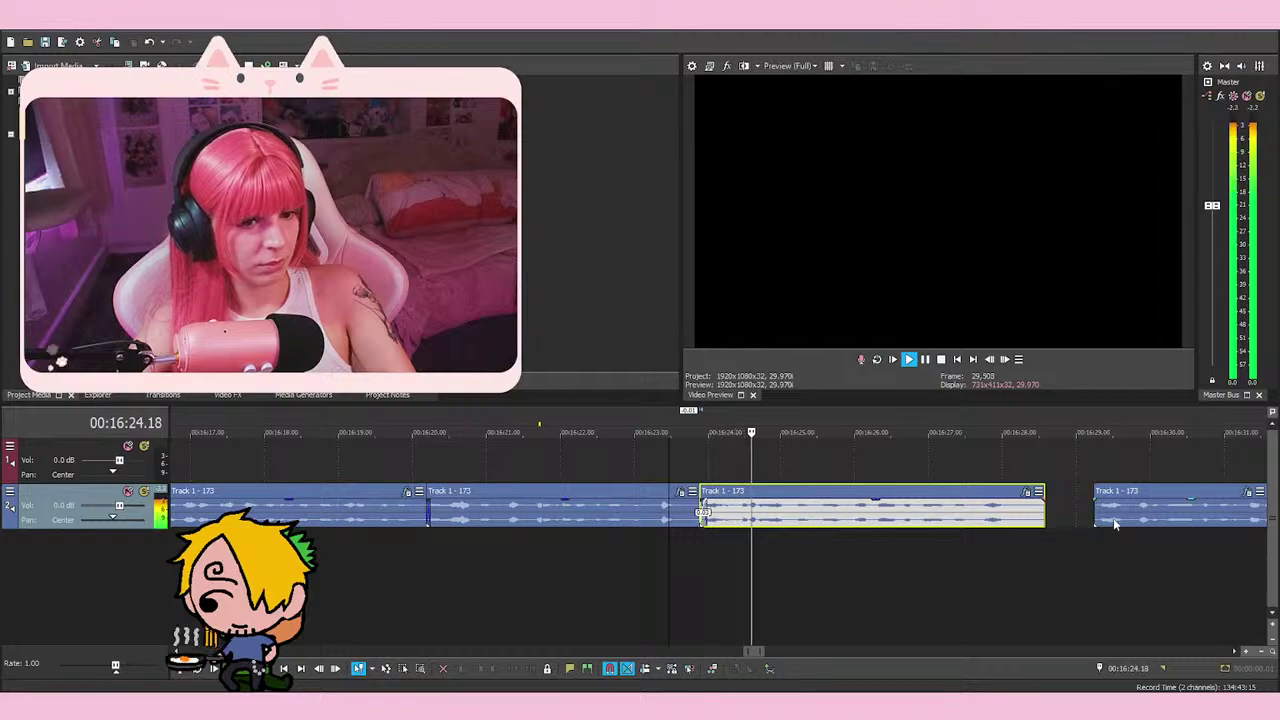
Move the next 173 clip back to slightly overlap the previous clip's end at about 00:16:28.14, and listen to the section
drag(1108, 525, 1075, 520)
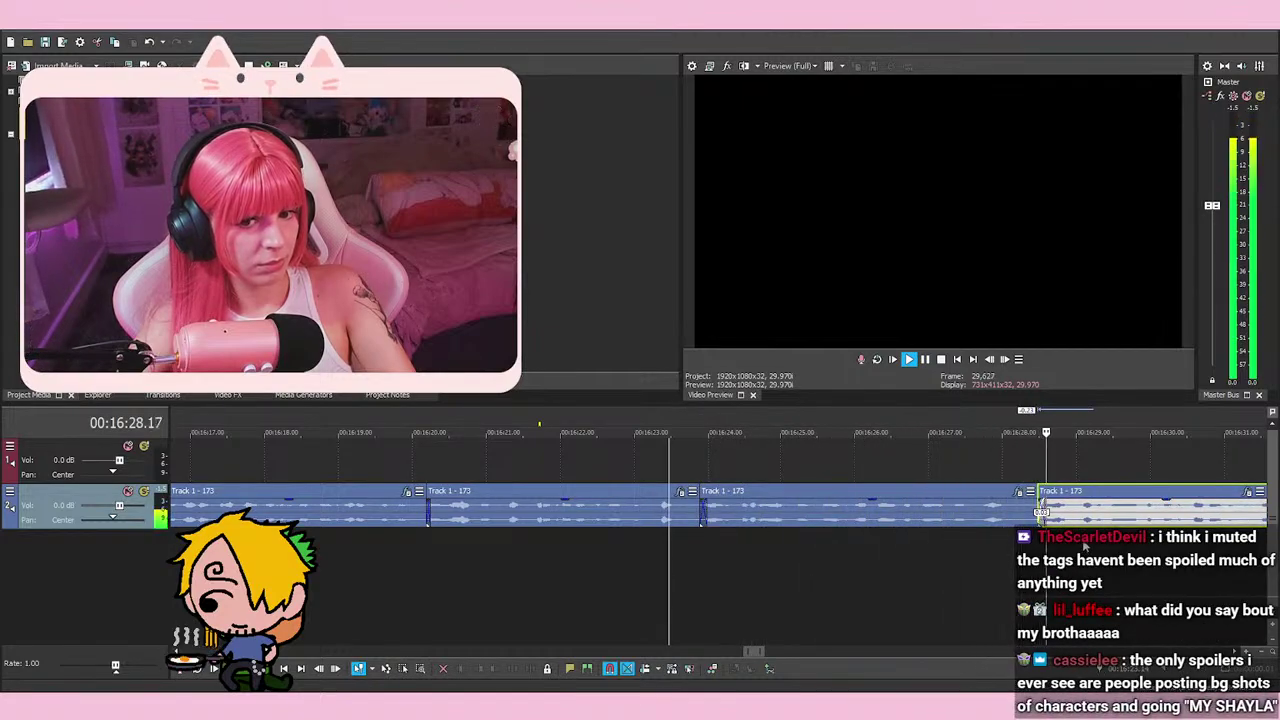
scroll(1083, 546, down, 2)
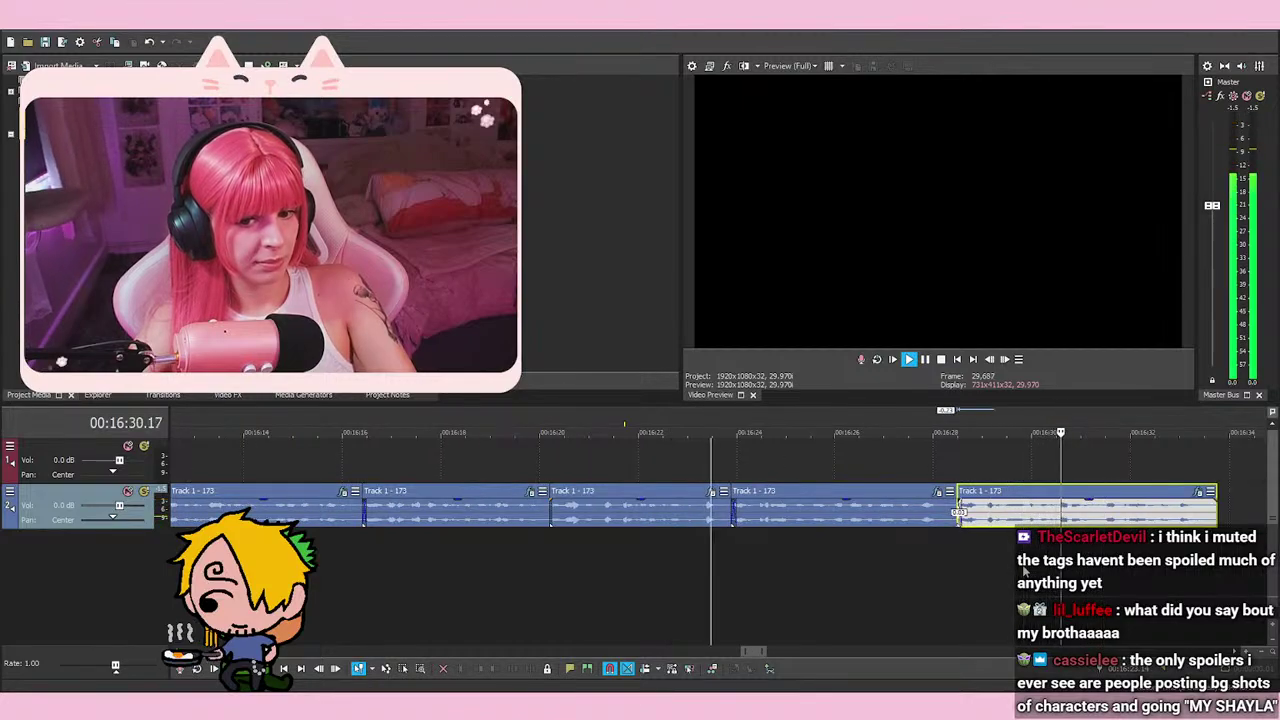
scroll(1023, 571, down, 3)
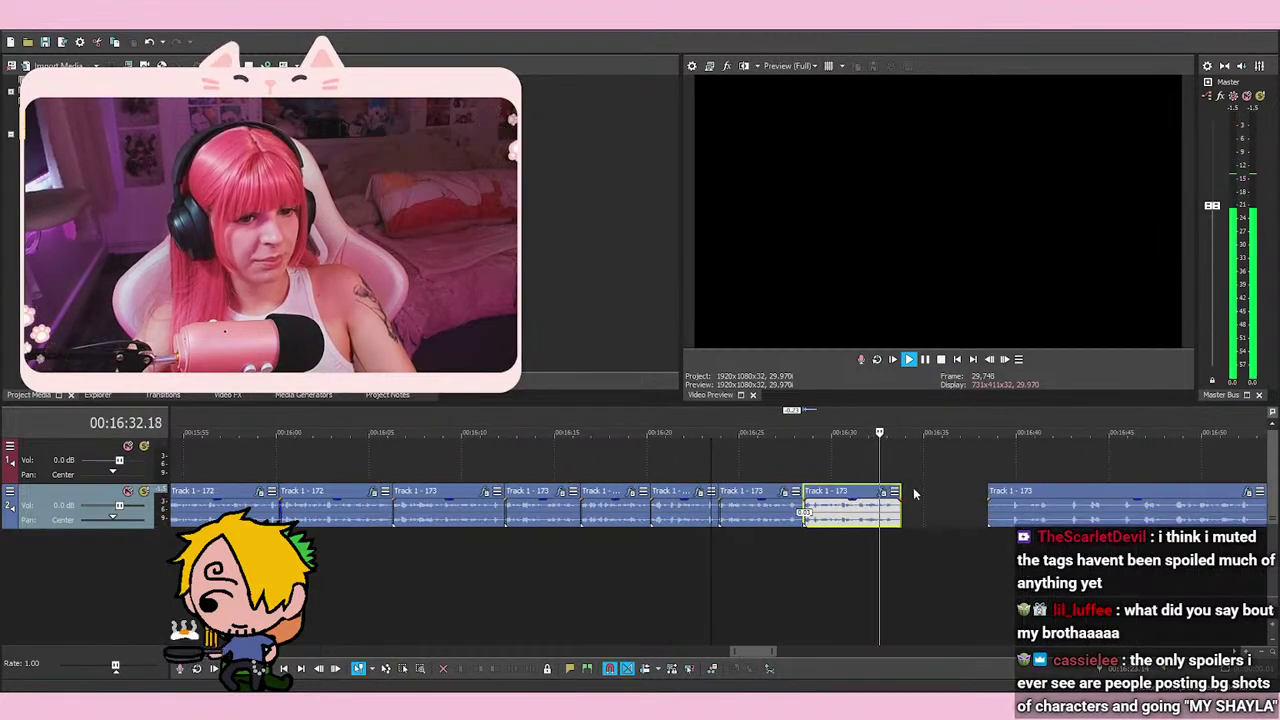
key(space)
click(921, 478)
click(868, 452)
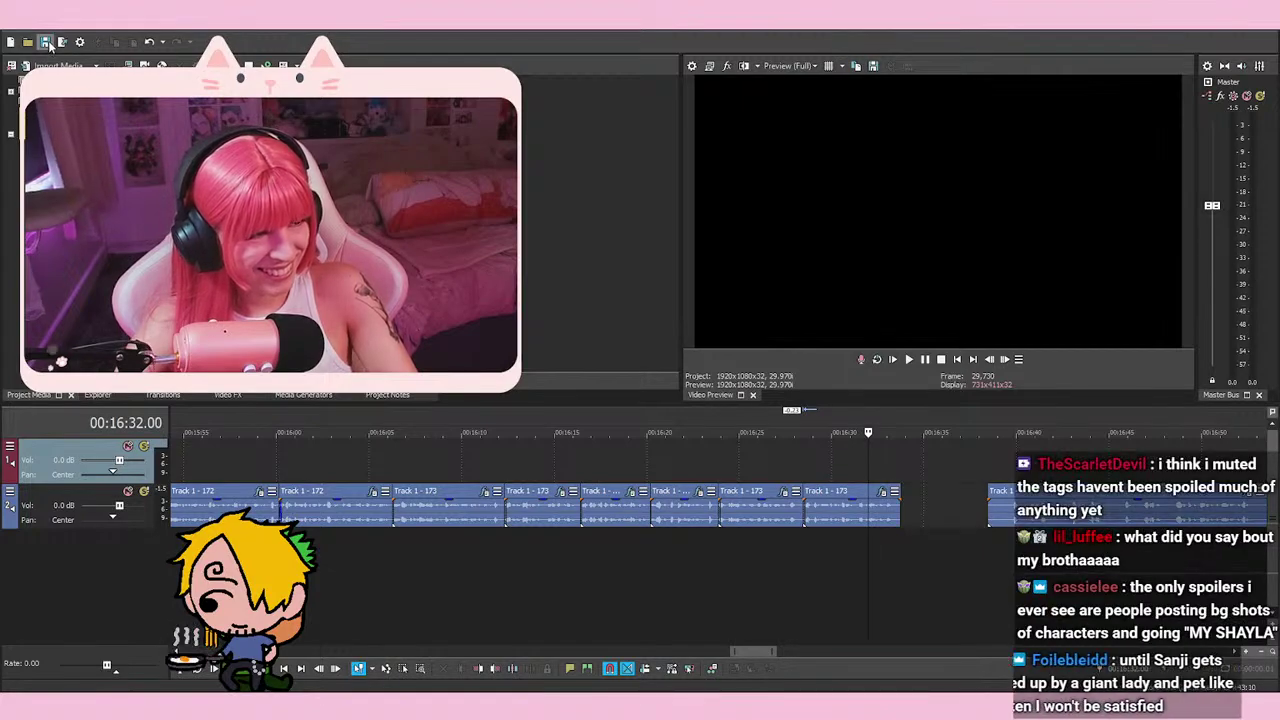
key(space)
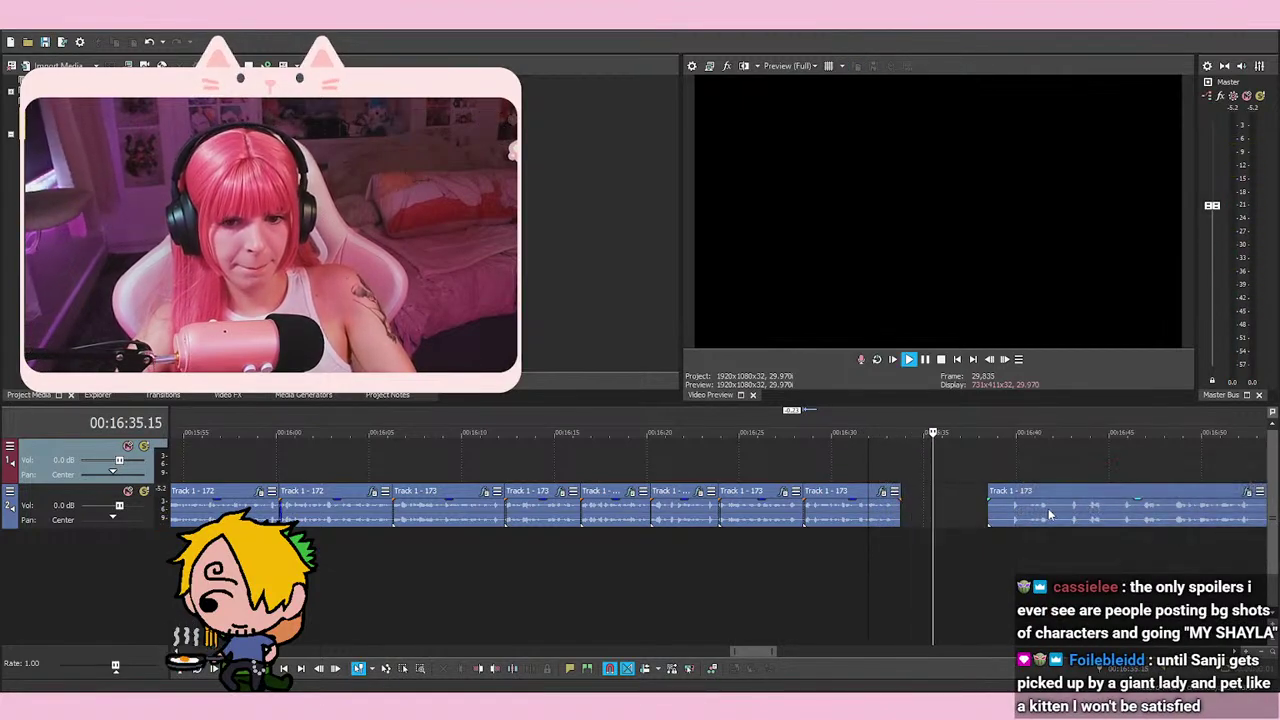
click(966, 496)
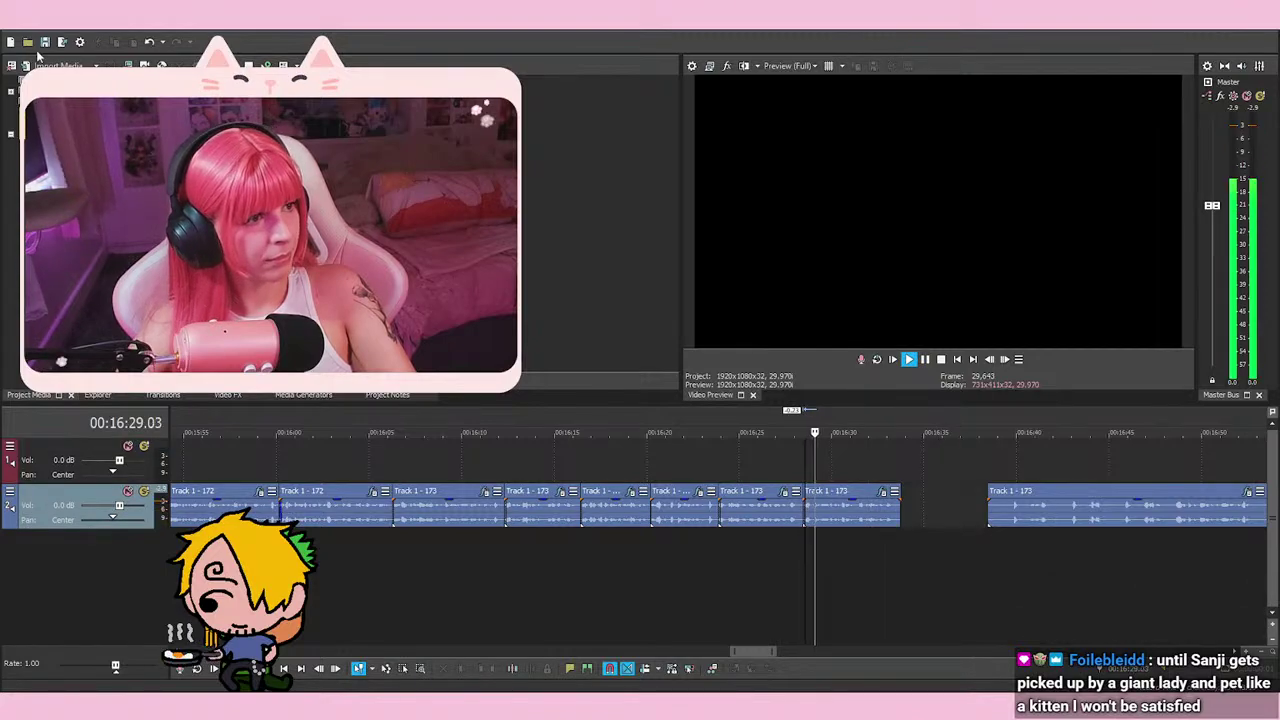
click(945, 491)
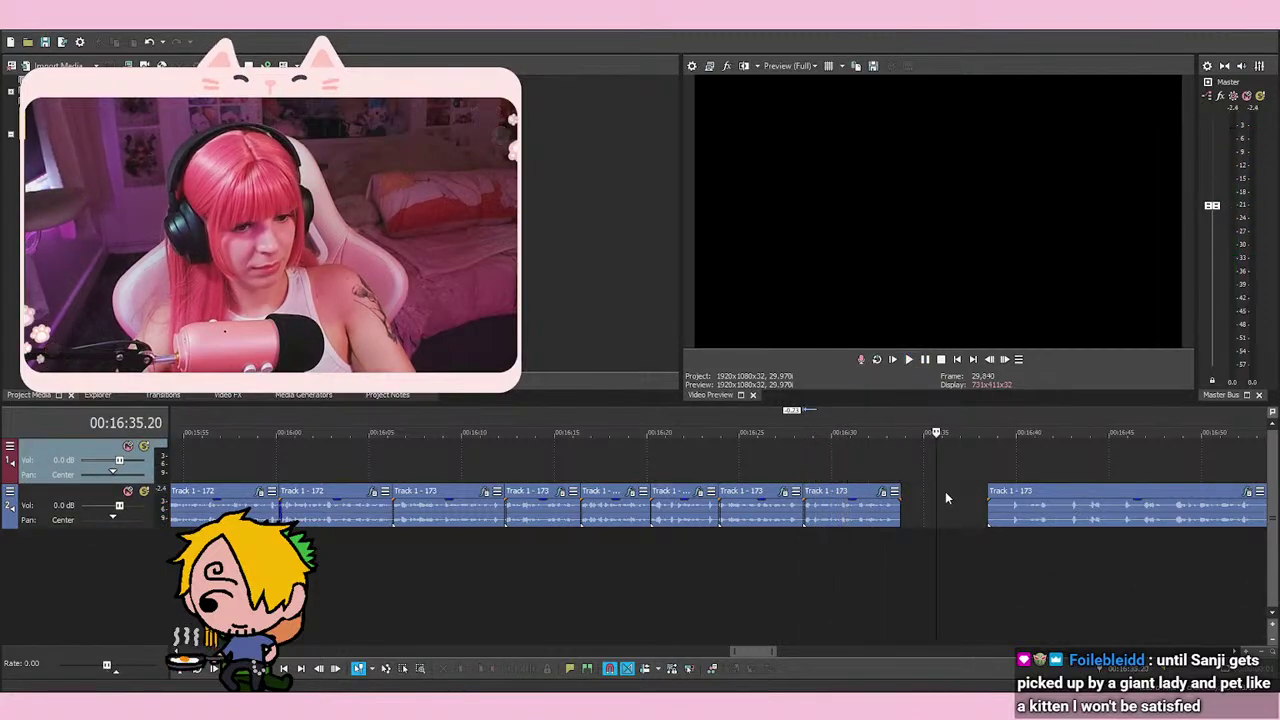
Listen to the last 173 clip from about 00:16:39.23 to find where the unwanted opening ends
scroll(930, 500, up, 2)
click(858, 555)
scroll(863, 552, up, 3)
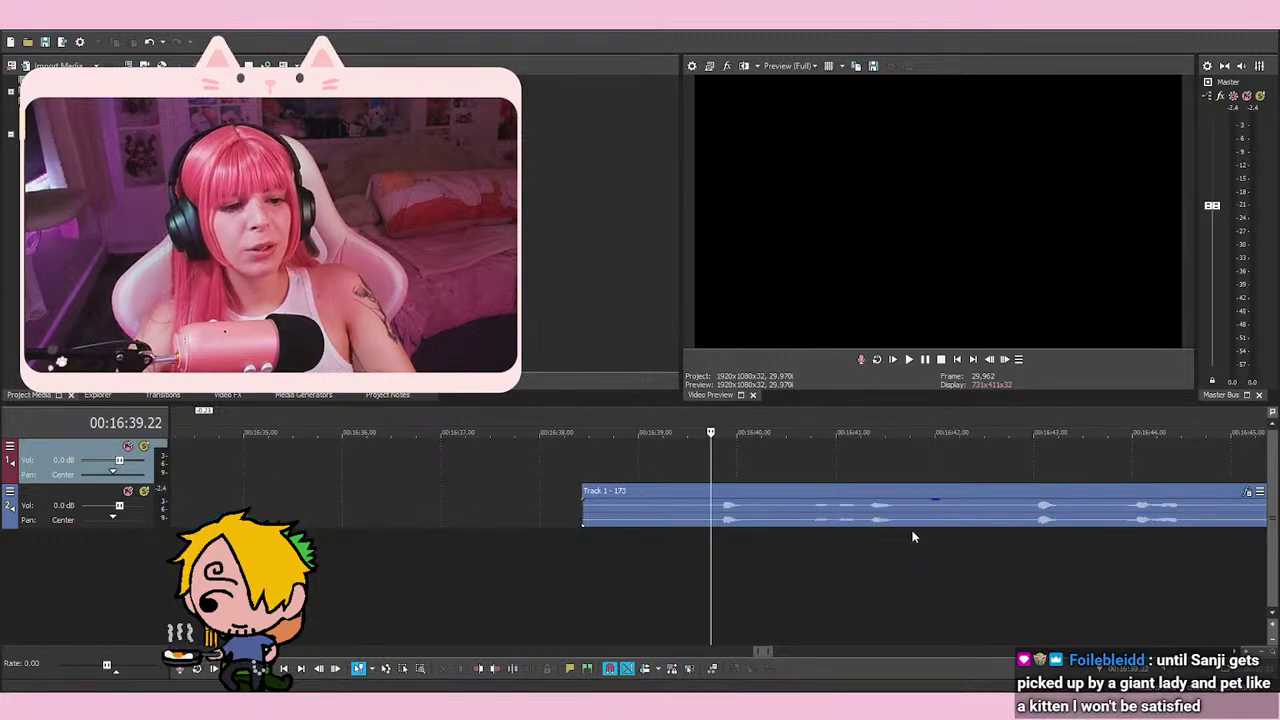
click(714, 565)
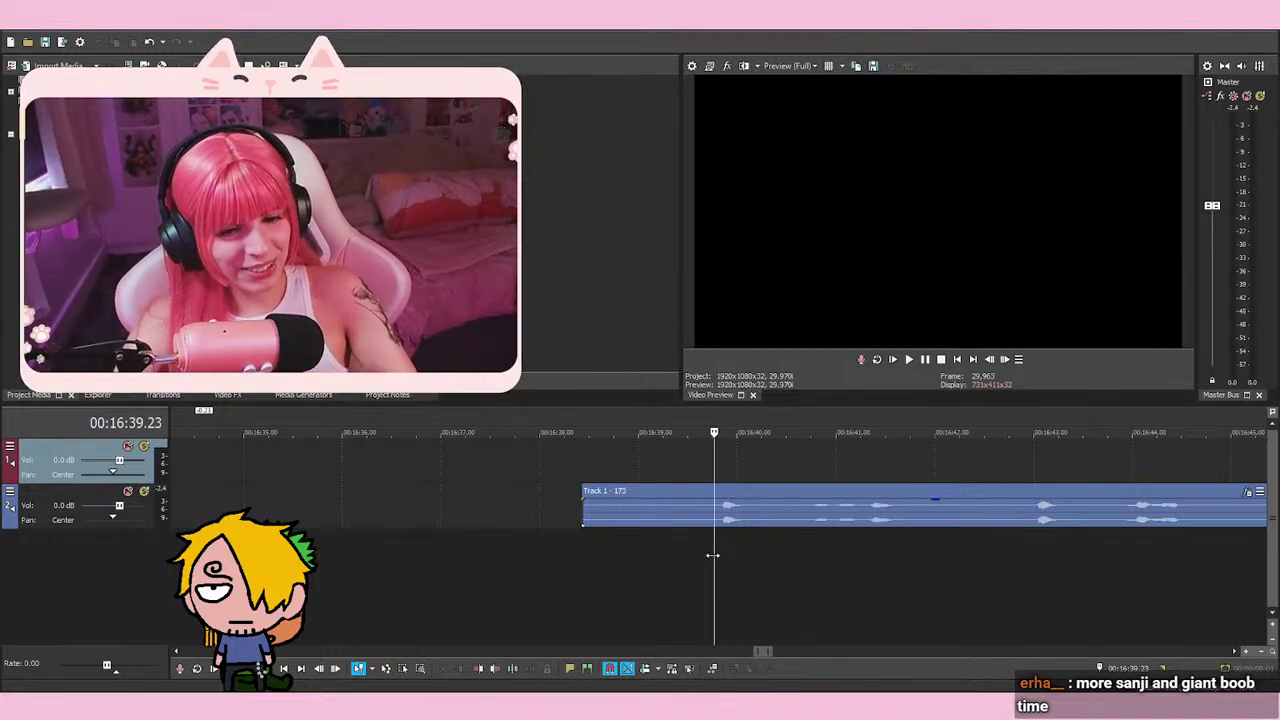
key(space)
scroll(820, 547, down, 1)
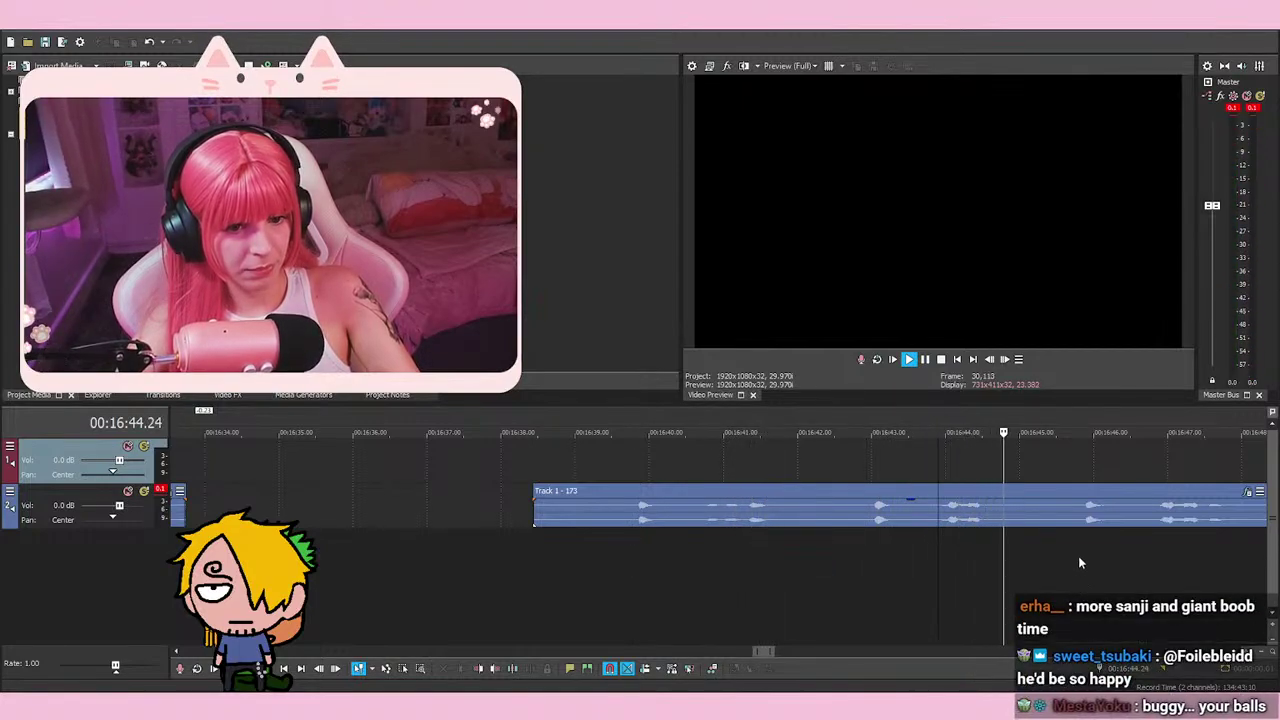
scroll(750, 550, up, 1)
key(space)
scroll(860, 577, up, 3)
key(space)
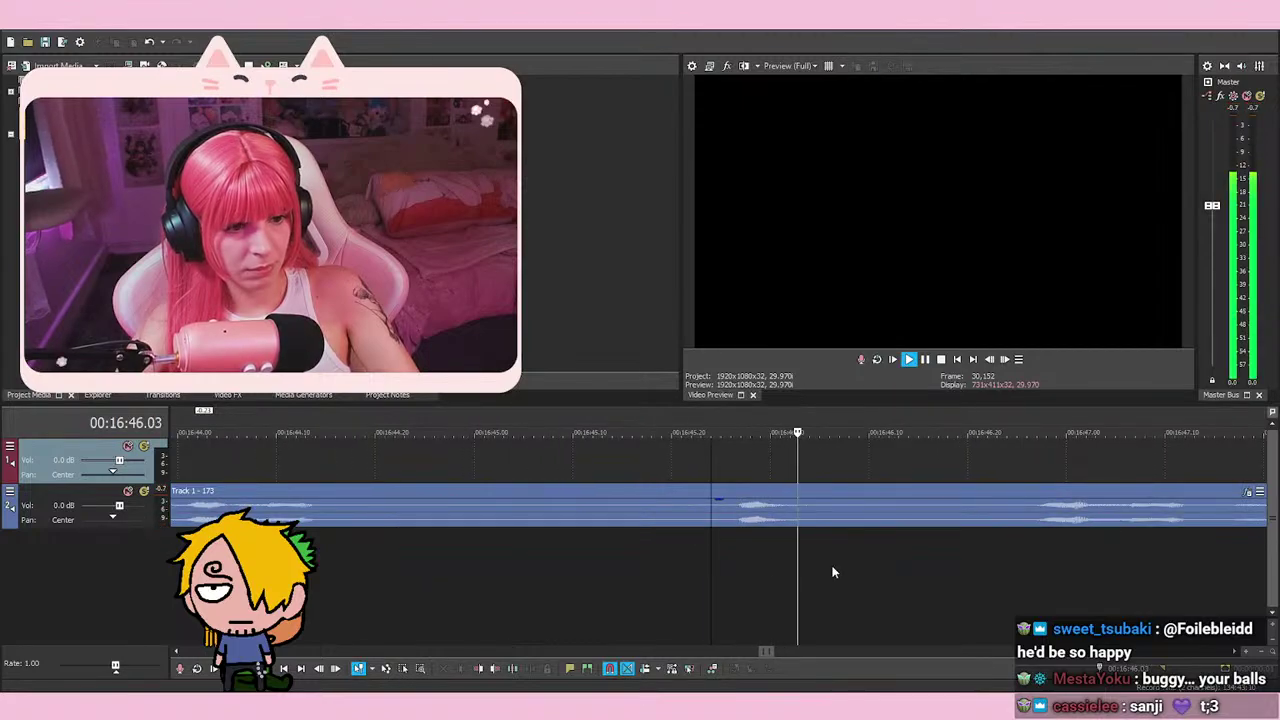
Split the last 173 clip at 00:16:45.20 and delete the section before the cut
key(space)
key(Left)
key(Left)
key(Left)
key(s)
right_click(612, 505)
click(677, 366)
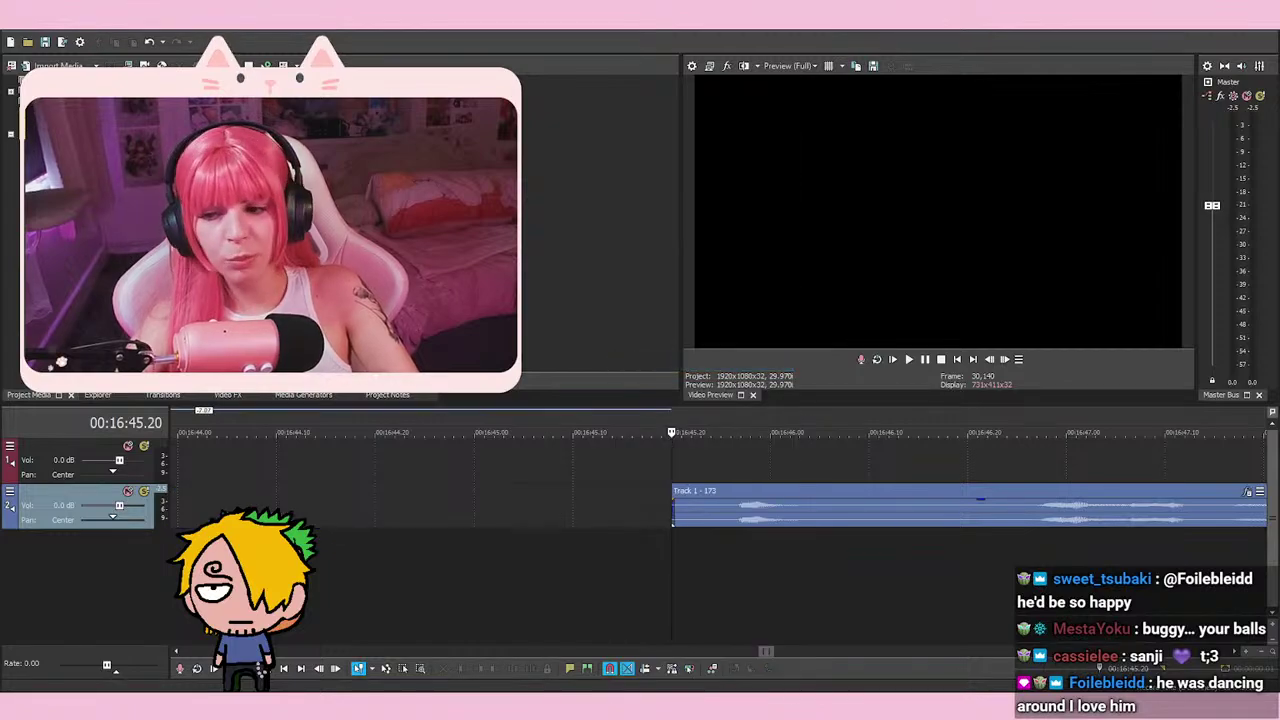
Move the remaining 173 clip back toward the preceding clip, set its start at 00:16:35.15, and place the cursor there
scroll(800, 466, down, 5)
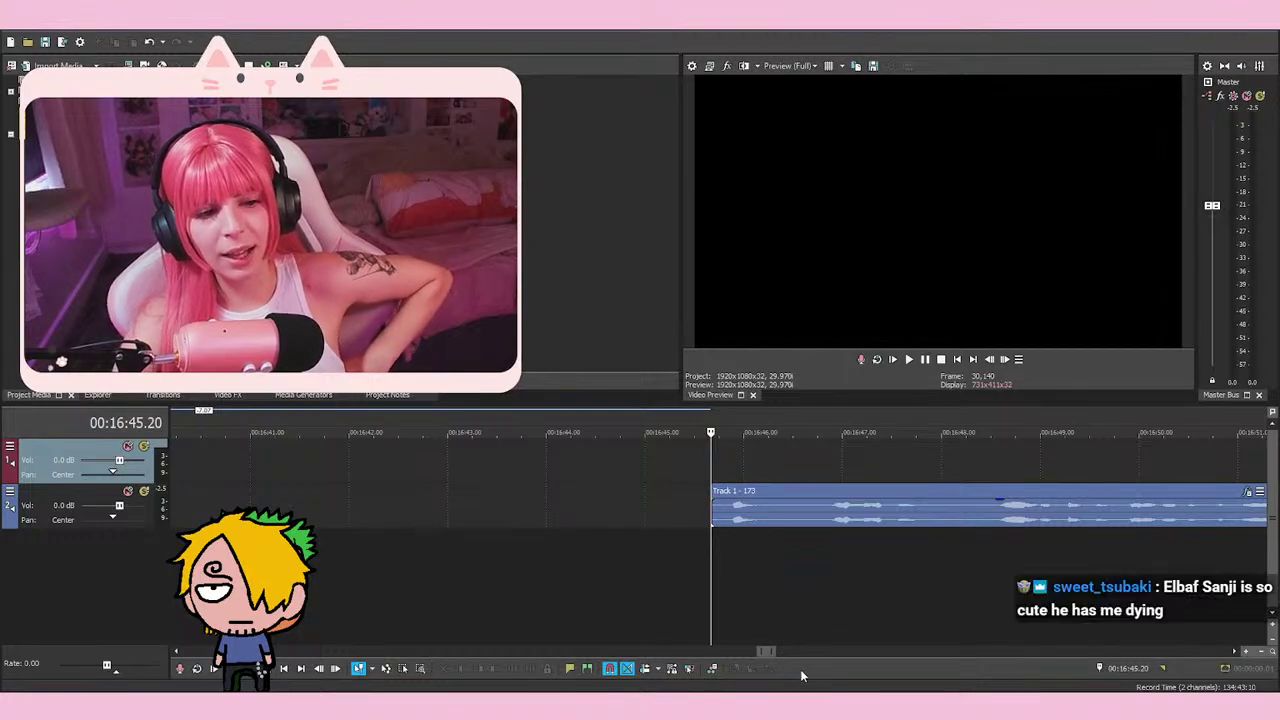
scroll(787, 617, down, 6)
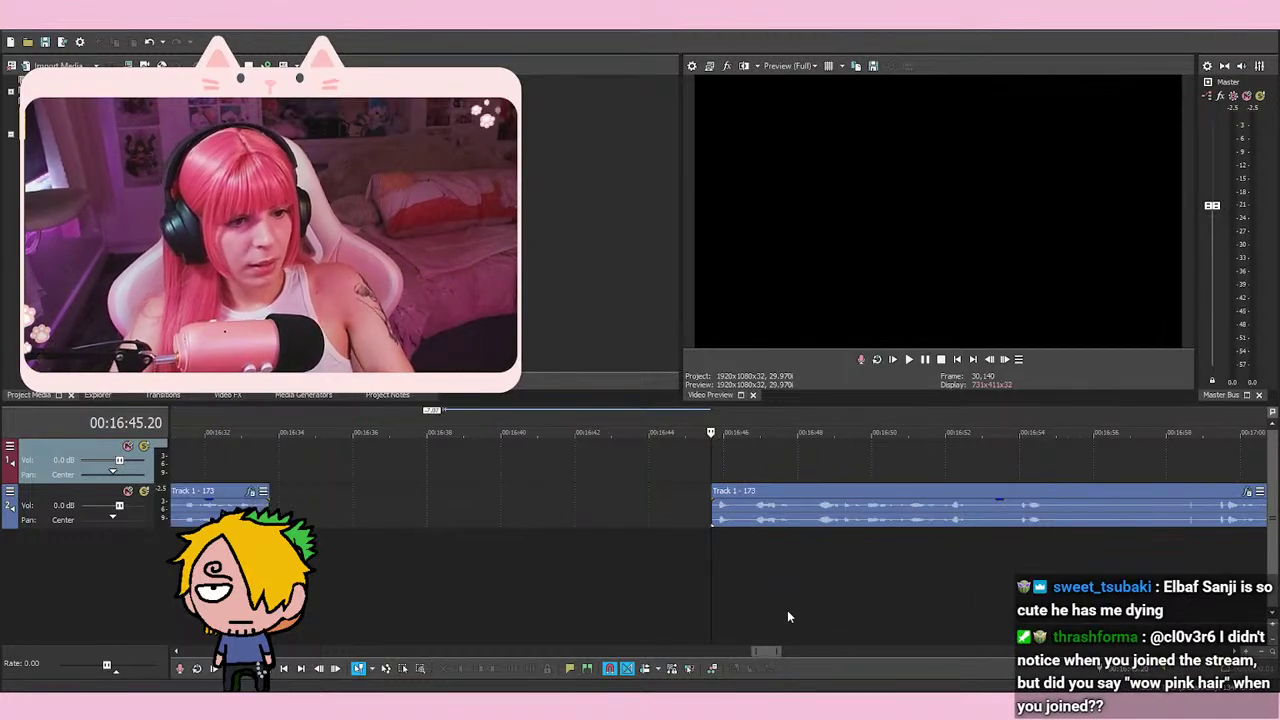
drag(740, 510, 612, 521)
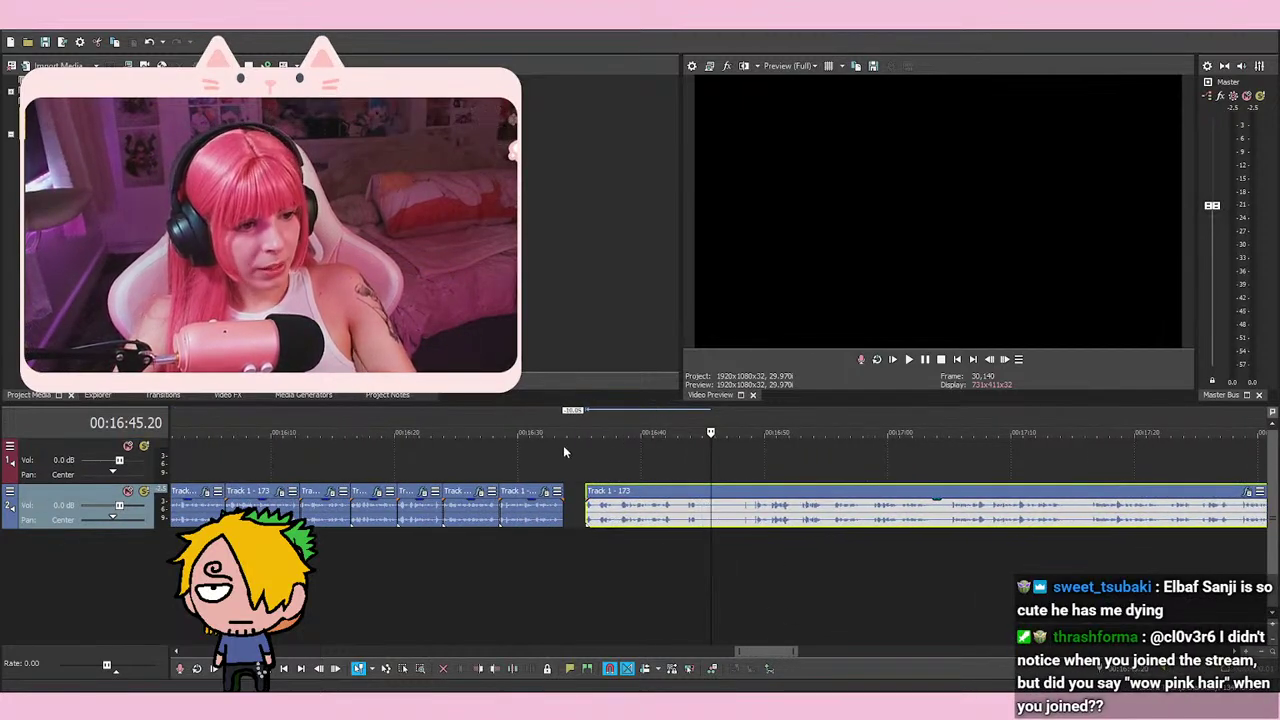
click(585, 455)
scroll(780, 526, up, 8)
click(715, 460)
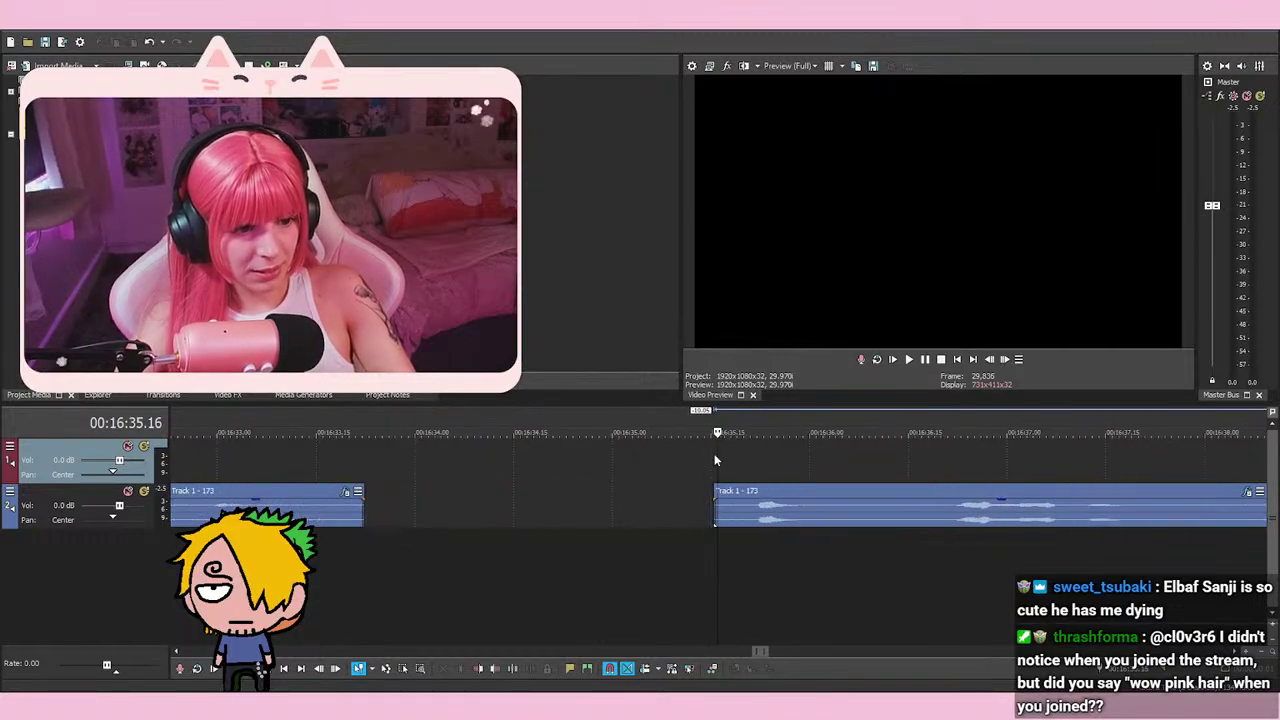
drag(710, 522, 708, 522)
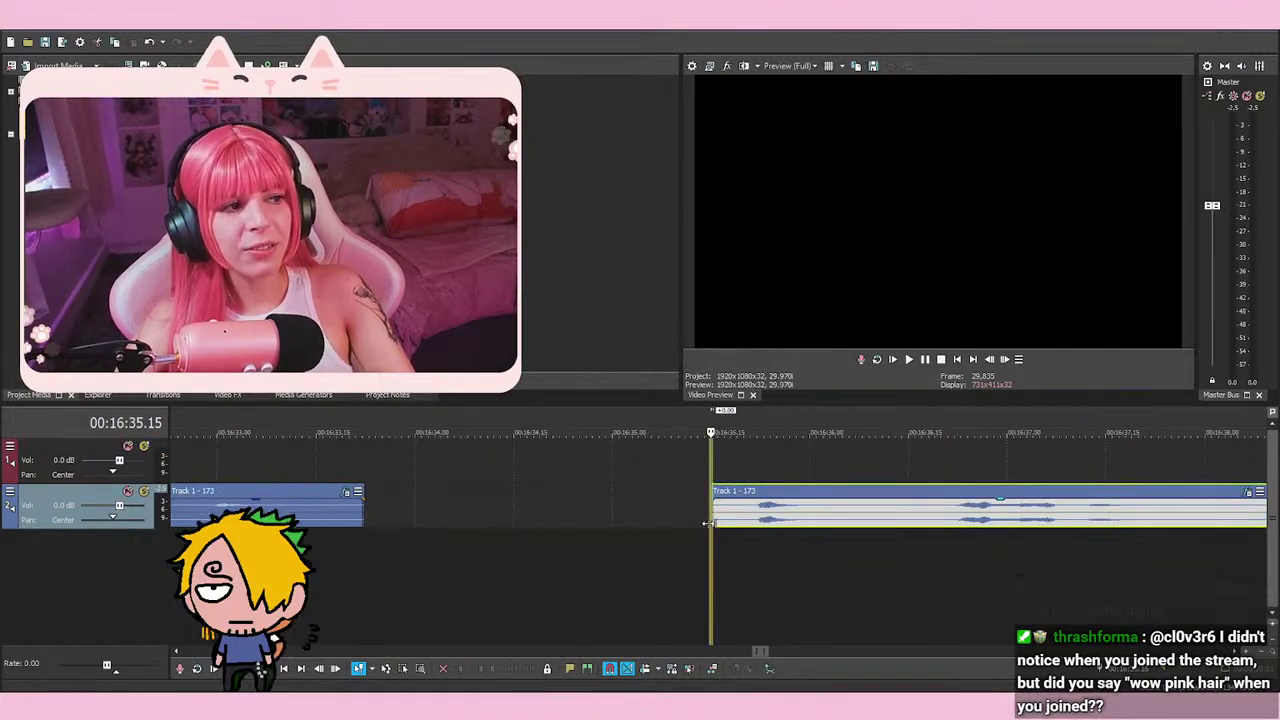
click(711, 553)
click(709, 470)
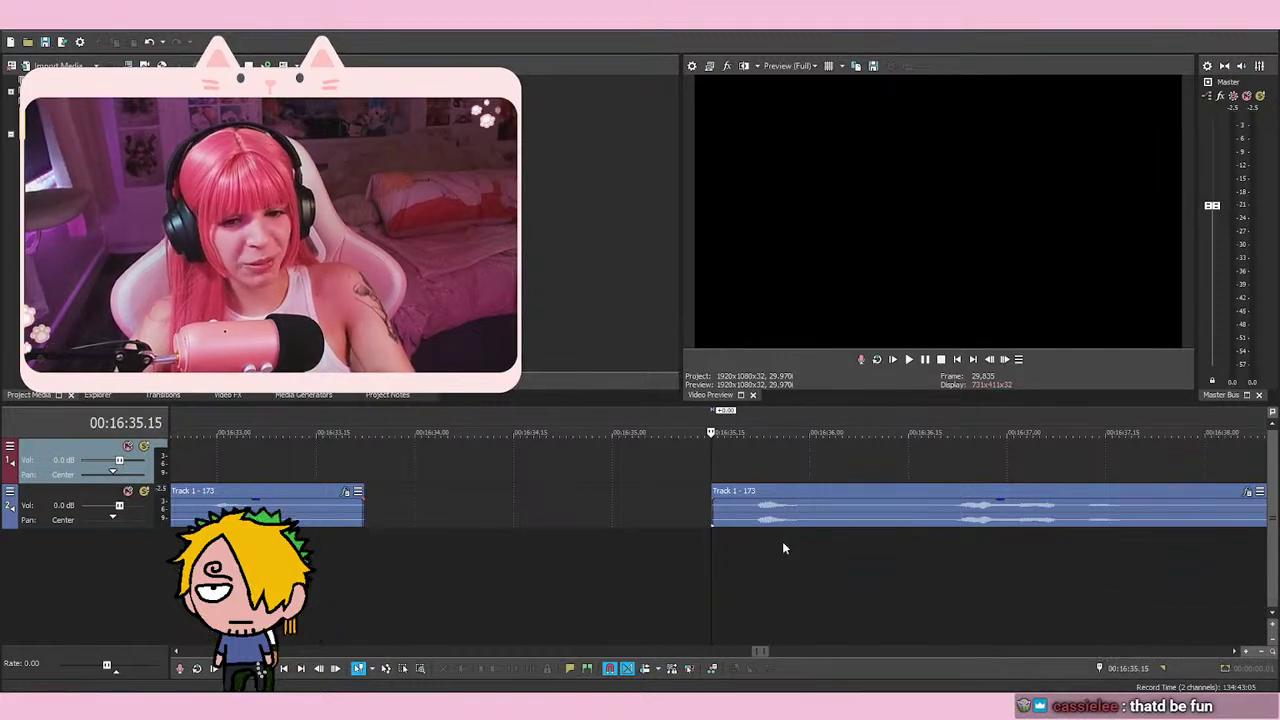
Listen from 00:16:35.15, split the 173 clip at about 00:16:36.10 and at 00:16:36.15, and delete the short section between the cuts
key(space)
key(space)
key(space)
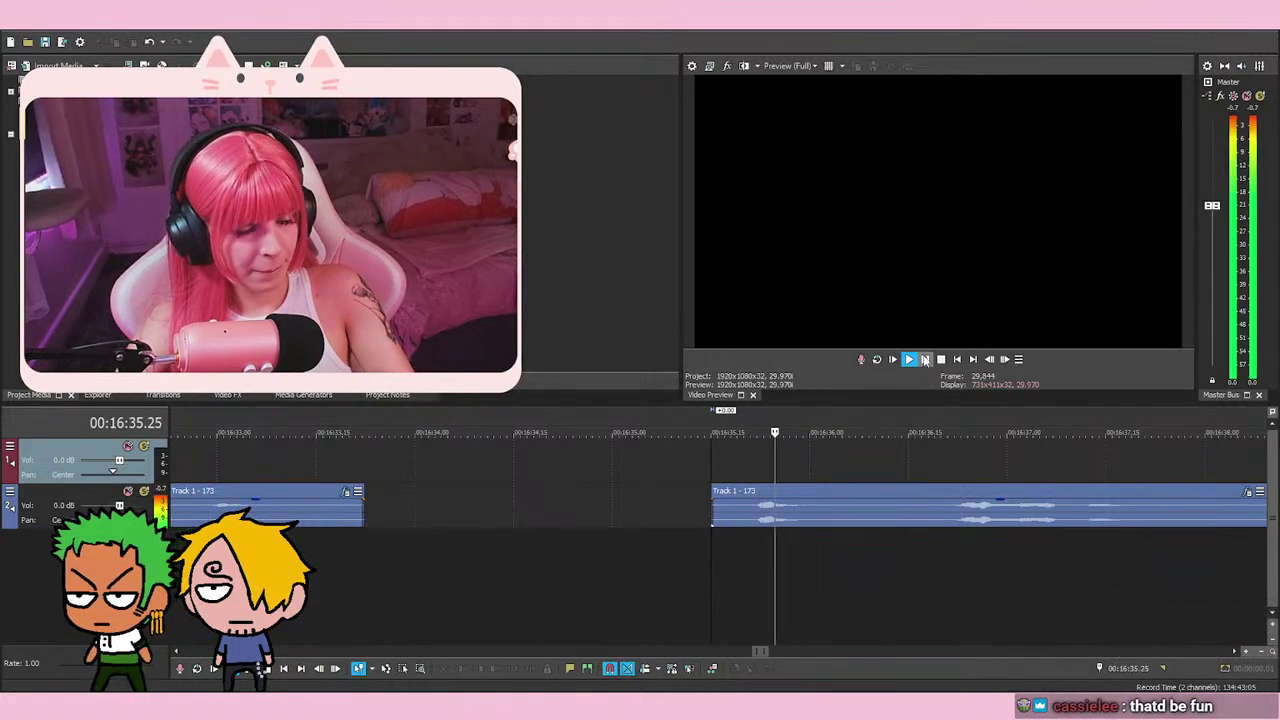
click(925, 360)
key(s)
click(928, 550)
key(Left)
key(Left)
key(Left)
key(s)
right_click(890, 505)
click(960, 364)
scroll(914, 502, down, 3)
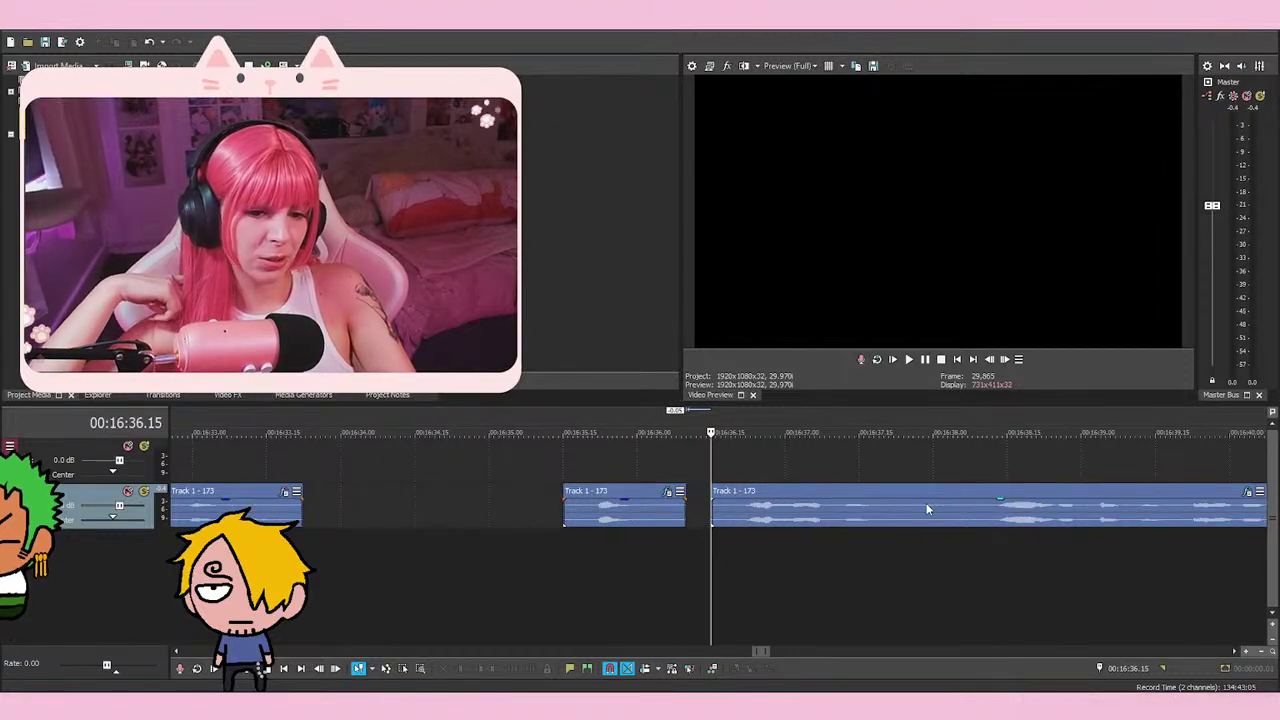
Listen to the 173 clip from 00:16:36.15 and split it at 00:16:38.00
key(space)
key(space)
key(space)
click(925, 360)
scroll(658, 540, down, 3)
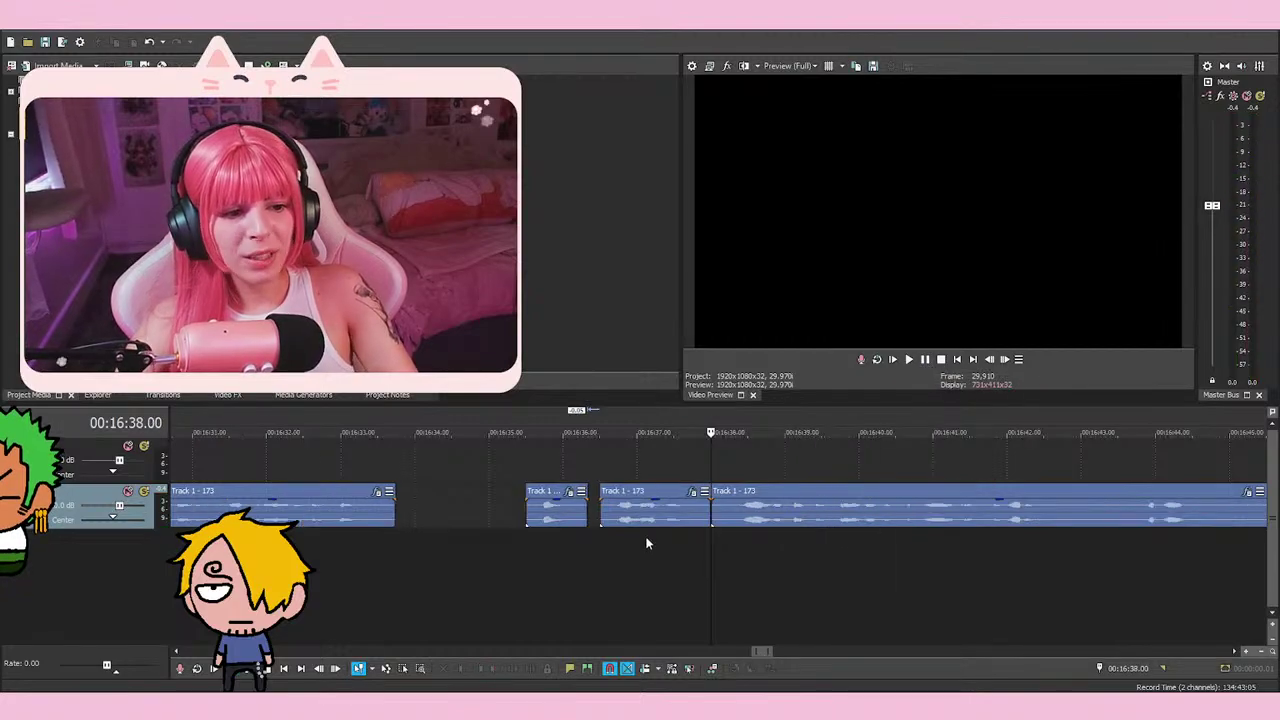
Move the two short 173 clips back to the preceding clip and overlap the first with its end at about 00:16:33.20
scroll(565, 507, down, 3)
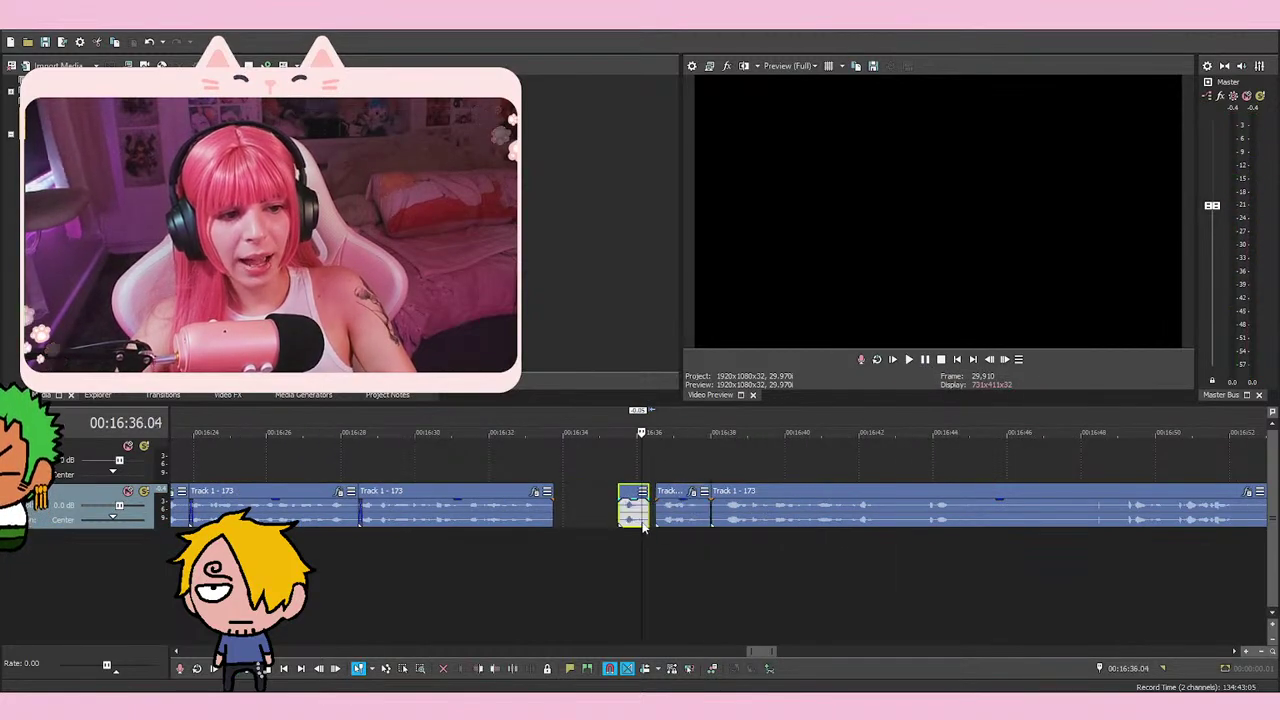
ctrl+click(675, 515)
drag(675, 515, 615, 515)
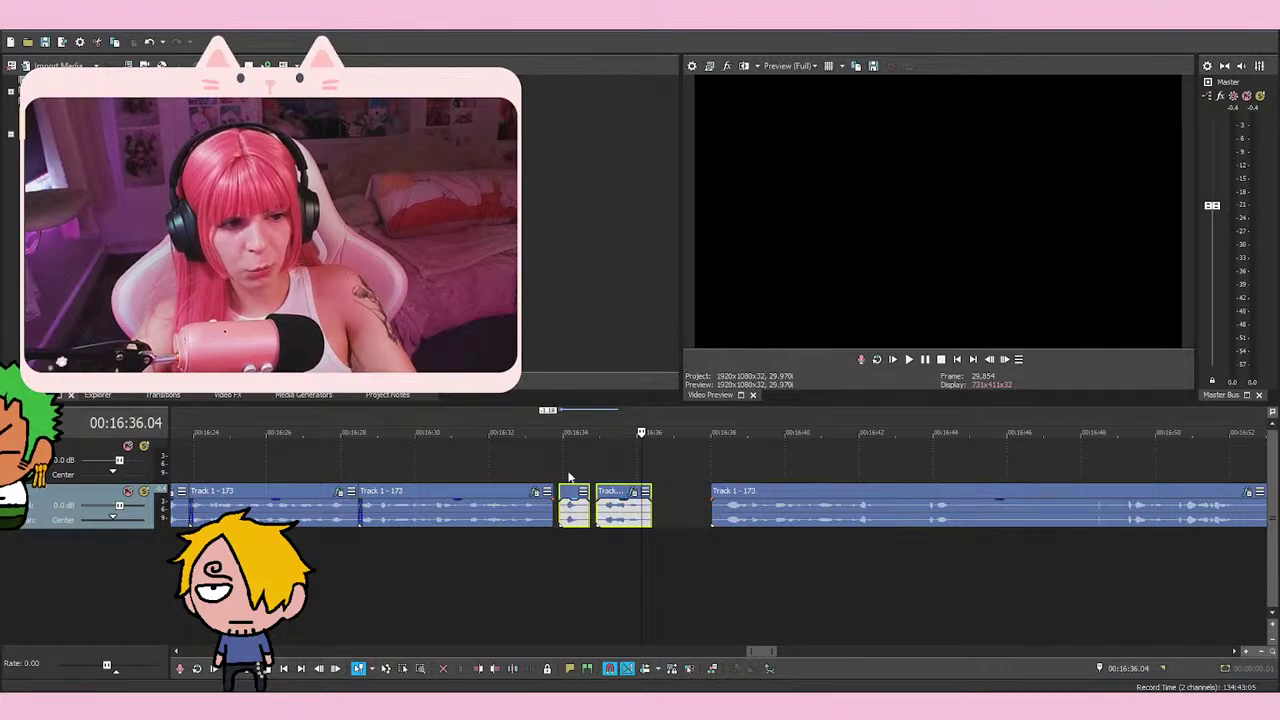
click(668, 462)
scroll(668, 462, up, 10)
drag(722, 507, 633, 507)
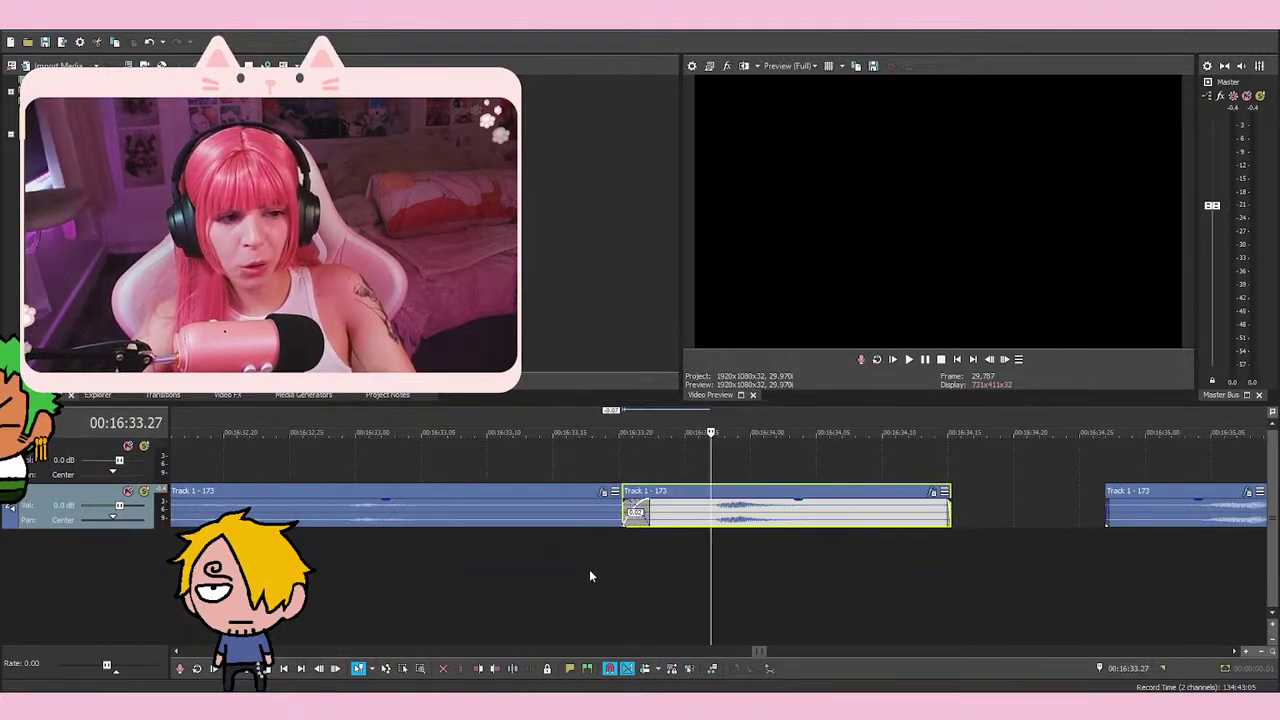
Move the second short 173 clip back to slightly overlap the first at about 00:16:34.13, and listen to the joins
click(527, 580)
key(space)
key(space)
drag(1118, 522, 943, 521)
key(space)
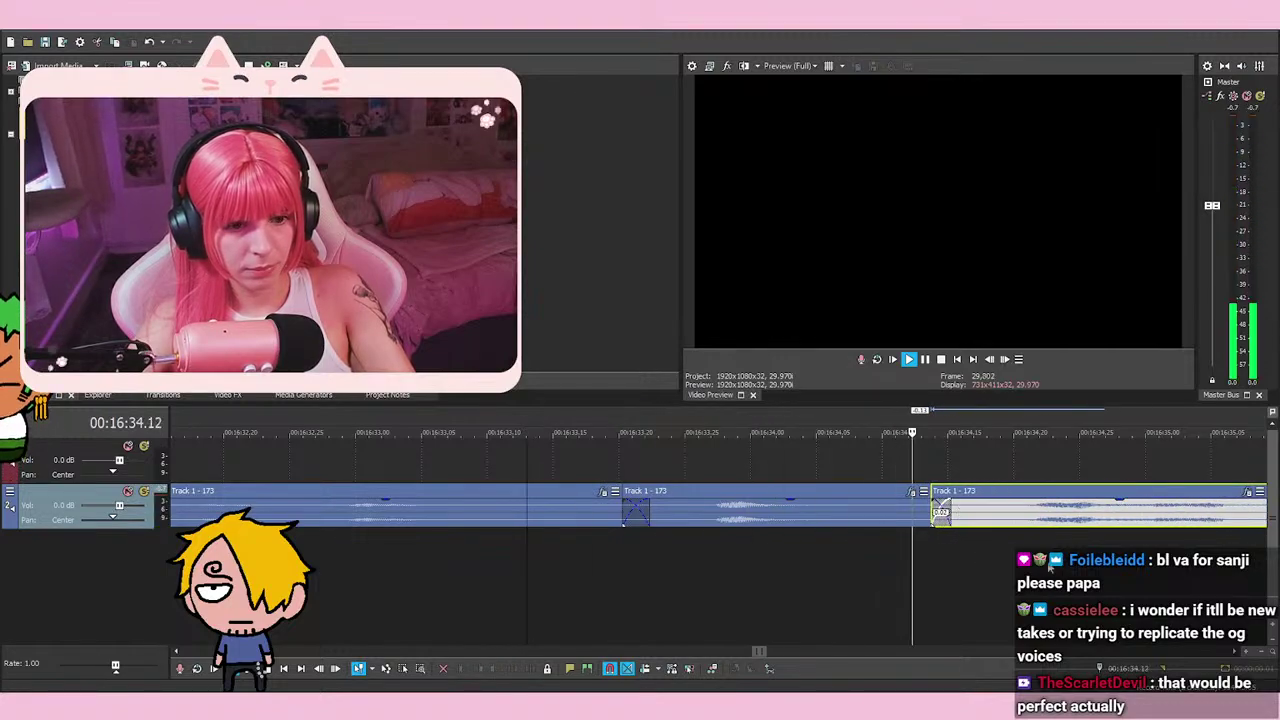
scroll(686, 512, down, 5)
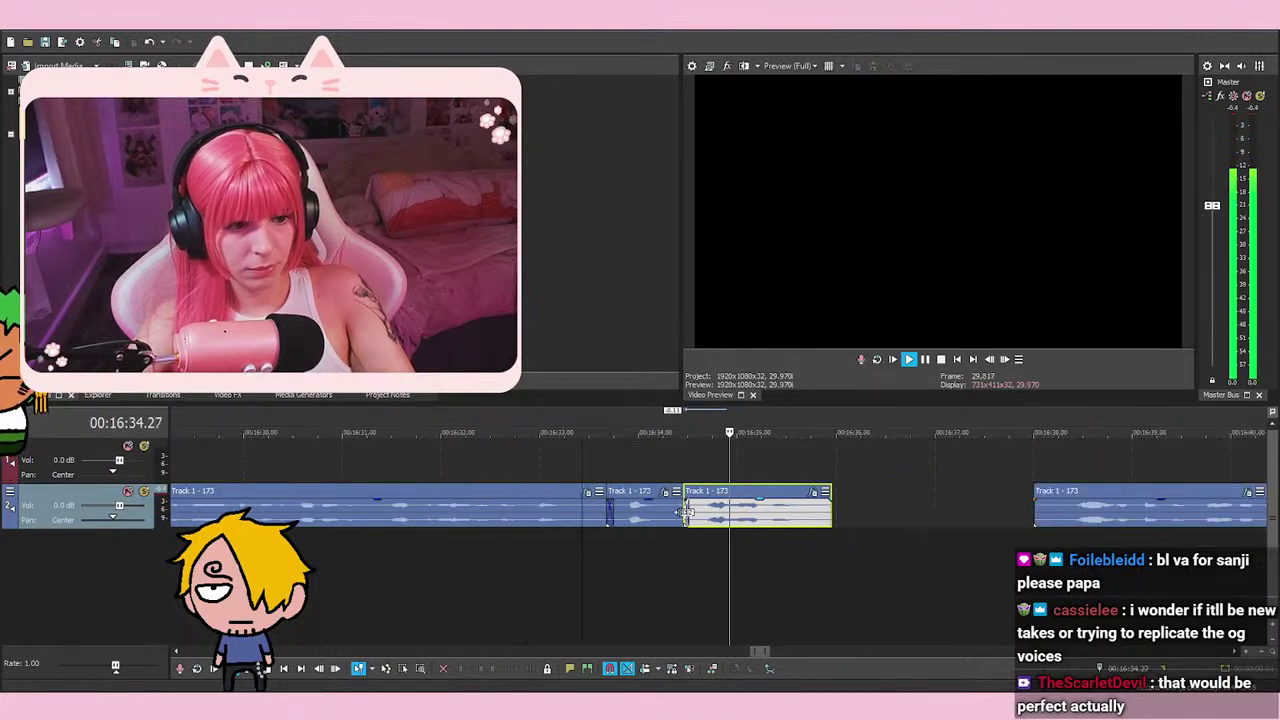
Move the following long 173 clip back to start at about 00:16:36.08 and place the cursor at 00:16:36.14
click(994, 522)
key(space)
drag(1058, 520, 890, 525)
click(901, 552)
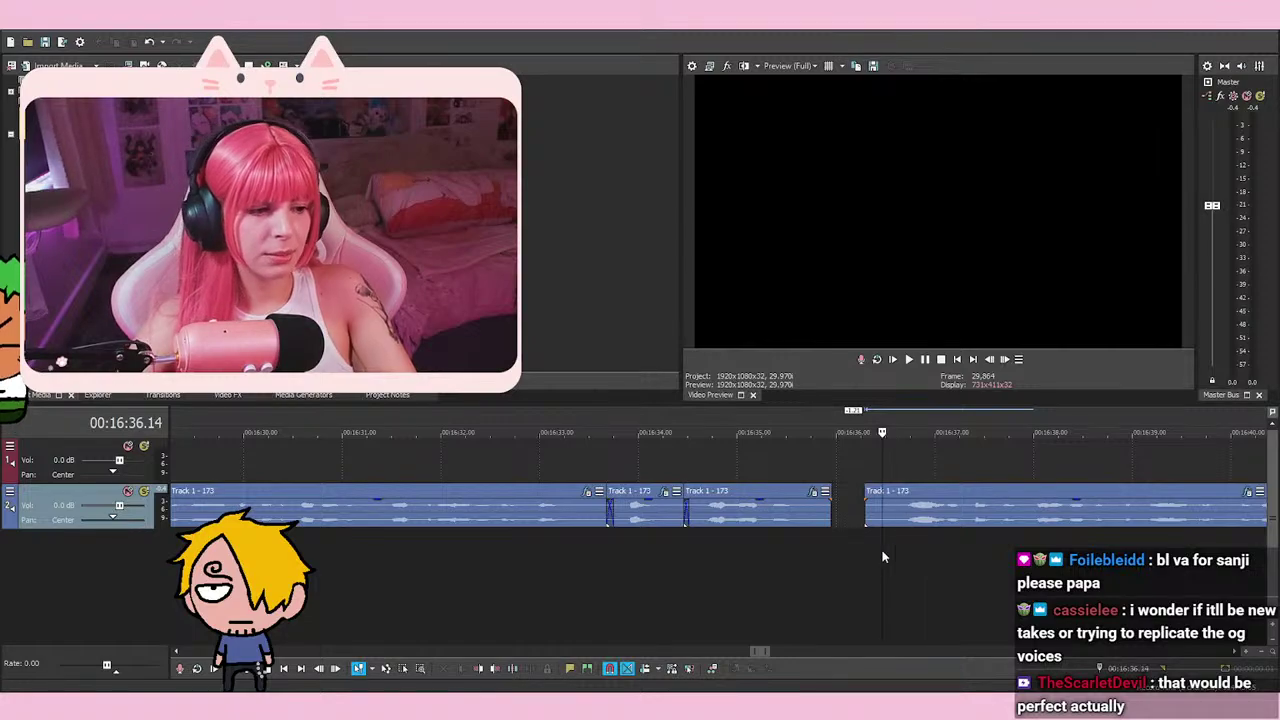
Split the long 173 clip at 00:16:36.14 and delete the short section before the cut
scroll(881, 550, up, 4)
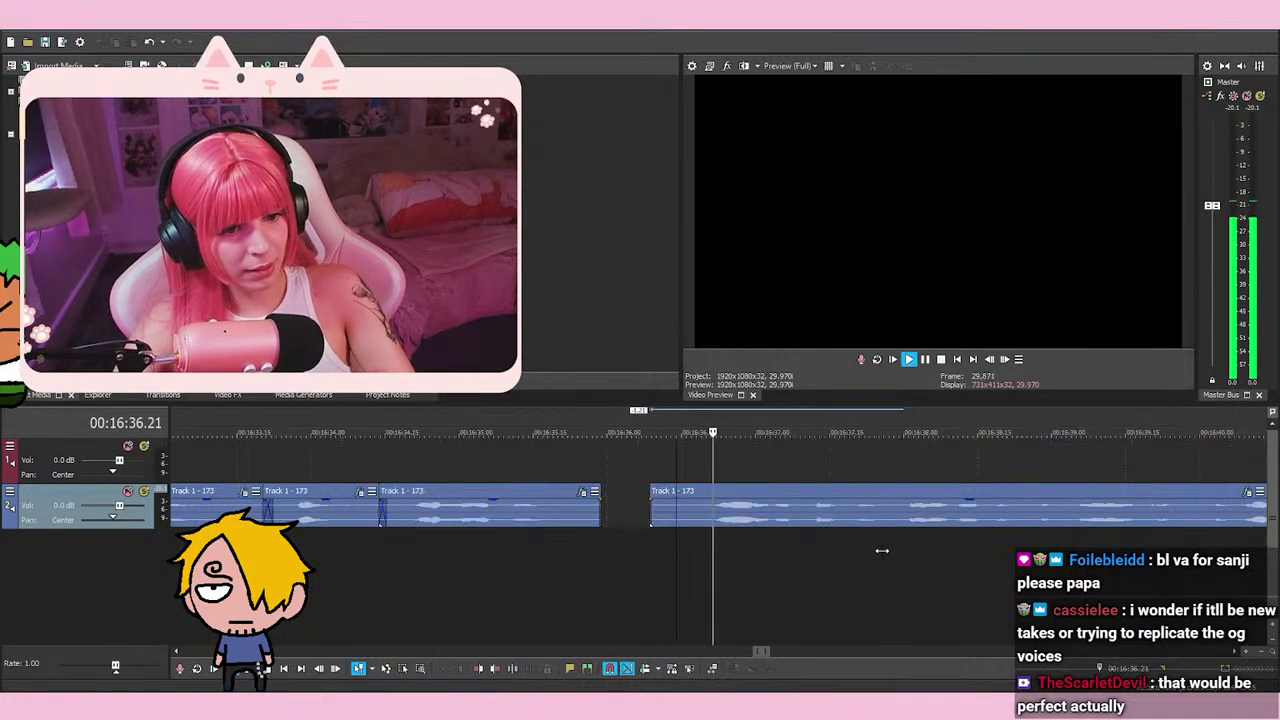
right_click(601, 497)
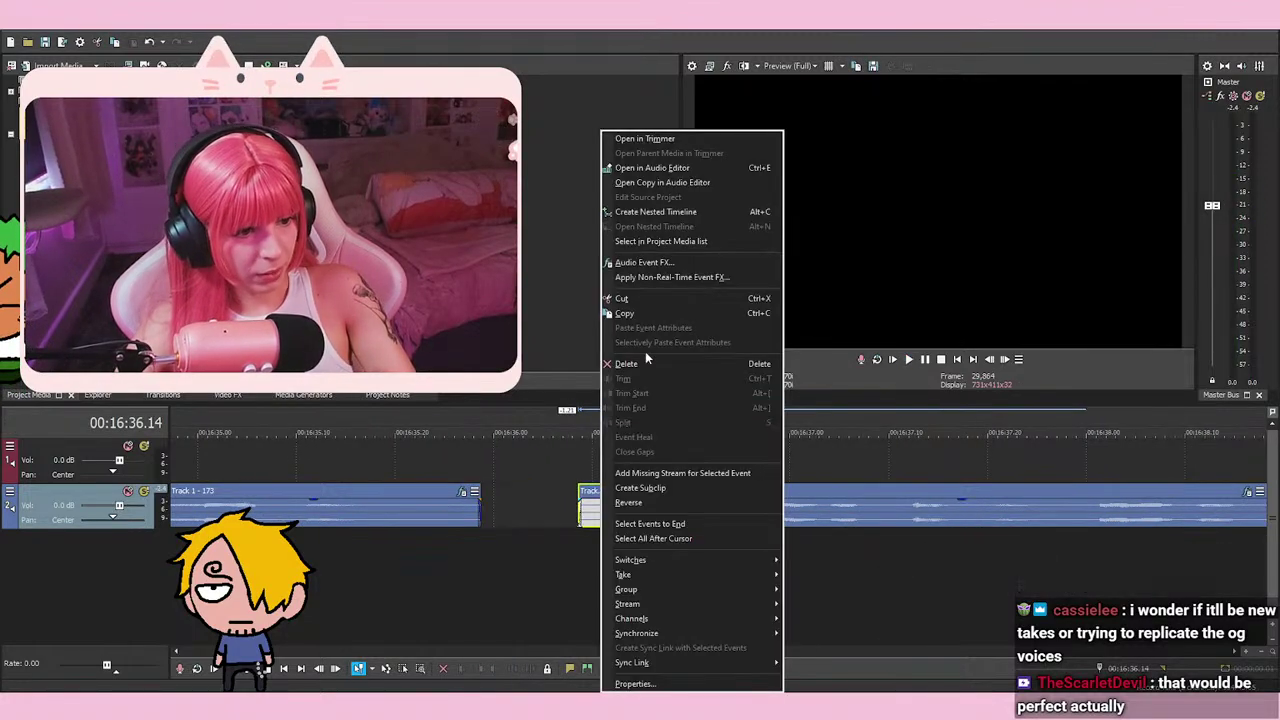
click(644, 365)
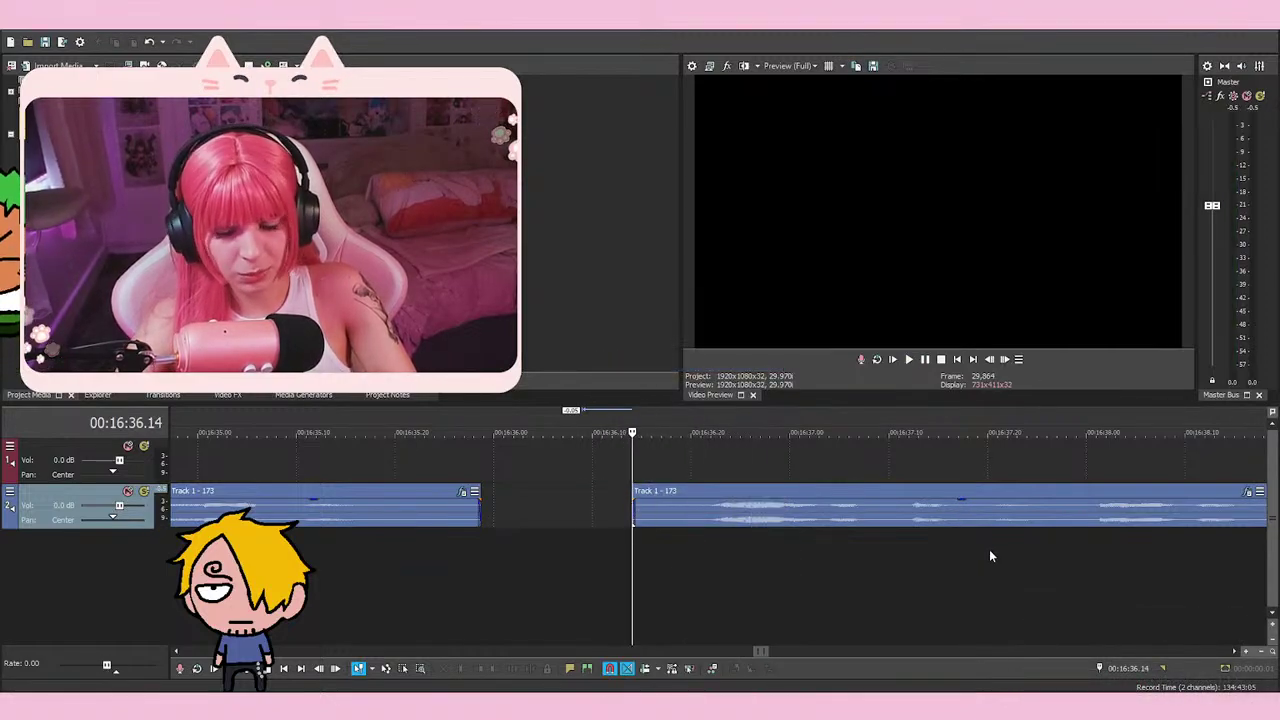
Listen to the long 173 clip from 00:16:36.14 and split it where the passage to keep ends
key(space)
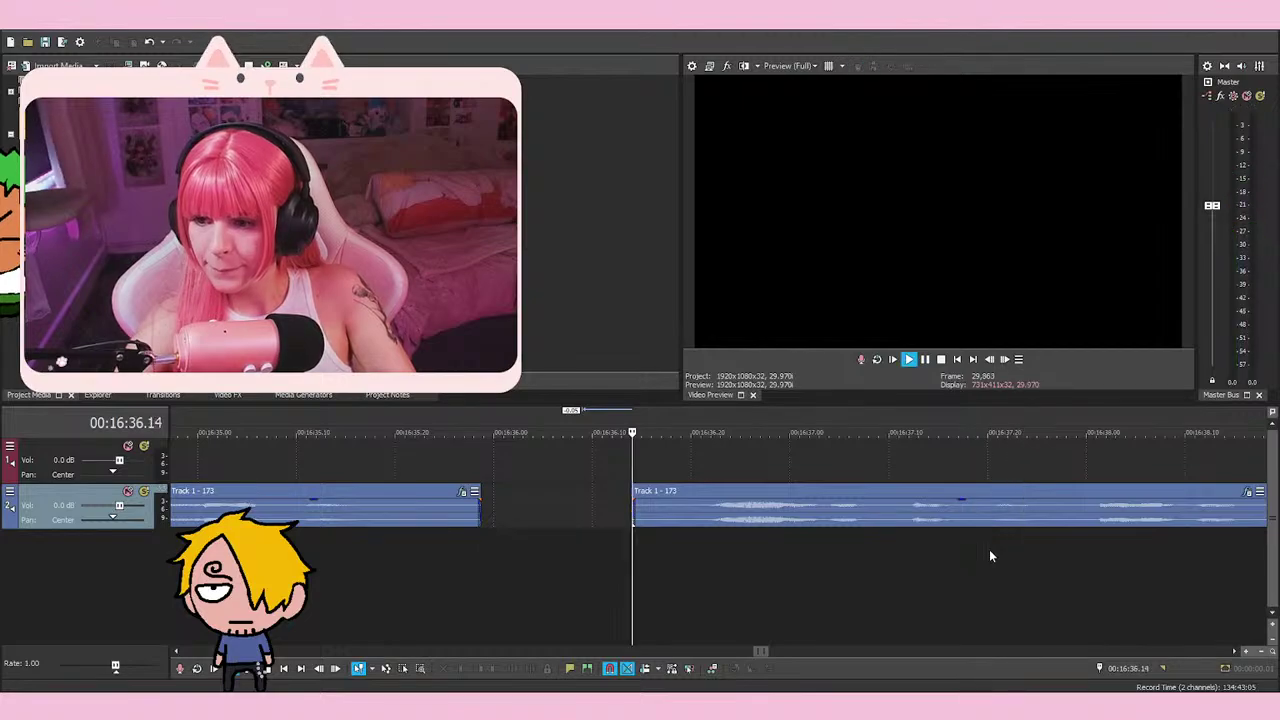
key(space)
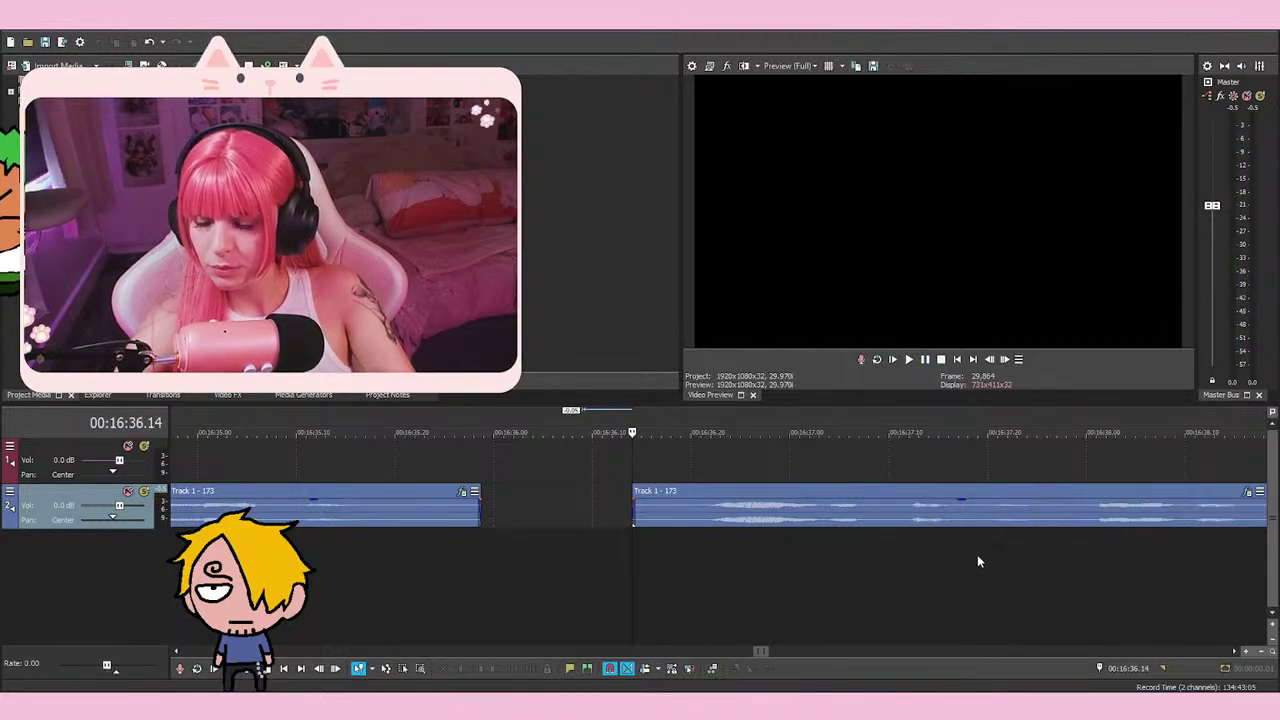
key(space)
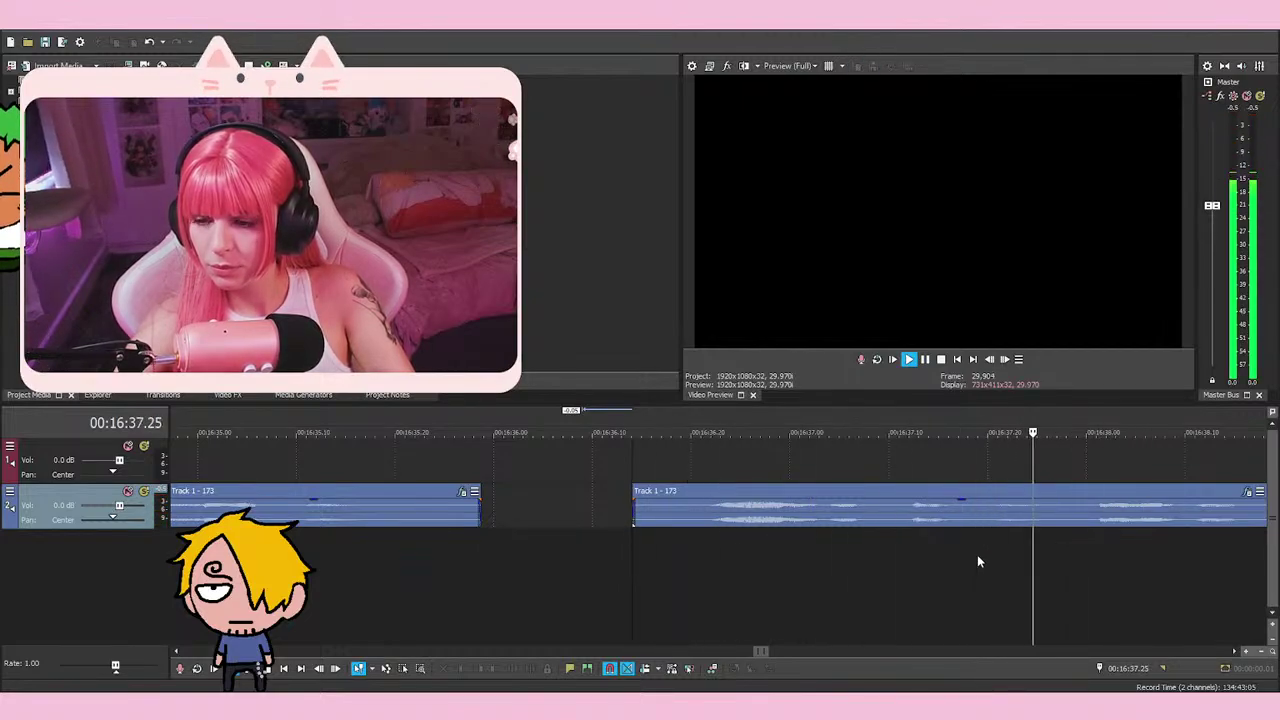
scroll(901, 481, down, 5)
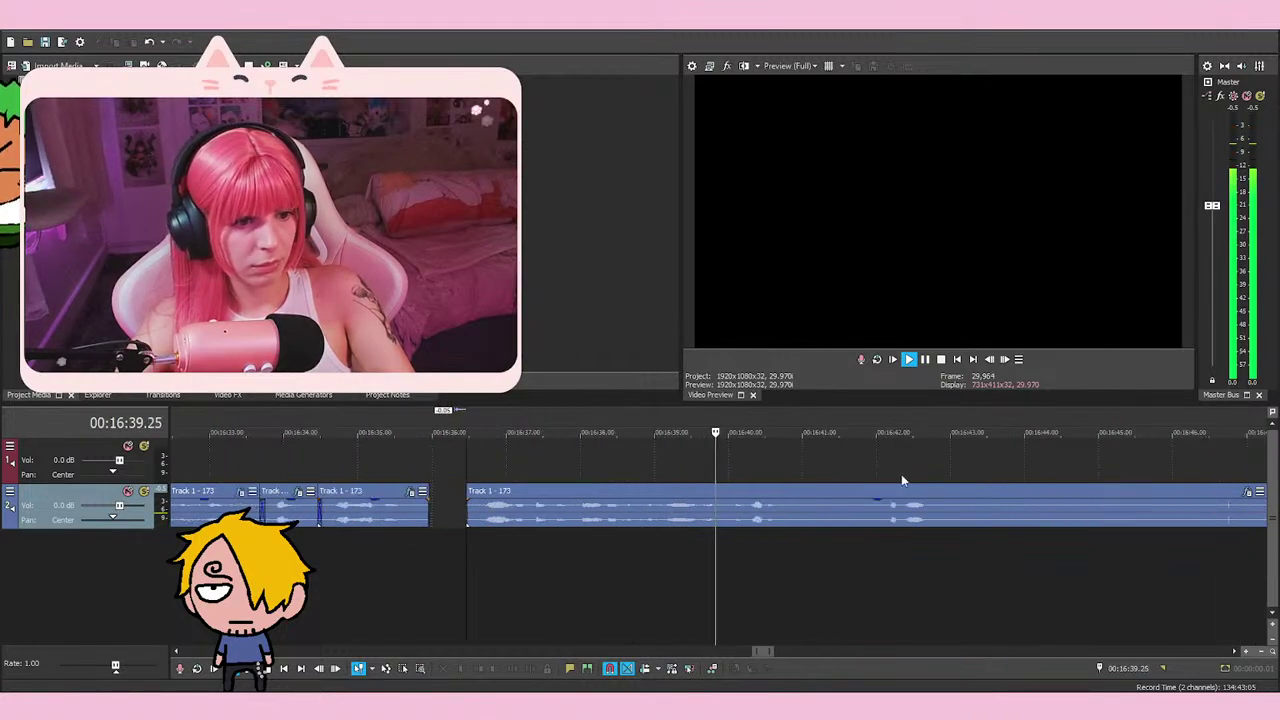
click(928, 363)
key(s)
Move the newly cut 173 clip back to overlap the preceding clip's end at about 00:16:35.25, adjusting the overlap after listening
drag(499, 508, 452, 524)
click(391, 548)
key(space)
scroll(604, 534, up, 2)
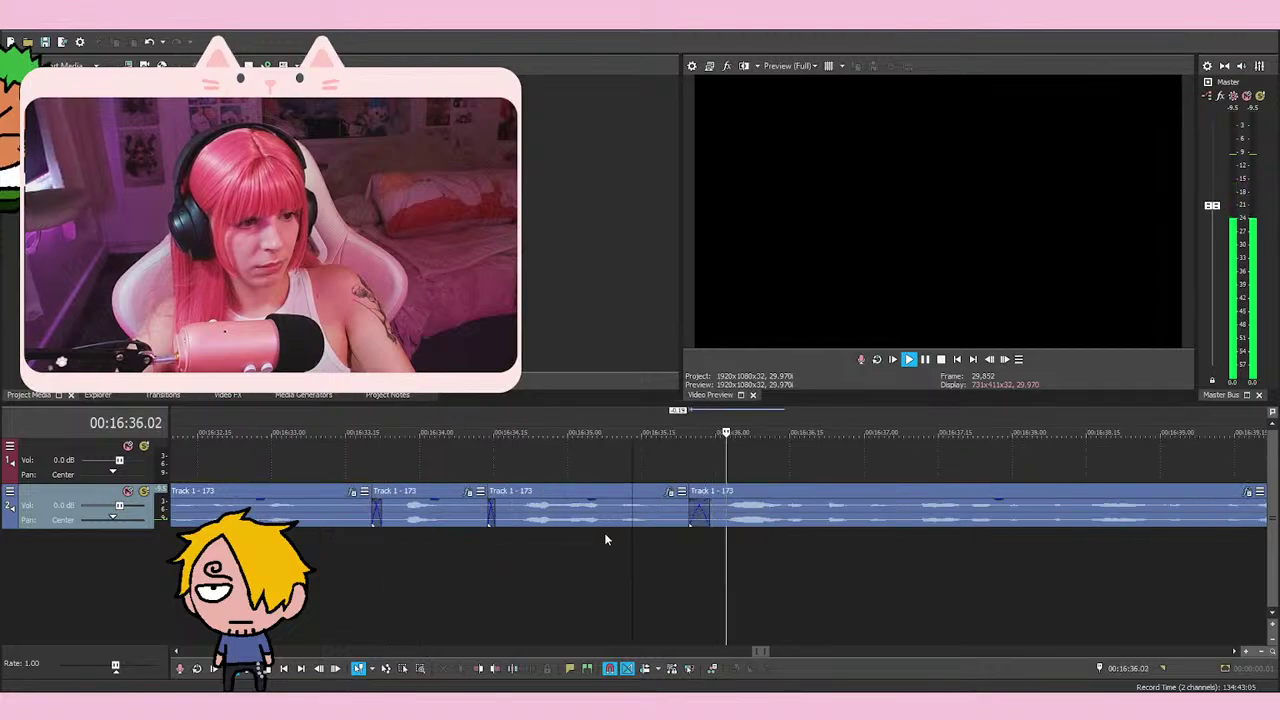
key(space)
drag(745, 520, 750, 522)
click(740, 466)
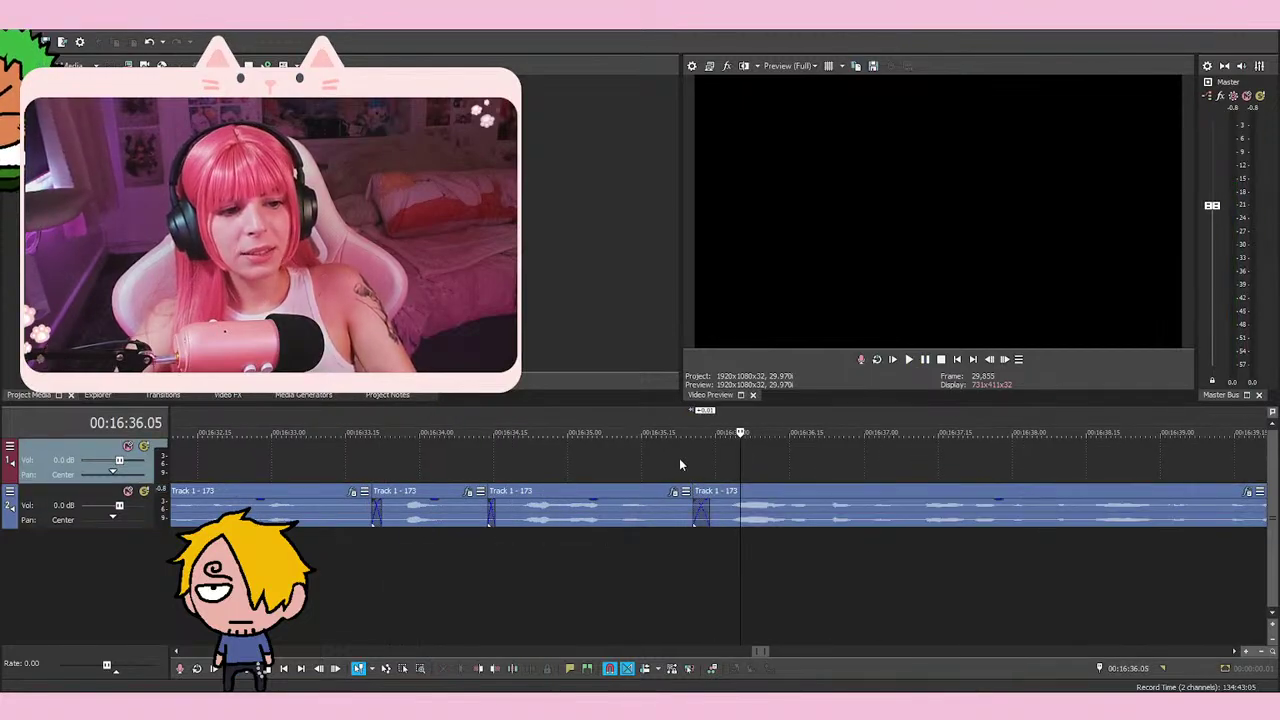
Replay the join near 00:16:35.25 from about 00:16:35.13 to check how smoothly the two 173 clips connect
click(635, 466)
key(space)
key(space)
click(657, 466)
click(740, 466)
click(651, 470)
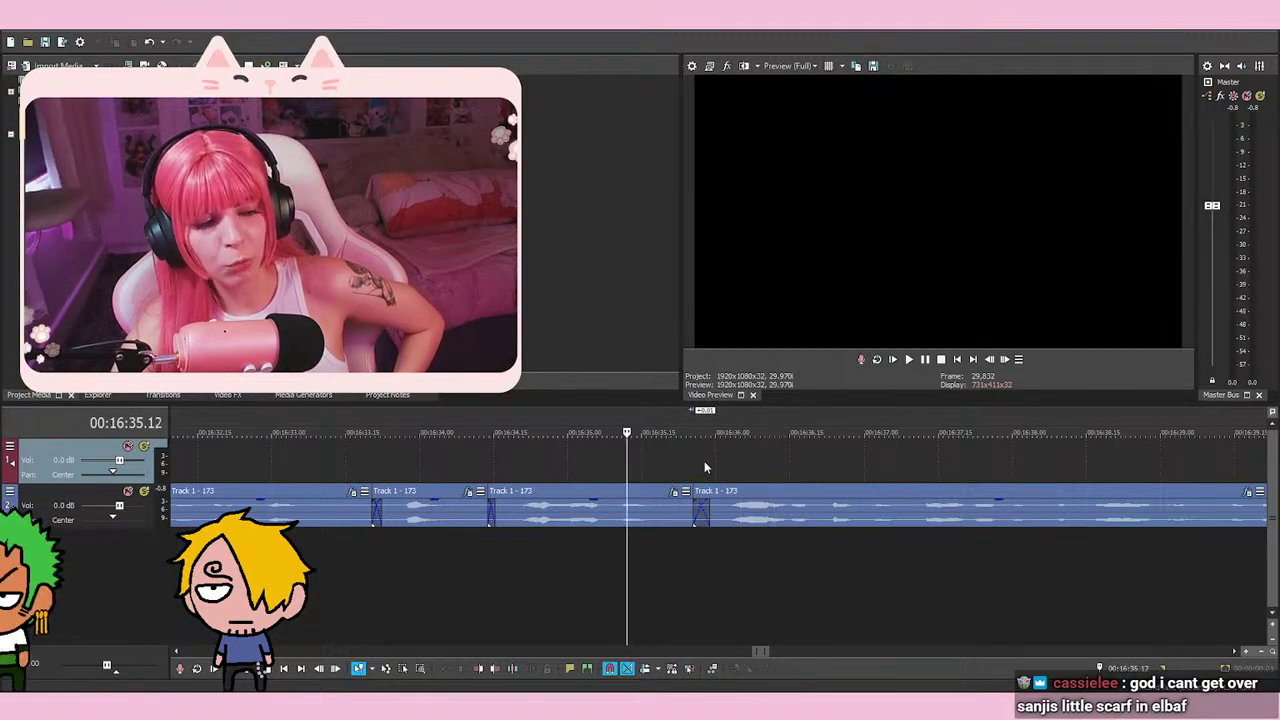
click(633, 472)
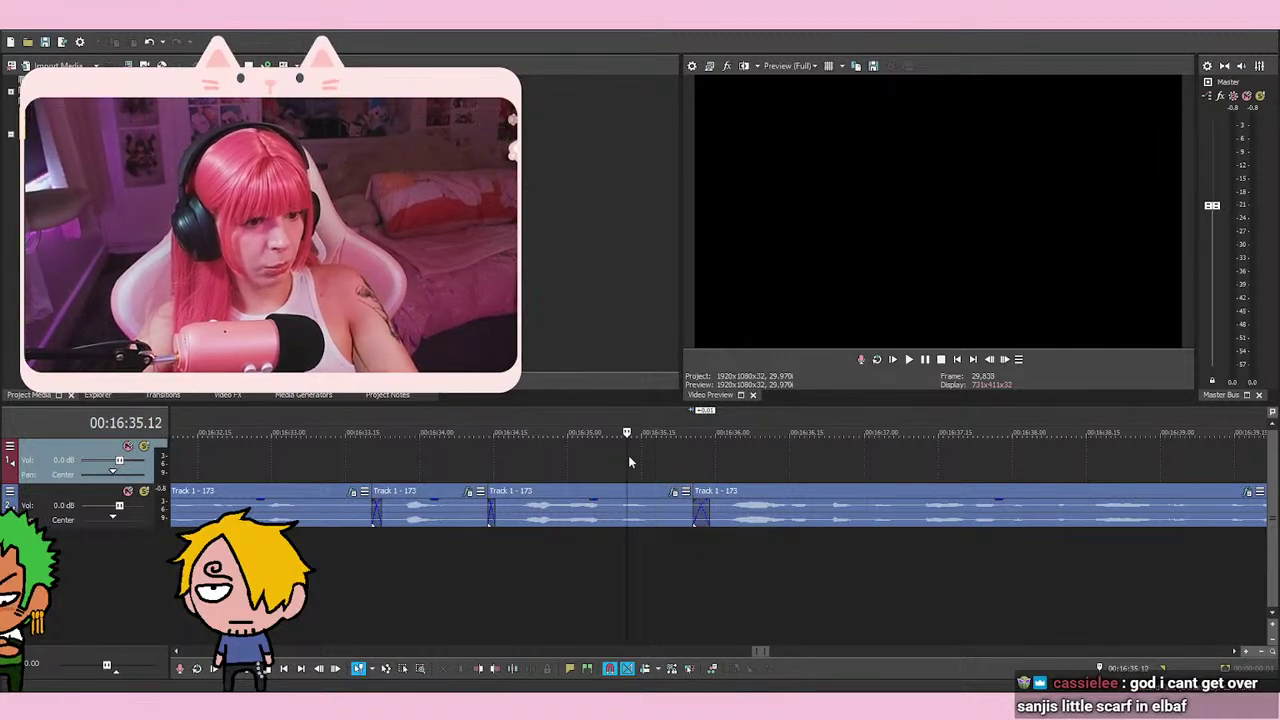
click(628, 455)
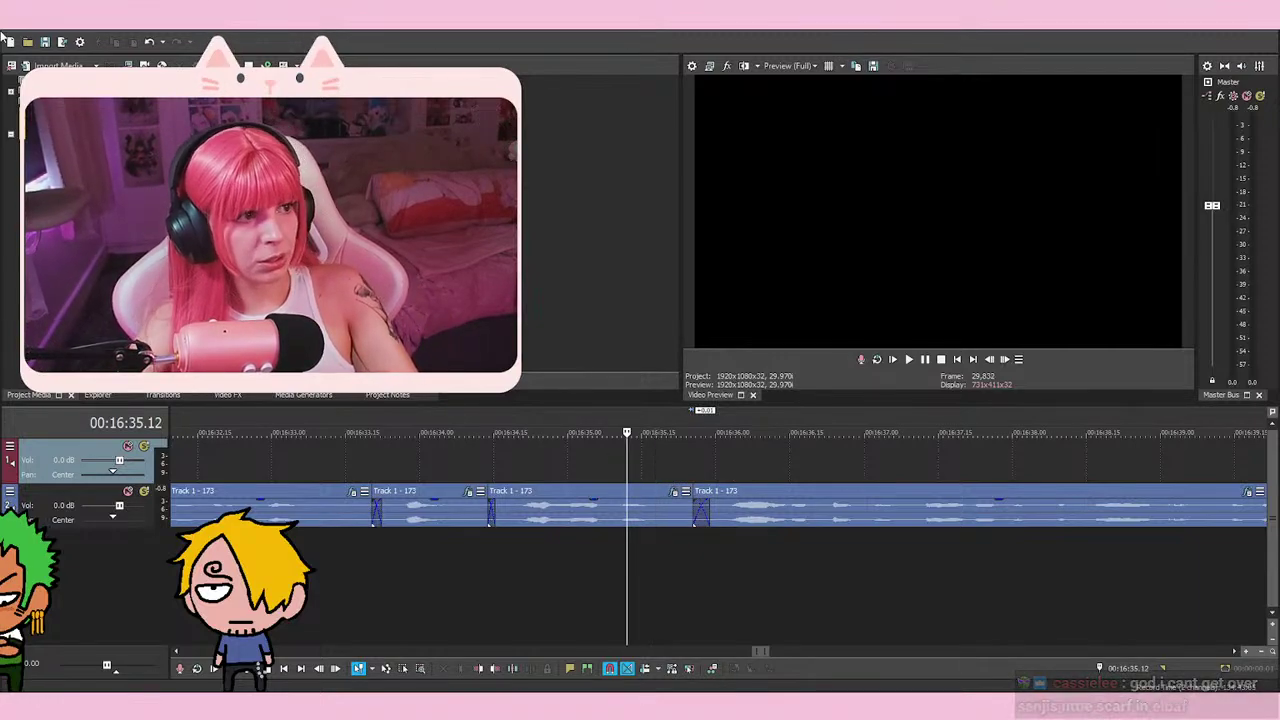
click(636, 461)
click(628, 460)
click(714, 460)
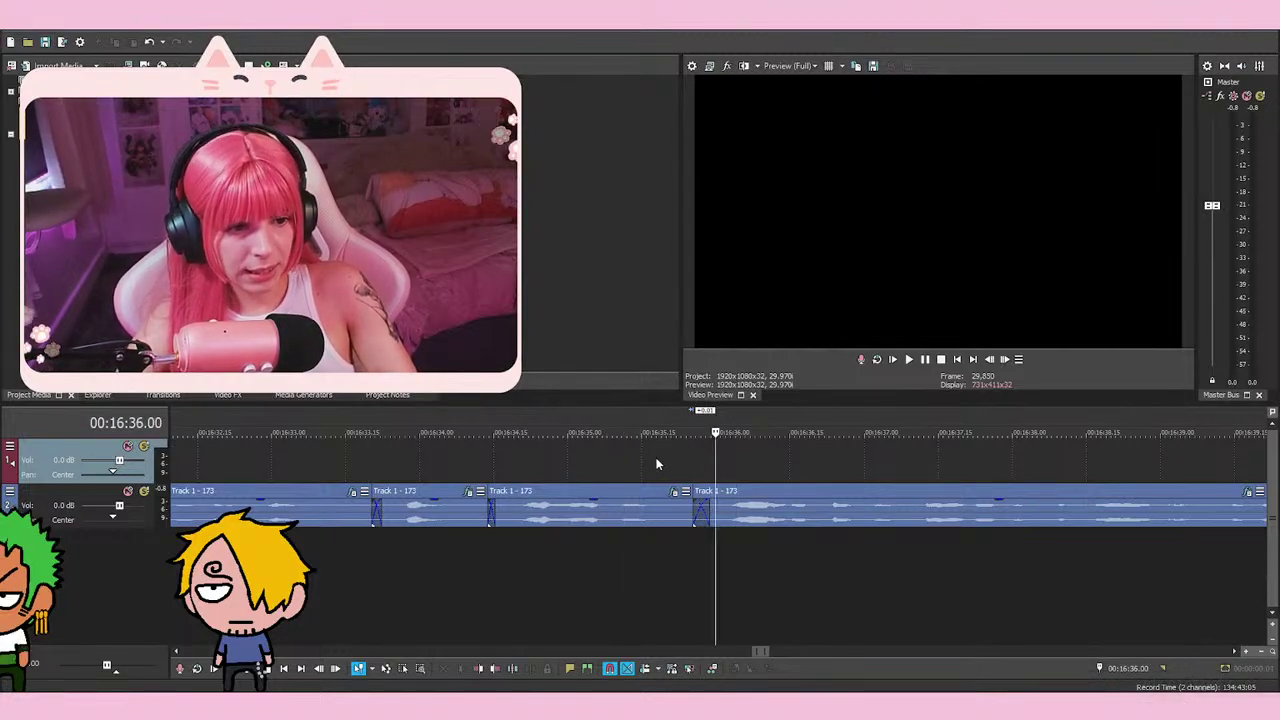
click(631, 462)
key(space)
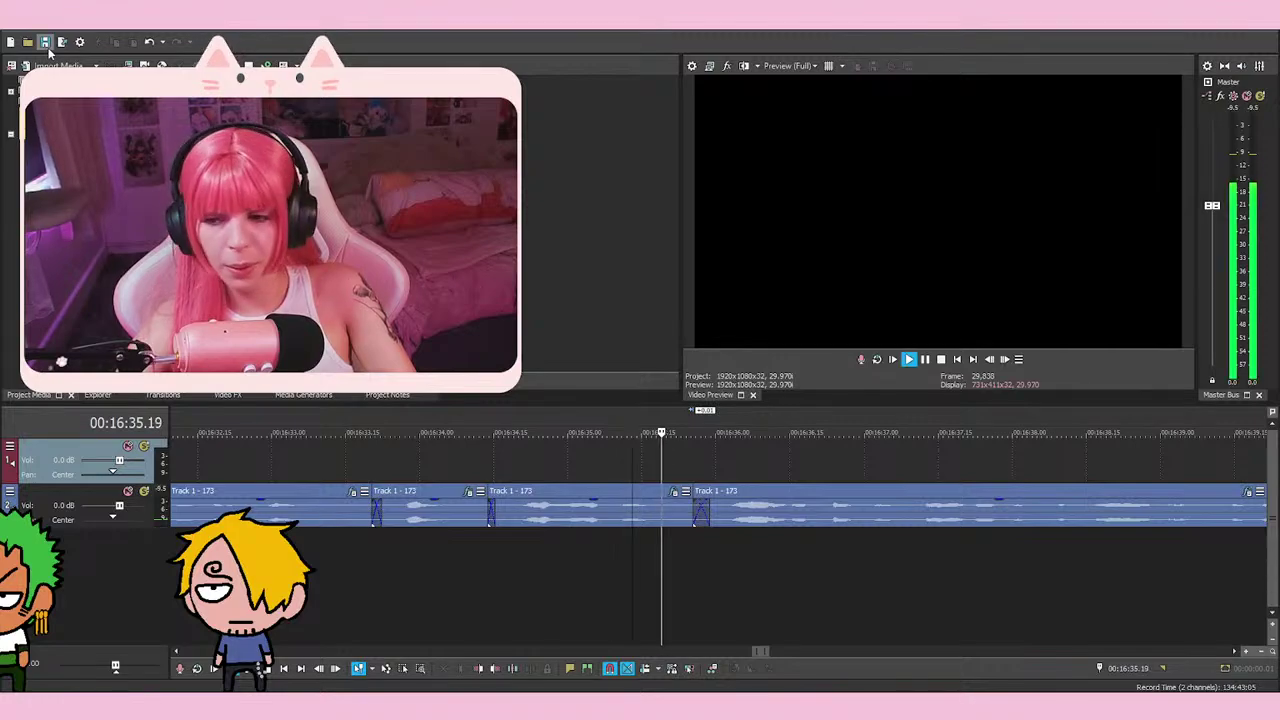
key(space)
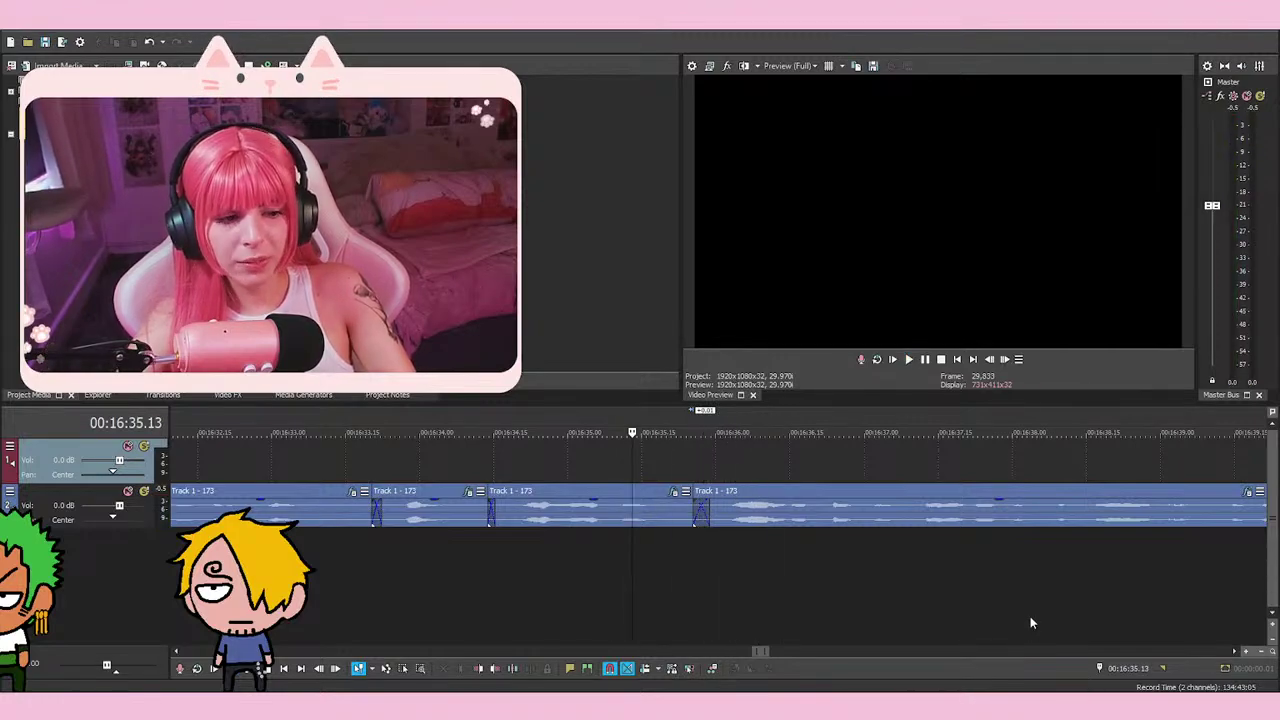
key(space)
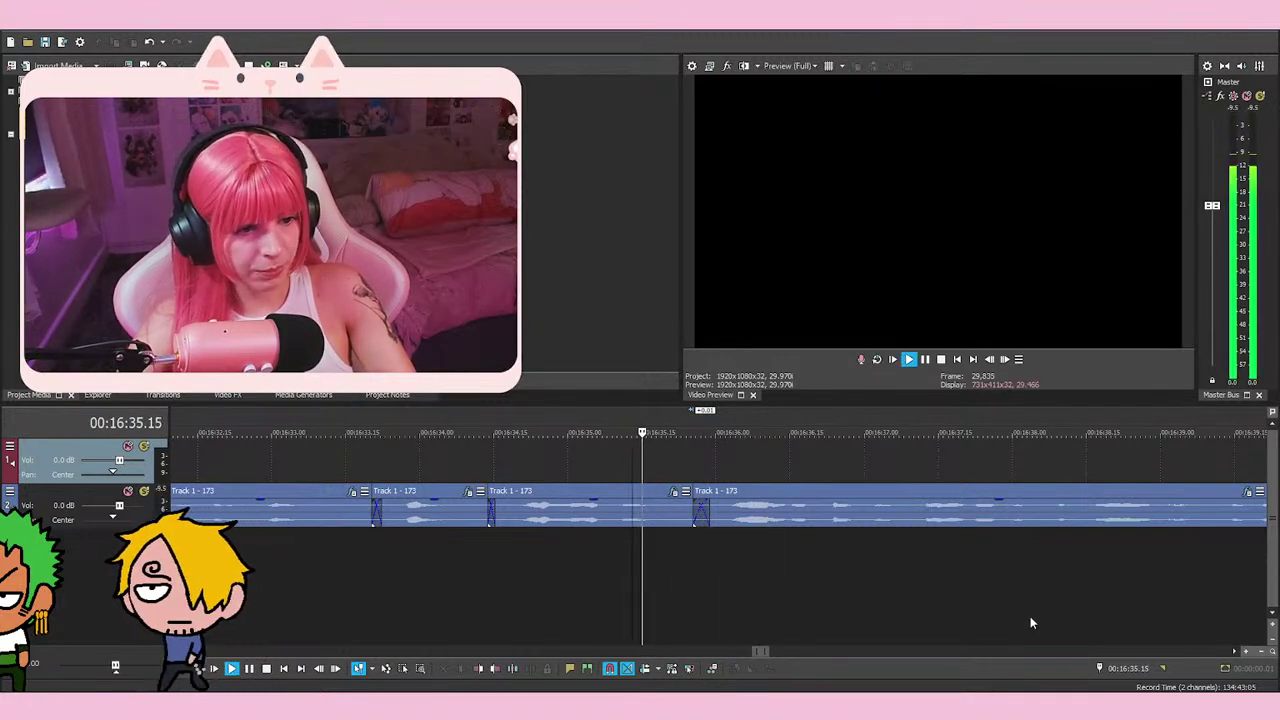
key(space)
key(space)
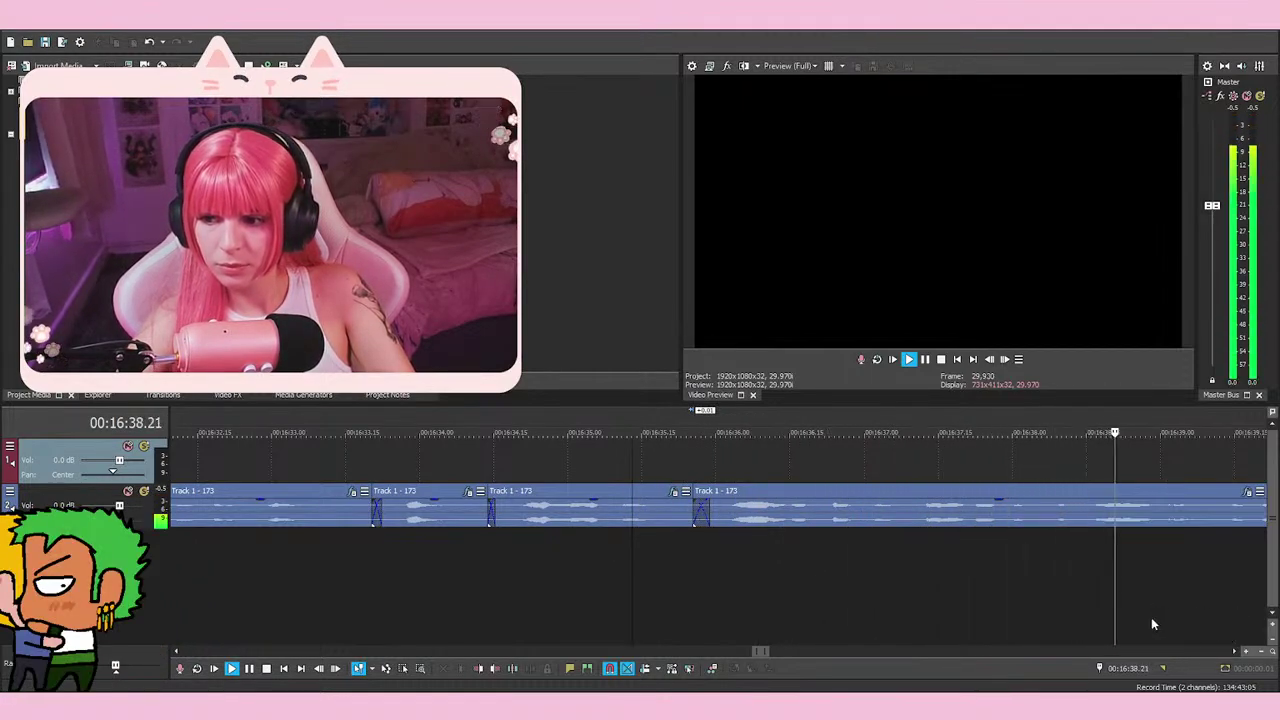
Listen from about 00:16:47.10, split the remaining 173 clip at 00:16:48.25, and delete the section before the cut
scroll(1100, 548, down, 2)
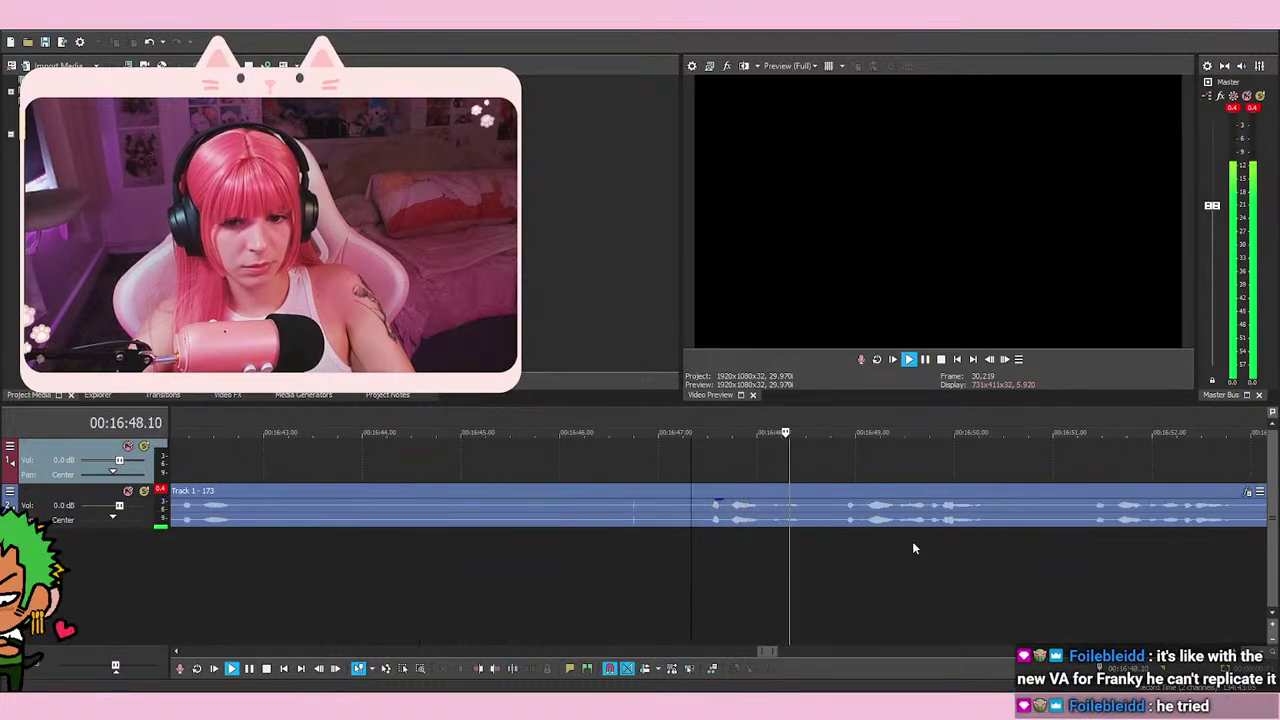
key(space)
click(840, 551)
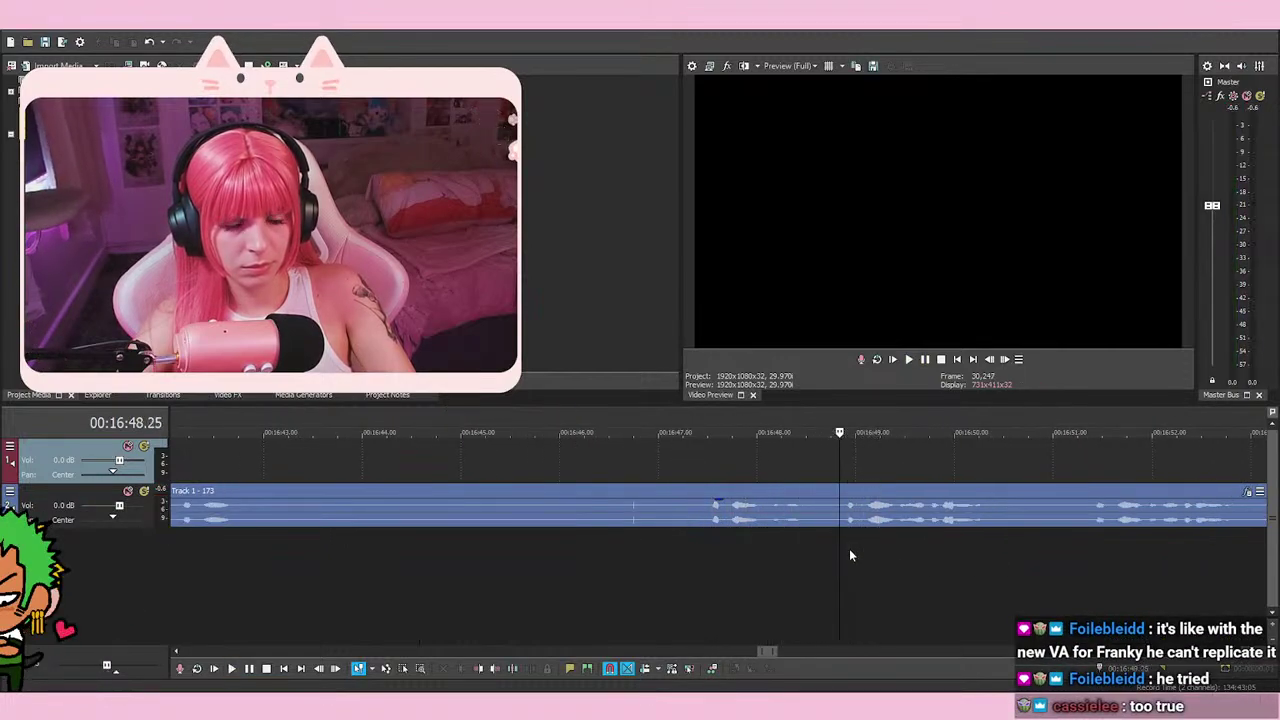
key(s)
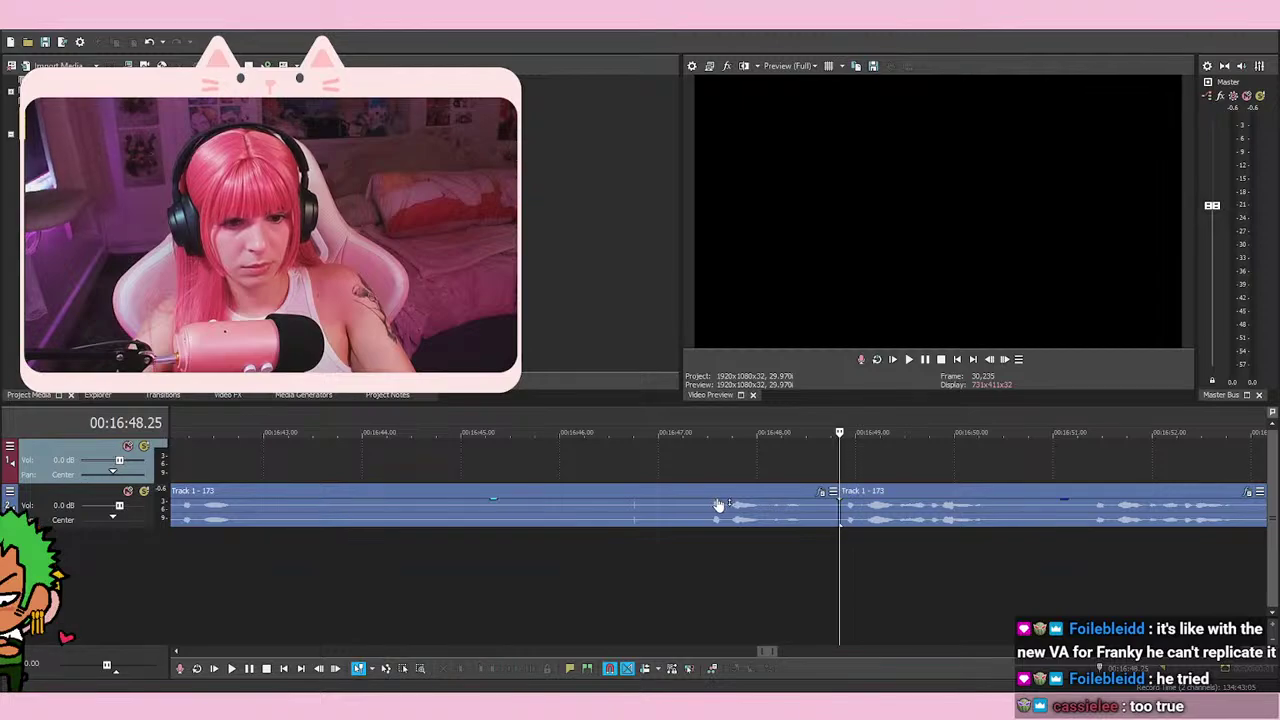
right_click(760, 532)
click(838, 346)
Listen to the remaining 173 clip from 00:16:48.25 and split it at 00:16:51.10
scroll(842, 512, down, 2)
key(space)
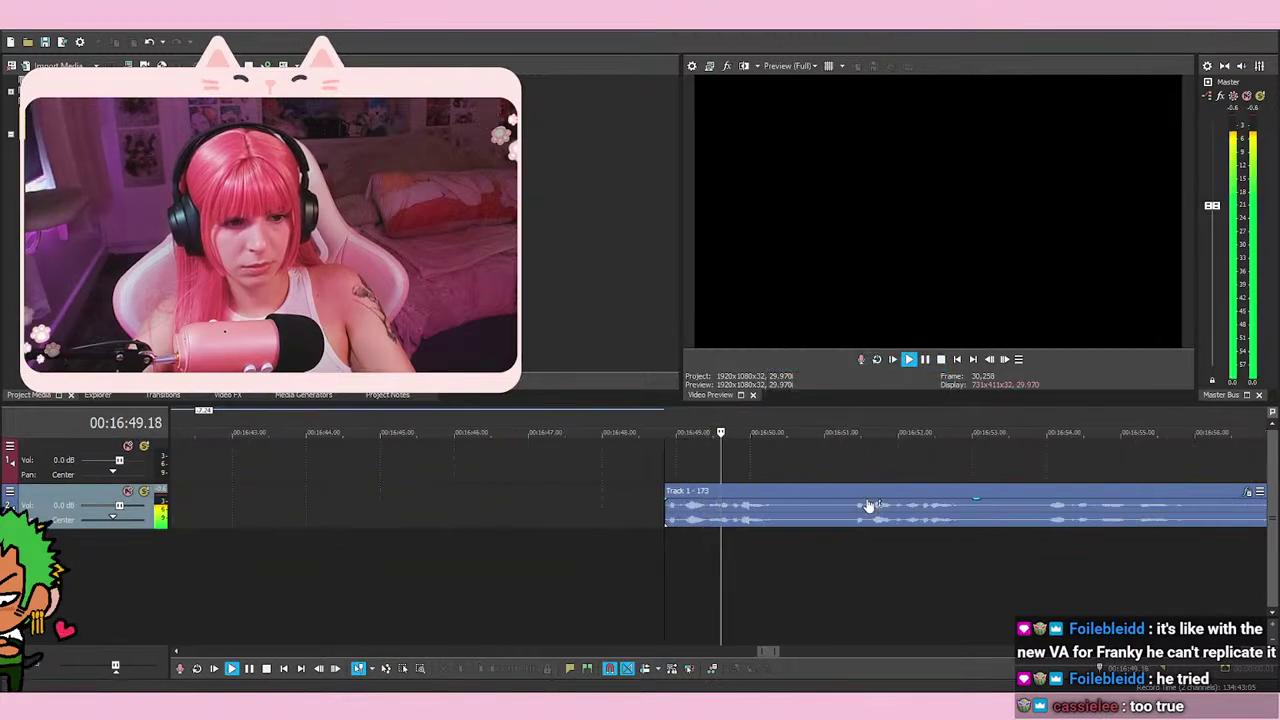
click(1040, 543)
key(space)
click(851, 562)
key(s)
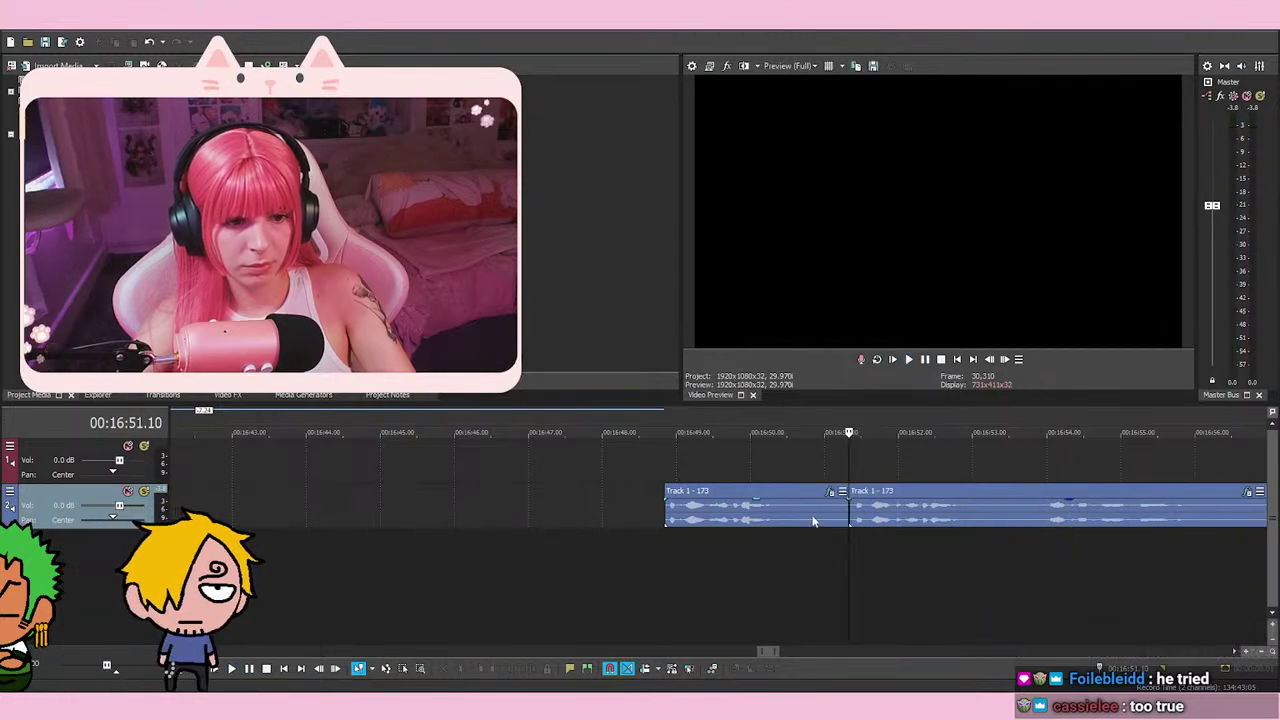
Listen on, split the 173 clip again at 00:16:53.05, and delete the section before the 00:16:51.10 cut
key(space)
click(926, 360)
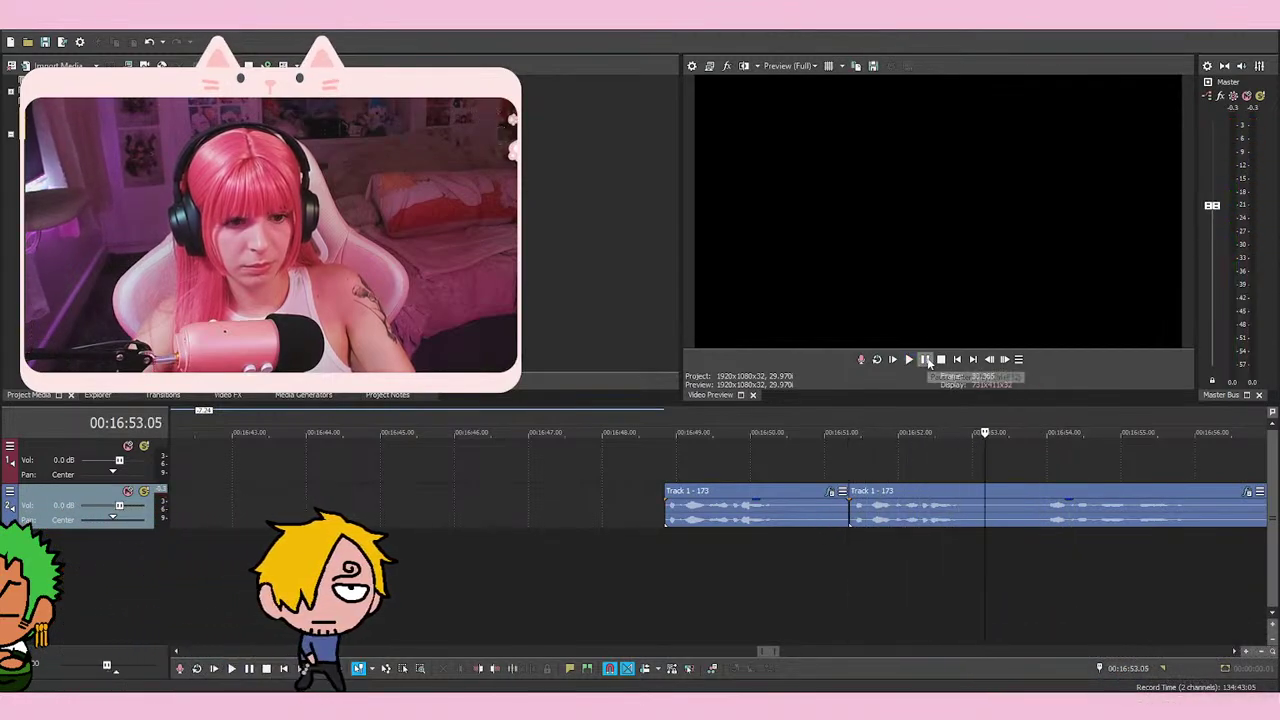
right_click(774, 505)
click(821, 366)
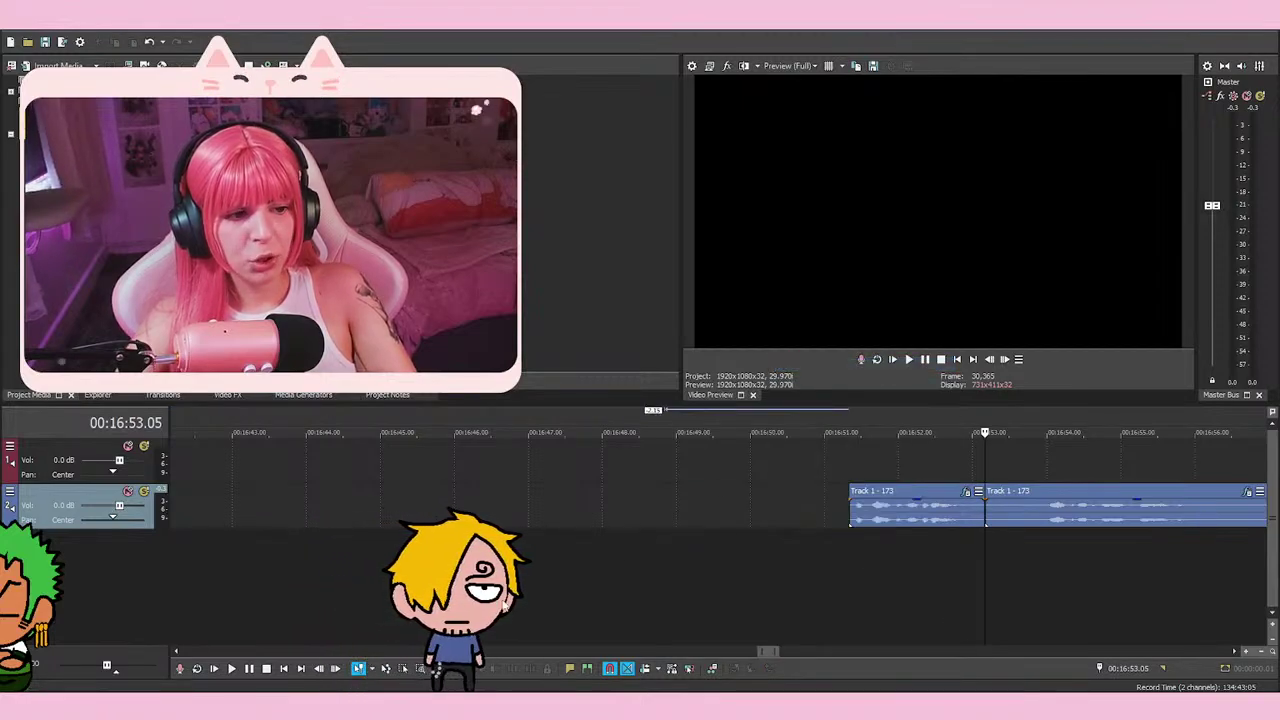
Move the short 173 clip ending at 00:16:53.05 back to the preceding clip's end at about 00:16:40.12
scroll(706, 525, down, 3)
key(s)
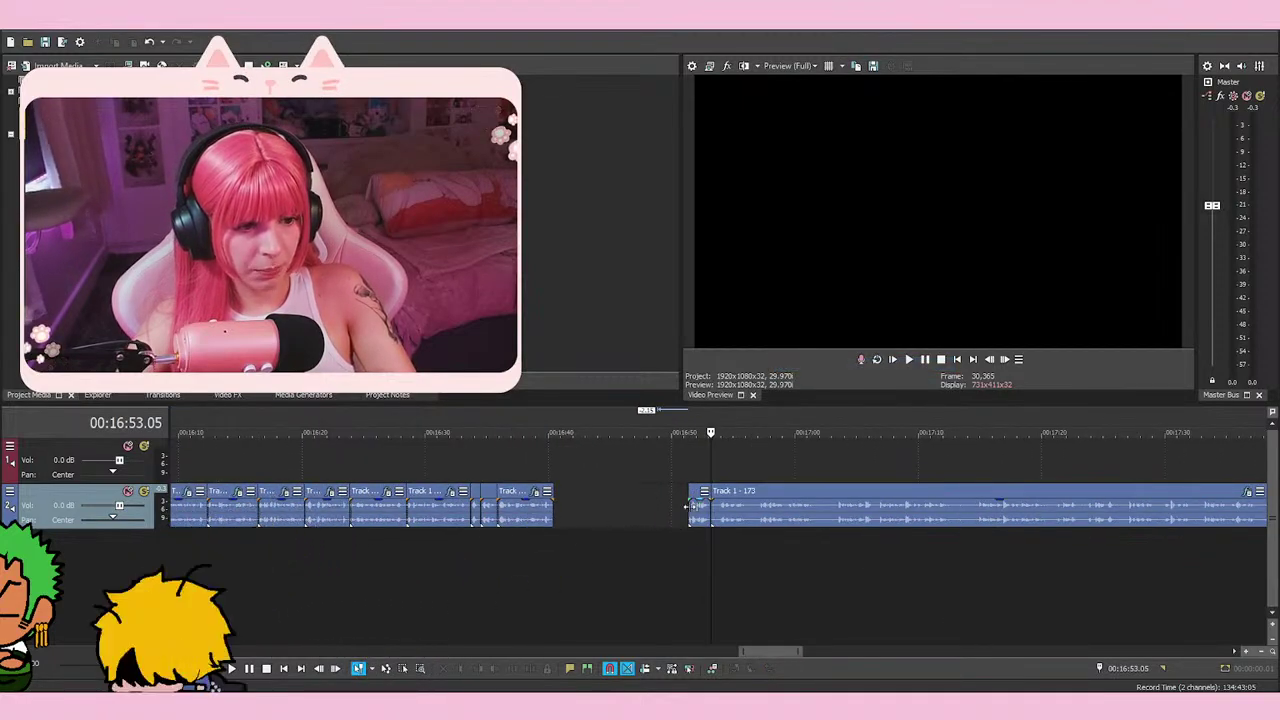
drag(699, 512, 562, 518)
click(561, 517)
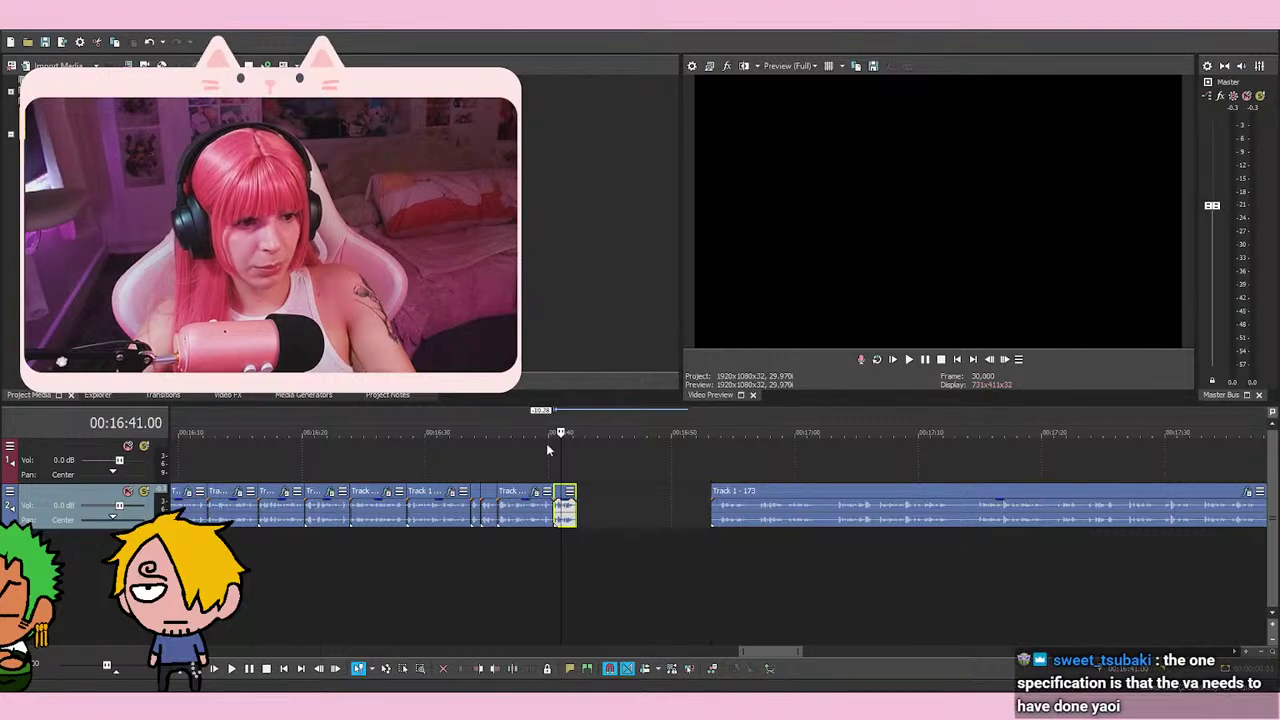
Overlap the start of the short 173 clip with the preceding clip's end at about 00:16:40 and listen to the join
click(547, 446)
scroll(902, 506, up, 7)
drag(872, 510, 855, 510)
click(770, 599)
click(731, 591)
key(space)
key(space)
drag(906, 523, 904, 516)
key(space)
key(space)
key(space)
key(space)
key(space)
scroll(974, 566, down, 3)
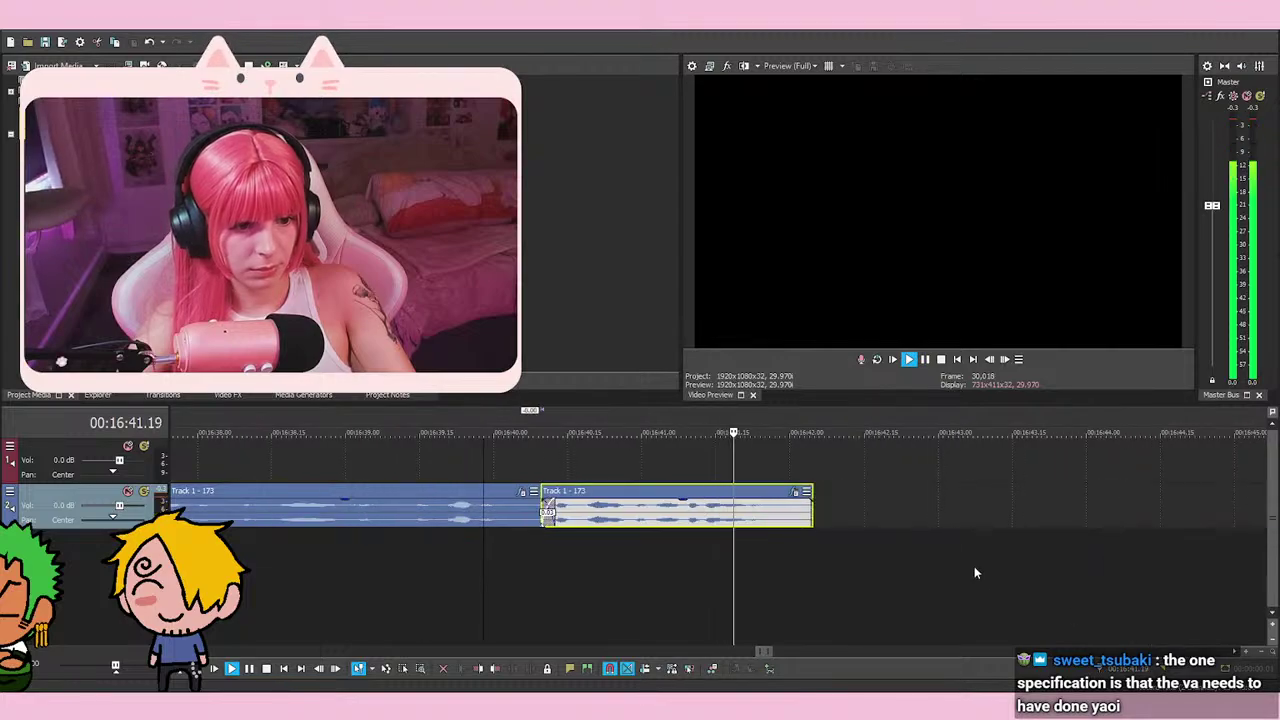
Move the remaining 173 clip earlier so that it starts at about 00:16:42.25
scroll(937, 580, down, 5)
click(932, 515)
drag(1119, 515, 737, 529)
click(739, 537)
scroll(985, 587, up, 6)
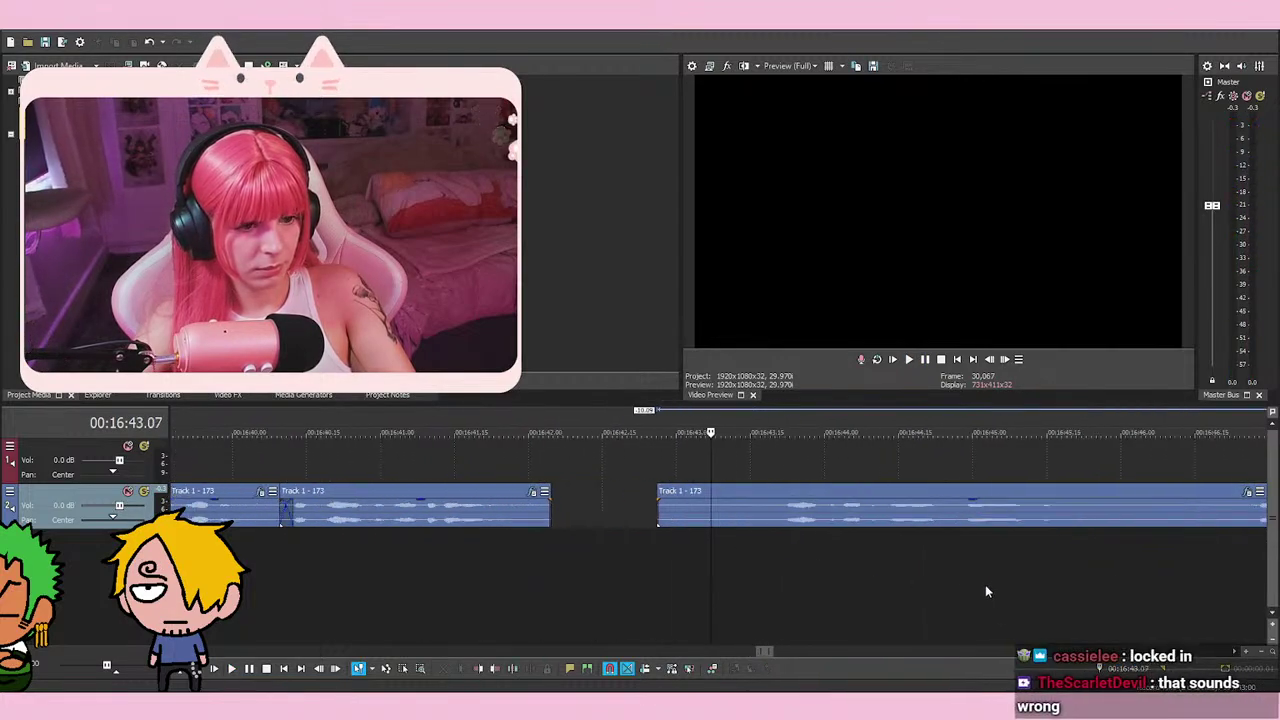
Listen to the remaining 173 clip from 00:16:43.20
click(790, 563)
click(849, 563)
click(831, 570)
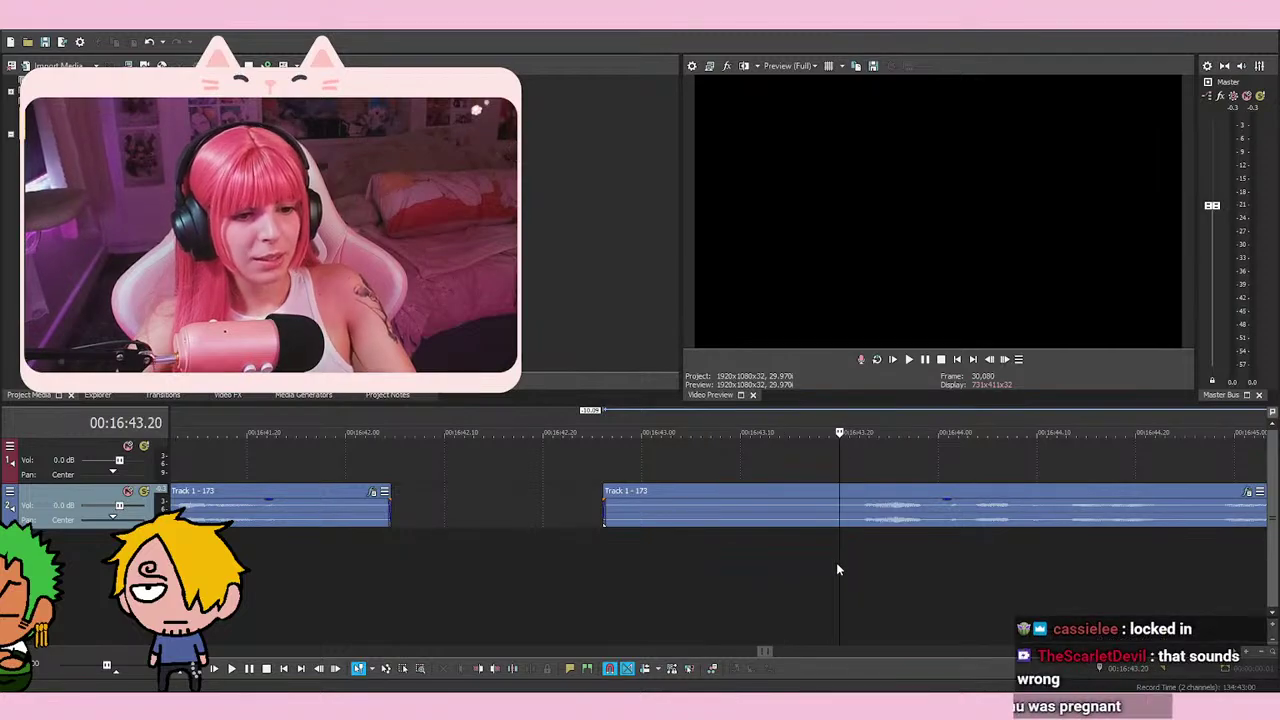
click(838, 568)
key(space)
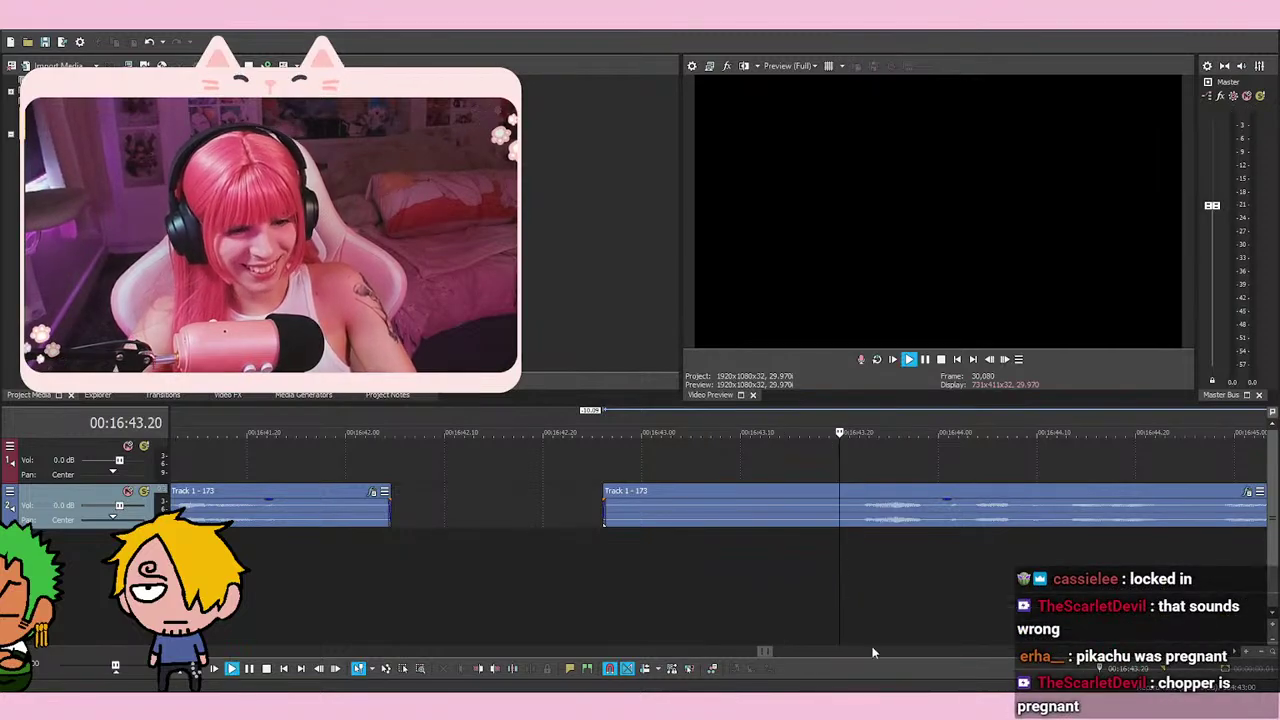
scroll(766, 602, down, 4)
key(space)
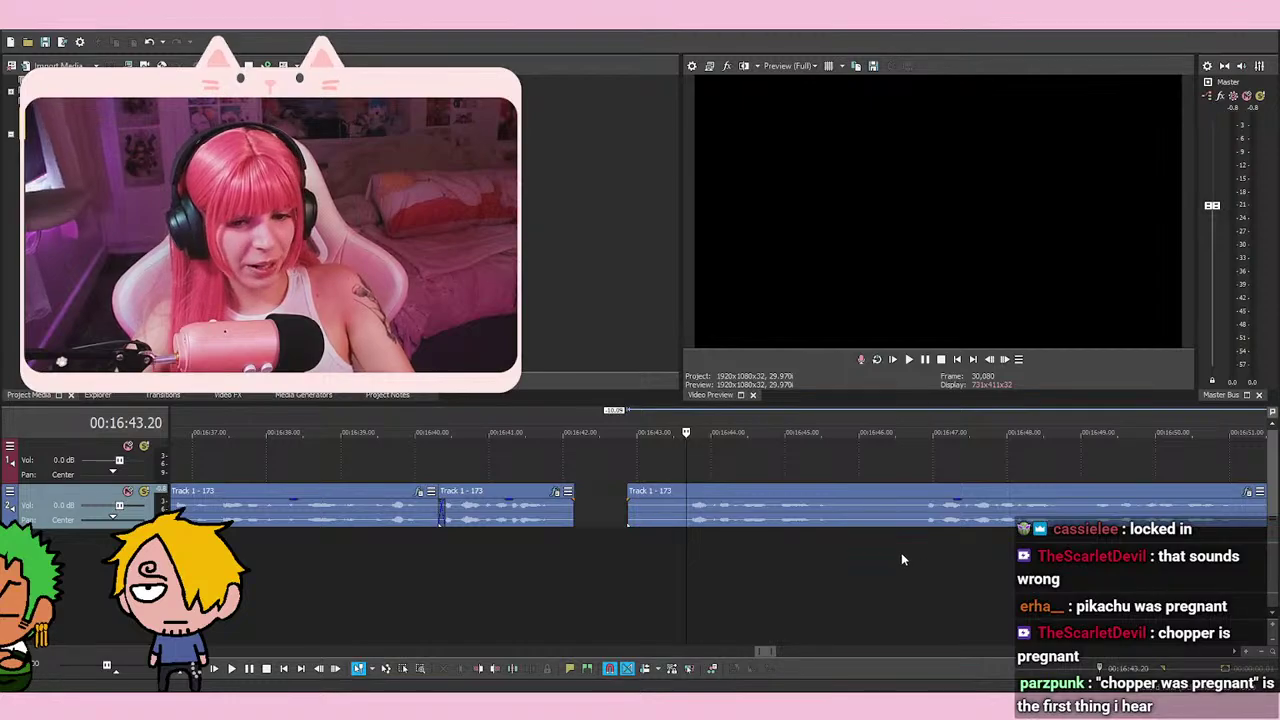
key(space)
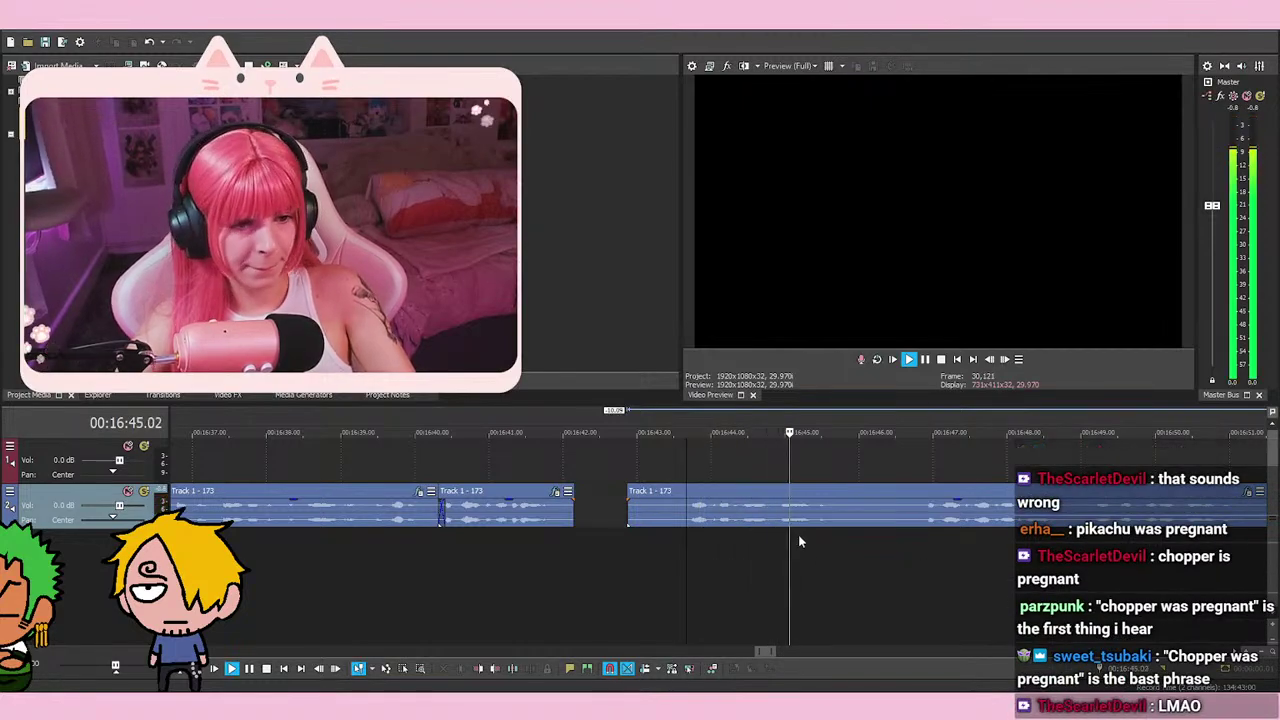
Split the remaining 173 clip at 00:16:46.25 and delete the section before the cut
click(916, 535)
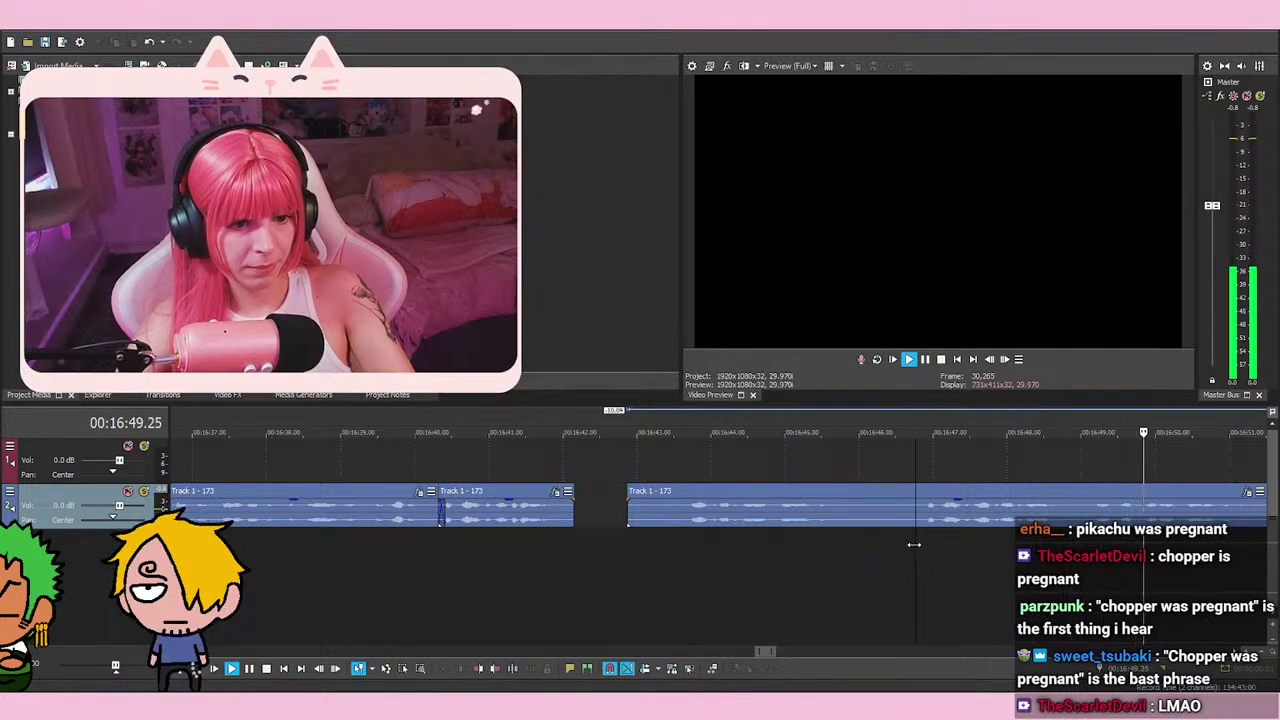
scroll(893, 547, up, 3)
key(space)
scroll(755, 538, up, 2)
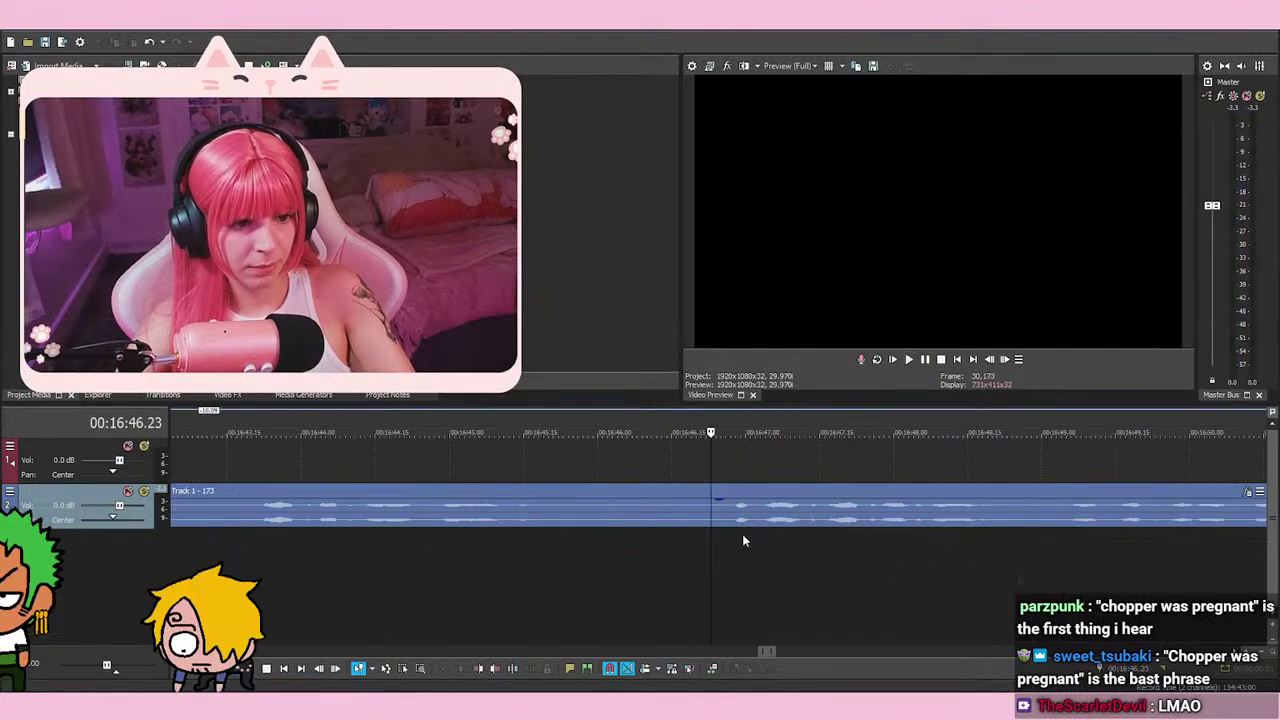
click(719, 545)
key(s)
right_click(703, 522)
click(817, 363)
Listen to the 173 clip from 00:16:46.25 and split it at about 00:16:51.15
key(space)
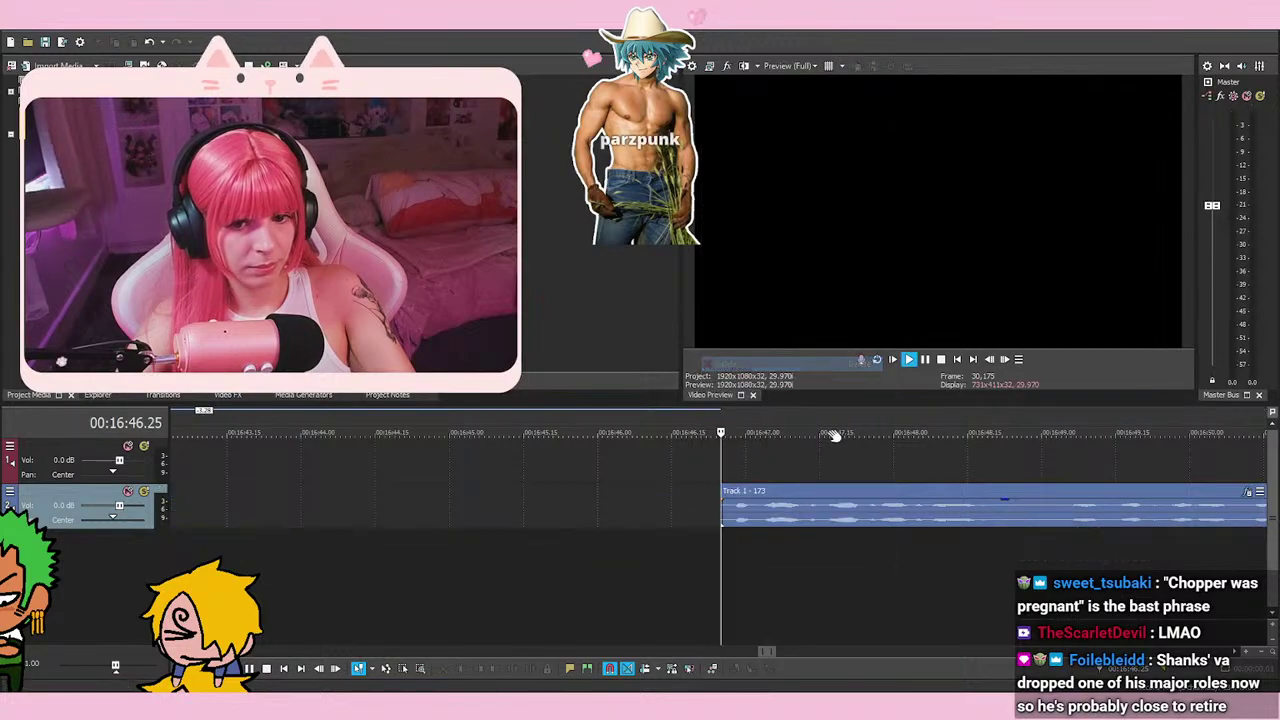
scroll(865, 530, down, 3)
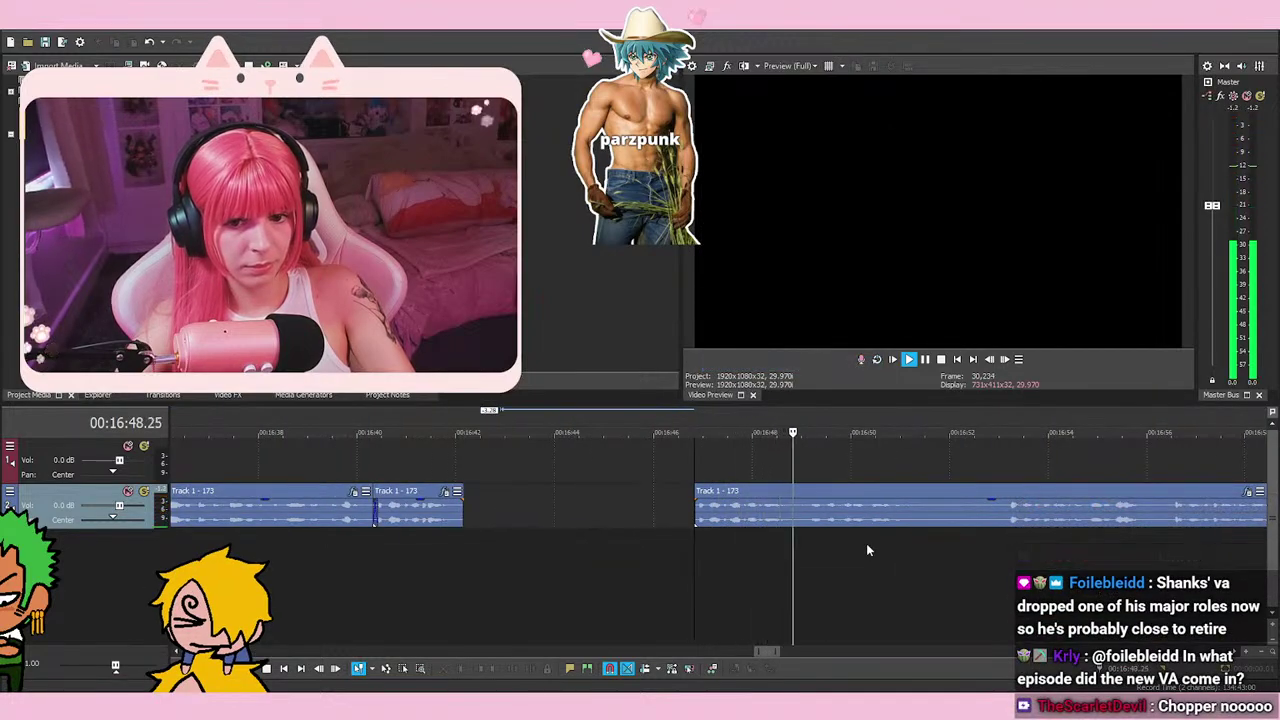
click(927, 361)
key(s)
scroll(768, 487, down, 1)
key(space)
Return to the join at about 00:16:40.10 and delete the short 173 clip that follows it
click(440, 477)
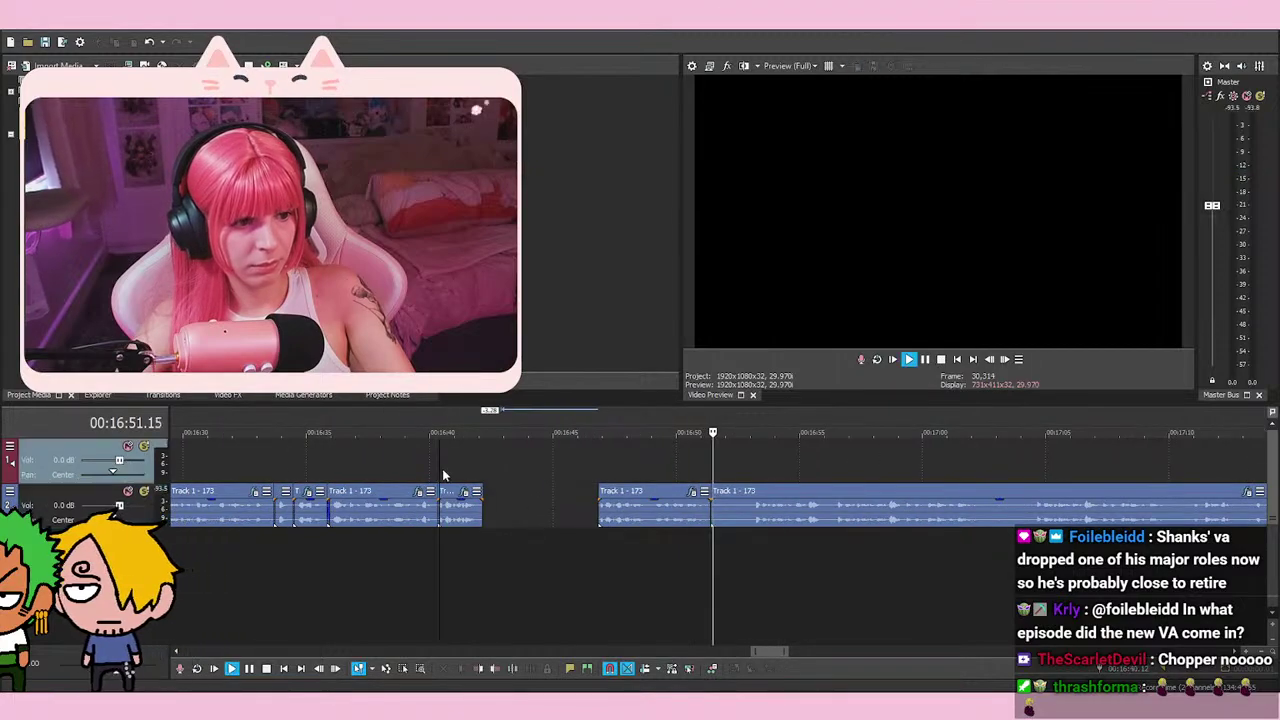
key(space)
scroll(440, 477, up, 2)
click(694, 463)
scroll(720, 490, down, 2)
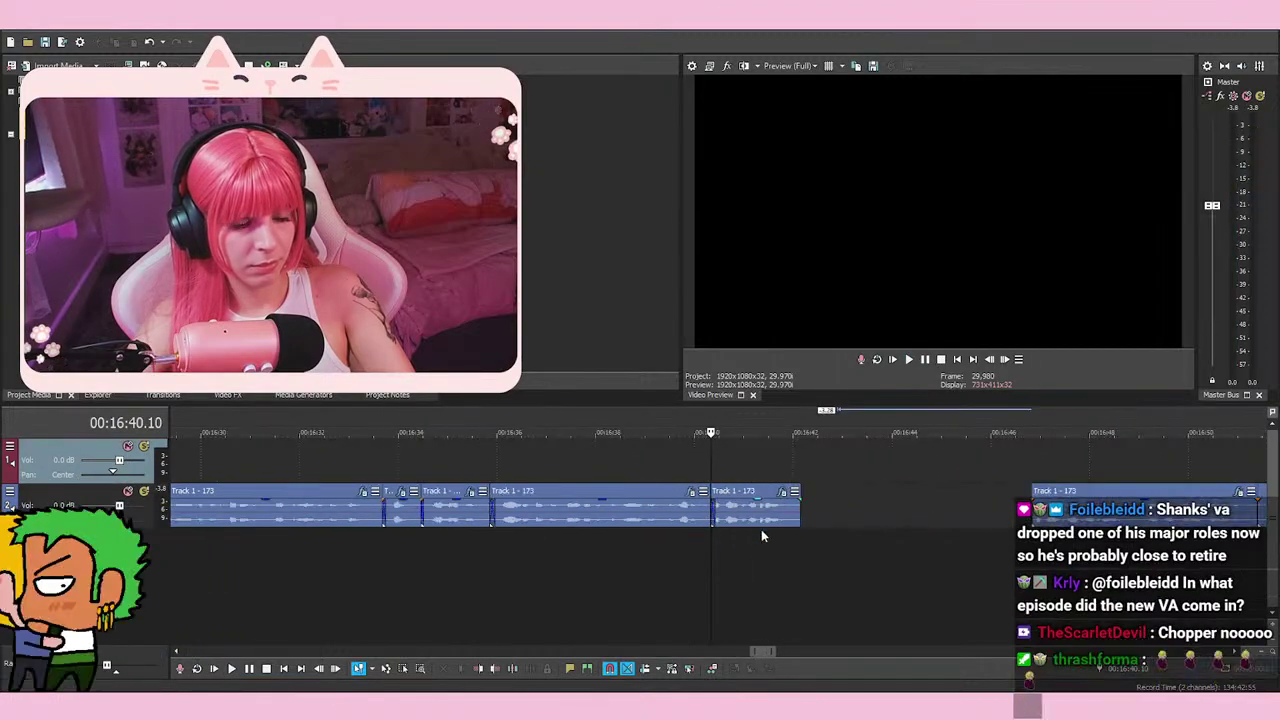
right_click(764, 519)
click(800, 363)
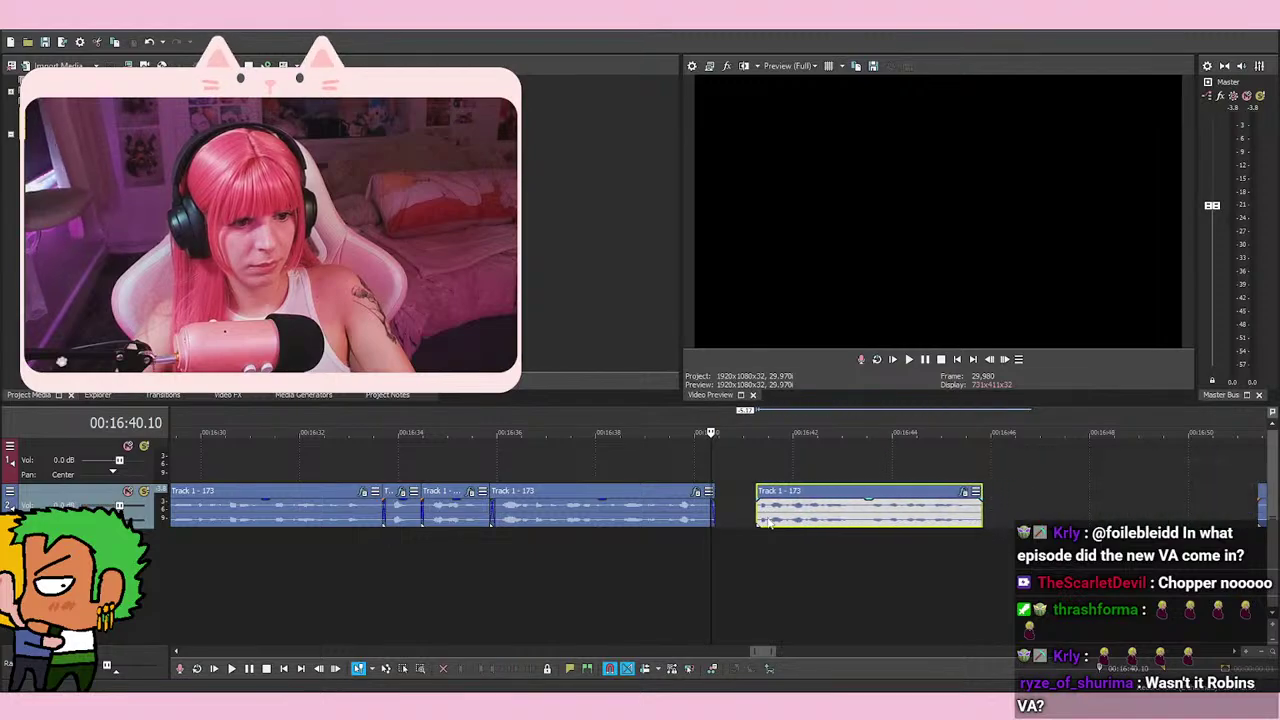
Move the newly cut 173 section against the preceding clip at about 00:16:40.10 and overlap the two clips slightly
click(901, 594)
scroll(888, 577, up, 3)
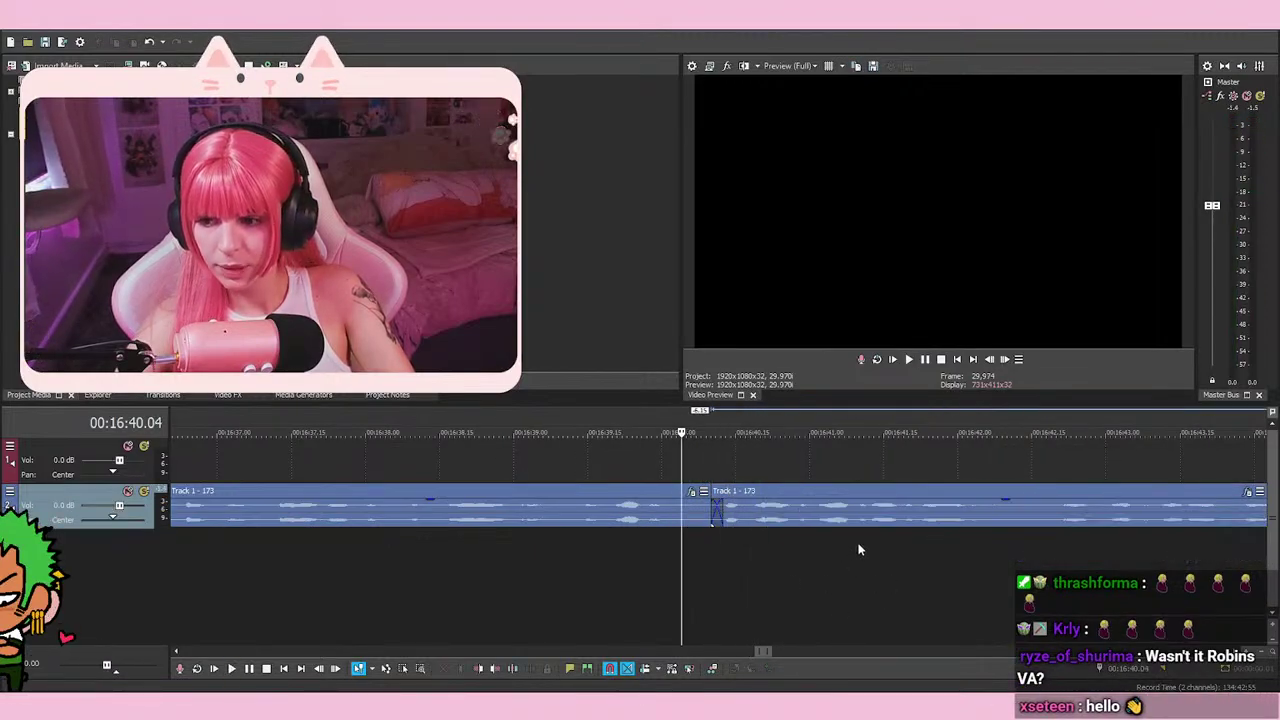
scroll(870, 535, up, 2)
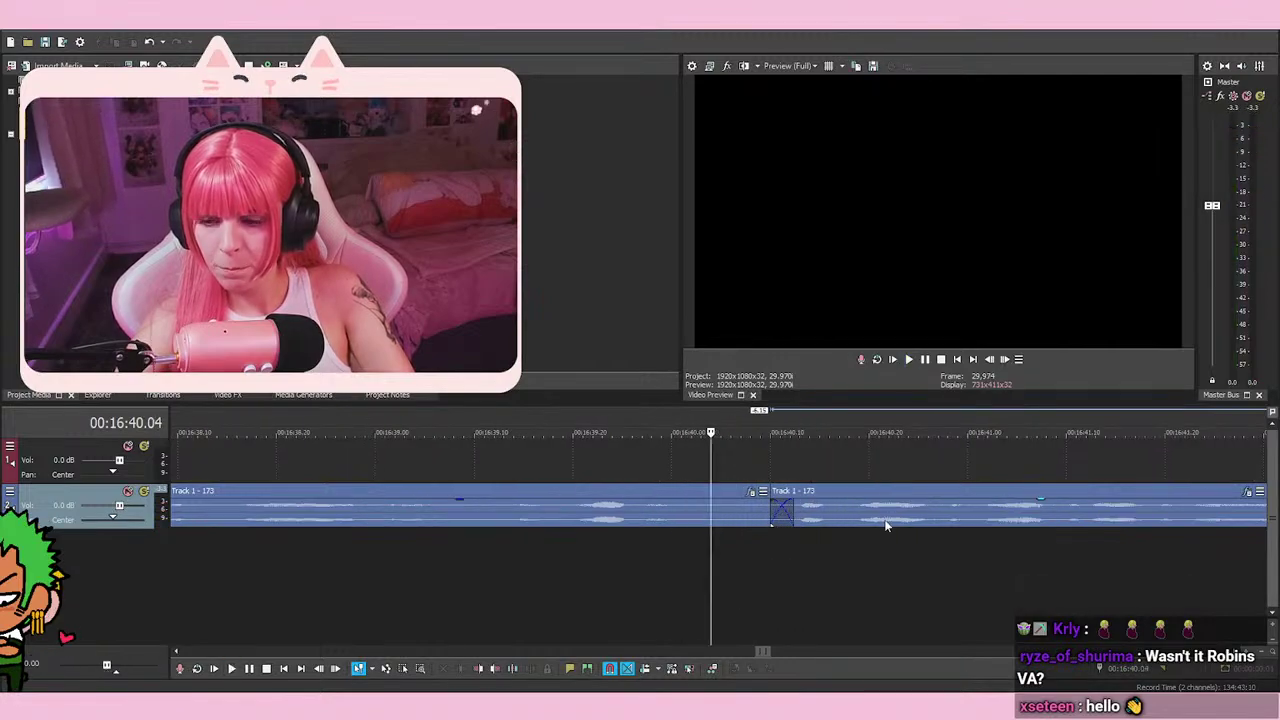
click(870, 520)
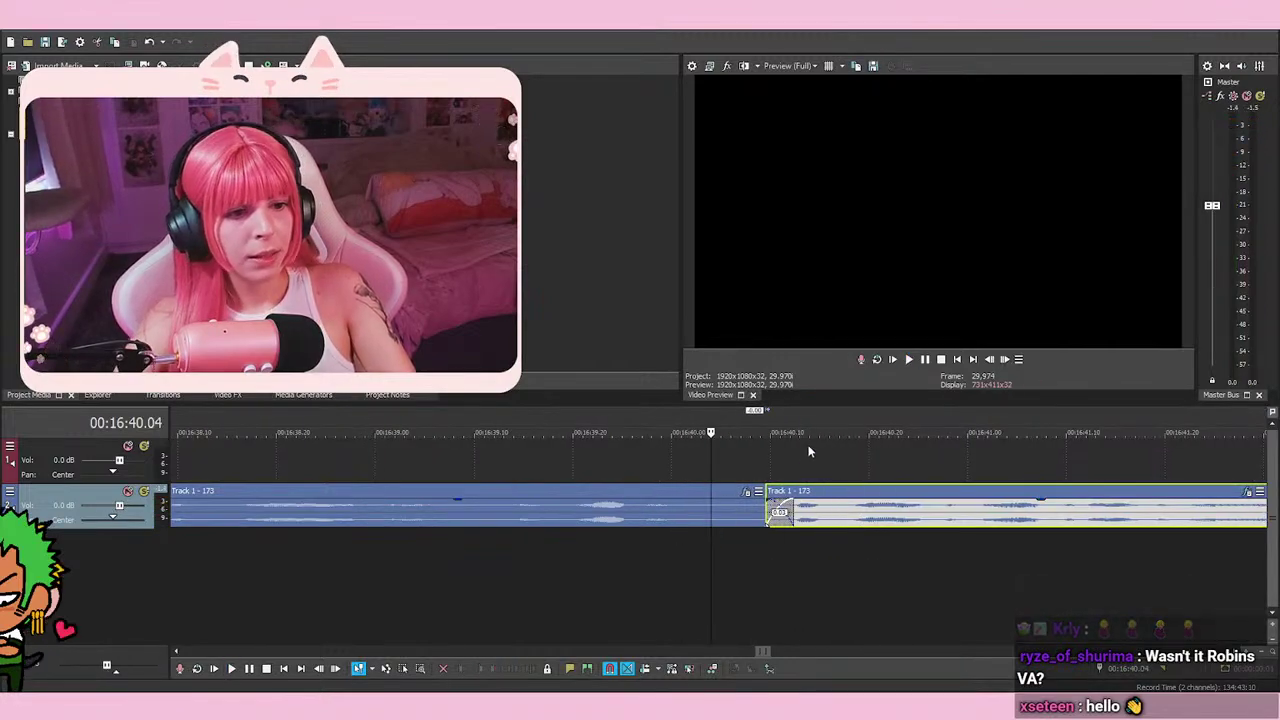
Listen to the join at about 00:16:40.10 and on through the moved 173 section
click(809, 452)
click(790, 463)
click(741, 465)
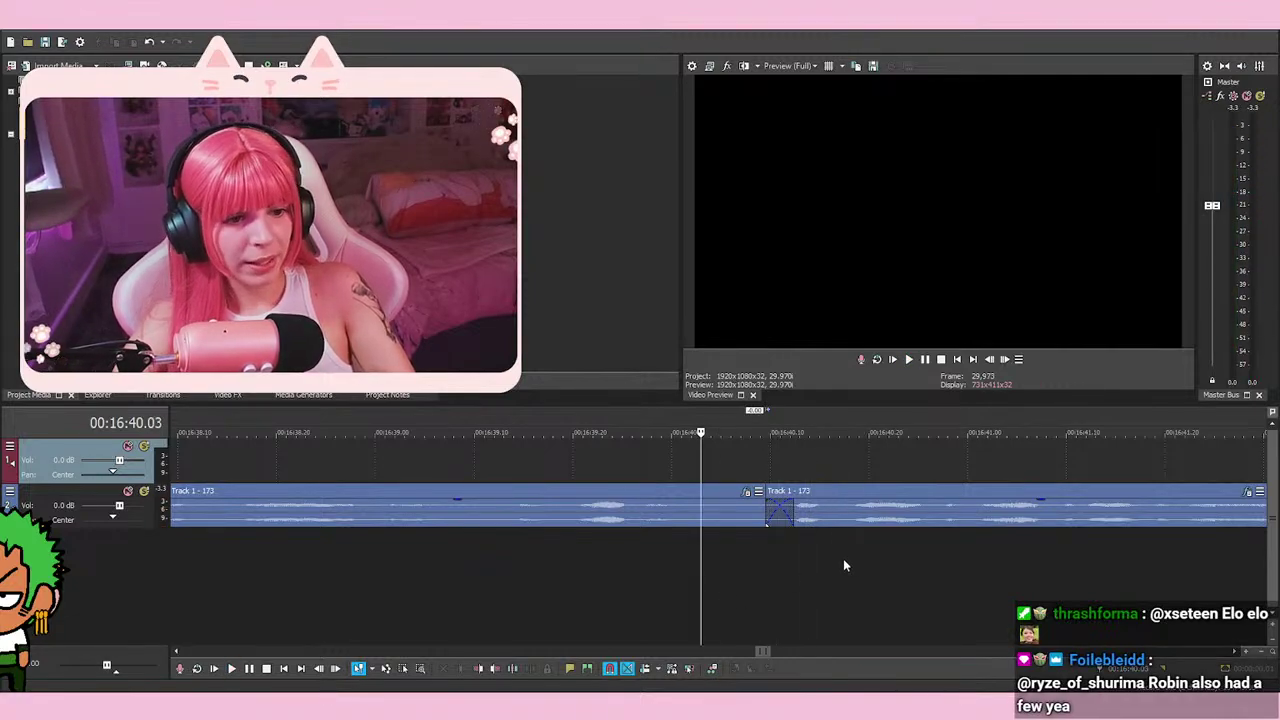
key(space)
key(space)
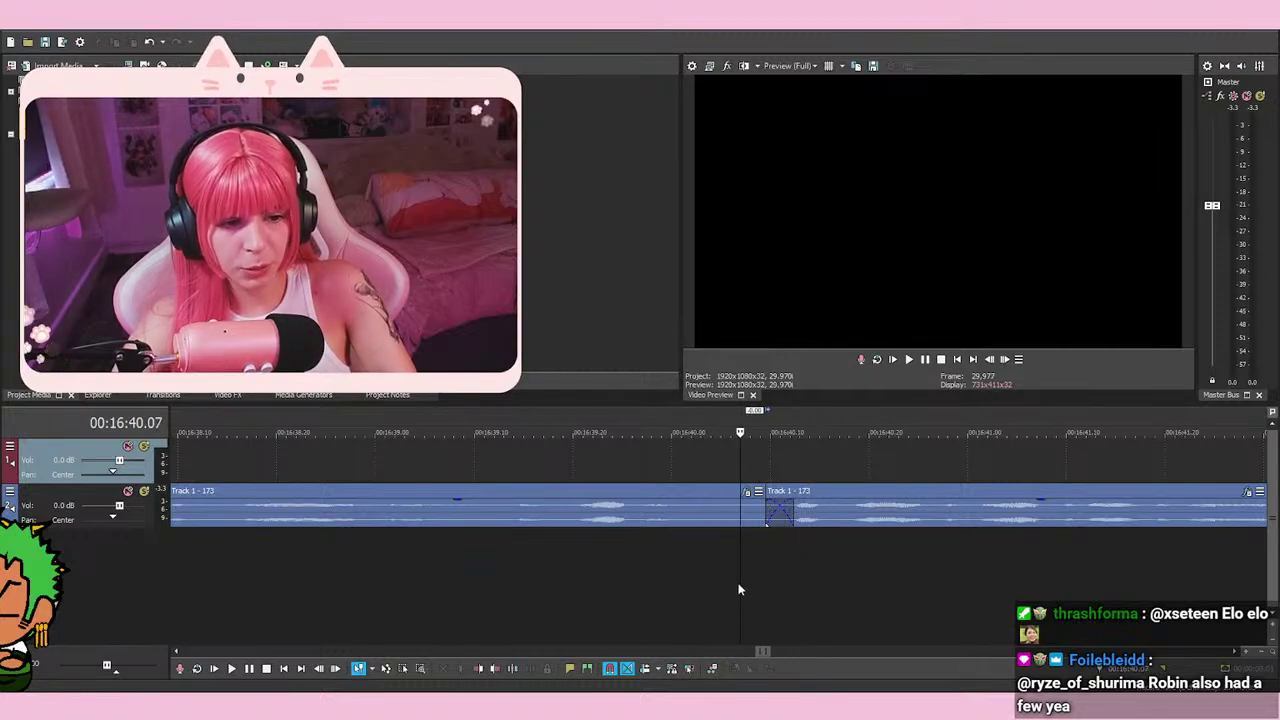
click(60, 41)
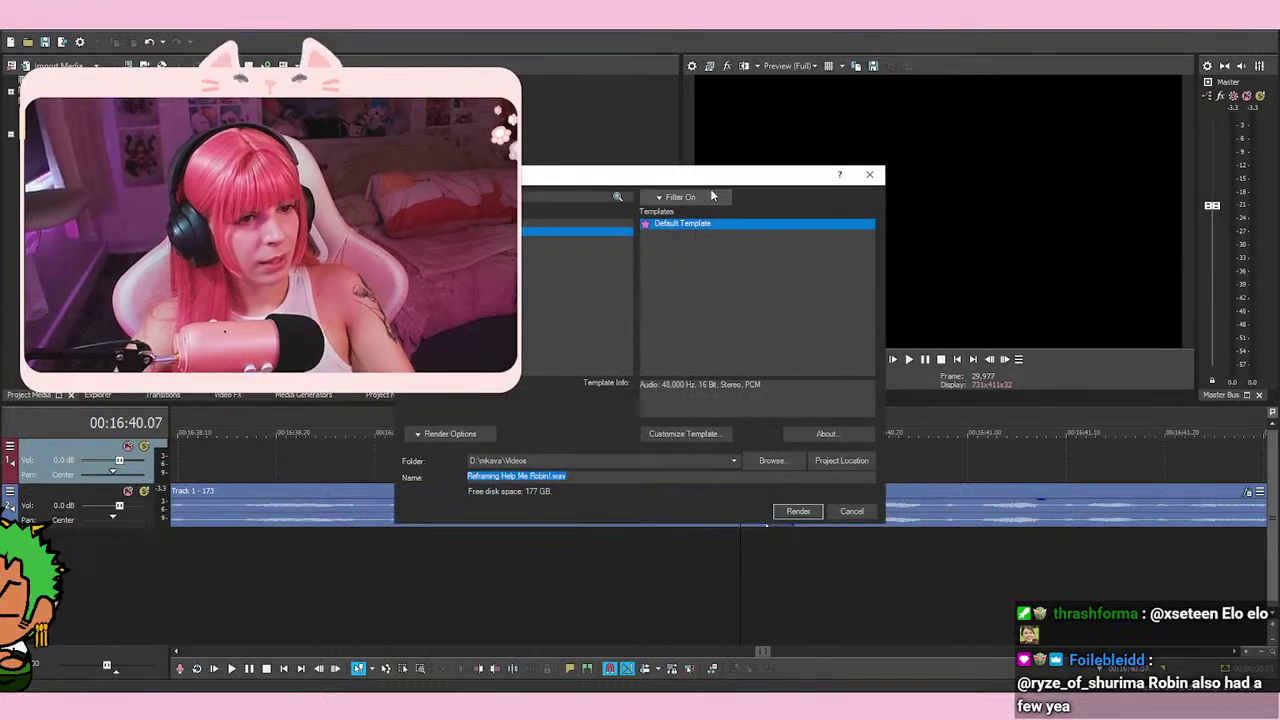
click(869, 176)
key(space)
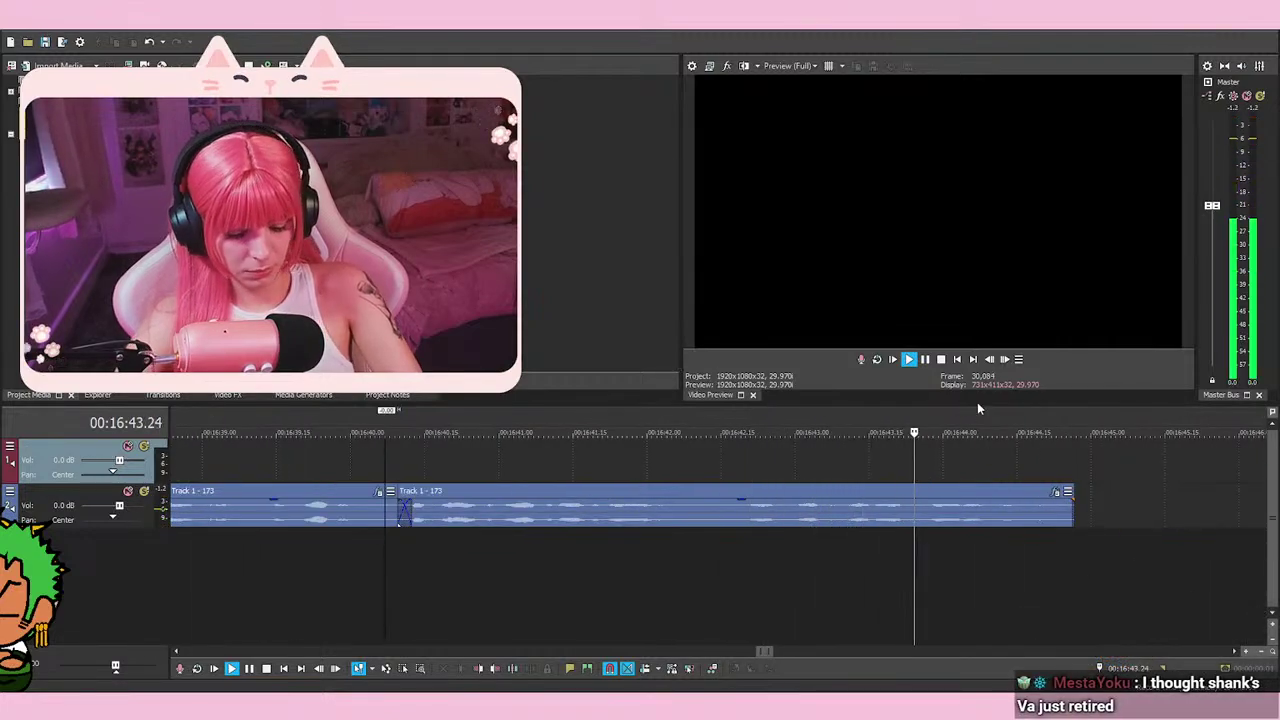
key(space)
key(space)
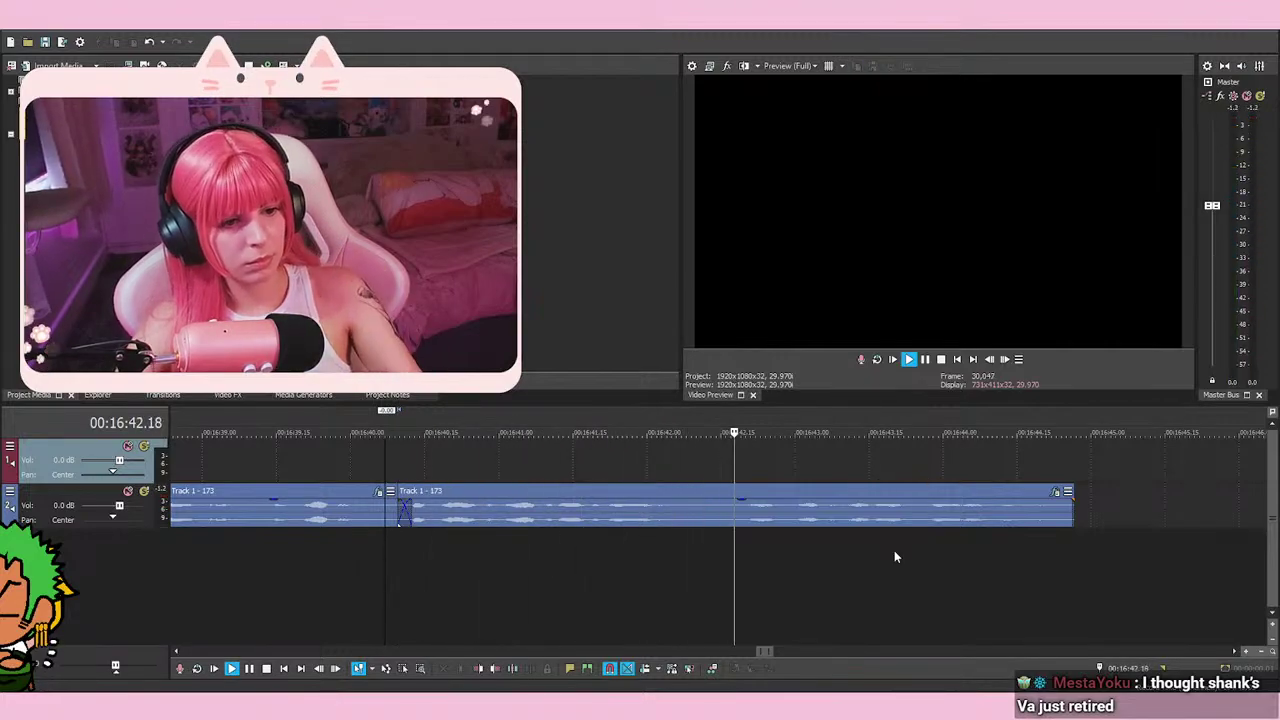
Move the remaining 173 clip earlier so that it starts at about 00:16:46.05
scroll(875, 473, down, 3)
drag(998, 520, 805, 531)
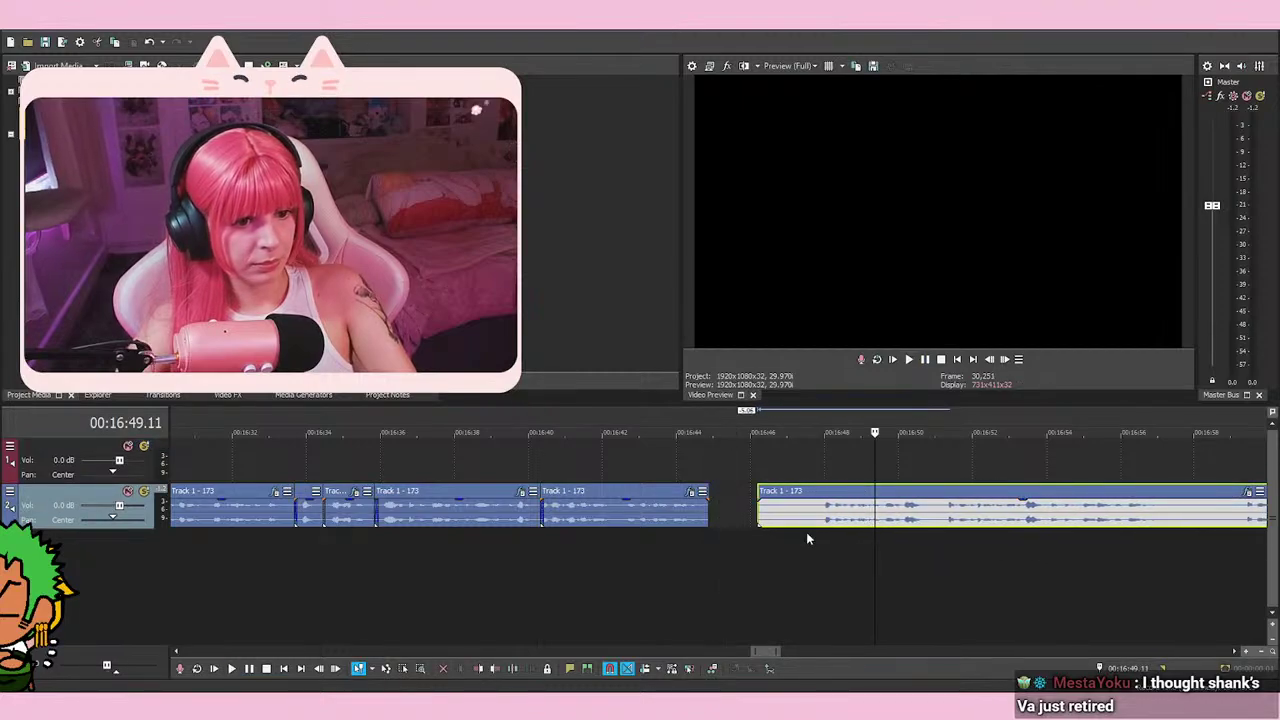
scroll(877, 557, up, 2)
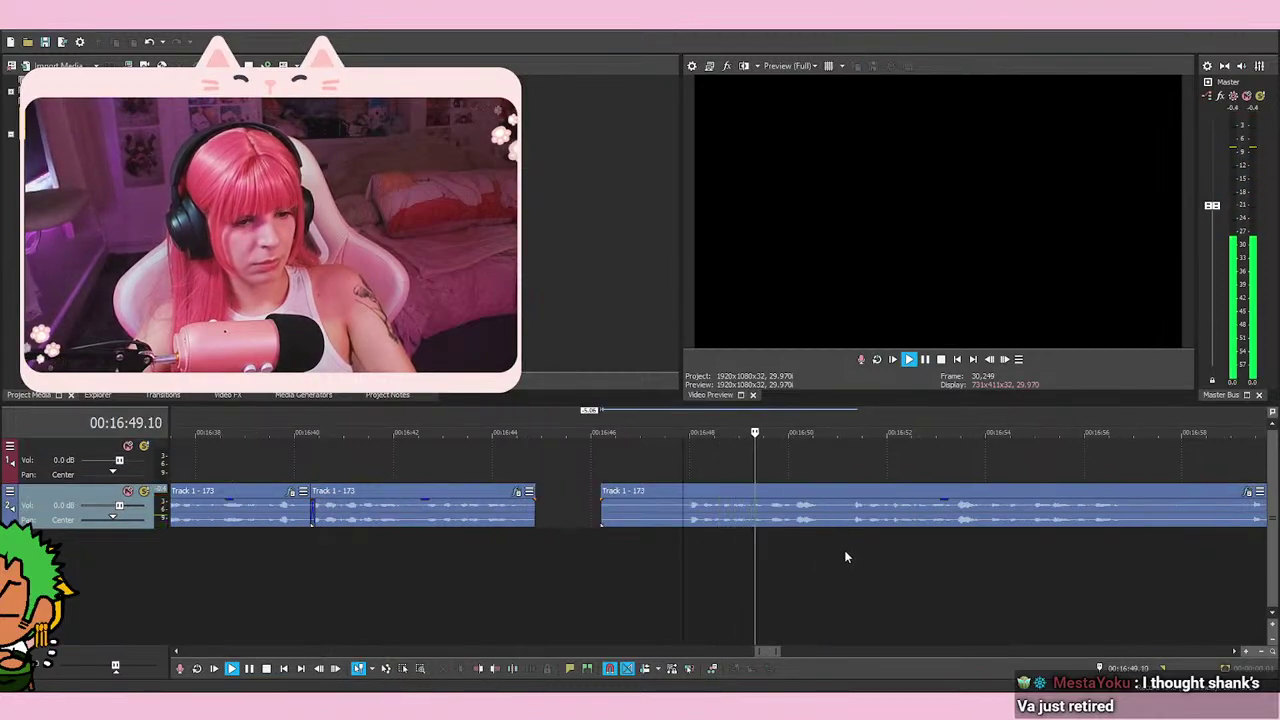
Split the remaining 173 clip at 00:16:51.07 and delete the section before the cut
key(Return)
right_click(771, 521)
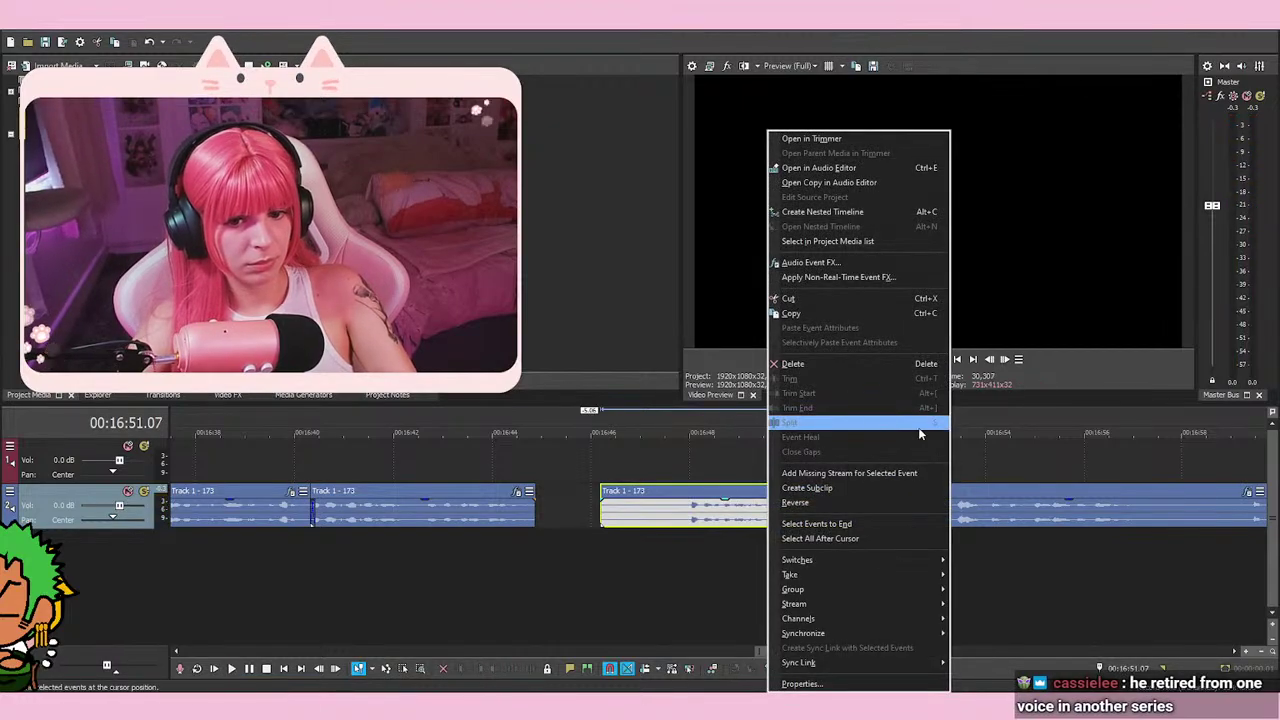
click(823, 366)
Listen to the remaining 173 clip from 00:16:51.07 and split it at 00:16:57.02
key(Return)
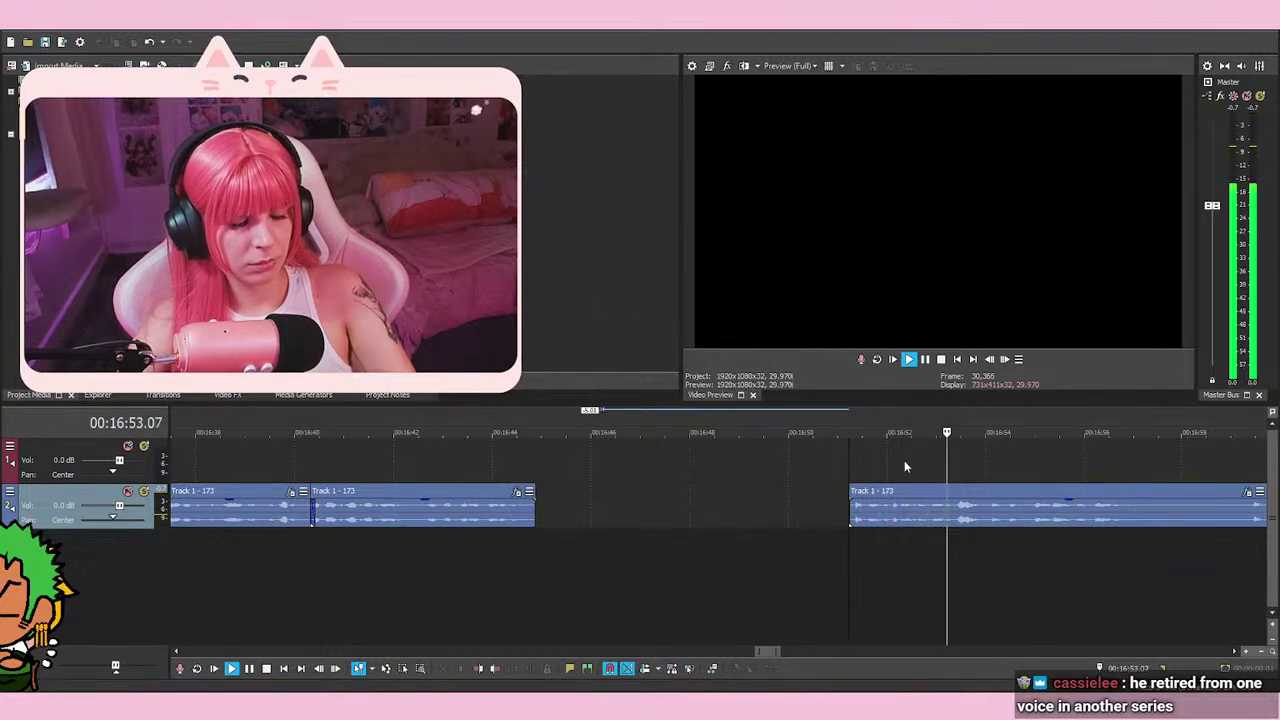
scroll(893, 521, right, 5)
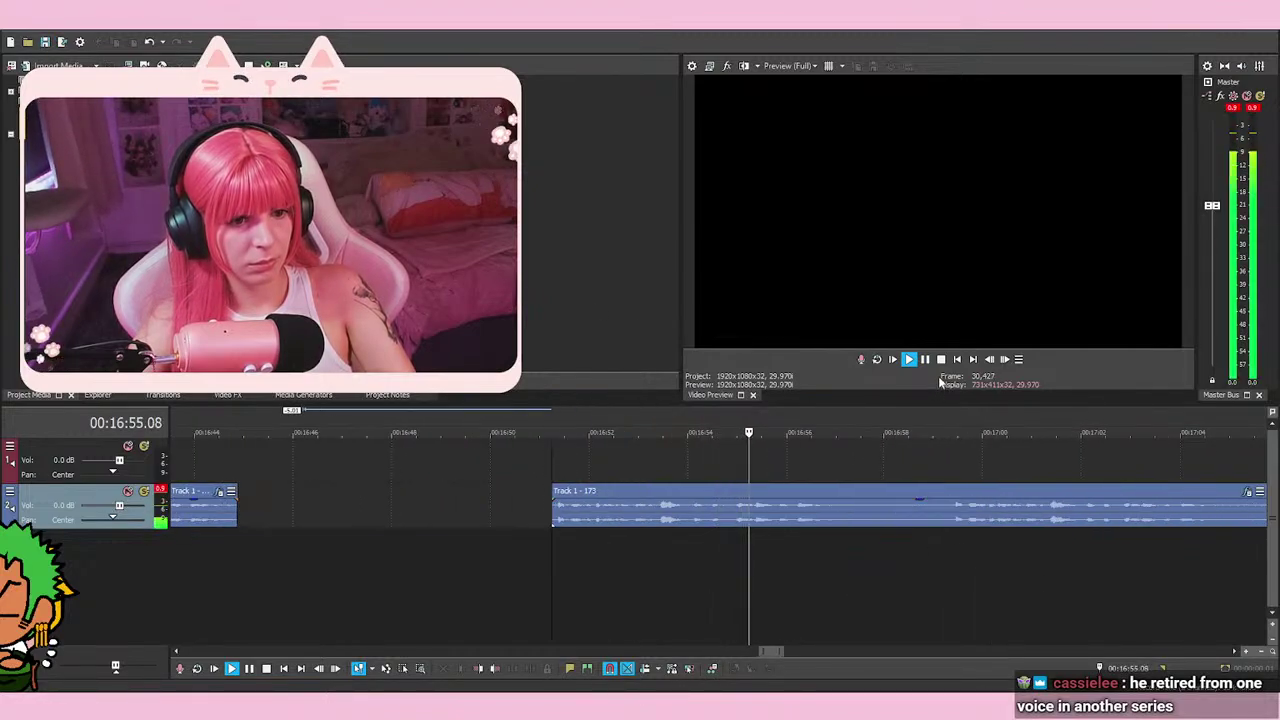
key(Return)
key(s)
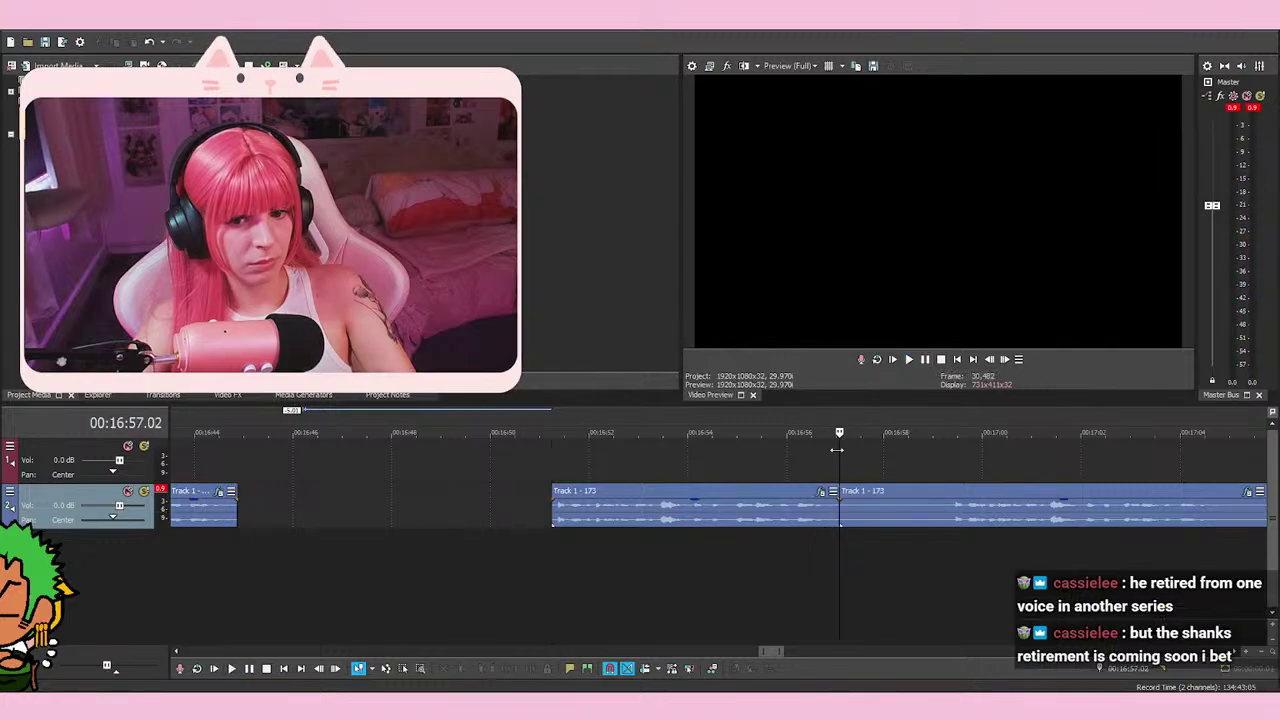
Move the 173 section ending at 00:16:57.02 back to the preceding clip's end at about 00:16:44.25
scroll(786, 570, down, 4)
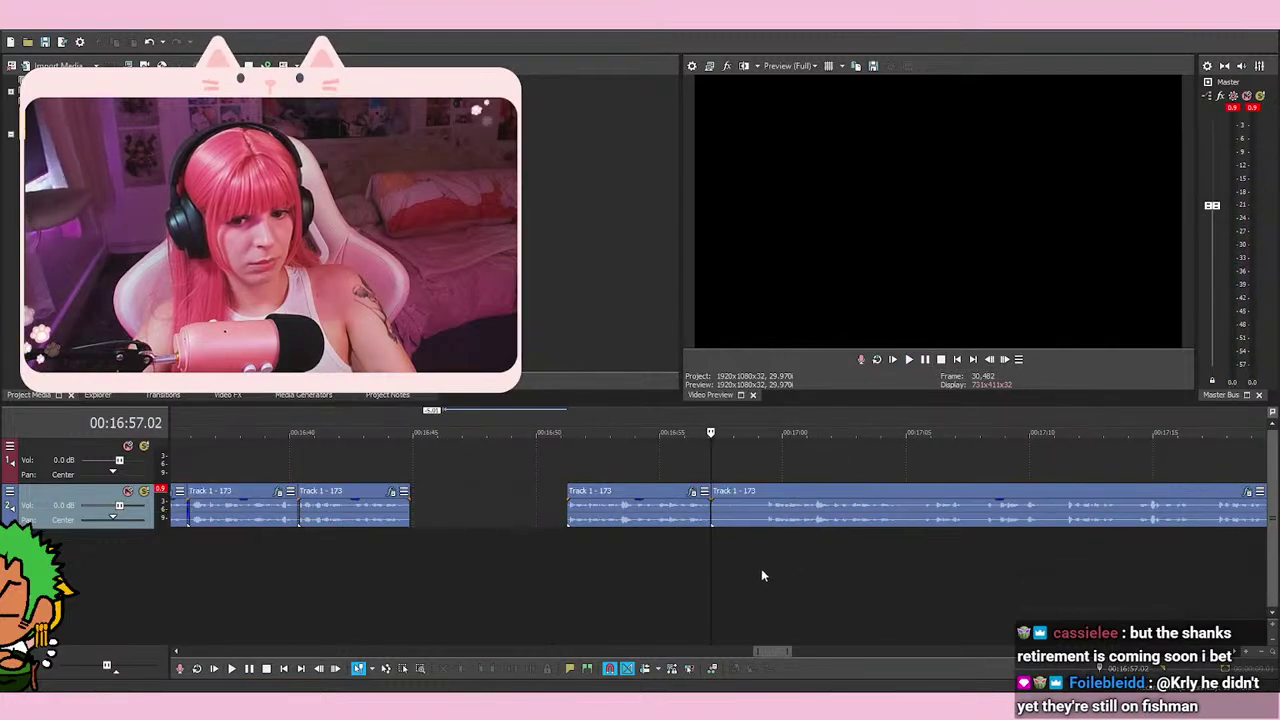
drag(612, 518, 464, 524)
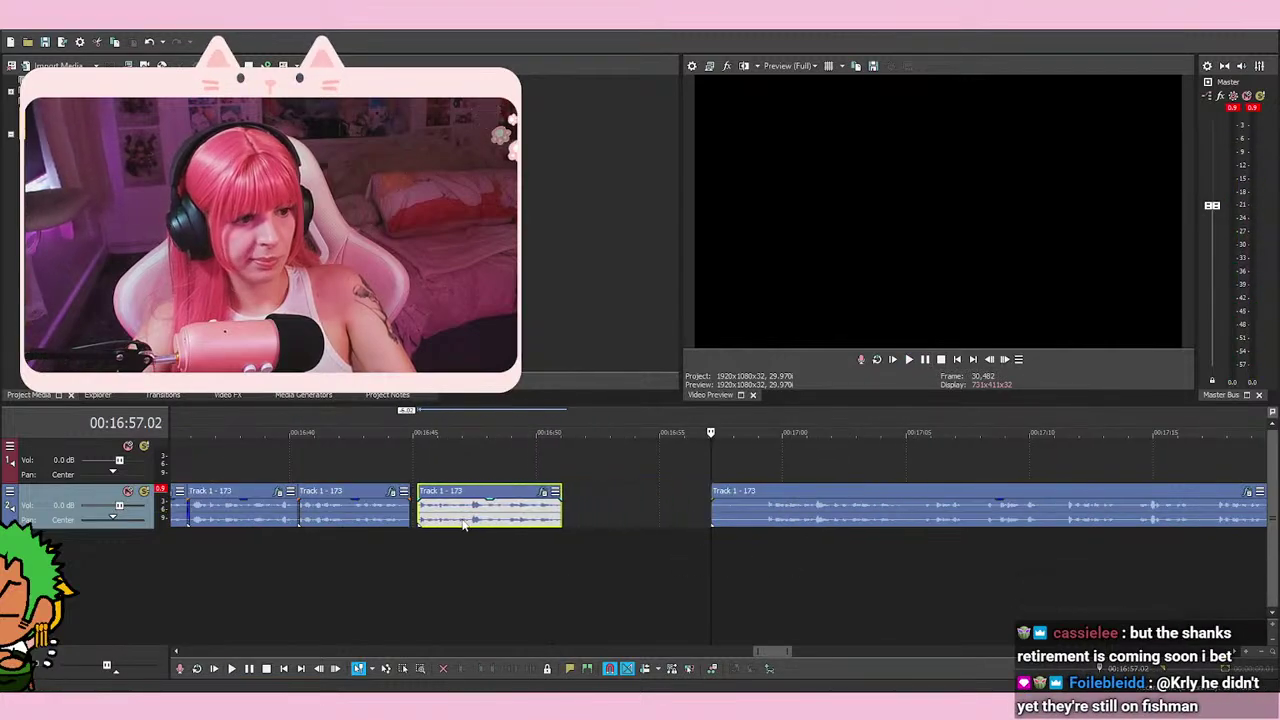
click(420, 478)
scroll(545, 530, up, 8)
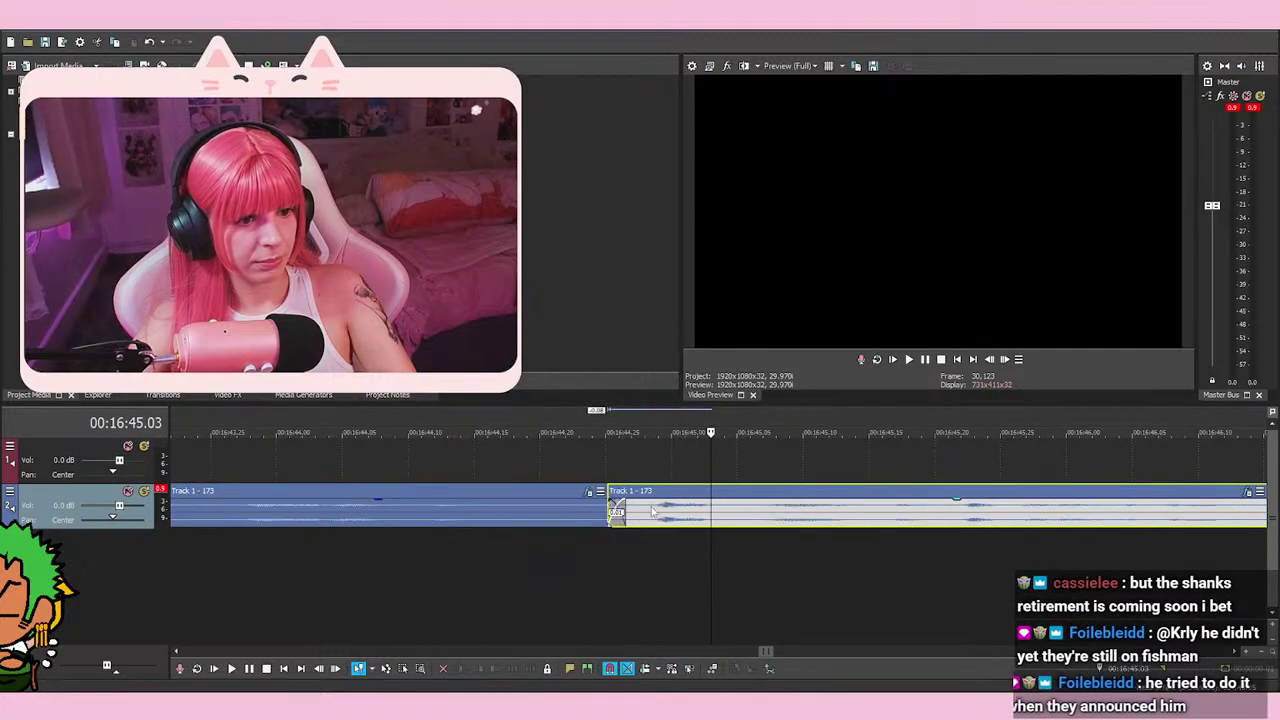
Listen to the new join and shift the moved 173 section slightly earlier, to start at about 00:16:44.23
click(514, 571)
key(space)
key(space)
drag(686, 515, 667, 516)
key(space)
key(space)
scroll(672, 518, down, 2)
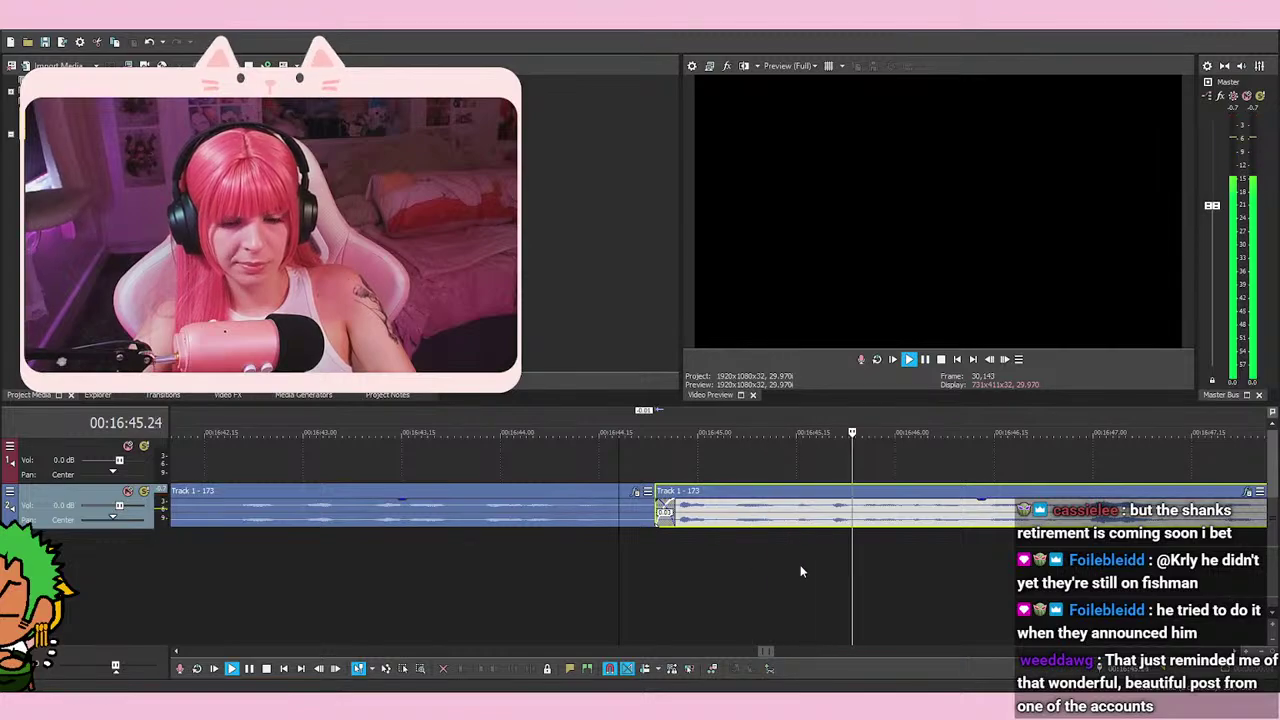
Replay the join at about 00:16:44.23 and listen on through the moved 173 section
key(space)
key(space)
key(space)
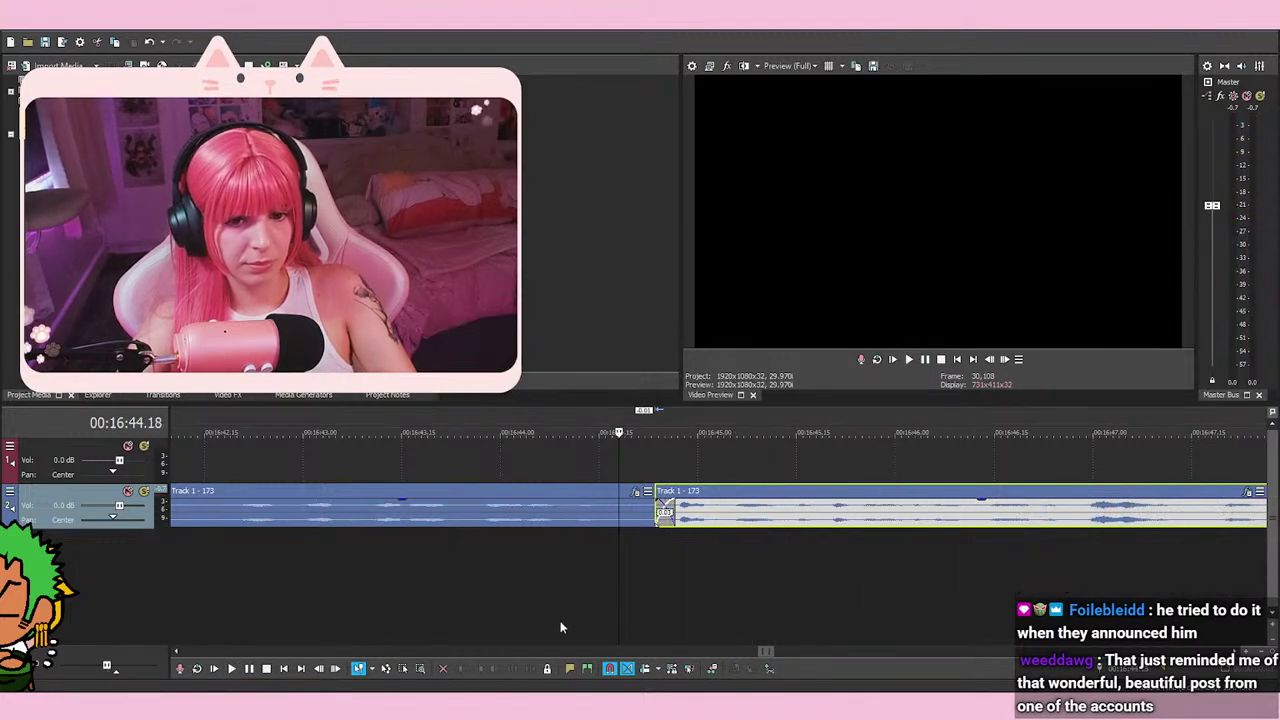
click(494, 609)
key(space)
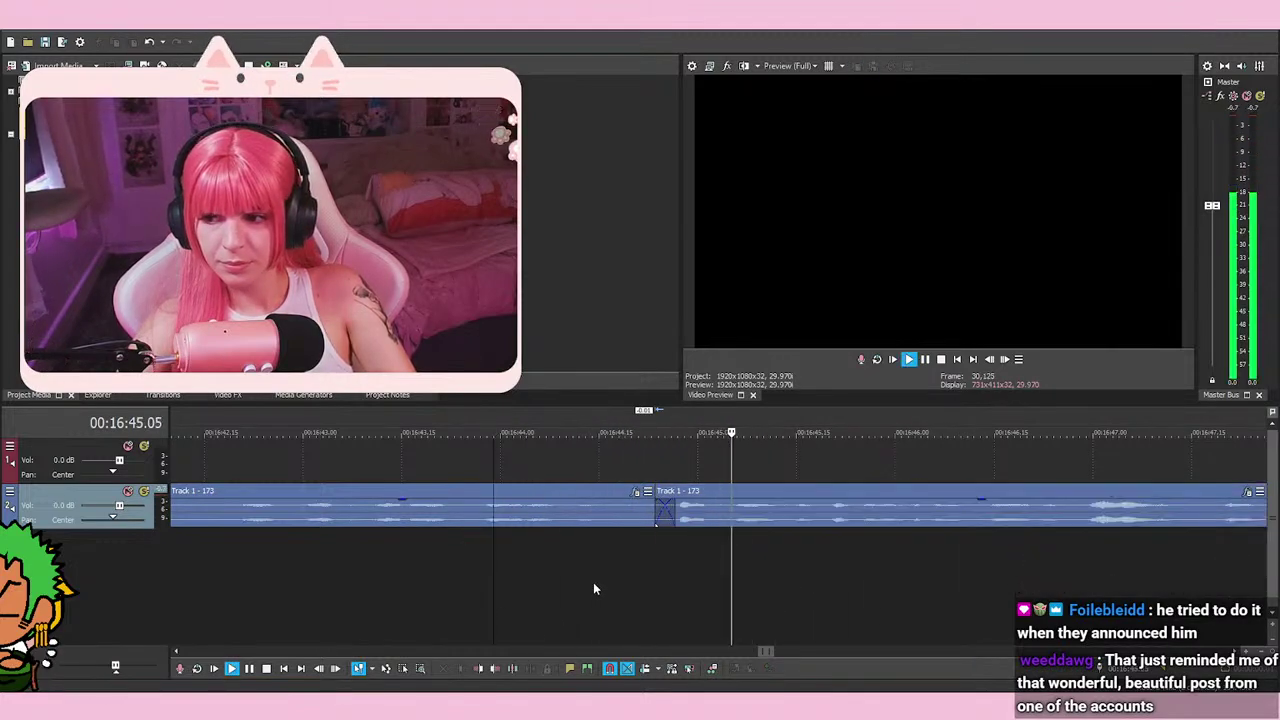
scroll(593, 588, down, 2)
key(space)
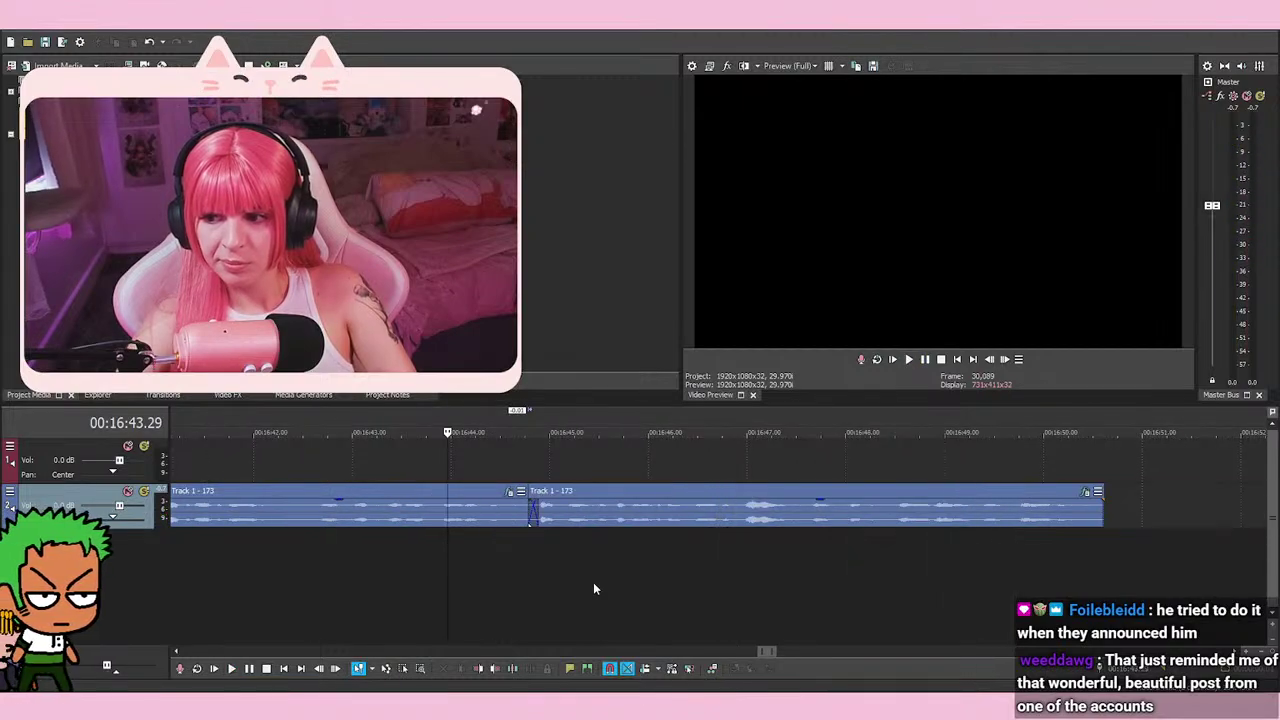
key(space)
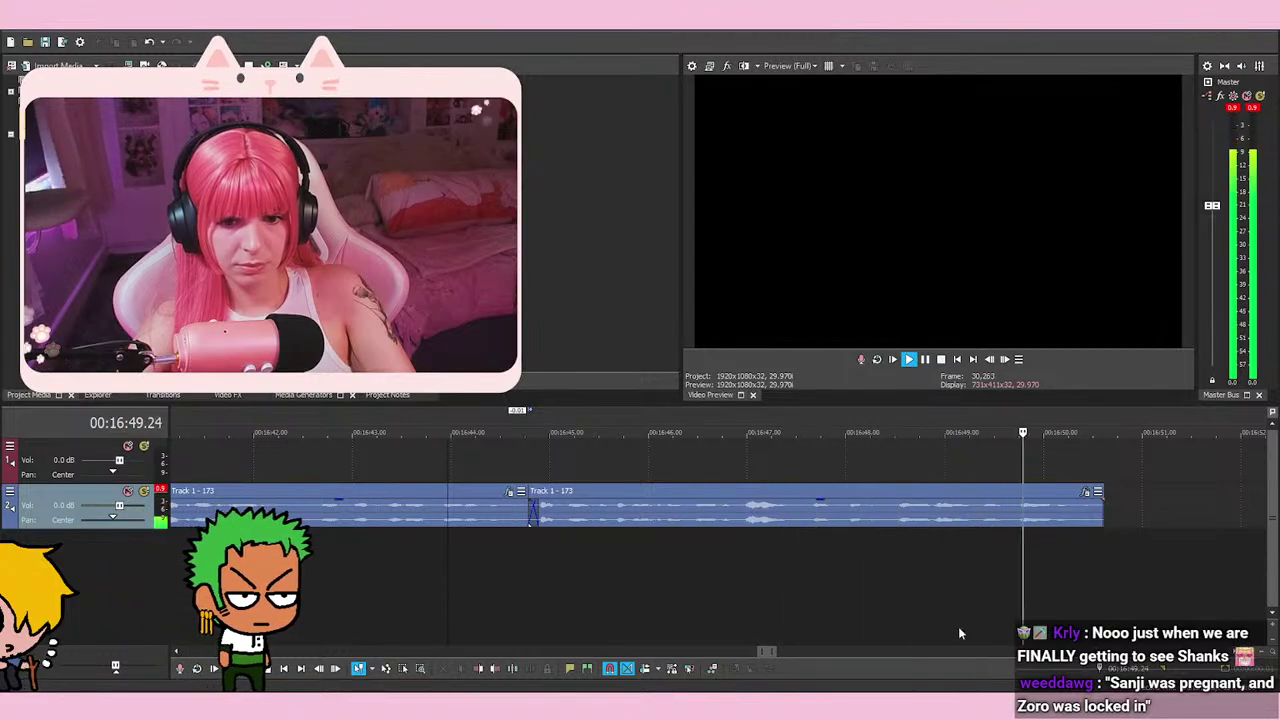
Move the 173 clip after the gap earlier on the timeline, to start at about 00:16:51.20
scroll(955, 615, down, 2)
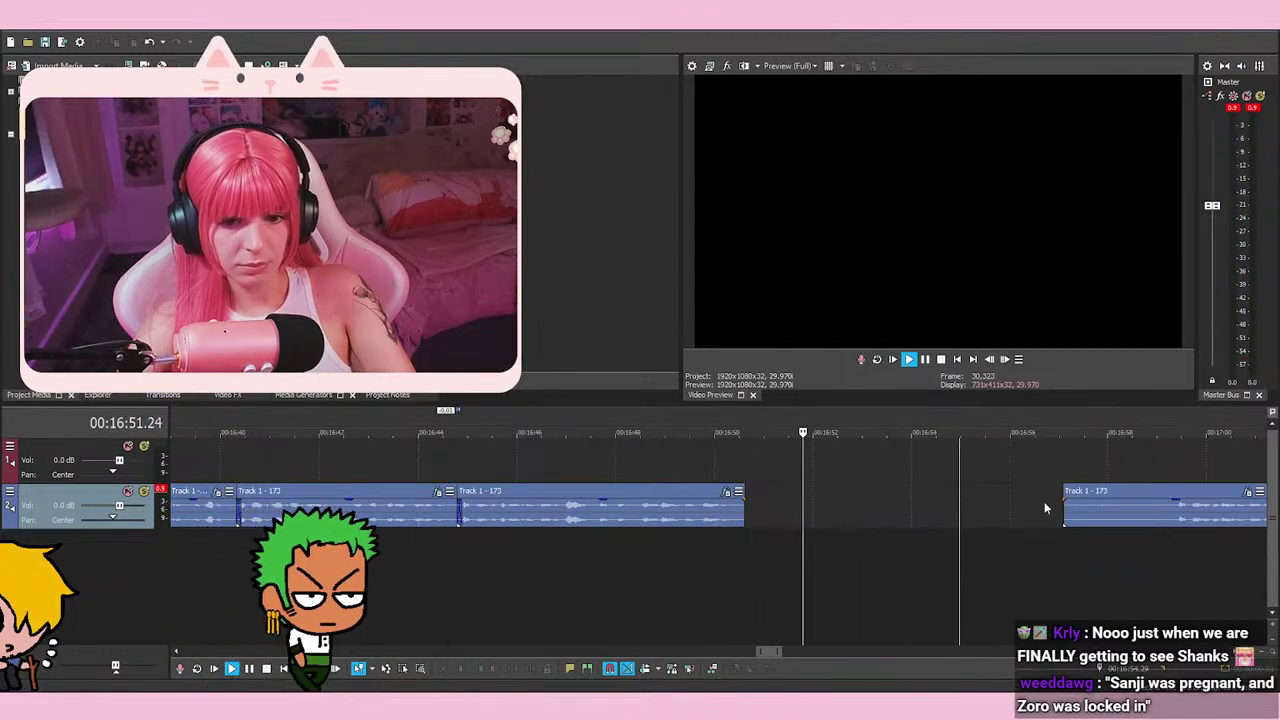
key(space)
drag(1096, 530, 845, 522)
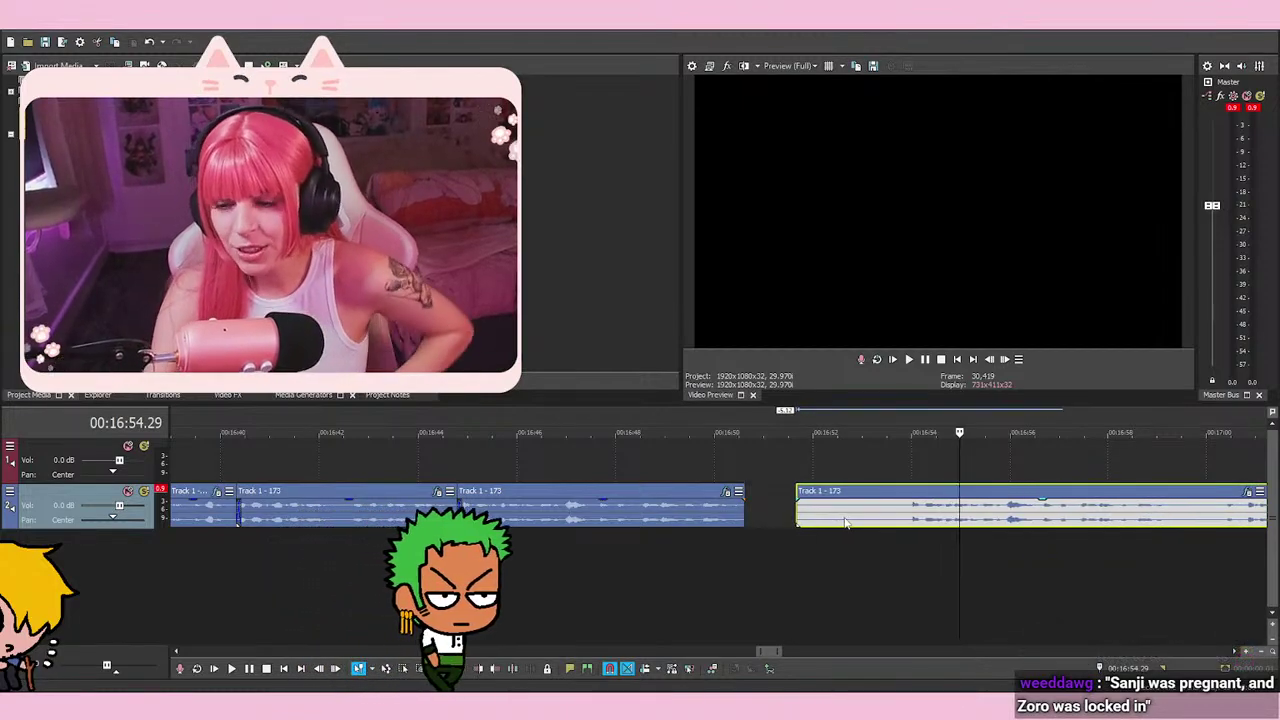
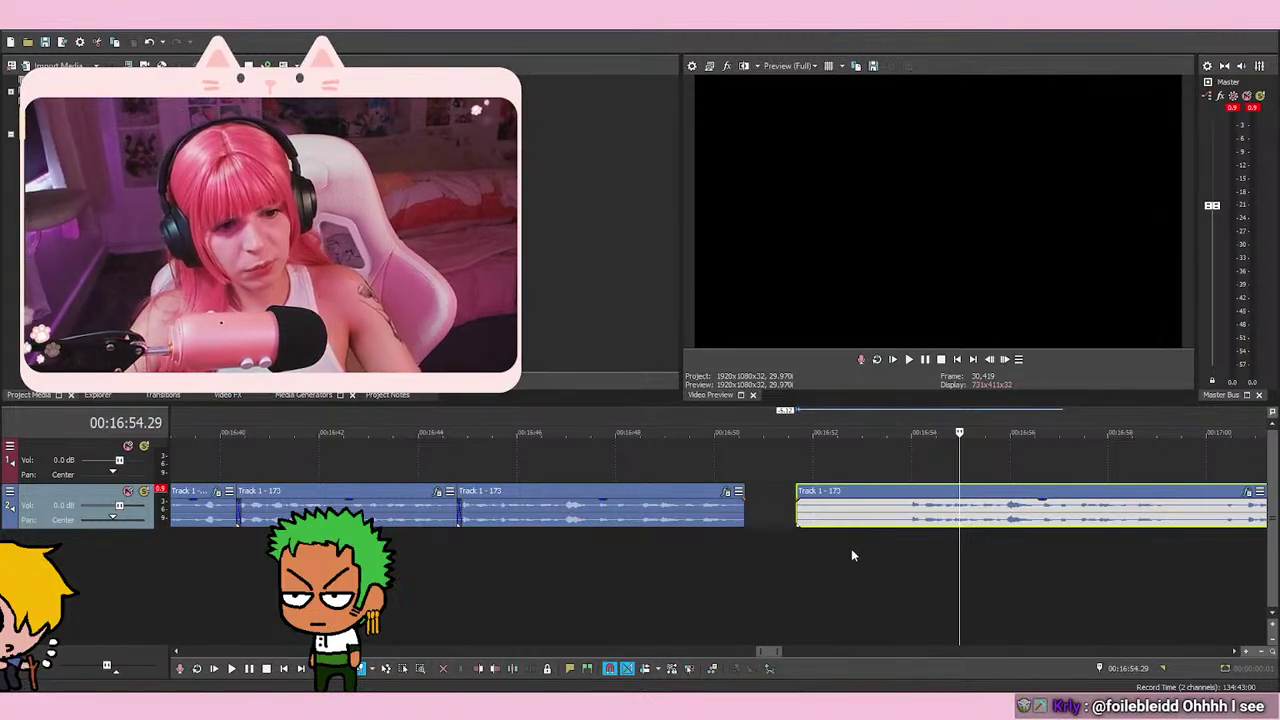
Listen to the moved 173 clip, split it at 00:16:53.27 and delete the part before the split
click(887, 570)
scroll(830, 585, up, 4)
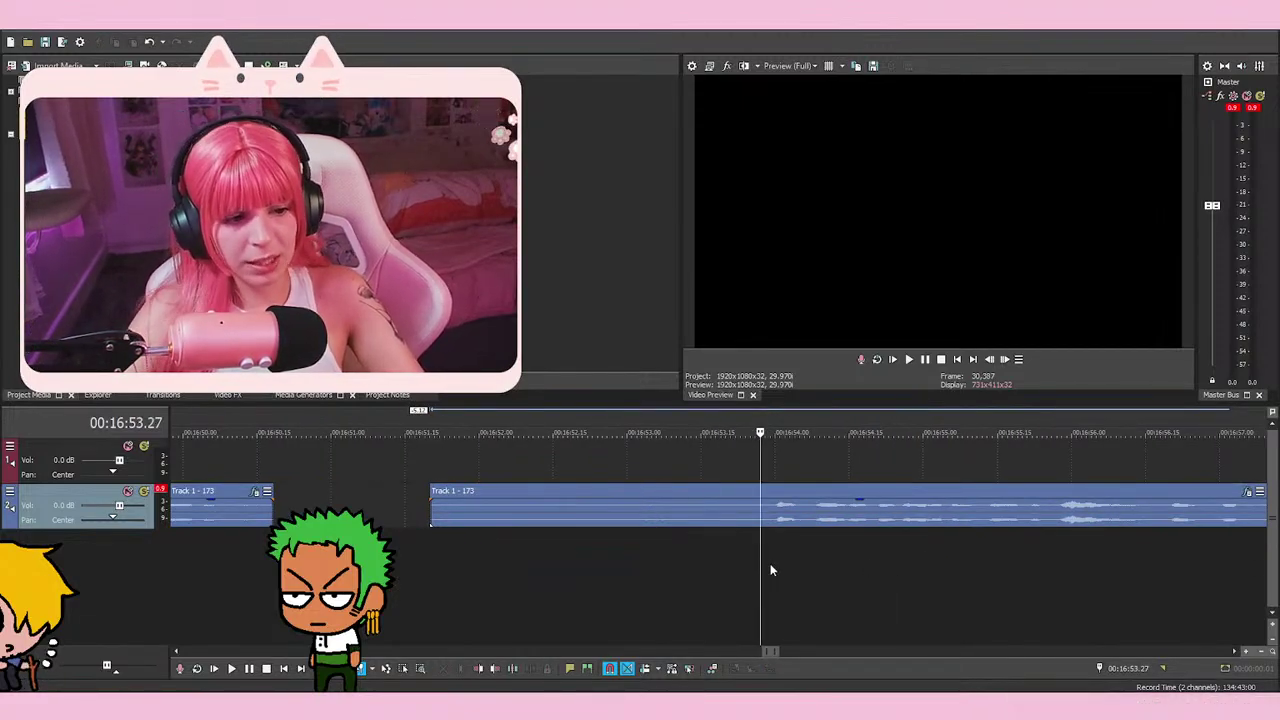
key(space)
key(space)
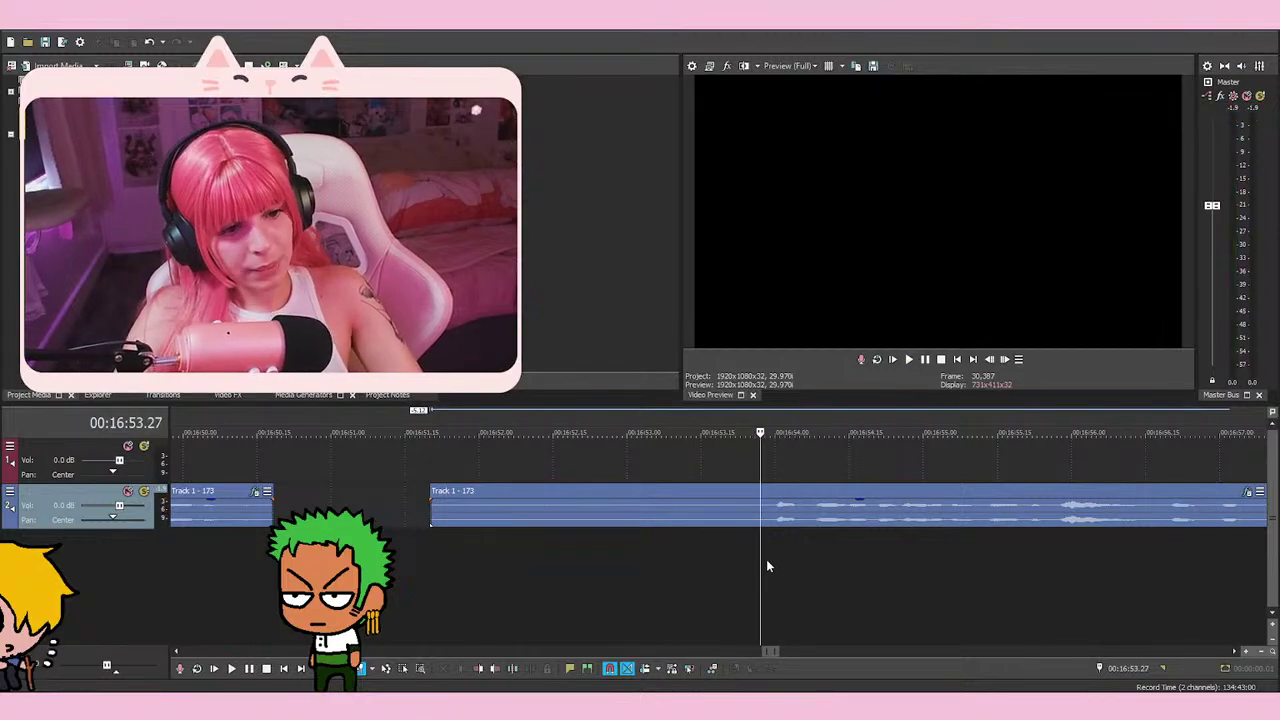
right_click(735, 495)
click(754, 366)
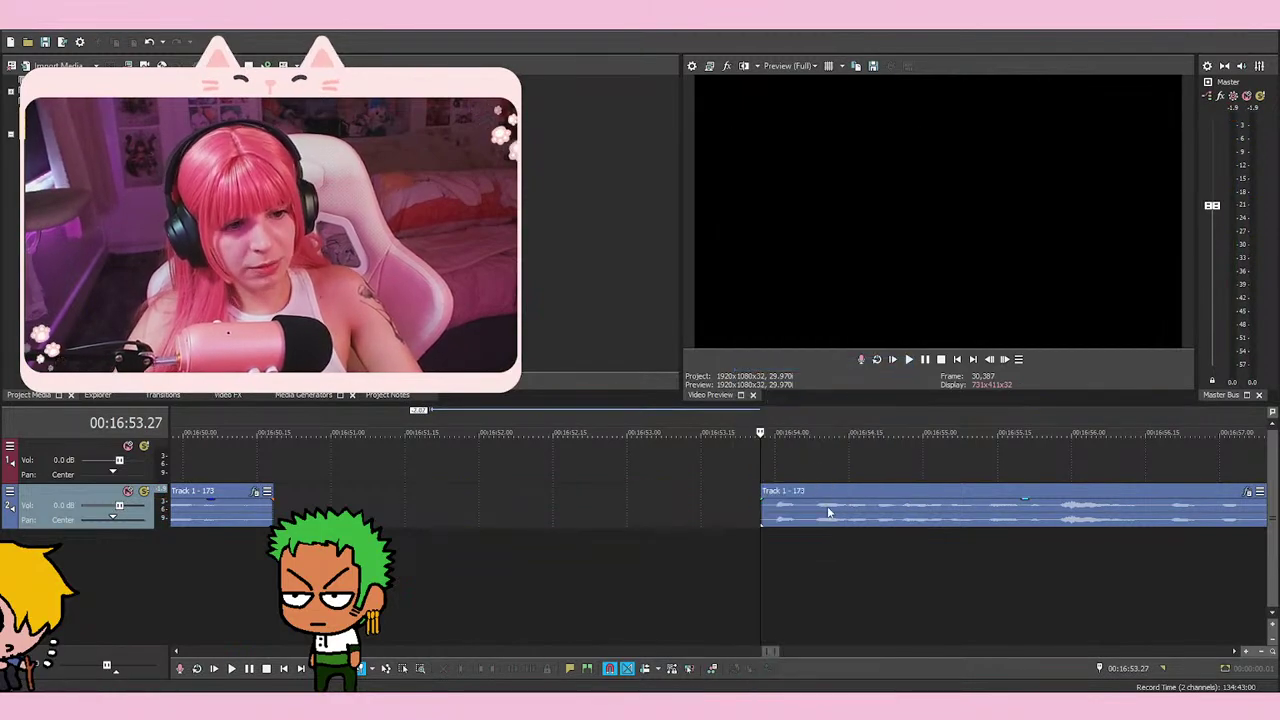
Listen on from 00:16:53.27, then replay the end of the preceding 173 section and the start of the trimmed clip
key(space)
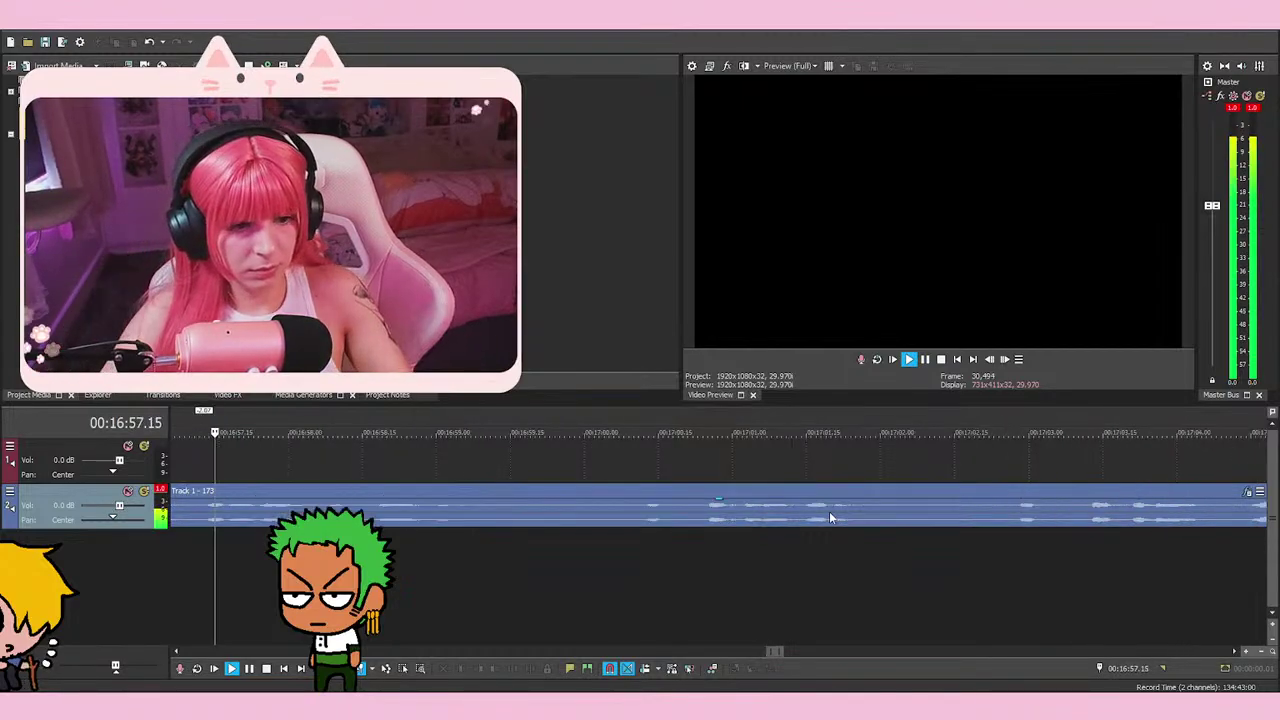
scroll(593, 600, down, 4)
scroll(593, 594, down, 2)
click(433, 540)
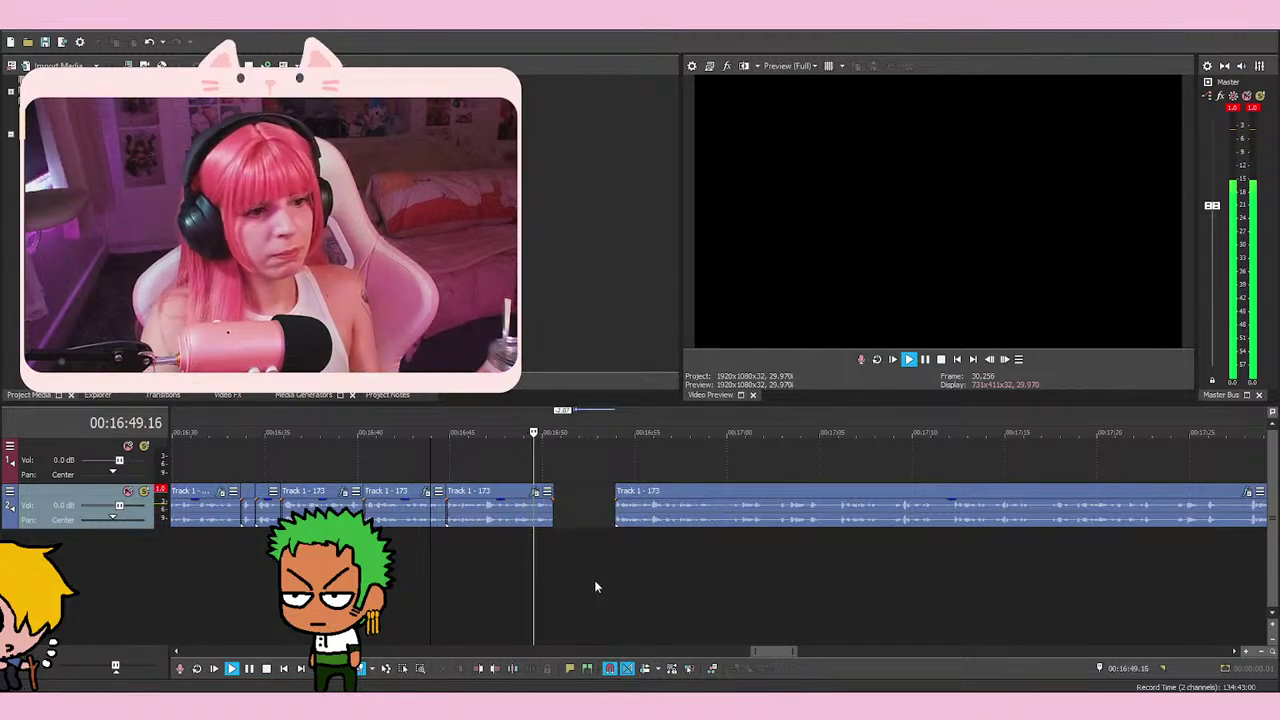
click(606, 563)
click(616, 561)
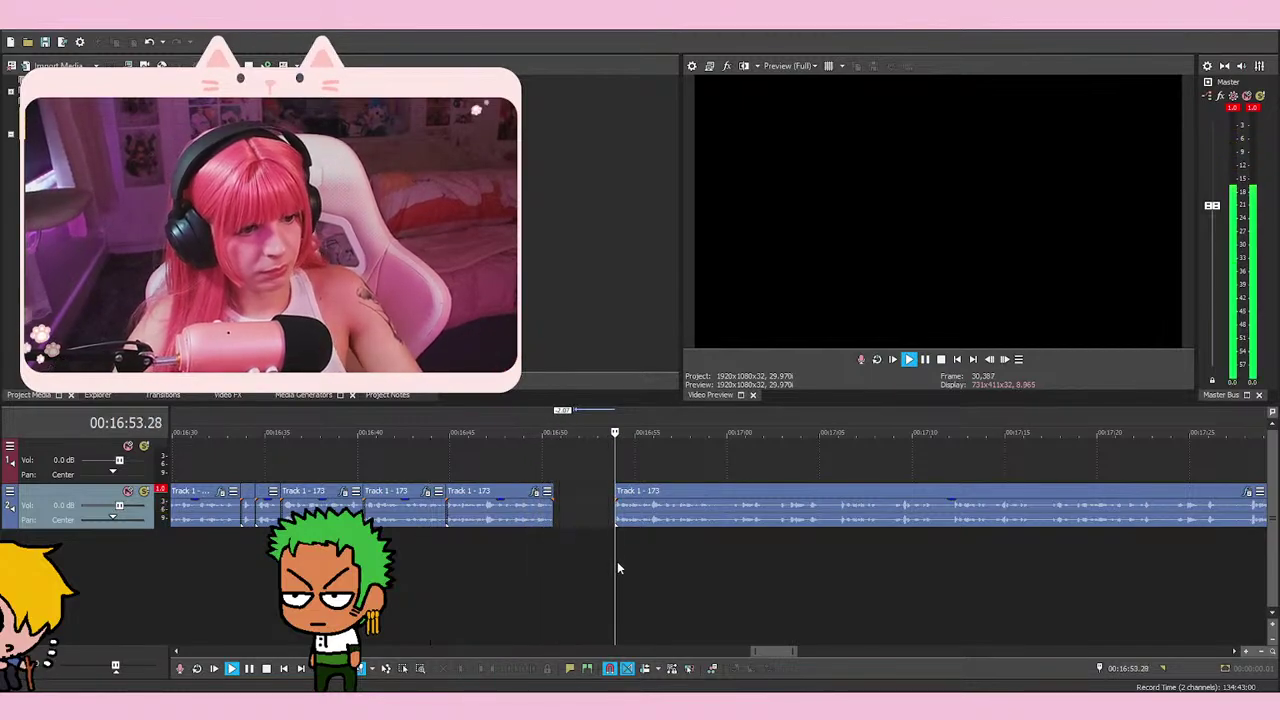
scroll(728, 562, down, 1)
scroll(730, 562, up, 1)
Listen from about 00:17:00, split the 173 clip at 00:17:02.22 and delete the part before the split
click(816, 562)
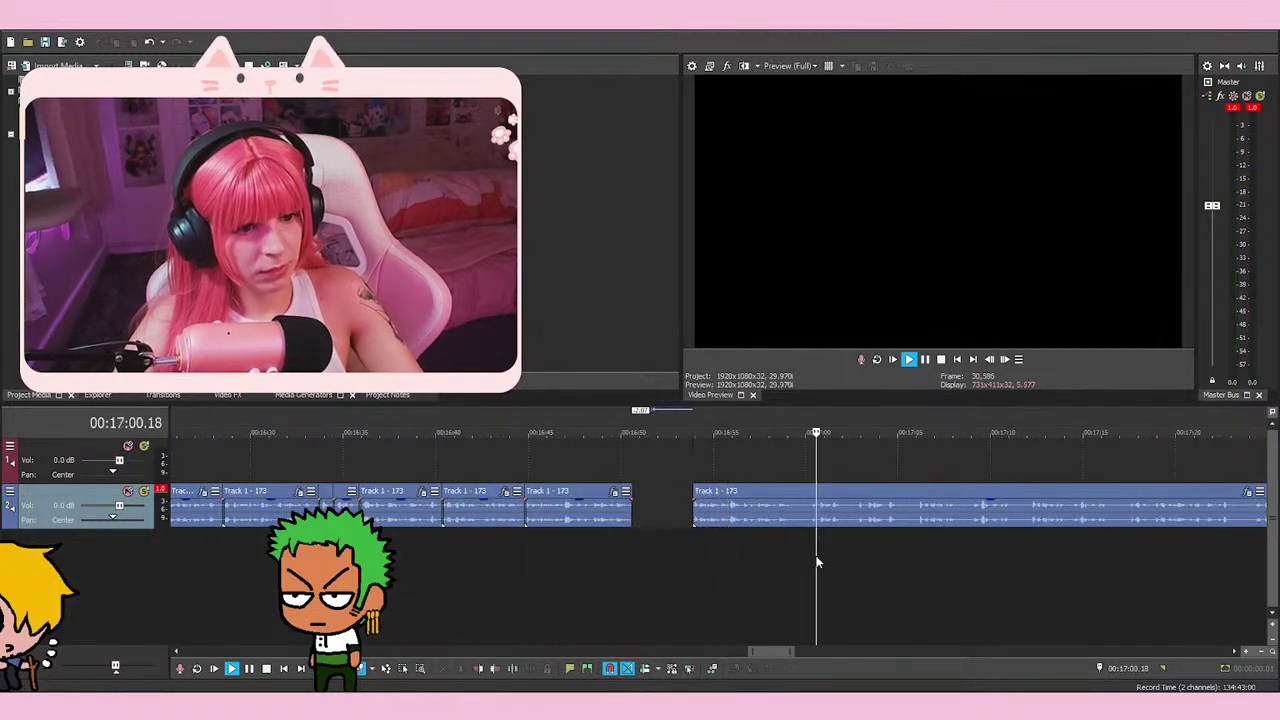
click(853, 562)
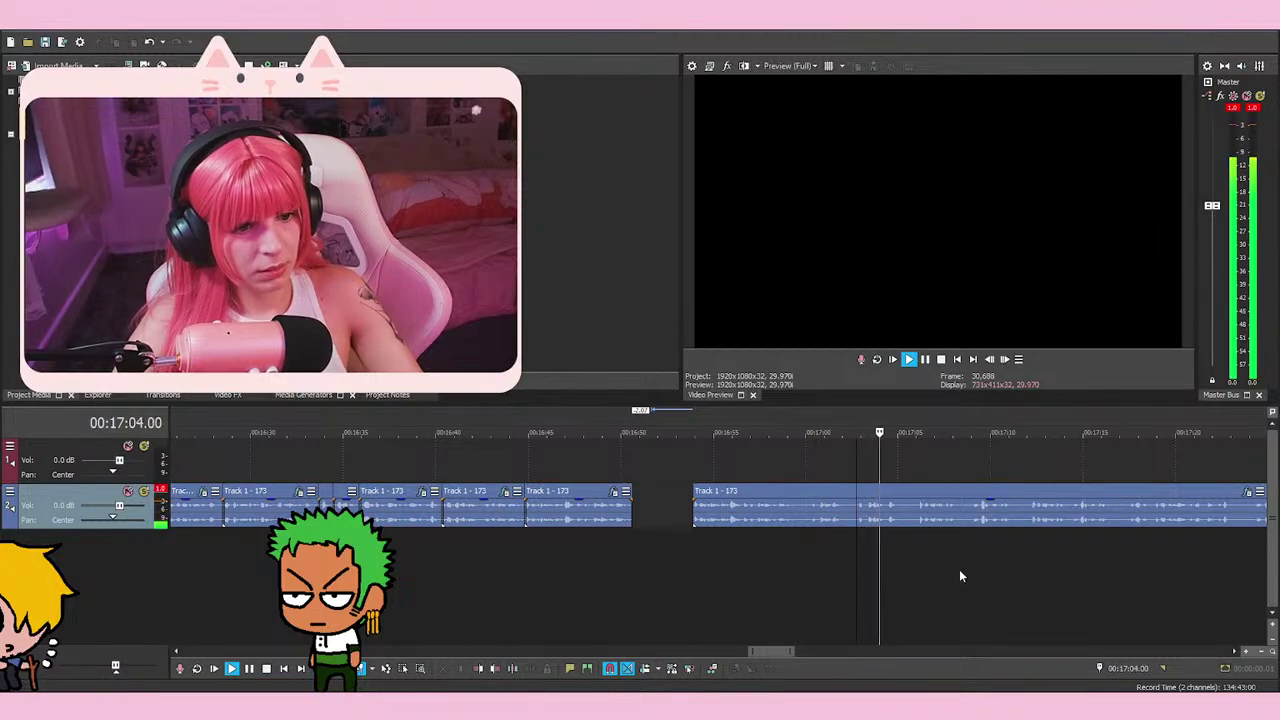
key(space)
key(s)
click(830, 515)
right_click(830, 517)
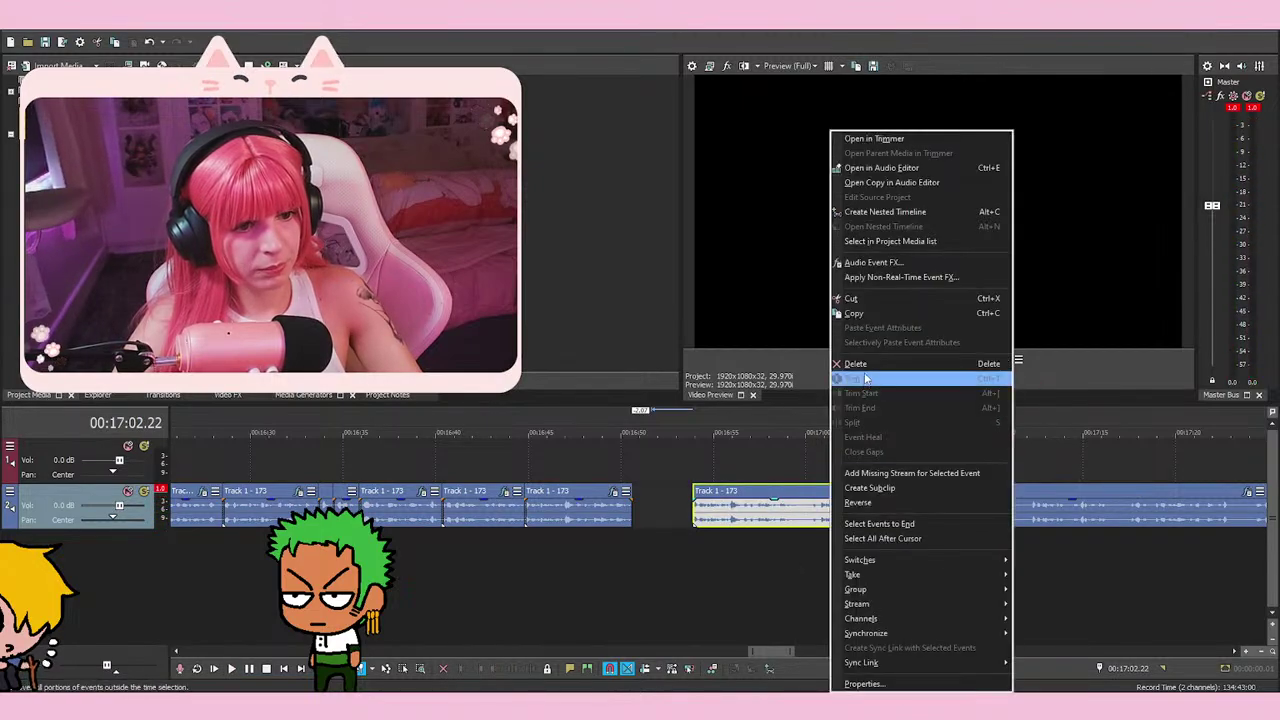
click(880, 371)
Split the 173 clip at about 00:17:05 and move the section before the split back to the preceding clip's end at about 00:16:50.16
key(space)
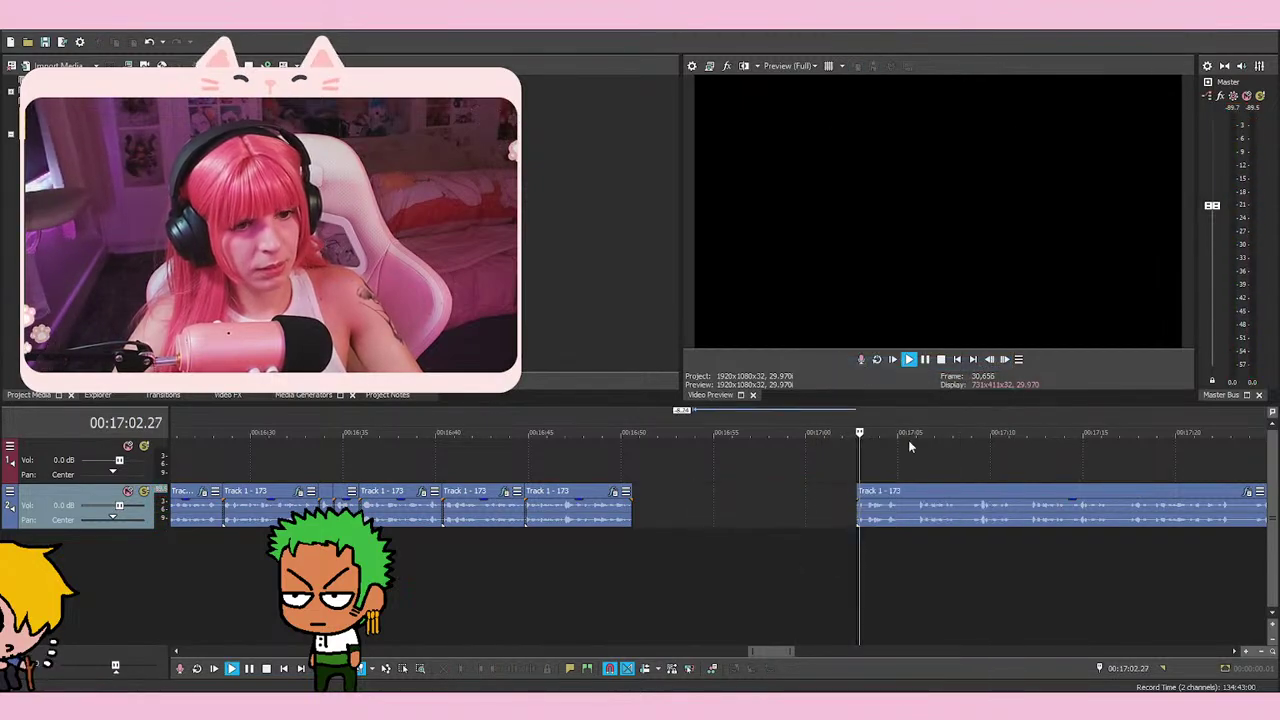
click(926, 362)
key(s)
drag(879, 511, 654, 511)
Listen to the join at about 00:16:50.16 and nudge the moved 173 section by small amounts to fine-tune its overlap
click(610, 466)
scroll(720, 489, up, 4)
click(897, 515)
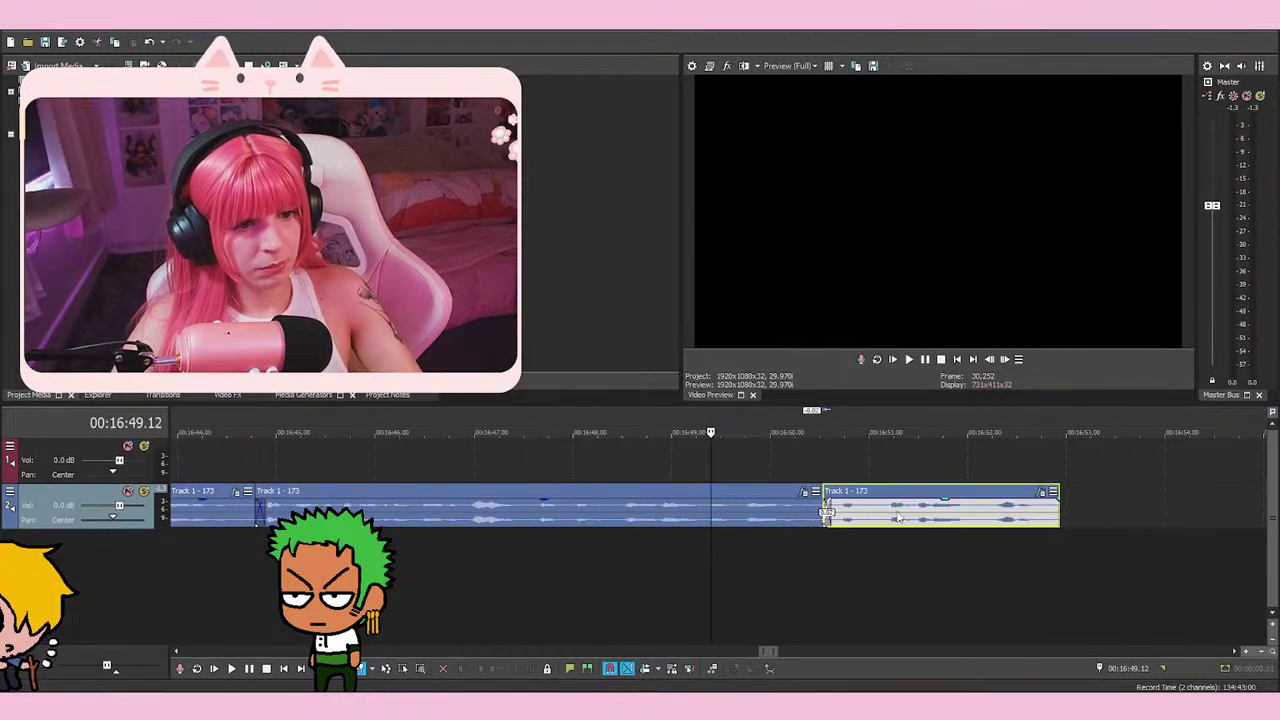
key(space)
key(space)
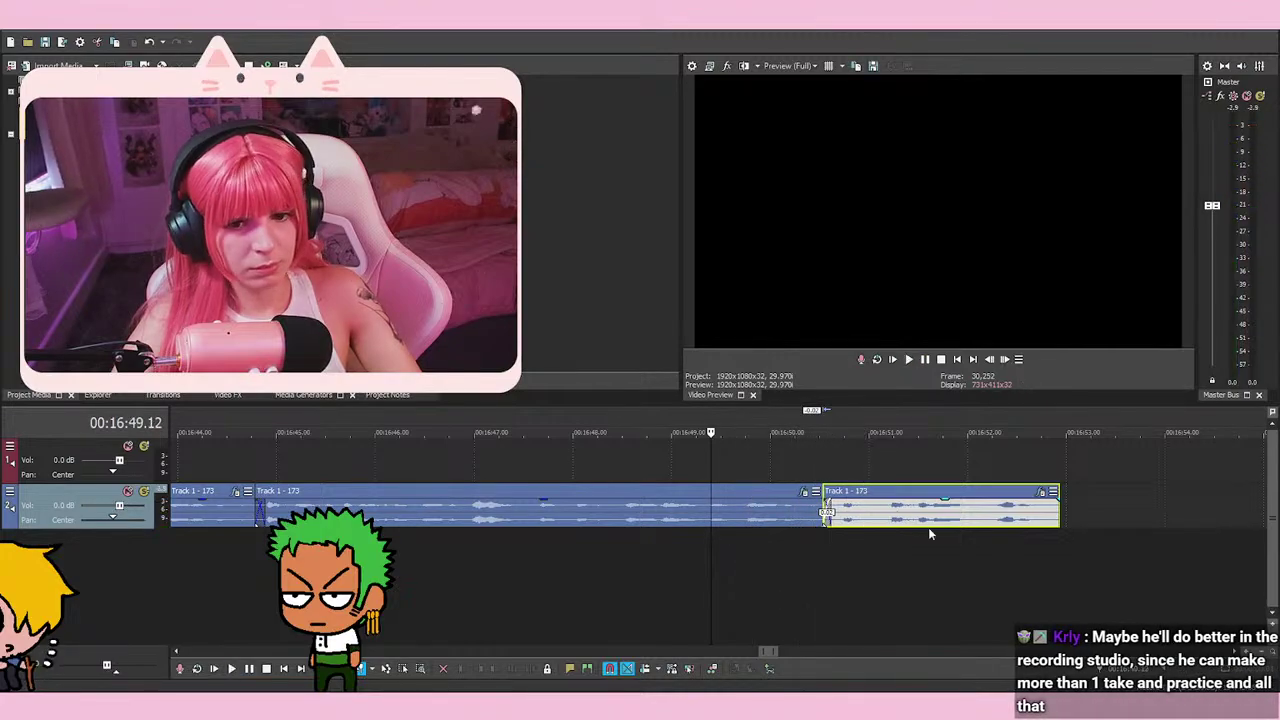
scroll(1027, 563, up, 2)
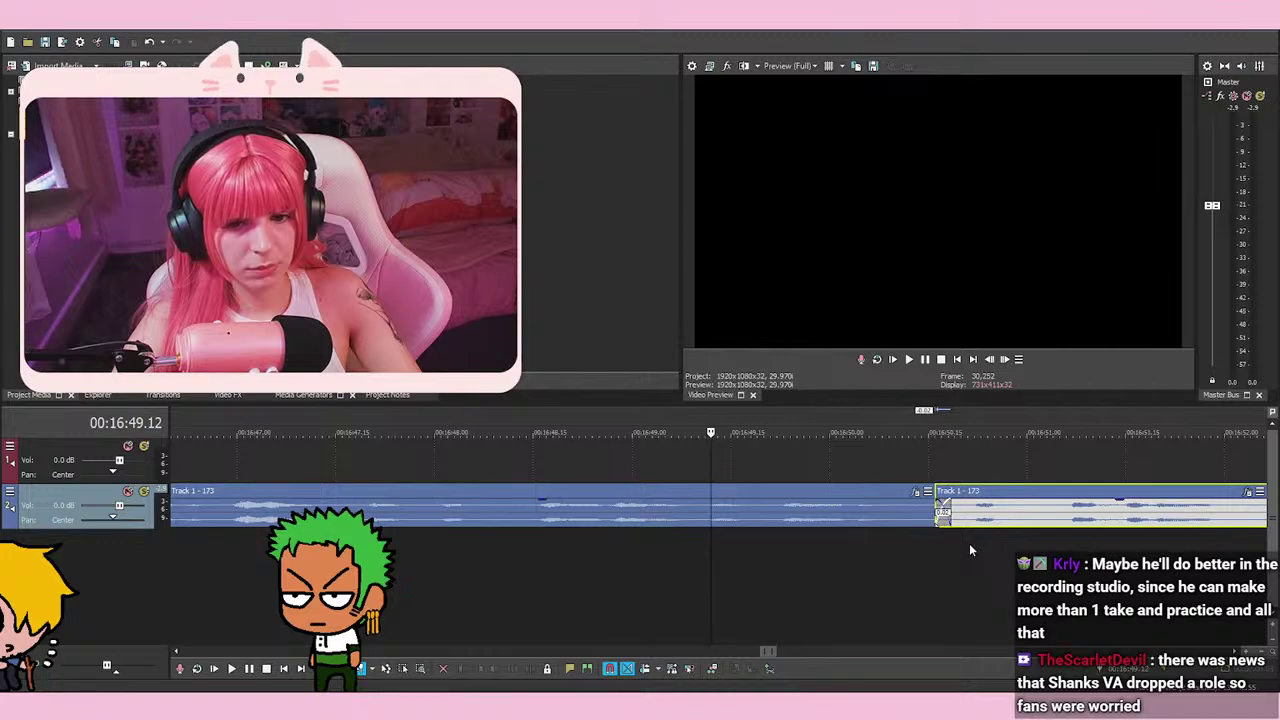
drag(941, 512, 945, 512)
key(space)
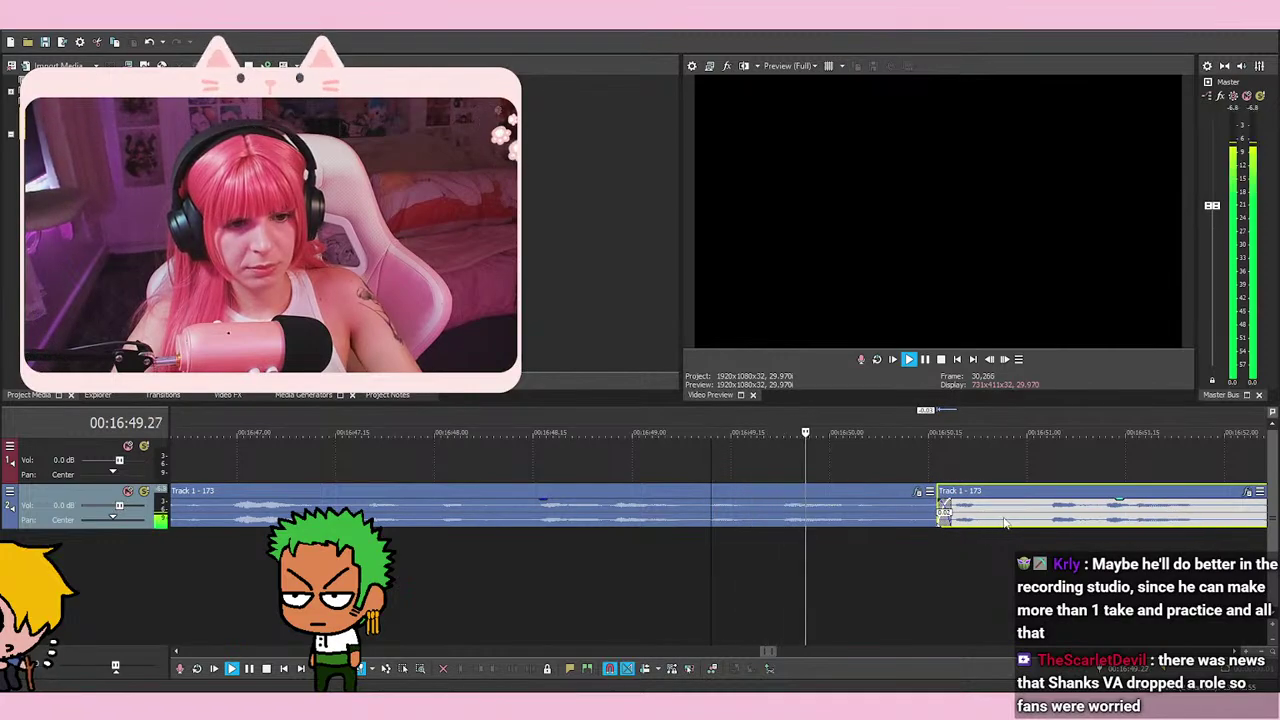
key(space)
drag(983, 512, 978, 513)
key(space)
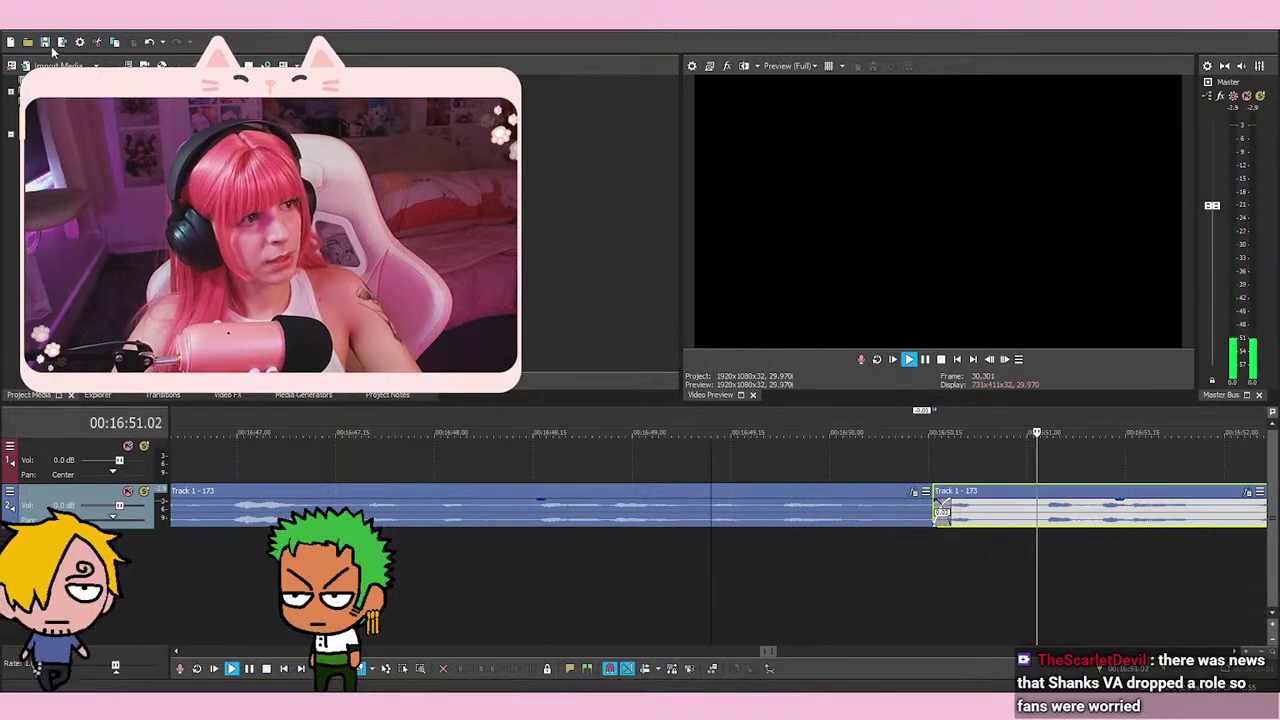
Listen through the short 173 section and move the remaining 173 clip earlier, to start at about 00:16:53.06
scroll(741, 468, down, 3)
scroll(741, 468, down, 5)
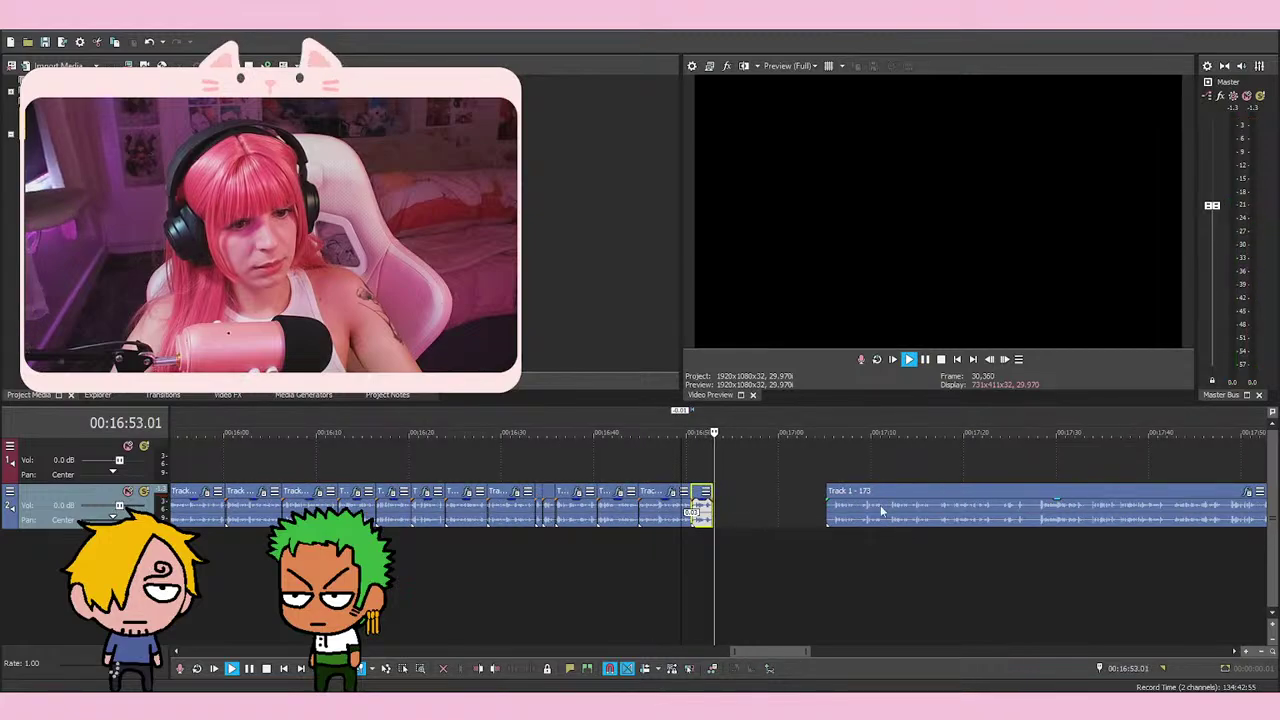
key(space)
scroll(784, 523, up, 3)
drag(864, 514, 830, 513)
Listen to the moved 173 clip from about 00:16:54 and sample it again near 00:17:00
click(821, 457)
scroll(815, 500, up, 3)
click(728, 535)
key(space)
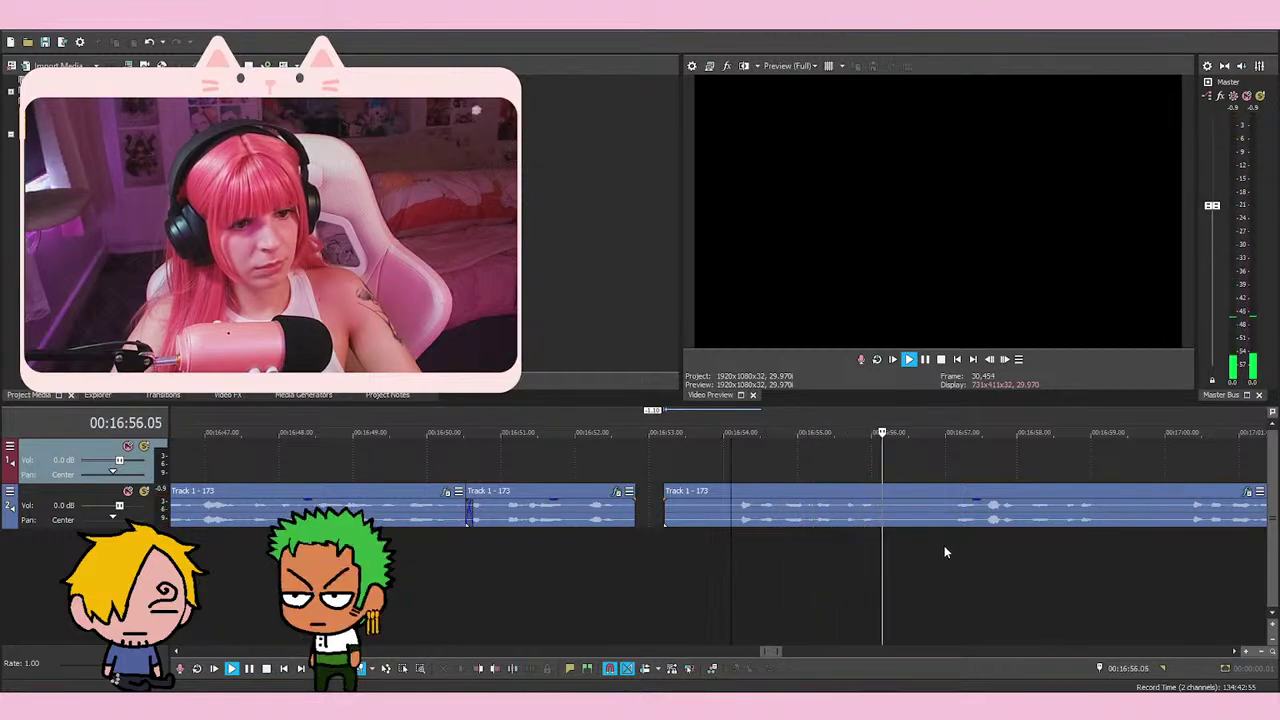
click(1182, 557)
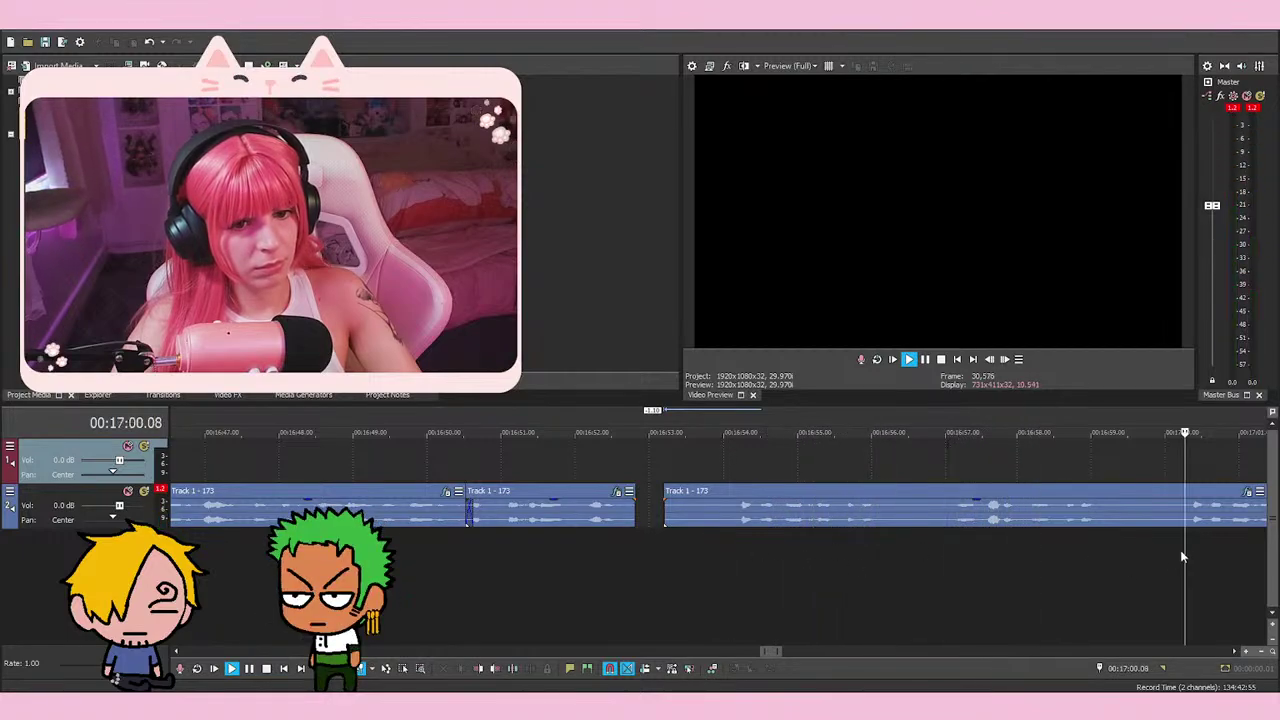
click(740, 540)
scroll(895, 528, down, 3)
key(space)
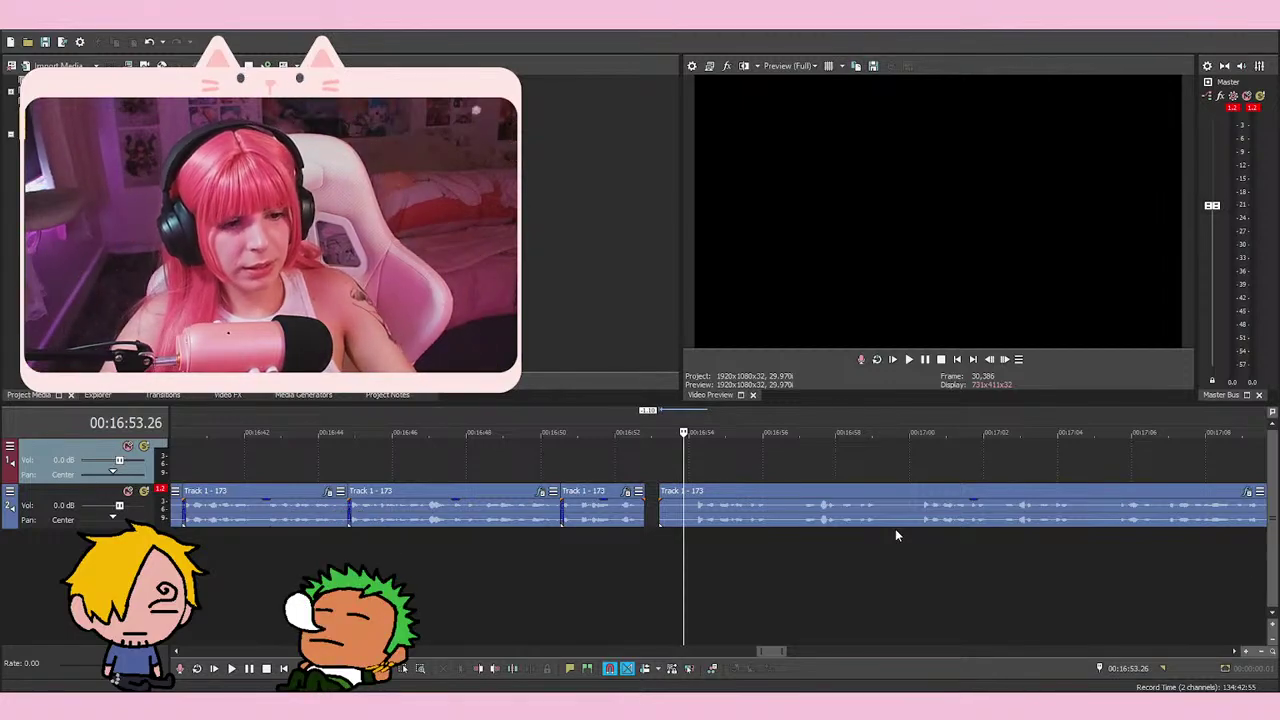
Replay the clip's opening around 00:16:54.02, split it at about 00:16:54.00 and delete the part before the split
scroll(856, 547, up, 3)
click(731, 549)
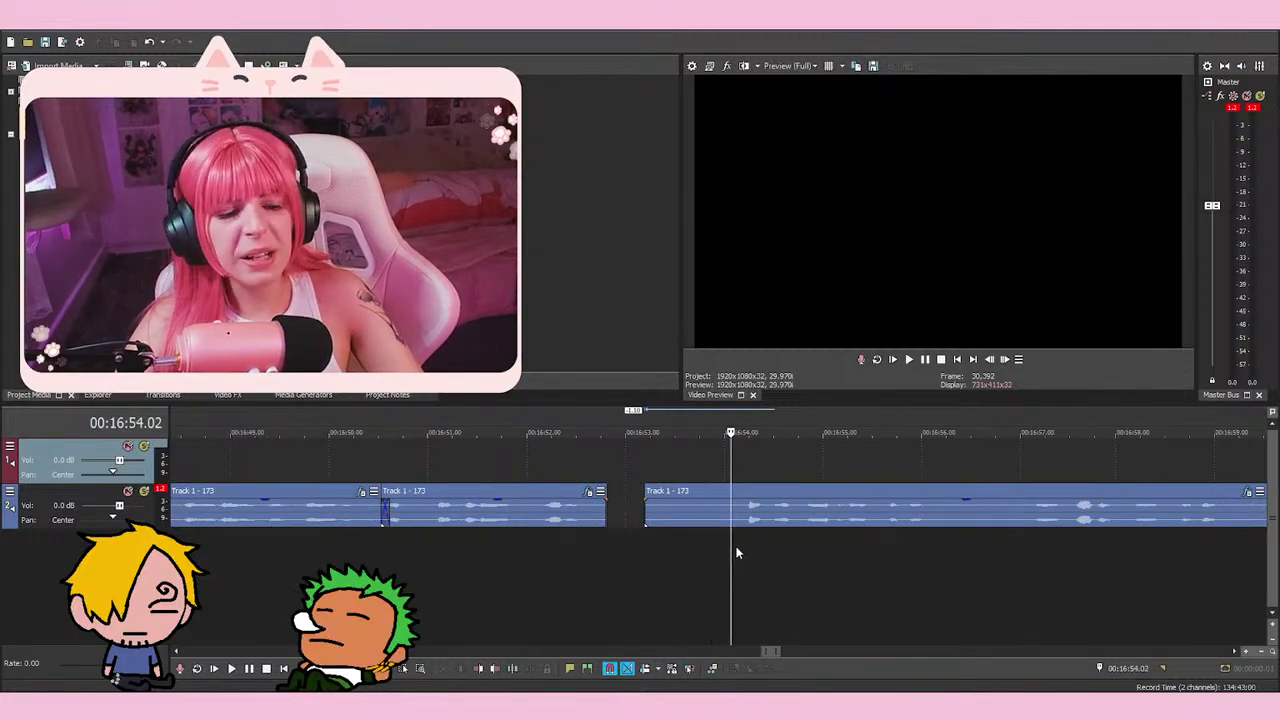
key(space)
key(space)
click(734, 548)
key(space)
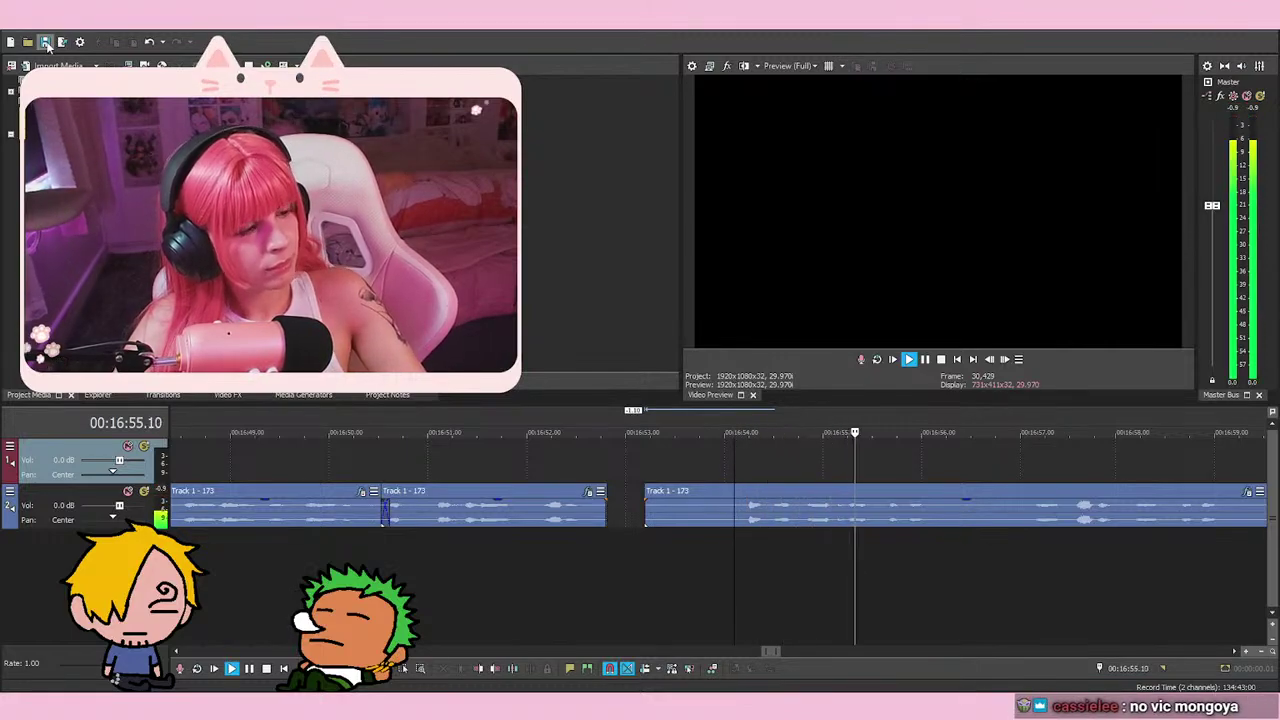
click(720, 568)
key(space)
key(Right)
key(s)
key(space)
right_click(702, 510)
click(743, 364)
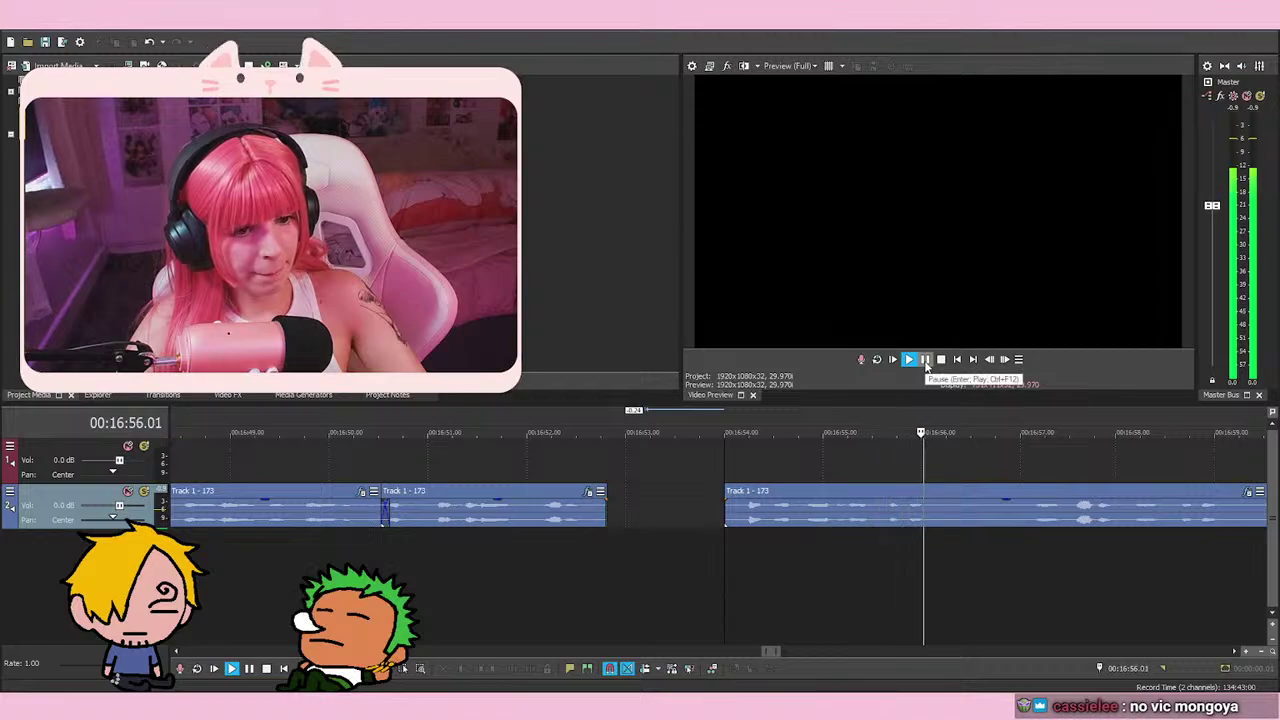
Split the 173 clip at about 00:16:56.10 and move the section before the split back to the preceding clip's end at about 00:16:52.23
key(s)
click(310, 531)
drag(736, 521, 643, 525)
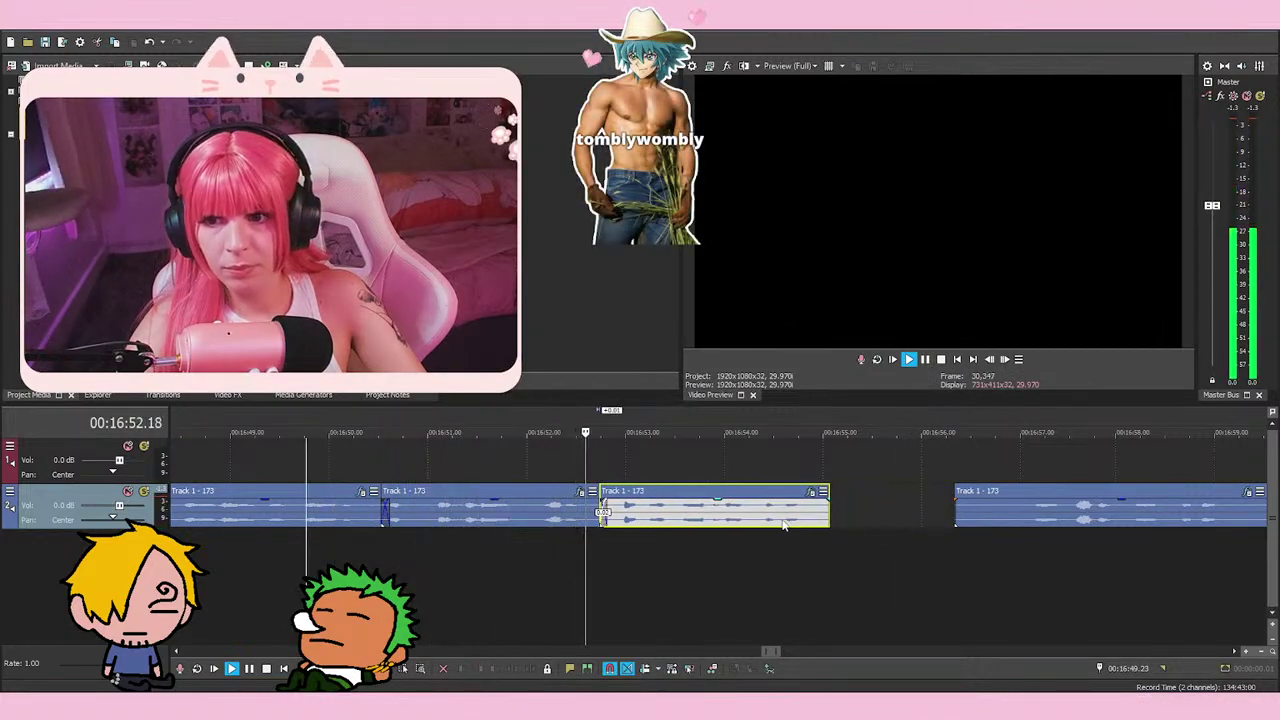
Shift the 173 section at the 00:16:50 join slightly later, to start at about 00:16:50.18, and replay the join
key(space)
scroll(880, 430, up, 3)
click(800, 440)
drag(1047, 510, 1064, 524)
key(space)
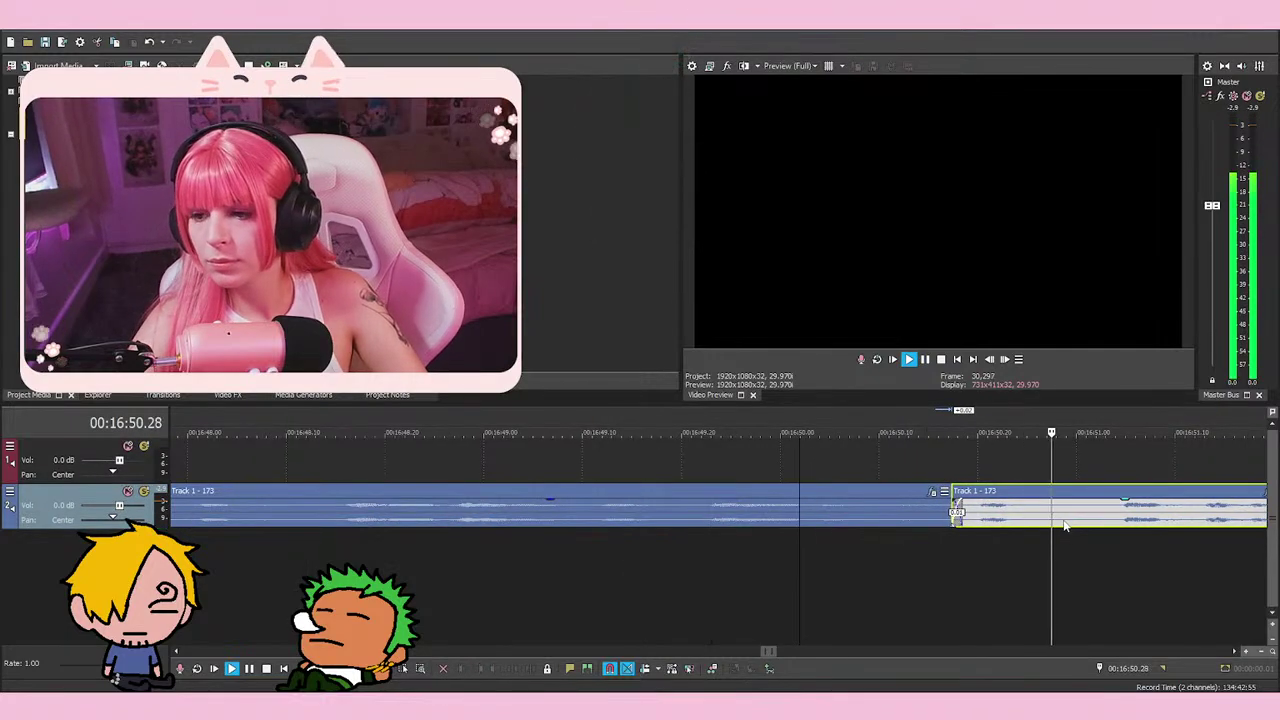
key(space)
key(space)
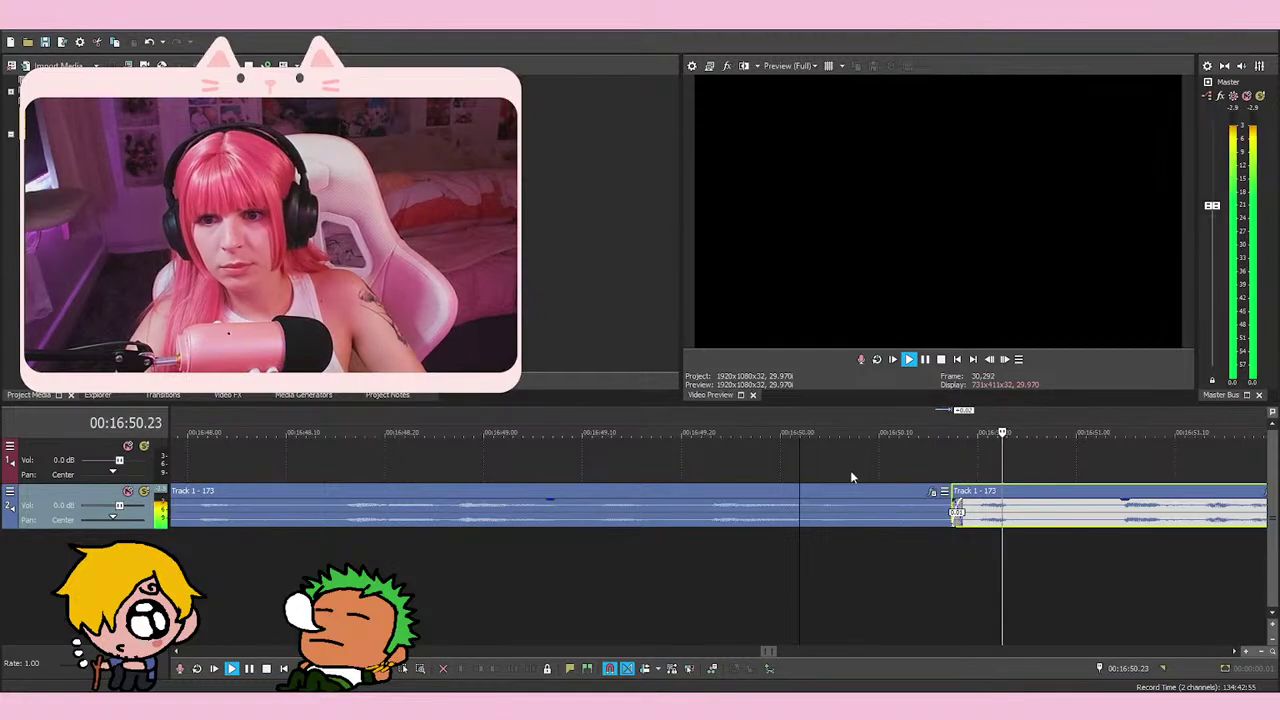
Listen through the joins at about 00:16:50.18 and 00:16:52.23, replaying from 00:16:50.03
scroll(860, 475, down, 5)
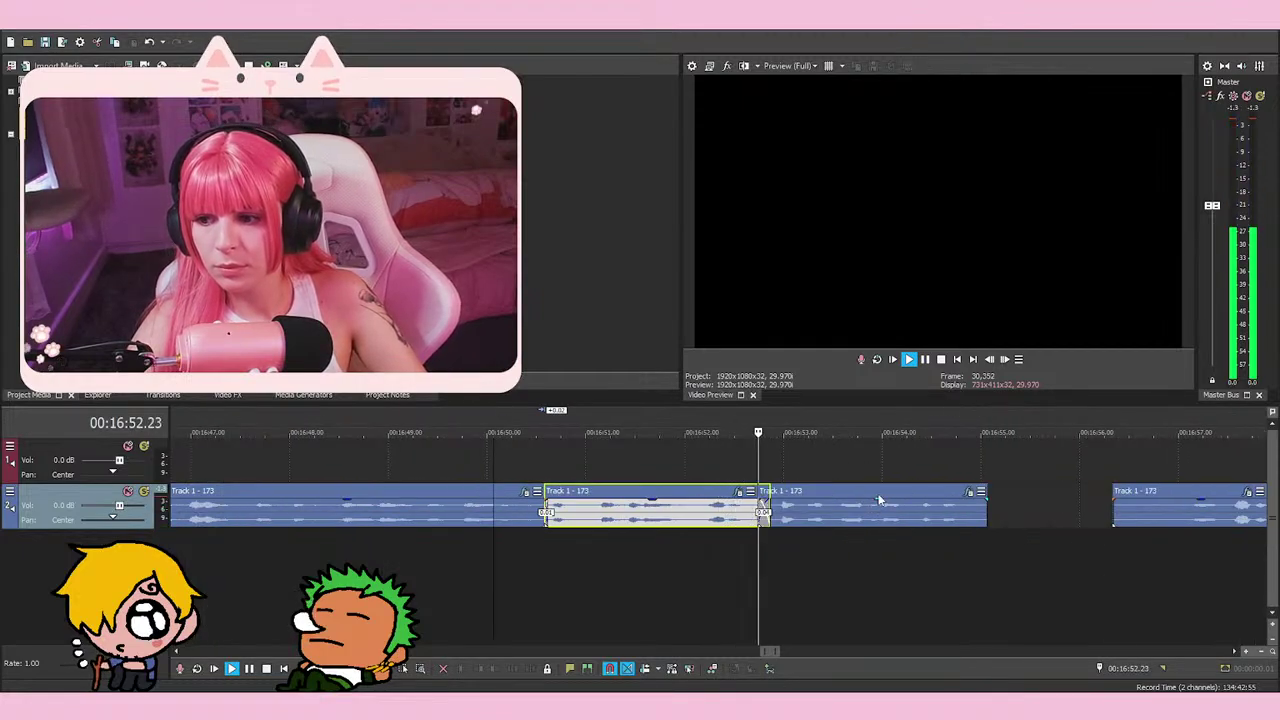
key(space)
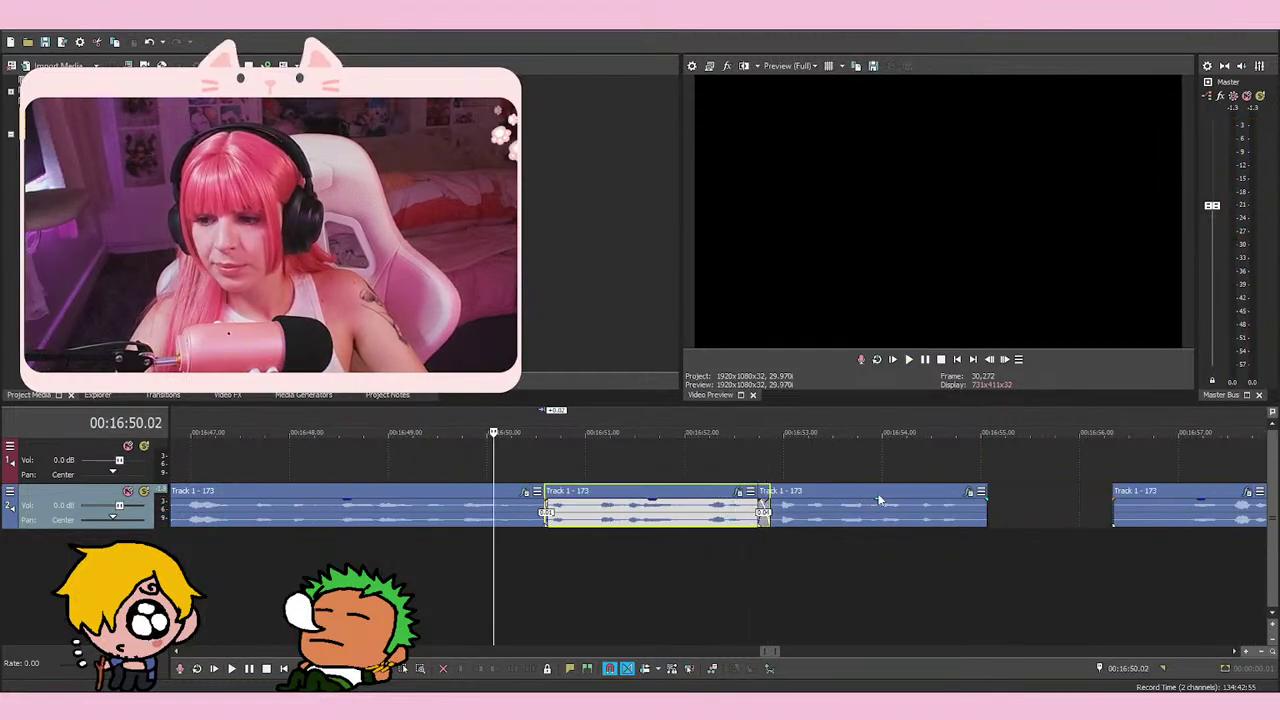
click(496, 556)
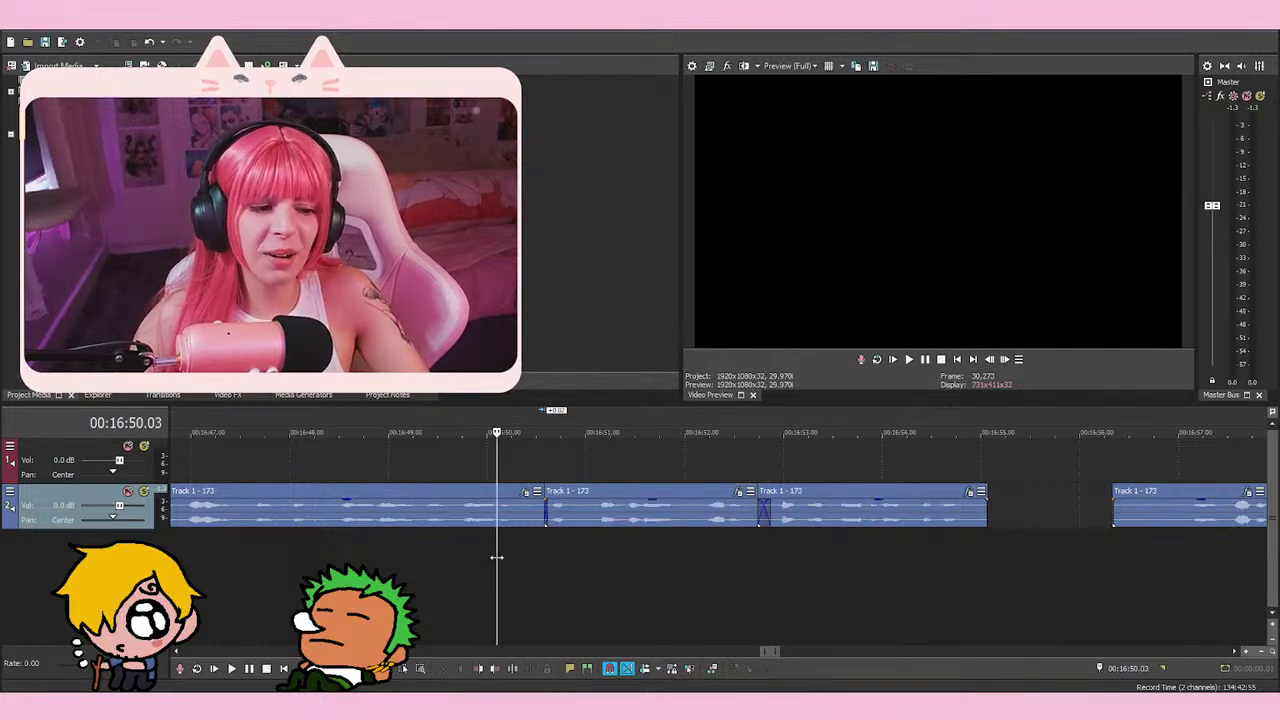
key(space)
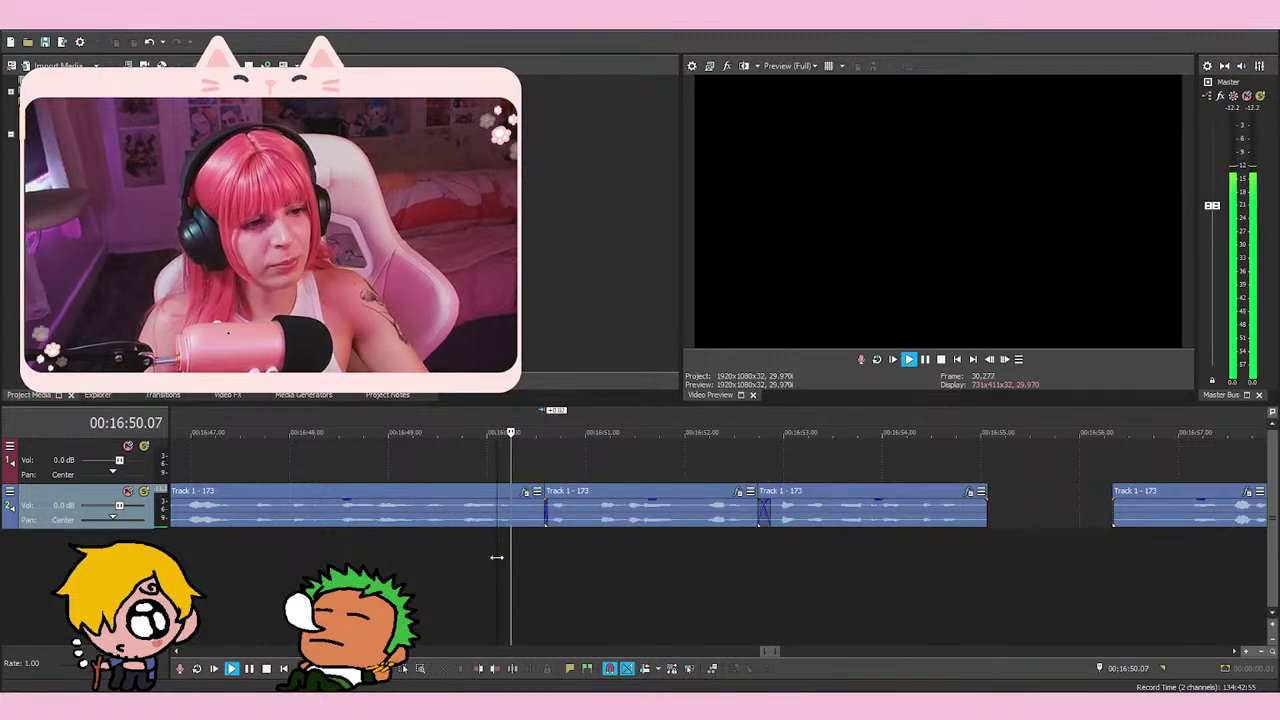
key(space)
key(space)
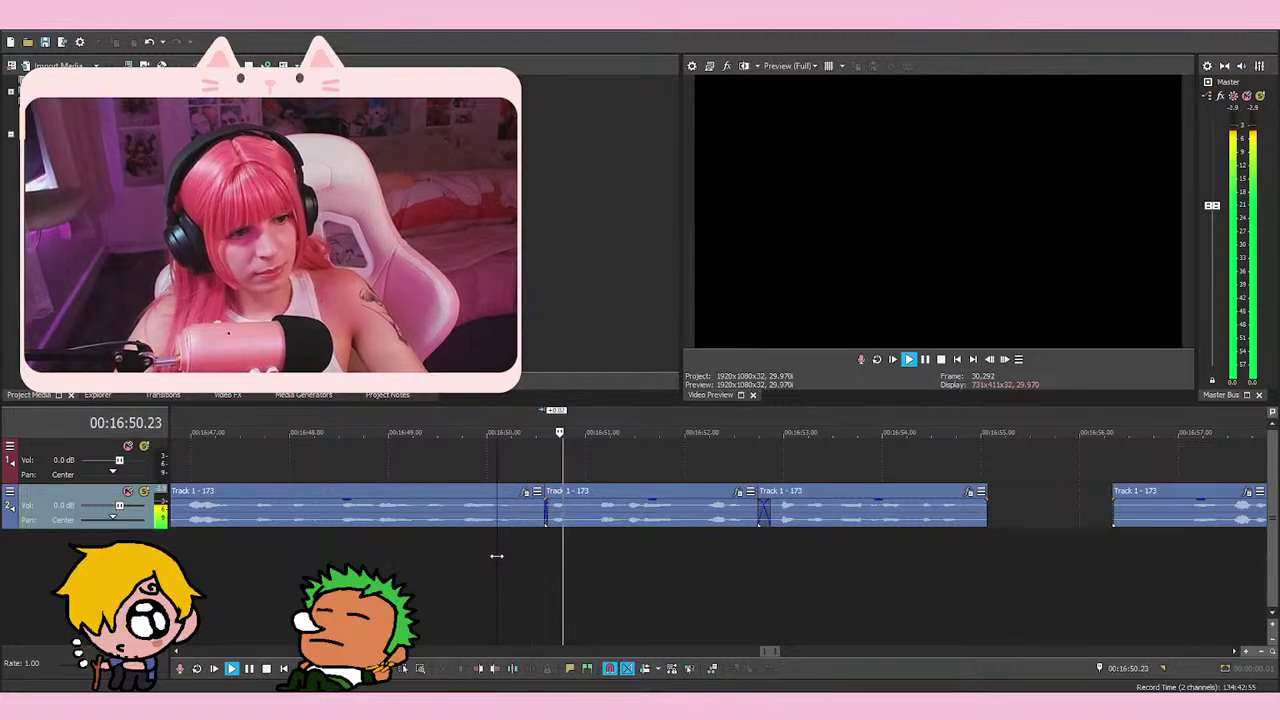
scroll(820, 630, down, 2)
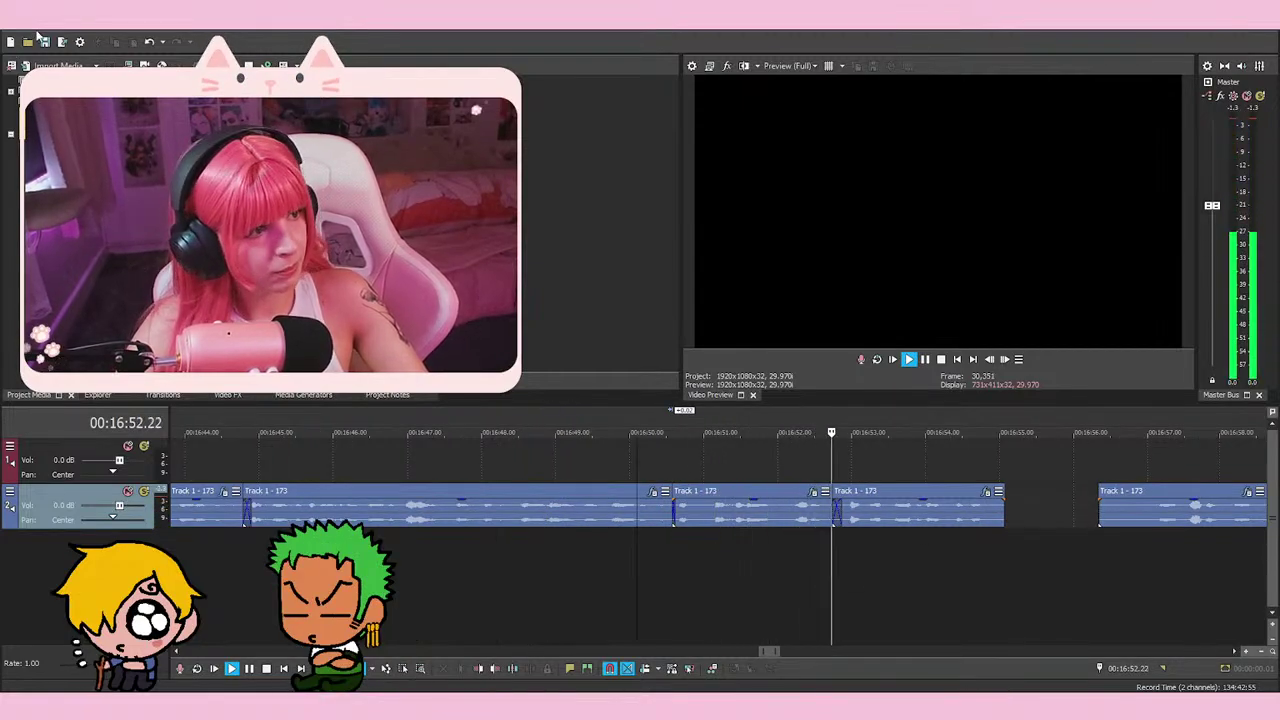
Shift the 173 section after the second join slightly later, to start at about 00:16:52.24 with a shorter overlap
key(space)
click(801, 456)
scroll(803, 457, up, 1)
drag(906, 517, 856, 522)
click(751, 545)
scroll(766, 543, up, 1)
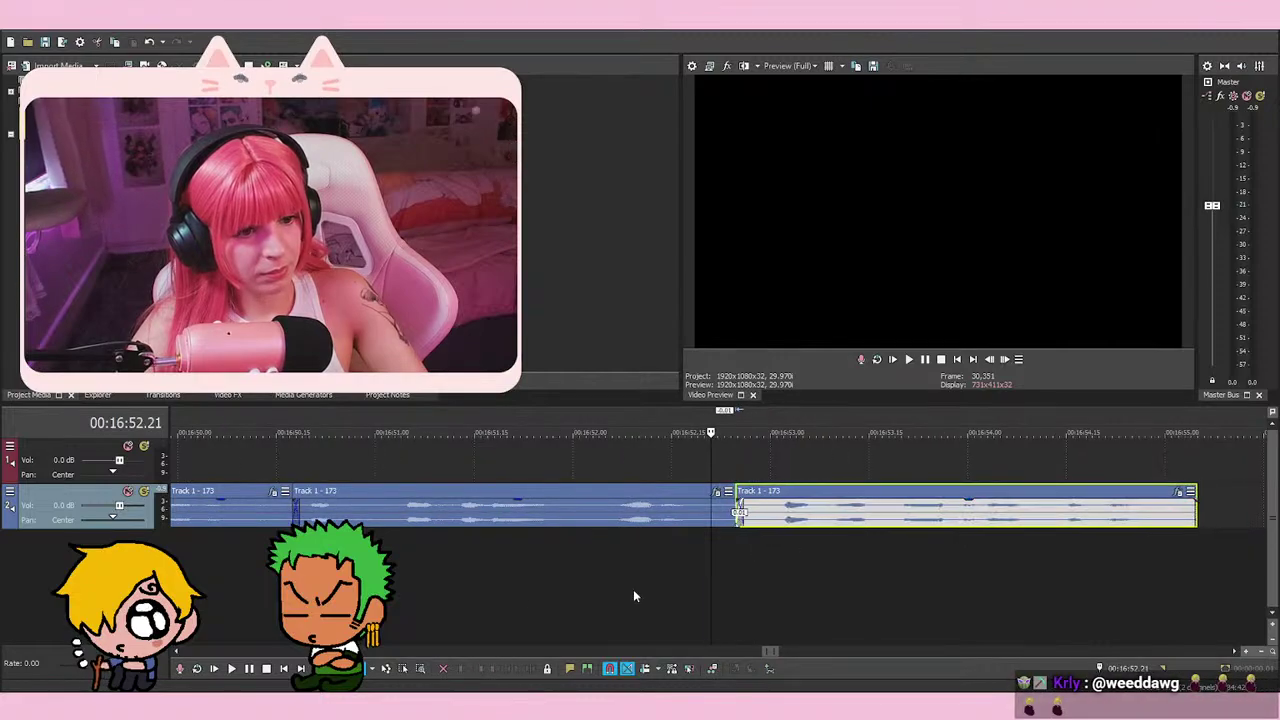
Shift the 173 section after the second join slightly later, to start at about 00:16:52.26, and replay the join
click(521, 571)
key(space)
scroll(975, 550, down, 3)
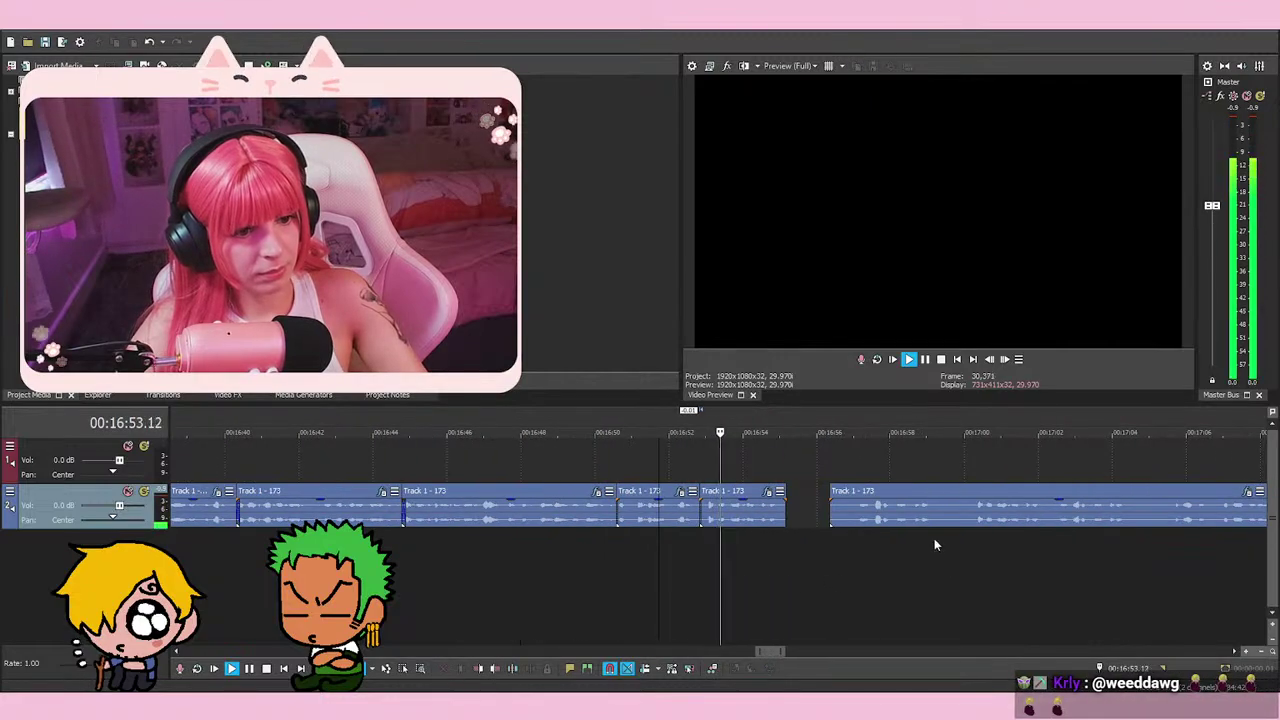
key(space)
scroll(669, 463, up, 3)
drag(978, 516, 1029, 521)
click(1022, 521)
key(space)
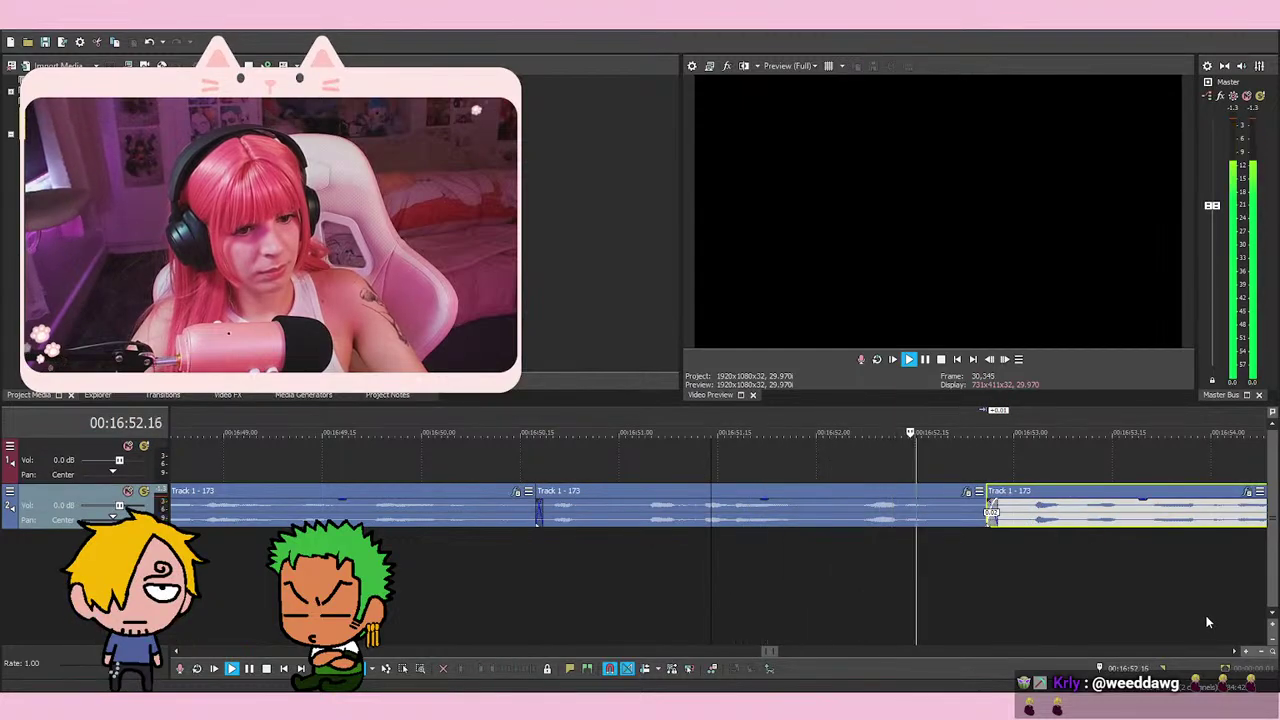
scroll(1207, 622, down, 3)
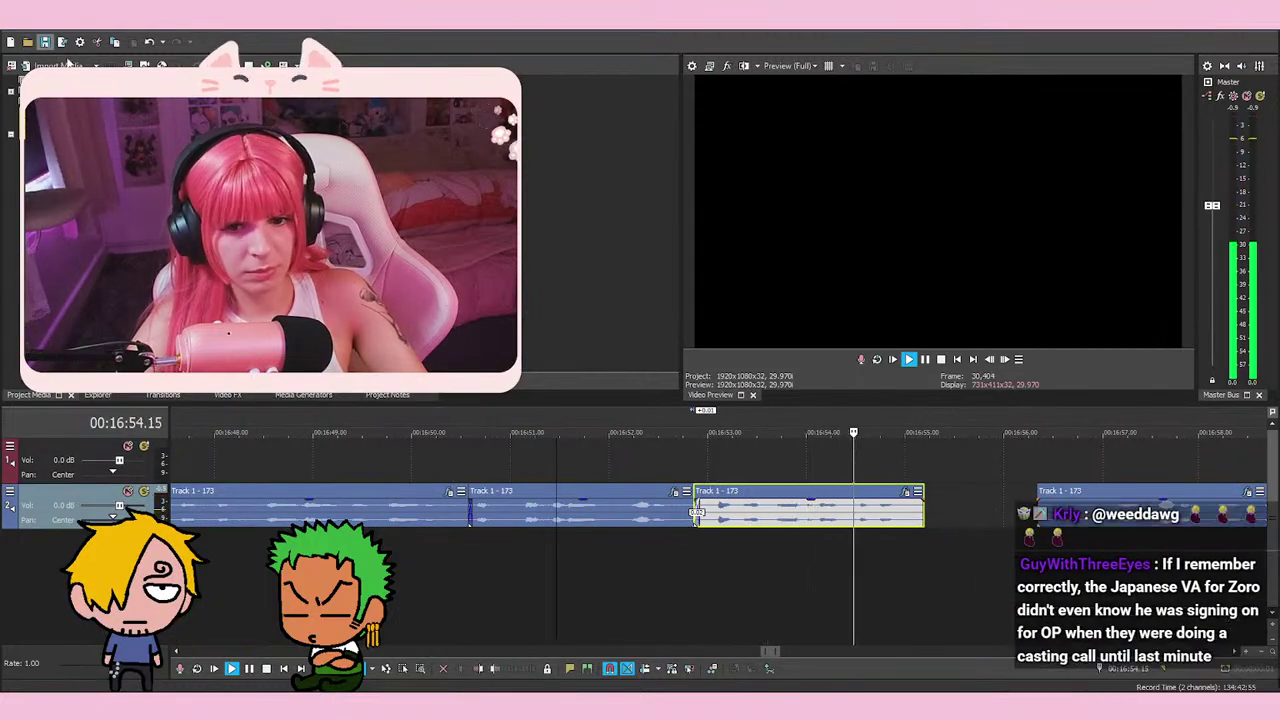
key(space)
Place the playhead at about 00:16:57.02, just before the speech in the next 173 section, and save the project
click(999, 506)
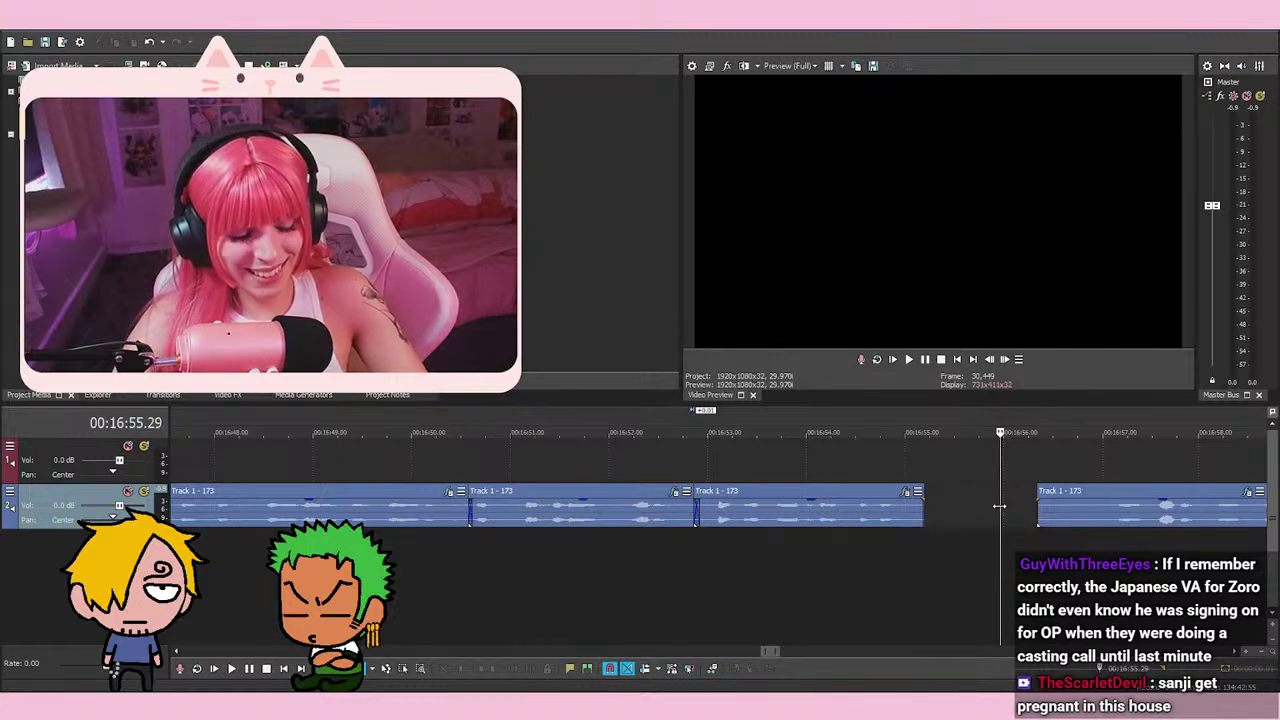
click(1095, 545)
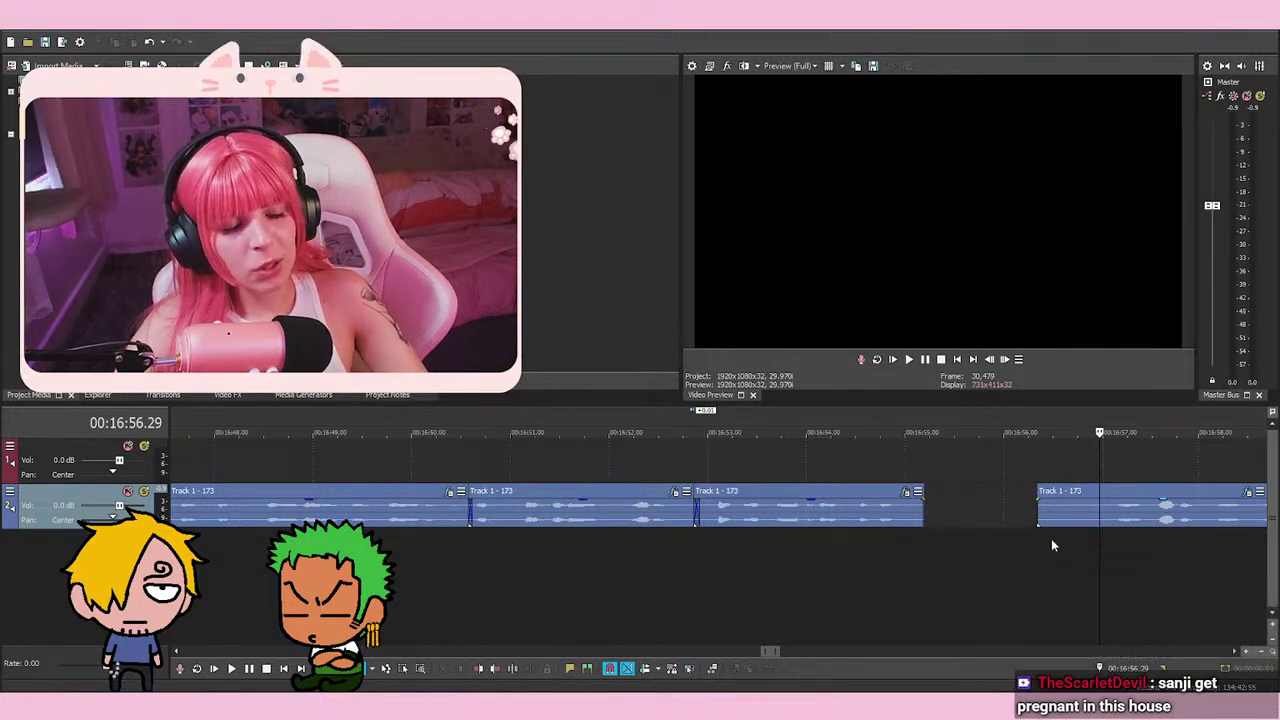
scroll(919, 545, down, 3)
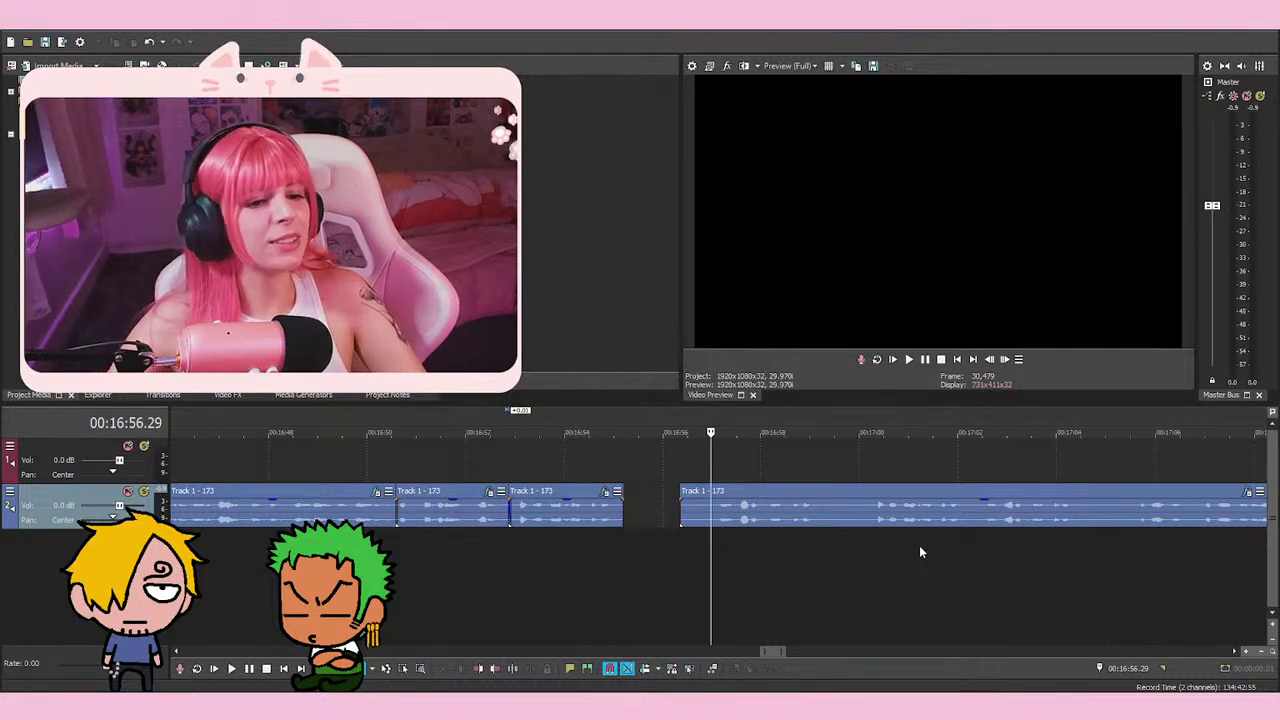
scroll(919, 545, up, 4)
click(715, 564)
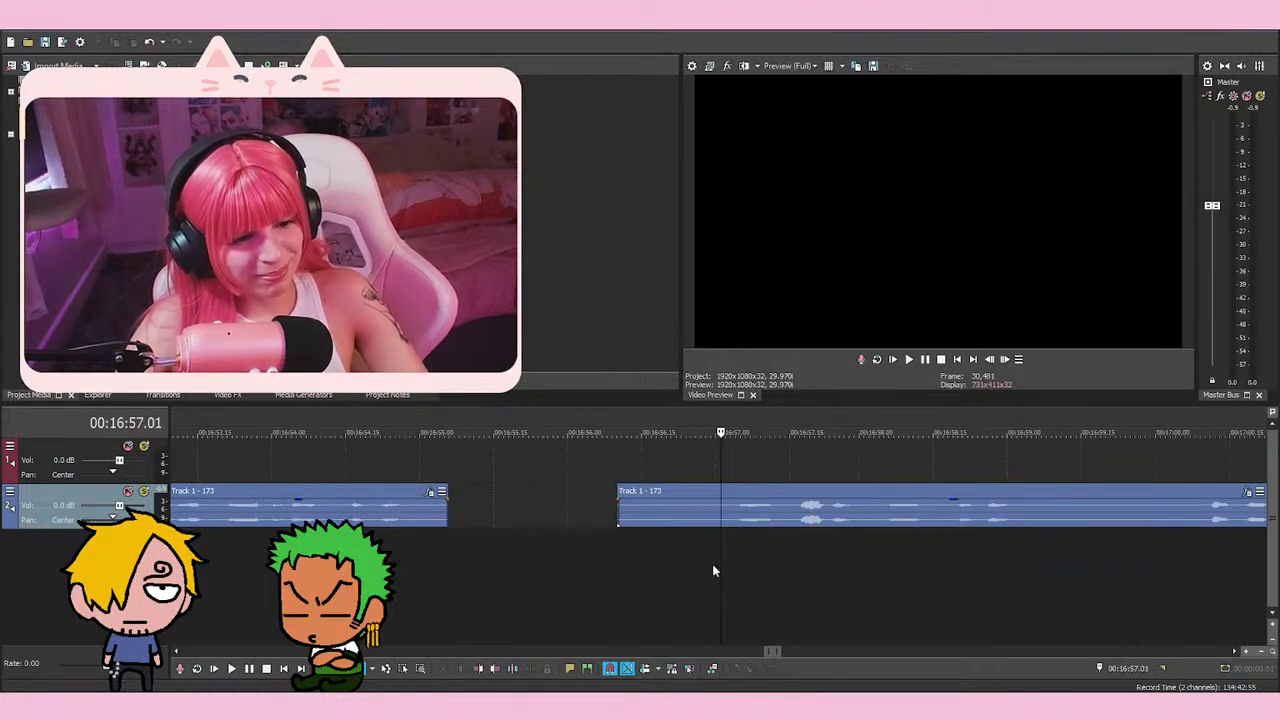
click(725, 553)
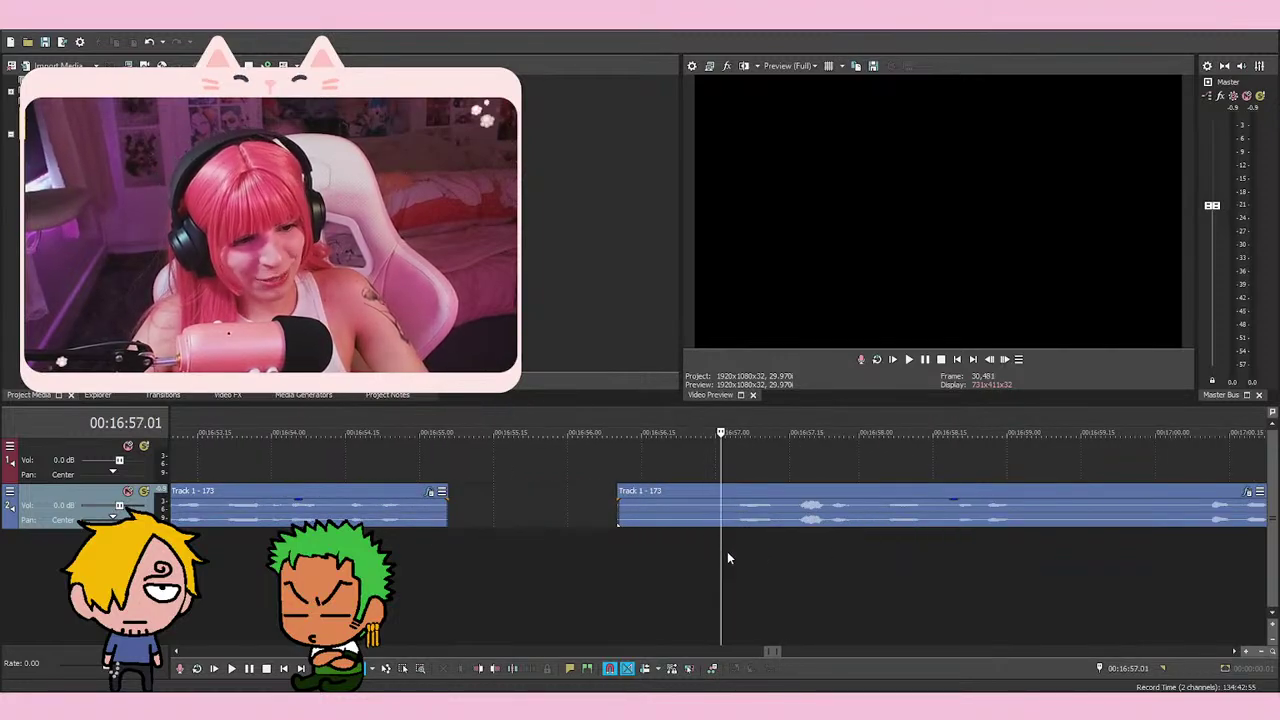
click(45, 45)
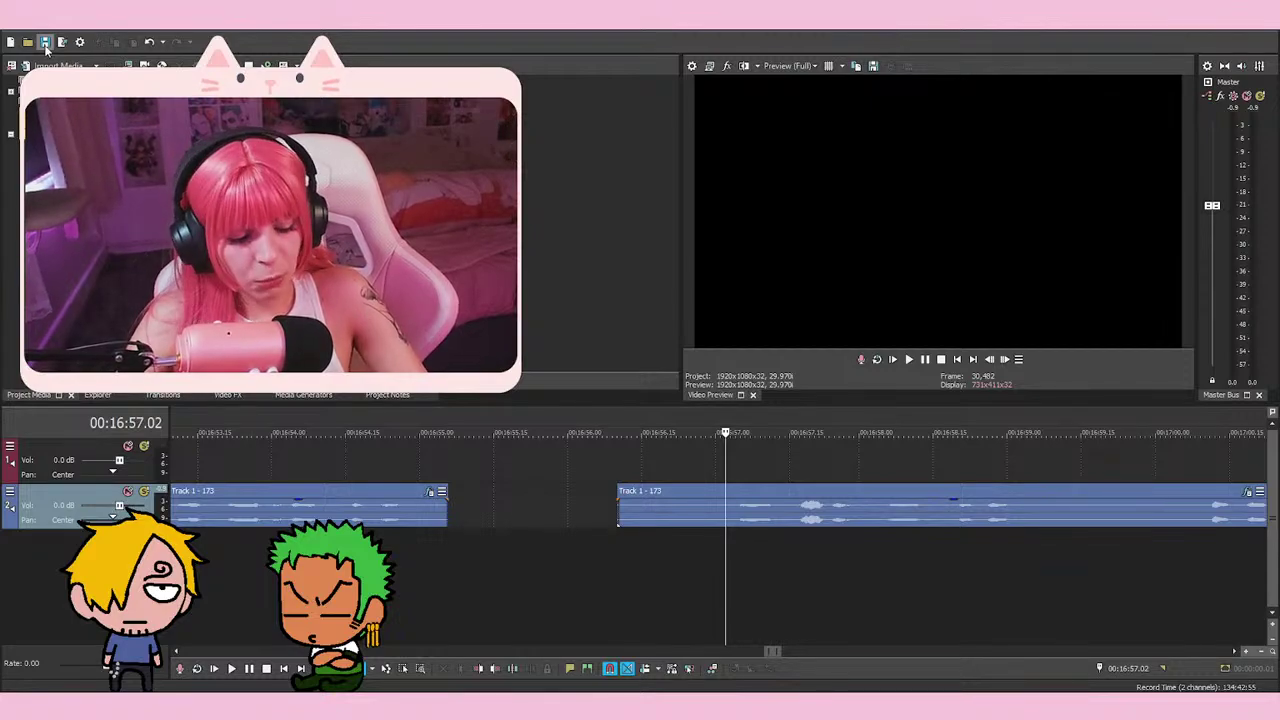
Find the start of the speech, split the 173 clip at about 00:16:57.01 and delete the silent section before it
key(space)
key(space)
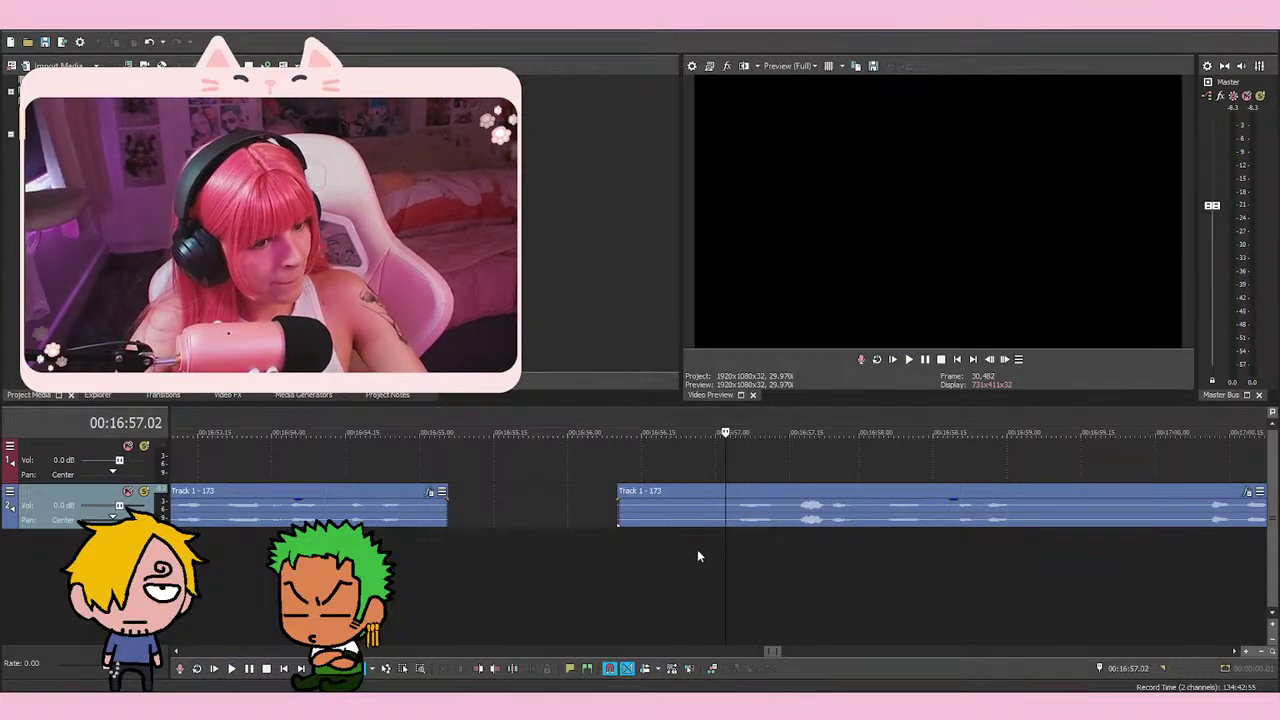
click(697, 551)
key(space)
scroll(799, 550, up, 1)
key(space)
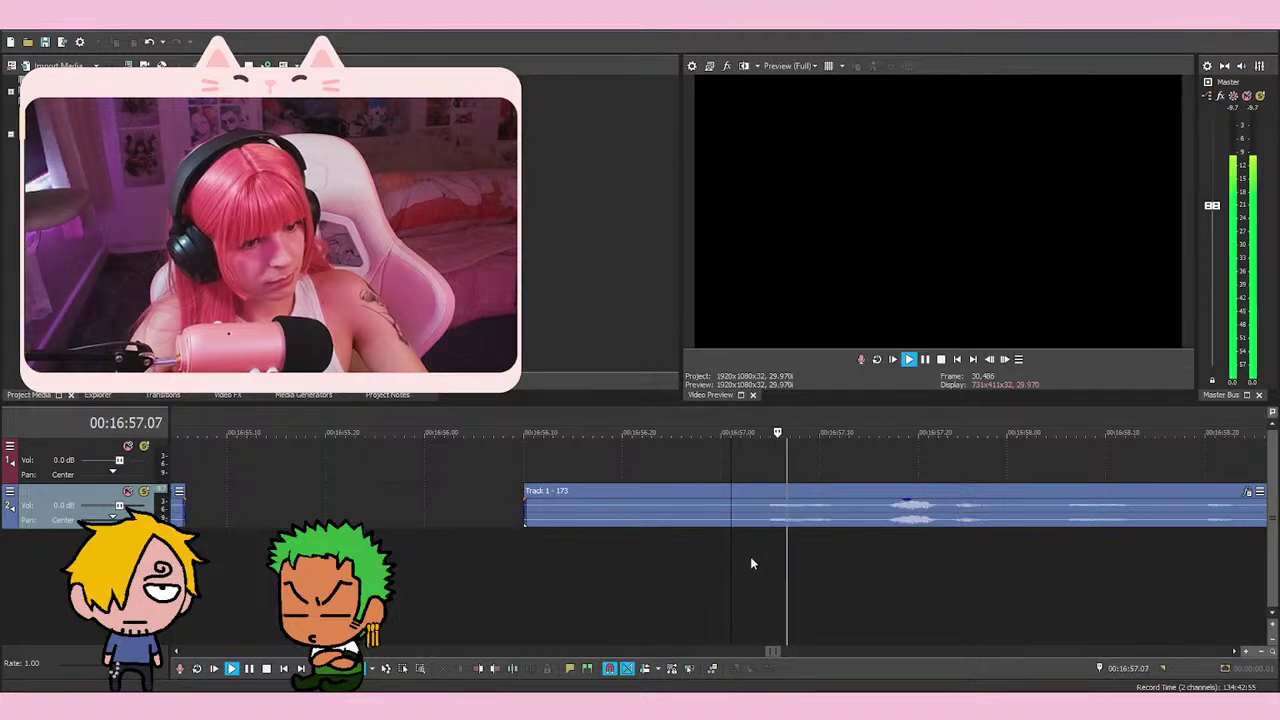
key(s)
right_click(708, 484)
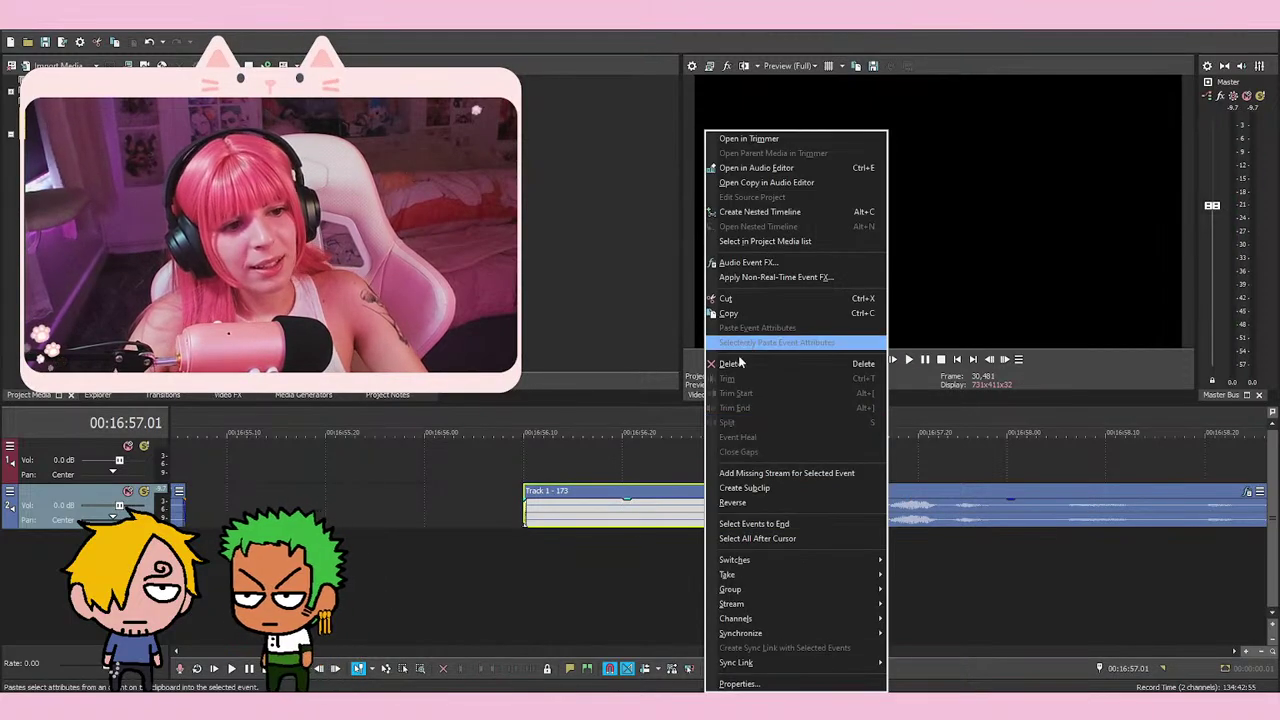
click(737, 364)
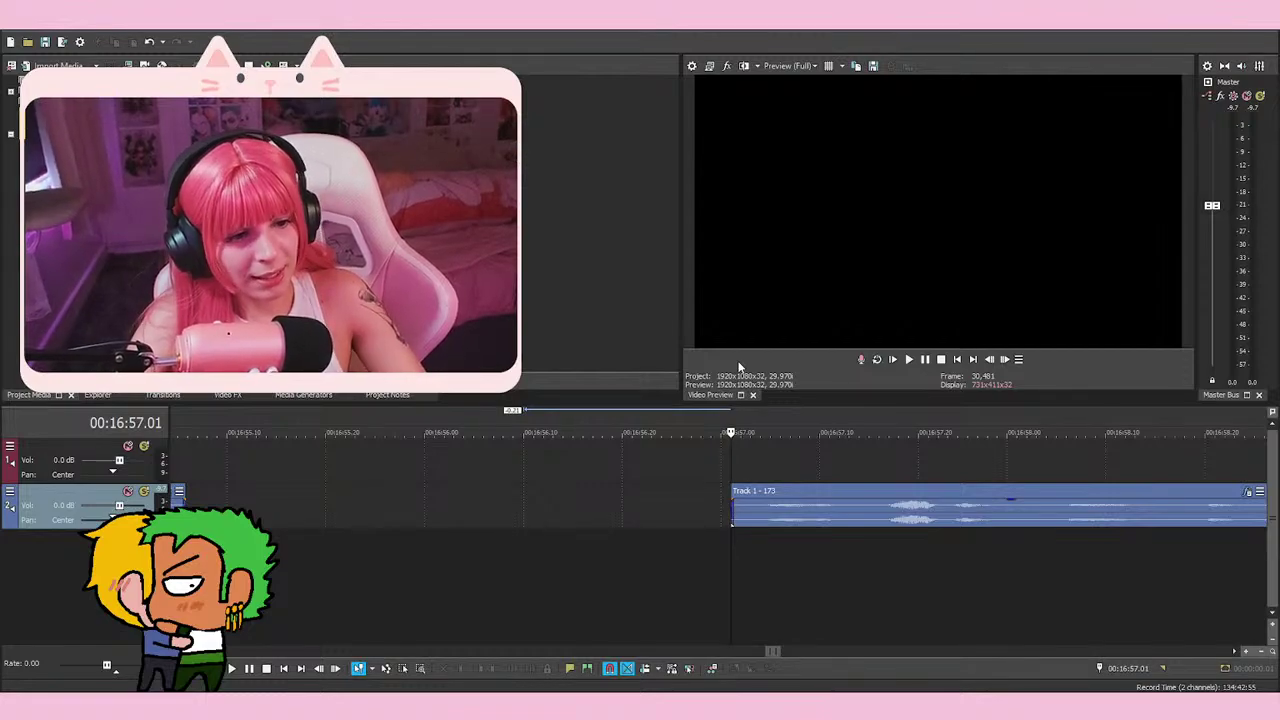
Listen to the audio around the gap and move the trimmed 173 section earlier, to start at about 00:16:55.22
scroll(884, 526, down, 5)
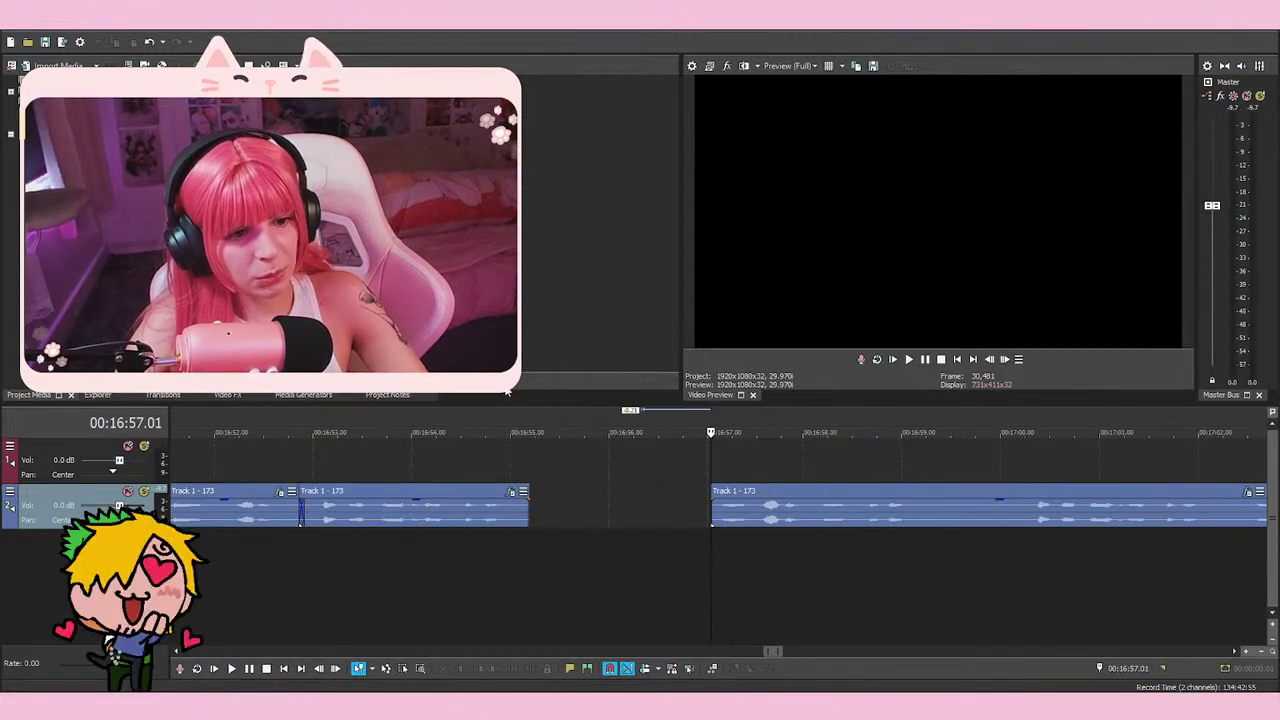
key(space)
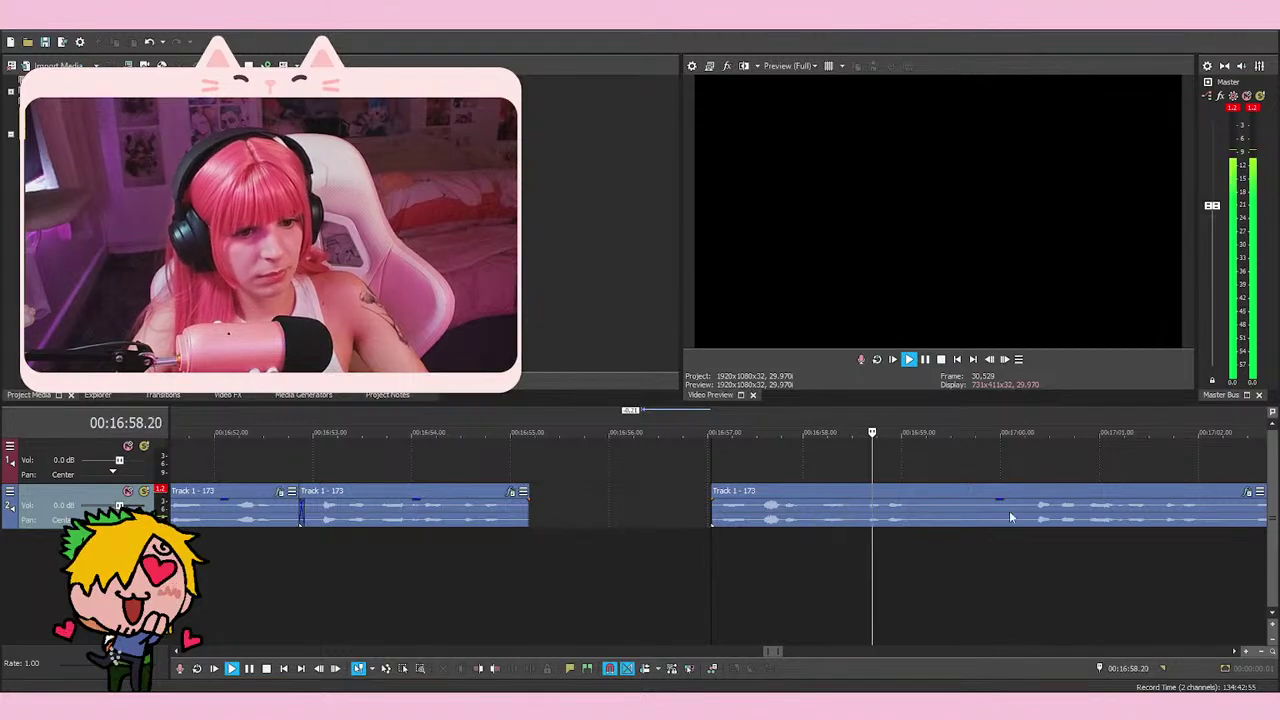
key(space)
click(318, 562)
scroll(939, 526, down, 3)
key(space)
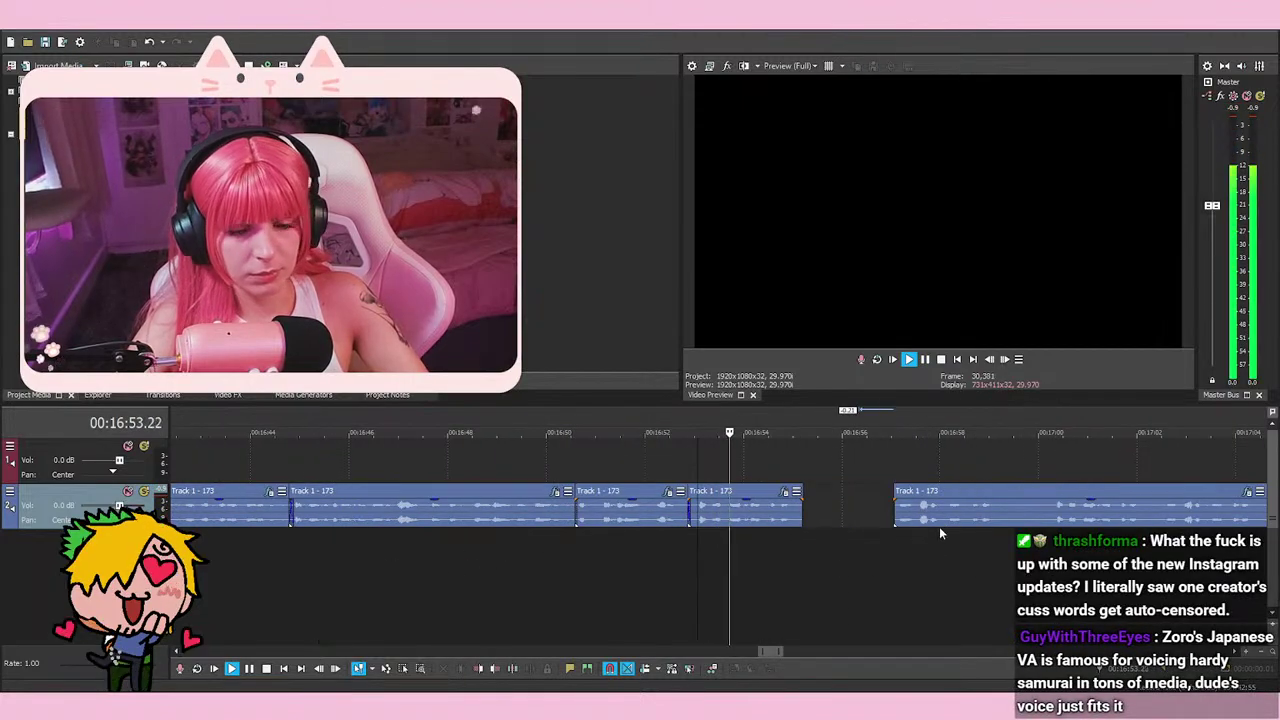
key(space)
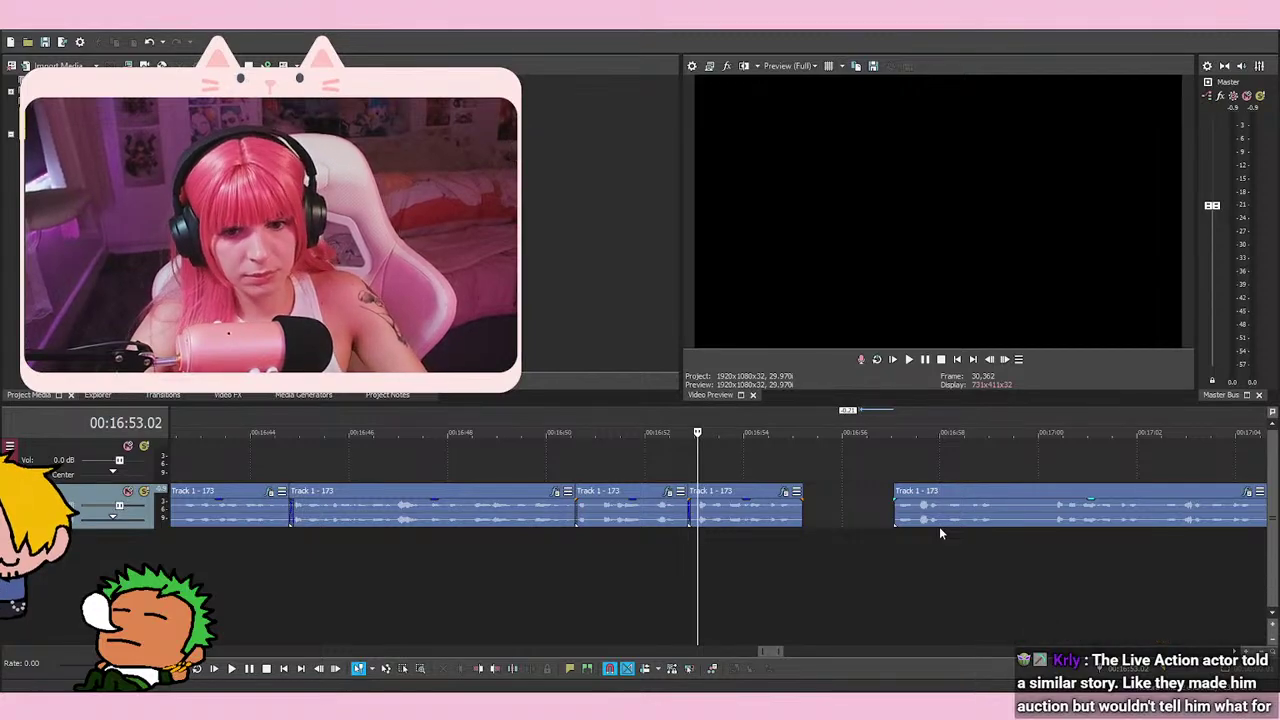
scroll(939, 526, up, 2)
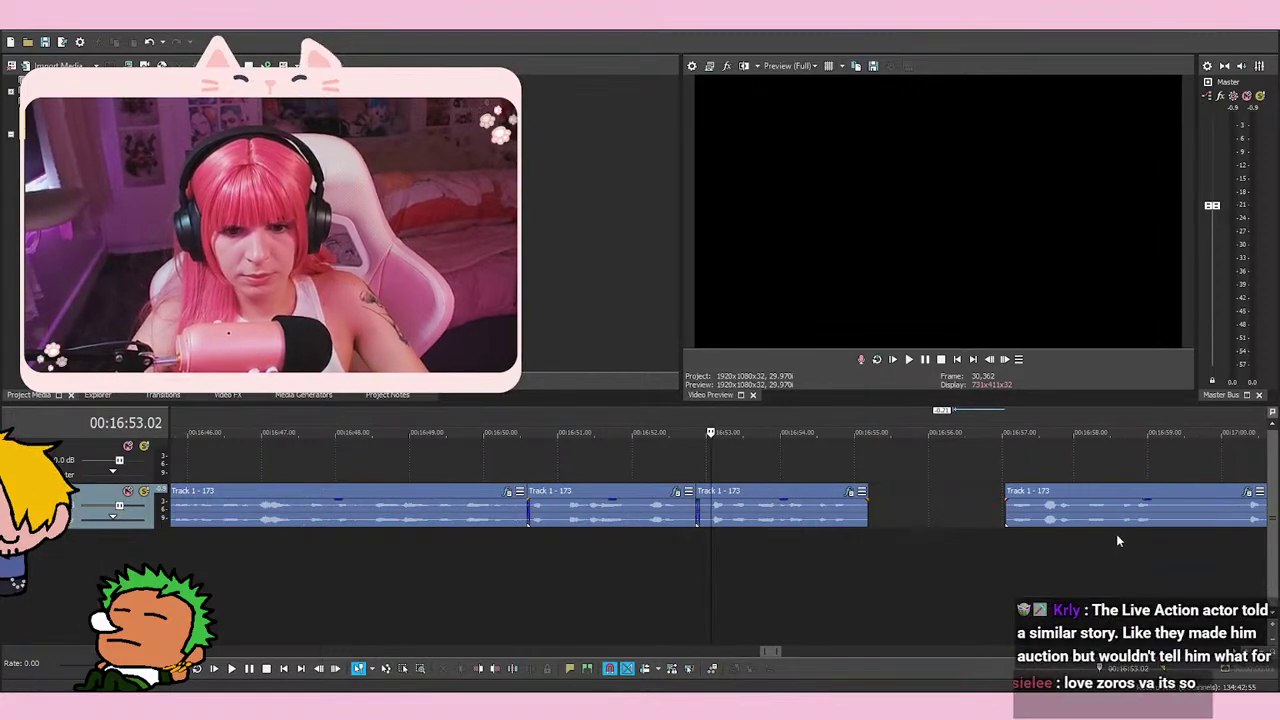
drag(1037, 523, 941, 516)
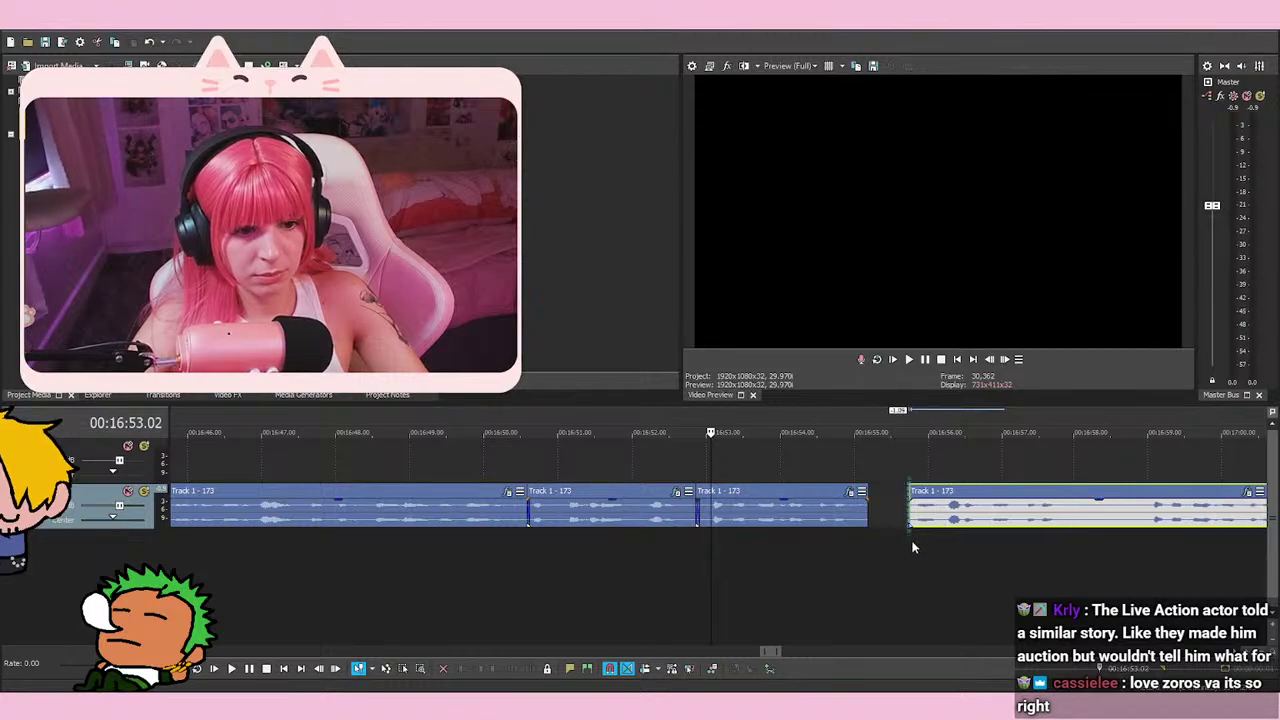
Play the moved 173 section from its start and split it at about 00:16:58.03
click(915, 544)
key(space)
scroll(920, 546, up, 2)
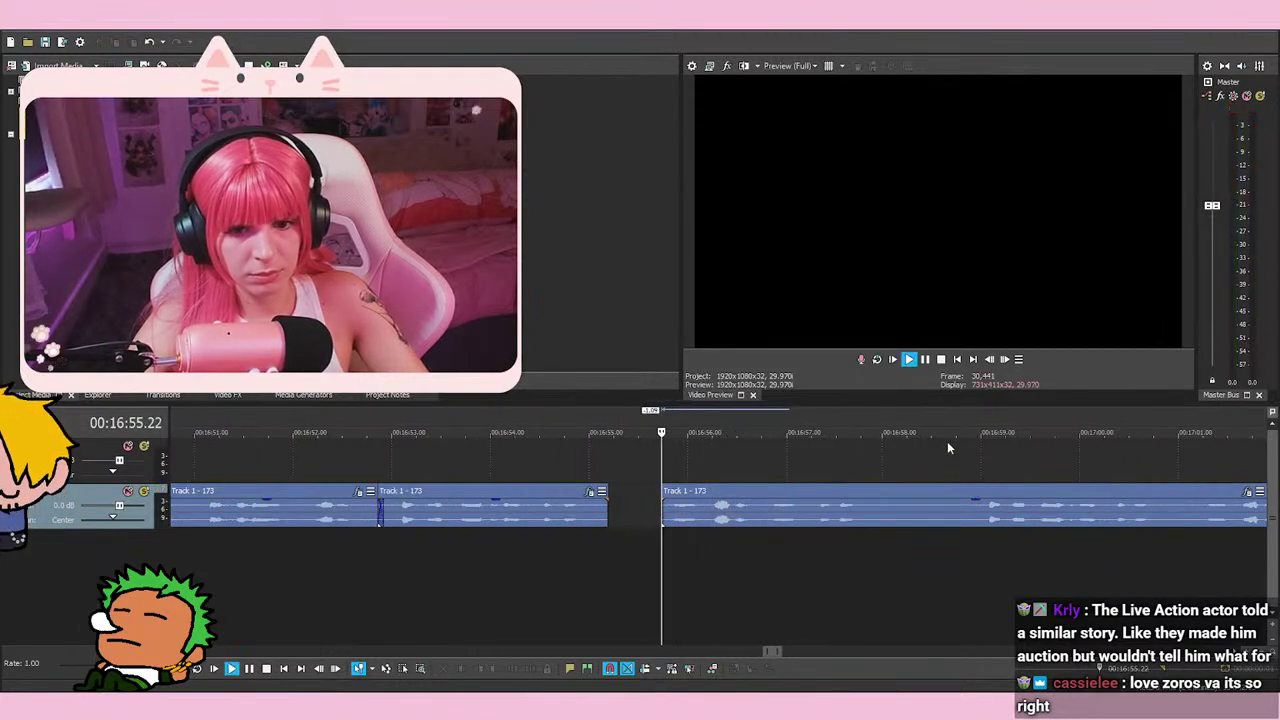
click(927, 359)
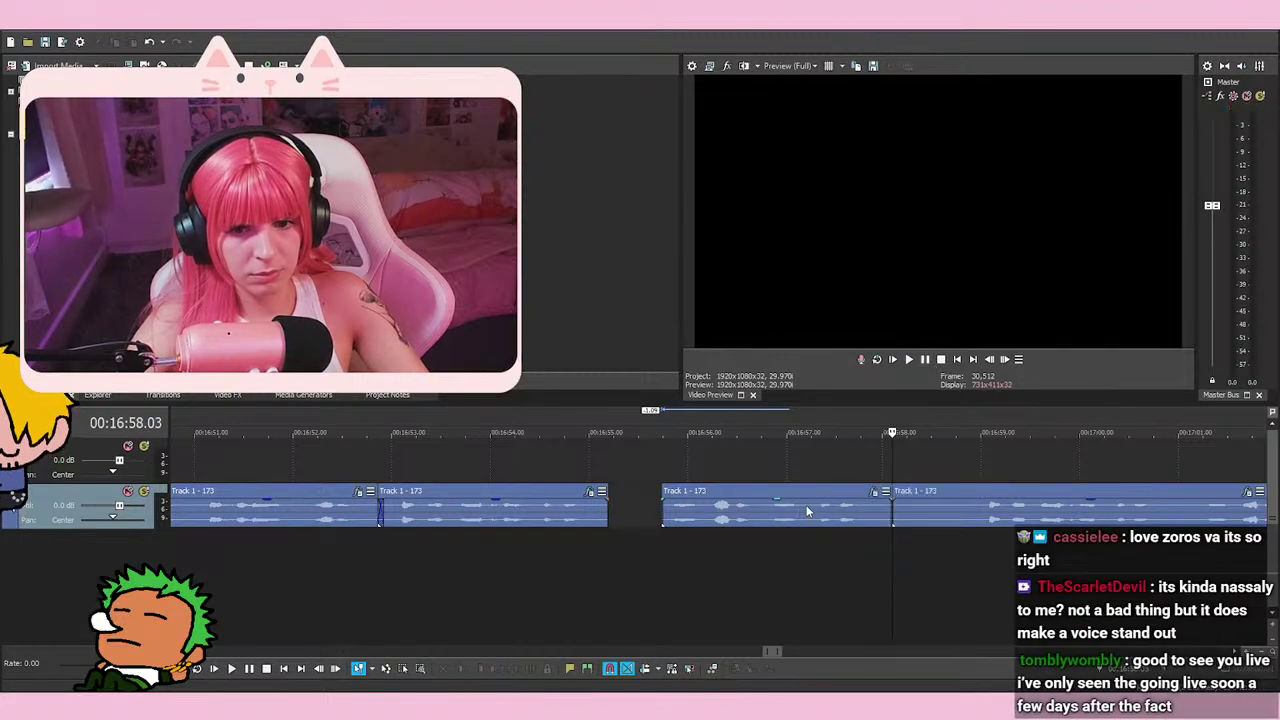
key(s)
Move the section before the split back to overlap the preceding clip's end at about 00:16:55.04
click(712, 519)
drag(712, 519, 688, 521)
click(572, 451)
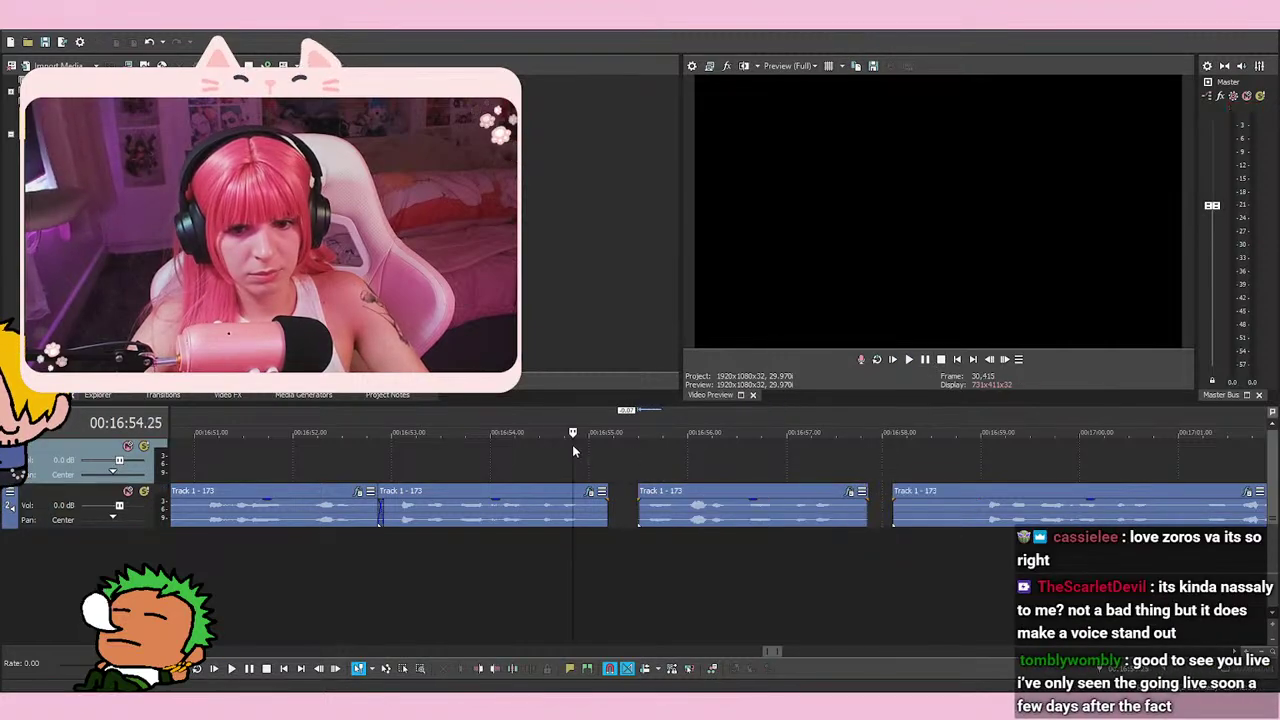
scroll(927, 521, up, 5)
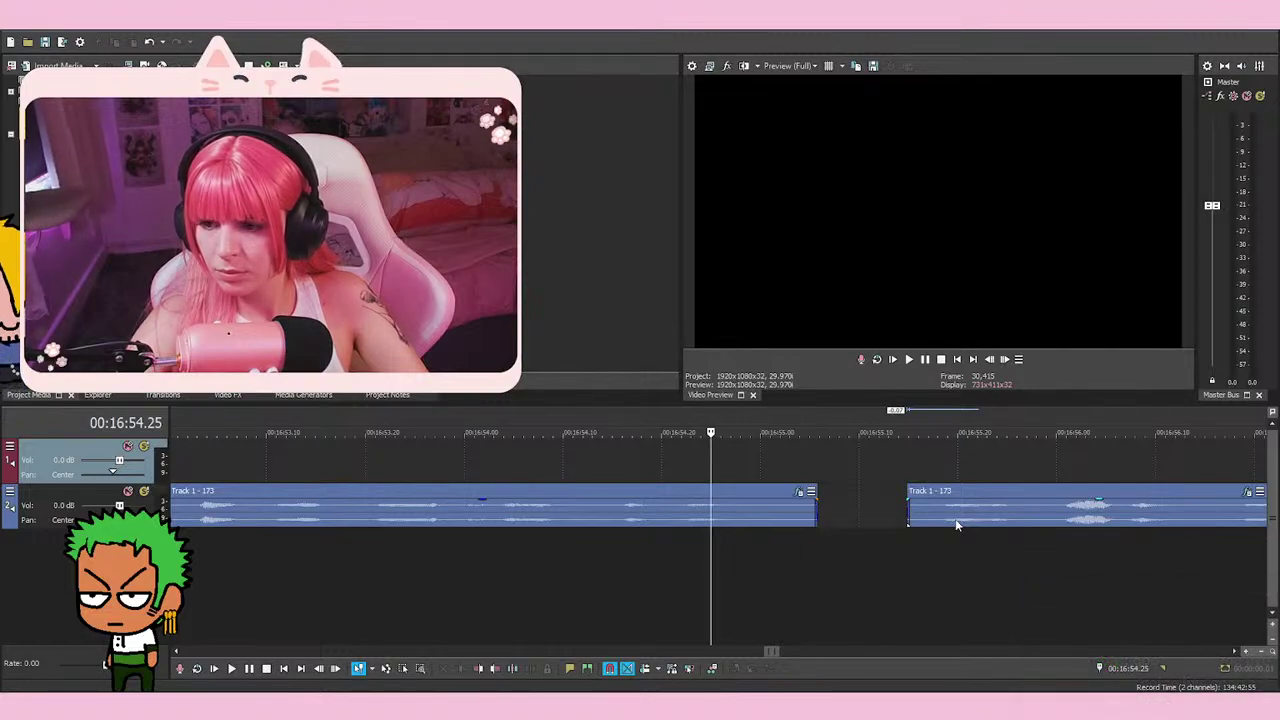
scroll(940, 540, up, 3)
drag(1100, 520, 982, 525)
Replay the join at about 00:16:55.04, starting from 00:16:54.24
click(690, 560)
key(space)
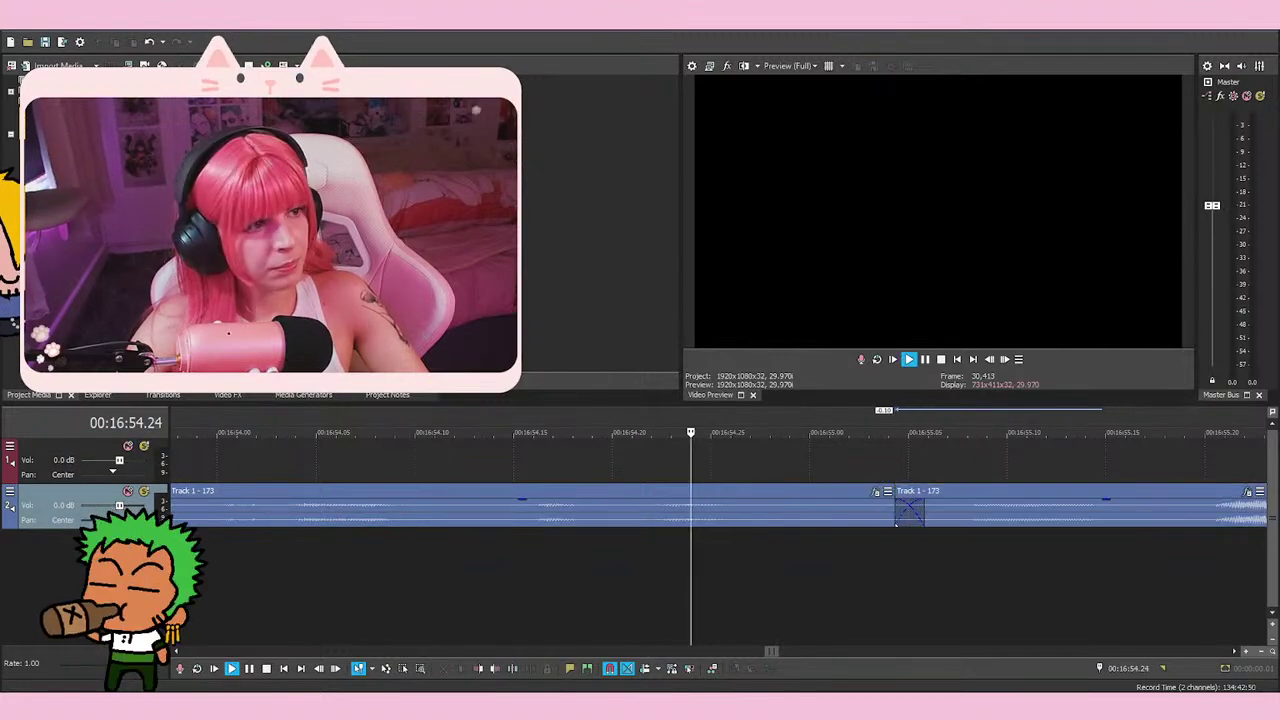
scroll(845, 580, down, 3)
scroll(860, 560, down, 4)
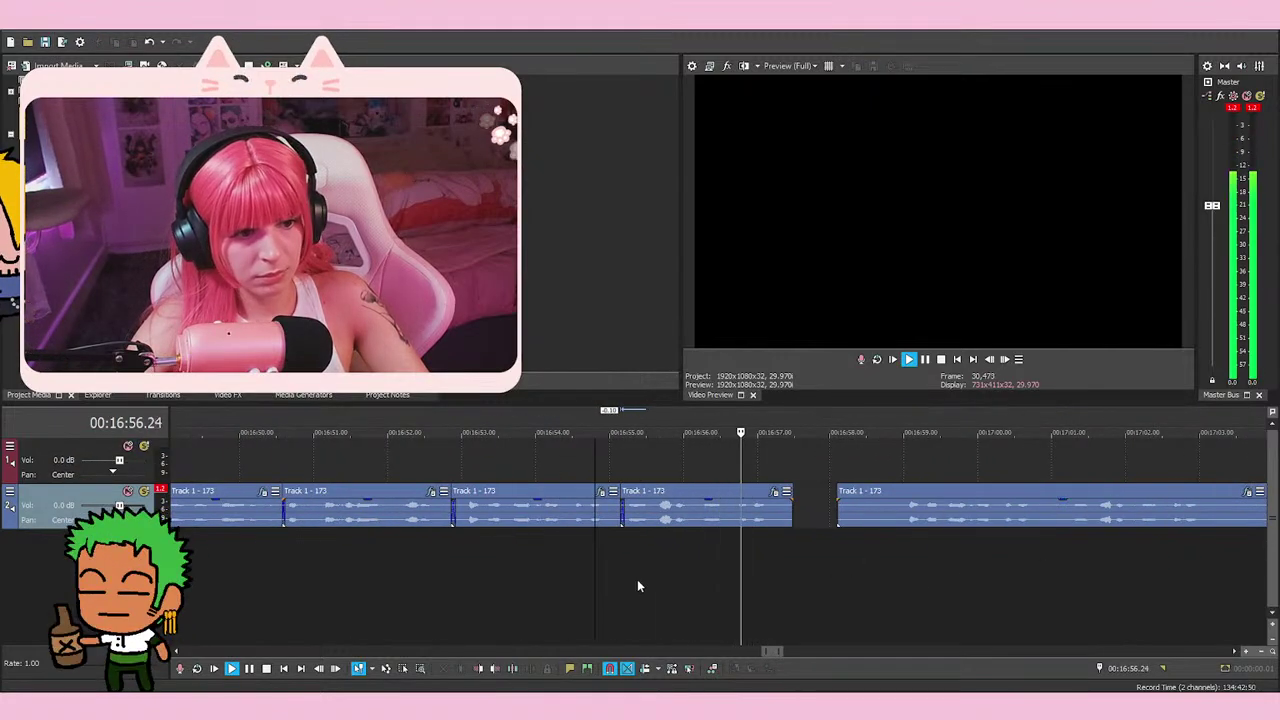
key(space)
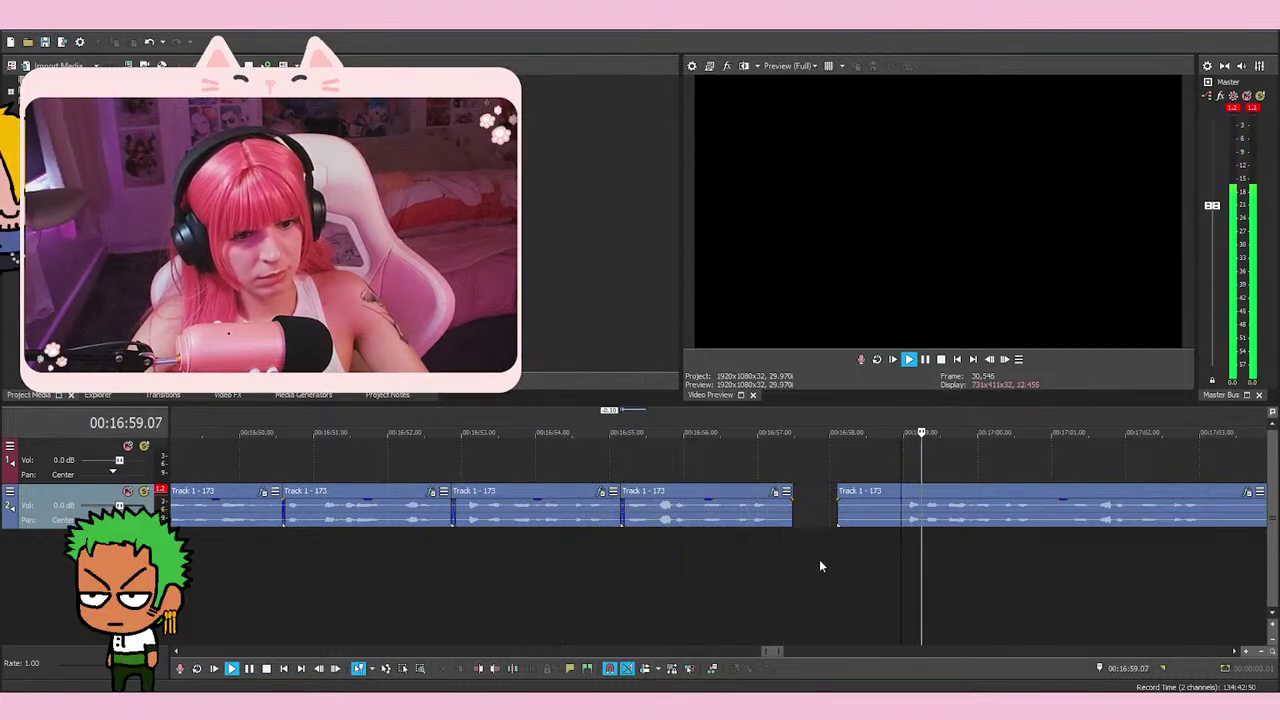
Listen through the next 173 take, split it at about 00:17:05.18 and delete the section before the split
scroll(850, 560, down, 2)
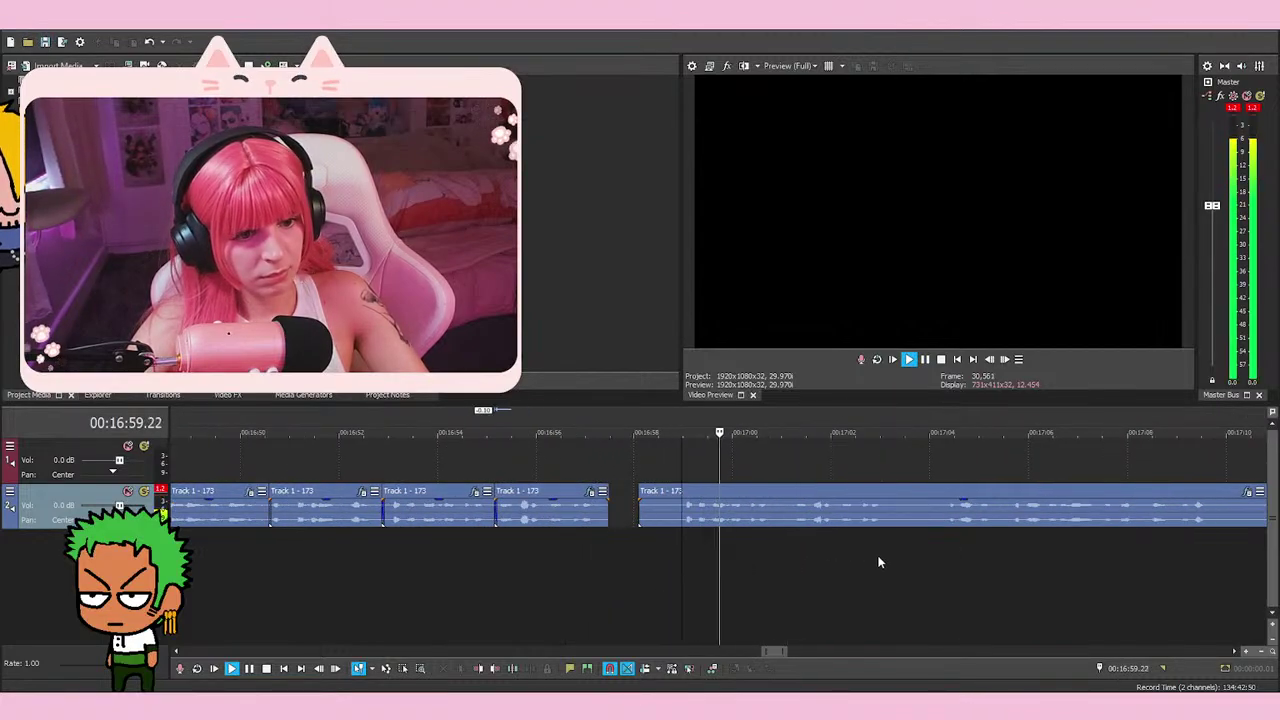
click(943, 548)
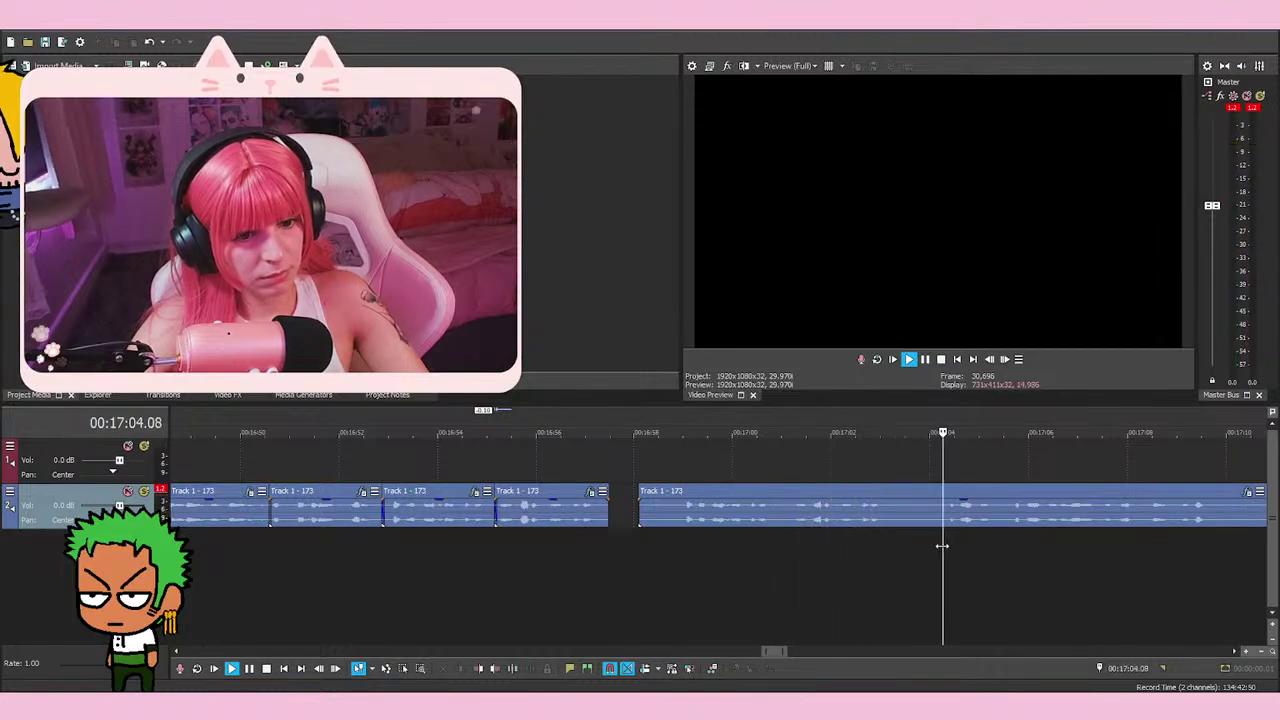
key(Return)
key(s)
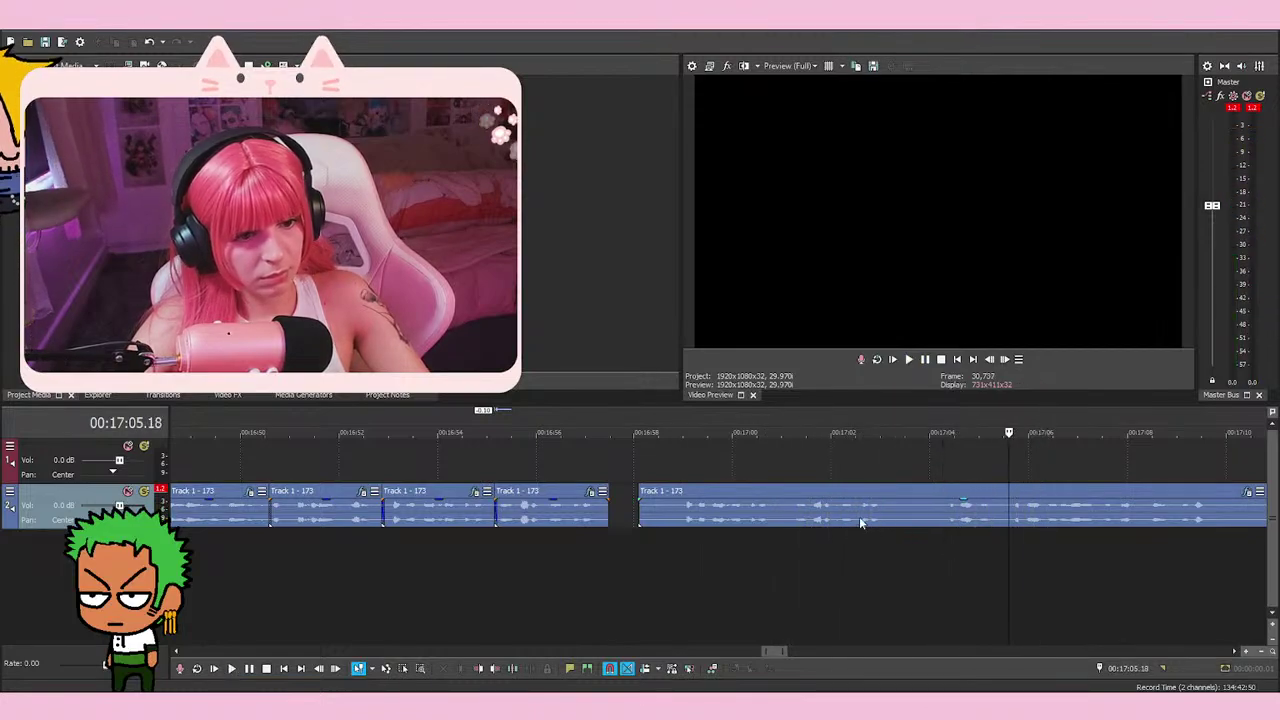
right_click(864, 510)
click(905, 362)
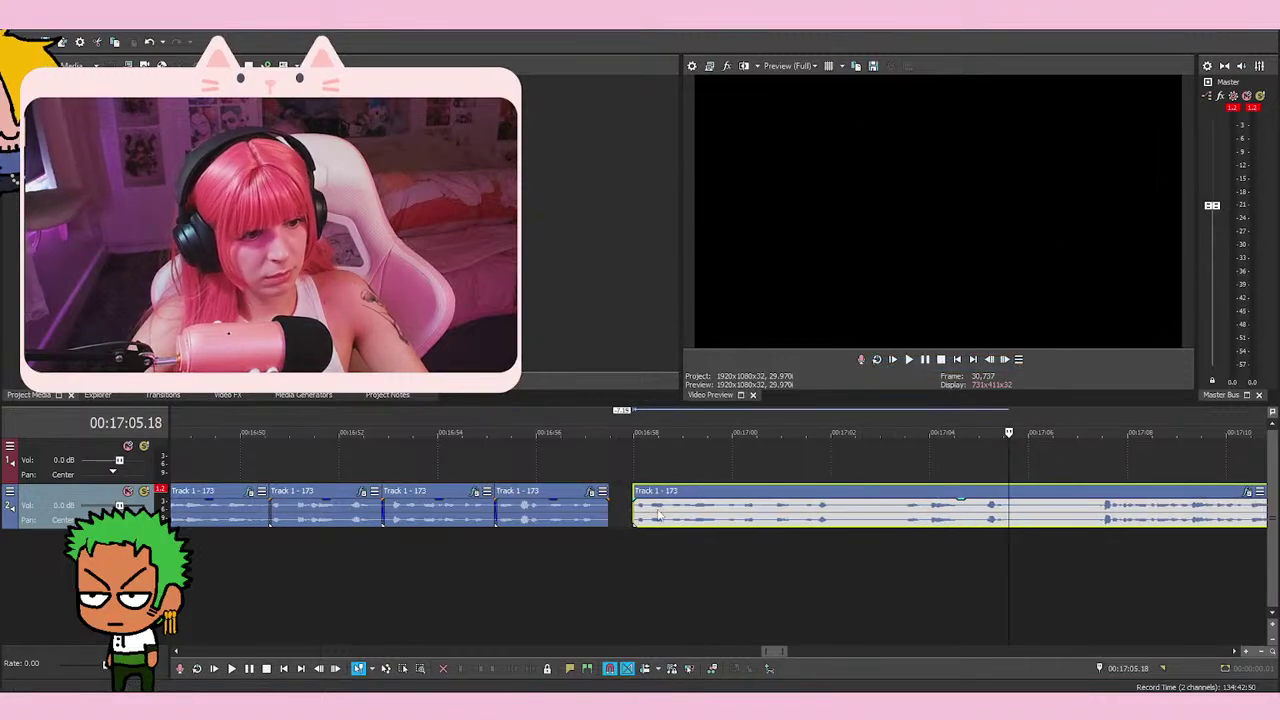
Move the remaining 173 section back to overlap the preceding clip's end at about 00:16:57.12, and replay the join
click(585, 461)
scroll(585, 459, up, 1)
drag(853, 523, 817, 525)
key(space)
click(682, 564)
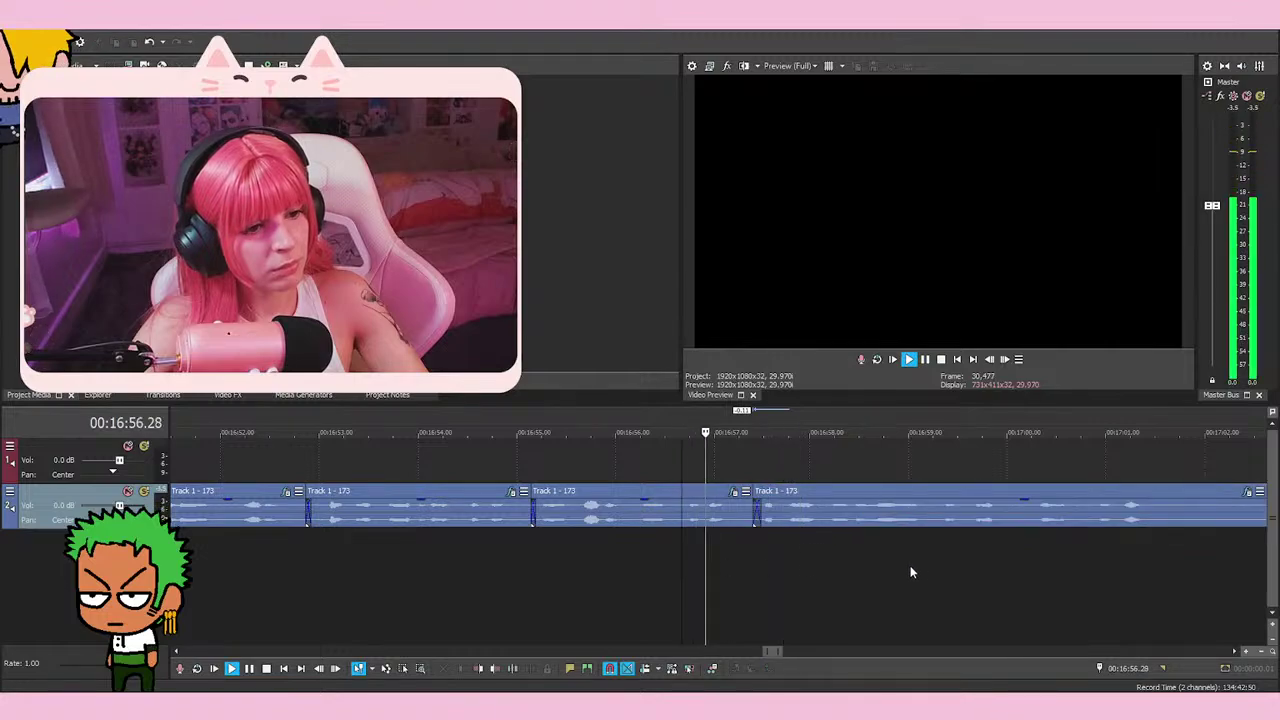
Replay the recent joins and split the last 173 section at about 00:17:01.25, returning the playhead to about 00:16:56.22
click(529, 567)
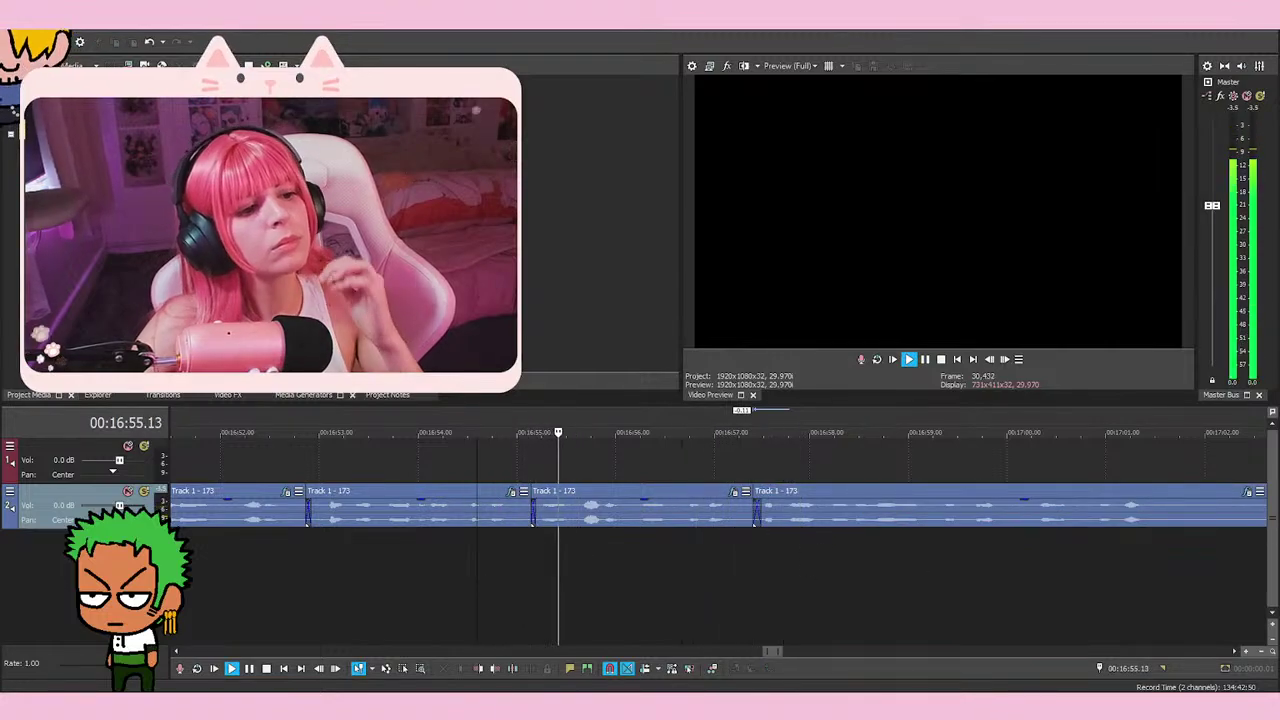
scroll(700, 523, down, 2)
click(558, 570)
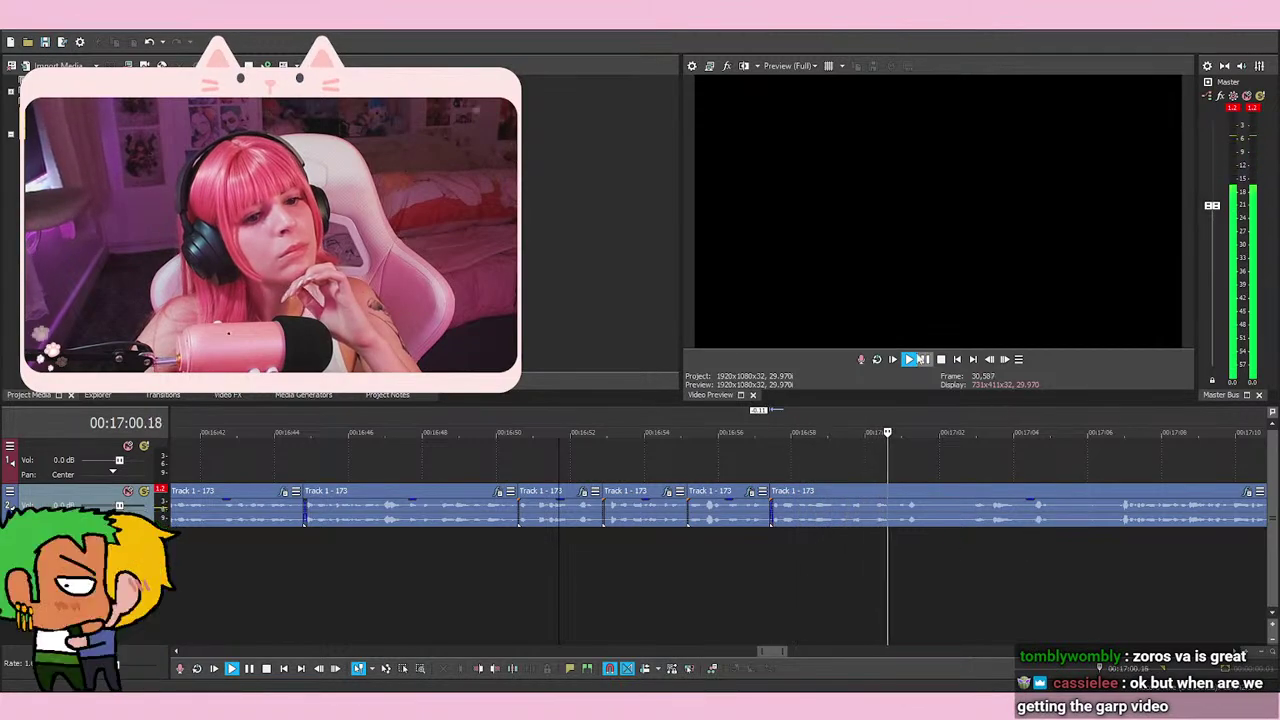
key(Return)
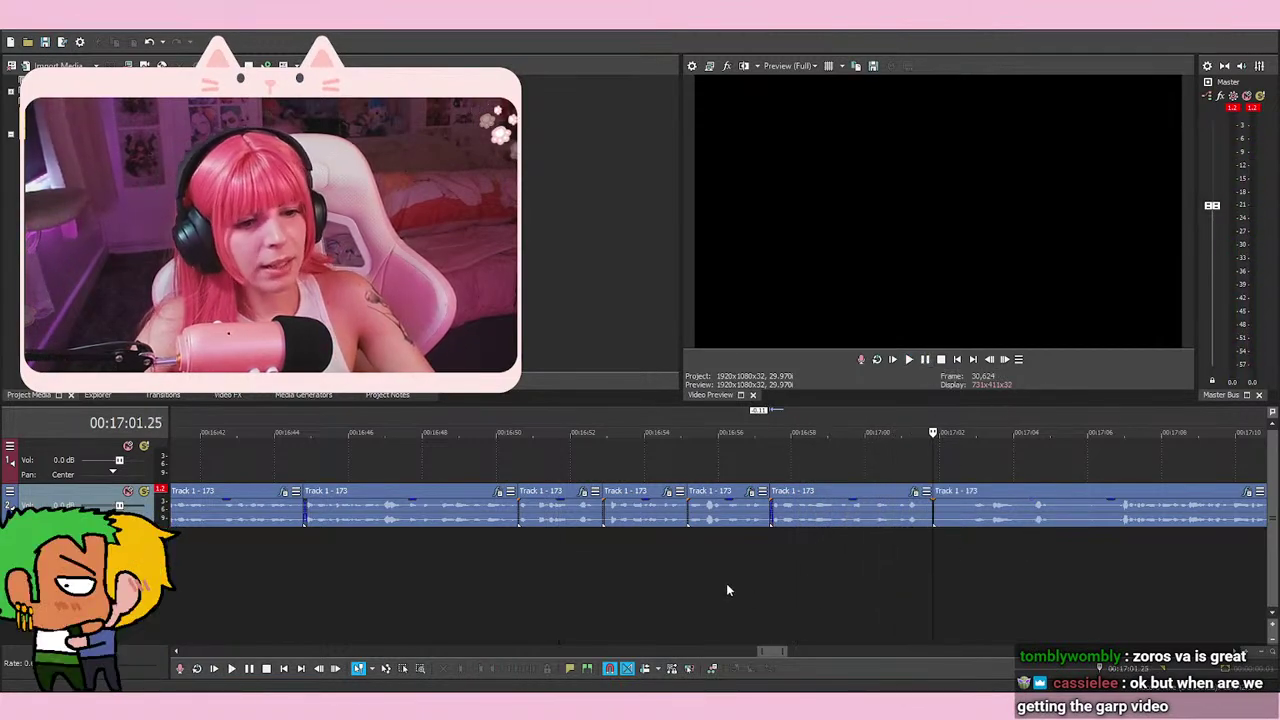
click(792, 542)
click(746, 552)
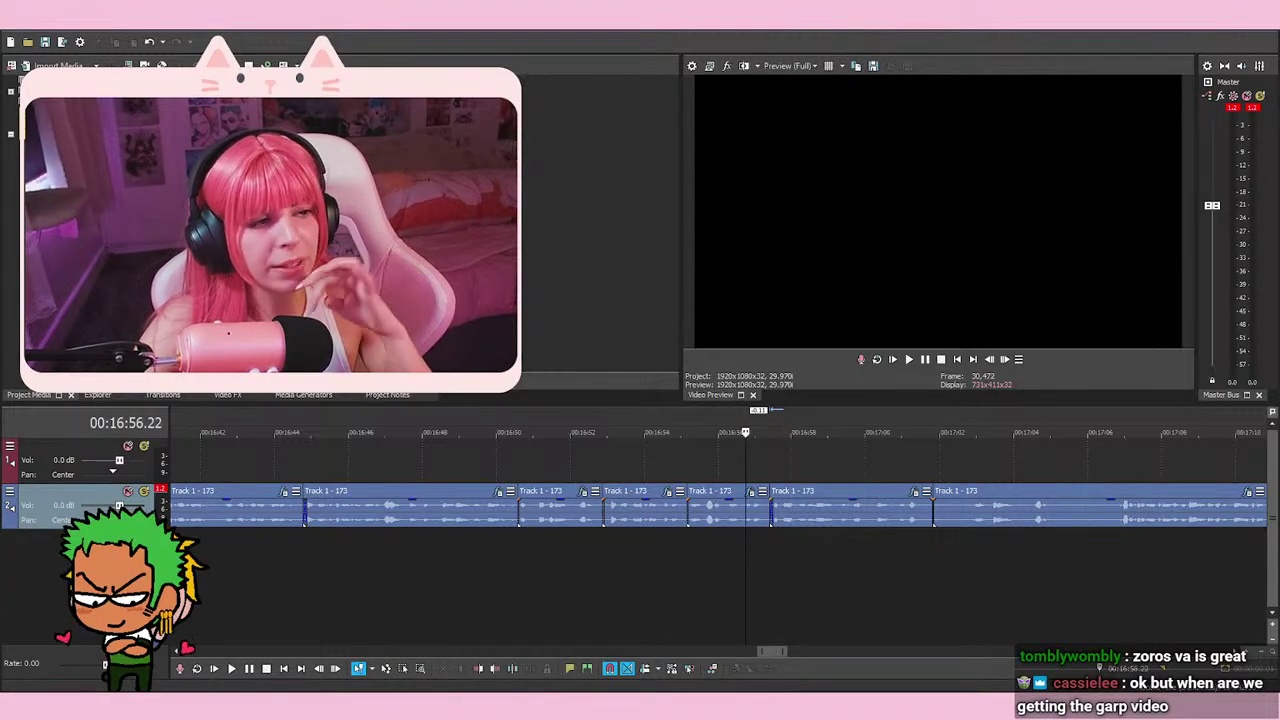
click(795, 560)
click(818, 568)
click(784, 571)
scroll(800, 571, up, 2)
click(745, 563)
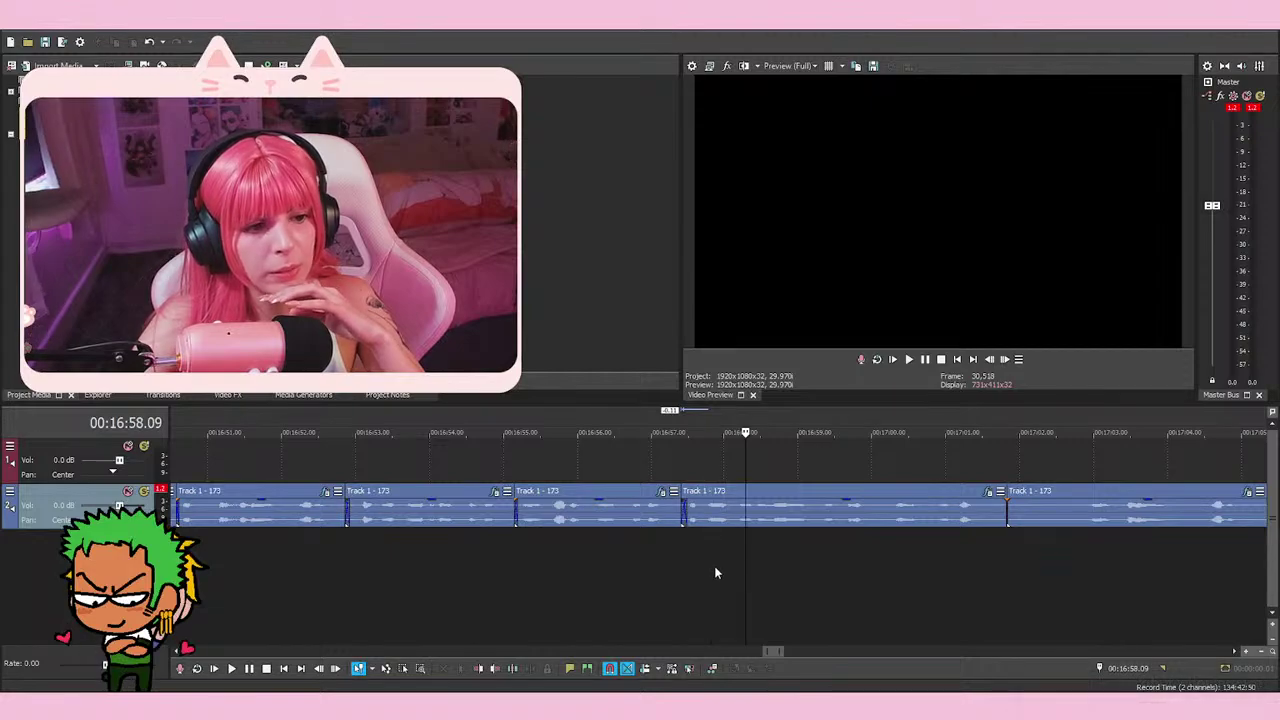
click(714, 568)
click(631, 577)
click(661, 577)
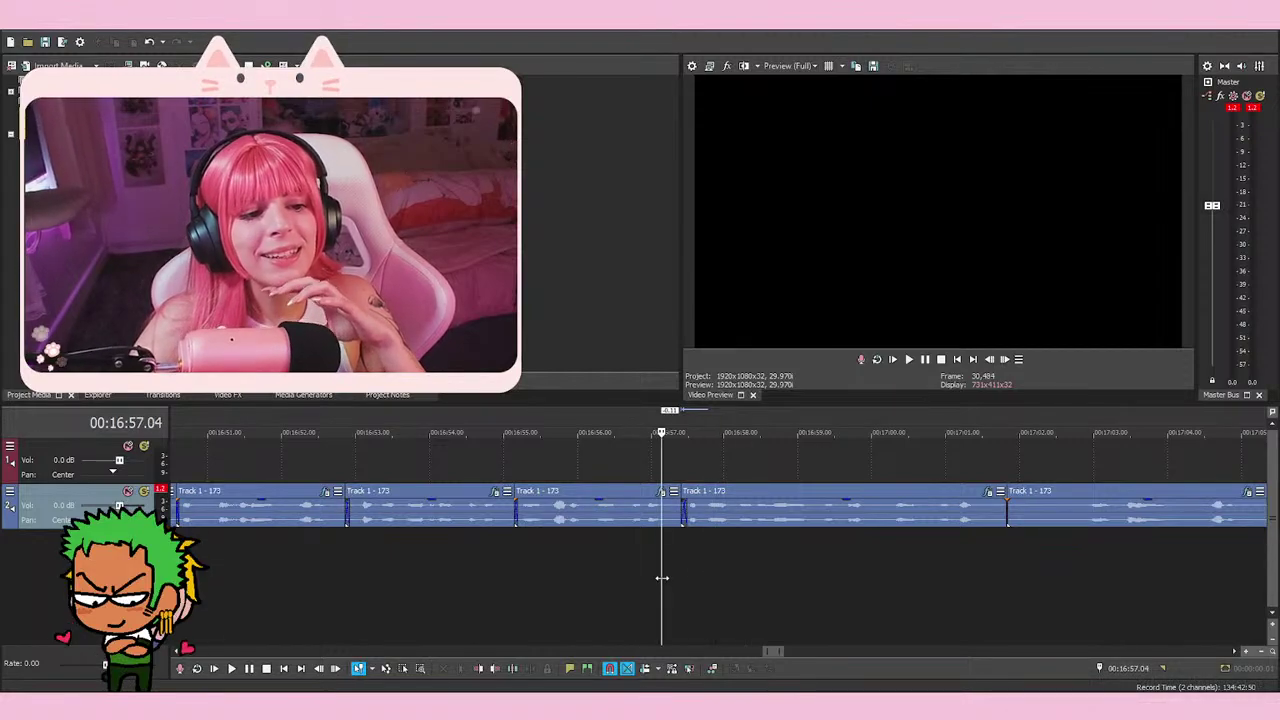
click(627, 582)
click(579, 585)
click(560, 597)
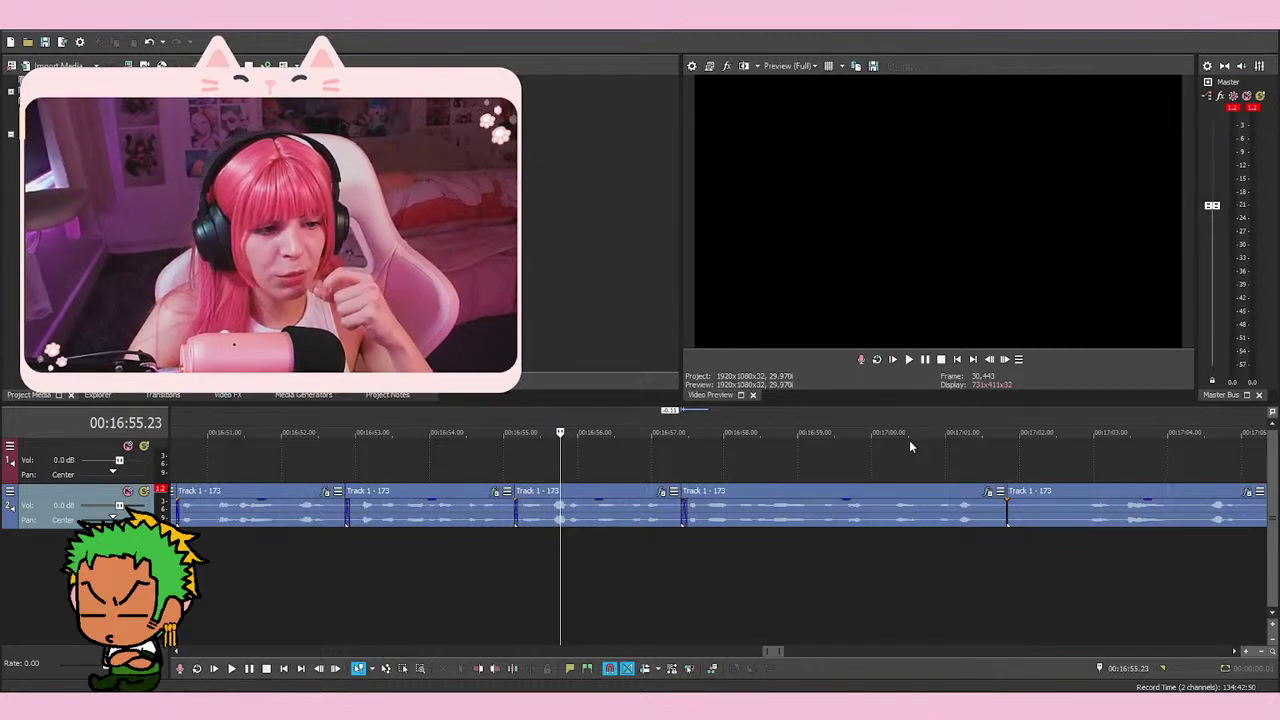
key(Down)
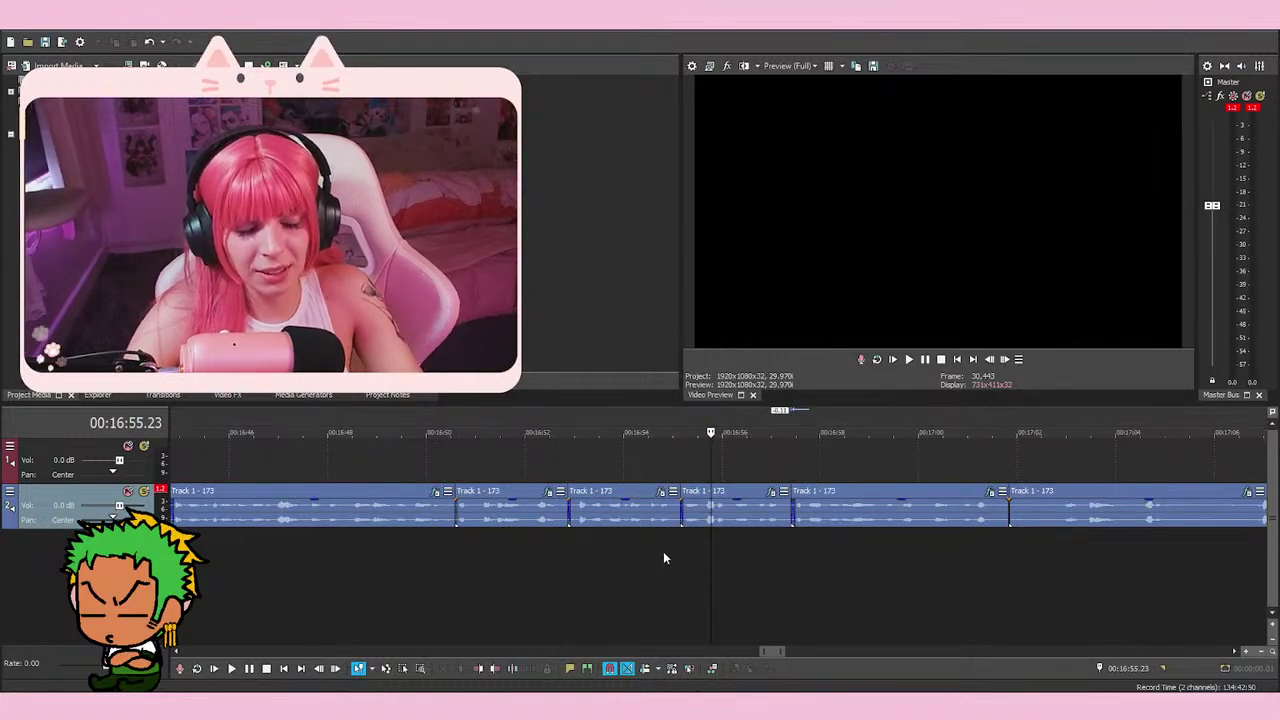
Play the joined 173 clips from about 00:16:55.23 through to about 00:17:02.17
key(space)
key(space)
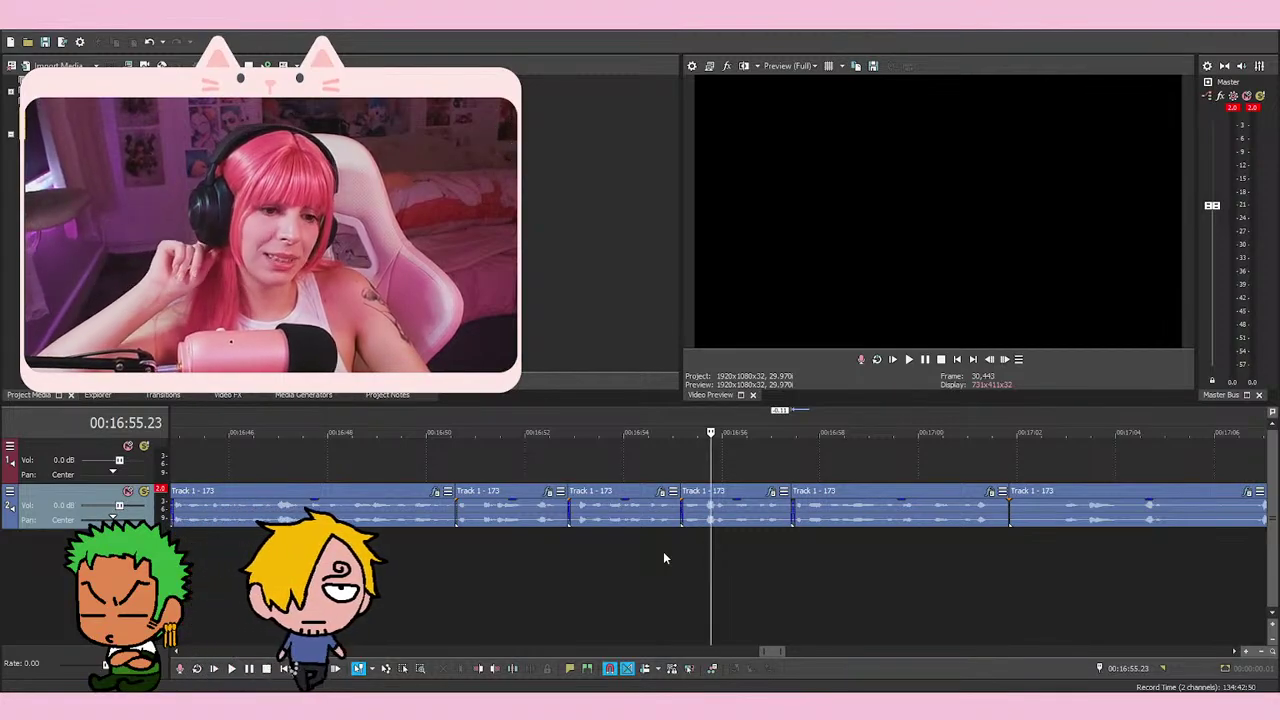
key(space)
key(space)
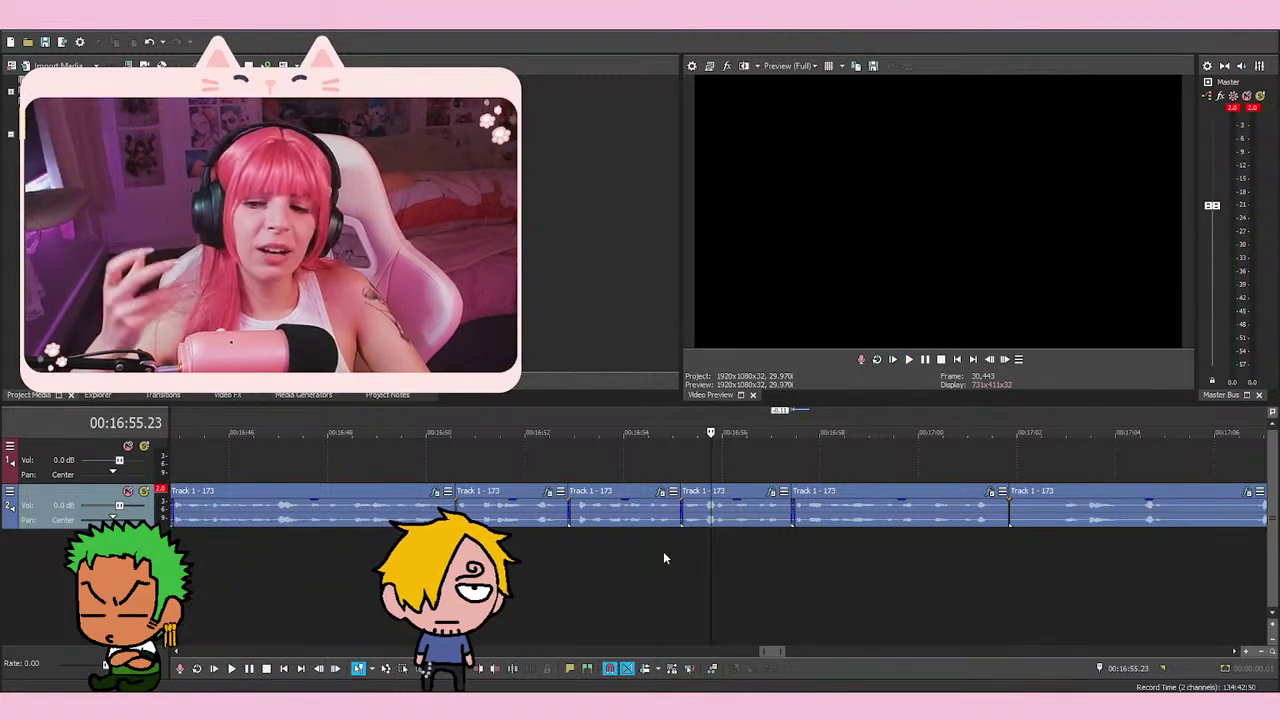
key(space)
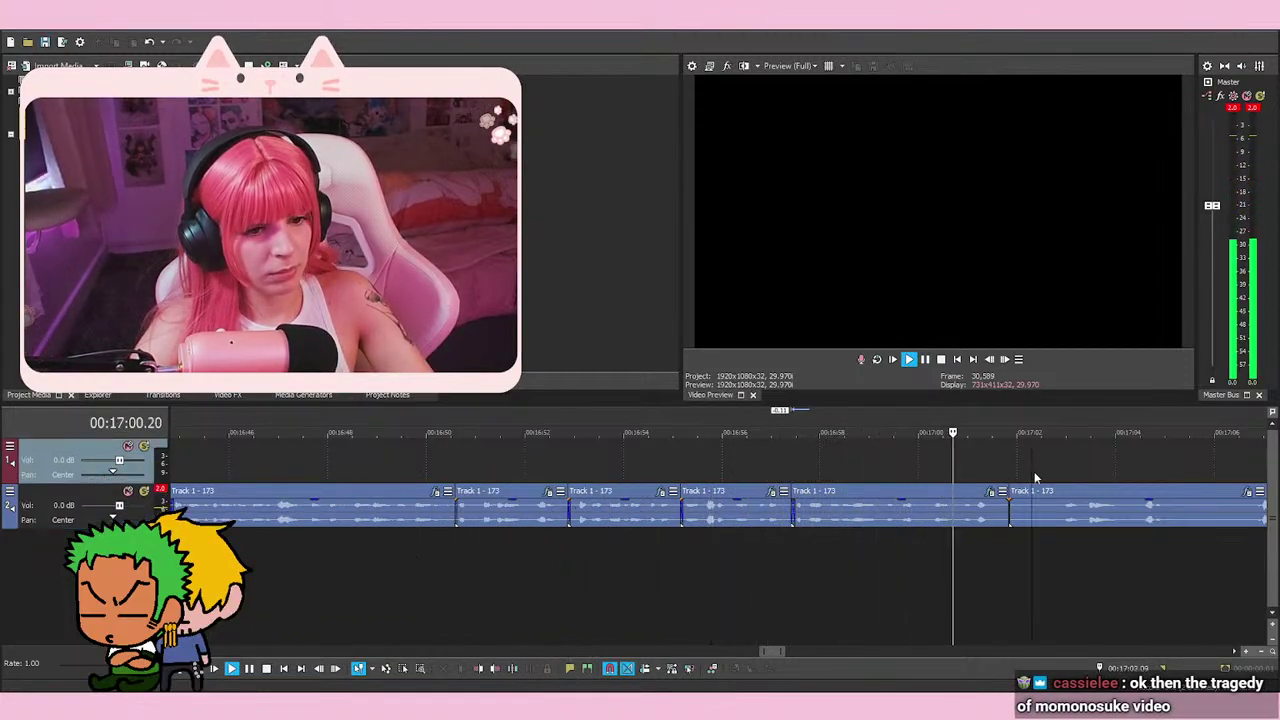
key(space)
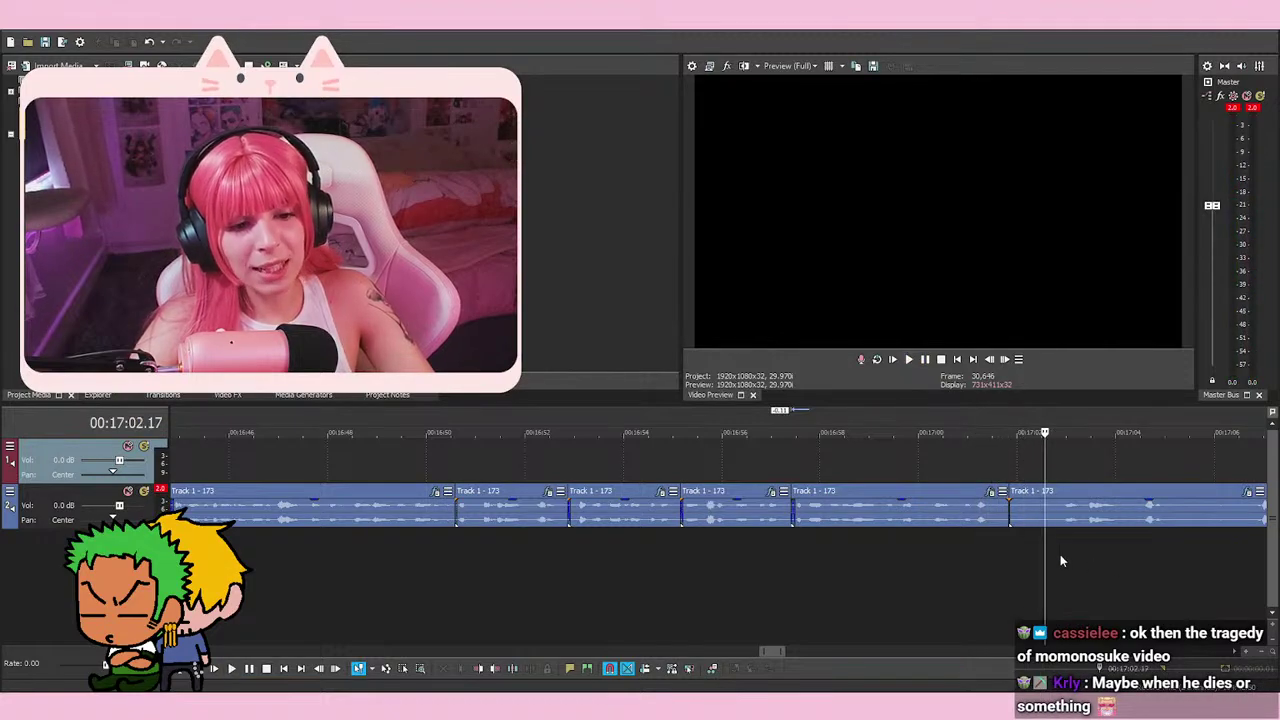
Delete the start of the last 173 section up to about 00:17:02.21 and trim its new start to about 00:17:02.23
scroll(1062, 561, up, 2)
drag(694, 564, 609, 540)
right_click(657, 540)
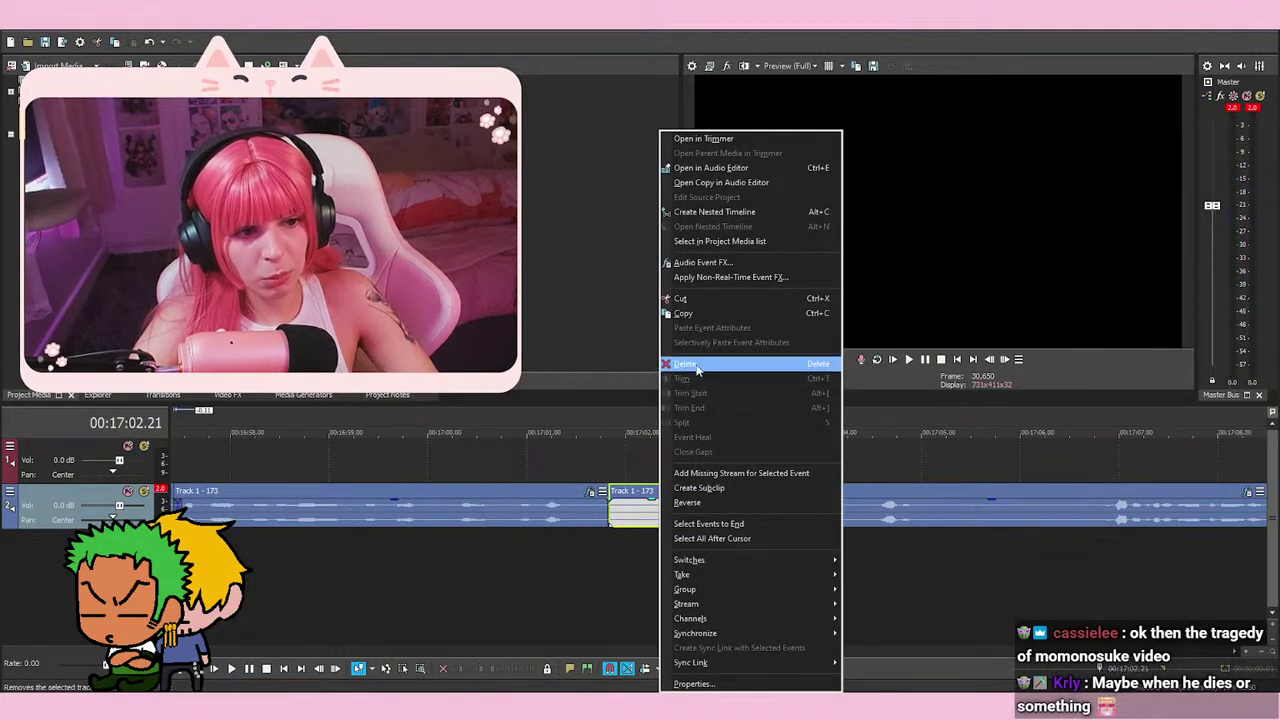
click(692, 364)
scroll(722, 546, up, 2)
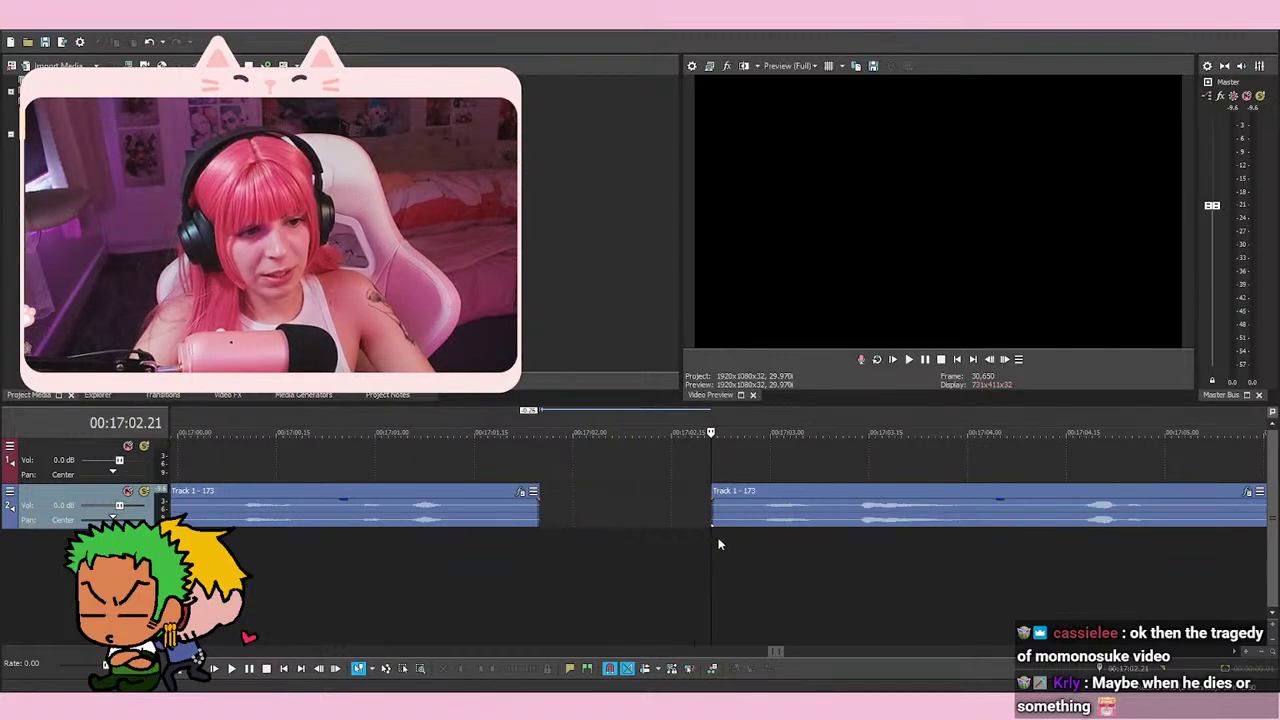
drag(712, 516, 725, 517)
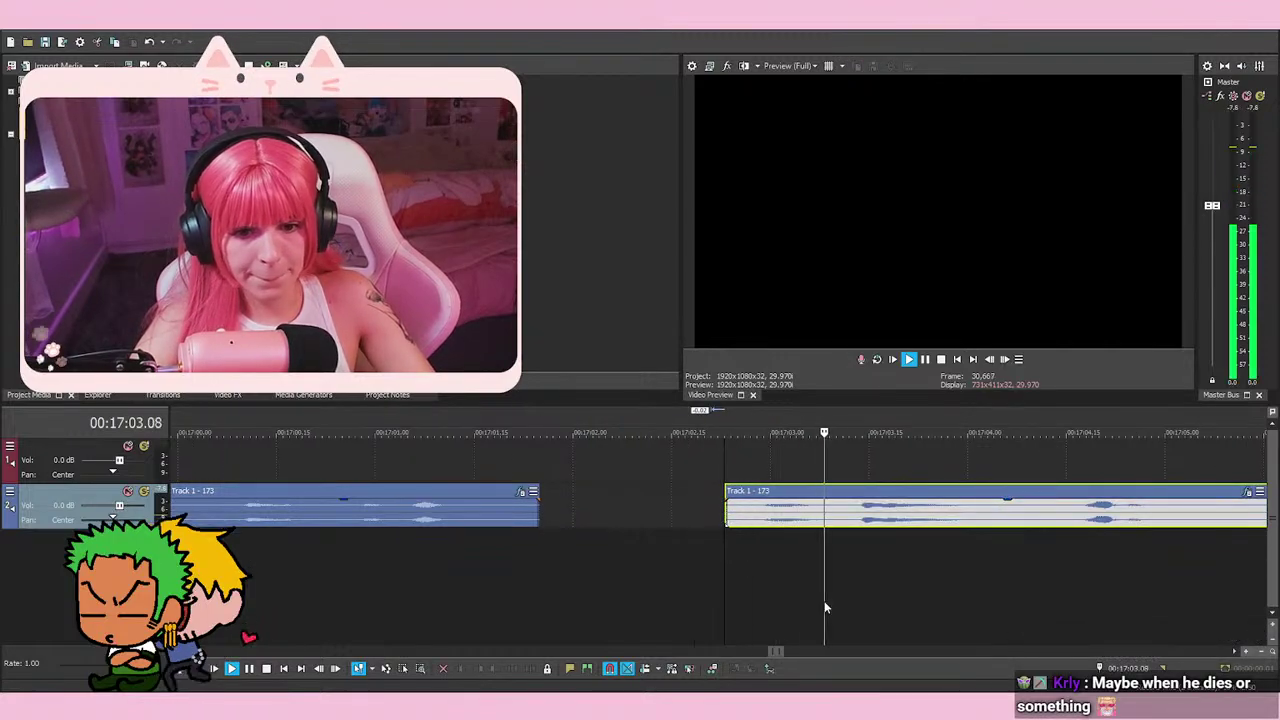
Listen to the trimmed 173 section and split it at about 00:17:05.08
scroll(941, 628, down, 3)
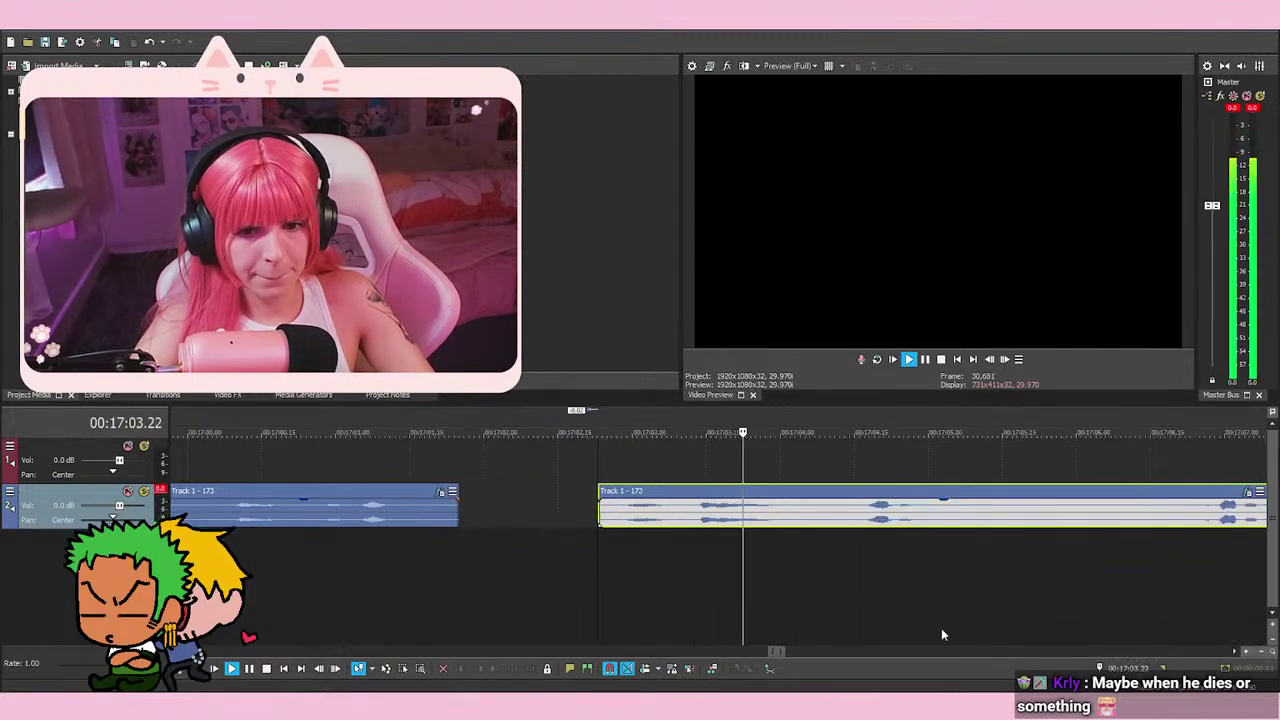
click(882, 550)
key(space)
key(space)
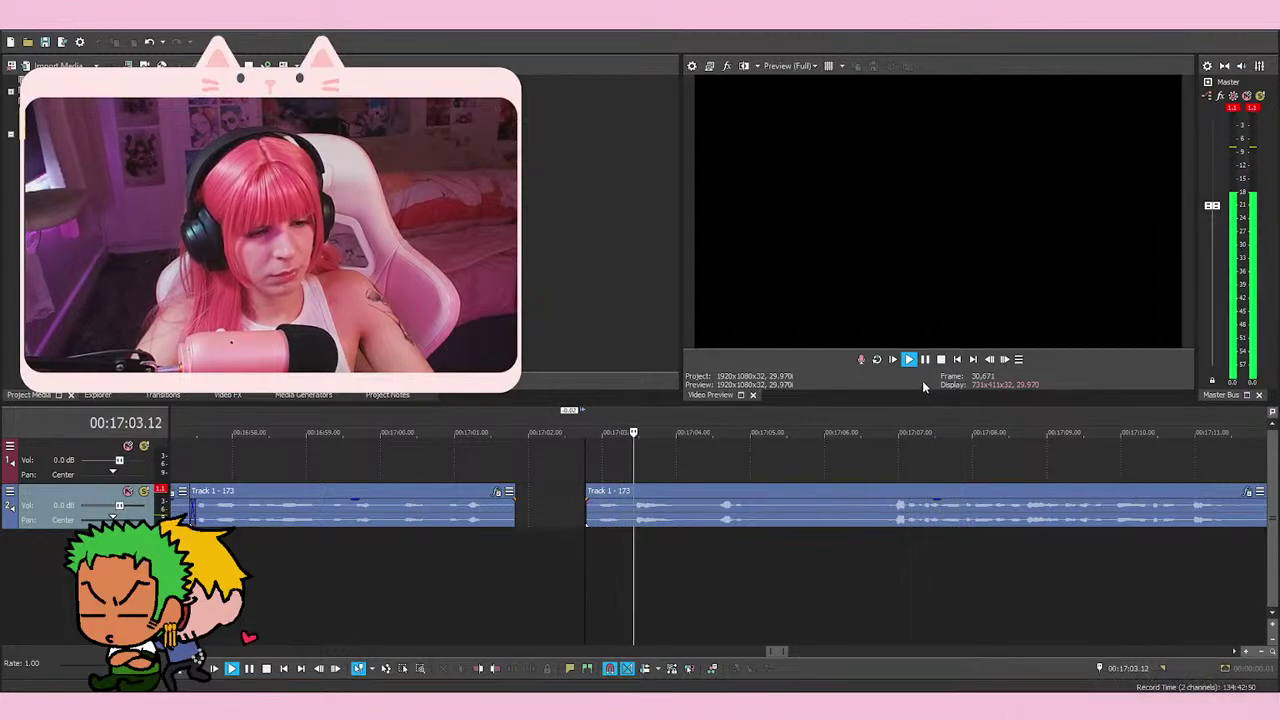
click(927, 360)
key(s)
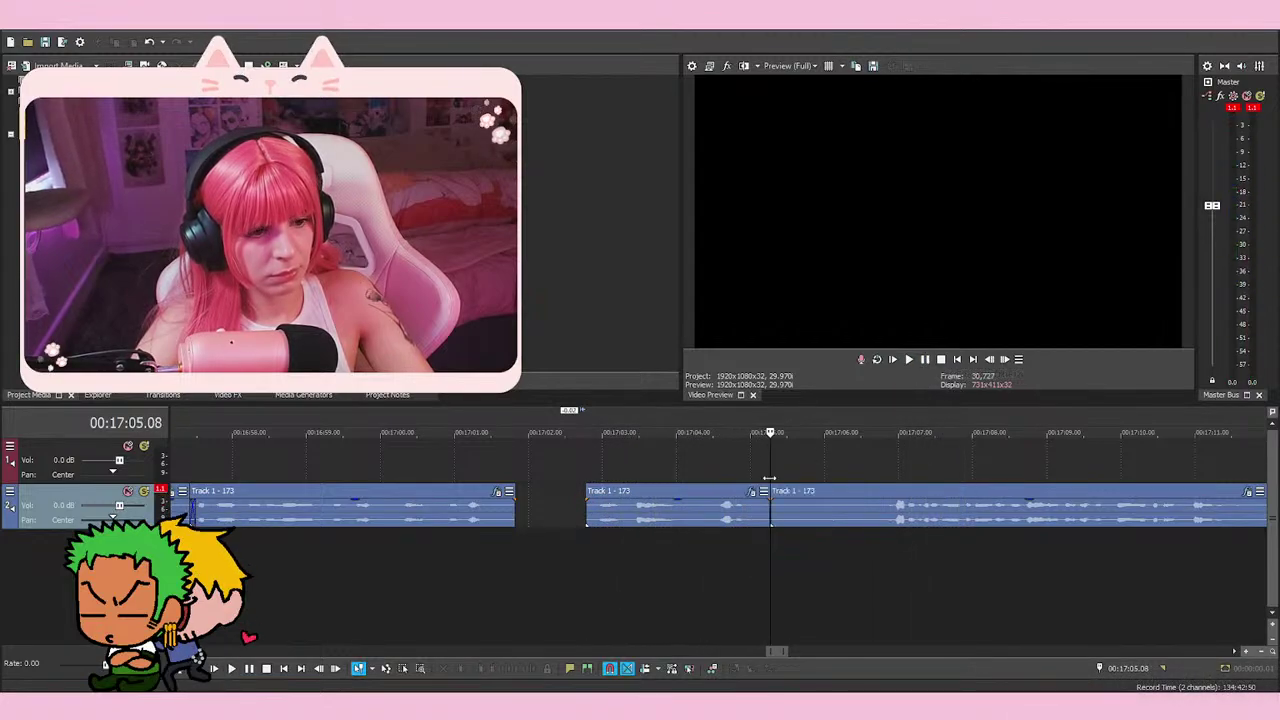
Move the short 173 section before the 00:17:05.08 split back to overlap the preceding clip's end at about 00:17:01.23
scroll(780, 500, down, 4)
click(454, 541)
key(space)
click(673, 465)
scroll(758, 511, up, 3)
scroll(758, 511, up, 2)
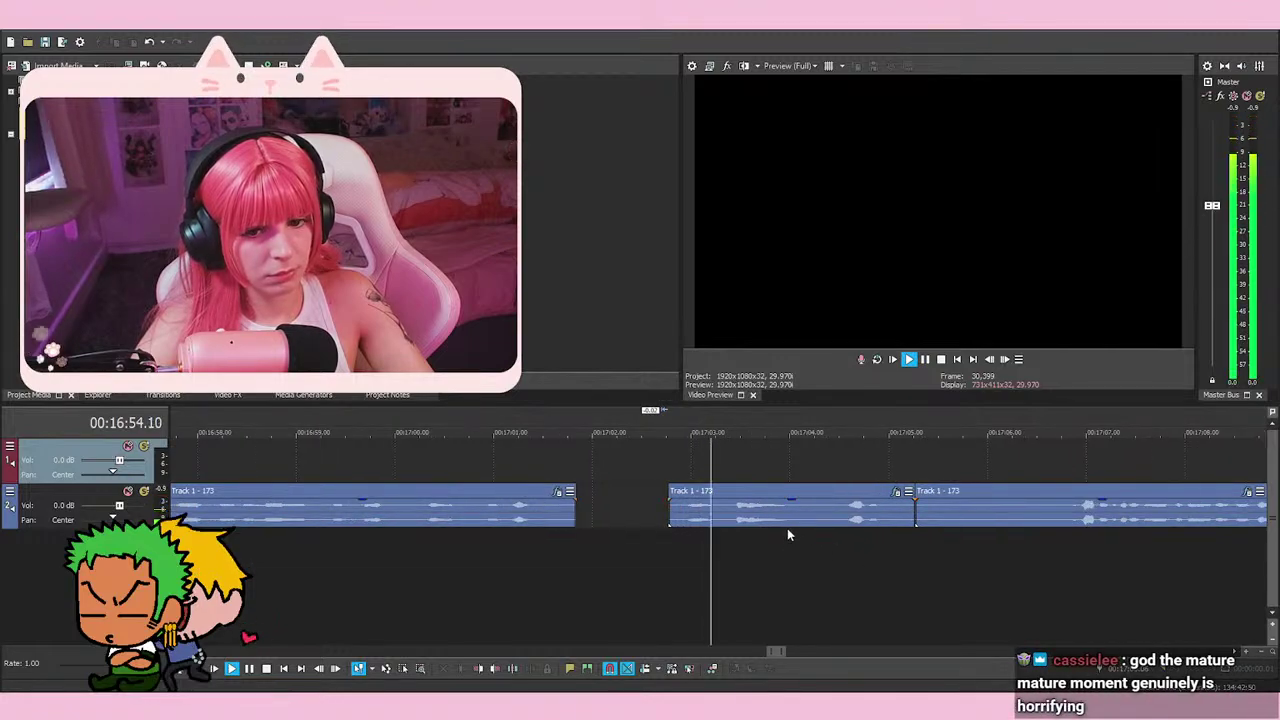
drag(745, 515, 642, 515)
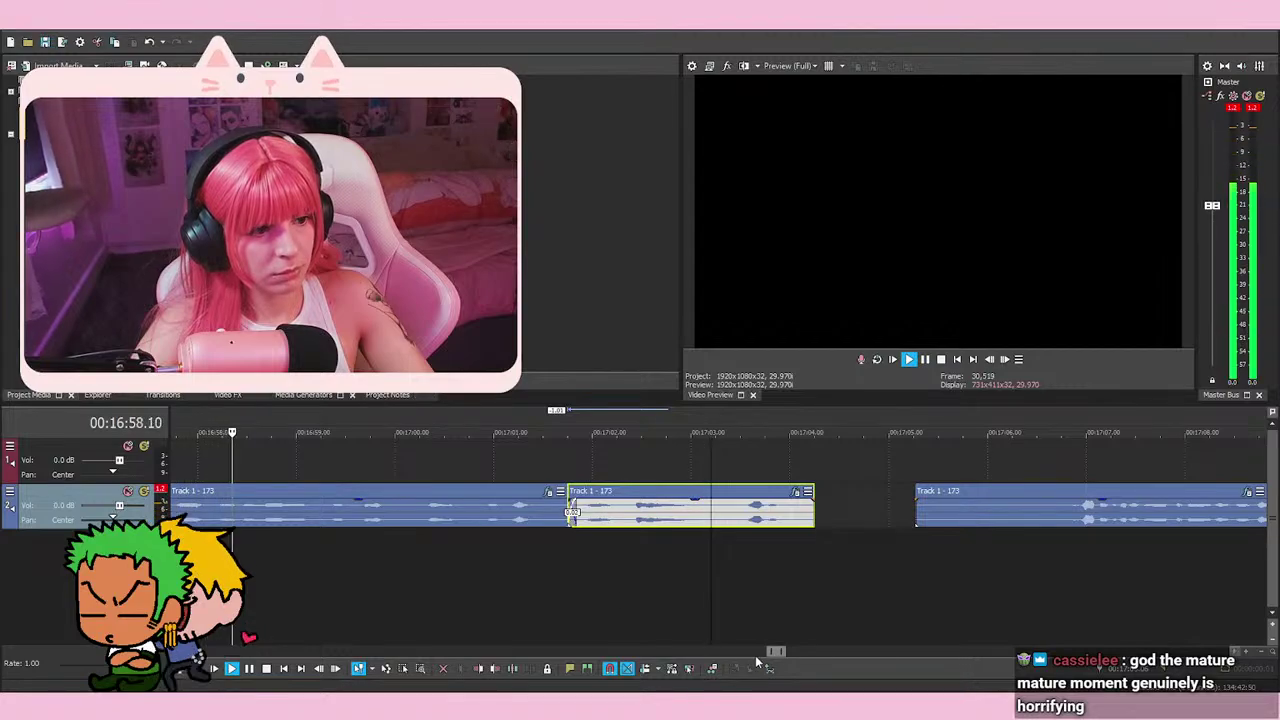
Replay the join at about 00:17:01.23, starting from about 00:17:01.11
click(599, 463)
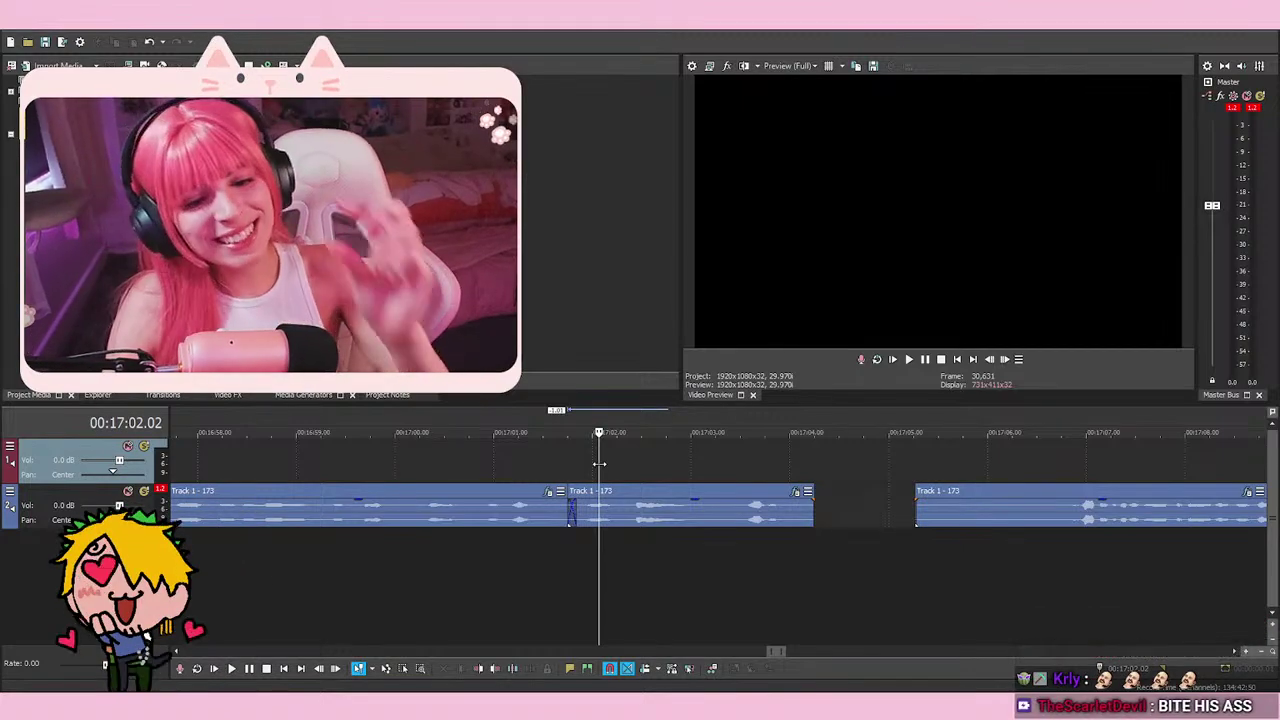
click(529, 592)
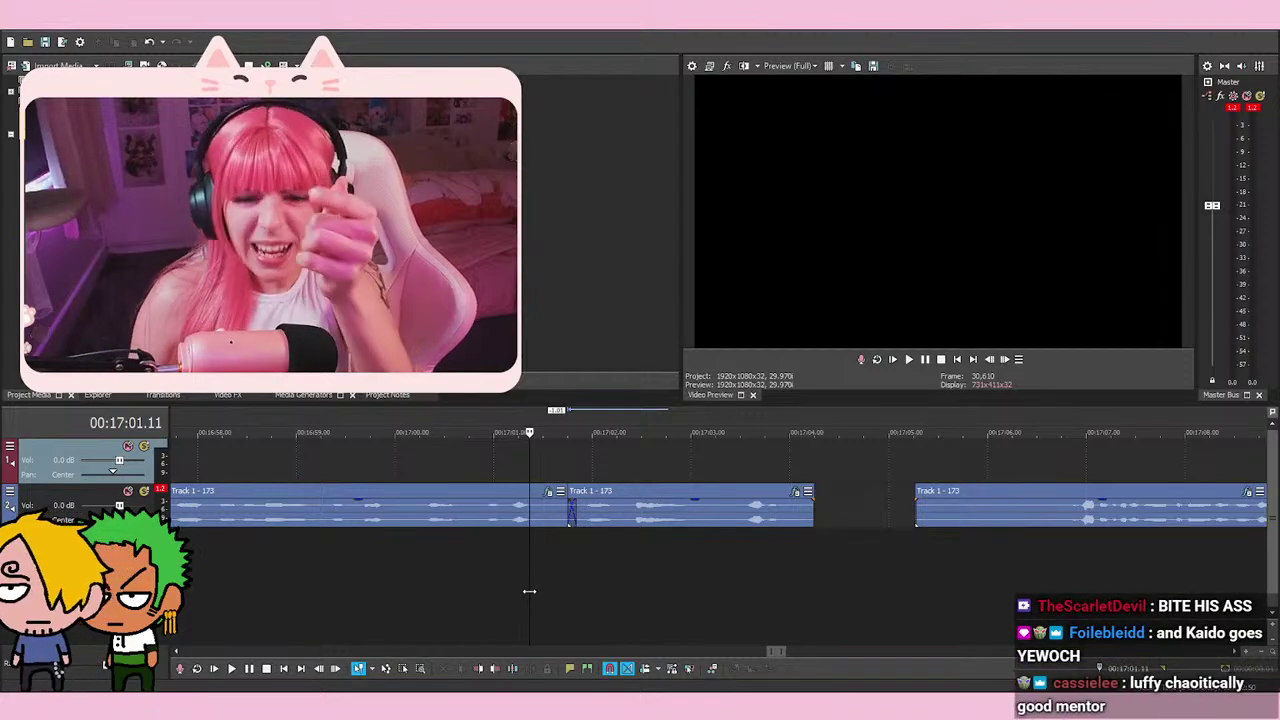
key(space)
key(space)
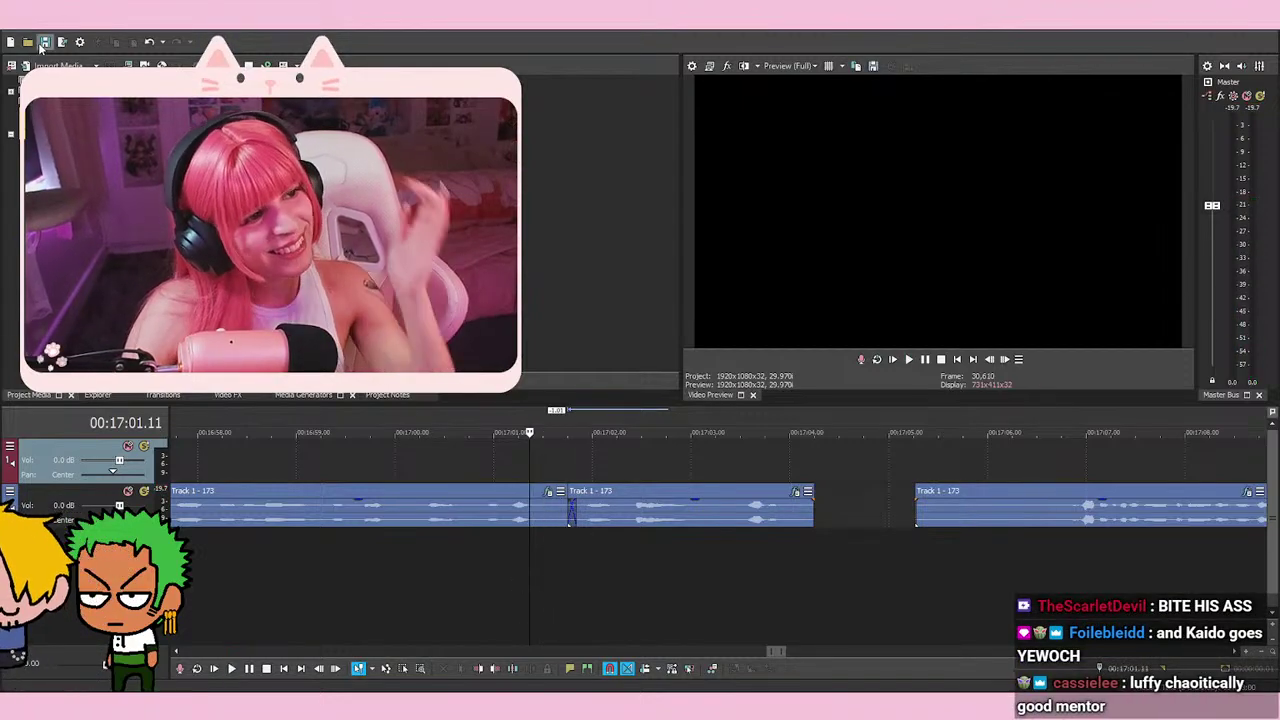
click(908, 359)
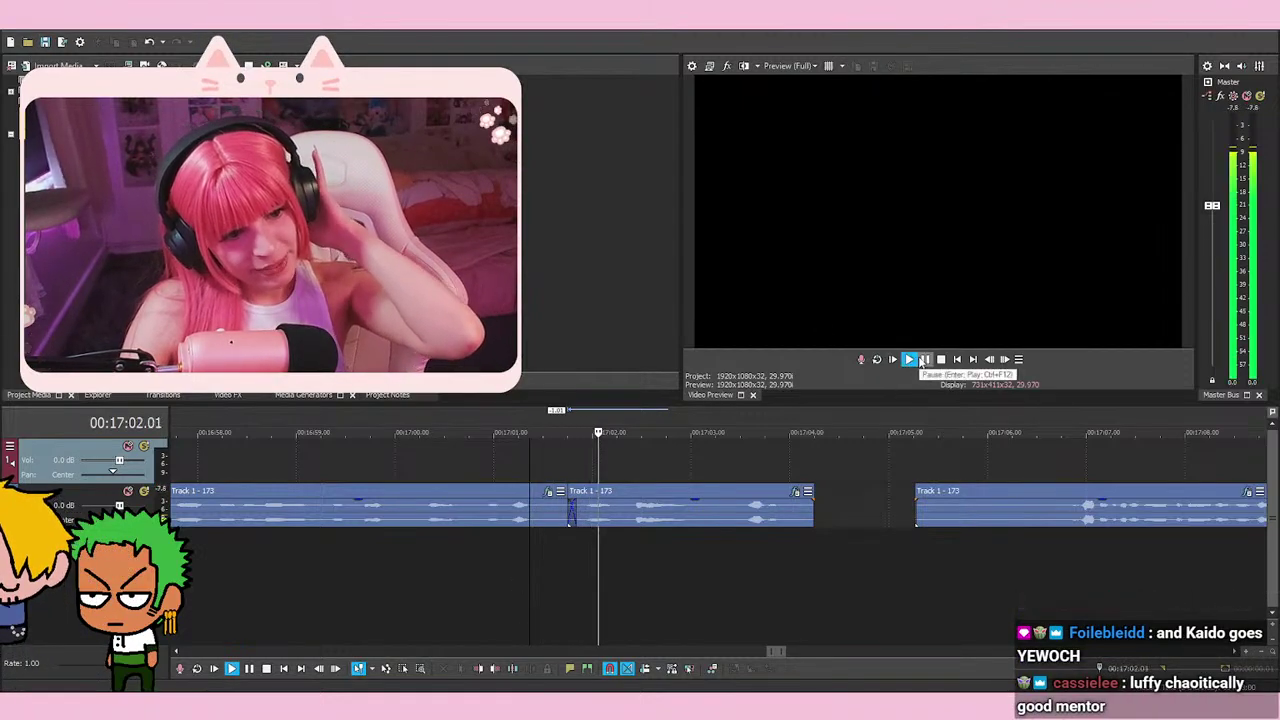
key(space)
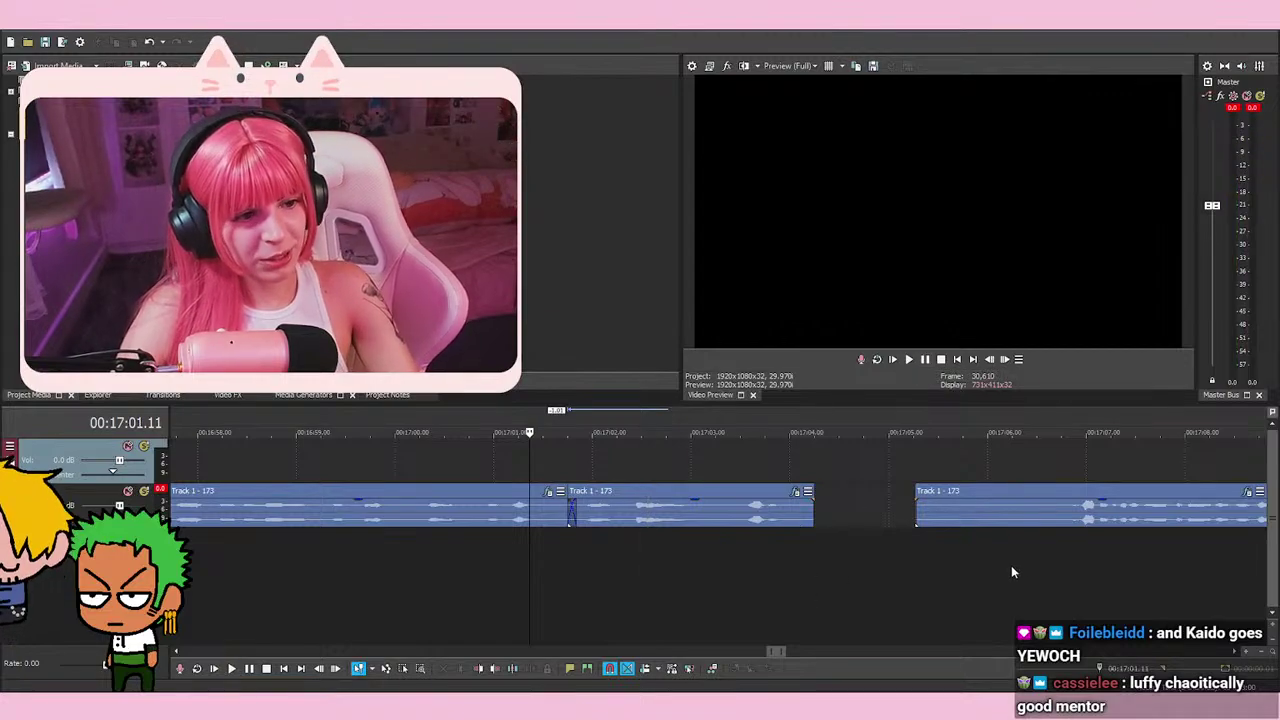
key(space)
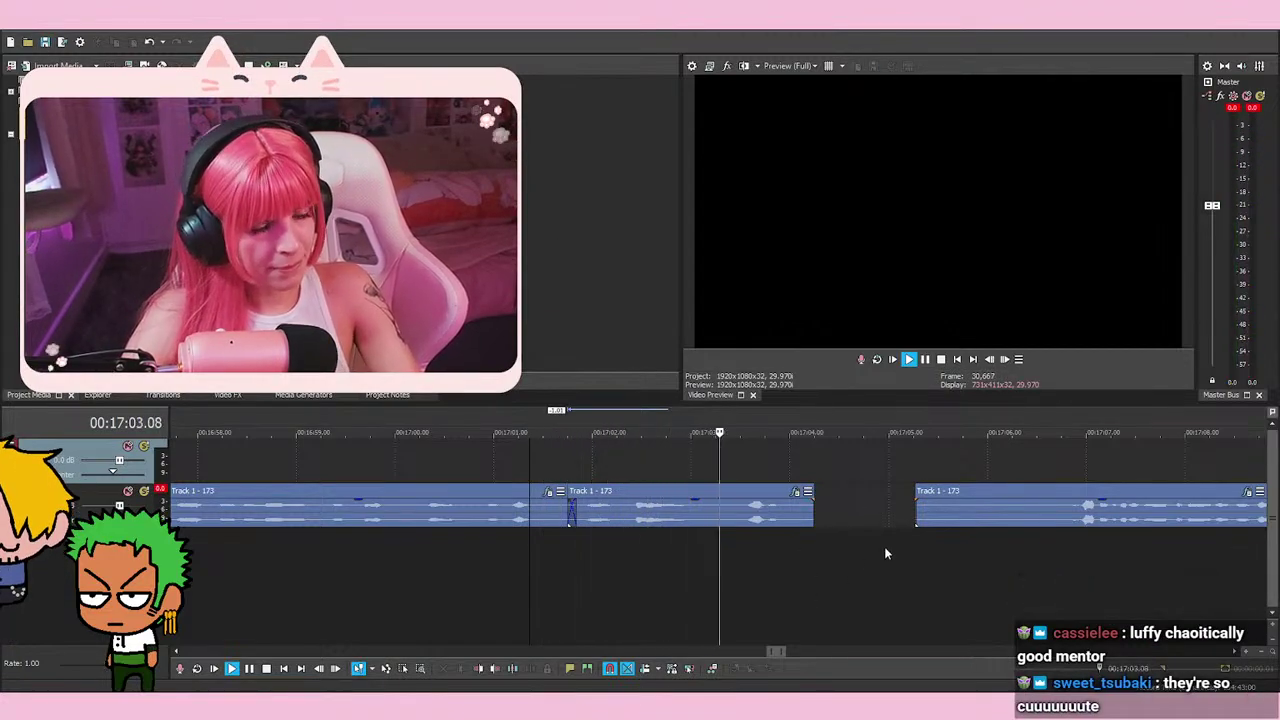
Split the following 173 clip at about 00:17:06.22 and delete the section before the split
scroll(870, 520, down, 2)
click(852, 564)
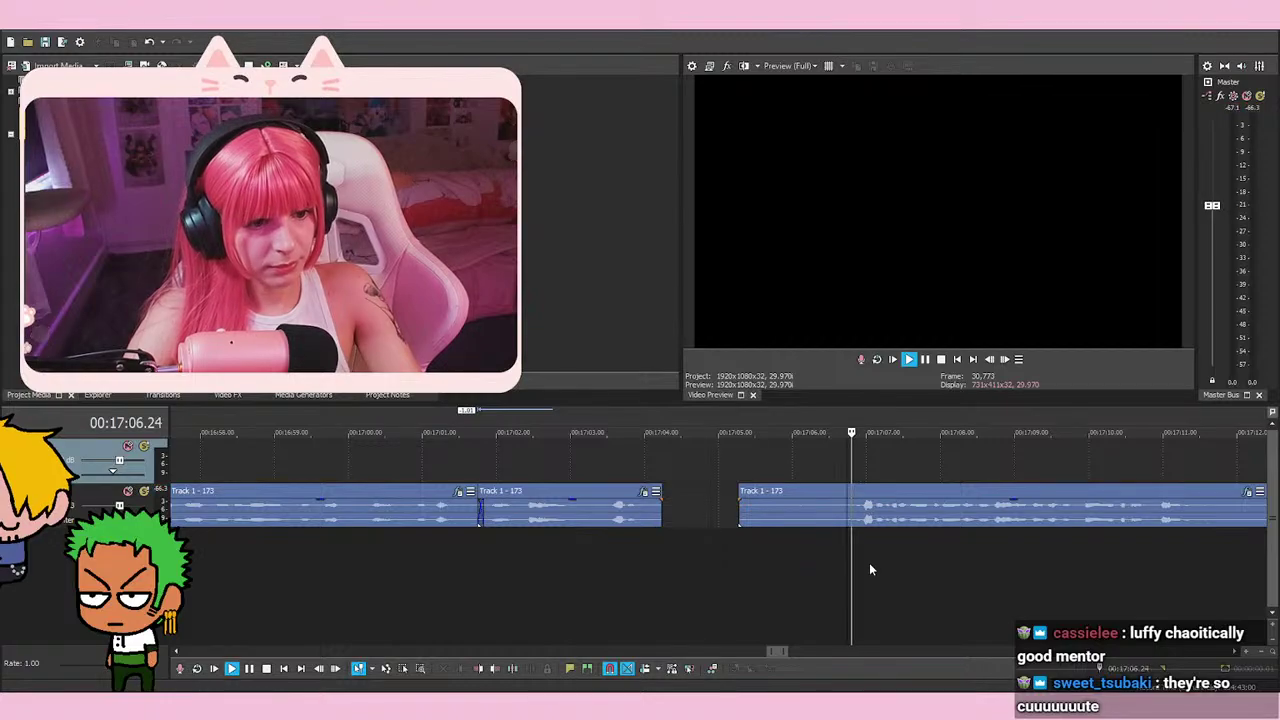
key(space)
scroll(869, 562, up, 5)
right_click(725, 528)
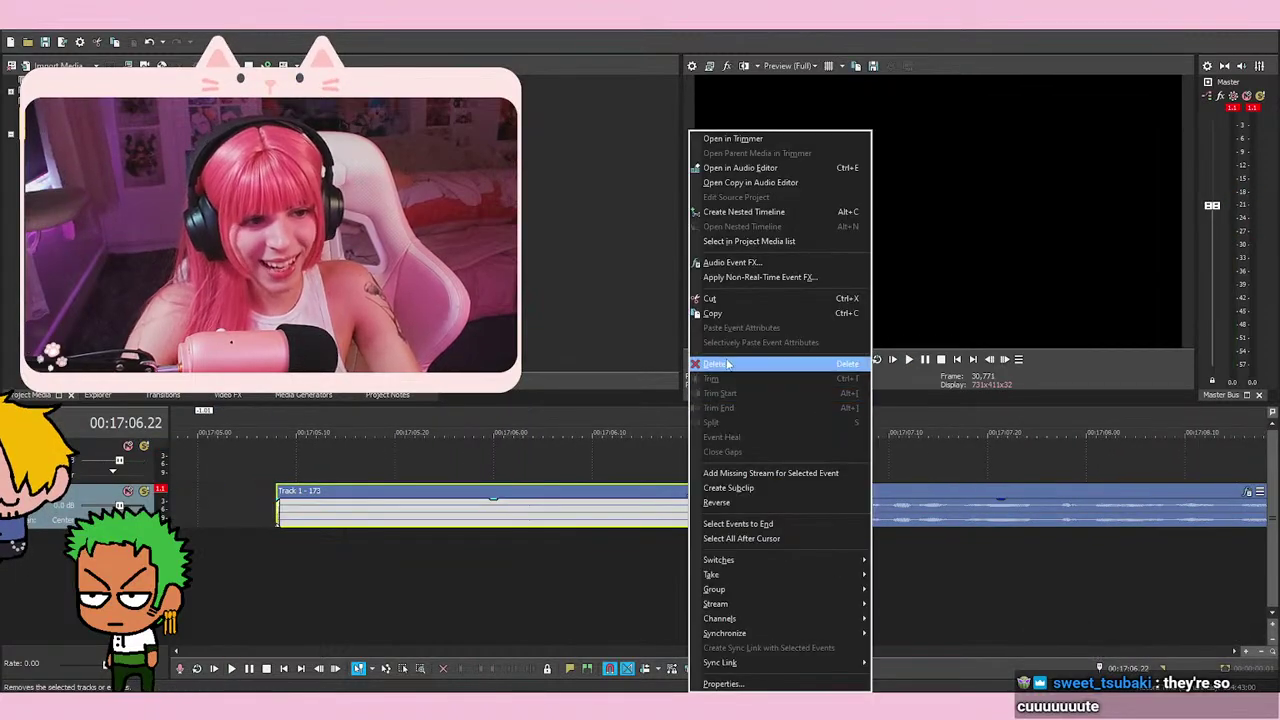
click(770, 363)
Listen through the remaining 173 clip and split it at about 00:17:11.24
key(space)
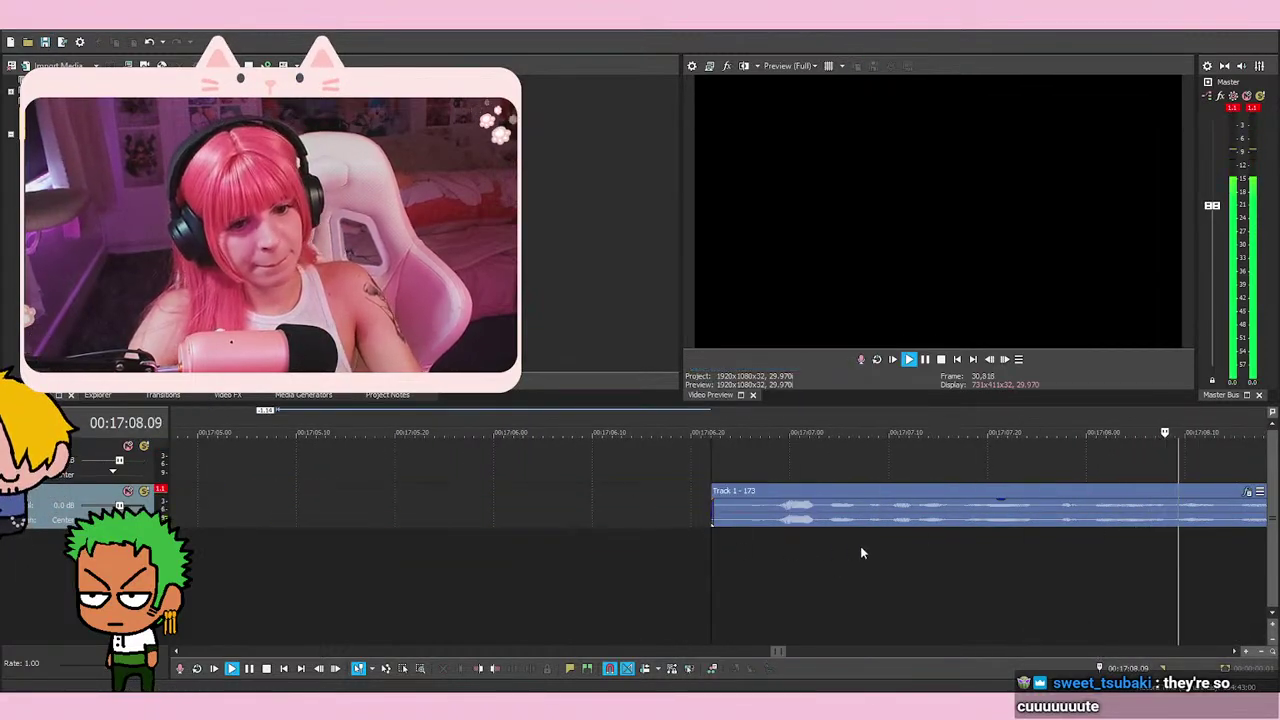
scroll(855, 546, down, 3)
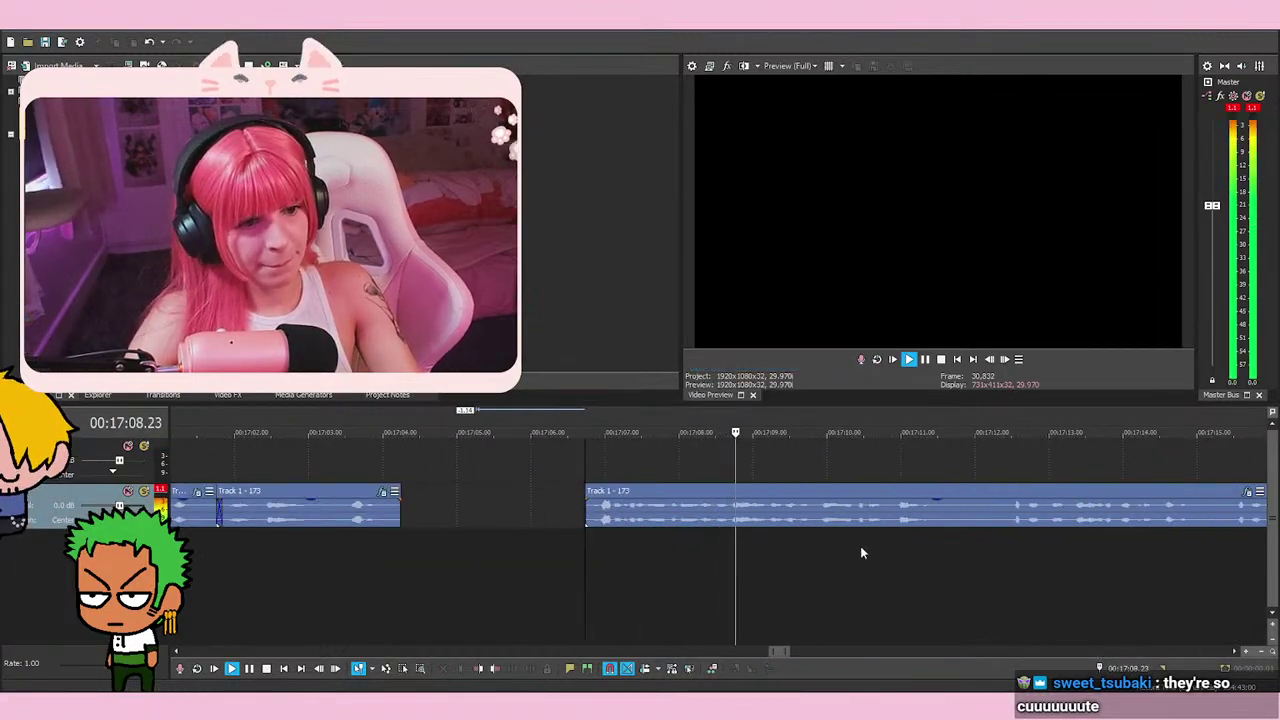
click(926, 359)
key(s)
Move the 173 section between the two splits back to overlap the preceding clip at about 00:17:04.04, and play the join
drag(619, 514, 425, 514)
click(414, 545)
scroll(852, 528, up, 3)
key(space)
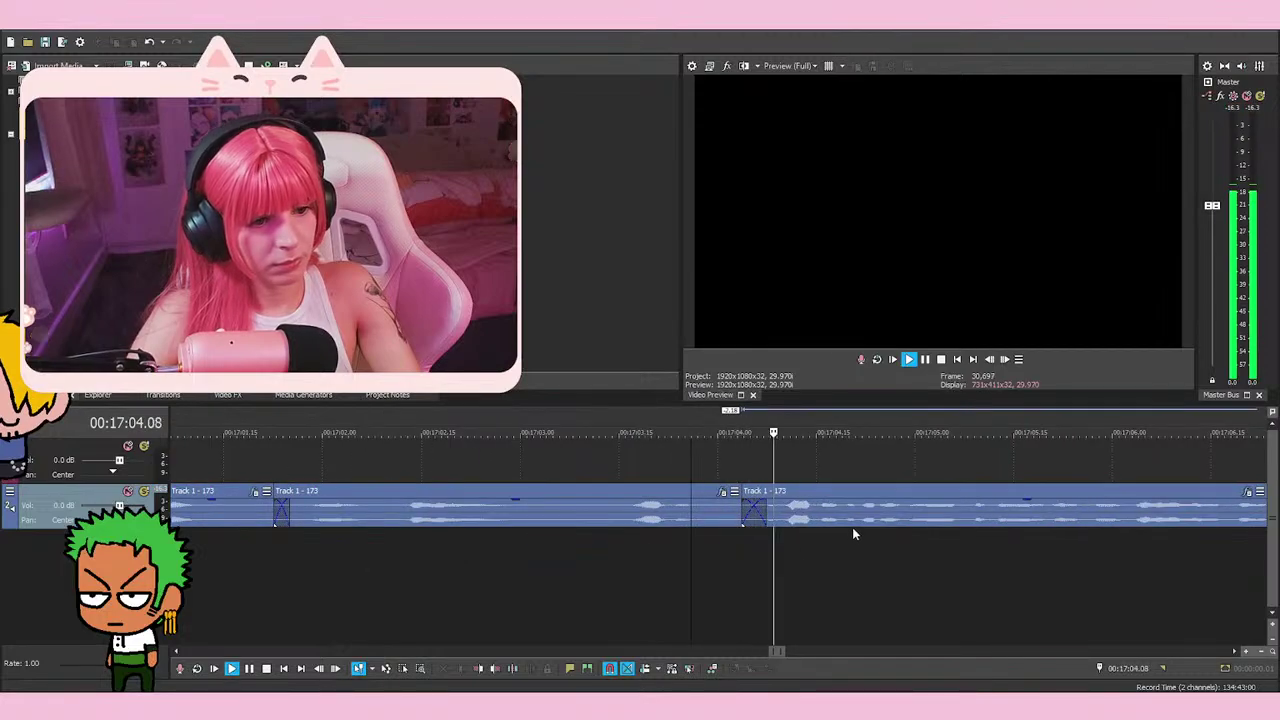
Shift the moved 173 section very slightly later and replay its join from about 00:17:02.22
key(space)
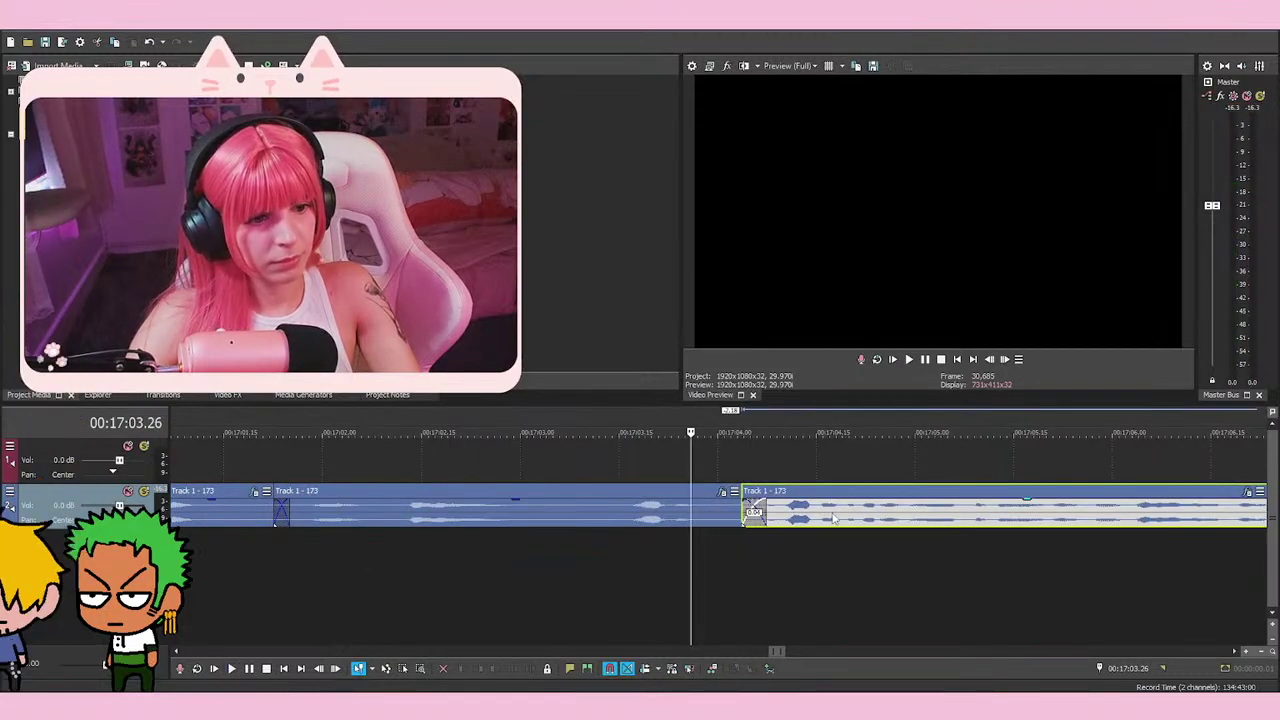
key(space)
click(464, 616)
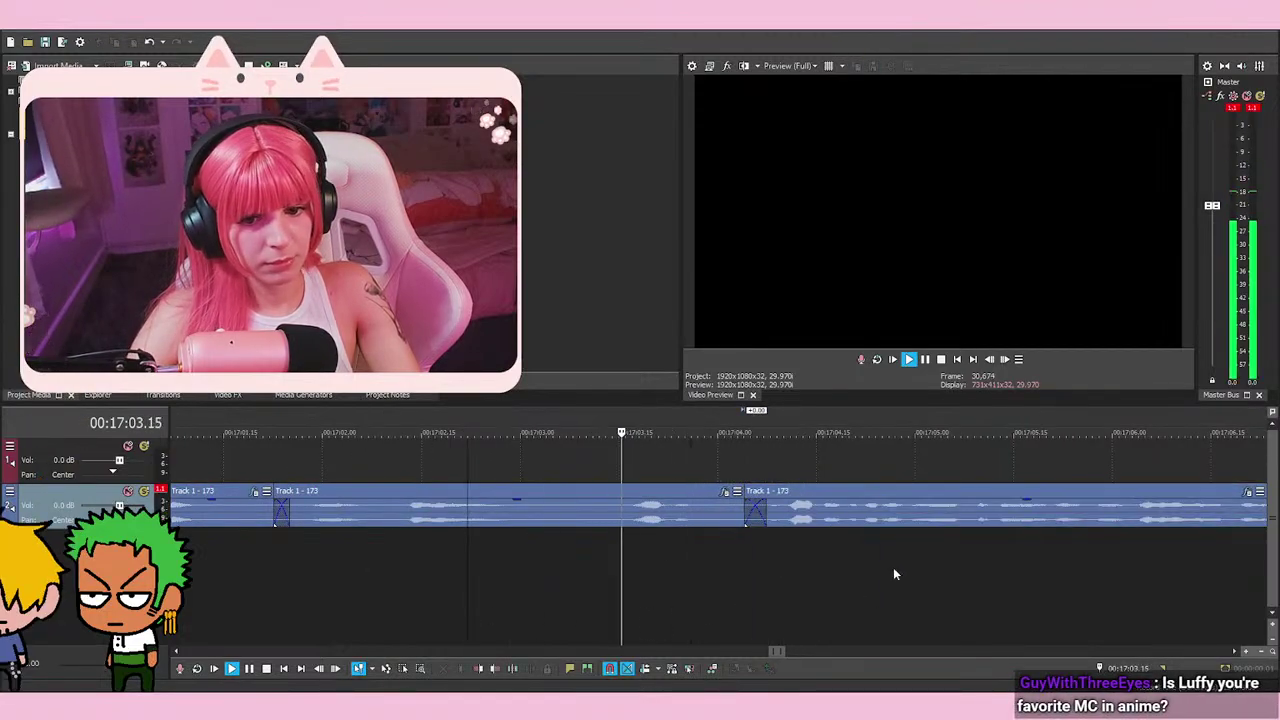
scroll(938, 550, down, 1)
key(space)
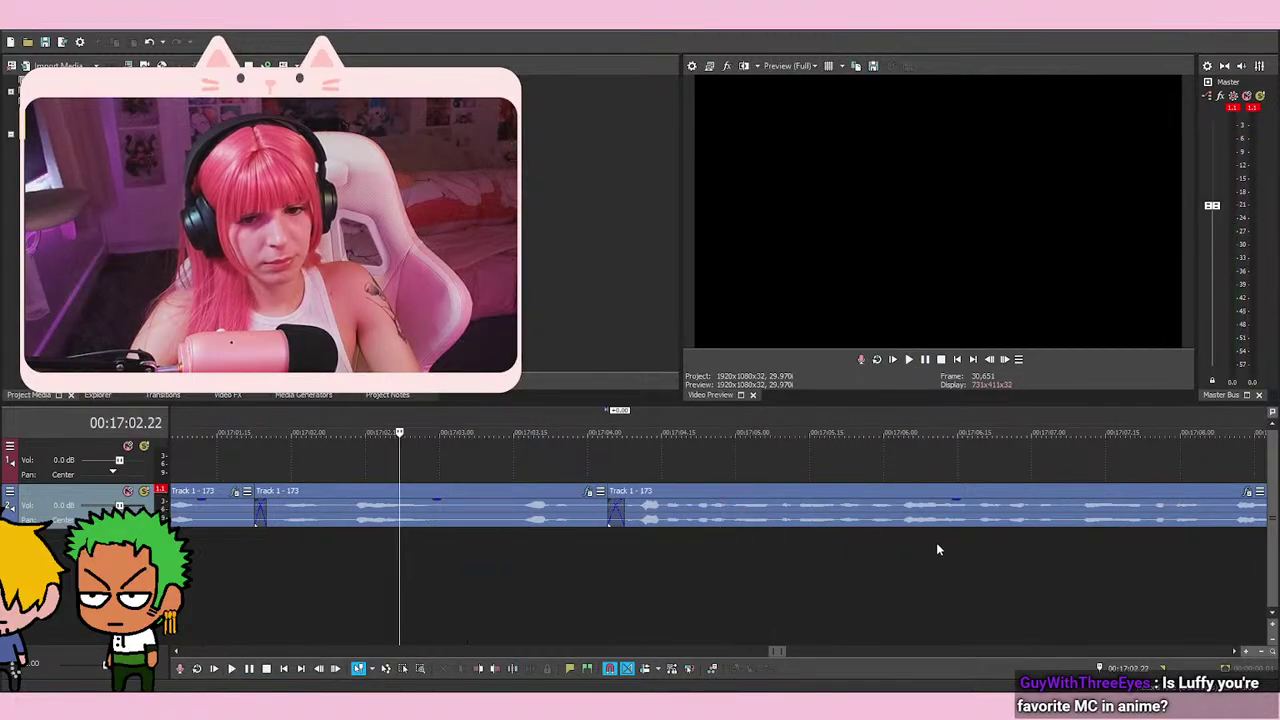
scroll(938, 550, down, 3)
click(696, 474)
click(782, 458)
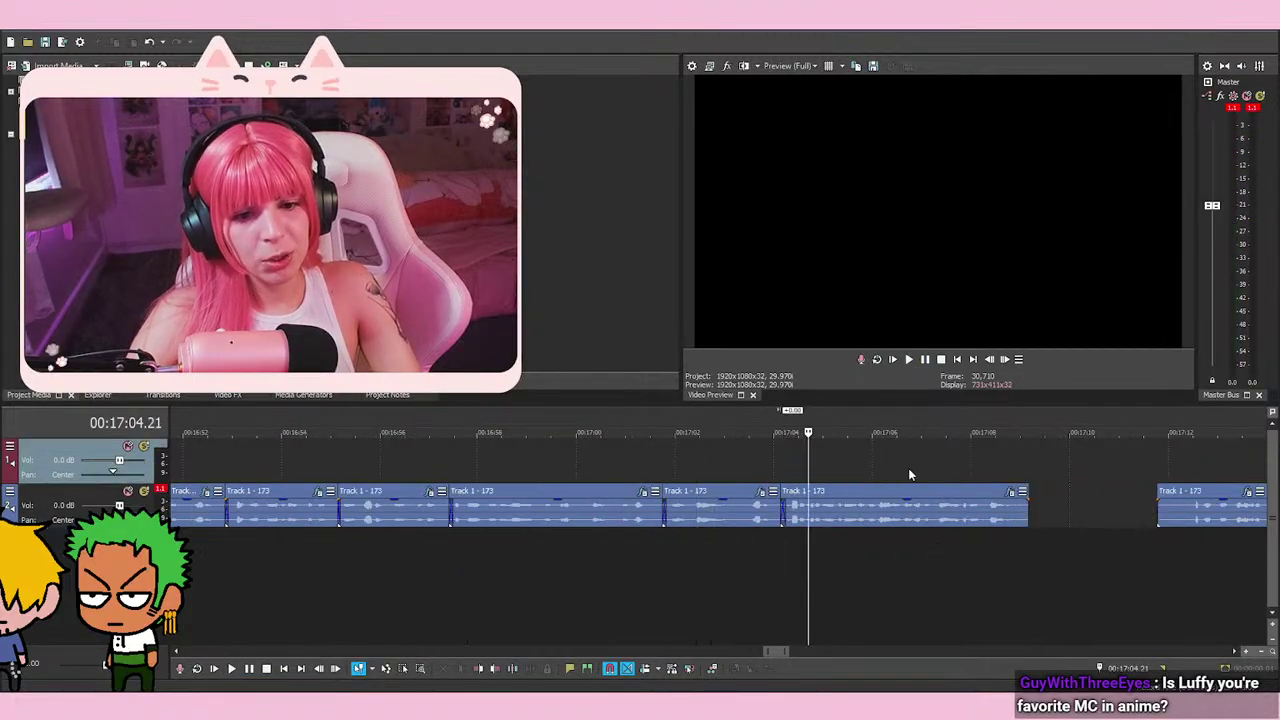
click(884, 460)
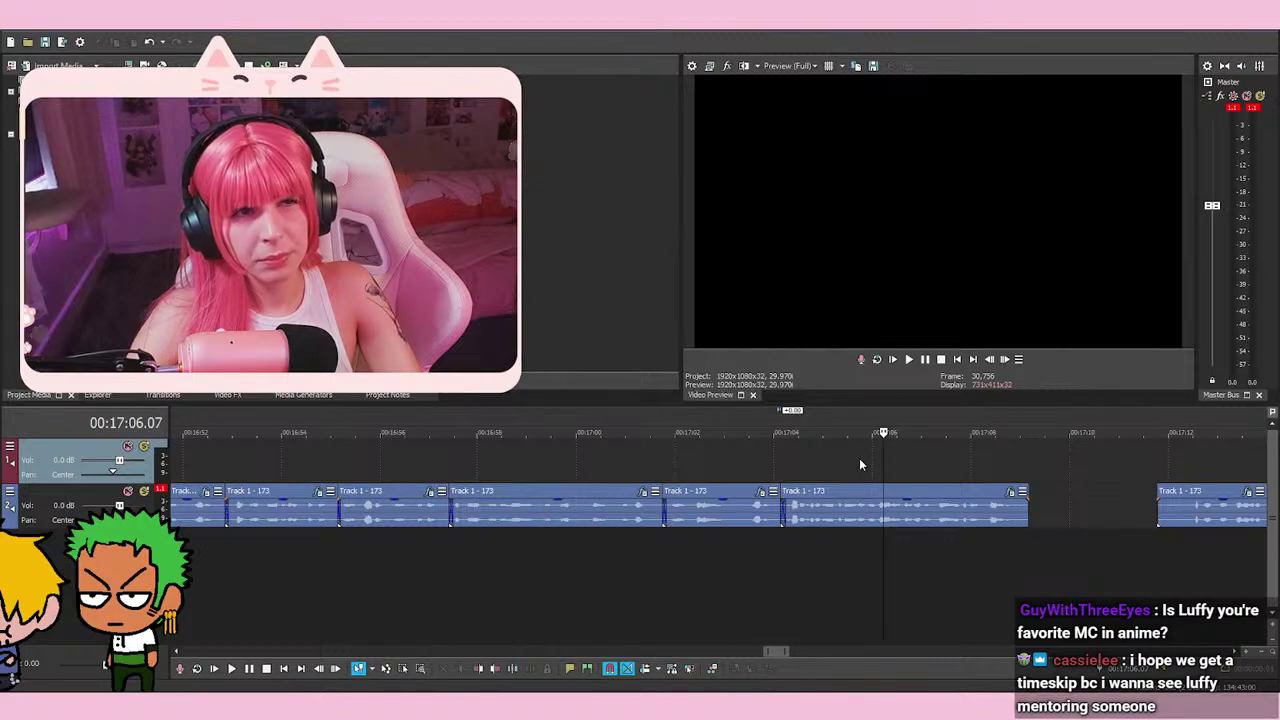
click(859, 458)
click(890, 462)
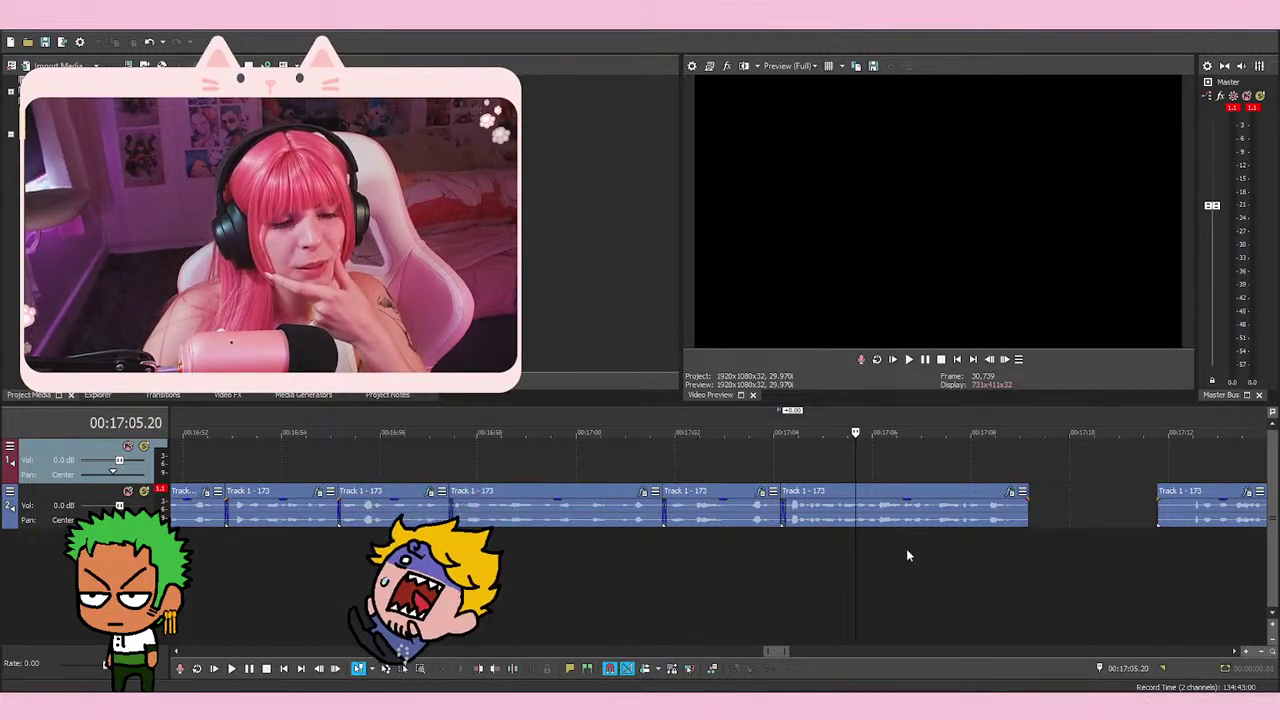
click(760, 532)
click(814, 552)
click(785, 562)
click(749, 576)
click(787, 577)
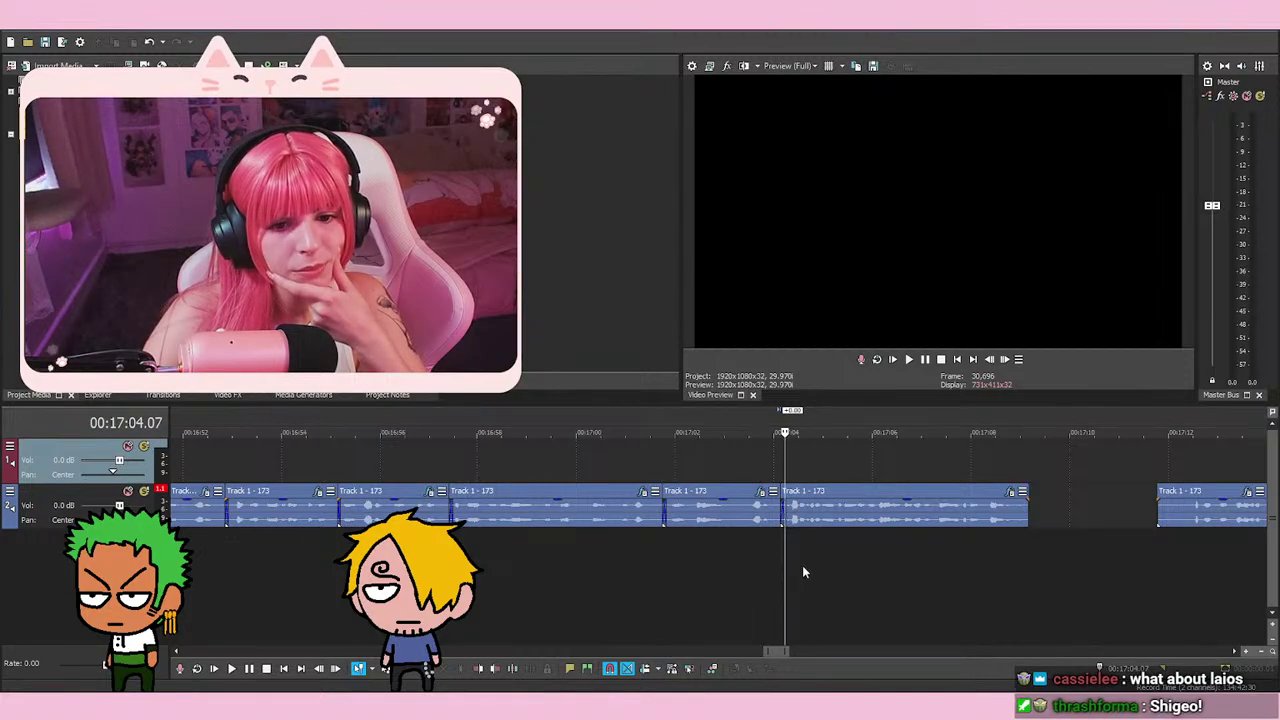
click(801, 569)
click(765, 568)
scroll(810, 563, up, 3)
click(740, 566)
click(717, 578)
click(690, 586)
click(621, 592)
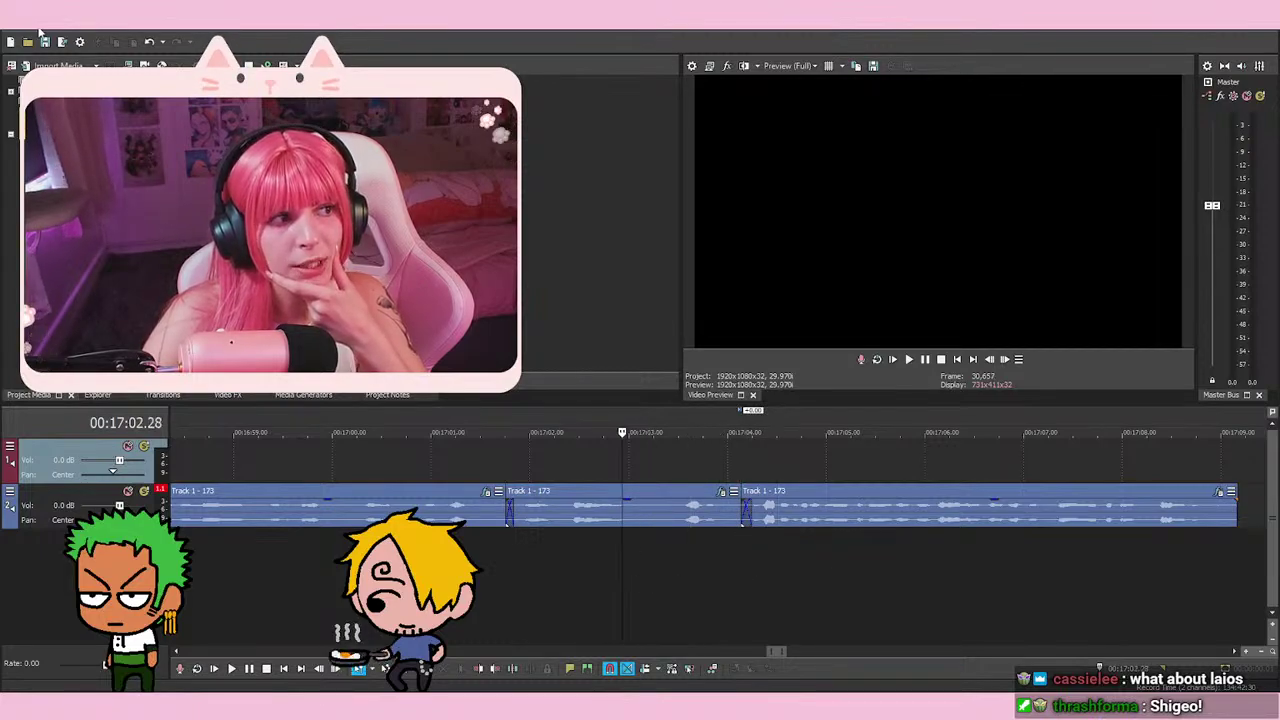
click(838, 462)
click(714, 458)
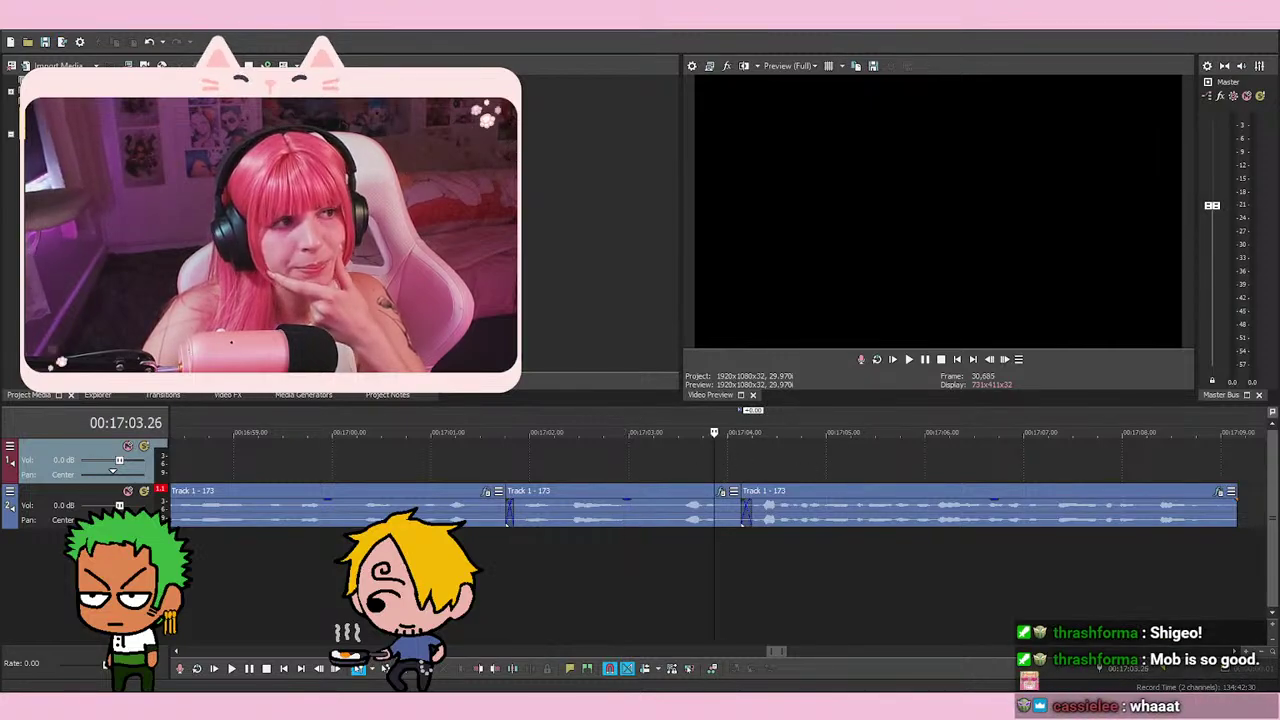
click(820, 458)
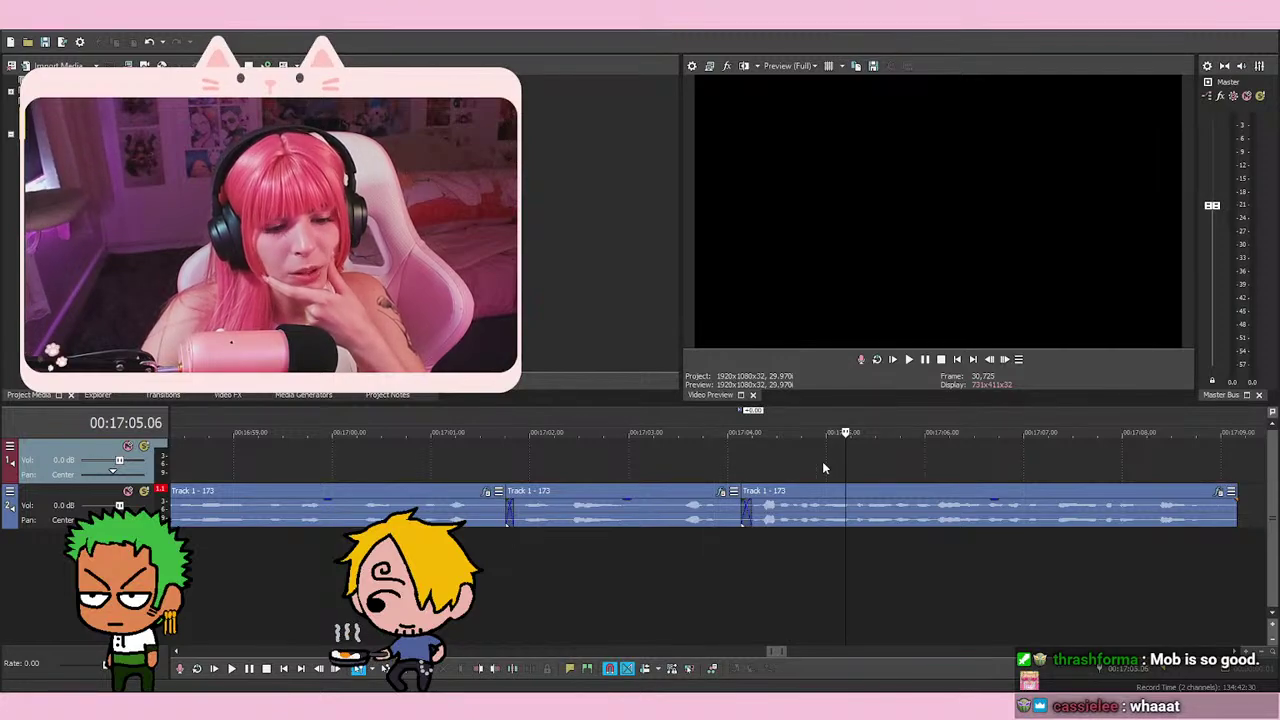
click(707, 552)
click(815, 562)
click(706, 560)
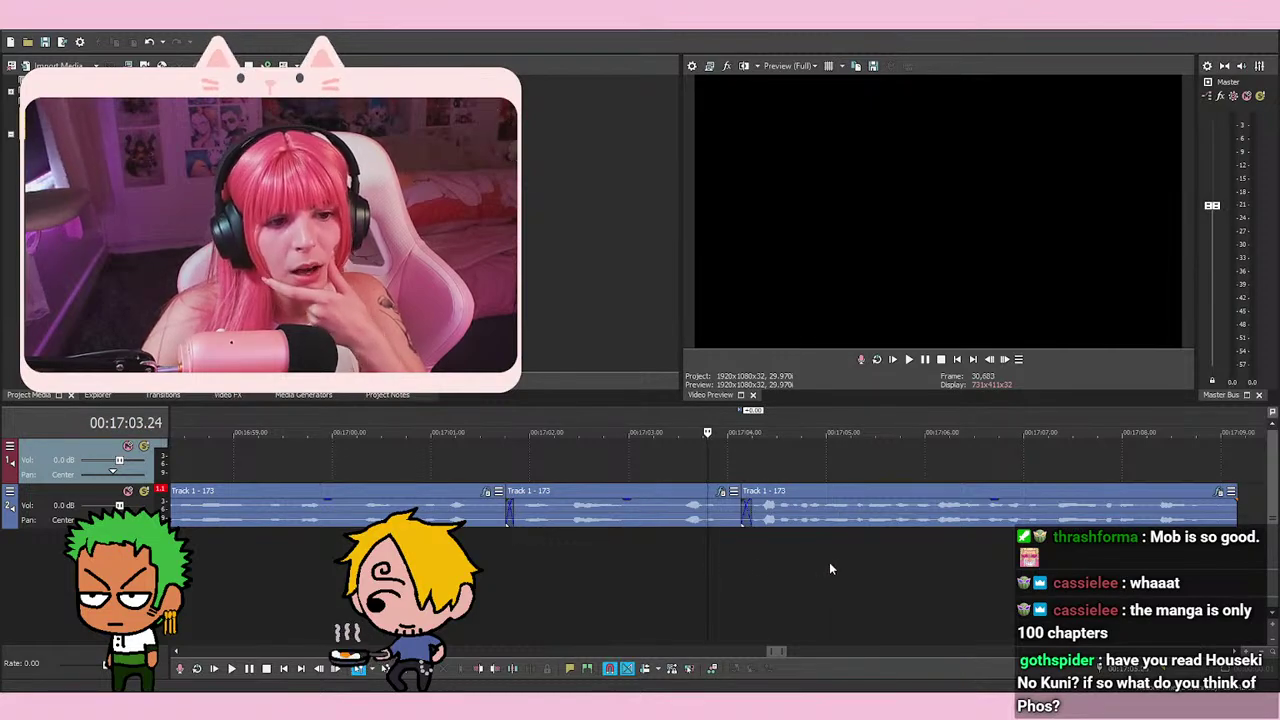
click(840, 559)
click(724, 560)
drag(749, 560, 843, 556)
click(766, 560)
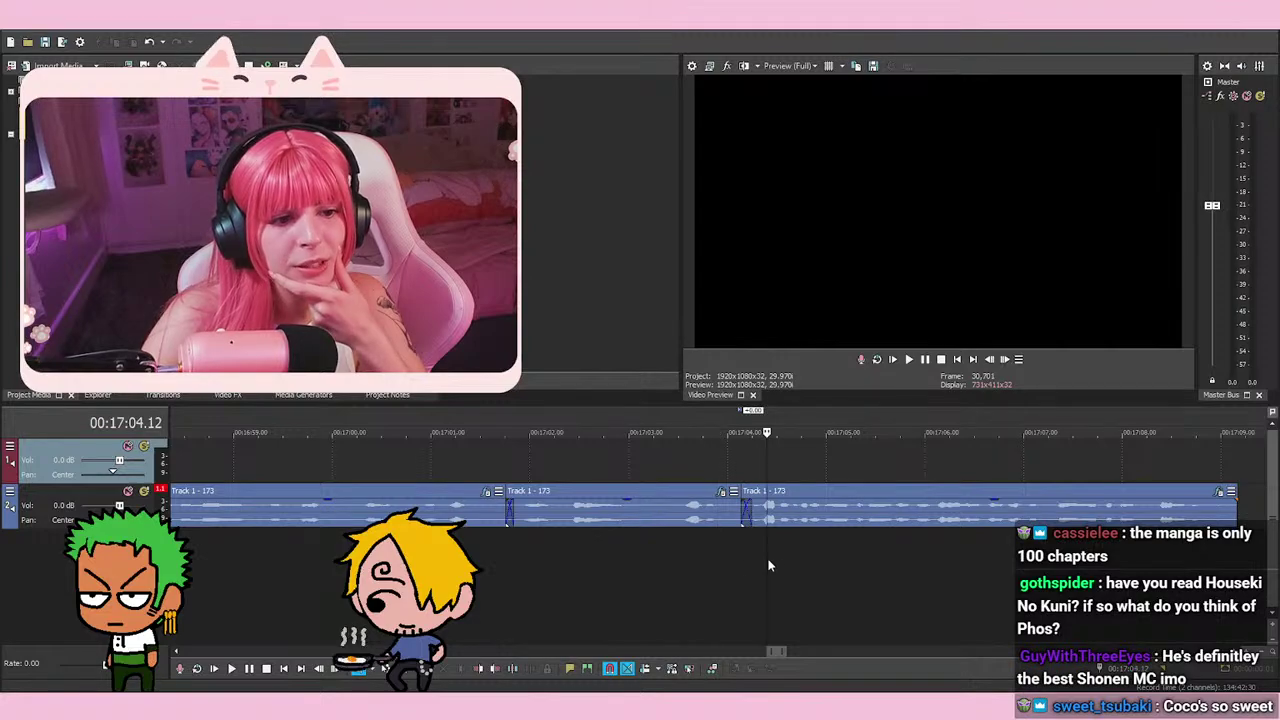
click(778, 560)
click(720, 563)
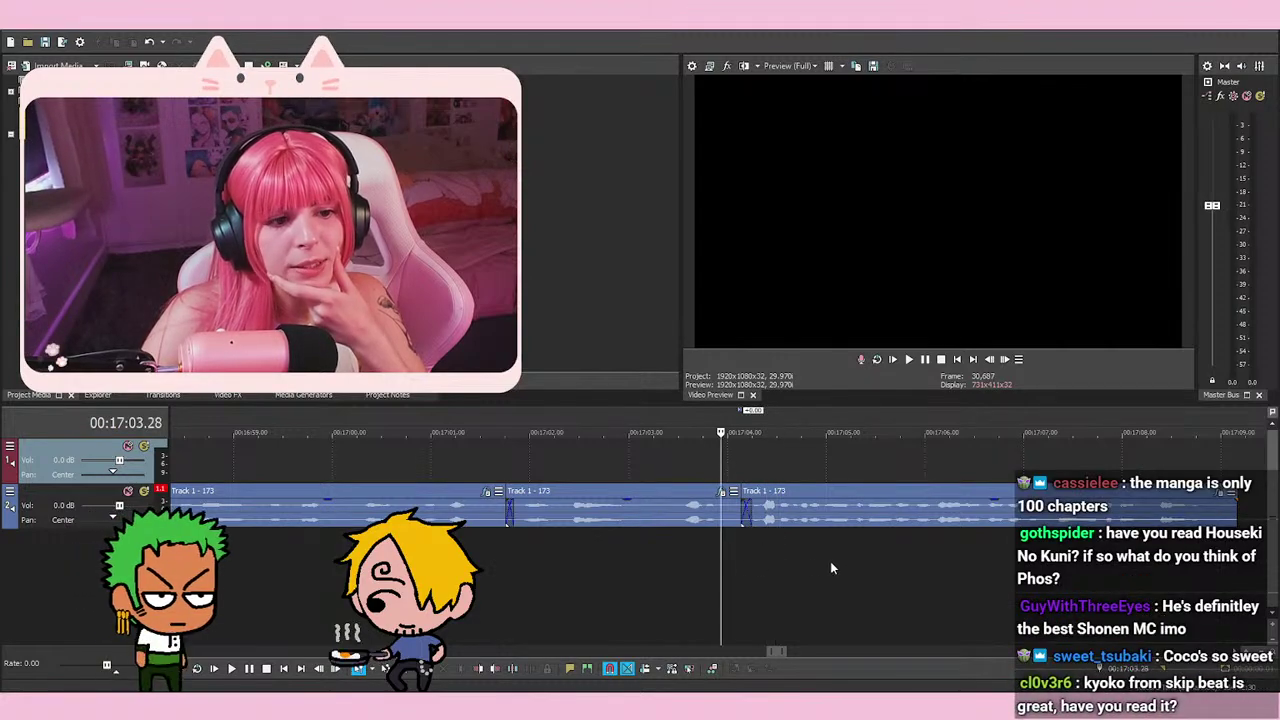
Audition the join between the second and third visible Track 1 - 173 audio clips, playing from 00:17:03.24
click(832, 561)
click(930, 570)
click(718, 570)
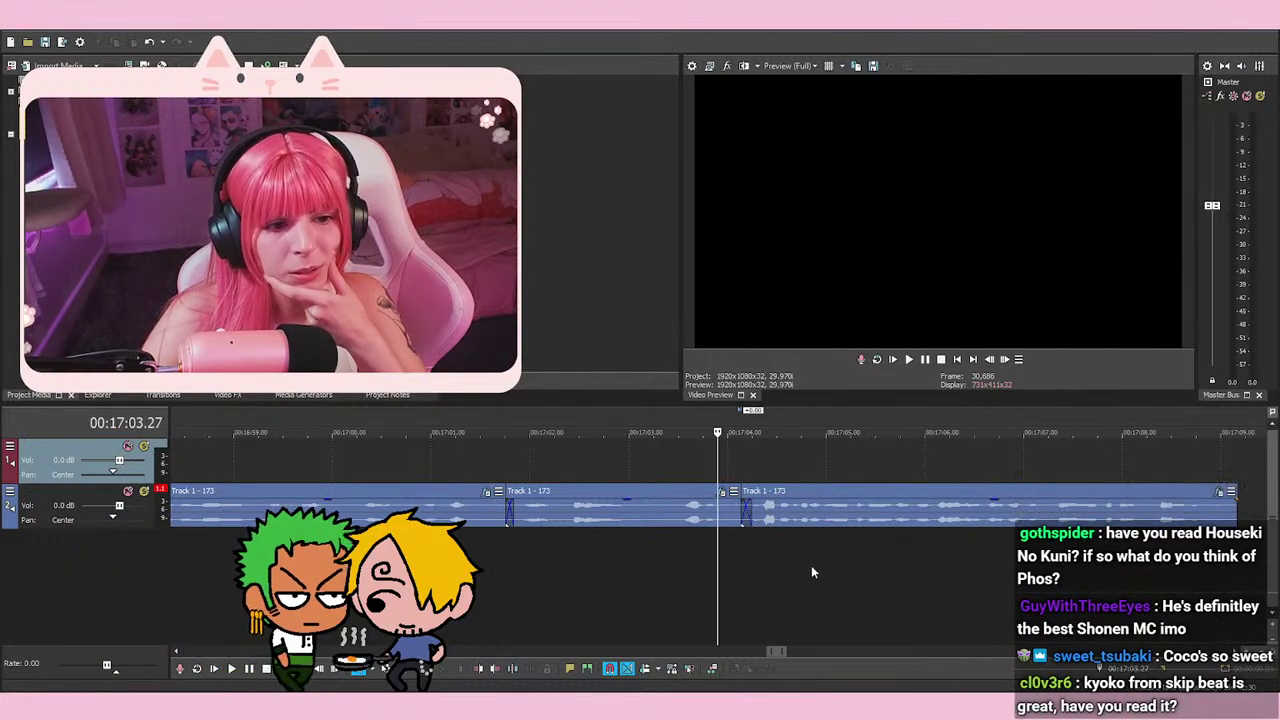
click(816, 563)
click(823, 553)
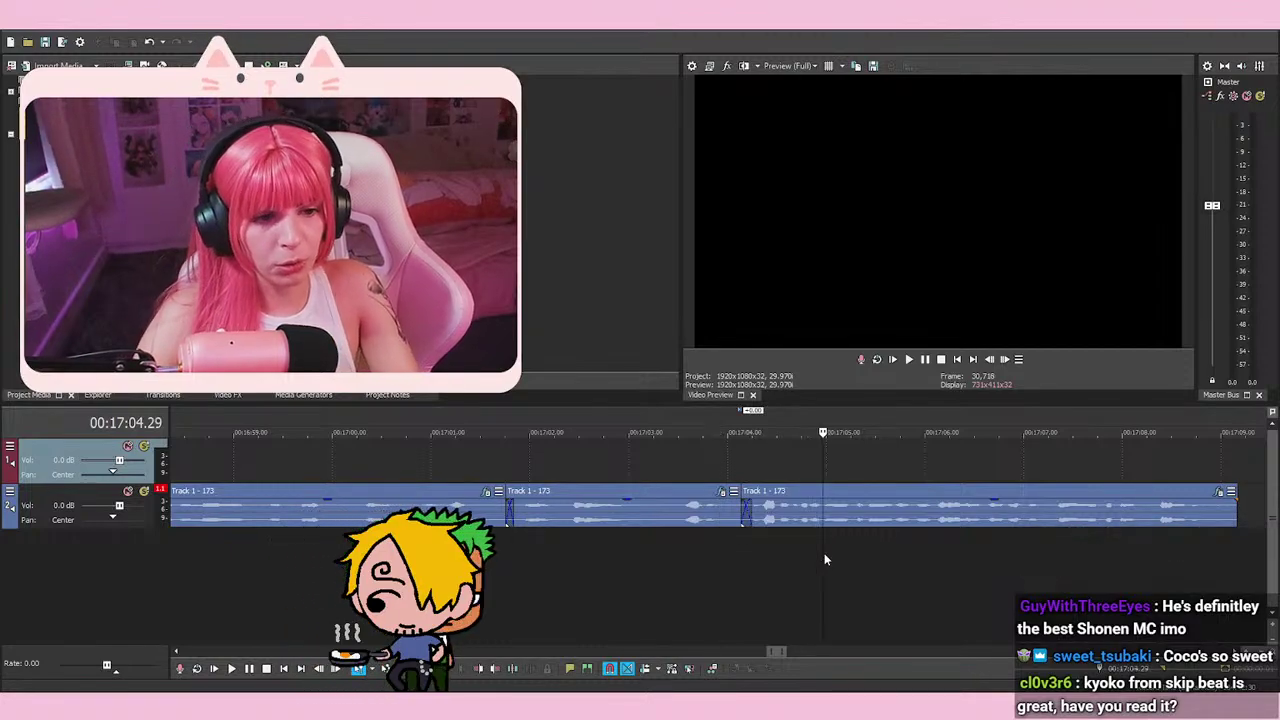
click(743, 555)
click(707, 566)
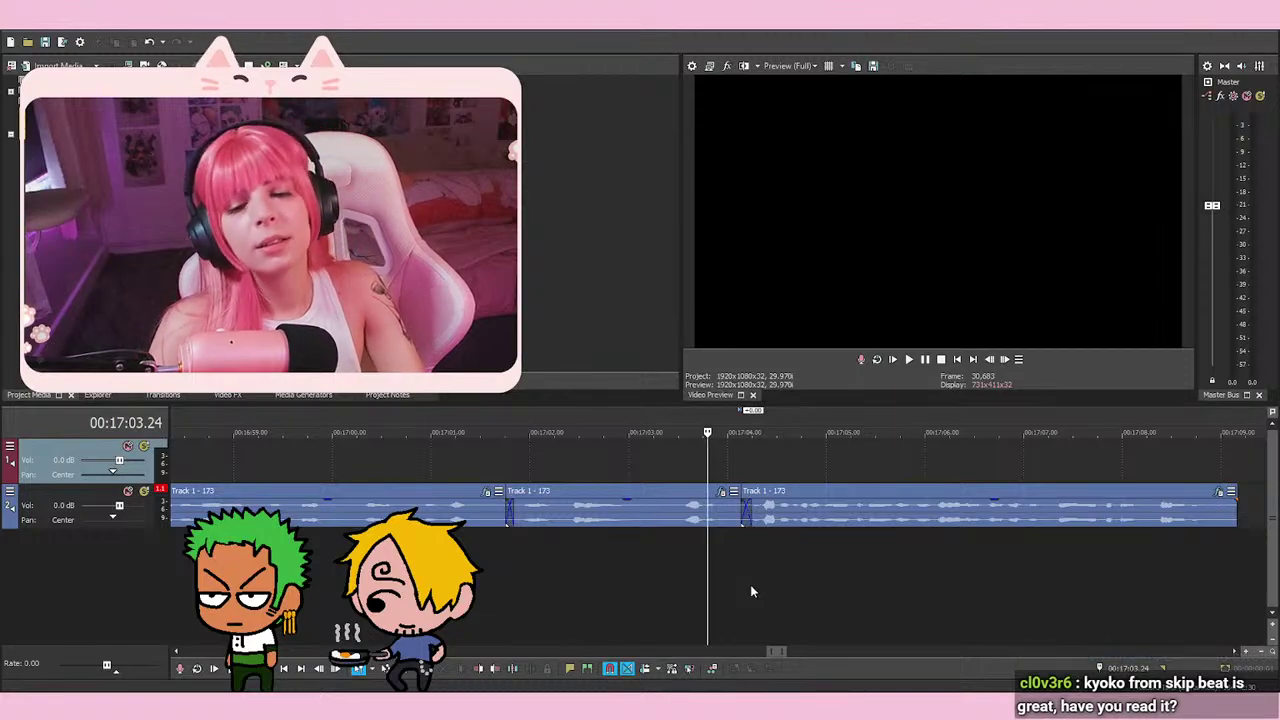
key(space)
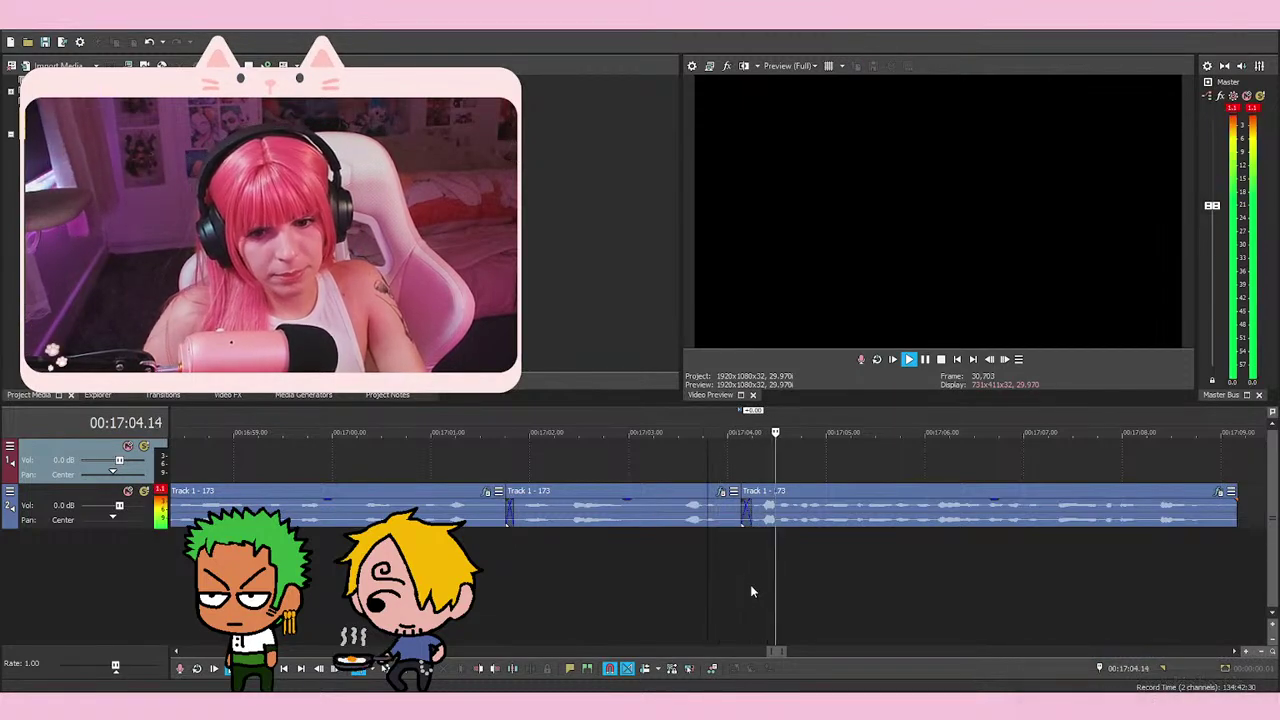
key(space)
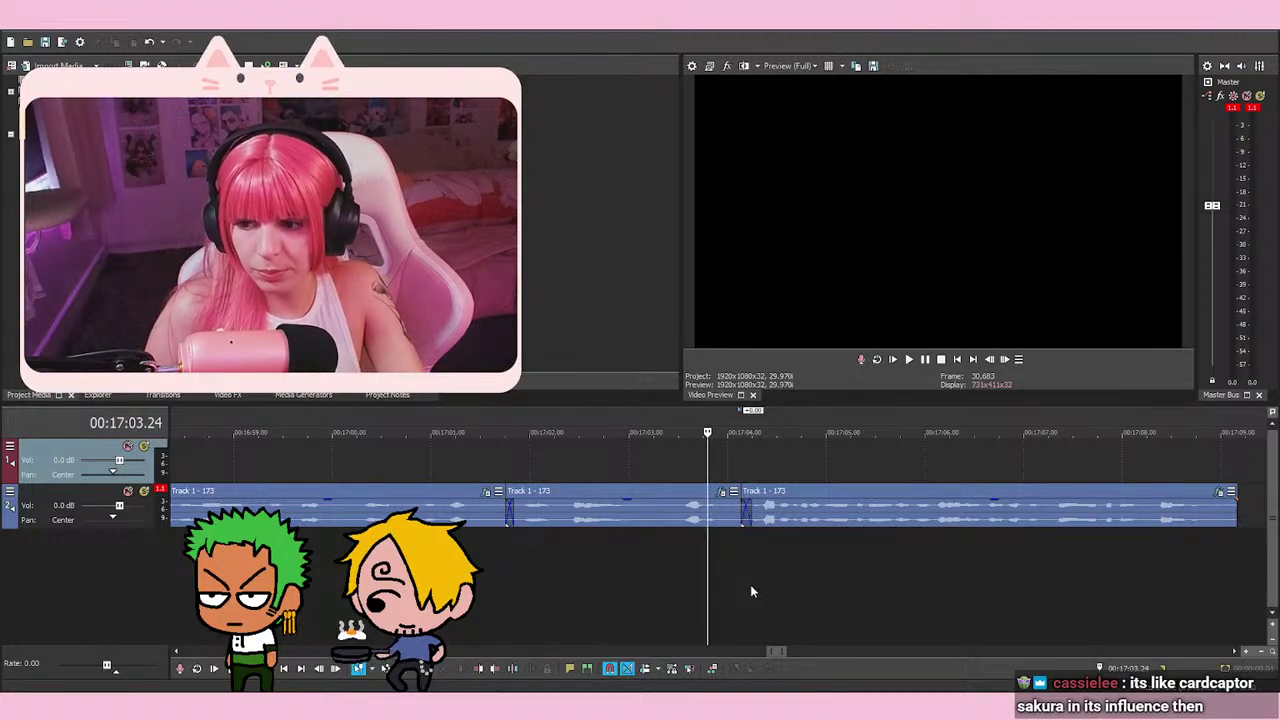
key(space)
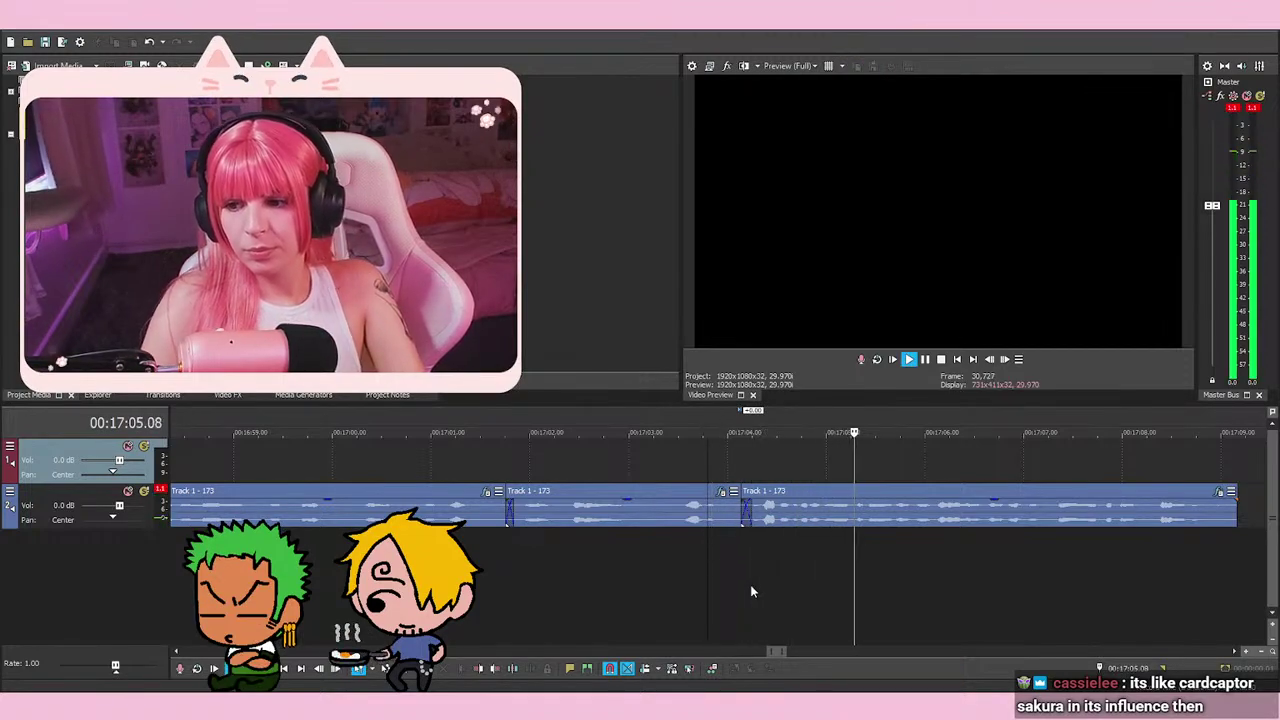
key(space)
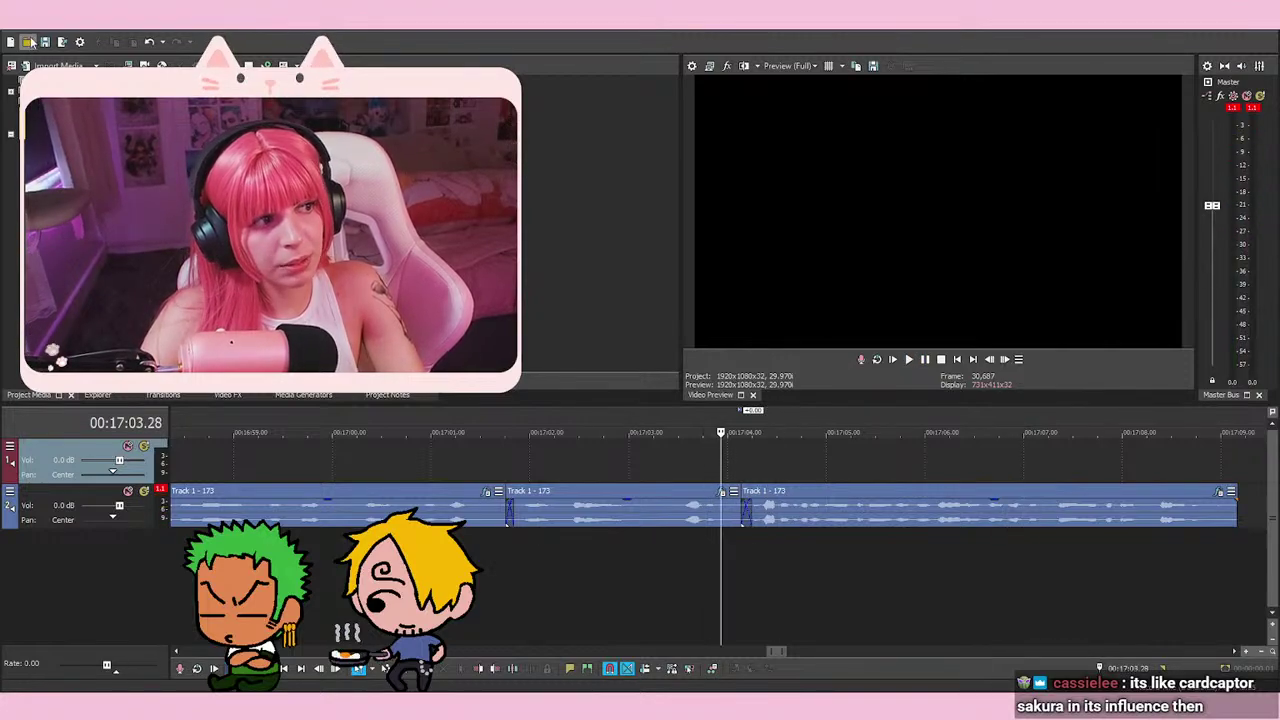
Replay the transition into the third clip with the playhead placed at 00:17:03.26
click(784, 470)
click(713, 465)
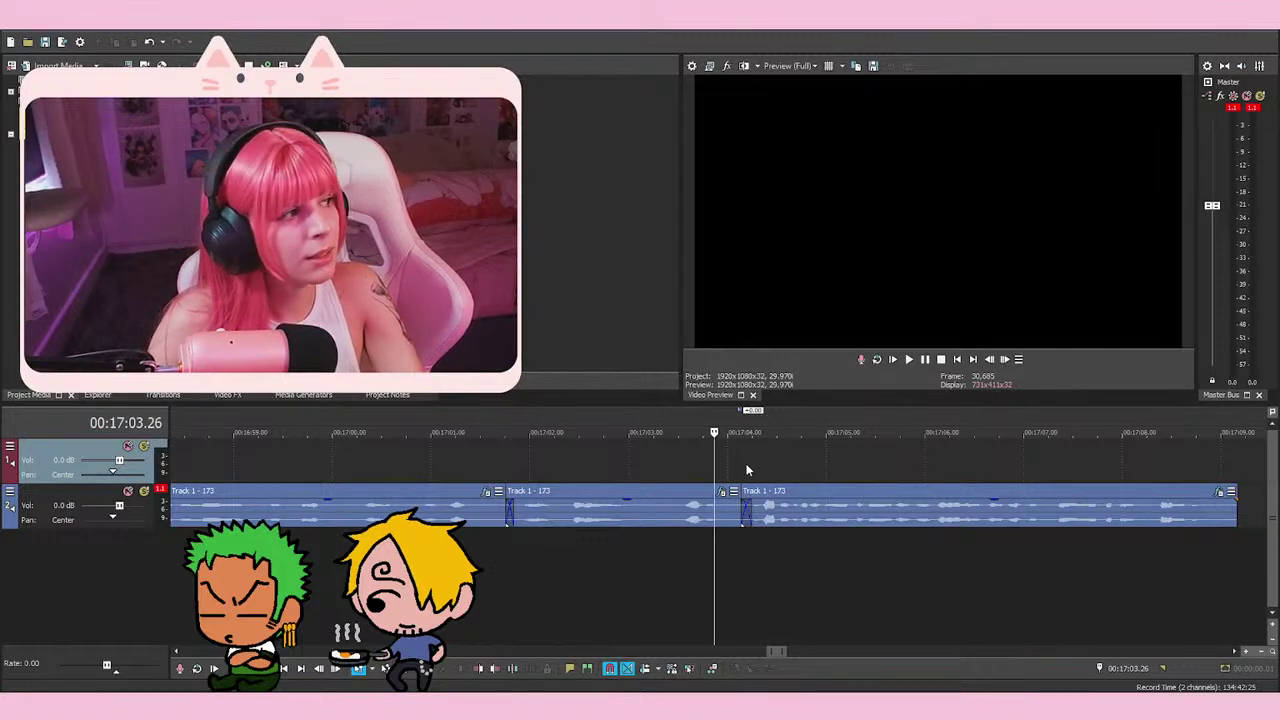
key(space)
key(space)
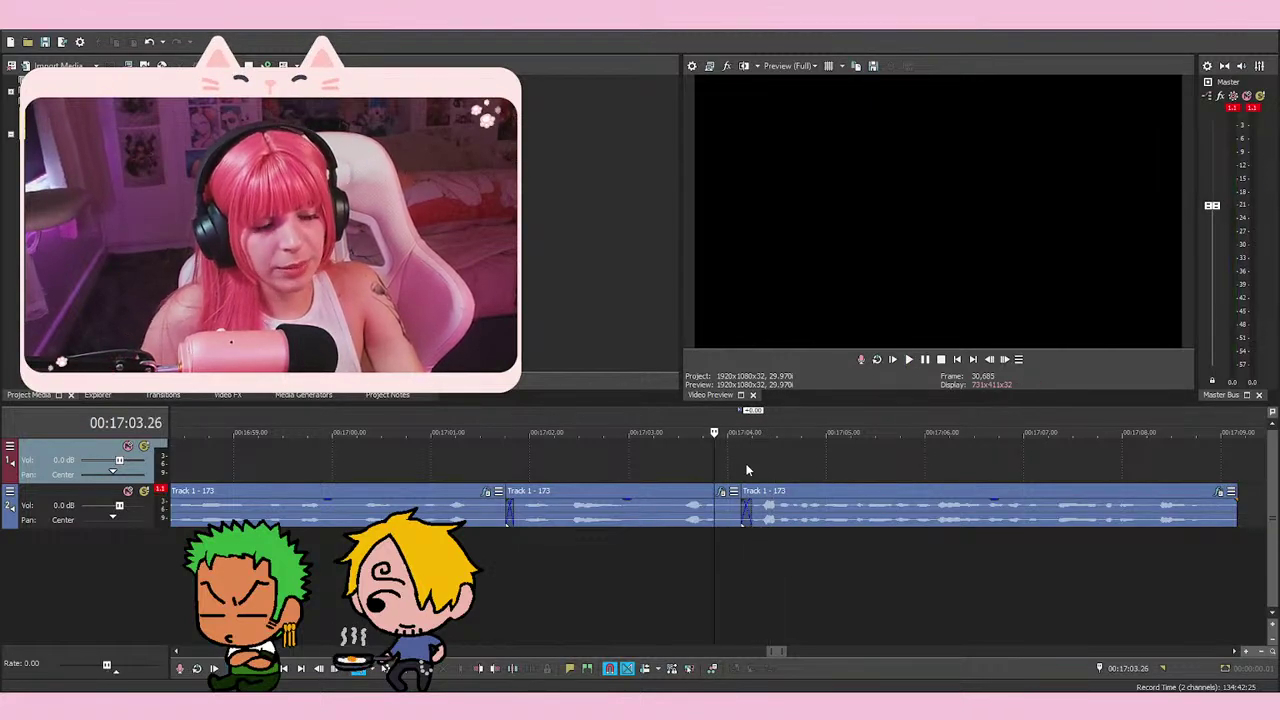
key(space)
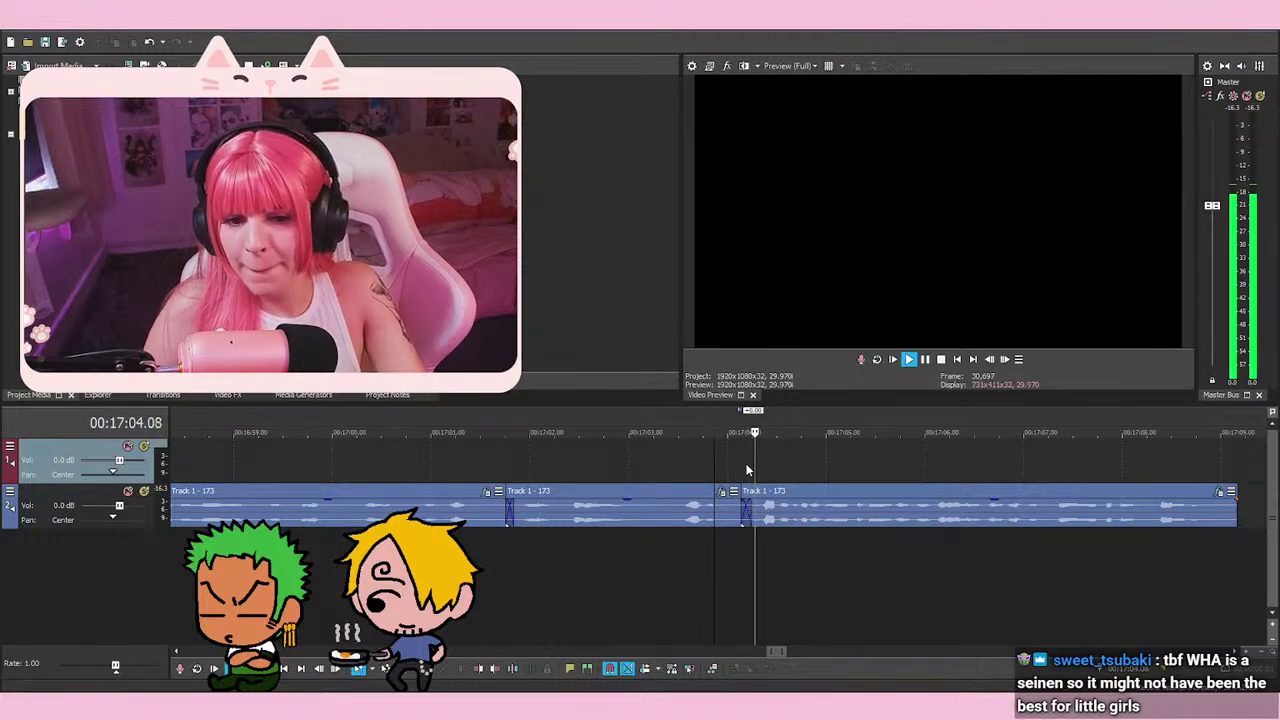
key(space)
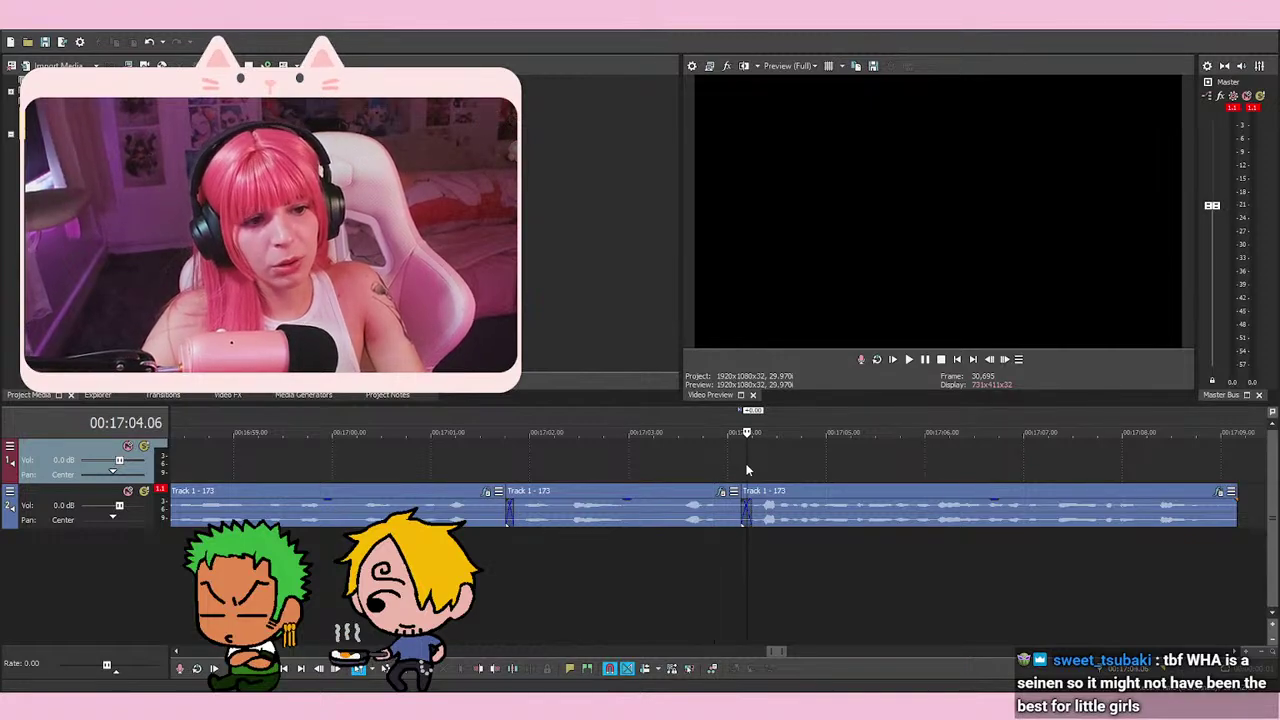
Reposition the playhead just before the overlap of the second and third clips and listen to the cut again
click(709, 466)
click(826, 476)
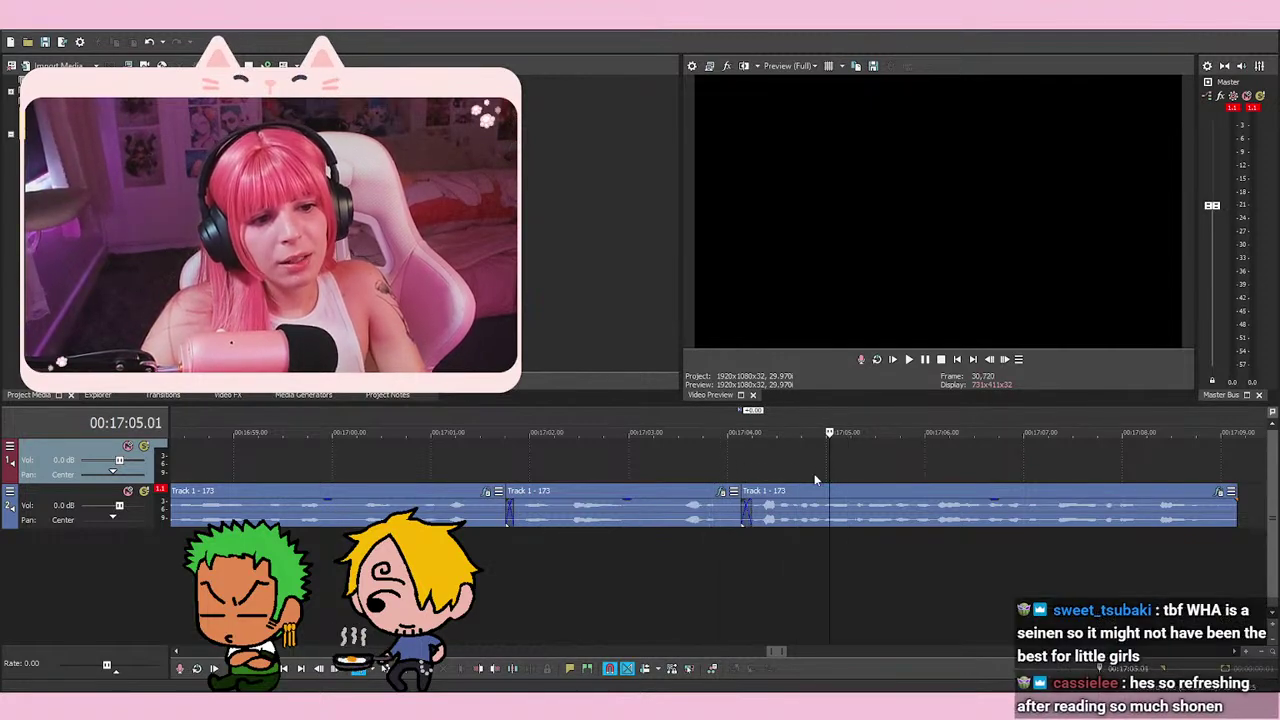
click(726, 470)
click(703, 463)
key(space)
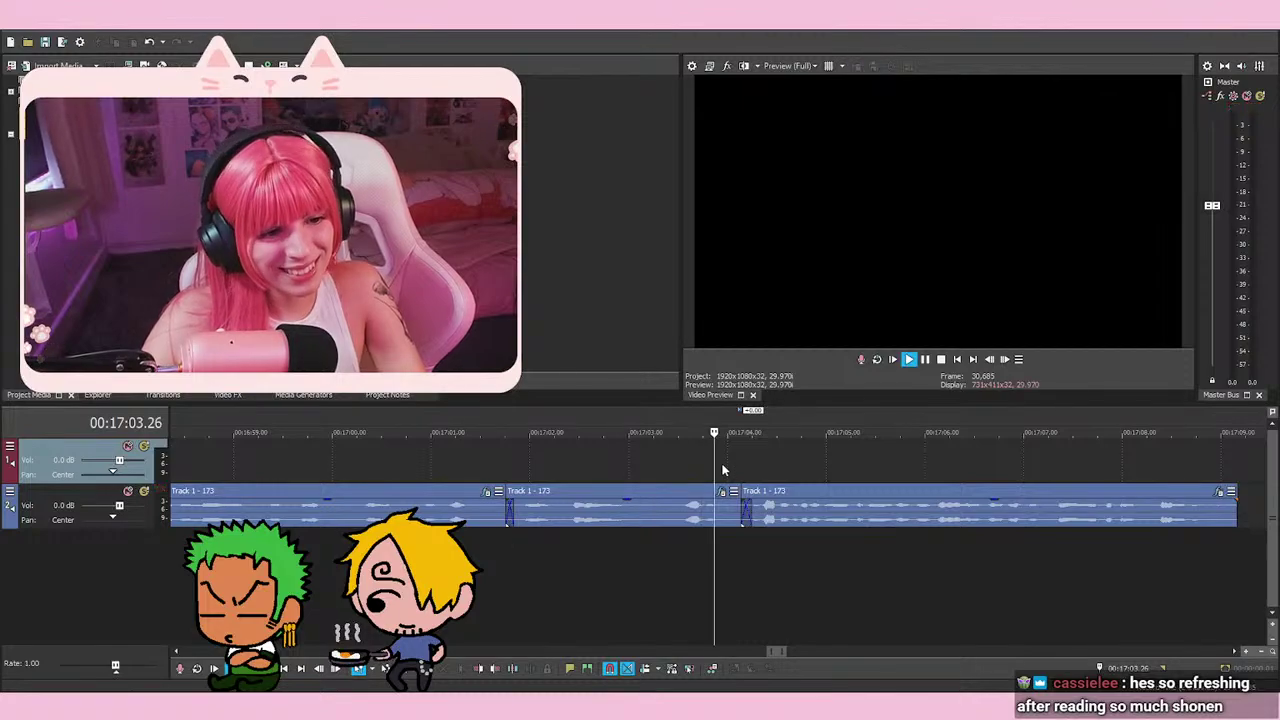
key(space)
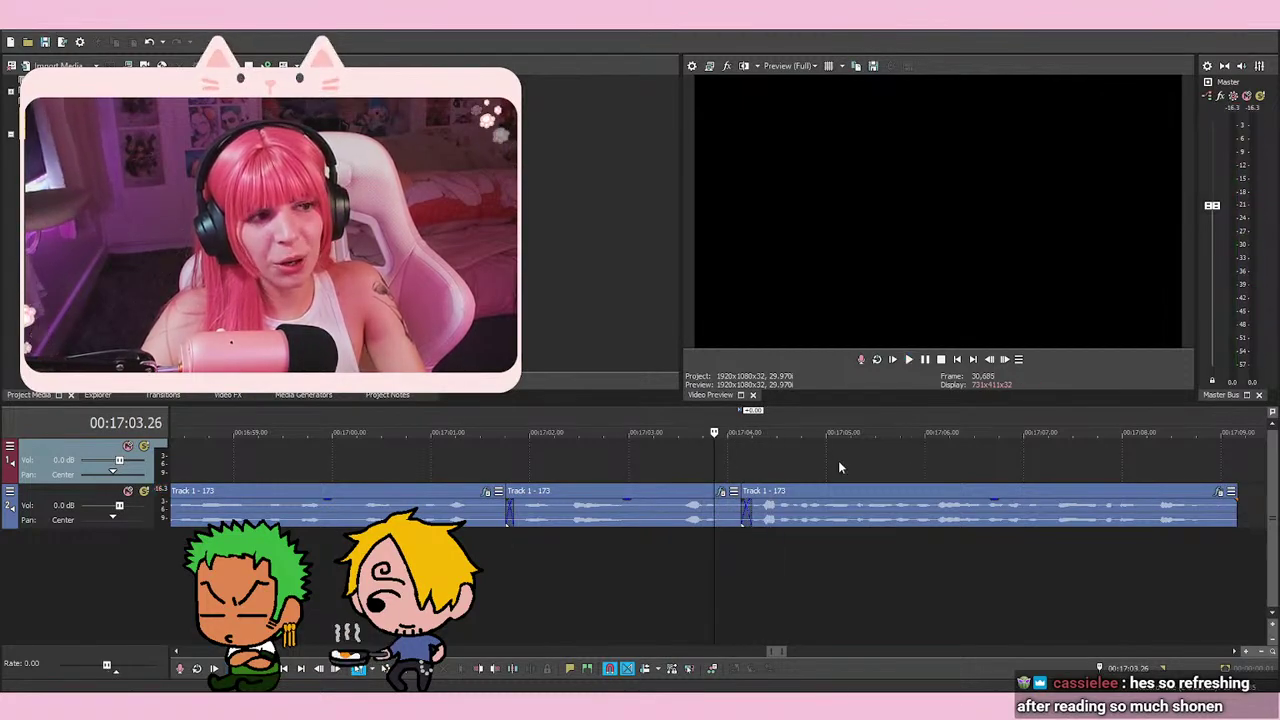
Move the playhead to 00:17:03.28 and listen repeatedly to the pause and the third clip's opening words
click(839, 463)
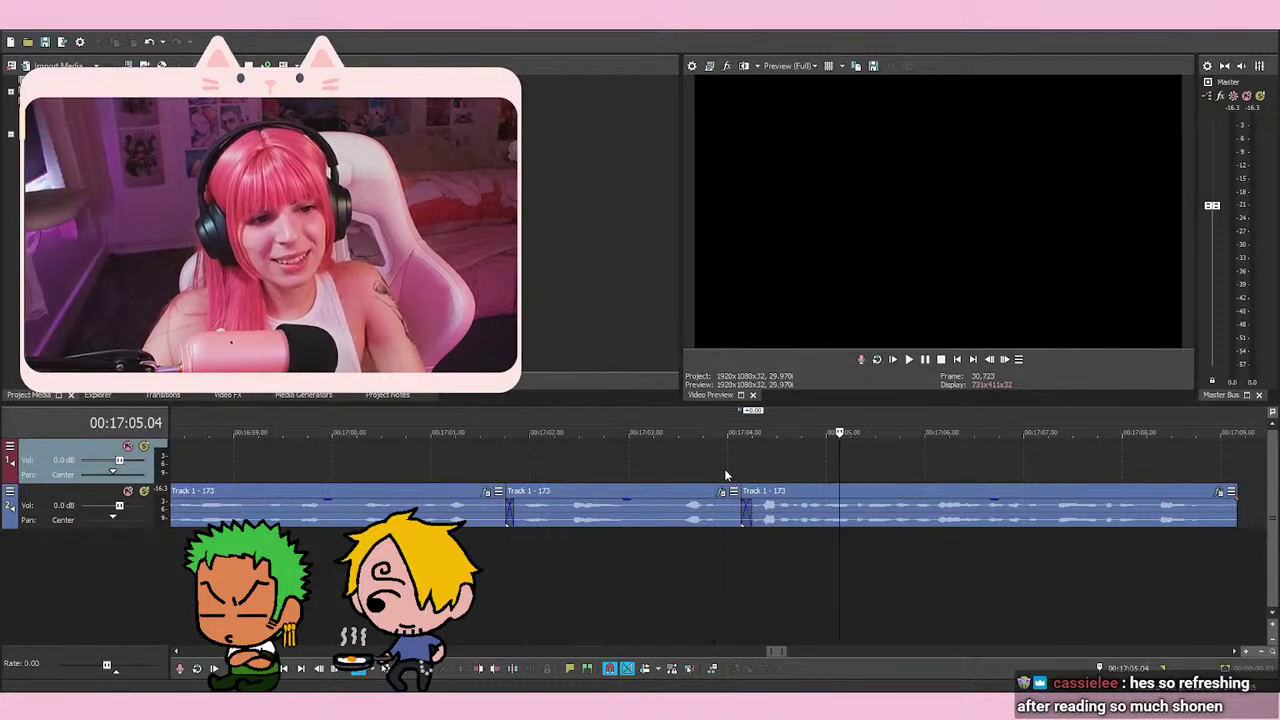
click(623, 462)
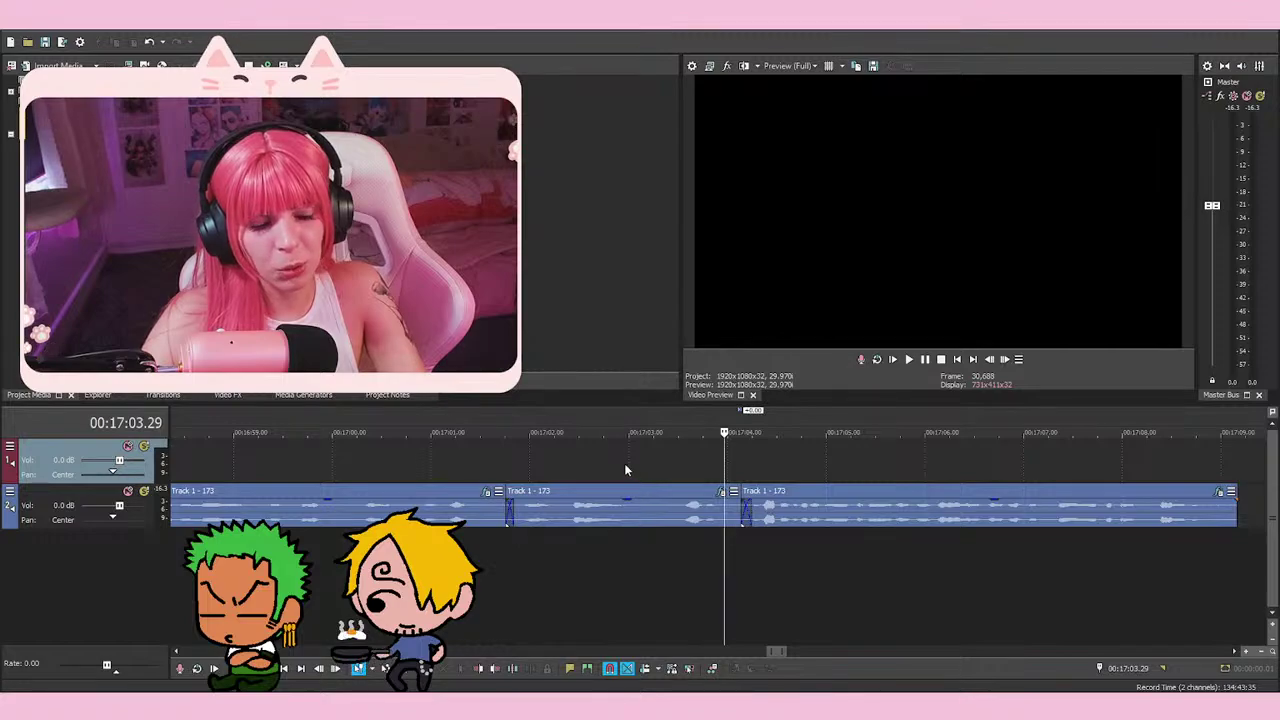
click(721, 472)
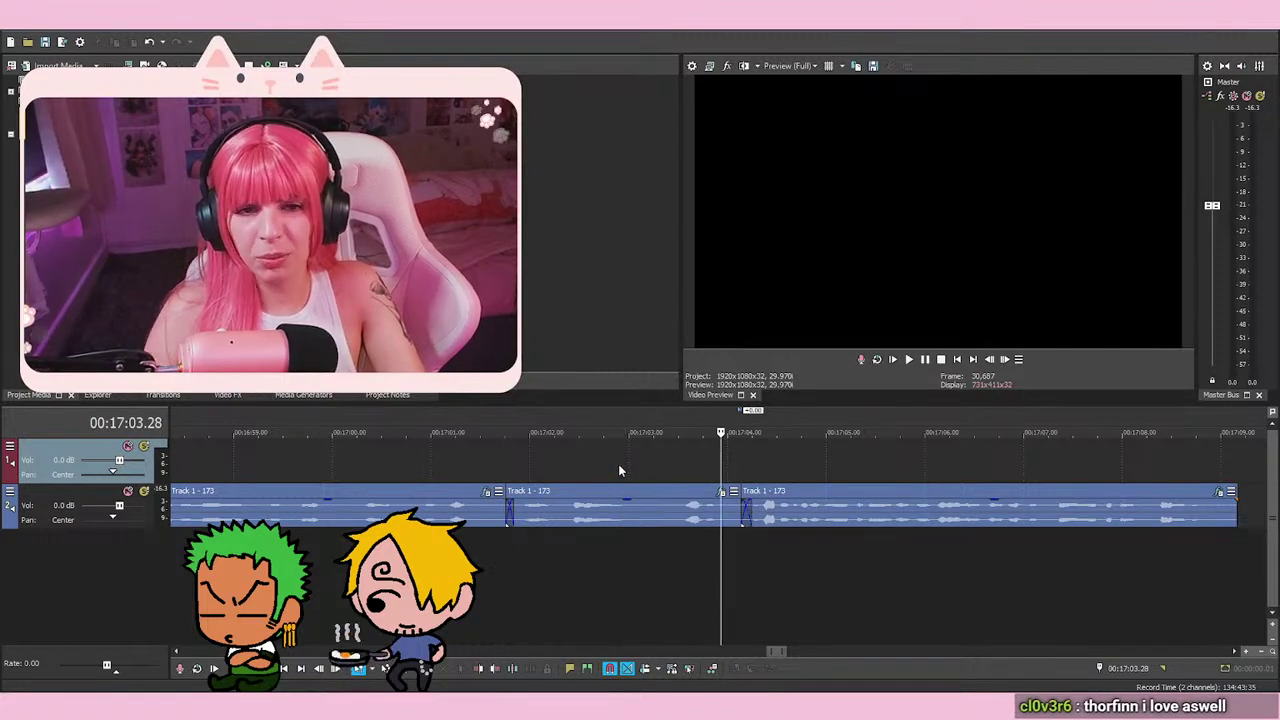
key(space)
key(space)
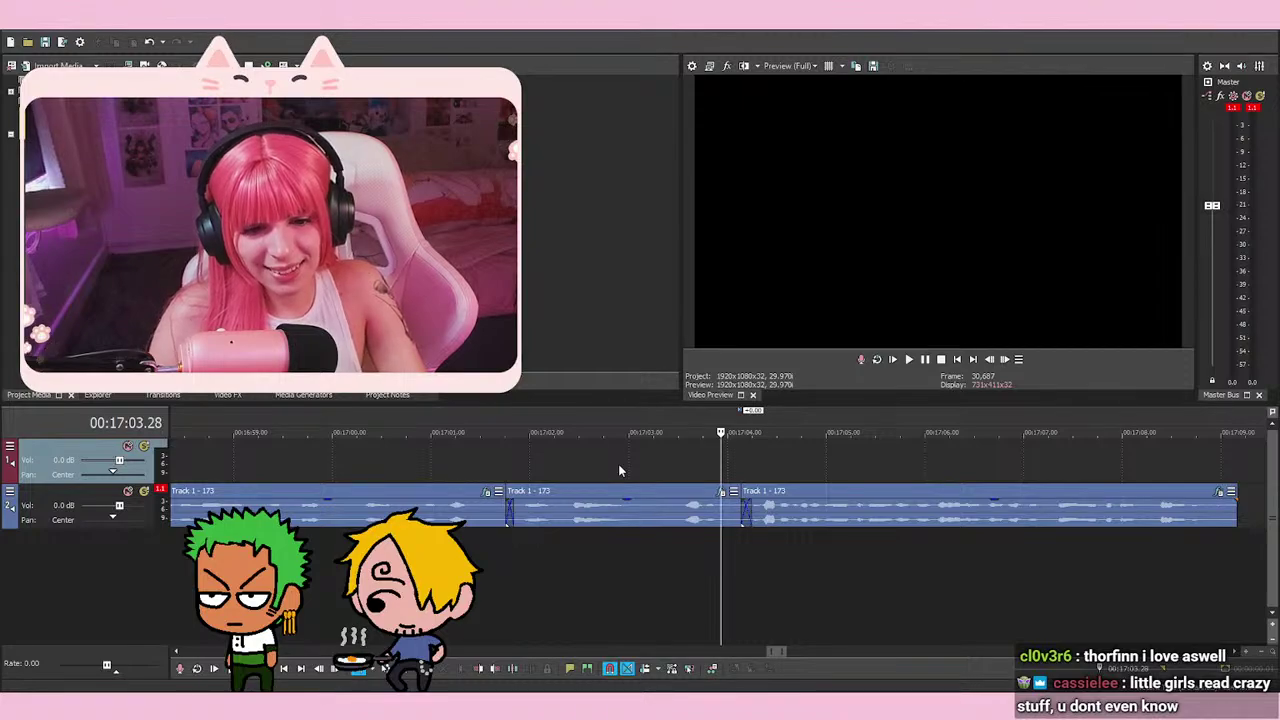
key(space)
key(space)
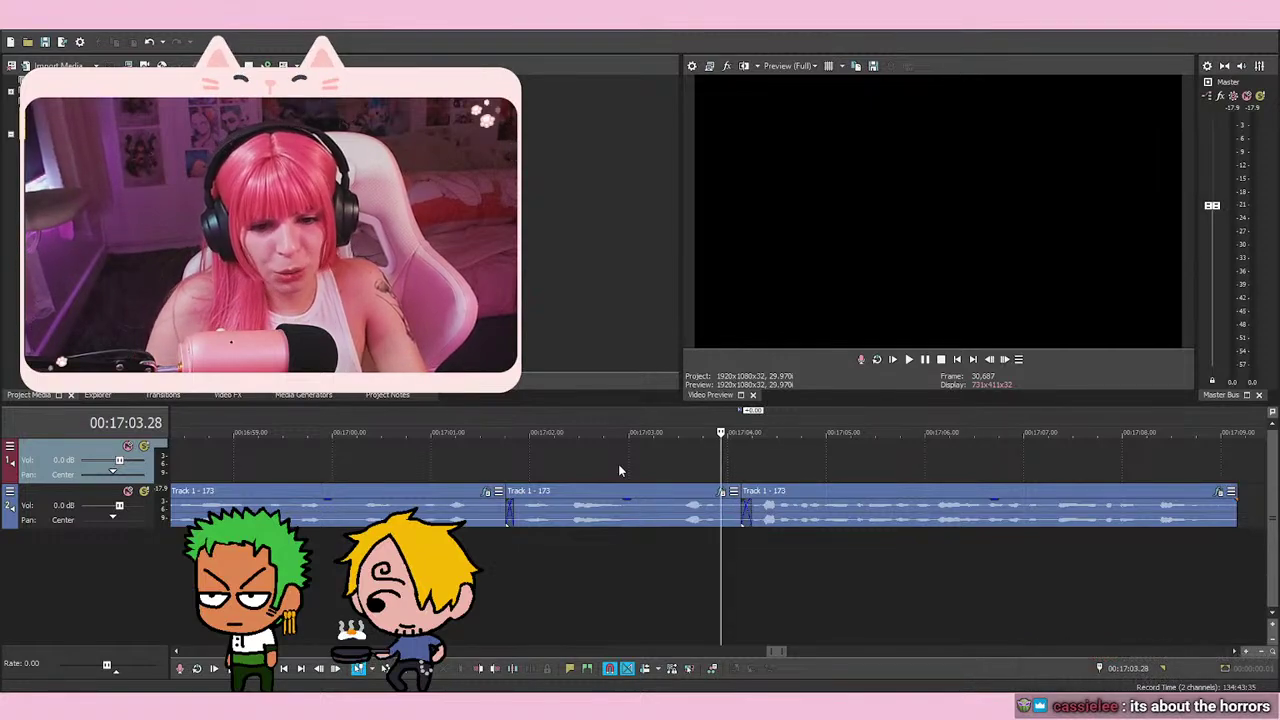
key(space)
key(space)
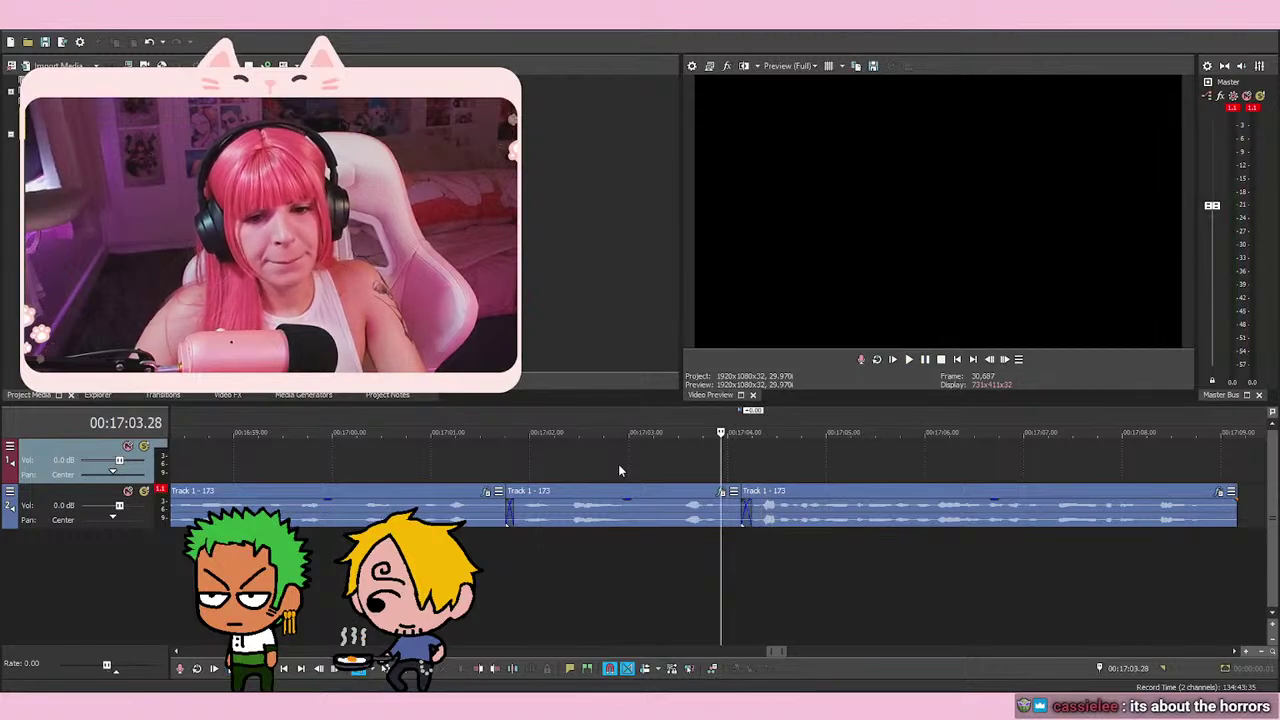
Play the second clip from 00:17:02.22 into the third to judge the timing between the two phrases
click(672, 549)
click(681, 551)
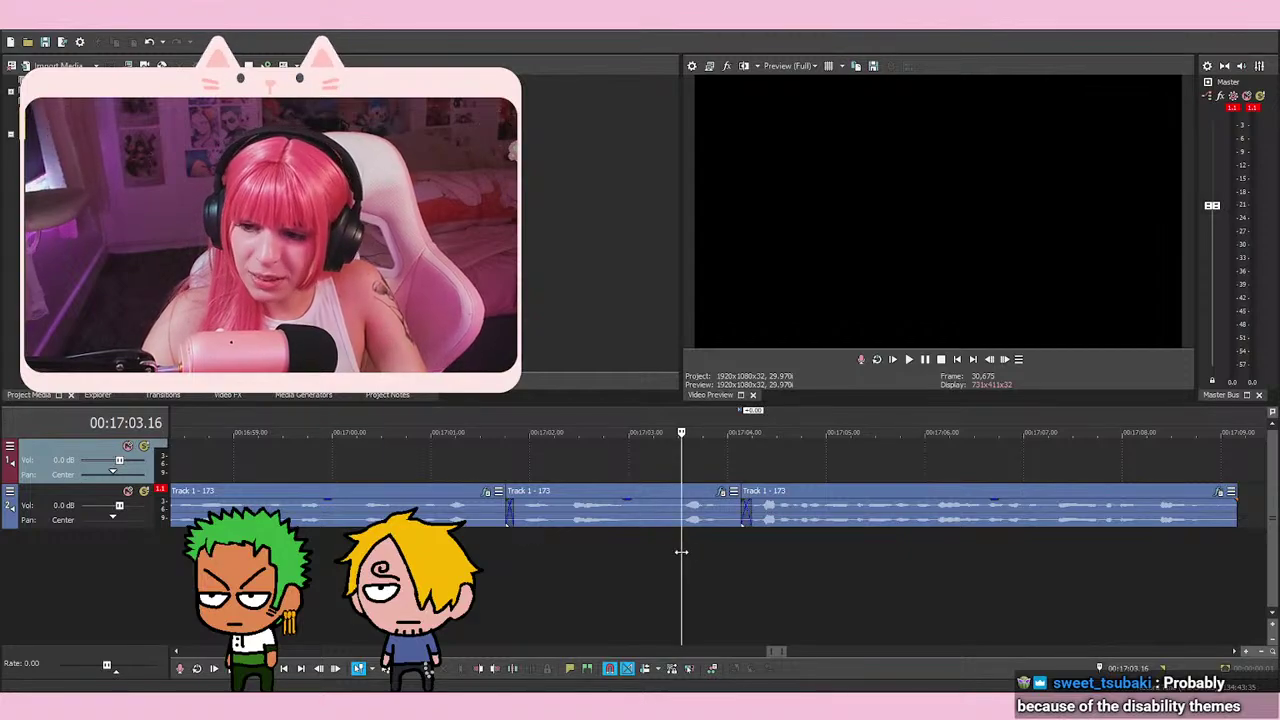
click(627, 564)
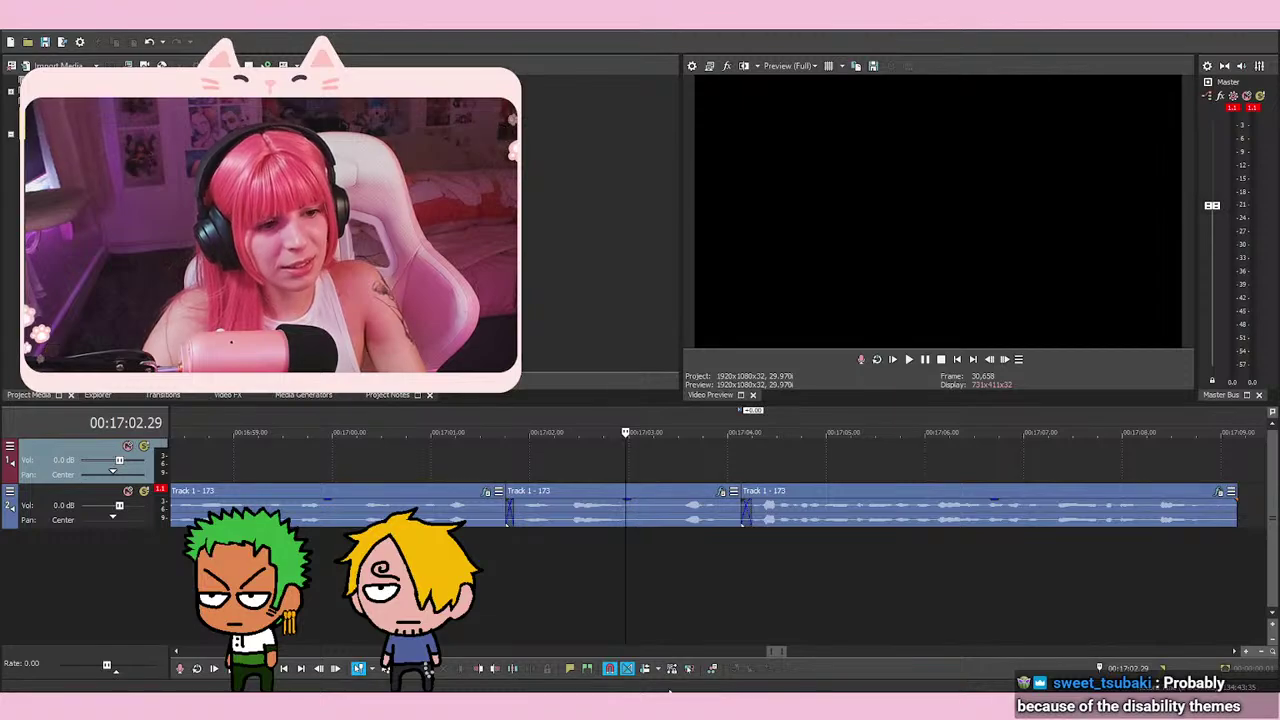
click(735, 569)
click(616, 570)
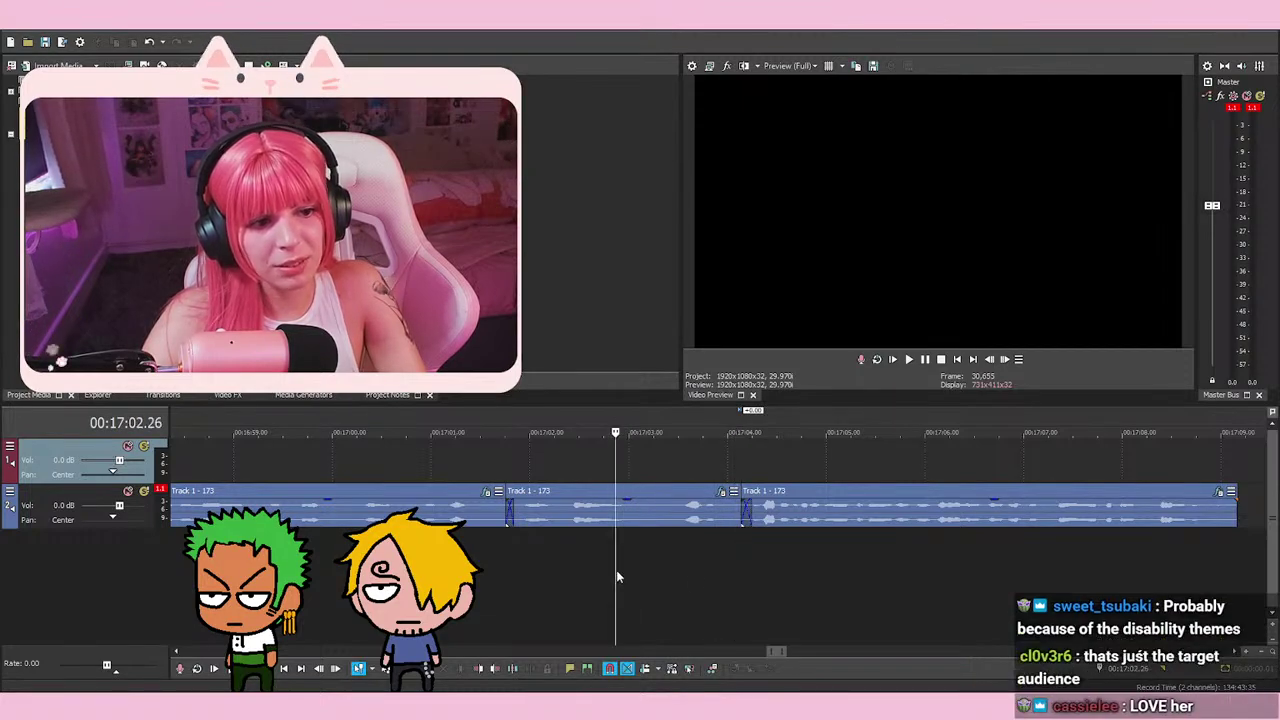
key(space)
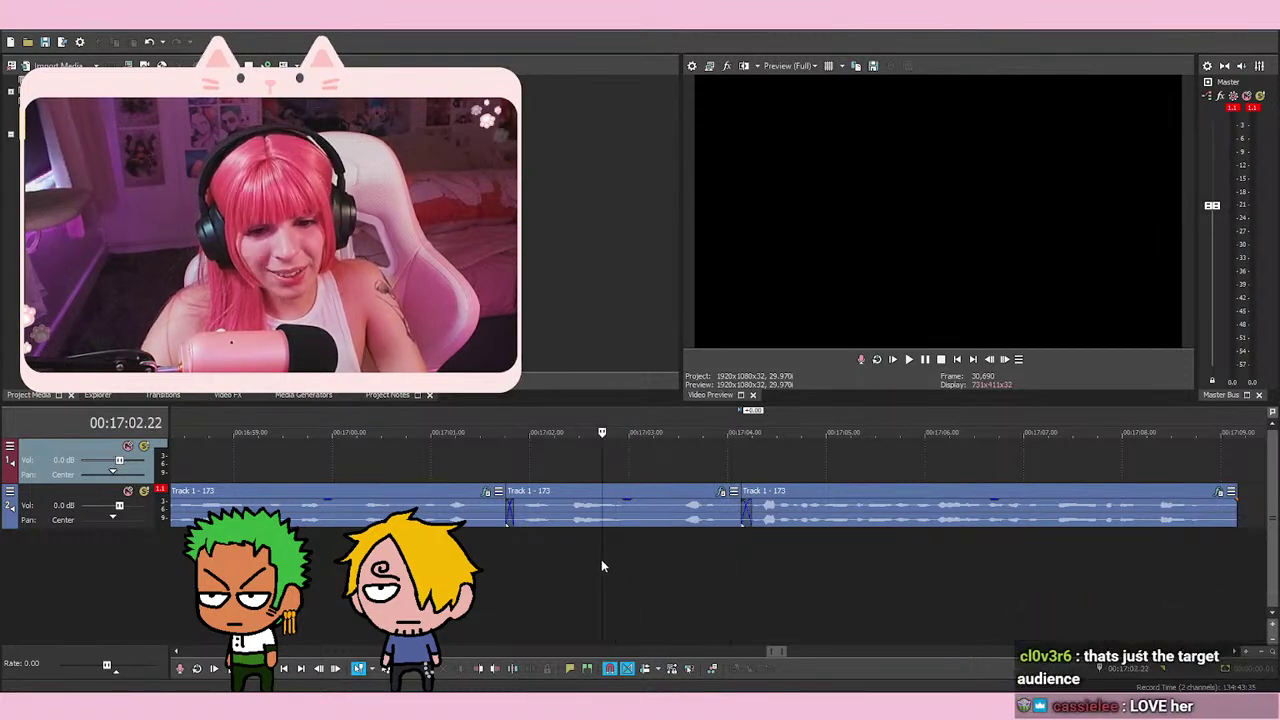
click(601, 566)
key(space)
key(space)
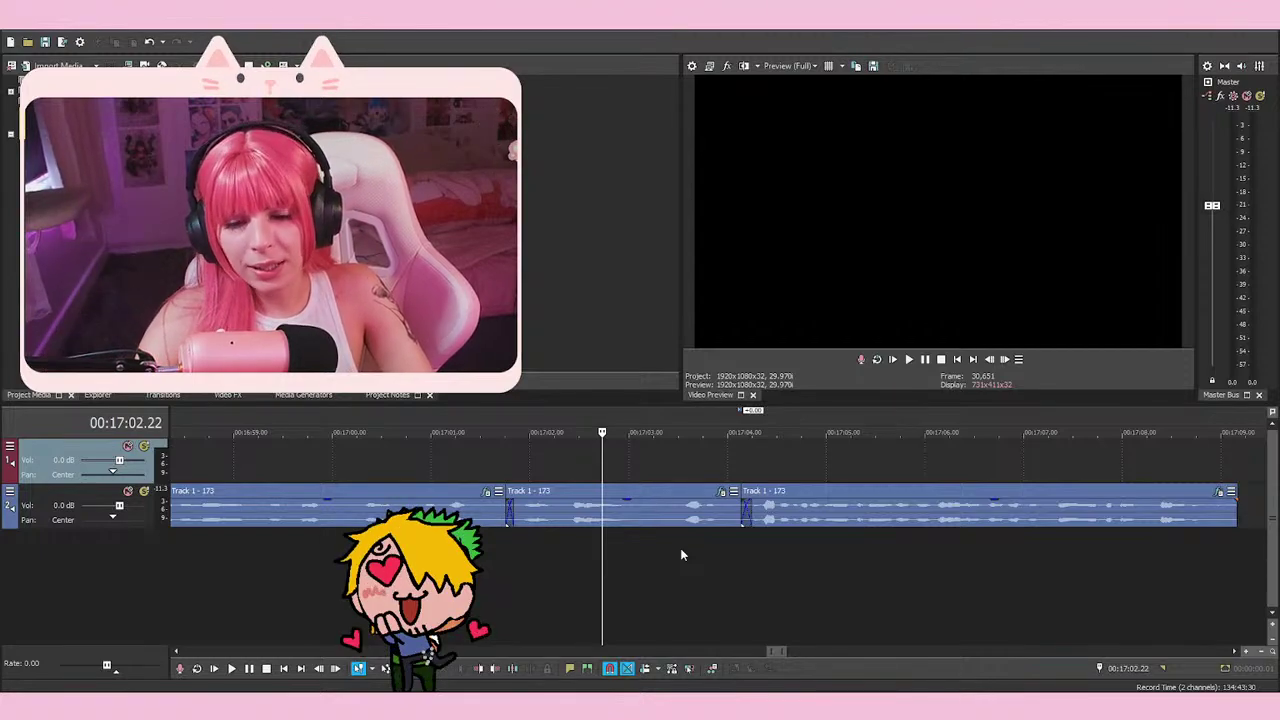
key(space)
key(space)
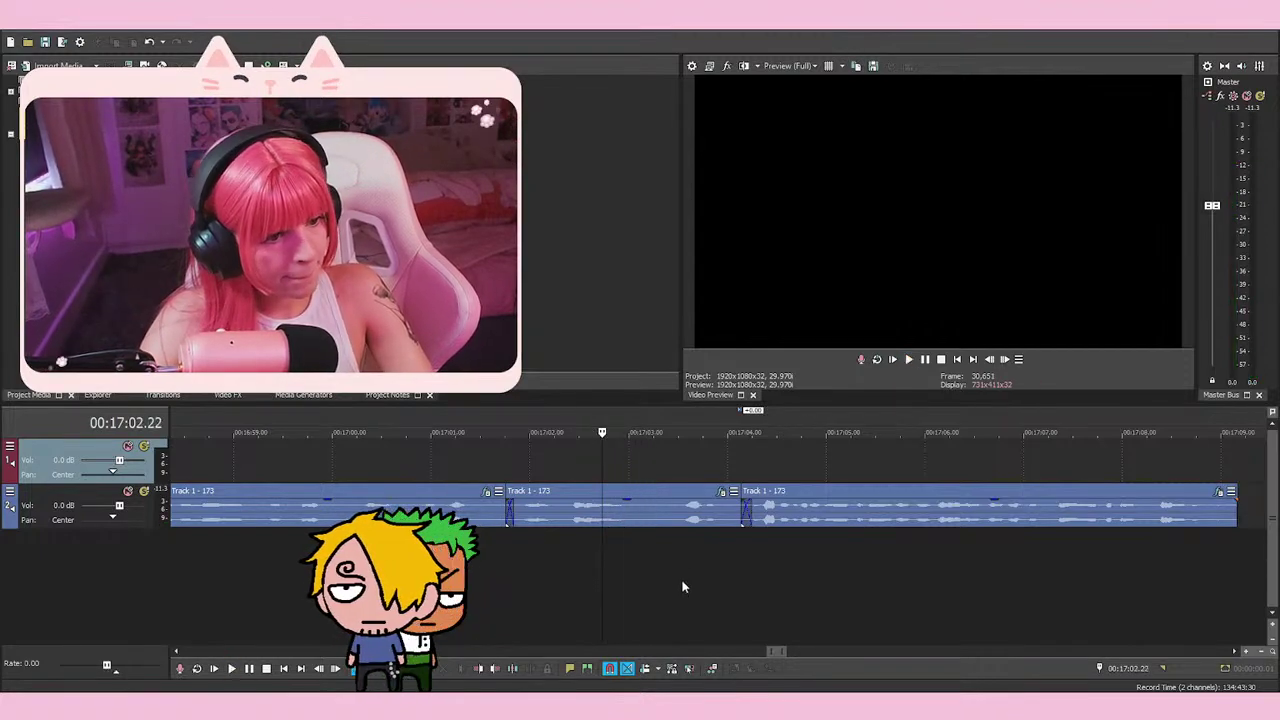
Audition the second clip from 00:17:02.11, and play it from its opening crossfade into the third clip
click(642, 575)
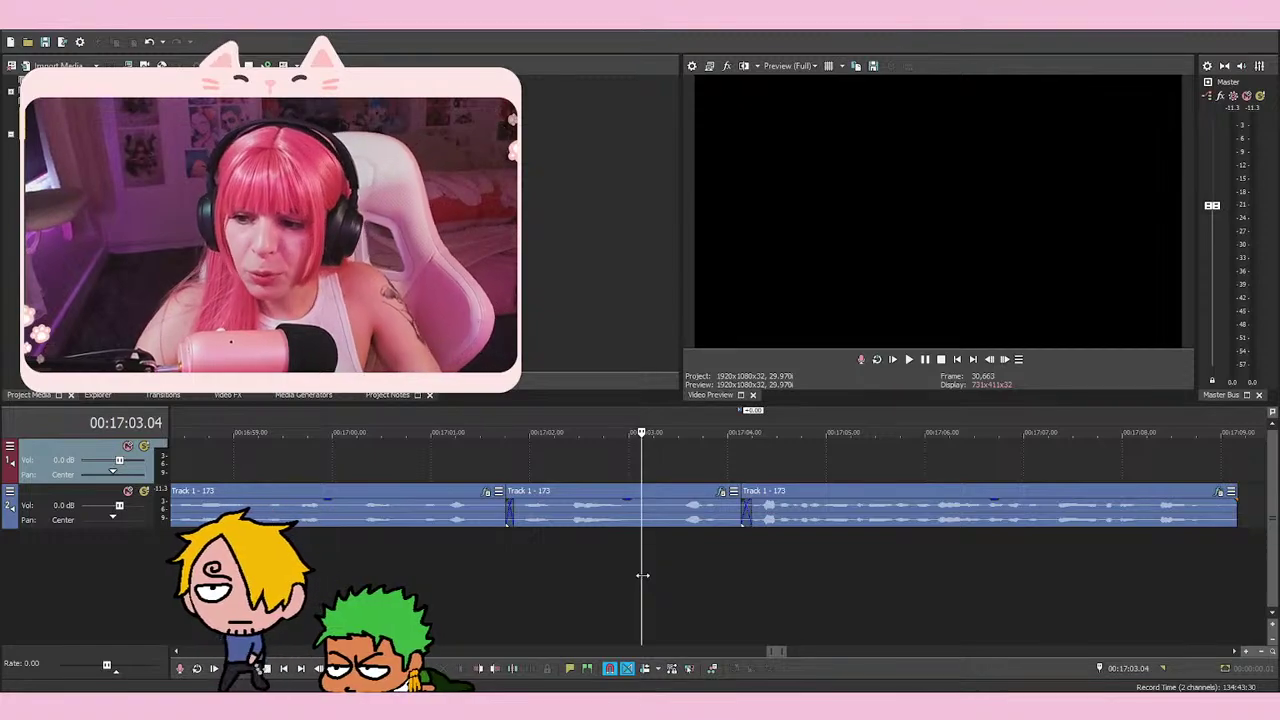
click(564, 578)
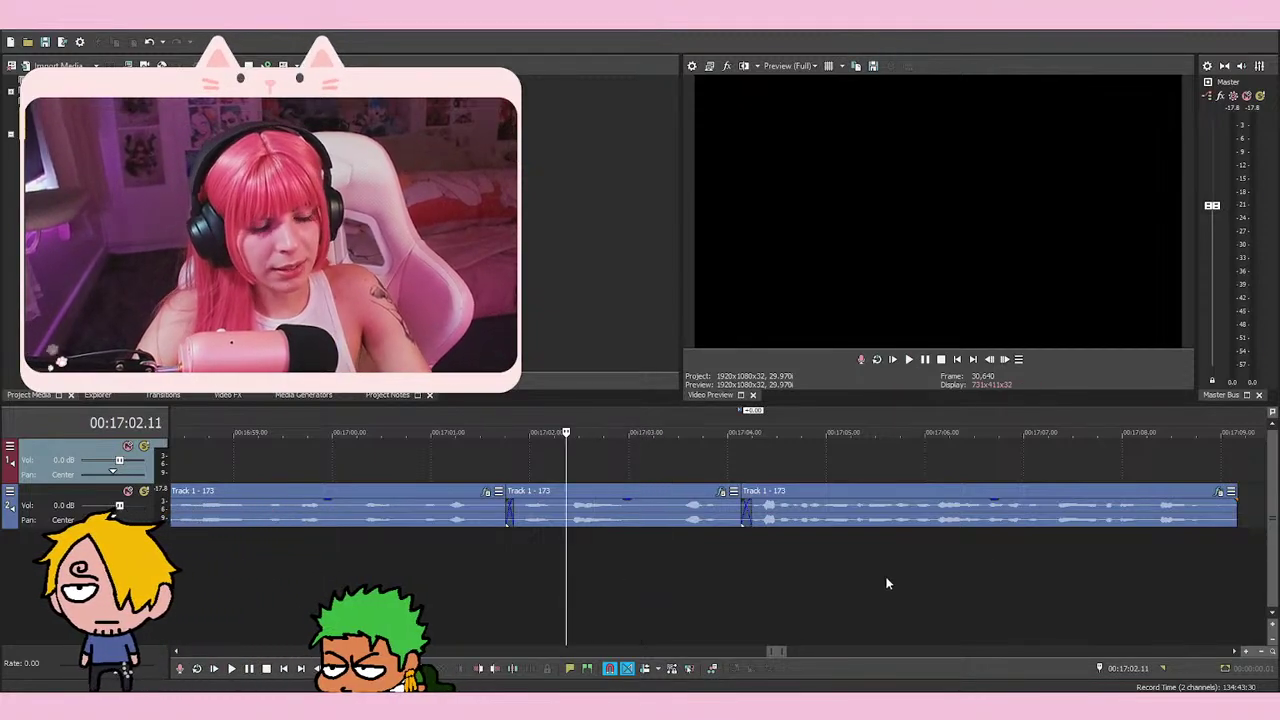
key(space)
key(space)
click(518, 580)
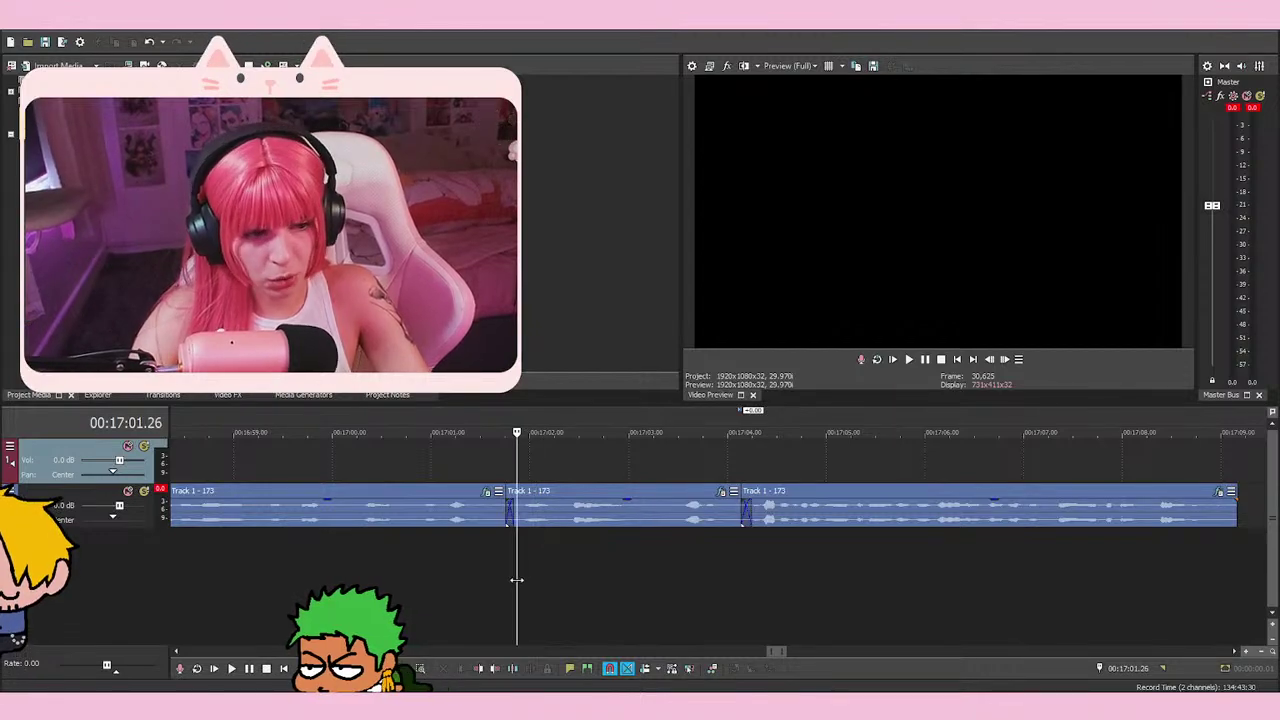
key(space)
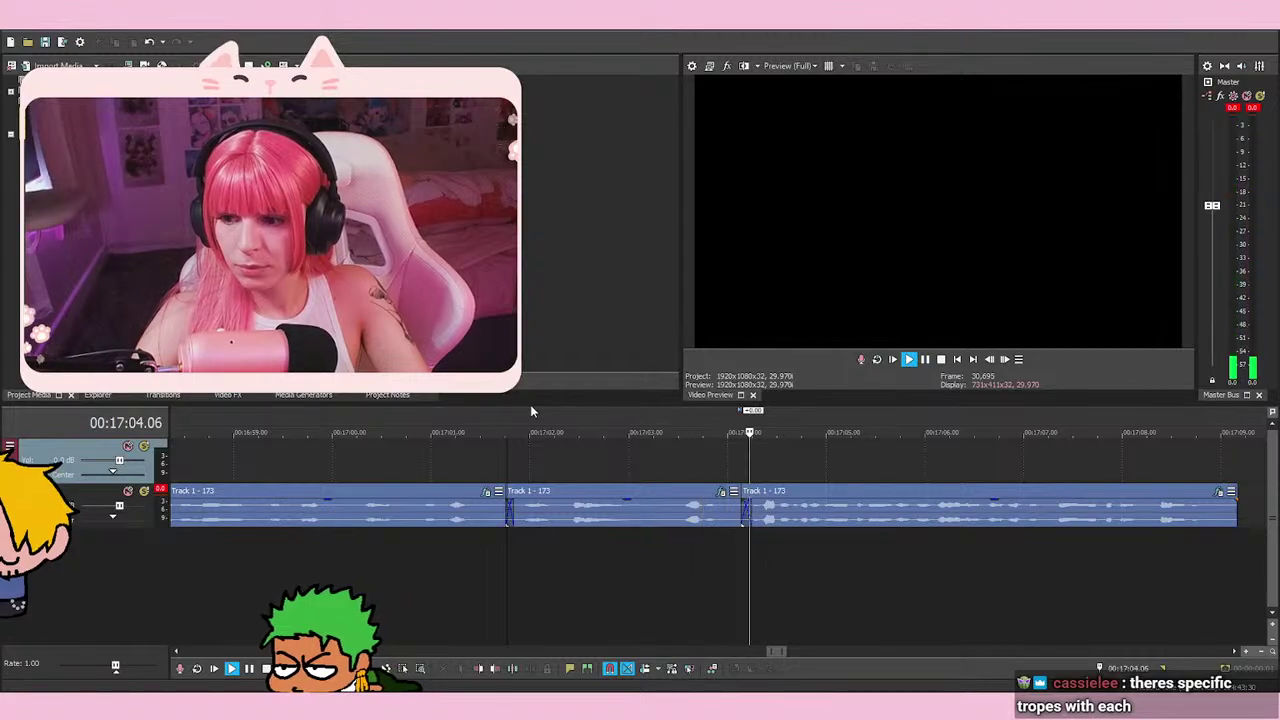
scroll(725, 500, down, 2)
key(space)
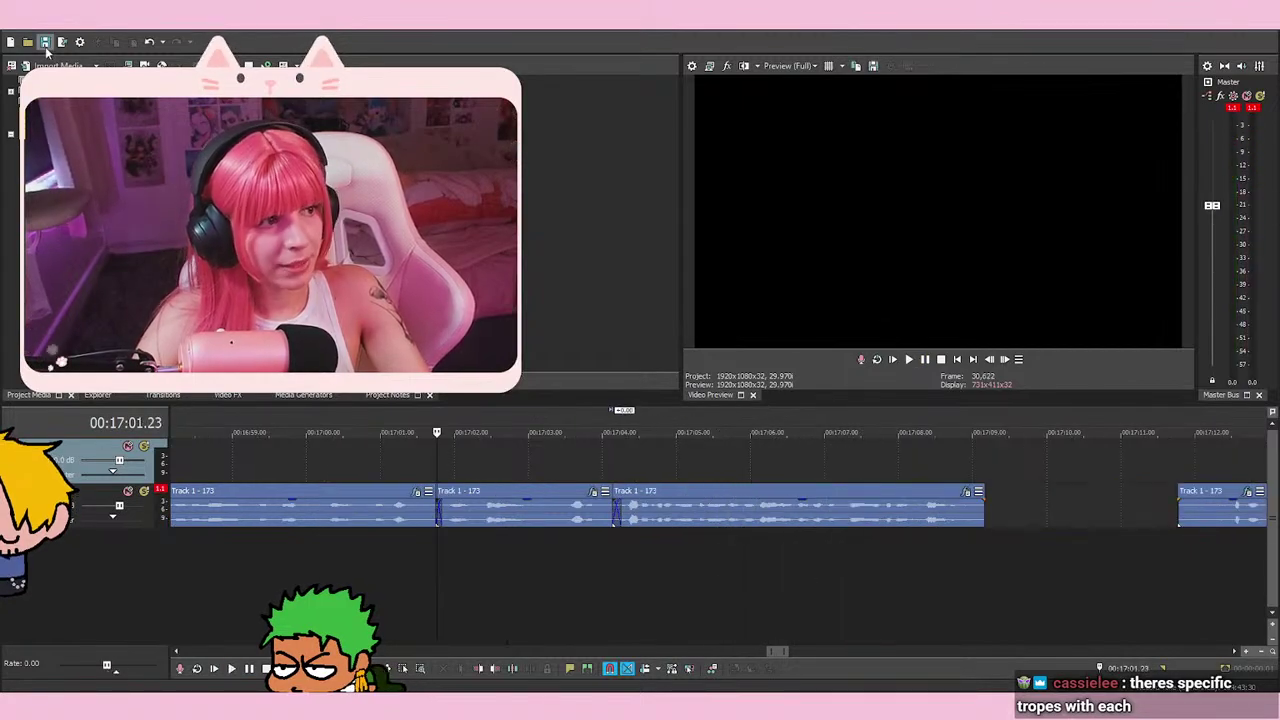
Set the playhead at 00:17:02.27 in the second clip and play through the join into the third clip
click(640, 560)
click(584, 570)
click(531, 574)
click(521, 580)
key(space)
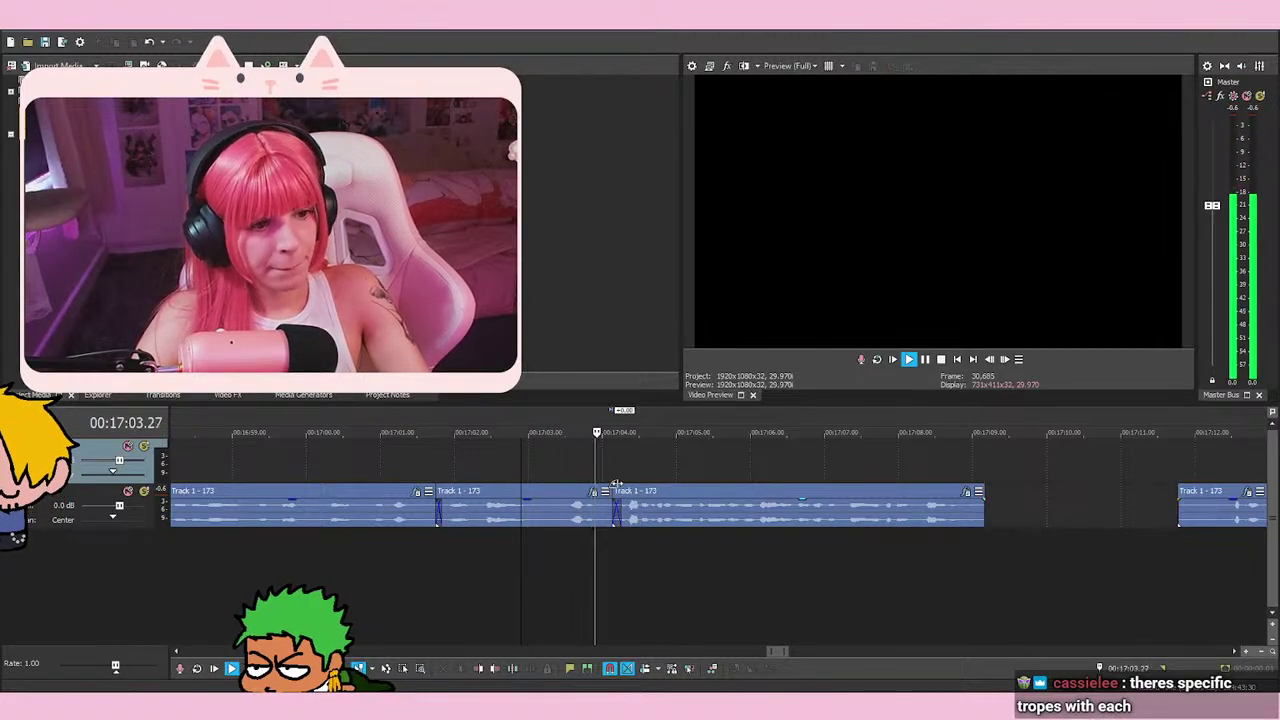
key(space)
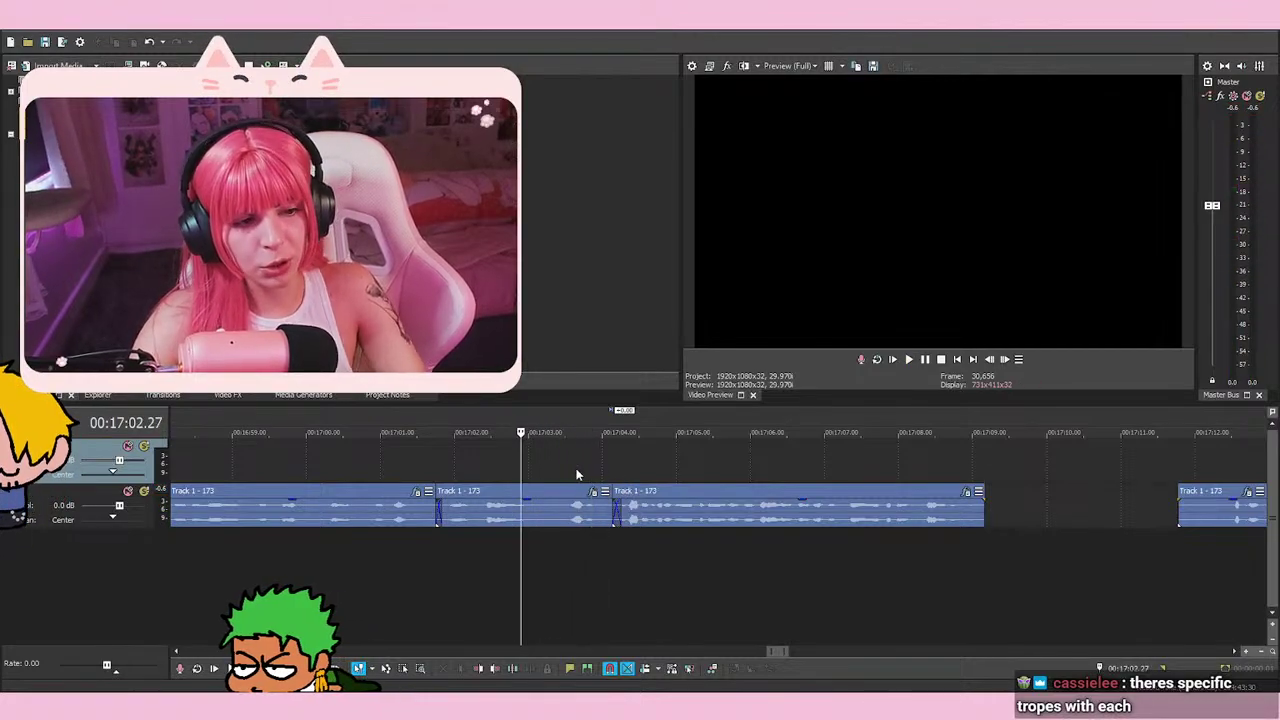
key(space)
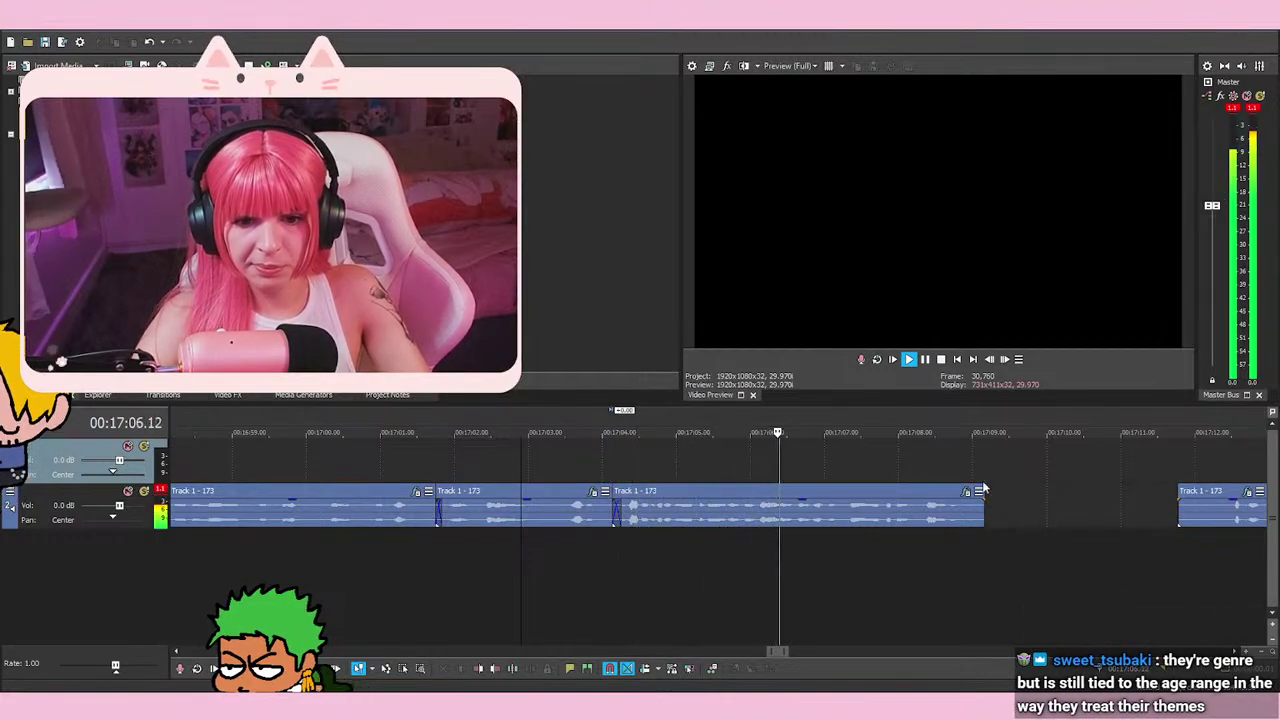
Listen to the third clip's closing words and play on across the gap before the next clip
scroll(1049, 480, right, 3)
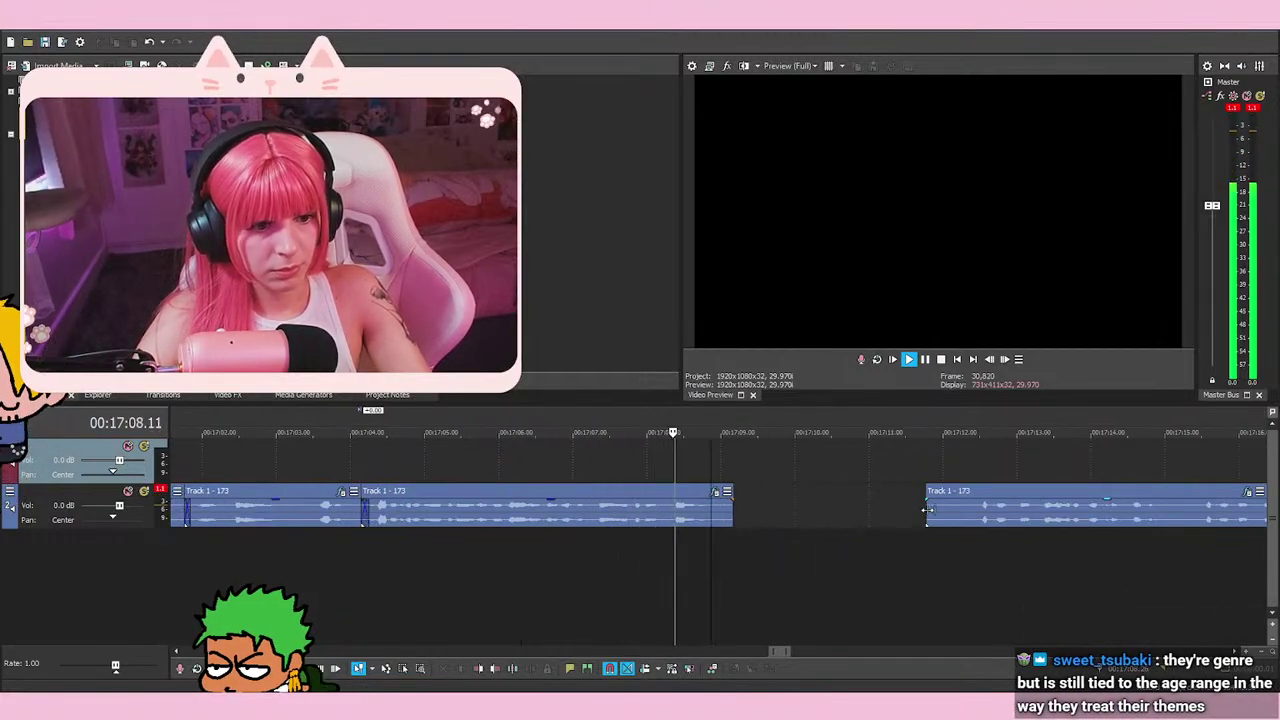
key(Return)
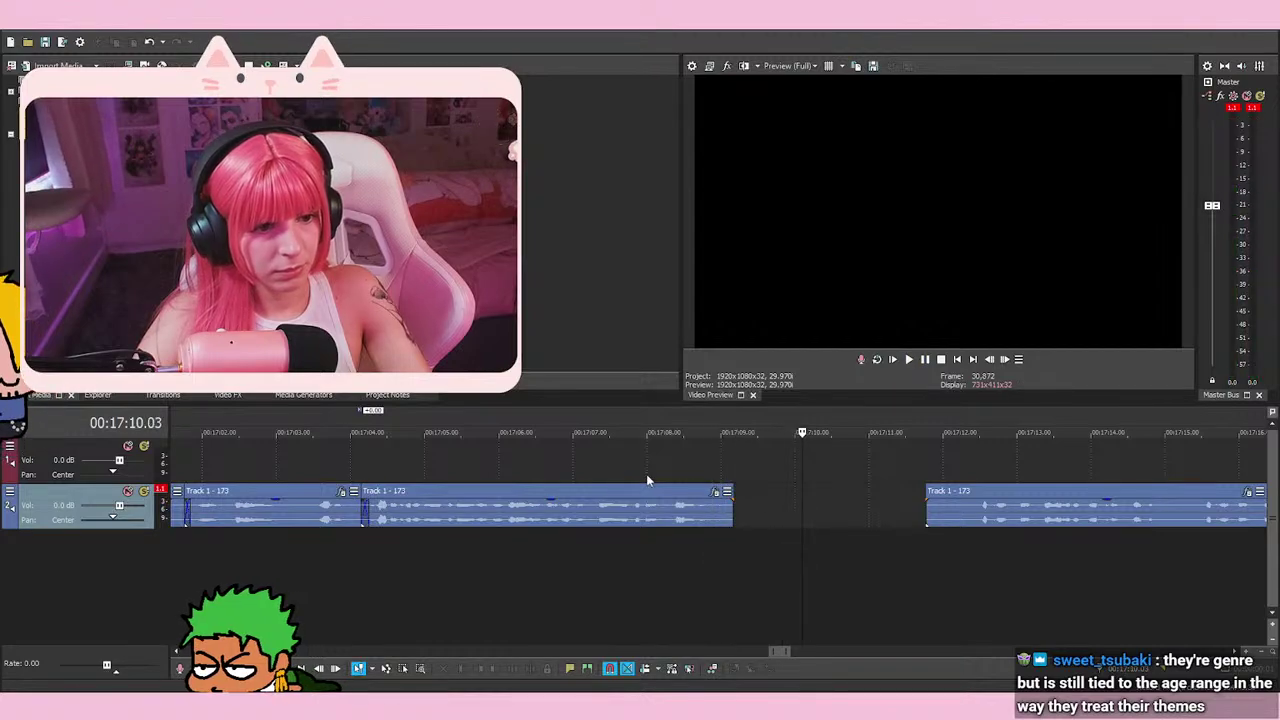
click(643, 484)
key(space)
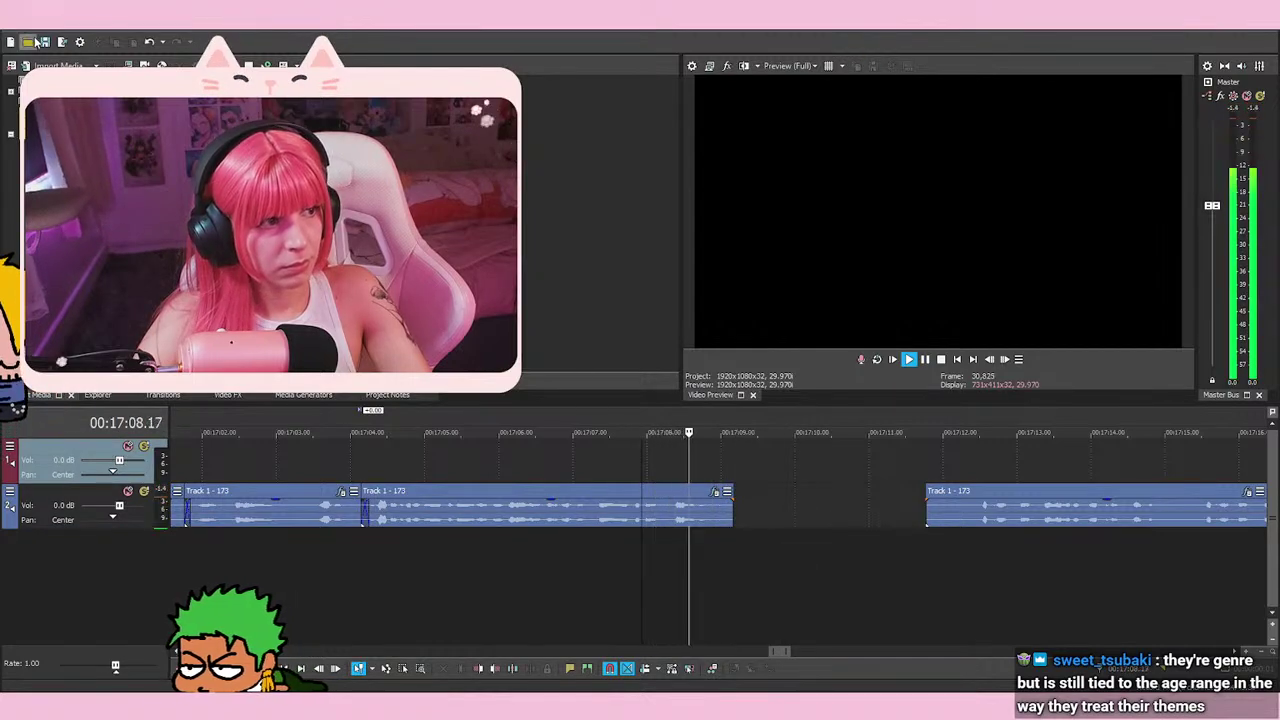
click(864, 508)
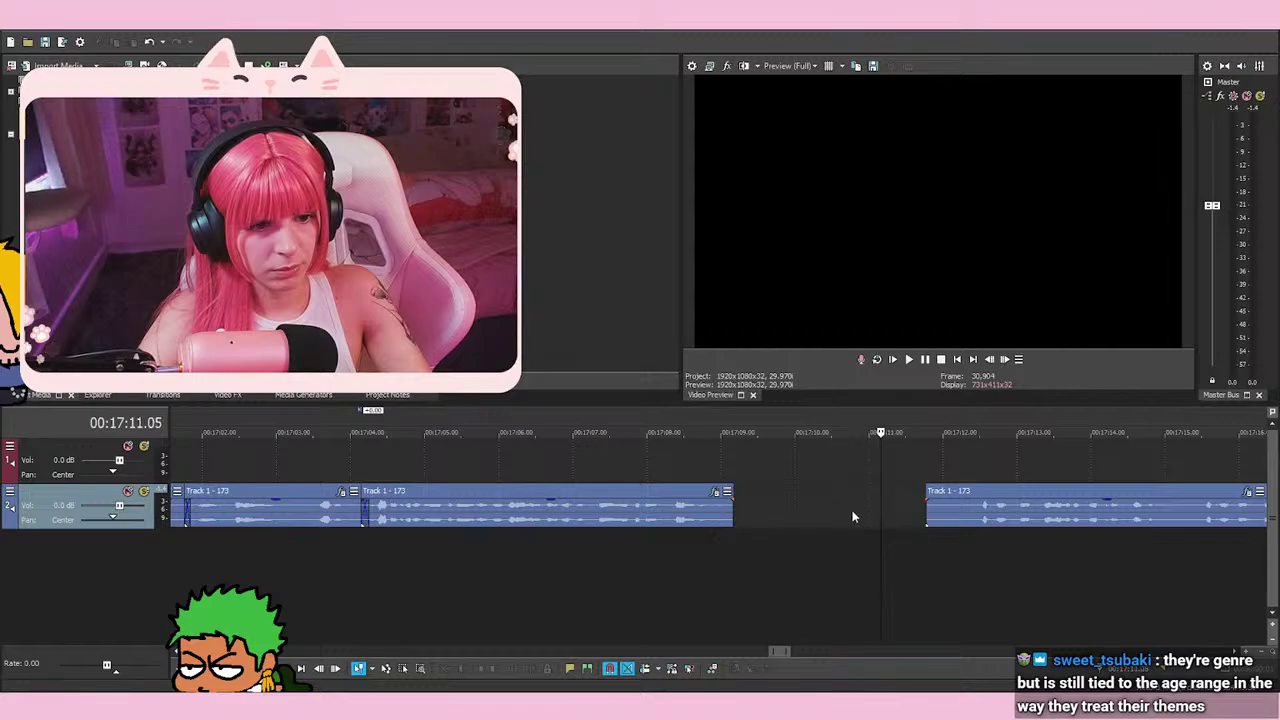
key(space)
Split the clip after the gap at 00:17:12.14 and delete the portion before the cut
click(977, 542)
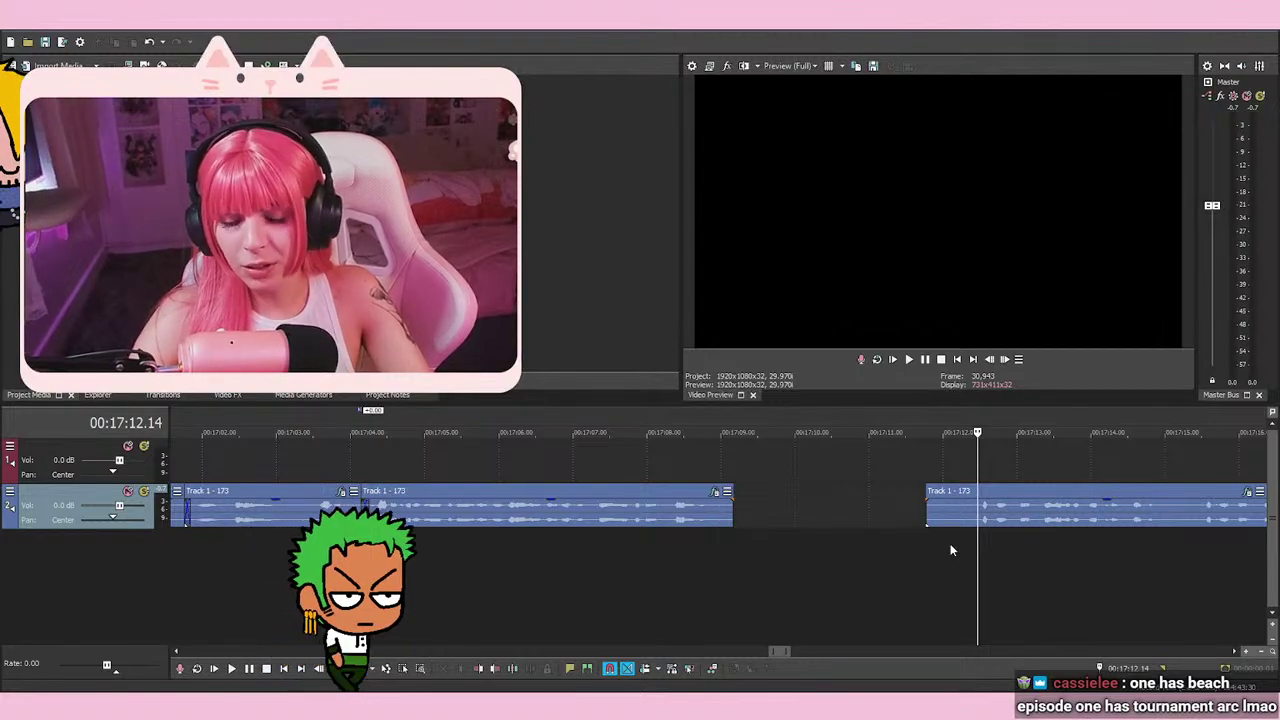
key(space)
key(space)
scroll(1163, 477, up, 2)
key(s)
right_click(688, 517)
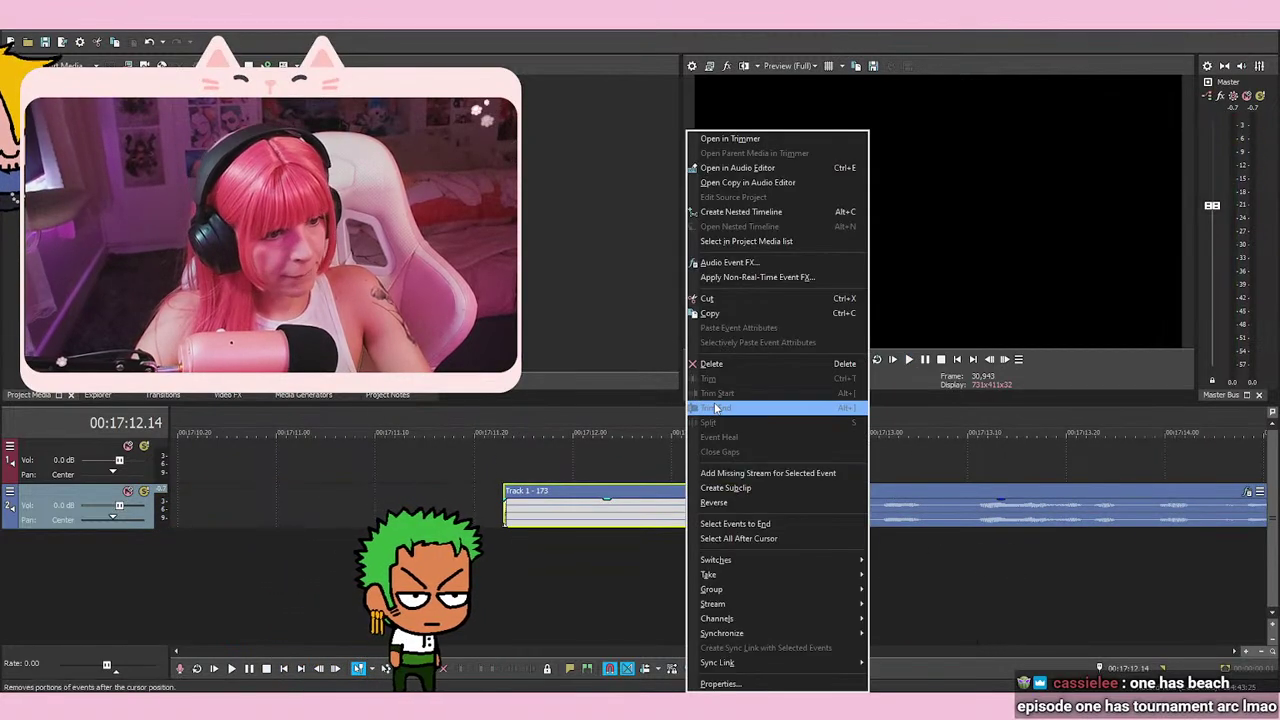
click(715, 364)
scroll(814, 536, down, 2)
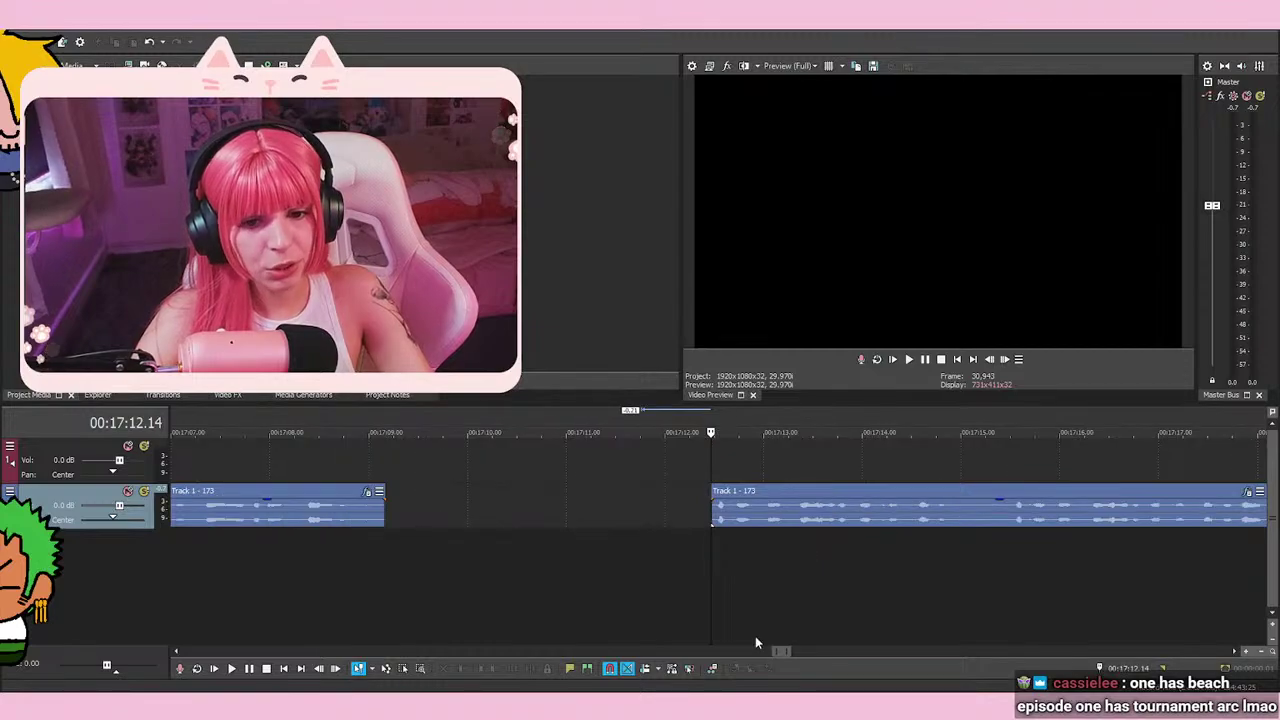
Play the remaining clip, split it at 00:17:15.14 and delete the portion before that cut
key(space)
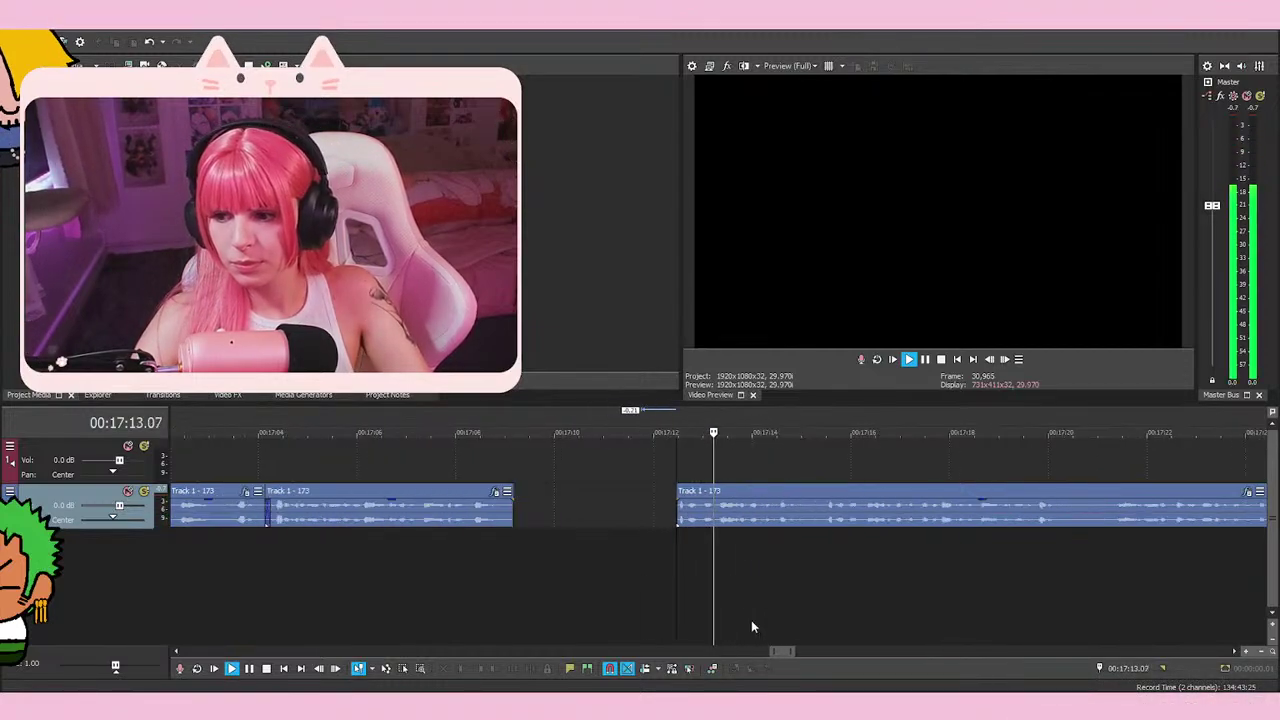
scroll(815, 580, down, 1)
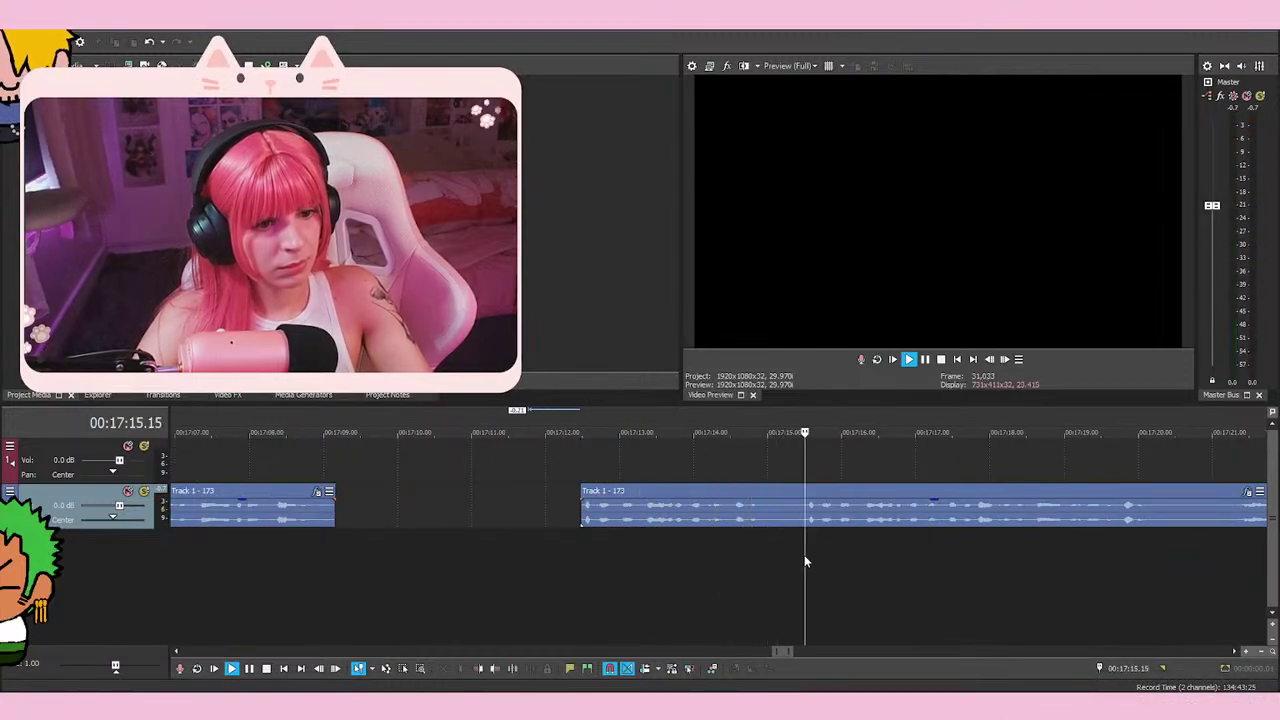
click(799, 552)
key(s)
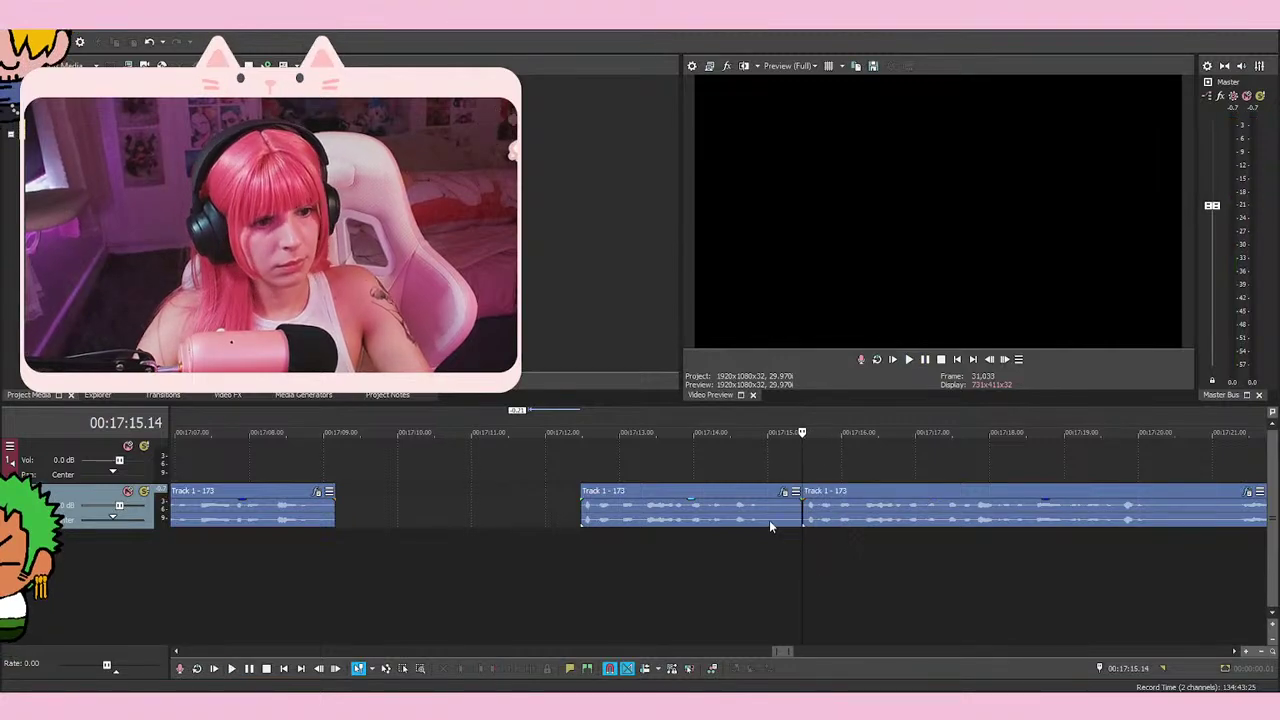
right_click(771, 521)
click(825, 318)
Listen to the remaining clip from its new start and split it at 00:17:20.12
key(space)
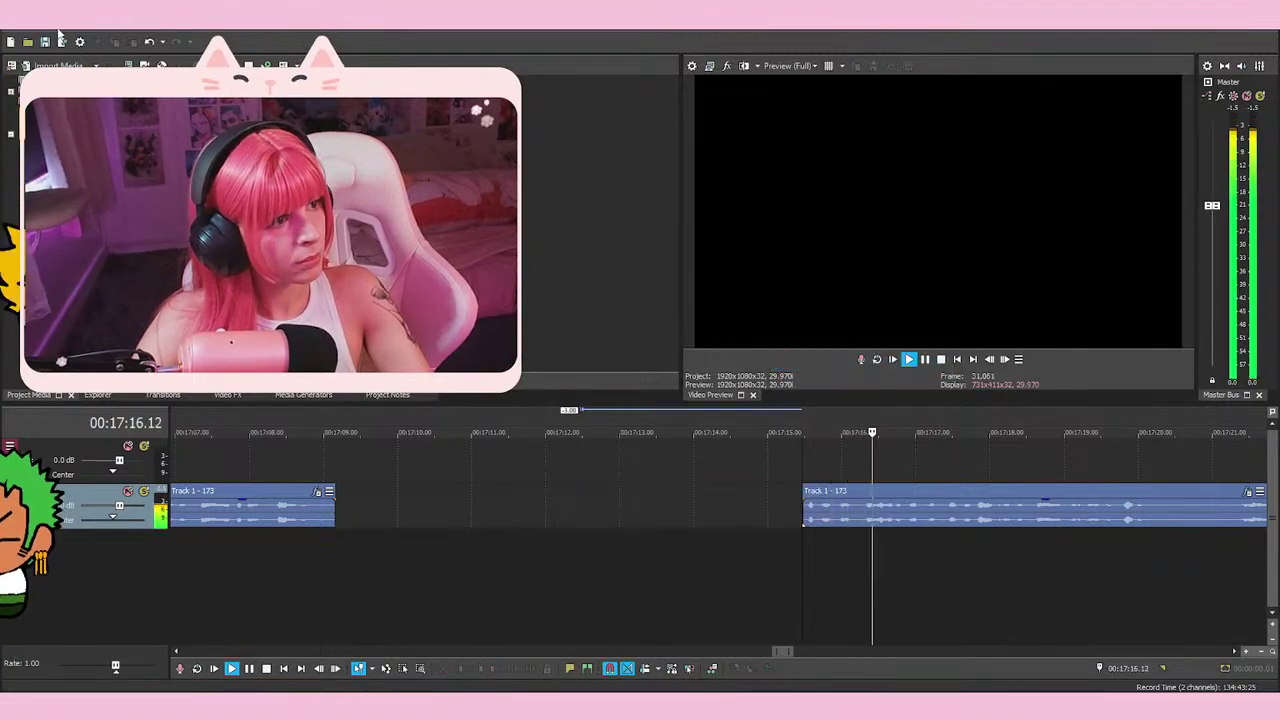
scroll(991, 555, down, 1)
scroll(991, 555, up, 1)
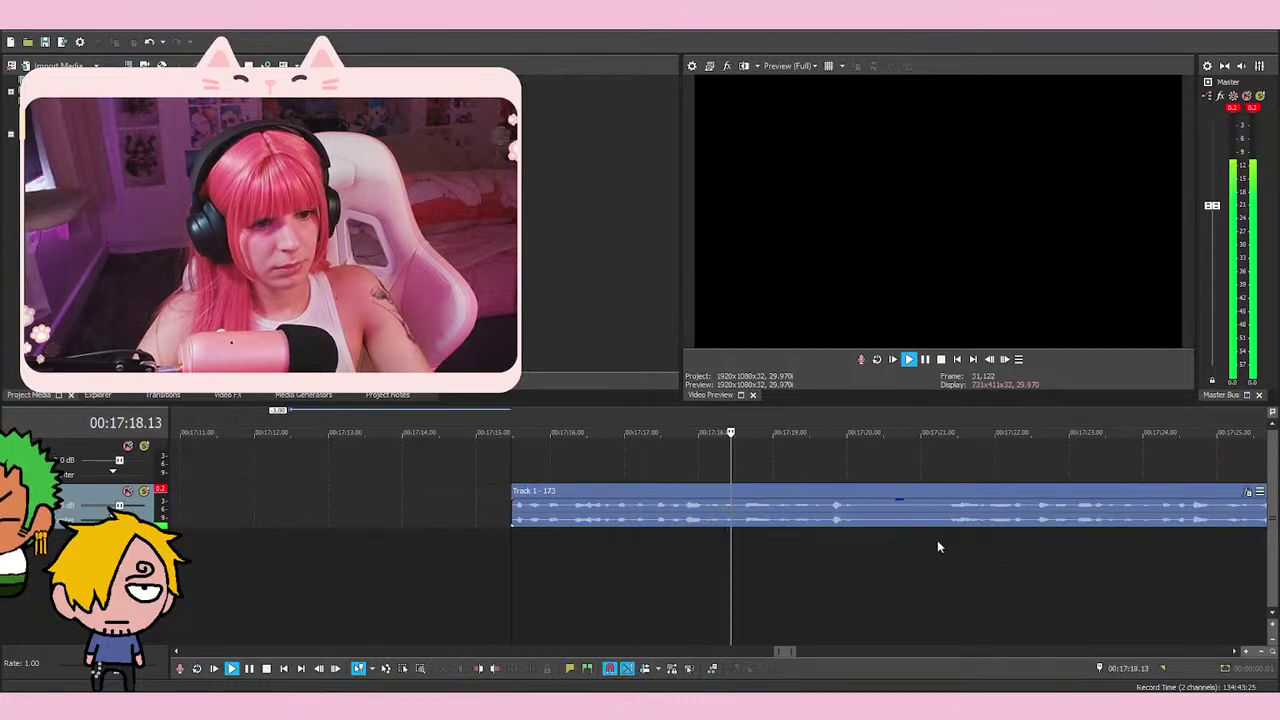
click(928, 360)
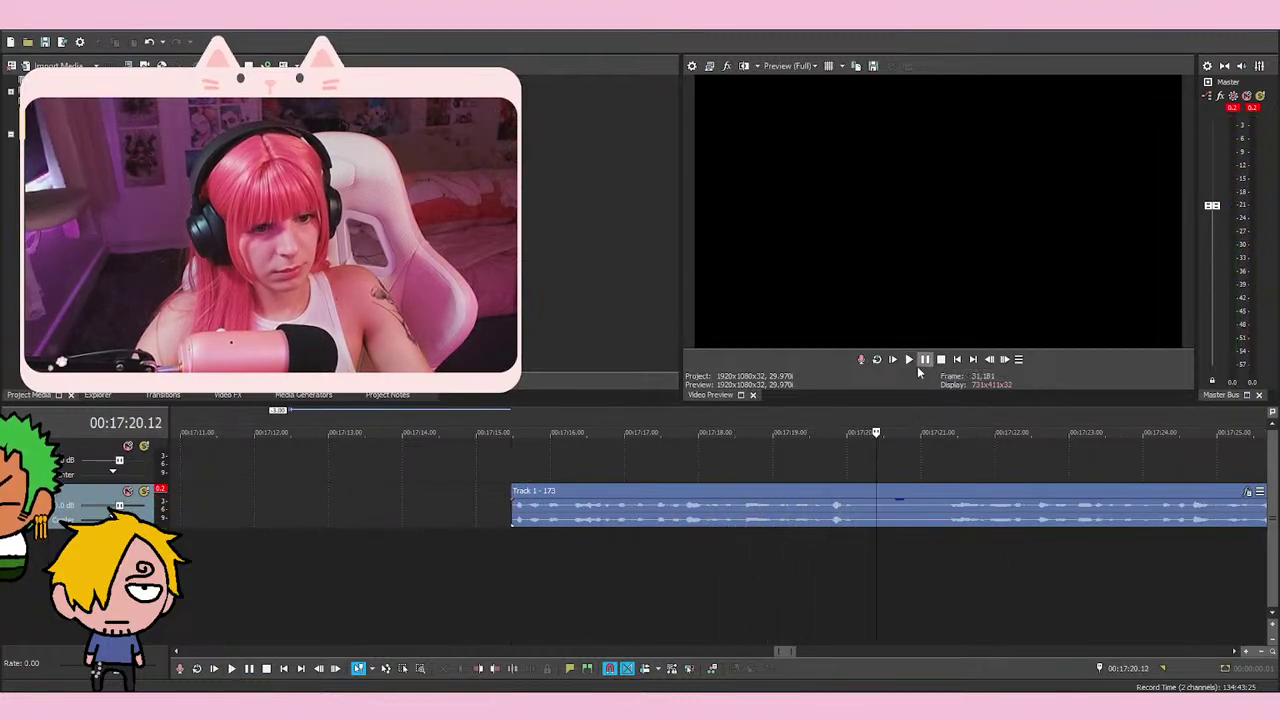
scroll(611, 520, down, 2)
Move the split-off piece back to the third clip's end at about 00:17:09, overlapping it slightly for a short crossfade
click(600, 508)
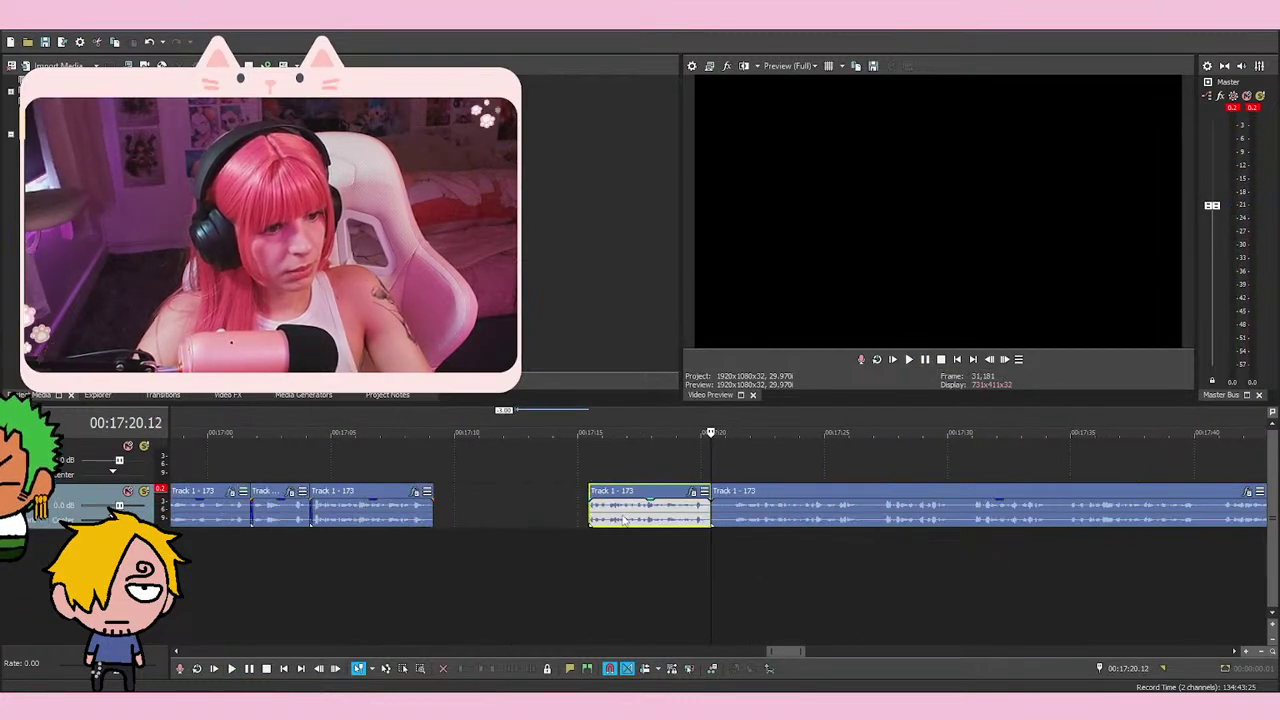
drag(625, 518, 471, 518)
click(388, 440)
scroll(1015, 528, up, 3)
drag(1064, 512, 1010, 512)
Audition the new join near 00:17:09 by playing the third clip's last words into the moved clip
key(space)
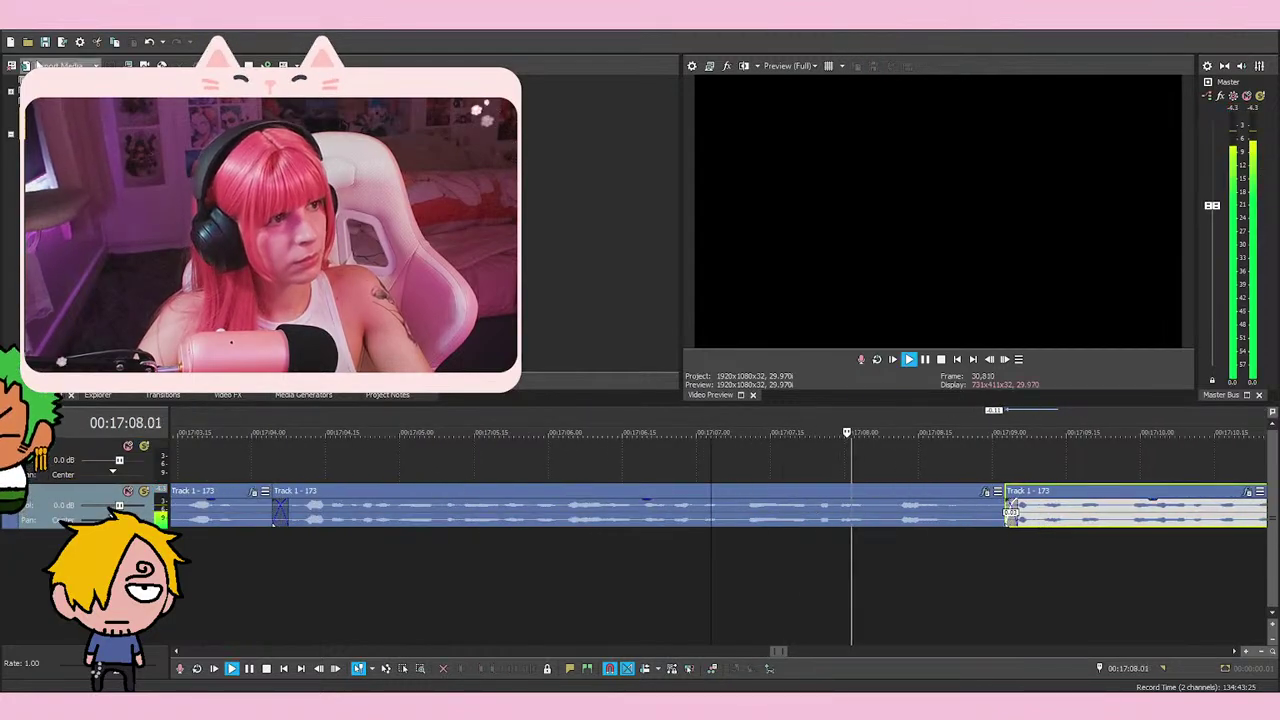
click(910, 458)
click(920, 477)
click(837, 478)
key(space)
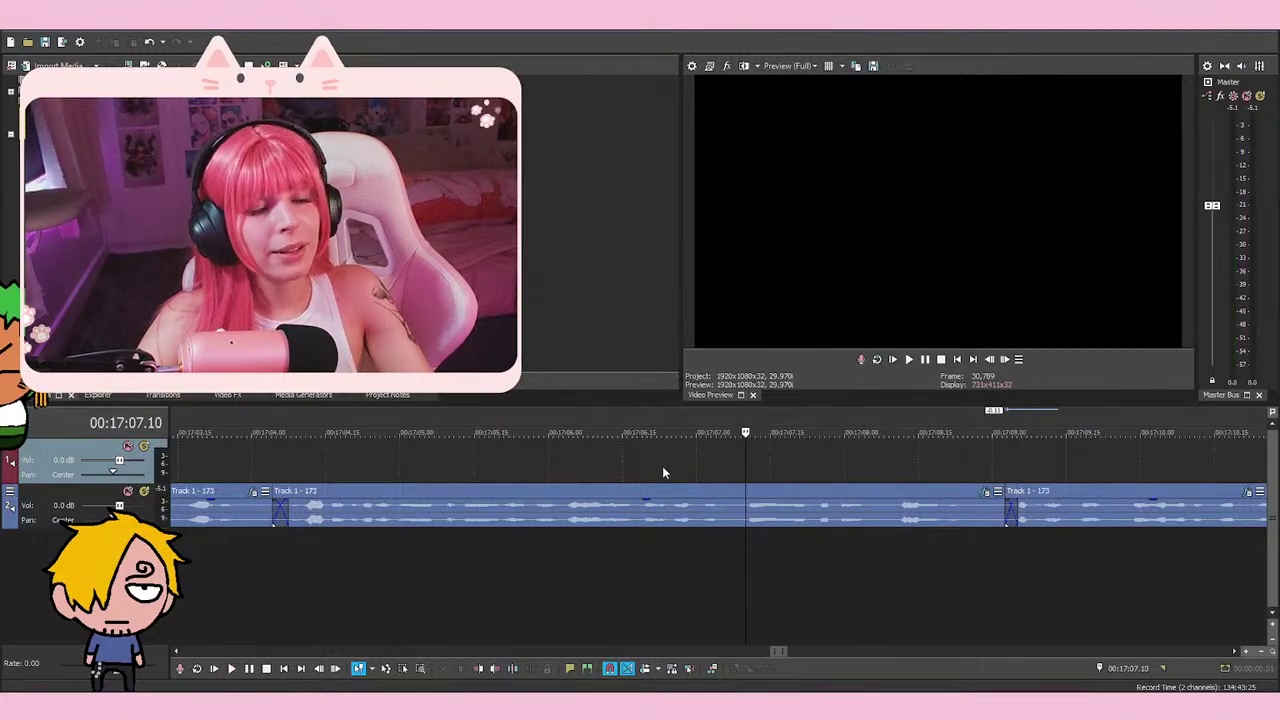
click(764, 468)
key(space)
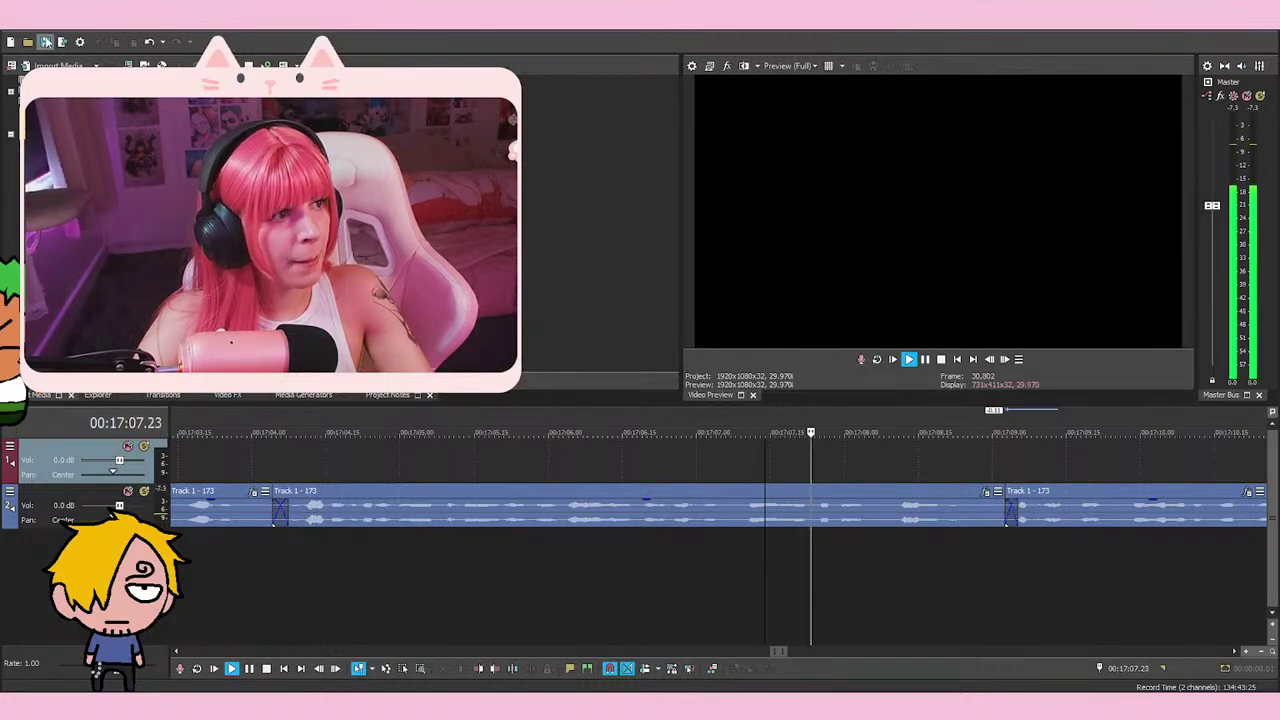
key(space)
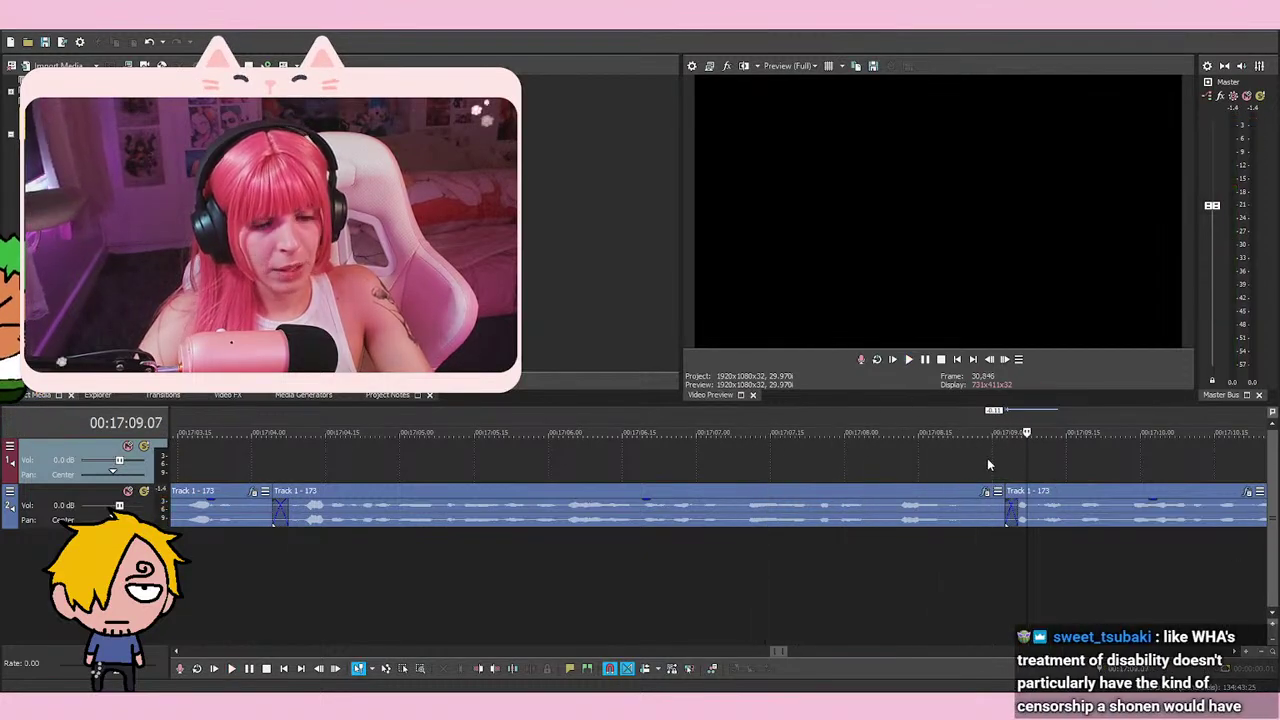
Try playhead positions between 00:17:07.29 and 00:17:08.17 to check the words just before the new crossfade
click(904, 476)
click(924, 471)
click(914, 470)
click(835, 472)
click(922, 471)
click(908, 472)
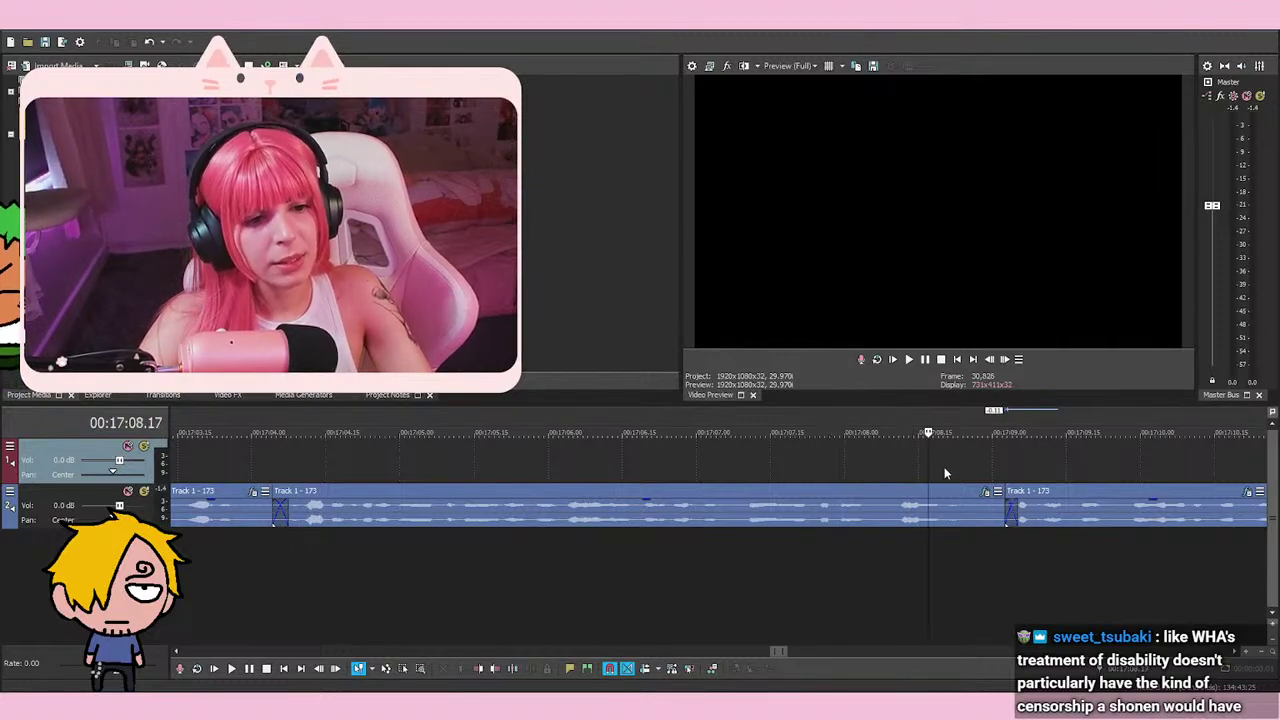
click(839, 476)
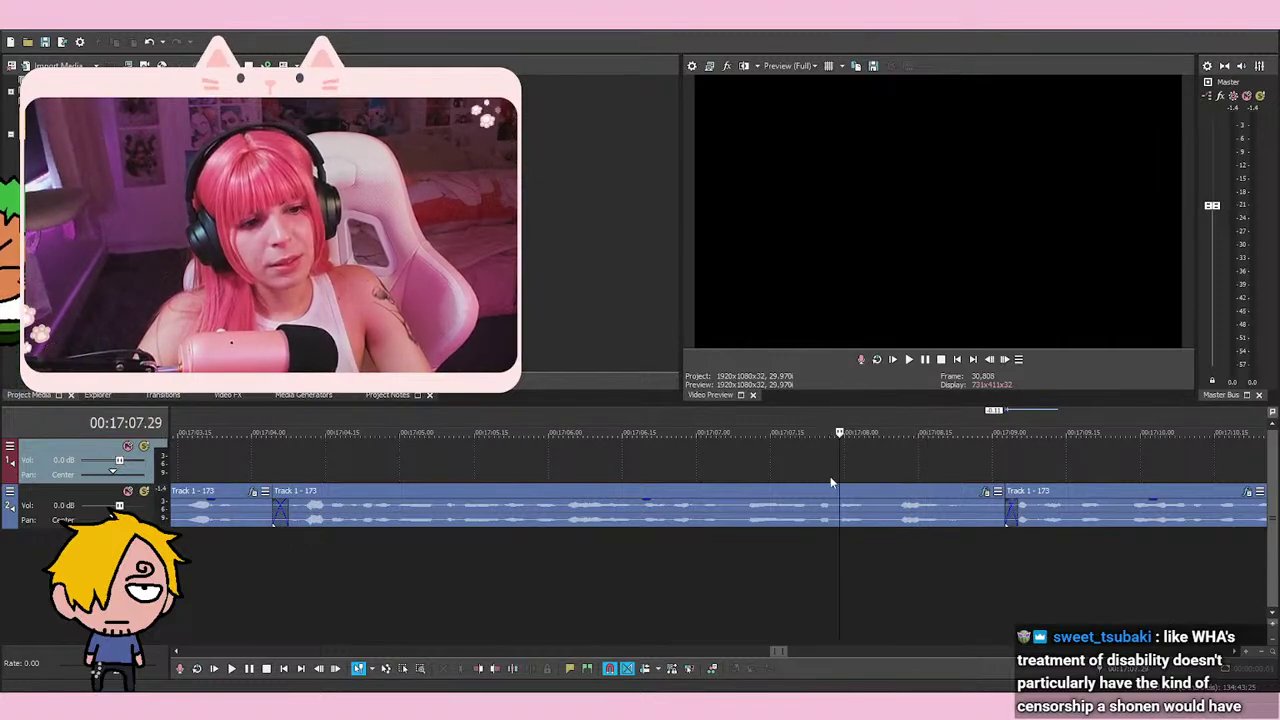
click(862, 476)
Play from 00:17:07.14 across the new crossfade and on through the moved clip
click(766, 473)
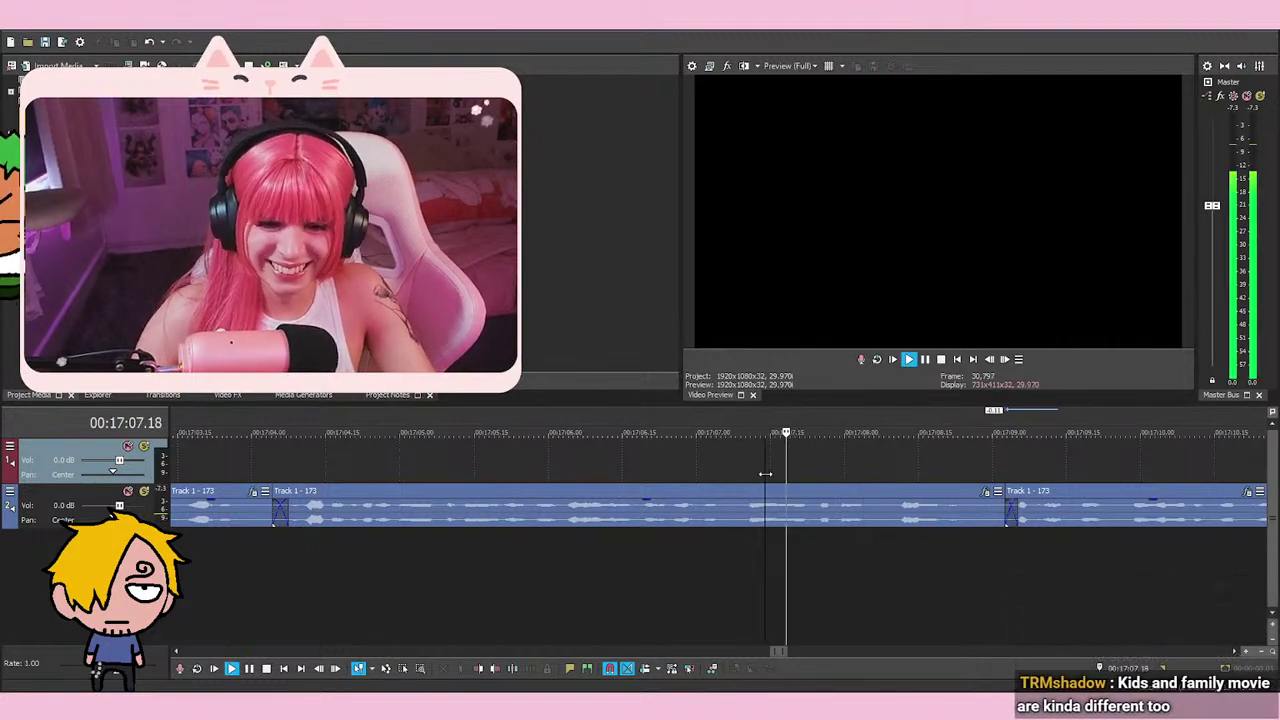
key(space)
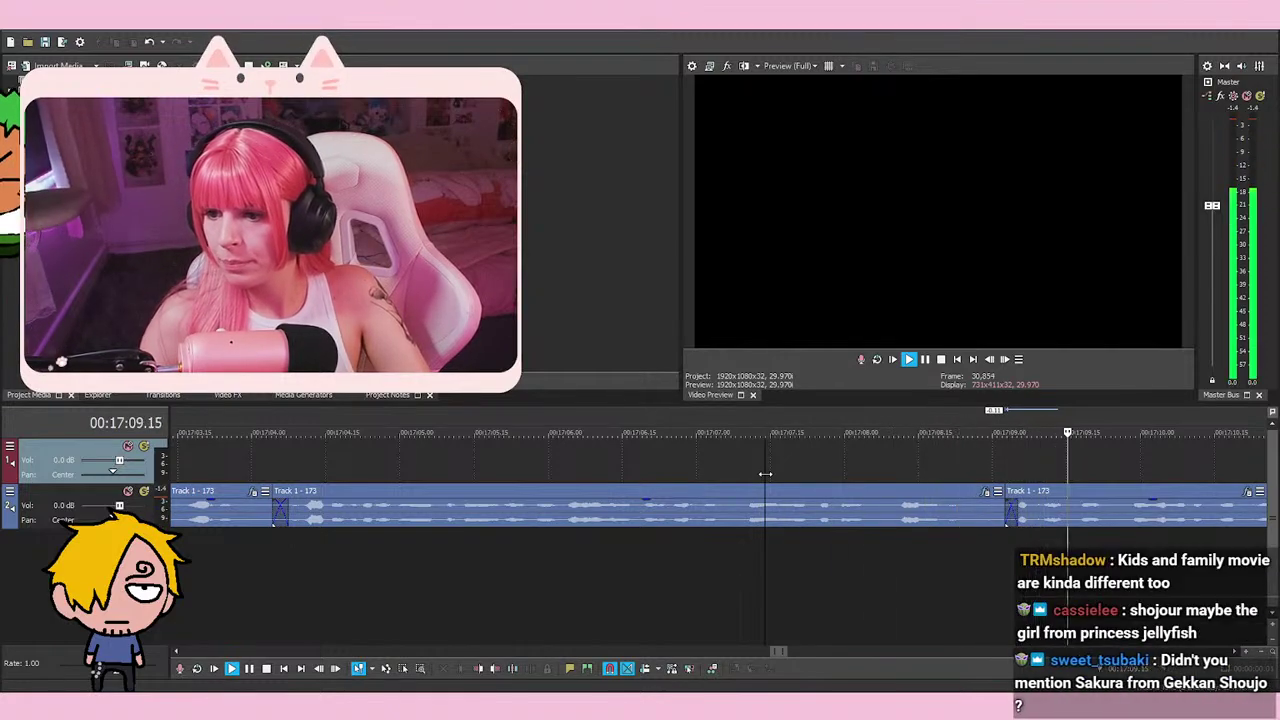
scroll(765, 473, down, 2)
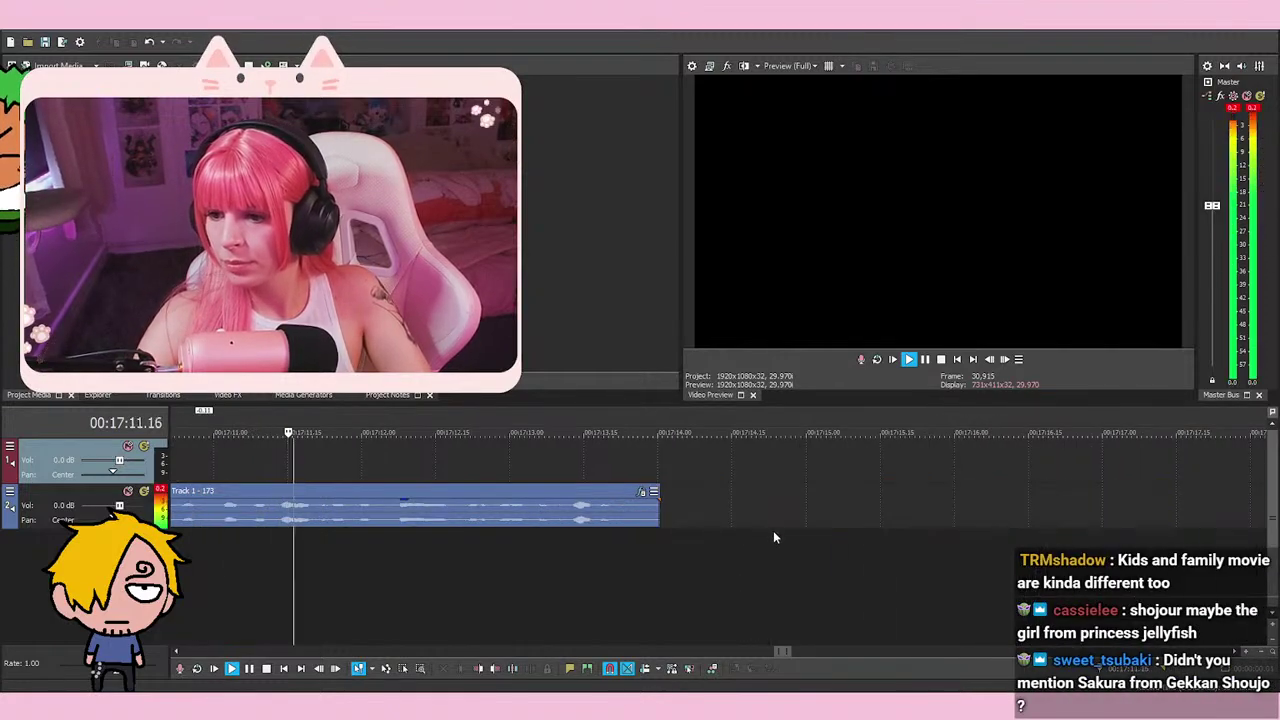
scroll(773, 530, up, 1)
key(space)
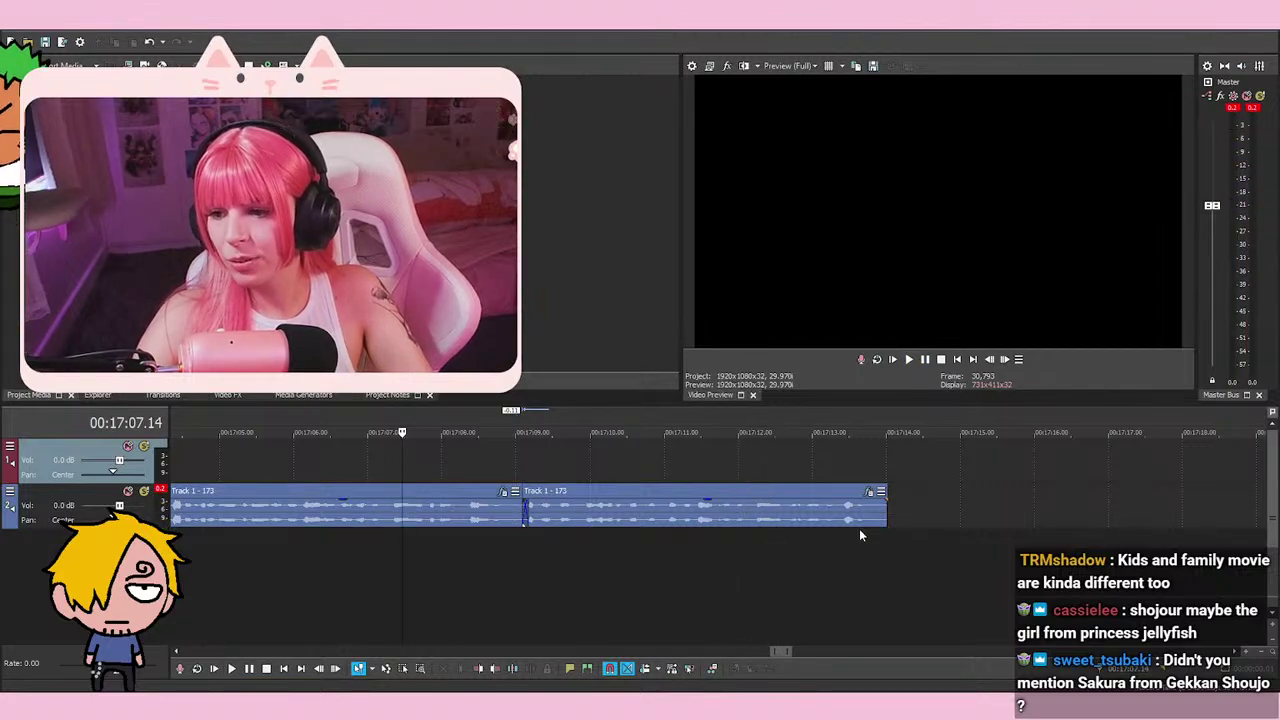
Set the playhead to 00:17:07.29 and listen again to the pause leading into the moved clip
click(538, 468)
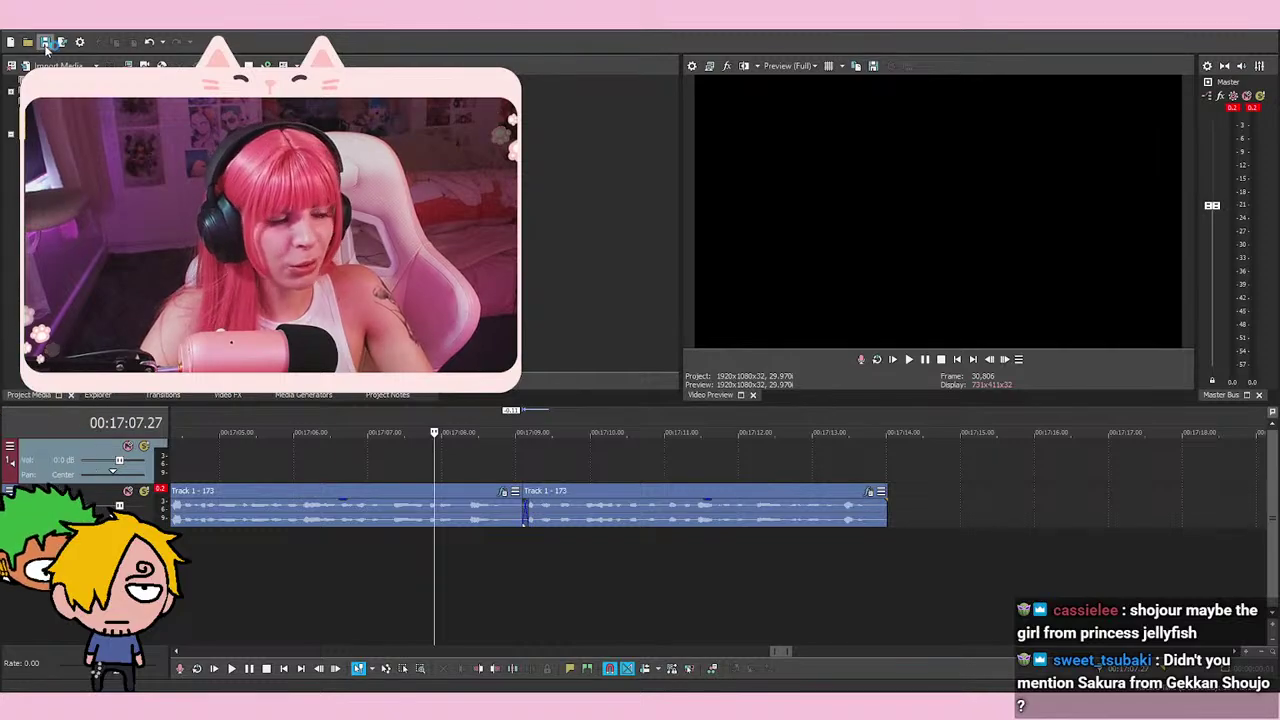
scroll(474, 512, up, 3)
click(724, 463)
key(space)
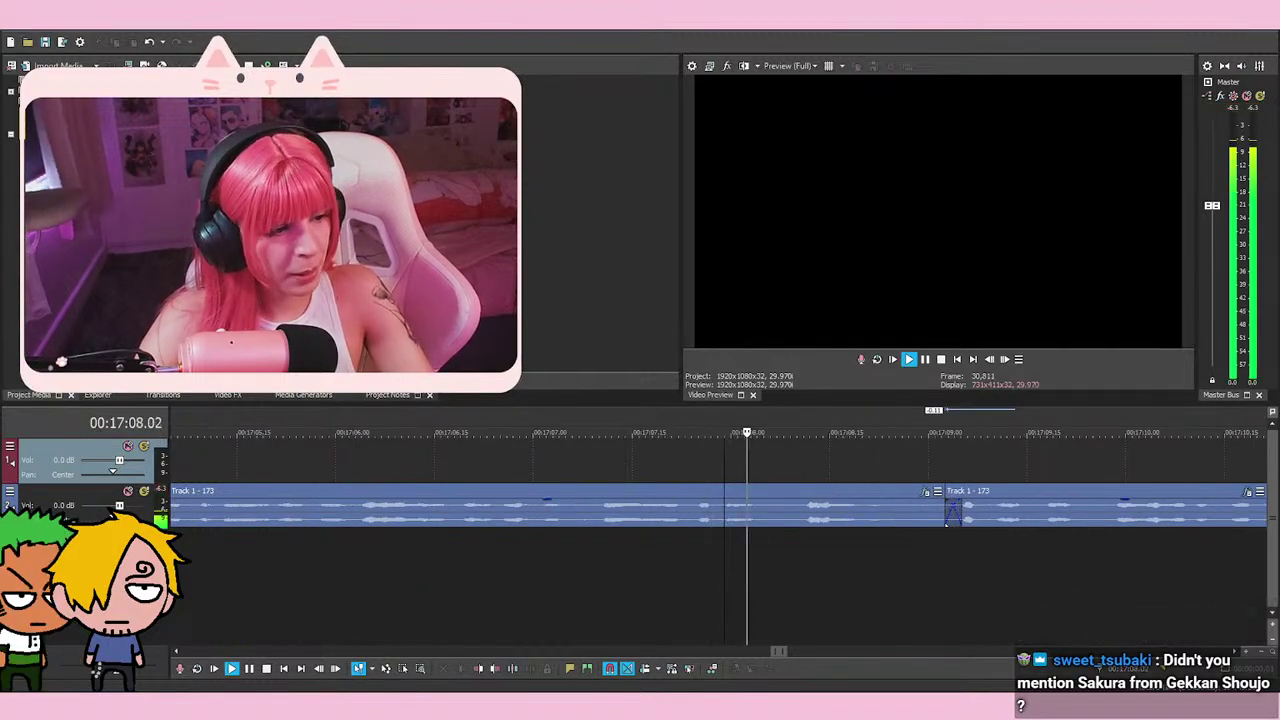
key(space)
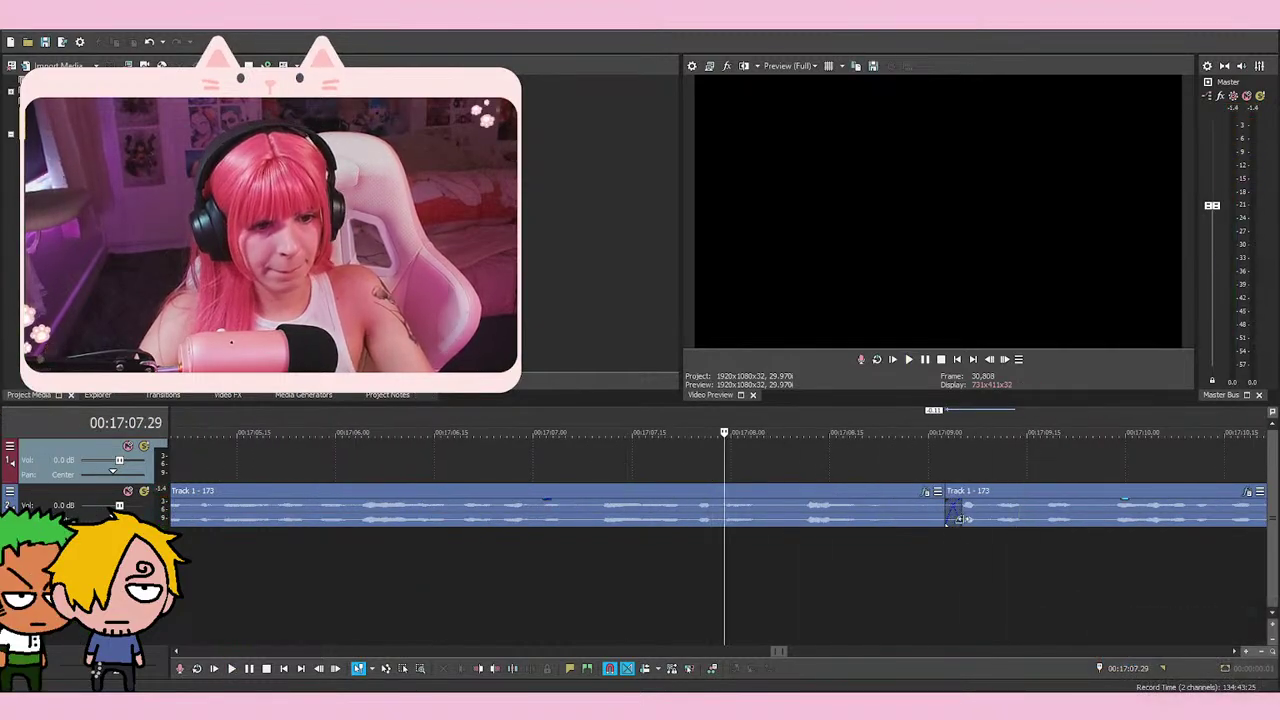
Nudge the moved clip slightly earlier twice to tighten its join with the third clip, playing the result after each move
click(983, 520)
key(space)
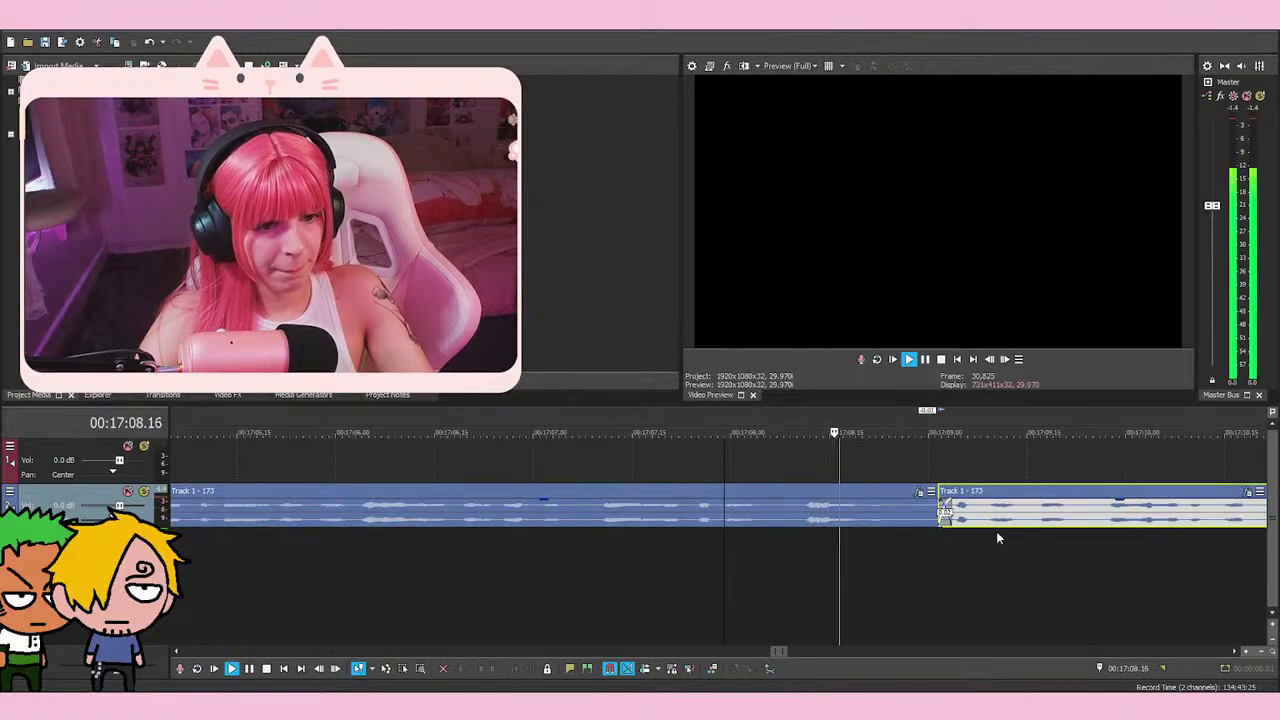
key(space)
drag(970, 530, 965, 529)
key(space)
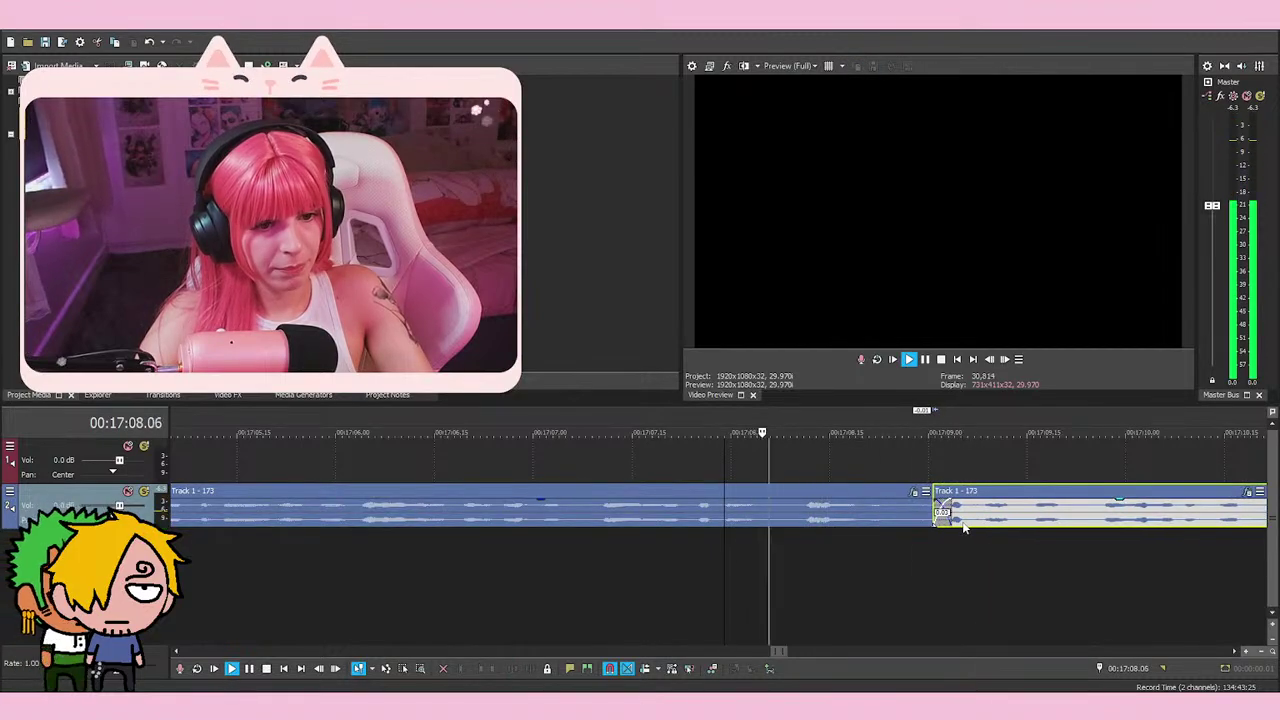
scroll(1016, 543, down, 2)
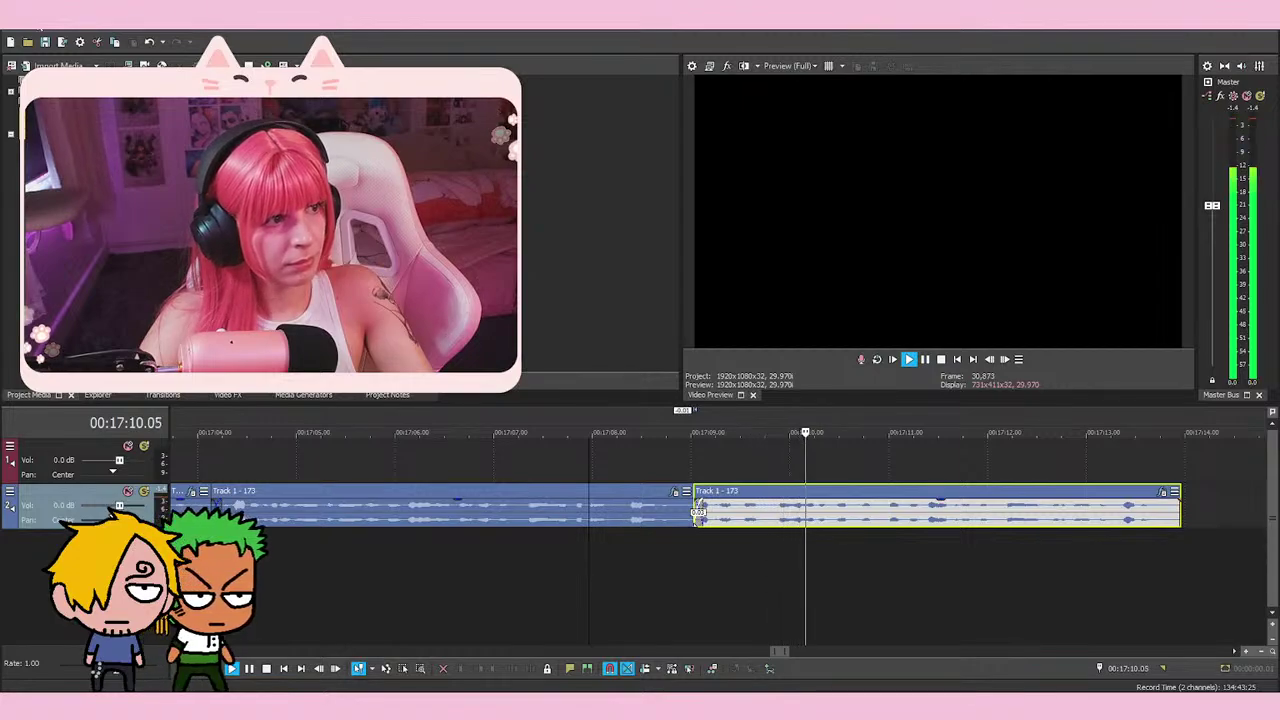
Move the remaining long clip back to start at about 00:17:15.00 and split it at 00:17:15.27
scroll(890, 533, down, 3)
click(1019, 517)
drag(1019, 517, 836, 517)
scroll(666, 563, up, 3)
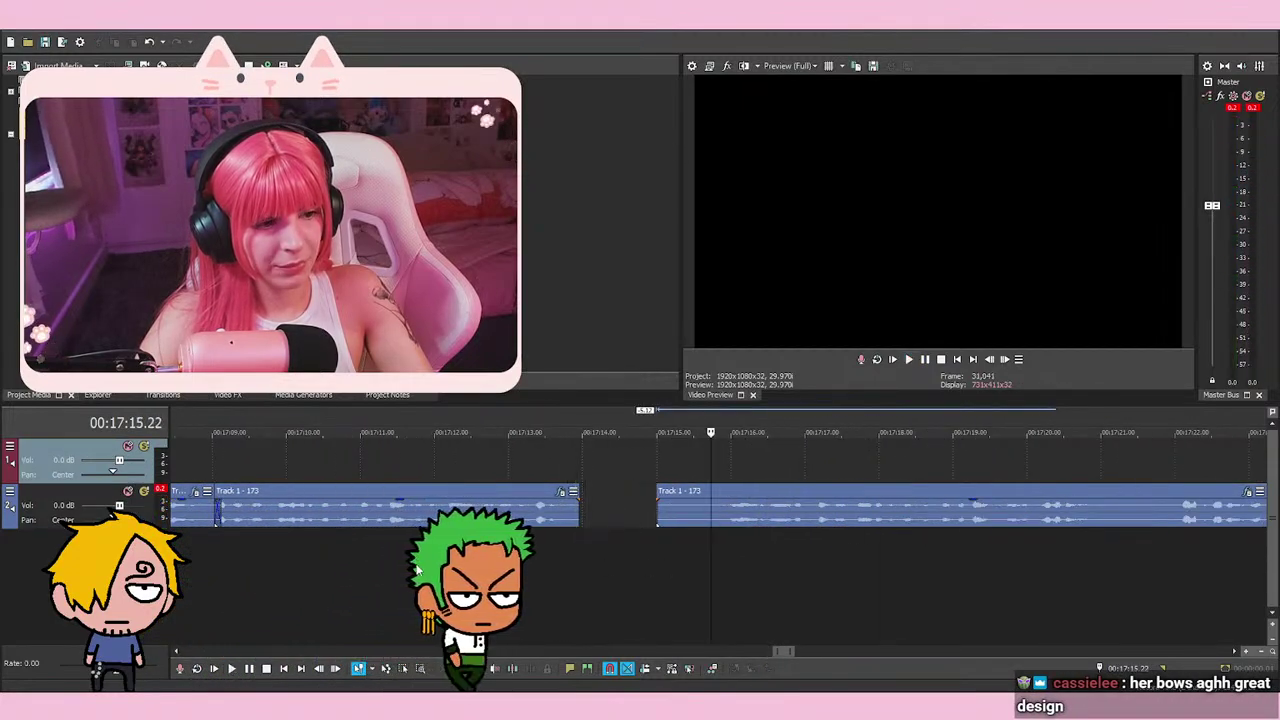
scroll(660, 535, up, 3)
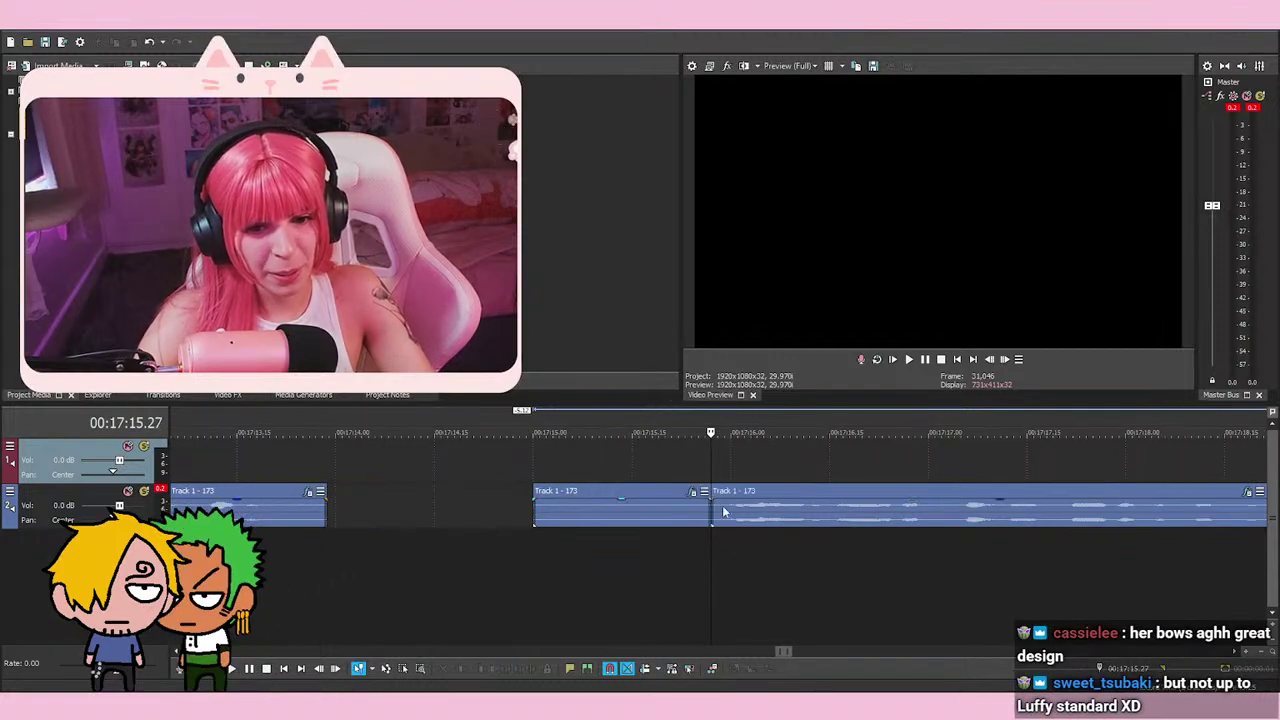
Delete the short piece before 00:17:15.27 and play the remaining long clip from there
click(651, 515)
key(Delete)
key(space)
scroll(797, 515, down, 3)
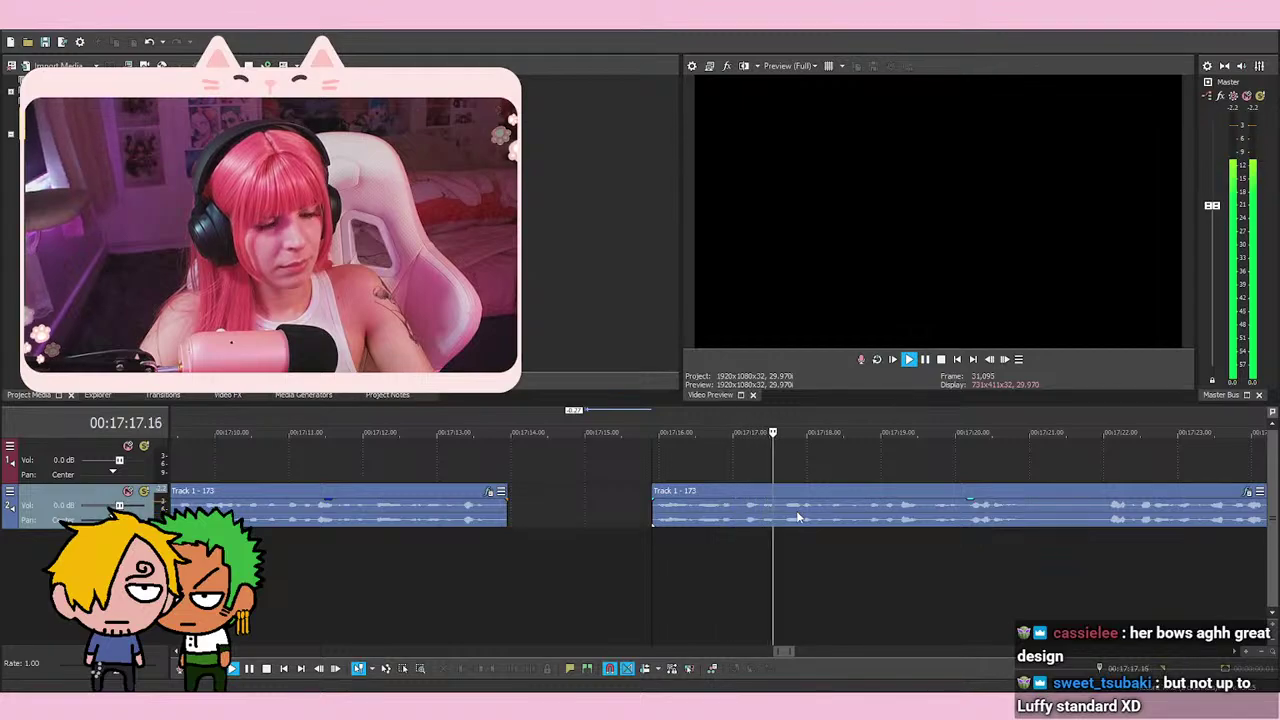
scroll(1058, 543, down, 1)
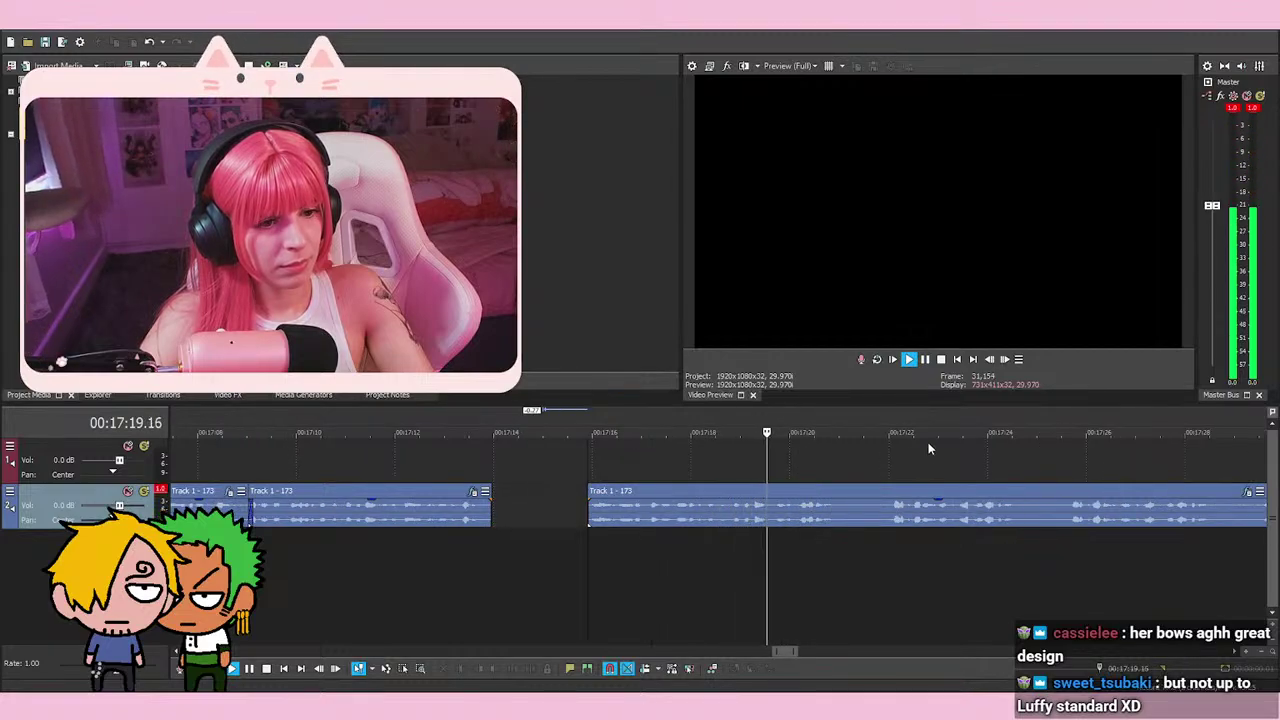
Split the long clip after the played phrase and move its front part earlier to overlap the preceding clip with a short crossfade
click(925, 359)
key(s)
drag(610, 530, 516, 530)
click(484, 452)
scroll(608, 487, up, 5)
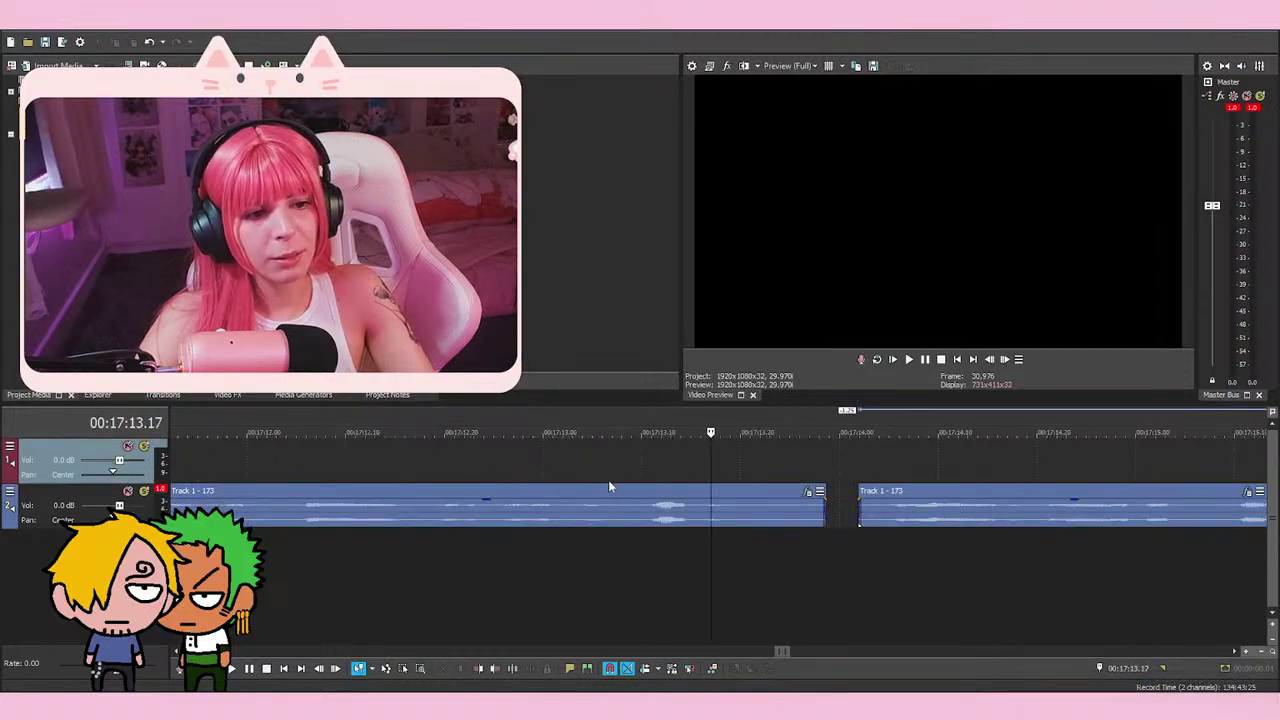
drag(901, 522, 858, 522)
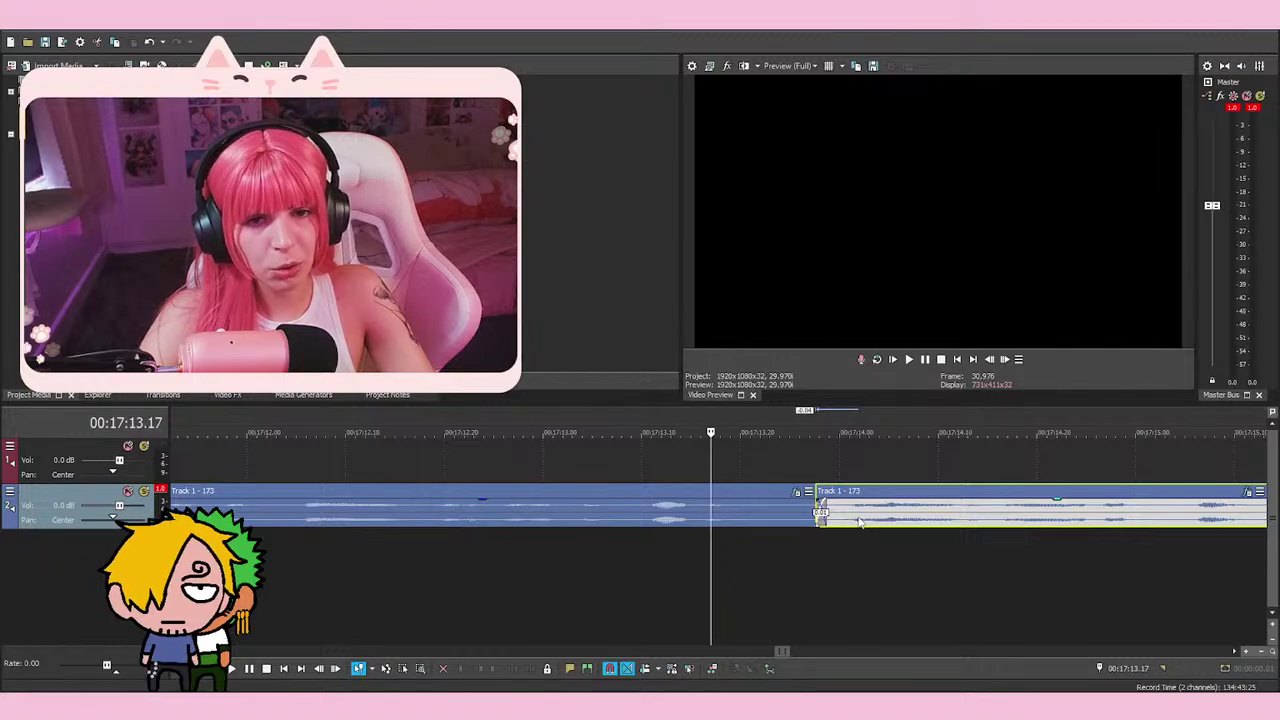
Set the playhead shortly after 00:17:12 and play across the new crossfade into the moved clip
click(691, 586)
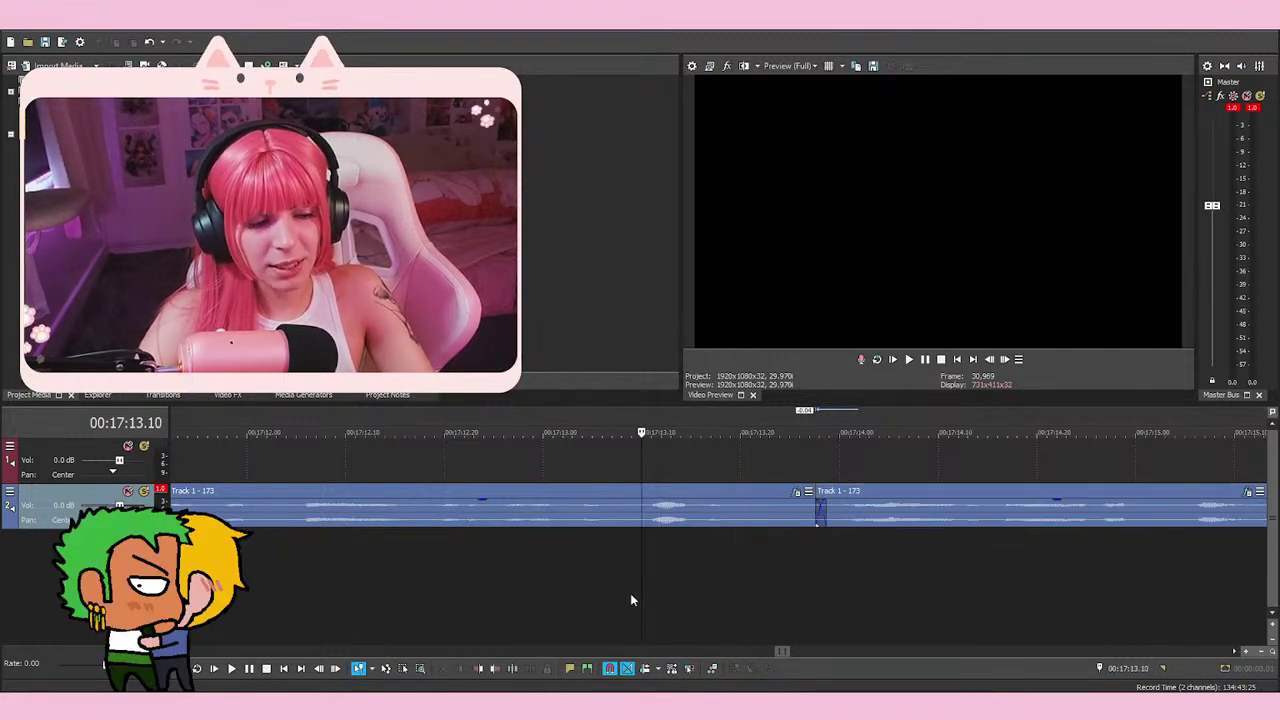
click(630, 593)
click(762, 594)
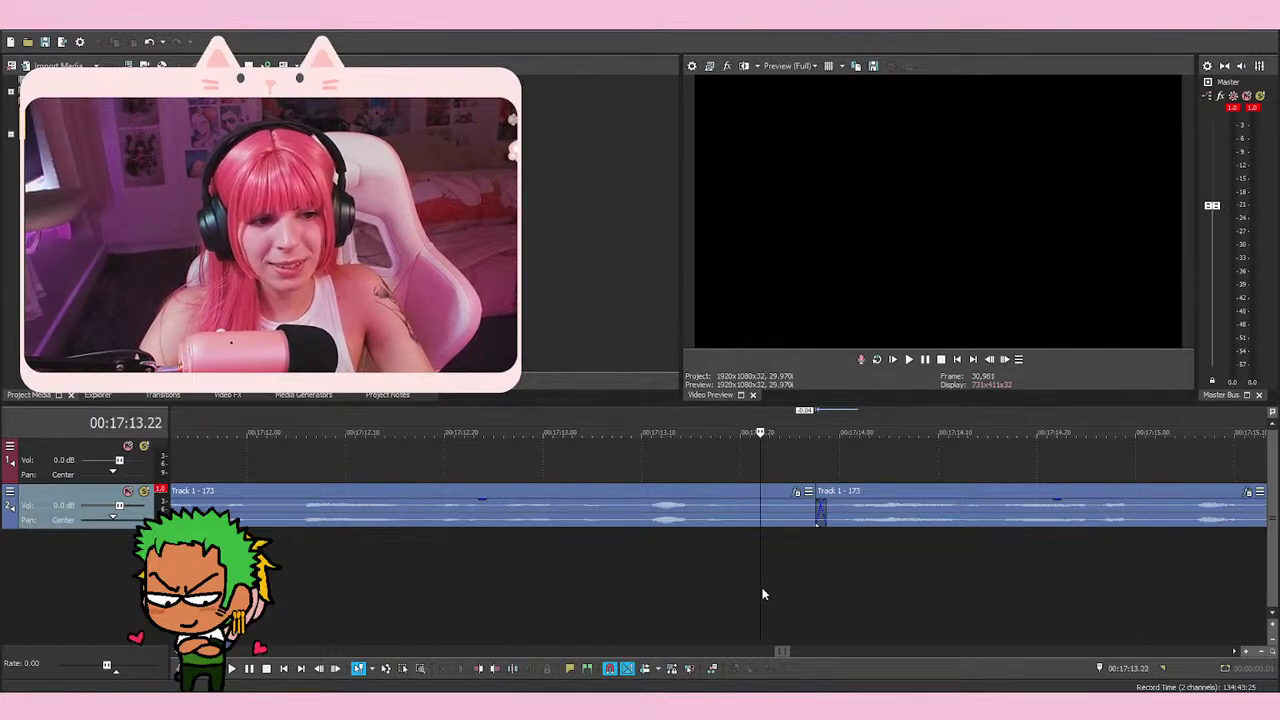
click(540, 604)
click(443, 603)
click(433, 600)
key(space)
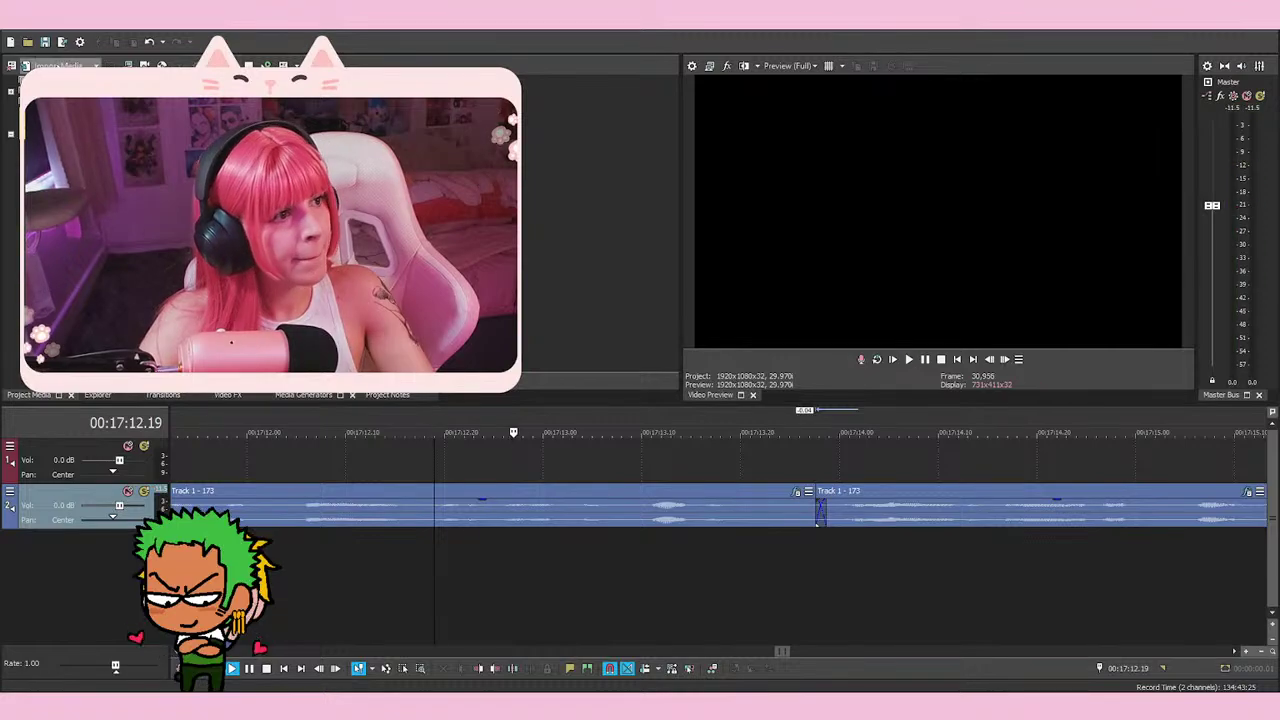
key(space)
key(space)
scroll(938, 610, down, 3)
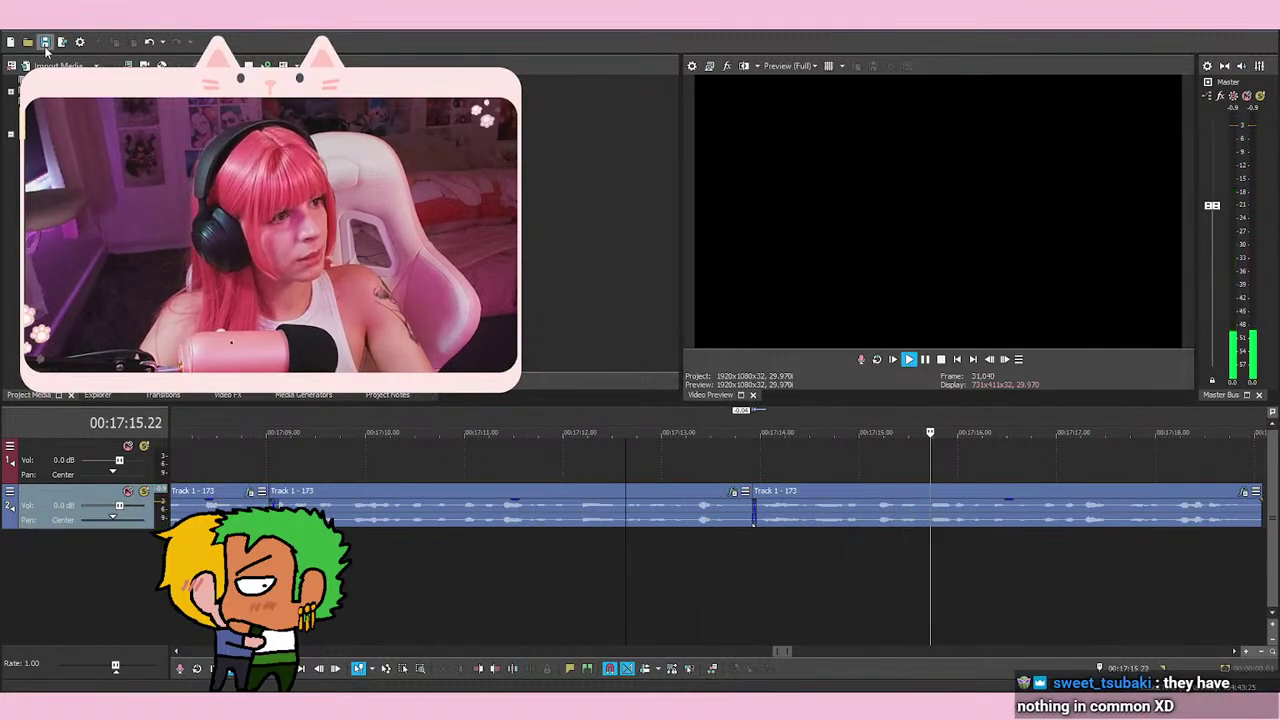
scroll(930, 520, down, 2)
Replay the passage from about 00:17:10 across the join and save the project
click(428, 562)
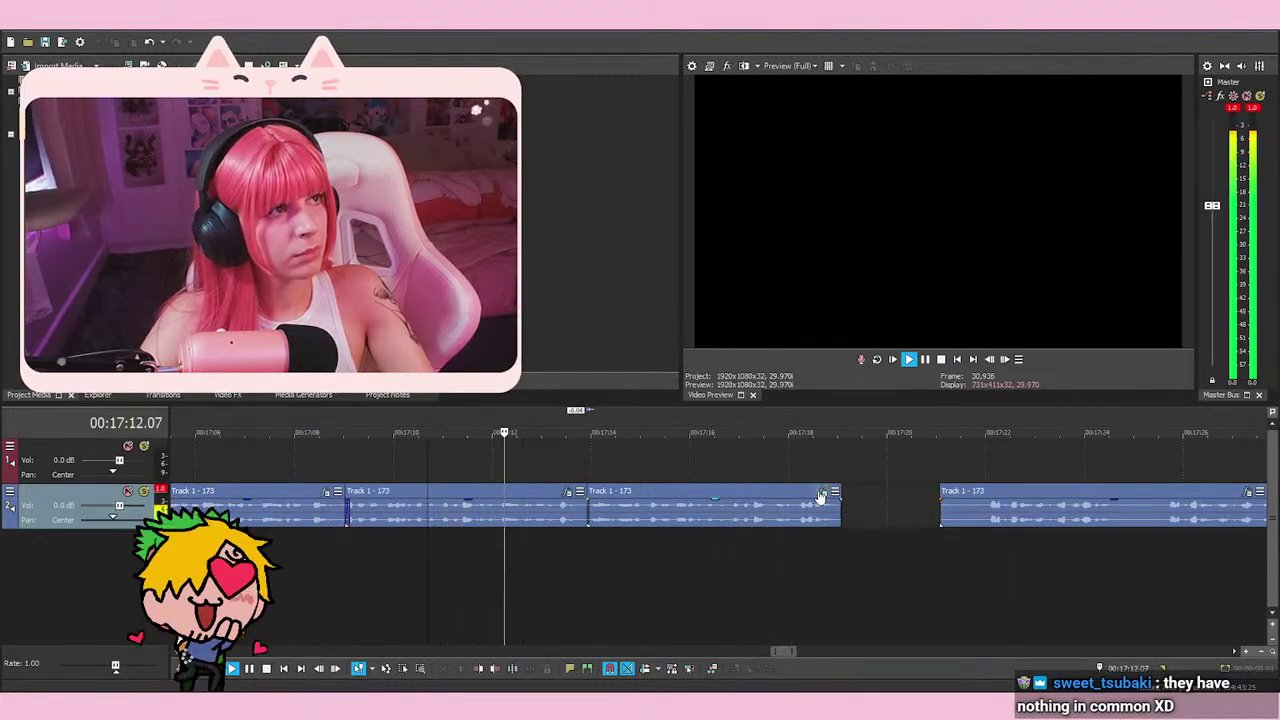
key(space)
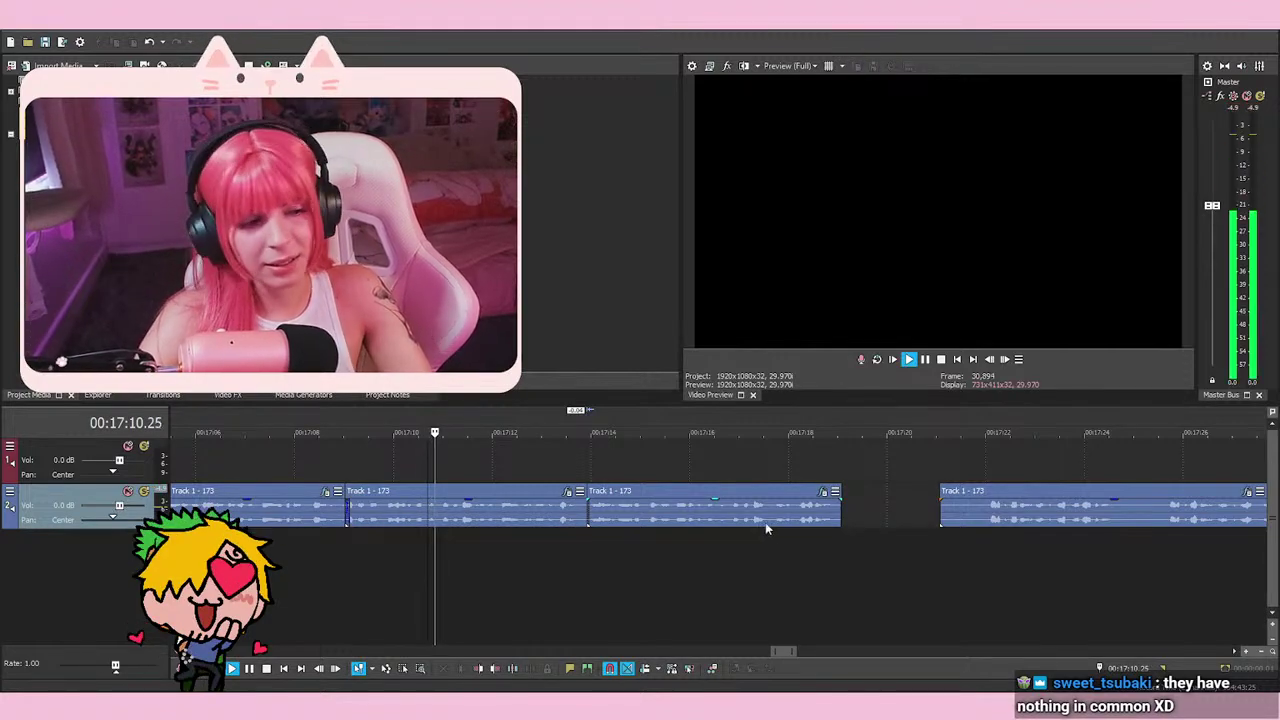
key(space)
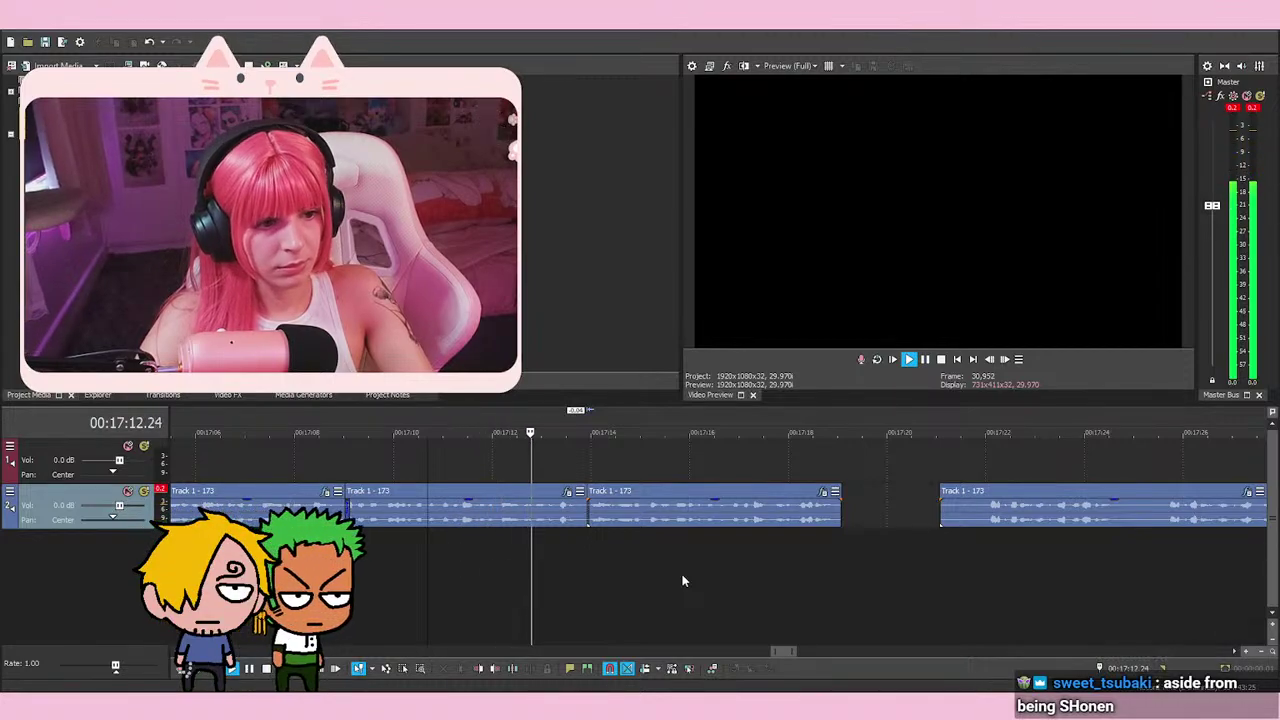
click(45, 43)
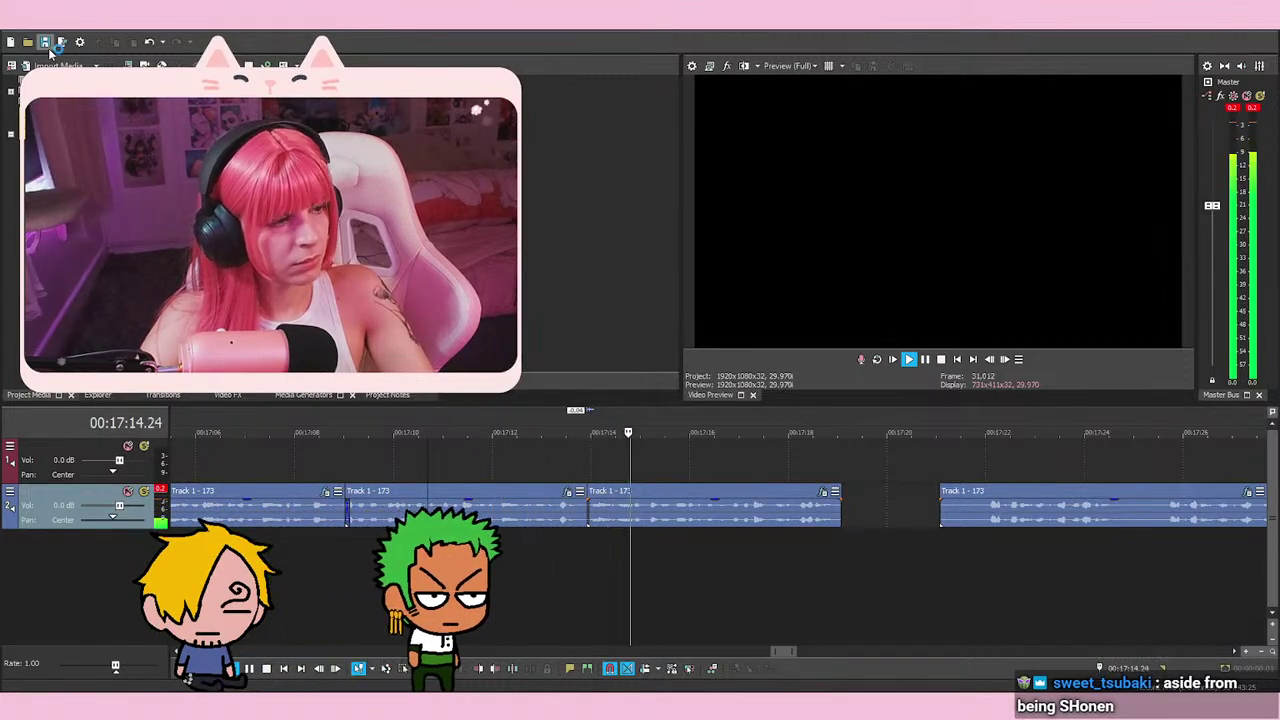
Shift the moved clip slightly earlier and play the join from 00:17:12.03
click(564, 459)
key(space)
scroll(564, 459, up, 2)
drag(858, 520, 848, 527)
click(447, 562)
key(space)
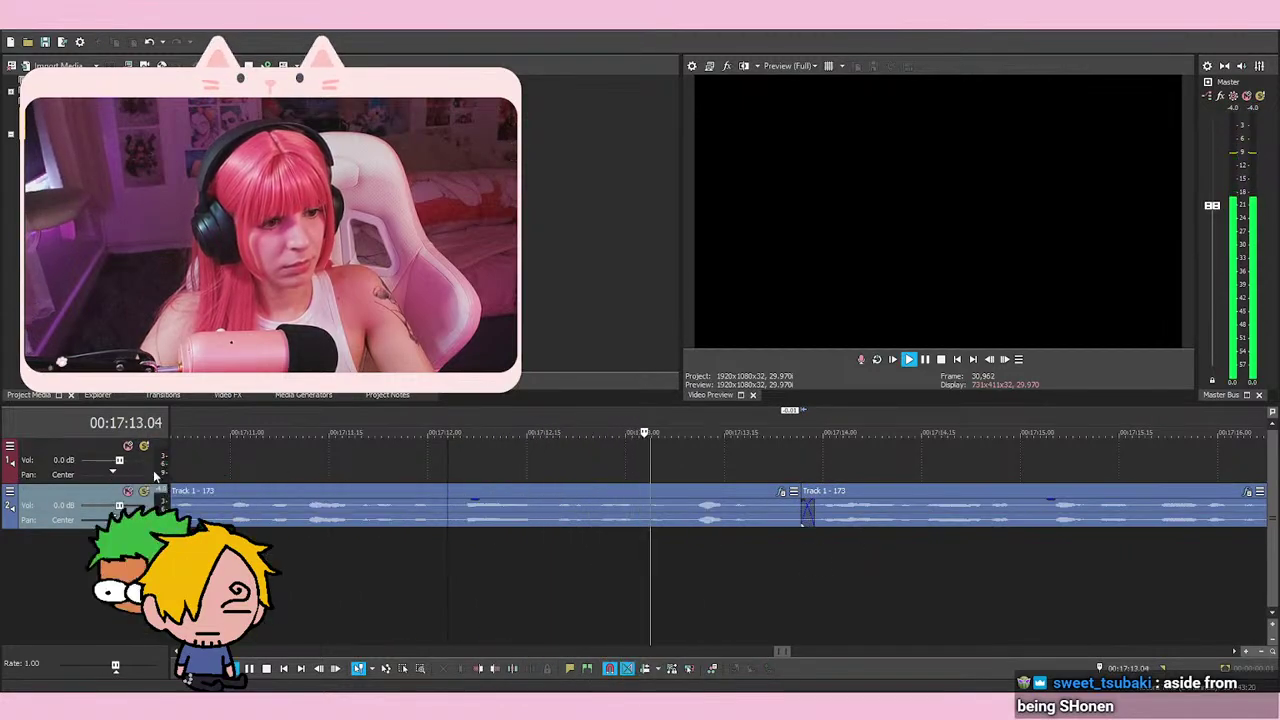
Nudge the same clip marginally earlier once more and replay it from 00:17:12.03
key(space)
click(884, 527)
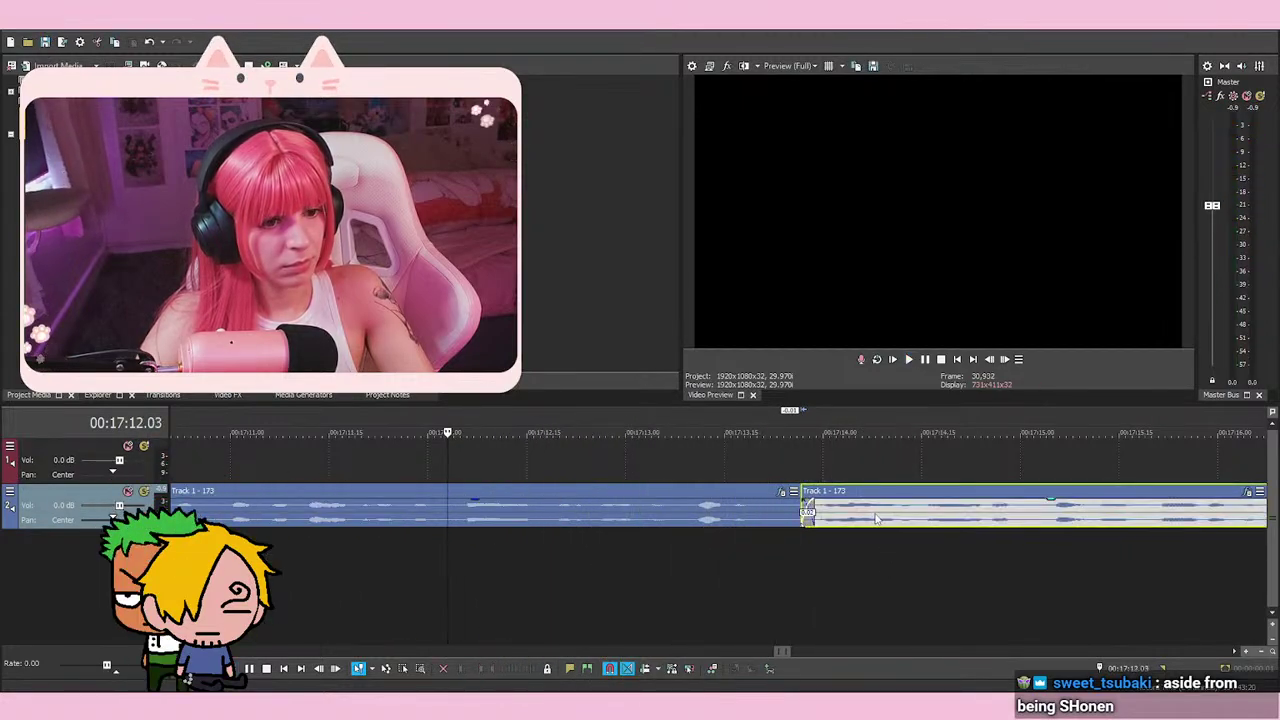
drag(884, 527, 880, 527)
key(space)
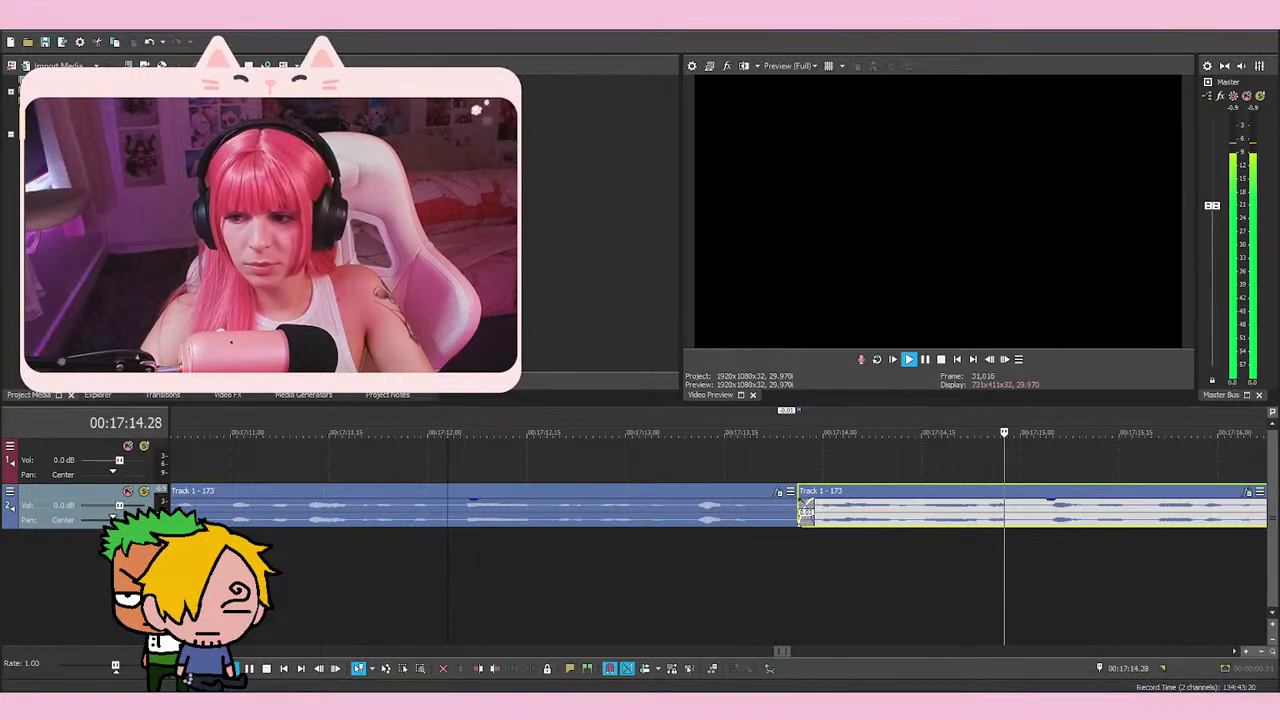
scroll(1148, 645, down, 2)
key(space)
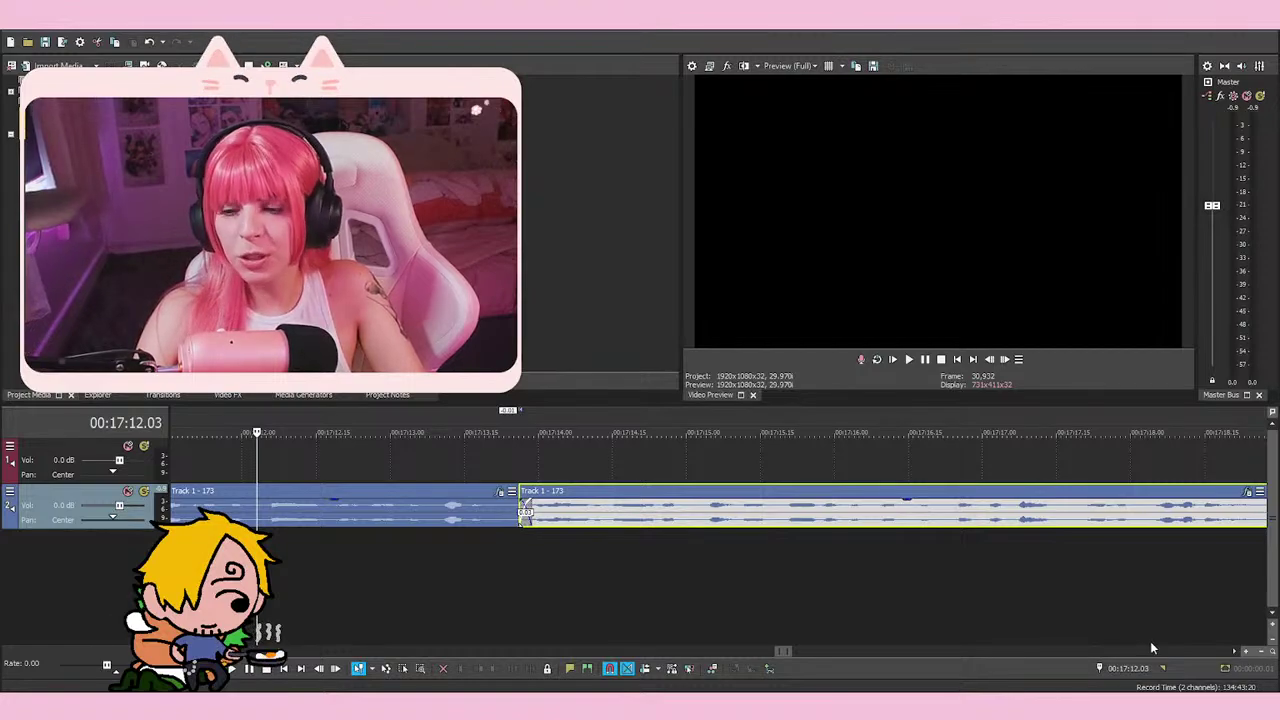
Position the playhead just before 00:17:13 and listen to the words leading into the join
click(403, 611)
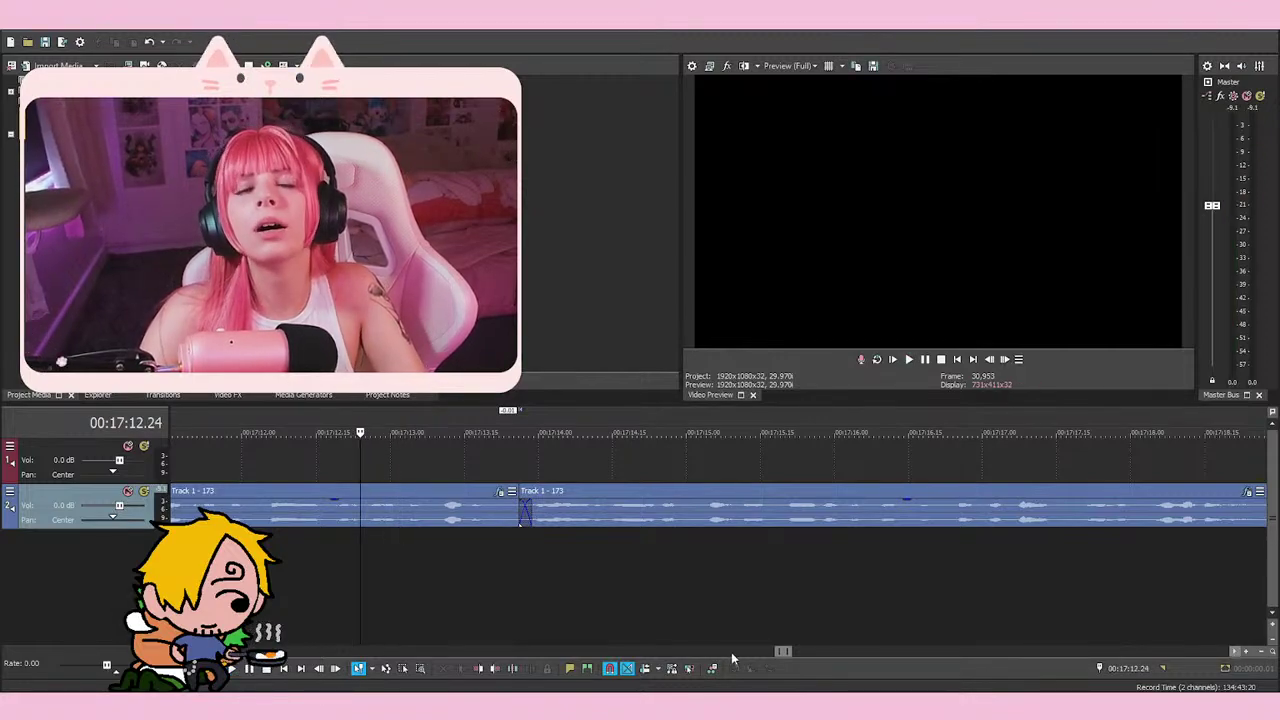
click(418, 594)
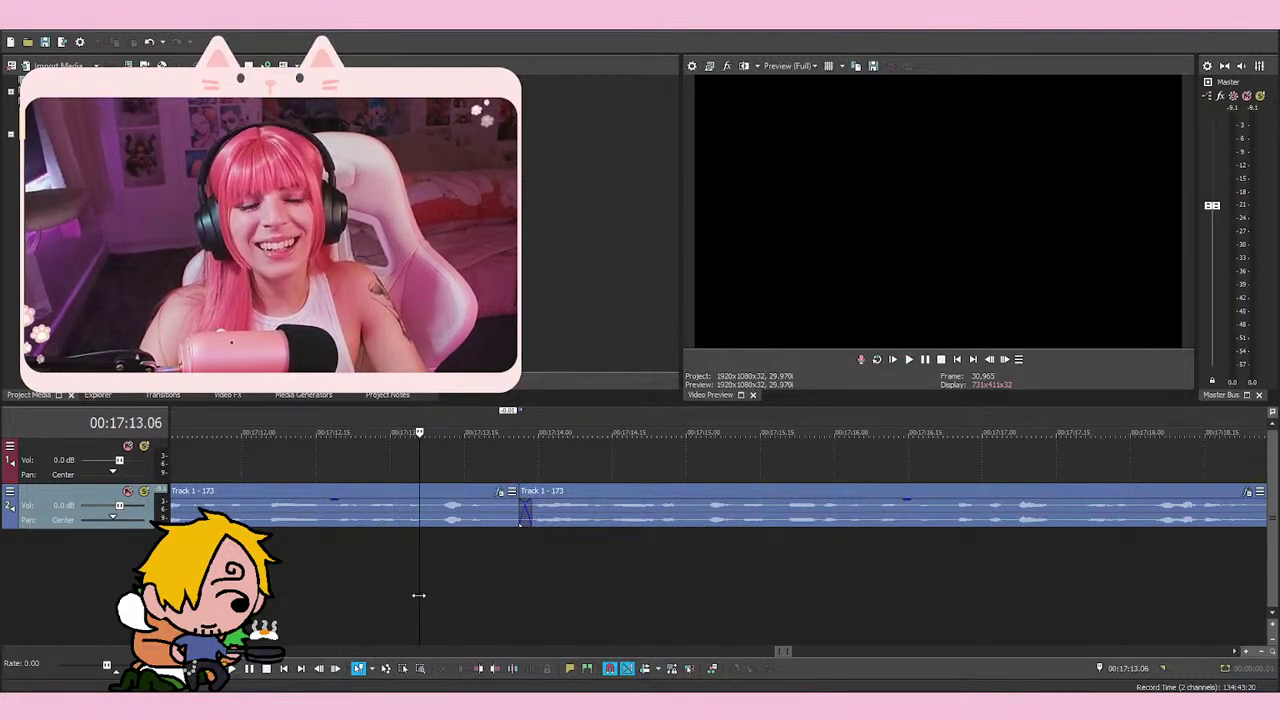
click(389, 593)
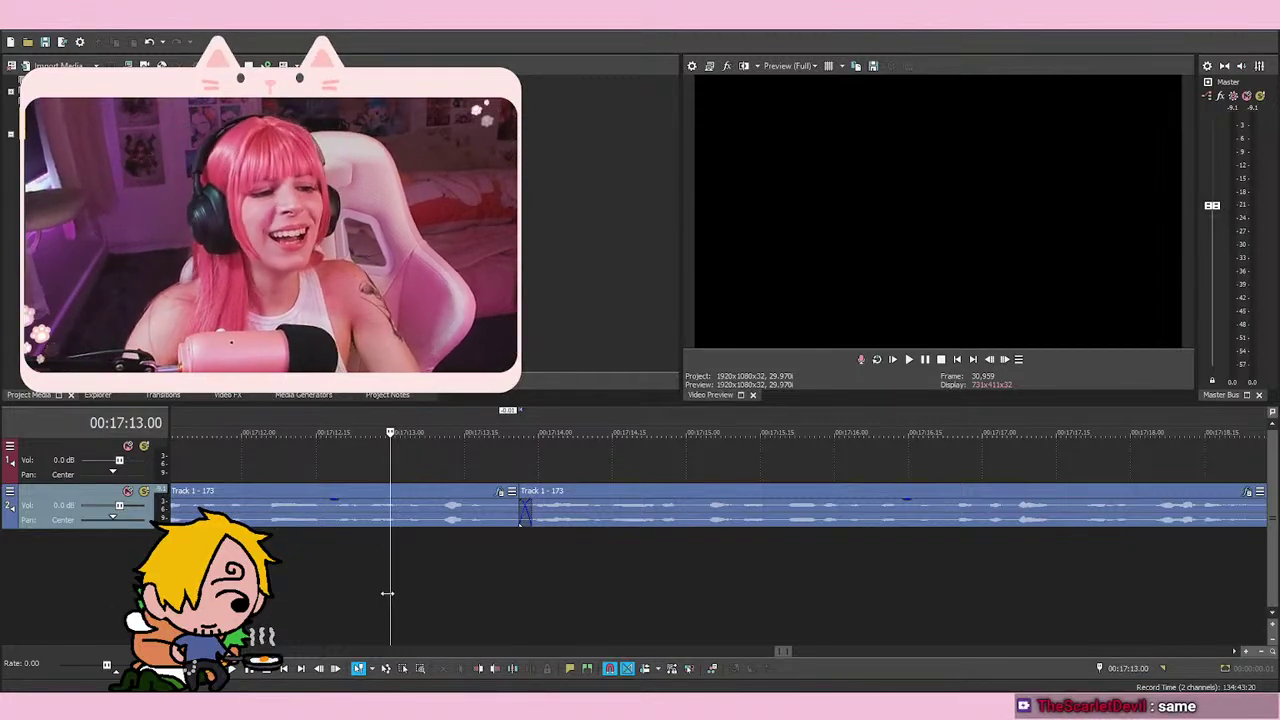
click(365, 576)
key(space)
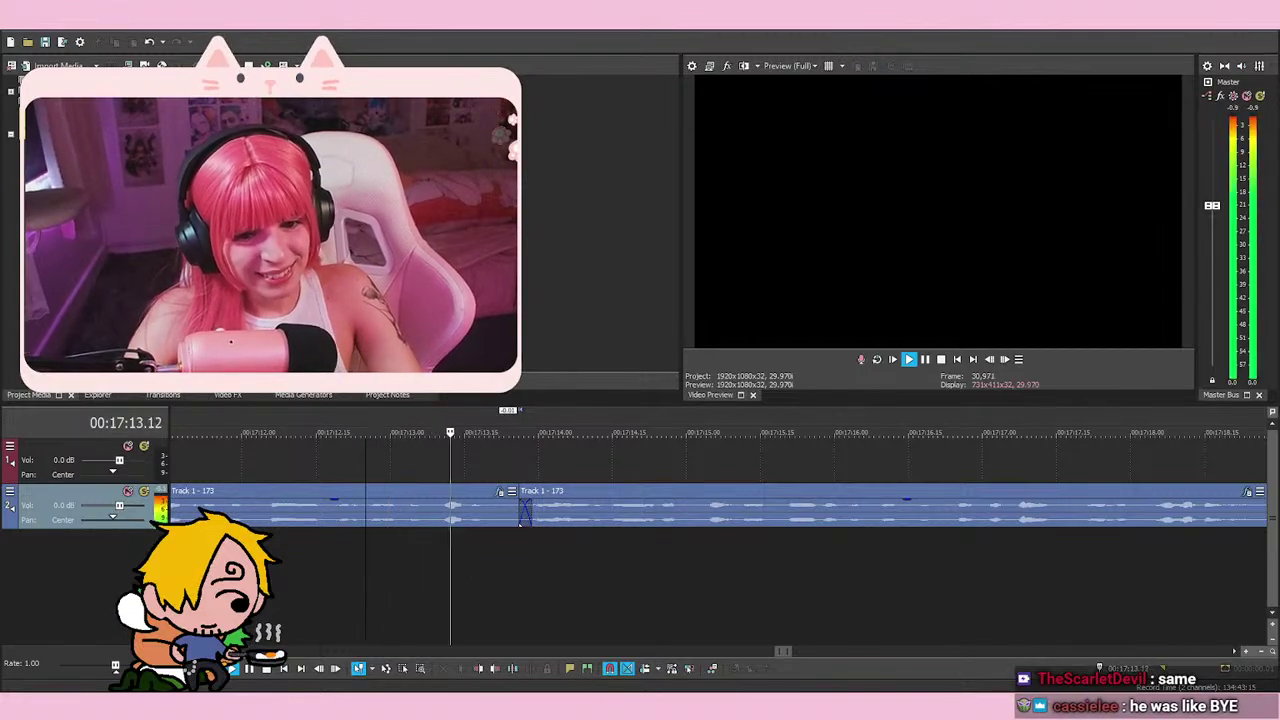
key(space)
Play from about 00:17:11 over the tightened join and on past the end of the moved clip
scroll(604, 445, down, 2)
click(580, 563)
click(571, 569)
click(573, 569)
click(651, 575)
scroll(648, 575, down, 2)
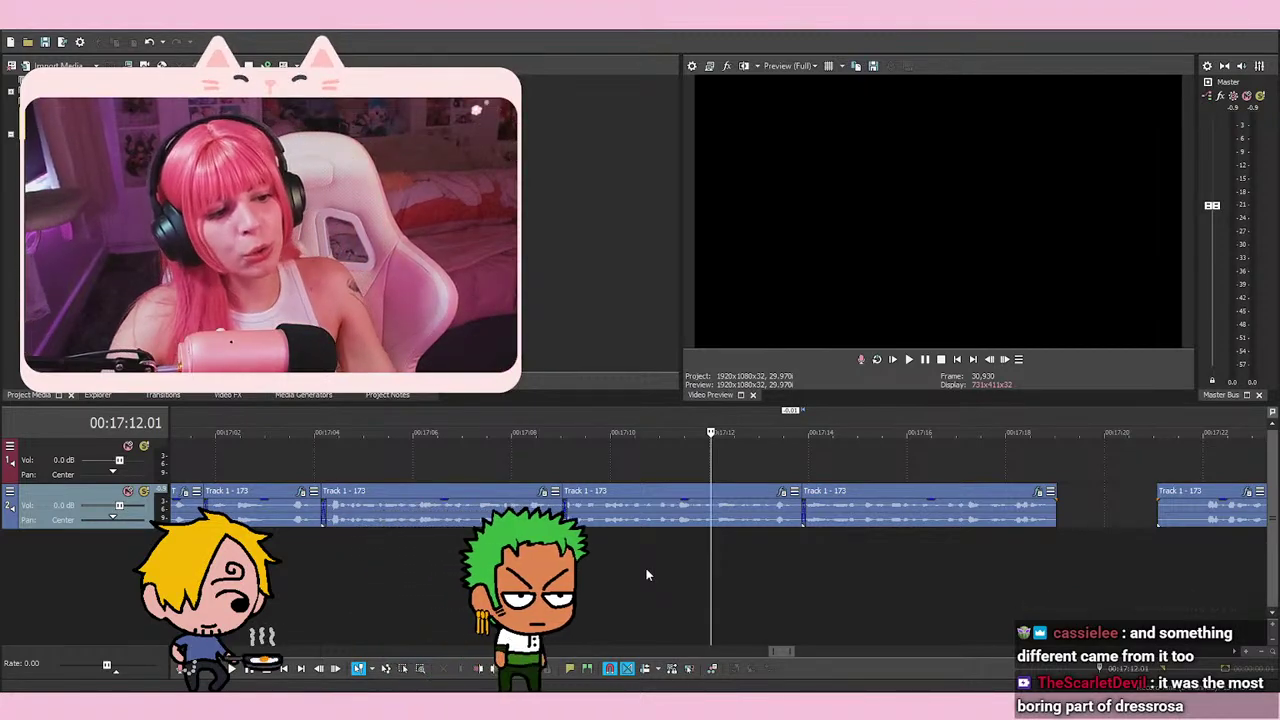
click(672, 580)
key(space)
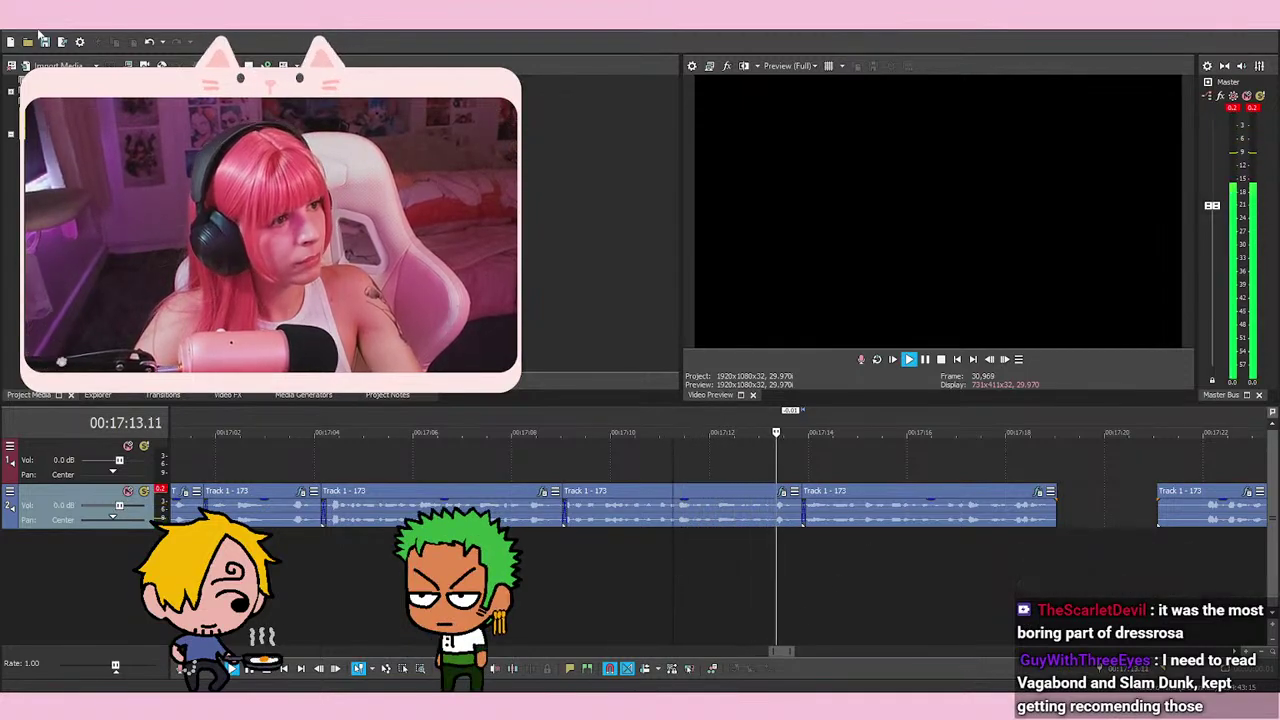
scroll(893, 464, down, 3)
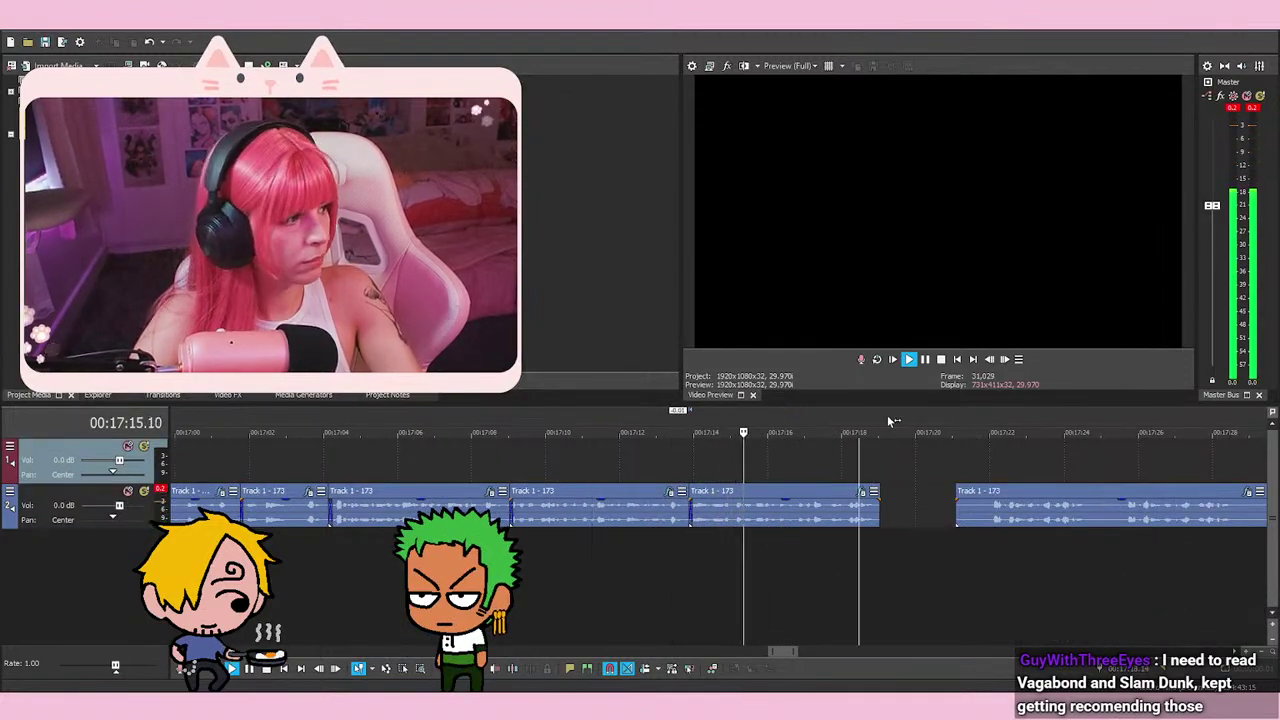
scroll(928, 465, up, 3)
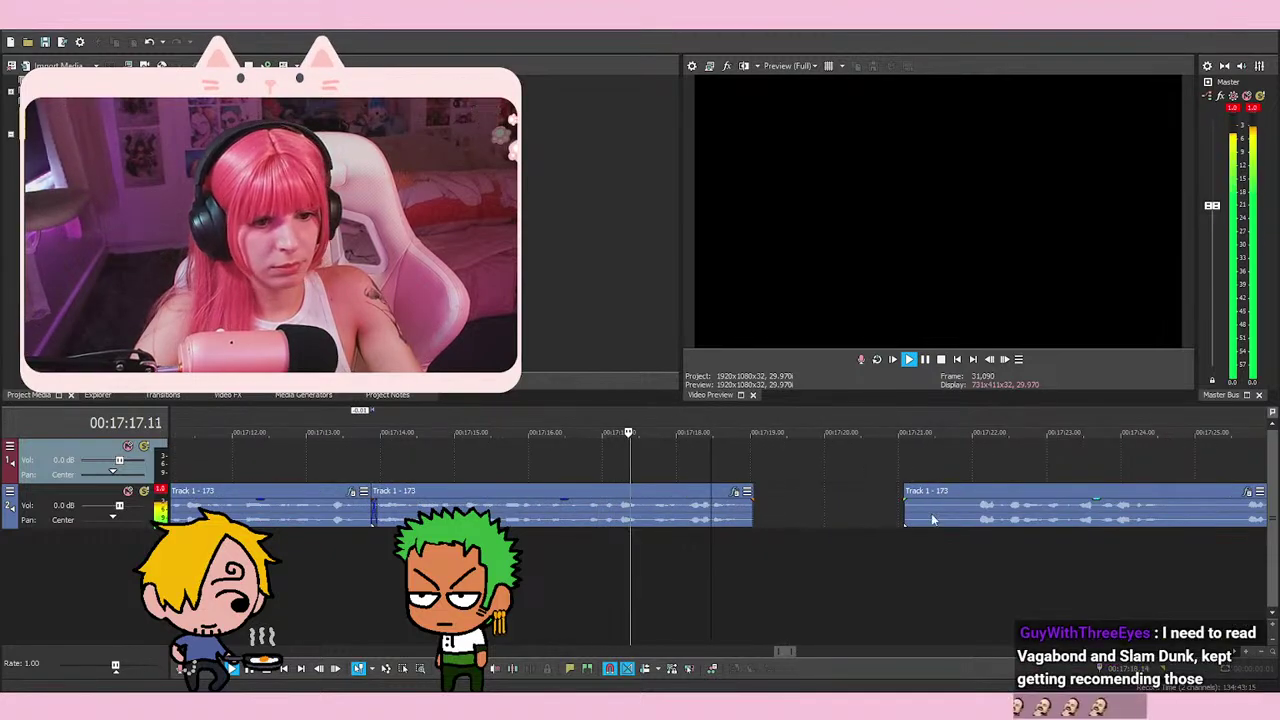
click(843, 497)
key(space)
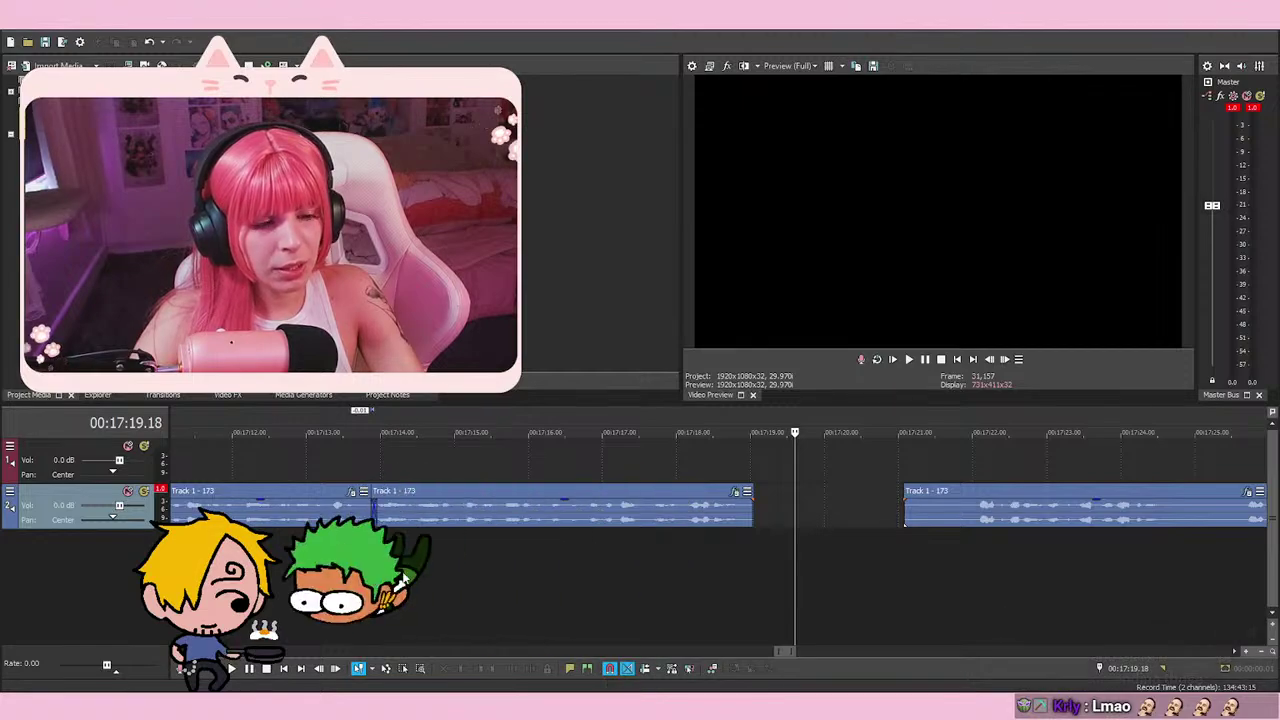
click(821, 517)
click(803, 518)
click(847, 504)
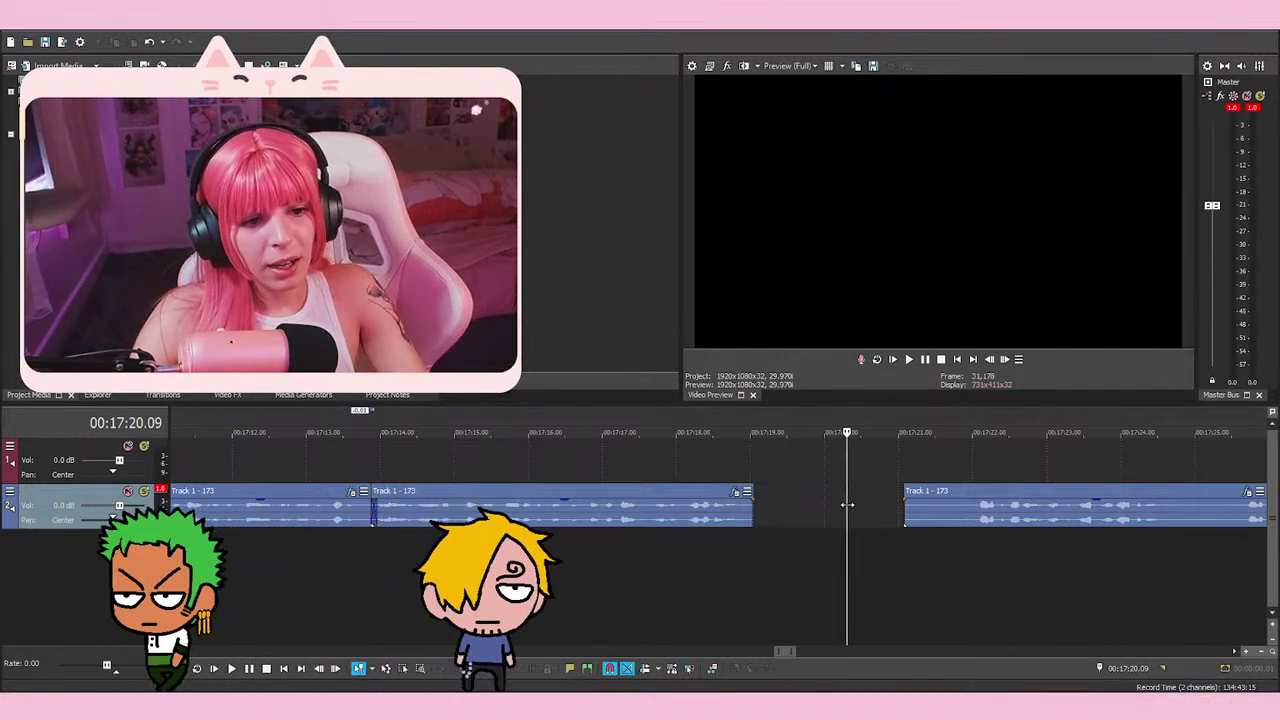
click(804, 507)
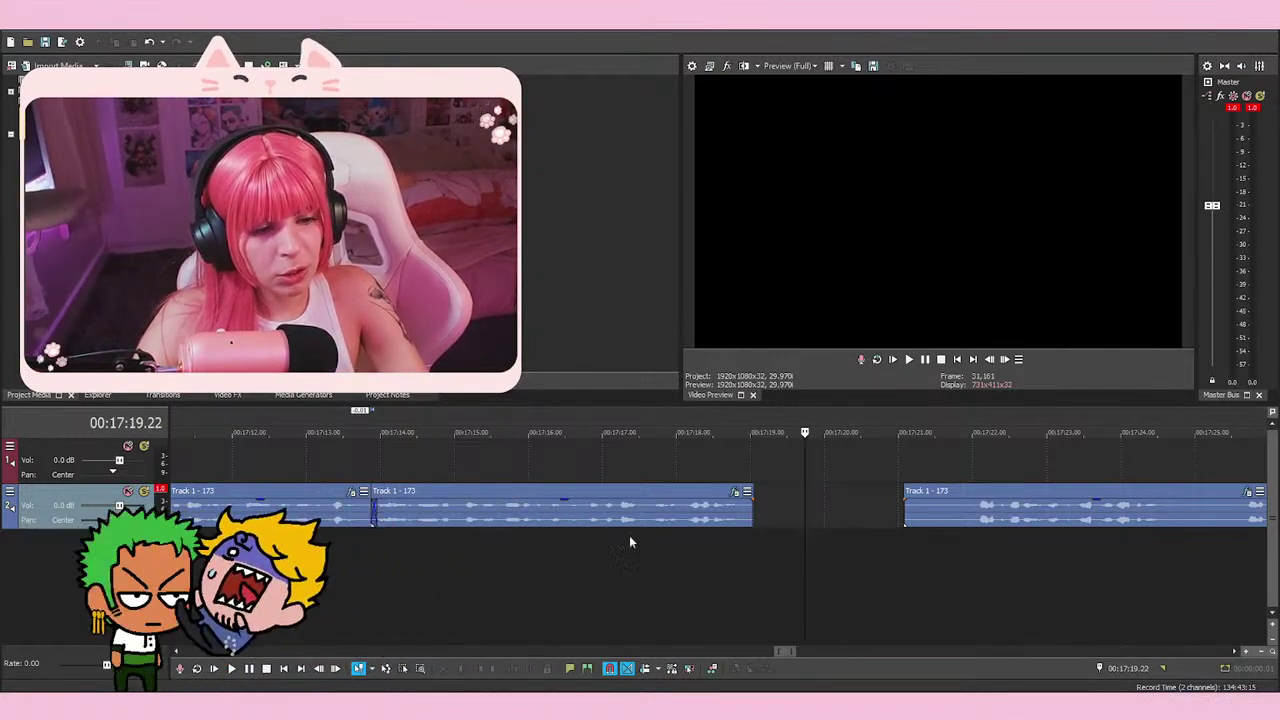
click(846, 511)
click(812, 509)
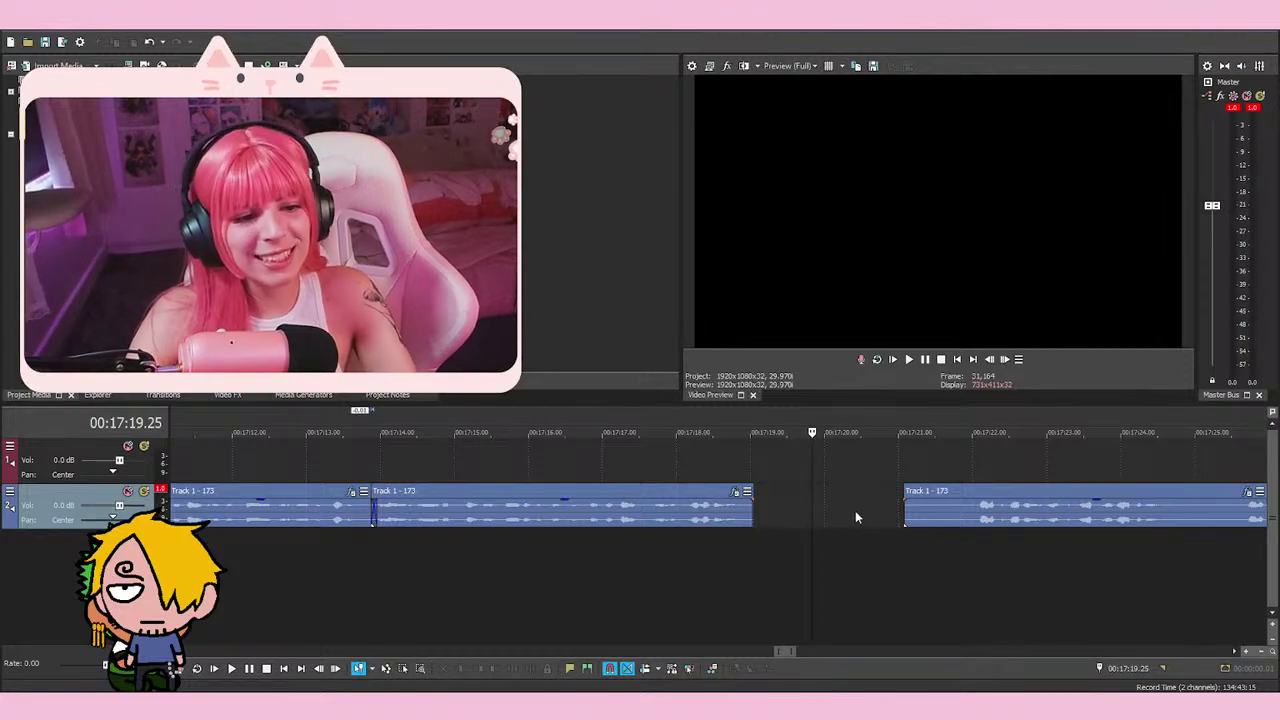
click(811, 519)
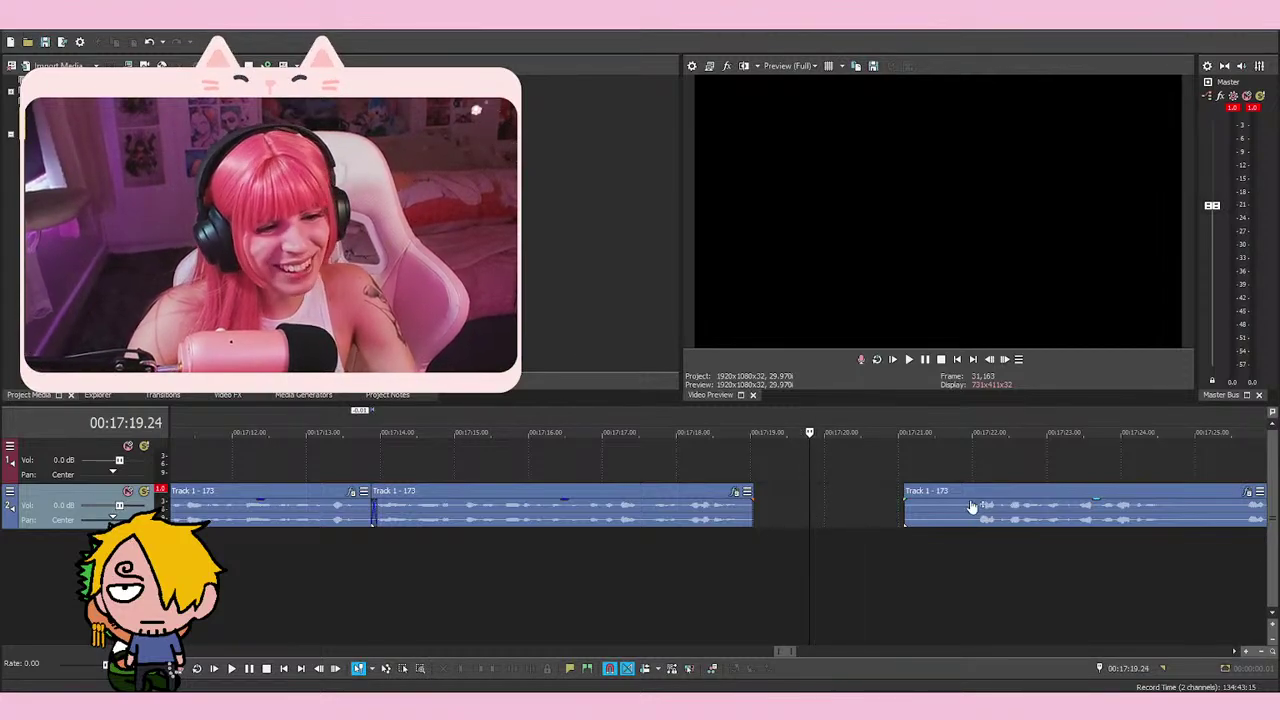
key(space)
key(space)
key(space)
key(space)
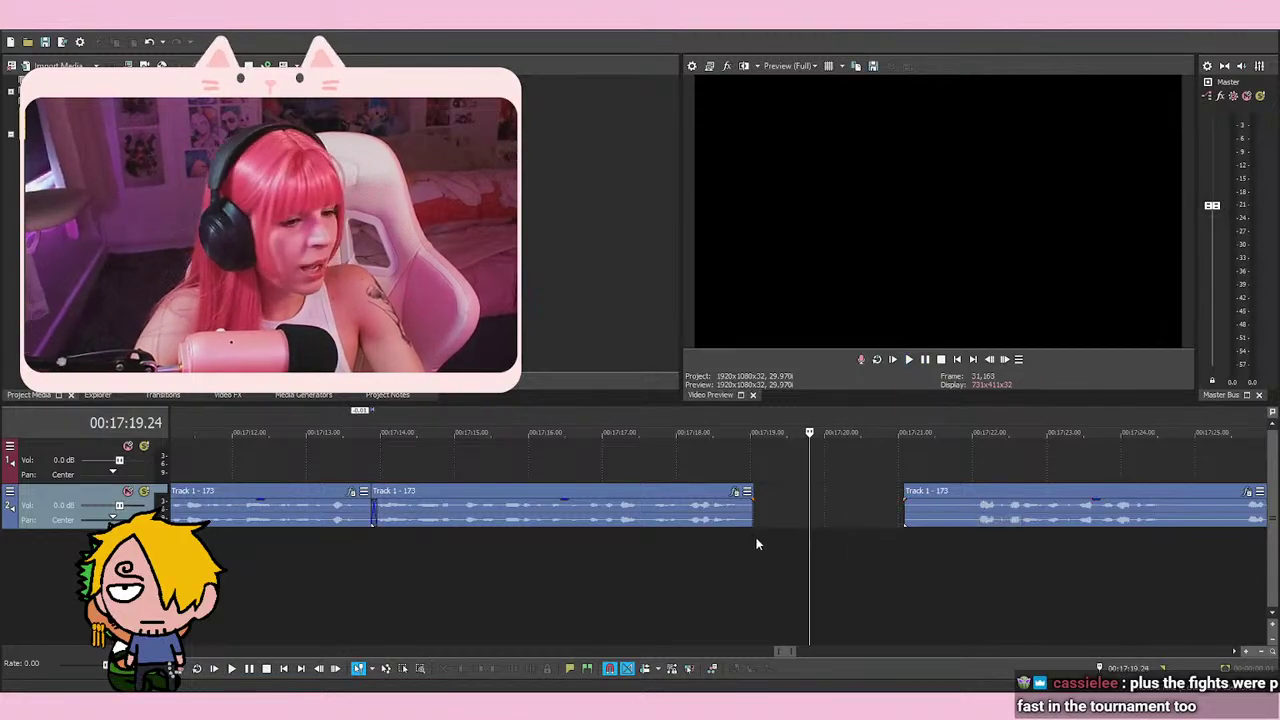
Play the end of the moved clip from about 00:17:17.20 into the gap that follows it
click(690, 573)
click(670, 575)
key(space)
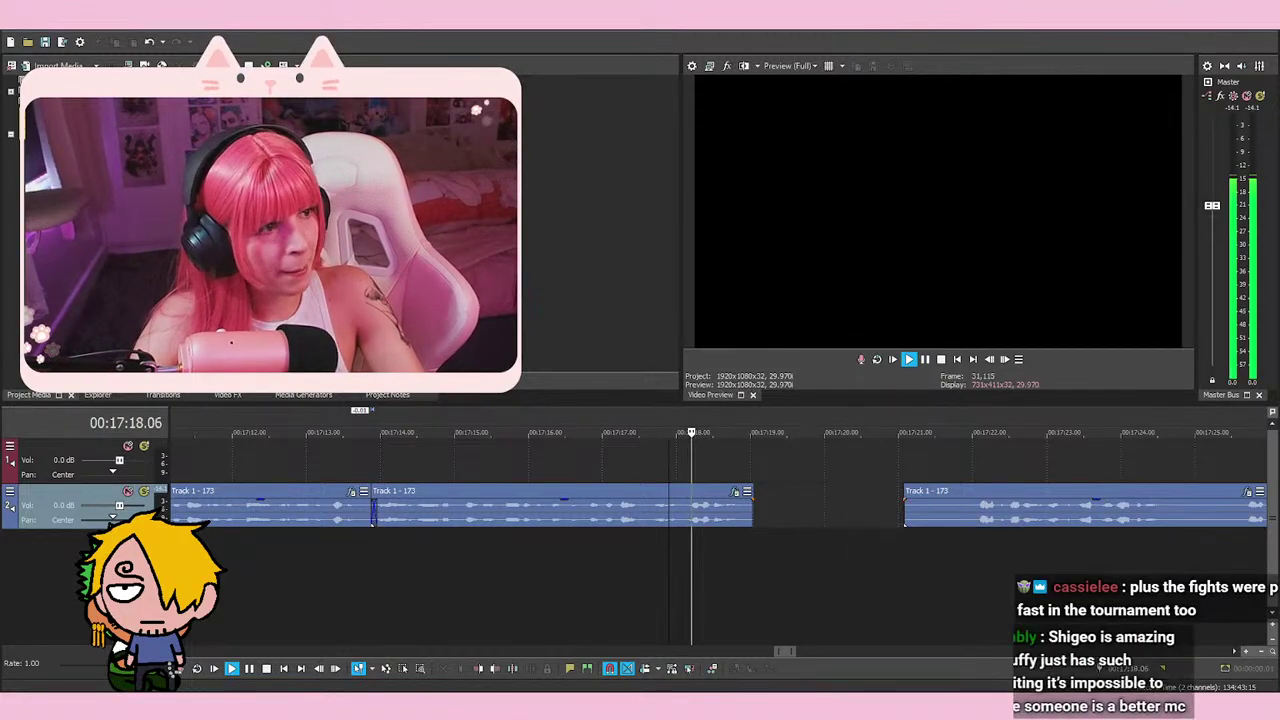
click(856, 497)
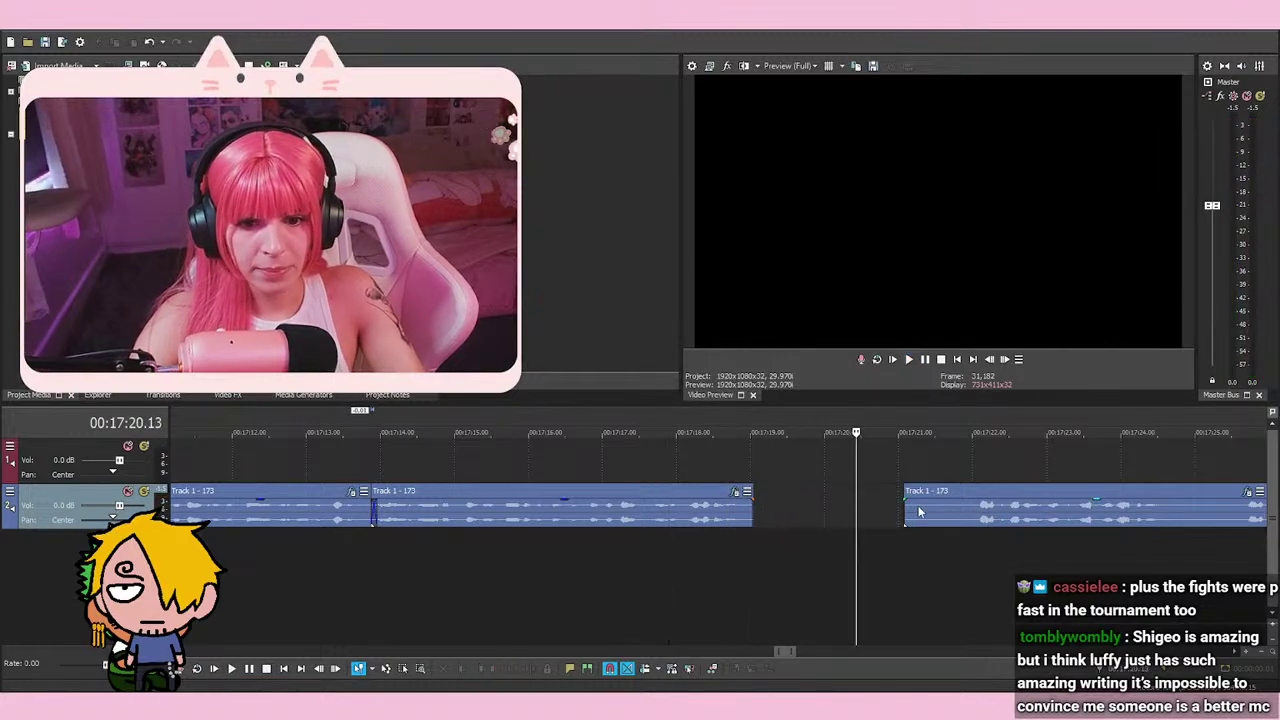
Move the next long clip earlier to start at about 00:17:20.00 and set the playhead to 00:17:20.29 before its first word
drag(1002, 524, 916, 525)
click(885, 546)
click(893, 553)
scroll(893, 553, up, 3)
click(716, 543)
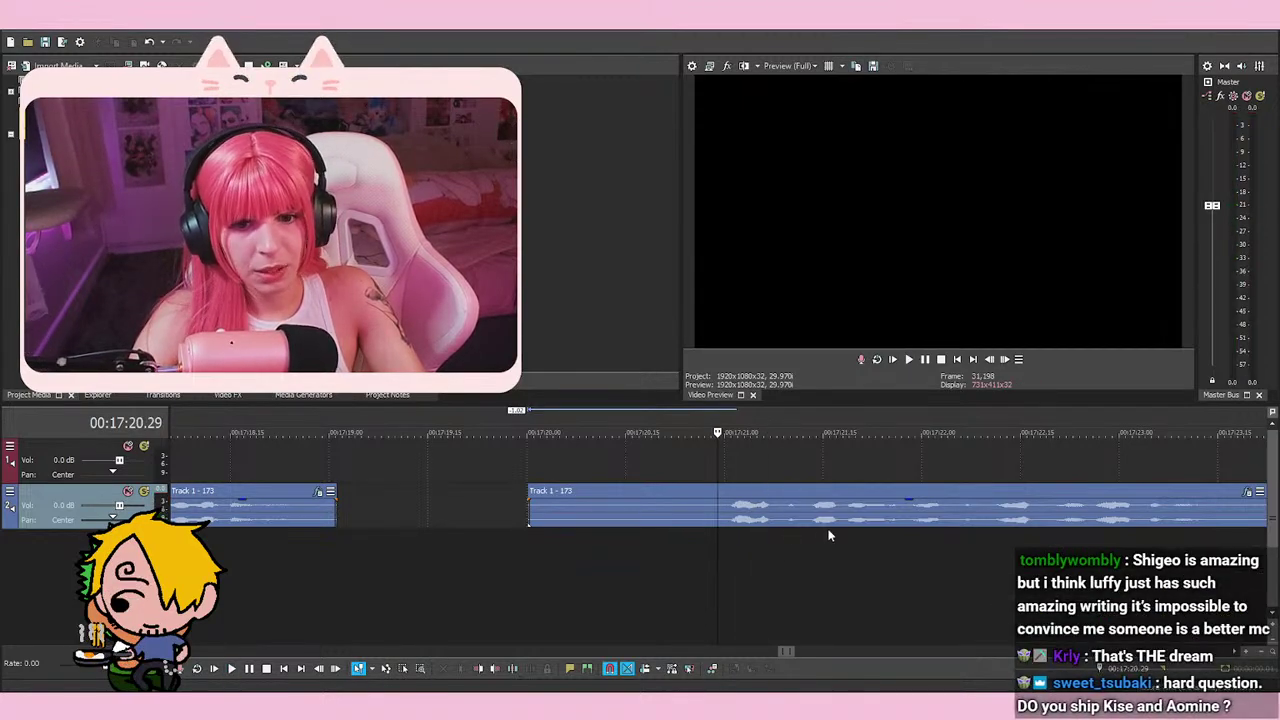
Split this clip at 00:17:20.28 and delete the silent piece in front of the split
key(space)
key(space)
key(space)
key(space)
key(Left)
key(s)
right_click(614, 505)
click(660, 366)
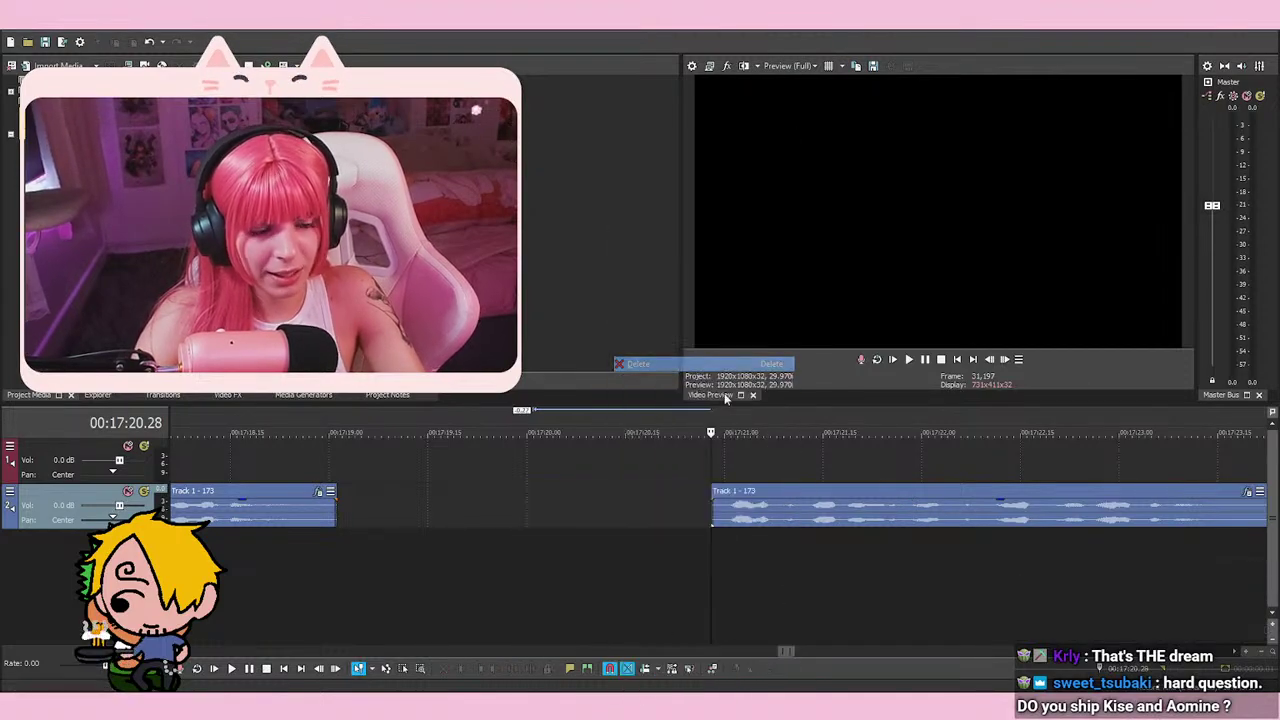
Play the start of the remaining clip and trim its beginning to 00:17:20.29
key(space)
key(space)
scroll(908, 508, up, 3)
drag(714, 520, 733, 516)
key(Right)
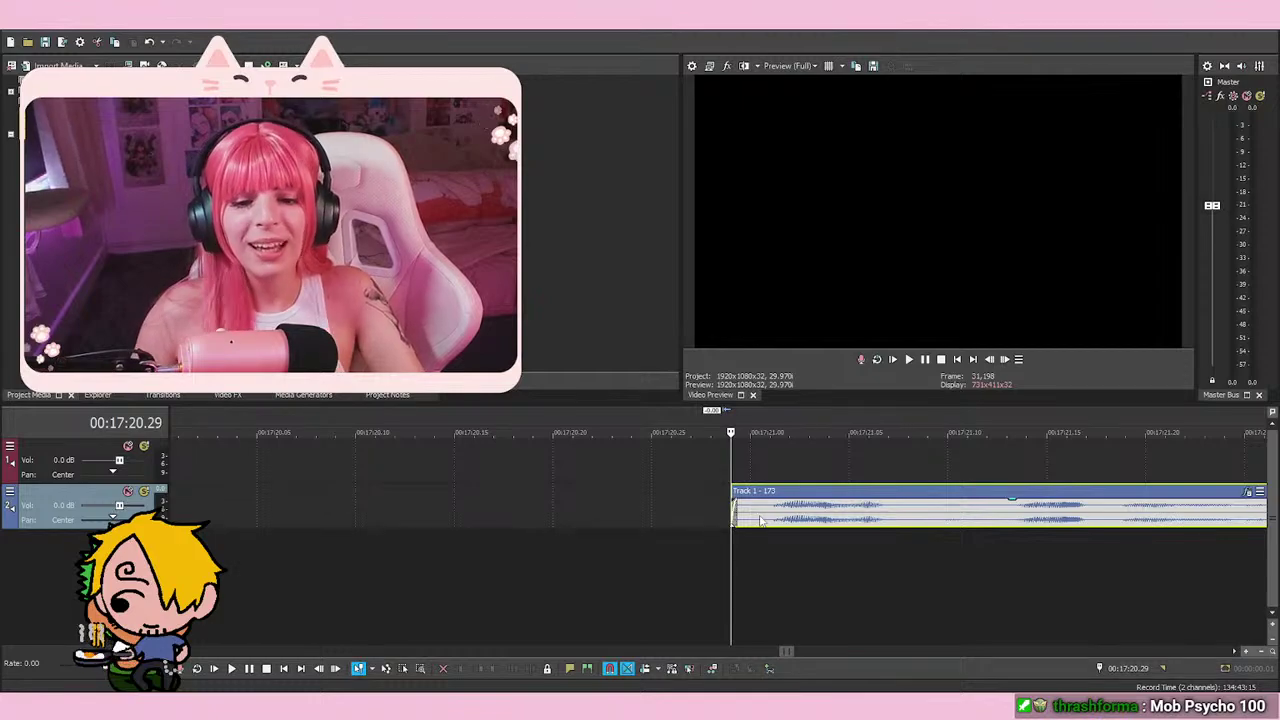
Move the long clip earlier to start at about 00:17:19.10 and set the playhead at its beginning
click(718, 556)
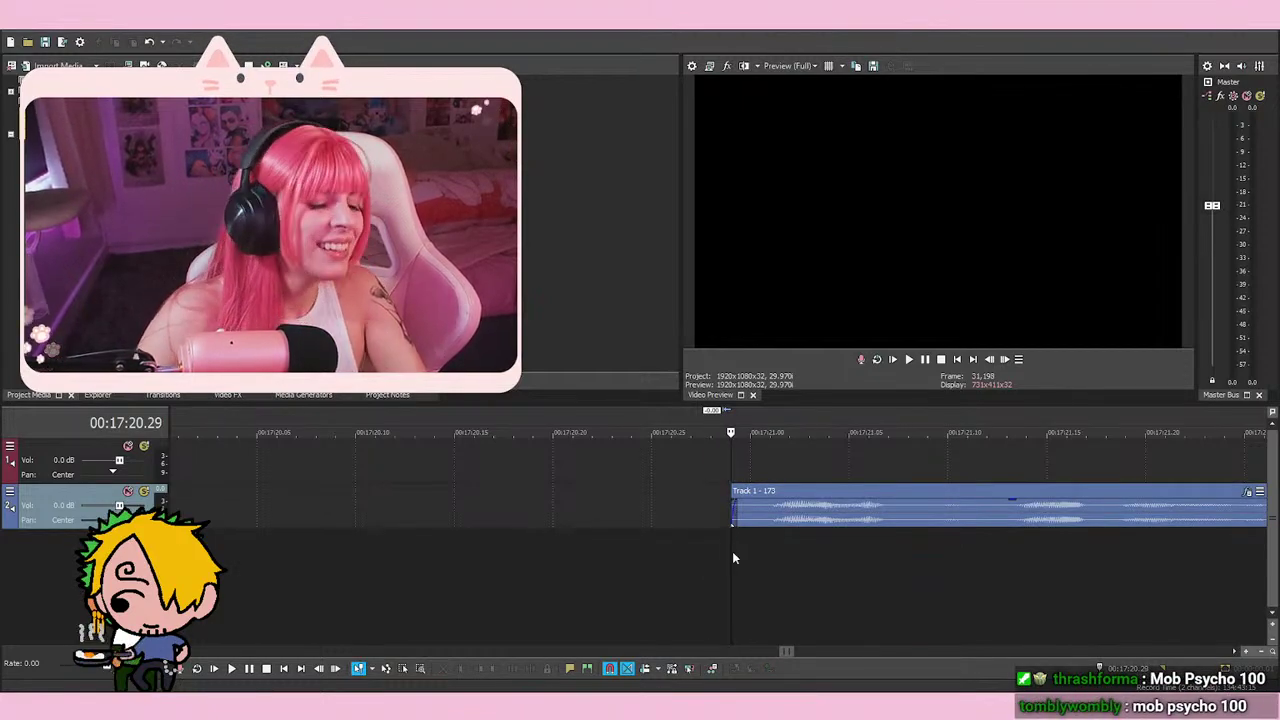
scroll(735, 553, down, 8)
click(708, 500)
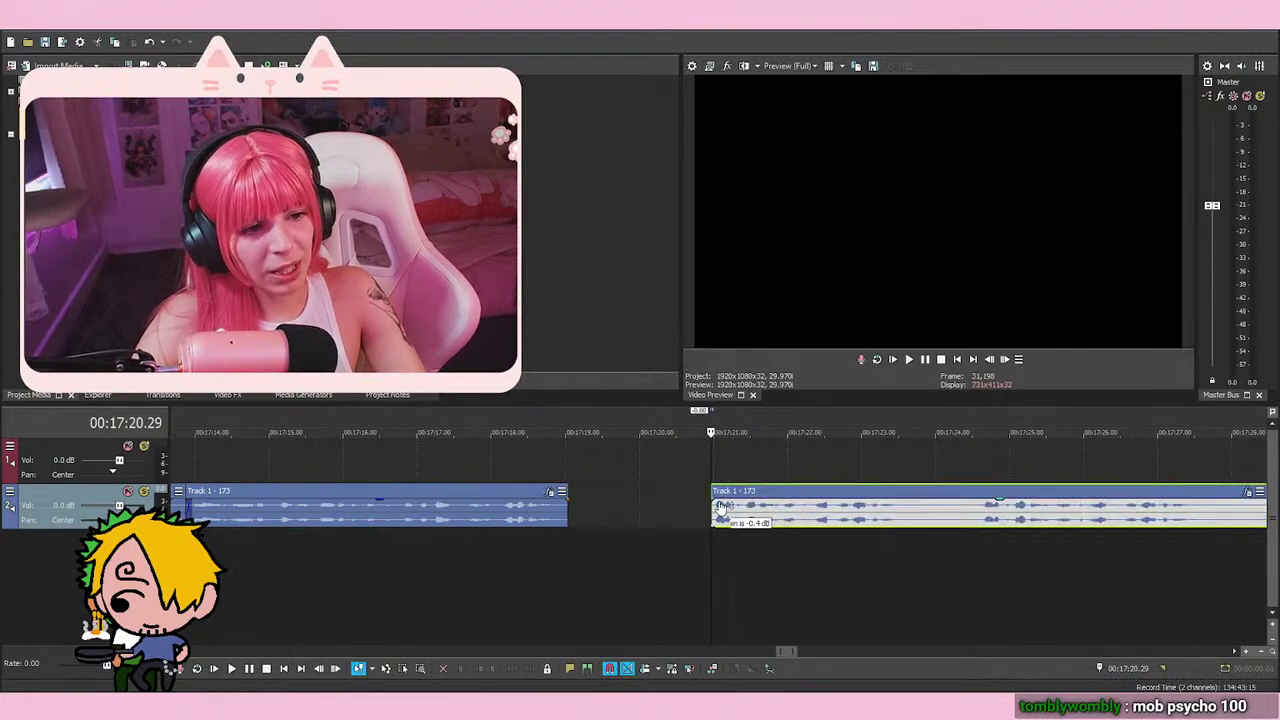
drag(744, 517, 623, 517)
click(589, 456)
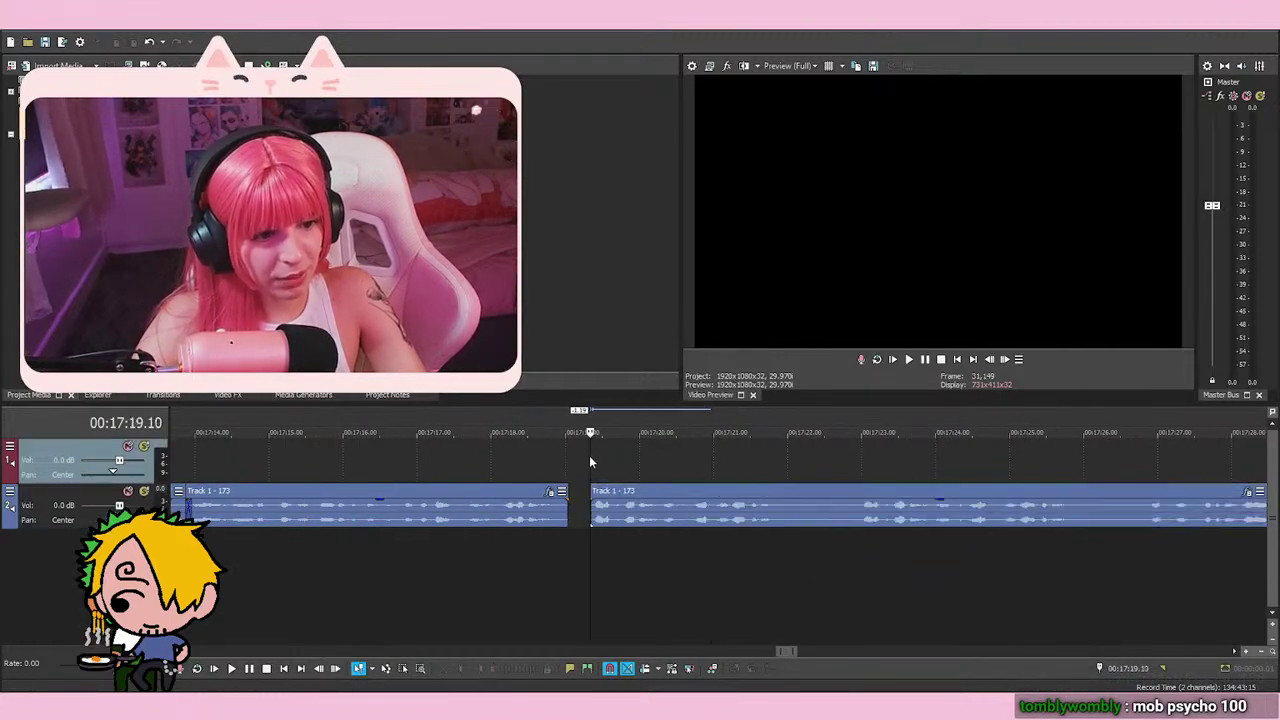
scroll(817, 520, up, 6)
drag(725, 503, 715, 522)
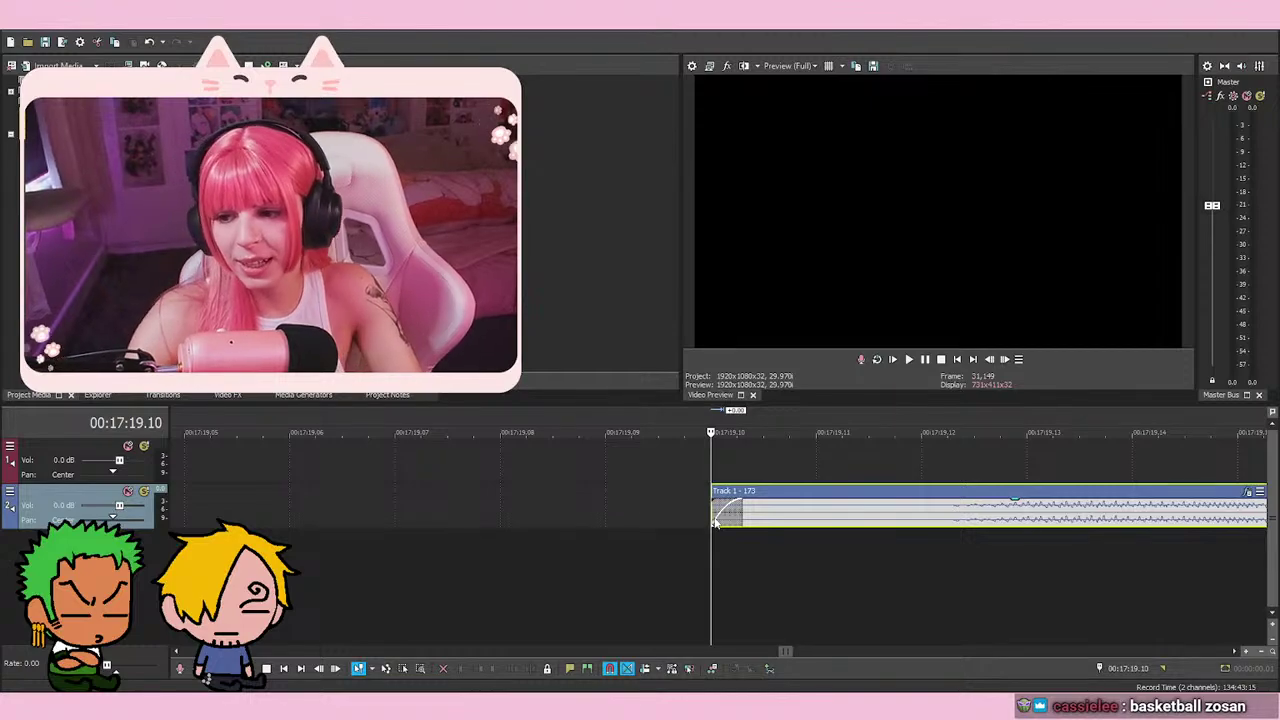
click(713, 552)
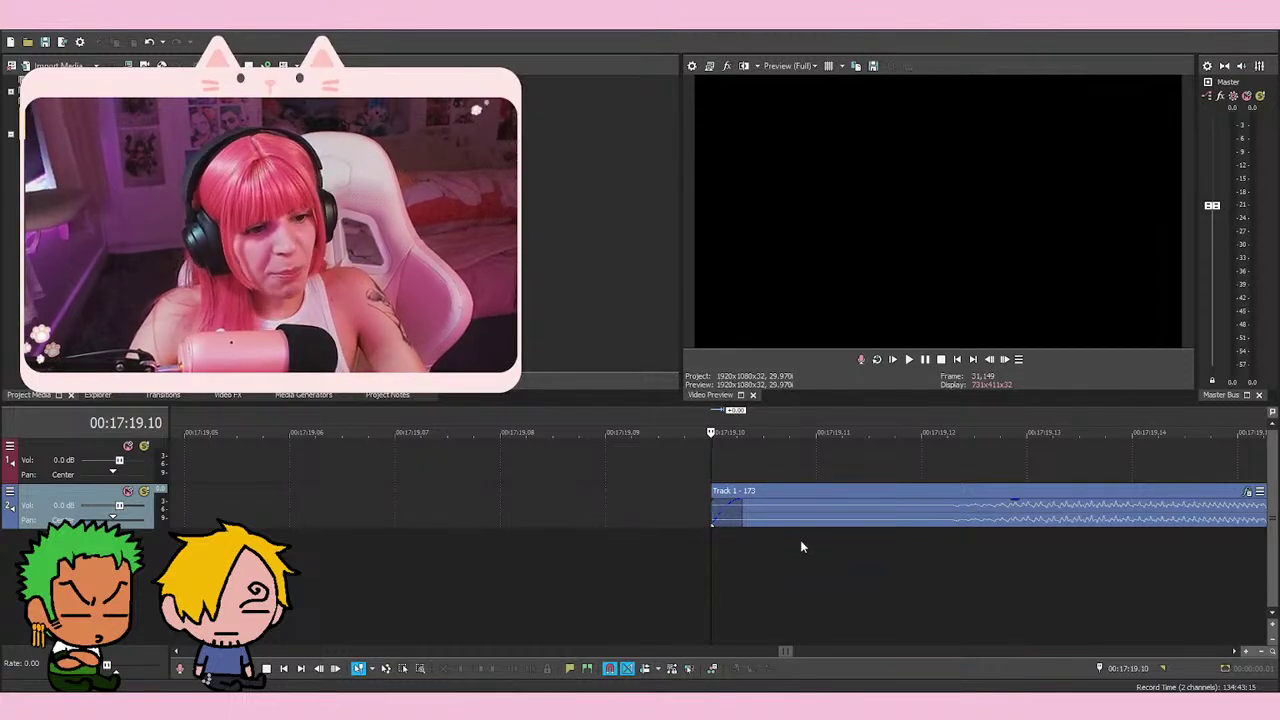
Play the moved clip from 00:17:19.10 and split it at 00:17:22.06, after its first phrase
scroll(792, 540, down, 5)
key(space)
key(space)
key(space)
key(space)
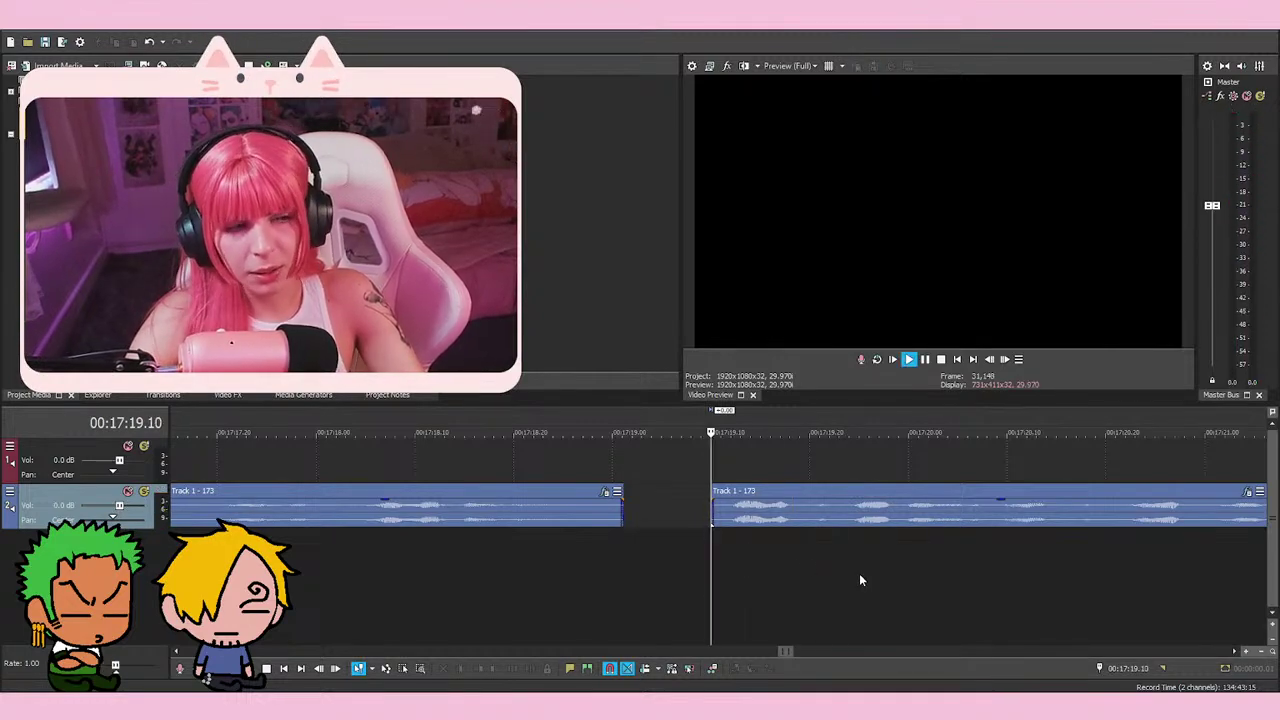
scroll(950, 522, down, 3)
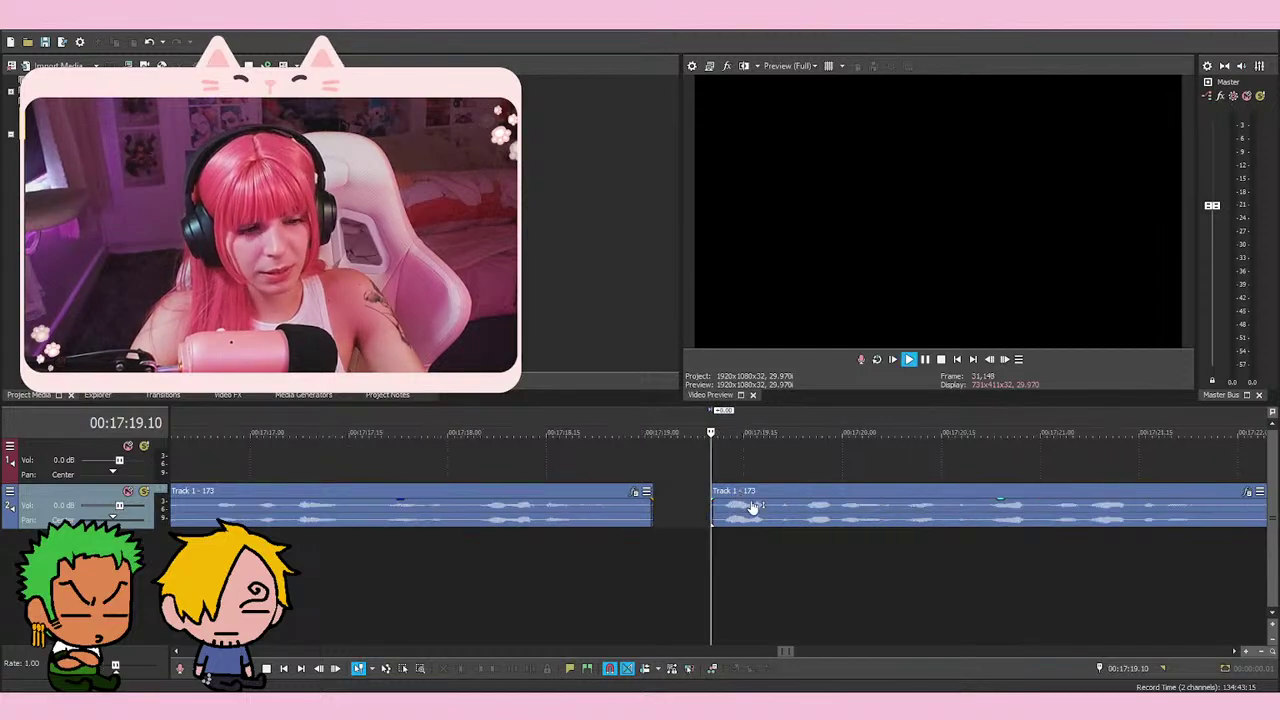
key(space)
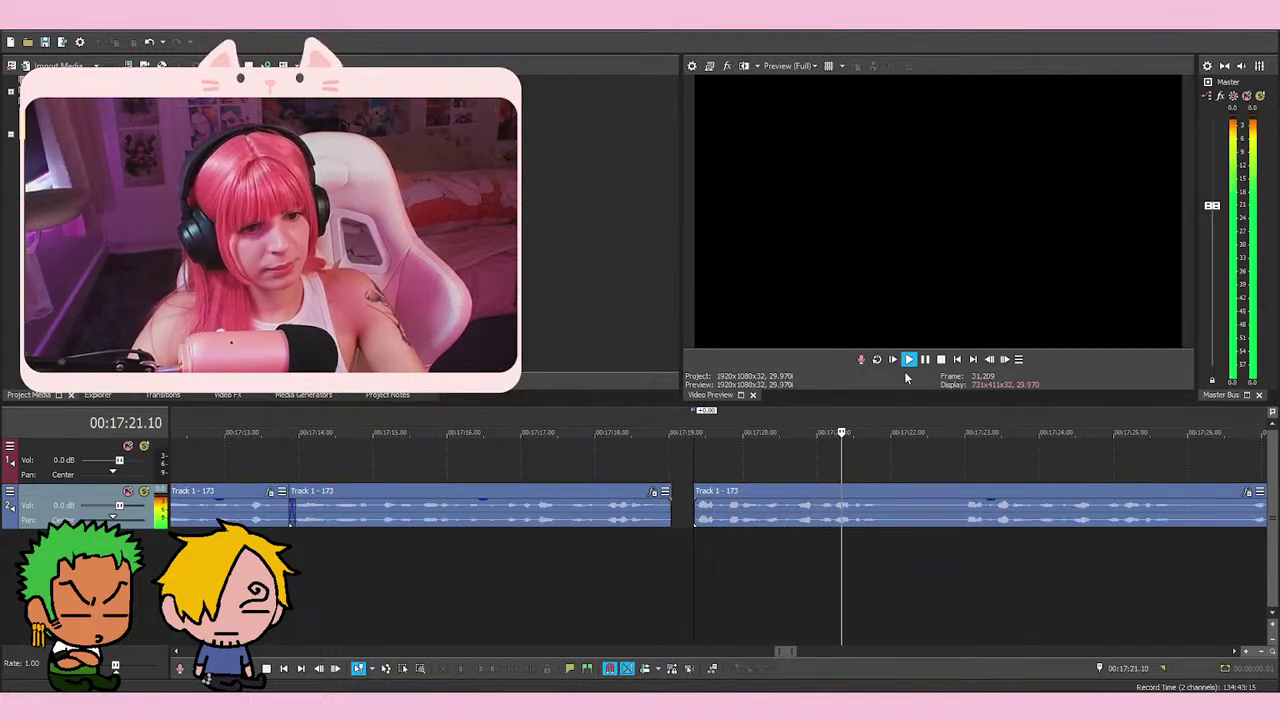
key(space)
key(space)
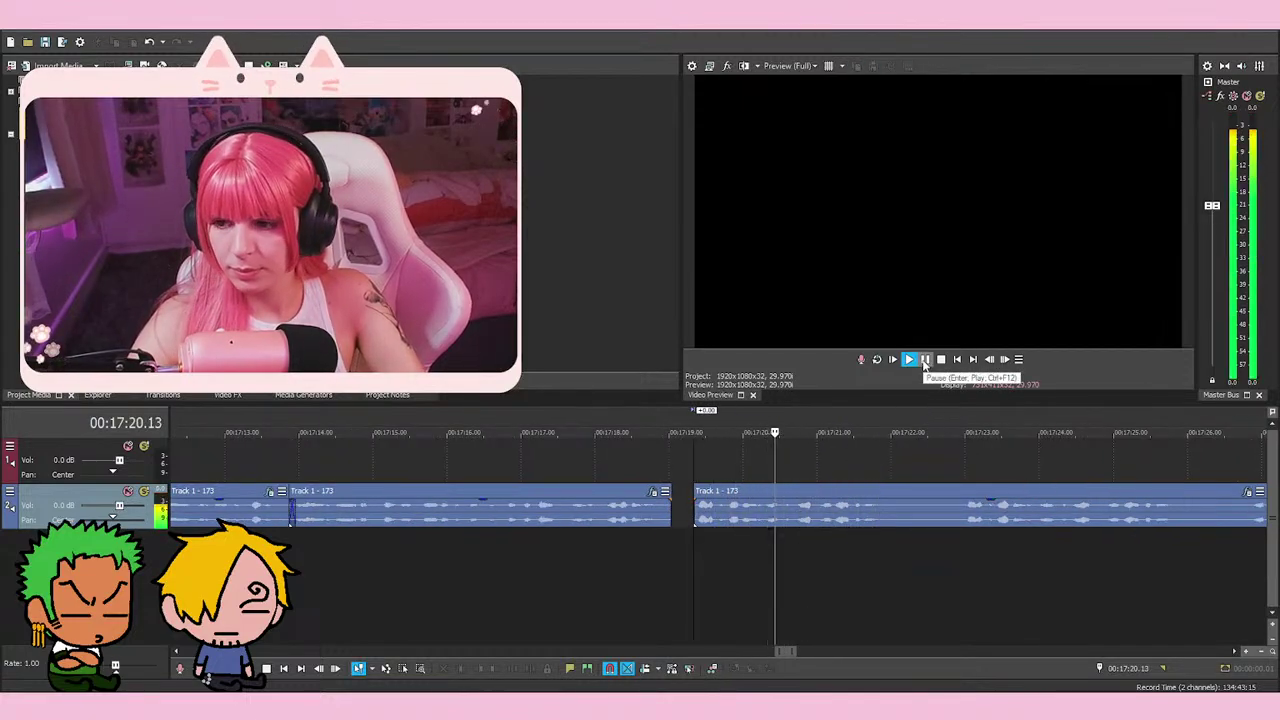
key(Return)
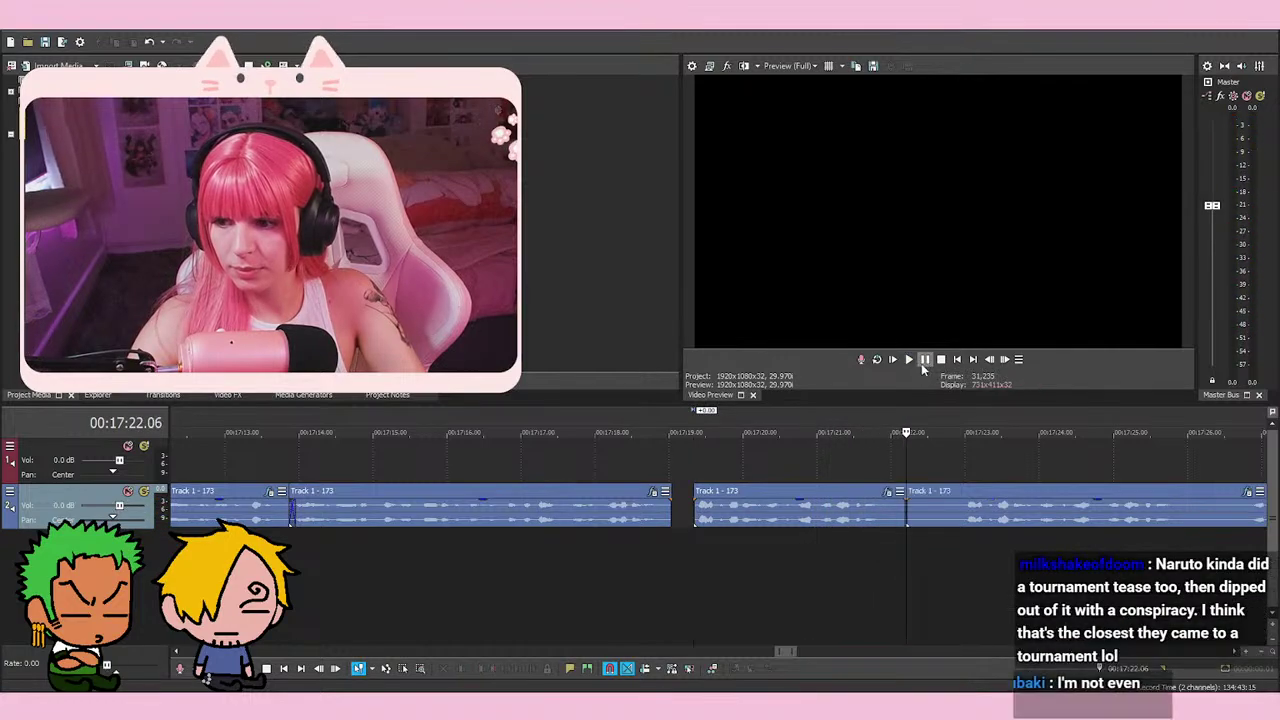
Move the short clip in front of the split earlier to overlap the preceding clip at about 00:17:18.29 with a short crossfade
click(676, 574)
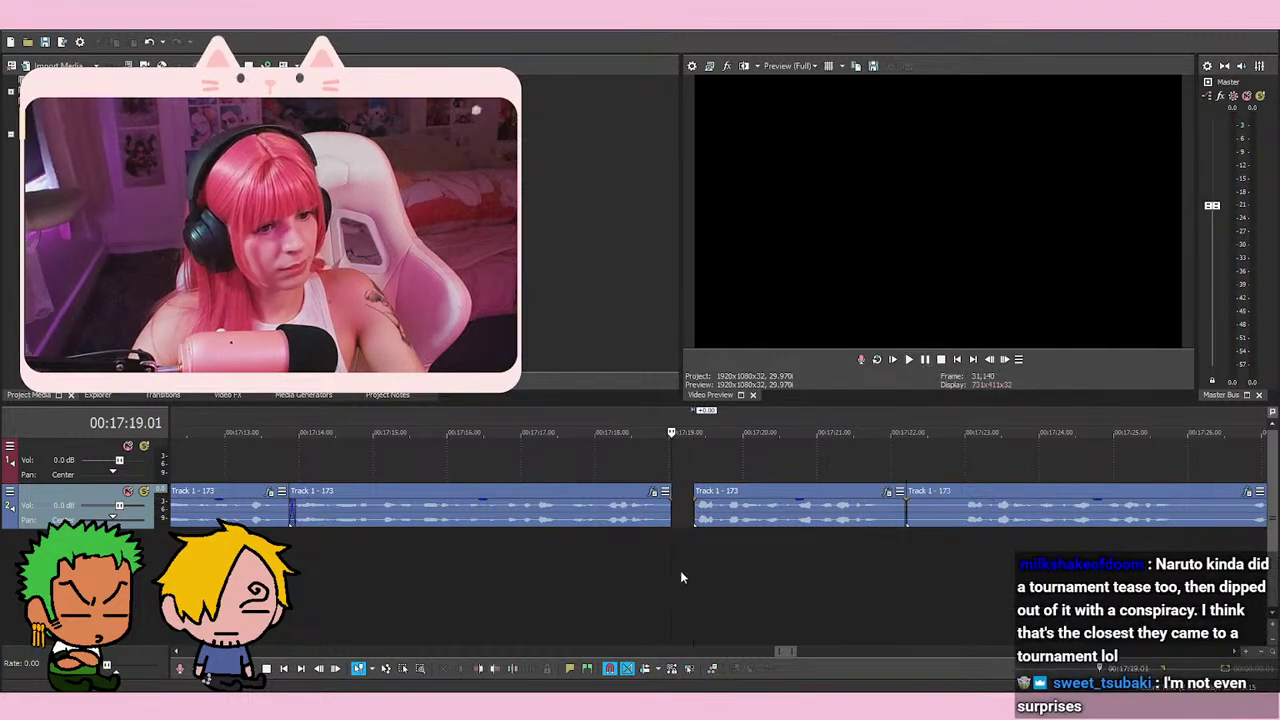
scroll(676, 574, up, 1)
drag(804, 514, 749, 521)
click(681, 558)
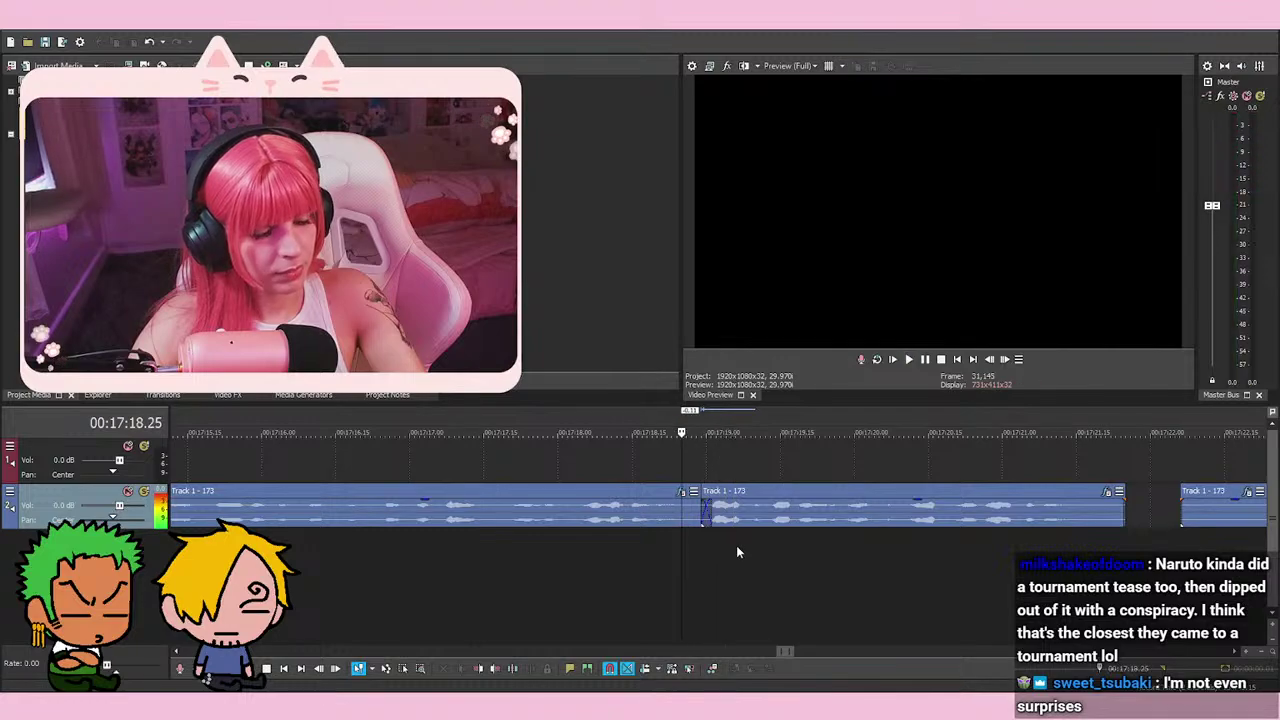
Spot-check the audio on both sides of the new crossfade by repositioning the playhead up to 00:17:19.17
click(691, 560)
click(764, 552)
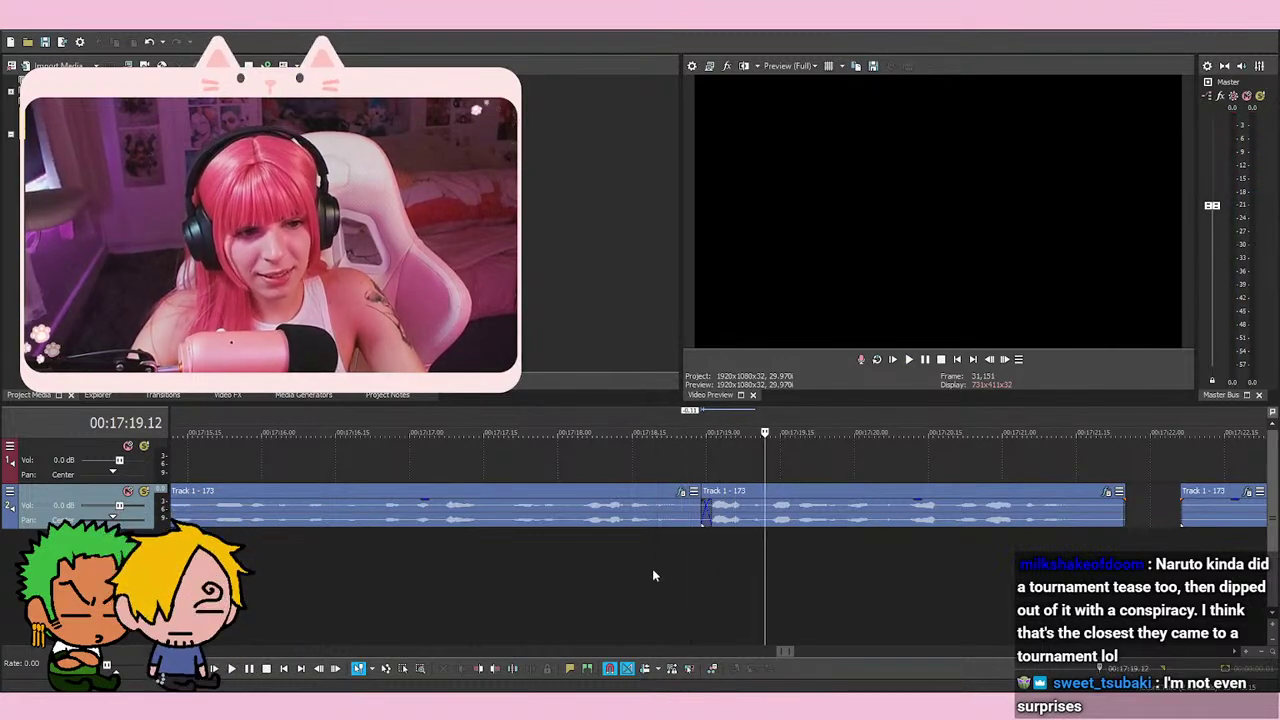
click(652, 568)
click(713, 555)
click(791, 557)
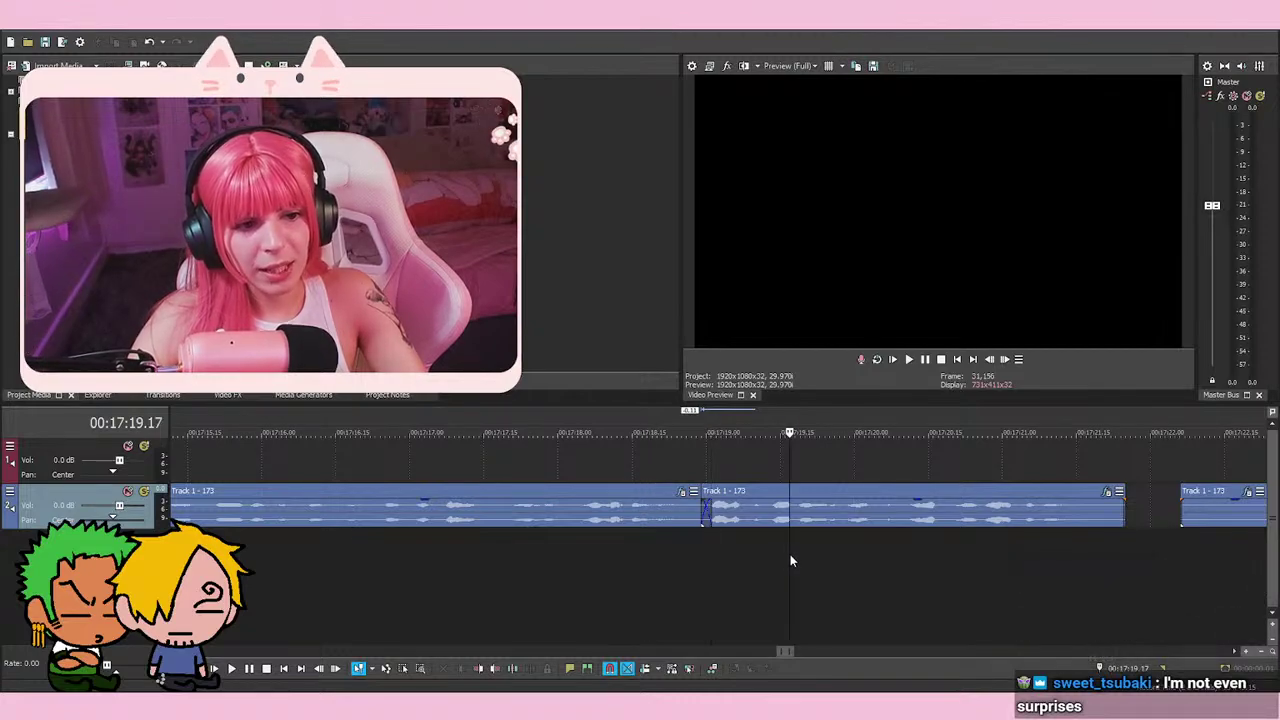
click(758, 558)
click(686, 570)
click(637, 587)
click(786, 583)
click(727, 584)
Play across the new crossfade from 00:17:18.23 and again from 00:17:18.14 to check its timing
click(672, 594)
key(space)
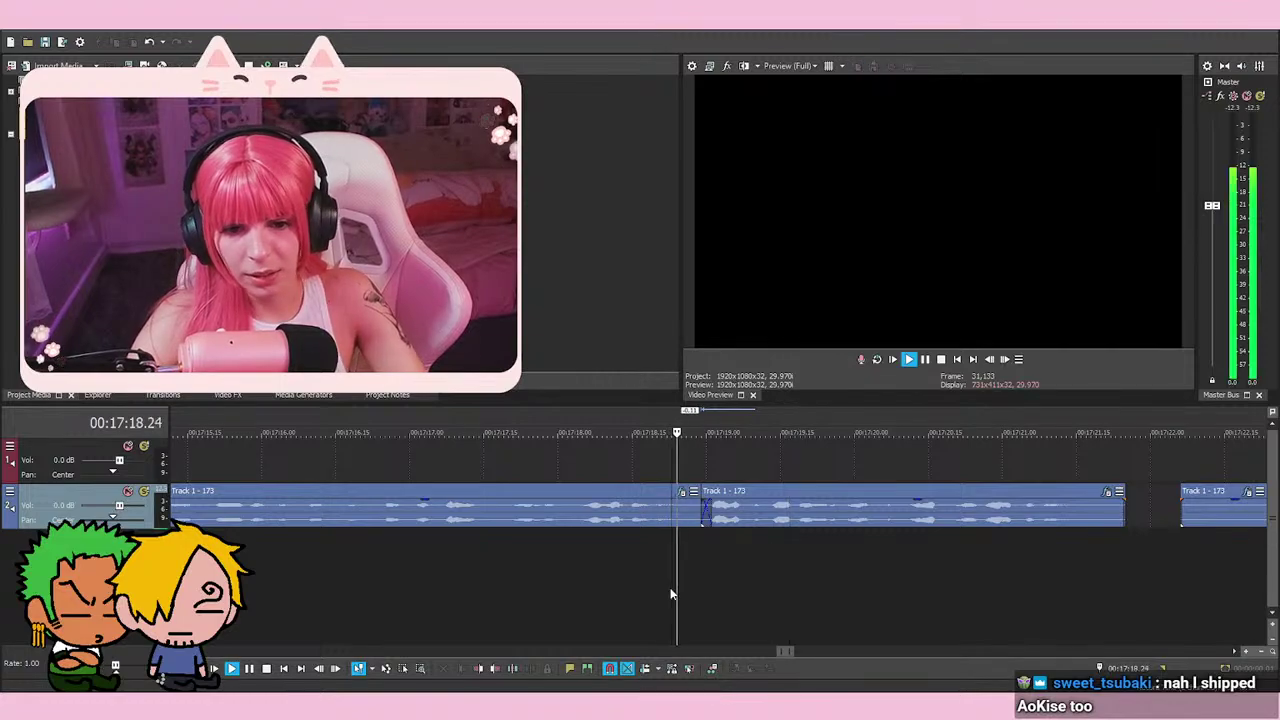
key(space)
key(space)
key(space)
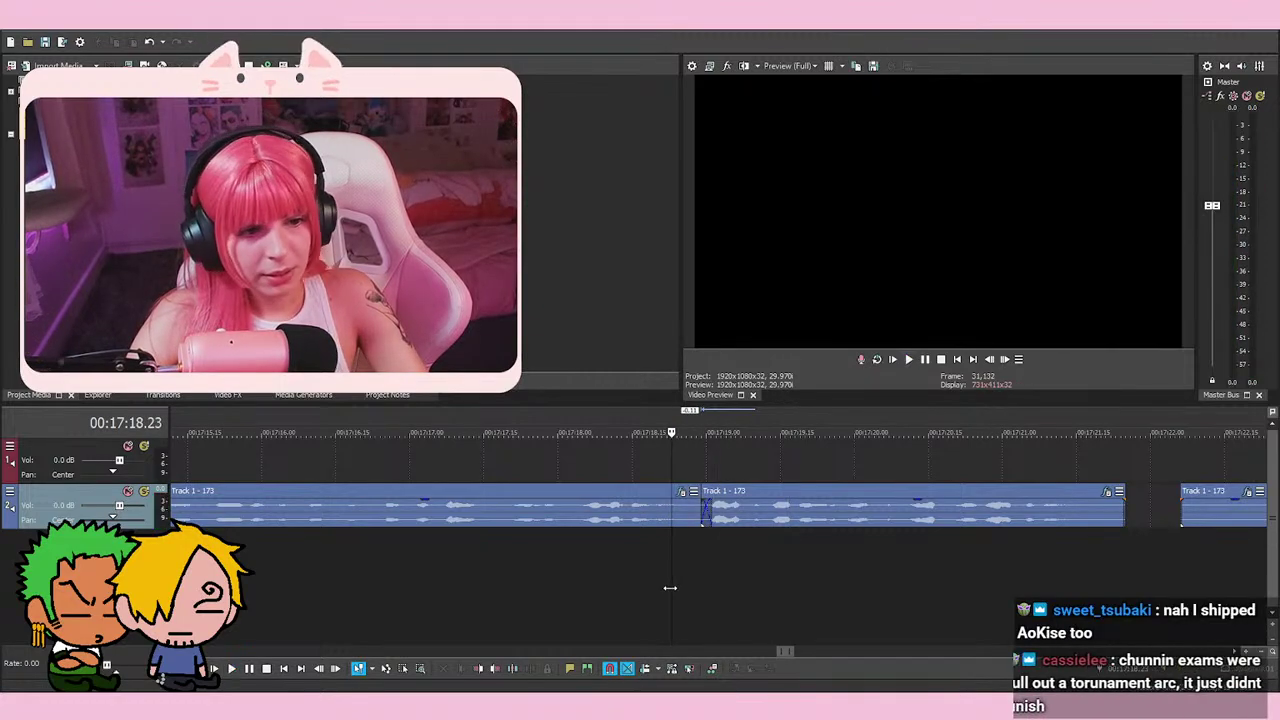
click(746, 580)
click(607, 586)
click(627, 587)
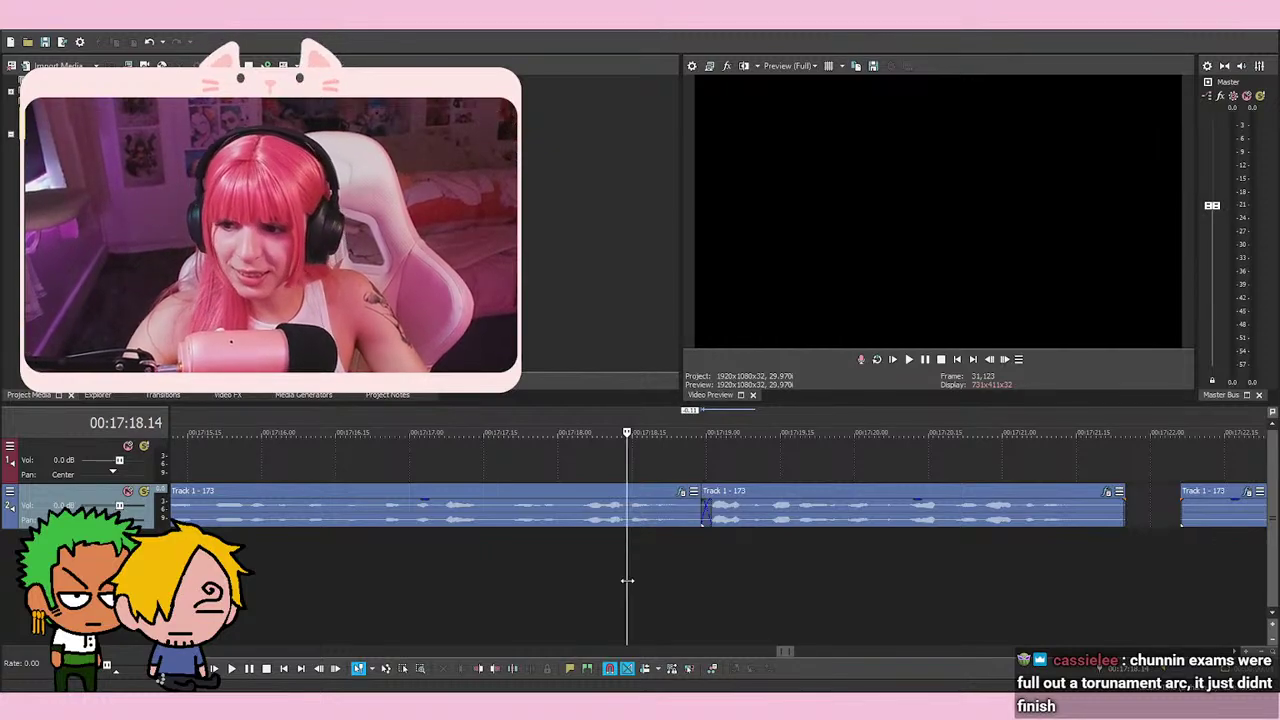
key(space)
key(space)
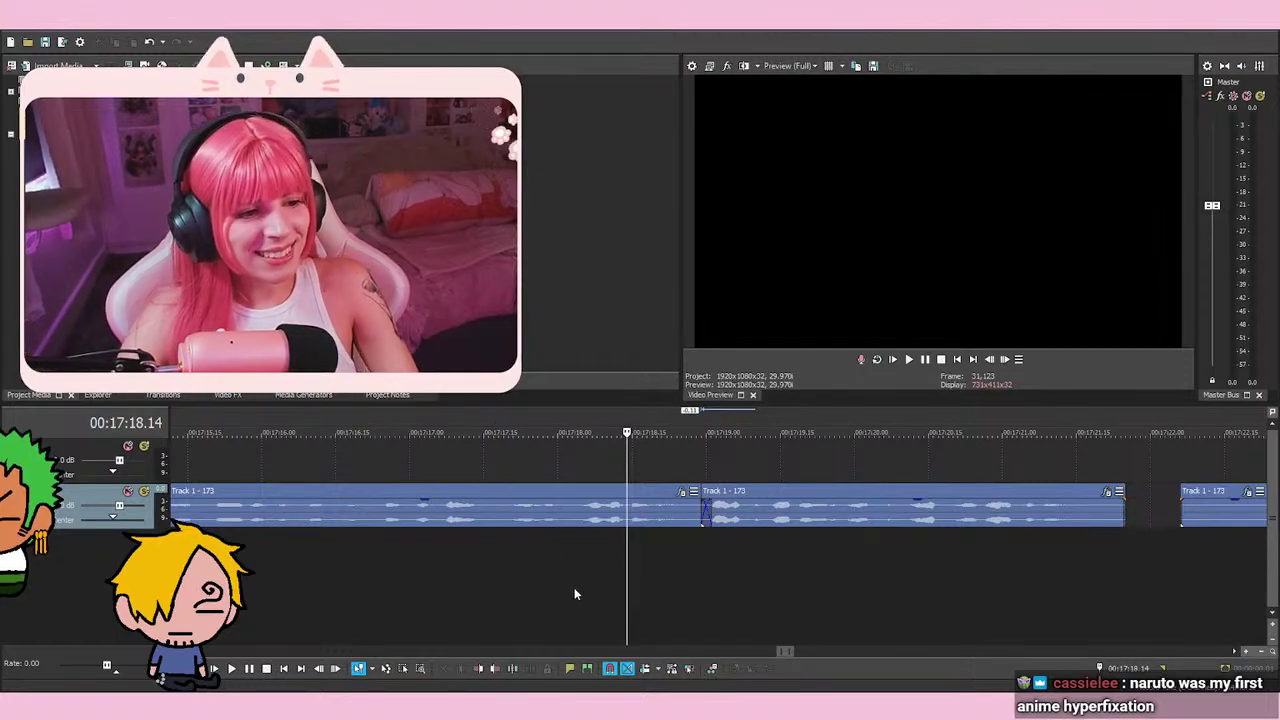
Reposition the playhead before the crossfade and replay the transition from 00:17:18.11
click(616, 592)
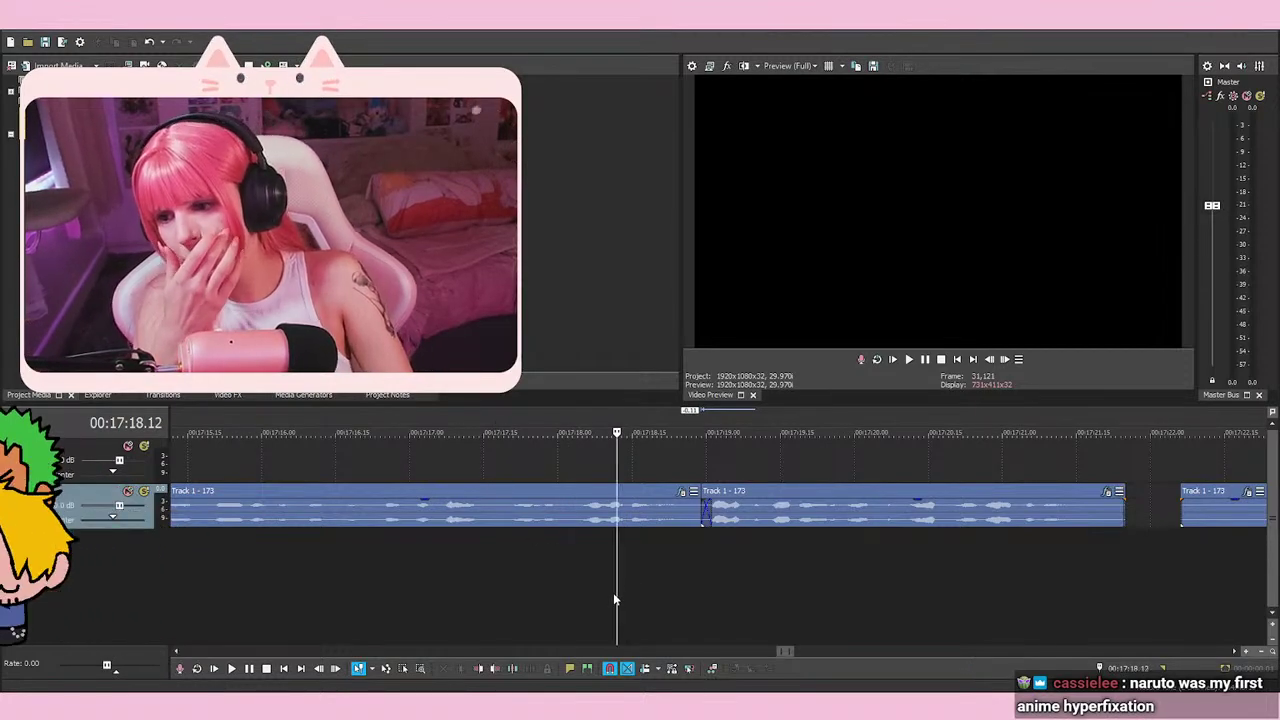
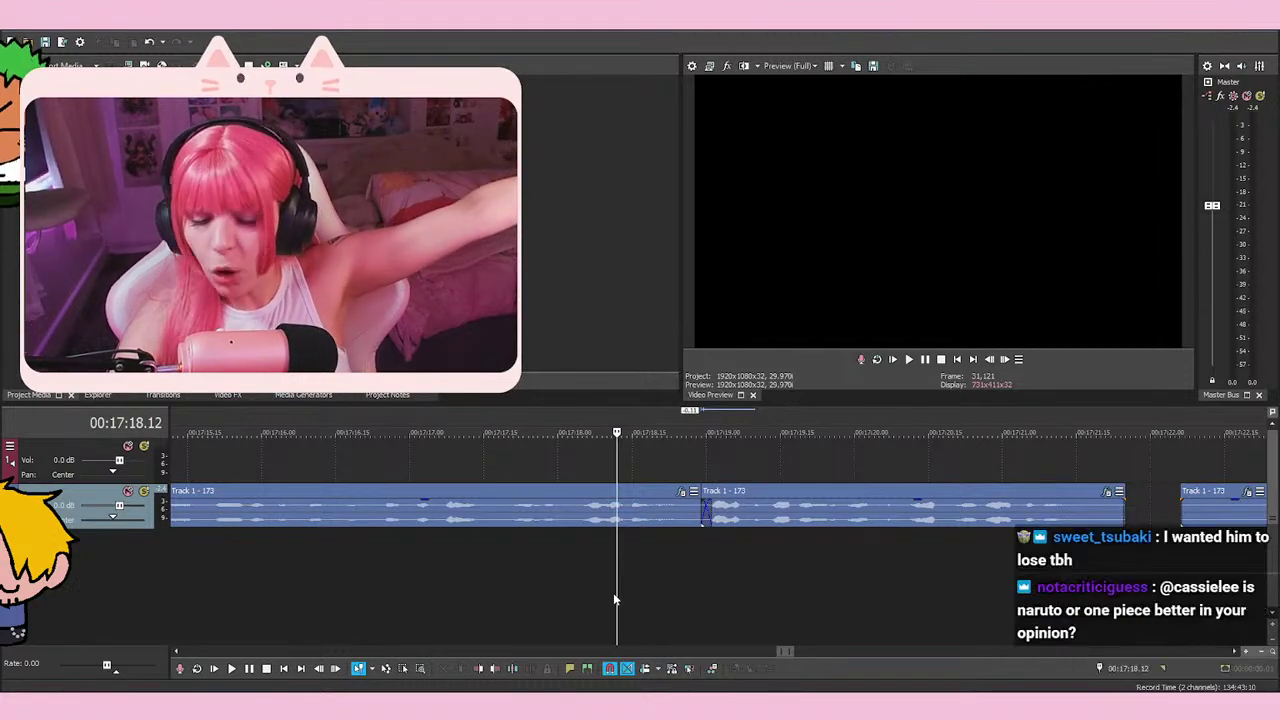
click(634, 593)
click(671, 597)
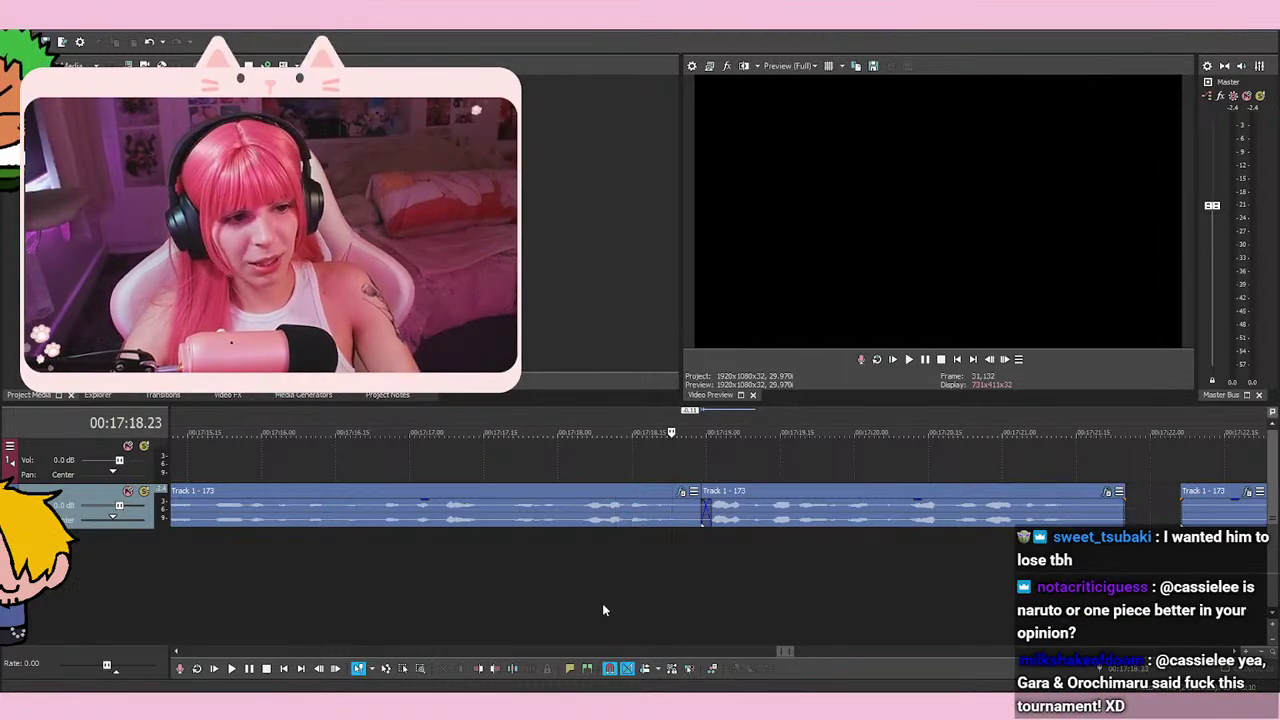
click(602, 609)
click(625, 588)
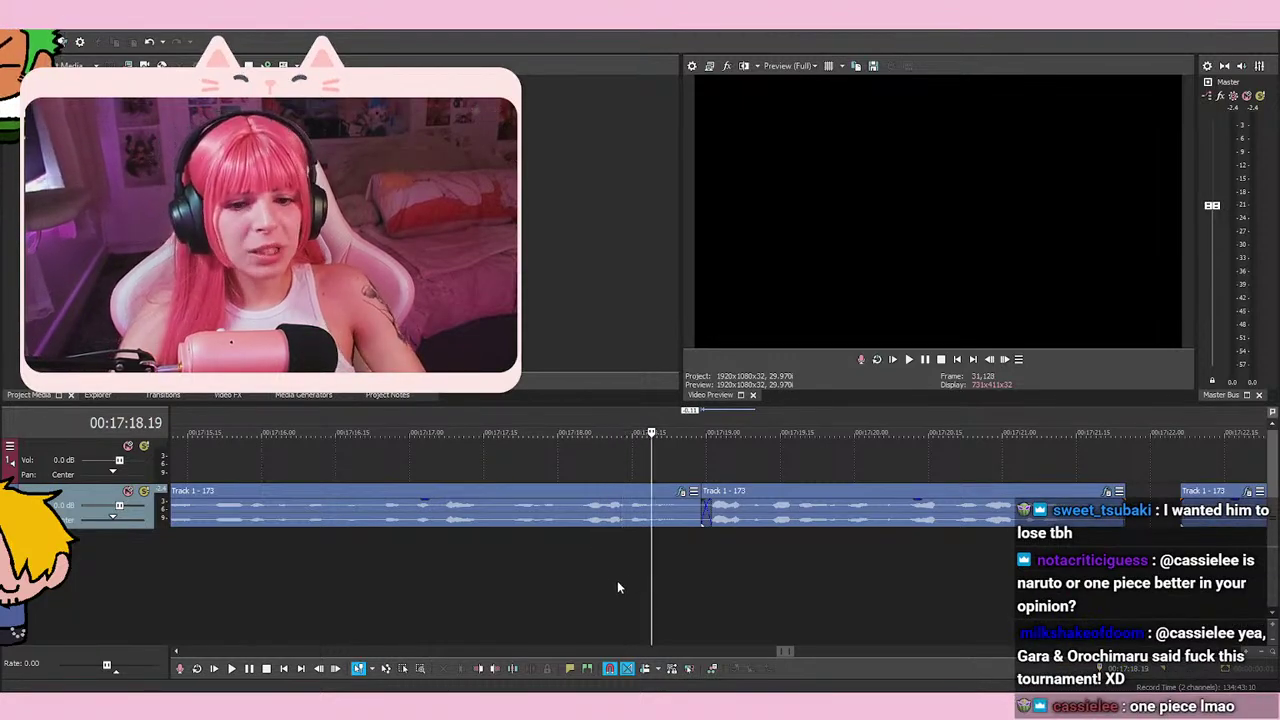
click(613, 581)
key(space)
key(space)
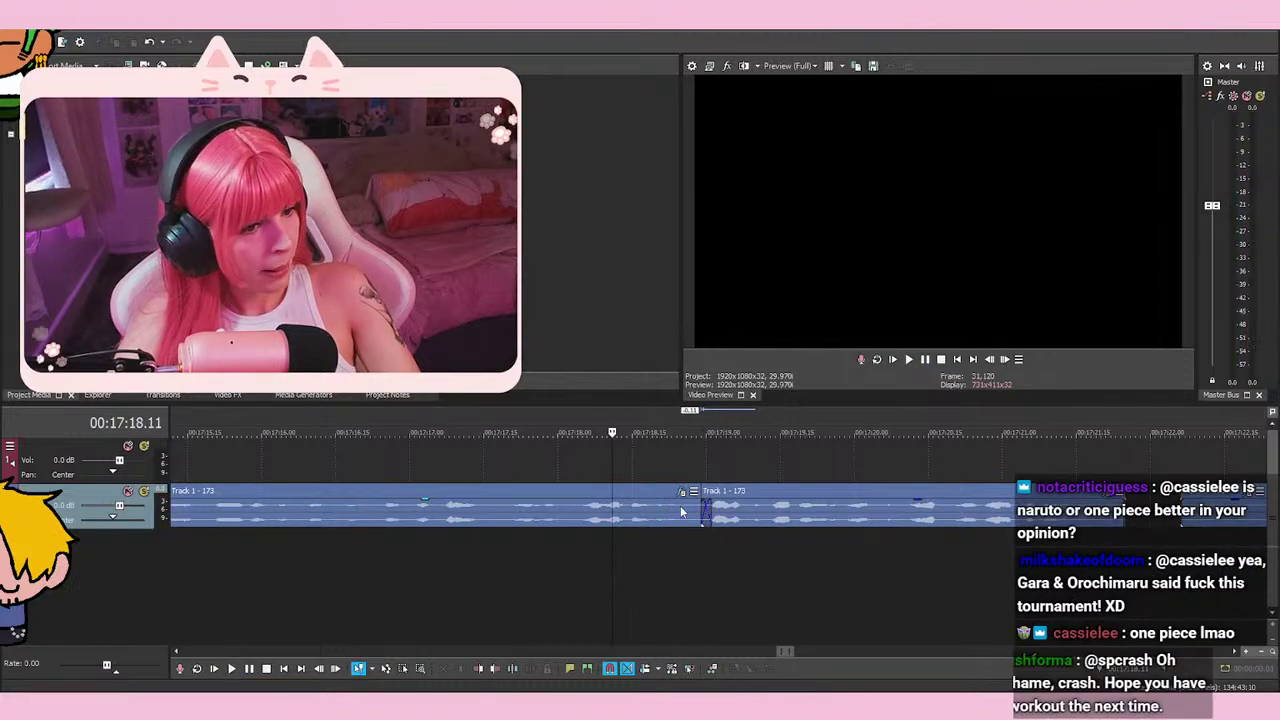
click(613, 564)
key(space)
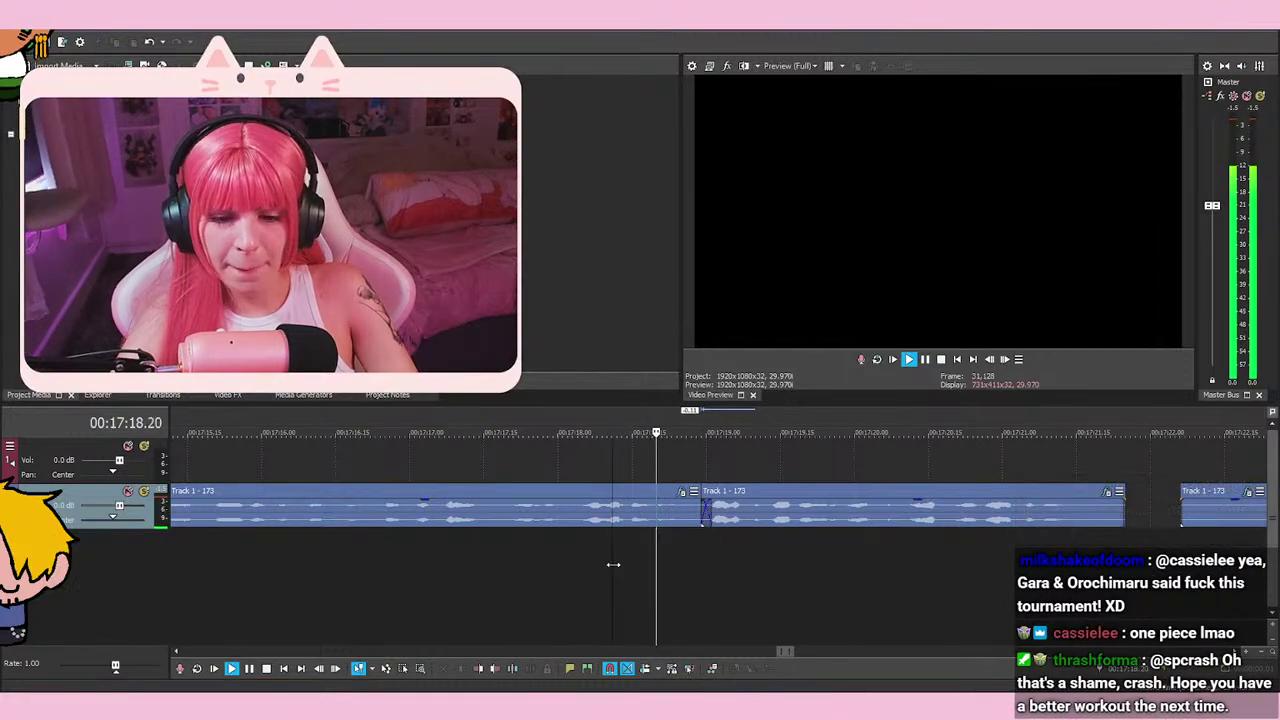
key(space)
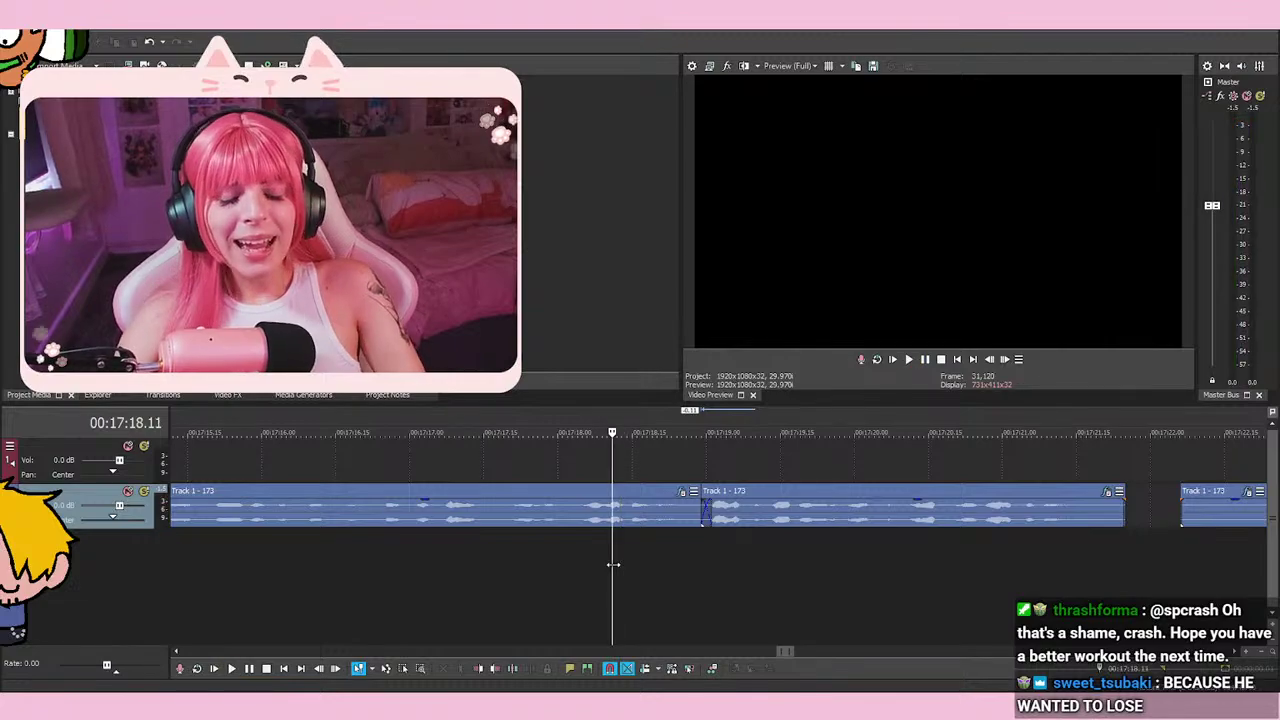
Play the transition from about 00:17:18.16 and from 00:17:18.11, listening on through the short clip to about 00:17:21.10
click(636, 575)
key(space)
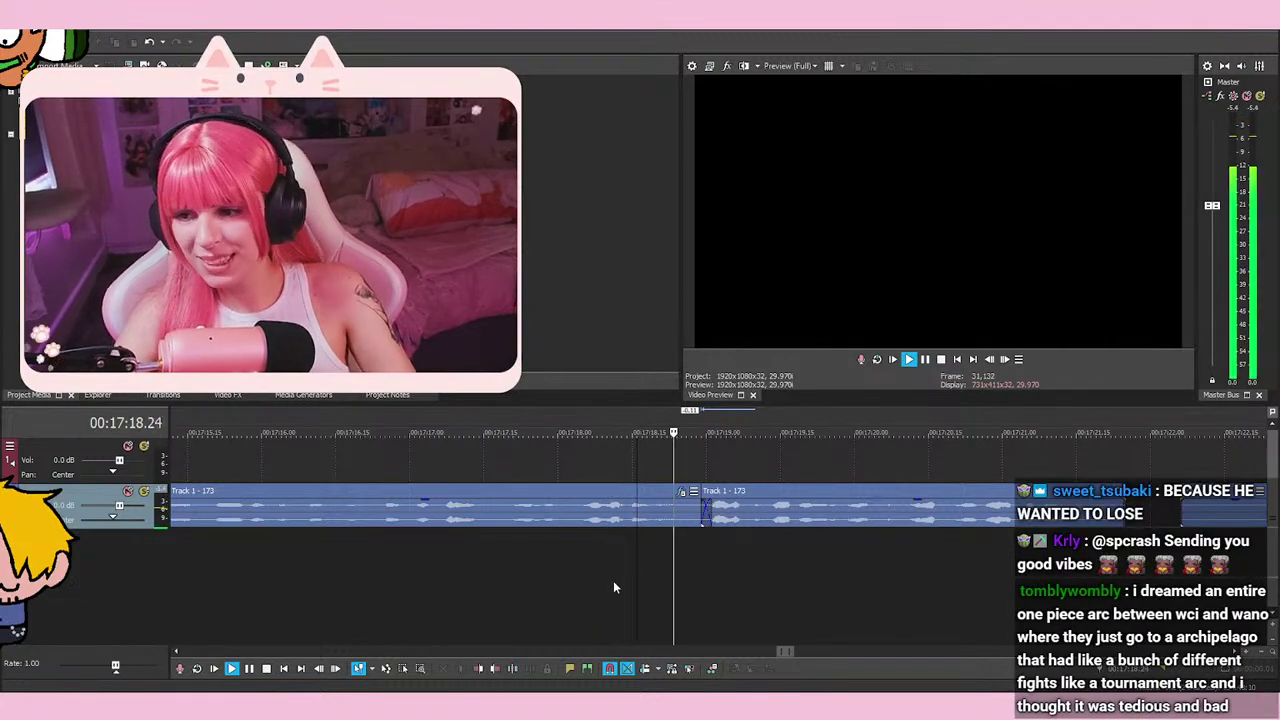
key(space)
click(613, 585)
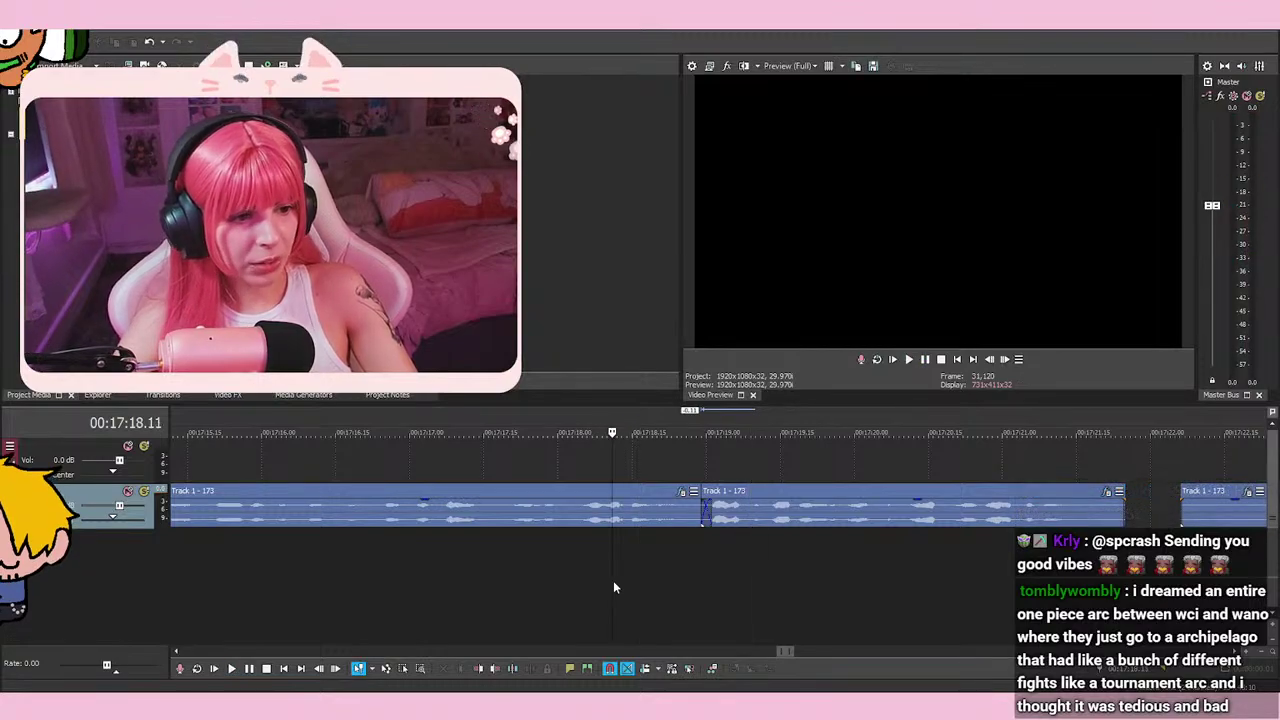
key(space)
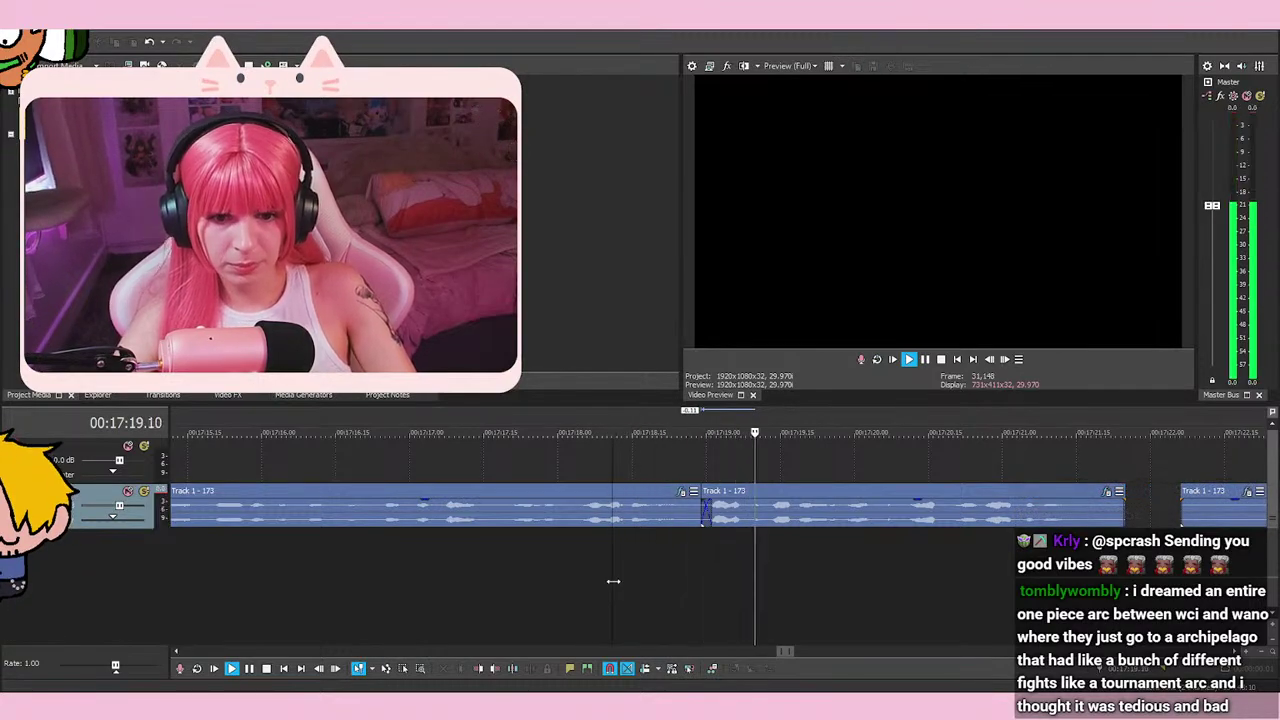
scroll(829, 540, down, 4)
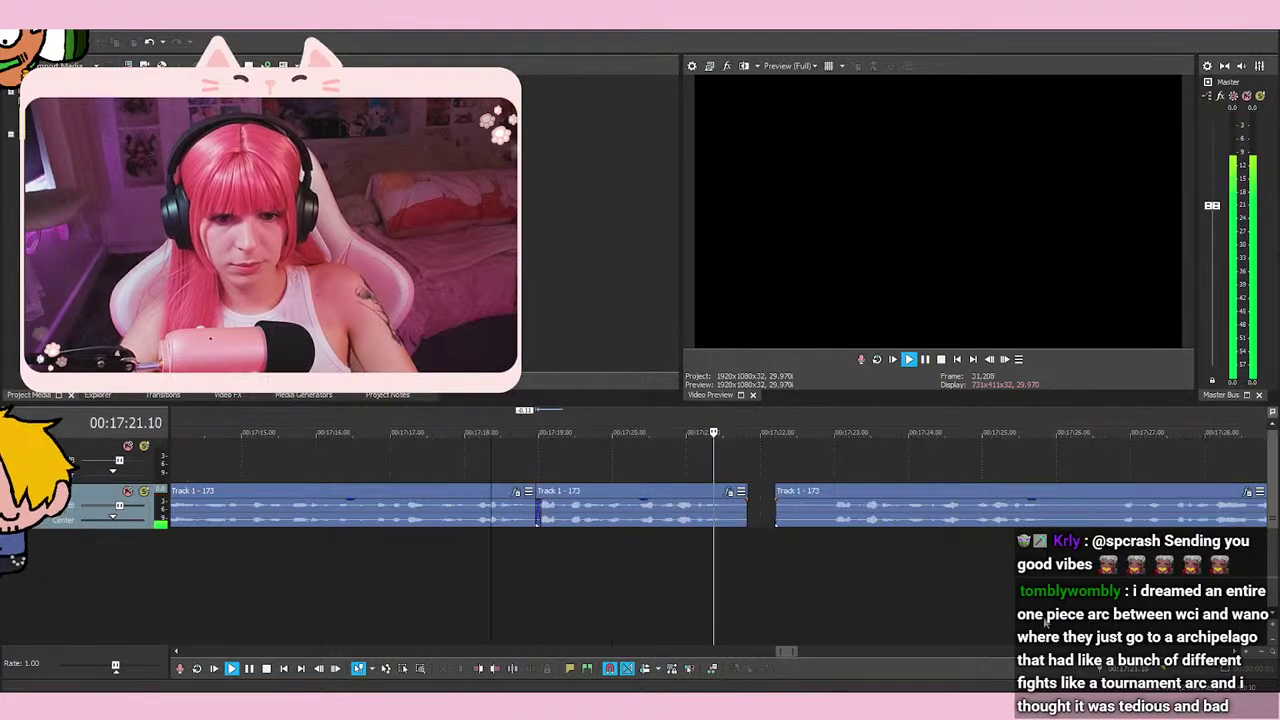
Audition the long clip after the gap, split it at 00:17:26.24 and delete the piece in front of the split
click(971, 551)
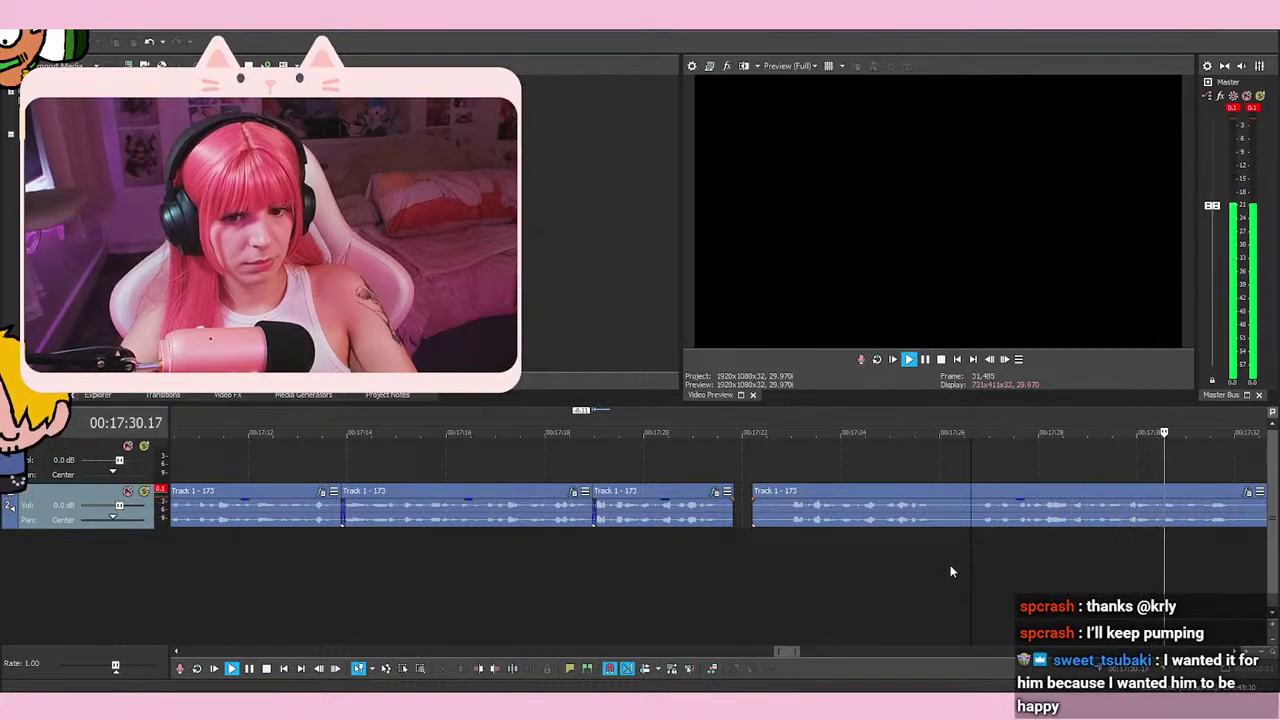
key(space)
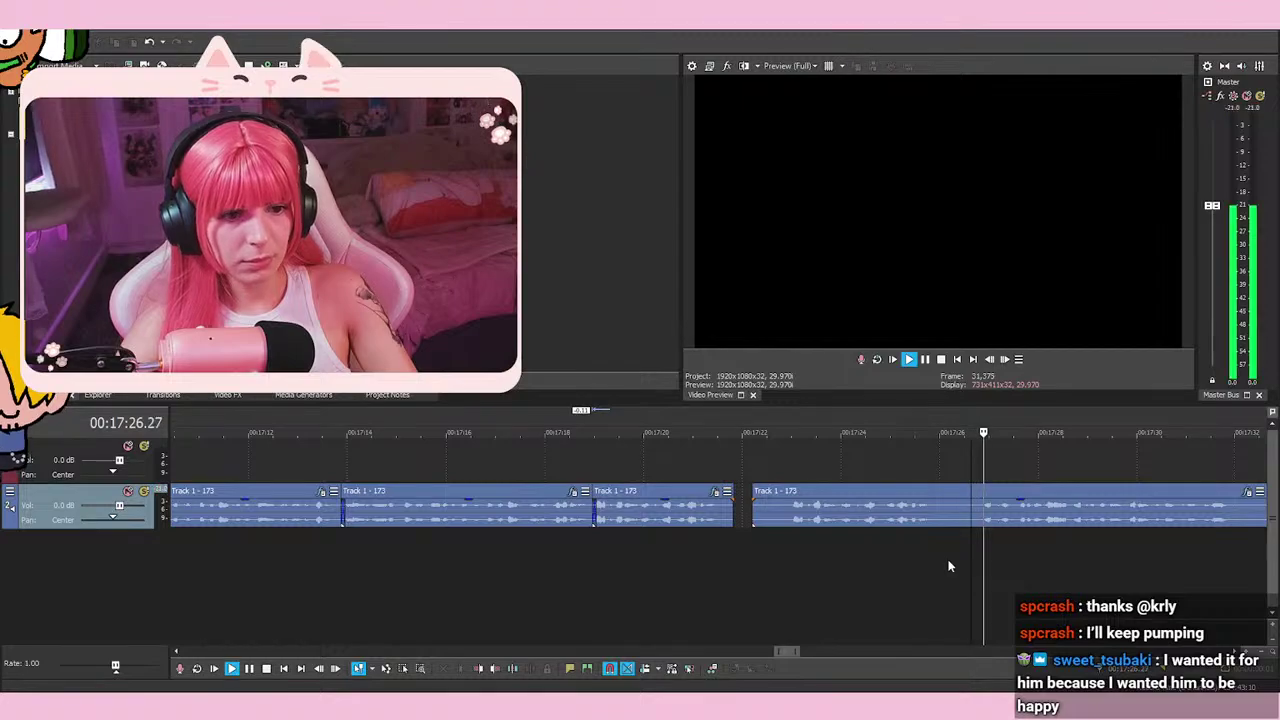
scroll(645, 546, up, 4)
click(727, 542)
key(s)
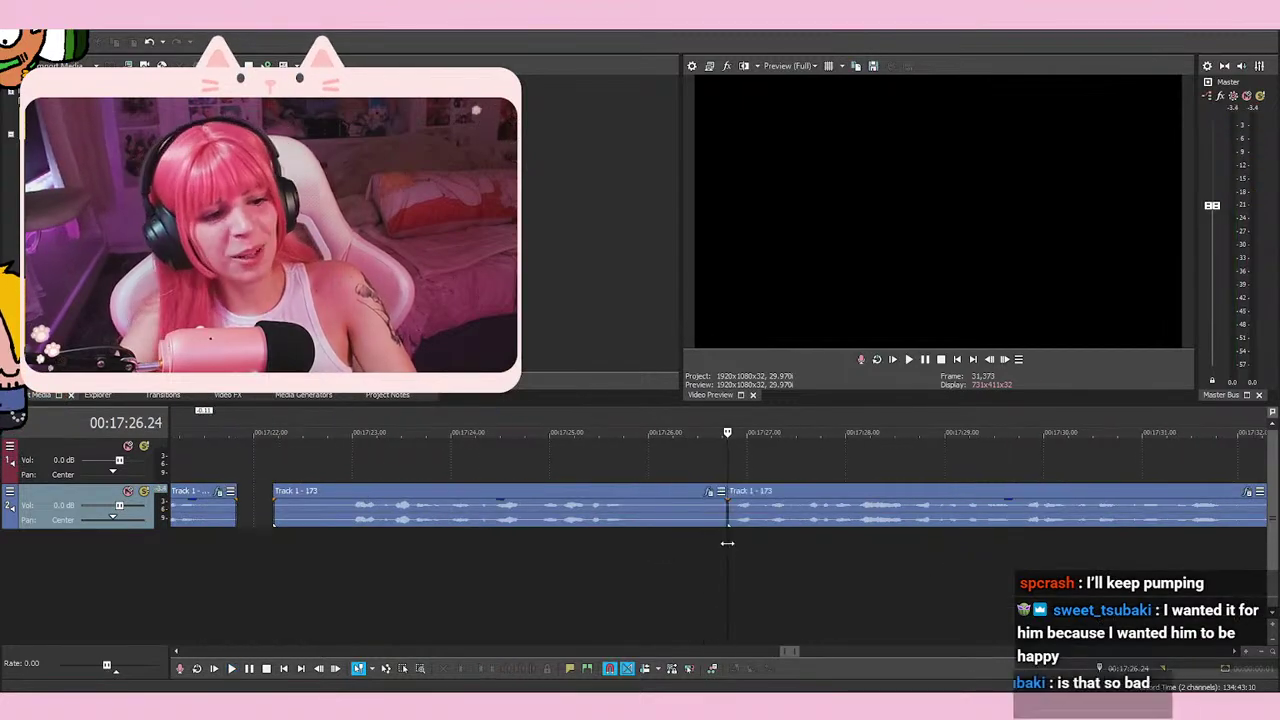
right_click(672, 505)
click(724, 363)
Play the start of the remaining clip repeatedly from 00:17:26.24 to check its opening words
key(space)
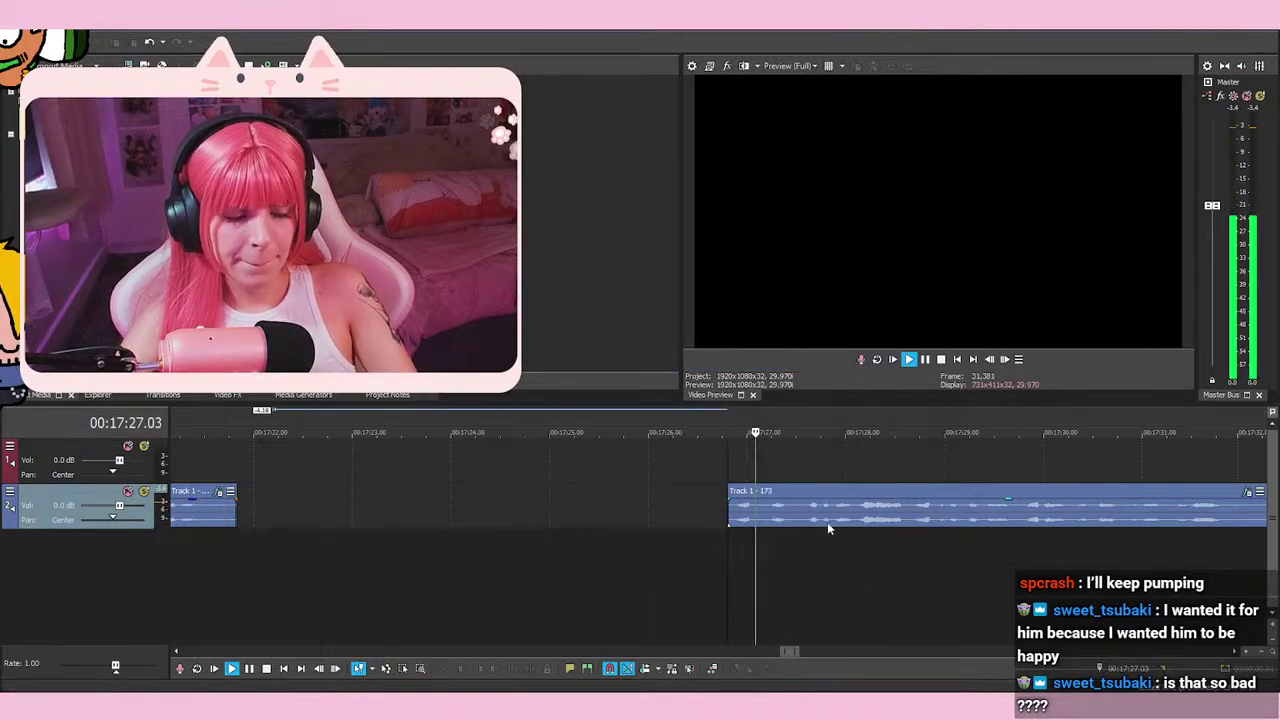
key(space)
key(space)
scroll(710, 505, down, 2)
key(space)
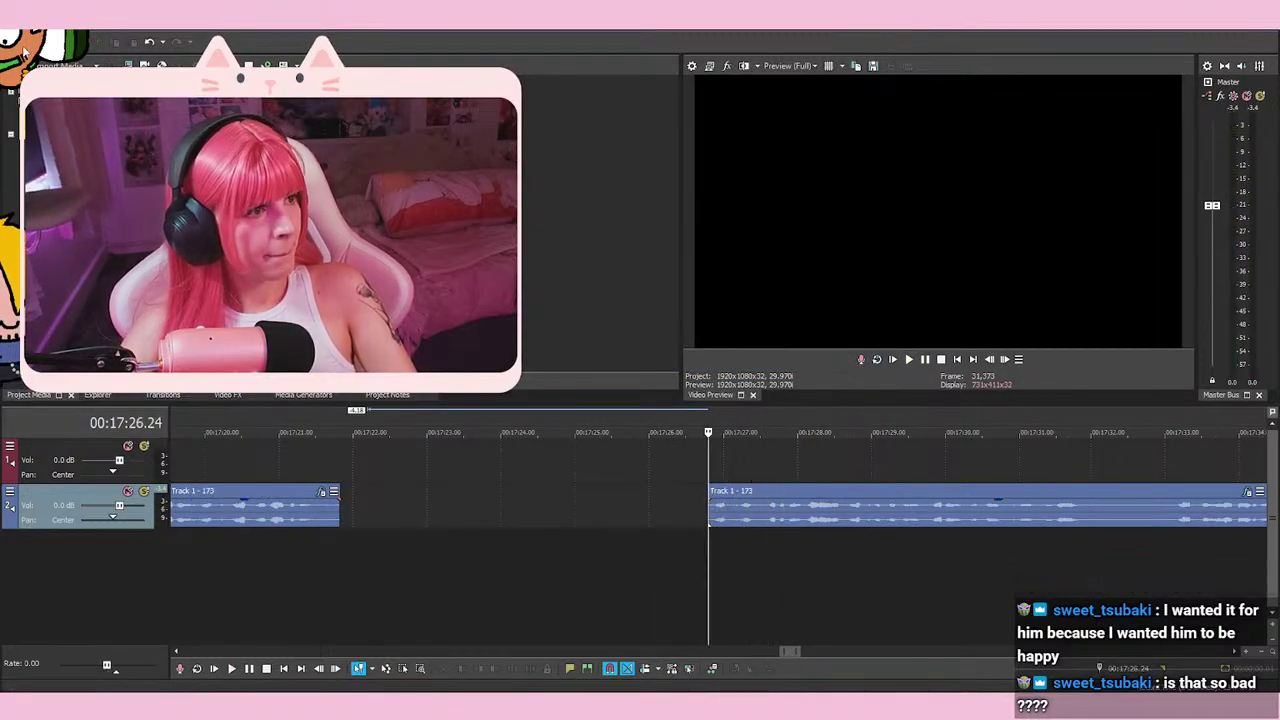
key(space)
scroll(886, 598, down, 2)
key(space)
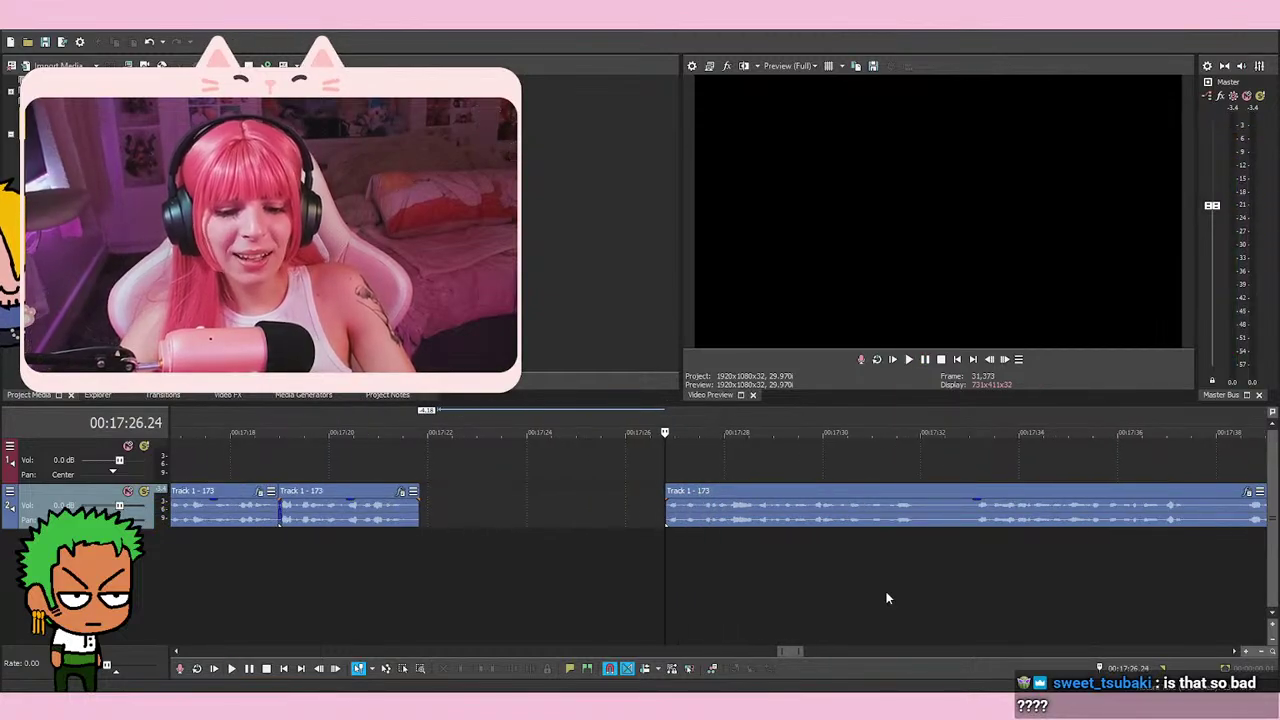
Play the clip from 00:17:26.24, split it at the end of the spoken phrase and delete the pause up to 00:17:33.03
key(space)
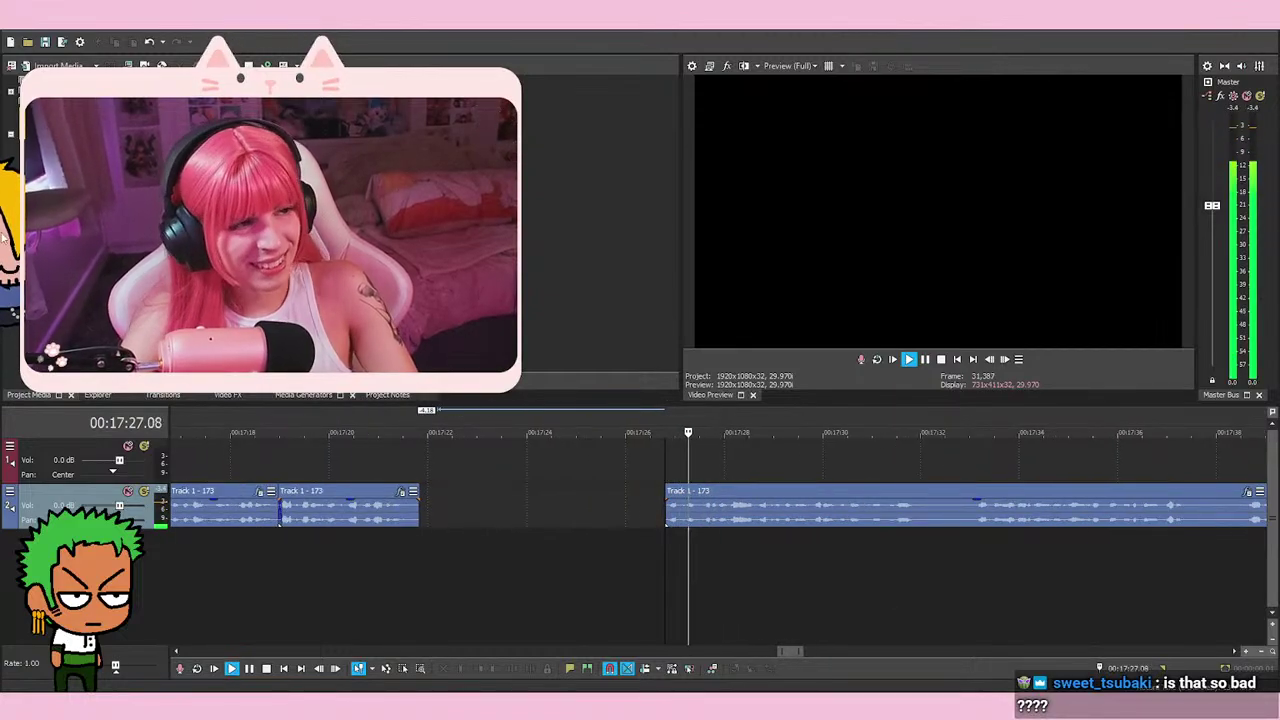
click(926, 360)
key(s)
click(974, 541)
right_click(962, 528)
click(970, 363)
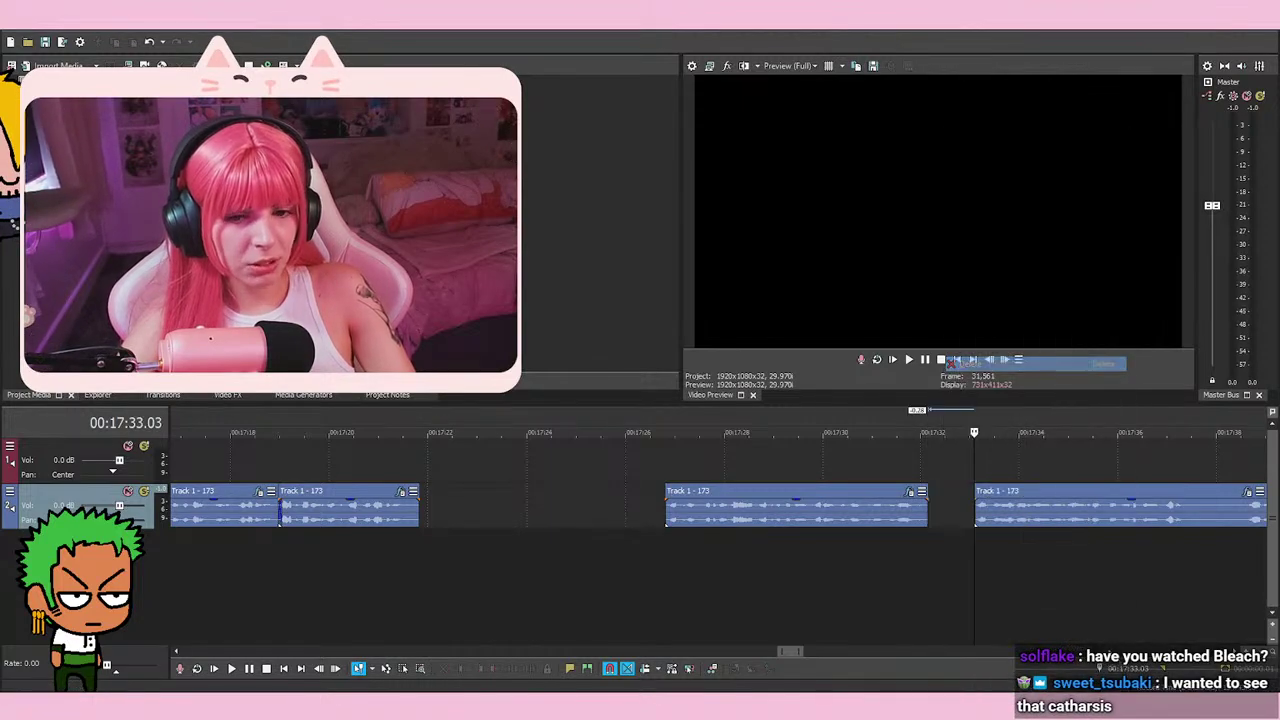
Audition the remaining clip from 00:17:33.03 and split it at 00:17:37.19
key(space)
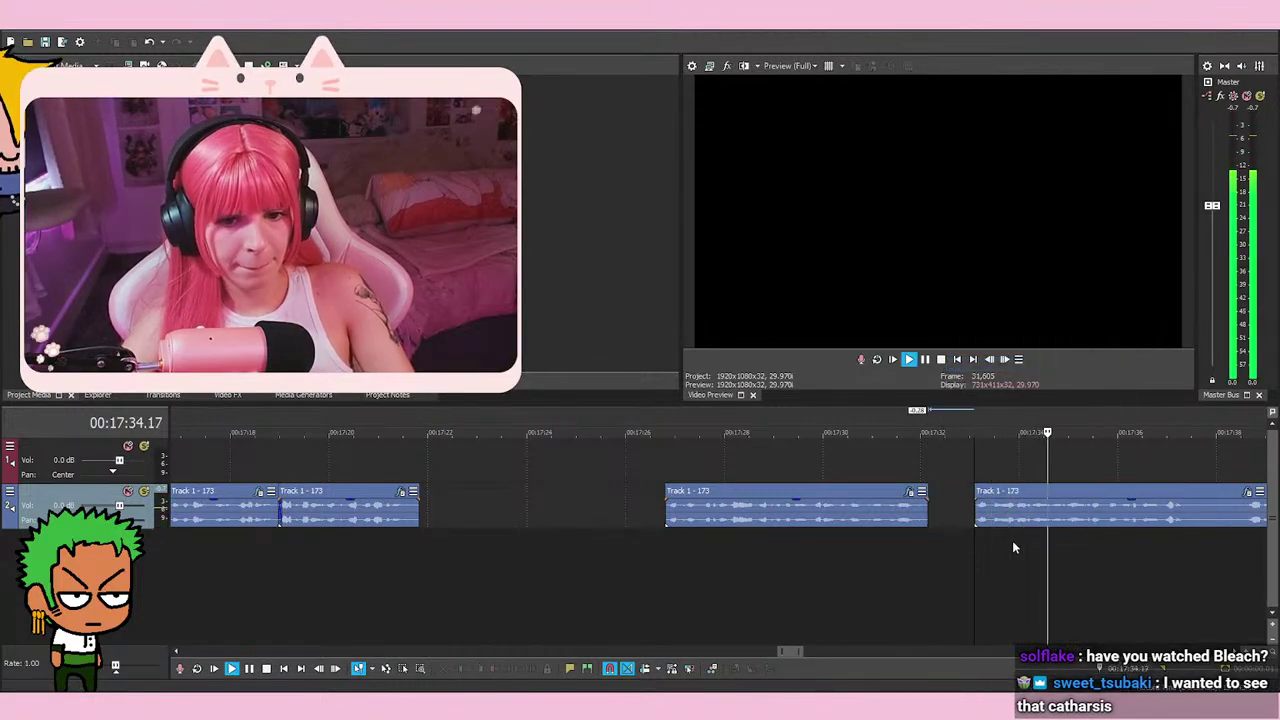
scroll(1010, 550, right, 3)
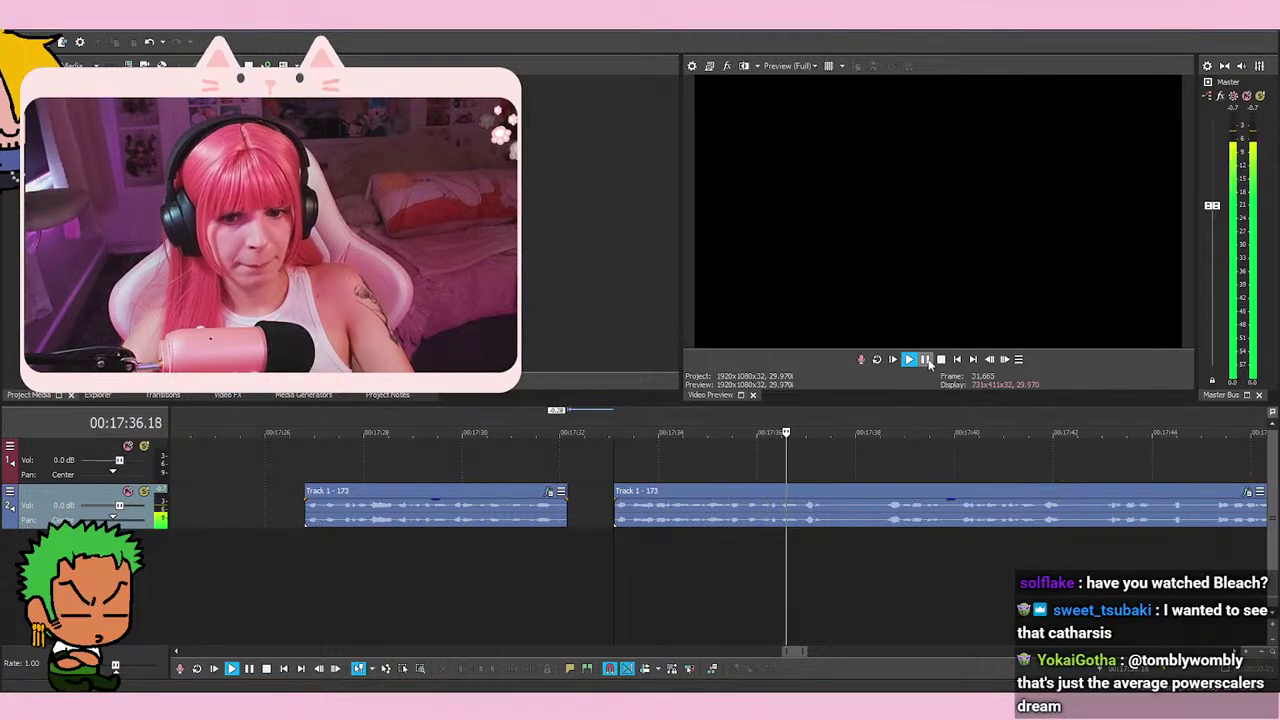
key(space)
key(s)
scroll(792, 528, down, 5)
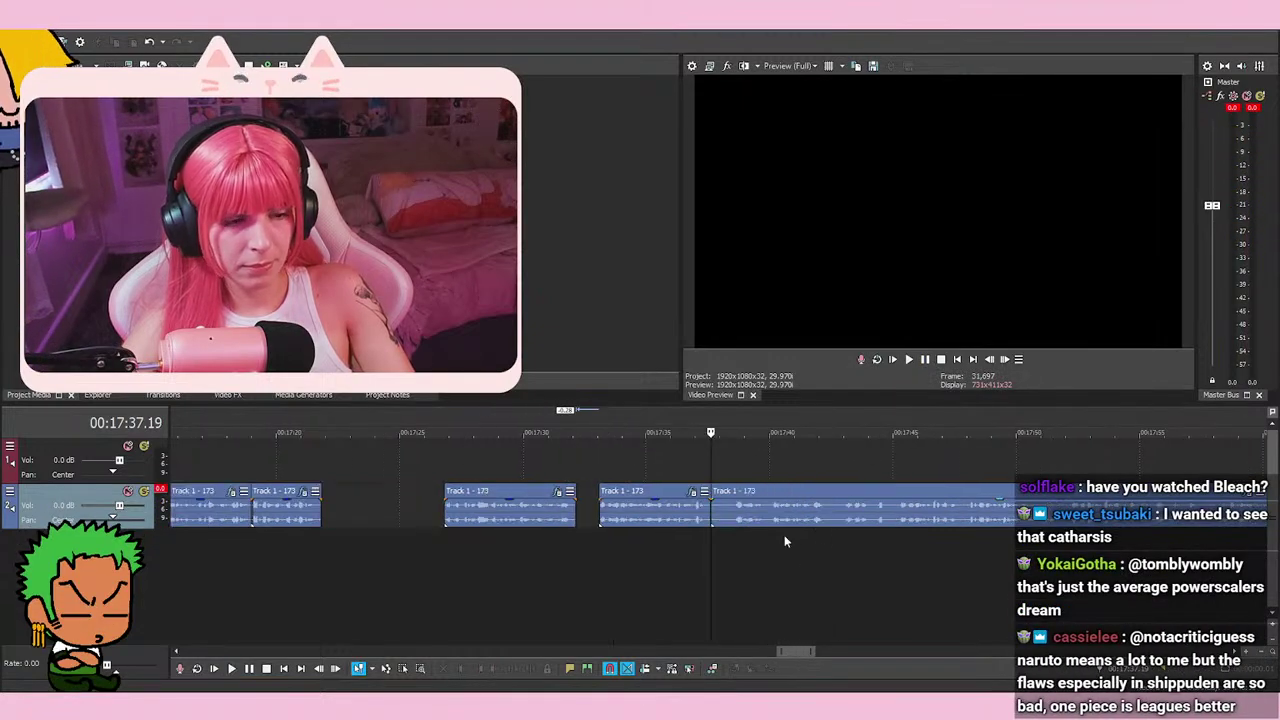
Select the two kept clips before the 00:17:37.19 split and move them together to just after the short clip near 00:17:22
click(632, 505)
ctrl+click(686, 512)
scroll(722, 512, up, 2)
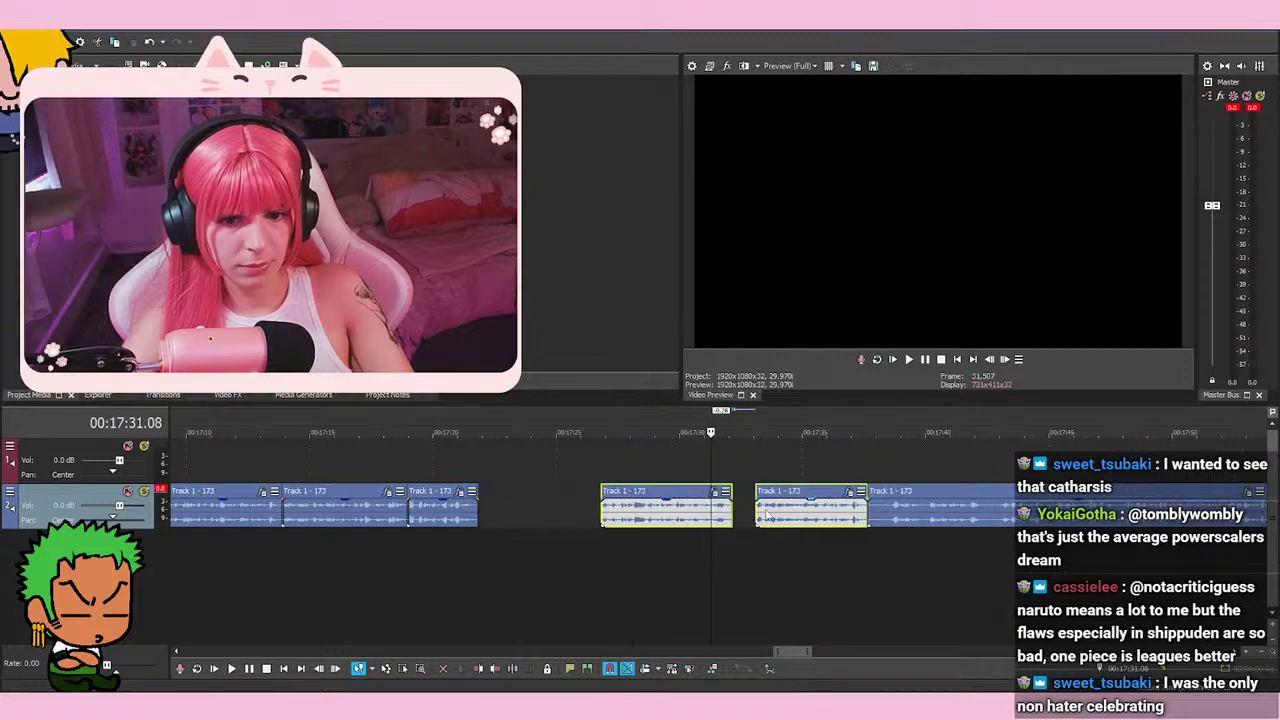
drag(604, 514, 489, 516)
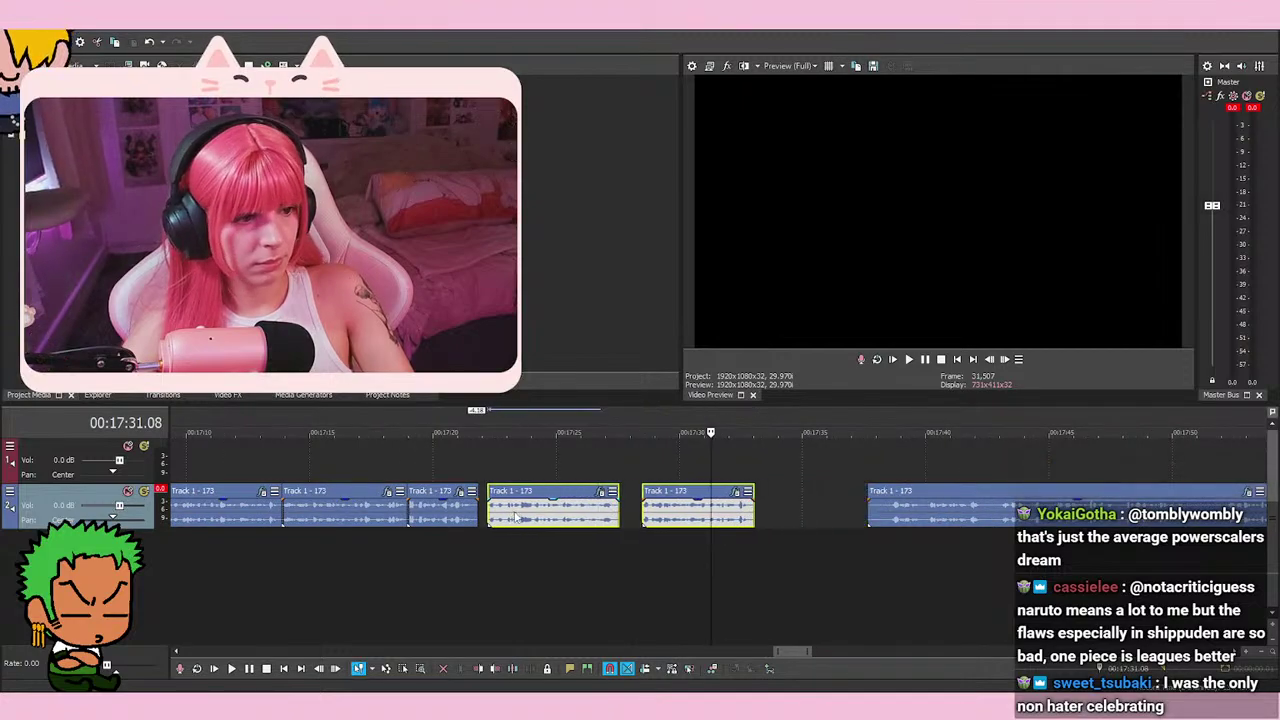
click(495, 540)
Shift the clip starting near 00:17:22.02 about ten frames earlier so it overlaps the preceding clip in a short crossfade
scroll(700, 533, up, 5)
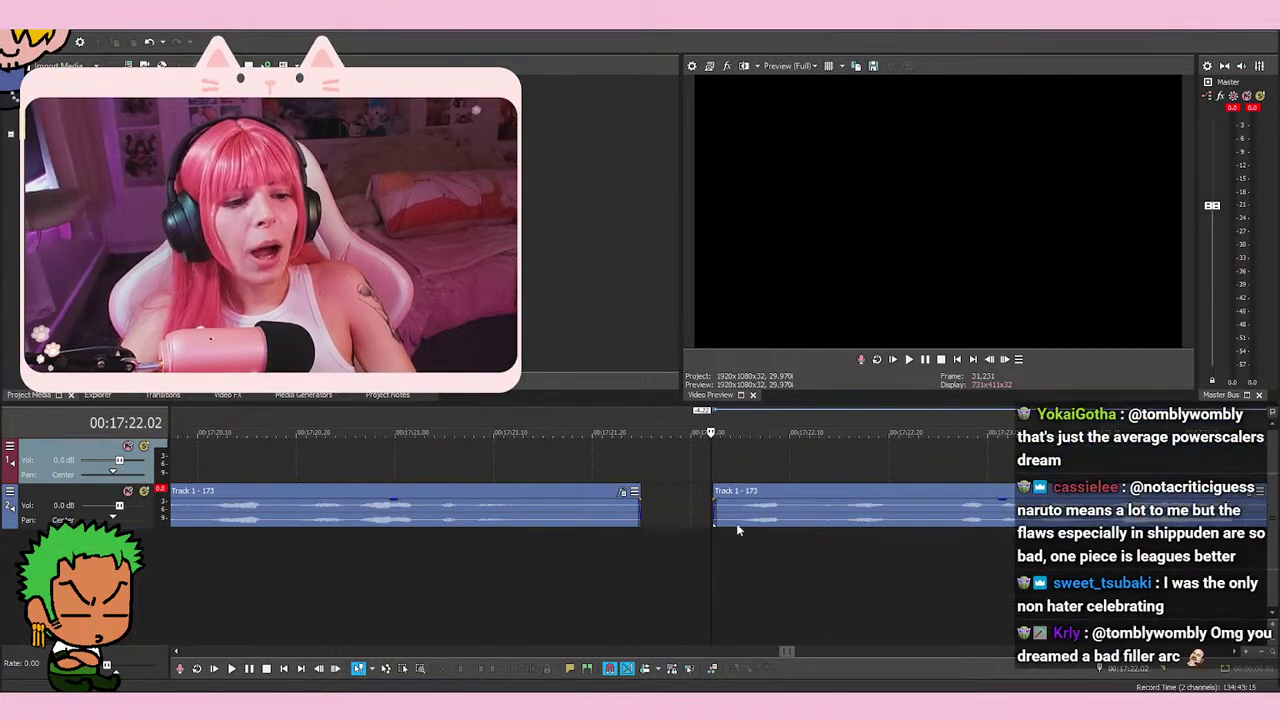
drag(718, 512, 673, 516)
scroll(673, 516, up, 2)
Place the playhead at 00:17:21.19 just before the new crossfade and play the transition
click(573, 598)
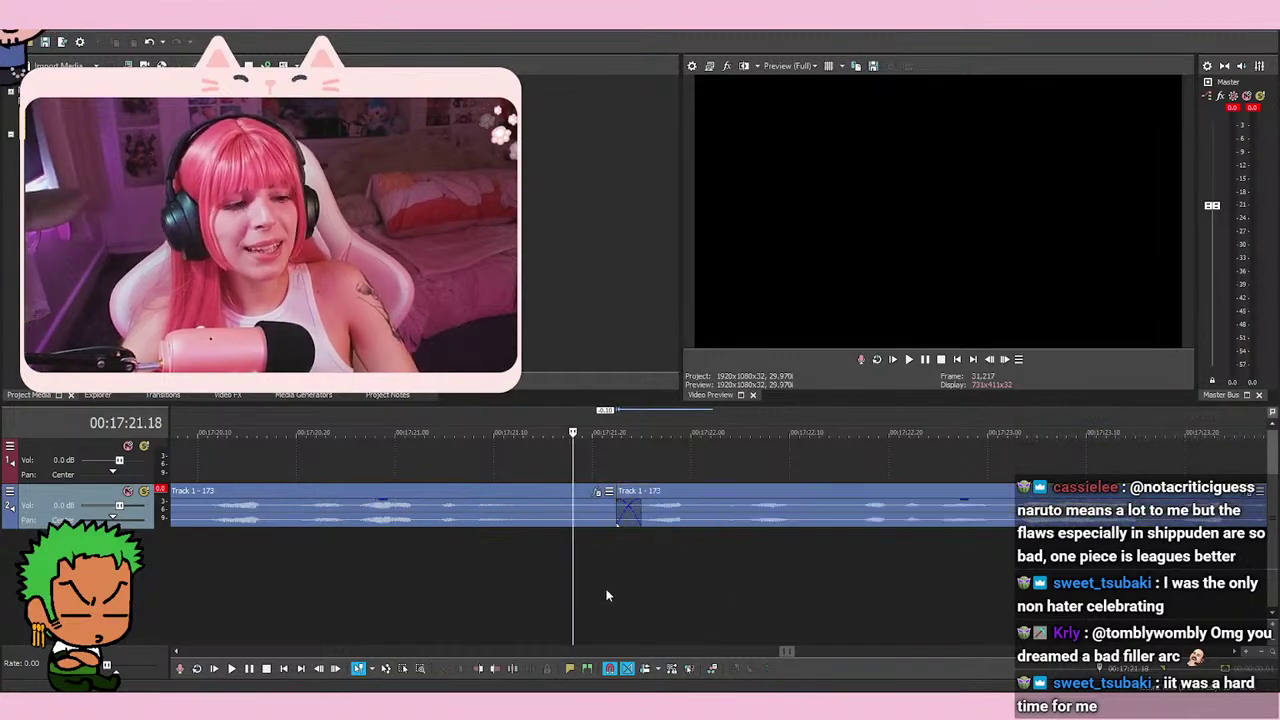
click(583, 595)
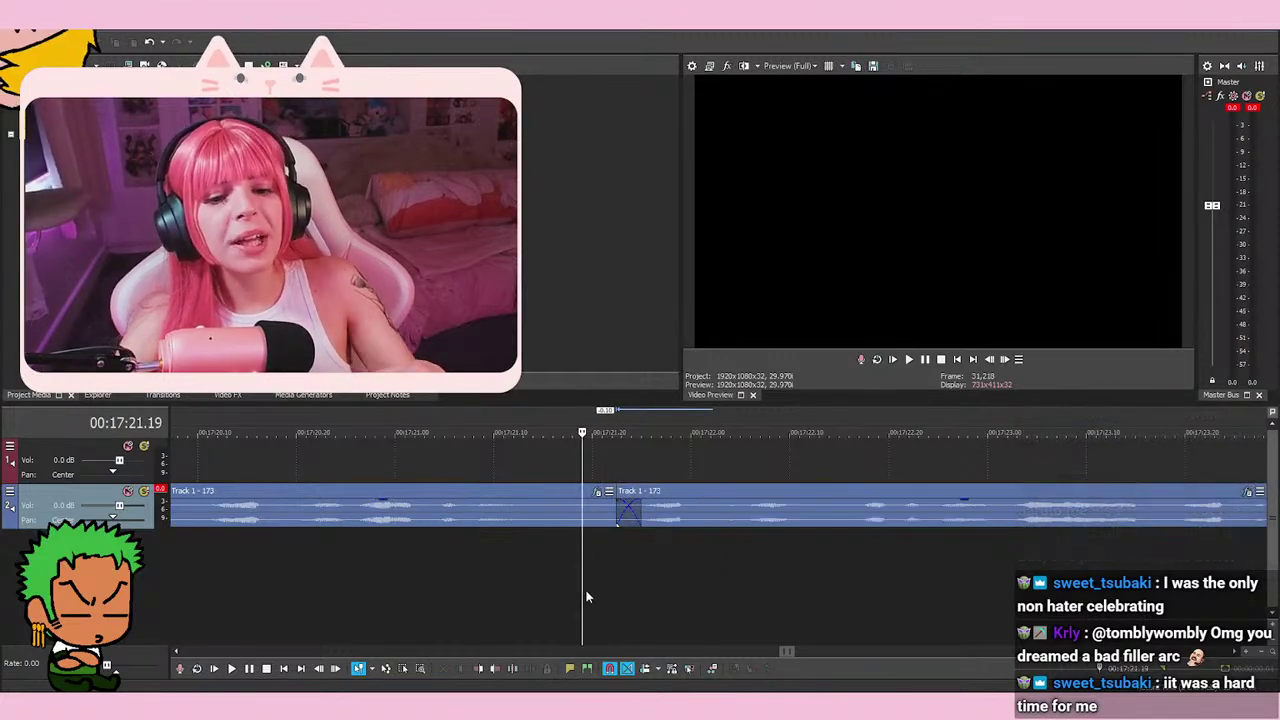
click(592, 591)
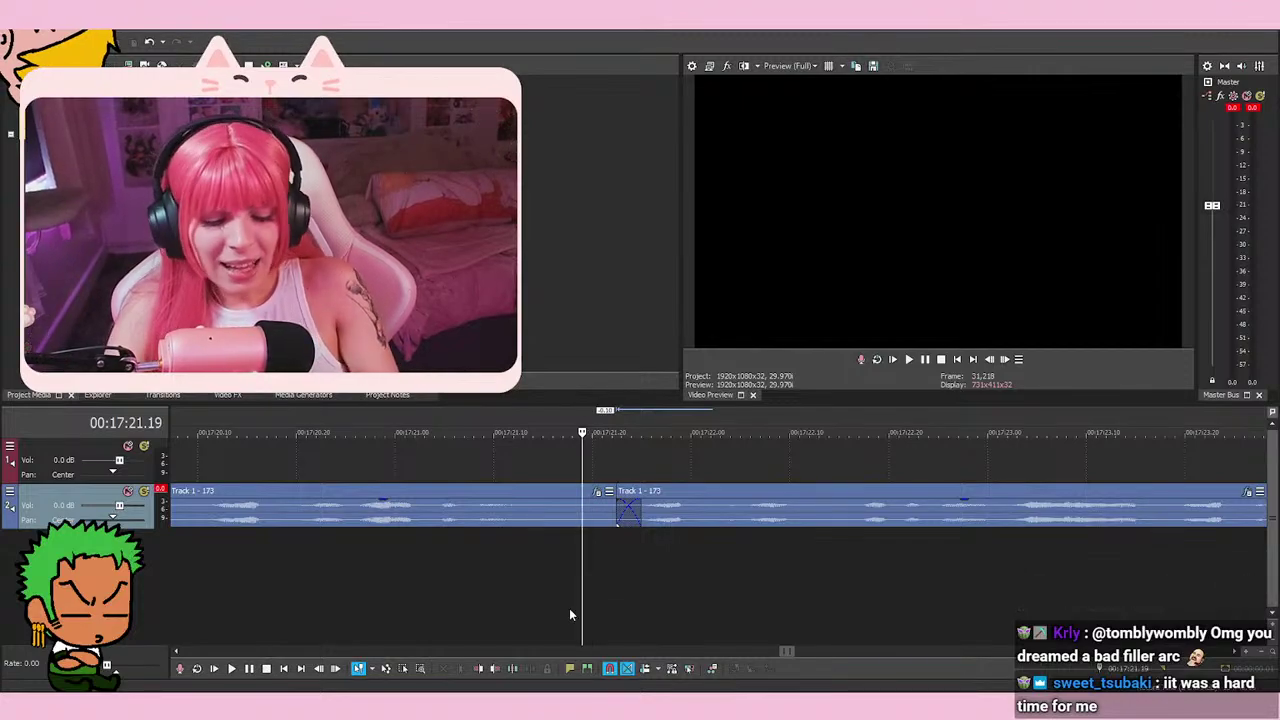
click(588, 607)
click(574, 610)
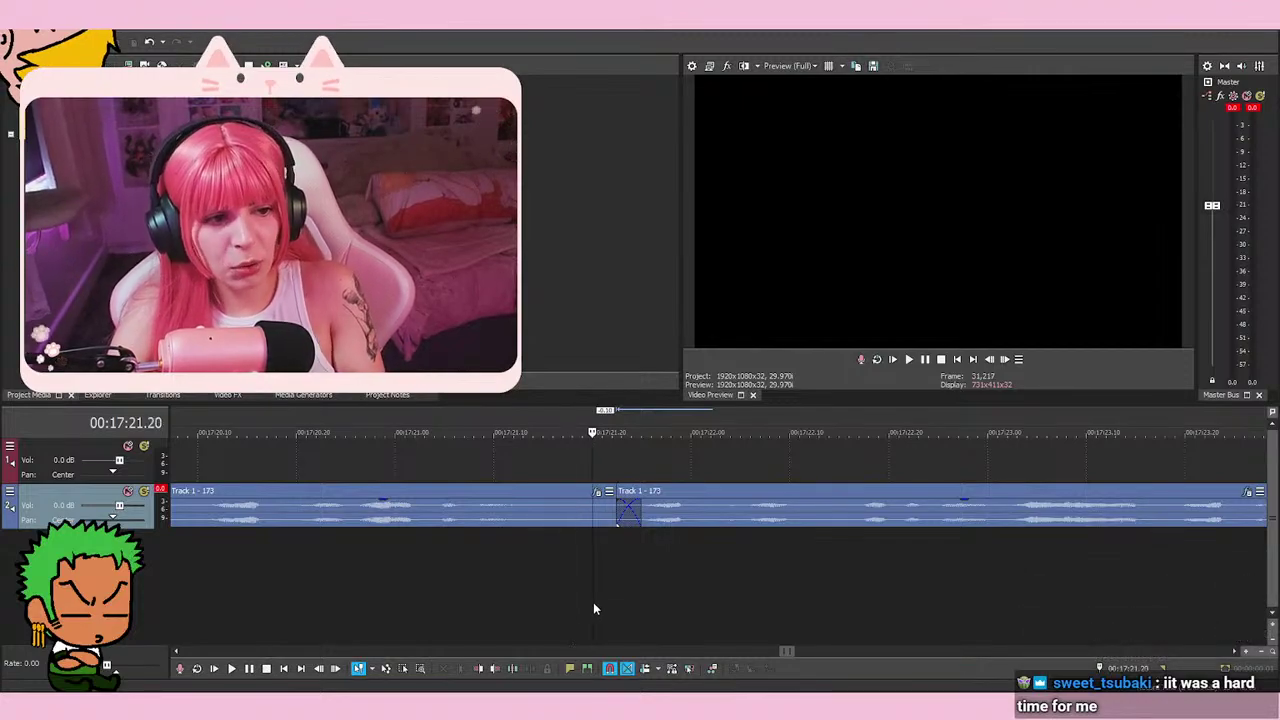
click(593, 606)
click(601, 606)
click(584, 610)
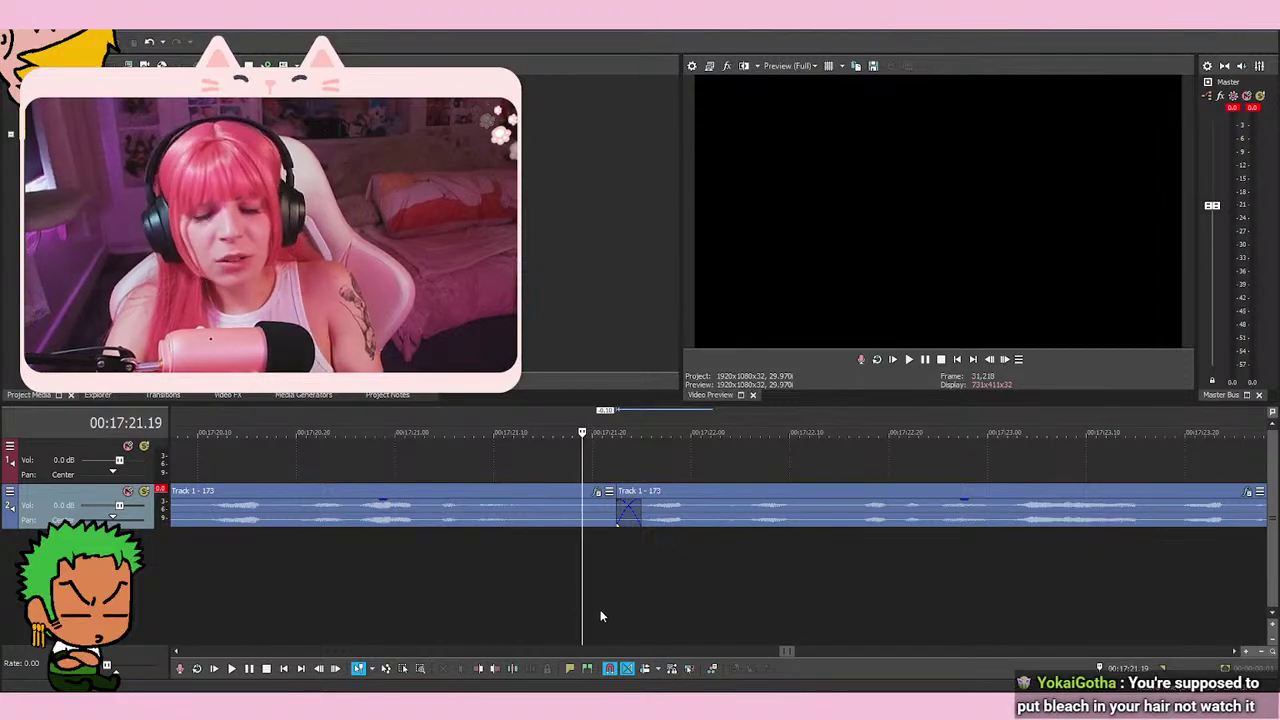
key(space)
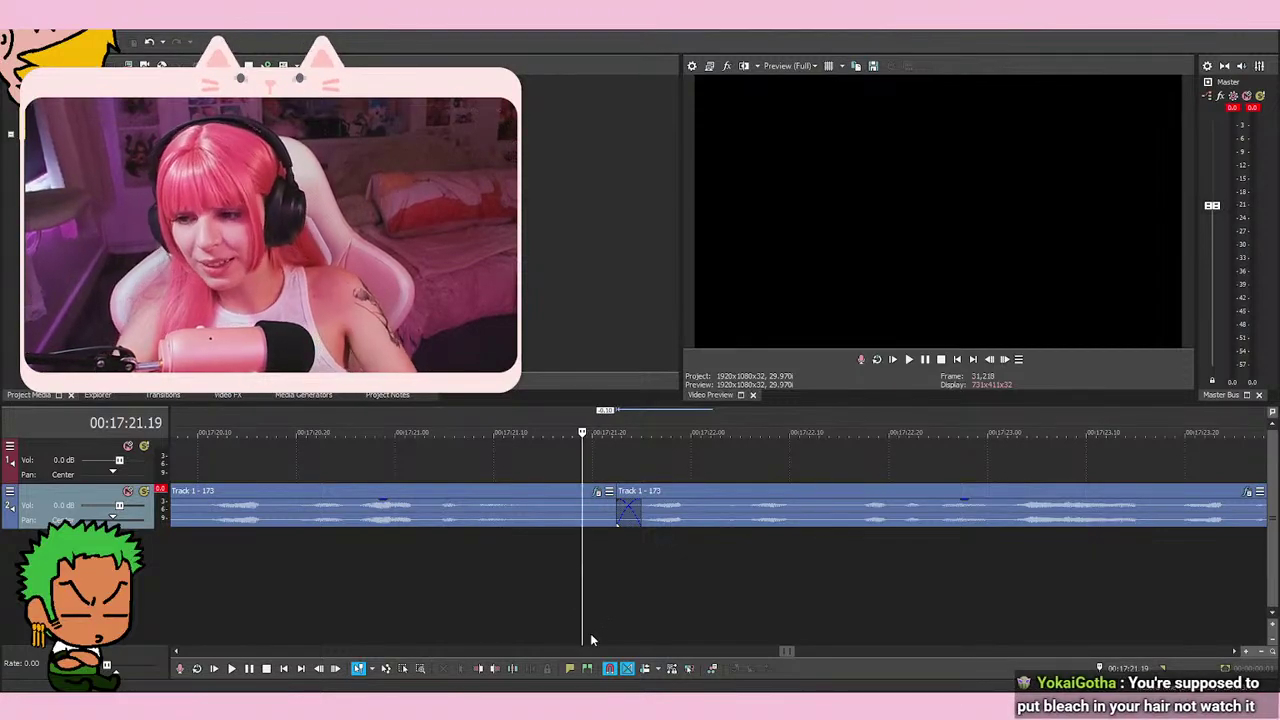
key(space)
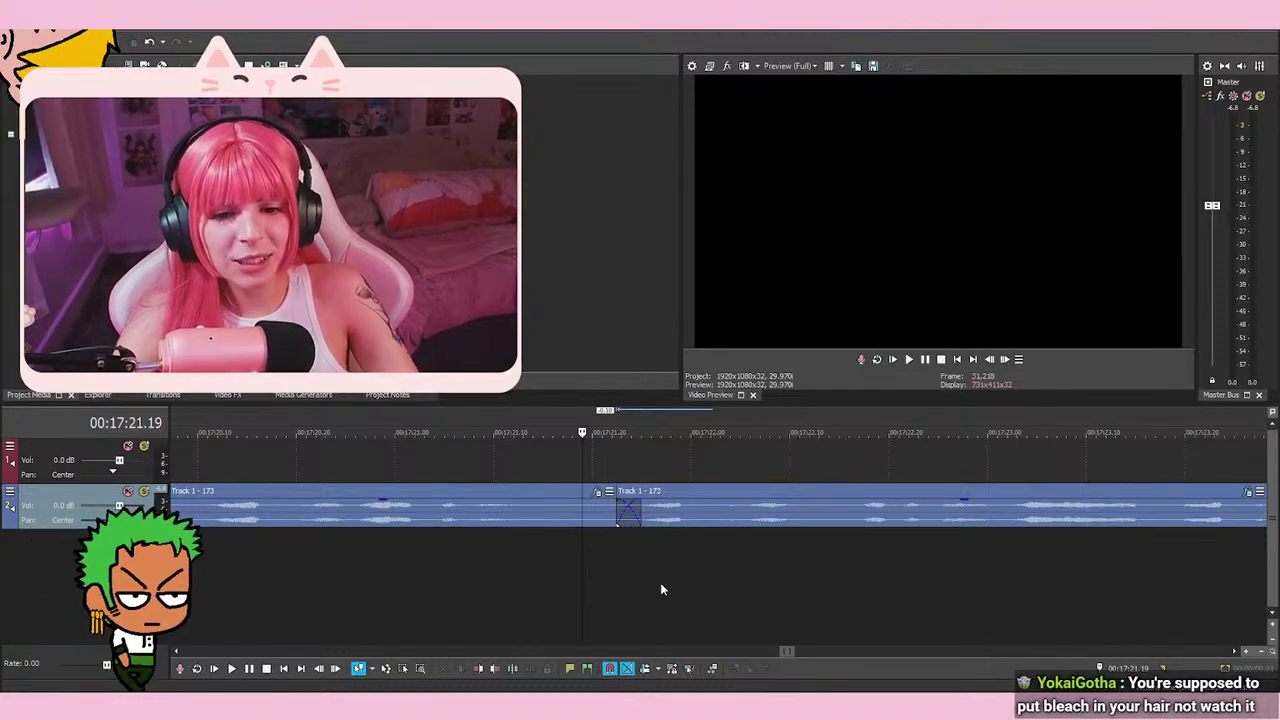
Replay the transition repeatedly from 00:17:21.19 and listen on through the following clip to about 00:17:25.00
key(space)
key(space)
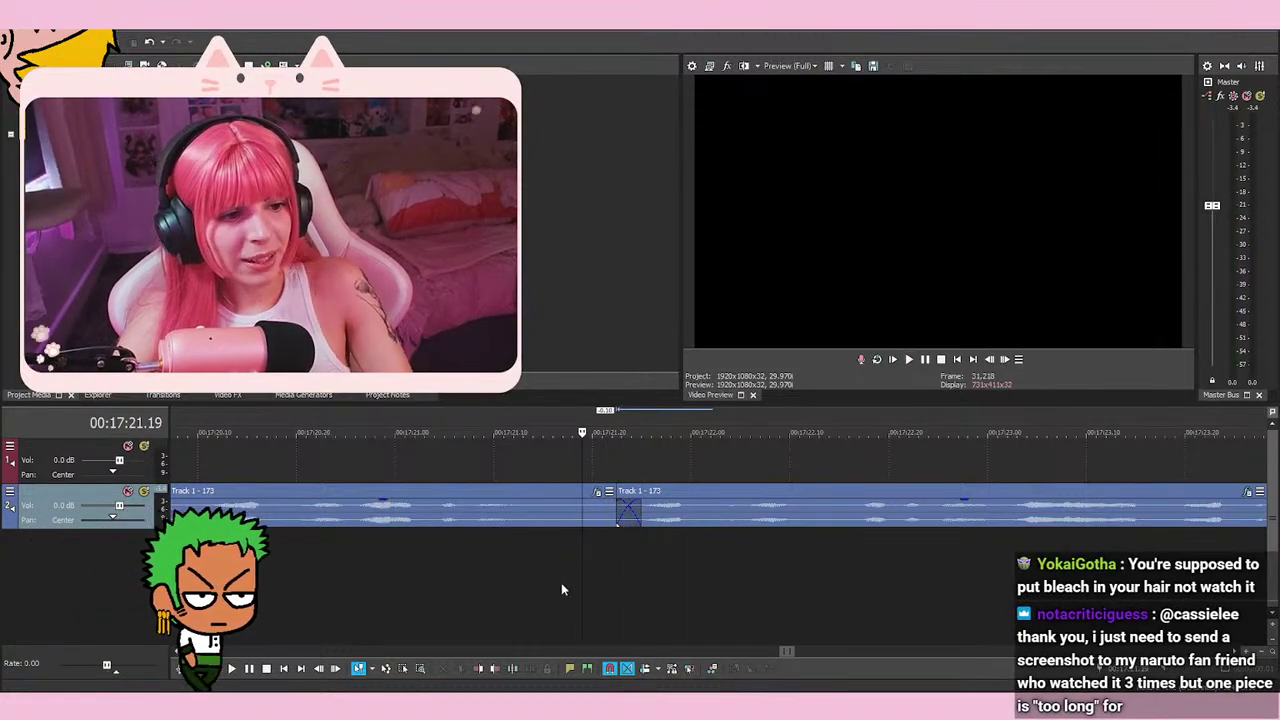
key(space)
key(space)
key(space)
scroll(604, 568, down, 3)
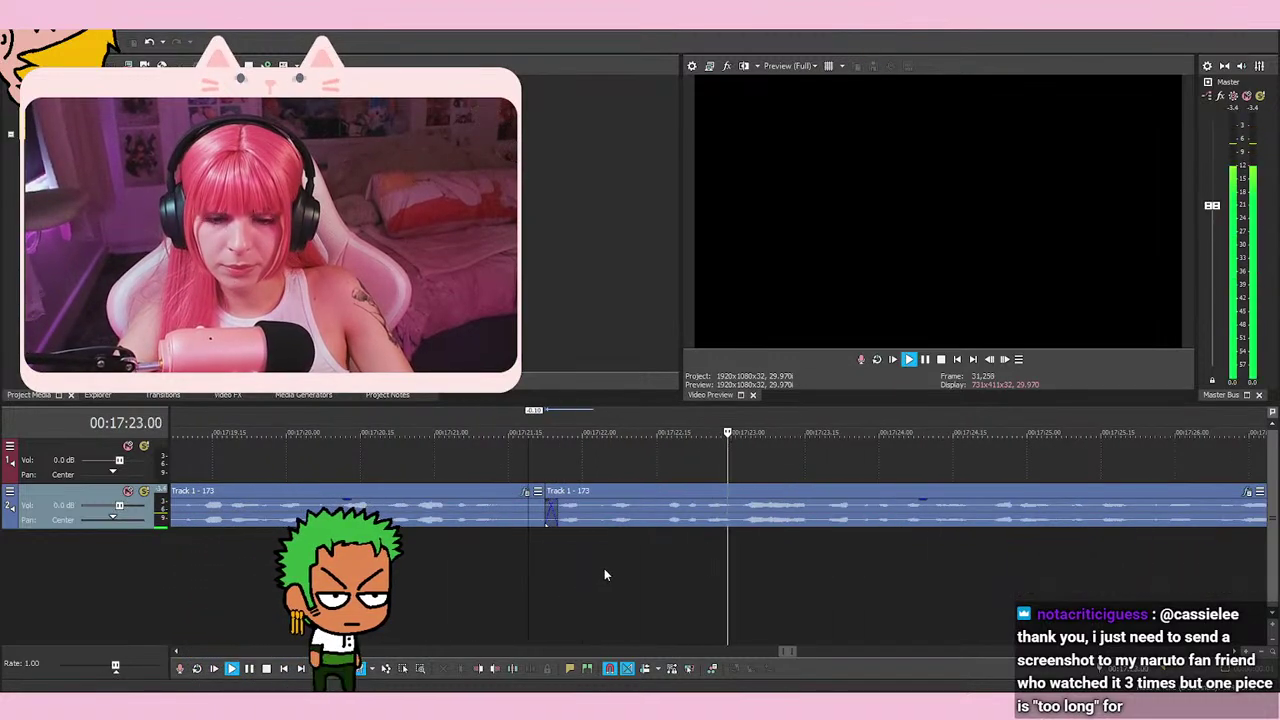
scroll(786, 572, down, 1)
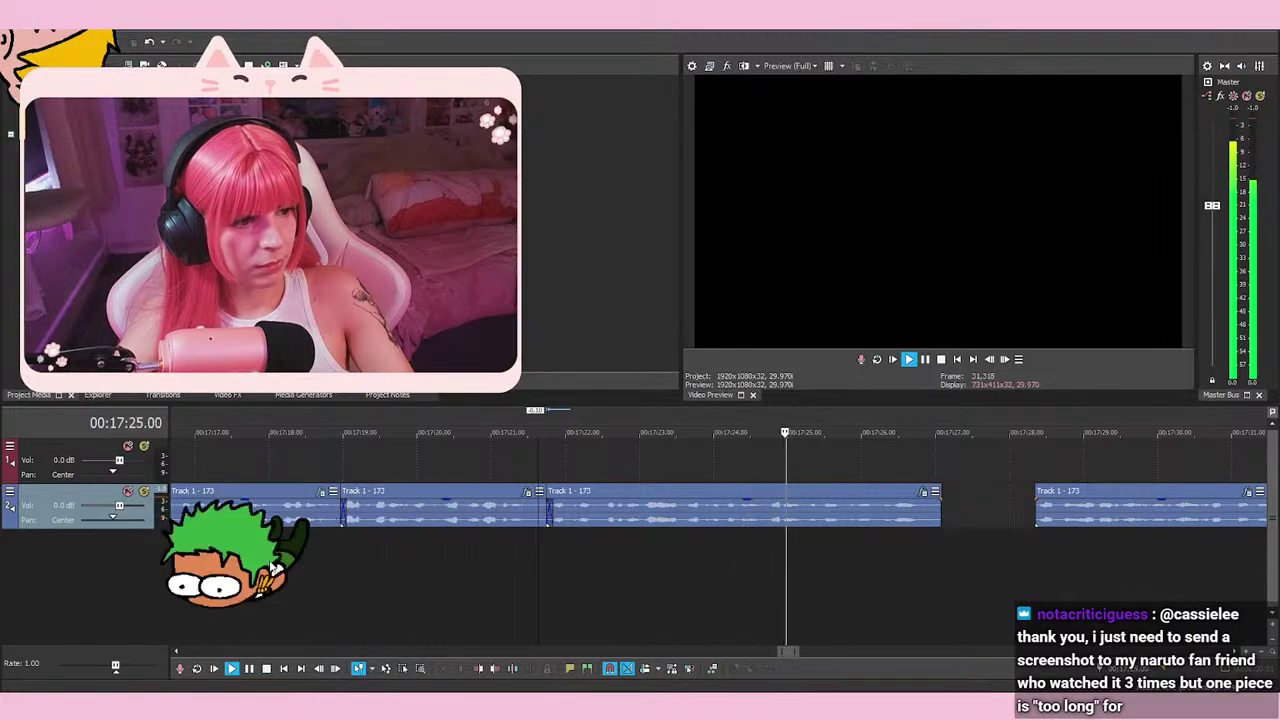
Save the project, then move the next kept clip earlier to close the gap near 00:17:27
click(293, 567)
click(47, 45)
scroll(1168, 560, down, 1)
drag(1168, 505, 1103, 505)
key(space)
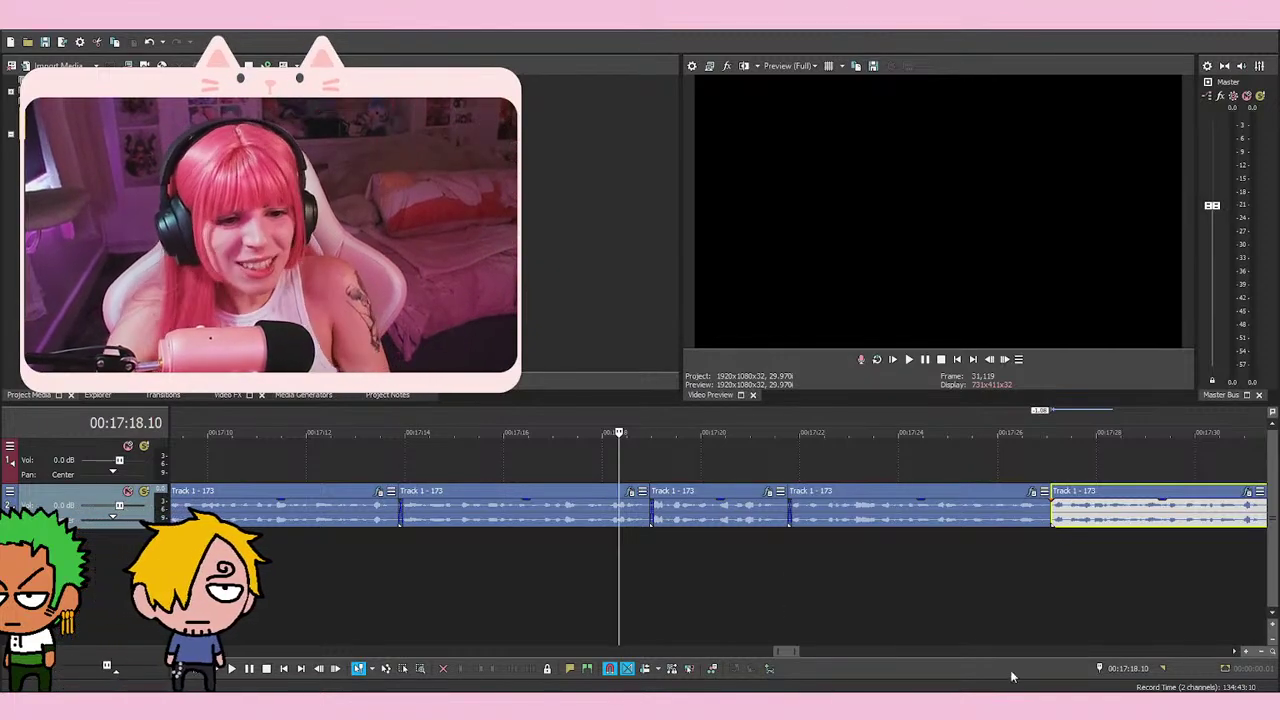
Nudge the moved clip slightly earlier to overlap the preceding clip in a short crossfade near 00:17:27
click(1013, 458)
scroll(1014, 509, up, 3)
drag(908, 514, 898, 514)
scroll(880, 541, down, 6)
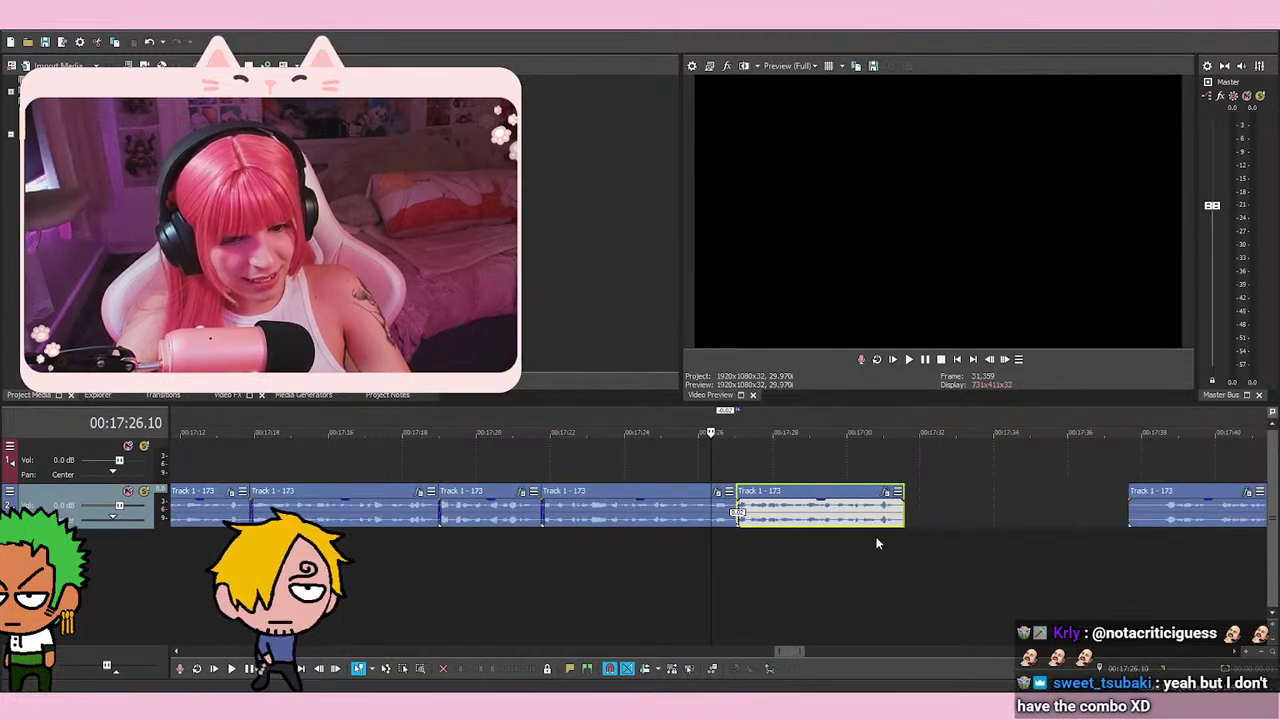
Set the playhead at 00:17:20.18 and play the joined clips from there
click(615, 571)
scroll(630, 570, up, 2)
key(space)
key(space)
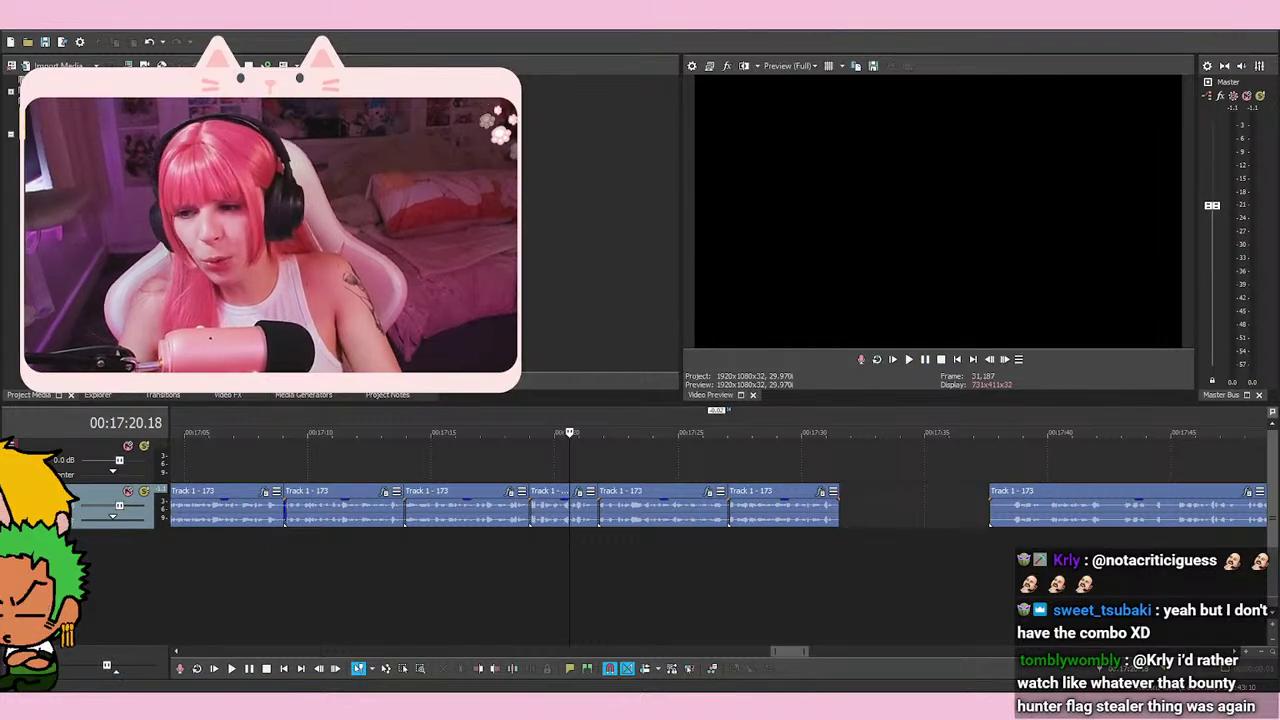
key(space)
key(space)
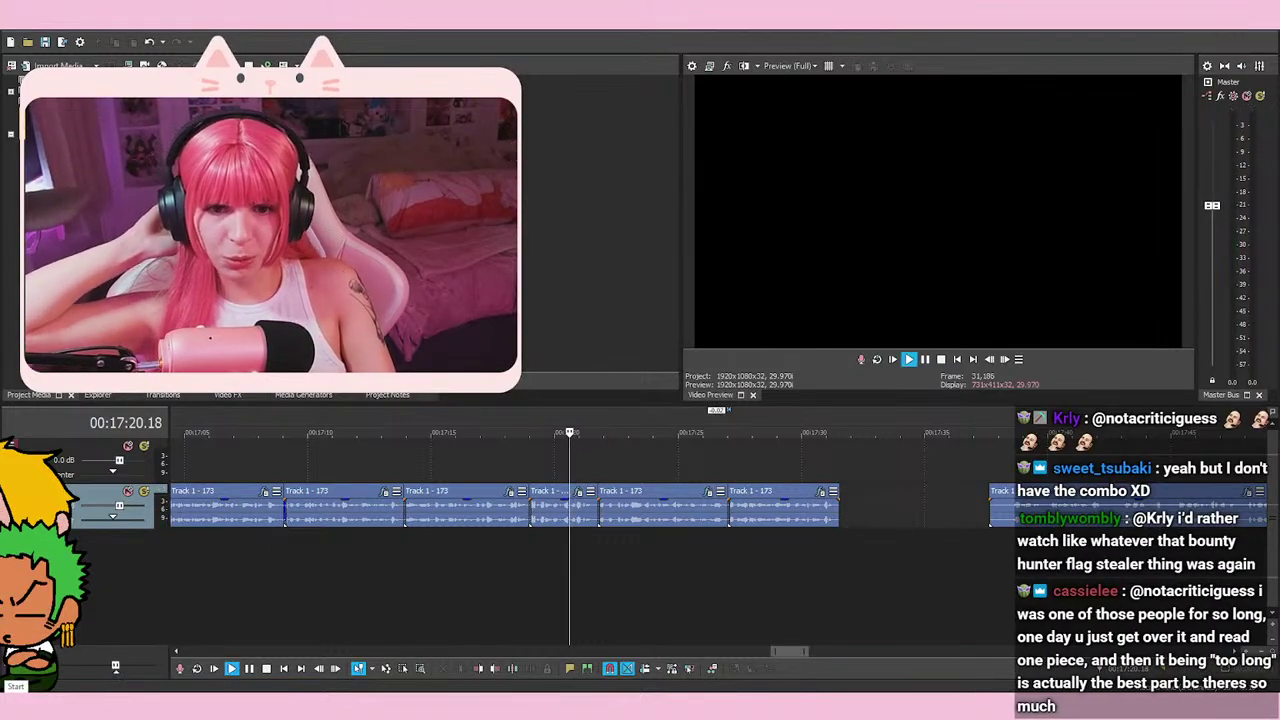
key(space)
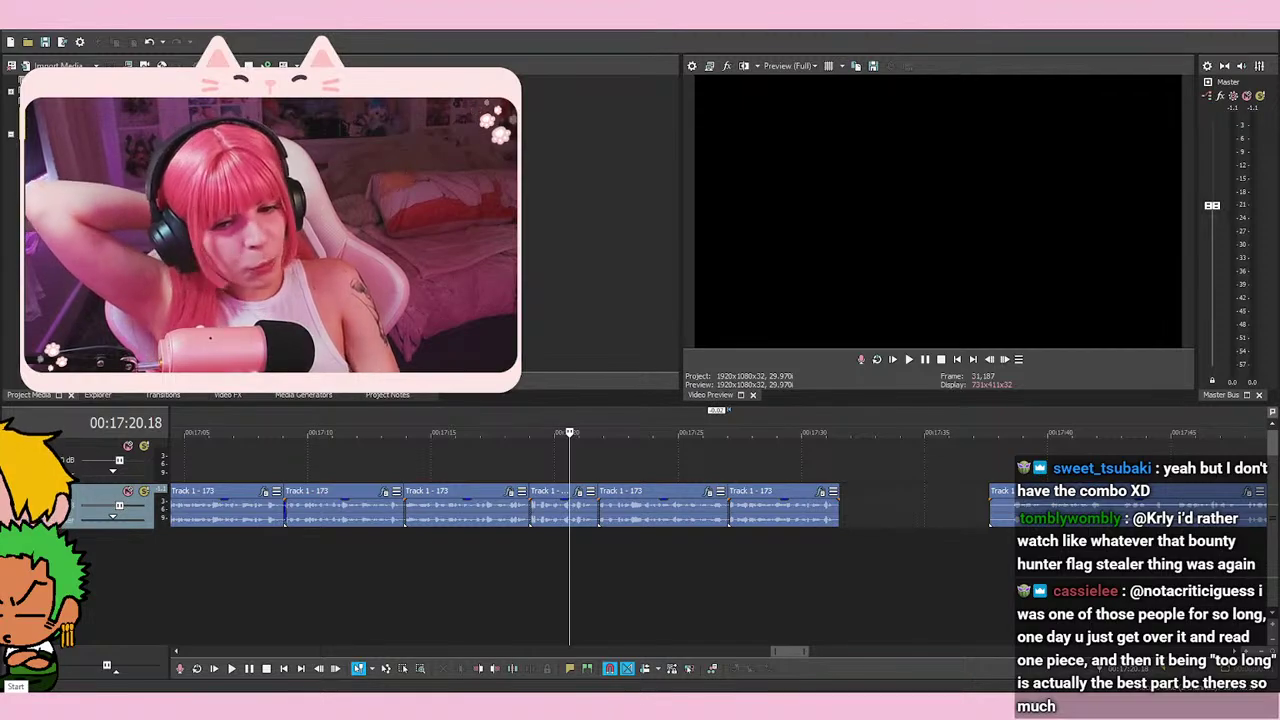
Replay the joined clips from 00:17:20.18 and listen through both crossfades to about 00:17:30
key(space)
key(space)
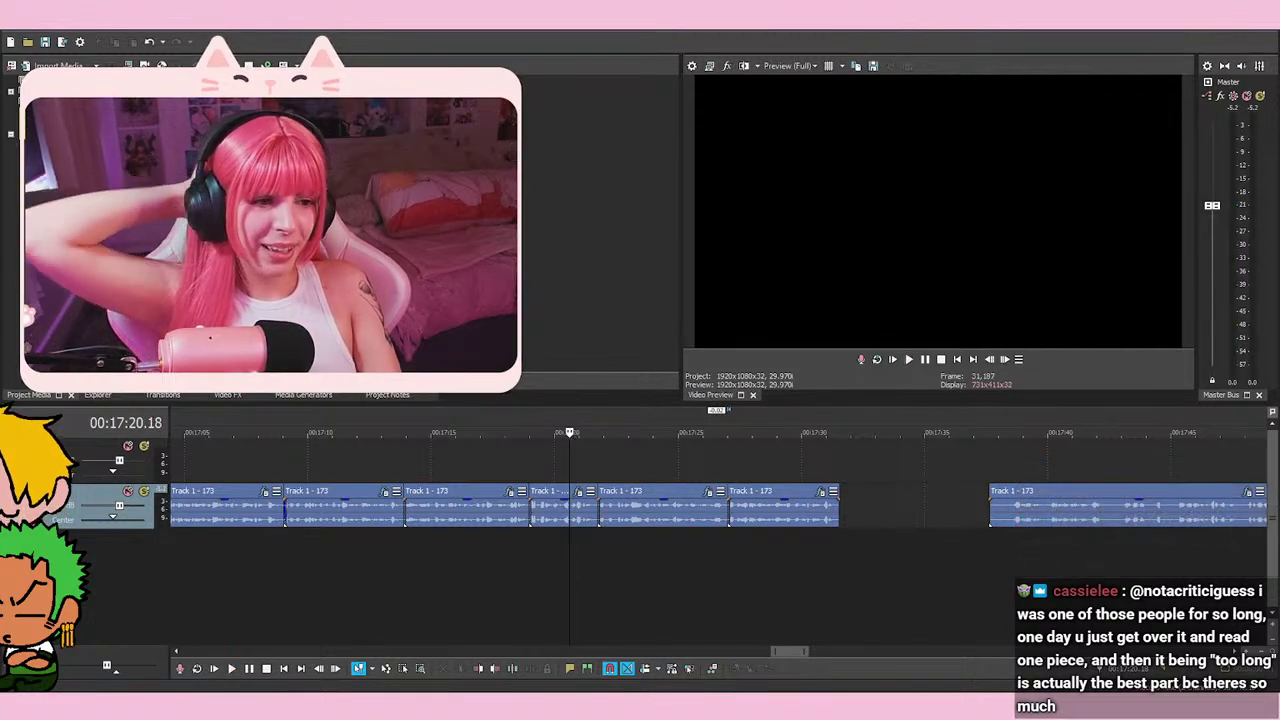
key(space)
key(space)
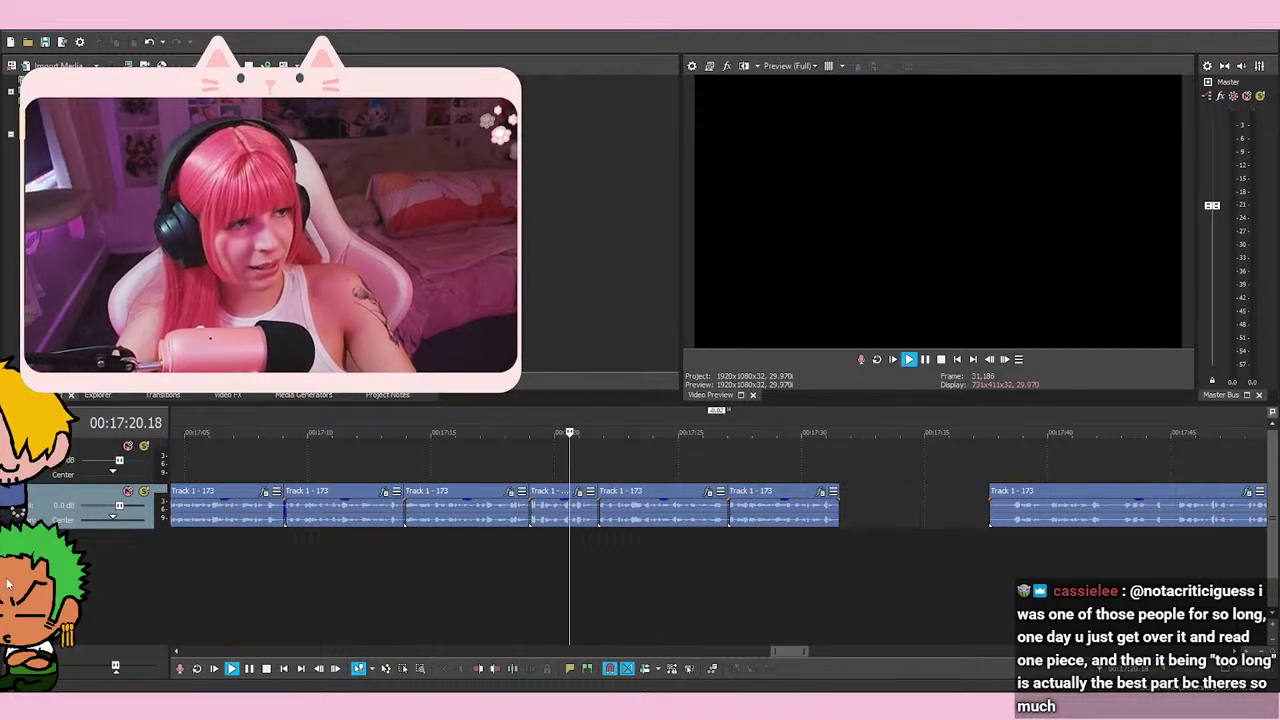
key(space)
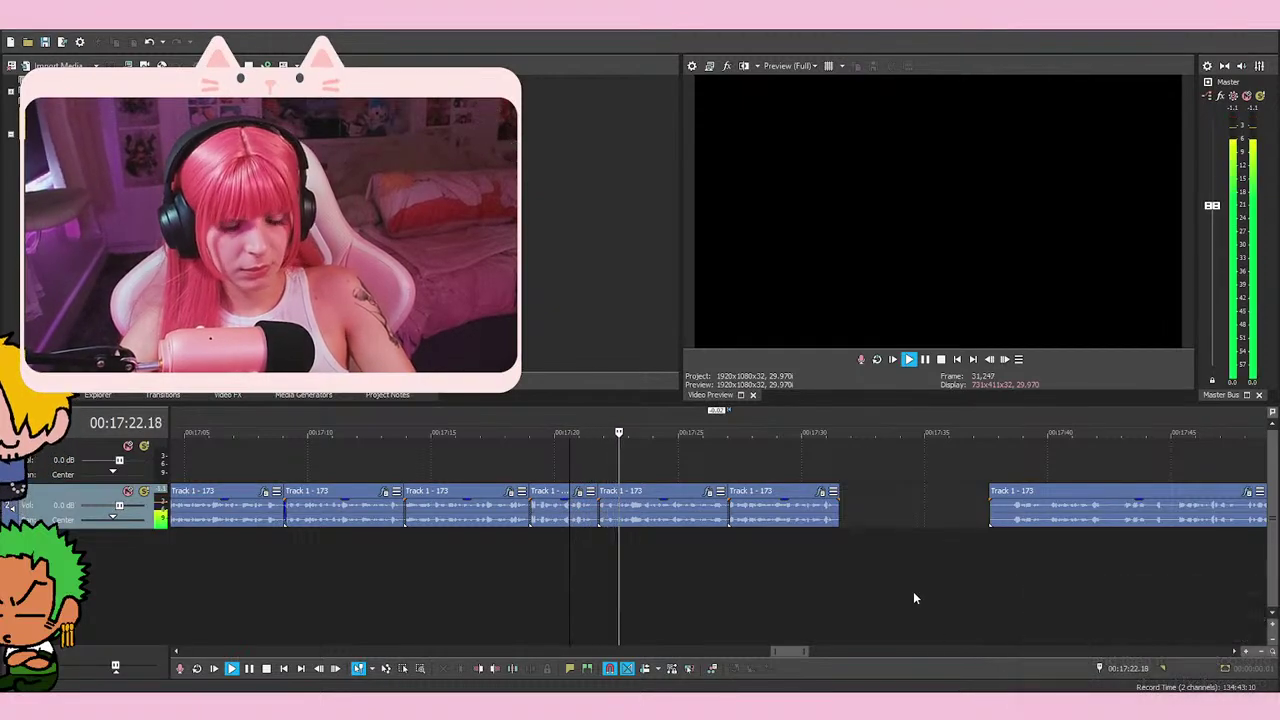
scroll(913, 598, up, 3)
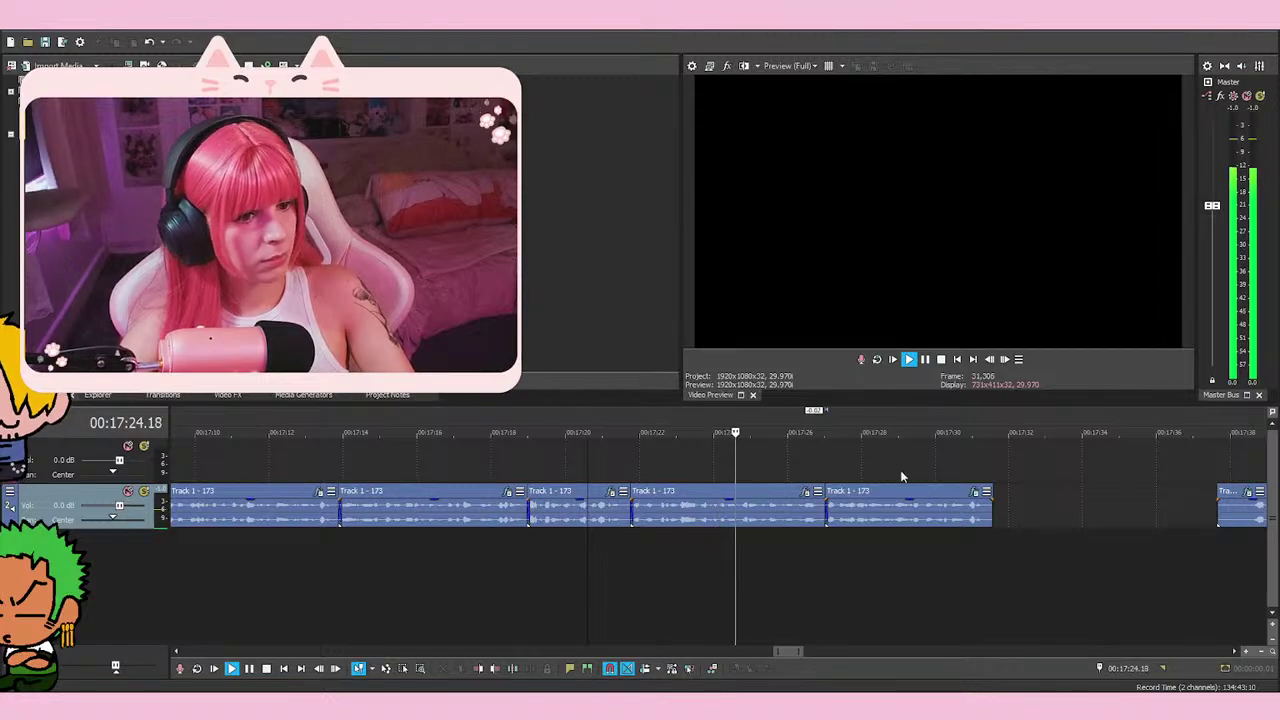
scroll(901, 477, up, 2)
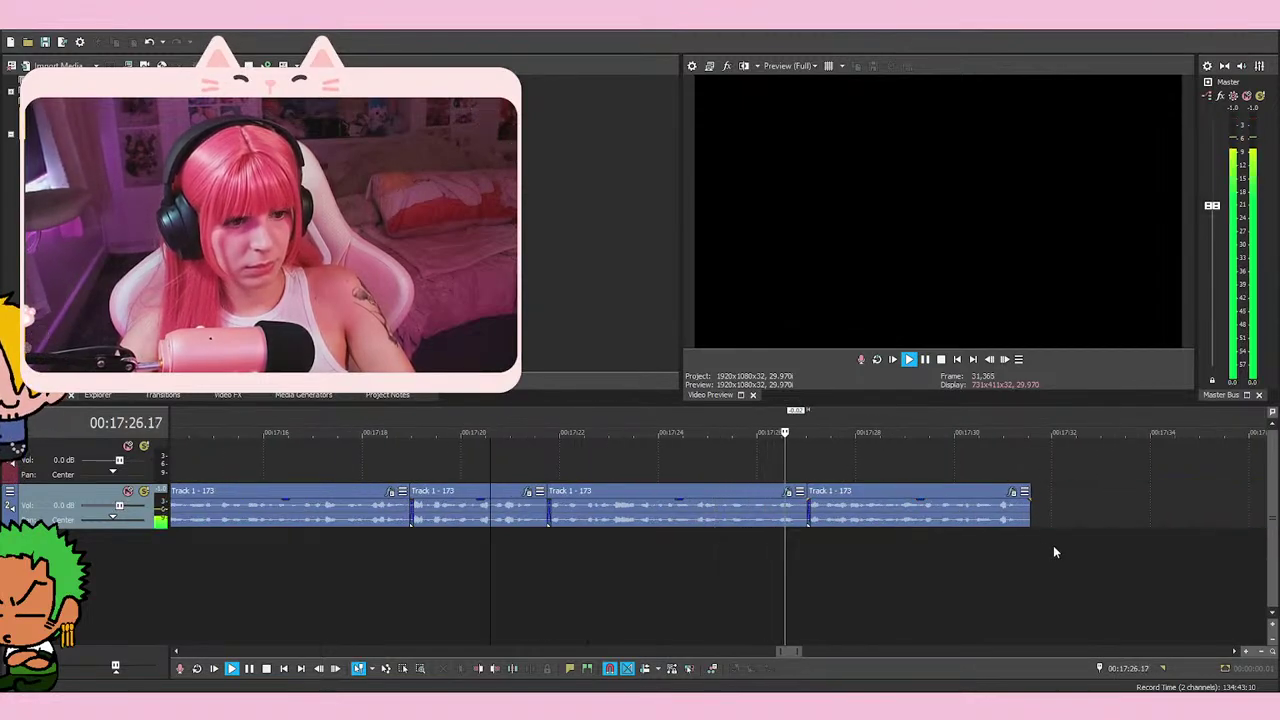
scroll(972, 512, down, 1)
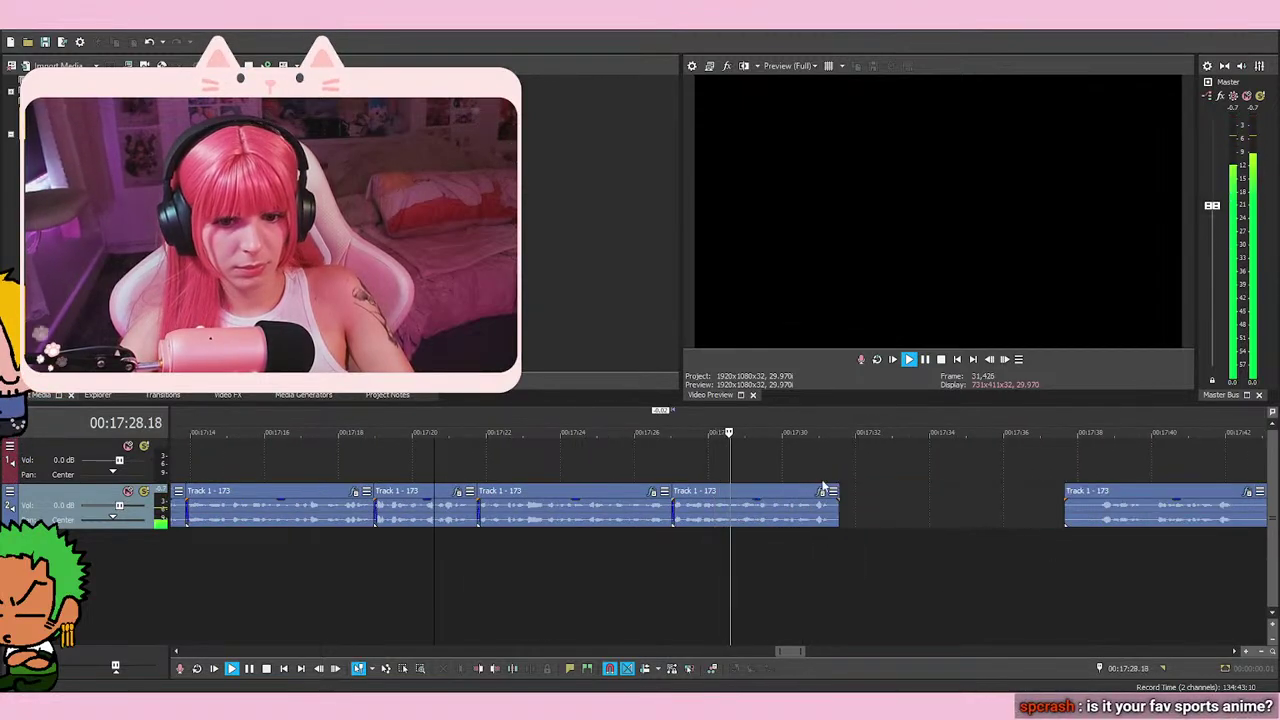
click(773, 465)
key(space)
Place the playhead at 00:17:26.16 and play the transition into the last joined clip
scroll(827, 481, up, 2)
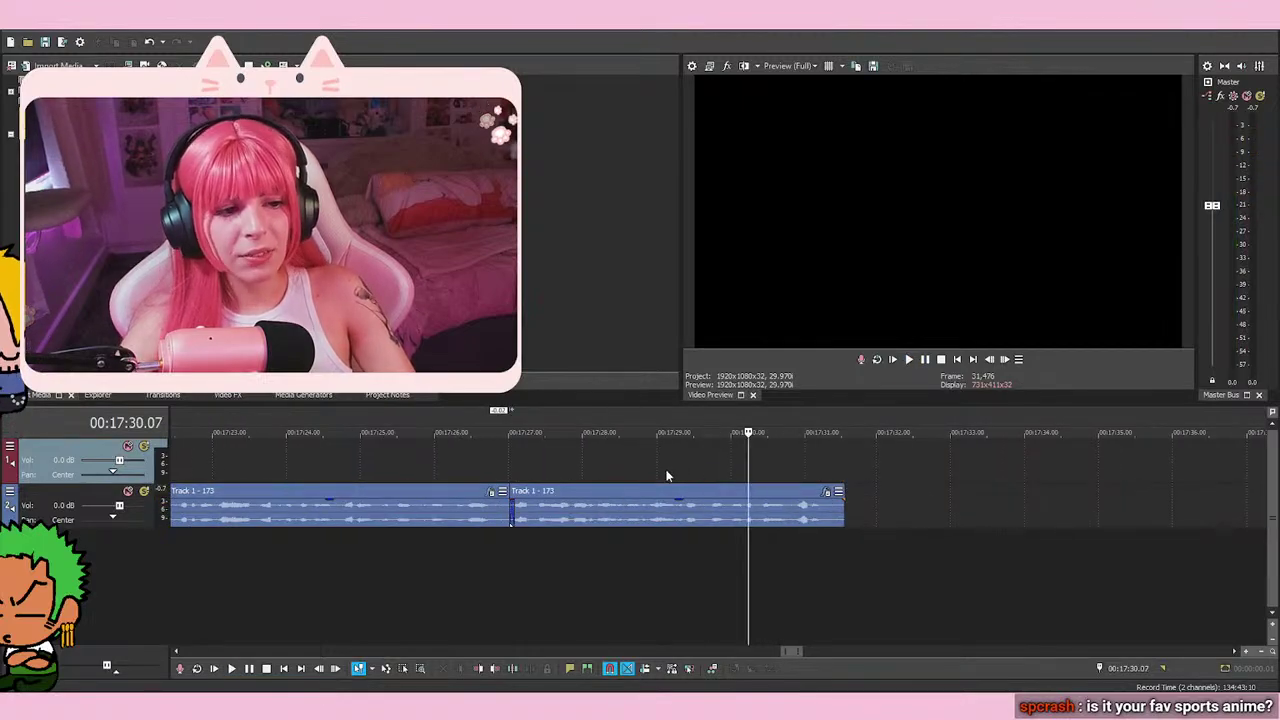
click(653, 466)
click(729, 451)
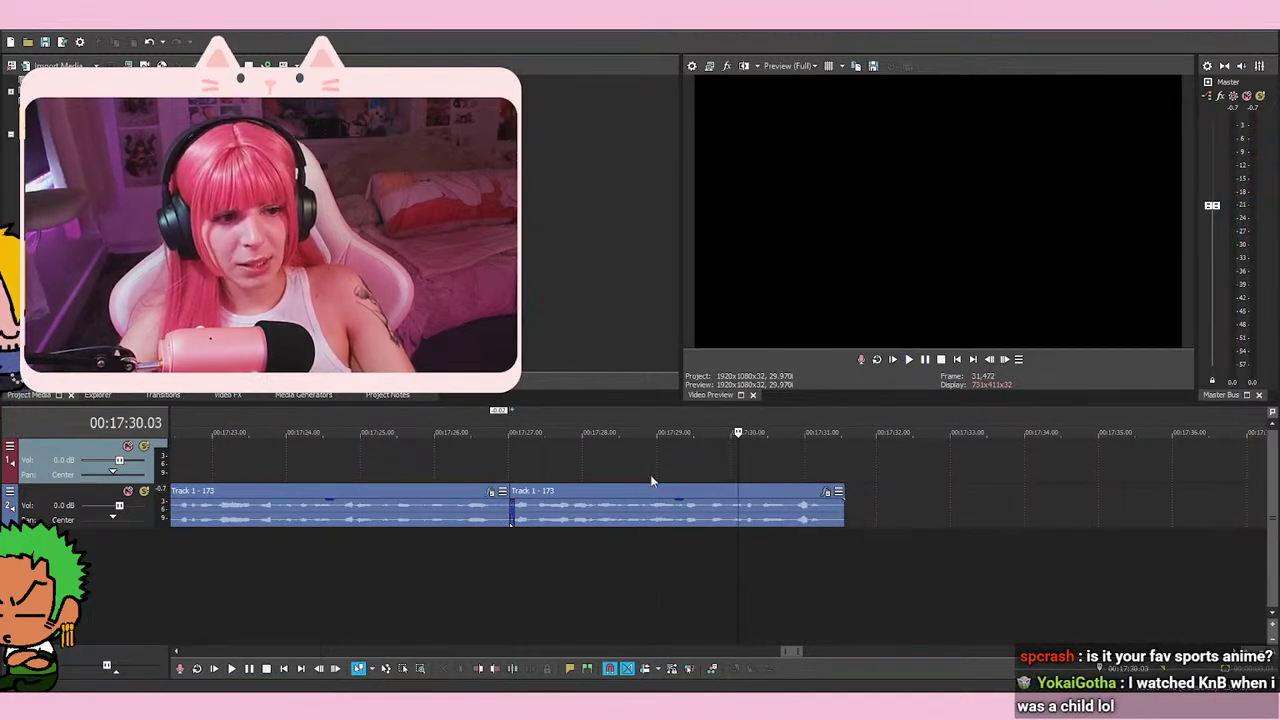
click(612, 468)
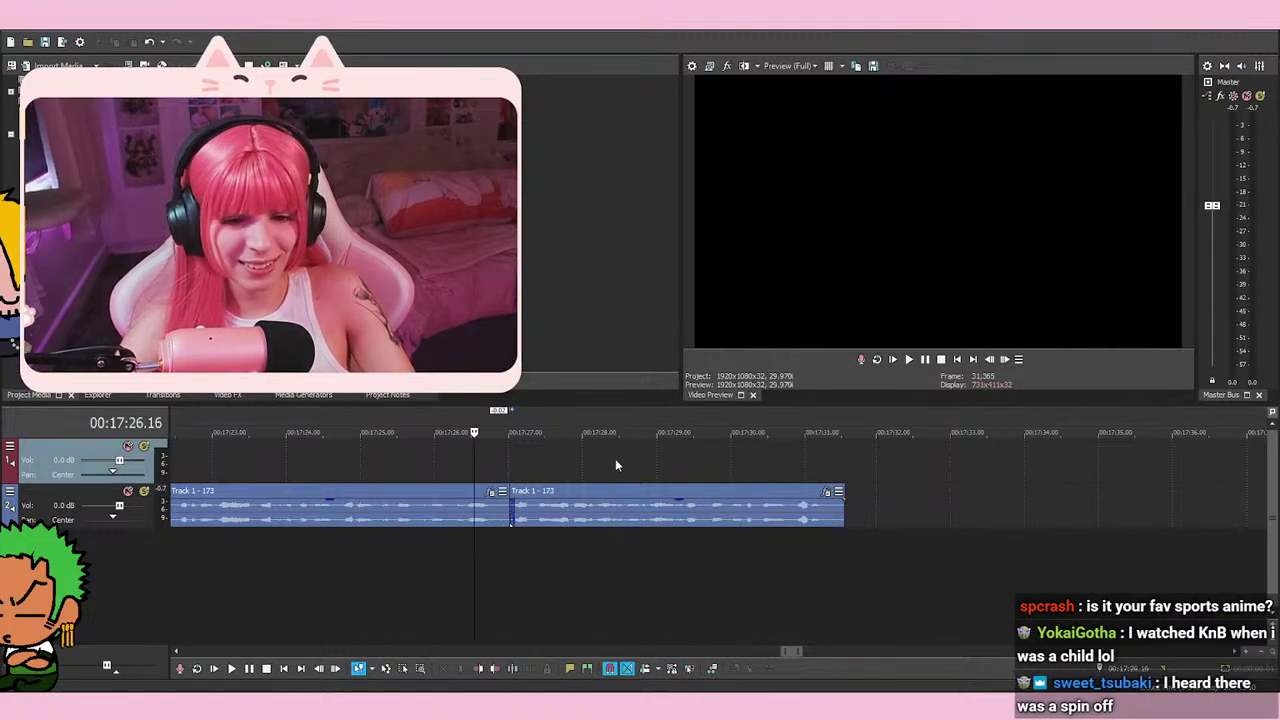
key(space)
key(space)
Move the last joined clip about one frame earlier to widen its crossfade, and recheck the transition from 00:17:26.16
scroll(976, 468, up, 4)
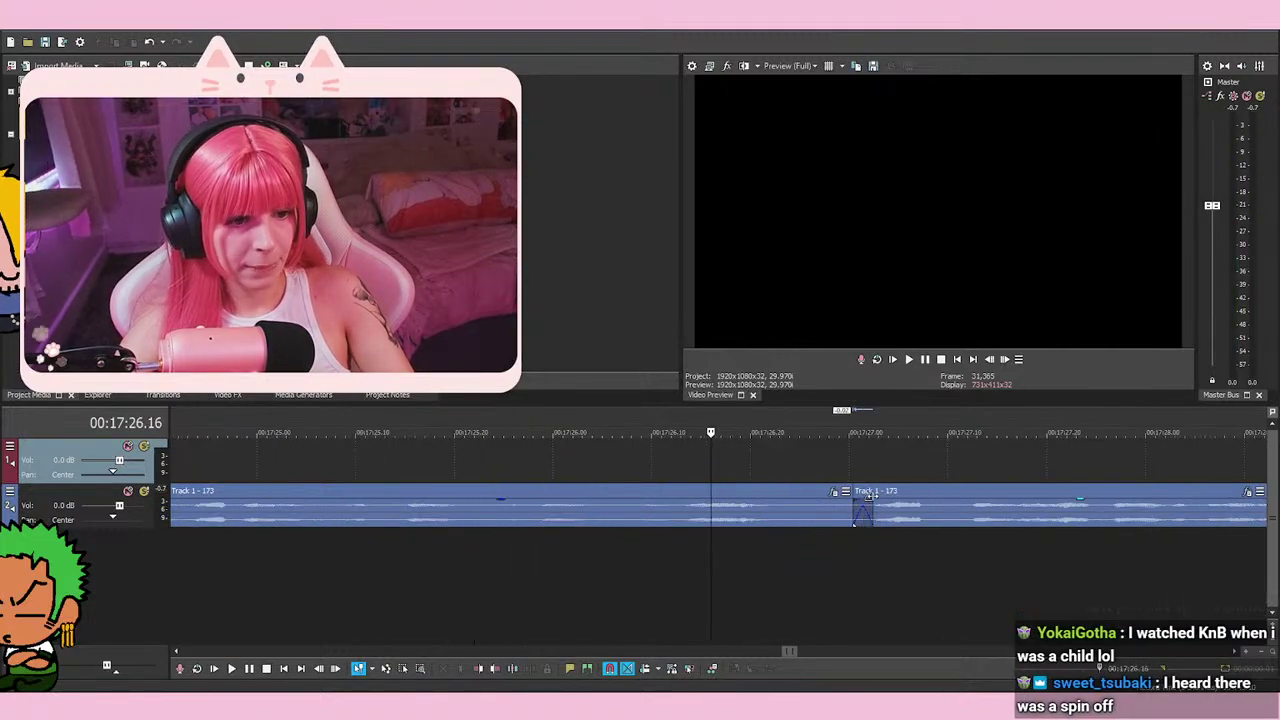
click(858, 512)
click(886, 524)
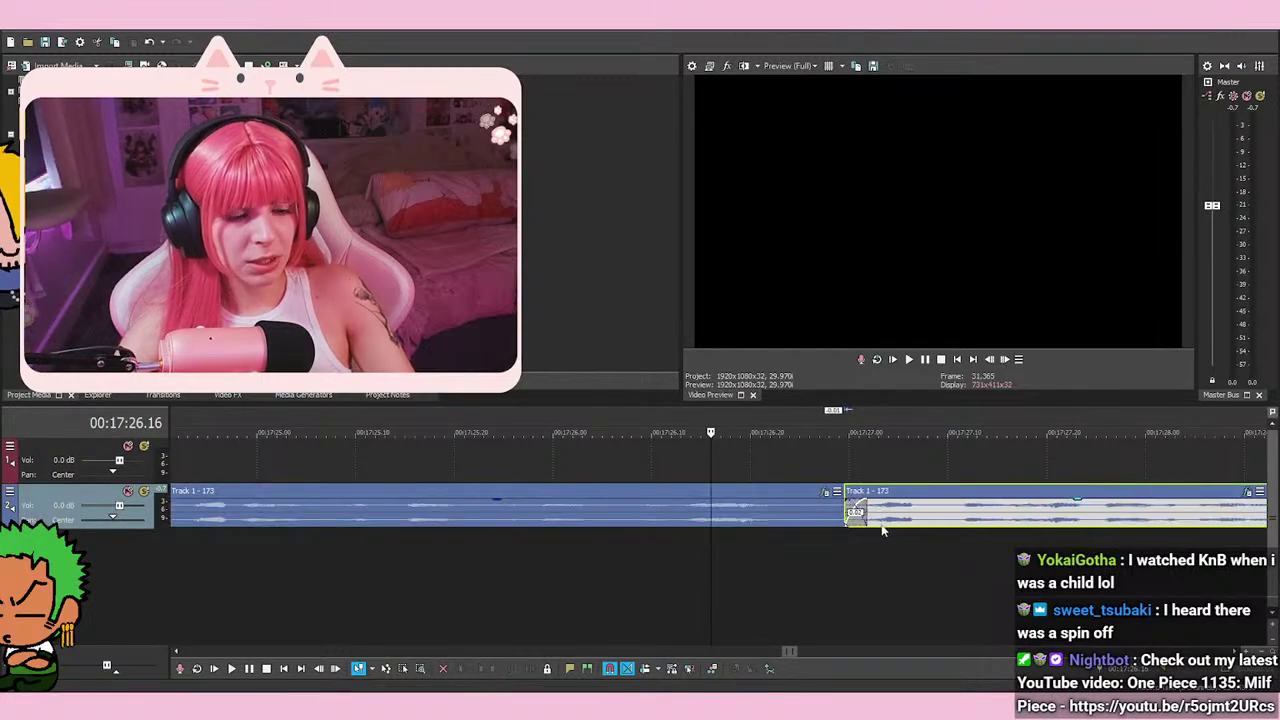
key(space)
key(space)
key(space)
key(space)
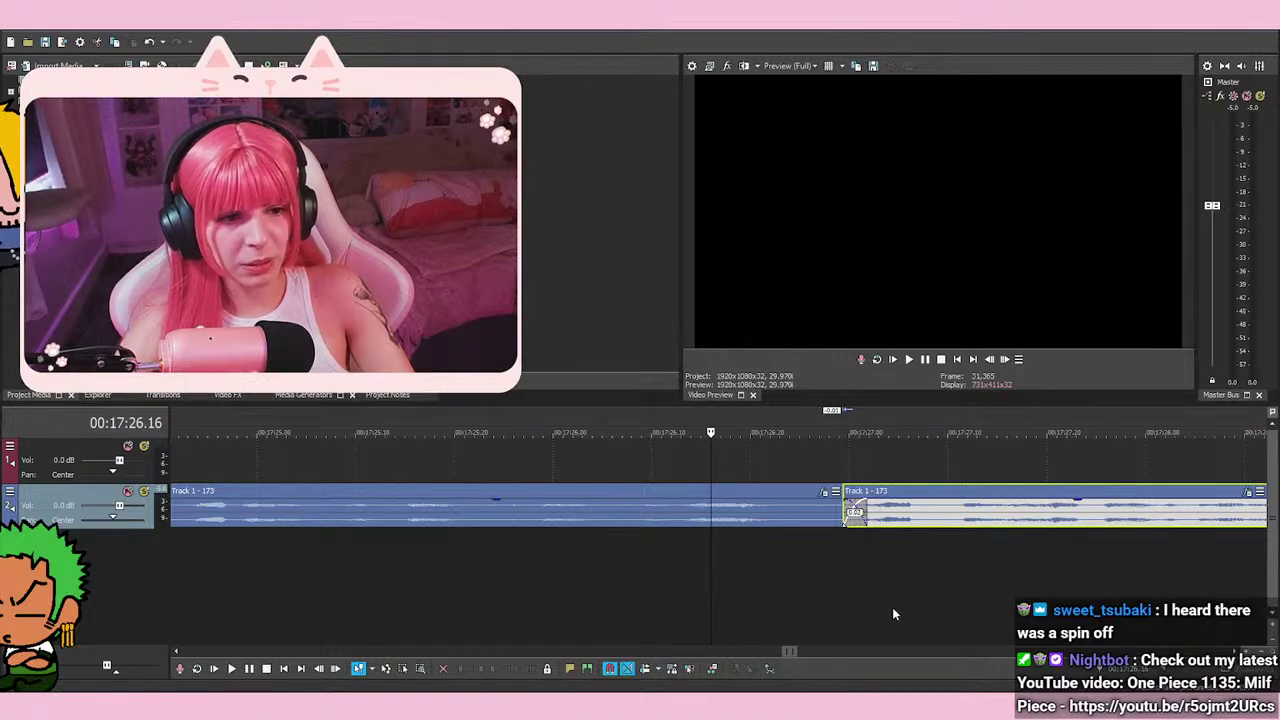
Move the next clip about 6 seconds 23 frames earlier, close to the previous clip's end, and play past its start
key(space)
scroll(846, 590, down, 4)
drag(1215, 510, 930, 510)
scroll(882, 522, up, 3)
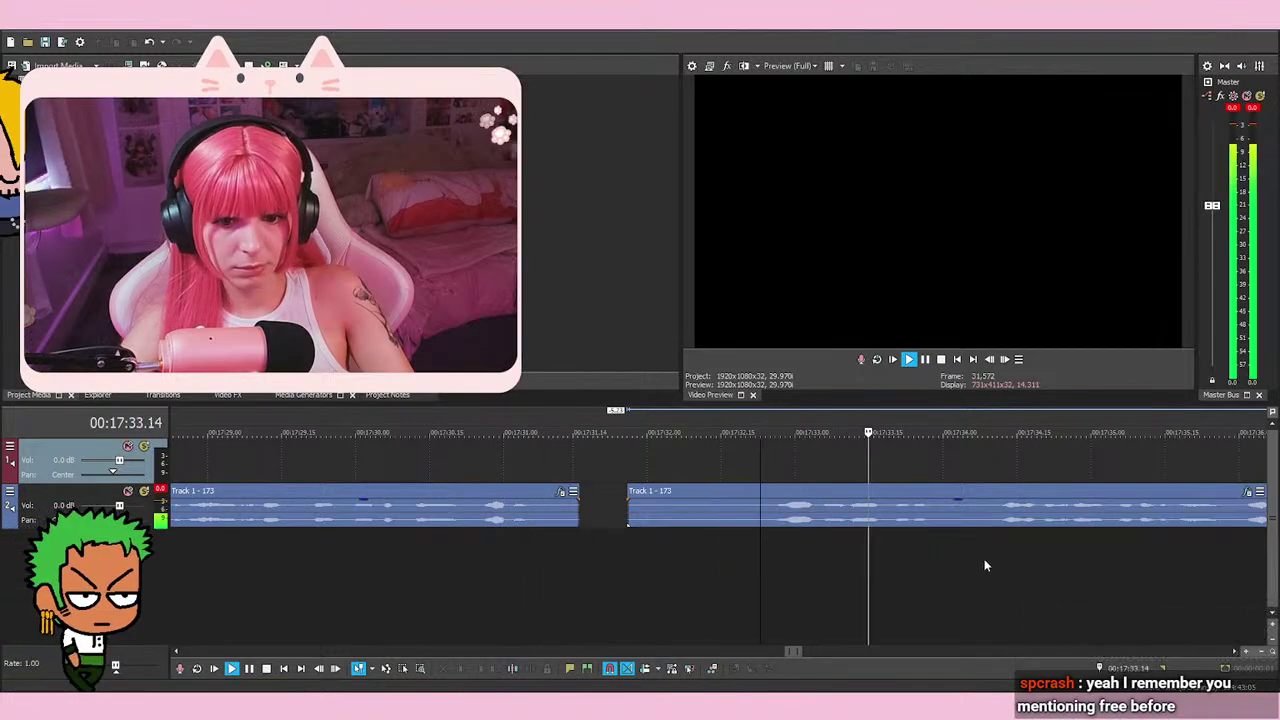
scroll(987, 558, down, 2)
key(space)
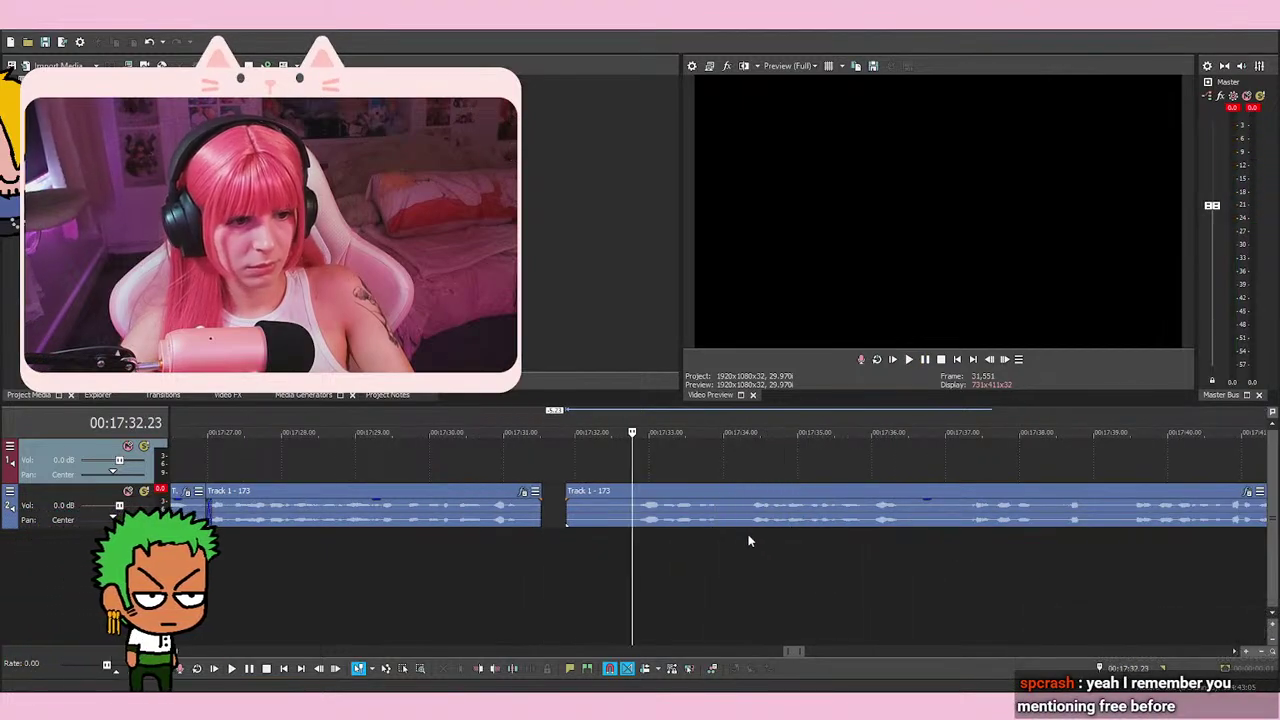
Split the moved clip at 00:17:34.10 and delete the part before the split
click(749, 541)
key(s)
right_click(723, 513)
click(763, 366)
key(space)
key(space)
scroll(755, 463, up, 2)
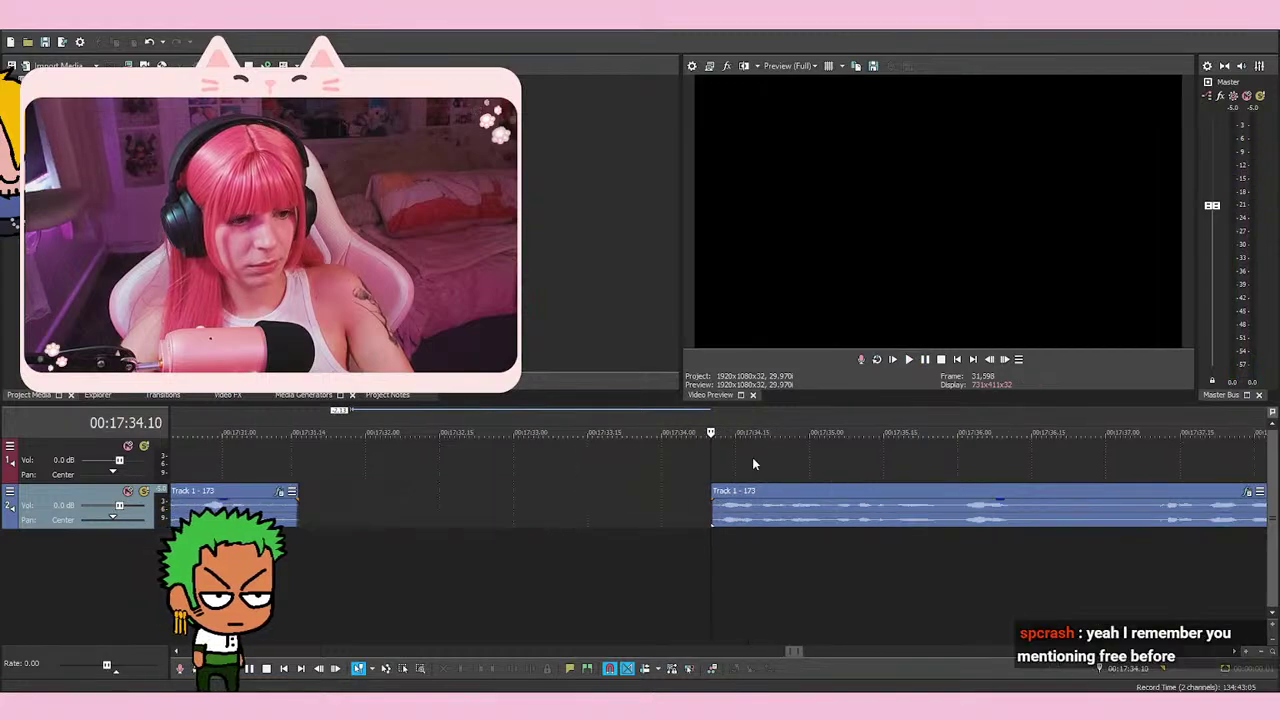
Extend the remaining clip's start back to 00:17:34.09 and play it from there
scroll(754, 463, up, 1)
drag(709, 517, 699, 510)
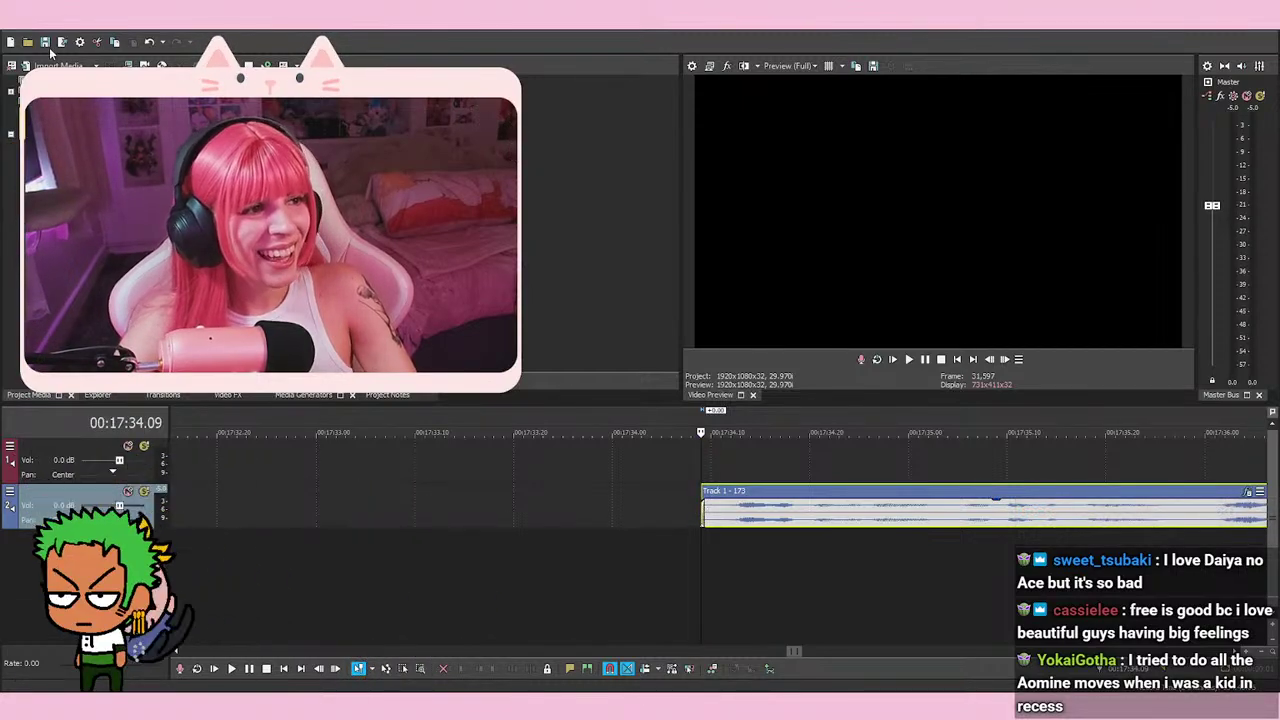
click(702, 469)
key(space)
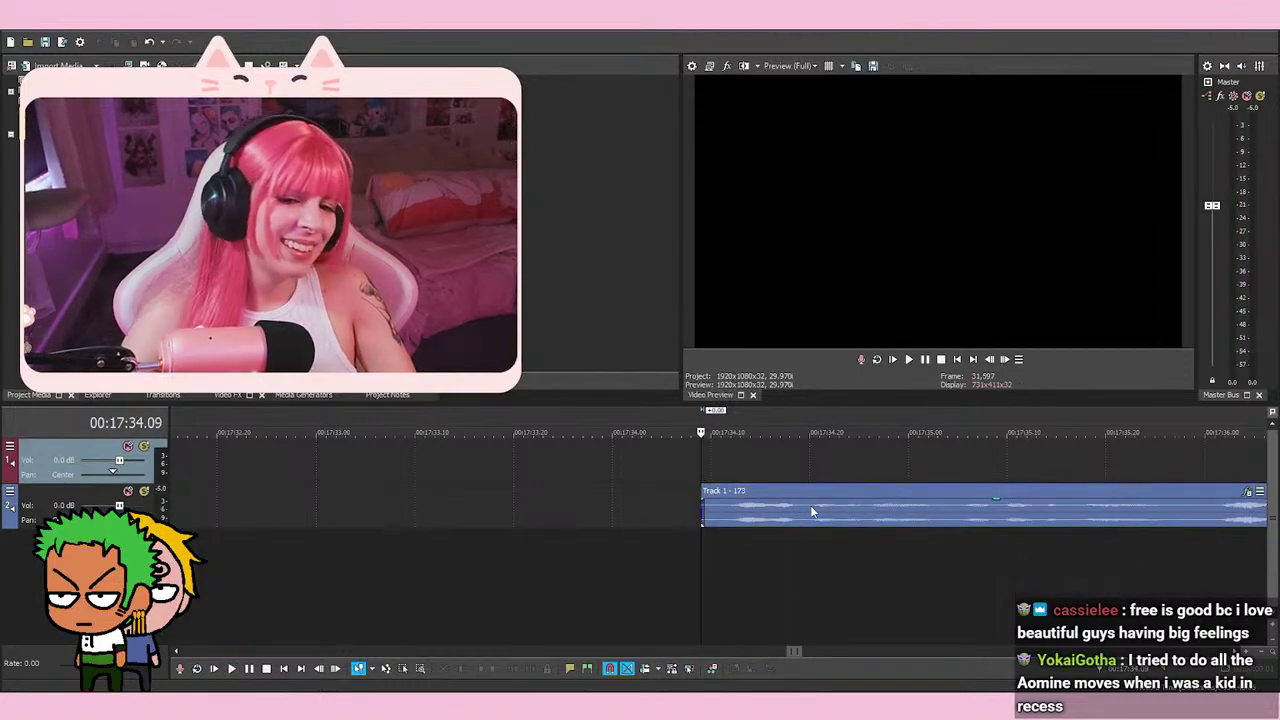
scroll(811, 511, down, 4)
scroll(811, 511, up, 3)
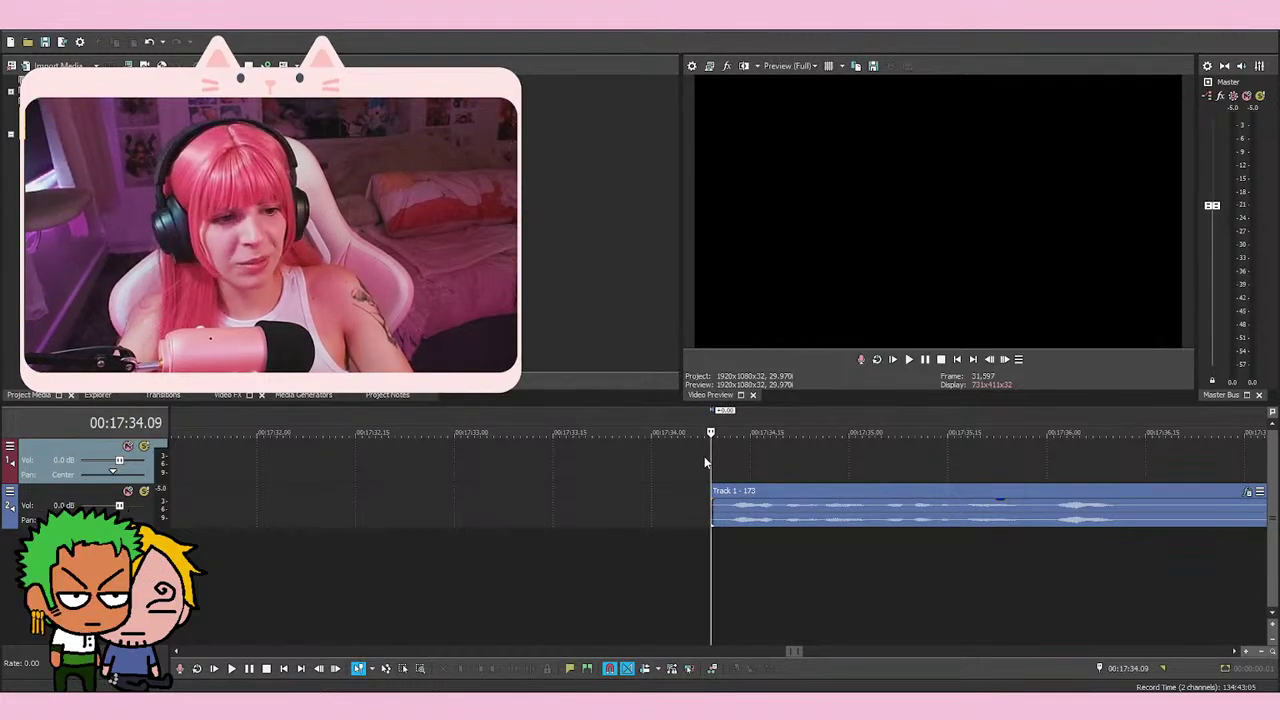
key(space)
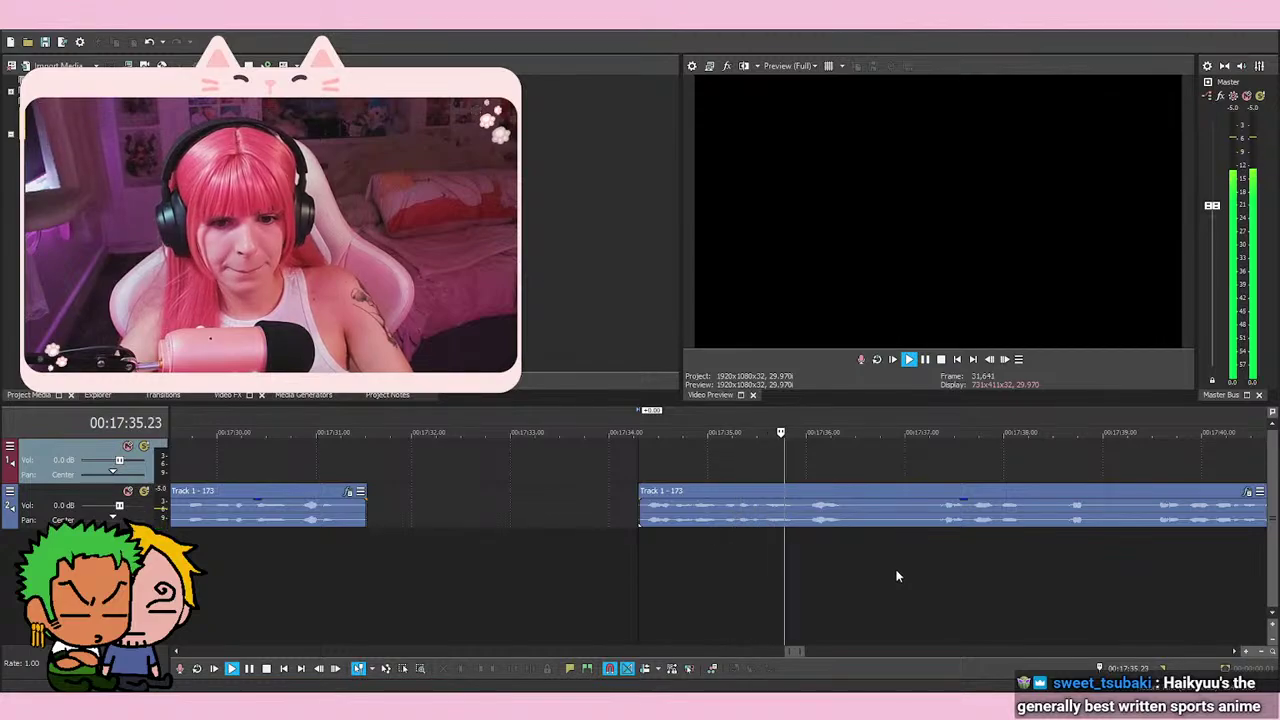
Stop playback and move the clip 2 seconds 12 frames earlier, close to the end of the previous clip
key(space)
scroll(892, 575, up, 2)
scroll(800, 560, down, 3)
drag(722, 514, 545, 516)
click(533, 462)
scroll(640, 502, up, 4)
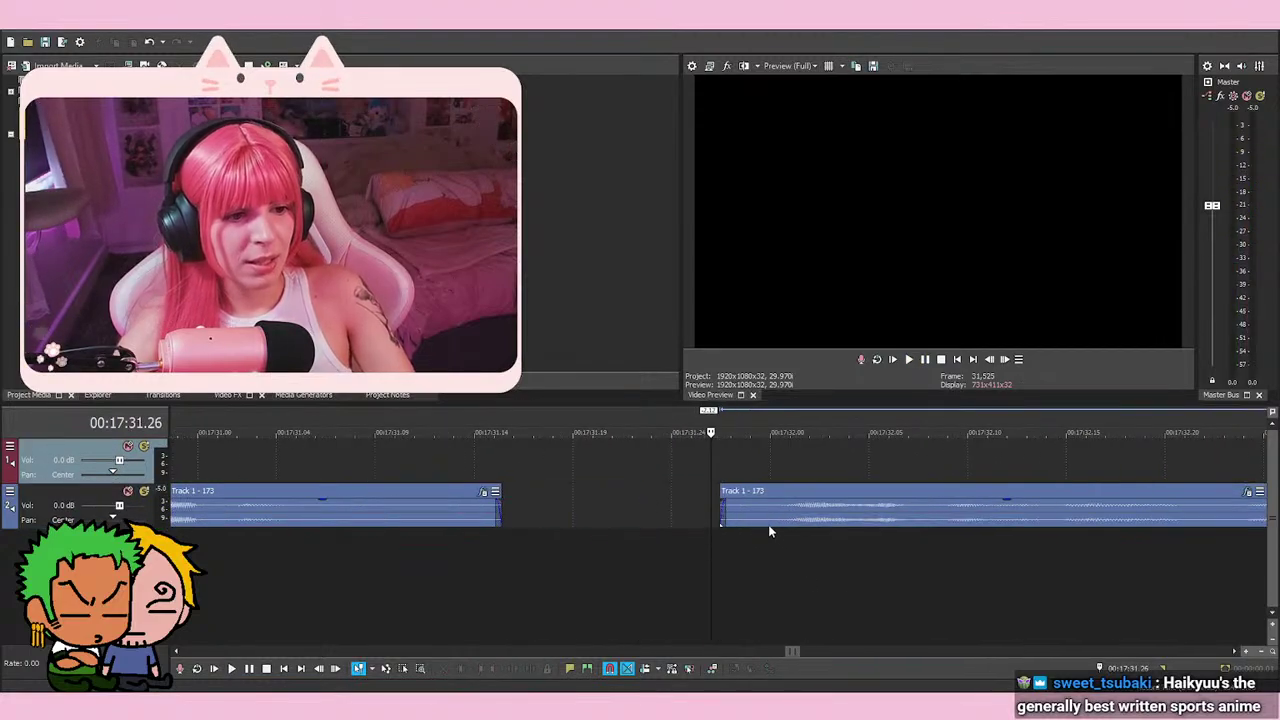
Trim the moved clip's start to 00:17:31.27 and put the playhead there
click(721, 512)
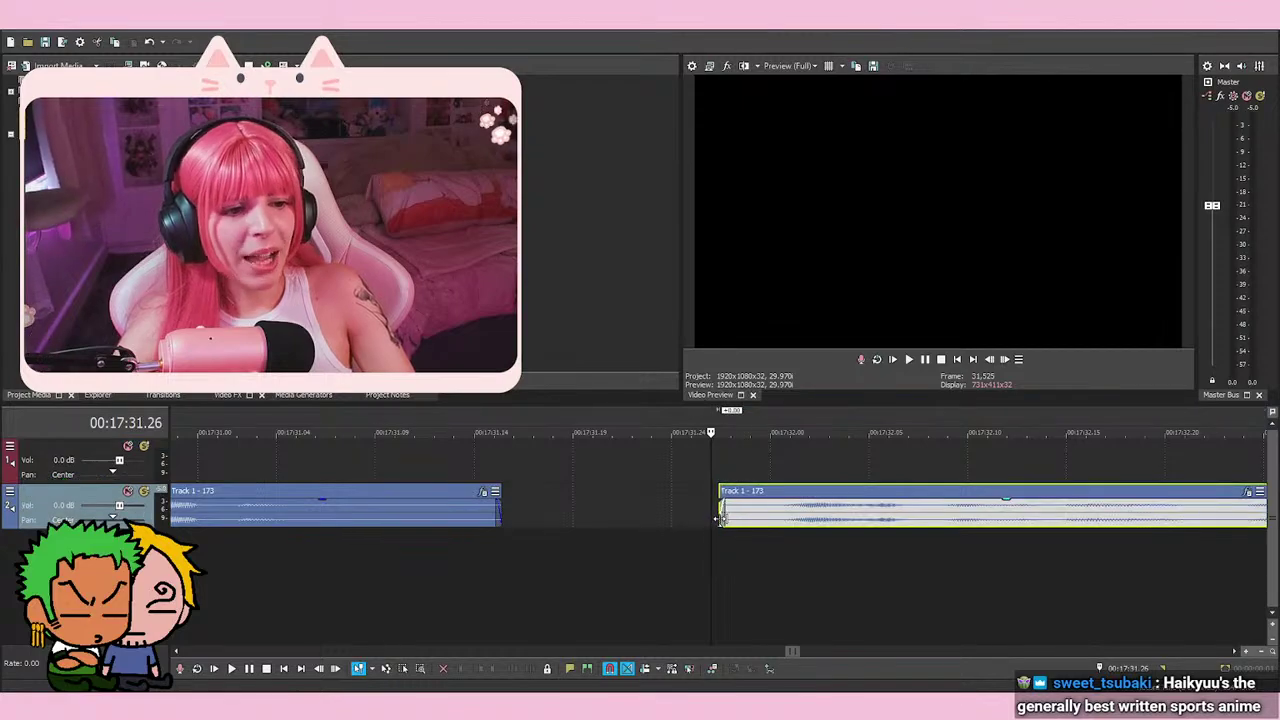
key(alt+Right)
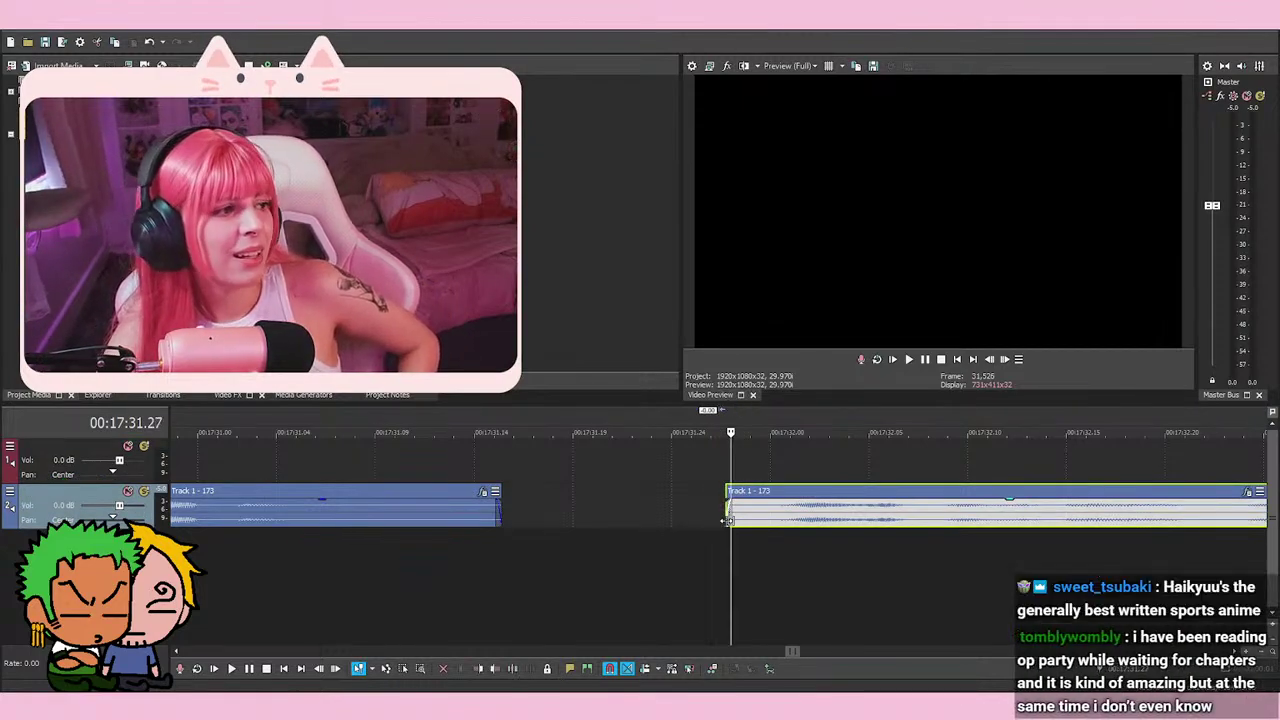
click(728, 452)
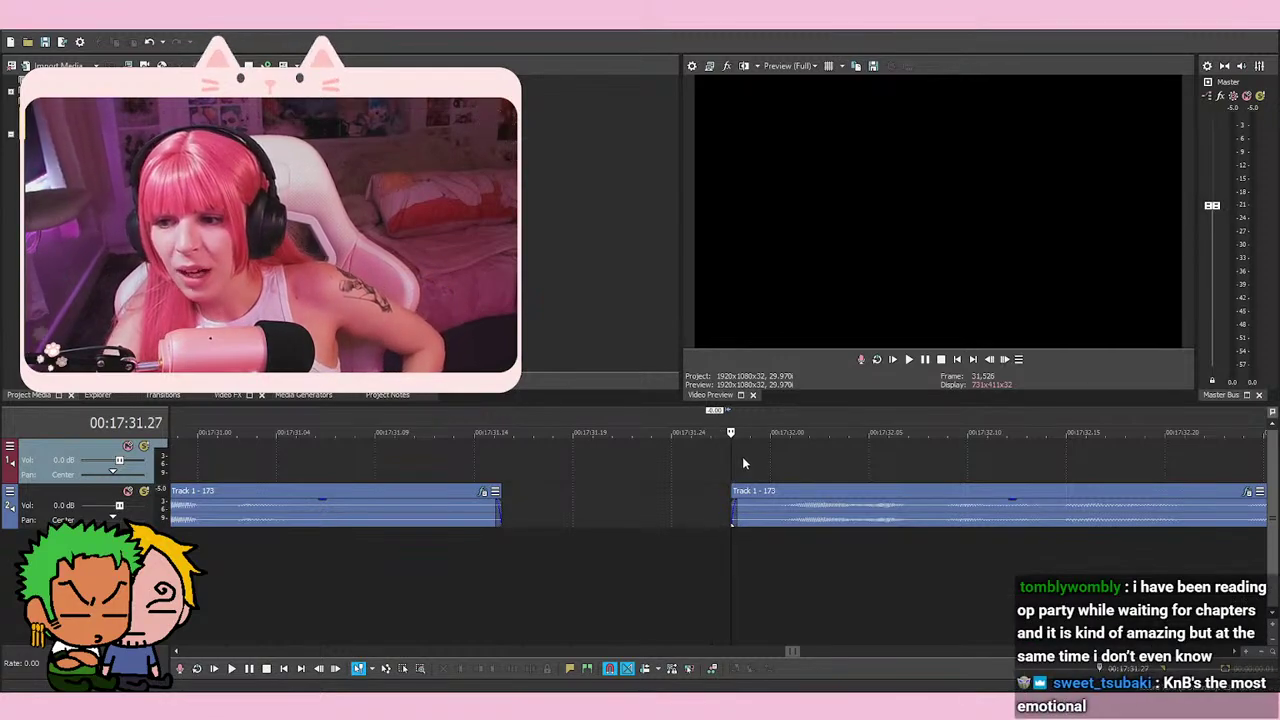
Move the playhead between 00:17:31.24 and 00:17:32.00 to examine the spacing around the clip's start
click(770, 458)
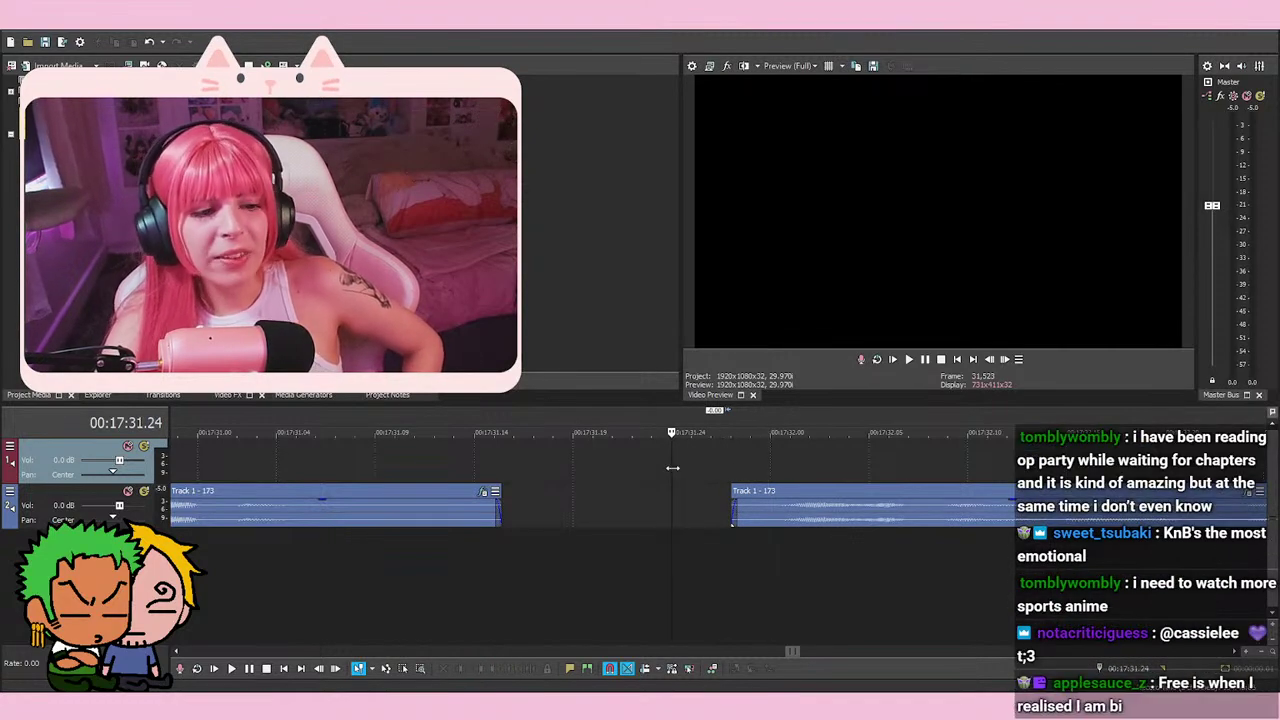
click(773, 464)
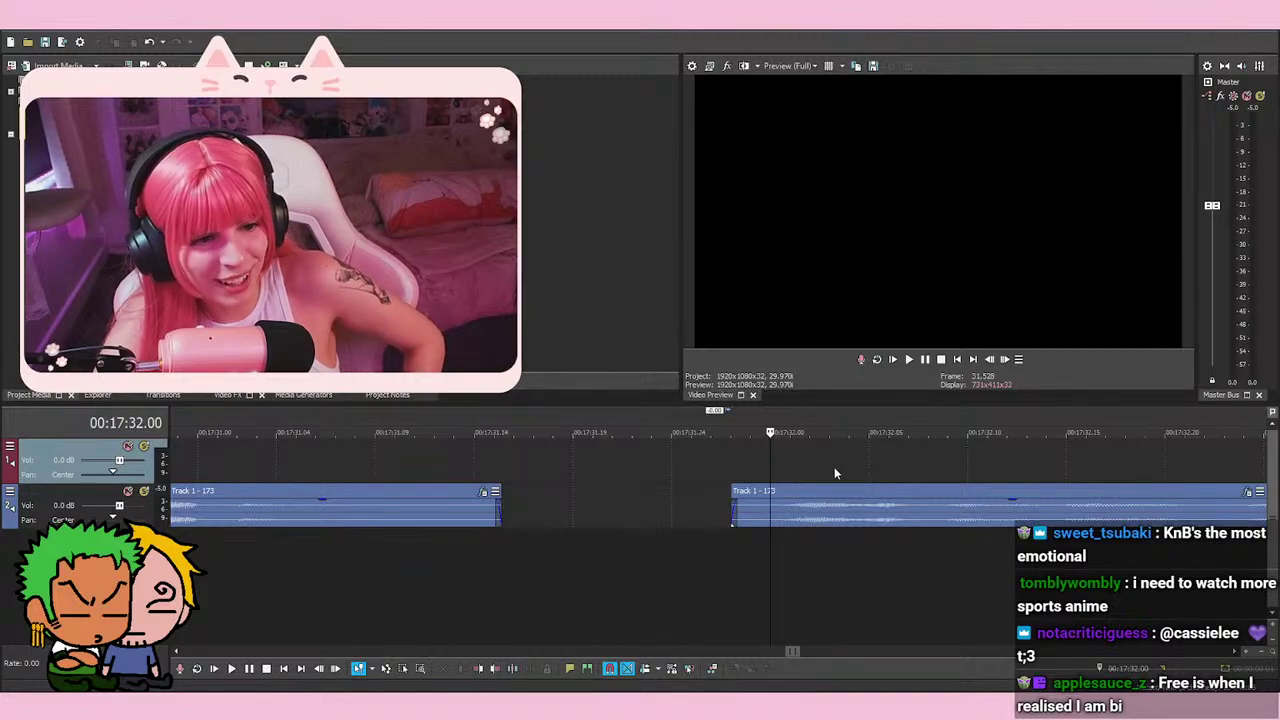
scroll(853, 470, up, 2)
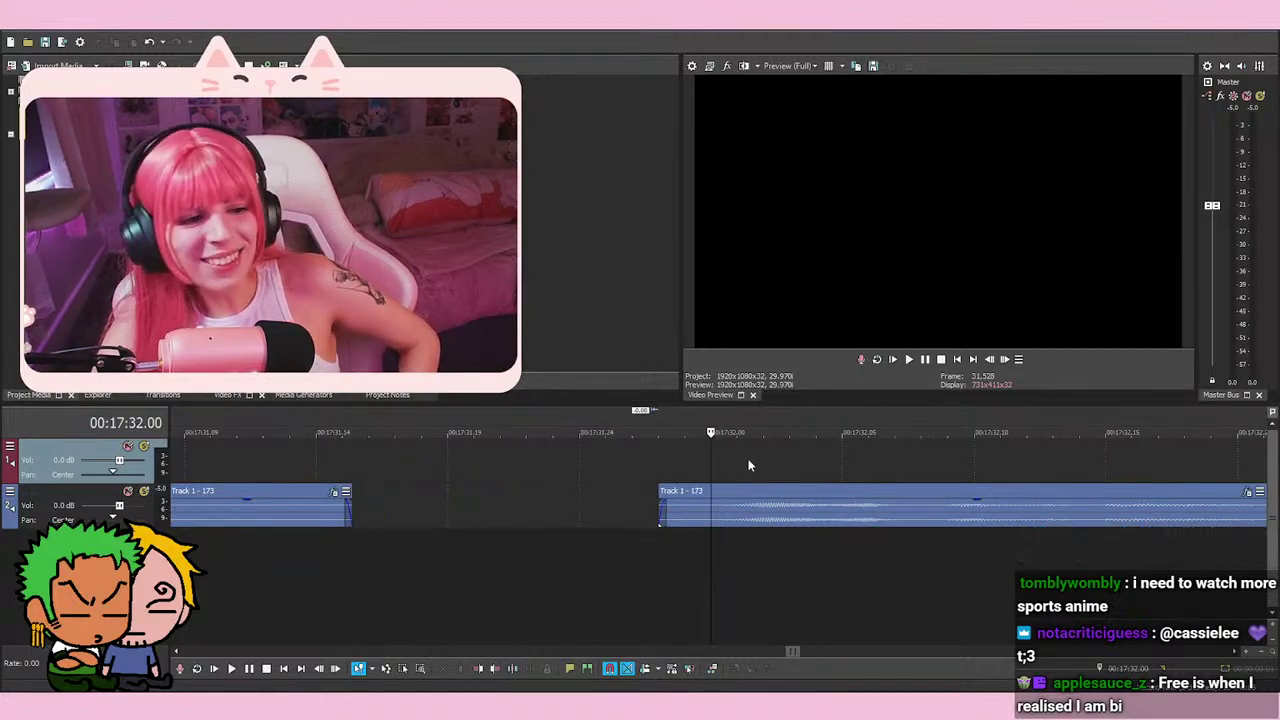
click(659, 463)
click(587, 462)
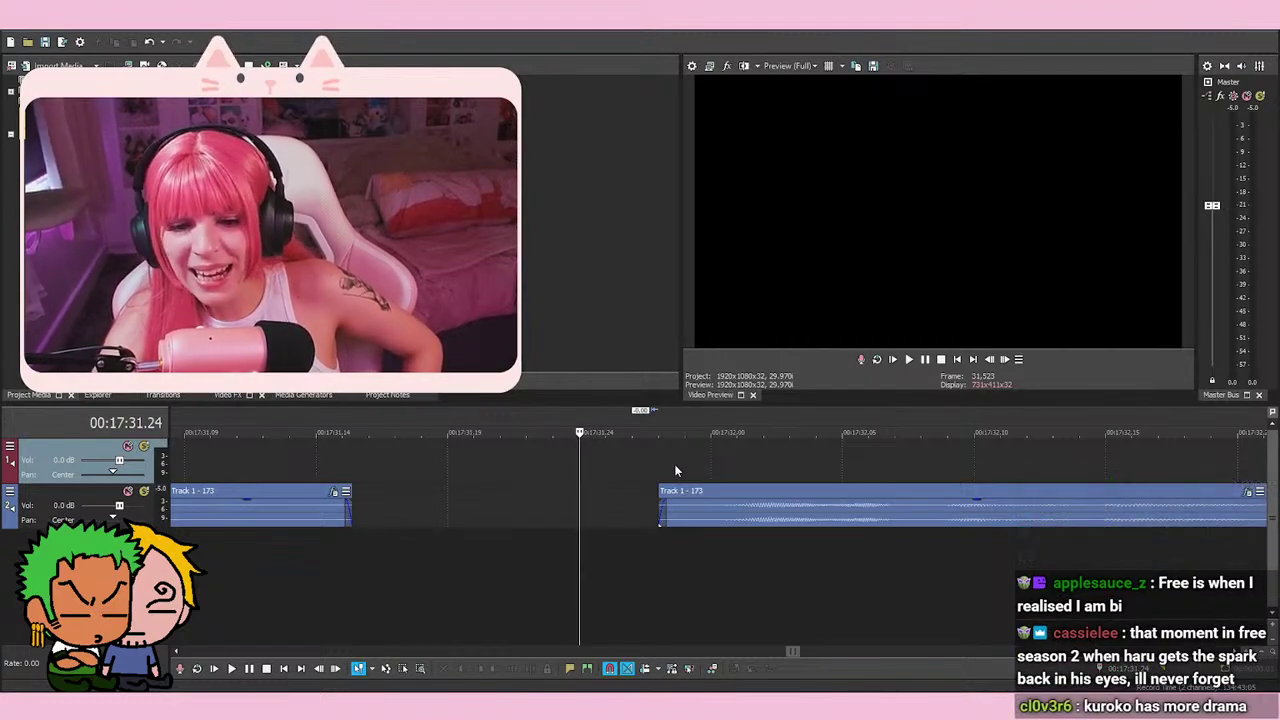
click(711, 474)
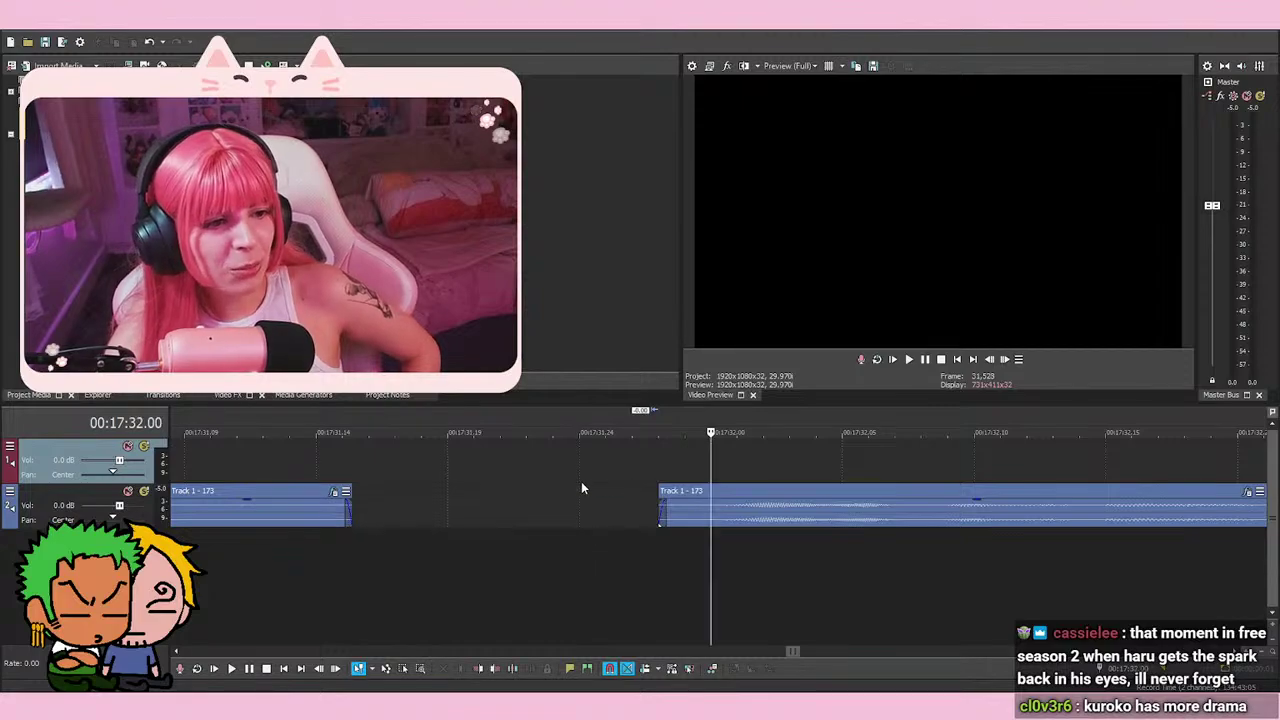
click(708, 455)
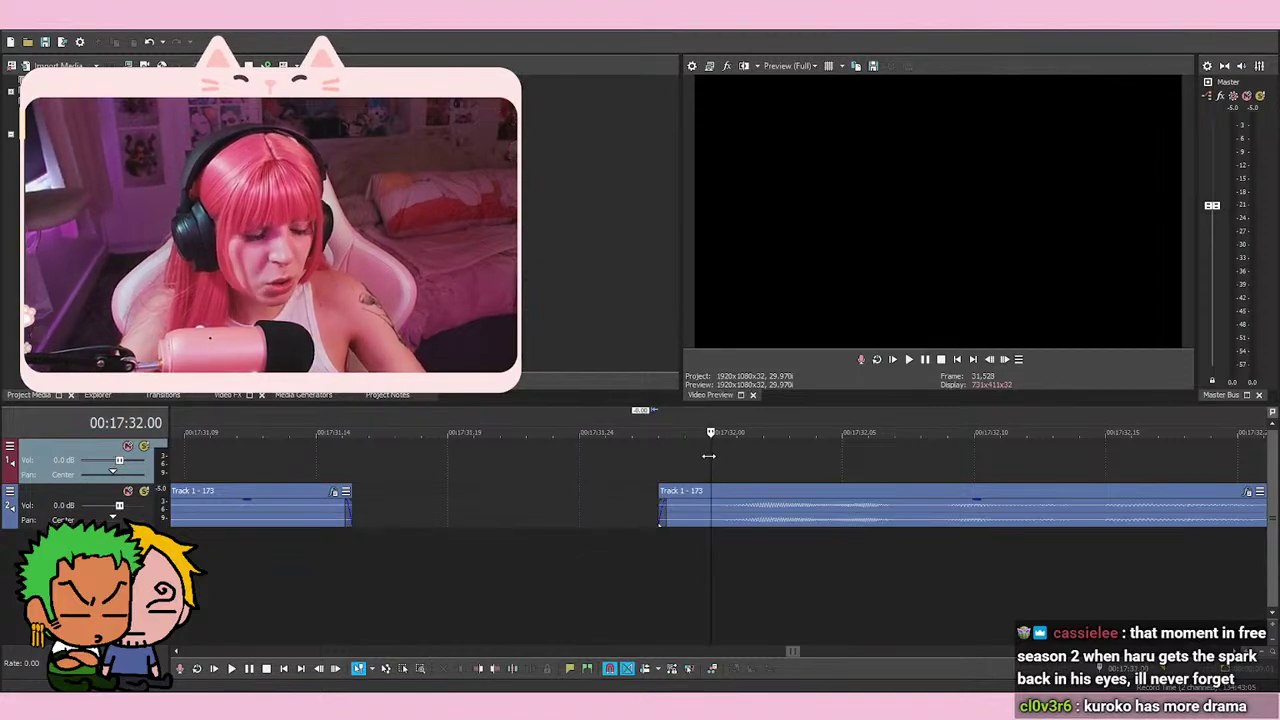
Set the playhead at 00:17:31.27 and play the clip's opening in short bursts
click(662, 474)
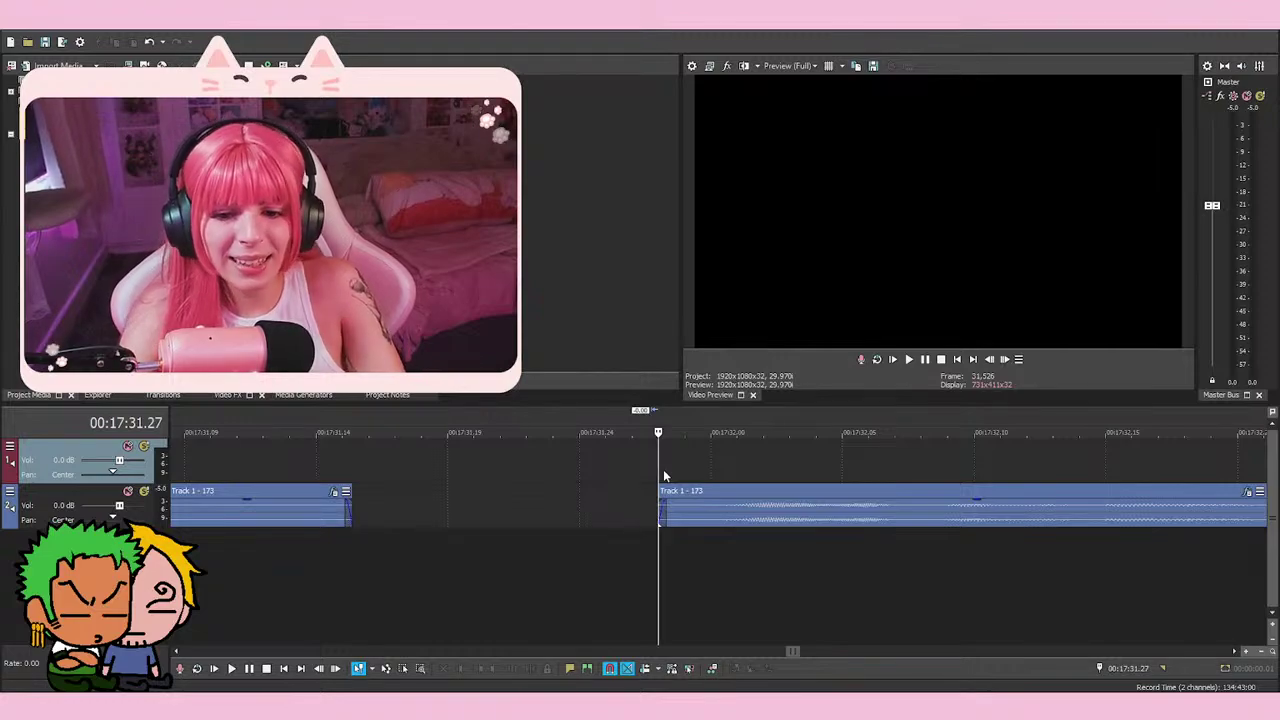
key(space)
key(space)
key(space)
key(space)
Compare the playhead position at 00:17:32.00 with the clip's start, and replay the opening from 00:17:31.27
scroll(664, 471, down, 2)
click(727, 472)
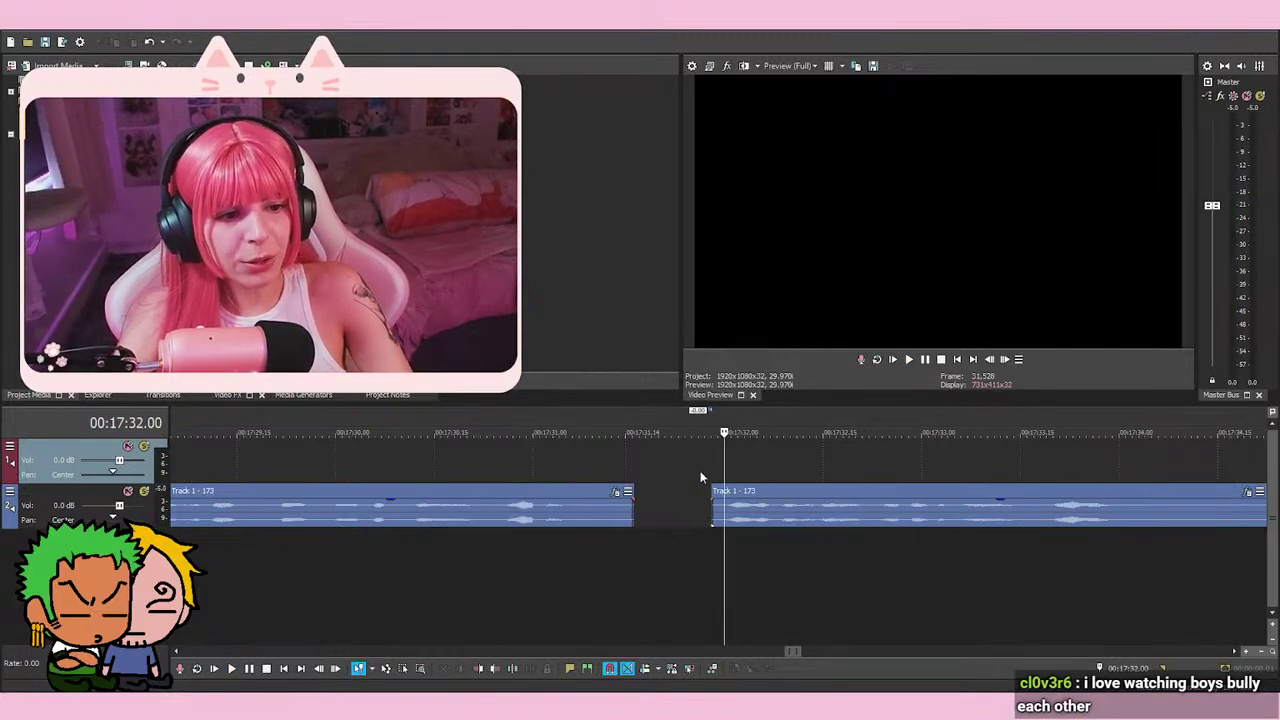
click(700, 472)
scroll(700, 472, up, 2)
click(817, 467)
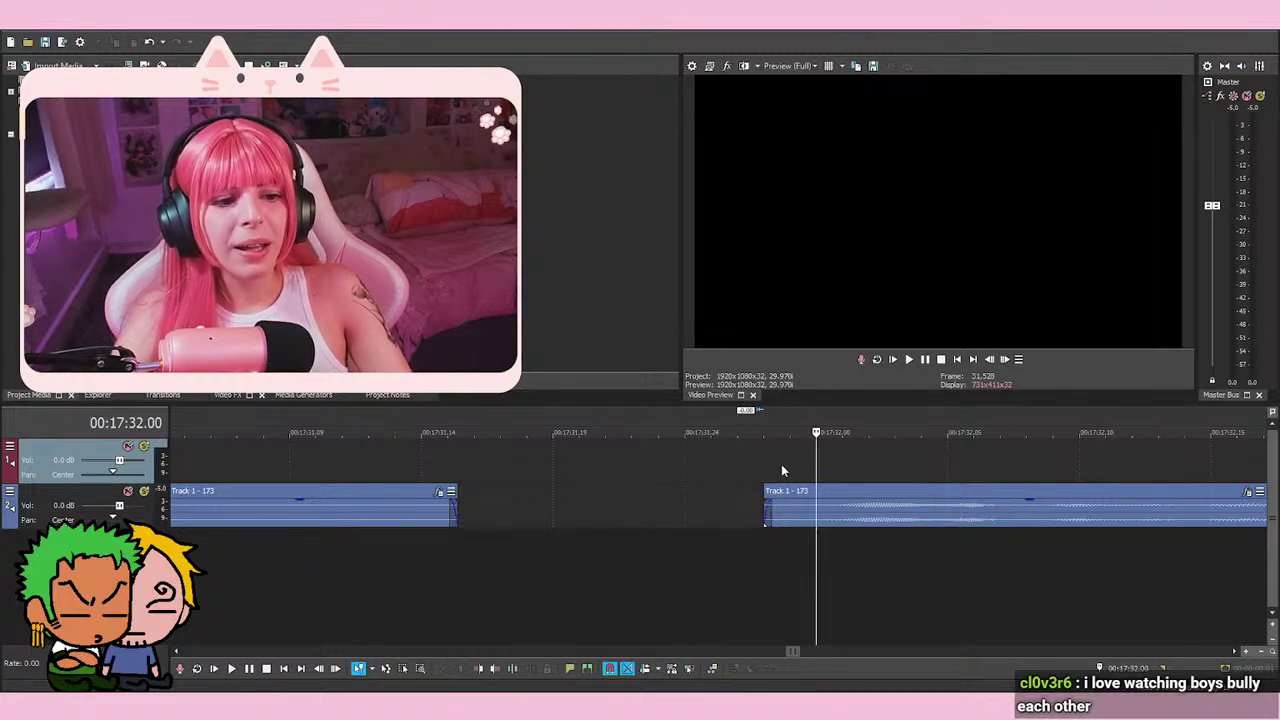
click(763, 463)
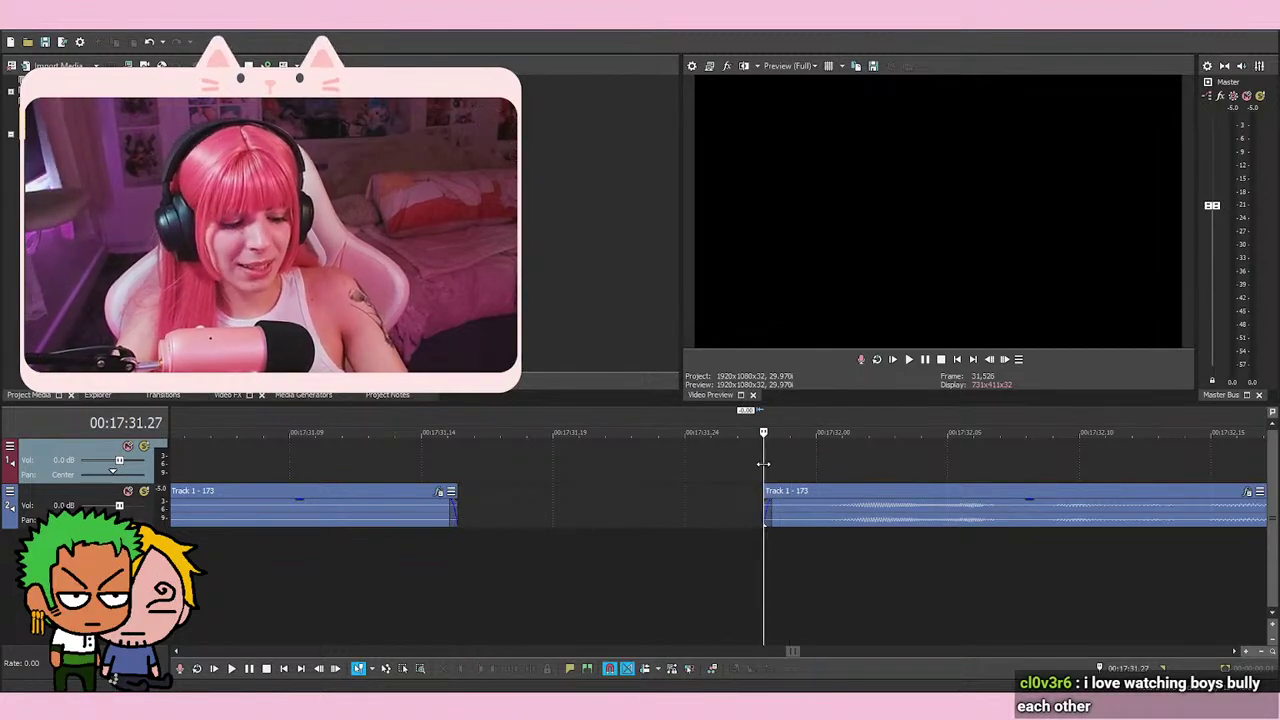
key(space)
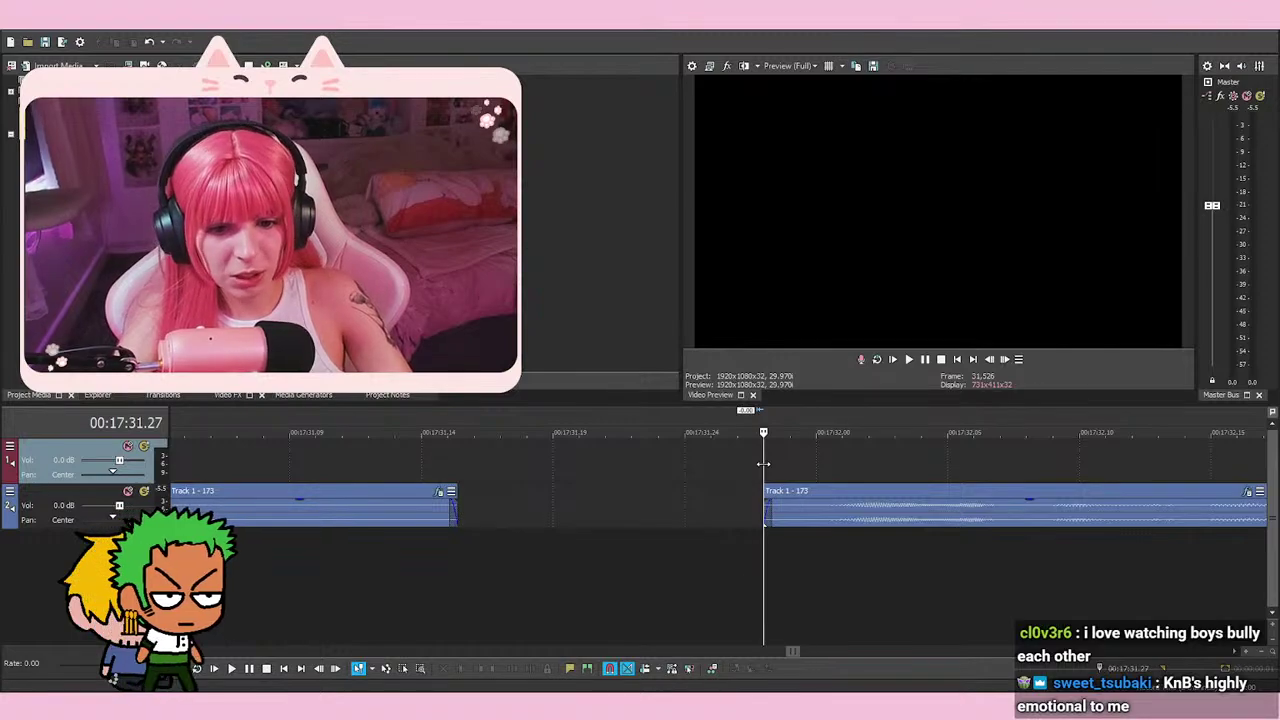
key(space)
scroll(763, 463, down, 1)
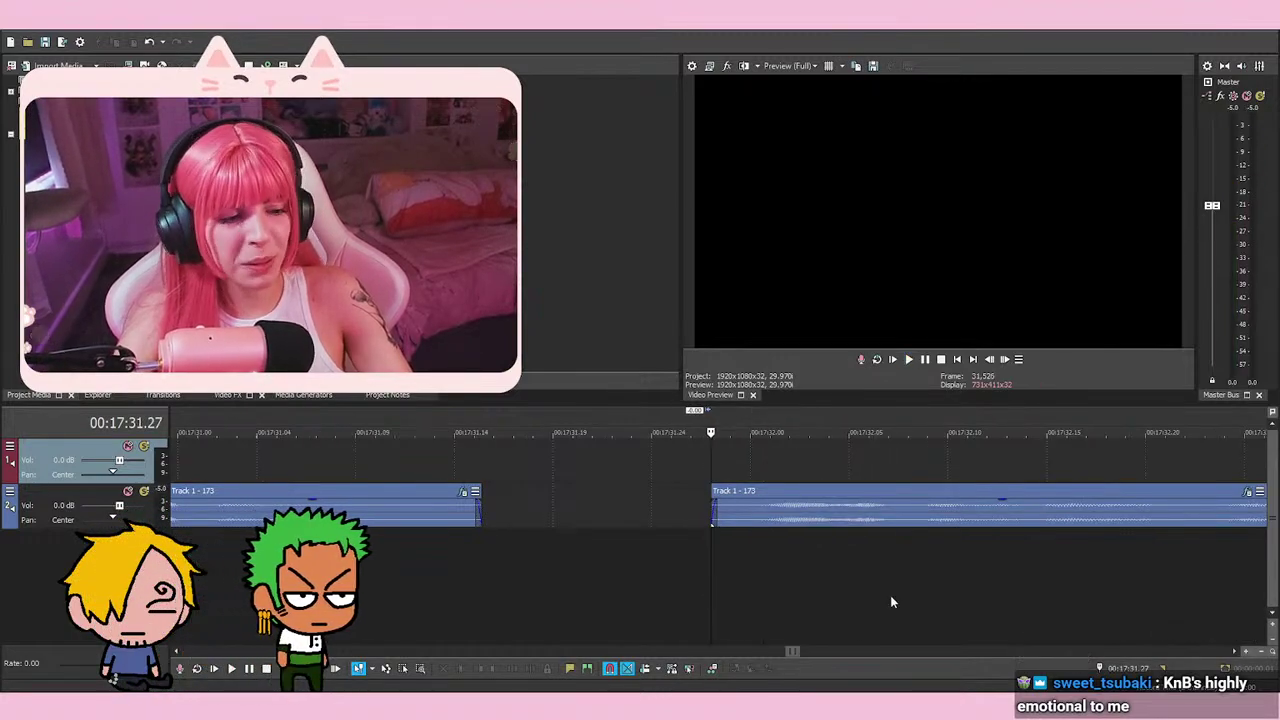
Replay the clip's opening from 00:17:31.27 several times and listen on to about 00:17:34
key(space)
key(space)
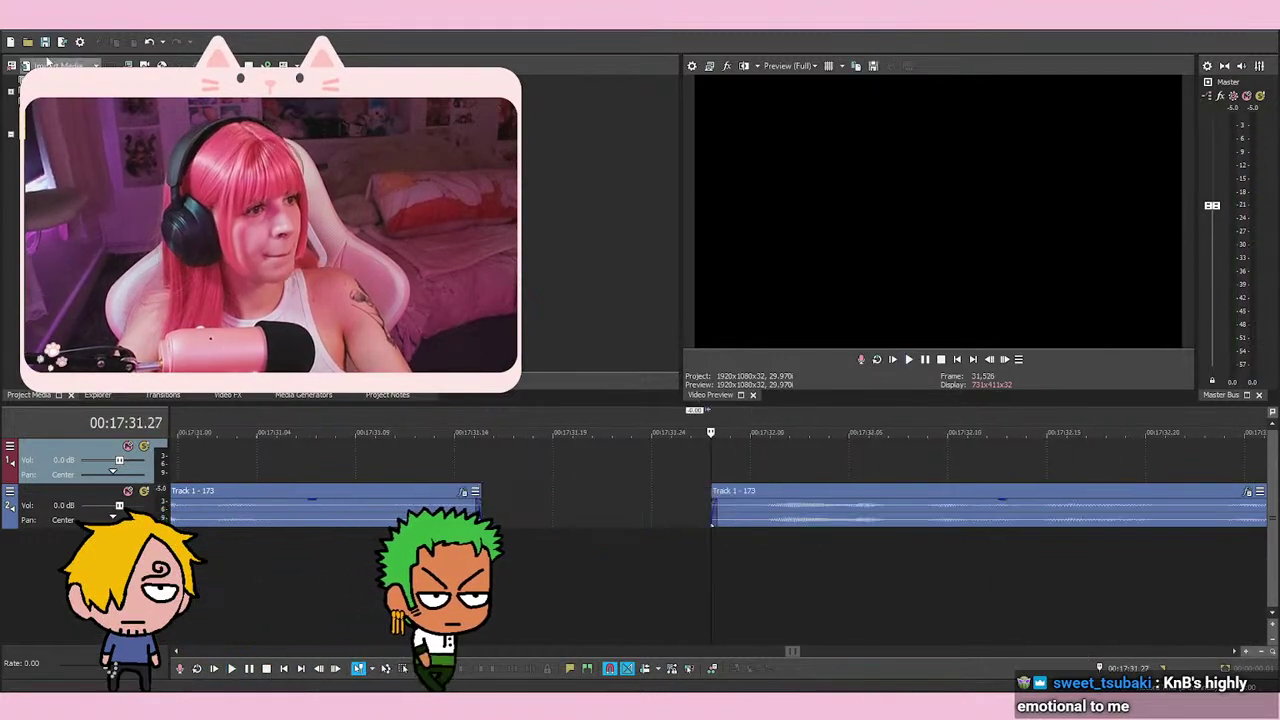
key(space)
key(space)
key(space)
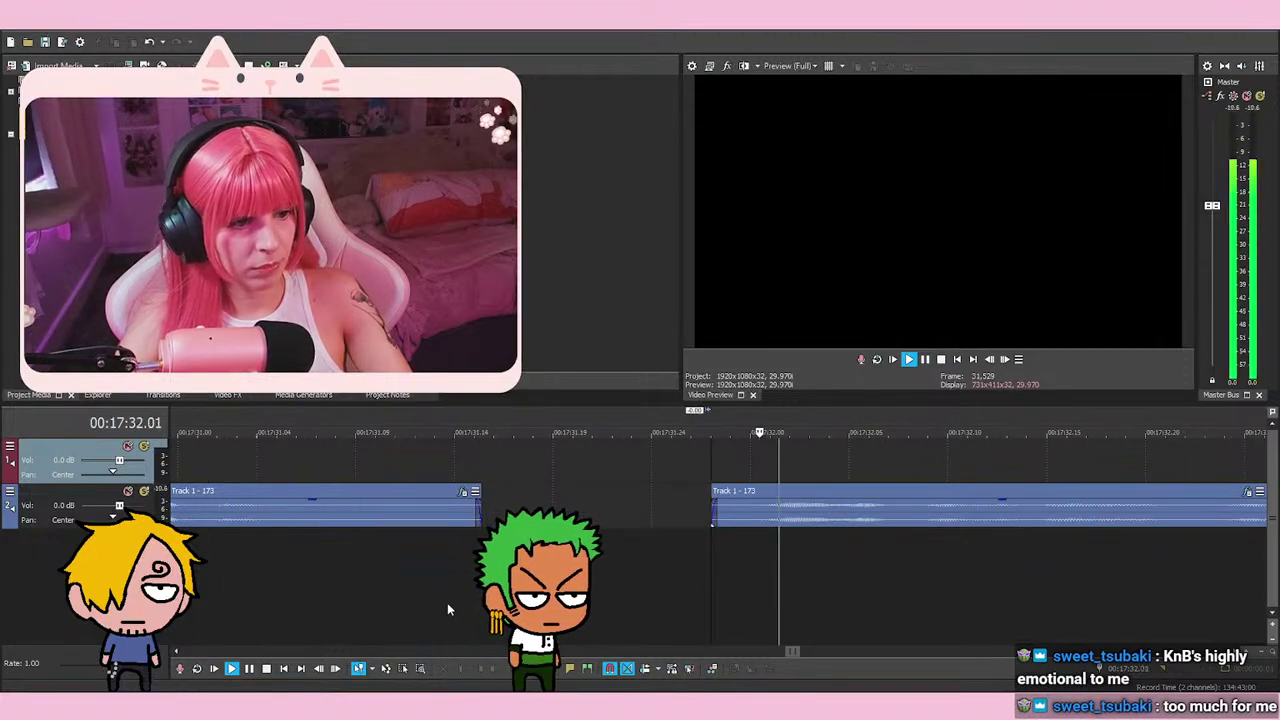
scroll(946, 571, down, 2)
scroll(969, 460, up, 1)
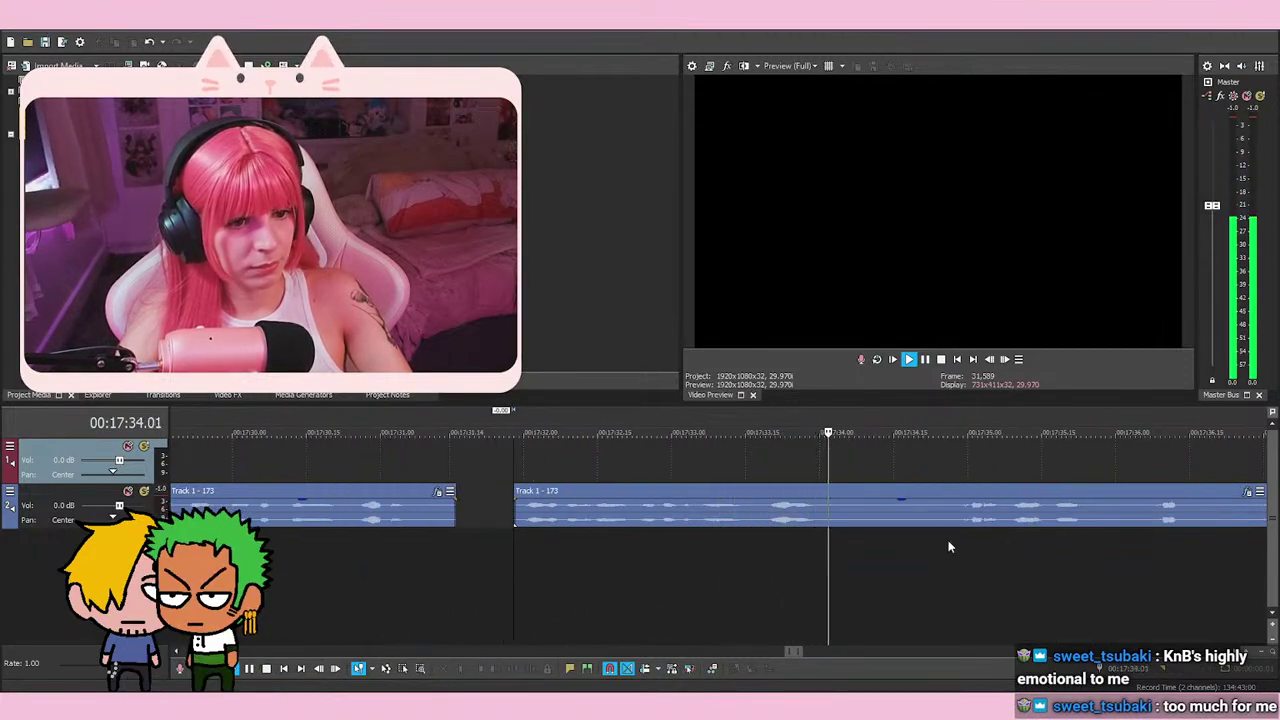
Pause playback and split the clip at 00:17:34.09
click(765, 545)
key(Return)
key(s)
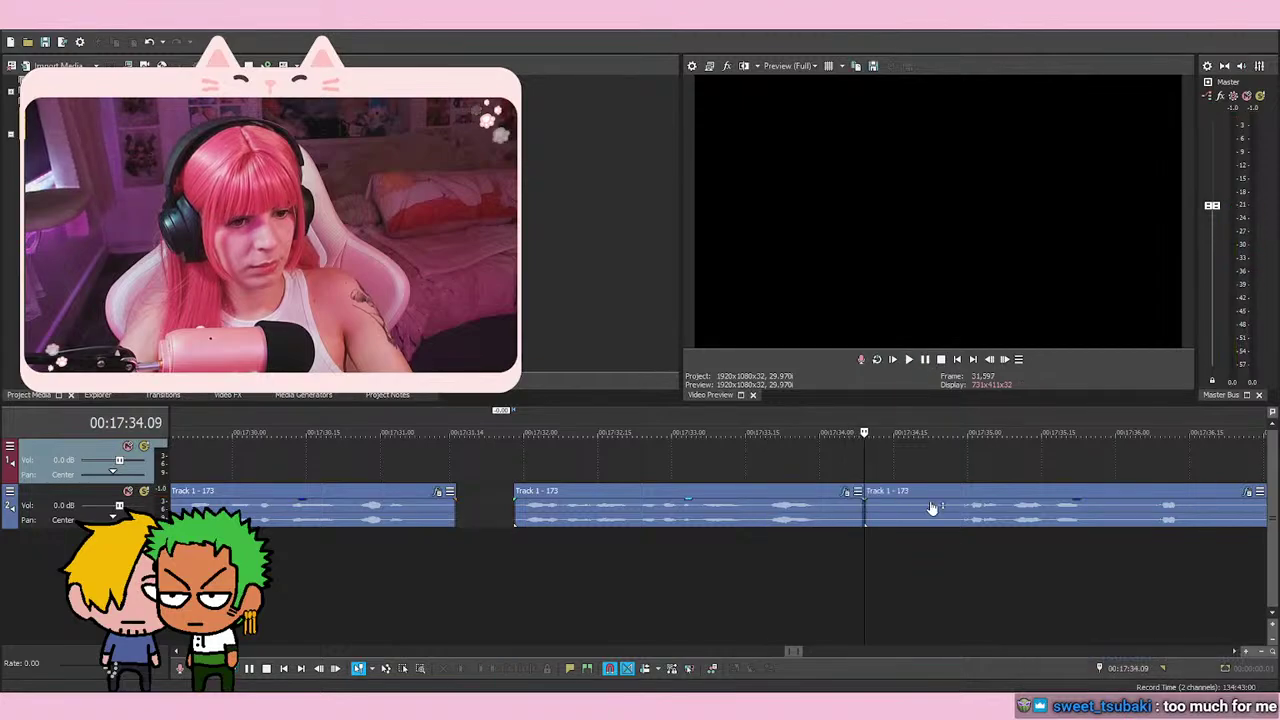
Move the clip before the new split 14 frames earlier so it overlaps the previous clip with a short crossfade
click(441, 446)
scroll(841, 485, up, 2)
drag(902, 505, 765, 513)
click(826, 470)
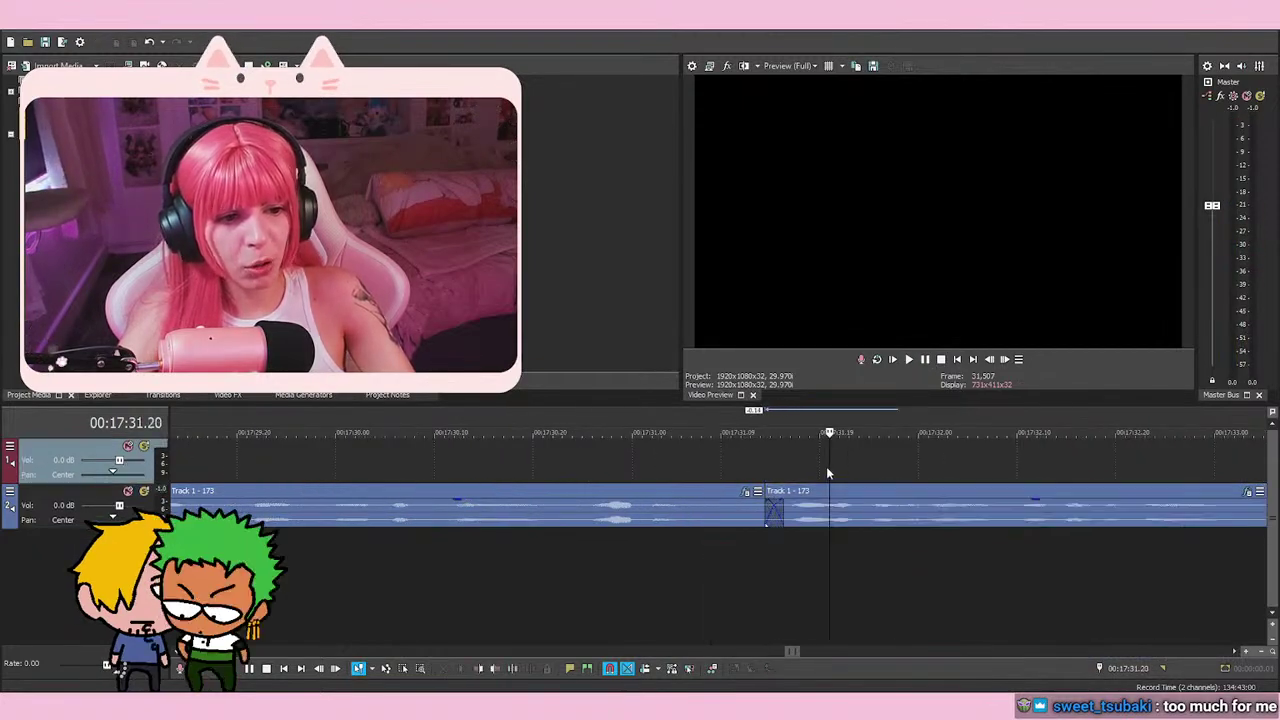
Move the playhead between 00:17:31.00 and 00:17:31.20 to examine the length of the pause around the new crossfade
click(728, 478)
click(720, 475)
click(640, 477)
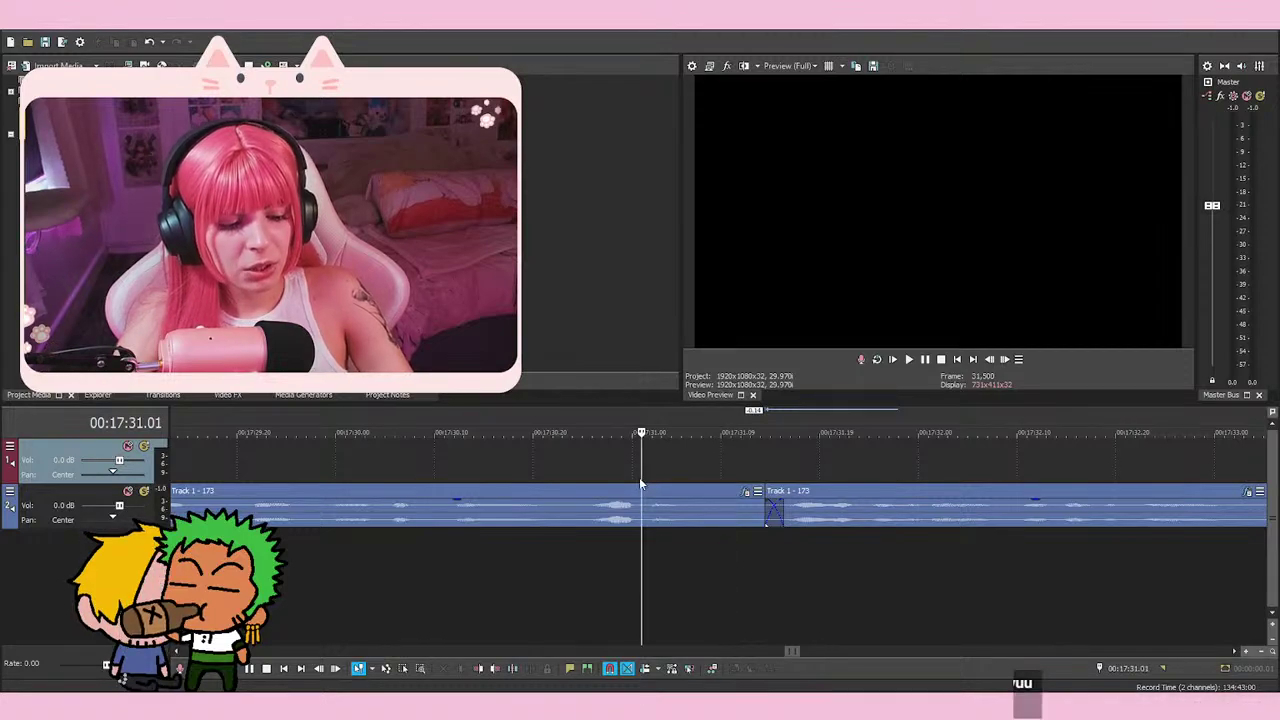
click(722, 476)
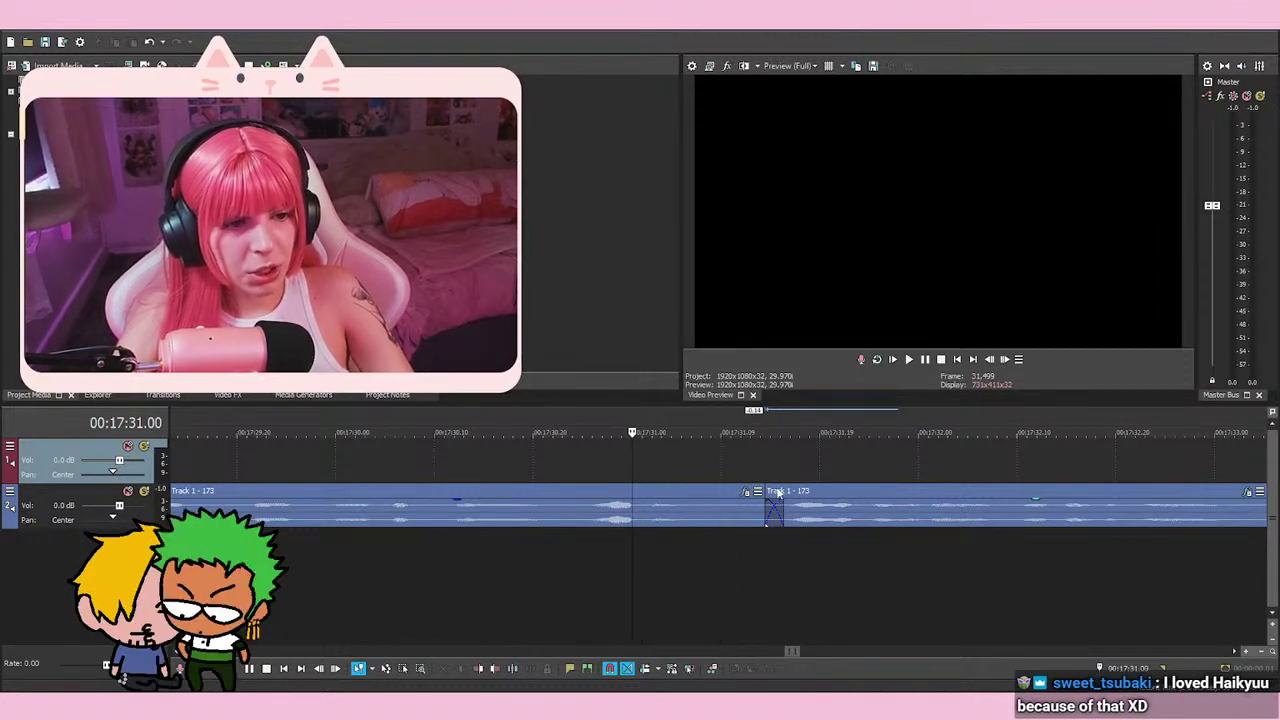
click(722, 478)
click(820, 468)
click(721, 462)
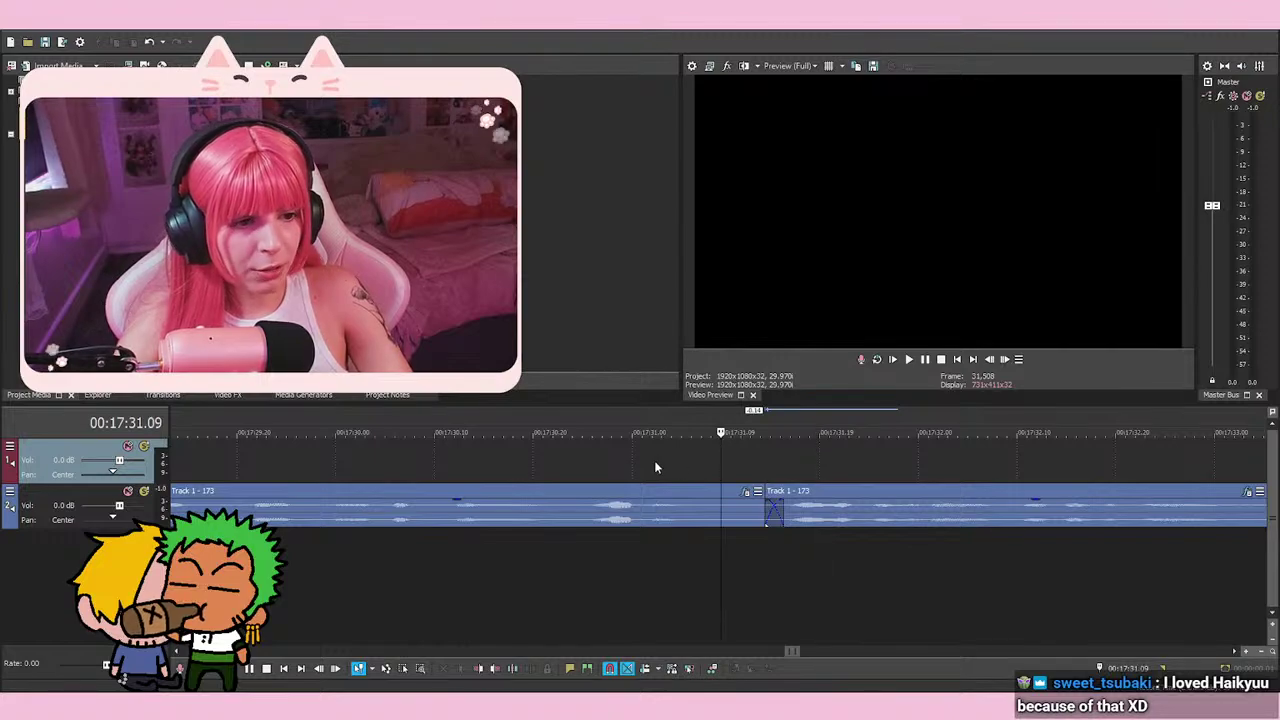
click(631, 463)
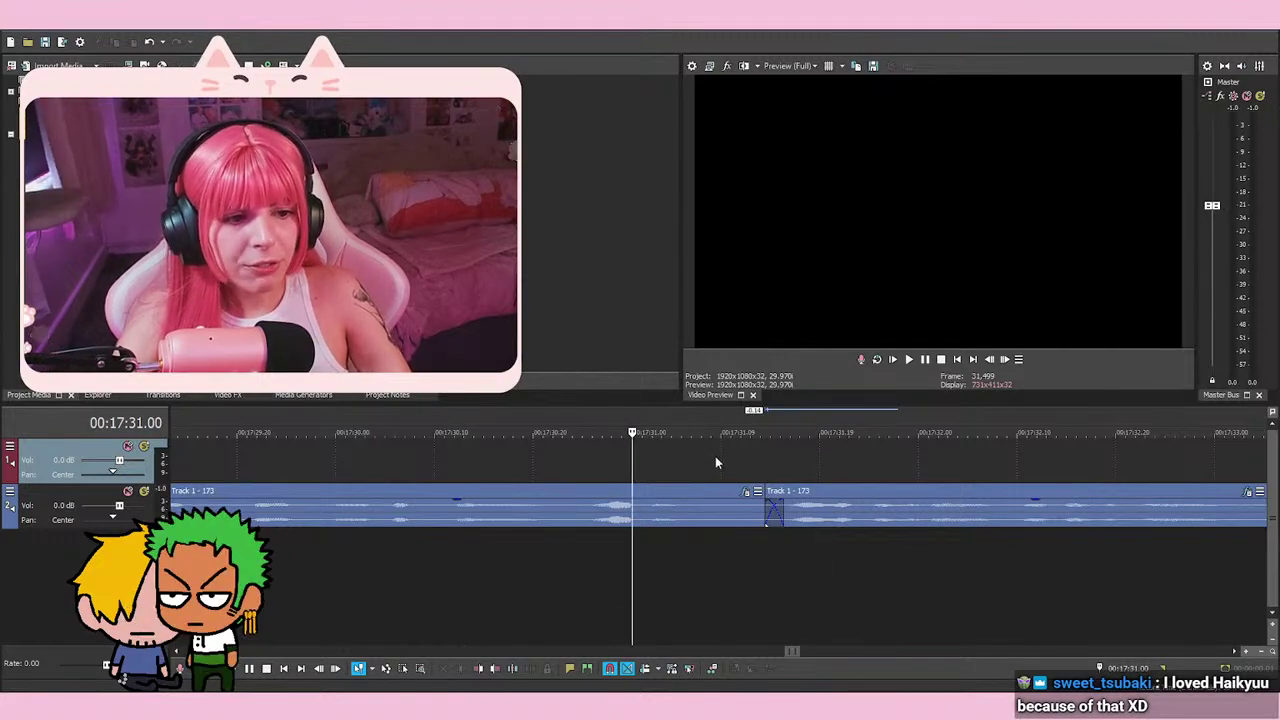
click(712, 460)
click(722, 460)
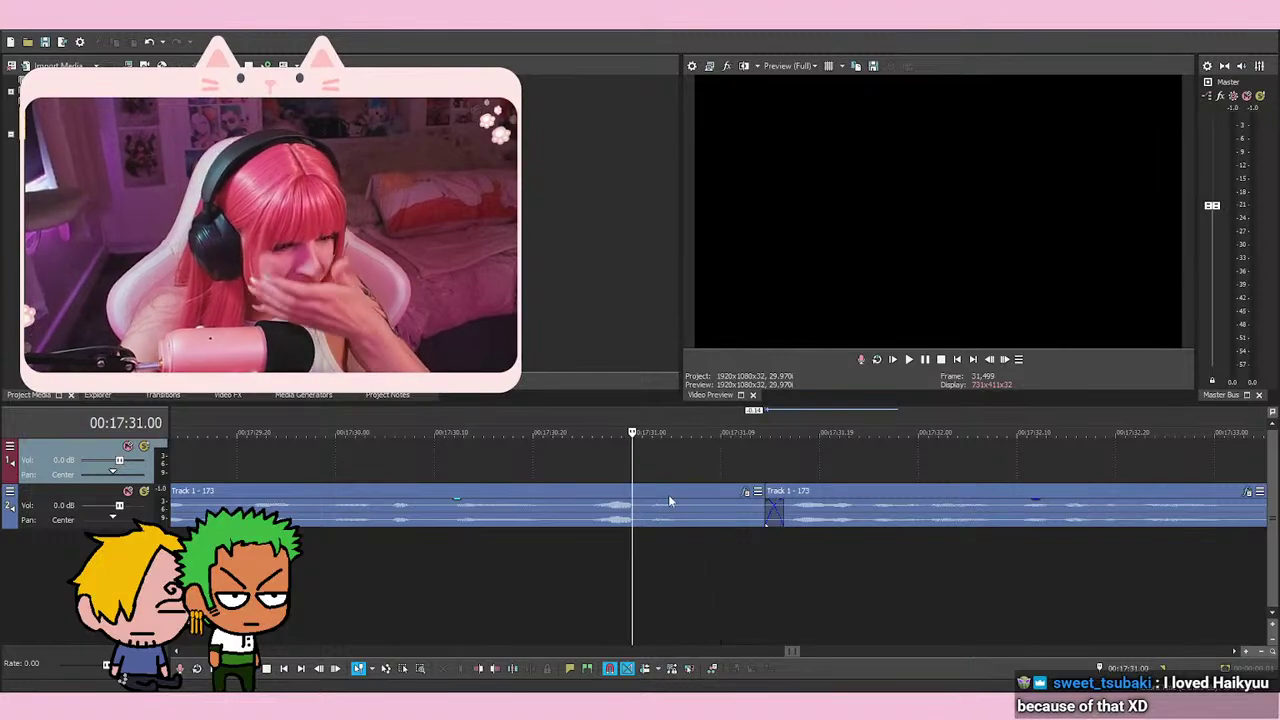
click(720, 459)
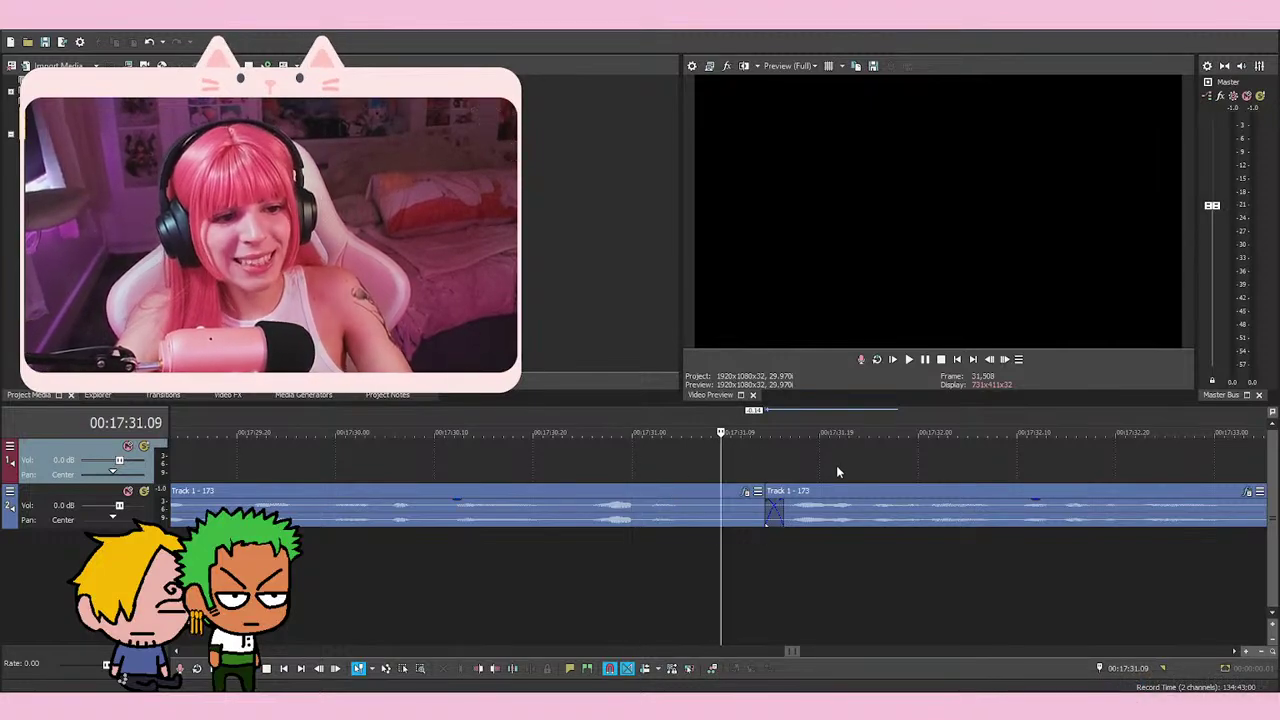
click(719, 459)
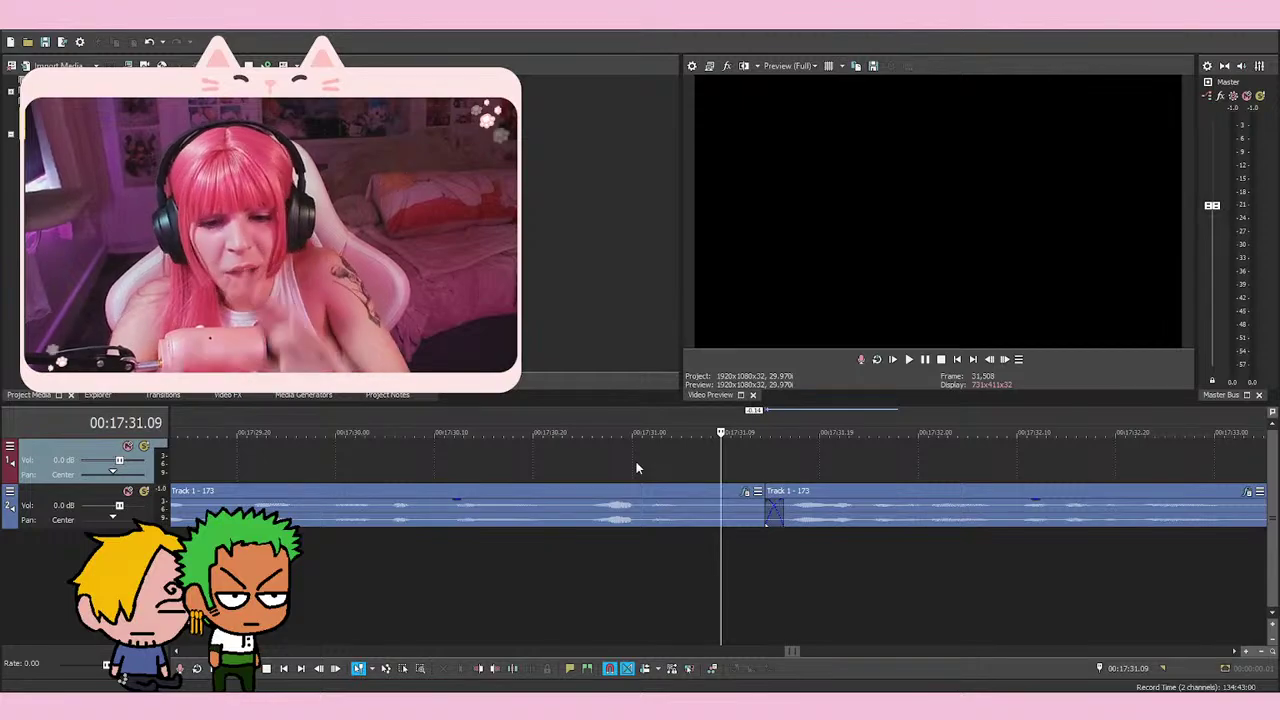
Play from about 00:17:31 across the new crossfade and listen on to about 00:17:34
click(636, 466)
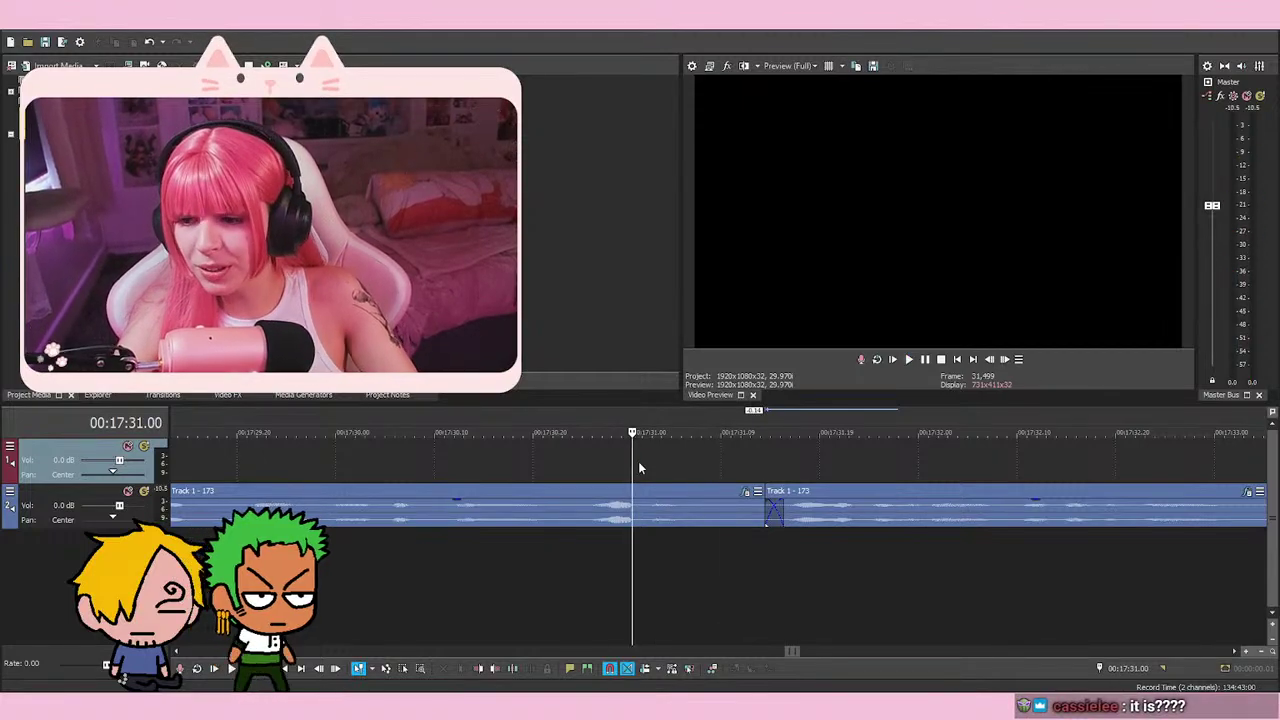
click(720, 463)
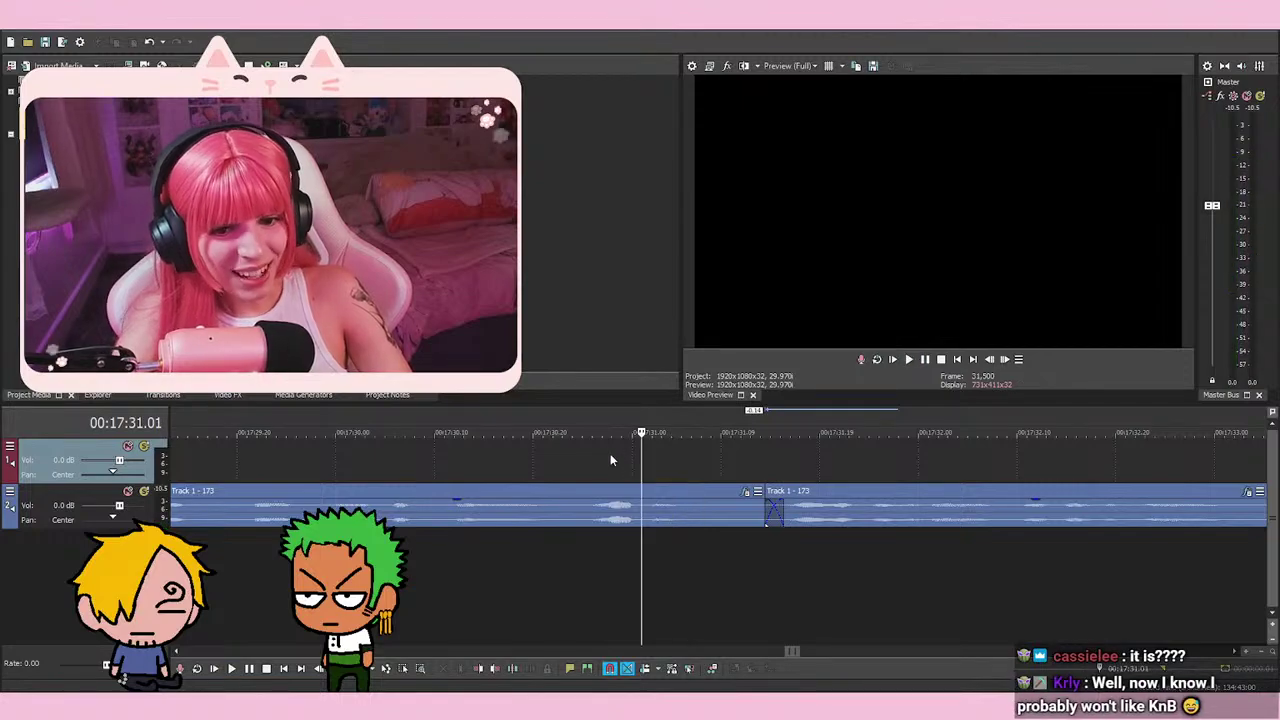
key(space)
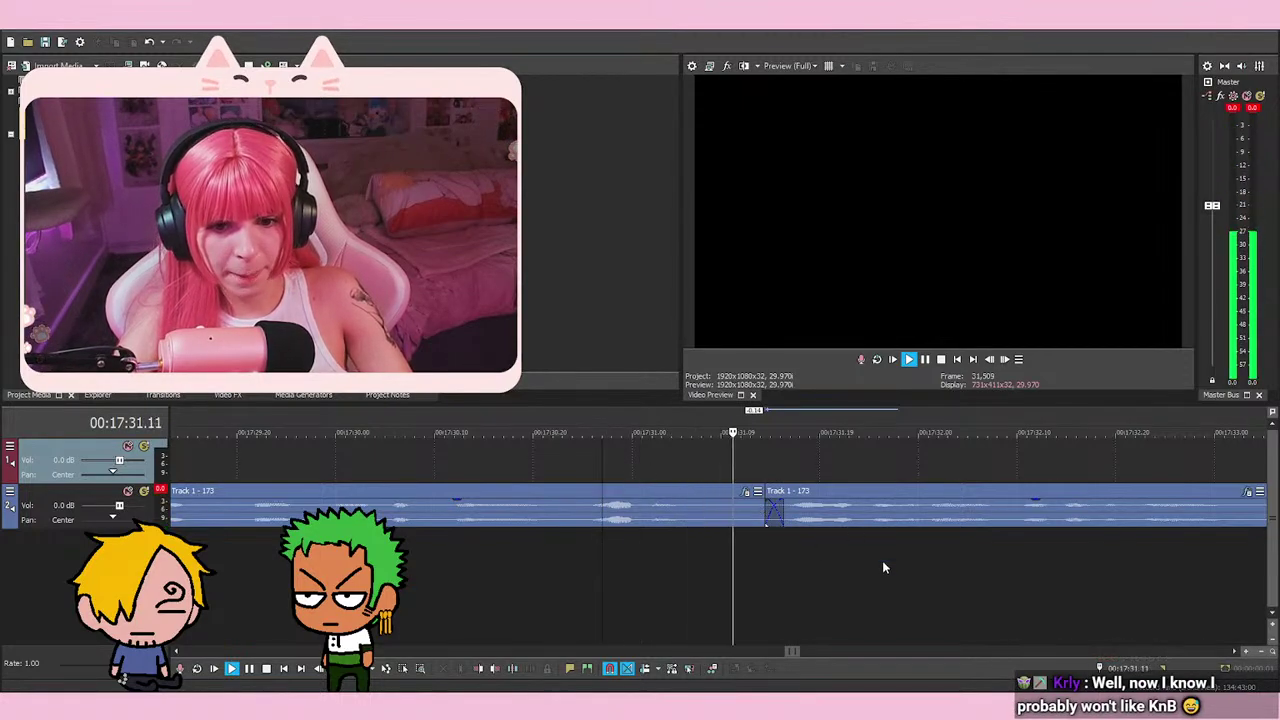
key(space)
key(space)
scroll(686, 471, down, 4)
scroll(902, 617, up, 2)
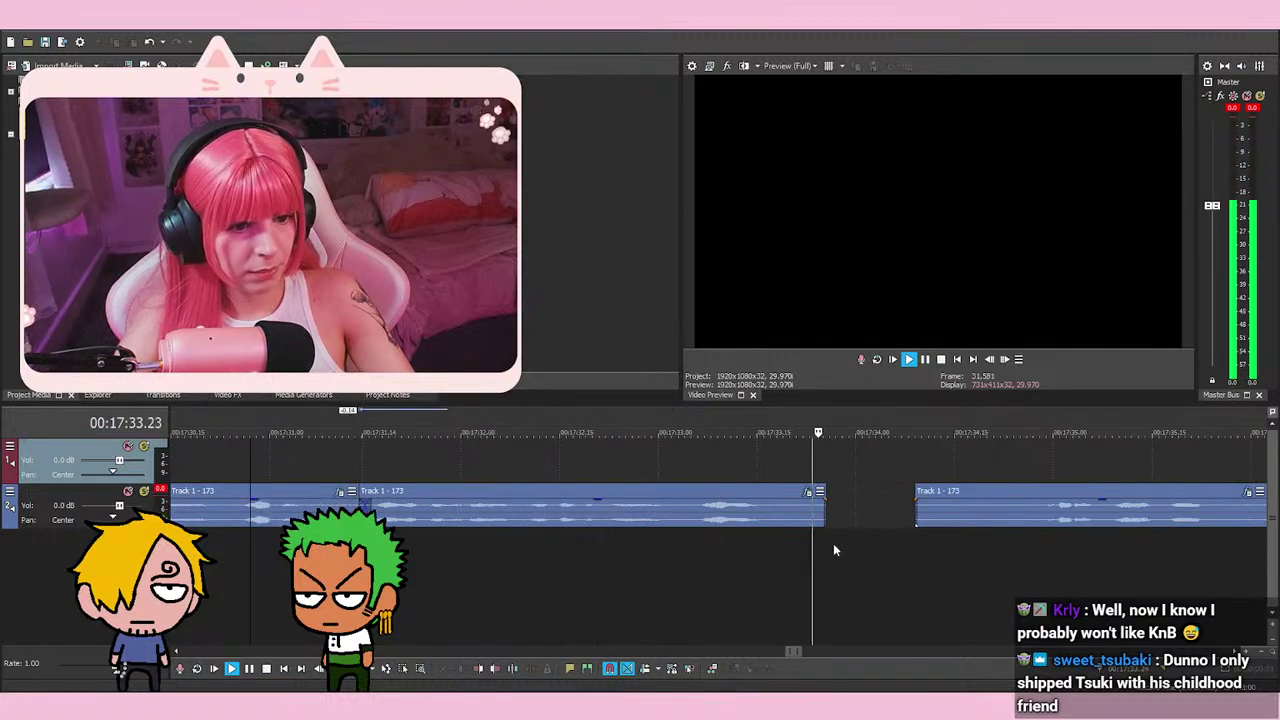
key(space)
Listen to the following clip from about 00:17:35, split it at about 00:17:37 and delete the part before the split
click(1098, 554)
key(space)
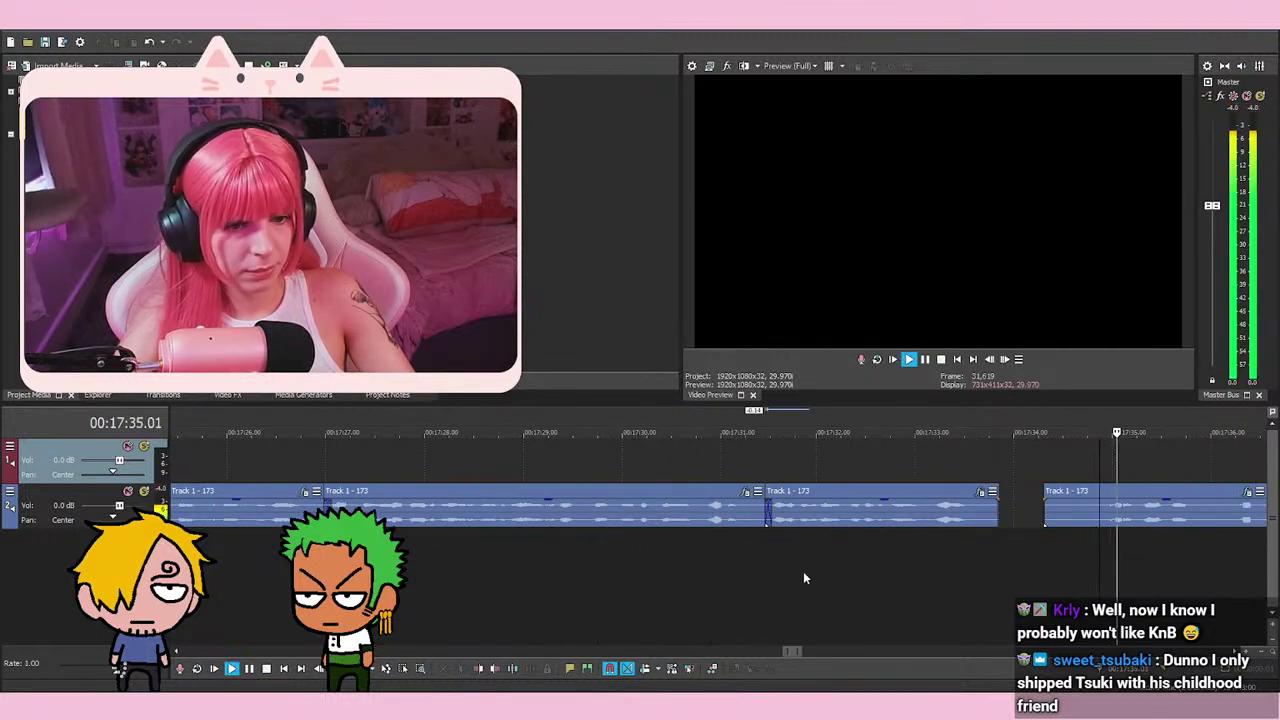
key(s)
right_click(786, 496)
click(850, 365)
Extend the start of the remaining clip one frame earlier, to 00:17:37.03
key(space)
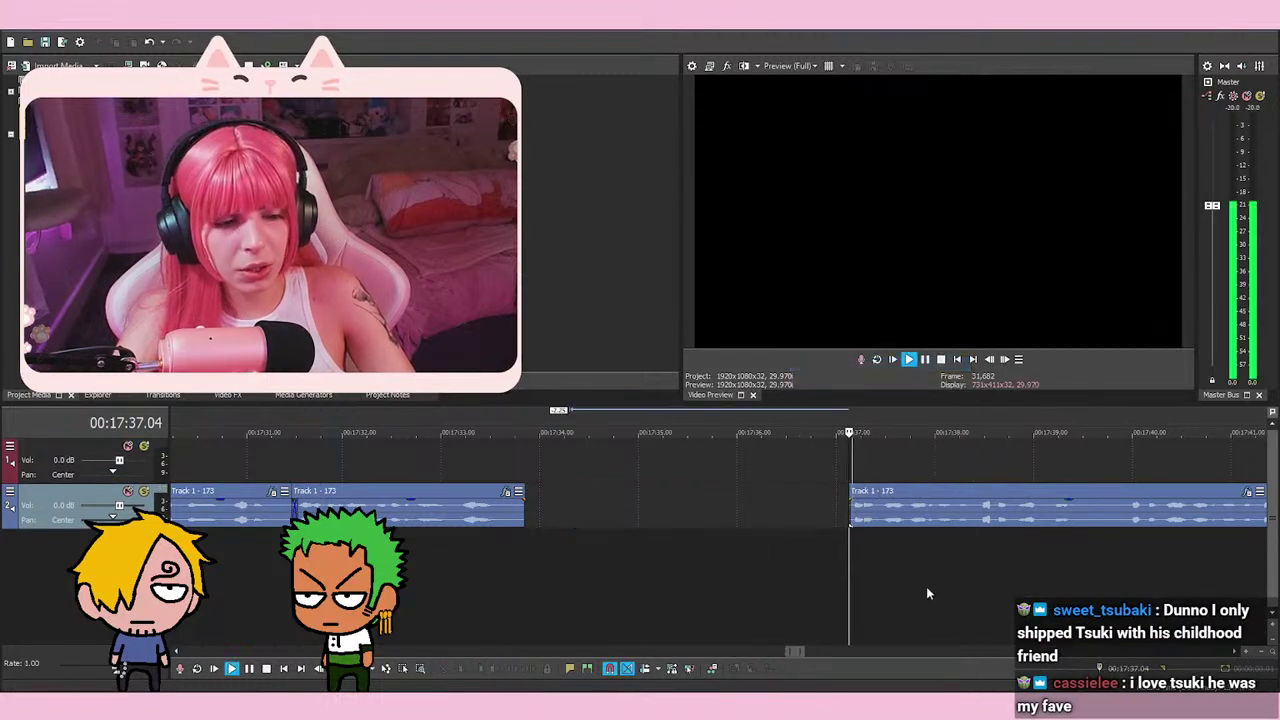
key(space)
scroll(956, 545, up, 3)
drag(713, 519, 695, 519)
key(space)
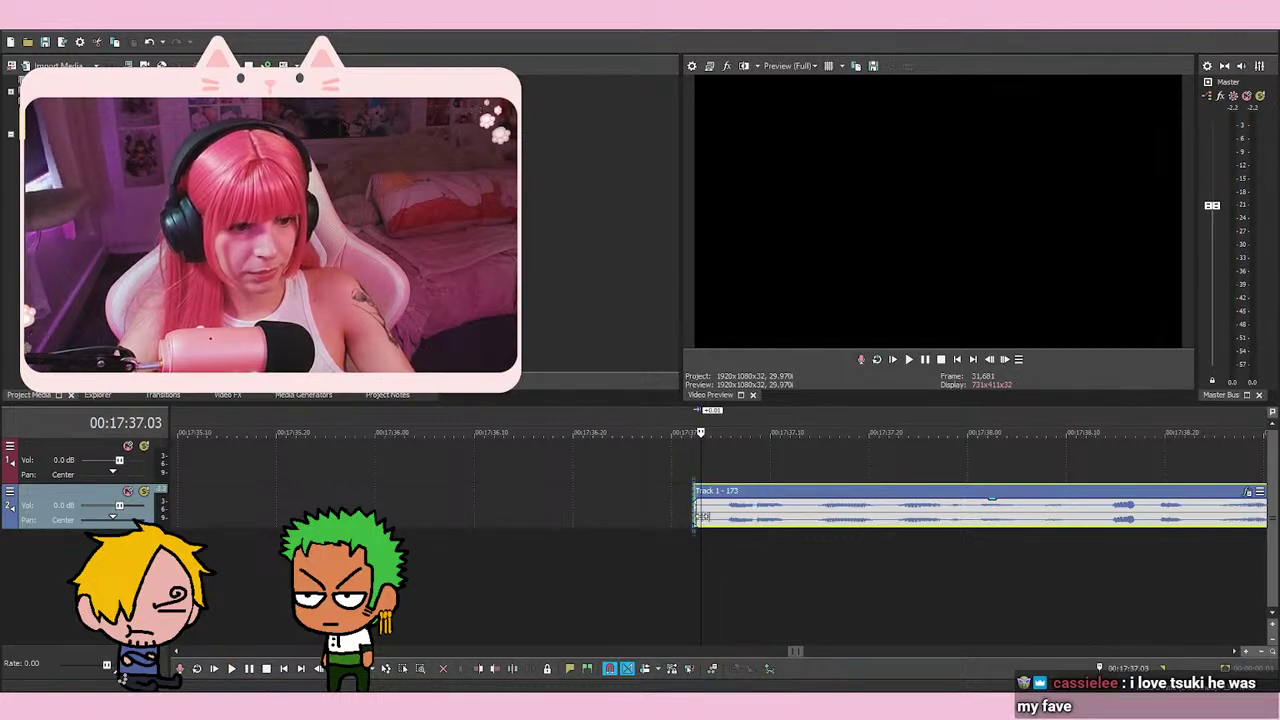
scroll(870, 606, down, 3)
key(space)
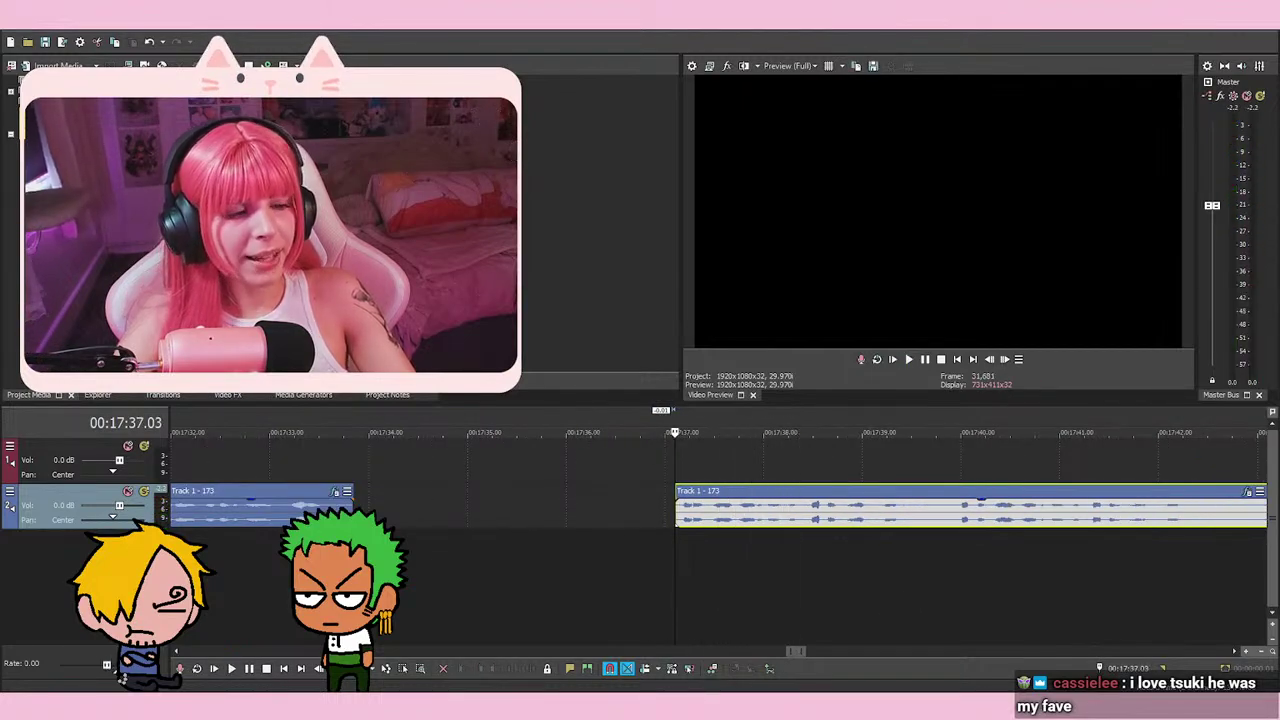
scroll(690, 437, up, 3)
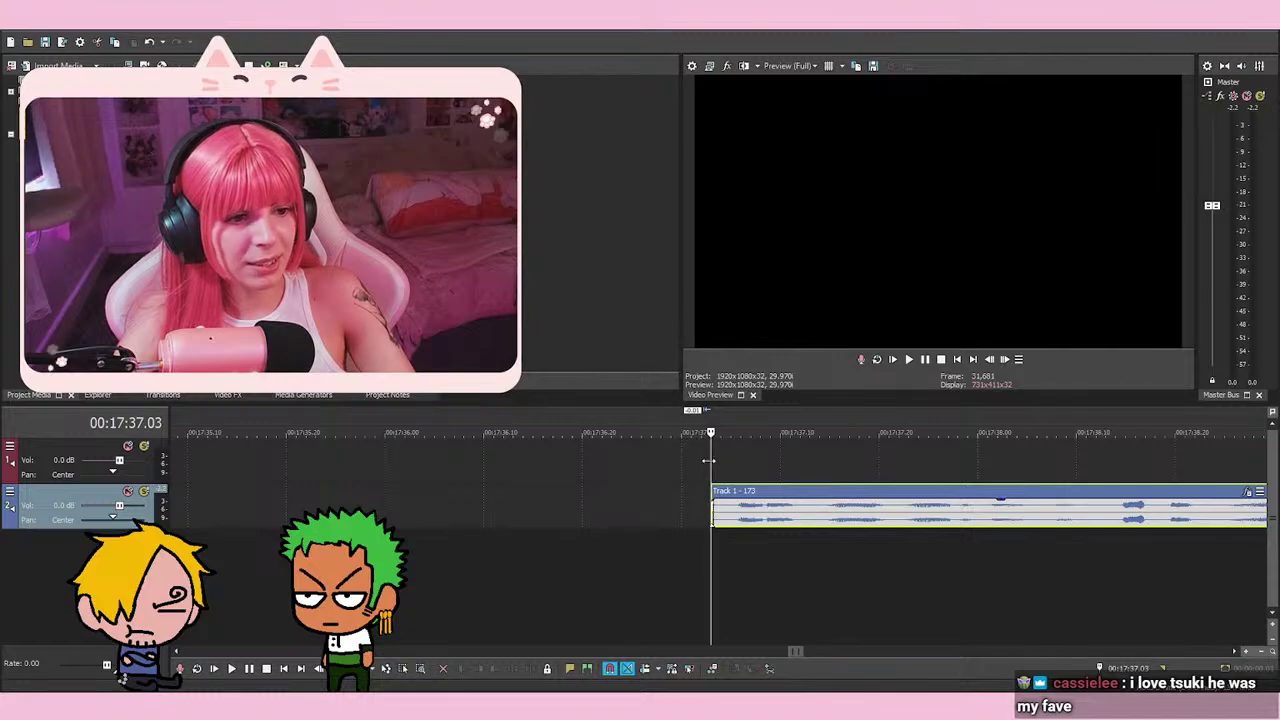
Listen to the clip from its start at 00:17:37.03 to about 00:17:40
click(708, 461)
scroll(708, 461, down, 2)
key(space)
key(space)
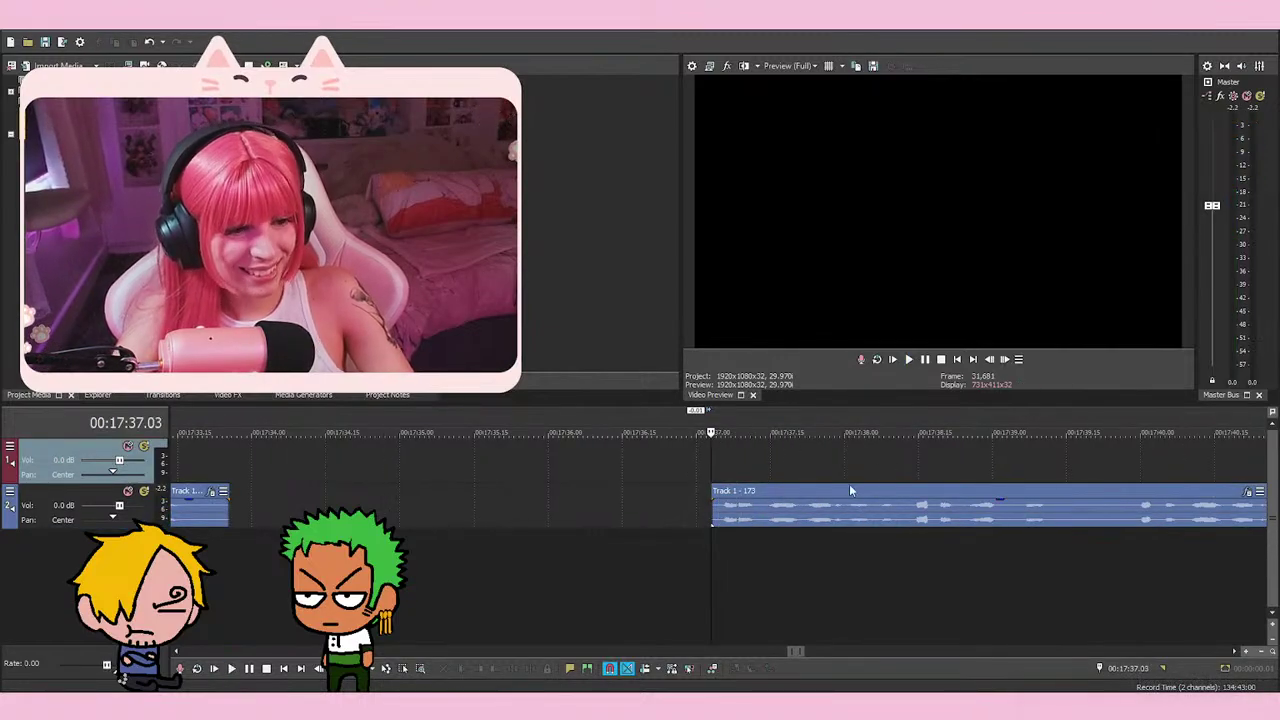
key(space)
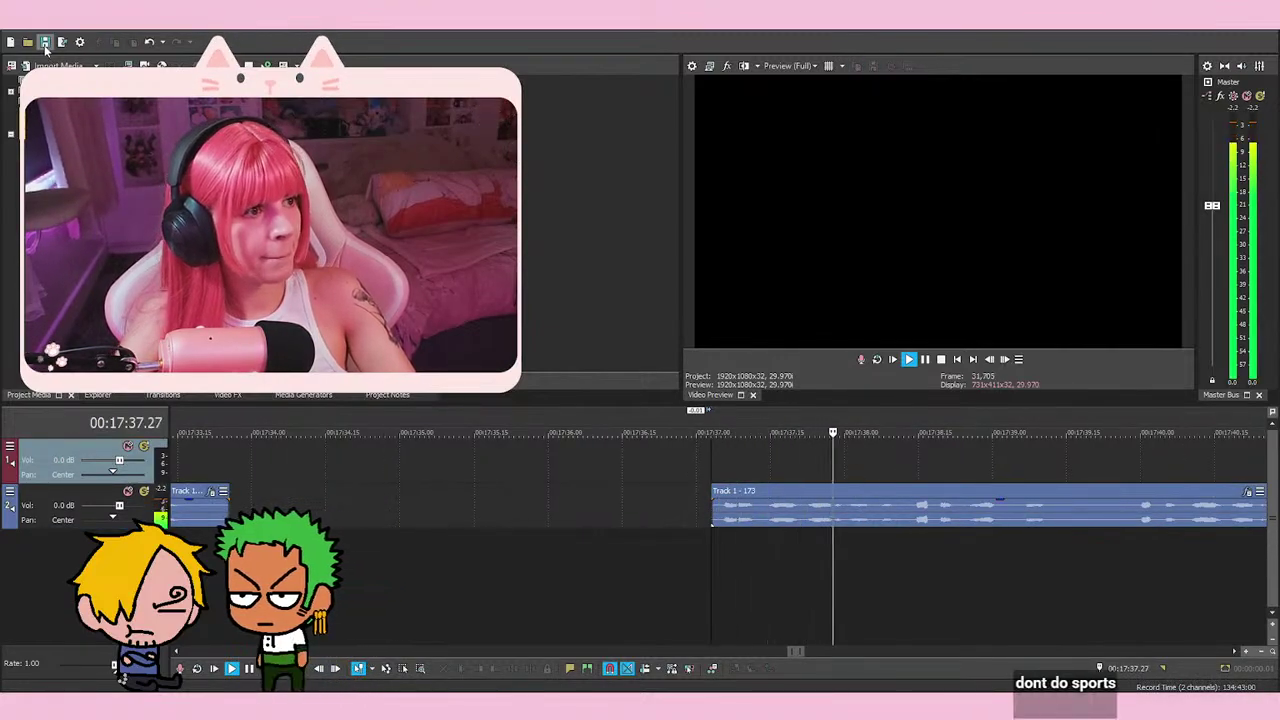
key(space)
key(space)
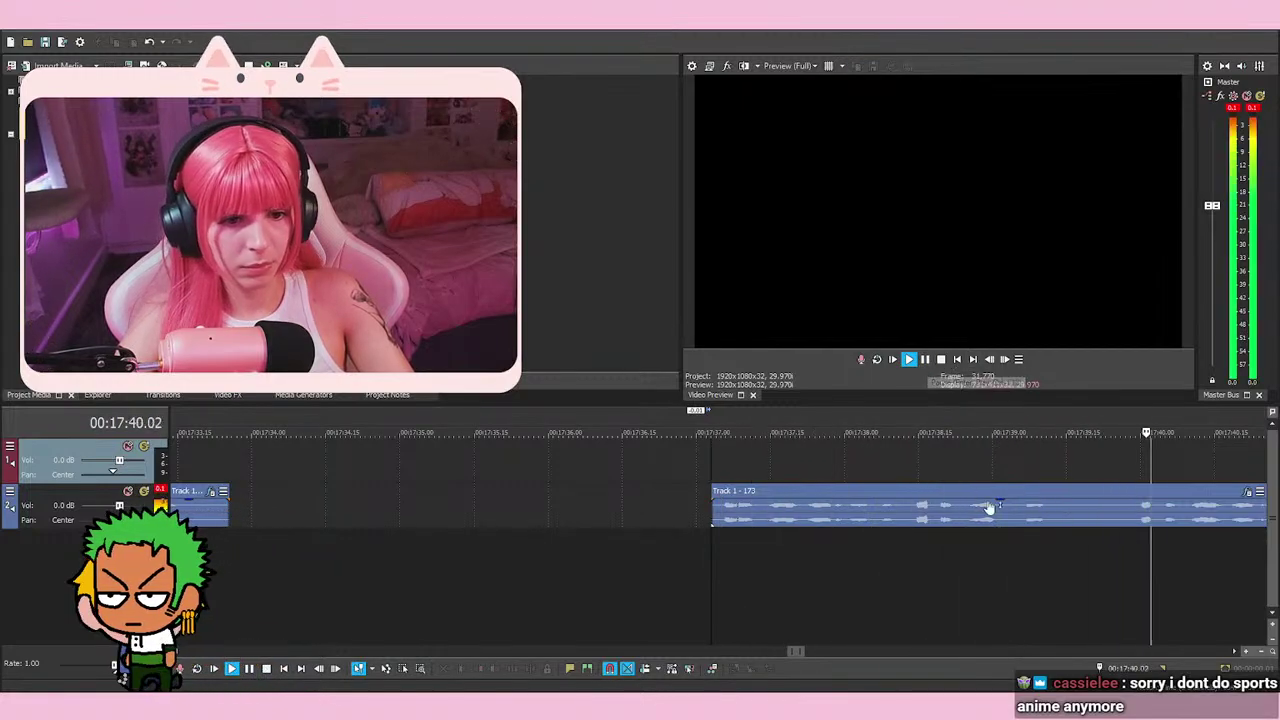
Pause playback, split the clip at 00:17:39.27 and delete the part before the split
key(space)
click(1127, 549)
right_click(1054, 486)
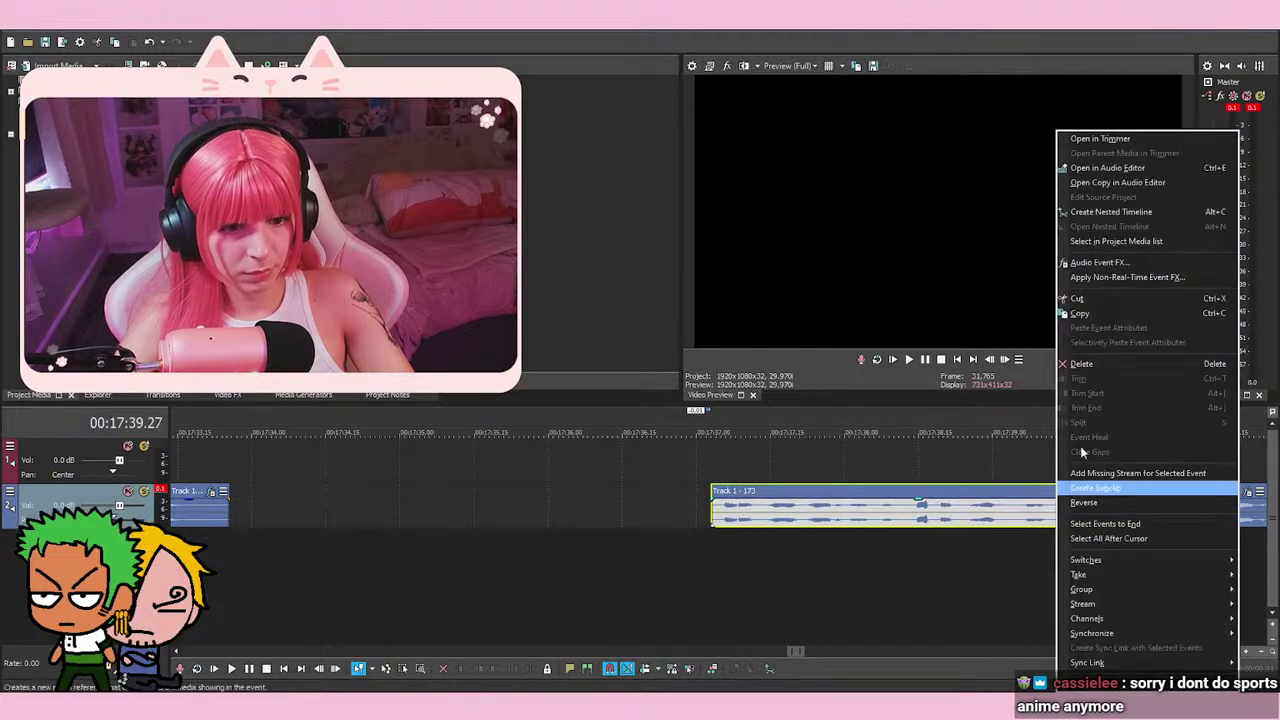
click(1085, 363)
Listen on from 00:17:39.27, split the clip at 00:17:44.00 and delete the take before the split
key(space)
scroll(860, 510, down, 2)
scroll(890, 475, up, 1)
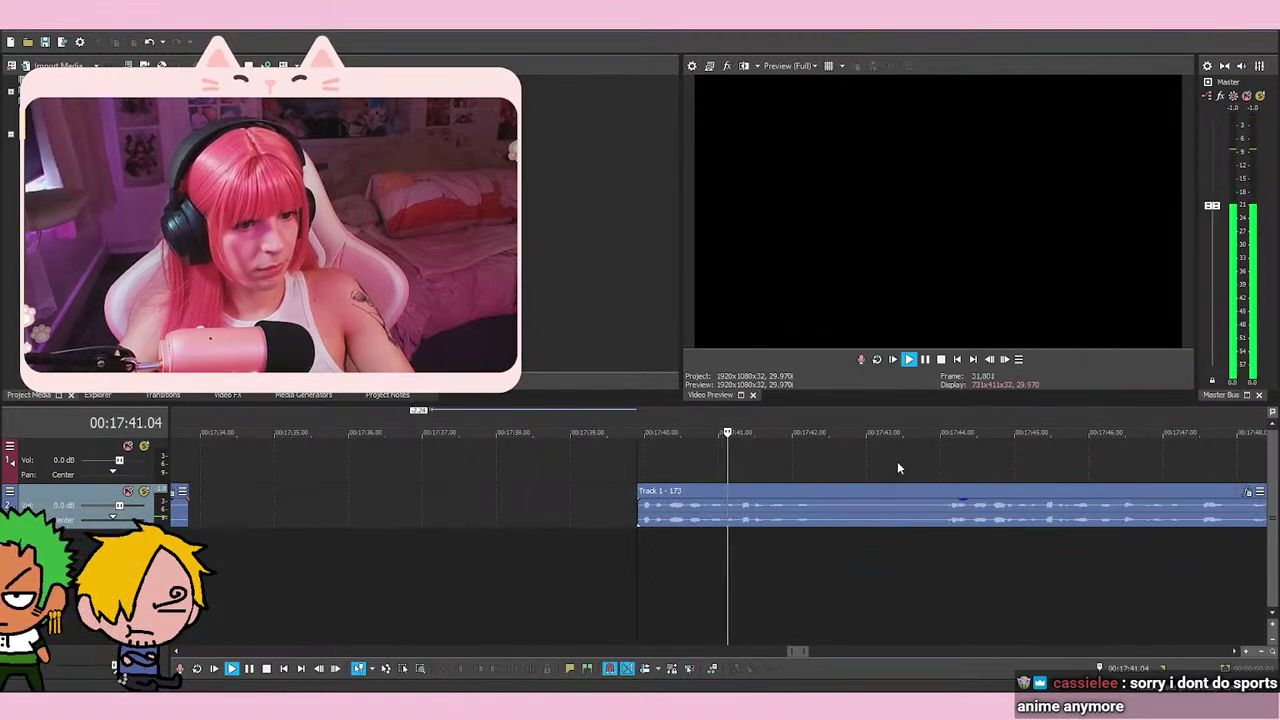
key(space)
click(943, 505)
key(s)
right_click(900, 505)
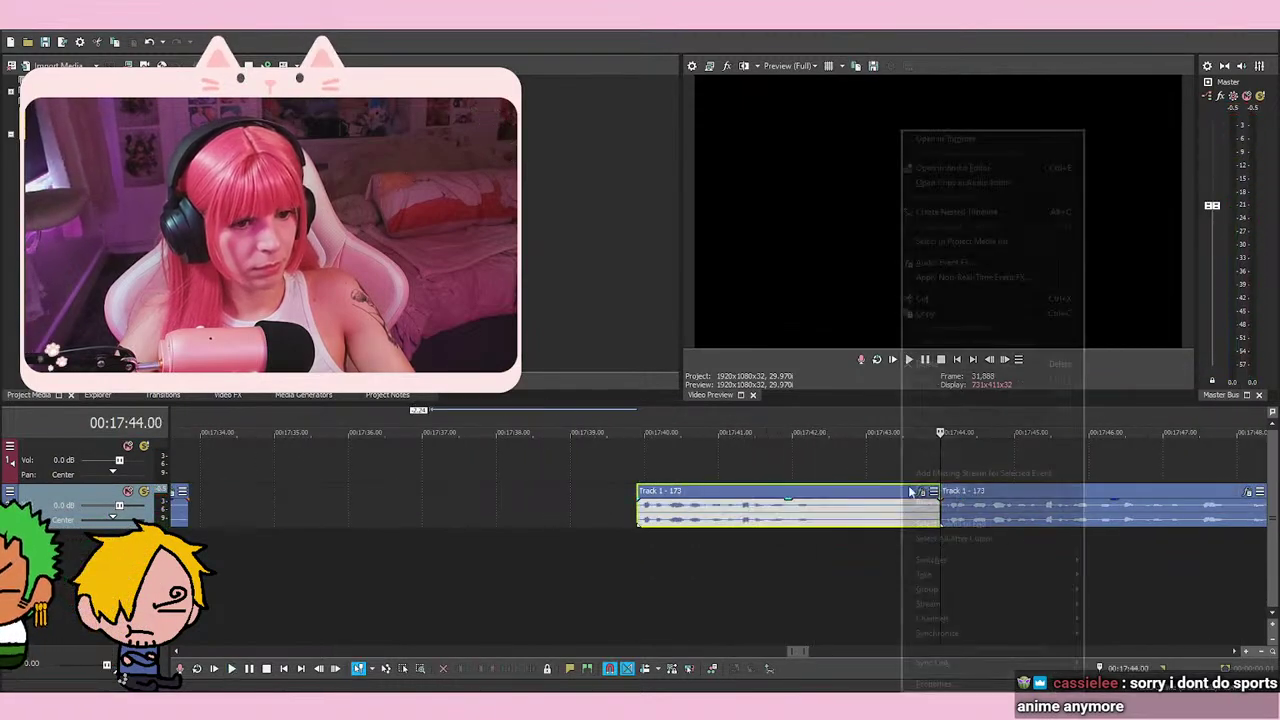
click(960, 366)
Listen to the remaining clip from 00:17:44.00 and split it at about 00:17:49
key(space)
scroll(1067, 456, down, 2)
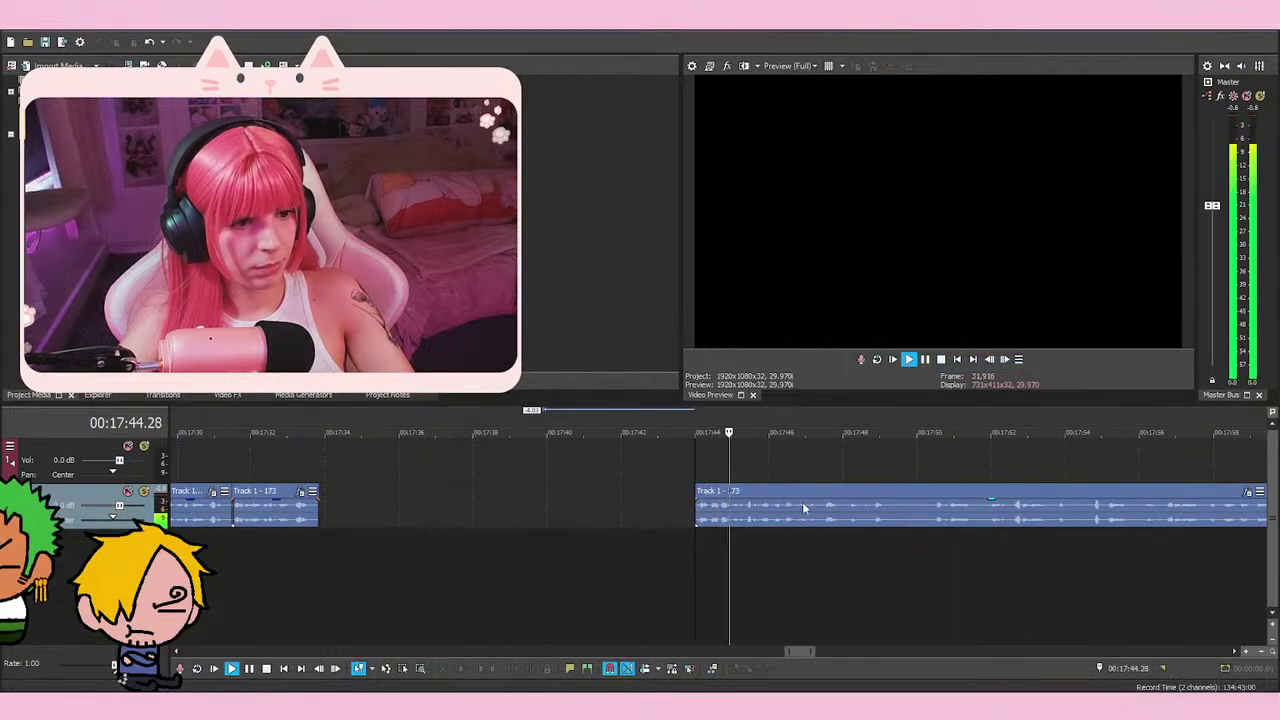
scroll(1067, 456, up, 1)
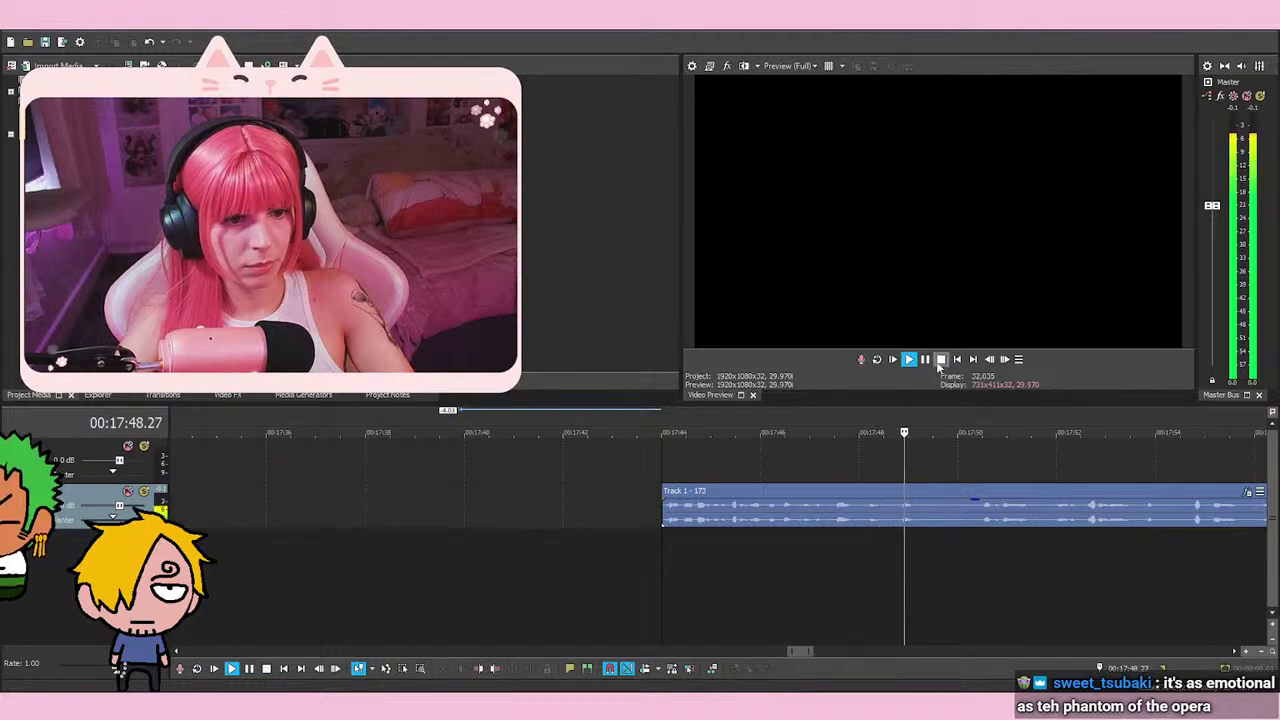
key(Return)
key(s)
Move the clip before the new split back to about 00:17:34 so it overlaps the previous clip with a three-frame crossfade
scroll(912, 497, down, 3)
drag(627, 505, 437, 502)
click(426, 468)
scroll(782, 536, up, 4)
scroll(775, 523, up, 2)
Move the playhead between 00:17:33.13 and 00:17:34.02 to examine the pause around the new crossfade
click(666, 571)
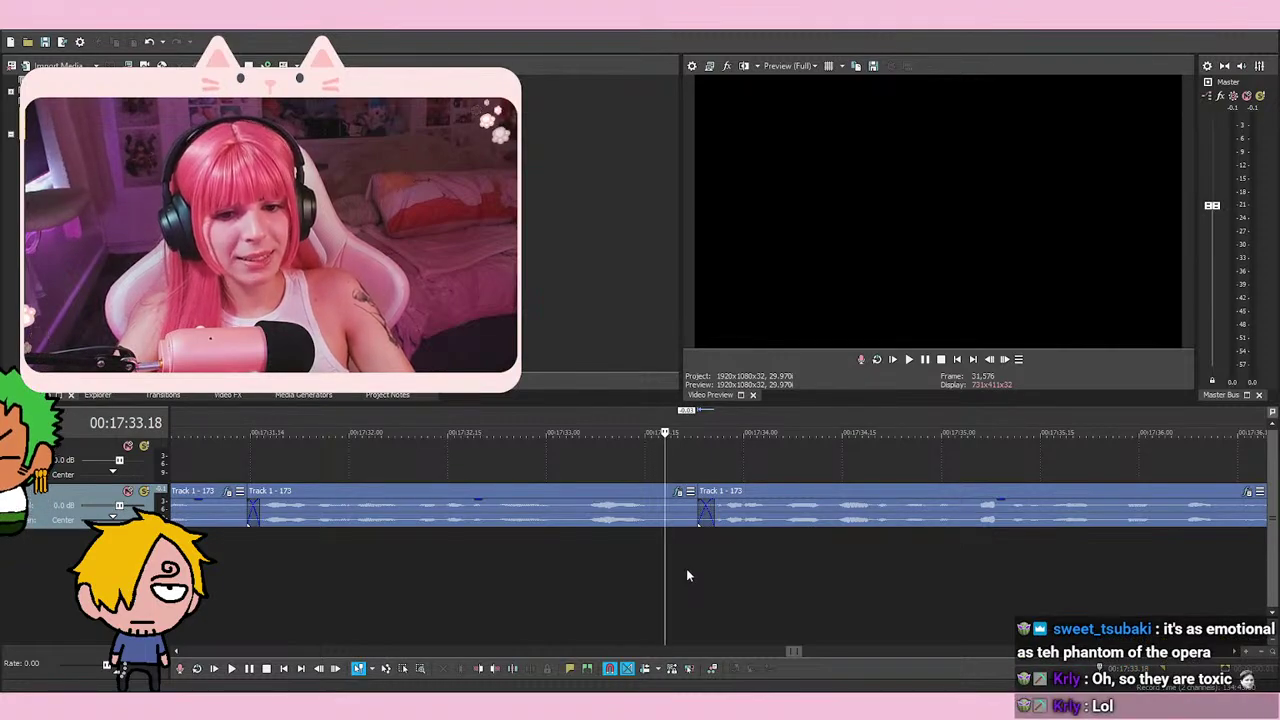
click(757, 550)
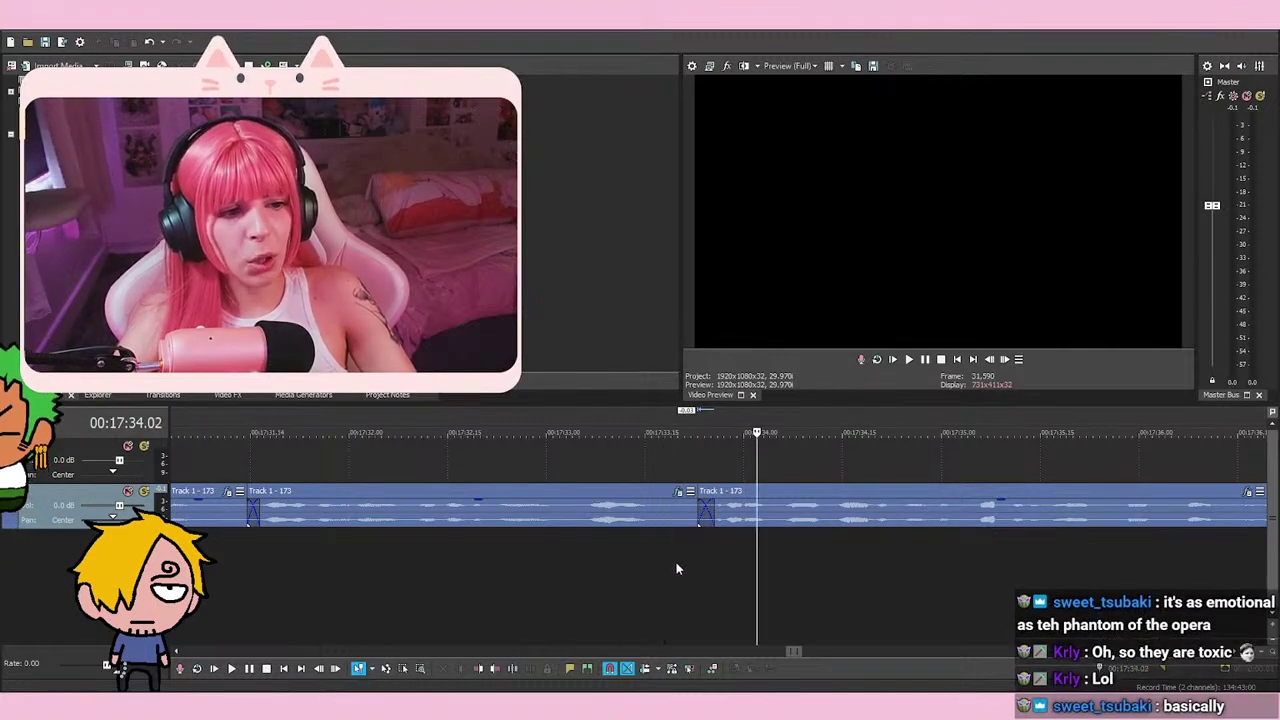
click(634, 572)
click(671, 571)
click(765, 575)
click(629, 576)
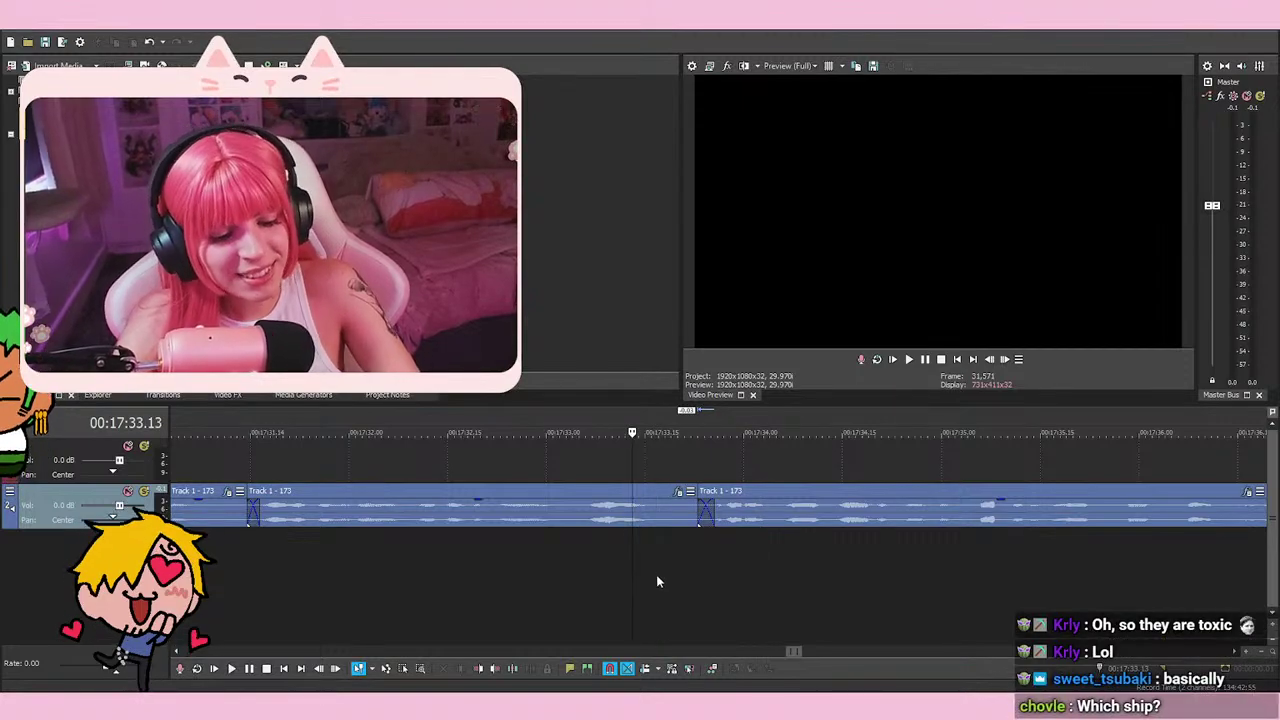
click(657, 566)
click(629, 569)
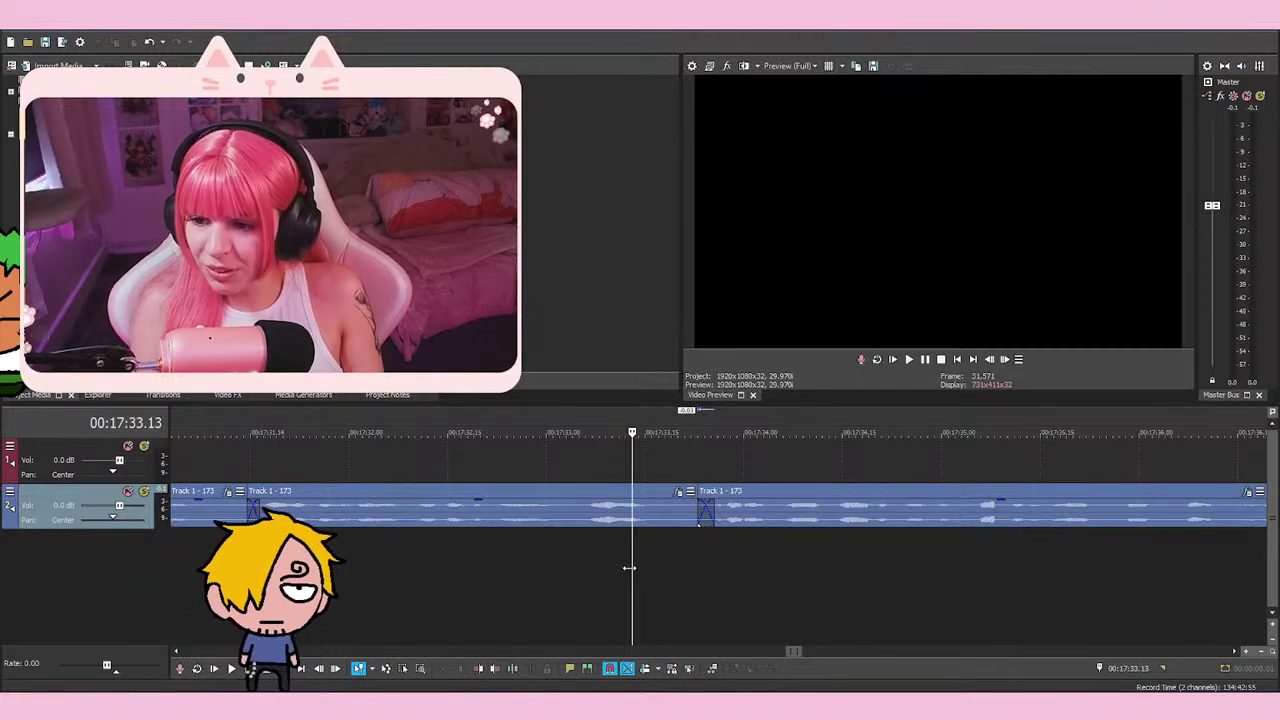
mouse_move(629, 568)
mouse_down()
mouse_move(651, 565)
mouse_move(633, 569)
mouse_up()
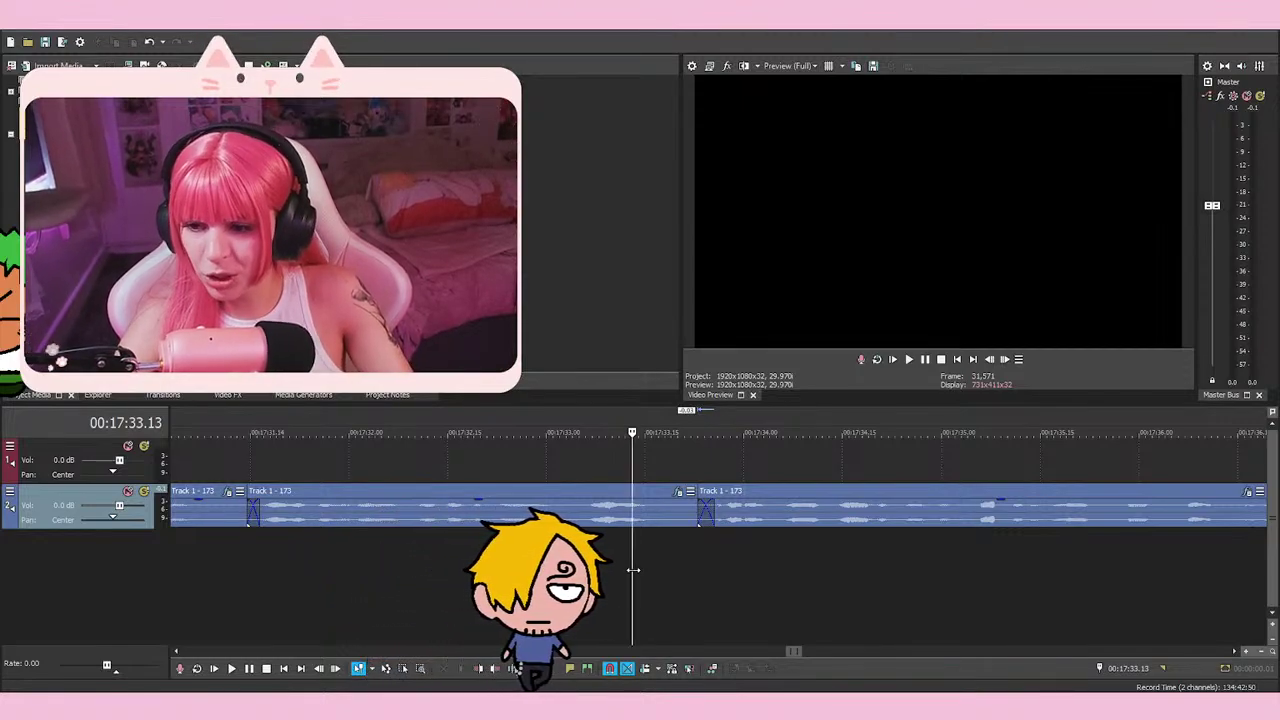
click(532, 583)
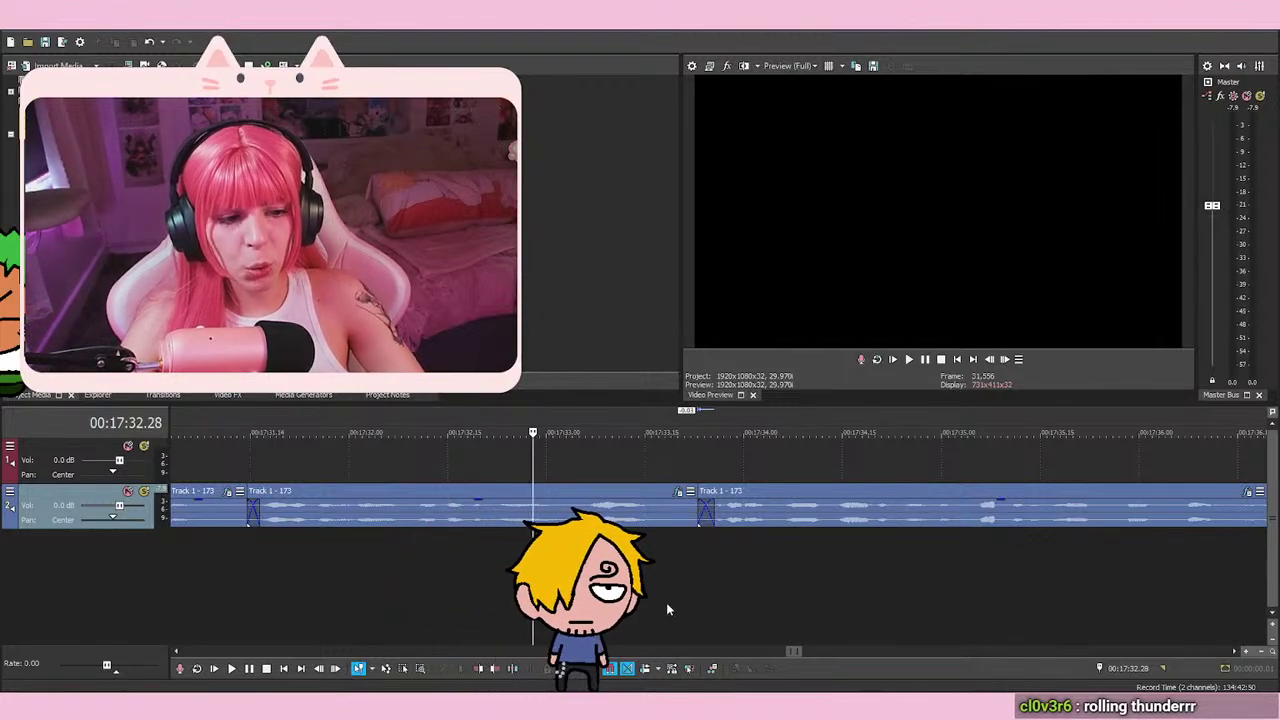
click(572, 598)
click(532, 592)
click(560, 590)
click(528, 593)
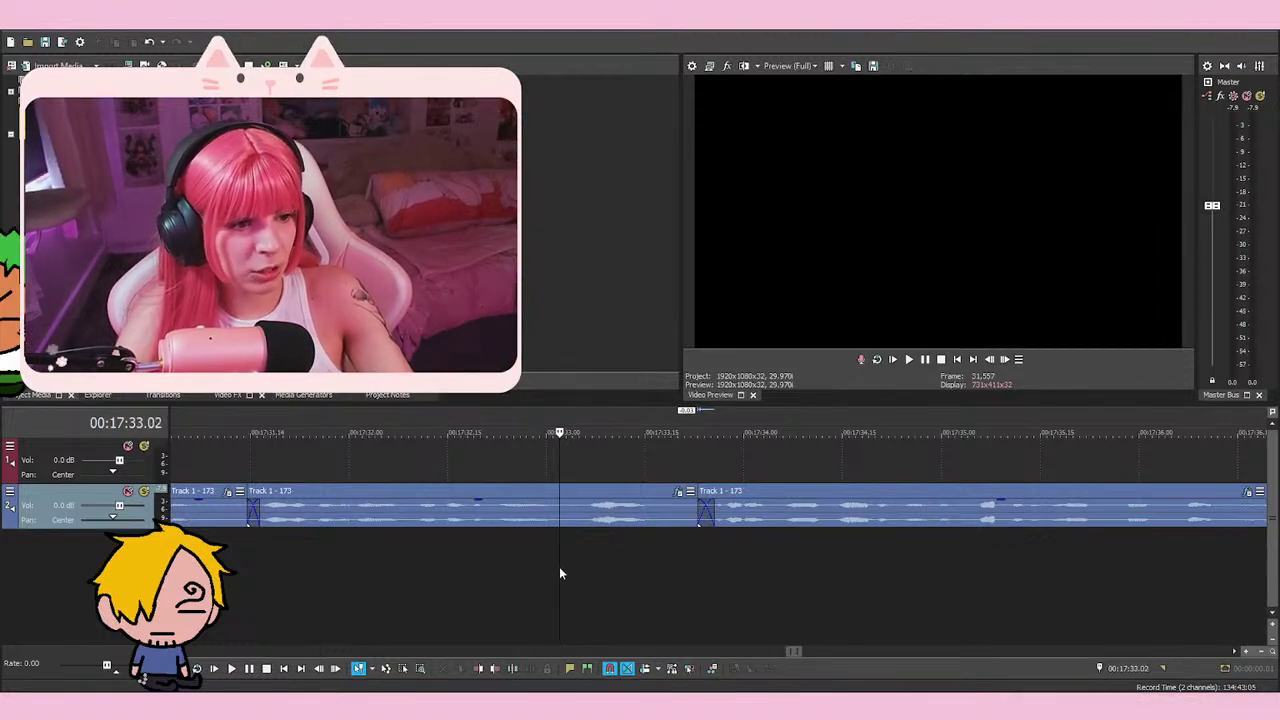
click(559, 568)
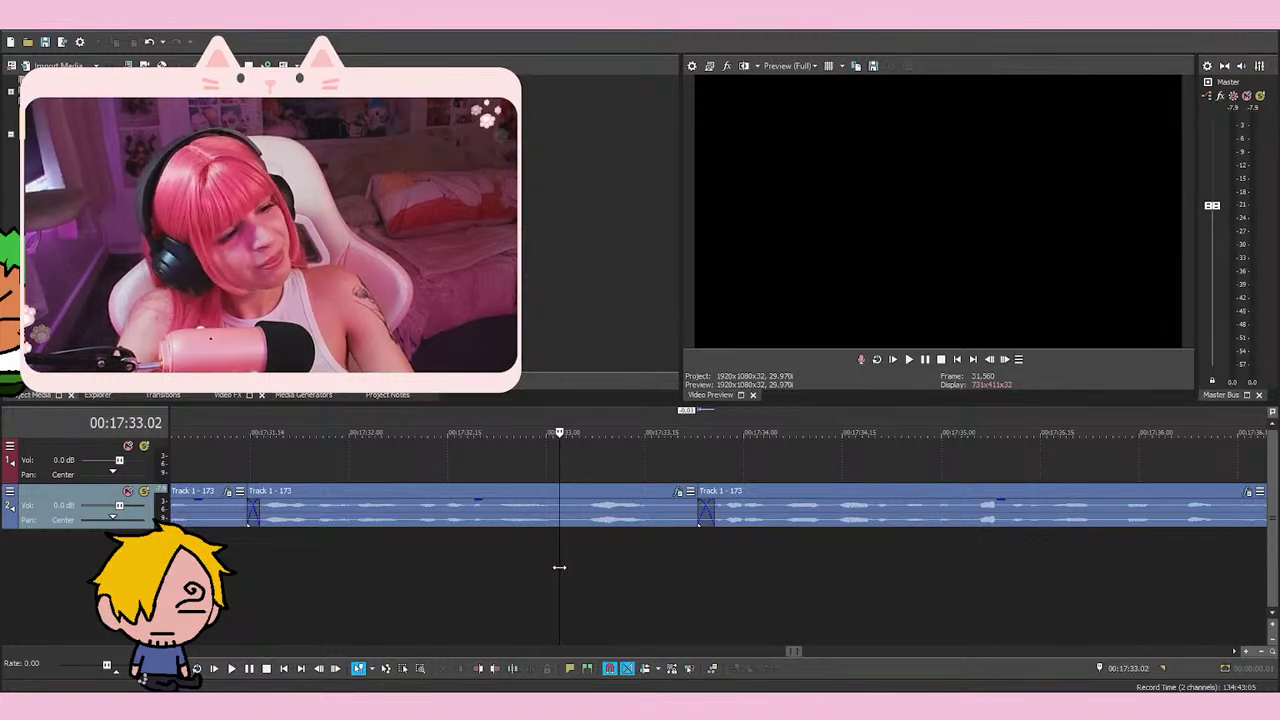
click(520, 579)
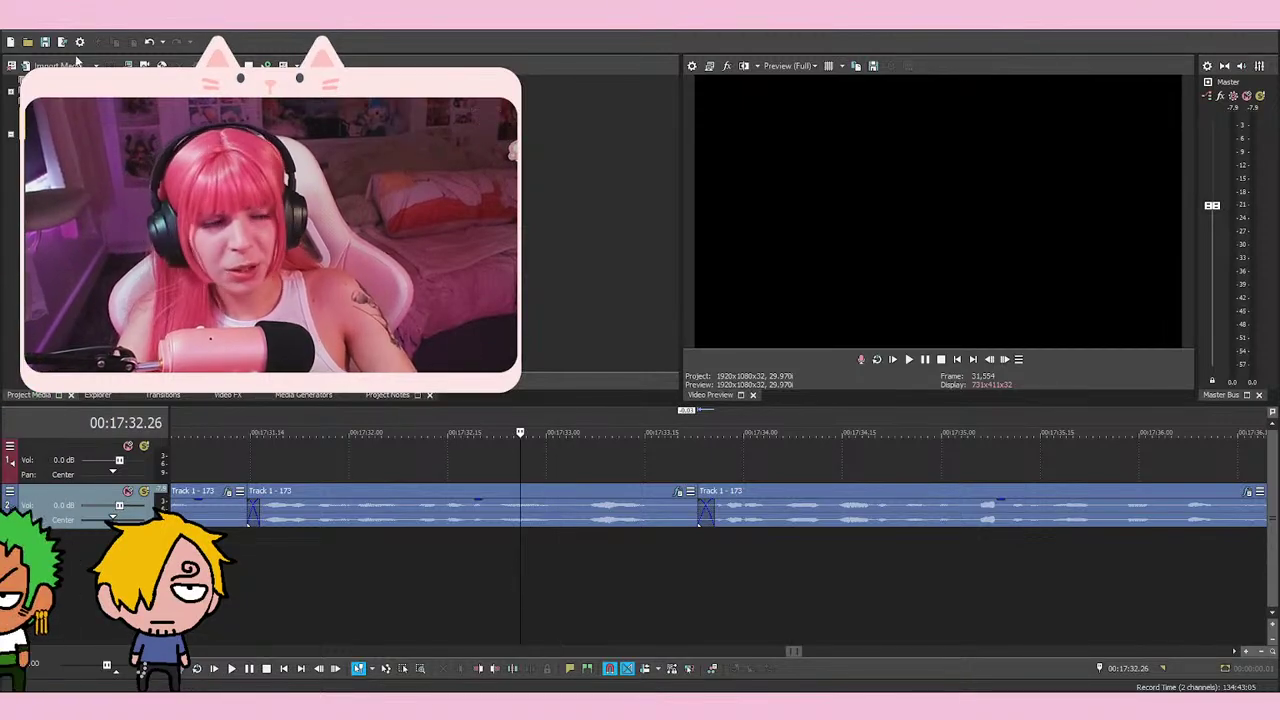
click(584, 574)
click(558, 586)
Play from 00:17:32.29 across the crossfade and listen on past 00:17:37
click(539, 600)
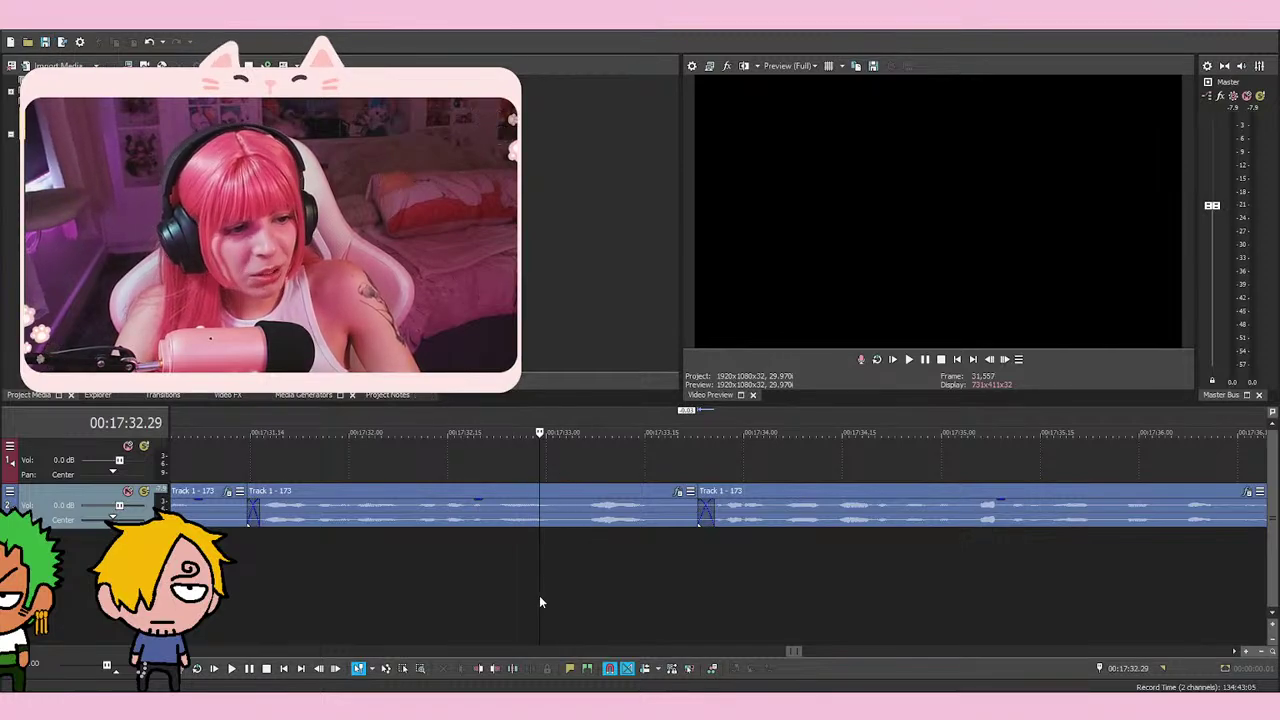
key(space)
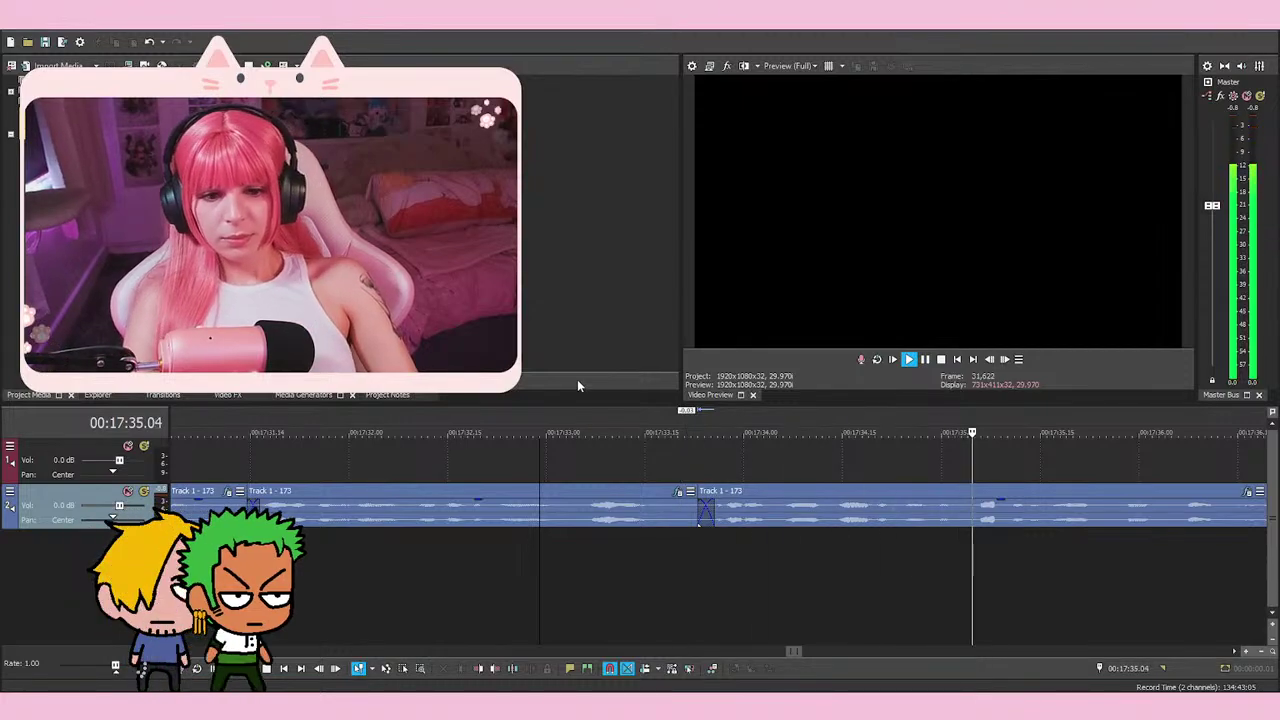
scroll(773, 614, down, 4)
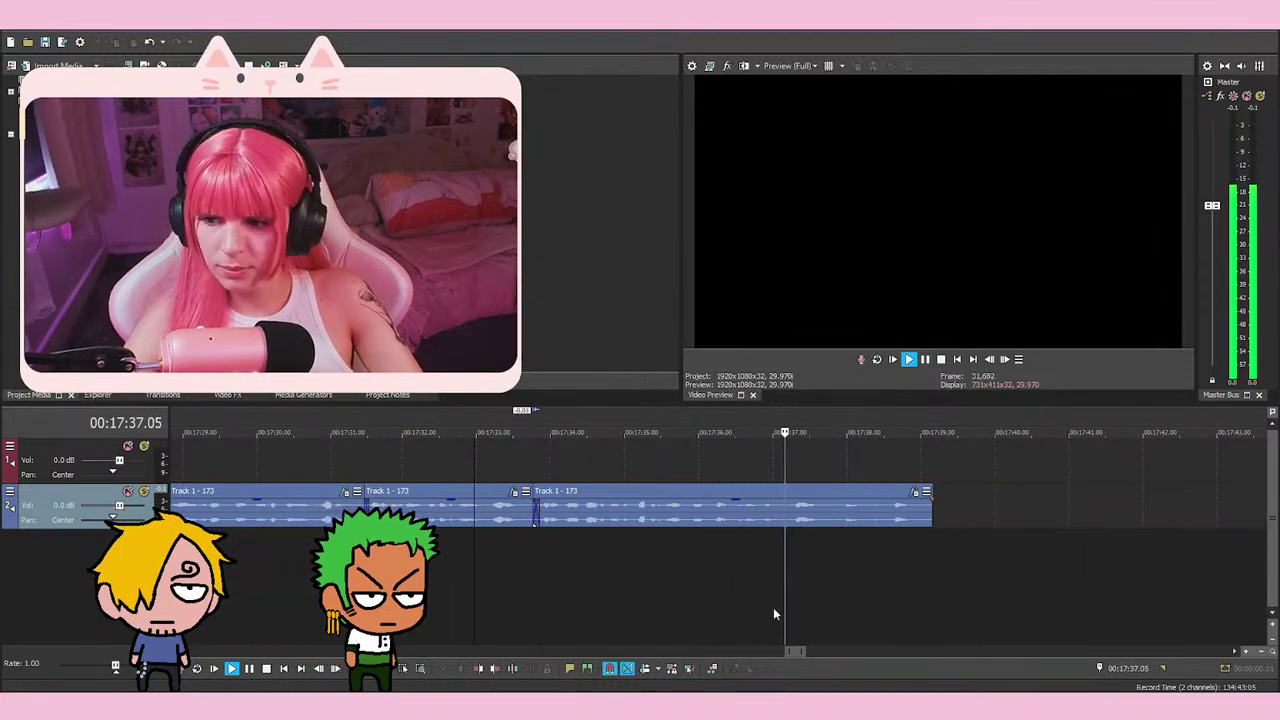
scroll(650, 441, down, 3)
key(space)
Move the last clip about eight seconds earlier so it starts at about 00:17:41
click(931, 512)
drag(1083, 503, 849, 499)
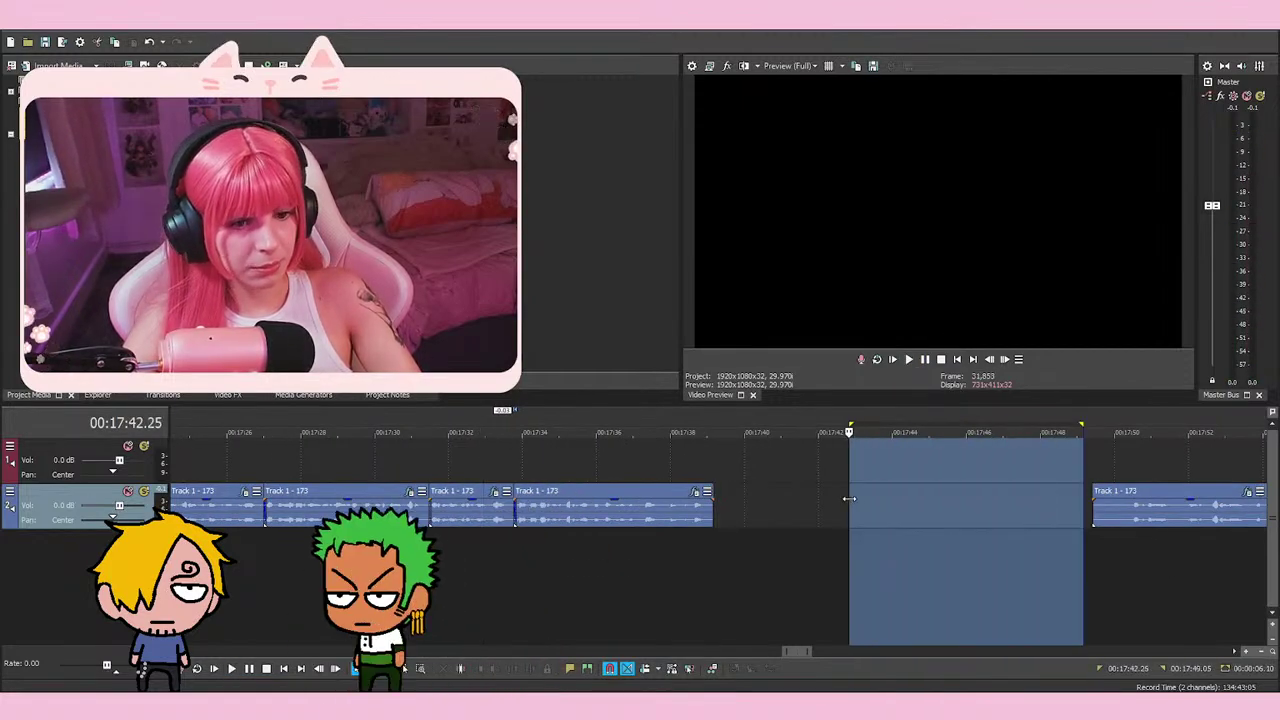
drag(1121, 512, 812, 515)
Play the last clip from about 00:17:42, sampling it near 00:17:44, 00:17:46 and 00:17:48 to find the usable take
click(822, 564)
key(space)
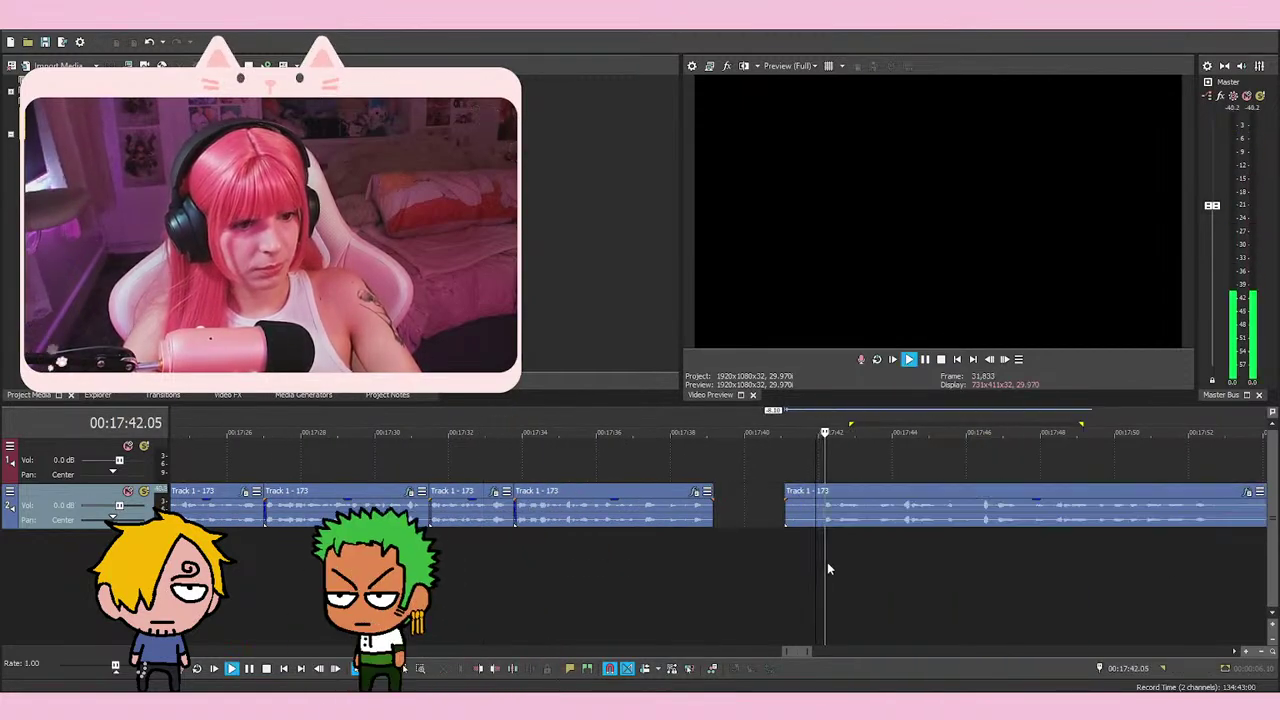
scroll(830, 565, up, 3)
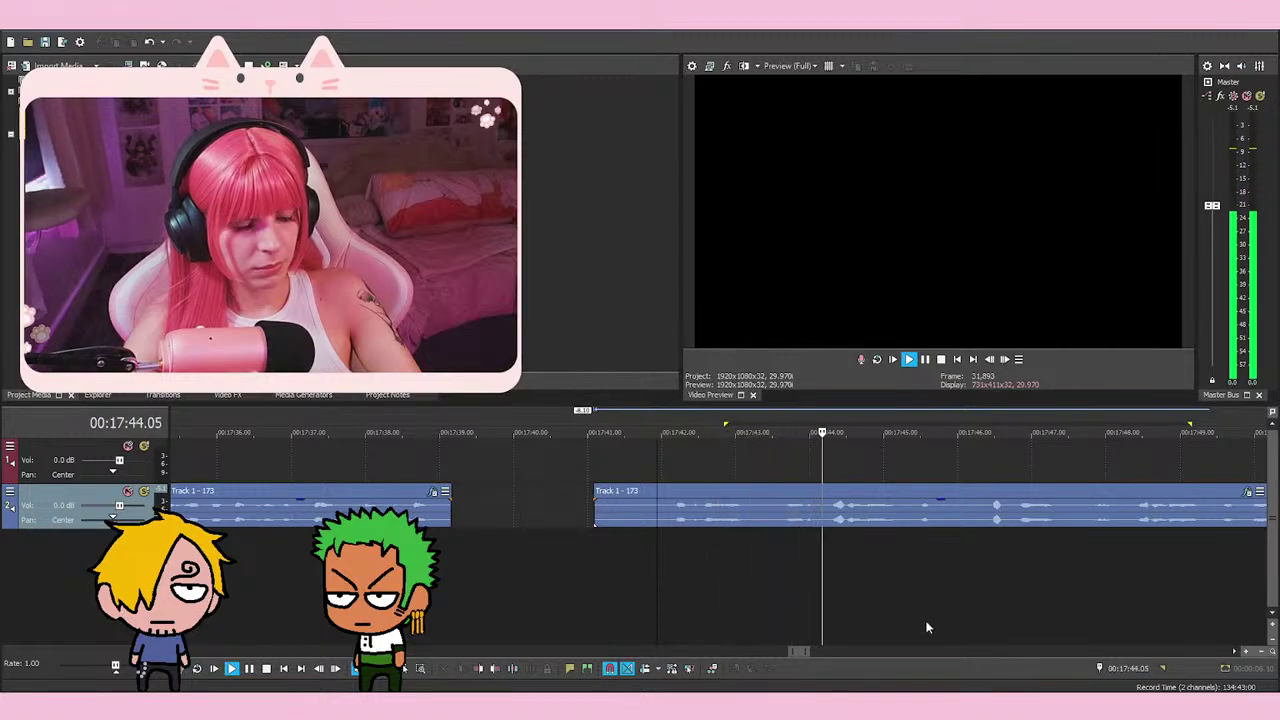
click(983, 554)
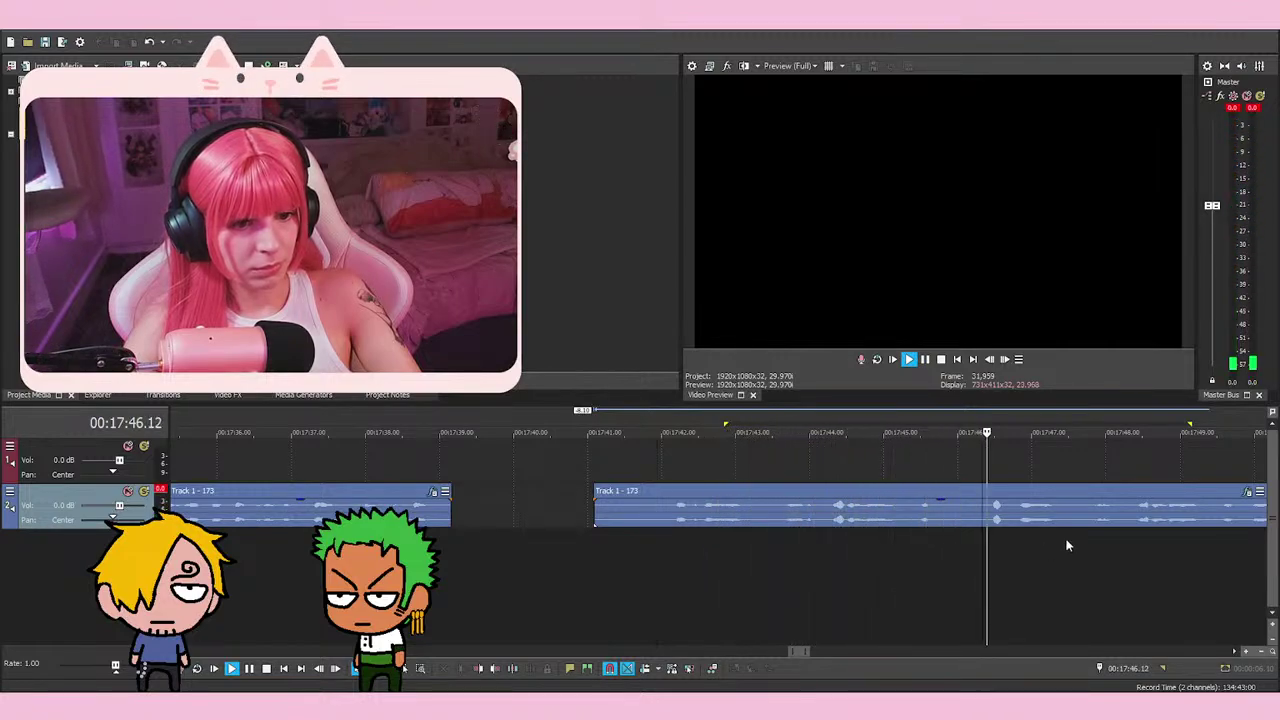
click(1137, 562)
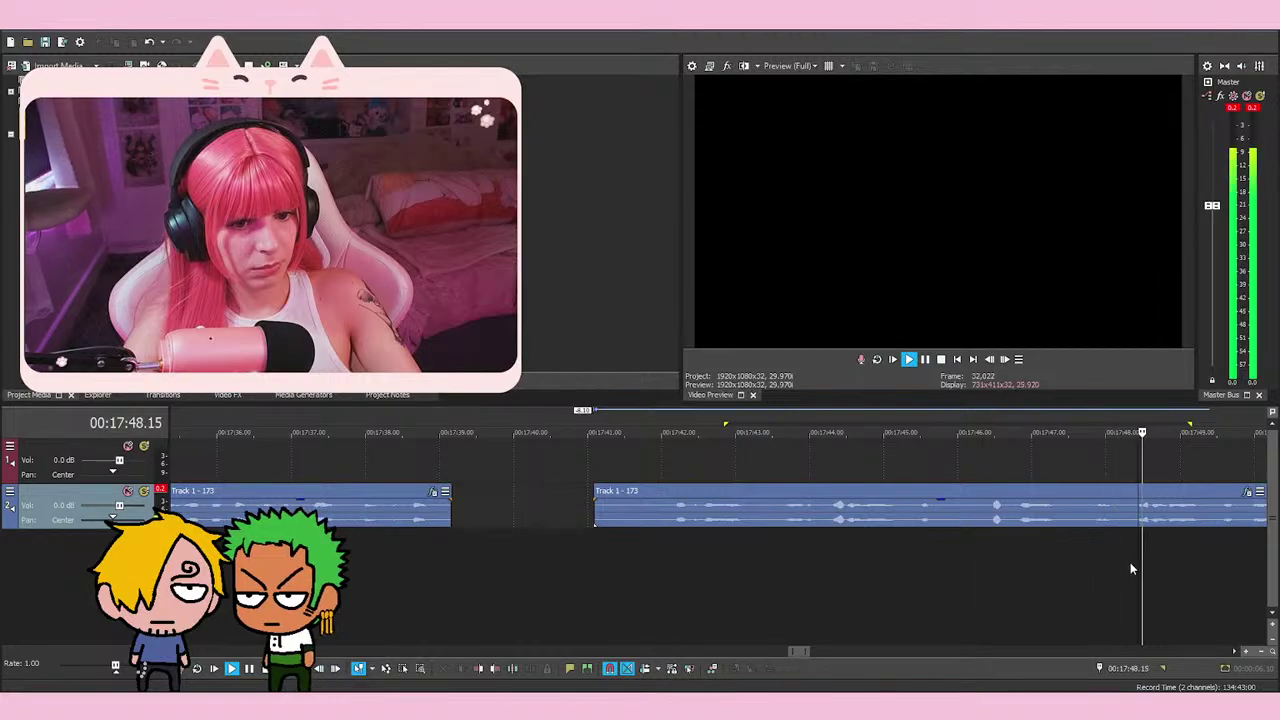
scroll(1137, 562, down, 1)
click(400, 560)
scroll(410, 560, up, 3)
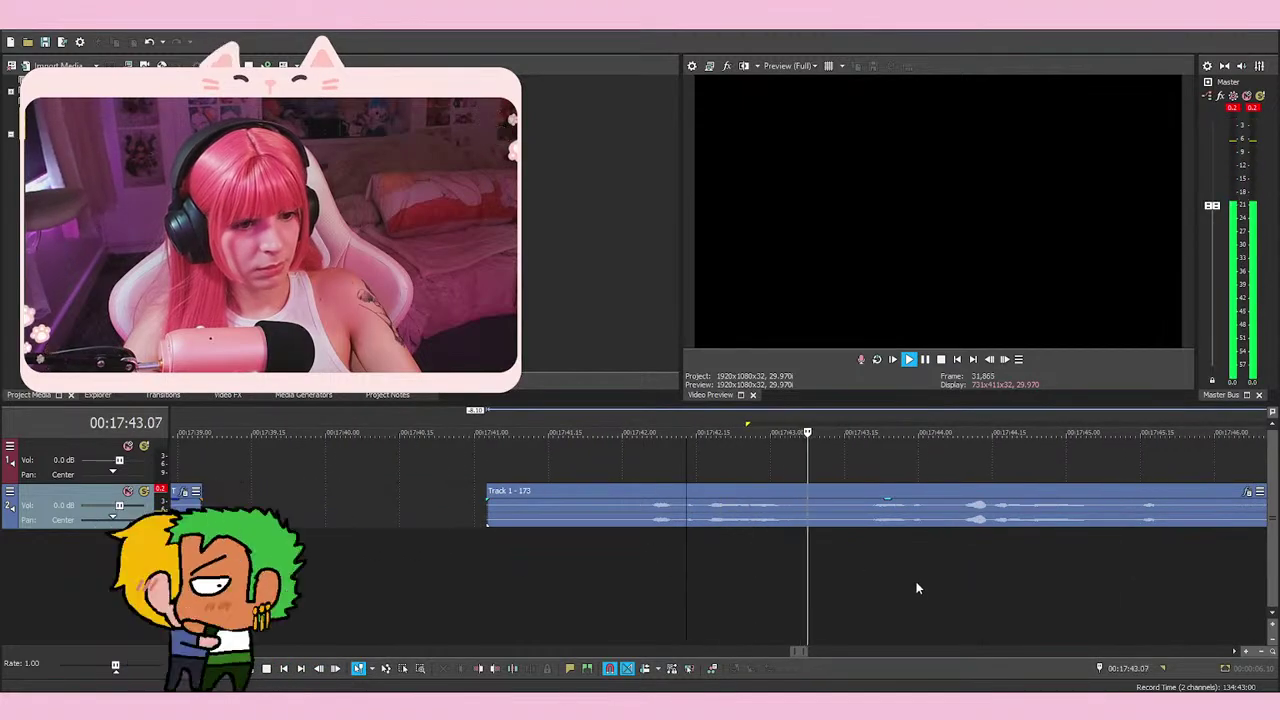
Split the last clip at 00:17:42.04 and delete the part before the split
key(space)
click(640, 566)
right_click(624, 518)
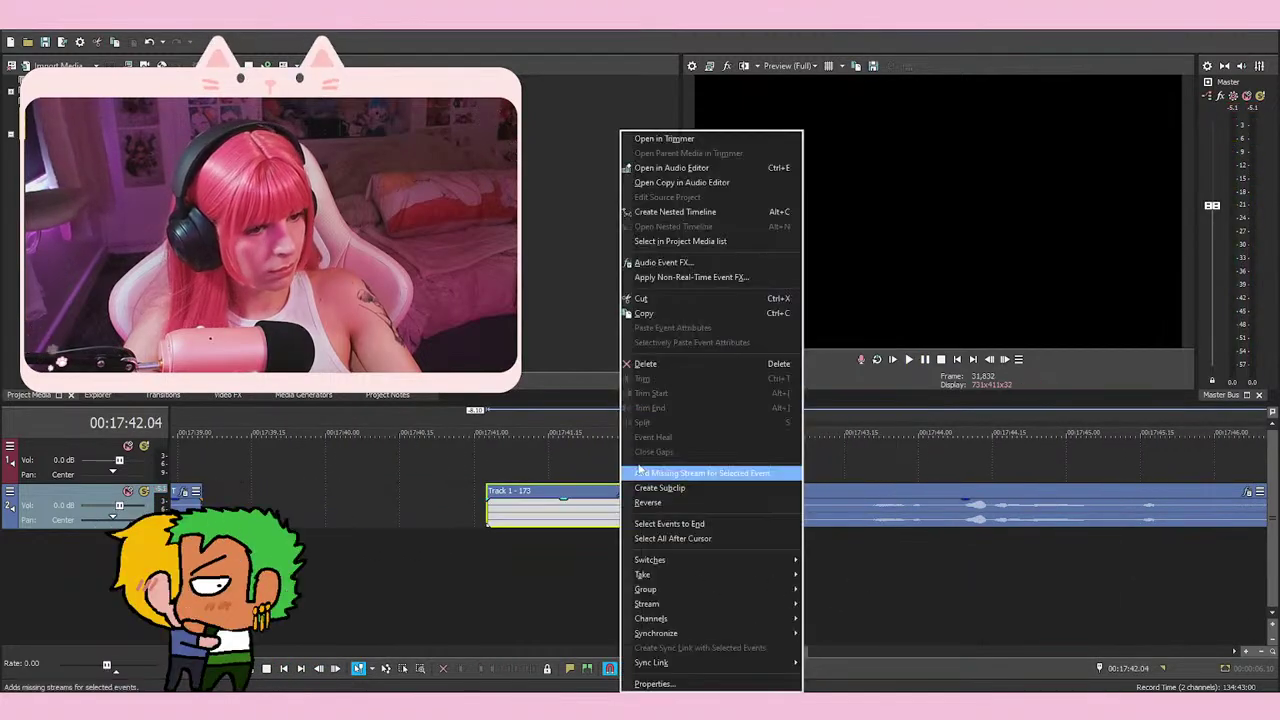
click(700, 363)
Listen on from 00:17:42.04, split the clip at 00:17:46.11 and delete the part before the split
key(space)
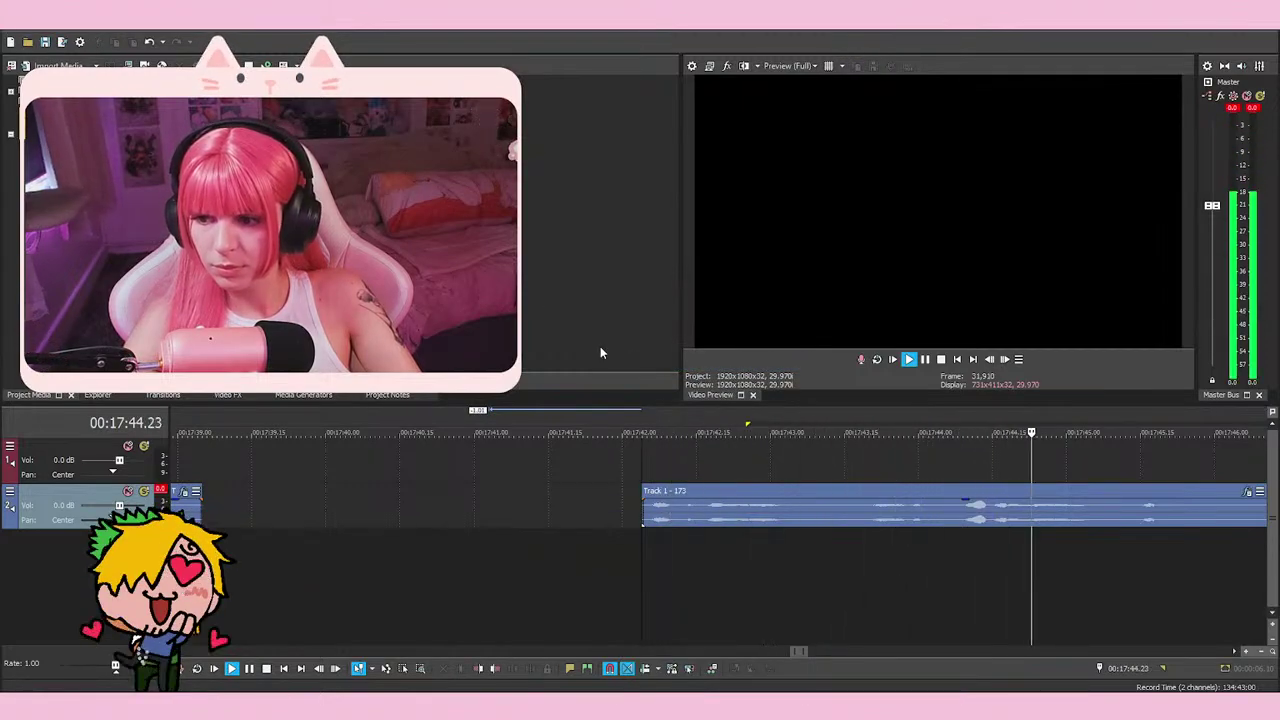
scroll(850, 445, down, 2)
click(788, 544)
right_click(753, 516)
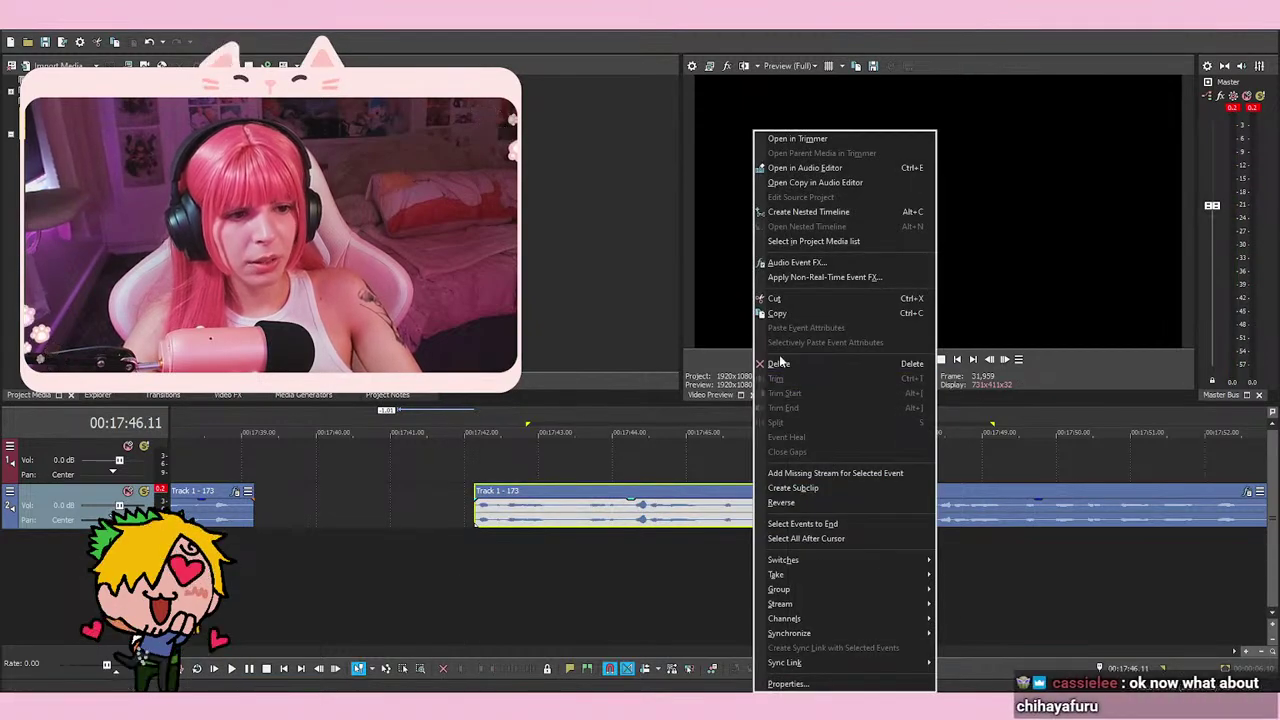
click(796, 364)
Move the remaining last clip about seven seconds earlier so it starts at 00:17:39.14
click(796, 464)
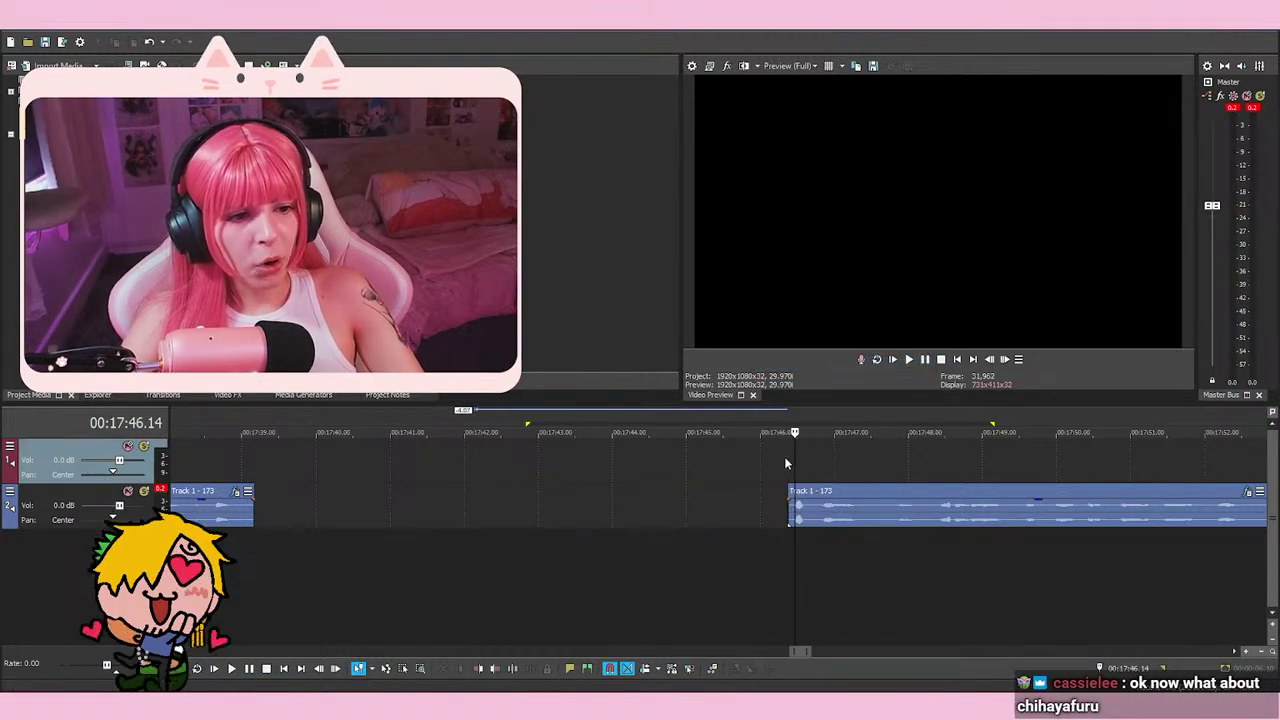
scroll(786, 460, right, 1)
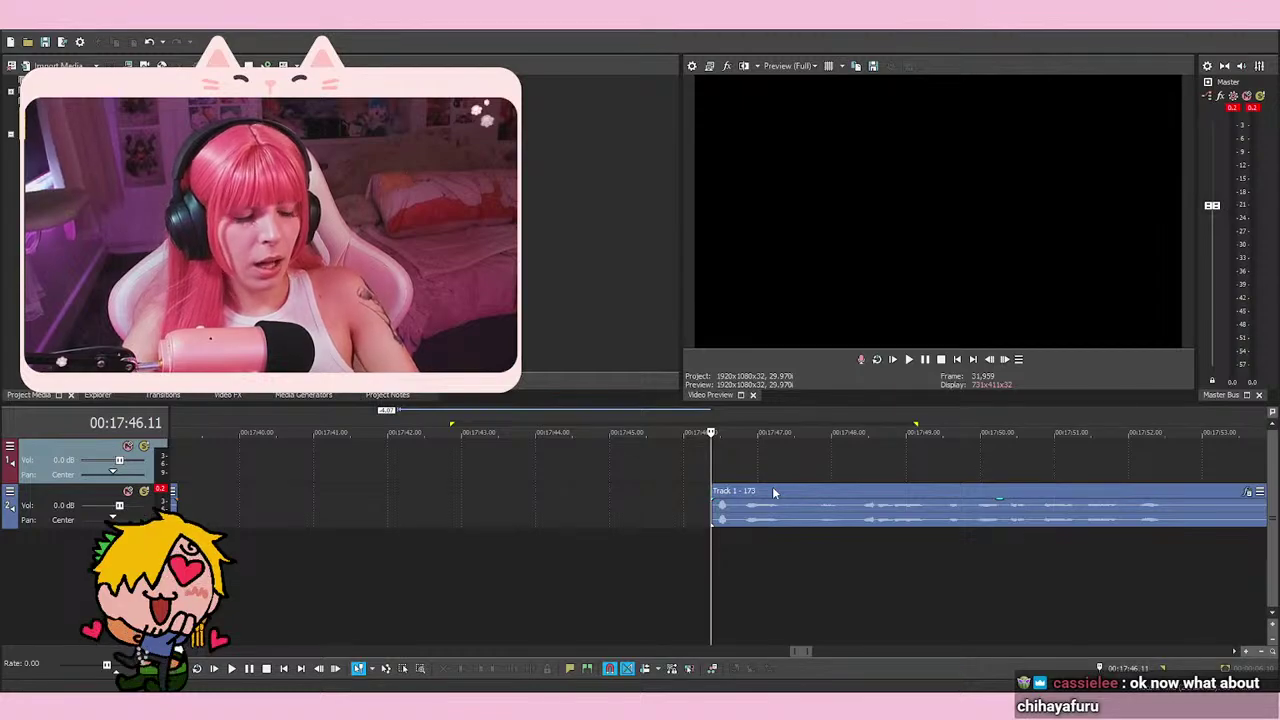
scroll(660, 465, down, 3)
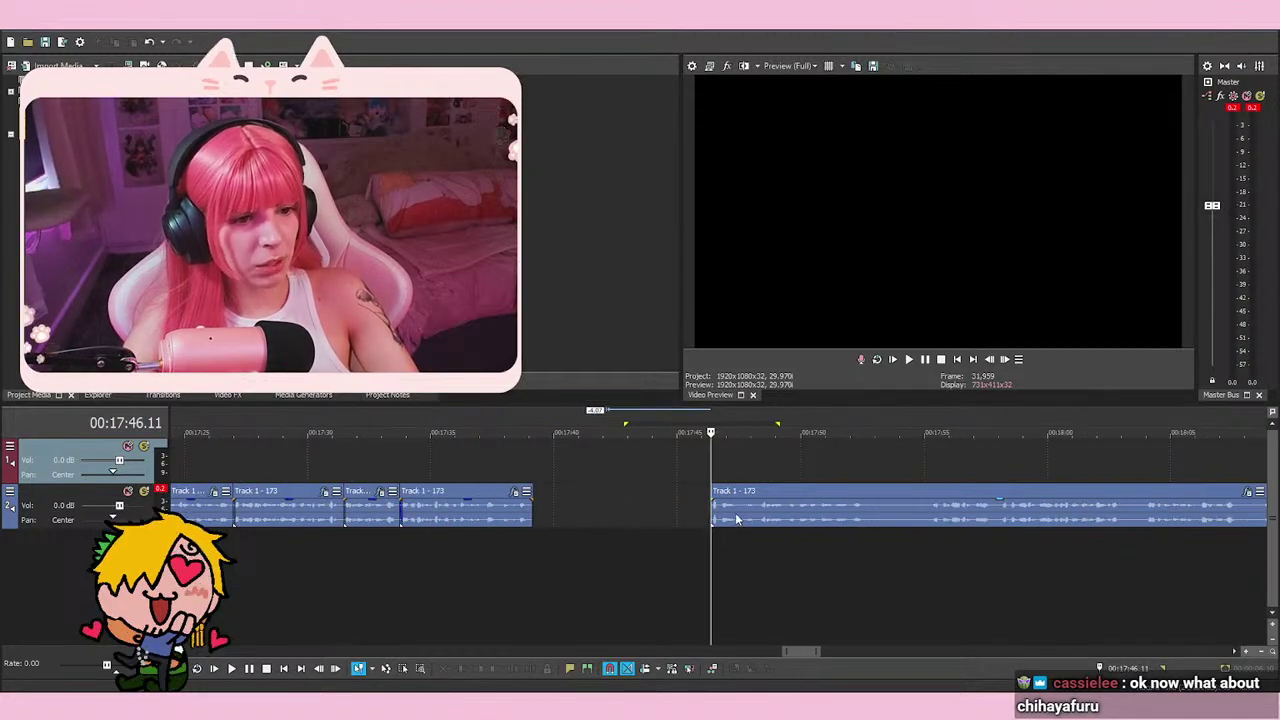
drag(737, 518, 566, 518)
scroll(767, 506, up, 5)
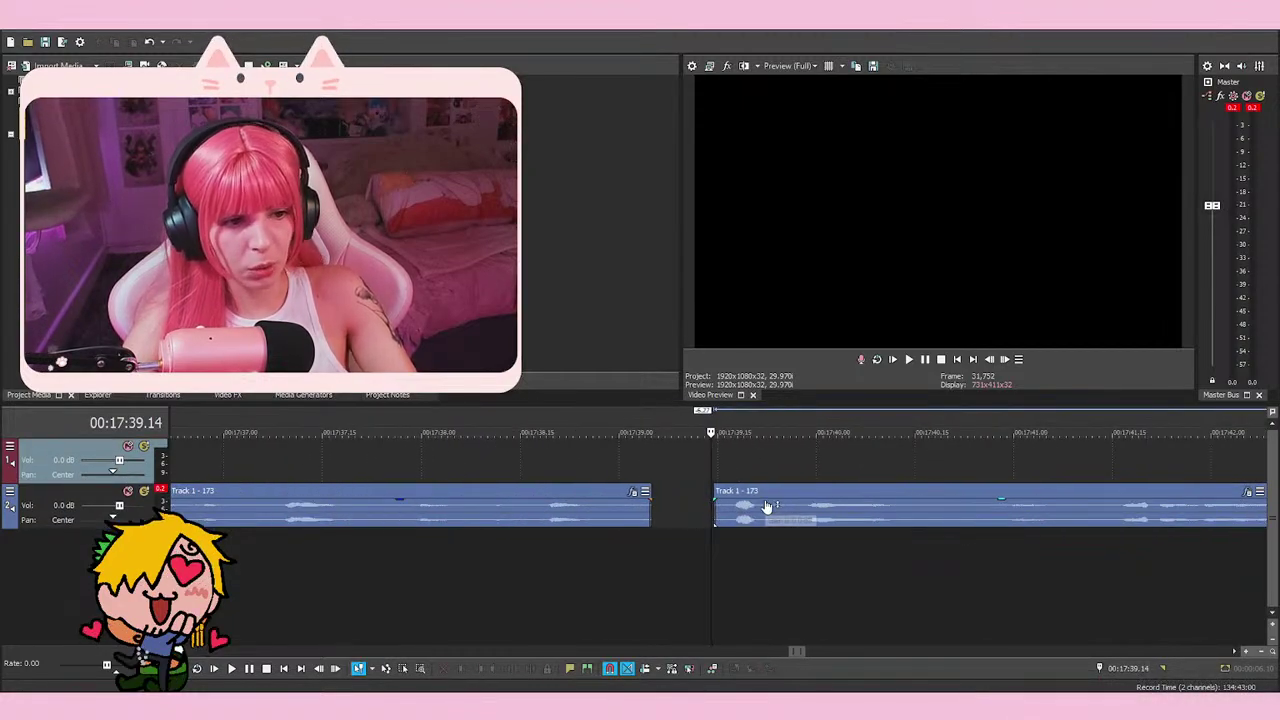
click(722, 511)
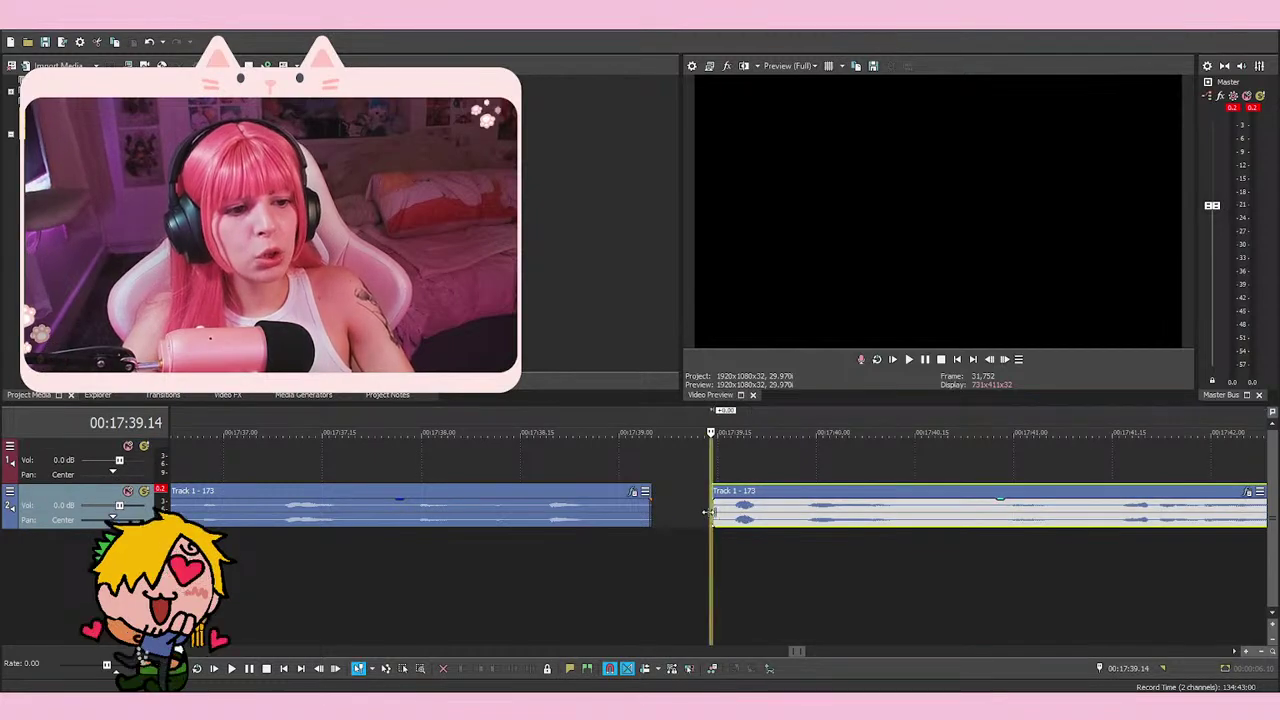
click(725, 475)
Play the moved clip from 00:17:39.14 and listen on past 00:17:45
scroll(793, 510, down, 1)
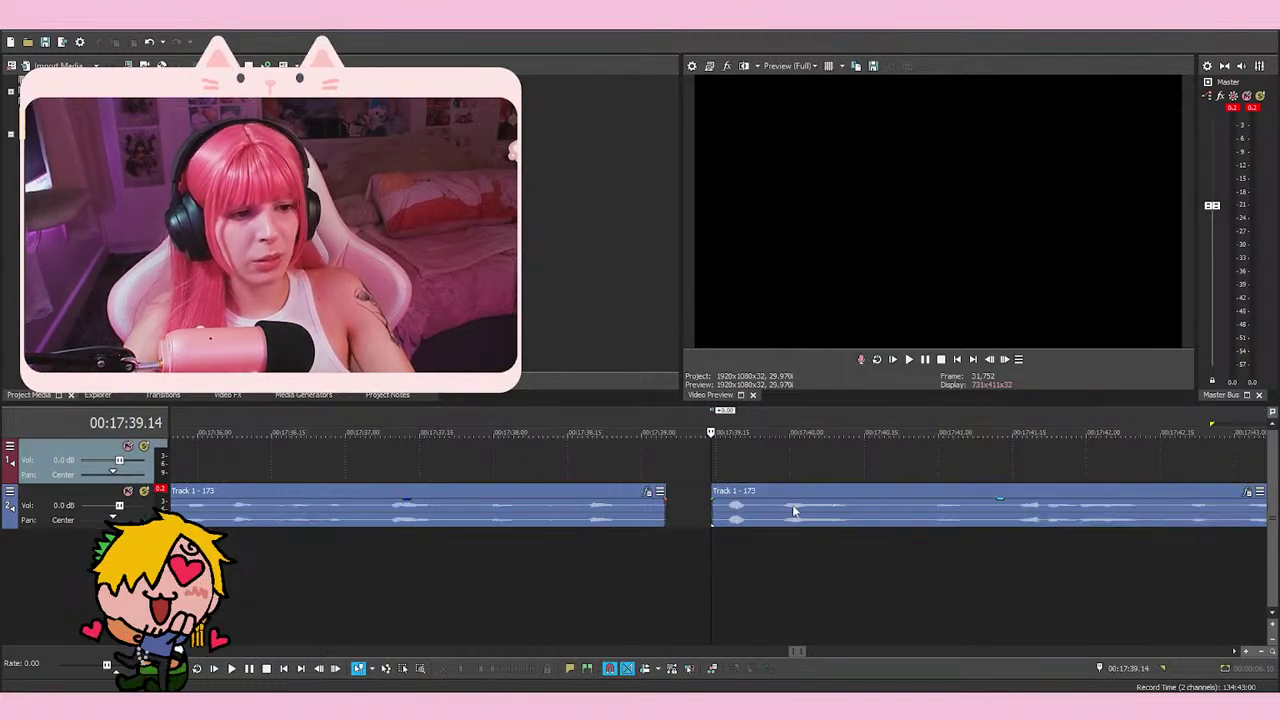
scroll(802, 518, up, 3)
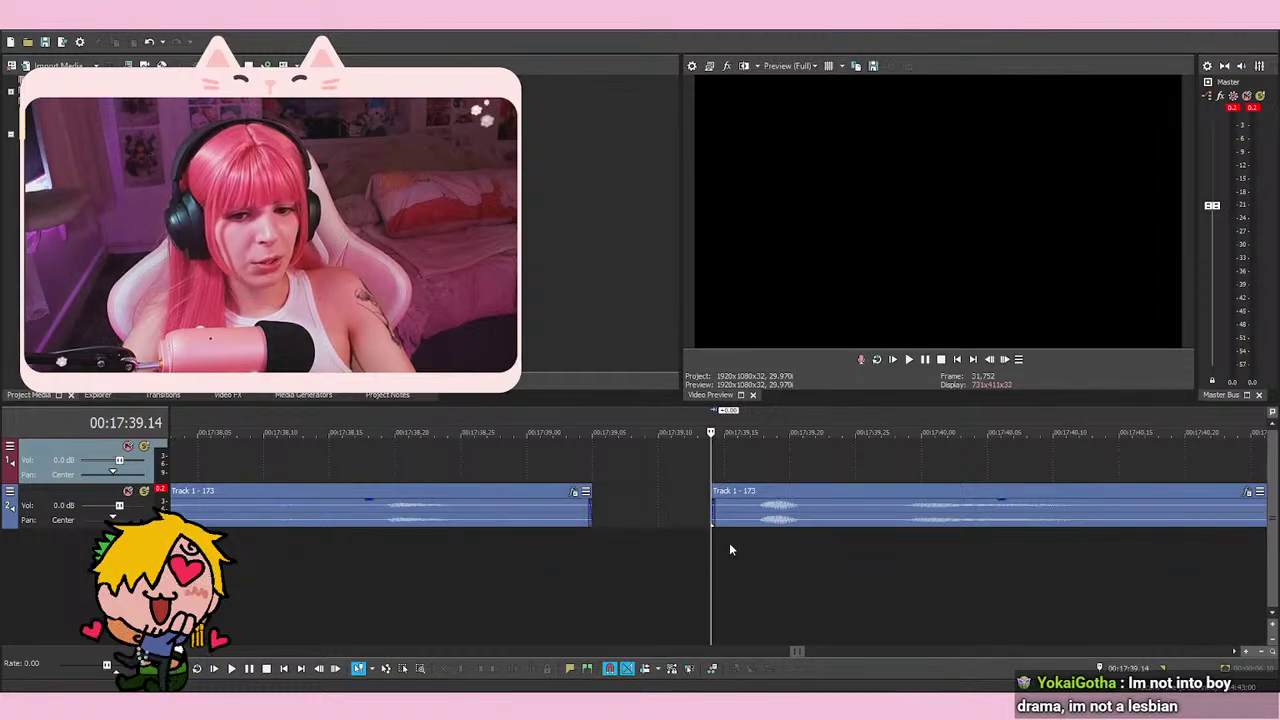
scroll(801, 529, down, 2)
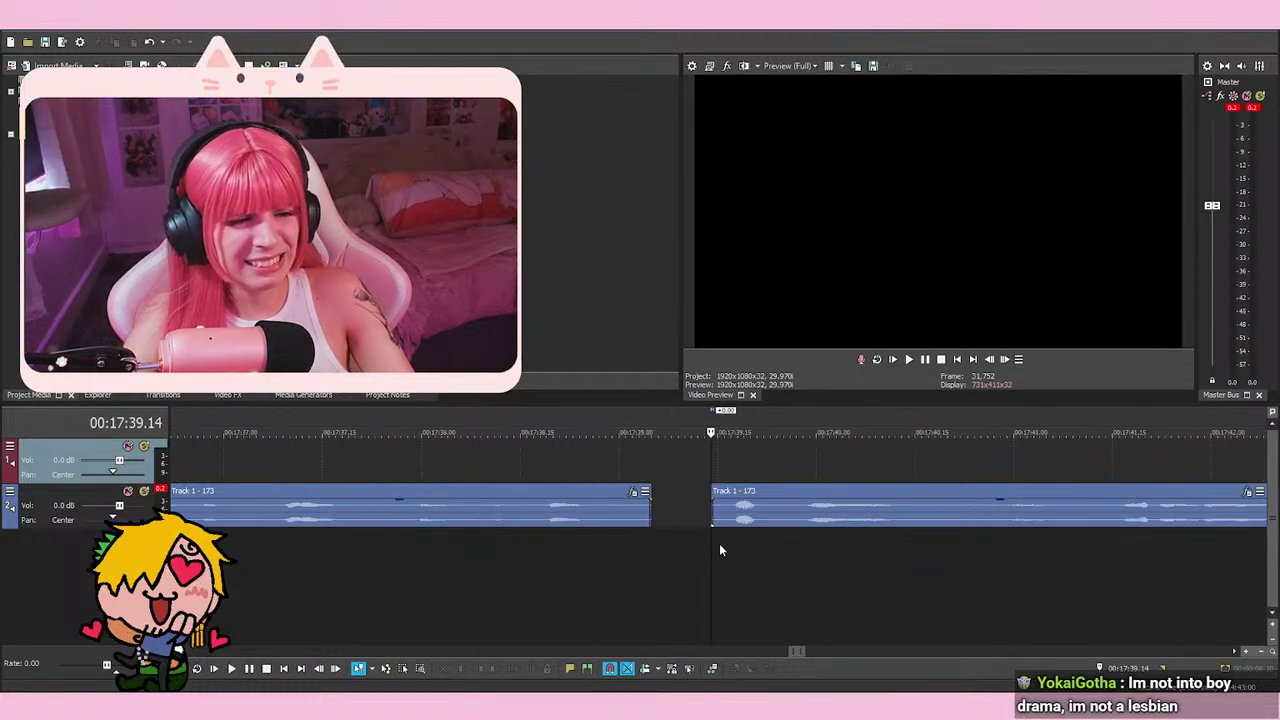
scroll(795, 528, down, 4)
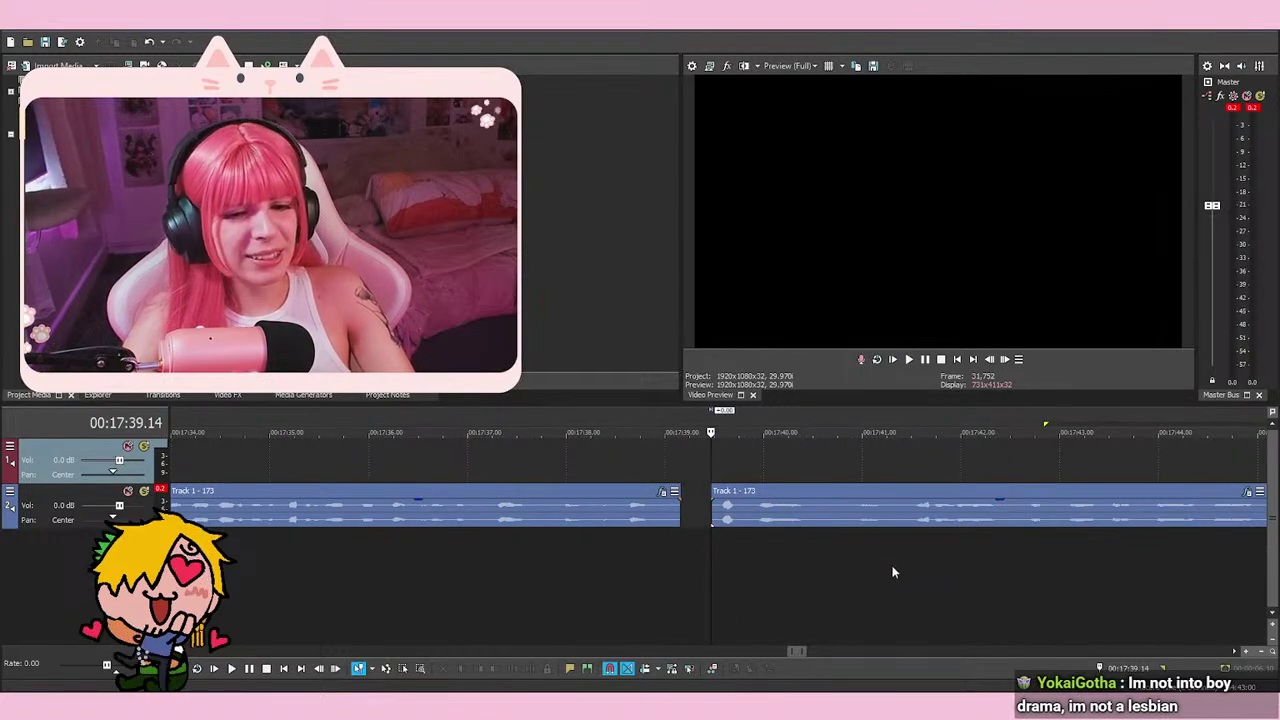
scroll(787, 538, up, 3)
key(space)
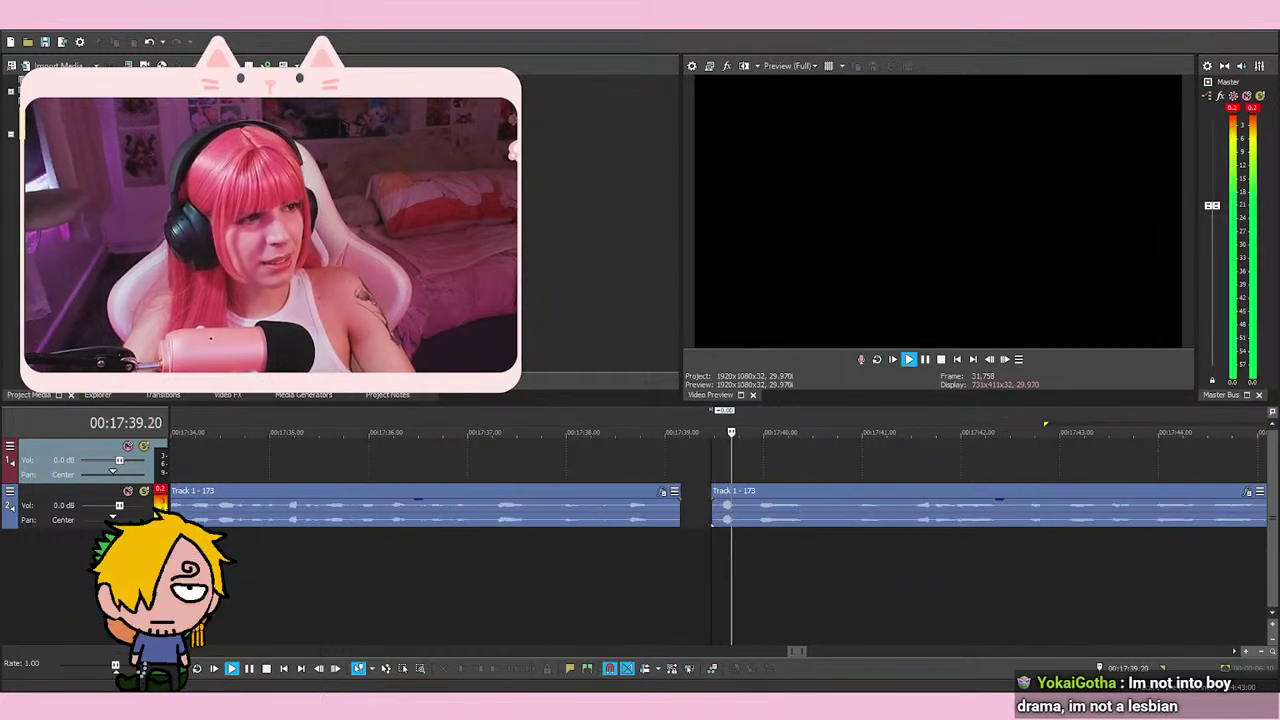
scroll(1036, 556, down, 1)
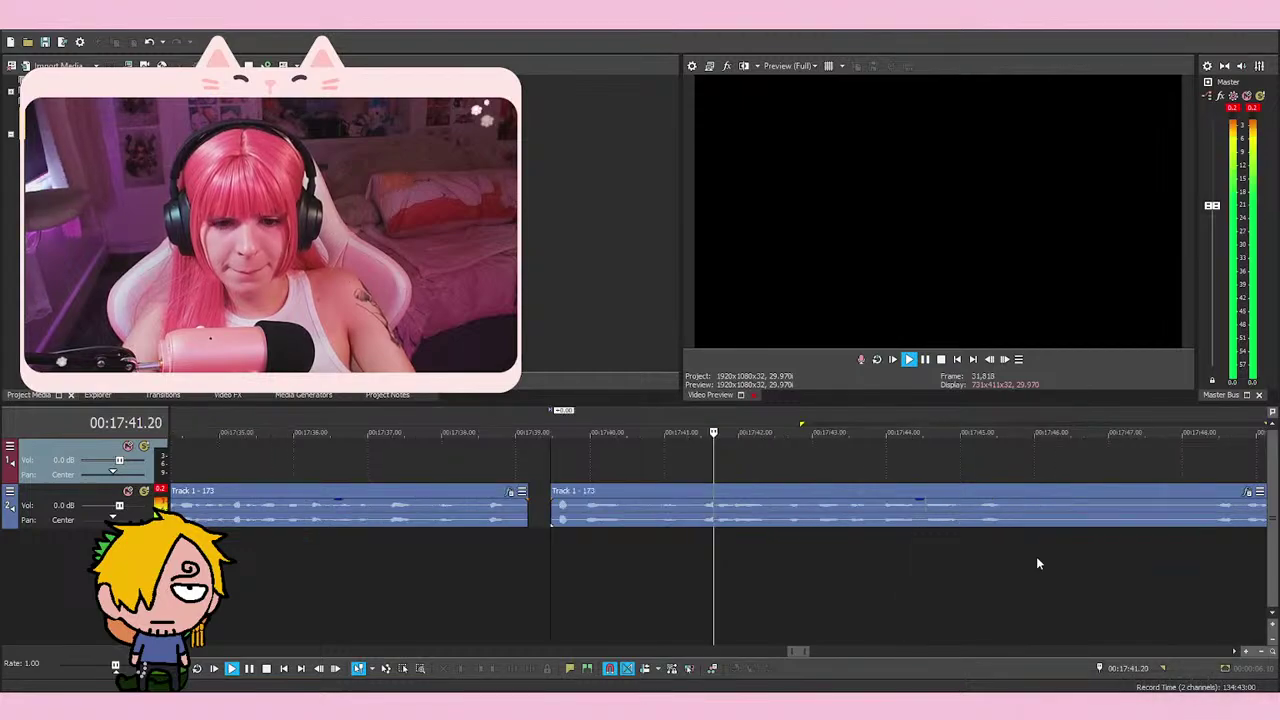
scroll(1020, 563, down, 2)
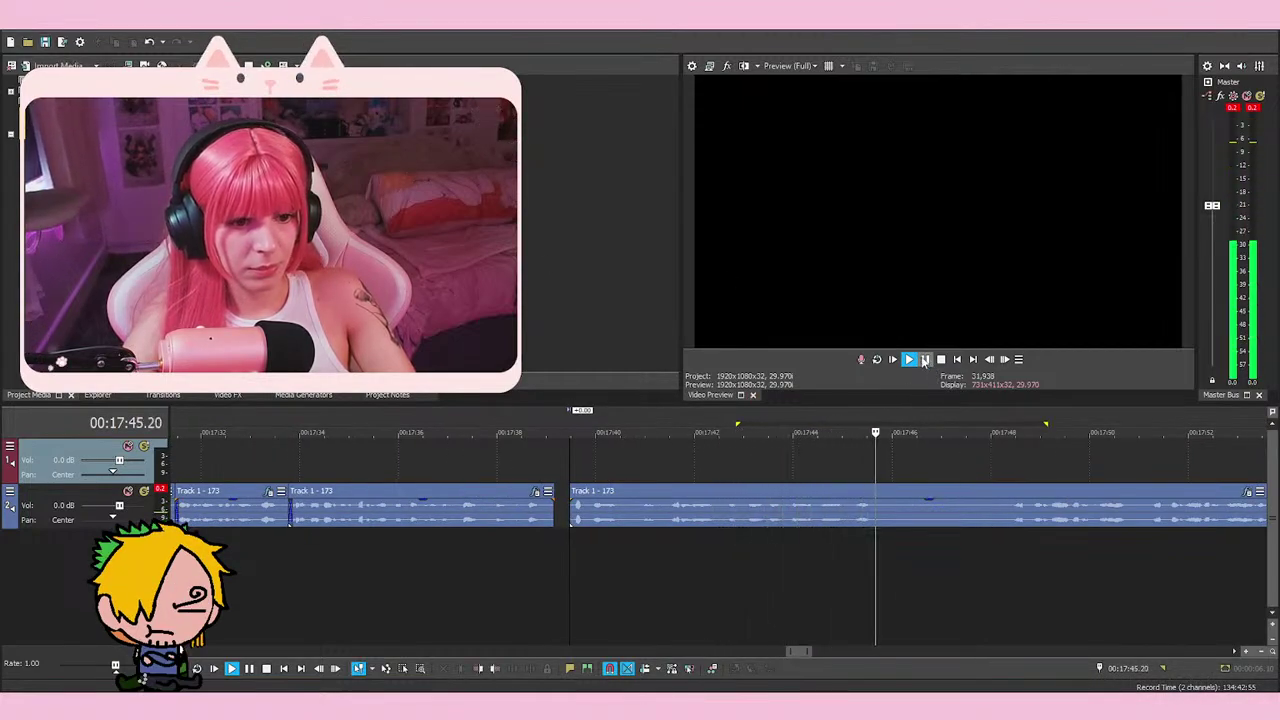
Split the clip at about 00:17:46 and move the part before the split back to about 00:17:39, overlapping the previous clip with a three-frame crossfade
key(Return)
key(s)
drag(619, 511, 602, 510)
click(477, 463)
scroll(997, 591, up, 2)
key(space)
drag(898, 518, 888, 521)
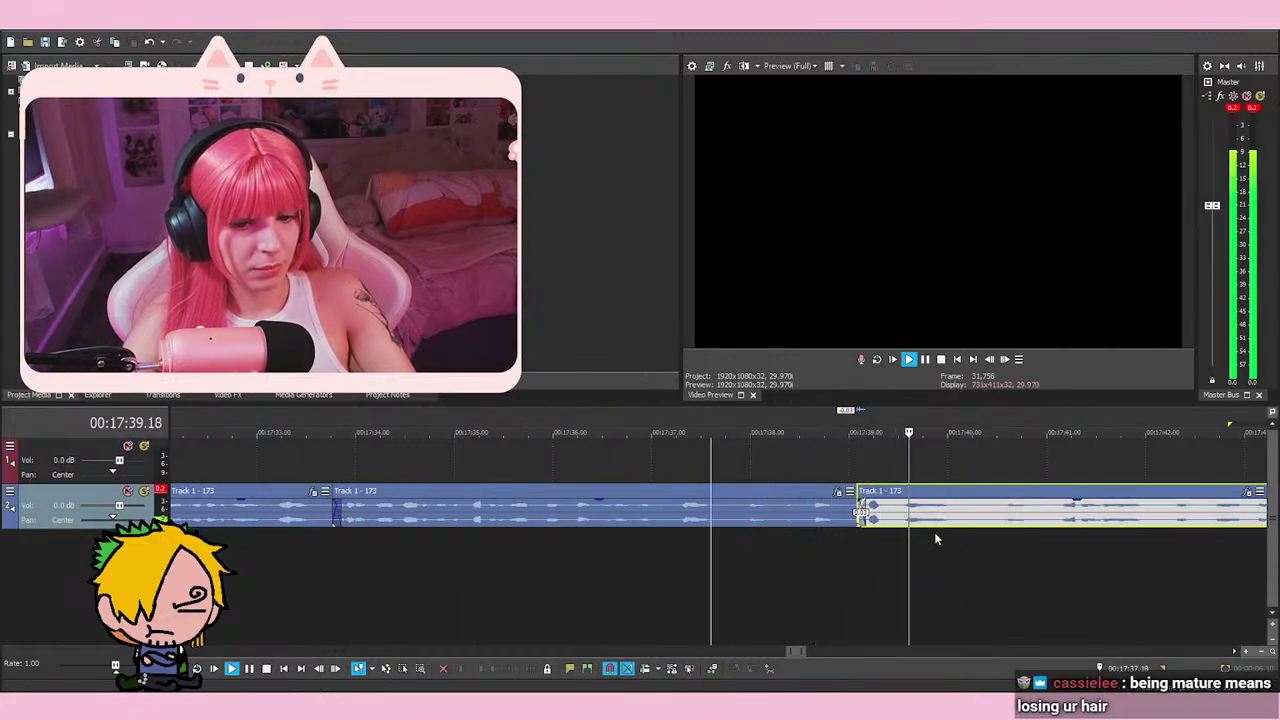
Play from 00:17:37.18 across the new crossfade, then replay the end of the preceding clip from 00:17:36.28
key(space)
key(space)
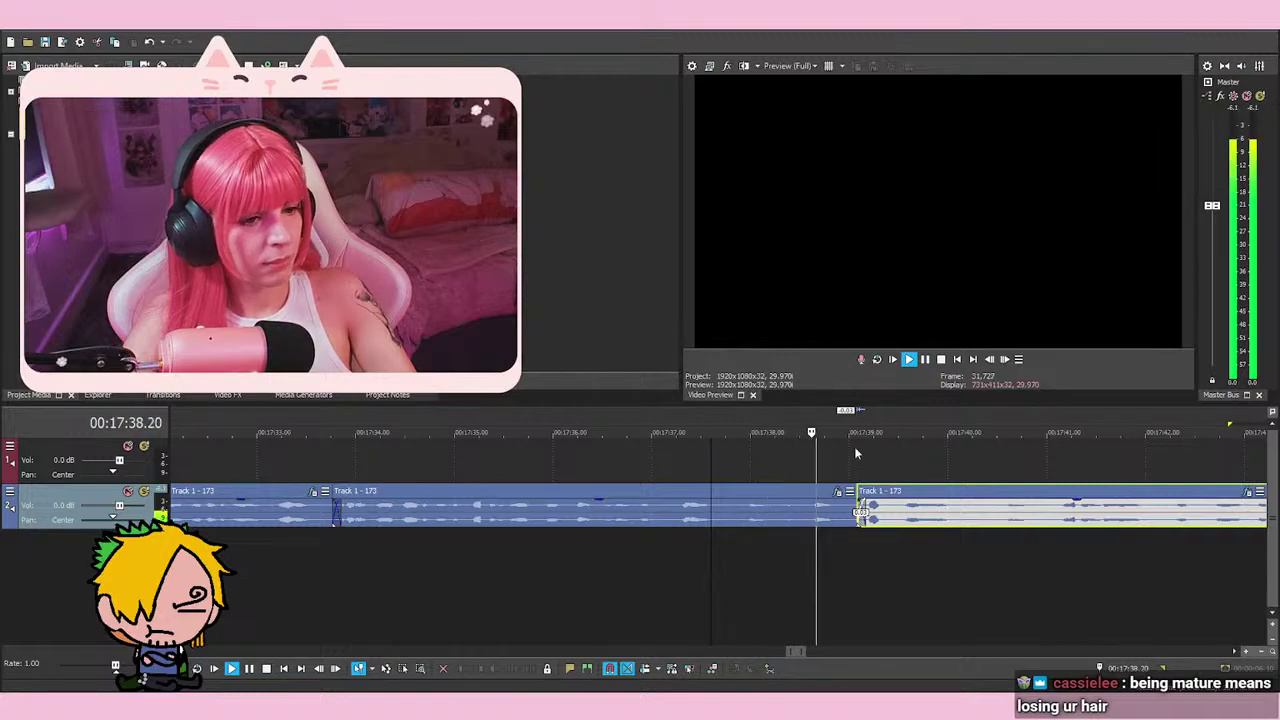
key(space)
click(928, 457)
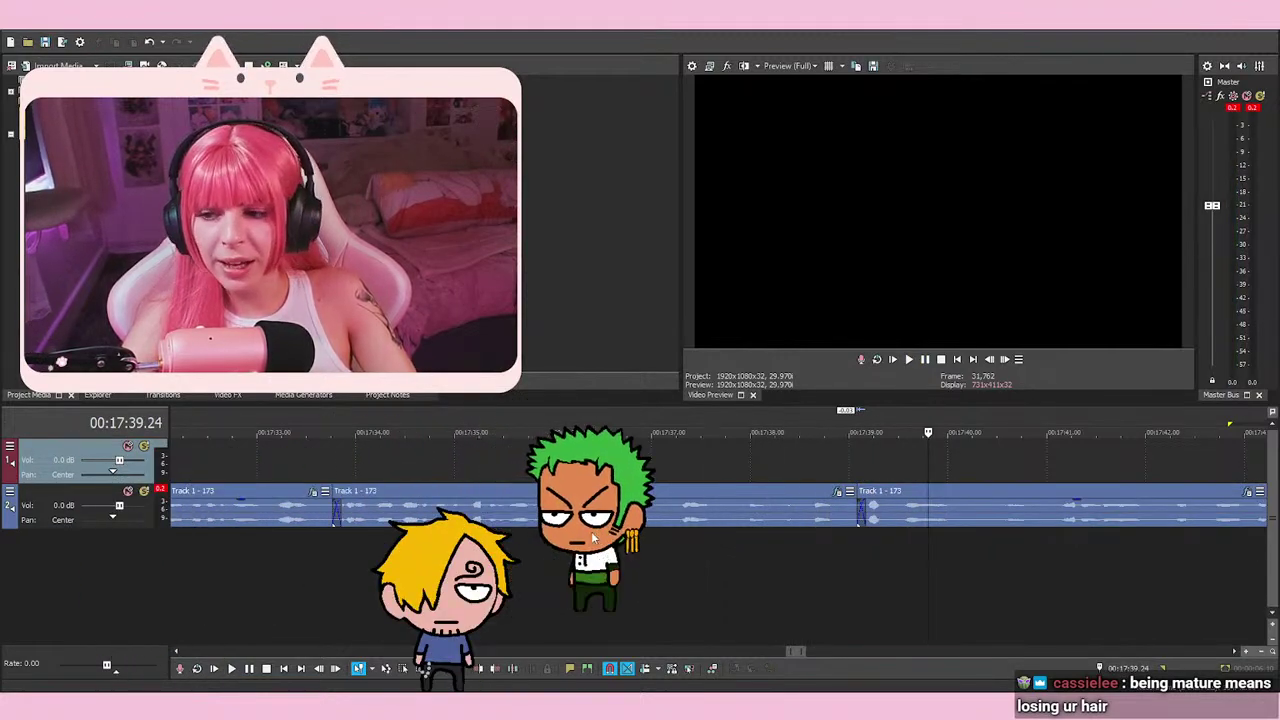
click(763, 460)
click(743, 474)
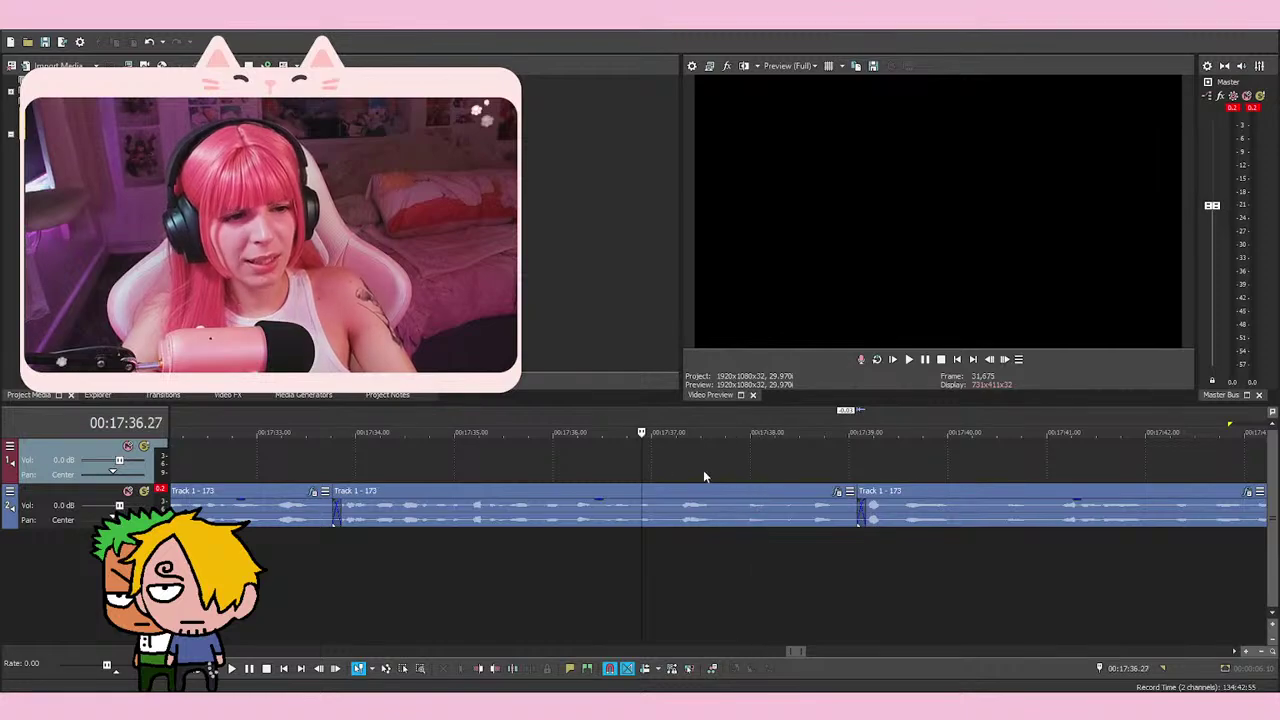
click(645, 463)
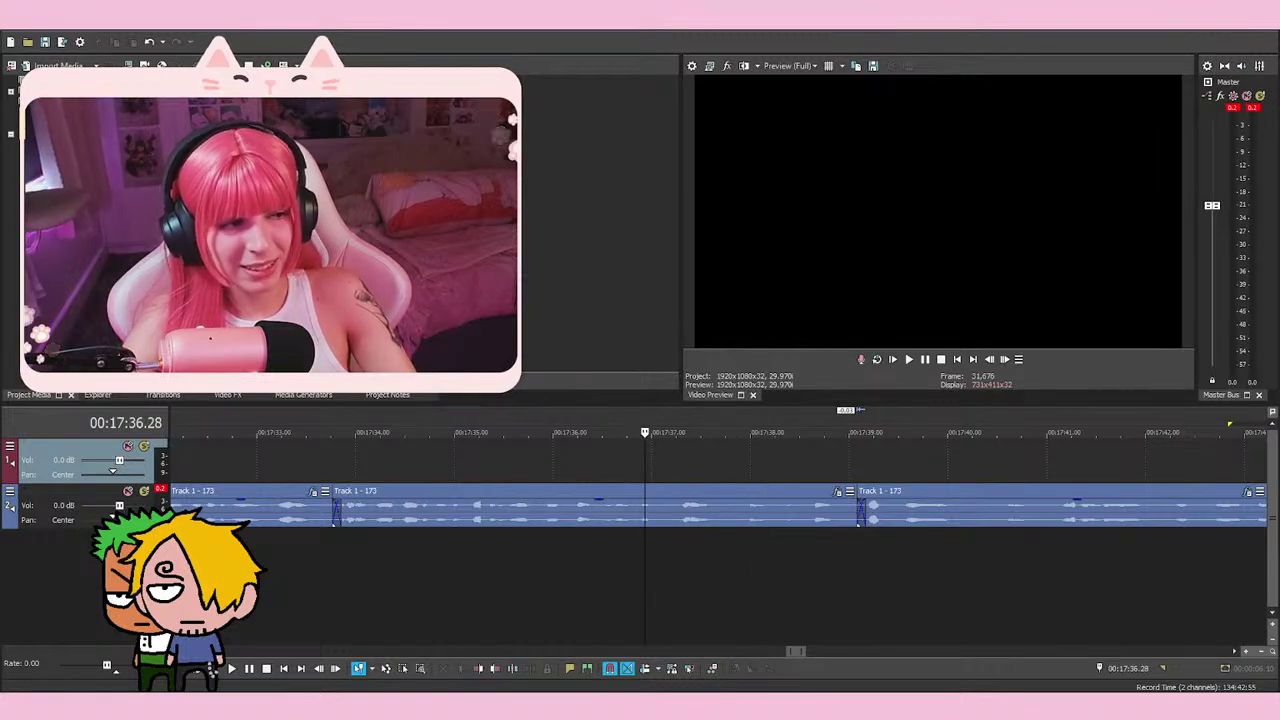
key(space)
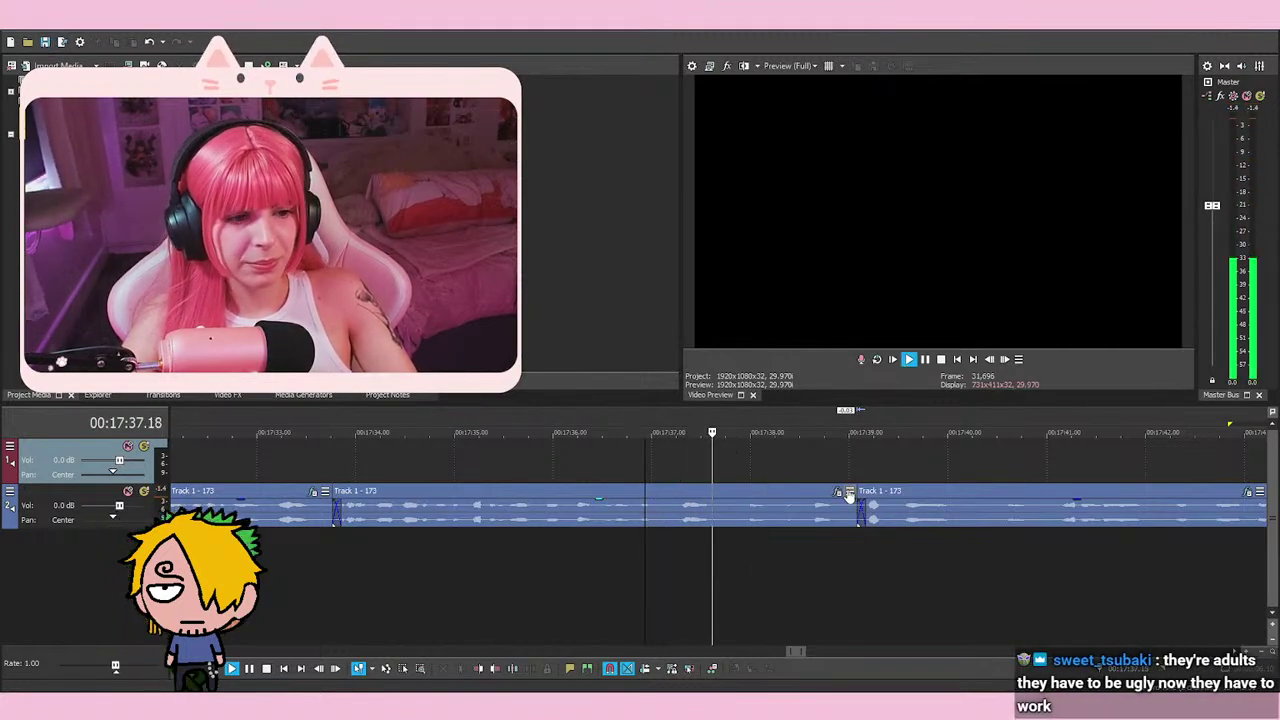
key(space)
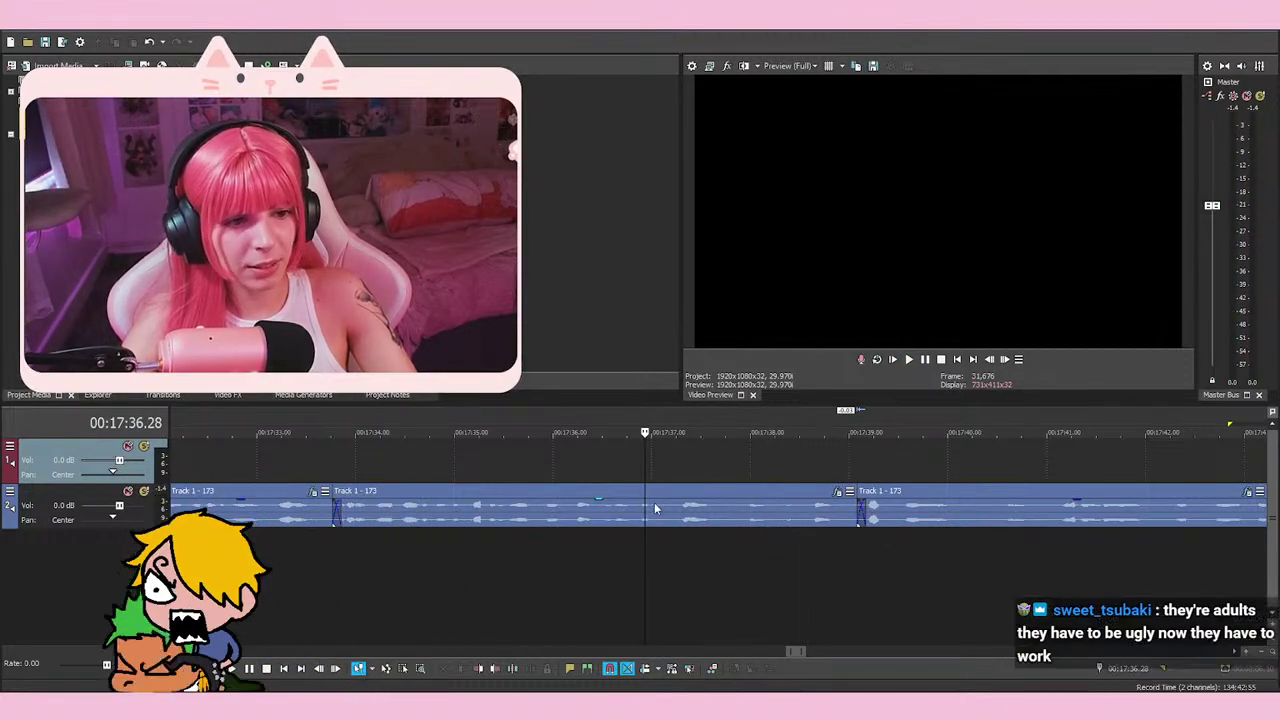
Listen again from 00:17:36.21 and from 00:17:37.10 across the crossfade until 00:17:39.28
click(622, 470)
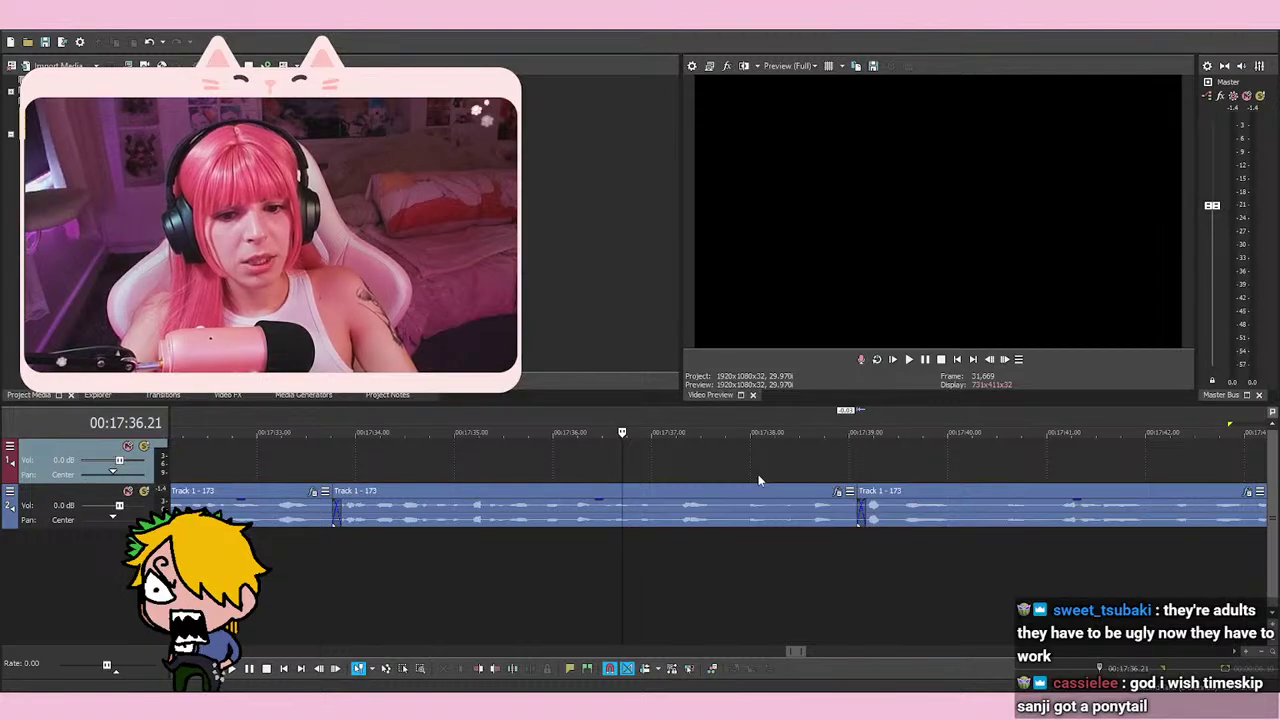
key(space)
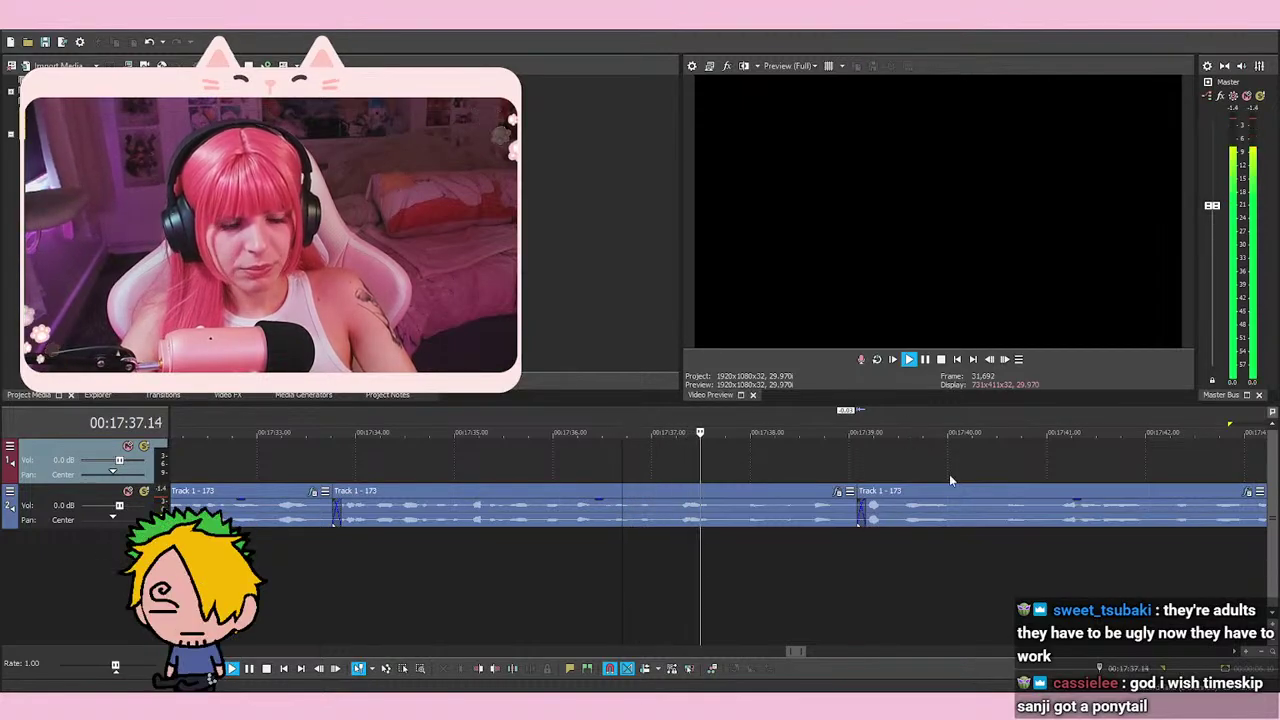
key(space)
key(space)
key(space)
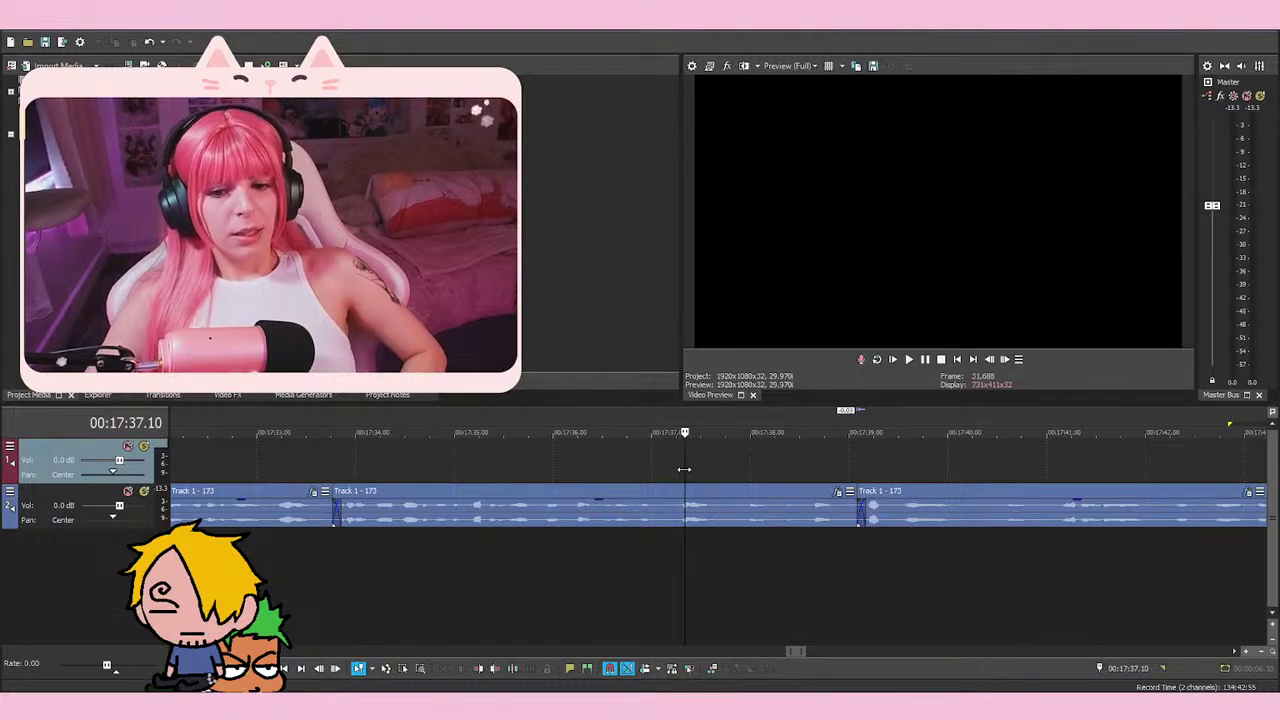
key(space)
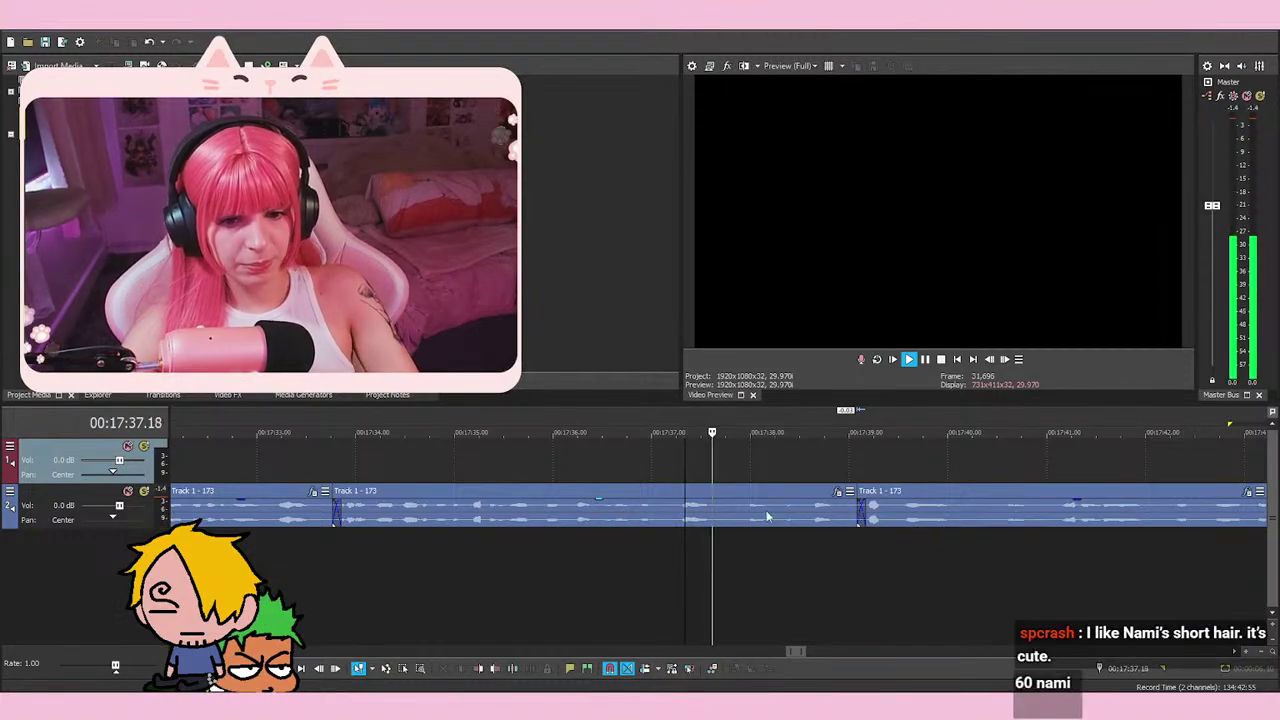
scroll(905, 490, down, 2)
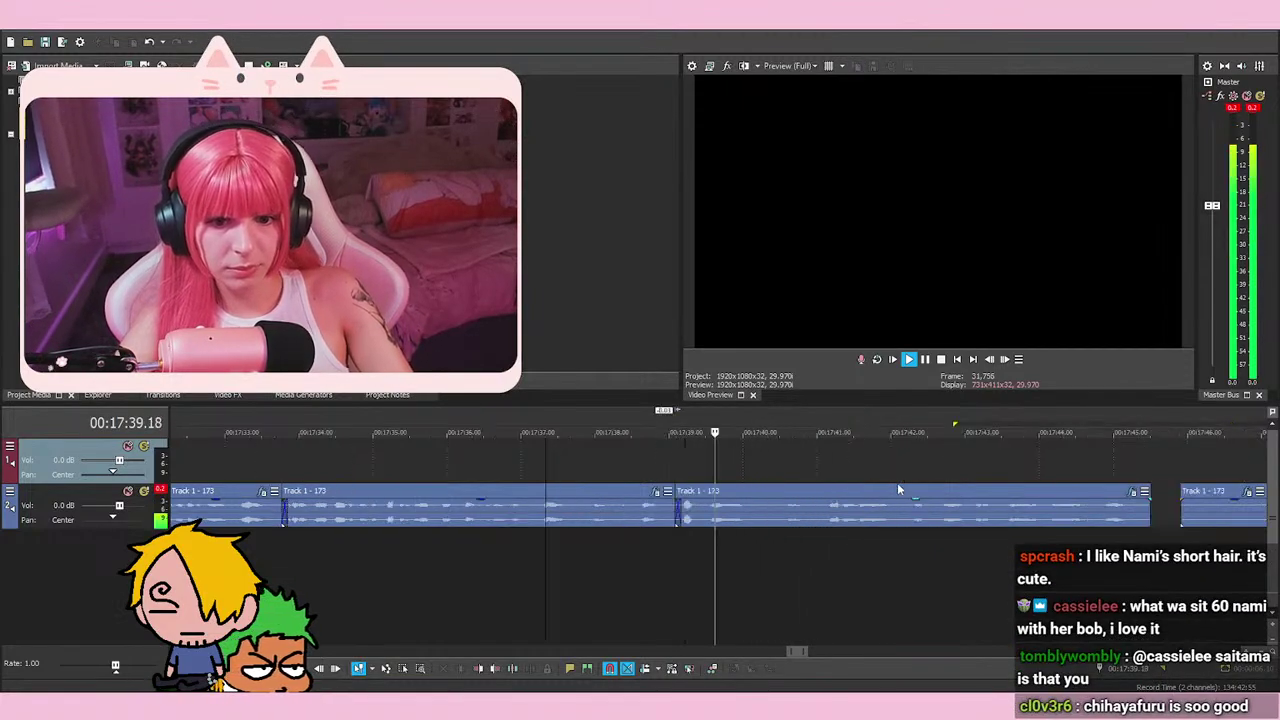
key(space)
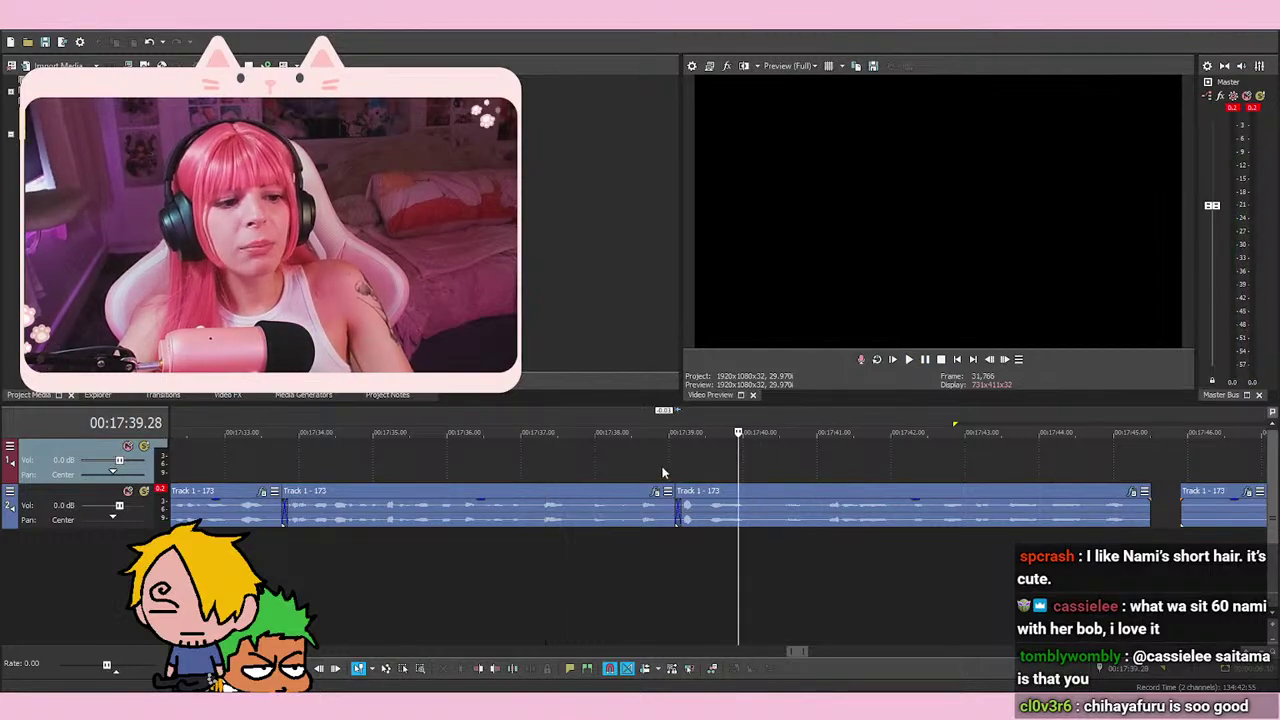
Move the playhead between about 00:17:37.24 and 00:17:38.27 to examine the pause before the new crossfade
click(662, 468)
click(588, 460)
click(602, 456)
click(588, 472)
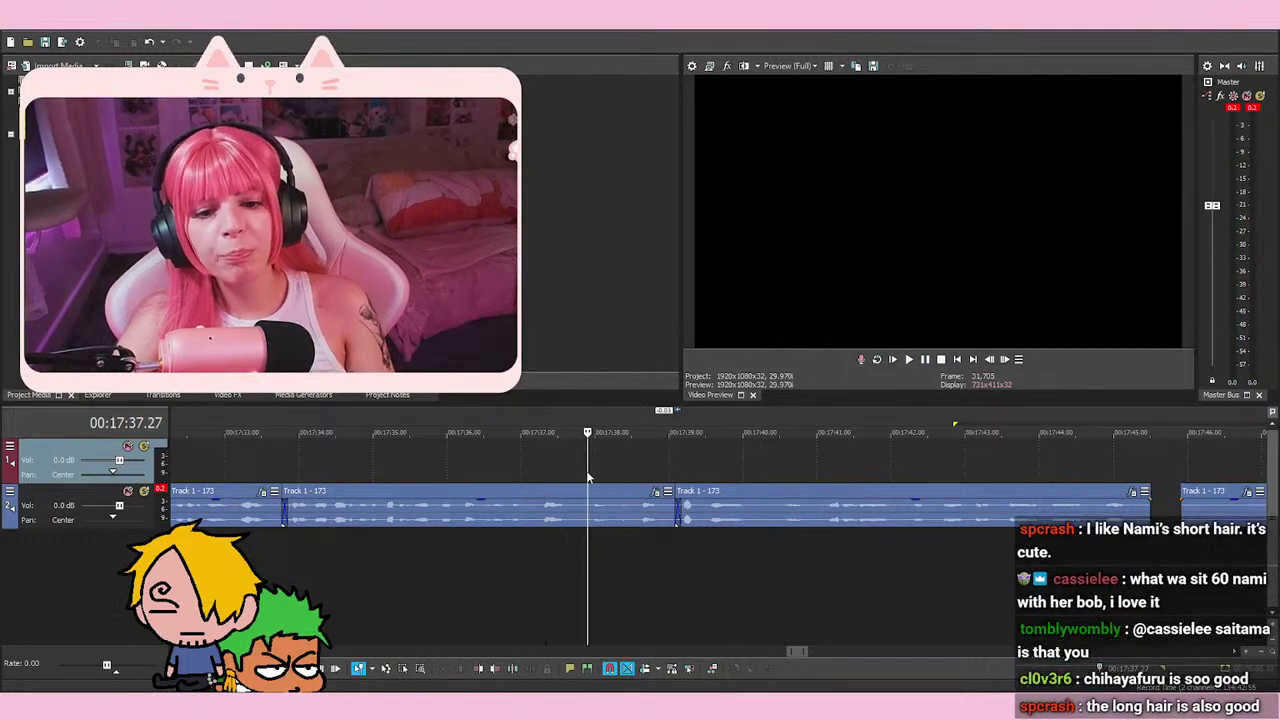
click(600, 476)
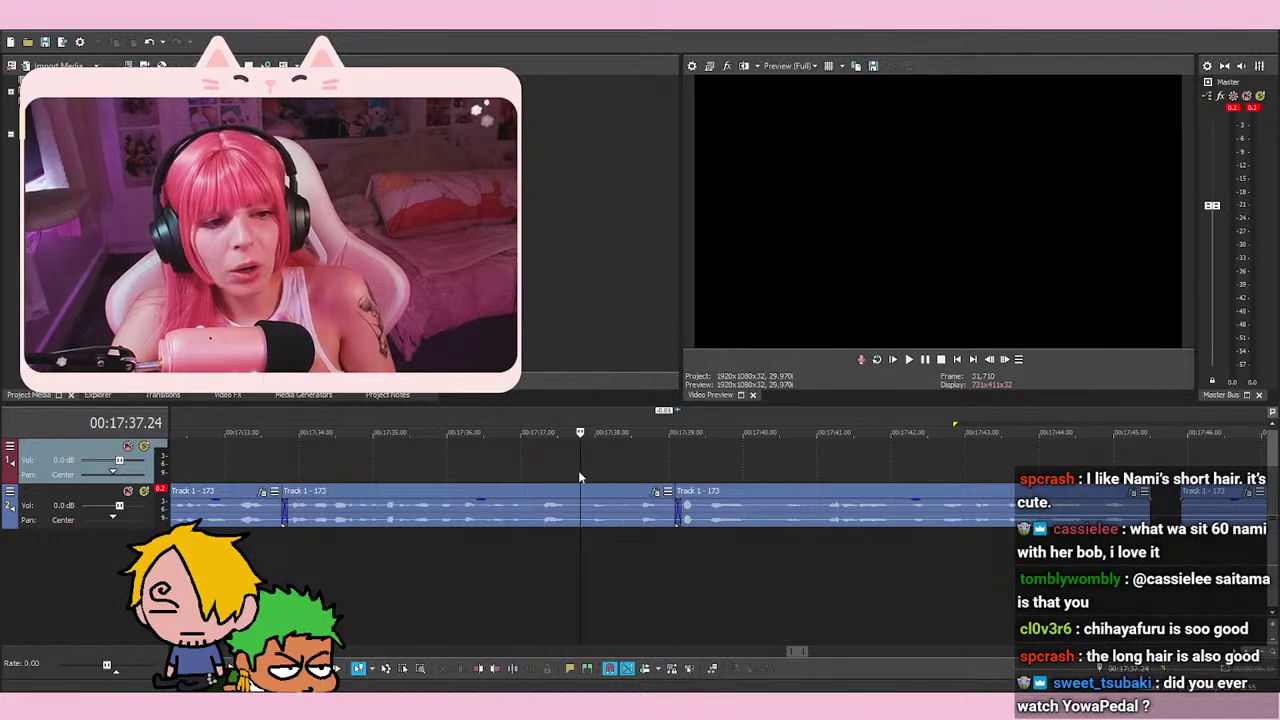
Compare playhead positions around the pause before 00:17:38 and replay the take from 00:17:36.24 across the crossfade
click(515, 468)
click(599, 470)
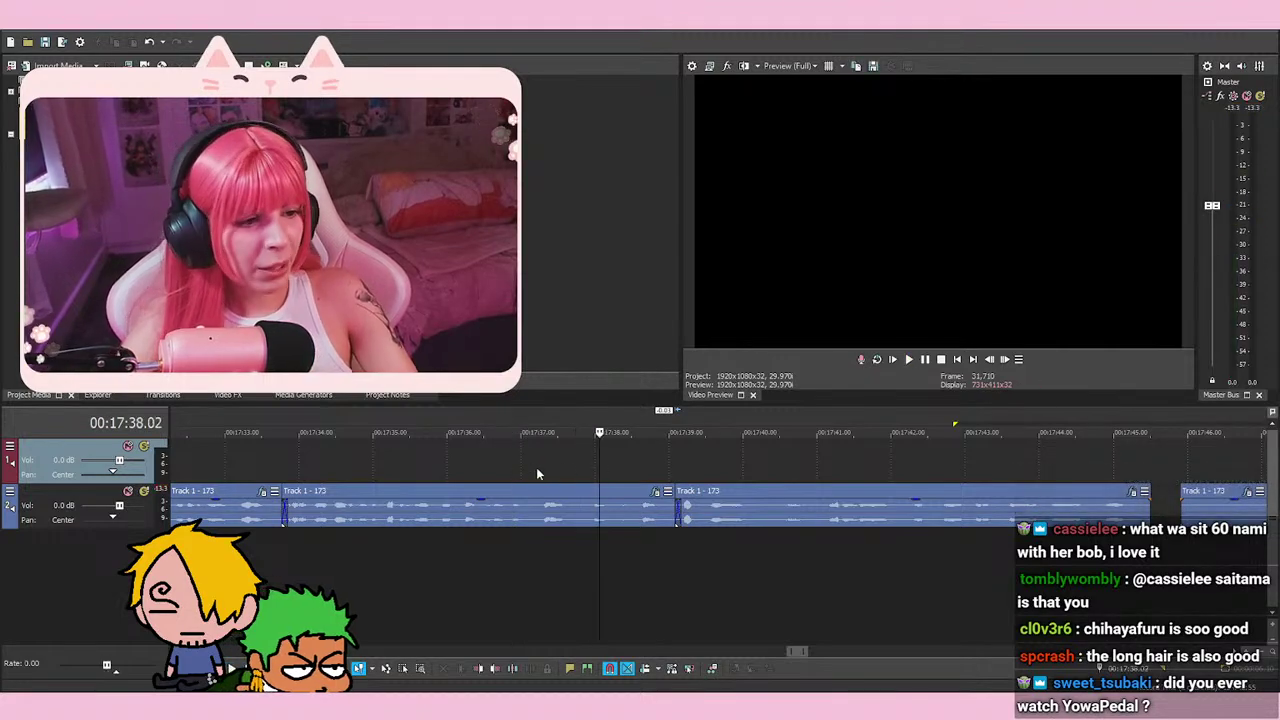
click(514, 468)
click(606, 471)
click(506, 470)
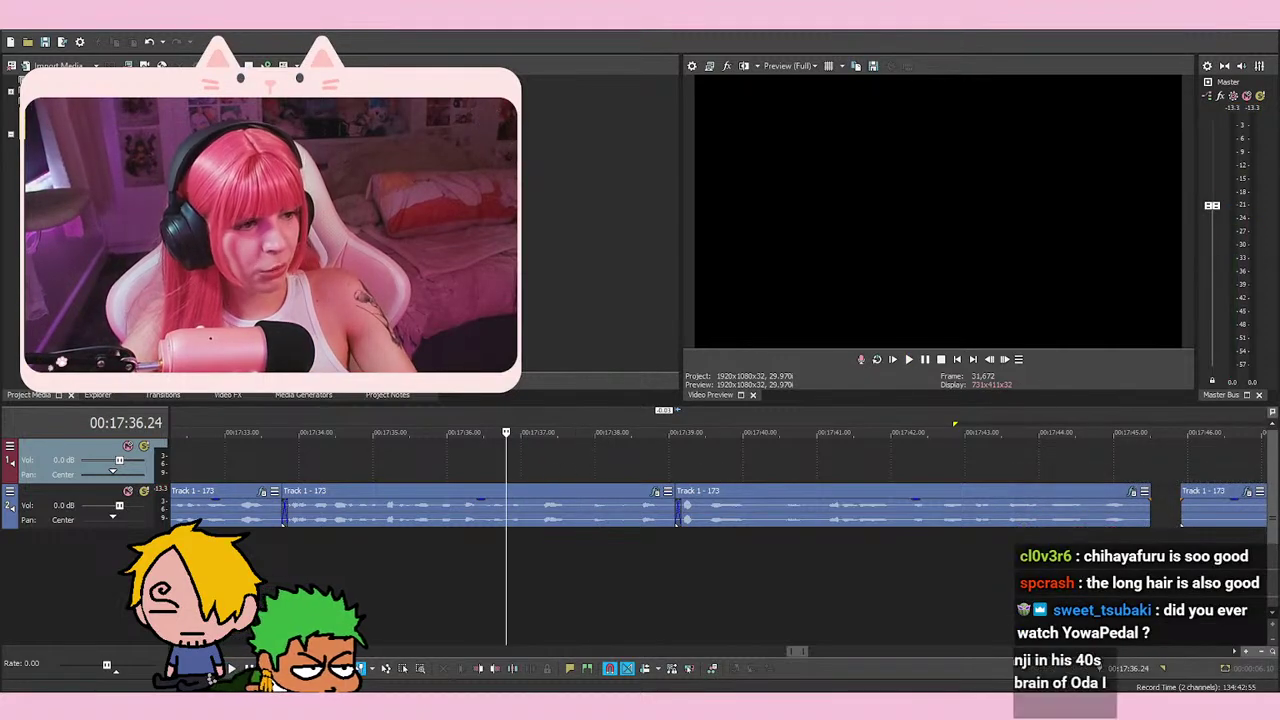
key(space)
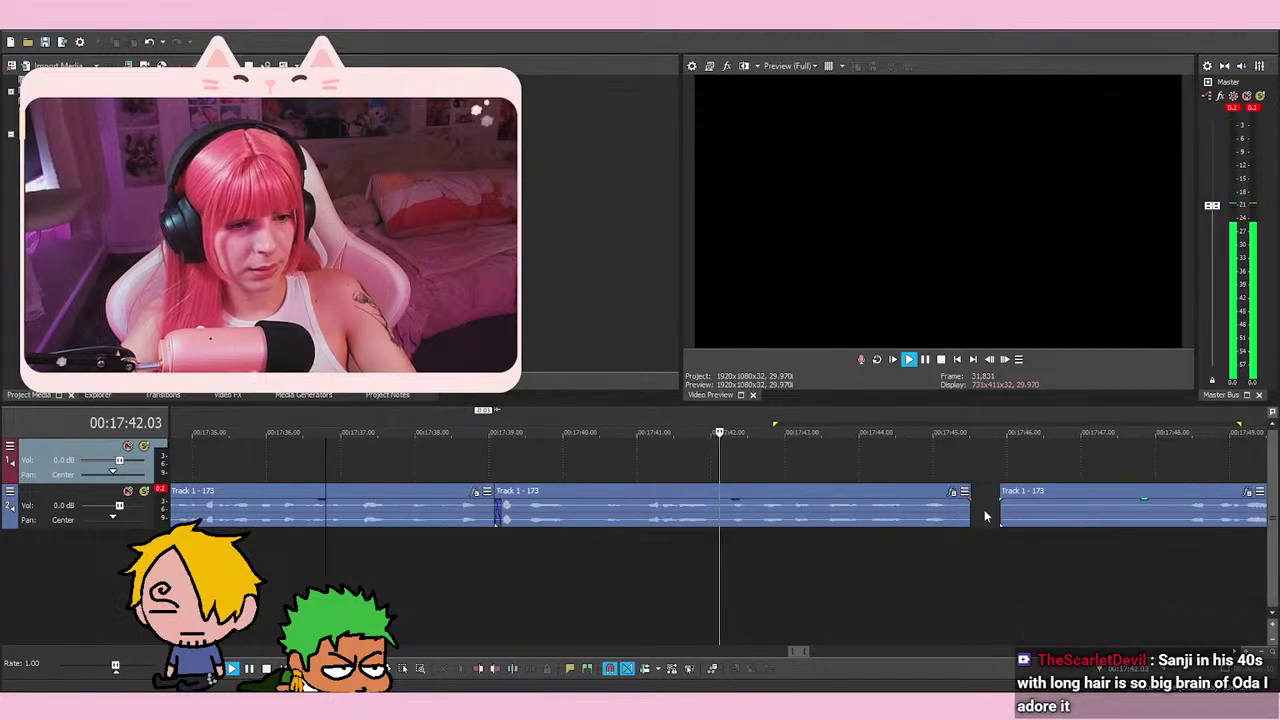
Listen to the clip after the gap and delete its opening section up to about 00:17:51.04
click(1034, 525)
scroll(920, 545, down, 2)
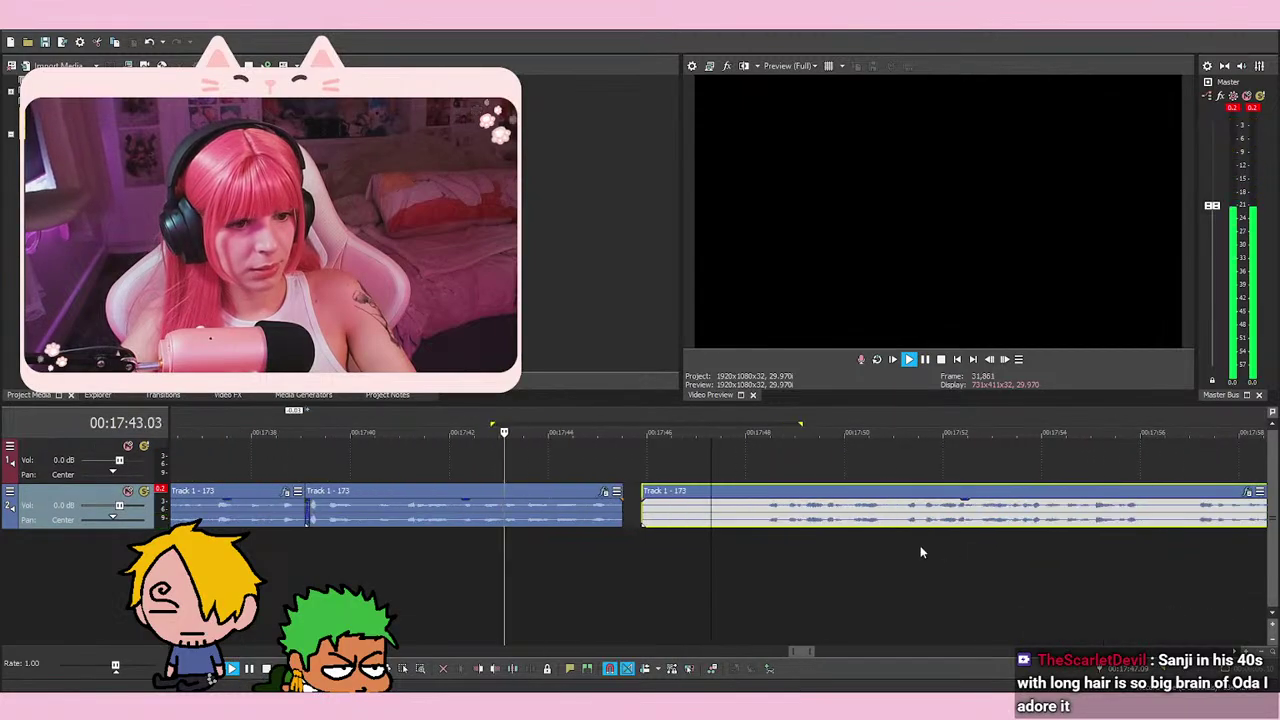
click(759, 537)
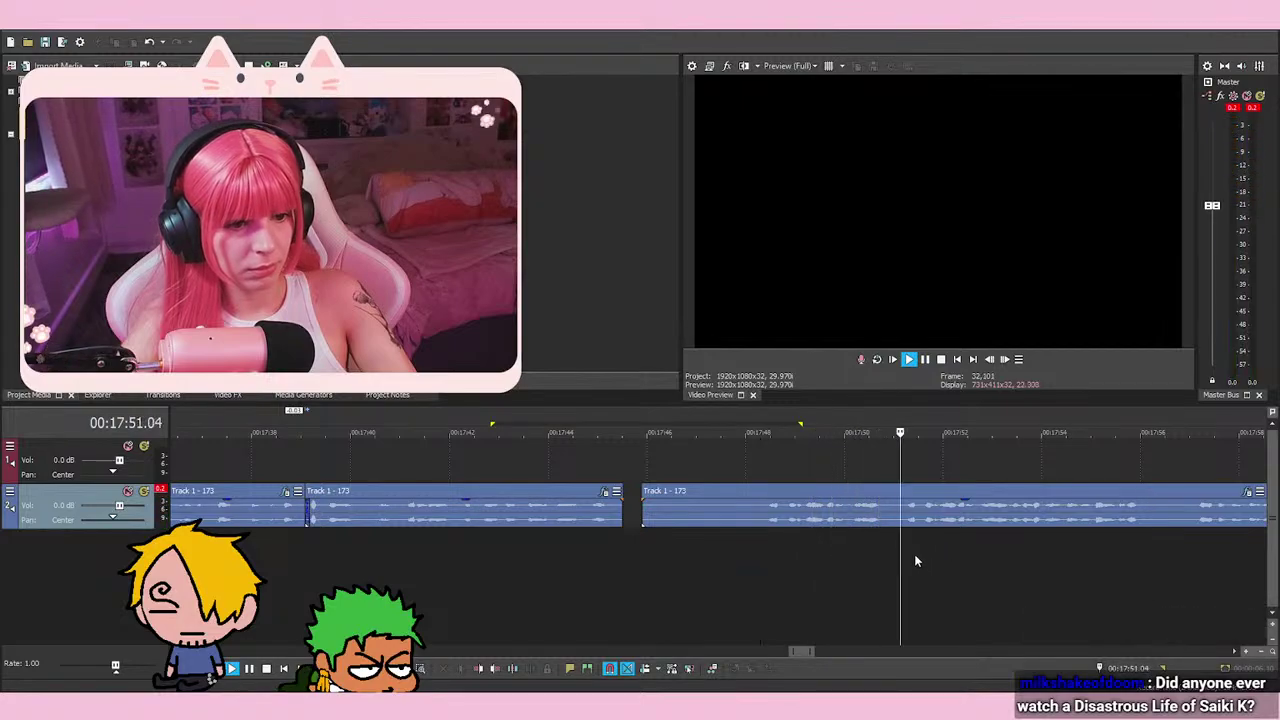
right_click(845, 505)
click(862, 360)
scroll(864, 547, down, 1)
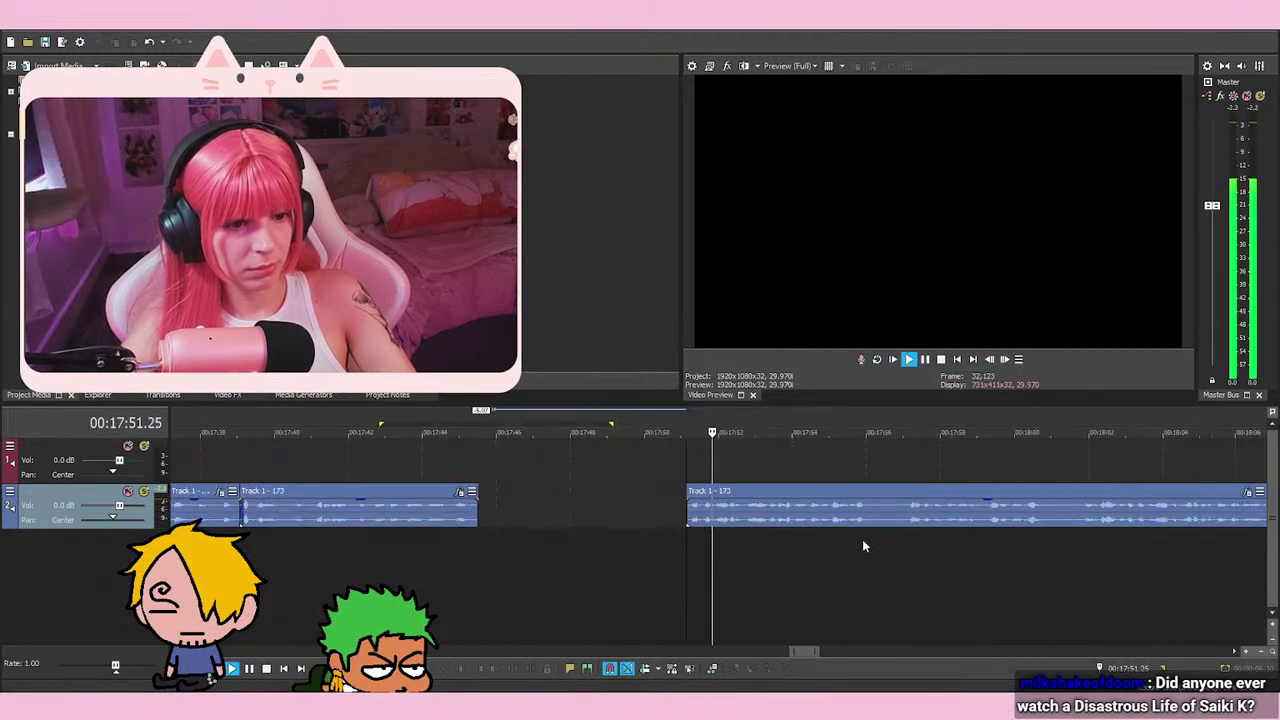
Sample further into the remaining take and replay it from its start at about 00:17:51
click(899, 533)
click(1090, 543)
key(space)
click(680, 545)
key(space)
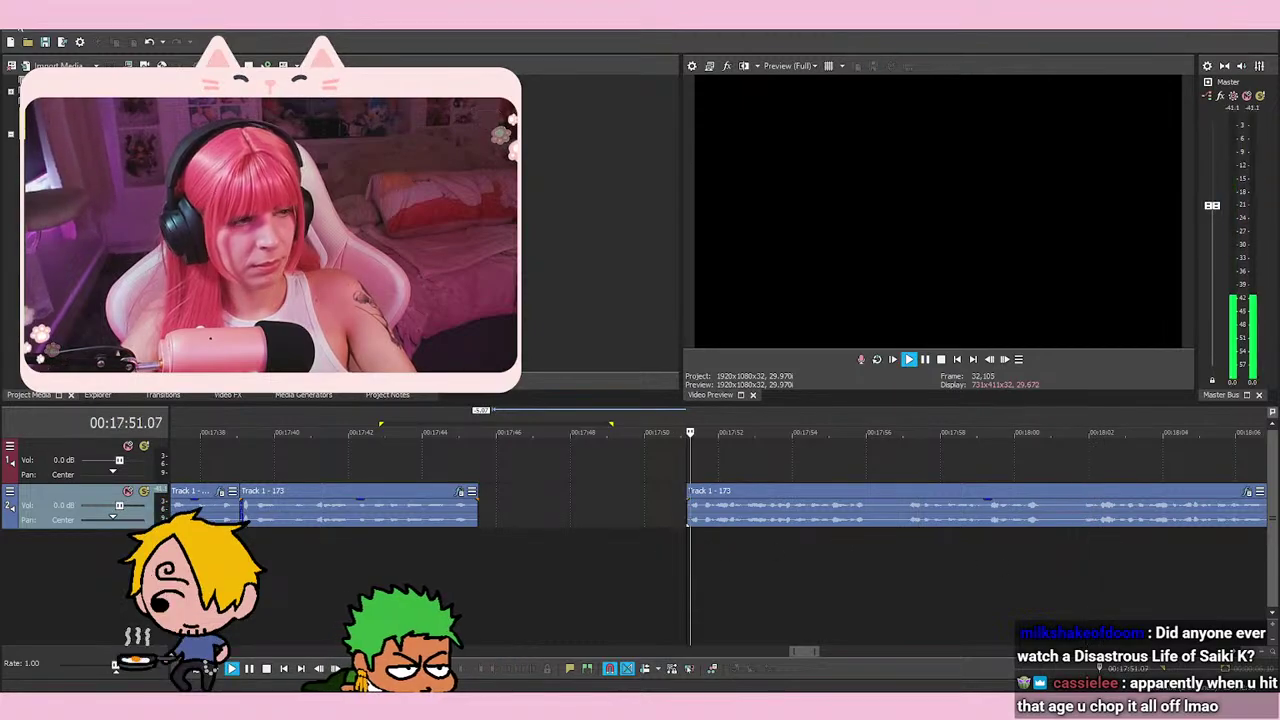
scroll(917, 488, up, 2)
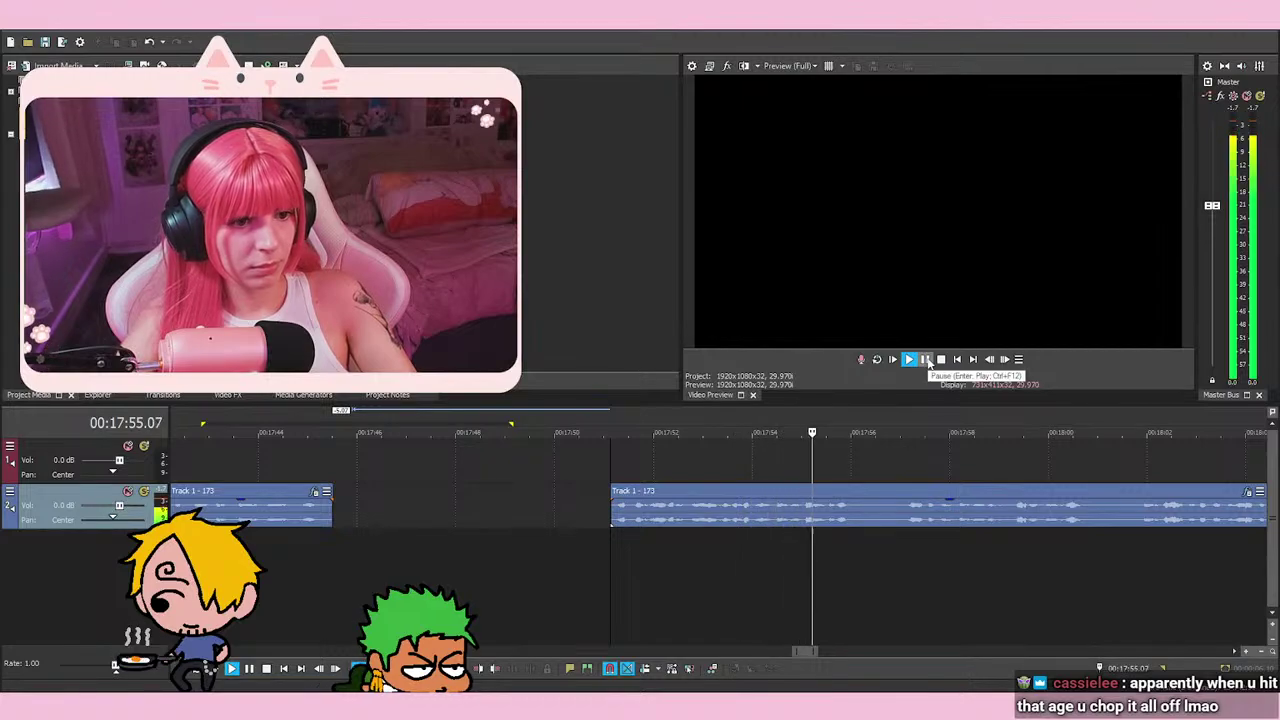
Split the clip at 00:17:56.06 and 00:17:57.02 and delete the segment between the two cuts
click(928, 362)
key(s)
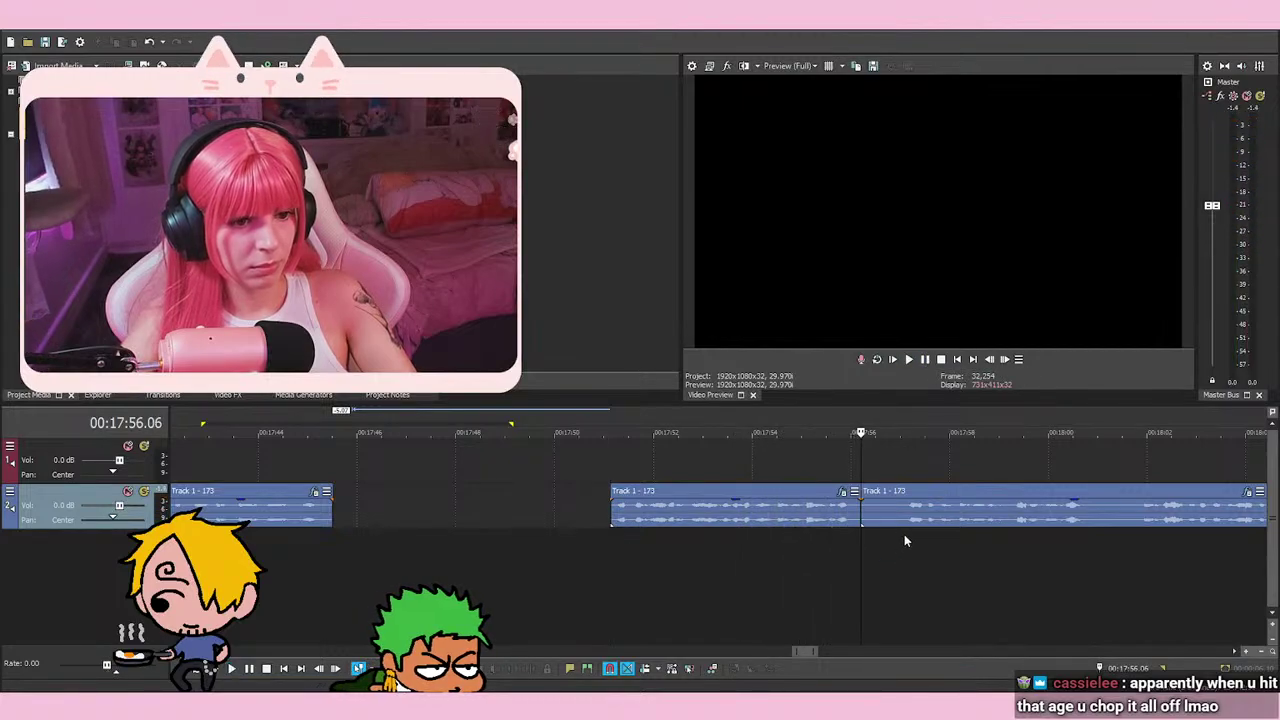
click(904, 534)
key(s)
click(892, 516)
right_click(892, 516)
click(925, 374)
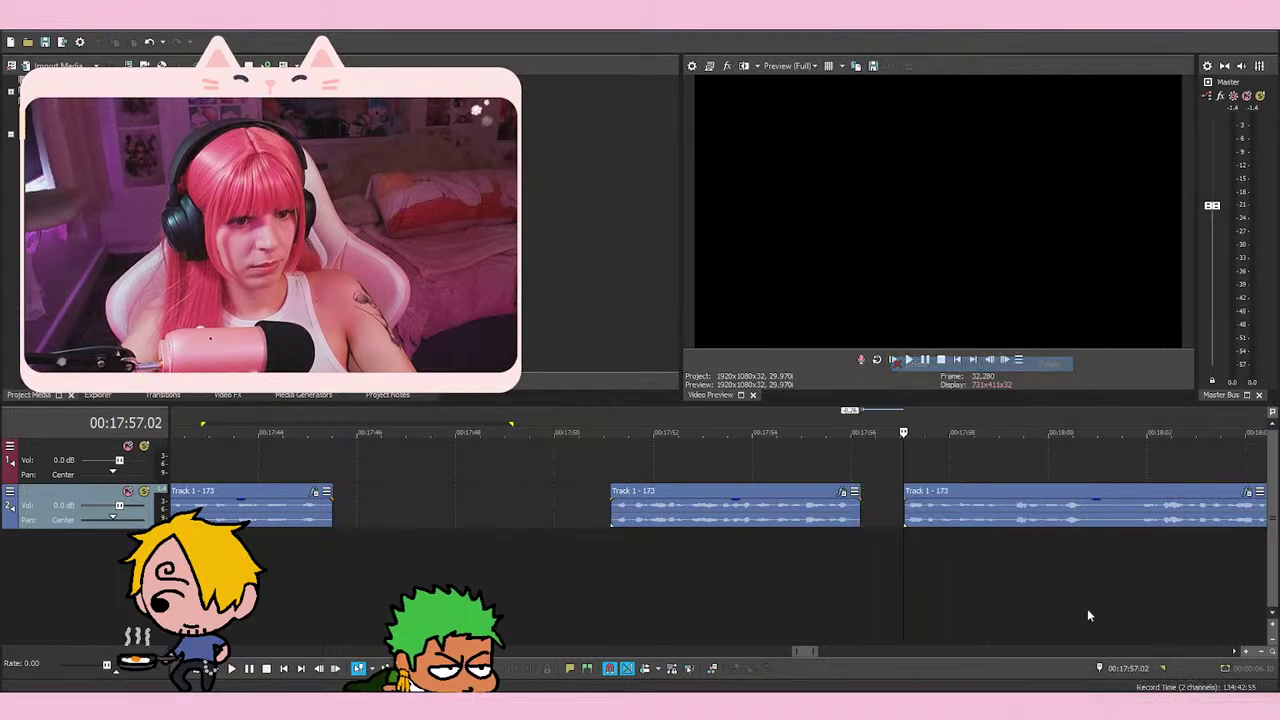
Play on from 00:17:57.02 and save the project
key(space)
click(45, 42)
scroll(841, 509, down, 1)
scroll(846, 507, up, 1)
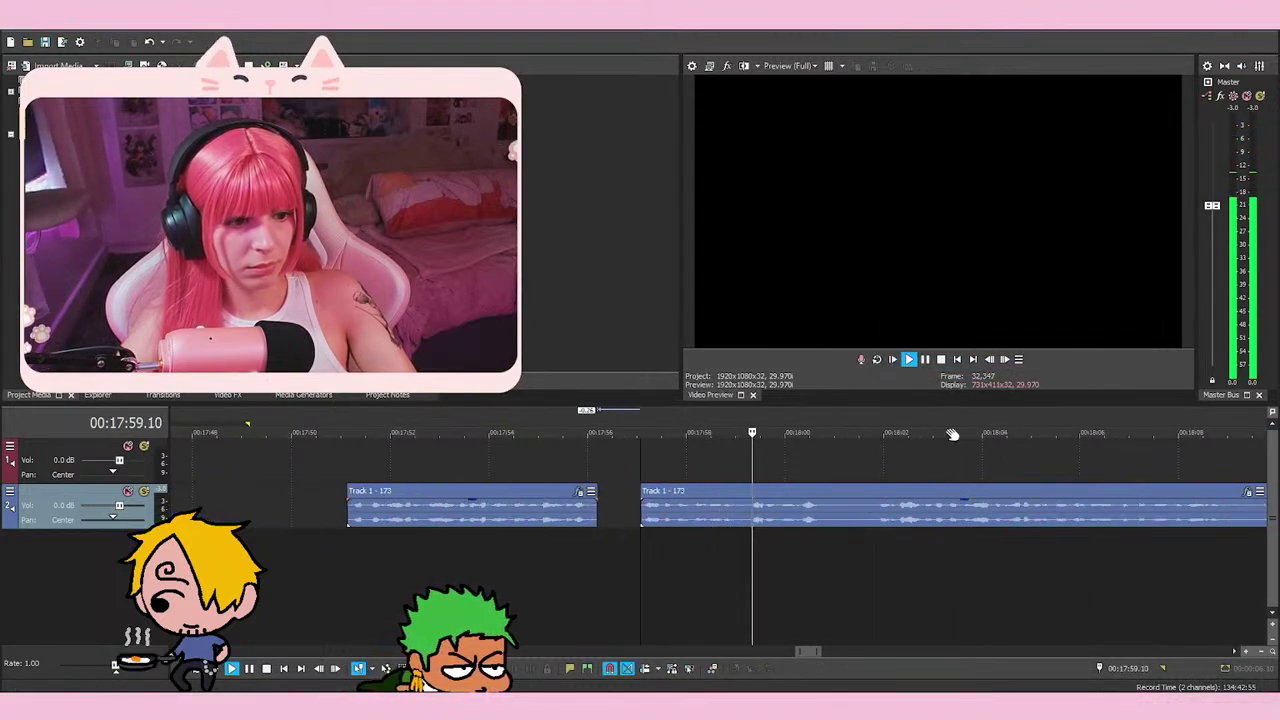
Cut out the section between about 00:18:01.00 and 00:18:01.24
click(924, 359)
key(s)
right_click(873, 510)
click(900, 309)
Split the playing clip at about 00:18:09 and move the group of trimmed clips back toward the gap after 00:17:45
key(space)
scroll(970, 540, right, 3)
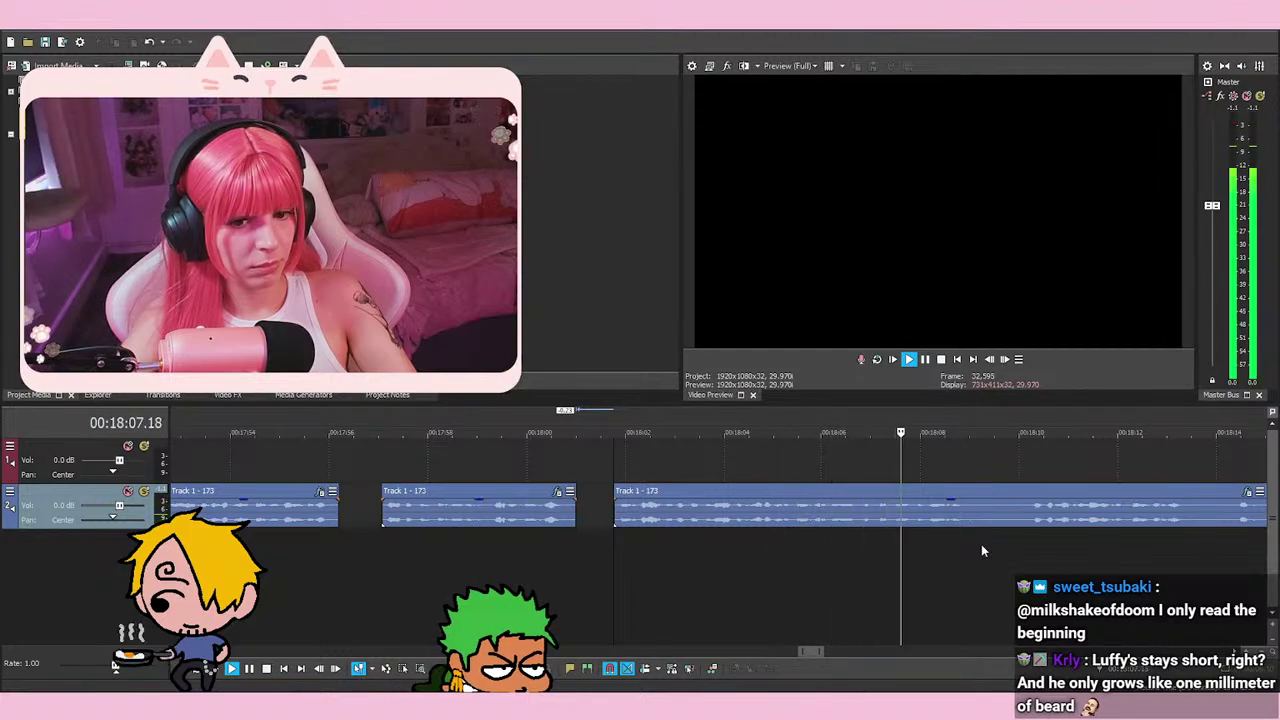
click(927, 359)
key(s)
scroll(572, 507, down, 4)
click(545, 507)
click(591, 507)
shift+click(458, 506)
scroll(537, 503, up, 1)
drag(537, 503, 417, 503)
Move the first shifted clip back 27 frames to about 00:17:45.13, overlapping the preceding clip with a short crossfade
click(311, 466)
scroll(311, 466, up, 5)
scroll(625, 491, up, 1)
drag(760, 517, 624, 521)
Play from 00:17:44.21 across the new crossfade to check the timing
click(508, 581)
click(477, 576)
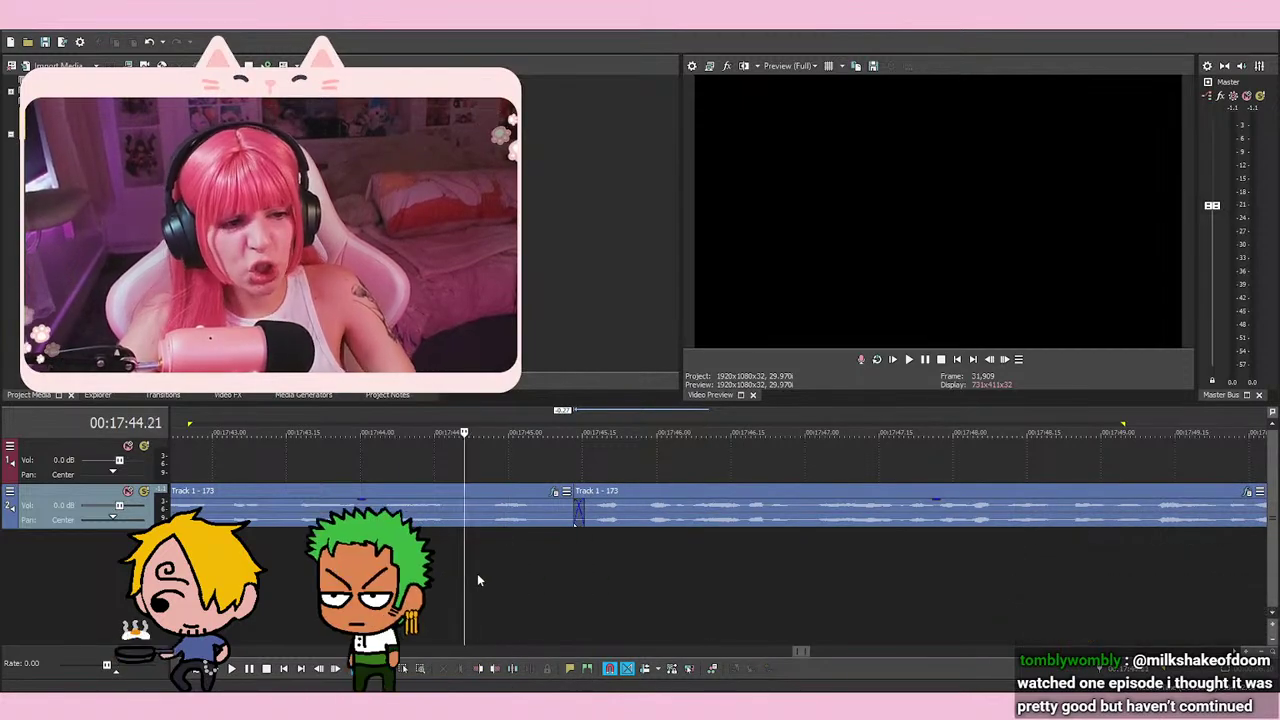
key(space)
key(space)
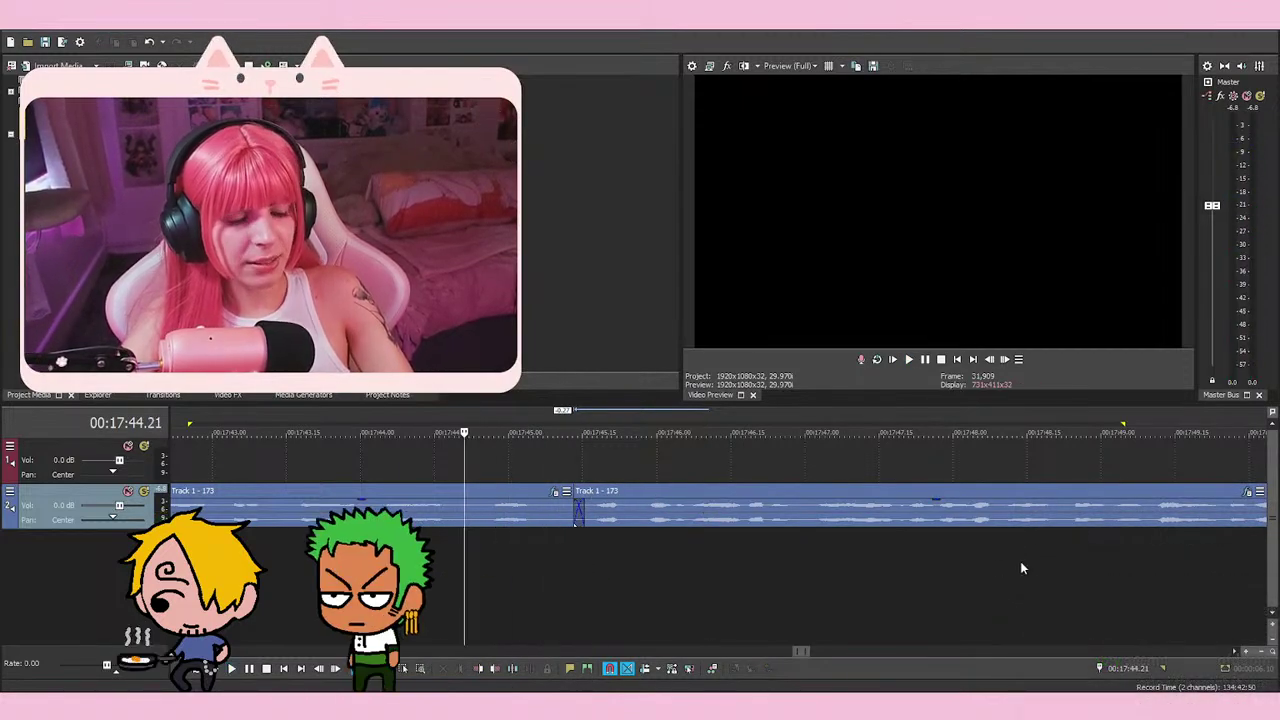
key(space)
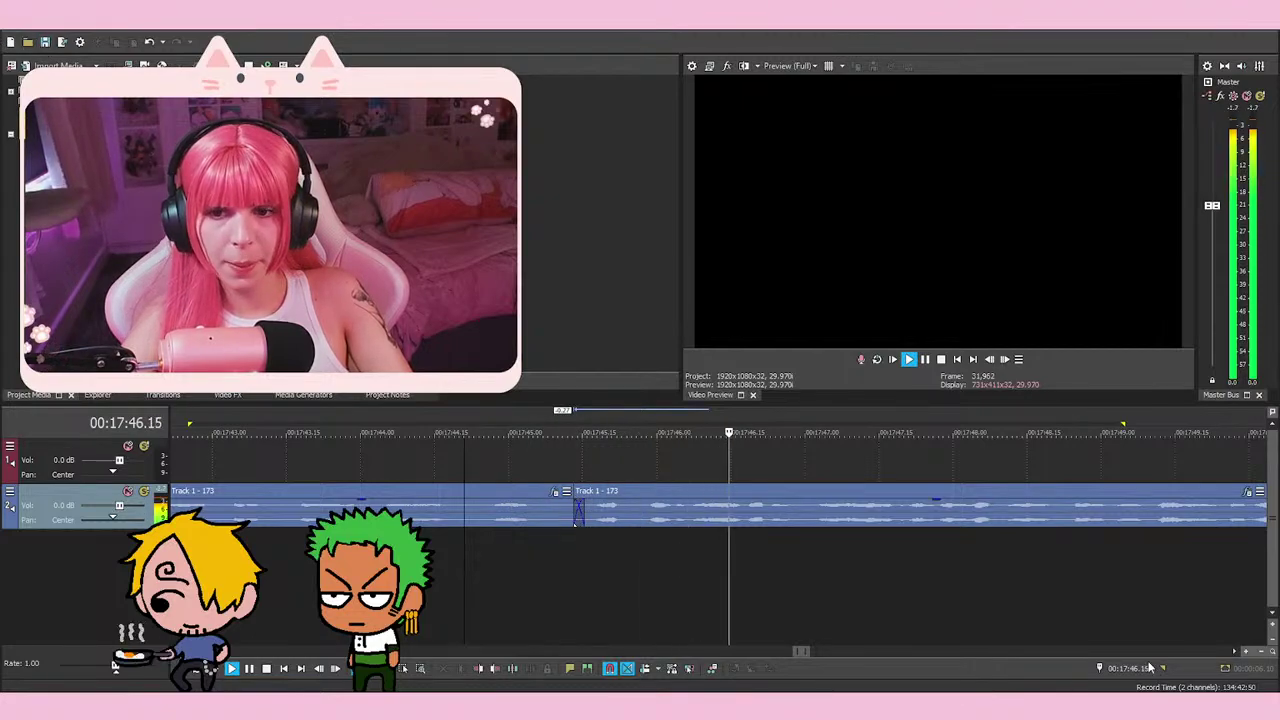
Move the next clip back to about 00:17:50.13 so it overlaps the end of the preceding clip
scroll(1140, 590, down, 2)
key(space)
key(space)
drag(1150, 525, 1012, 525)
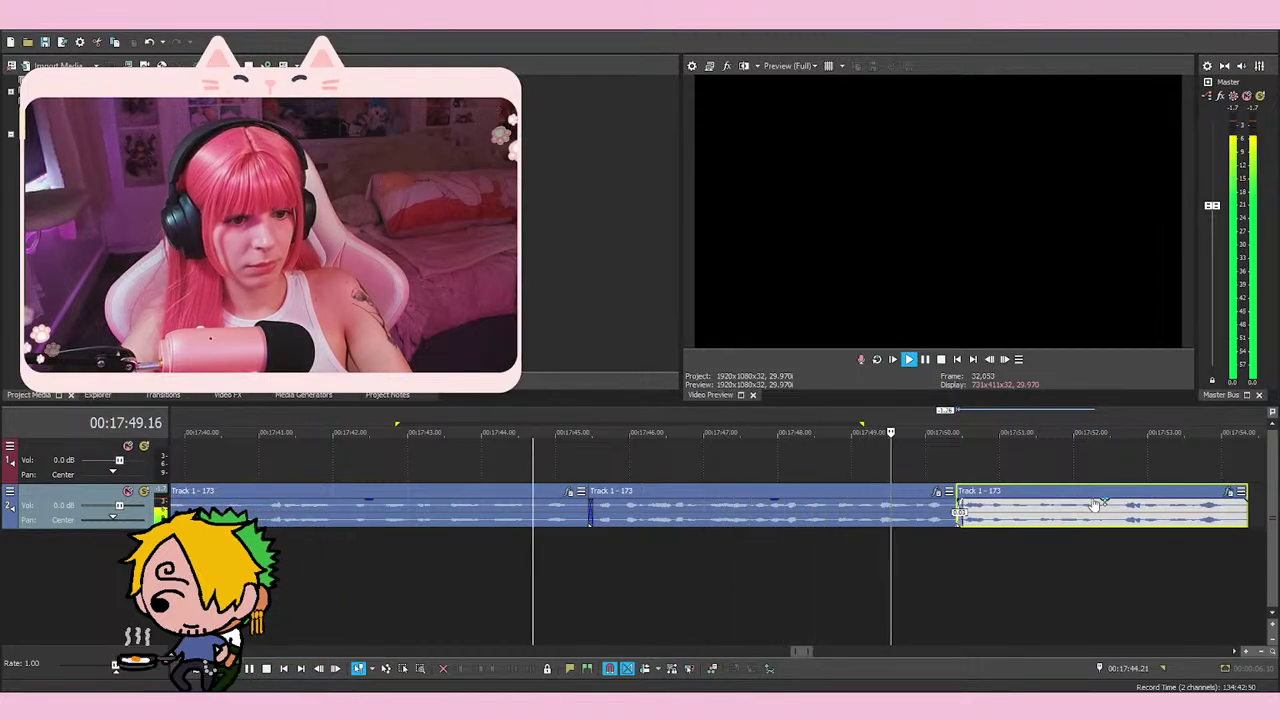
key(space)
scroll(830, 478, down, 2)
click(989, 512)
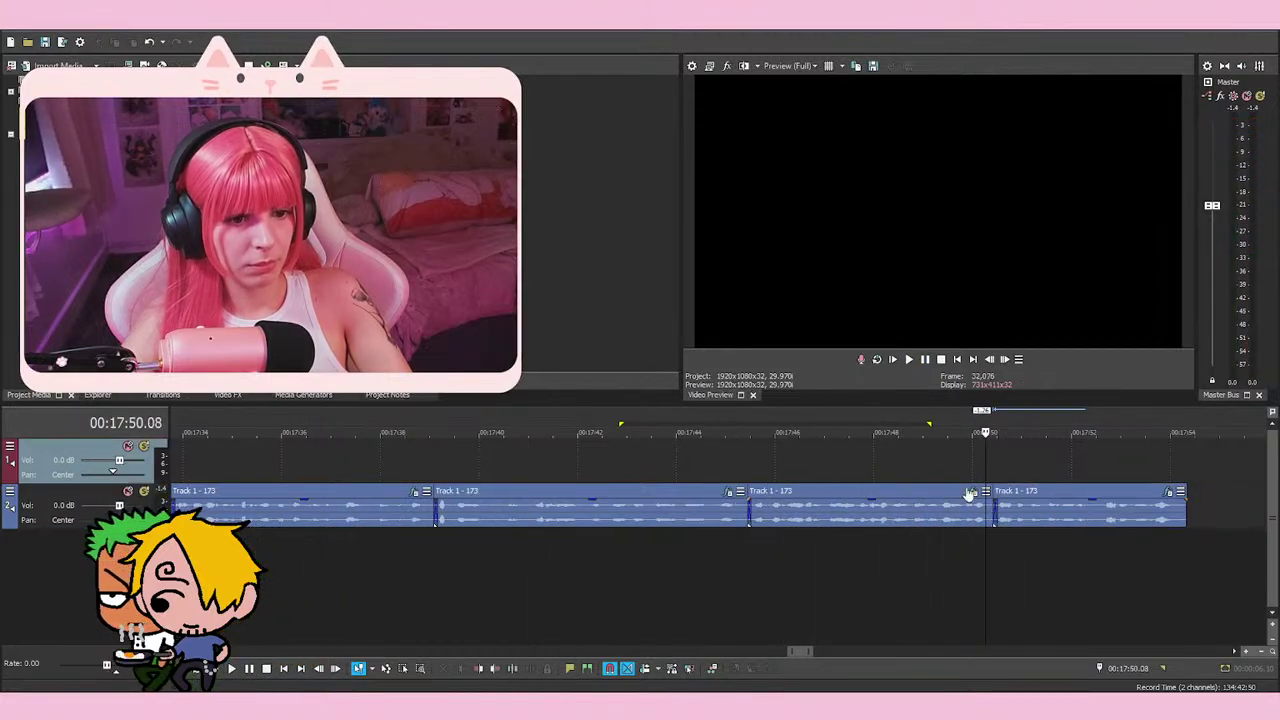
Shift the clip slightly forward to start at about 00:17:50.16, keeping a short overlap with the preceding clip
scroll(914, 510, up, 4)
key(space)
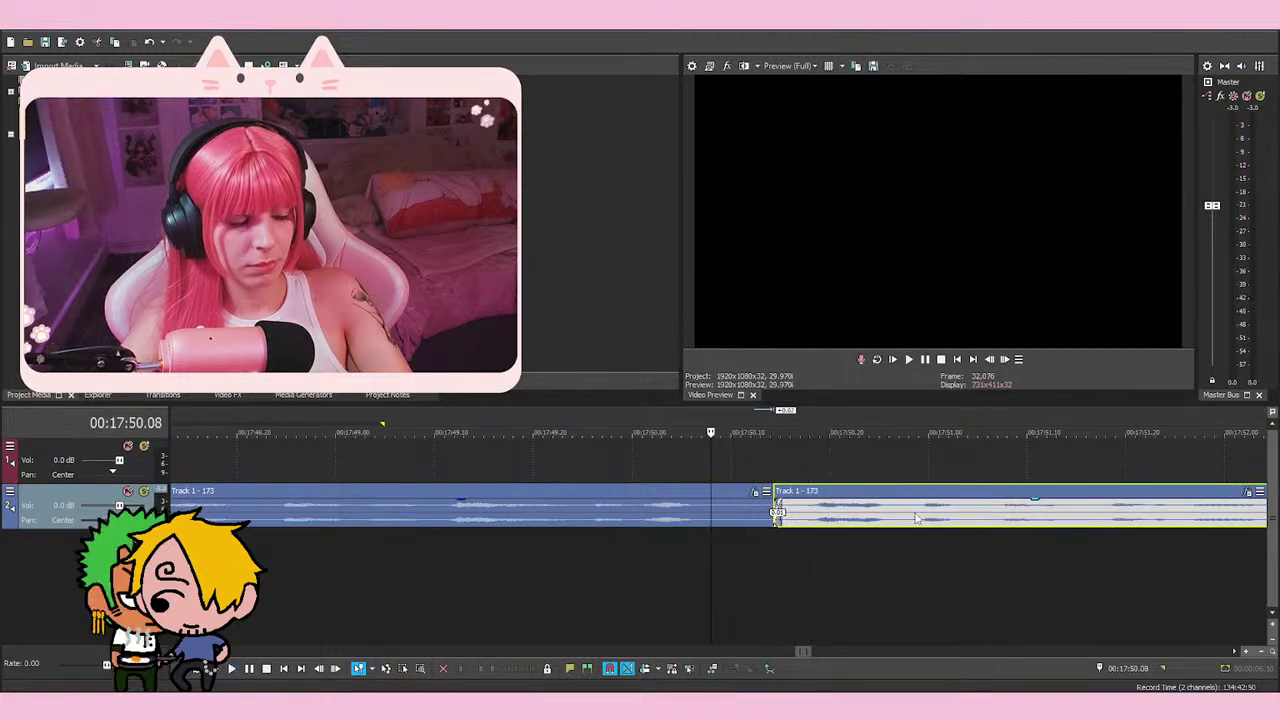
drag(778, 514, 856, 522)
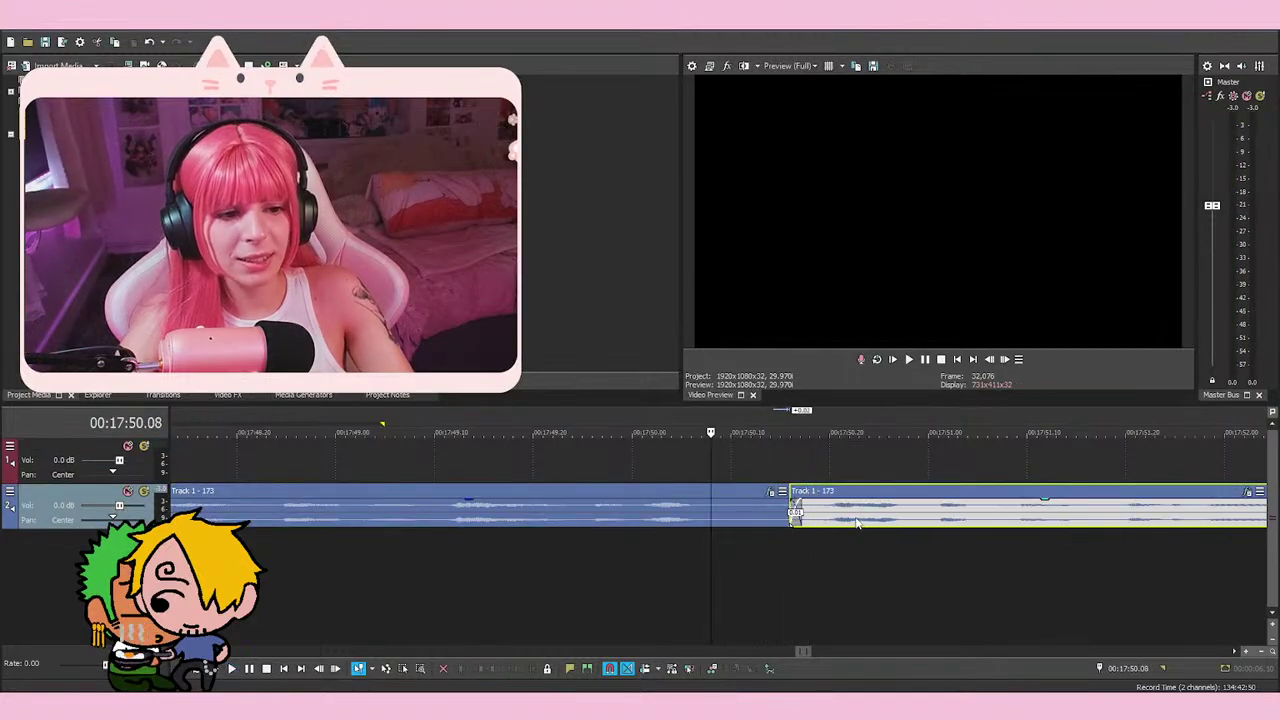
click(731, 549)
click(600, 560)
scroll(656, 537, down, 4)
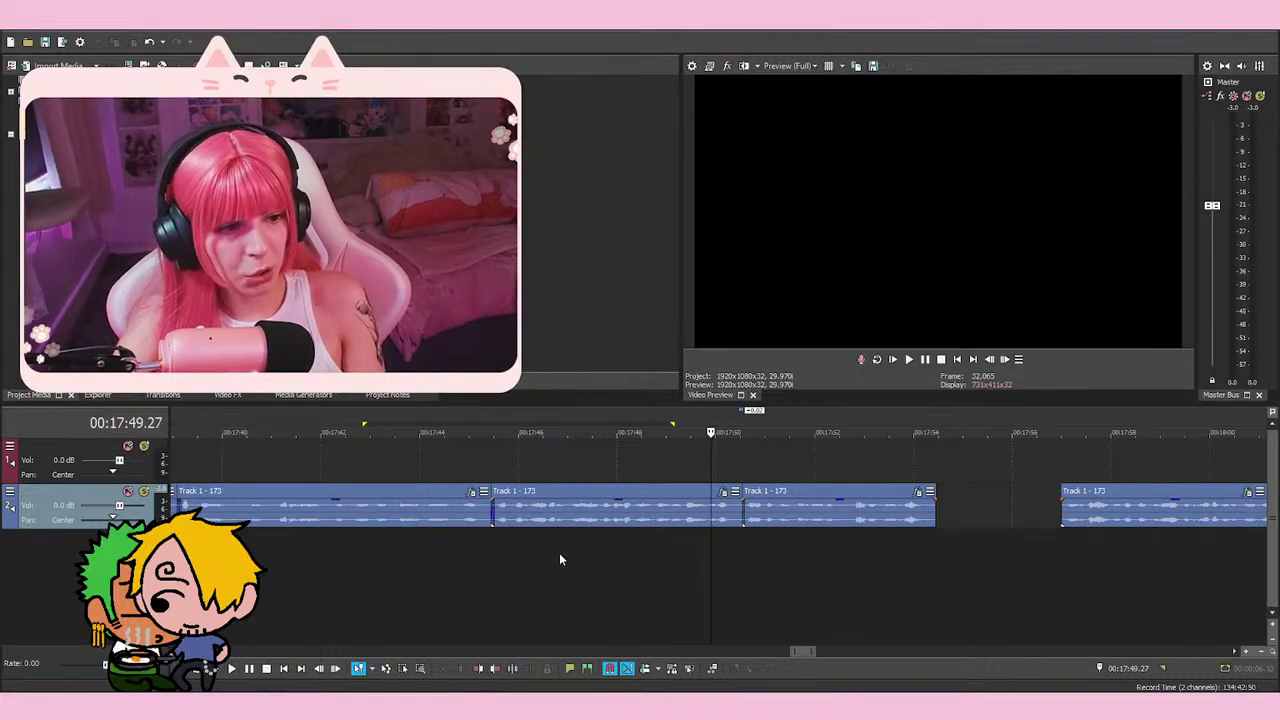
Replay the joined clips from about 00:17:45 through the crossfade near 00:17:50
click(494, 571)
click(482, 571)
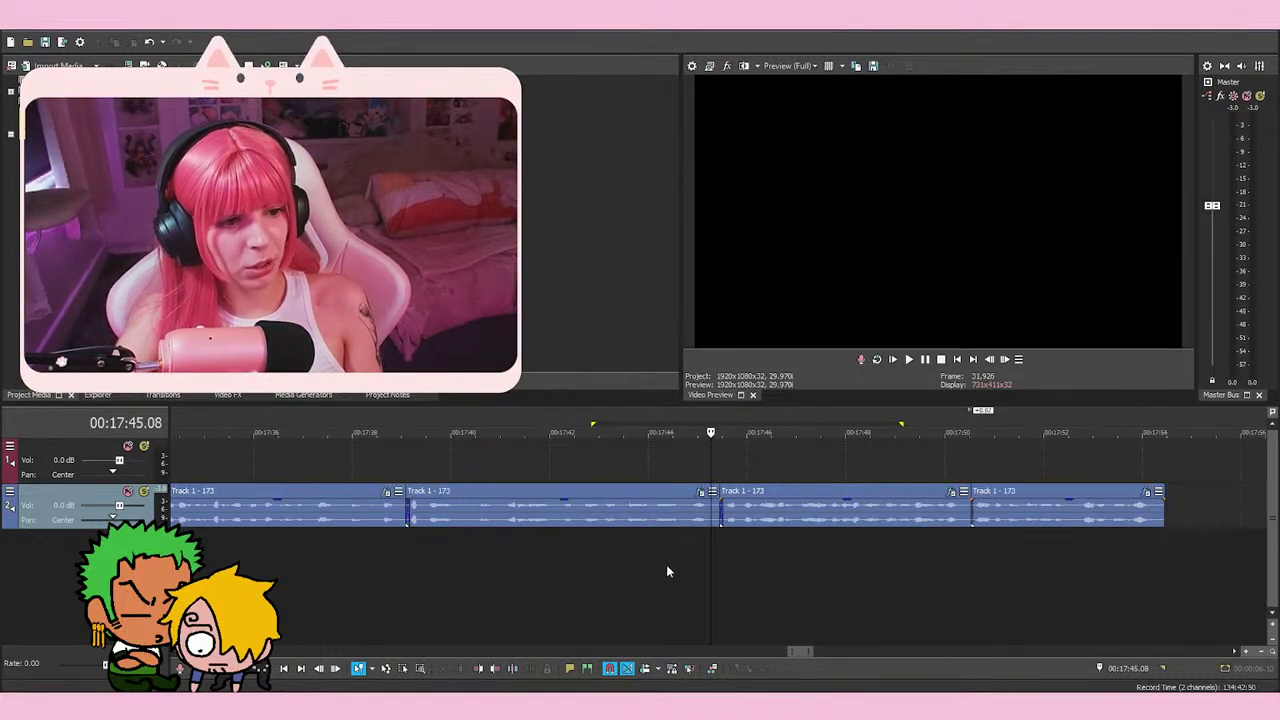
click(767, 564)
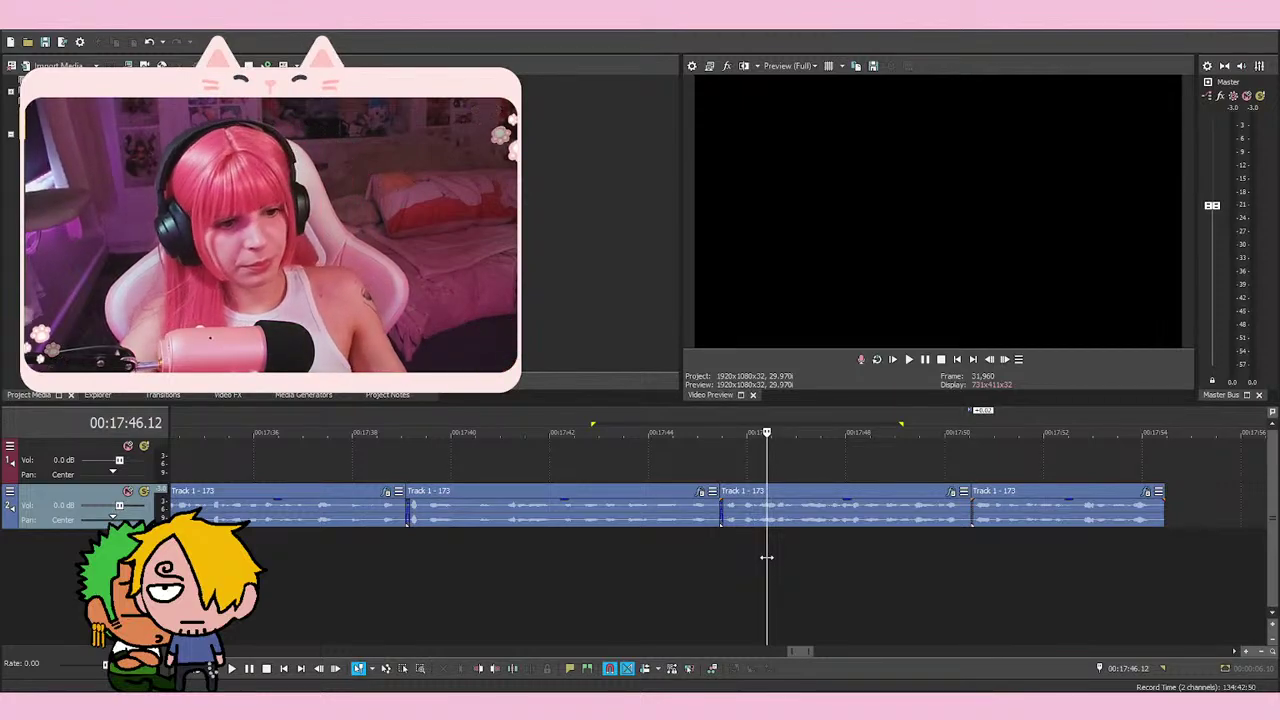
click(693, 568)
key(space)
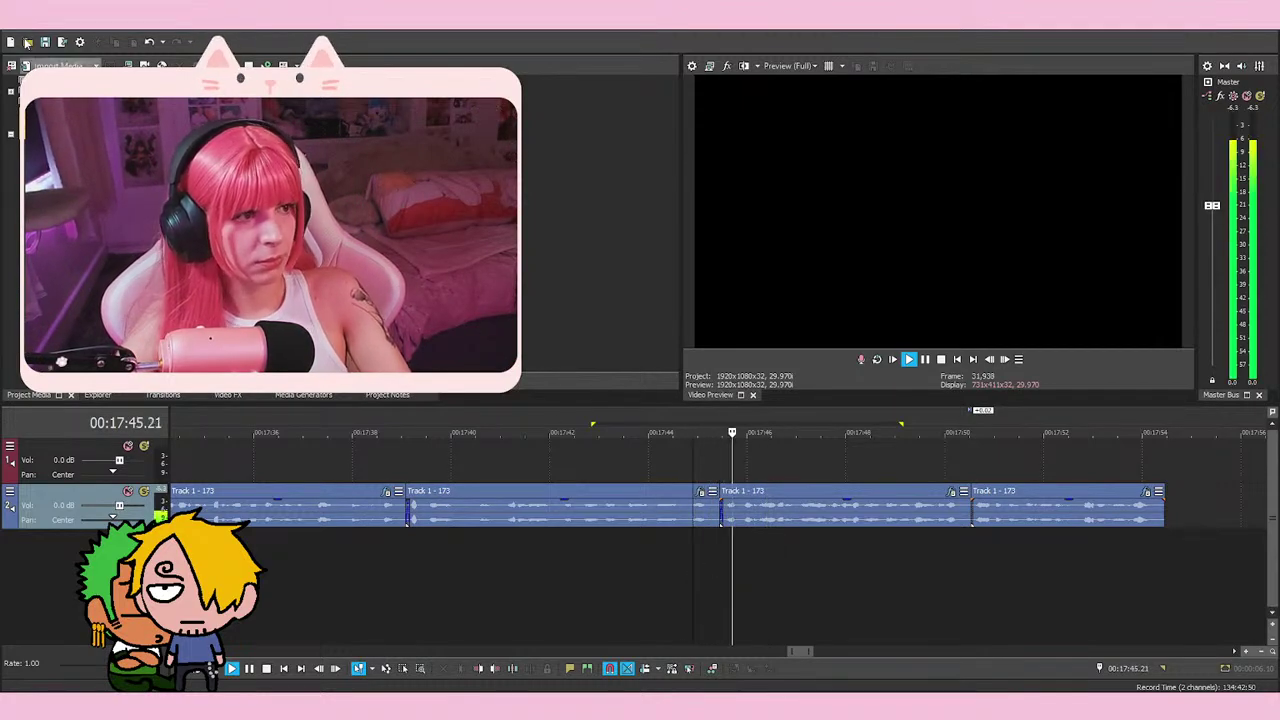
click(62, 42)
click(869, 175)
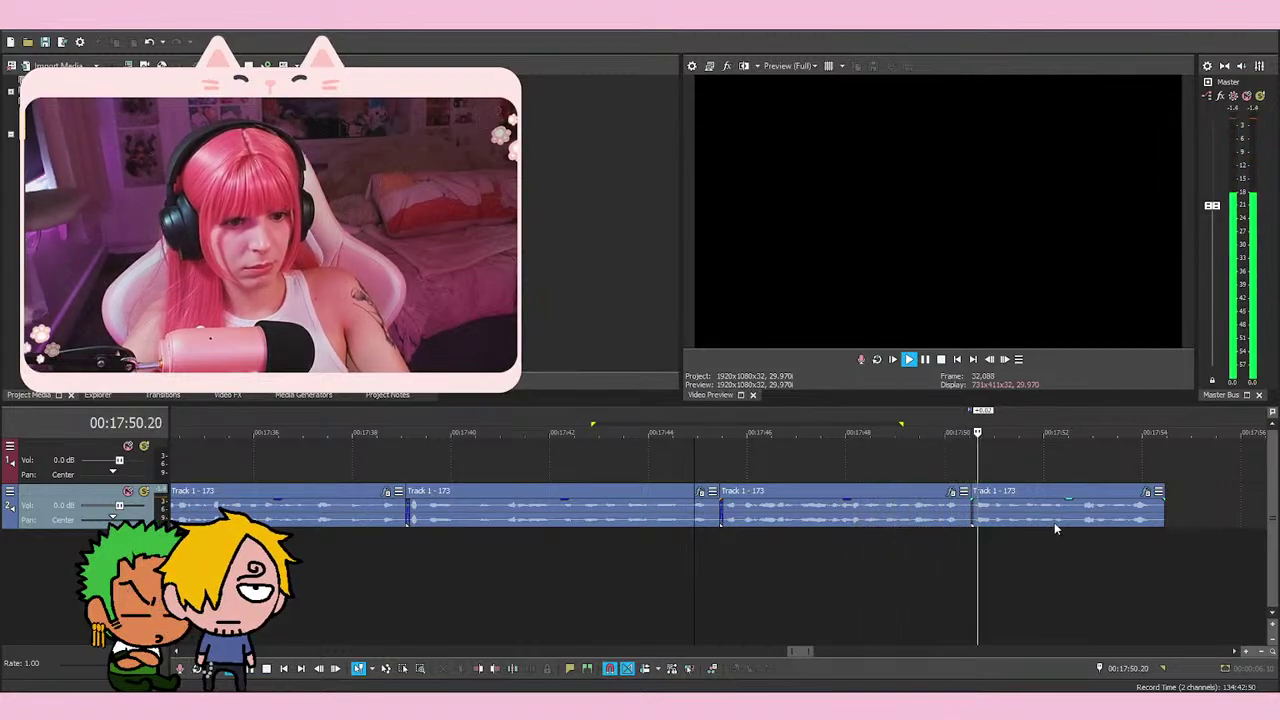
Move the following clip back to about 00:17:54.11, overlapping the preceding clip with a short crossfade
scroll(1054, 522, down, 1)
drag(986, 526, 813, 524)
click(860, 464)
scroll(807, 470, up, 2)
click(500, 584)
click(822, 525)
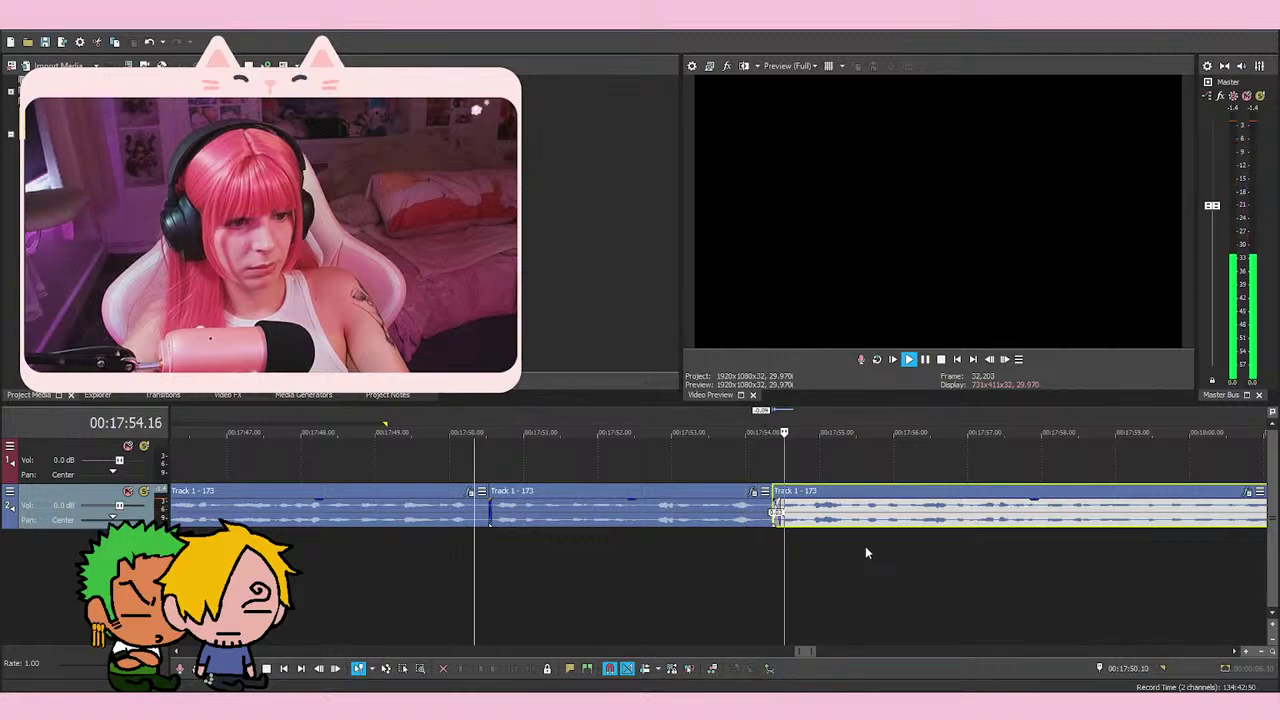
Move the long remaining clip back to about 00:18:02.21, leaving a short gap after the preceding clip
scroll(703, 569, down, 4)
scroll(703, 569, down, 2)
scroll(909, 497, up, 2)
drag(1003, 520, 921, 519)
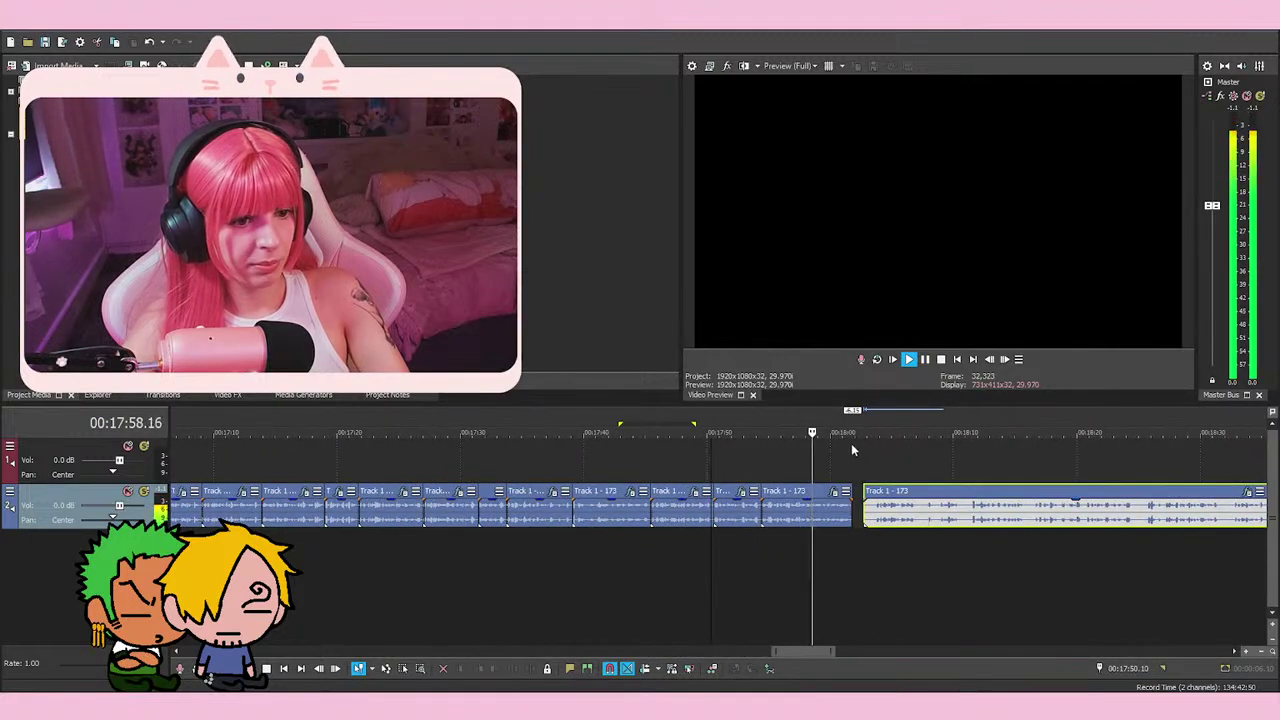
scroll(905, 515, up, 3)
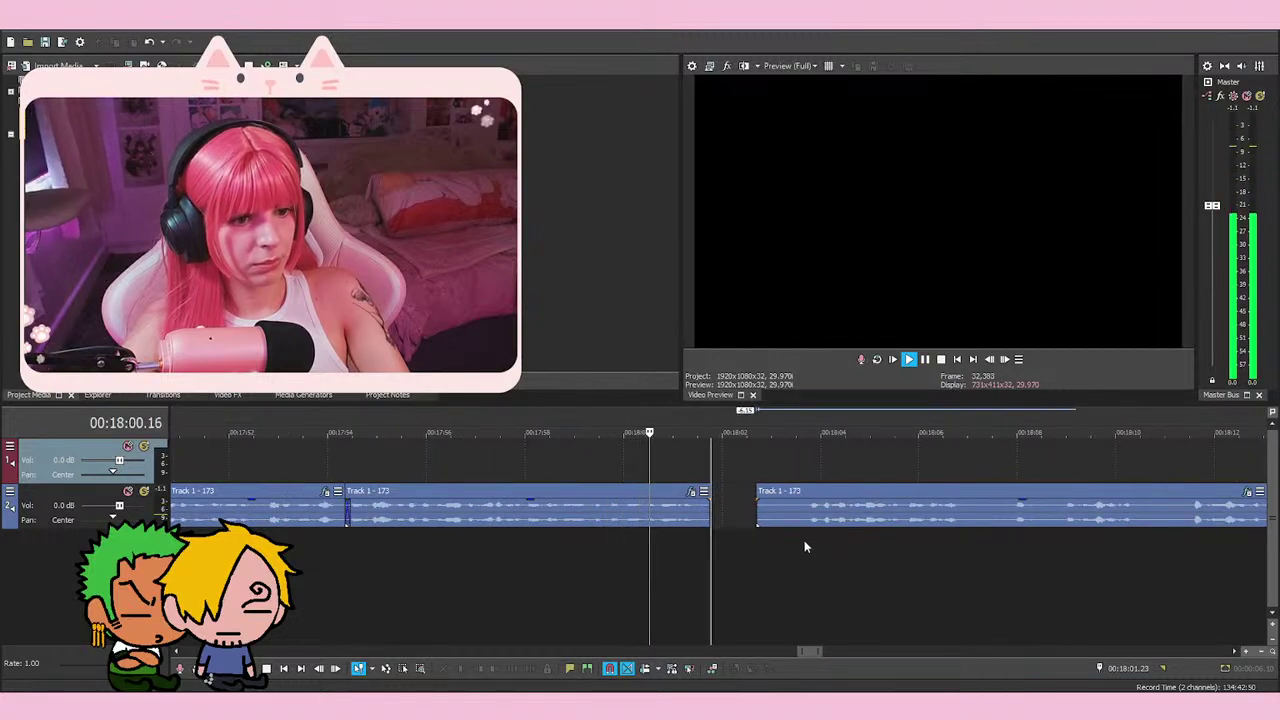
Split the long clip at 00:18:03.21 and delete the part before the split
click(804, 540)
click(1060, 545)
key(space)
scroll(810, 555, up, 2)
key(s)
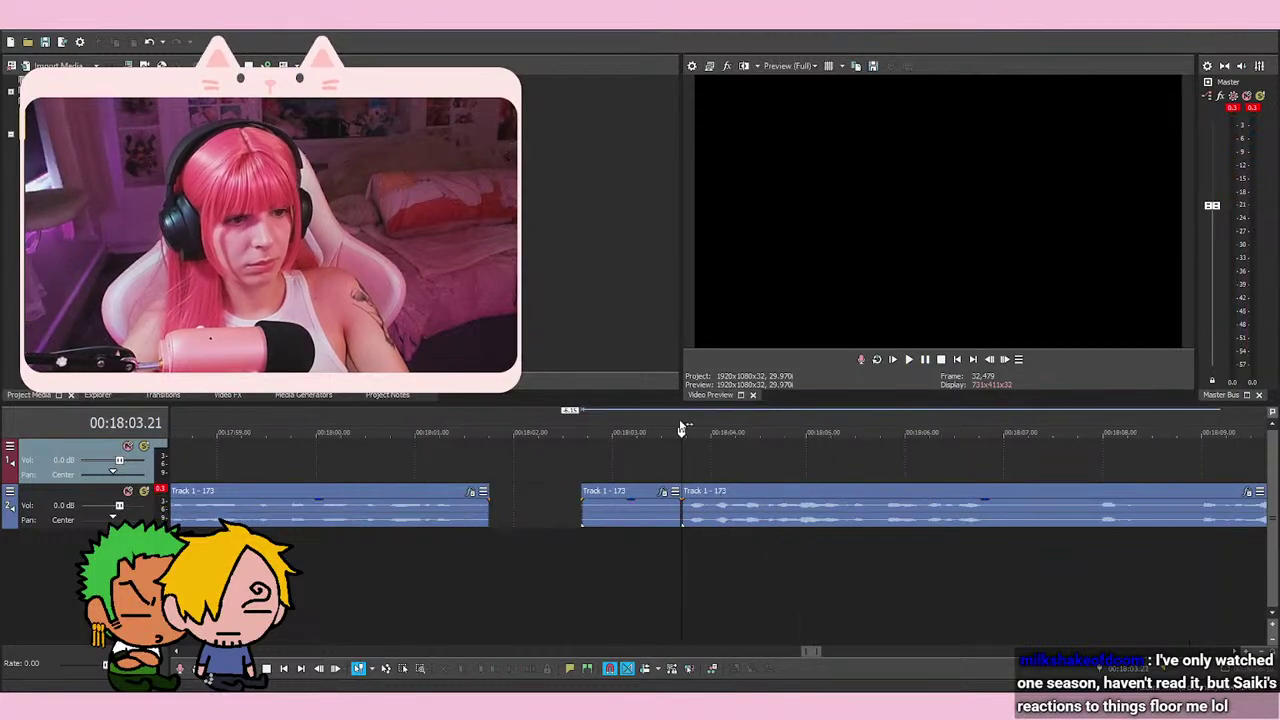
right_click(640, 524)
click(658, 366)
Listen to the phrase following 00:18:03.21 and split the clip after it at about 00:18:07.05
key(space)
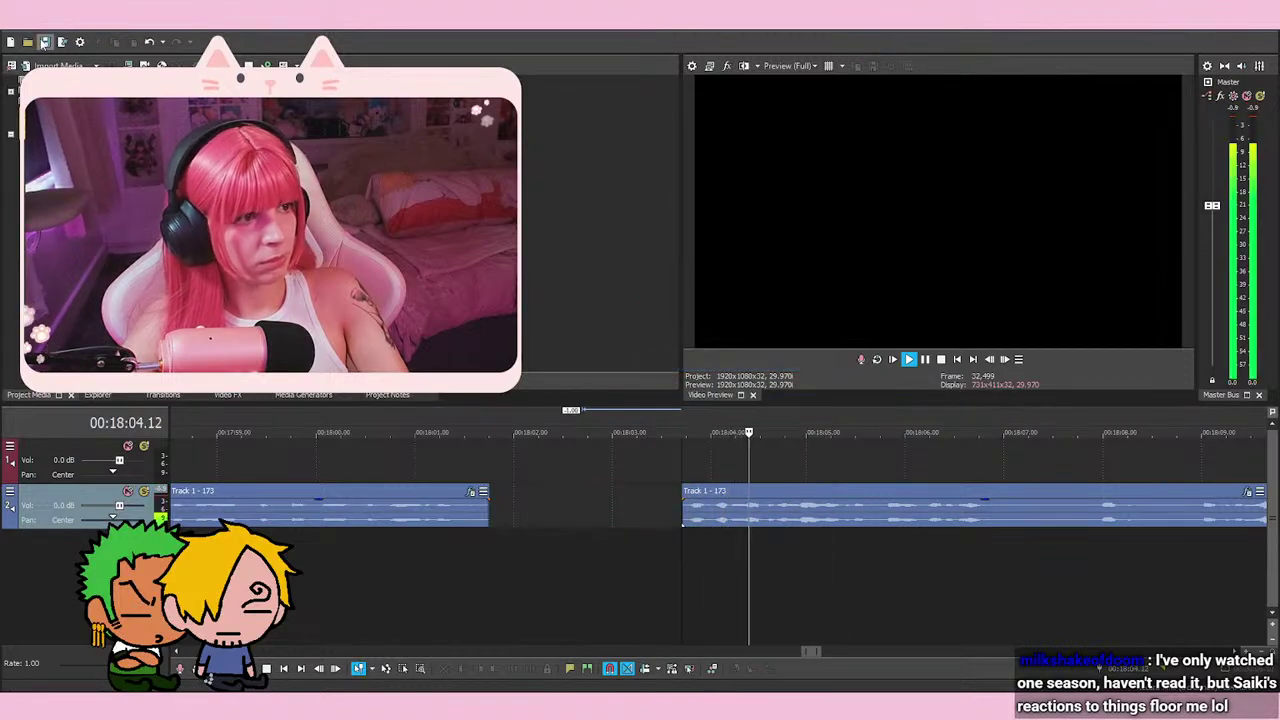
scroll(879, 580, down, 2)
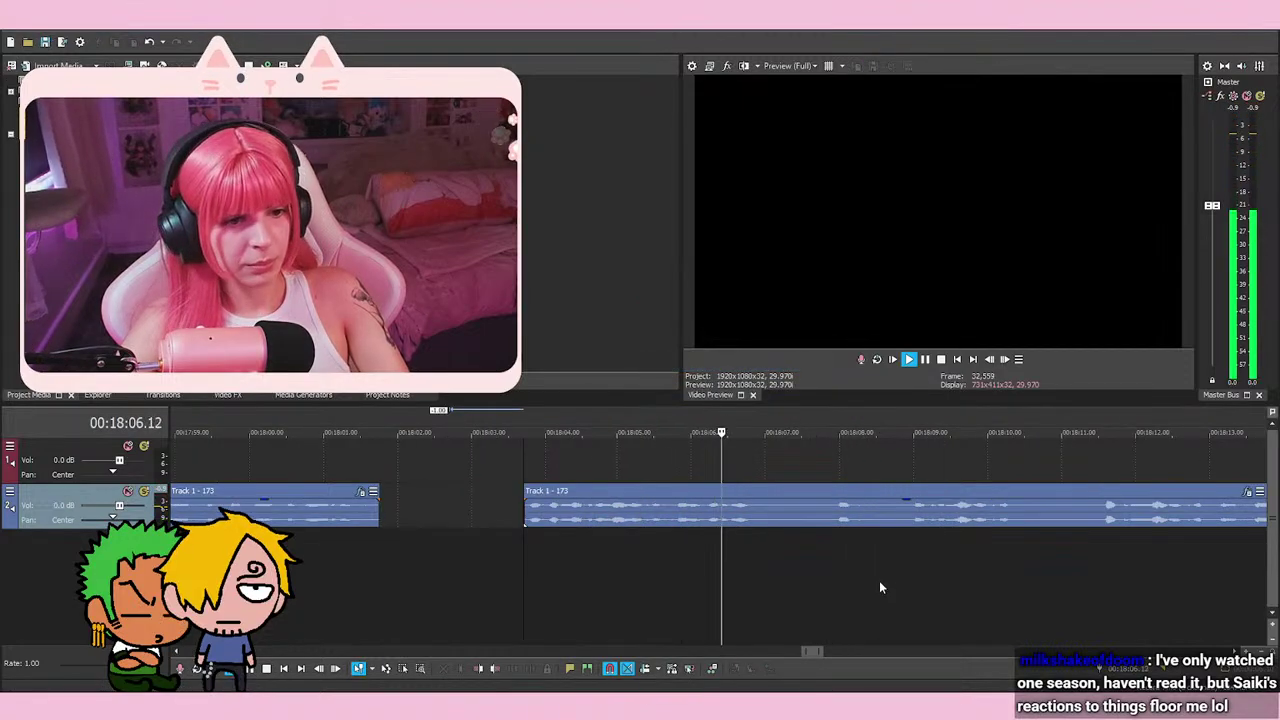
scroll(906, 580, down, 2)
key(space)
key(space)
scroll(909, 600, up, 1)
click(798, 542)
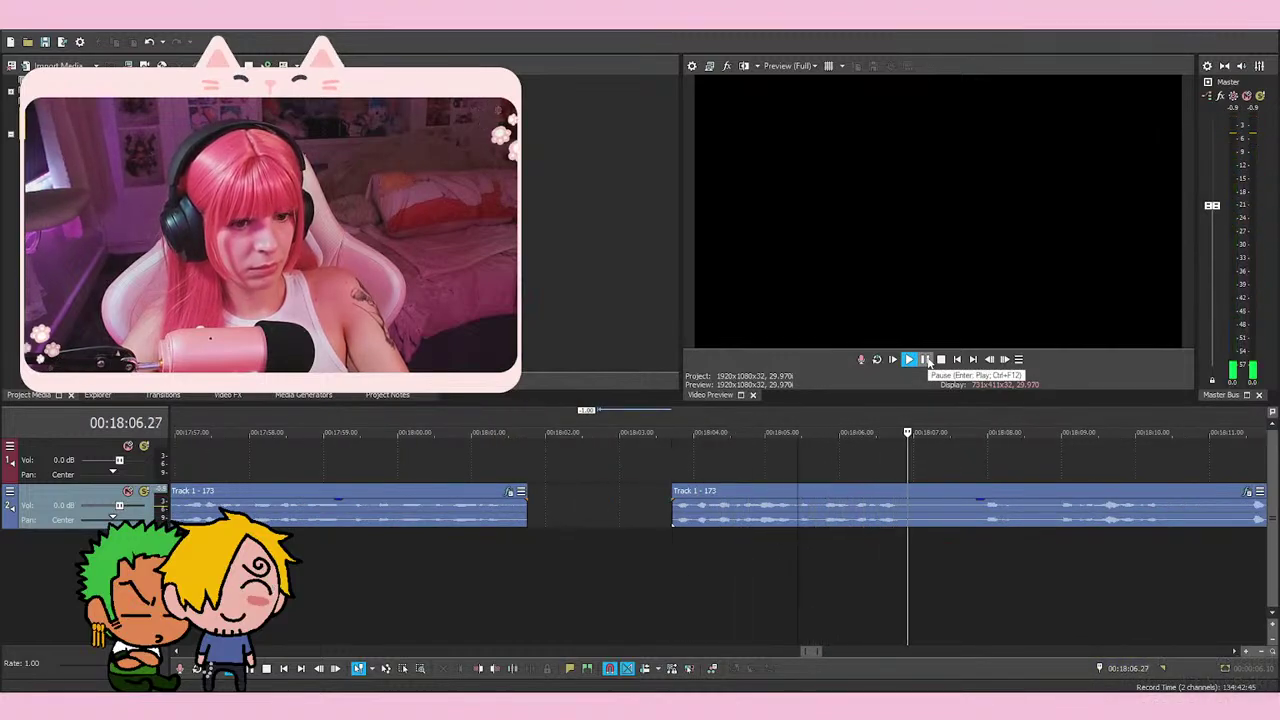
click(929, 364)
key(s)
Play further and delete the unwanted section between about 00:18:07.05 and 00:18:11.14
scroll(960, 555, down, 2)
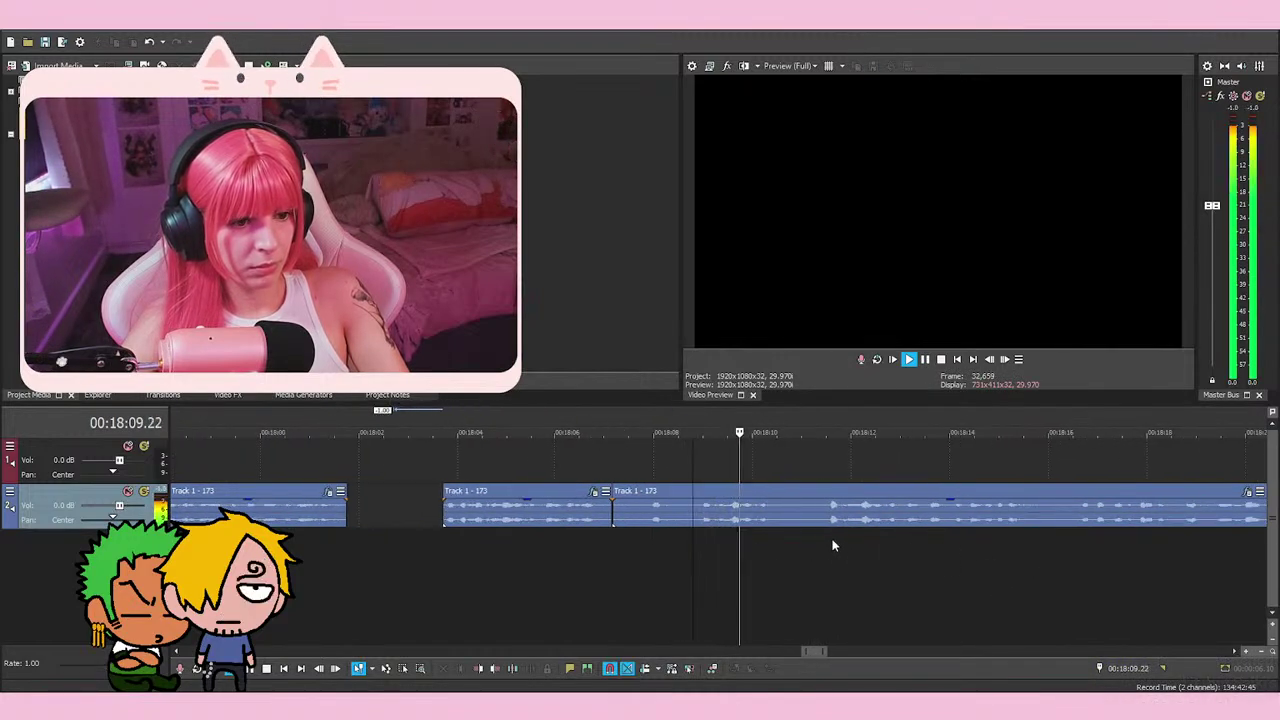
key(space)
right_click(796, 520)
click(830, 390)
Split the clip at about 00:18:15.24 and 00:18:16.17, delete the segment between the cuts and continue playback
key(space)
scroll(811, 506, down, 2)
scroll(873, 517, up, 2)
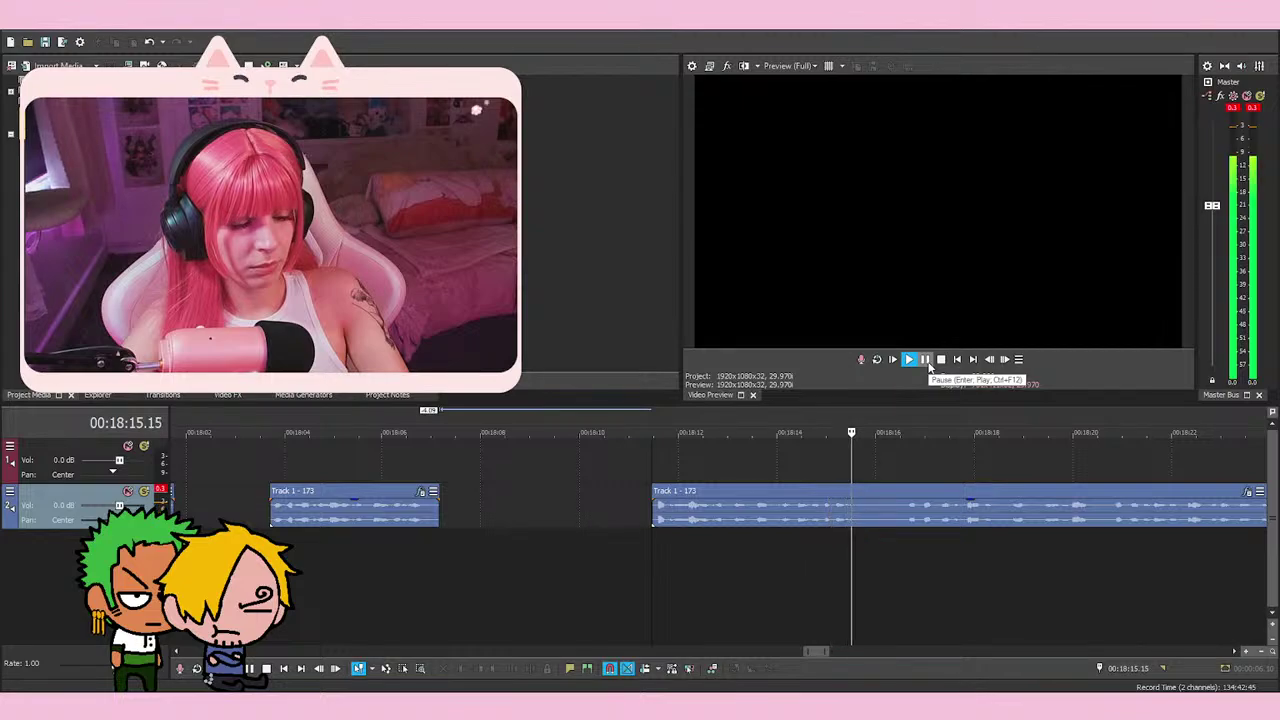
click(928, 363)
key(s)
click(903, 541)
key(s)
right_click(886, 509)
click(912, 365)
key(space)
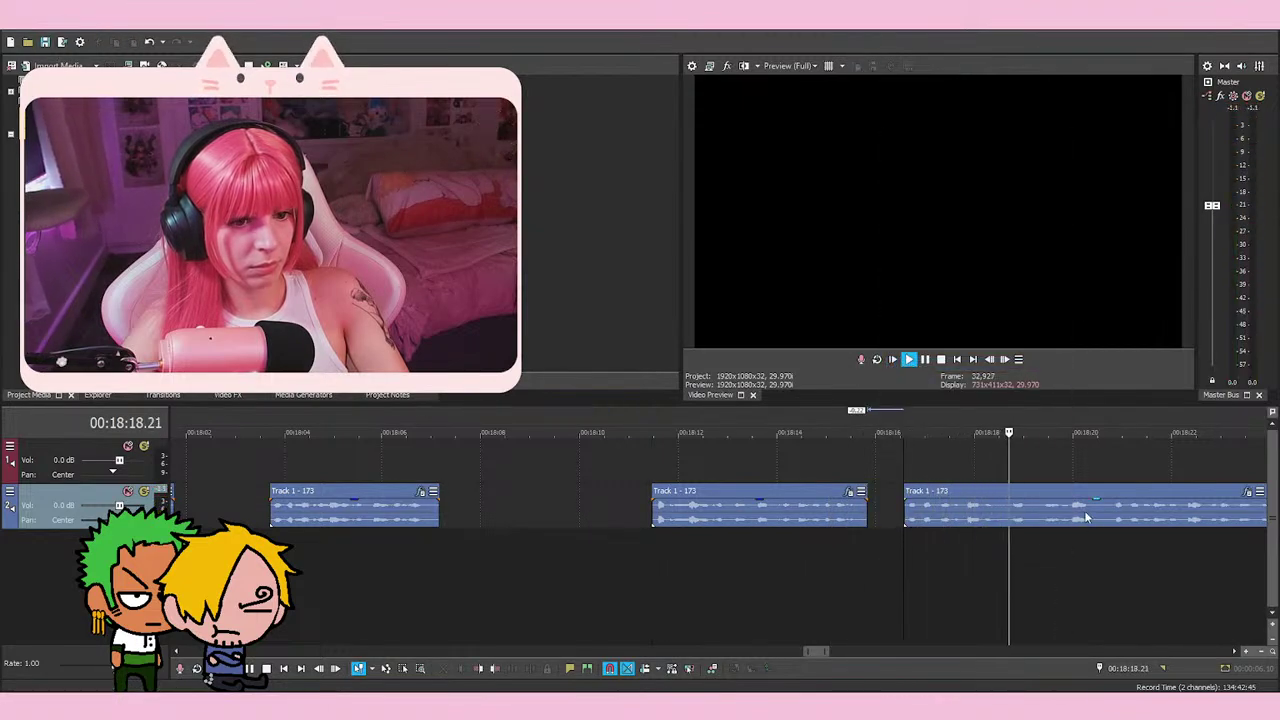
scroll(841, 557, down, 1)
scroll(836, 538, up, 1)
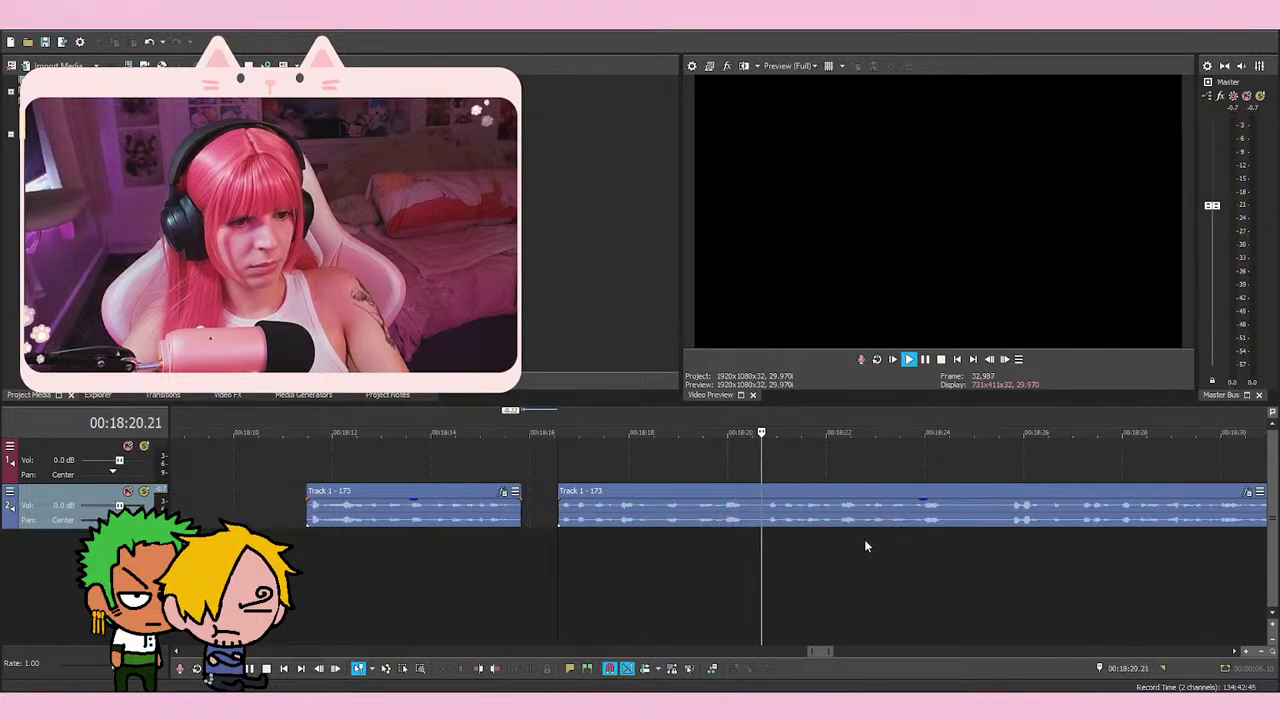
Split the clip at about 00:18:24.18 and 00:18:27.03 and delete the segment between the two cuts
click(925, 360)
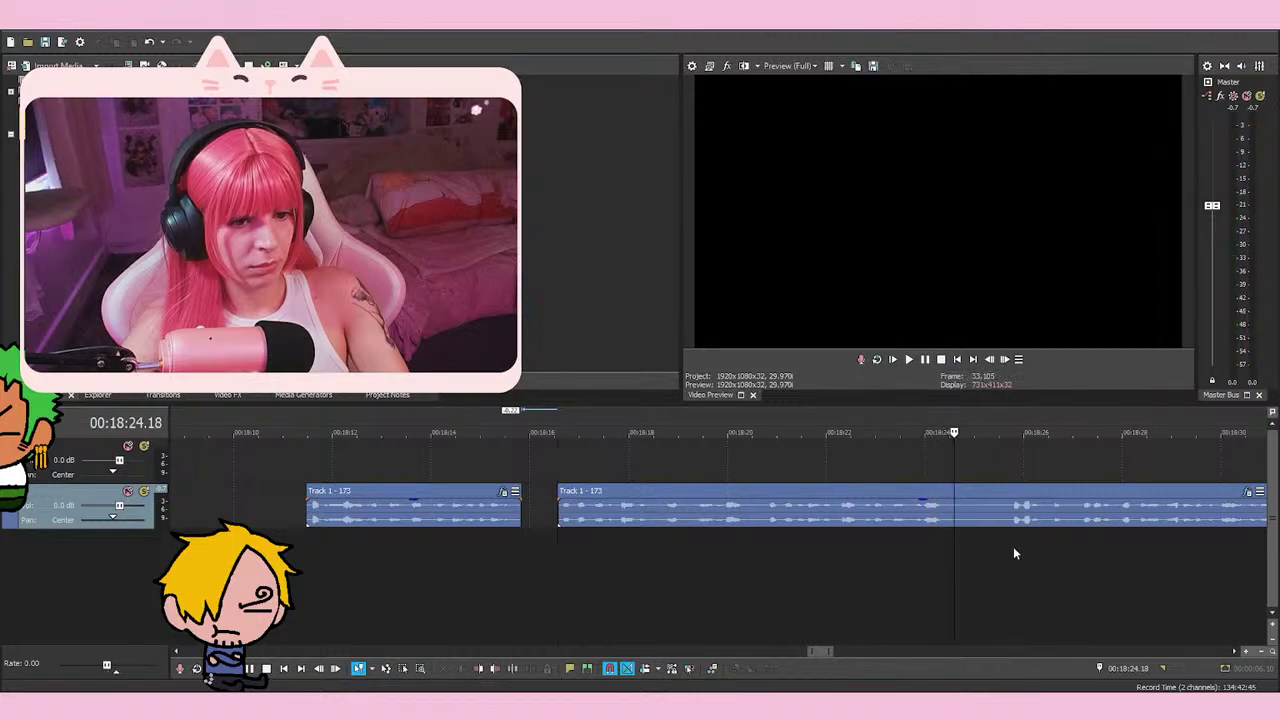
key(space)
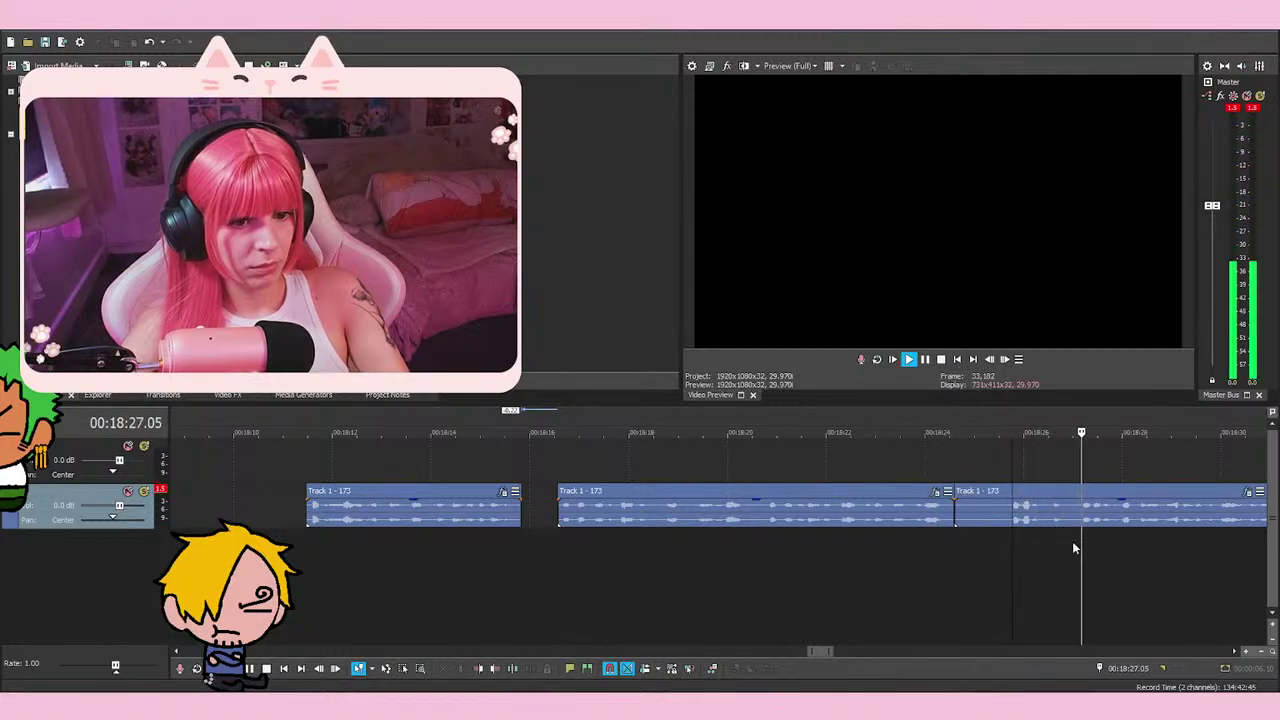
key(space)
right_click(1045, 505)
click(1085, 363)
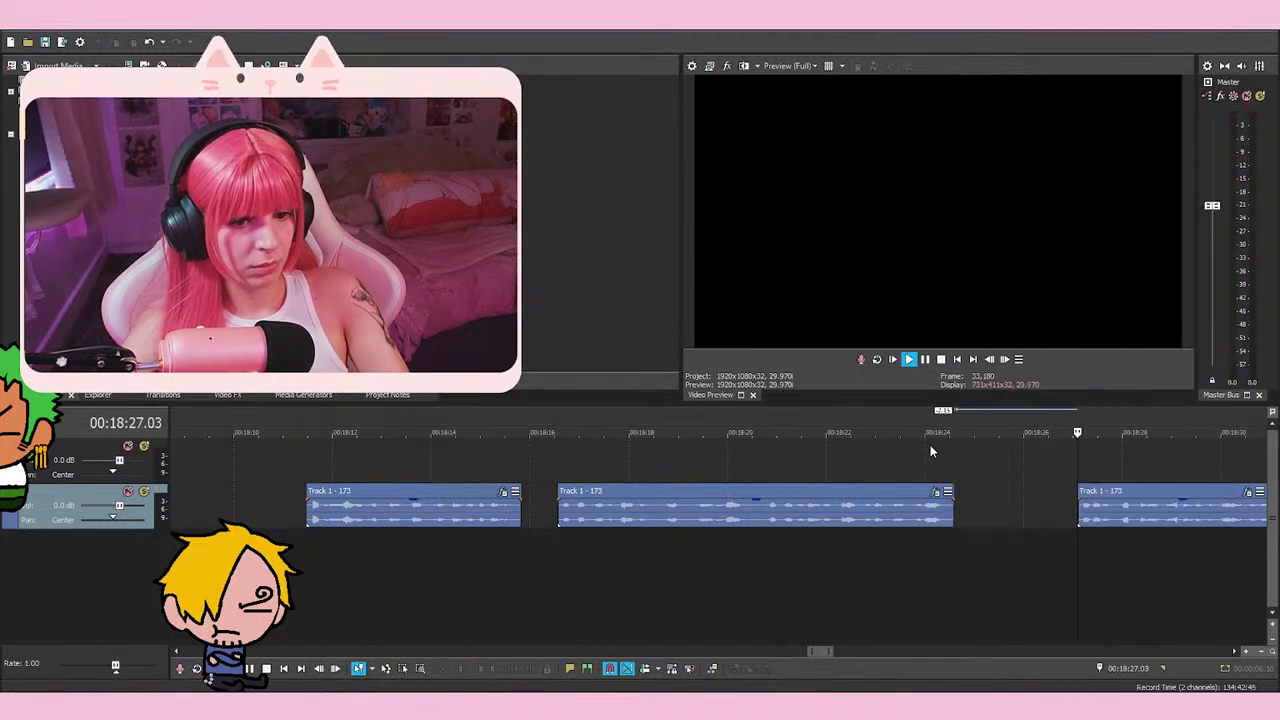
Listen from 00:18:27.03 and split the clip after the phrase at about 00:18:31.23
key(space)
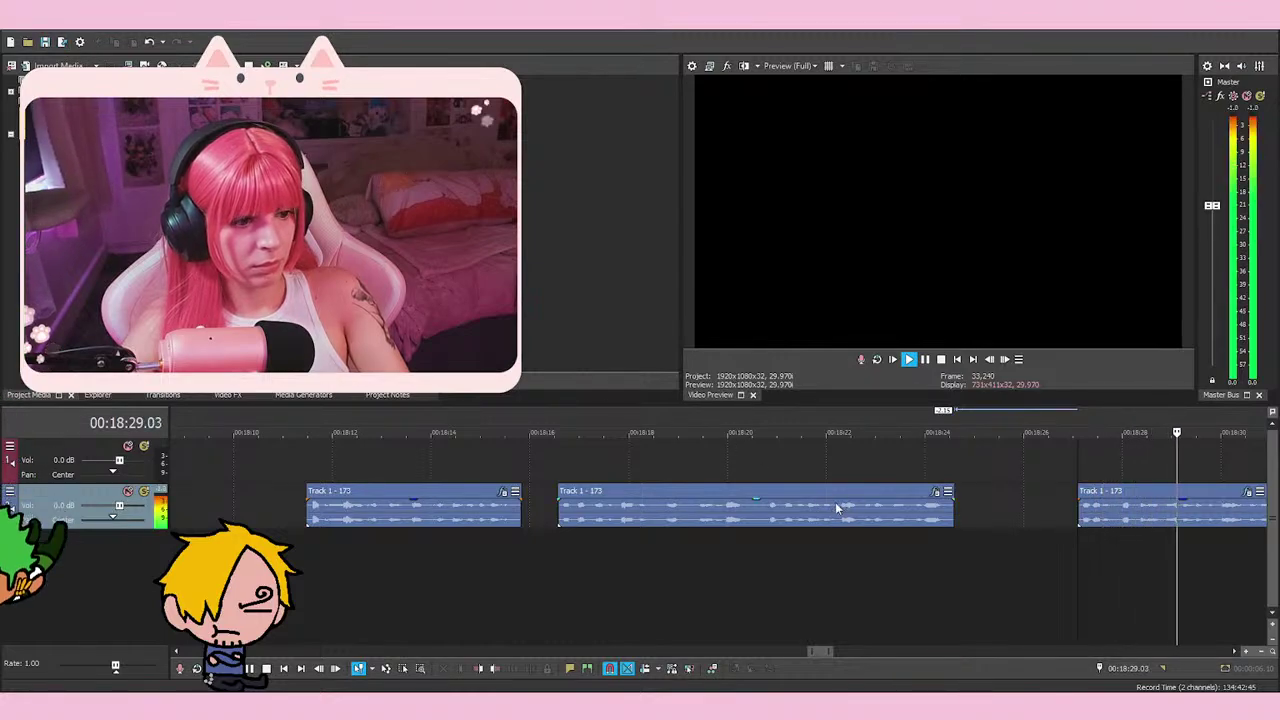
key(space)
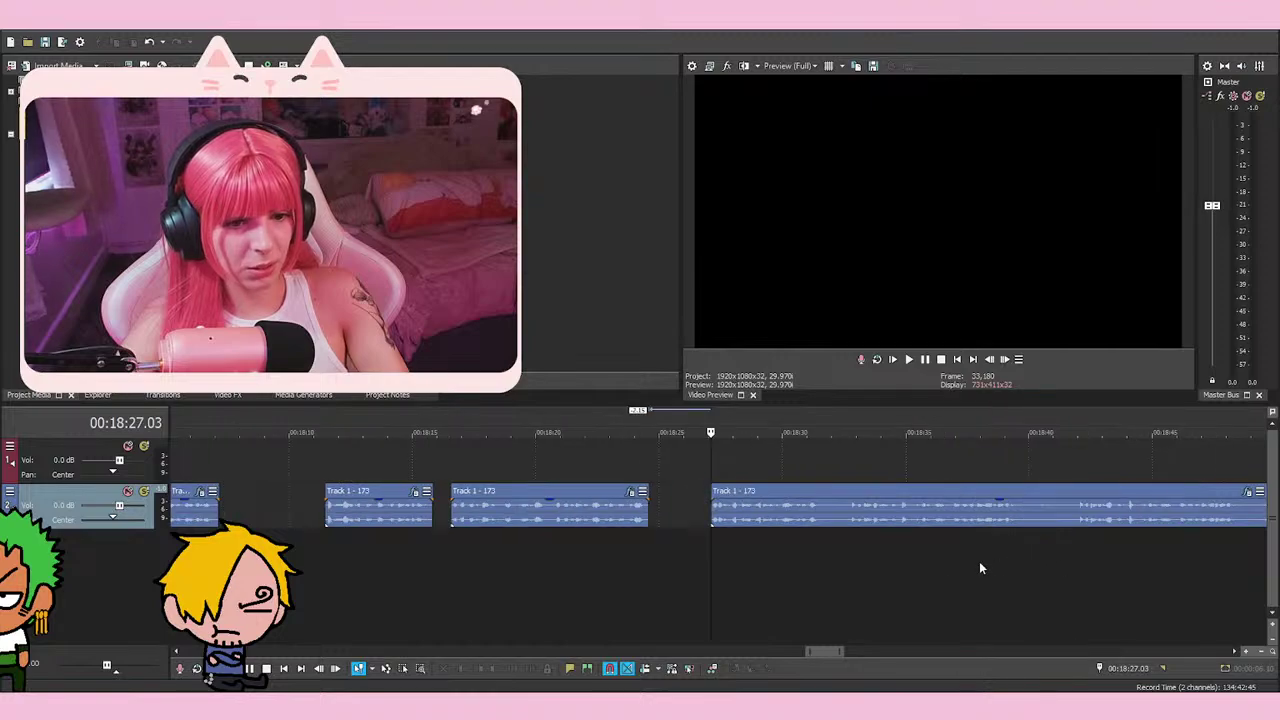
scroll(994, 559, right, 5)
scroll(647, 549, up, 2)
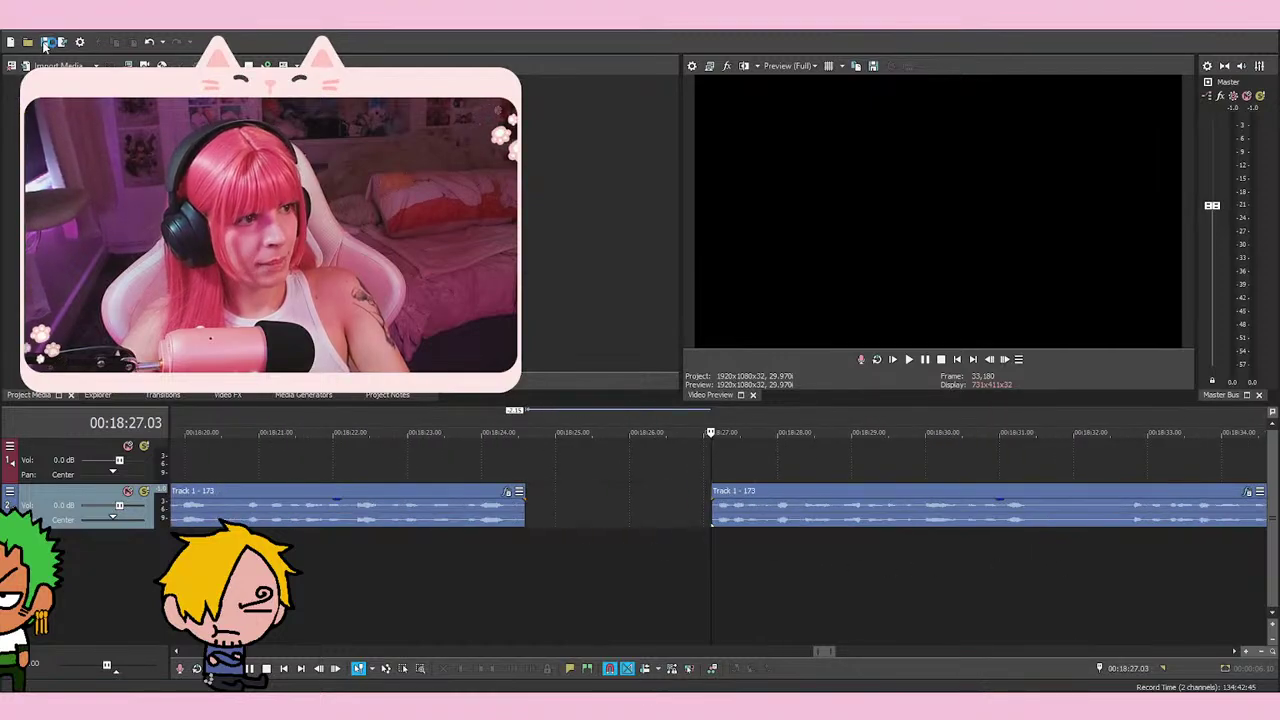
key(space)
key(space)
key(space)
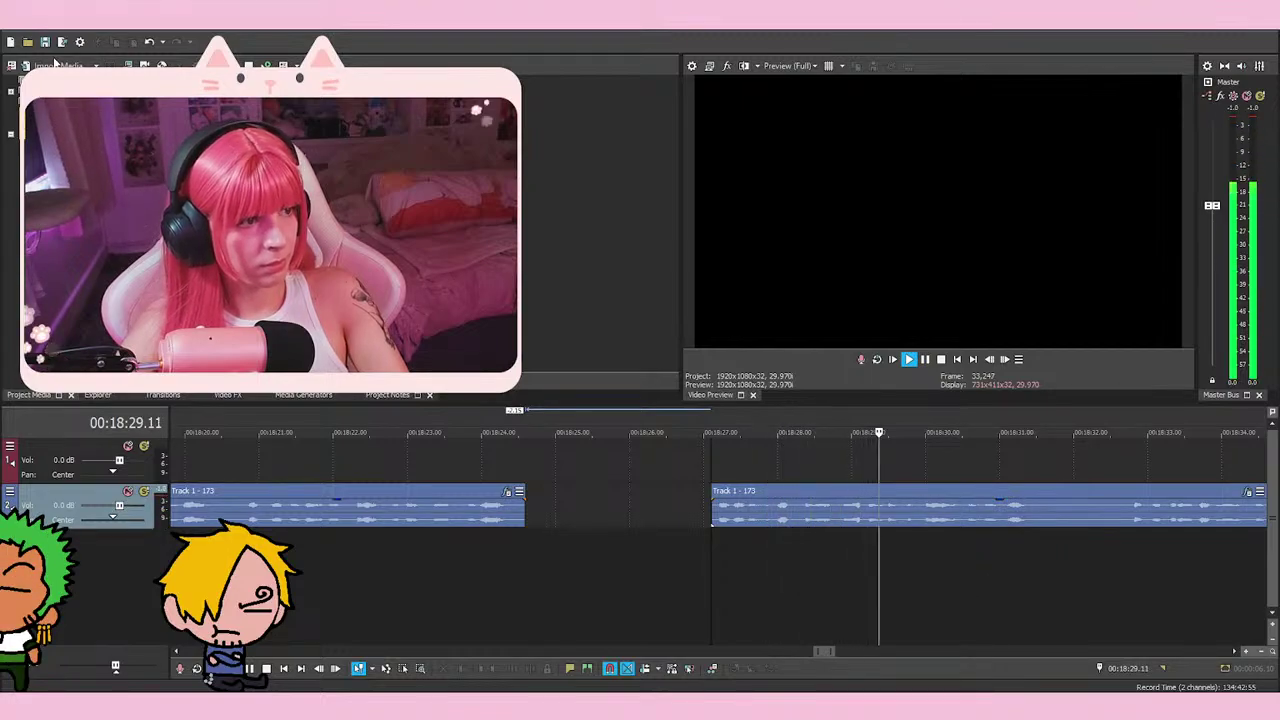
click(926, 362)
key(s)
Split again at about 00:18:32.21, delete the segment back to the cut near 00:18:31.23 and continue playback
click(1120, 545)
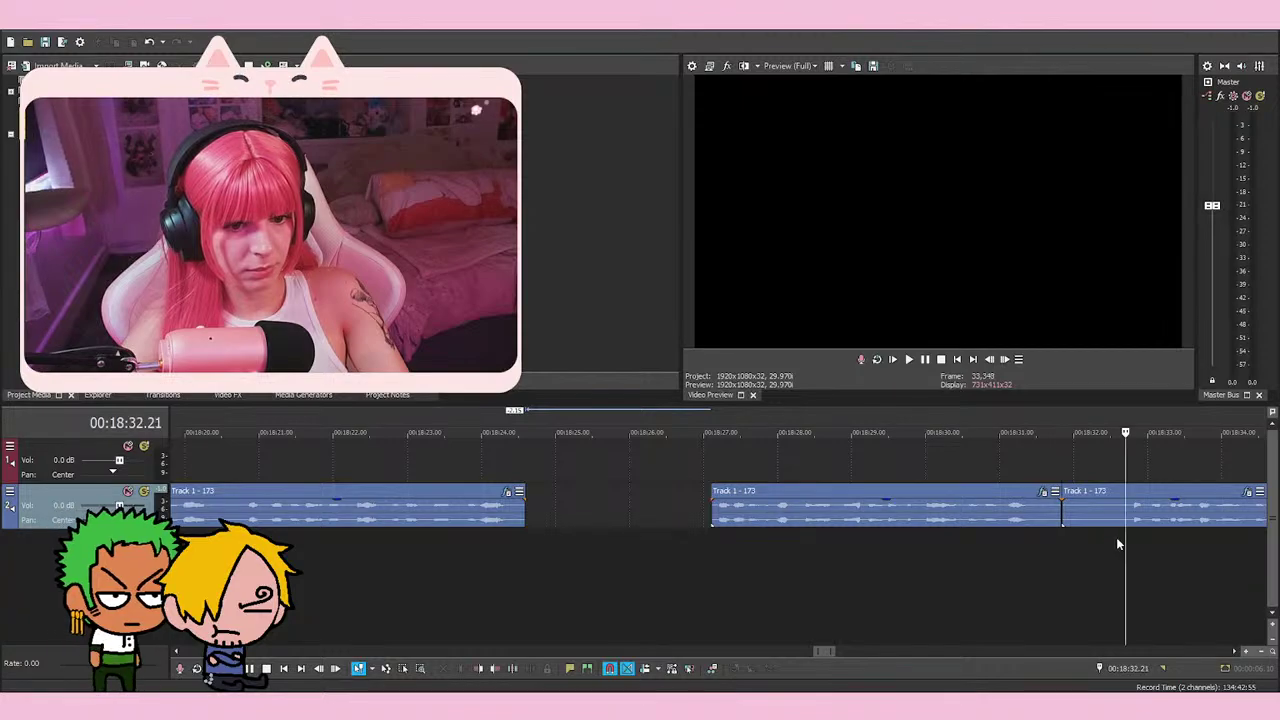
right_click(1120, 545)
click(1170, 363)
key(space)
Extend the start of the clip after the gap back to about 00:18:32.19
scroll(896, 598, up, 2)
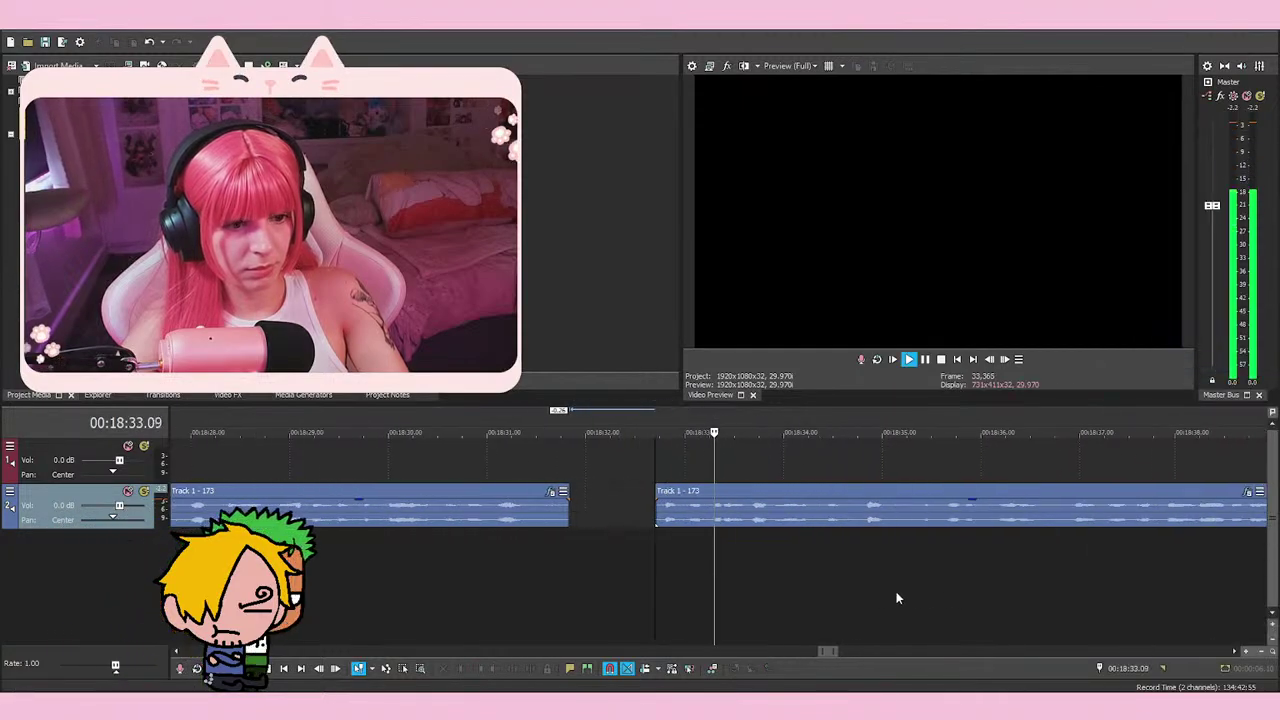
scroll(896, 598, up, 1)
key(space)
drag(587, 516, 578, 517)
click(579, 518)
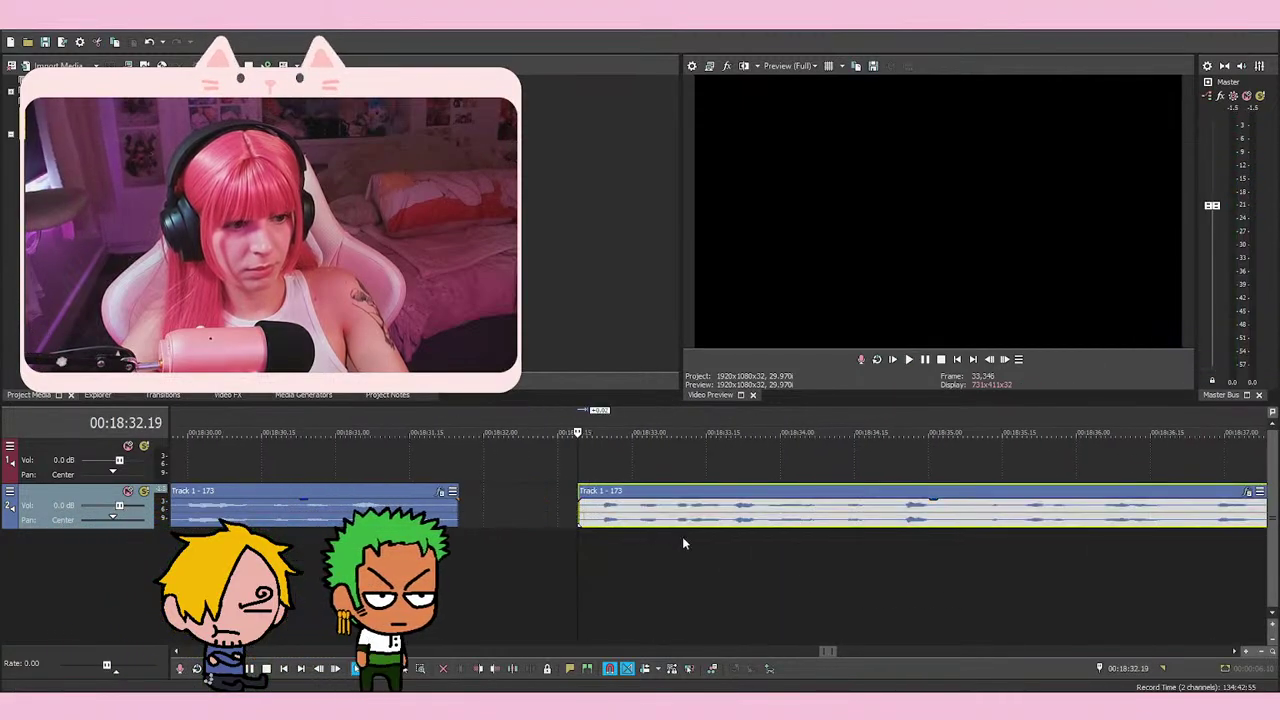
Listen to the take starting at 00:18:32.19 and split the clip at 00:18:39.22
key(space)
key(Down)
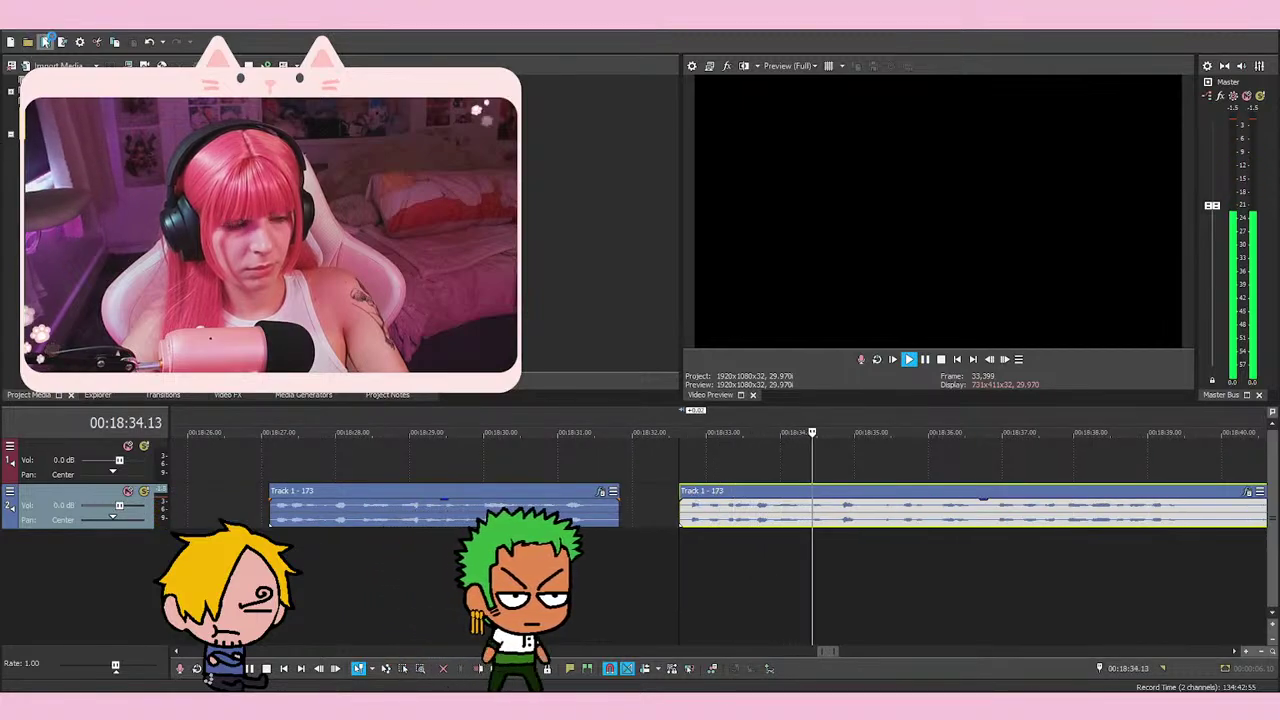
scroll(794, 557, down, 2)
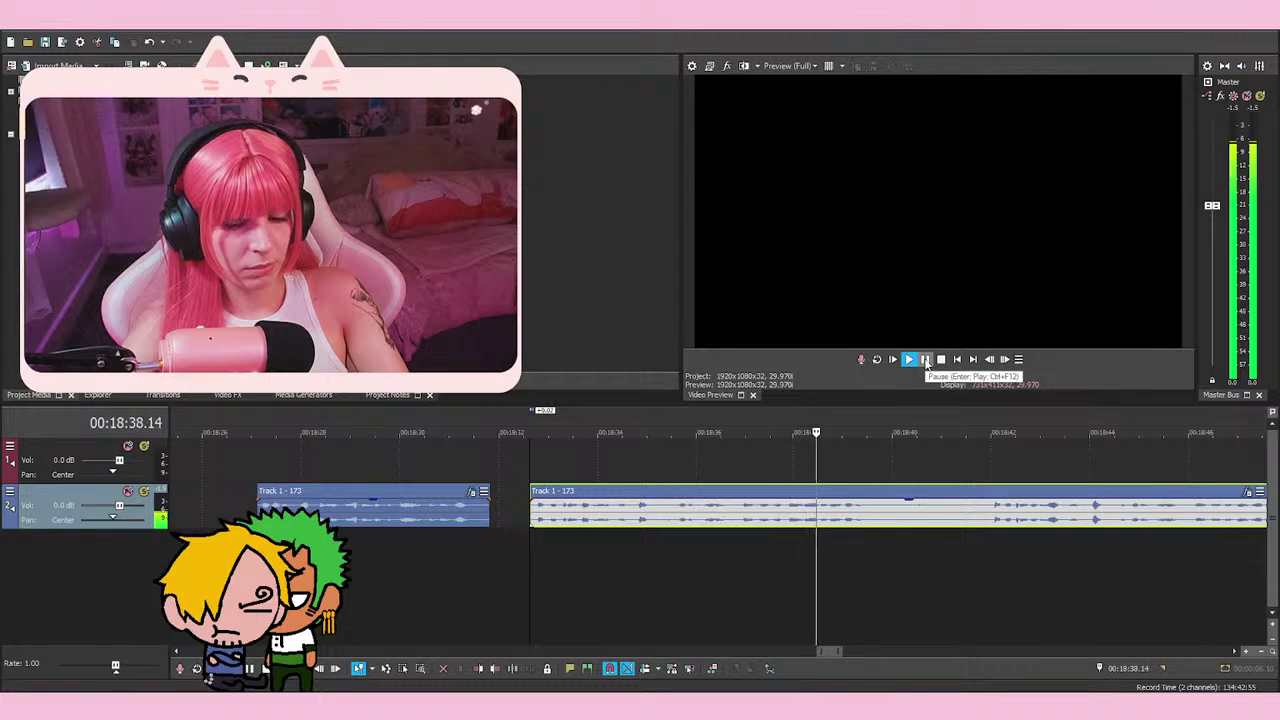
click(926, 359)
key(s)
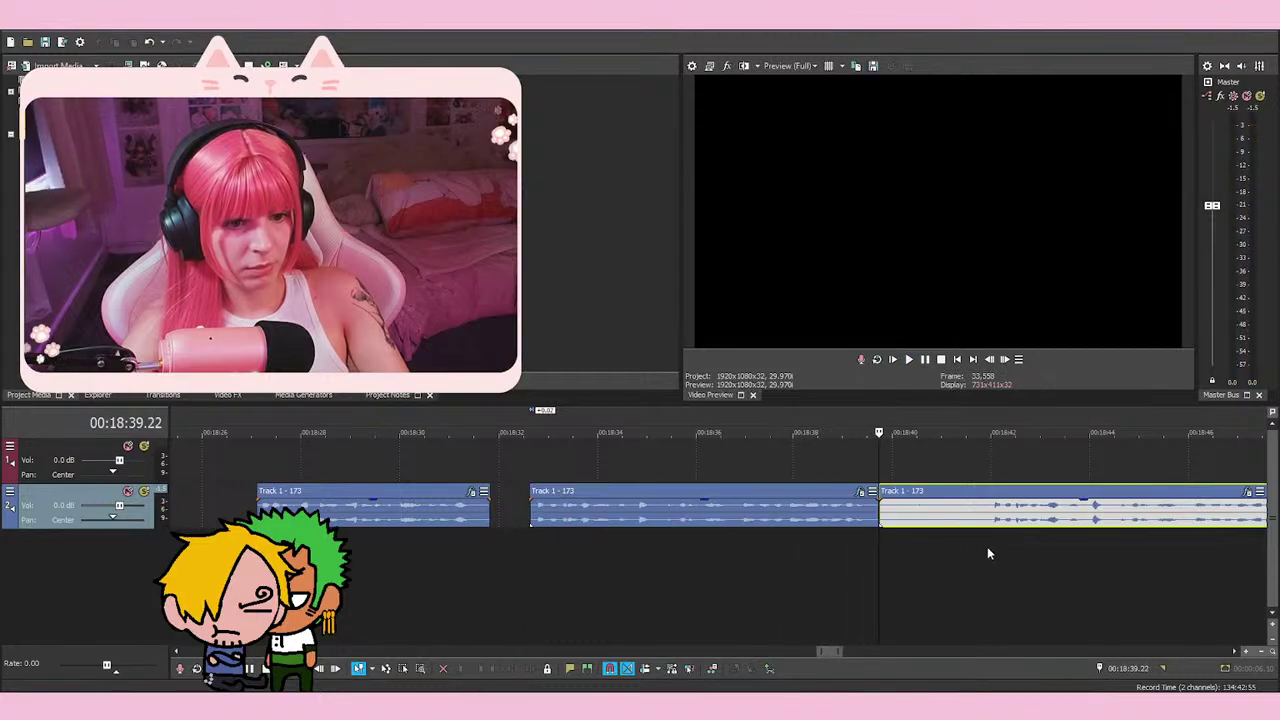
Play on, split the clip at about 00:18:41.26 and delete the segment back to the cut at 00:18:39.22
click(987, 546)
key(space)
scroll(865, 526, down, 1)
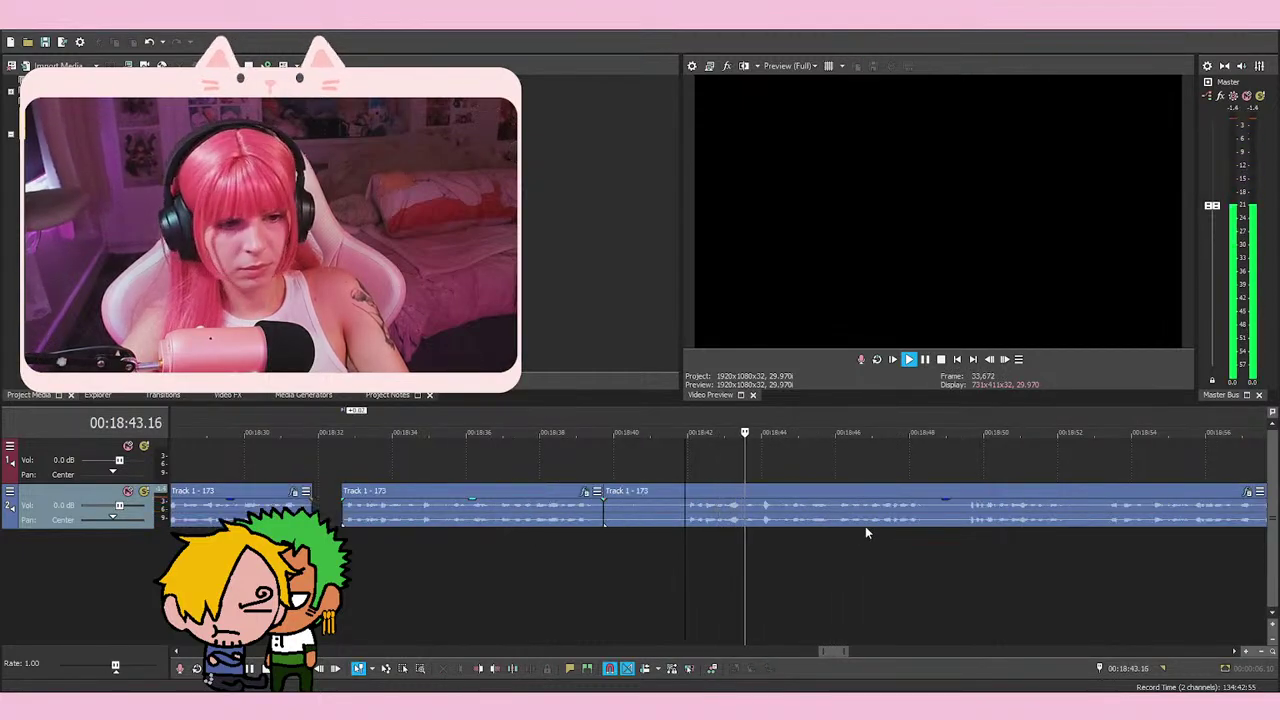
click(683, 535)
scroll(685, 535, up, 2)
click(680, 541)
key(space)
key(s)
right_click(626, 508)
click(663, 363)
Play the take starting at 00:18:32.19 and delete the whole clip up to 00:18:39.22
scroll(656, 539, down, 3)
click(542, 505)
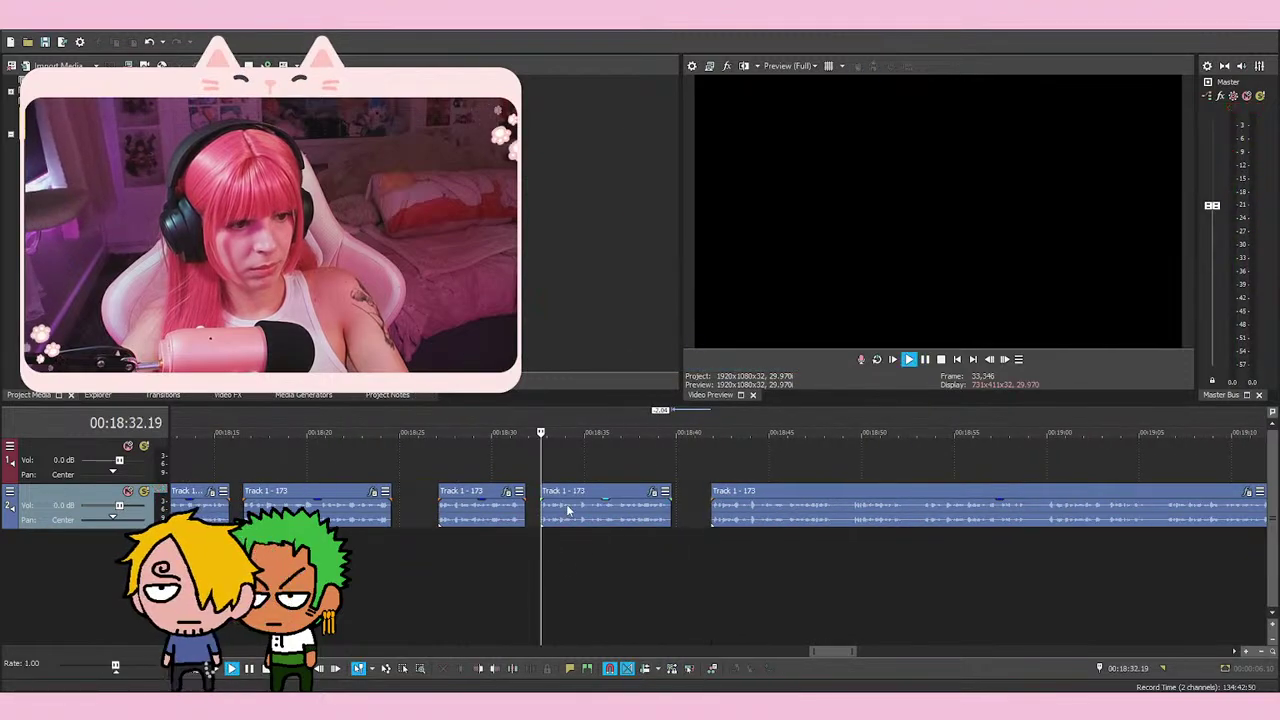
right_click(545, 507)
click(657, 363)
Listen past 00:18:42, split the clip at 00:18:48.22 and move the cut-off phrase earlier to about 00:18:35
click(714, 560)
key(space)
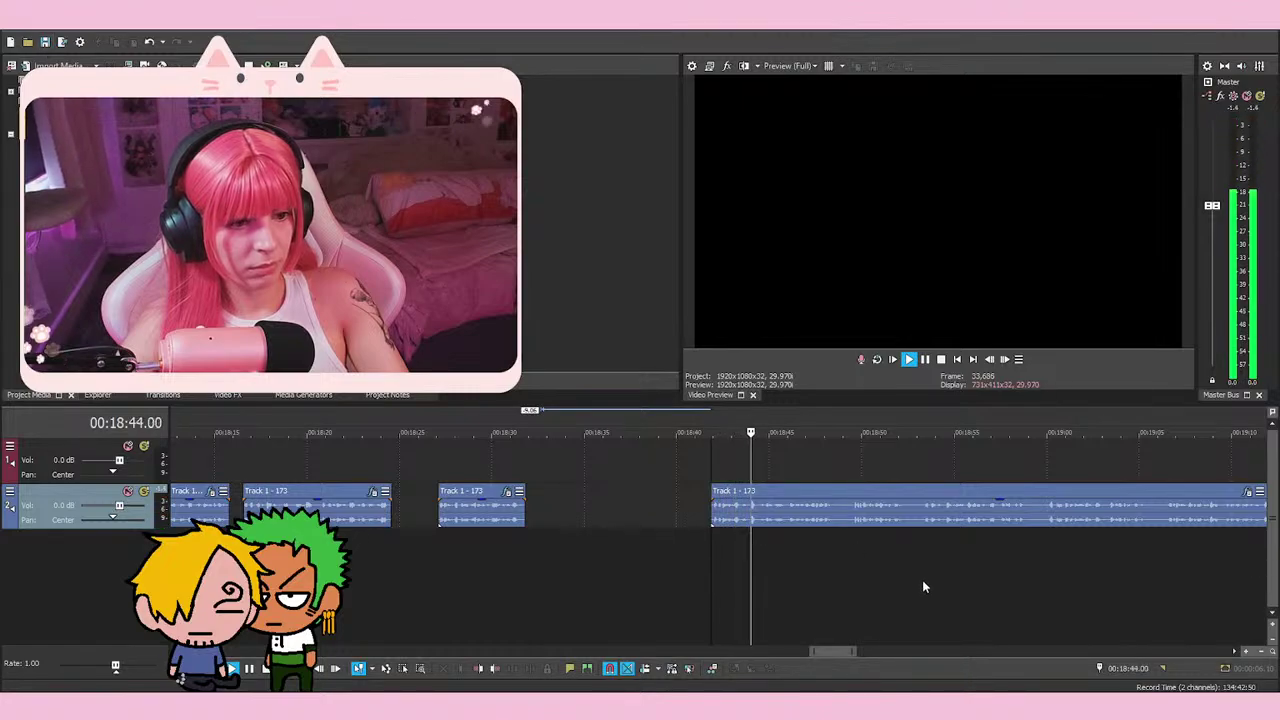
scroll(940, 578, up, 1)
scroll(908, 512, up, 1)
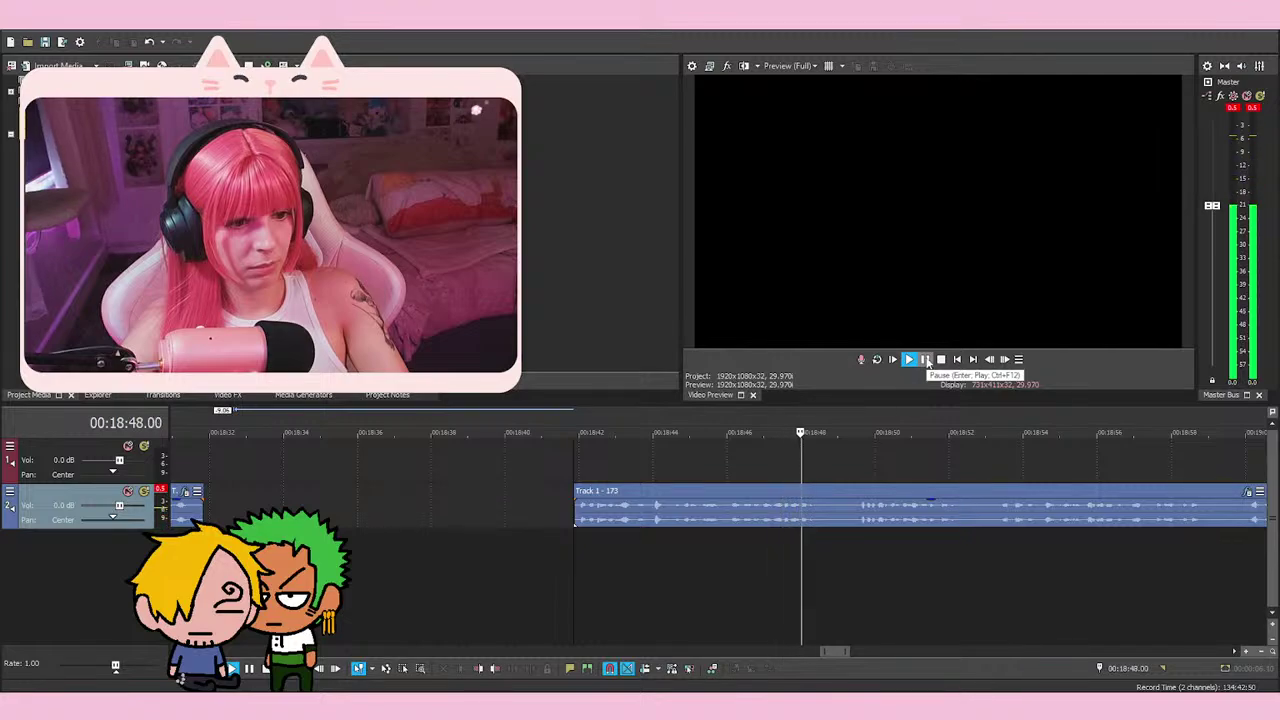
click(926, 359)
scroll(600, 505, down, 5)
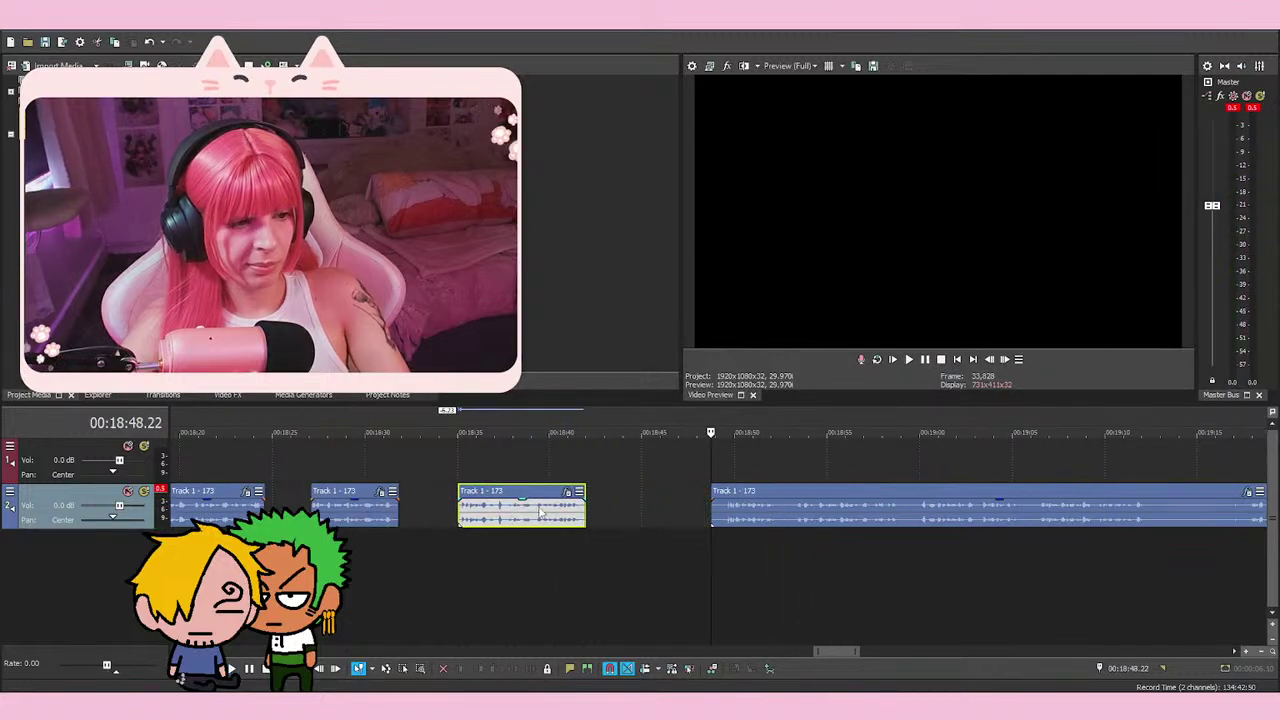
Select the five separate clips before the long remaining clip and move them together earlier to meet the preceding clip near 00:18:02
click(443, 508)
shift+click(658, 520)
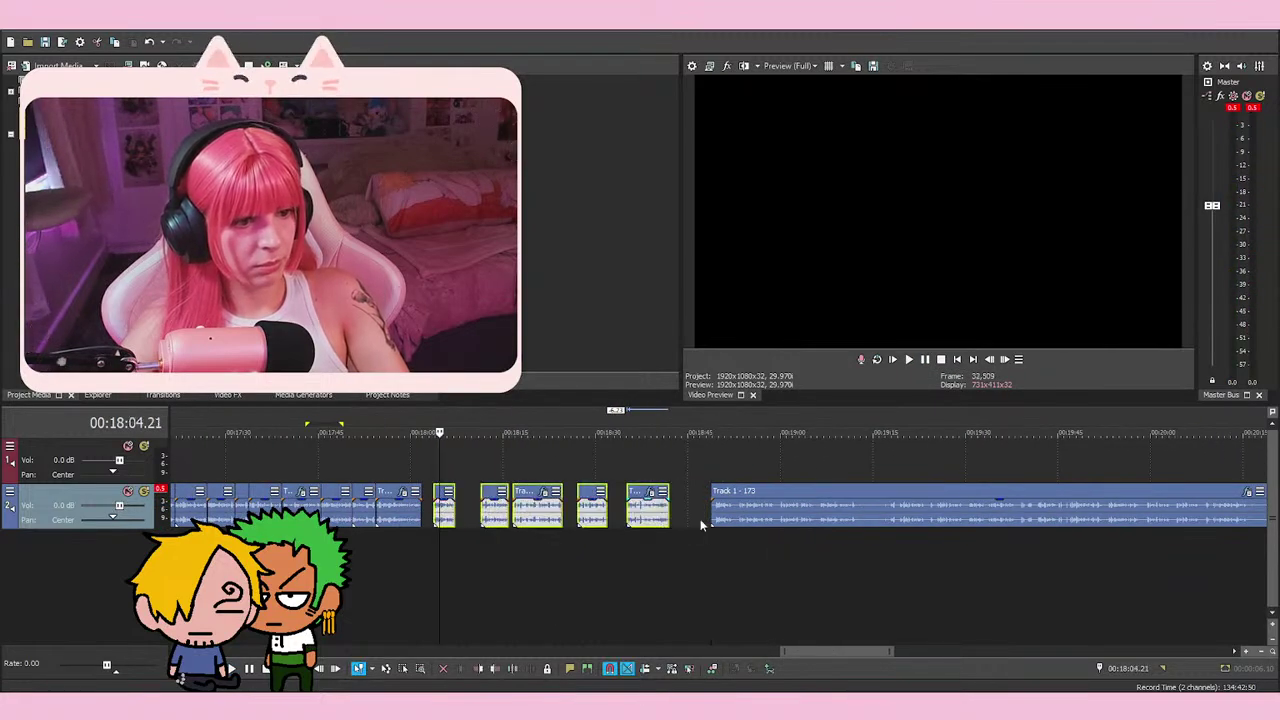
scroll(686, 520, up, 4)
drag(689, 520, 593, 519)
click(558, 490)
click(513, 463)
Play the join near 00:18:02 and nudge the later clip earlier to about 00:18:01.21, overlapping the preceding clip in a short crossfade
scroll(600, 480, up, 1)
click(860, 526)
key(space)
drag(860, 526, 851, 523)
key(space)
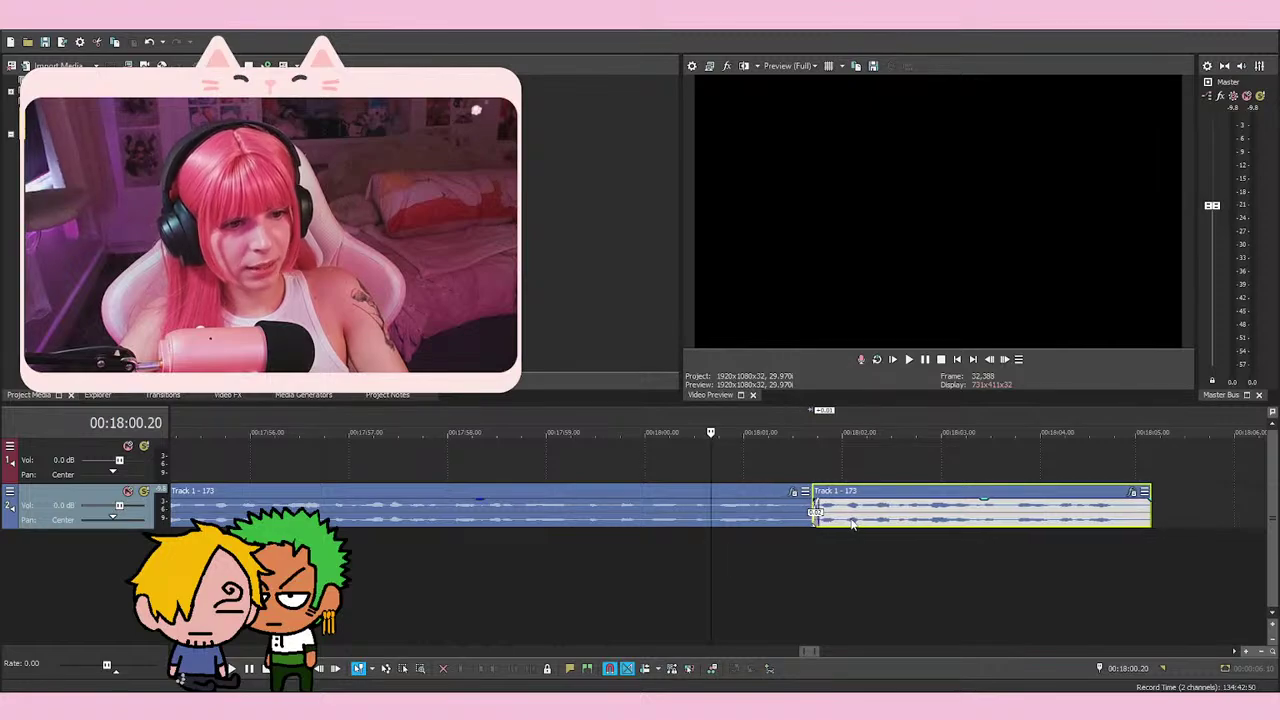
Play from about 00:18:00.26 to check the crossfade near 00:18:01.21
click(816, 460)
scroll(936, 465, up, 1)
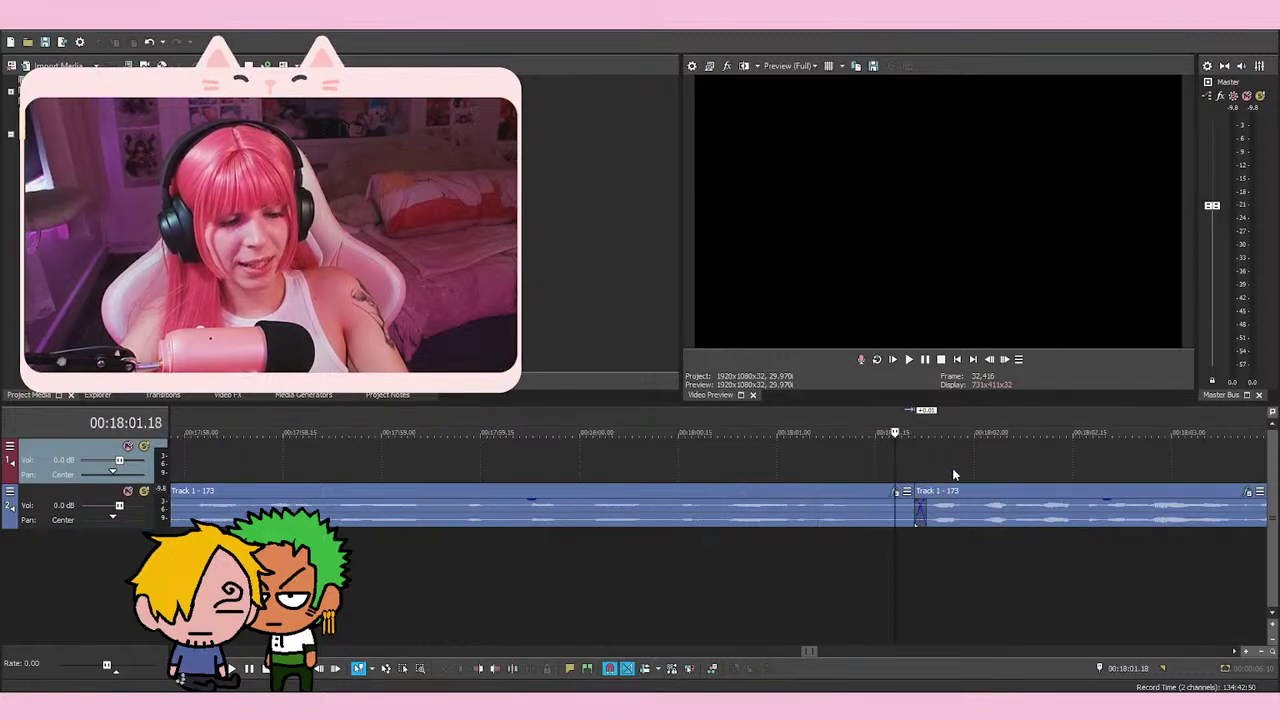
scroll(873, 588, down, 1)
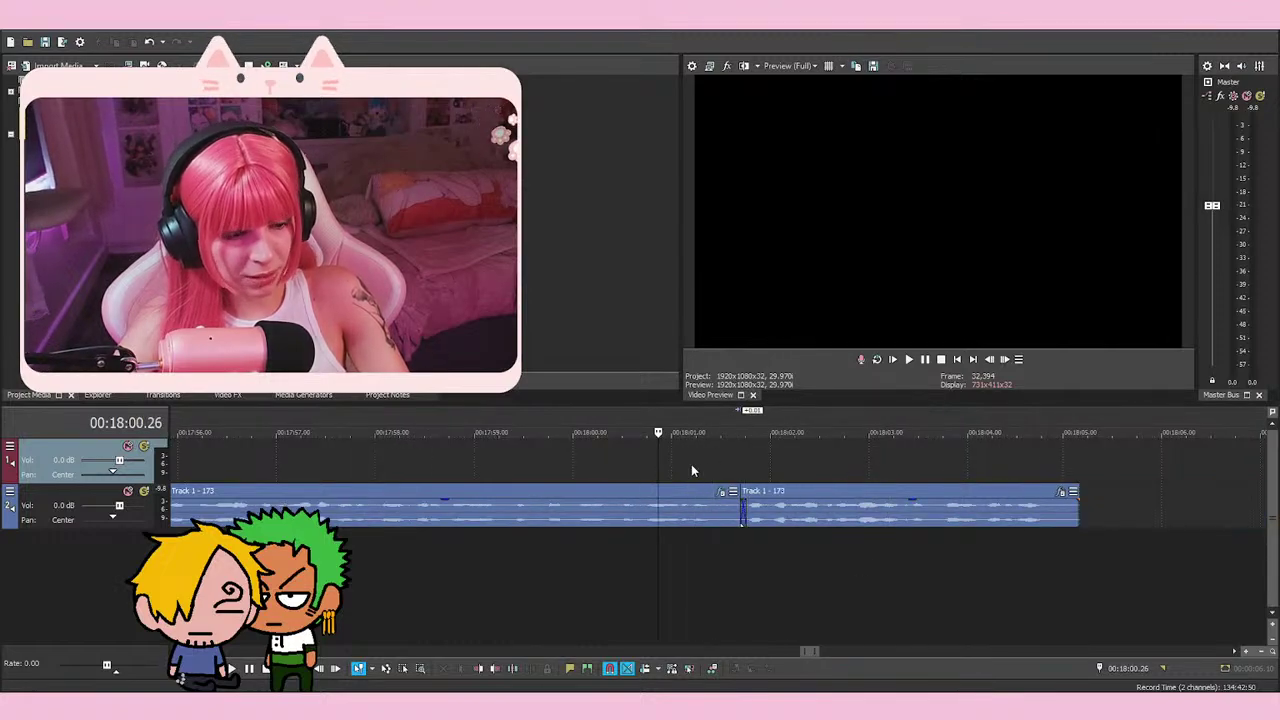
key(space)
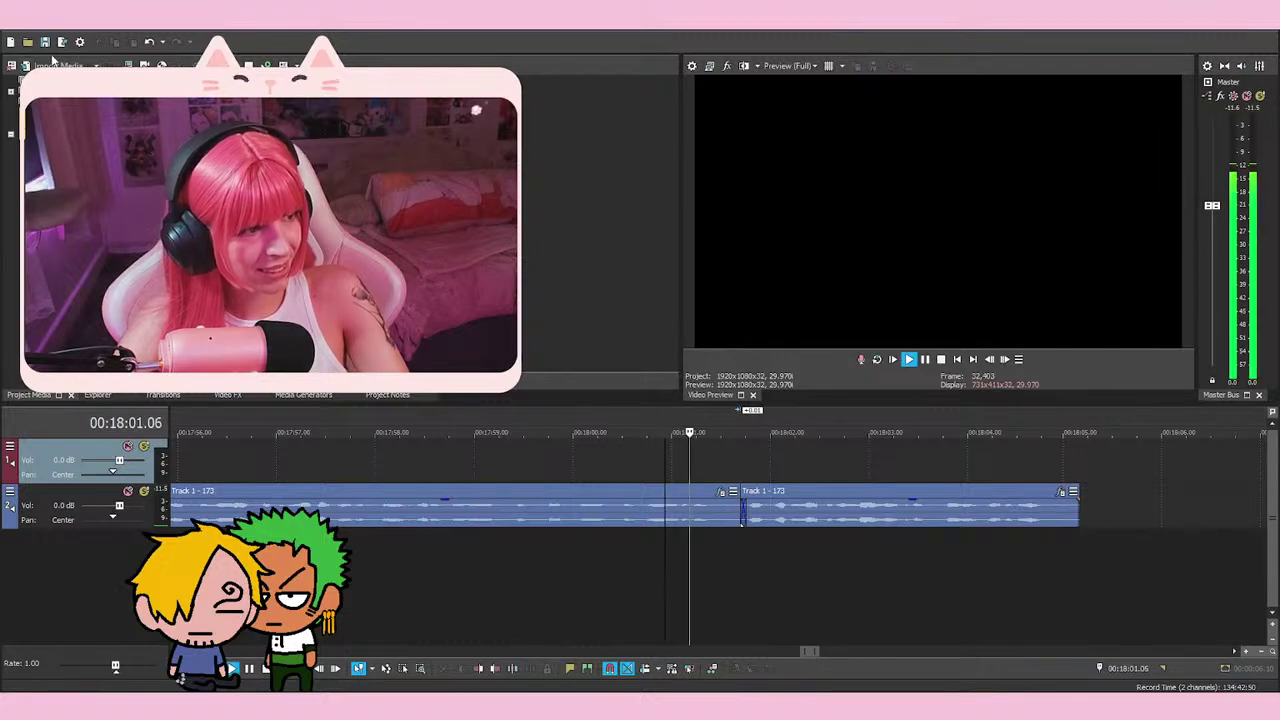
key(space)
scroll(865, 523, up, 1)
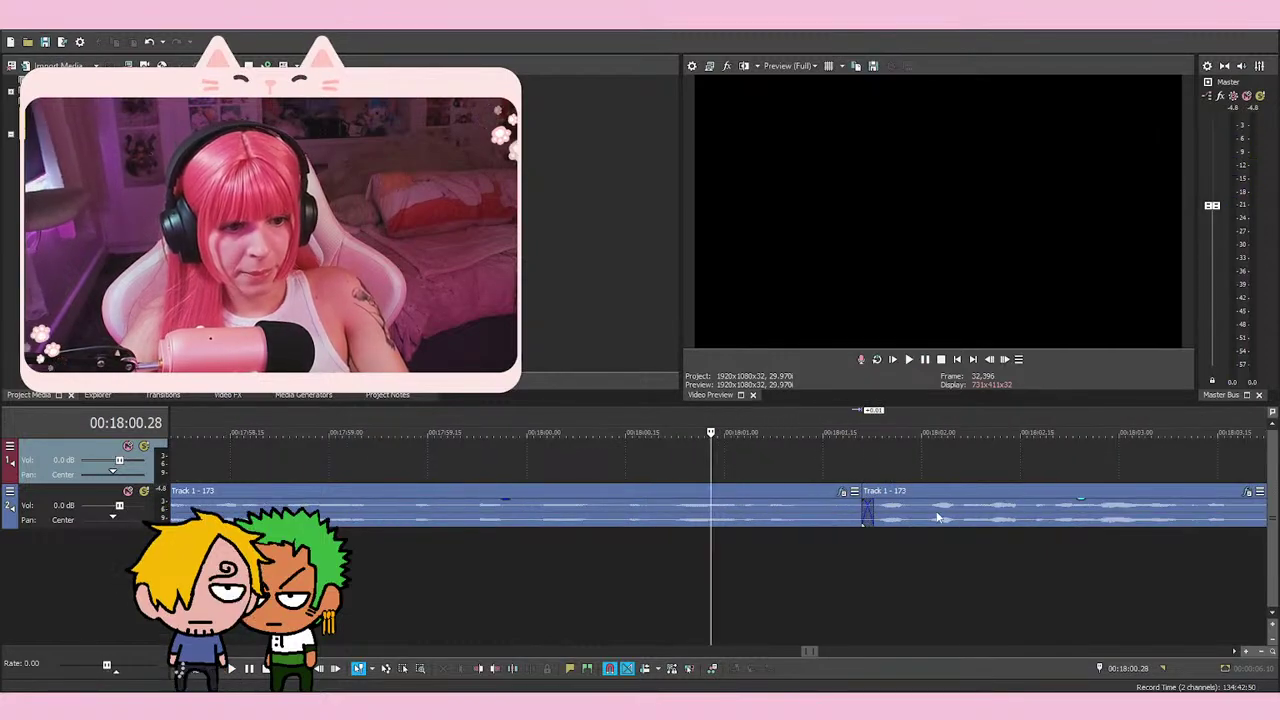
Nudge the clip after the crossfade near 00:18:01.21 slightly earlier and replay the join from 00:18:00.28
click(928, 518)
key(space)
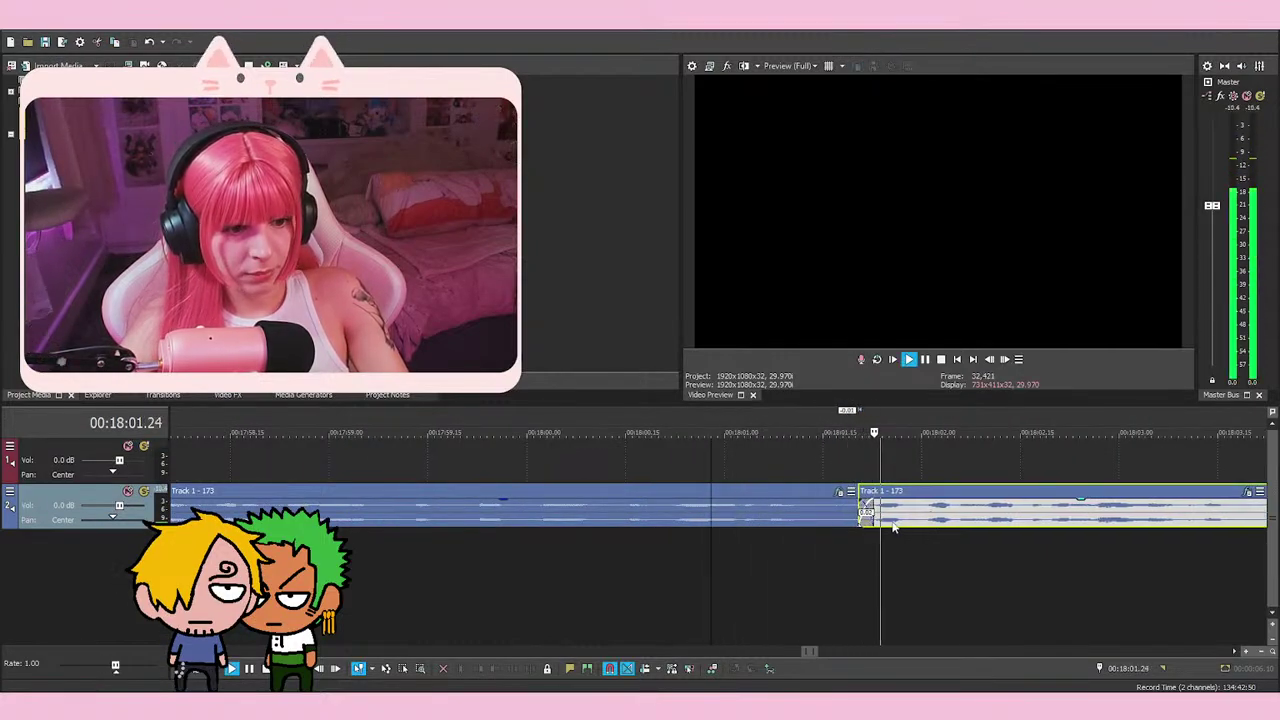
key(space)
drag(890, 526, 885, 531)
key(space)
scroll(921, 528, down, 1)
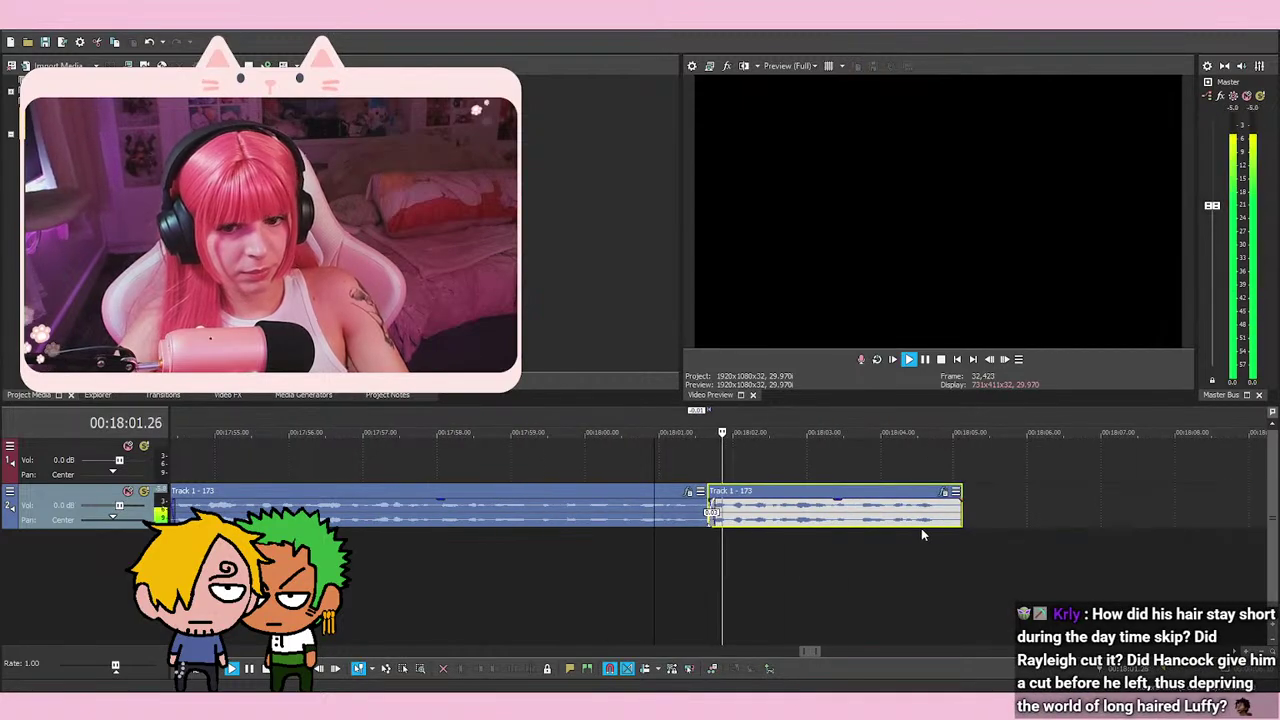
scroll(962, 520, down, 1)
key(space)
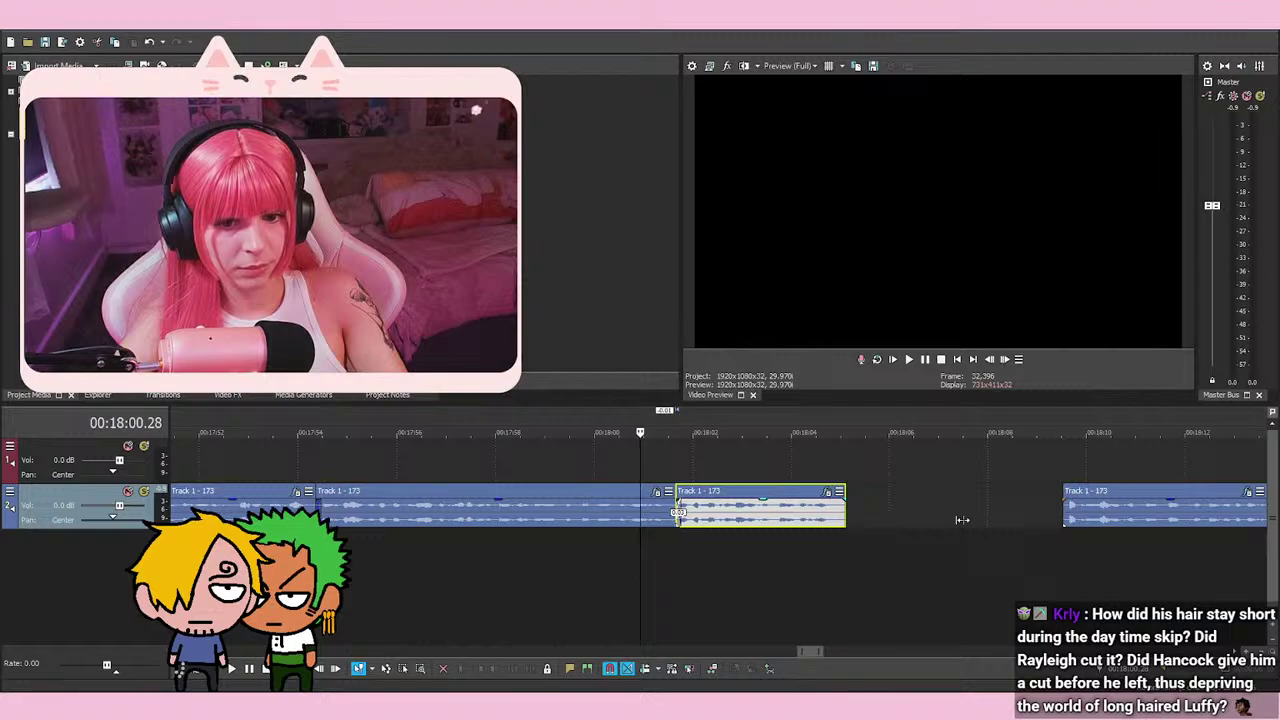
Move the next clip earlier to about 00:18:05, overlapping the preceding clip in a short crossfade, and play both joins
drag(1083, 518, 840, 513)
click(834, 458)
scroll(848, 500, up, 3)
scroll(838, 514, down, 3)
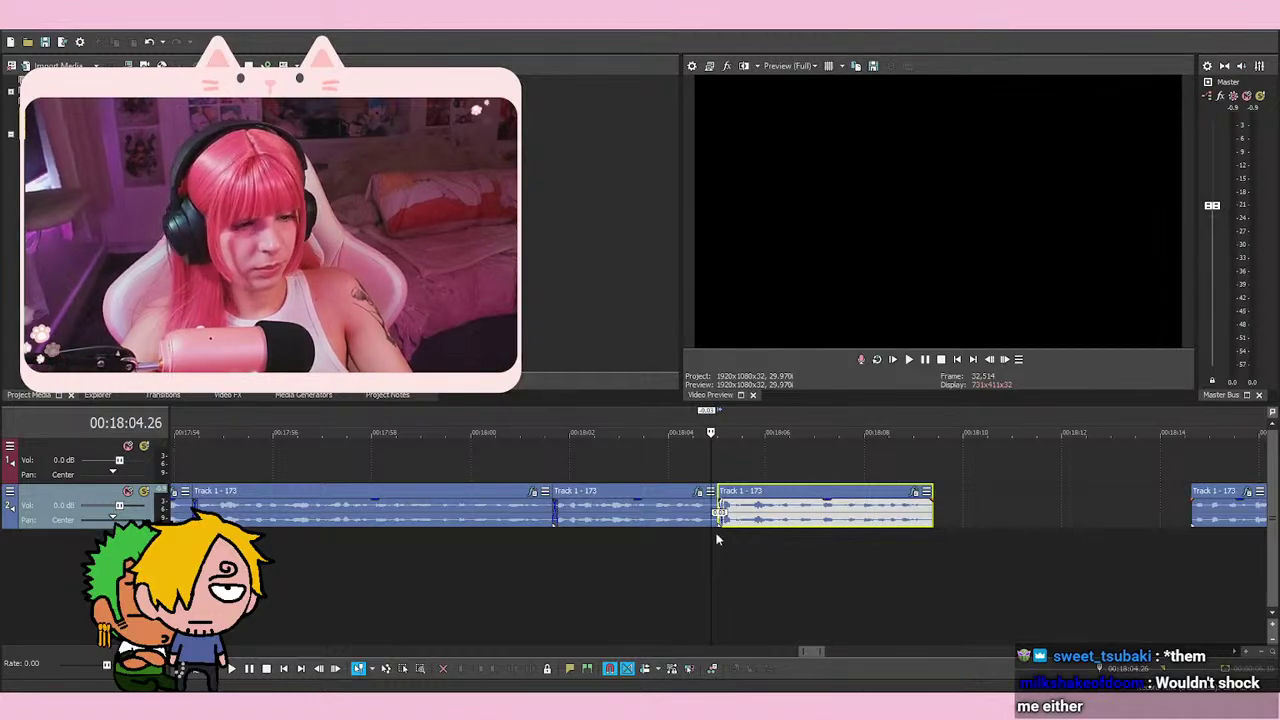
click(620, 590)
key(space)
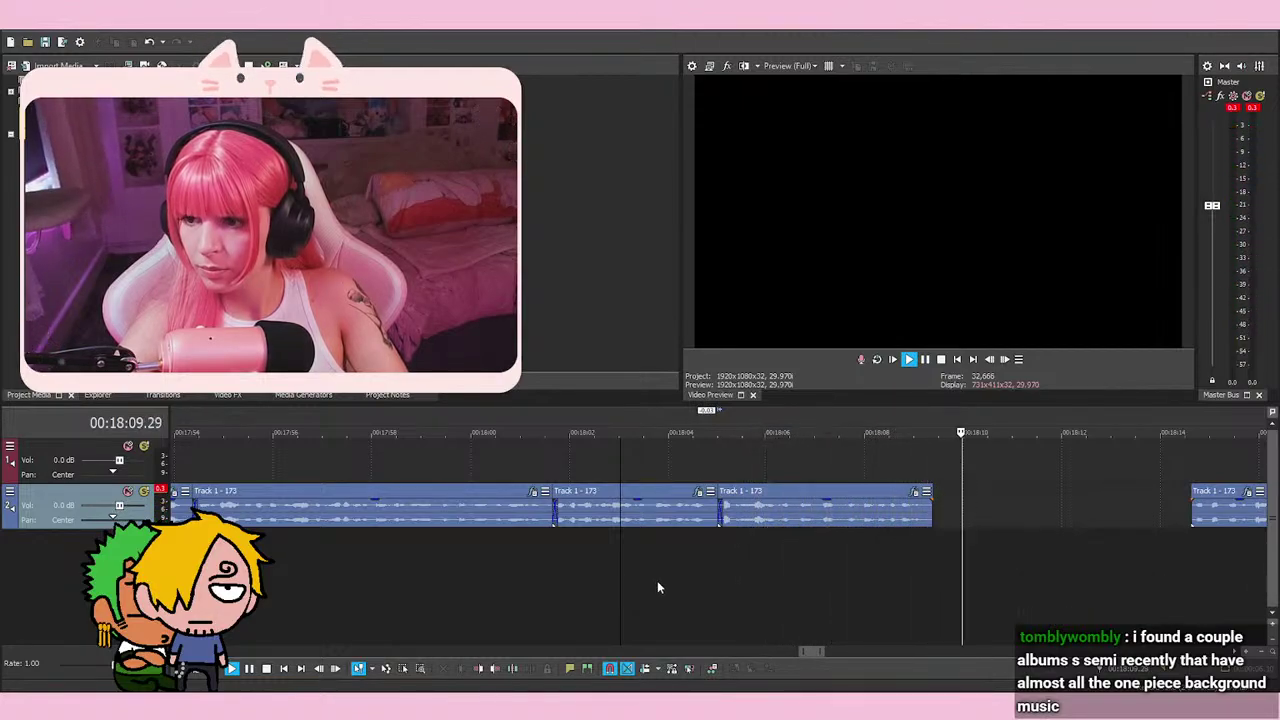
click(492, 575)
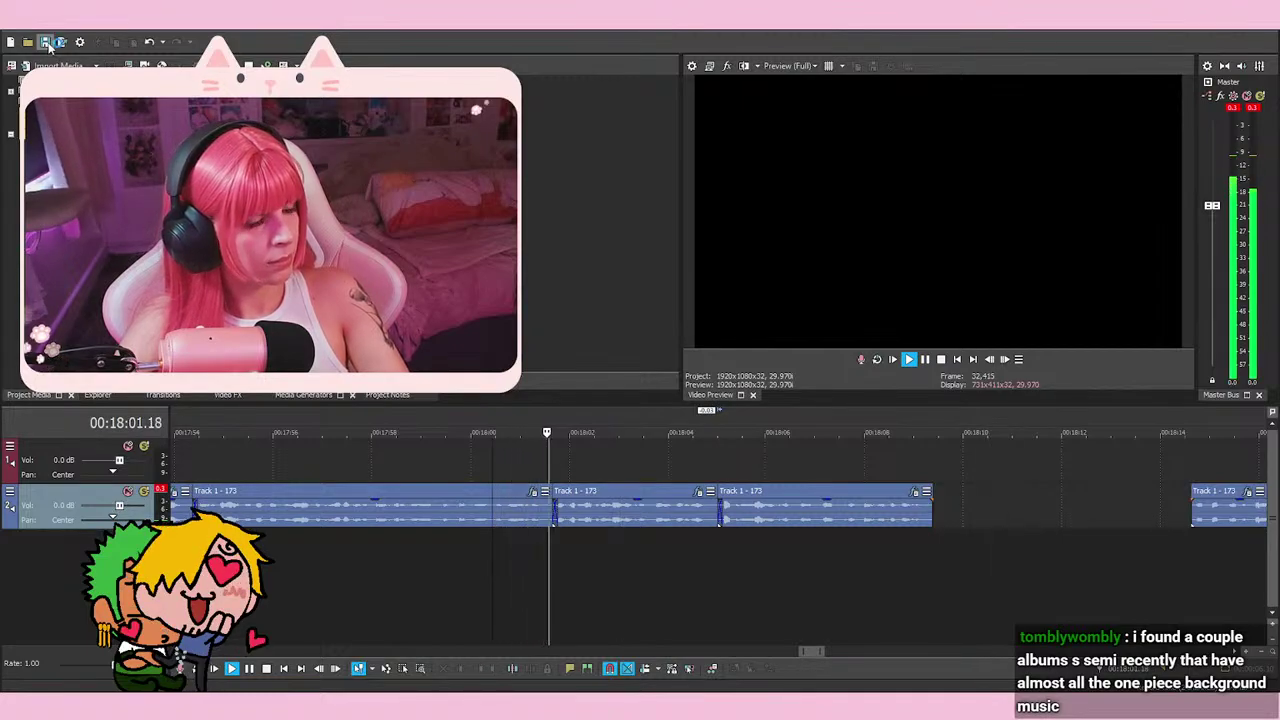
Move the following clip earlier to about 00:18:09.29, leaving a small gap after the preceding clip
drag(1236, 522, 1016, 522)
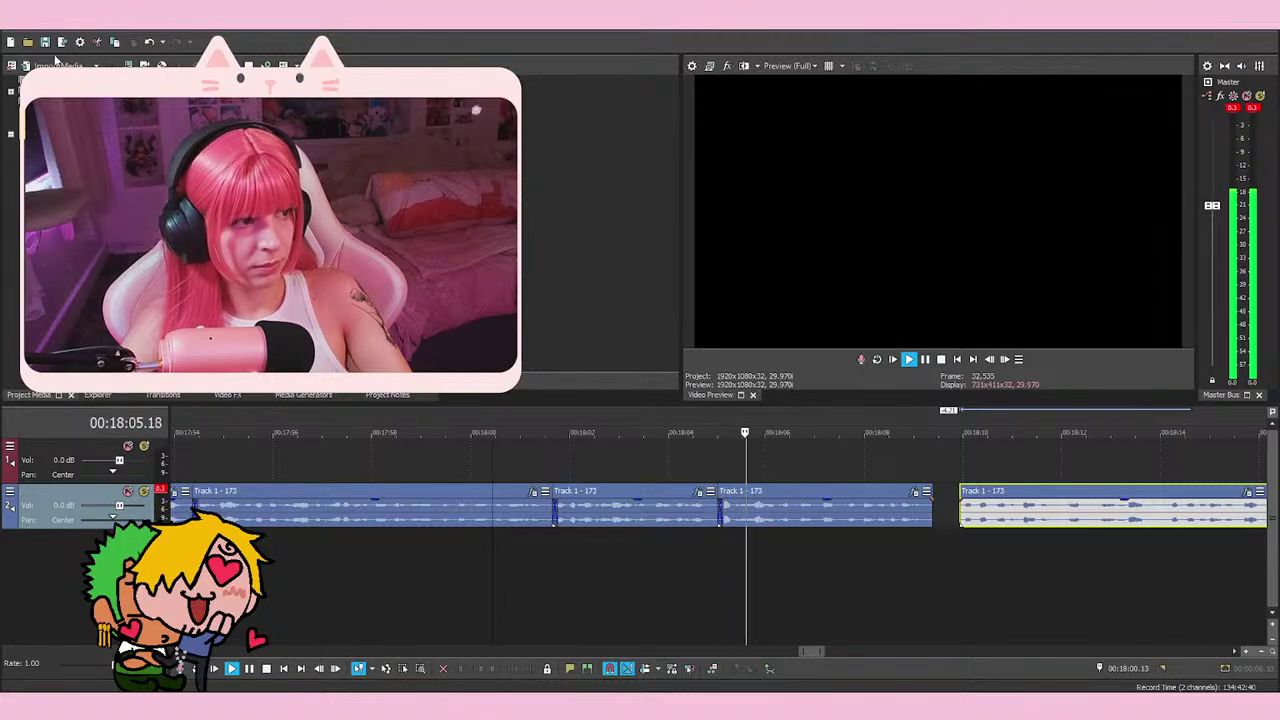
click(971, 447)
scroll(960, 519, down, 1)
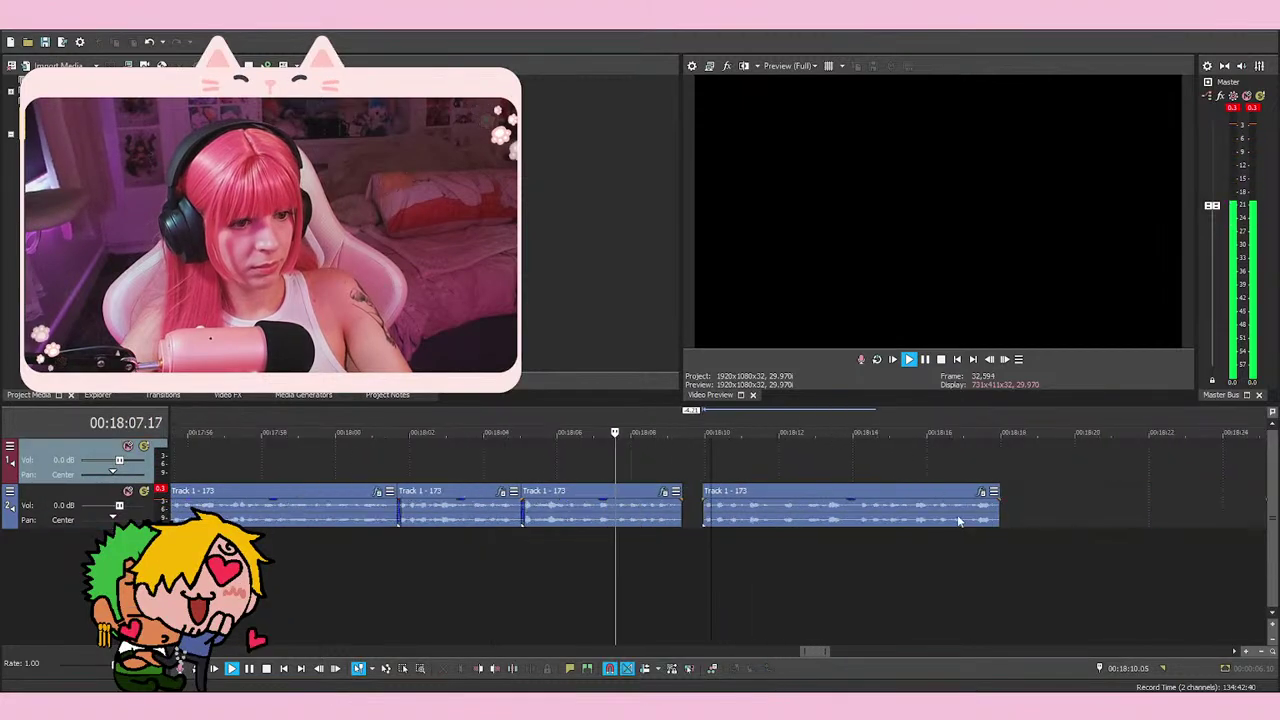
scroll(956, 520, up, 1)
scroll(951, 521, down, 1)
scroll(947, 522, up, 1)
key(space)
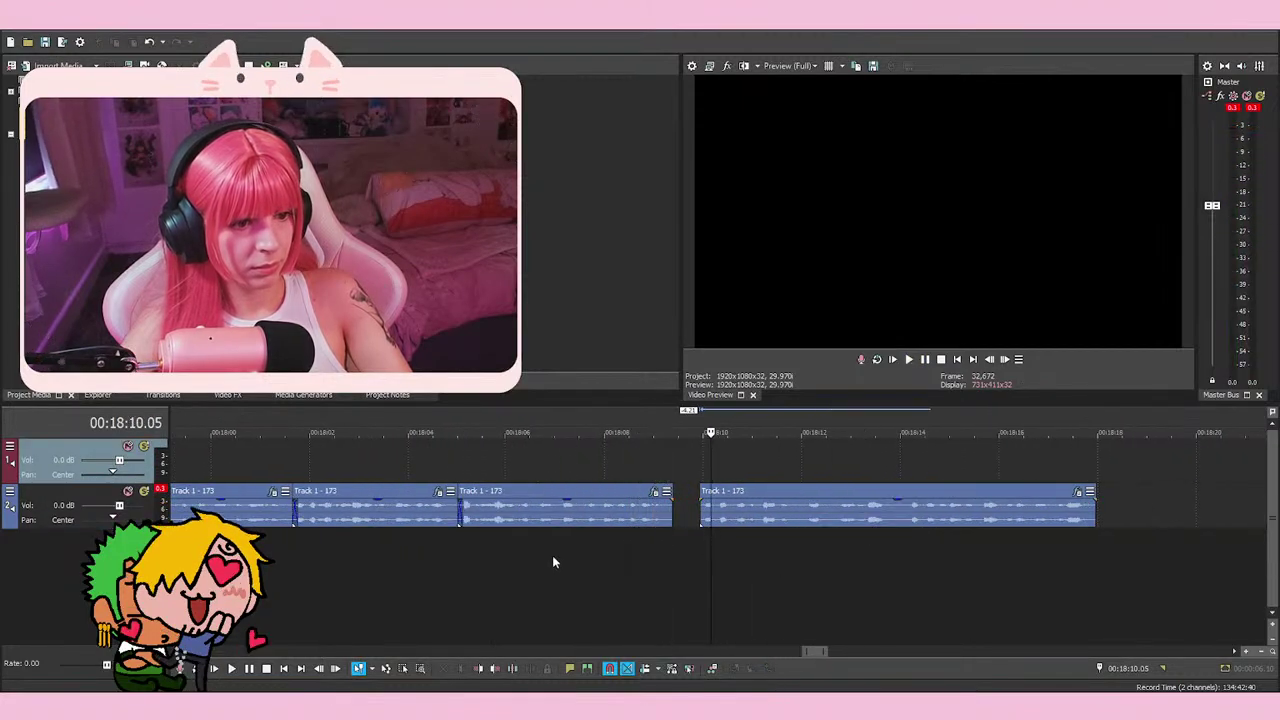
Close the small gap by moving the clip earlier to about 00:18:09.10 with a short crossfade, and replay the join
click(554, 557)
drag(730, 515, 697, 528)
key(space)
scroll(907, 574, down, 3)
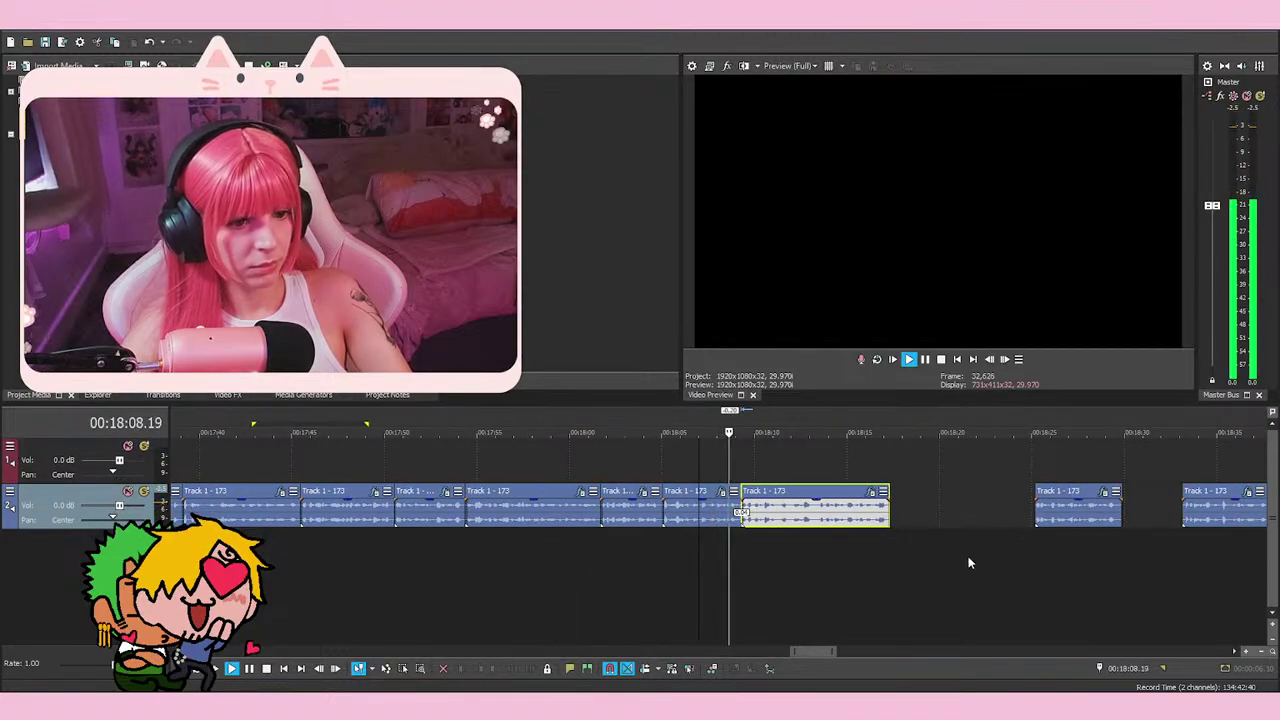
click(1022, 550)
click(728, 556)
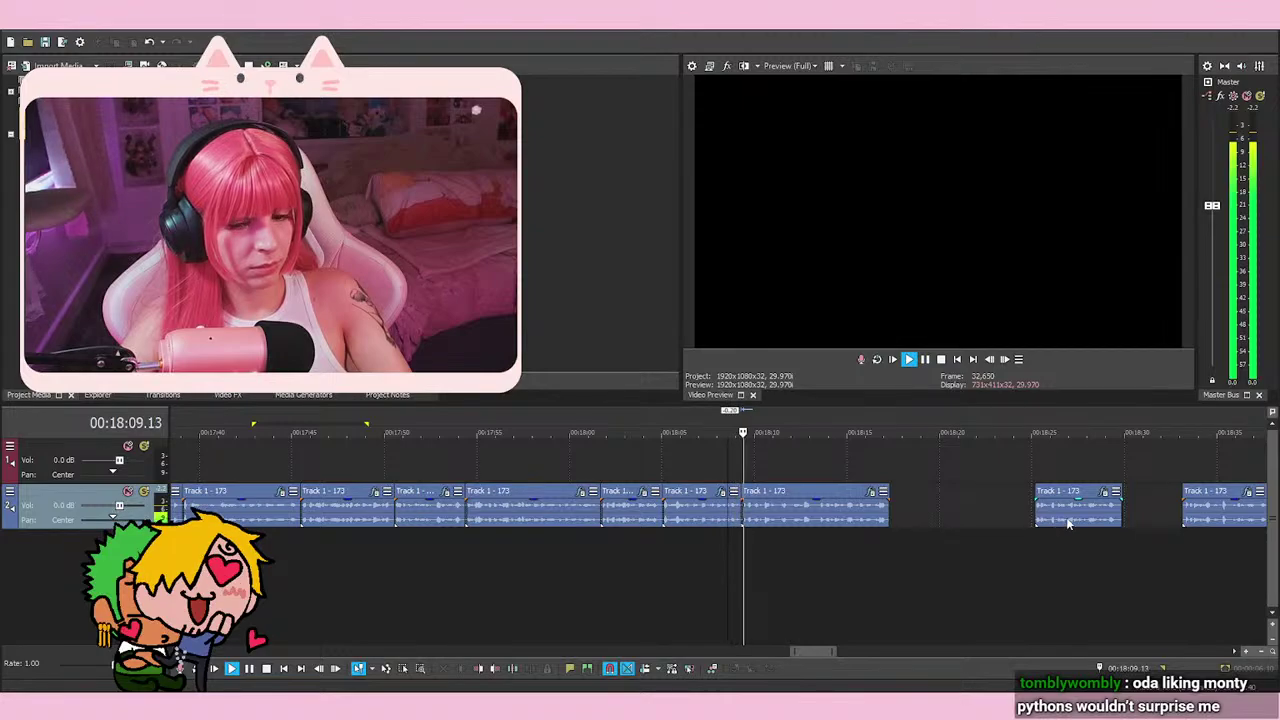
Nudge the clip at the join near 00:18:09 slightly later, to about 00:18:09.10, and replay the join
key(space)
scroll(940, 512, up, 3)
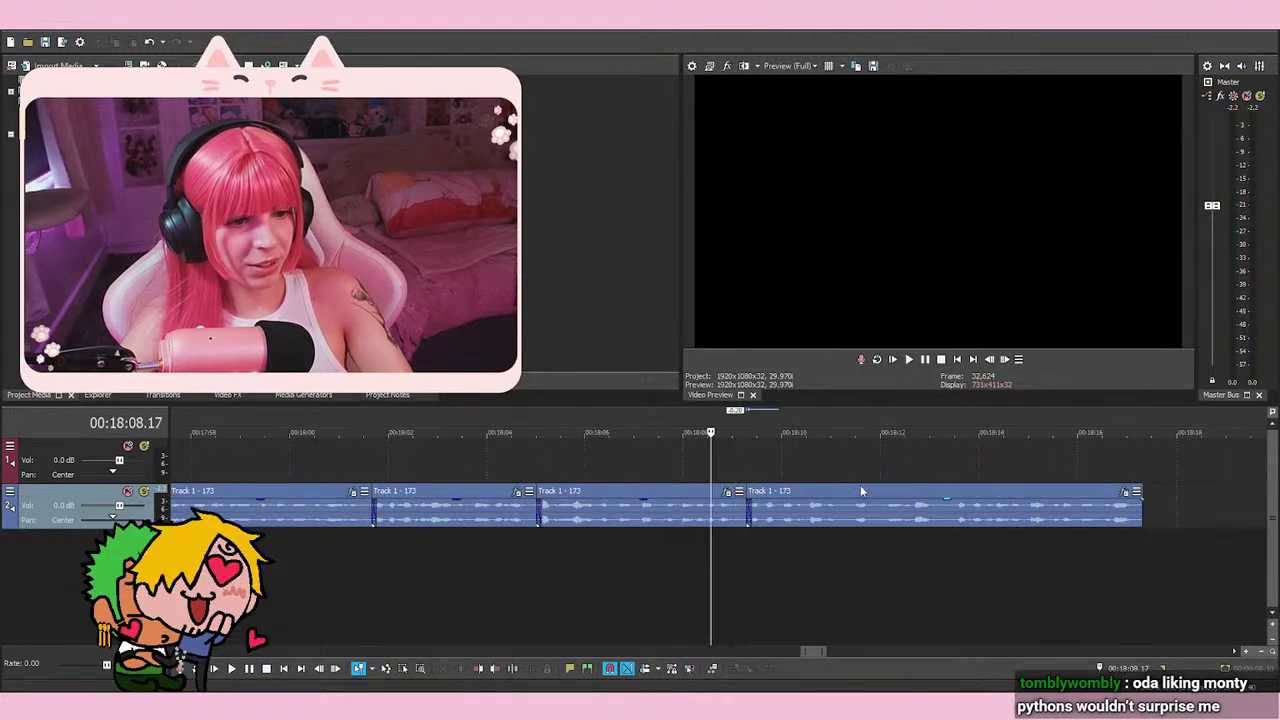
click(740, 458)
scroll(760, 475, up, 5)
drag(843, 519, 862, 516)
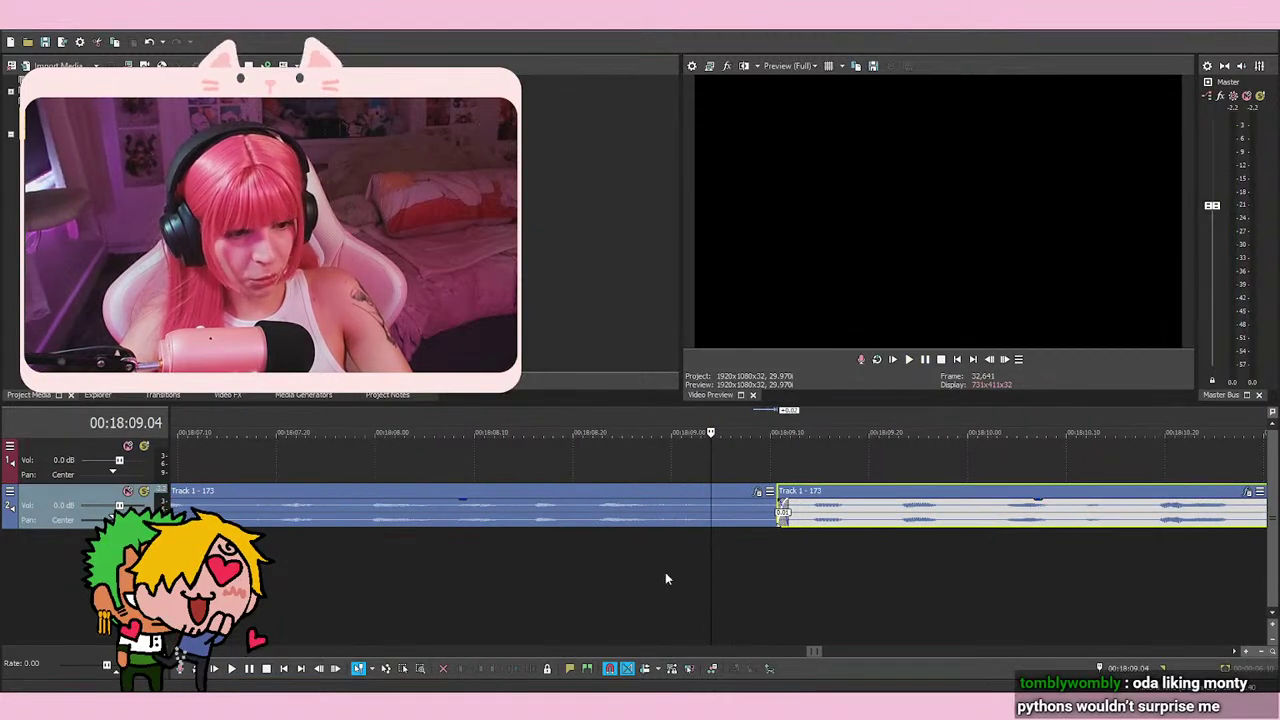
click(592, 576)
key(space)
scroll(910, 555, down, 2)
key(space)
scroll(917, 557, down, 4)
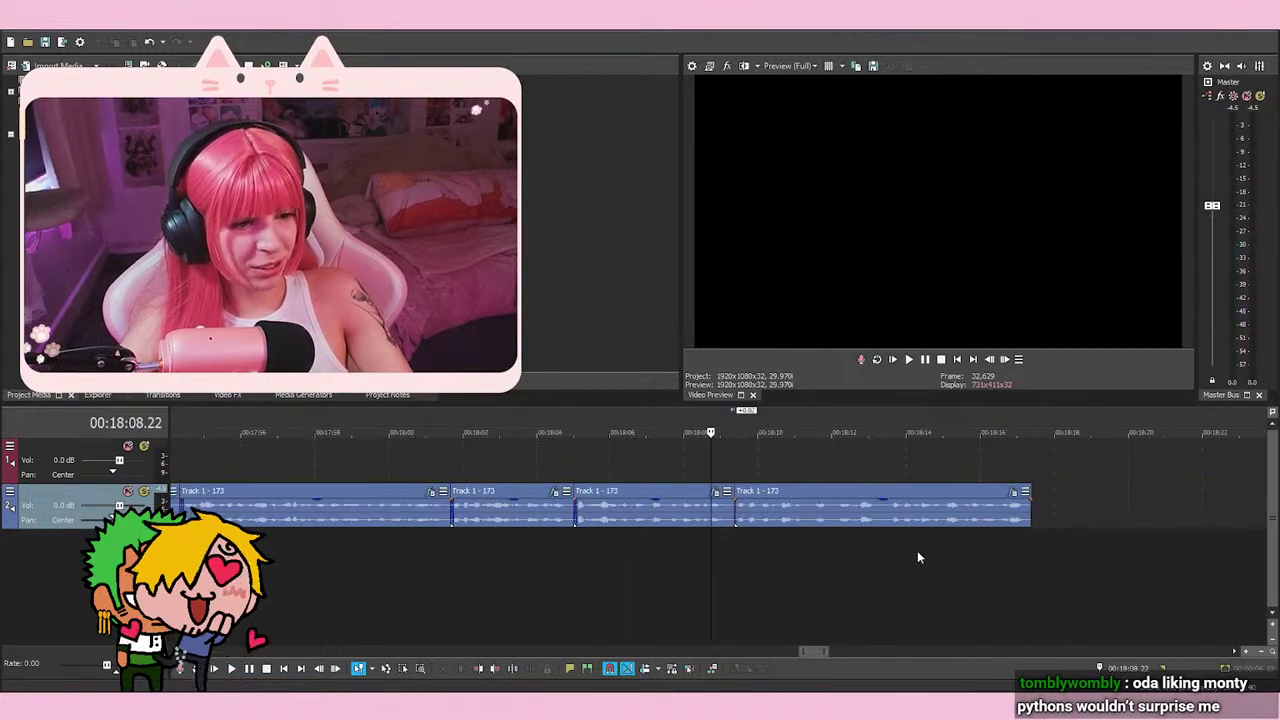
Play on and move the next clip earlier to about 00:18:17, right behind the preceding clip
scroll(917, 557, down, 2)
key(space)
drag(1163, 517, 972, 513)
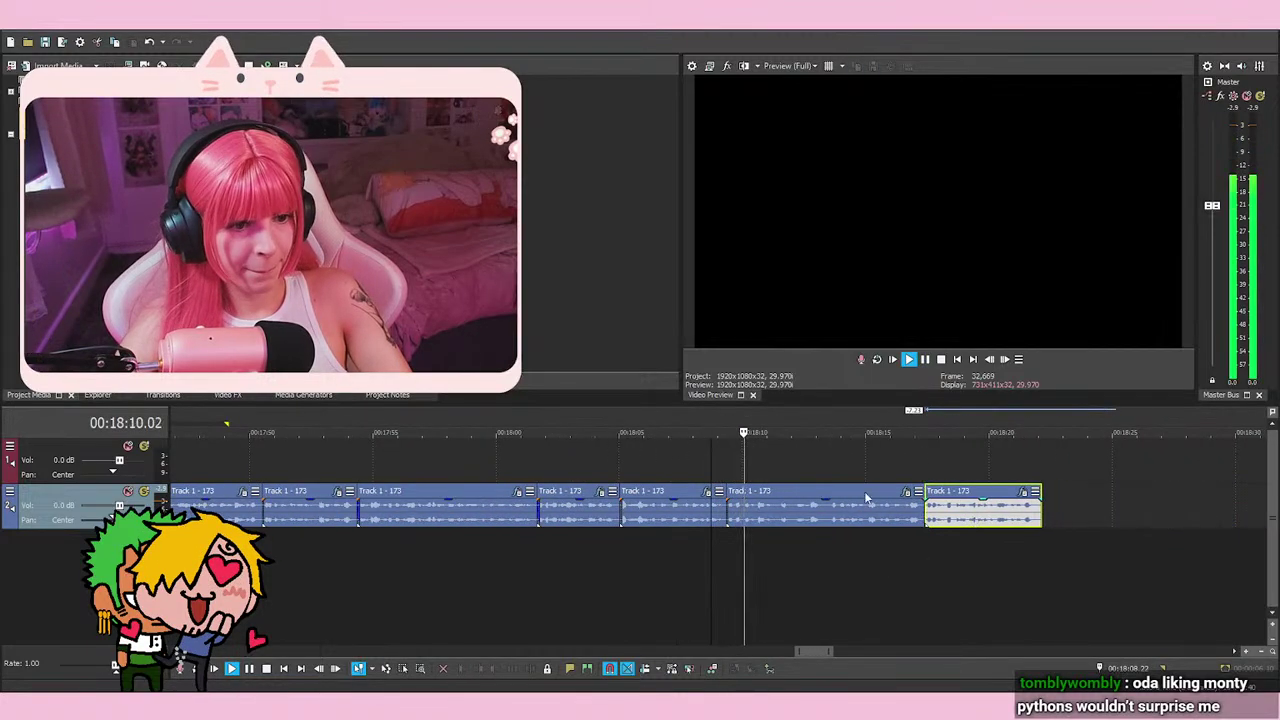
Fine-tune the short crossfade at the 00:18:09.10 join and replay it from 00:18:08.29
key(space)
scroll(800, 490, up, 6)
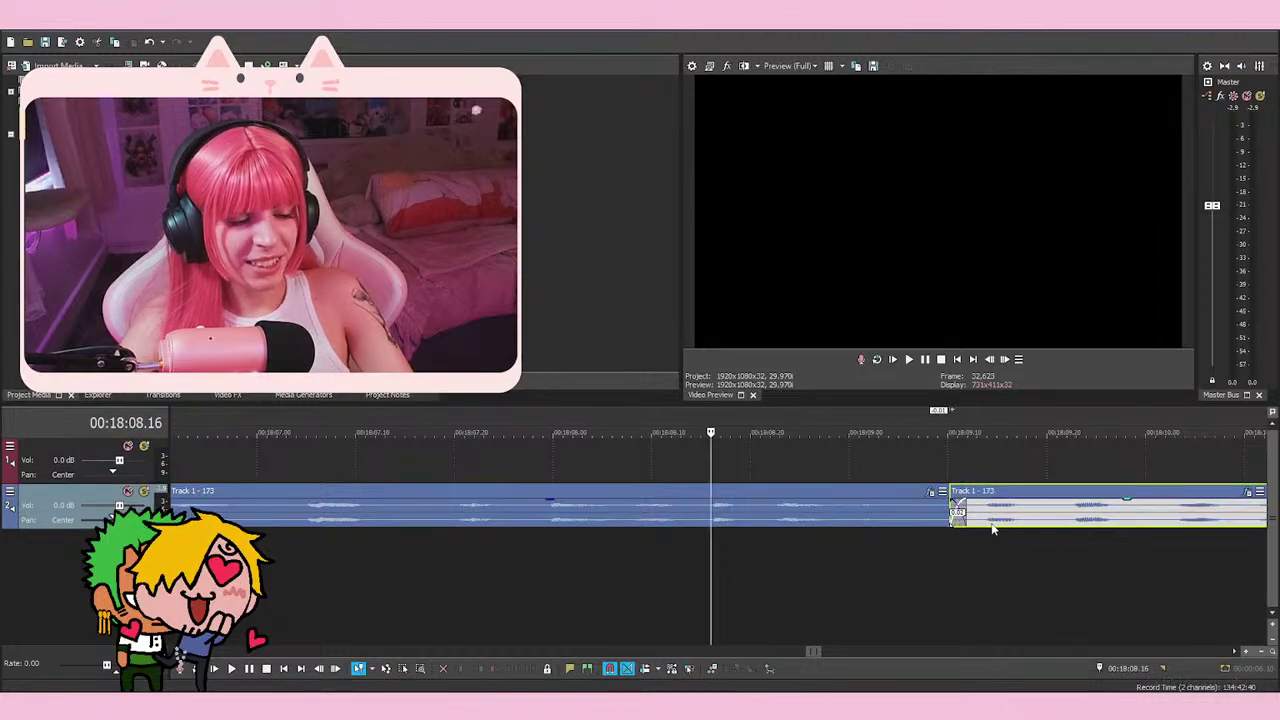
click(899, 583)
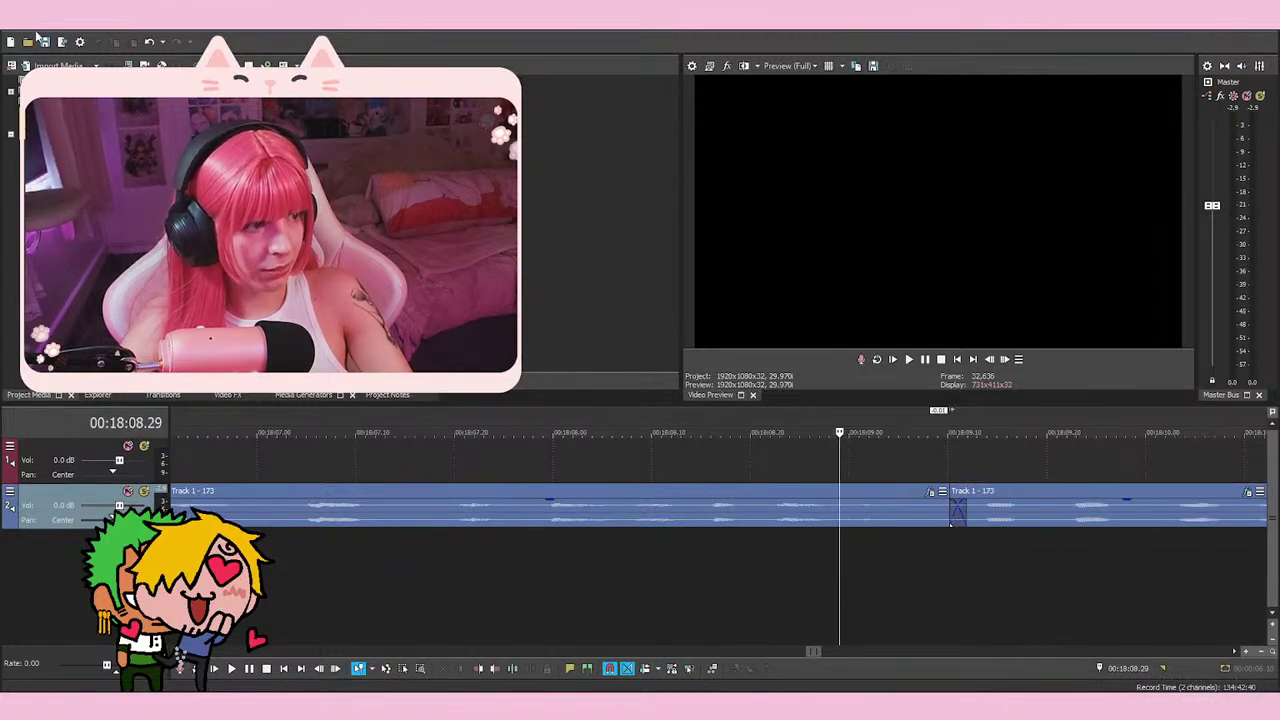
key(space)
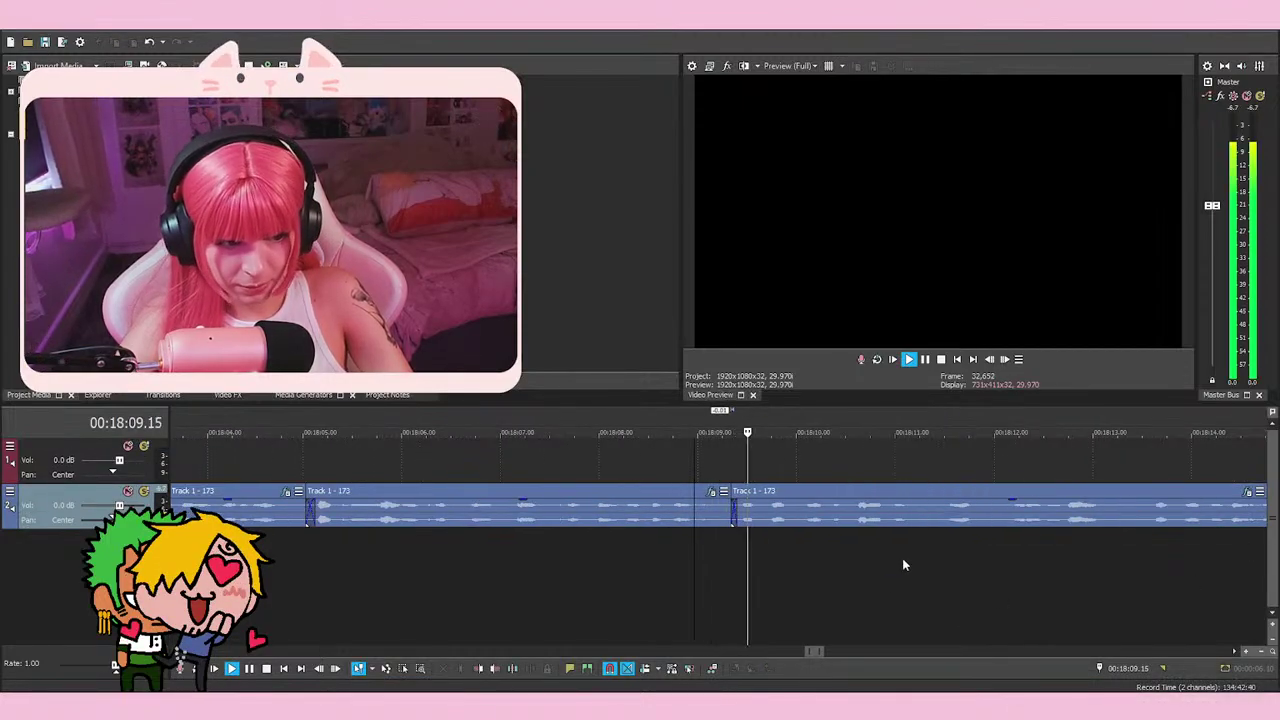
scroll(915, 566, down, 3)
scroll(803, 513, down, 2)
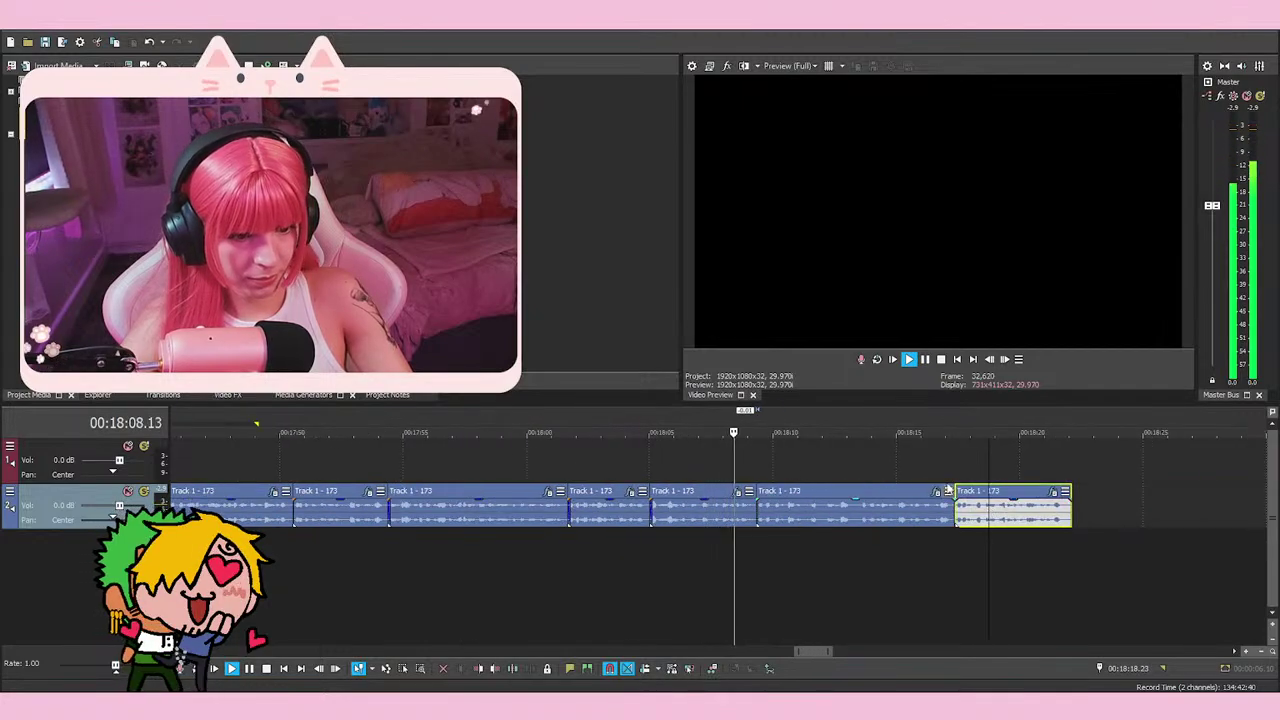
Nudge the following clip earlier to about 00:18:17.09, overlapping the preceding clip in a short crossfade, and play up to the join
scroll(928, 511, up, 5)
drag(929, 511, 891, 514)
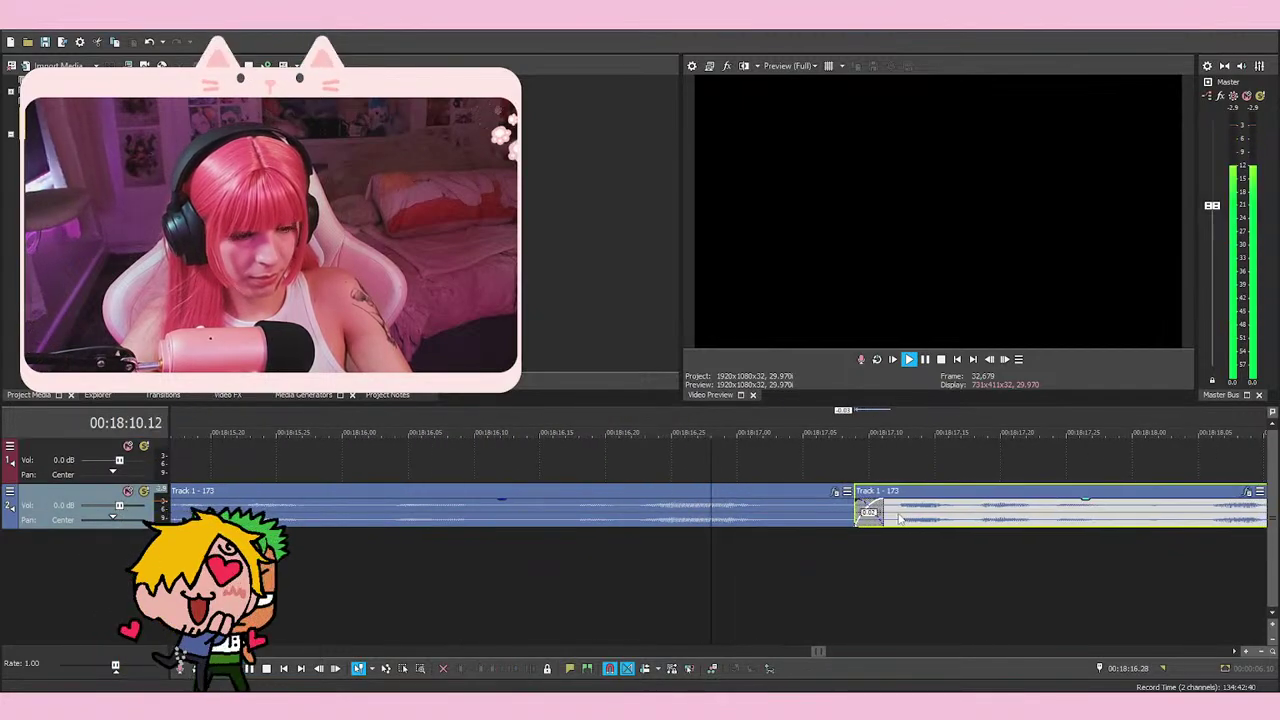
scroll(751, 510, down, 3)
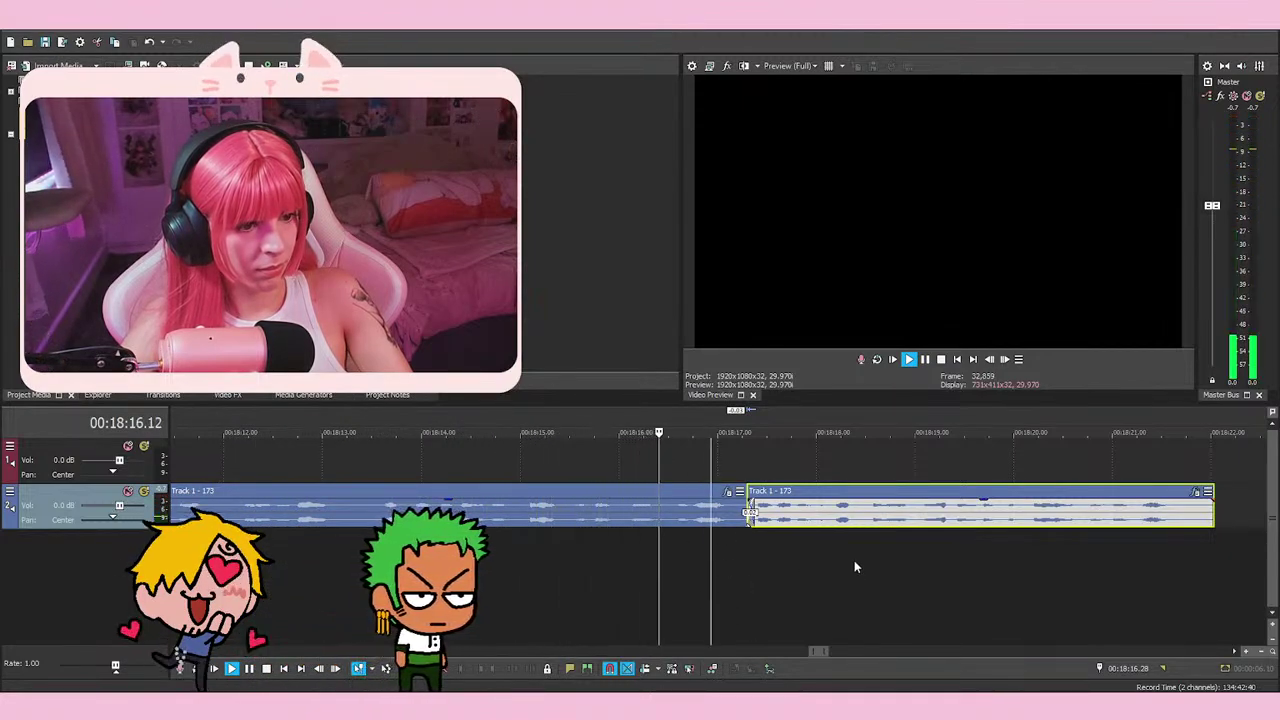
key(space)
Replay the audio around the 00:18:17.09 join from several points to check the transition
click(780, 455)
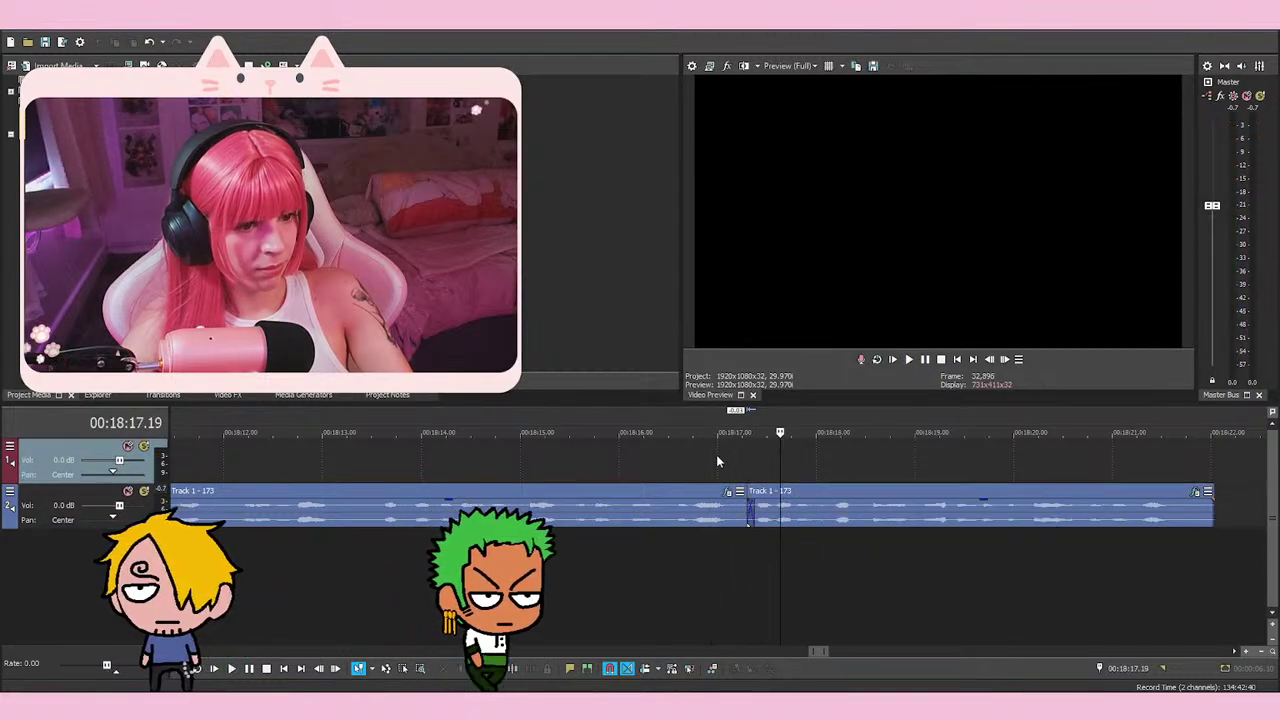
click(717, 458)
click(685, 468)
click(614, 471)
click(647, 471)
click(487, 468)
key(space)
key(space)
scroll(667, 586, down, 3)
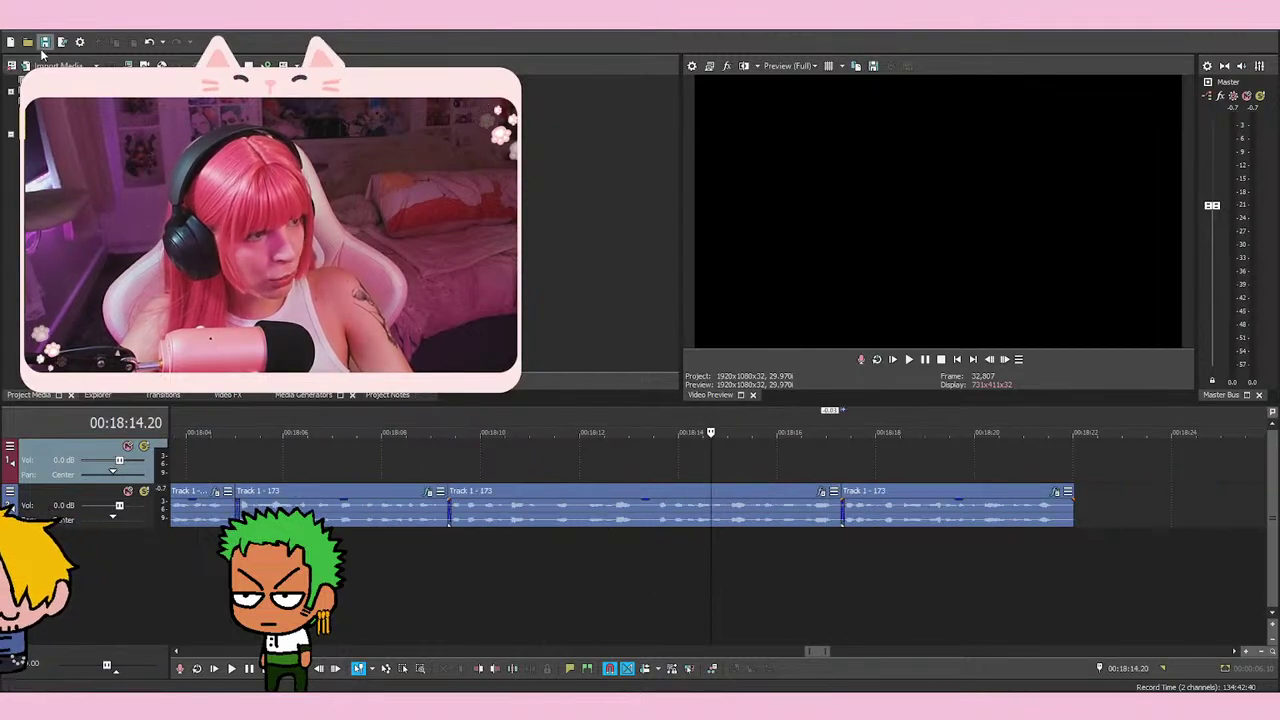
key(space)
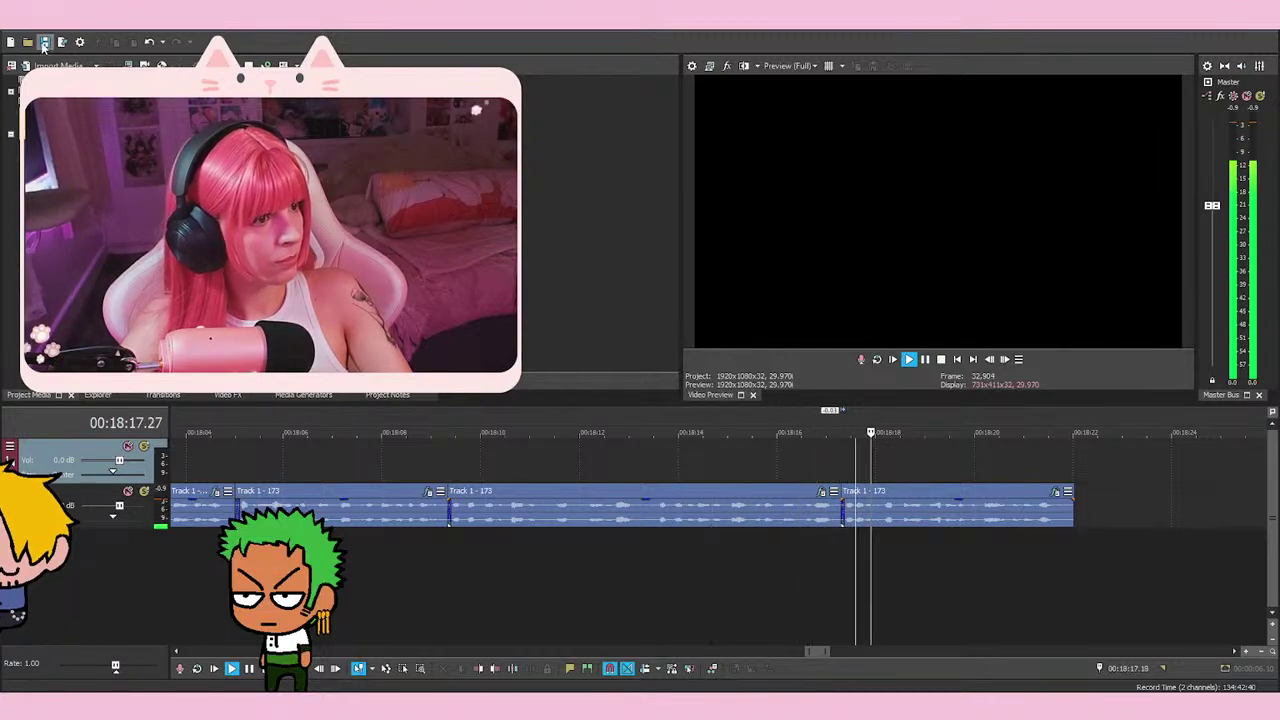
Move the next clip earlier to about 00:18:22, overlapping the preceding clip in a short crossfade, and play the join
scroll(983, 531, down, 3)
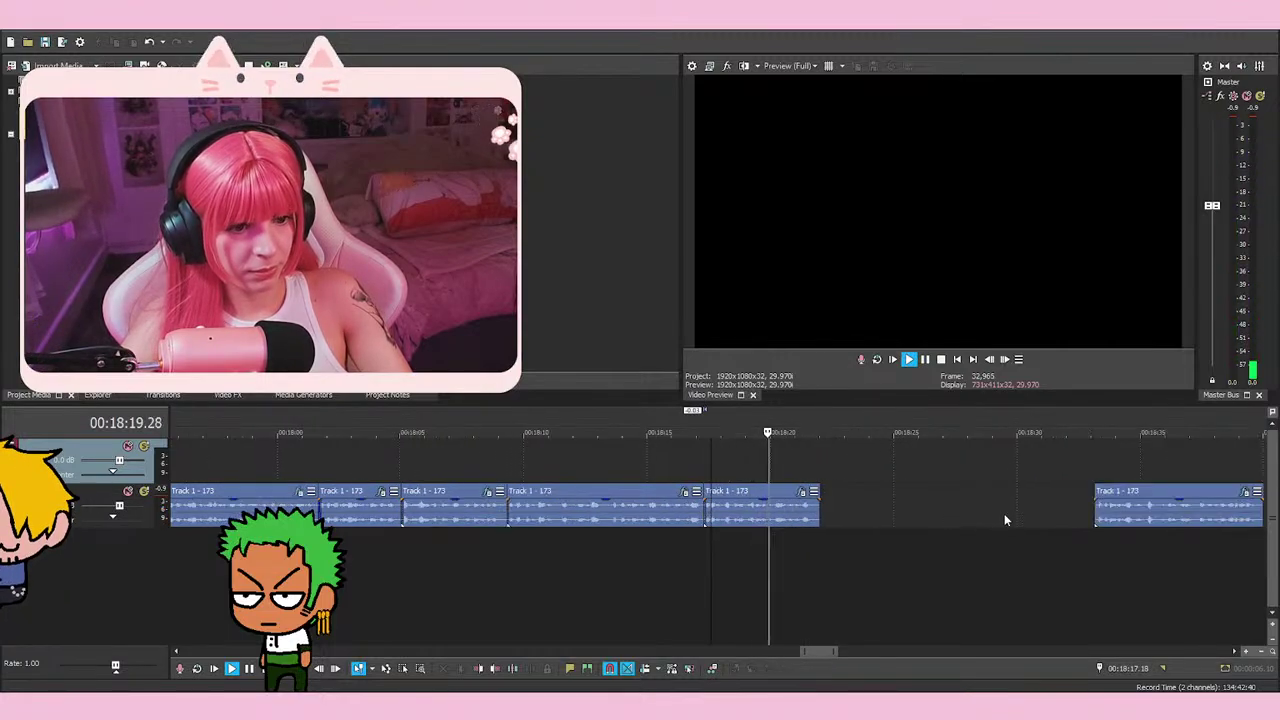
drag(1100, 505, 841, 505)
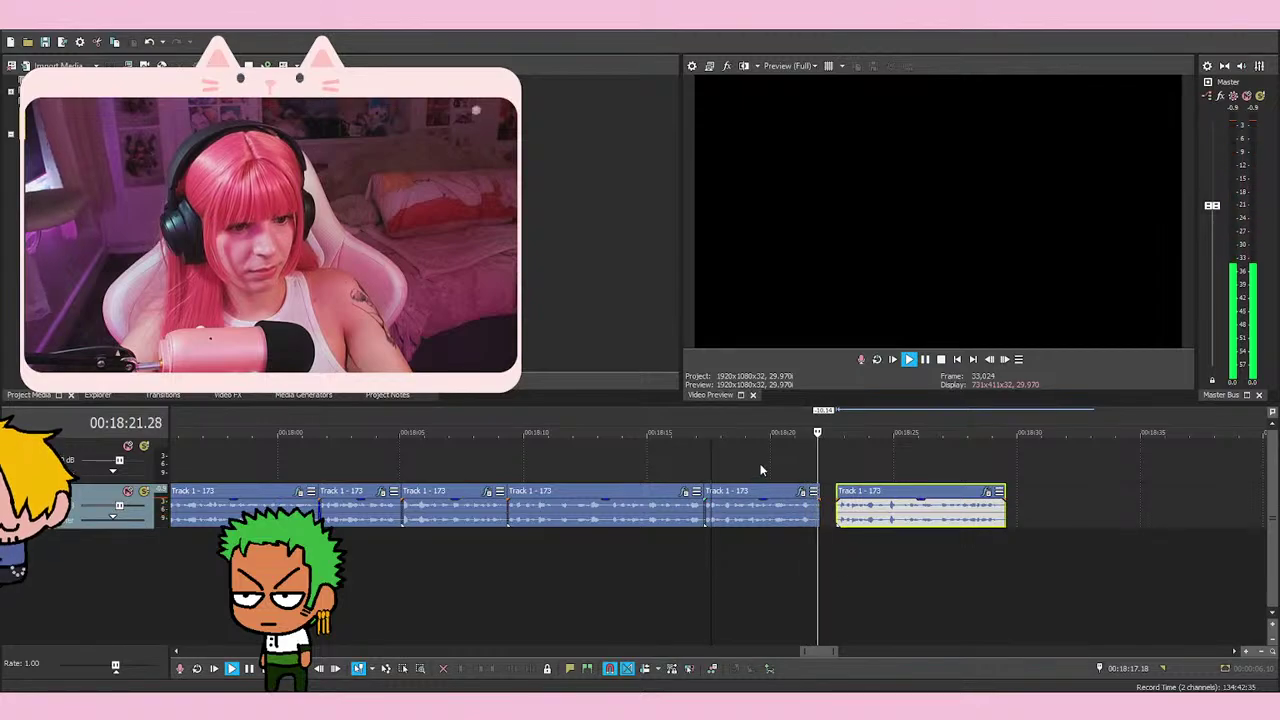
key(space)
scroll(850, 495, up, 3)
drag(950, 526, 902, 530)
key(space)
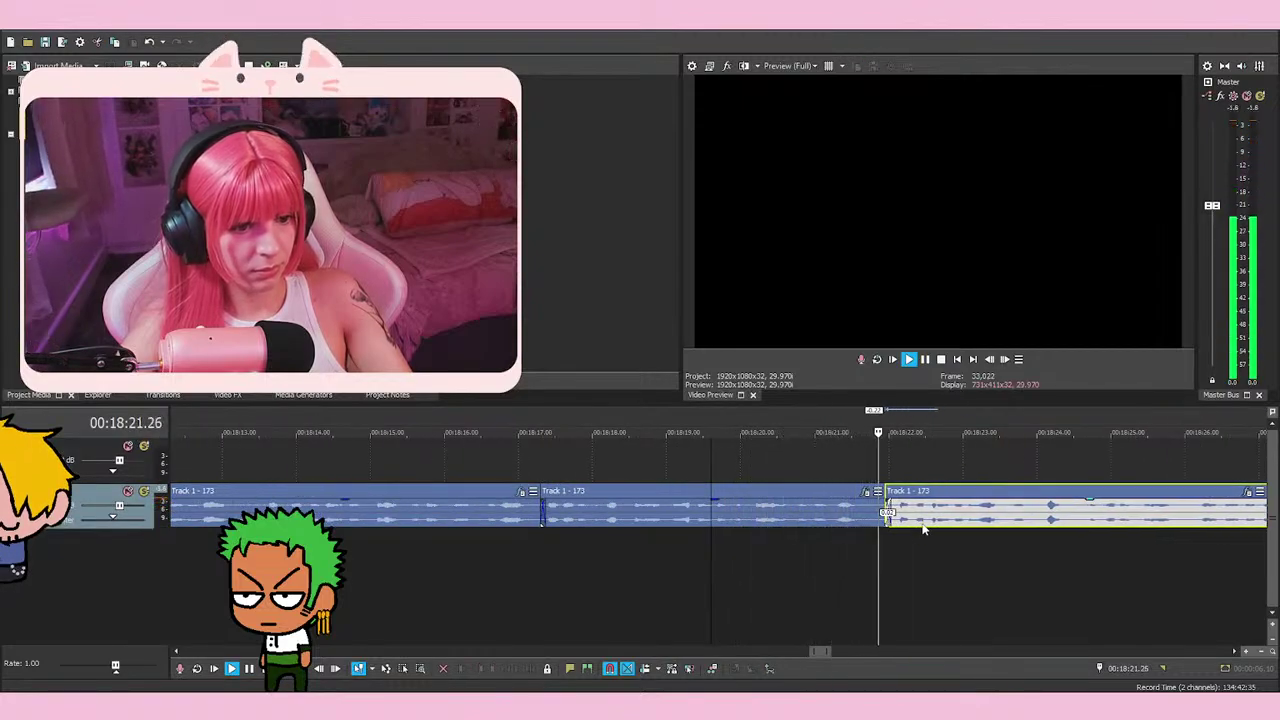
scroll(894, 522, down, 5)
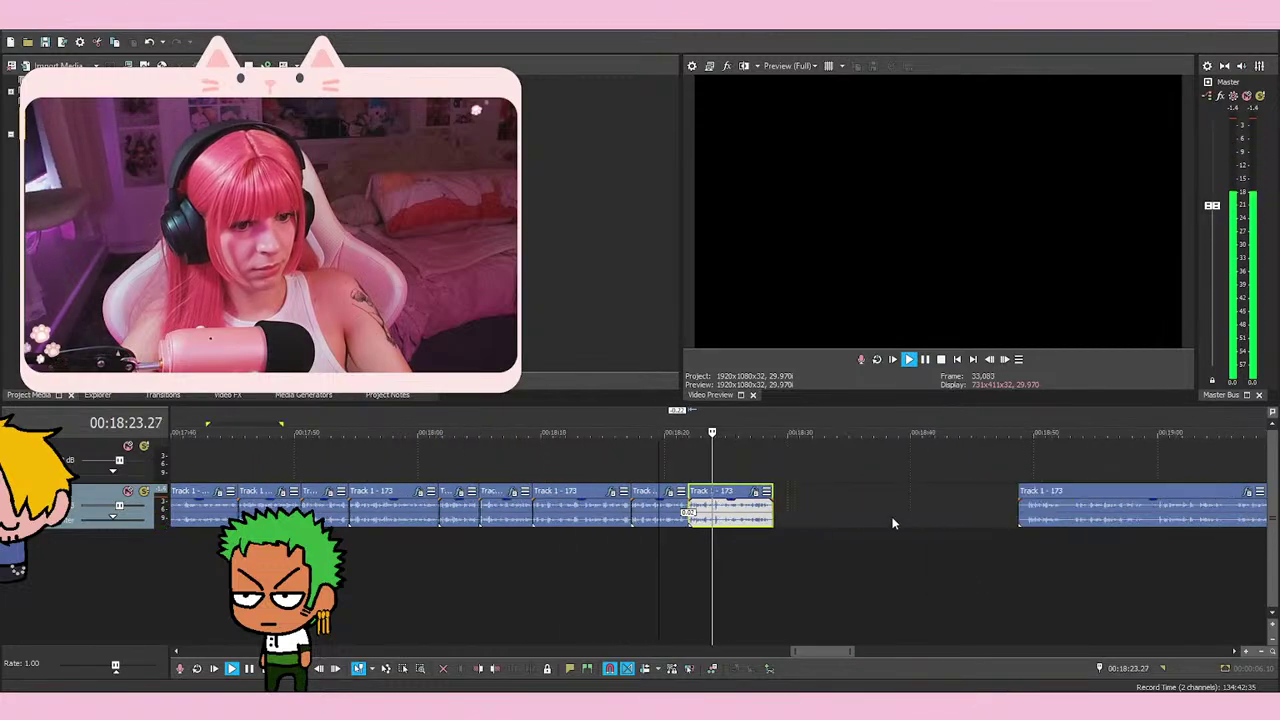
Move the following long clip earlier to about 00:18:29.19, leaving a small gap, and play its beginning
drag(1062, 518, 830, 512)
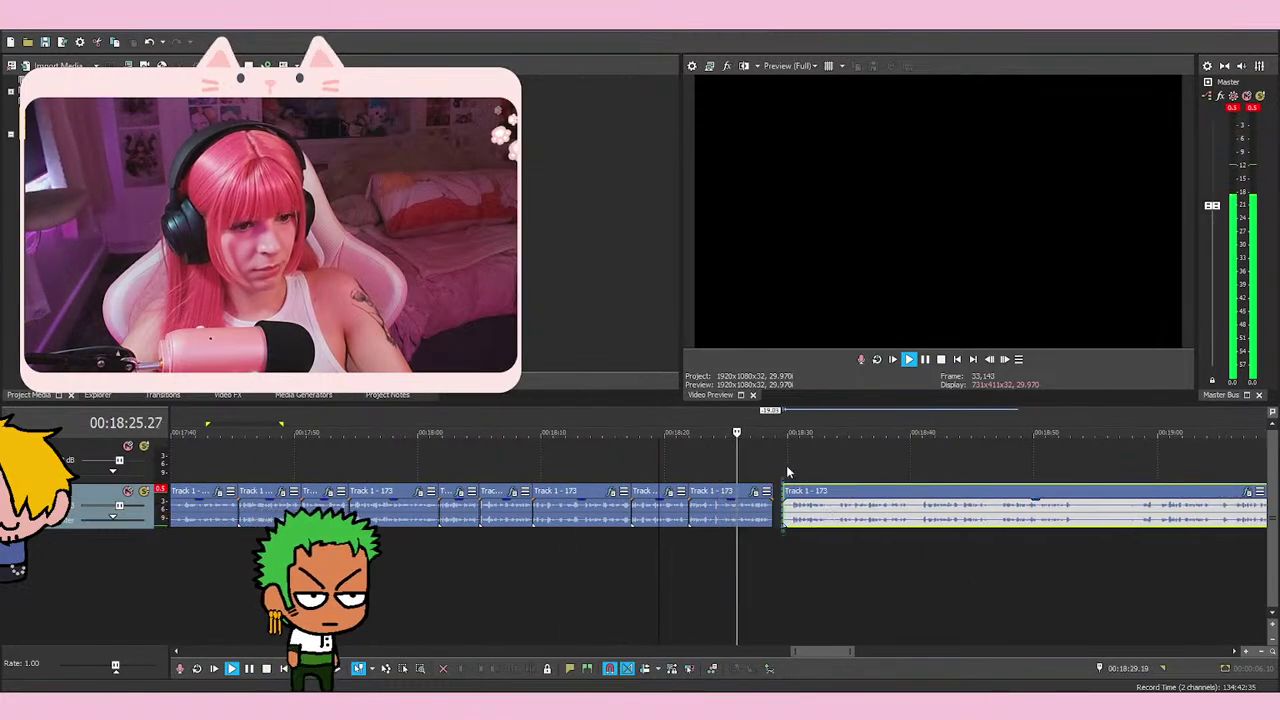
scroll(832, 510, down, 5)
scroll(831, 506, up, 8)
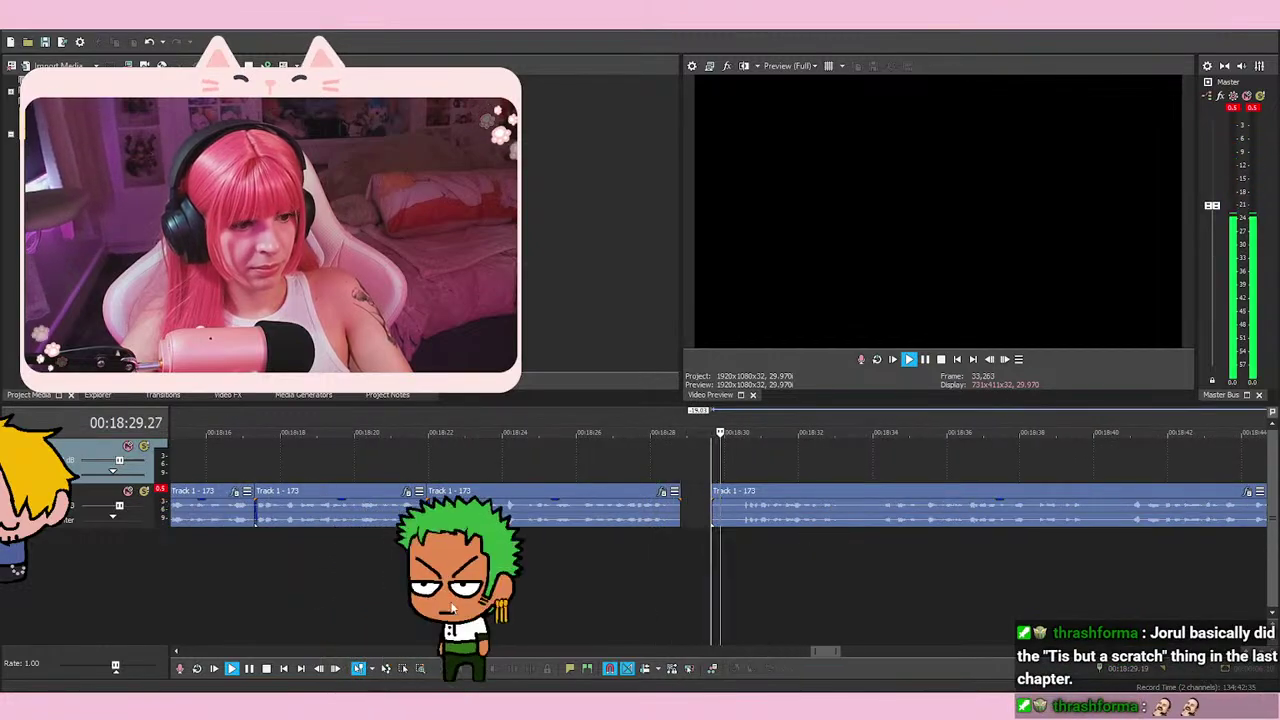
key(space)
scroll(744, 462, up, 3)
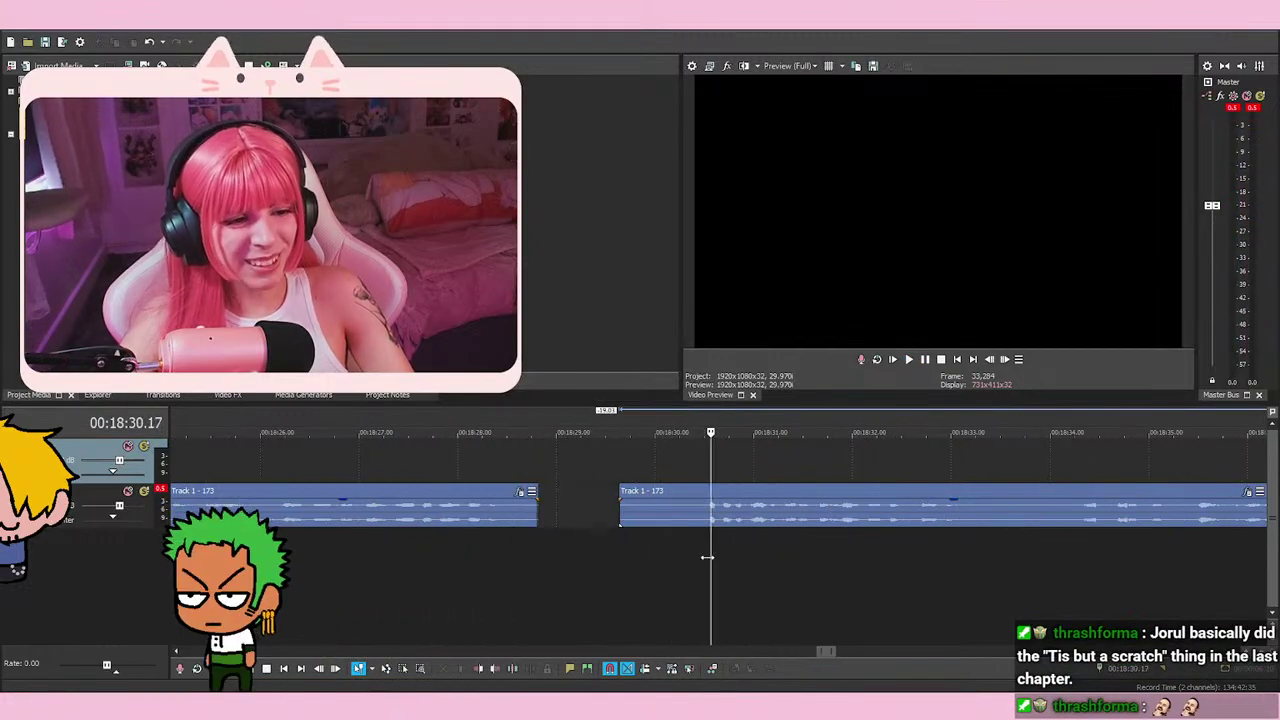
Examine and play the beginning of the long clip around 00:18:30.15 to locate where the speech starts
scroll(725, 560, up, 3)
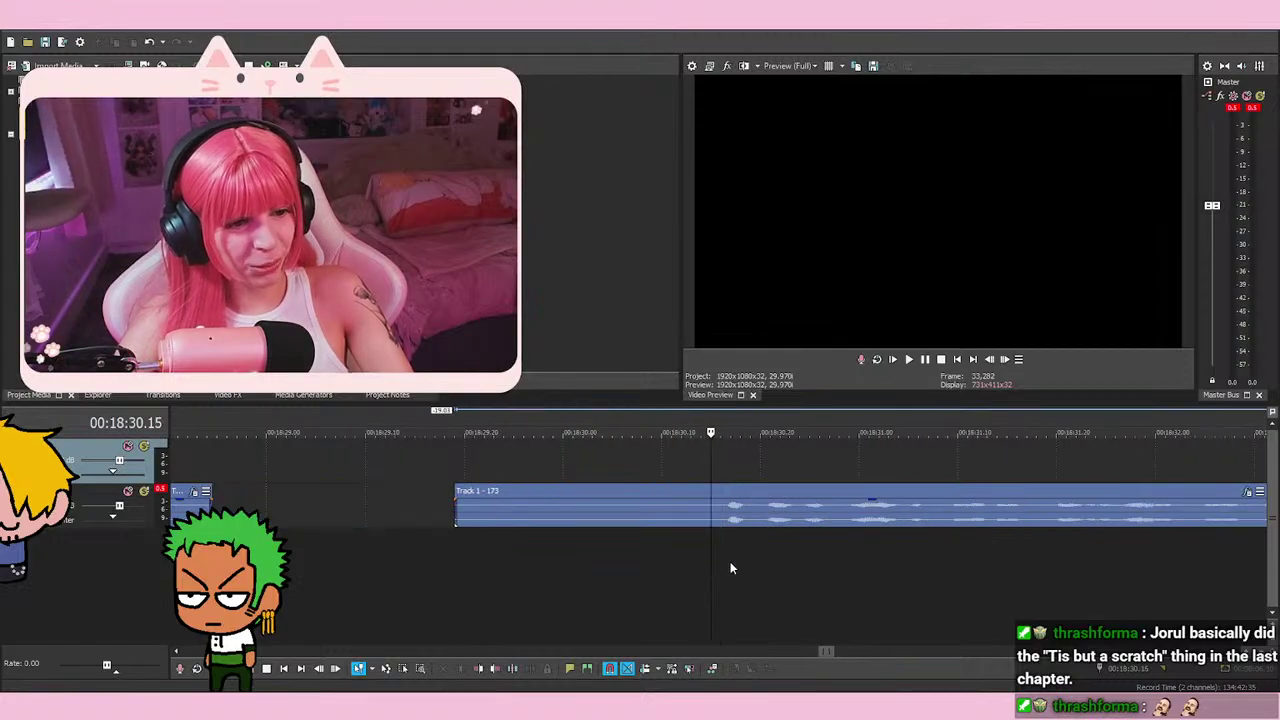
key(space)
key(space)
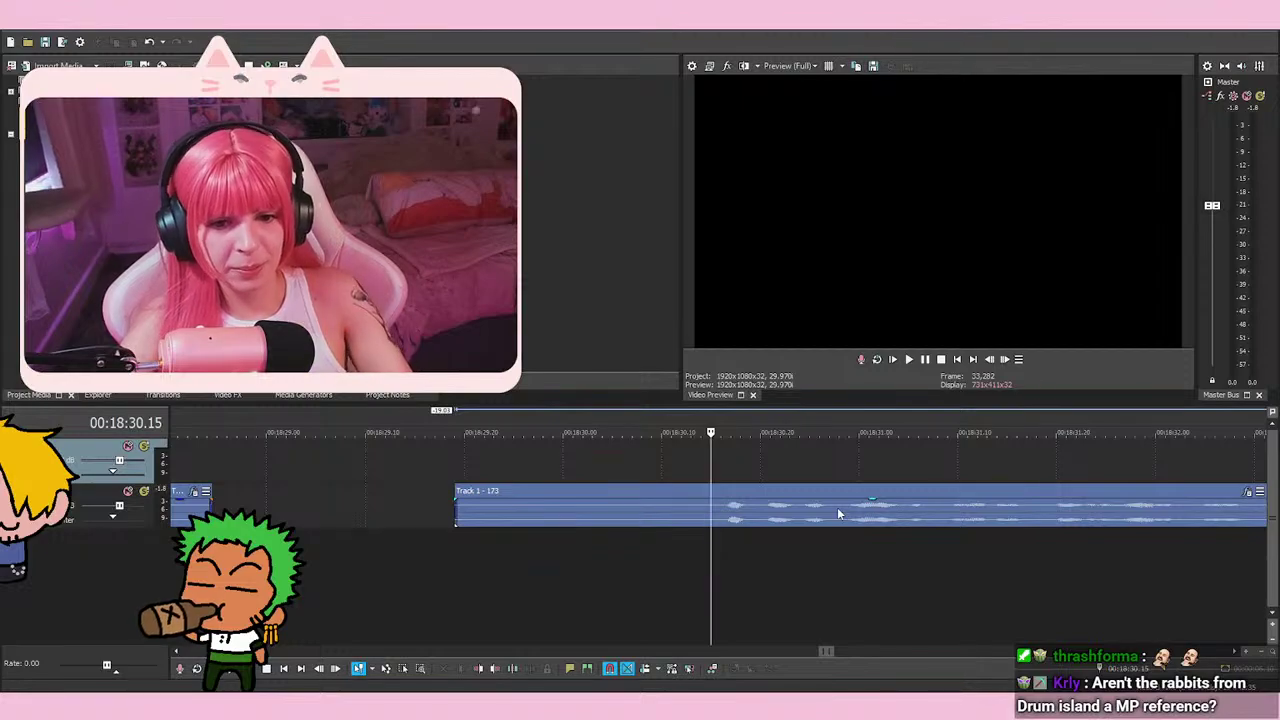
key(space)
scroll(1050, 645, down, 3)
key(space)
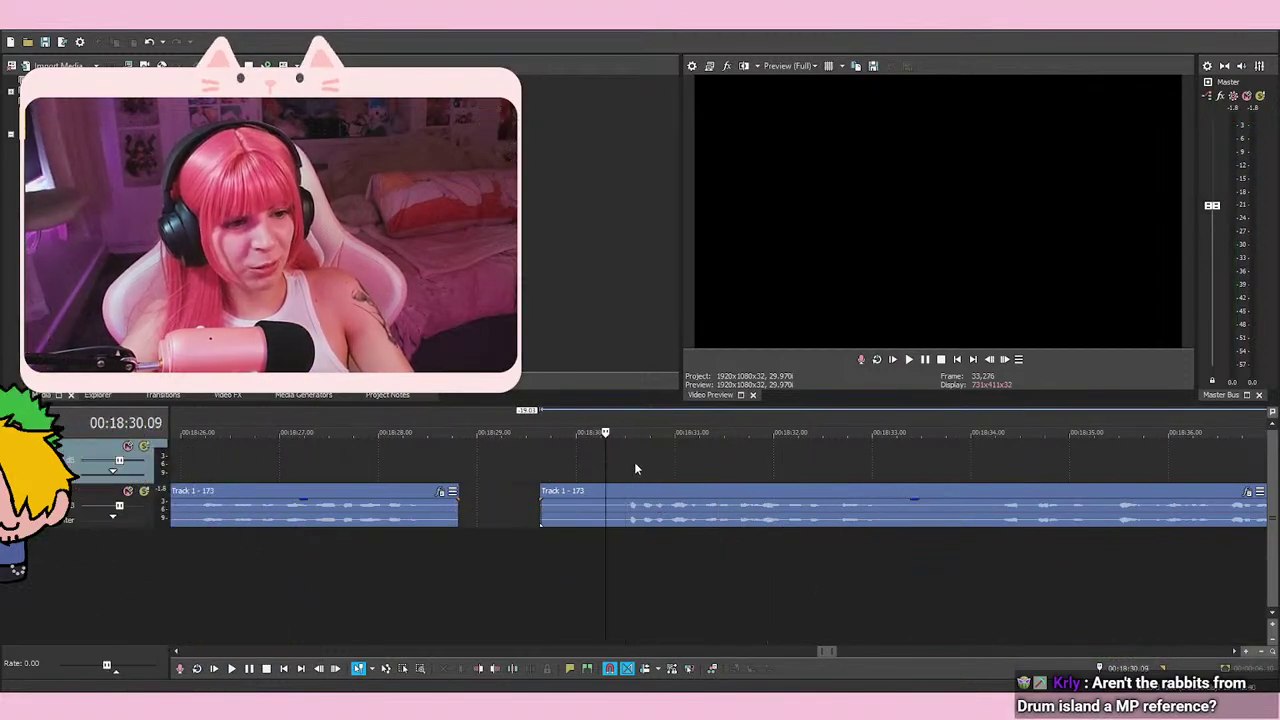
scroll(646, 465, up, 2)
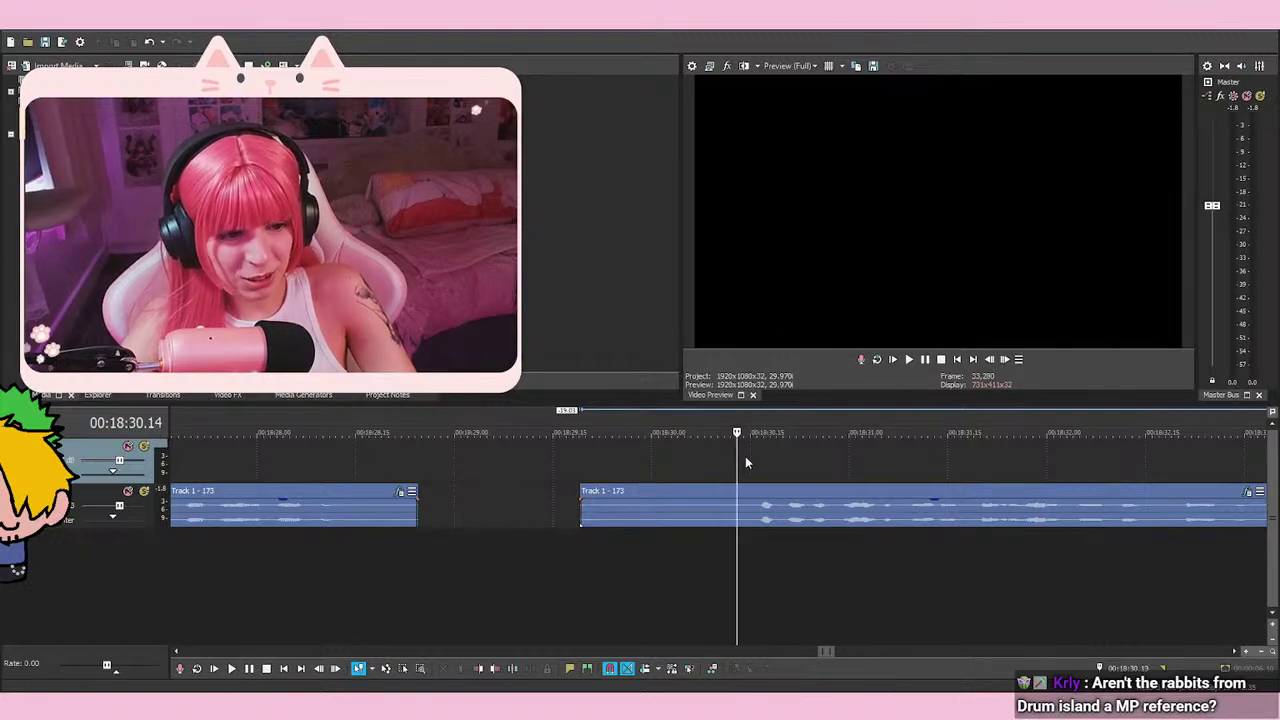
scroll(612, 462, down, 1)
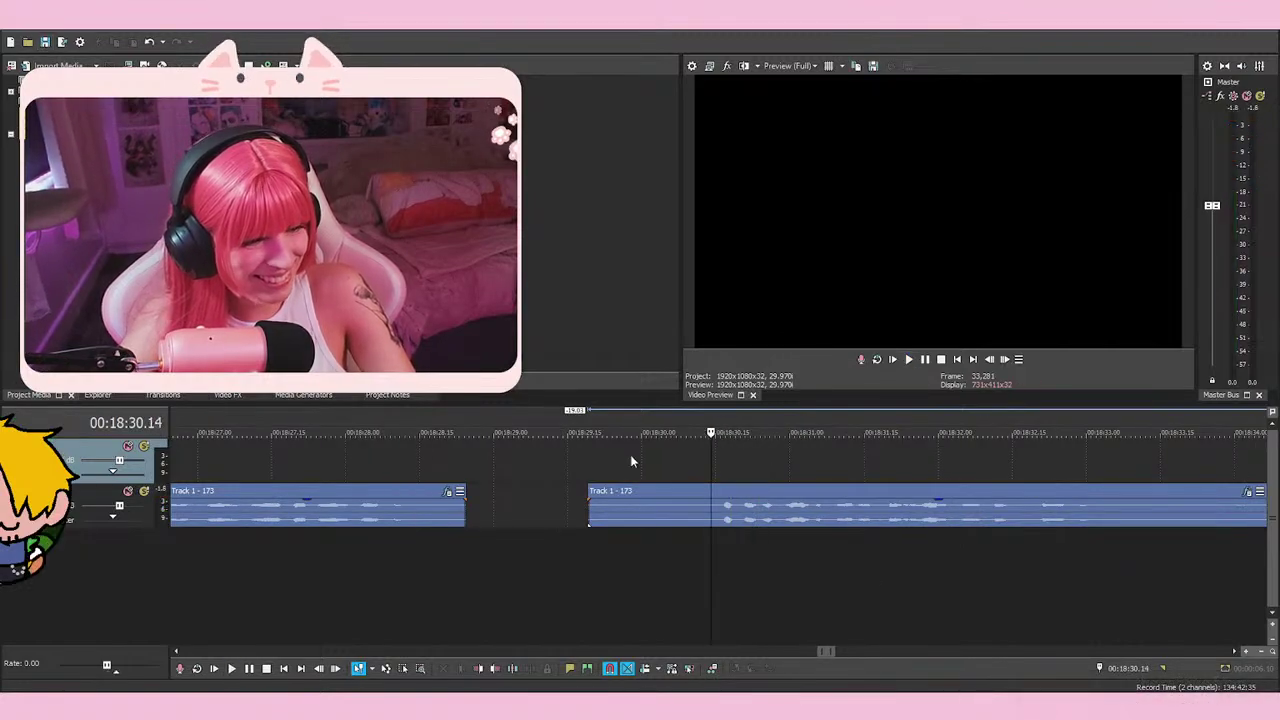
scroll(833, 628, down, 2)
scroll(805, 575, up, 2)
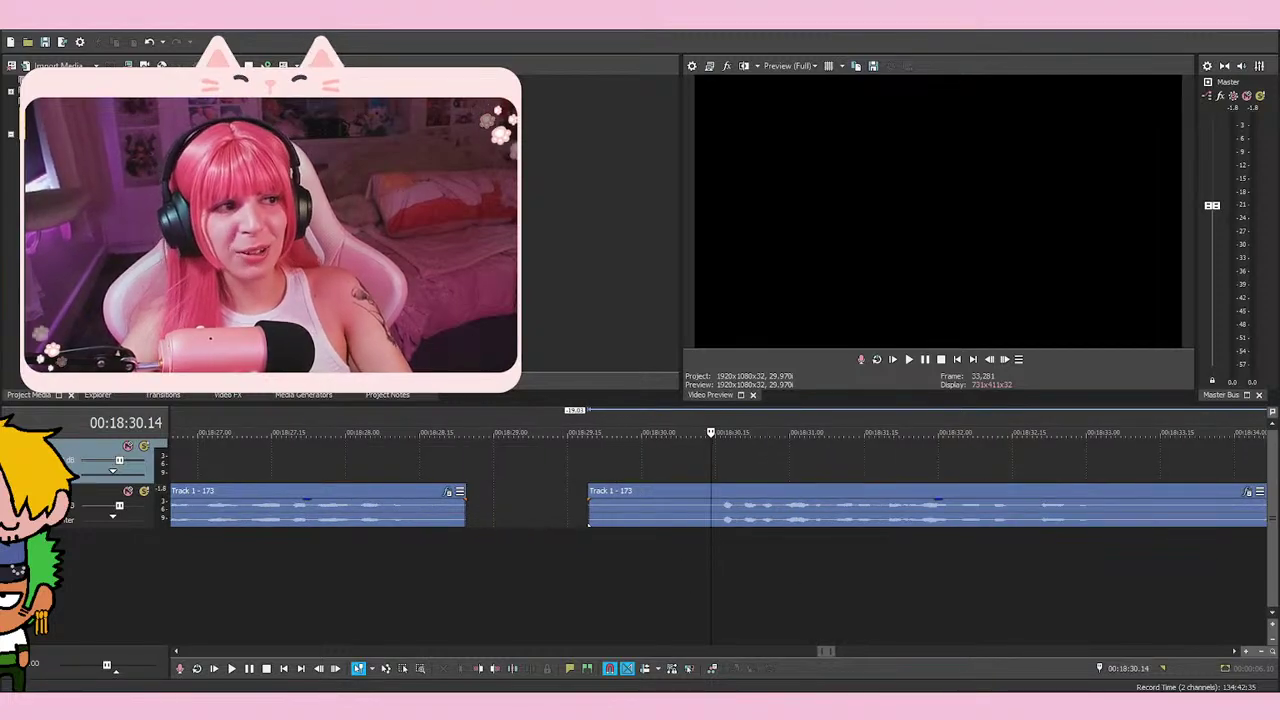
scroll(652, 540, up, 1)
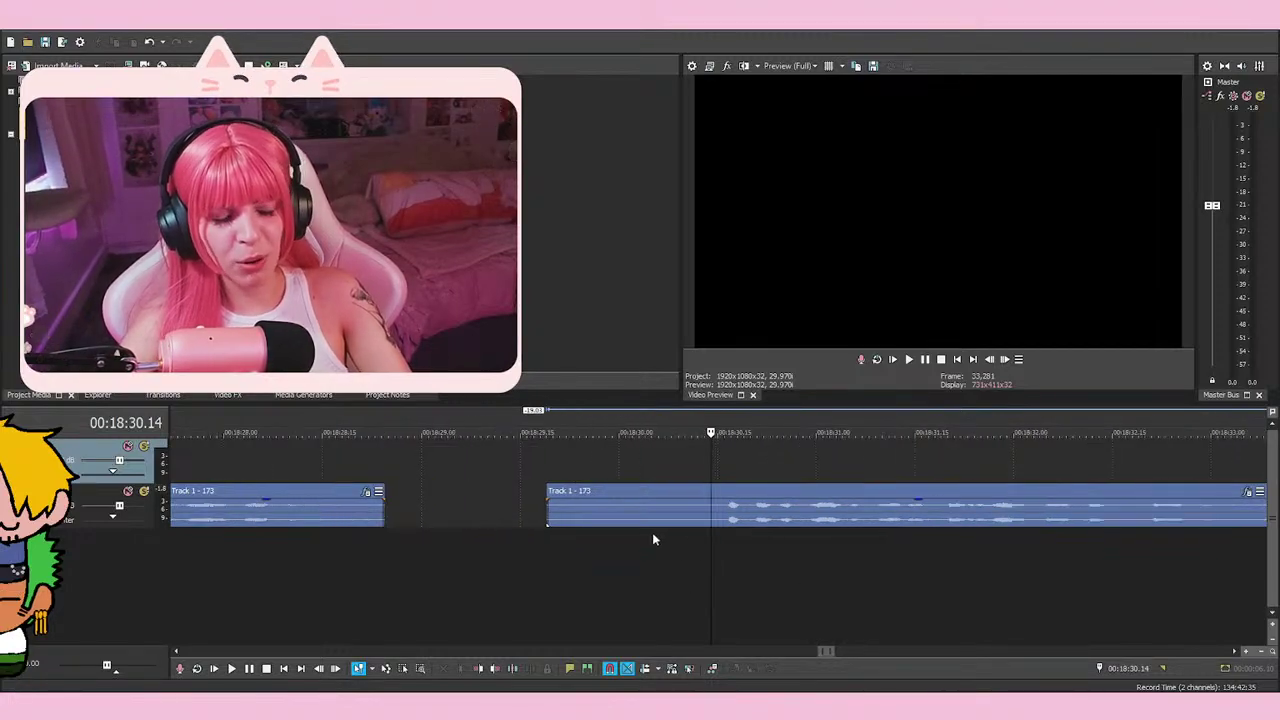
Save the project and play the long clip from 00:18:30.15
click(717, 567)
key(space)
key(space)
click(45, 42)
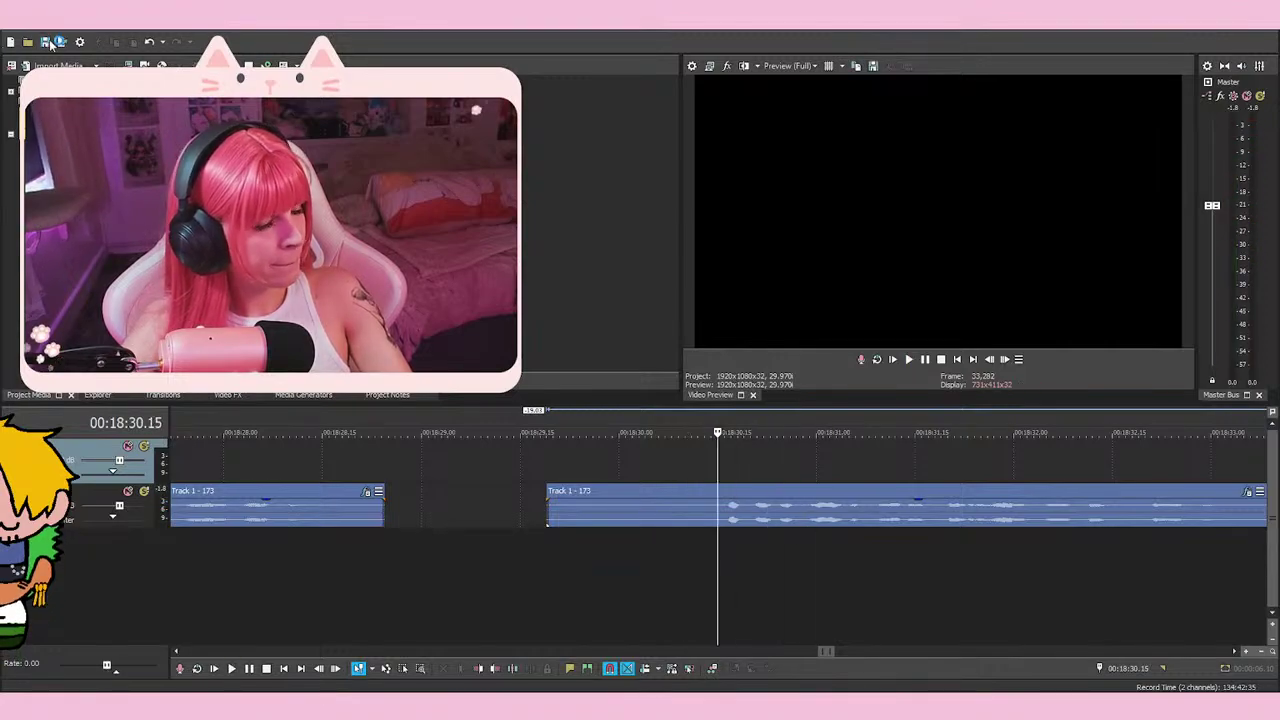
key(space)
scroll(1022, 587, down, 2)
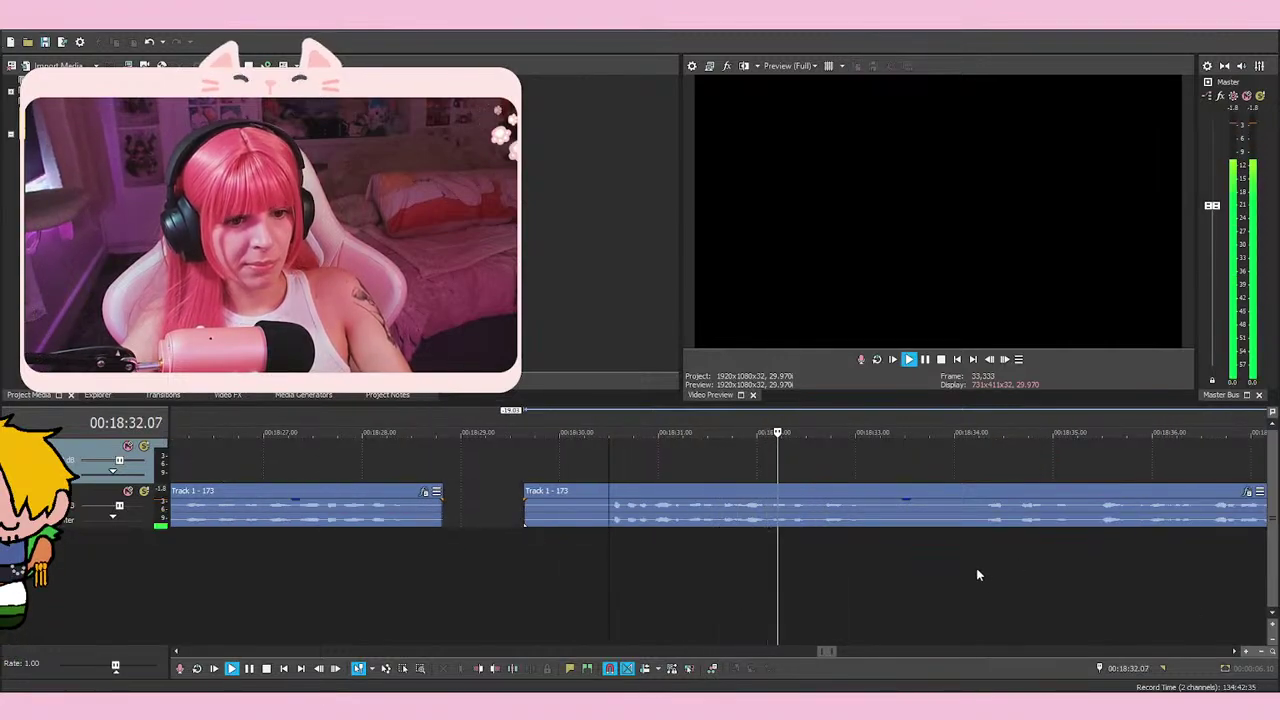
Trim the silent start of the long clip up to about 00:18:30.14 and play on from there
click(603, 547)
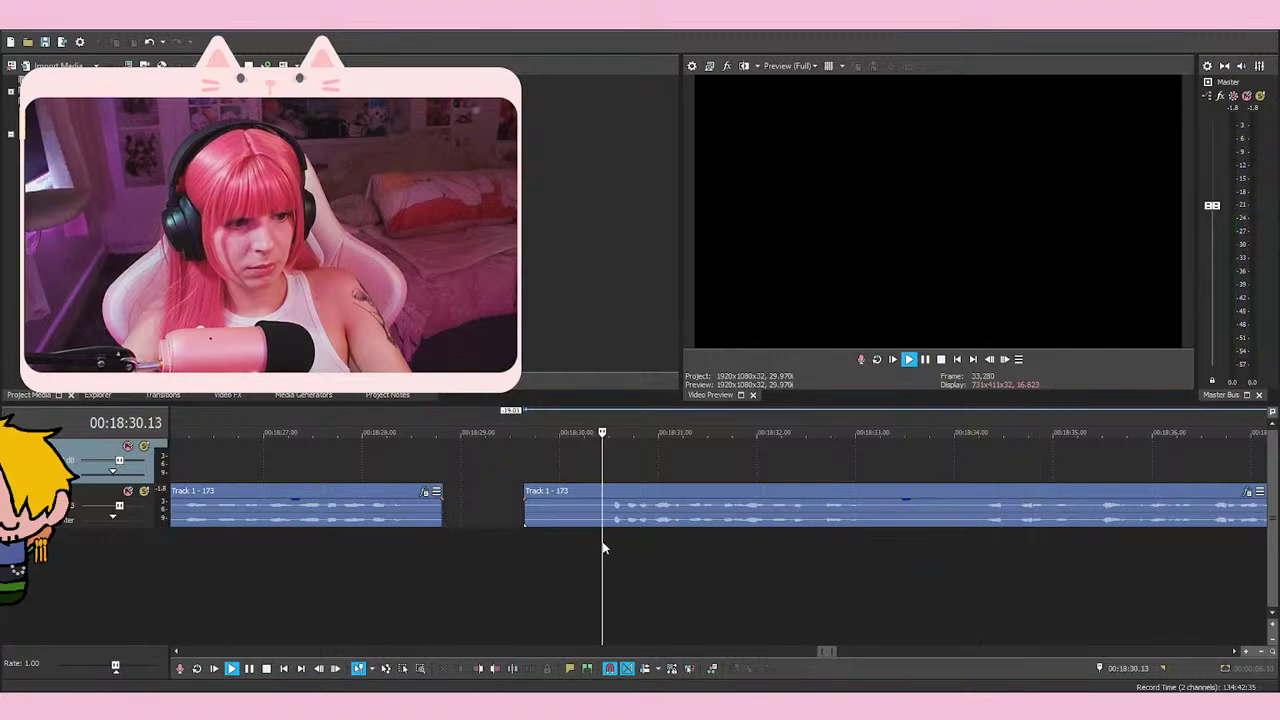
scroll(620, 540, up, 3)
right_click(639, 504)
click(700, 377)
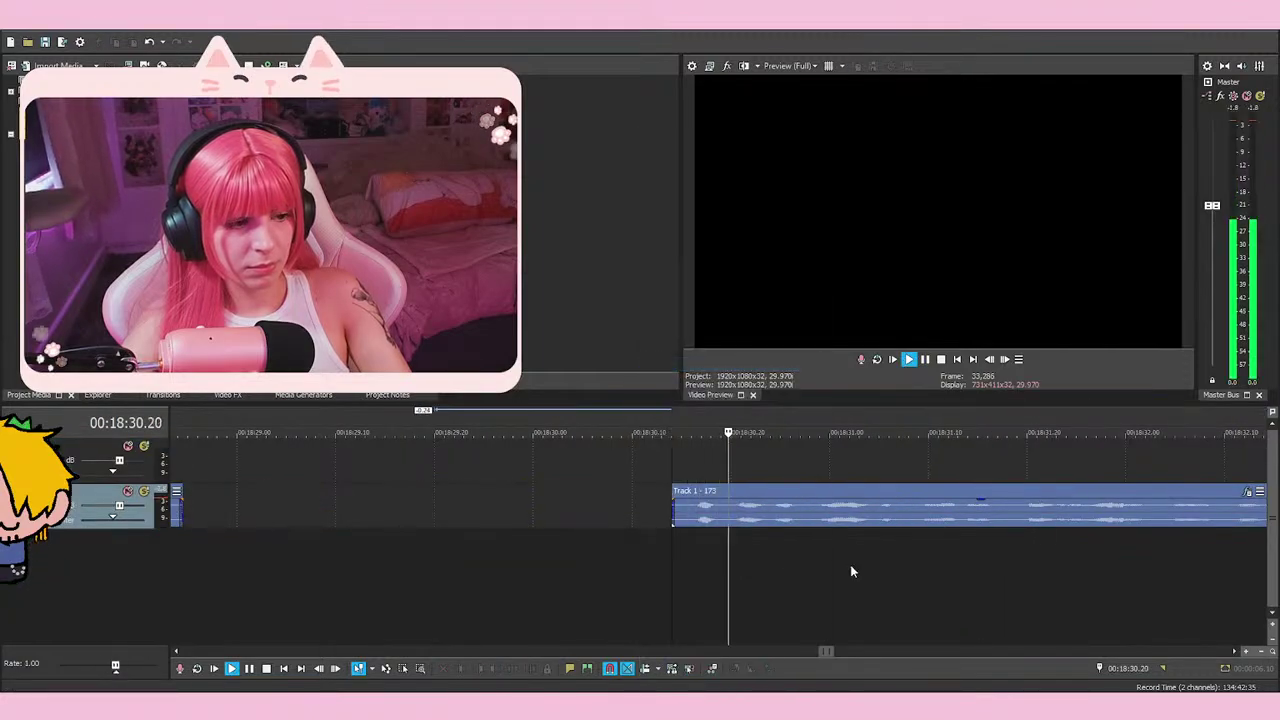
scroll(851, 567, down, 5)
scroll(938, 478, up, 1)
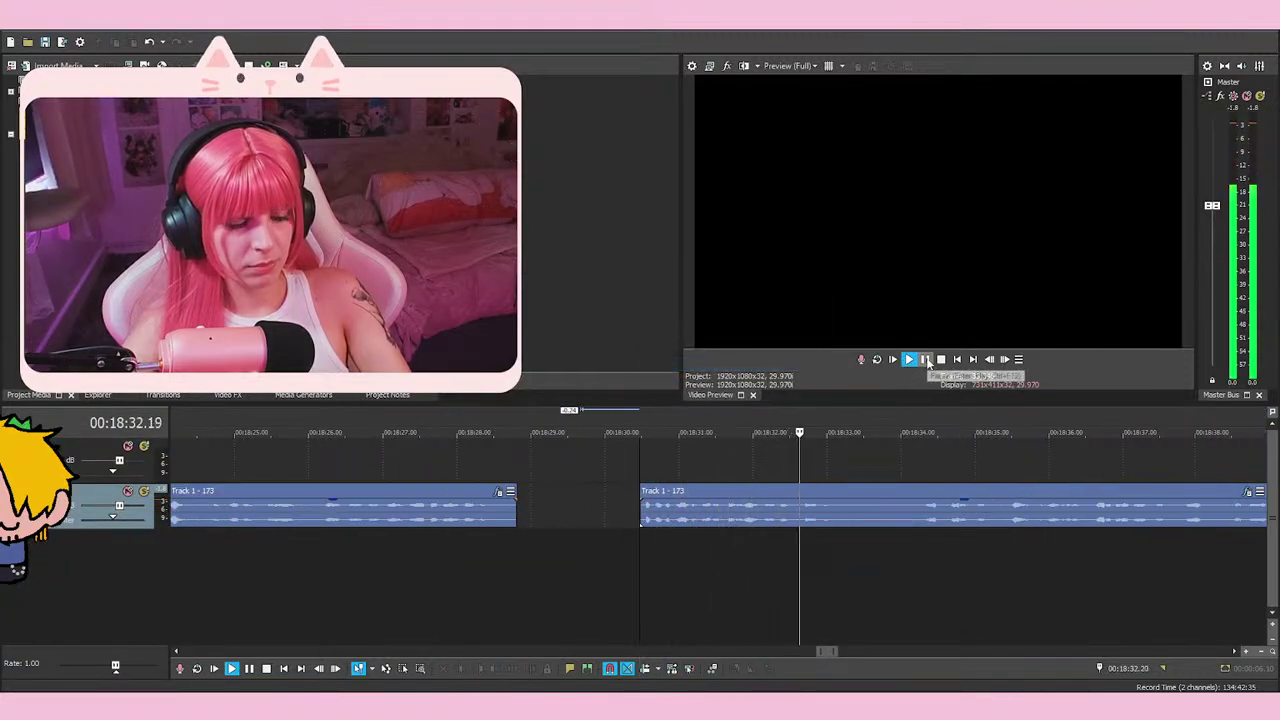
Split the long clip at 00:18:33.14 and cut away the silence up to about 00:18:34.06
key(Return)
key(s)
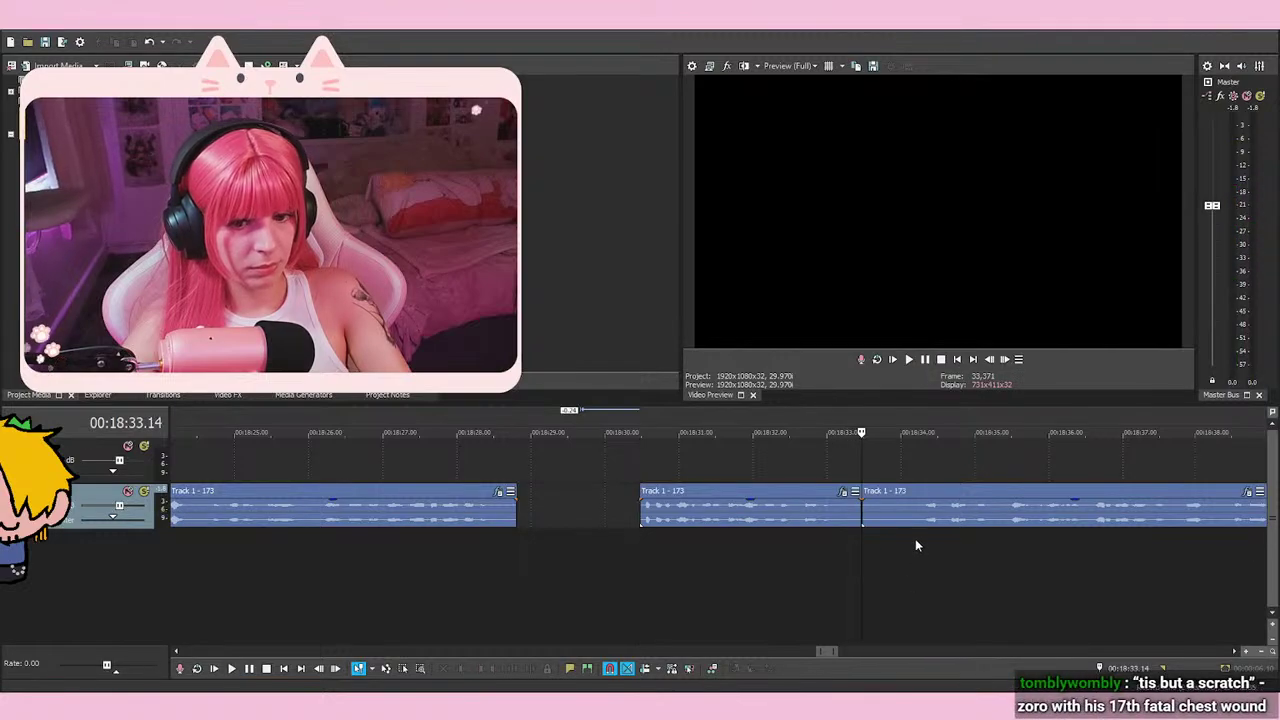
click(915, 545)
key(s)
right_click(905, 520)
click(943, 363)
Play the clip after the cut and move it earlier to about 00:18:33.27, leaving a smaller gap
key(space)
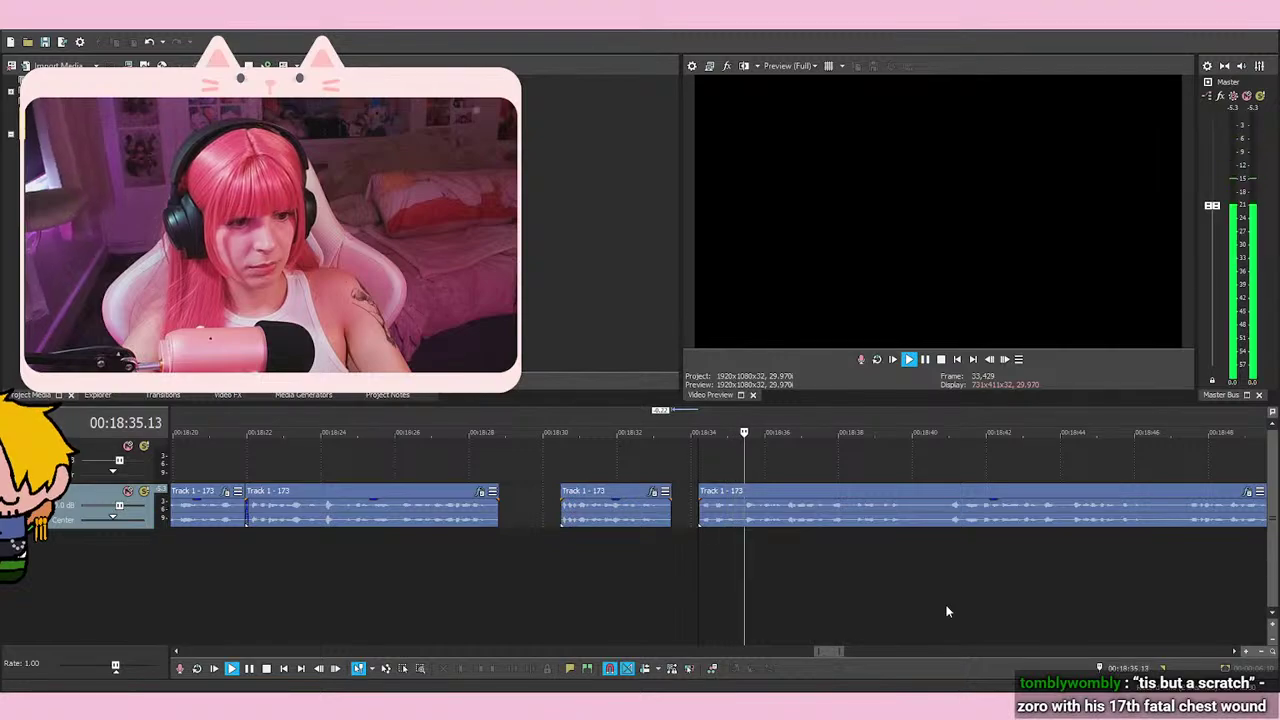
key(space)
scroll(948, 611, up, 1)
click(692, 537)
click(662, 537)
drag(745, 510, 700, 510)
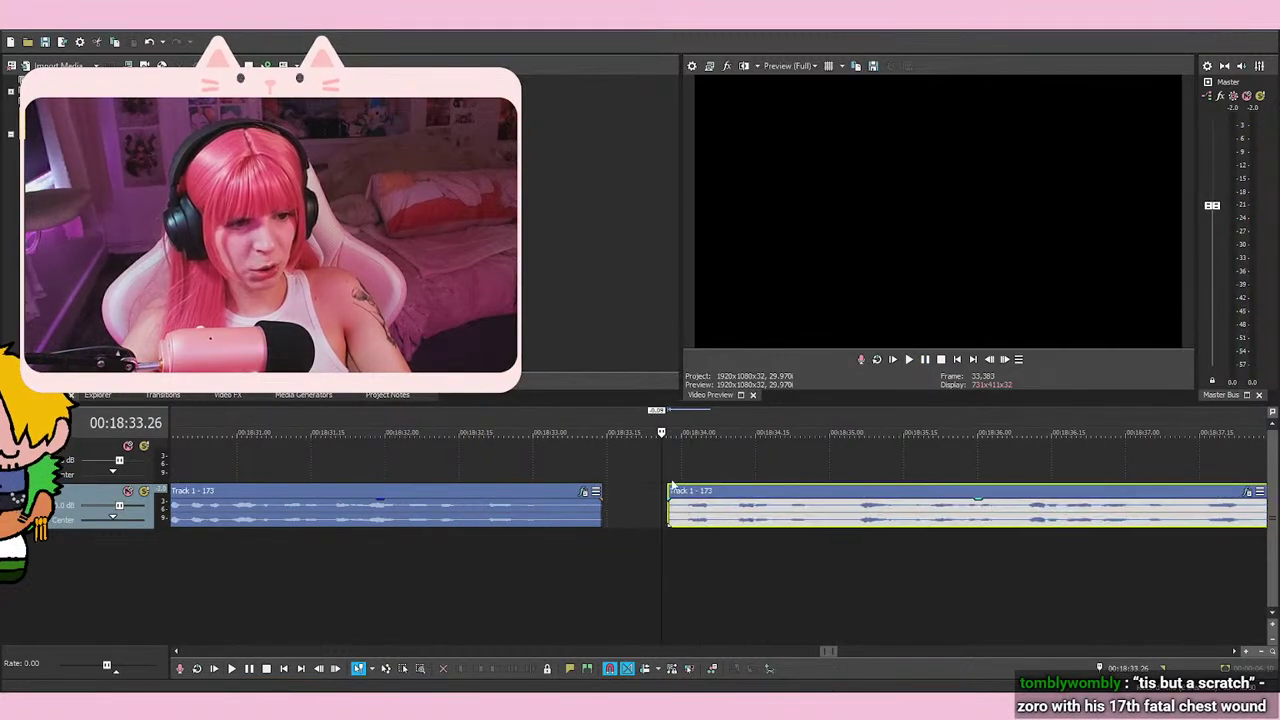
Play the long audio clip from 00:18:33.27 and split it at about 00:18:39
scroll(804, 505, down, 1)
scroll(804, 510, up, 1)
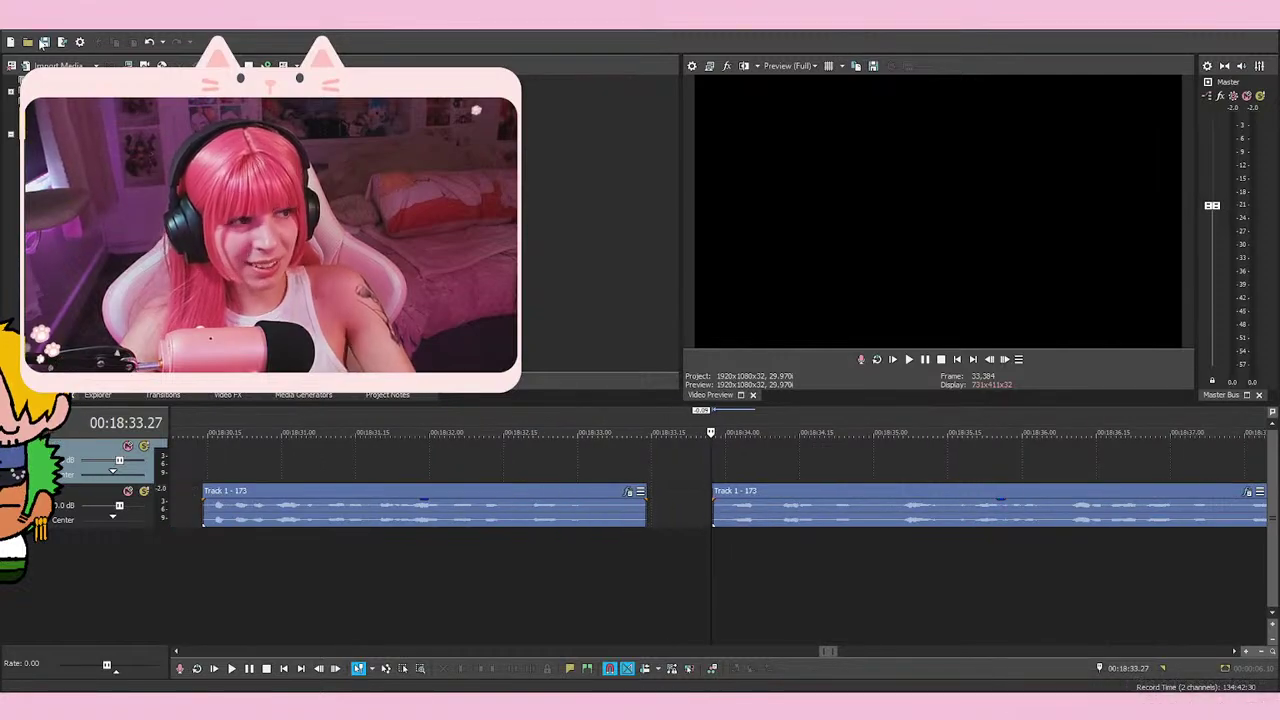
scroll(790, 500, down, 1)
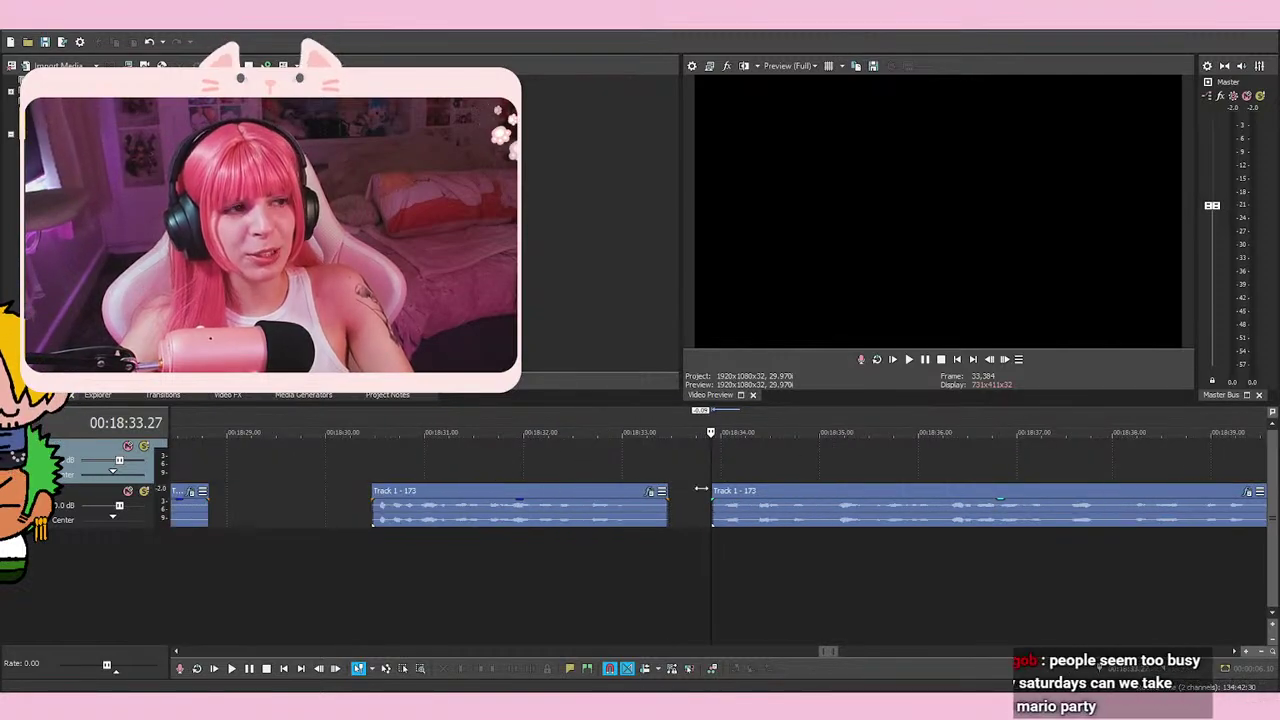
key(space)
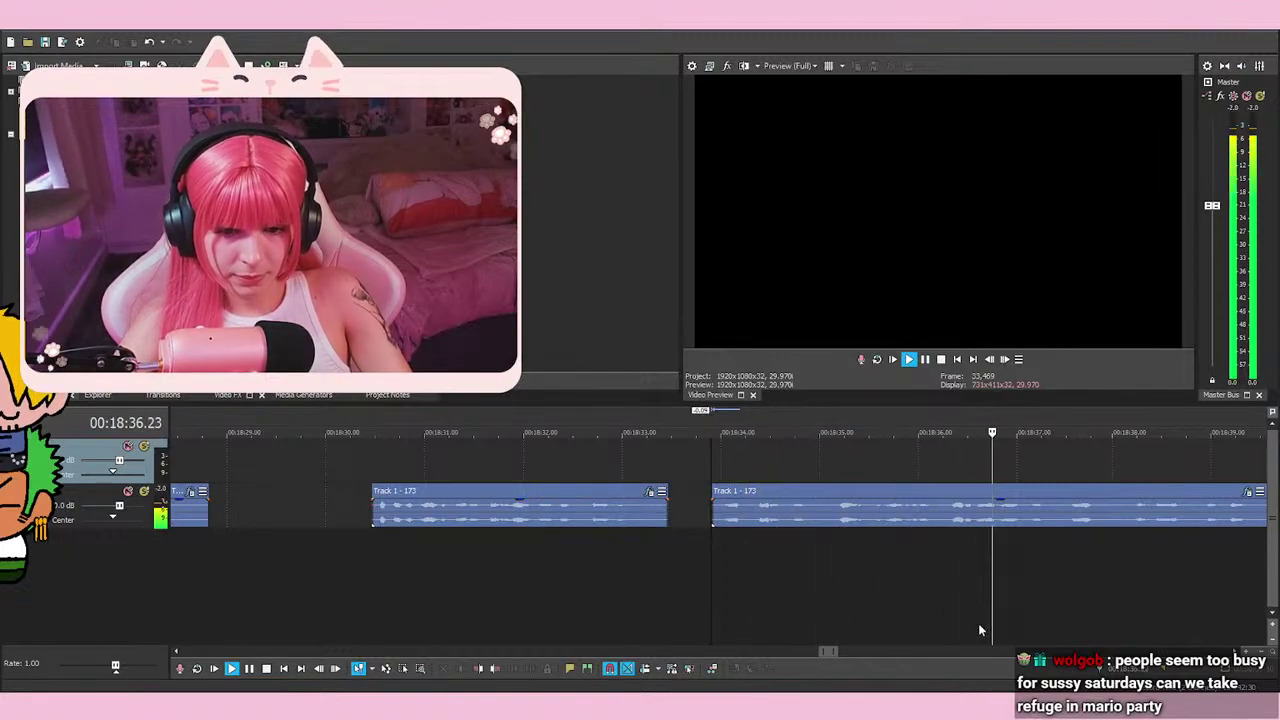
scroll(988, 617, down, 1)
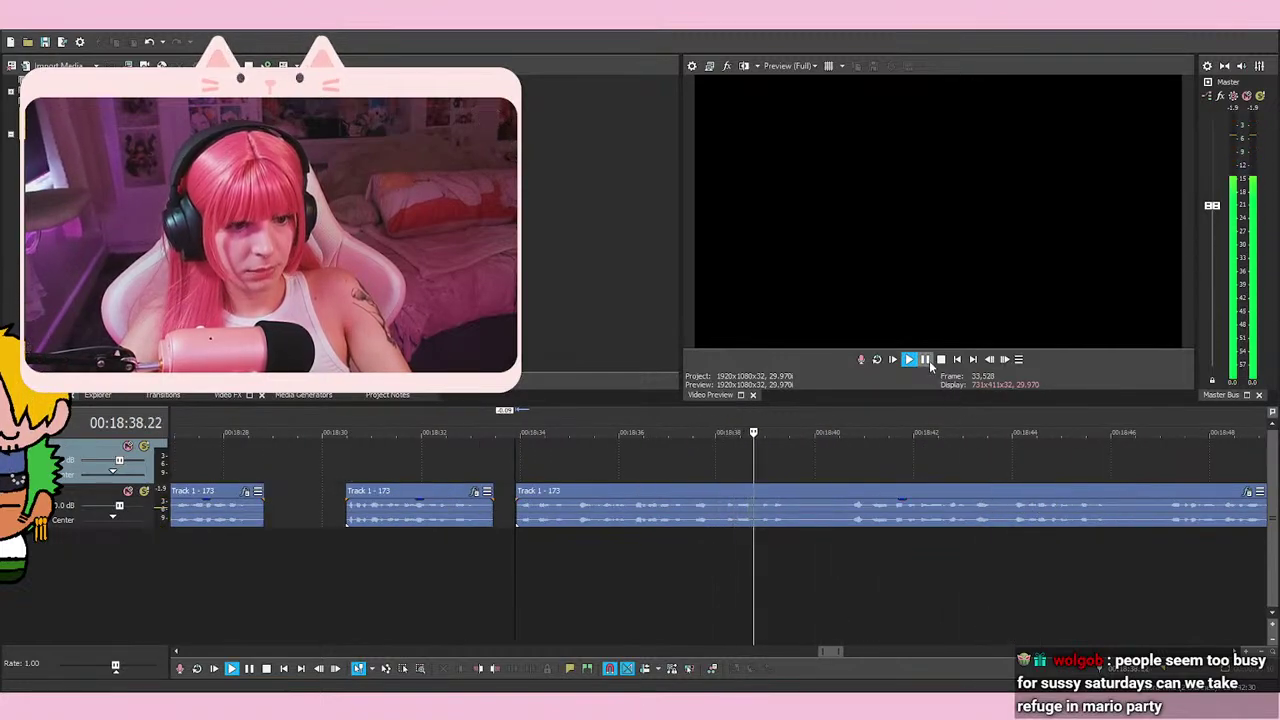
click(927, 361)
key(s)
Move the two short clips before the new split earlier together until they slightly overlap the preceding clip near 00:18:28.20
scroll(655, 518, down, 2)
click(665, 519)
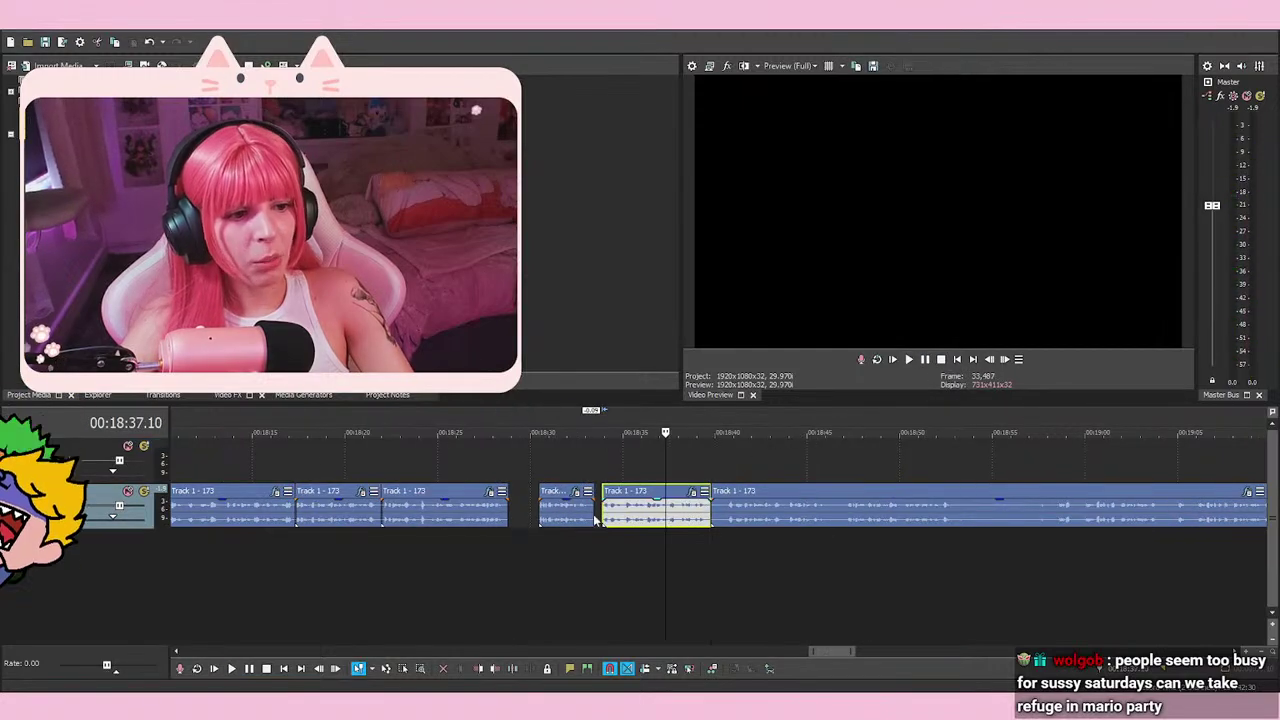
scroll(706, 510, down, 3)
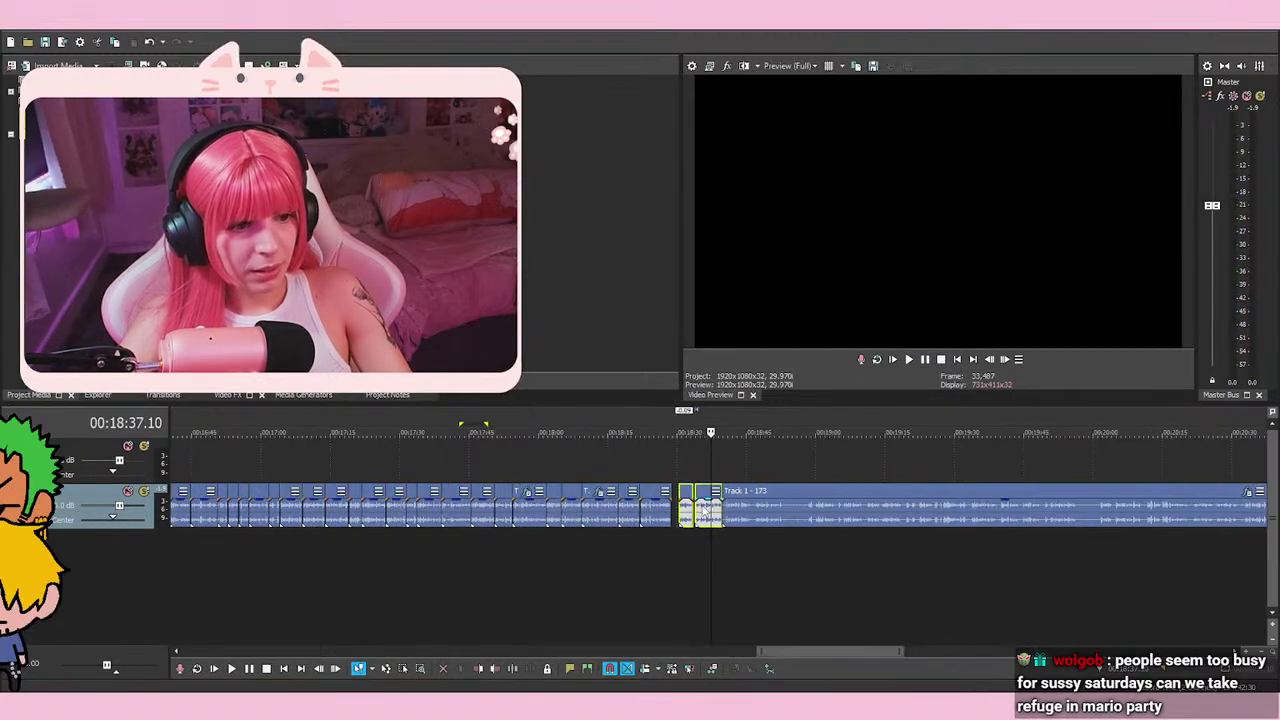
scroll(705, 511, up, 3)
drag(612, 513, 586, 508)
click(514, 434)
scroll(514, 434, up, 2)
mouse_move(846, 503)
mouse_down()
mouse_move(831, 503)
mouse_move(840, 522)
mouse_up()
click(789, 462)
scroll(789, 462, up, 3)
click(728, 556)
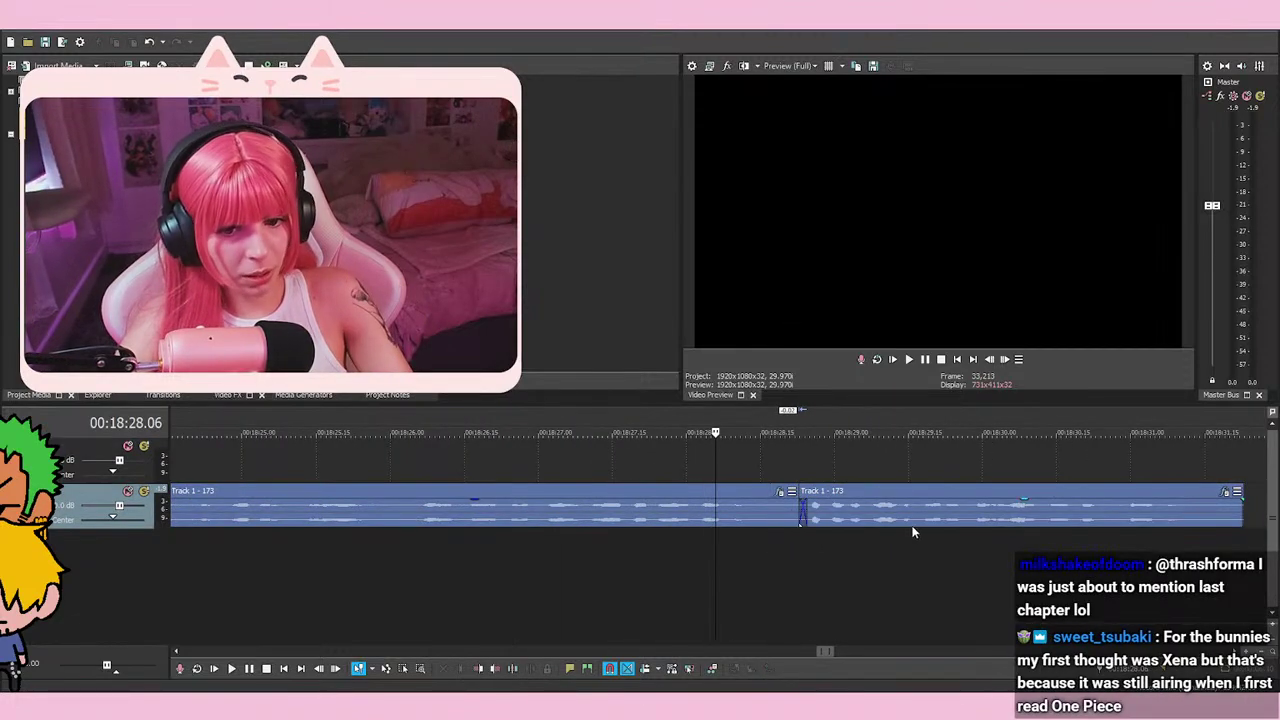
Nudge the clip following 00:18:28.06 earlier in two small moves to tighten its crossfade, playing the join after each
key(space)
key(space)
scroll(855, 525, up, 2)
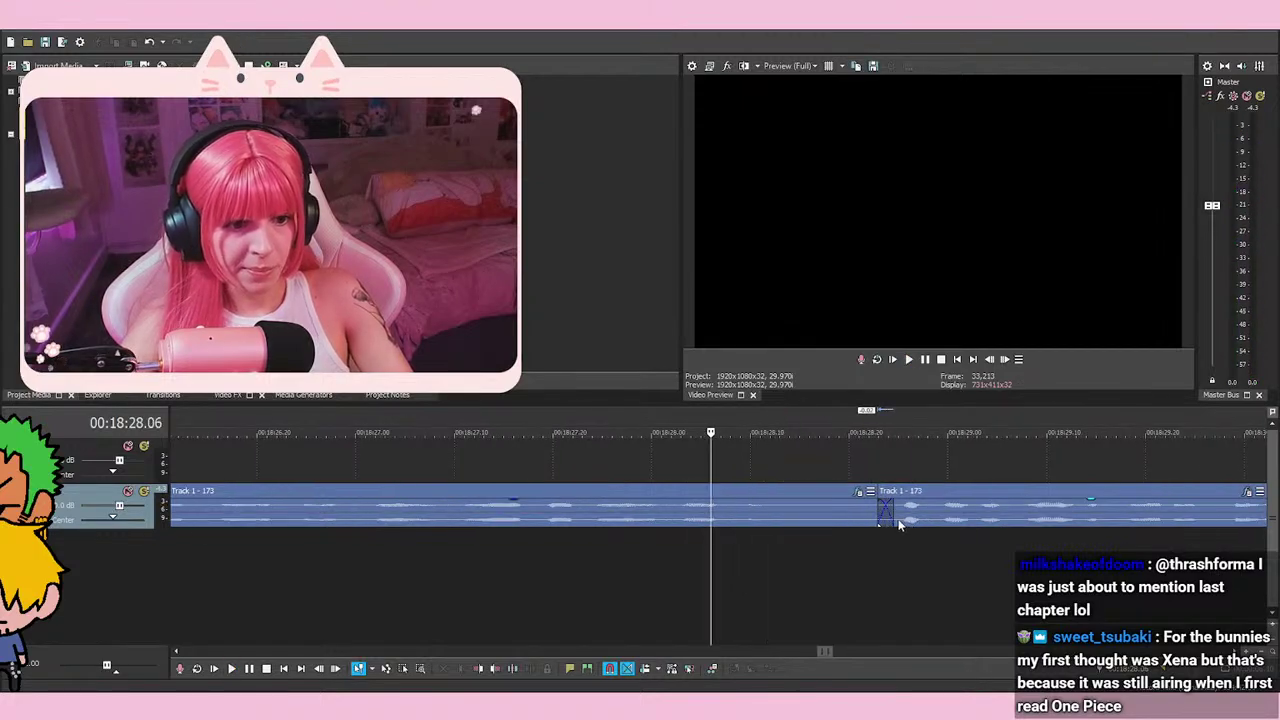
click(885, 513)
drag(881, 514, 873, 514)
key(space)
key(space)
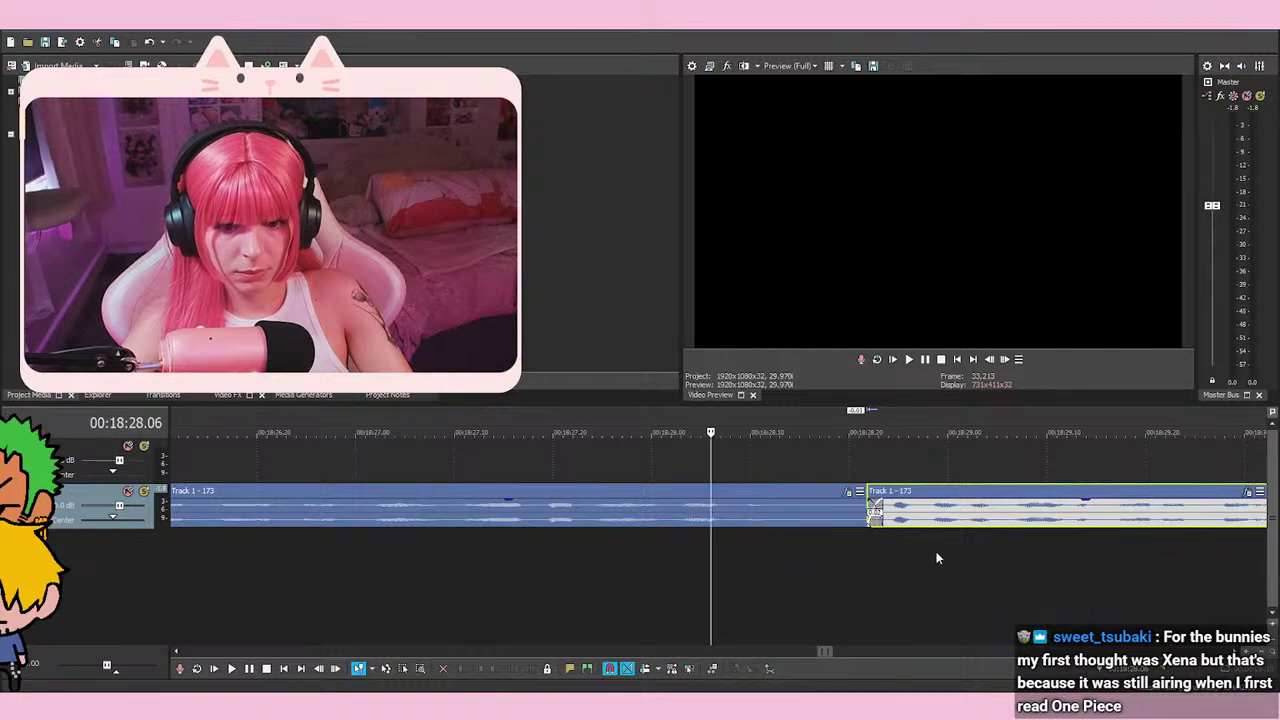
drag(876, 516, 858, 516)
key(space)
key(space)
key(space)
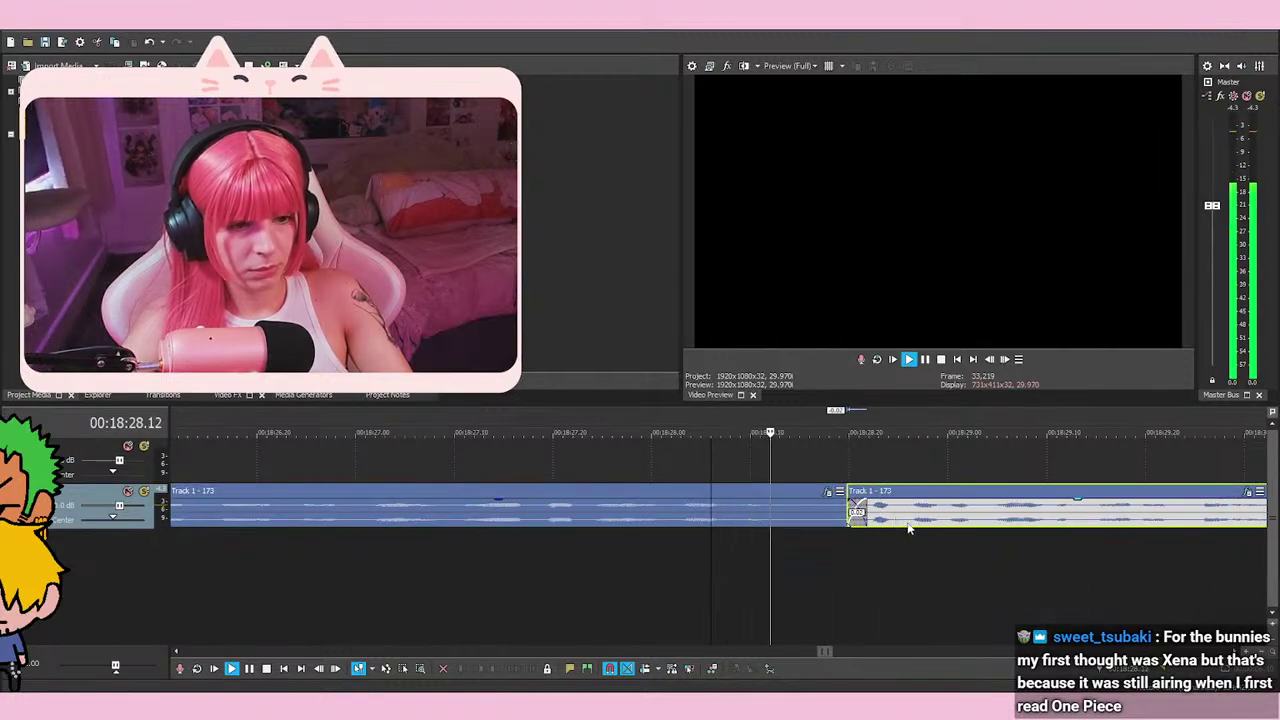
scroll(932, 517, down, 3)
drag(1025, 515, 950, 556)
key(space)
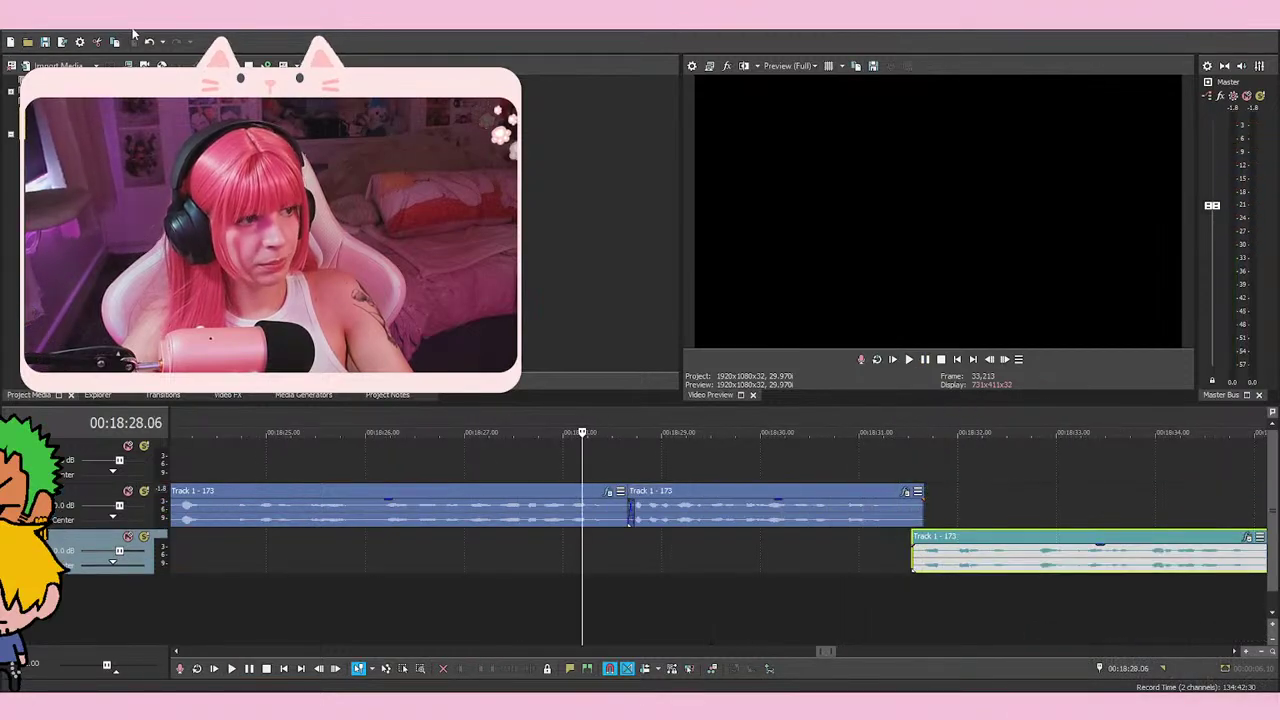
click(149, 42)
Slide the clip starting after 00:18:31 earlier on the same track so it crossfades with the preceding clip, and play the join
click(1044, 522)
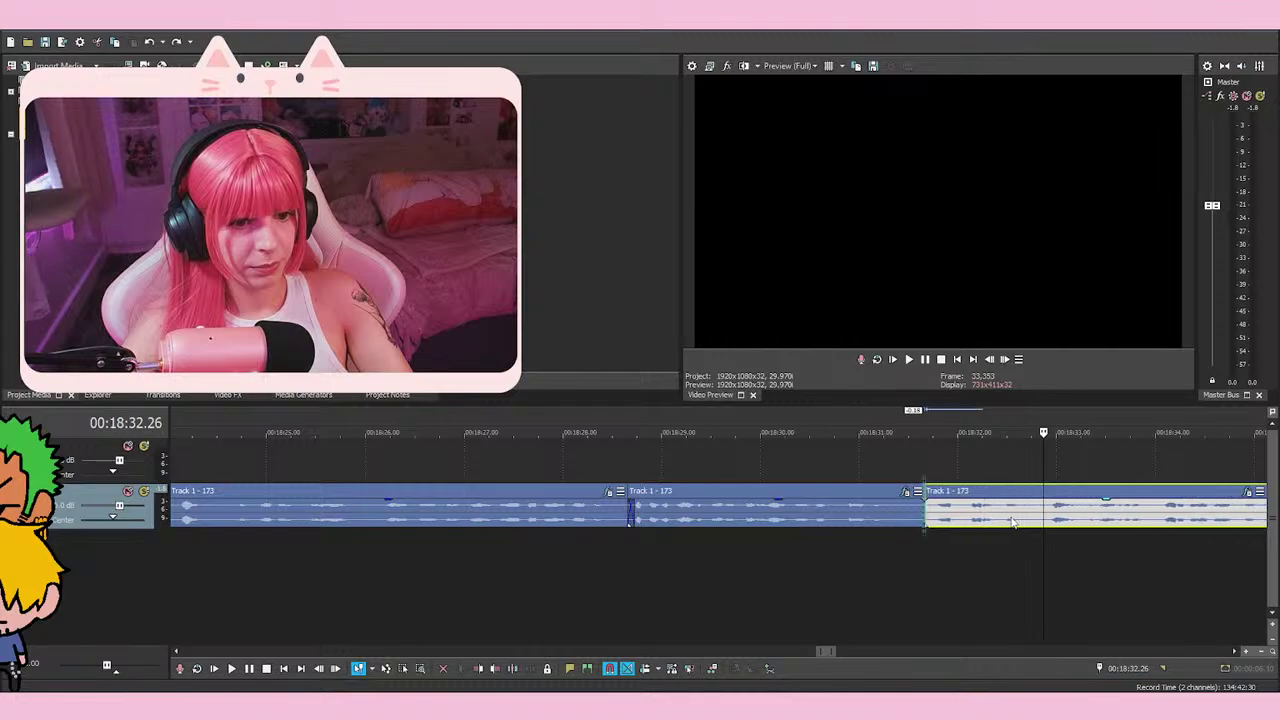
drag(1004, 522, 1004, 522)
key(space)
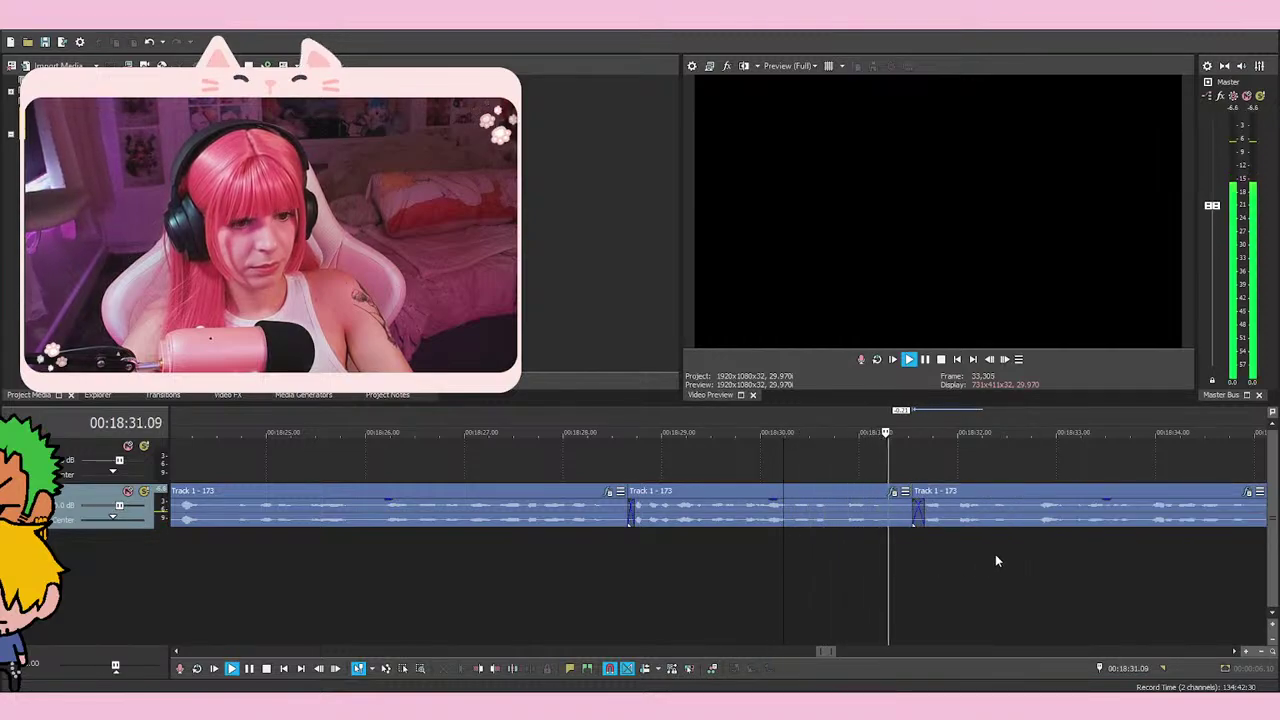
Move the remaining long clip earlier to about 00:18:38.12, closer to the end of the previous clip, and zoom in on the gap
scroll(790, 454, down, 6)
drag(857, 508, 834, 514)
click(824, 463)
scroll(826, 468, up, 5)
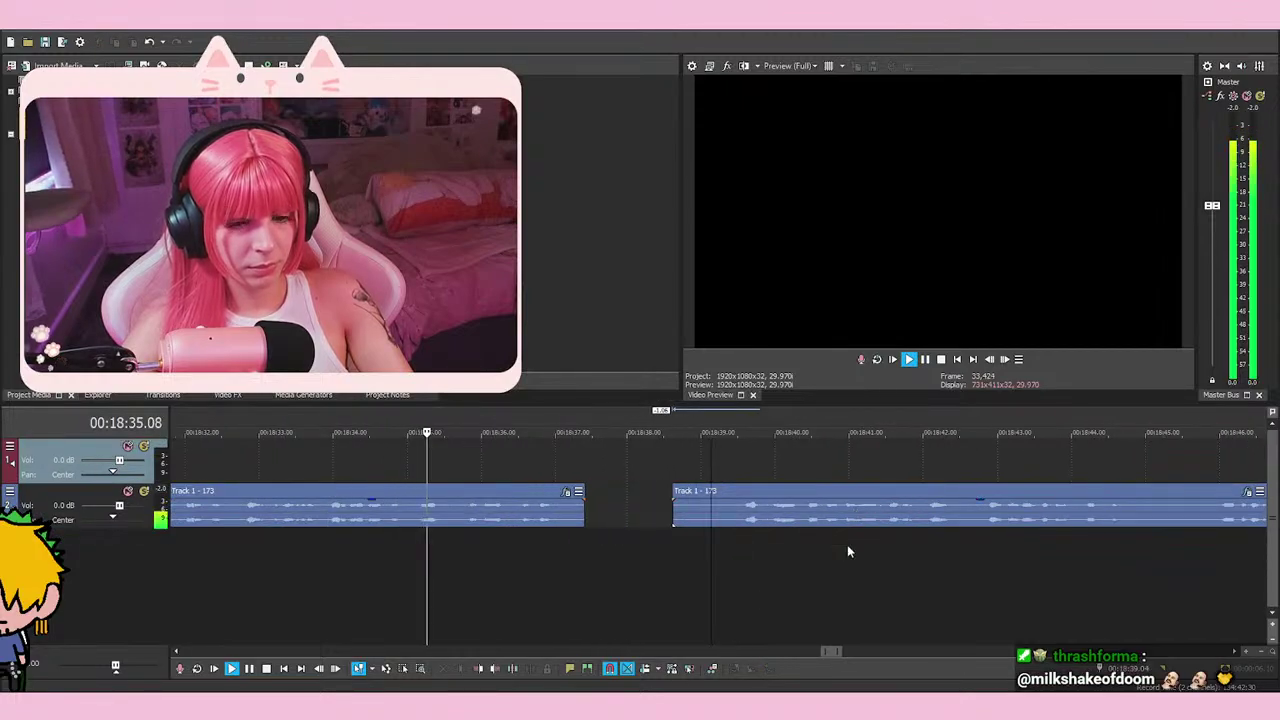
Listen through the long clip, split it at 00:18:39.14 and delete the piece before the split
click(733, 558)
scroll(970, 574, down, 3)
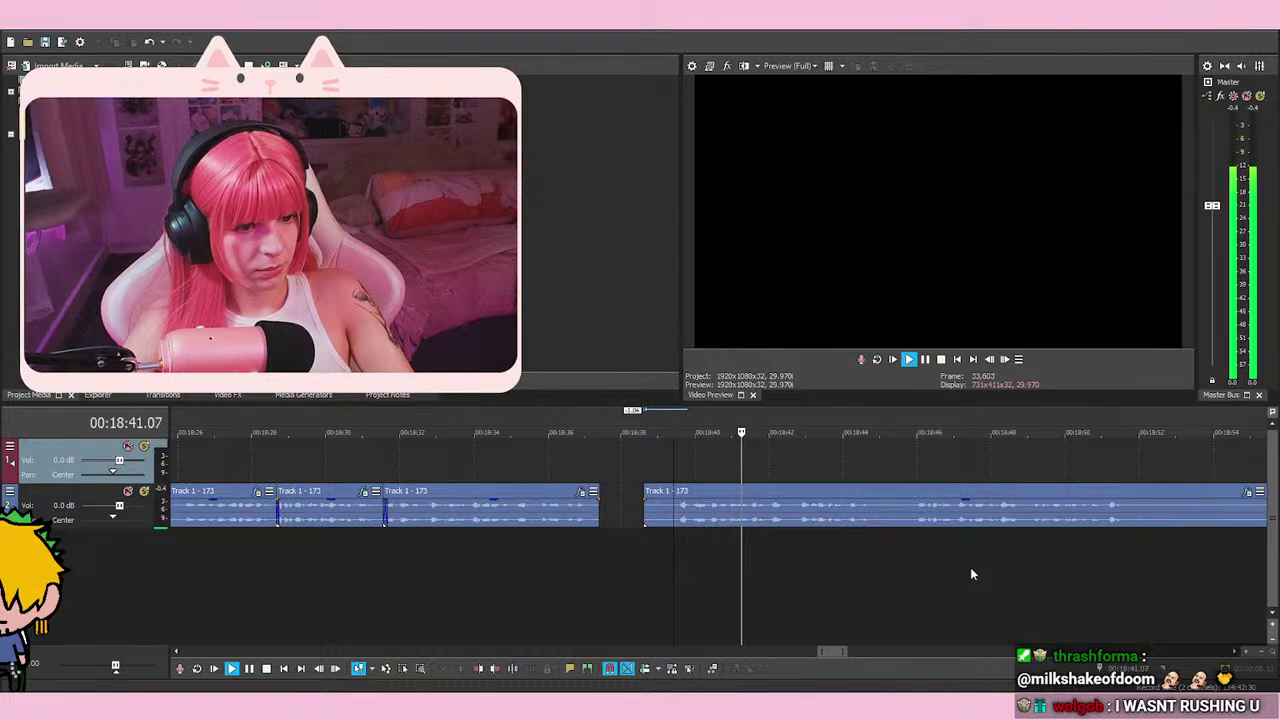
click(913, 548)
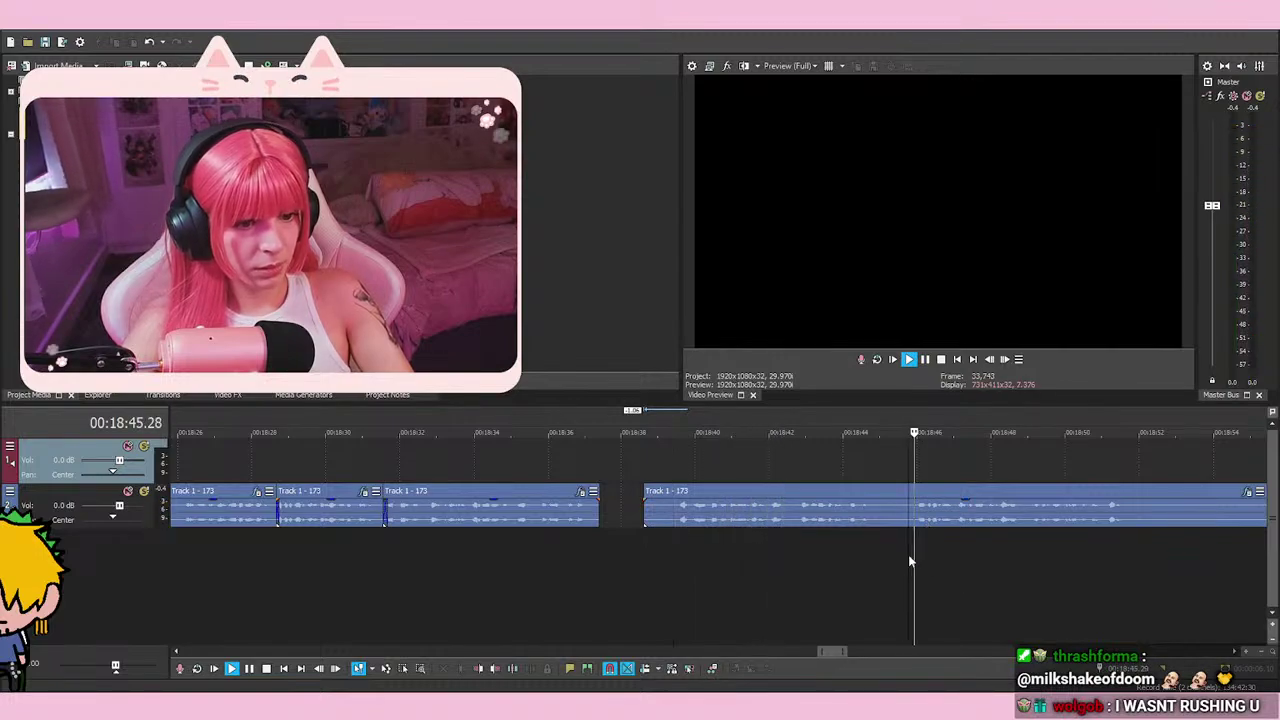
click(725, 548)
click(664, 542)
key(space)
scroll(700, 545, up, 5)
right_click(749, 549)
right_click(682, 505)
click(705, 365)
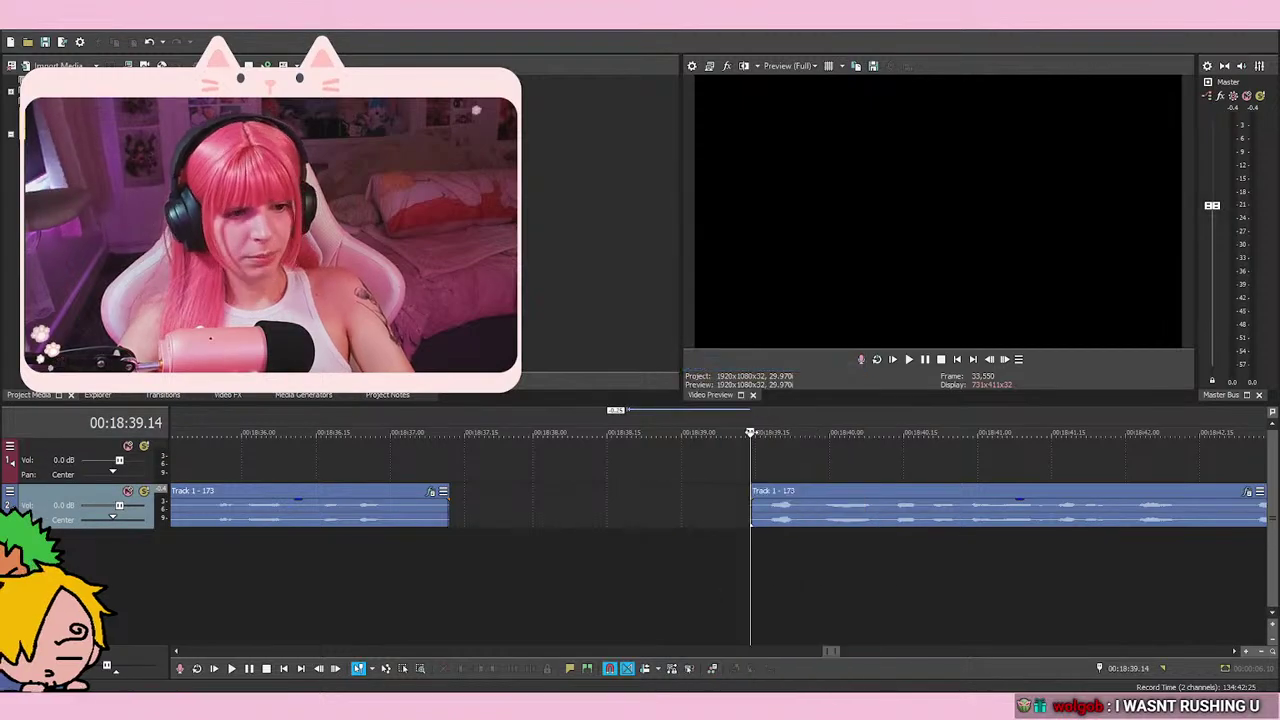
Play the start of the trimmed clip briefly and save the project
key(space)
key(space)
key(ctrl+m)
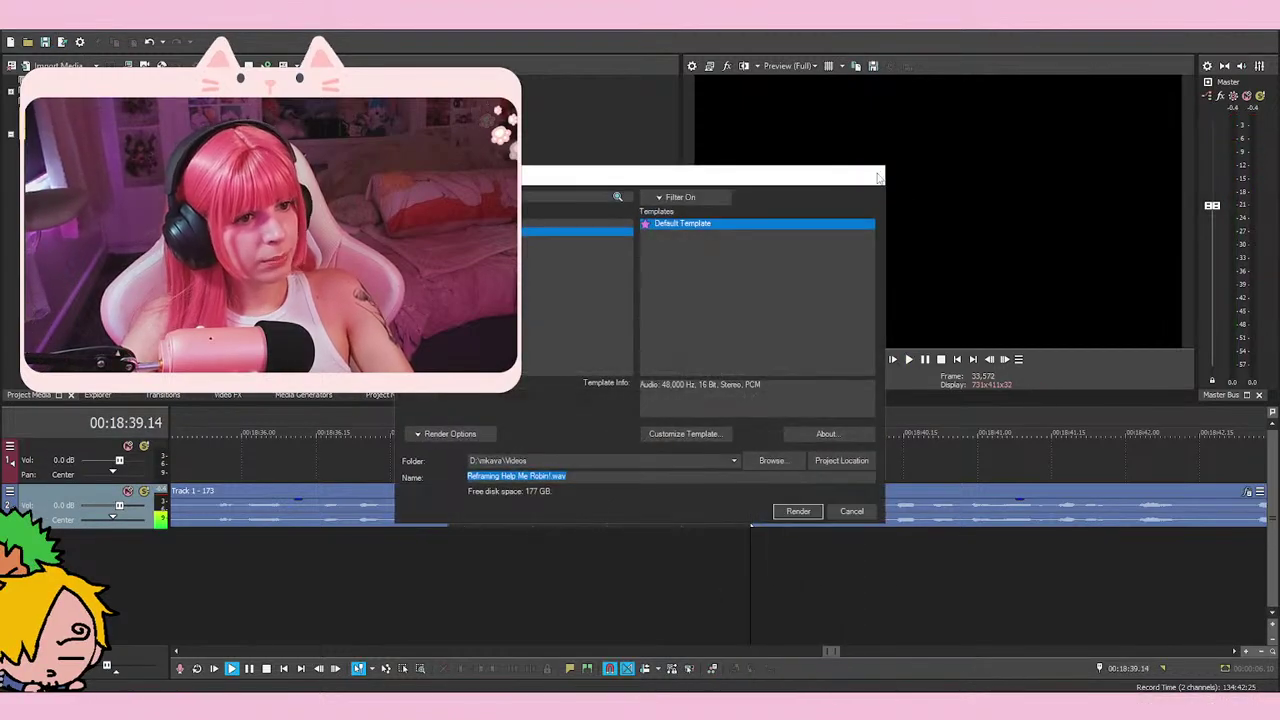
click(880, 175)
click(46, 42)
Play the long clip onward and split it at 00:18:45.01
scroll(767, 505, down, 4)
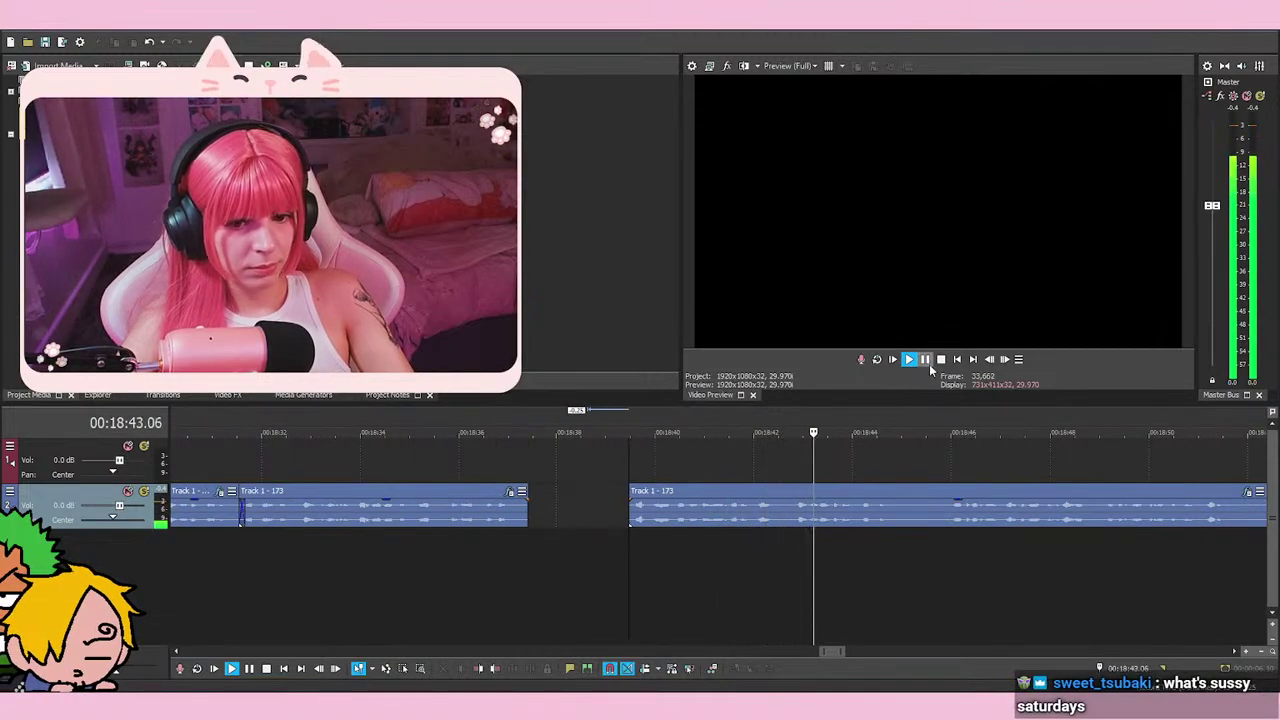
key(Return)
key(s)
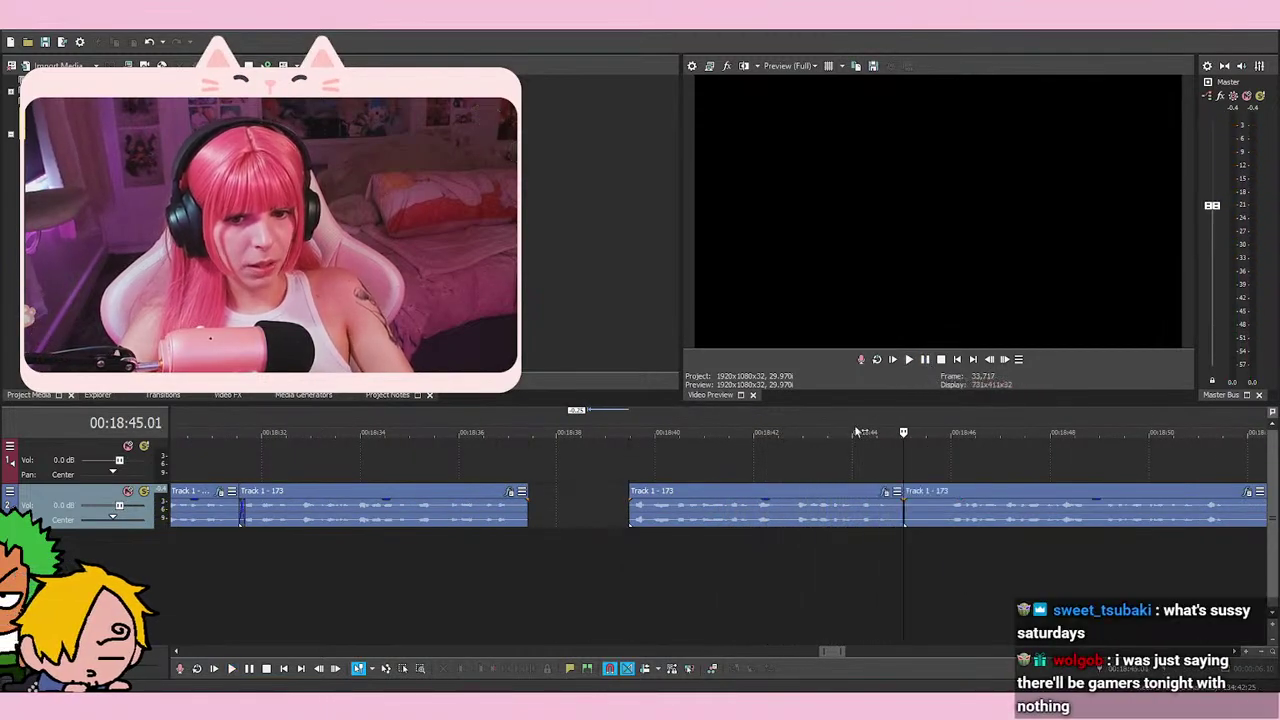
Move the piece before the 00:18:45.01 split earlier until it overlaps the preceding clip's end, and play the join from 00:18:36.19
drag(665, 520, 607, 520)
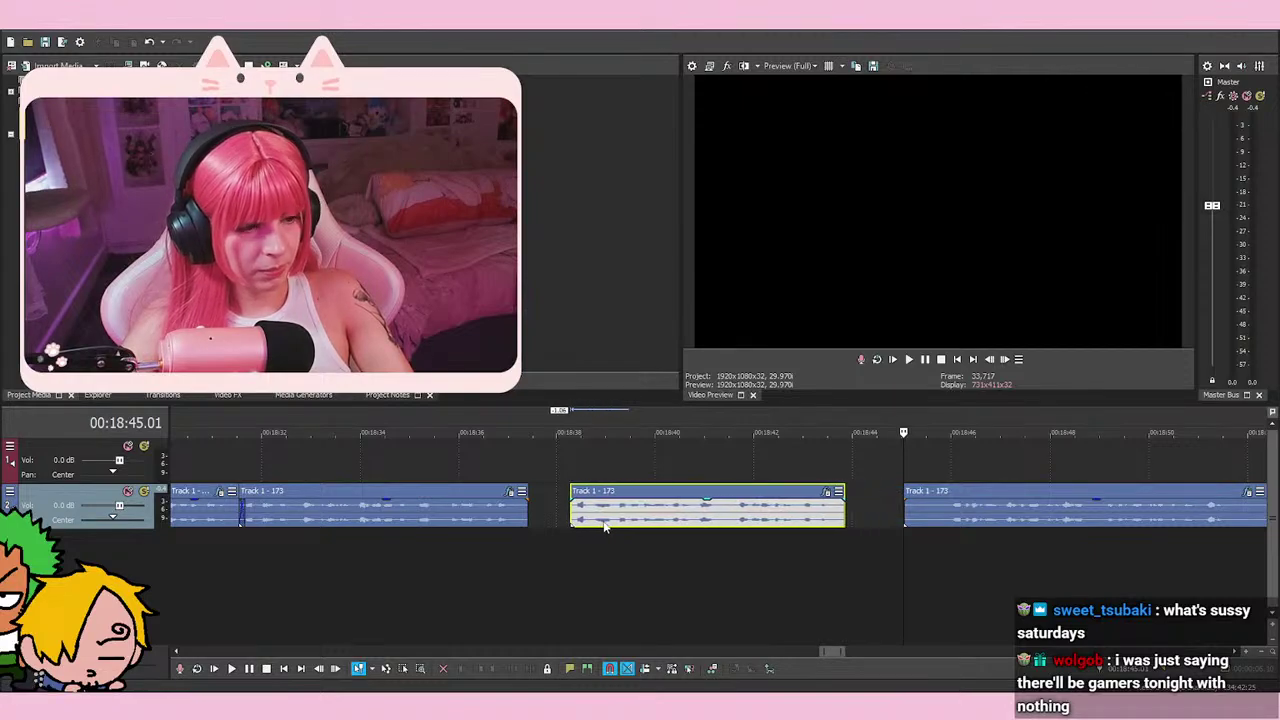
click(491, 447)
scroll(904, 539, up, 4)
drag(998, 517, 888, 515)
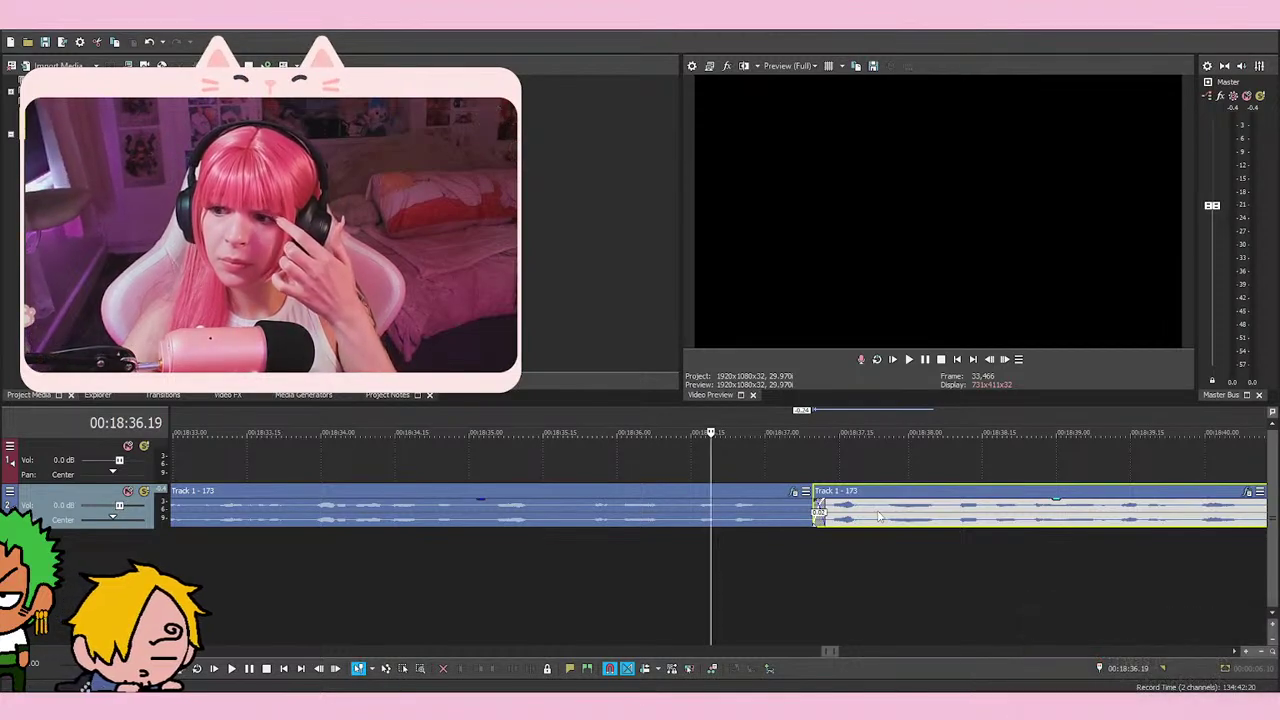
key(space)
key(space)
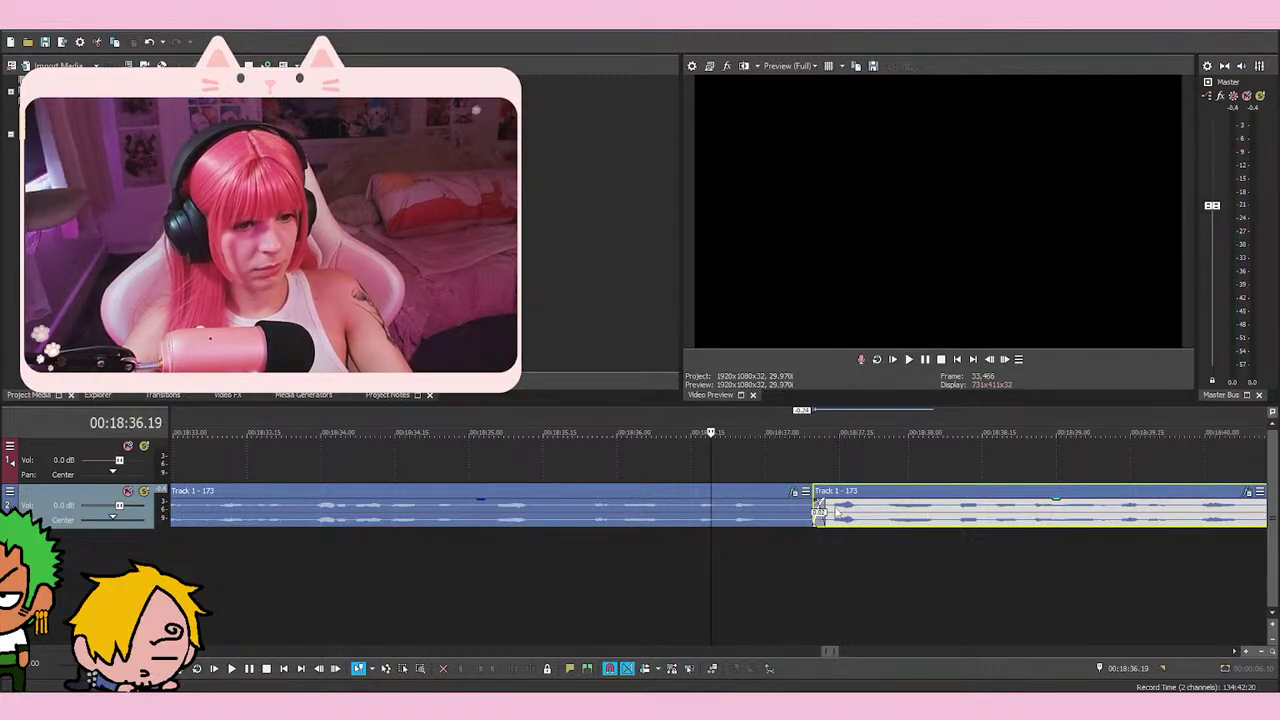
Slide the clip near 00:18:37 slightly earlier to lengthen its crossfade with the previous clip, and play the join
mouse_move(825, 521)
mouse_down()
mouse_move(814, 526)
mouse_move(826, 521)
mouse_up()
key(space)
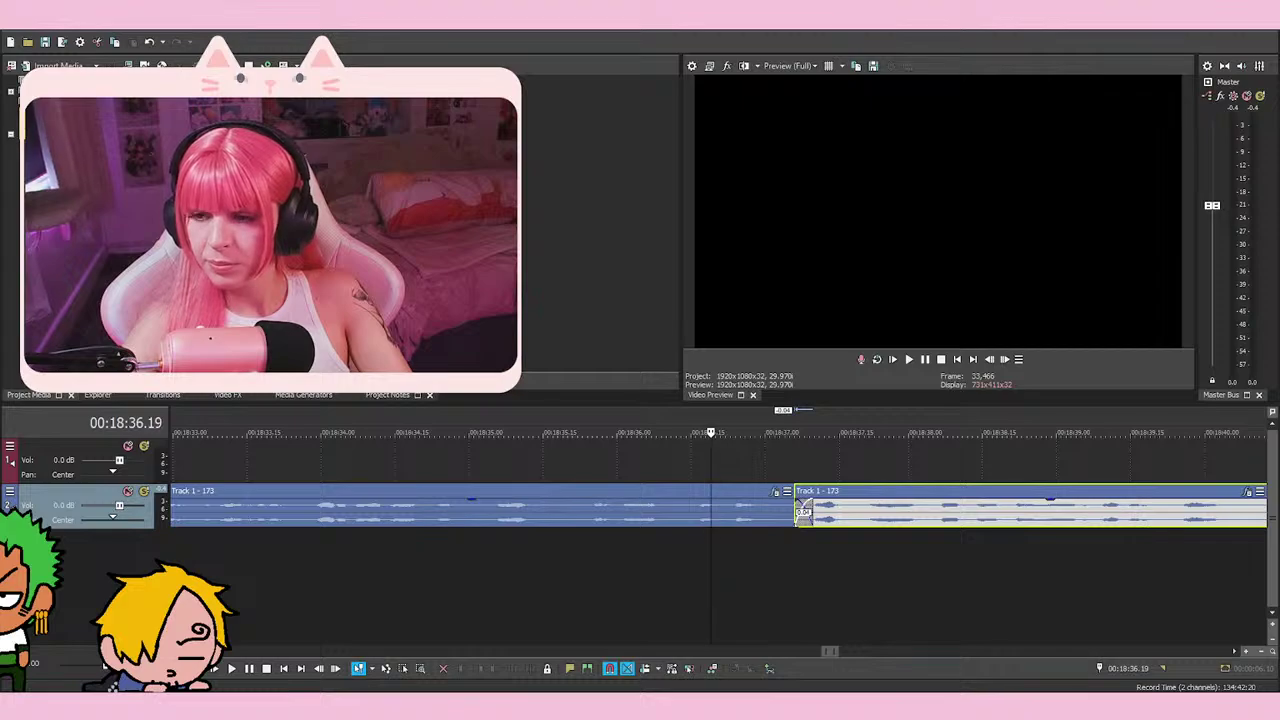
click(755, 578)
click(725, 586)
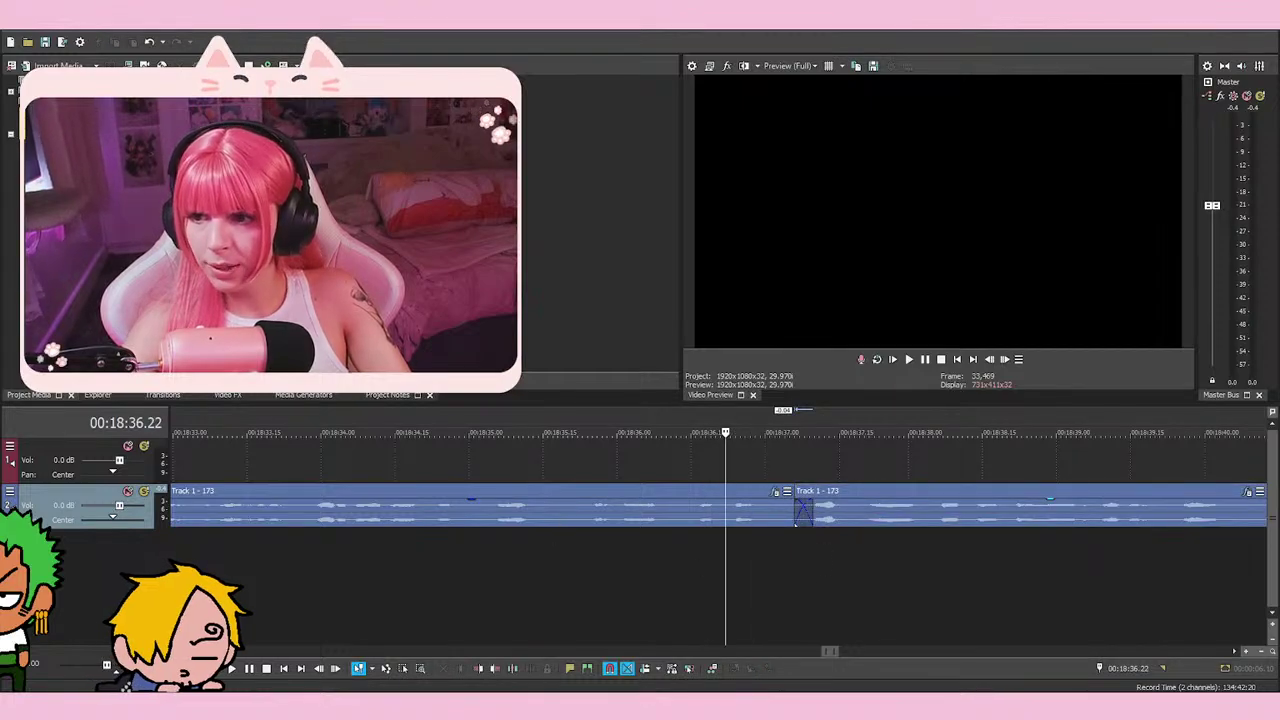
click(686, 586)
key(space)
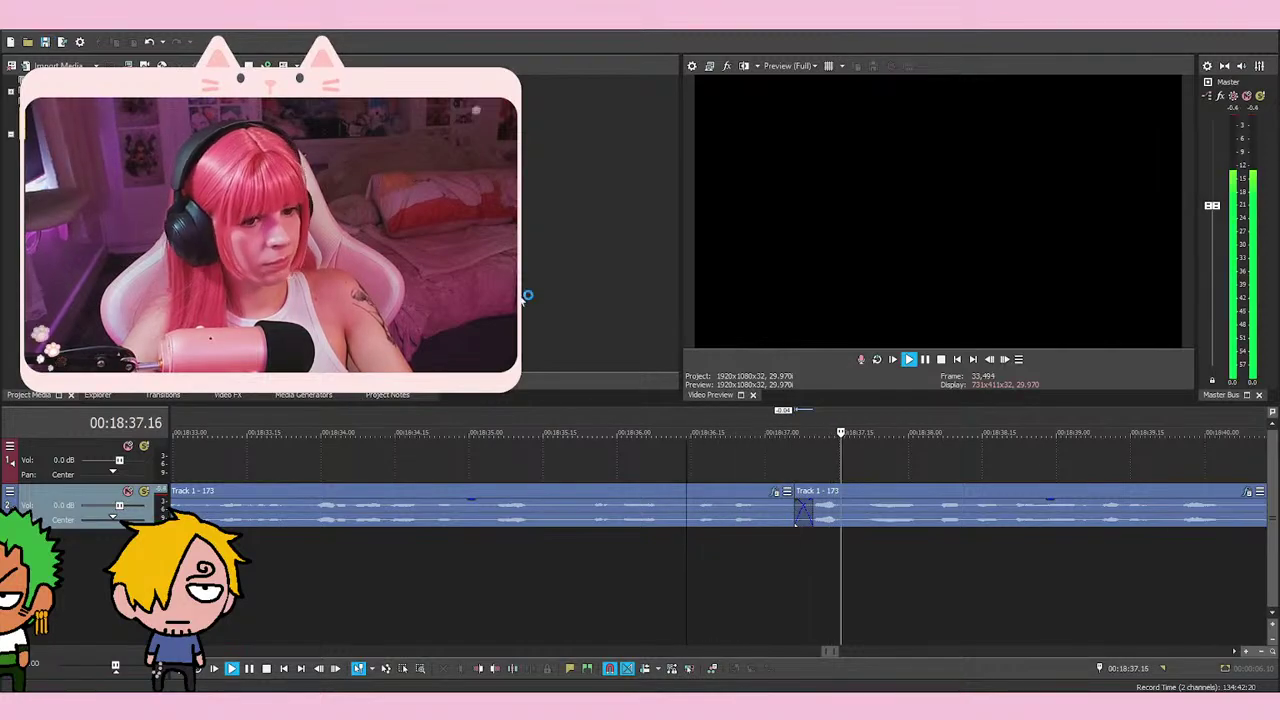
Move the remaining long clip from 00:18:45.01 earlier to narrow the gap after the short clip, and continue listening
scroll(933, 535, down, 4)
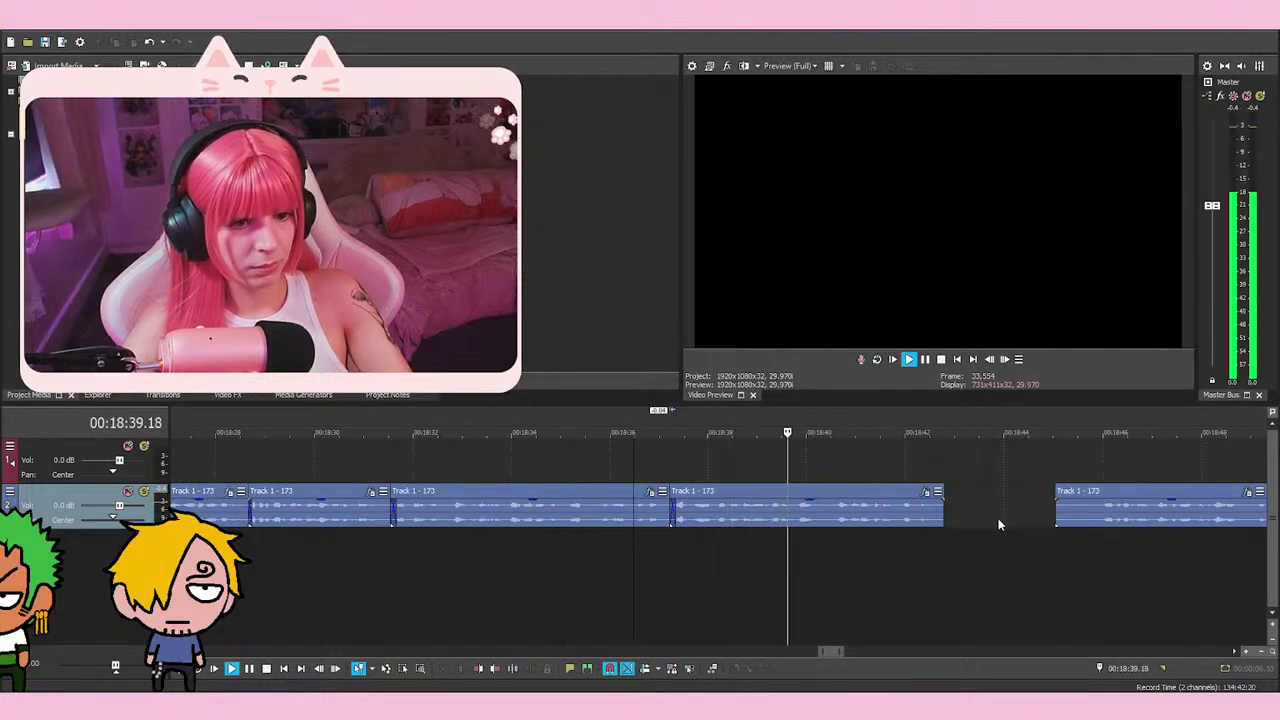
drag(1068, 510, 987, 514)
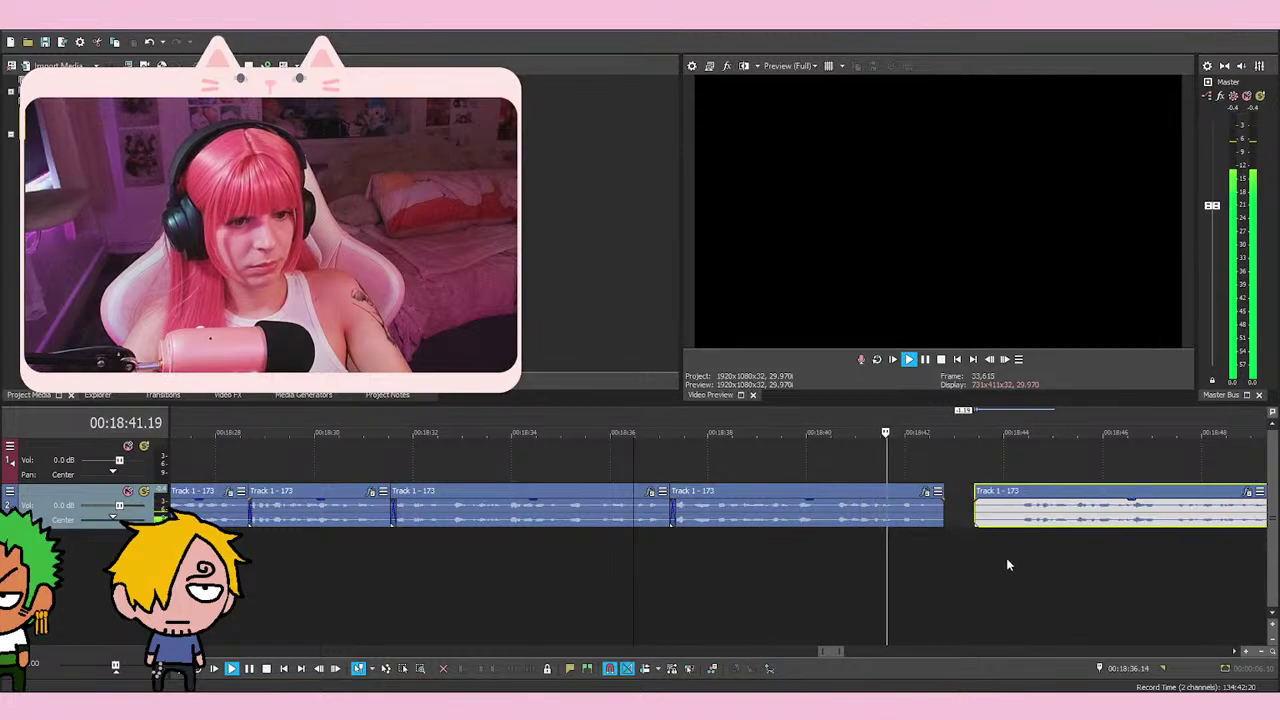
click(1019, 545)
scroll(975, 562, down, 2)
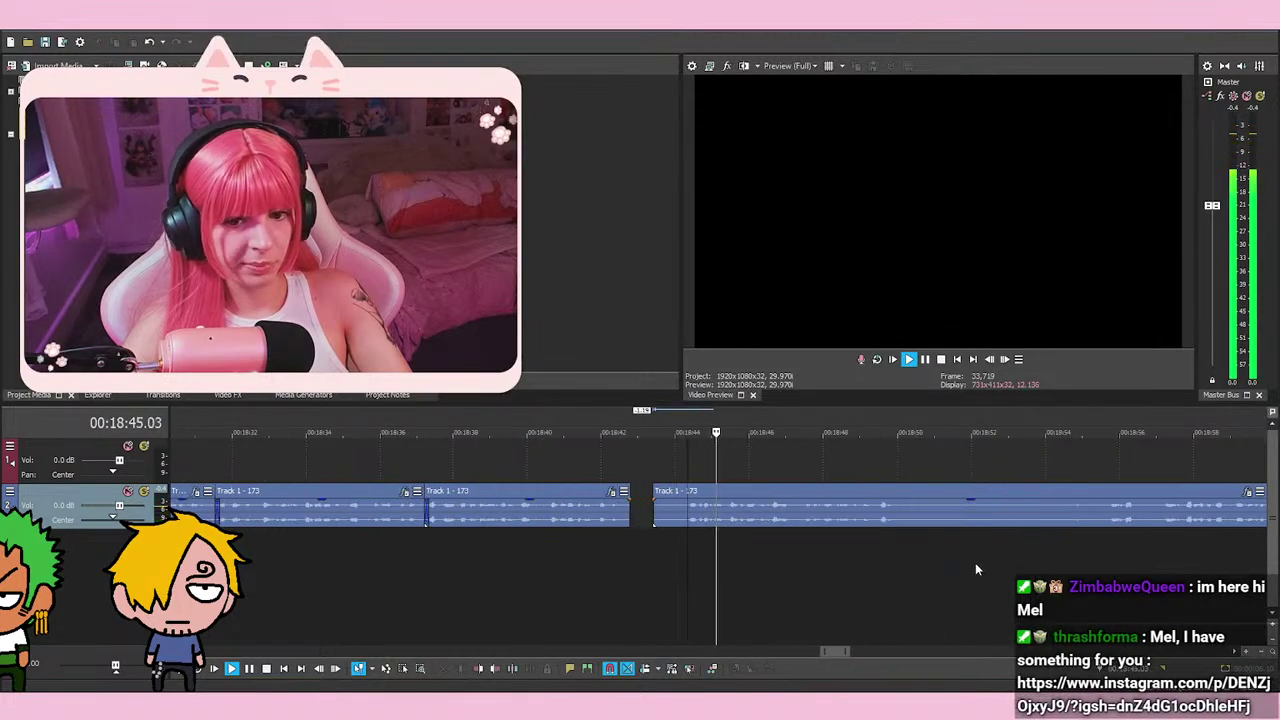
Find where speech begins in the long clip, split it at 00:18:44.08 and delete the piece before the split
key(space)
scroll(668, 565, up, 3)
key(space)
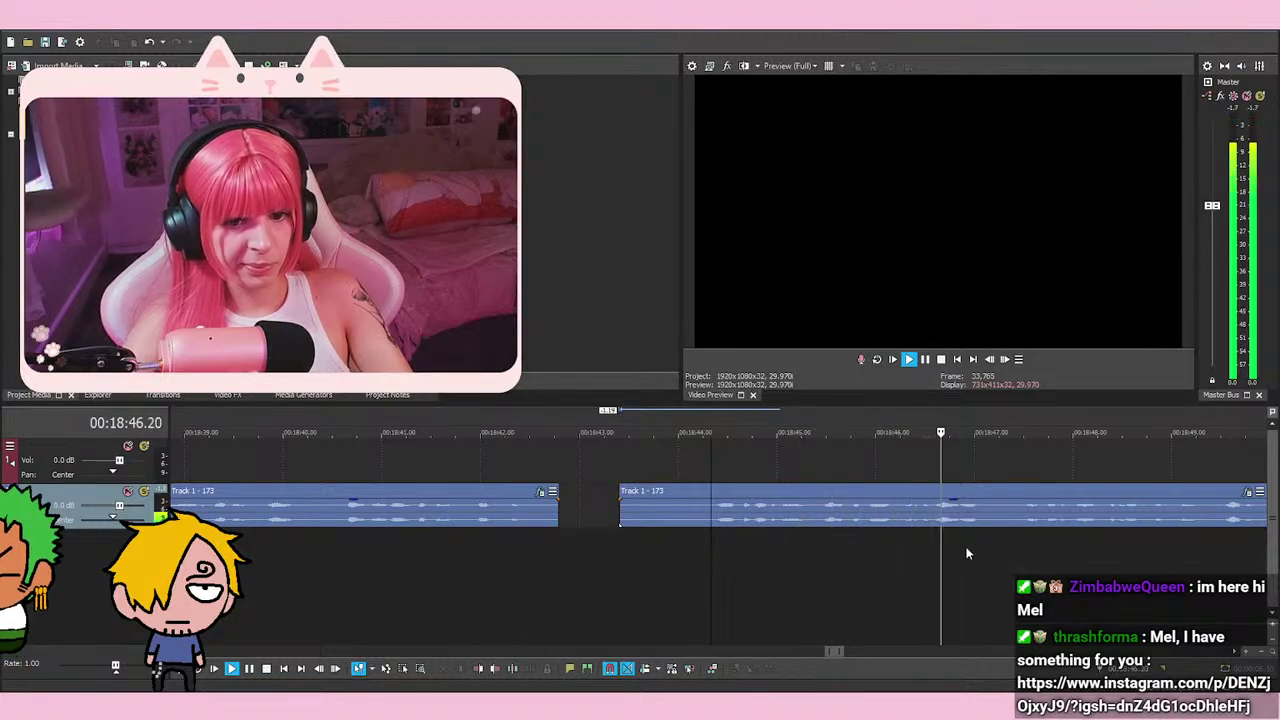
scroll(1077, 552, down, 1)
key(space)
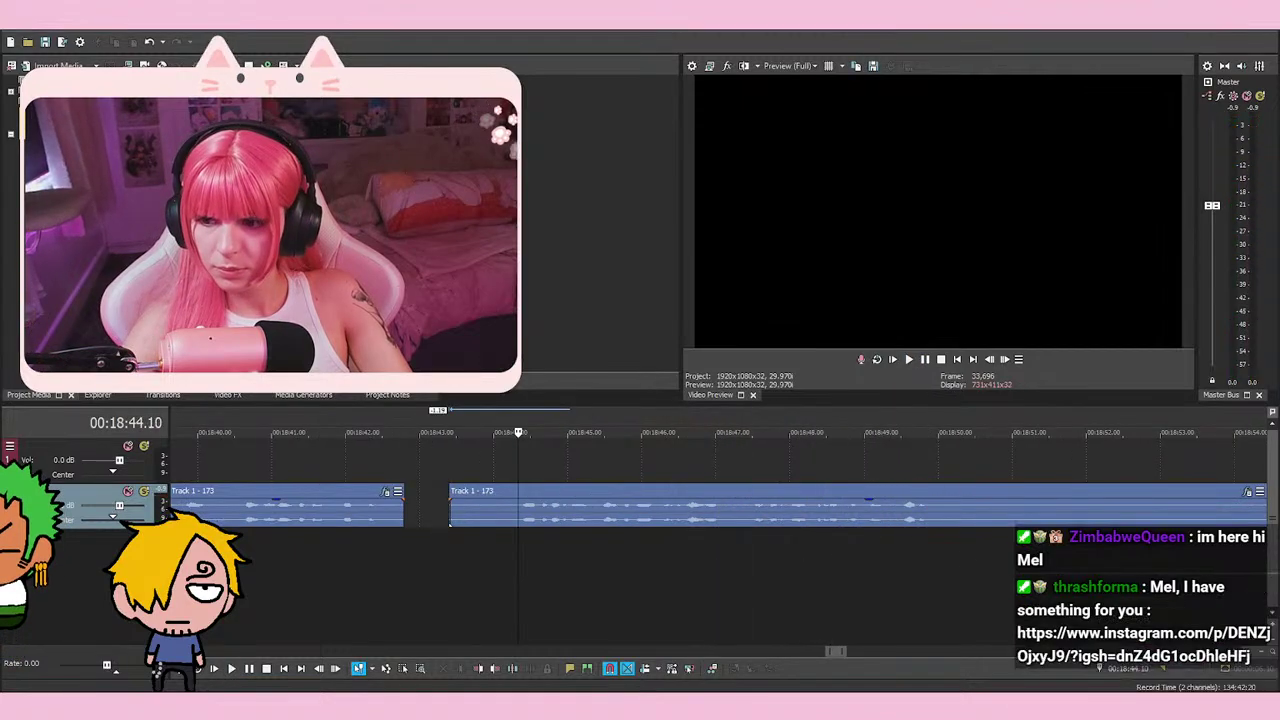
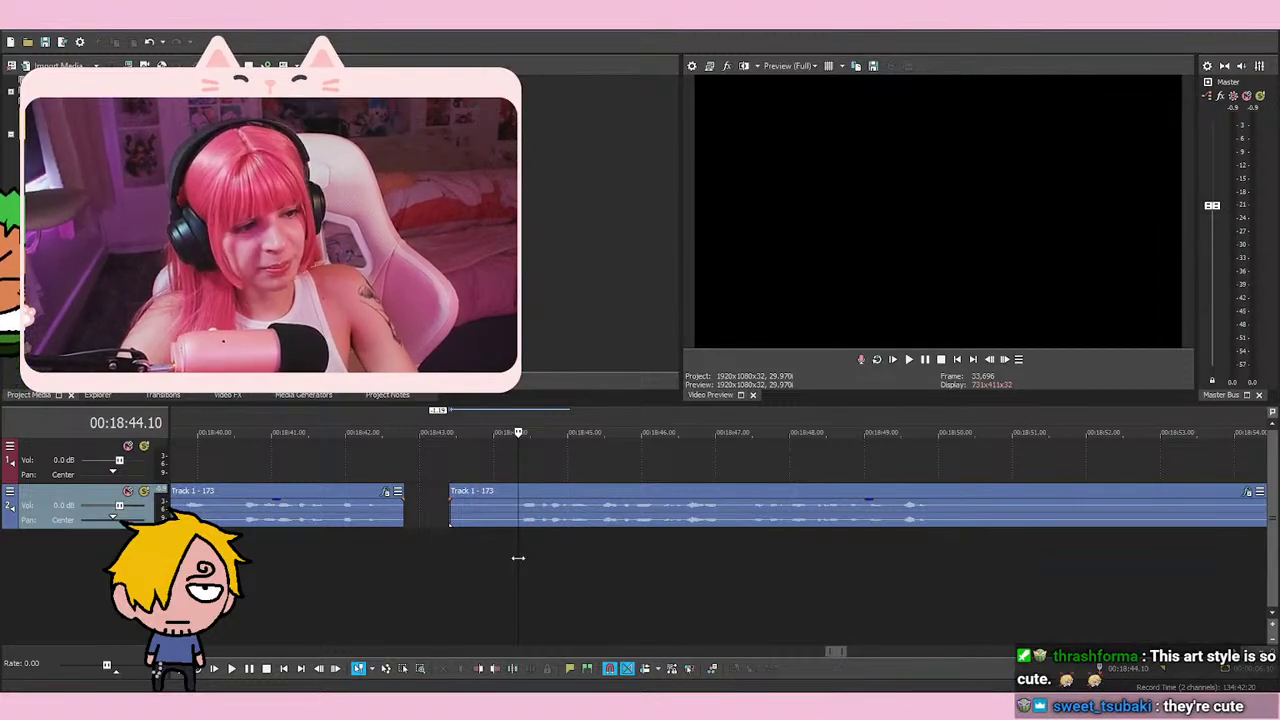
scroll(538, 535, up, 2)
right_click(664, 515)
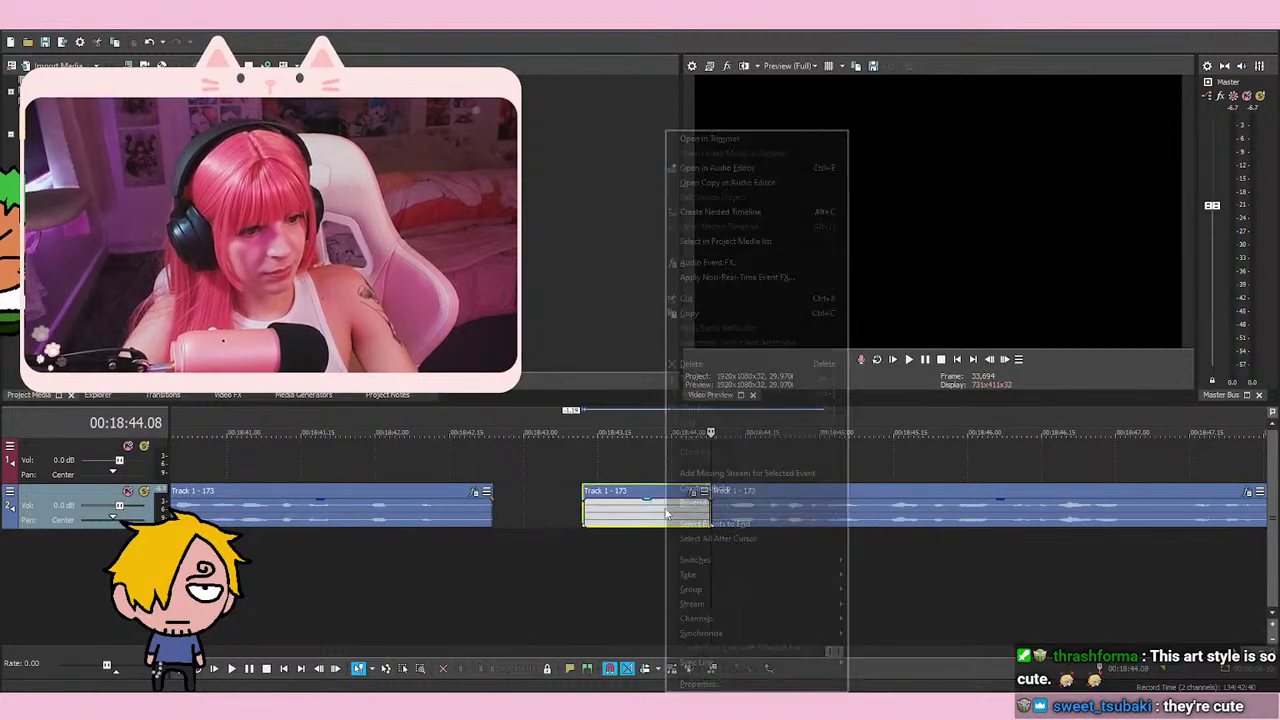
click(676, 364)
Listen on from 00:18:44.08 and split the long clip in the silence shortly after 00:18:49
scroll(776, 415, down, 2)
key(space)
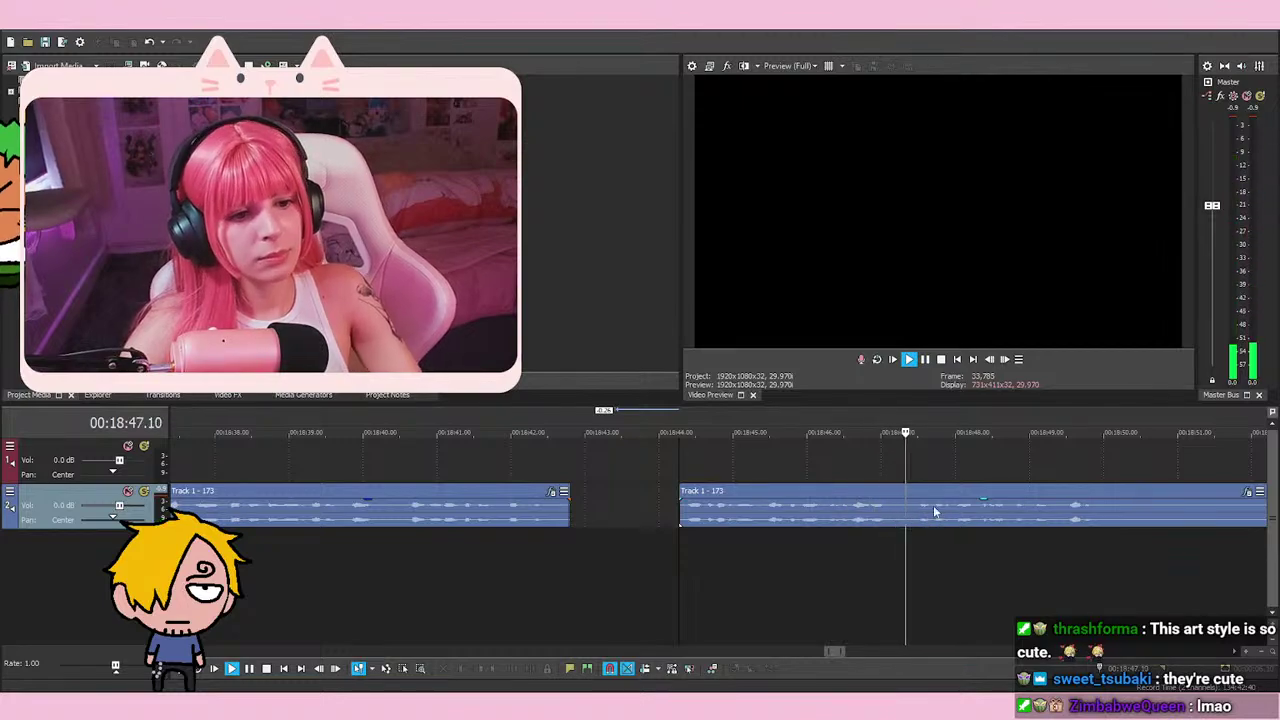
scroll(1008, 544, down, 1)
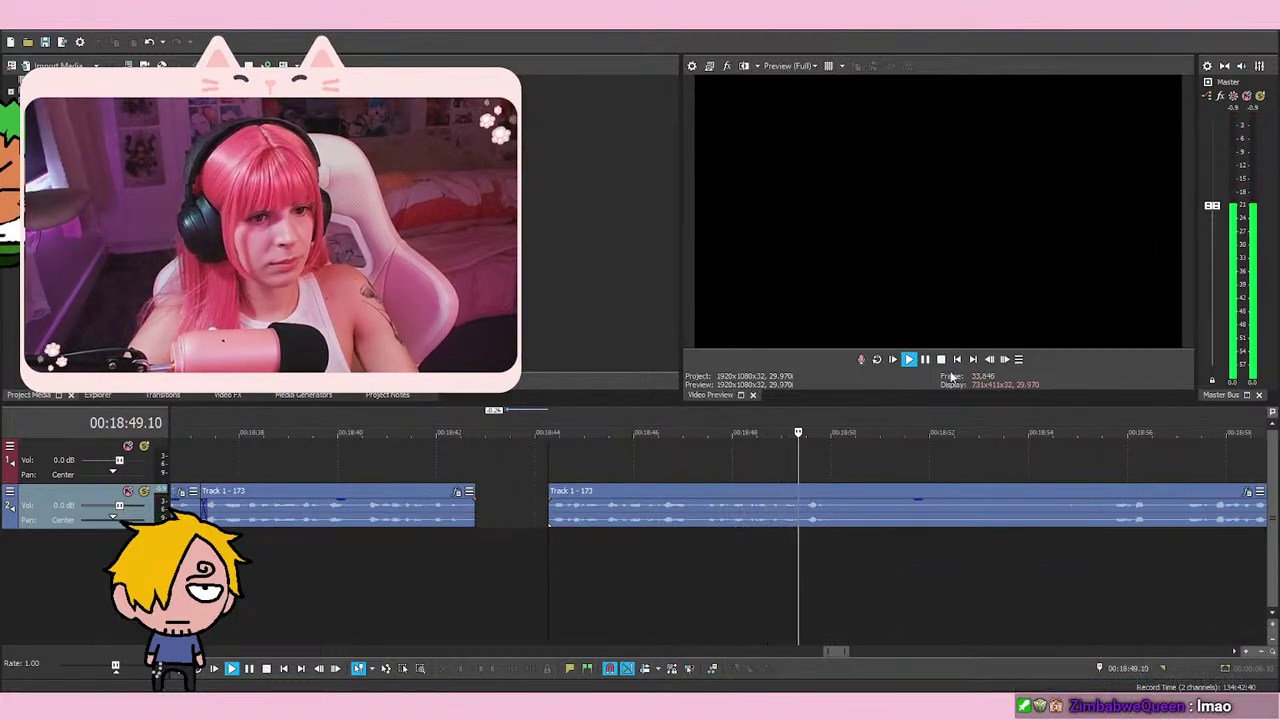
click(925, 359)
key(s)
Move the piece before the new split earlier until it overlaps the preceding clip's end near 00:18:42, and play the join
scroll(866, 473, down, 1)
drag(541, 517, 495, 517)
click(358, 465)
scroll(937, 550, up, 3)
key(space)
drag(981, 526, 938, 531)
key(space)
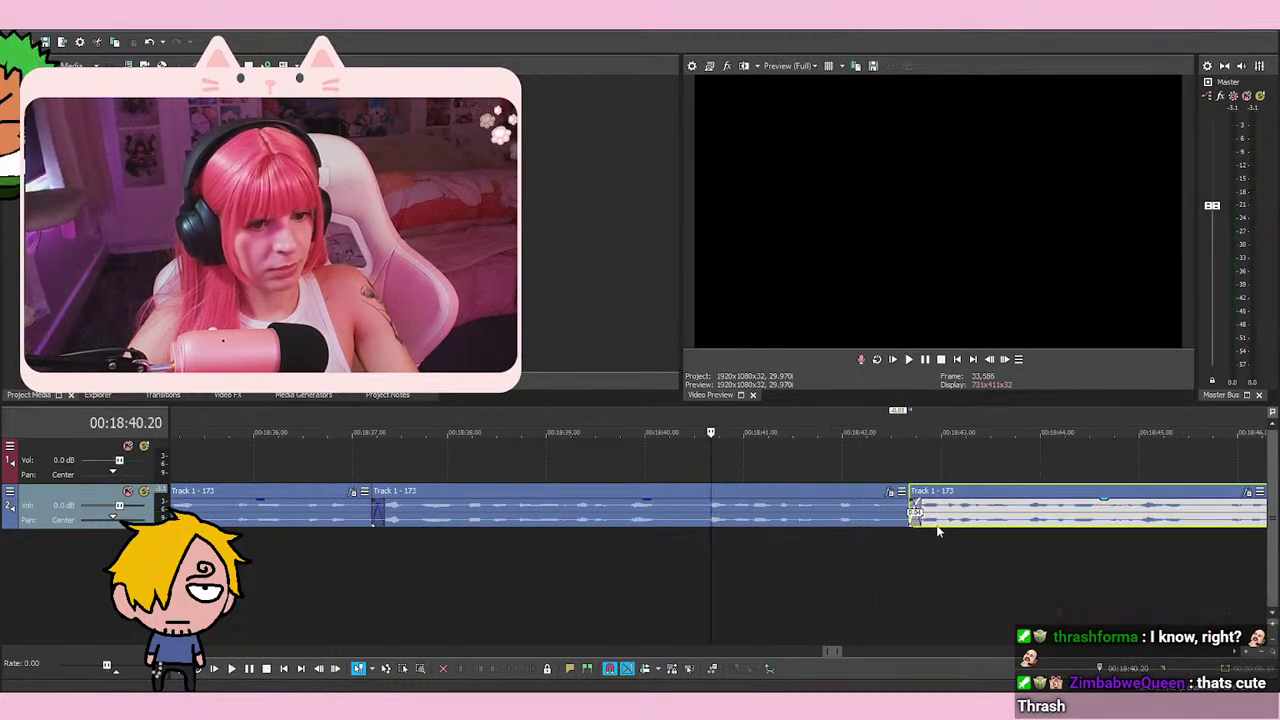
key(space)
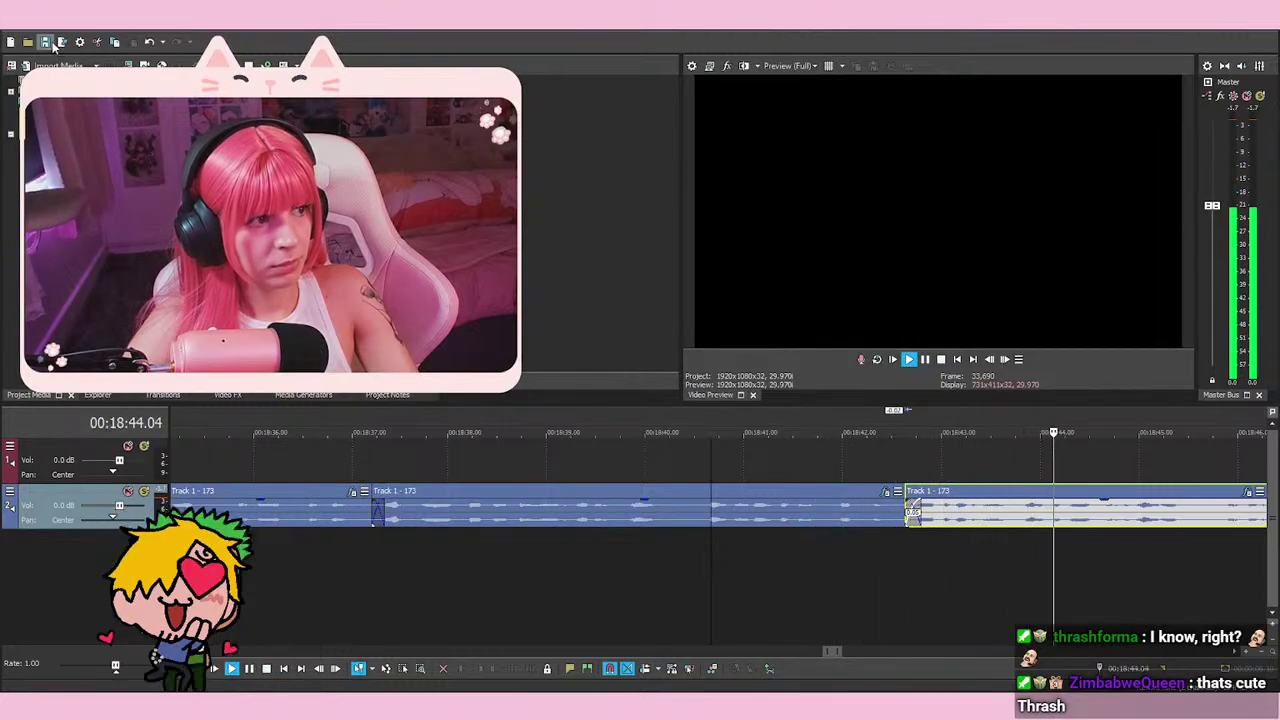
Slide the clip near 00:18:42.20 slightly earlier to adjust its crossfade with the previous clip, and play the join
click(838, 577)
key(space)
scroll(871, 465, up, 2)
click(913, 520)
click(675, 577)
key(space)
key(space)
click(773, 516)
click(771, 510)
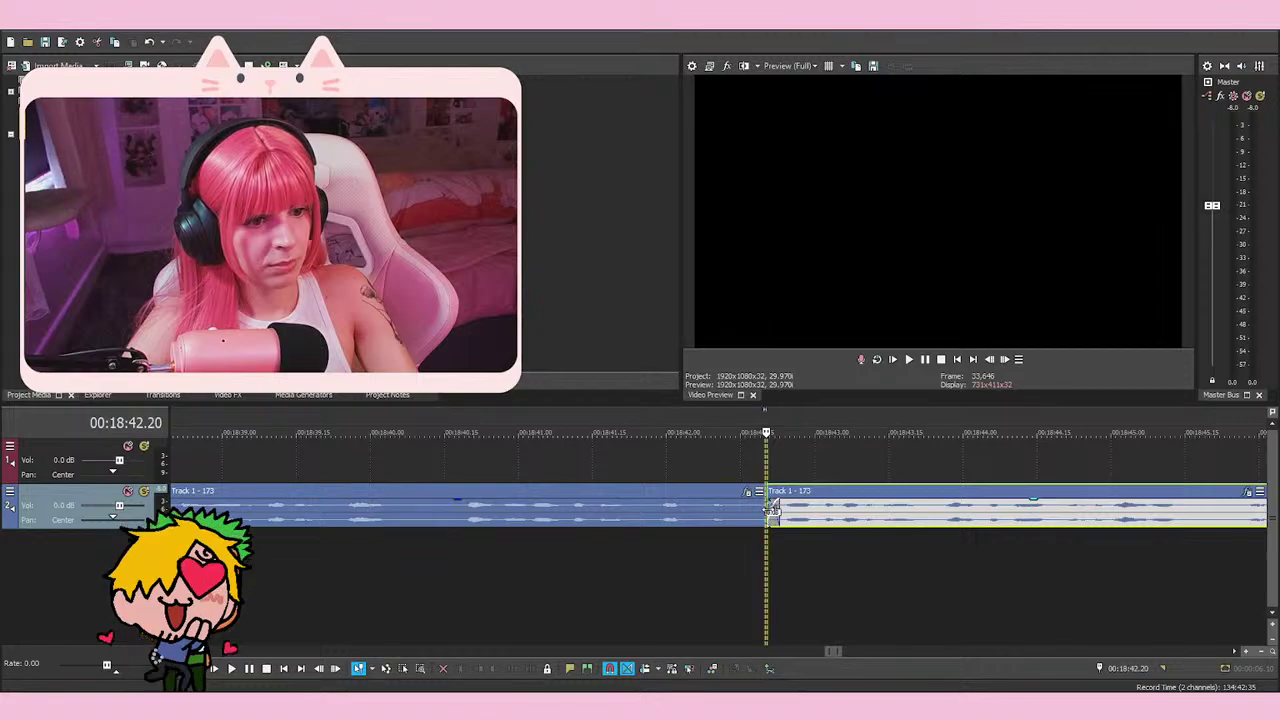
click(684, 467)
key(space)
key(space)
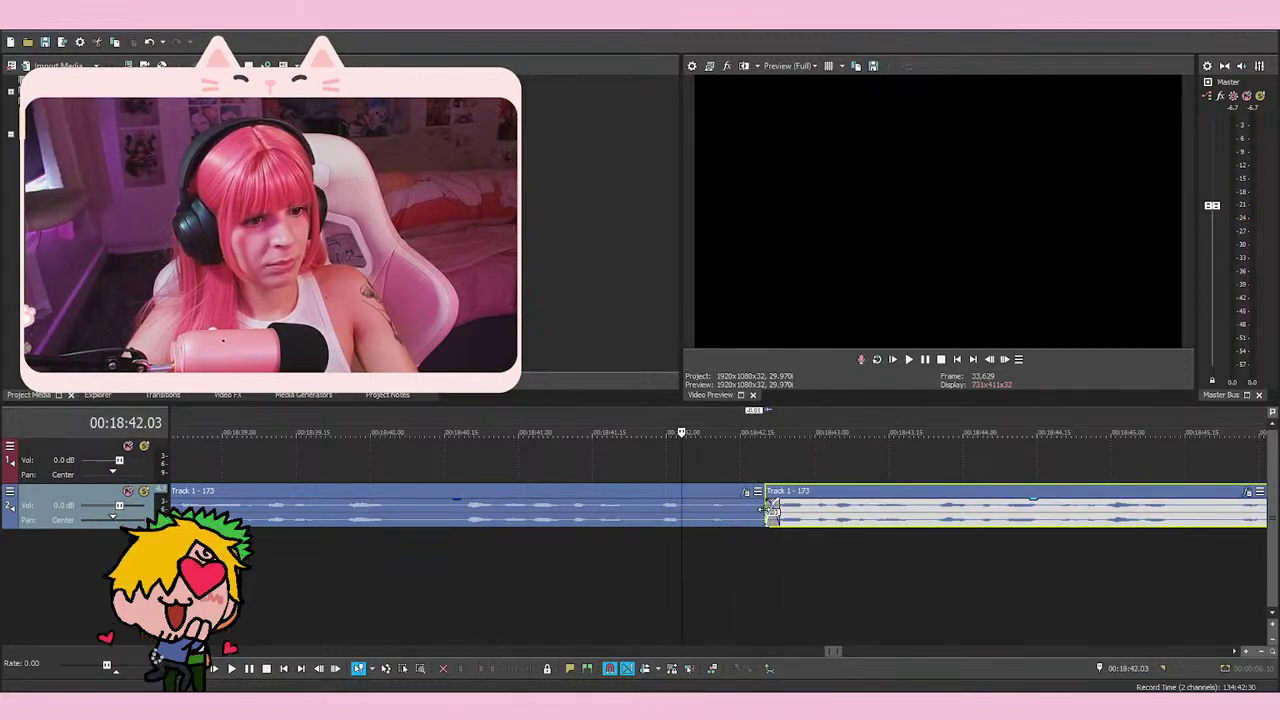
key(space)
Trim the preceding clip's end slightly at the join near 00:18:42.20, and replay the transition
click(572, 571)
key(space)
drag(780, 521, 772, 520)
key(space)
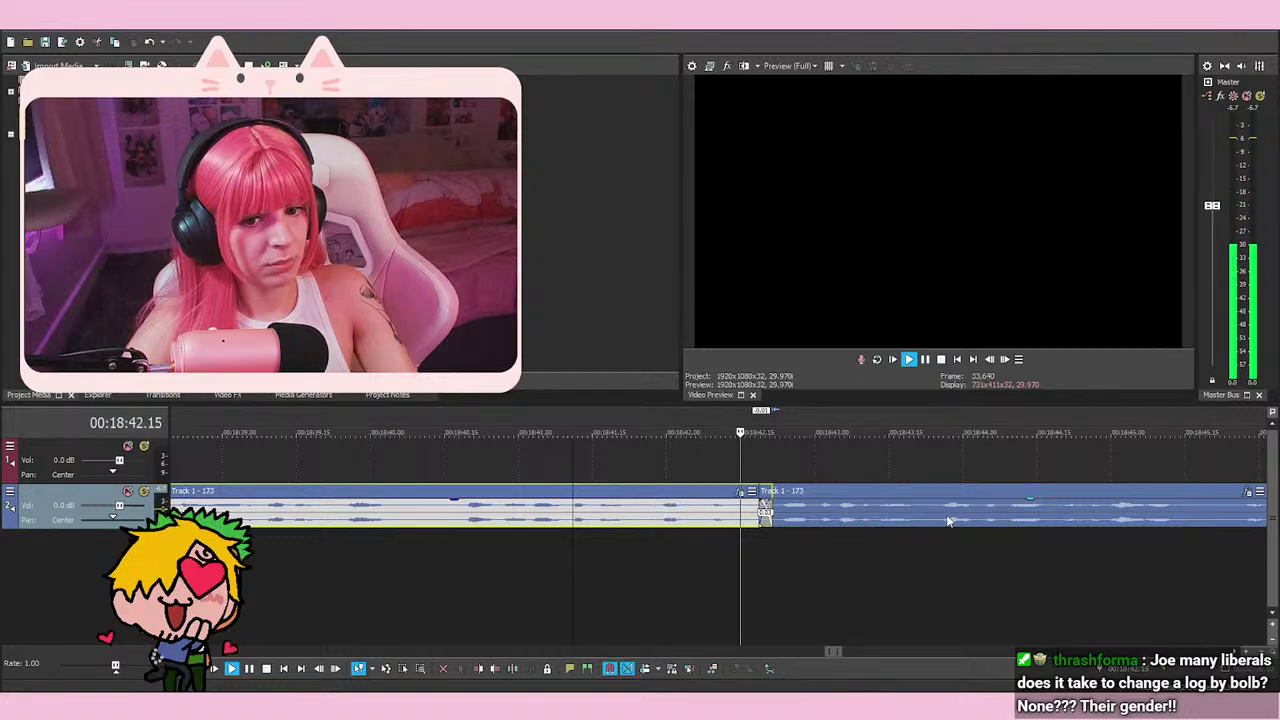
key(space)
Separate the two clips, trim the preceding clip's end a little further, and rejoin them with a very short crossfade
drag(802, 515, 908, 517)
key(space)
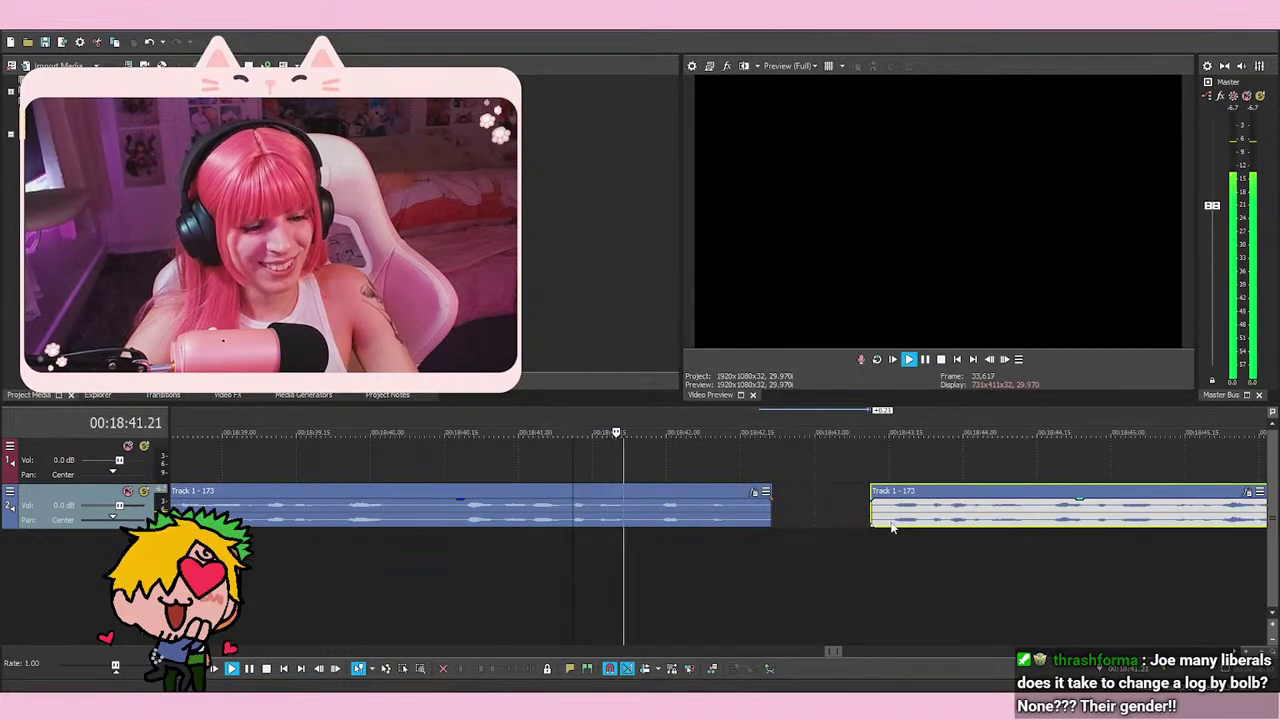
click(772, 514)
drag(913, 517, 822, 521)
key(space)
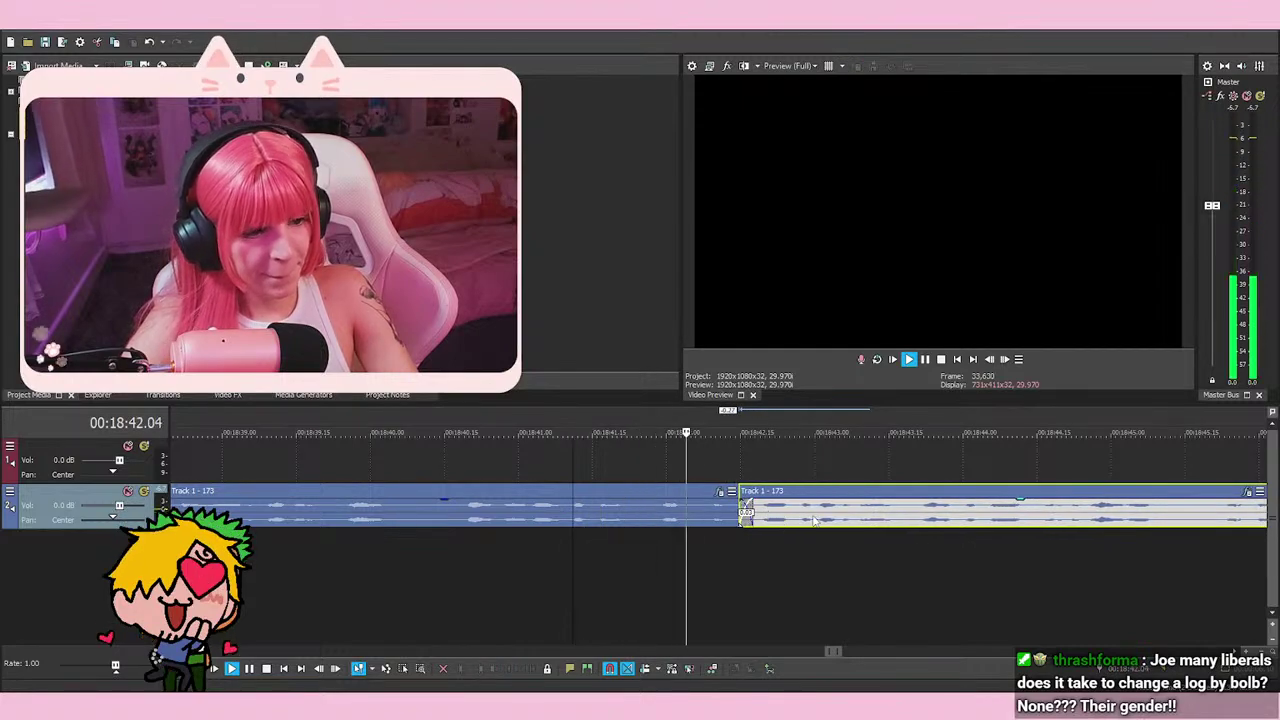
key(space)
key(space)
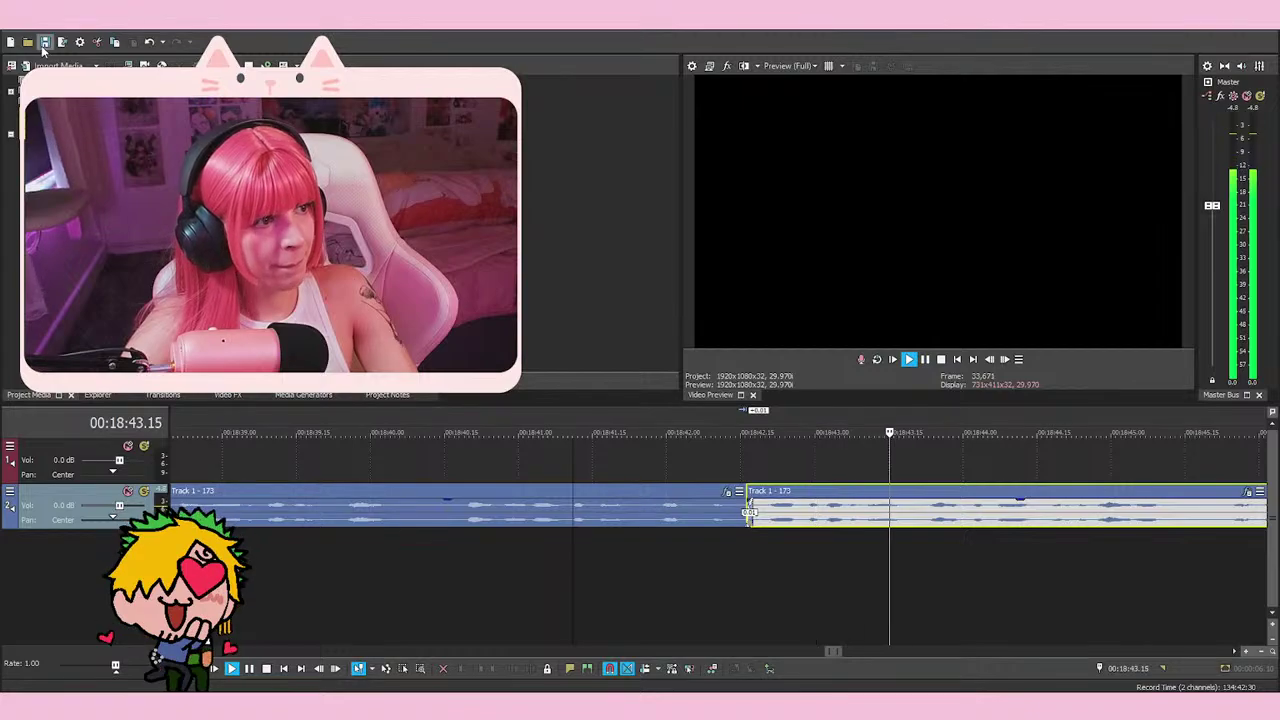
Move the remaining long clip earlier to narrow the gap after the short clip ending near 00:18:48
scroll(828, 565, down, 4)
click(880, 508)
drag(880, 508, 866, 508)
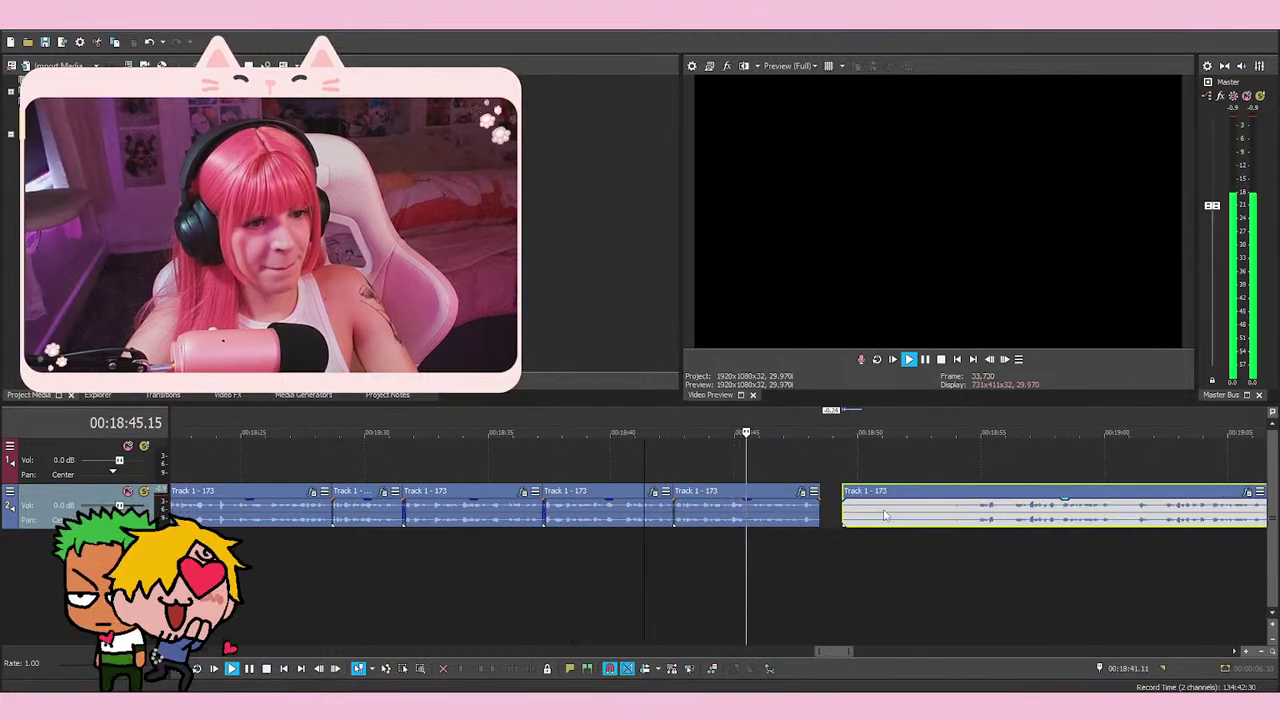
Find the wanted take in the long clip, split it at about 00:19:02 and delete the piece before the split
click(990, 548)
scroll(1010, 542, down, 3)
scroll(990, 557, up, 3)
click(849, 551)
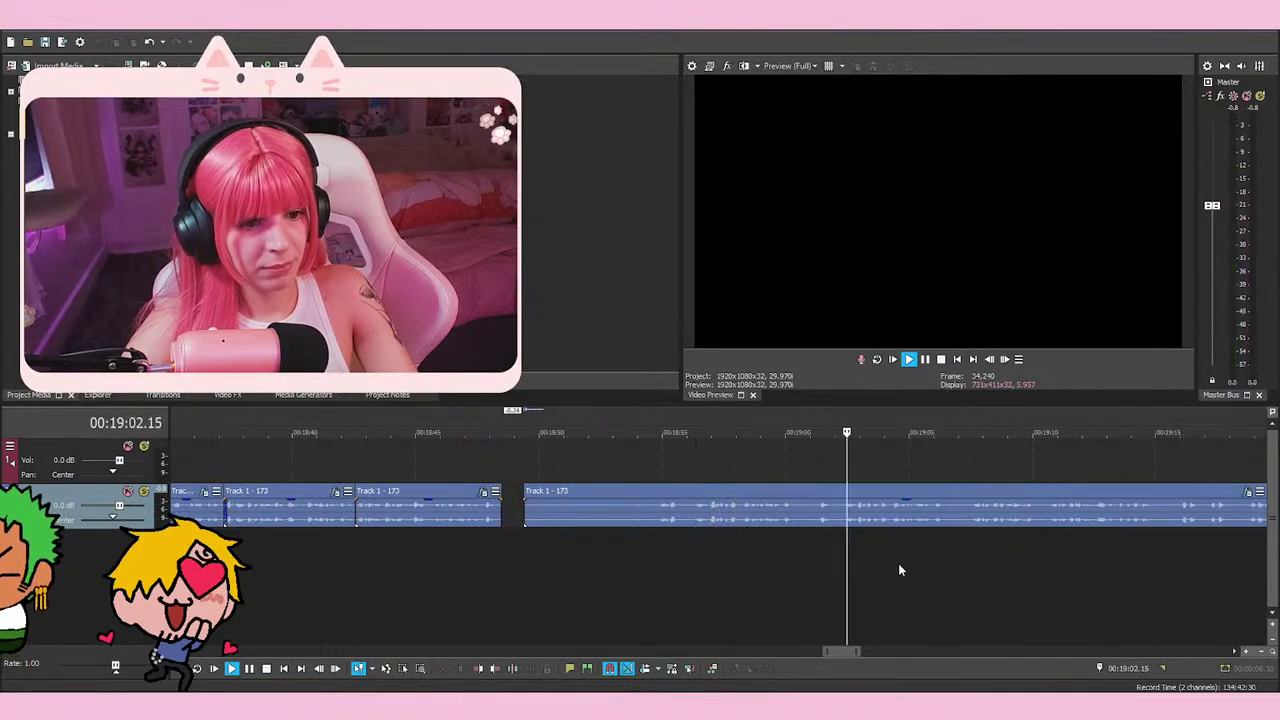
click(720, 549)
scroll(720, 549, up, 3)
click(950, 545)
key(space)
right_click(864, 523)
click(895, 365)
Listen on from about 00:19:02, isolate the pause ending at 00:19:07.14 with splits, and delete it
key(space)
key(space)
key(space)
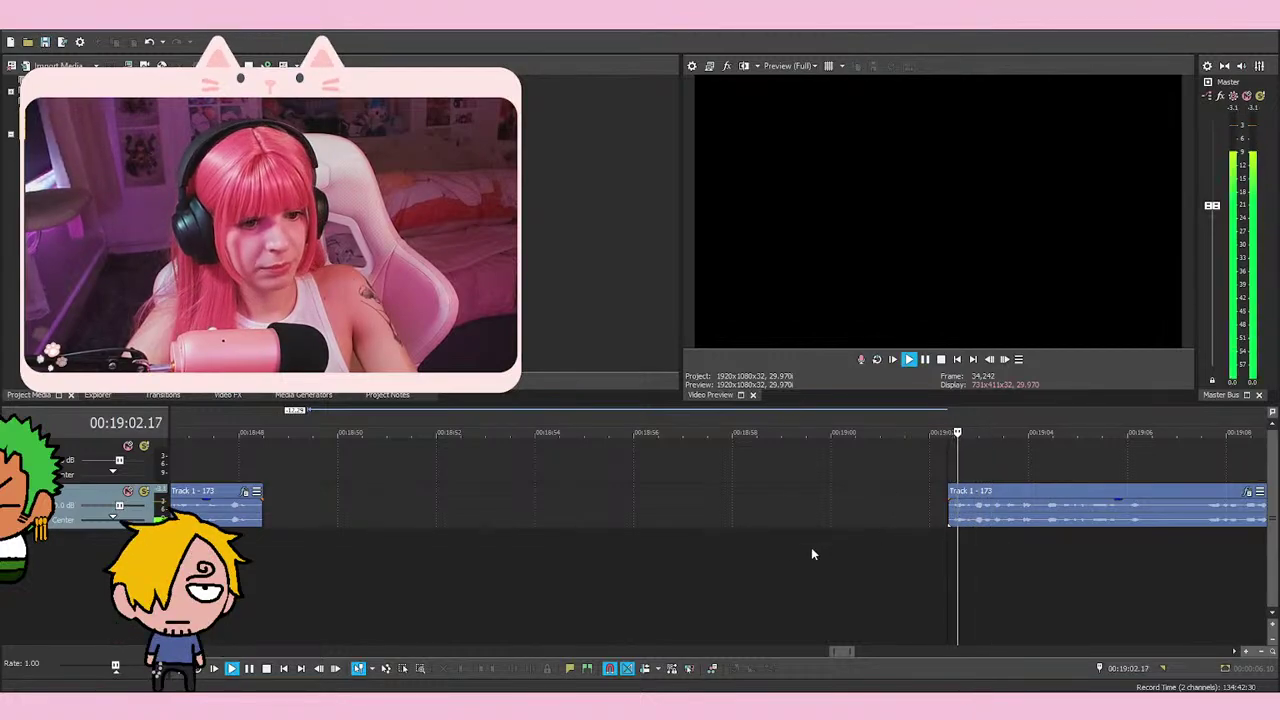
scroll(800, 544, down, 3)
scroll(790, 550, up, 2)
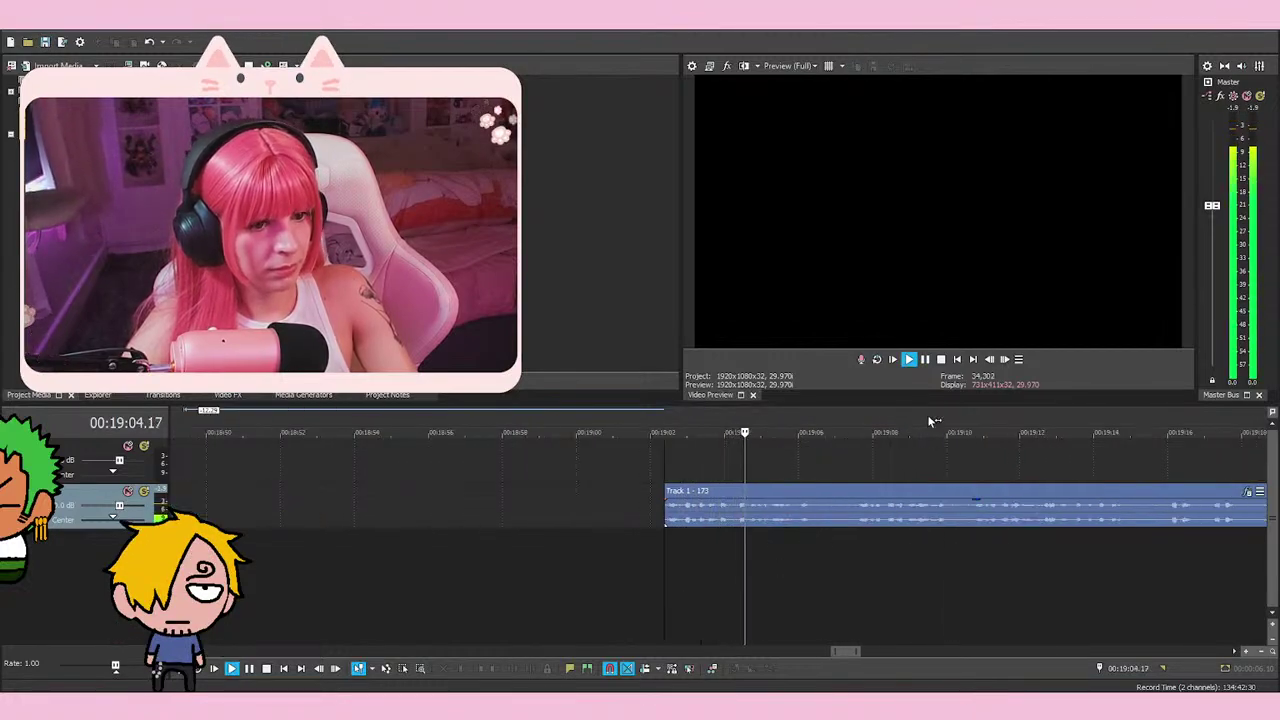
click(923, 362)
key(s)
scroll(888, 535, up, 4)
click(794, 543)
right_click(770, 505)
click(825, 362)
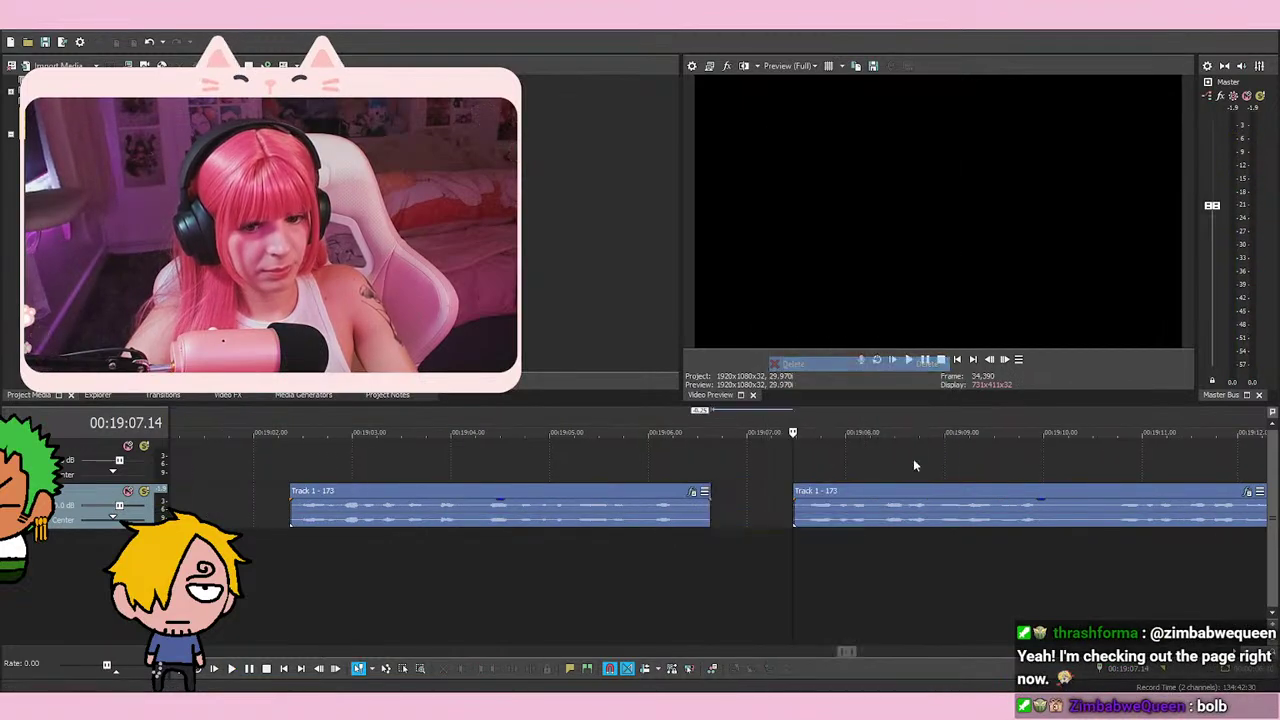
Listen on from 00:19:07.14, split the clip at 00:19:10.21 and delete the piece before the split
key(space)
scroll(935, 489, down, 3)
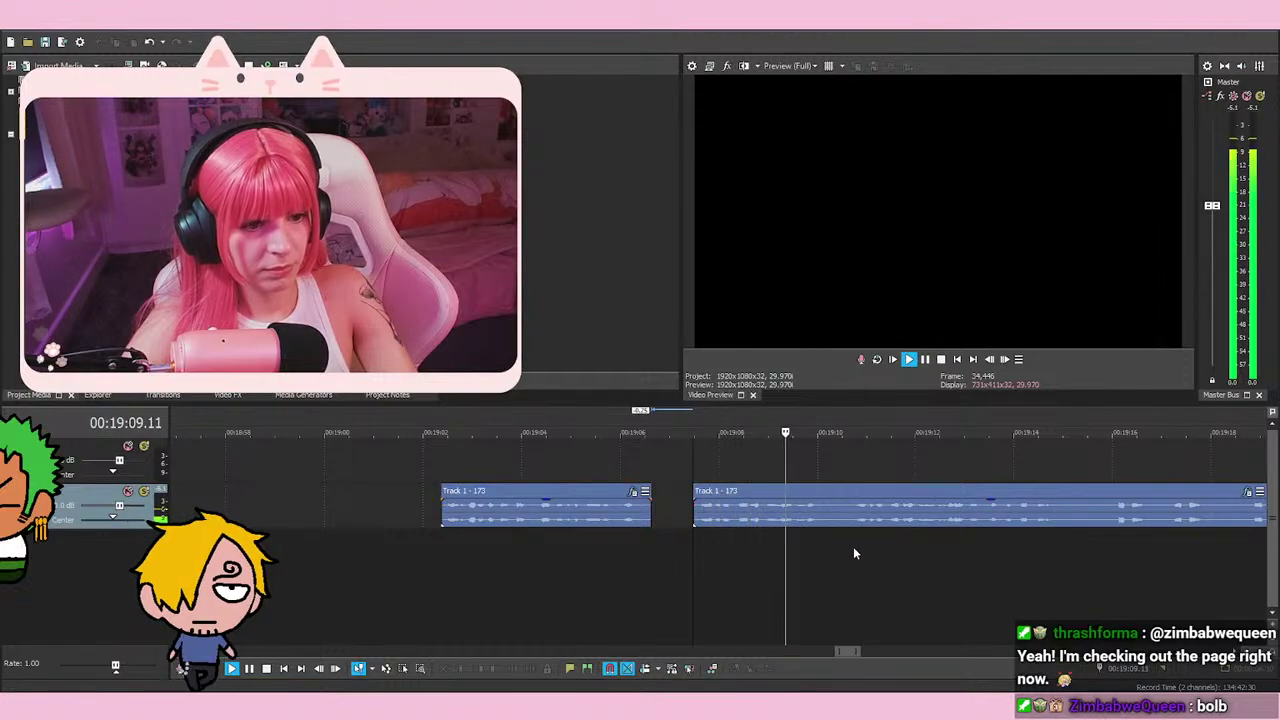
key(space)
key(s)
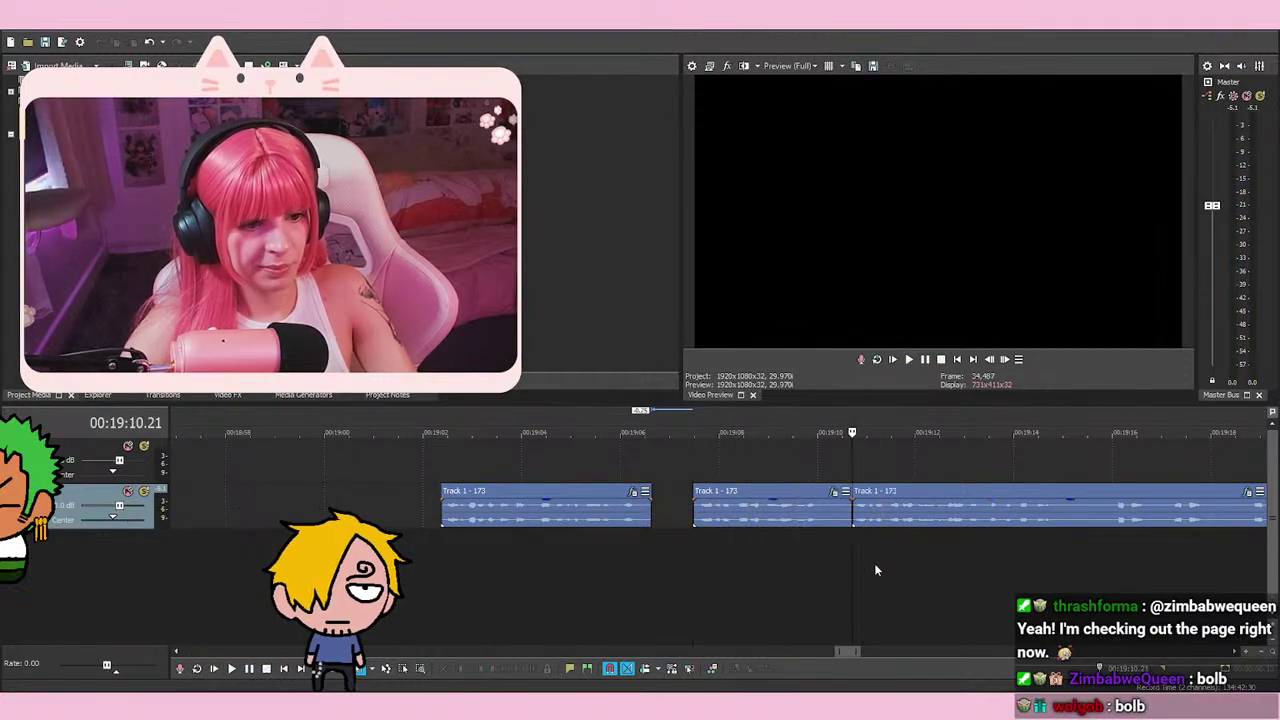
right_click(829, 520)
click(869, 364)
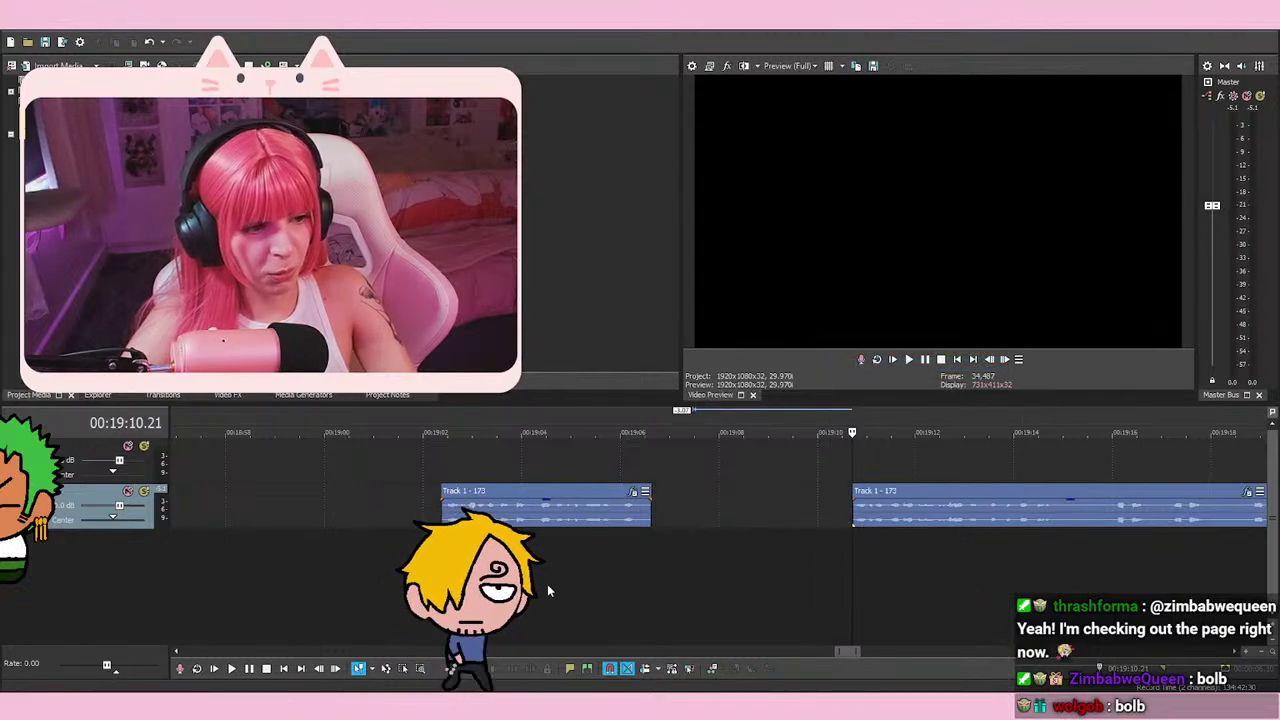
Listen on from 00:19:10.21 and split the long clip at the end of the phrase near 00:19:15
key(space)
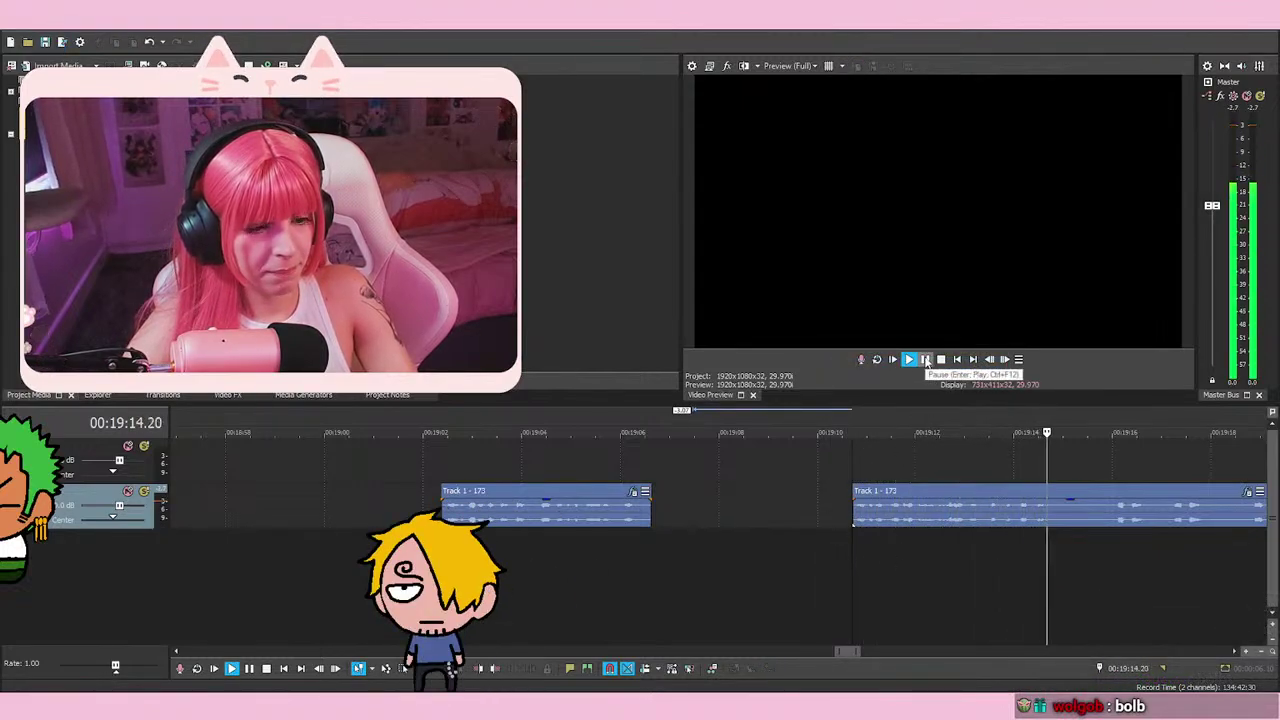
click(926, 360)
scroll(797, 523, down, 5)
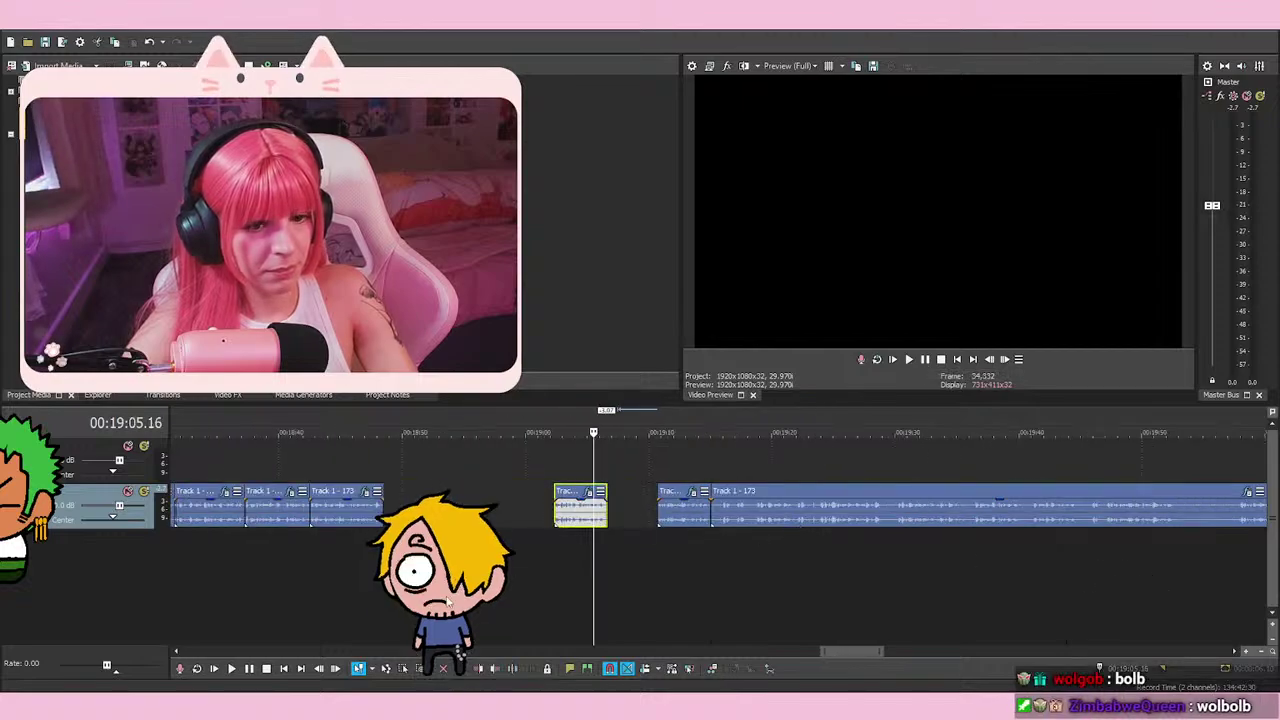
Move the short clip from 00:19:02 and all clips after it earlier until it overlaps the clip ending near 00:18:48, and play the join
ctrl+click(706, 510)
drag(578, 520, 418, 522)
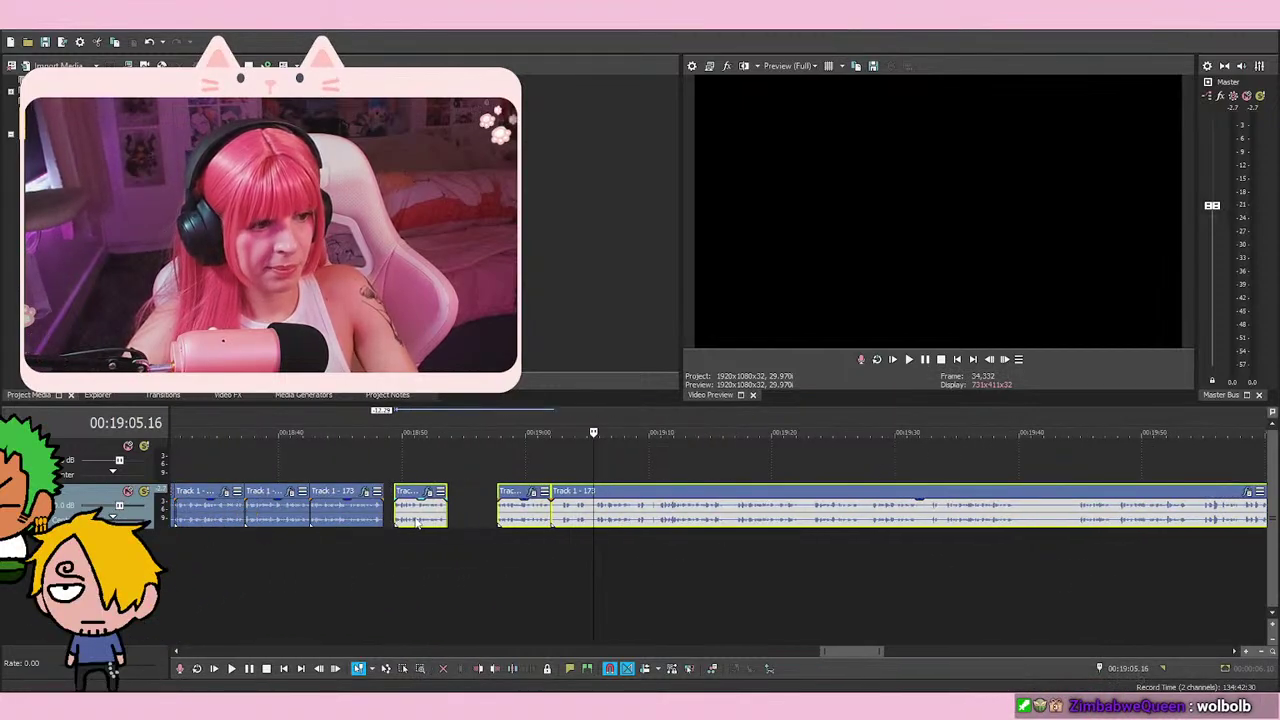
click(390, 462)
scroll(775, 535, up, 5)
scroll(775, 535, up, 5)
key(space)
key(space)
key(space)
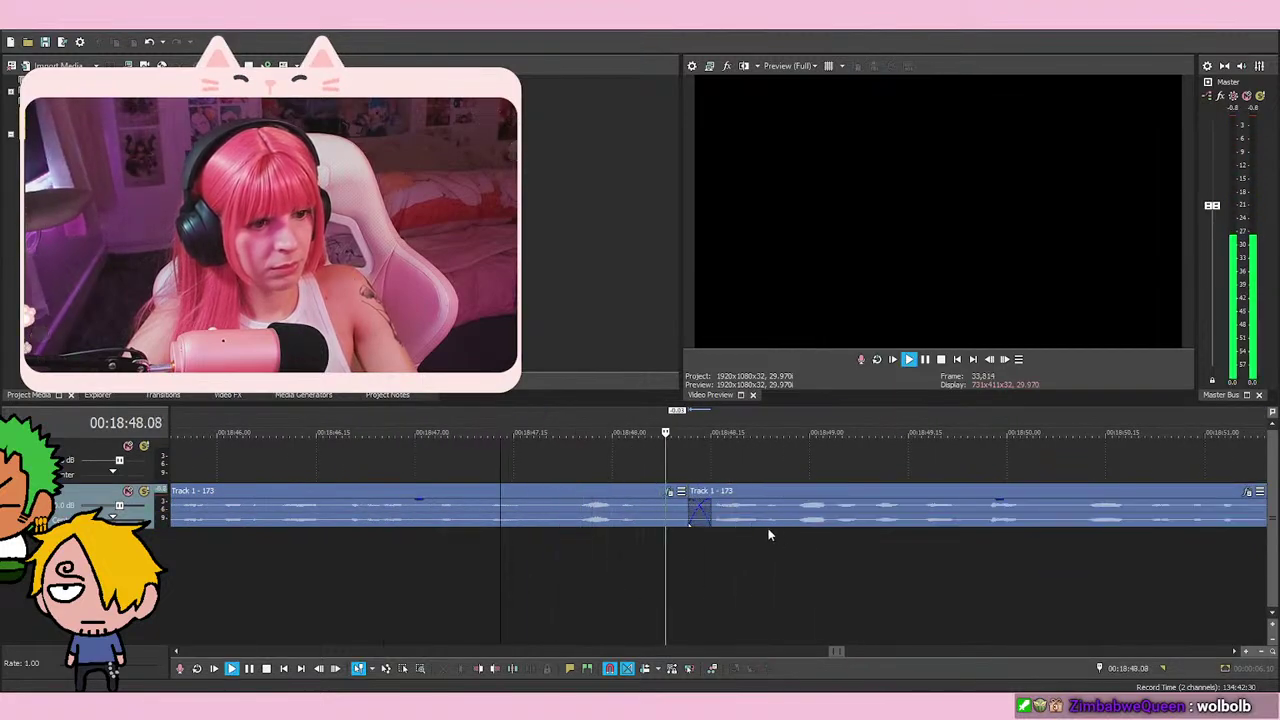
Slide the clip near 00:18:48 slightly earlier to lengthen its crossfade with the previous clip, and replay the join
click(780, 508)
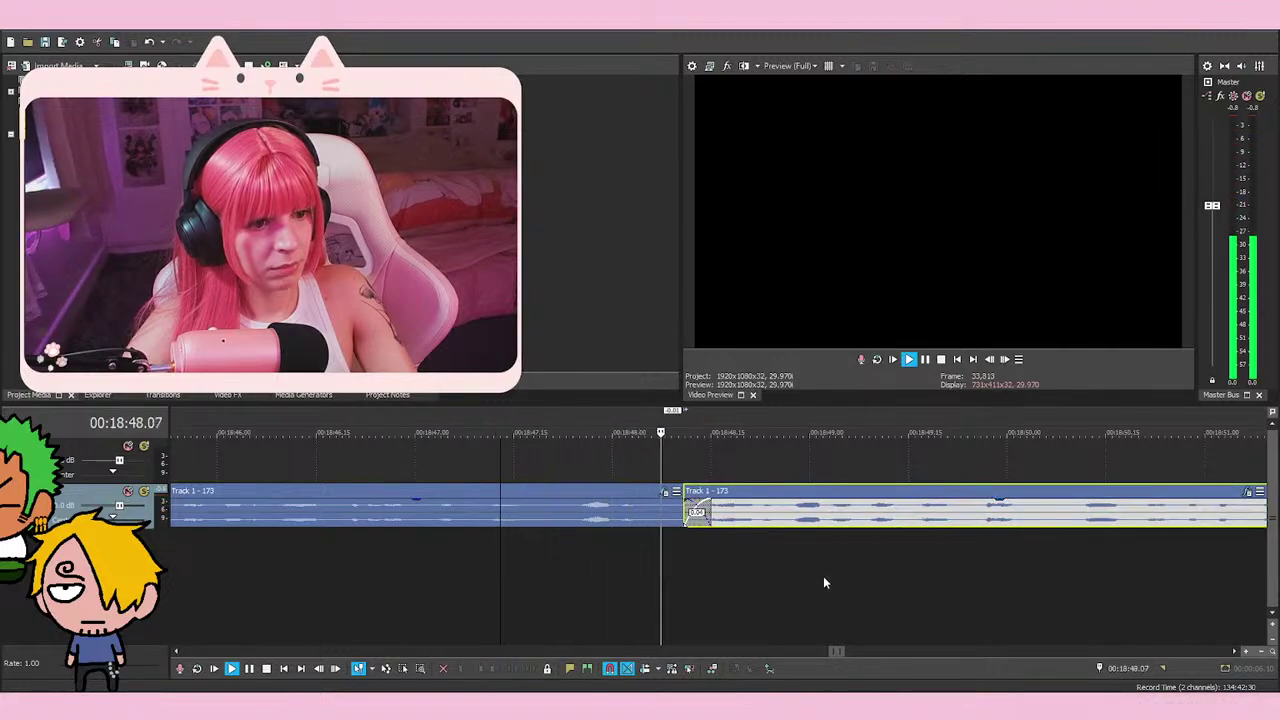
scroll(823, 577, down, 3)
click(525, 595)
scroll(808, 552, down, 4)
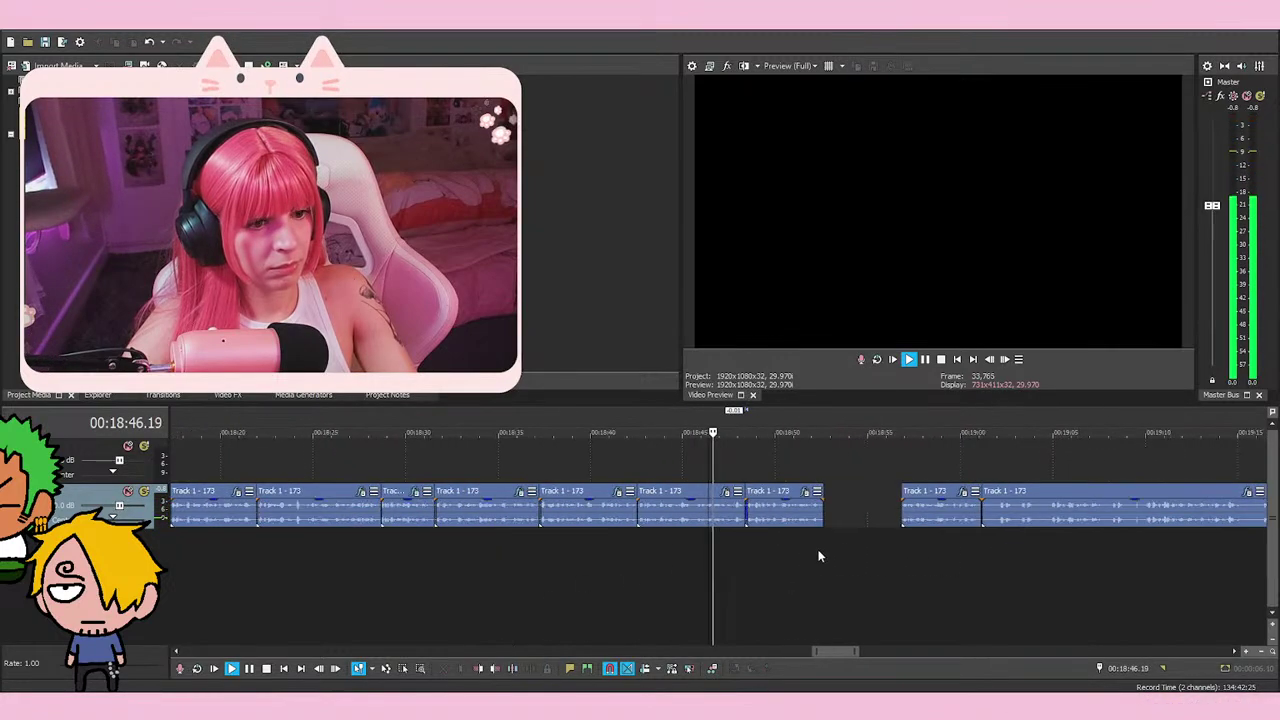
Move the next short clip earlier until it slightly overlaps the clip ending near 00:18:52, and play the join
drag(940, 505, 859, 505)
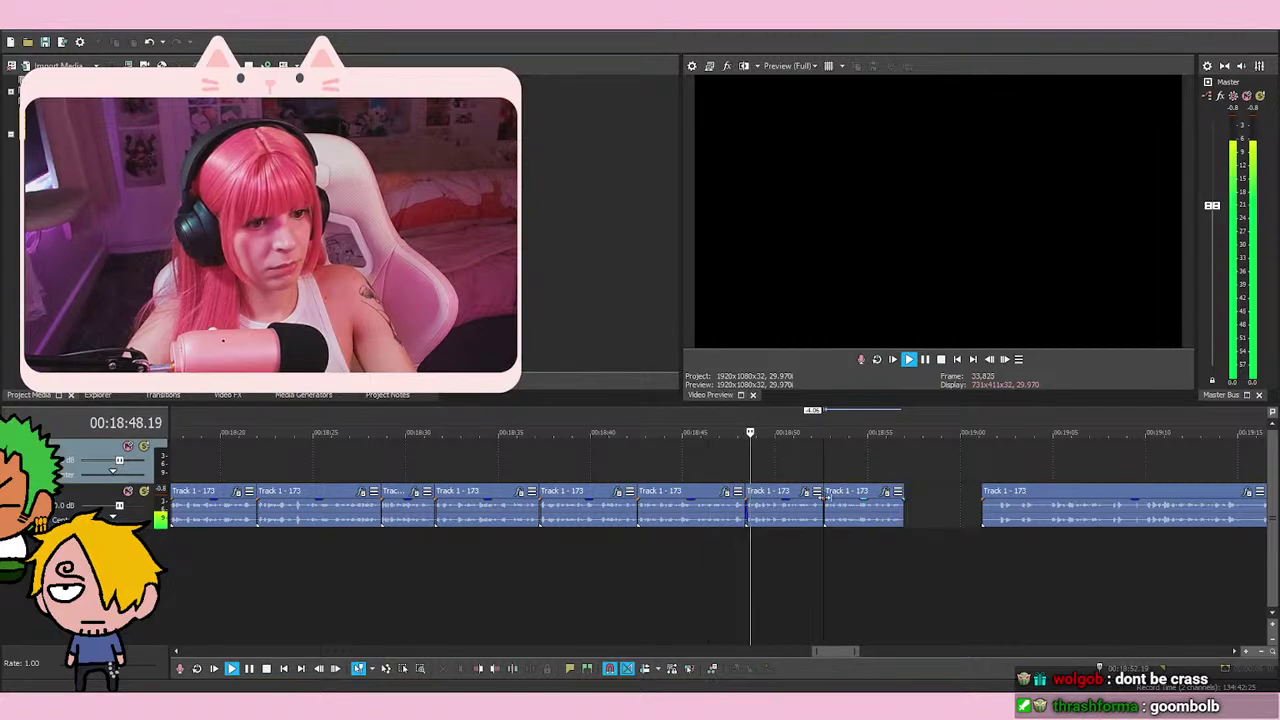
scroll(826, 505, up, 5)
click(800, 515)
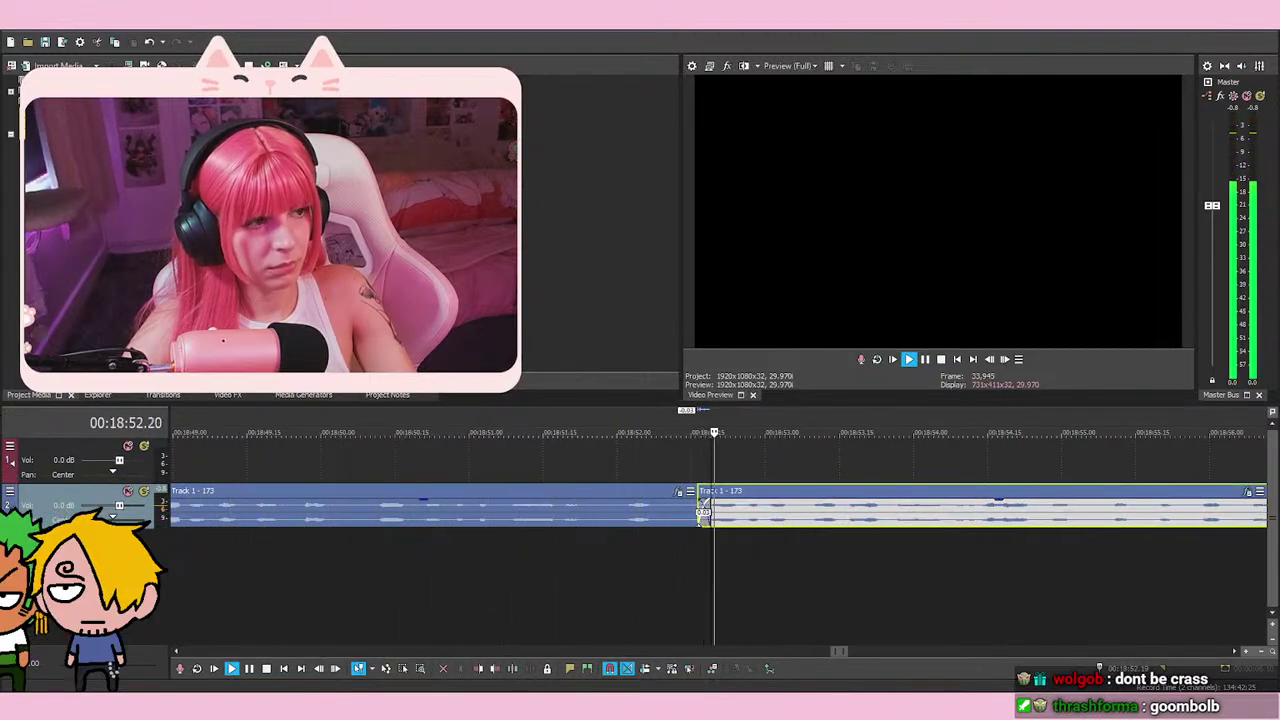
Move the remaining long clip earlier so that it starts near 00:18:58, narrowing the gap after the short clip
scroll(751, 556, down, 6)
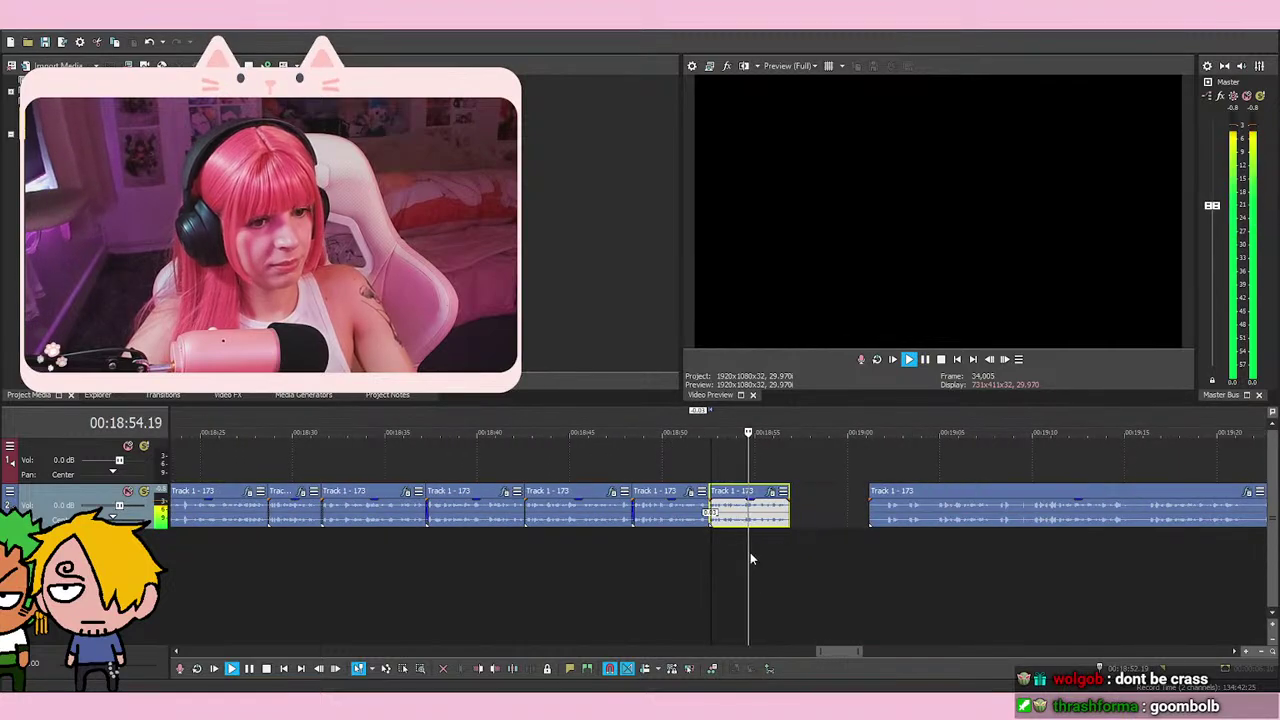
mouse_move(823, 520)
mouse_down()
mouse_move(803, 520)
mouse_move(830, 523)
mouse_up()
scroll(802, 520, down, 4)
Listen to the start of the long clip, split it at 00:19:01.27 and delete the piece before the split
scroll(802, 521, up, 8)
click(828, 549)
scroll(832, 551, up, 1)
scroll(815, 547, up, 2)
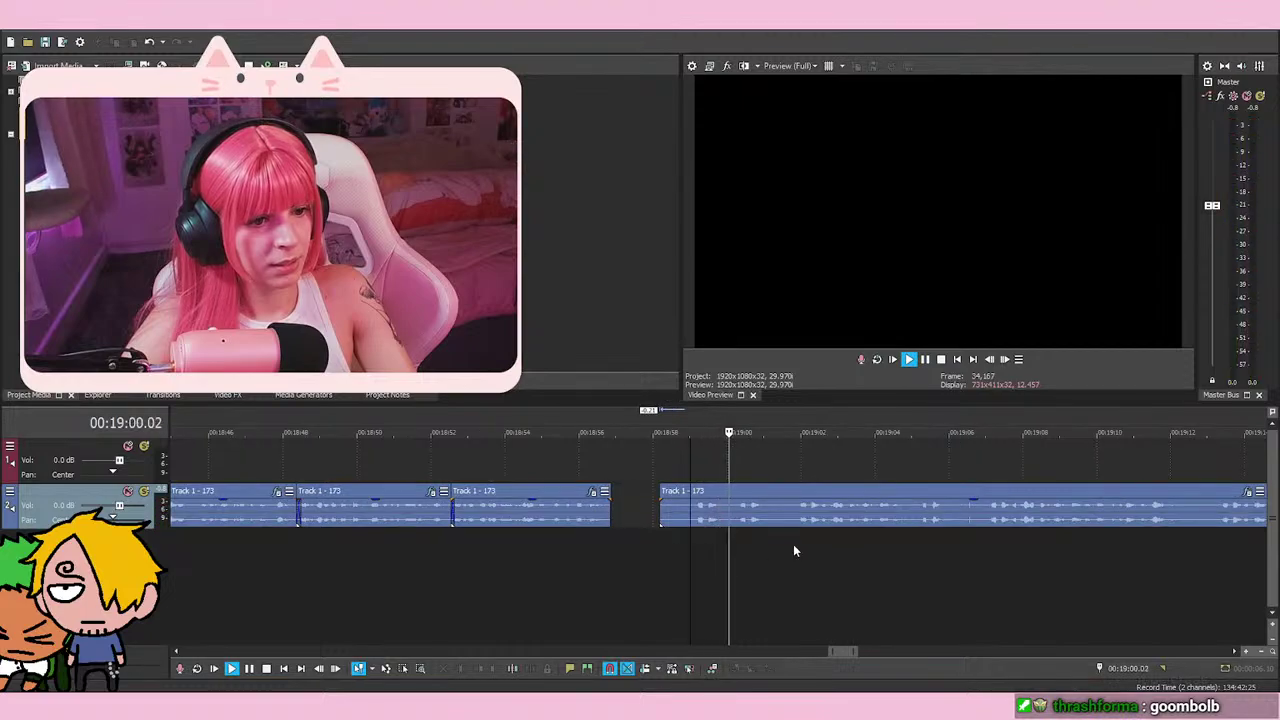
right_click(770, 508)
click(806, 393)
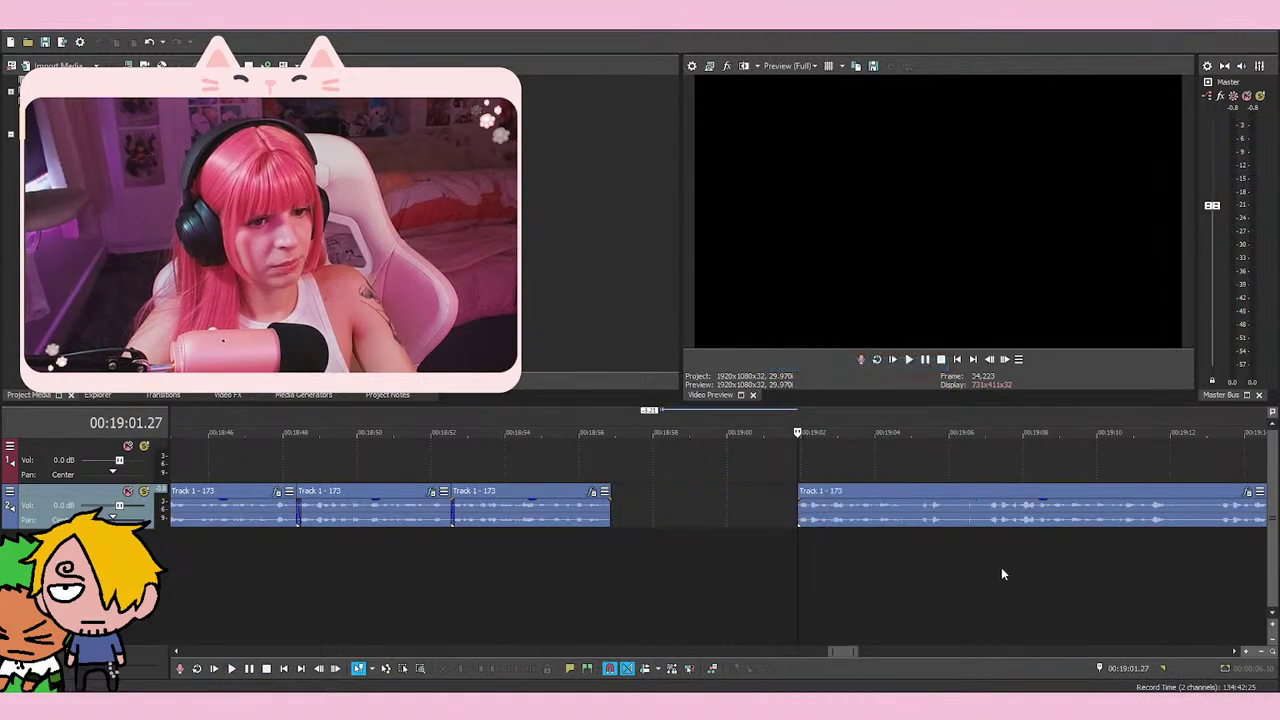
Find the next wanted speech in the long clip, split it at 00:19:13.08 and delete the piece before the split
click(1212, 553)
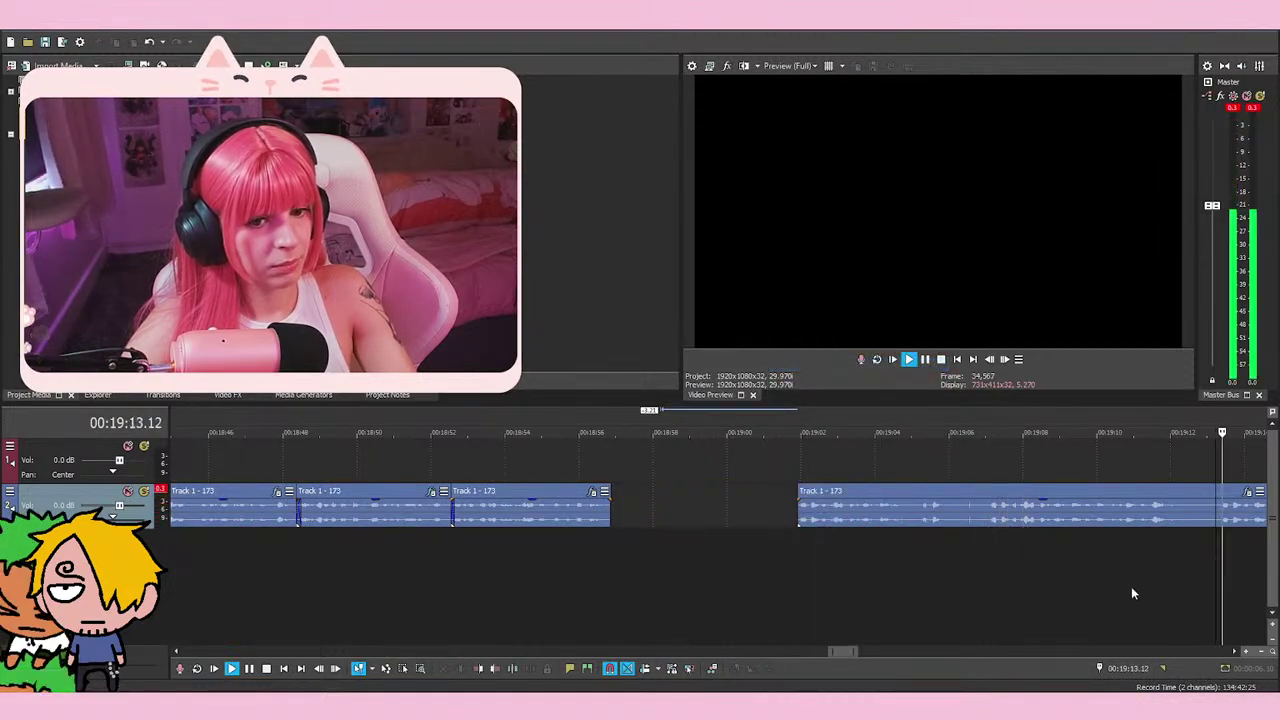
key(space)
scroll(950, 550, up, 3)
right_click(672, 508)
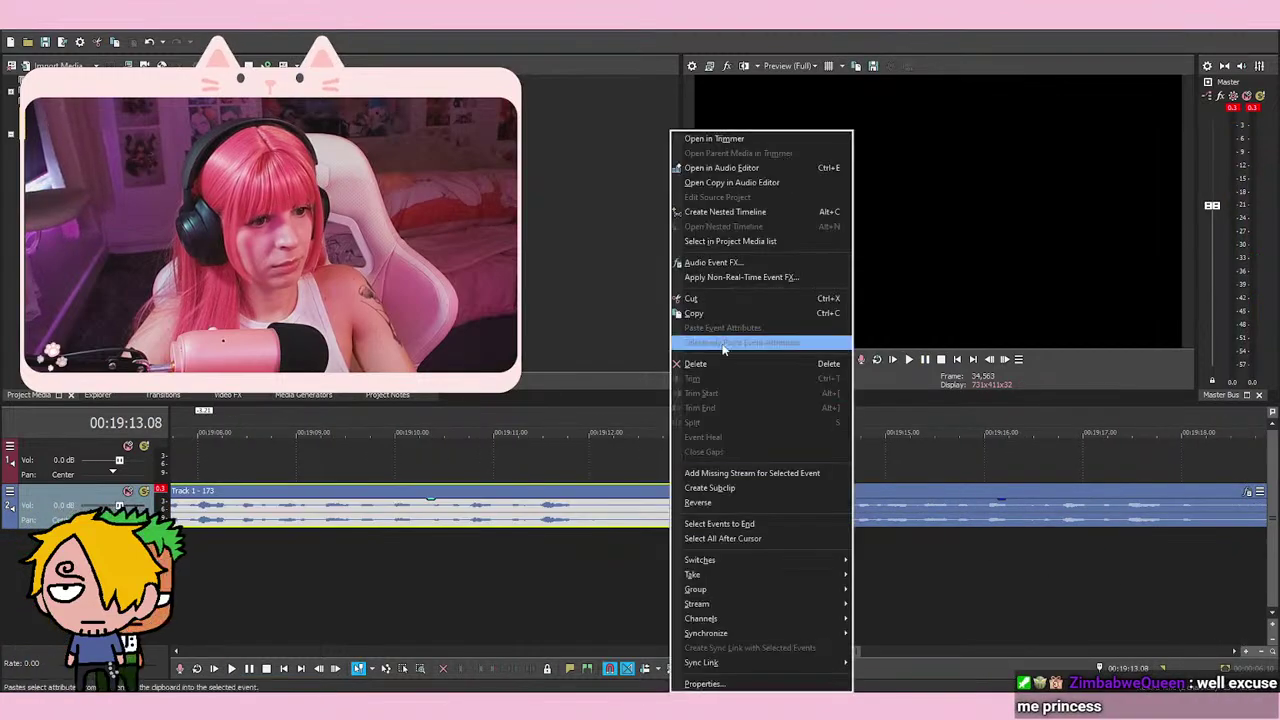
click(715, 364)
Move the remaining clip from 00:19:13.08 earlier so that it starts at about 00:18:58, close behind the last short clip
scroll(862, 554, down, 6)
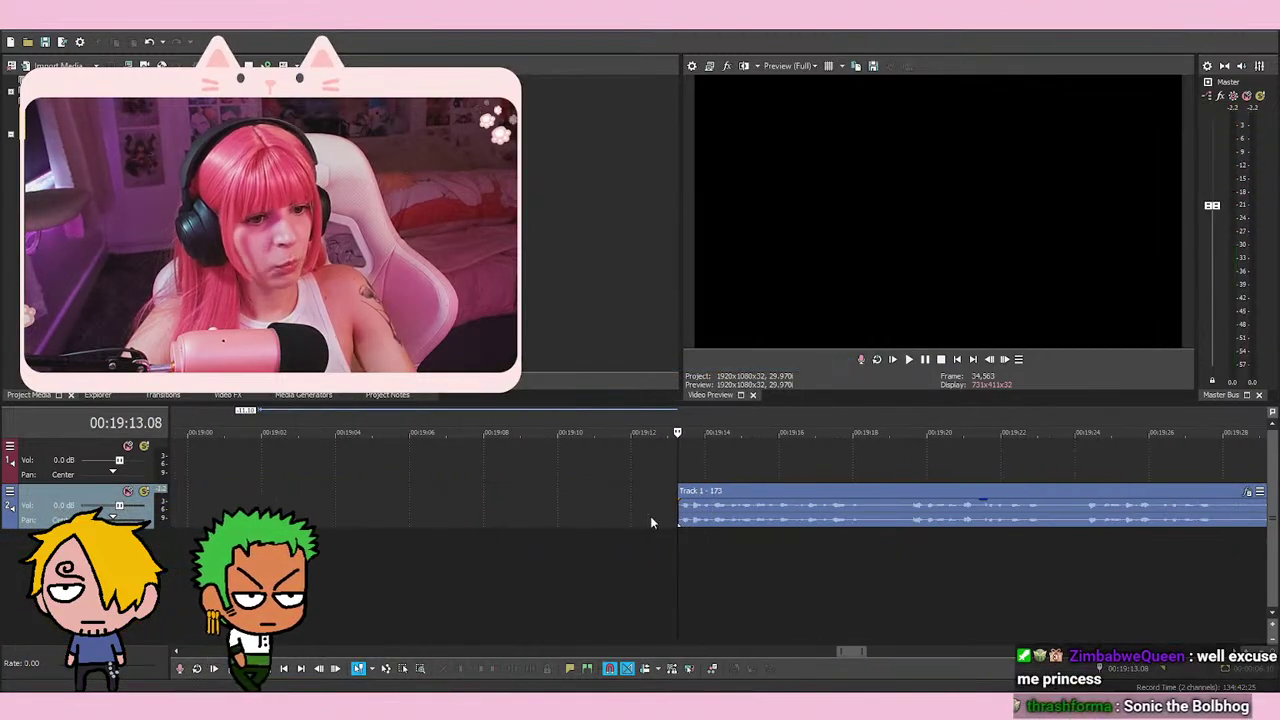
drag(751, 524, 529, 528)
click(524, 452)
scroll(562, 453, up, 4)
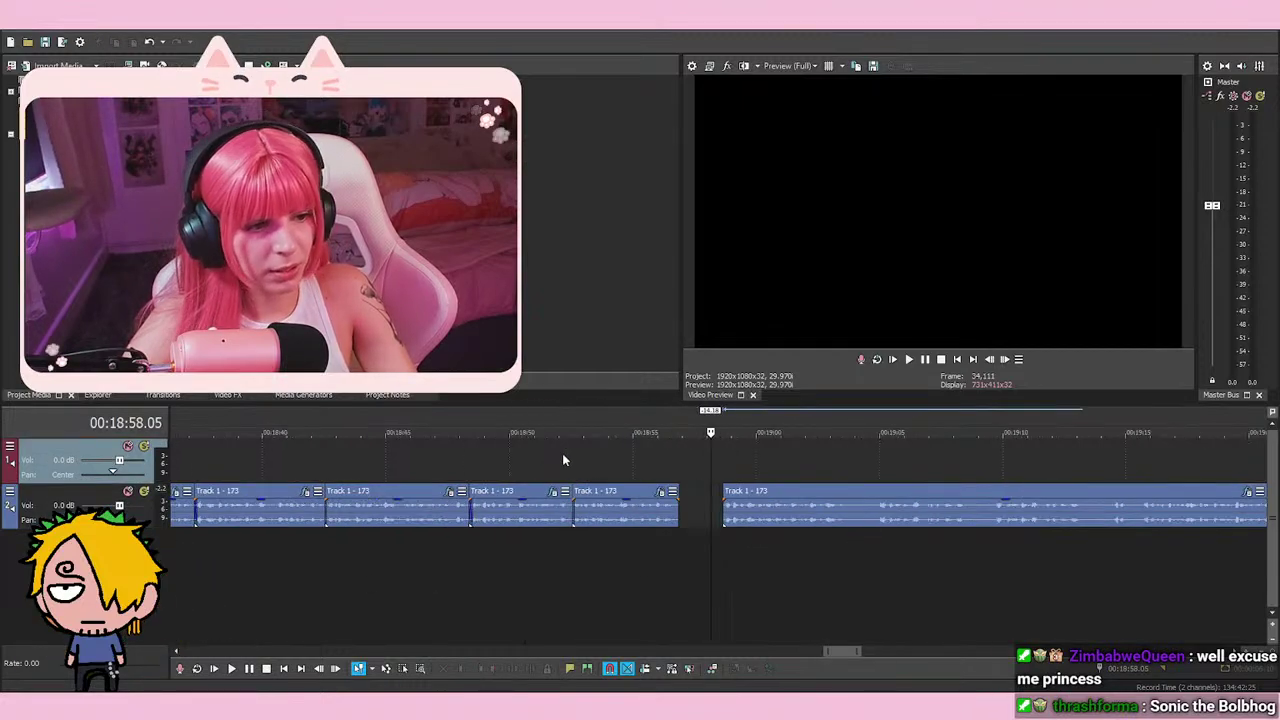
drag(774, 518, 742, 520)
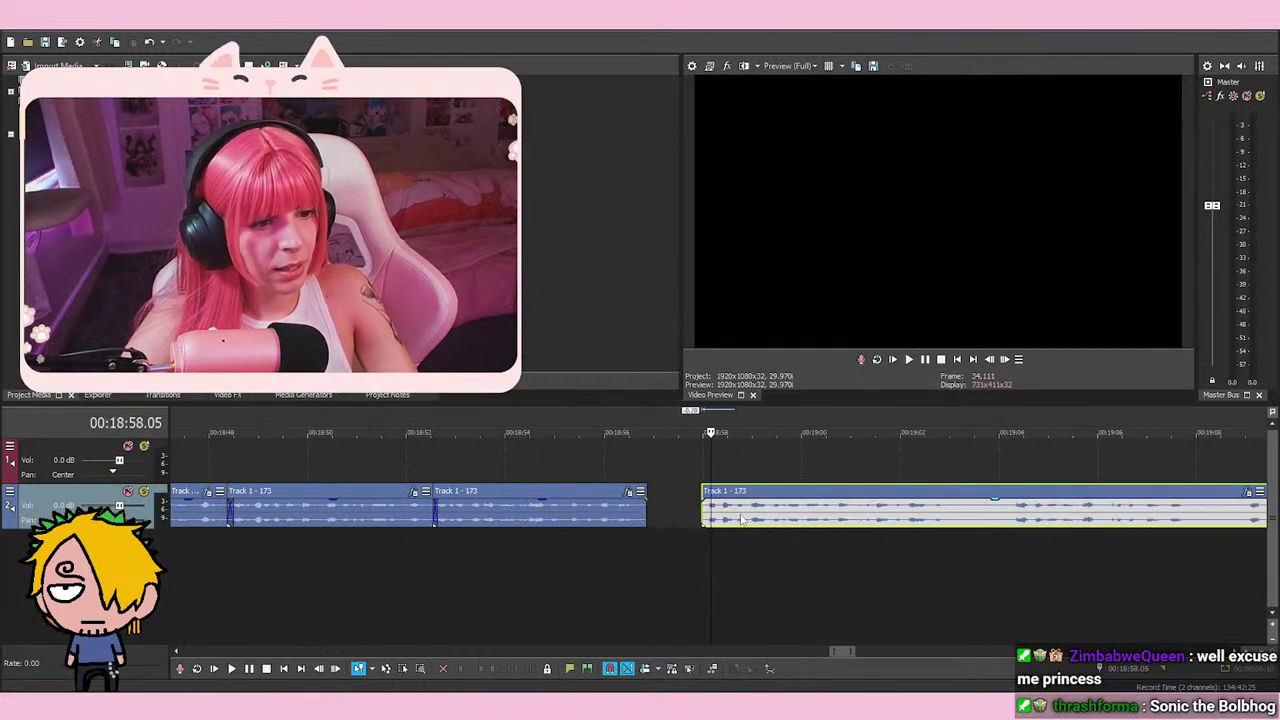
click(697, 468)
scroll(769, 522, up, 5)
click(718, 526)
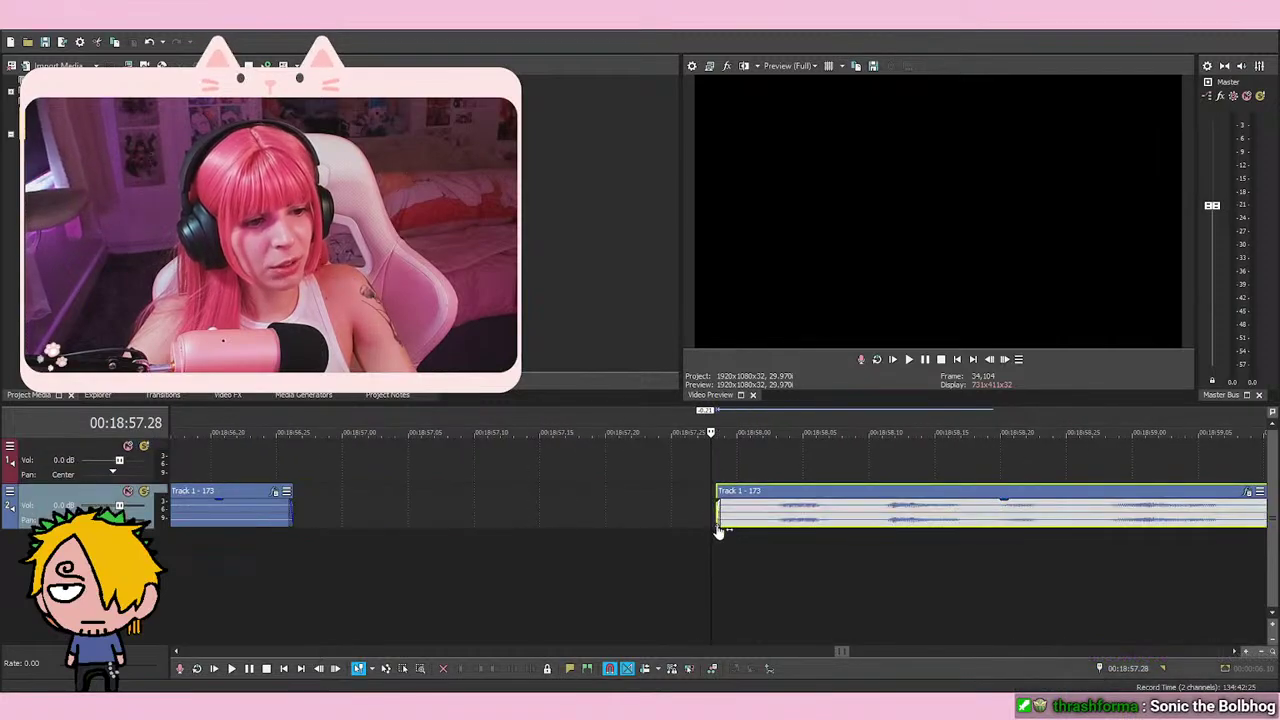
Trim the start of the long clip to 00:18:57.29 and listen to its beginning
drag(722, 512, 725, 512)
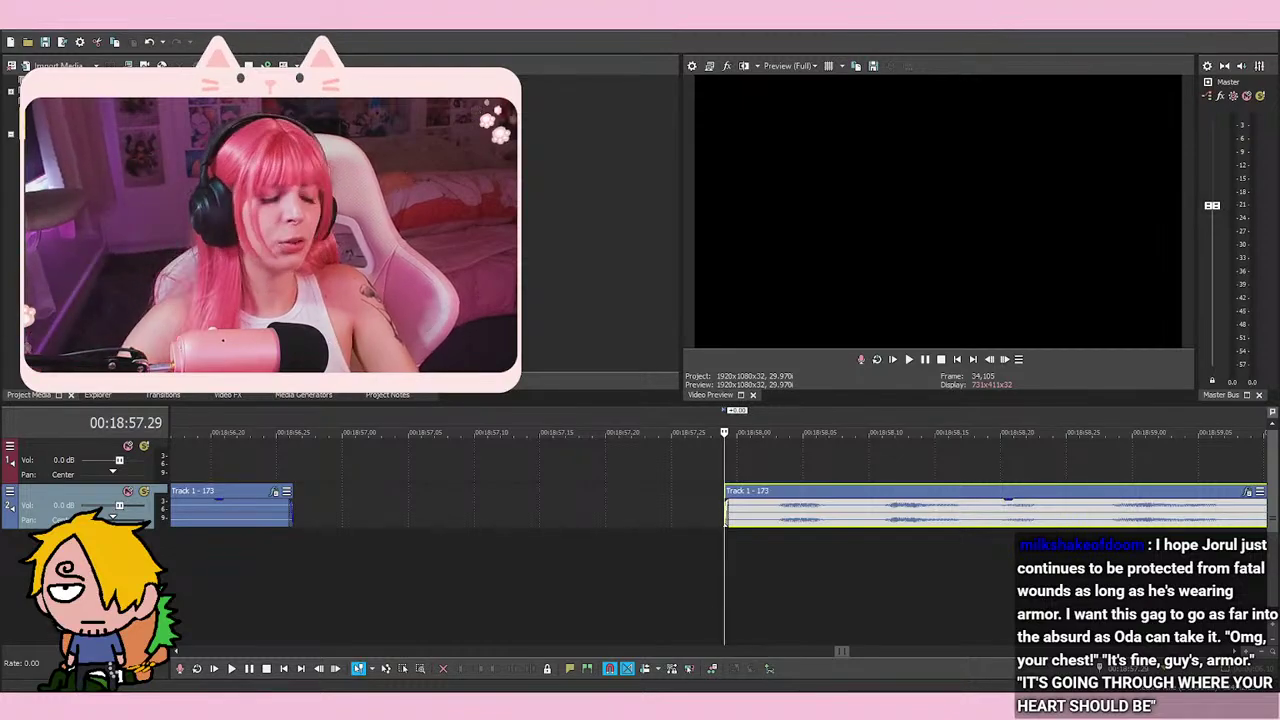
key(space)
key(space)
scroll(799, 547, up, 2)
key(space)
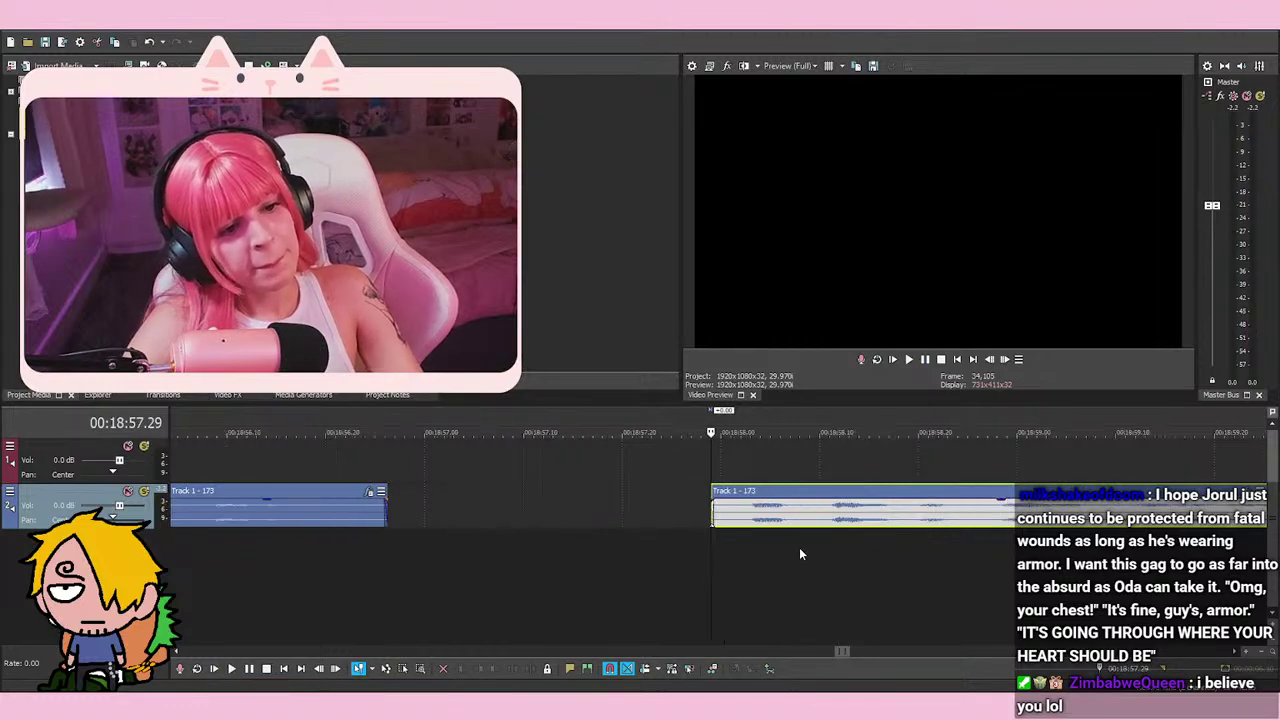
key(space)
Move the long clip earlier and fine-trim its start so that it begins at about 00:18:57.11, closer behind the preceding clip
scroll(851, 543, down, 1)
scroll(851, 543, down, 1)
scroll(820, 540, up, 2)
drag(752, 513, 556, 514)
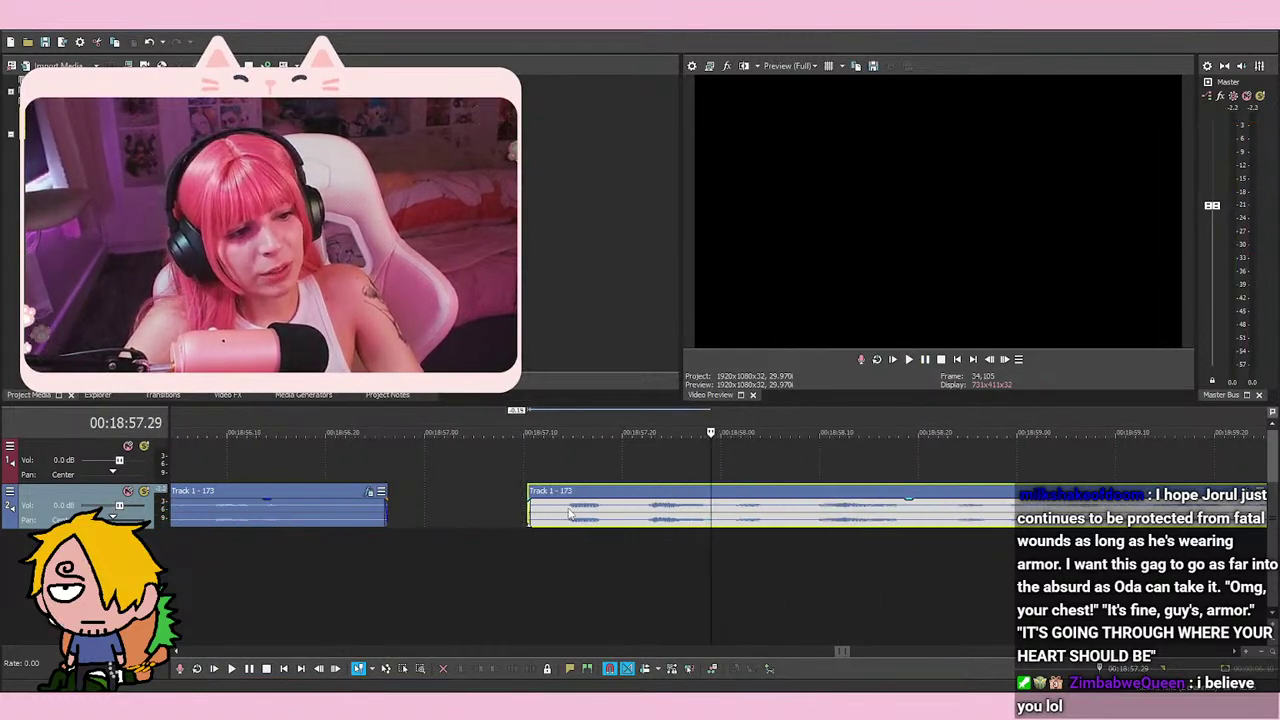
click(525, 475)
scroll(760, 515, up, 2)
drag(727, 531, 732, 530)
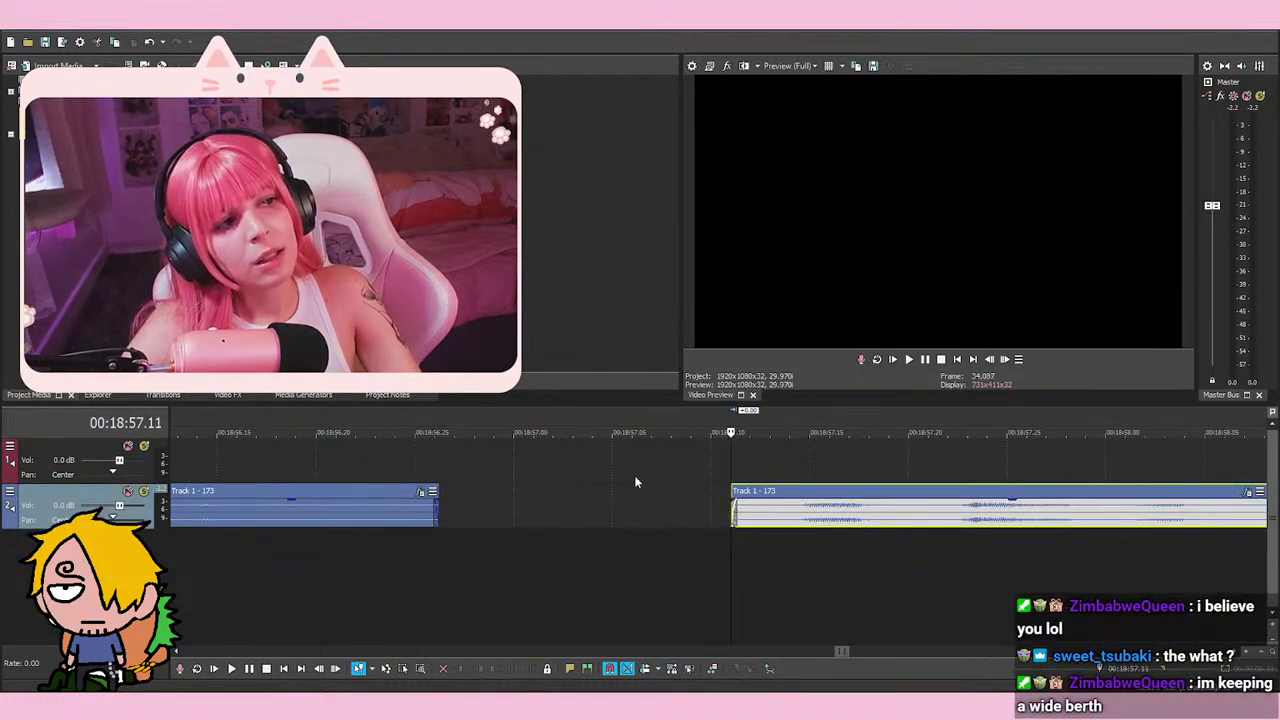
Listen to the moved clip from its start and split it at 00:19:02.16
scroll(857, 554, down, 2)
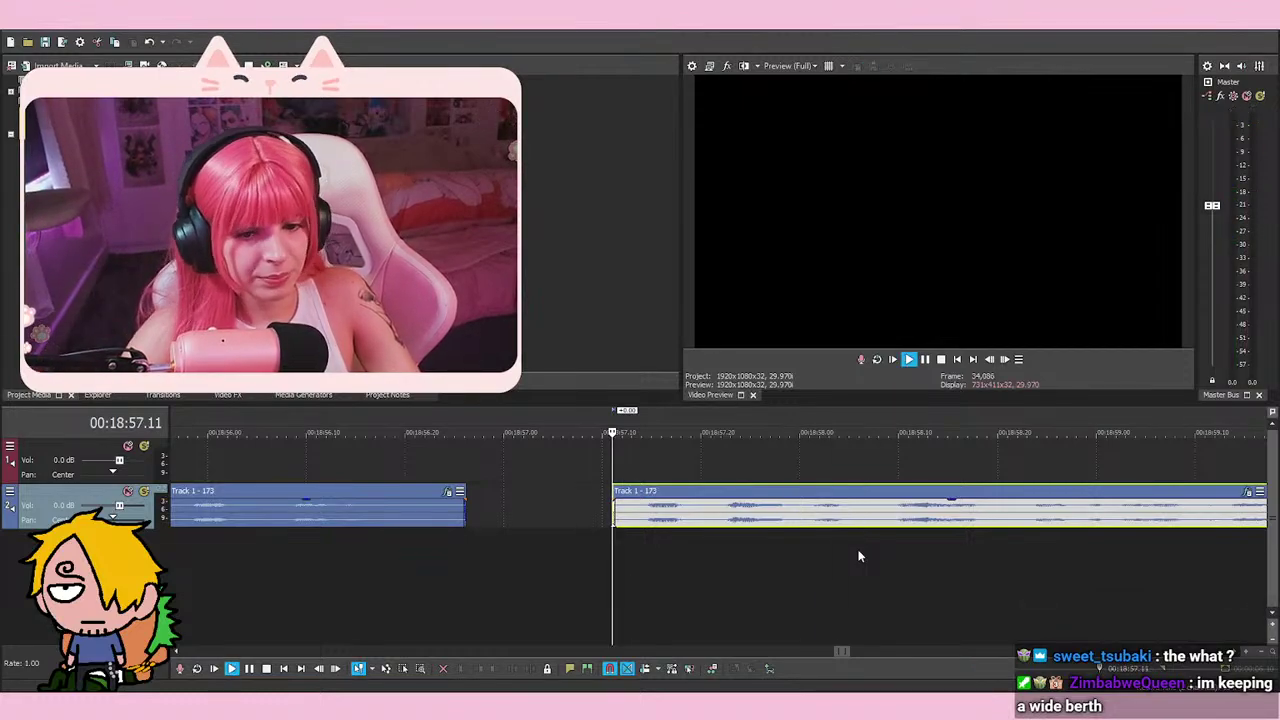
scroll(857, 554, down, 3)
key(space)
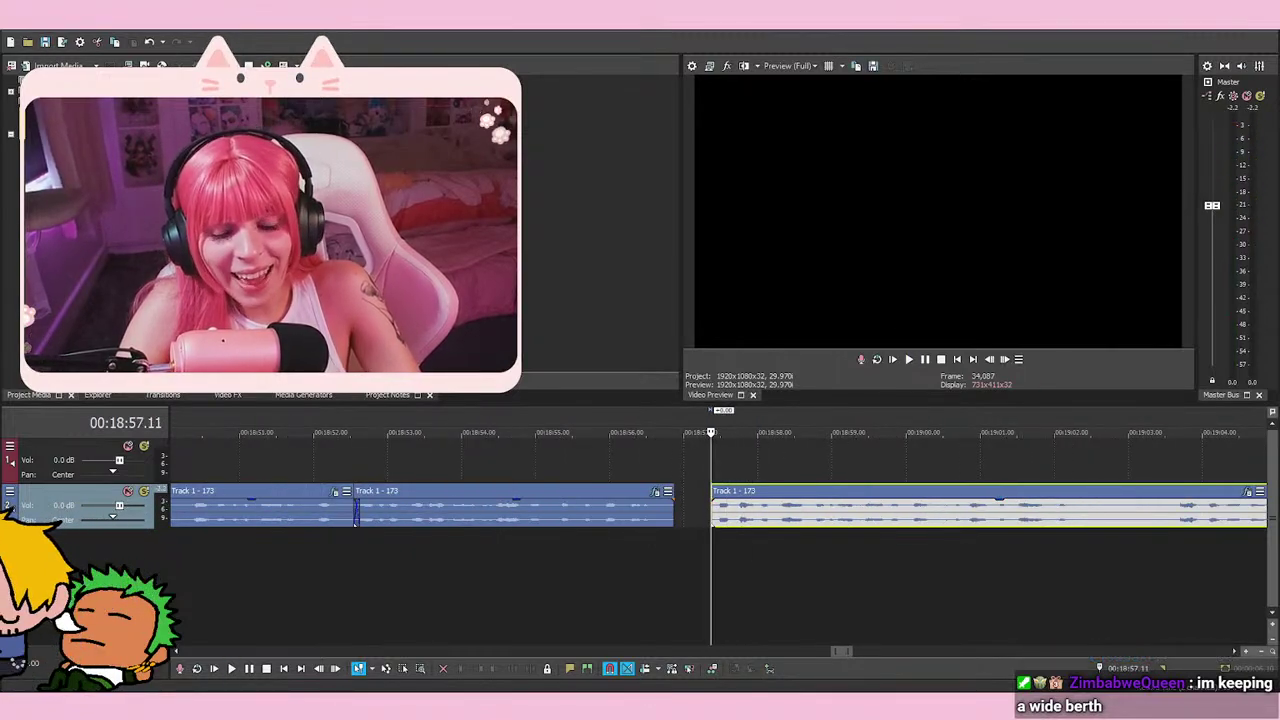
key(space)
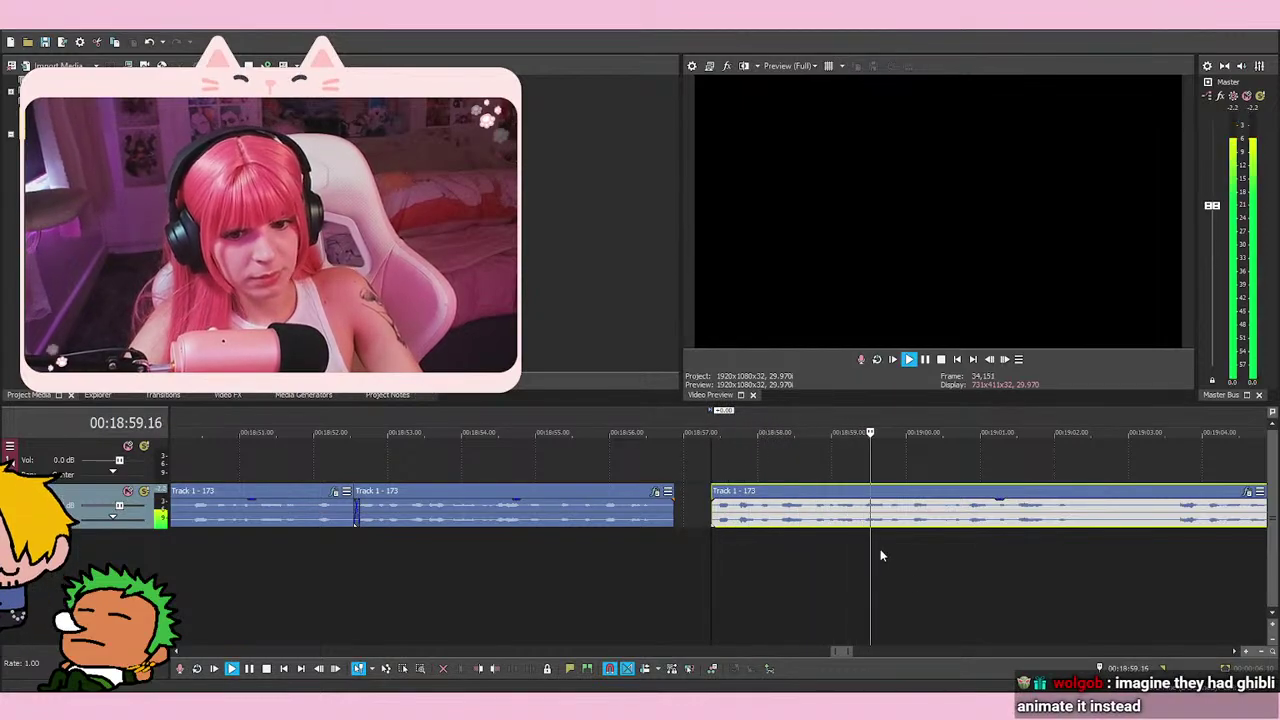
scroll(940, 577, up, 2)
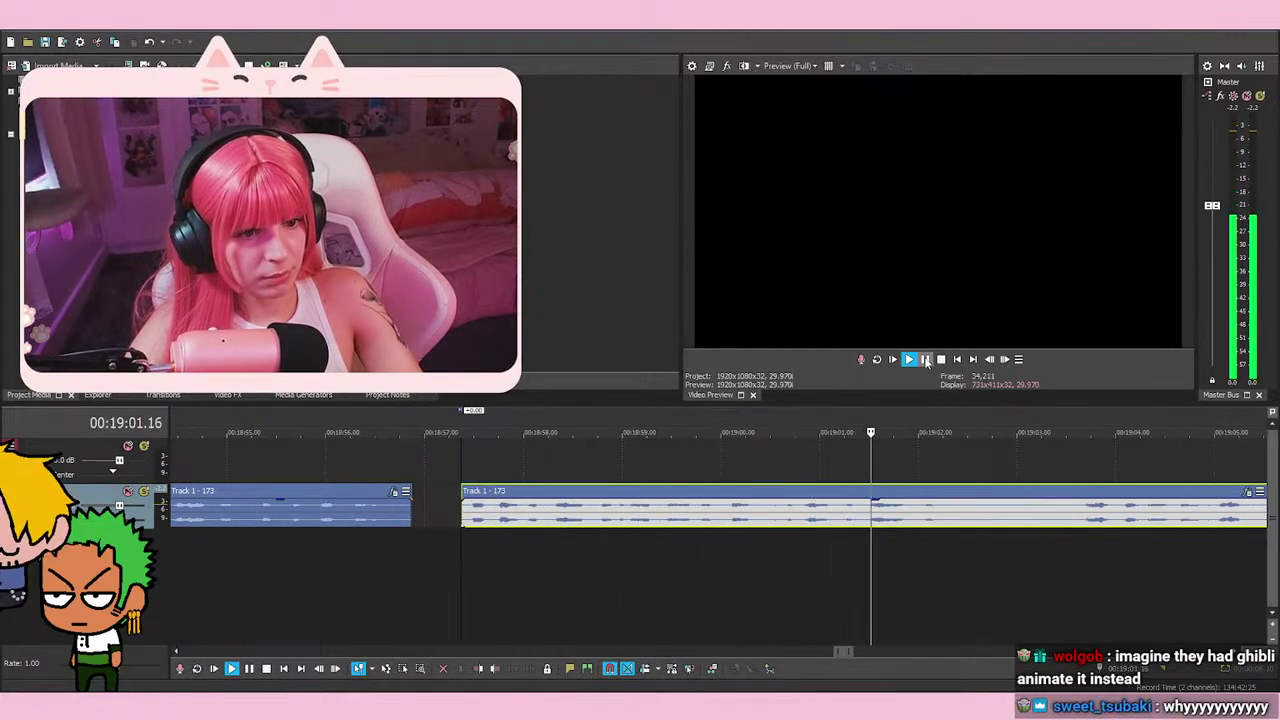
key(space)
key(s)
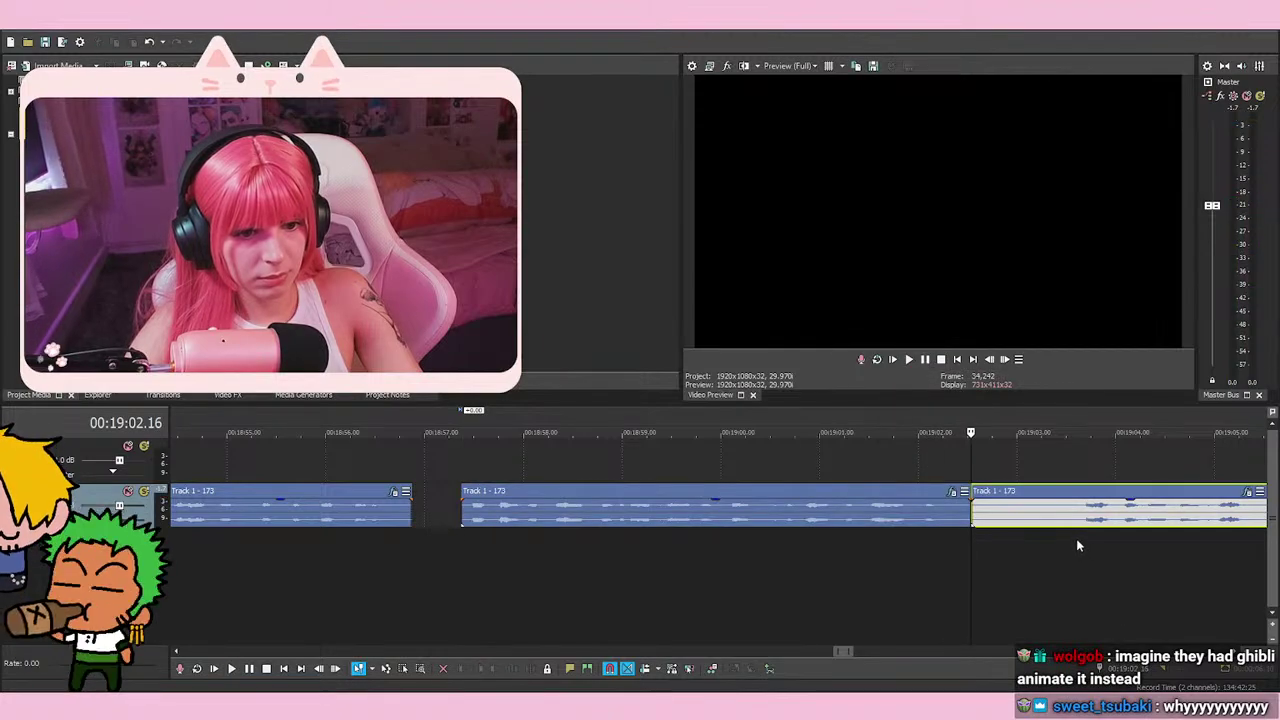
Split the remaining audio at 00:19:03.18, delete the piece between the two splits, and listen to the clip after the gap
click(1077, 541)
key(s)
right_click(1053, 519)
click(1084, 364)
key(space)
scroll(901, 480, down, 1)
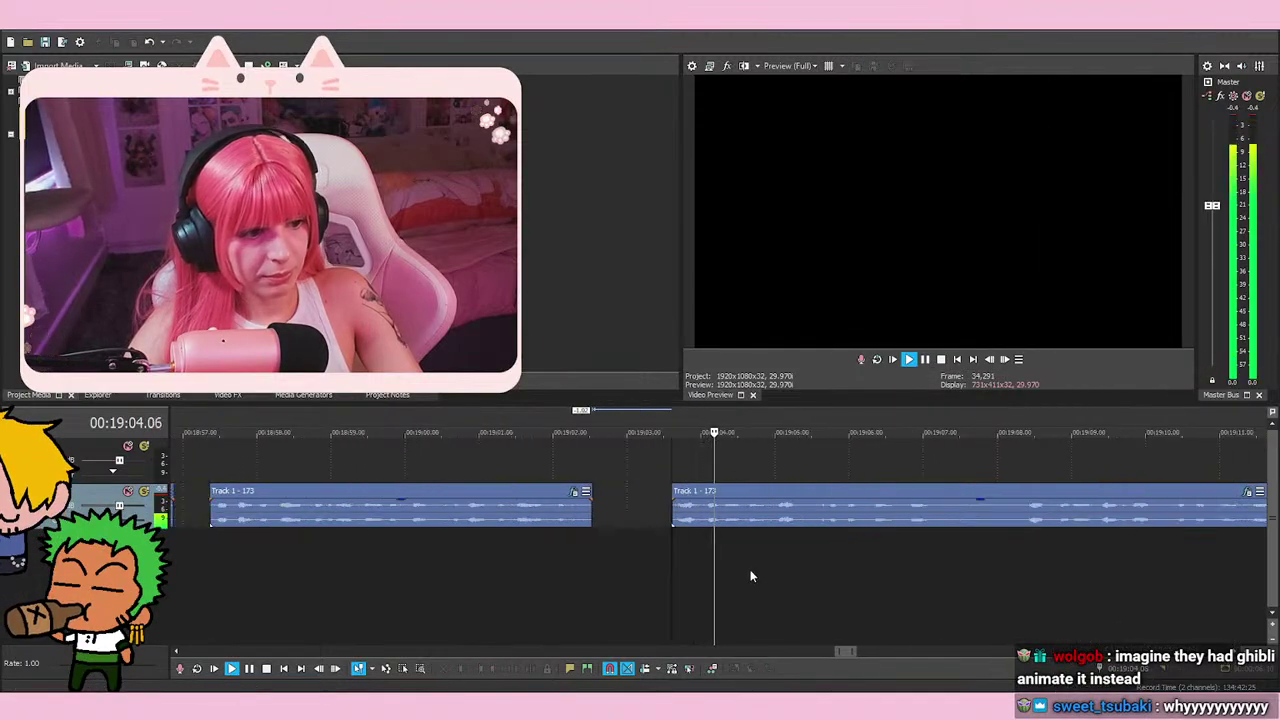
key(space)
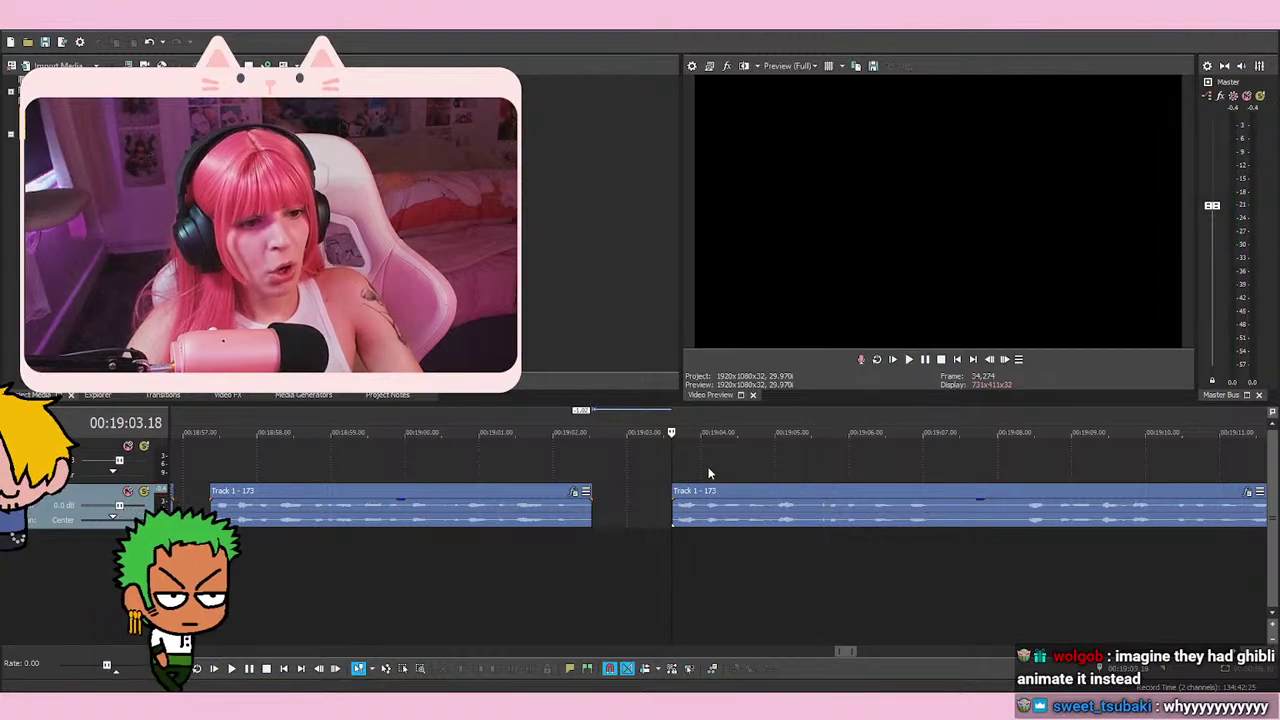
Try placing the clip after the gap at about 00:19:03.23 and listen to the pause before it
click(675, 460)
click(631, 459)
scroll(806, 477, up, 1)
drag(811, 518, 781, 508)
click(723, 456)
scroll(741, 462, up, 2)
key(space)
key(space)
scroll(722, 465, down, 1)
click(747, 465)
click(711, 467)
click(667, 468)
click(724, 474)
key(space)
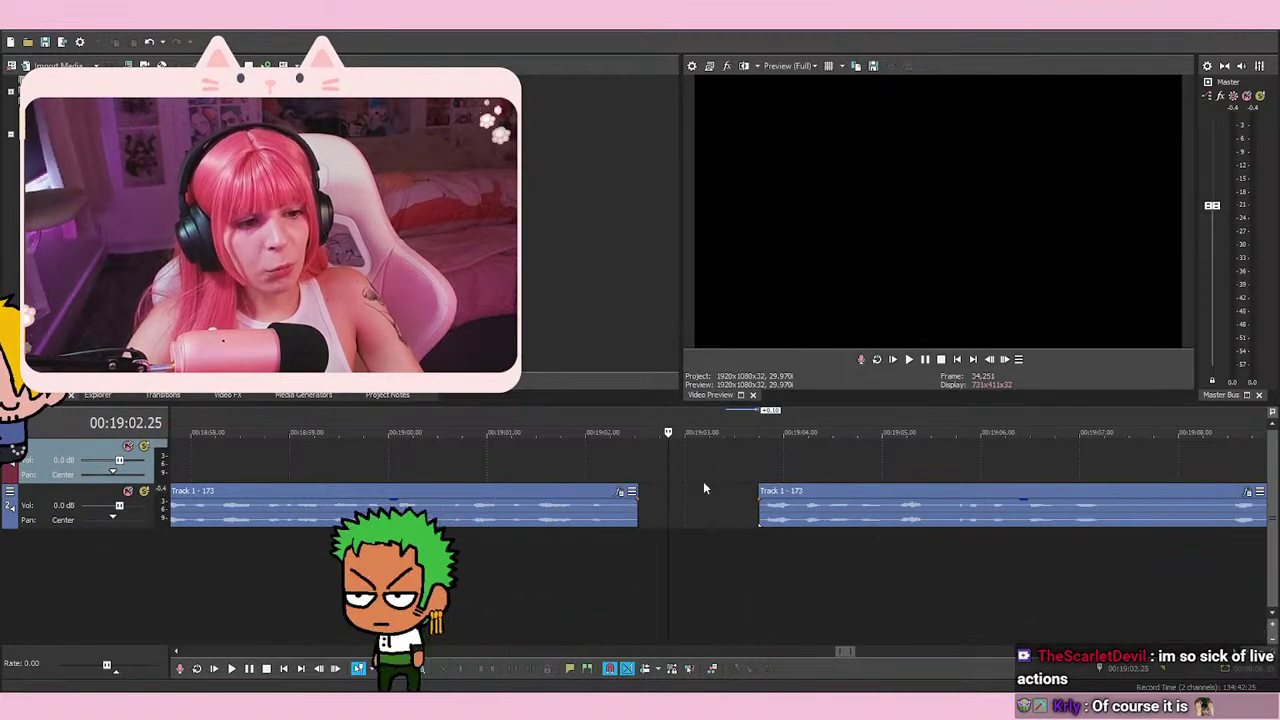
click(673, 489)
key(space)
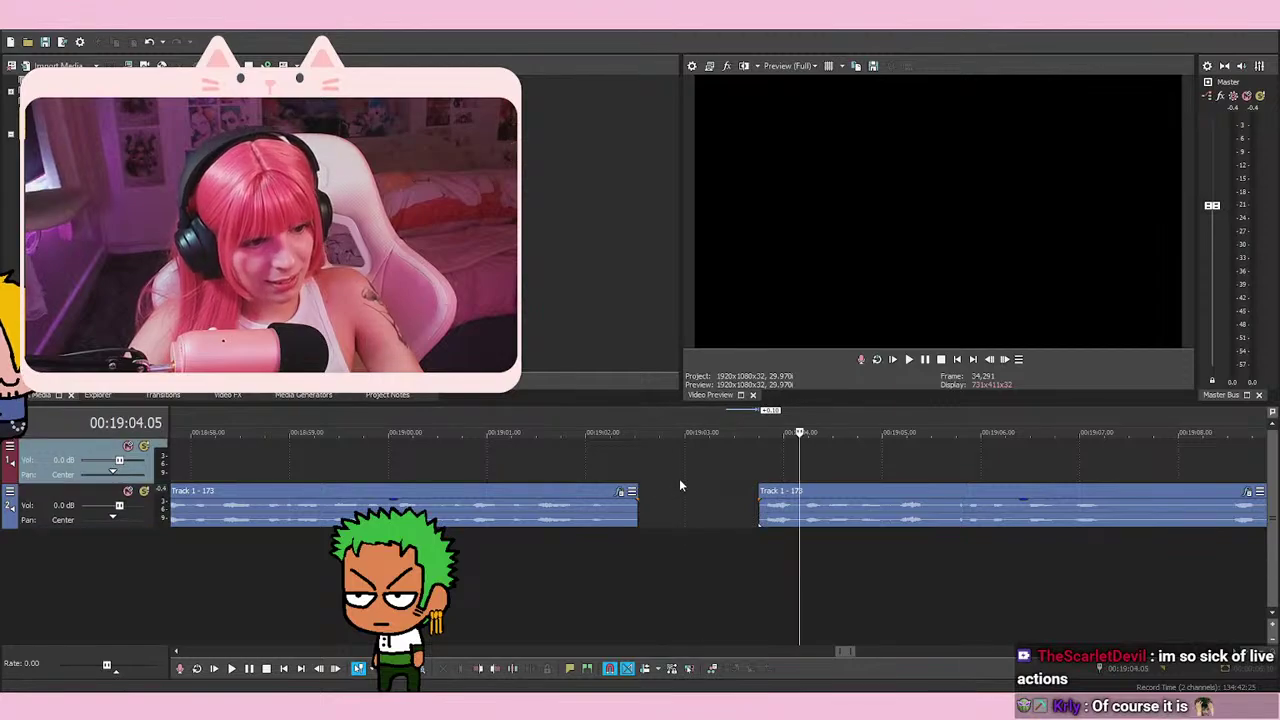
Move the clip after the gap earlier so that it starts at about 00:19:03.05, check the pause, and fine-trim its start
key(space)
click(789, 509)
scroll(800, 510, up, 2)
scroll(805, 511, down, 2)
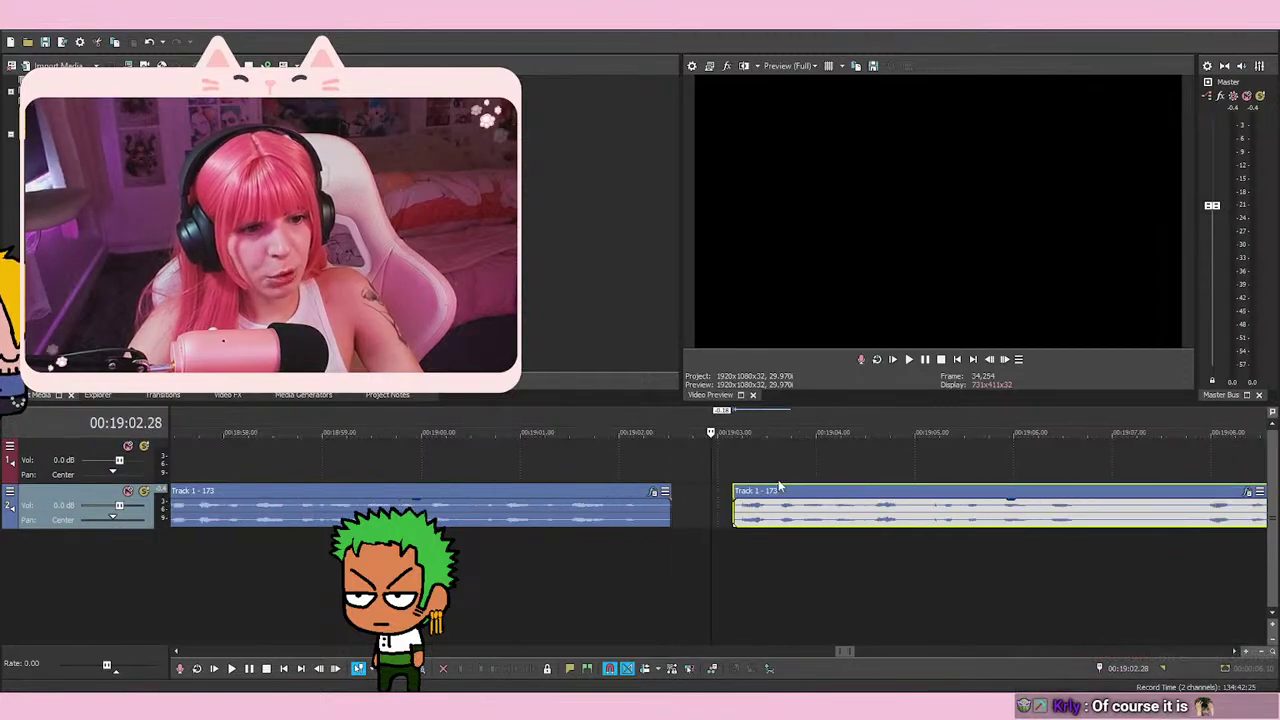
click(725, 456)
key(space)
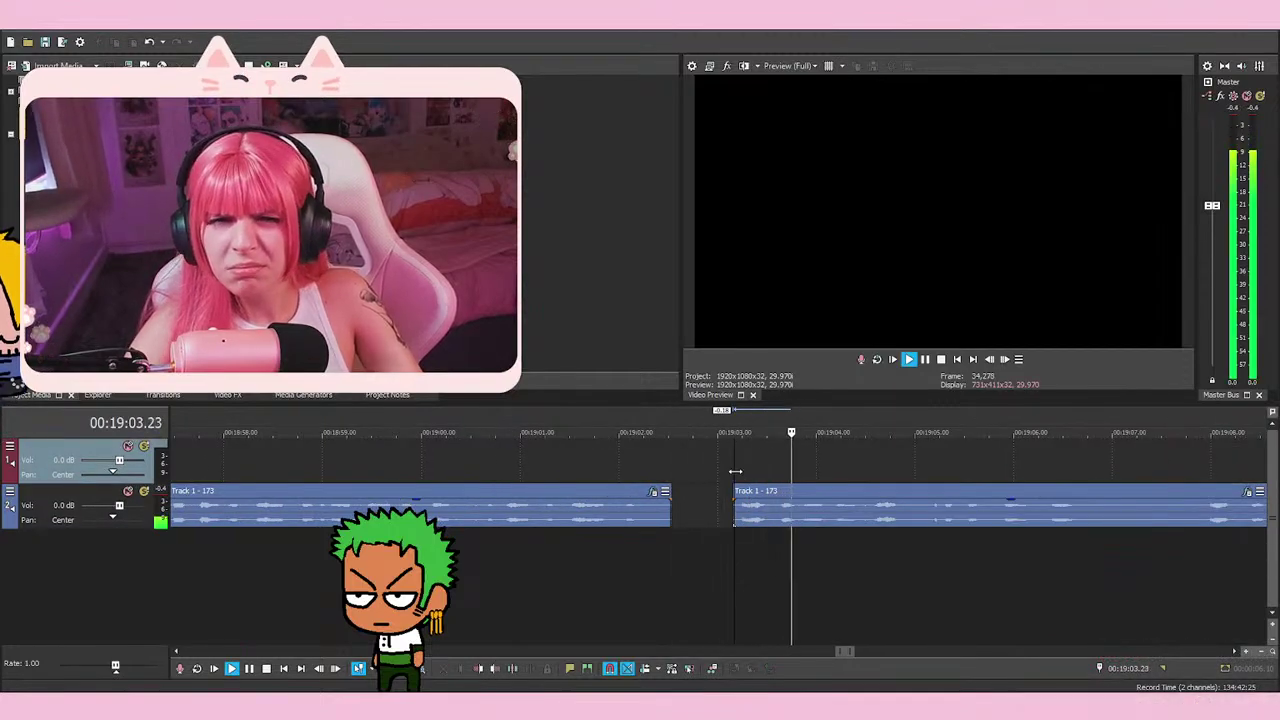
key(space)
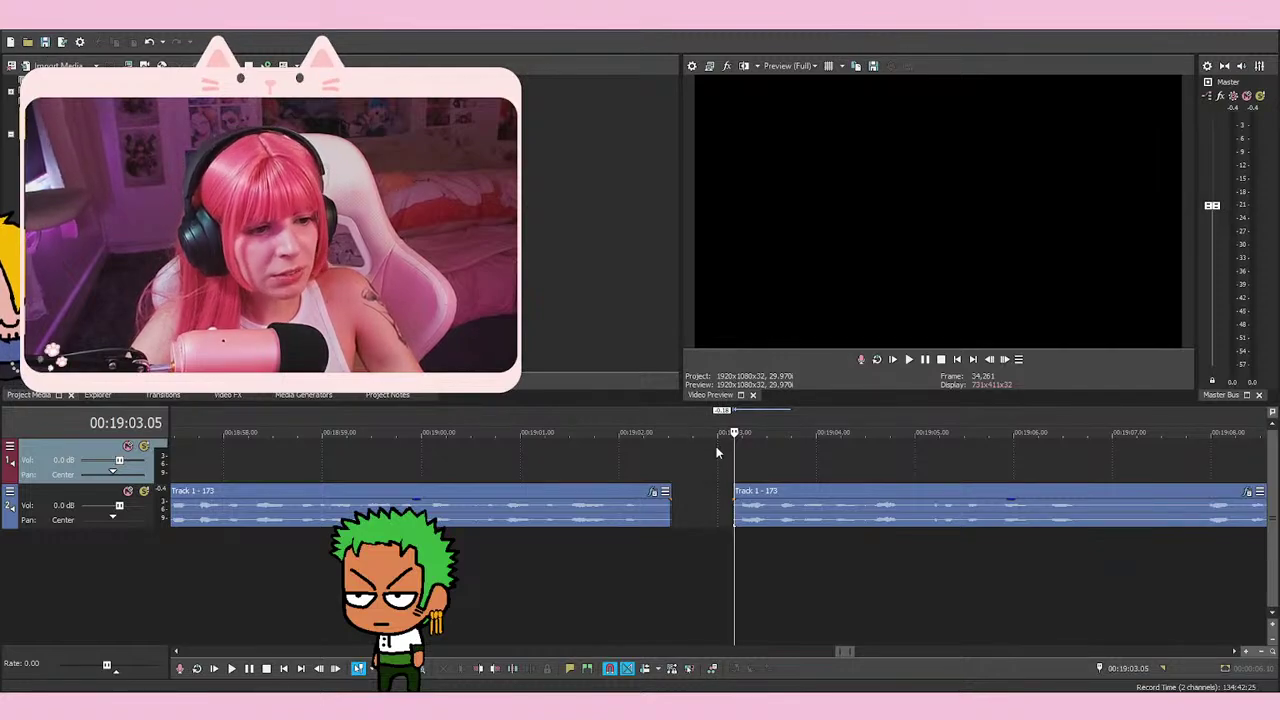
scroll(850, 505, up, 2)
click(985, 515)
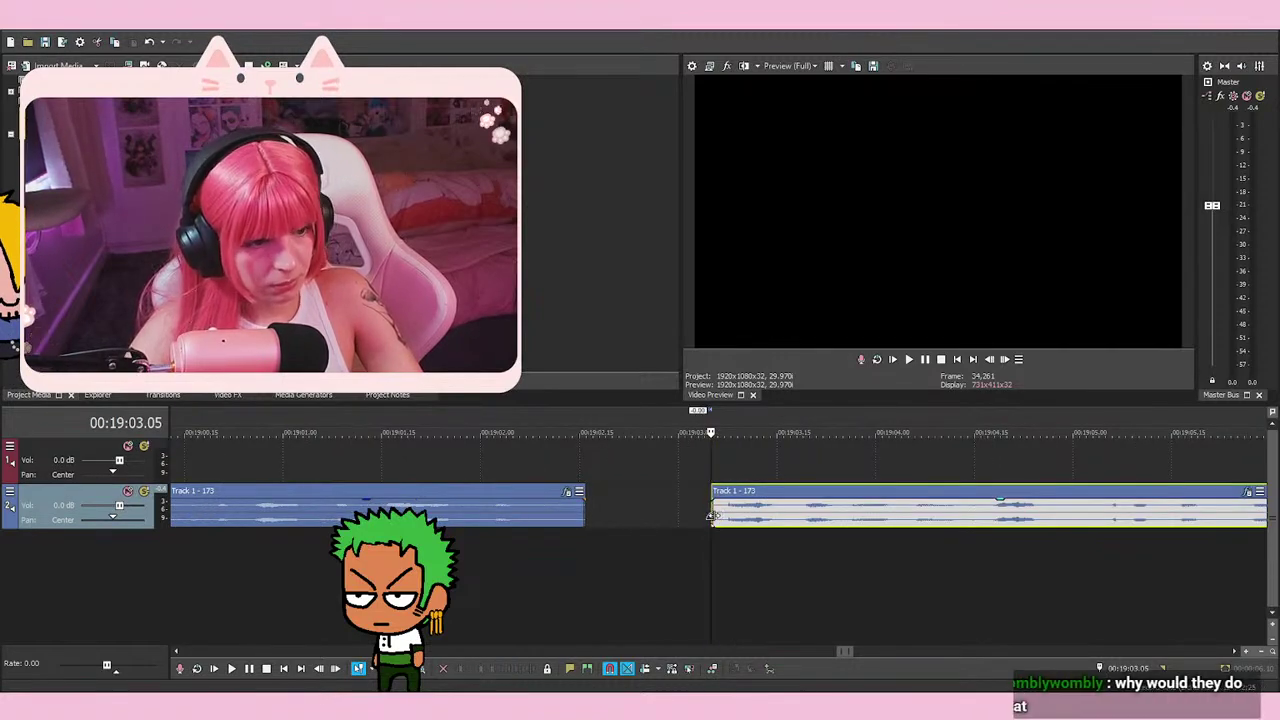
Find the next wanted speech in the clip, split it at 00:19:07.26 and delete the piece before the split
key(space)
scroll(990, 530, down, 2)
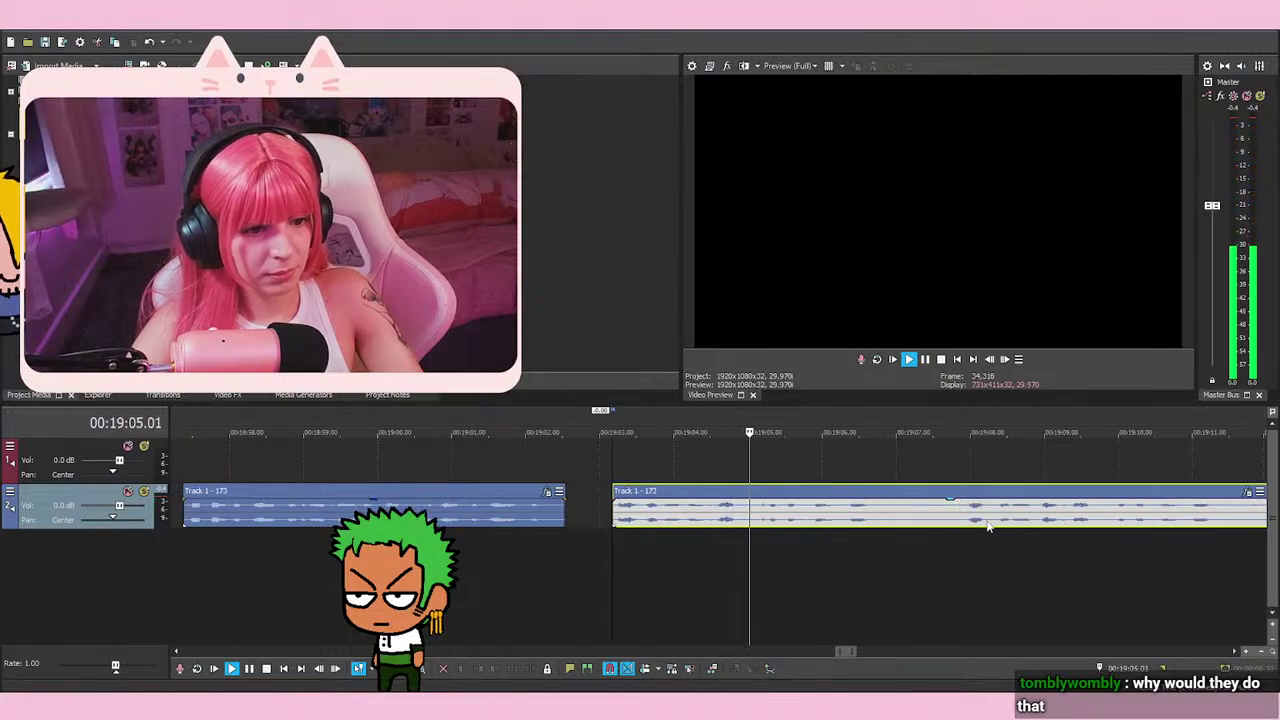
click(964, 567)
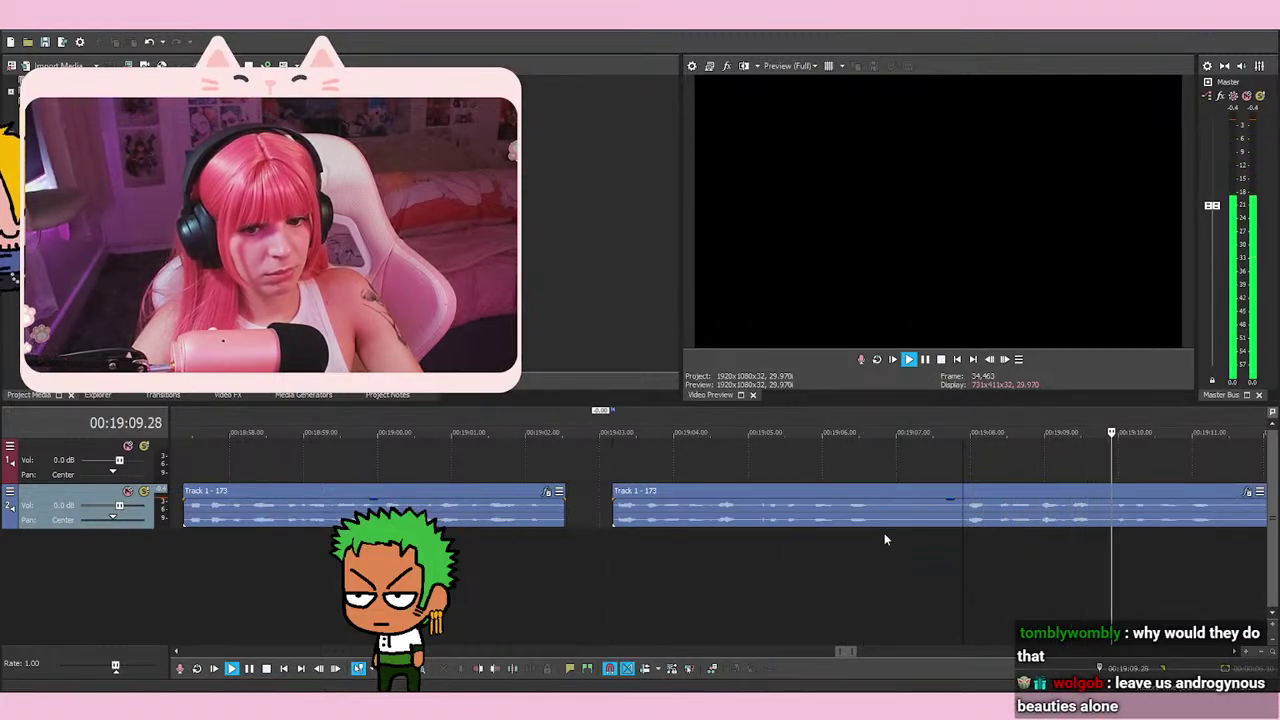
scroll(884, 533, down, 1)
key(space)
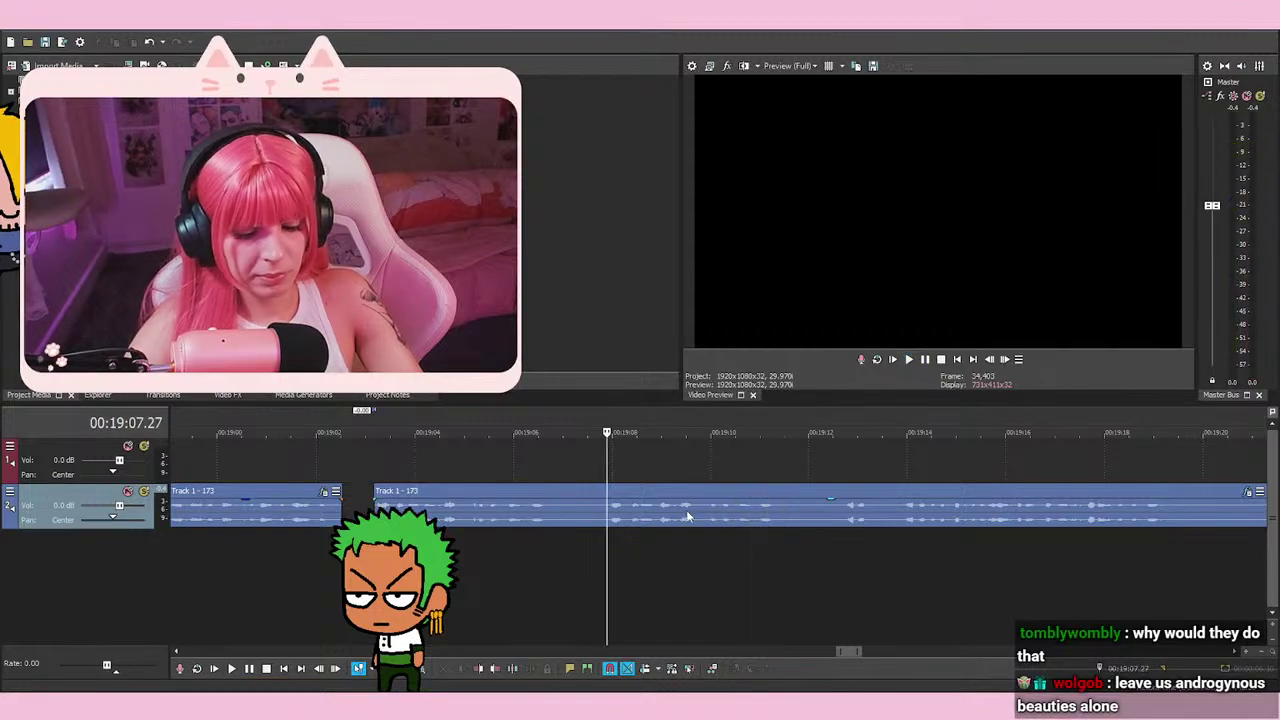
right_click(545, 522)
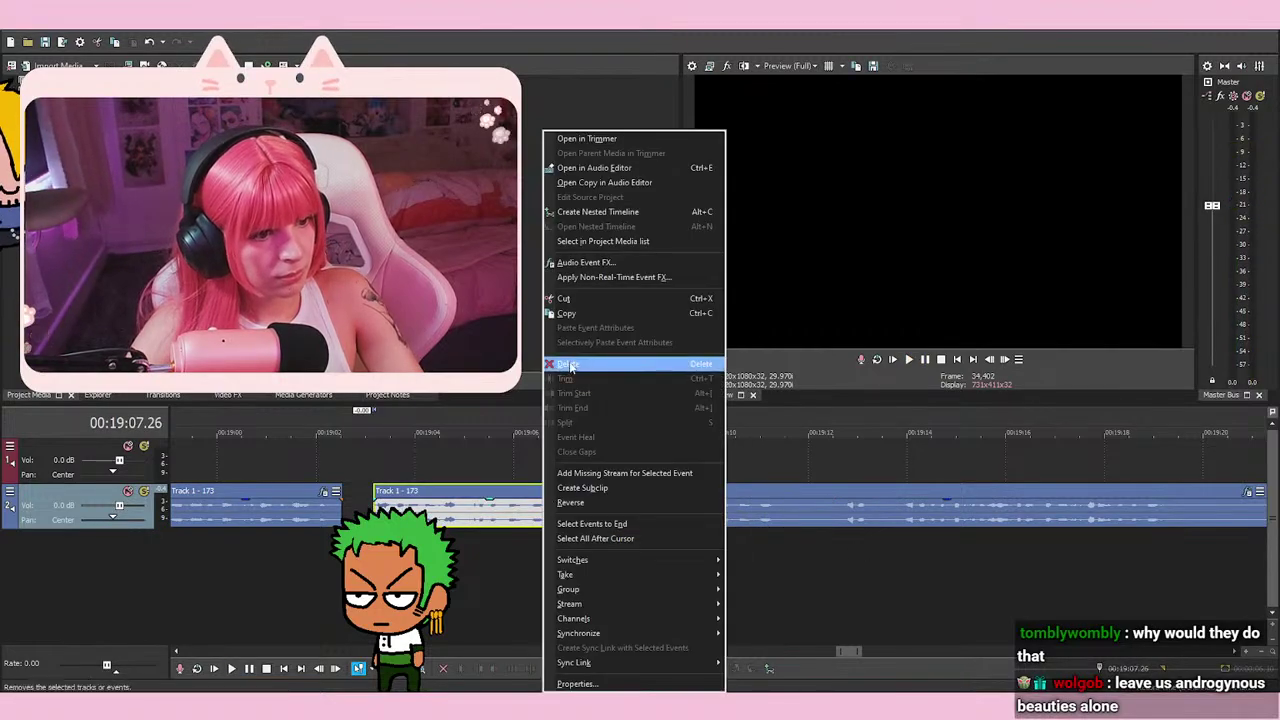
click(571, 366)
scroll(626, 444, up, 1)
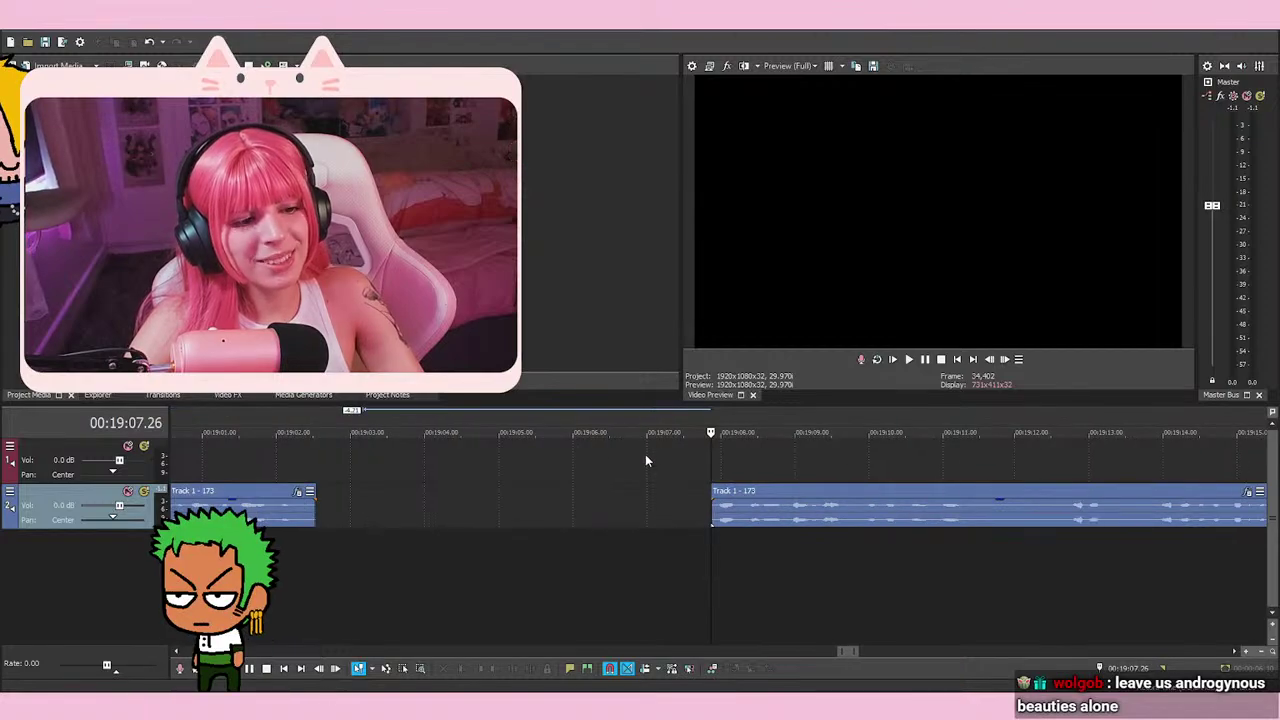
Undo the last change and move the remaining clip earlier so that it starts at 00:19:03.25
key(ctrl+z)
scroll(613, 501, down, 2)
drag(757, 521, 609, 517)
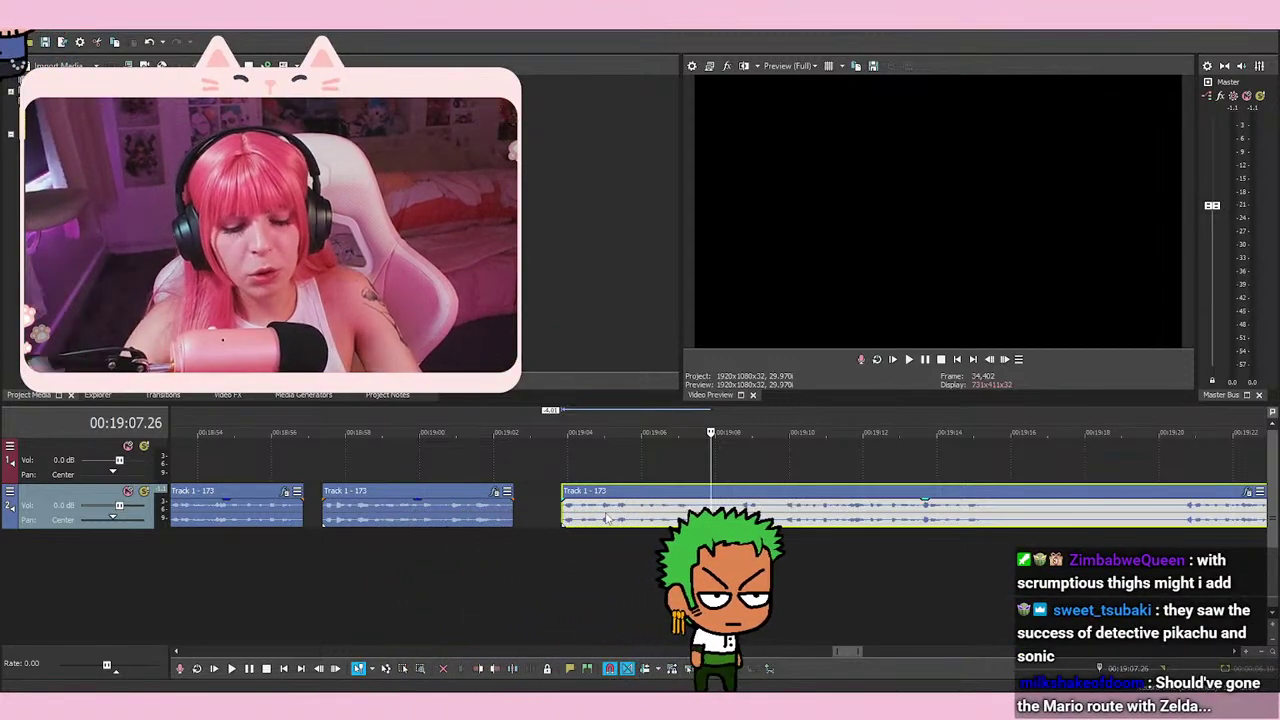
click(560, 552)
scroll(560, 552, up, 3)
scroll(705, 537, up, 2)
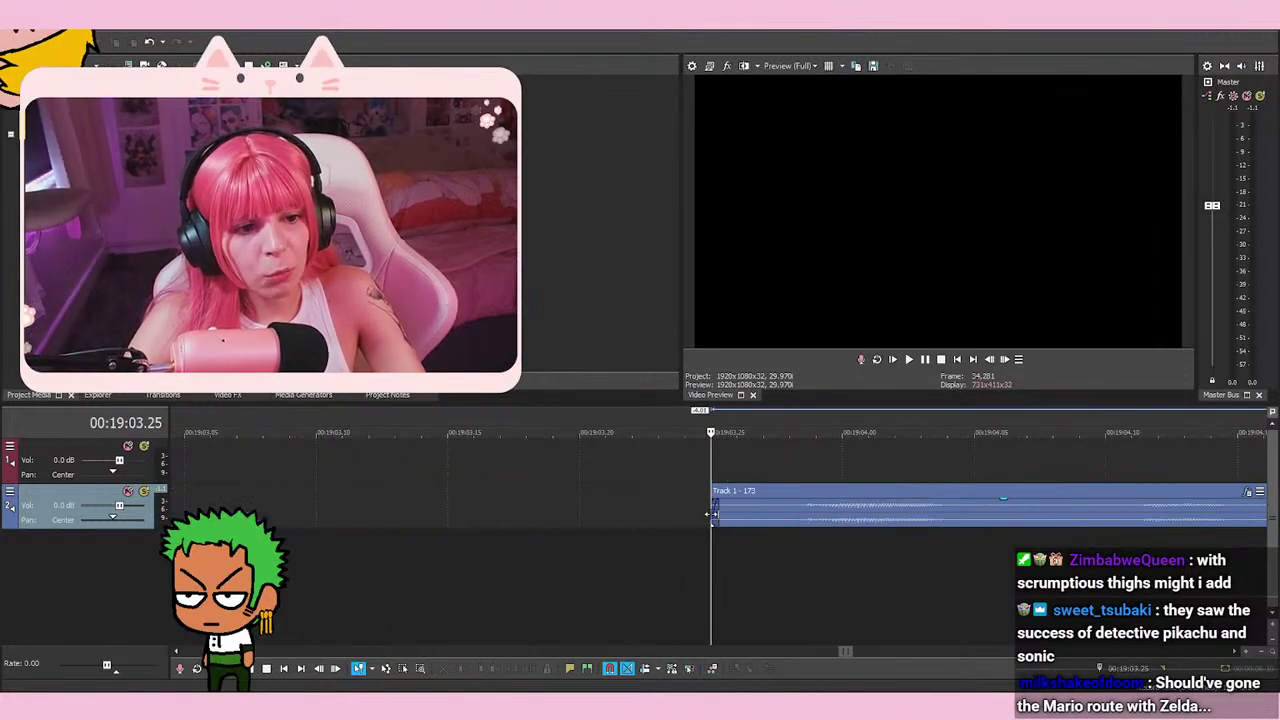
click(714, 512)
Examine and listen to the start of the clip at 00:19:03.25 and the gap before it
scroll(722, 582, down, 3)
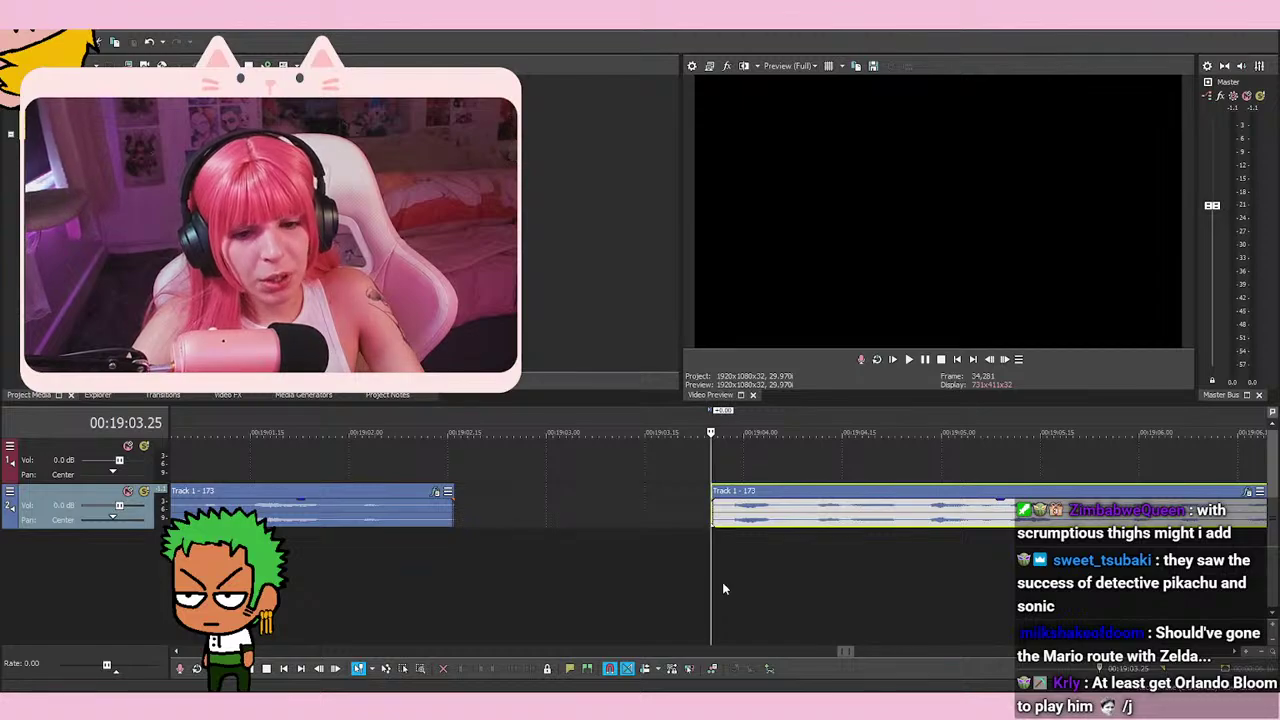
scroll(722, 582, down, 2)
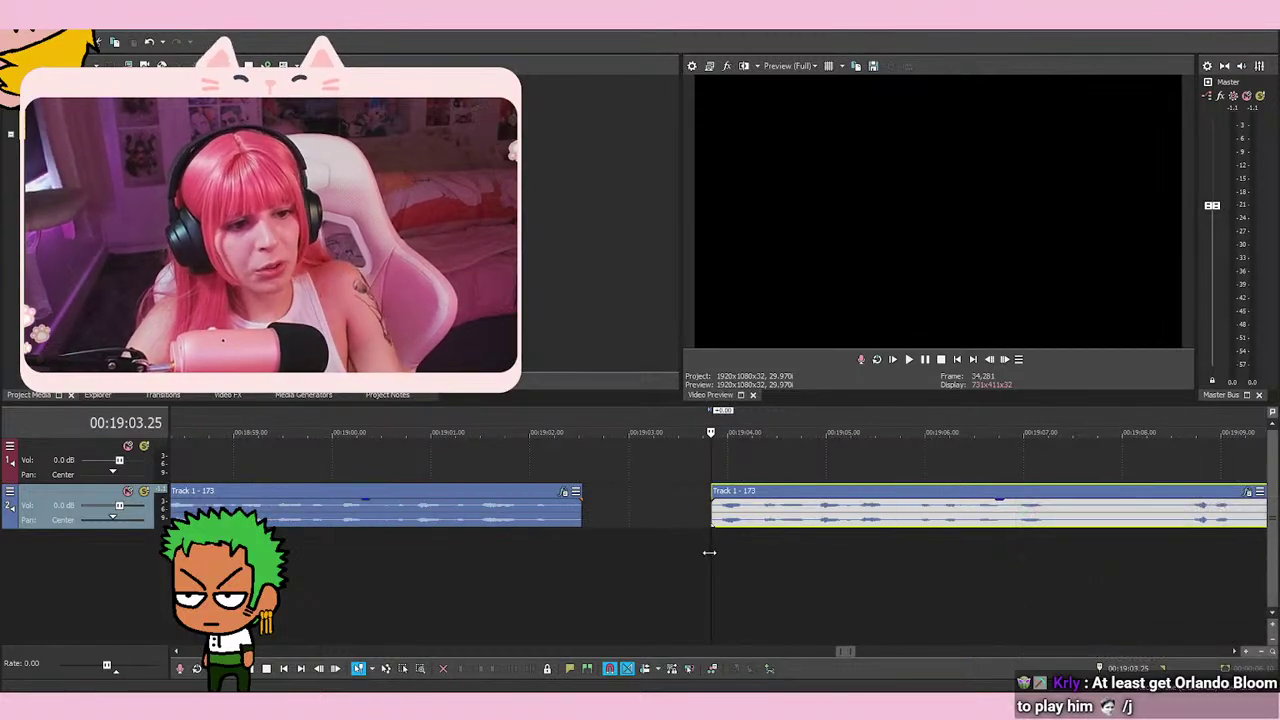
click(709, 552)
scroll(756, 644, up, 5)
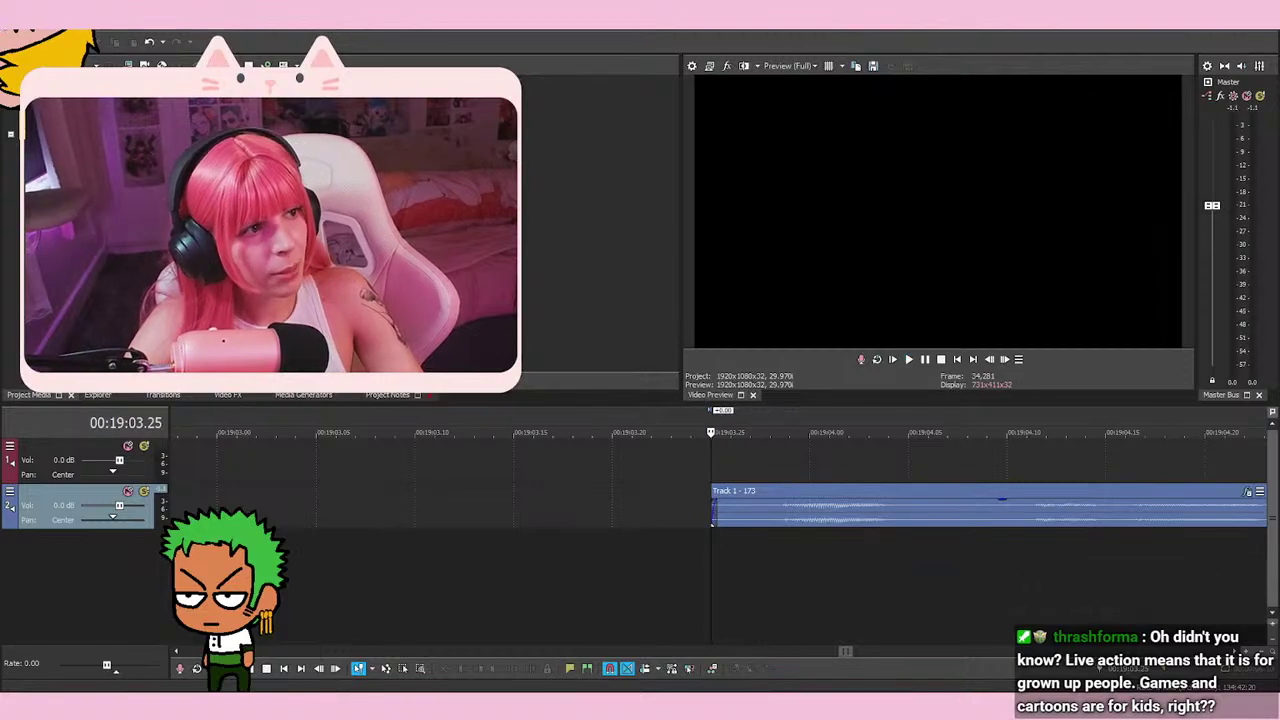
scroll(698, 548, down, 3)
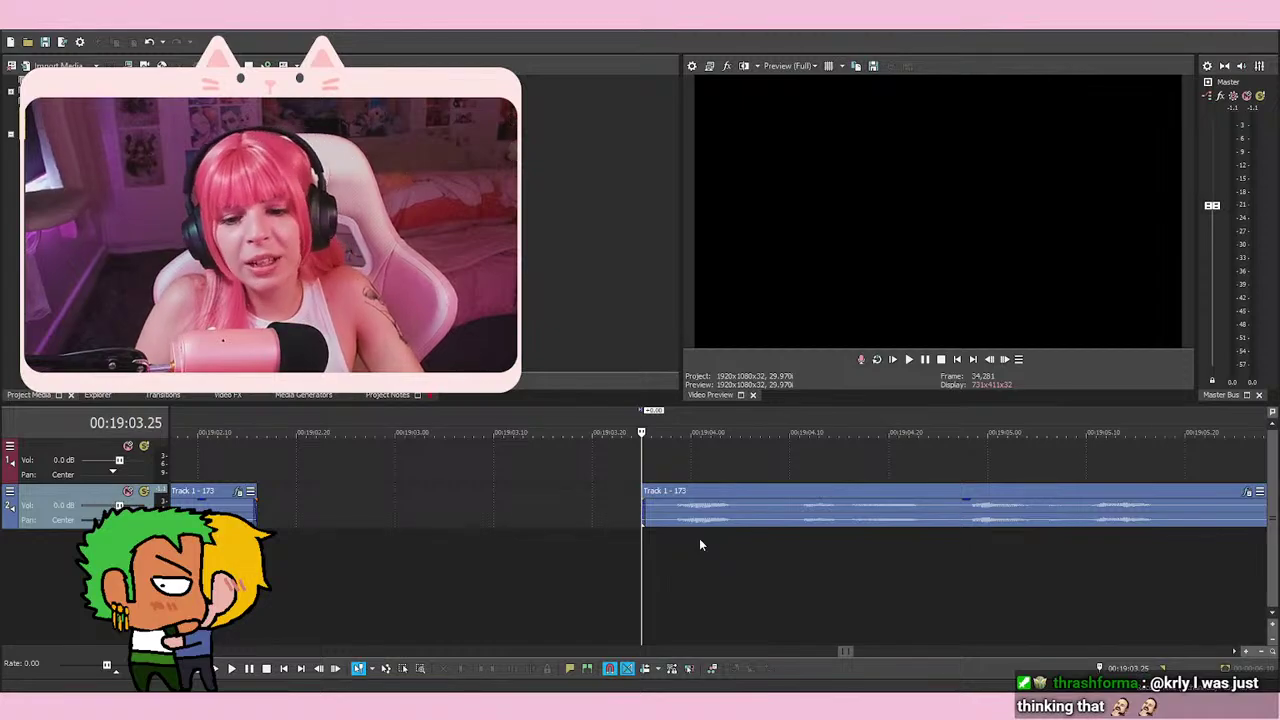
key(space)
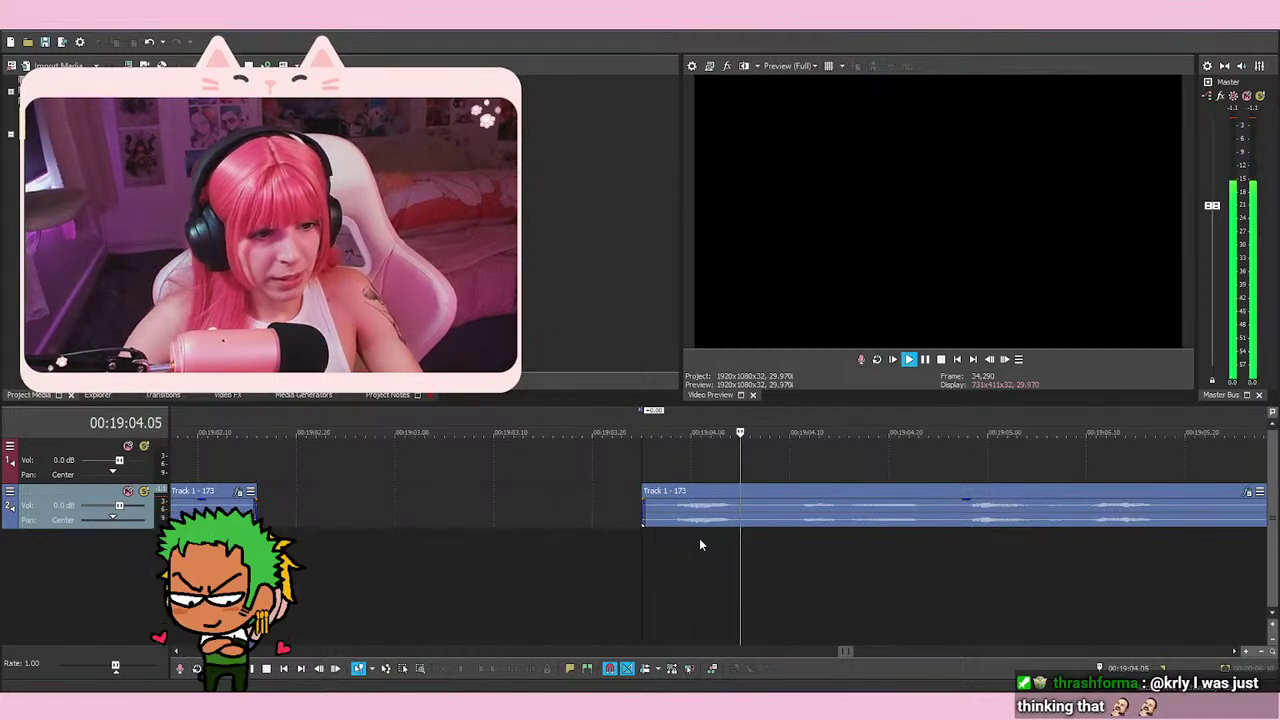
key(space)
scroll(699, 538, down, 4)
scroll(703, 554, up, 2)
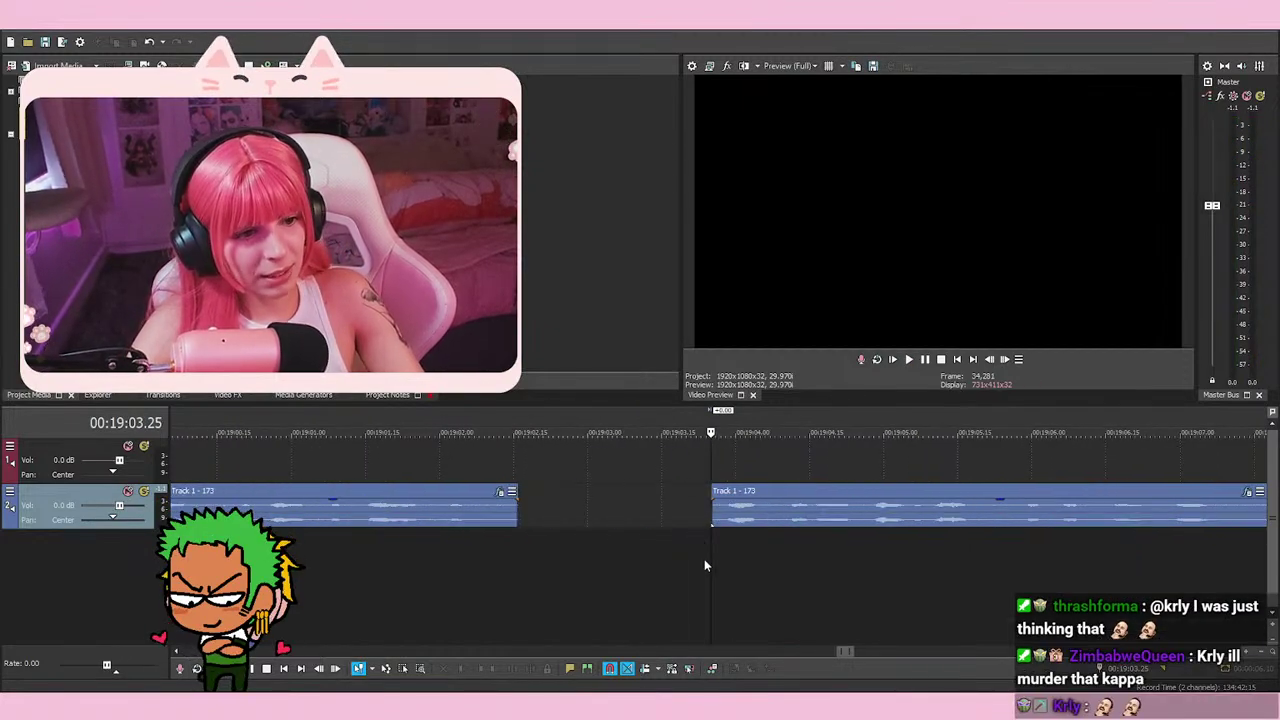
key(space)
scroll(777, 553, up, 1)
key(space)
scroll(700, 520, up, 2)
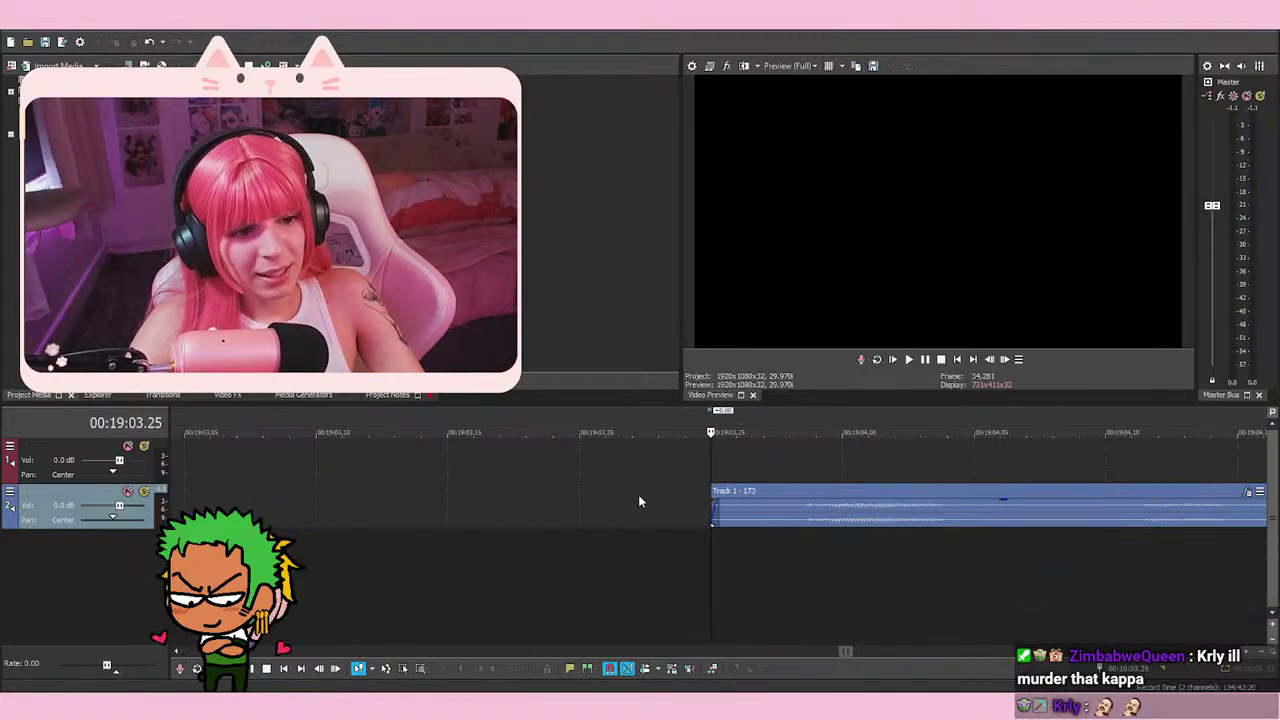
Trim the clip's start to 00:19:03.26 and play it back to check the new beginning
drag(713, 513, 733, 513)
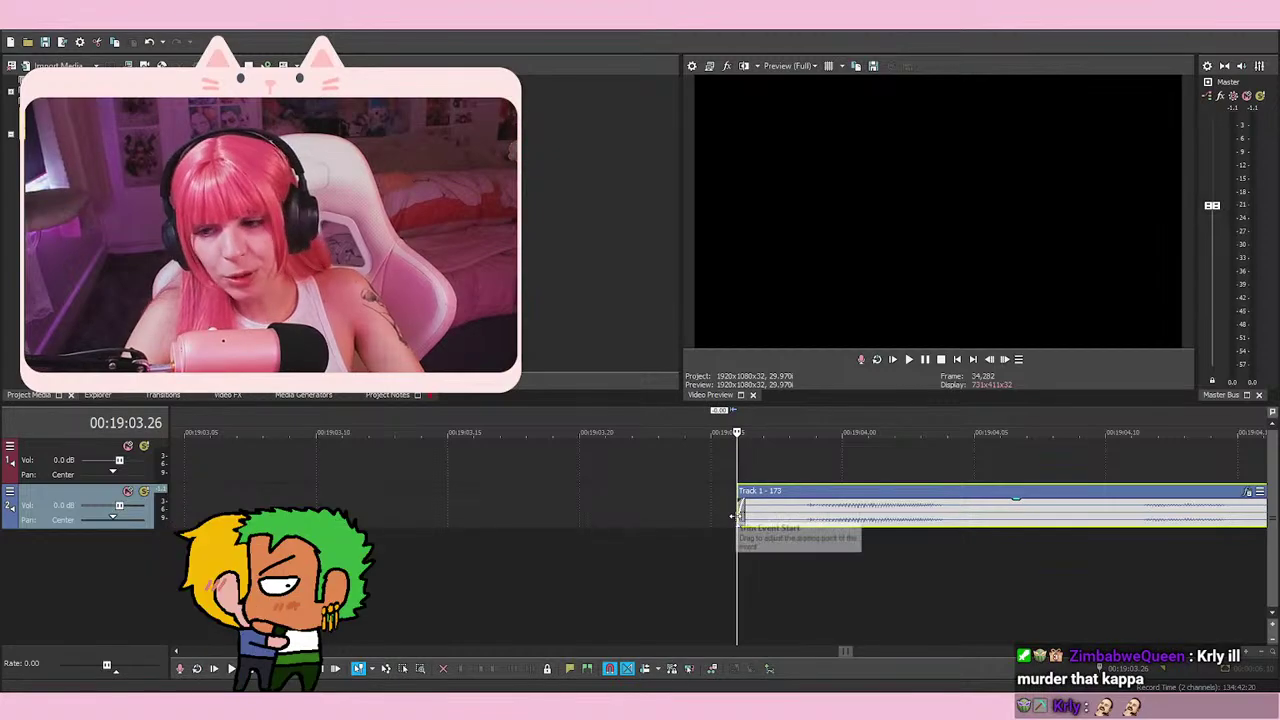
key(space)
key(space)
scroll(753, 620, down, 1)
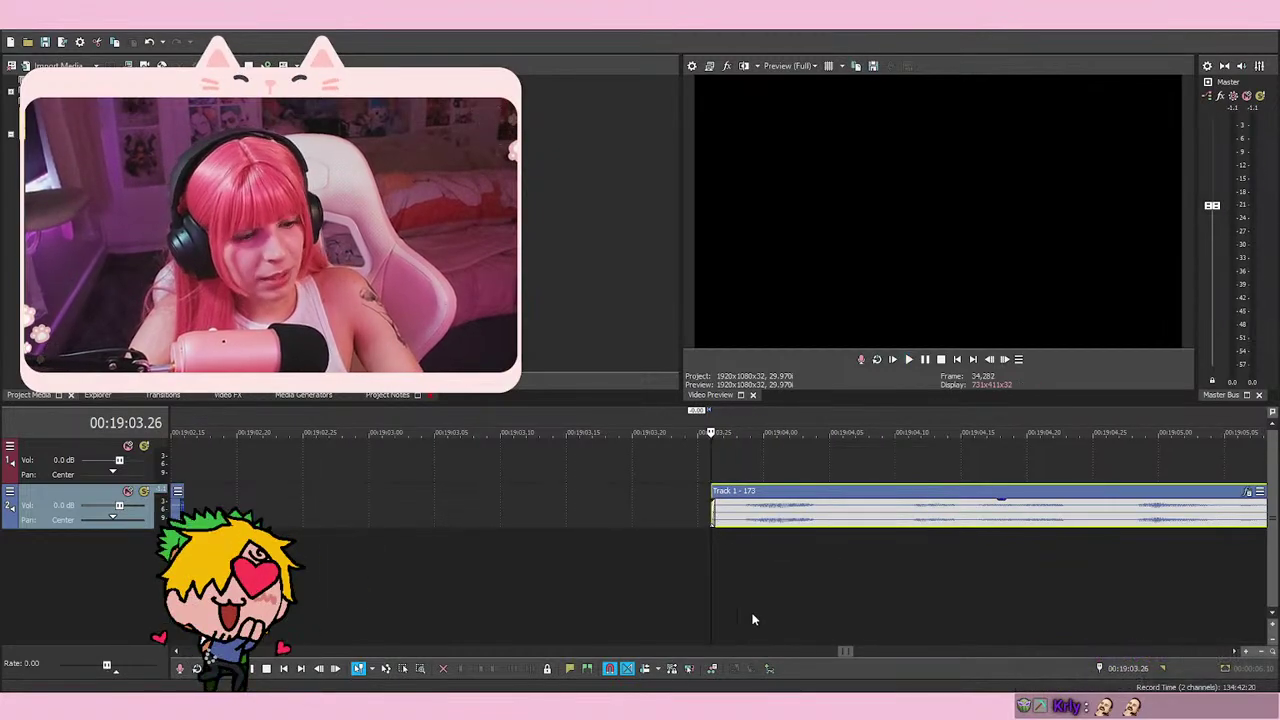
scroll(758, 612, down, 2)
key(space)
key(space)
scroll(812, 580, down, 2)
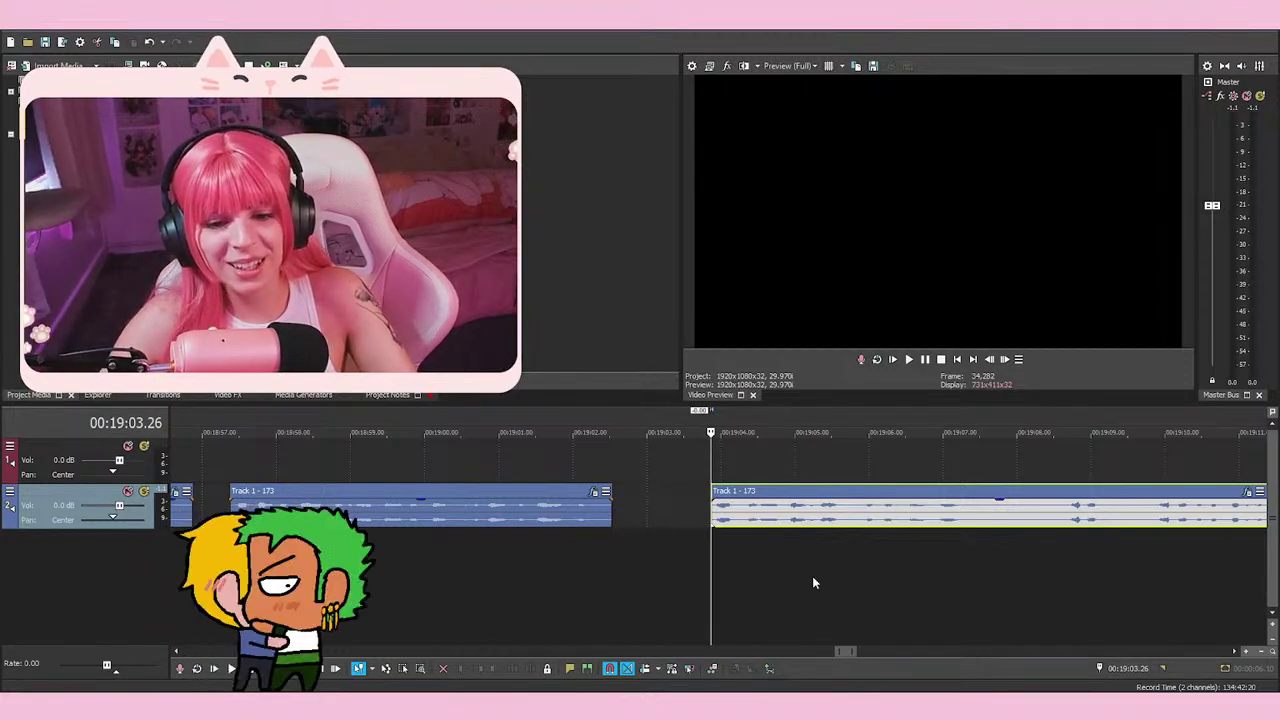
key(space)
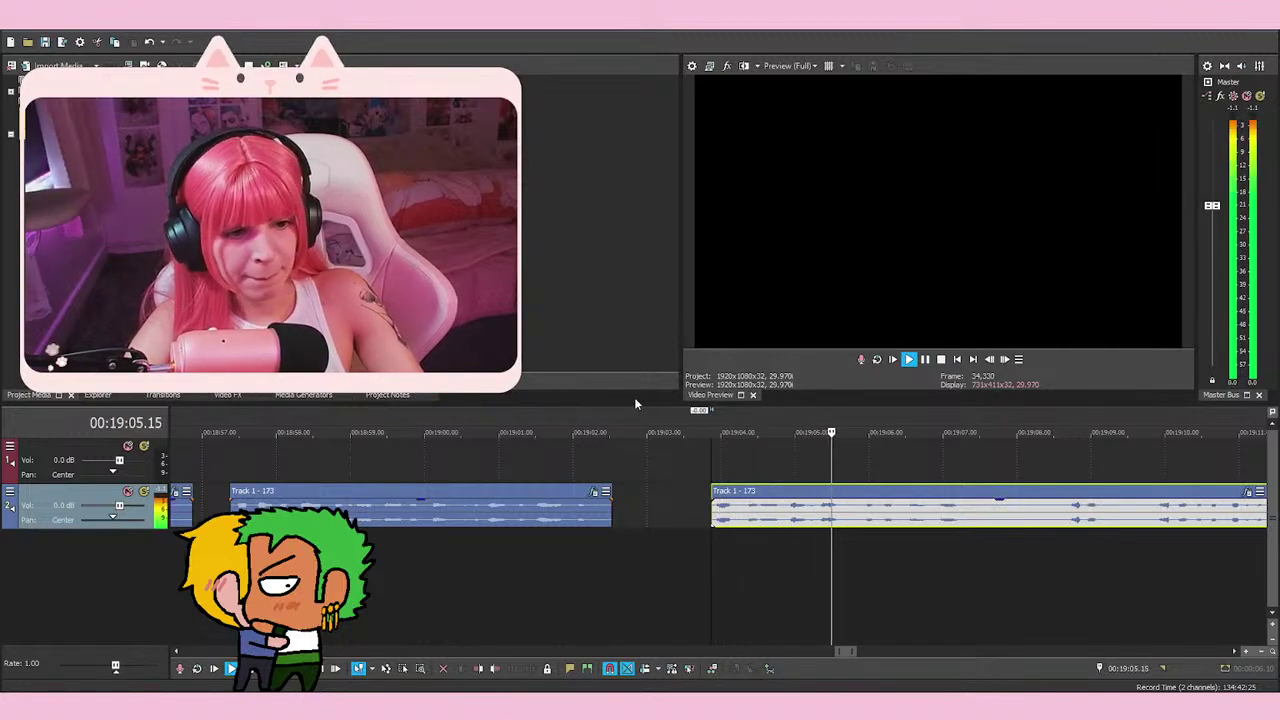
Play through the speech in the selected clip and split the clip at 00:19:07.15
key(space)
key(space)
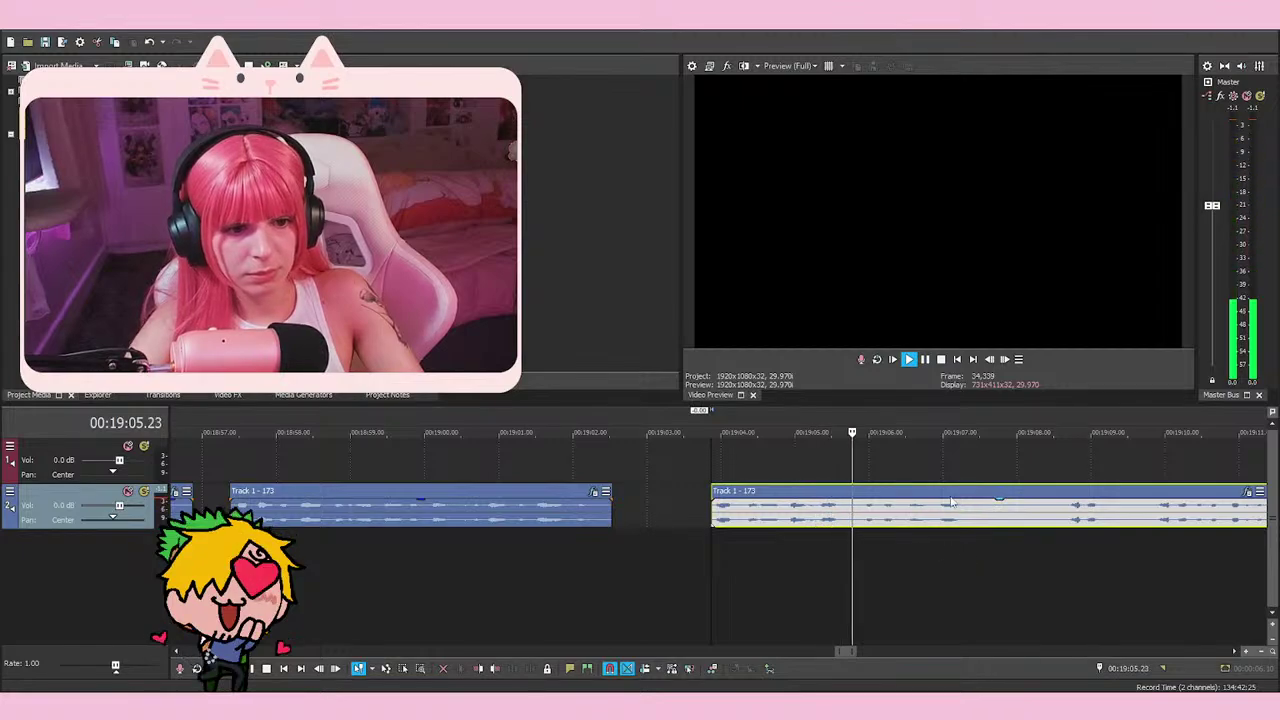
click(925, 359)
scroll(848, 510, down, 2)
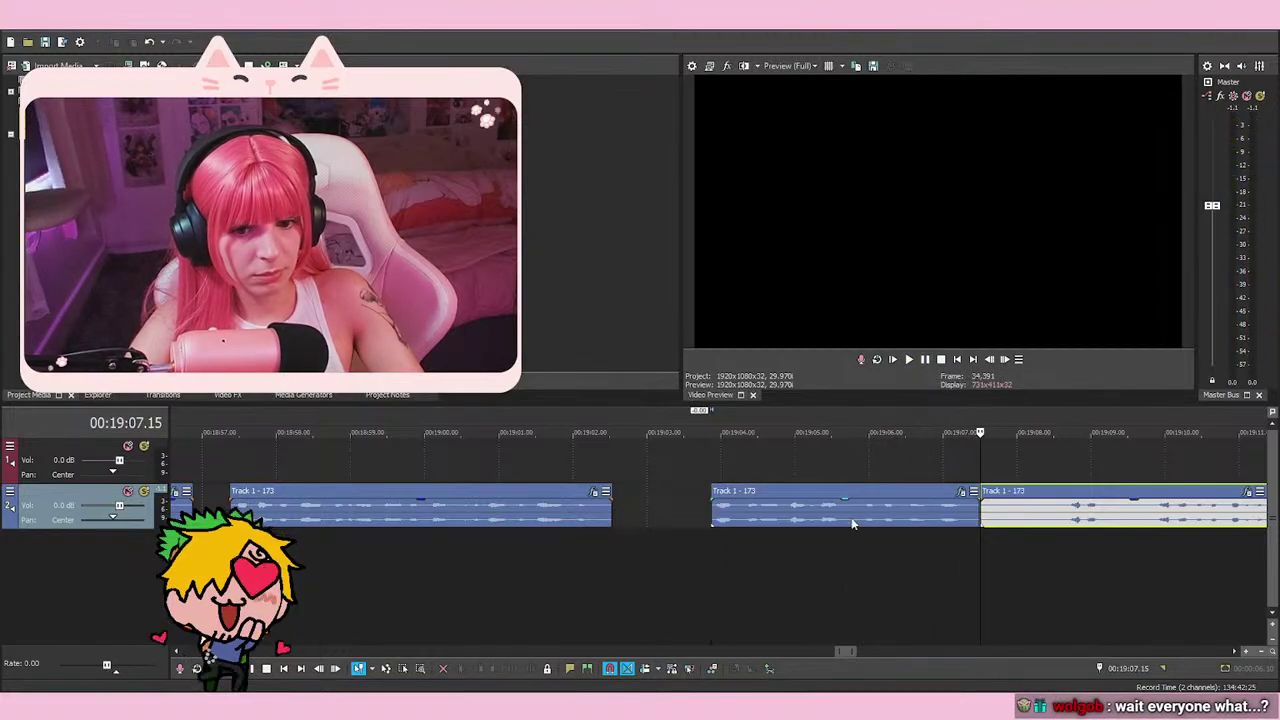
Slide the clip near 00:18:57 earlier to overlap the end of the preceding clip, and play back the join
click(580, 463)
scroll(720, 489, down, 2)
click(532, 472)
scroll(890, 542, up, 5)
drag(853, 521, 801, 519)
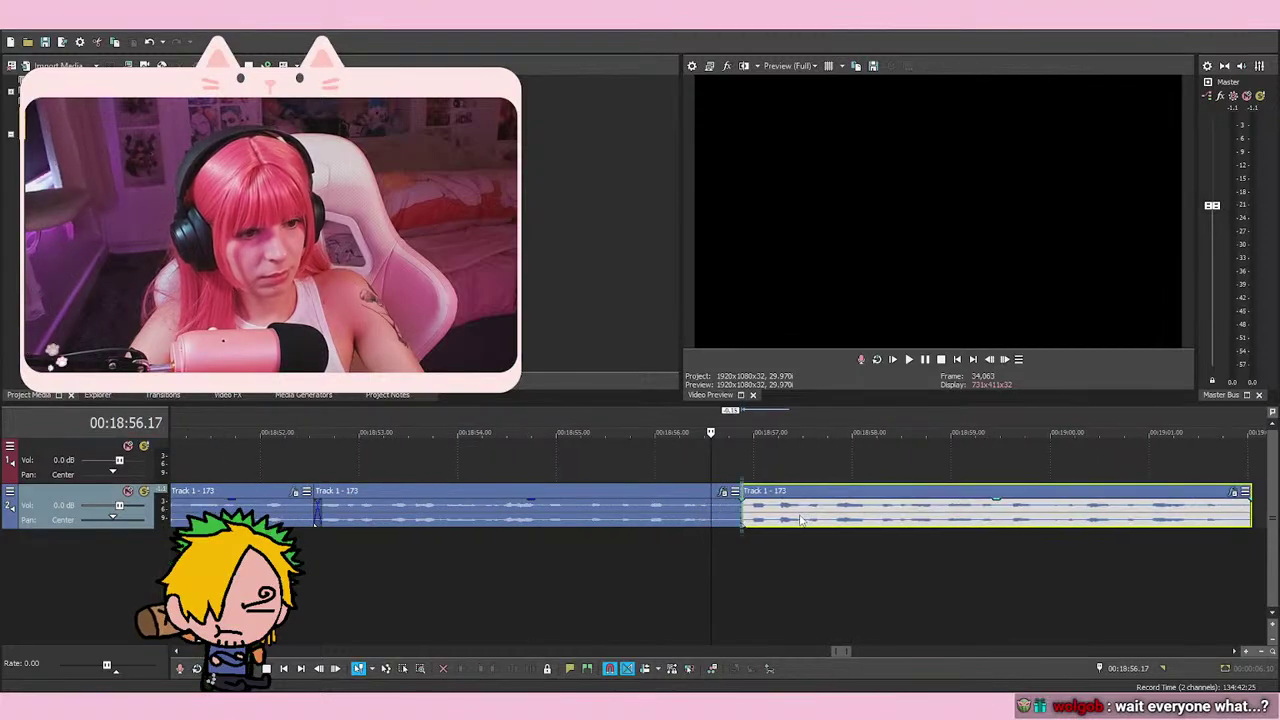
key(space)
scroll(982, 544, down, 2)
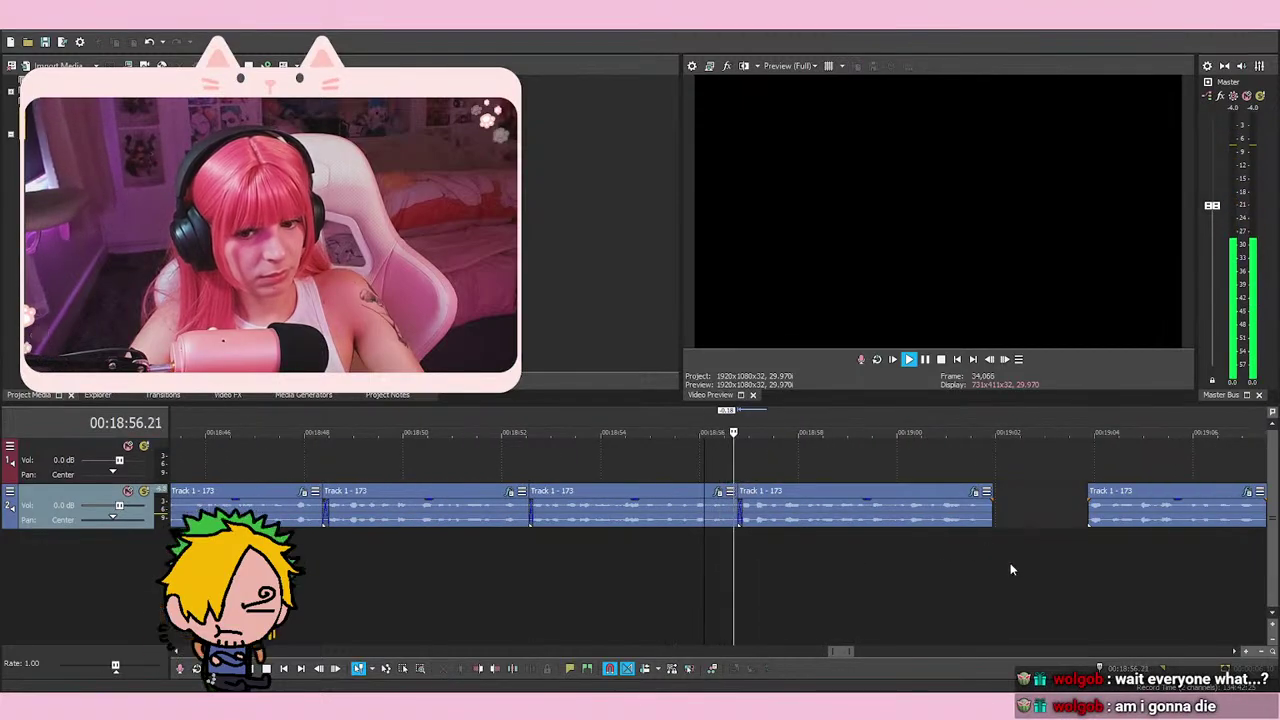
Move the following short clip earlier to overlap the clip ending near 00:19:02, fine-tune its position and play back the join
drag(1090, 507, 1015, 513)
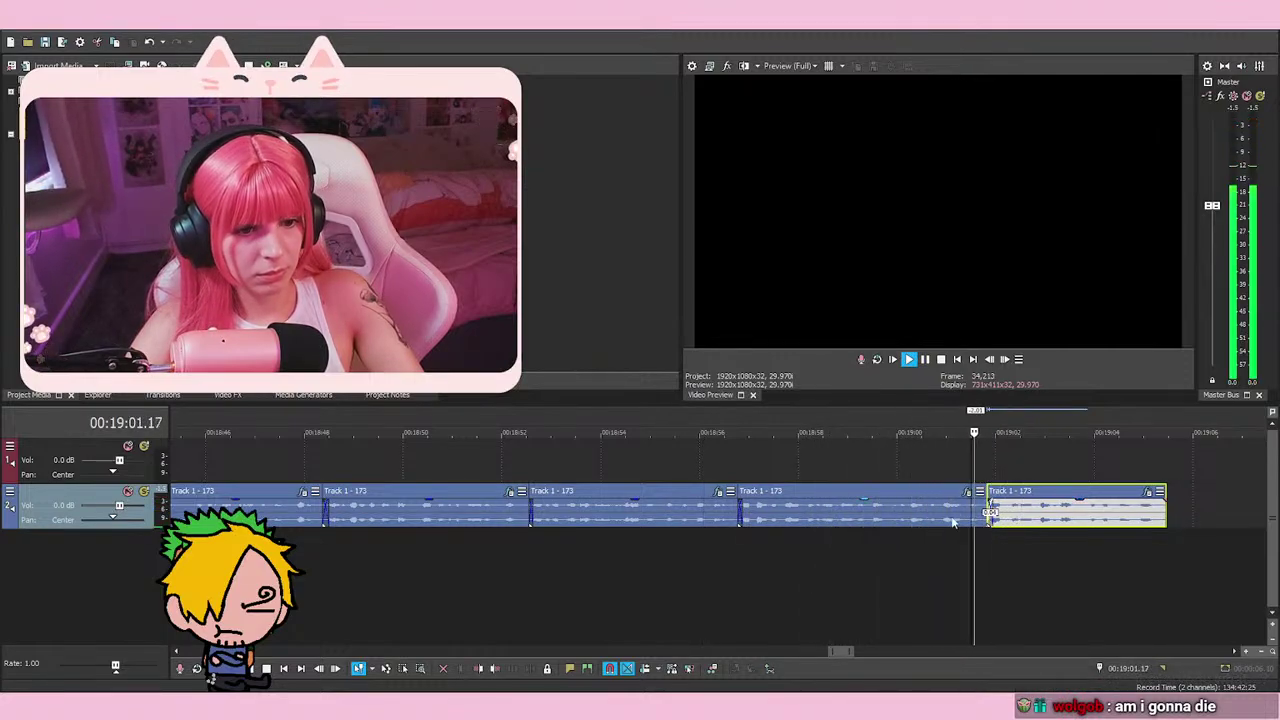
scroll(953, 522, up, 3)
drag(953, 520, 960, 520)
click(586, 578)
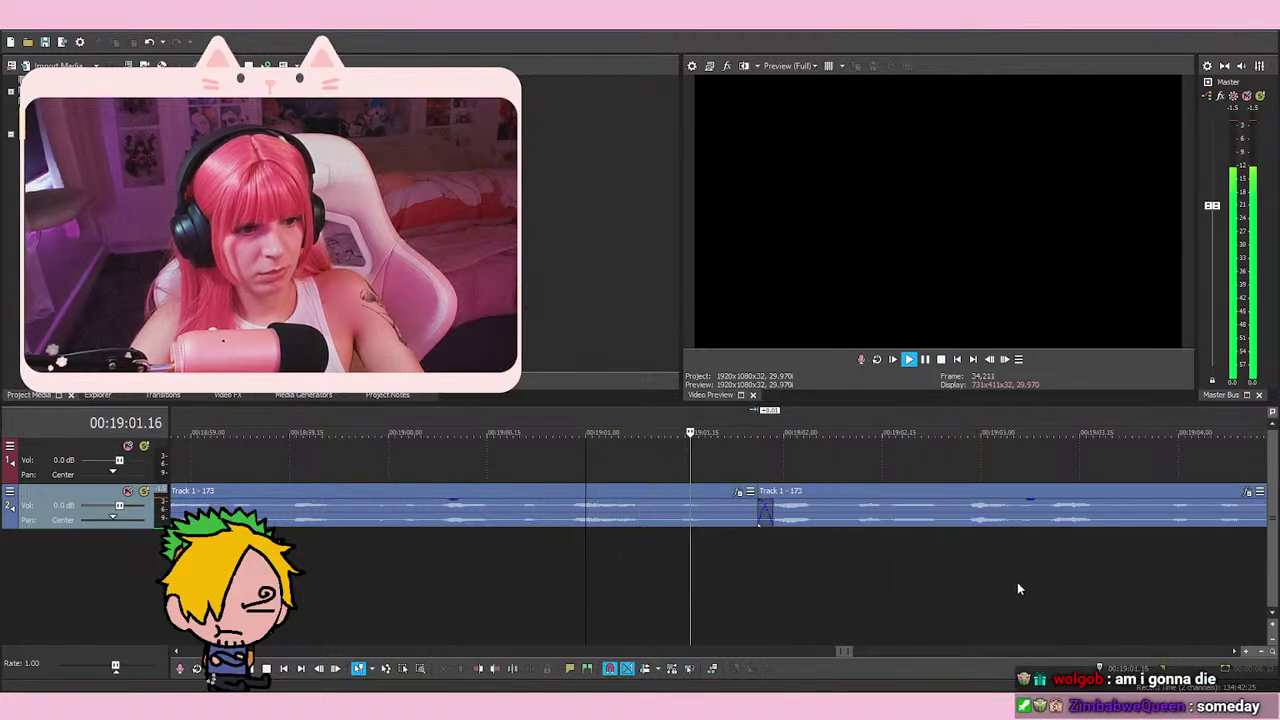
scroll(776, 483, down, 6)
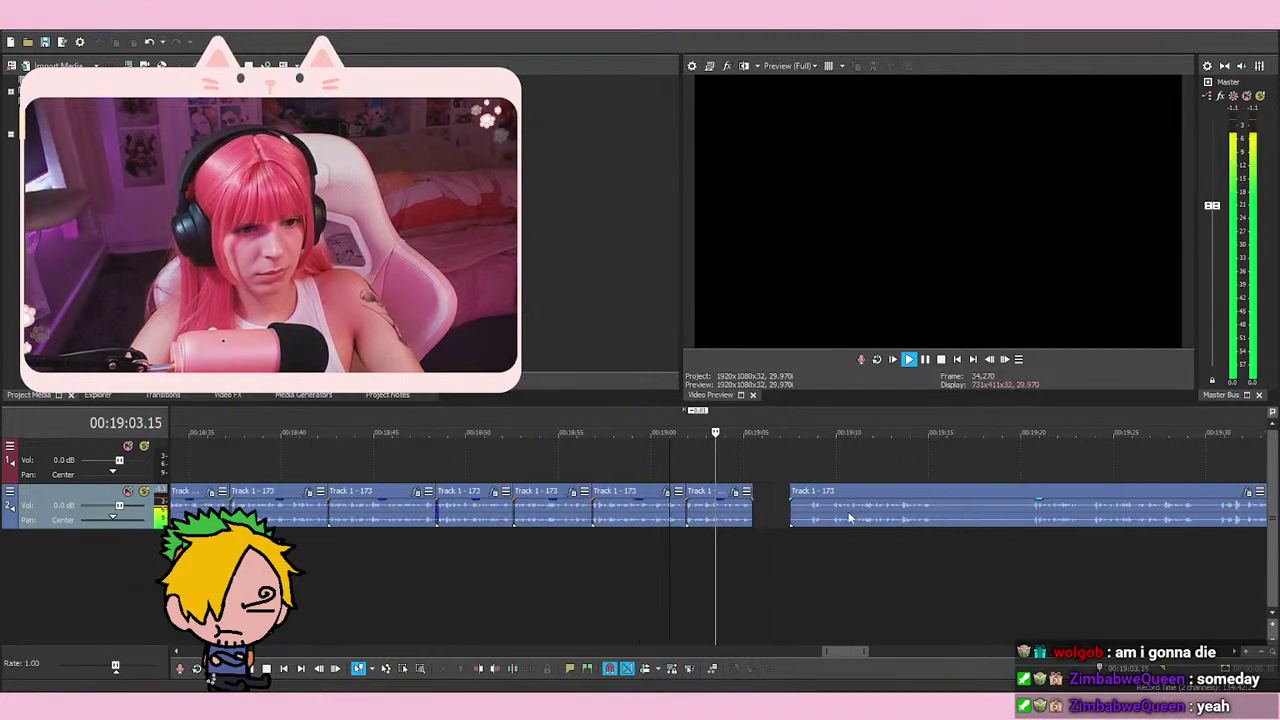
Move the long remaining clip earlier to about 00:19:07, and split off and delete the piece at its start
scroll(776, 483, up, 3)
drag(801, 478, 773, 490)
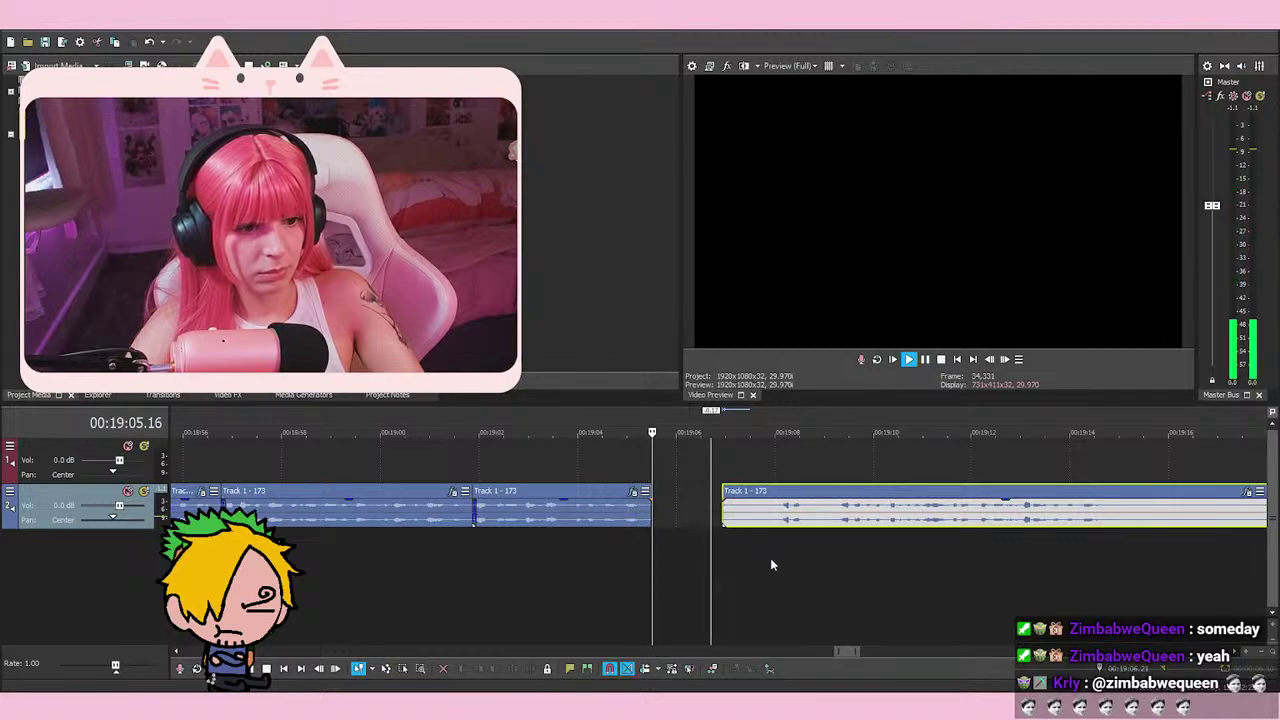
click(770, 558)
click(838, 544)
key(s)
right_click(777, 490)
click(805, 362)
scroll(843, 562, down, 3)
Find the next wanted speech in the long clip, split it at 00:19:23.08 and delete the piece before the split
click(906, 558)
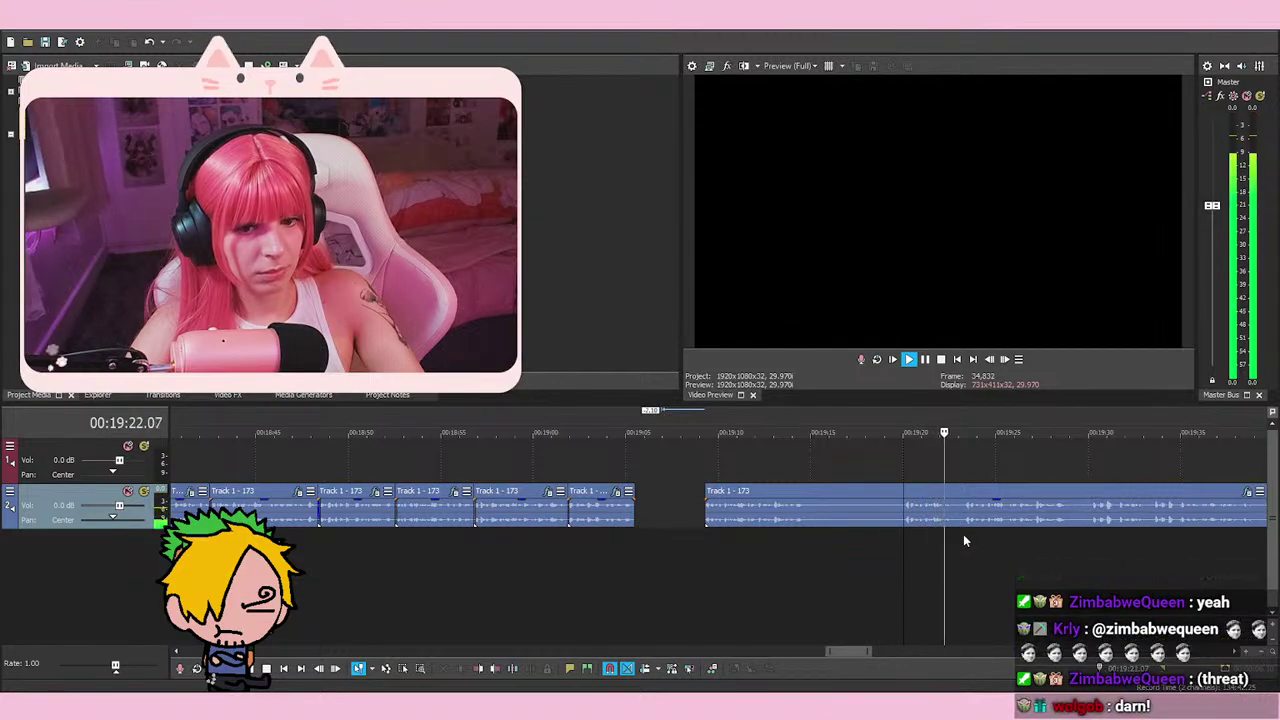
click(1102, 540)
click(958, 542)
scroll(736, 540, up, 3)
click(715, 536)
key(s)
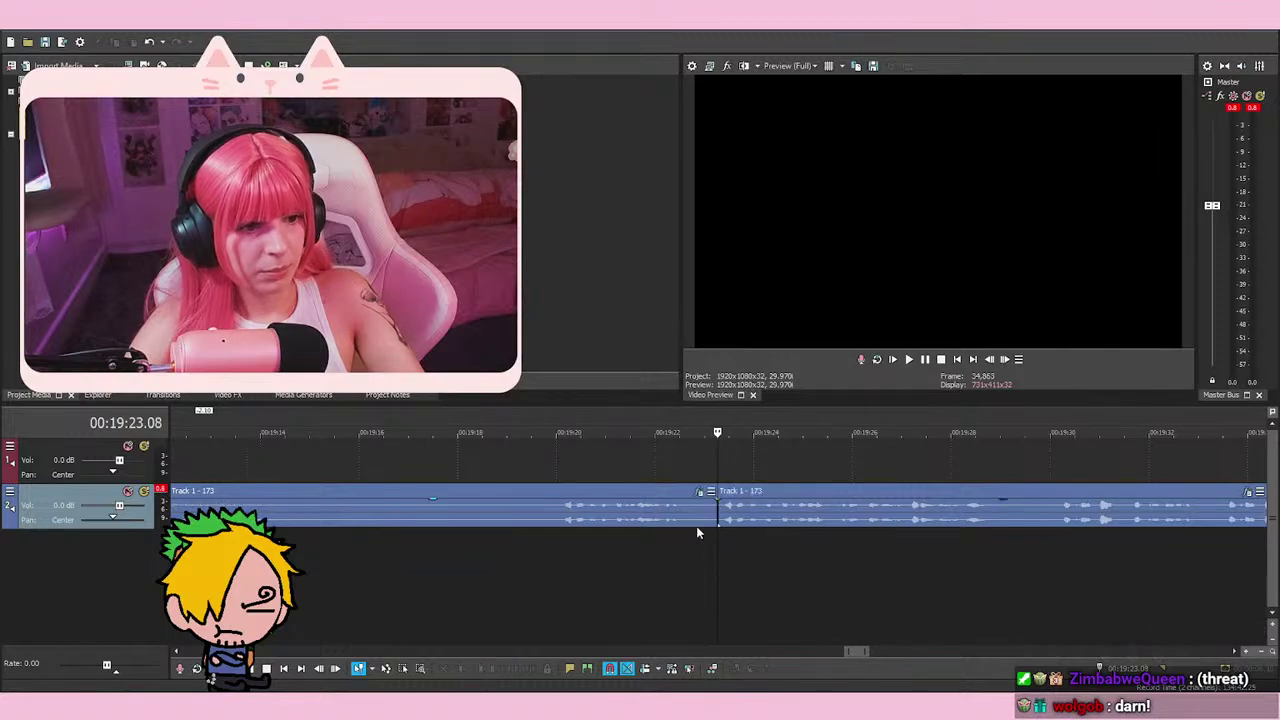
right_click(696, 526)
click(738, 378)
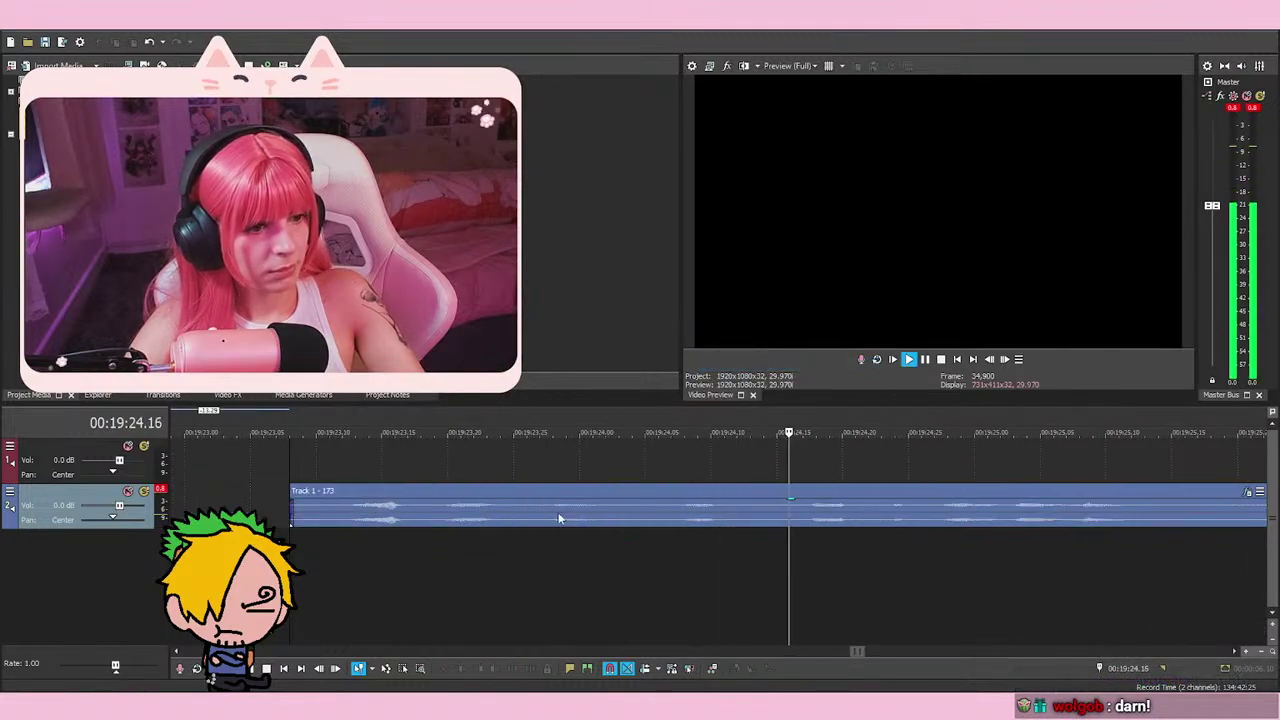
Listen to the start of the remaining clip and trim it to 00:19:23.09
key(space)
scroll(747, 504, up, 3)
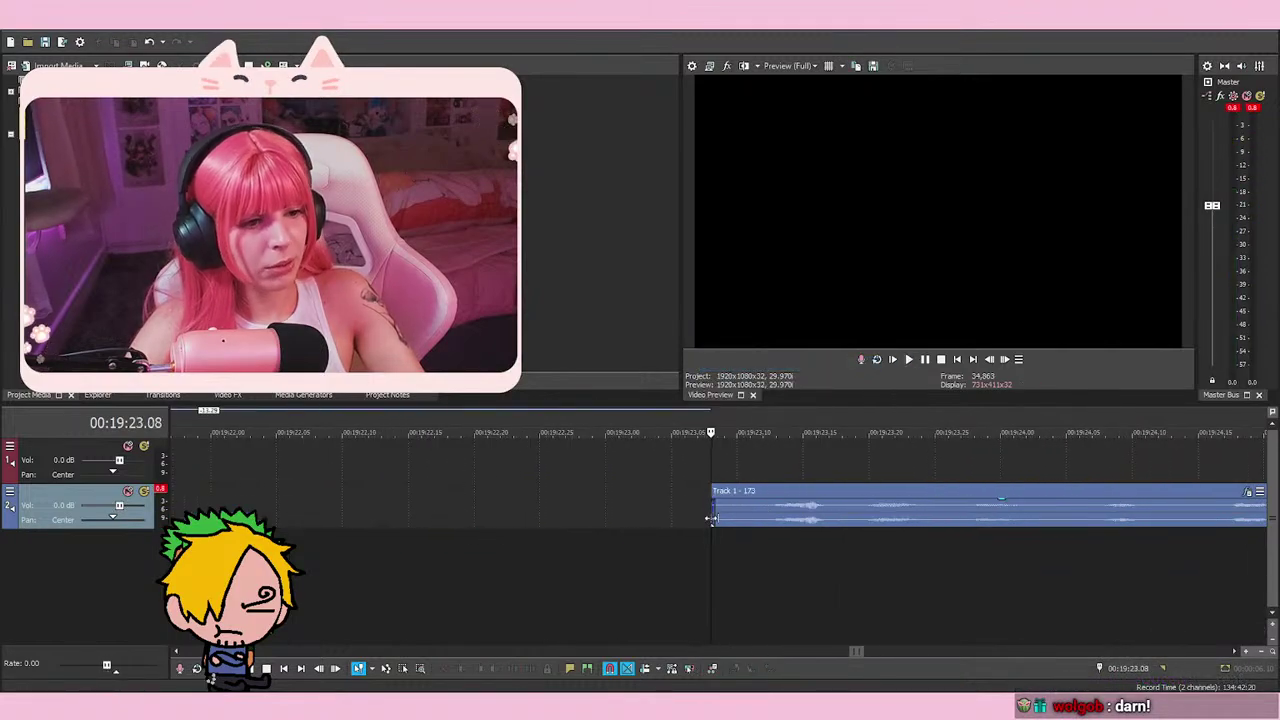
drag(711, 518, 727, 518)
scroll(693, 472, down, 8)
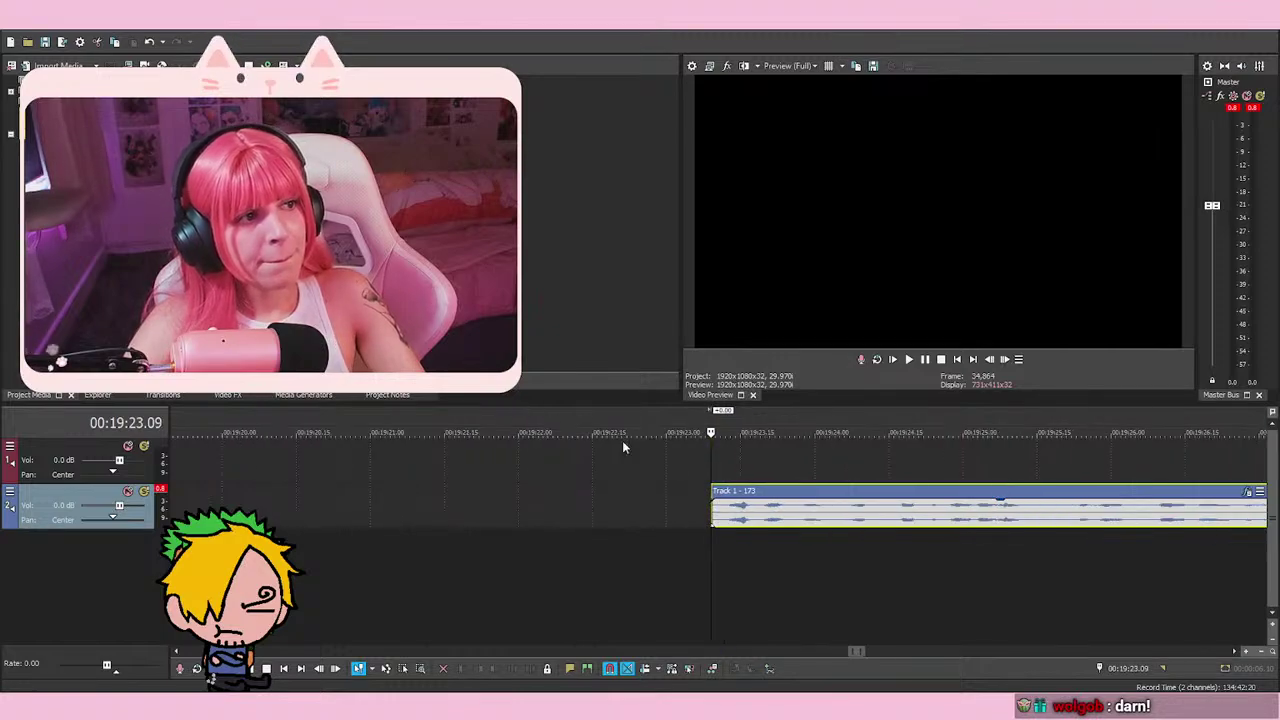
Slide the trimmed clip earlier across the gap so that it starts at 00:19:06.05, and play it back
drag(711, 505, 430, 467)
click(430, 467)
scroll(626, 460, up, 5)
scroll(769, 556, up, 2)
drag(715, 505, 441, 467)
click(441, 467)
scroll(755, 521, up, 5)
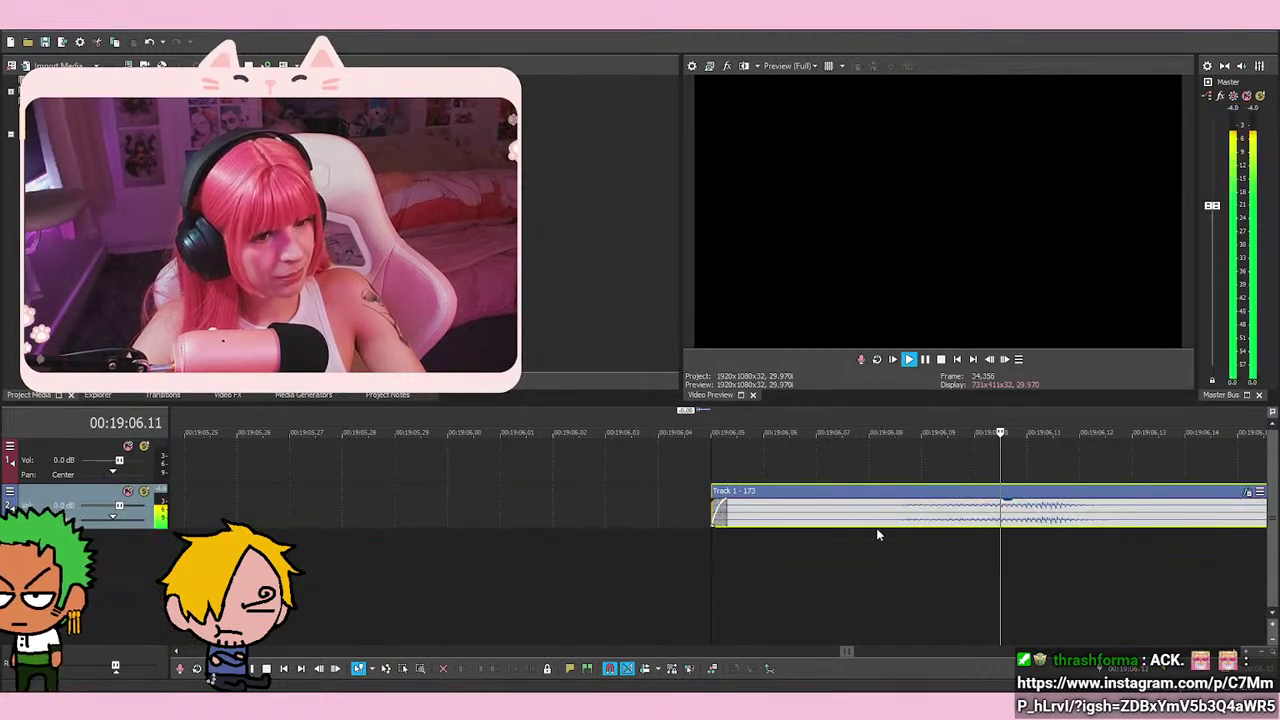
scroll(876, 530, down, 4)
key(space)
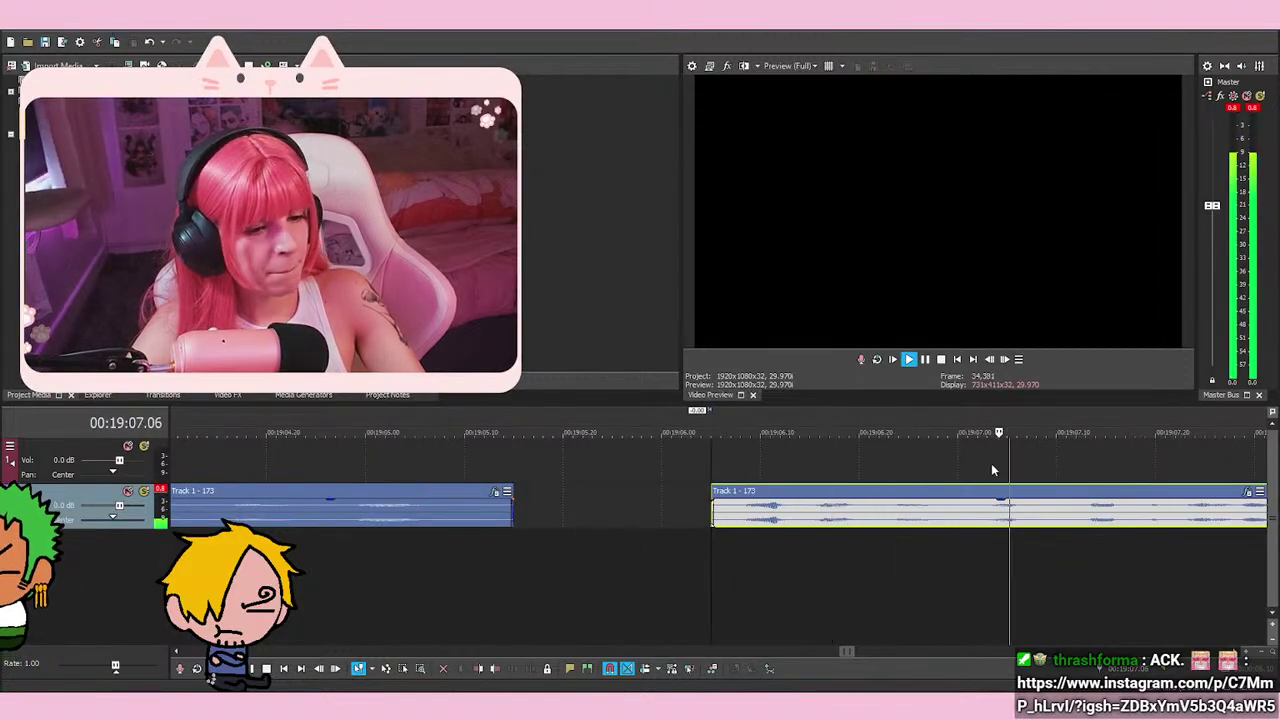
scroll(949, 560, down, 3)
scroll(931, 532, down, 1)
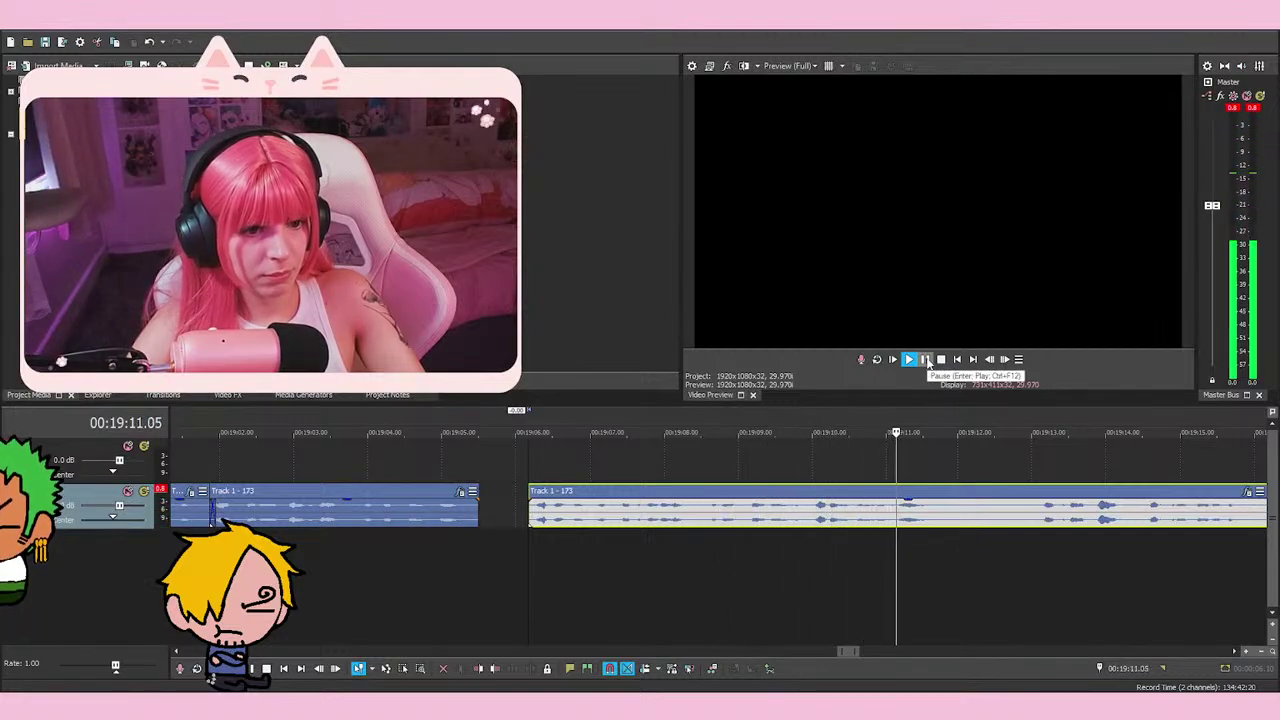
Split the clip at about 00:19:12, and move the first part earlier to overlap the end of the preceding clip
click(926, 360)
scroll(717, 469, up, 4)
drag(965, 510, 782, 527)
key(space)
key(space)
key(space)
key(space)
Listen repeatedly to the join near 00:19:05, starting playback from several points between 00:19:04.13 and 00:19:05
click(768, 471)
click(635, 474)
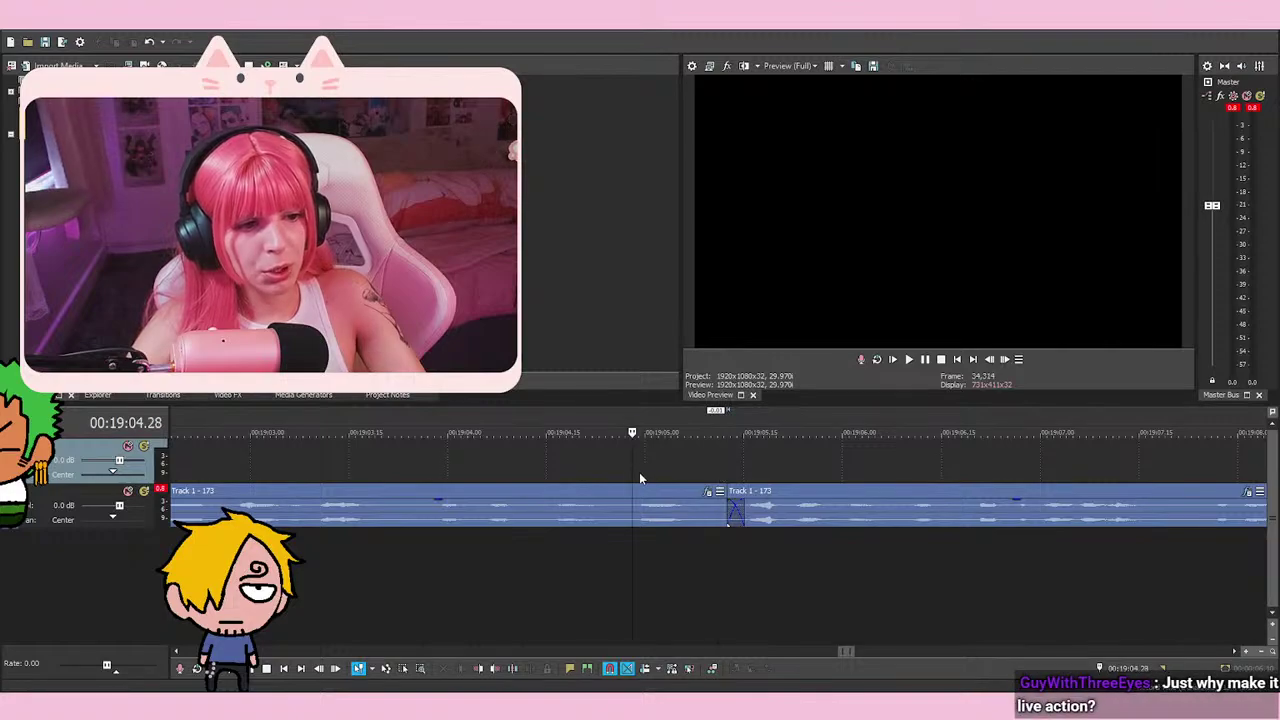
key(space)
key(space)
click(638, 478)
key(space)
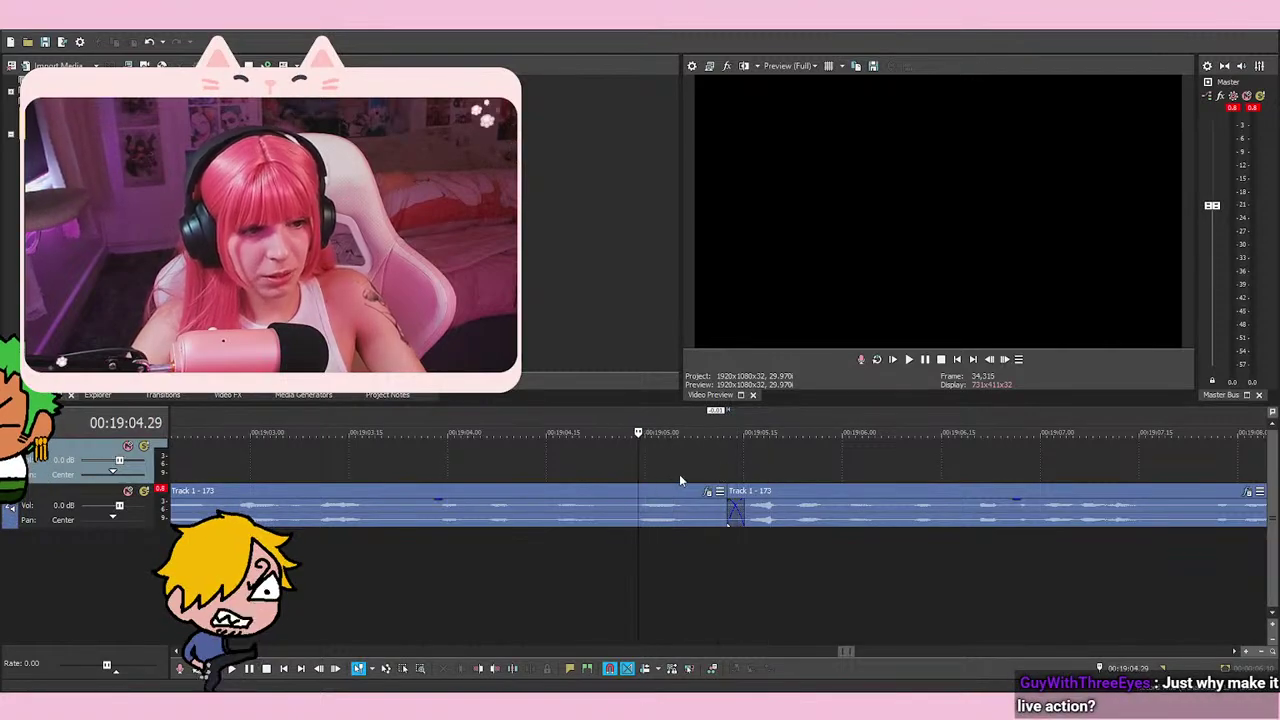
key(space)
click(632, 471)
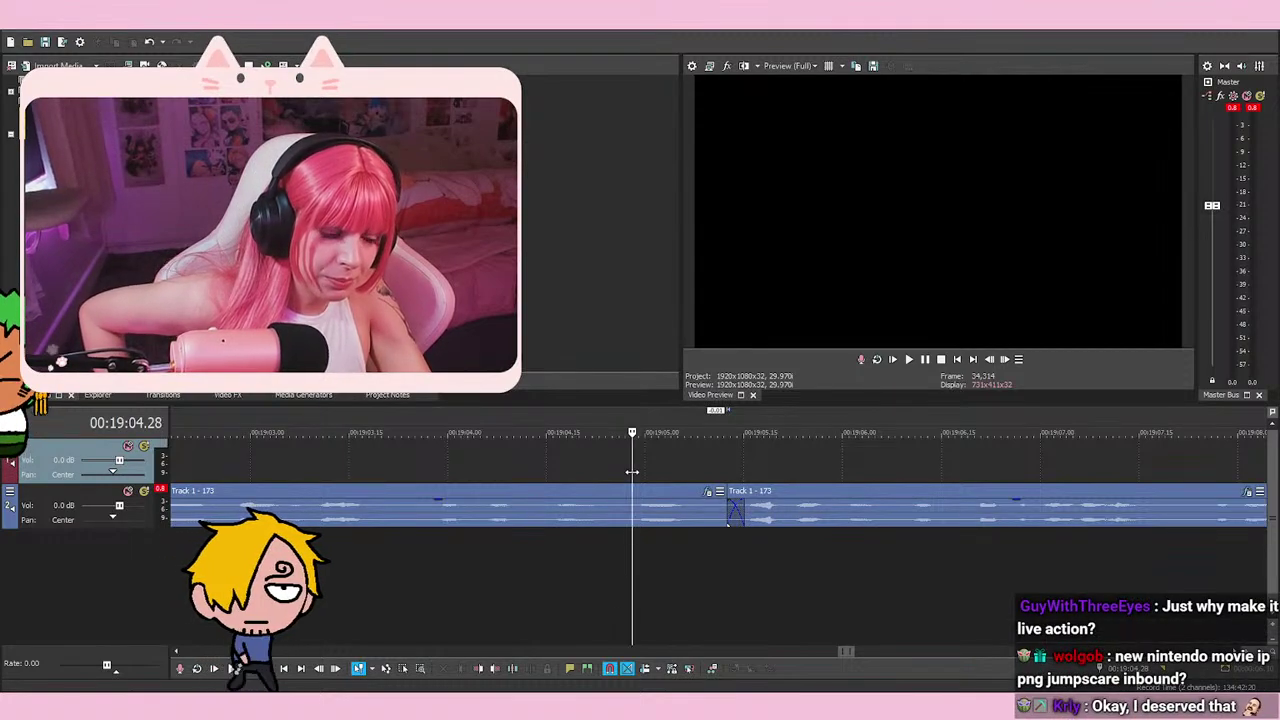
key(space)
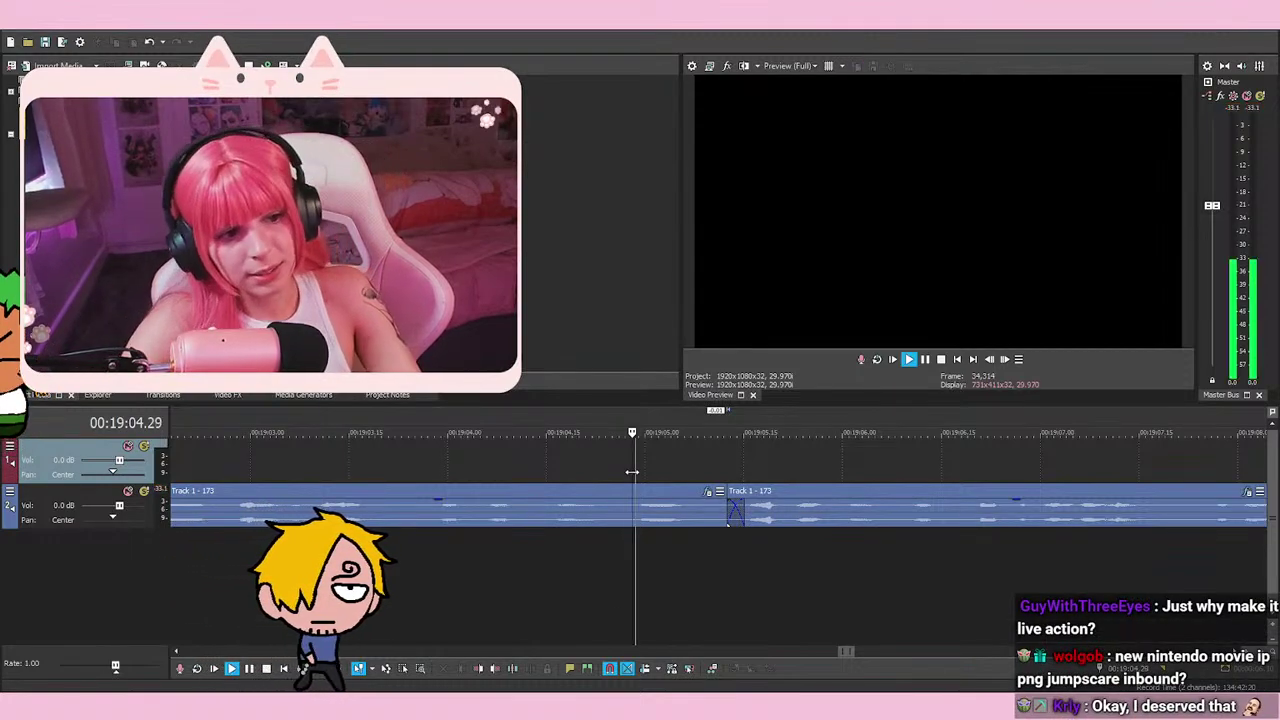
key(space)
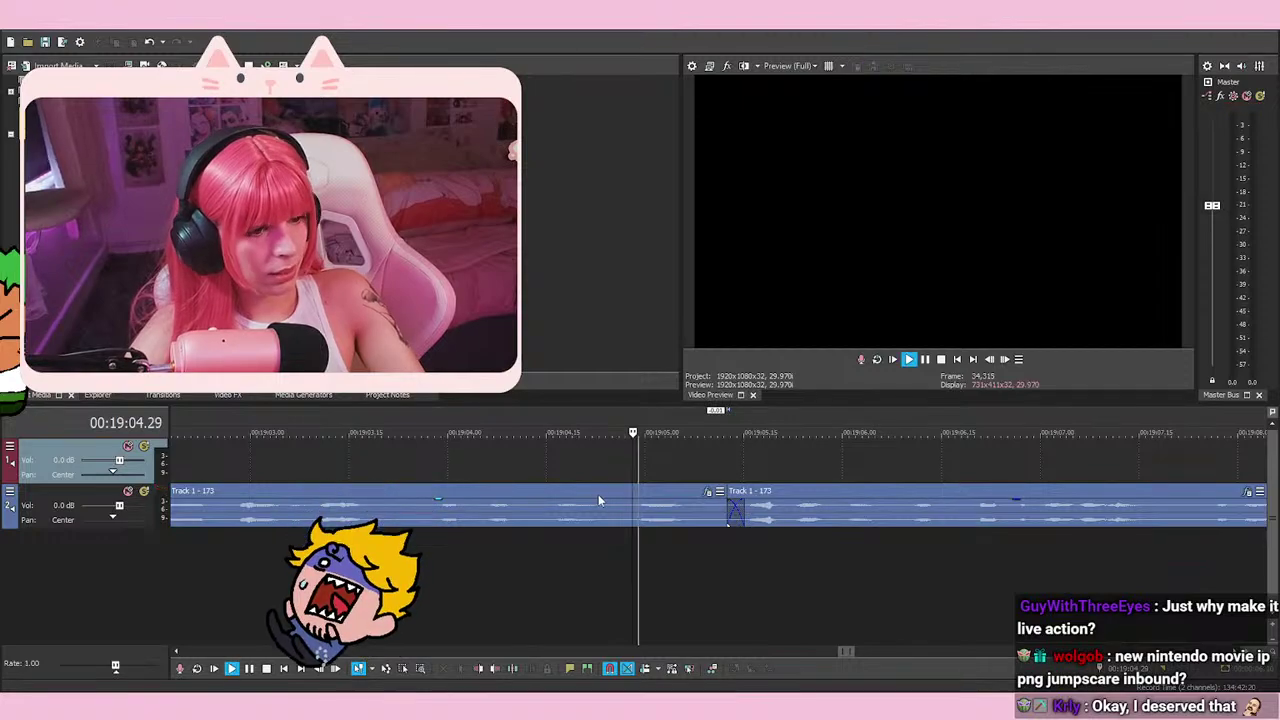
click(527, 560)
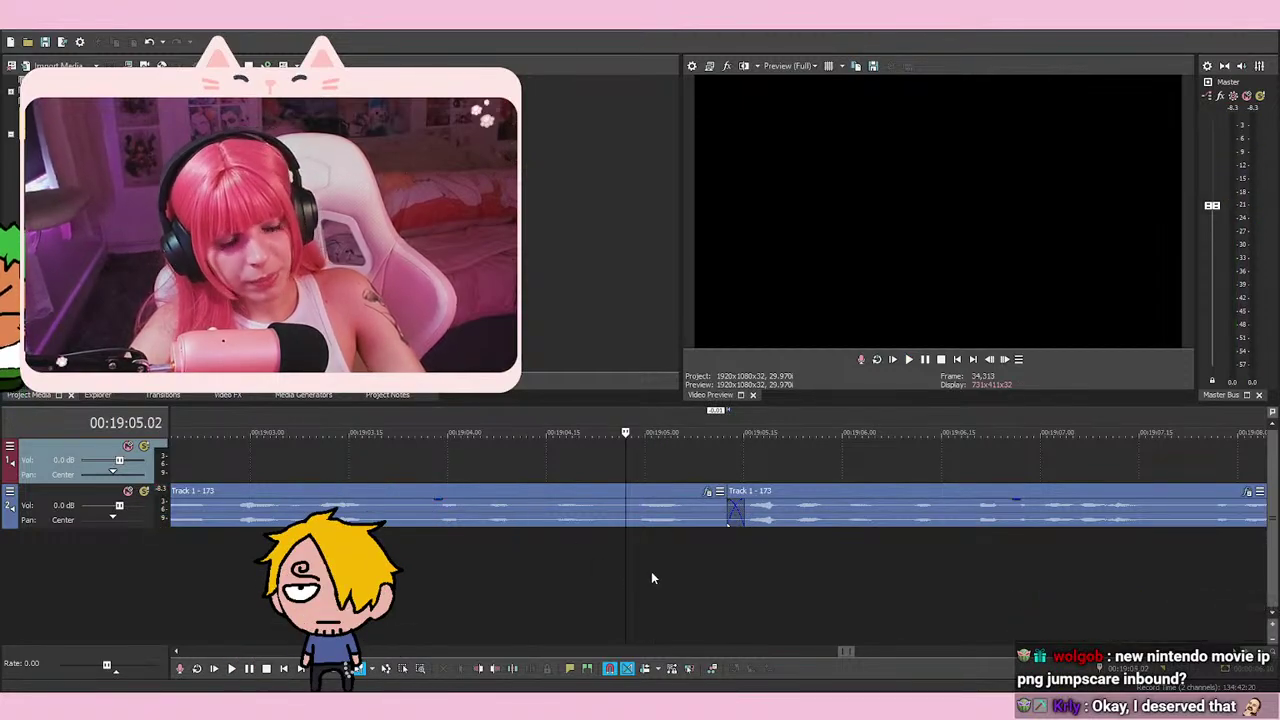
click(533, 584)
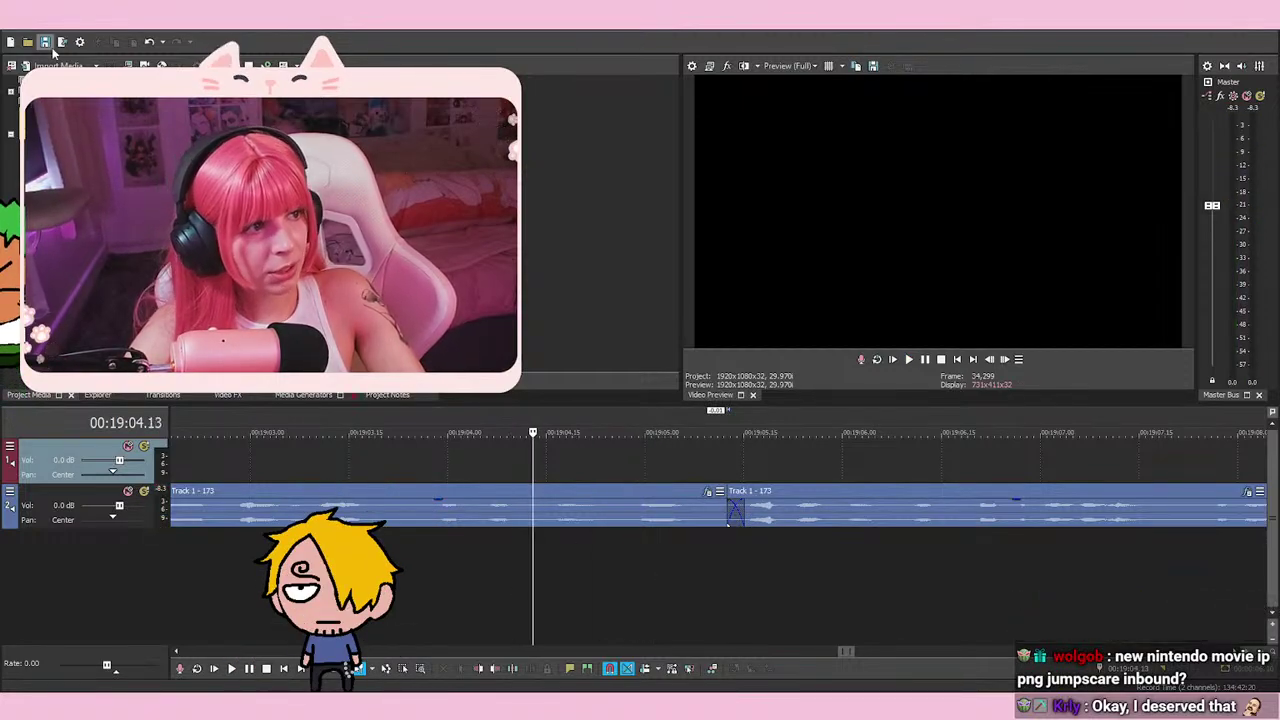
key(space)
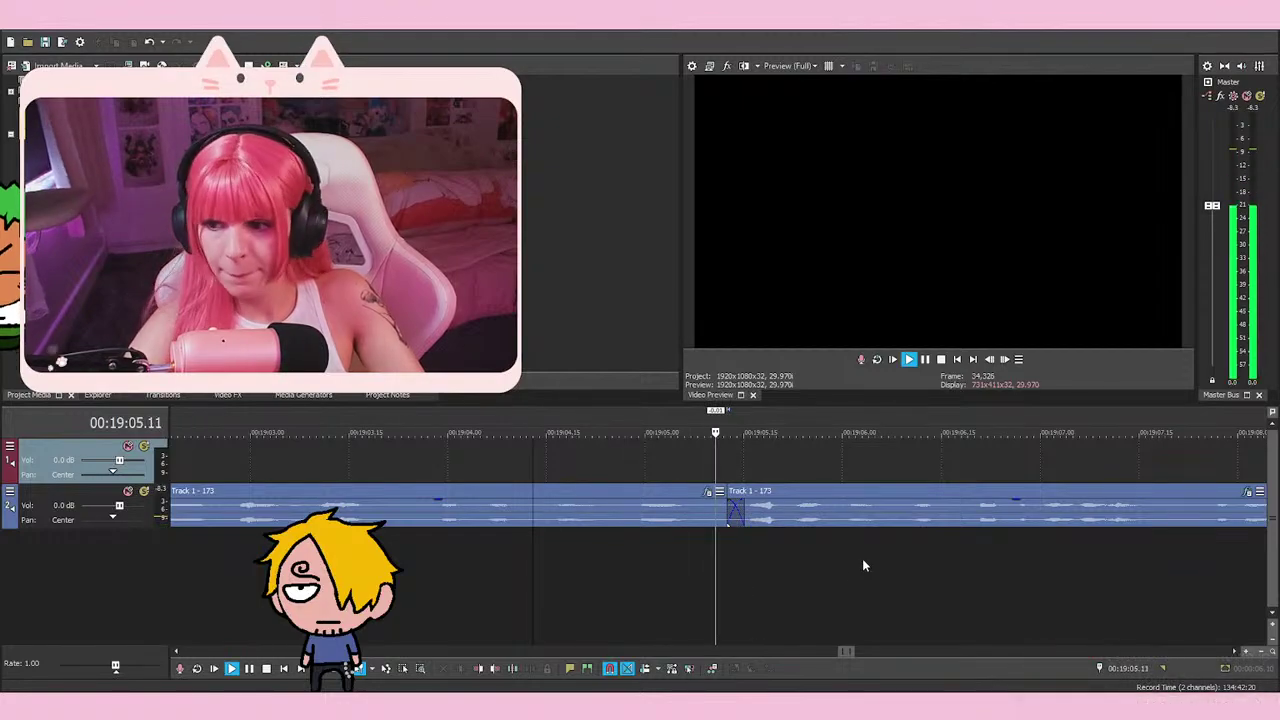
scroll(866, 560, down, 2)
key(space)
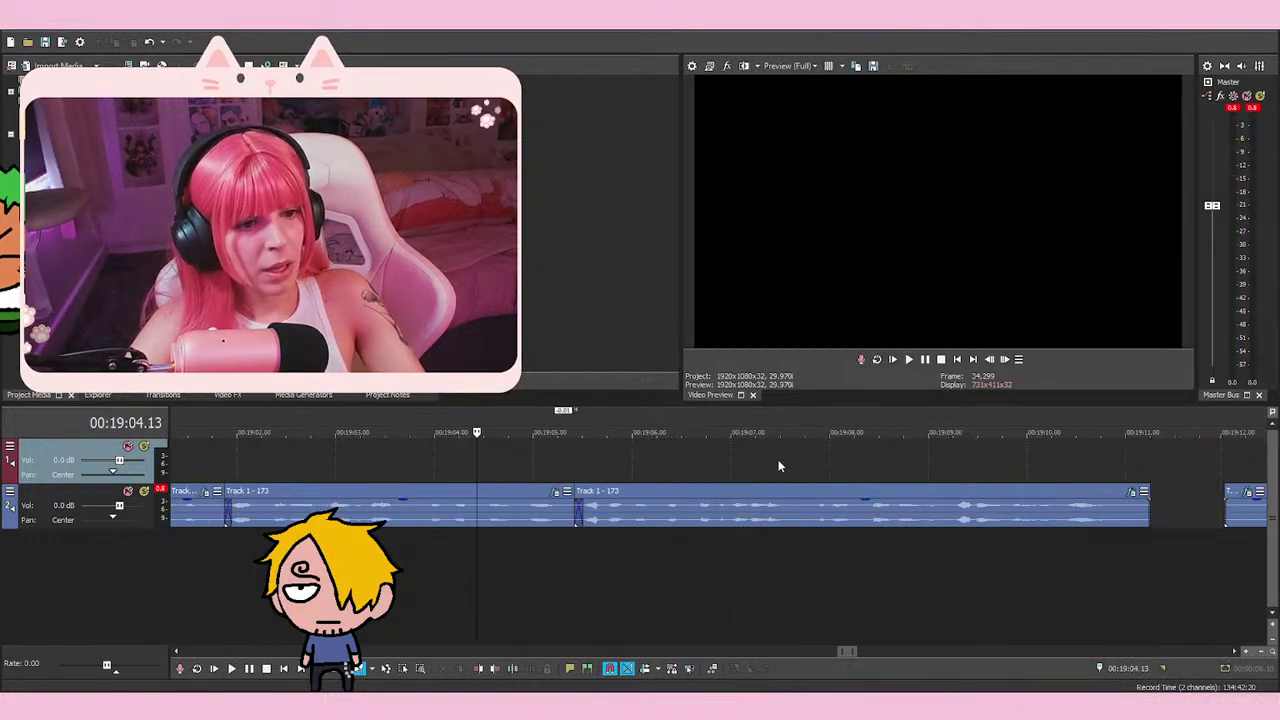
Place the playhead at 00:19:04.27 and replay the last word before the join
click(721, 463)
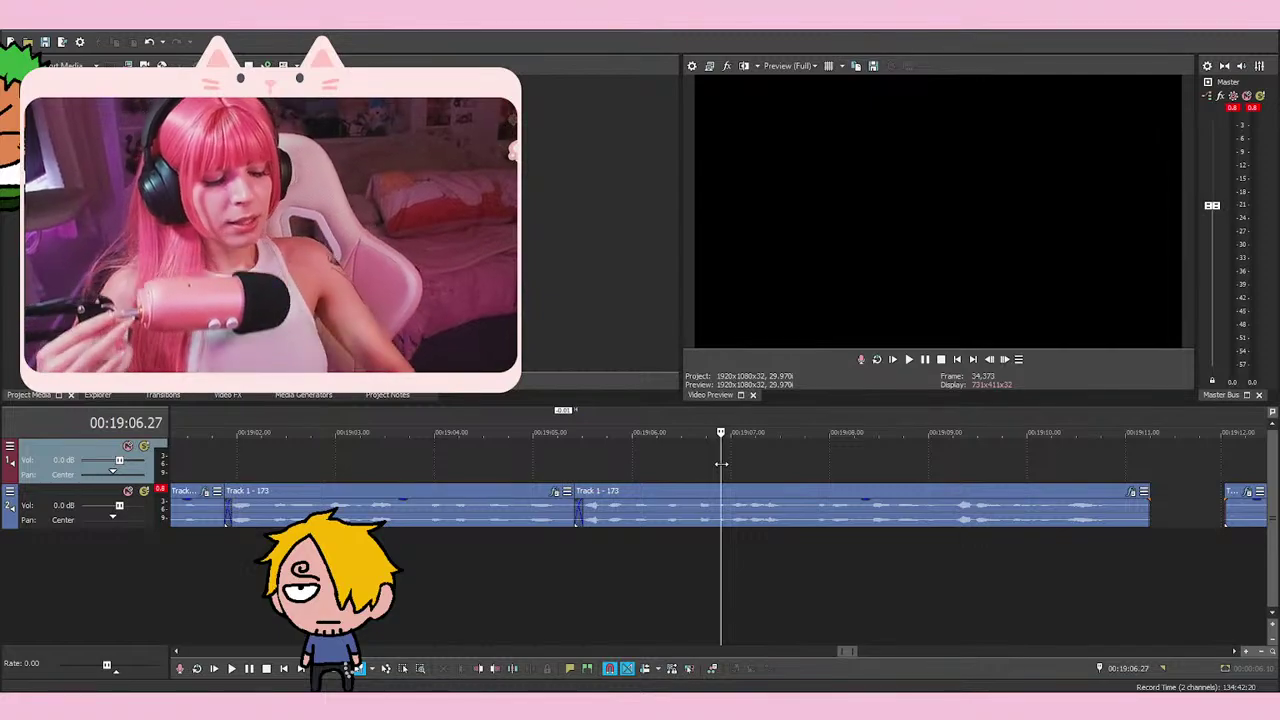
drag(721, 463, 523, 464)
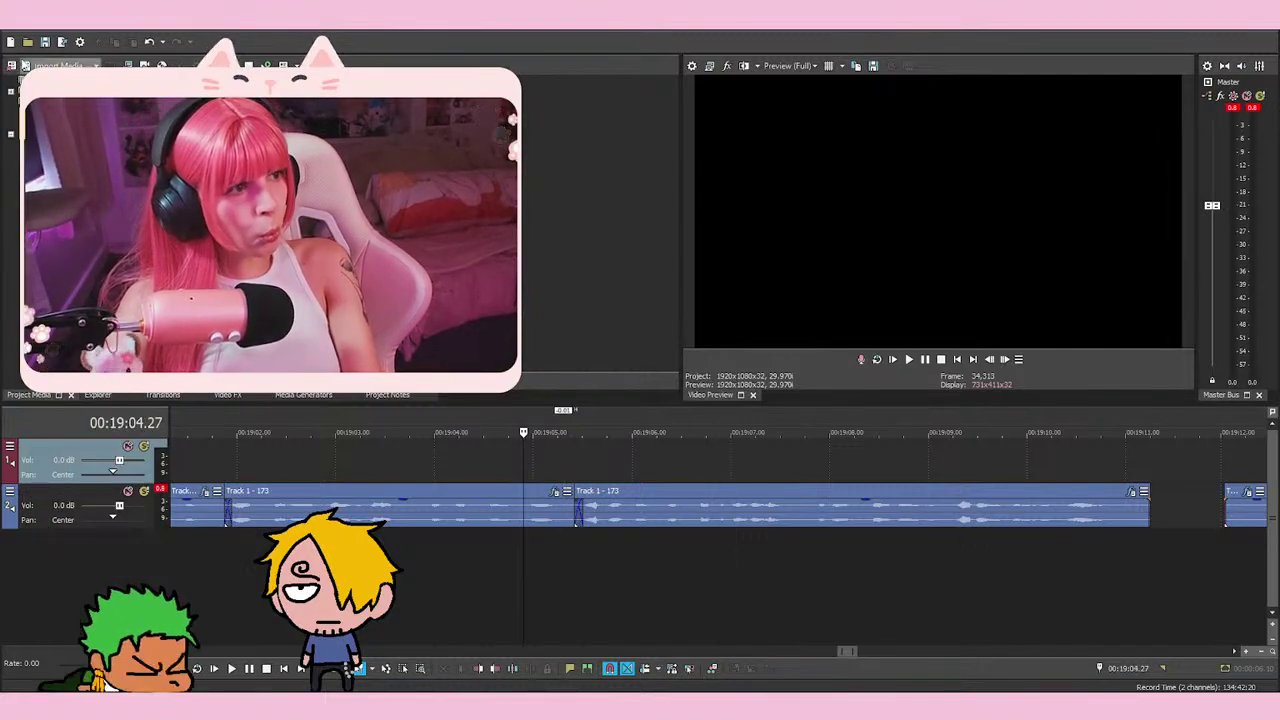
key(space)
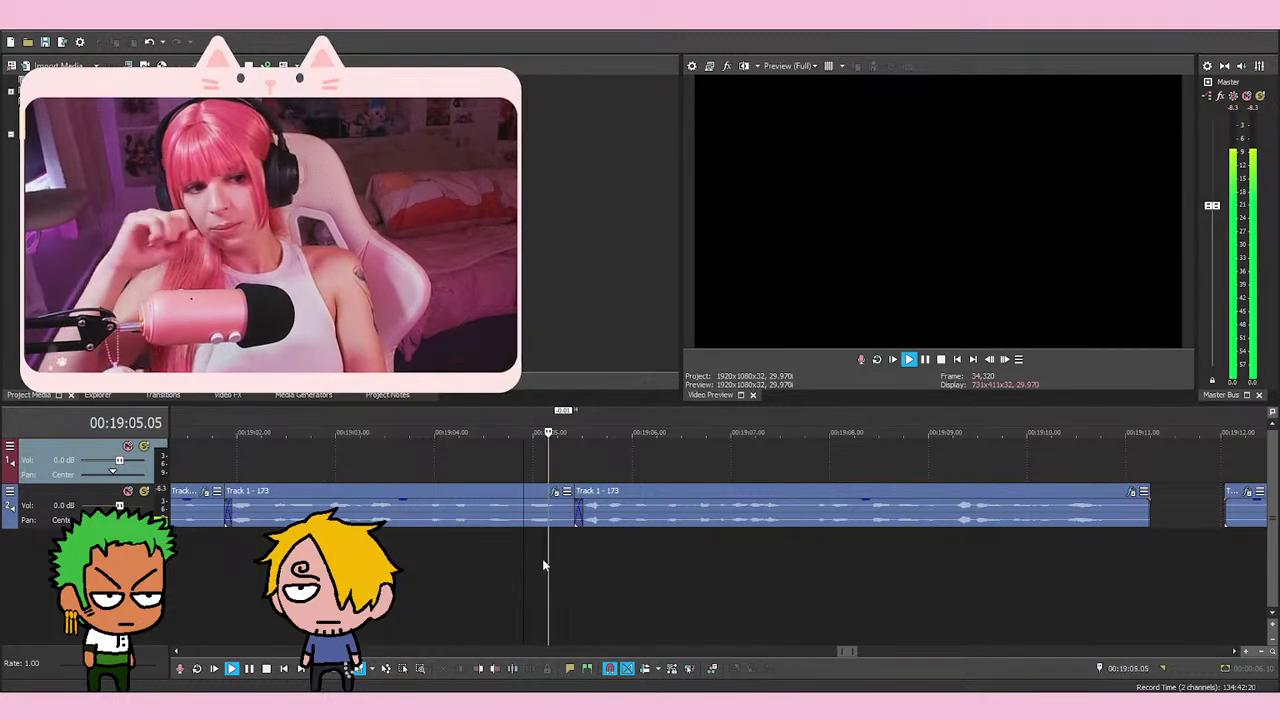
key(space)
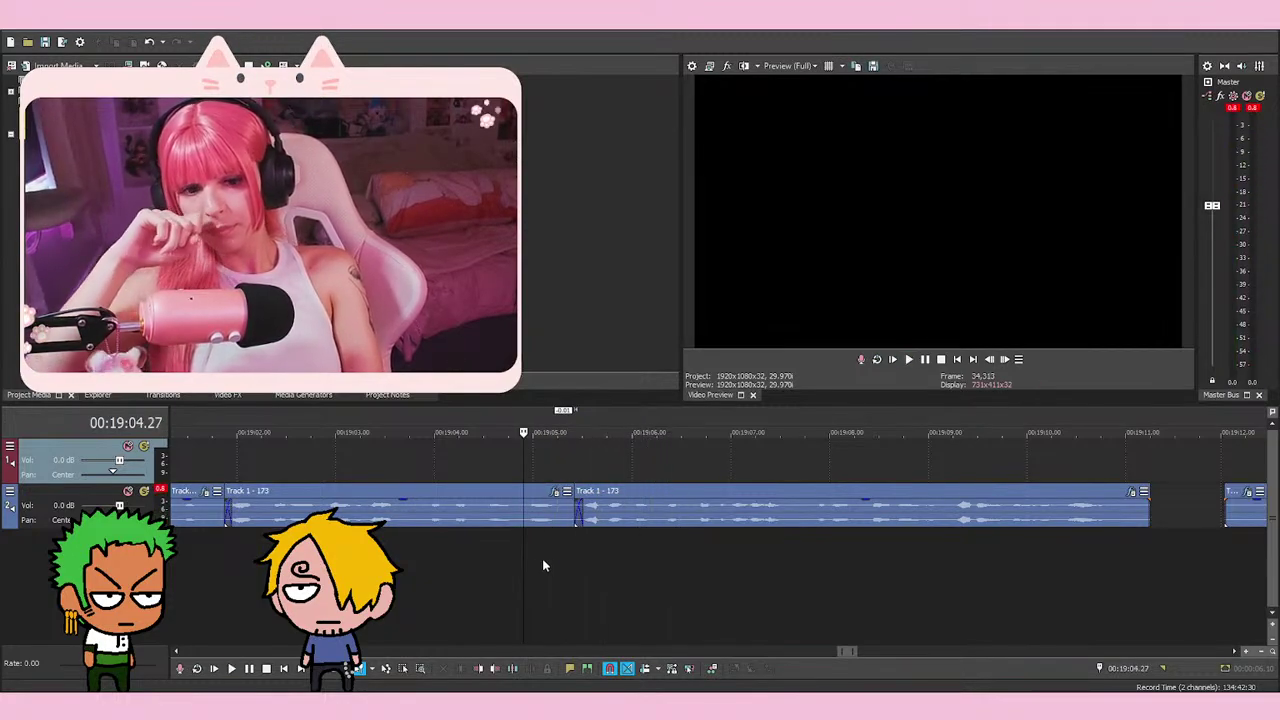
key(space)
key(space)
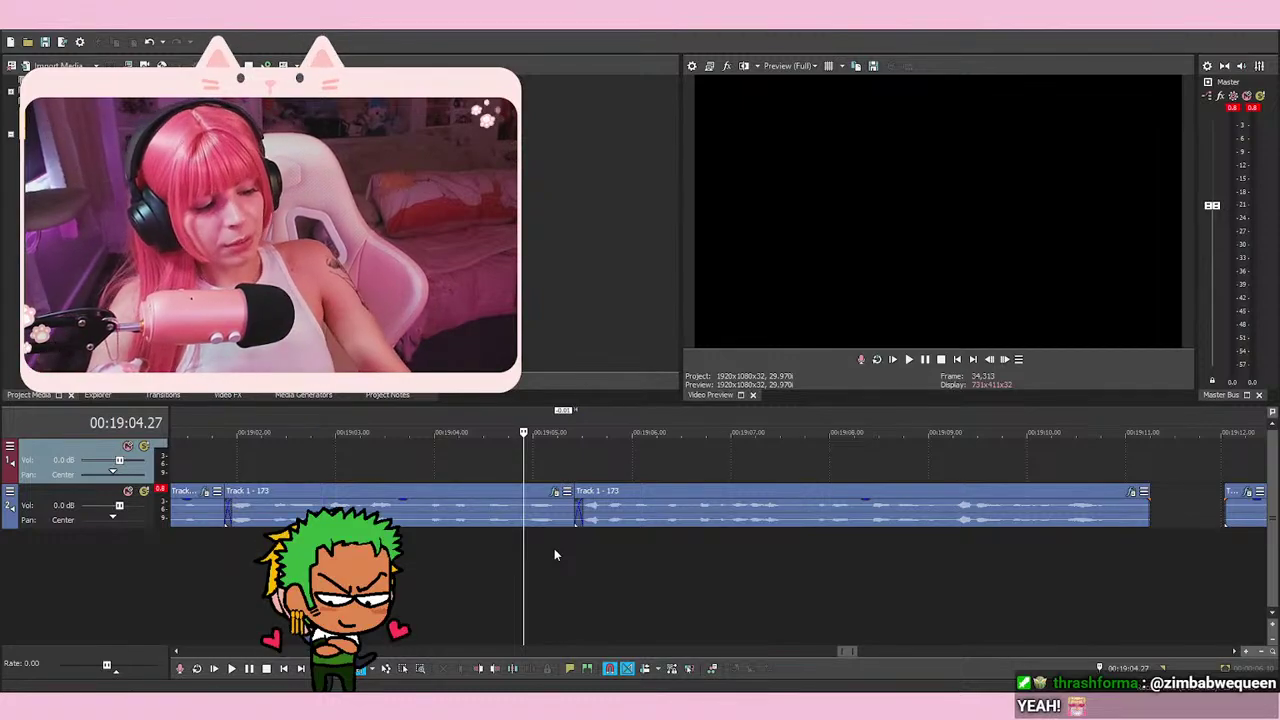
click(554, 548)
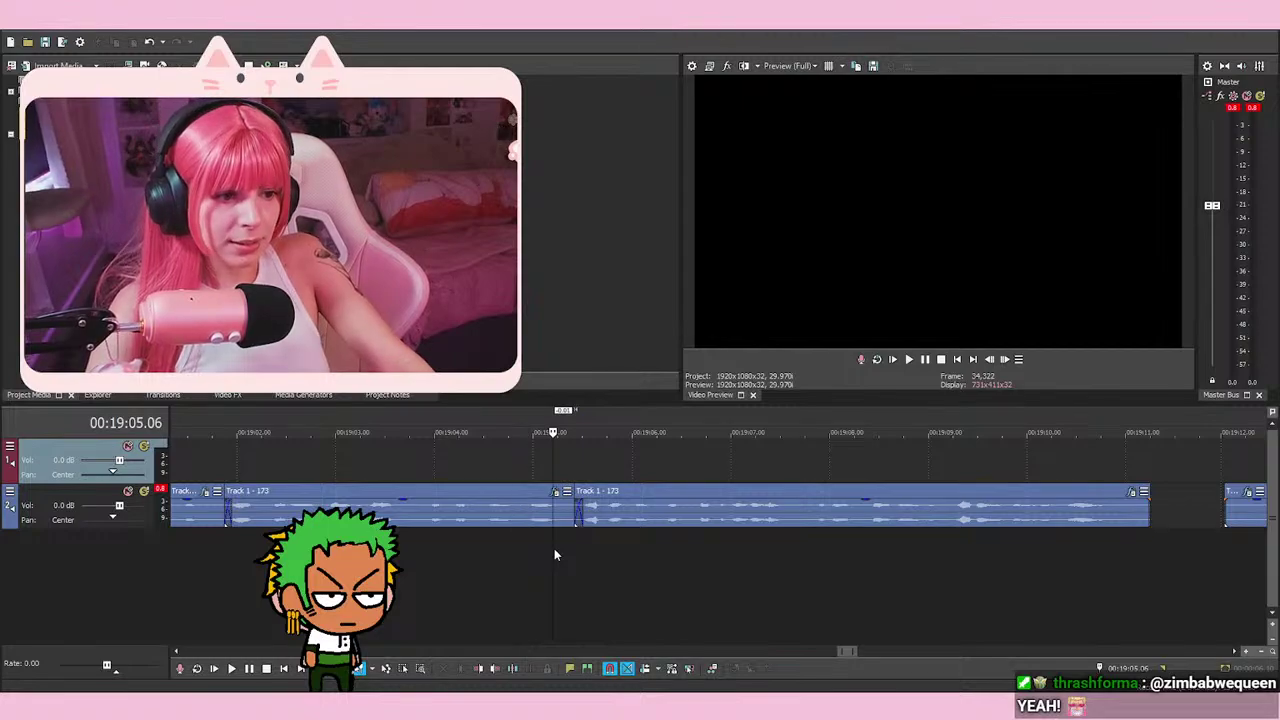
click(543, 563)
click(519, 569)
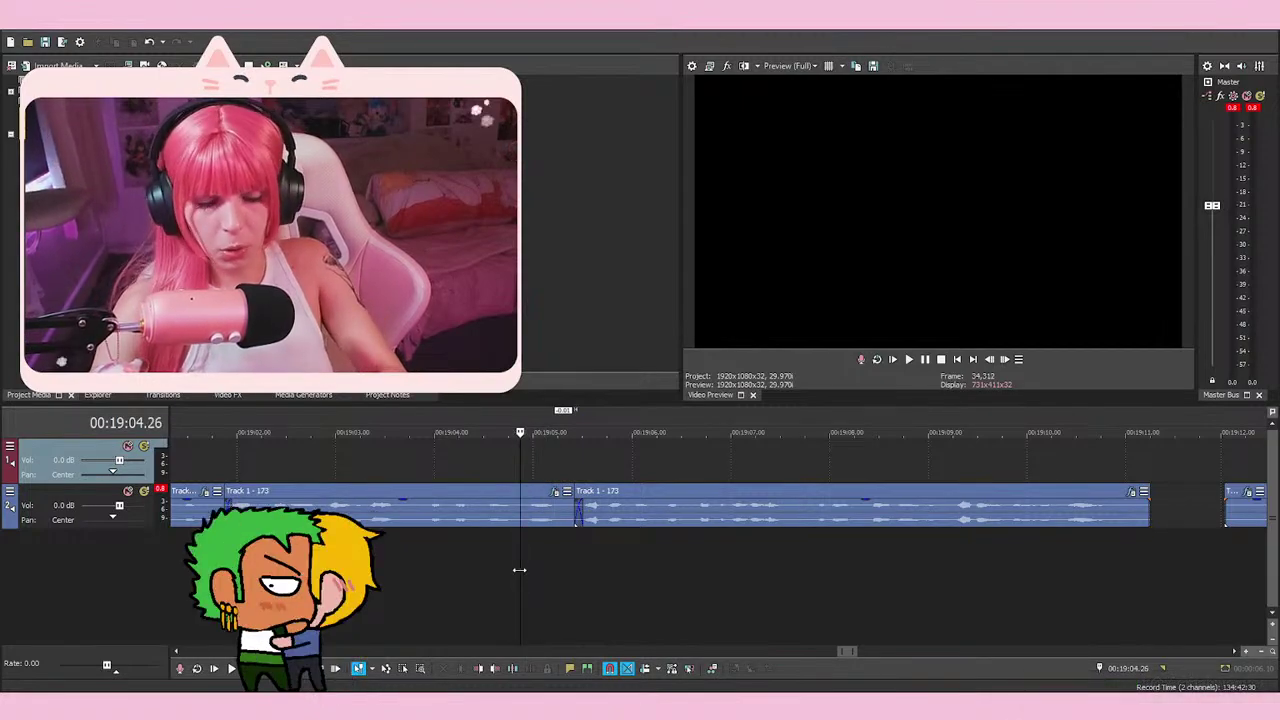
click(543, 569)
click(523, 582)
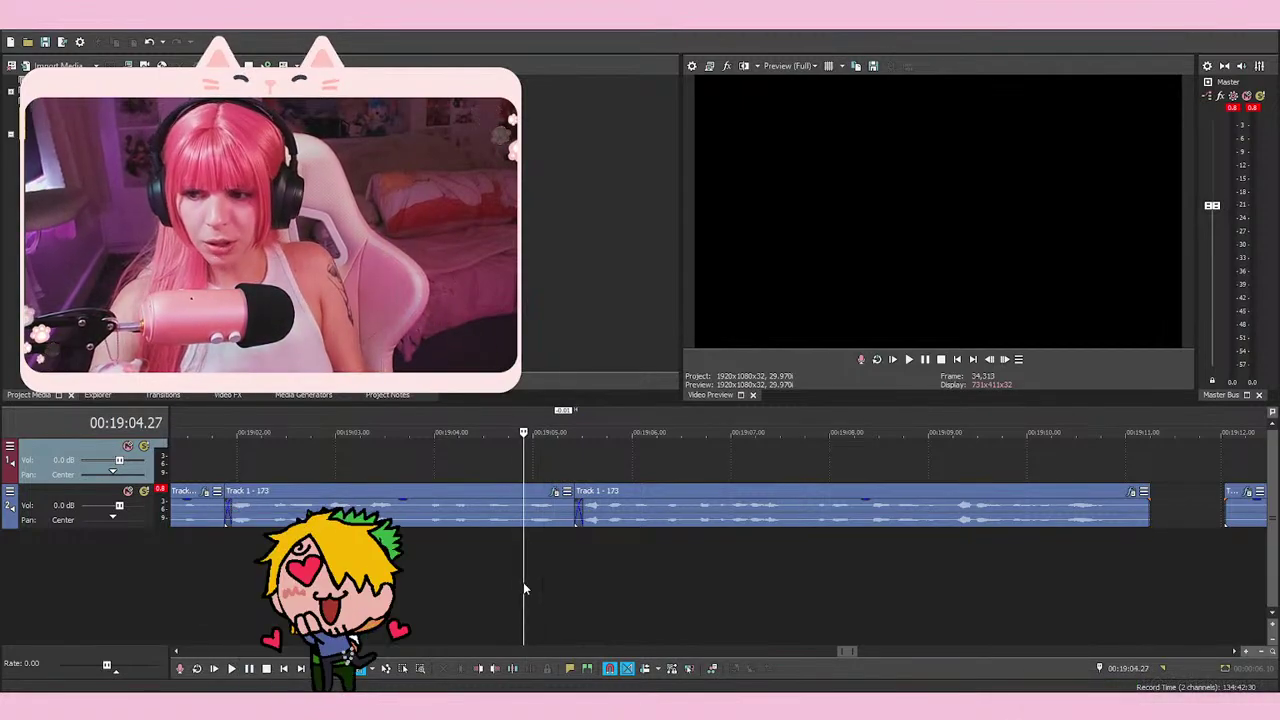
click(536, 574)
click(520, 580)
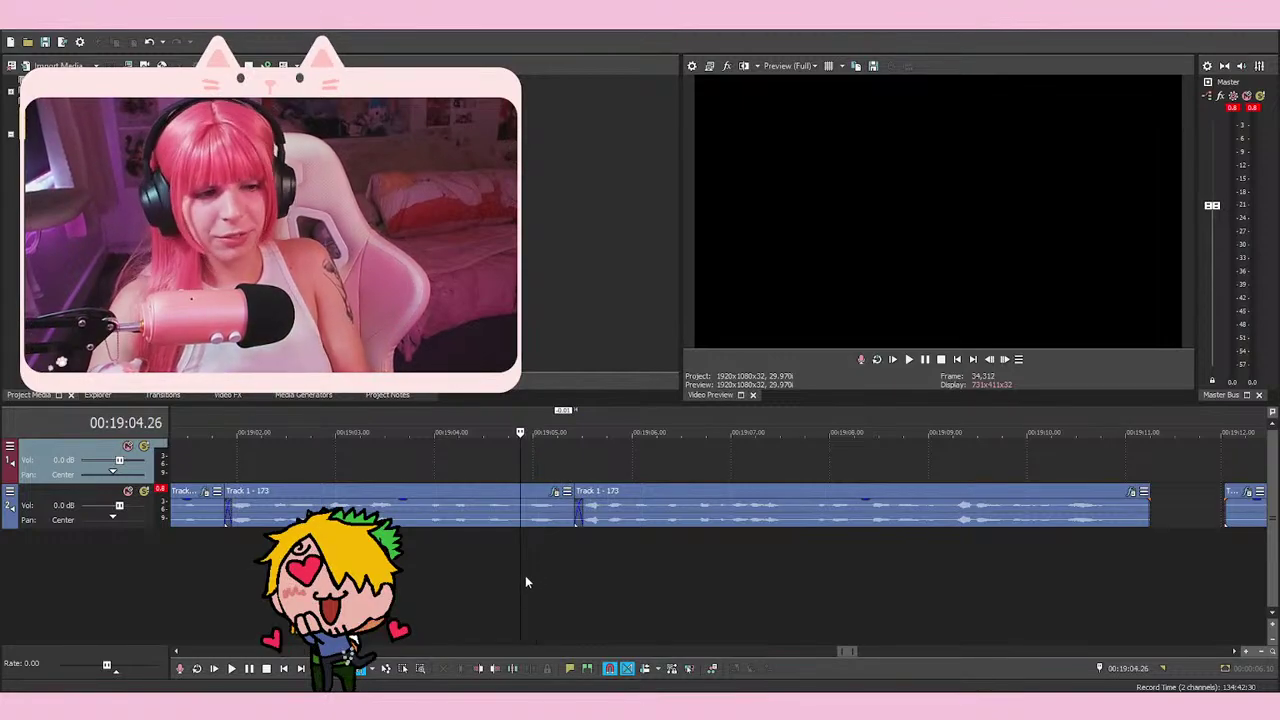
click(543, 578)
click(523, 579)
click(543, 579)
click(522, 586)
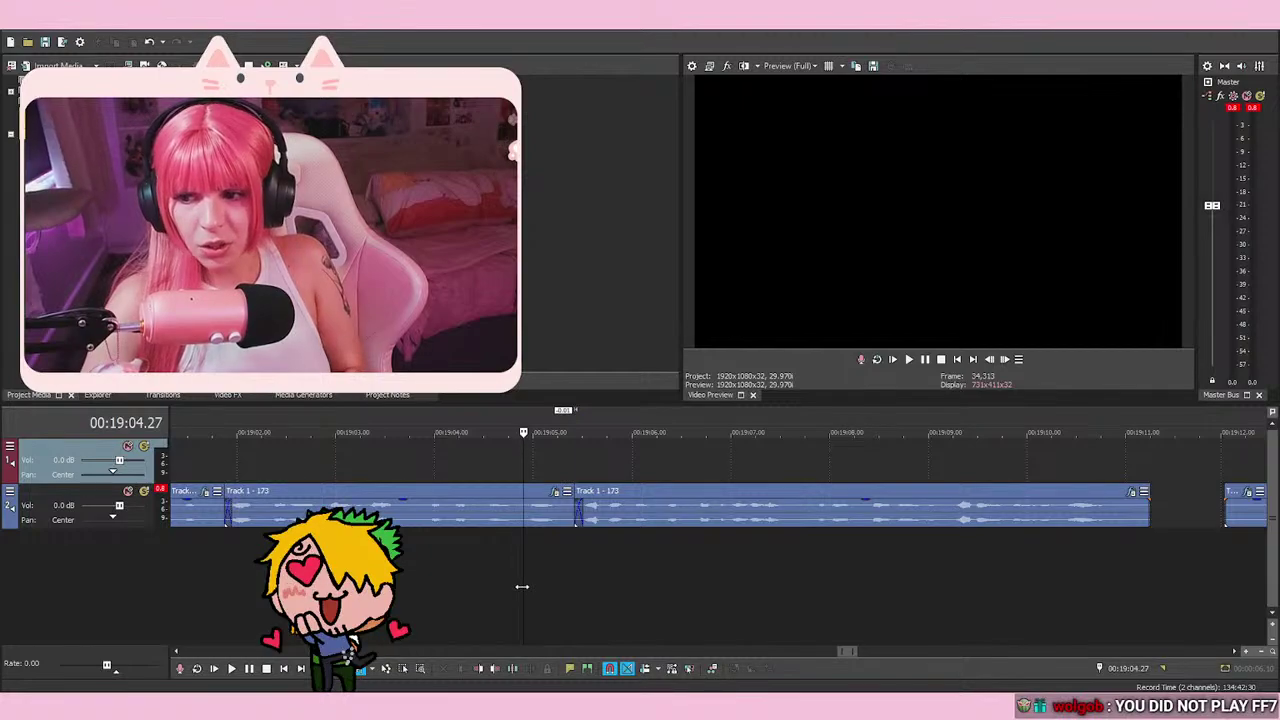
Locate the start of the last word before the join, placing the playhead between 00:19:04.26 and 00:19:04.28
click(540, 589)
click(521, 590)
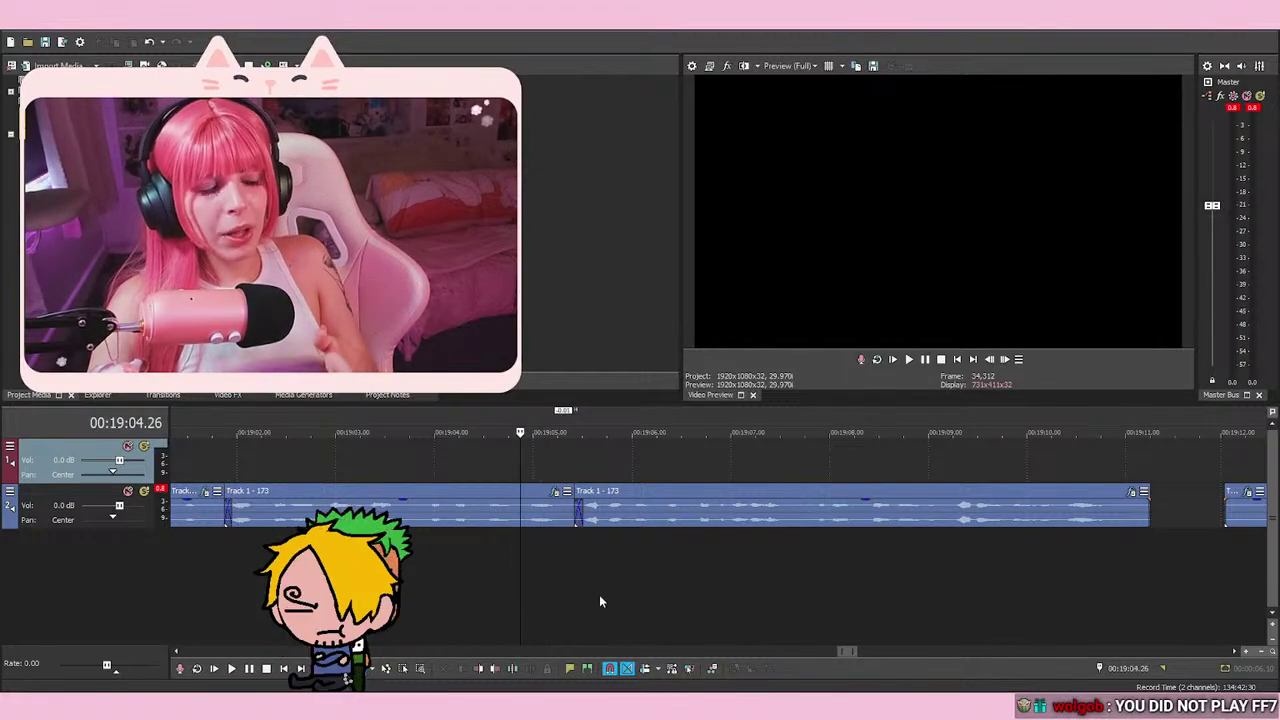
scroll(660, 585, up, 3)
click(749, 582)
click(737, 588)
click(714, 584)
click(737, 584)
click(723, 584)
scroll(736, 581, down, 3)
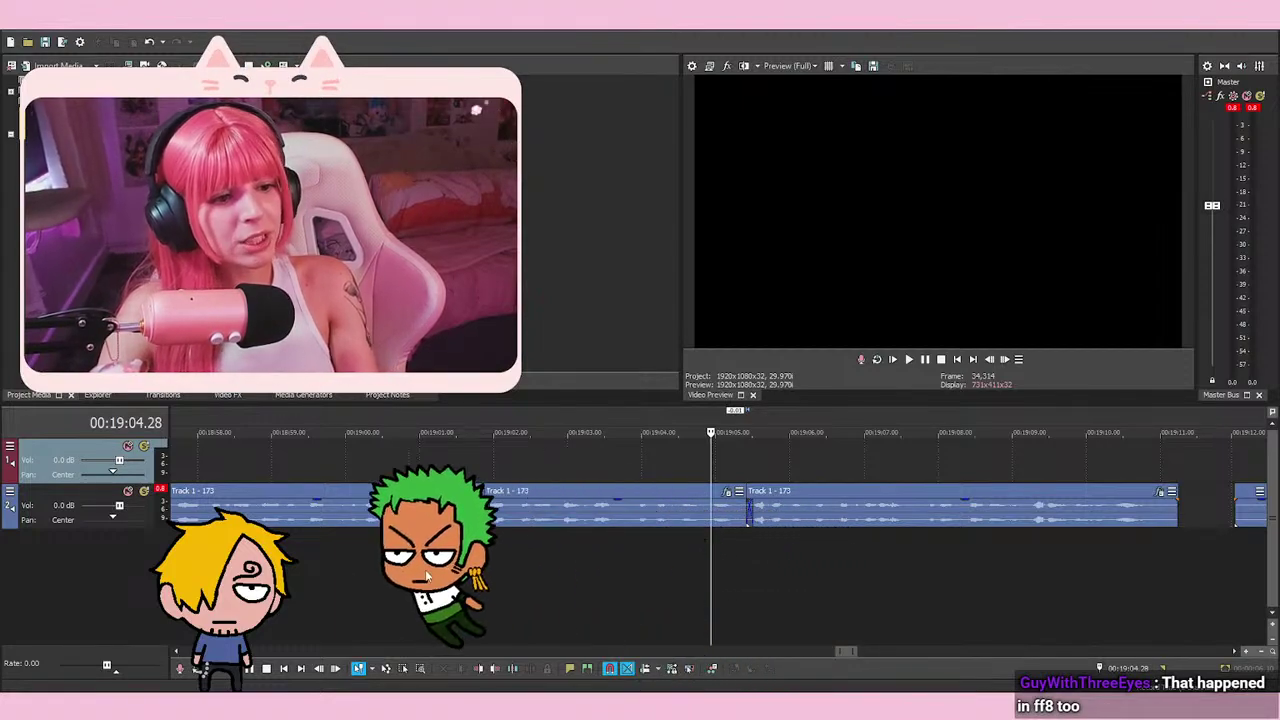
Play the audio across the join from 00:19:05.10, and listen again from 00:19:04.20
click(740, 565)
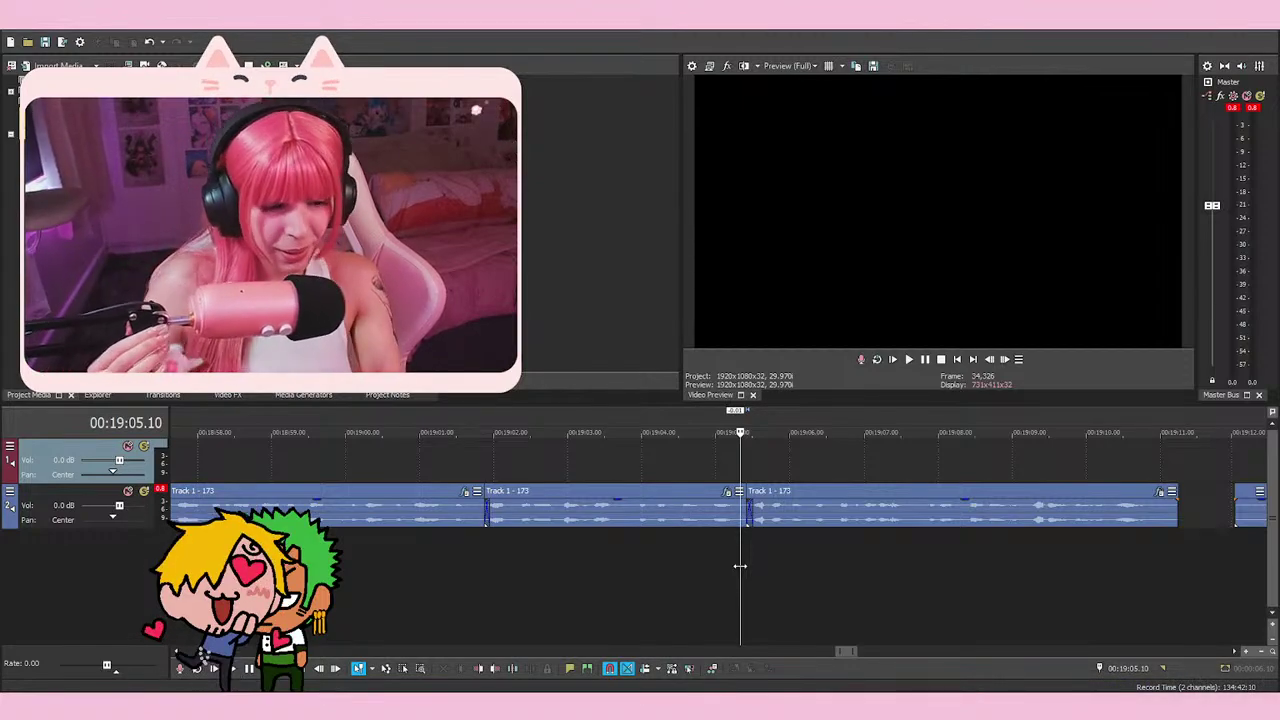
key(space)
key(space)
click(691, 538)
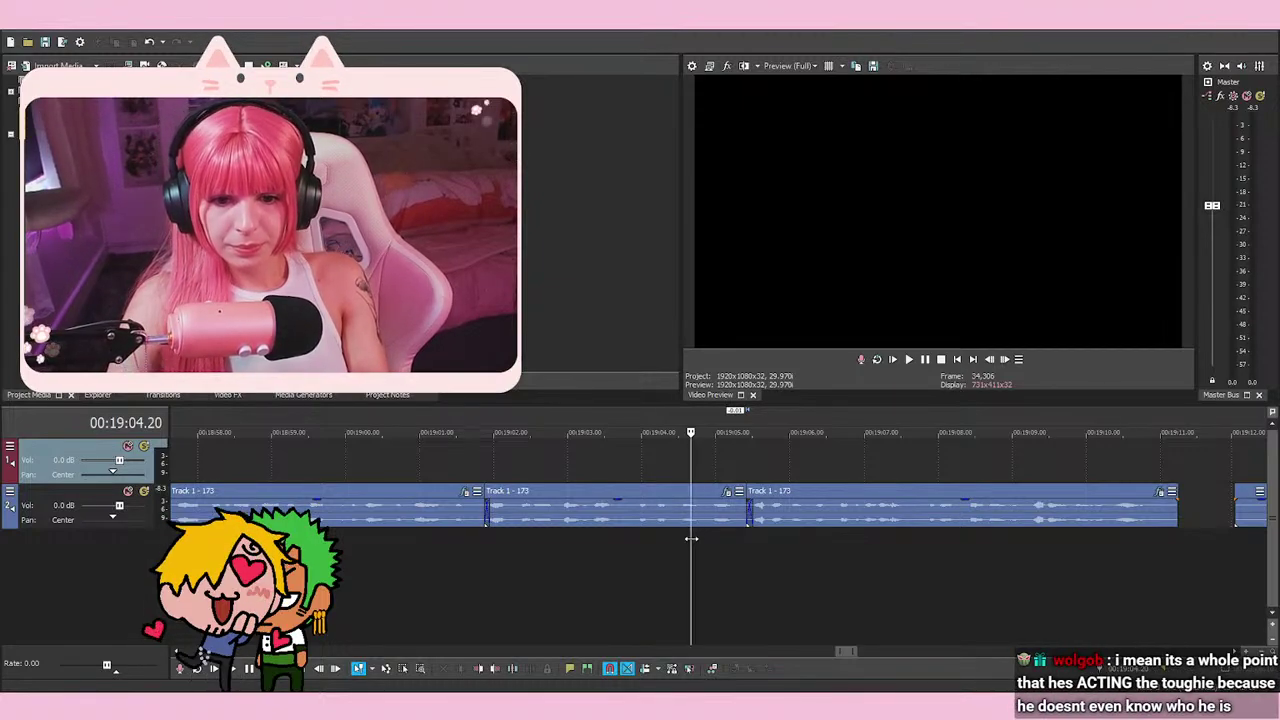
key(space)
key(space)
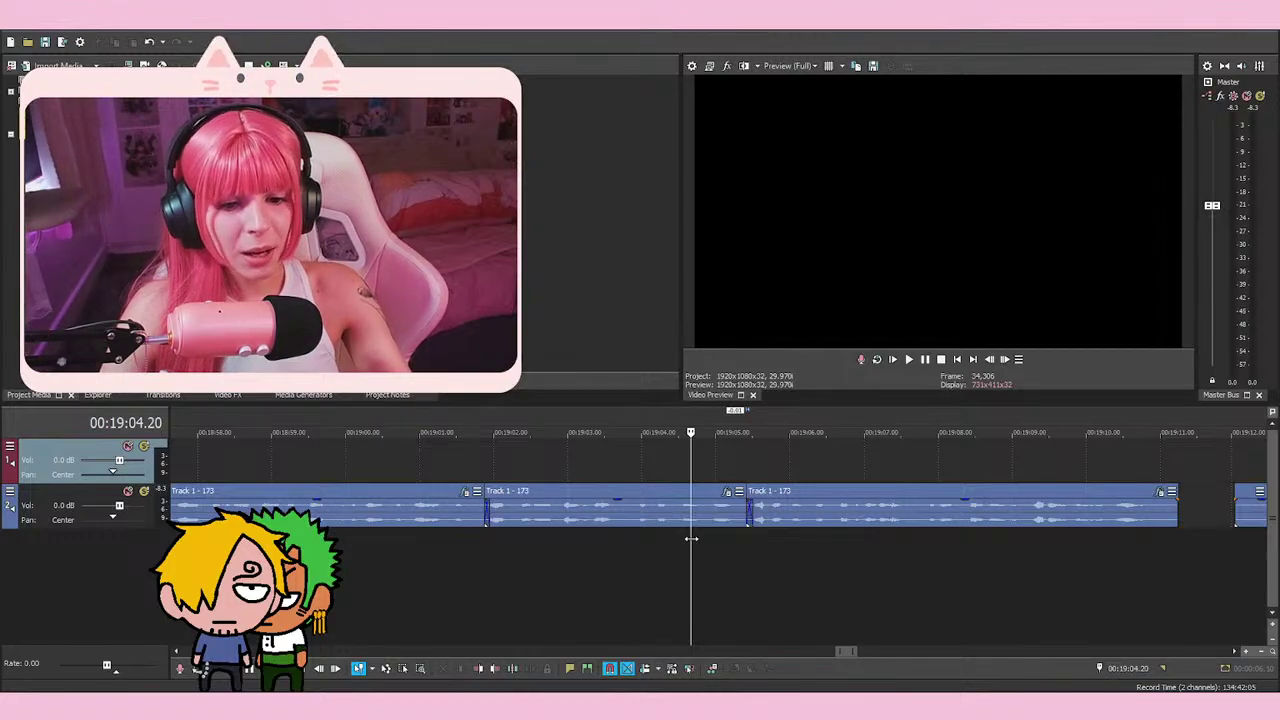
Play the last word before the join from 00:19:04.29
click(740, 577)
click(705, 574)
scroll(705, 575, up, 3)
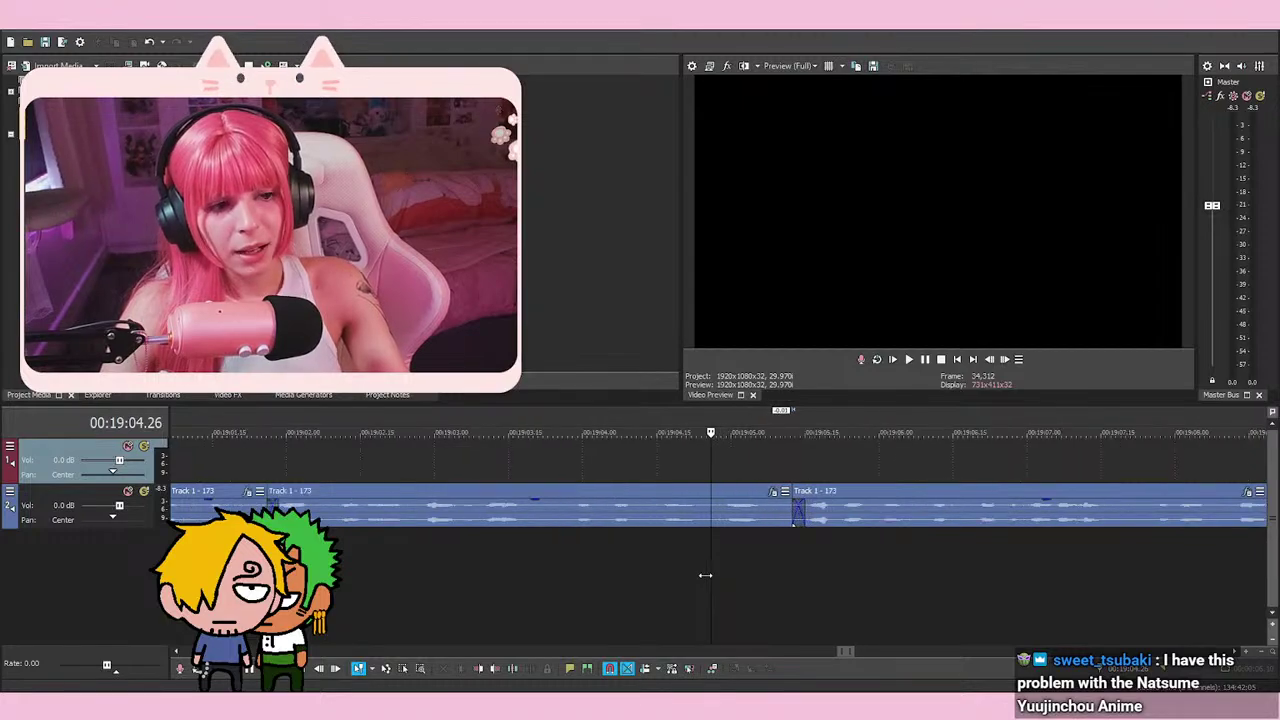
scroll(720, 575, up, 2)
click(730, 575)
key(space)
key(space)
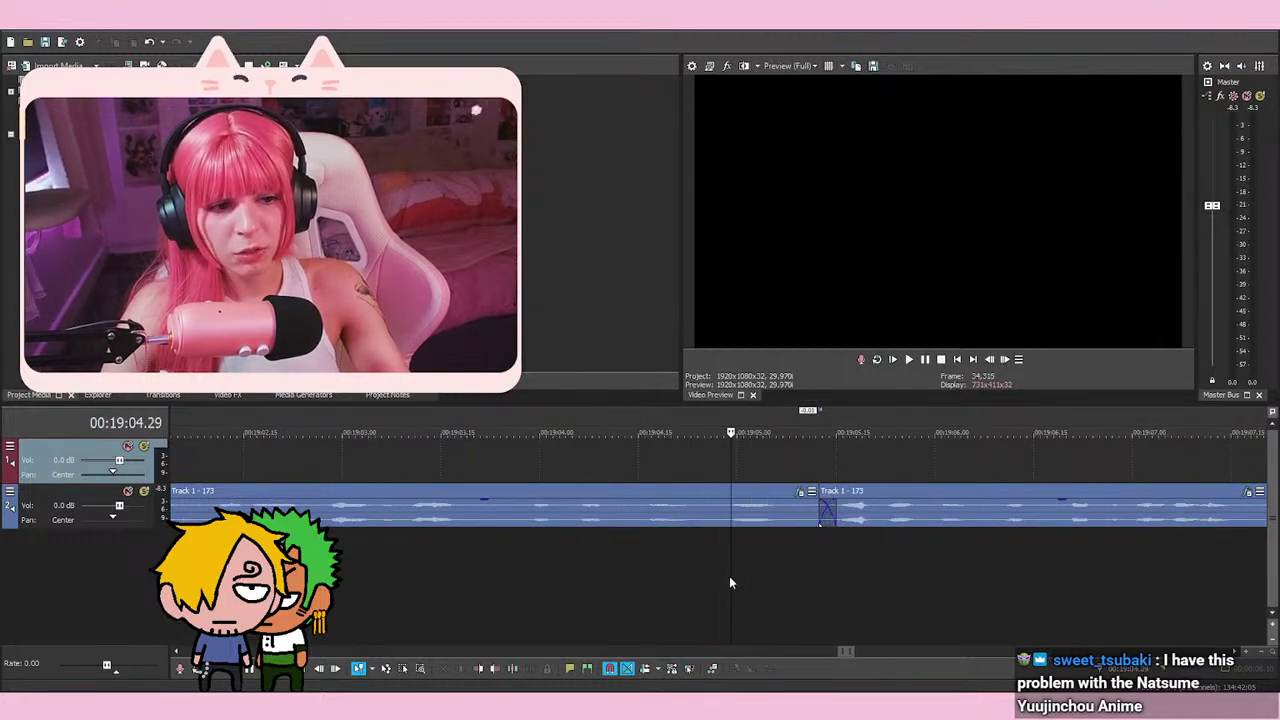
Examine the last word's waveform before the join, moving the playhead back and forth between 00:19:04.24 and 00:19:05.03
click(749, 576)
click(716, 576)
click(752, 581)
click(723, 583)
click(757, 587)
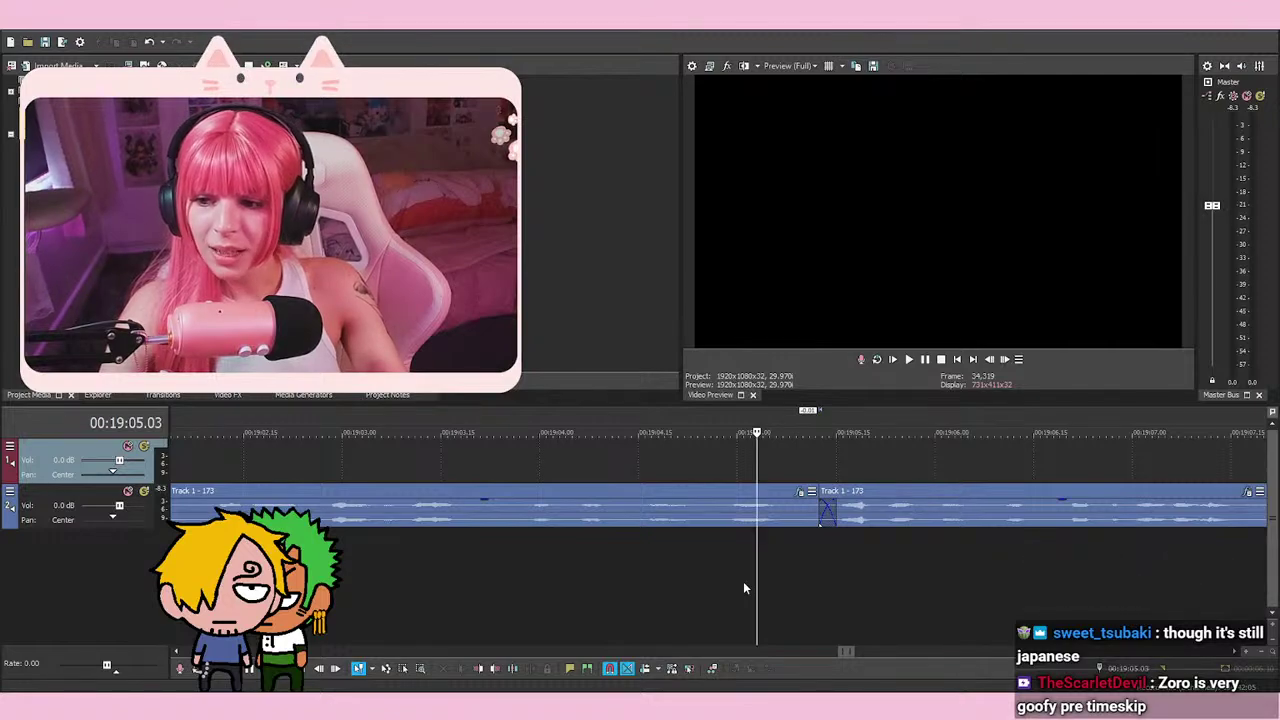
click(698, 589)
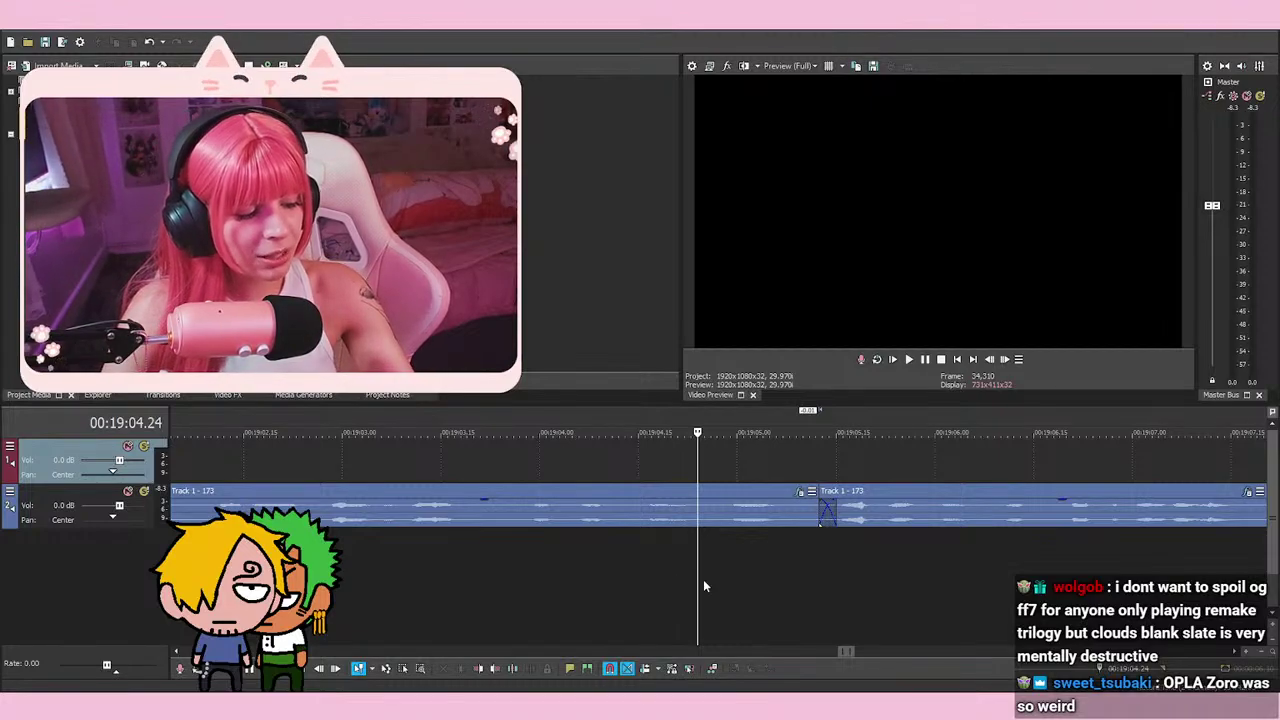
click(742, 585)
click(736, 603)
click(768, 608)
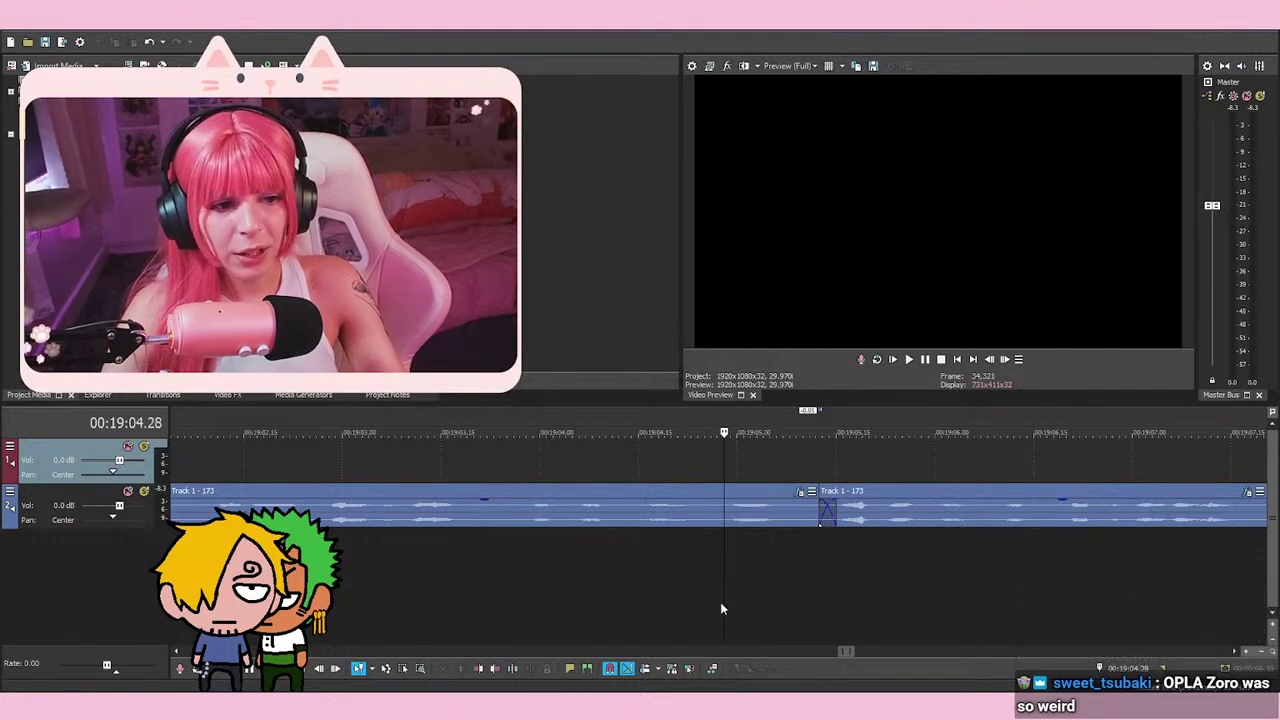
click(723, 608)
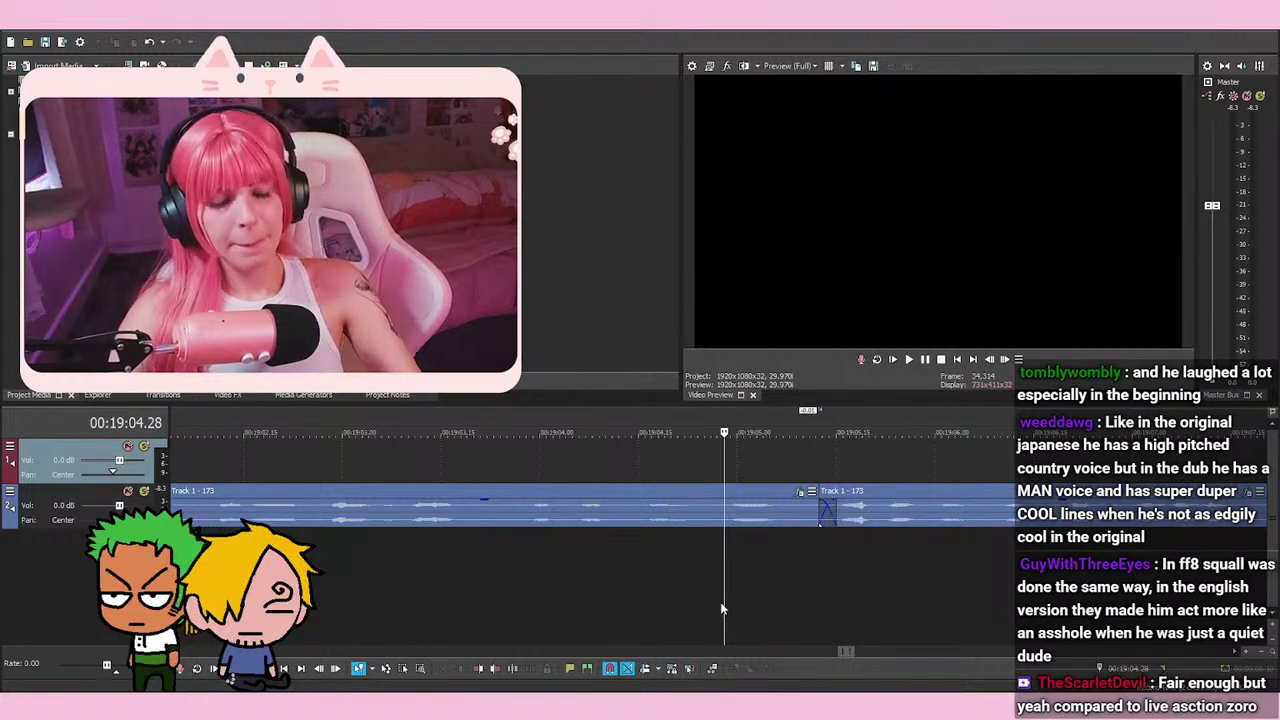
Play the end of the clip from 00:19:04.28, and replay it several times from 00:19:04.18
scroll(722, 608, up, 1)
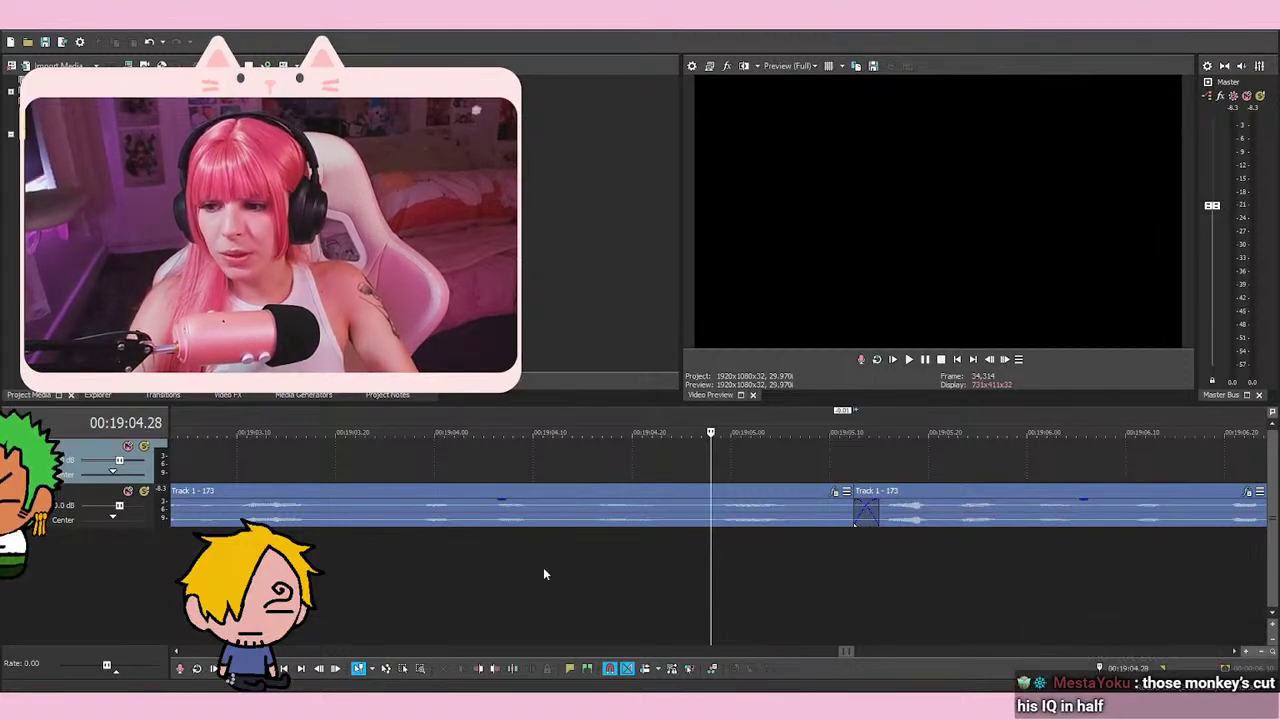
key(space)
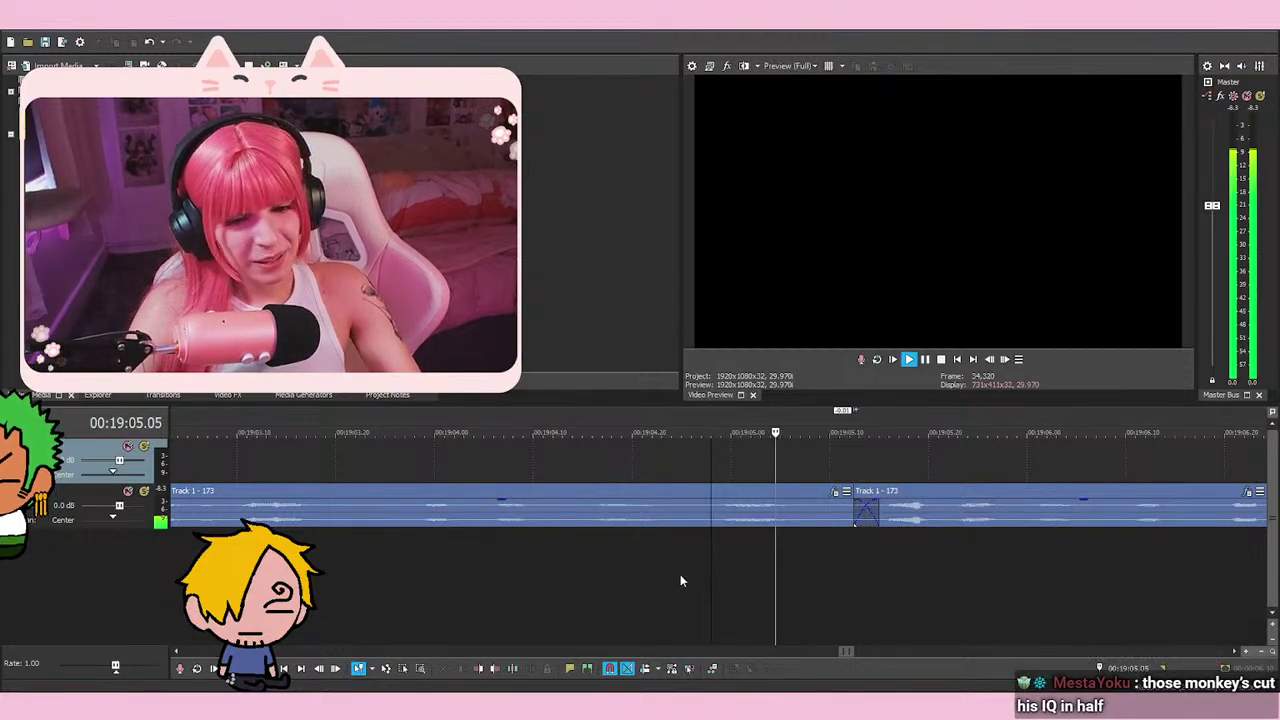
key(space)
click(632, 585)
click(612, 590)
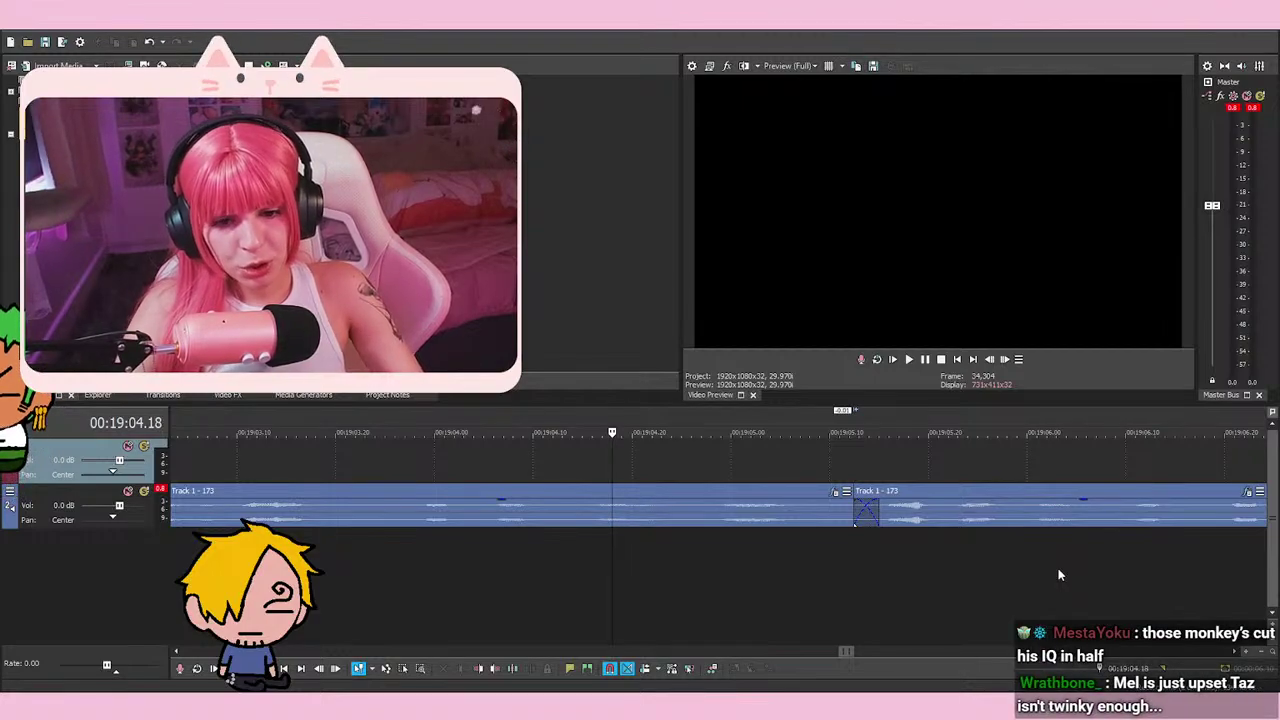
key(space)
key(space)
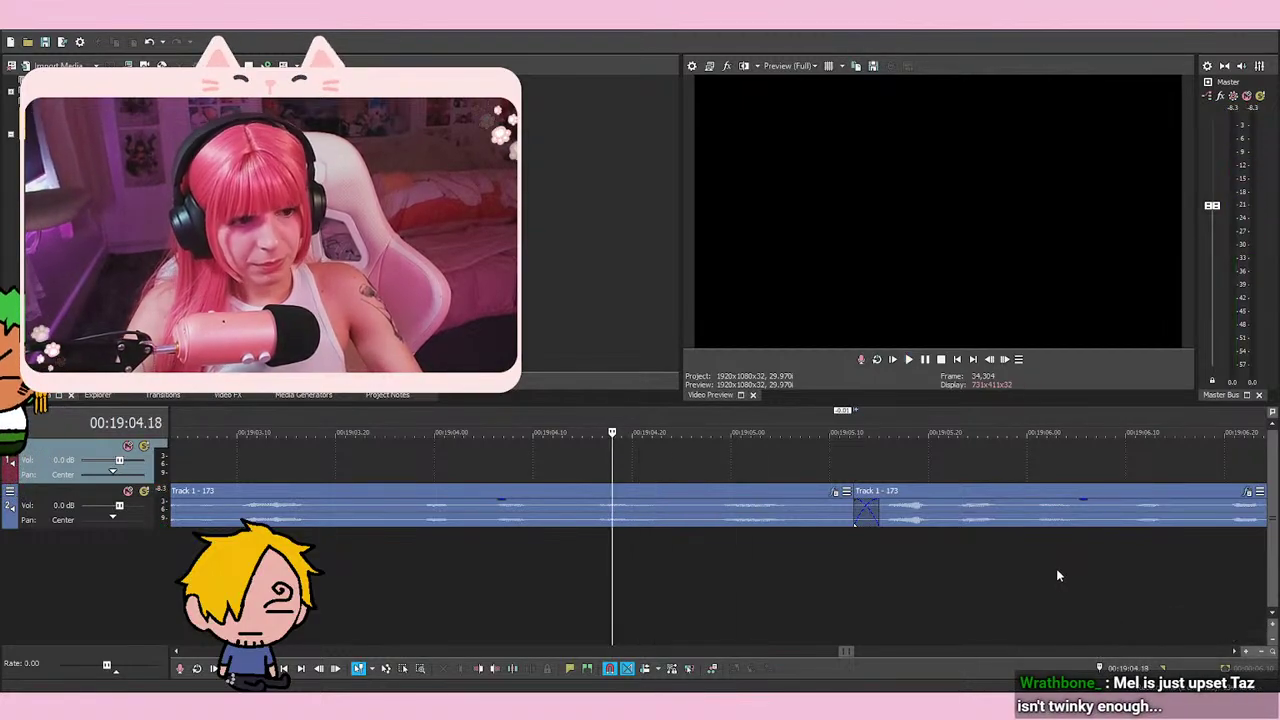
key(space)
key(space)
key(space)
Place the playhead at 00:19:05.02 and listen to the tail of the clip before the join
click(590, 590)
click(602, 577)
click(748, 575)
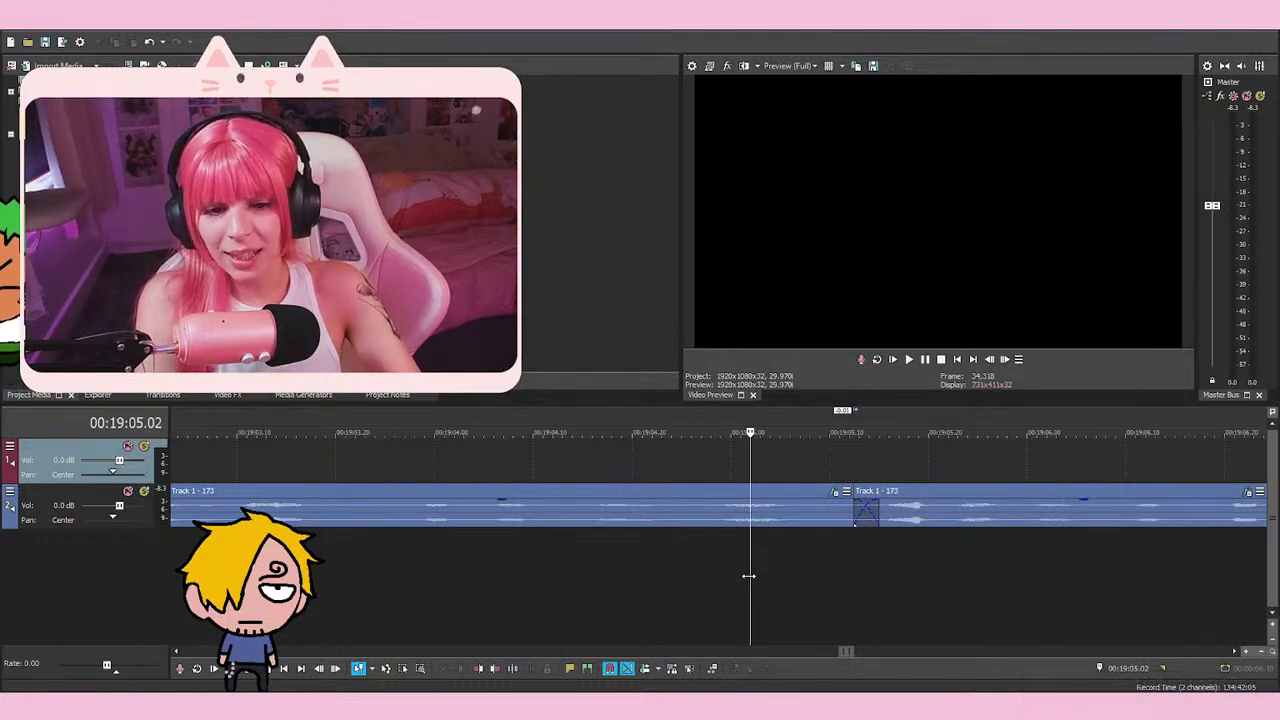
key(space)
key(space)
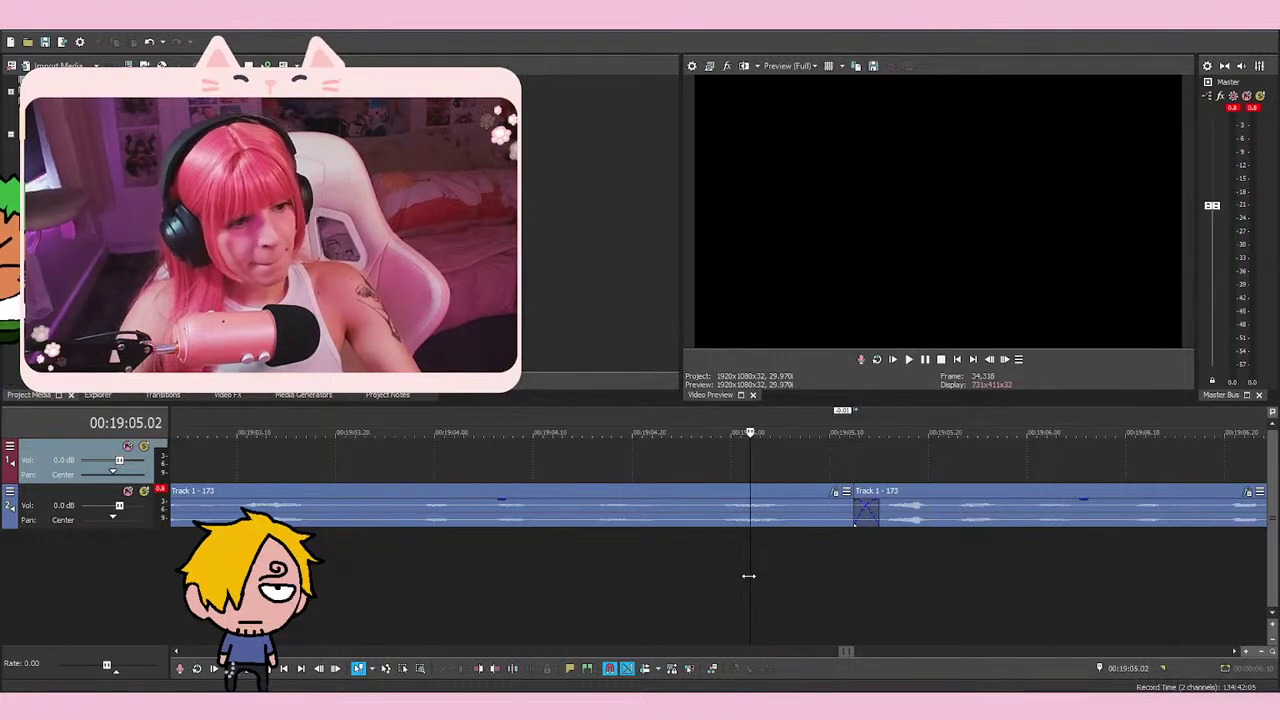
Replay the end of the phrase several times from 00:19:04.08
click(536, 575)
click(515, 589)
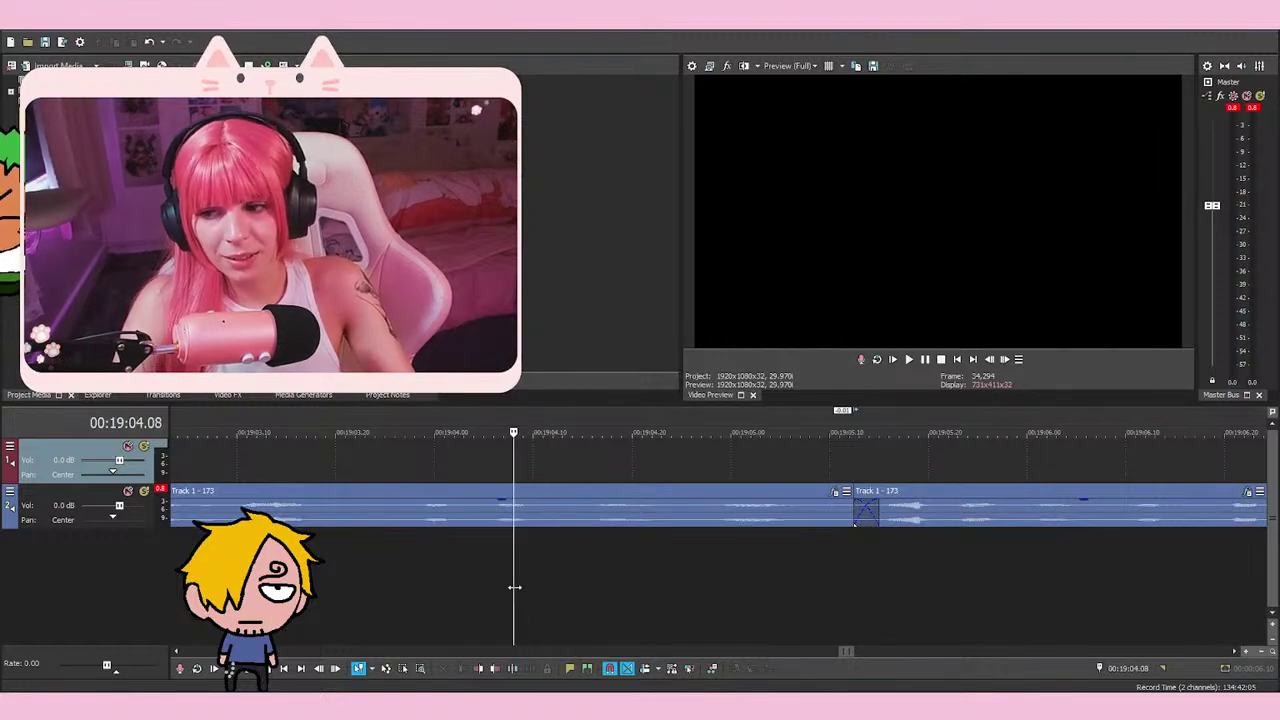
key(space)
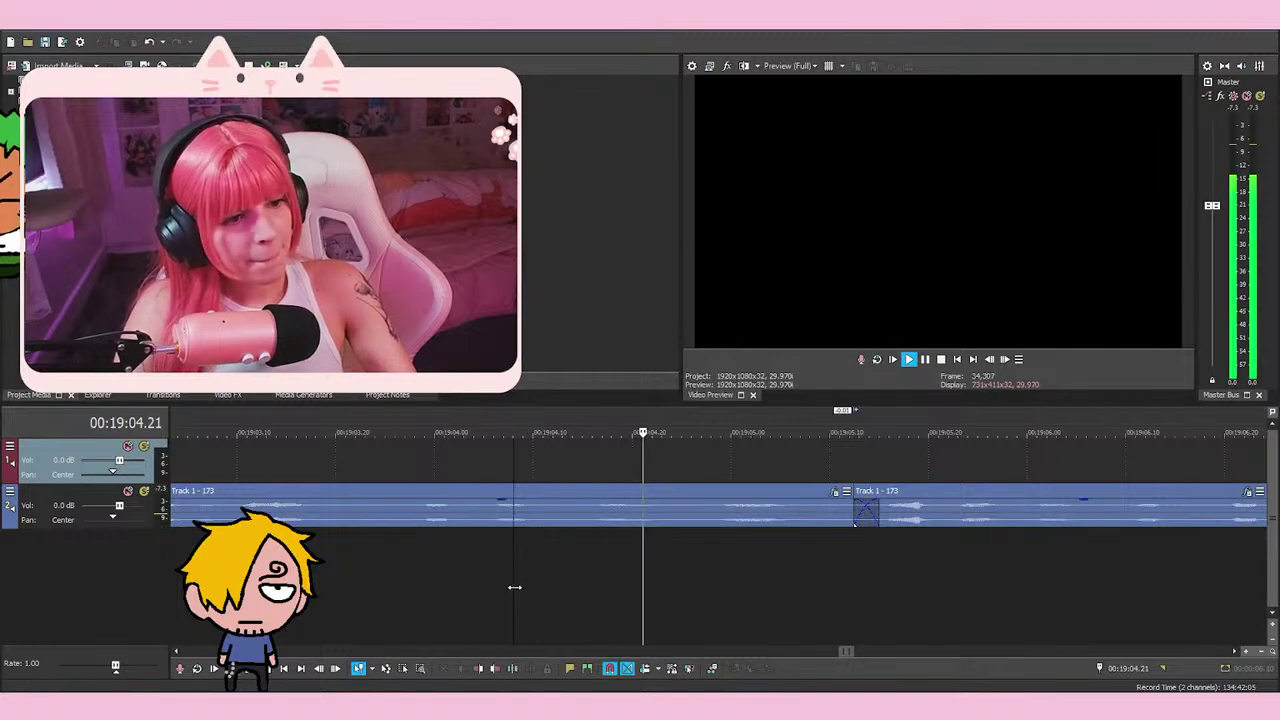
key(space)
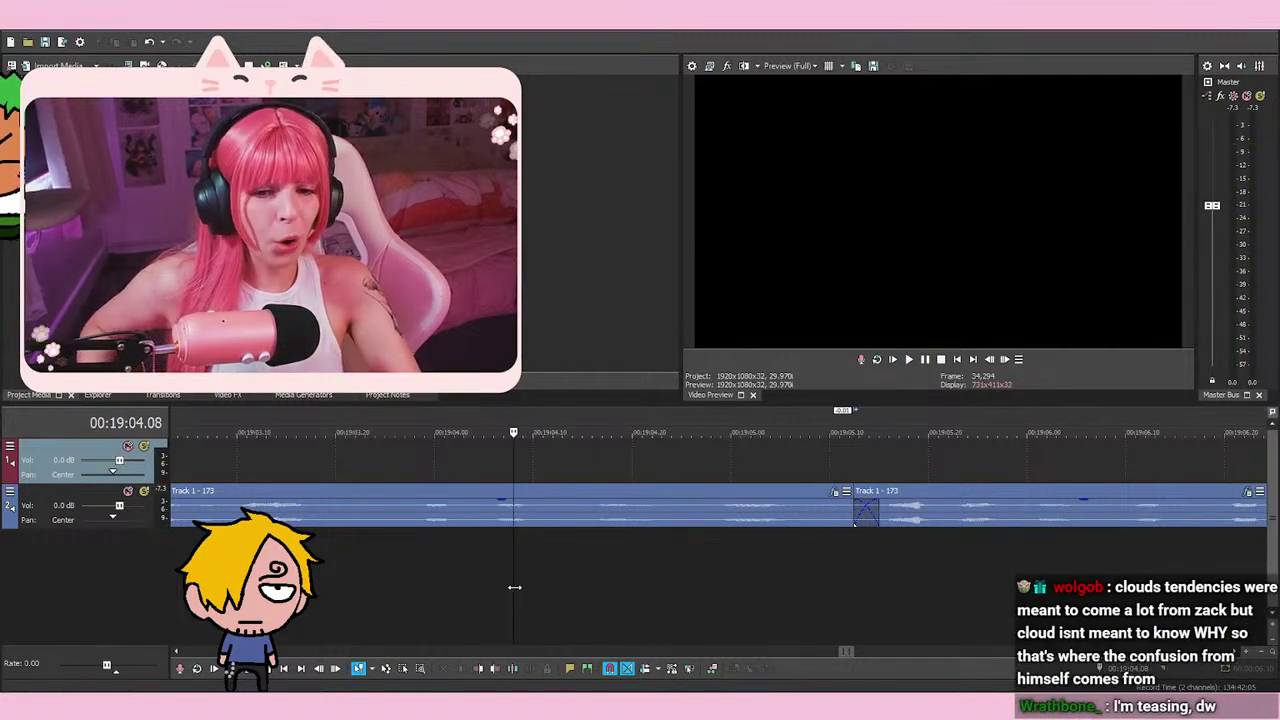
key(space)
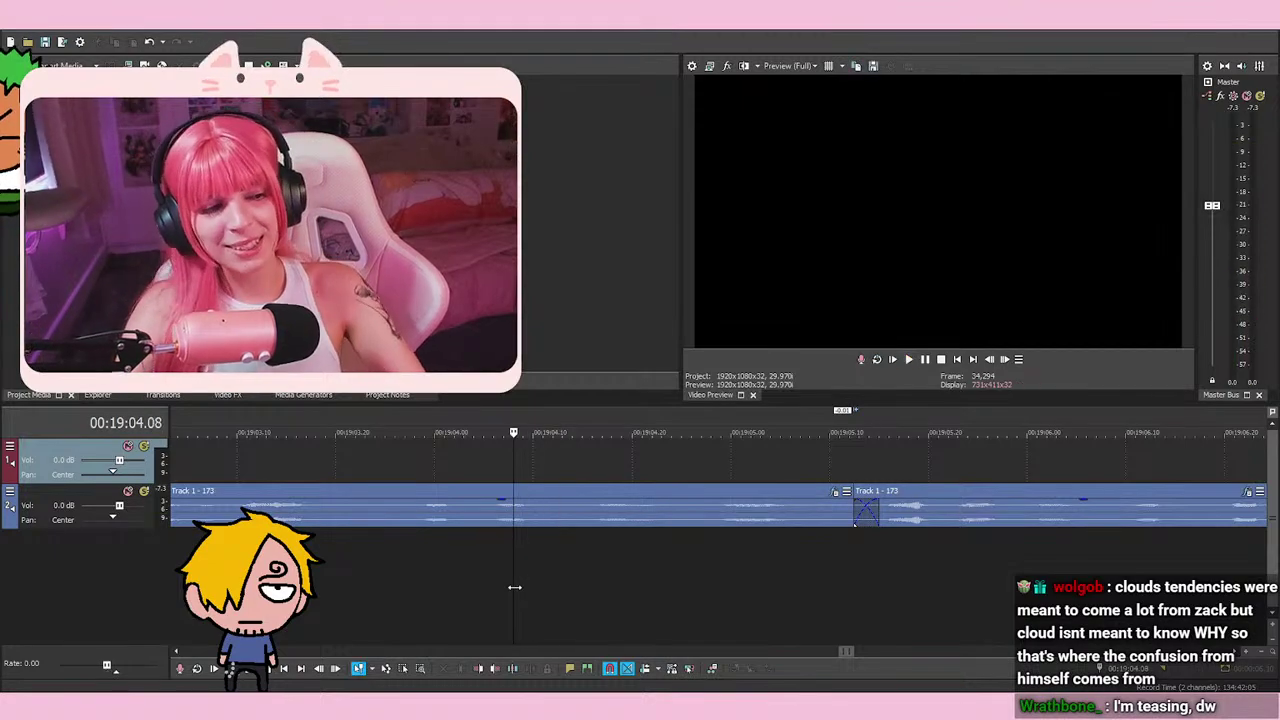
key(space)
key(space)
key(space)
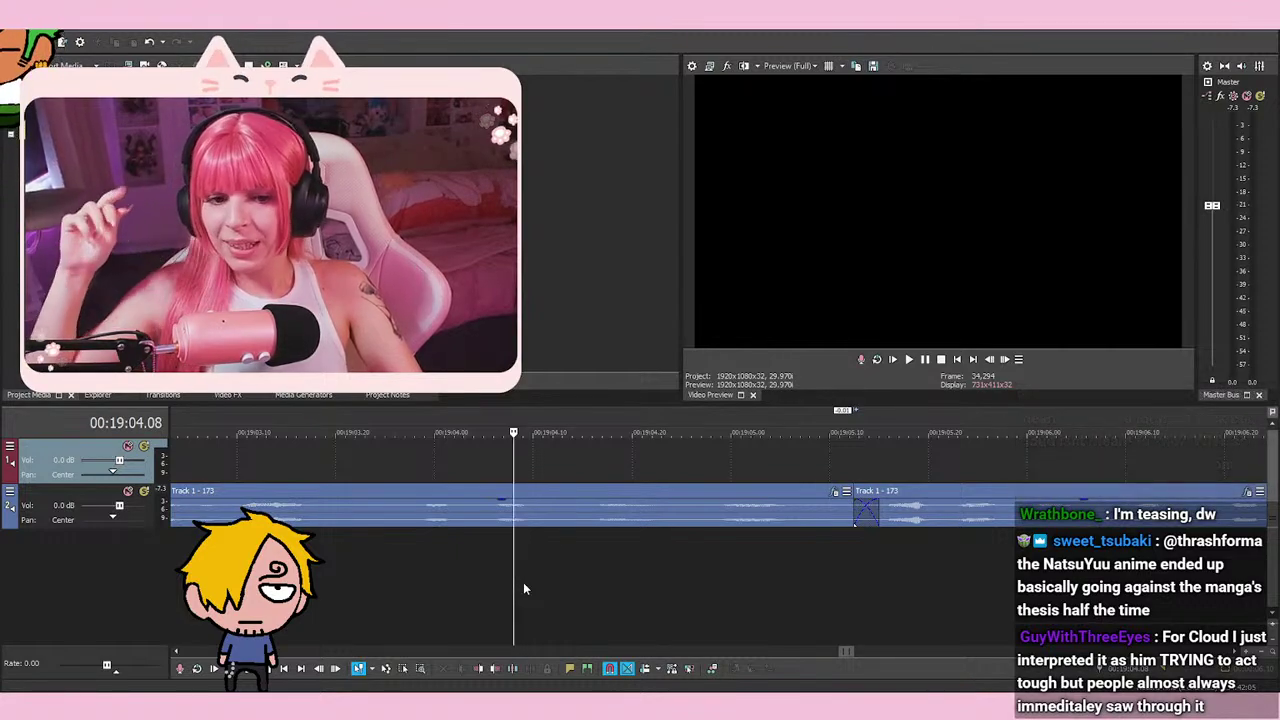
Examine the sound between 00:19:04.07 and about 00:19:04.12, and play it from 00:19:04.08
click(505, 600)
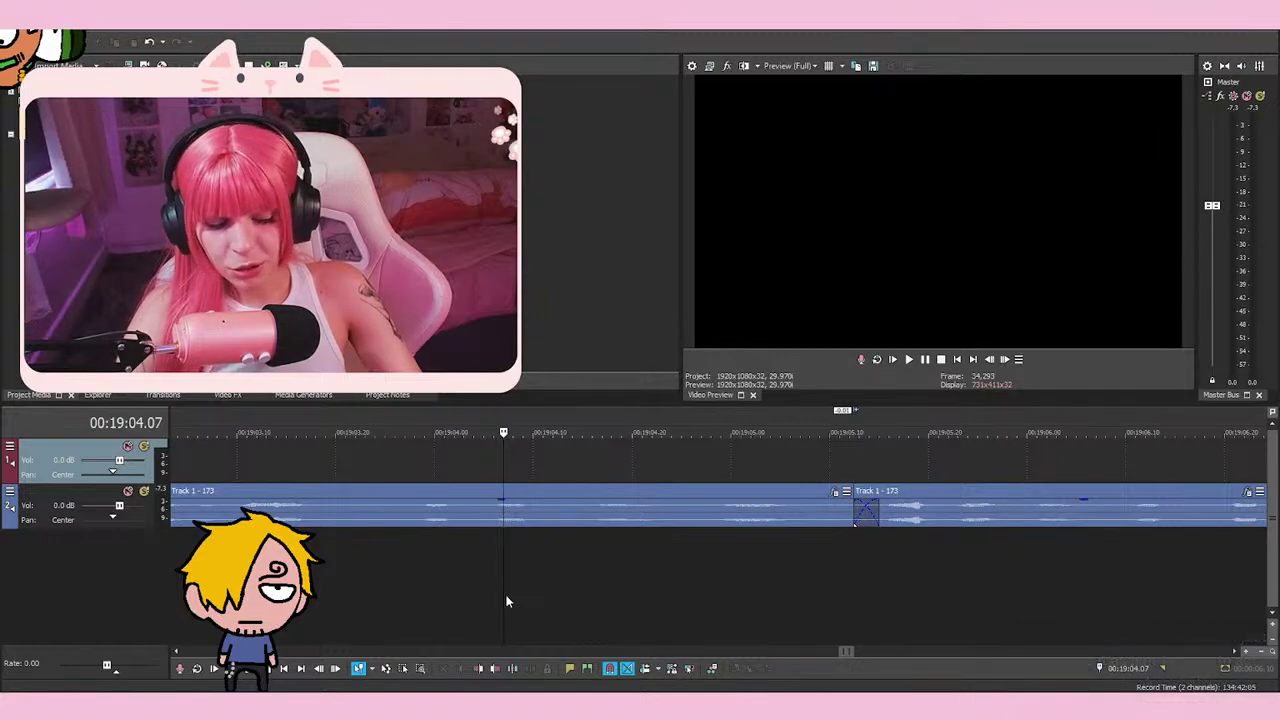
click(514, 590)
click(551, 581)
click(514, 595)
click(550, 586)
click(516, 588)
key(space)
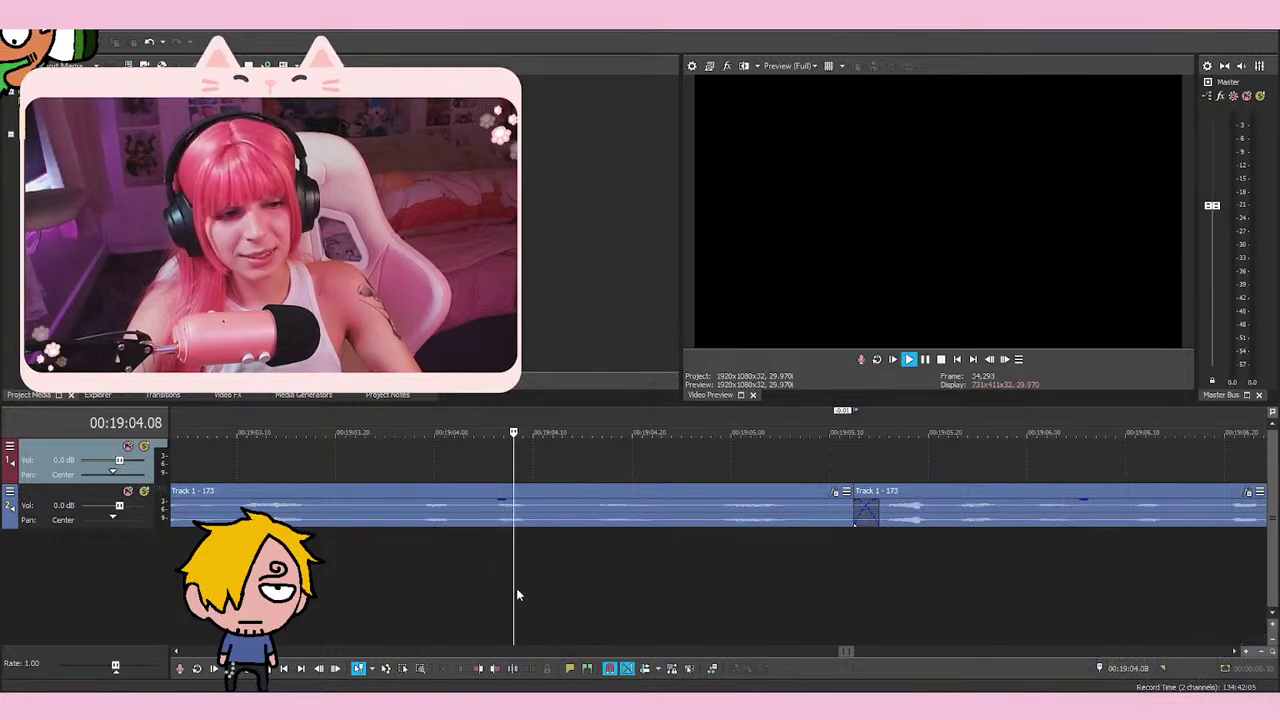
key(space)
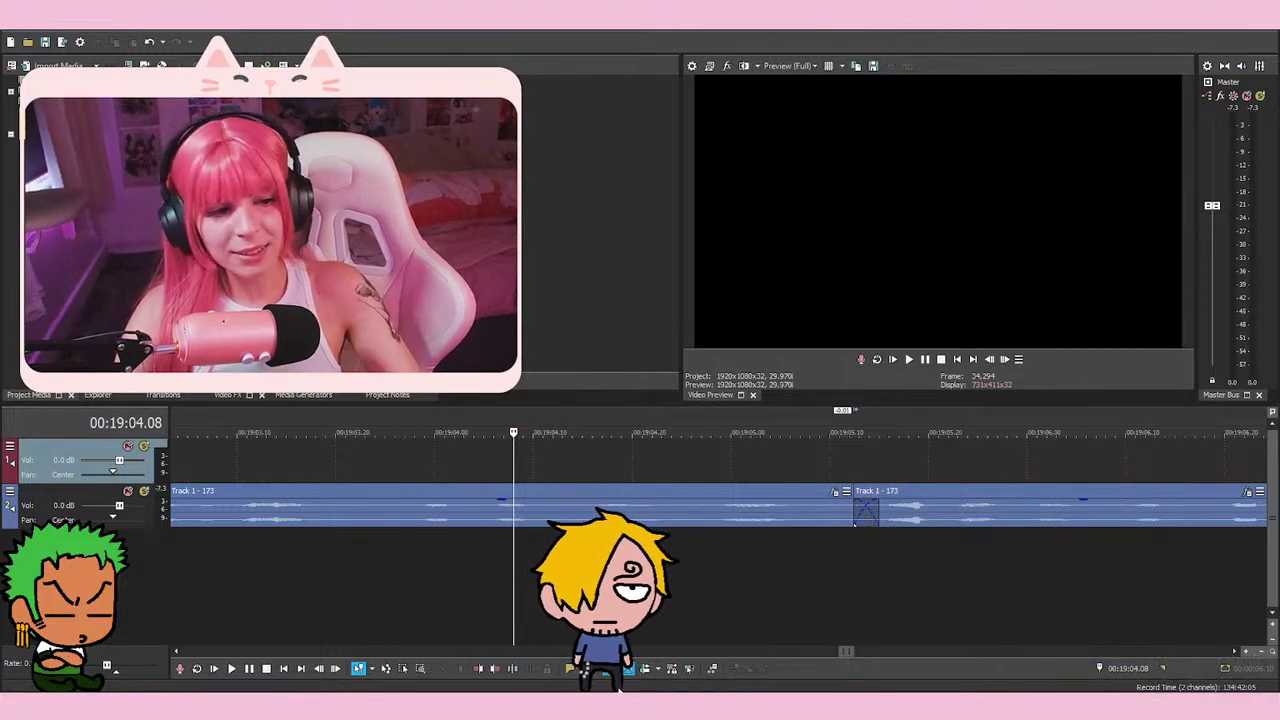
Check the individual words of the phrase by placing the playhead at points between 00:19:03.27 and about 00:19:04.28
click(671, 593)
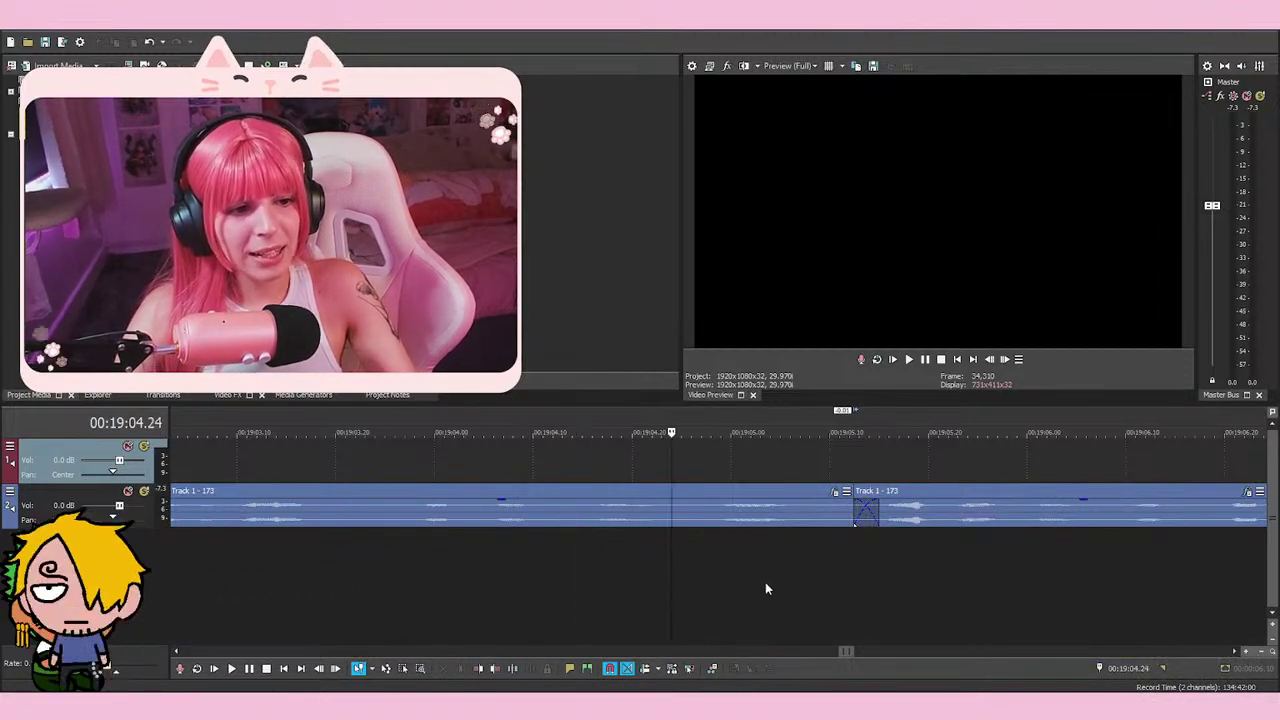
click(716, 603)
click(585, 607)
click(522, 603)
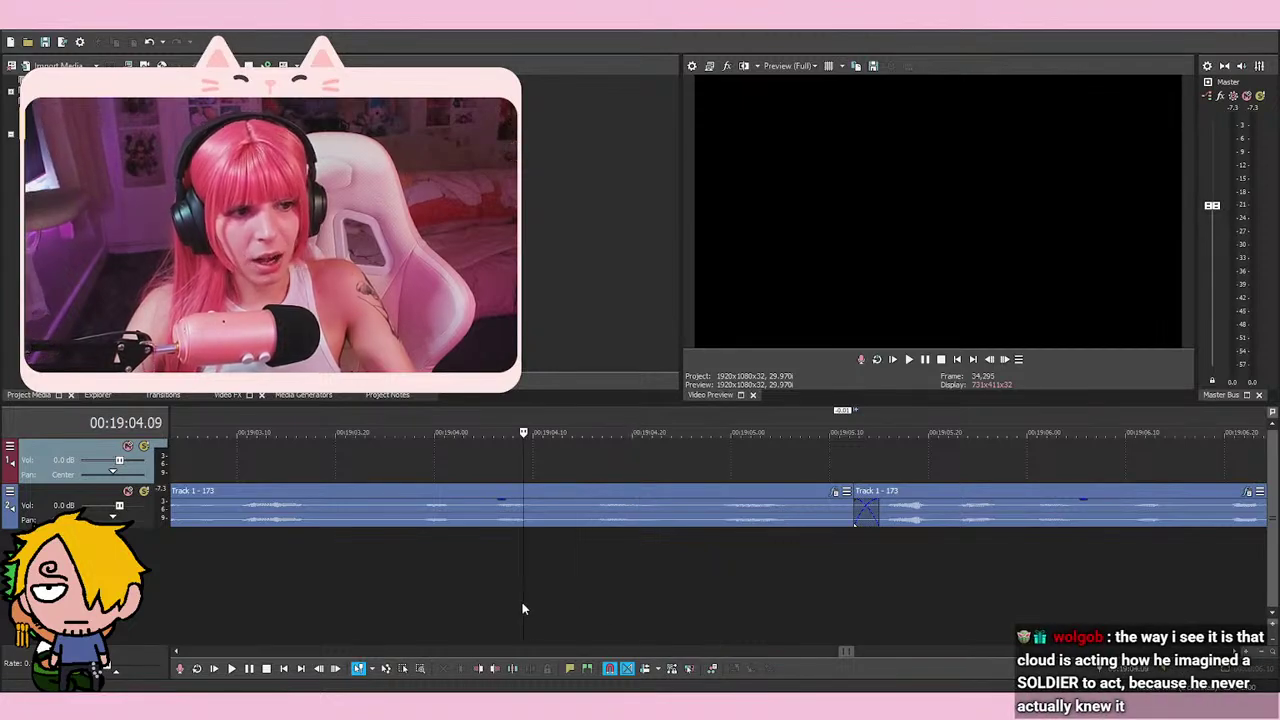
click(532, 598)
click(645, 594)
click(514, 602)
click(407, 601)
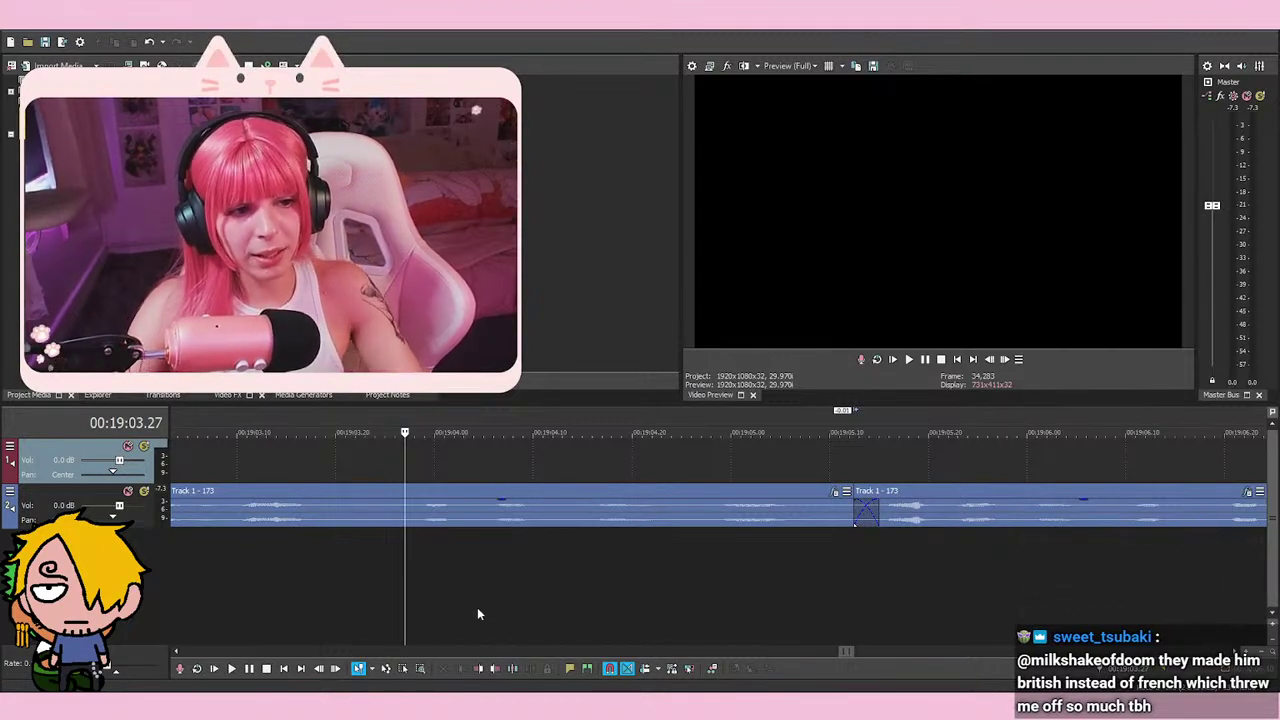
Find the start of the word just before 00:19:04.00 and play it from 00:19:03.28
click(444, 614)
click(396, 608)
click(415, 604)
click(432, 602)
click(414, 602)
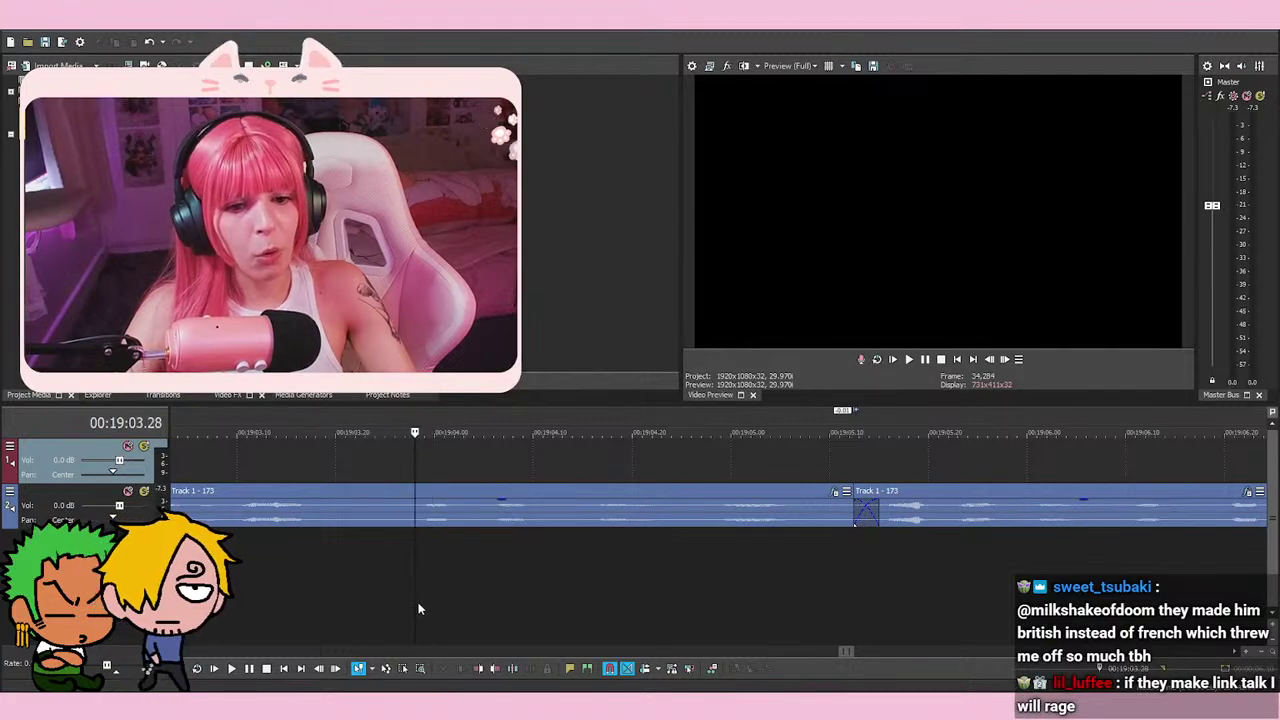
click(434, 594)
click(414, 580)
key(space)
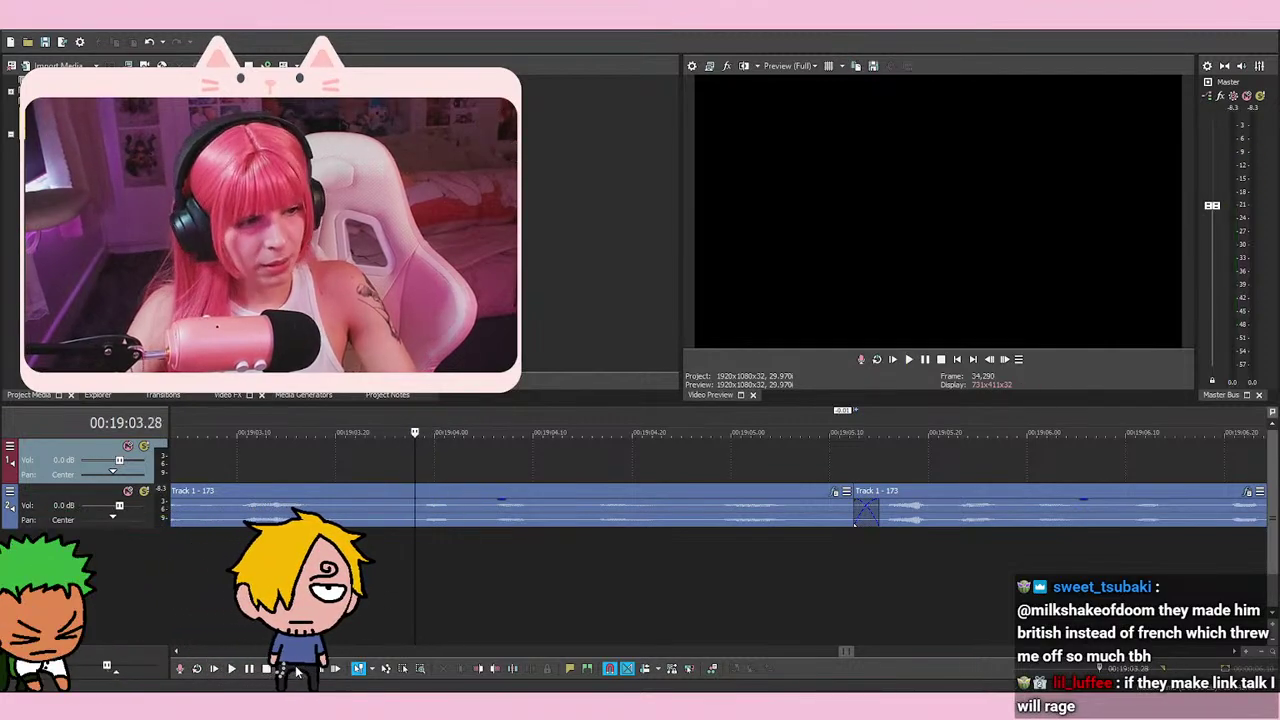
key(space)
Compare playback of the word starting from 00:19:04.00 and from 00:19:03.28
click(403, 606)
click(434, 608)
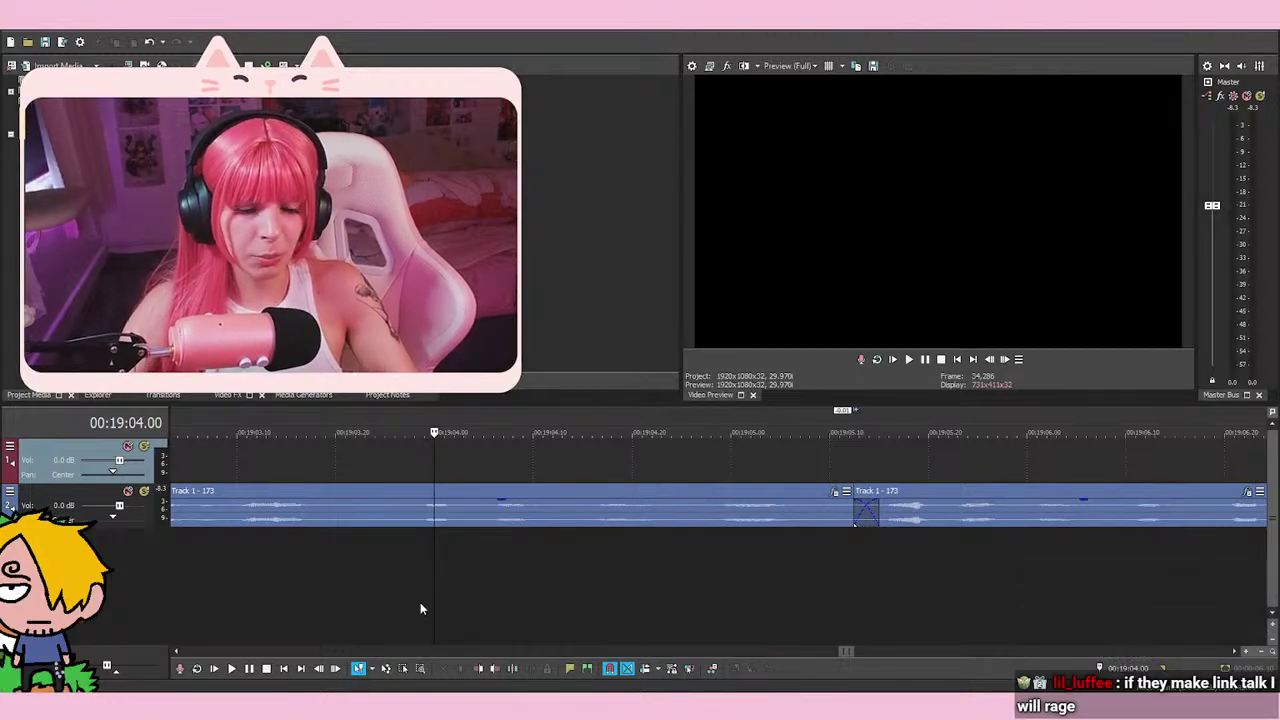
key(space)
key(space)
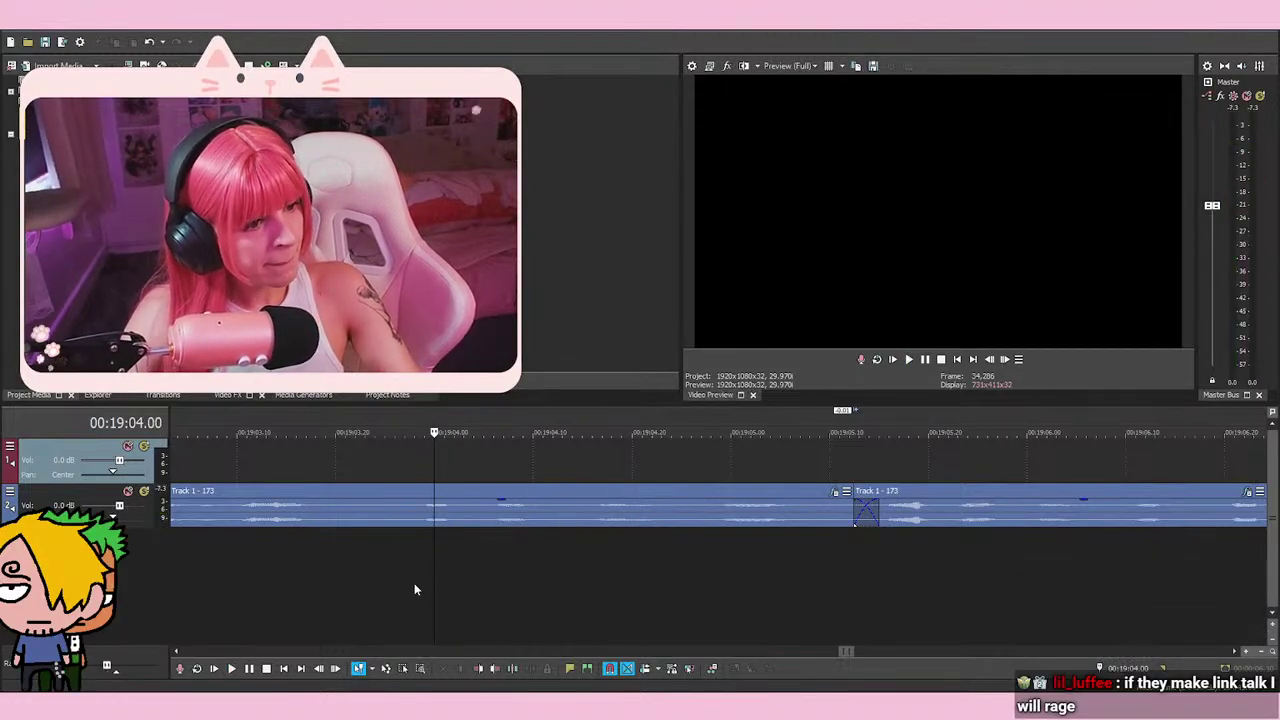
click(415, 585)
key(space)
key(space)
Play the phrase from 00:19:03.28 up to the join, and recheck its first words around 00:19:03.29 to 00:19:04.03
click(453, 584)
click(424, 590)
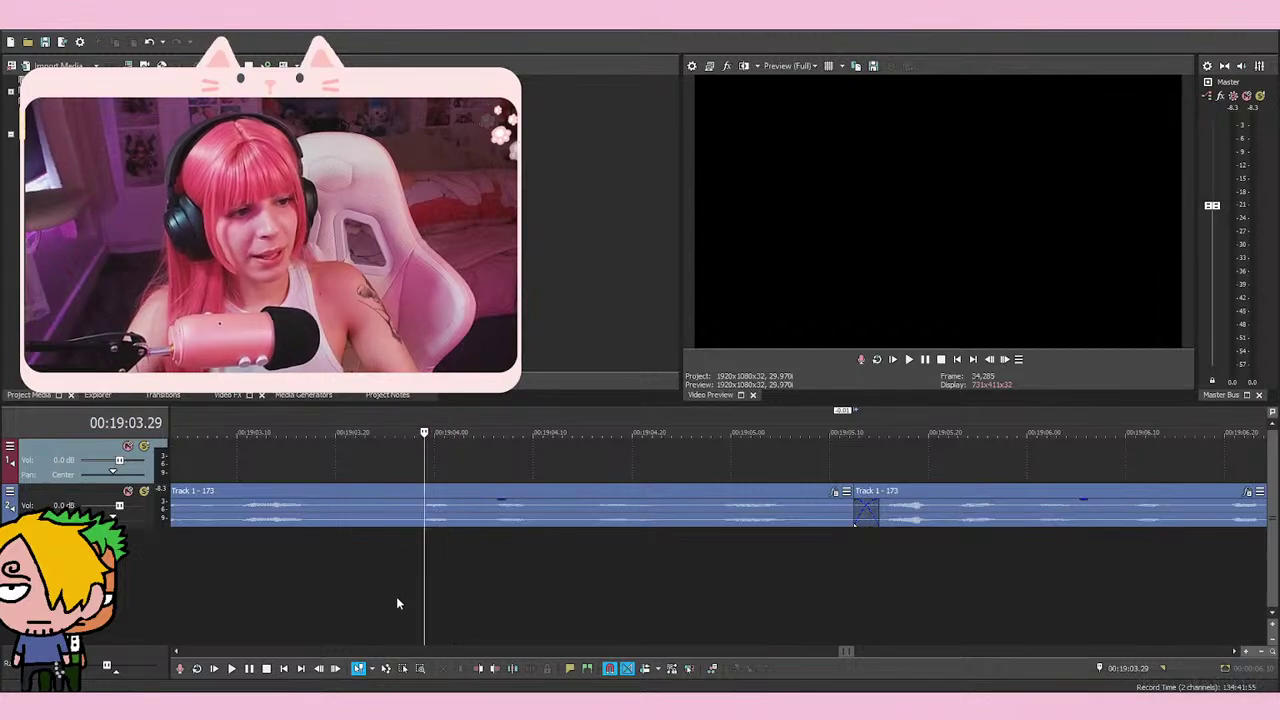
key(space)
key(space)
key(space)
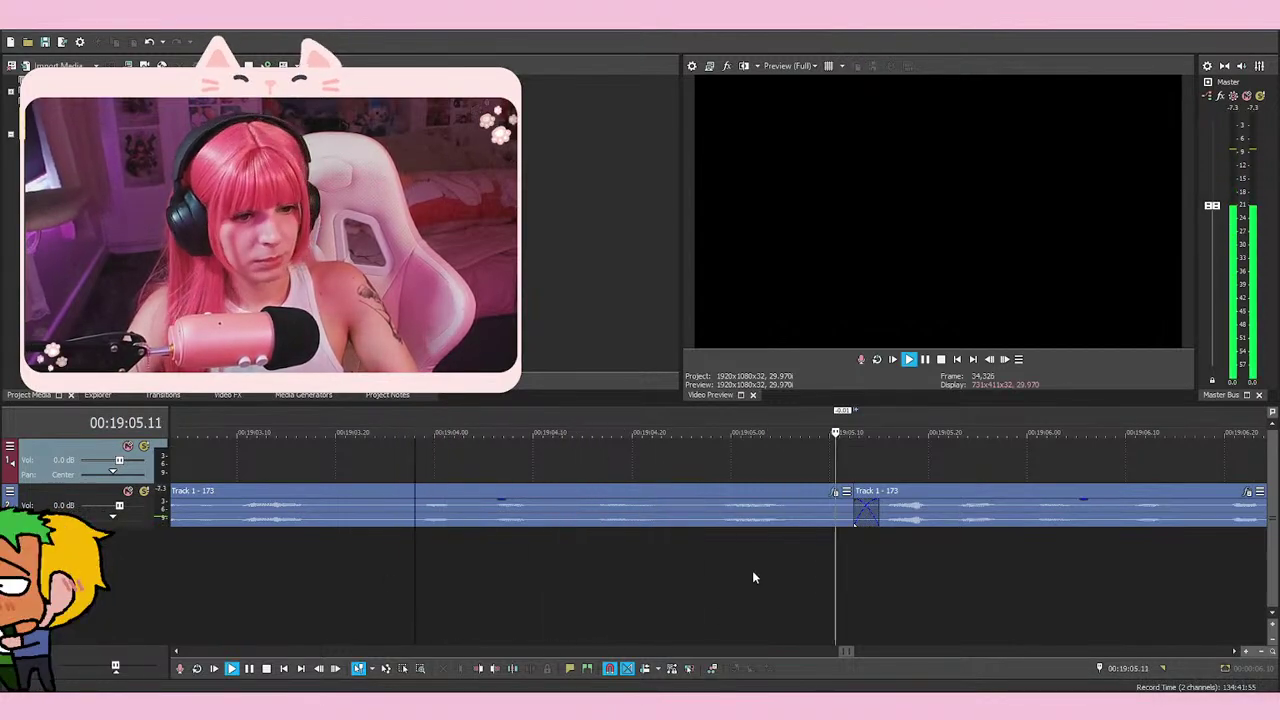
key(space)
click(540, 584)
click(424, 595)
key(space)
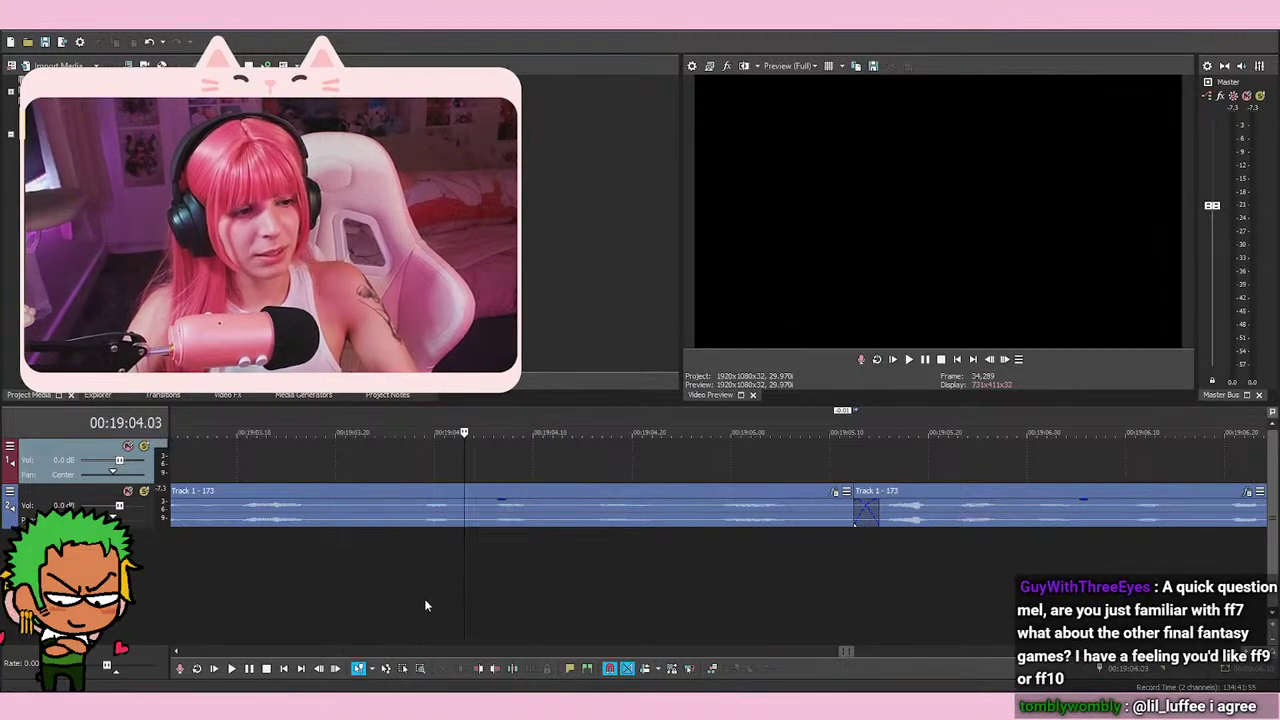
Play the phrase before the join starting from 00:19:04.03 and again from 00:19:03.29
key(space)
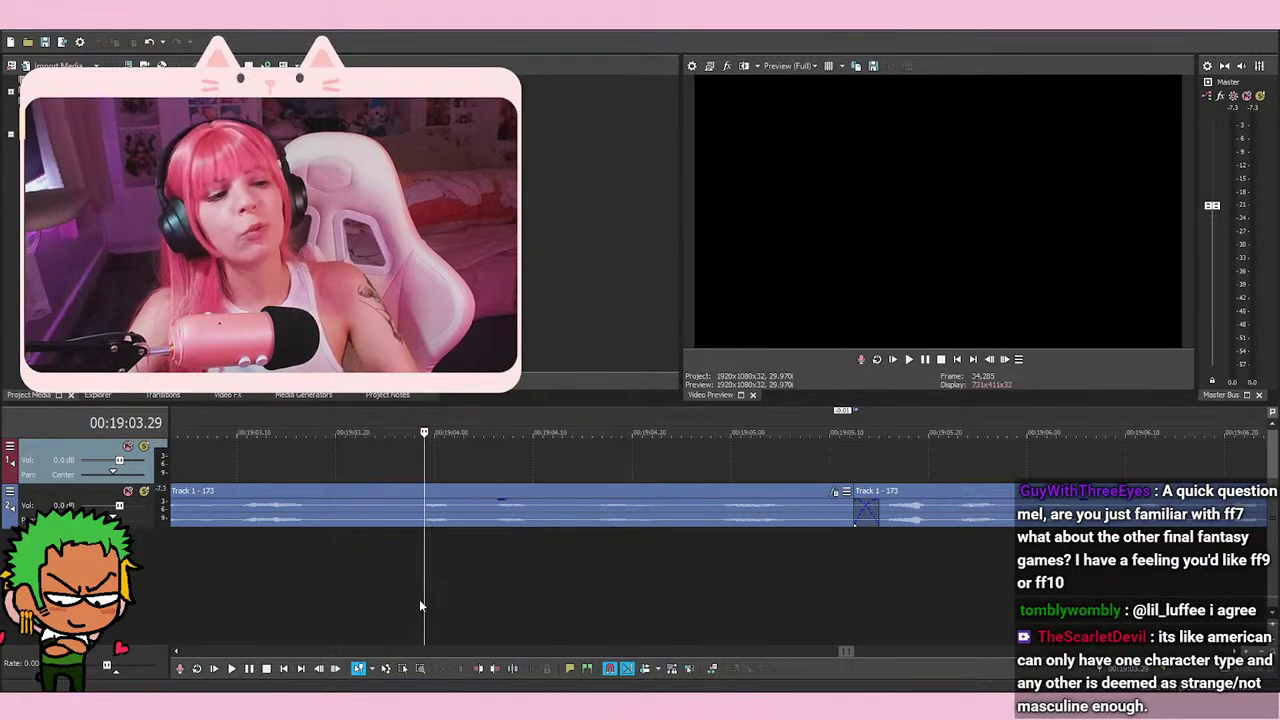
key(space)
key(space)
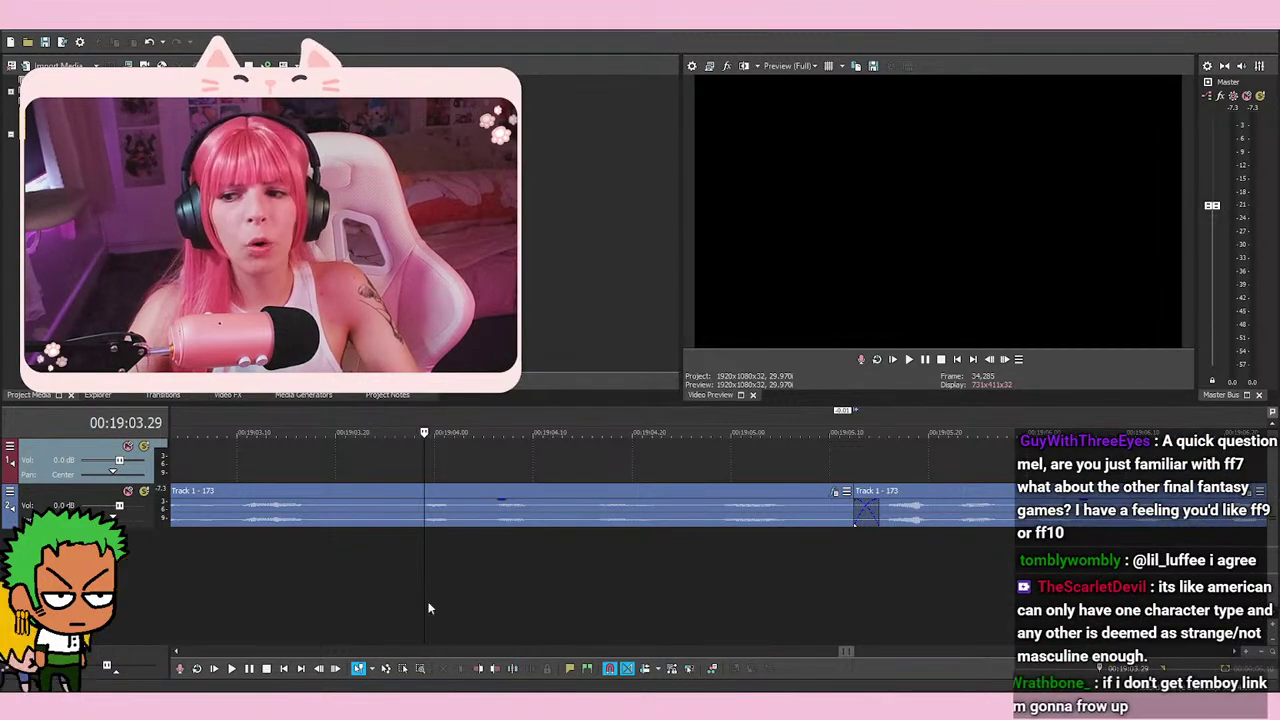
key(space)
key(space)
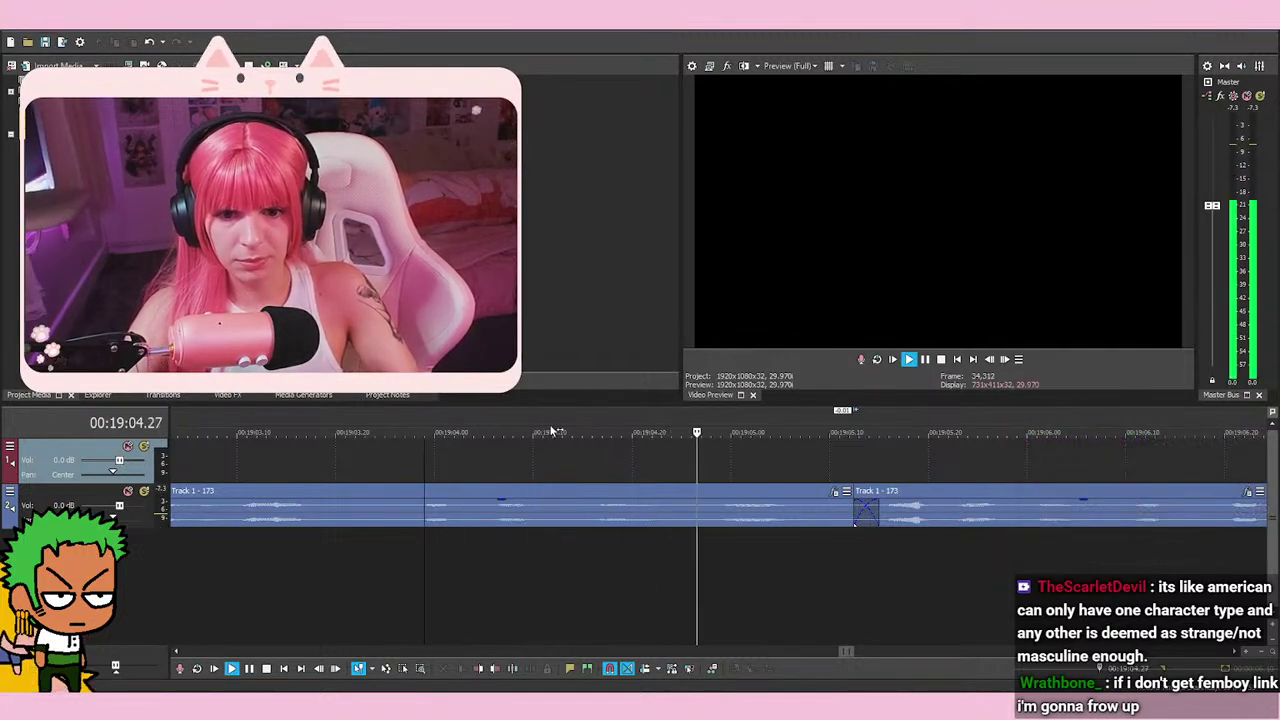
key(space)
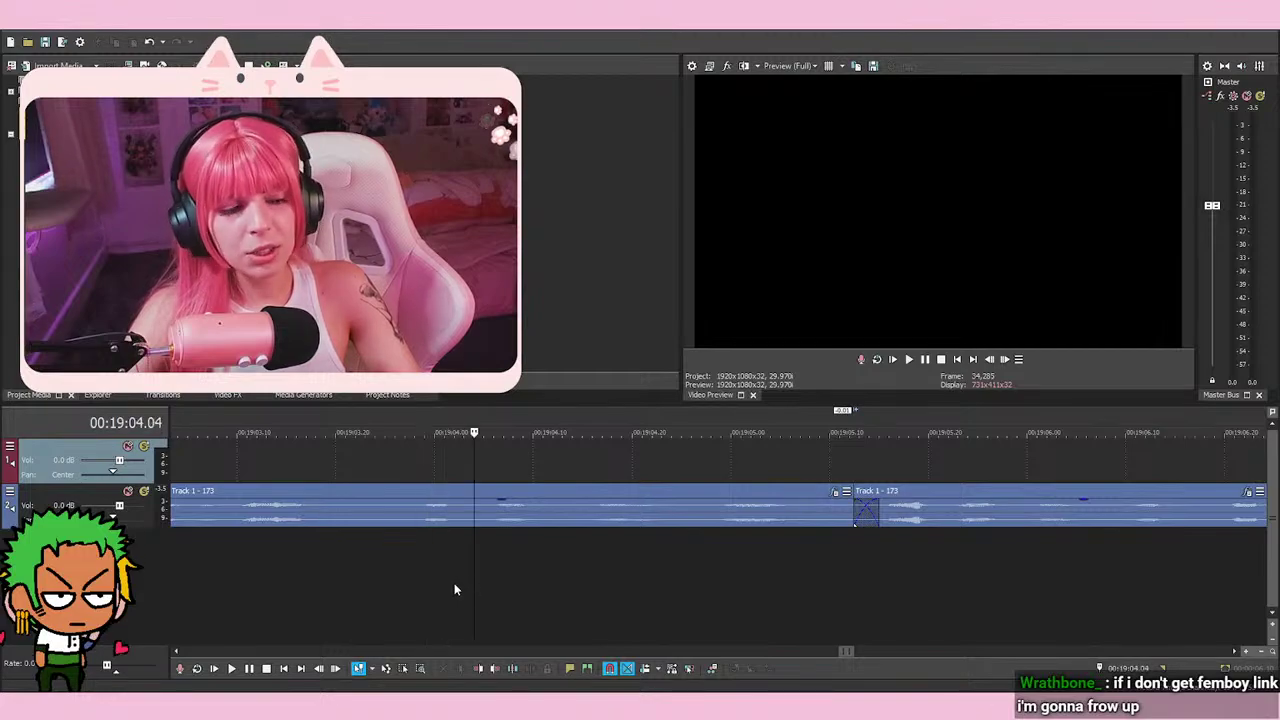
Compare playback from 00:19:04.04 with playback from 00:19:03.28, letting the latter run across the join into the following clip
key(space)
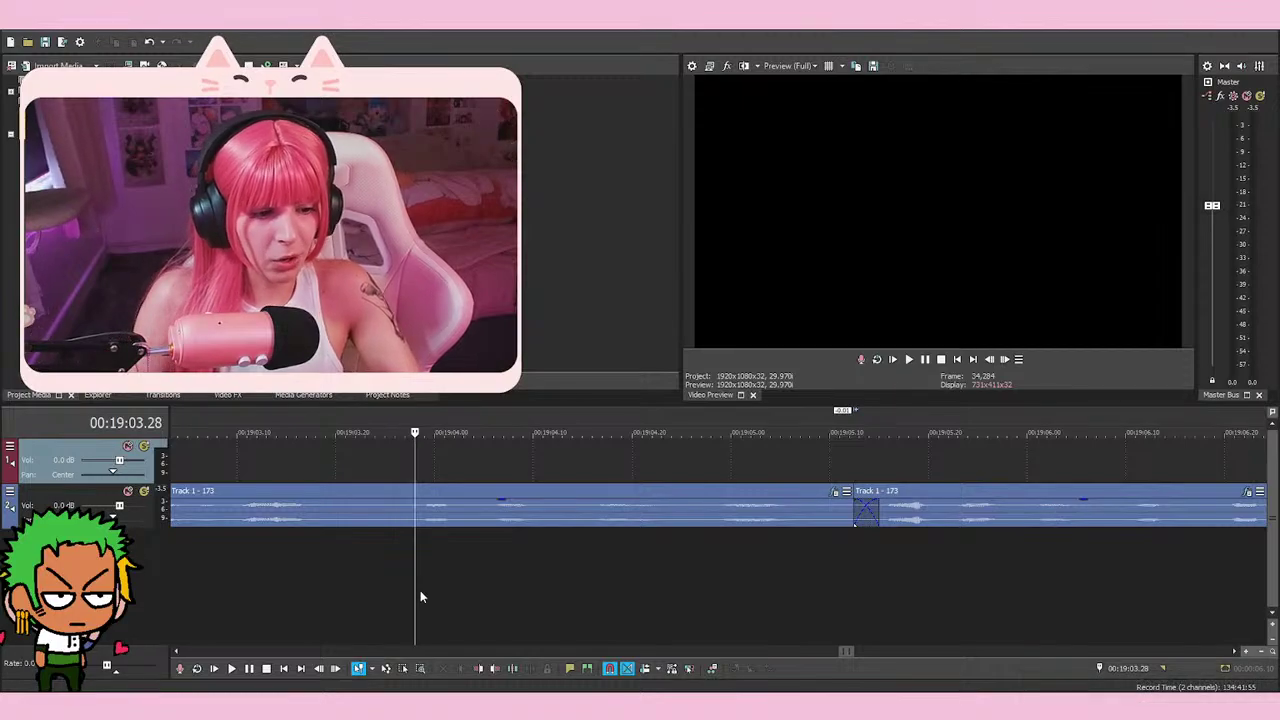
key(space)
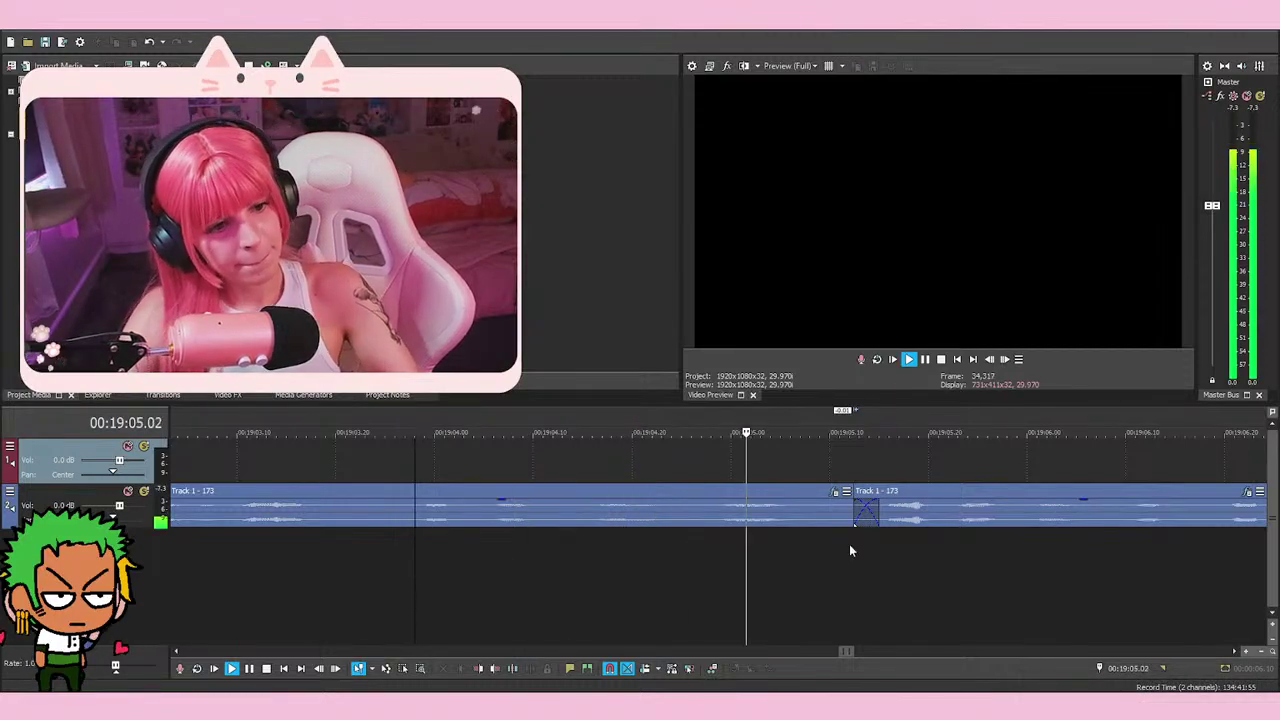
scroll(849, 544, down, 2)
key(space)
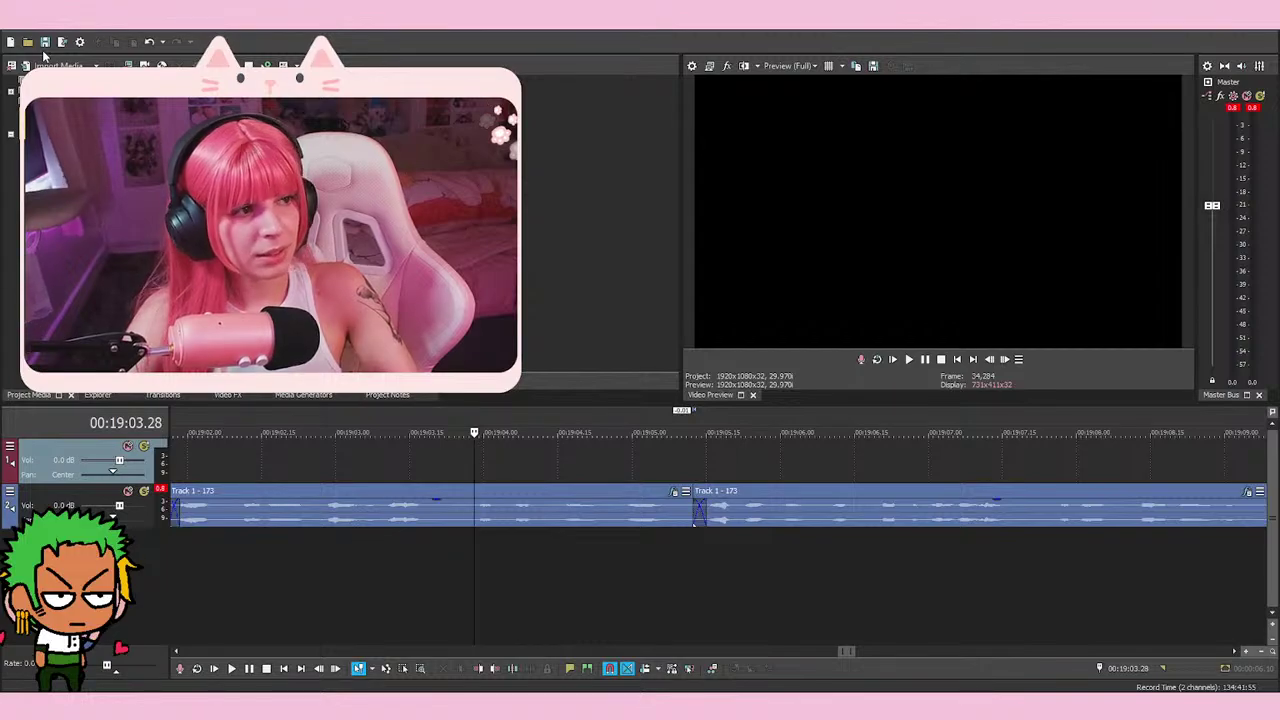
key(space)
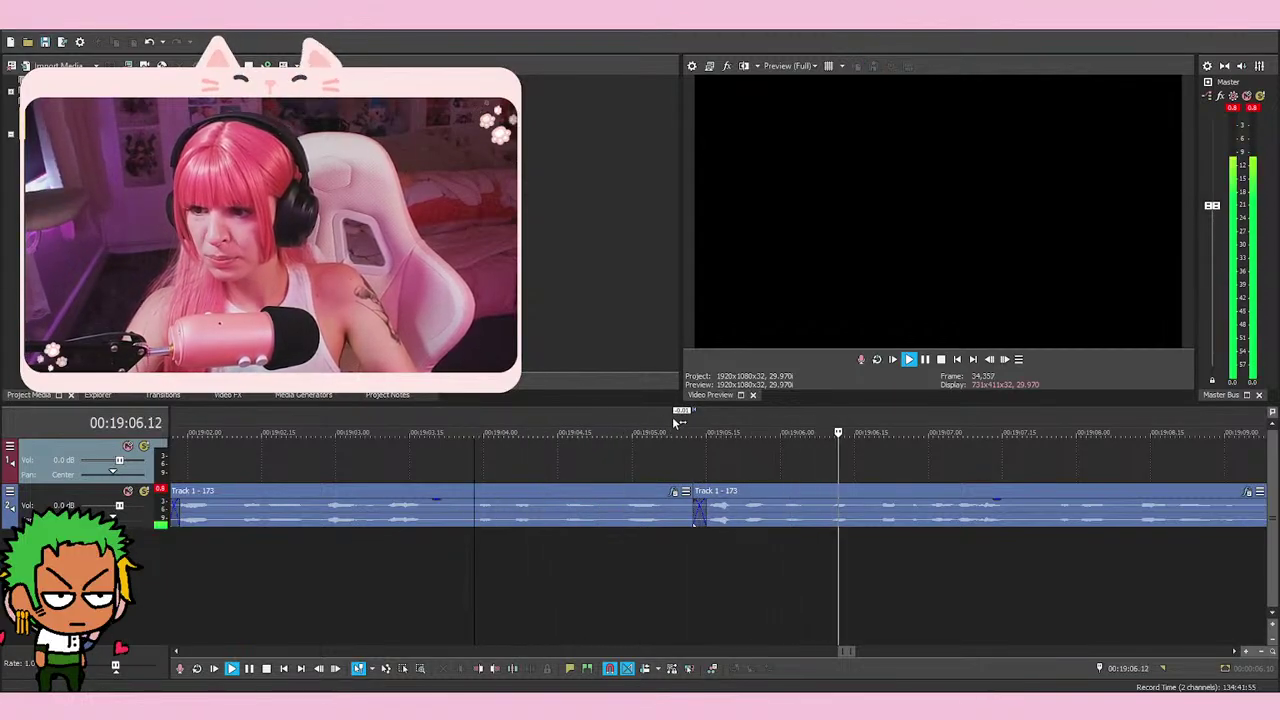
key(space)
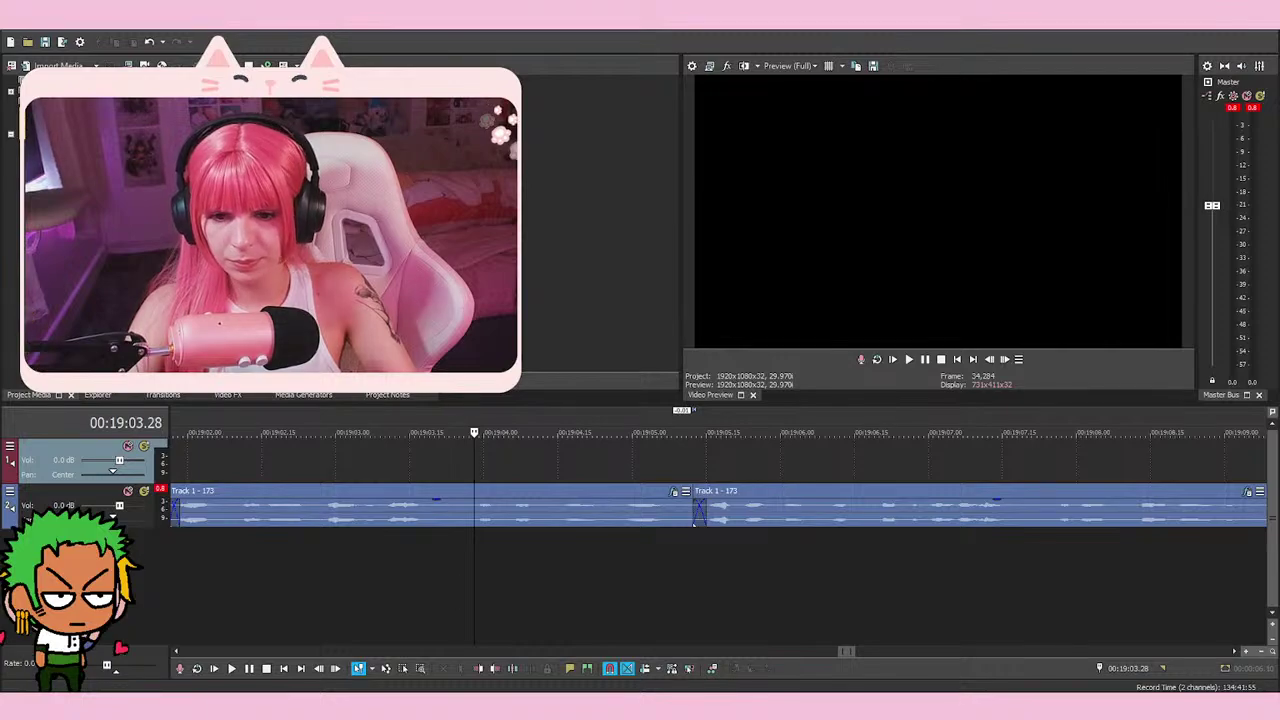
Play from about 00:19:04.21 across the join, over the gap and into the clip that follows it
click(587, 575)
key(space)
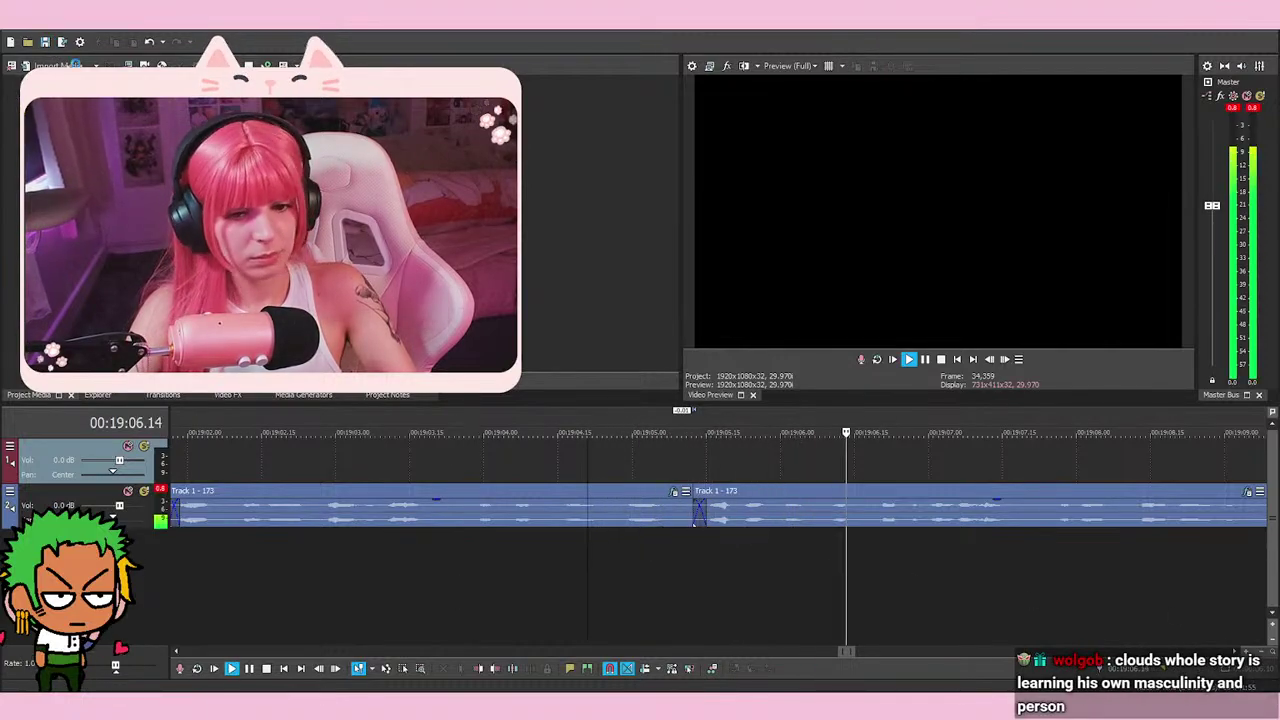
scroll(858, 574, down, 2)
scroll(870, 580, down, 4)
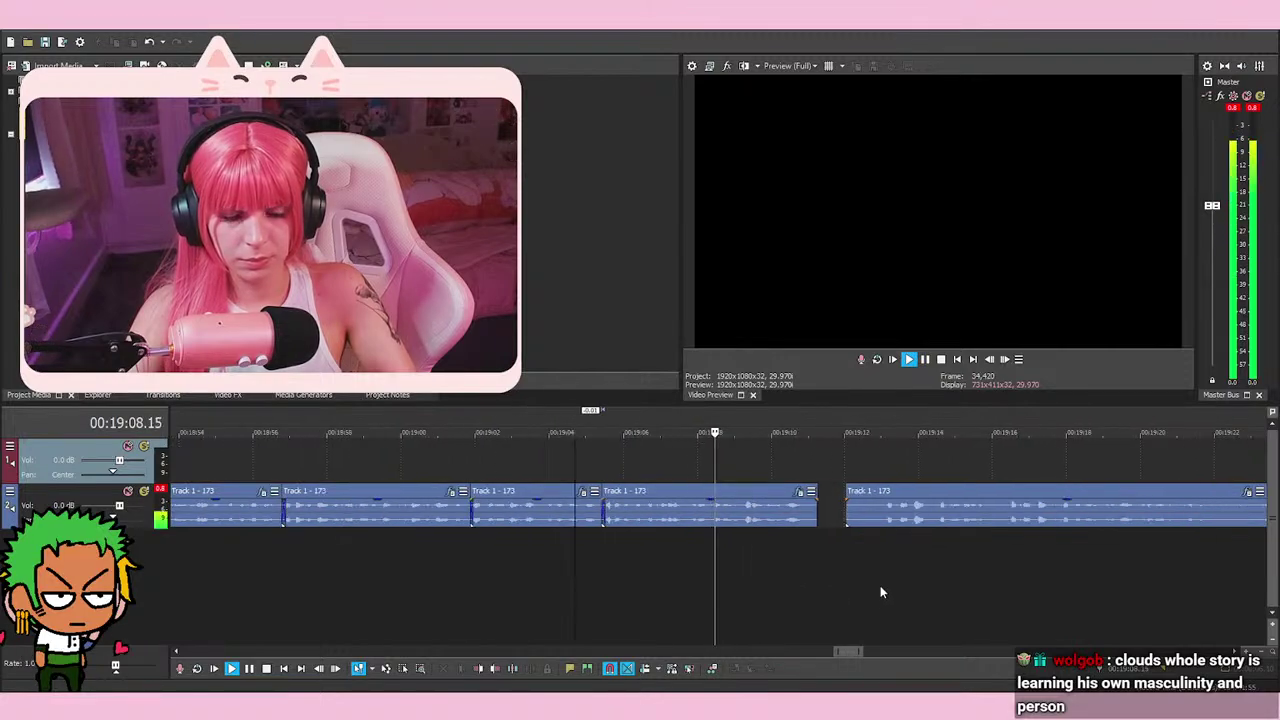
scroll(880, 585, up, 3)
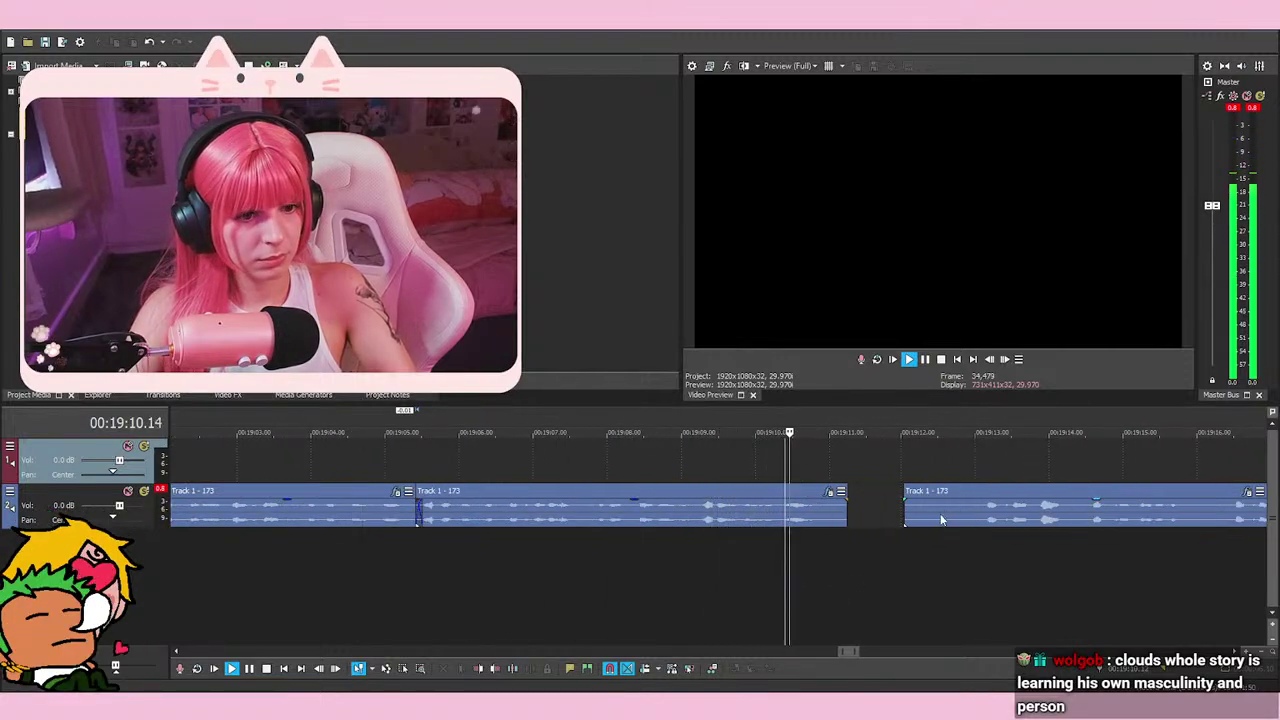
scroll(880, 560, right, 4)
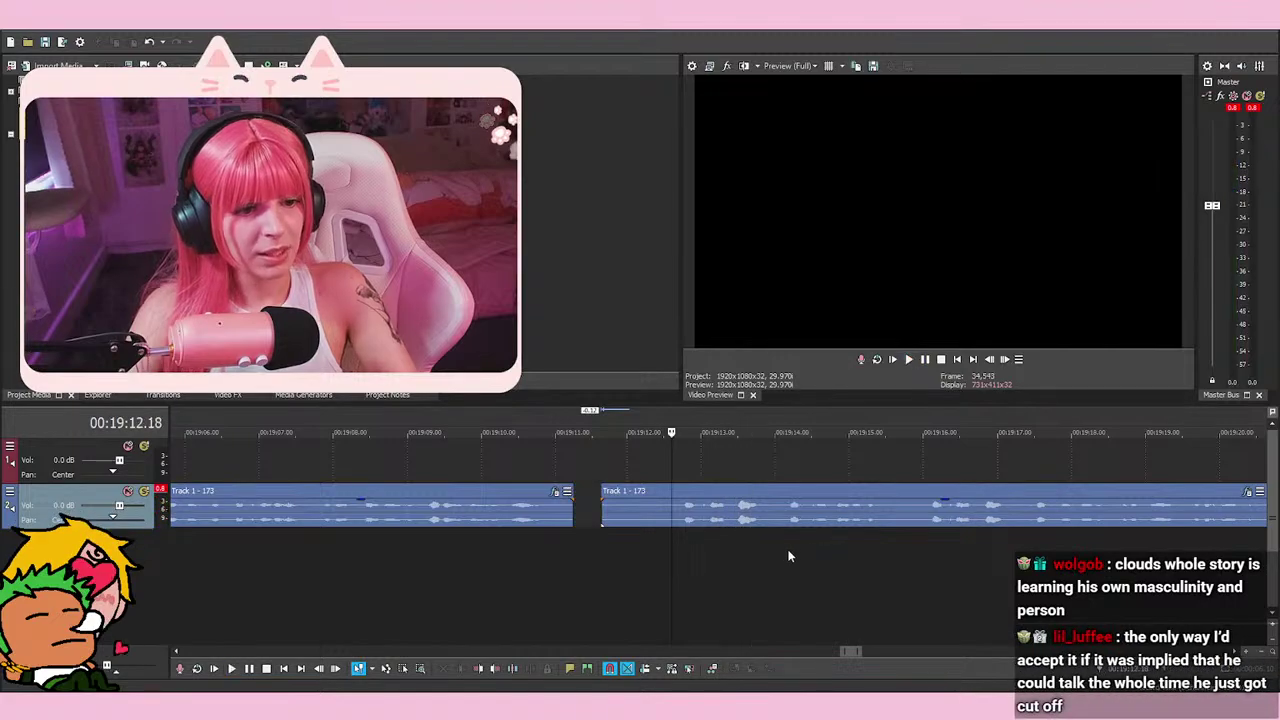
Split the clip after the gap at 00:19:12.21, just before its first words, and delete the short piece before the split
click(782, 551)
click(888, 550)
click(911, 562)
click(915, 563)
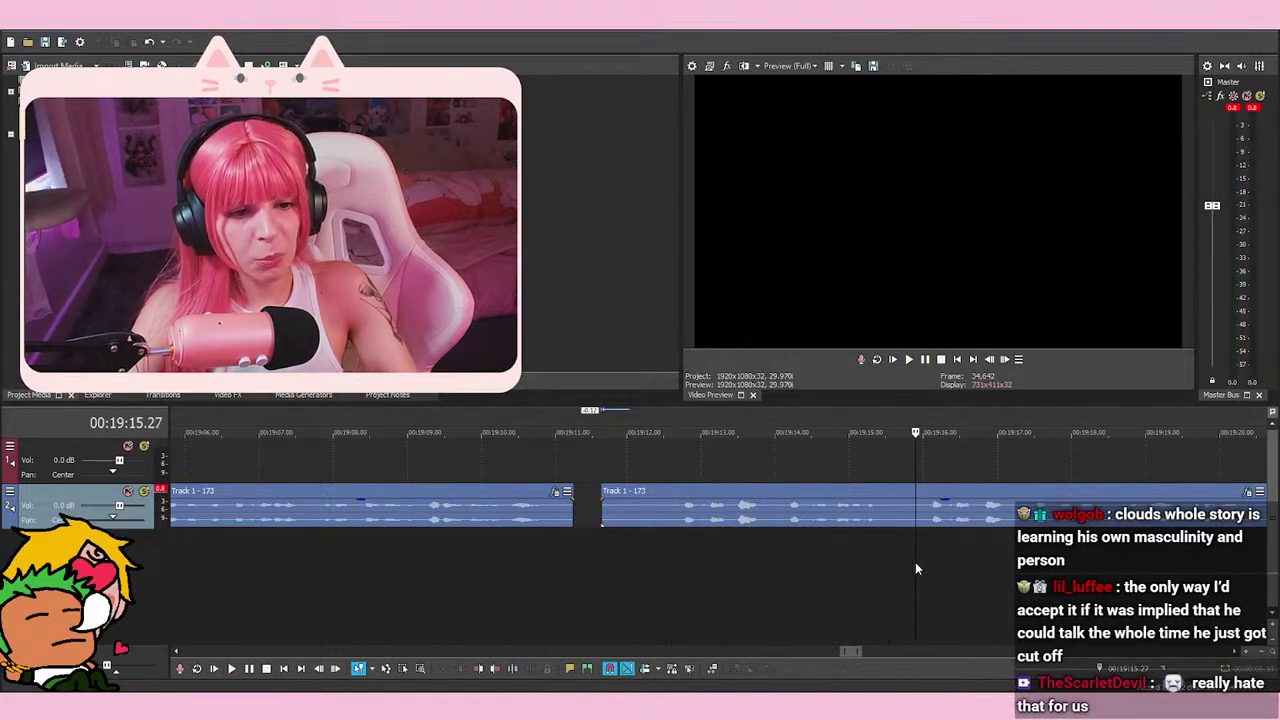
click(674, 562)
scroll(640, 560, up, 2)
click(724, 560)
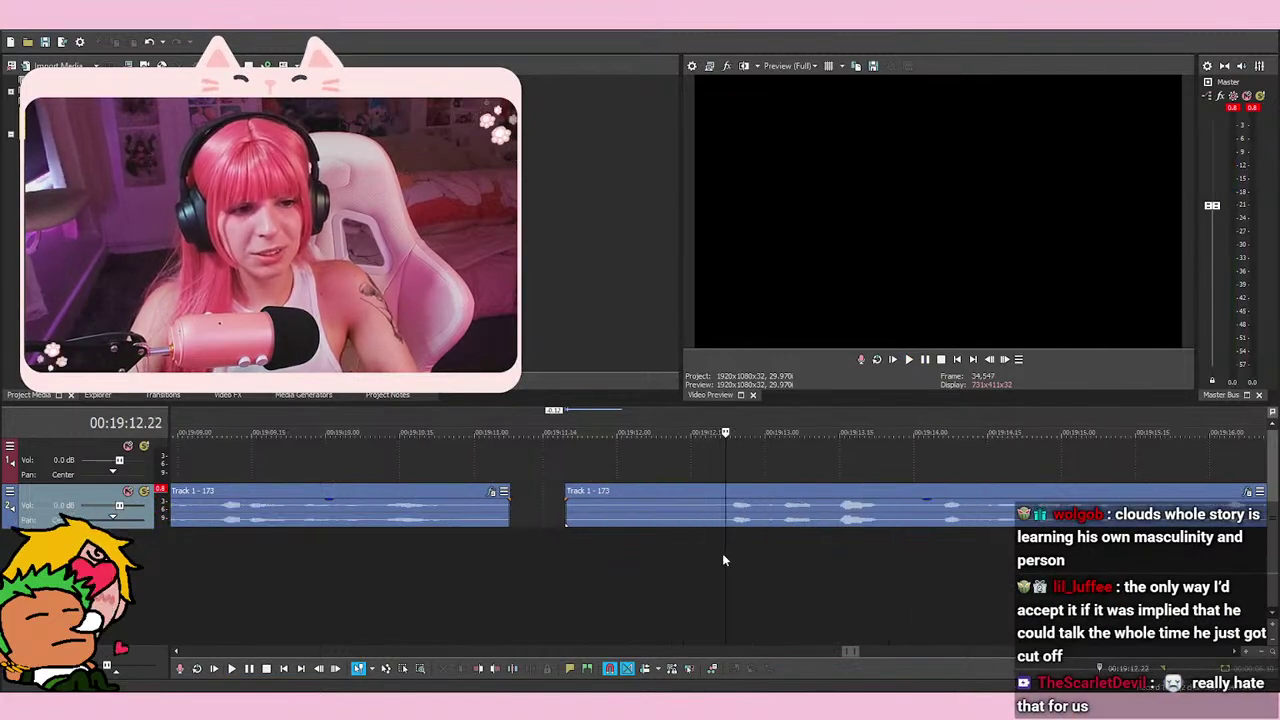
click(722, 560)
key(s)
scroll(700, 527, down, 3)
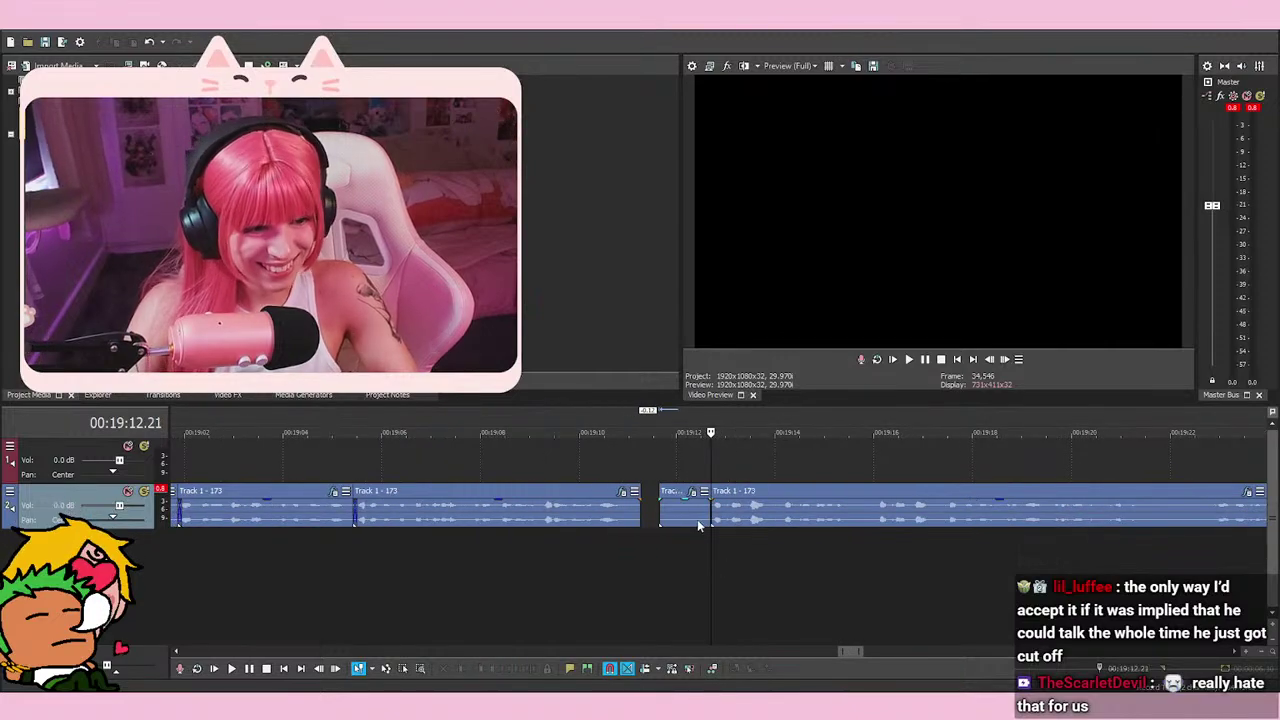
right_click(700, 527)
click(760, 403)
Slide the trimmed clip earlier so that it starts at 00:19:11.27, narrowing the gap
scroll(640, 470, up, 2)
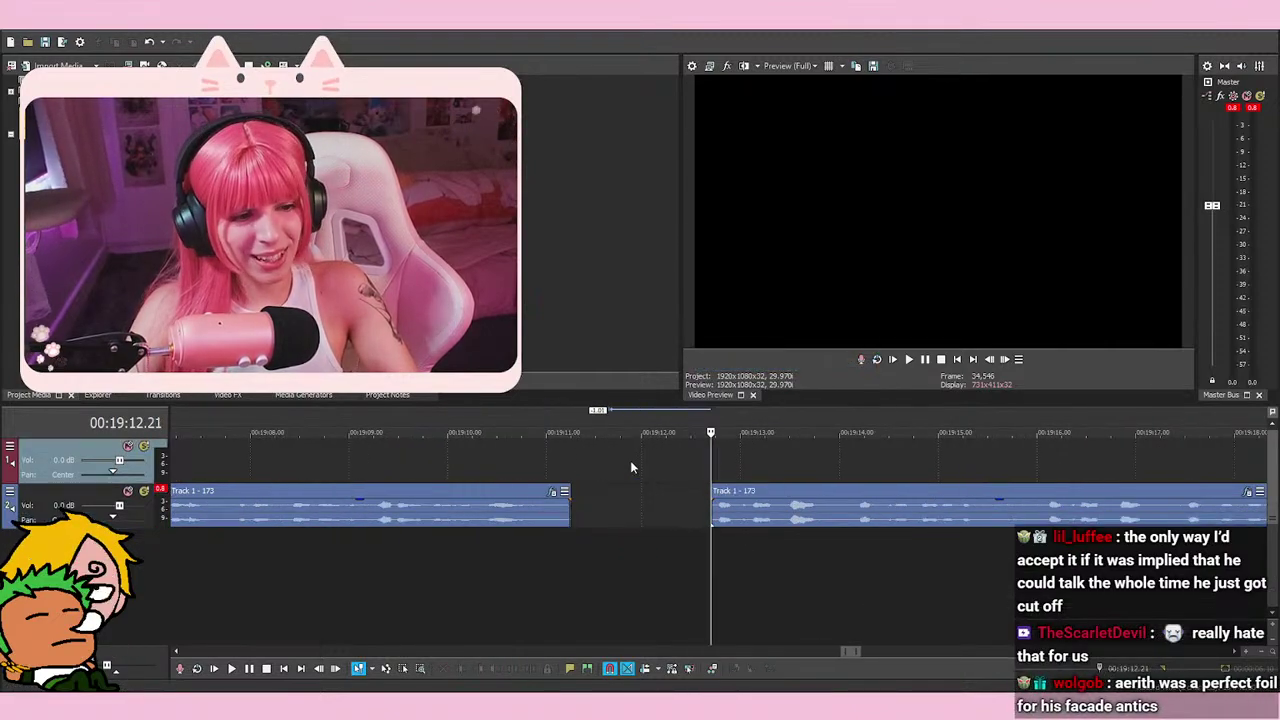
click(713, 492)
drag(713, 492, 636, 492)
click(641, 471)
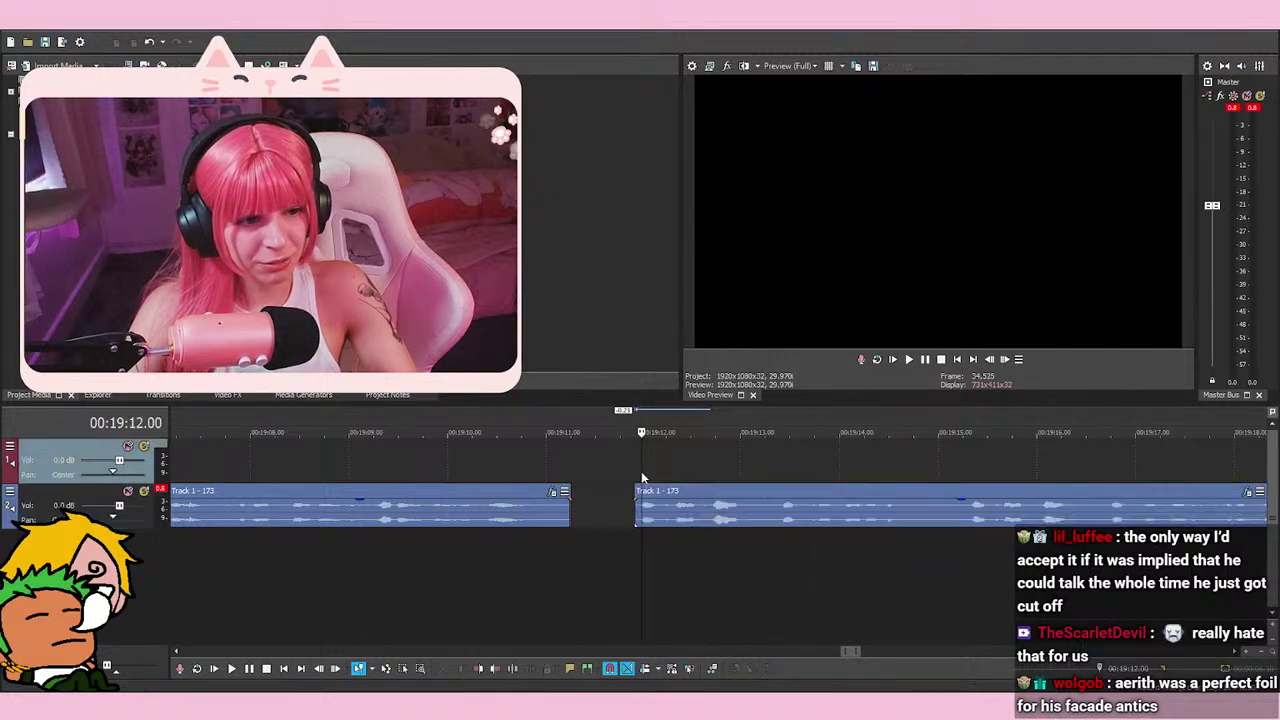
Examine the start of the moved clip closely and place the playhead at 00:19:11.27
scroll(668, 492, up, 5)
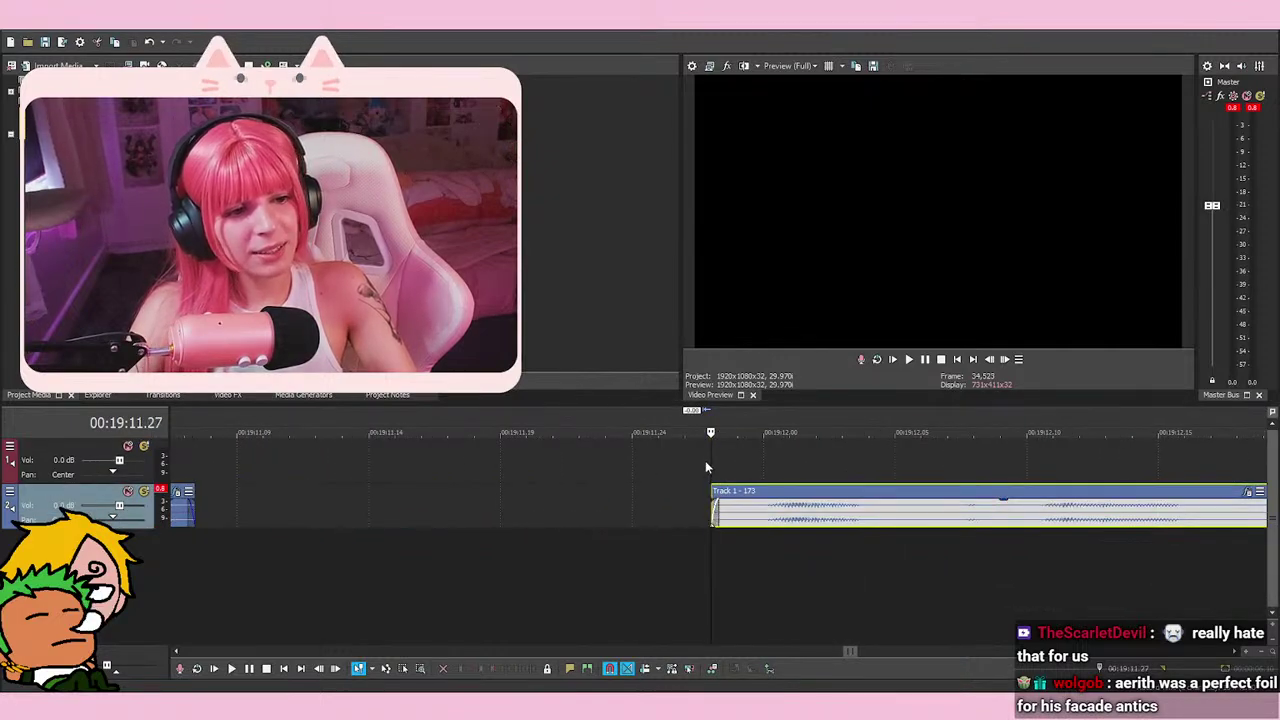
click(708, 465)
click(712, 462)
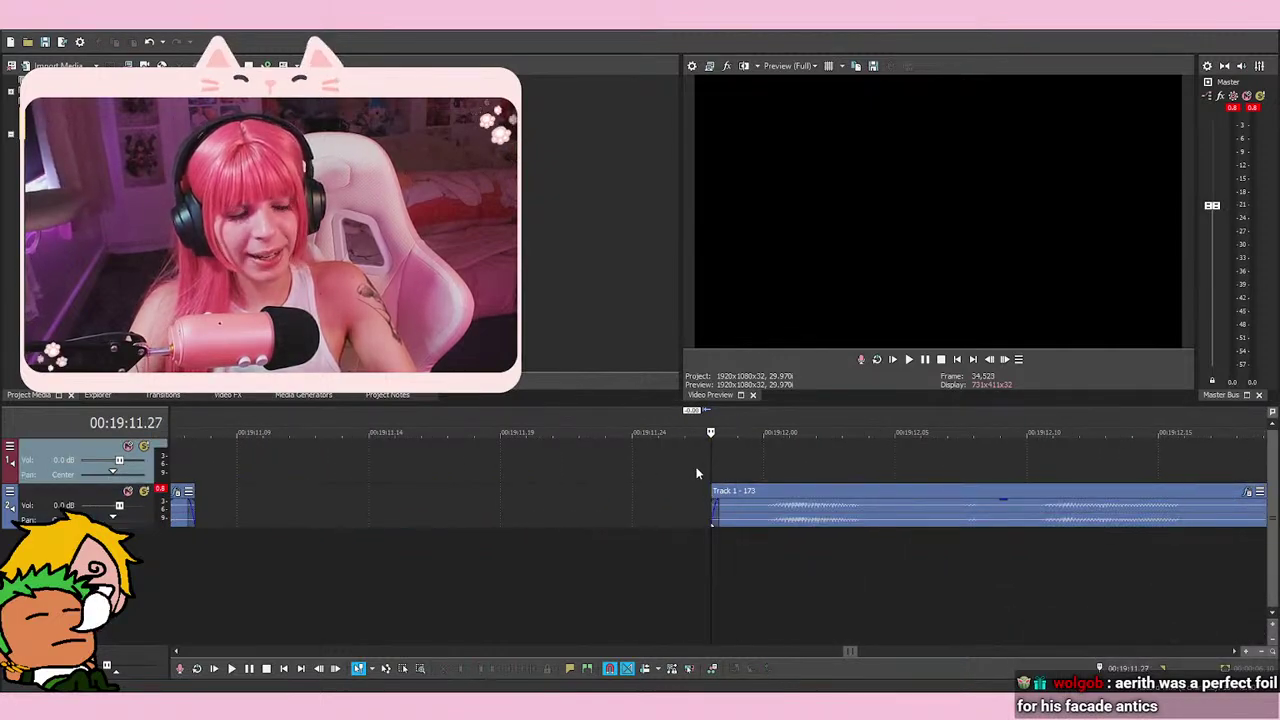
click(703, 470)
click(712, 466)
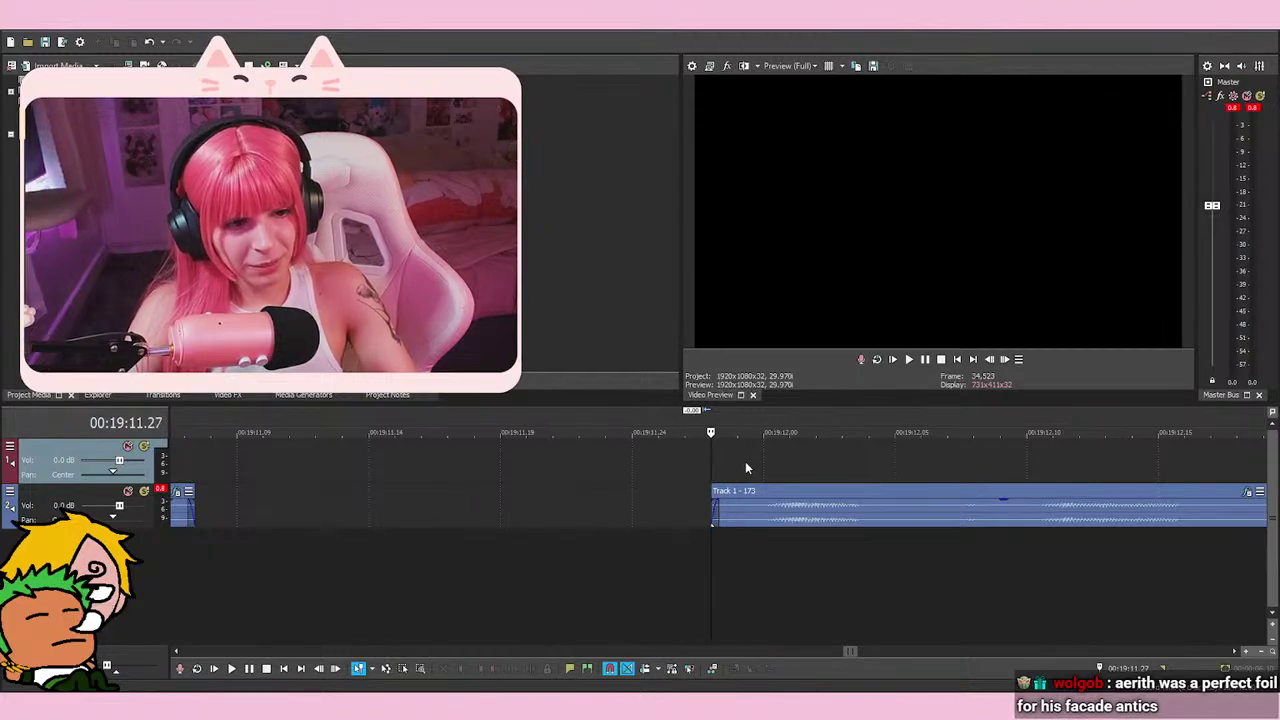
click(693, 473)
click(716, 472)
click(725, 473)
drag(718, 474, 682, 490)
click(682, 492)
click(713, 478)
scroll(773, 520, down, 3)
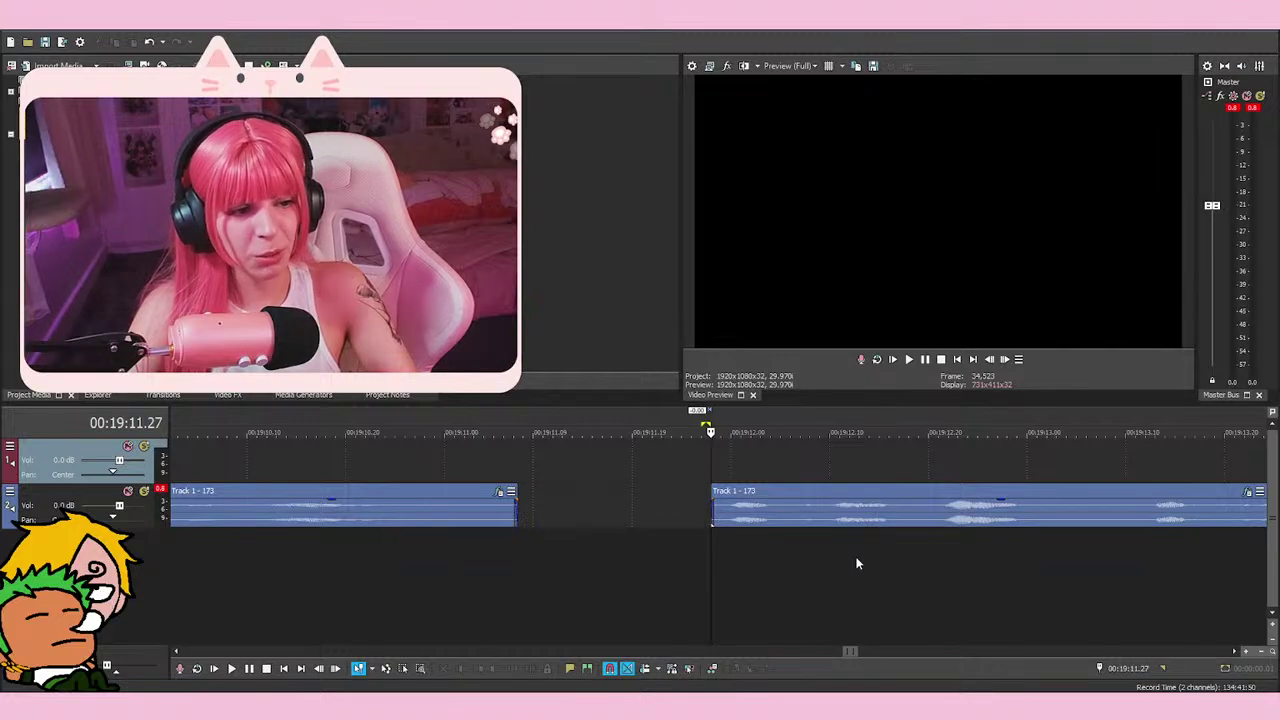
Play the opening words of the moved clip from 00:19:11.27
key(space)
key(space)
scroll(863, 556, down, 3)
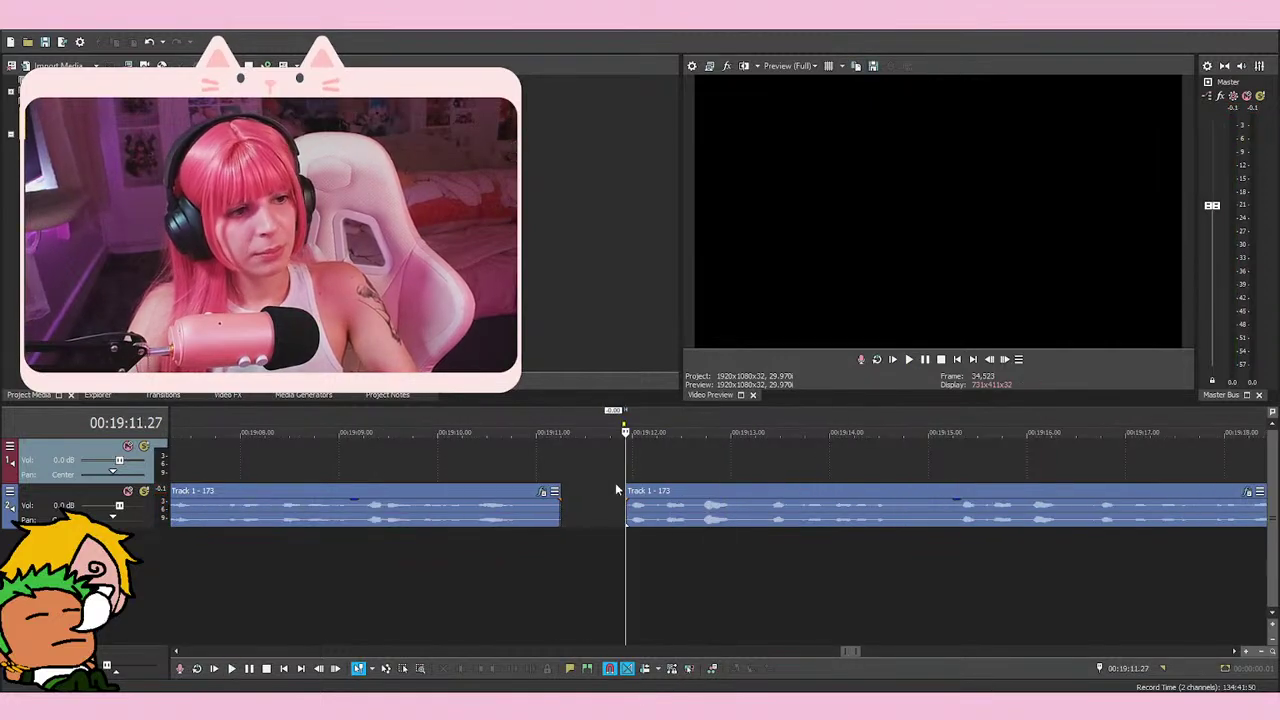
key(space)
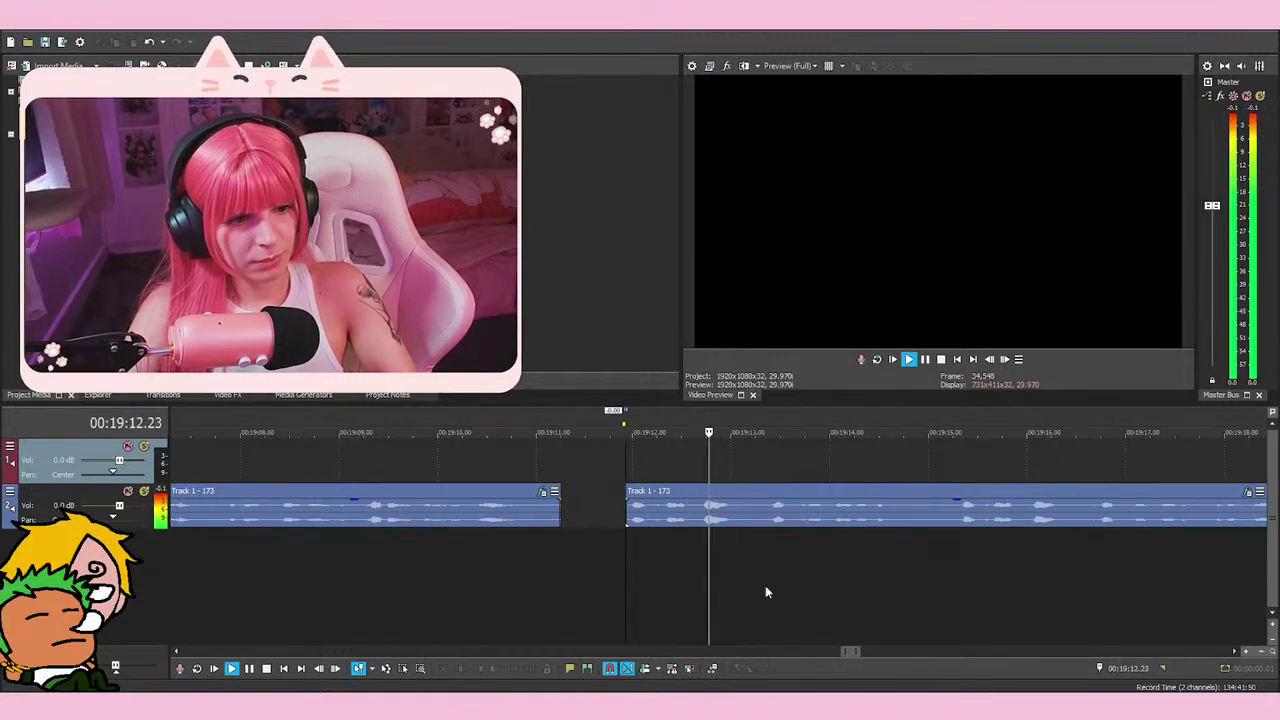
key(space)
Split the clip at 00:19:15.08, before the repeated take, and delete the piece before the split
click(955, 537)
key(s)
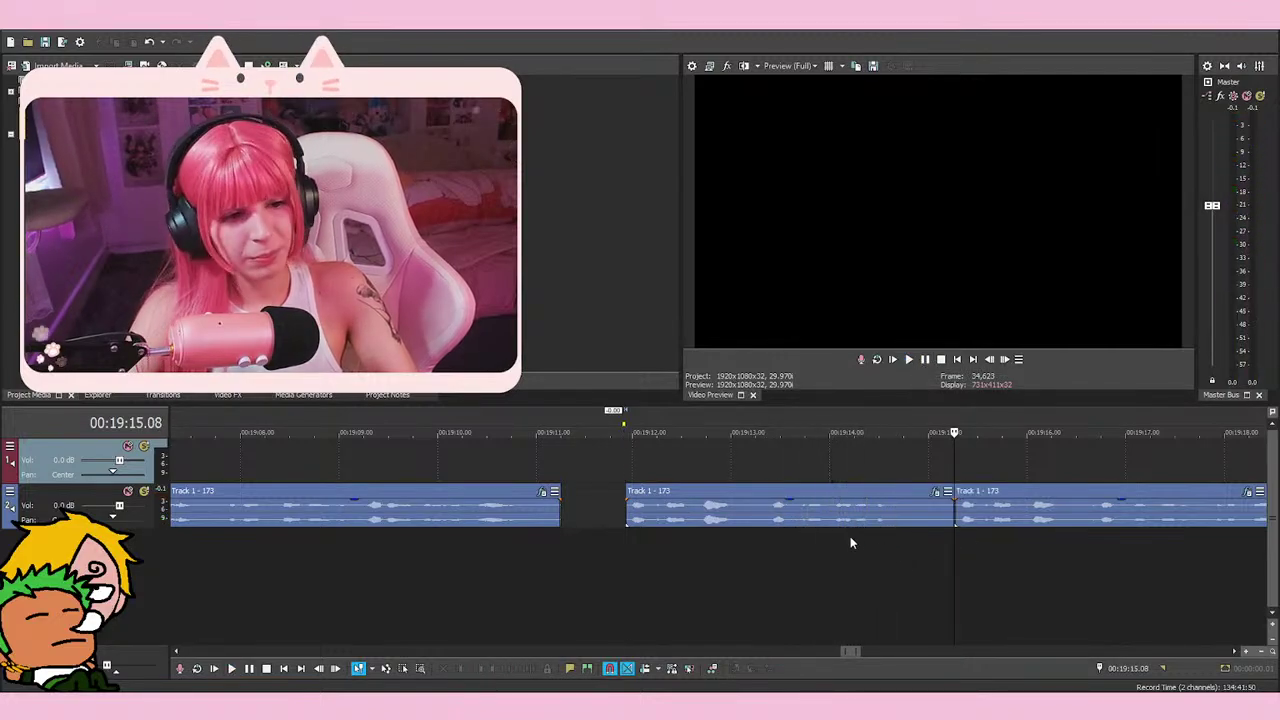
right_click(826, 510)
click(850, 364)
Play the remaining take from 00:19:15.08 and split it at 00:19:20.24, in the pause after the phrase
key(space)
scroll(917, 518, down, 2)
scroll(910, 528, up, 2)
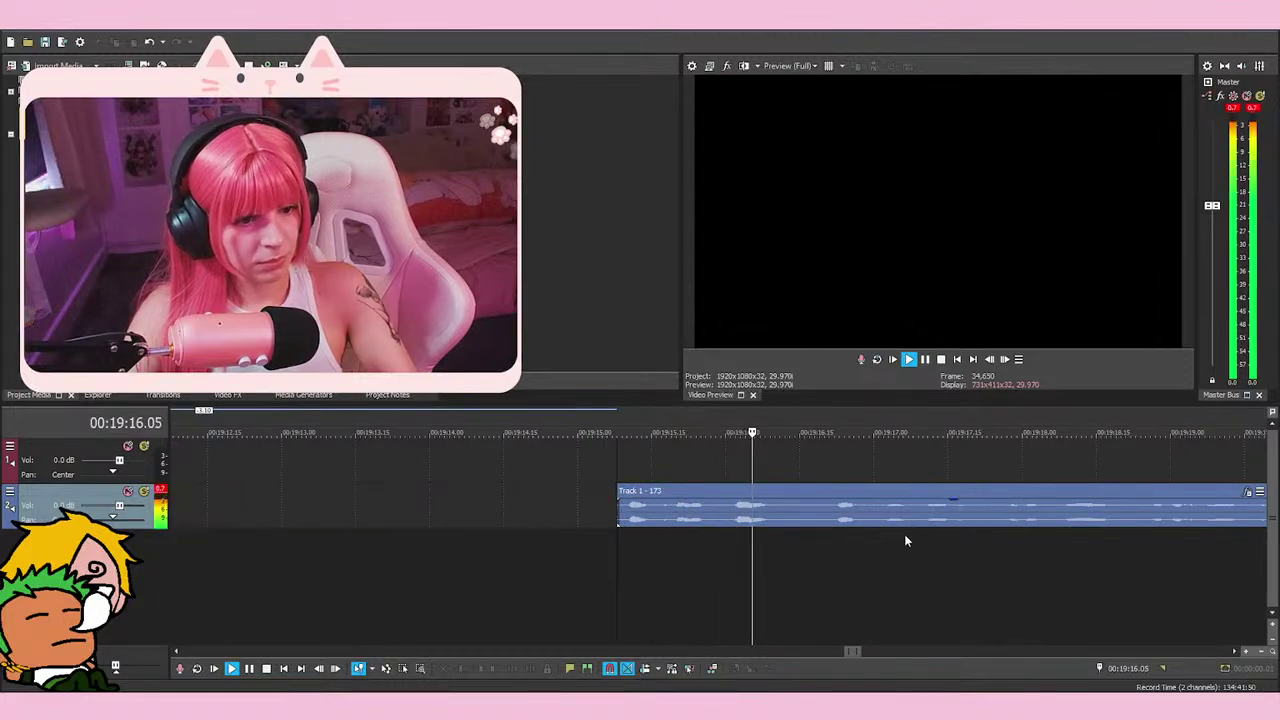
scroll(880, 530, down, 1)
scroll(962, 518, down, 2)
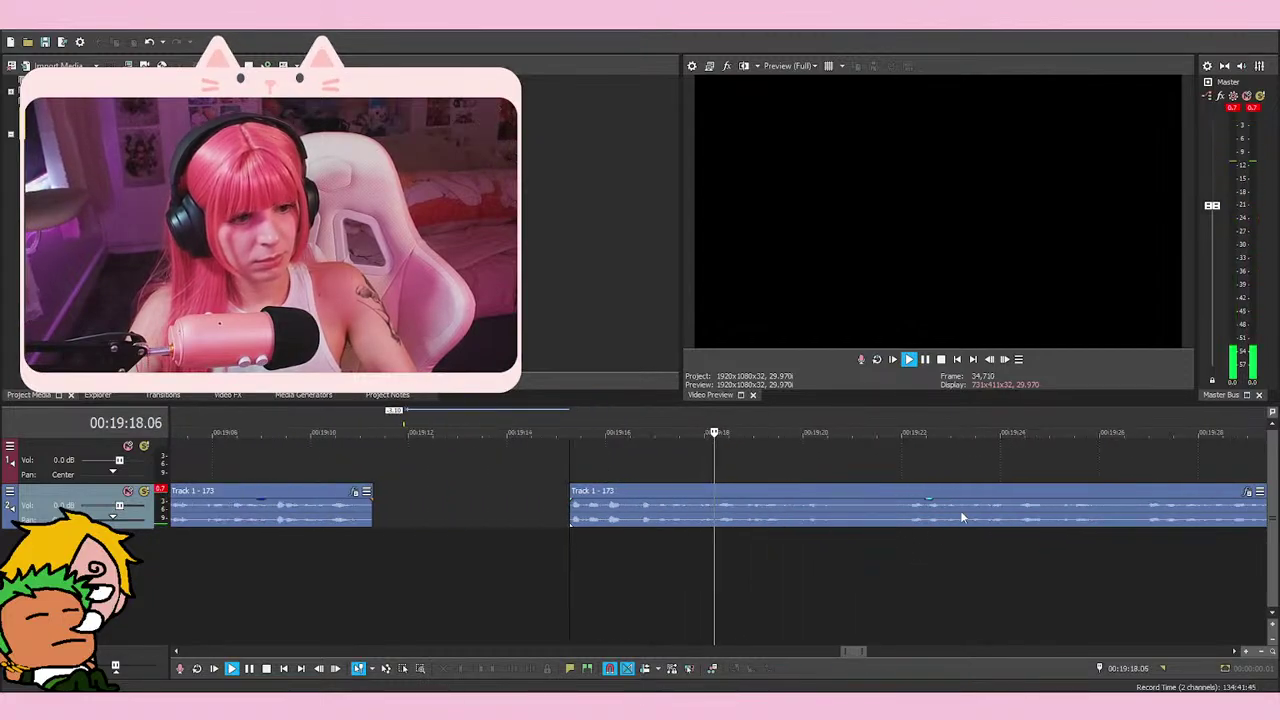
click(926, 359)
key(s)
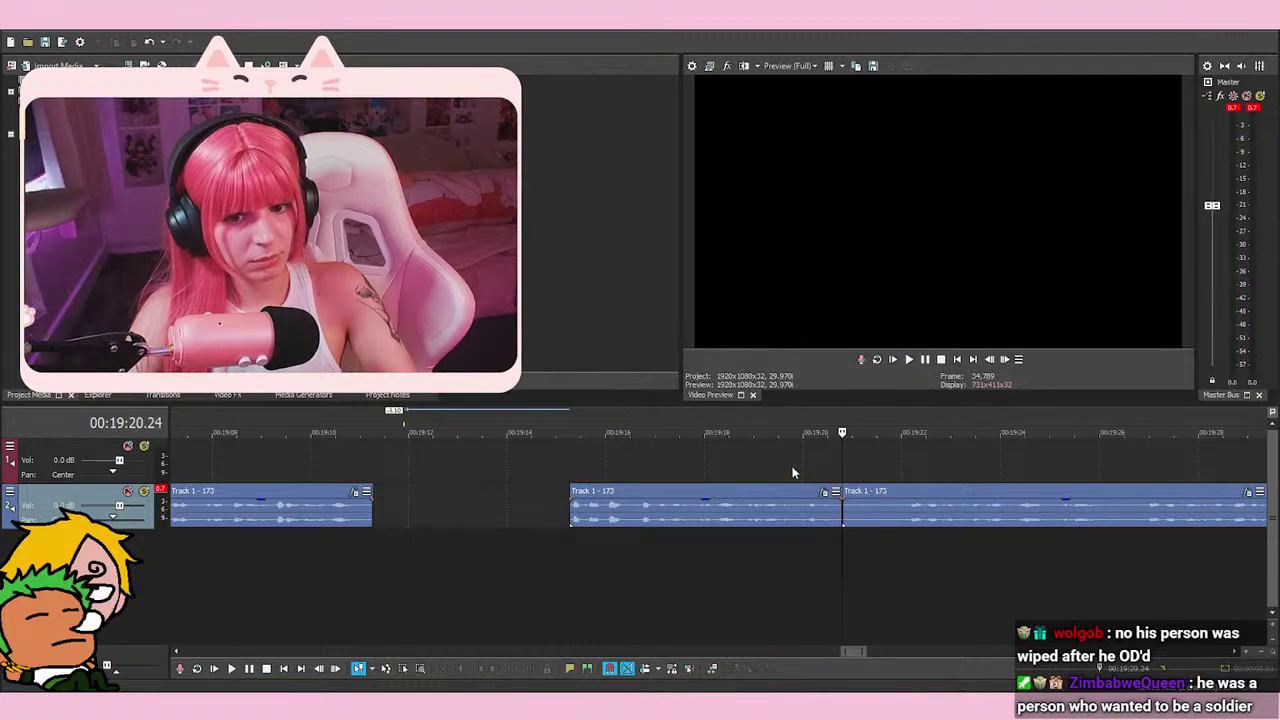
Slide the kept take back across the gap to overlap the previous clip's end slightly, joining them at about 00:19:11.05
click(311, 460)
scroll(800, 524, up, 2)
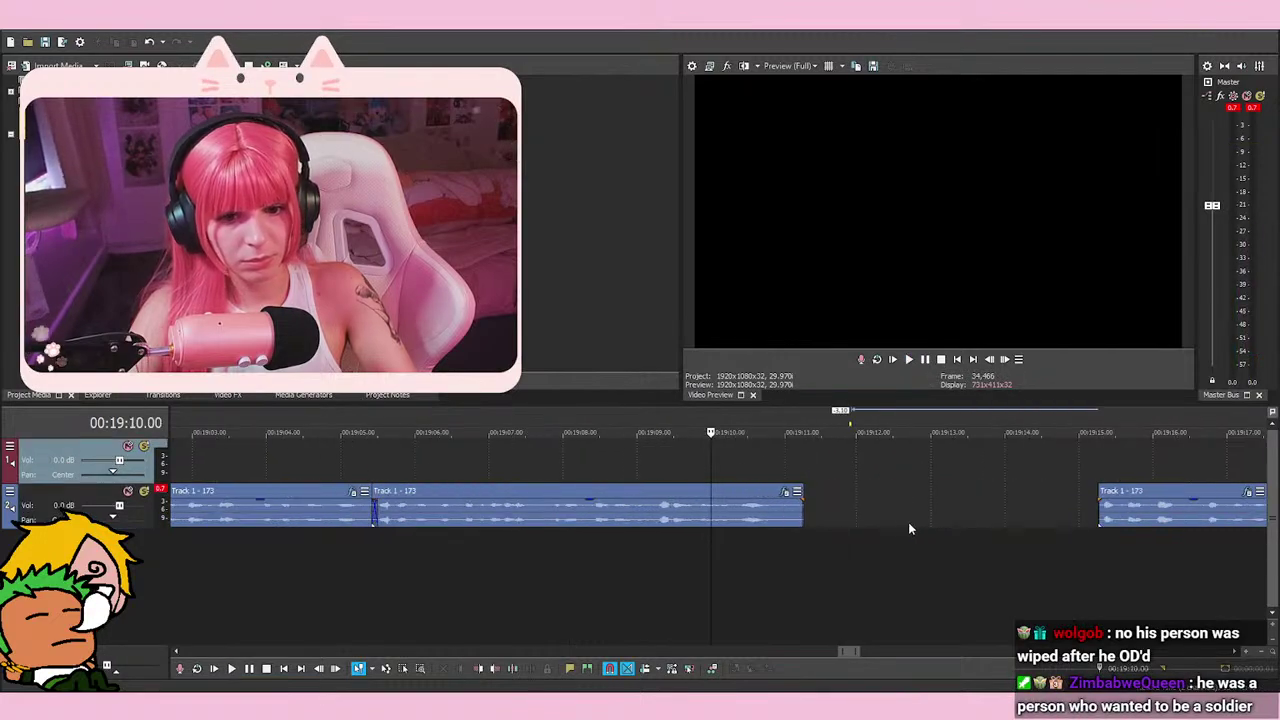
drag(1125, 505, 824, 505)
scroll(805, 460, up, 3)
click(767, 453)
click(843, 519)
Check the words before the new join by placing the playhead at points between about 00:19:09.27 and 00:19:10.17
click(757, 598)
click(618, 592)
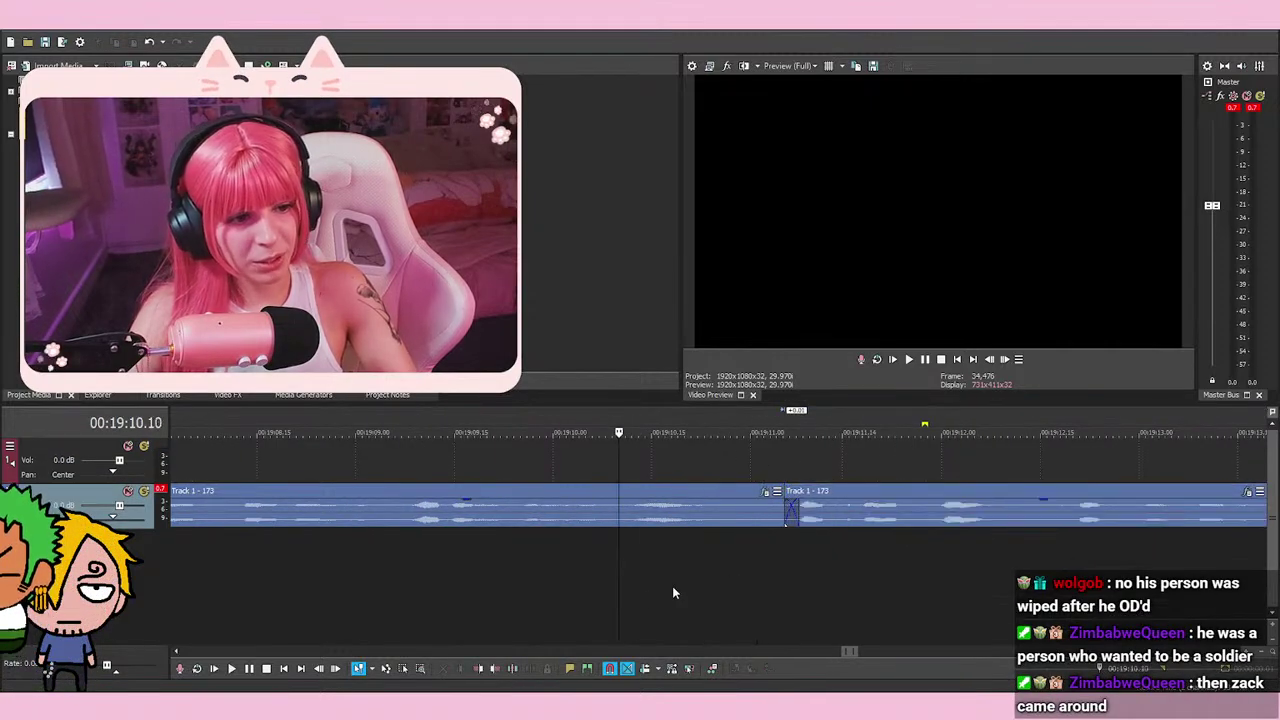
click(533, 596)
click(658, 602)
click(651, 602)
click(638, 602)
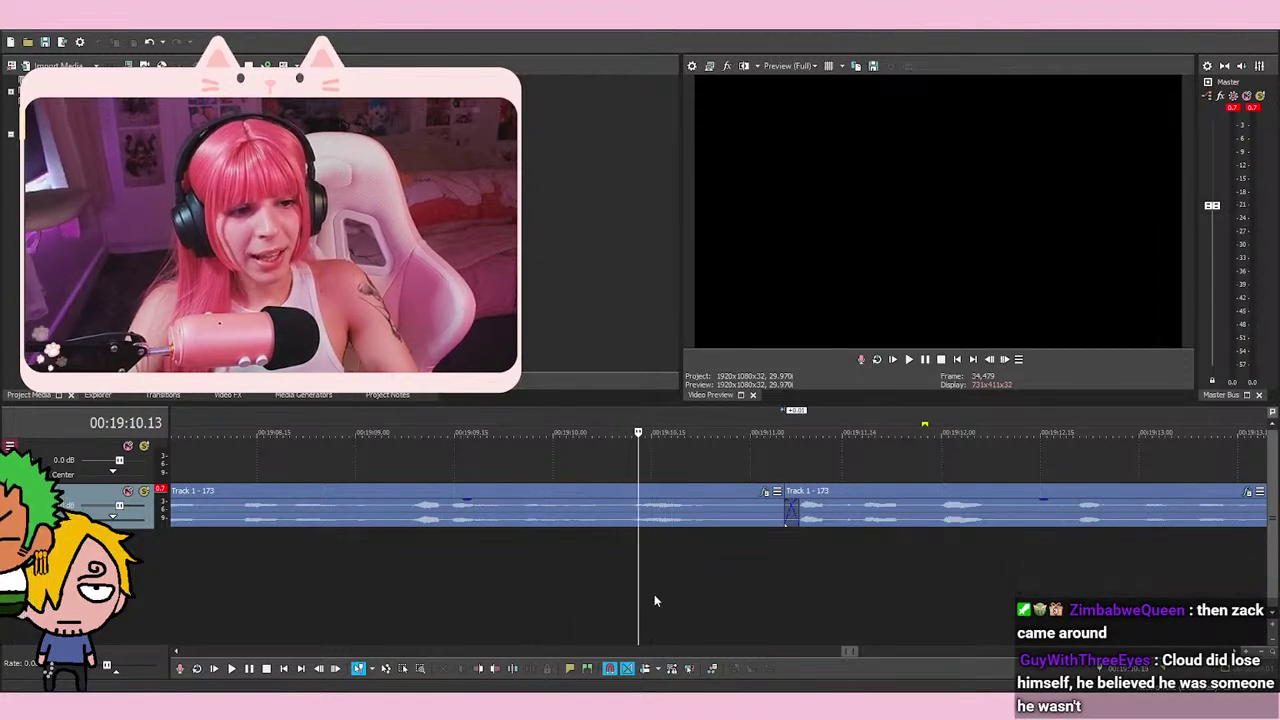
click(652, 600)
click(665, 598)
click(643, 600)
click(558, 601)
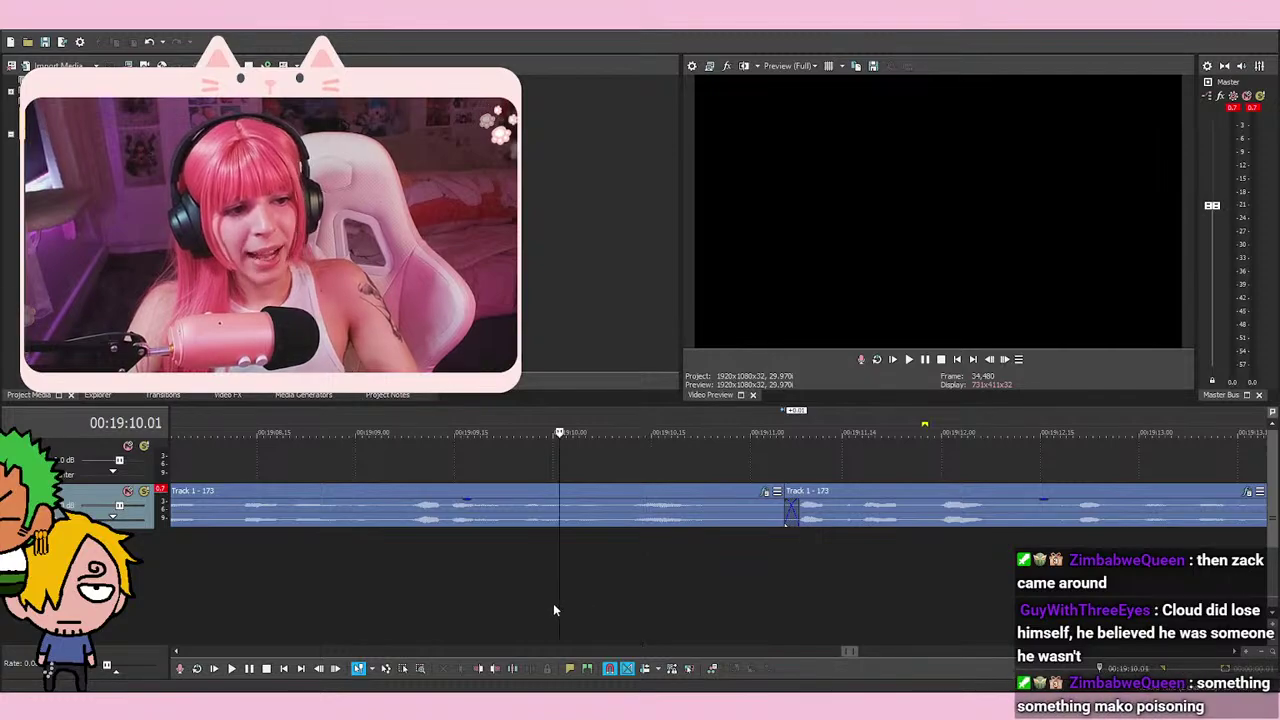
Find the start of the word just before 00:19:10.00 and play it from about 00:19:09.28
click(542, 606)
click(547, 608)
click(564, 608)
click(552, 606)
click(548, 606)
click(539, 612)
key(space)
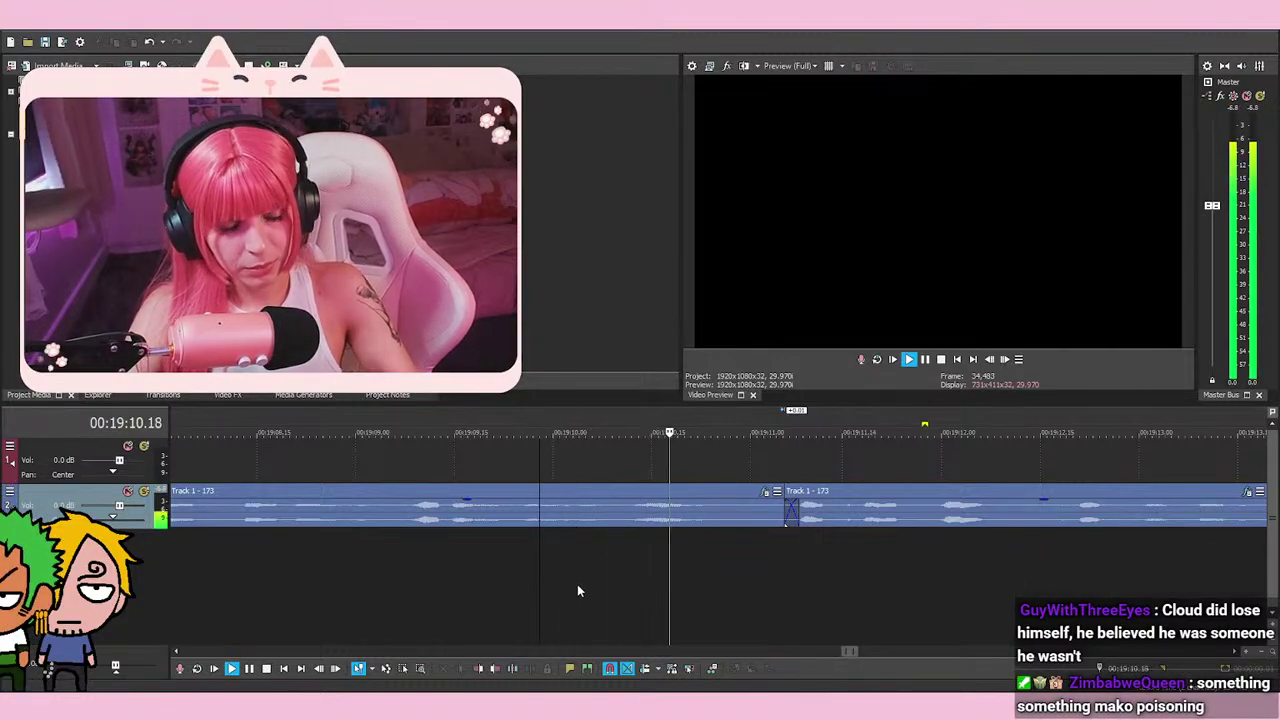
key(space)
Play the phrase before the new join from 00:19:07.26 to hear how it leads up to the join
scroll(375, 568, down, 3)
click(599, 580)
click(587, 588)
click(591, 586)
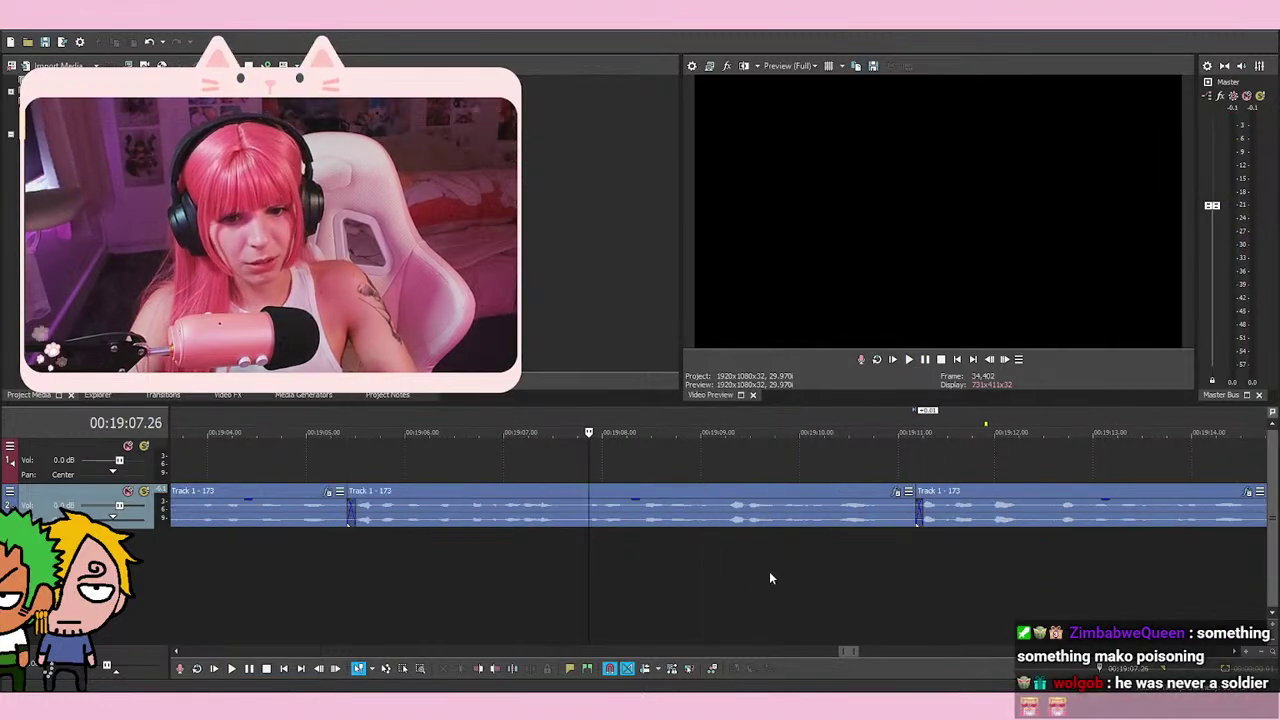
key(space)
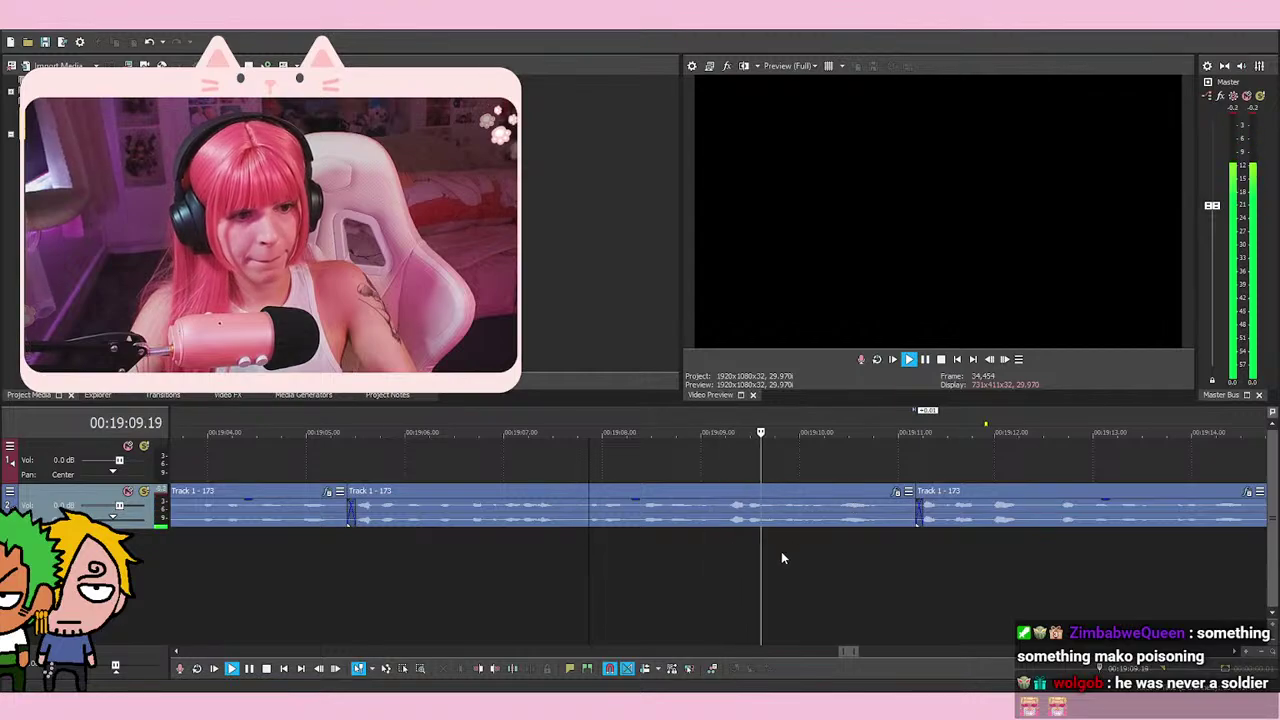
key(space)
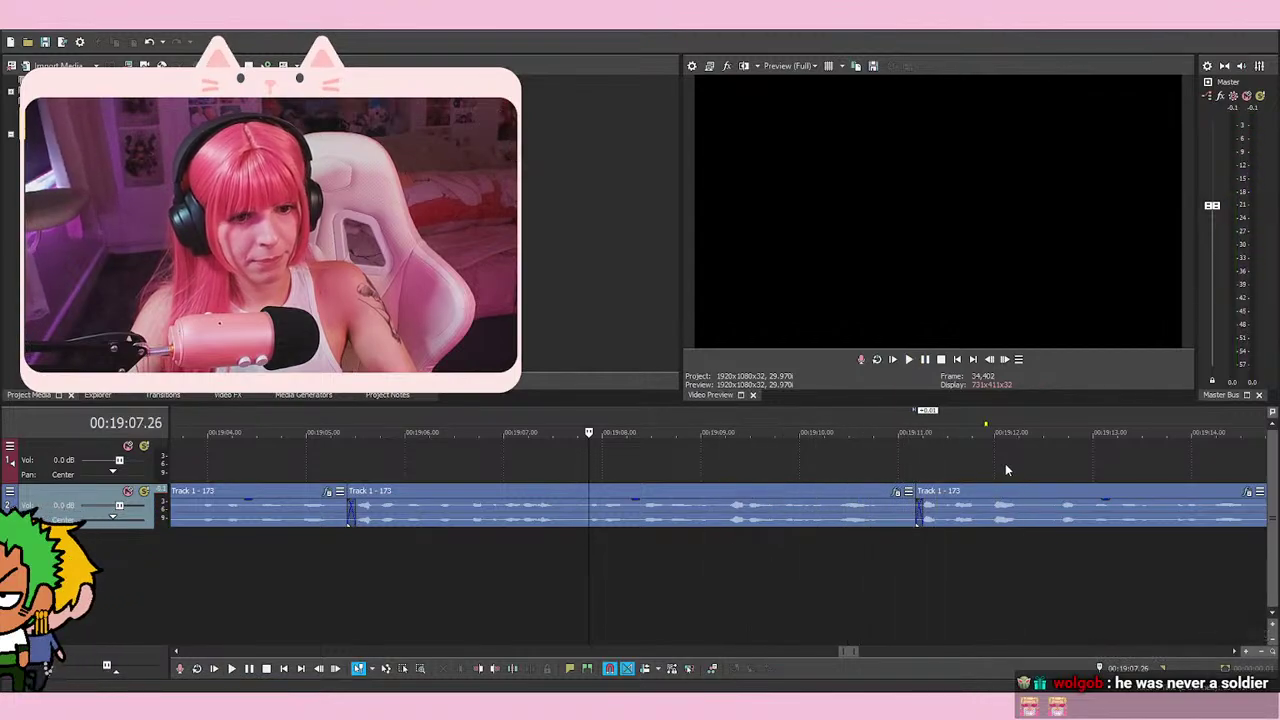
Check the last words before the join by playing short snippets from points between about 00:19:10.00 and 00:19:11.05
click(876, 466)
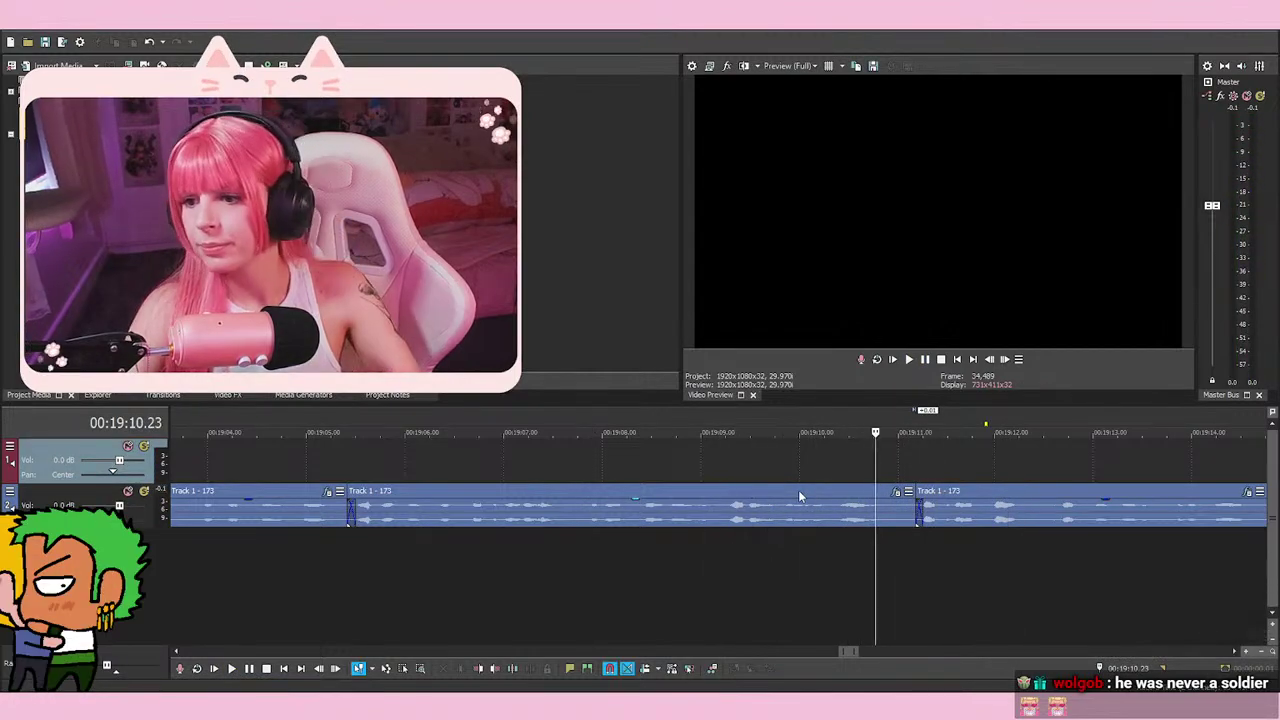
key(space)
key(space)
click(916, 530)
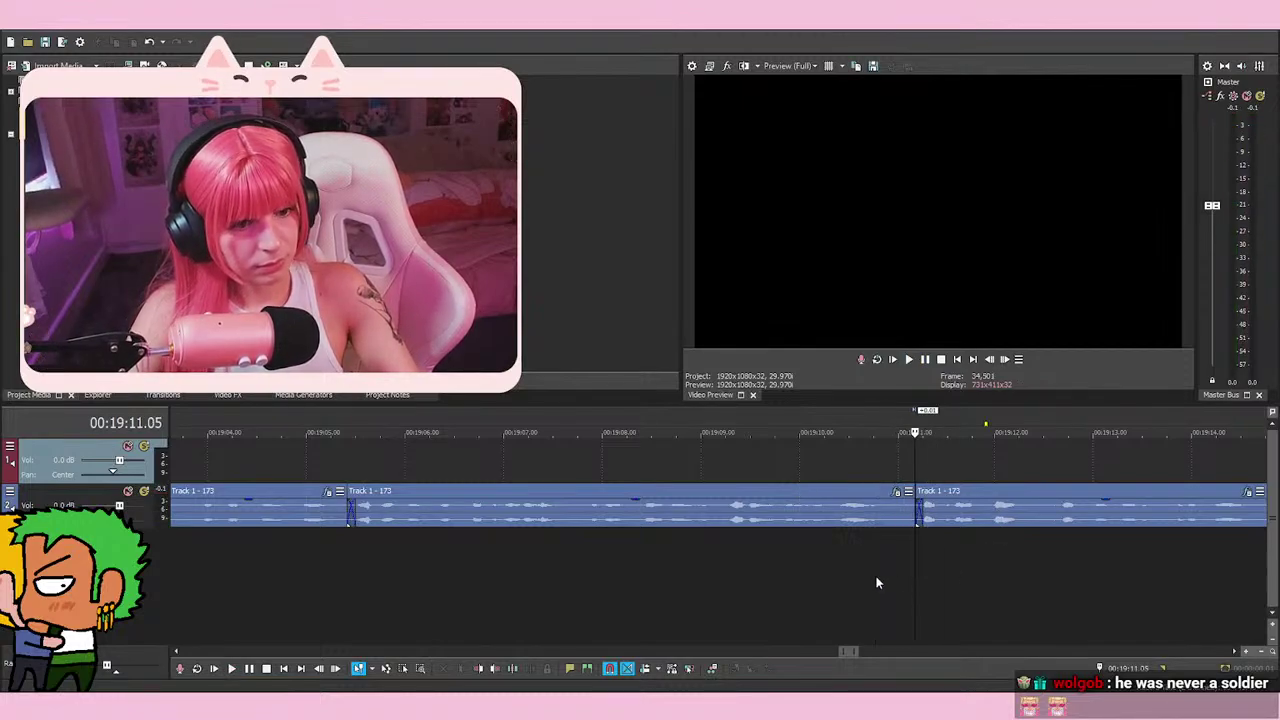
click(876, 582)
key(space)
key(space)
click(798, 575)
key(space)
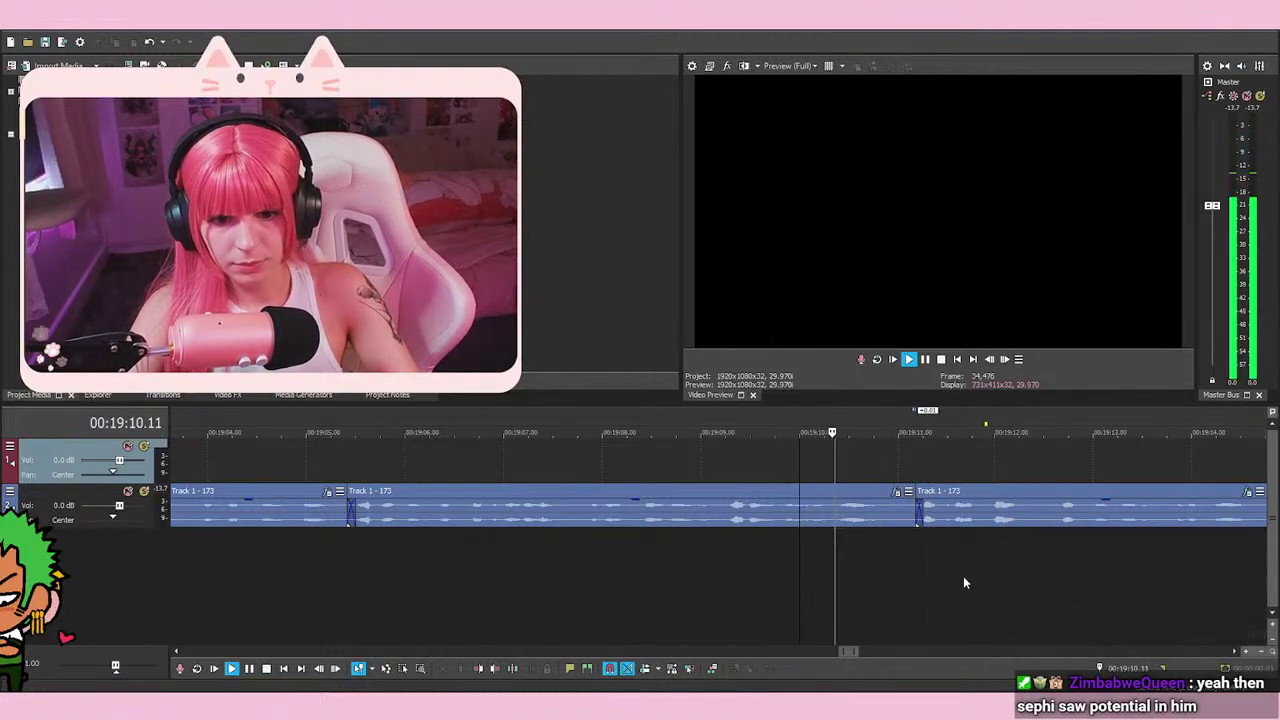
click(875, 467)
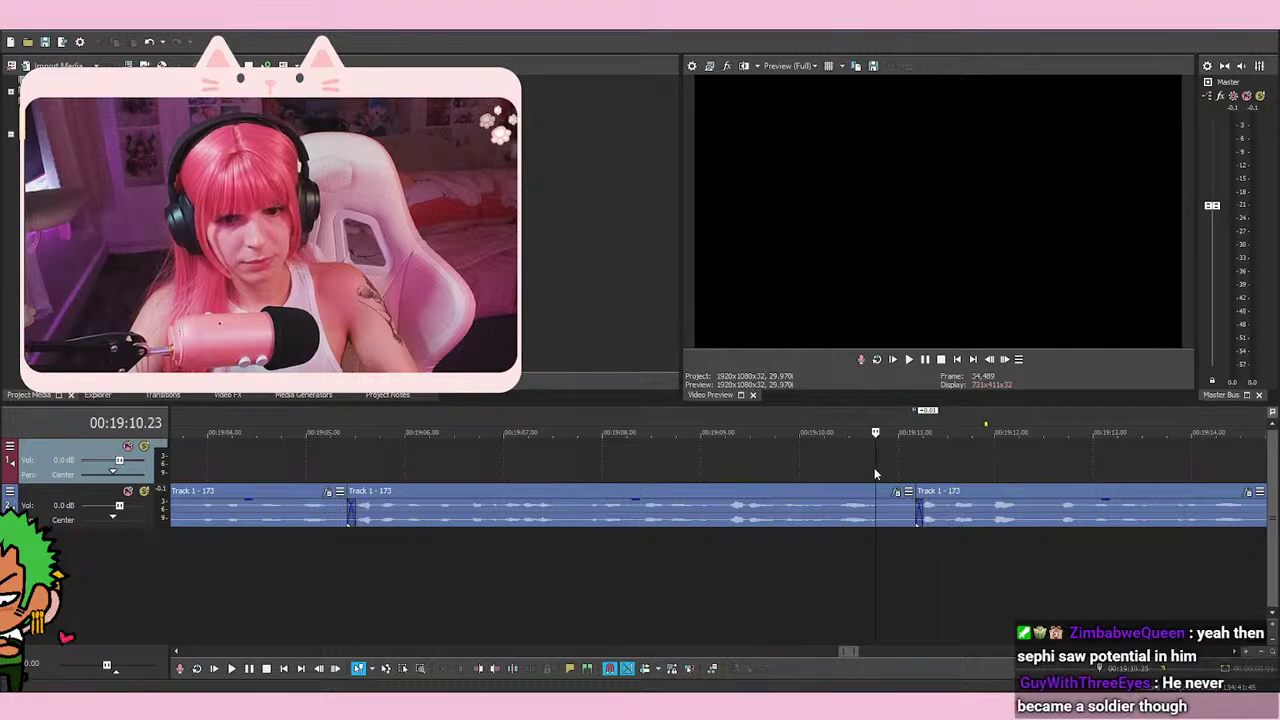
key(space)
key(space)
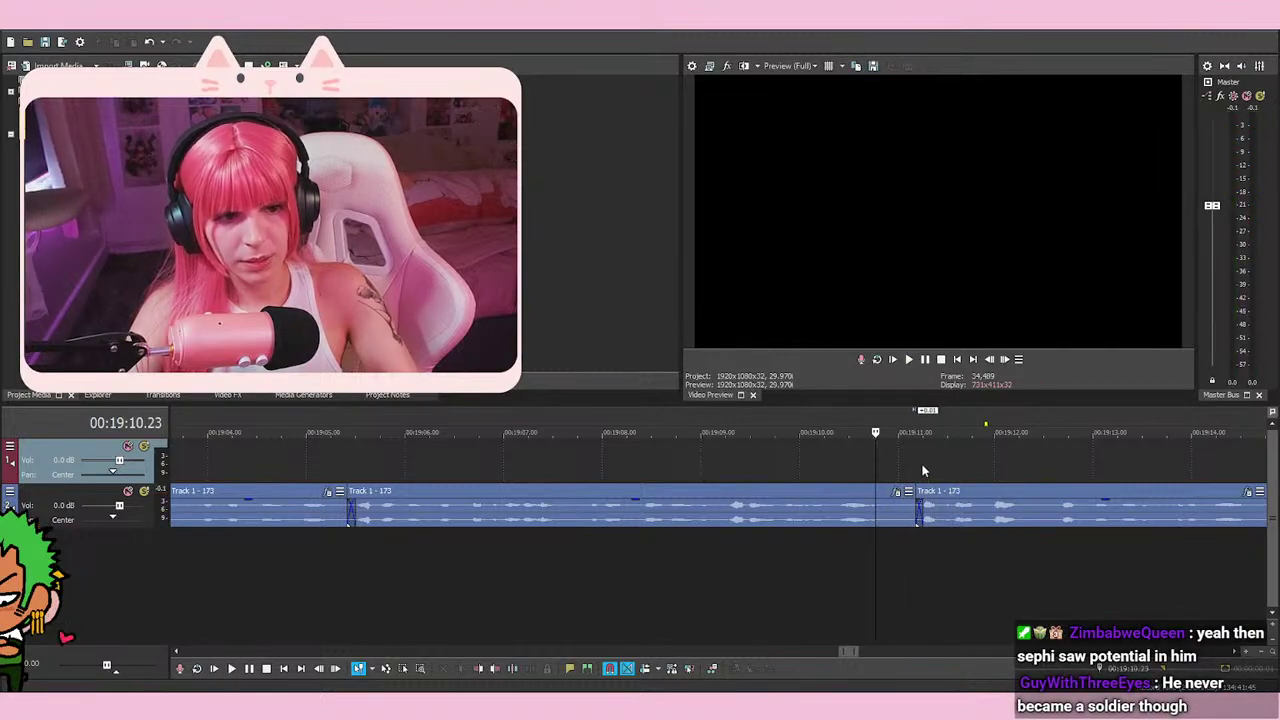
Play from 00:19:09.27 across the join at about 00:19:11.05 to check the transition between the two clips
click(793, 466)
click(902, 448)
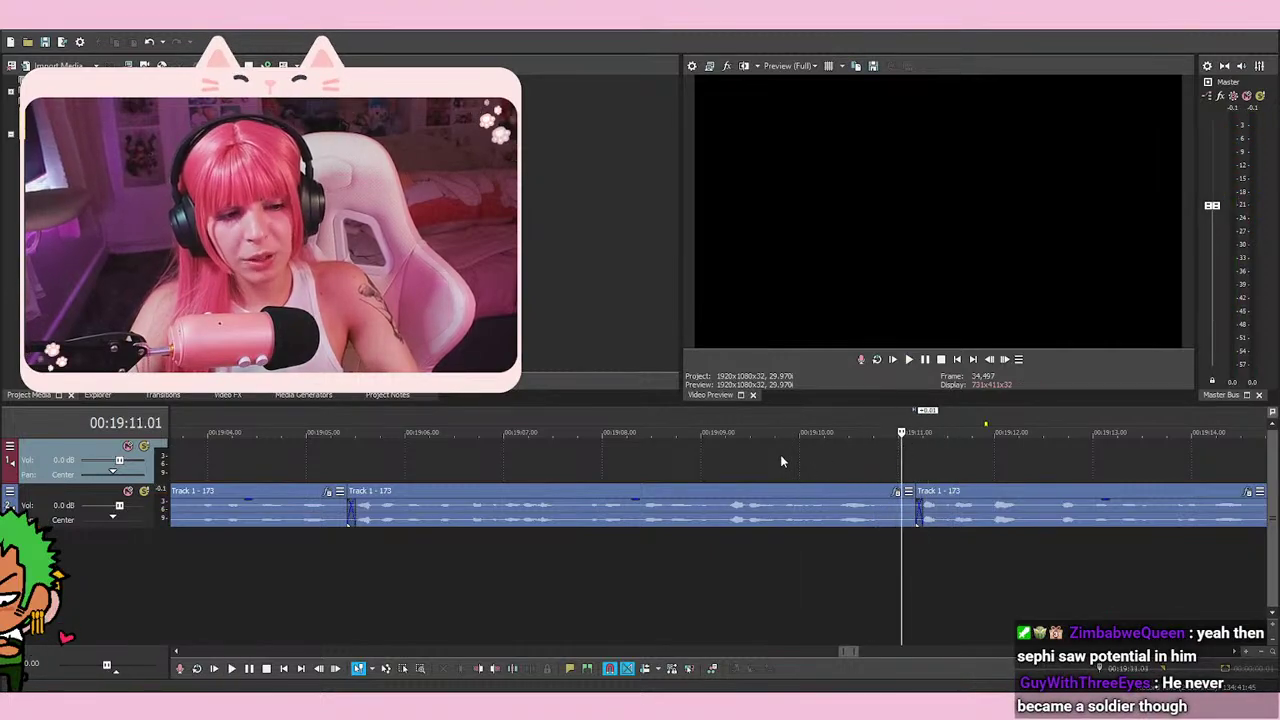
click(780, 456)
click(789, 460)
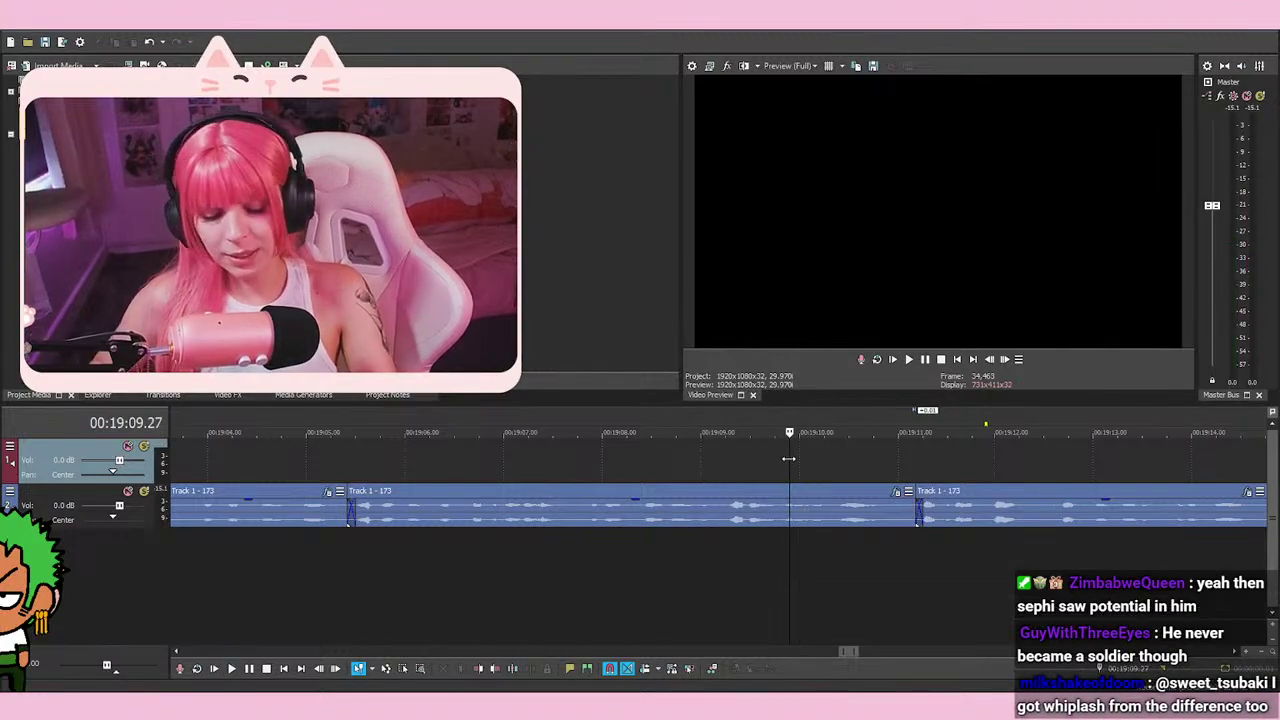
key(space)
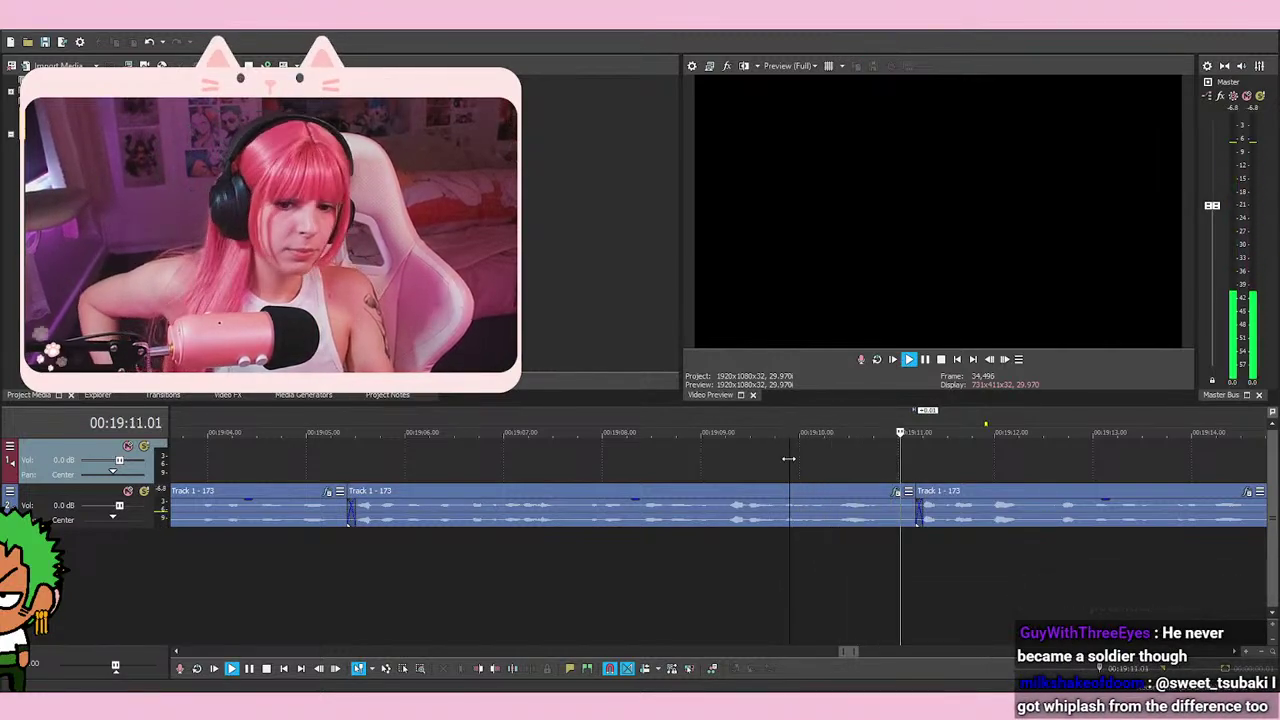
key(space)
key(space)
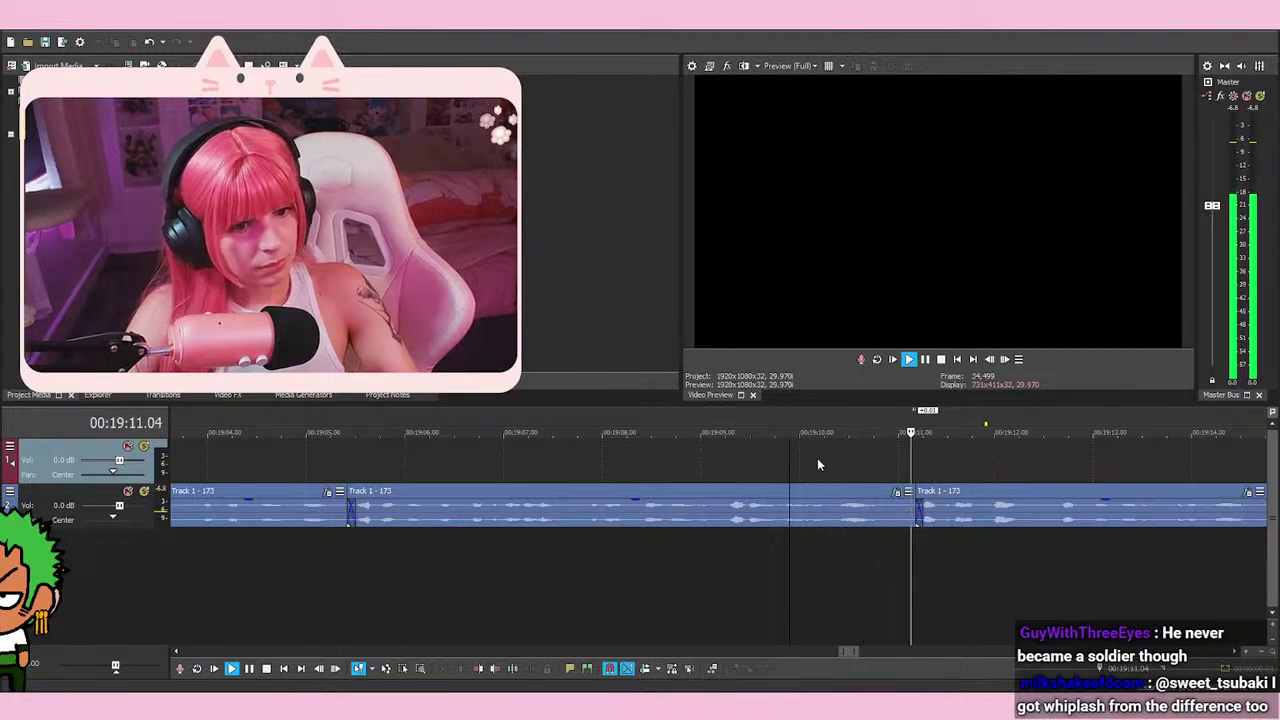
key(space)
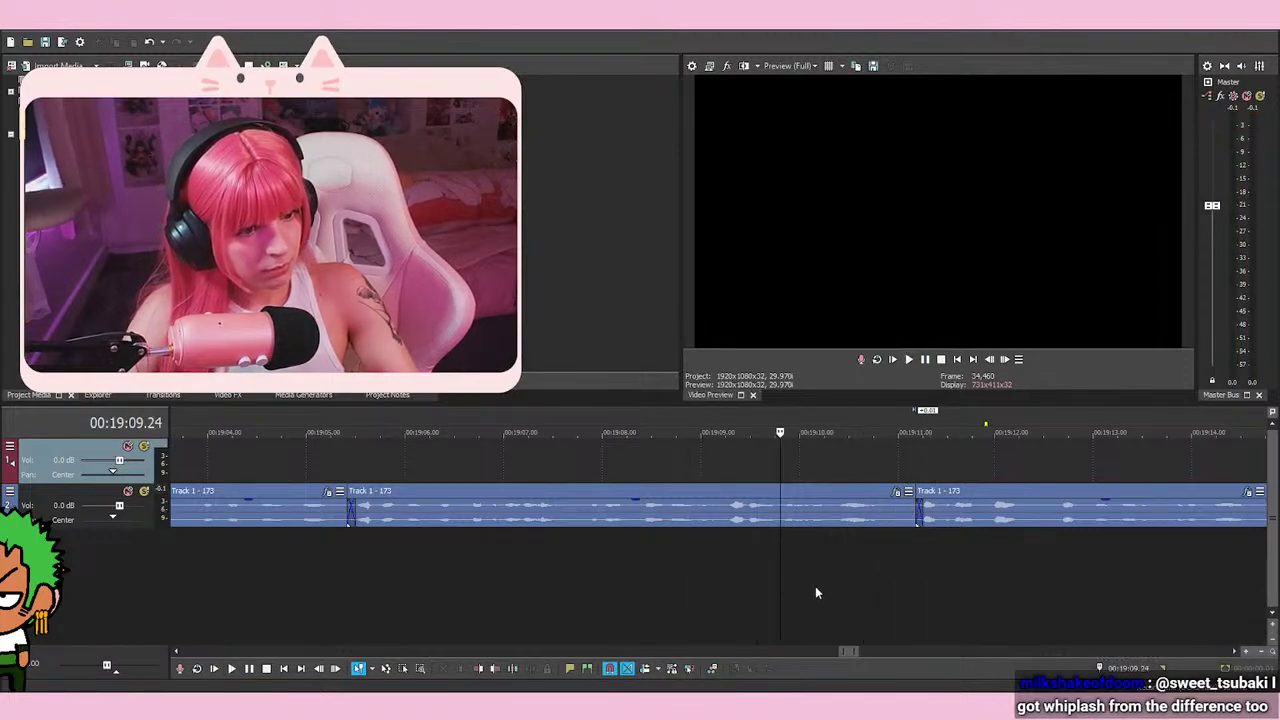
Play from 00:19:08.29 across the join to hear the complete phrase with its transition
click(688, 596)
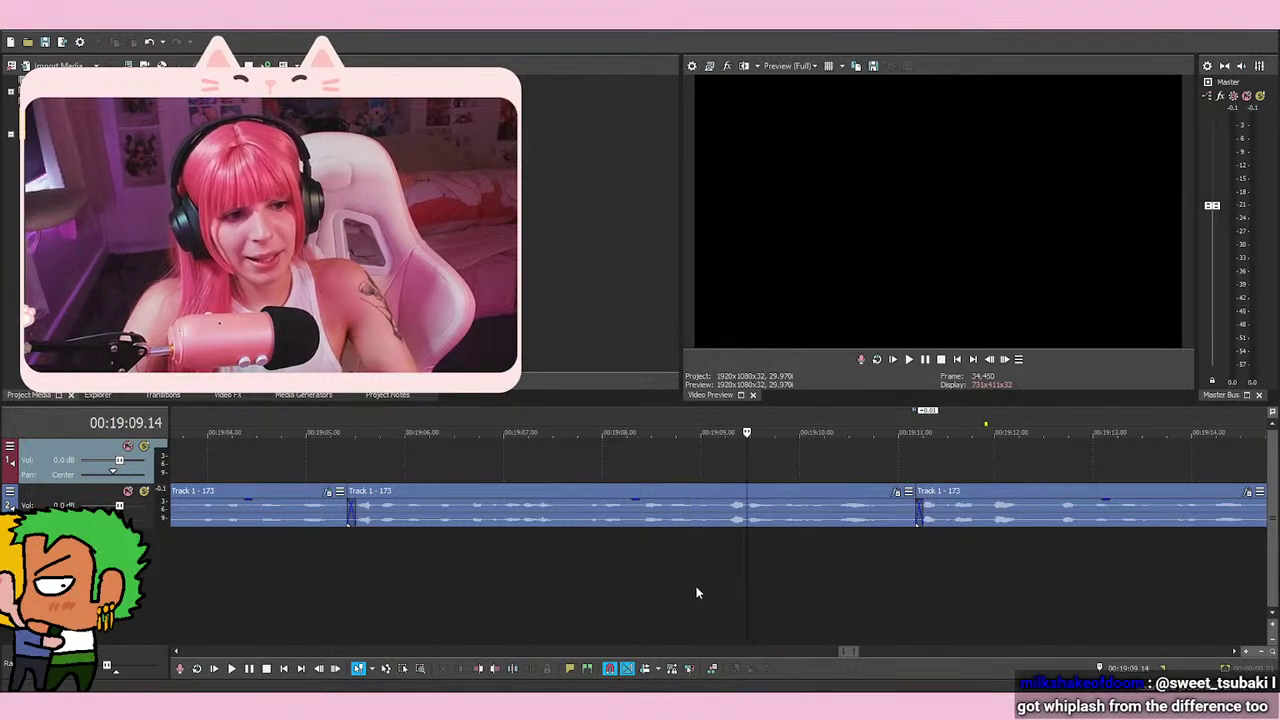
click(697, 593)
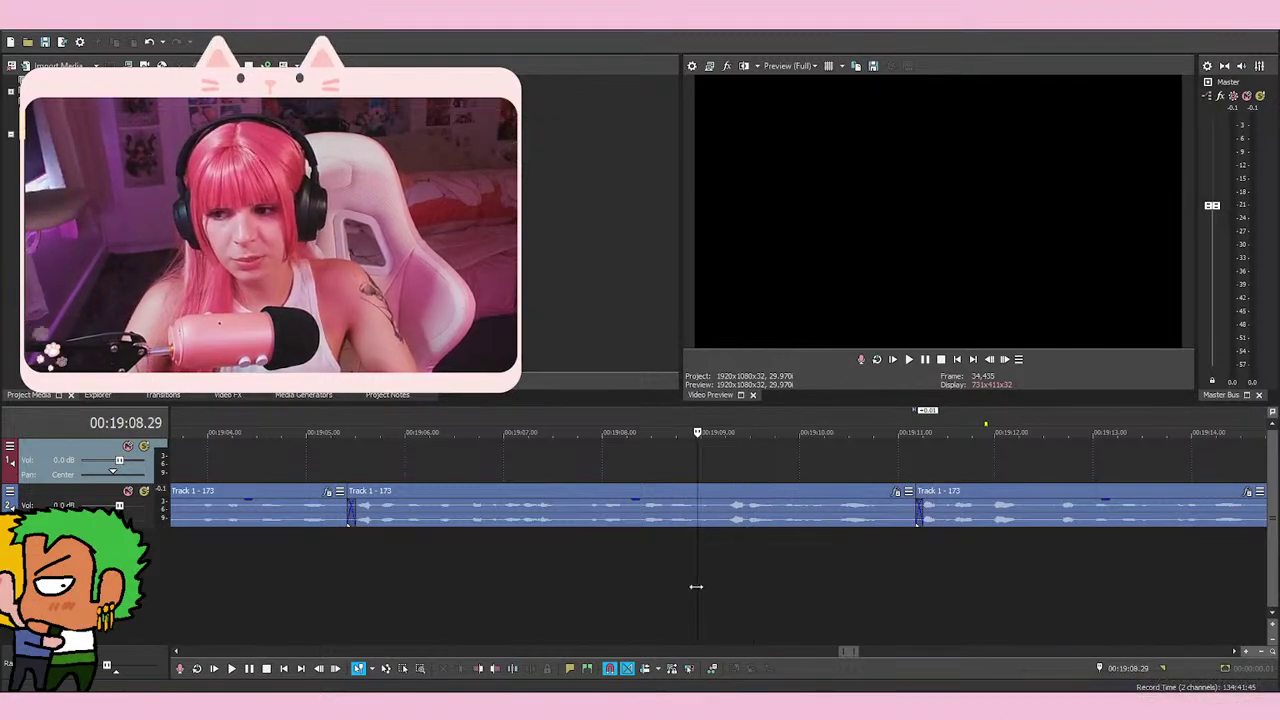
key(space)
key(space)
key(space)
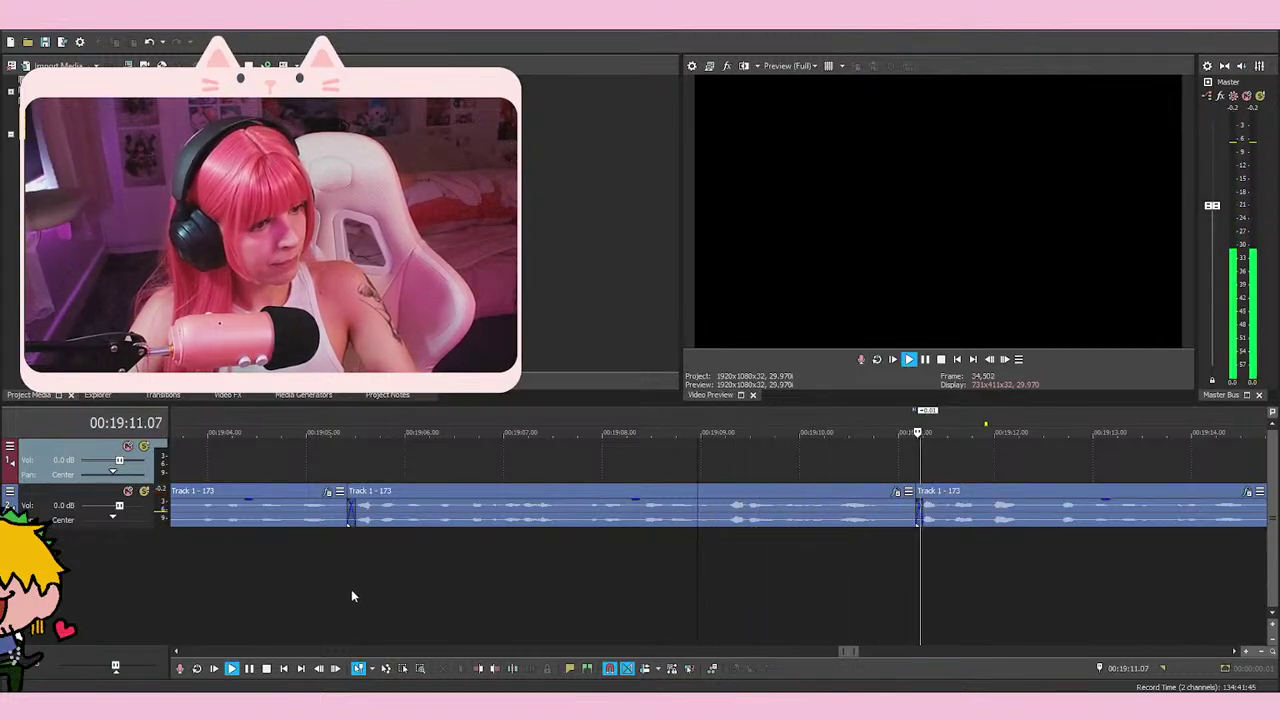
click(303, 590)
key(space)
Go back to just before the earlier join near 00:19:05.12 and play a short snippet from 00:19:04.28
click(517, 475)
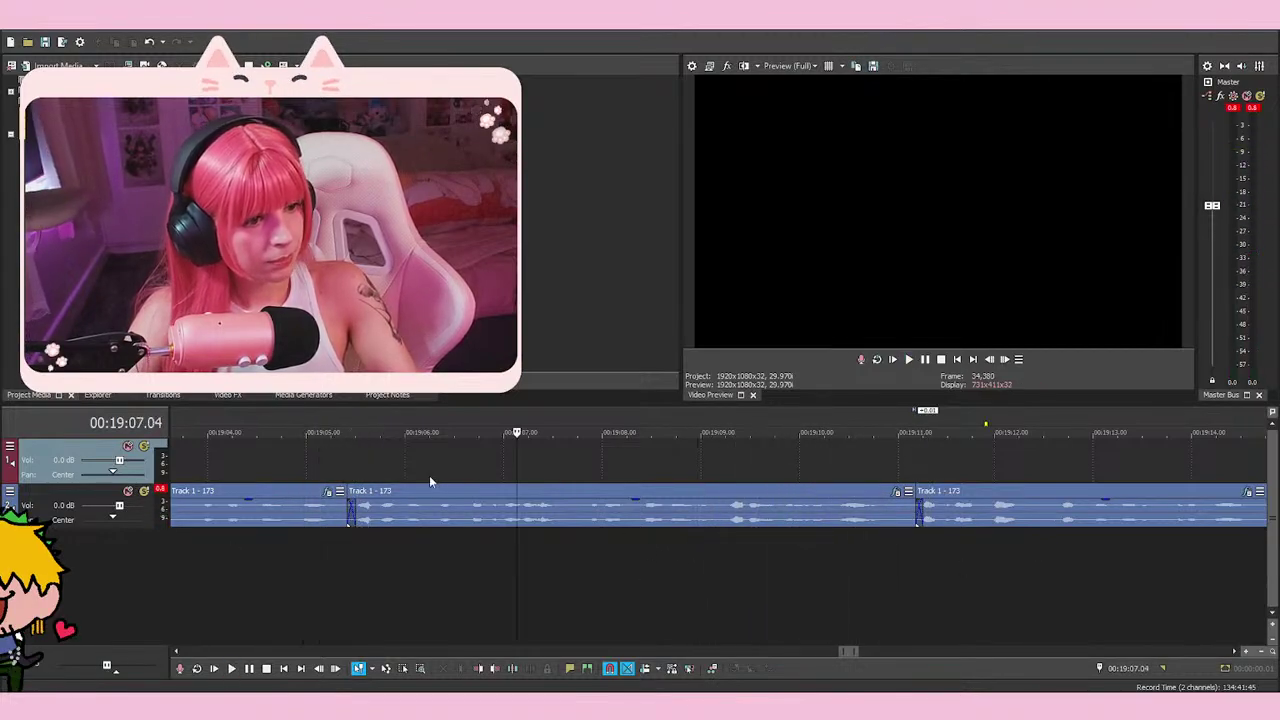
click(391, 479)
click(326, 487)
click(300, 481)
scroll(611, 479, up, 1)
scroll(611, 479, down, 1)
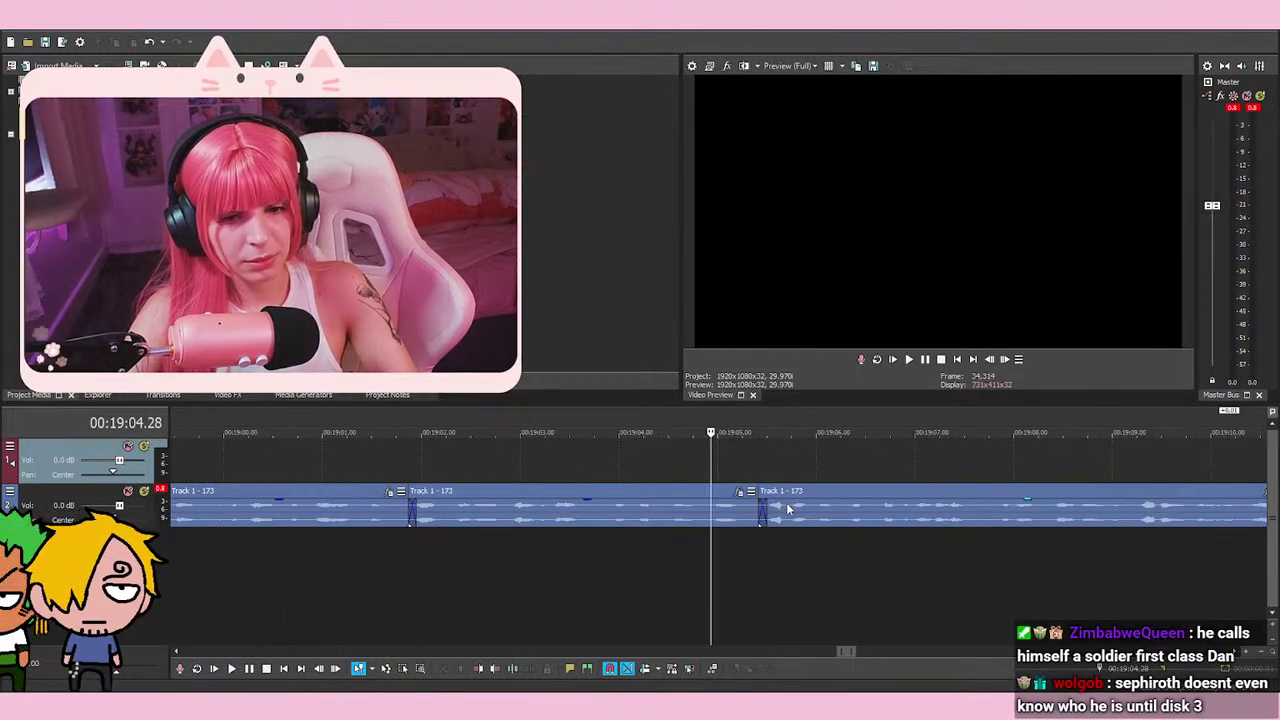
key(space)
key(space)
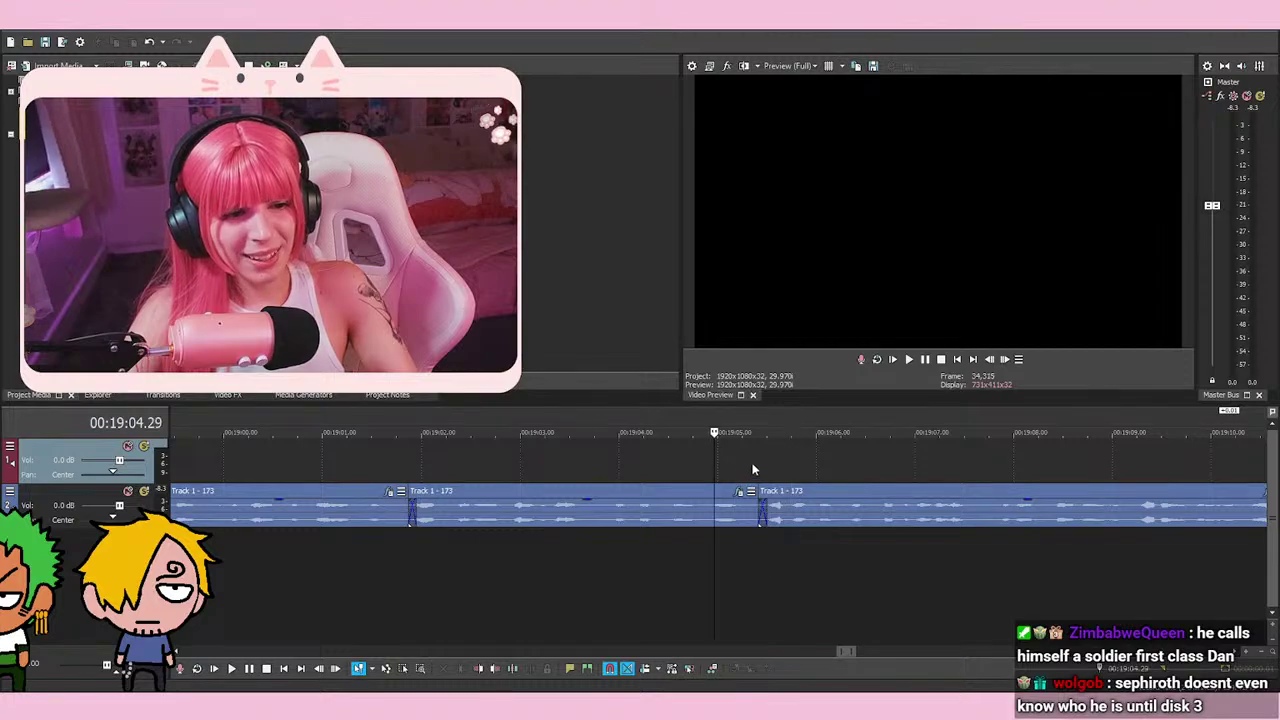
Play the take from about 00:19:04.28 through both joins, past 00:19:11.08
click(711, 460)
click(840, 466)
click(691, 458)
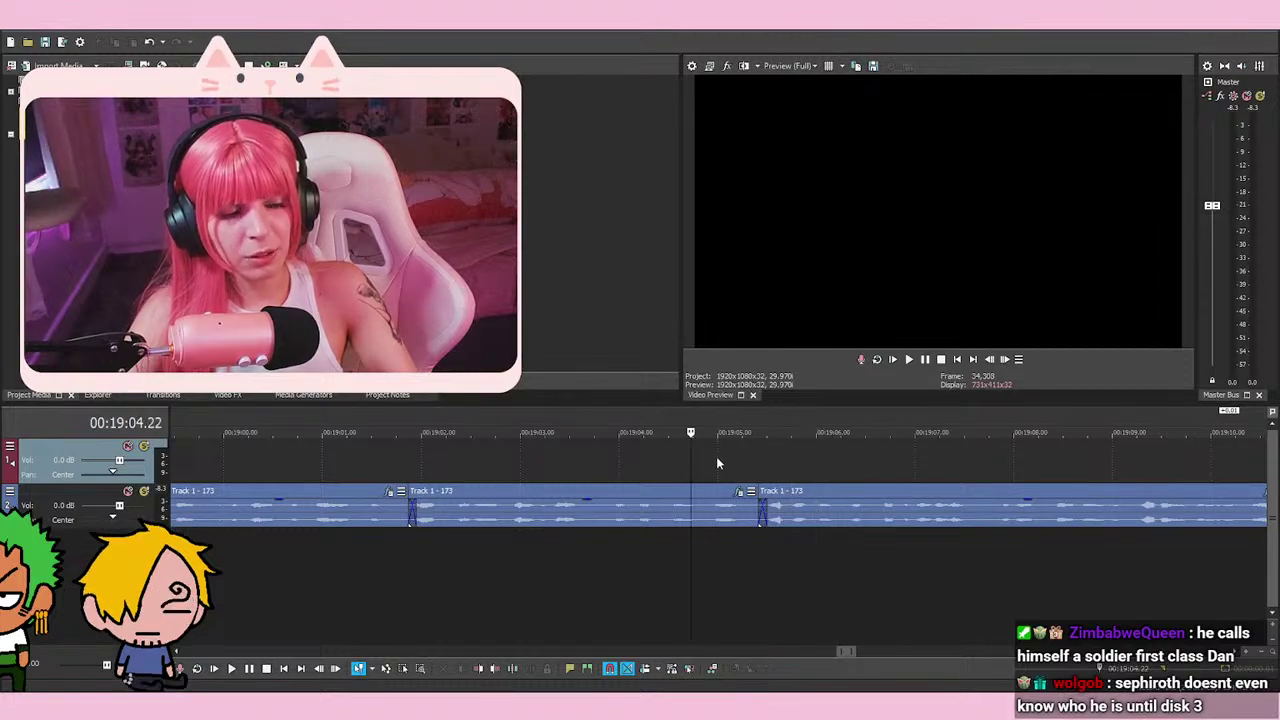
click(833, 466)
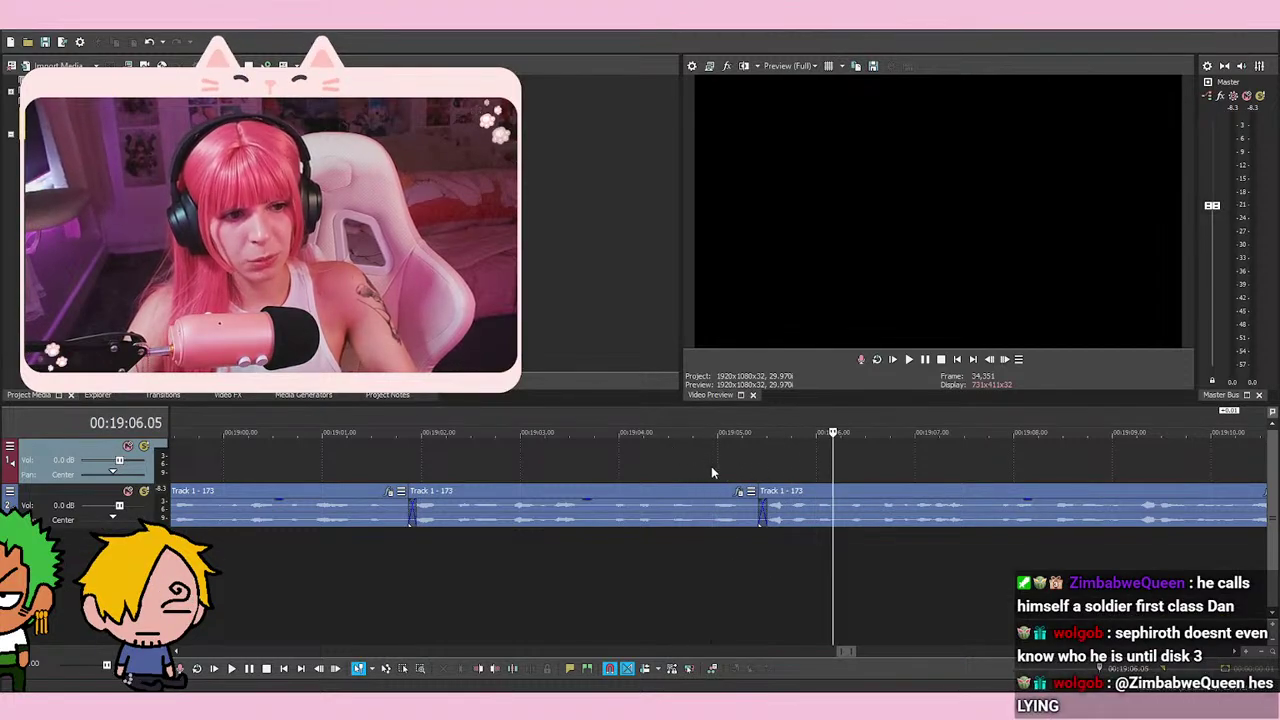
key(space)
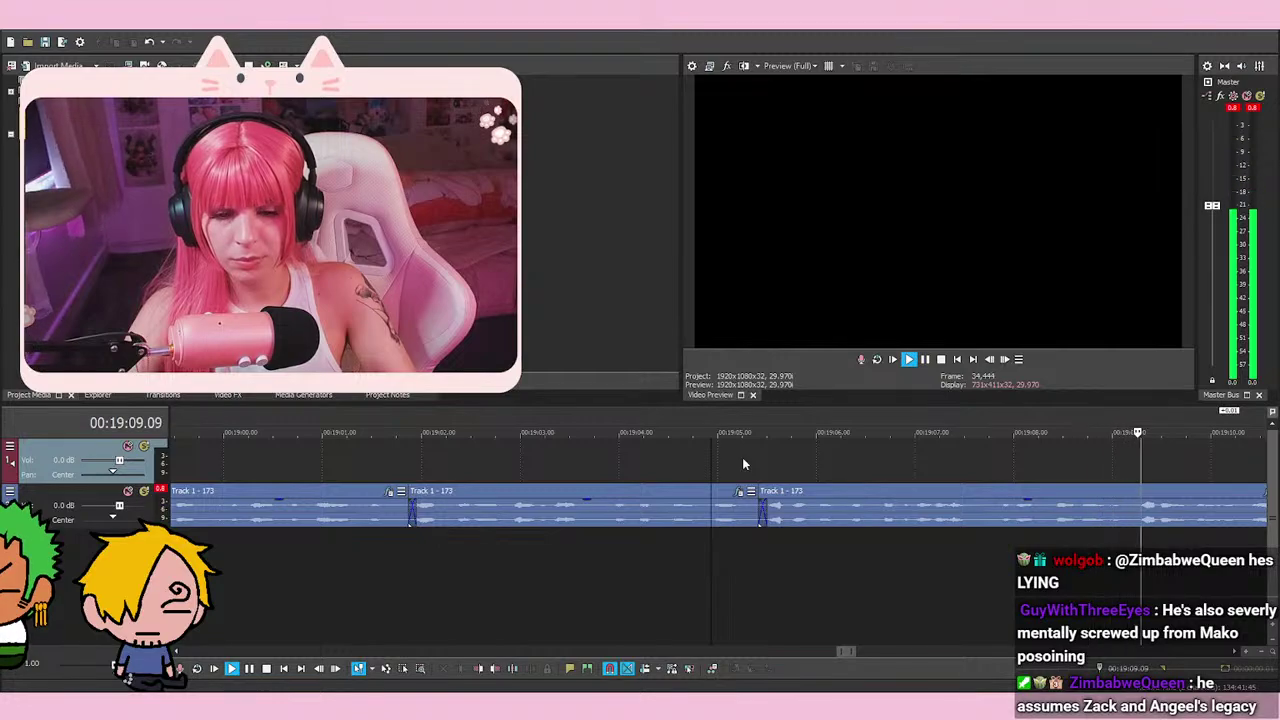
scroll(742, 457, down, 3)
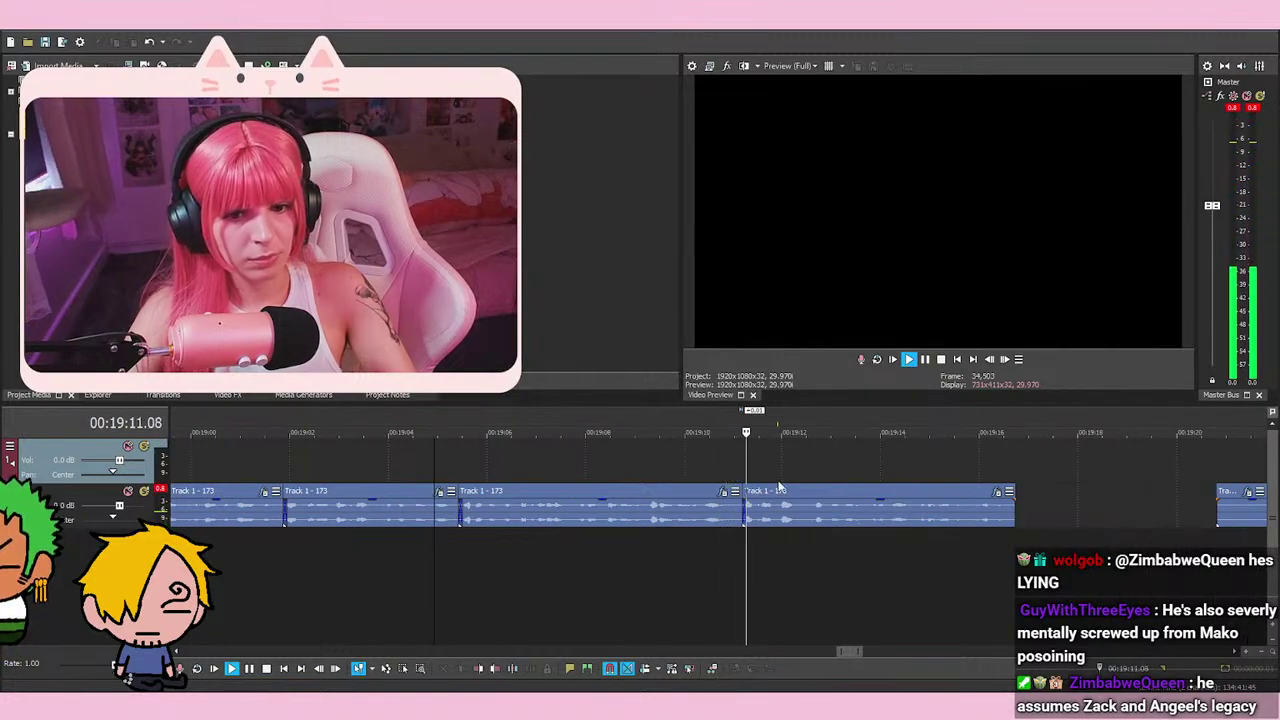
key(space)
Recheck the wording around the join by placing the playhead between about 00:19:09.15 and 00:19:12.09 and playing from about 00:19:09.26
key(space)
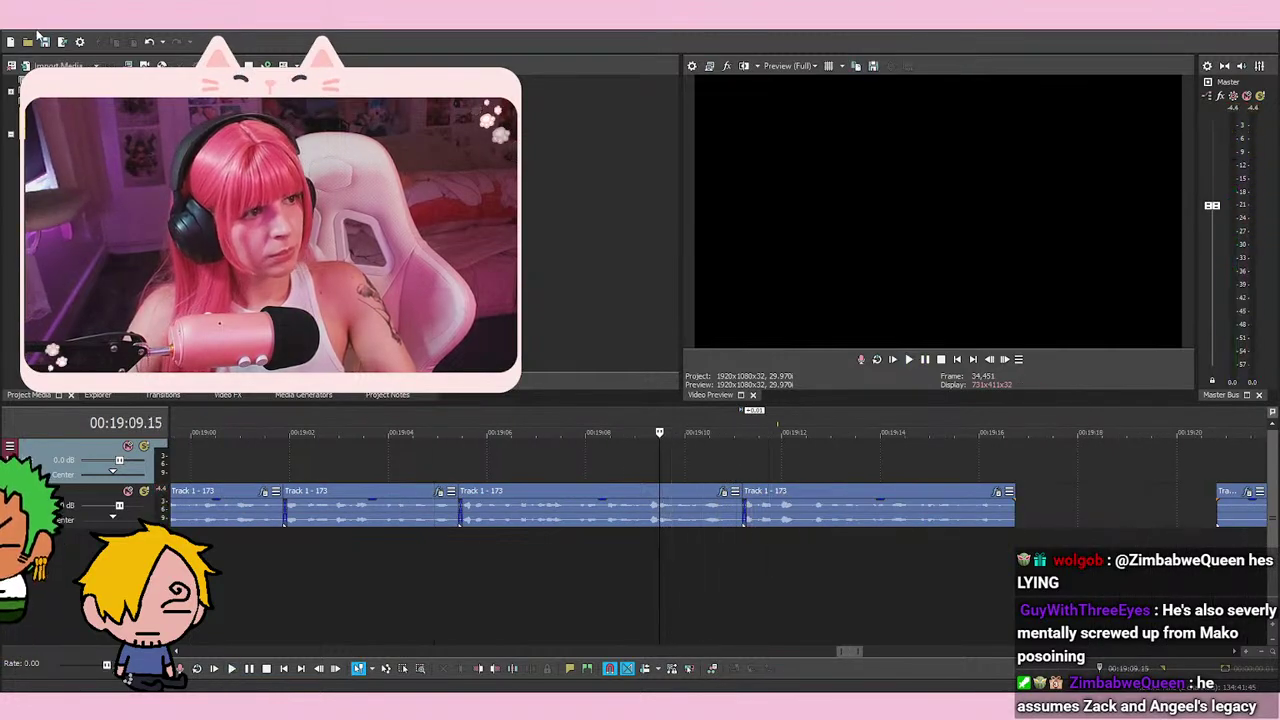
click(781, 467)
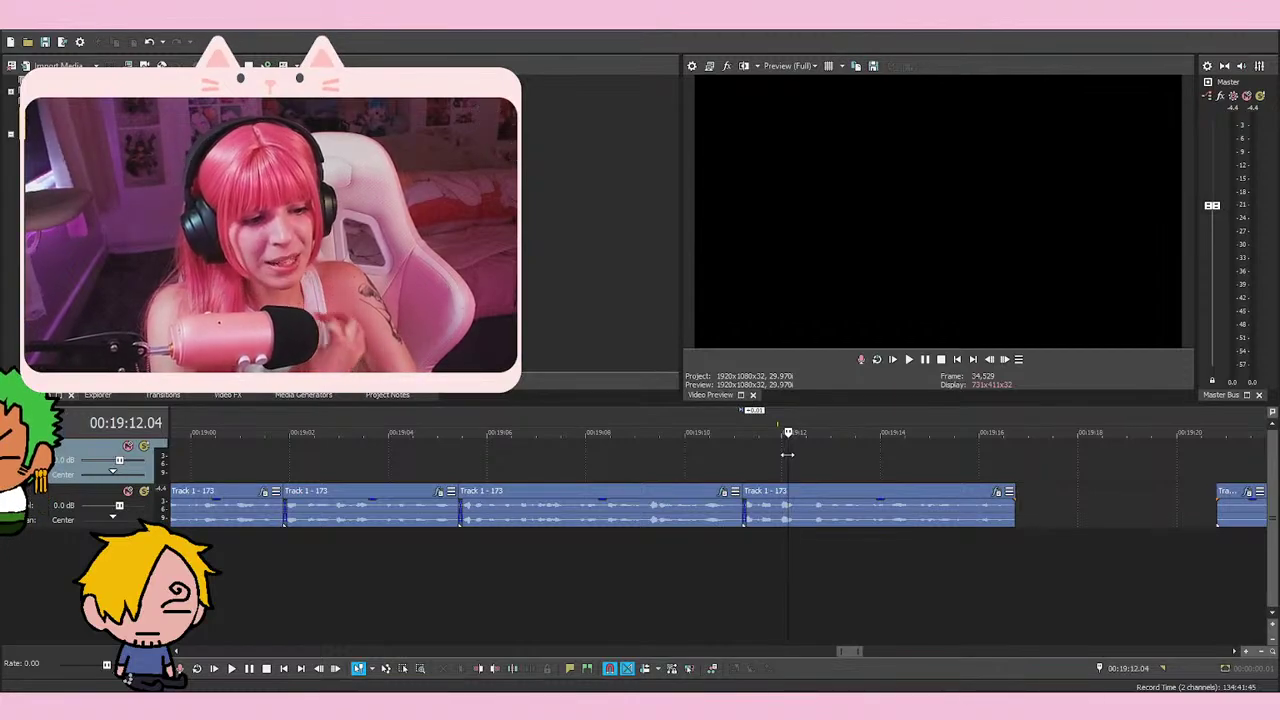
click(672, 472)
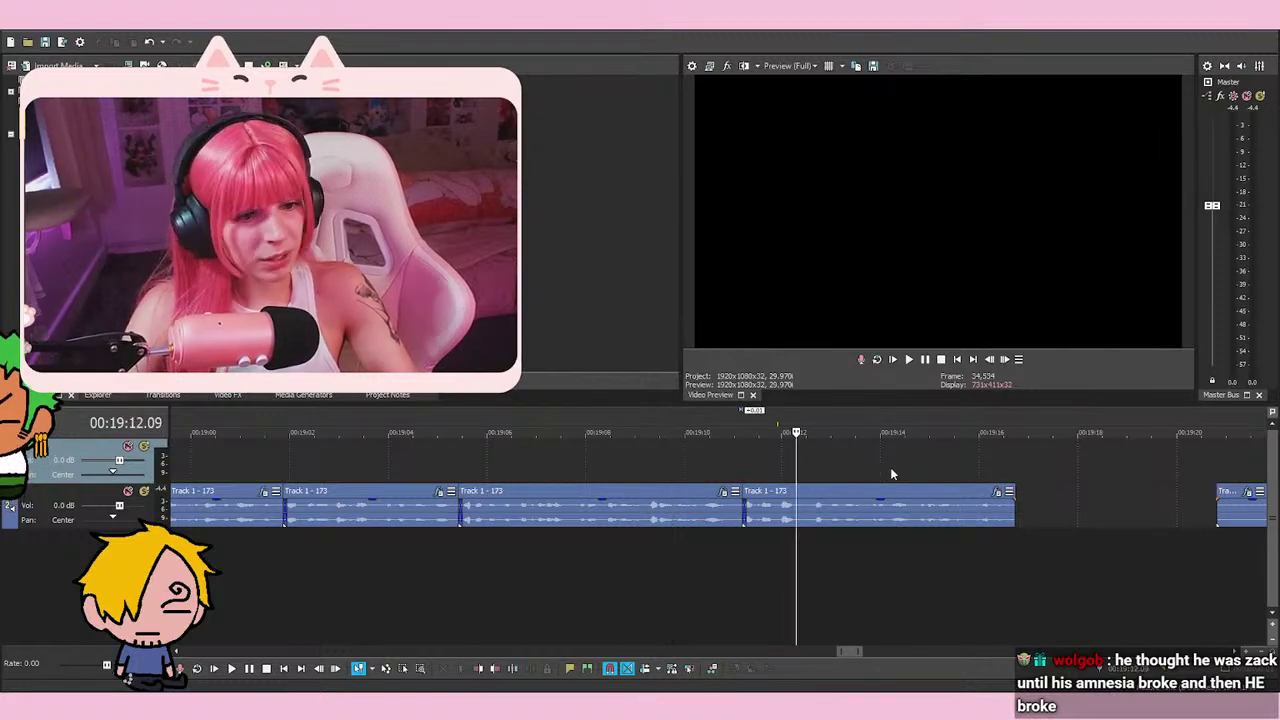
click(752, 484)
key(space)
click(672, 478)
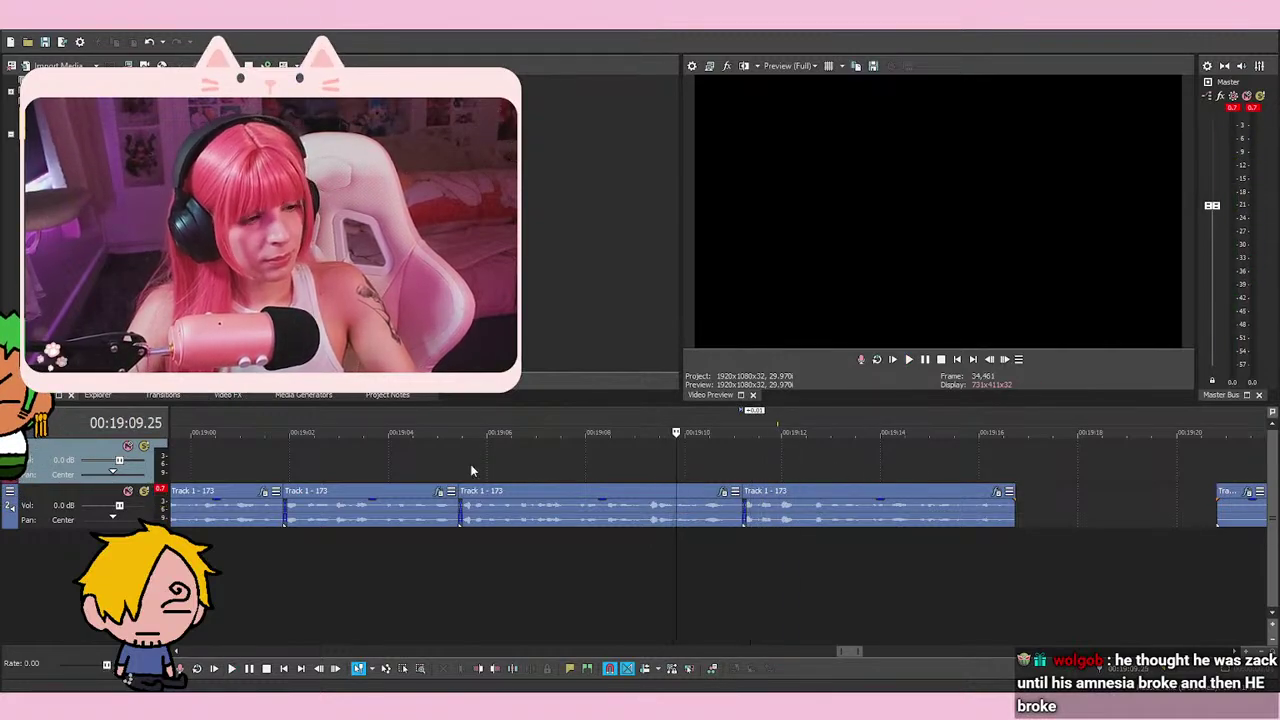
key(space)
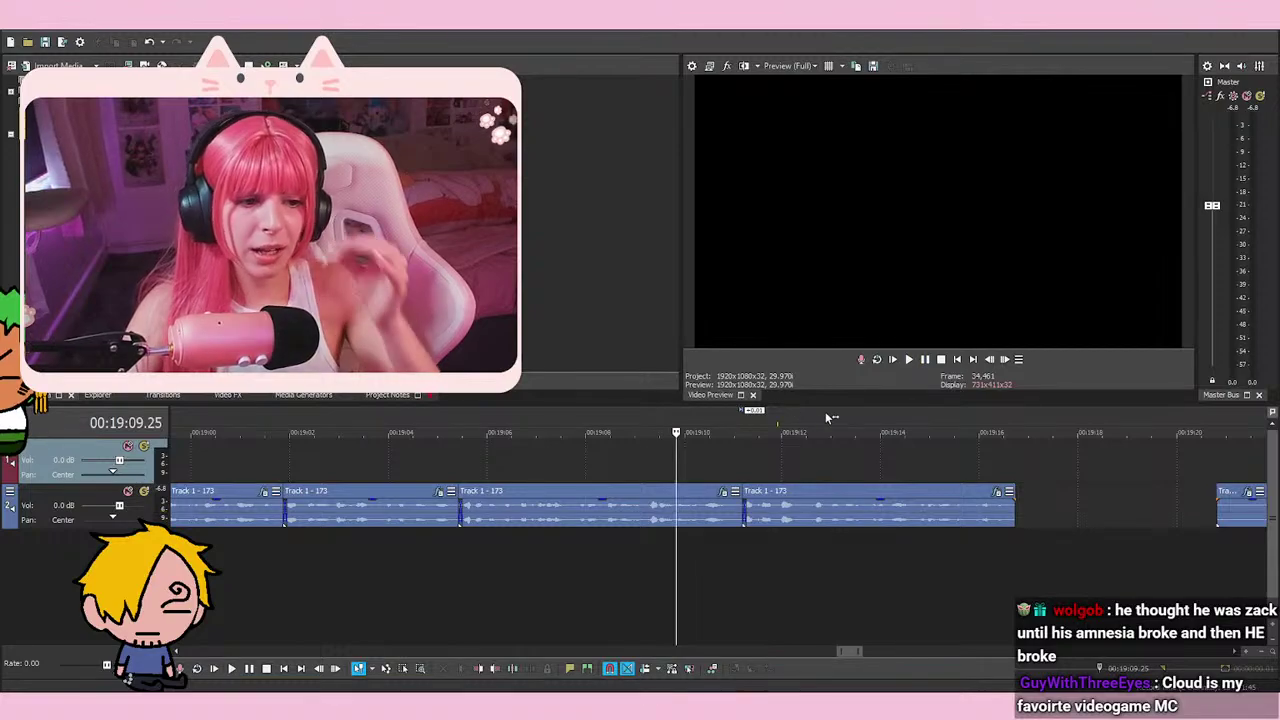
click(704, 480)
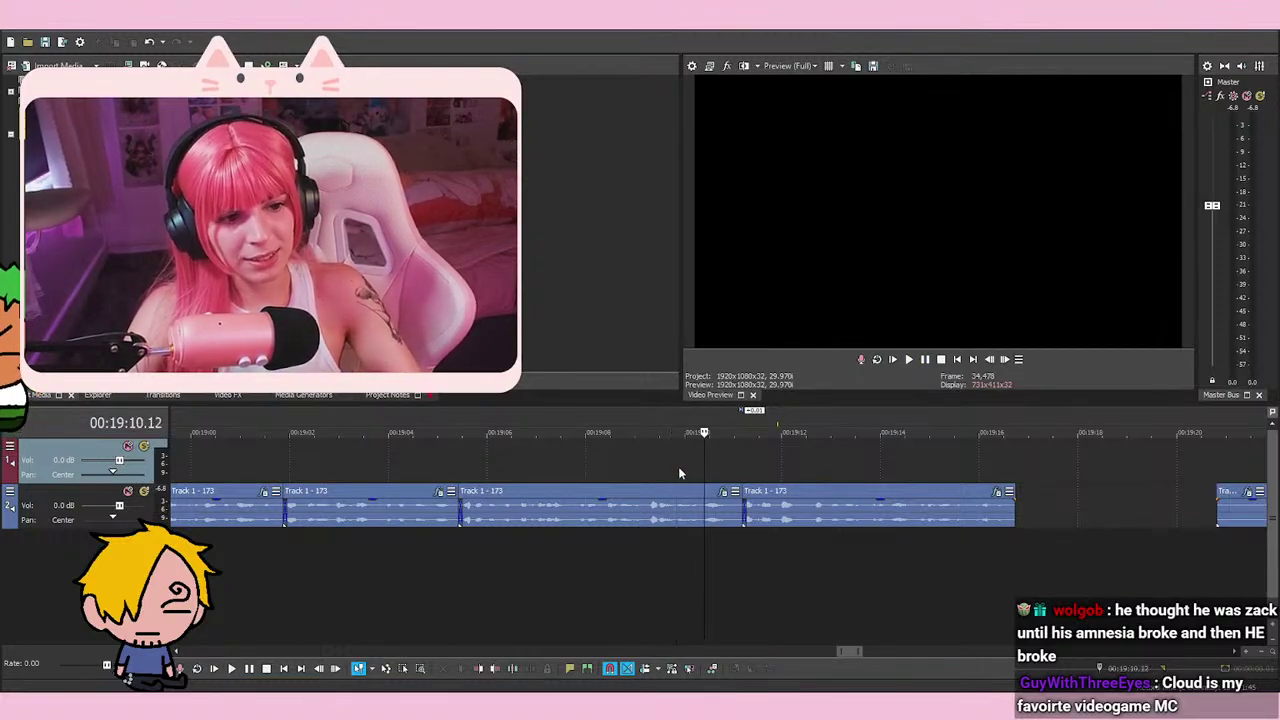
key(space)
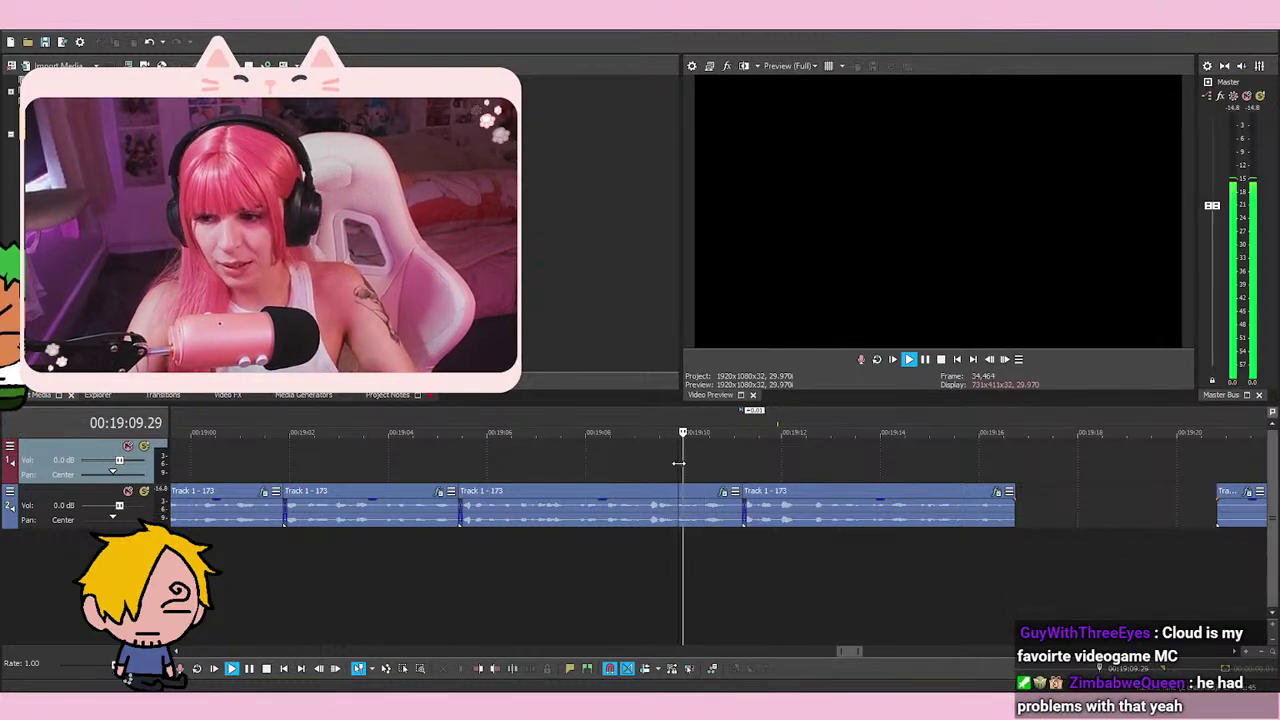
key(space)
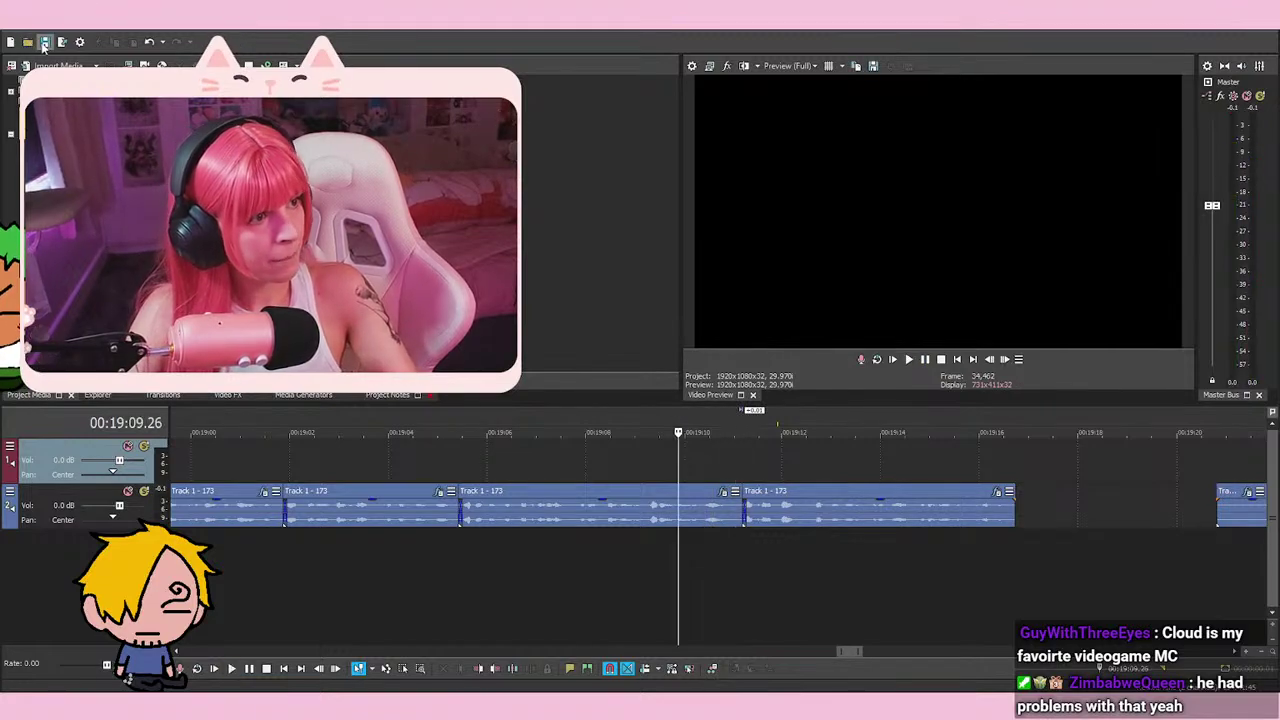
Replay the take from about 00:19:09.29 through the join near 00:19:11
scroll(716, 470, up, 3)
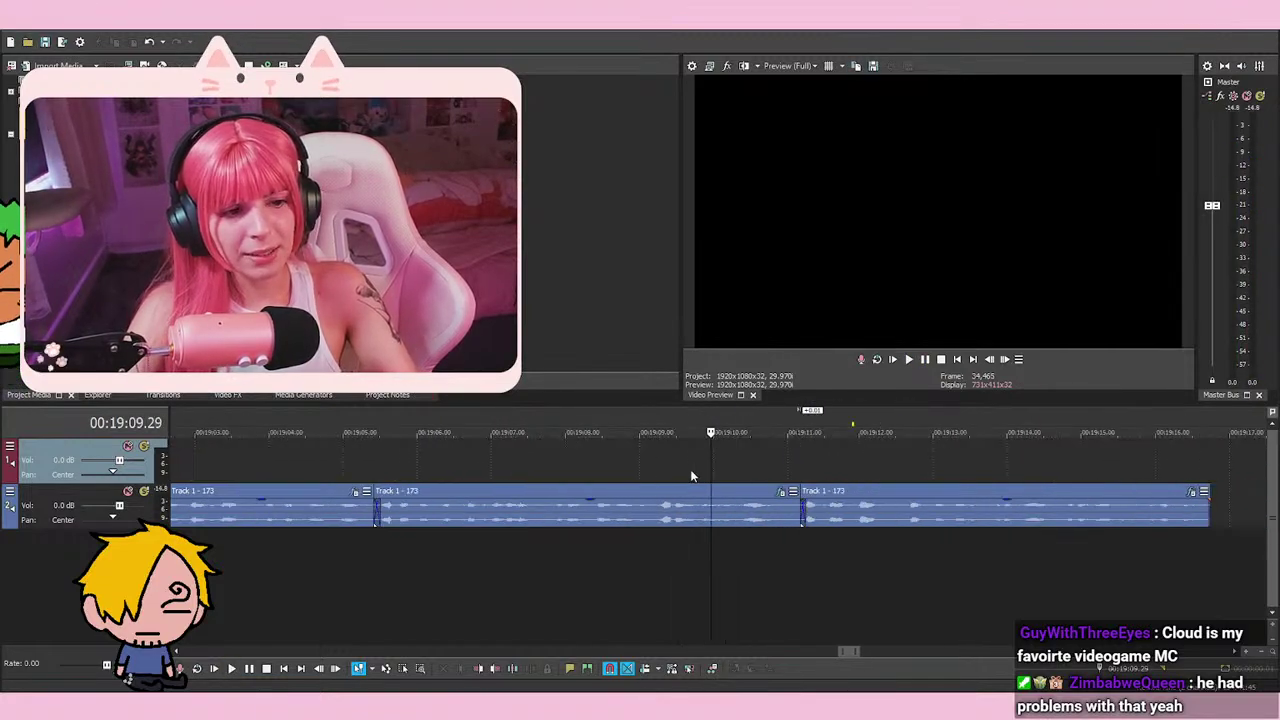
click(626, 462)
click(726, 462)
click(634, 471)
click(711, 471)
scroll(783, 502, down, 1)
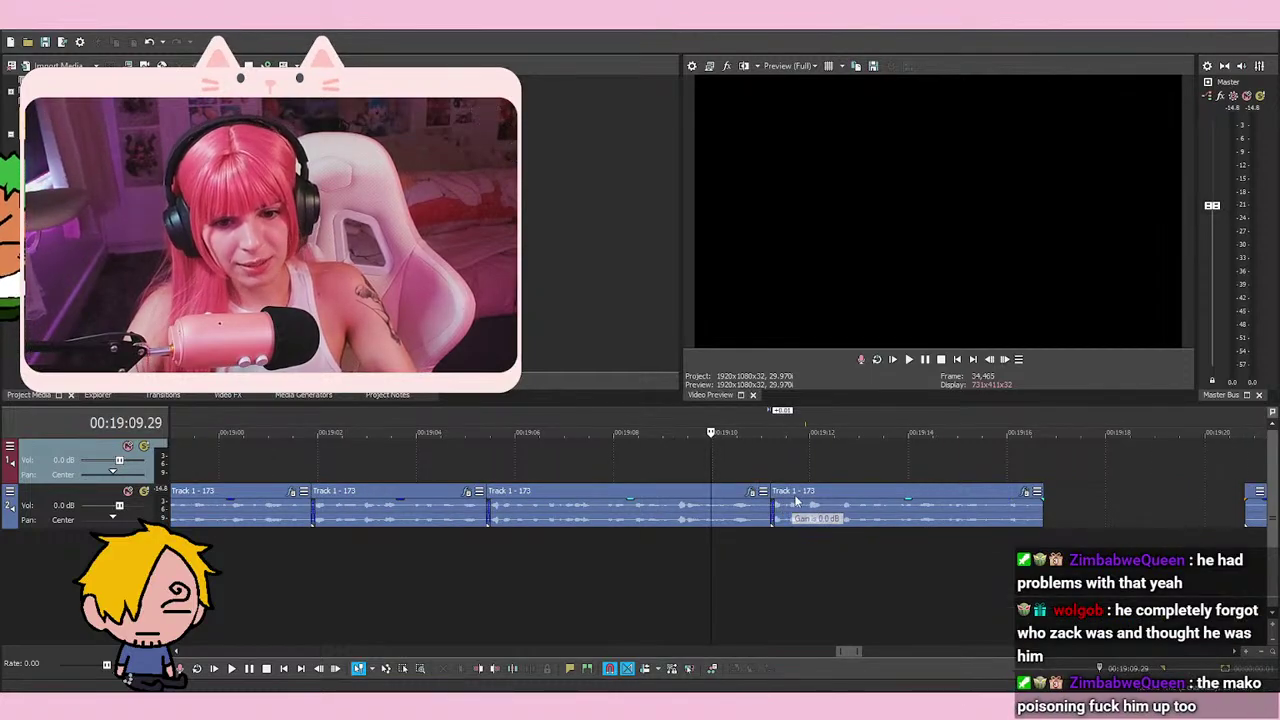
key(space)
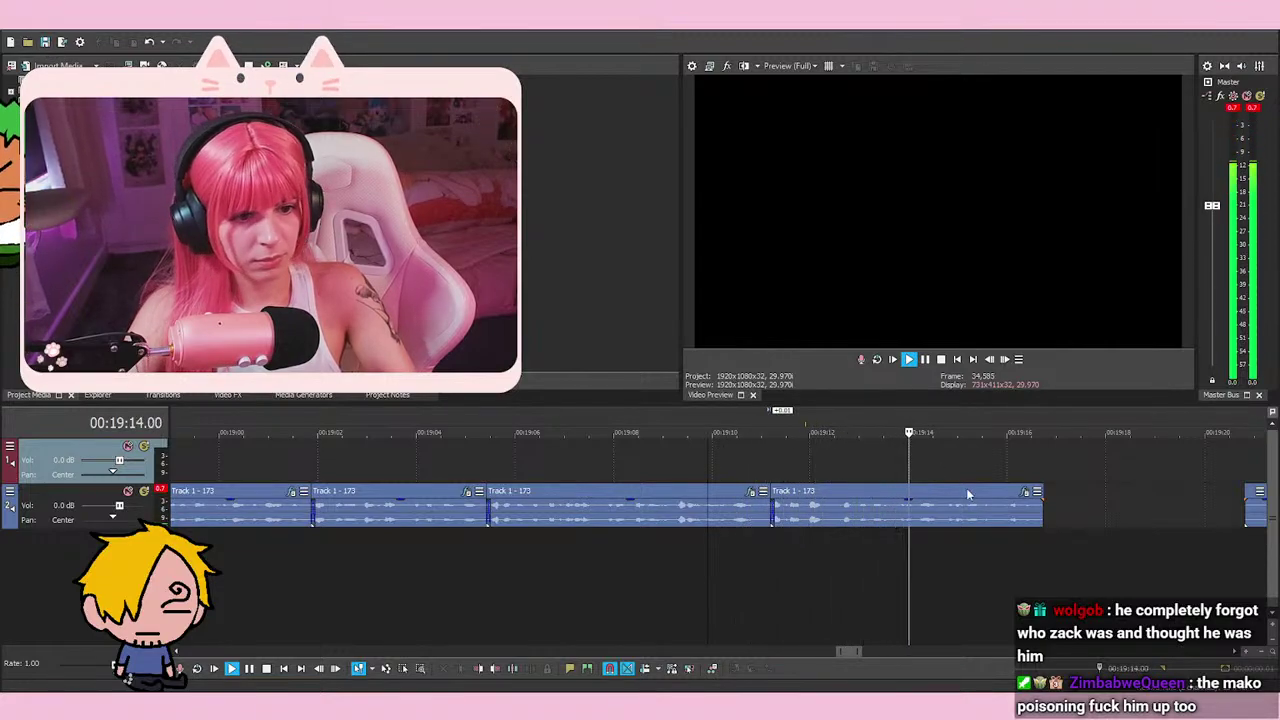
Slide the clip after the gap earlier so that it starts at about 00:19:17
scroll(965, 487, down, 2)
scroll(905, 505, up, 3)
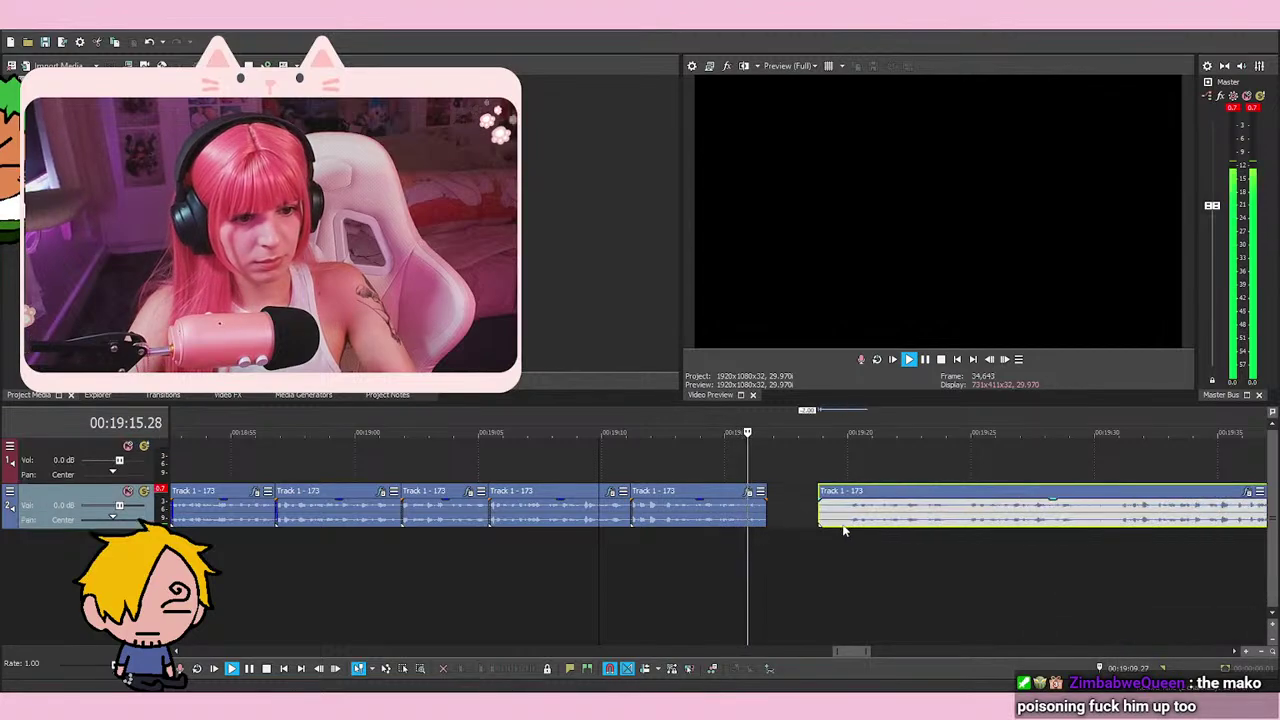
key(space)
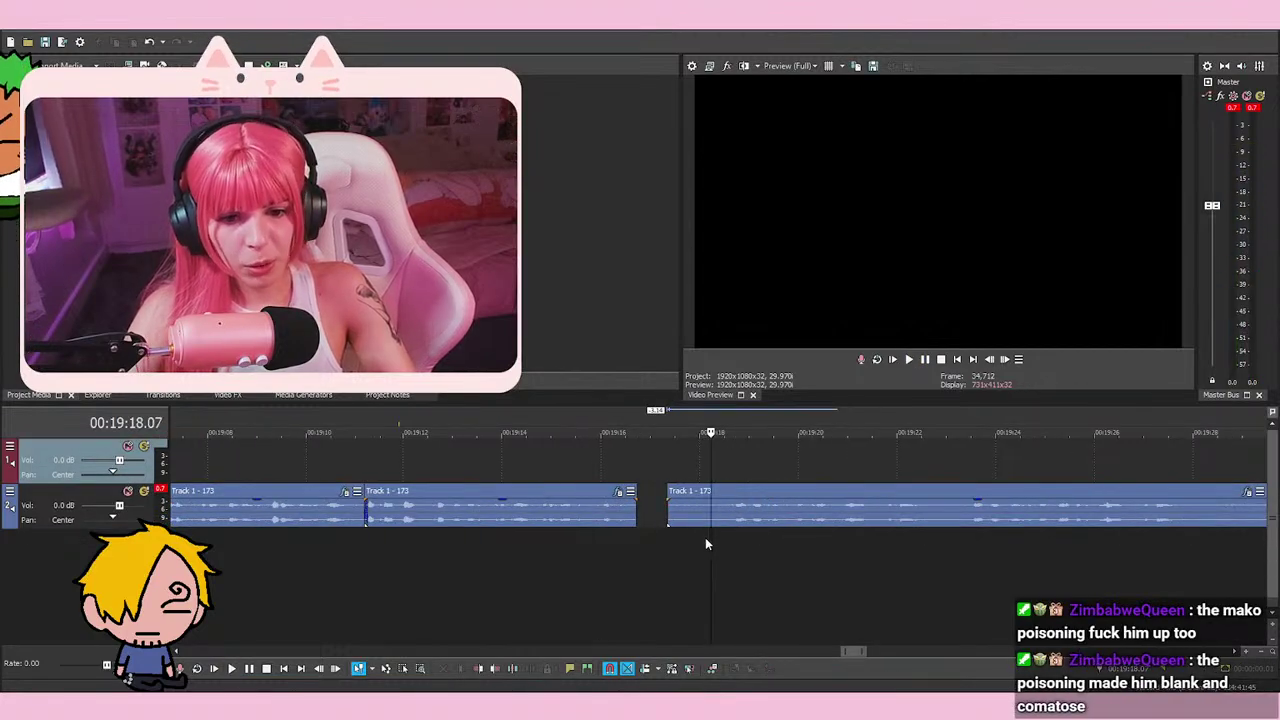
Split the moved clip at 00:19:18.16, just before its speech, and delete the short piece in front
key(Right)
key(Right)
key(Right)
key(Right)
key(Right)
key(Right)
key(Right)
key(Right)
key(Right)
key(Right)
scroll(716, 556, up, 2)
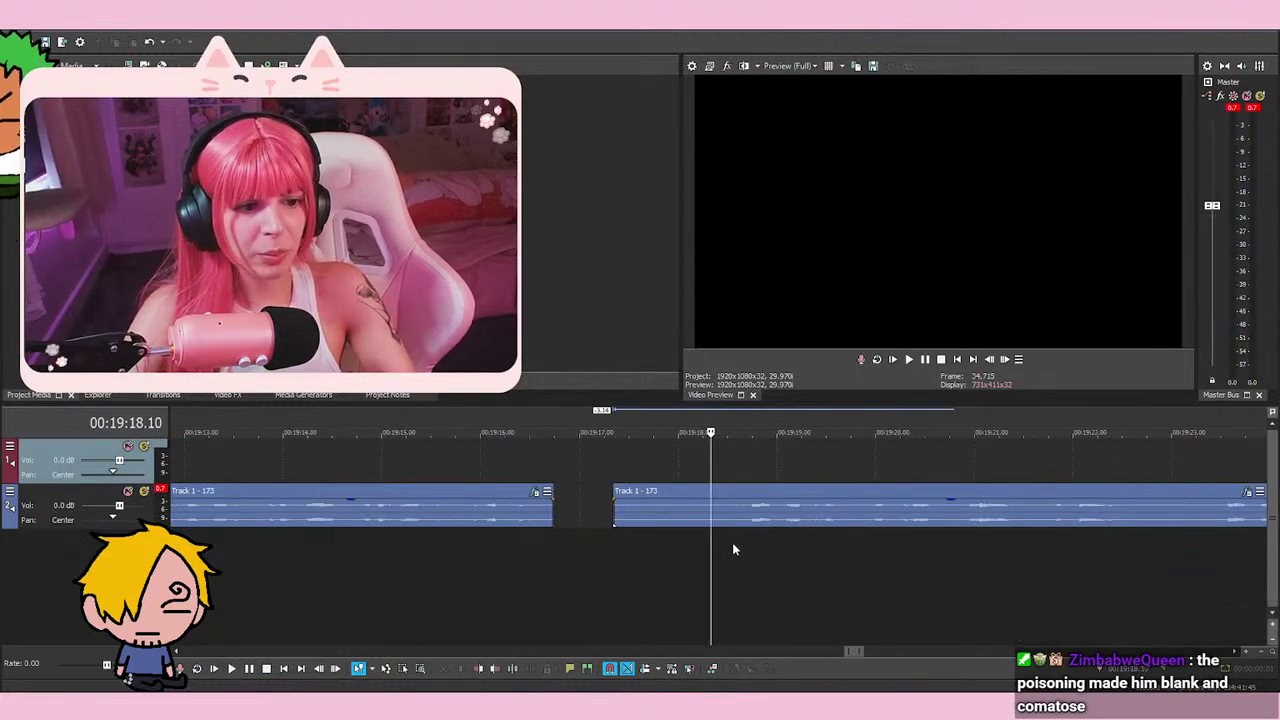
key(Left)
key(Left)
key(Right)
key(s)
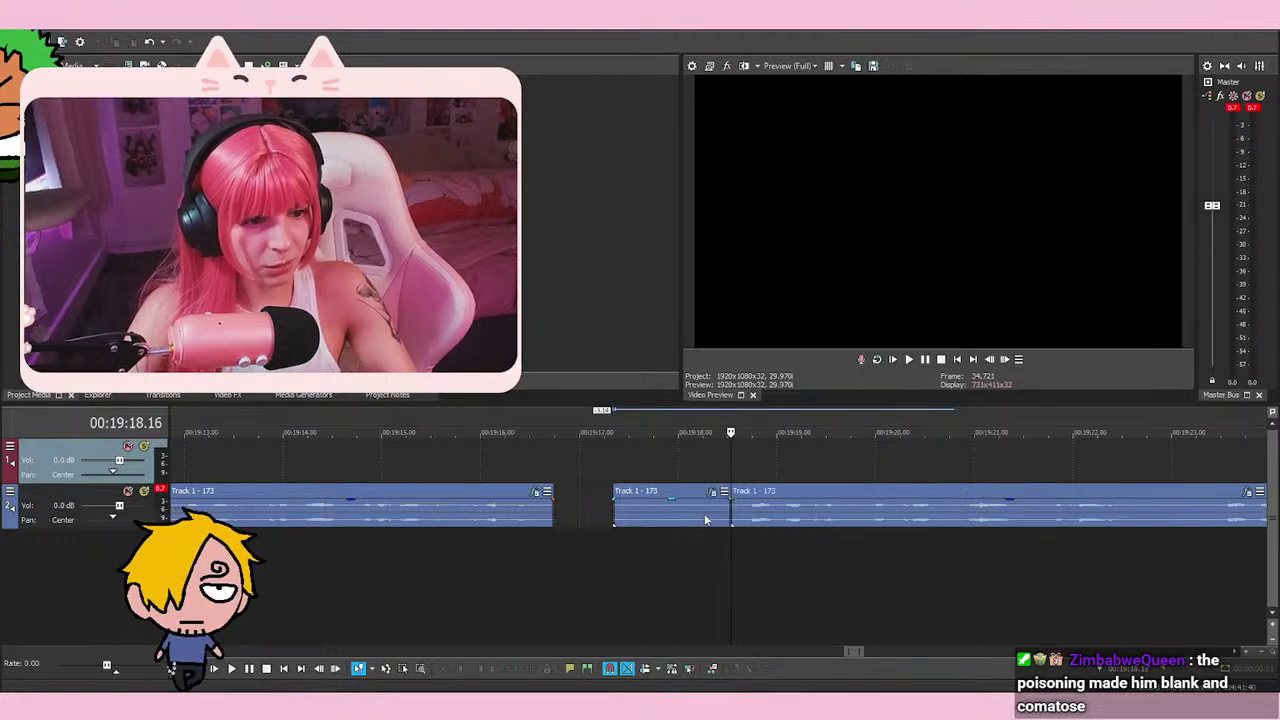
right_click(706, 518)
click(730, 363)
Play the remaining clip from its start at 00:19:18.16 to past 00:19:21.09
key(space)
scroll(891, 543, down, 3)
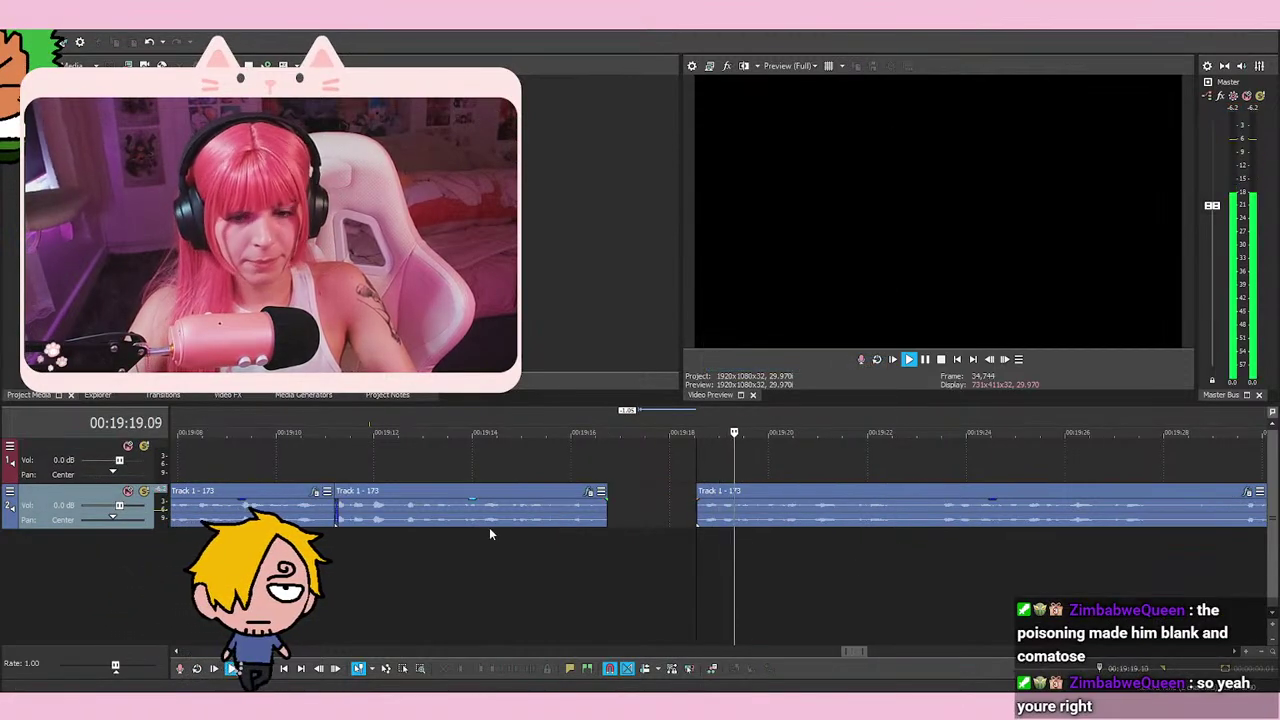
scroll(696, 572, down, 2)
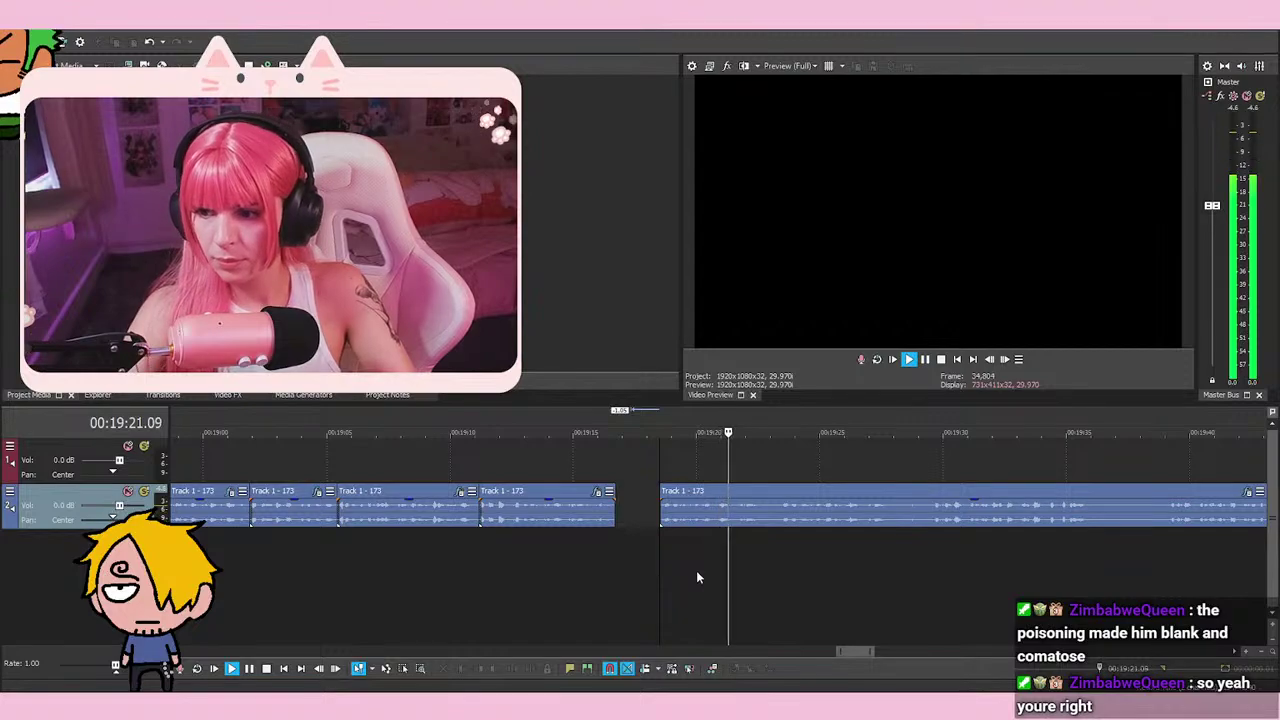
key(space)
scroll(787, 561, up, 2)
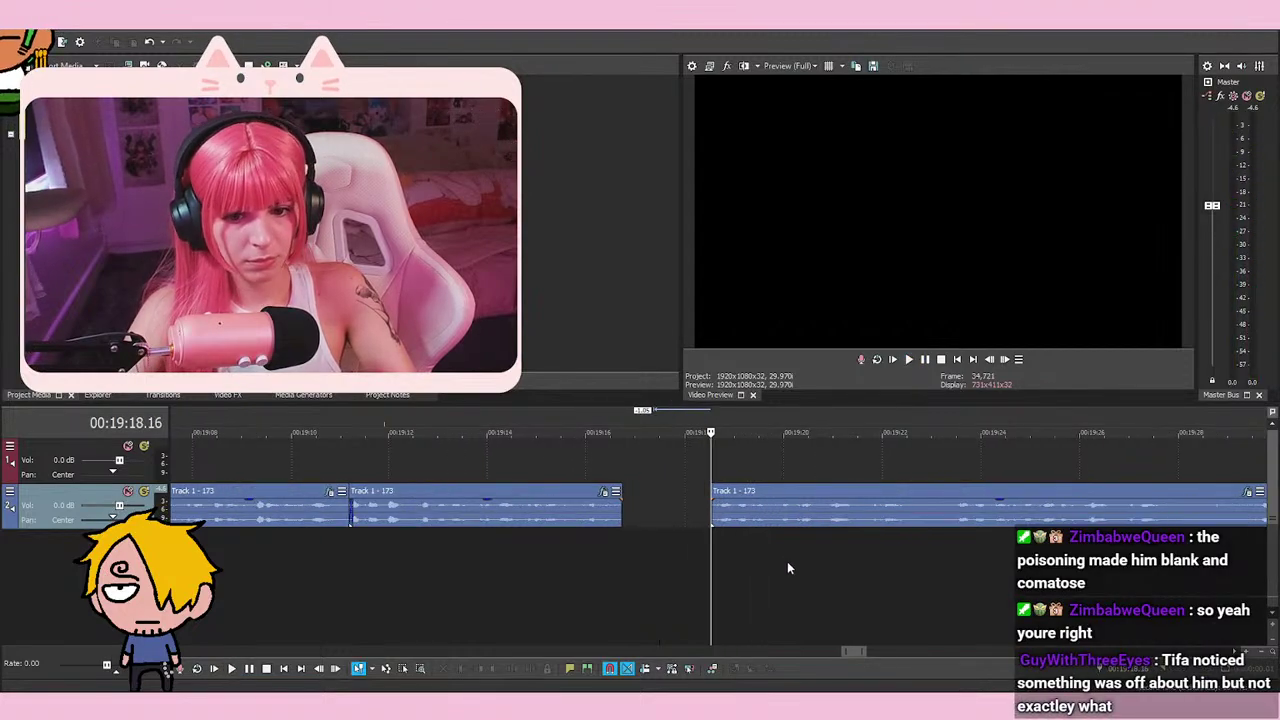
Split the clip at 00:19:23.13 and delete the part before the split
click(953, 556)
scroll(770, 572, up, 3)
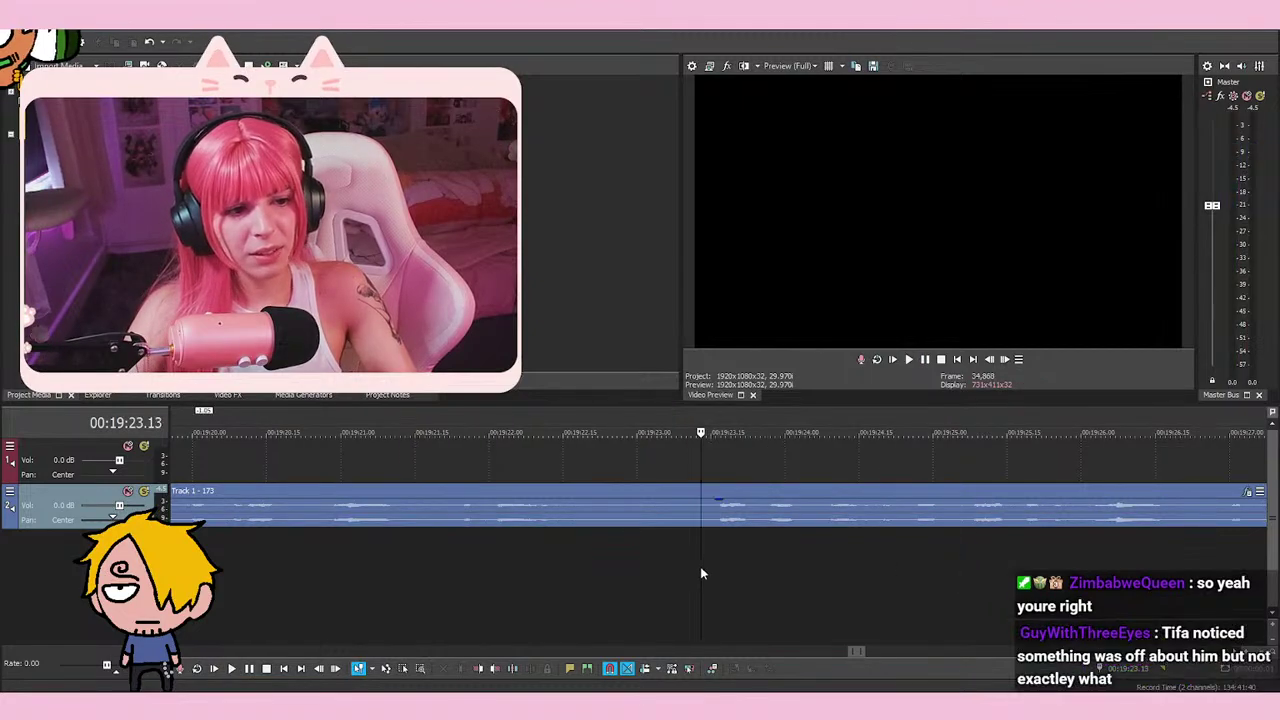
key(s)
right_click(632, 502)
click(680, 355)
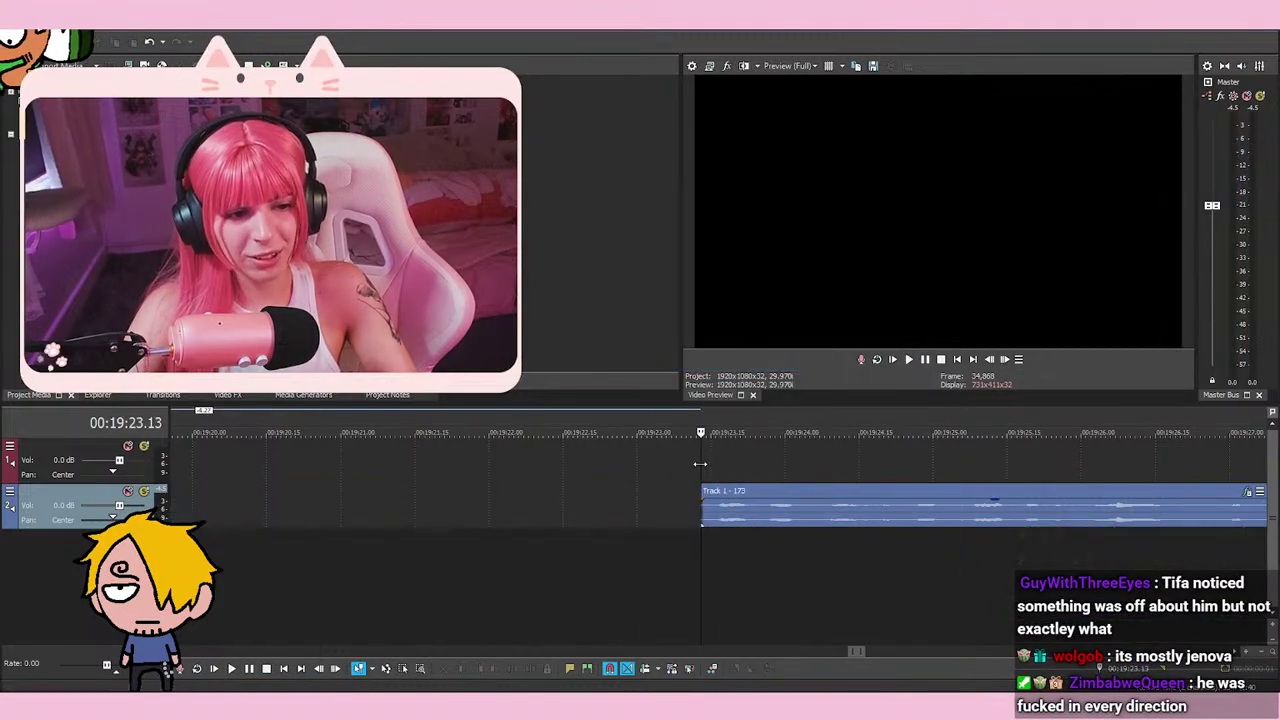
Extend the clip's start back to 00:19:23.11 and play from there past 00:19:27.10
scroll(877, 540, up, 2)
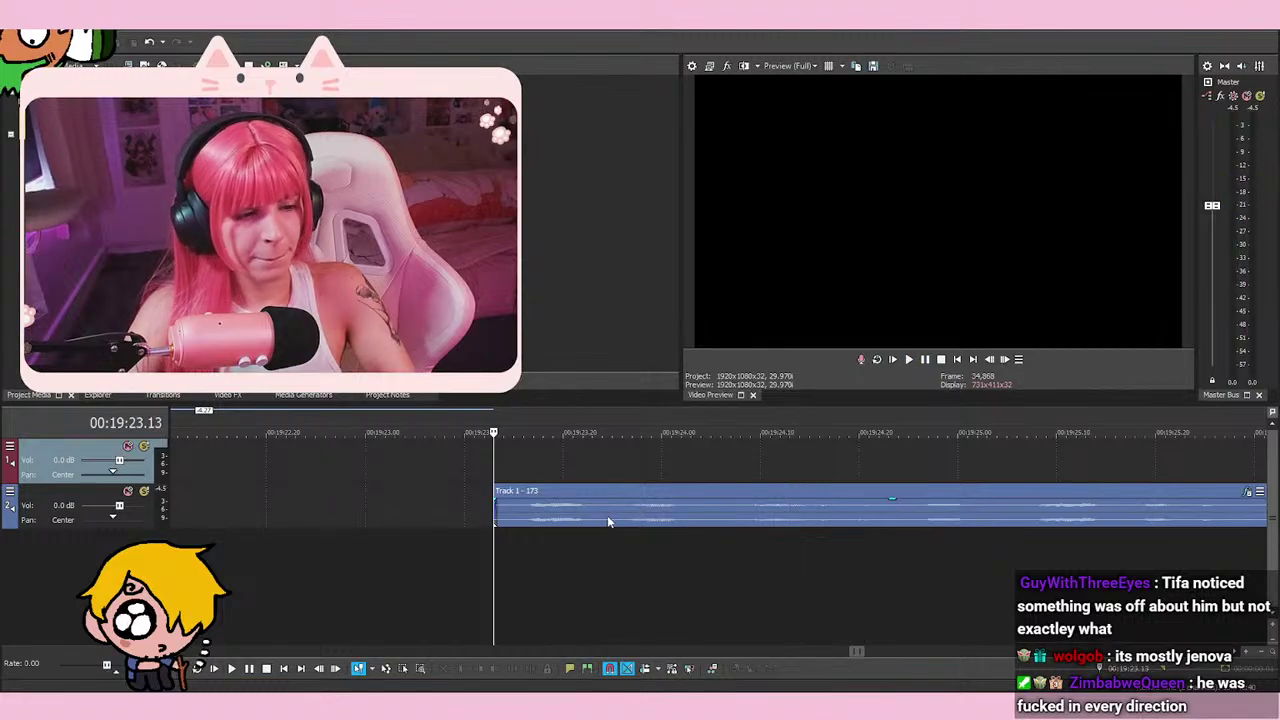
scroll(495, 518, down, 2)
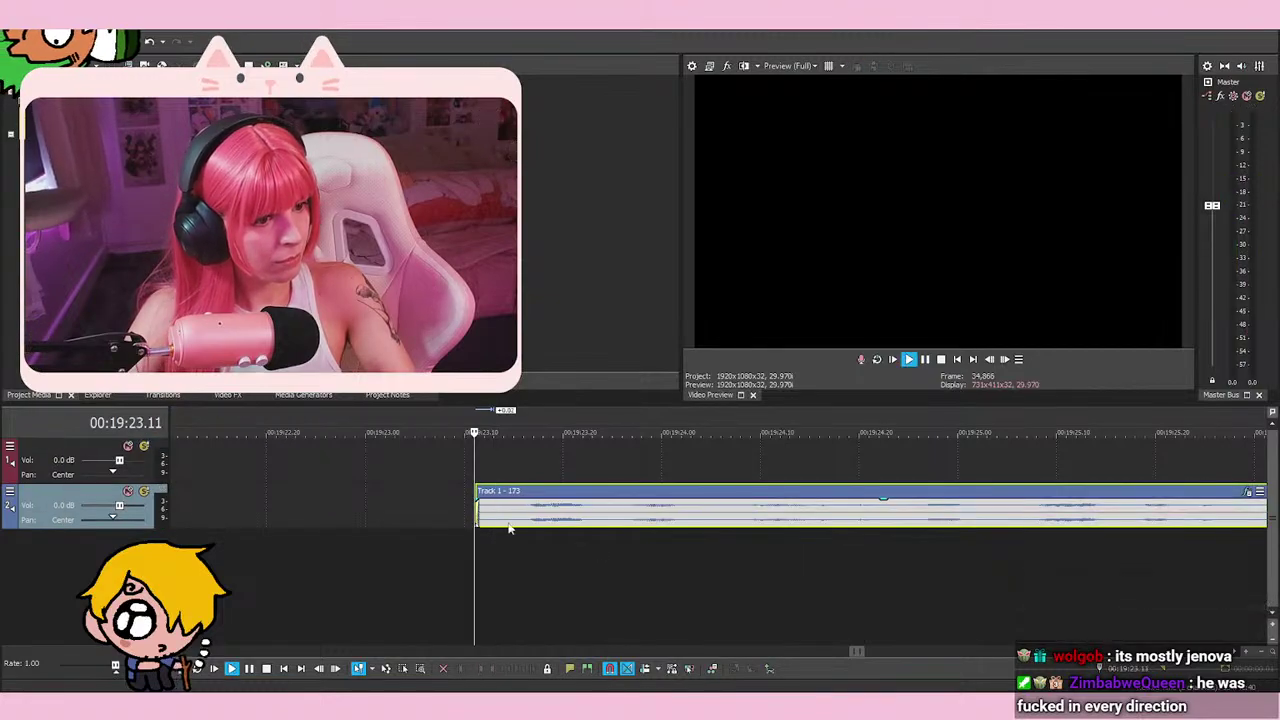
key(space)
scroll(672, 554, down, 2)
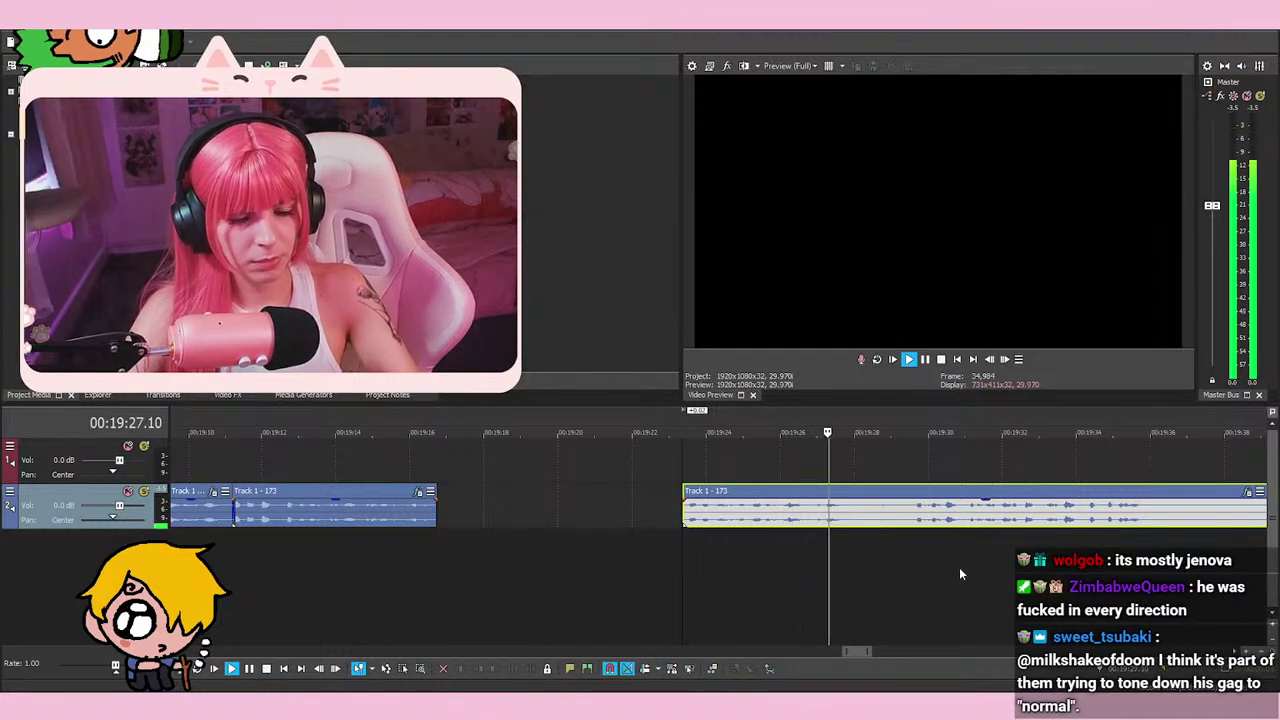
key(space)
Listen to the speech from about 00:19:29 and split the clip in the pause at about 00:19:28
click(916, 545)
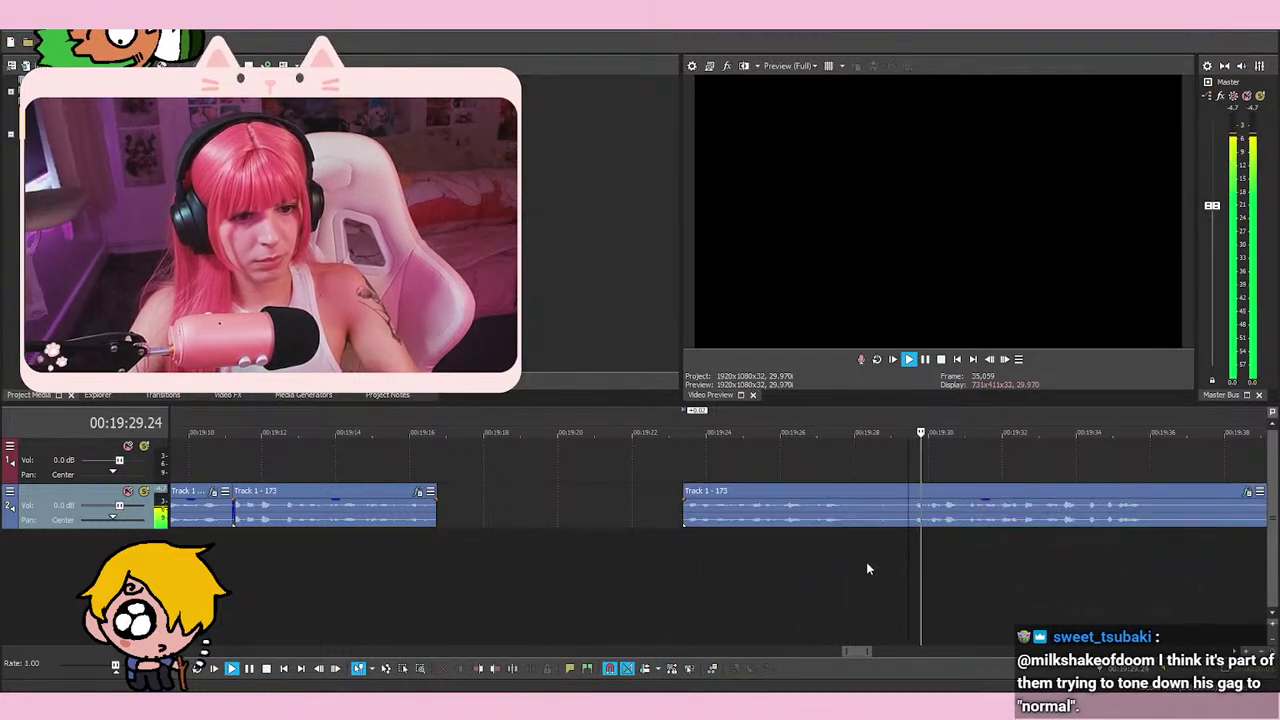
click(936, 360)
key(s)
Slide the front piece back to slightly overlap the preceding clip at about 00:19:16.20, playing the lead-in from 00:19:14.12
drag(700, 505, 456, 505)
scroll(1084, 572, up, 5)
key(space)
click(1025, 518)
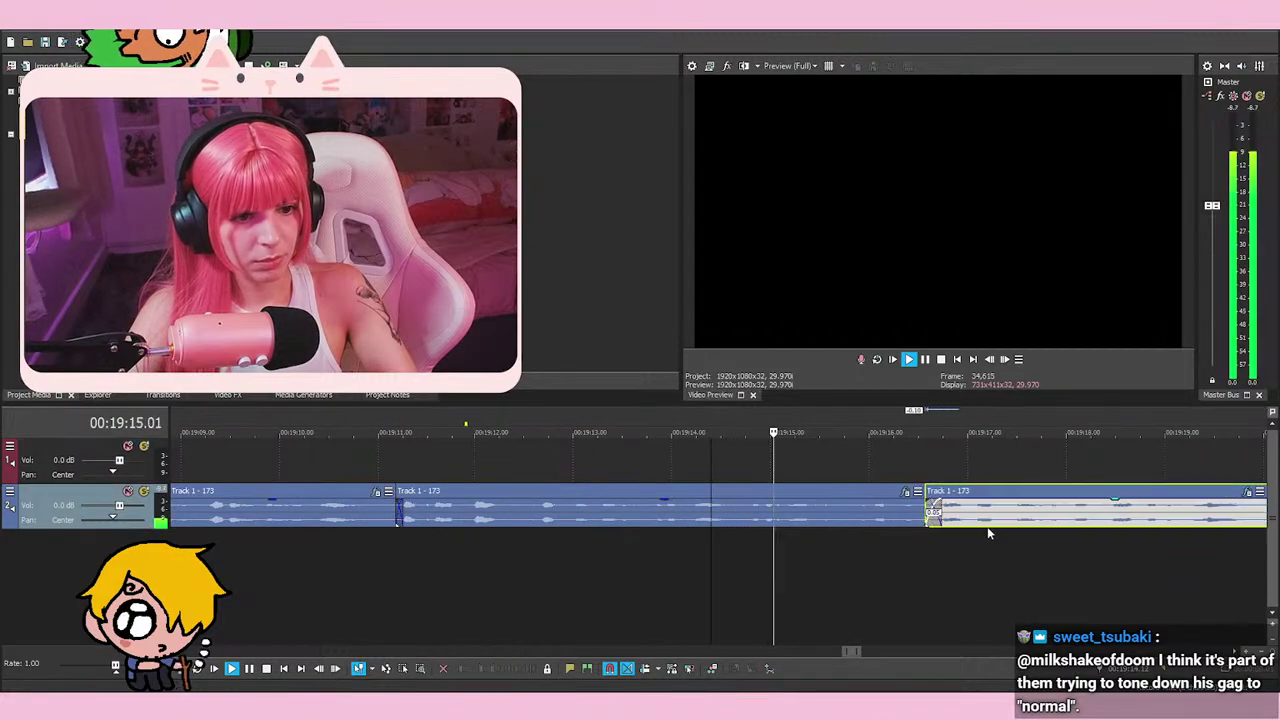
key(space)
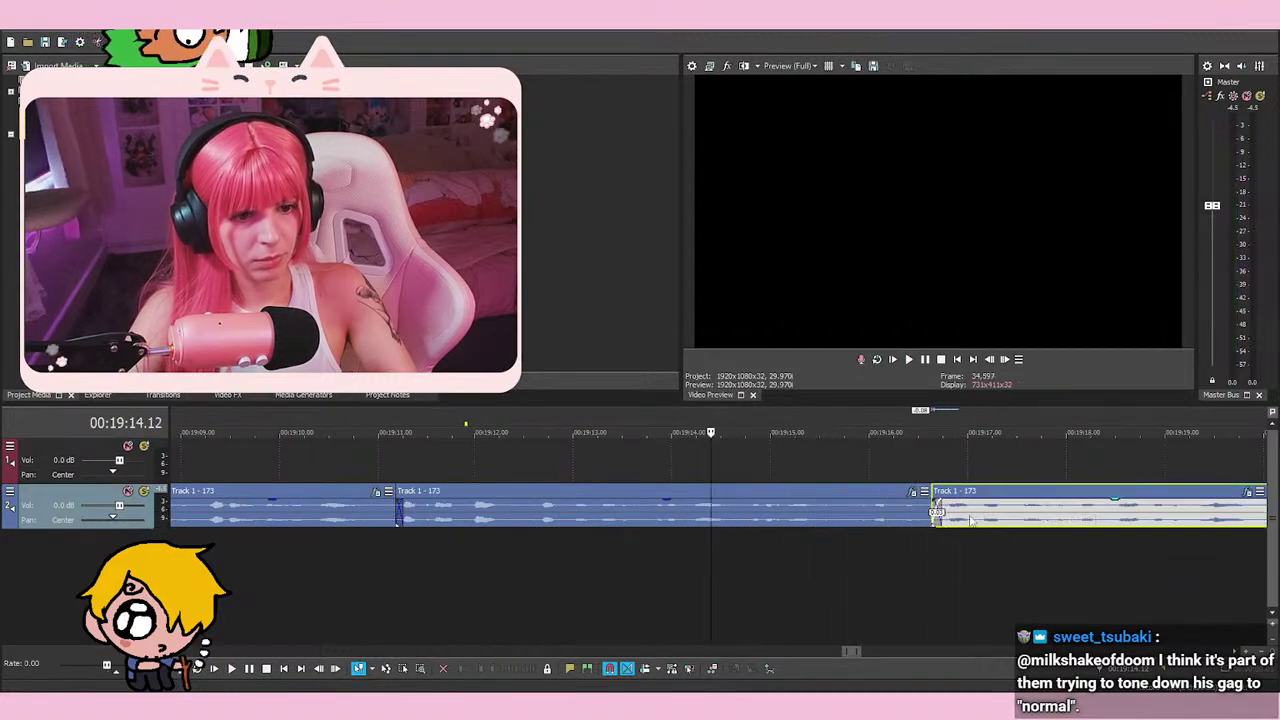
key(space)
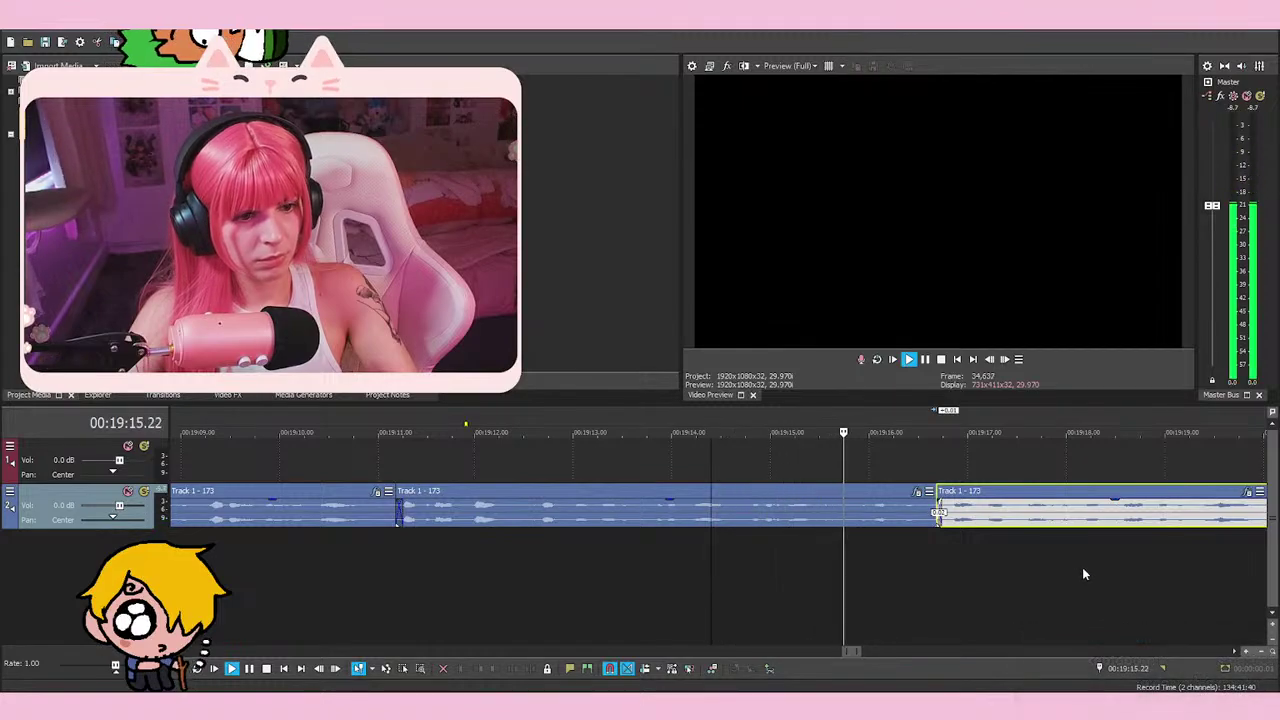
Fine-tune the moved clip's start to about 00:19:16.21 with a small overlap and play the join from 00:19:16.08
click(897, 446)
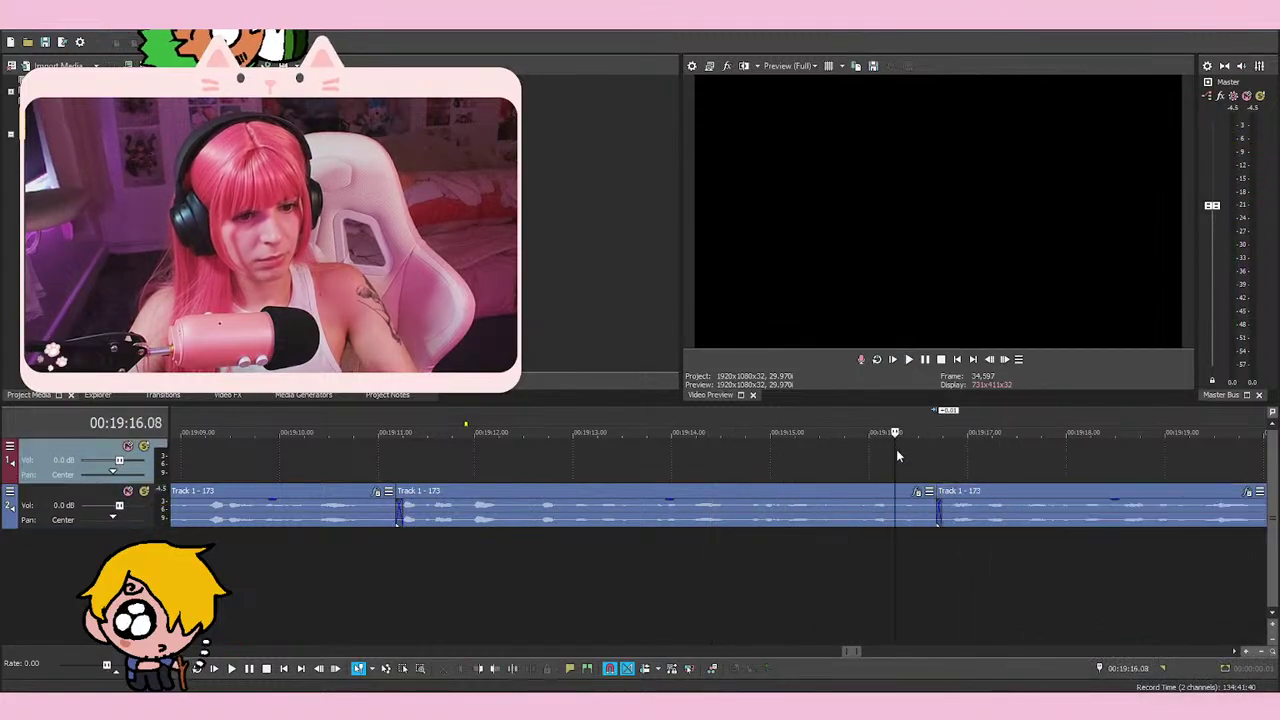
scroll(876, 522, up, 3)
click(892, 515)
click(891, 510)
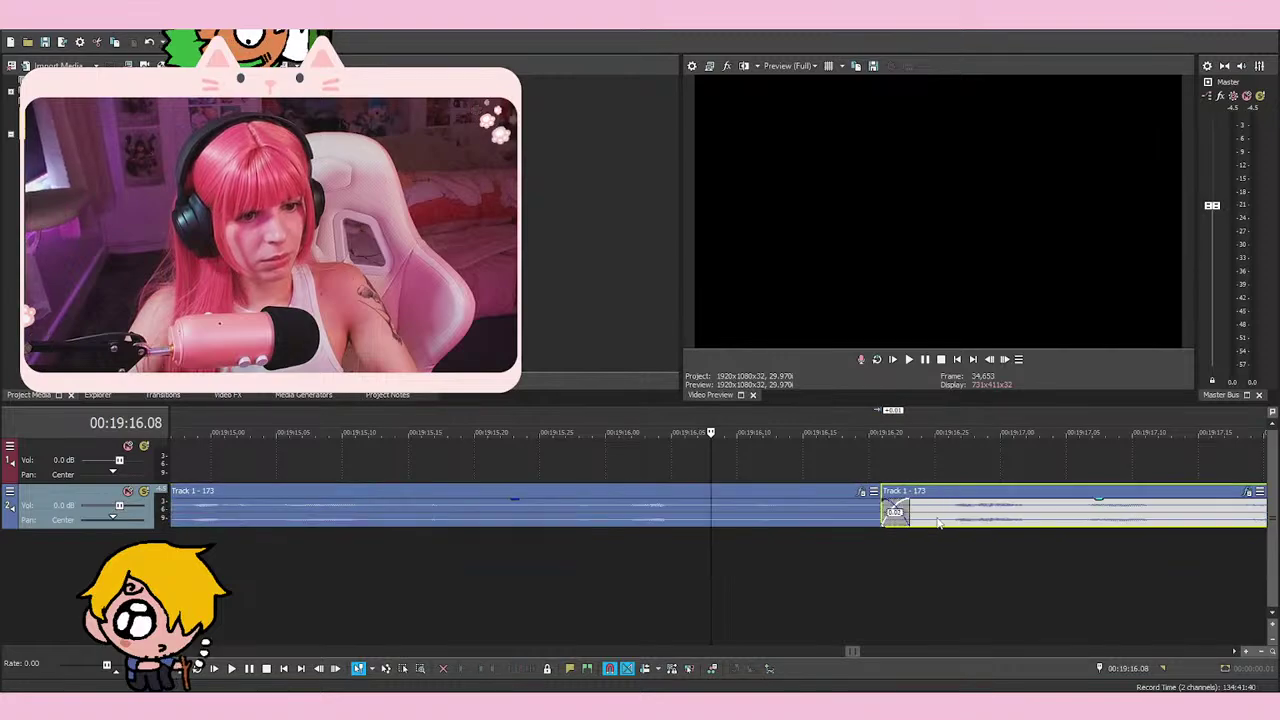
key(space)
scroll(652, 558, down, 3)
scroll(763, 530, down, 3)
key(space)
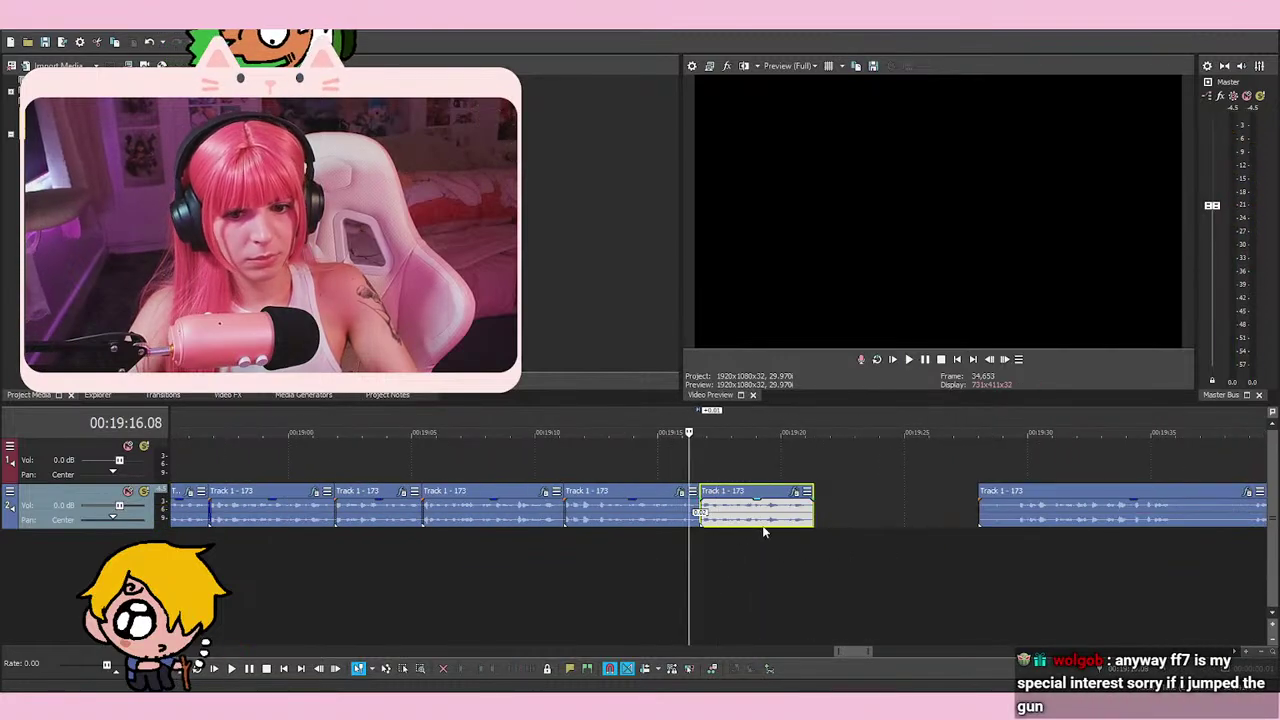
key(space)
scroll(743, 520, up, 4)
scroll(730, 530, down, 3)
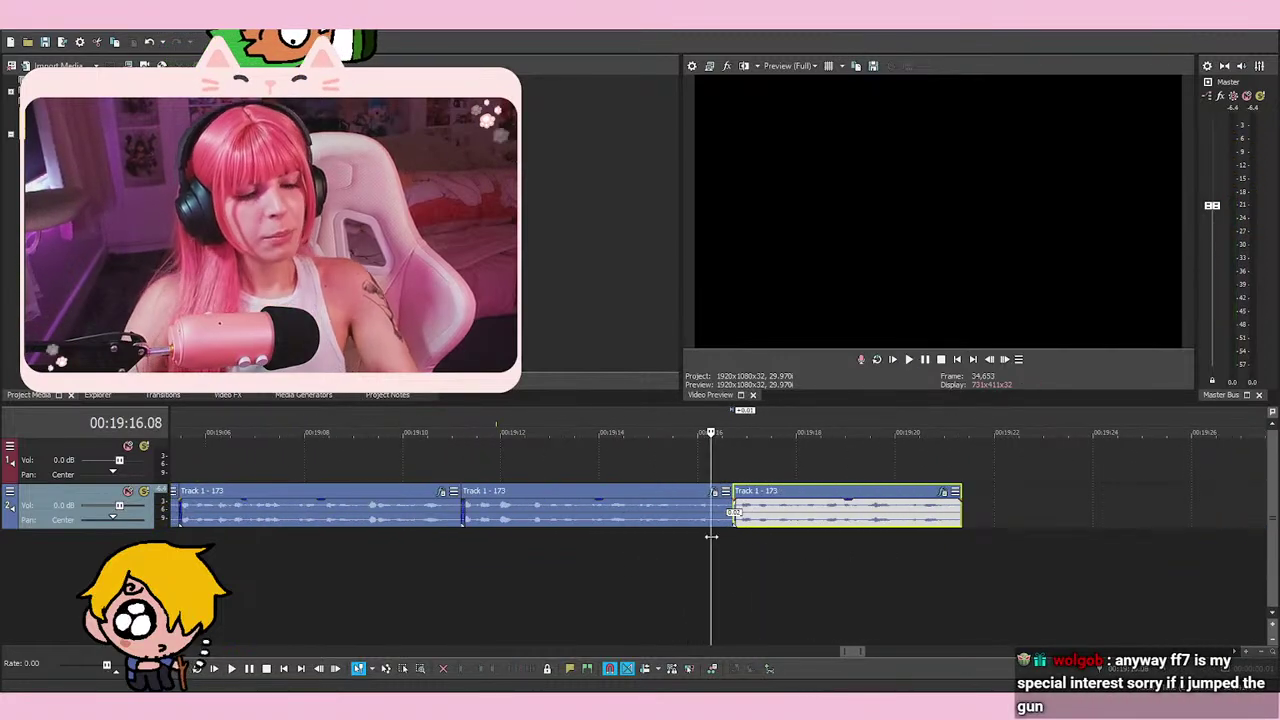
Review the edit by playing briefly from 00:19:10.23, and from 00:19:11.02 through the joins near 00:19:11 and 00:19:16
click(502, 565)
scroll(526, 572, down, 3)
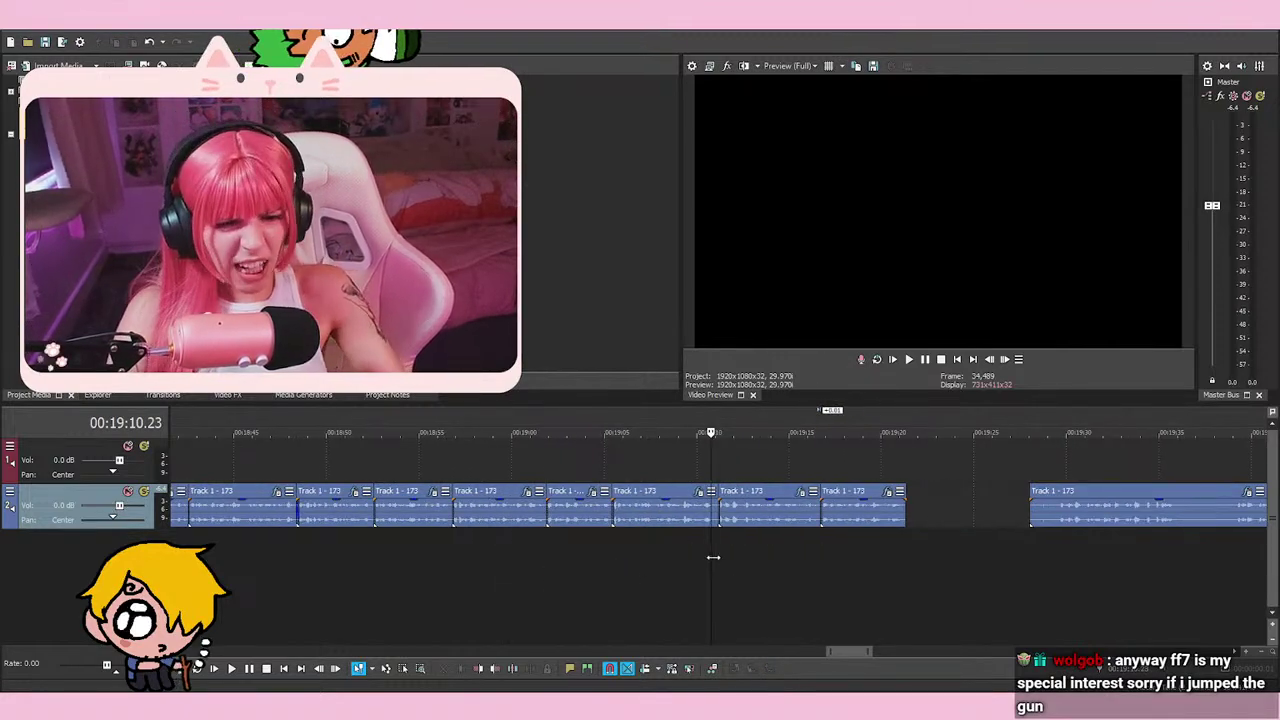
key(space)
key(space)
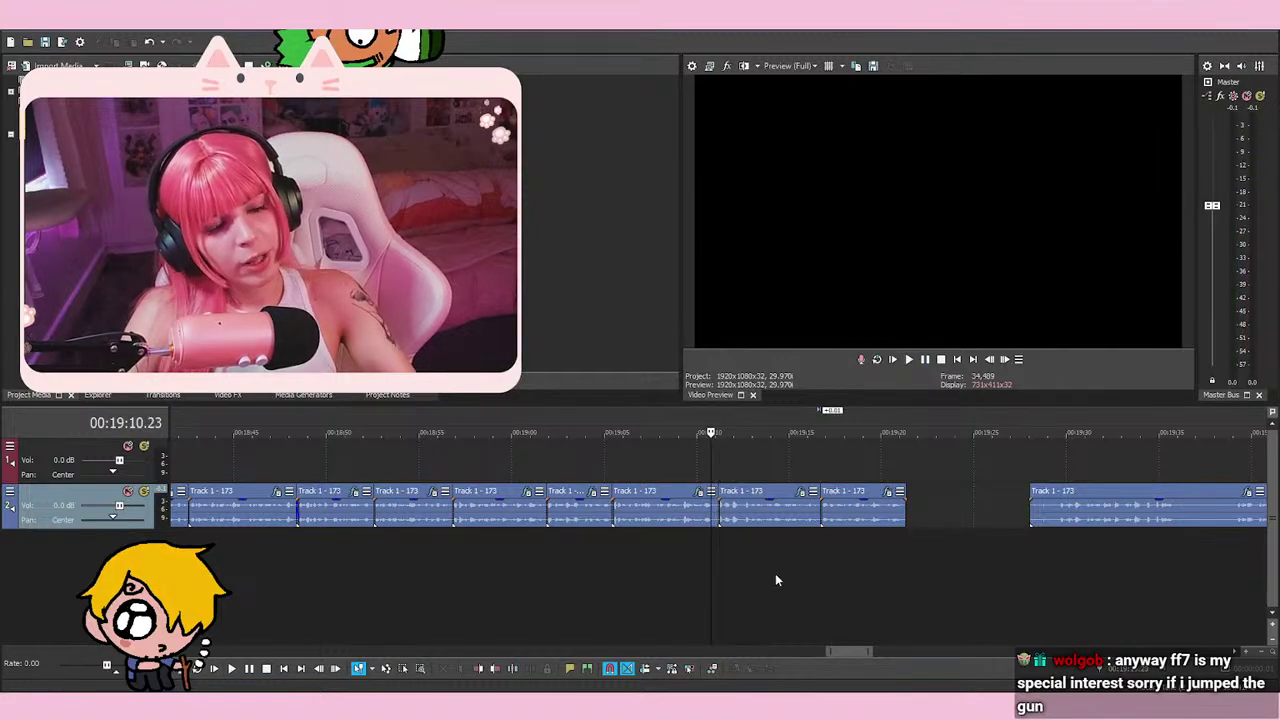
scroll(775, 573, up, 3)
click(731, 561)
click(725, 554)
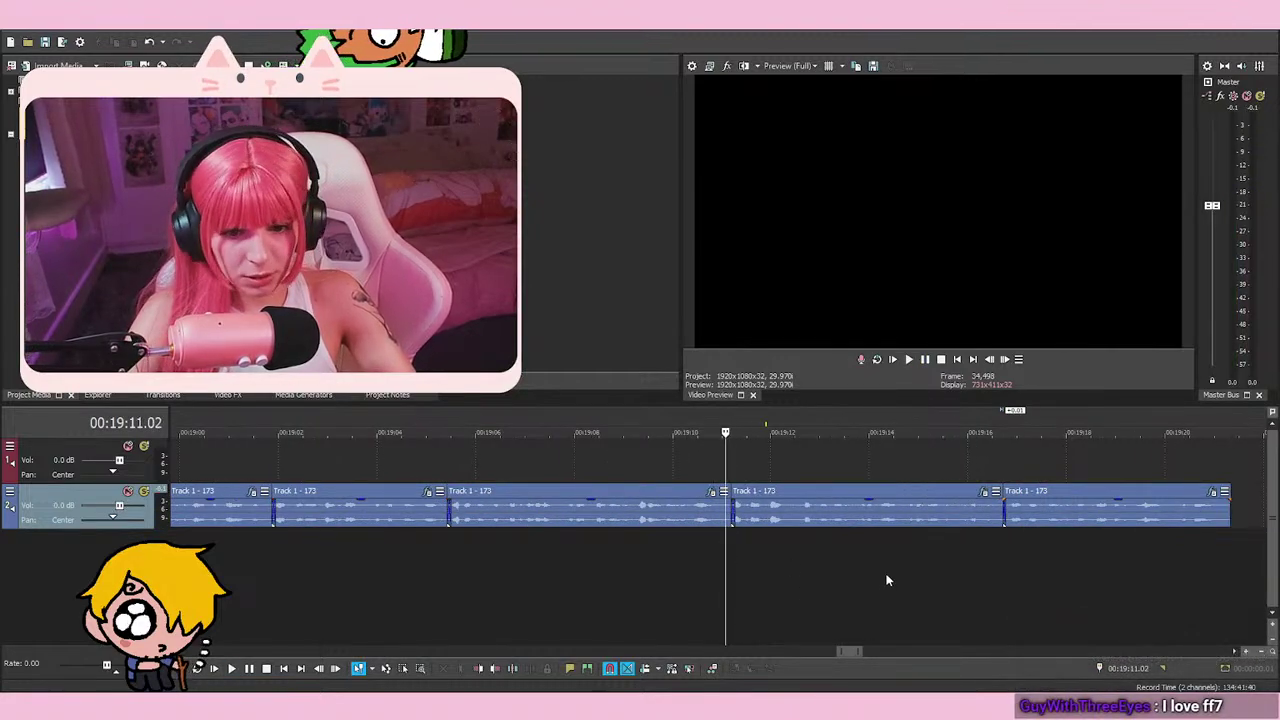
key(space)
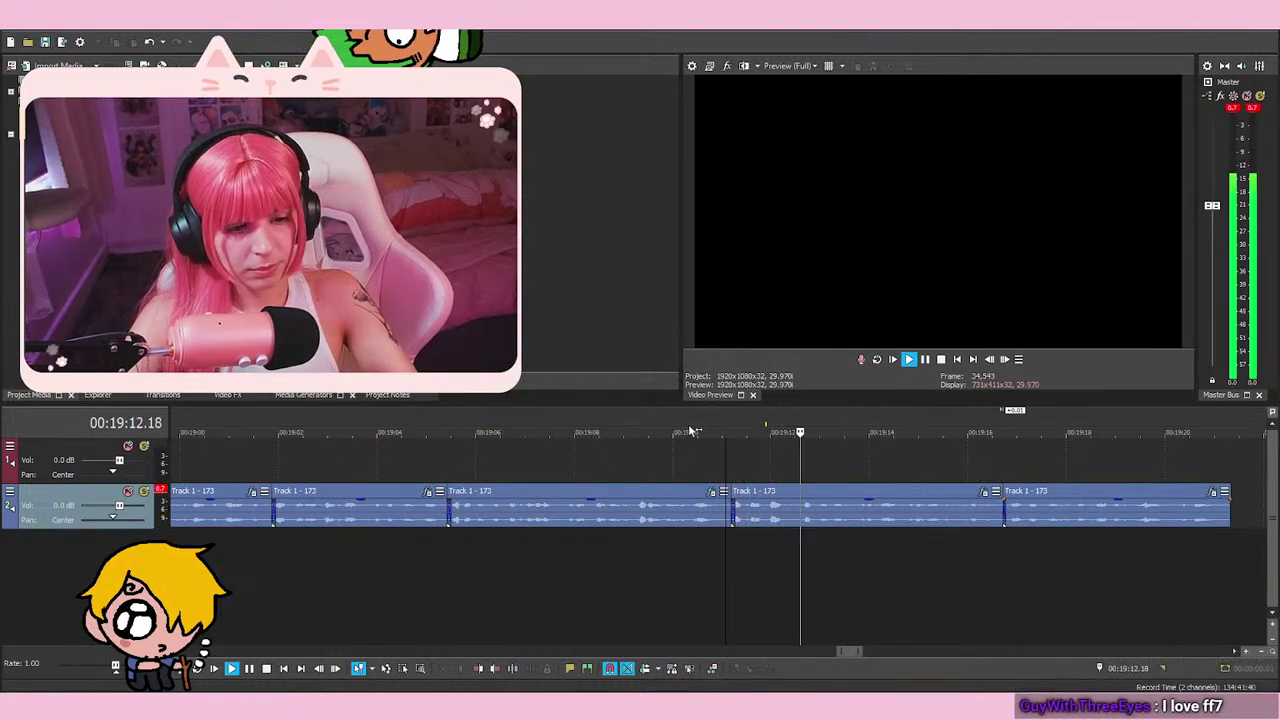
scroll(912, 611, down, 4)
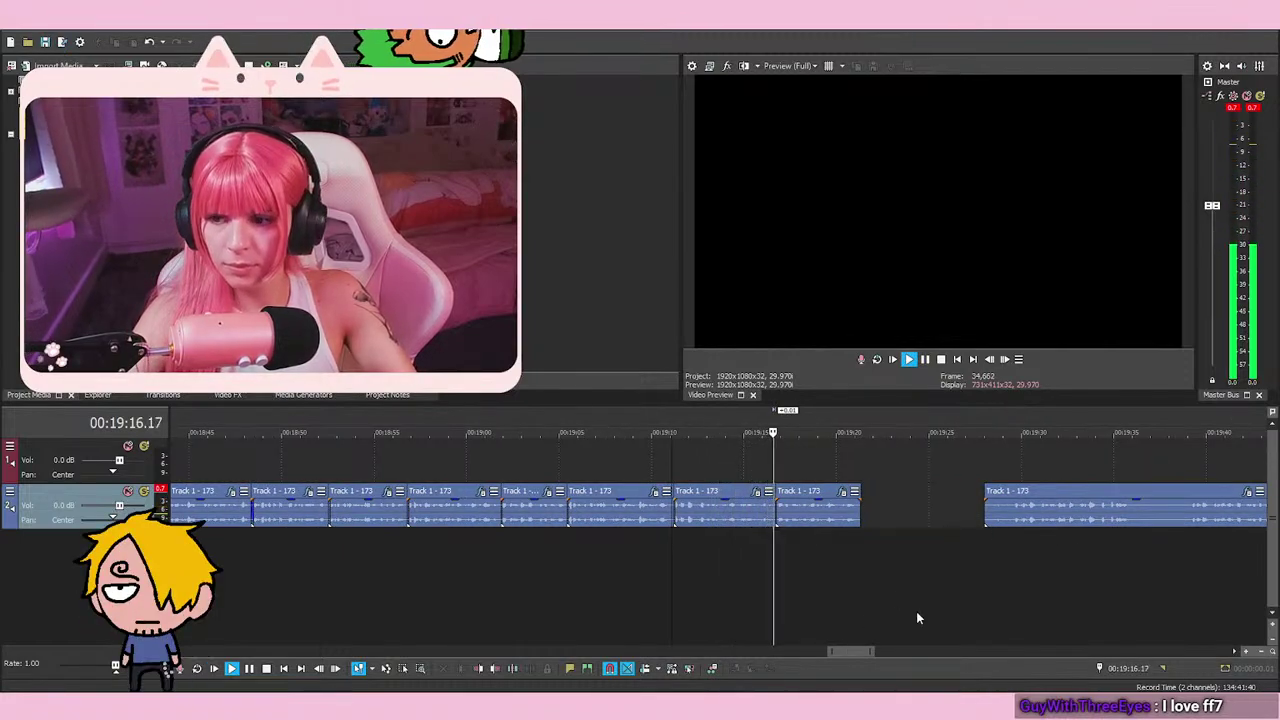
Slide the clip after the gap back to start at about 00:19:22 and spot-check its audio up to about 00:19:40
scroll(895, 514, right, 2)
drag(923, 518, 819, 518)
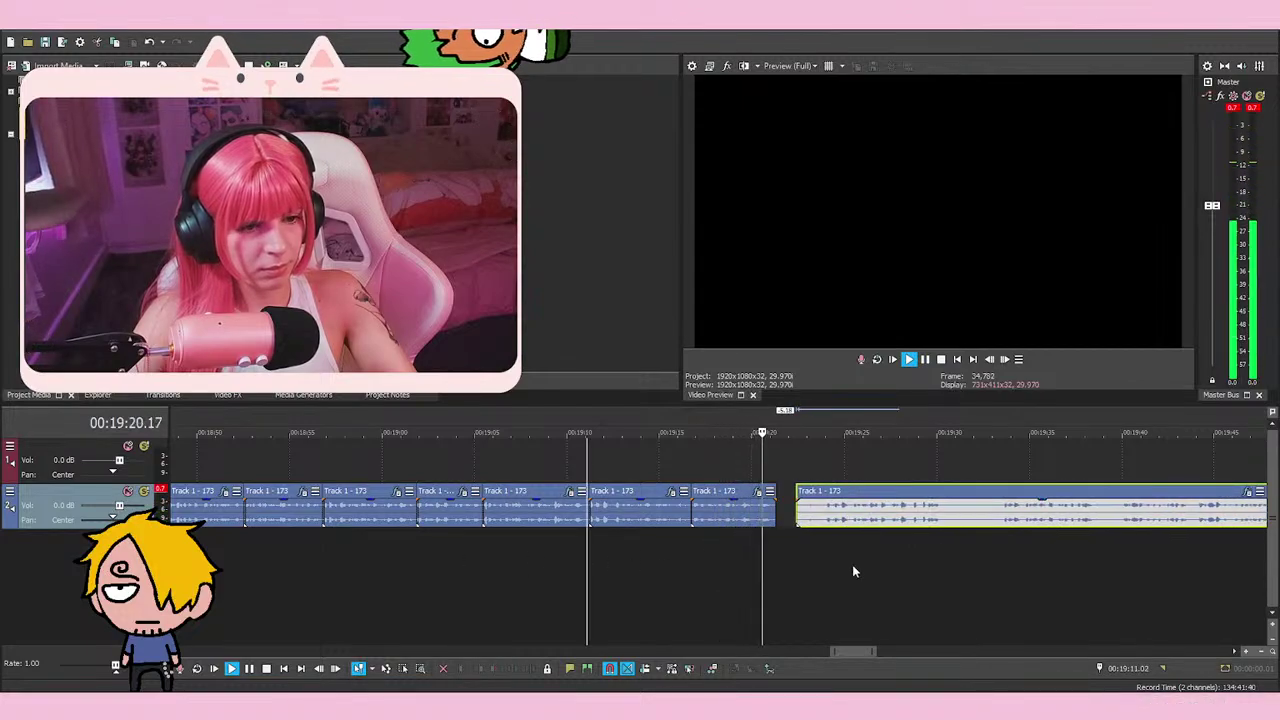
click(819, 546)
scroll(860, 565, up, 1)
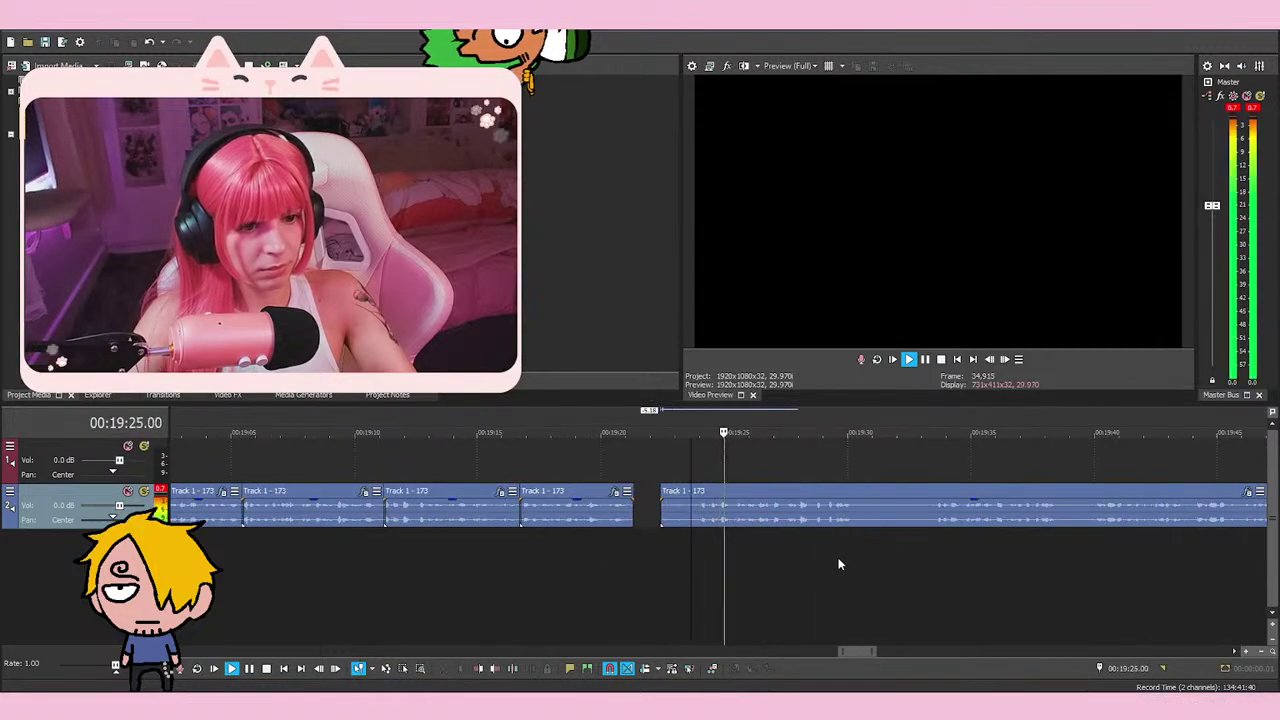
click(942, 545)
click(1082, 548)
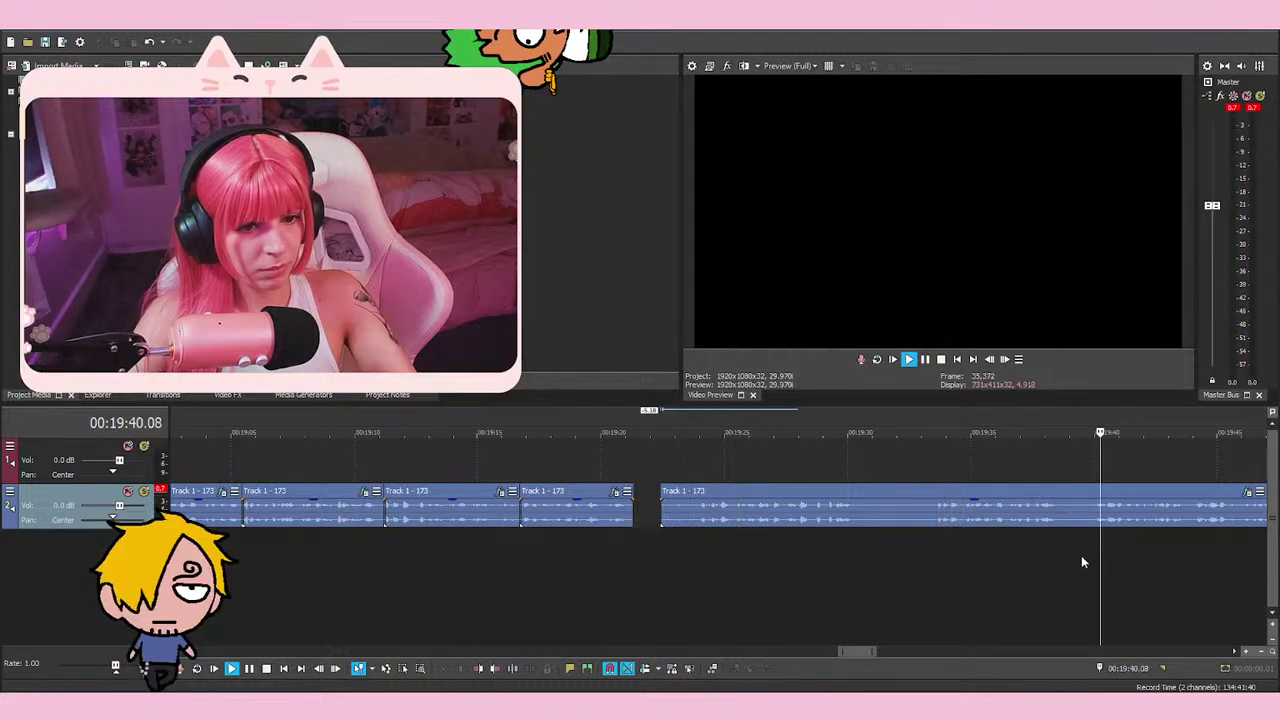
Split the clip at 00:19:33.15 and delete the section before the split
key(space)
scroll(932, 545, up, 3)
right_click(634, 500)
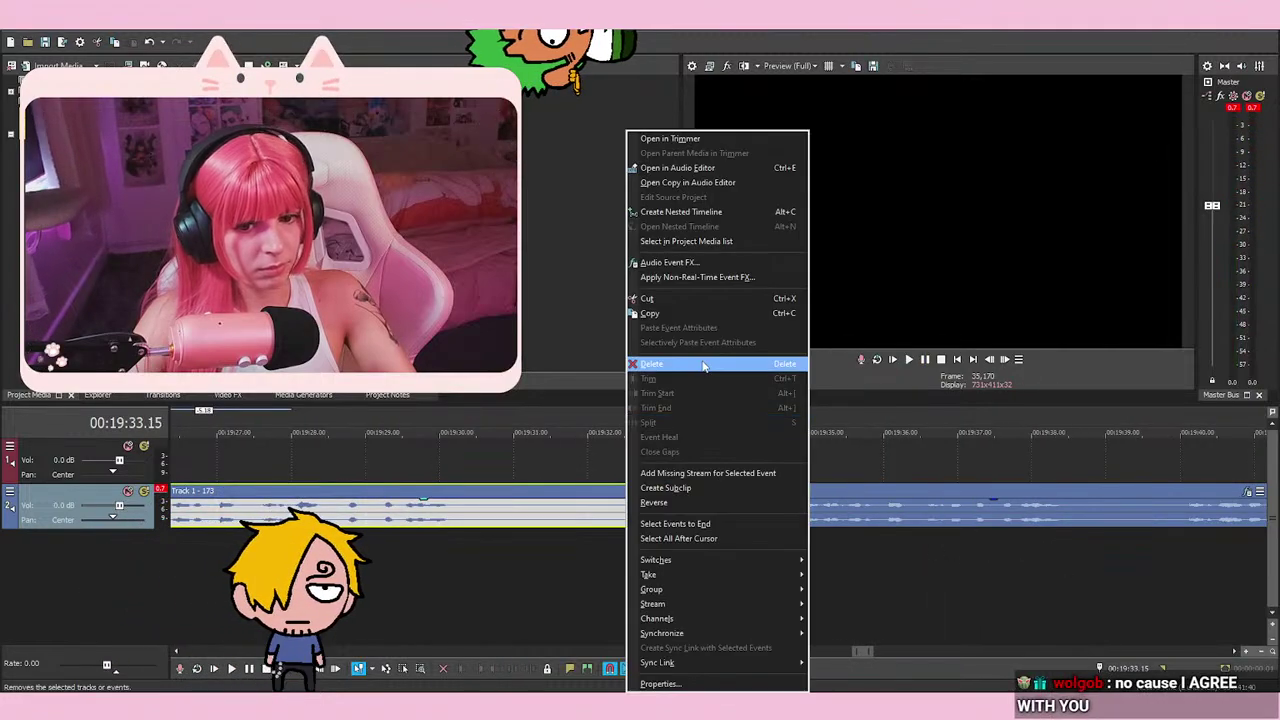
click(660, 363)
Play the remaining clip from 00:19:33.15 to past 00:19:38, and replay it from its start
key(space)
scroll(723, 527, down, 2)
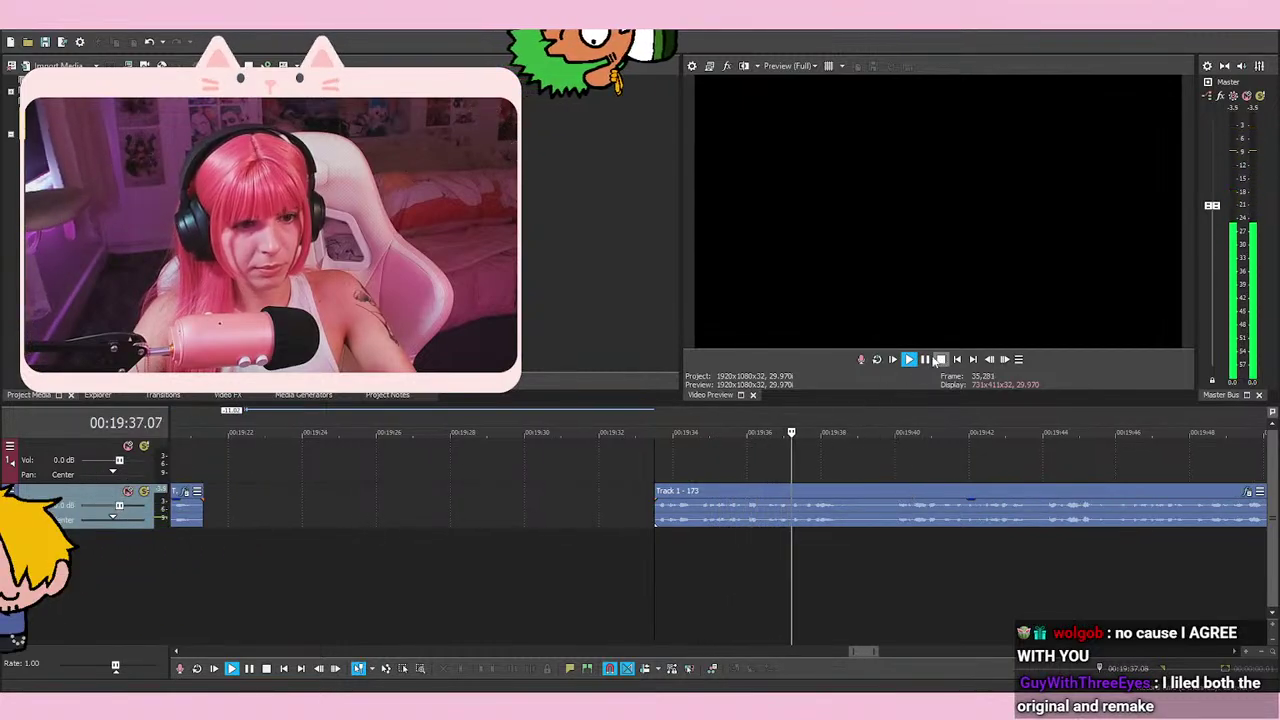
key(space)
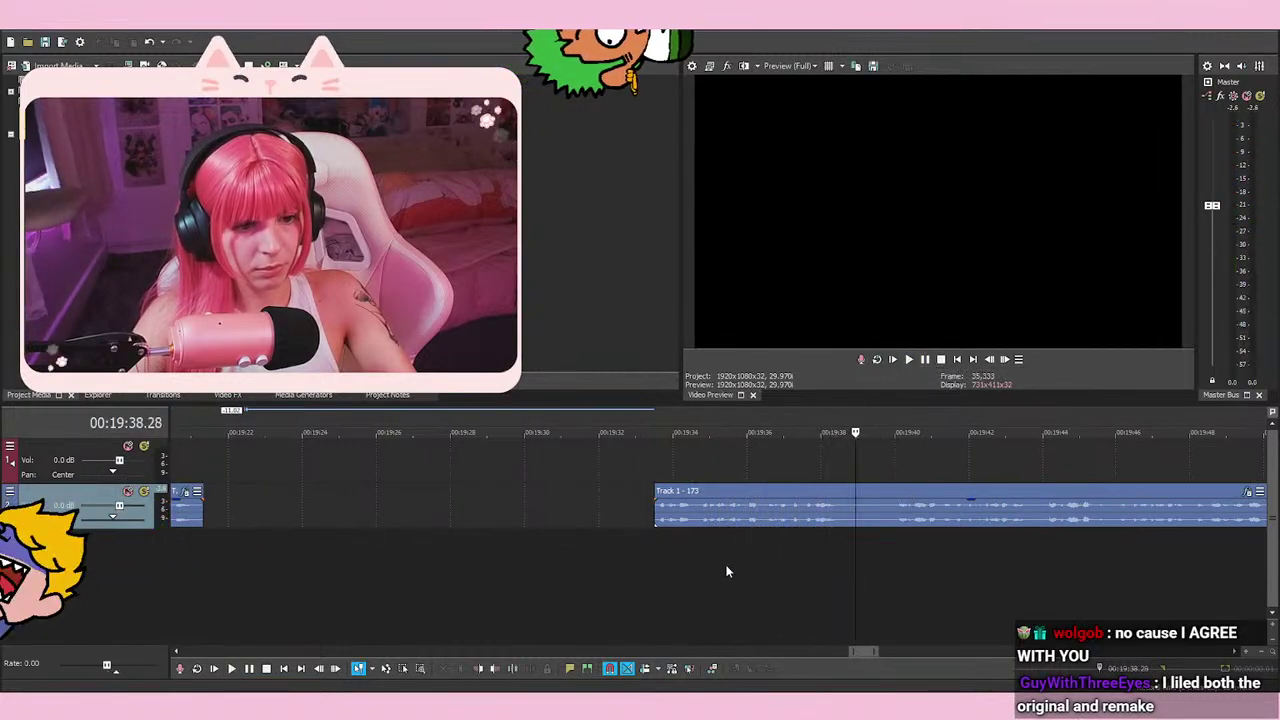
click(894, 548)
click(657, 551)
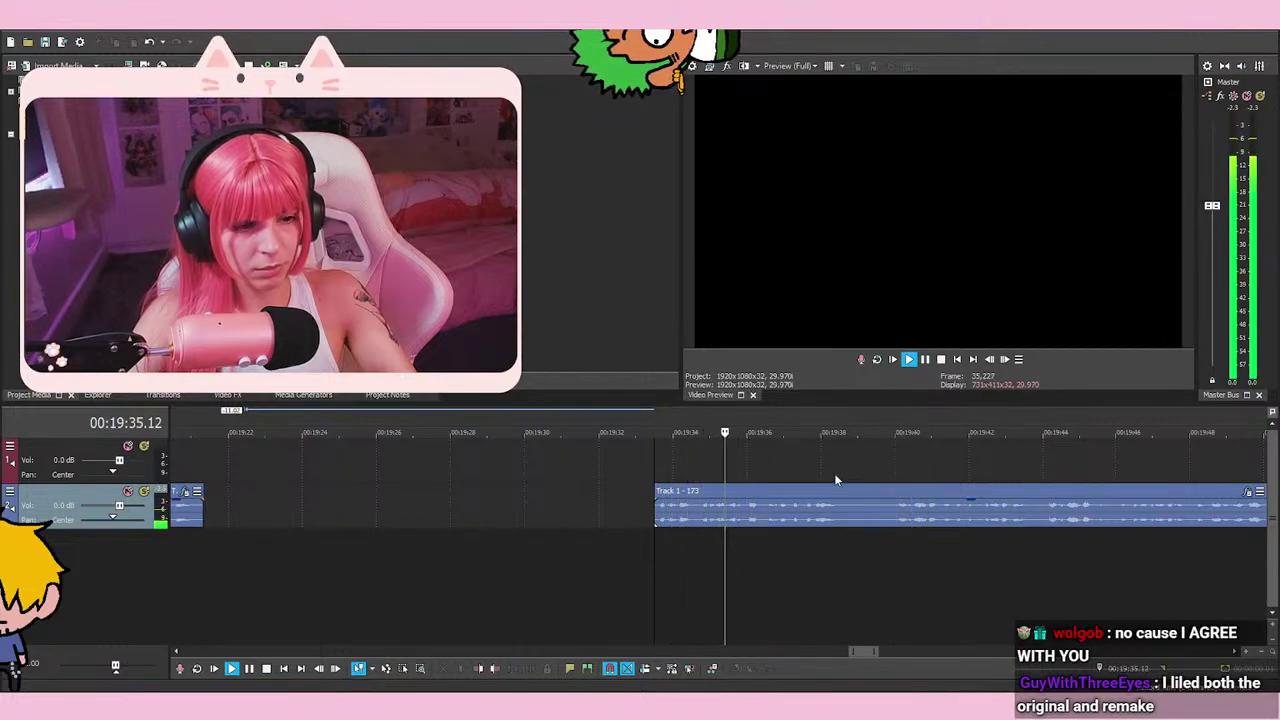
Split the clip at about 00:19:39 and at 00:19:40.00, and delete the short section between the splits
click(925, 359)
key(s)
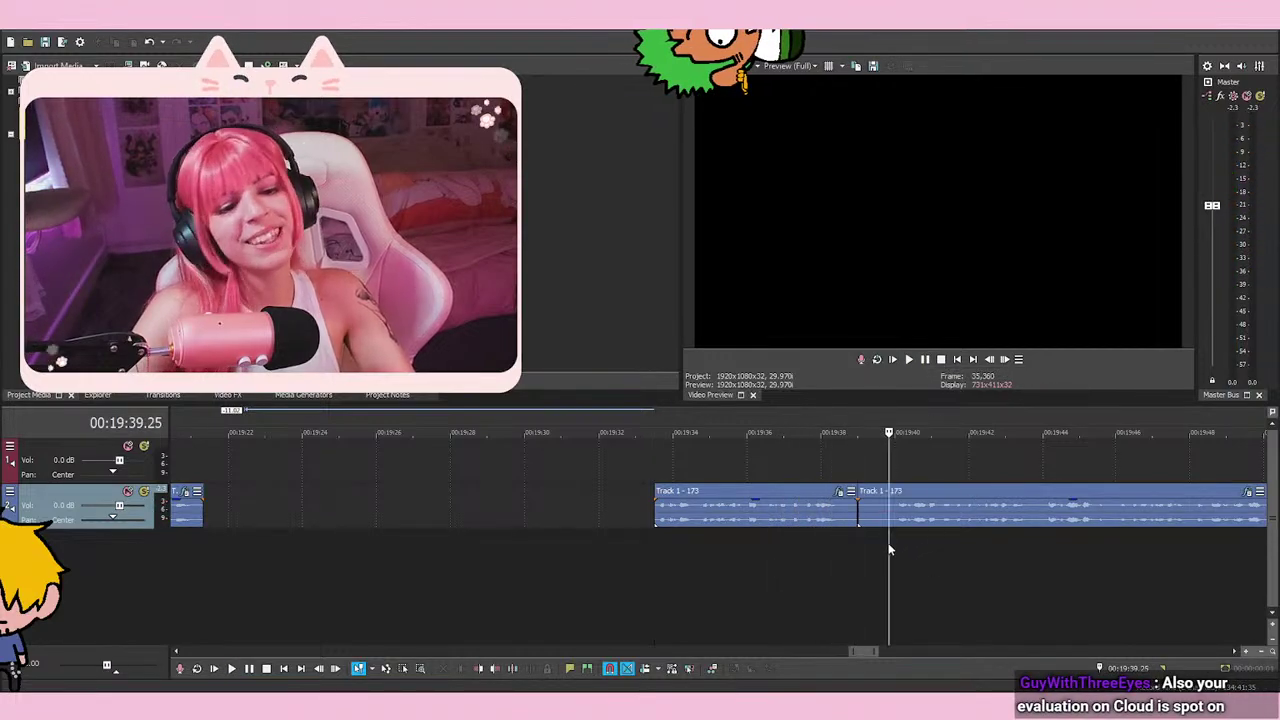
scroll(890, 548, up, 3)
click(723, 544)
key(s)
click(703, 505)
right_click(703, 505)
click(743, 363)
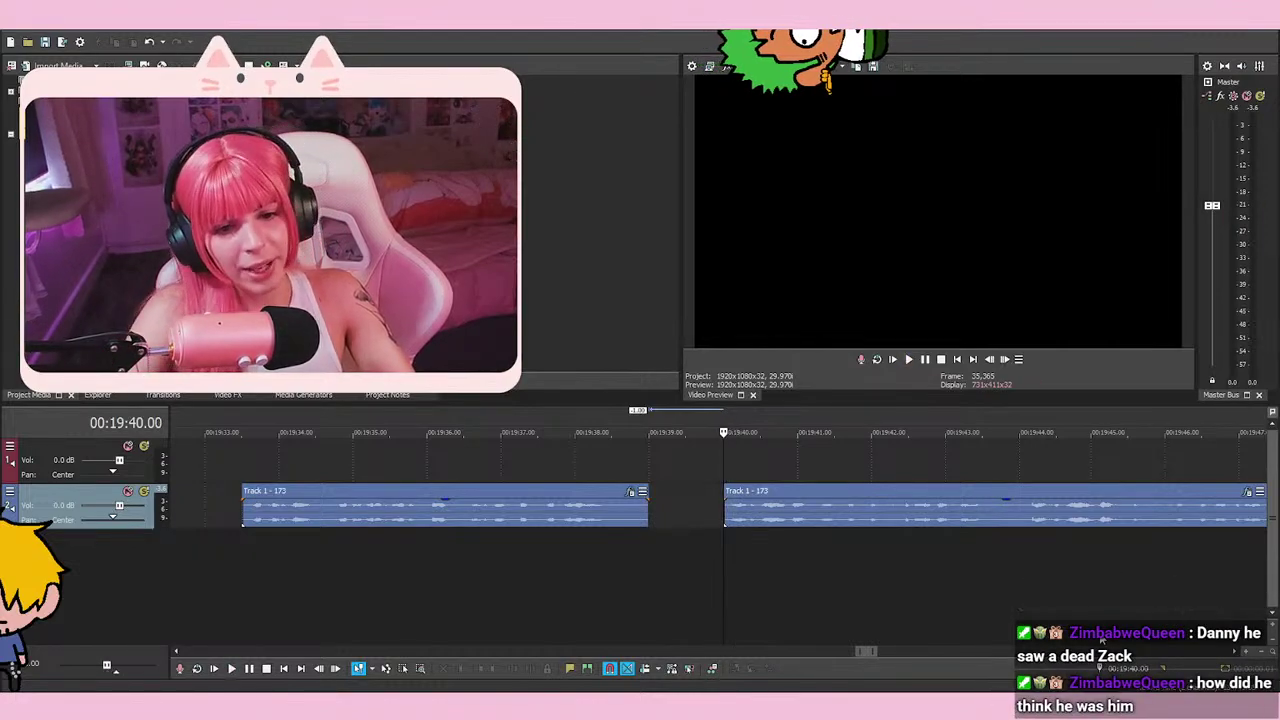
Play the remaining clip from its start at 00:19:40.00, then spot-check its audio near 00:19:54
key(space)
key(space)
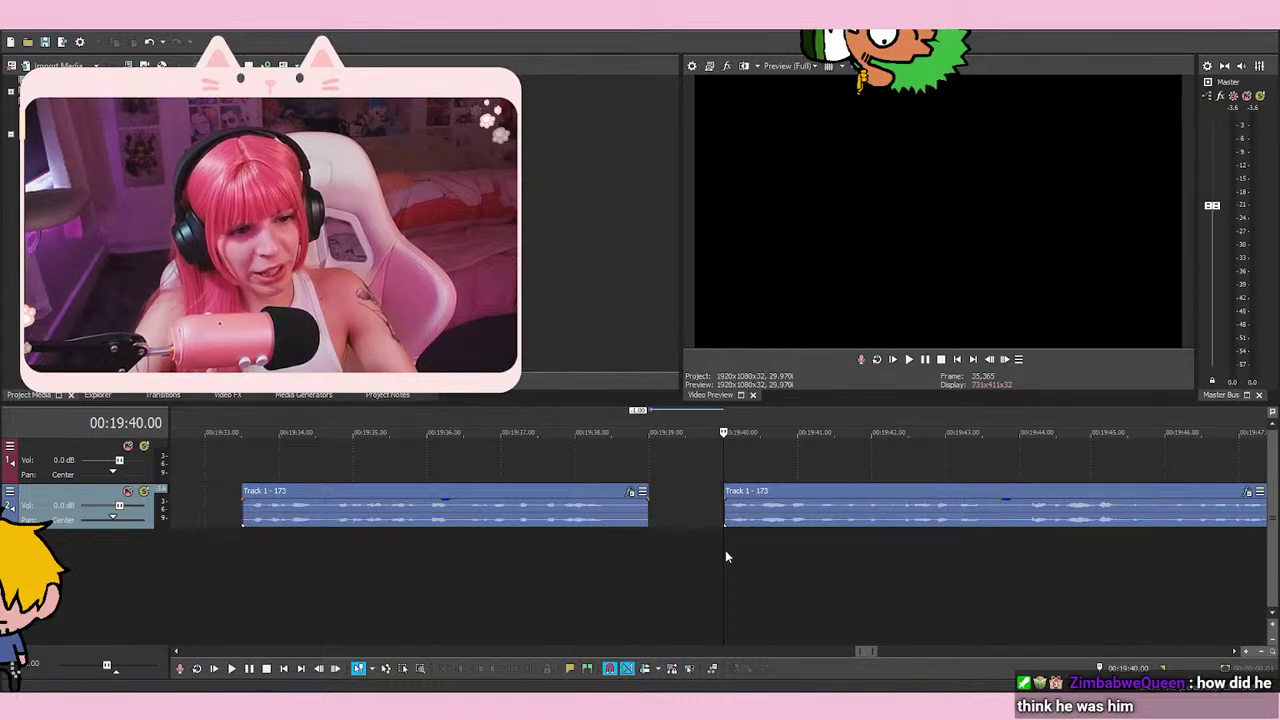
key(space)
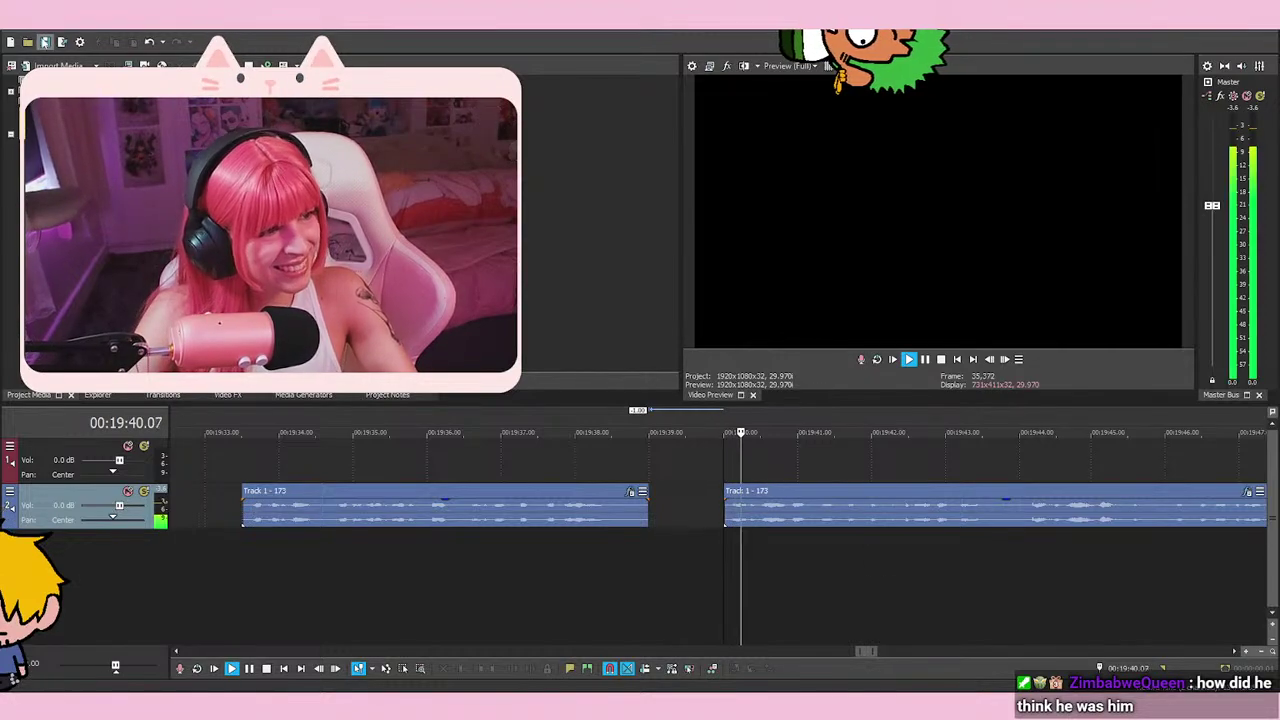
key(space)
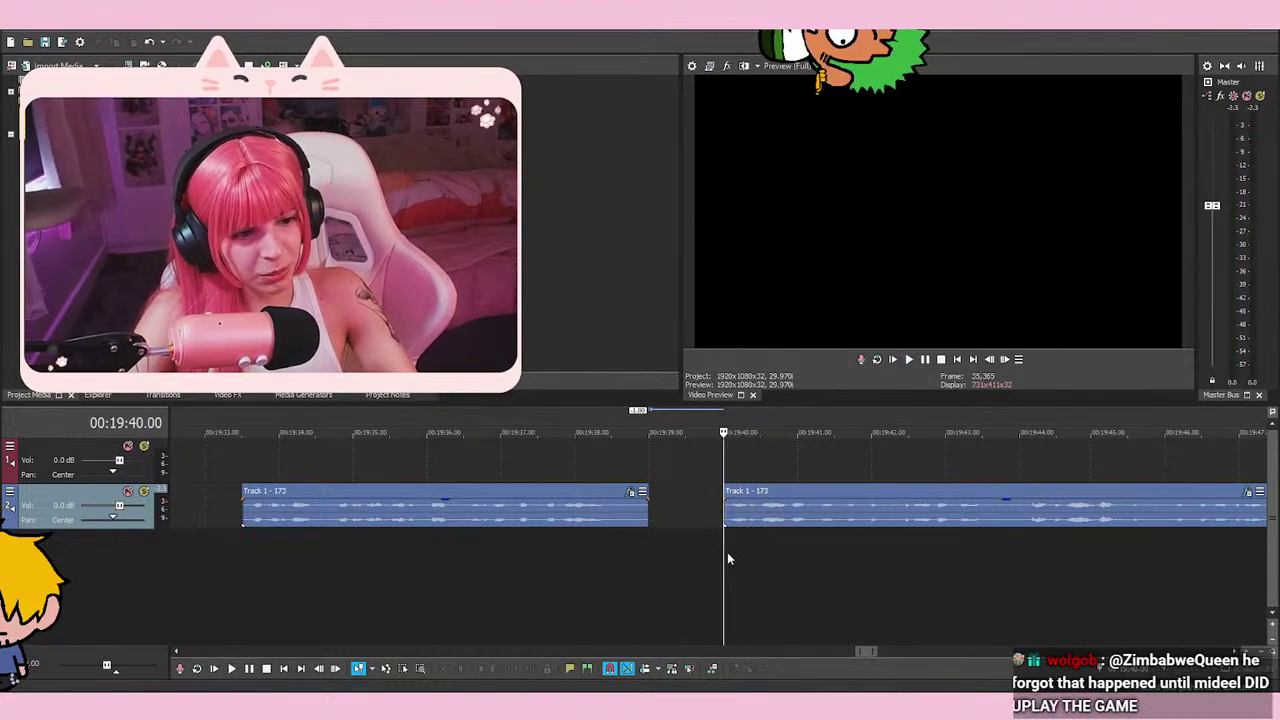
key(space)
scroll(760, 565, down, 2)
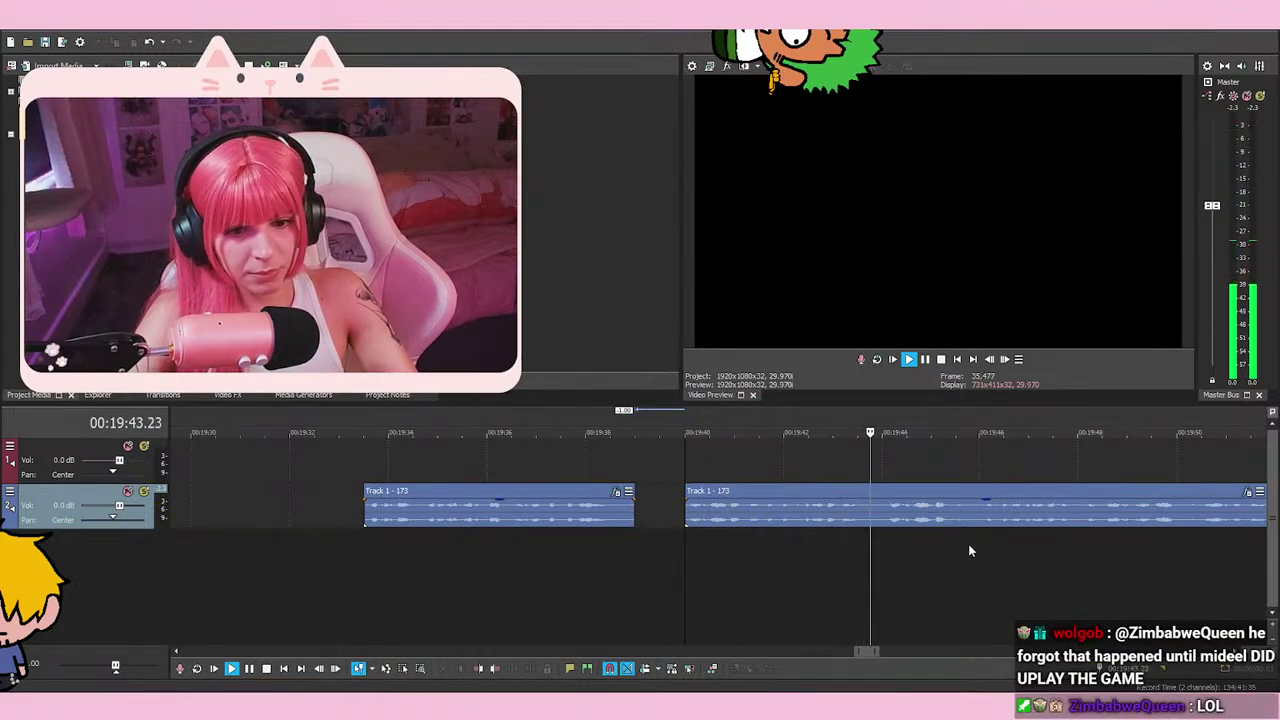
scroll(900, 540, down, 1)
click(1049, 545)
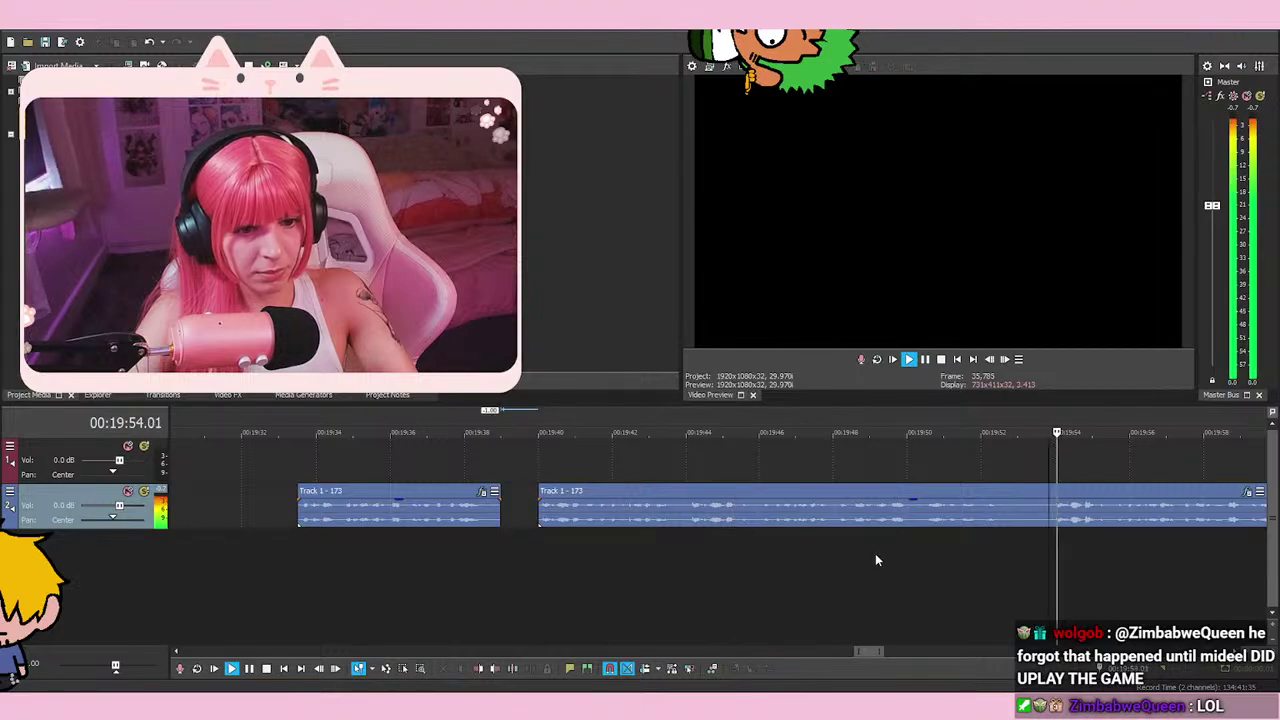
Split the clip just before 00:19:54 and delete the section from 00:19:40.00 up to the split
key(space)
right_click(968, 510)
click(953, 594)
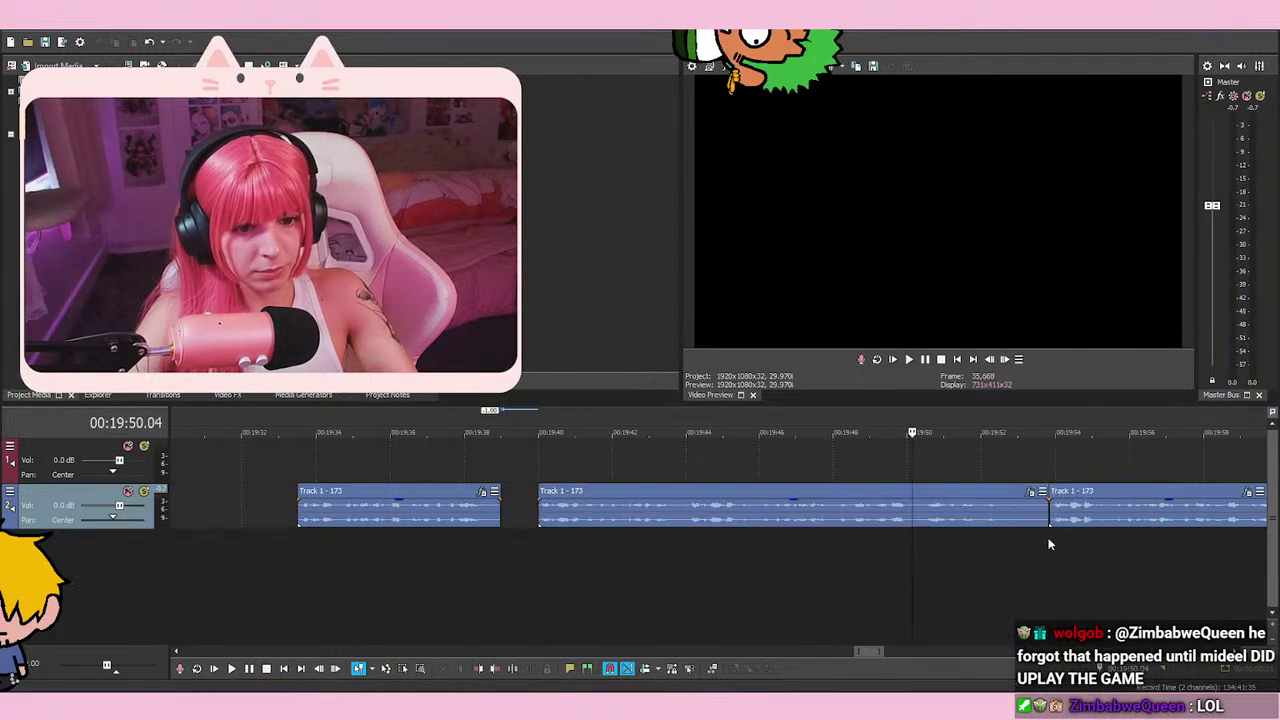
key(space)
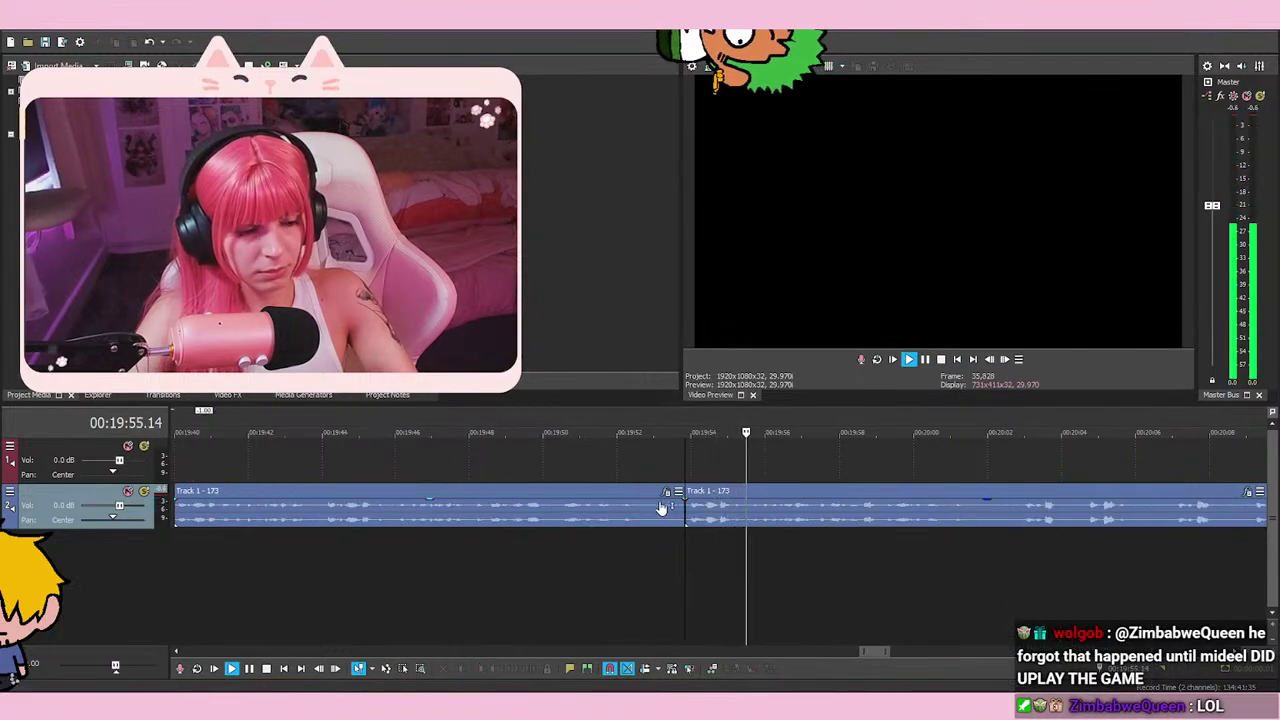
scroll(660, 508, down, 1)
right_click(605, 513)
click(668, 367)
Play the remaining take past 00:19:59 and split it at 00:20:01.22
key(space)
scroll(993, 605, down, 3)
scroll(950, 565, up, 5)
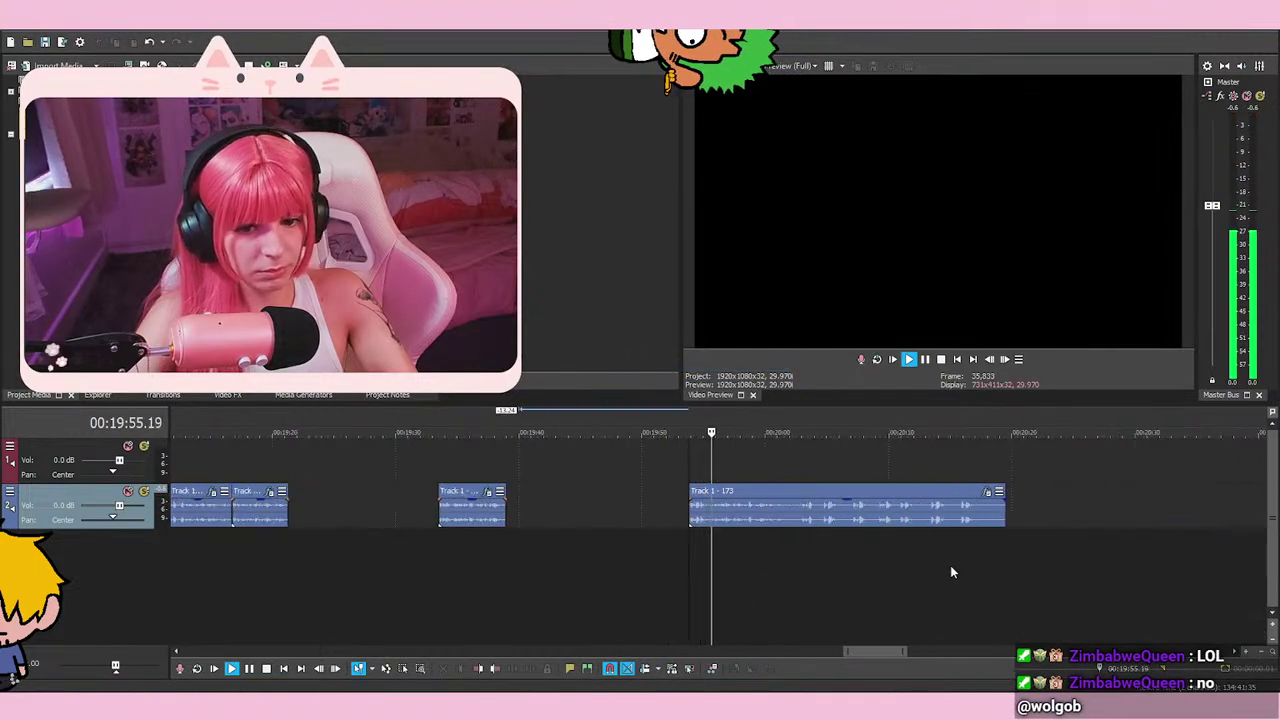
scroll(860, 490, down, 5)
scroll(886, 491, up, 2)
scroll(886, 491, up, 2)
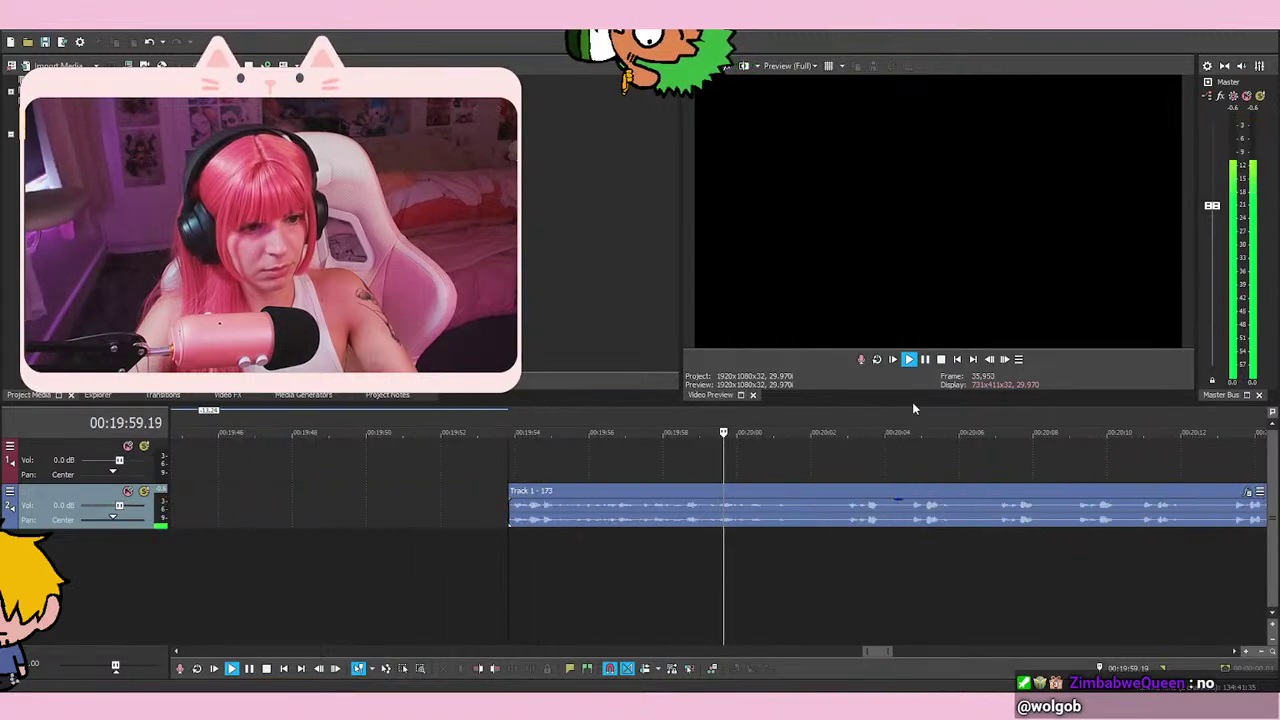
click(926, 361)
key(s)
Slide the section cut off before 00:20:01.22 back to start at about 00:19:40, close behind the preceding short clip
scroll(640, 512, down, 2)
drag(626, 519, 449, 498)
scroll(625, 528, down, 3)
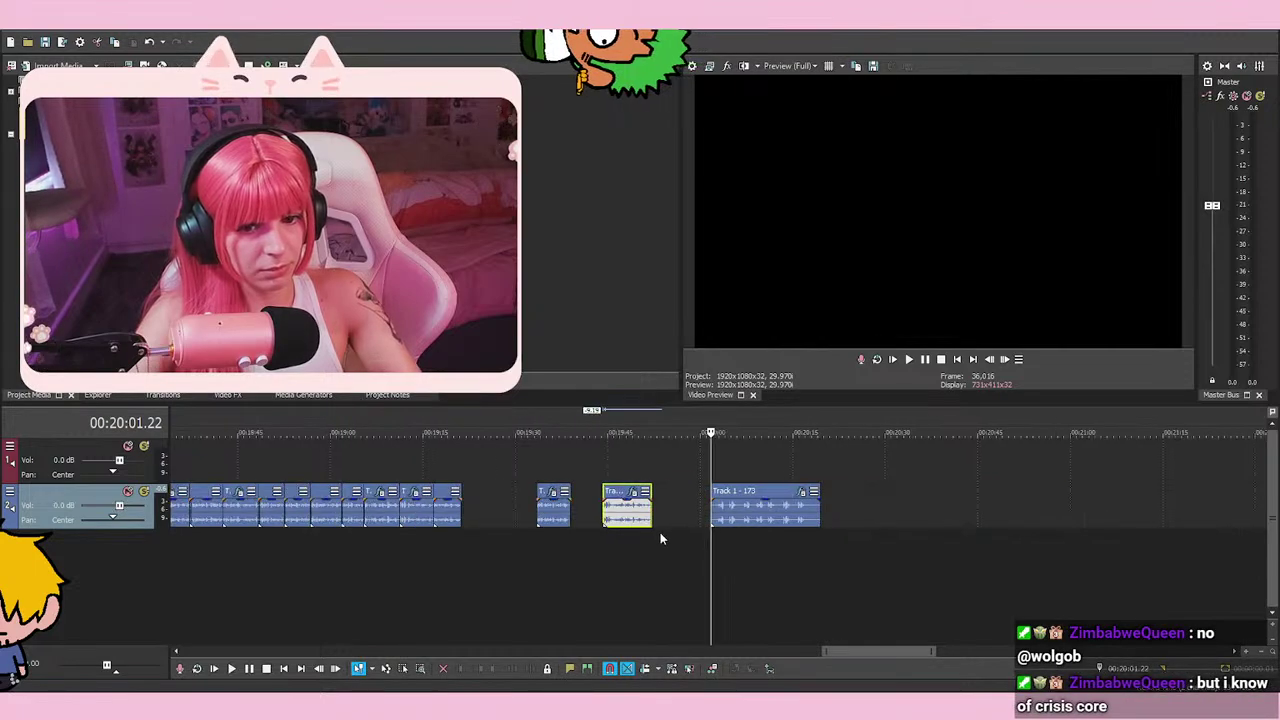
drag(625, 517, 600, 517)
Select the two short clips after 00:19:33 and slide them back to slightly overlap the clip ending near 00:19:21
click(539, 517)
ctrl+click(608, 518)
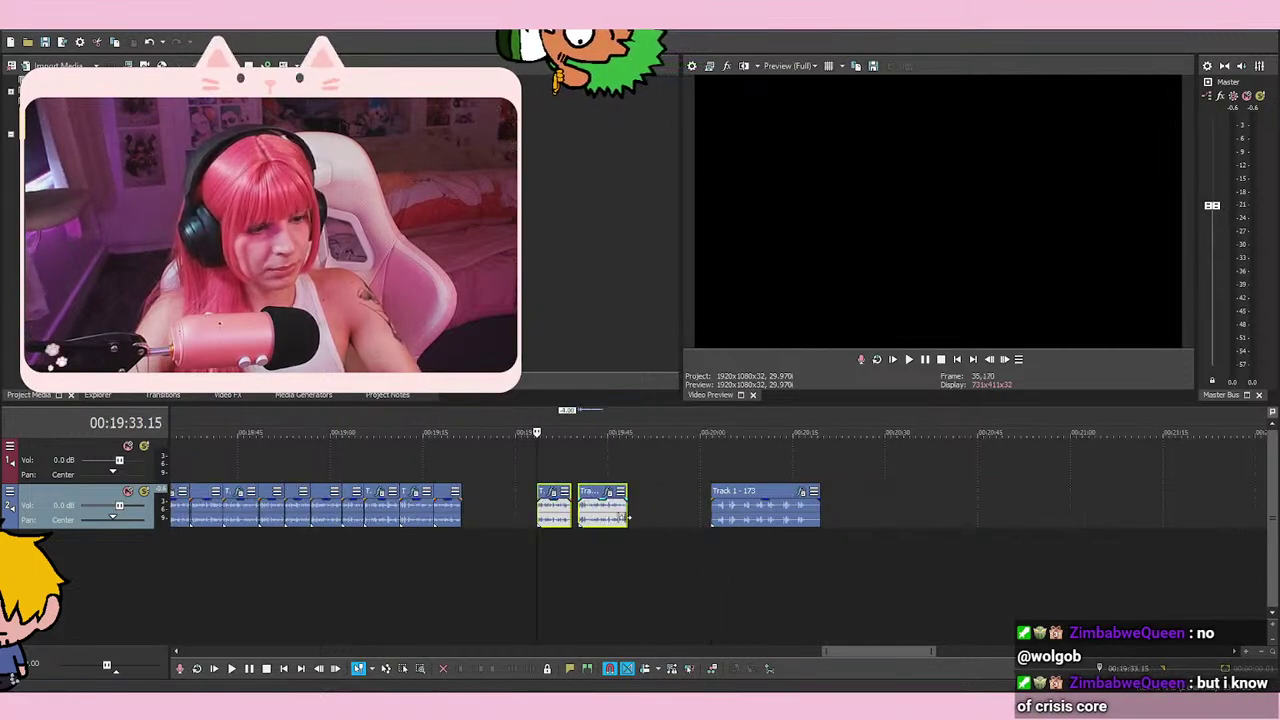
scroll(628, 518, up, 3)
drag(745, 518, 522, 518)
scroll(655, 513, up, 2)
scroll(655, 512, up, 2)
drag(762, 514, 721, 514)
click(672, 561)
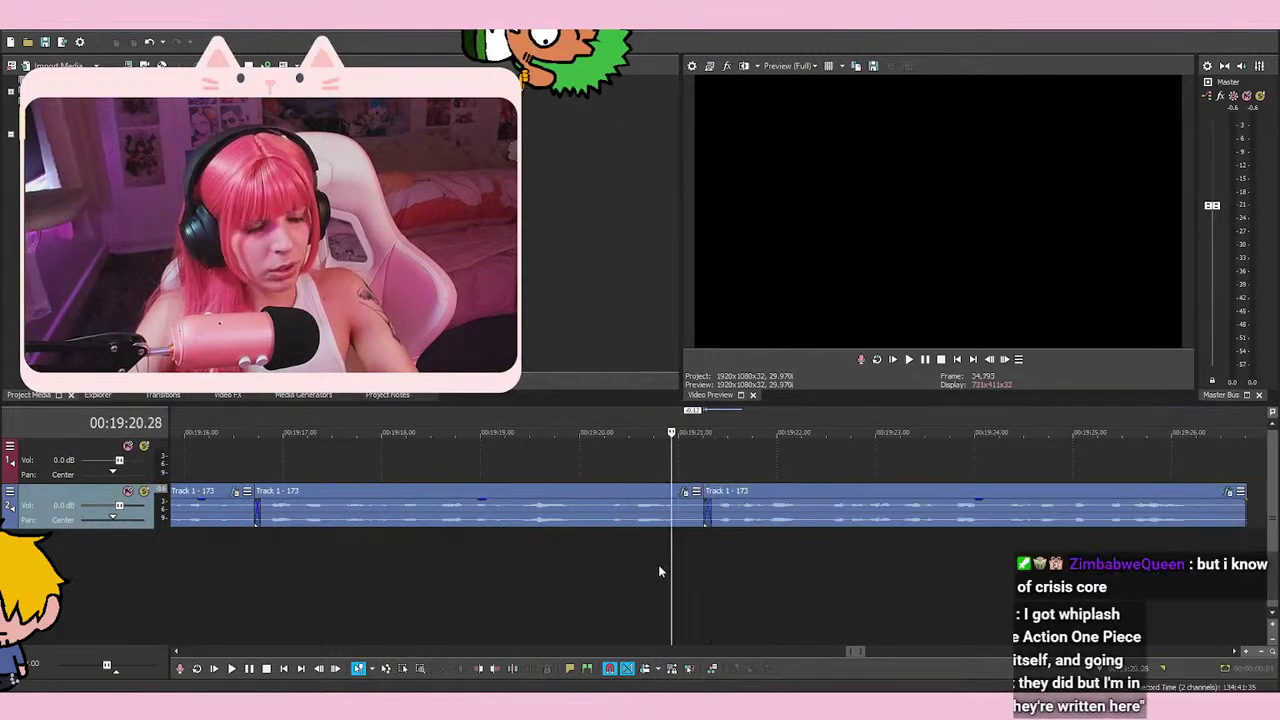
click(681, 564)
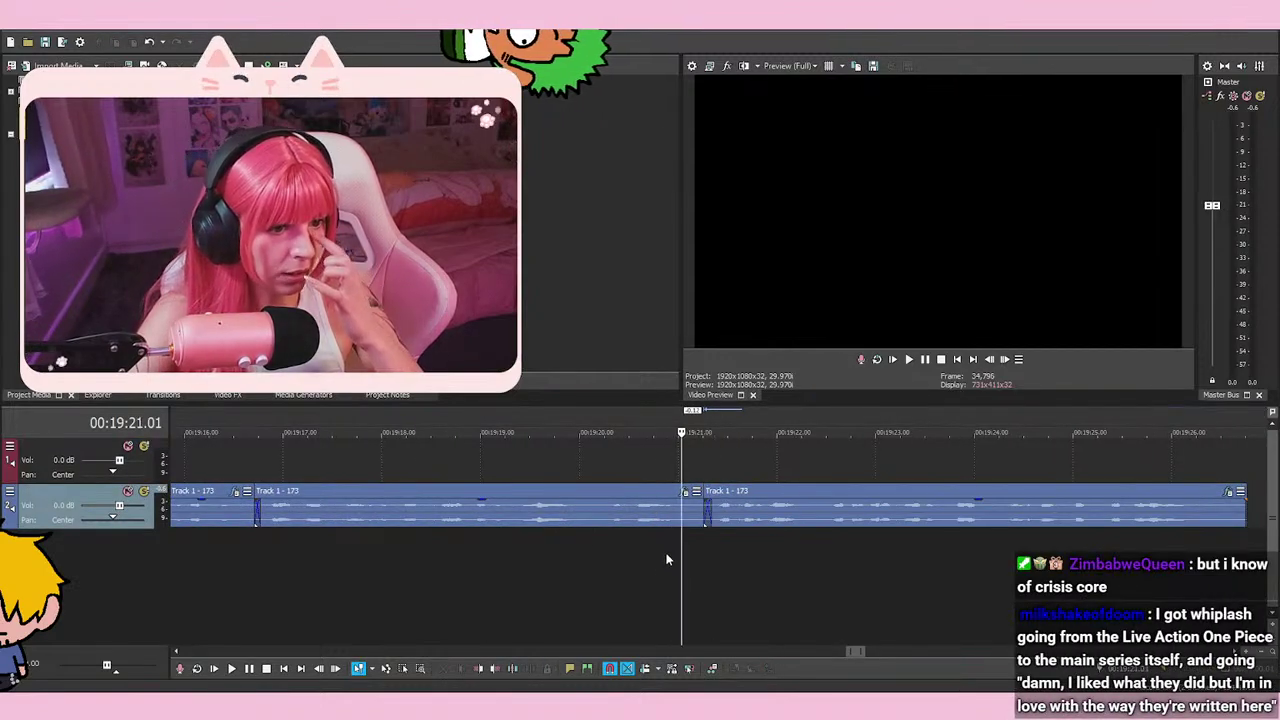
click(666, 556)
click(691, 548)
click(669, 557)
click(694, 560)
click(680, 564)
click(676, 561)
click(668, 560)
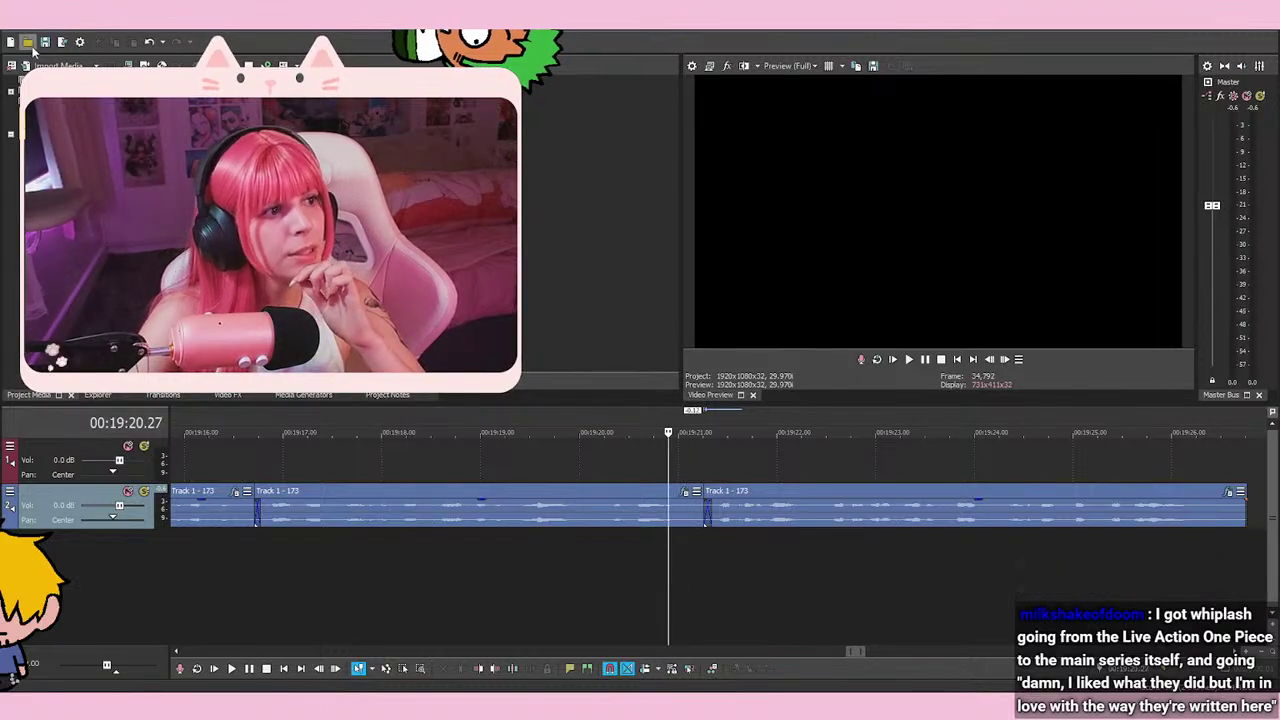
click(680, 462)
click(672, 461)
click(686, 462)
click(669, 465)
click(684, 464)
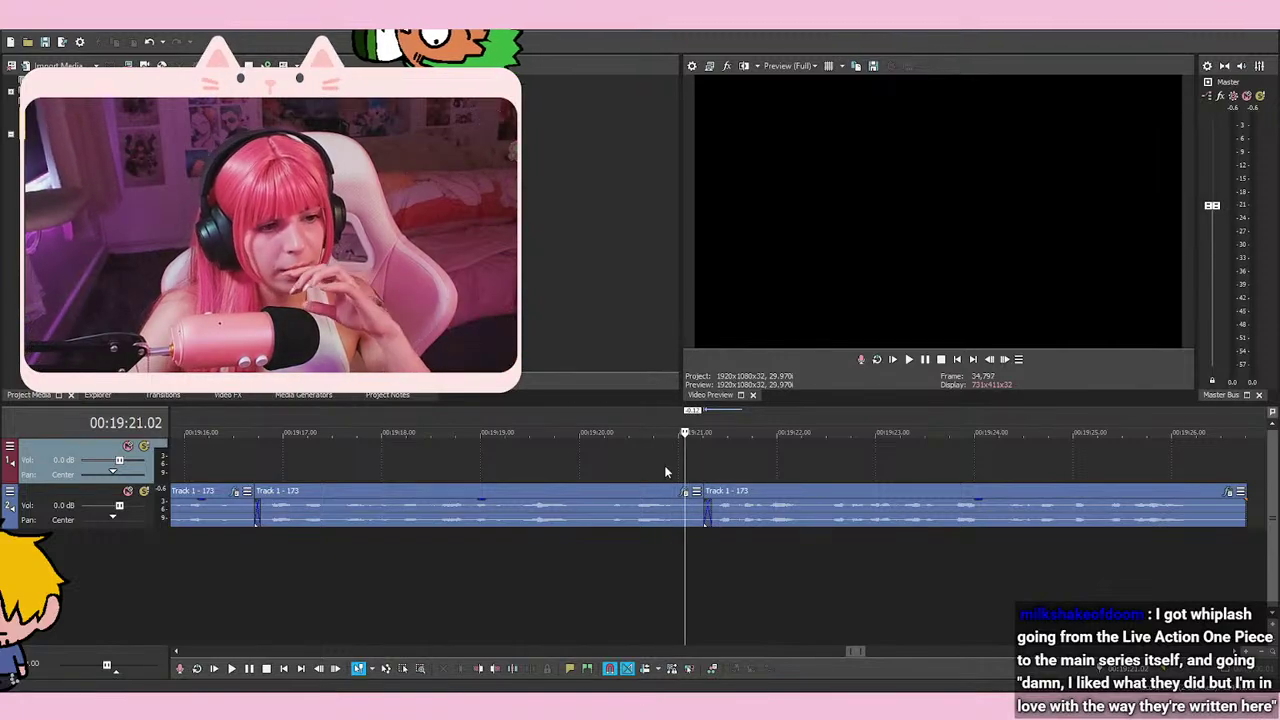
click(664, 465)
click(685, 465)
click(690, 465)
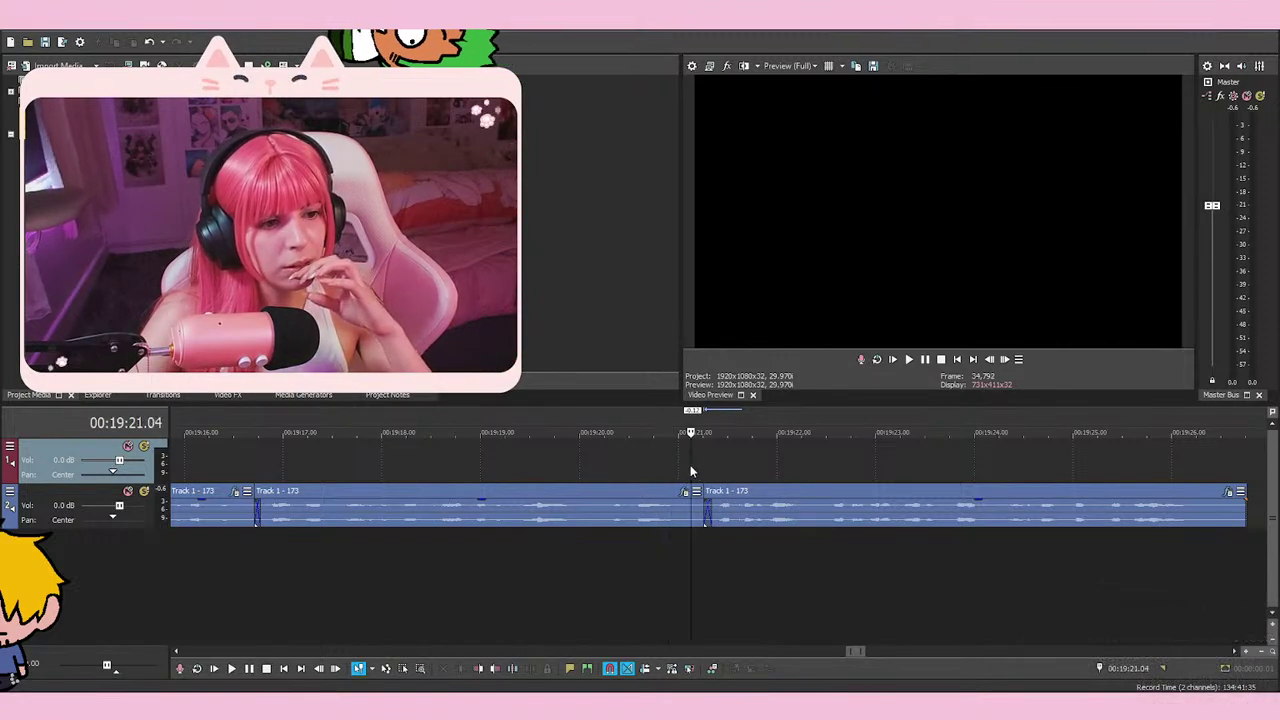
click(667, 467)
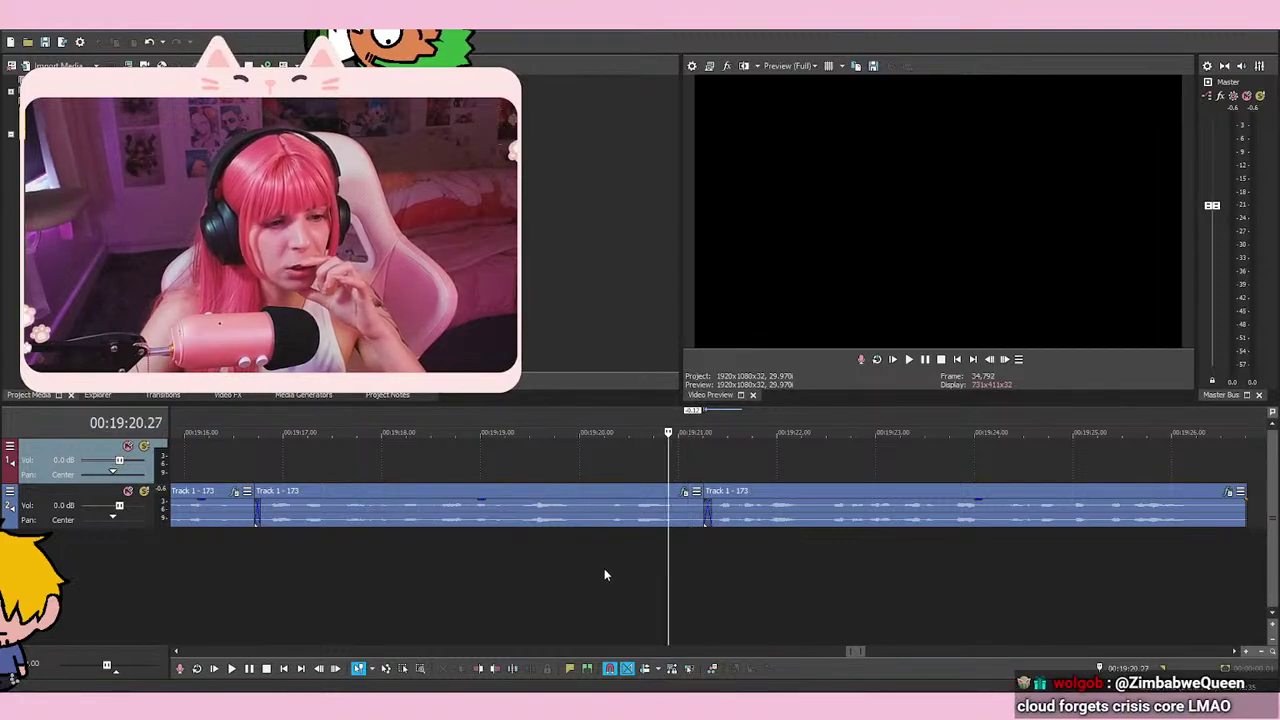
Play from 00:19:19.26 to check the join near 00:19:21
click(569, 578)
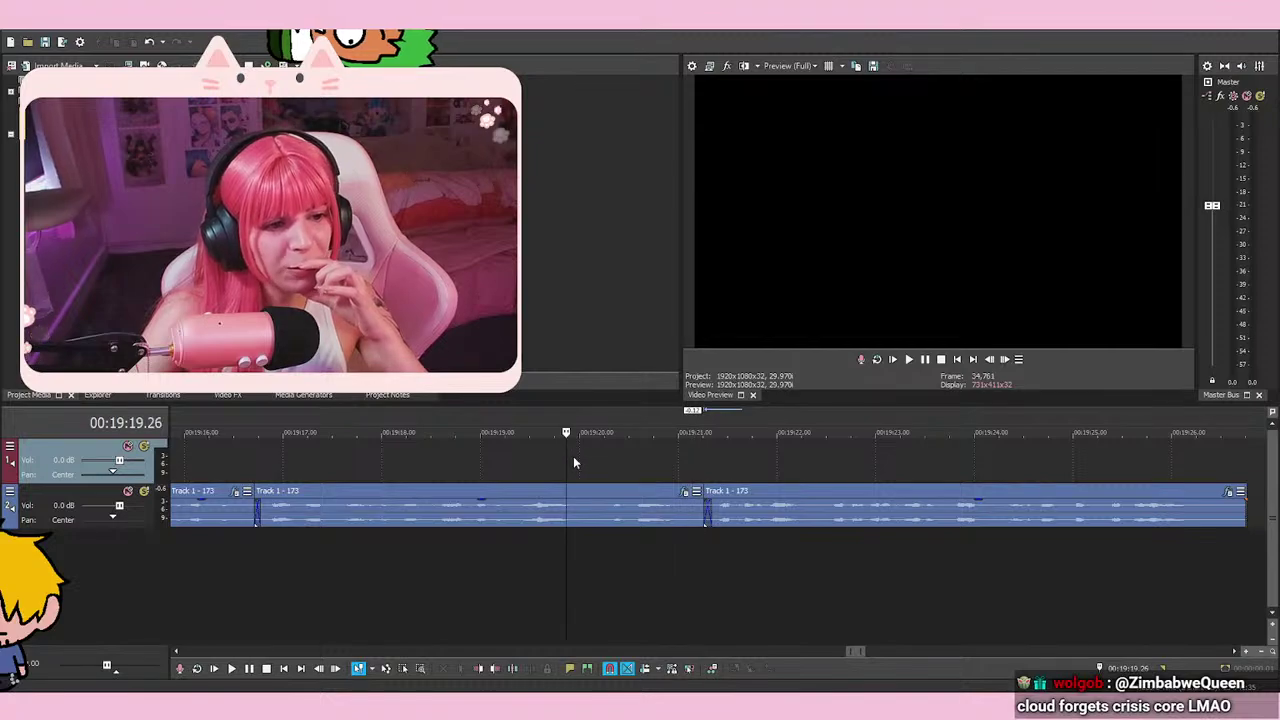
click(908, 360)
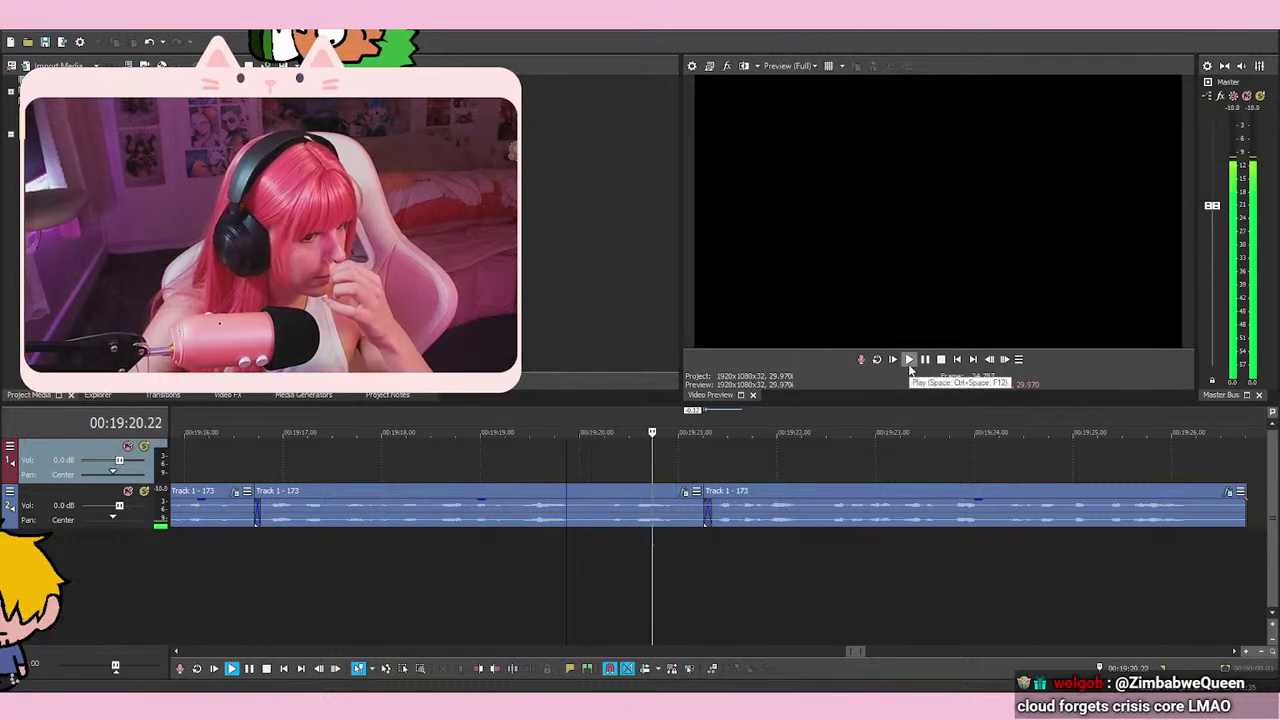
key(space)
click(685, 465)
Nudge the clip after the 00:19:21 join slightly earlier and replay the join from 00:19:20.13
scroll(690, 470, up, 1)
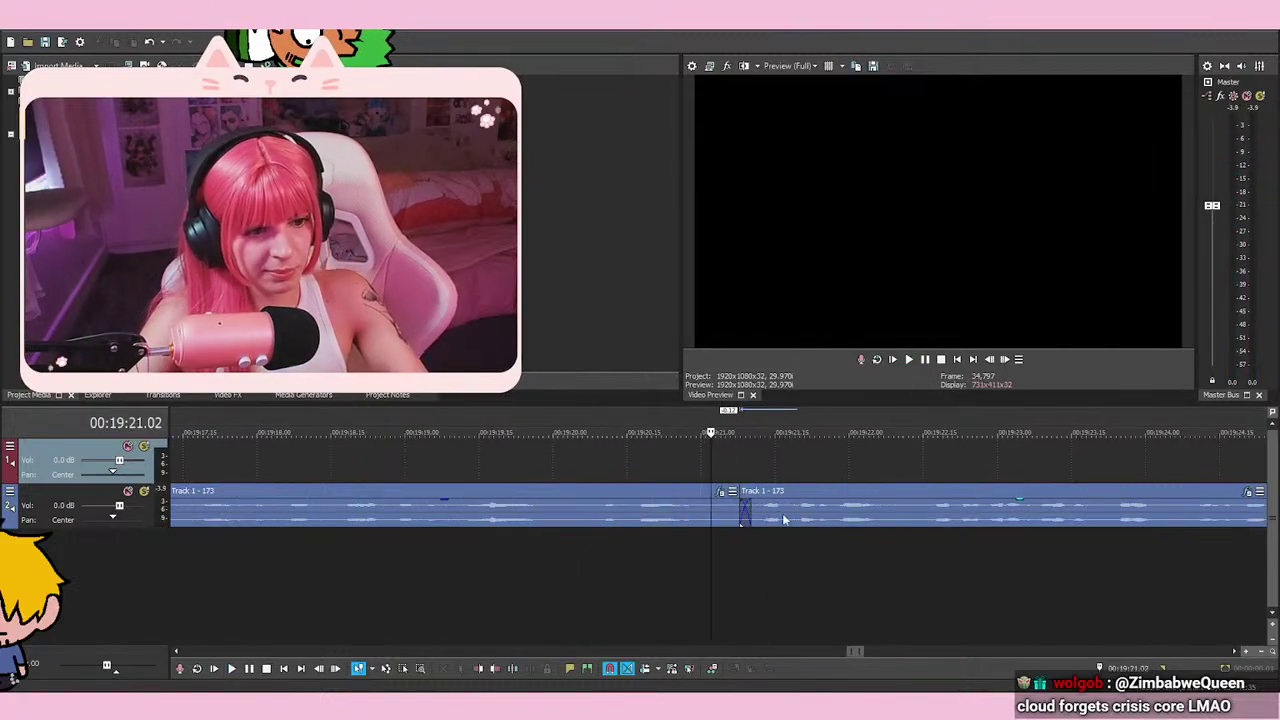
drag(806, 525, 800, 526)
click(616, 592)
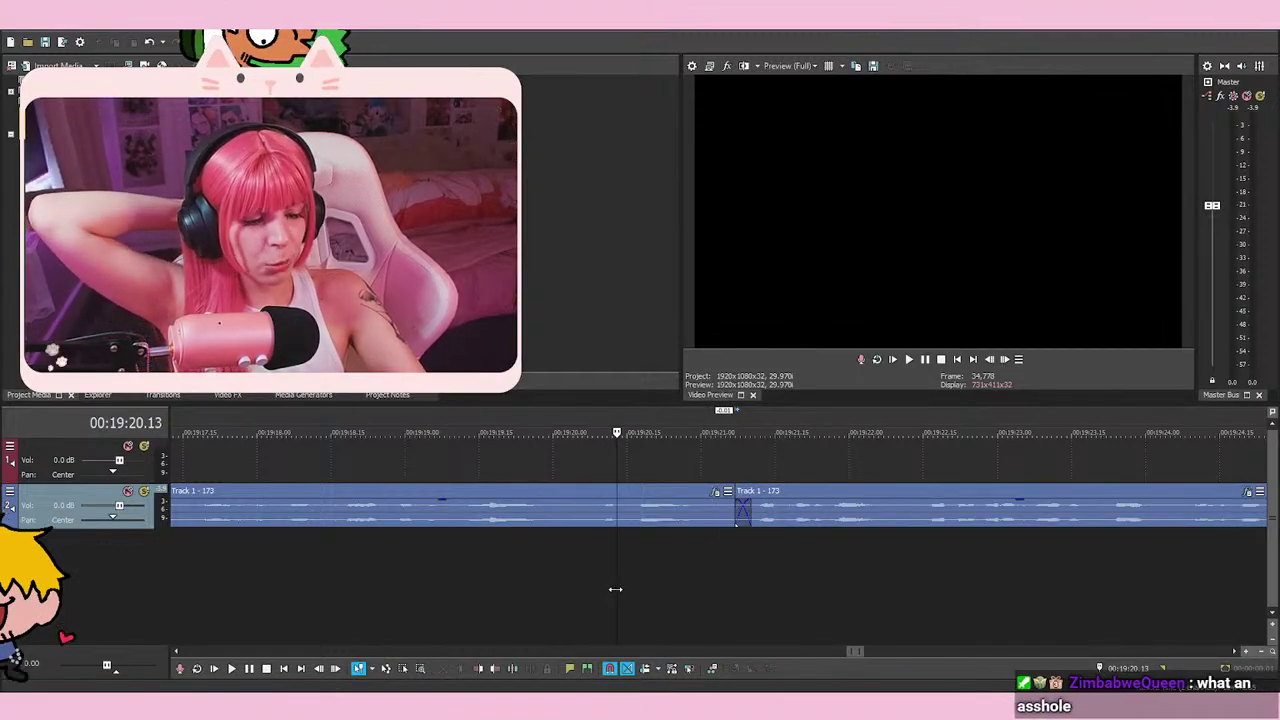
key(space)
key(space)
Move the clip after the join a touch earlier again and listen from about 00:19:19.26
scroll(780, 565, up, 1)
click(1057, 515)
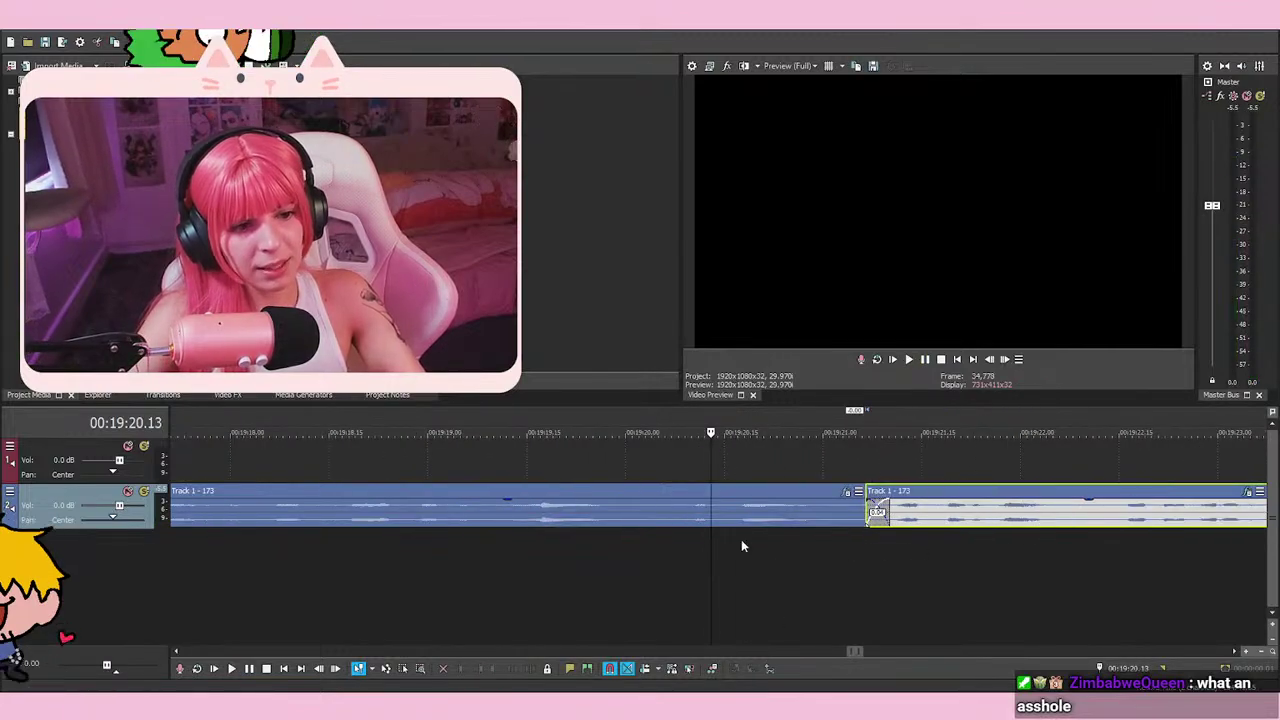
click(598, 587)
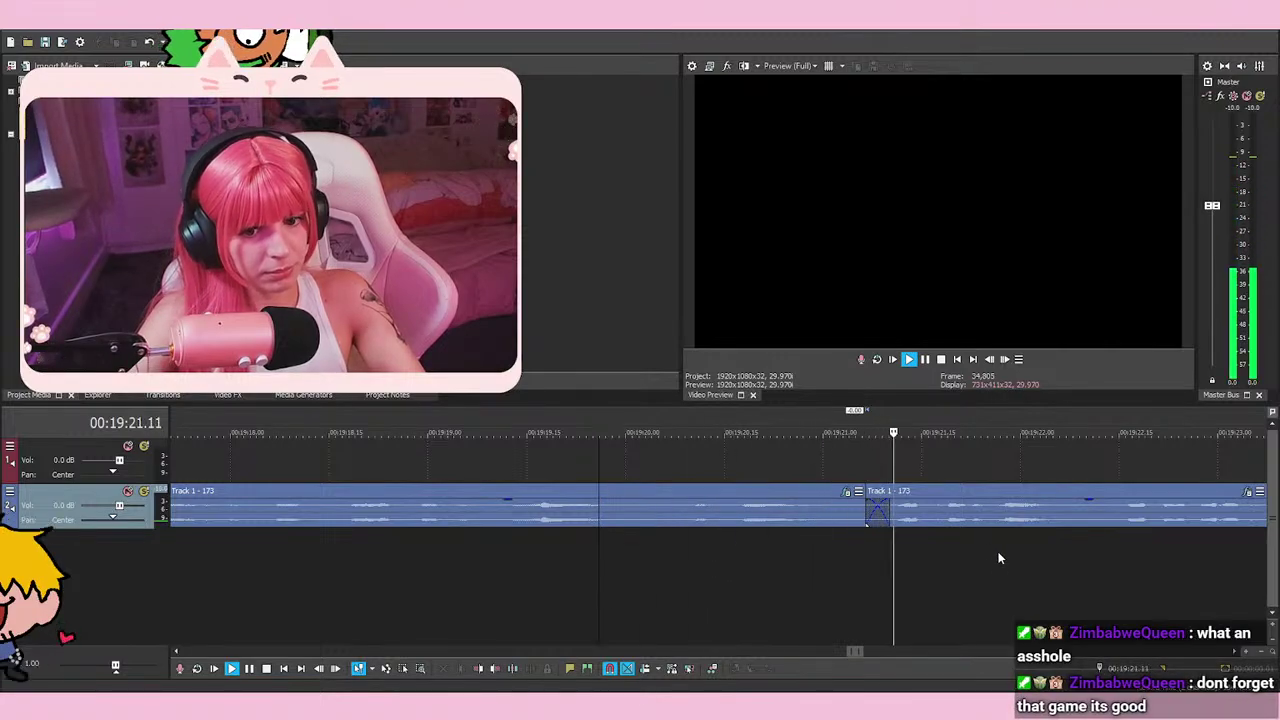
key(space)
Lengthen the crossfade near 00:19:21 by sliding the following clip slightly earlier, and replay from 00:19:20.13 to 00:19:21.15
scroll(997, 557, down, 2)
scroll(954, 523, up, 1)
click(954, 524)
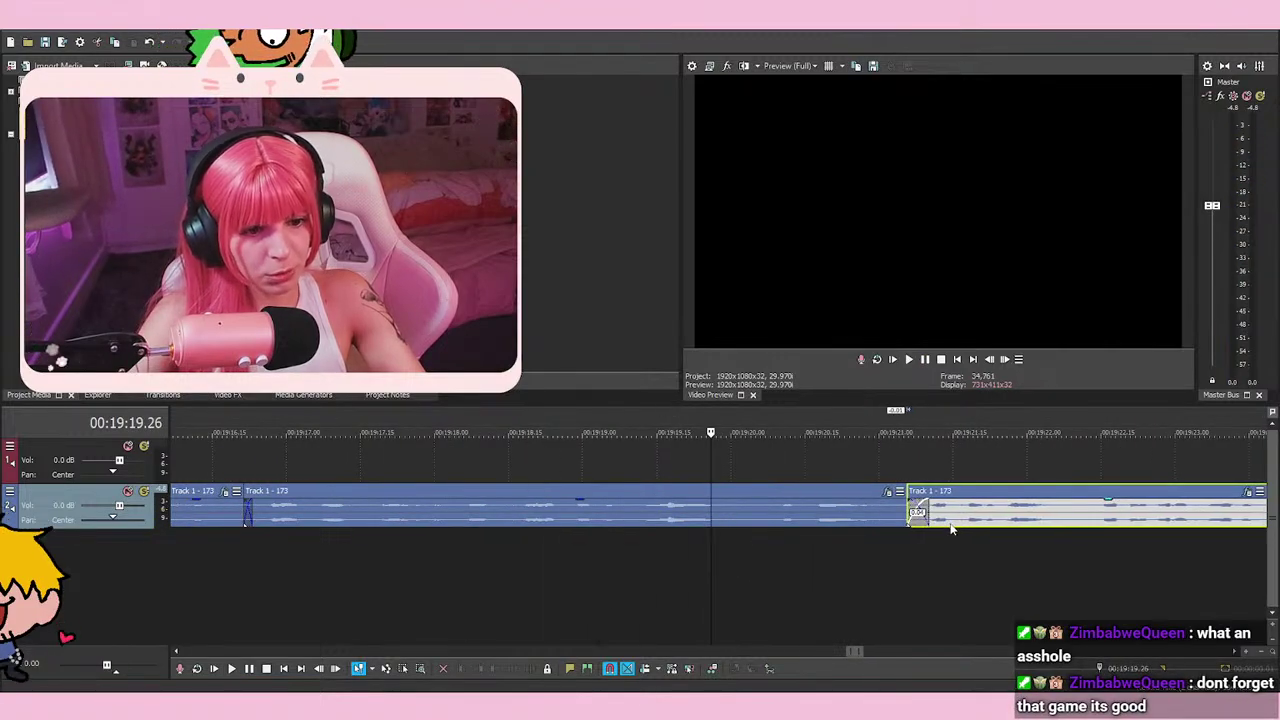
click(863, 480)
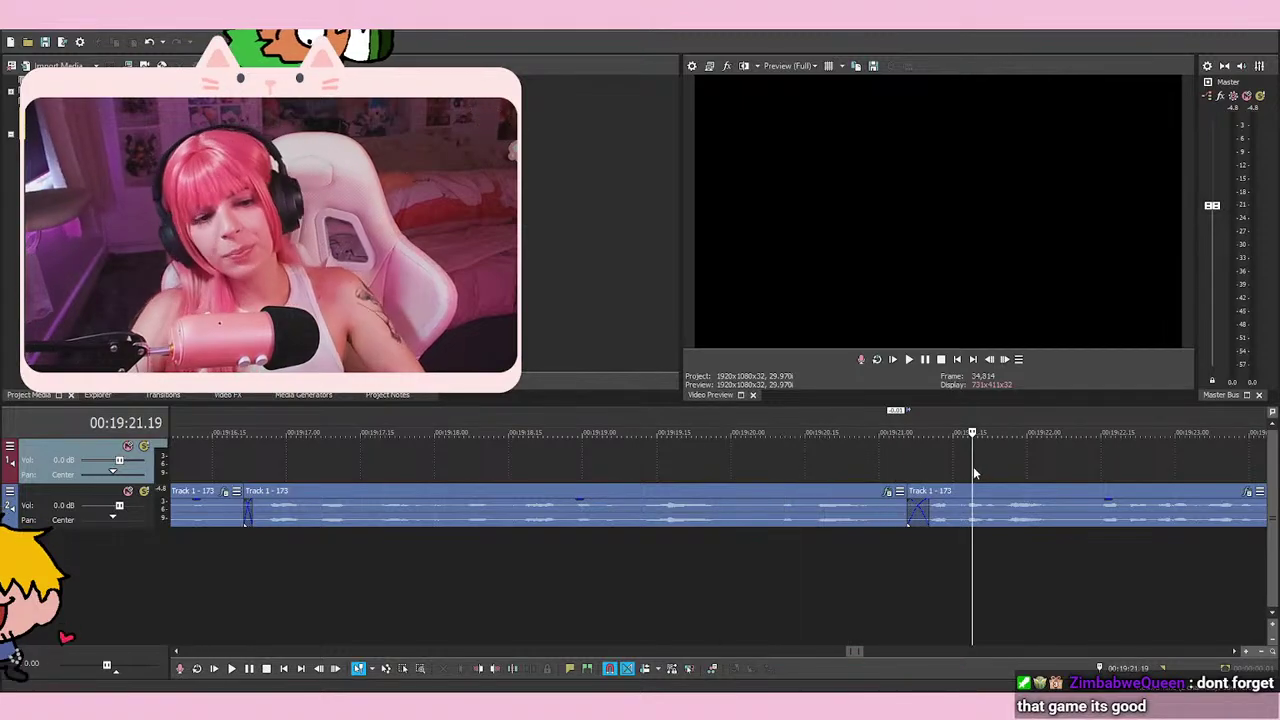
click(796, 481)
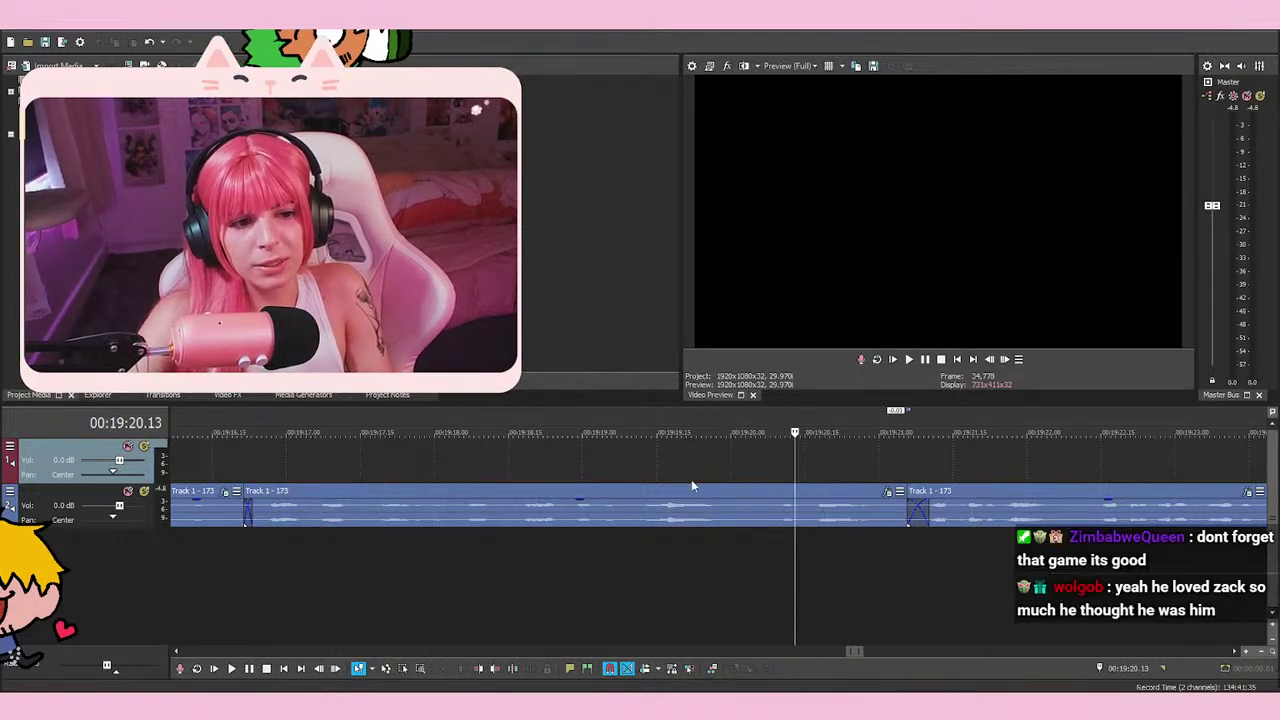
click(911, 359)
click(915, 358)
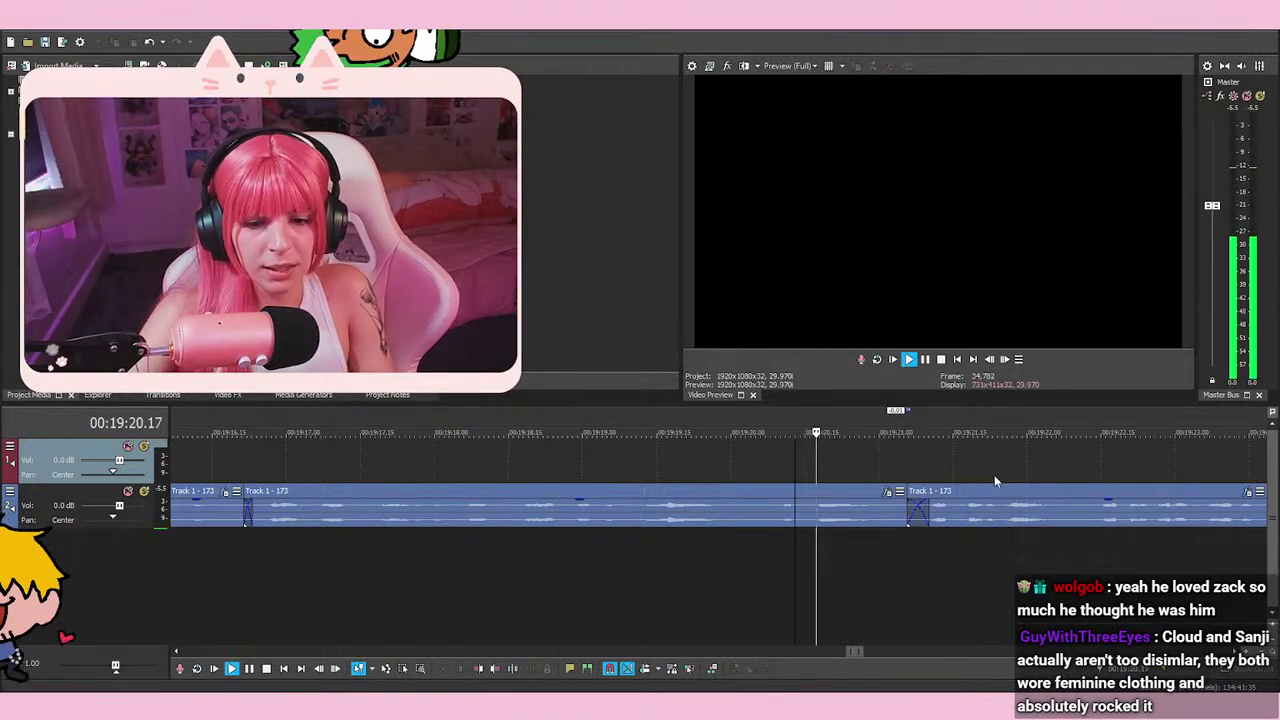
click(925, 358)
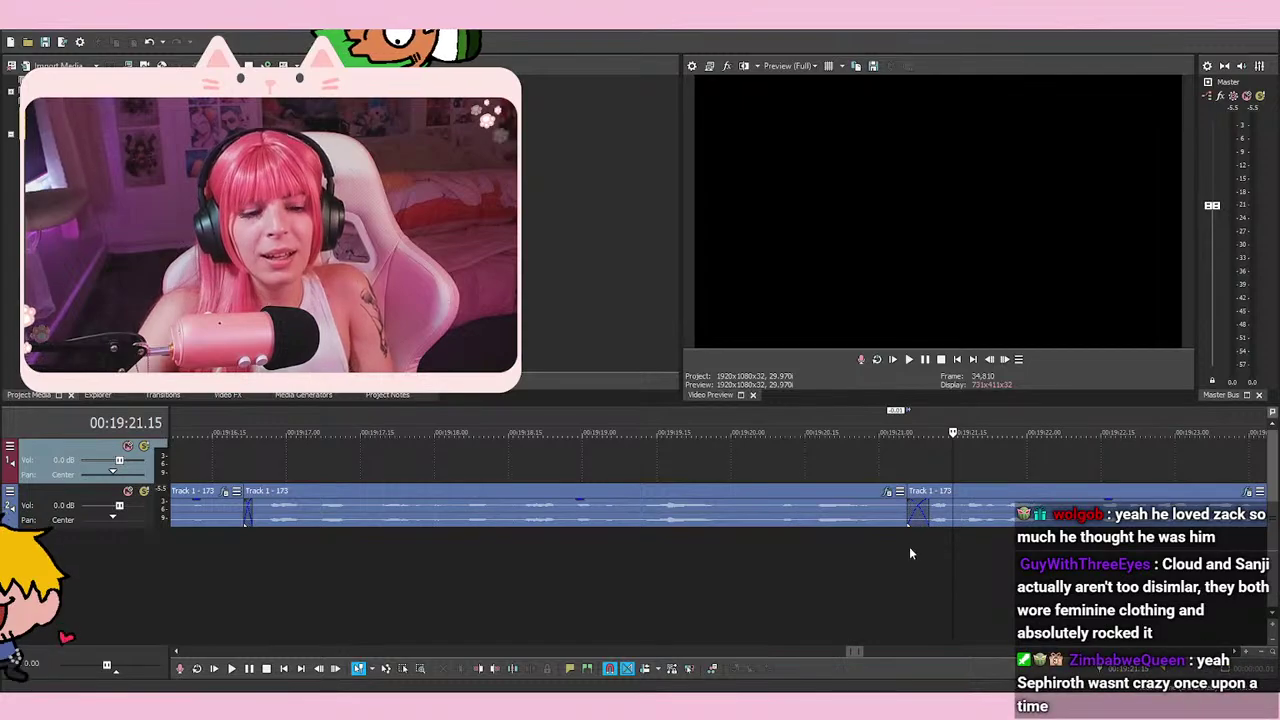
click(797, 460)
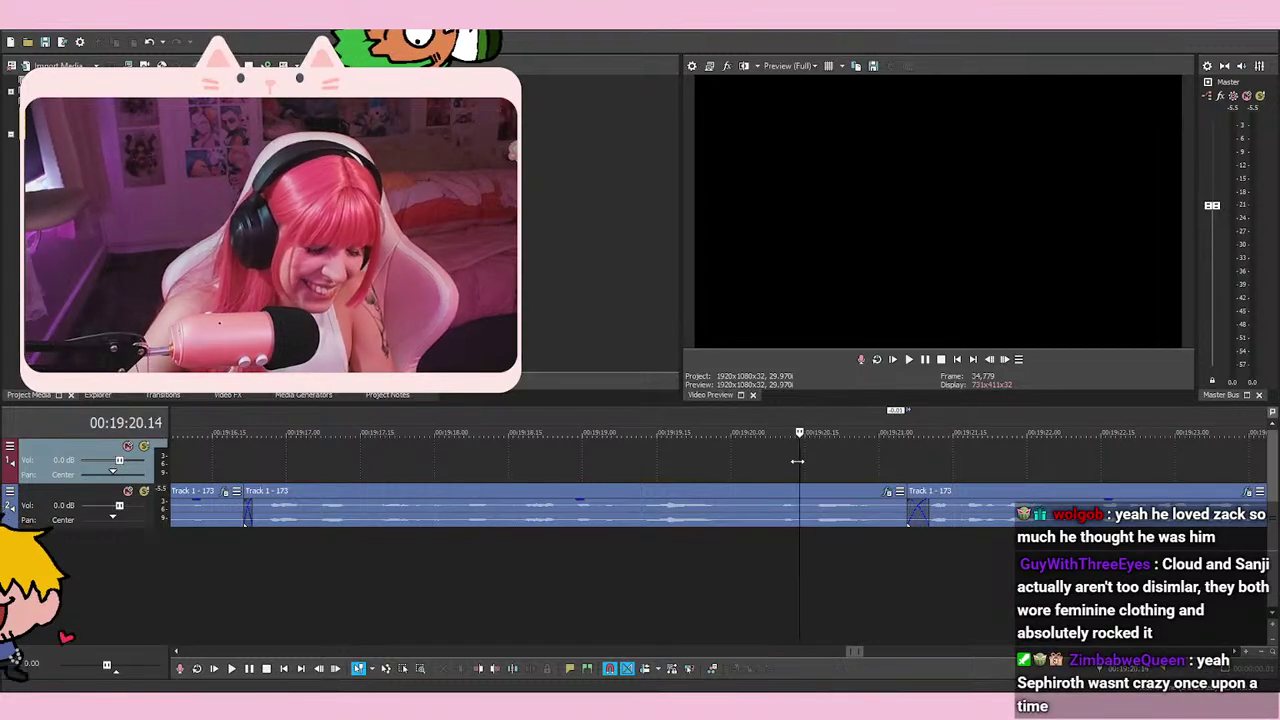
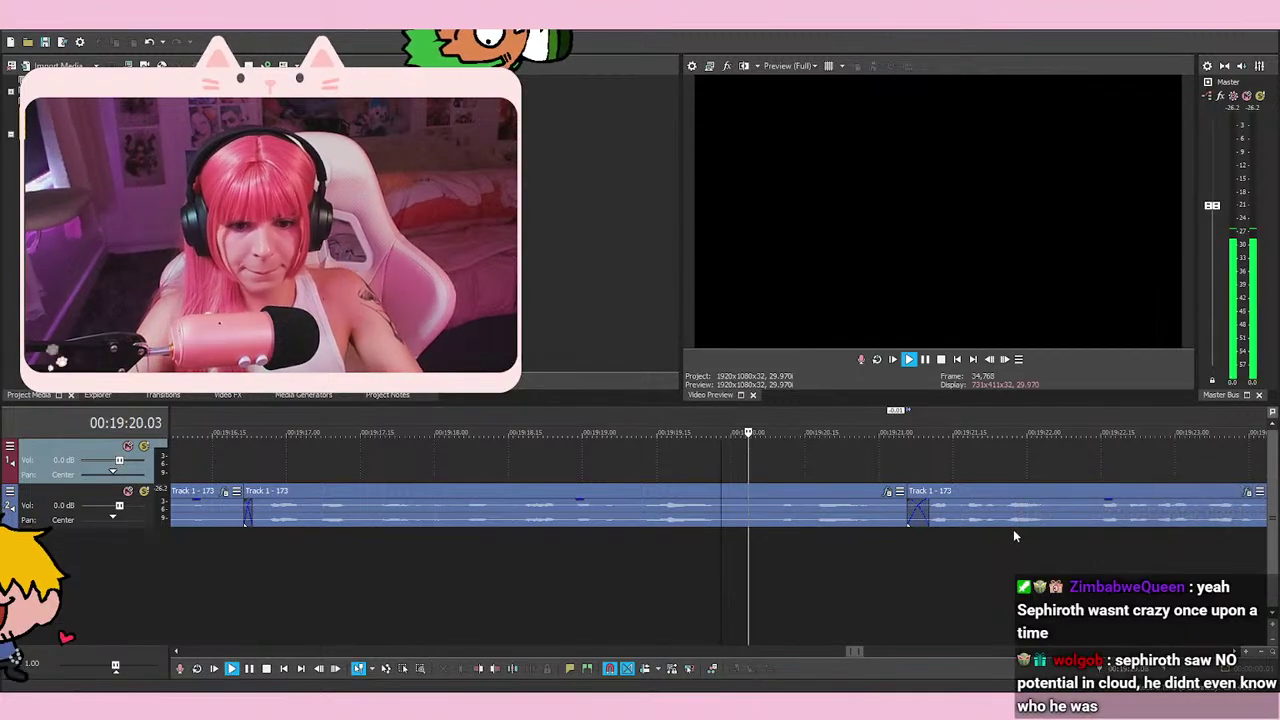
Shift the clip after the crossfade marginally earlier once more and recheck the transition from 00:19:19.28
click(967, 518)
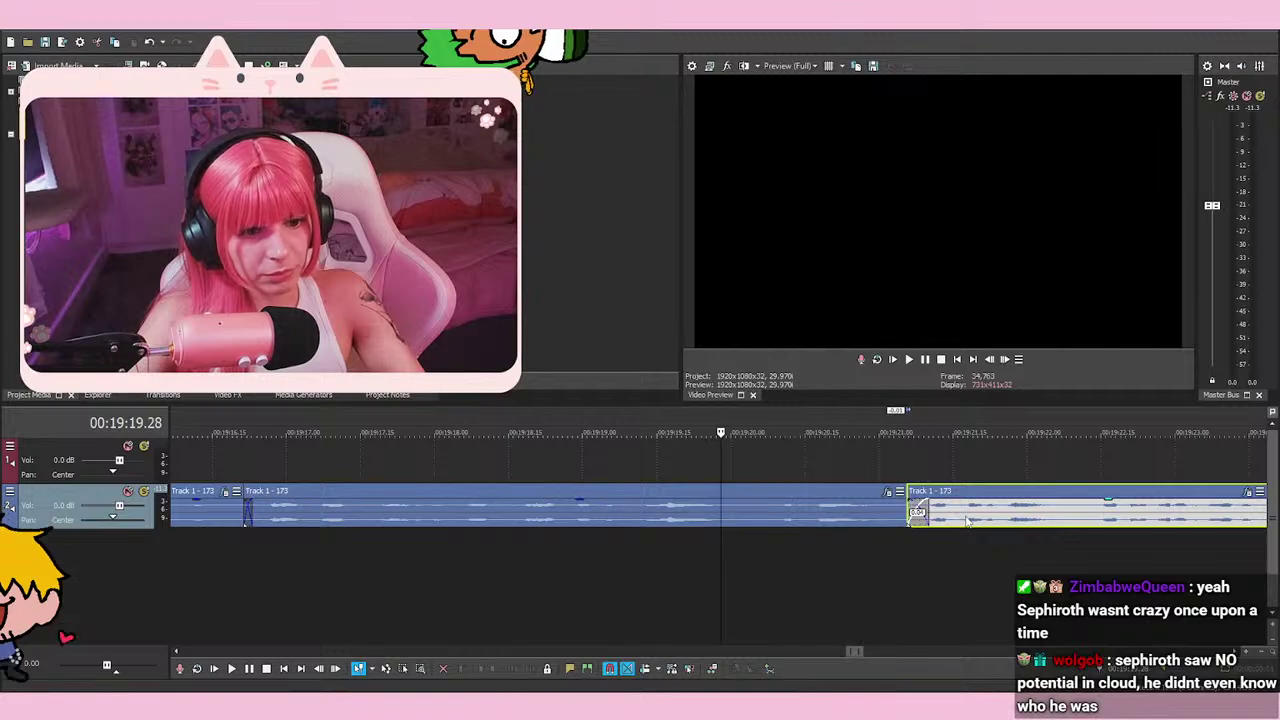
key(space)
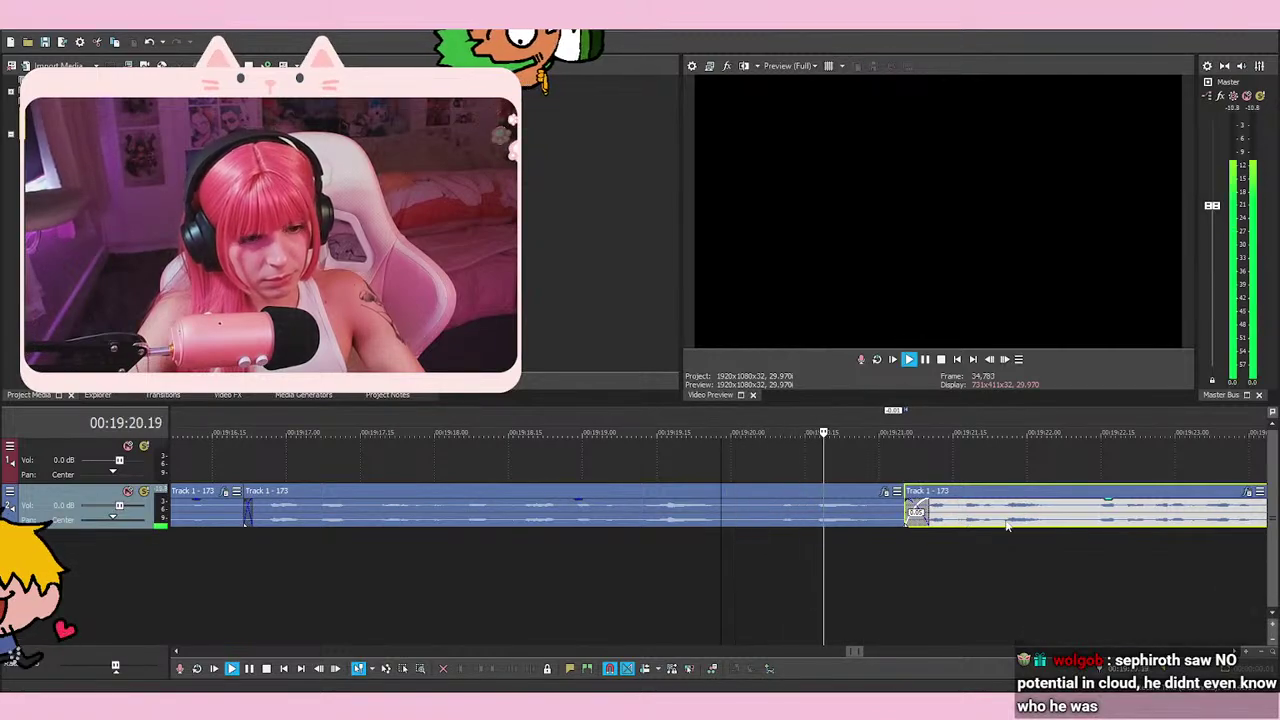
click(918, 467)
key(Return)
click(888, 466)
click(873, 466)
click(956, 471)
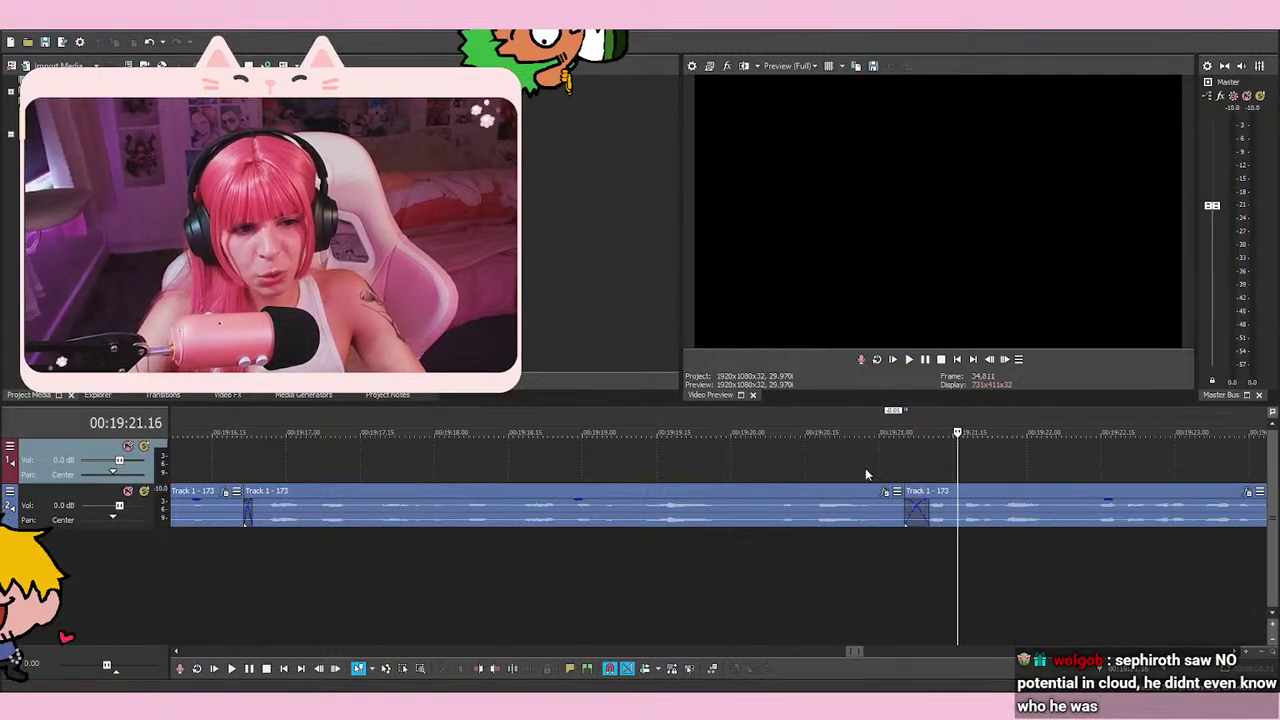
Replay the 00:19:21 join from 00:19:20.14 to check the crossfade
click(865, 468)
click(800, 467)
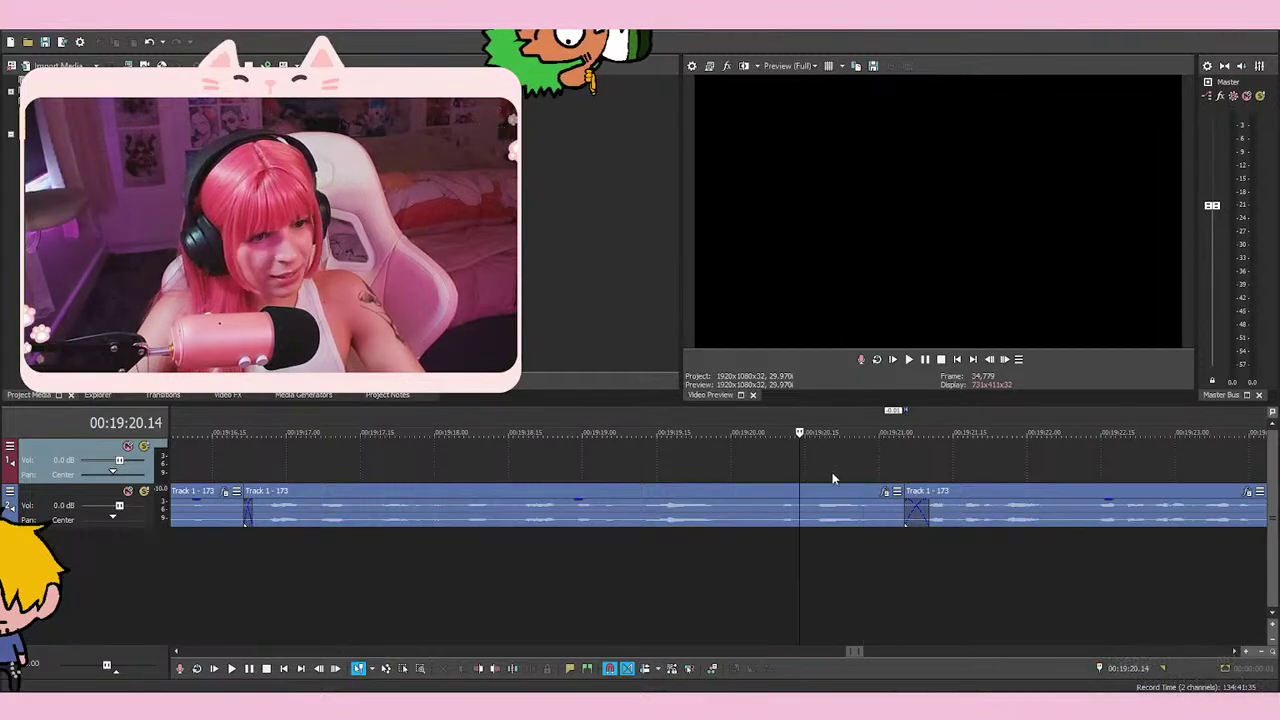
key(space)
key(space)
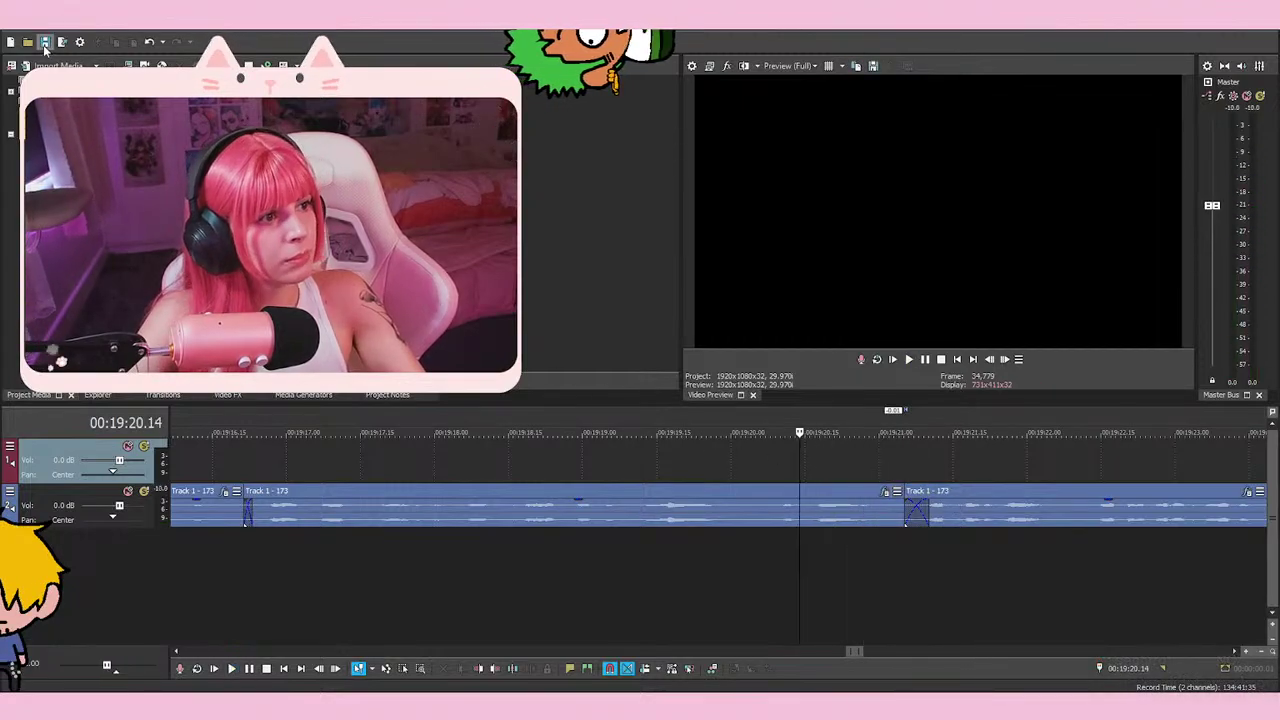
scroll(887, 474, down, 2)
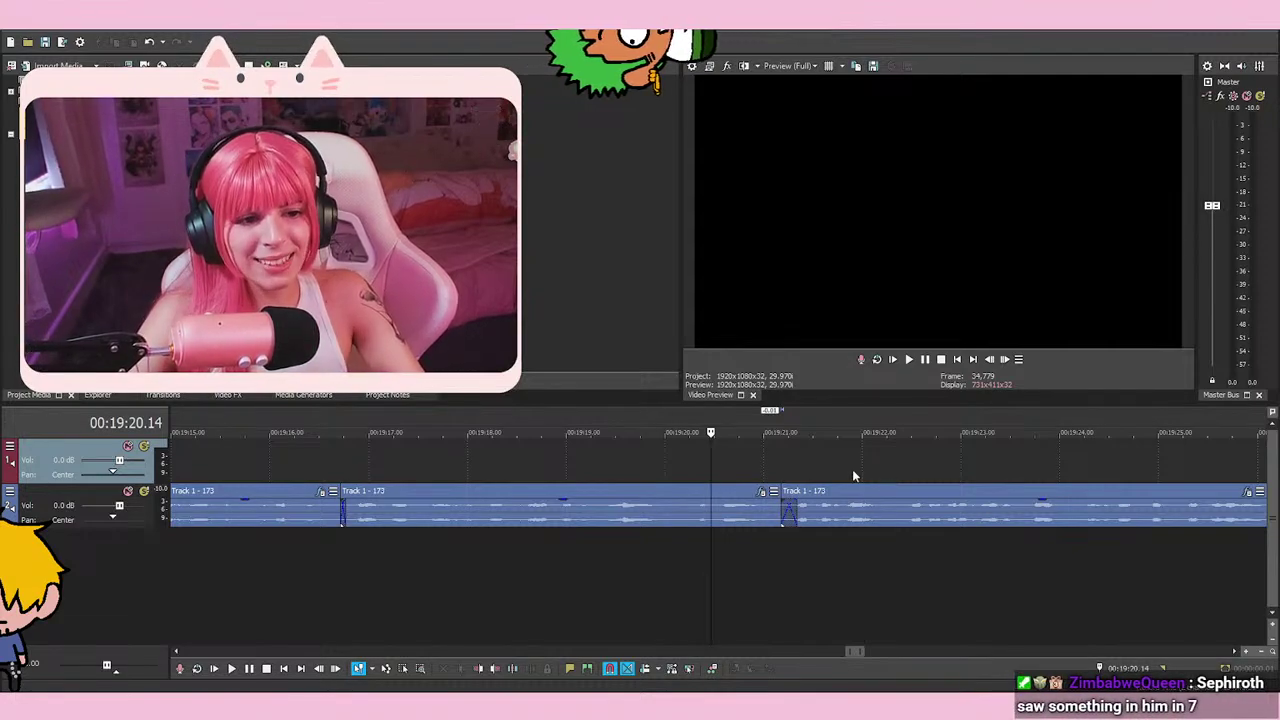
Listen across the 00:19:21 join again, starting from about 00:19:19.27 and continuing into the following clip
click(865, 469)
click(652, 462)
key(ctrl+Right)
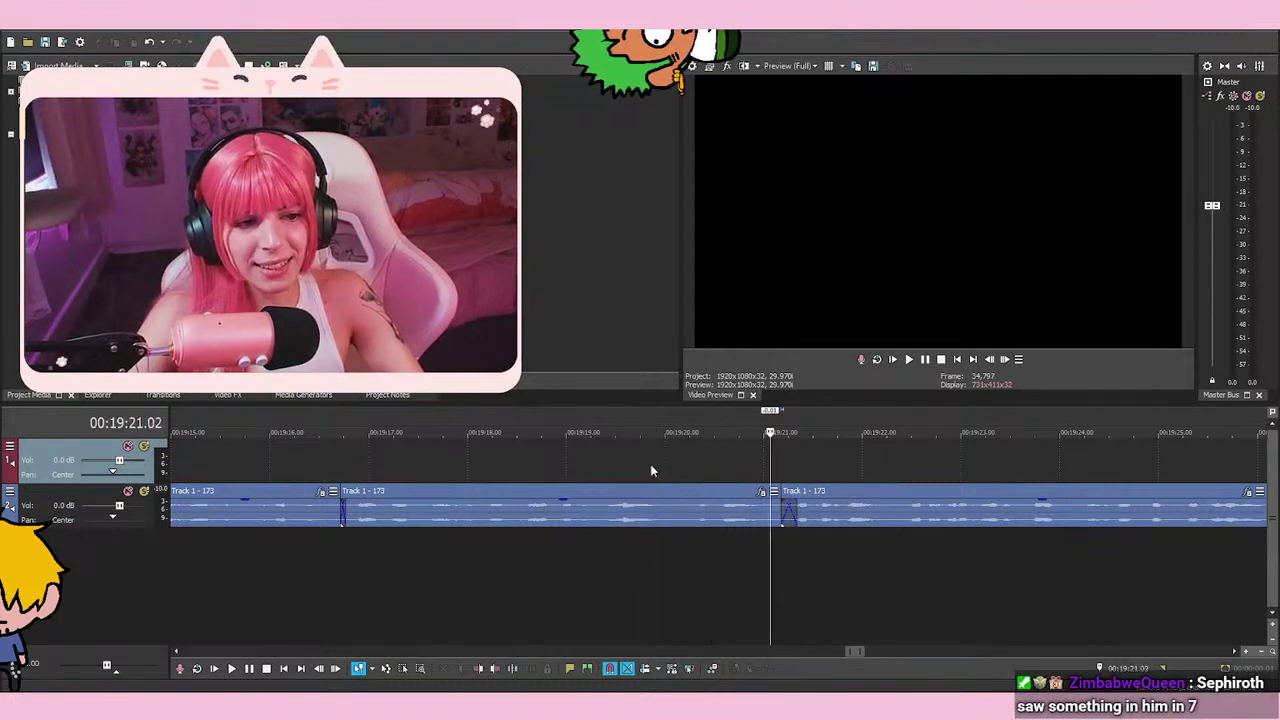
key(ctrl+Right)
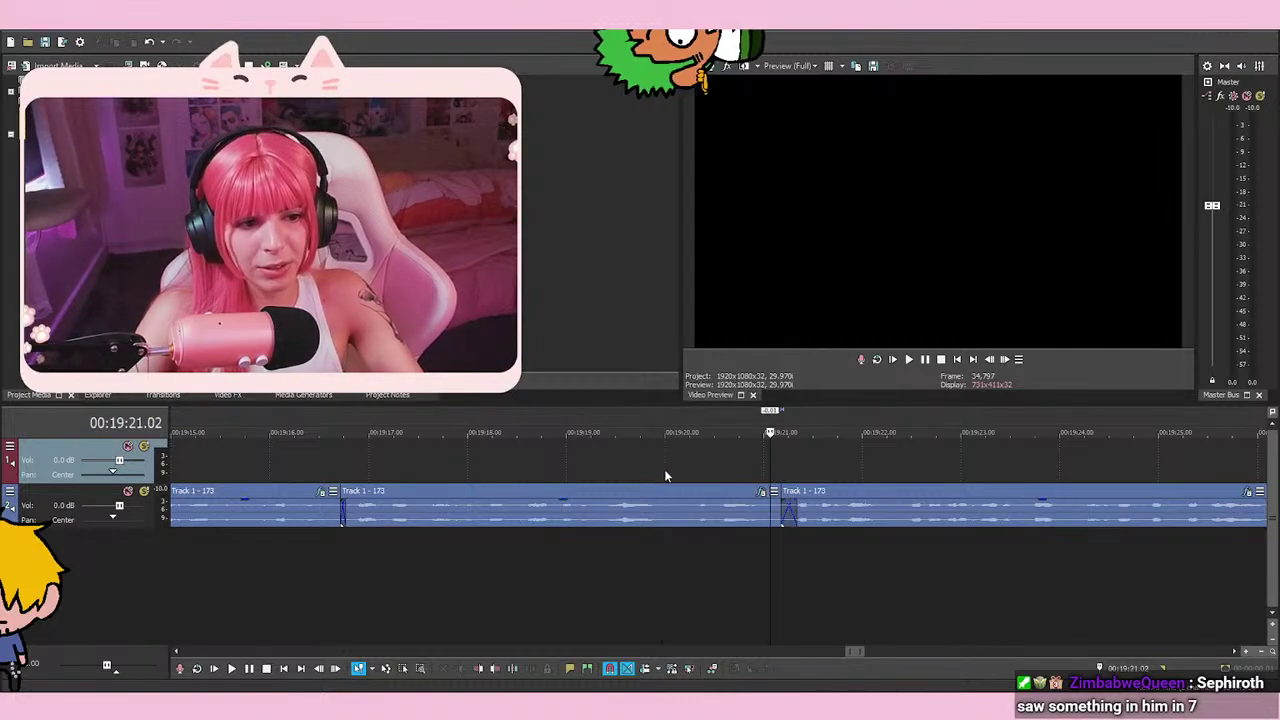
key(space)
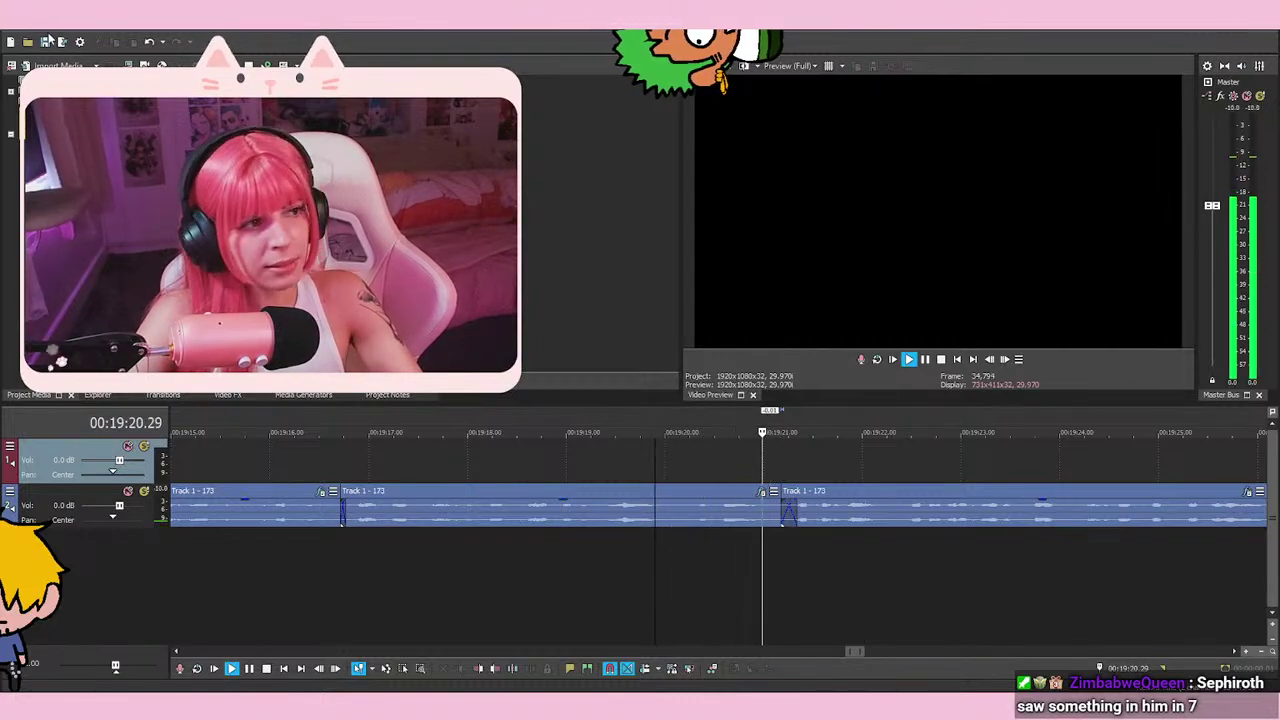
key(space)
key(space)
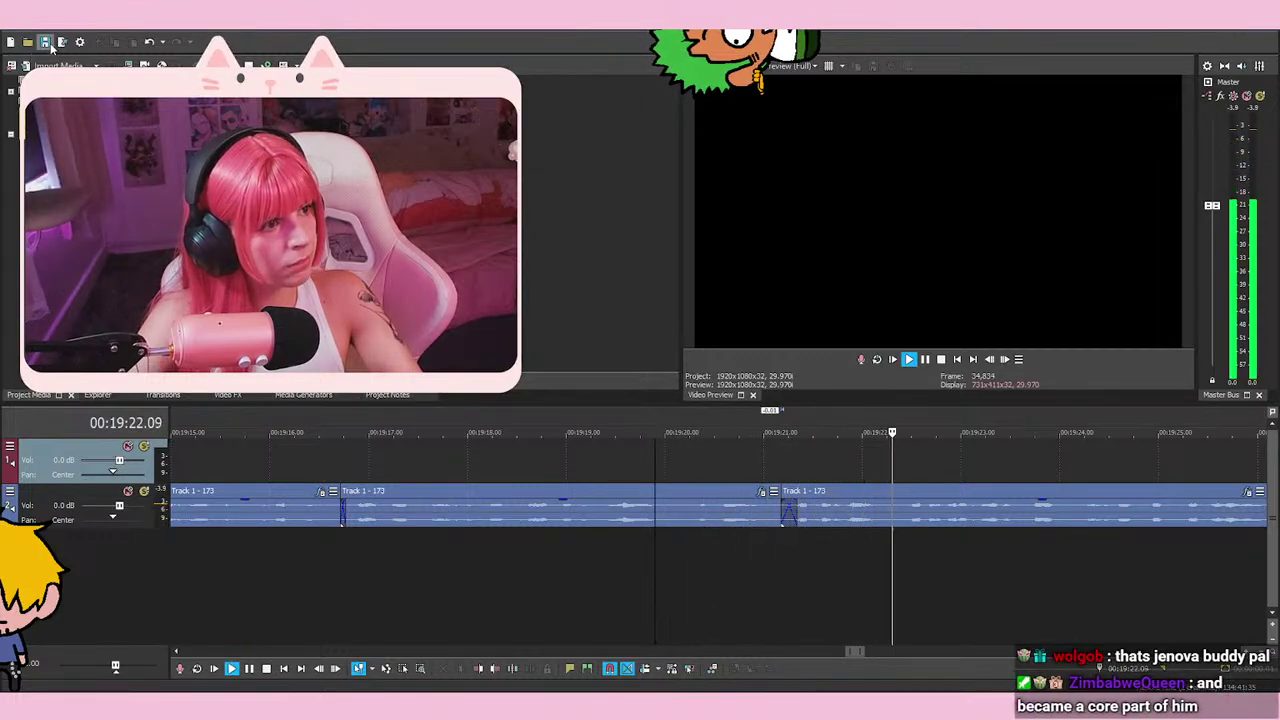
Slide the clip after the gap earlier so it slightly overlaps the end of the preceding clip near 00:19:26
scroll(828, 562, down, 2)
scroll(829, 562, down, 1)
scroll(956, 636, up, 2)
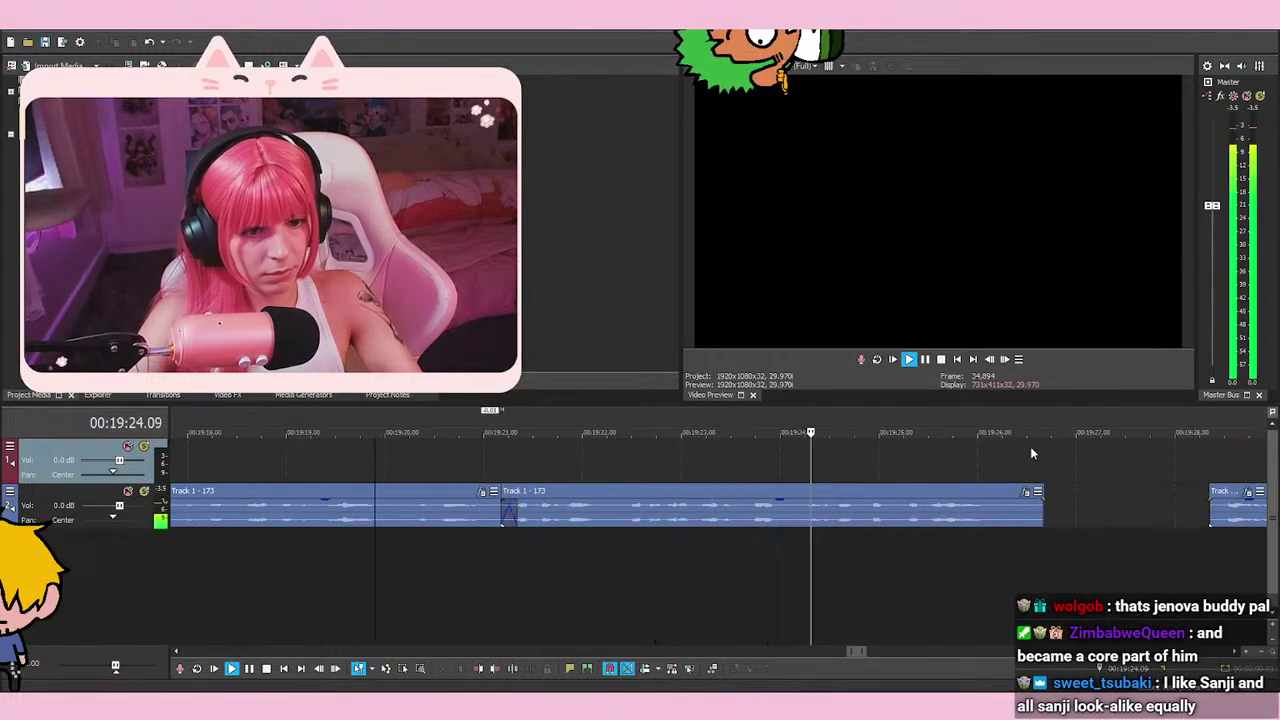
scroll(902, 519, down, 2)
drag(902, 519, 877, 519)
key(space)
drag(1117, 527, 1077, 524)
key(space)
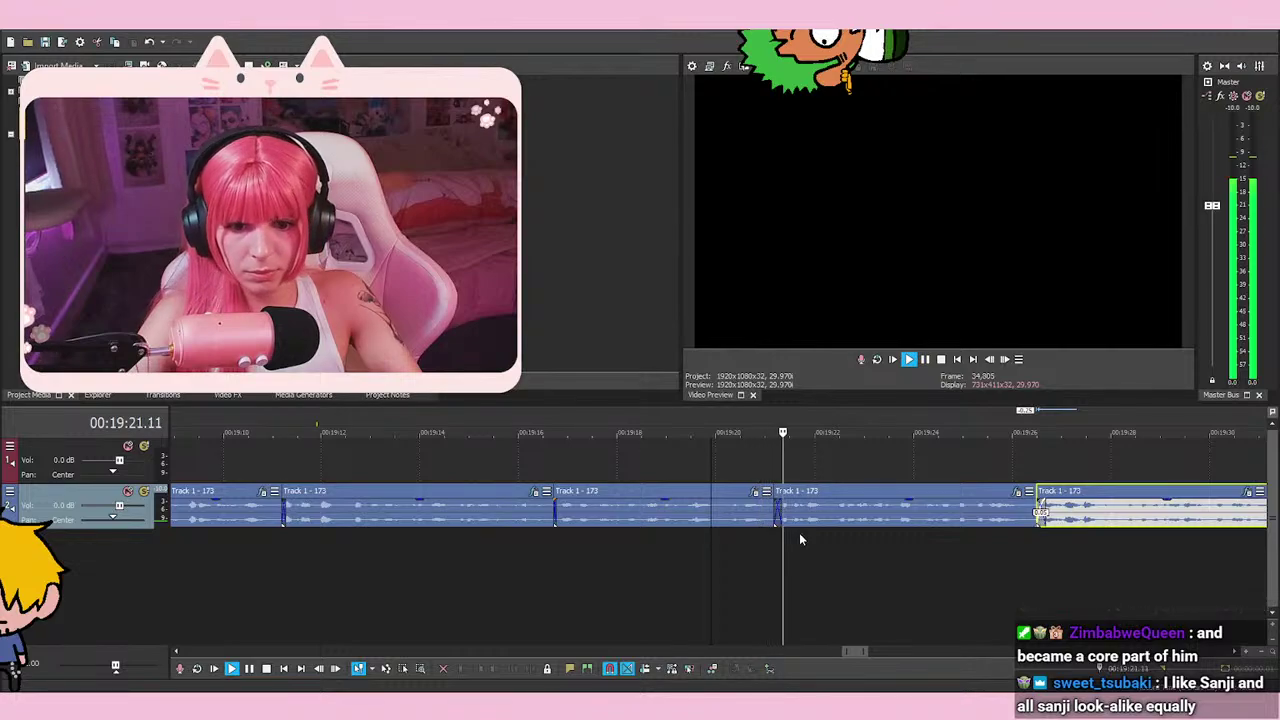
Nudge the clip after the 00:19:26 join slightly and listen to the transition around it
key(space)
click(1020, 459)
scroll(682, 481, up, 3)
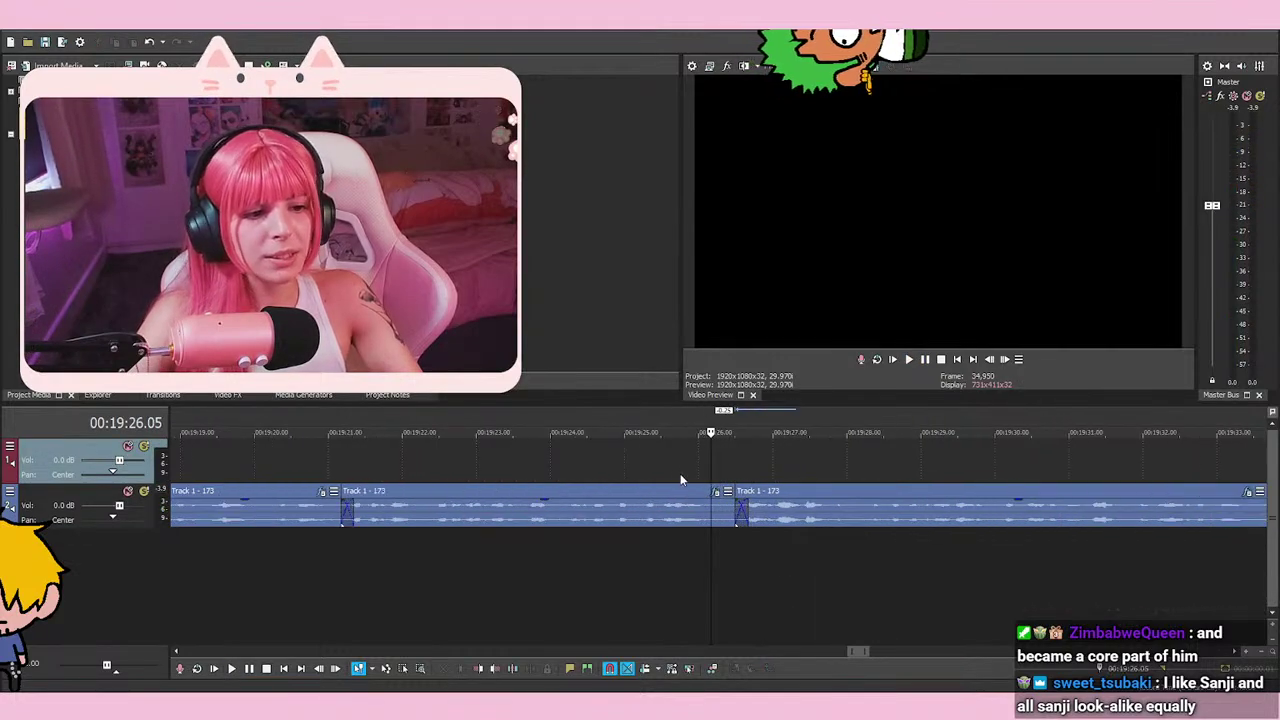
click(818, 521)
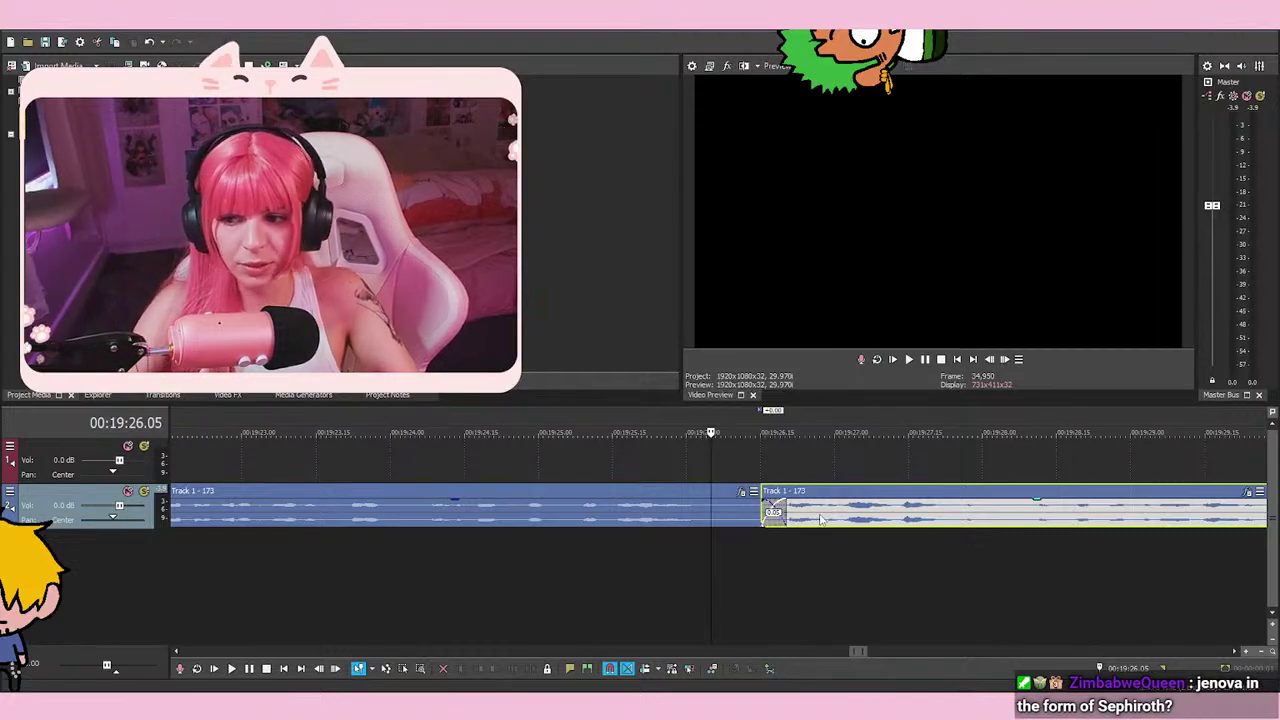
scroll(574, 557, down, 3)
click(454, 564)
key(space)
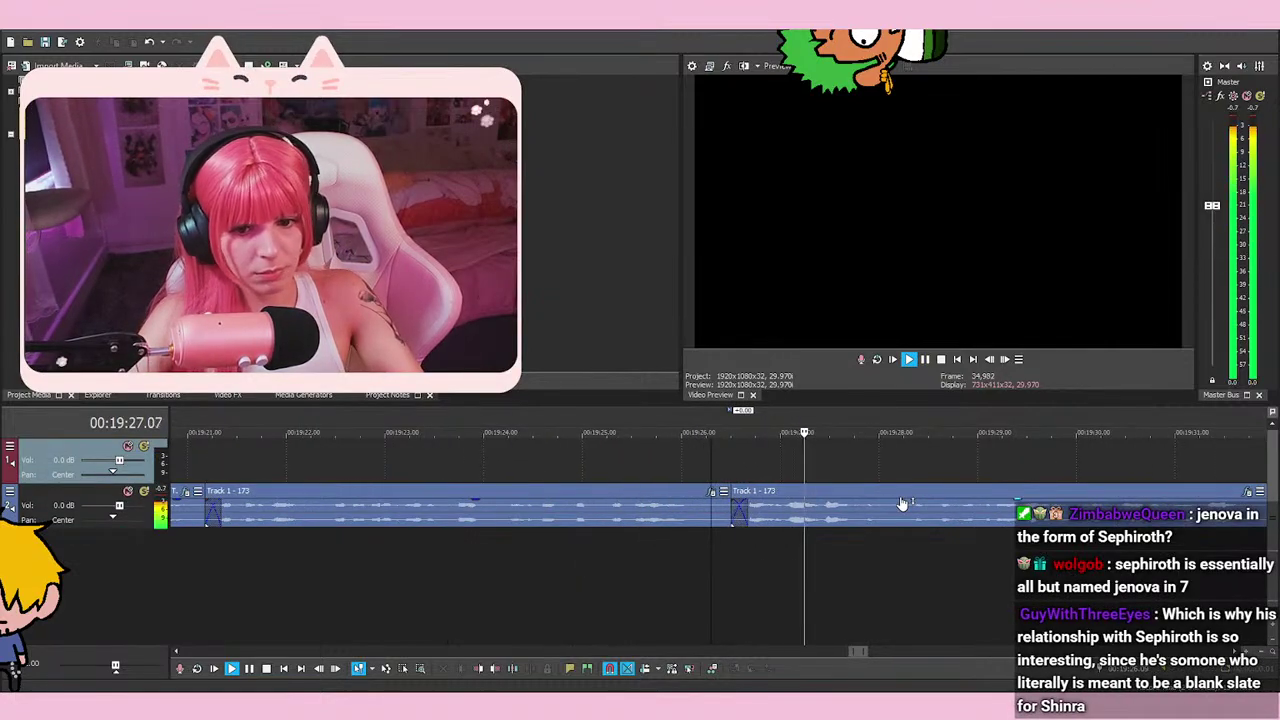
scroll(708, 478, up, 2)
key(space)
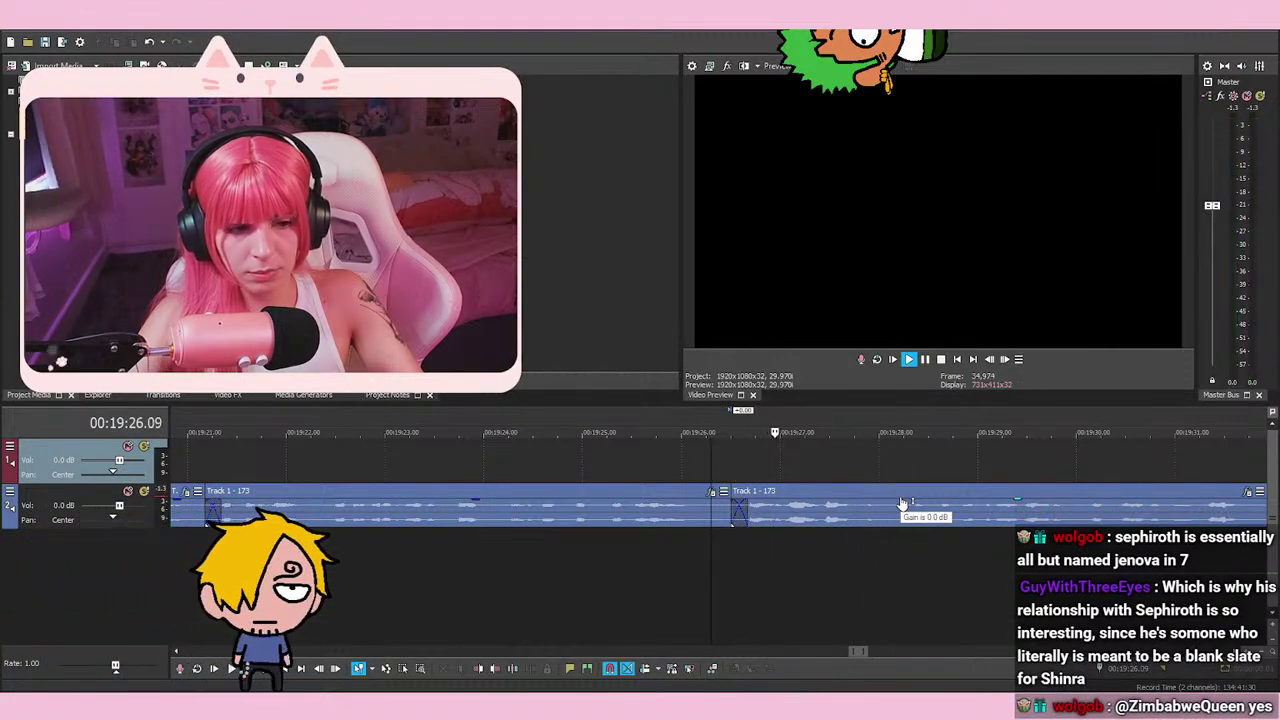
Recheck the voice-over around the 00:19:21 join and place the playhead just before it at 00:19:20.11
scroll(845, 485, down, 1)
click(313, 580)
key(space)
scroll(698, 579, down, 1)
key(space)
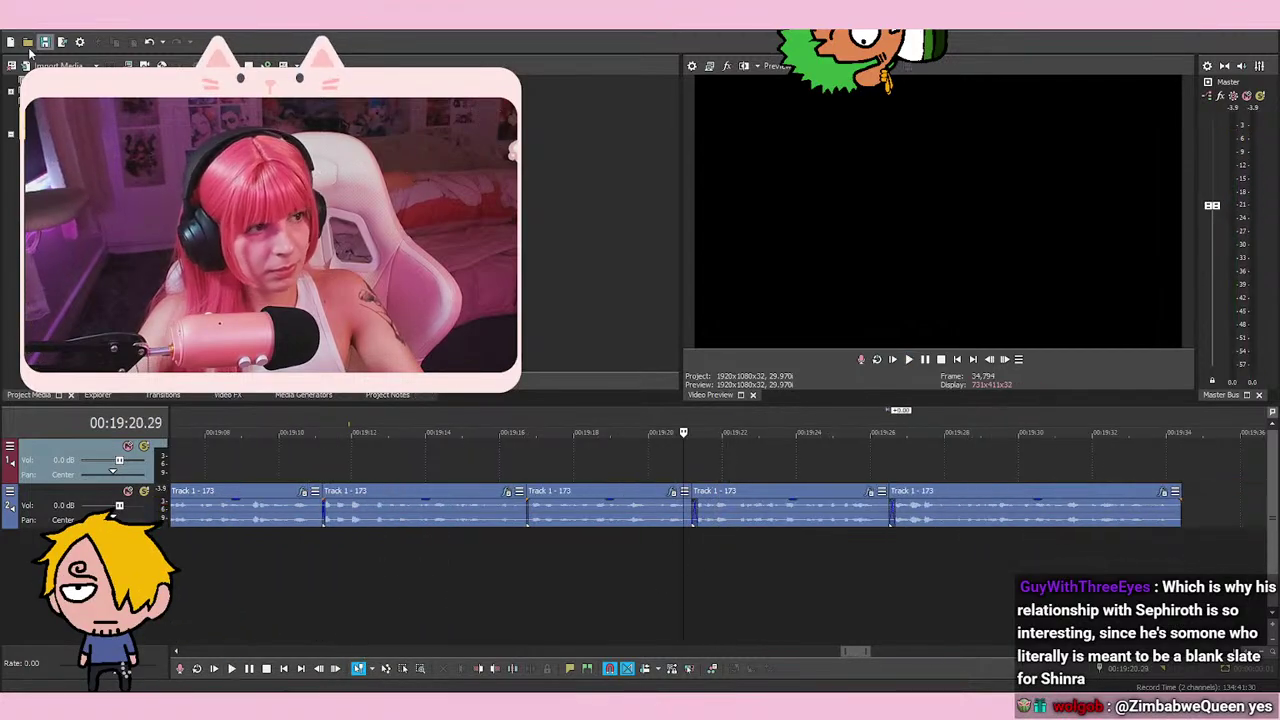
click(734, 468)
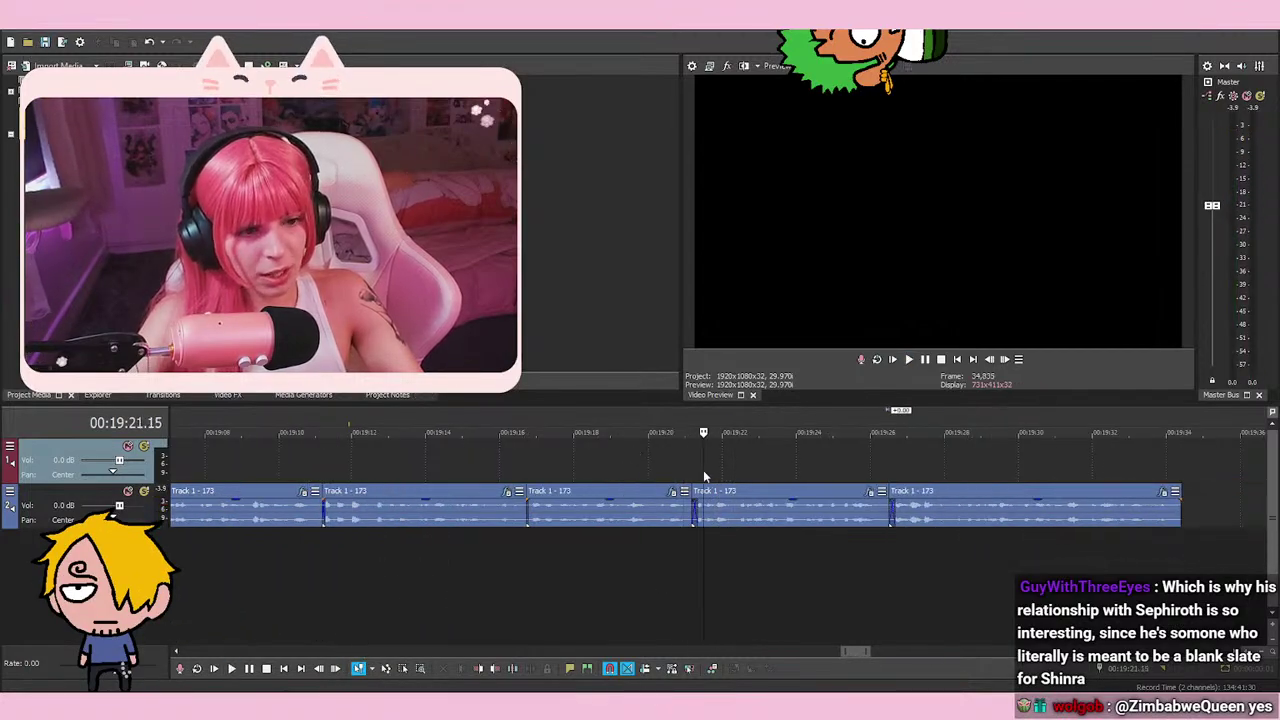
click(659, 472)
scroll(753, 478, up, 2)
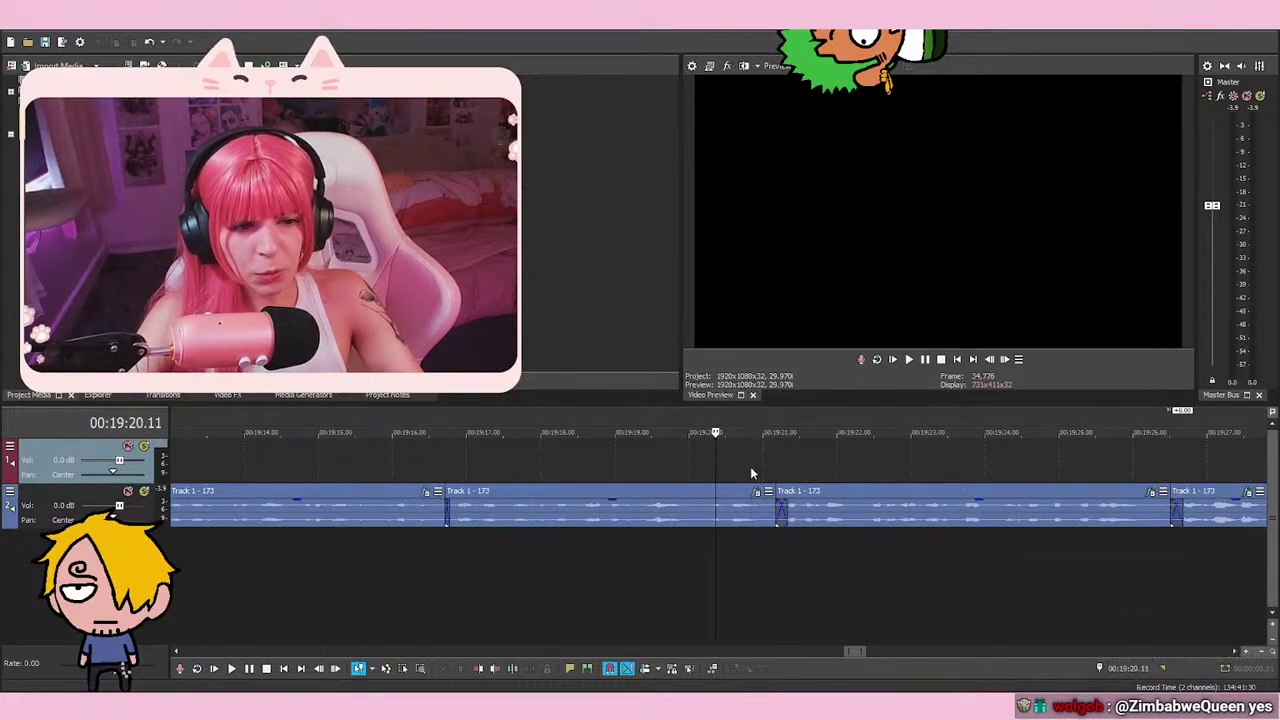
Play the 00:19:21 join repeatedly from 00:19:20.26 and listen on through the following clip
scroll(746, 466, down, 2)
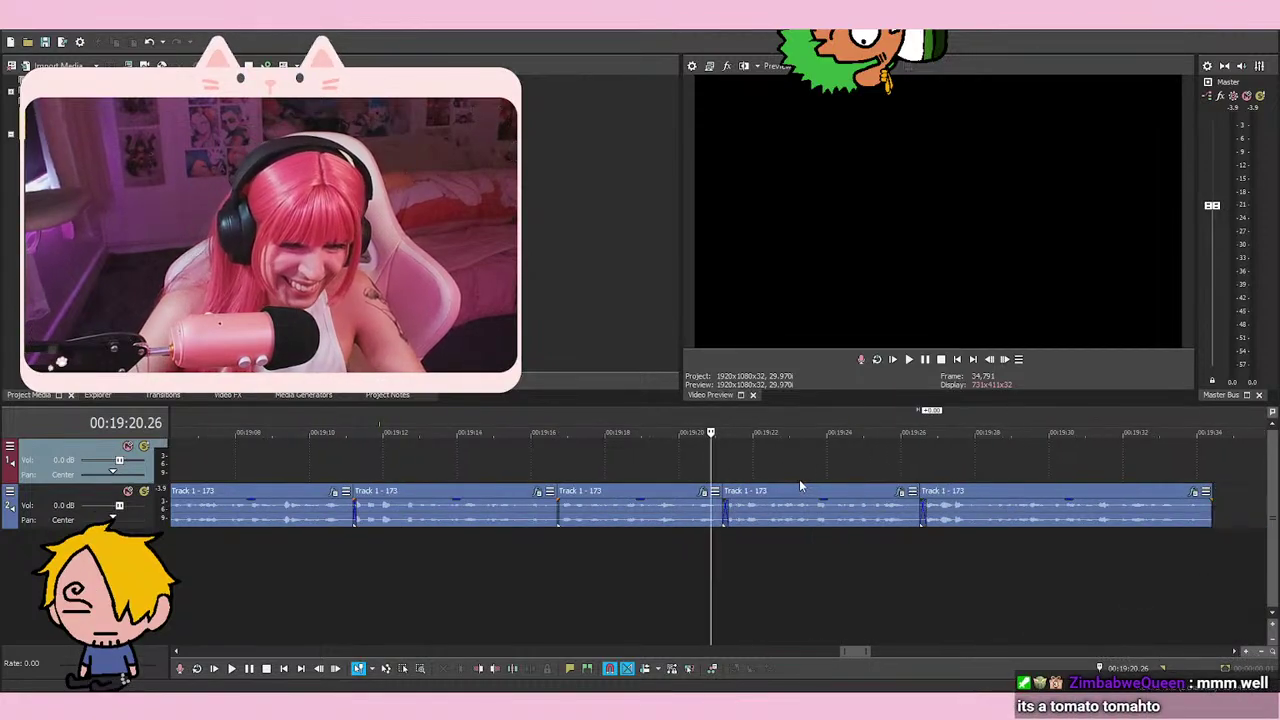
key(space)
key(space)
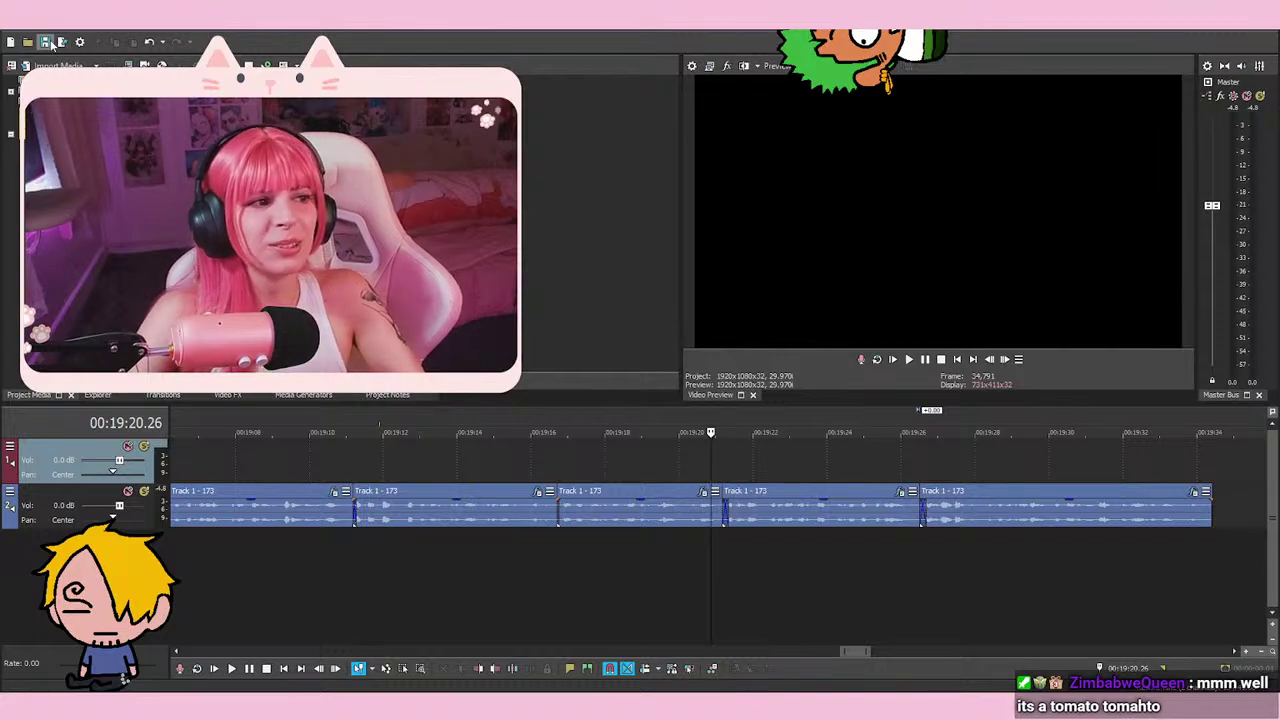
key(space)
key(space)
key(space)
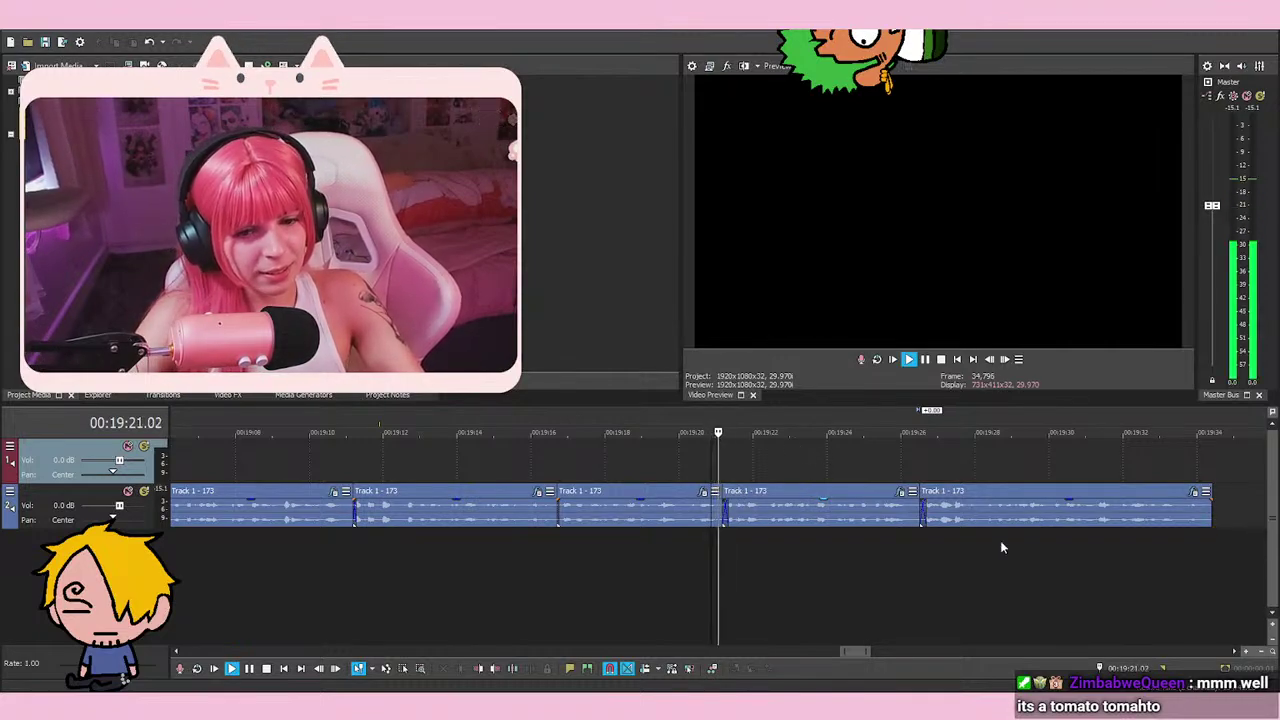
key(space)
key(space)
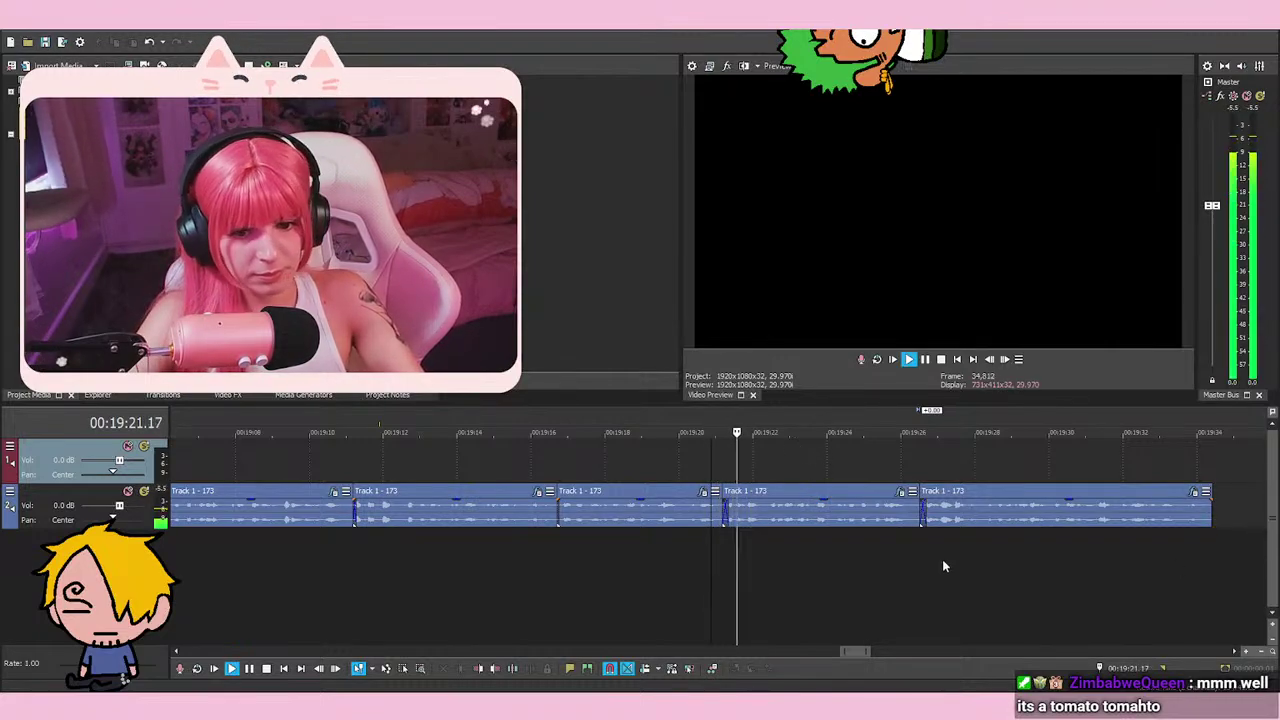
scroll(942, 559, down, 2)
scroll(894, 531, up, 2)
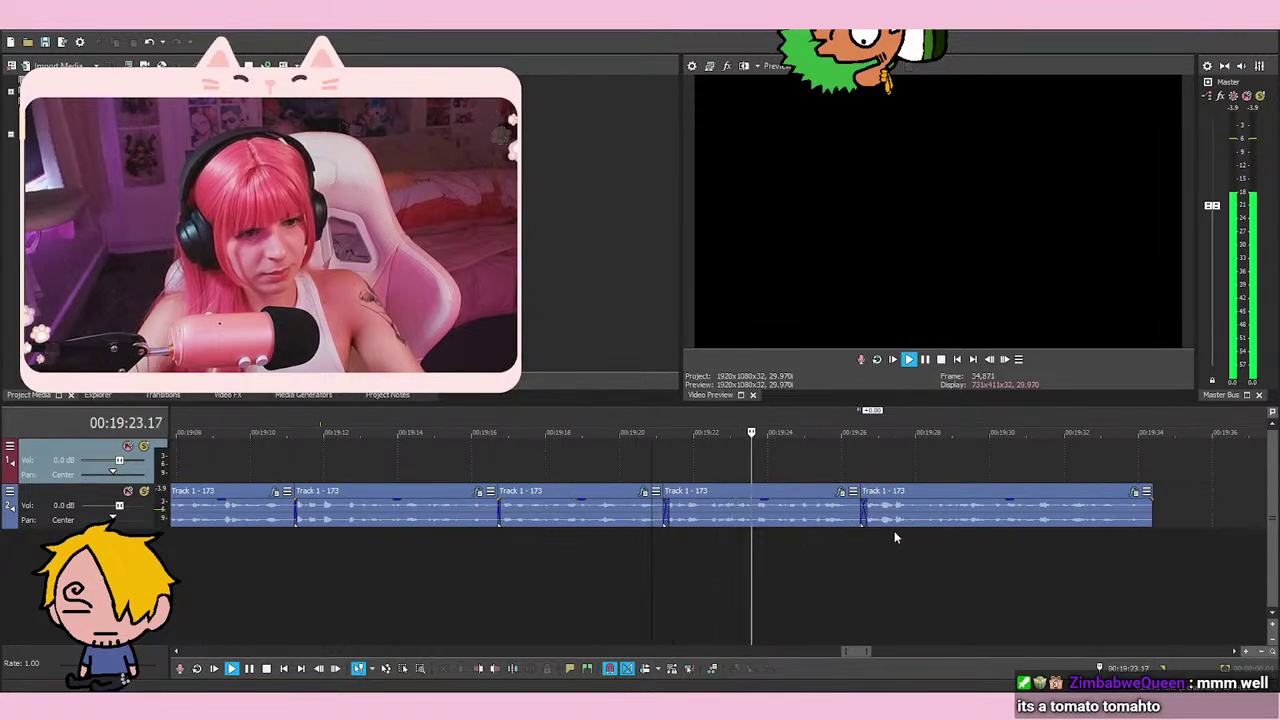
Move the next distant clip much earlier so it starts at about 00:19:35.16, shortly after the clip ending near 00:19:34
scroll(894, 531, down, 8)
scroll(1082, 531, up, 3)
drag(1082, 530, 849, 518)
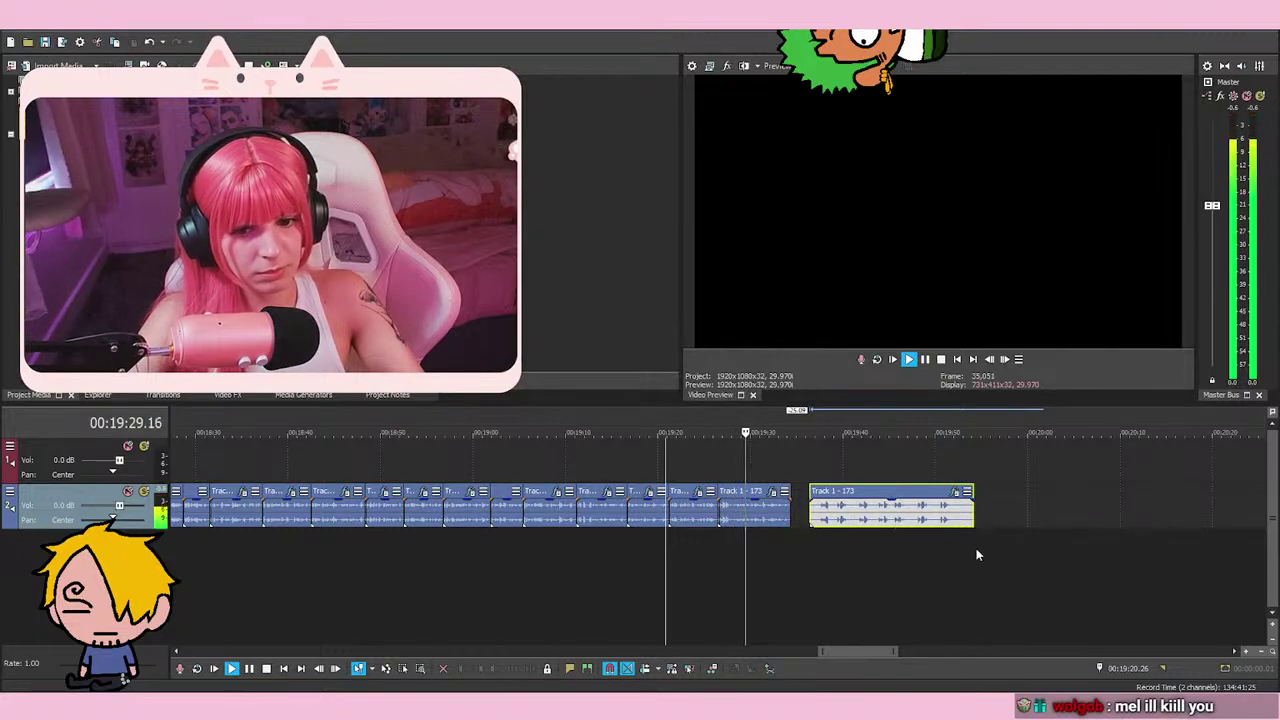
scroll(941, 529, up, 2)
drag(1018, 528, 1002, 526)
click(990, 470)
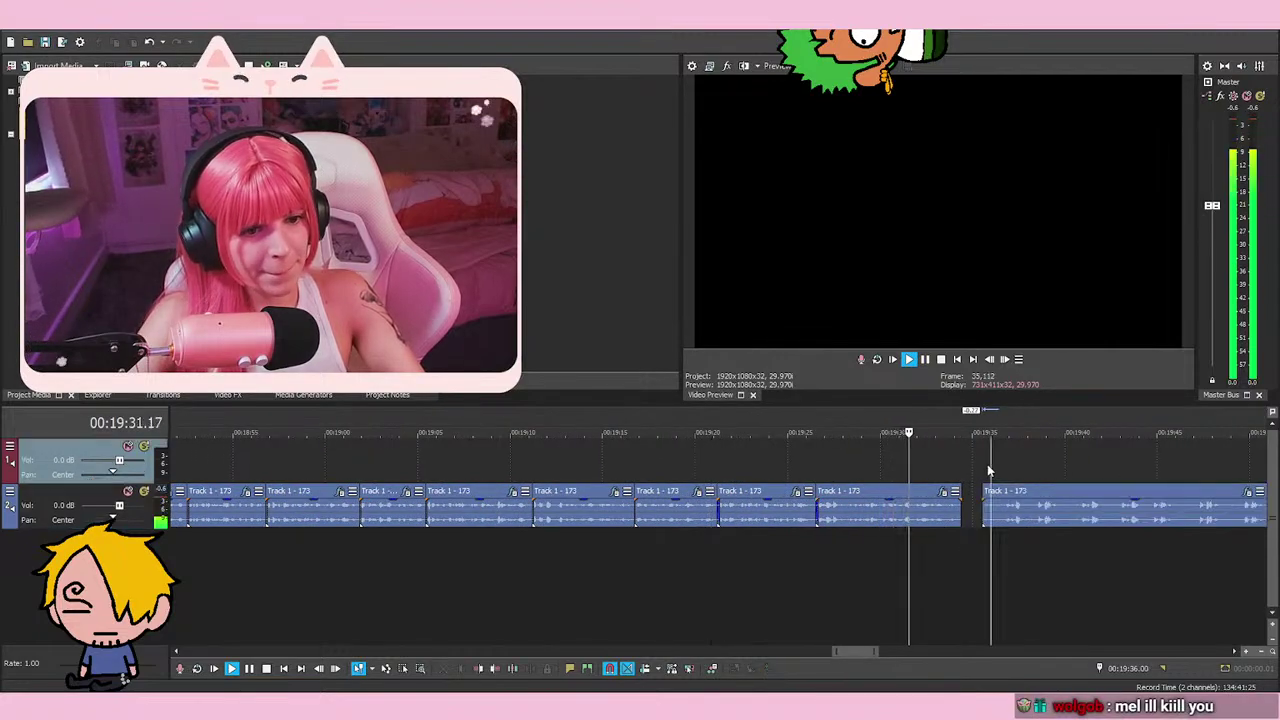
scroll(1054, 566, up, 2)
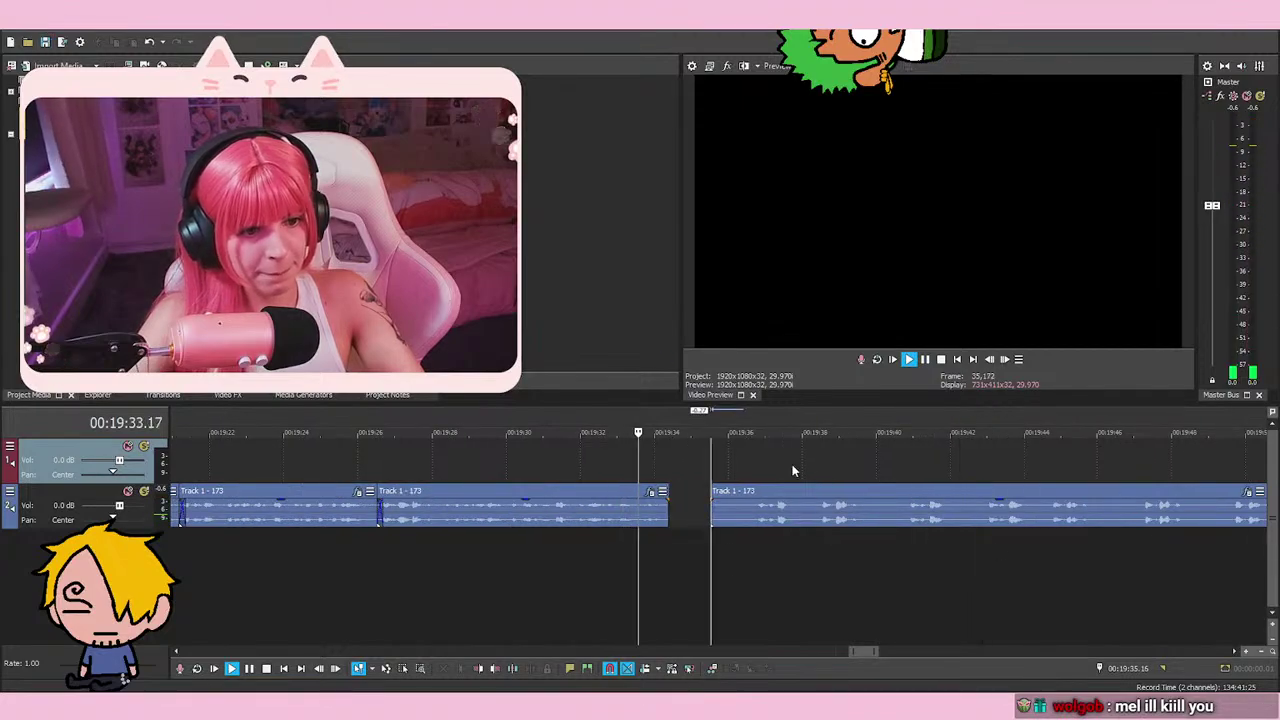
Stop playback and place the playhead at 00:19:36.21, just before the first speech in the moved clip
click(746, 557)
key(space)
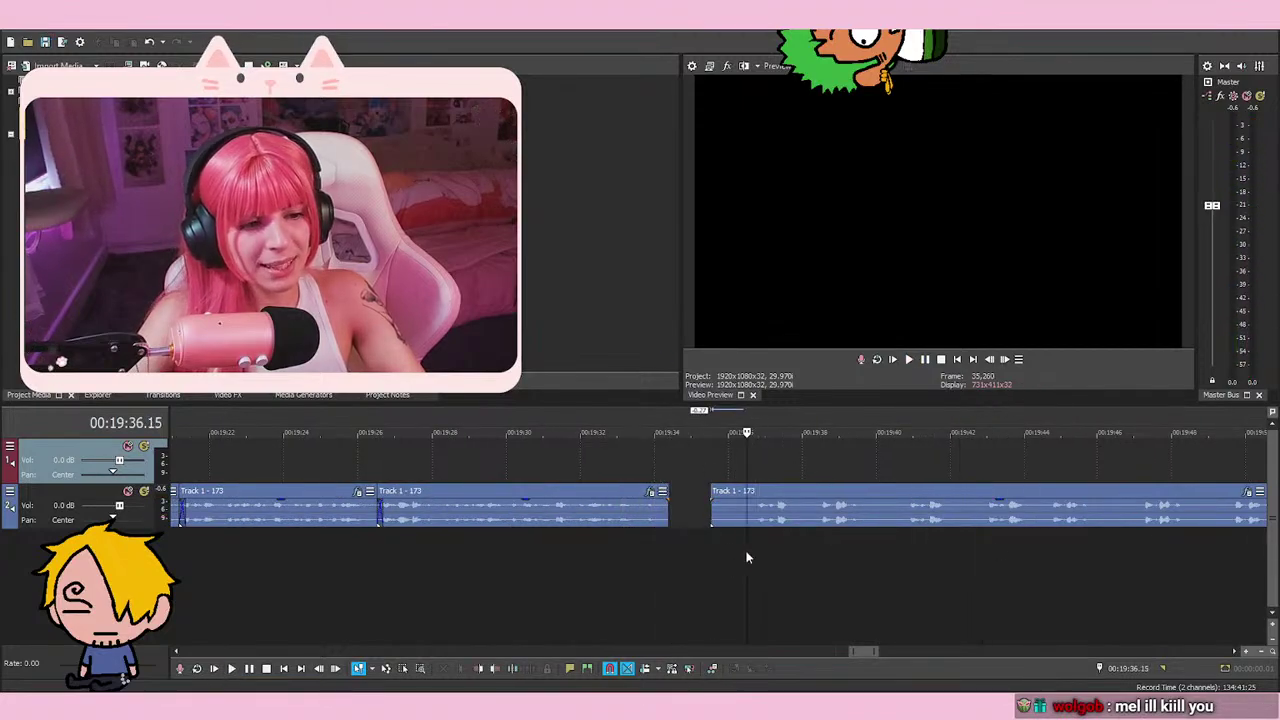
click(810, 545)
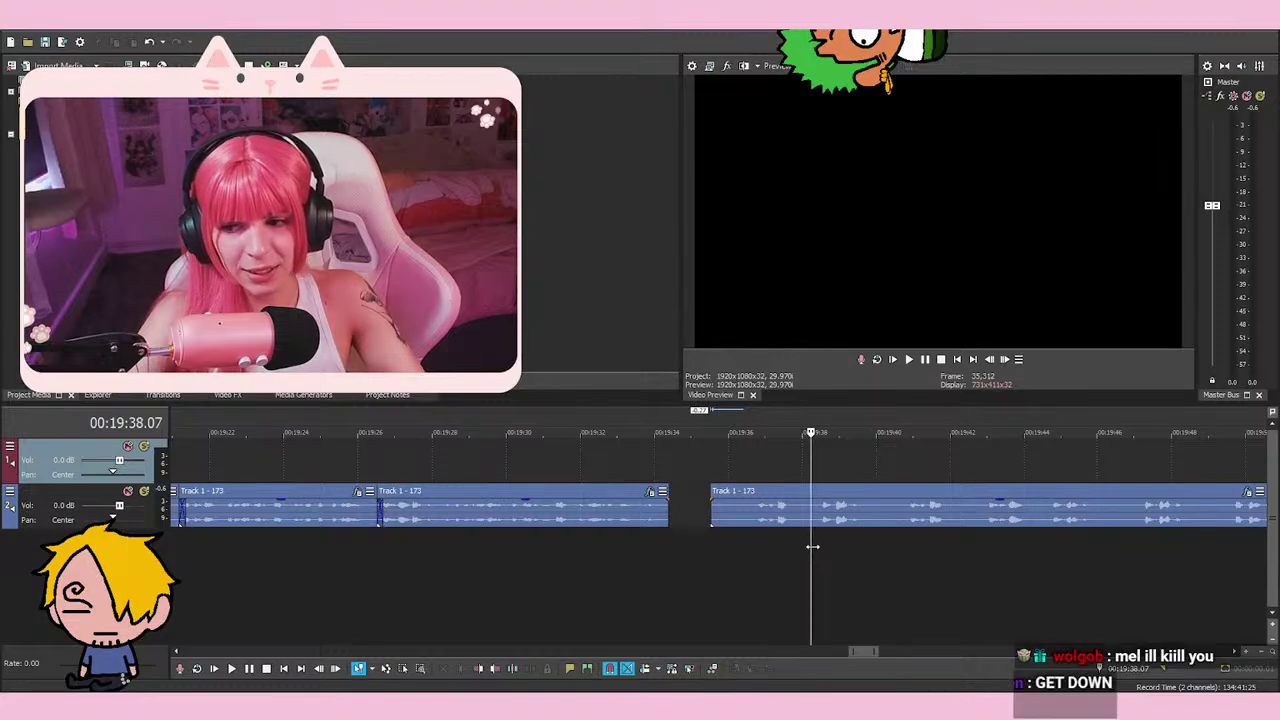
scroll(800, 568, down, 2)
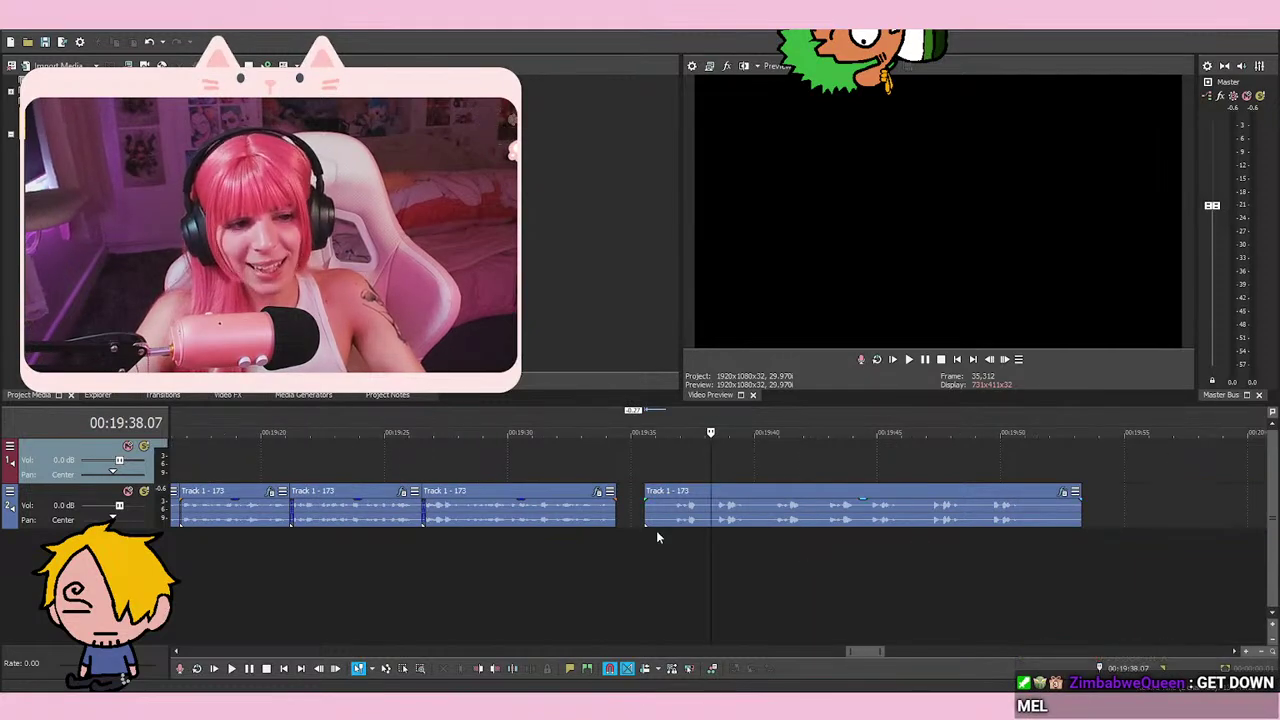
scroll(700, 553, up, 3)
click(710, 550)
scroll(710, 550, up, 2)
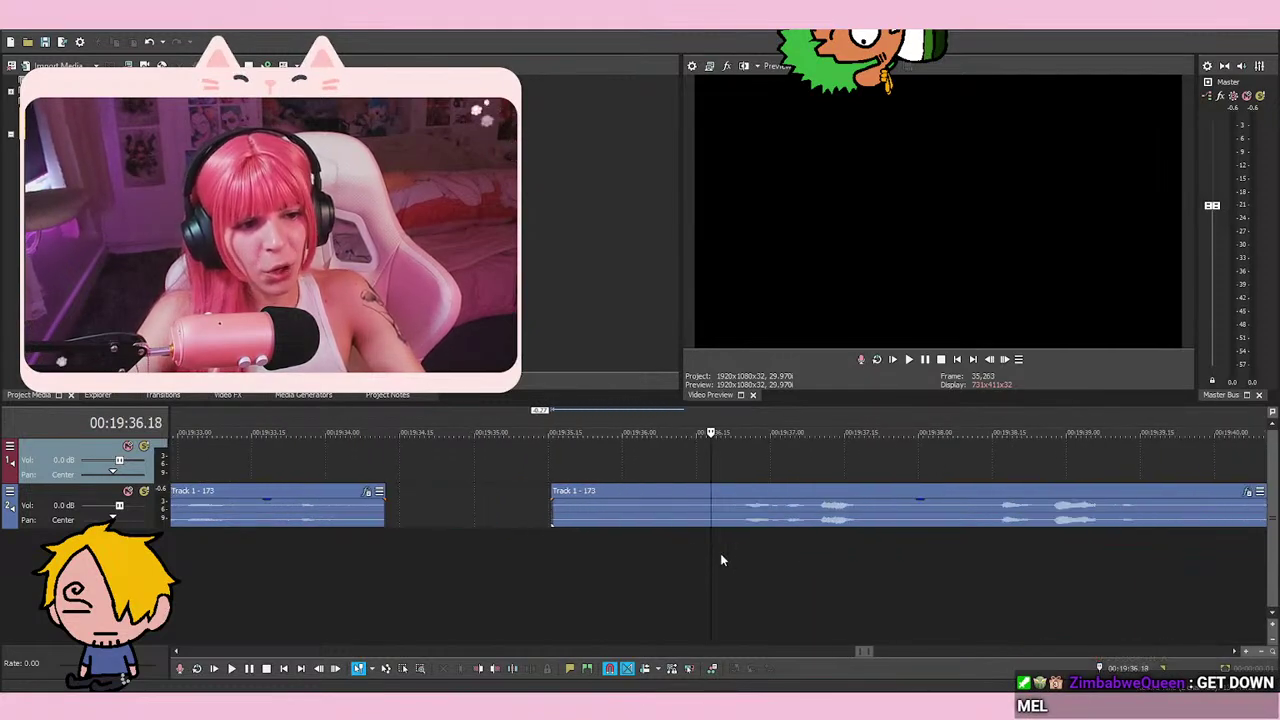
click(724, 560)
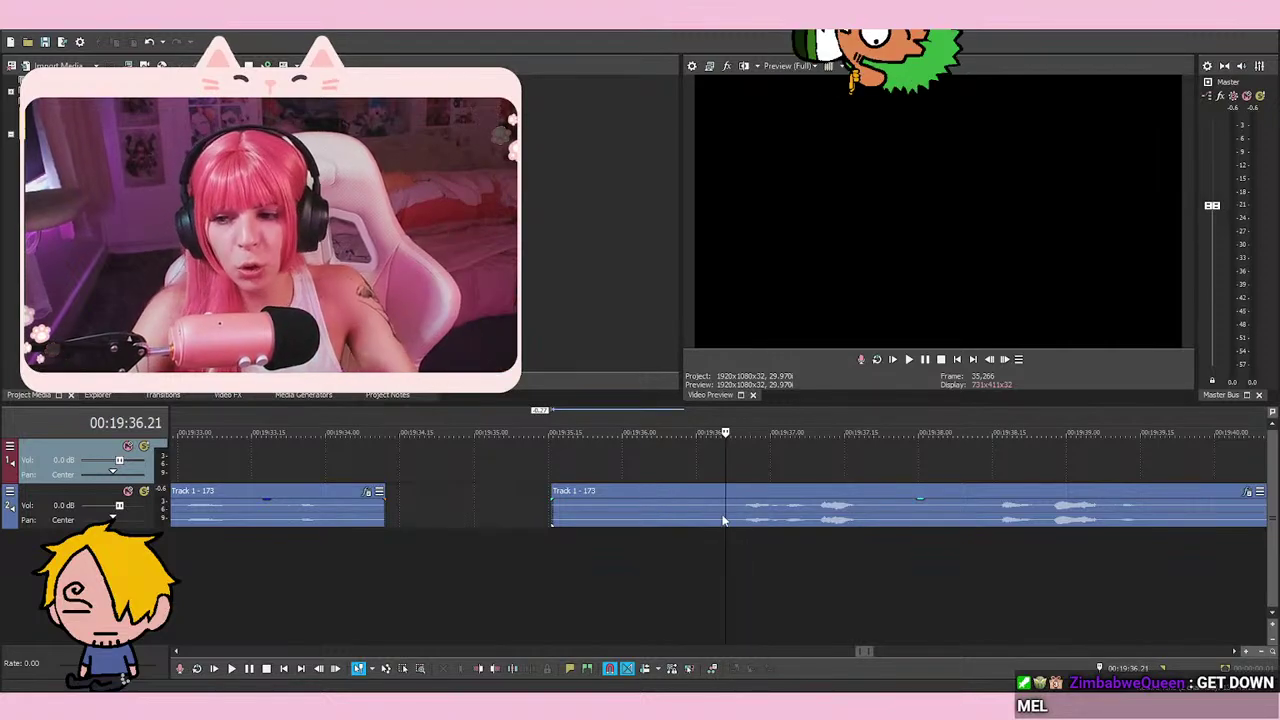
scroll(724, 519, down, 1)
scroll(724, 519, down, 1)
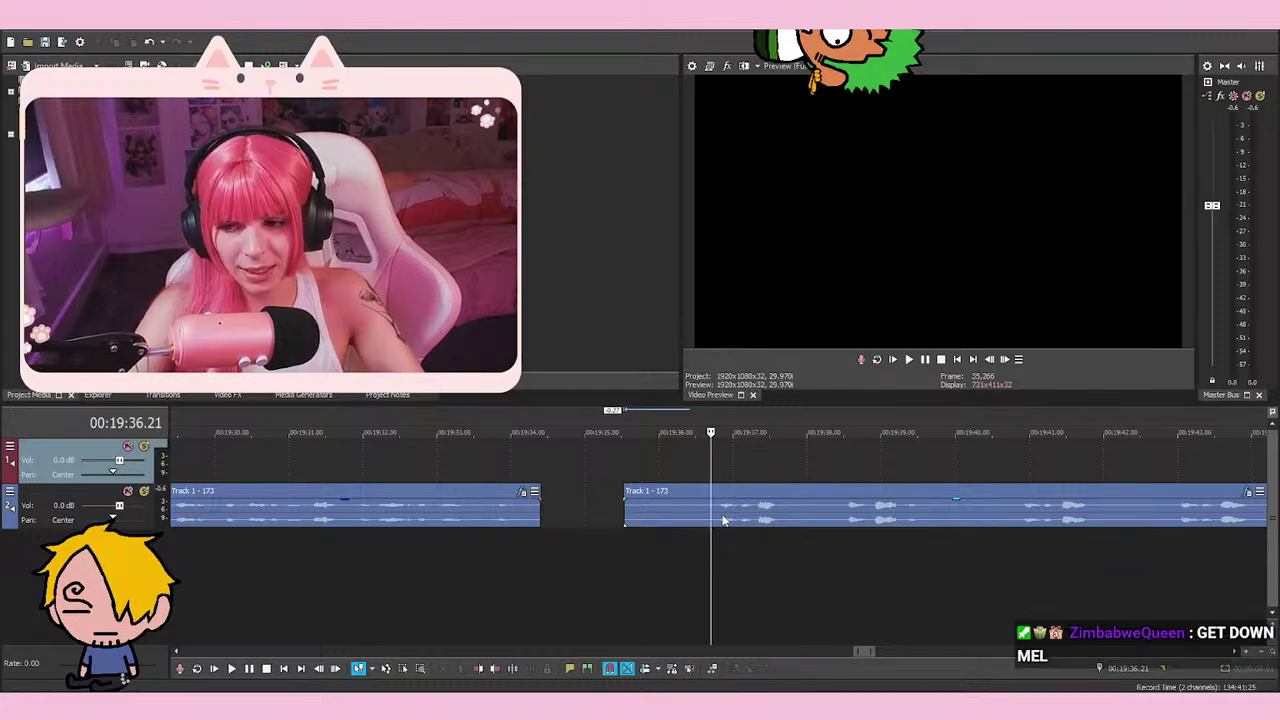
Audition the opening phrases of the moved clip from about 00:19:36.21 and return the playhead there
key(space)
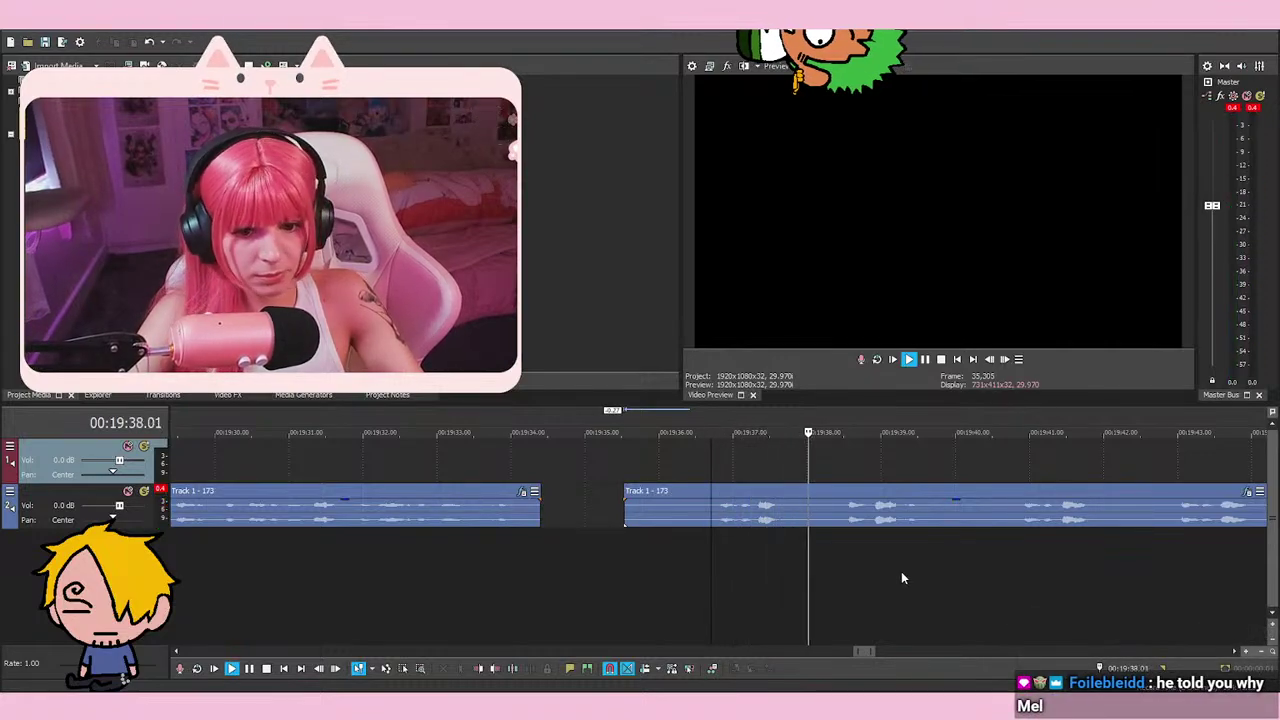
key(space)
key(space)
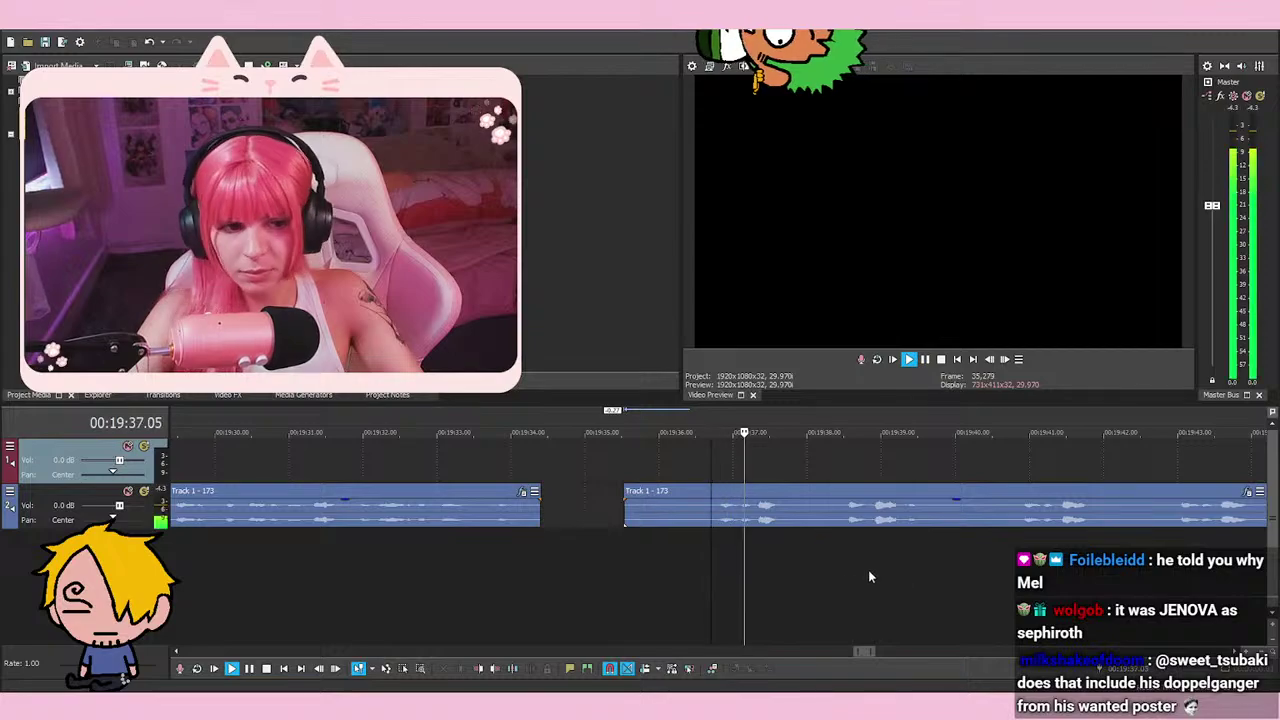
click(1017, 547)
key(space)
click(710, 552)
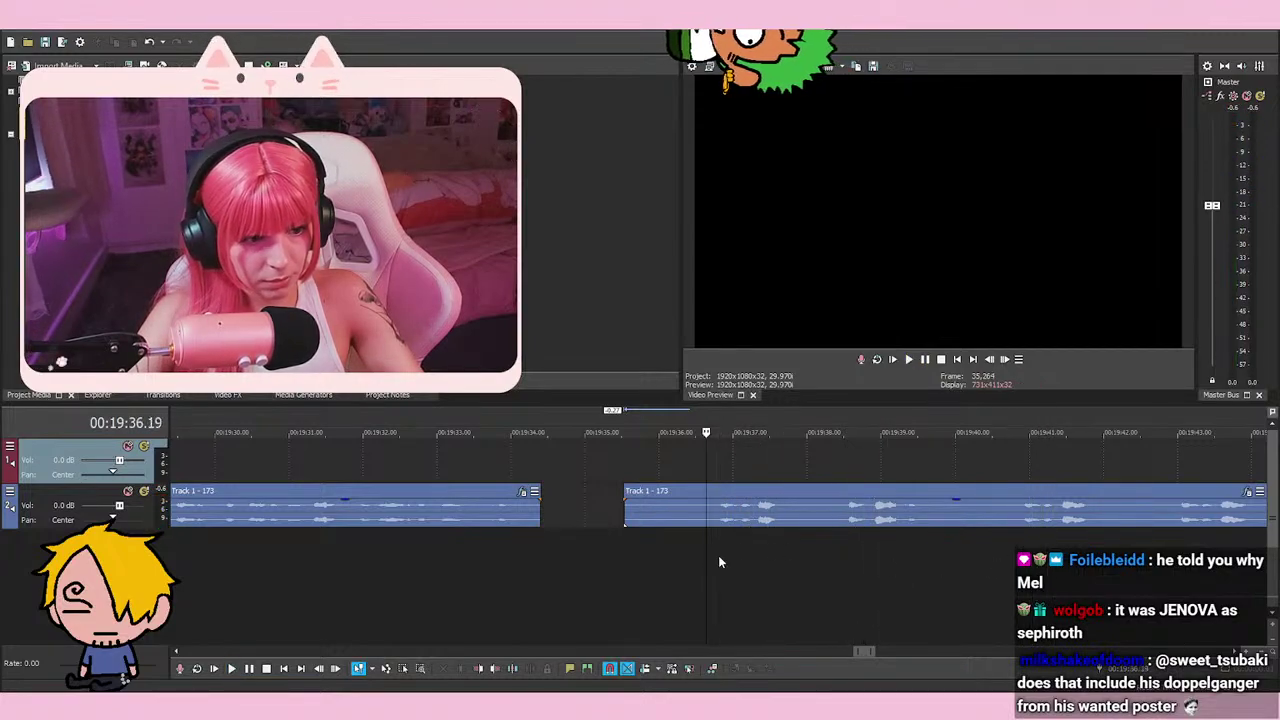
key(space)
key(space)
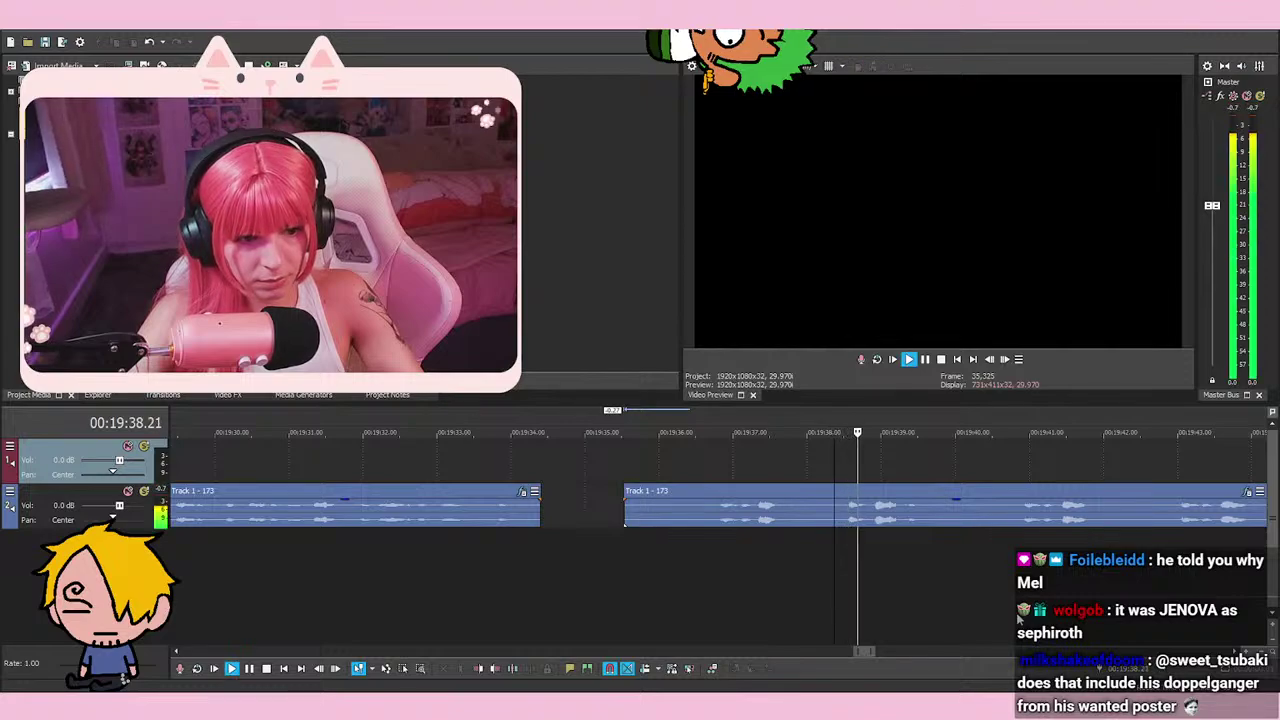
key(space)
click(712, 563)
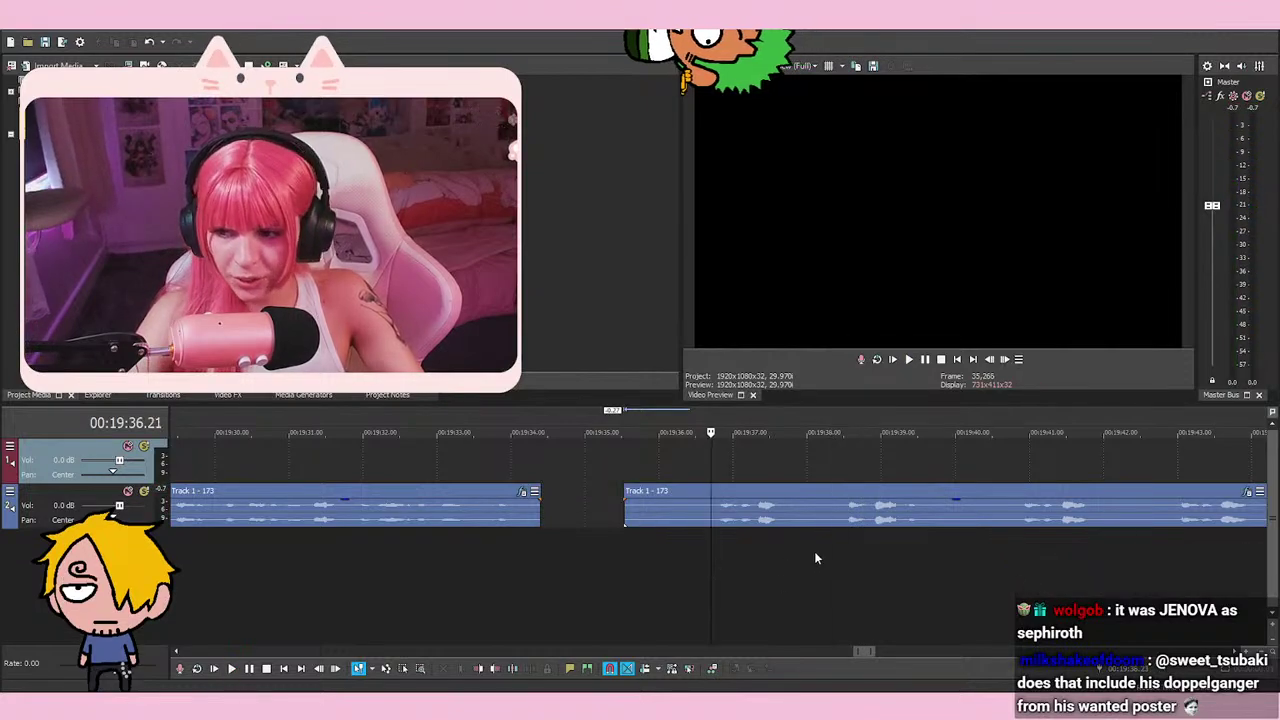
Trim the start of the moved clip to 00:19:36.21
key(space)
right_click(655, 488)
click(728, 340)
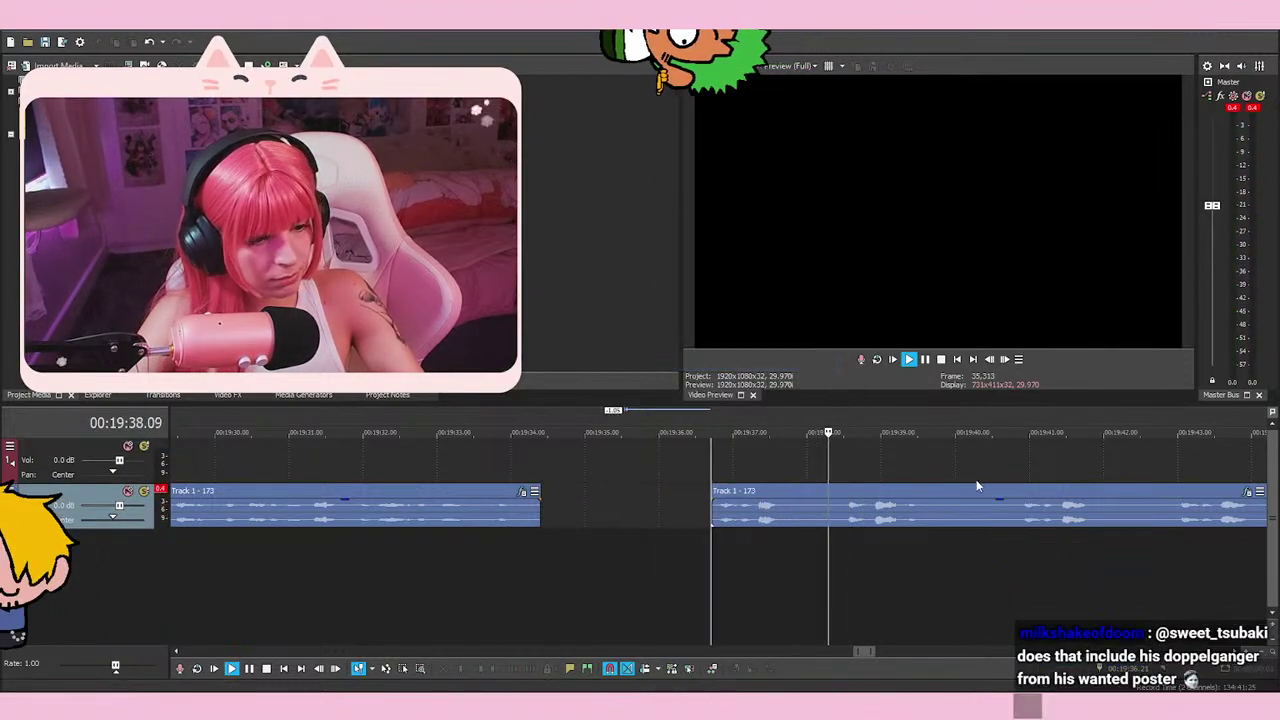
Audition the clip's later takes between about 00:19:38 and 00:19:44 and place the playhead at 00:19:42.26
key(space)
click(1016, 554)
key(space)
scroll(860, 536, down, 1)
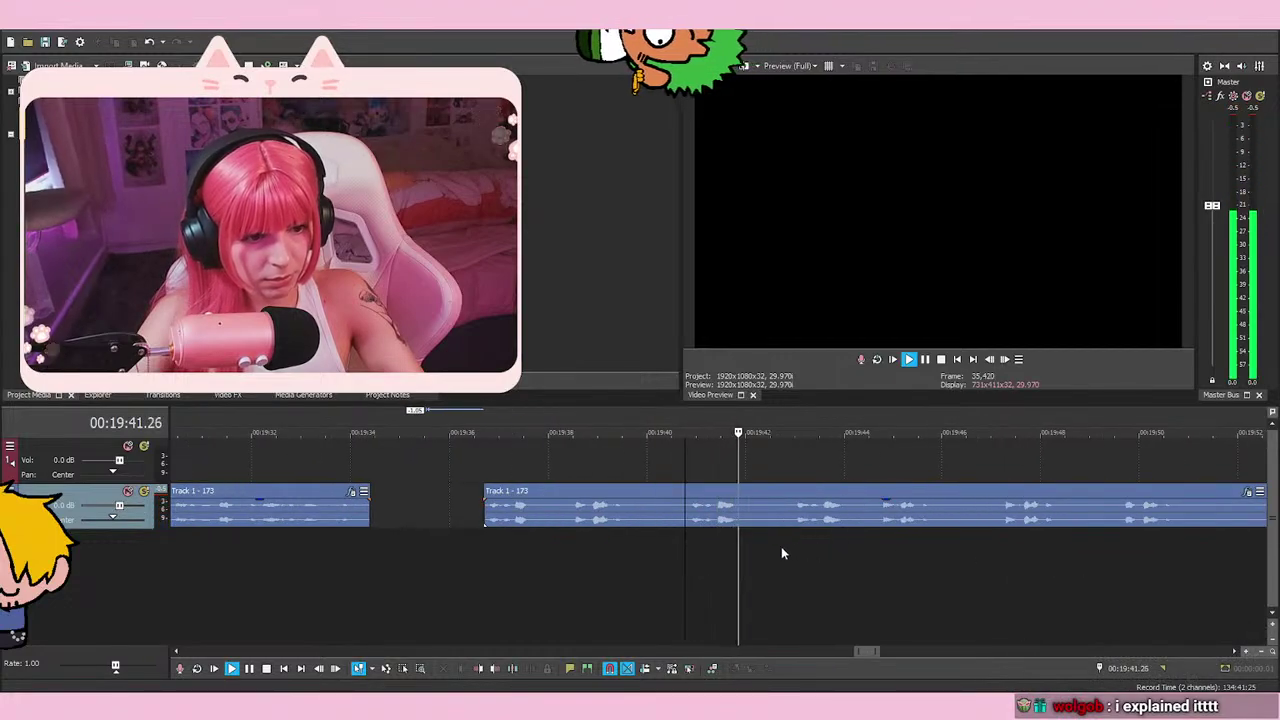
click(878, 556)
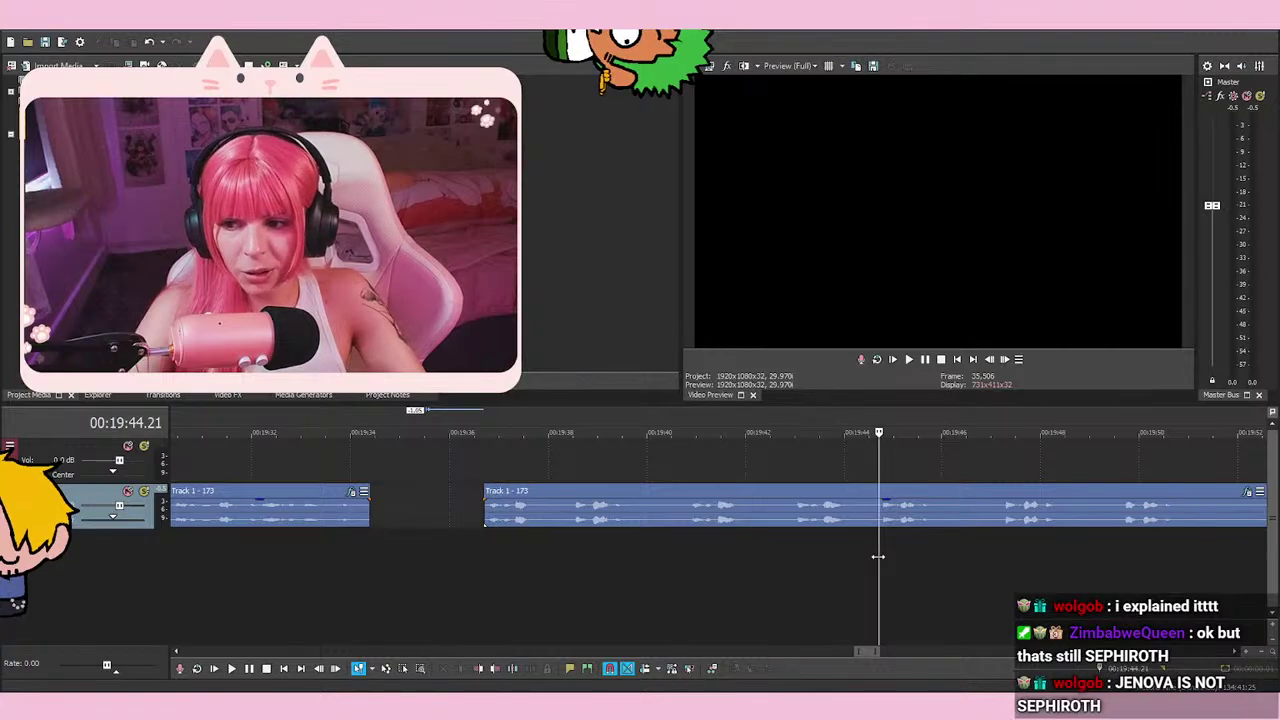
click(787, 562)
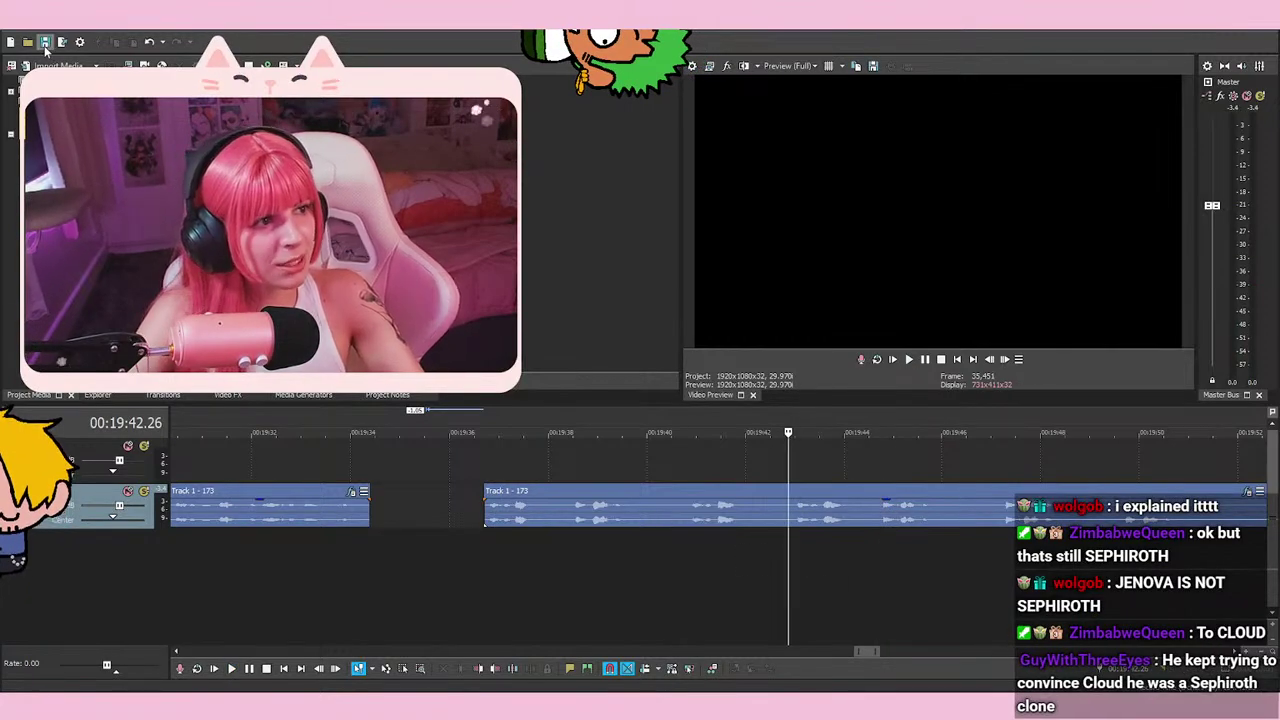
Play the take starting at 00:19:42.27 and split the clip at 00:19:46.02, just after it
scroll(728, 556, up, 3)
key(Right)
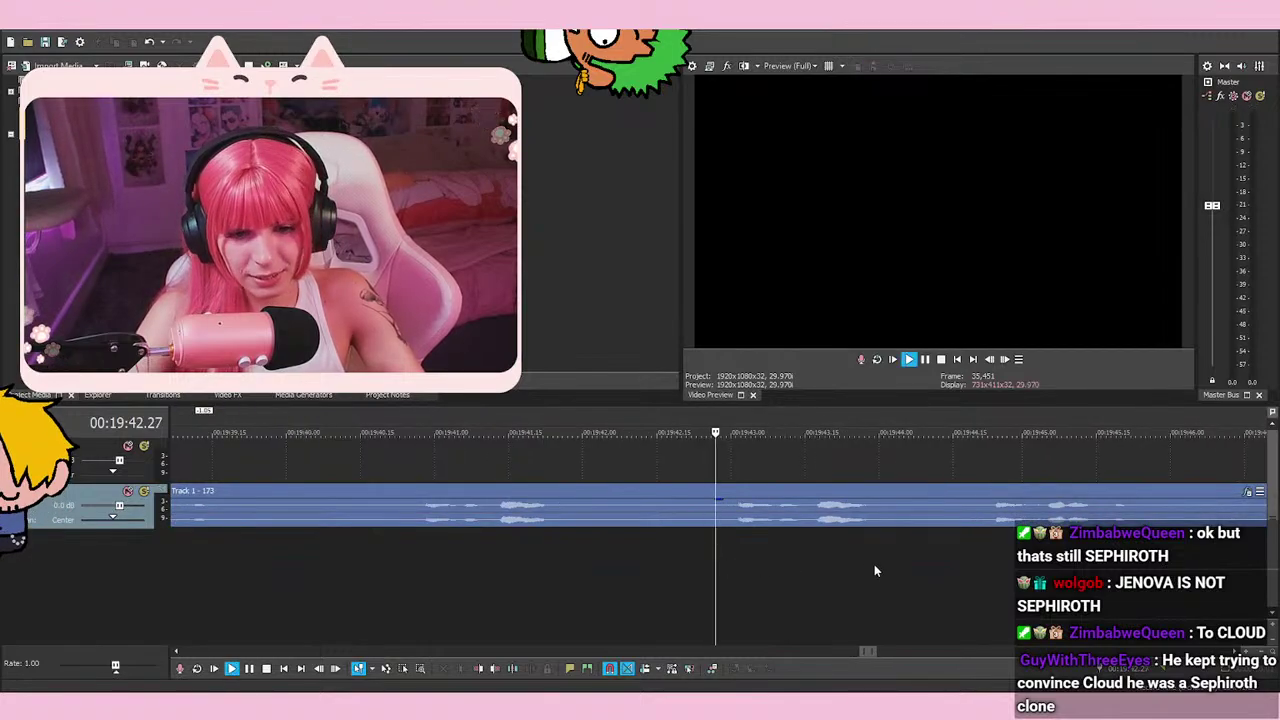
key(space)
scroll(874, 568, down, 4)
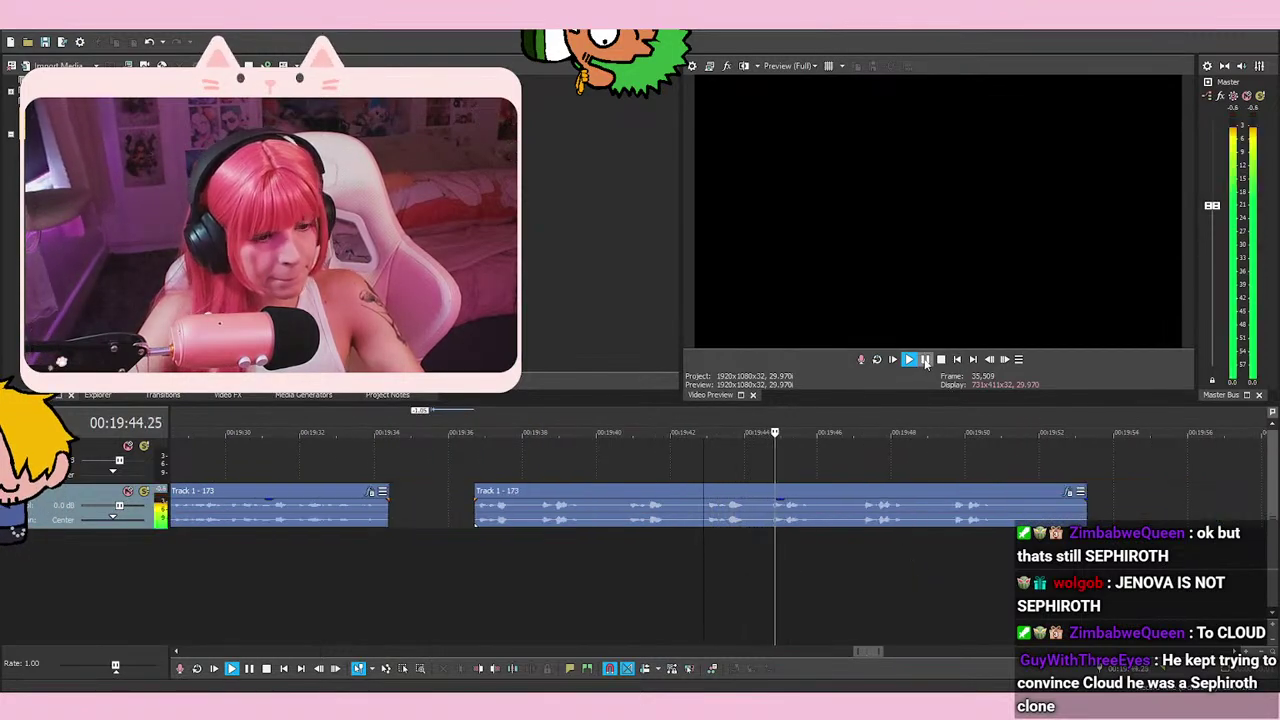
key(Return)
key(s)
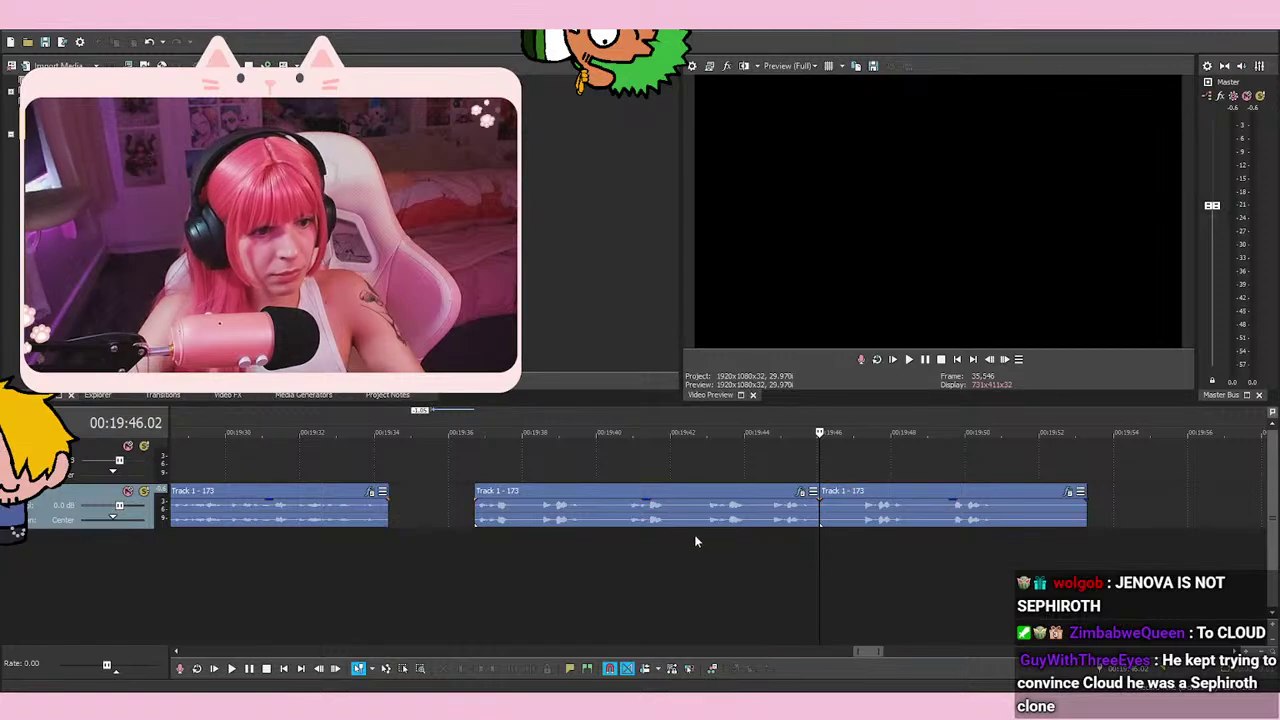
Trim away everything before the take that starts just before 00:19:43.00 and play the shortened clip past its end
click(756, 561)
click(712, 573)
scroll(760, 570, up, 3)
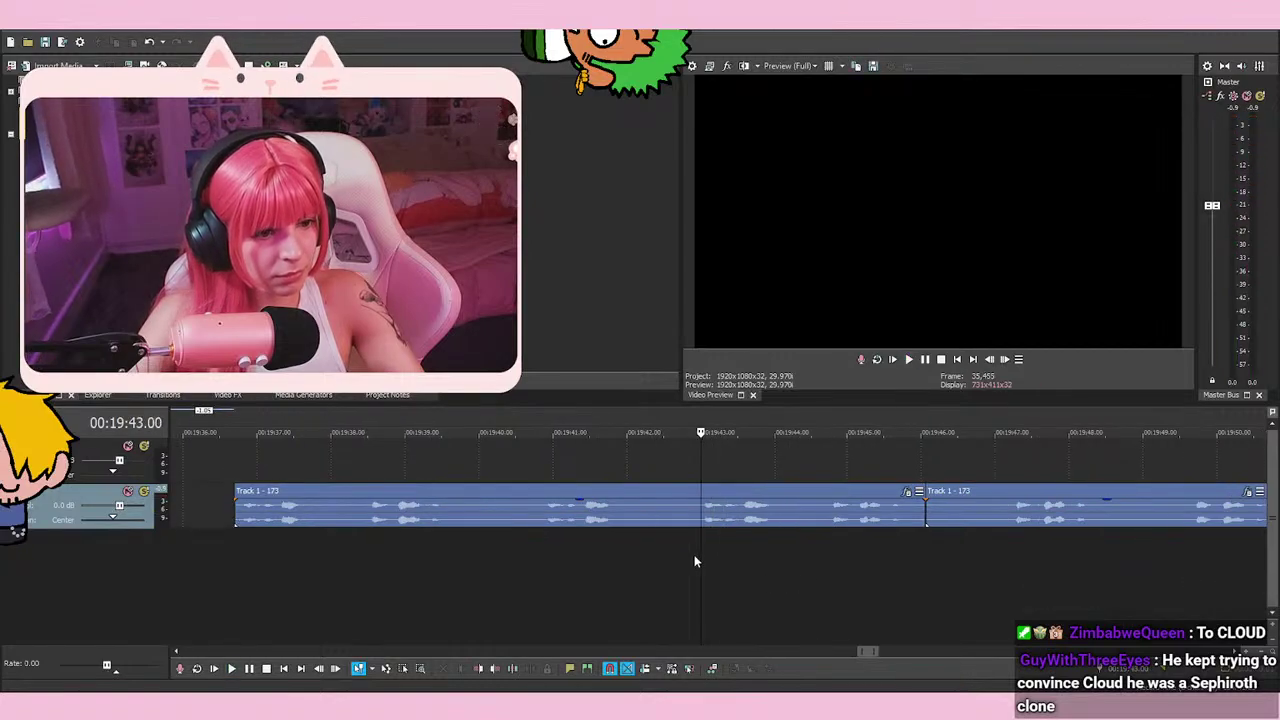
right_click(662, 522)
click(700, 363)
key(space)
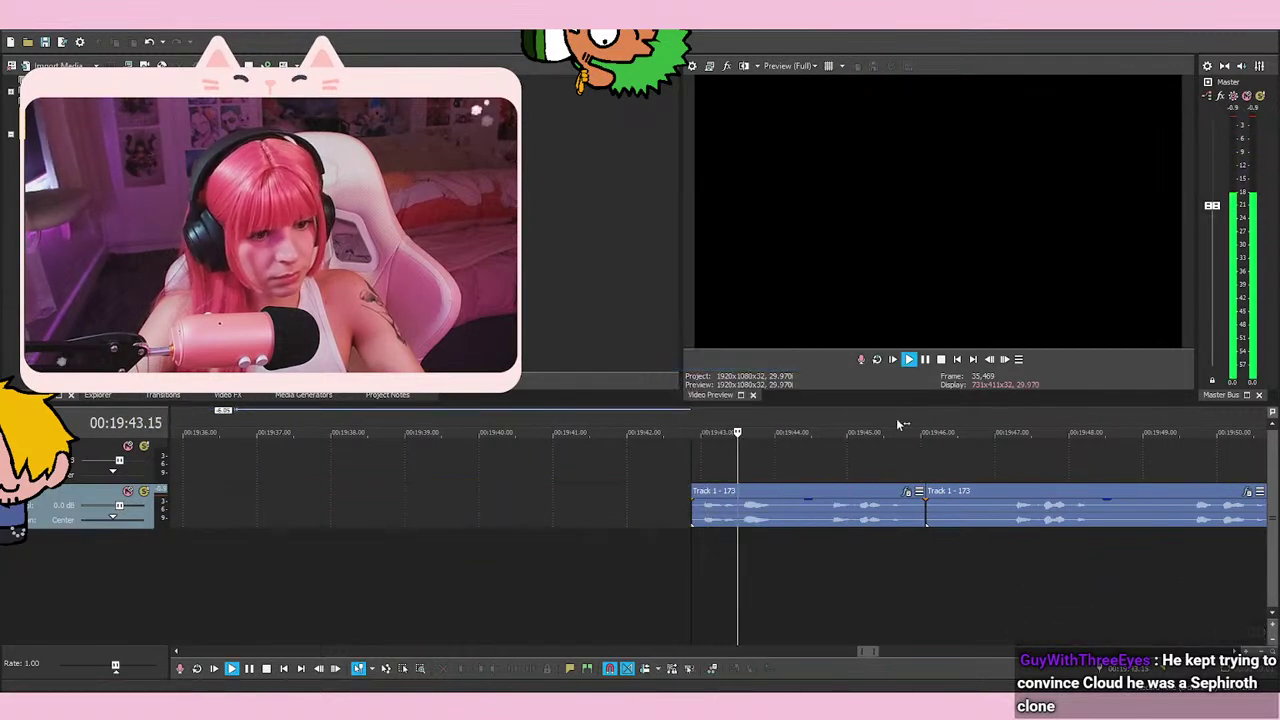
scroll(840, 523, down, 3)
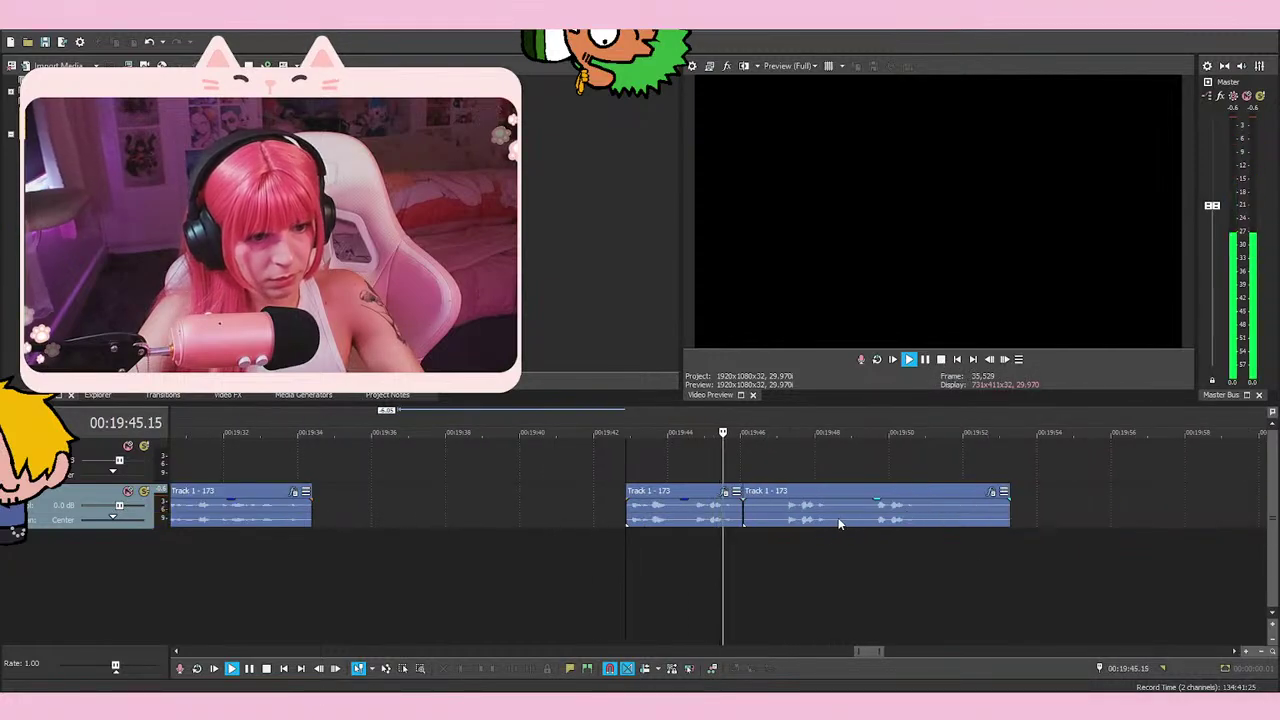
Delete the leftover clip that follows the 00:19:46.02 split
click(812, 527)
key(Delete)
scroll(600, 520, down, 2)
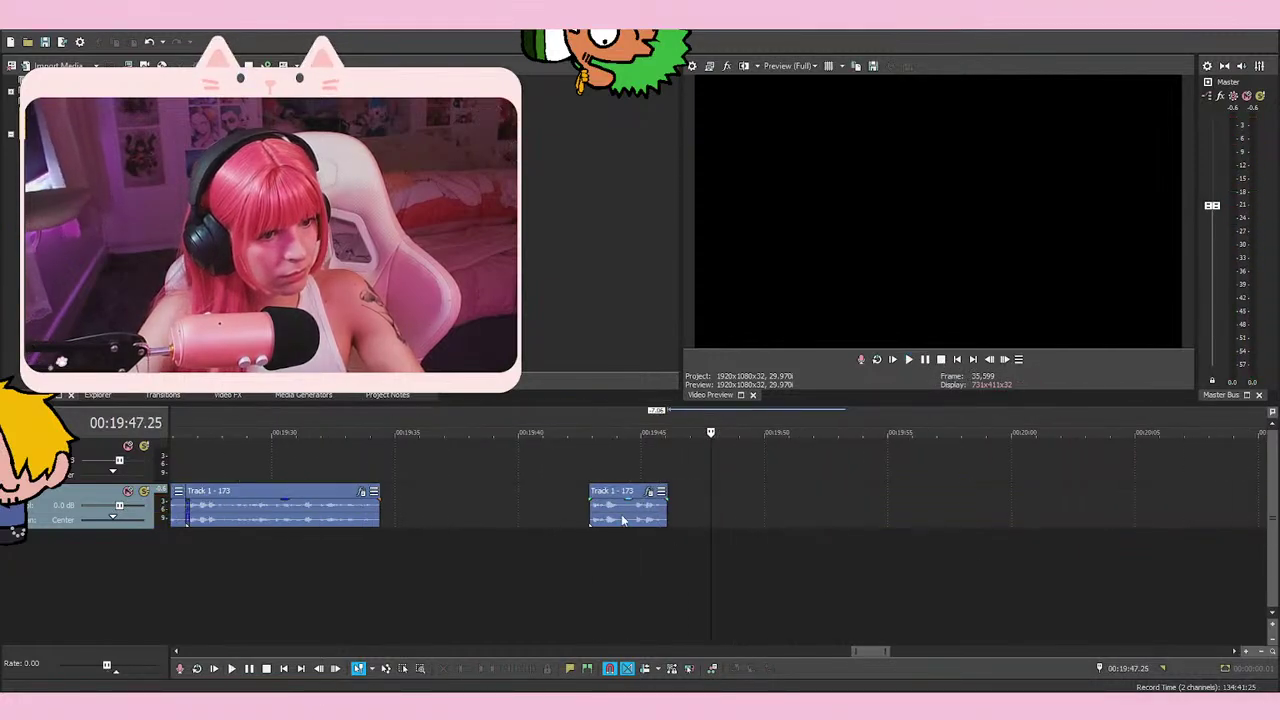
Move the remaining short clip back to about 00:19:34, slightly overlapping the end of the preceding clip, and play the join
drag(622, 515, 435, 522)
scroll(740, 518, up, 1)
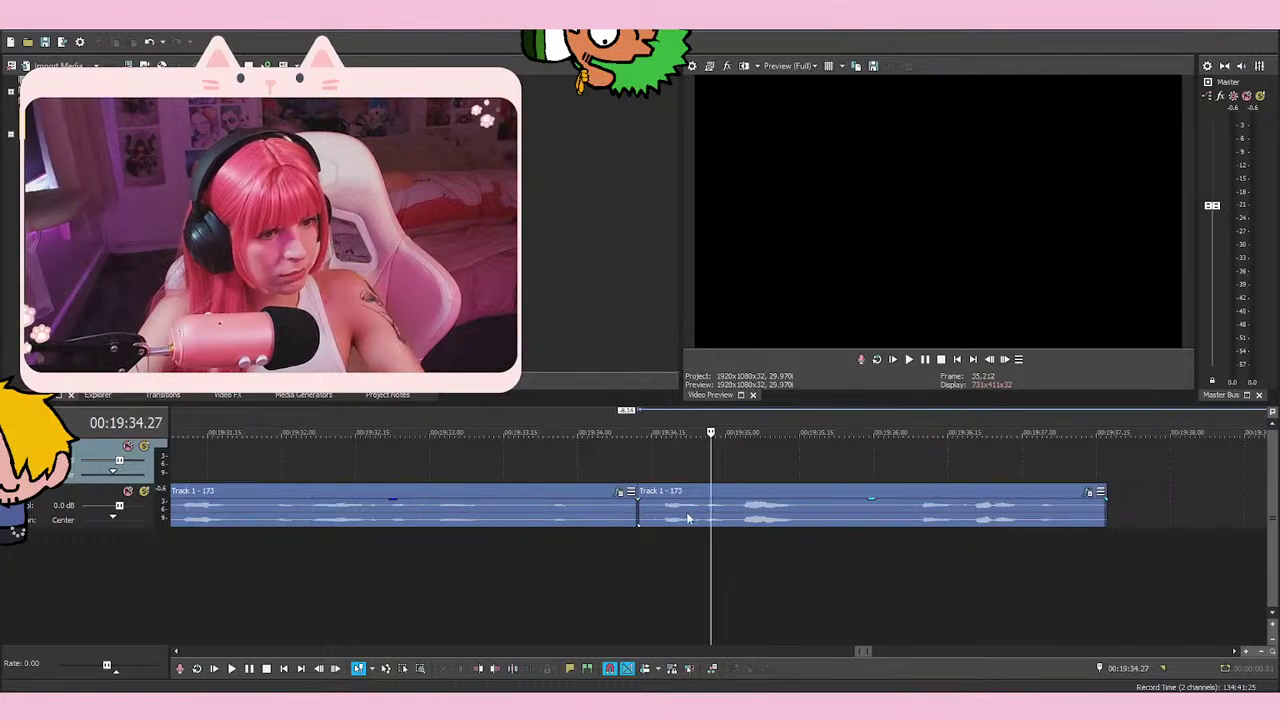
drag(686, 518, 668, 520)
click(553, 575)
key(space)
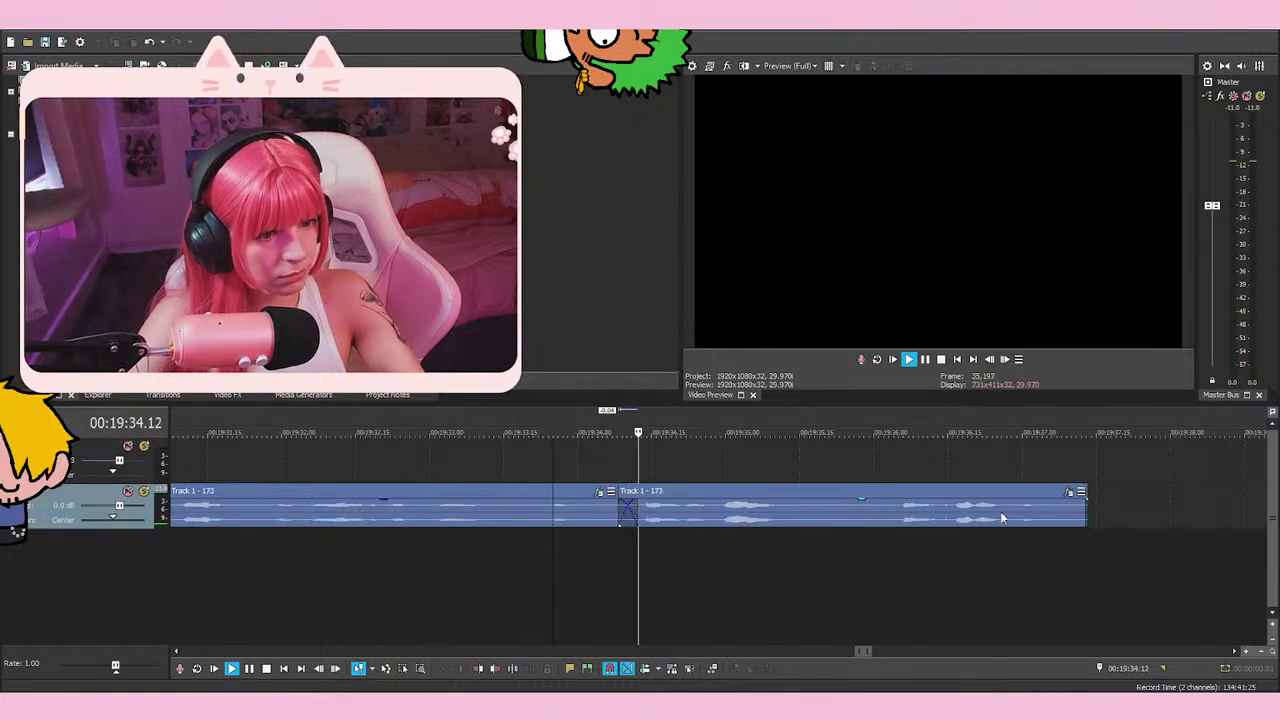
Nudge the short clip slightly earlier to lengthen its crossfade with the preceding clip and replay the join
key(space)
drag(777, 513, 765, 513)
key(space)
key(space)
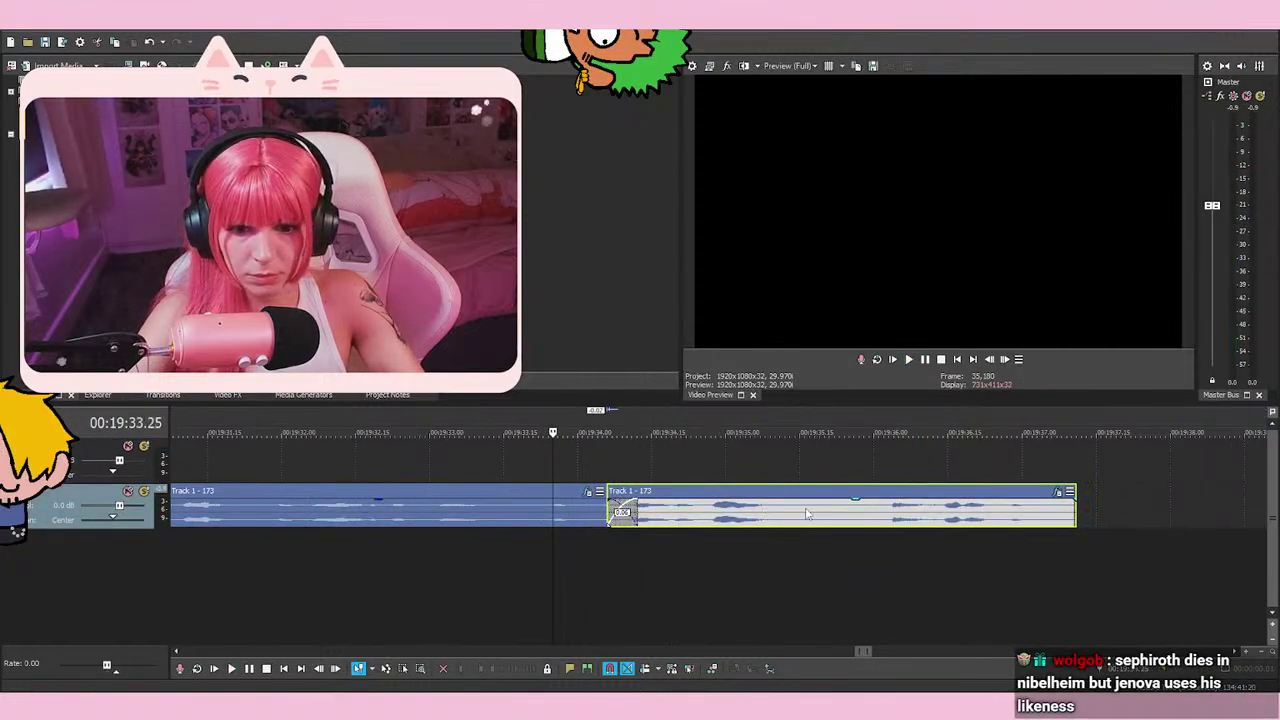
Shorten the crossfade near 00:19:34 by trimming its clip edges, slide the short clip slightly earlier, and play the join
scroll(847, 525, up, 2)
click(877, 517)
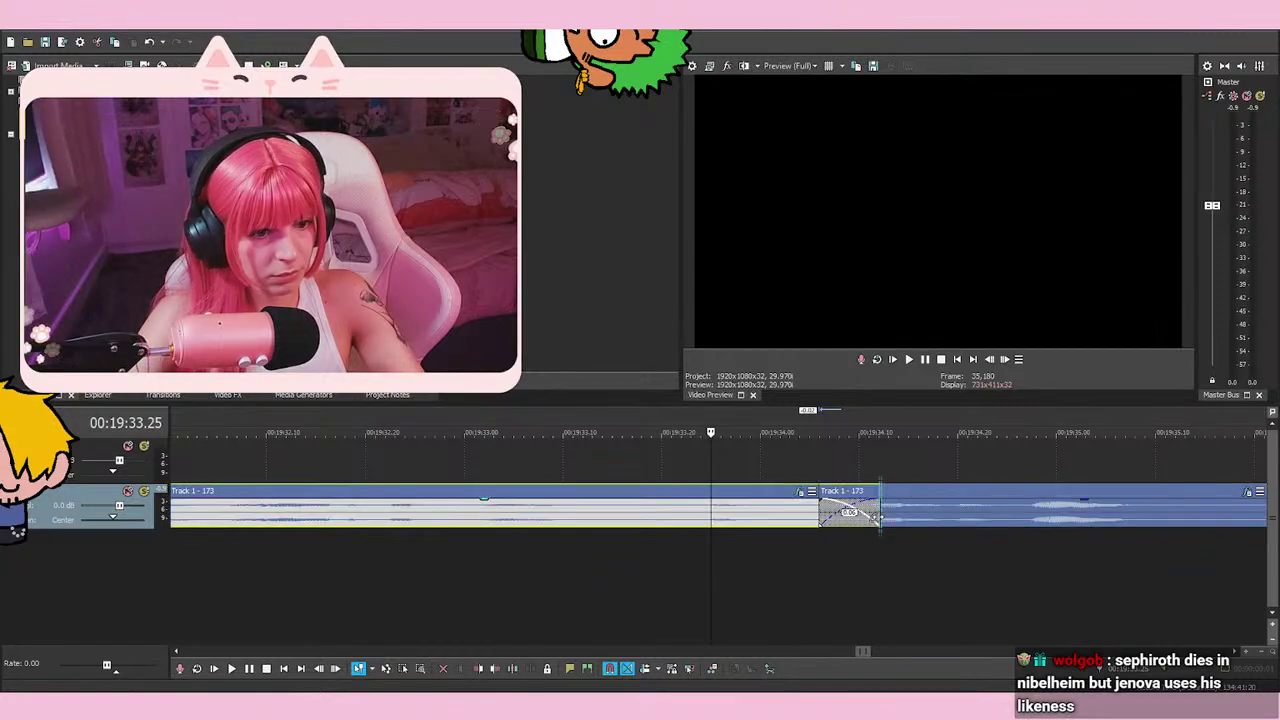
drag(817, 519, 827, 520)
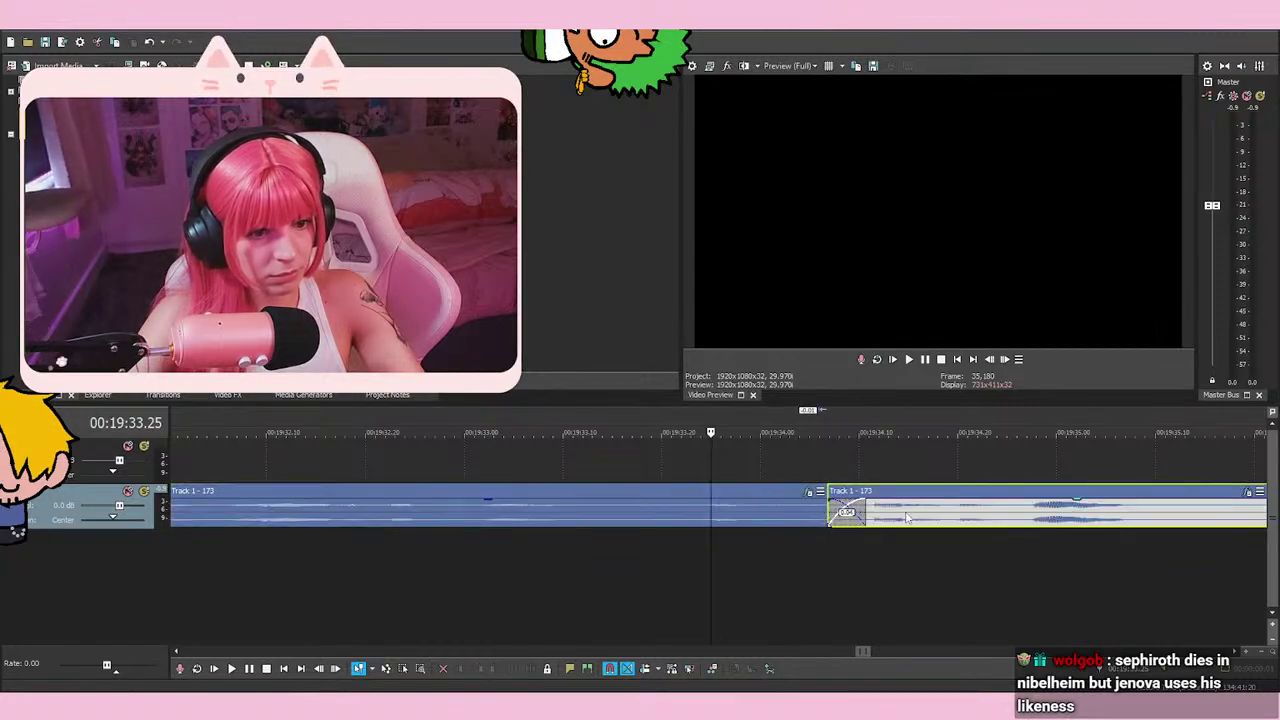
drag(906, 517, 897, 520)
key(space)
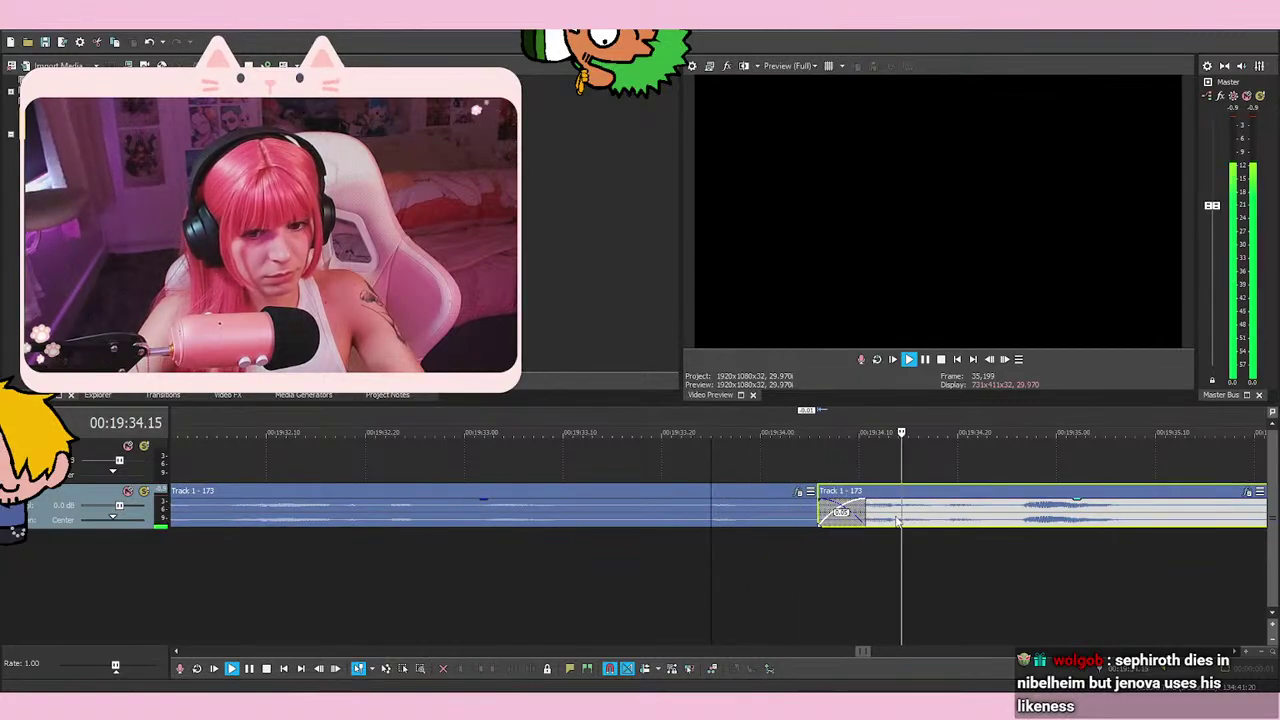
key(space)
Replay the join from 00:19:33.19 and nudge the short clip very slightly later
scroll(646, 571, down, 3)
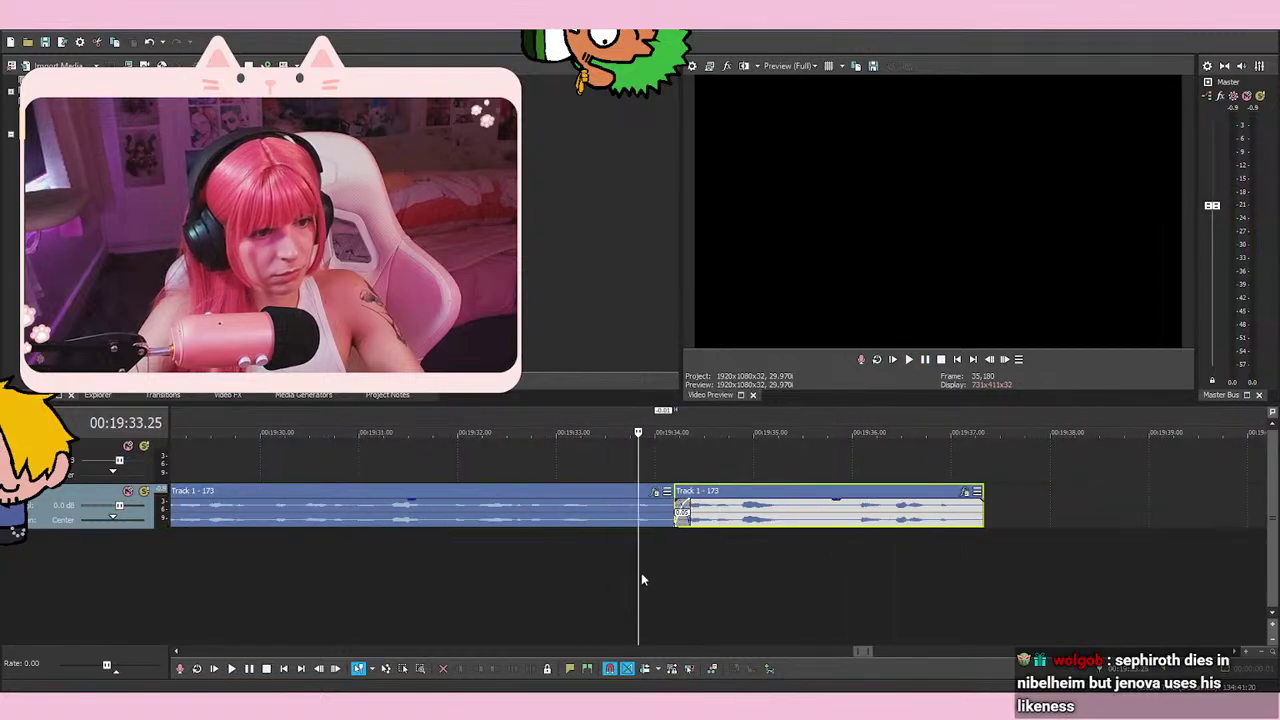
click(618, 578)
key(space)
key(space)
scroll(678, 518, up, 2)
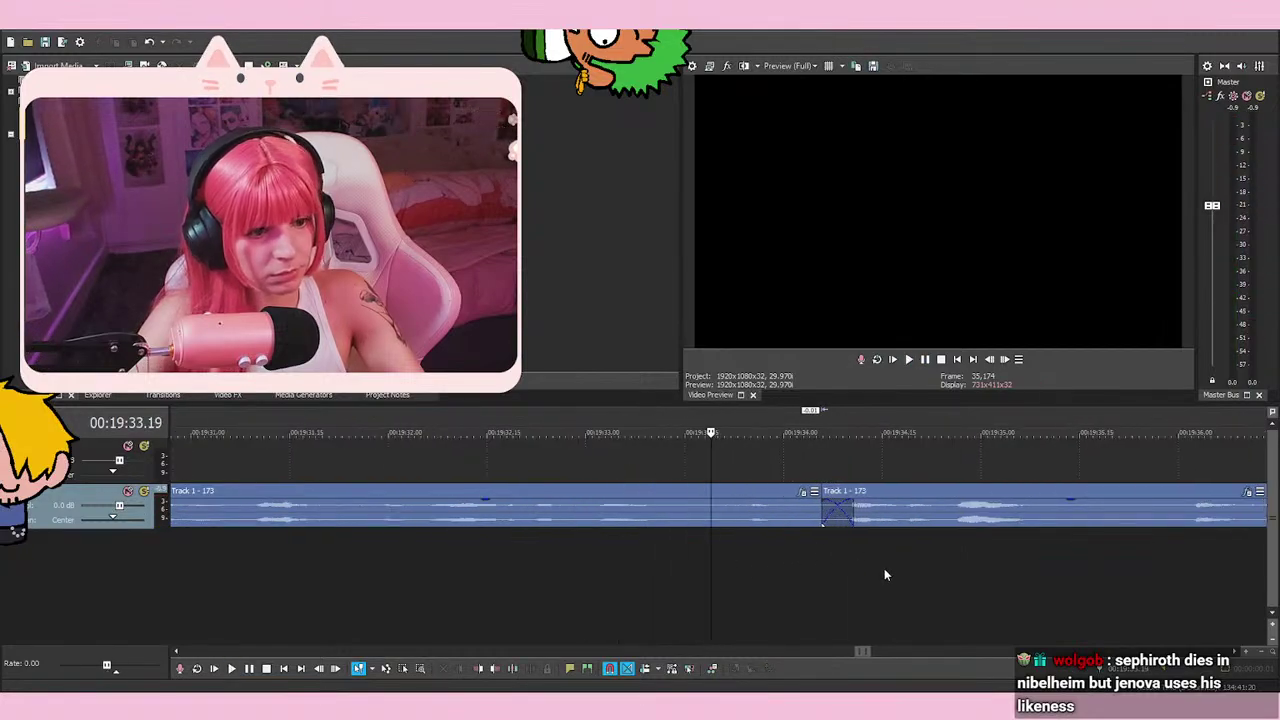
click(893, 522)
Play the 00:19:34 join repeatedly from around 00:19:33.16 and listen through to the end of the short clip
click(637, 568)
click(691, 574)
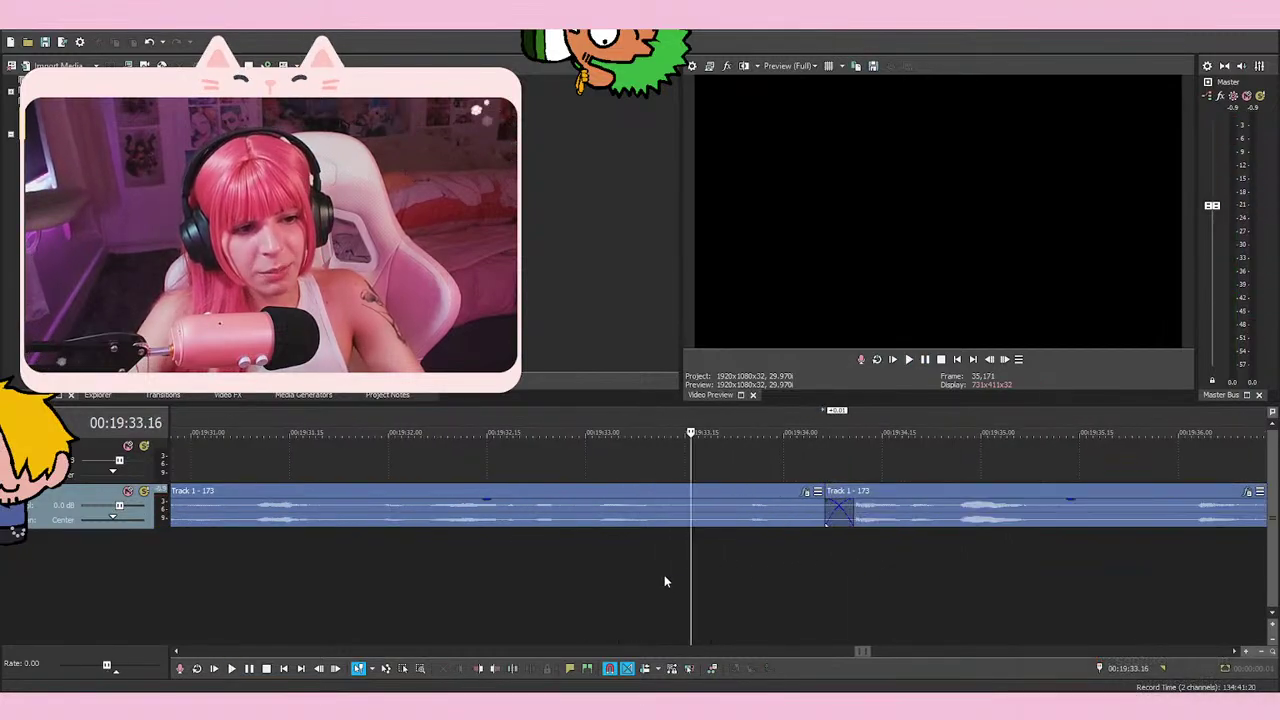
click(666, 576)
scroll(700, 578, down, 1)
key(space)
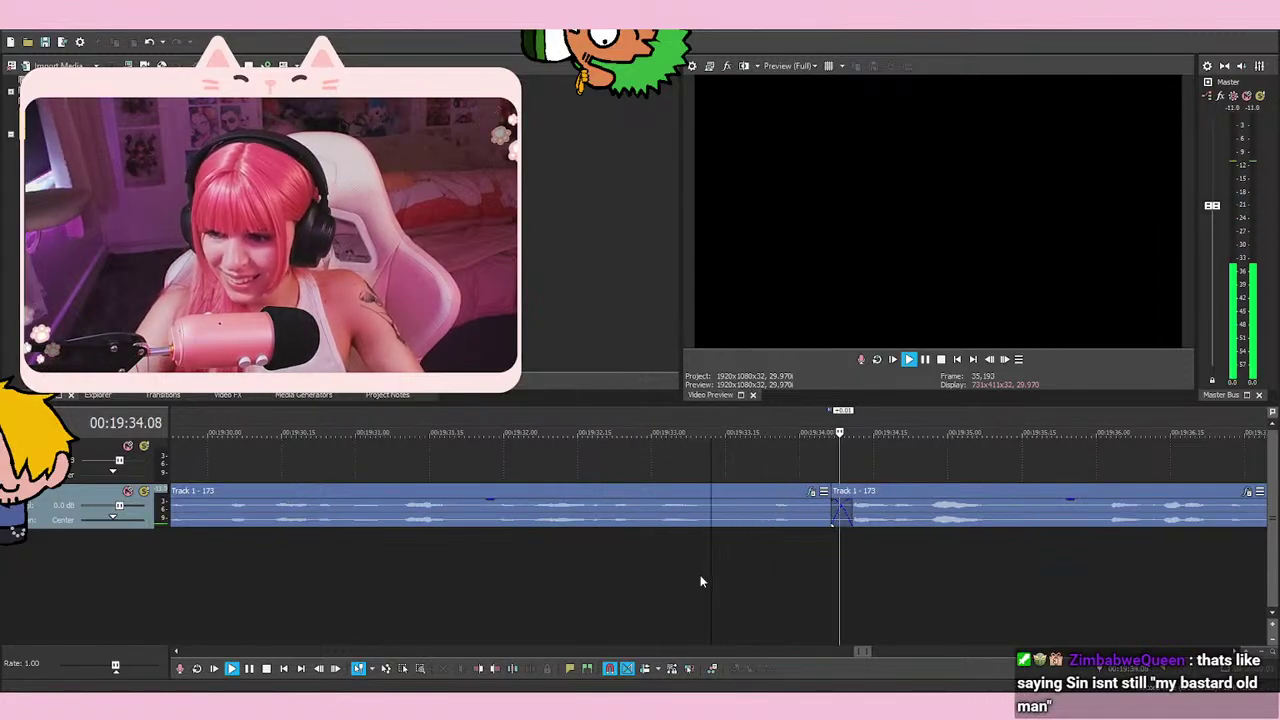
key(space)
key(space)
click(568, 580)
scroll(965, 484, down, 3)
click(789, 590)
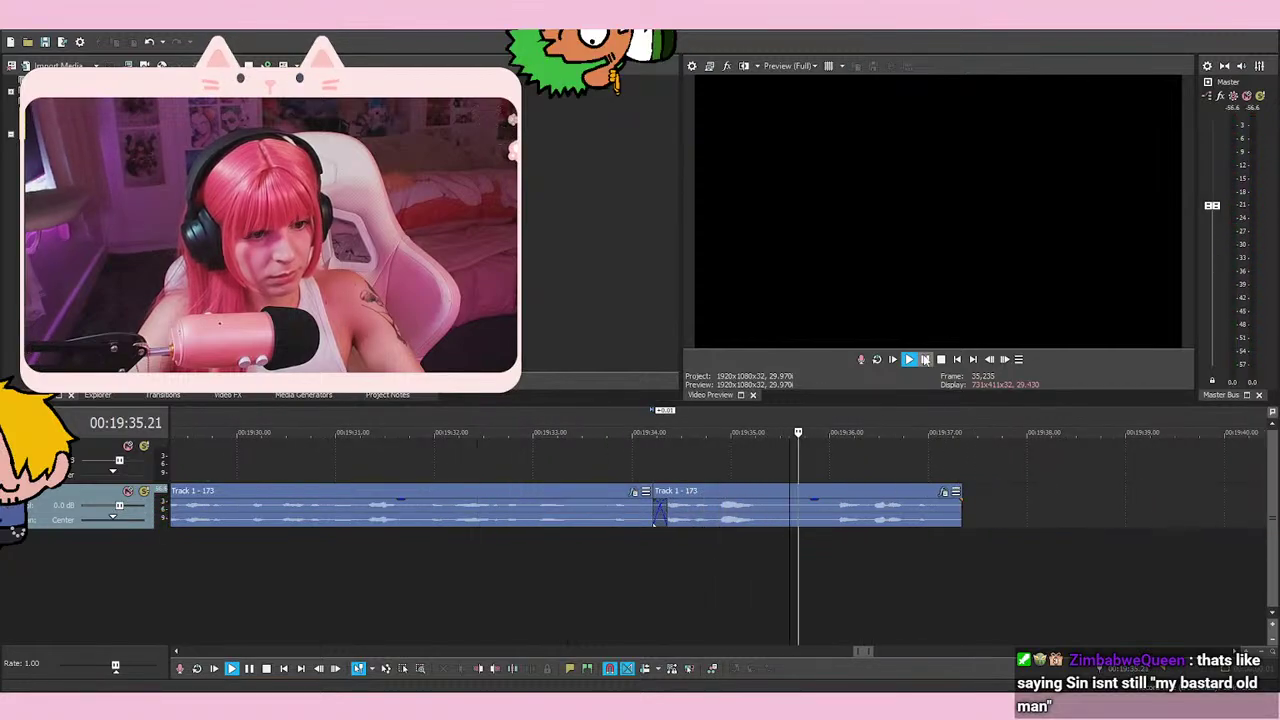
click(557, 586)
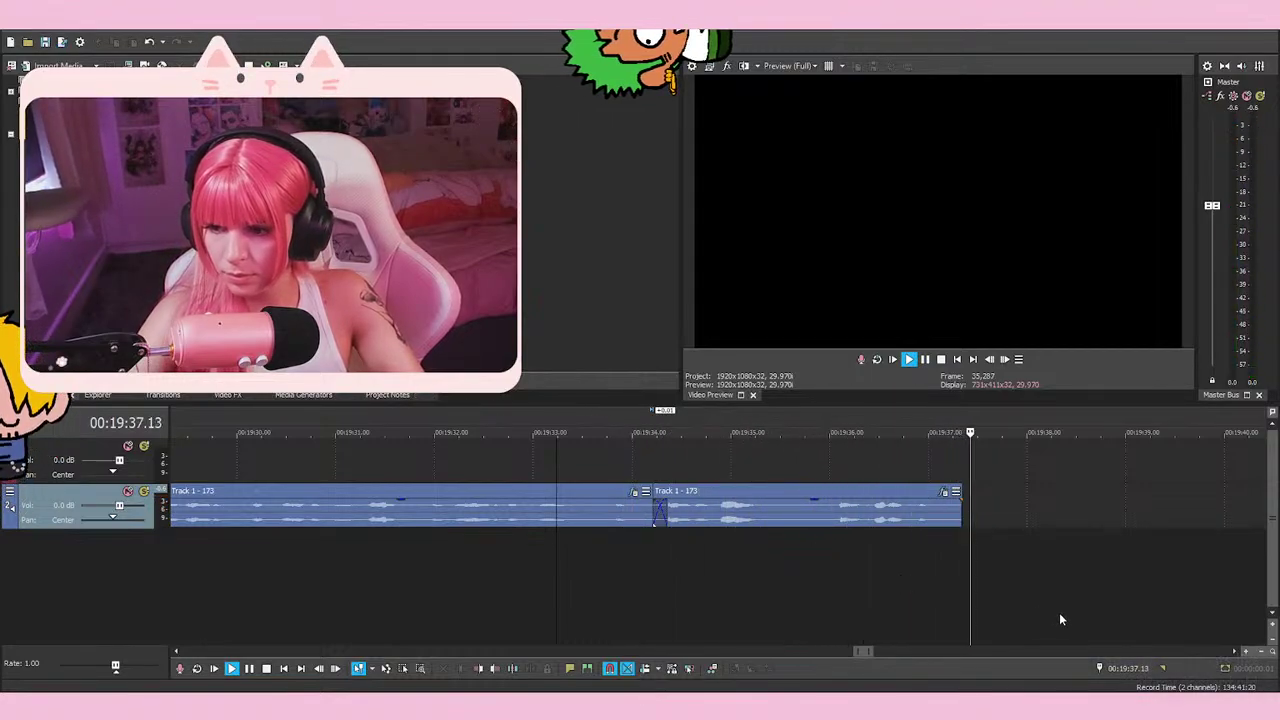
key(space)
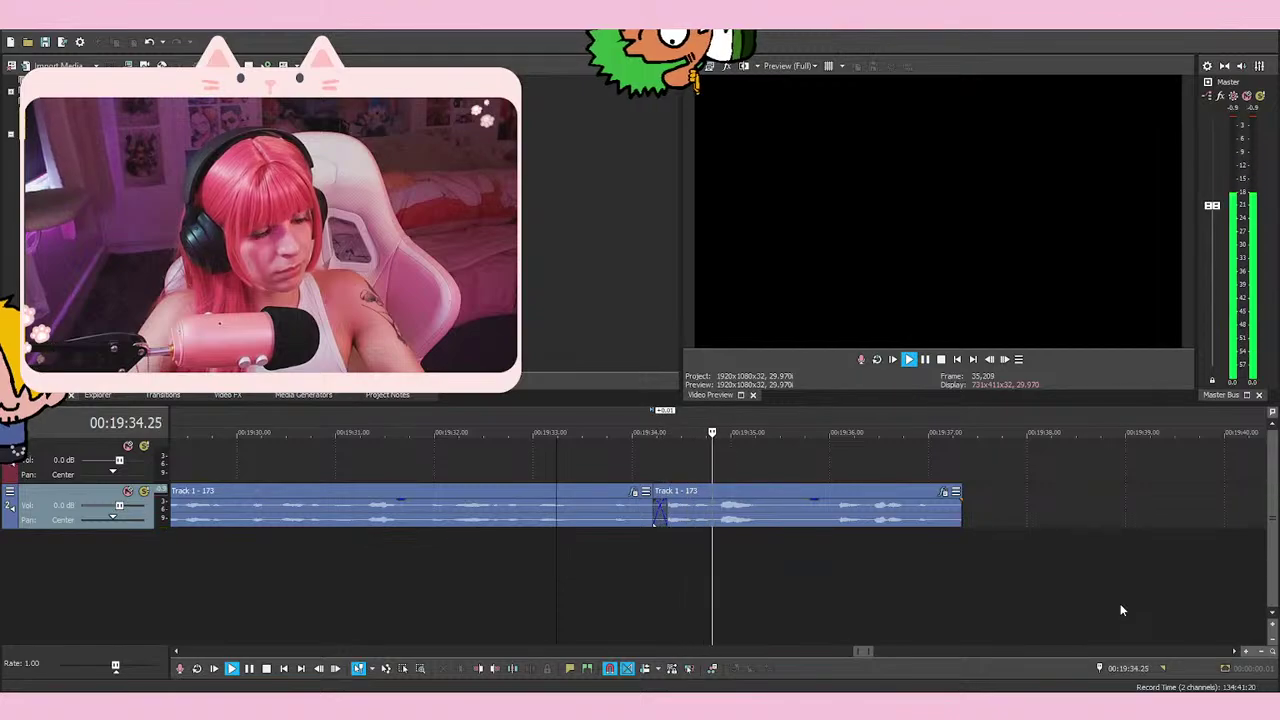
Slide the short clip slightly later to tighten the crossfade just after 00:19:34.00 and play the join
key(space)
click(634, 466)
scroll(750, 525, up, 1)
drag(806, 521, 813, 521)
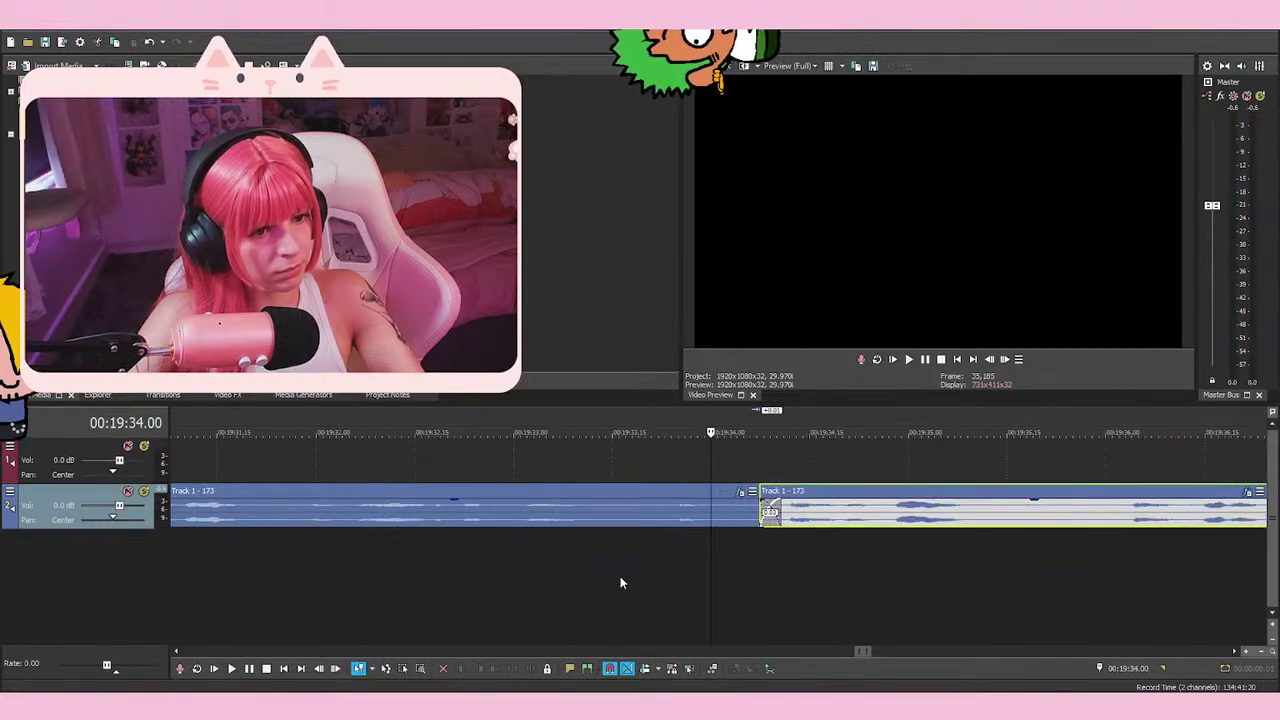
click(592, 576)
key(space)
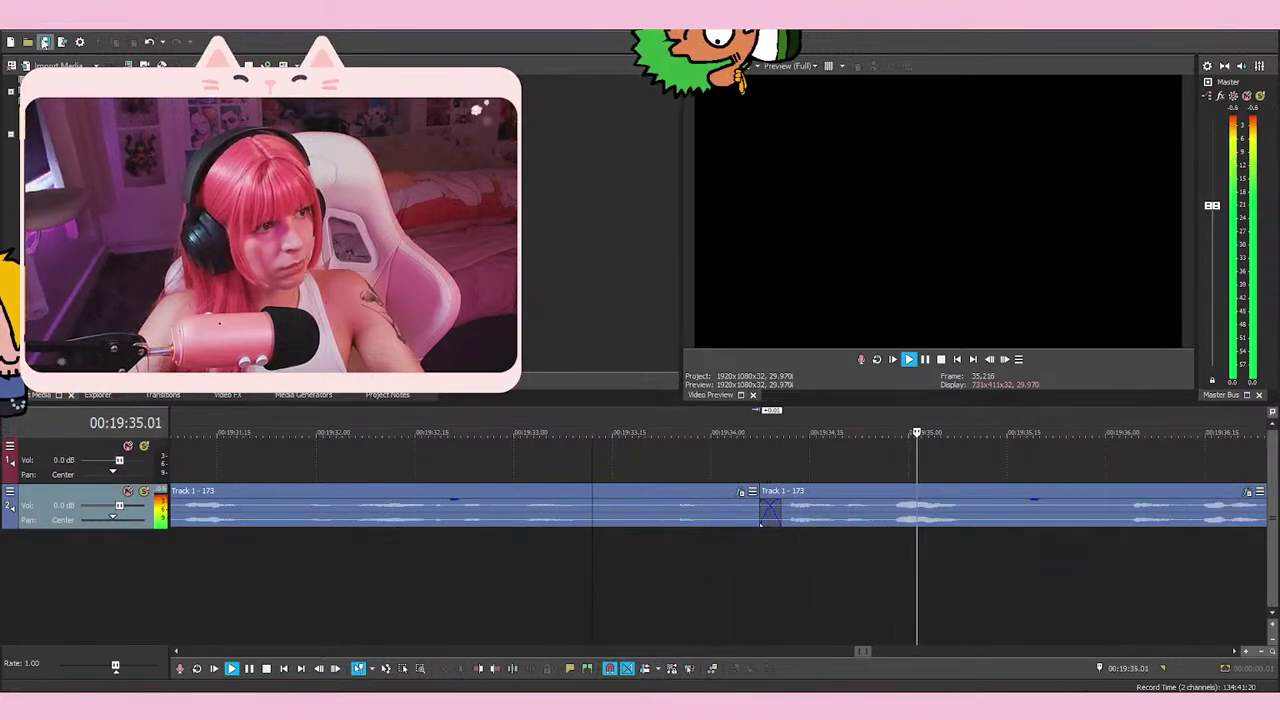
Play the short clip from 00:19:34.24 and split it at 00:19:35.19, in the pause between its two phrases
scroll(930, 531, down, 2)
key(space)
click(602, 546)
scroll(602, 546, up, 1)
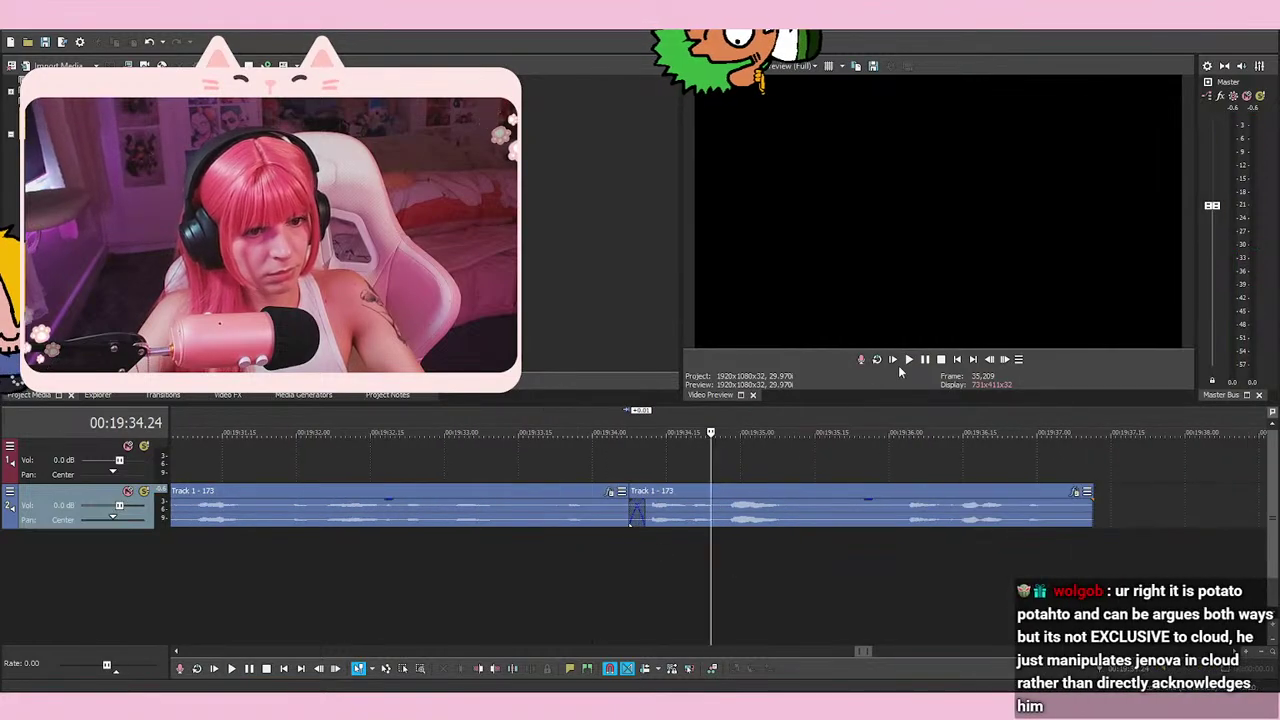
key(space)
click(926, 360)
key(s)
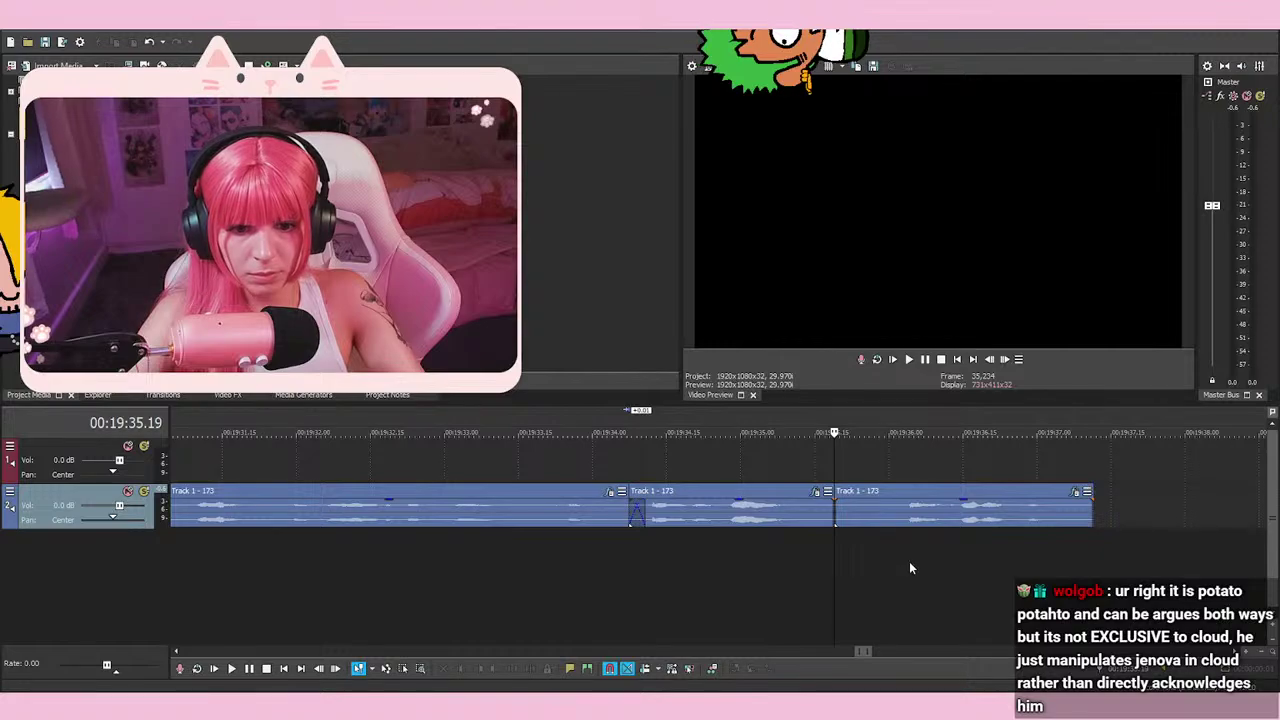
Close the pause at the 00:19:35.19 split by trimming and sliding the last piece earlier into a short crossfade, then play through it
drag(834, 514, 834, 511)
click(573, 596)
key(space)
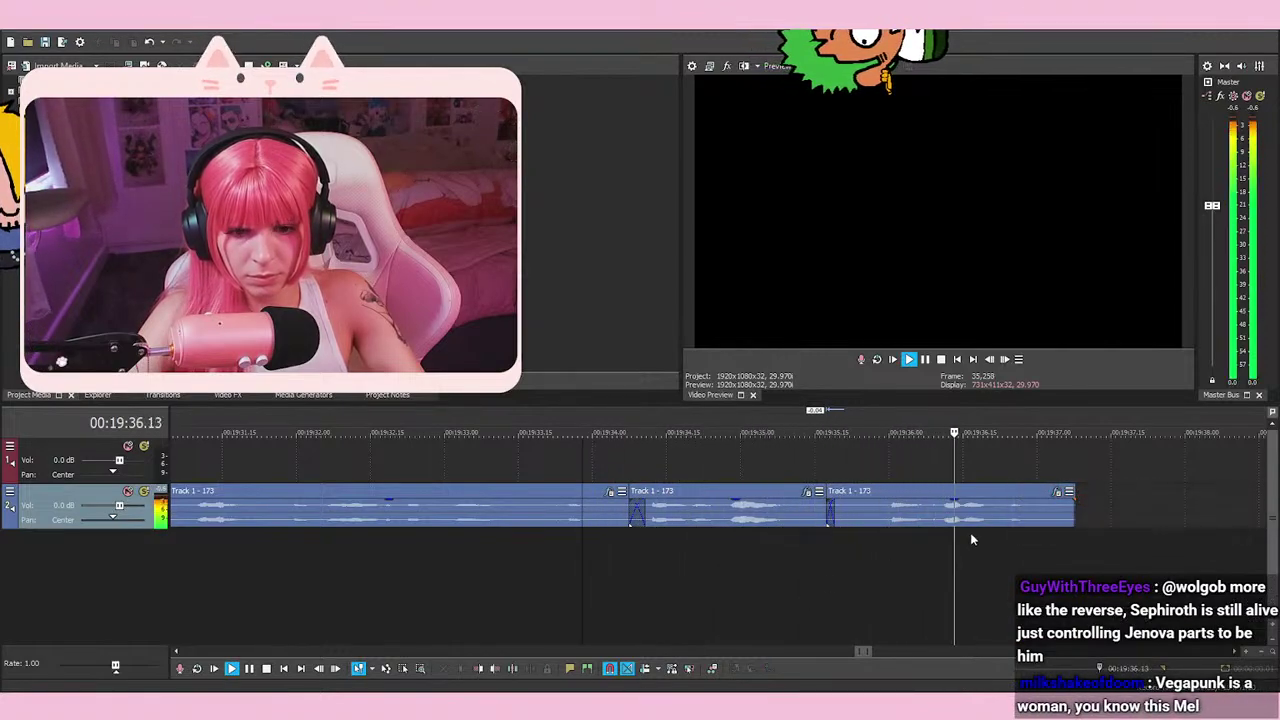
key(space)
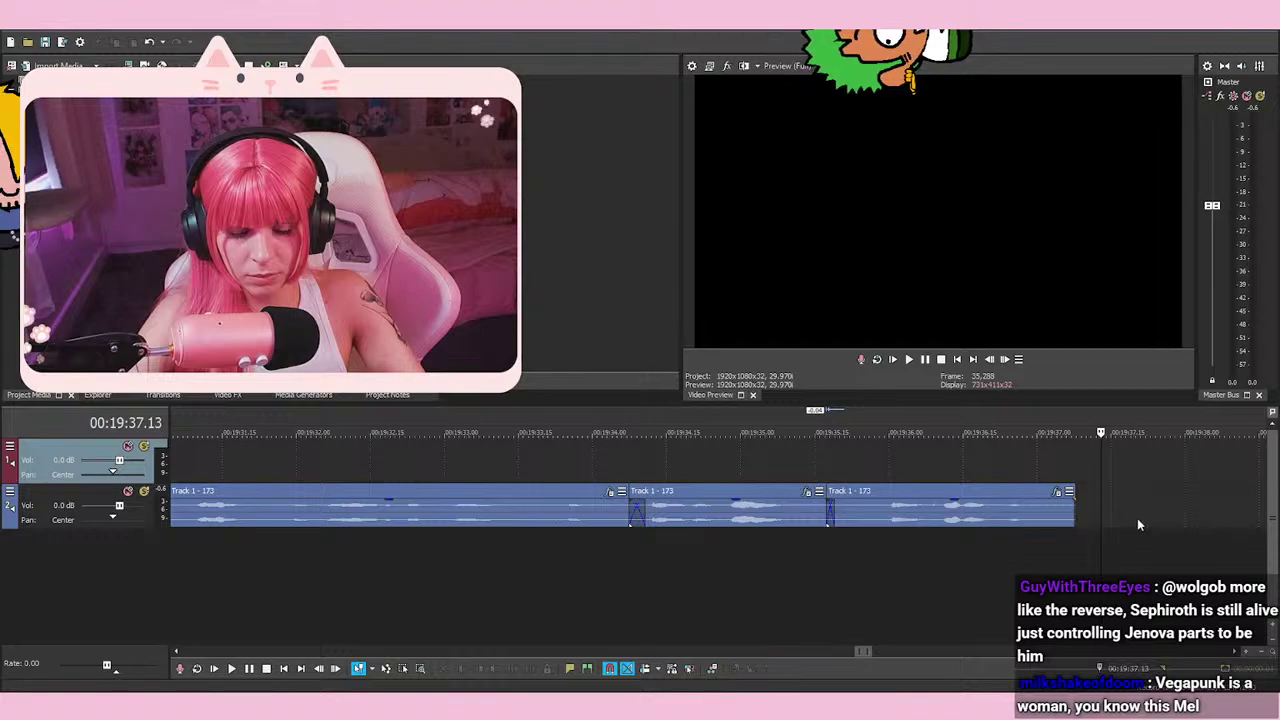
scroll(1088, 512, down, 3)
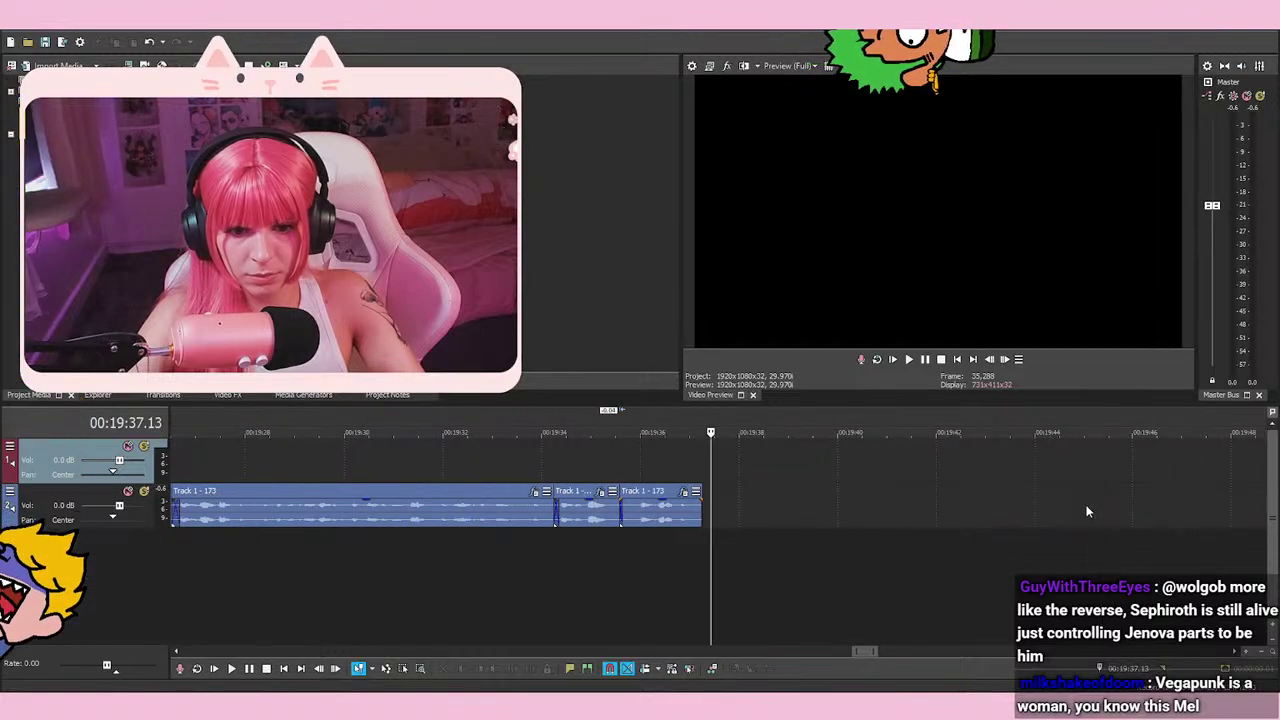
scroll(1086, 509, down, 4)
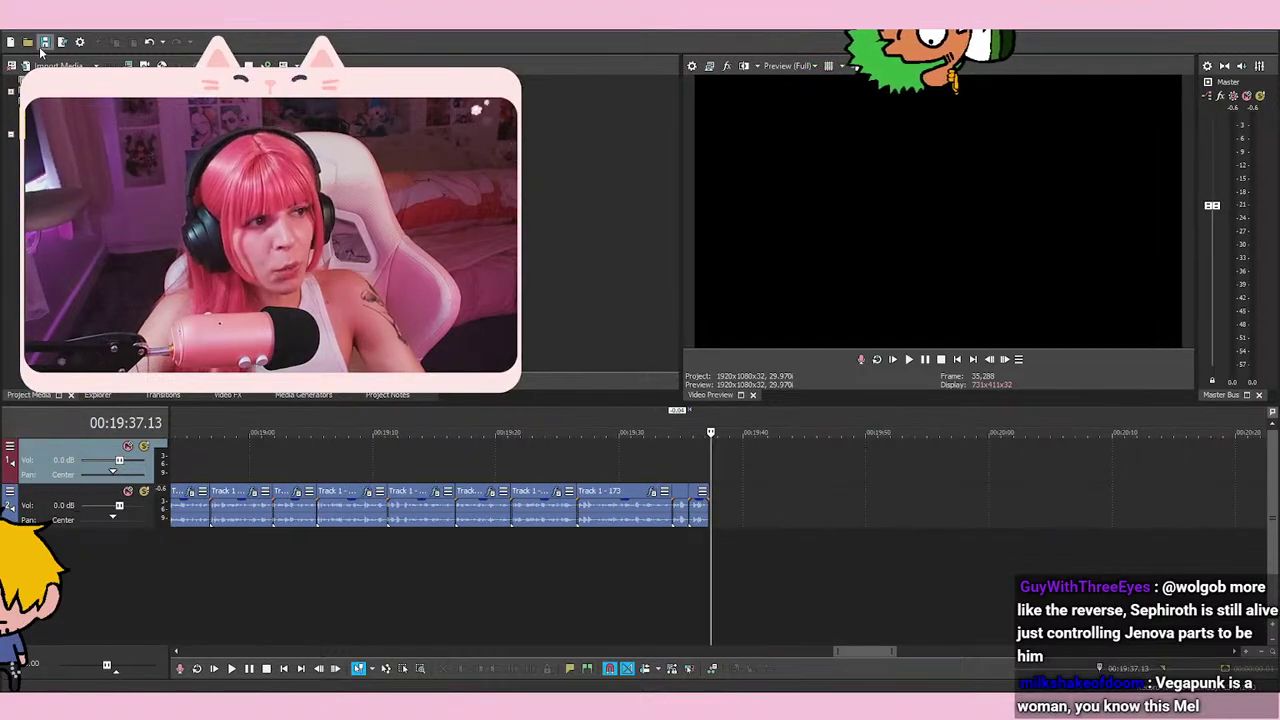
scroll(796, 455, down, 5)
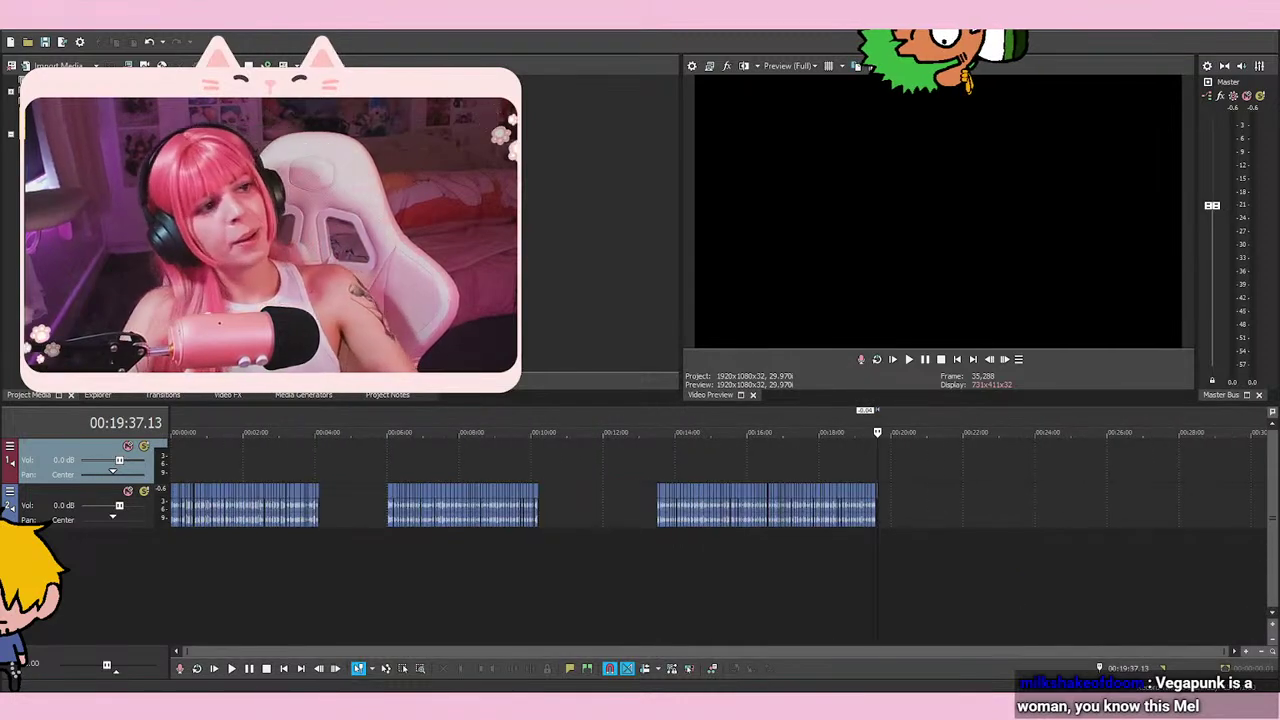